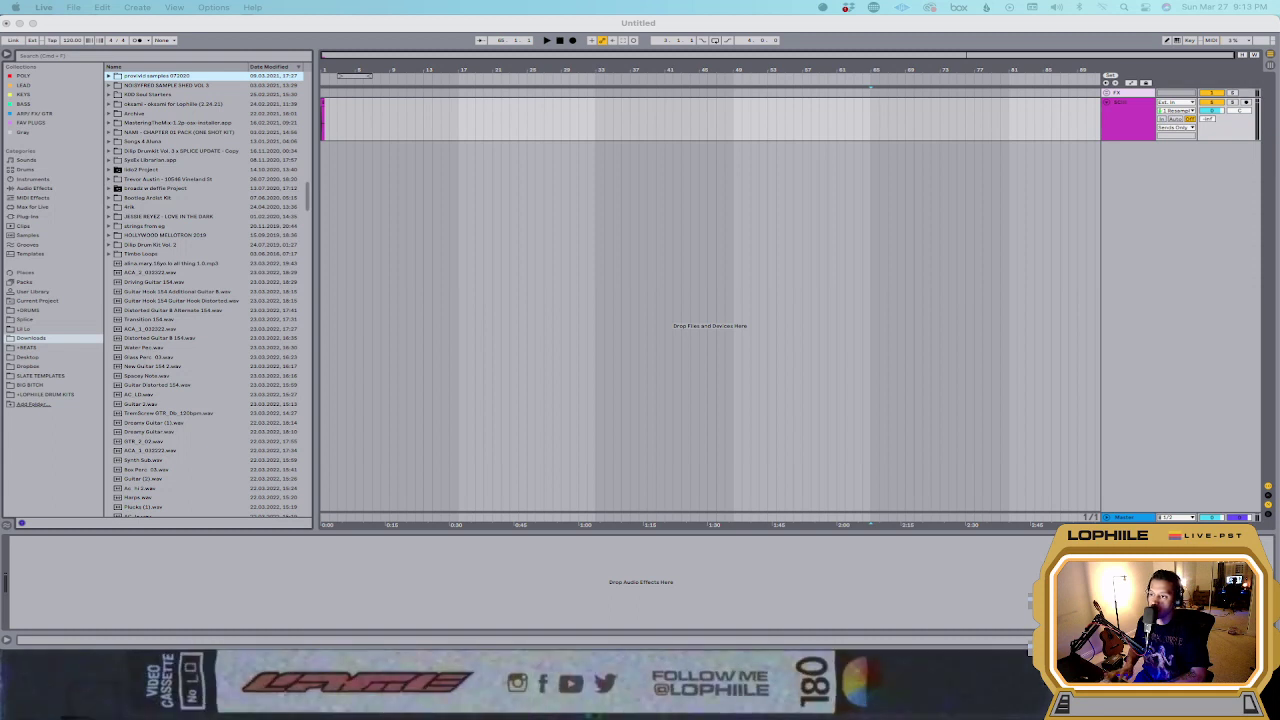
Step: Place the Damp_and_Dimly_Lit sample on a new audio track at bar 5 and set the tempo to 110 BPM
drag(660, 108, 376, 170)
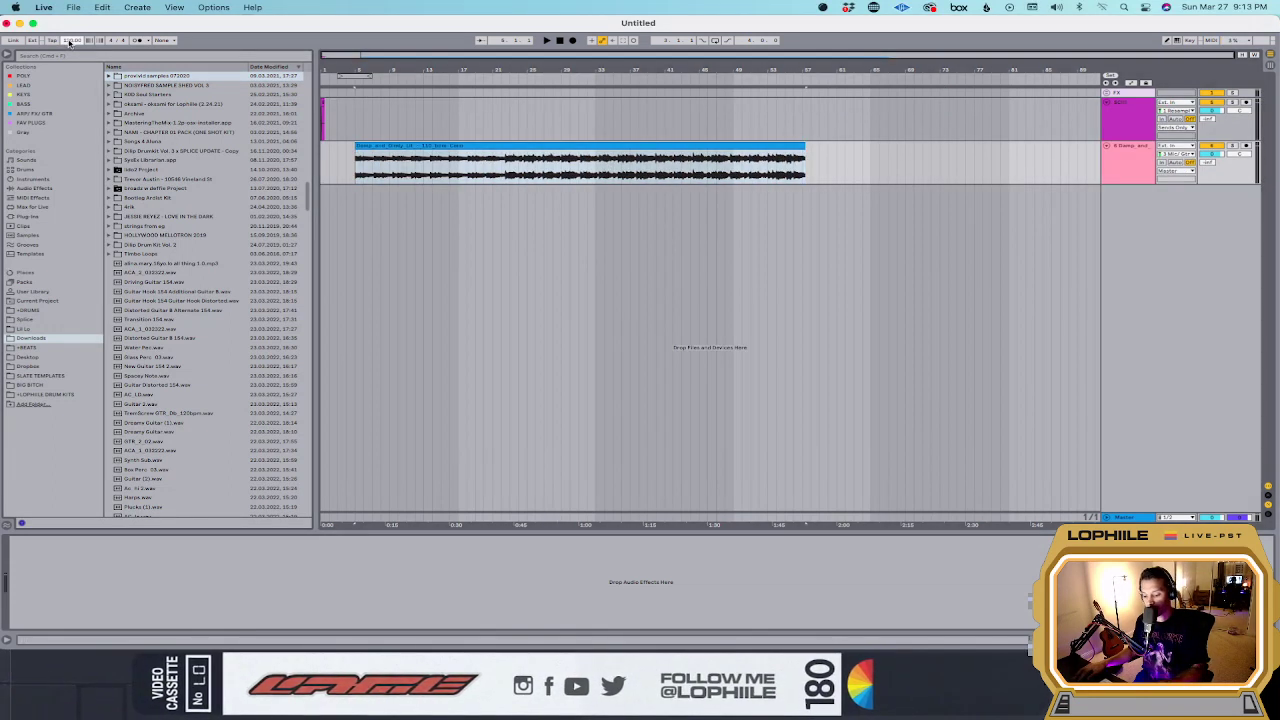
drag(68, 42, 108, 78)
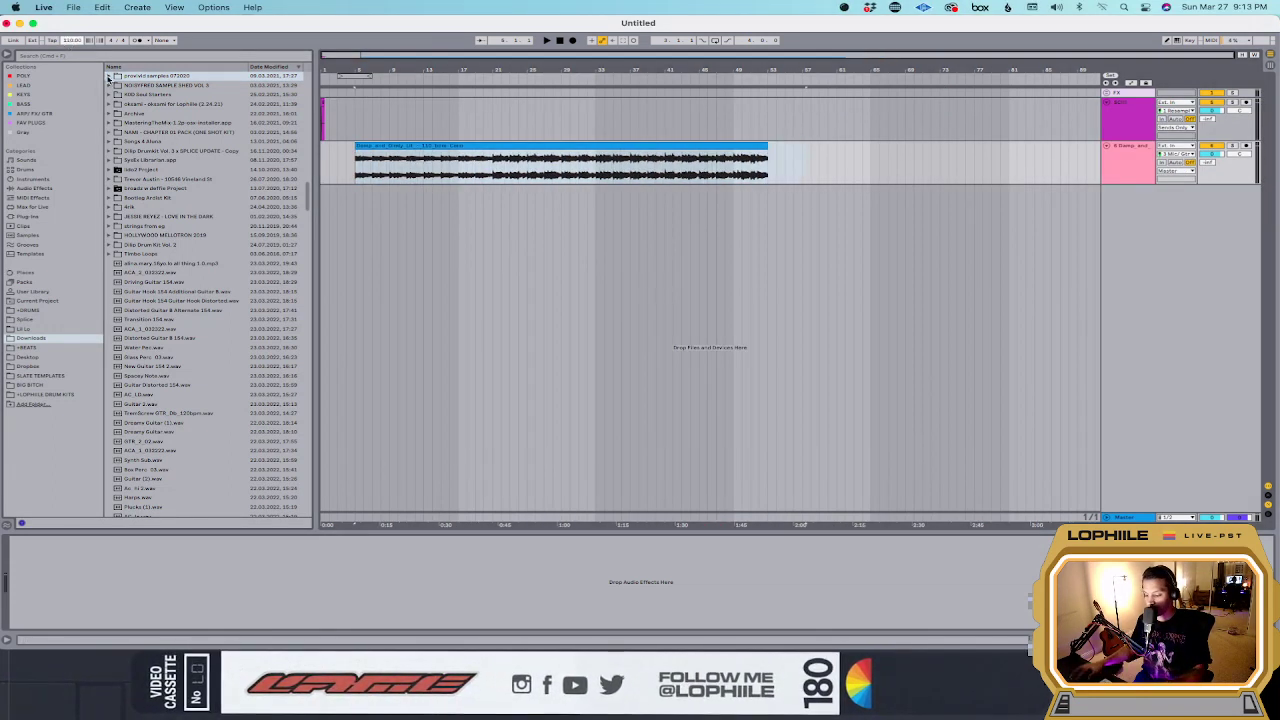
double_click(427, 143)
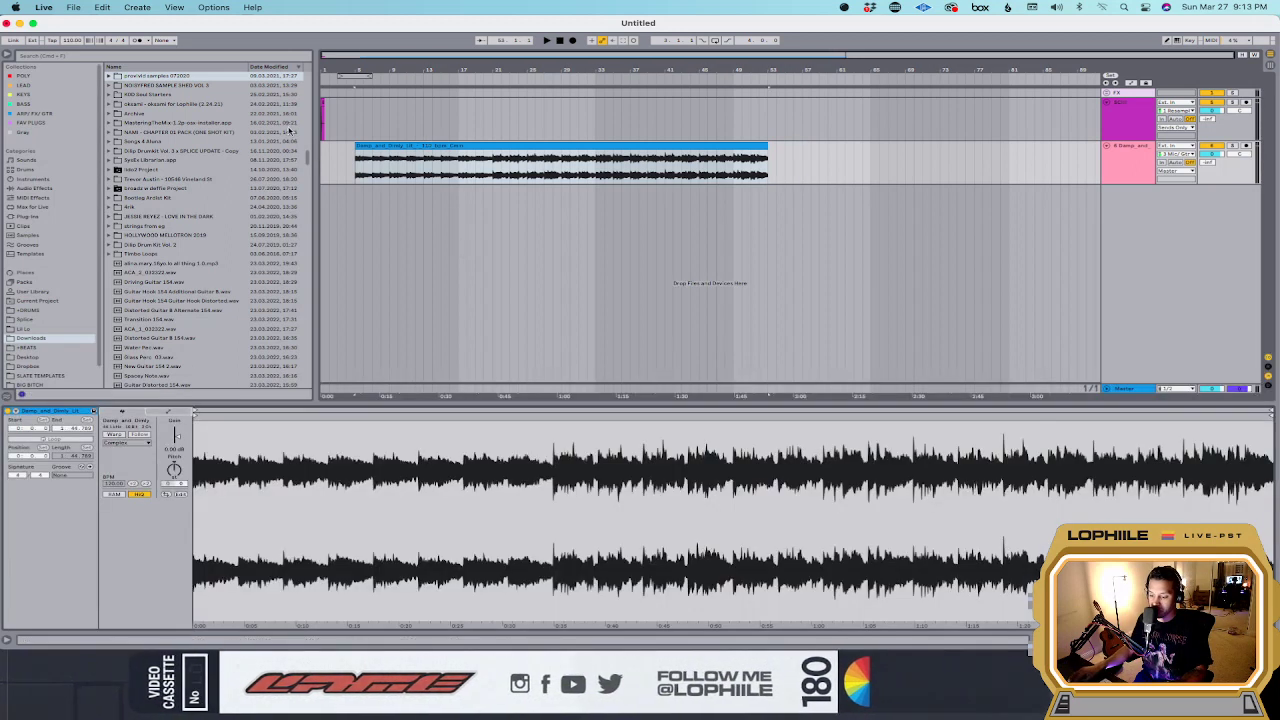
click(376, 145)
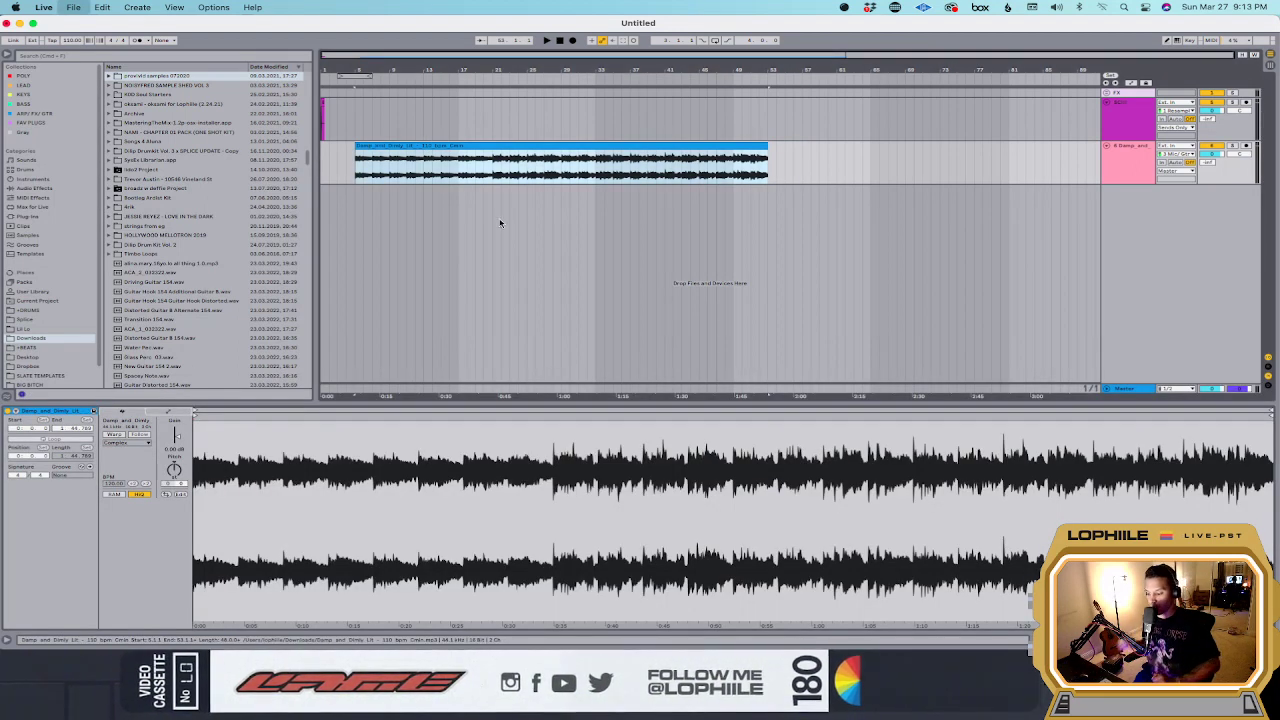
Step: Save the Live Set as "damp and dimly lit" in the +TWITCH folder inside +BEATS
key(super+s)
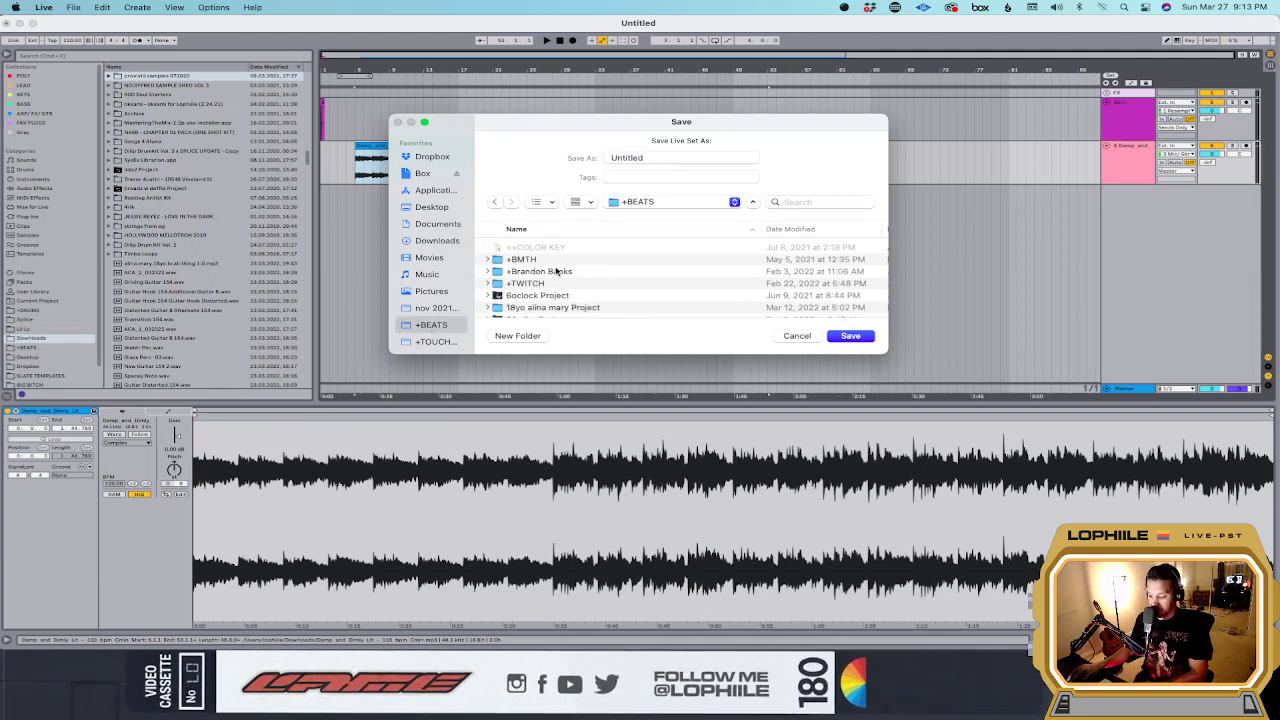
click(560, 272)
scroll(572, 285, down, 3)
scroll(572, 285, up, 3)
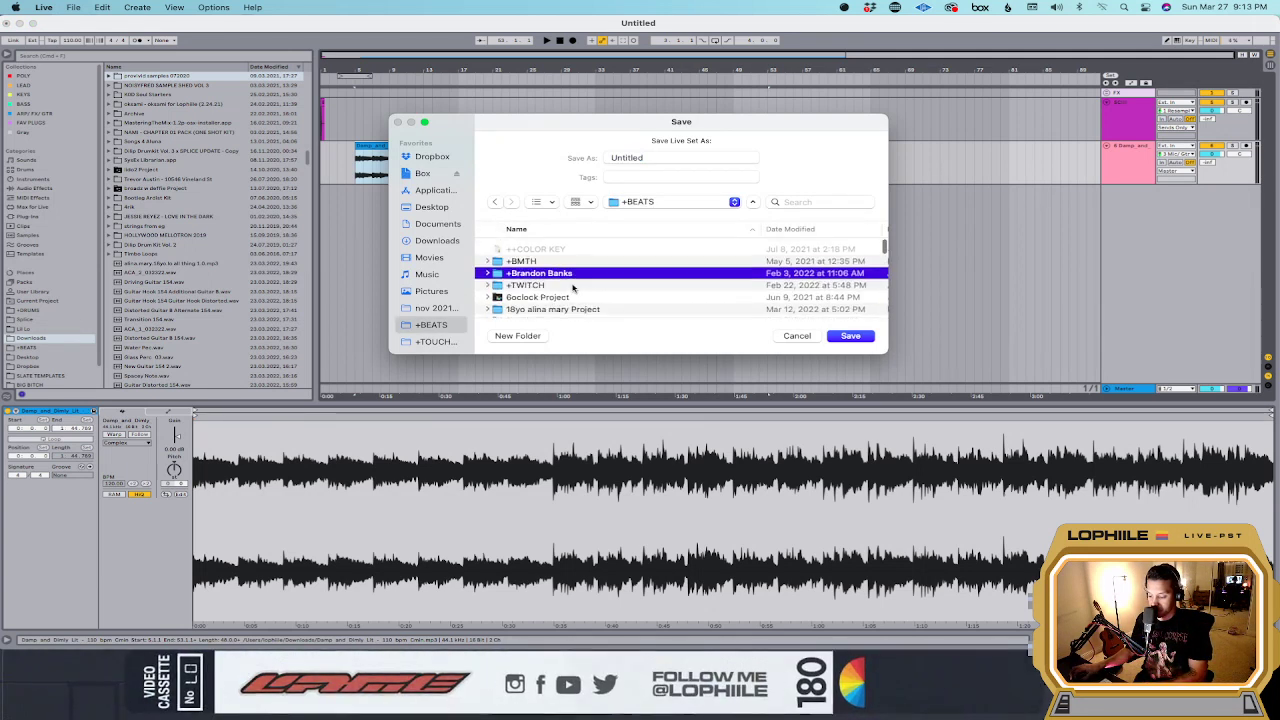
double_click(530, 284)
drag(599, 124, 608, 188)
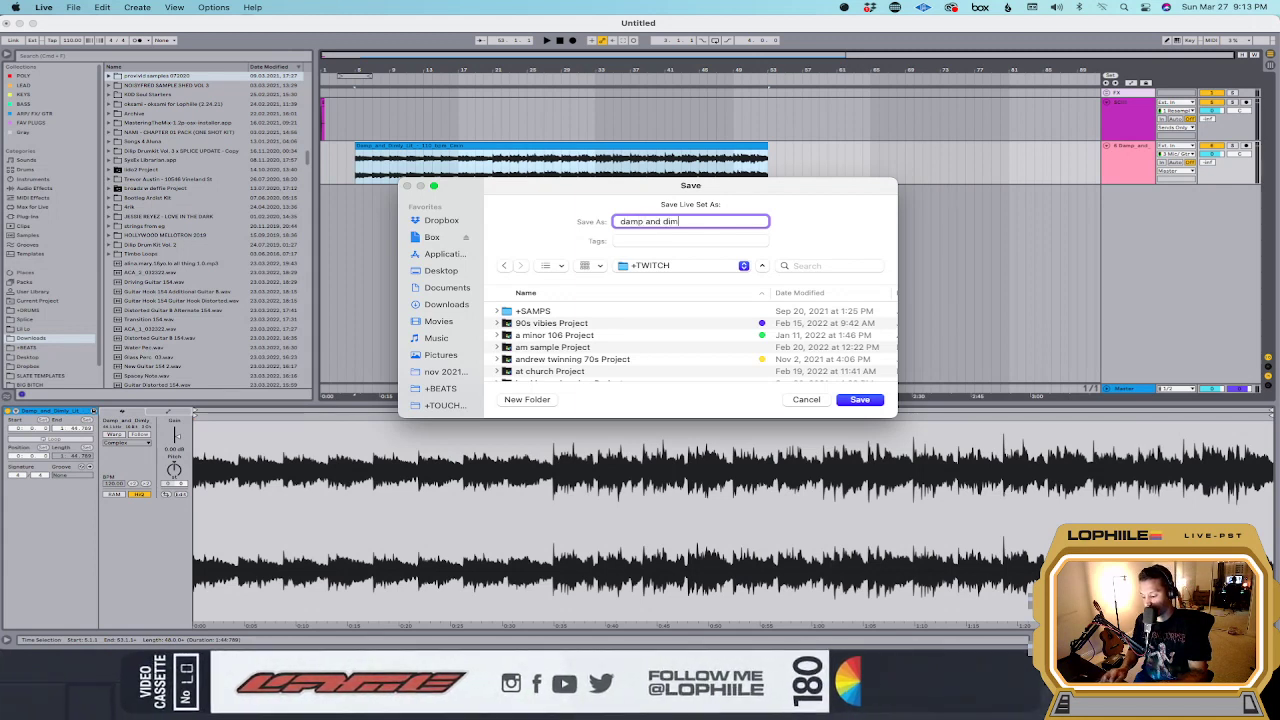
key(Return)
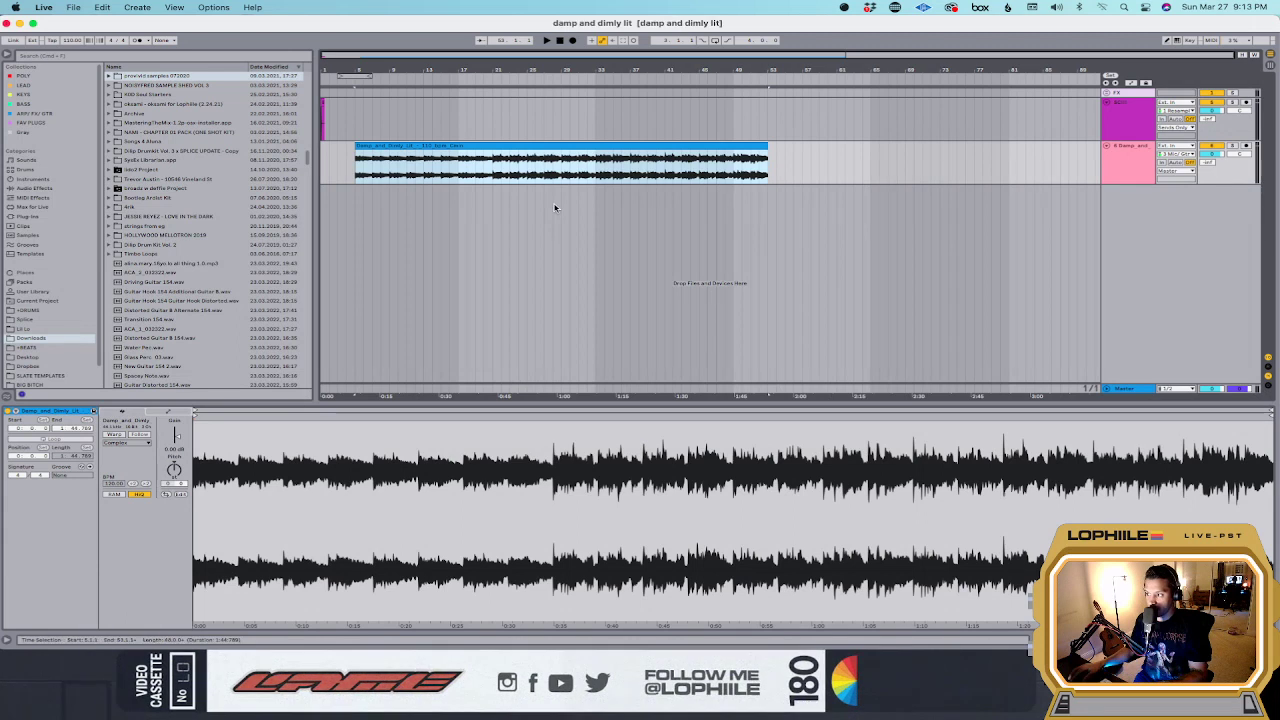
Step: Collect all external files into the saved project
click(400, 170)
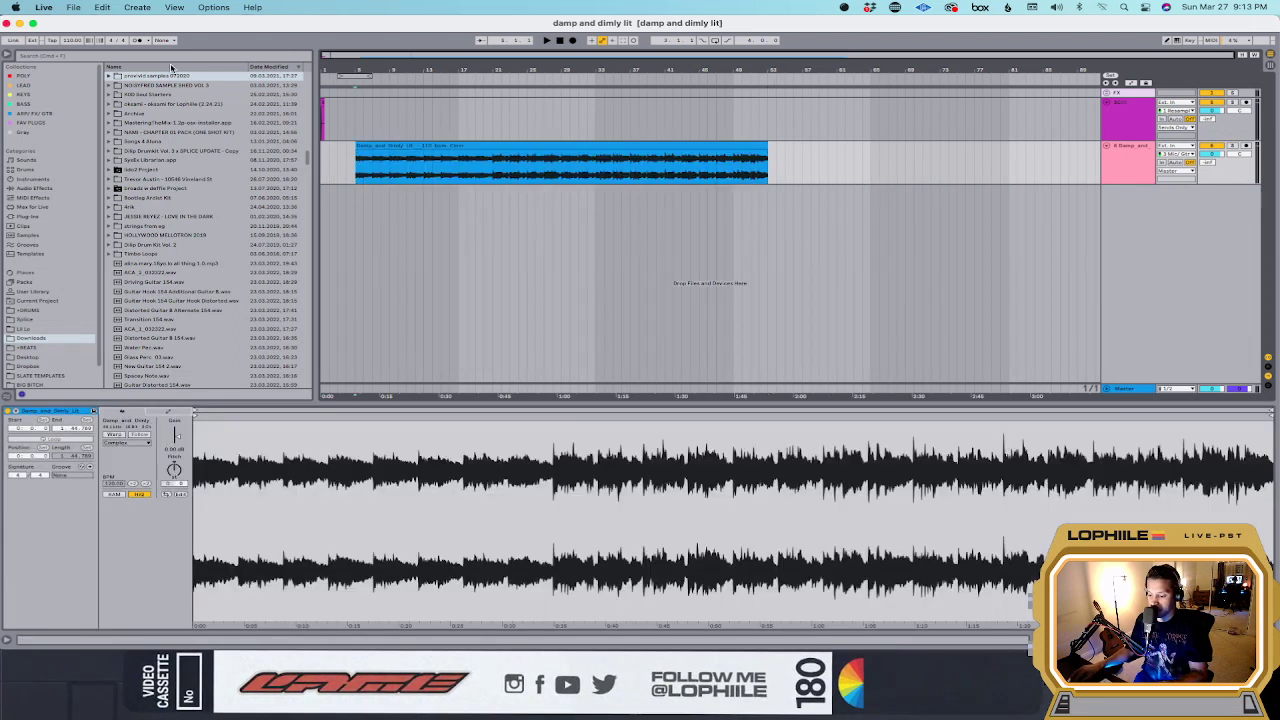
click(73, 7)
click(131, 164)
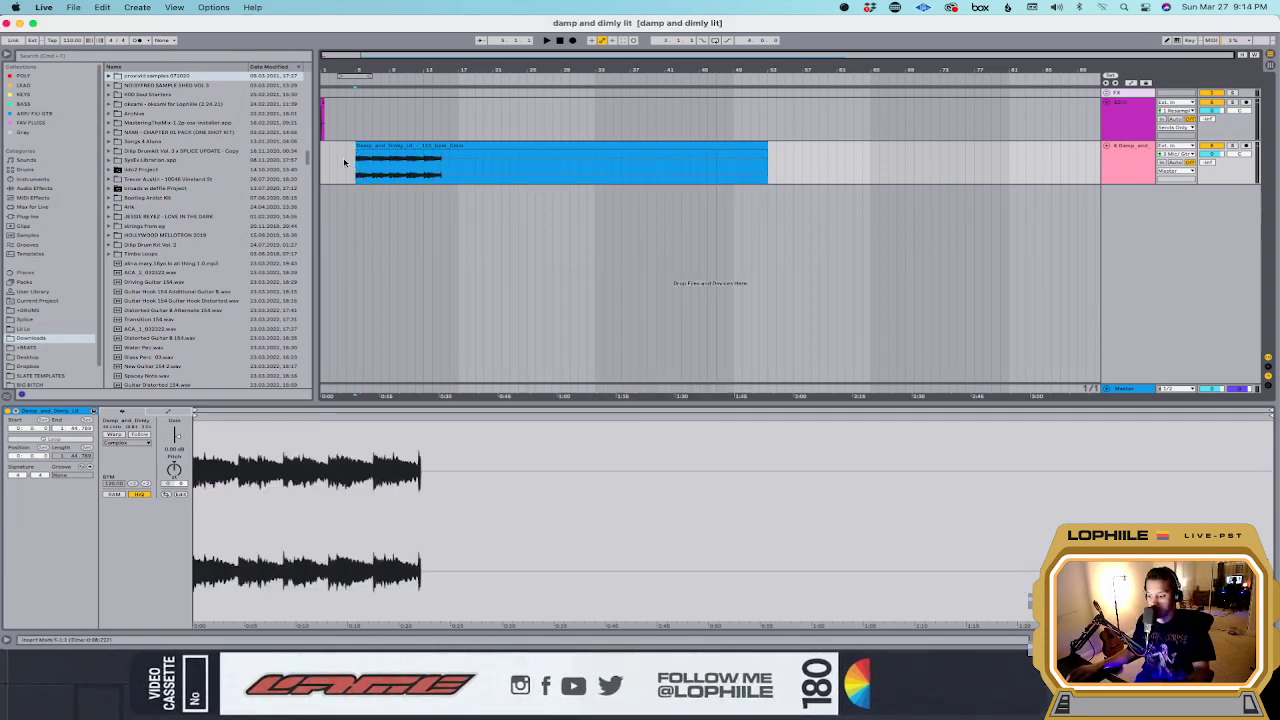
Step: Play the sample in the arrangement from its start at bar 5
key(plus)
key(plus)
key(space)
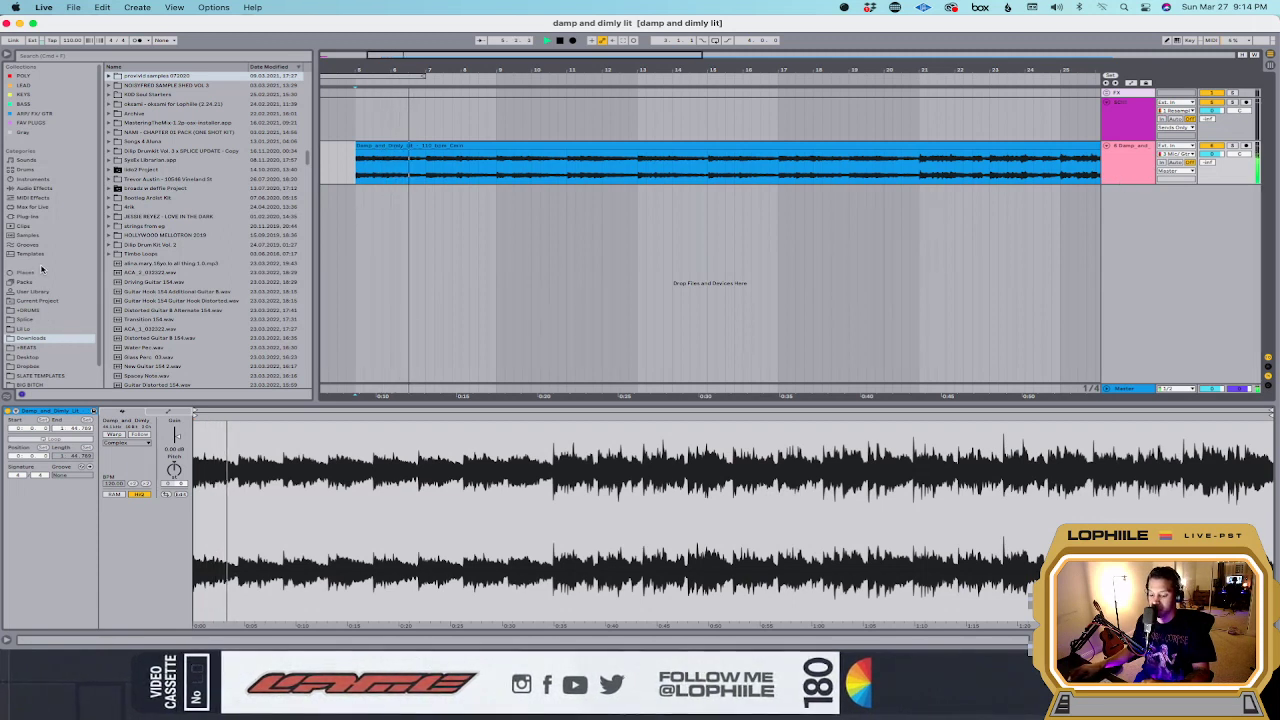
Step: Search the +DRUMS and Downloads folders for "loops"
click(30, 310)
click(104, 57)
text(loops)
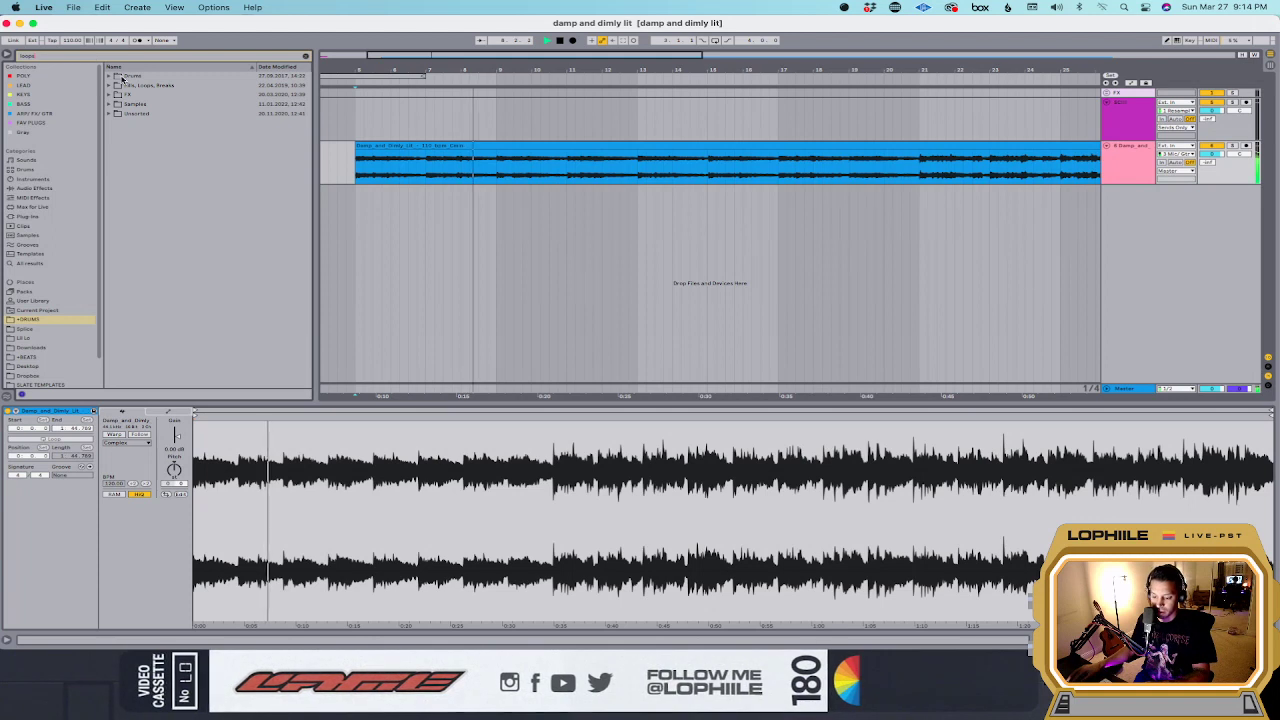
scroll(40, 305, down, 2)
click(30, 317)
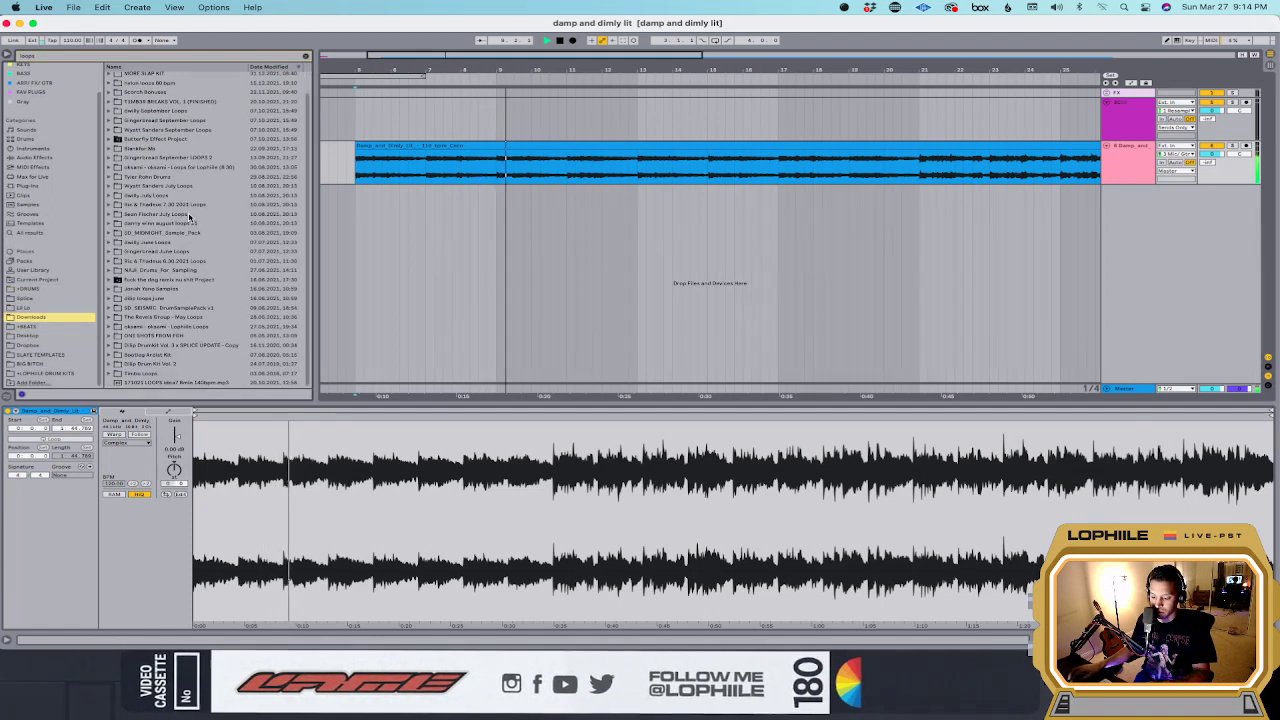
scroll(130, 145, up, 2)
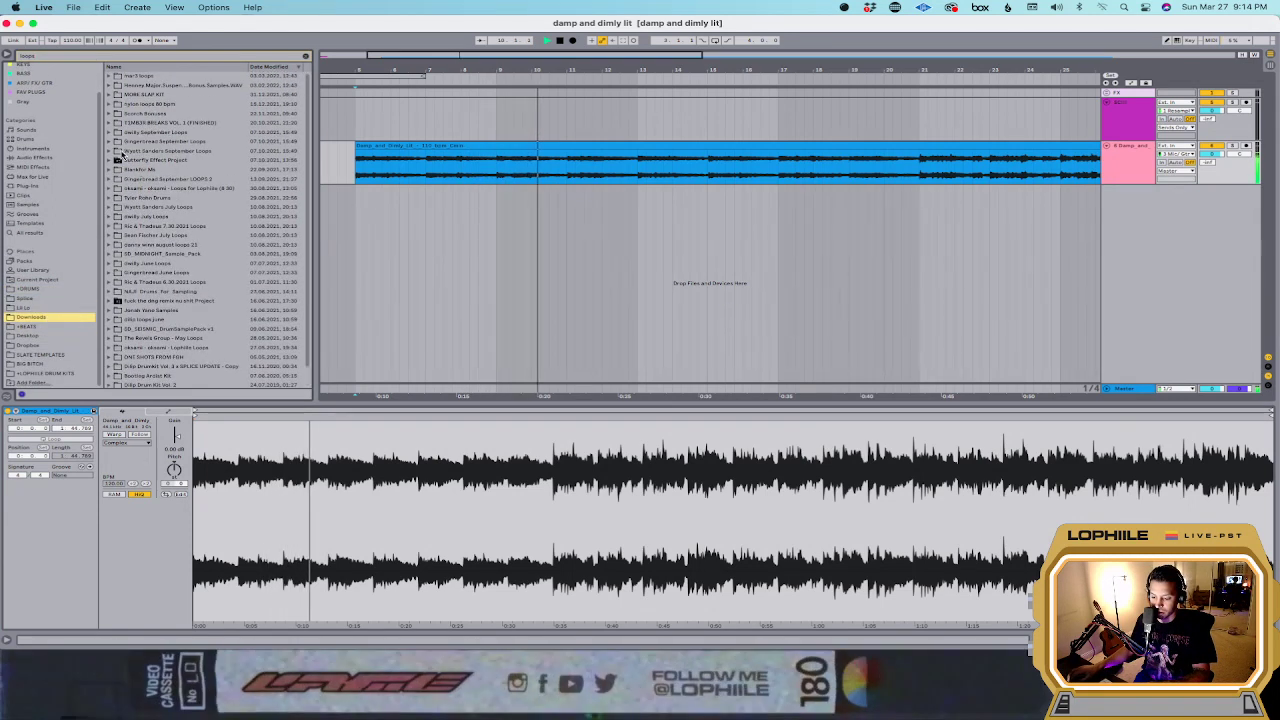
Step: Audition several percussion loops and the vinyl crackle from PERC LOOPS in the T1MB3R BREAKS VOL. 1 pack
click(116, 123)
click(124, 132)
click(122, 132)
click(124, 151)
click(122, 141)
click(185, 151)
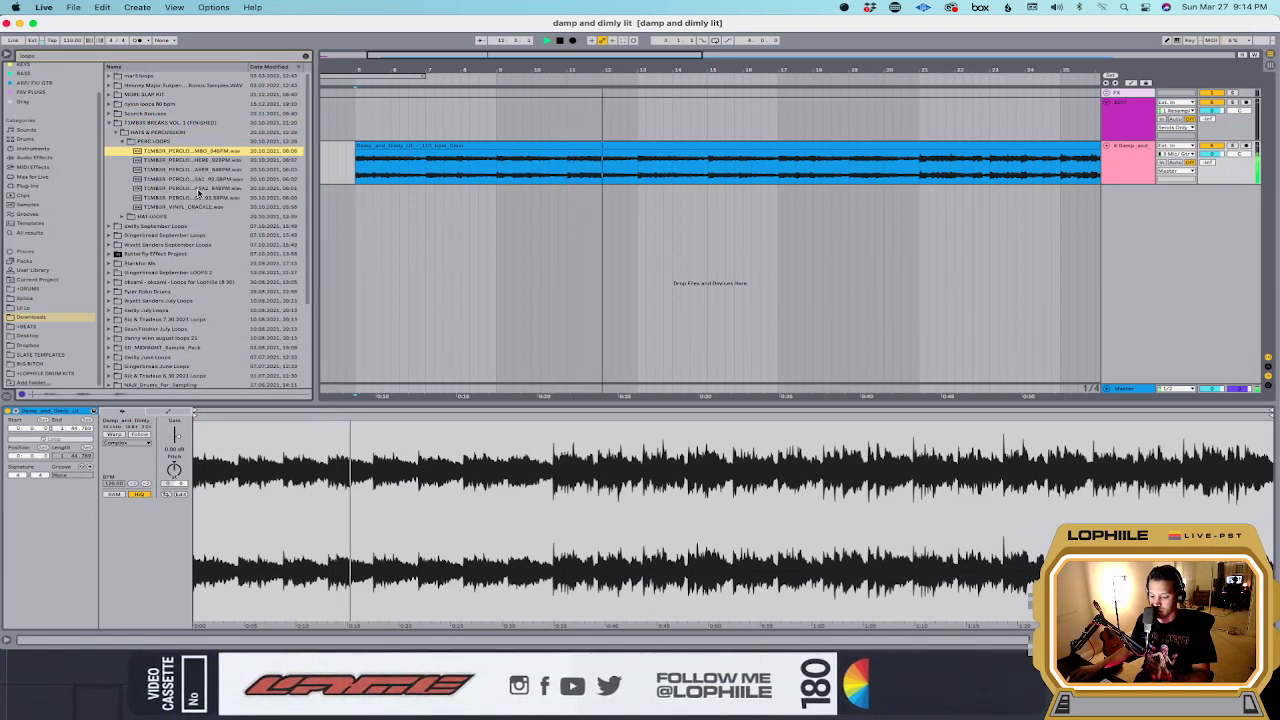
click(200, 188)
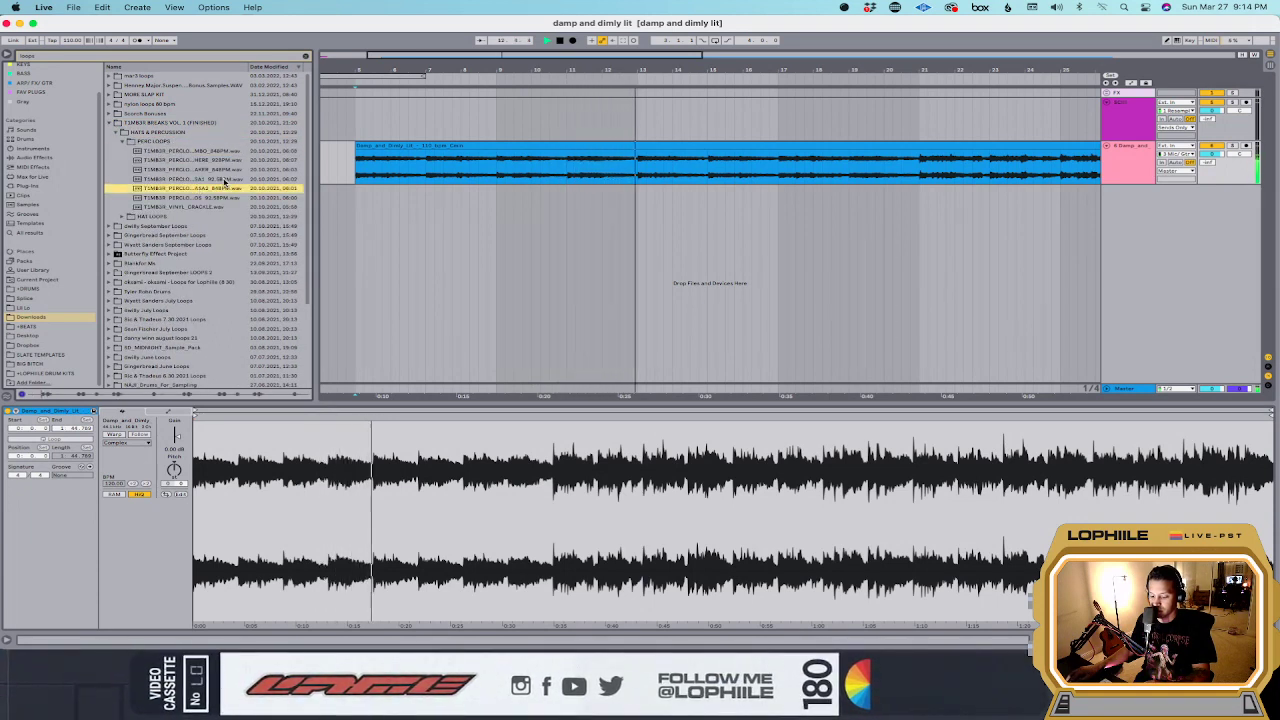
click(224, 180)
click(200, 206)
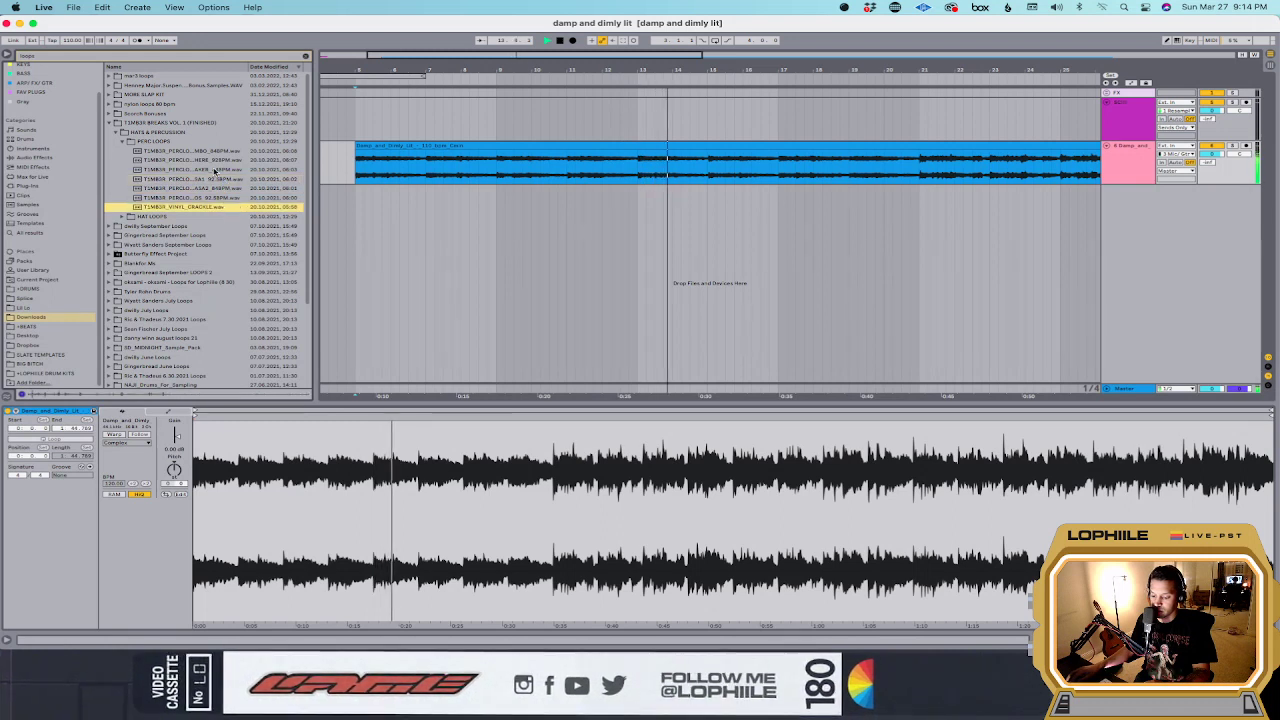
click(205, 170)
Step: Clear the browser search and look through the full Downloads folder for drum material
scroll(190, 200, down, 10)
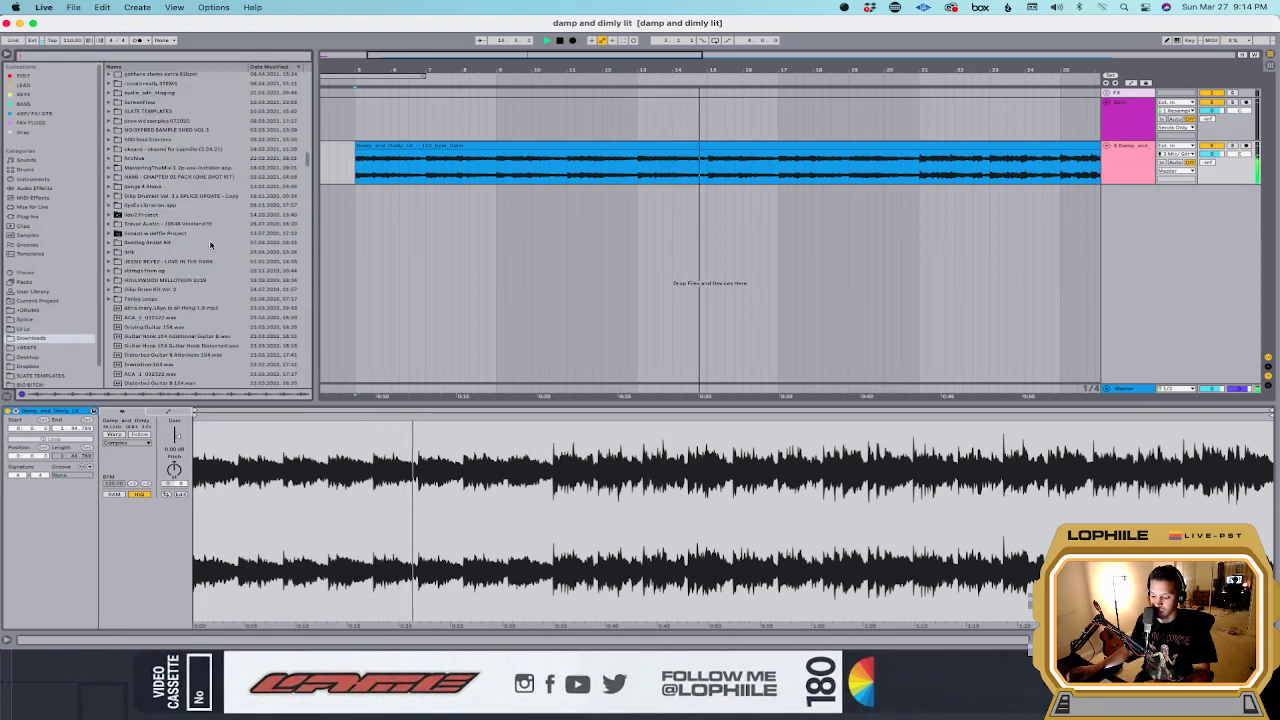
scroll(210, 244, down, 15)
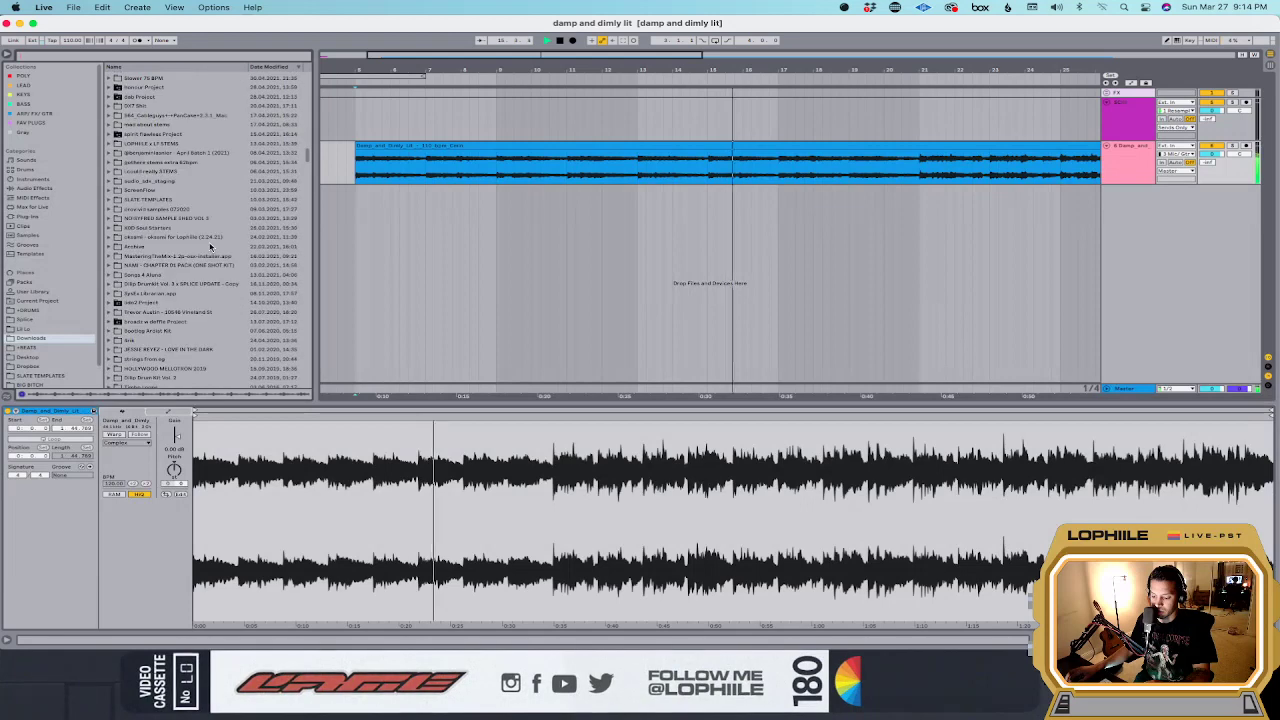
scroll(210, 248, up, 10)
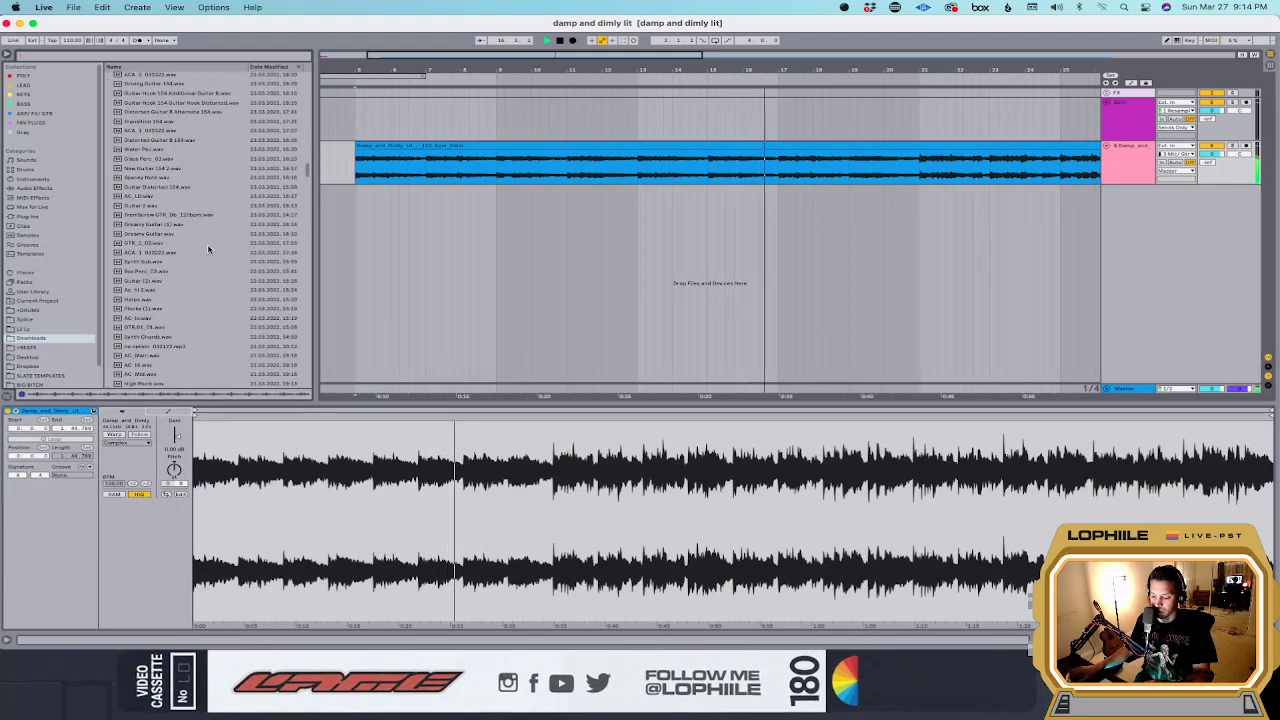
scroll(208, 250, down, 12)
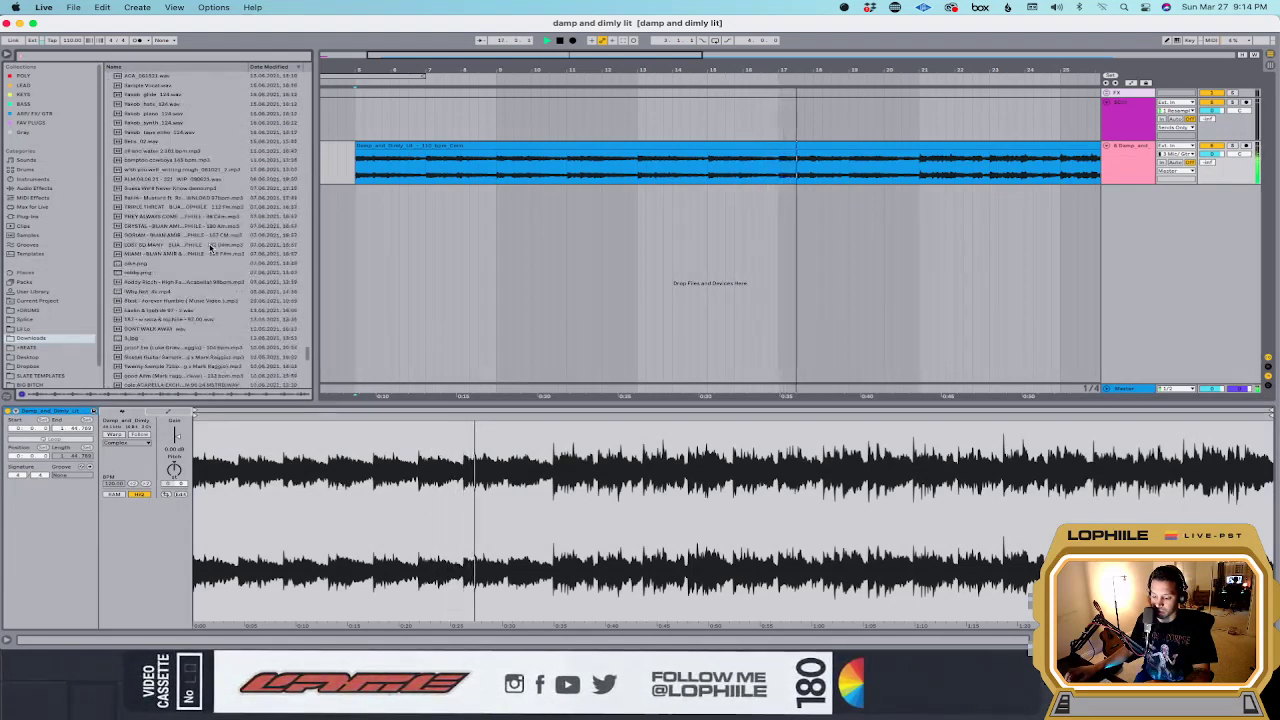
scroll(208, 250, down, 12)
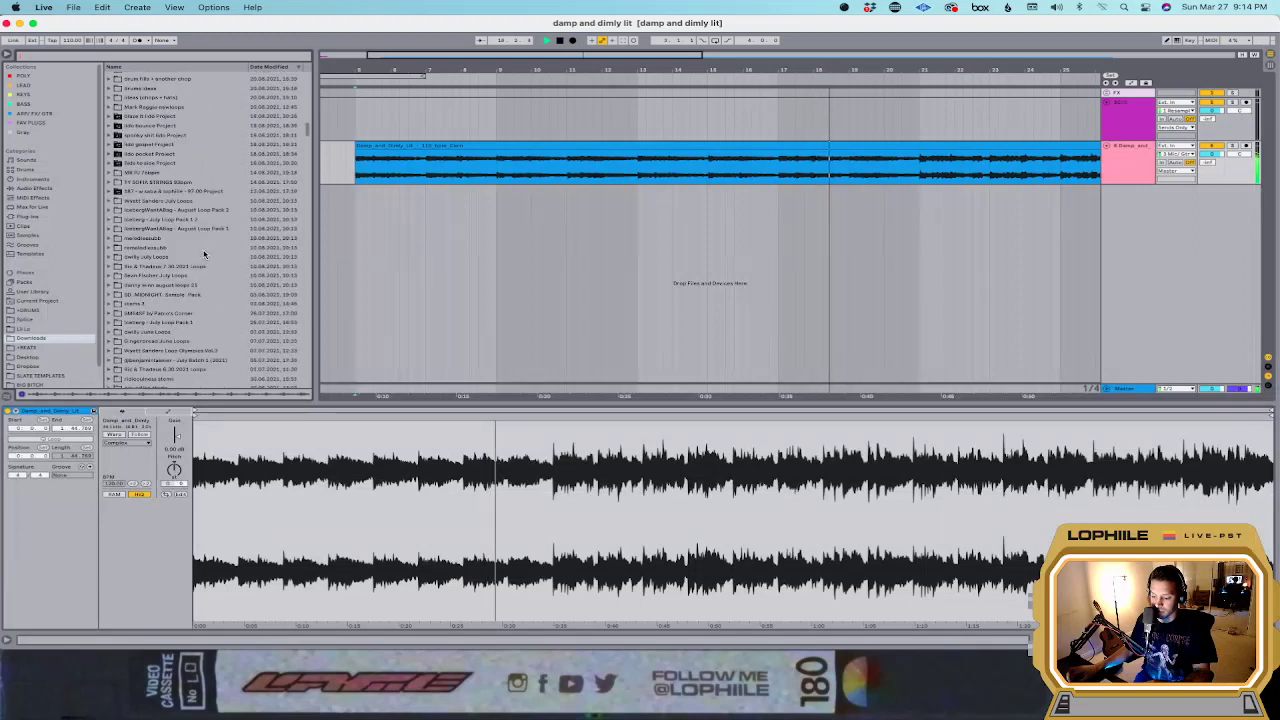
scroll(204, 254, up, 10)
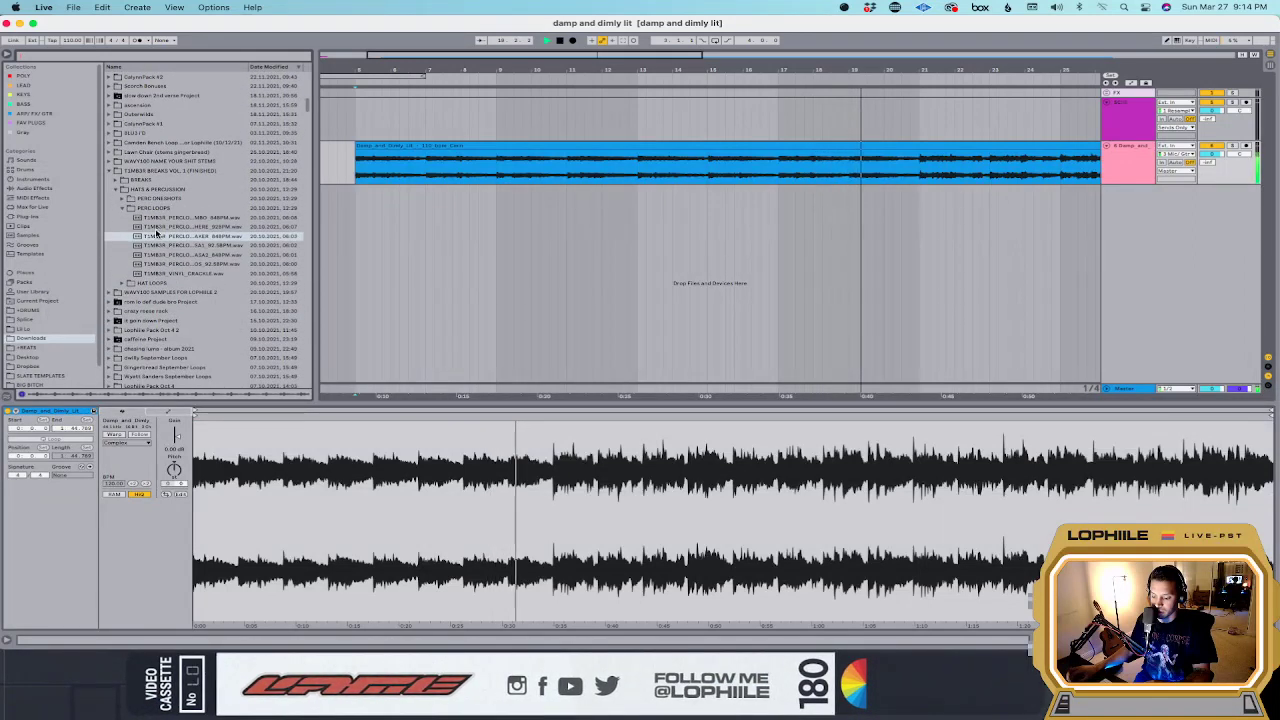
Step: Look through the BREAKS and HATS & PERCUSSION folders of the pack and audition a drumstick one-shot from PERC ONESHOTS
click(118, 190)
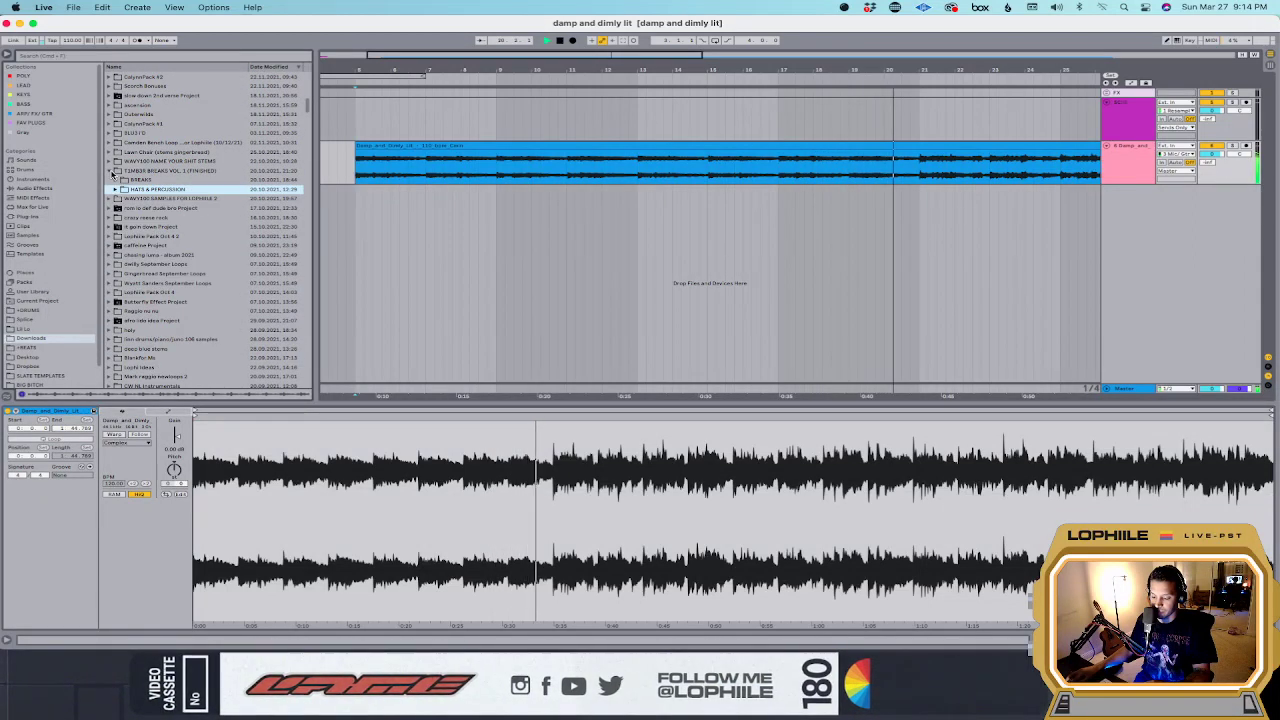
click(115, 171)
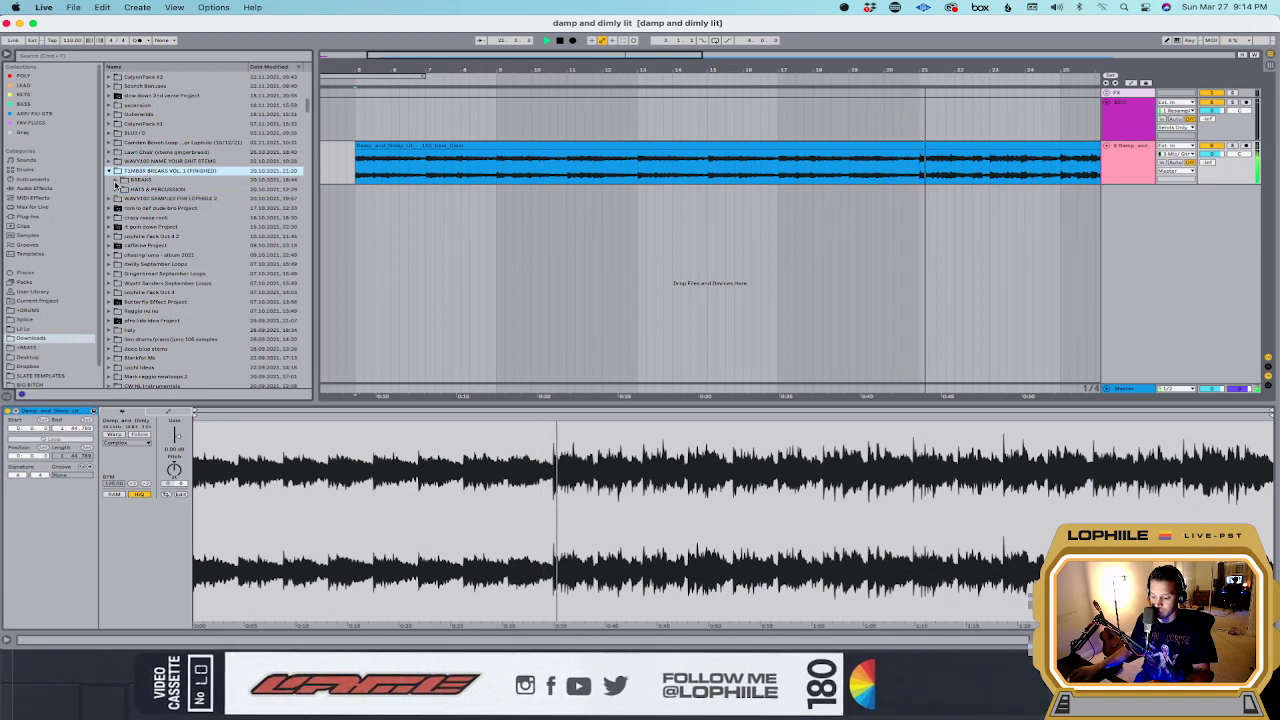
click(117, 181)
scroll(160, 190, down, 3)
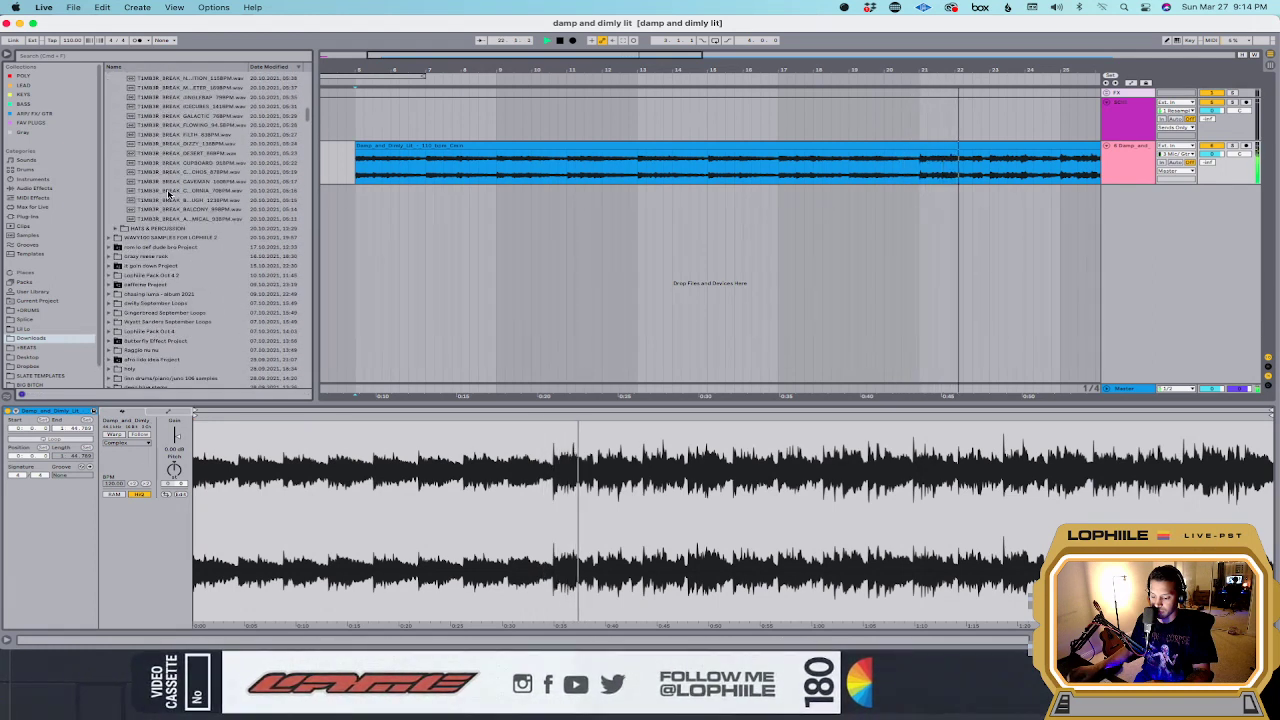
scroll(130, 245, up, 1)
click(119, 240)
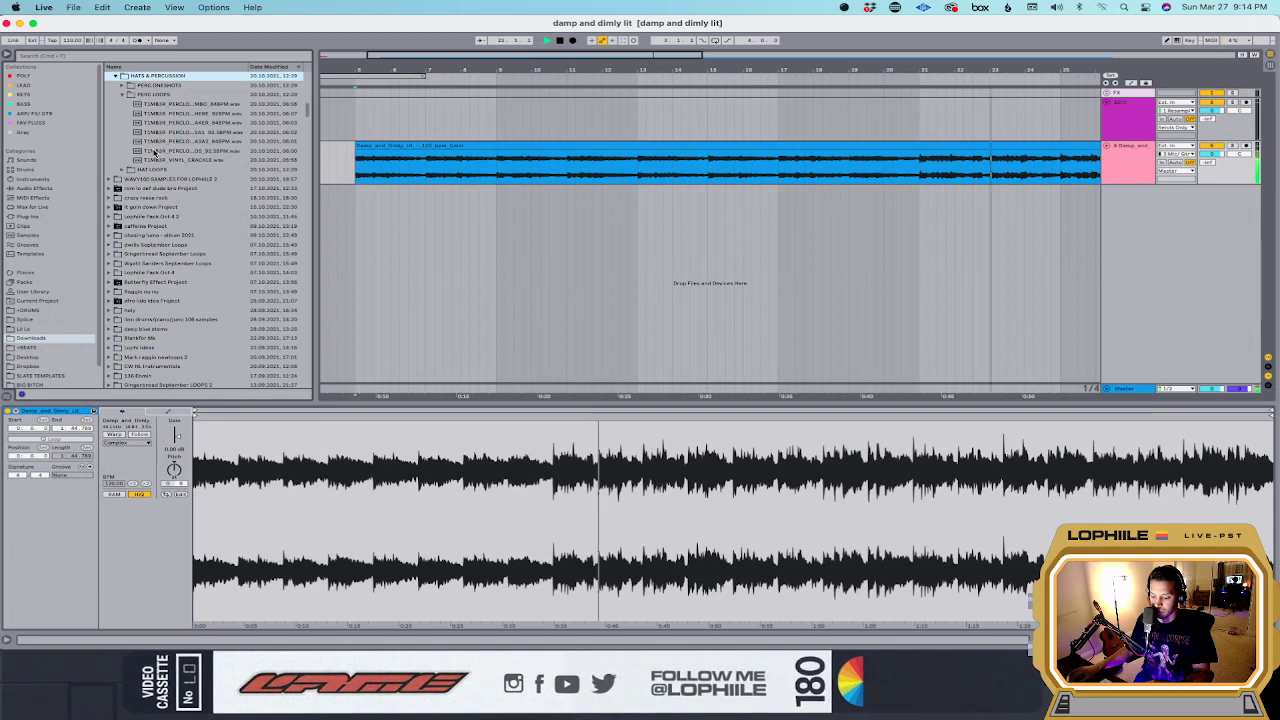
click(122, 94)
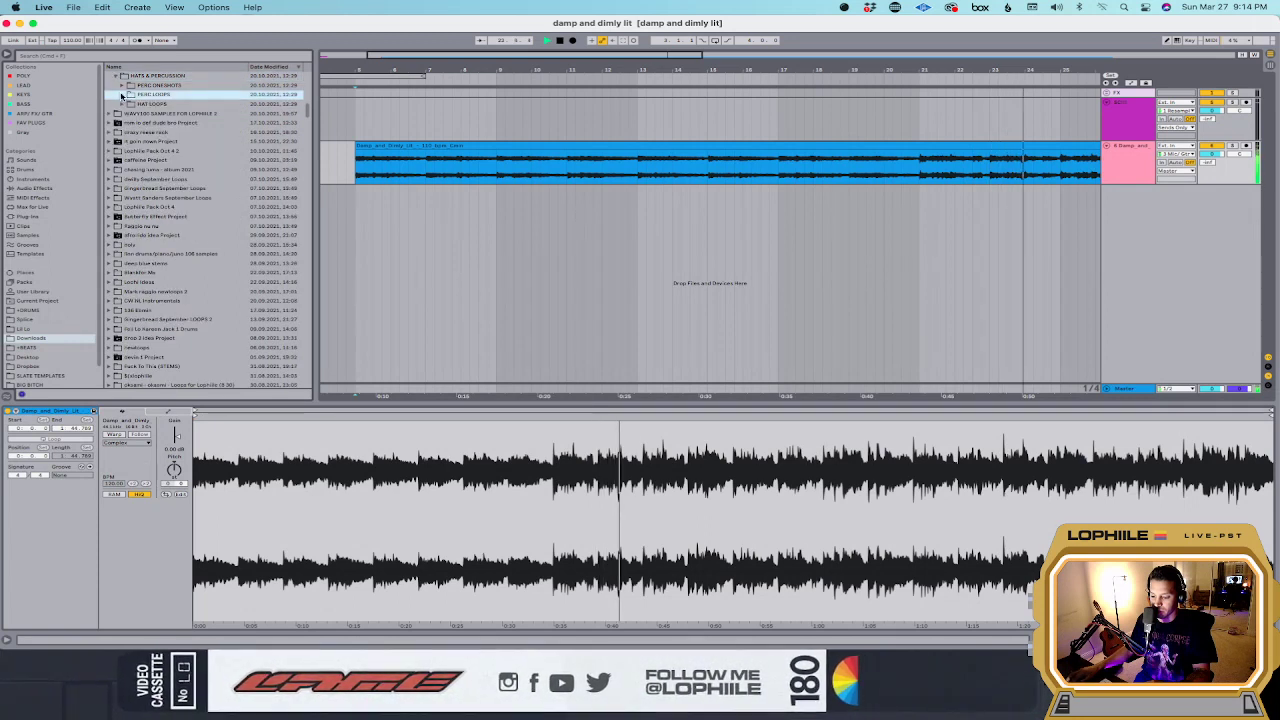
click(122, 85)
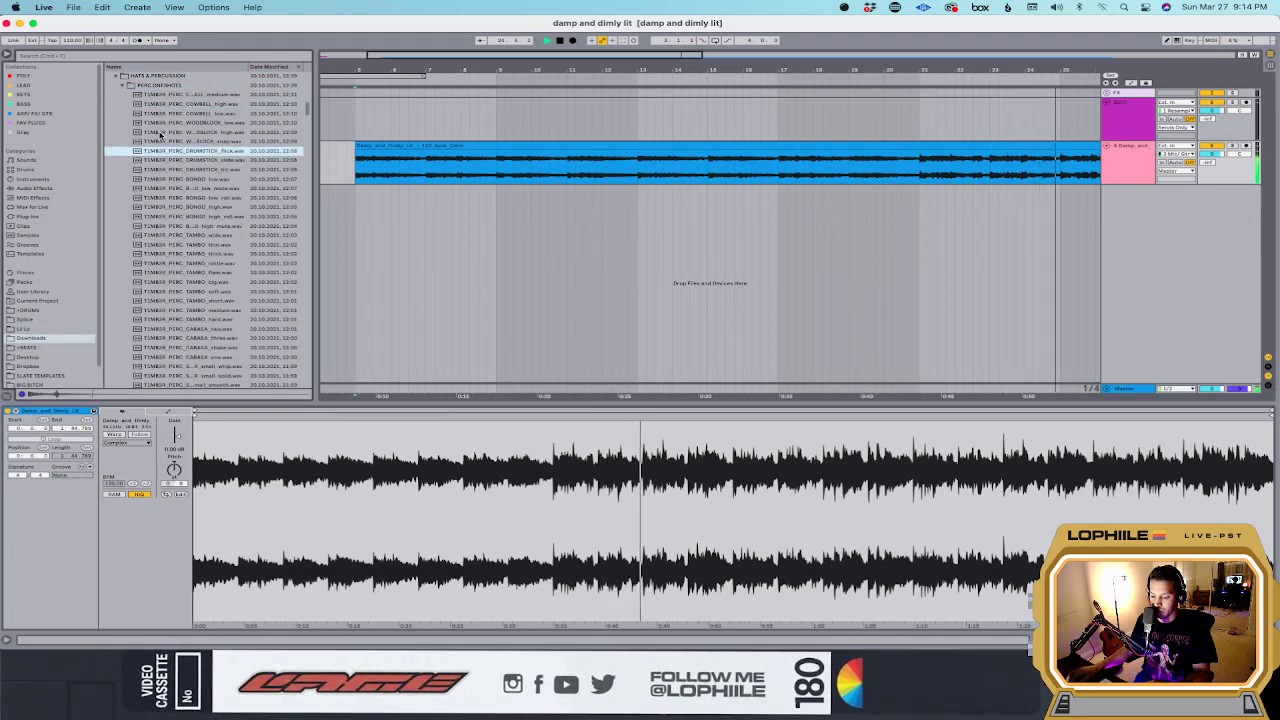
click(190, 236)
Step: Restart playback from bar 5 and loop the sample's first 16 bars, from bar 5 to bar 21
key(space)
key(space)
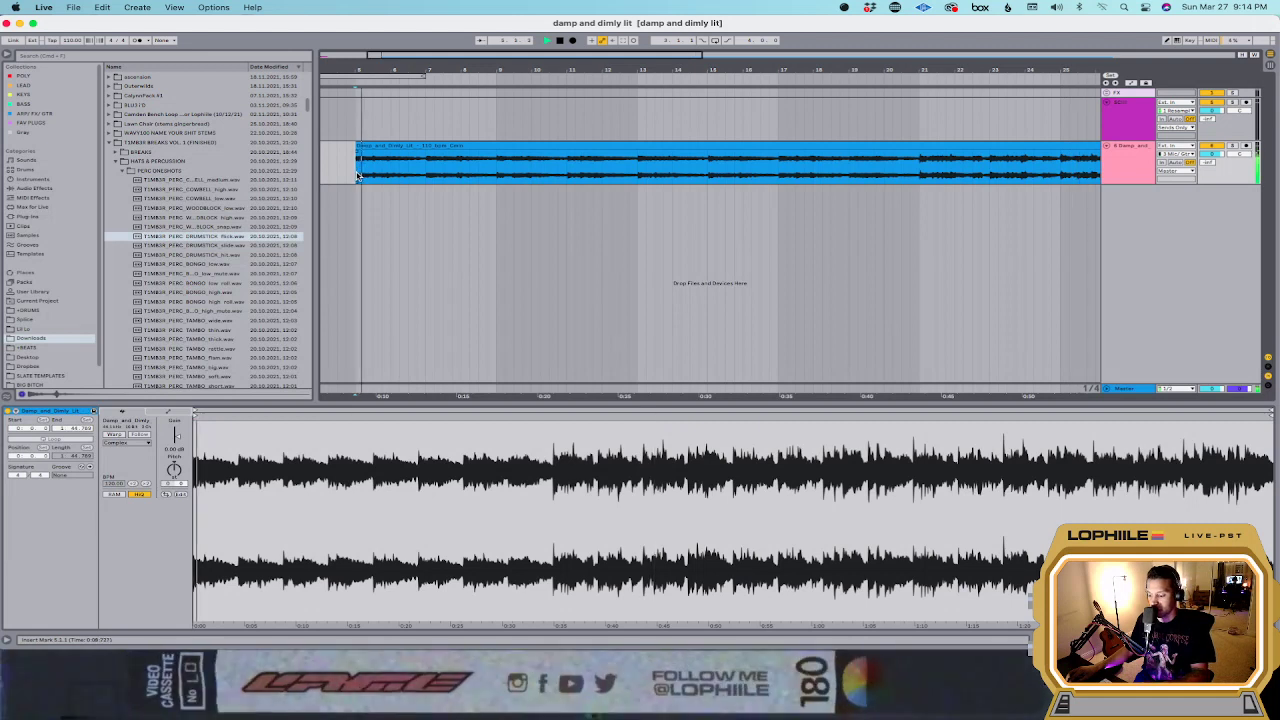
drag(357, 176, 913, 176)
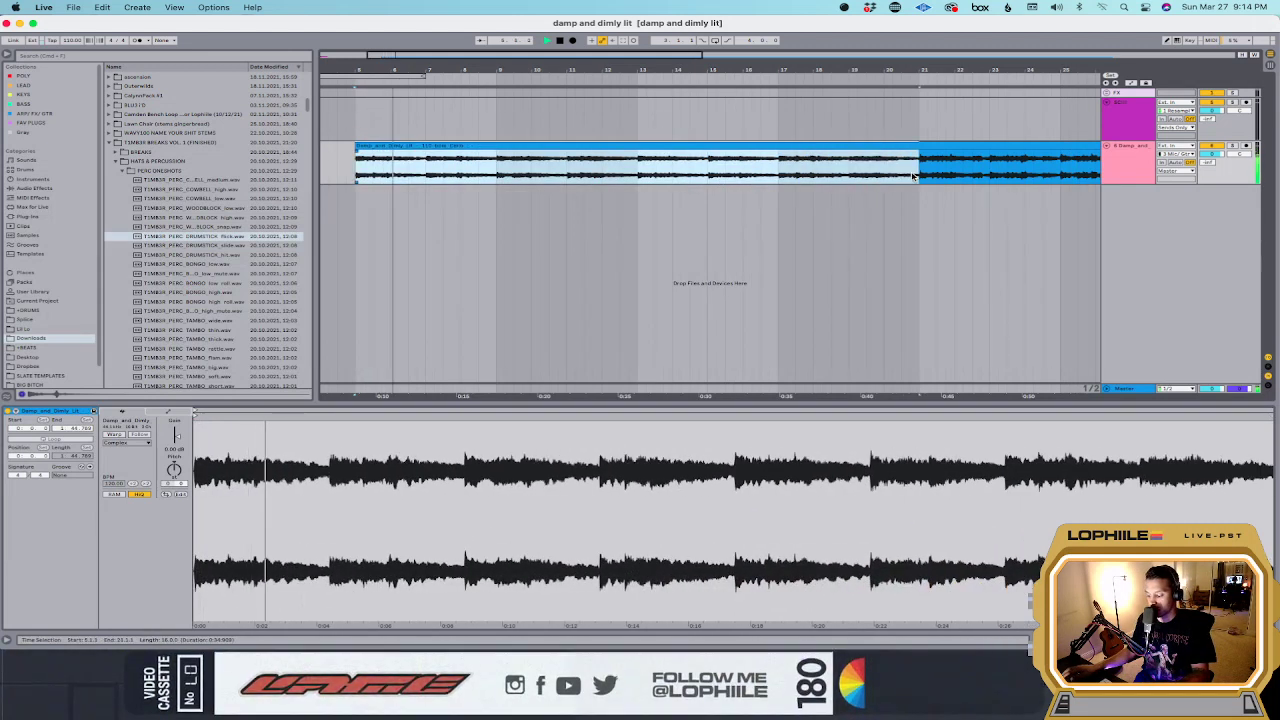
key(super+l)
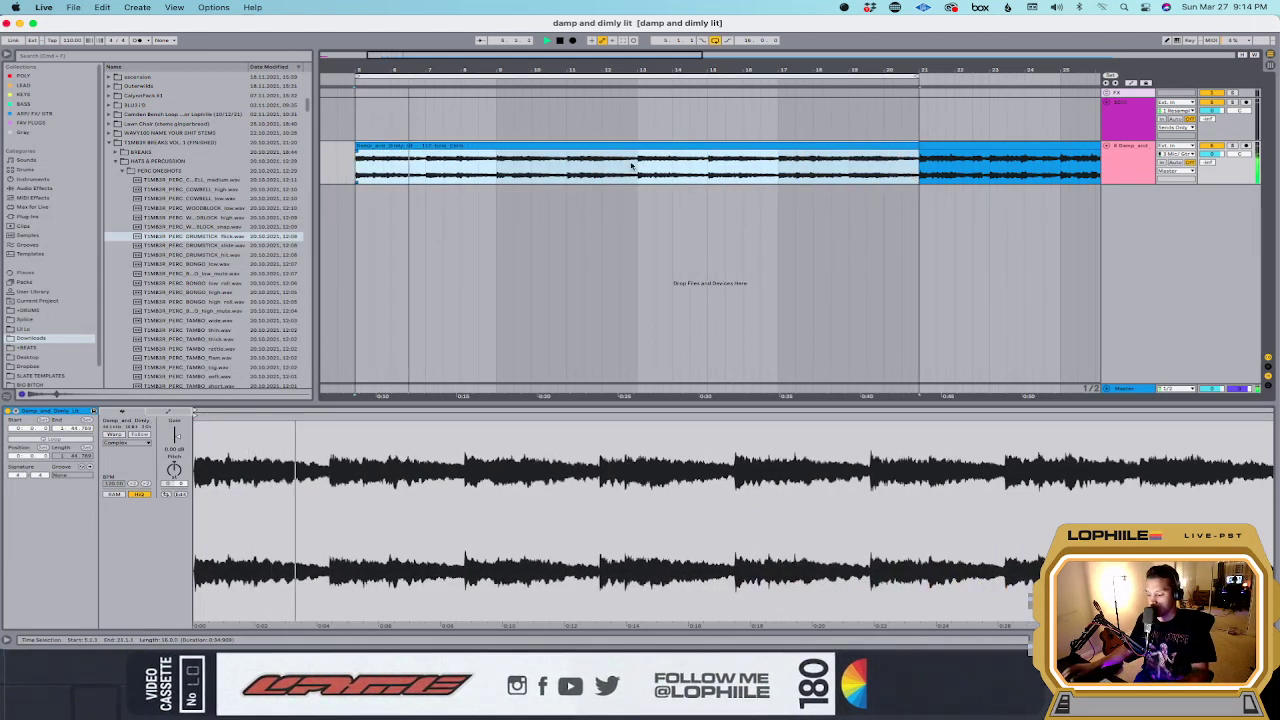
Step: Open the pack's BREAKS folder and search Downloads again for "loops"
click(118, 160)
click(117, 152)
click(86, 60)
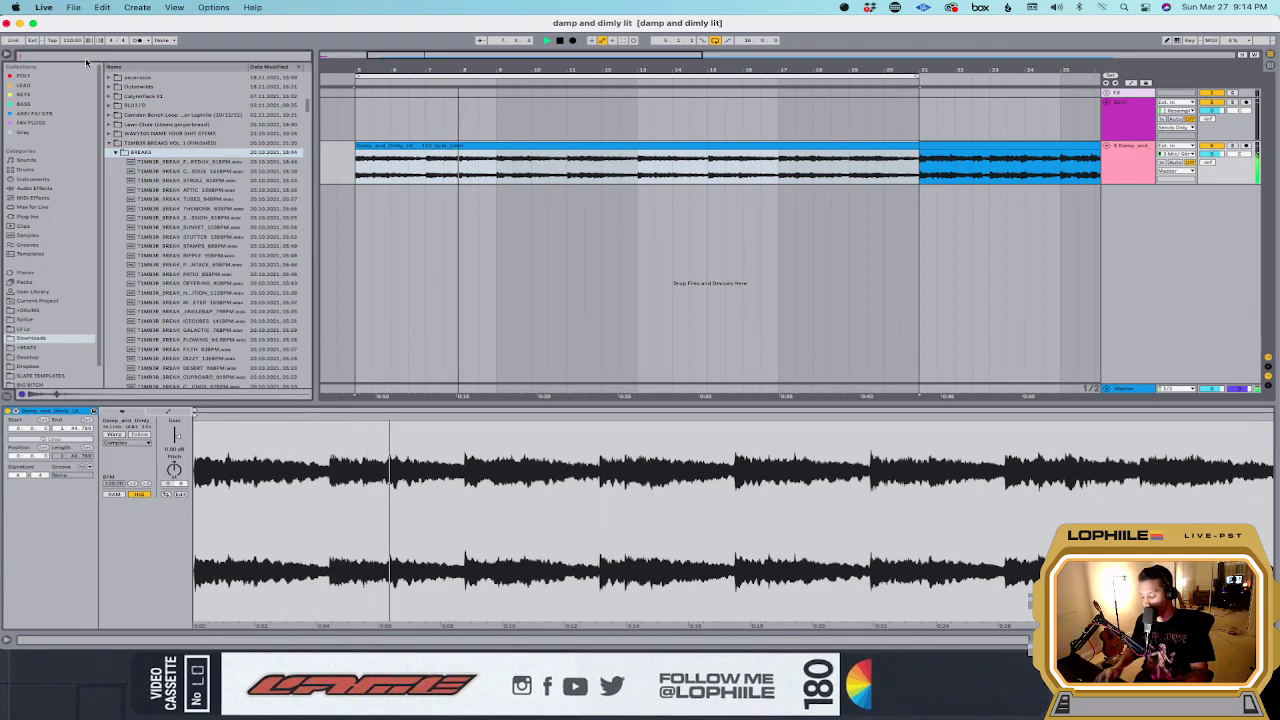
text(lop)
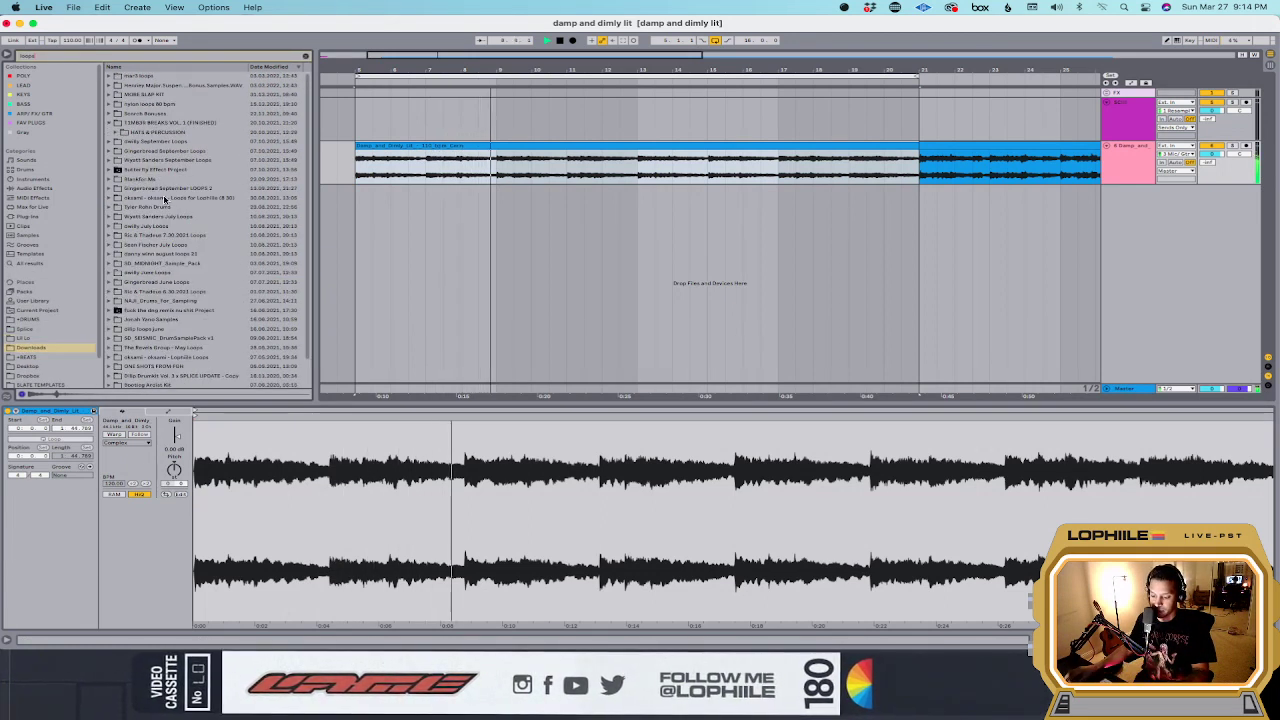
text(os)
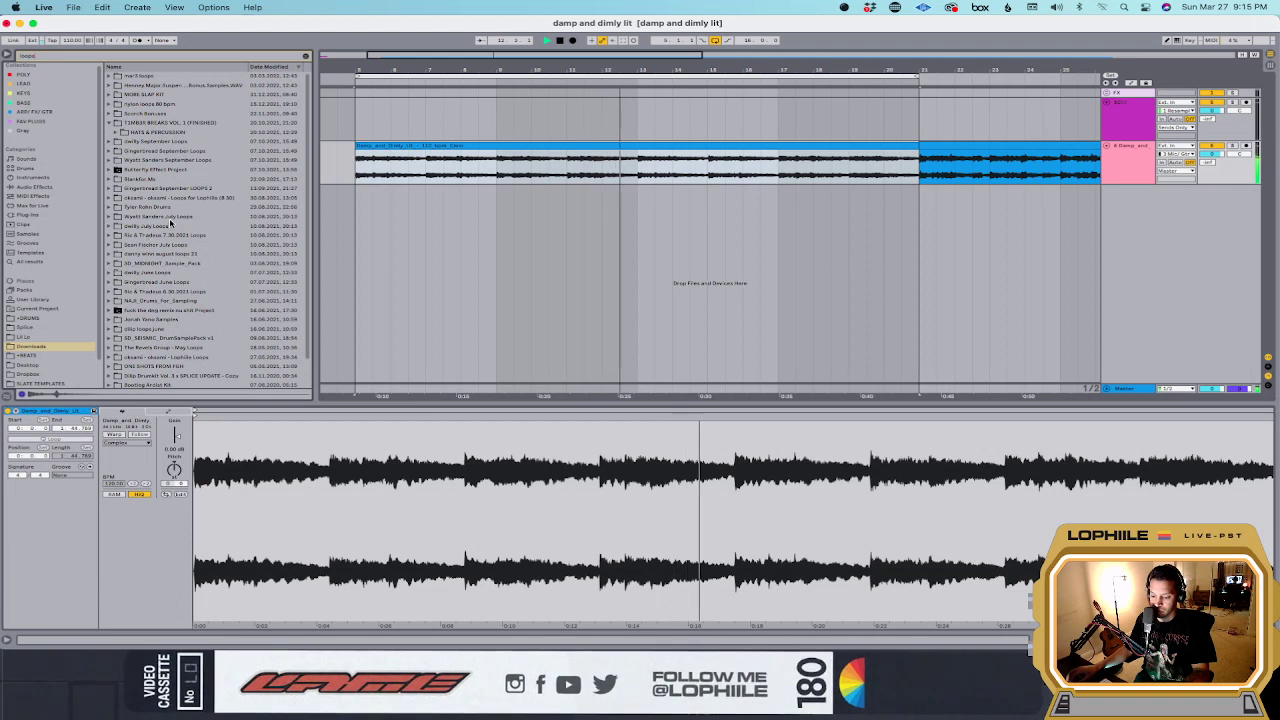
Step: Sort the search results by name, open the Timbo Loops folder and start auditioning its loops
click(268, 66)
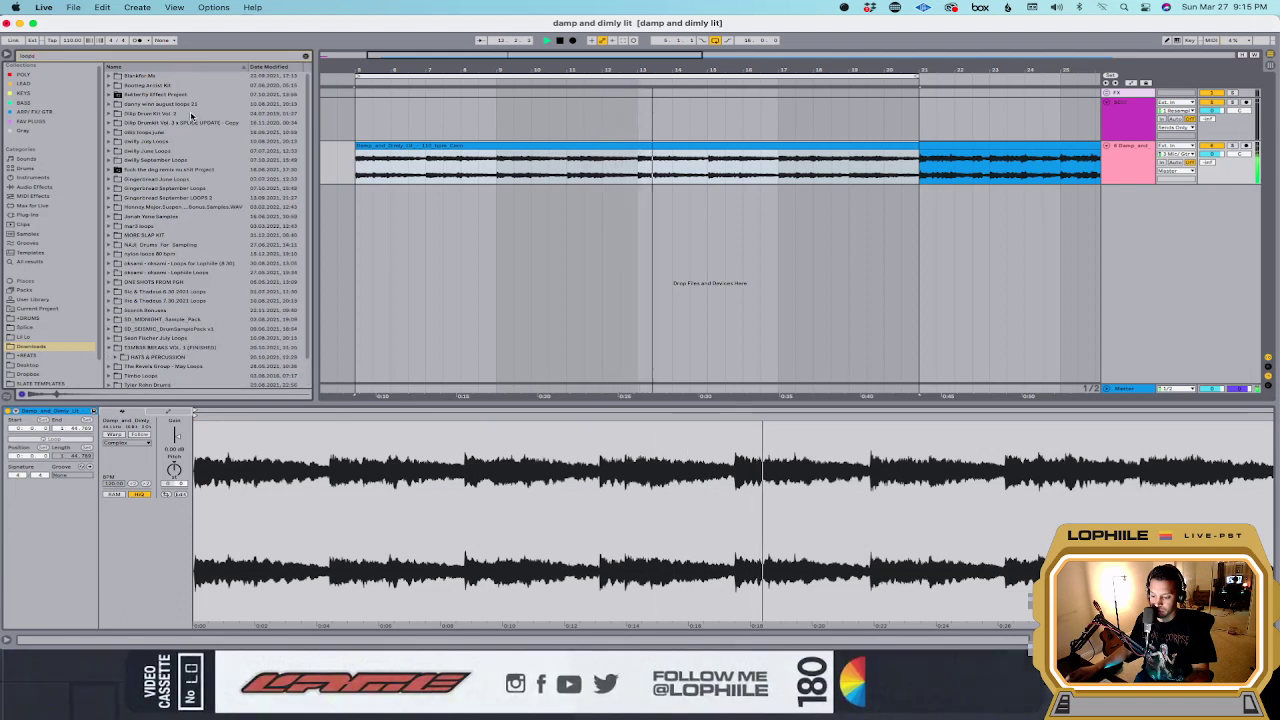
click(111, 345)
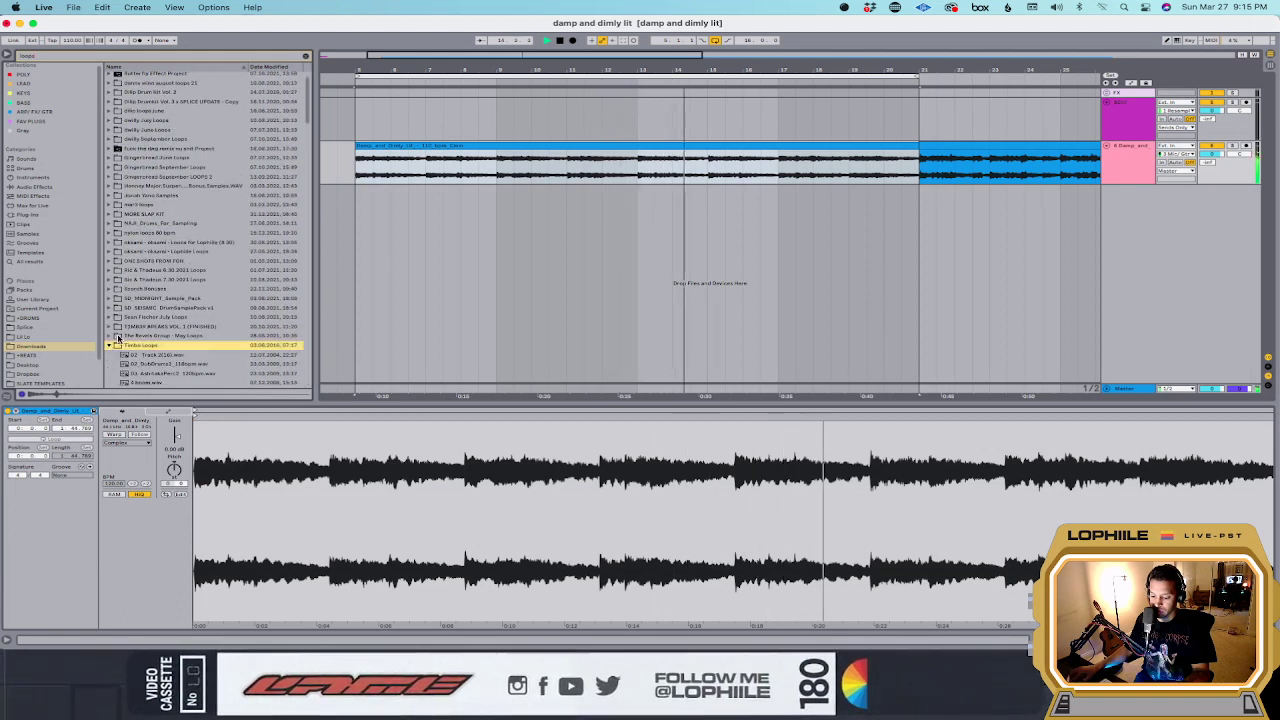
scroll(201, 260, down, 5)
click(201, 260)
scroll(201, 260, down, 3)
click(195, 247)
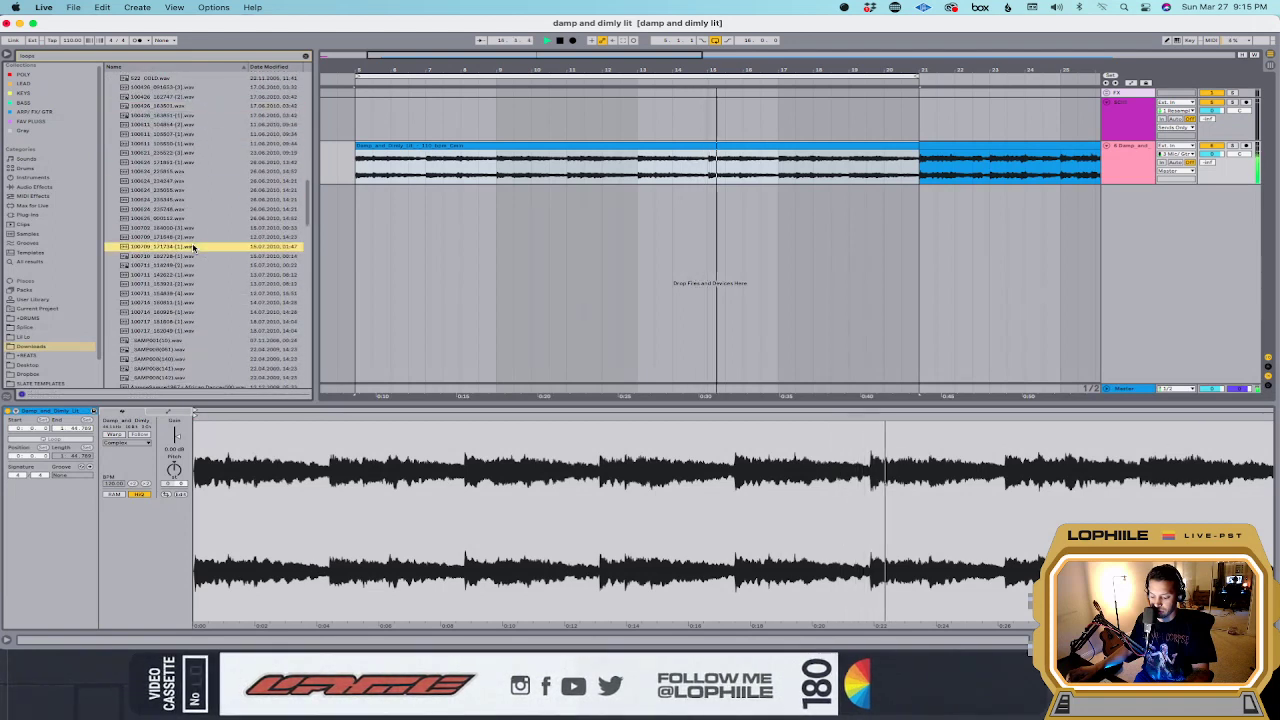
Step: Audition further loops in the folder and add the Baris Manco file on a new audio track just before bar 10
scroll(190, 230, down, 3)
click(185, 208)
scroll(174, 233, down, 2)
click(174, 231)
scroll(175, 230, down, 3)
click(176, 227)
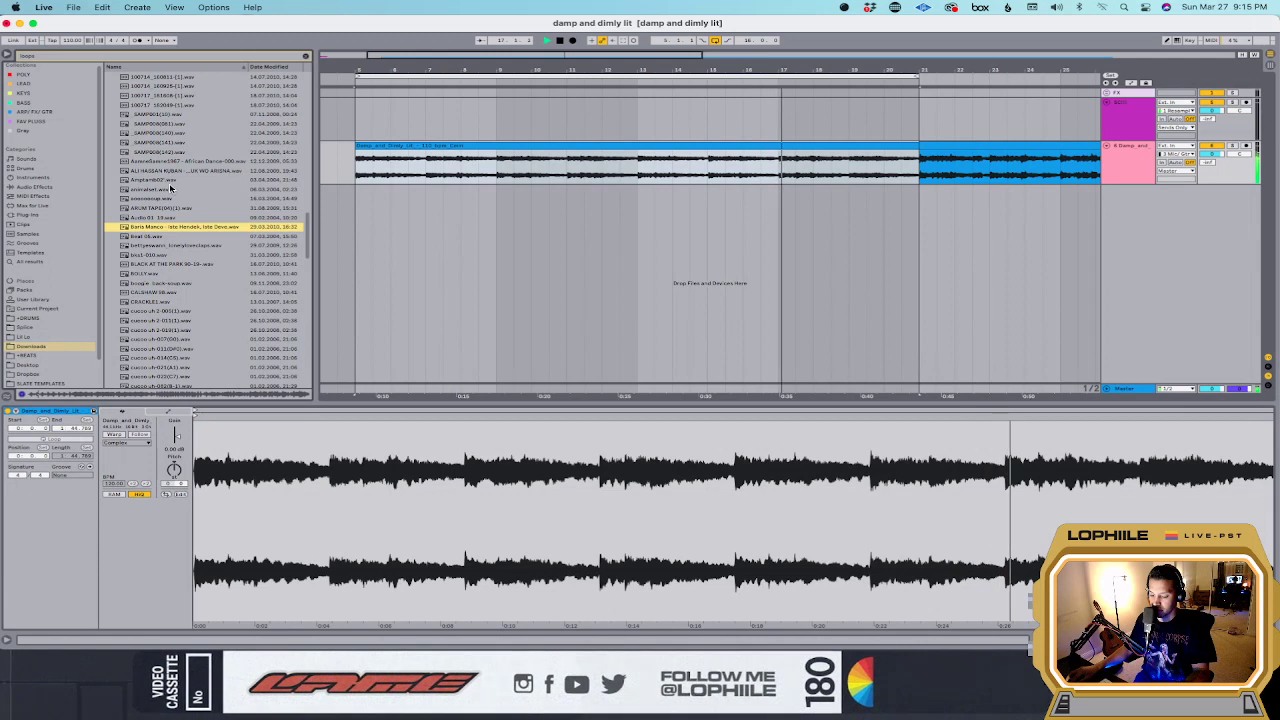
drag(176, 227, 533, 257)
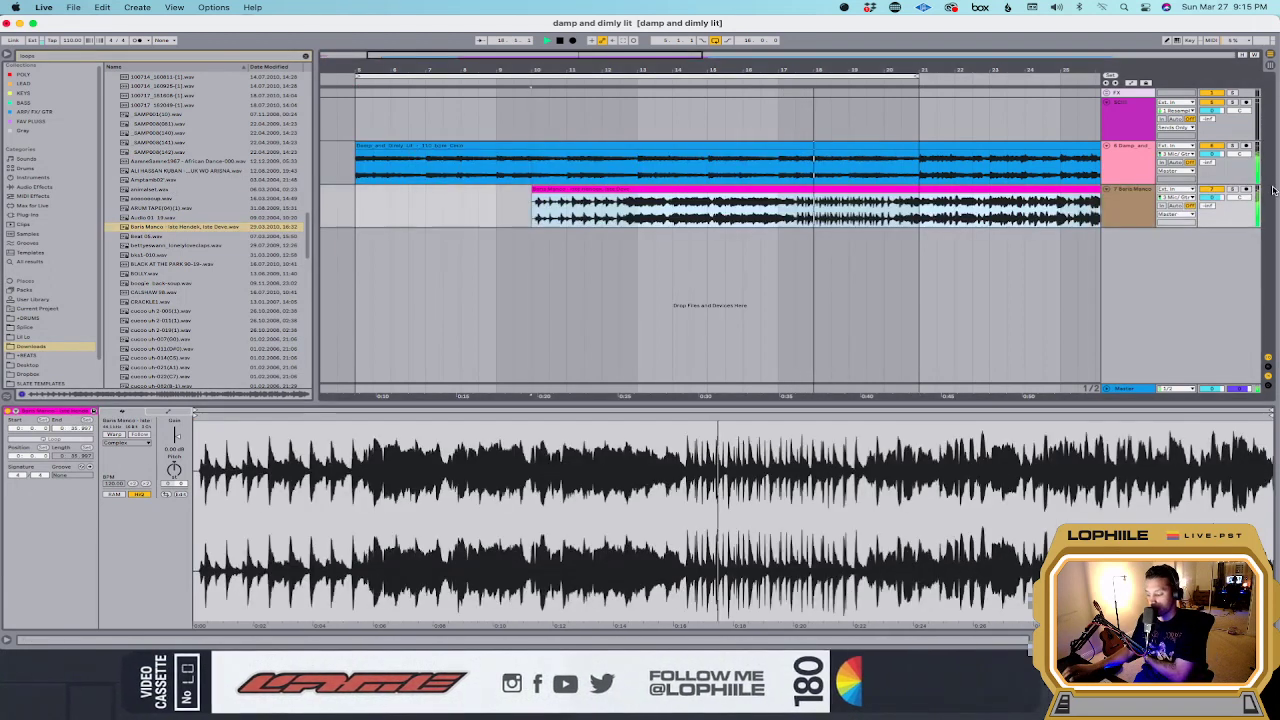
Step: Audition more loops, add the drmline off loop on a new track midway through bar 5 and mute that track
scroll(200, 250, down, 4)
click(215, 289)
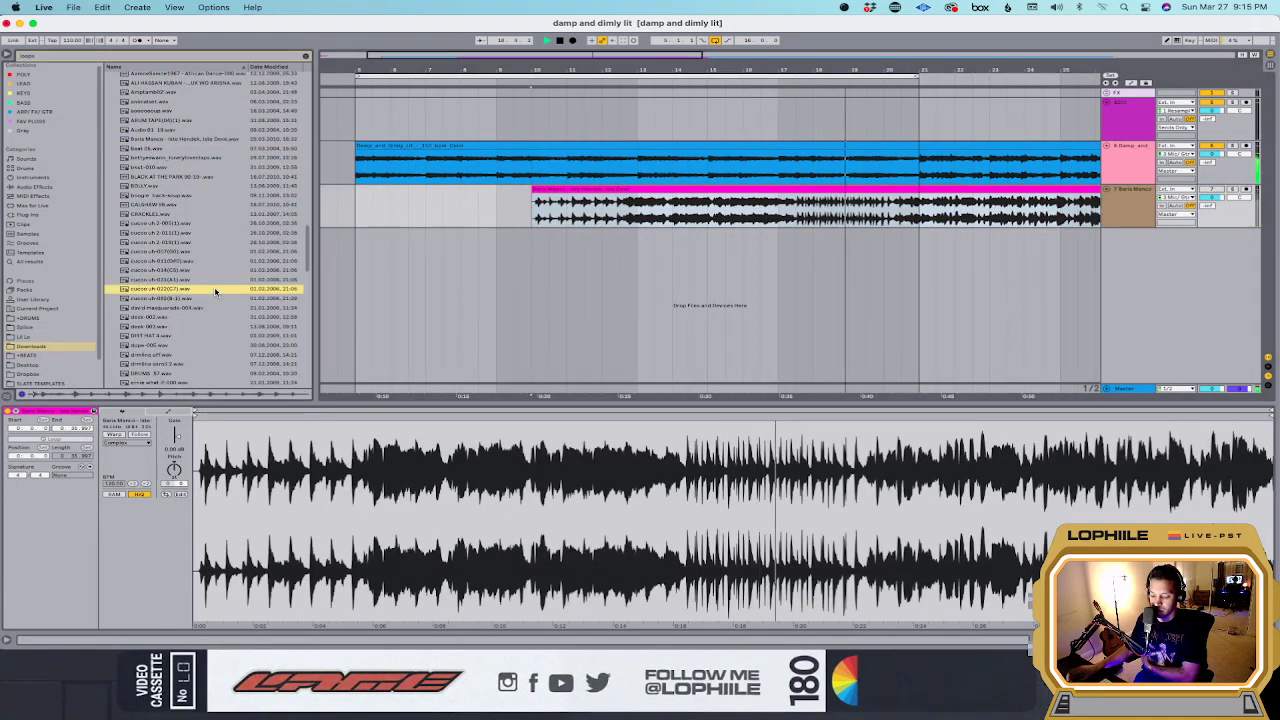
scroll(208, 283, down, 4)
click(208, 228)
click(414, 297)
drag(166, 236, 377, 262)
click(1193, 233)
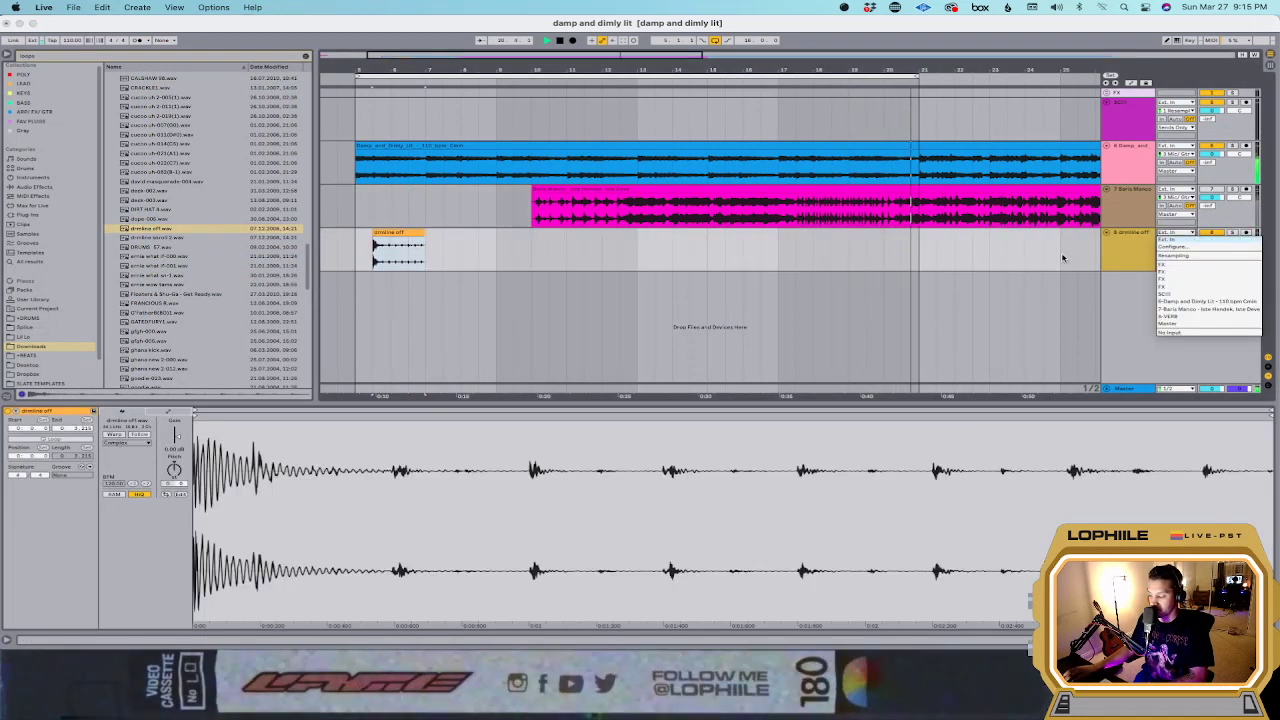
click(1209, 232)
Step: Continue auditioning loops and add a jean jacques perrey percussion loop on a new track at bar 6
scroll(188, 301, down, 4)
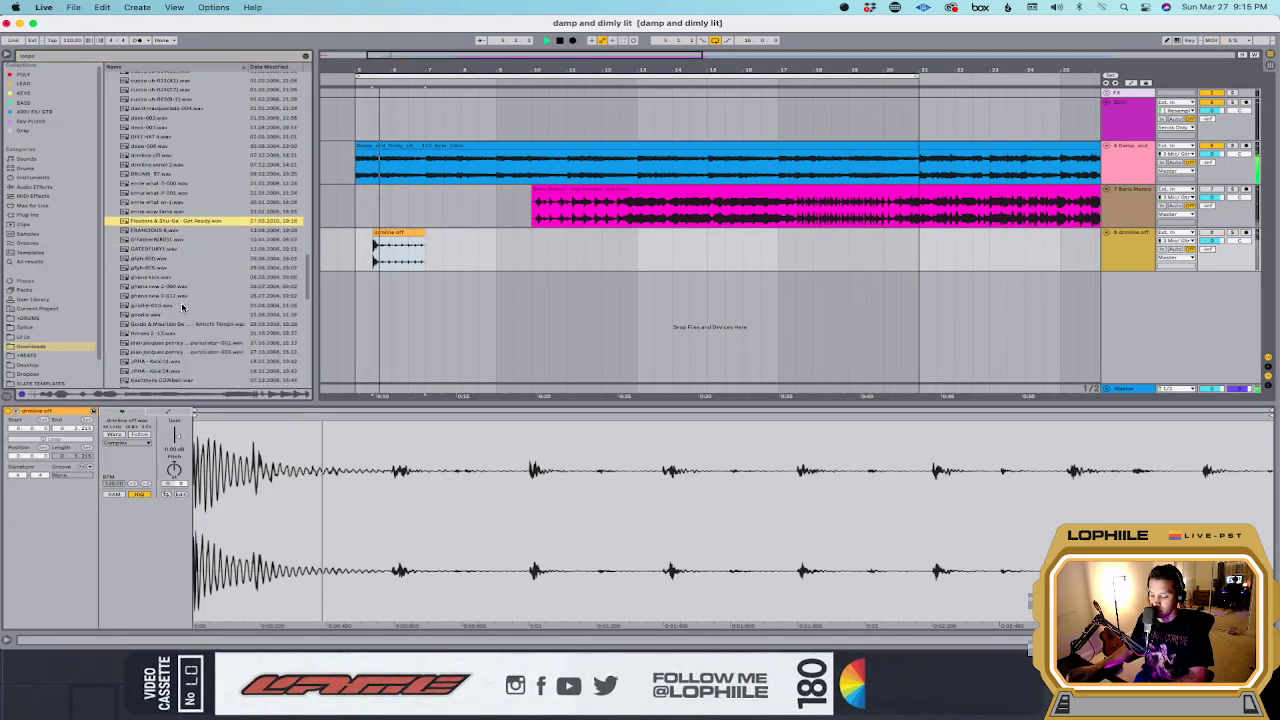
click(182, 266)
scroll(179, 287, down, 4)
click(172, 258)
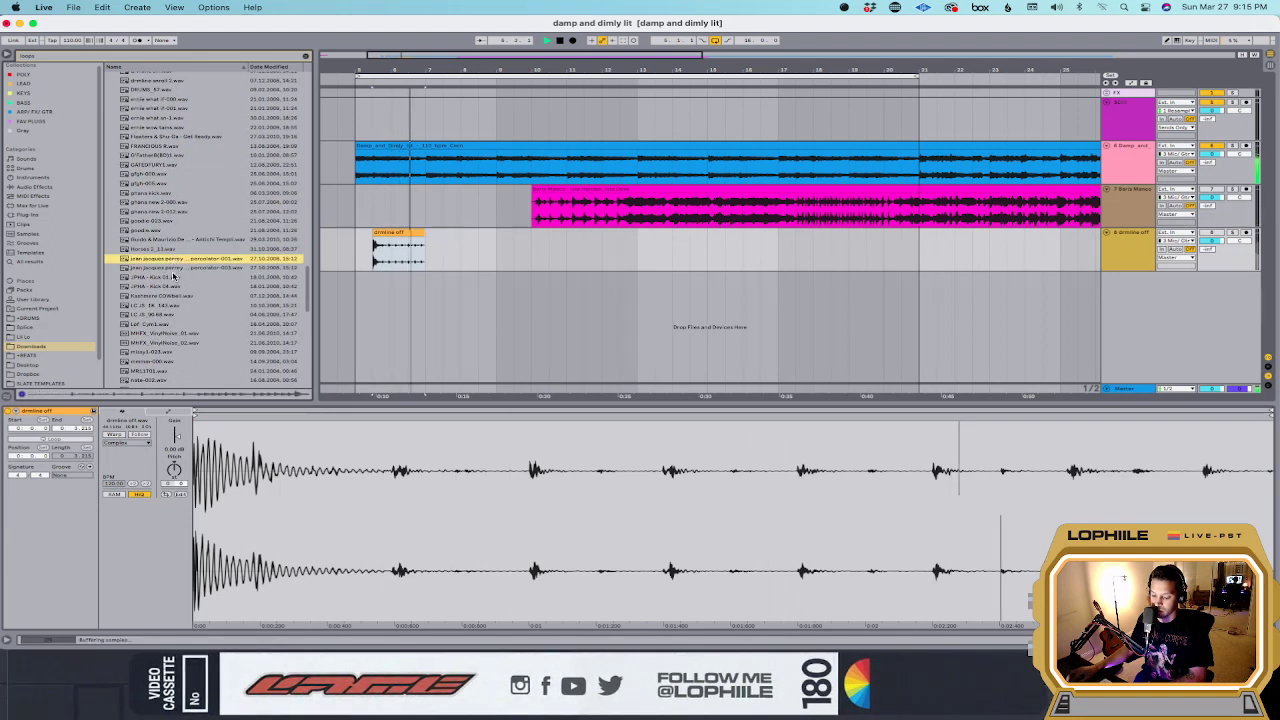
scroll(172, 250, down, 4)
drag(160, 190, 394, 320)
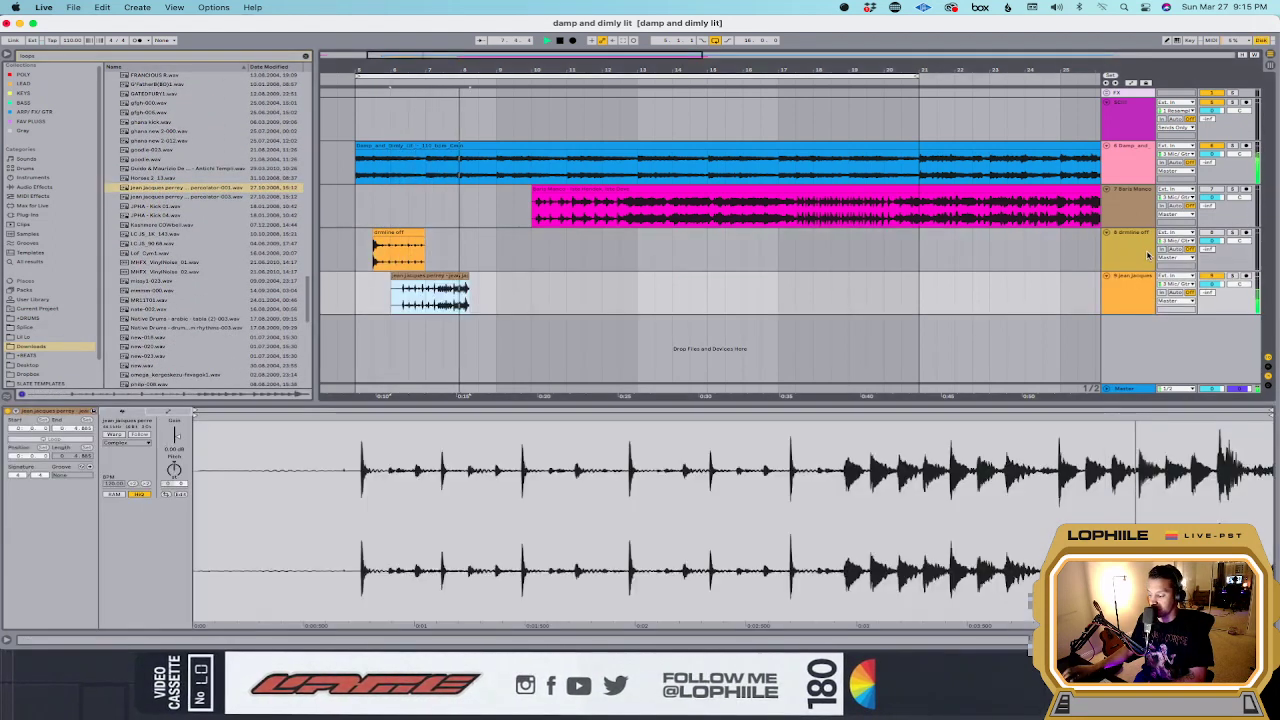
Step: Add the MR11T01 loop on a new audio track midway through bar 9
click(240, 300)
scroll(193, 305, down, 5)
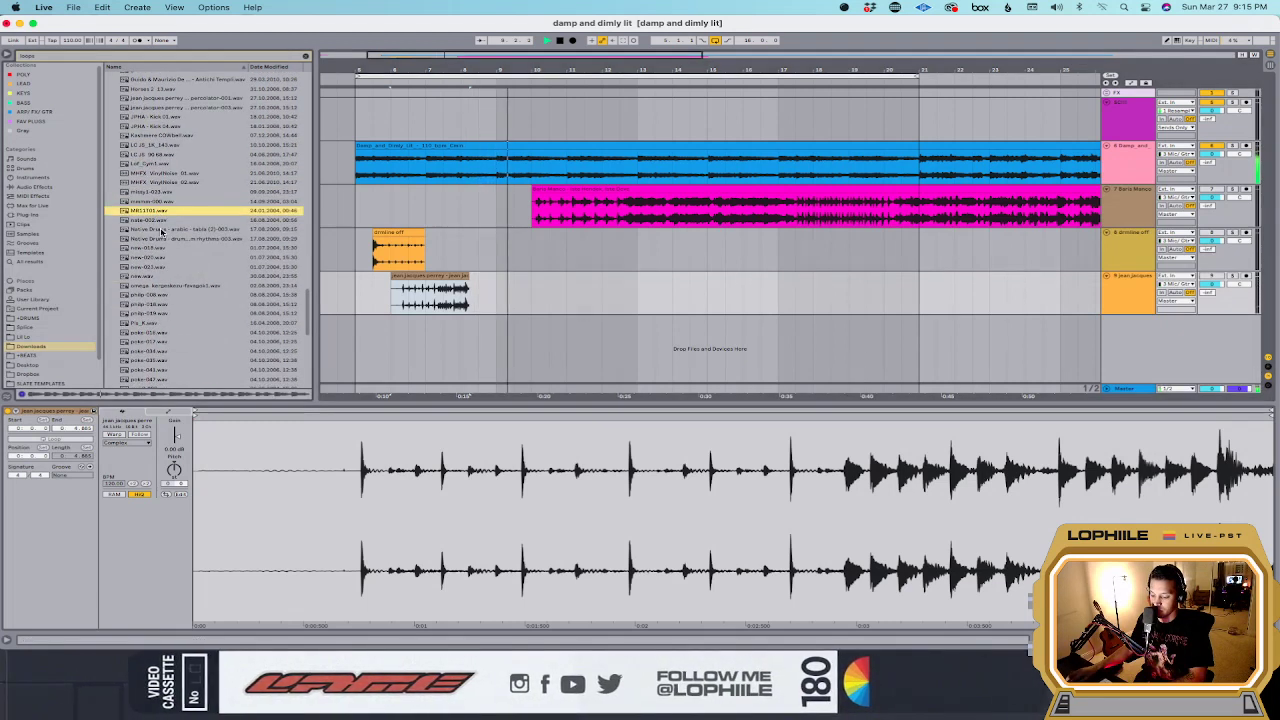
drag(150, 213, 514, 344)
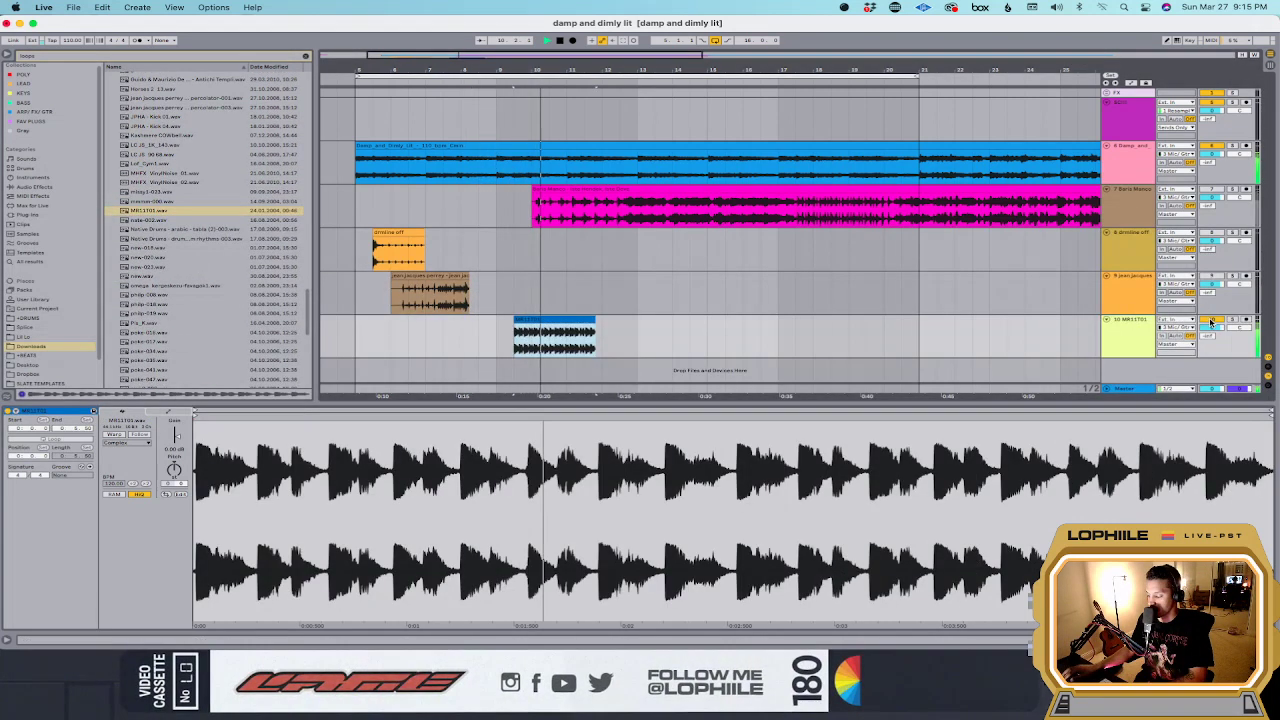
Step: Audition poke-016 and add it on a new audio track midway through bar 5
scroll(177, 269, down, 5)
click(175, 248)
scroll(170, 255, down, 4)
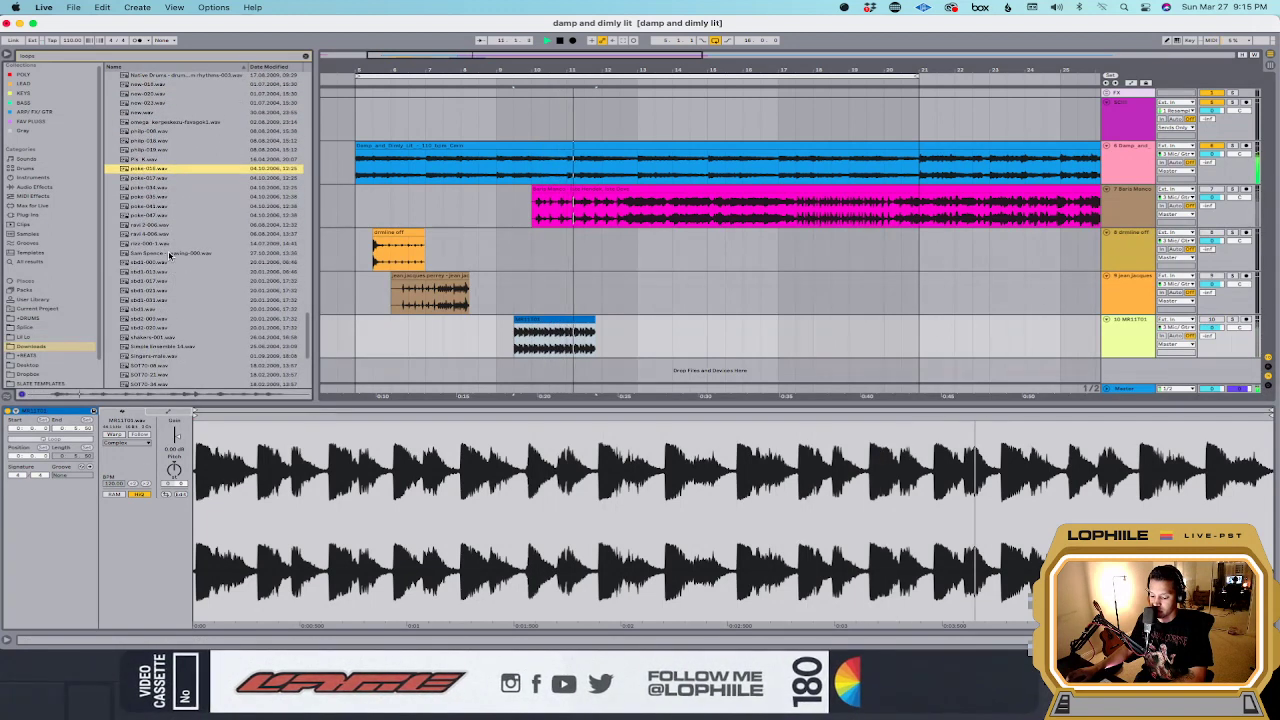
drag(150, 168, 1183, 357)
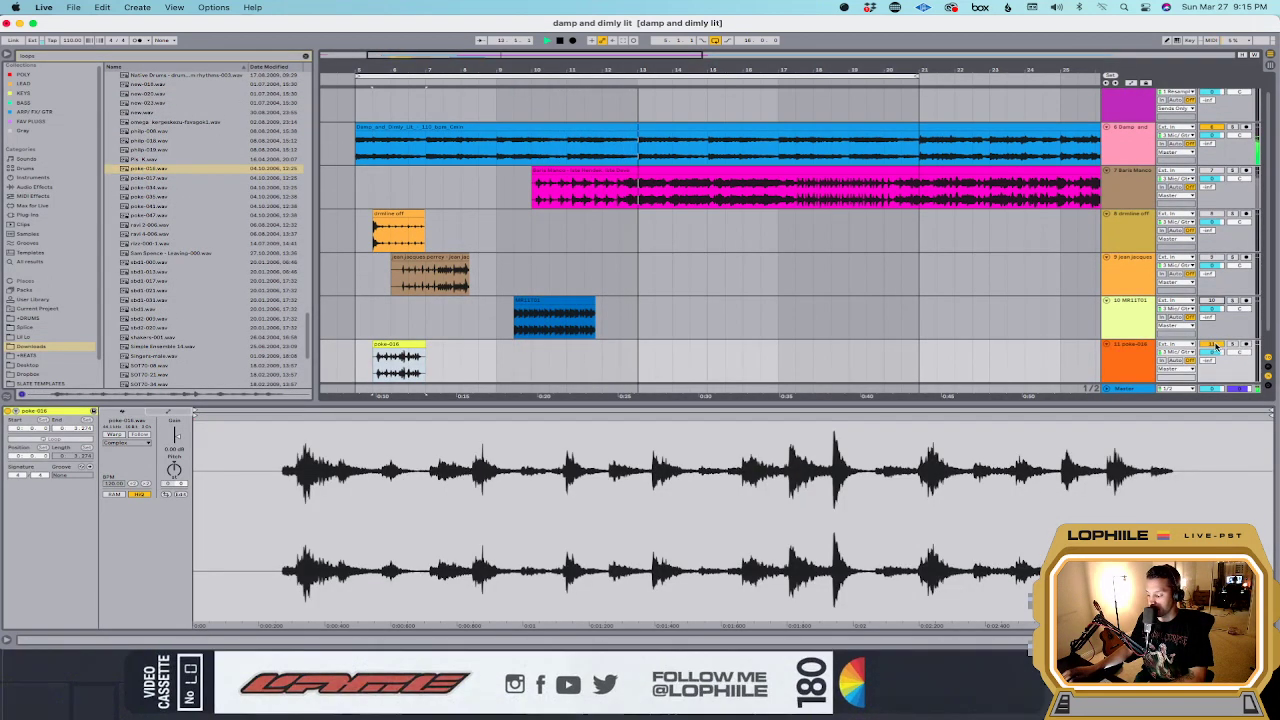
Step: Audition the TAPE DRUMS and TEMPLE_1 loops further down the folder
scroll(273, 316, down, 4)
click(273, 312)
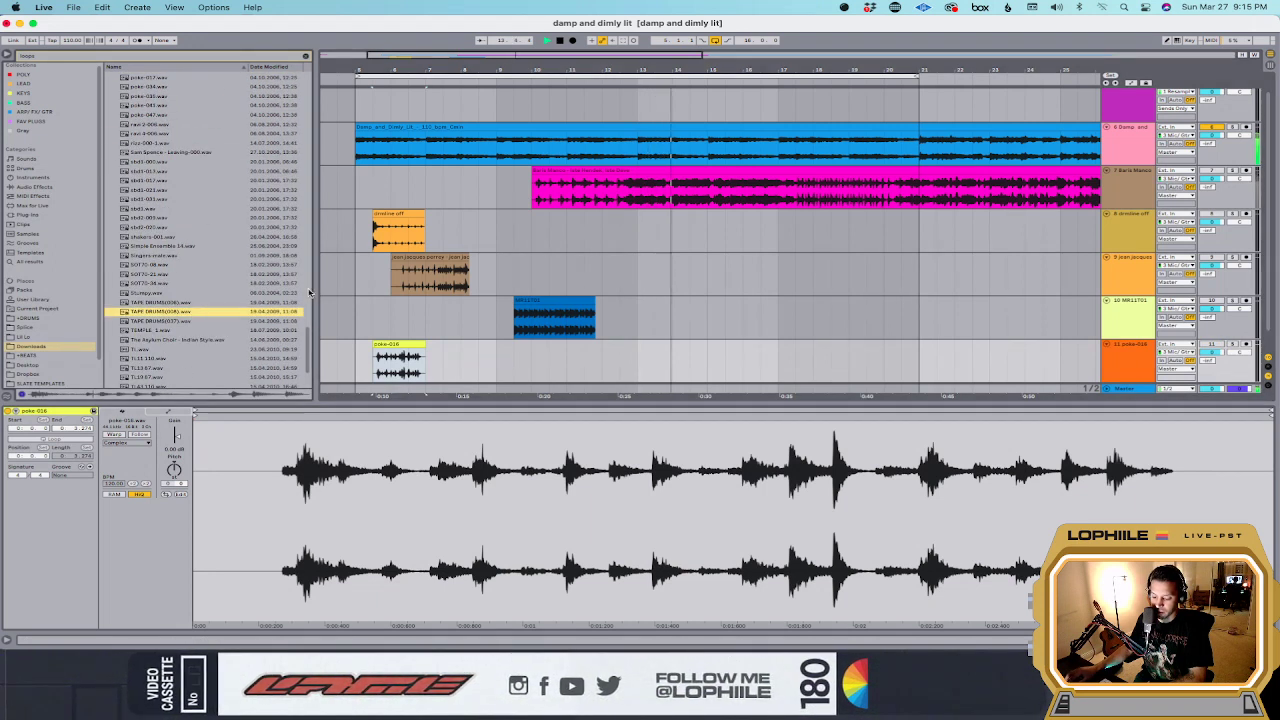
click(339, 317)
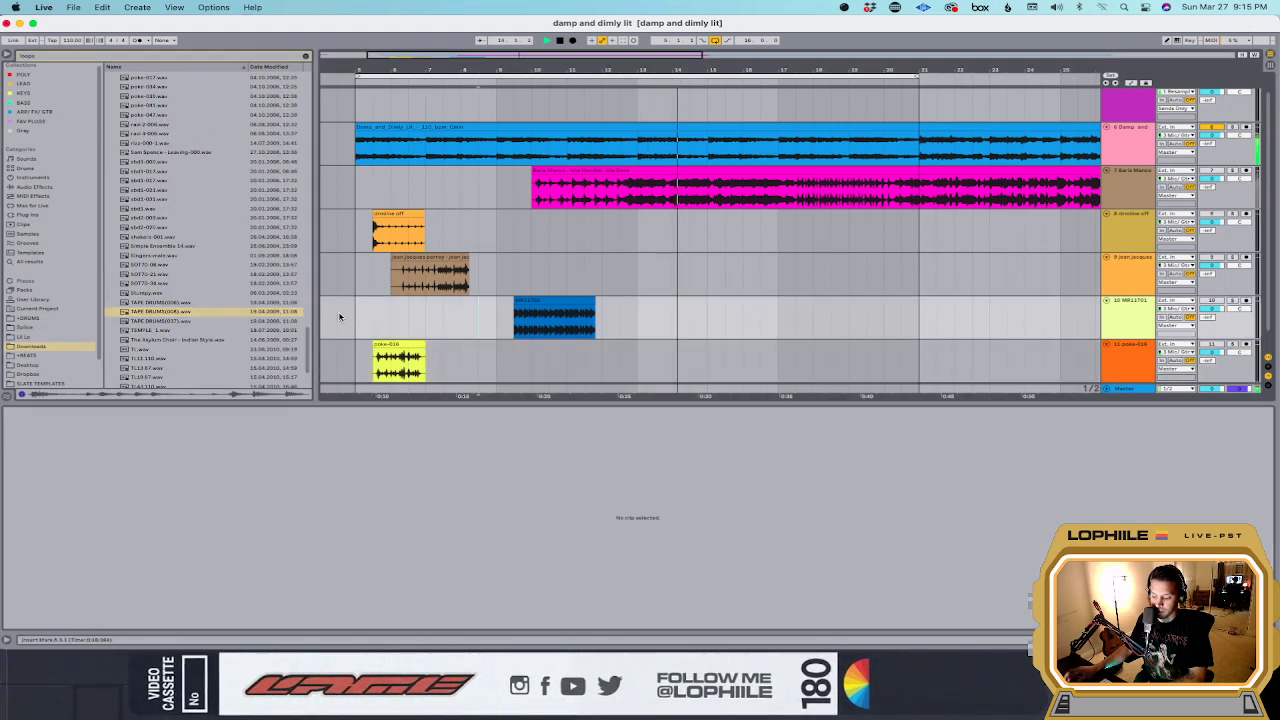
click(160, 321)
click(157, 337)
scroll(163, 331, down, 3)
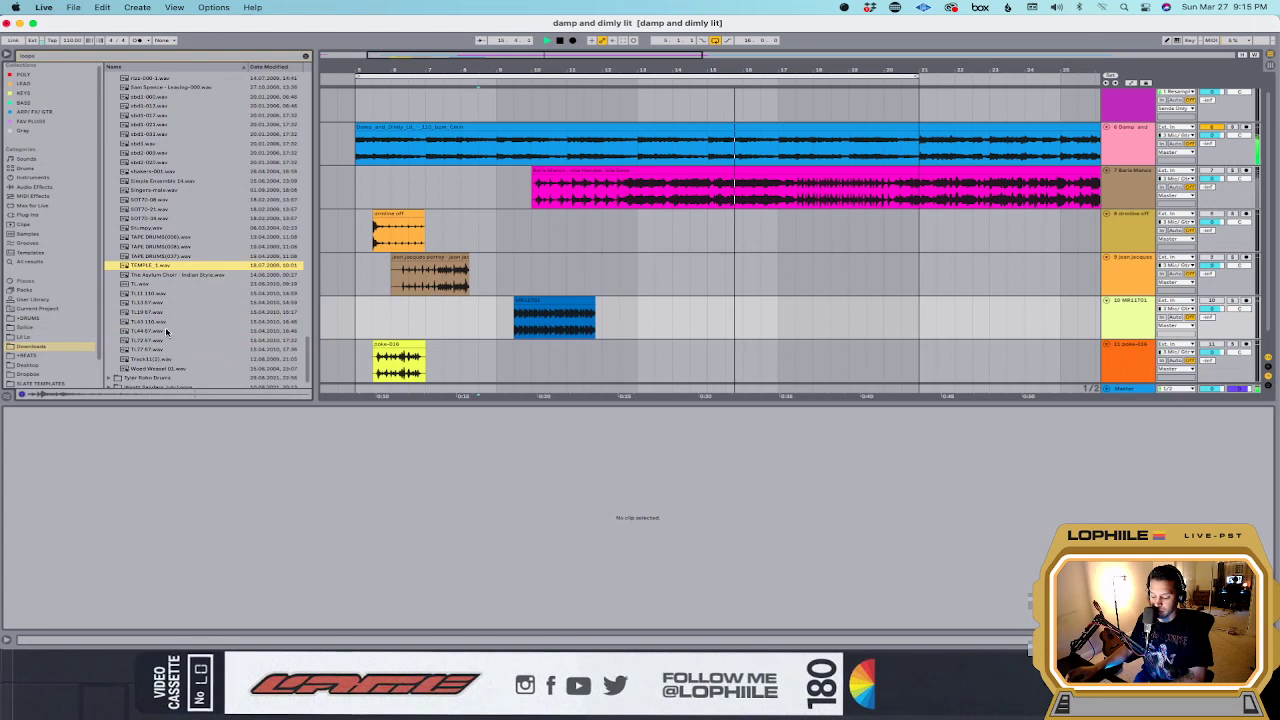
Step: Compare the TL loops and add TL11 110 on a new audio track midway through bar 7
click(152, 285)
click(155, 294)
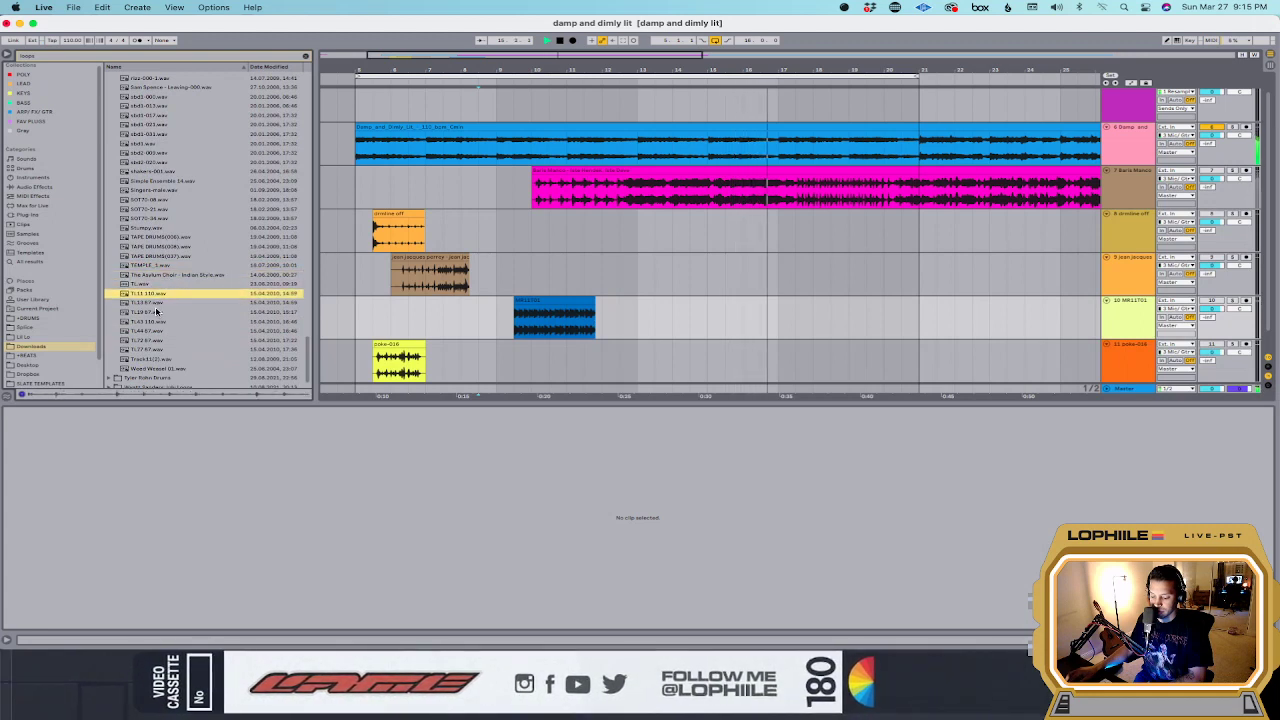
click(157, 312)
click(154, 295)
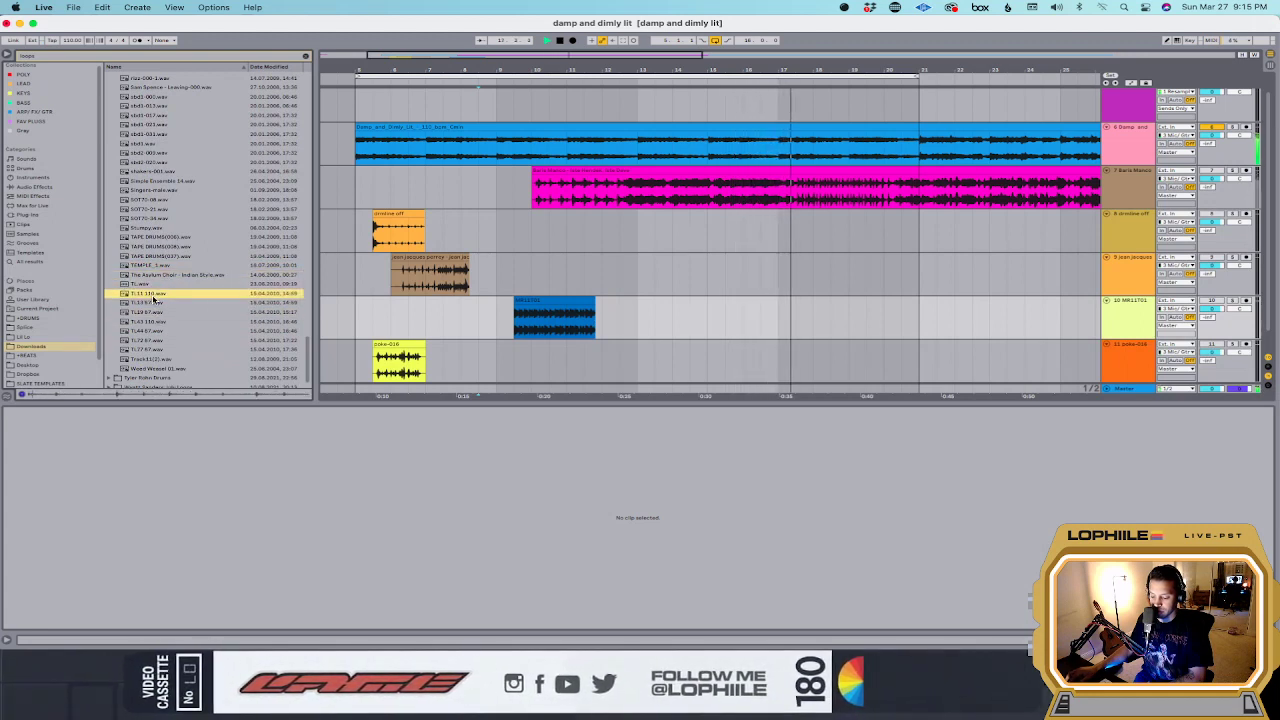
click(392, 314)
drag(153, 290, 462, 376)
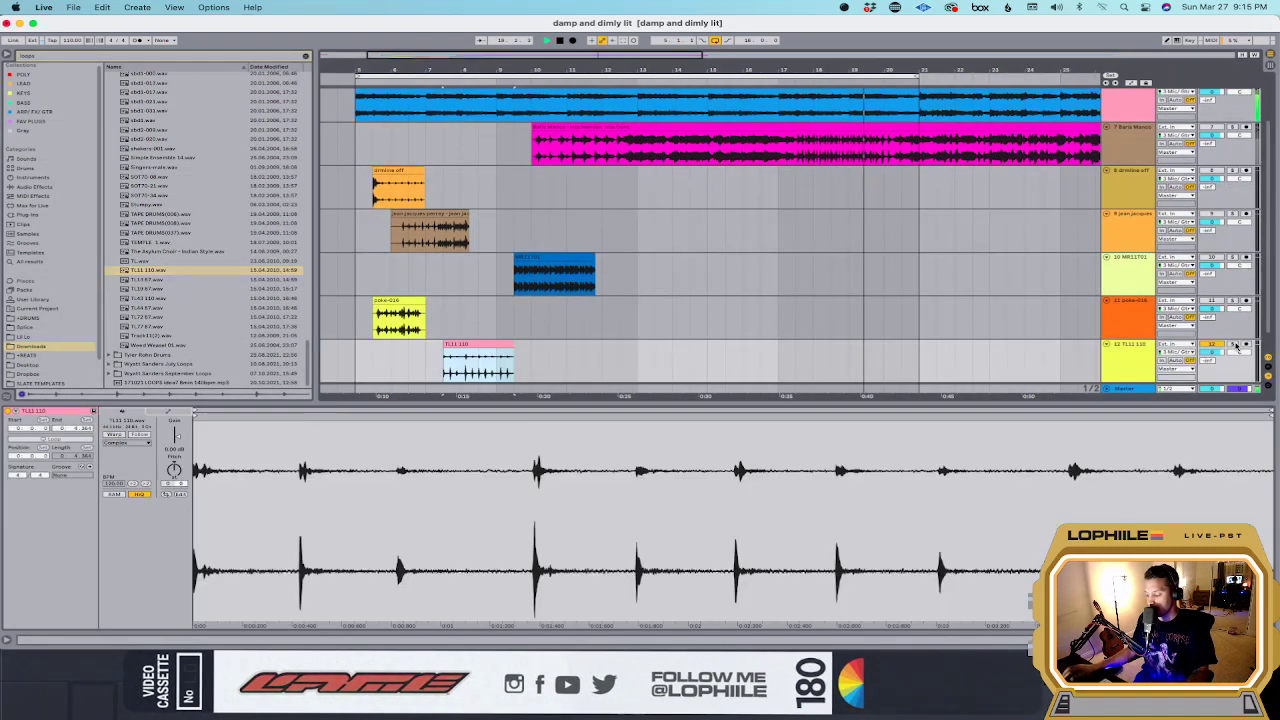
Step: Clear the loops search, search Downloads for "stash" and open the pack's Kicks folder
scroll(152, 173, up, 10)
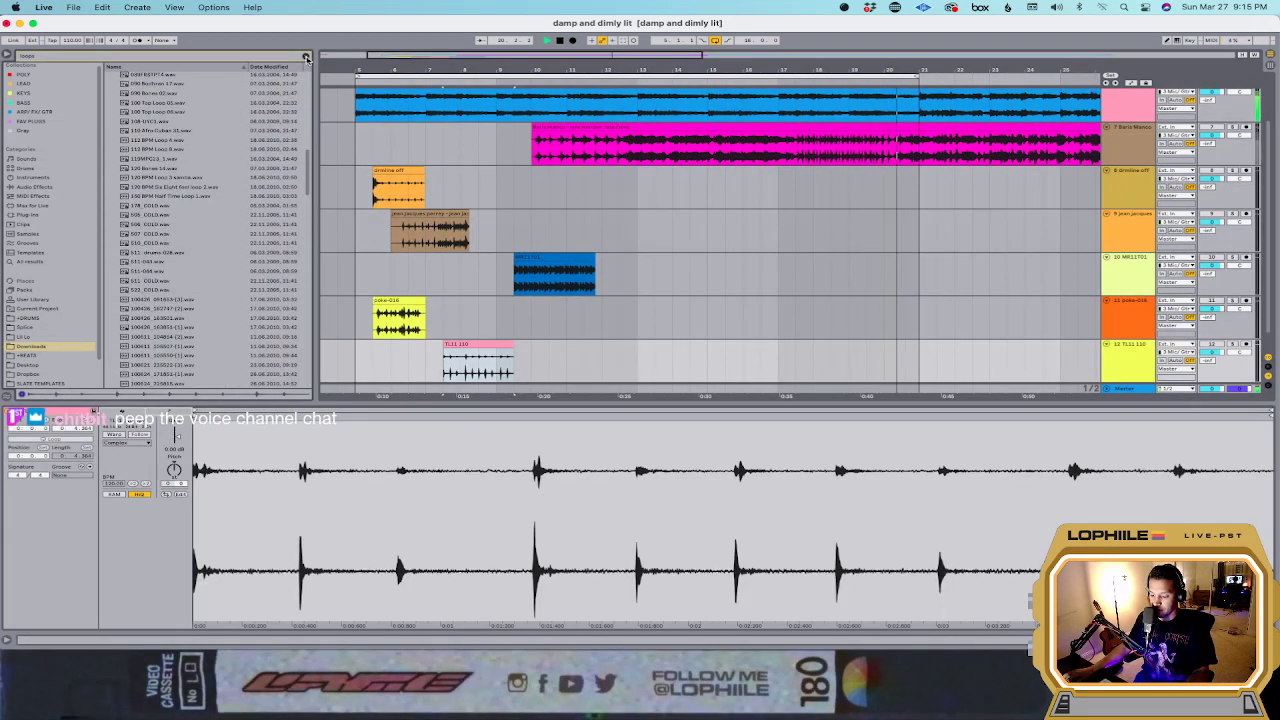
click(118, 80)
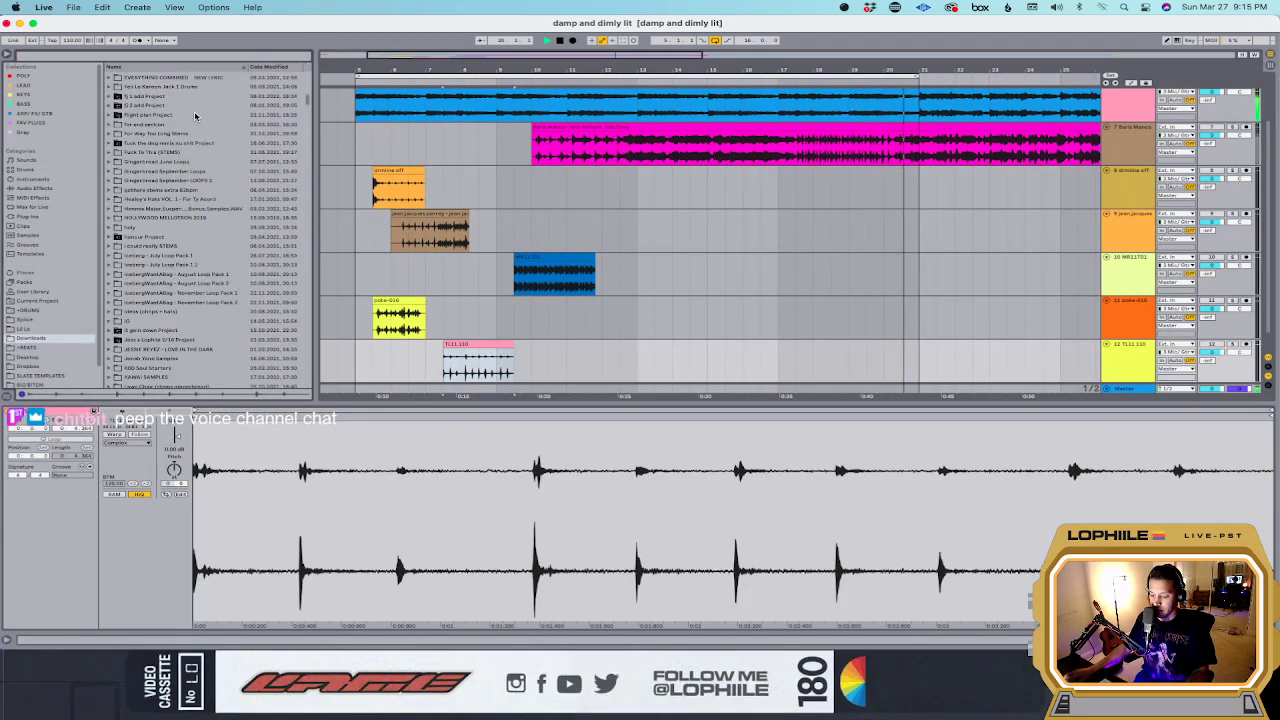
click(43, 55)
text(stash)
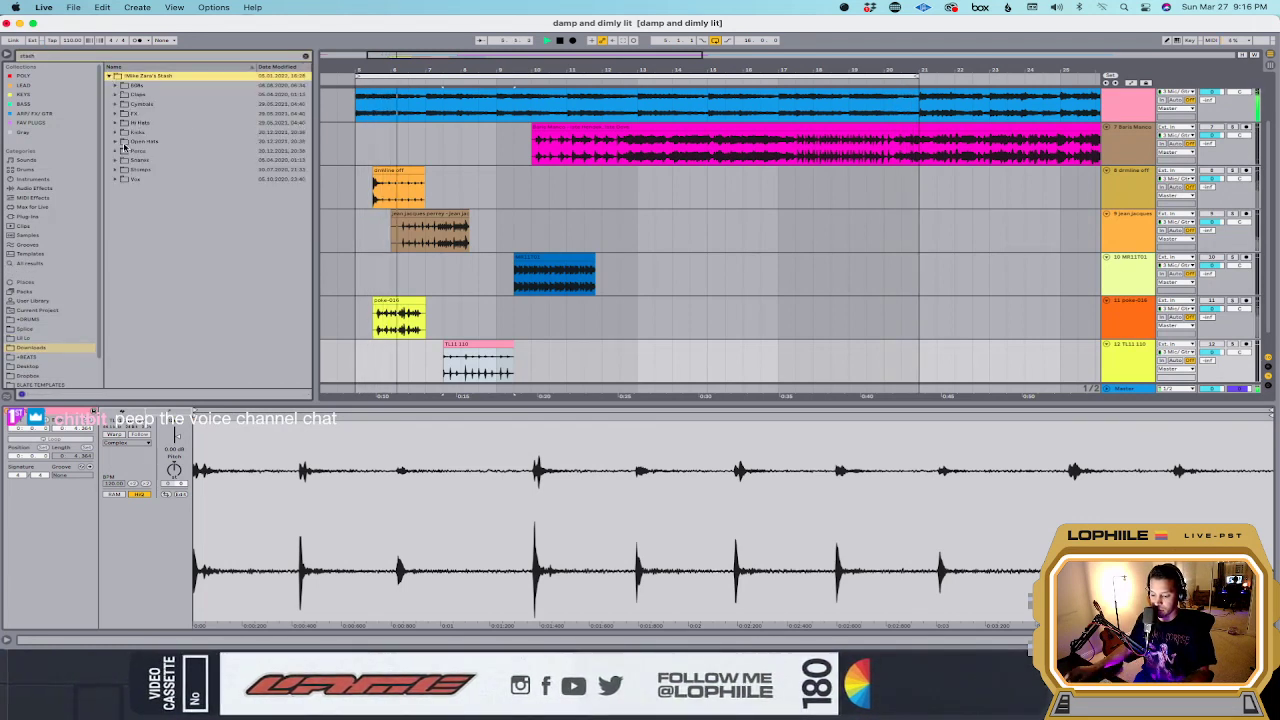
click(117, 133)
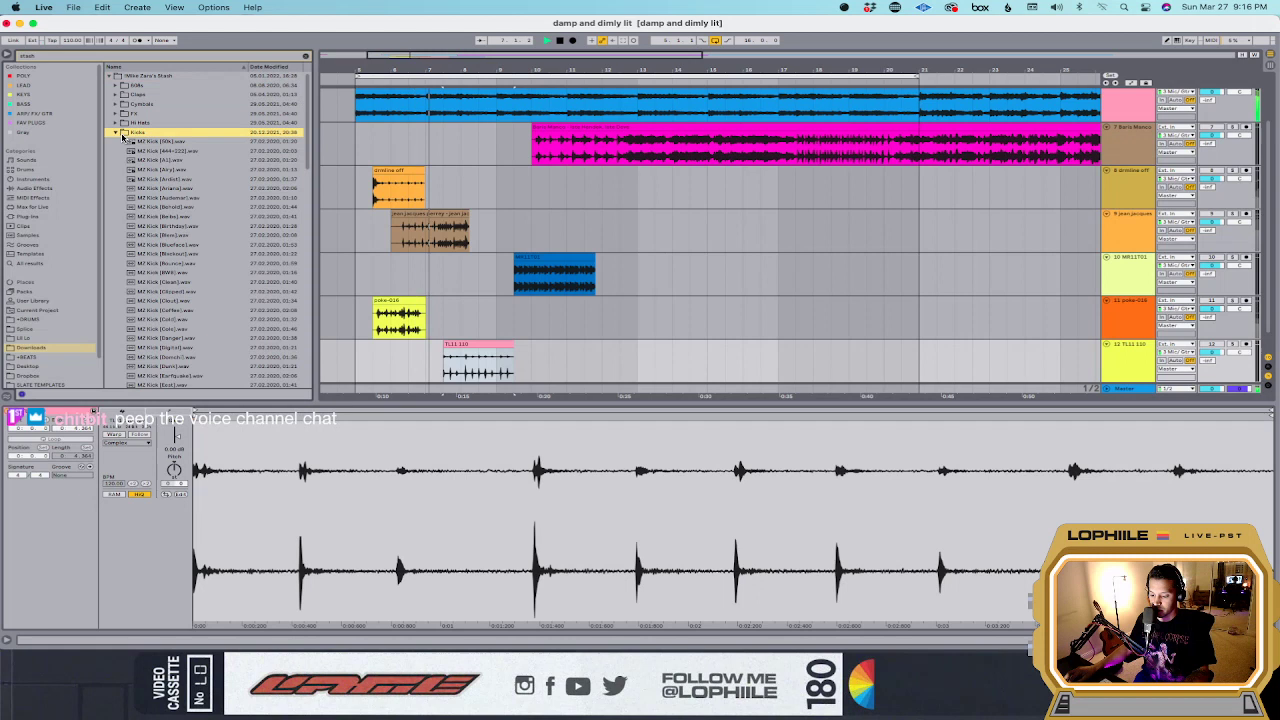
Step: Audition a series of MZ Kick one-shots from the Kicks folder
scroll(180, 170, down, 8)
click(185, 177)
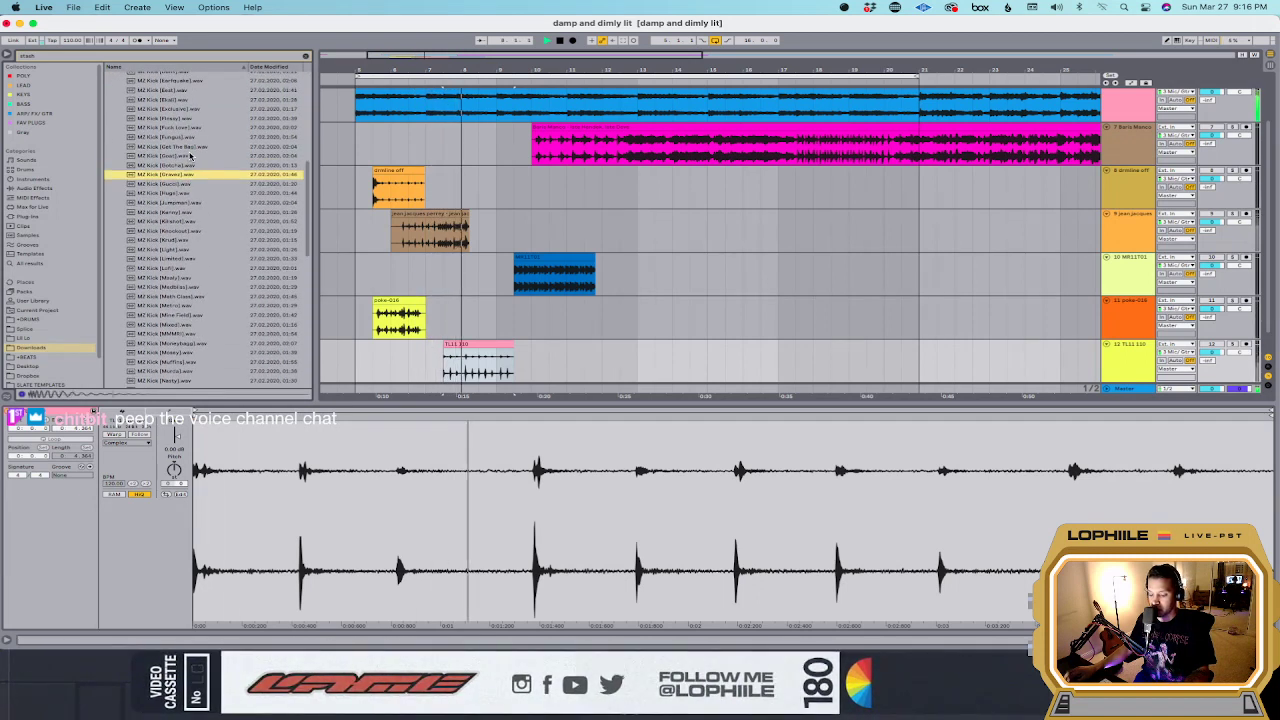
key(Up)
key(Up)
key(Up)
key(Up)
key(Up)
key(Up)
key(Up)
key(Up)
key(Up)
key(Up)
key(Up)
key(Up)
key(Up)
key(Up)
key(Up)
key(Up)
key(Up)
key(Up)
key(Down)
key(Down)
key(Down)
key(Down)
key(Down)
key(Down)
key(Down)
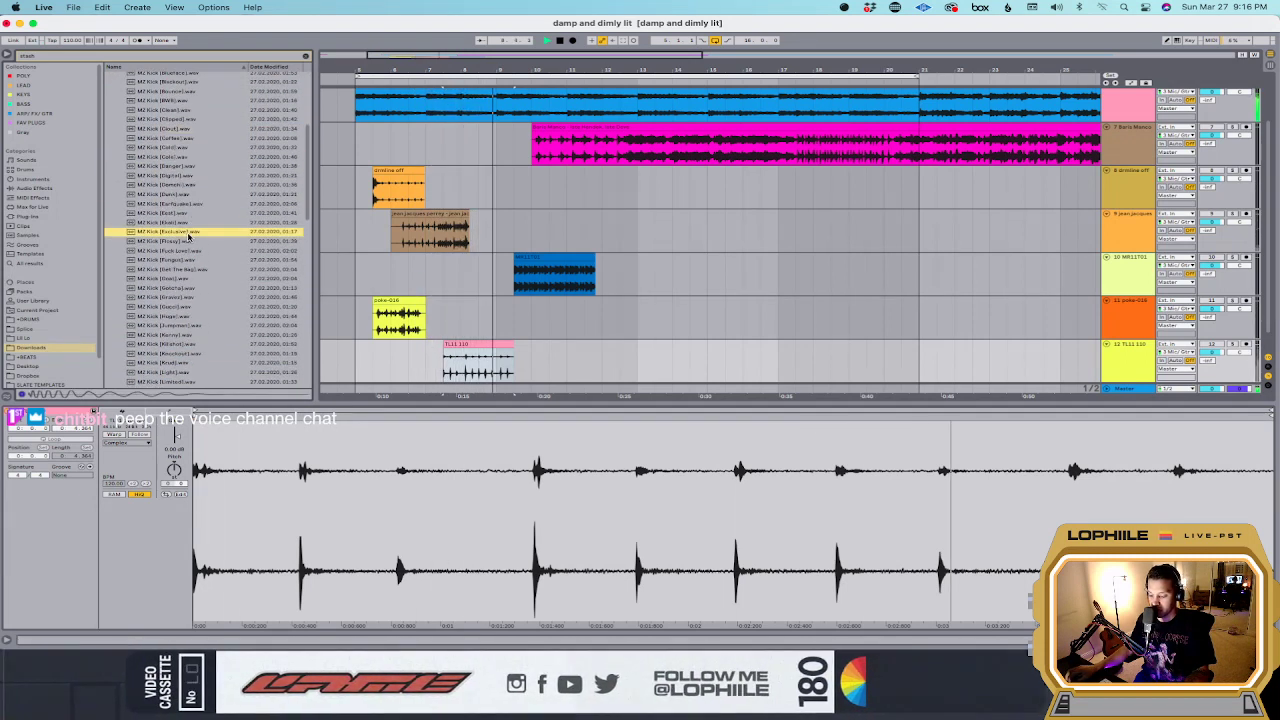
Step: Narrow down the kick one-shots and place MZ Kick [Clout] on a new audio track at bar 5
click(185, 168)
click(183, 157)
click(183, 147)
click(183, 138)
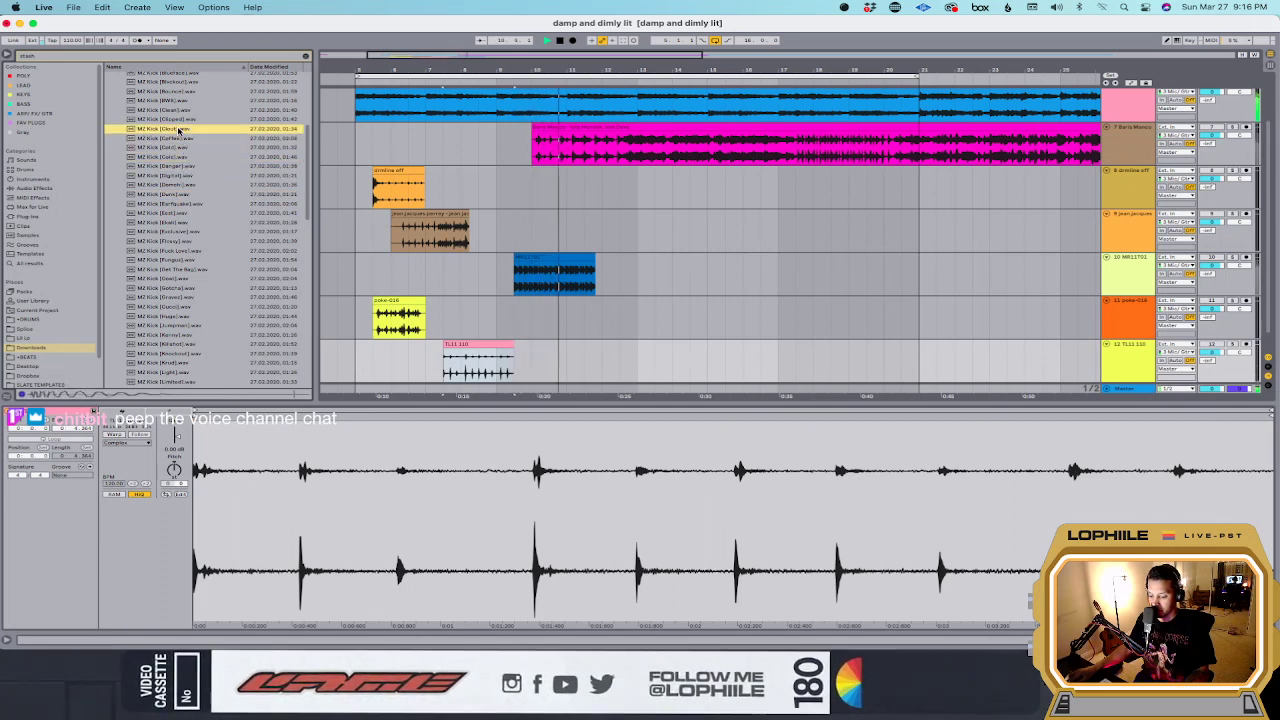
click(178, 128)
scroll(549, 289, down, 1)
scroll(183, 140, up, 5)
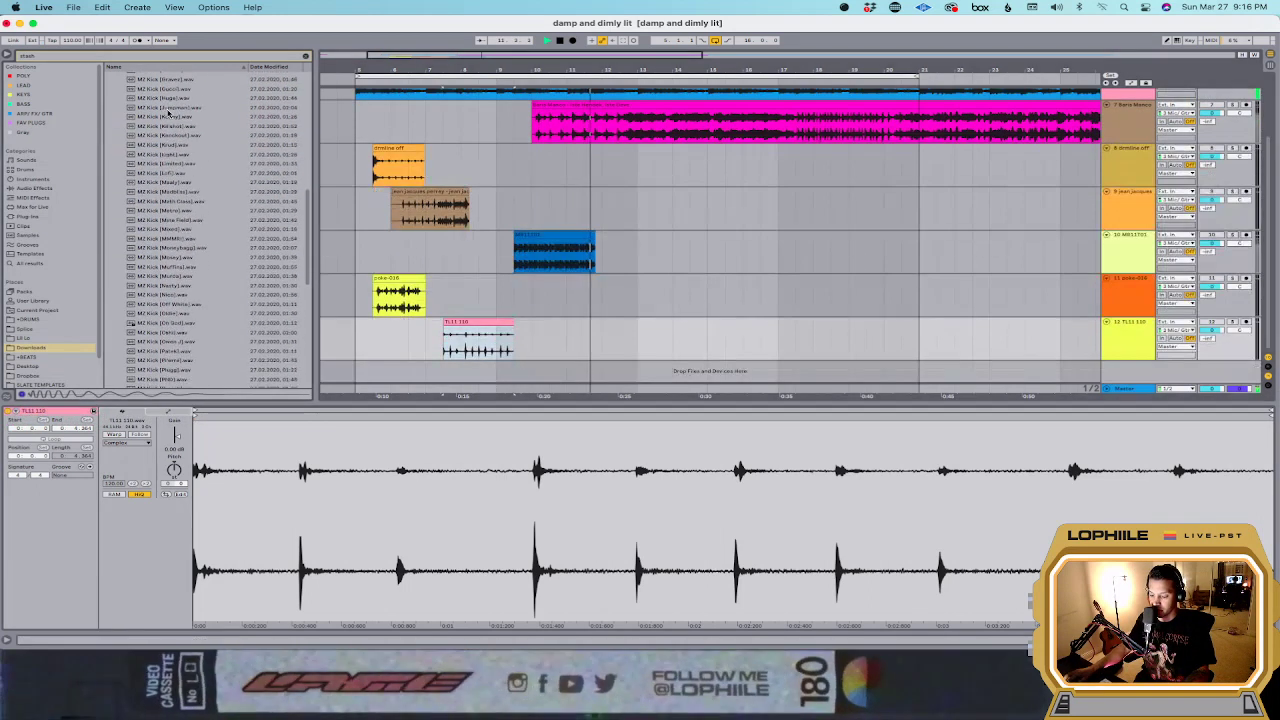
drag(170, 250, 355, 365)
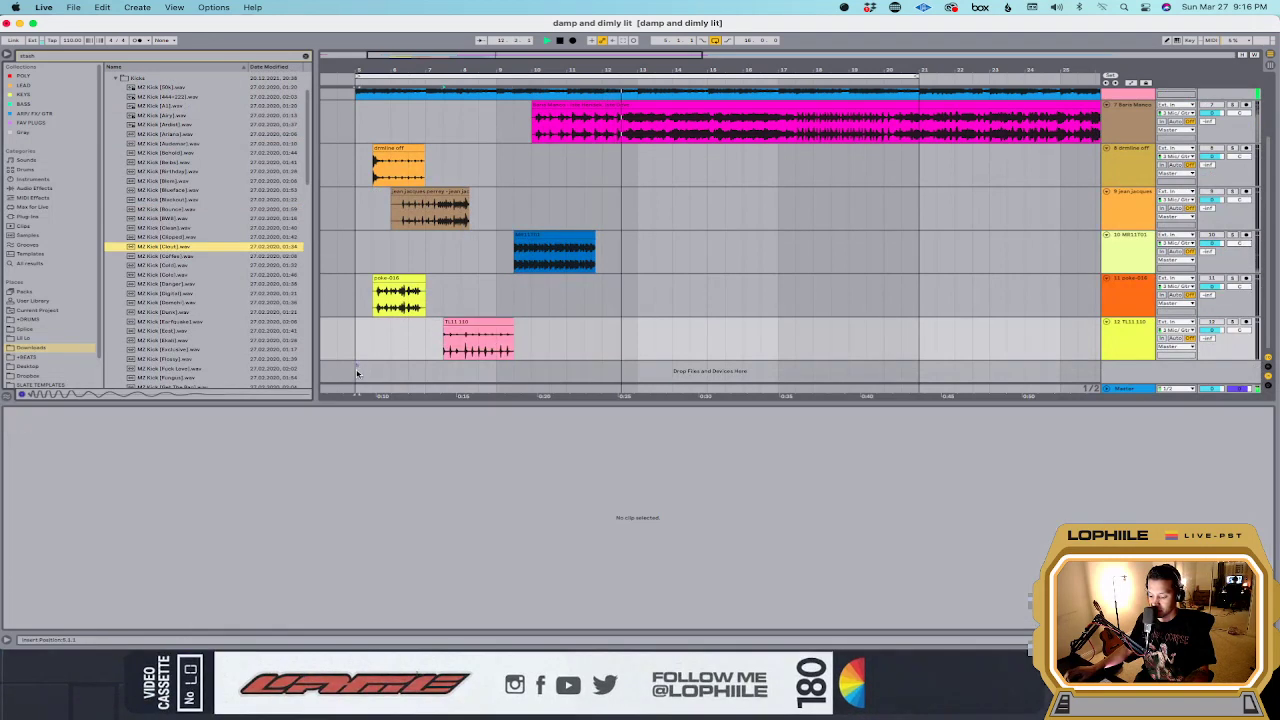
Step: Duplicate the kick every half bar from bar 5 to bar 19 and select the first kick clip
key(ctrl+d)
key(ctrl+d)
key(ctrl+d)
shift+click(360, 368)
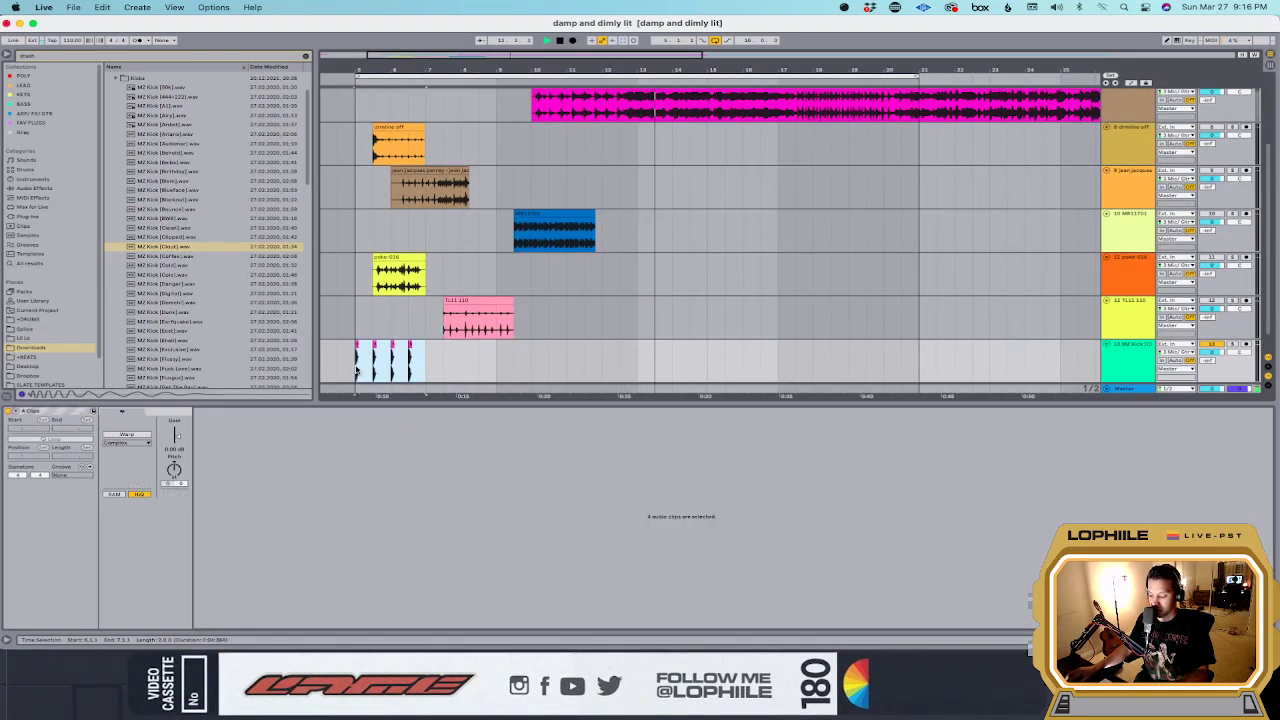
key(ctrl+d)
key(ctrl+d)
key(ctrl+d)
key(ctrl+d)
key(ctrl+d)
key(ctrl+d)
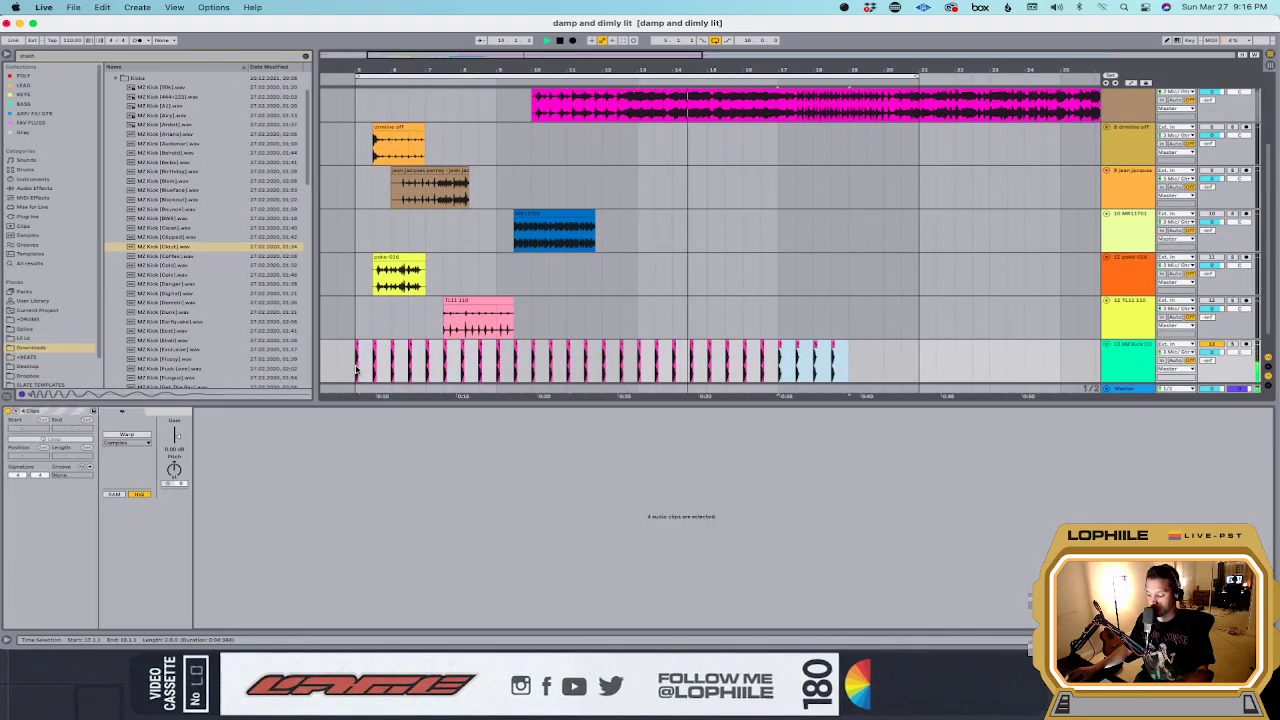
click(360, 366)
scroll(360, 366, up, 2)
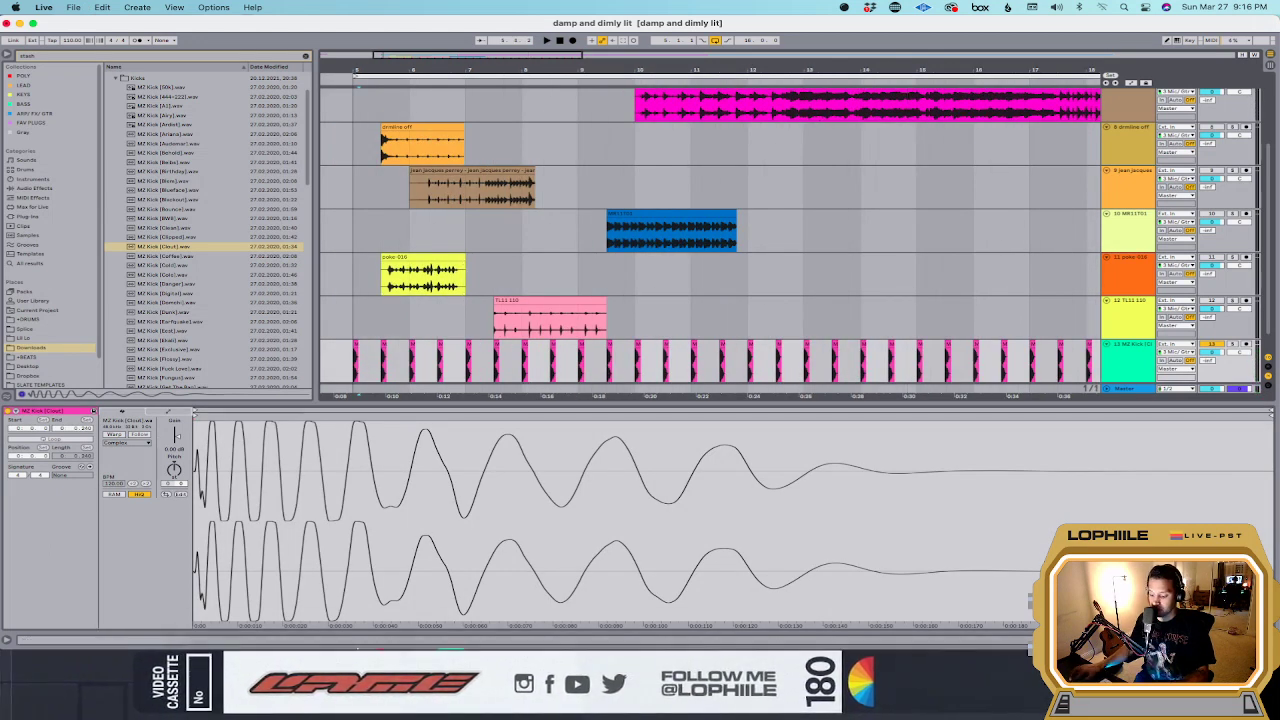
Step: Switch to Discord to check the server's channels and close its window
mouse_move(379, 636)
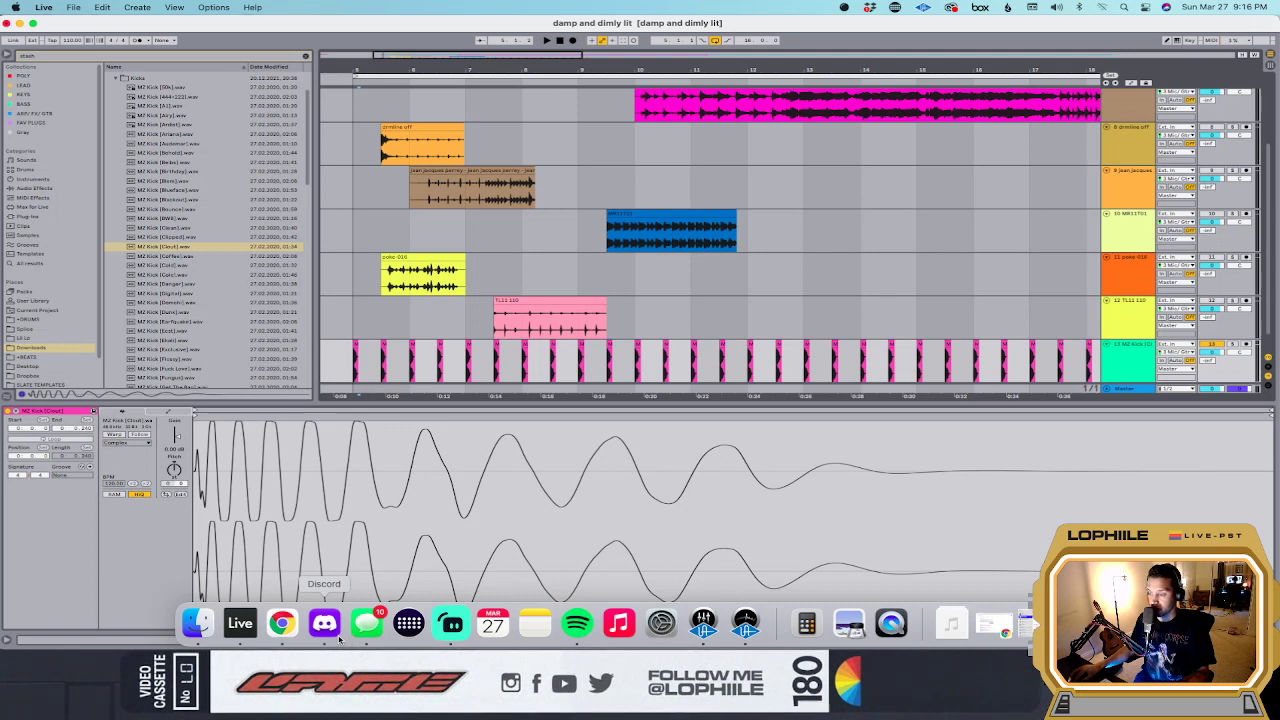
click(336, 632)
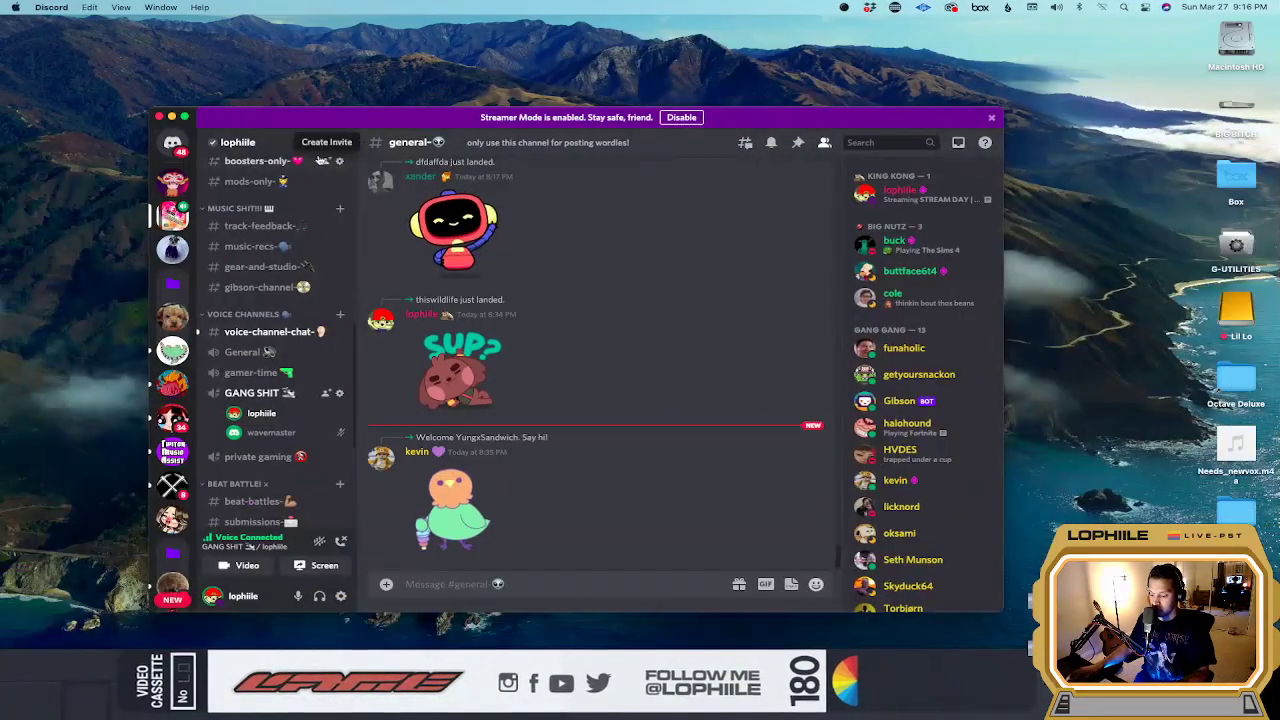
key(super+w)
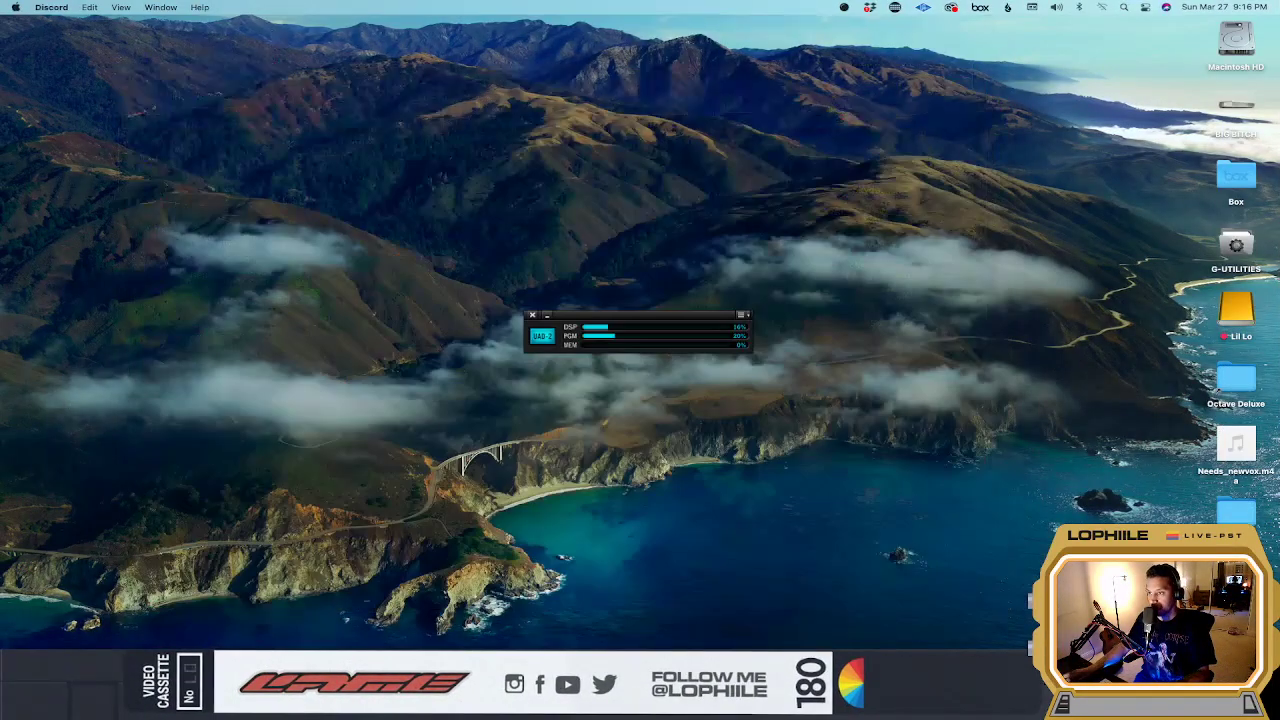
Step: Switch to Ableton Live and duplicate the first kick clip onto beat 2 of bar 5
key(super+Tab)
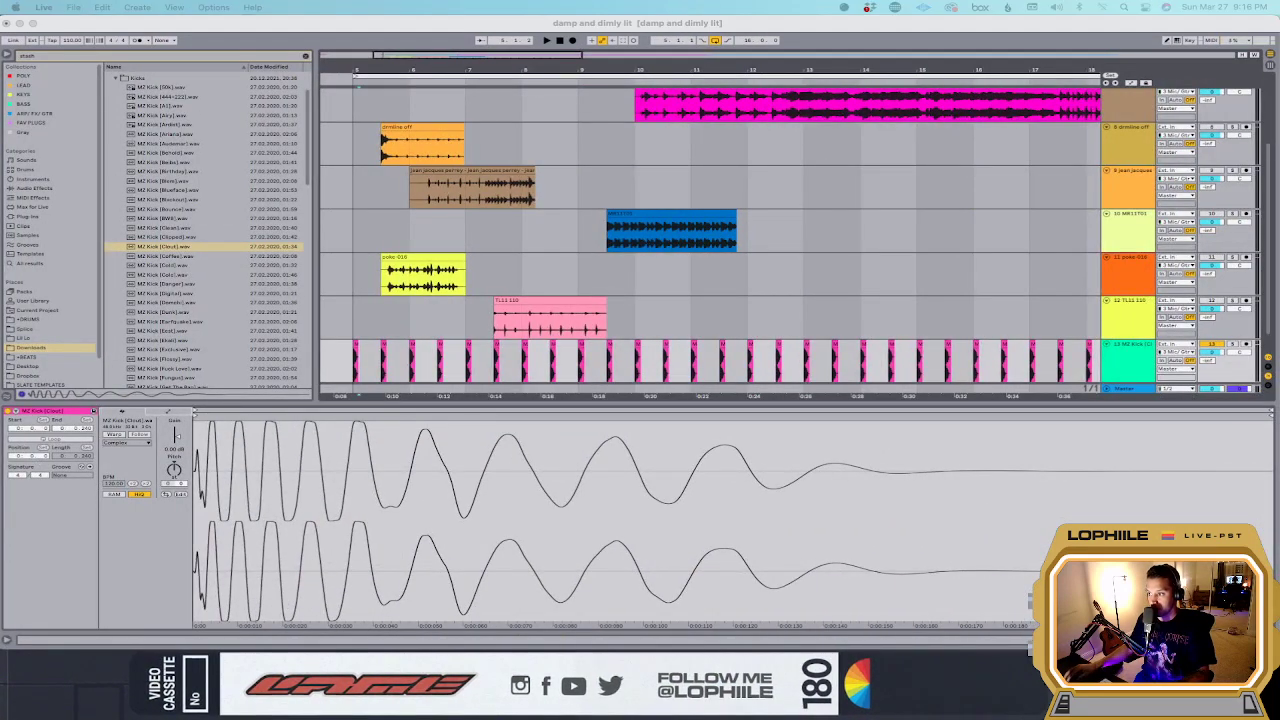
click(343, 272)
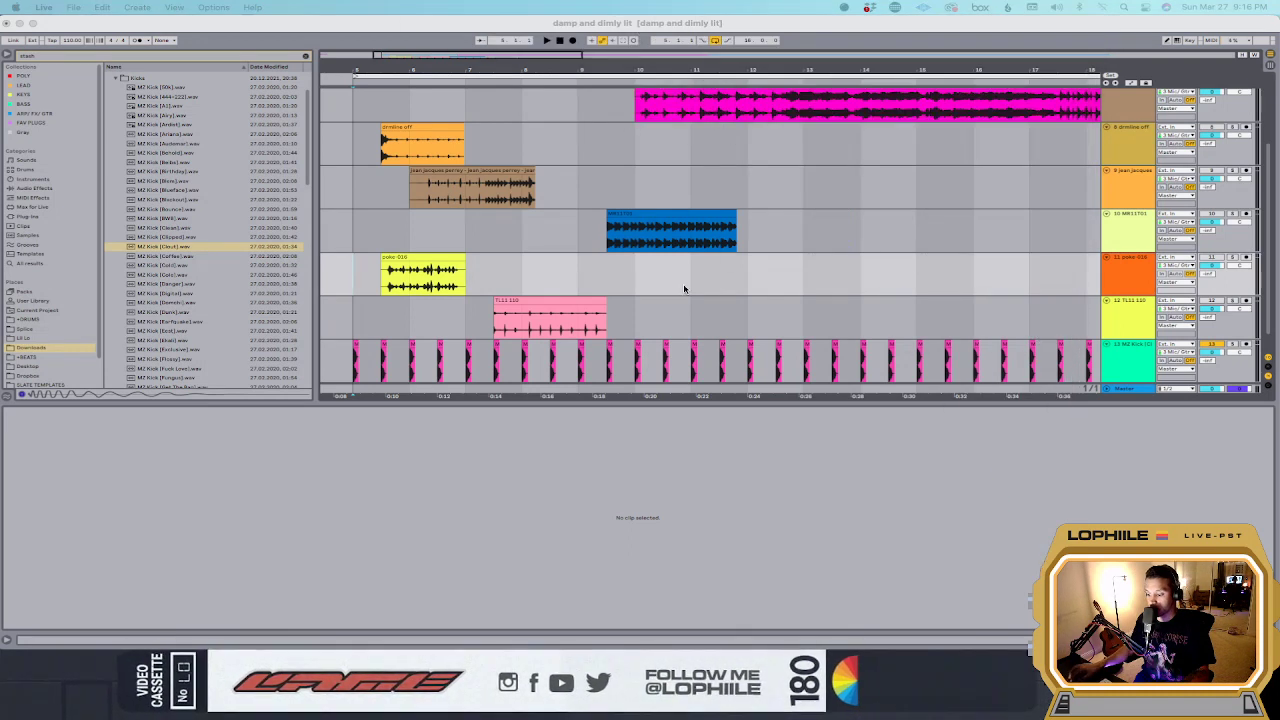
click(355, 360)
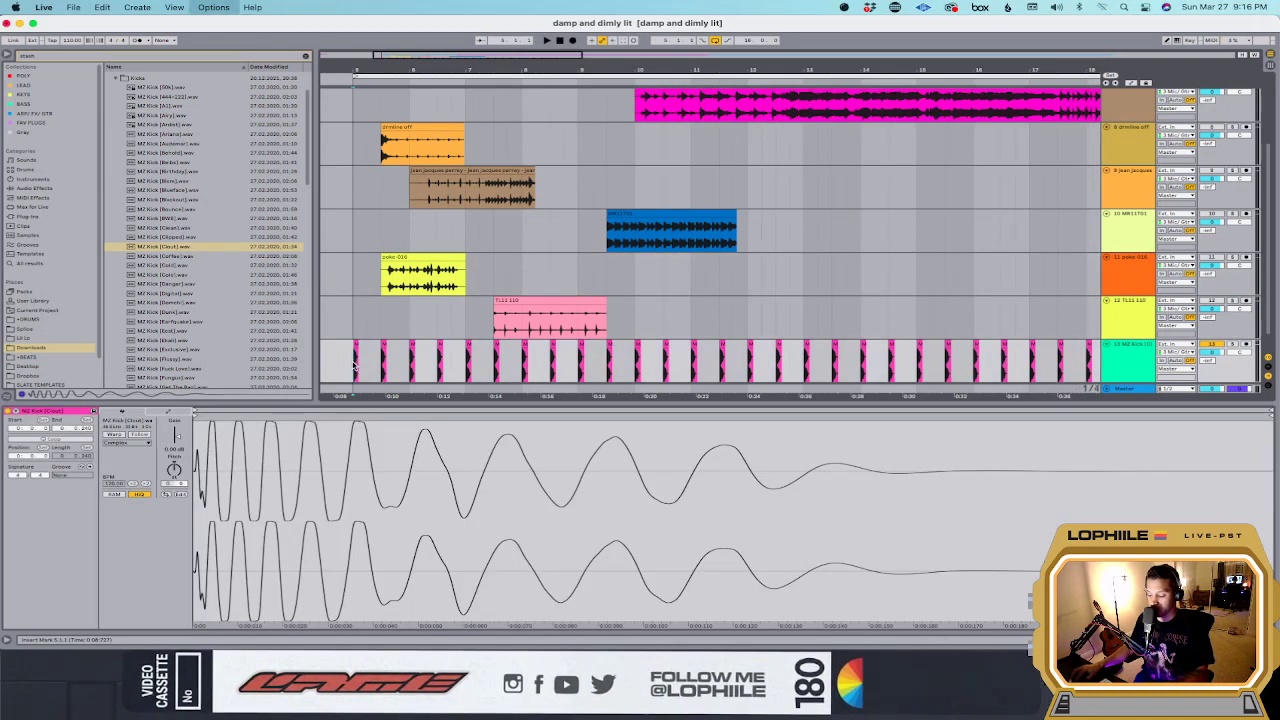
click(368, 364)
click(356, 364)
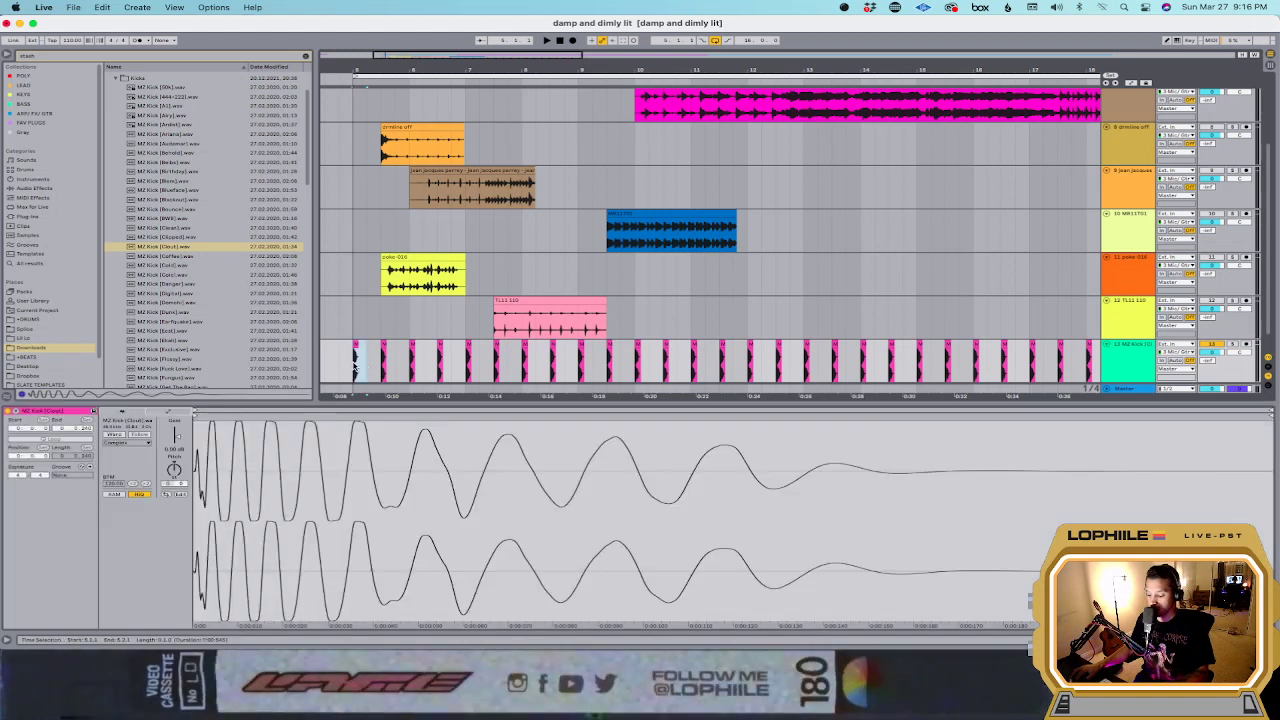
scroll(355, 365, up, 3)
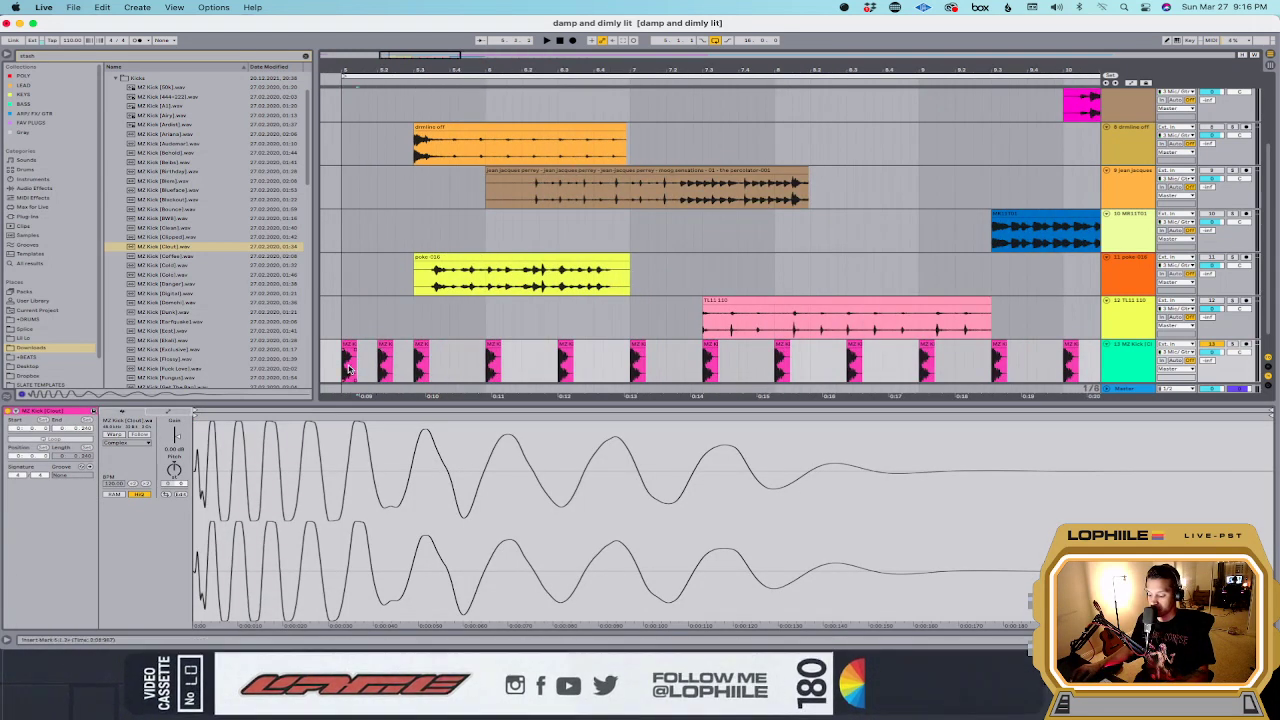
Step: Duplicate the half-bar kick pair from bar 5 until a kick falls on every beat of bars 5 and 6
mouse_move(342, 368)
mouse_down()
mouse_move(395, 368)
mouse_move(342, 368)
mouse_up()
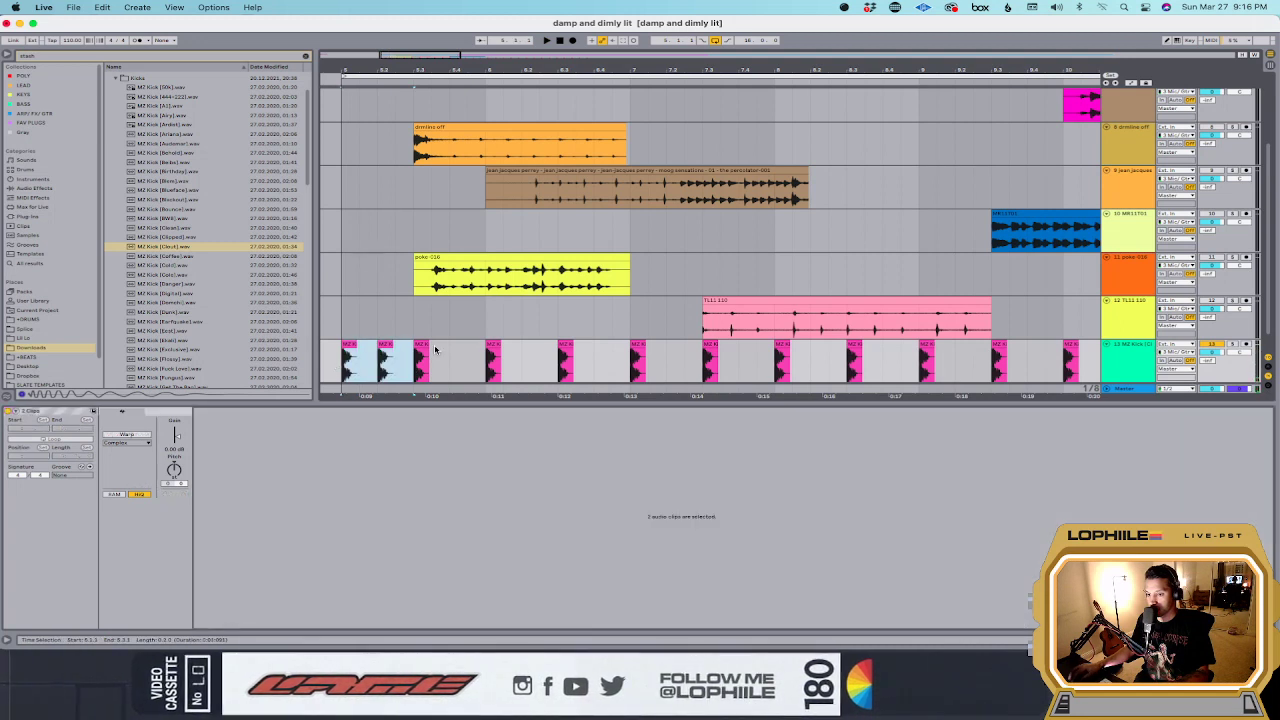
key(super+d)
key(super+d)
key(super+d)
key(super+d)
key(super+d)
key(super+d)
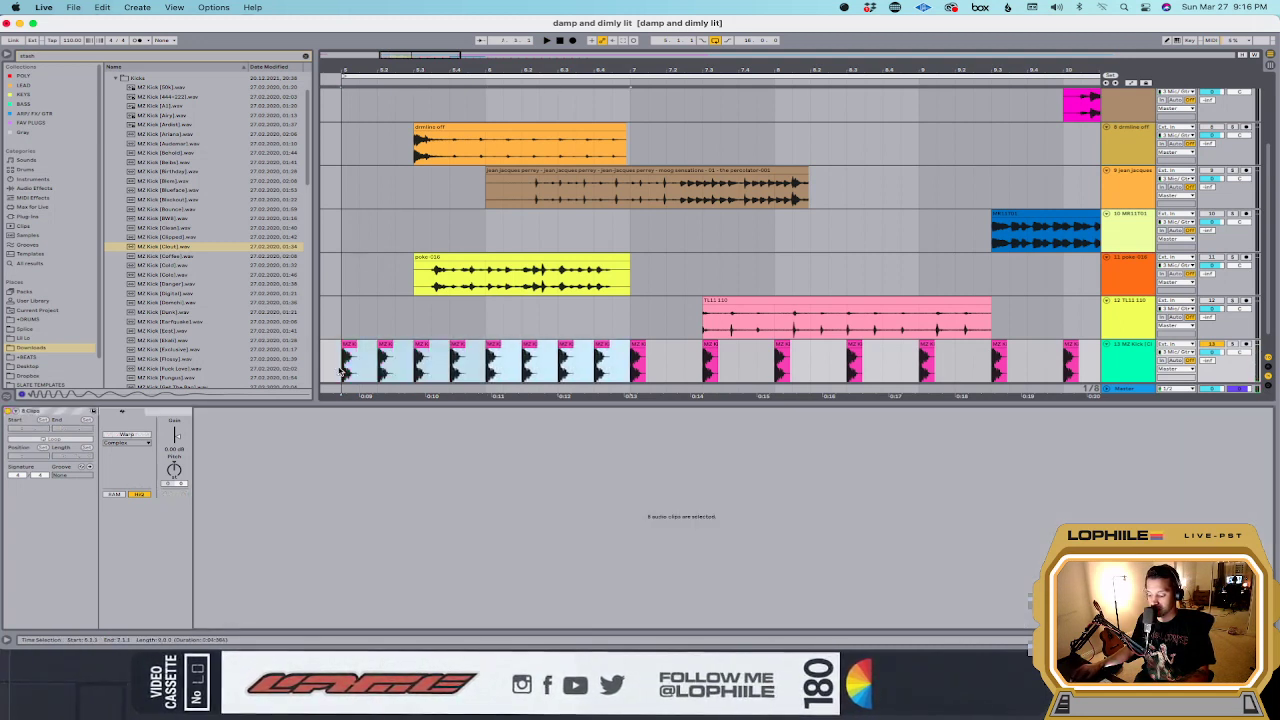
Step: Repeat the two-bar kick pattern of bars 5 and 6 along the kick track to past bar 15
key(minus)
key(super+d)
key(super+d)
key(super+d)
key(super+d)
key(super+d)
key(super+d)
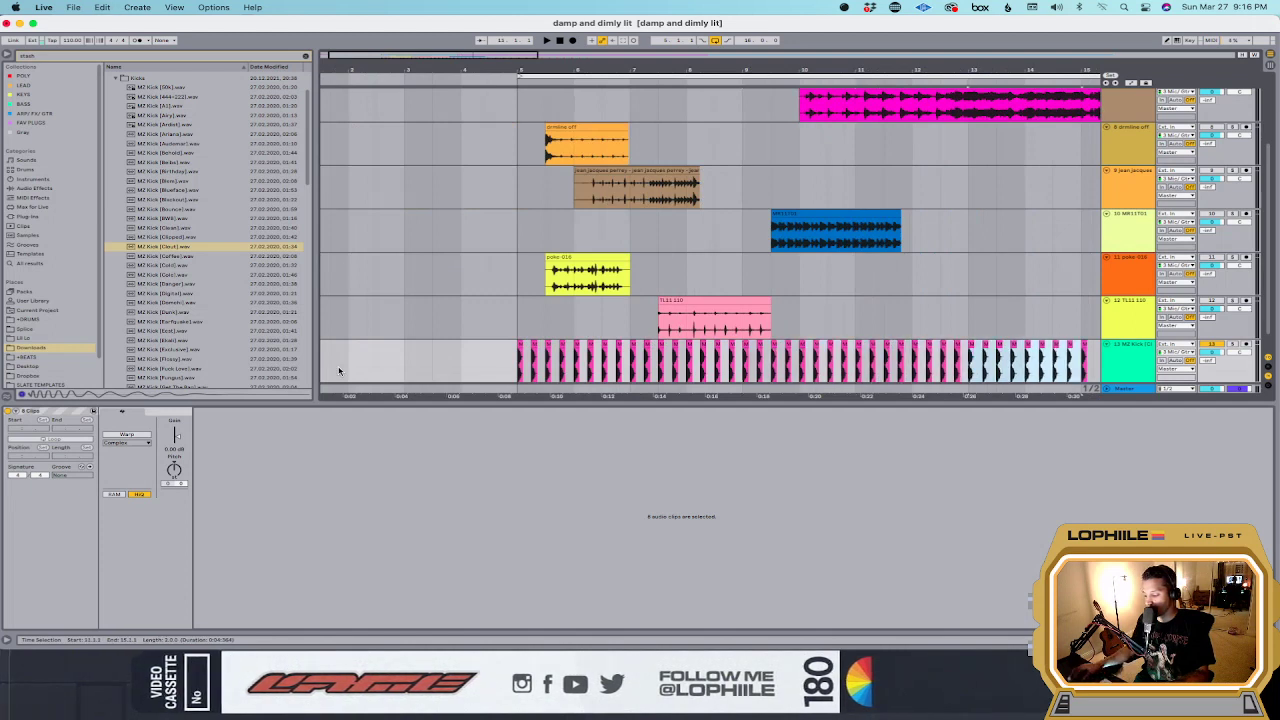
key(super+d)
Step: Set the arrangement loop to the four bars from bar 5 to bar 9
scroll(450, 330, left, 10)
click(527, 316)
drag(527, 316, 783, 316)
scroll(783, 320, up, 3)
scroll(783, 320, down, 2)
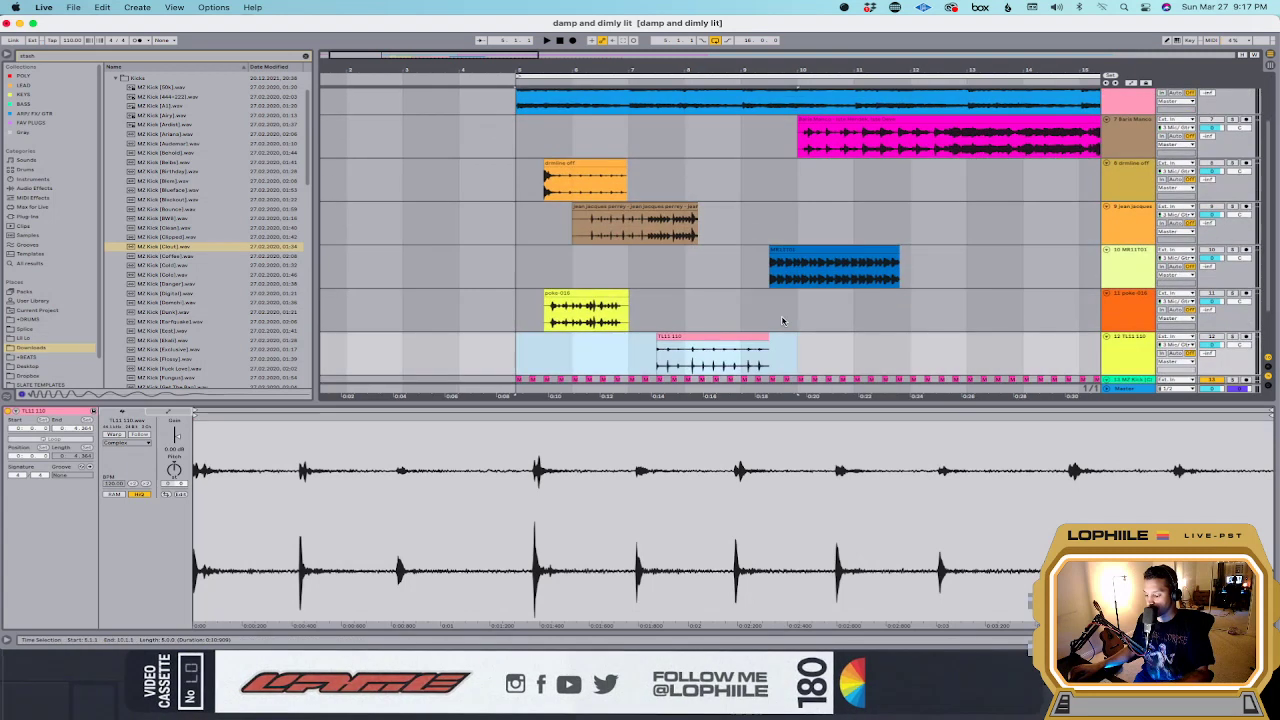
drag(742, 322, 523, 344)
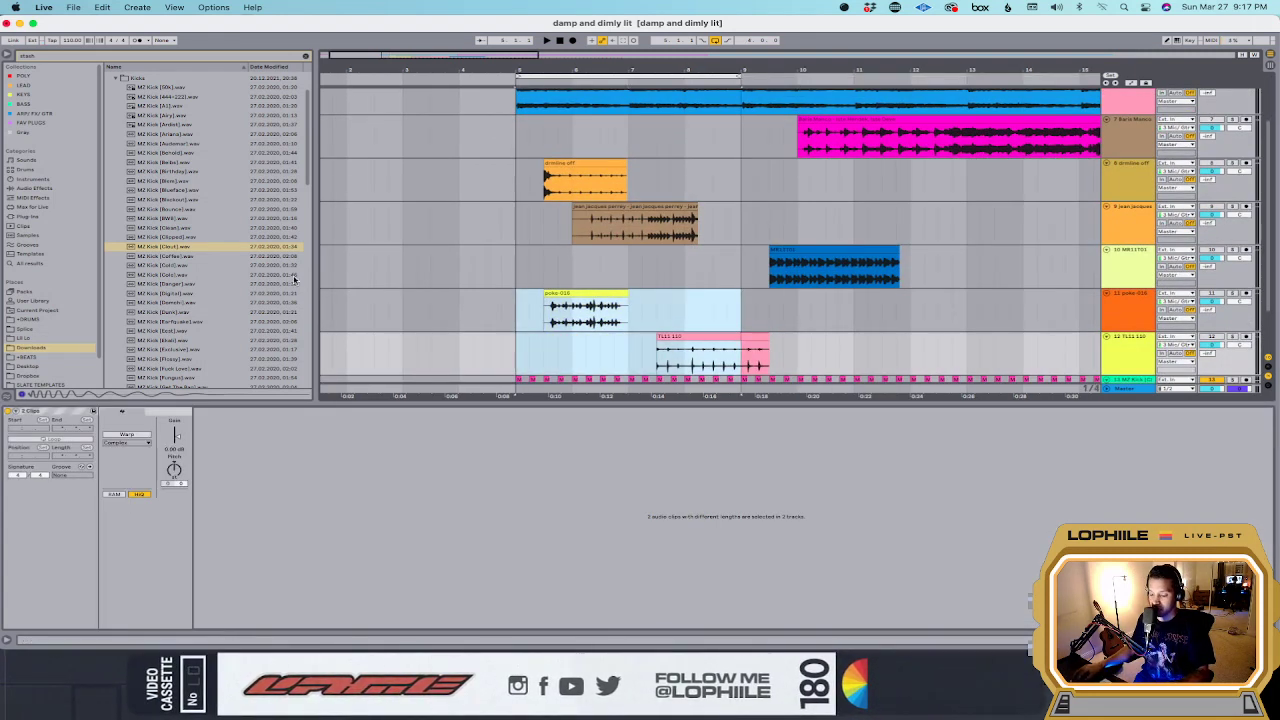
Step: Close the Kicks folder and audition MZ Perc one-shots from the Percs folder
click(117, 79)
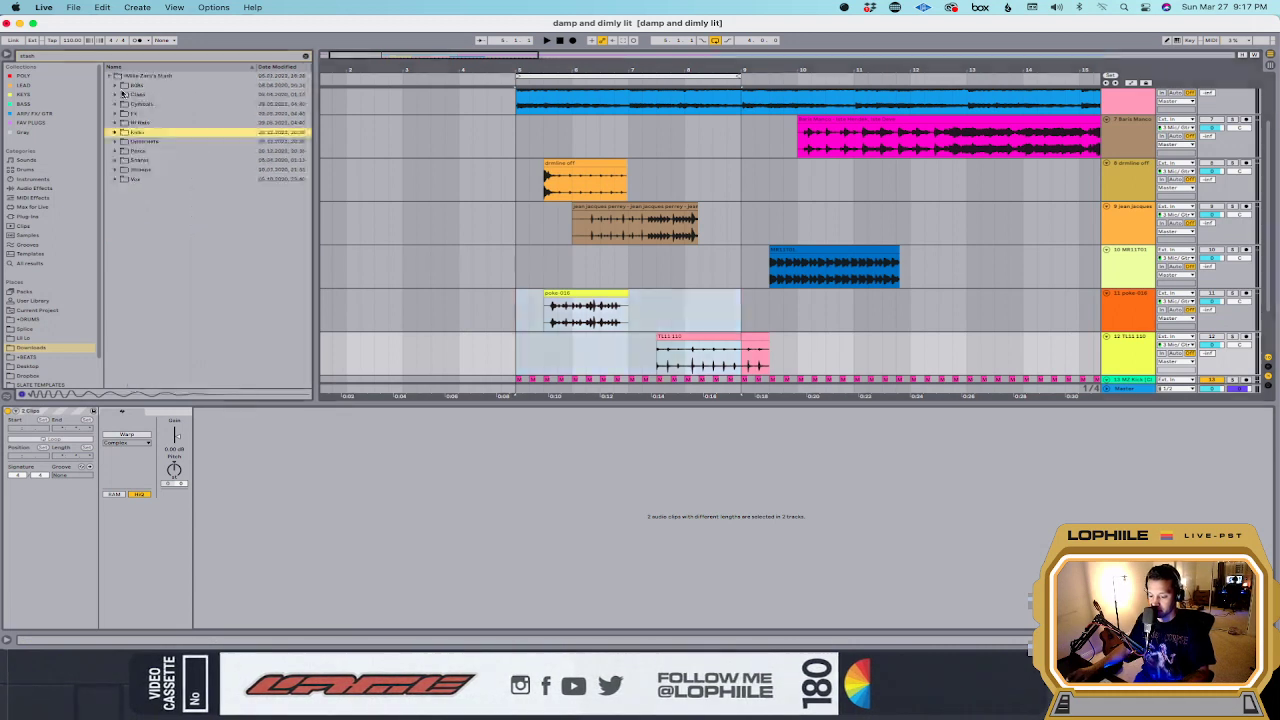
click(114, 155)
scroll(202, 196, down, 5)
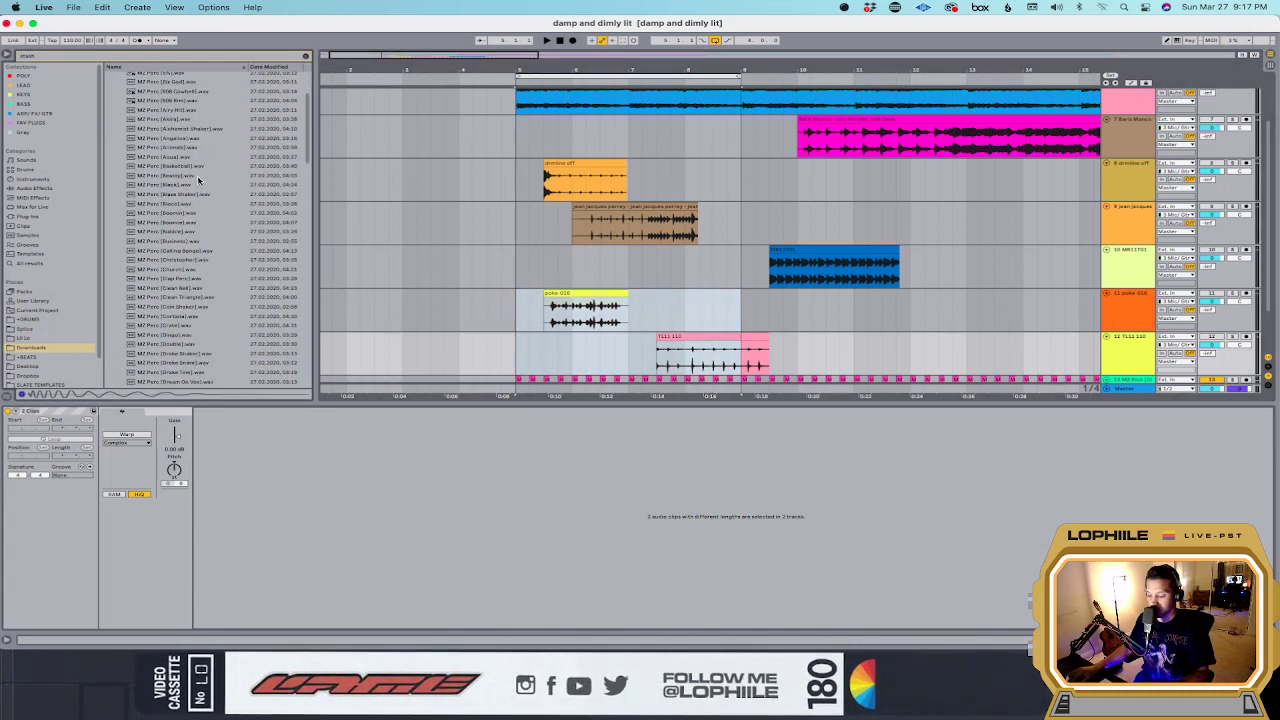
scroll(199, 194, down, 2)
scroll(198, 197, down, 2)
click(188, 156)
scroll(188, 156, down, 4)
click(187, 151)
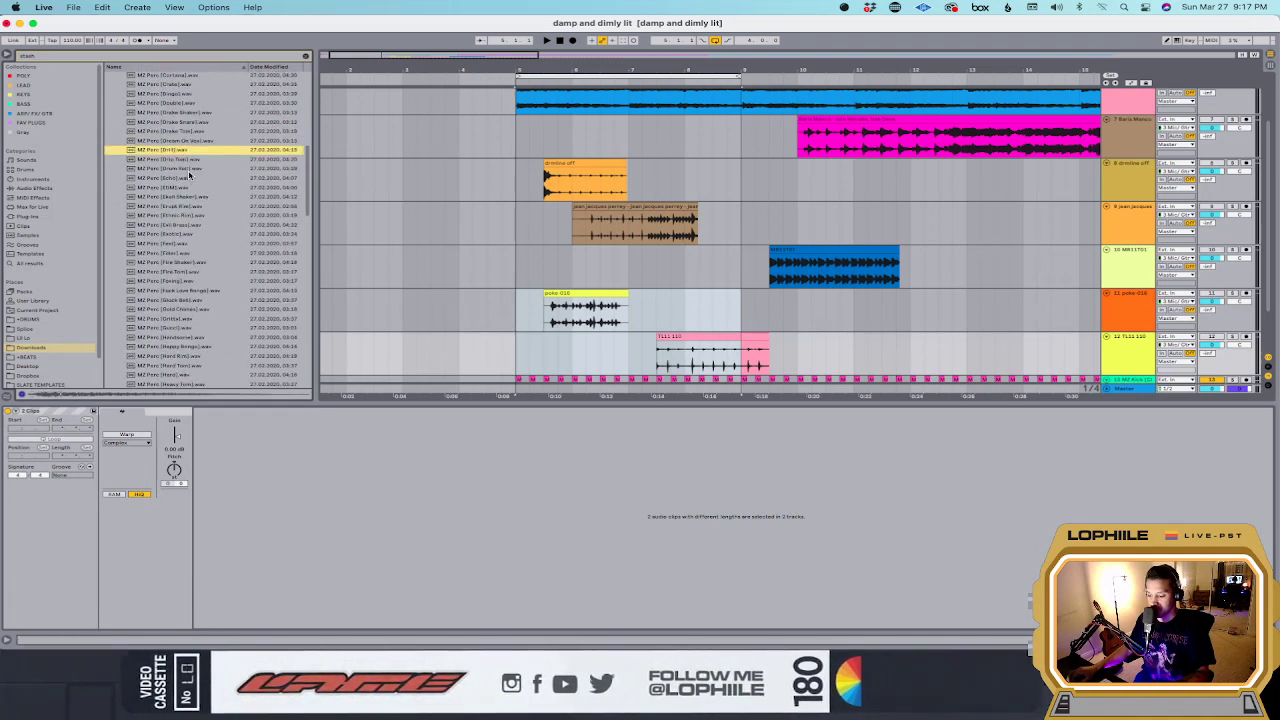
scroll(189, 174, down, 3)
click(188, 173)
scroll(188, 170, down, 2)
click(190, 165)
scroll(186, 178, down, 2)
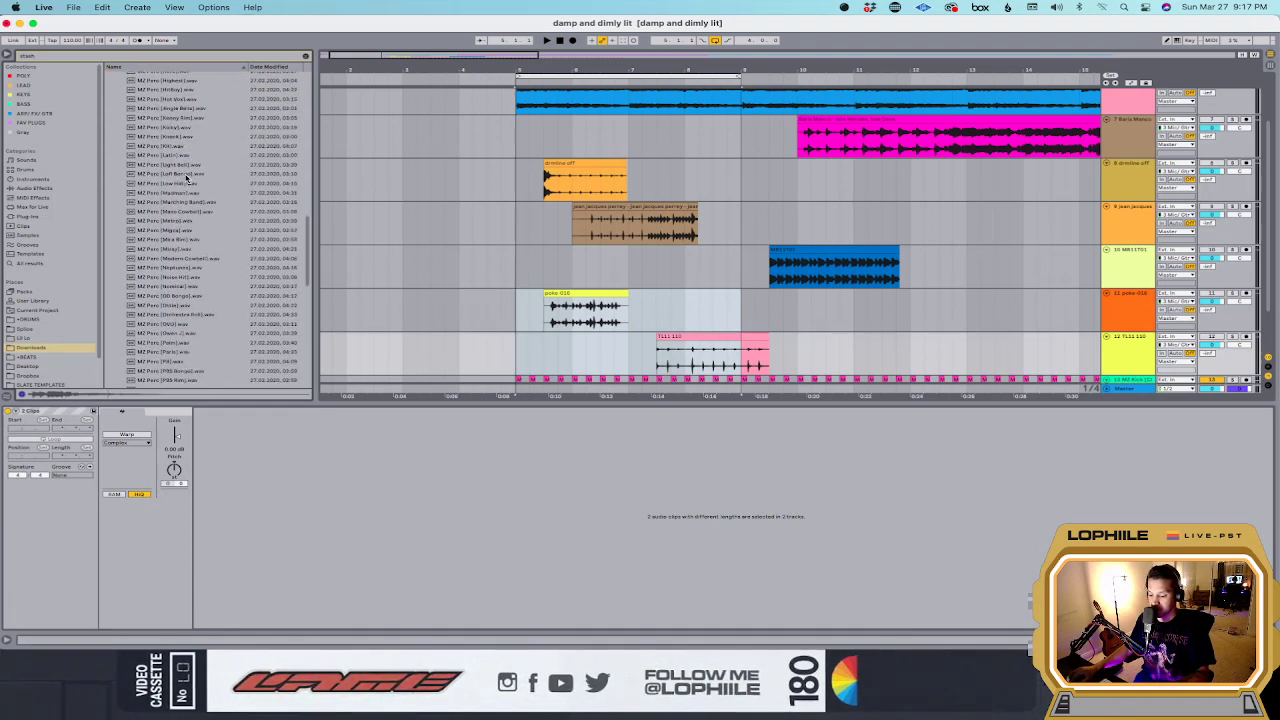
scroll(518, 210, down, 2)
scroll(185, 98, up, 4)
Step: Place MZ Perc [Hard] on a new audio track, starting slightly ahead of the kick on beat 2 of bar 5
drag(166, 174, 545, 378)
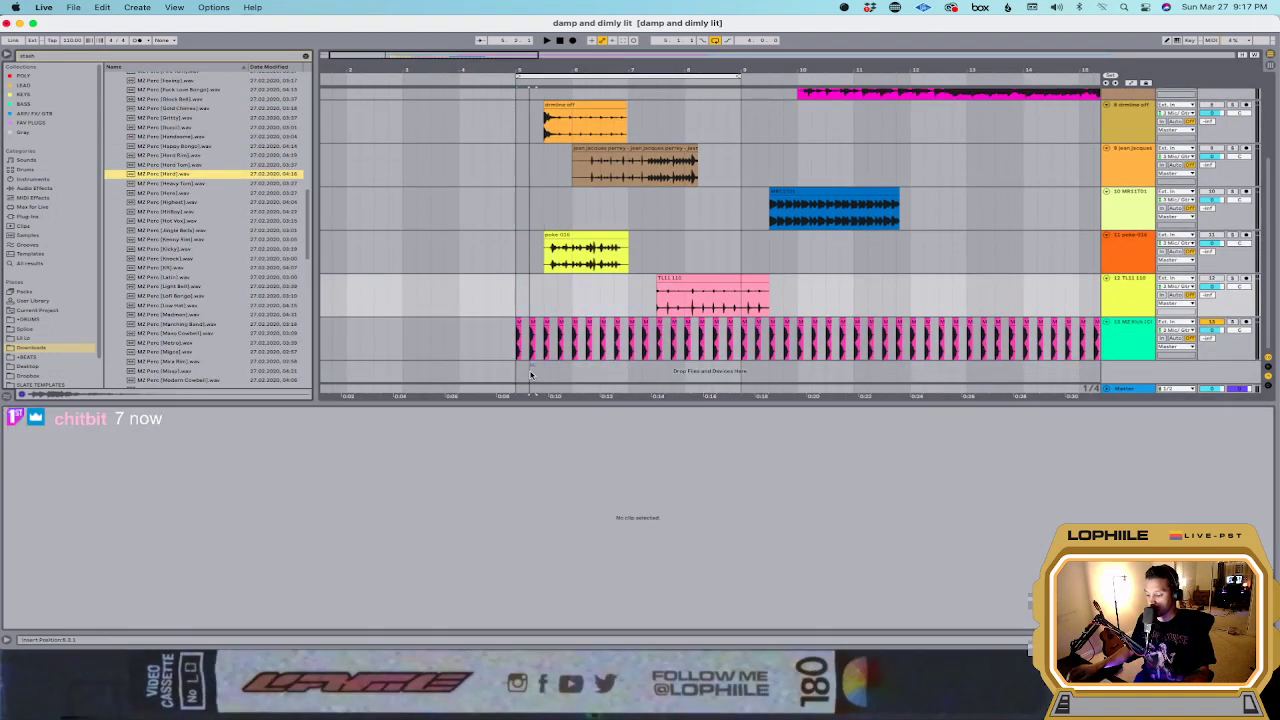
scroll(531, 375, up, 5)
drag(510, 341, 501, 353)
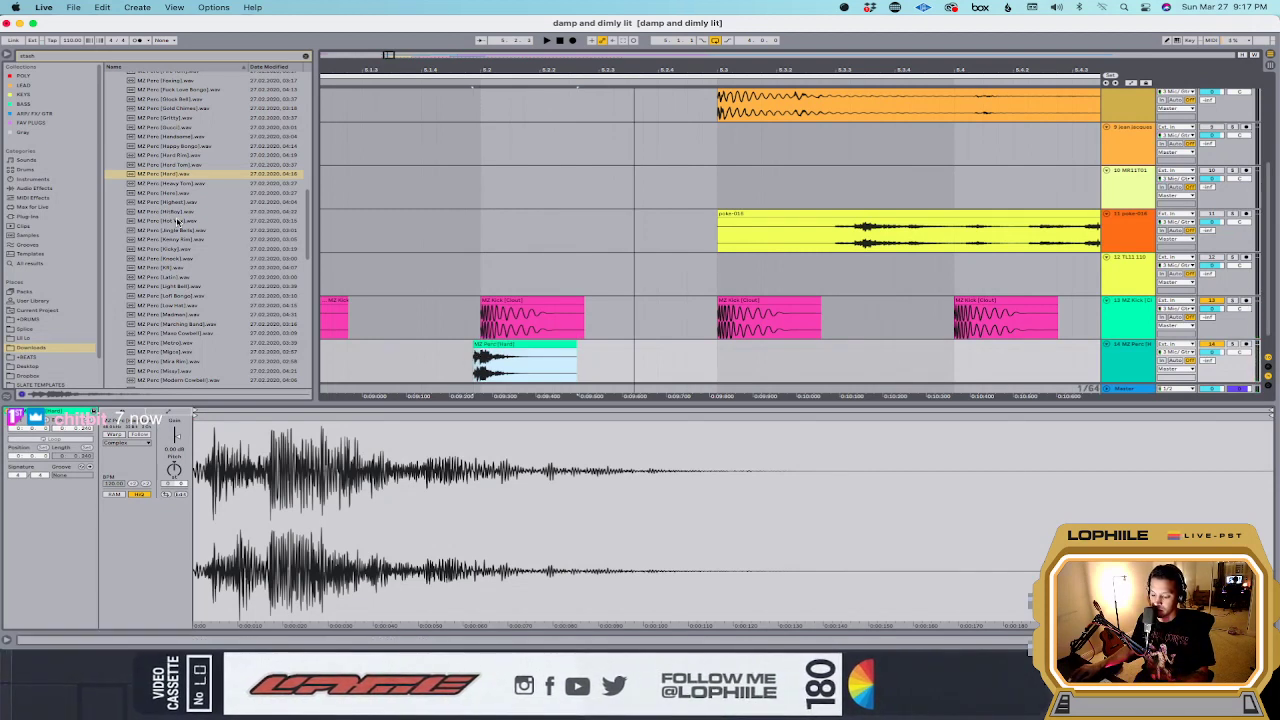
Step: Clear the browser search and add EQ Eight from the audio effects to the MZ Perc [Hard] track
click(50, 87)
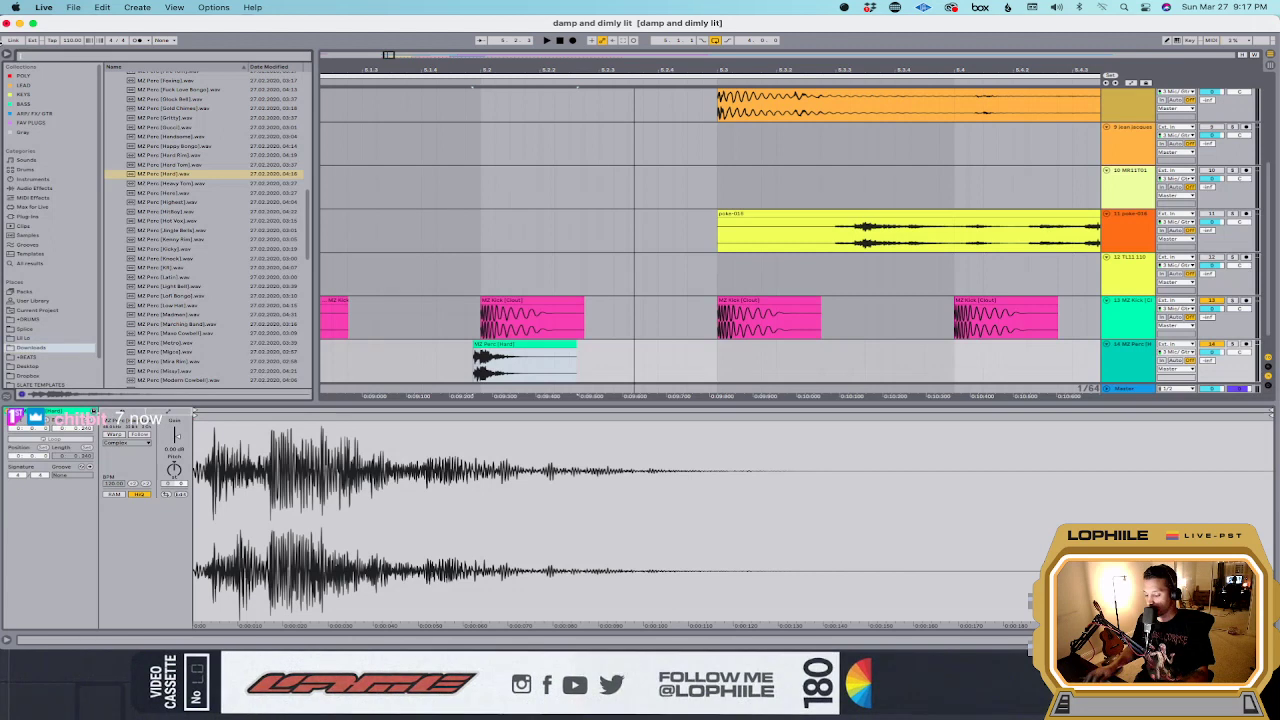
click(34, 188)
drag(131, 217, 510, 360)
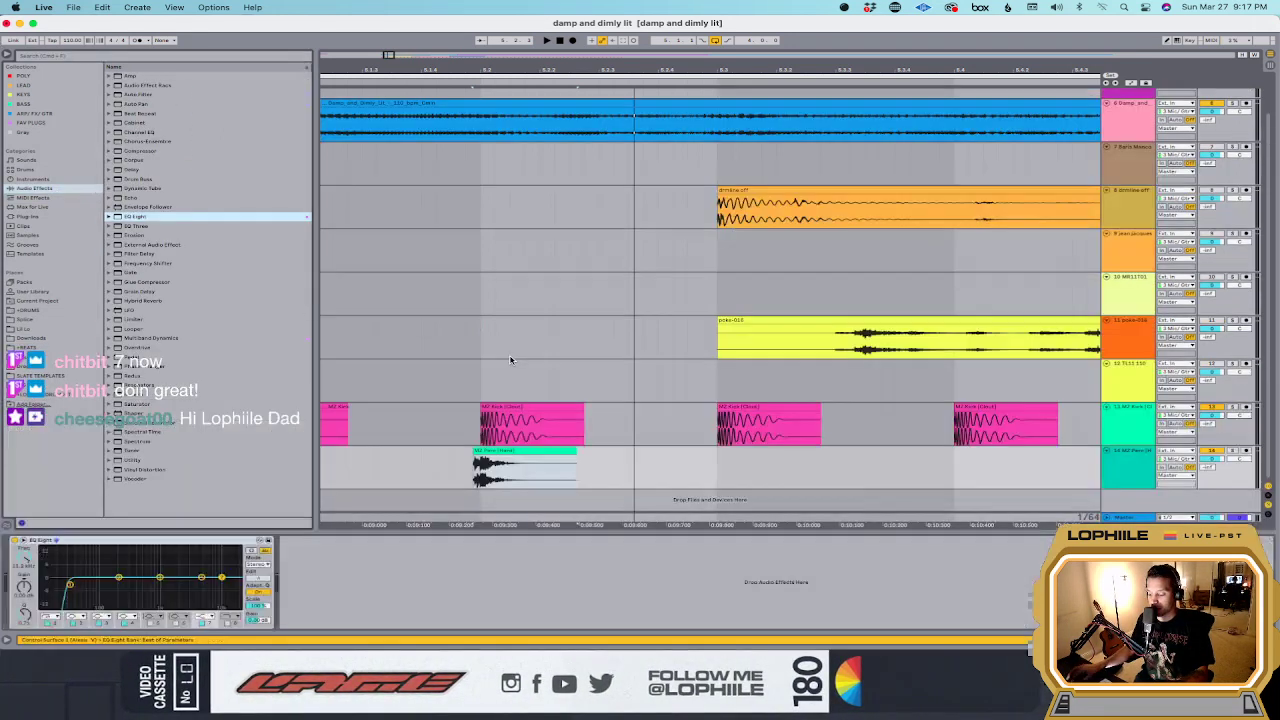
Step: Solo the perc track and, during playback, raise the EQ Eight low cut and dip the upper mids by about 7 dB
click(1218, 463)
key(space)
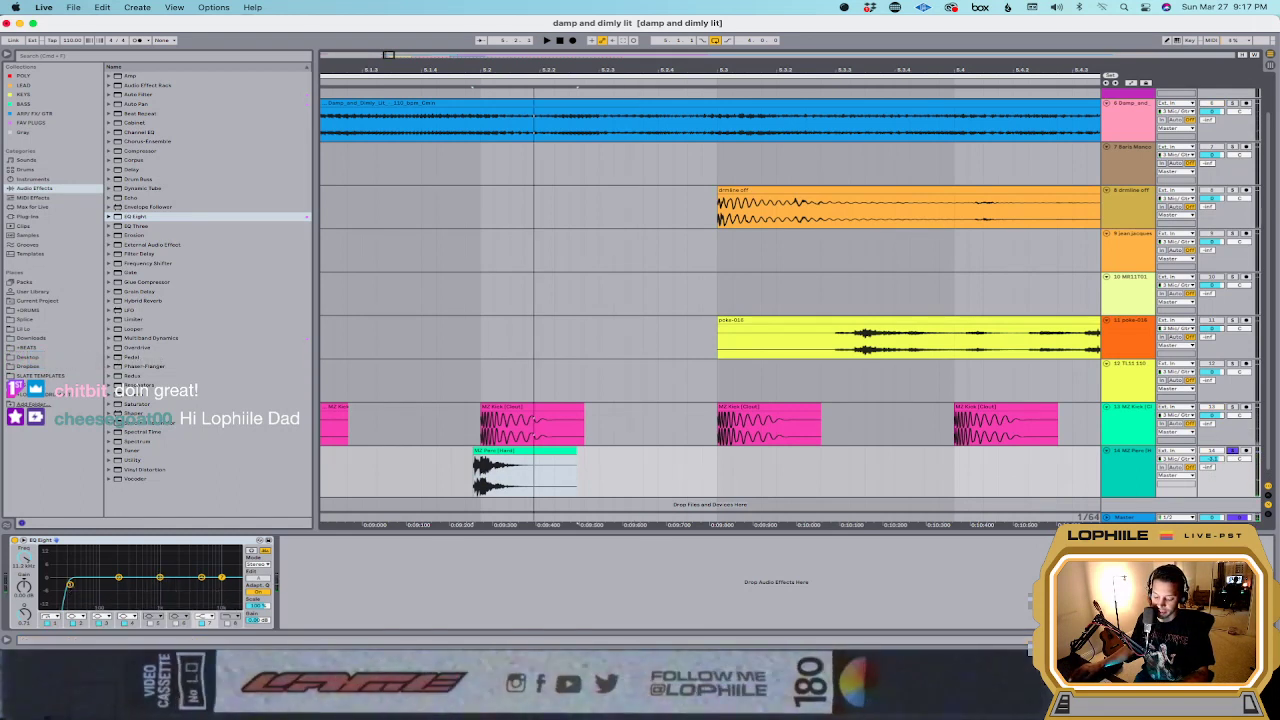
drag(70, 583, 97, 587)
drag(174, 573, 191, 591)
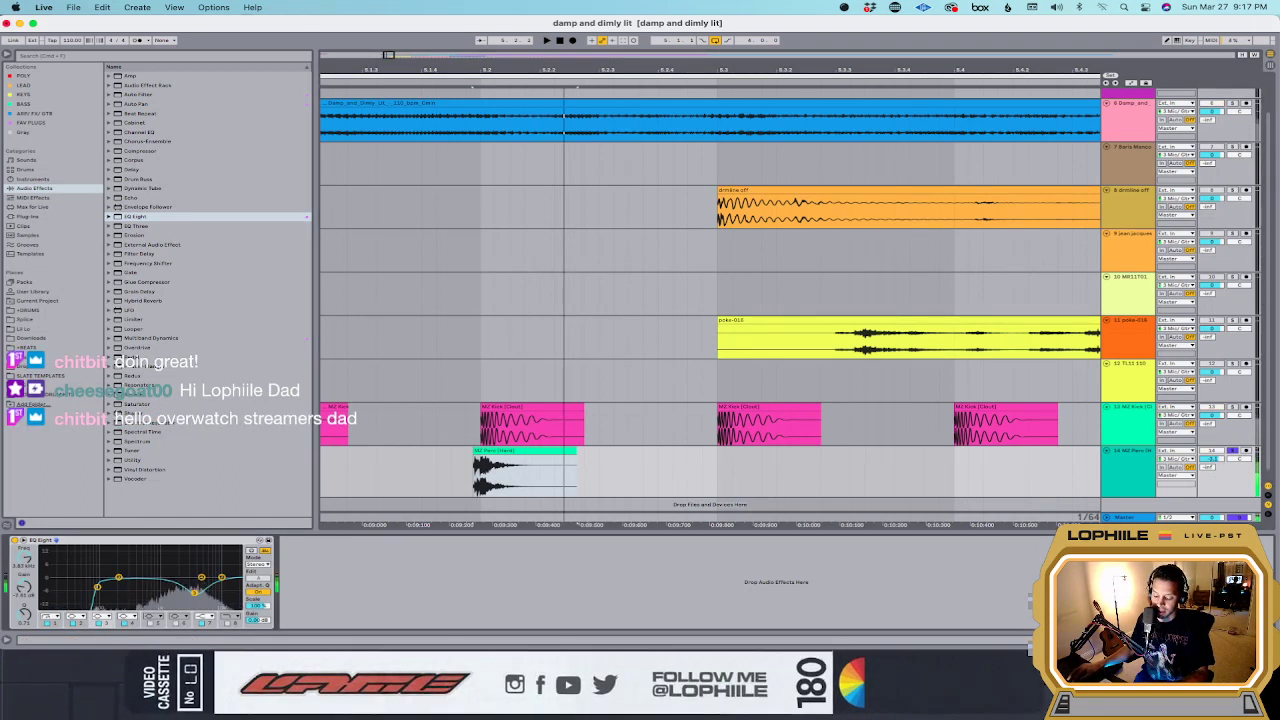
Step: Find the Kickstart VST, add it to the perc track, play the result and close the plug-in window
click(528, 449)
click(74, 55)
text(eq)
click(38, 216)
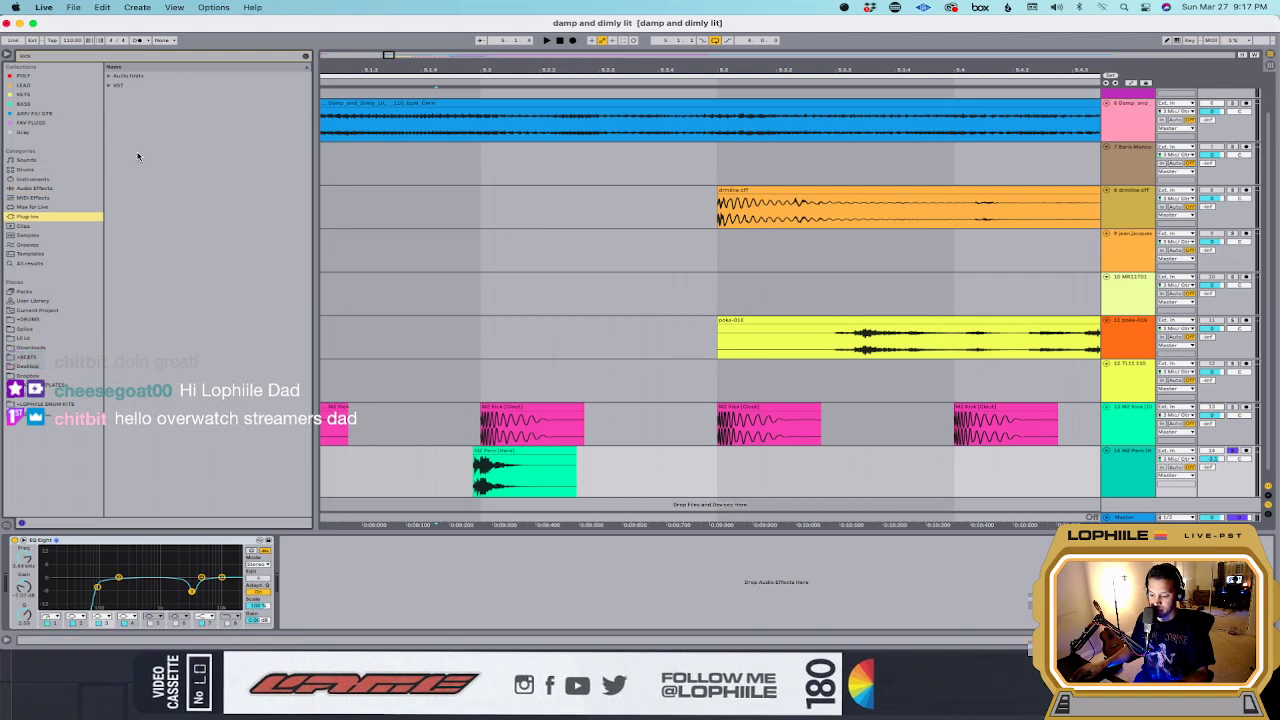
click(108, 85)
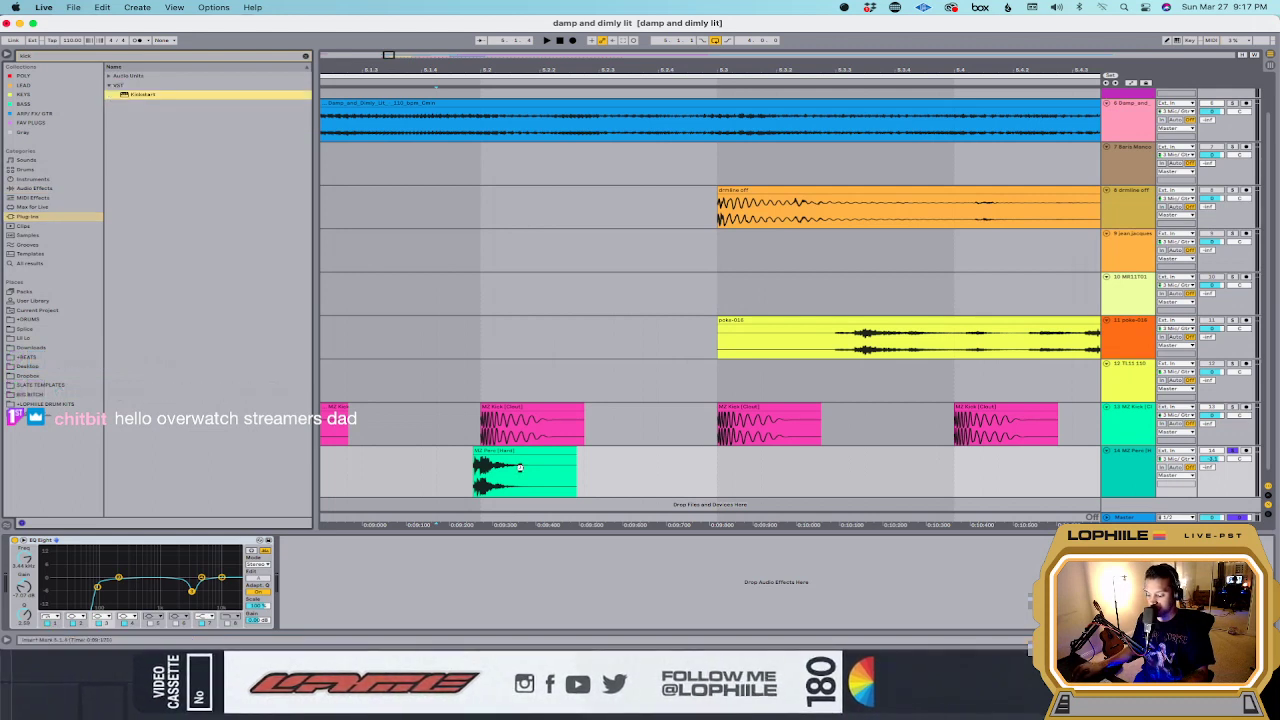
drag(519, 467, 517, 468)
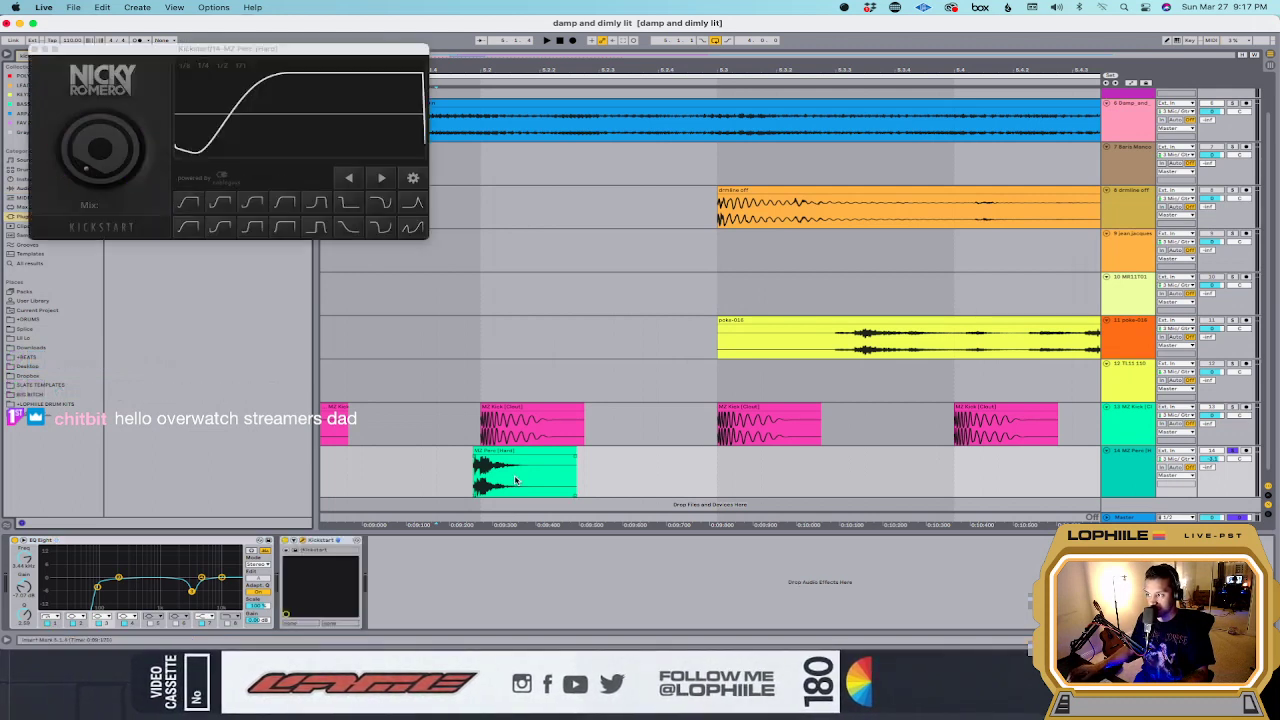
click(431, 469)
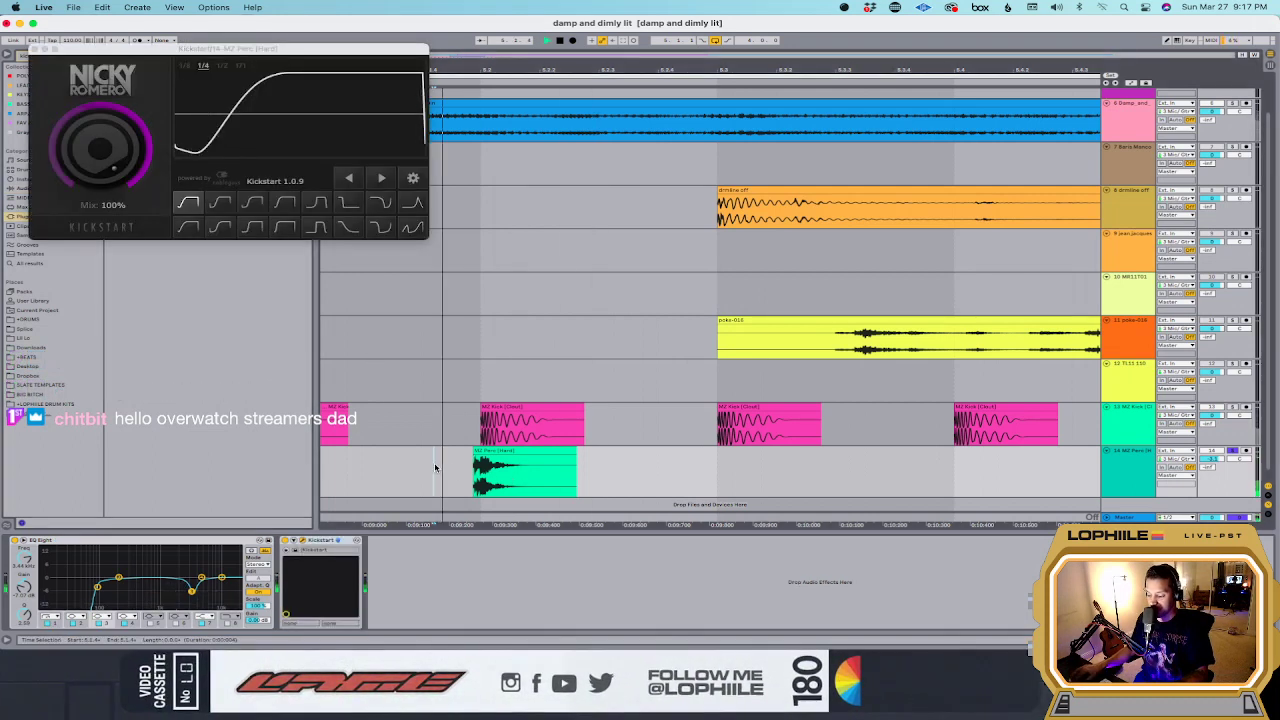
click(33, 48)
Step: Duplicate the perc track's half-bar section from bar 5 four times so the hit repeats on beats 2 and 4
click(462, 373)
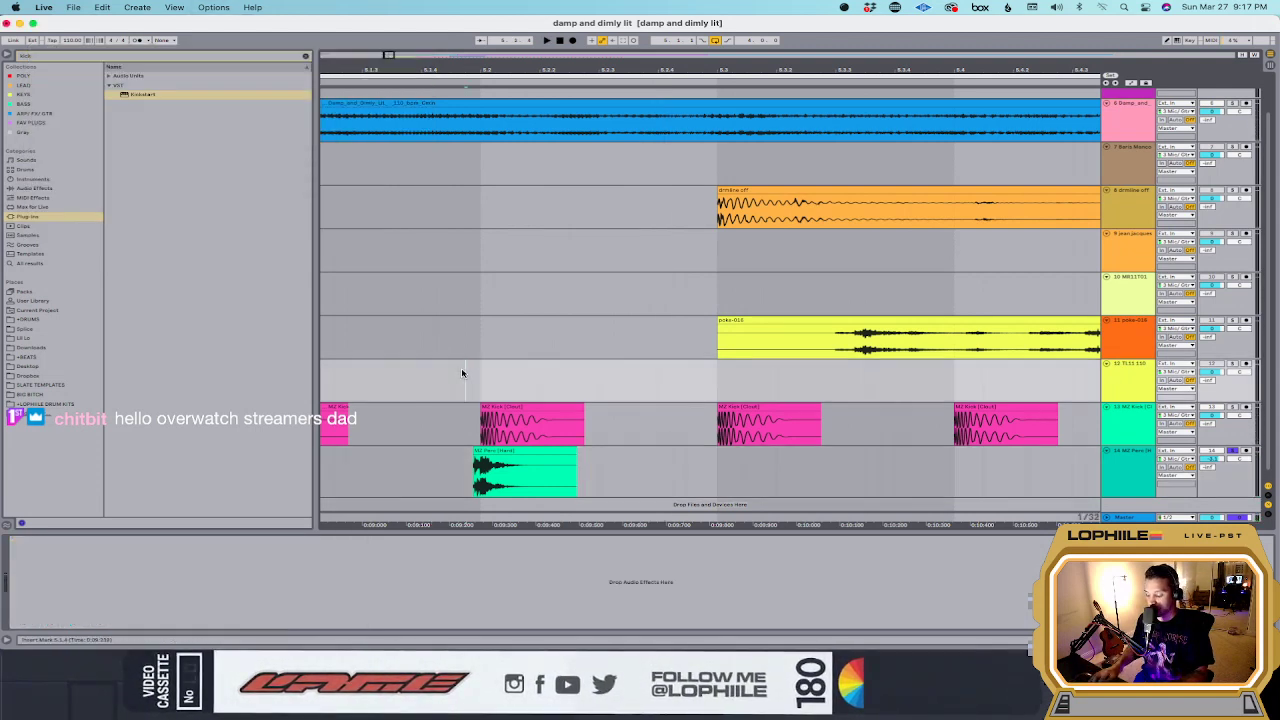
key(minus)
key(minus)
click(414, 463)
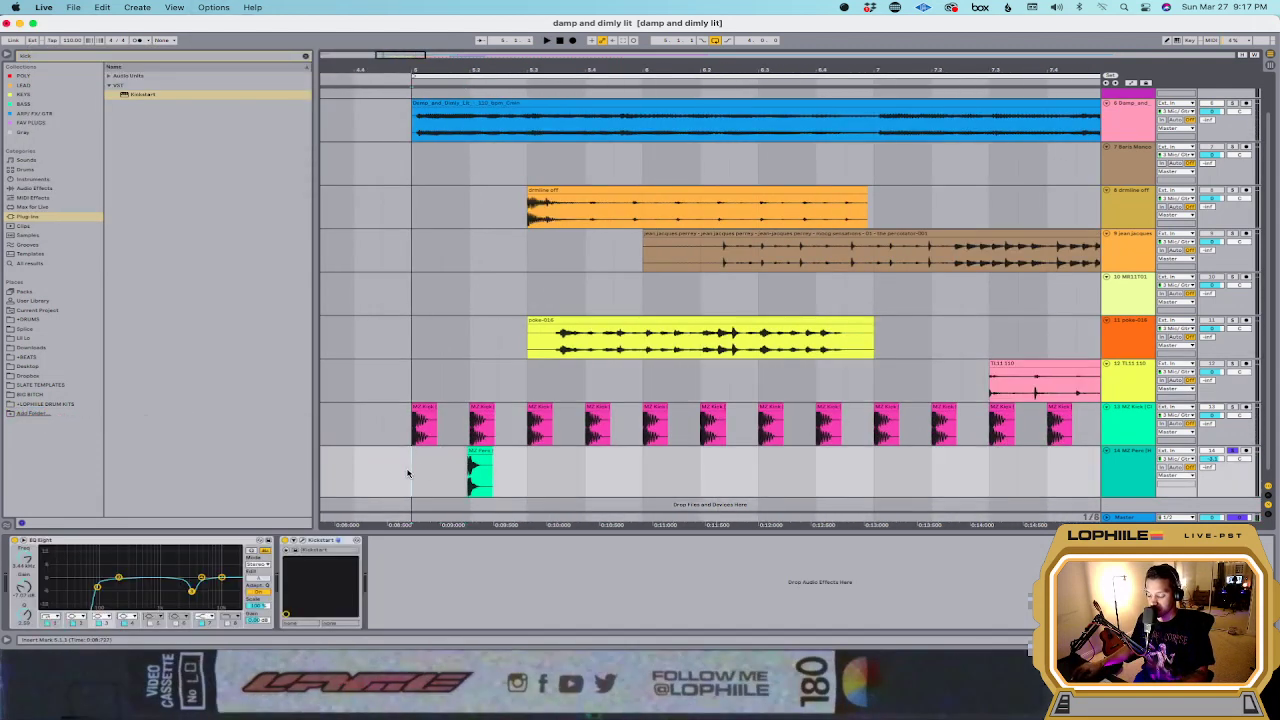
drag(408, 473, 525, 478)
key(super+d)
key(super+d)
key(super+d)
key(super+d)
Step: Select all the perc clips from beat 2 of bar 5, shift them slightly behind the kicks and play the result
click(414, 478)
drag(414, 478, 527, 478)
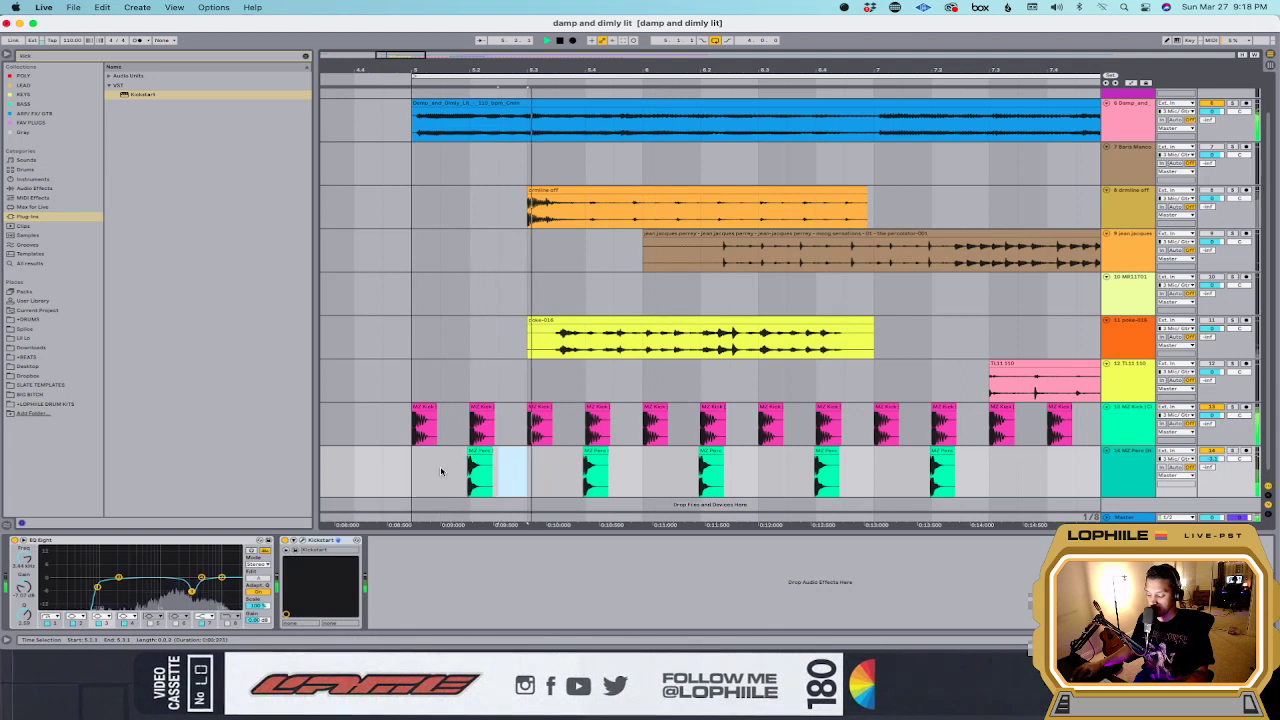
drag(414, 478, 527, 478)
drag(987, 474, 467, 477)
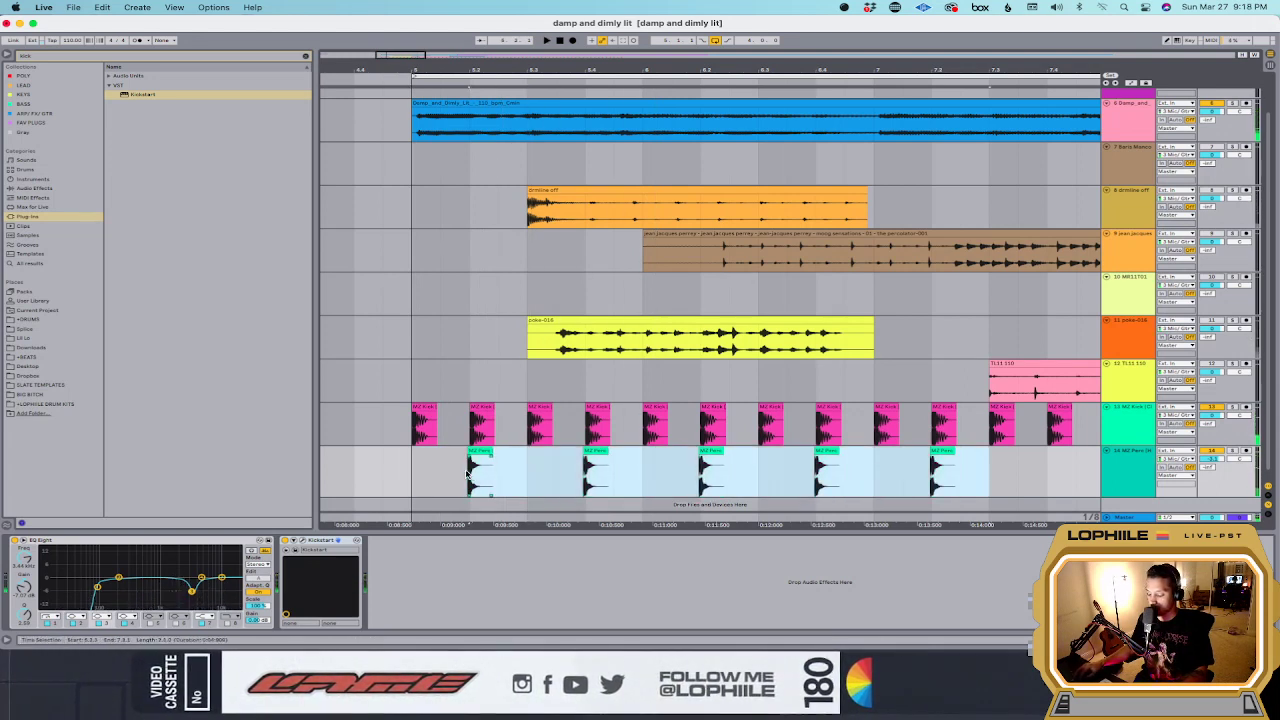
scroll(460, 477, up, 5)
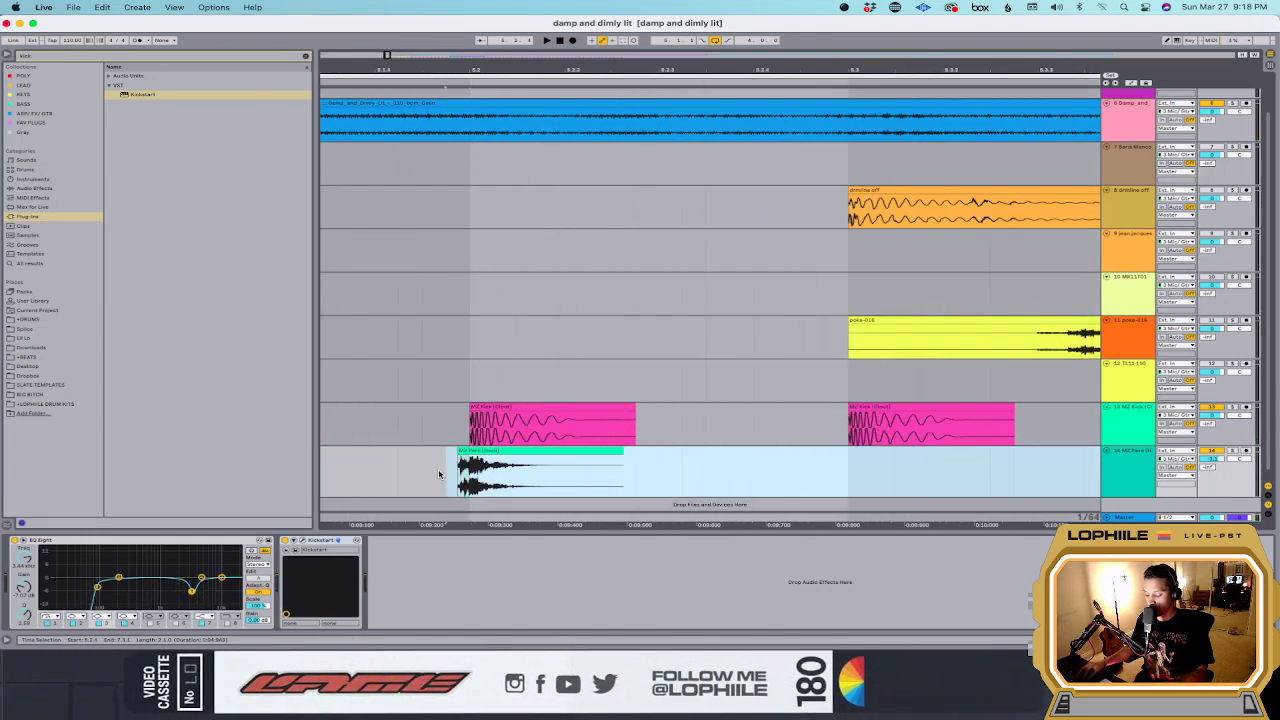
scroll(438, 474, up, 3)
drag(500, 470, 561, 458)
key(space)
key(space)
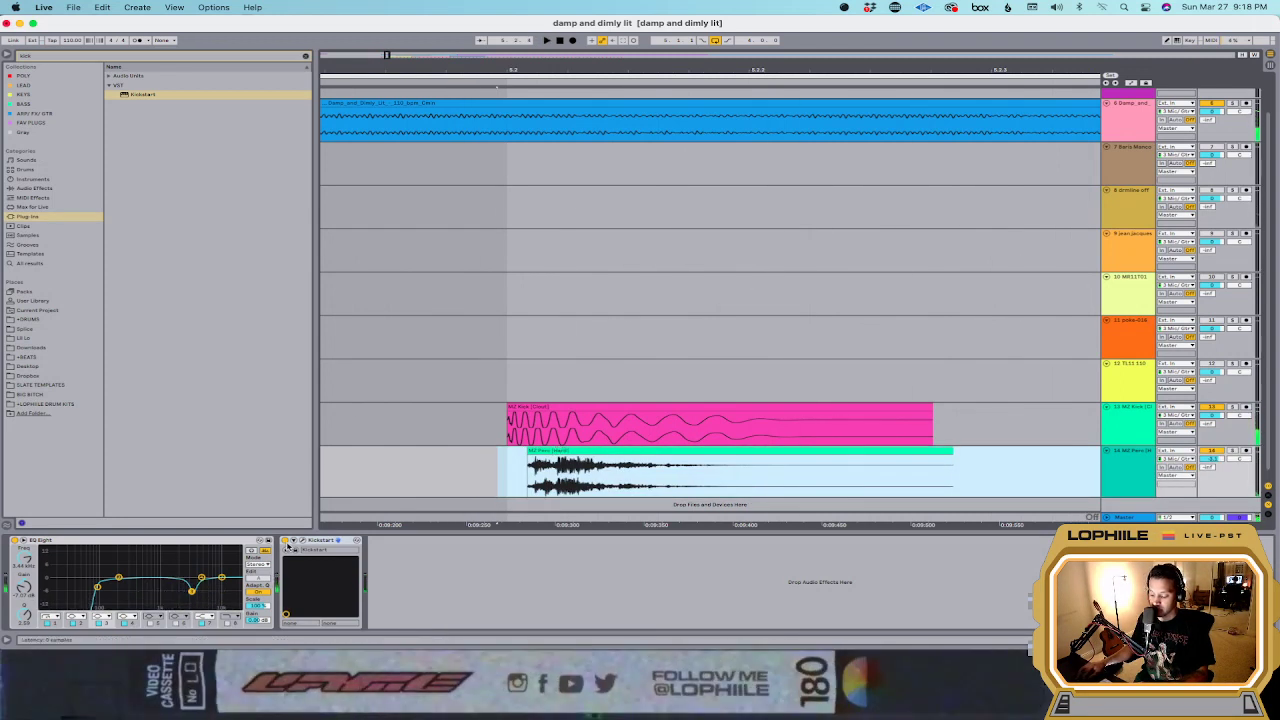
Step: Bypass Kickstart on the perc track and move the selected perc clips back to just ahead of the kicks
click(508, 497)
drag(579, 450, 548, 450)
key(space)
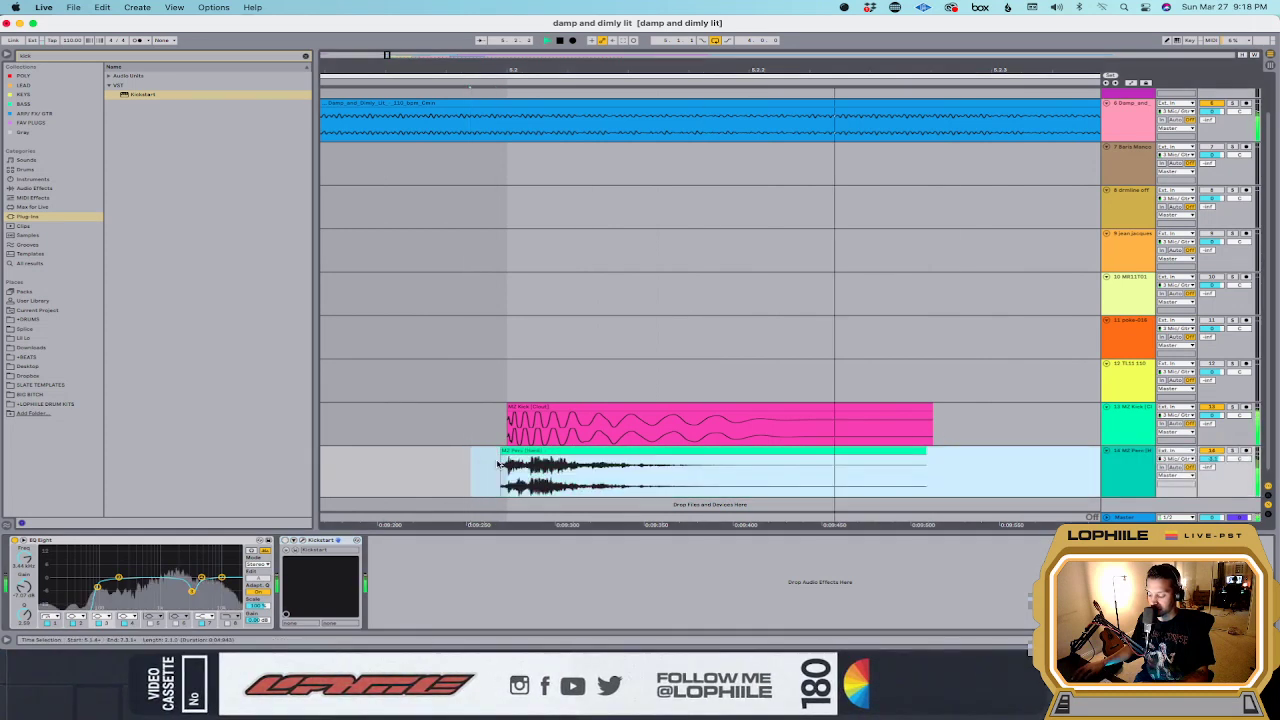
Step: Open the perc clip on beat 2 of bar 5 and turn on Warp for it
scroll(499, 463, down, 5)
double_click(558, 457)
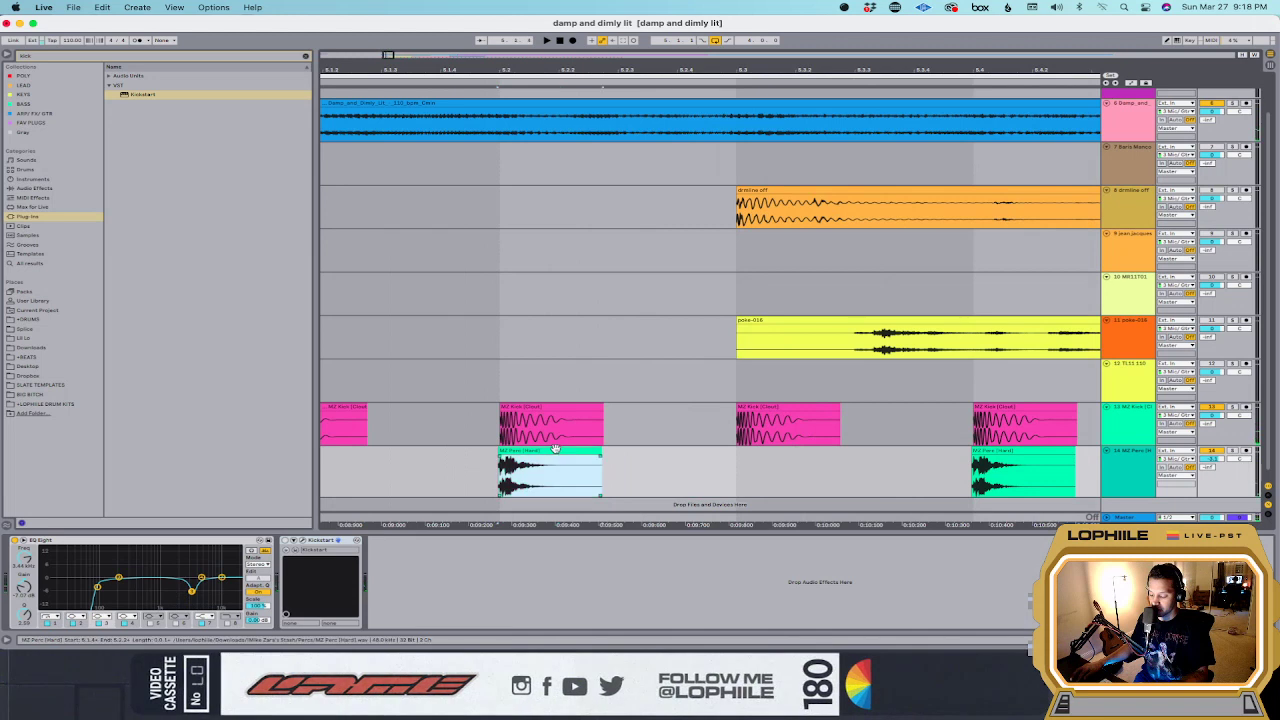
click(113, 434)
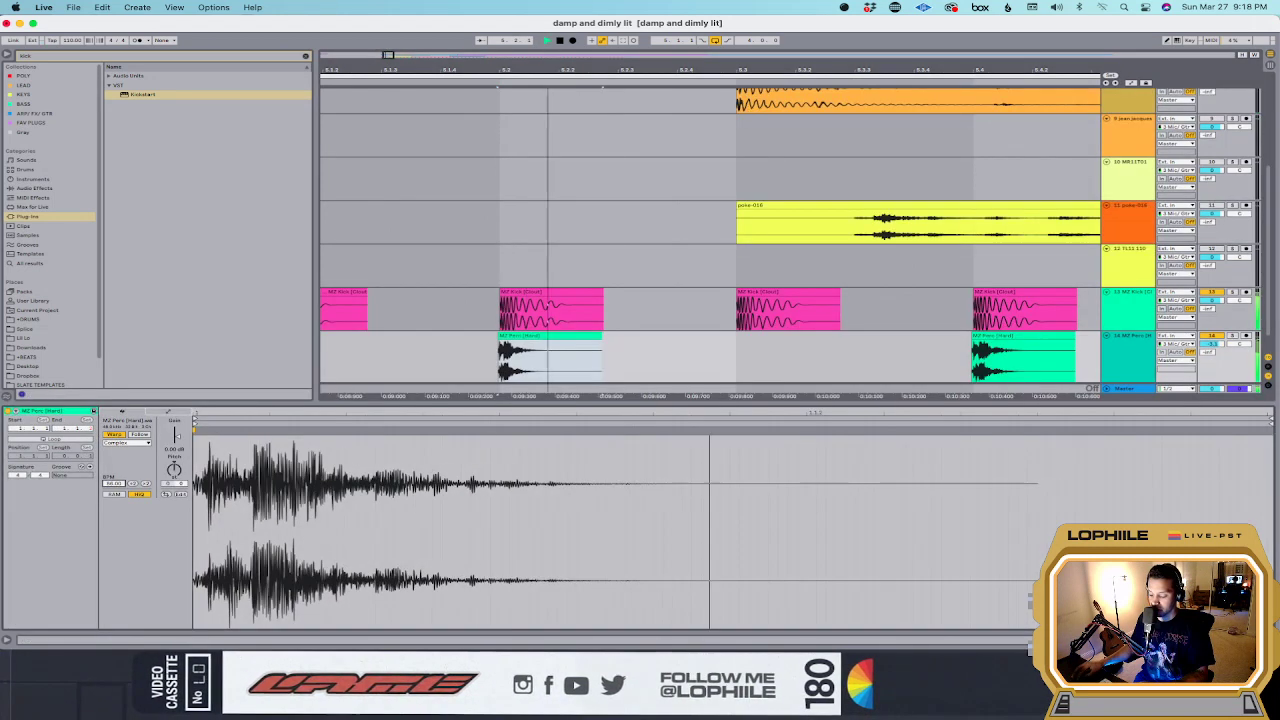
click(444, 352)
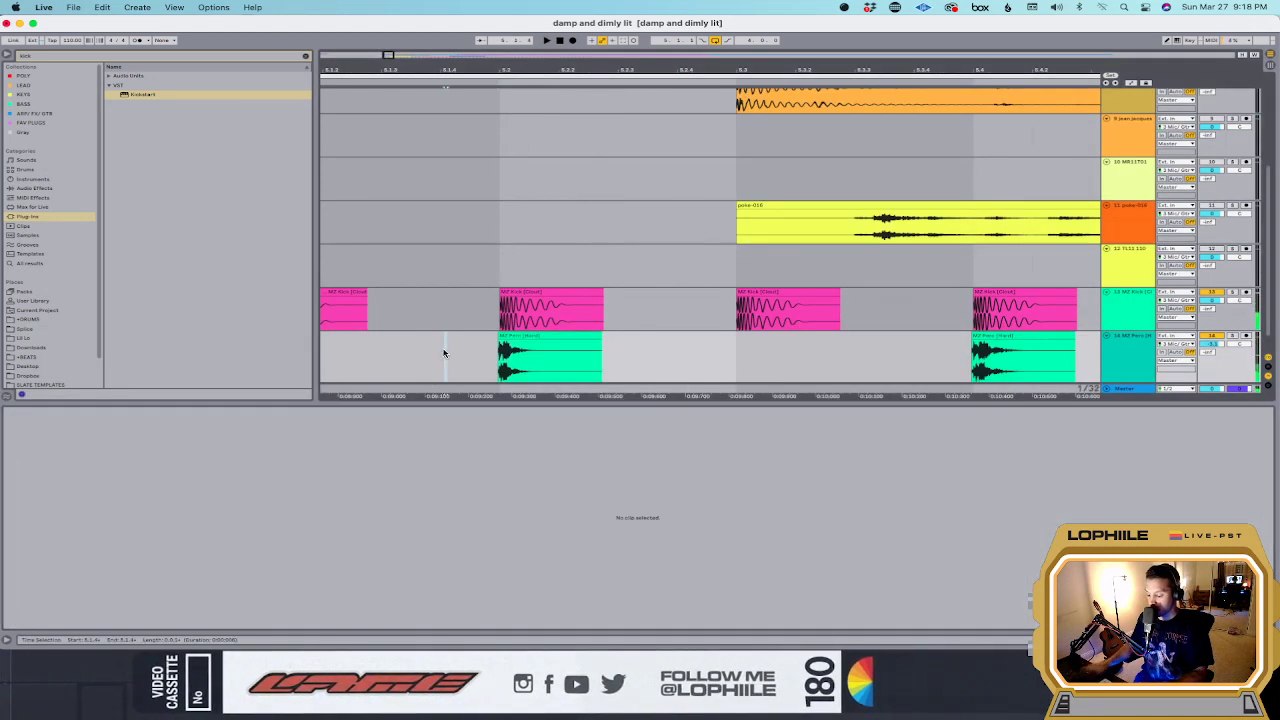
scroll(444, 352, down, 5)
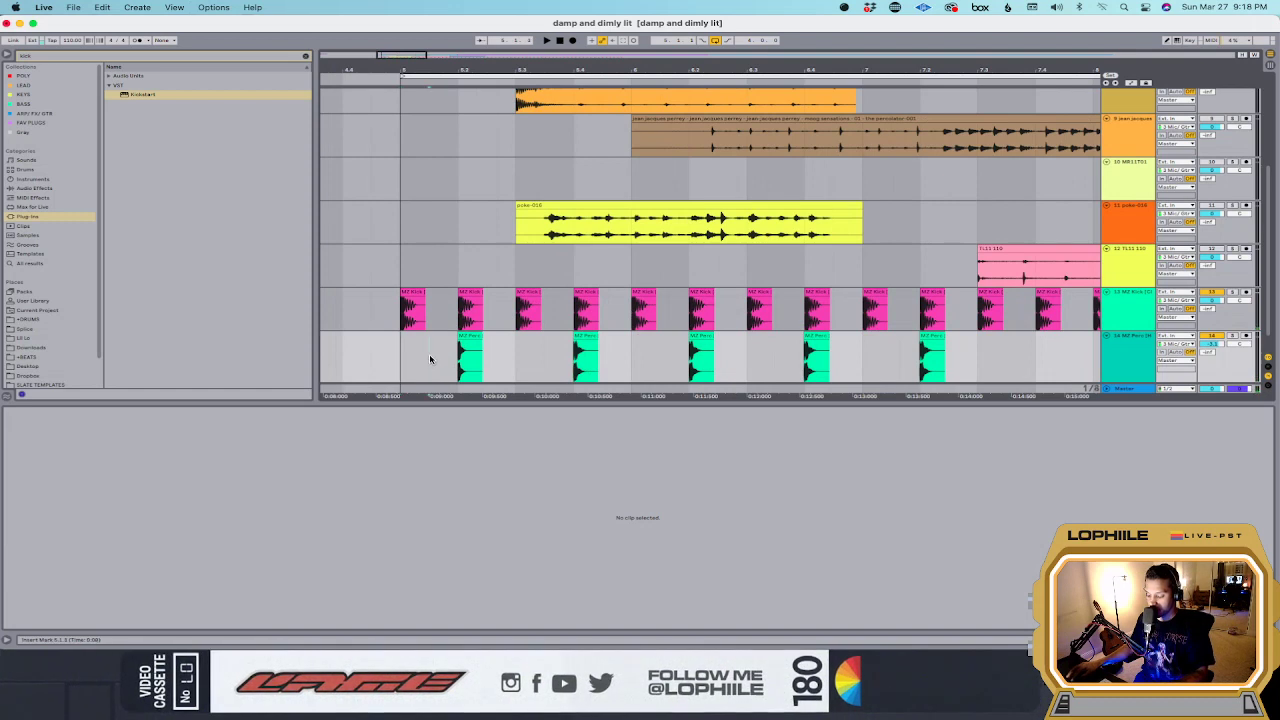
Step: Consolidate the perc hit on beat 2 of bar 5 and repeat that half-bar section into bar 9, undoing the extra copy
shift+click(514, 358)
key(super+j)
drag(485, 360, 540, 360)
key(super+d)
key(super+d)
key(super+d)
key(super+d)
key(super+d)
key(super+d)
key(super+d)
key(super+d)
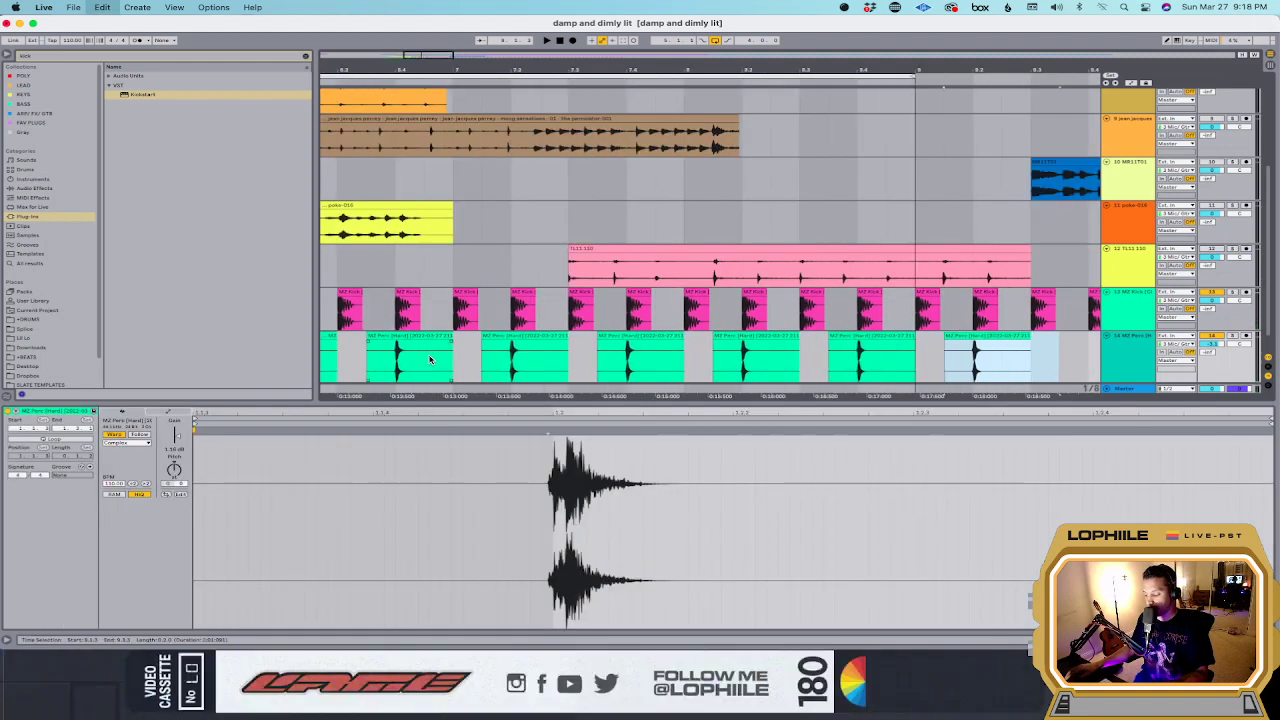
key(super+d)
key(super+z)
scroll(470, 358, left, 10)
click(500, 357)
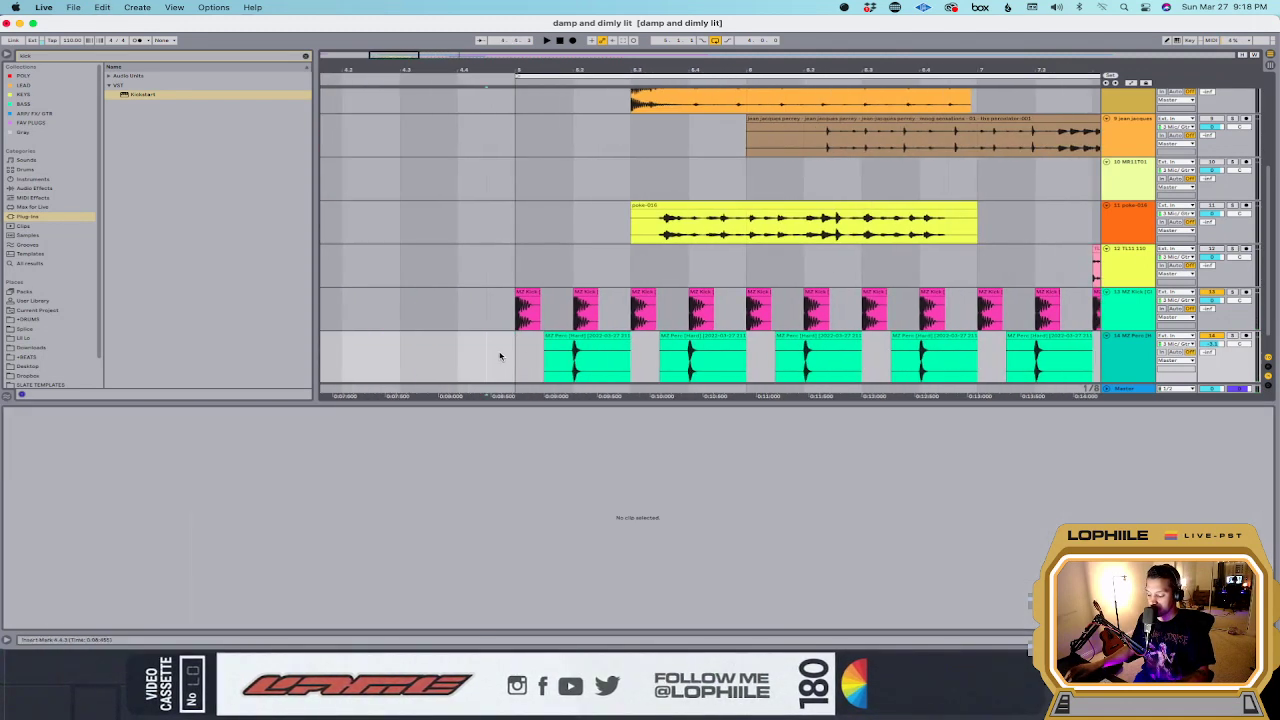
Step: Play the beat, add Transient Master to the perc track and turn down its Sustain
click(1203, 345)
drag(227, 400, 227, 530)
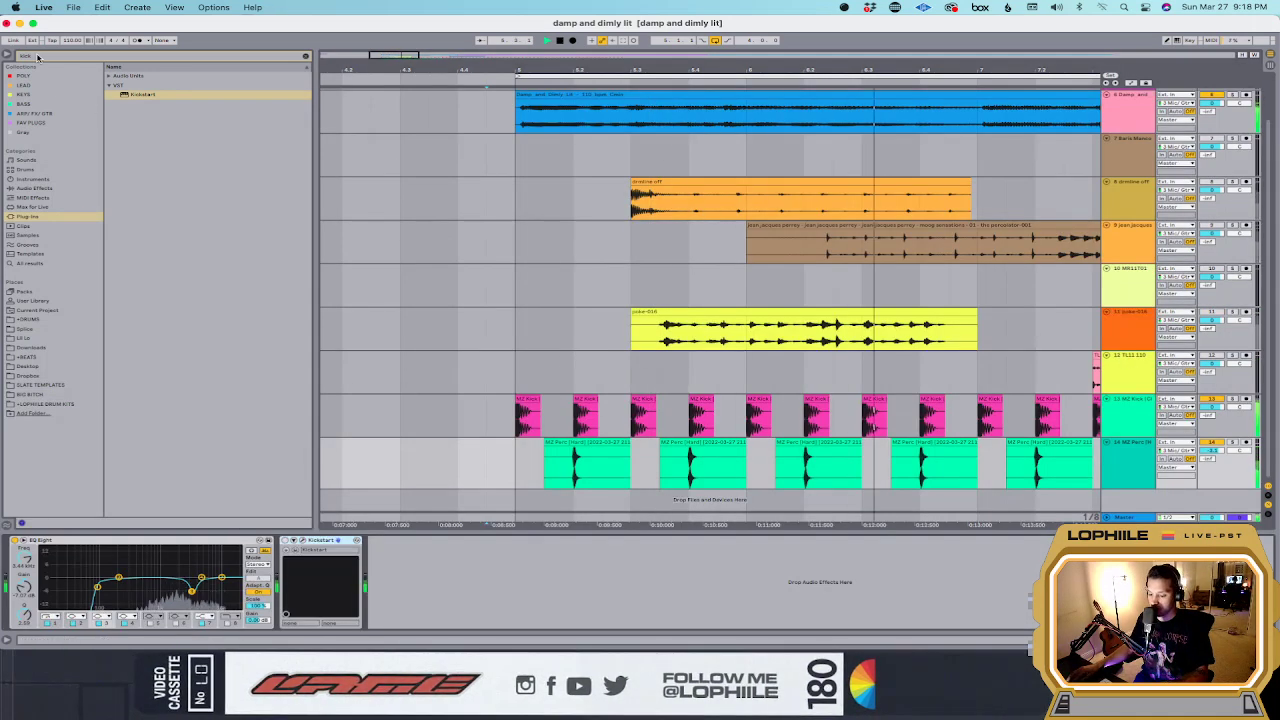
key(BackSpace)
key(BackSpace)
key(BackSpace)
key(BackSpace)
text(trans)
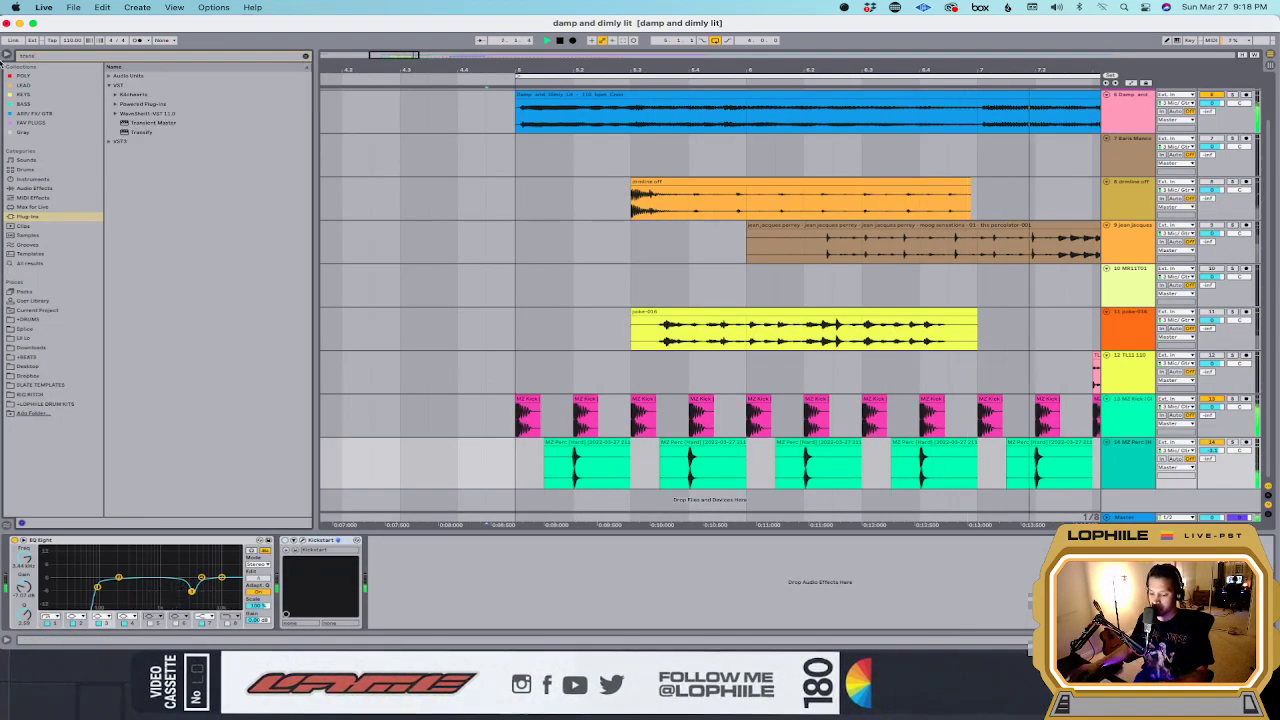
click(160, 121)
key(Return)
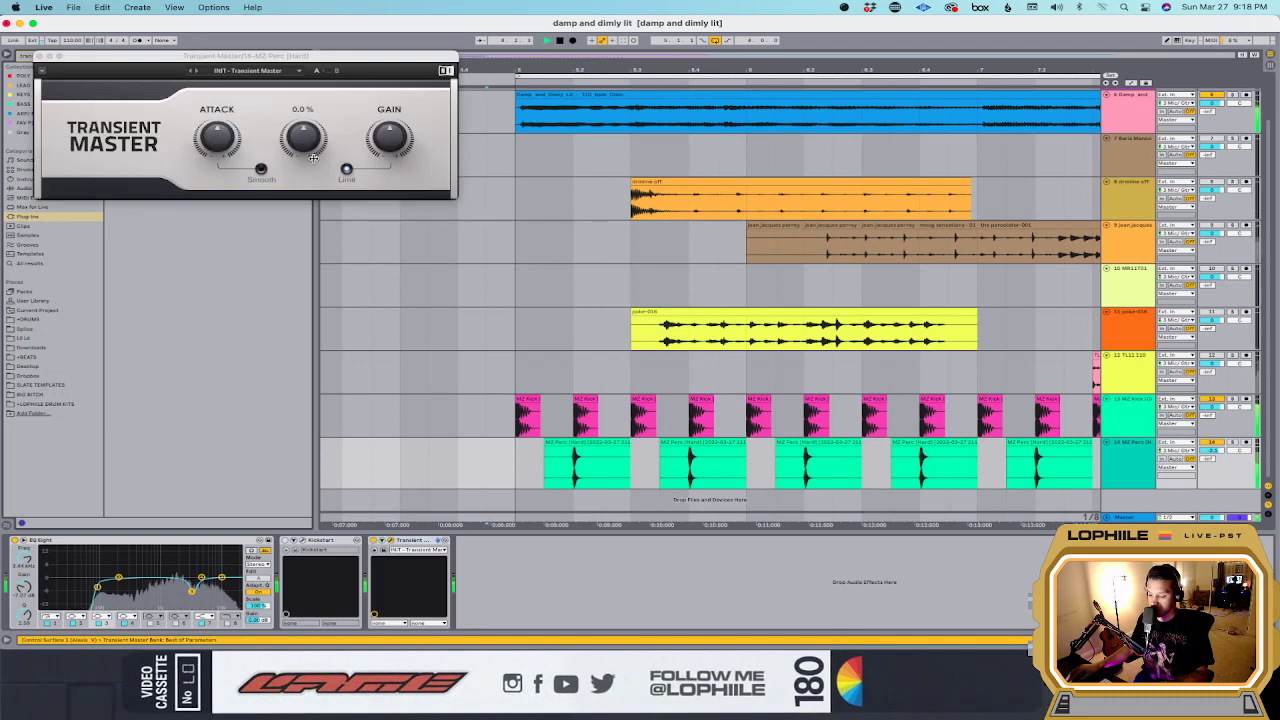
drag(304, 137, 304, 175)
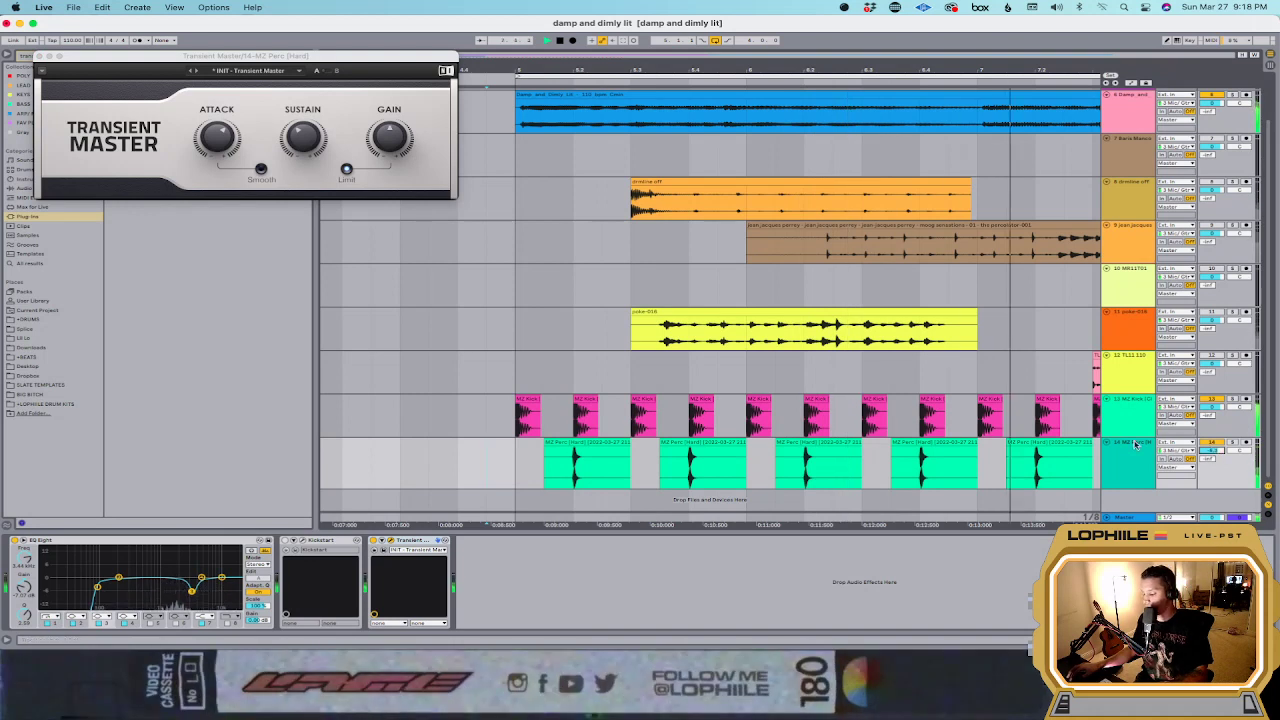
Step: Load the House - Phat and Punchy bM preset in FabFilter Pro-L on the master track
click(745, 372)
click(1103, 517)
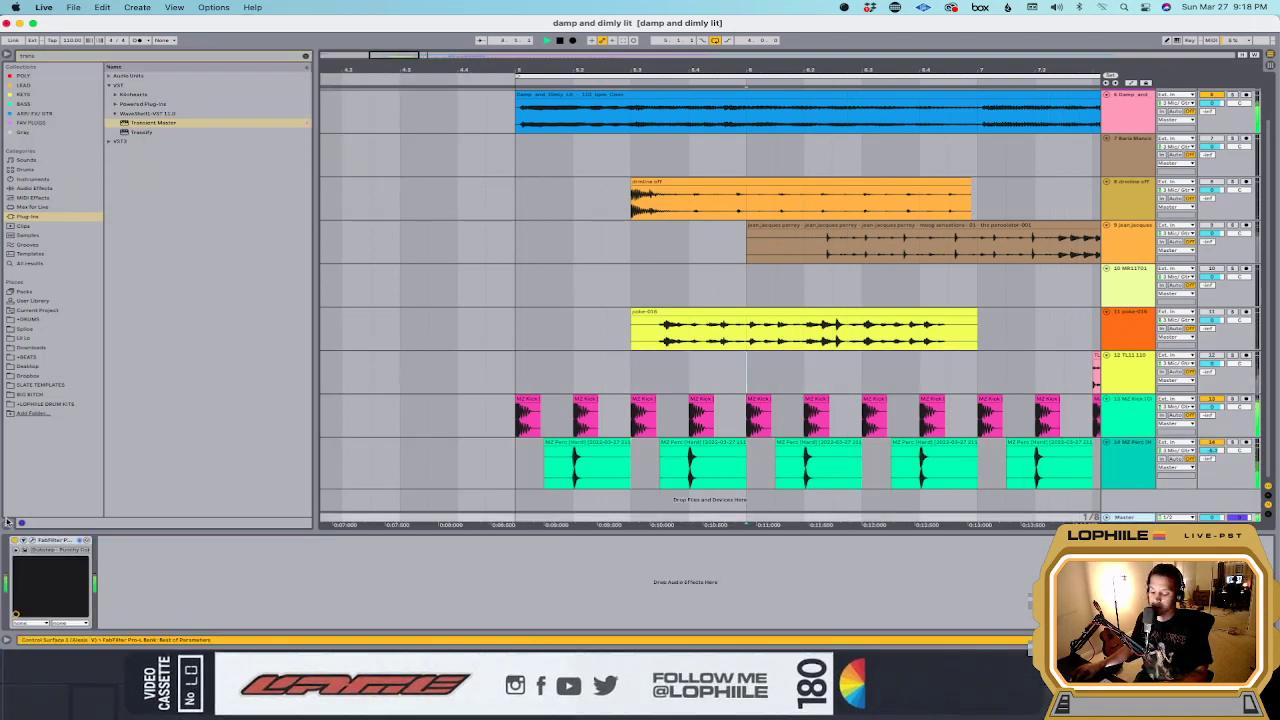
click(33, 546)
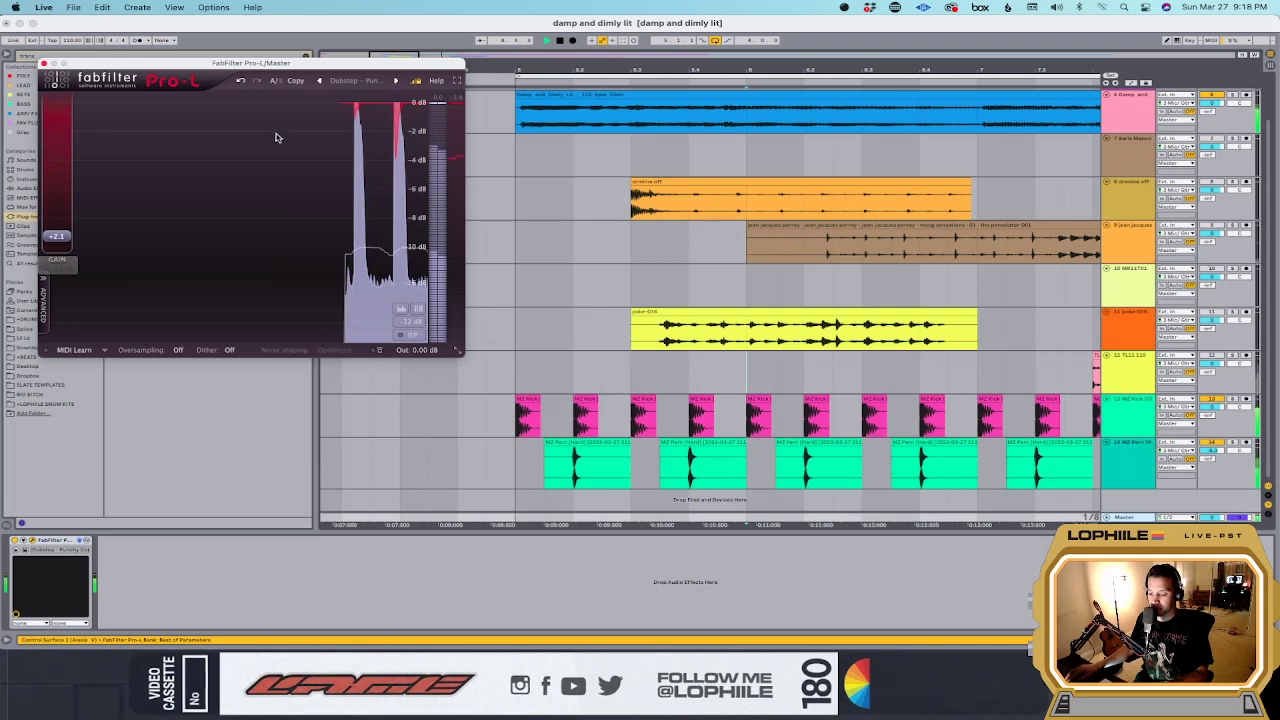
click(350, 83)
mouse_move(395, 122)
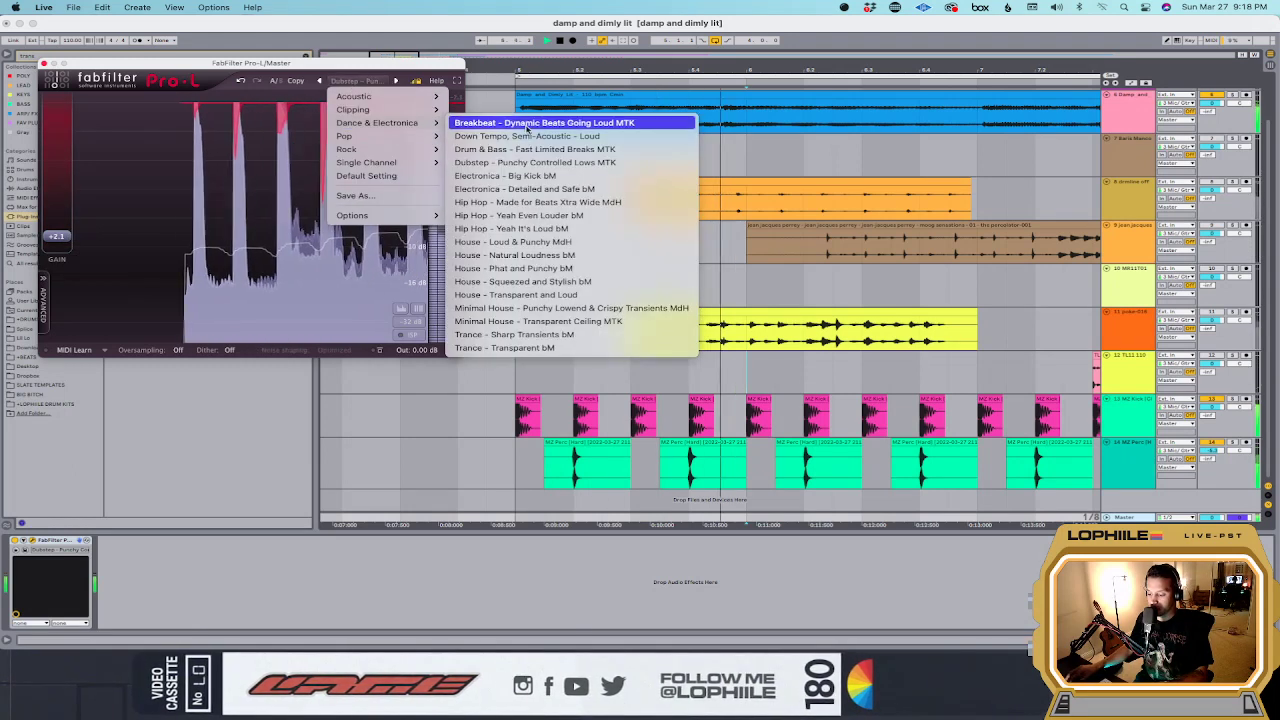
click(588, 267)
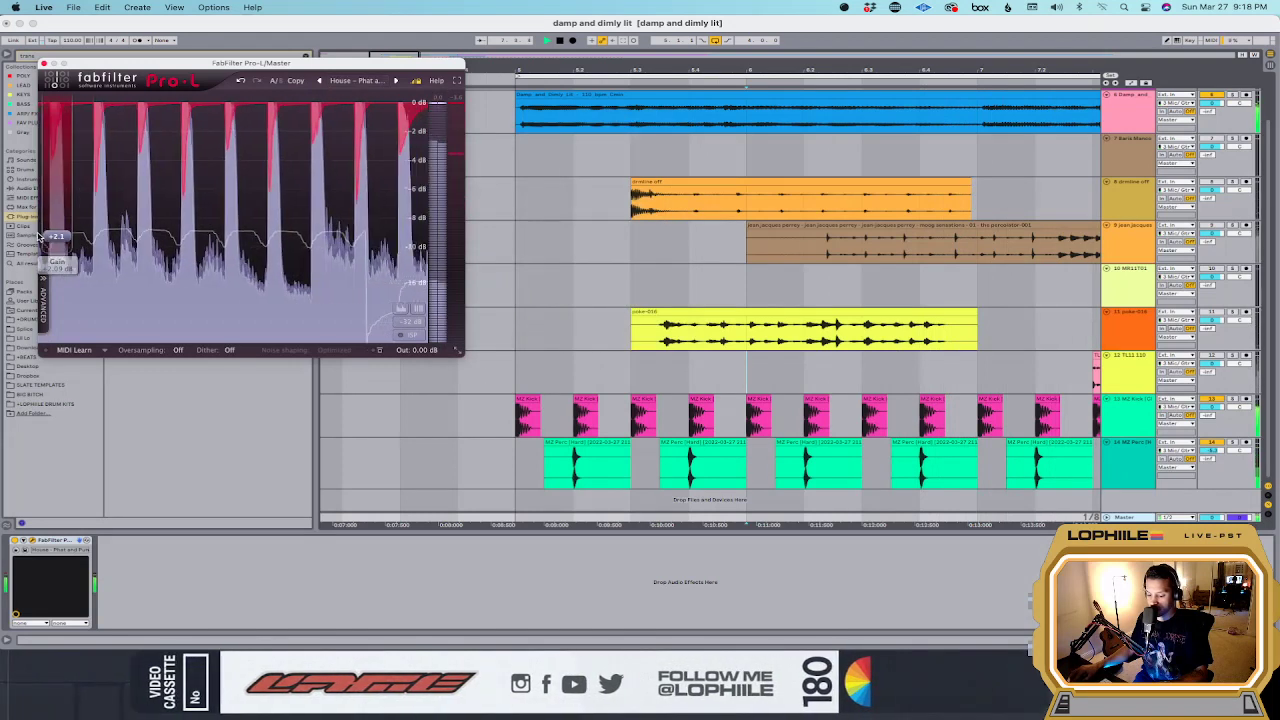
click(43, 63)
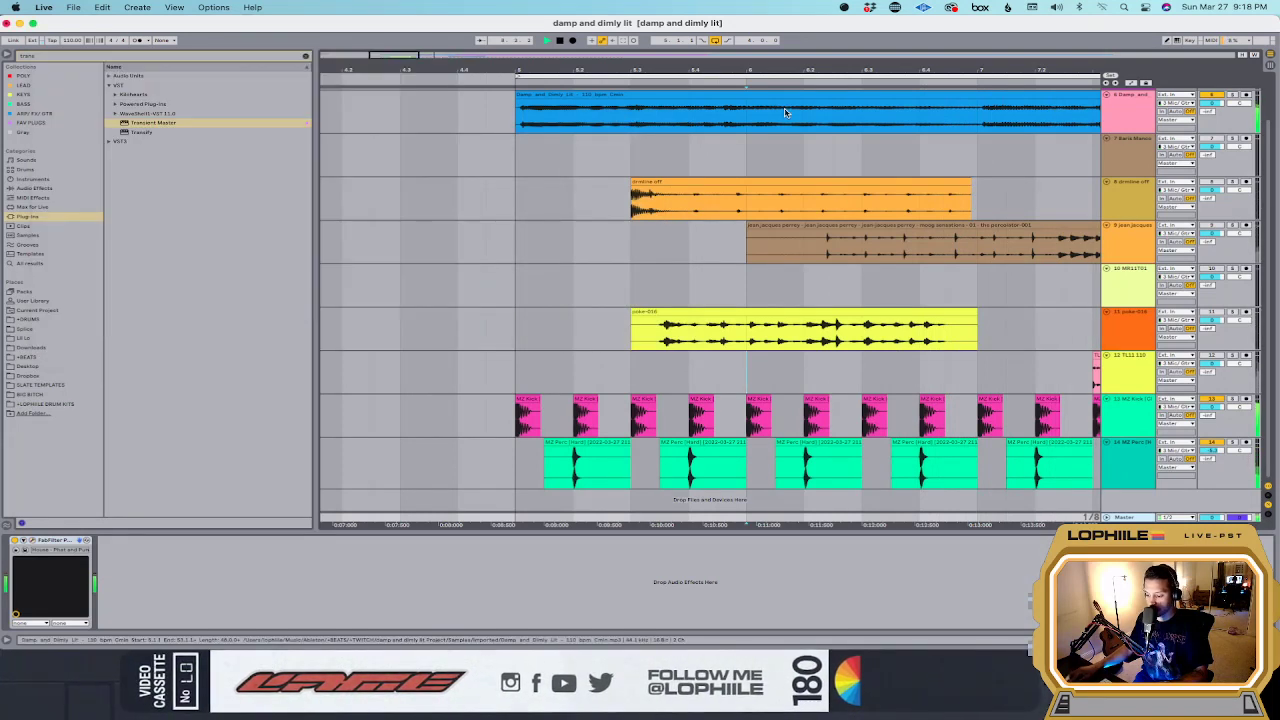
Step: Group the Damp and Dimly Lit sample track and add Kickstart to the new group
click(1136, 120)
key(super+g)
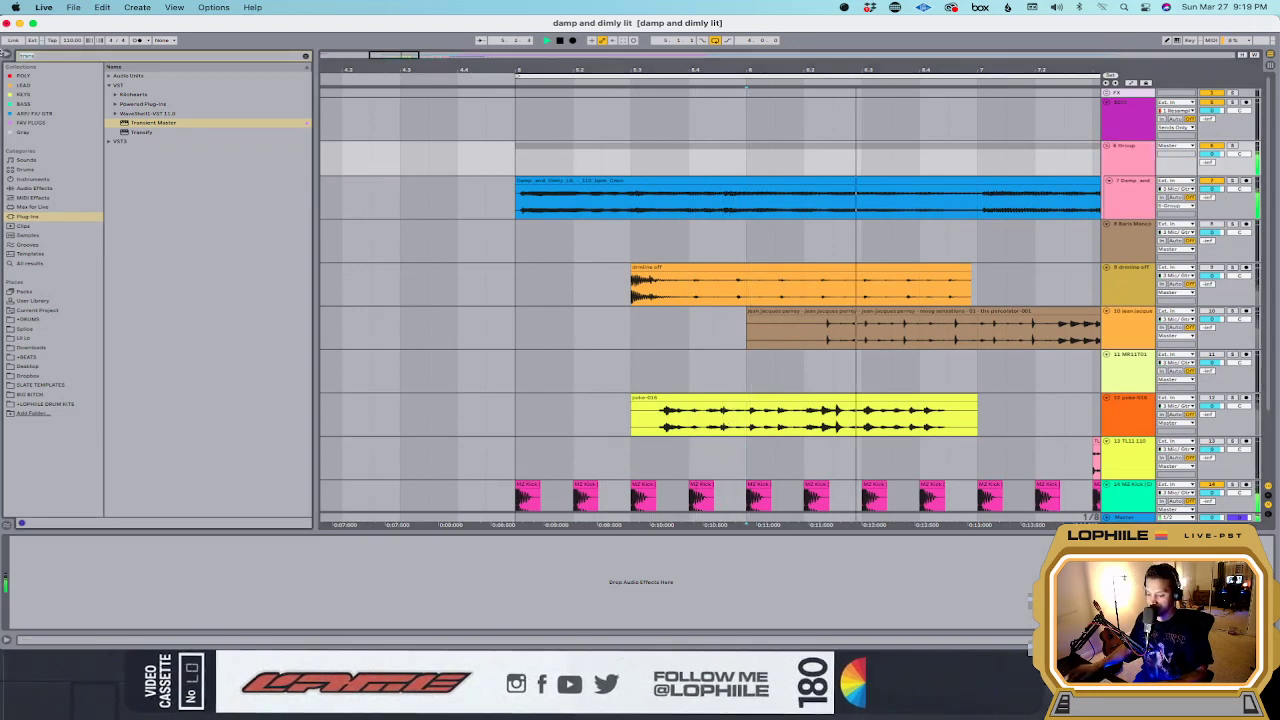
key(super+f)
text(kick)
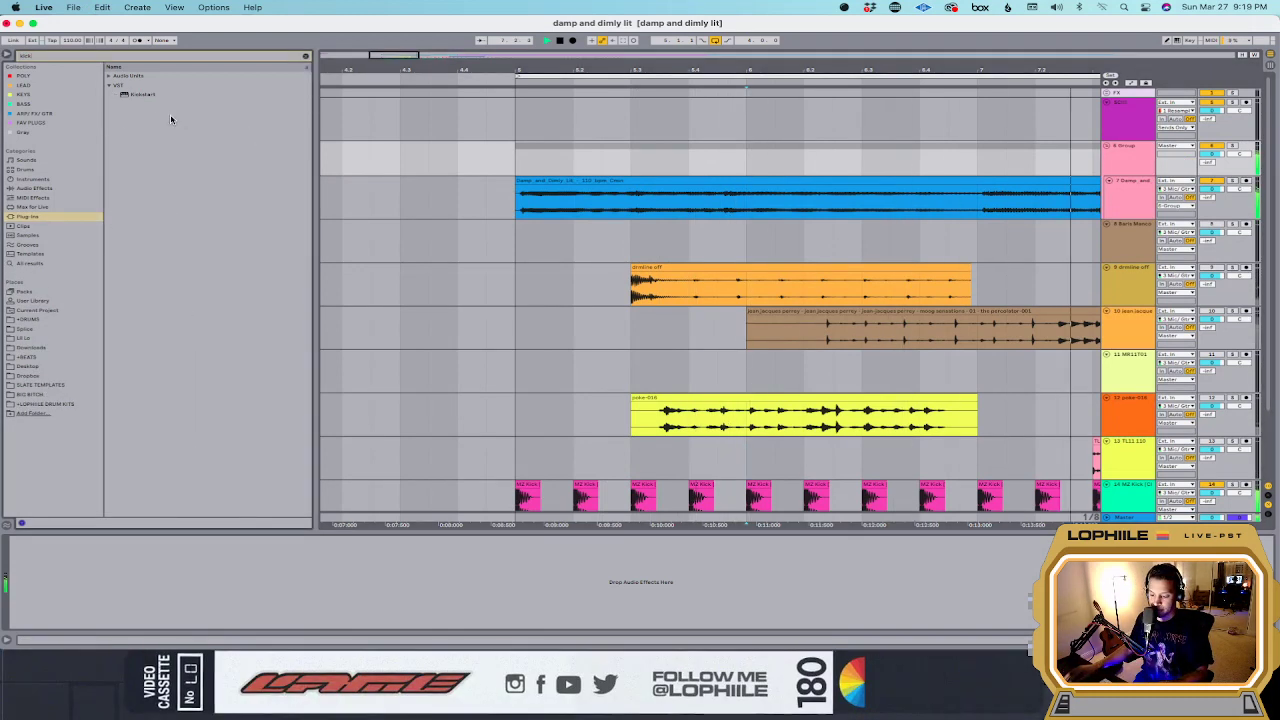
key(Return)
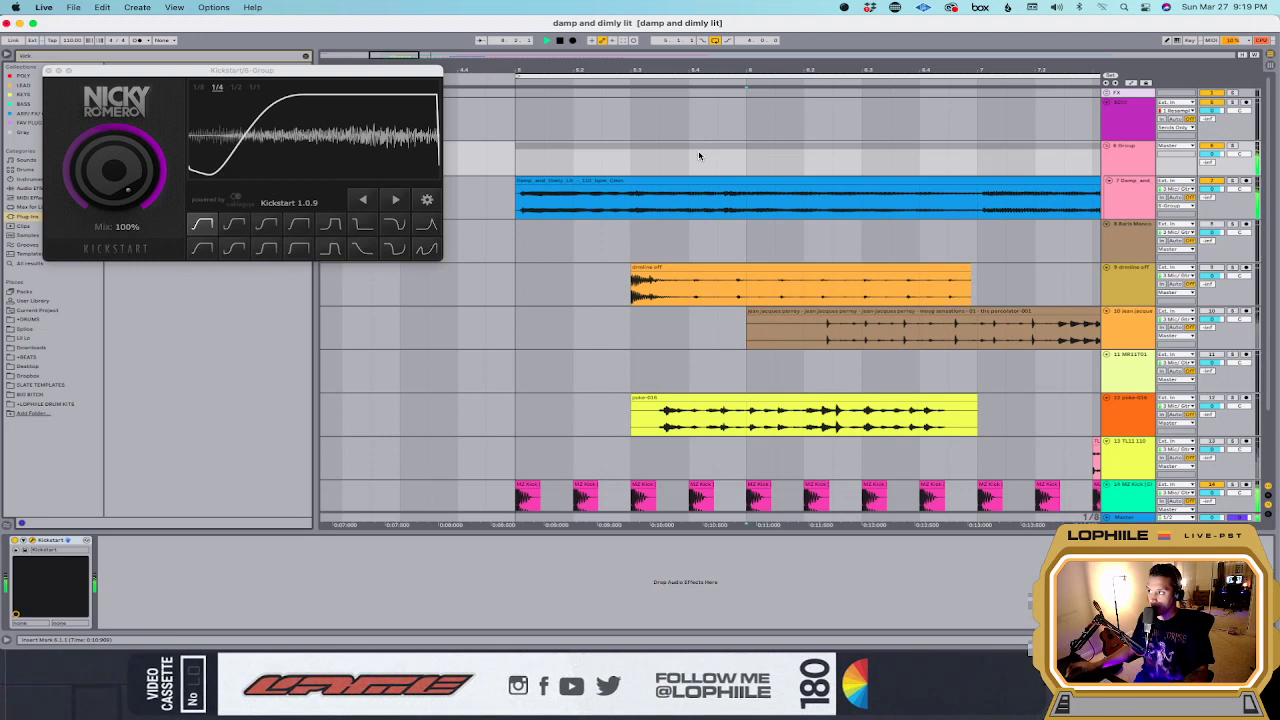
click(48, 70)
Step: Move the Baris Manco loop earlier to beat 3 of bar 7 and play it with its track activated
click(495, 241)
scroll(500, 241, down, 5)
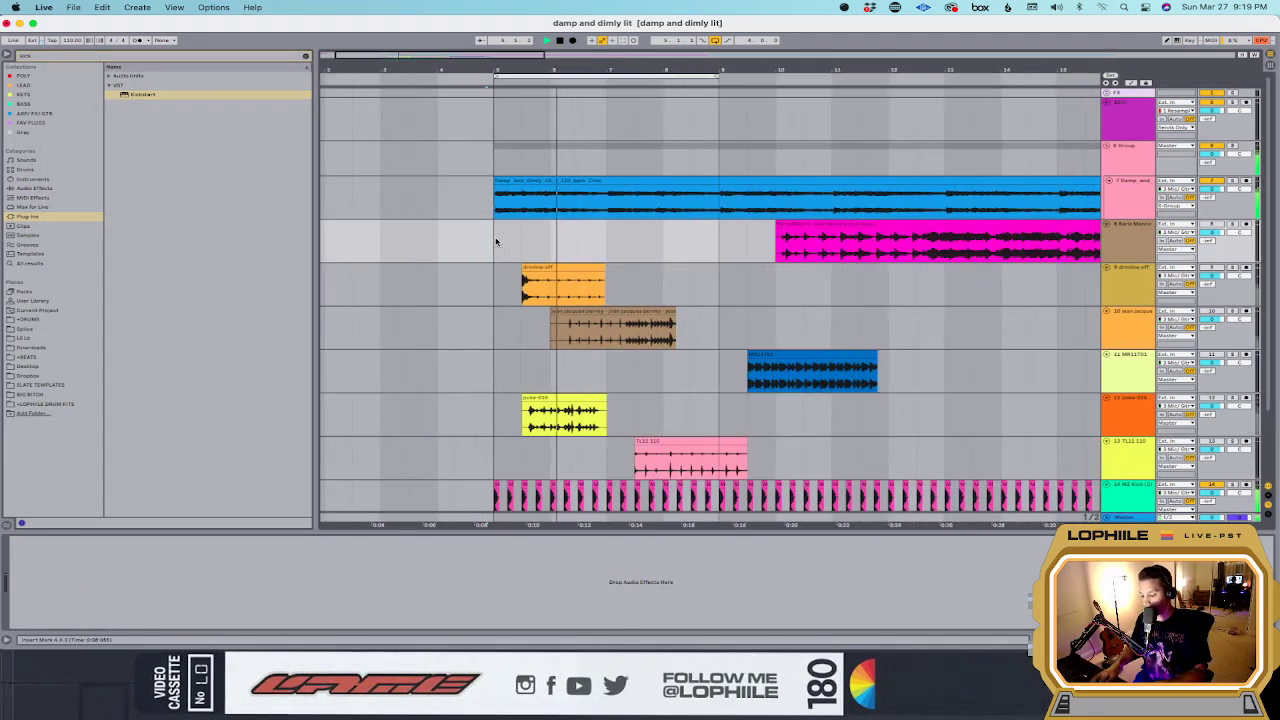
click(627, 263)
drag(845, 219, 704, 221)
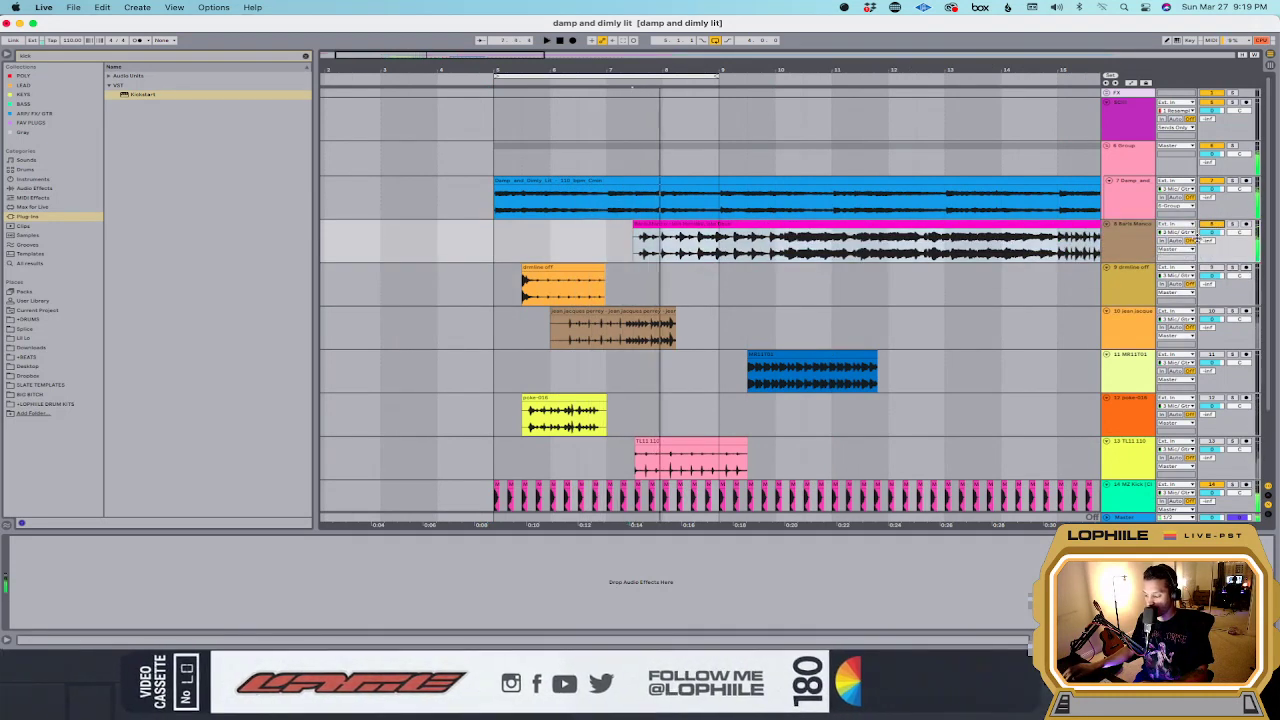
Step: Trim the start of the Baris Manco clip to its first strong hit and delete everything after that hit
click(646, 242)
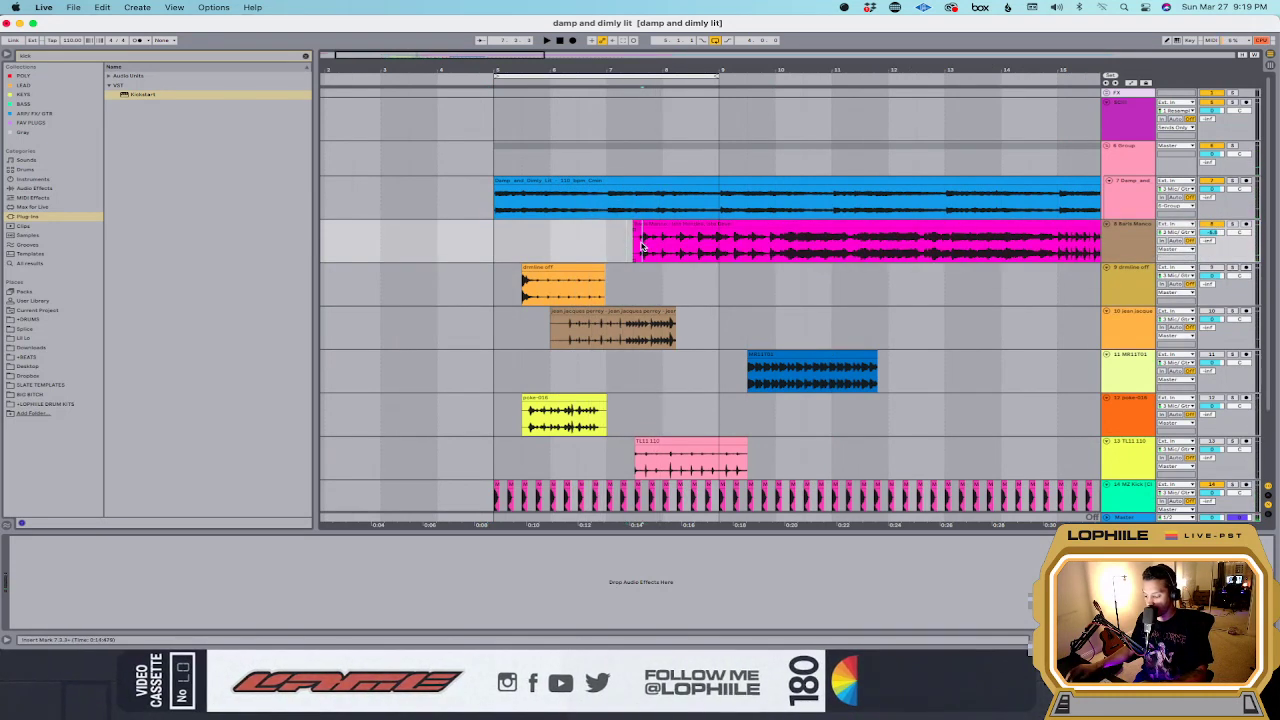
key(plus)
key(plus)
key(plus)
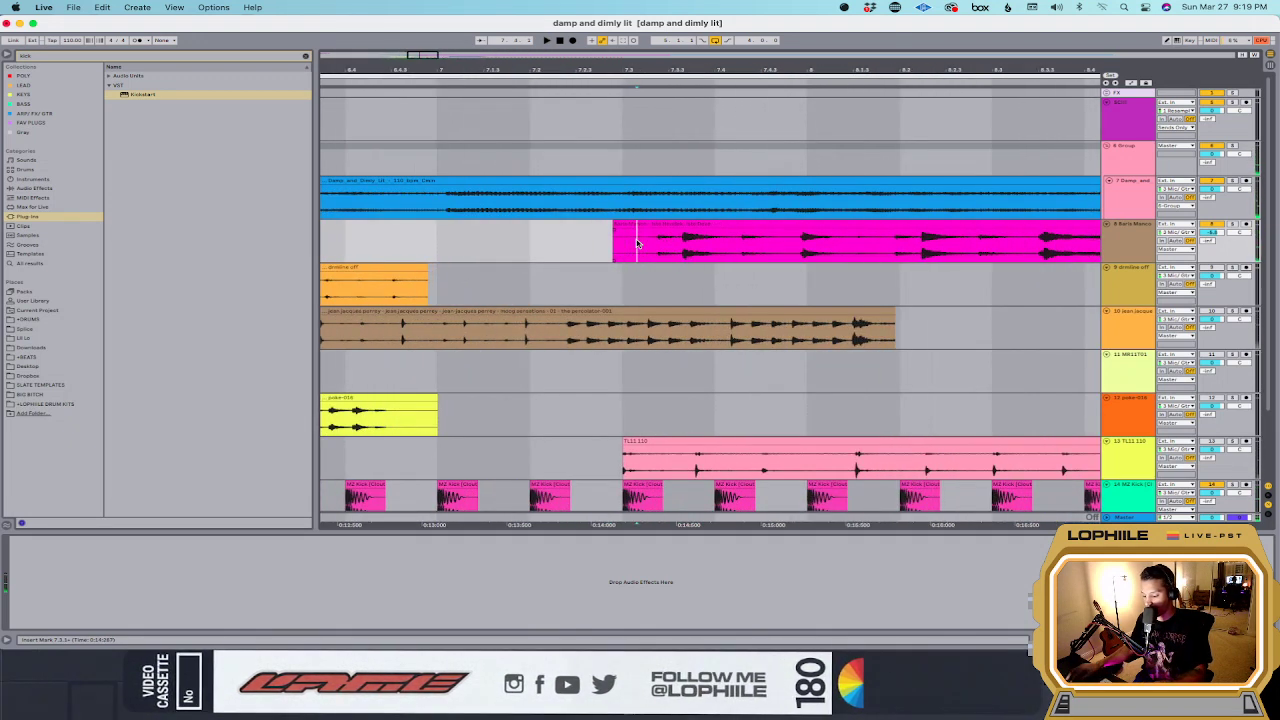
drag(620, 223, 680, 222)
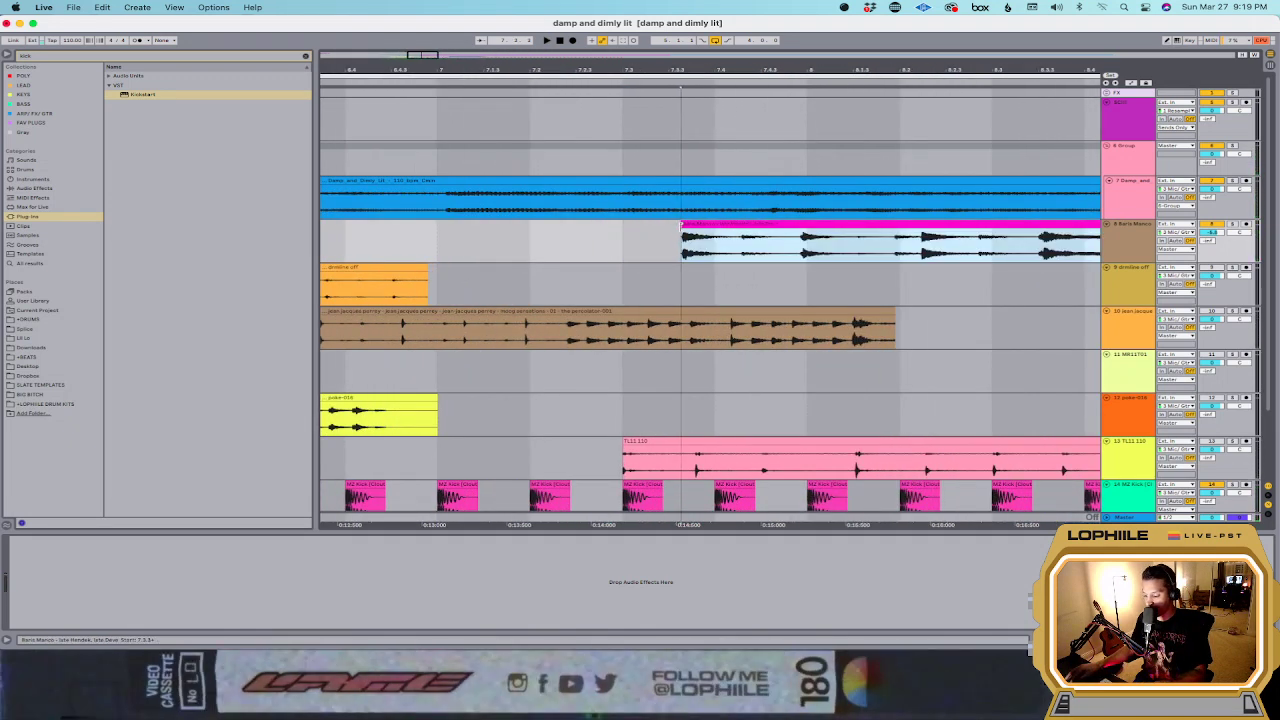
click(741, 249)
key(shift+End)
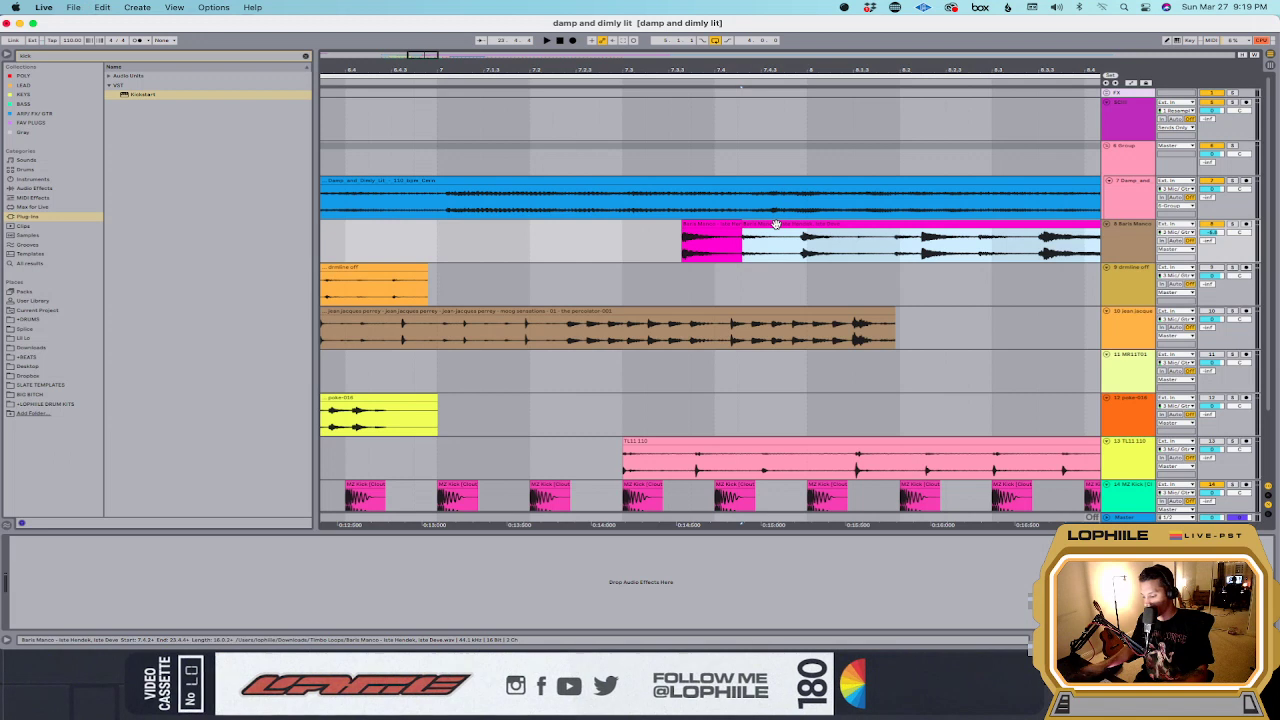
click(713, 223)
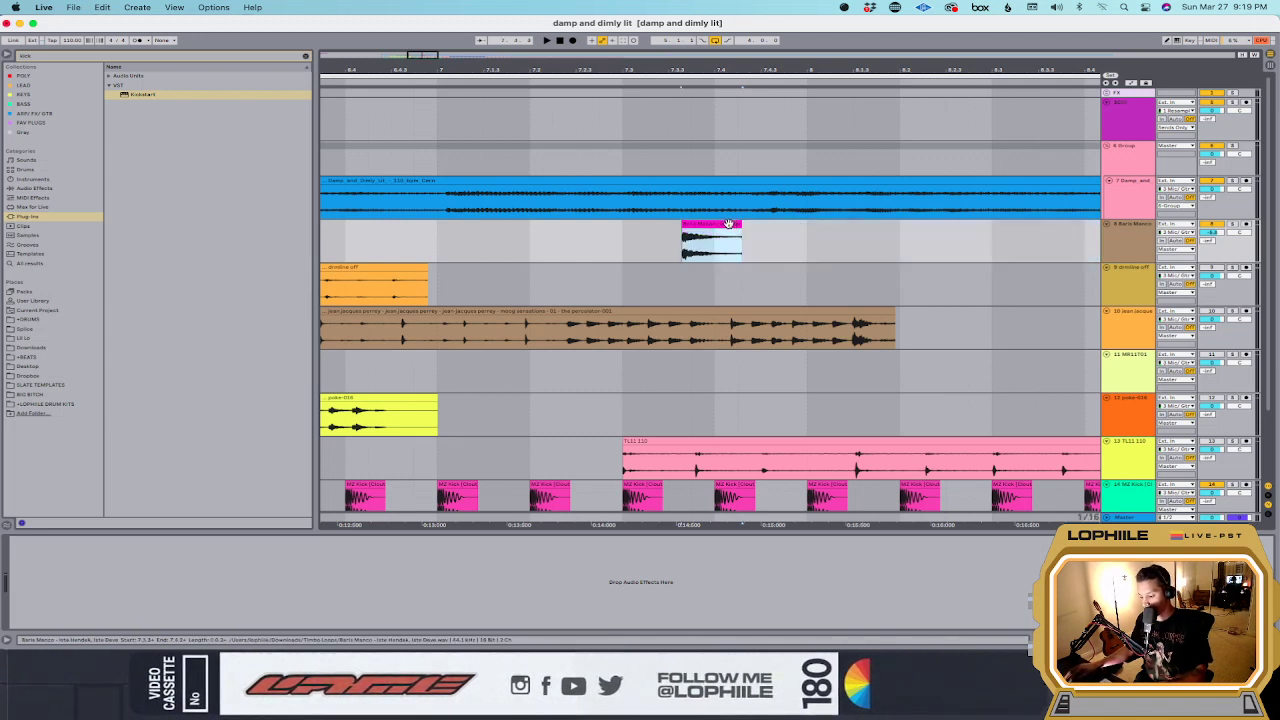
Step: Nudge the short Baris Manco hit slightly earlier and play it against the kicks
drag(728, 223, 720, 225)
key(space)
click(604, 253)
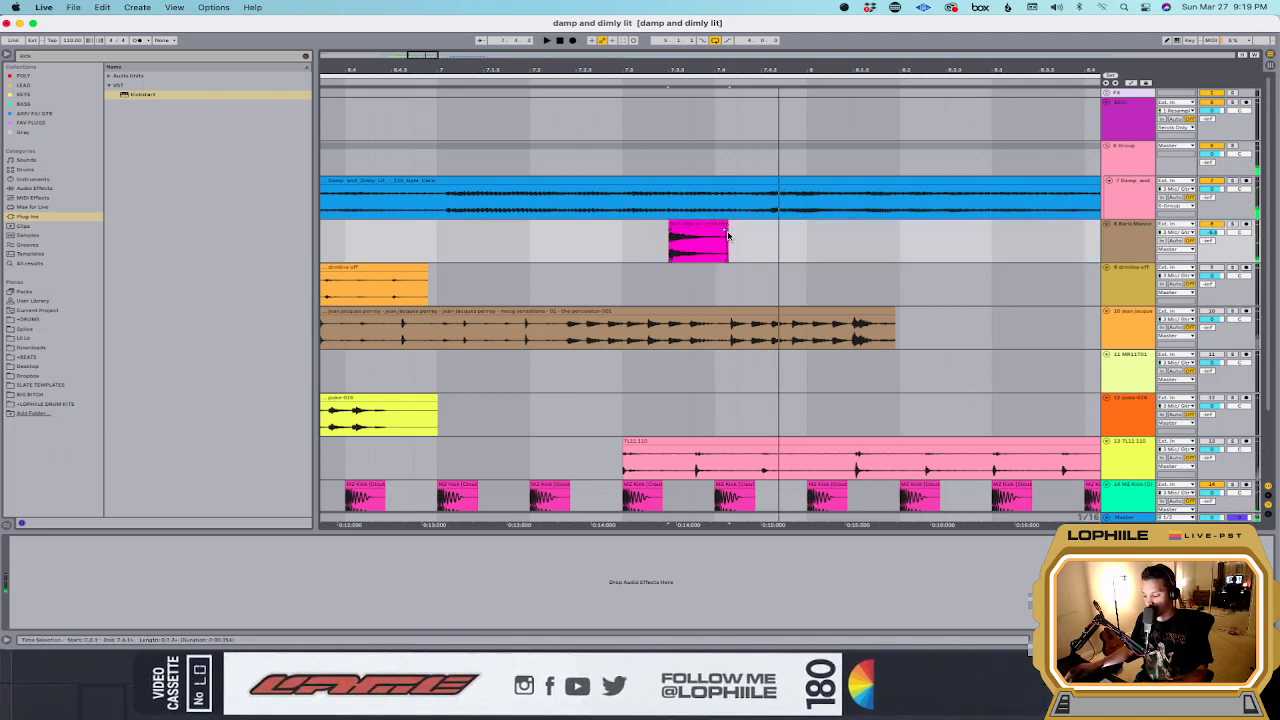
key(space)
key(space)
Step: Show the track delay settings and set the Baris Manco track's delay to about 15 ms
click(1270, 516)
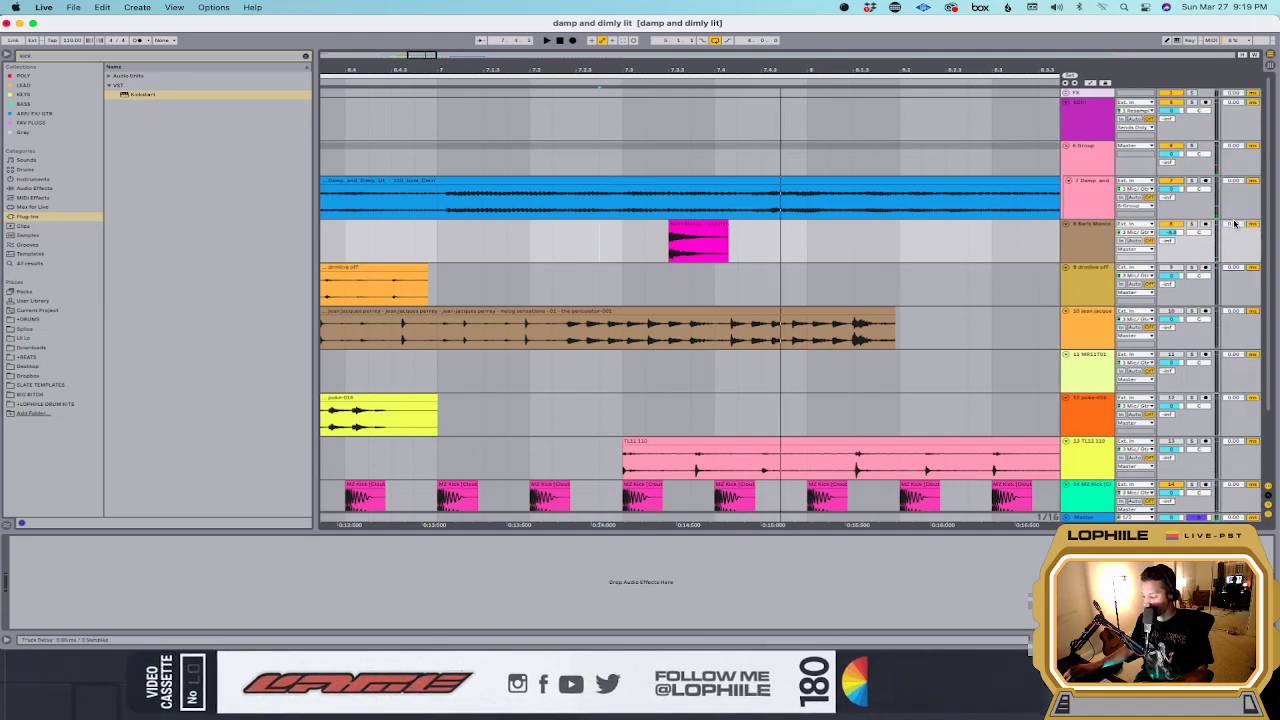
key(space)
key(space)
drag(1237, 224, 1237, 214)
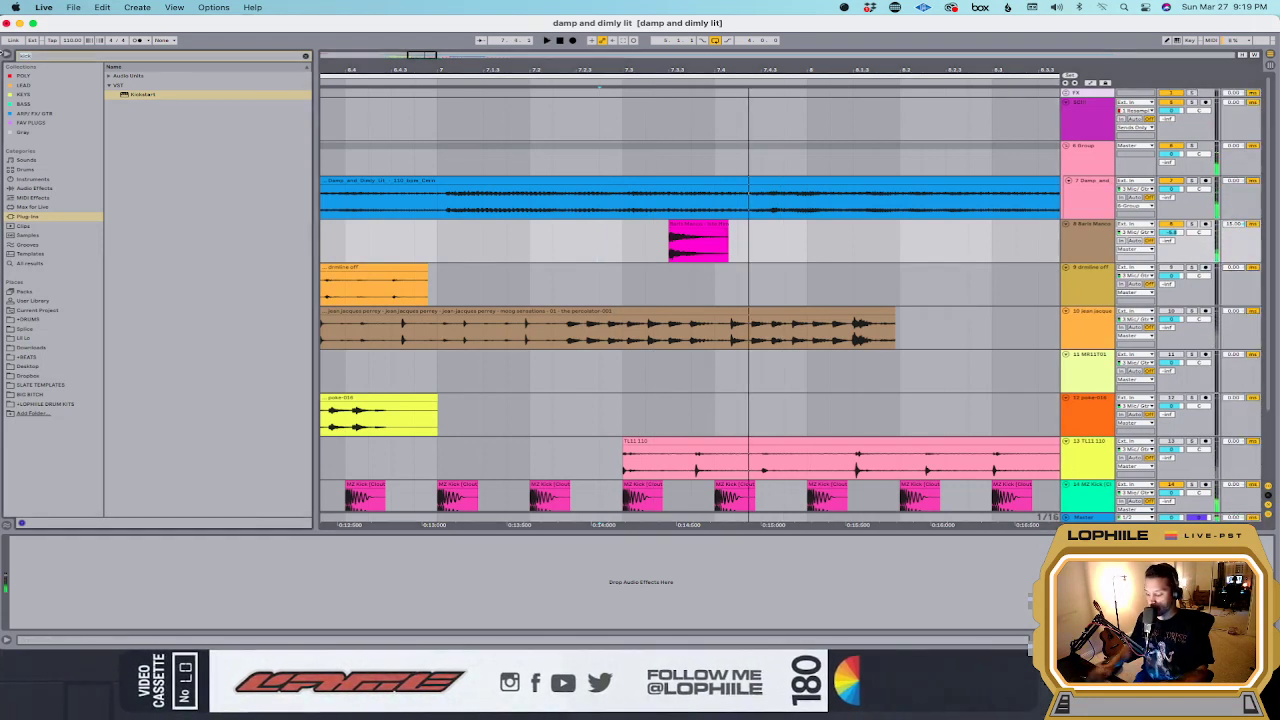
Step: Find FabFilter Pro-R among the plug-ins and add it to the Baris Manco track with its default setting
text(pro)
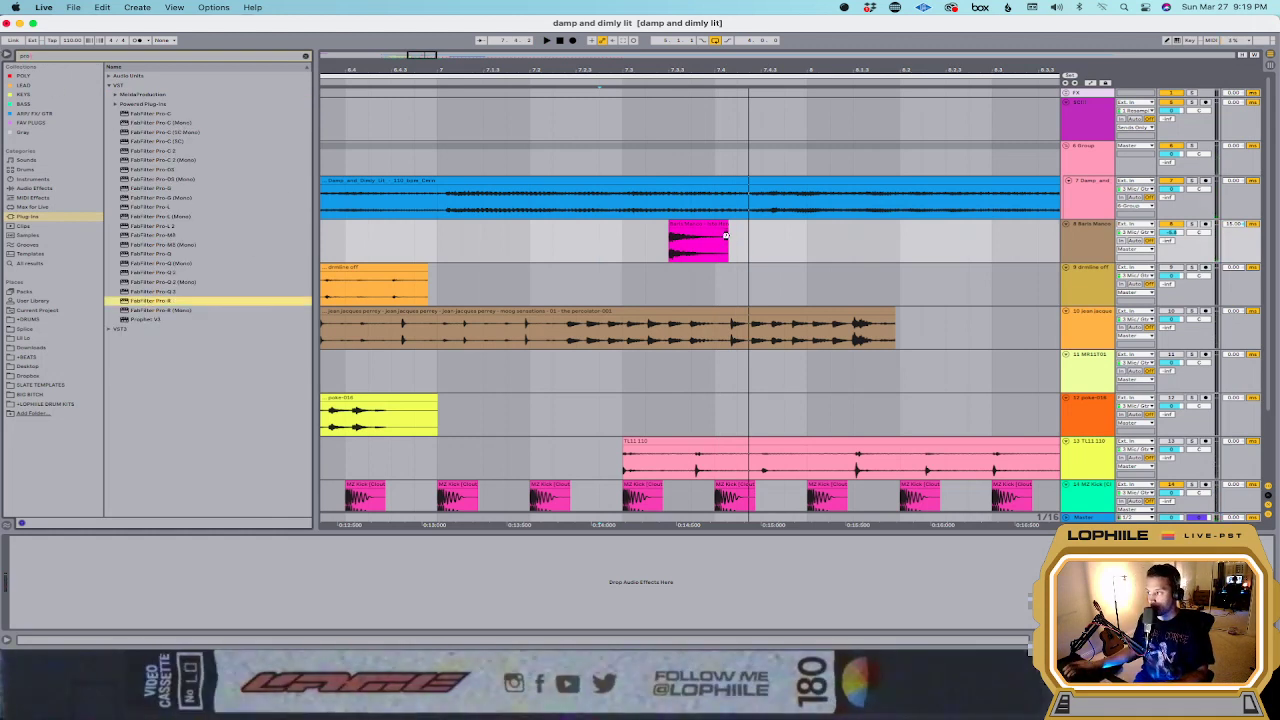
key(Return)
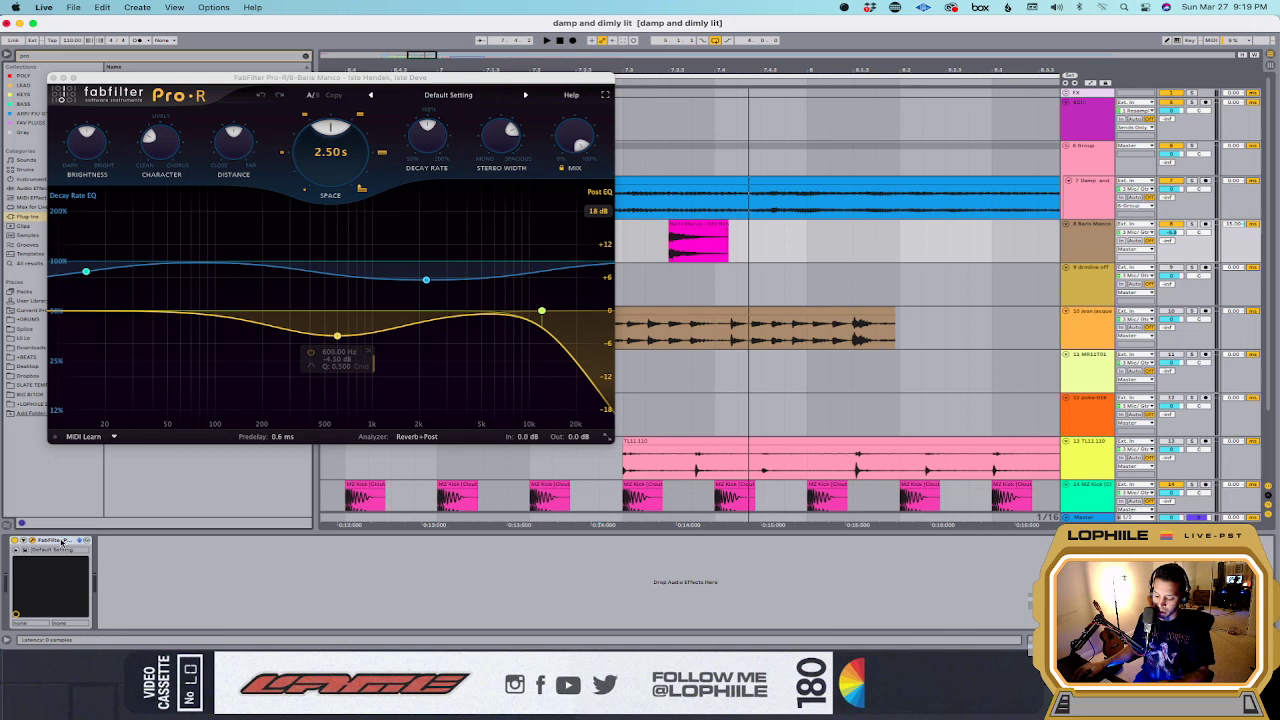
click(656, 232)
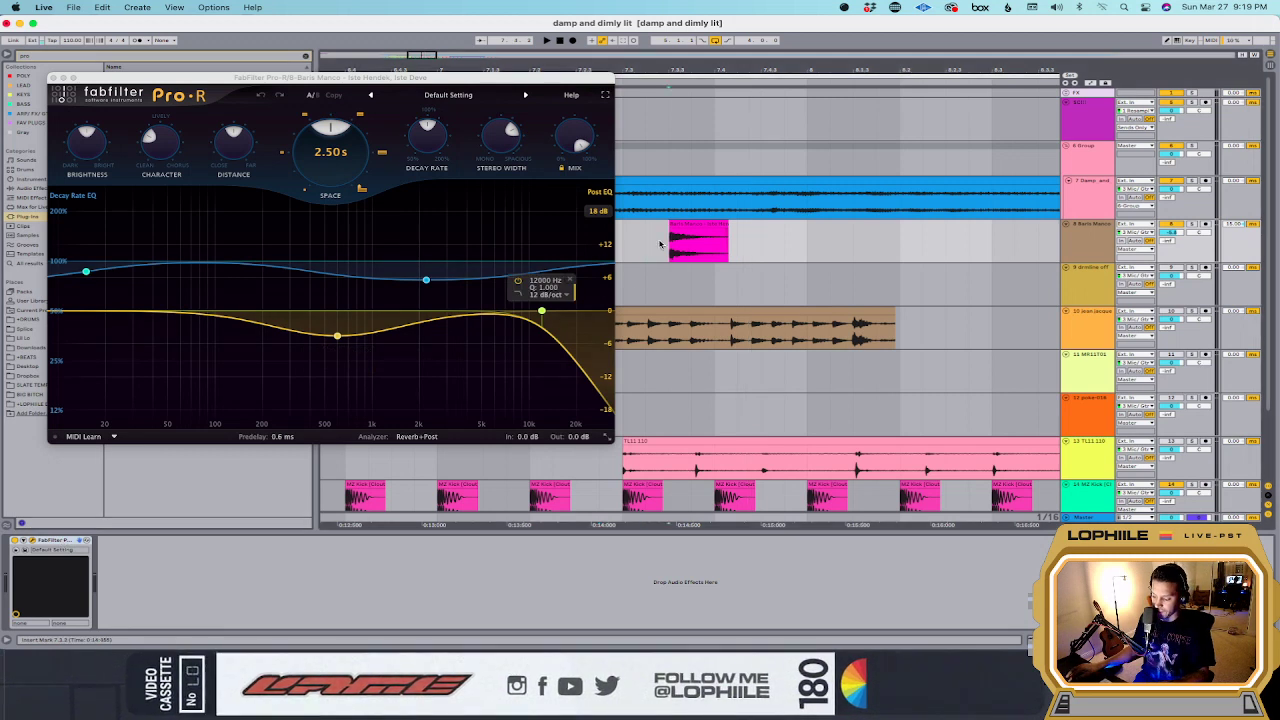
Step: Put Pro-R in the second chain of a new Audio Effect Rack, lower that chain's volume and play the result
click(52, 541)
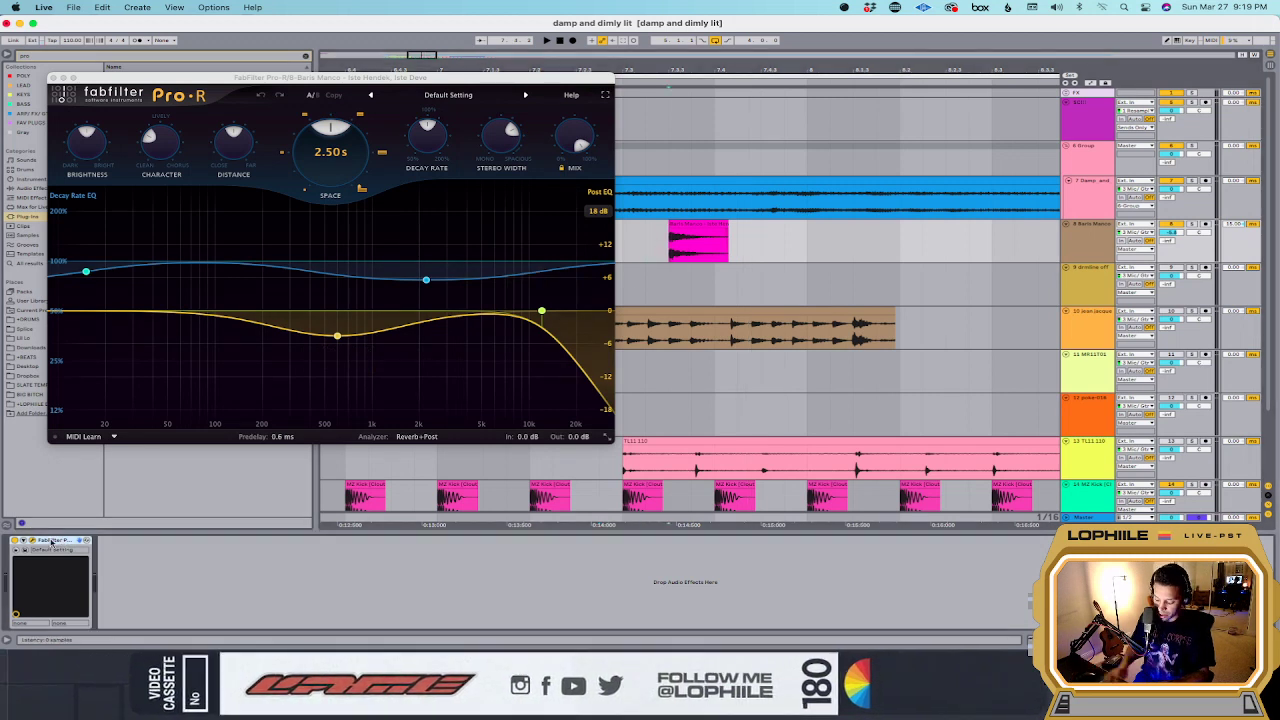
key(super+g)
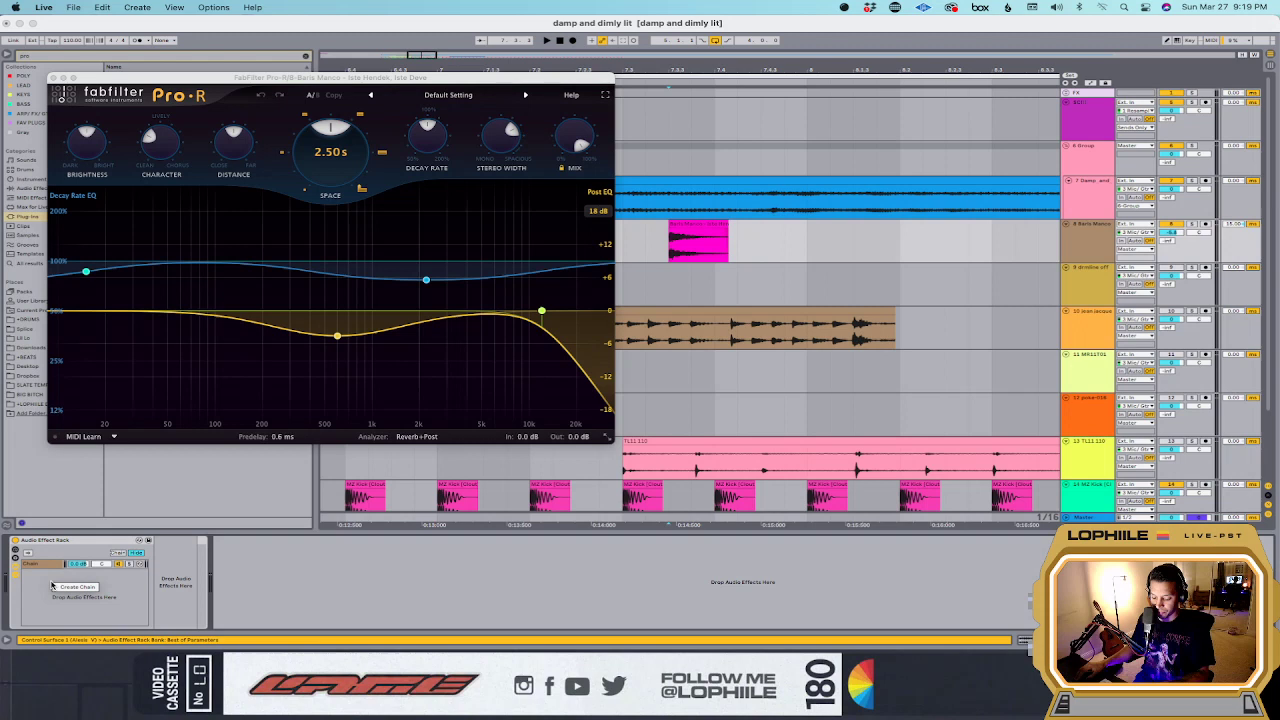
click(72, 587)
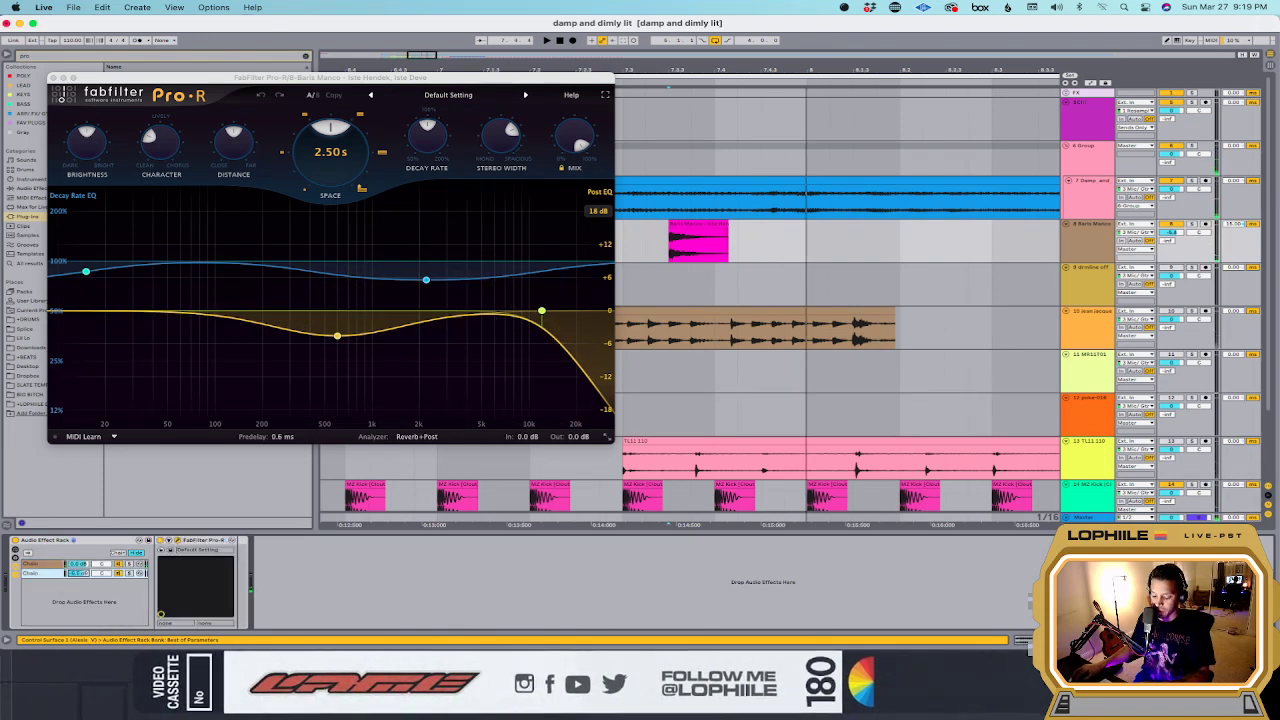
key(space)
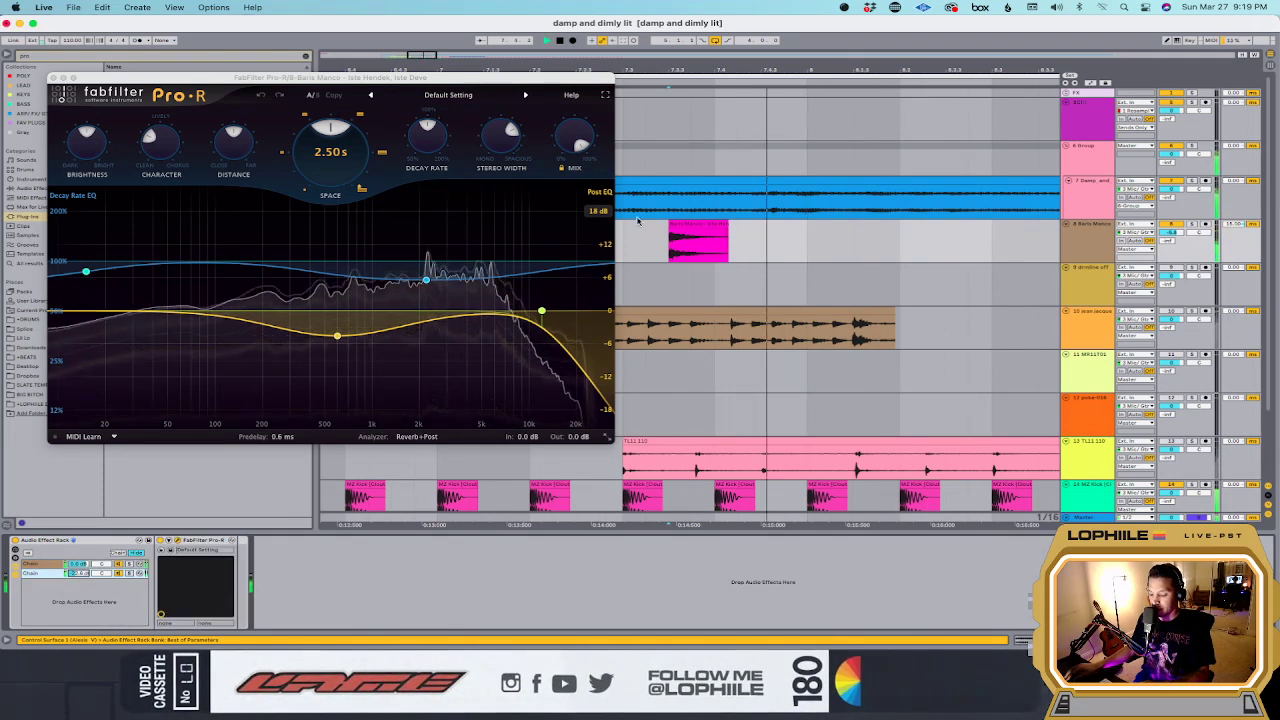
click(56, 77)
key(space)
Step: Add Kickstart after the effect rack on the Baris Manco track and shift its ducking curve to start slightly later
key(super+f)
text(echo)
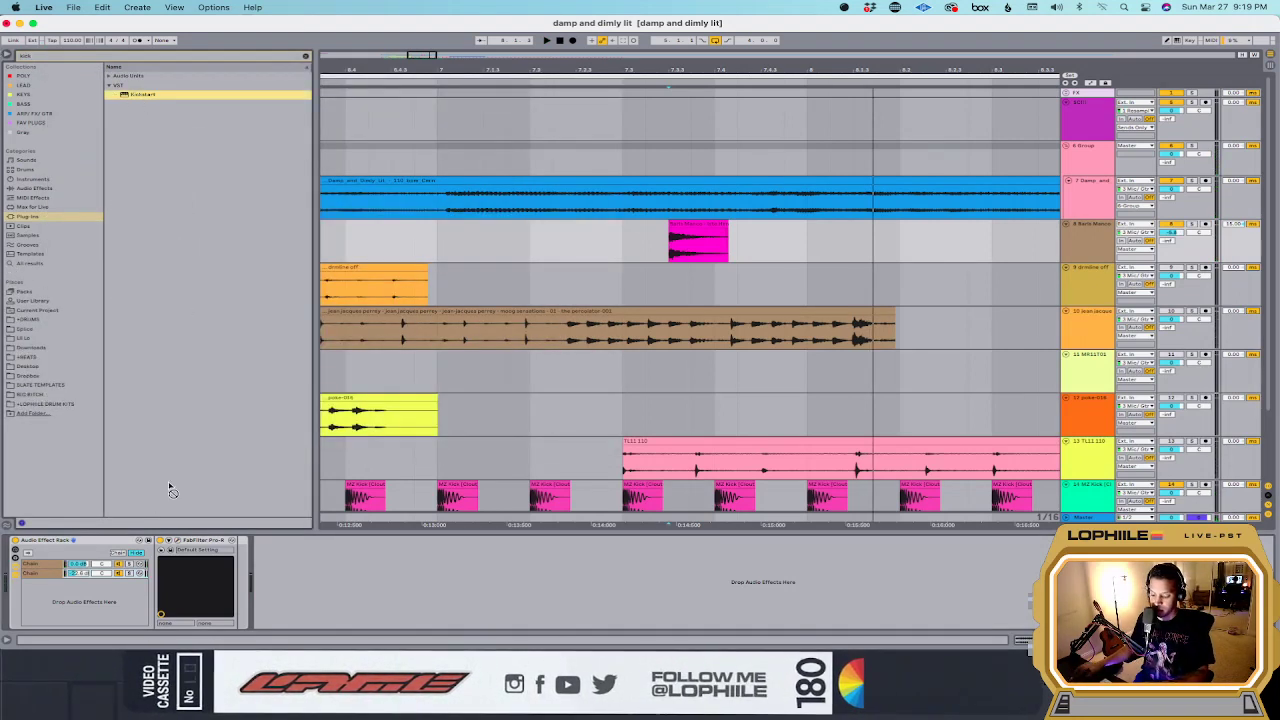
key(Return)
key(space)
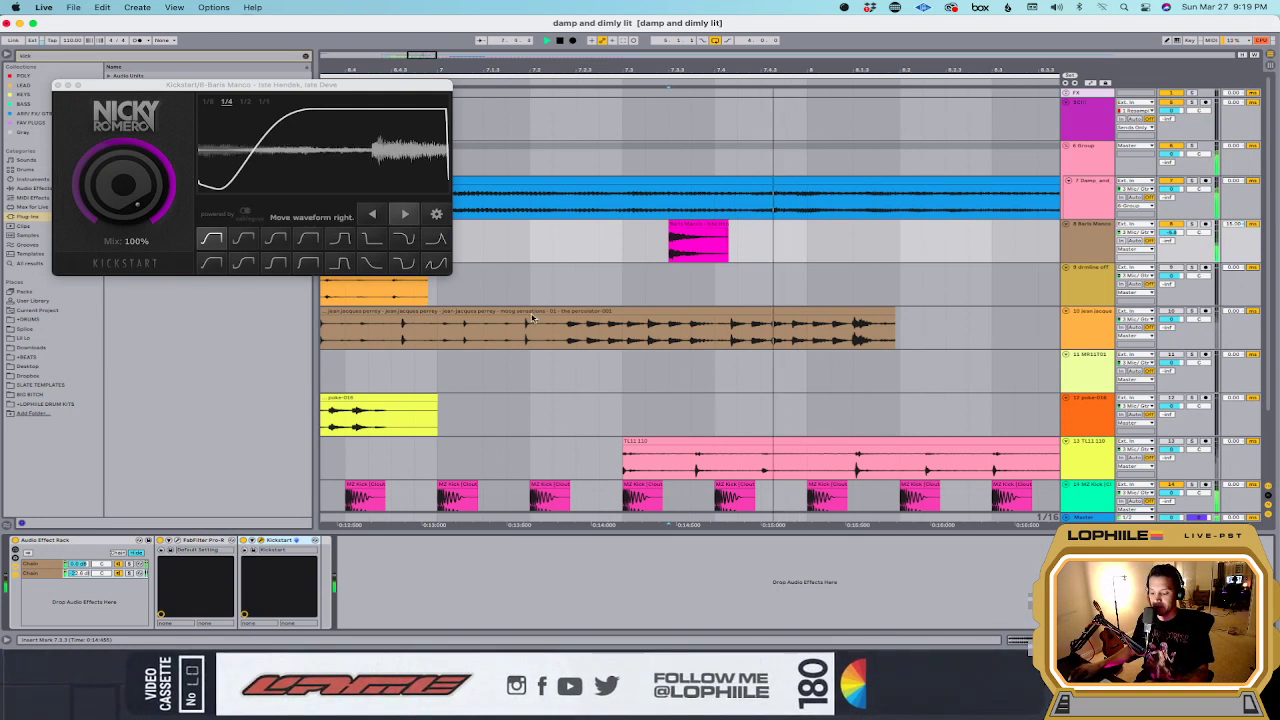
click(405, 220)
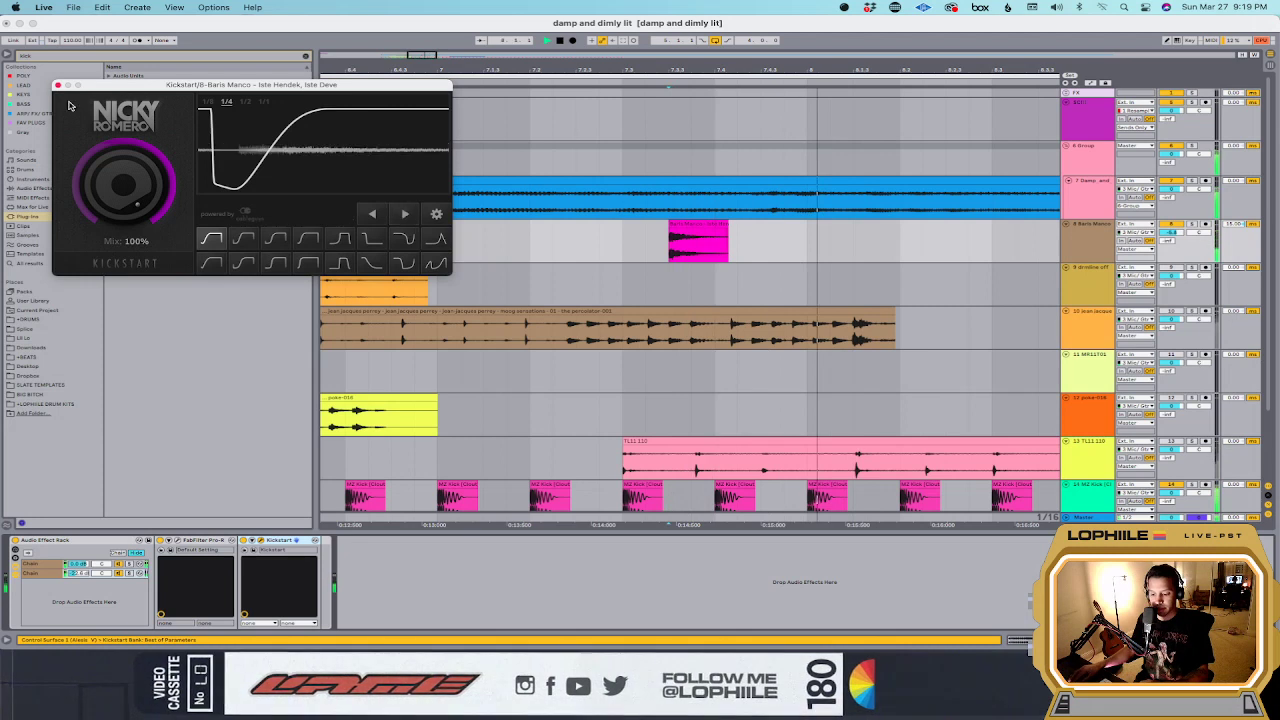
key(super+alt+p)
scroll(650, 251, down, 3)
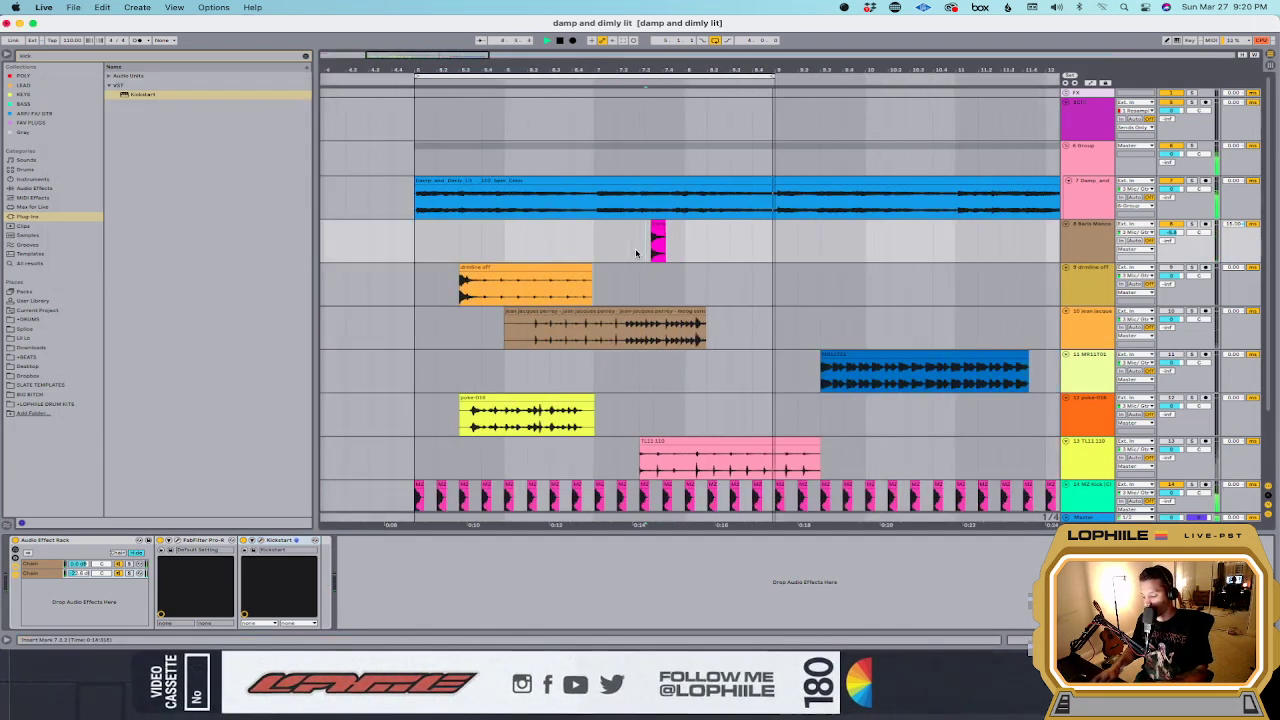
Step: Add EQ Eight to the first chain of the Baris Manco rack, roll off the lows, dip the upper mids and play the result
click(113, 574)
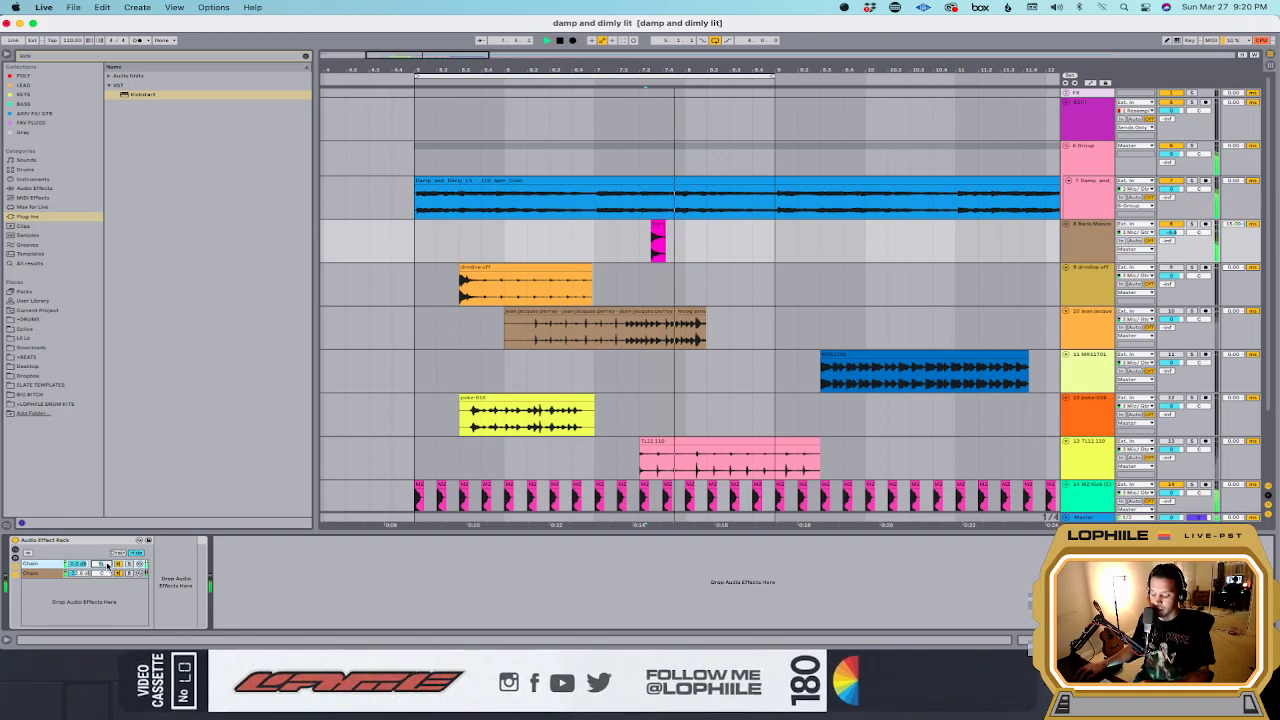
click(306, 56)
click(35, 188)
click(140, 216)
drag(167, 580, 168, 580)
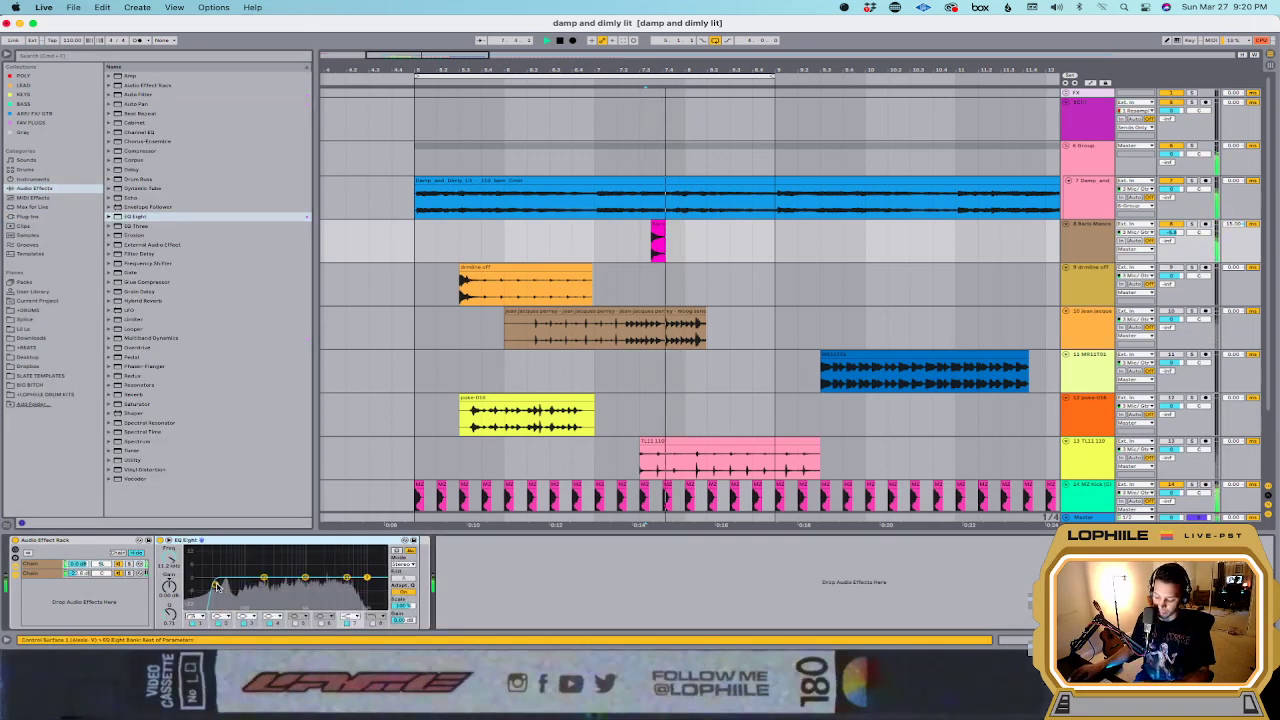
drag(168, 582, 170, 600)
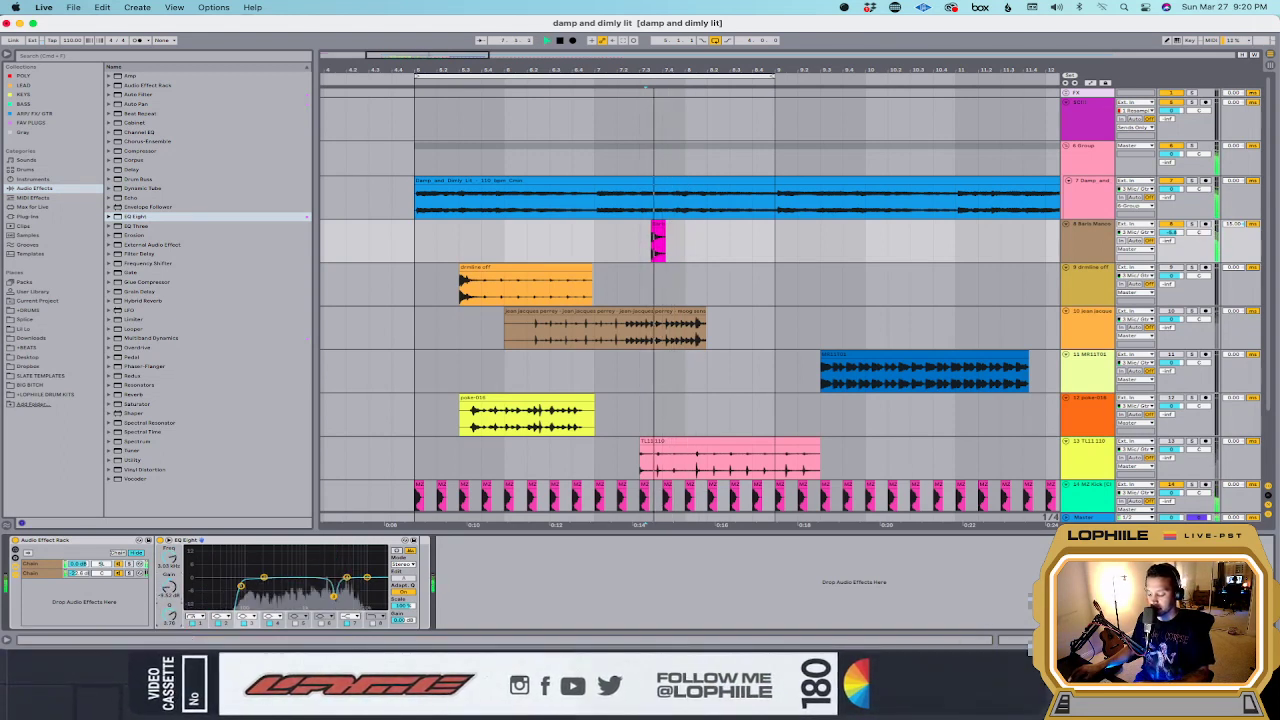
key(space)
key(space)
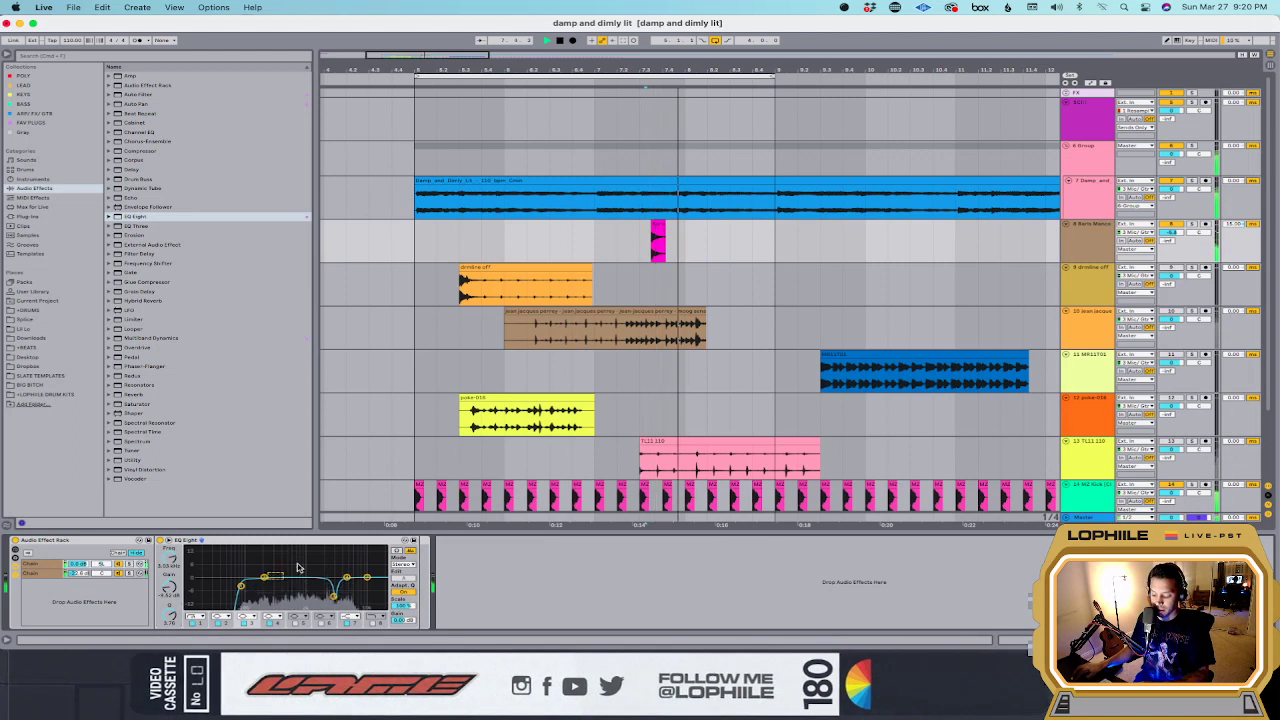
Step: Insert Transient Master before EQ Eight in the first chain, with Sustain at -53% and Attack at 18%, and hide the plug-in window
click(71, 56)
text(trans)
click(25, 216)
drag(150, 122, 181, 580)
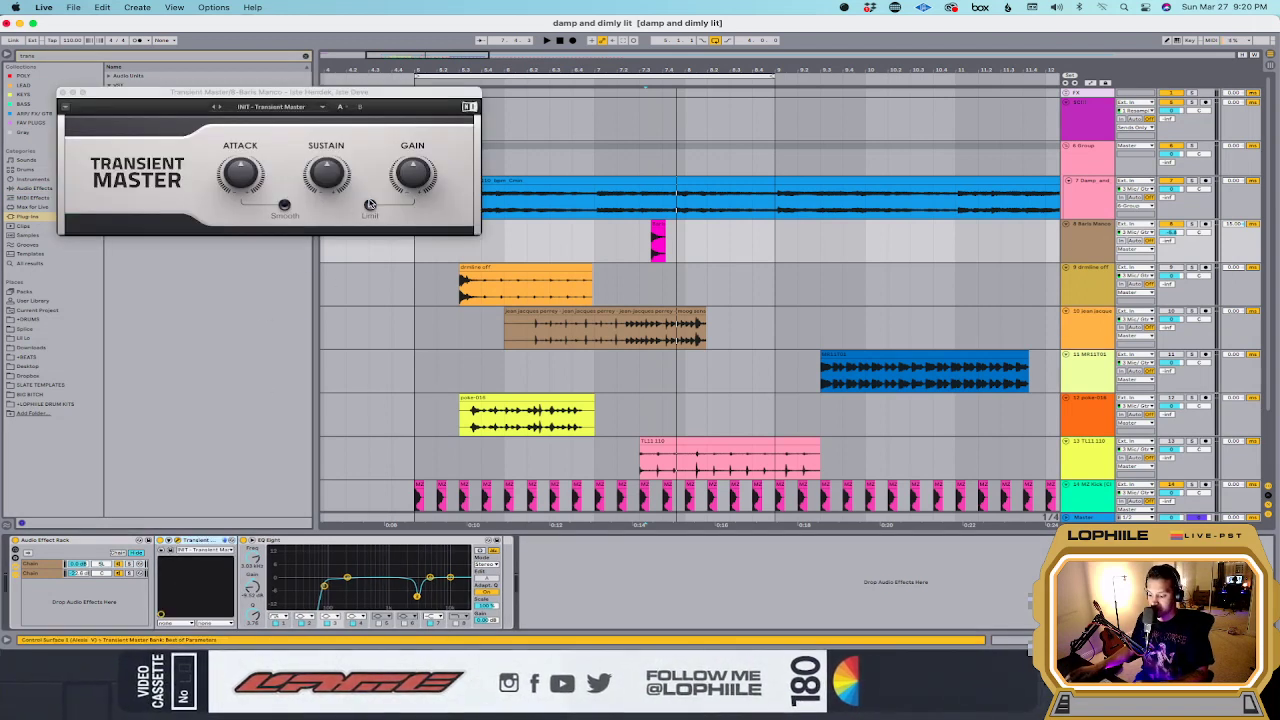
key(space)
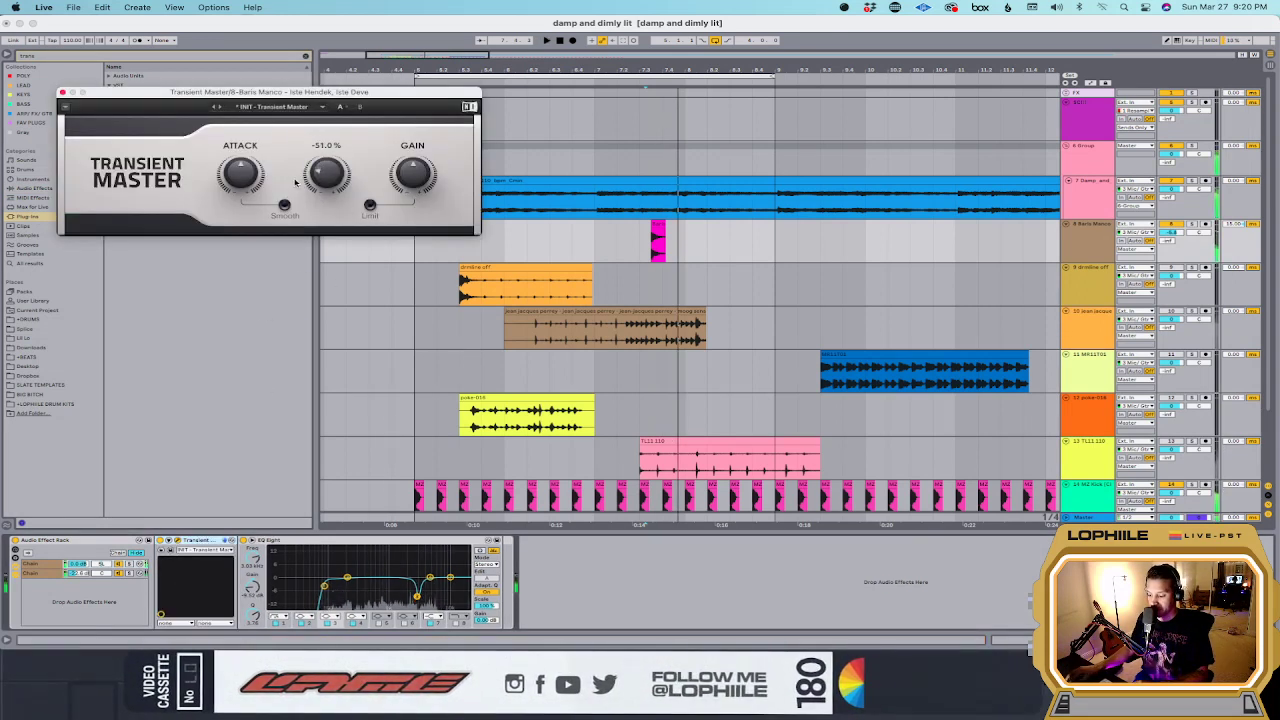
drag(327, 175, 327, 200)
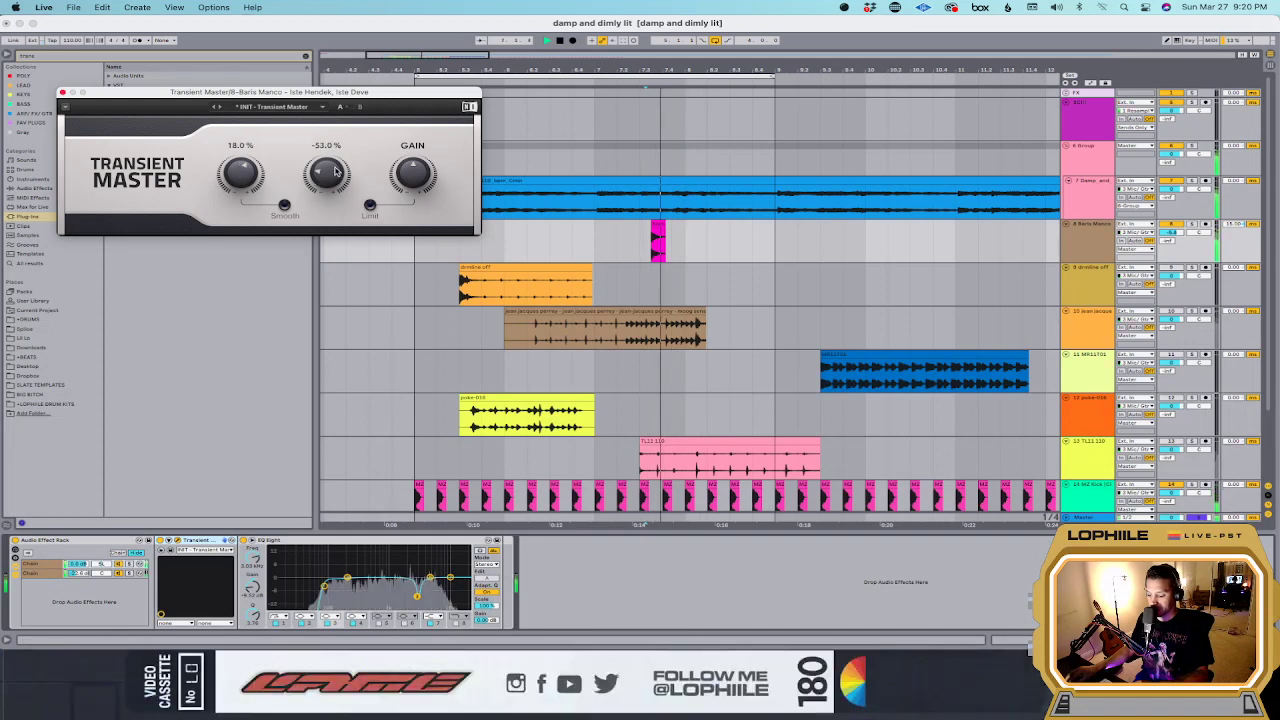
drag(245, 180, 252, 178)
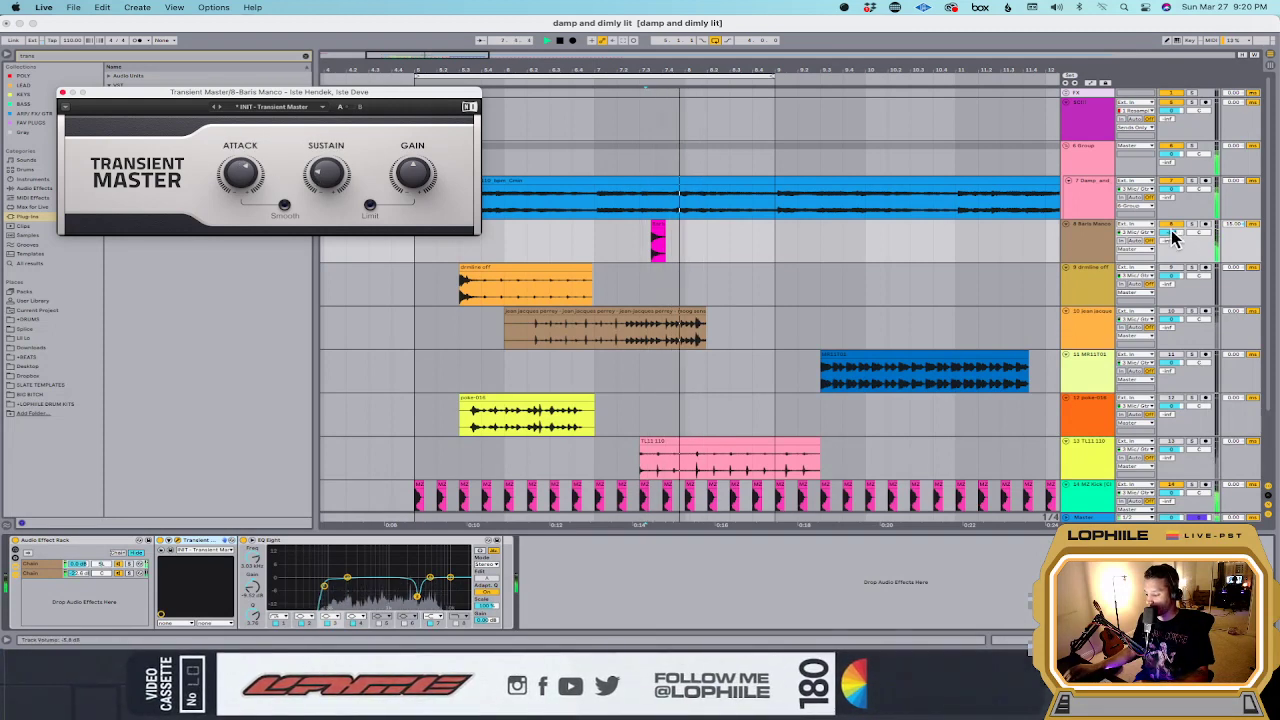
click(18, 170)
key(super+alt+p)
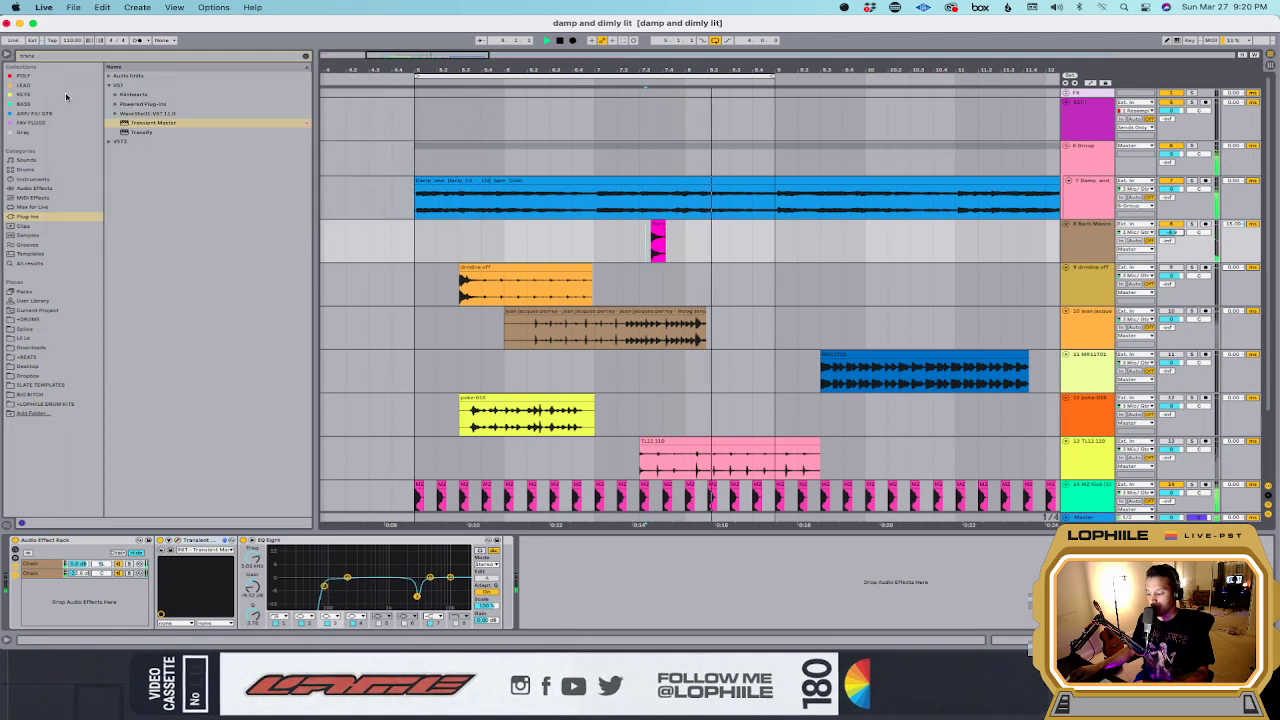
Step: Audition the drmline off clip and move it to start at bar 5, in line with the main sample
click(440, 280)
key(space)
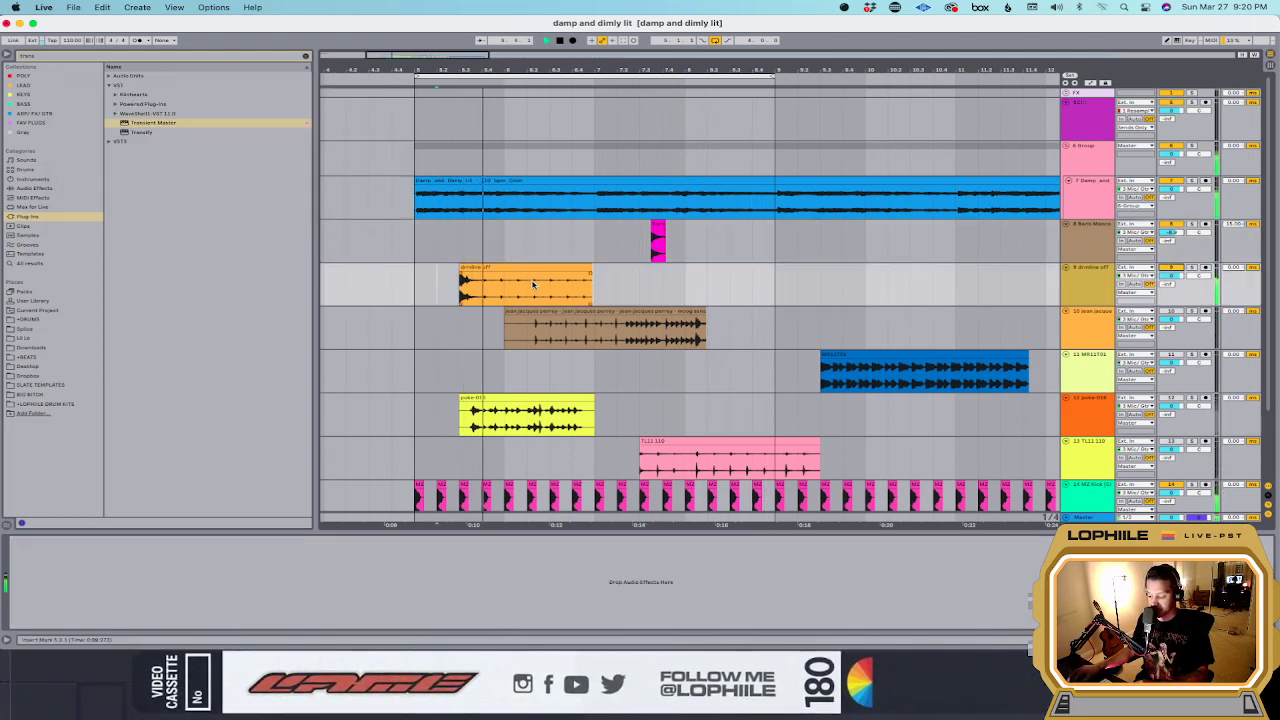
key(space)
drag(473, 270, 434, 274)
key(space)
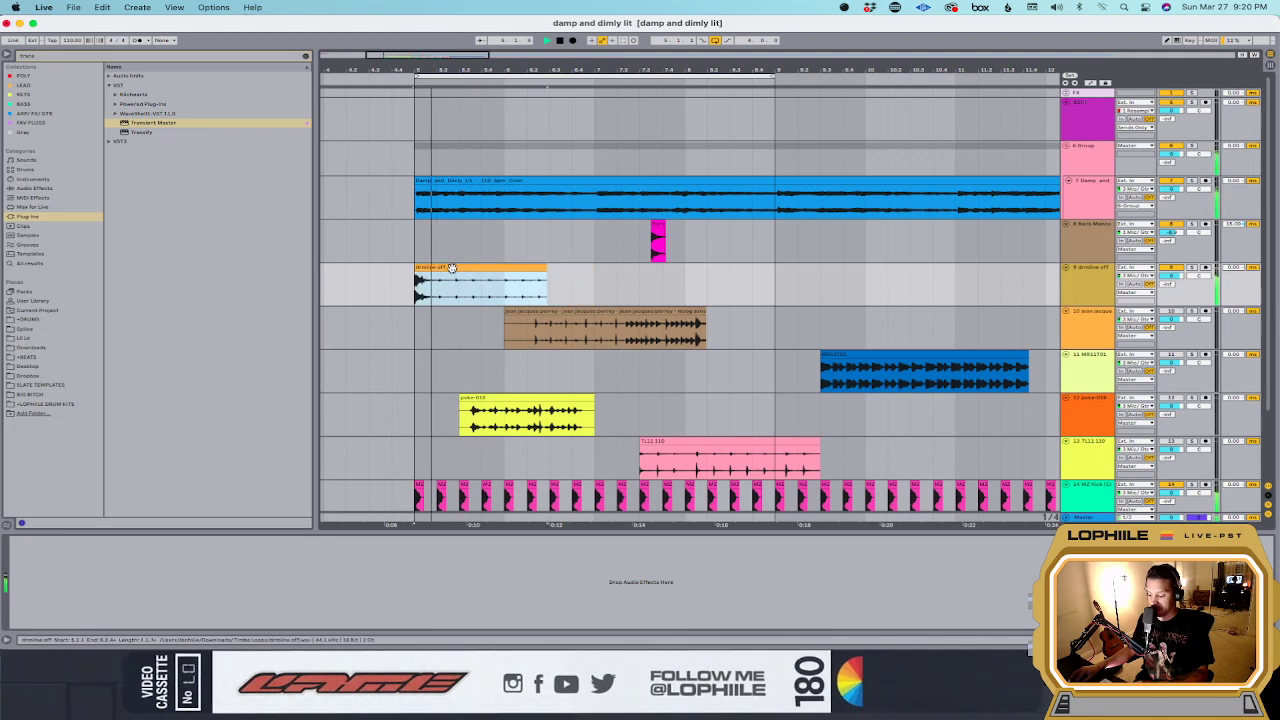
Step: Split the drmline off clip shortly after its opening hit
click(420, 288)
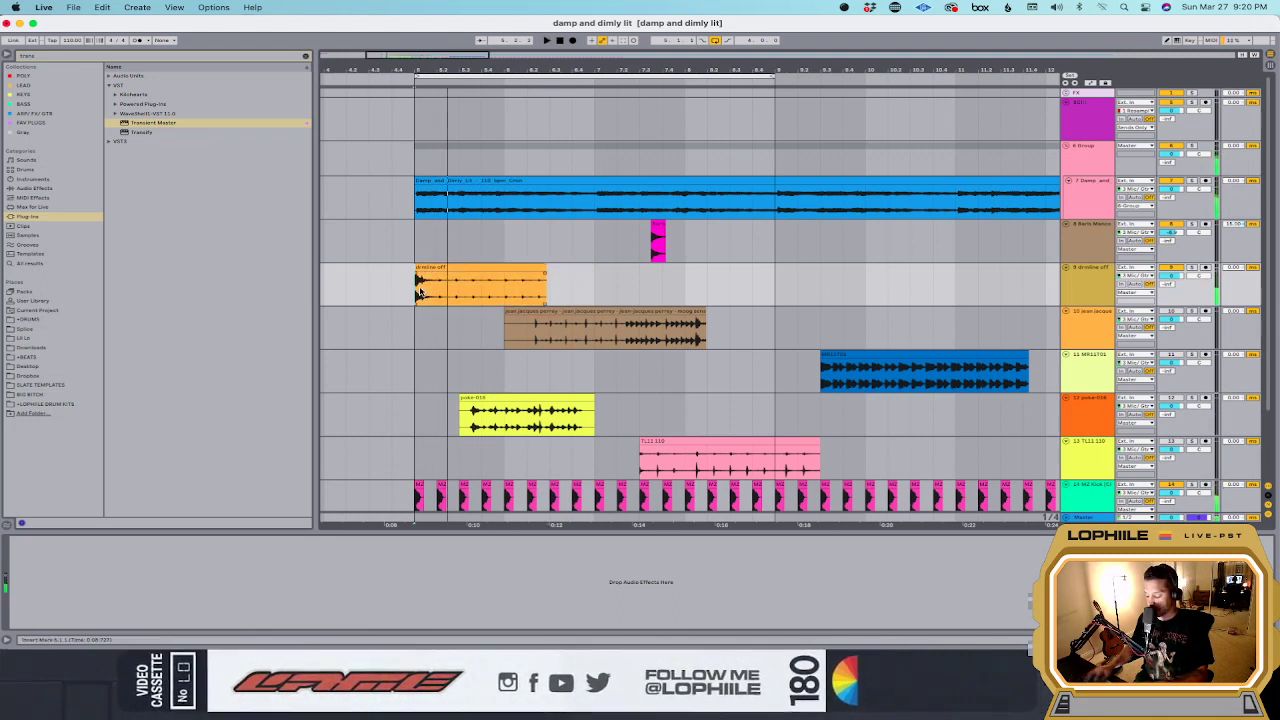
key(plus)
key(plus)
key(plus)
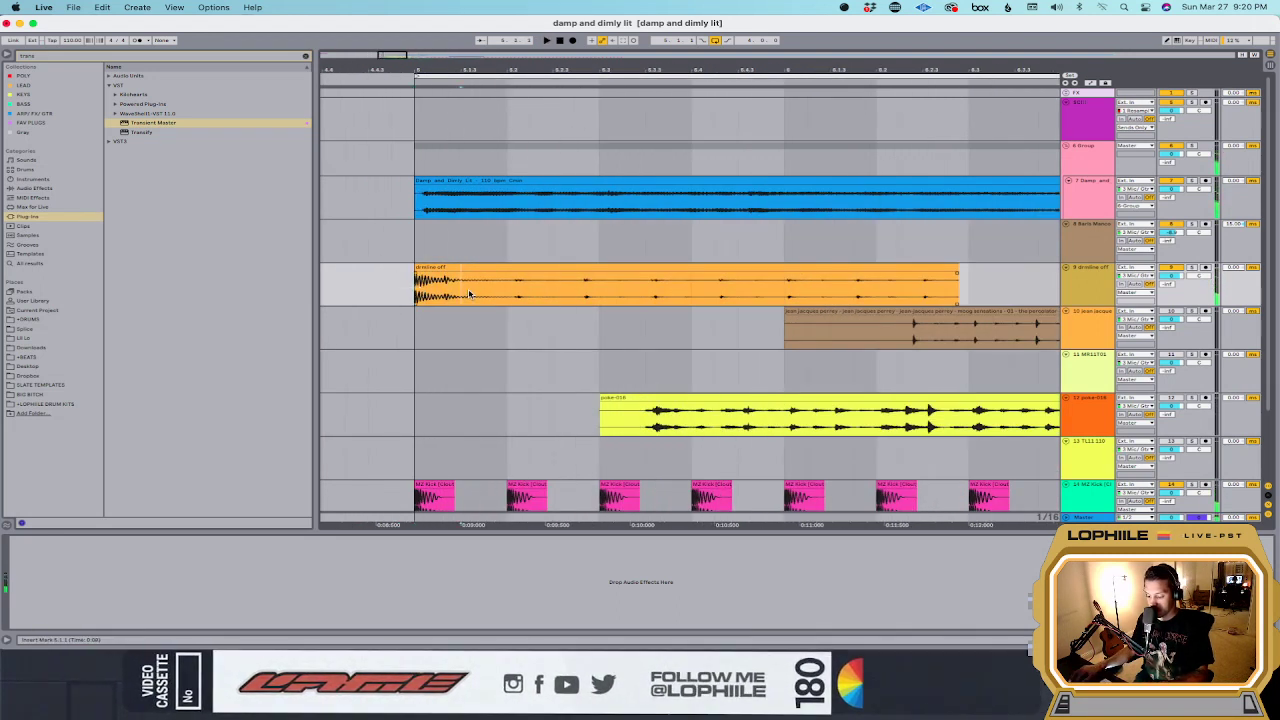
click(459, 275)
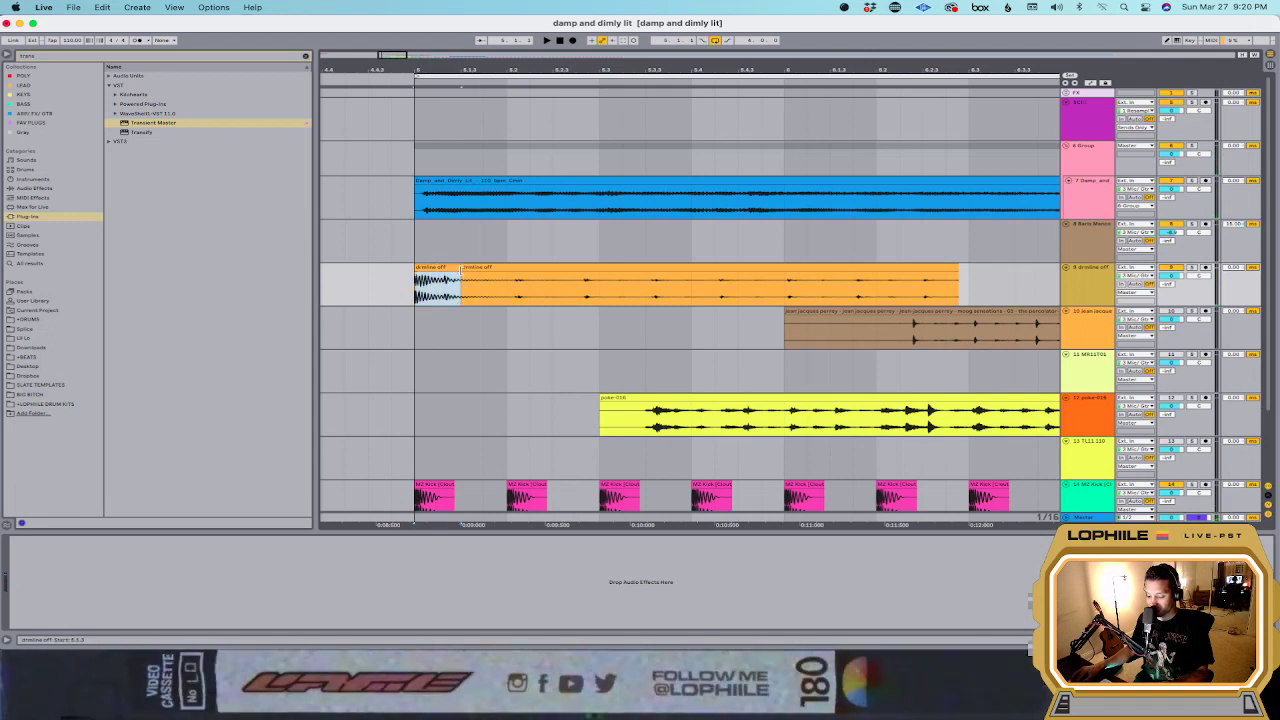
click(461, 269)
click(458, 284)
Step: Turn on warping for the second drmline off piece, add a warp marker at its first small hit and undo the last marker change
double_click(471, 277)
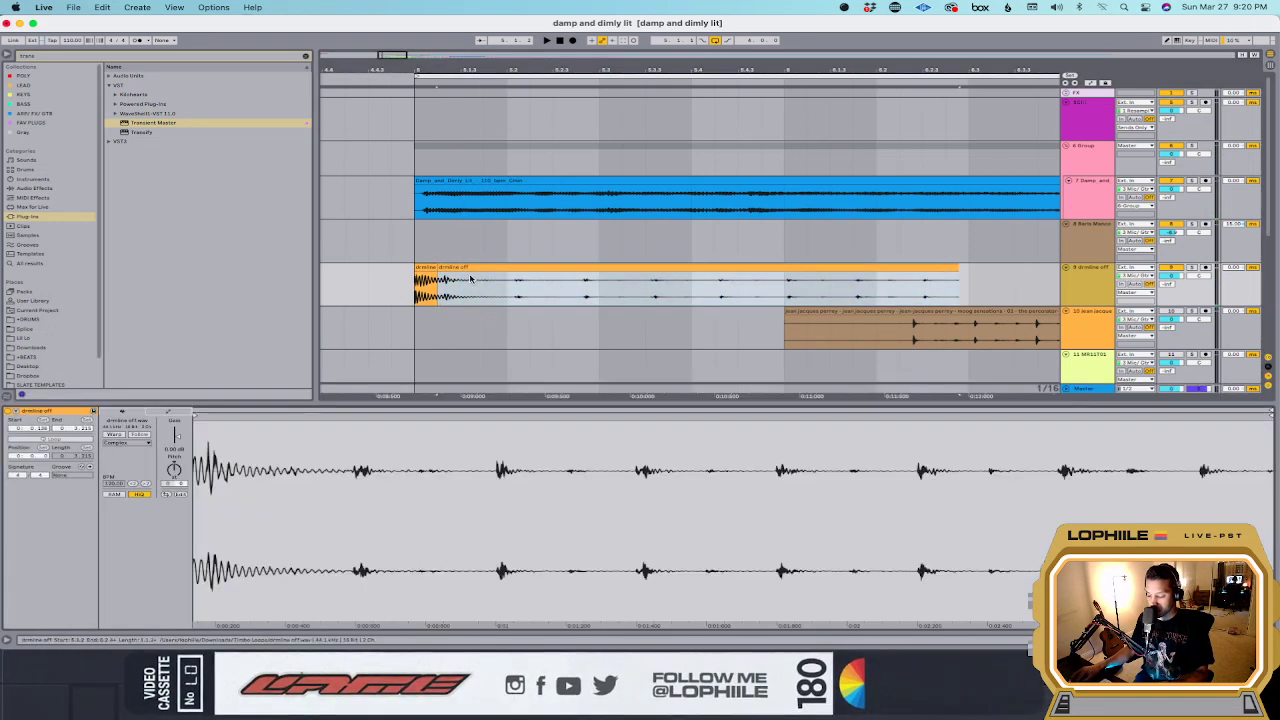
click(116, 434)
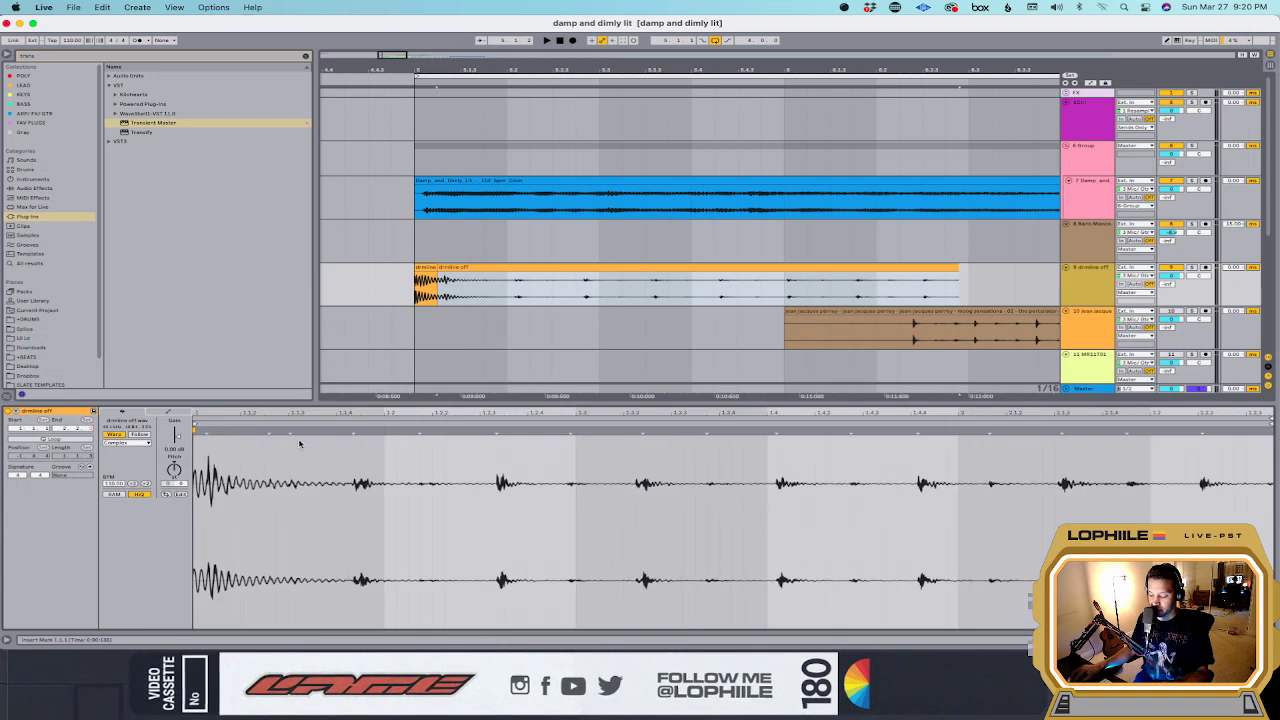
click(351, 429)
scroll(330, 500, left, 2)
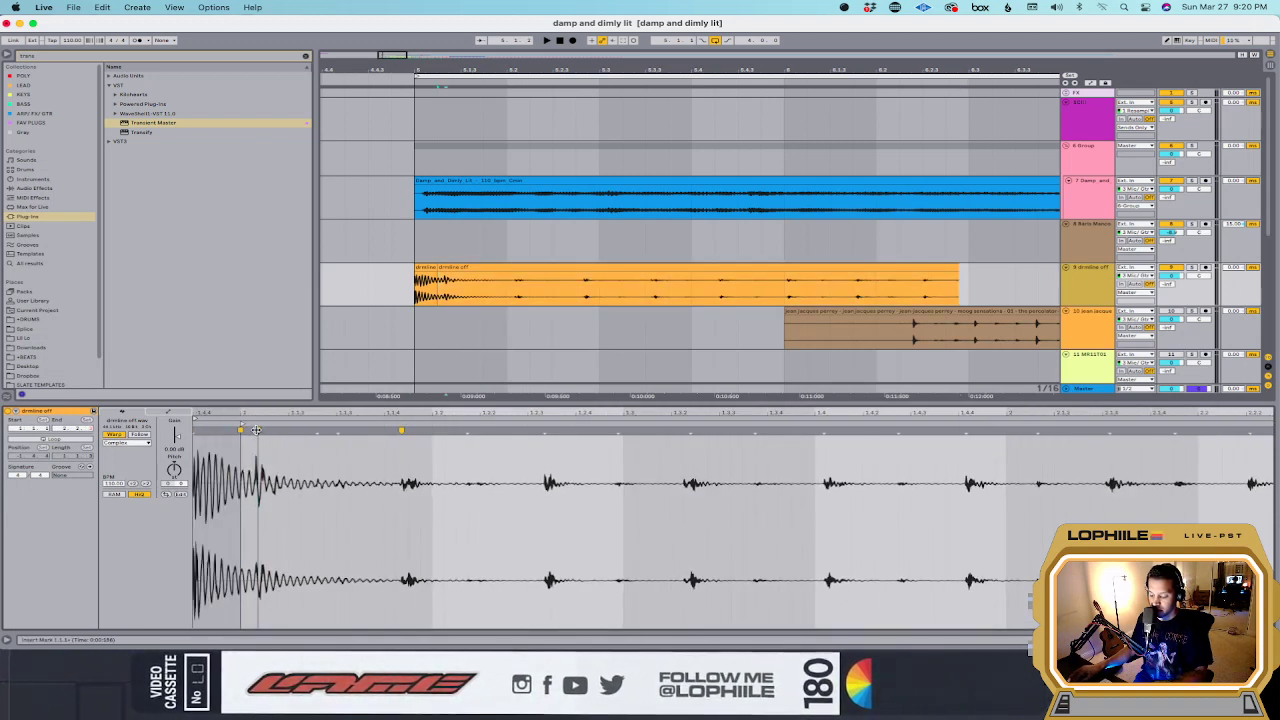
key(super+z)
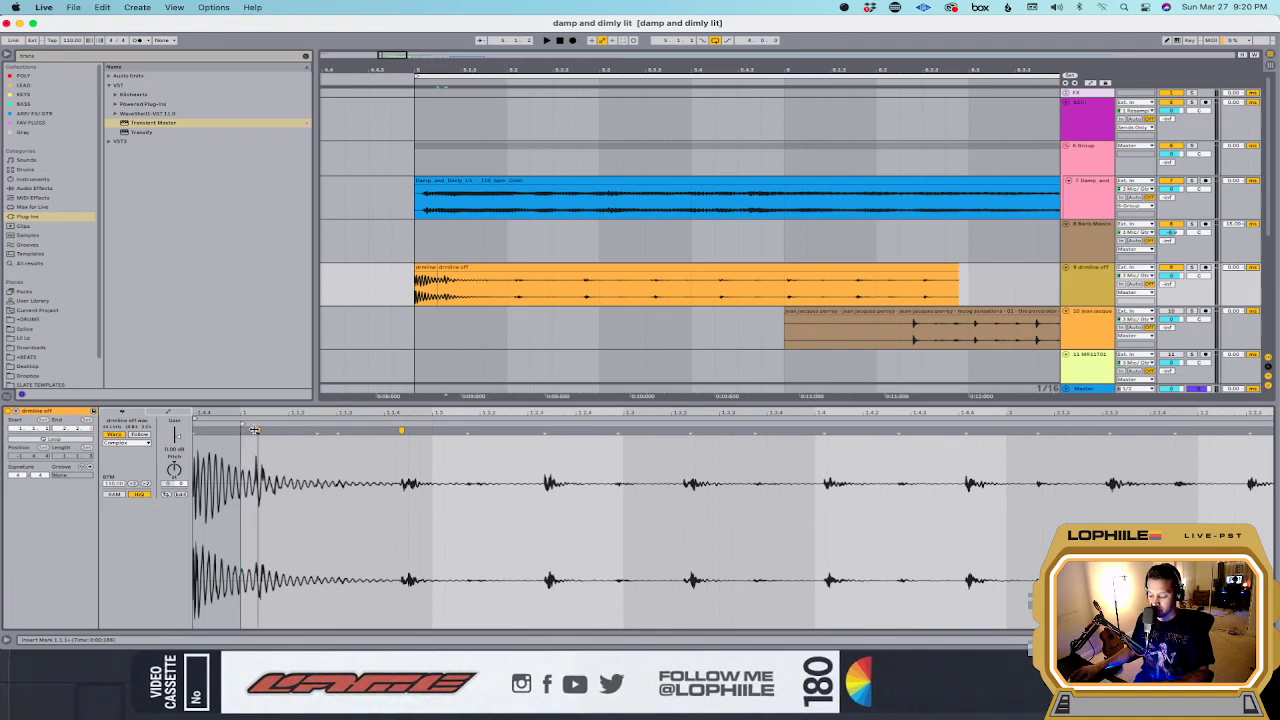
Step: Shift the cut between the two drmline off pieces slightly later and listen to the transition
key(space)
click(436, 290)
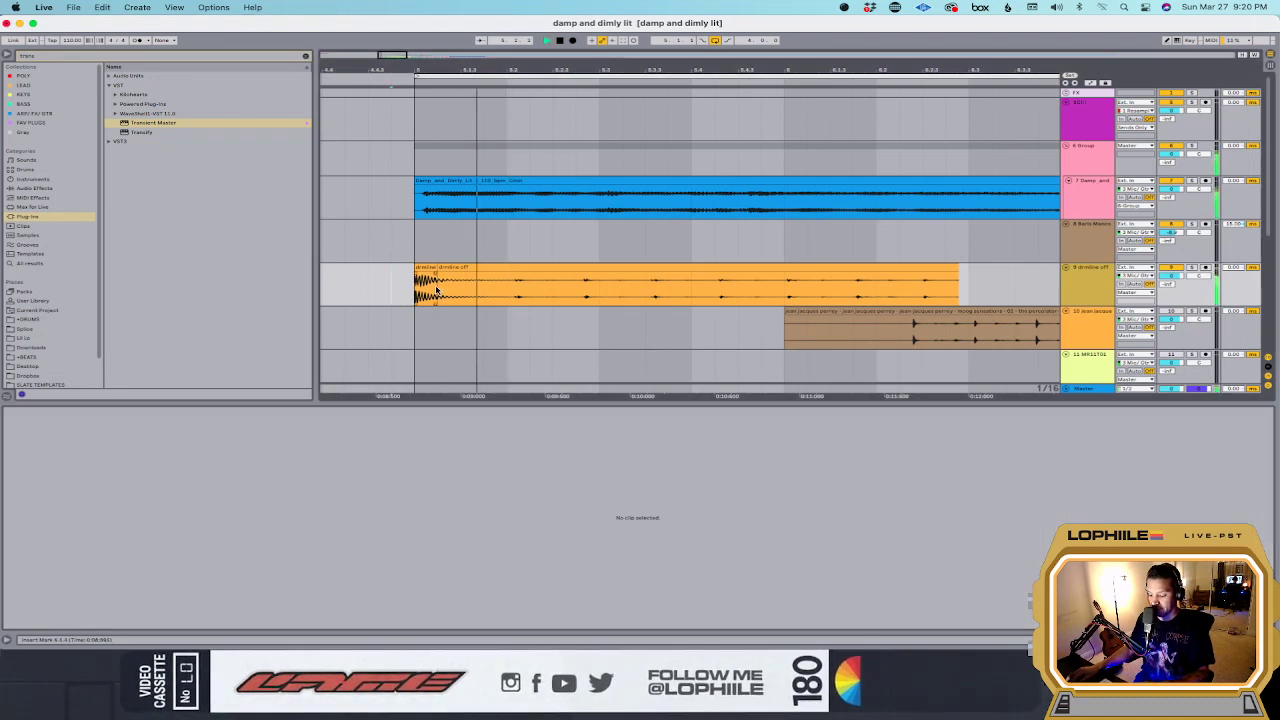
drag(436, 285, 436, 295)
click(393, 298)
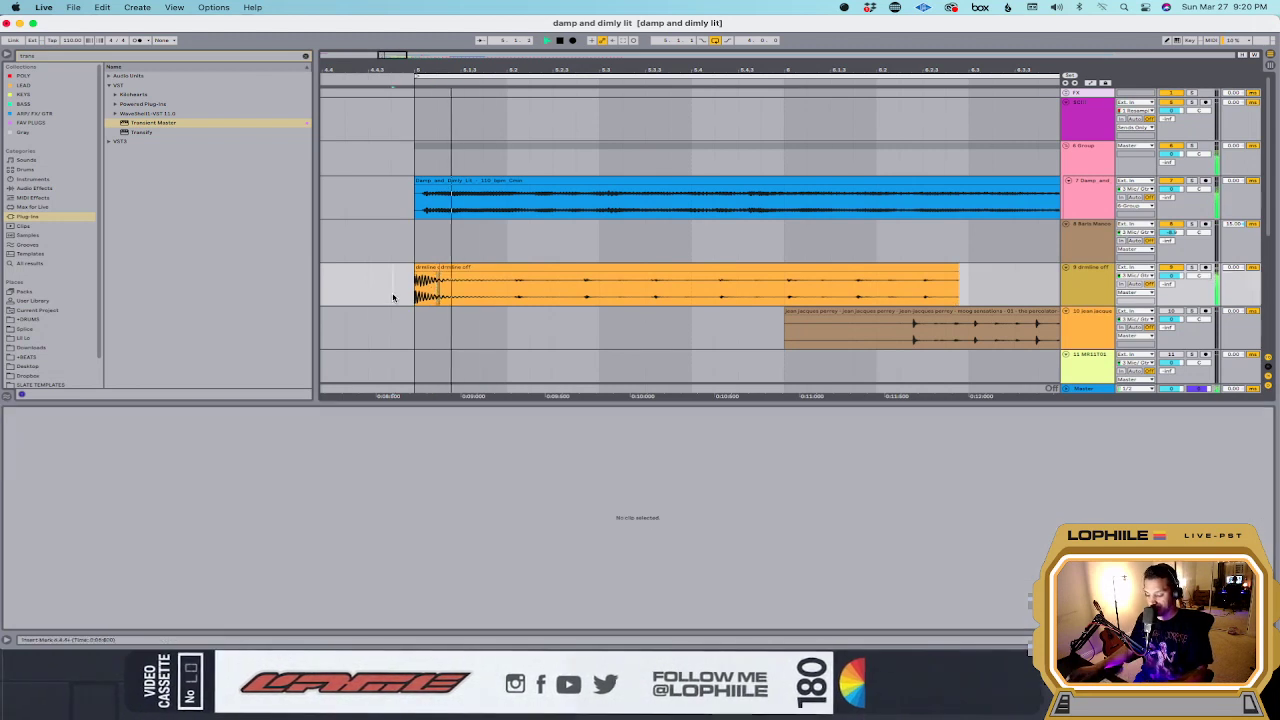
click(490, 288)
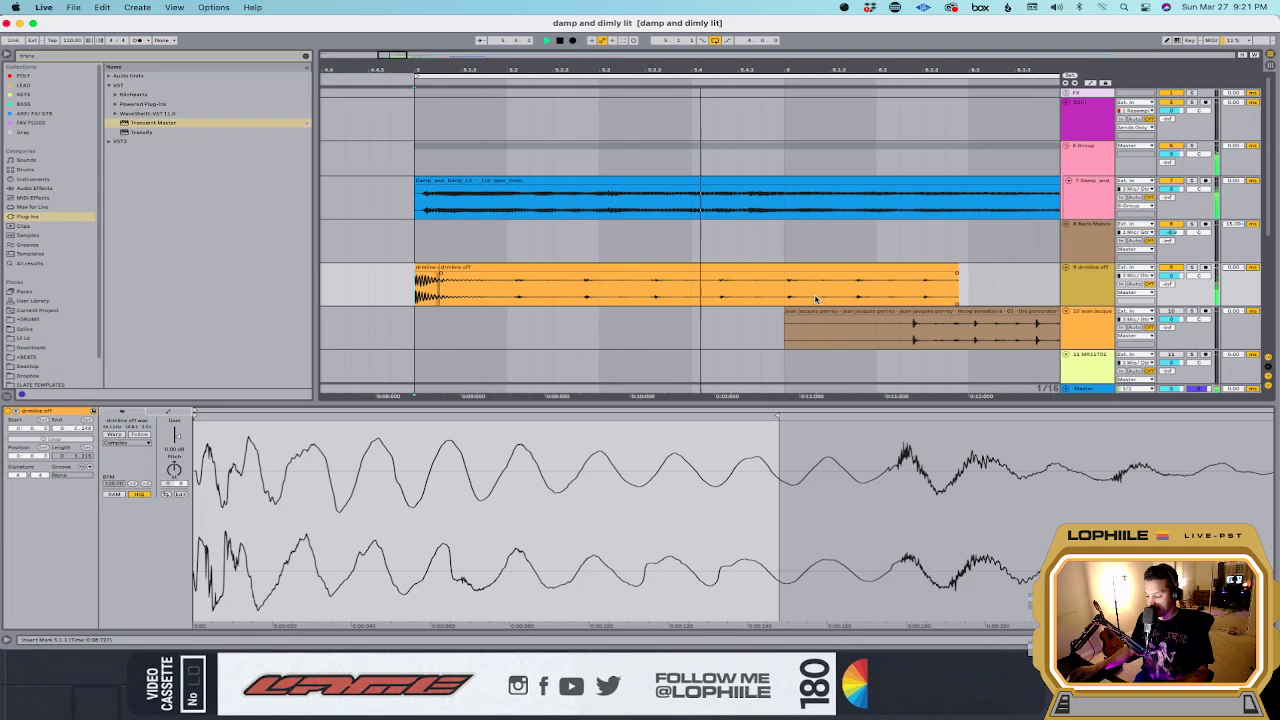
Step: Delete the part of the drmline off clip after beat 5.4 and play the shortened section
drag(690, 290, 738, 290)
shift+click(990, 281)
key(Delete)
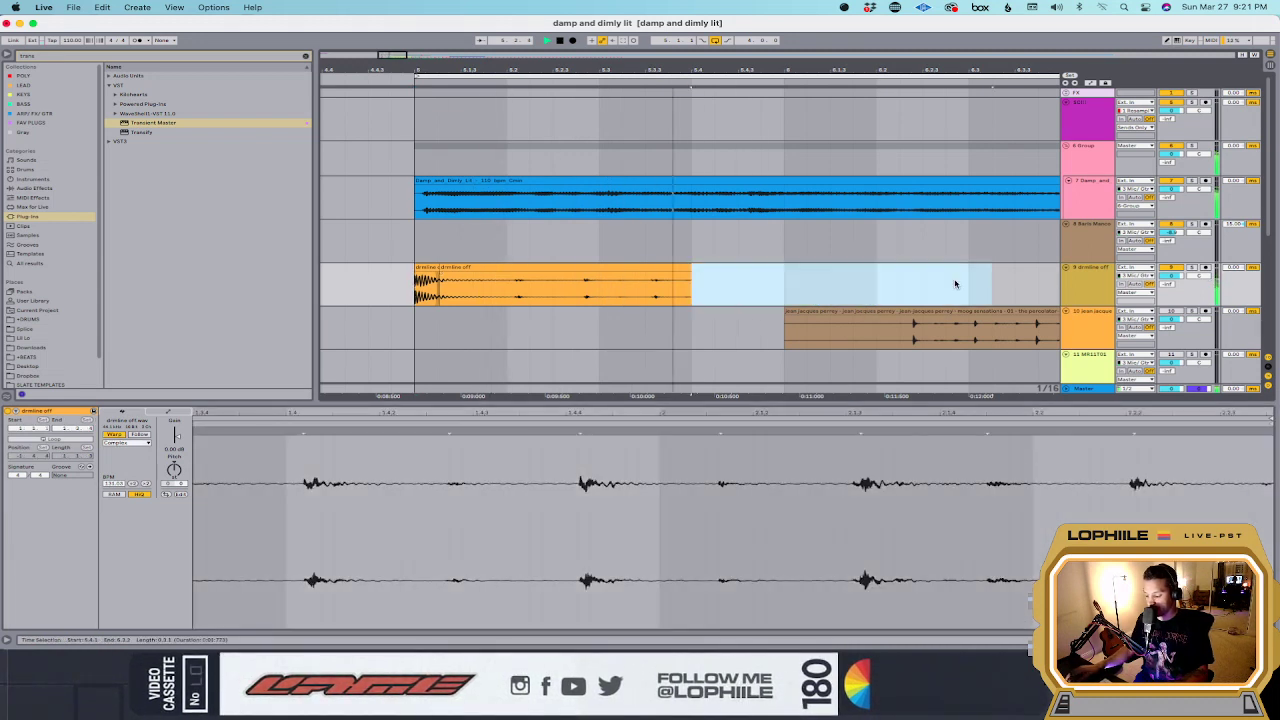
click(525, 289)
key(space)
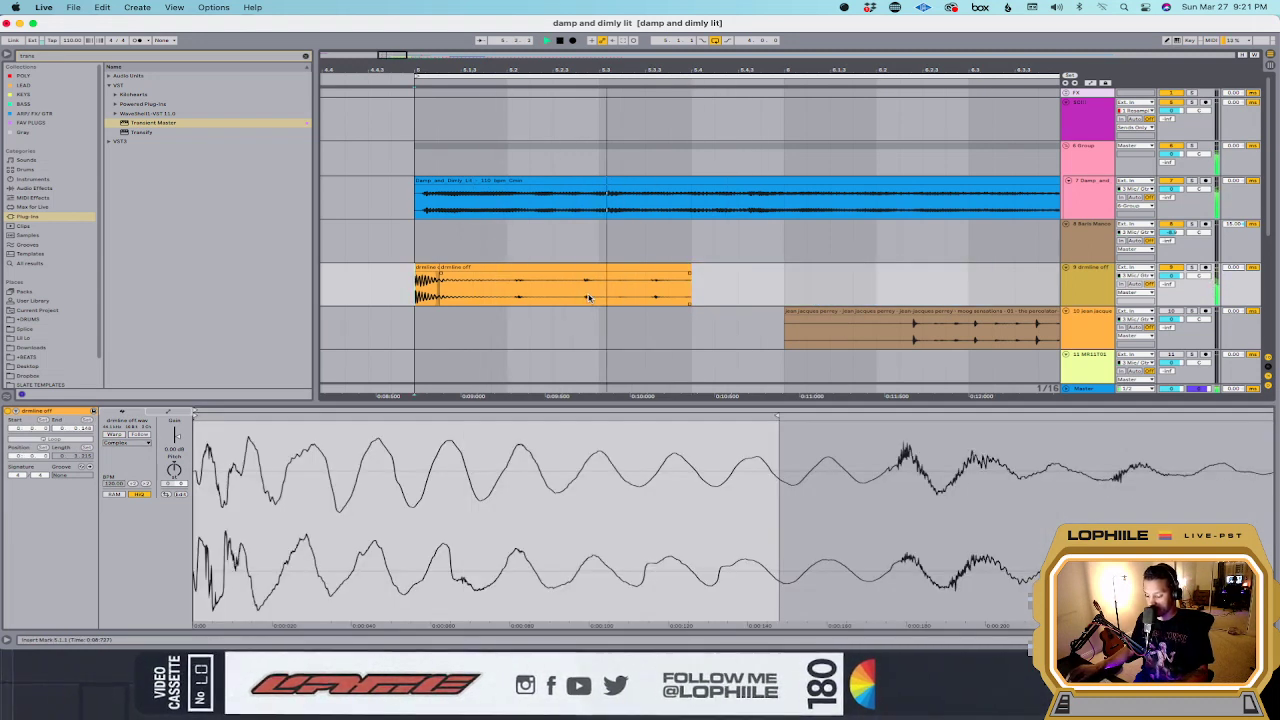
Step: Add warp markers around the first small hit in the second drmline off piece, pull that hit slightly earlier and play it
click(519, 297)
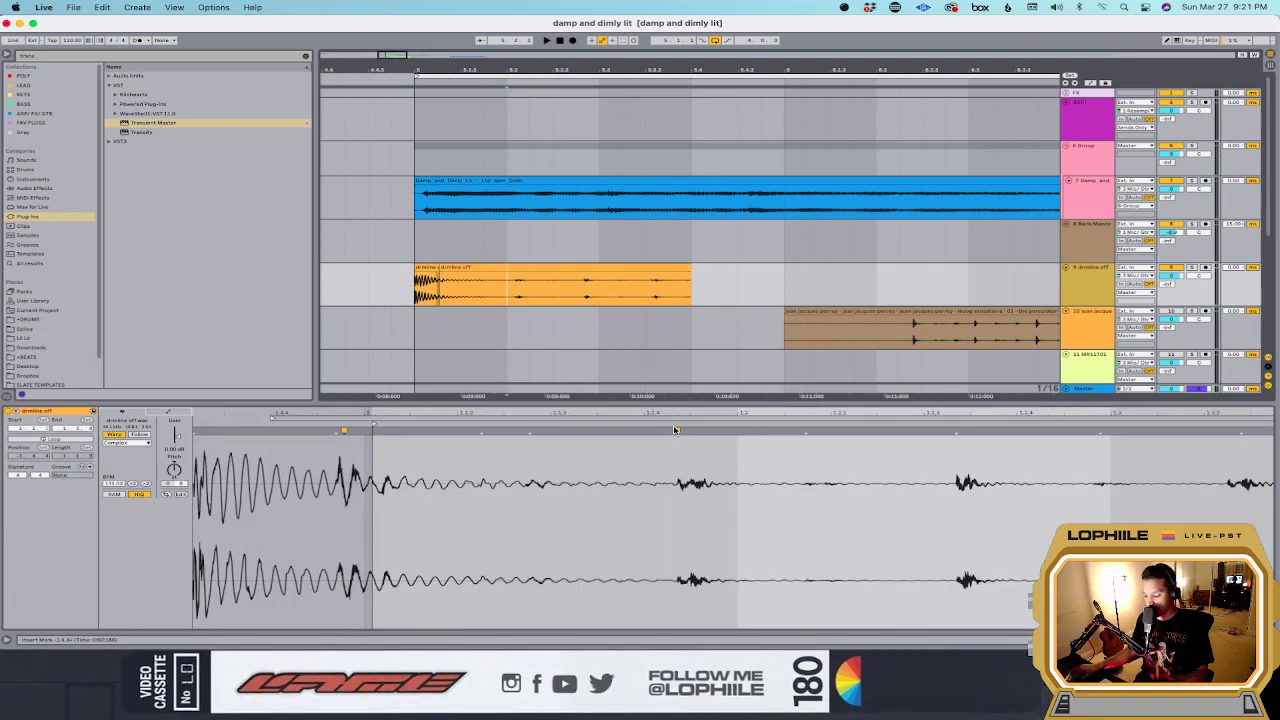
drag(673, 431, 652, 430)
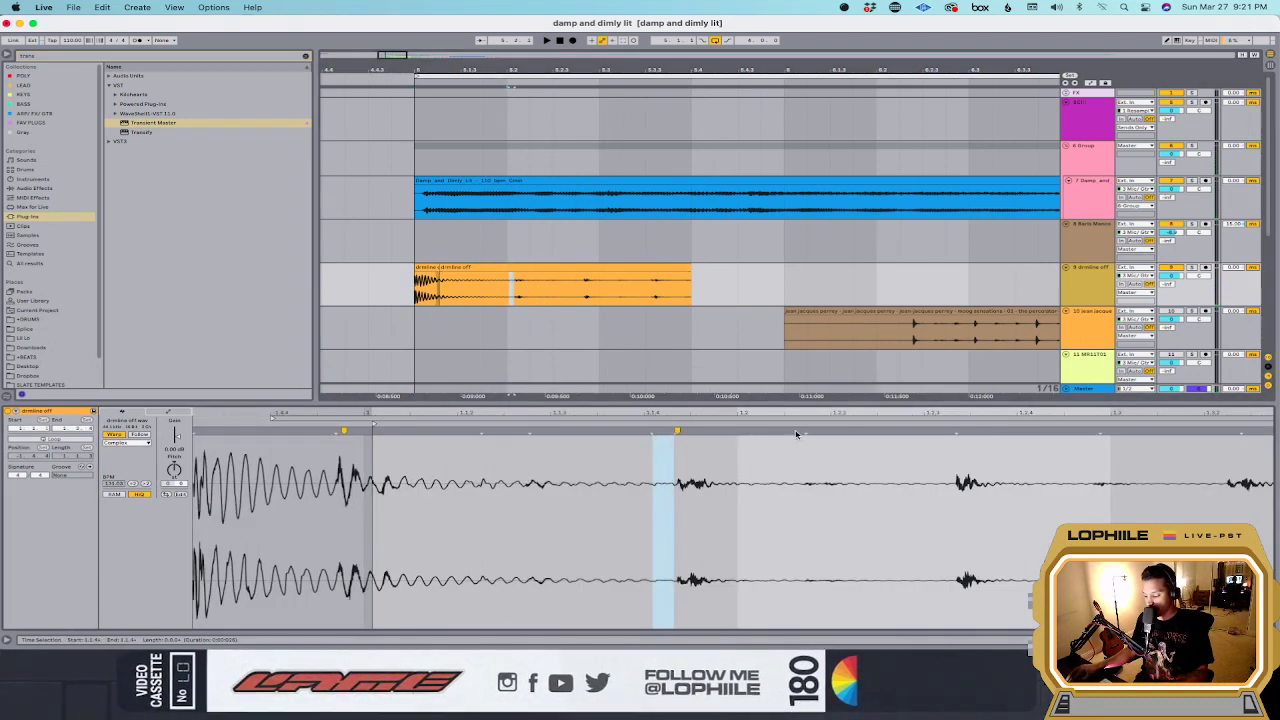
click(670, 432)
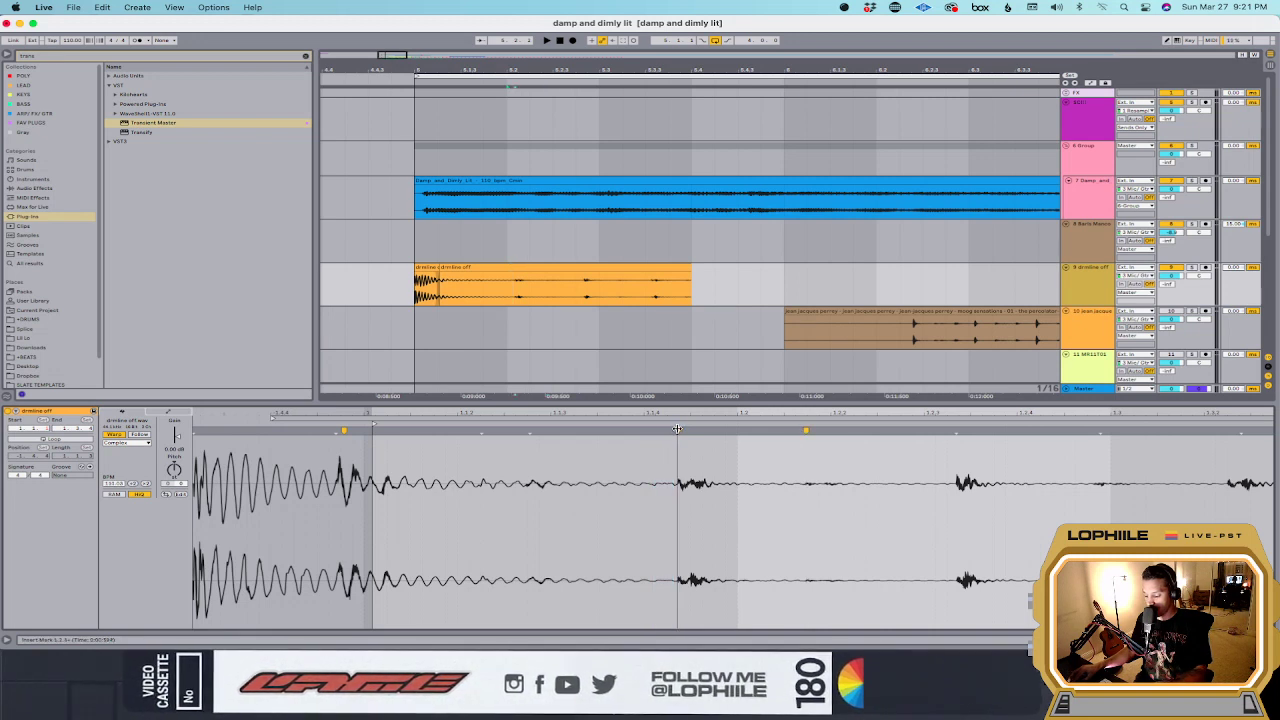
drag(677, 429, 670, 430)
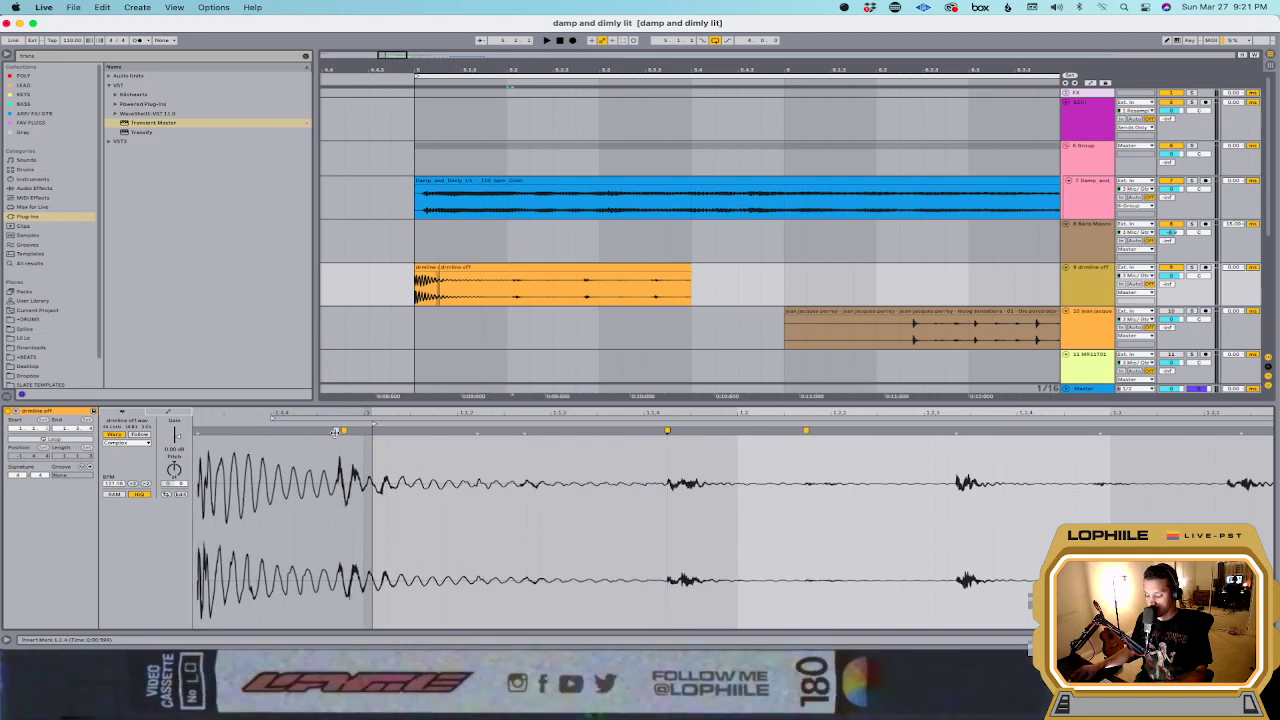
key(space)
click(418, 294)
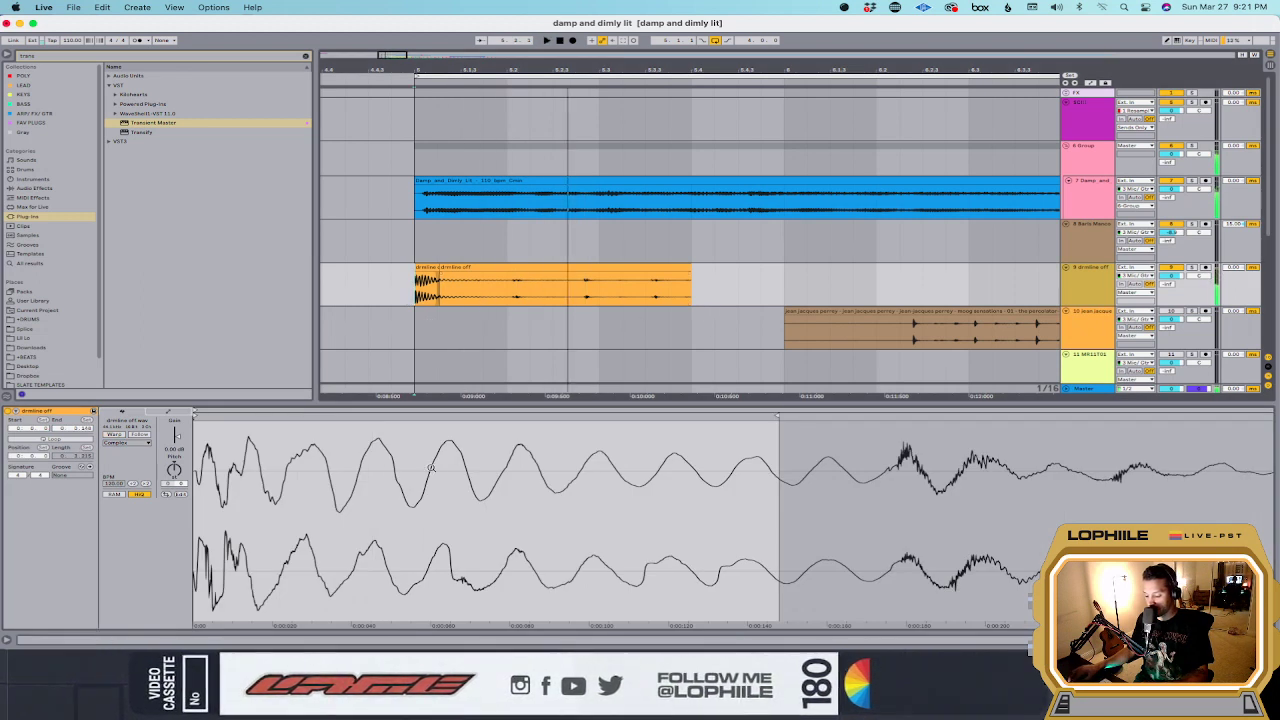
Step: Add a warp marker on the faint hit before the first small hit, move it slightly later and play from bar 5
click(523, 435)
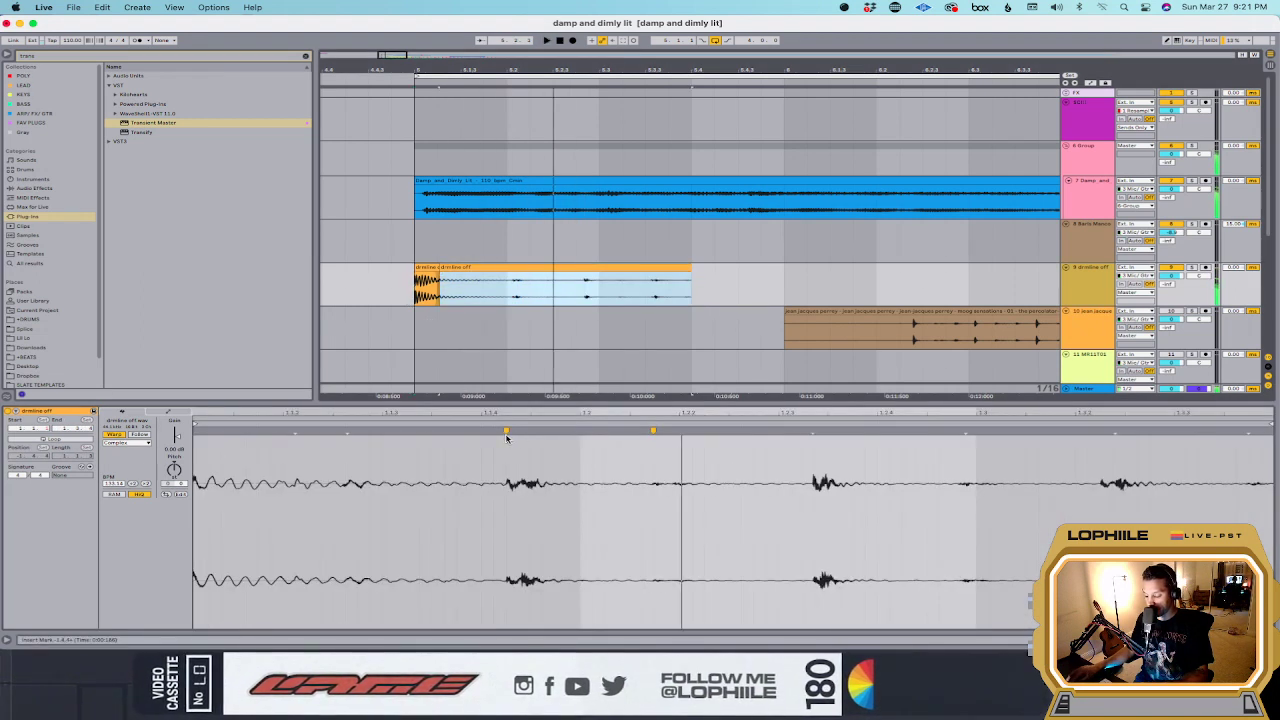
key(space)
click(423, 430)
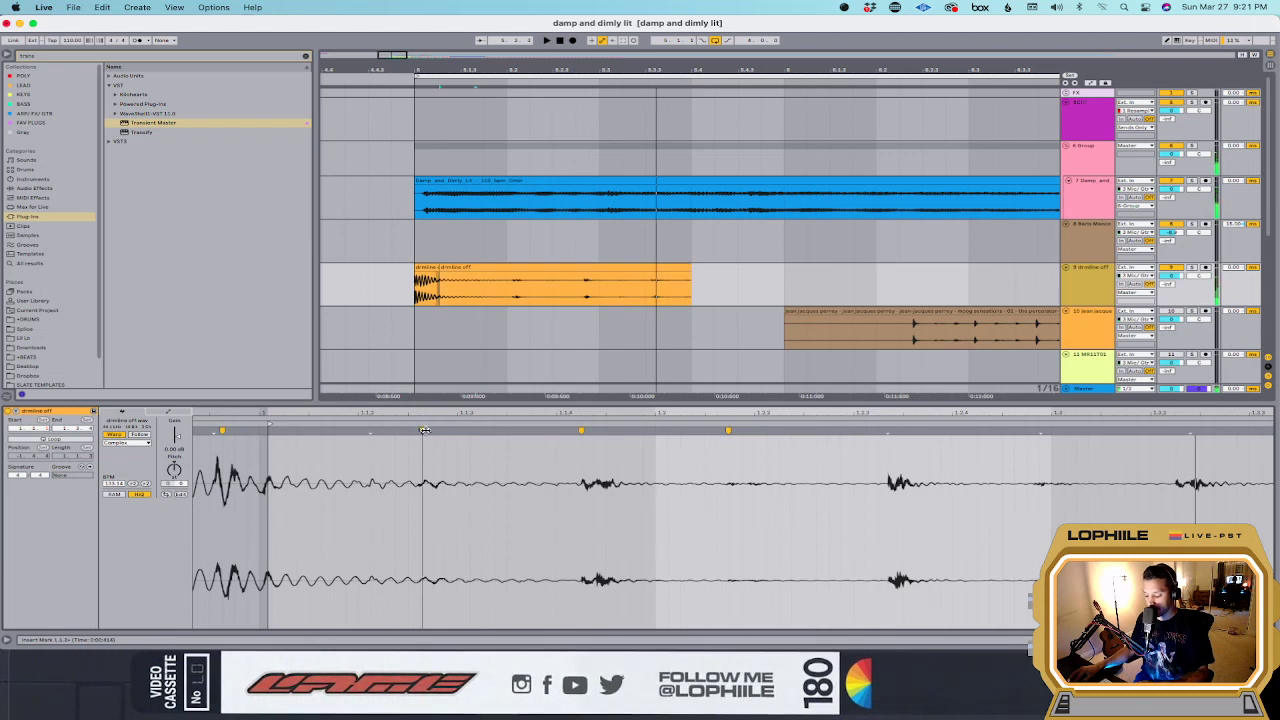
double_click(425, 430)
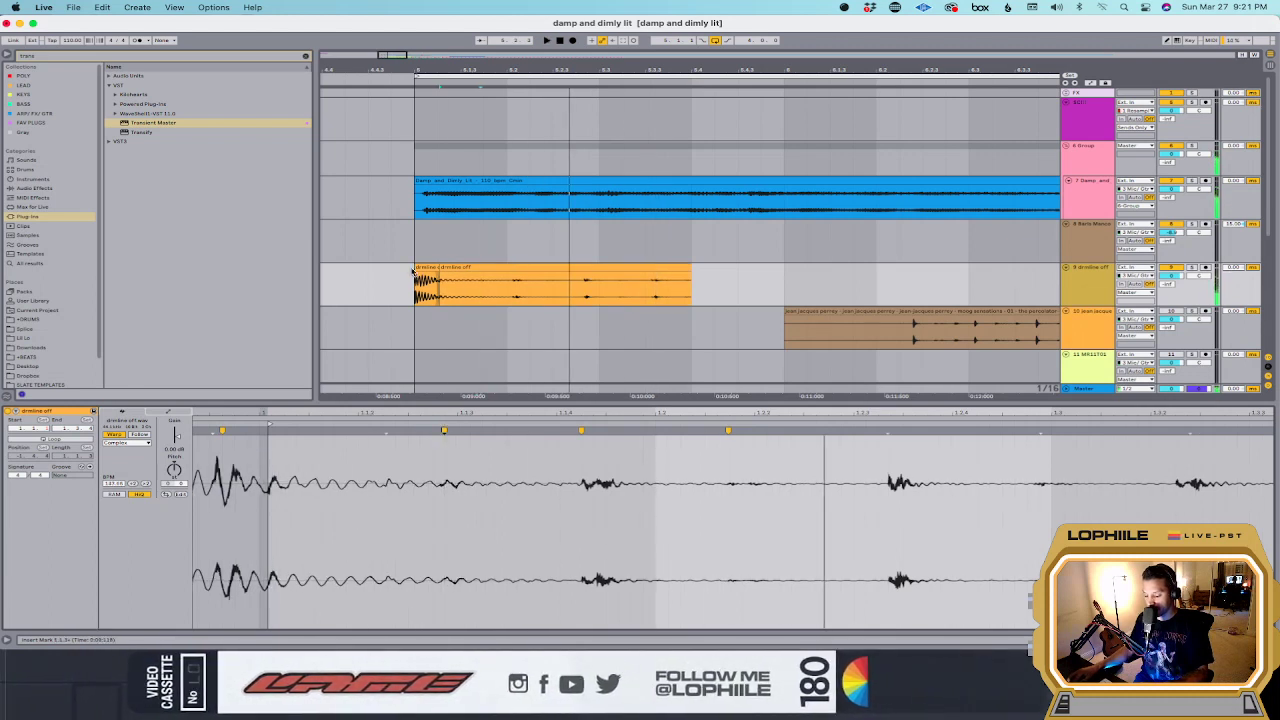
click(413, 270)
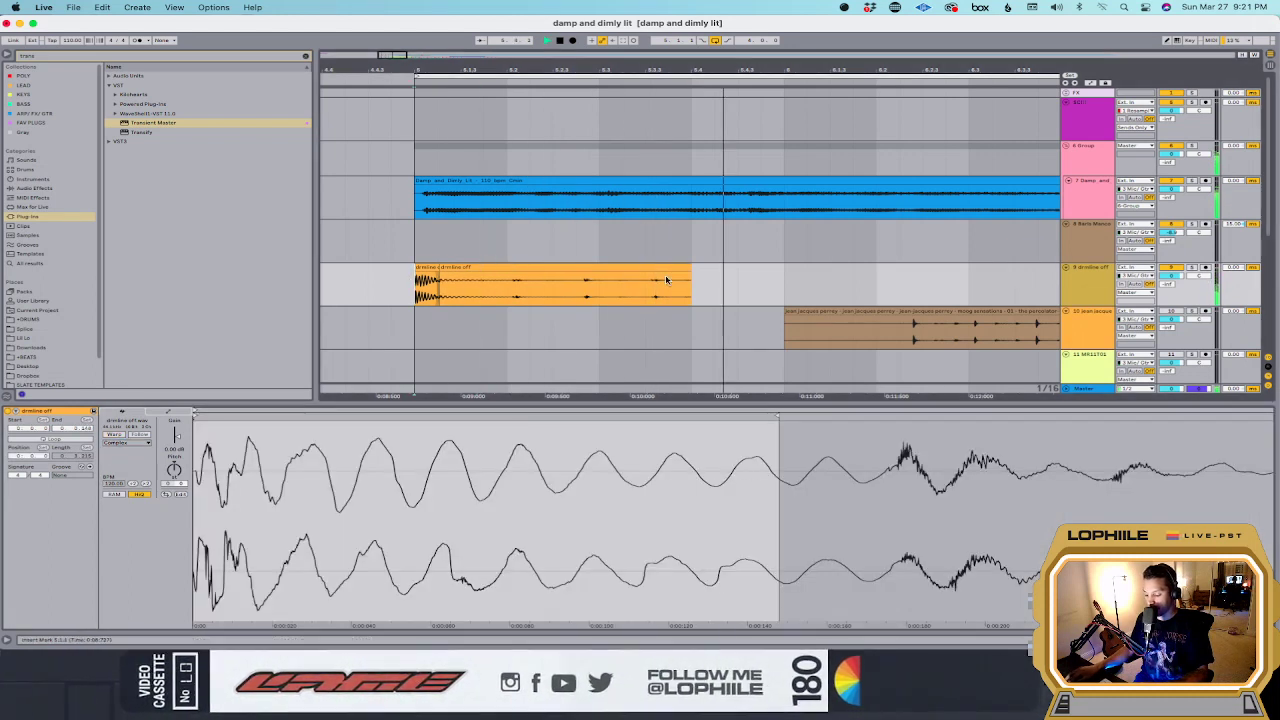
Step: Copy the last beat of the drmline off clip to directly after it at beat 5.4 and play it back
drag(600, 290, 694, 294)
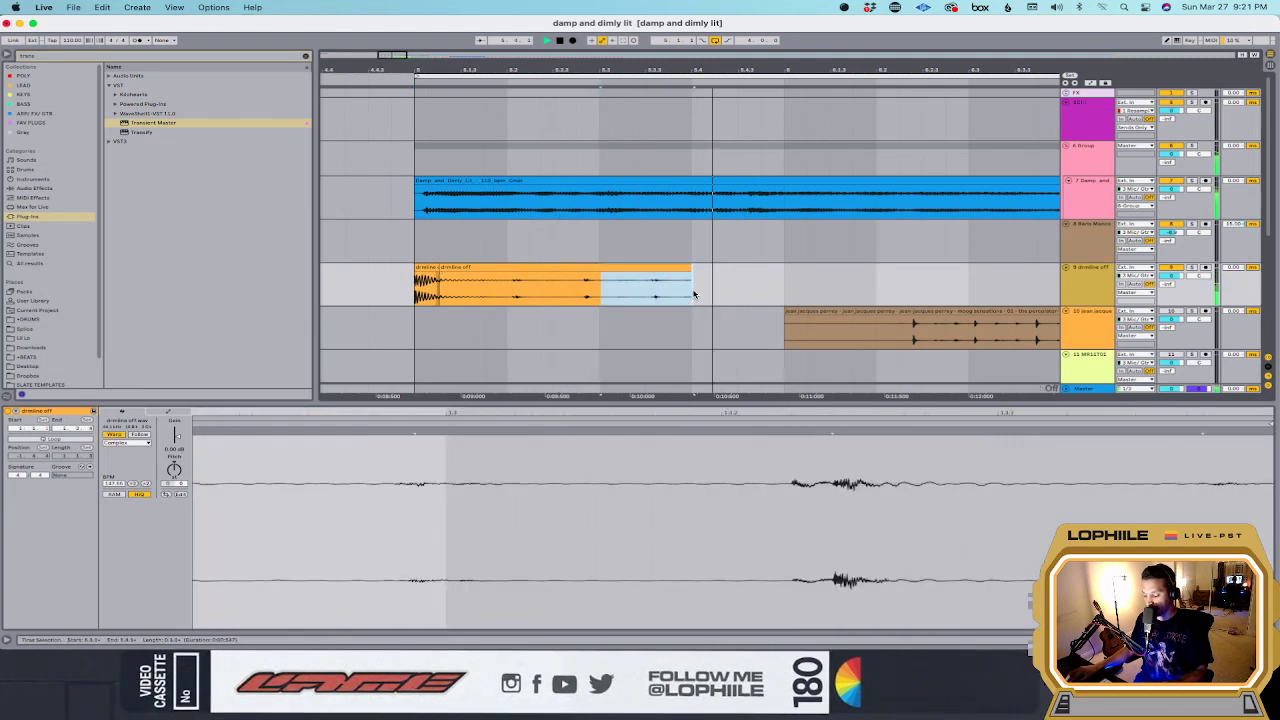
mouse_move(576, 285)
mouse_down()
mouse_move(755, 270)
mouse_move(691, 268)
mouse_up()
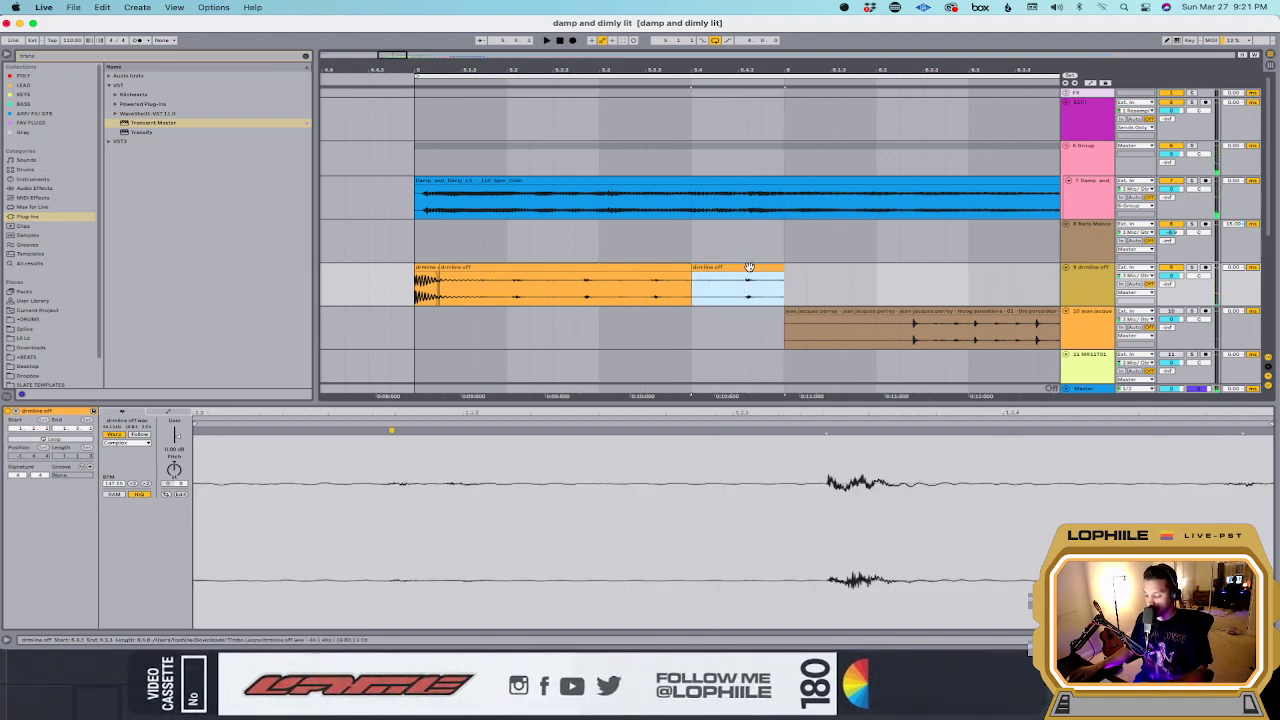
key(space)
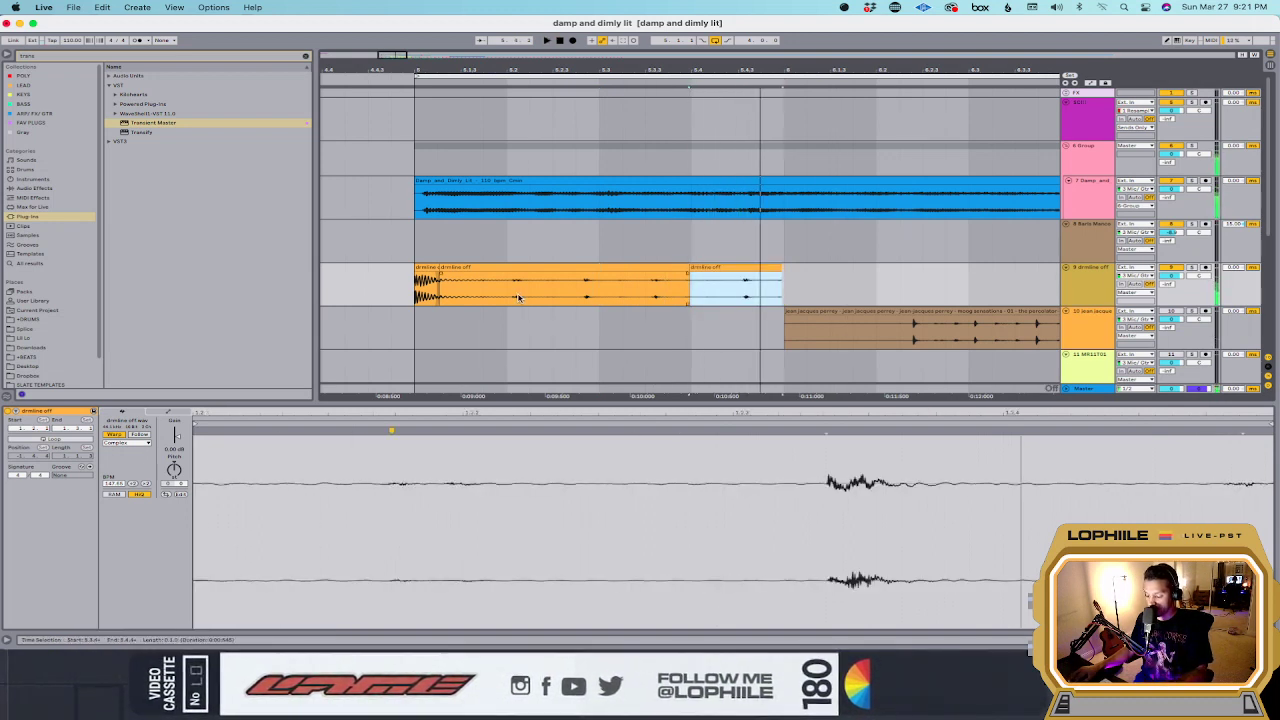
Step: Duplicate the one-bar group of drmline off pieces from bar 5 into bar 6 and play it back
click(405, 293)
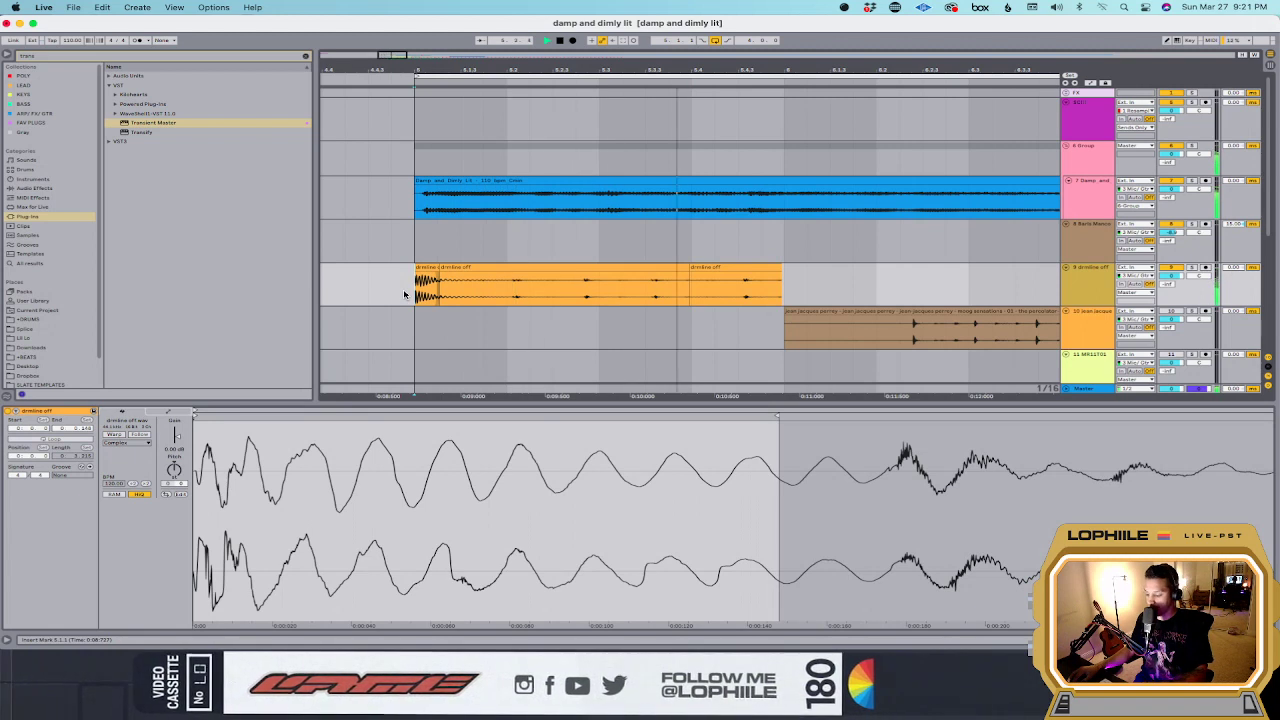
drag(405, 293, 792, 293)
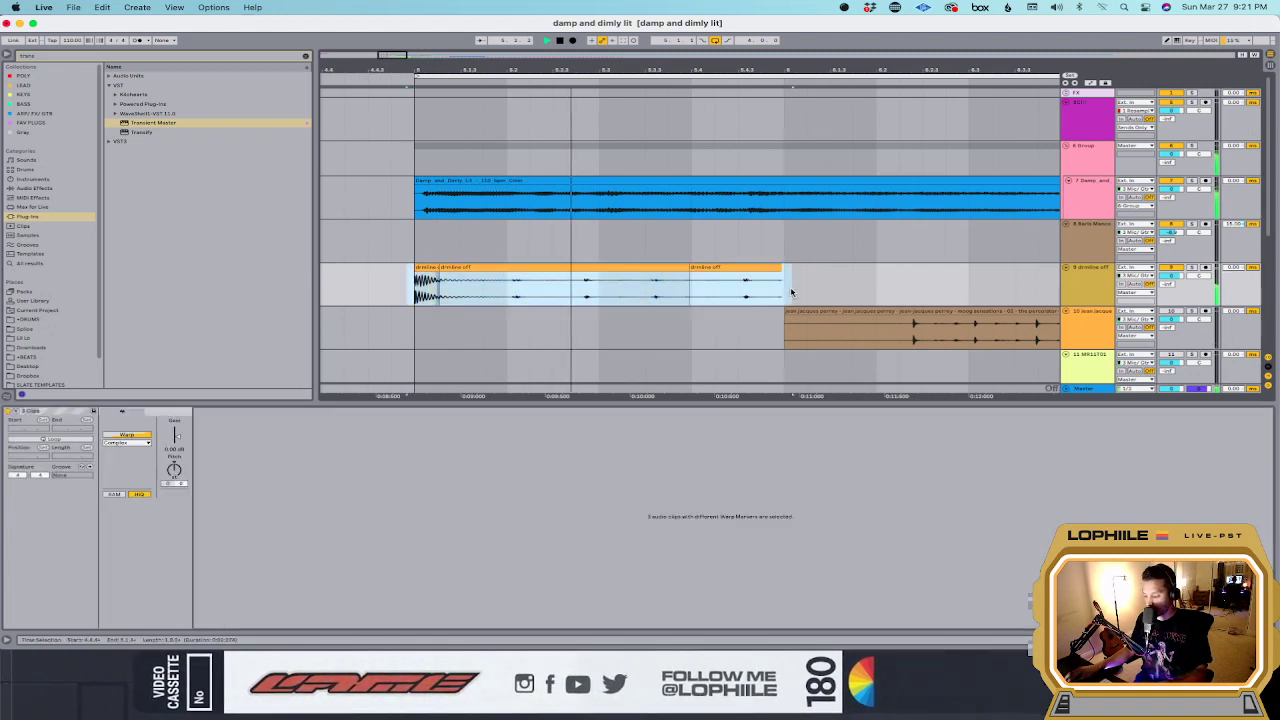
click(792, 293)
key(space)
click(413, 283)
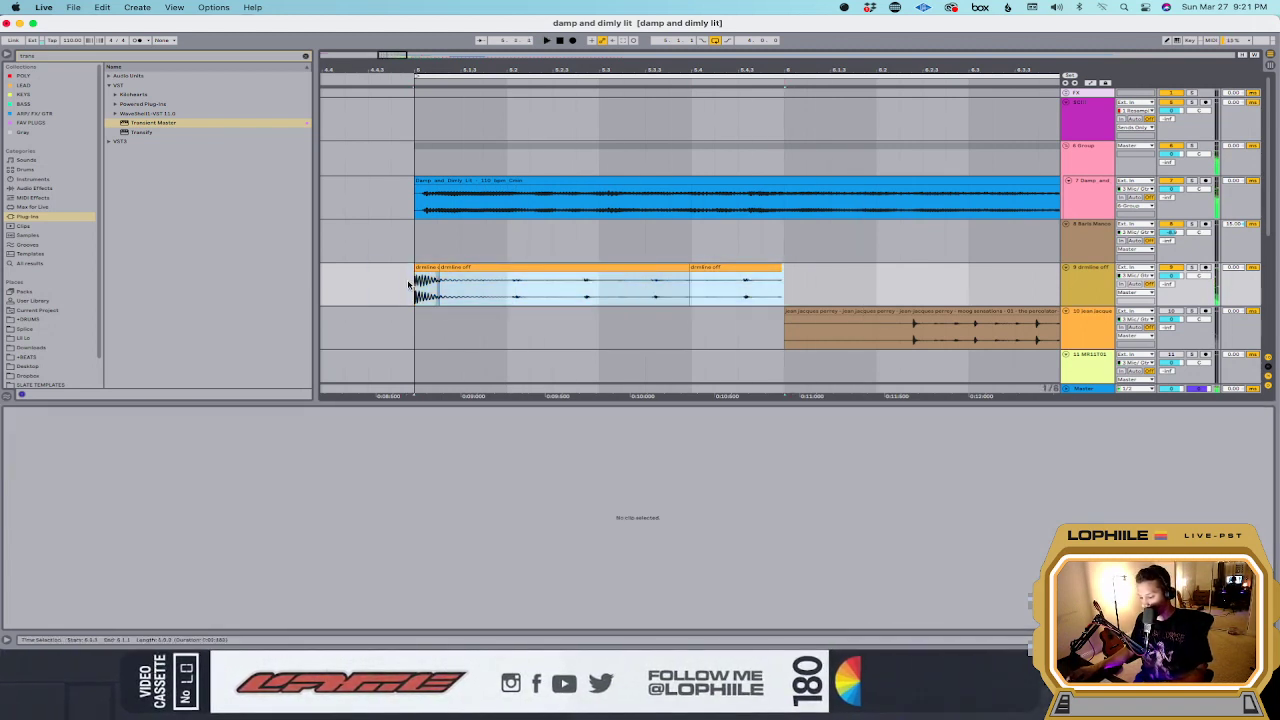
scroll(413, 283, left, 3)
click(525, 293)
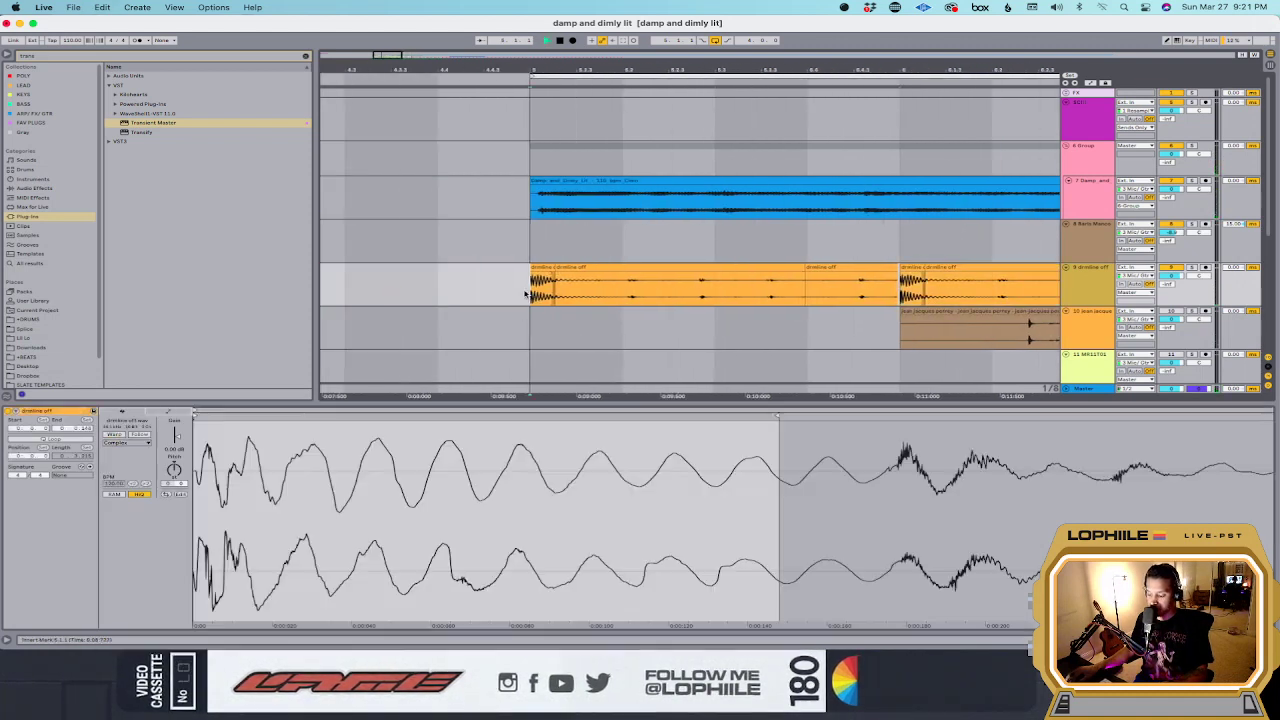
key(space)
scroll(600, 308, right, 3)
key(minus)
key(space)
scroll(620, 306, right, 3)
Step: Move the bar 6 drmline off material from beat 6.2 onward to the start of bar 6, replacing the kick, and play it
drag(737, 285, 848, 288)
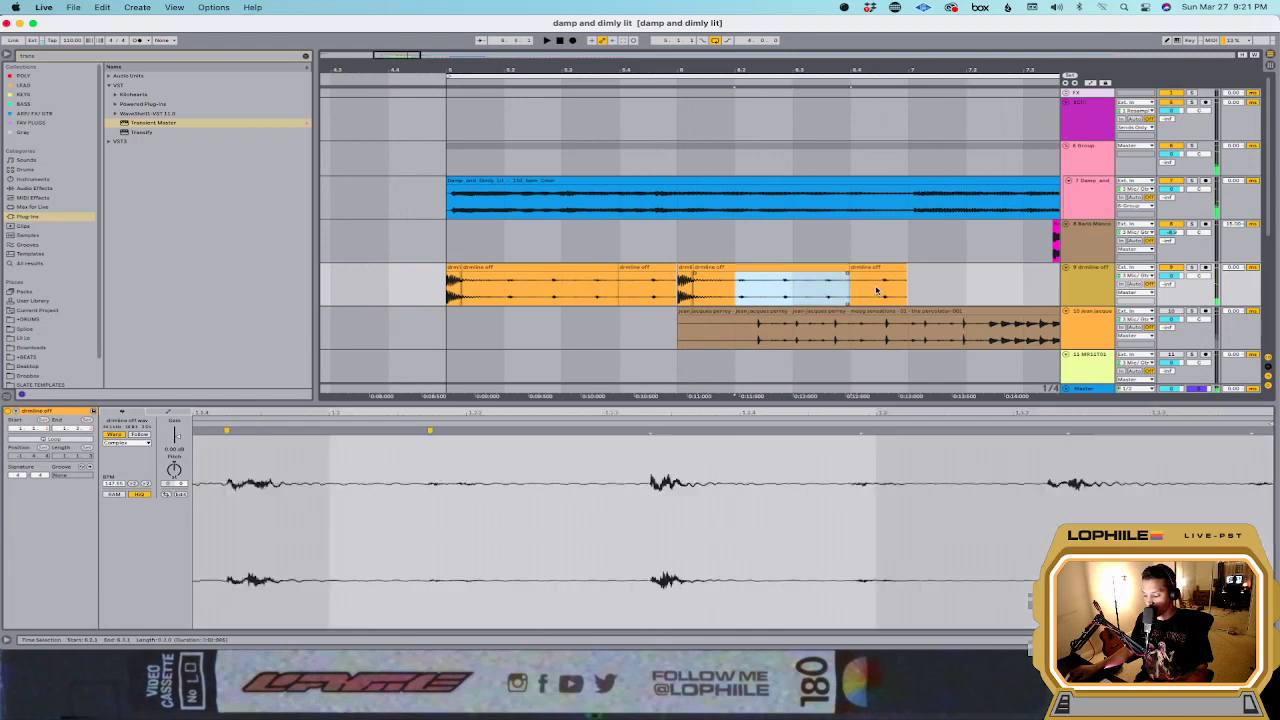
click(703, 278)
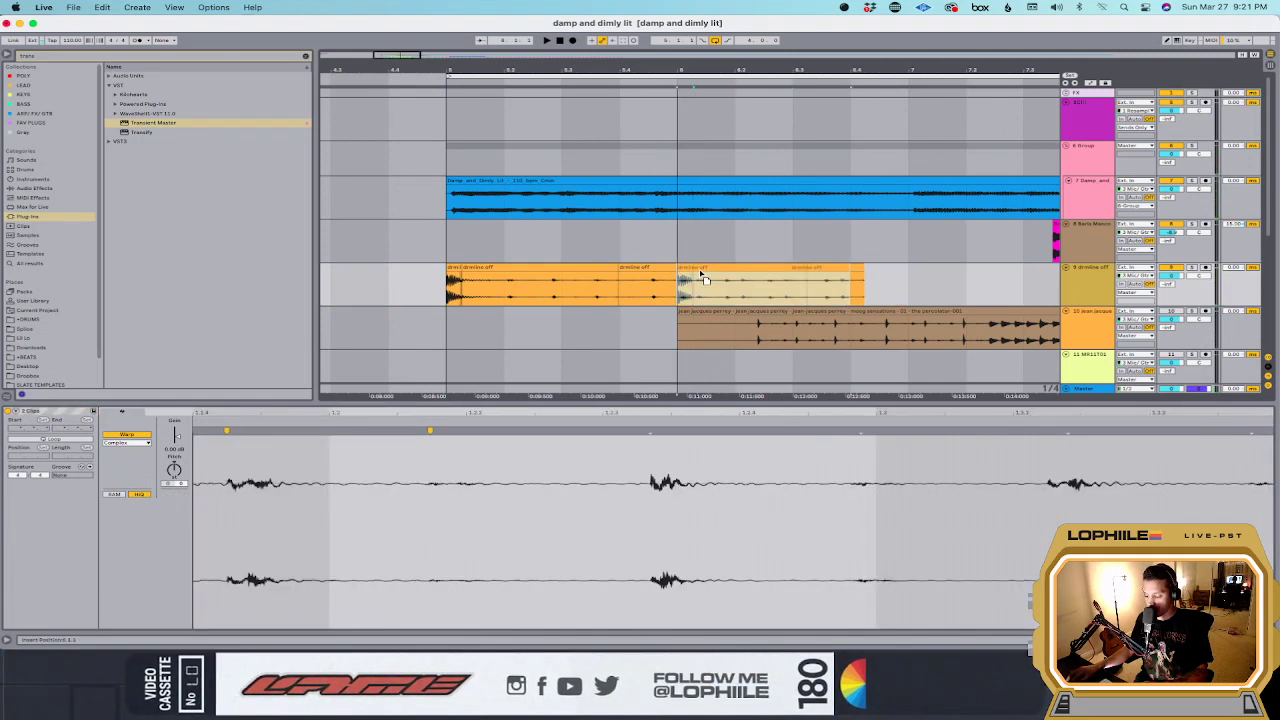
click(560, 287)
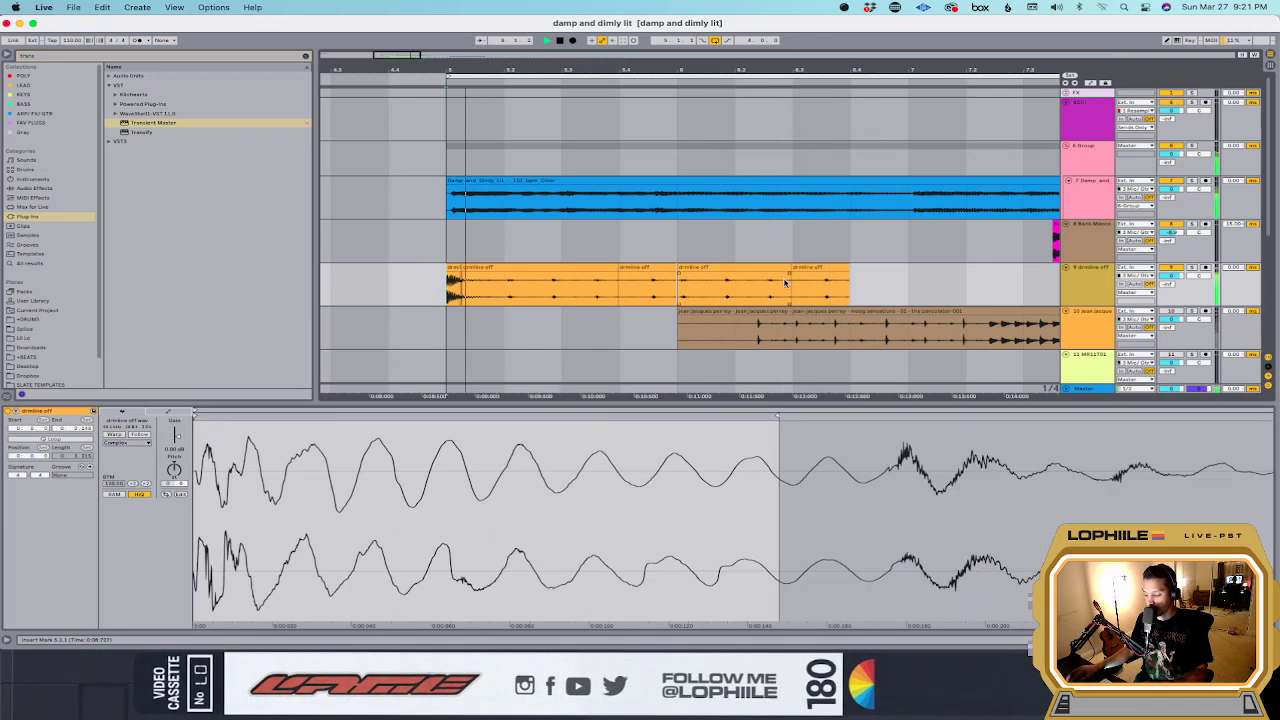
Step: Shift both bar 6 drmline off pieces one sixteenth note after the start of bar 6 on a 1/16 grid and play them
click(770, 270)
shift+click(816, 269)
key(Right)
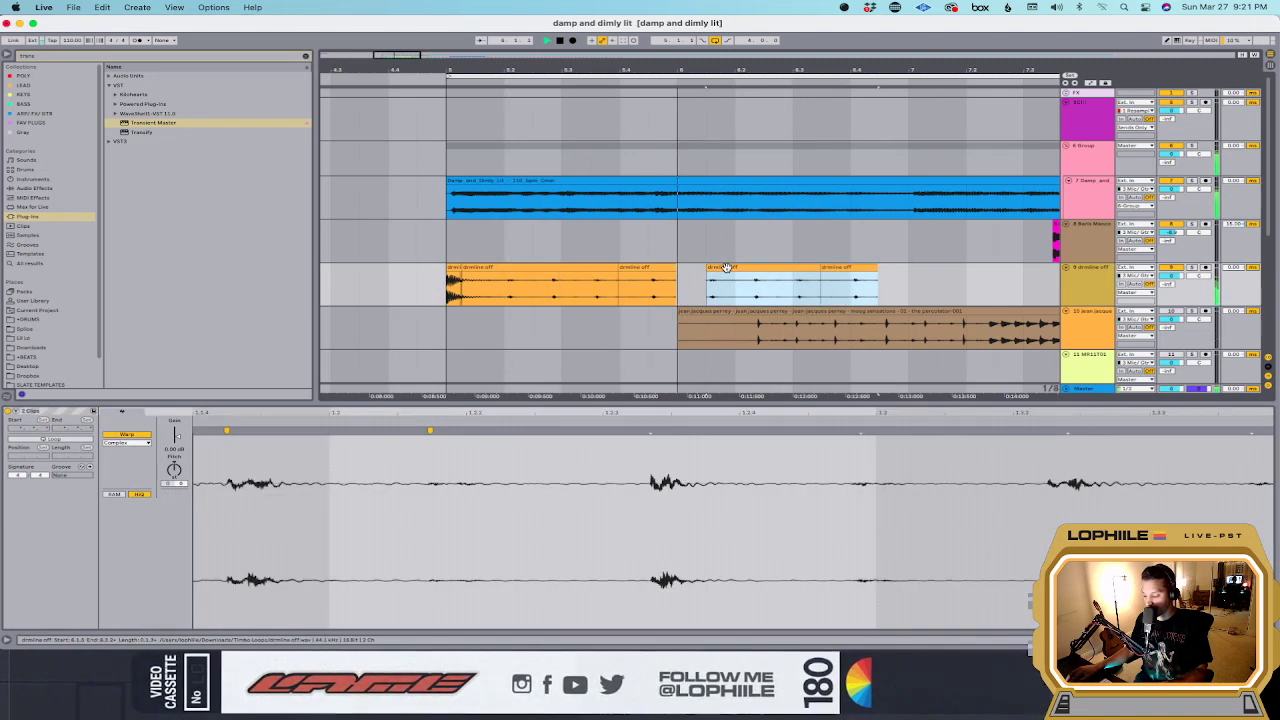
key(super+1)
key(Left)
key(space)
click(683, 287)
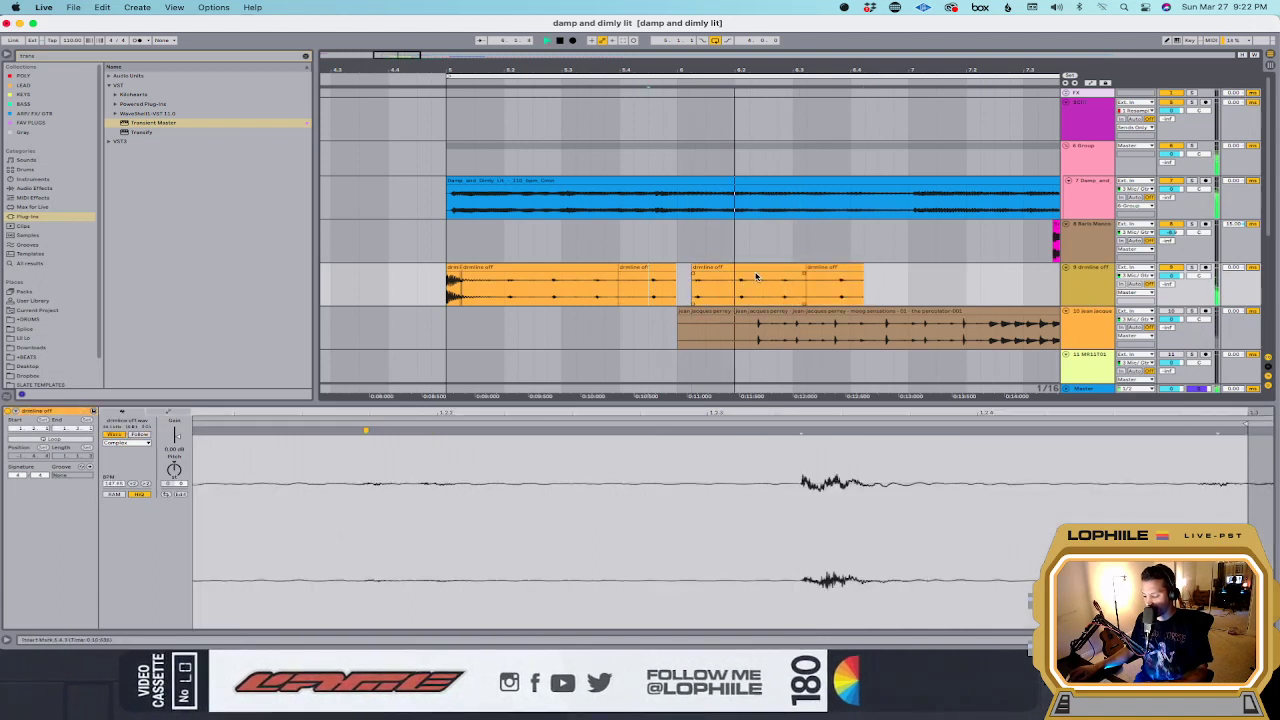
Step: Try the bar 6 drmline off pieces at different sixteenth positions, leaving them front-trimmed and starting at 6.1.3
click(817, 268)
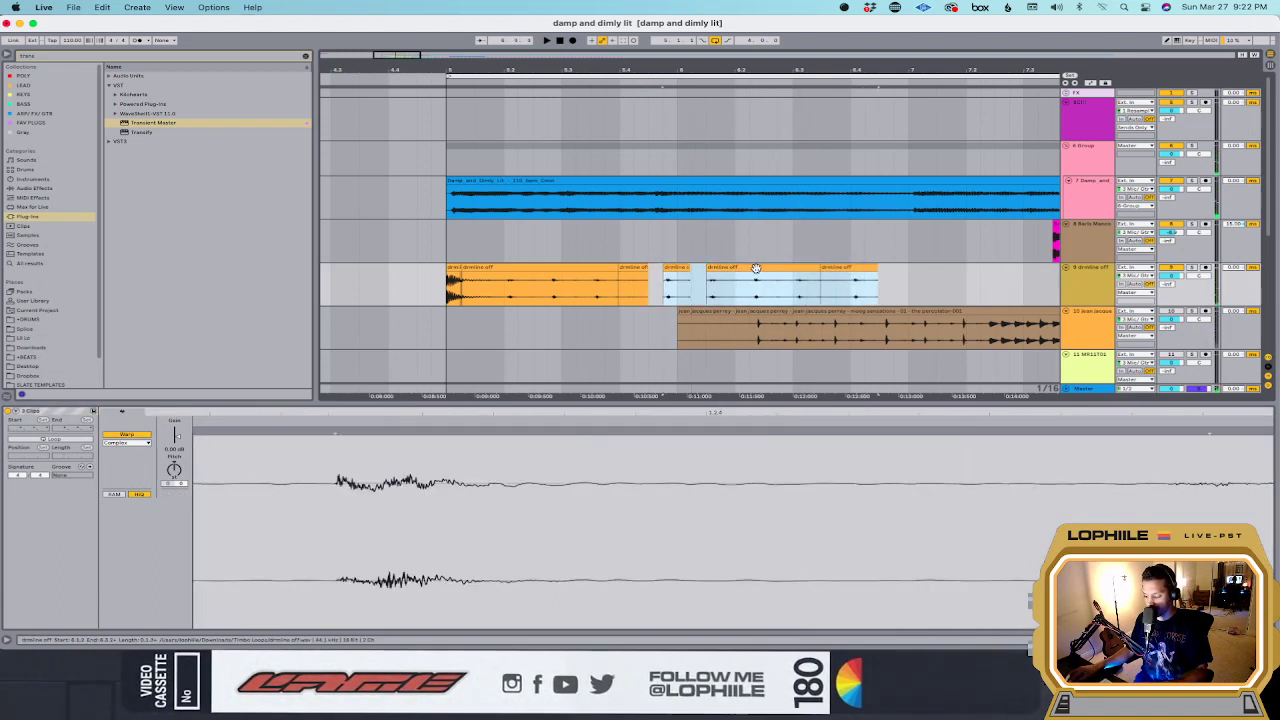
key(Right)
key(Right)
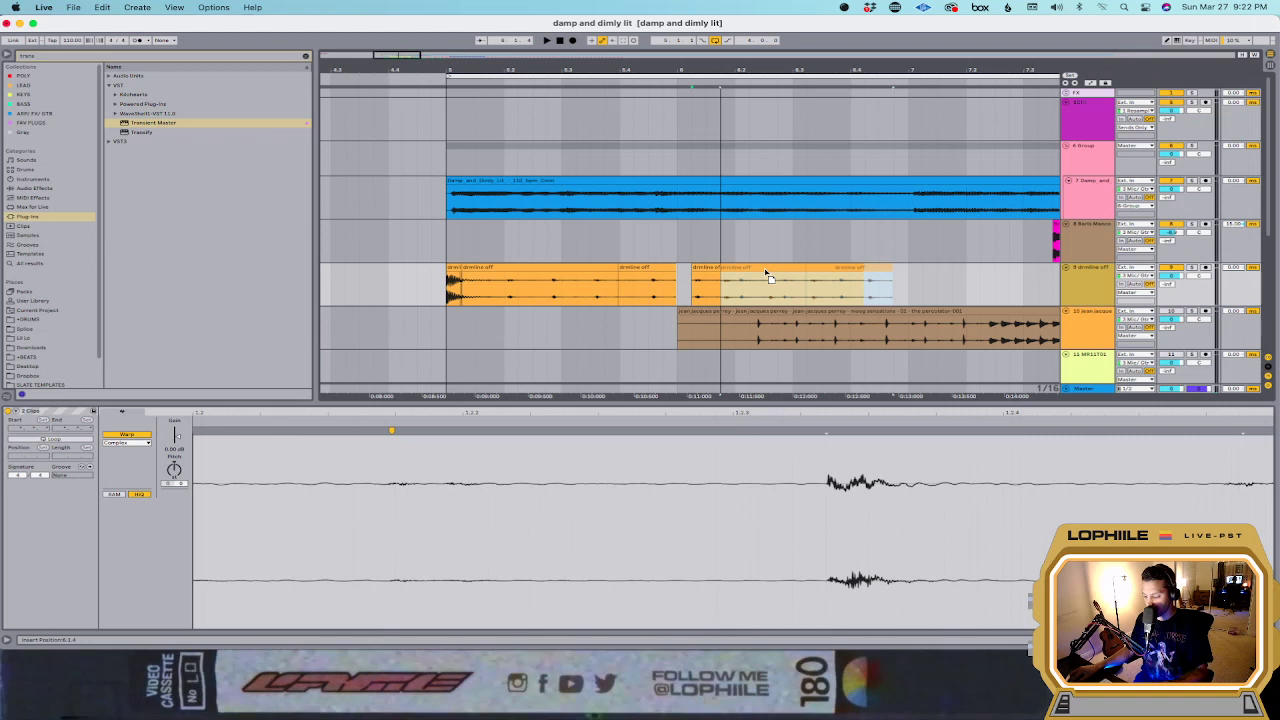
click(638, 286)
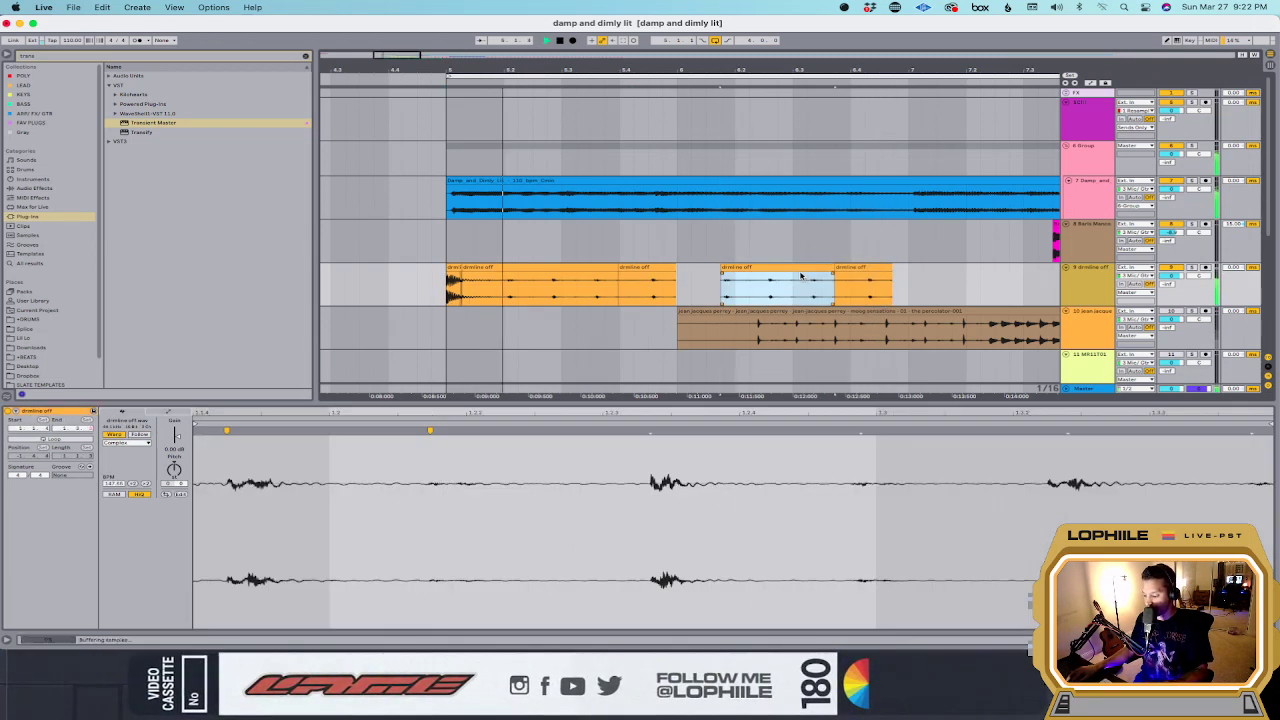
drag(922, 288, 702, 284)
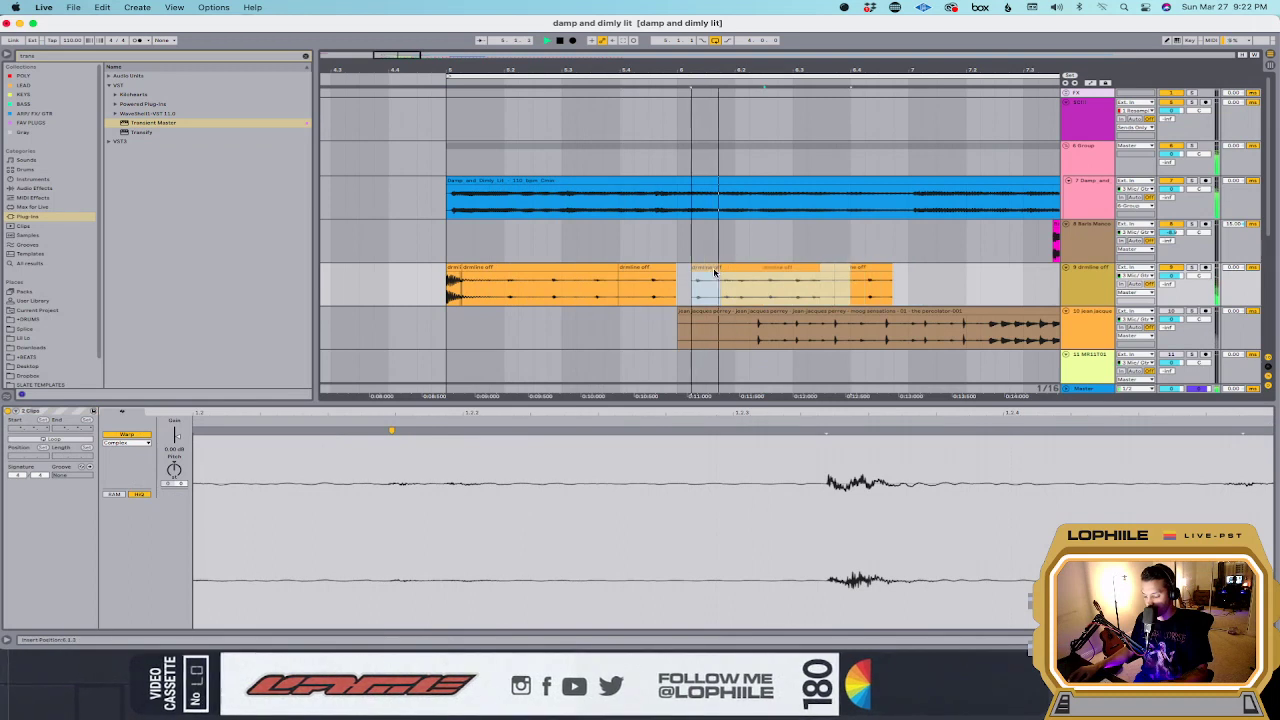
click(700, 284)
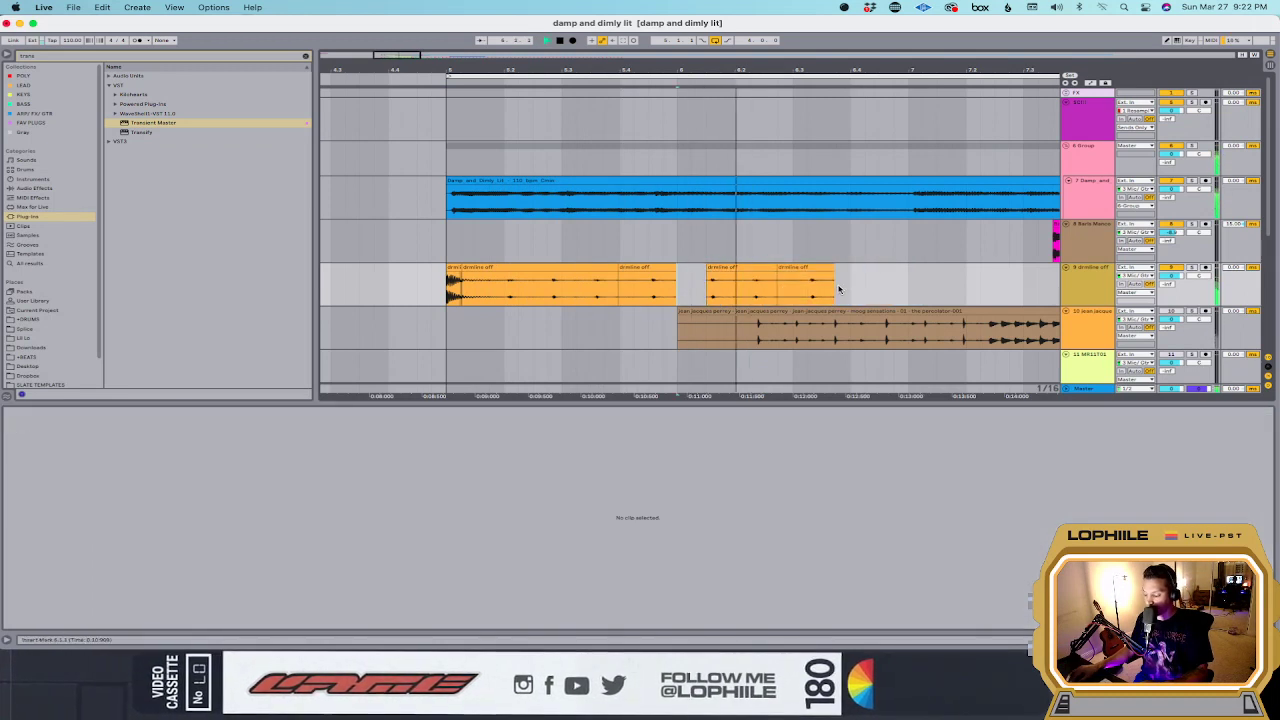
Step: Split the bar 6 drmline off piece at 6.2.2, delete everything after the split and play from bar 5
drag(736, 292, 805, 288)
click(710, 281)
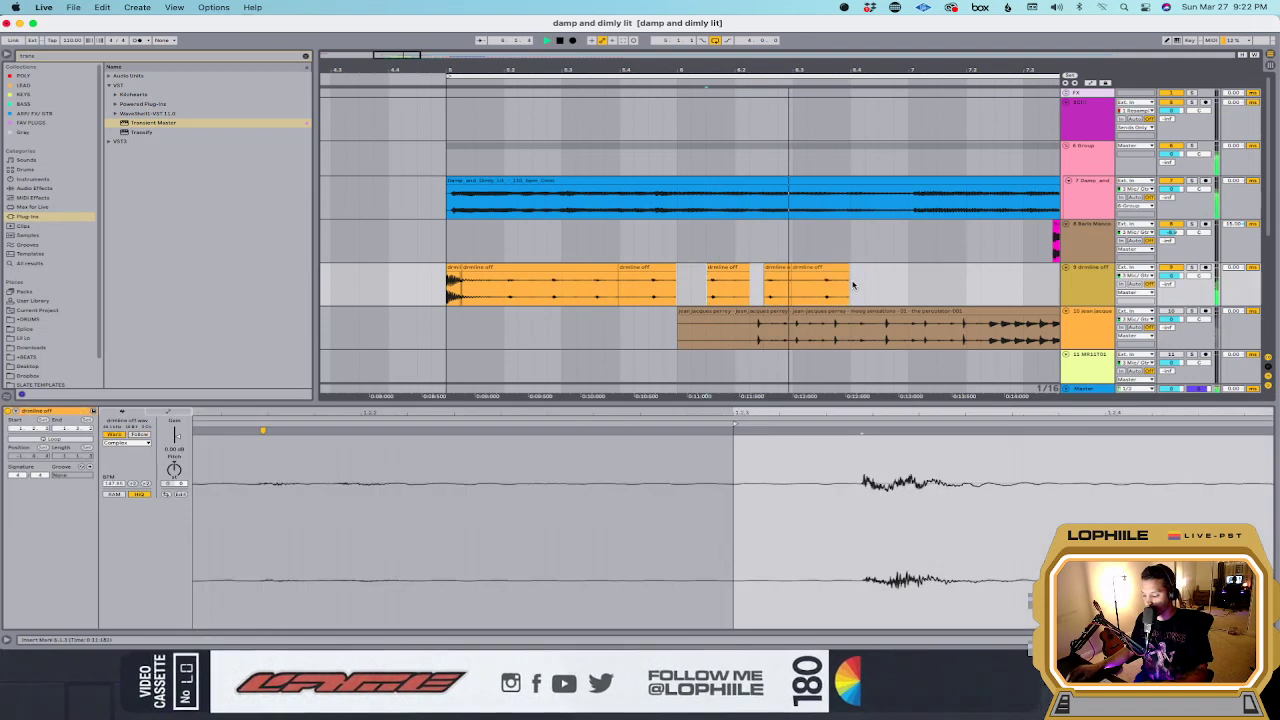
click(808, 267)
key(Delete)
click(570, 287)
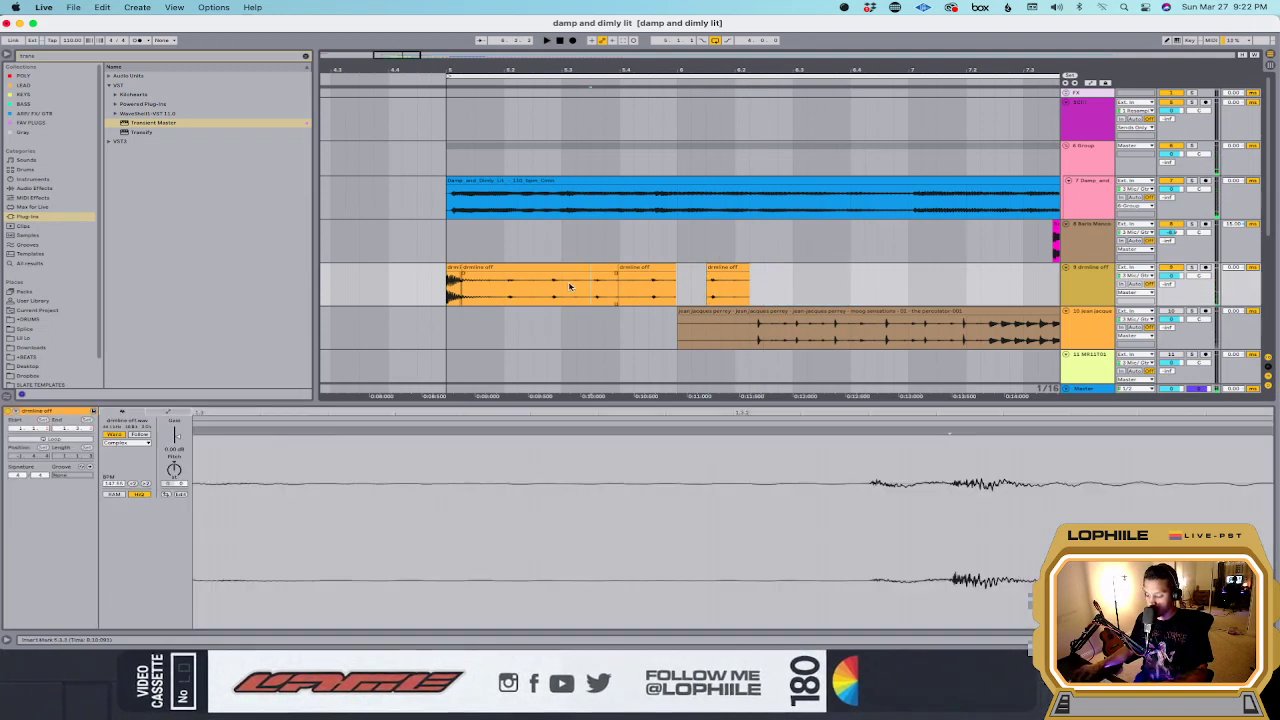
key(space)
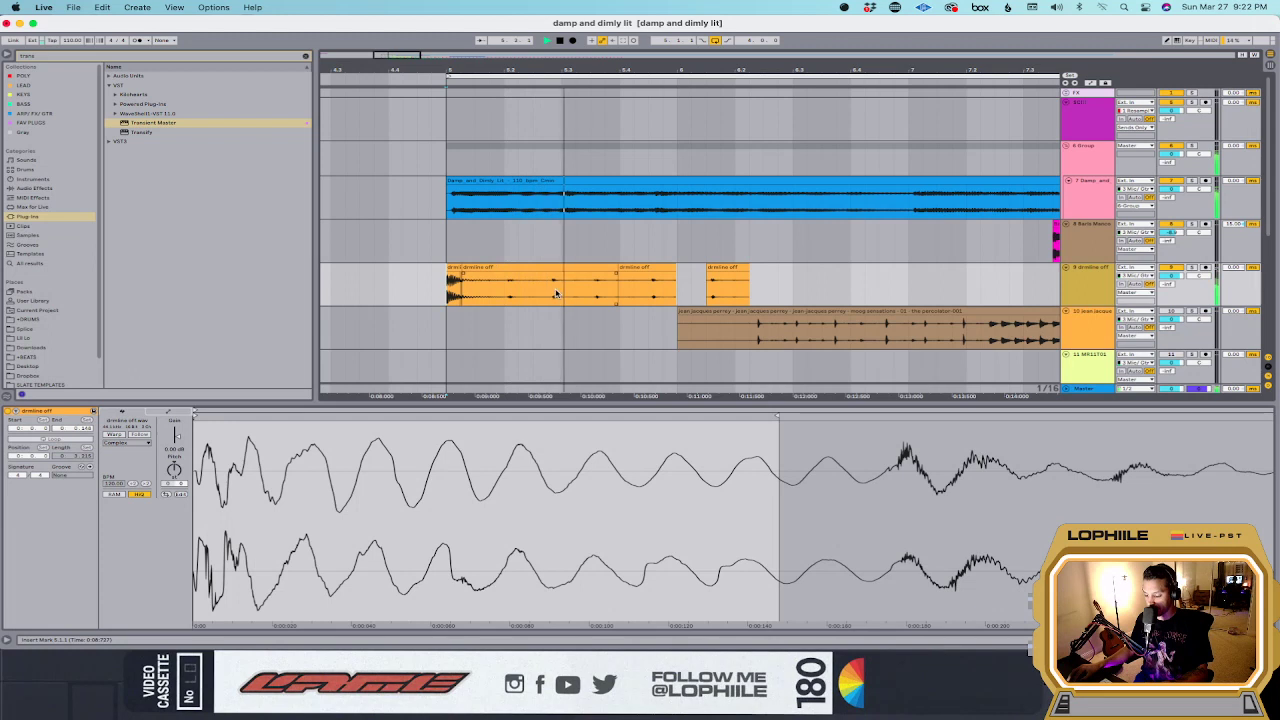
Step: Copy the end of bar 5 from 5.2.4 to 6.2.4 and extend the copy's start back to the short piece
drag(548, 290, 676, 293)
drag(574, 267, 757, 267)
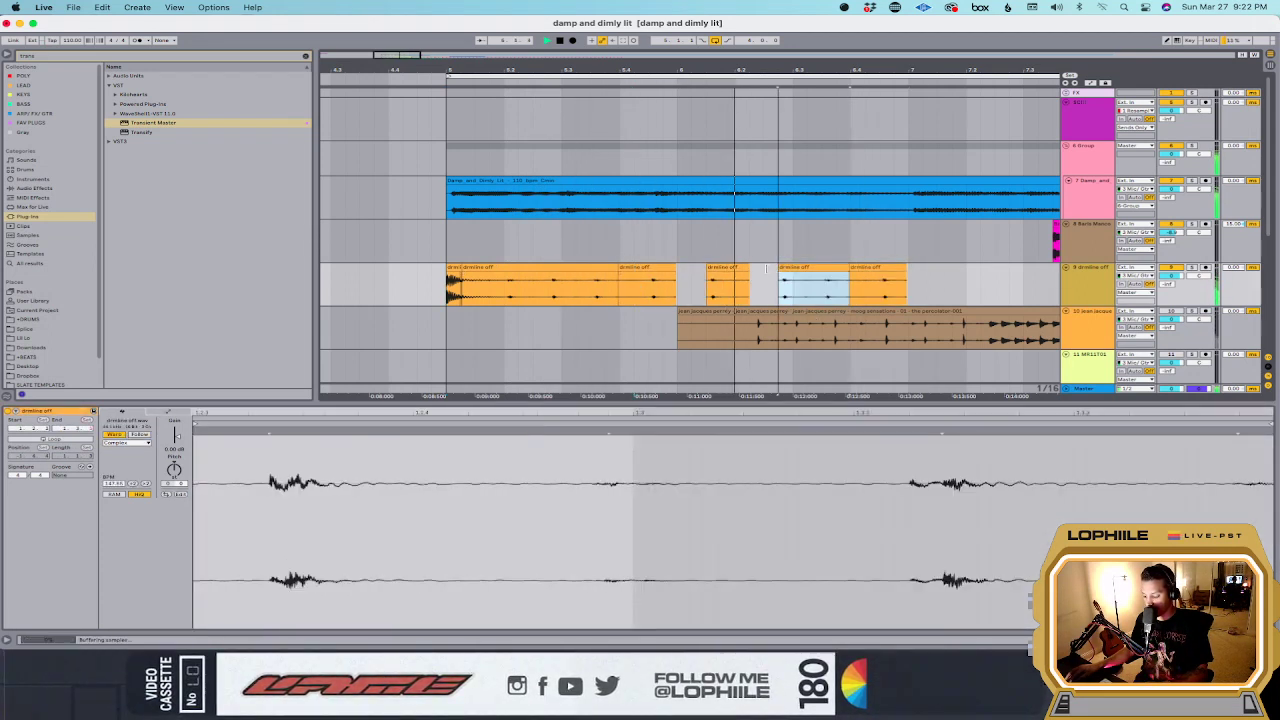
click(706, 285)
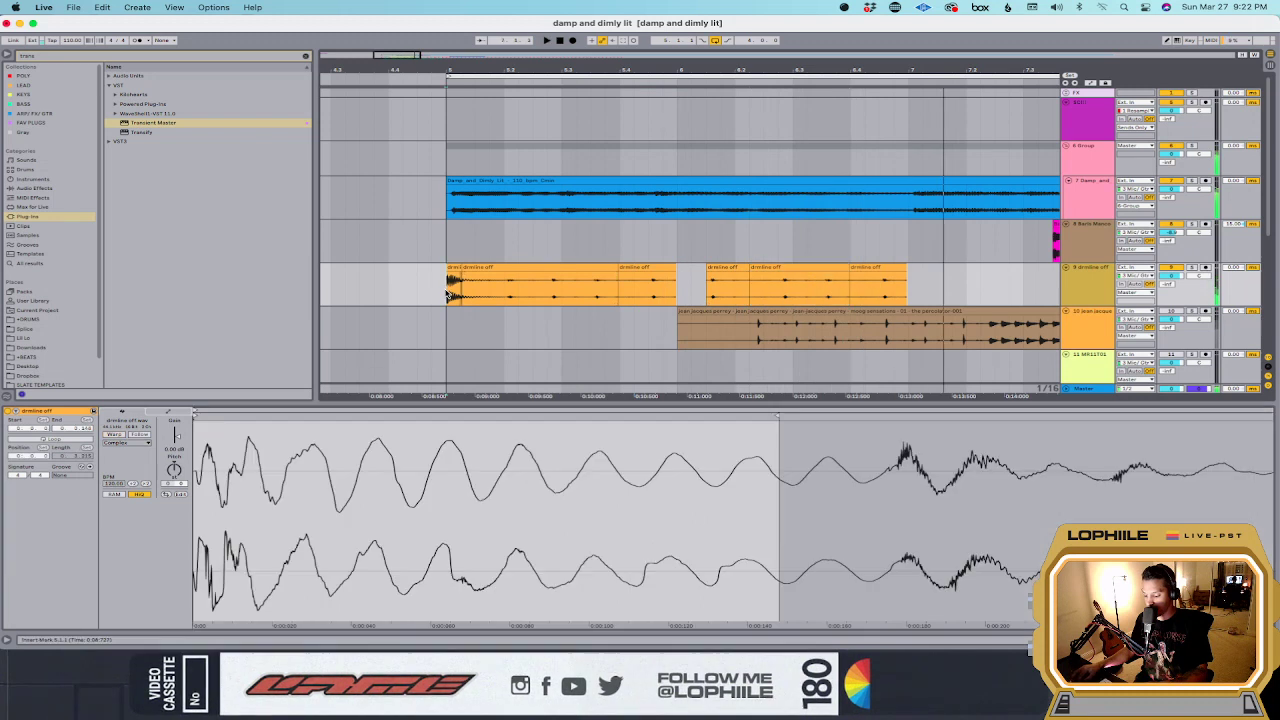
Step: Try extending the short drmline off piece back to the start of bar 6, and undo the extension
drag(706, 285, 743, 281)
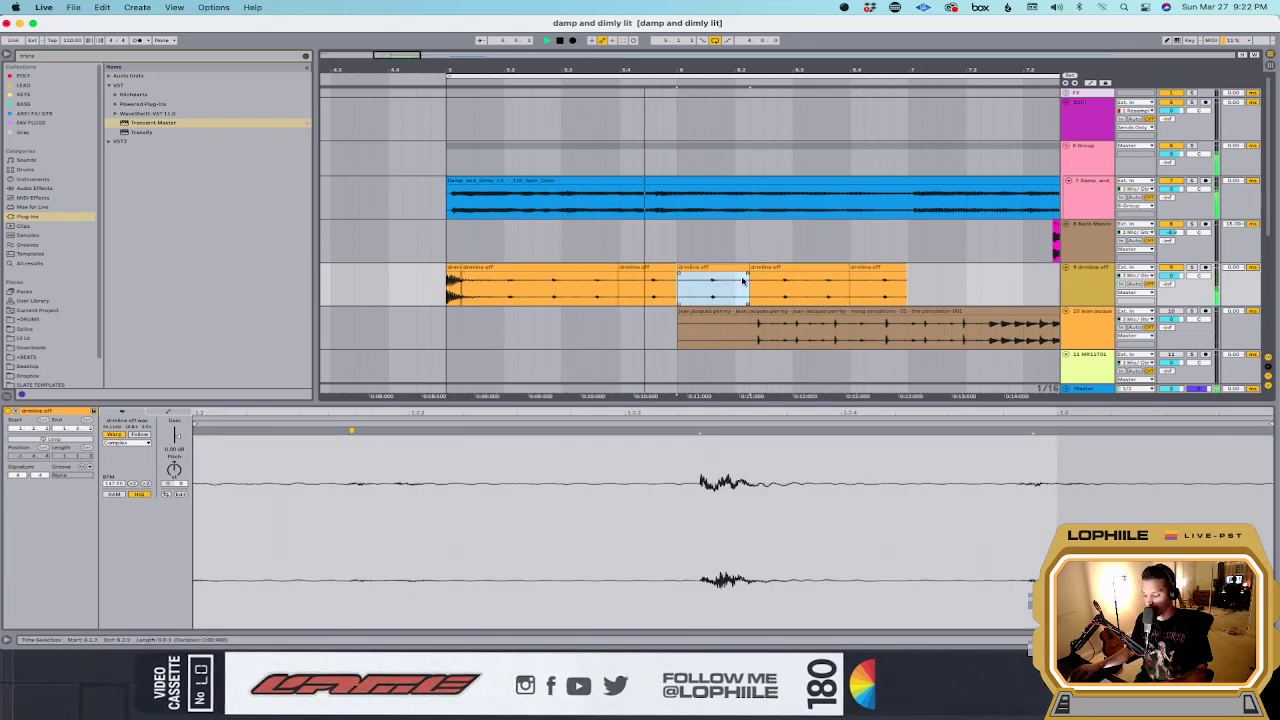
key(super+z)
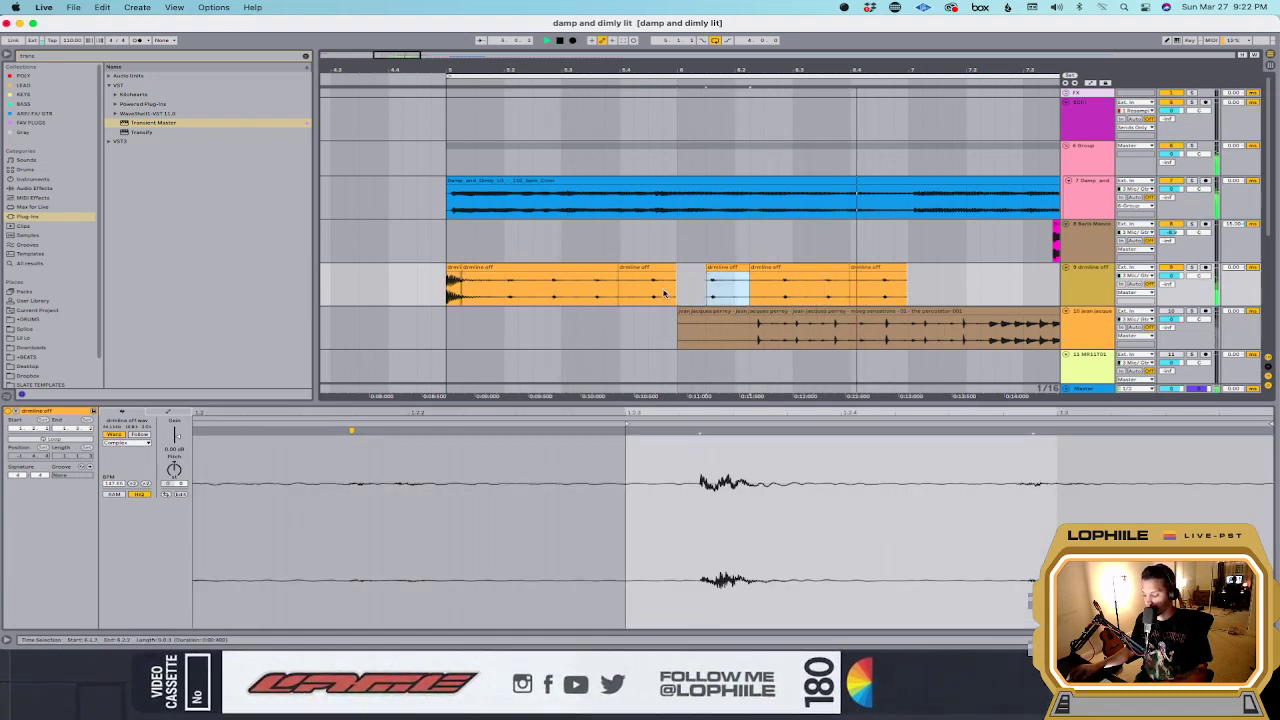
click(910, 291)
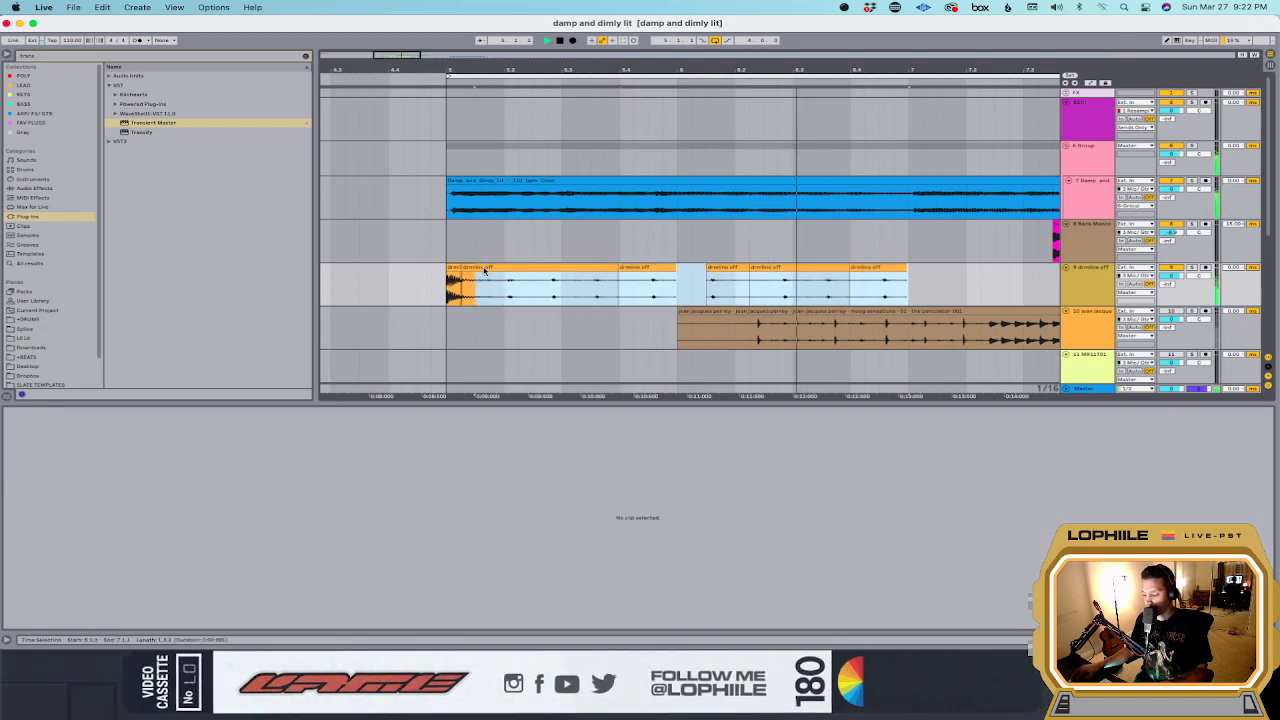
Step: Trim the start of the short bar 6 piece slightly later off the grid and play both bars from bar 5
click(709, 280)
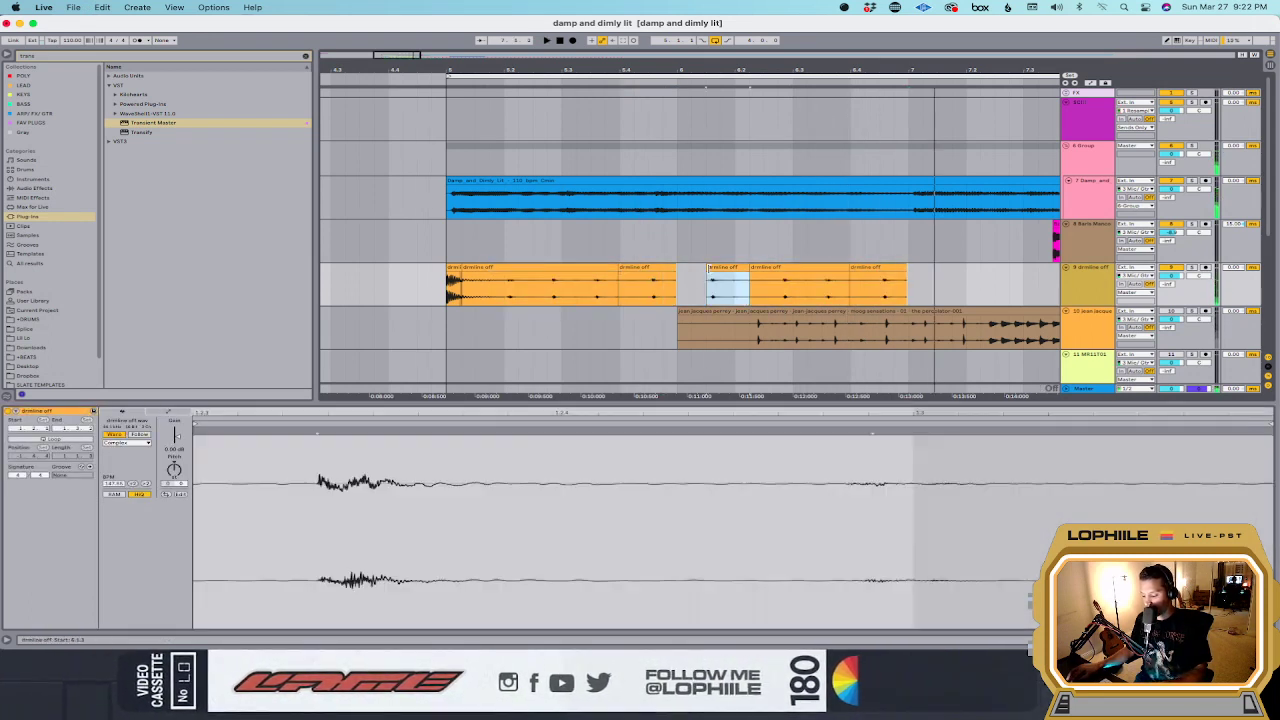
click(687, 284)
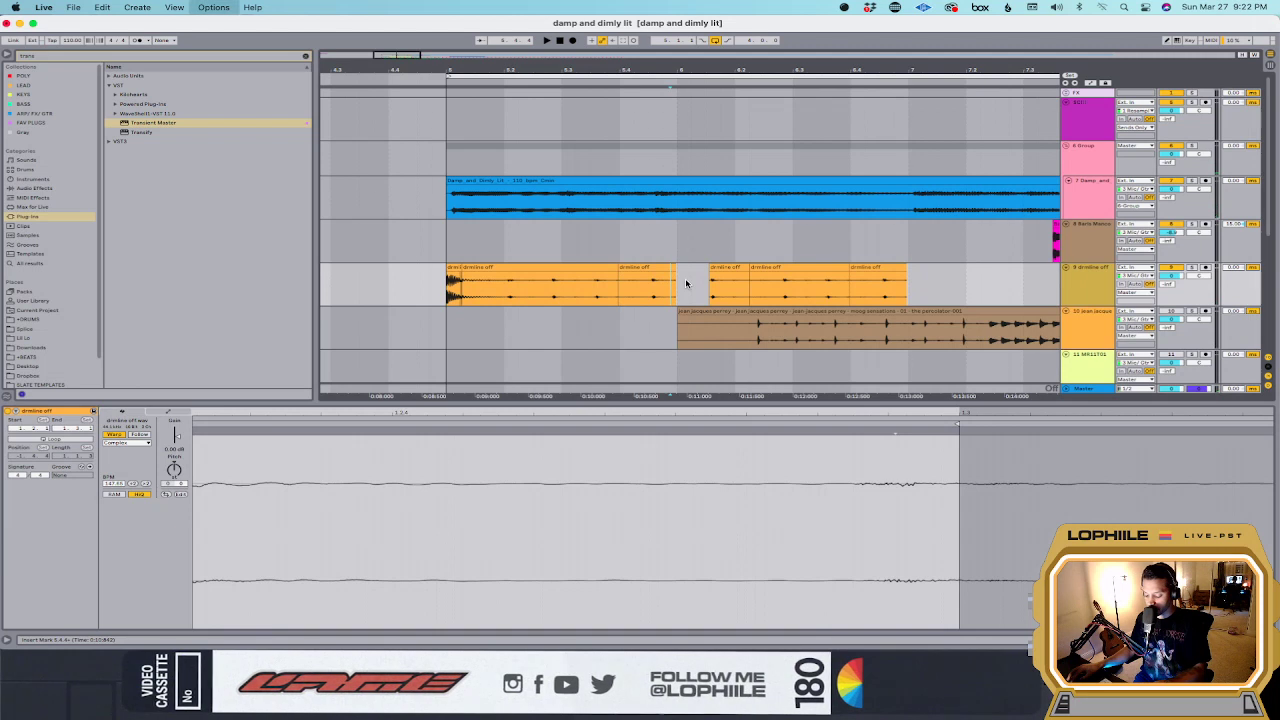
click(682, 285)
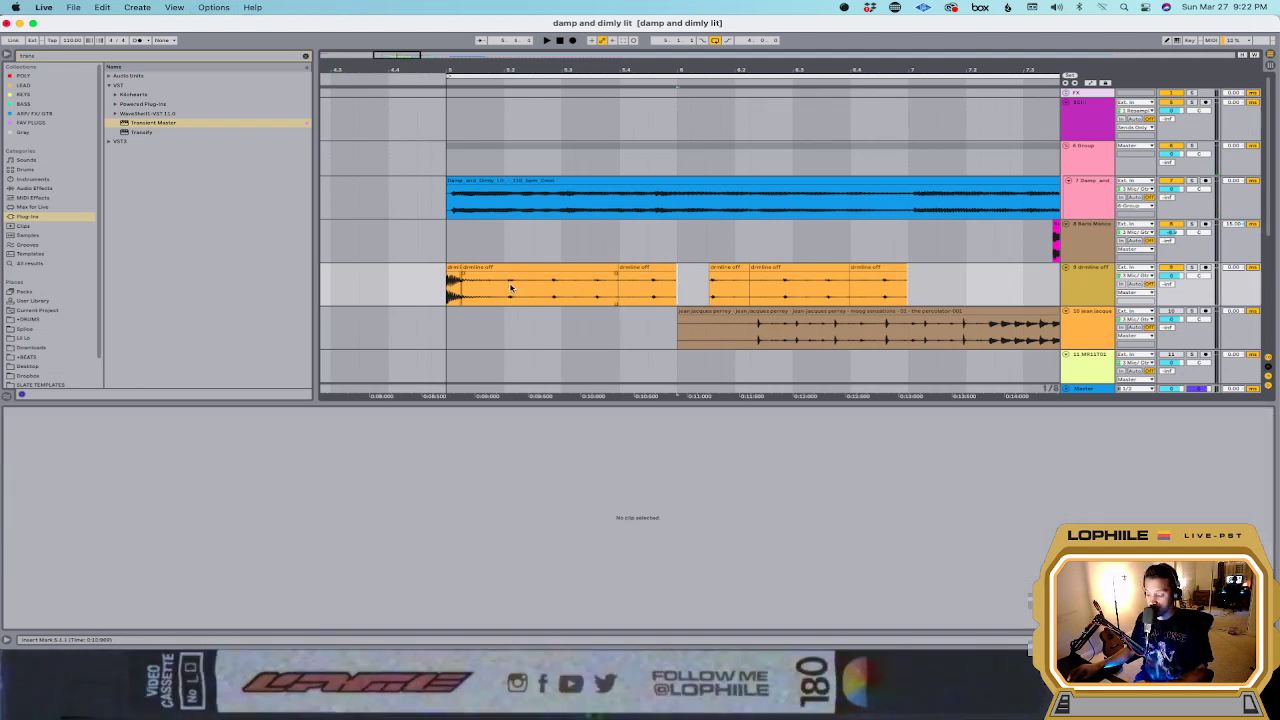
click(452, 294)
drag(447, 296, 917, 281)
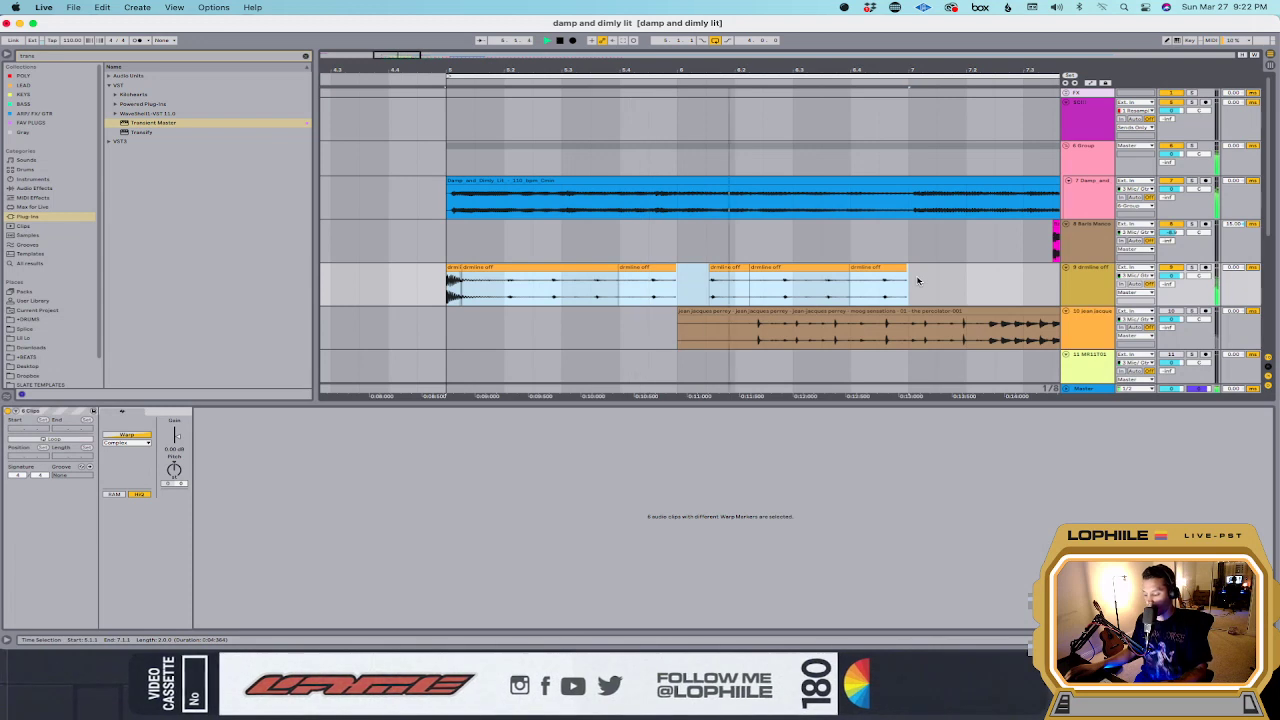
Step: Add warp markers on the short bar 6 piece's main hit and following faint hit, pull the main hit slightly earlier and play
click(724, 268)
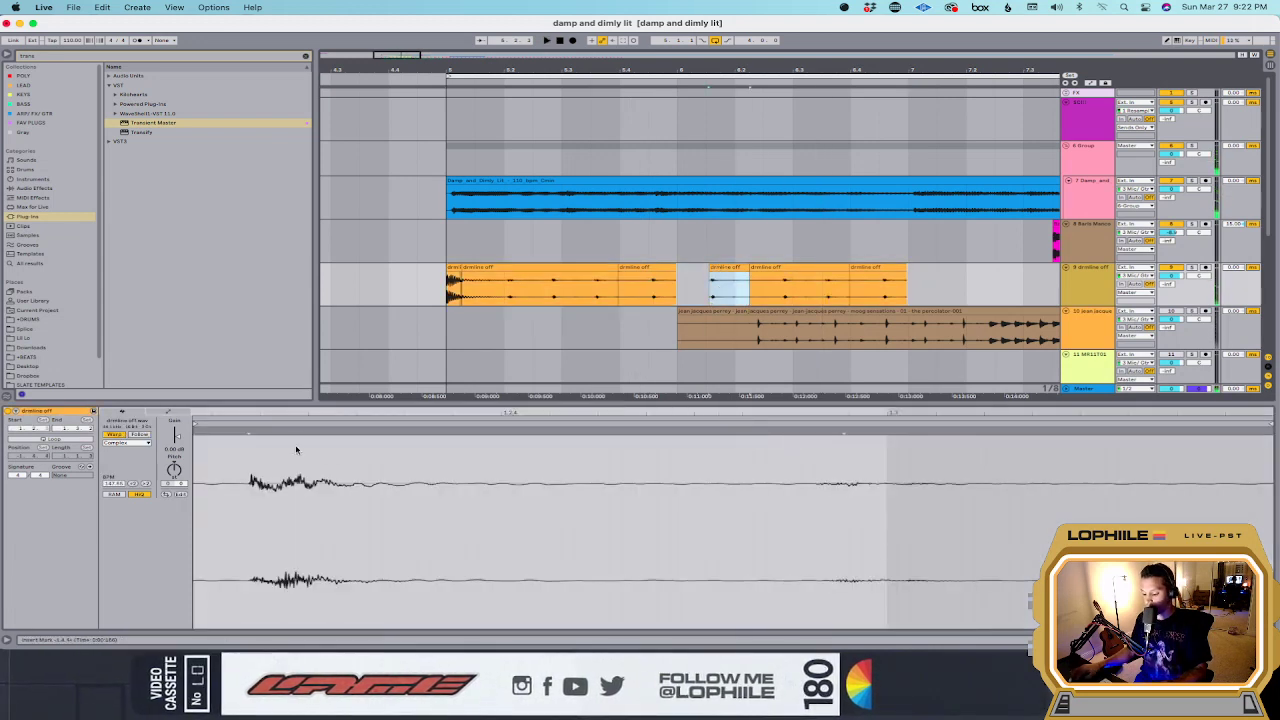
scroll(606, 462, left, 2)
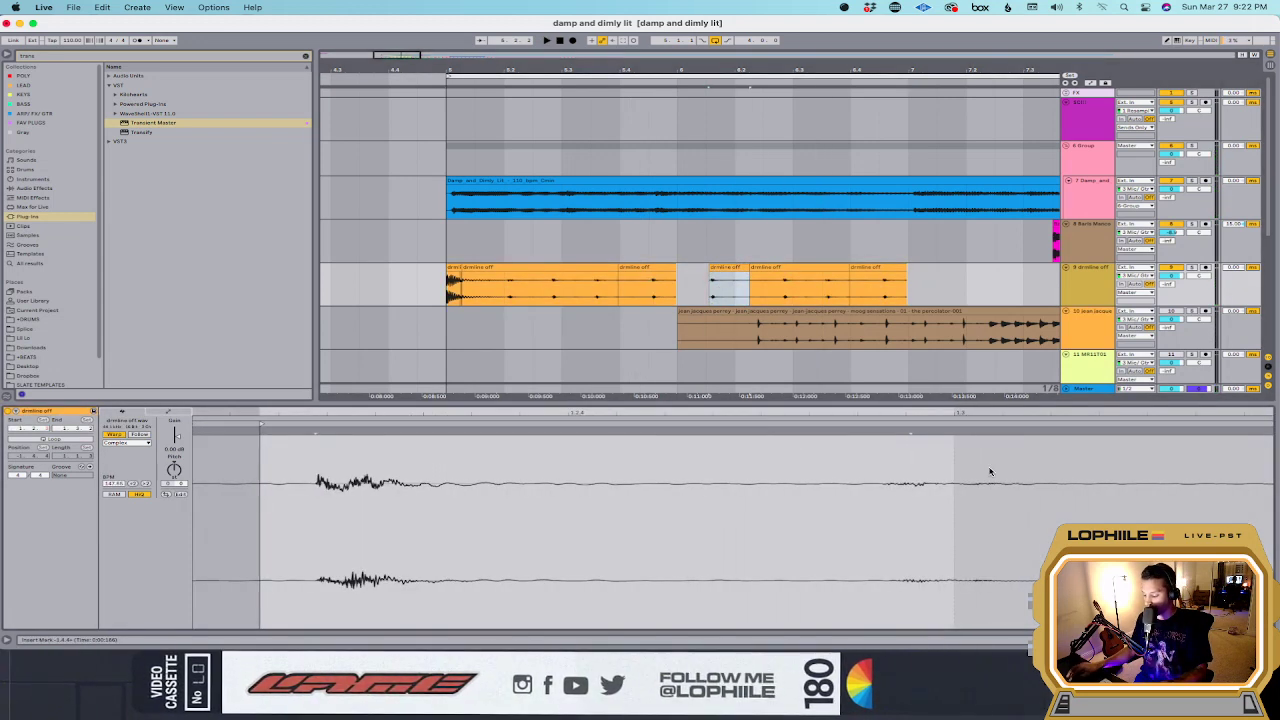
click(909, 430)
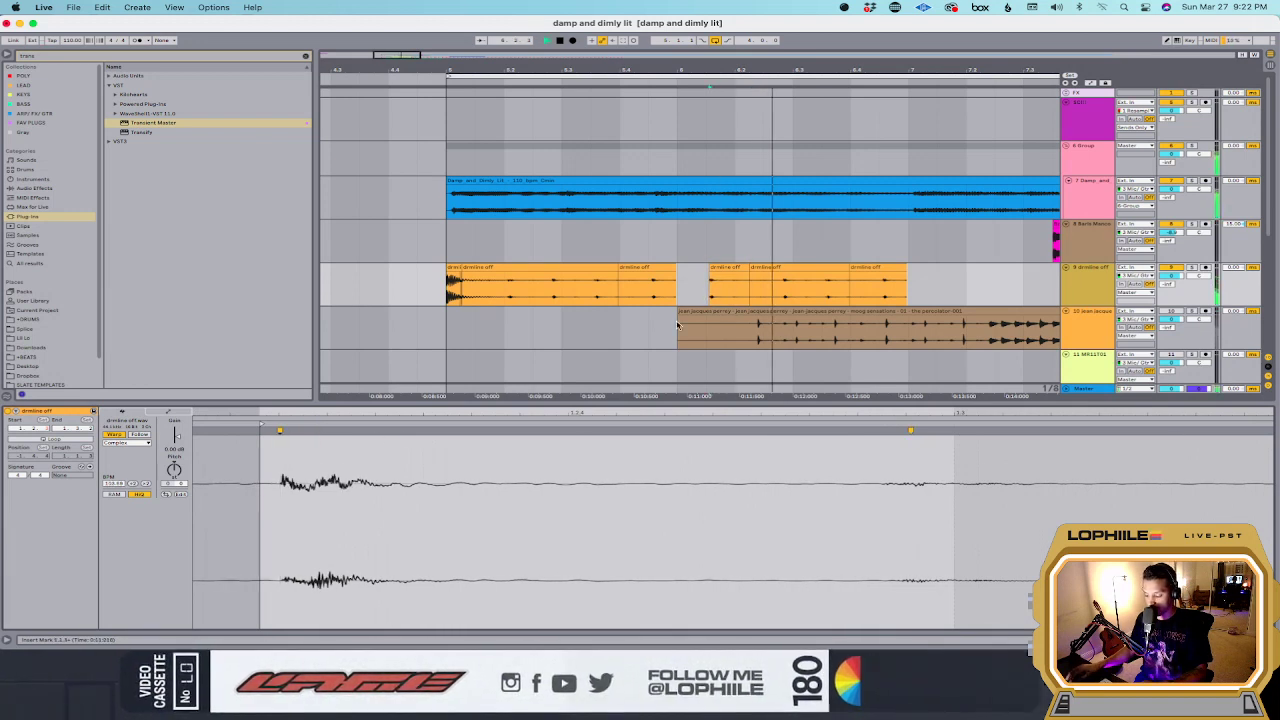
click(652, 283)
Step: Extend the start of the short bar 6 piece back to 6.1.3 and play the transition from bar 5
click(711, 267)
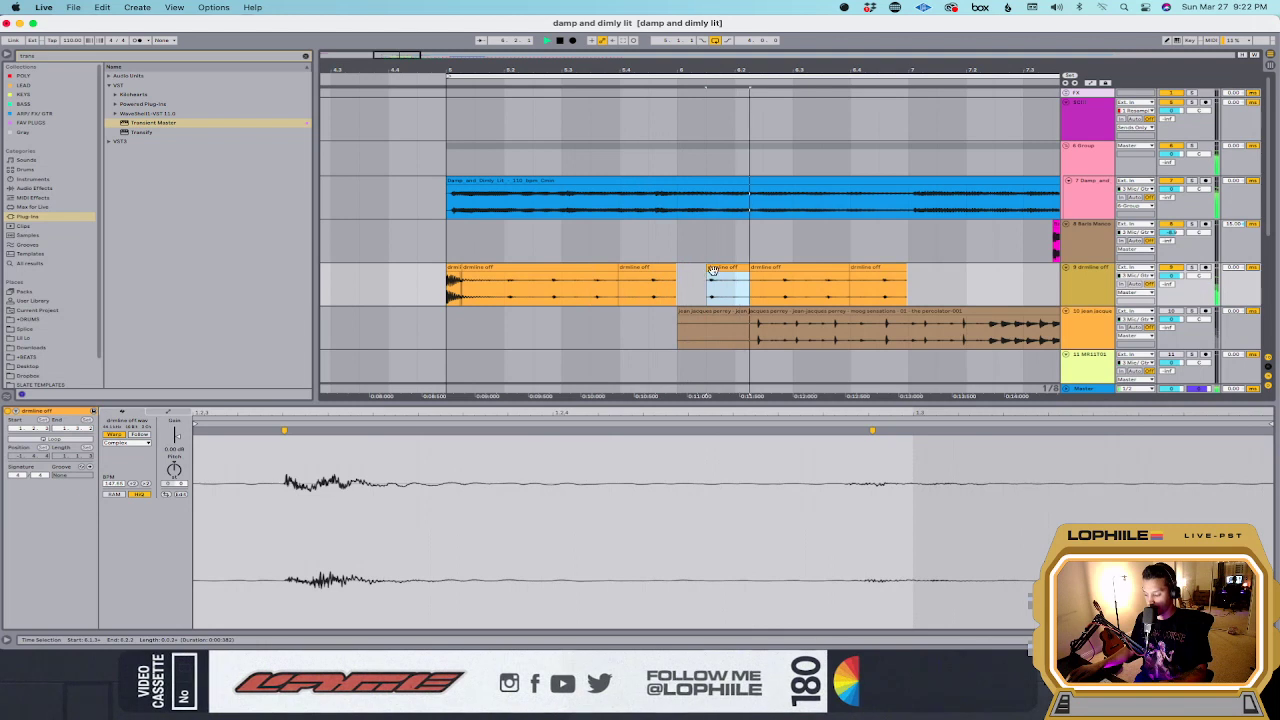
click(857, 303)
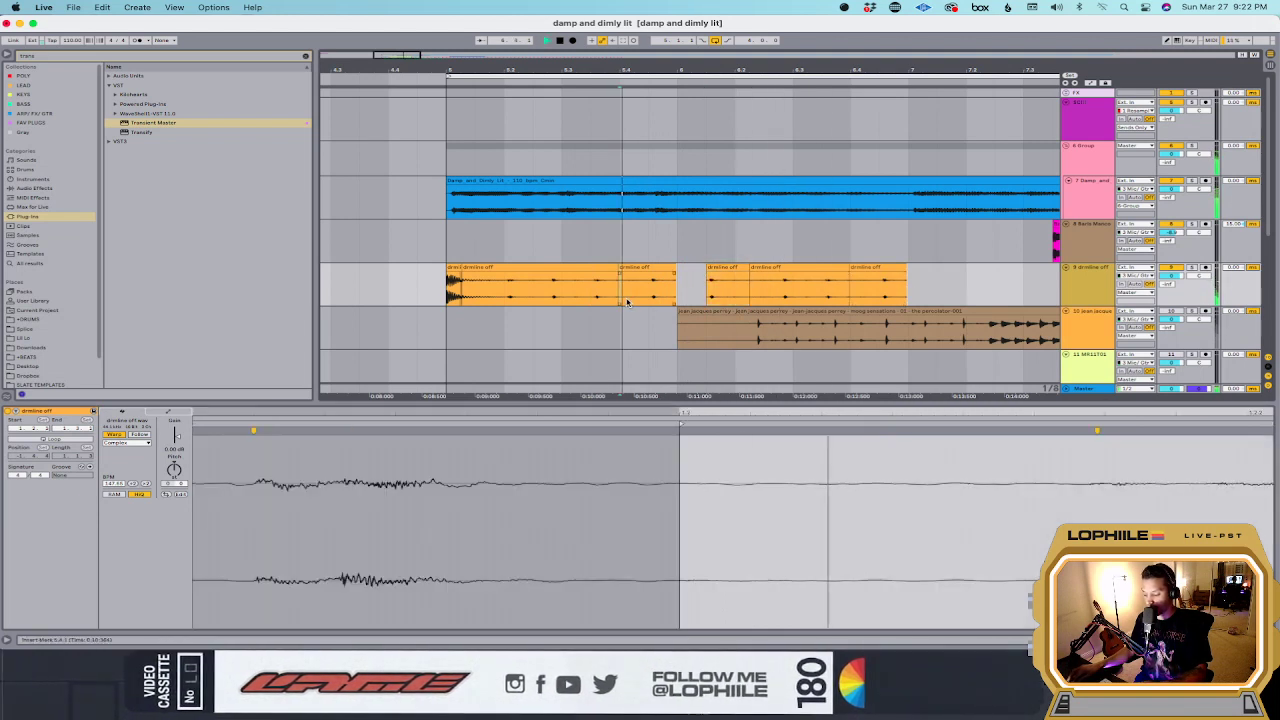
key(space)
Step: Move the warp marker on the short bar 6 piece's main hit slightly later and play the section
click(715, 267)
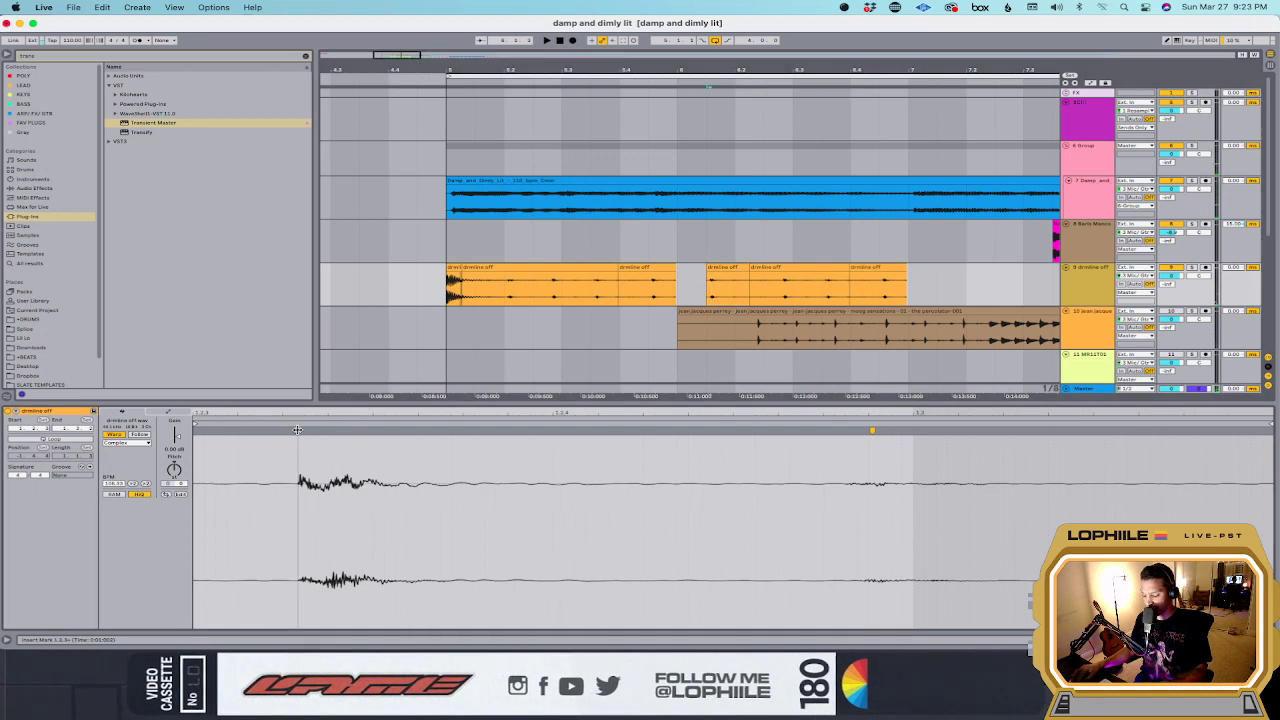
click(770, 278)
key(space)
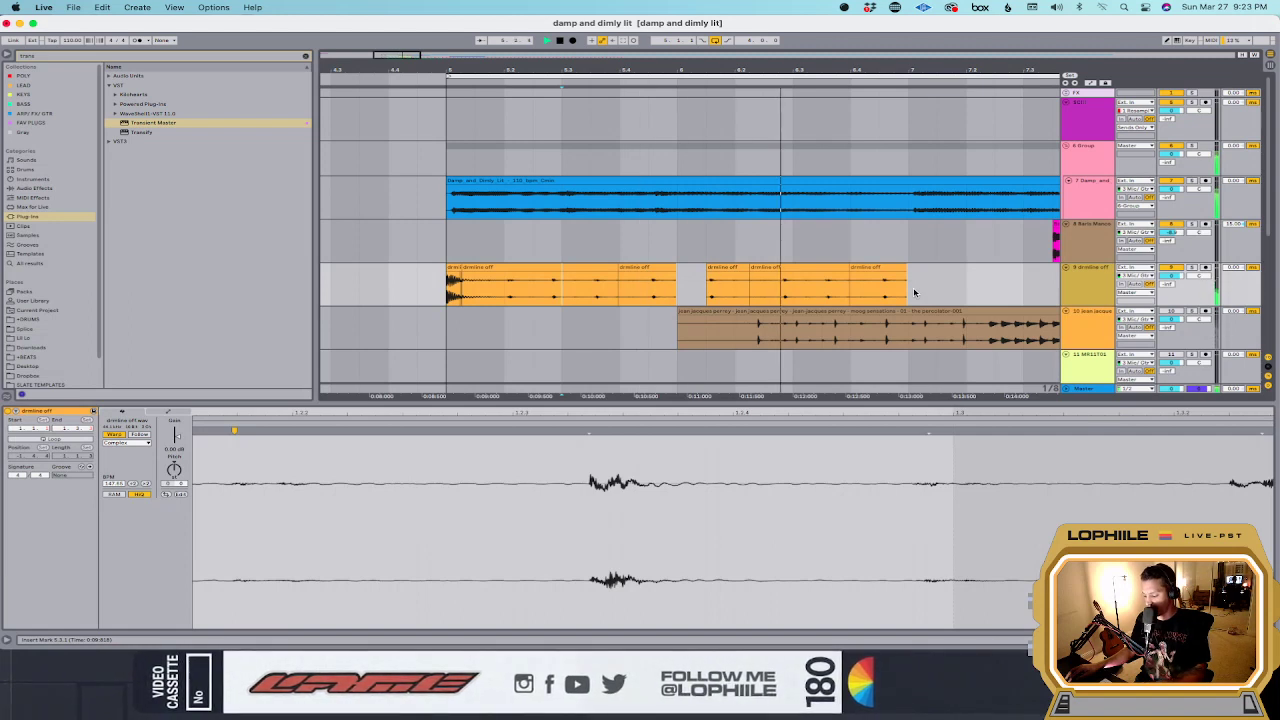
key(space)
click(697, 289)
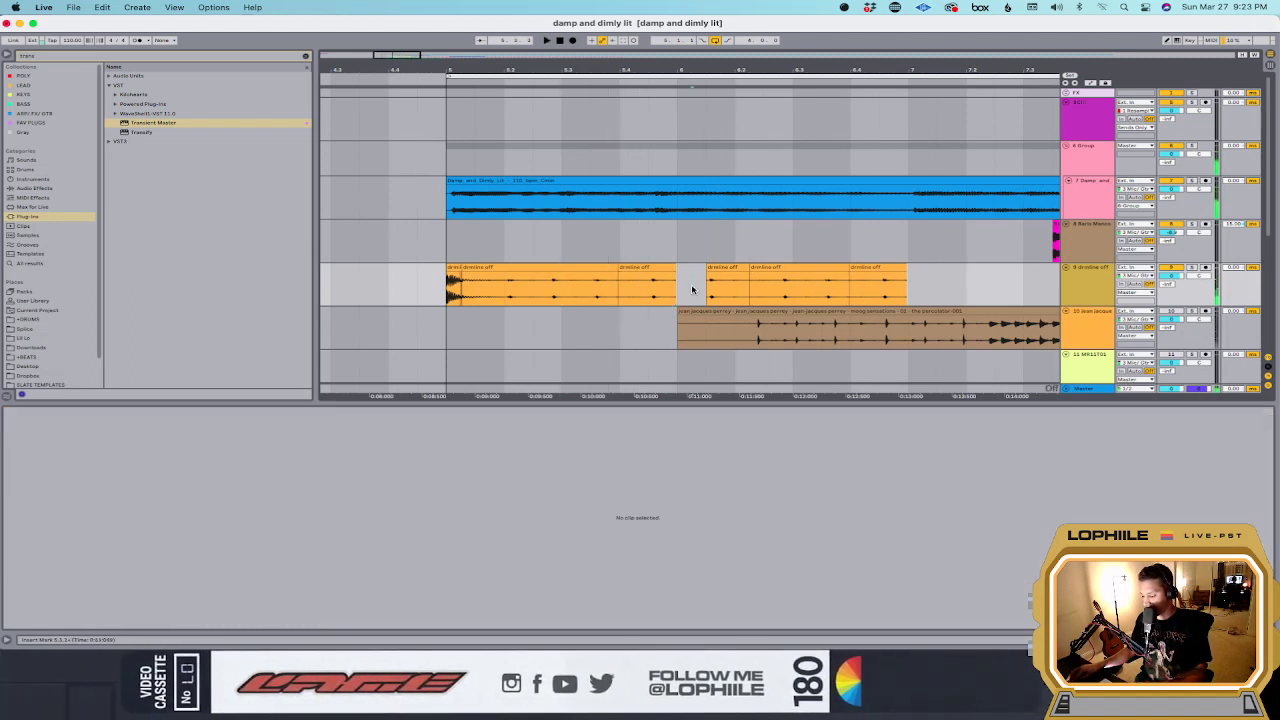
Step: Duplicate the two-bar drmline off section from bars 5 and 6 to directly after it at bar 7
click(762, 269)
drag(908, 287, 447, 280)
key(super+d)
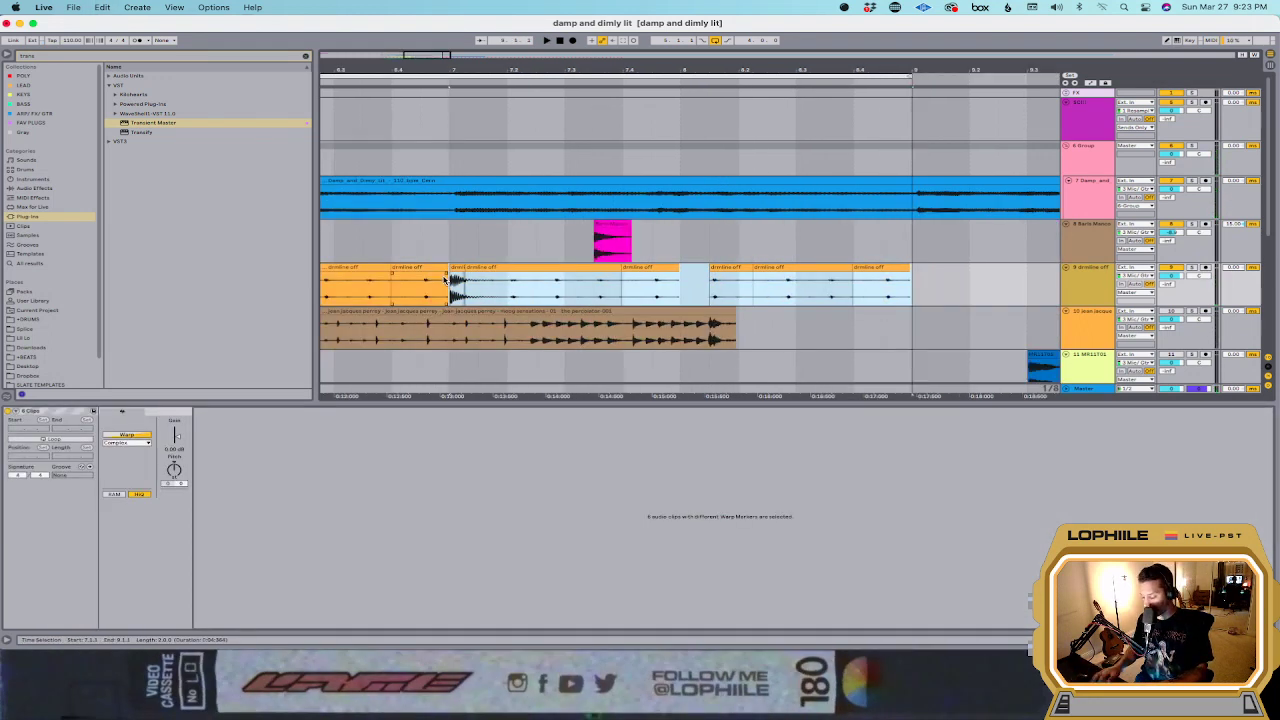
Step: Play the arrangement from bar 5 with the duplicated drmline section and save the project
key(minus)
key(minus)
click(507, 321)
key(space)
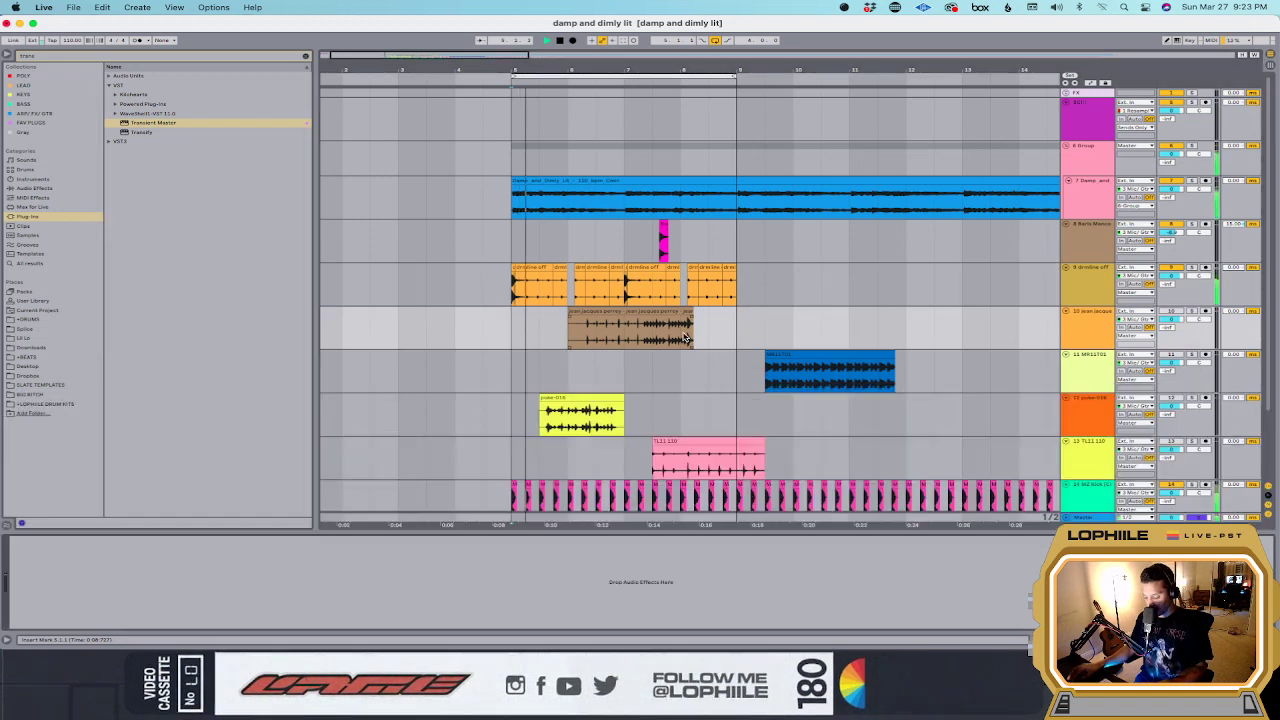
key(super+s)
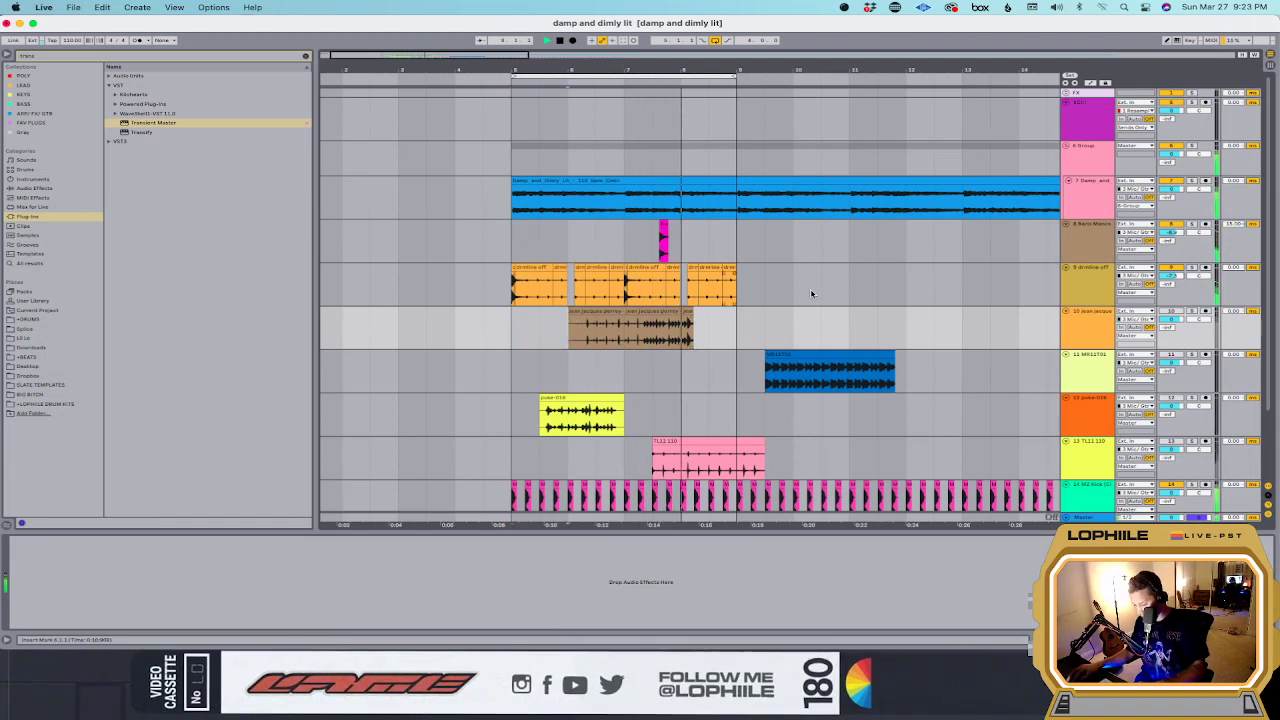
Step: Duplicate the bar 7 backbeat perc hit on track 8 one bar later into bar 8 and play the result
click(722, 247)
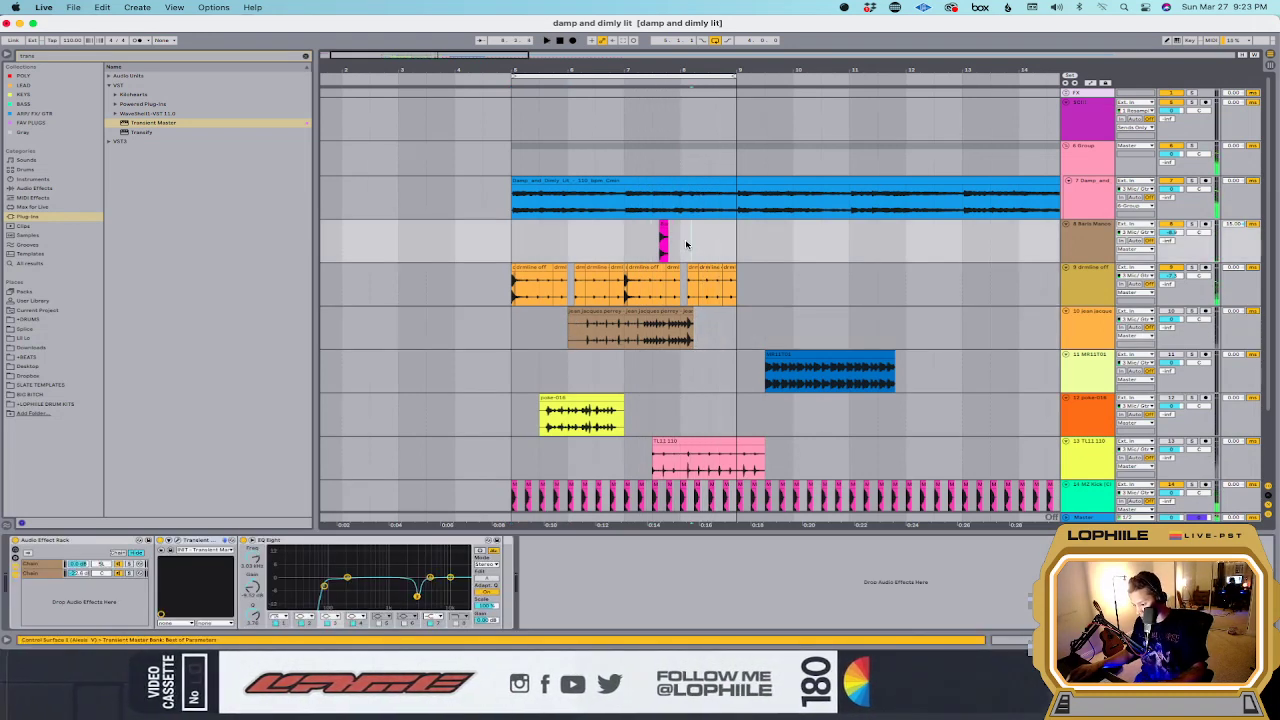
scroll(665, 240, up, 5)
drag(603, 243, 675, 248)
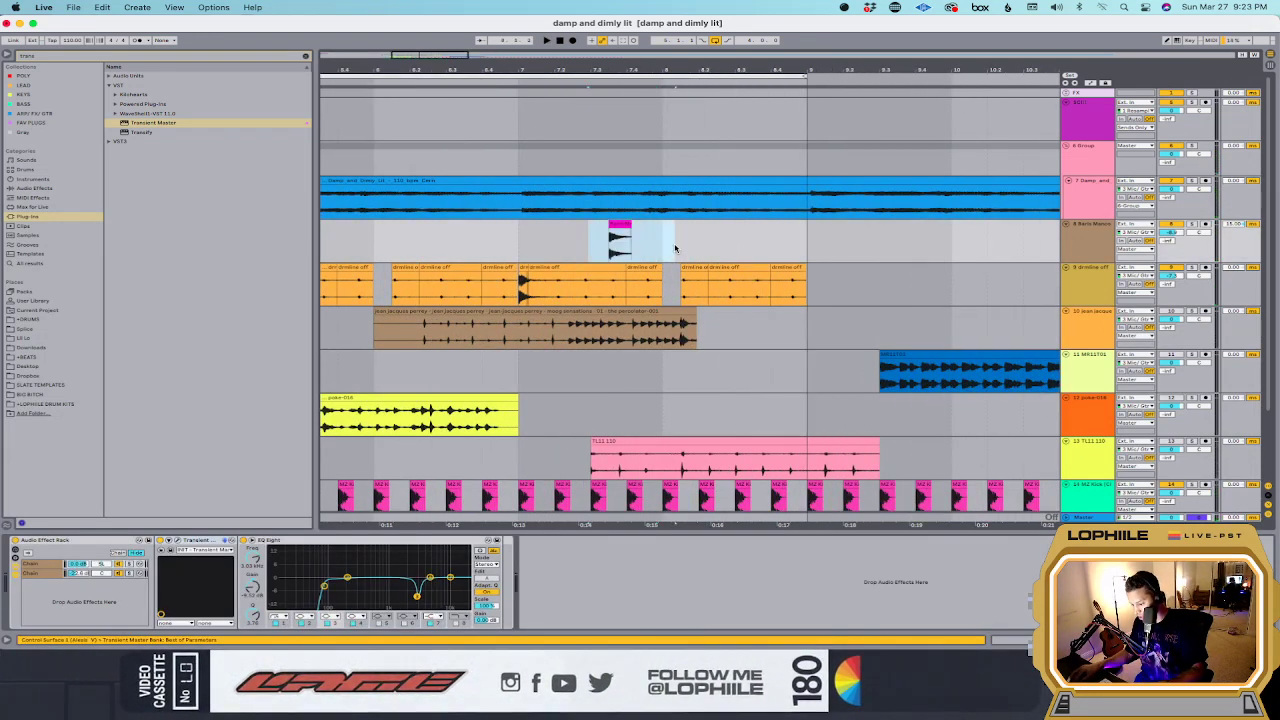
click(590, 253)
drag(590, 253, 713, 253)
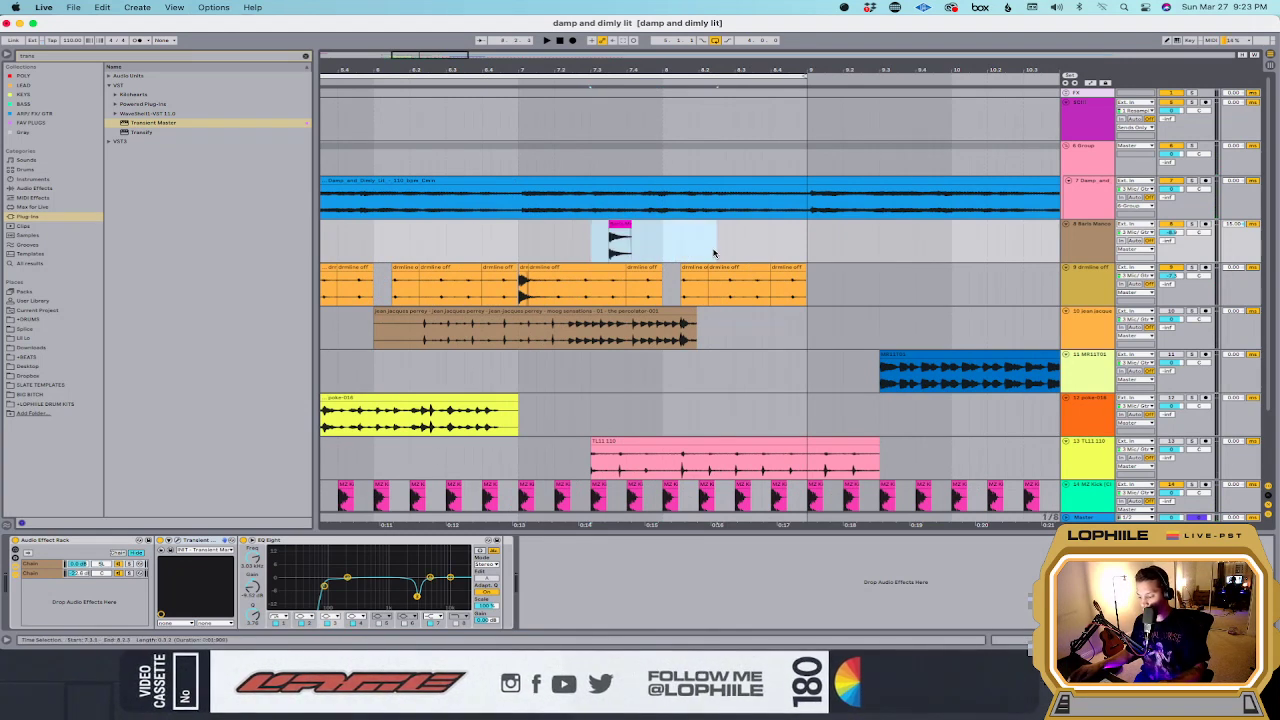
key(ctrl+d)
key(space)
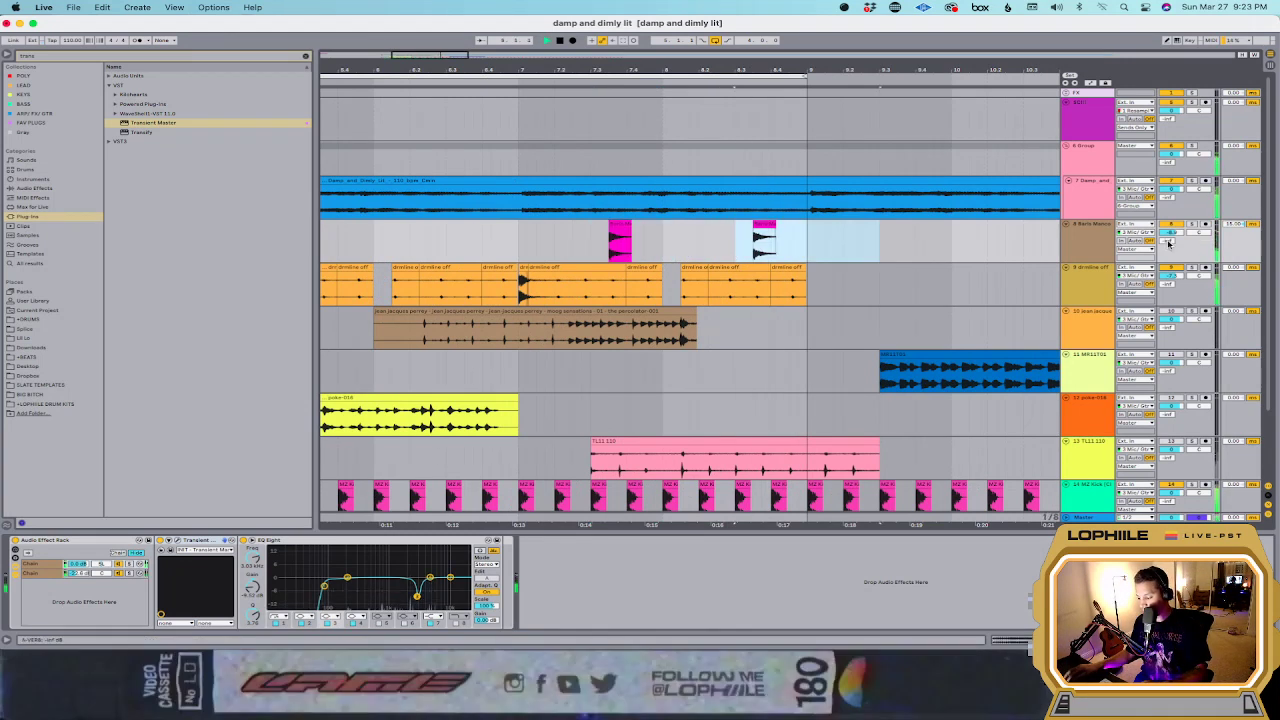
Step: Sweep for a harsh upper-mid resonance on the perc hit's EQ Eight, cut it and raise the low-cut frequency
drag(416, 596, 409, 548)
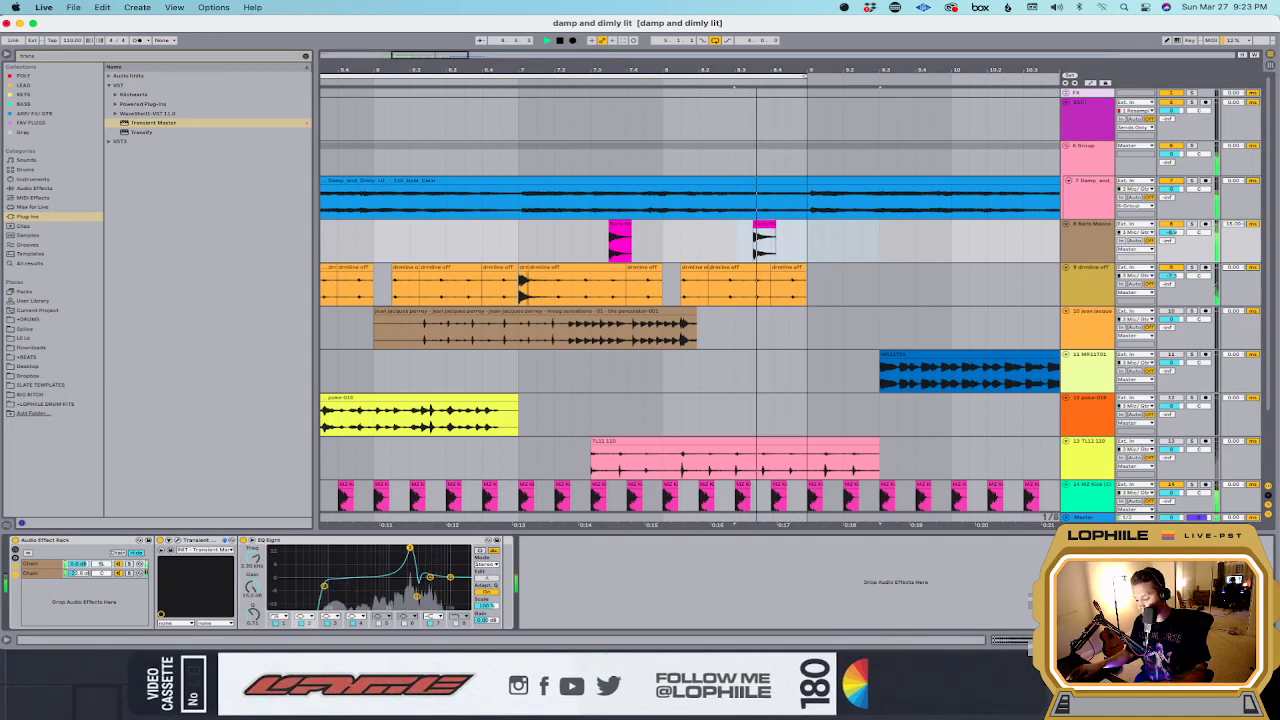
drag(253, 588, 253, 600)
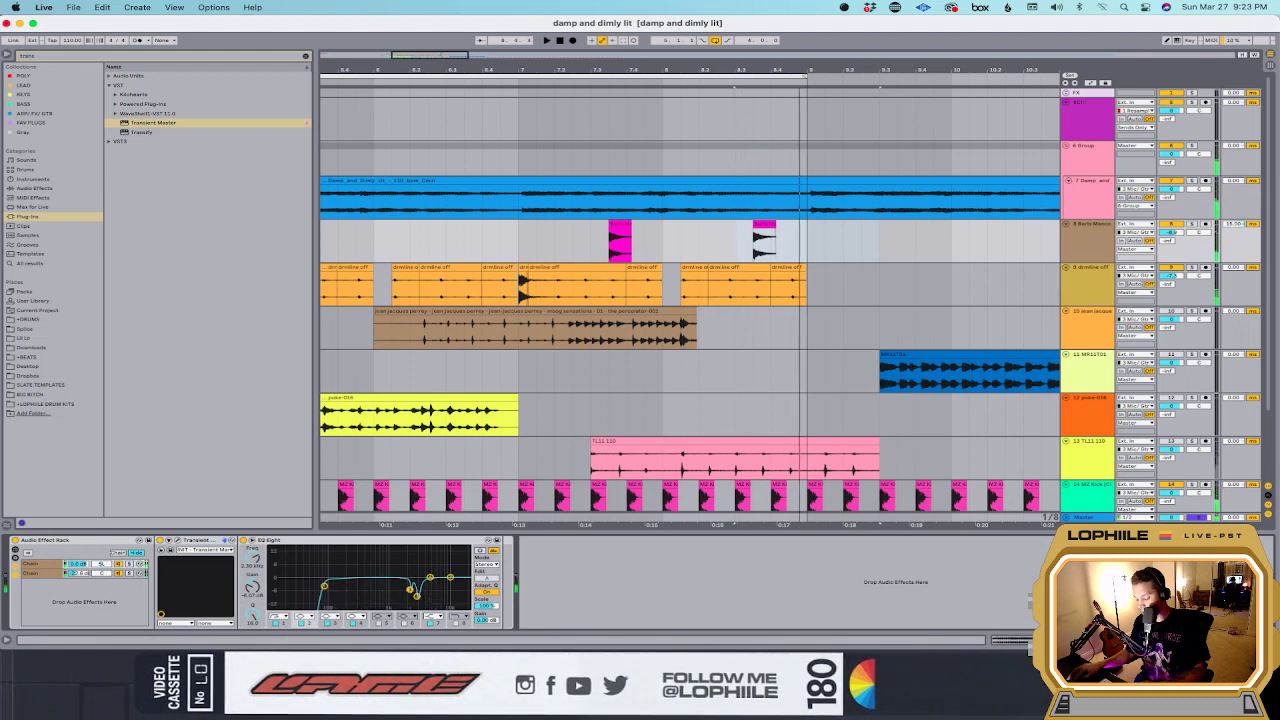
mouse_move(411, 586)
mouse_down()
mouse_move(434, 551)
mouse_move(428, 587)
mouse_up()
drag(251, 588, 305, 607)
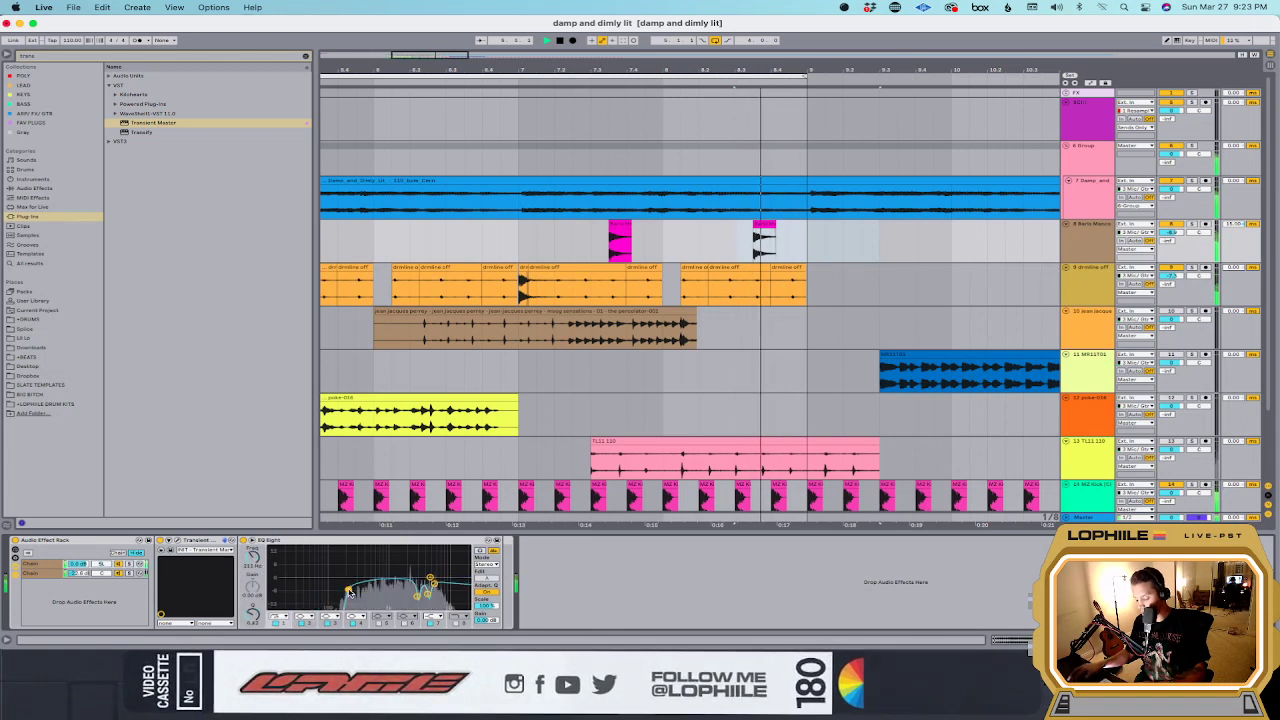
Step: Delete the backbeat perc hit in bar 7 on track 8
key(Delete)
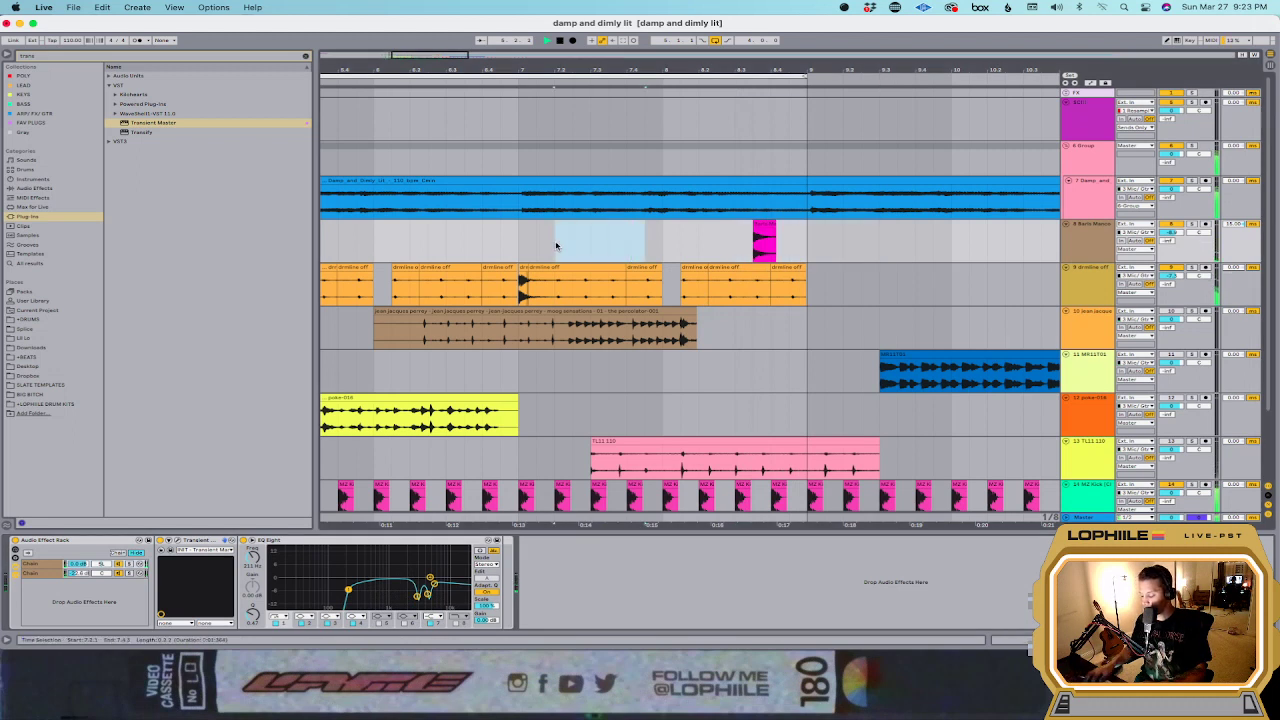
key(minus)
key(minus)
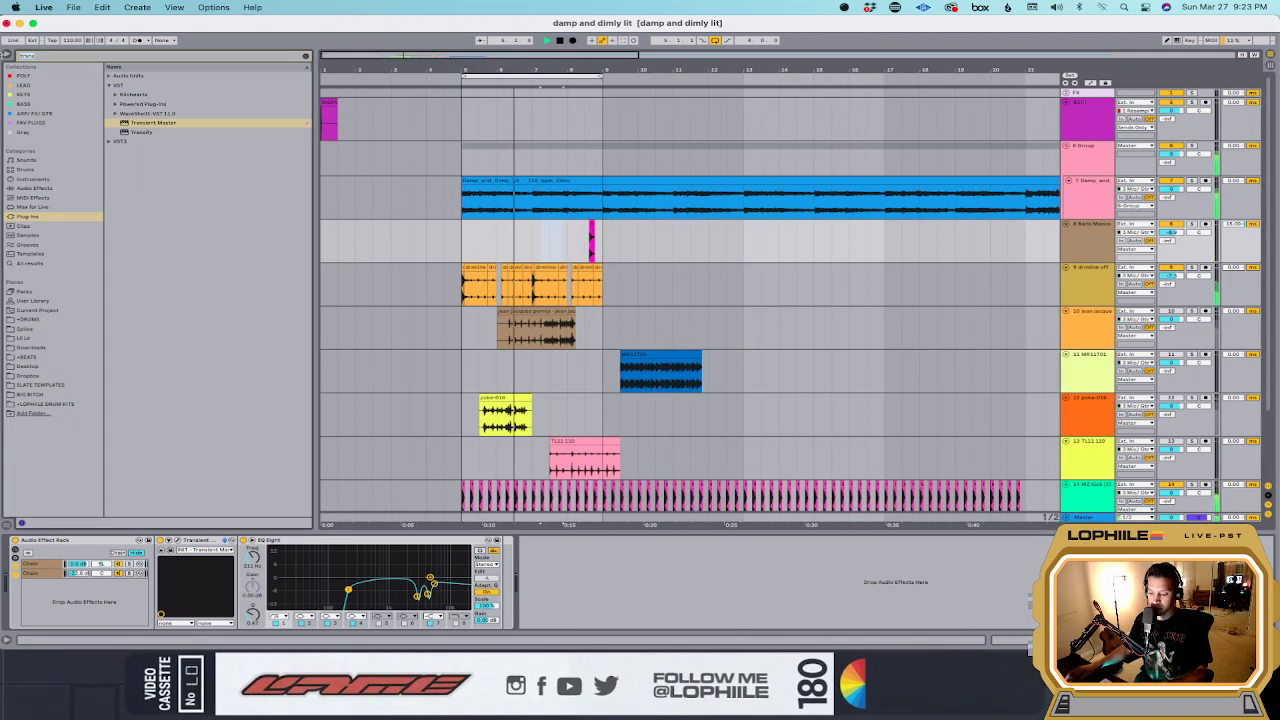
Step: Find UAD Brigade Chorus in the favourite plugins, add it before Transient Master on track 8 and toggle its vibrato/chorus footswitch
key(super+f)
text(bring)
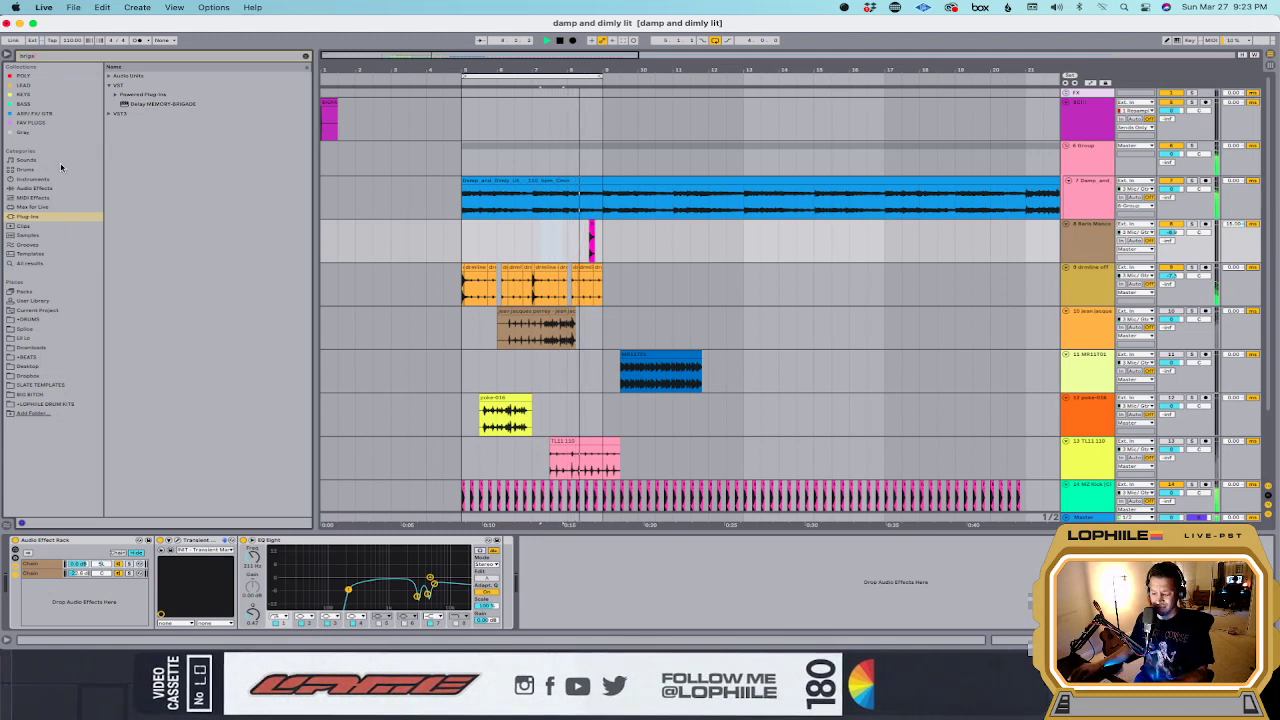
click(30, 122)
click(150, 77)
drag(150, 80, 178, 566)
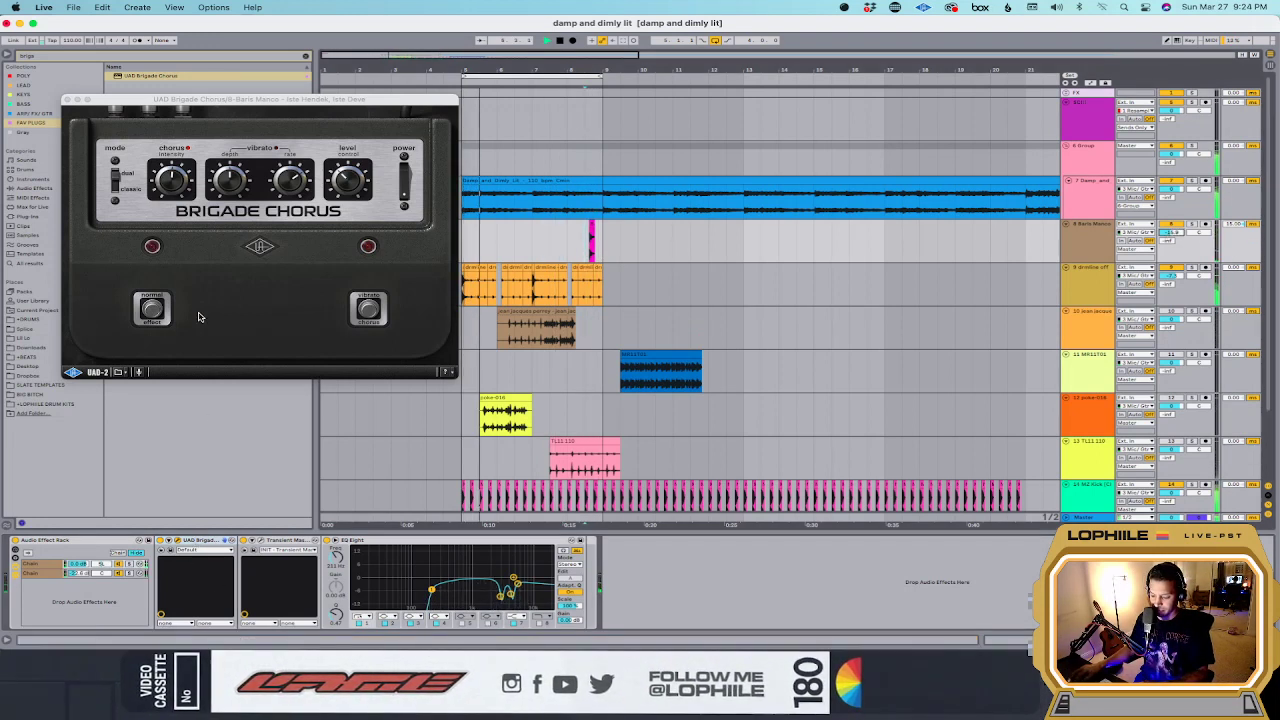
click(369, 312)
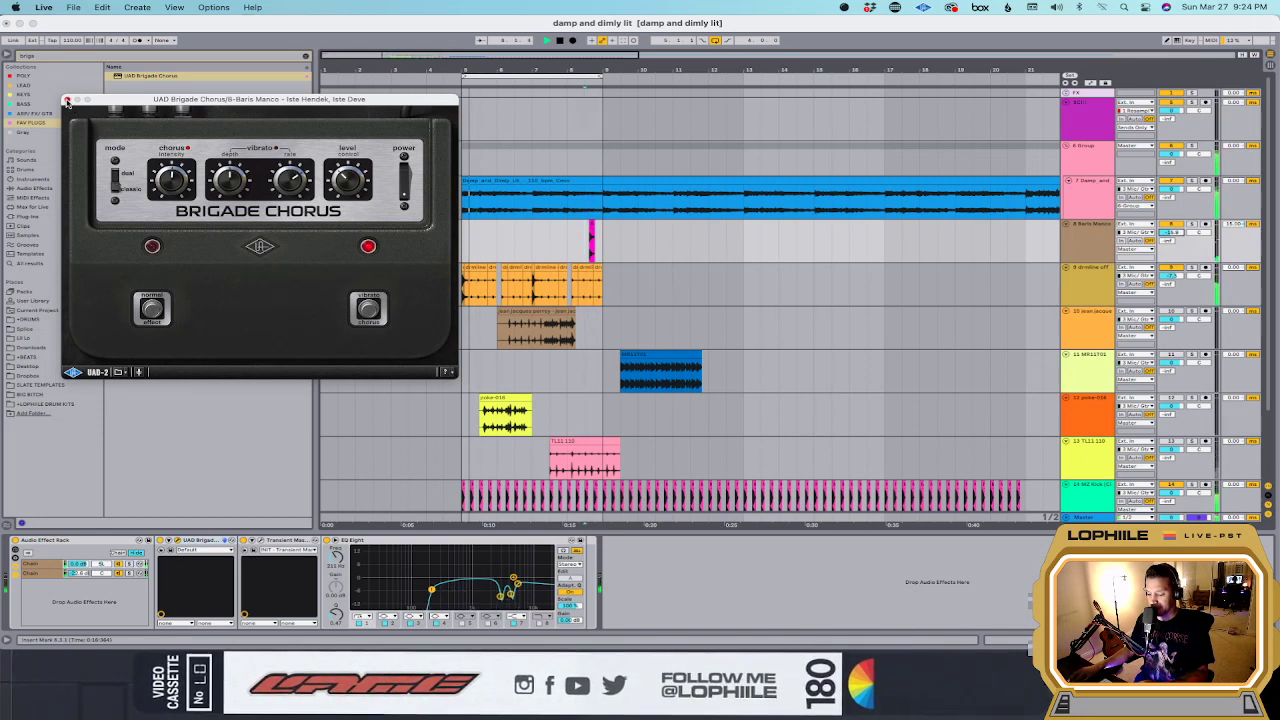
key(super+alt+p)
Step: Unmute the Jean-Jacques Perrey loop on track 10 and trim its start to within beat 2 of bar 6
click(1177, 314)
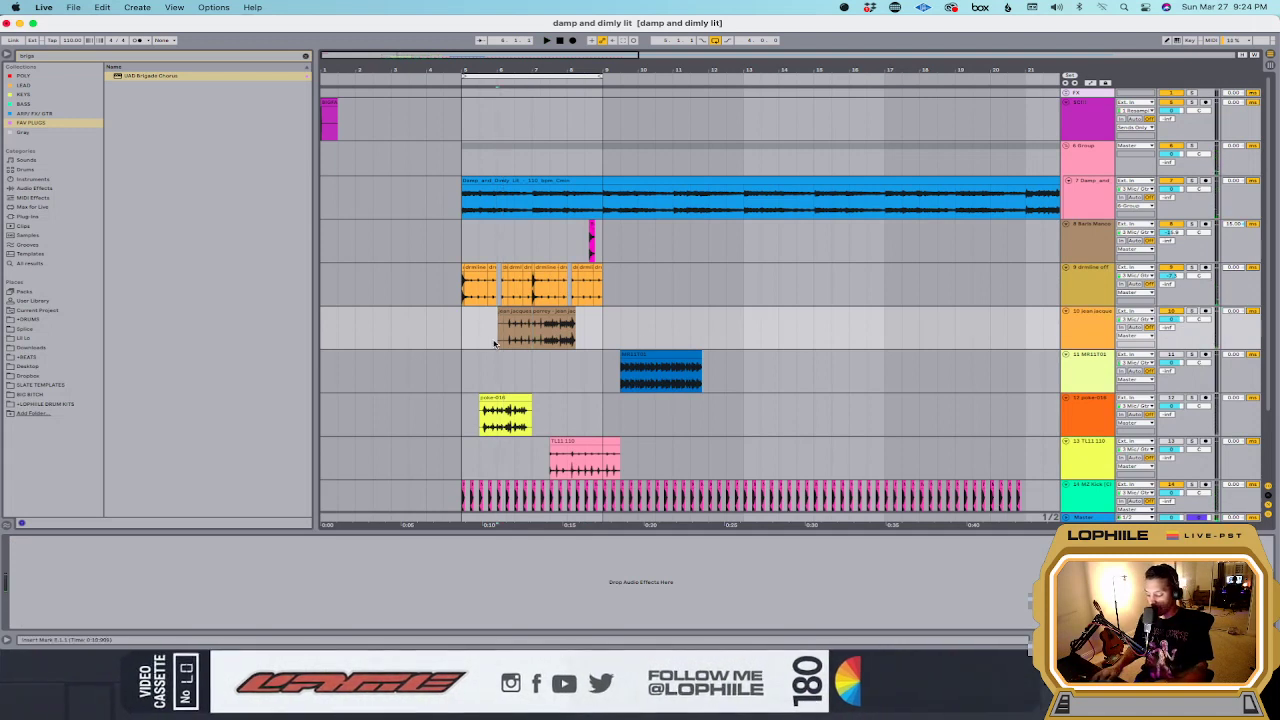
scroll(494, 343, up, 3)
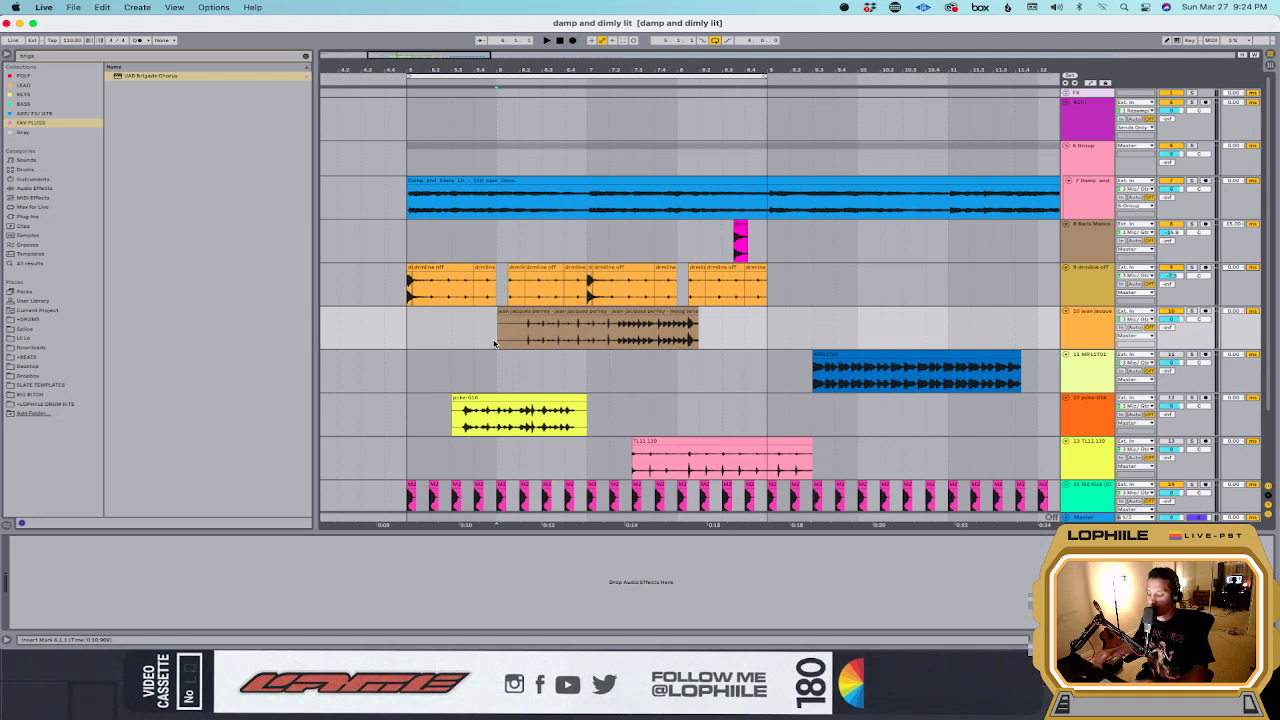
click(504, 326)
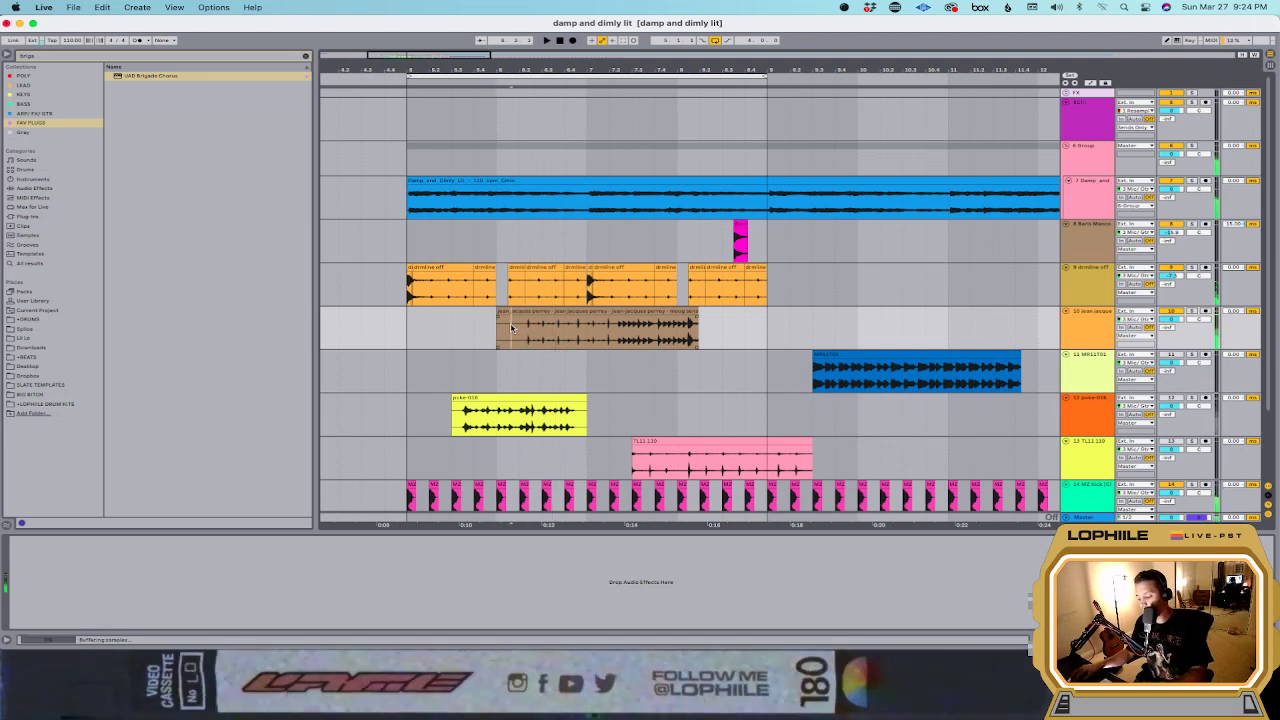
drag(499, 313, 527, 312)
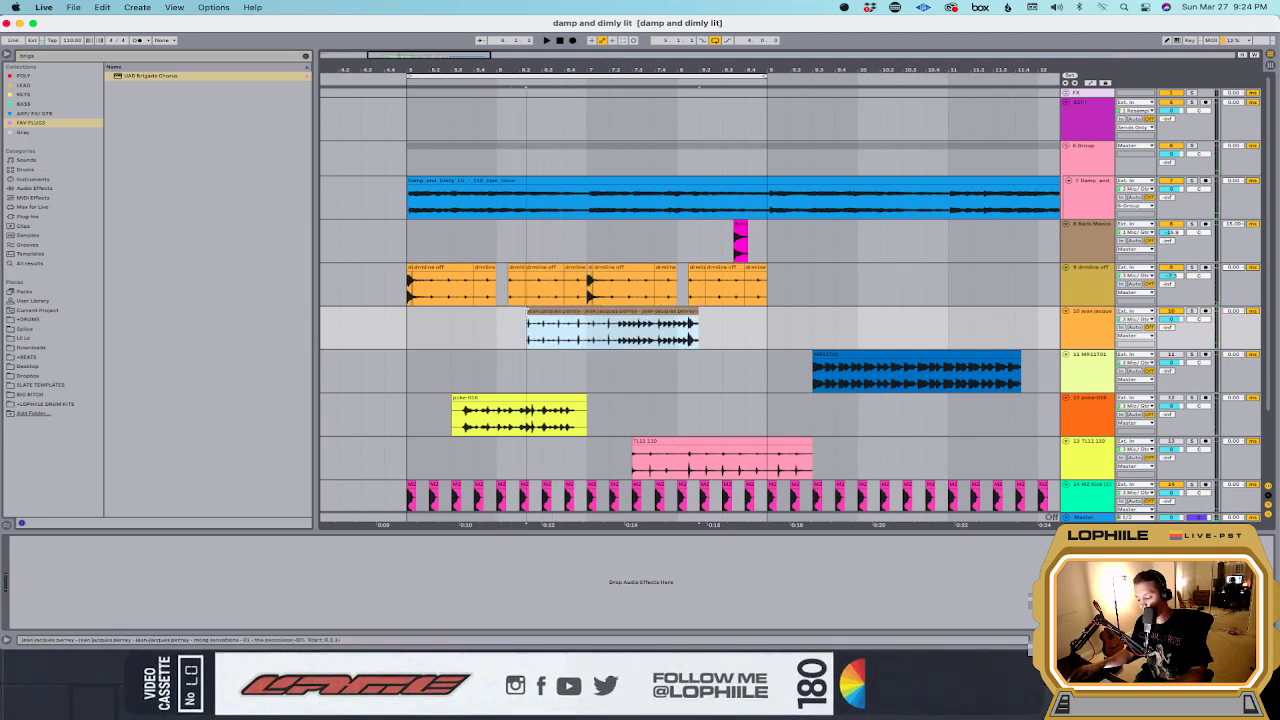
Step: Move the Jean-Jacques Perrey loop slightly later during playback and delete everything in it from bar 7 onward
click(465, 328)
key(space)
click(551, 312)
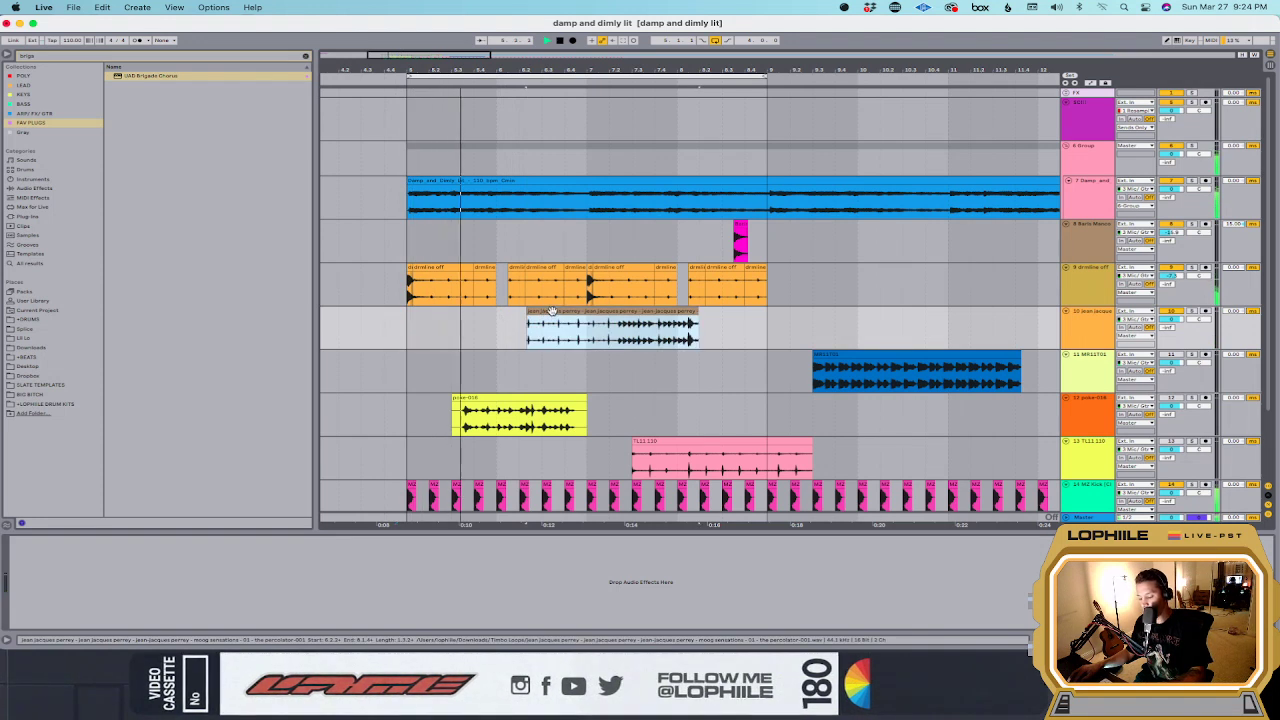
drag(551, 312, 562, 312)
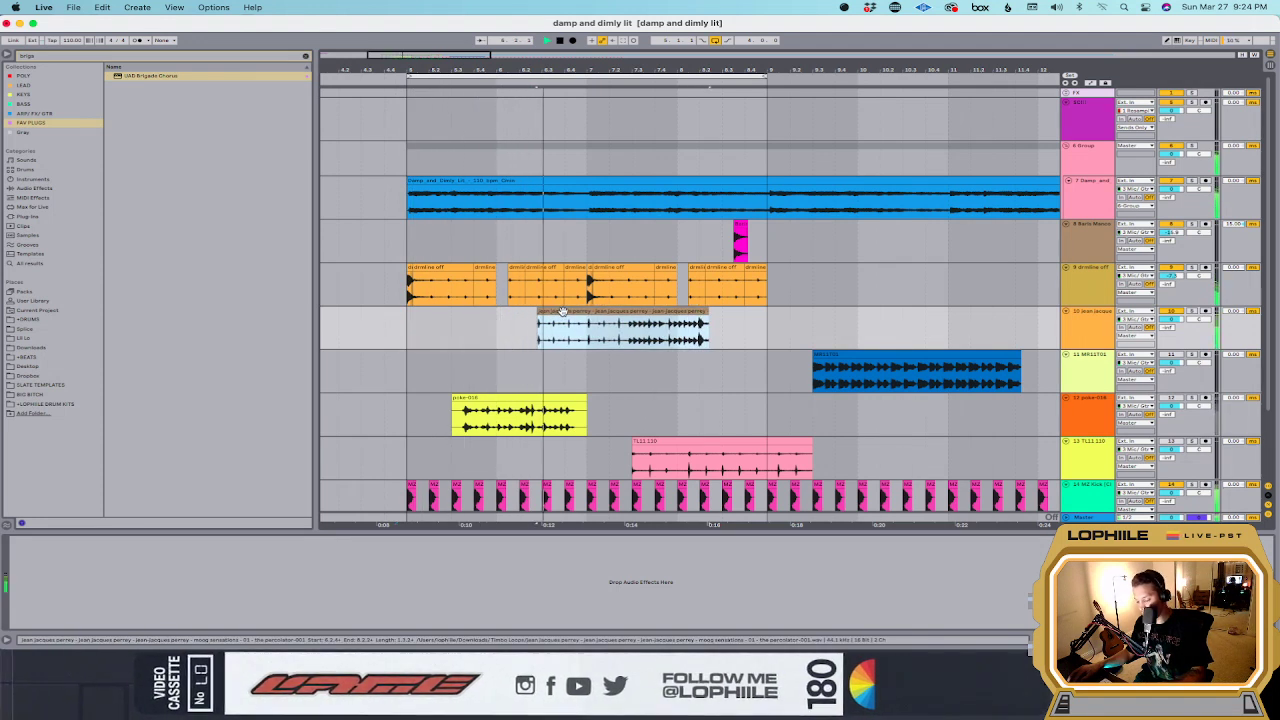
key(space)
mouse_move(580, 325)
mouse_down()
mouse_move(762, 337)
mouse_move(586, 342)
mouse_up()
key(Delete)
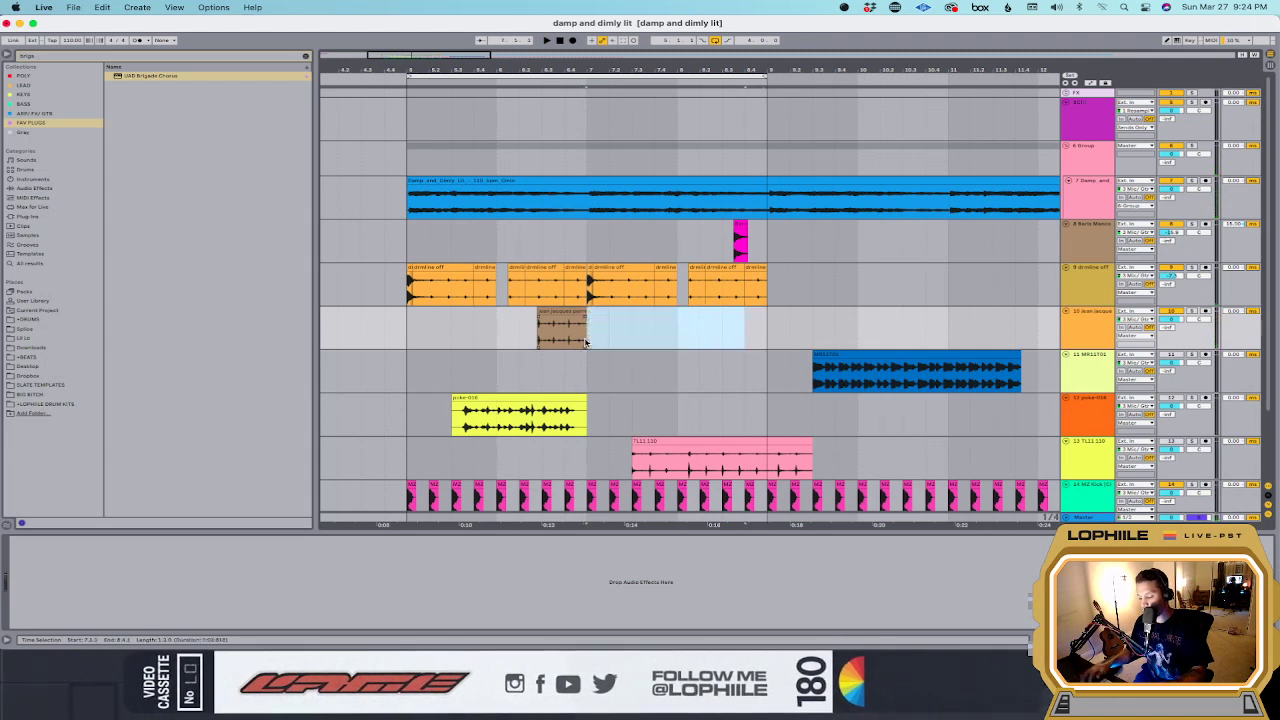
Step: Move the remaining Jean-Jacques Perrey piece slightly earlier in bar 6 and extend its end to bar 7
click(497, 326)
key(plus)
key(space)
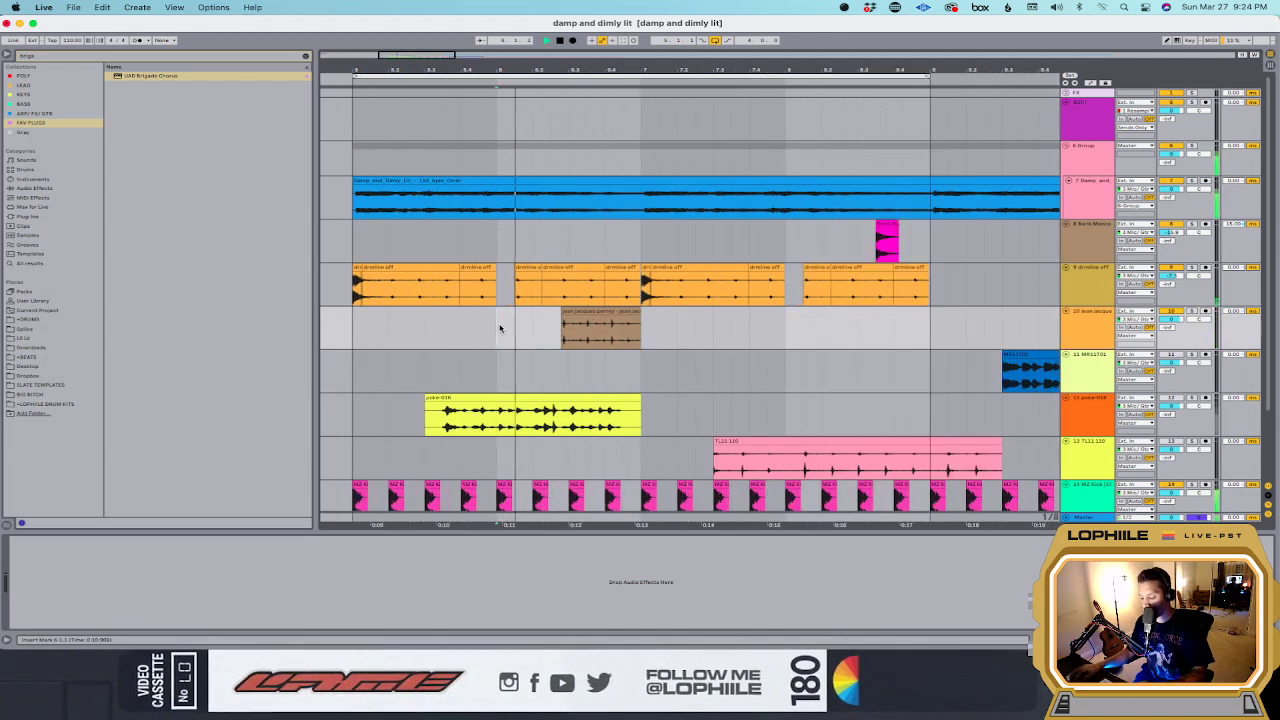
drag(588, 308, 565, 323)
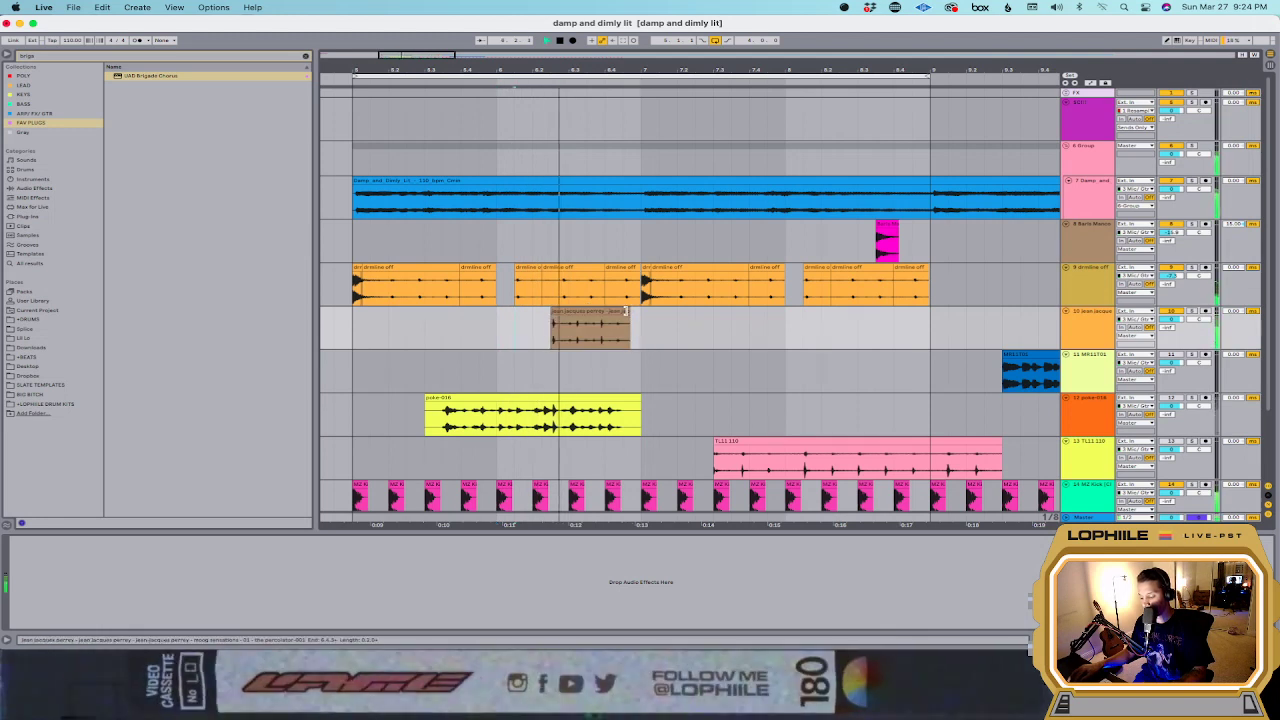
click(572, 321)
Step: Turn on warping for the Jean-Jacques Perrey piece in bar 6, raise its clip BPM and play it
double_click(605, 311)
key(space)
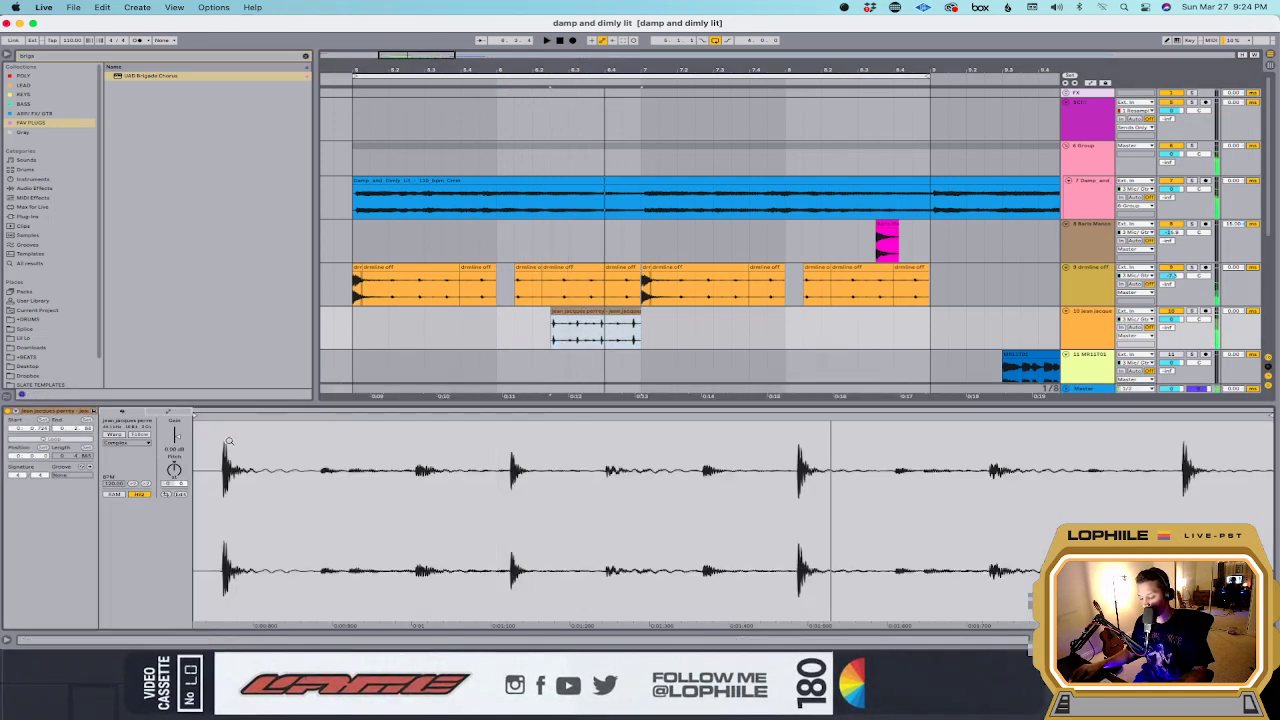
click(116, 435)
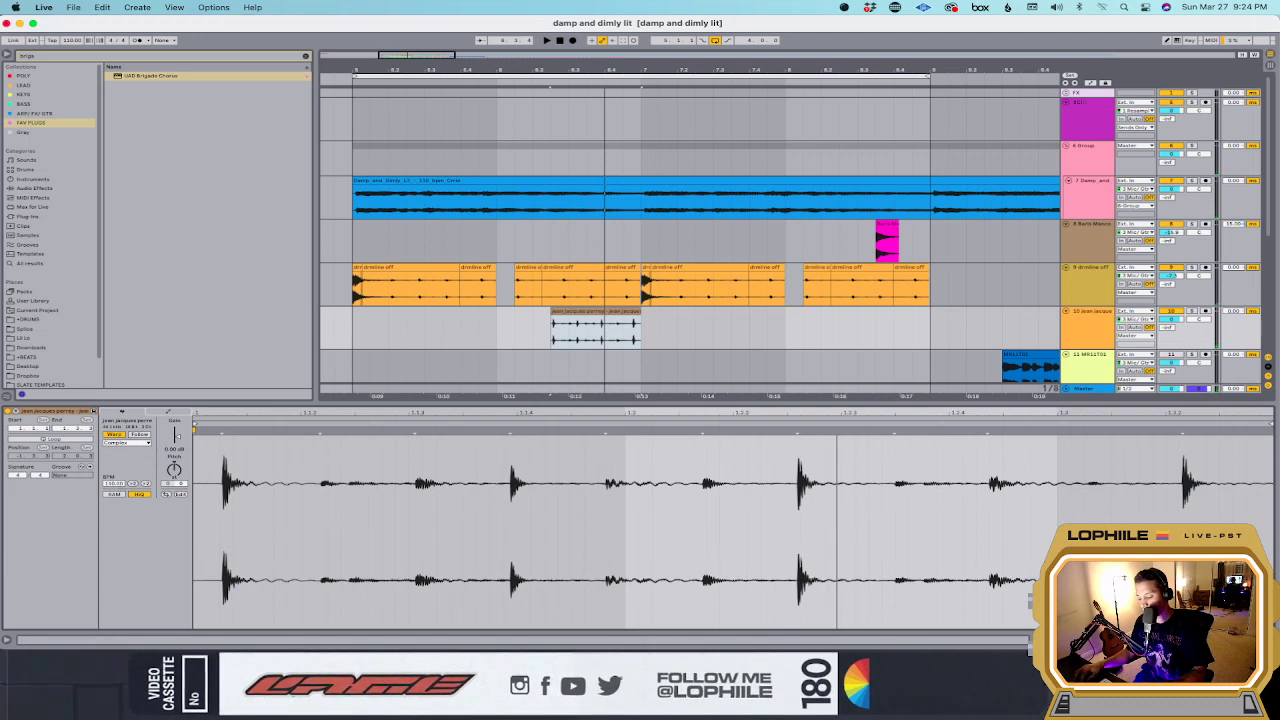
drag(118, 486, 118, 470)
key(space)
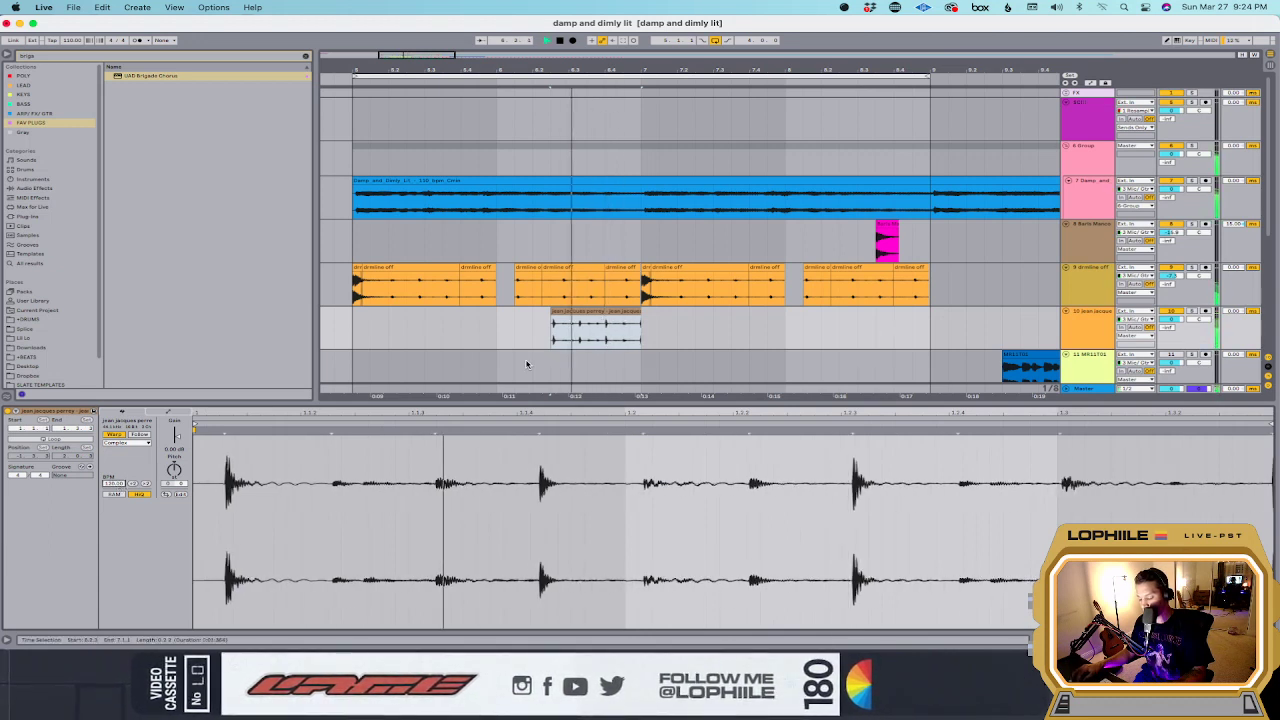
Step: Add warp markers on the bar 6 Perrey piece's main hit and following faint hit, and pull the faint hit slightly later
click(497, 336)
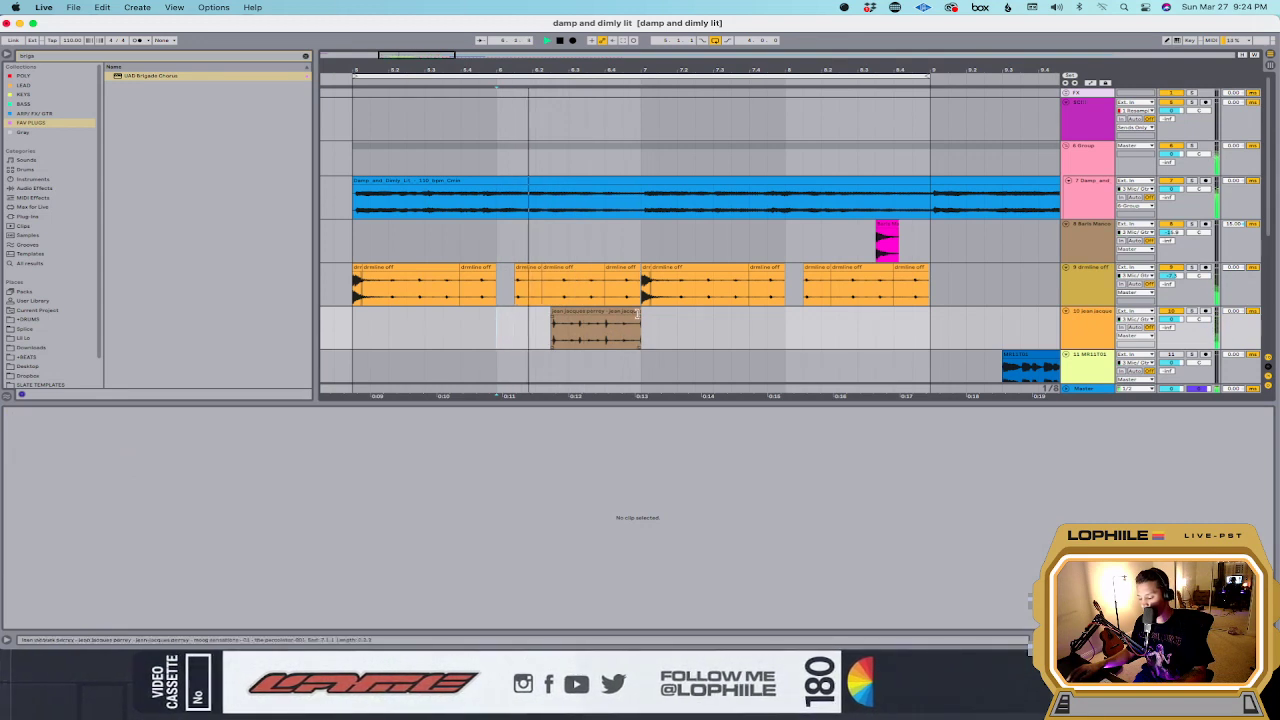
click(640, 334)
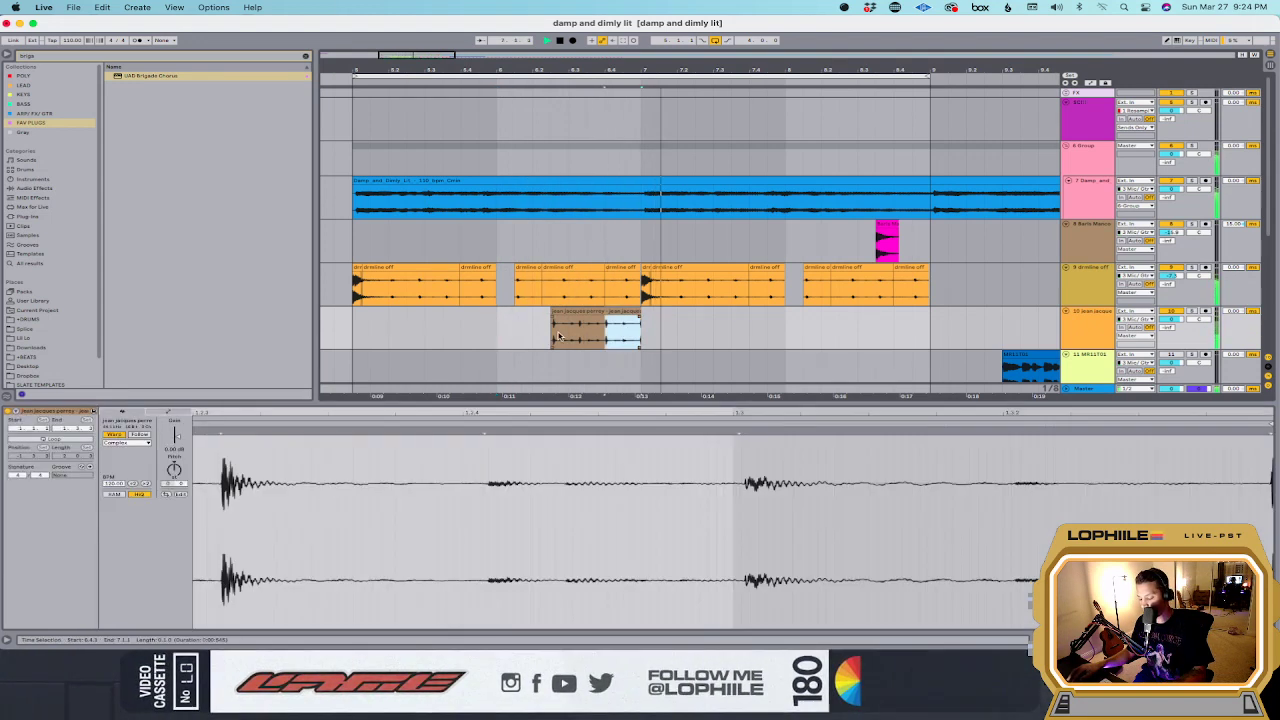
click(604, 323)
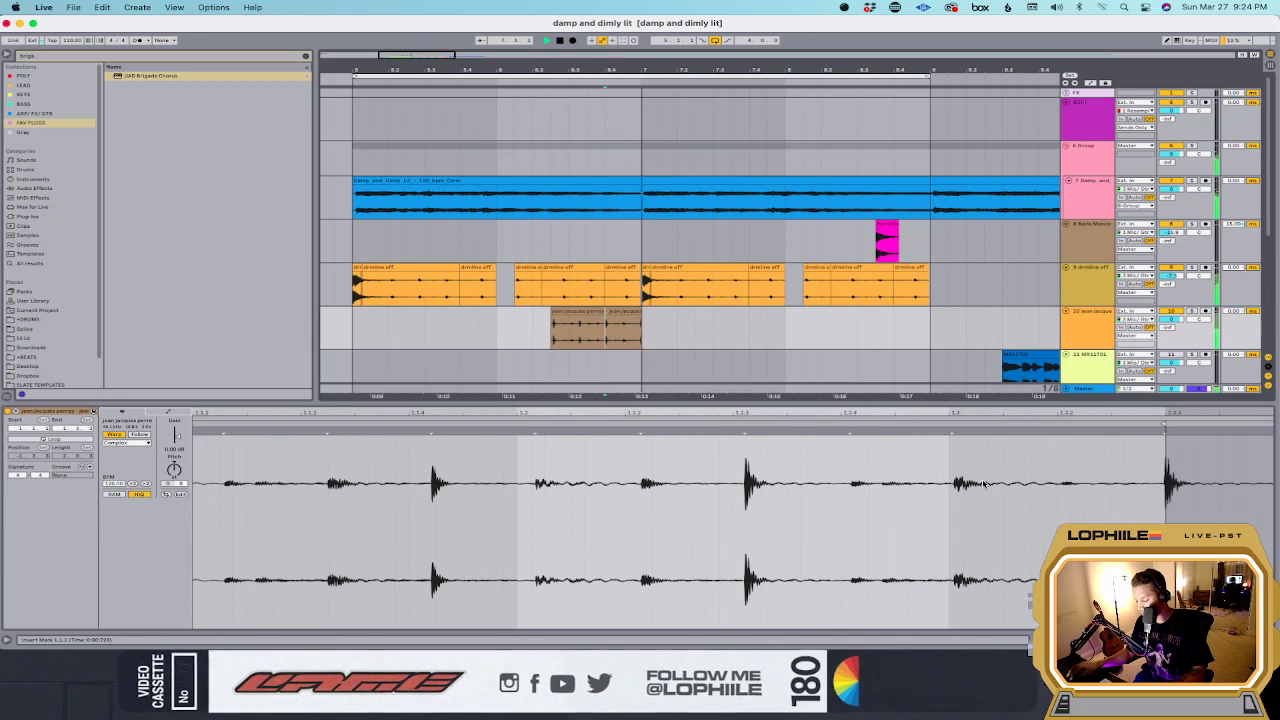
click(745, 436)
drag(951, 431, 965, 431)
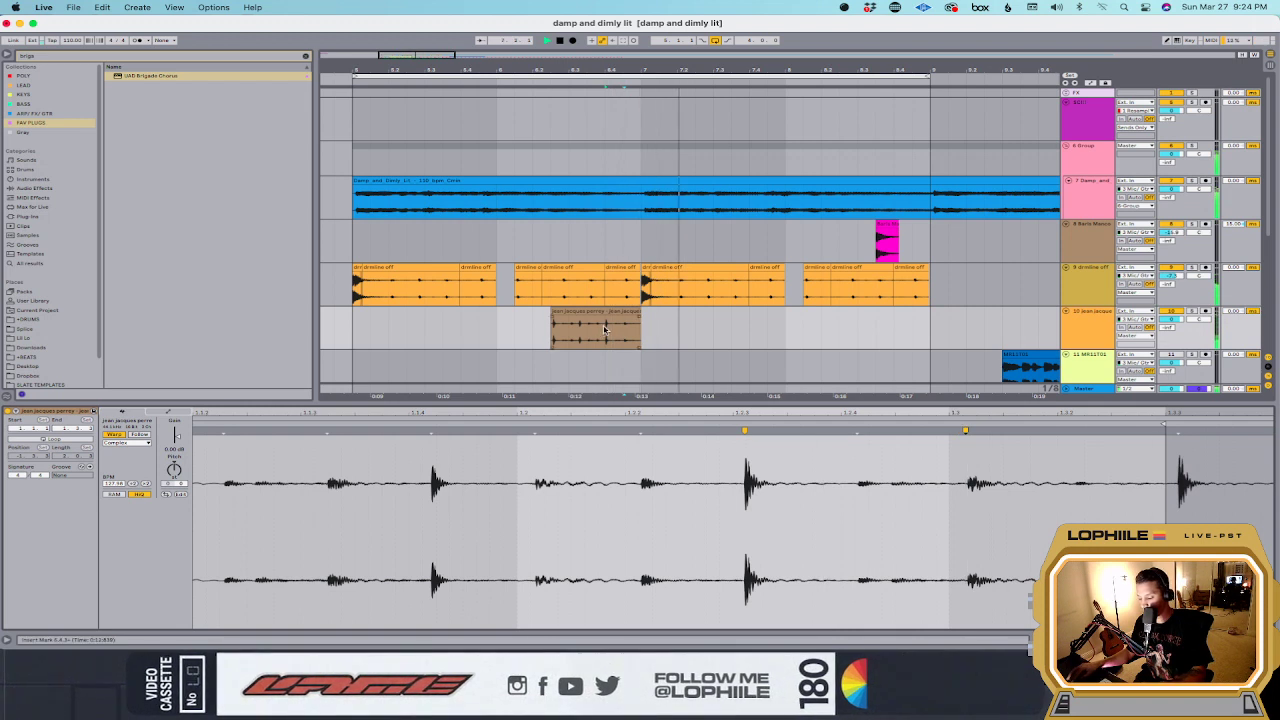
Step: Duplicate bars 5 and 6 of the Jean-Jacques Perrey track directly after them at bar 7 and play the copy
drag(604, 330, 369, 337)
key(super+d)
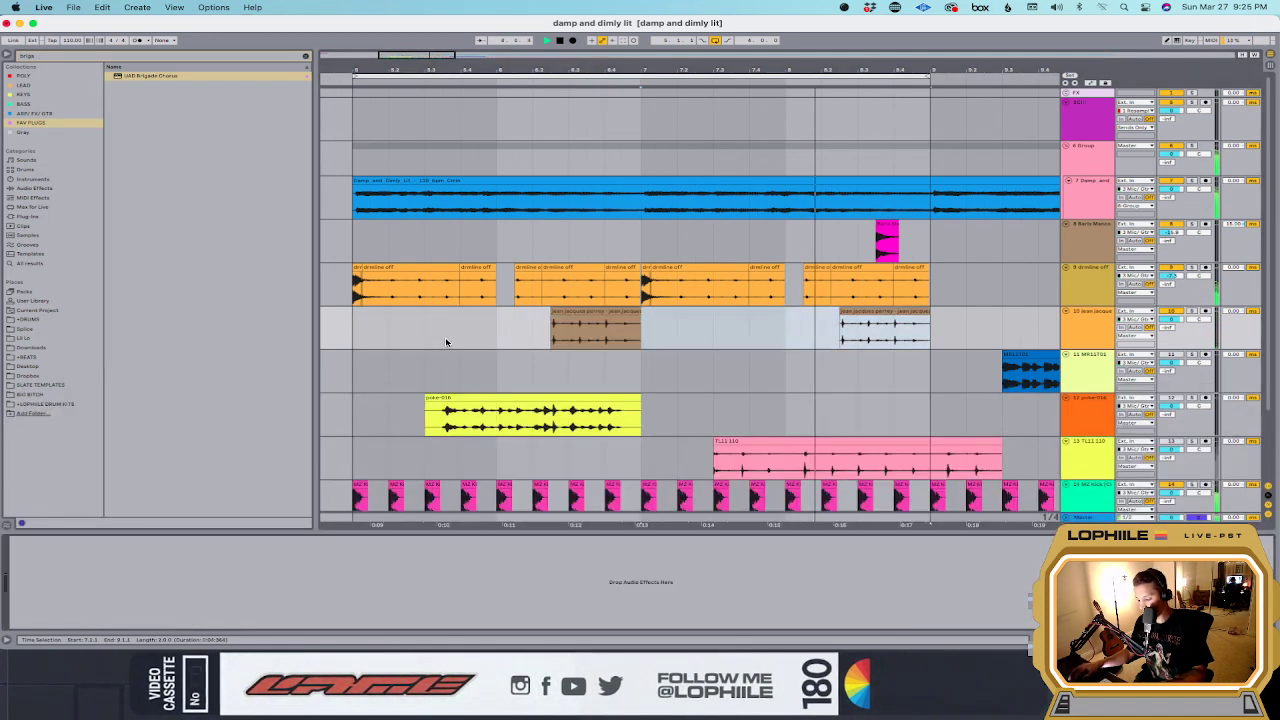
click(830, 333)
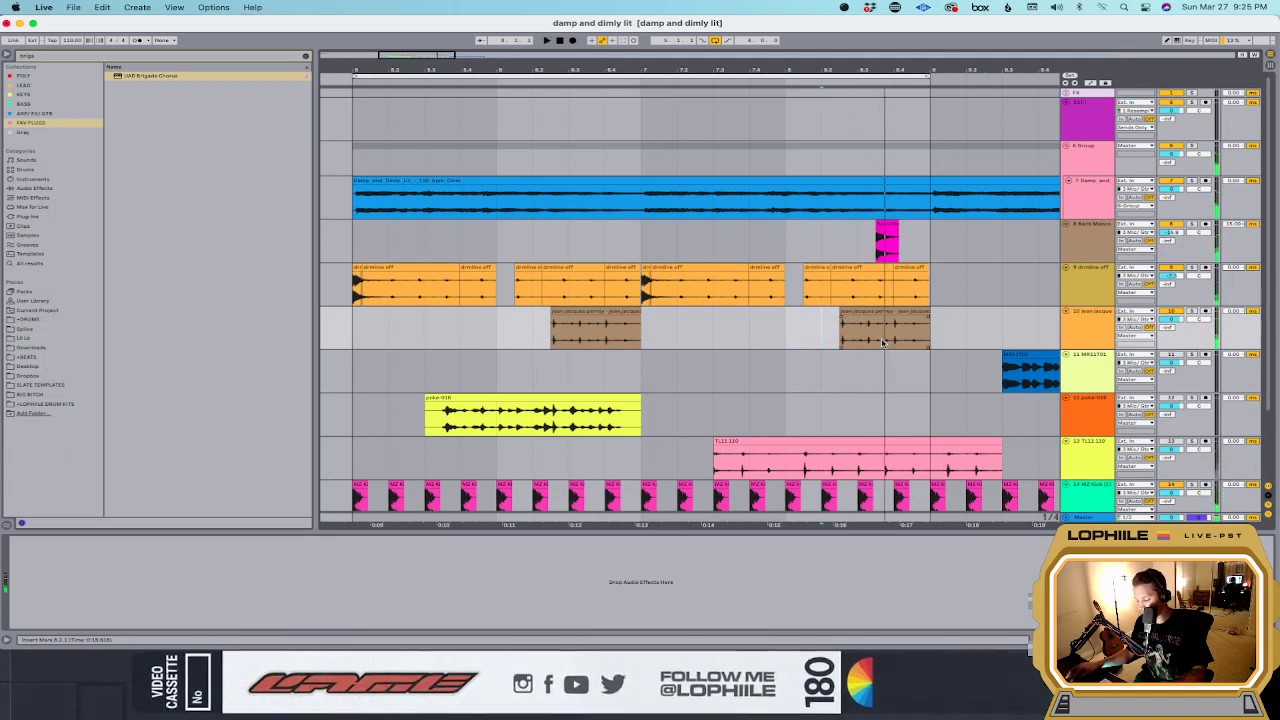
Step: Delete the last beat of the copied Jean-Jacques Perrey piece in bar 8 and play the section
drag(884, 342, 936, 340)
click(850, 340)
key(space)
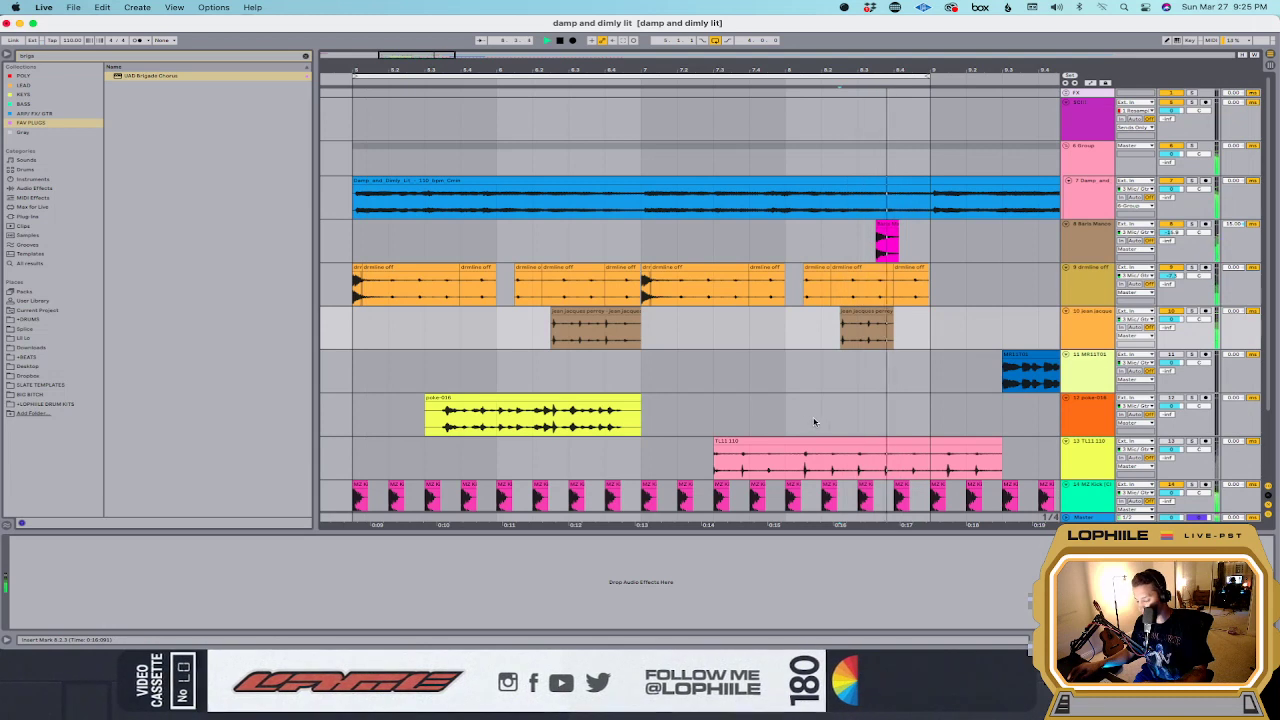
Step: Stop playback and unmute the percussion loops on tracks 11 and 12
click(1105, 410)
key(space)
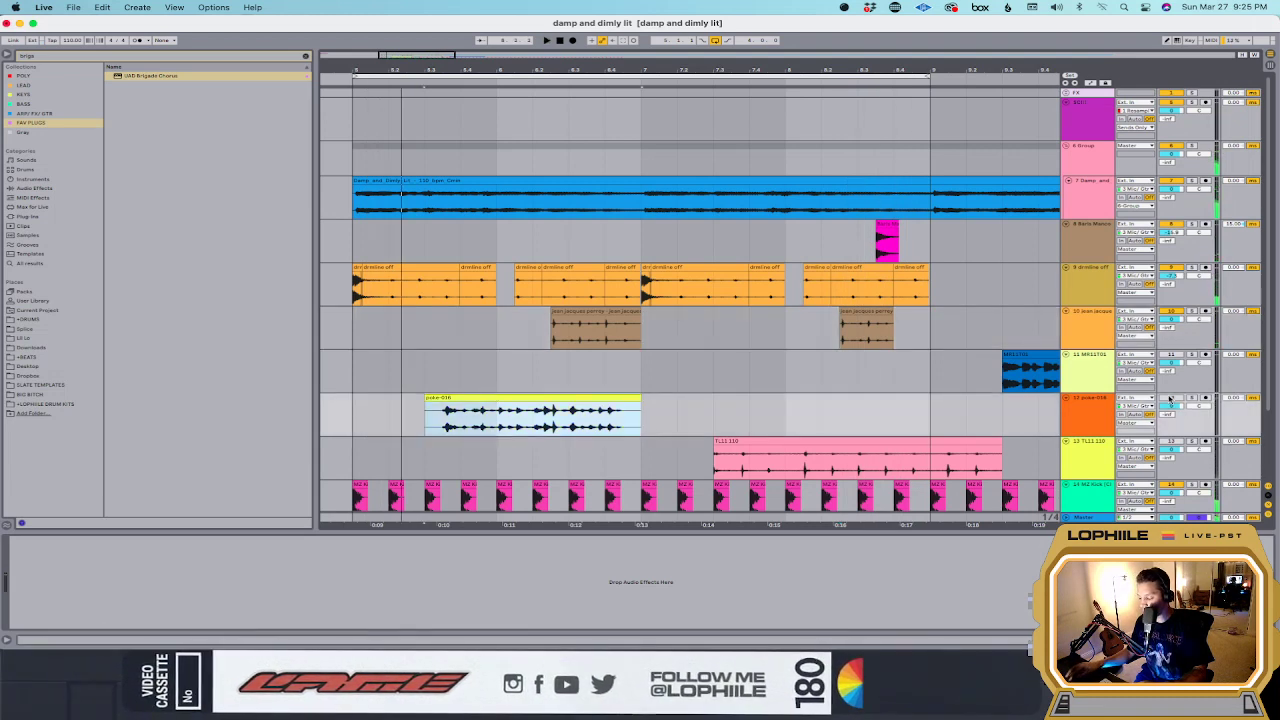
click(1187, 357)
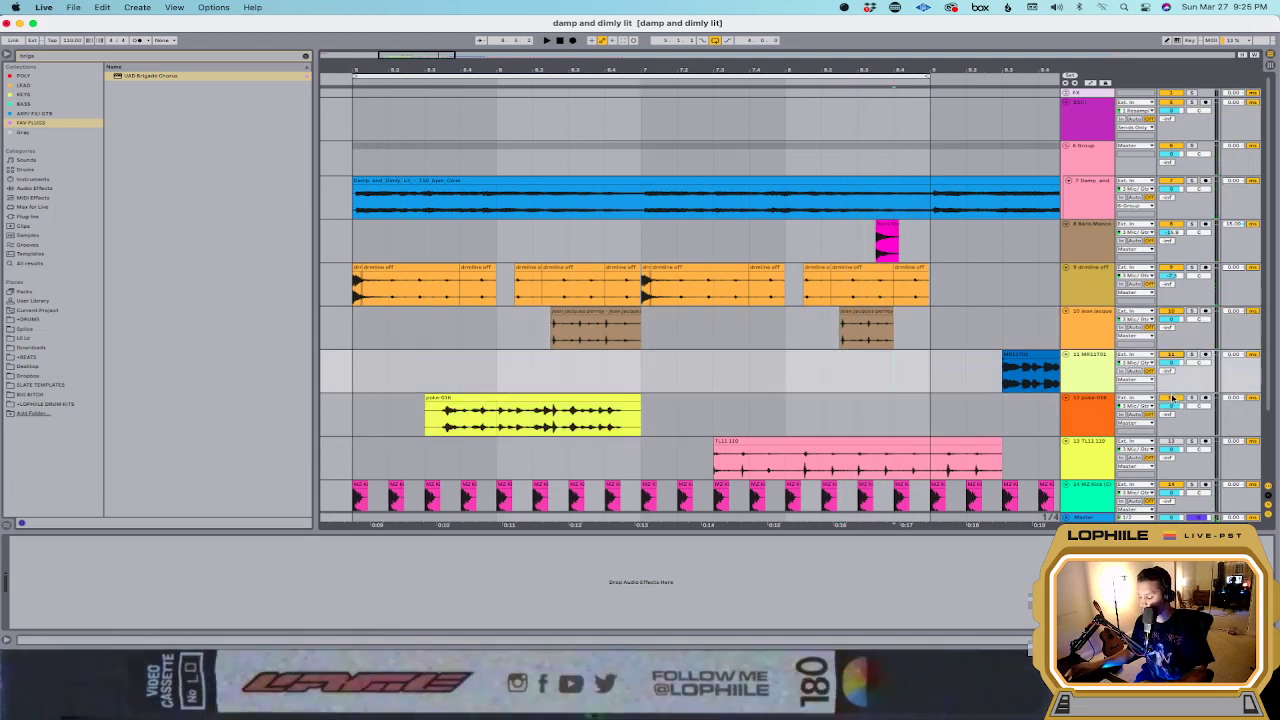
Step: Move the MR11T01 loop on track 11 to the start of bar 5 and play it with the beat
drag(1031, 354, 418, 358)
key(space)
drag(434, 366, 398, 366)
key(space)
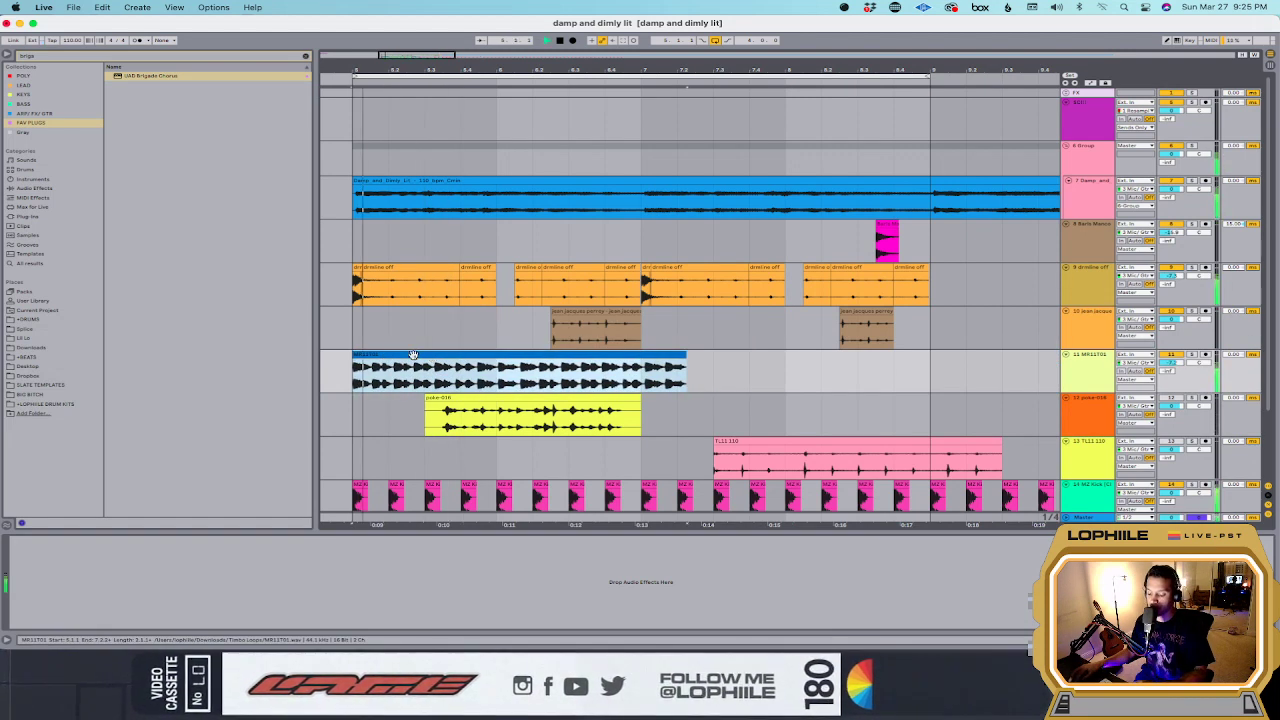
Step: Turn on warping for the MR11T01 clip and set its segment BPM to 97 while playing it
double_click(413, 355)
click(116, 435)
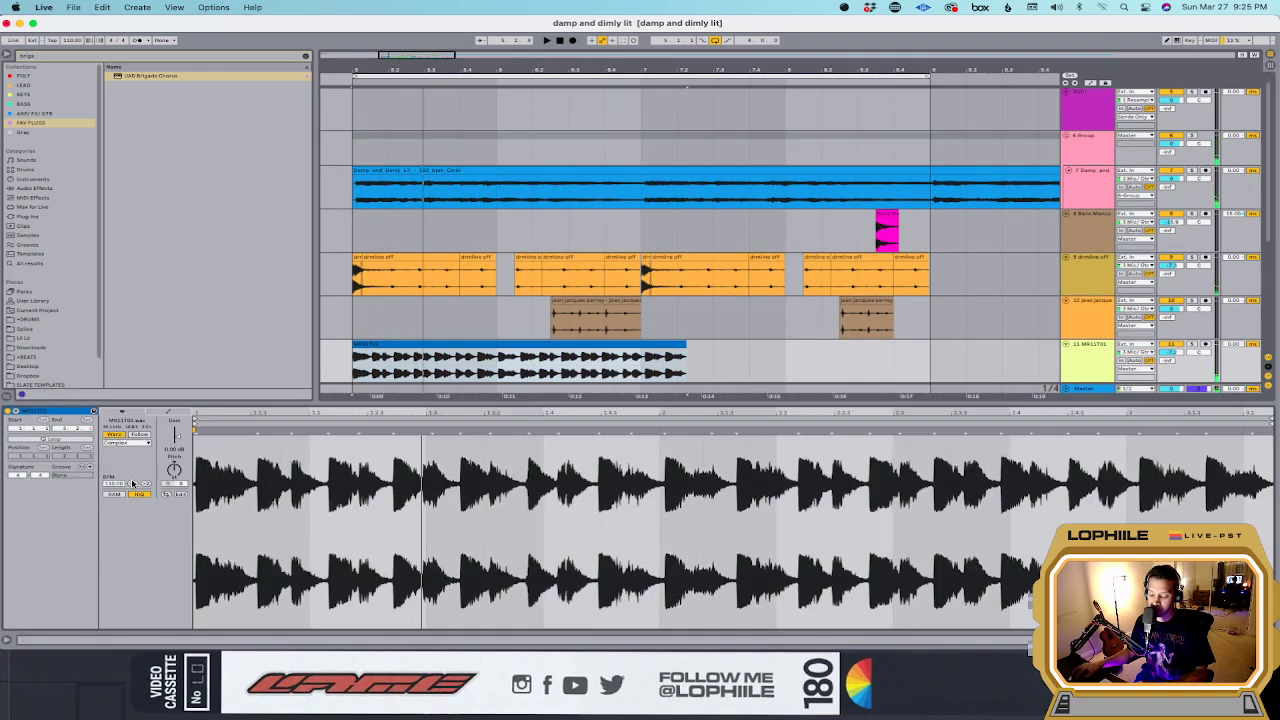
drag(116, 485, 116, 501)
key(space)
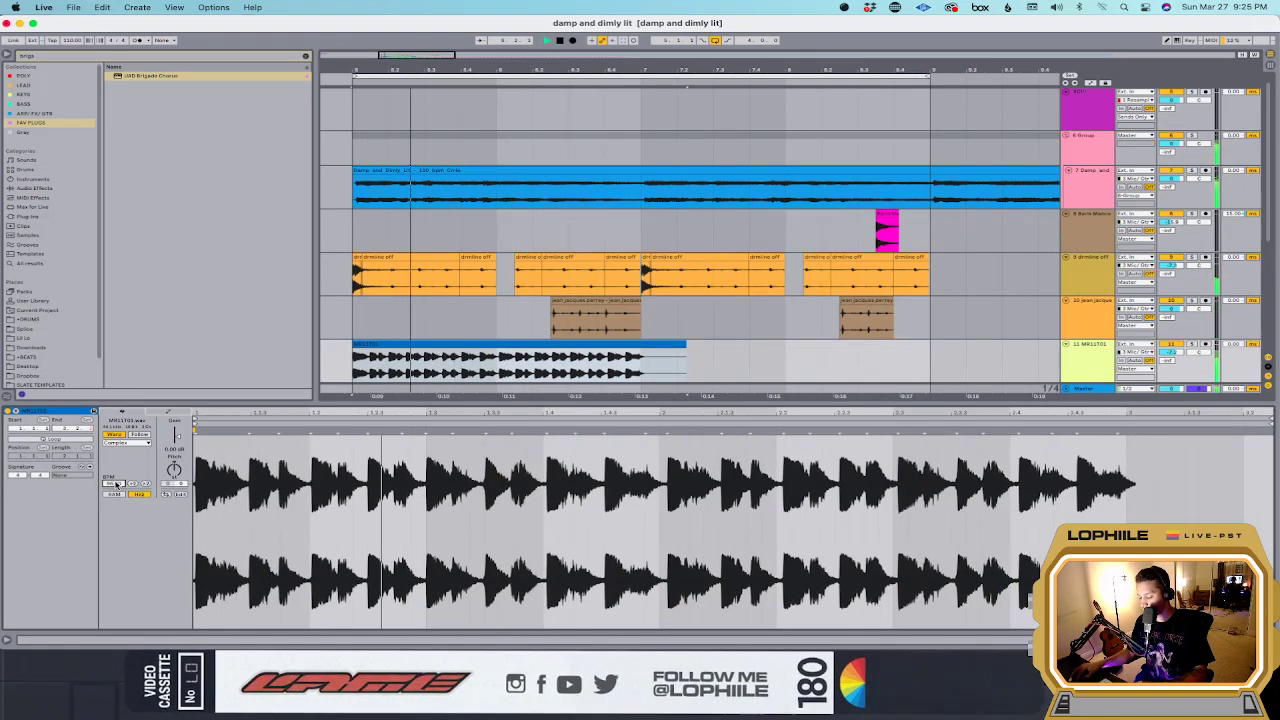
drag(116, 484, 116, 485)
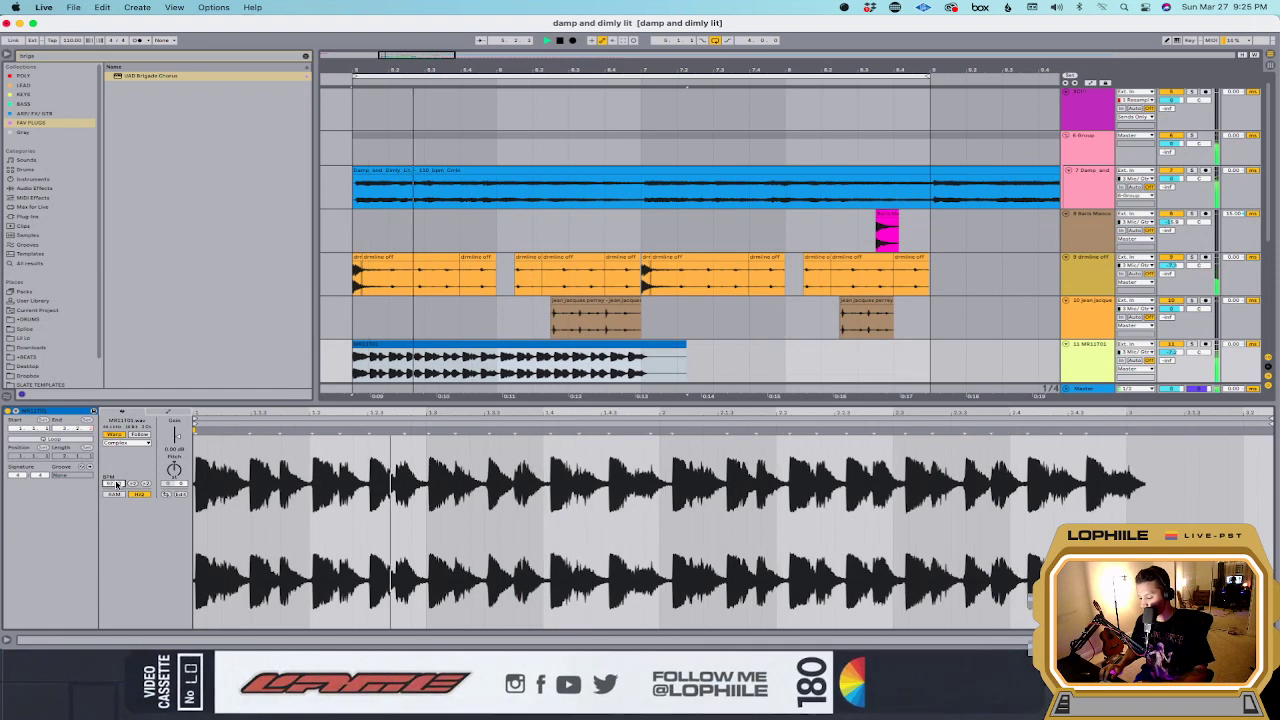
Step: Copy an eighth-note slice of the MR11T01 loop onto beat 4 of bar 5 and play the section
click(469, 372)
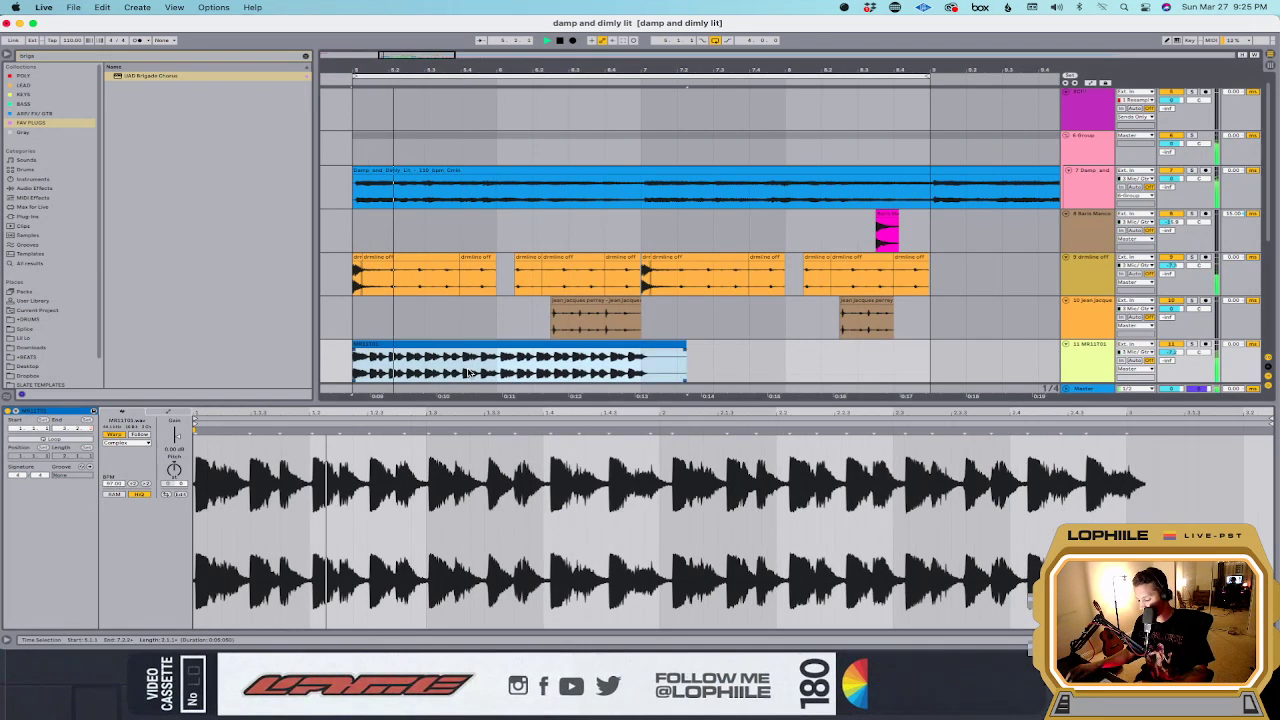
key(plus)
key(plus)
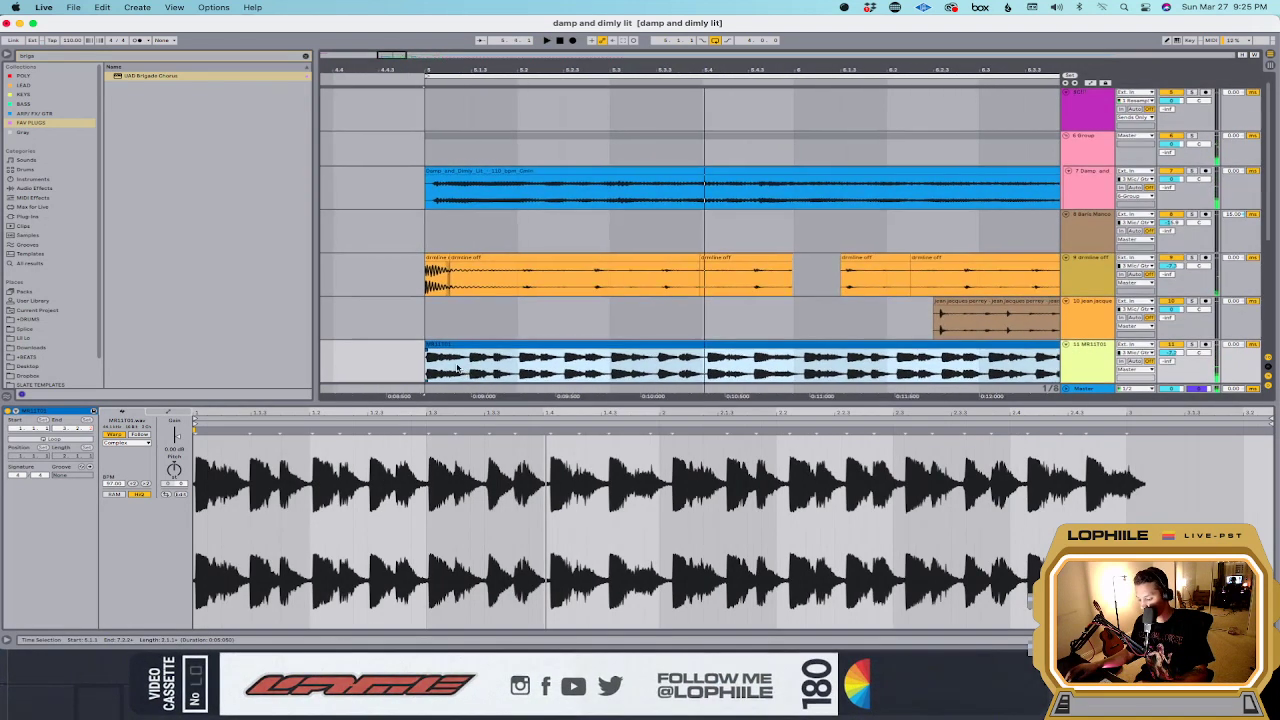
click(427, 370)
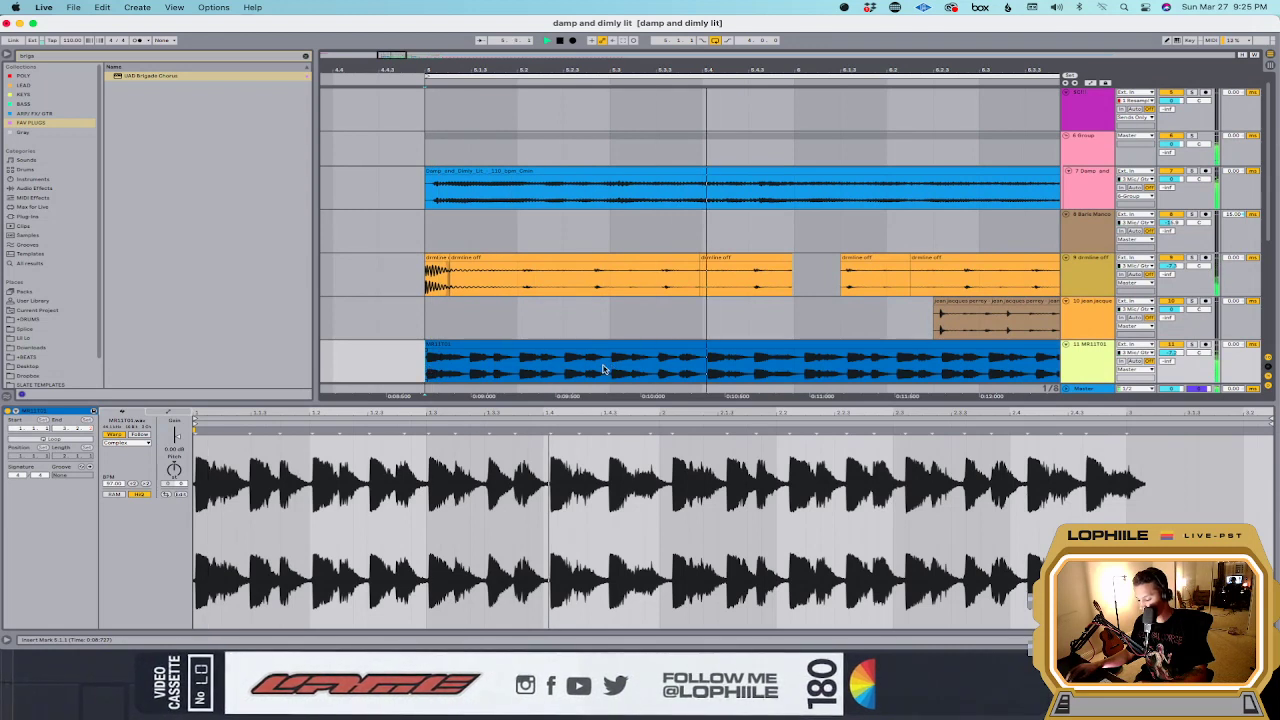
key(space)
drag(472, 362, 503, 360)
key(space)
drag(495, 349, 714, 355)
click(663, 352)
key(space)
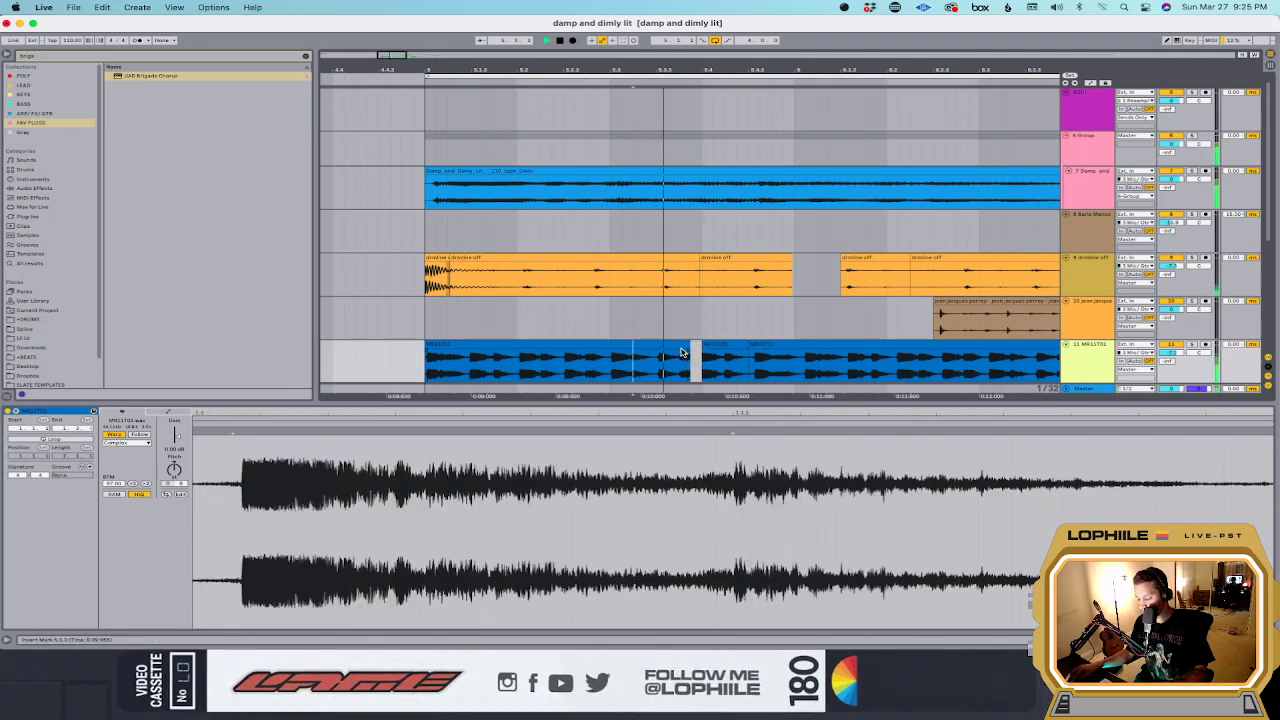
Step: Duplicate the eighth-note slice at beat 4 of bar 5 and split the first one into sixteenth-note pieces
click(686, 345)
click(723, 346)
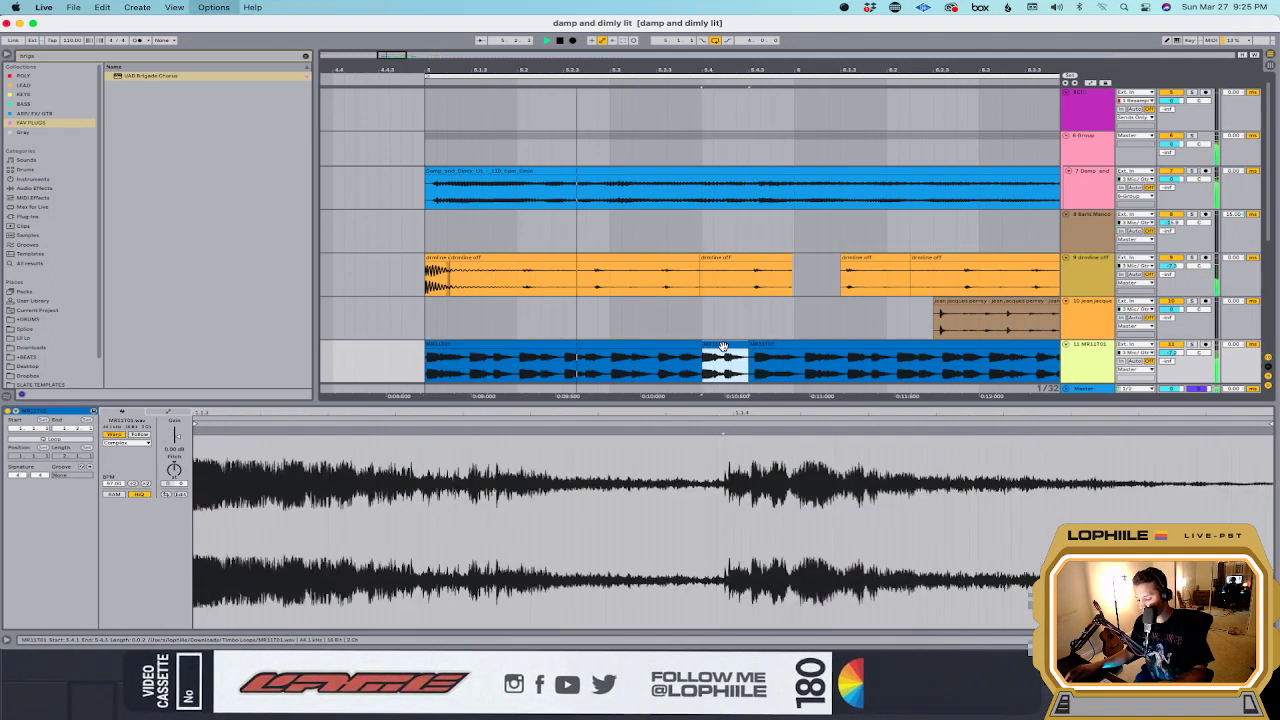
key(super+d)
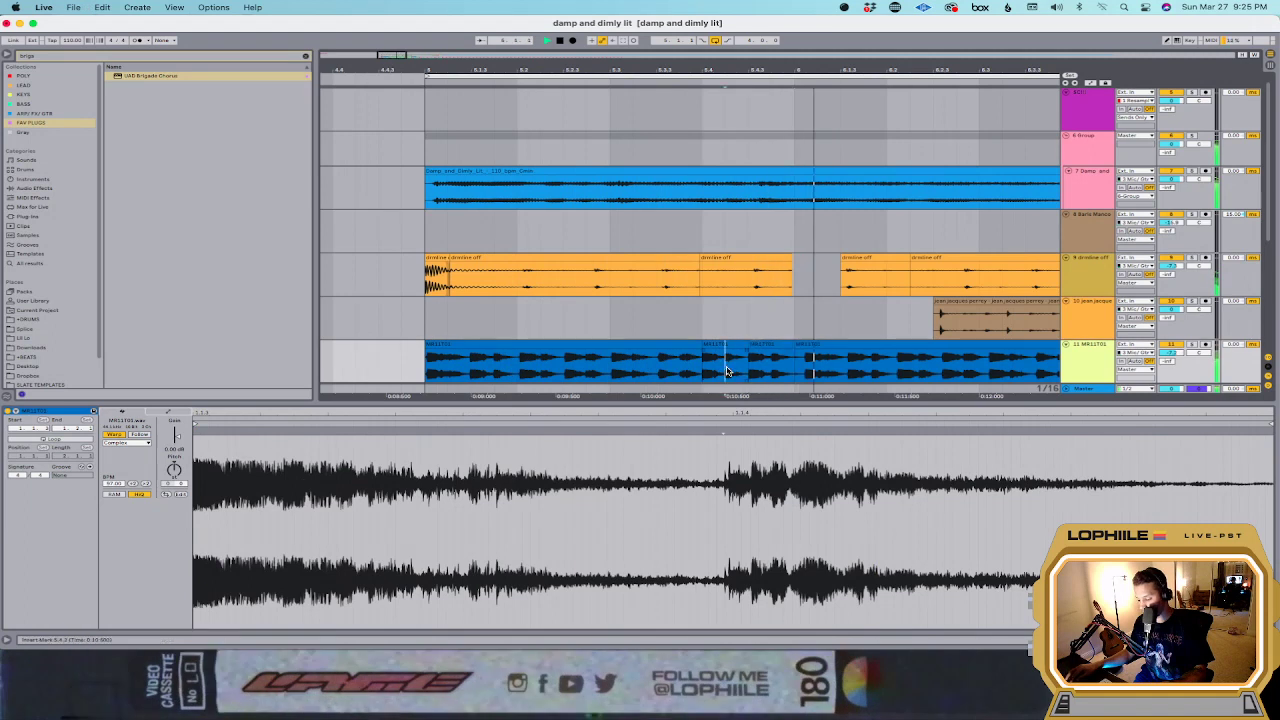
click(735, 347)
click(710, 348)
click(683, 358)
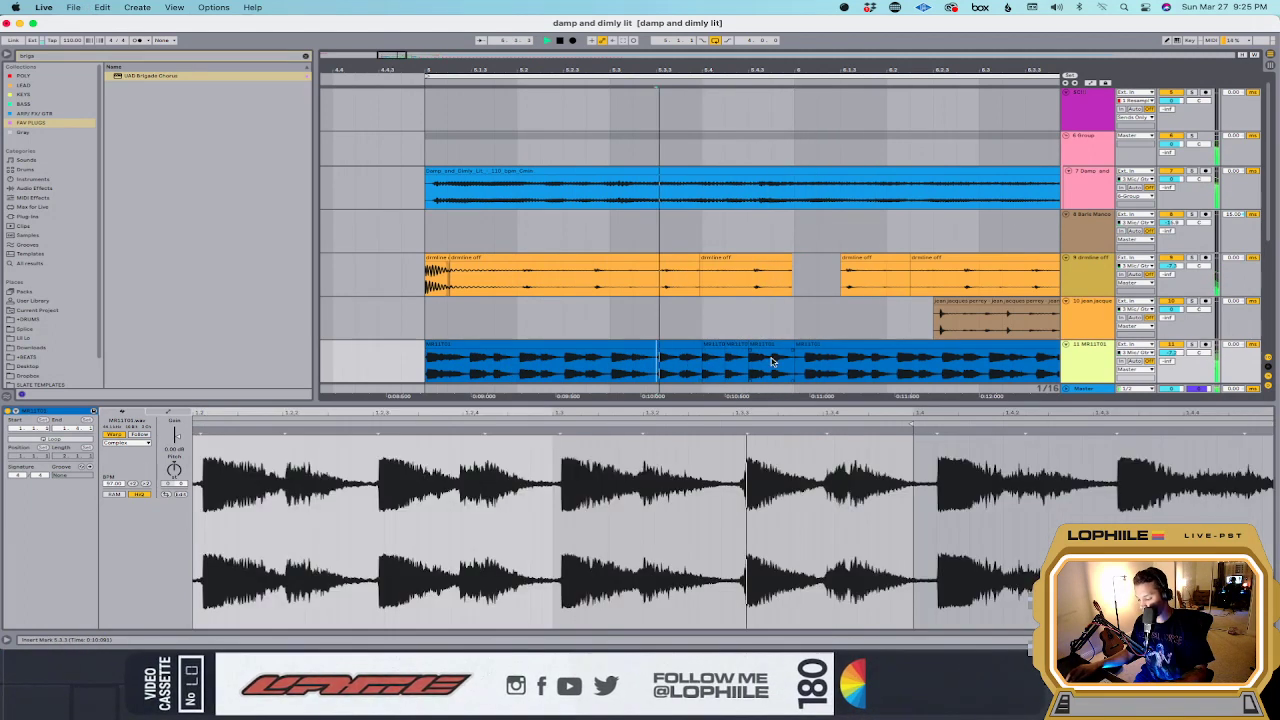
Step: Duplicate the chopped bar 5 of the MR11T01 loop through bars 6 to 8, removing the surplus copy
drag(796, 362, 430, 372)
key(super+d)
key(super+d)
key(super+d)
key(super+d)
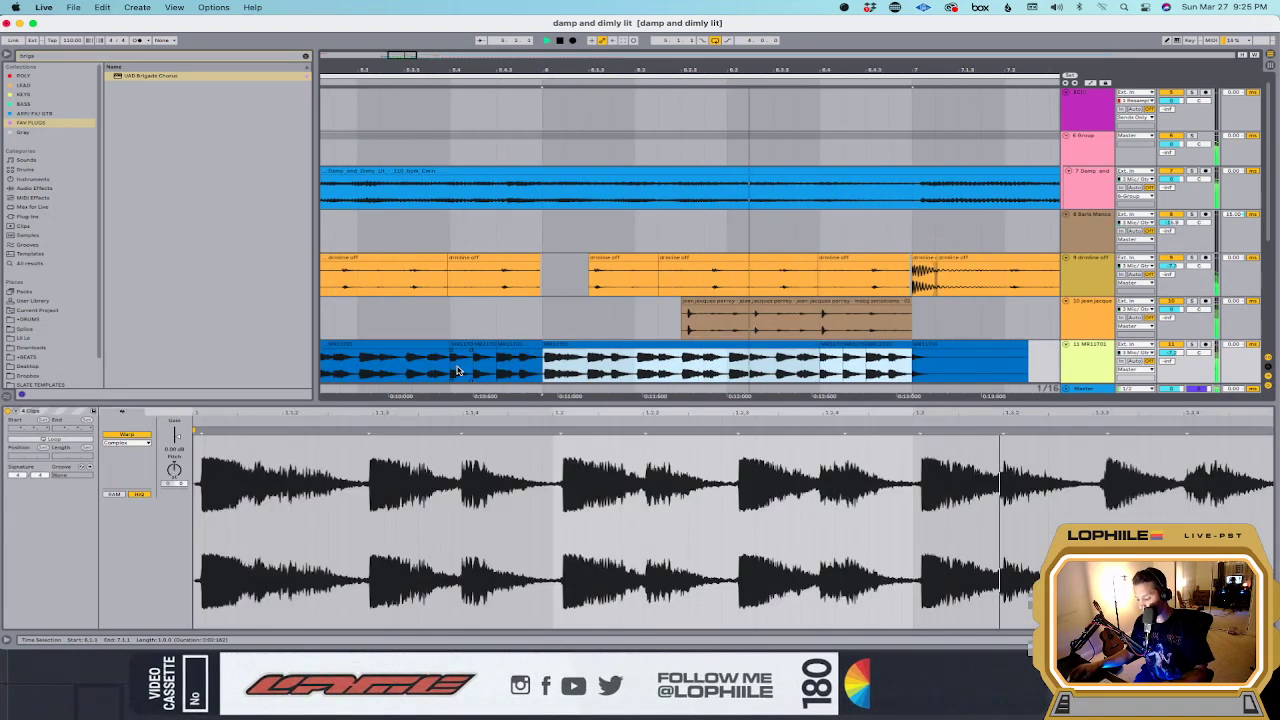
key(super+z)
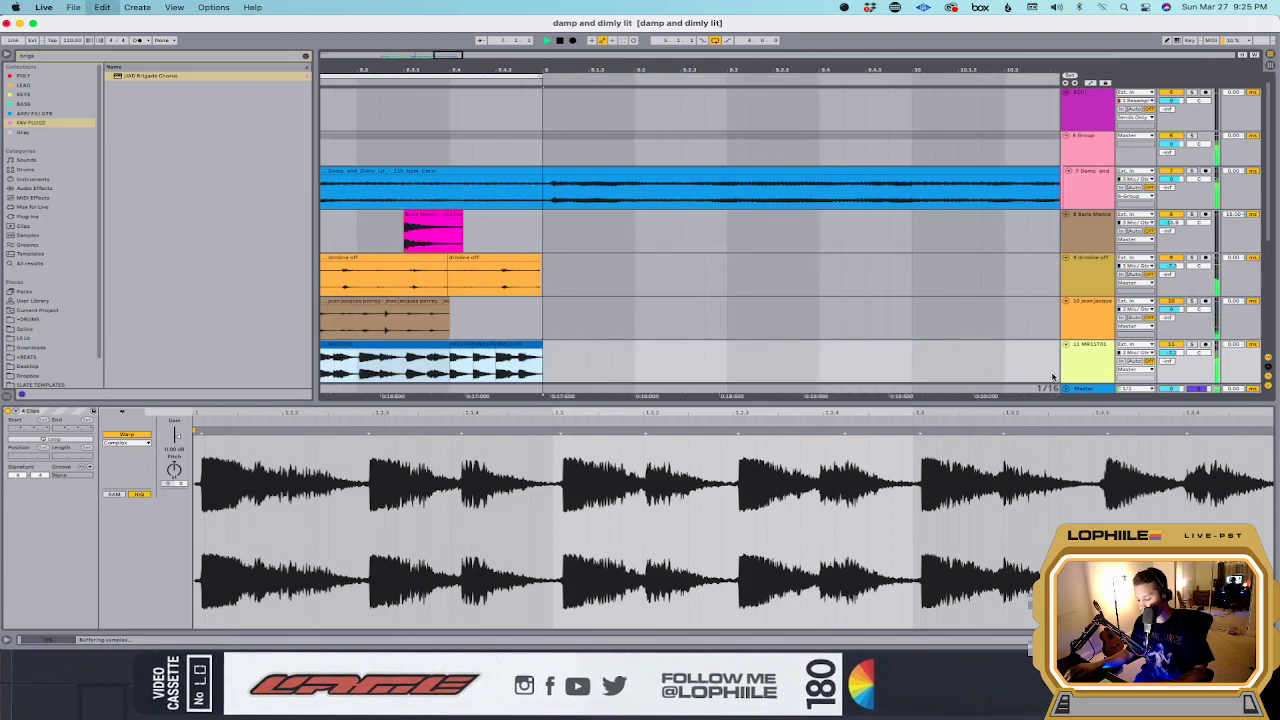
Step: Lower track 11's volume and set its track delay to 19 ms during playback
key(space)
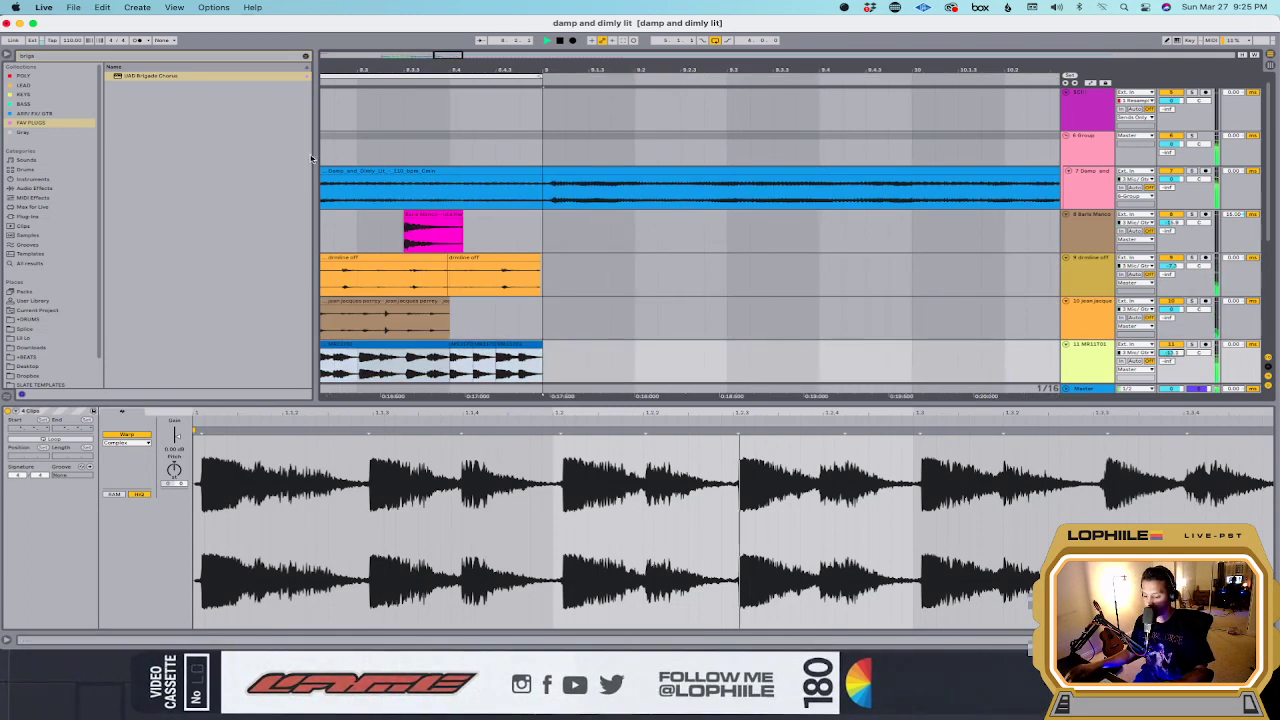
scroll(604, 300, left, 15)
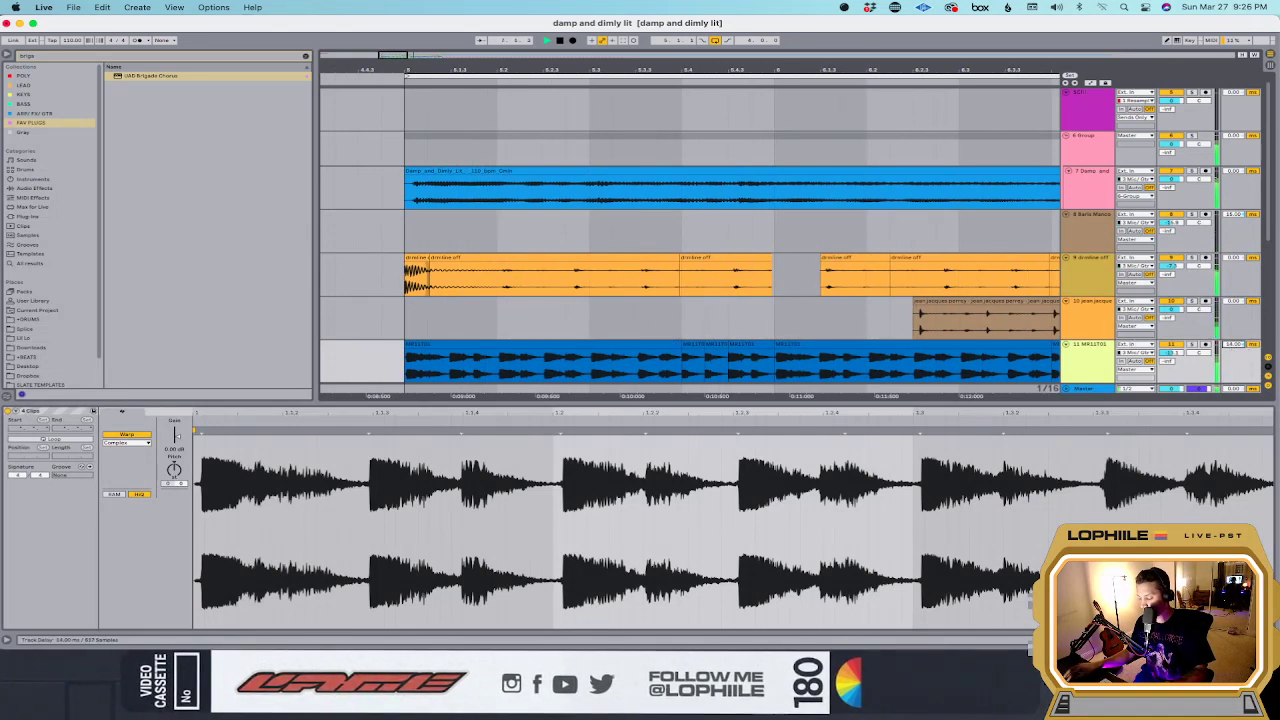
Step: Add an EQ Eight to the MR11T01 track and cut its low frequencies
click(305, 56)
click(45, 188)
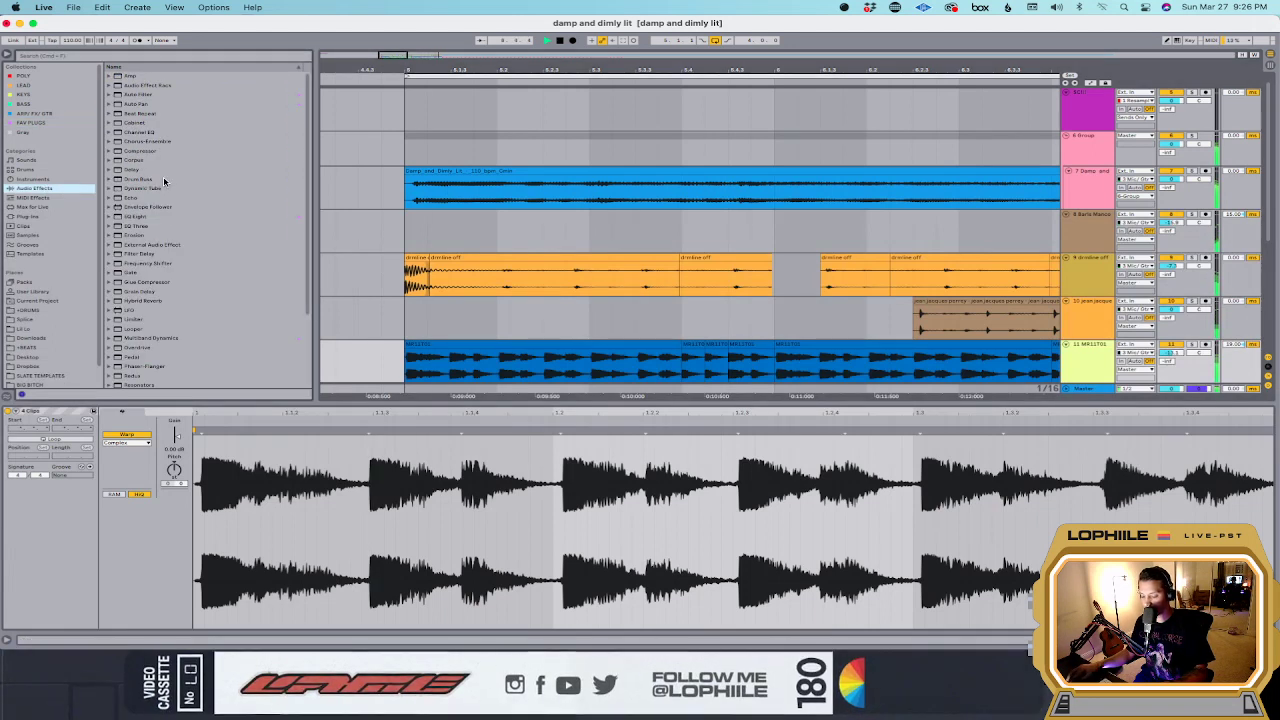
drag(139, 217, 534, 371)
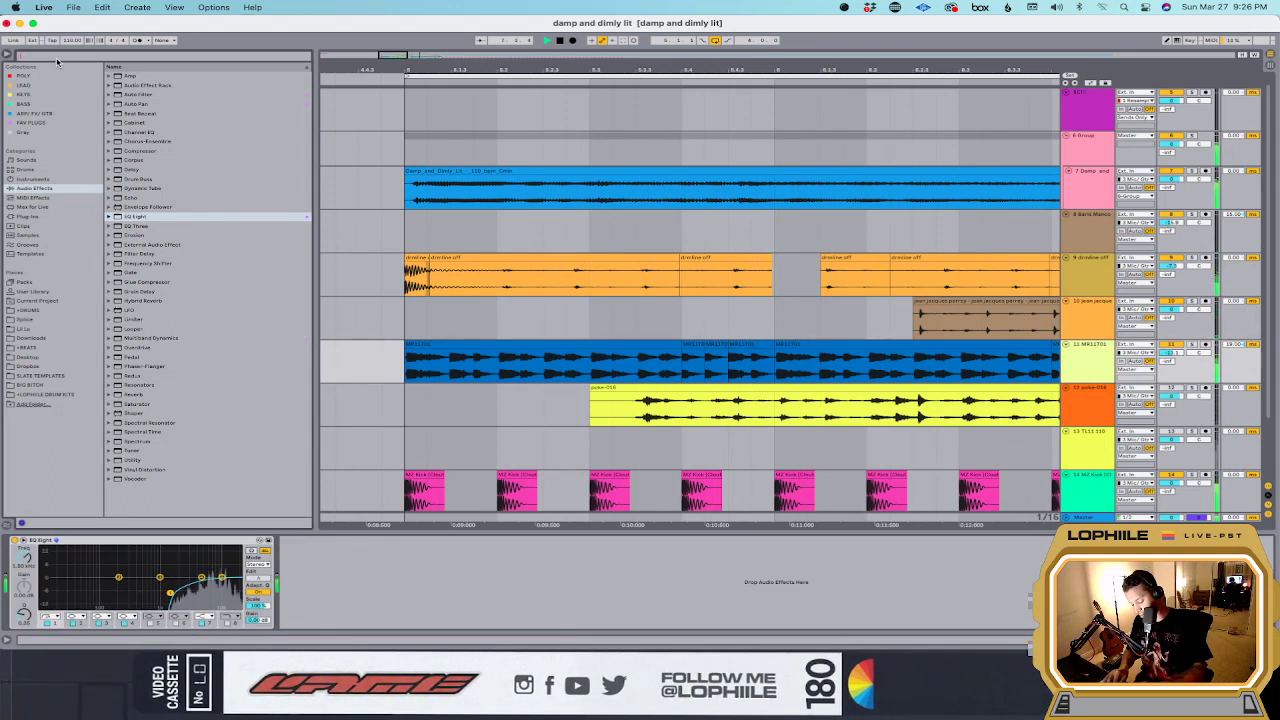
Step: Find the CLA Vocals Stereo plug-in and load it after the EQ Eight on the MR11T01 track
text(cla)
click(38, 217)
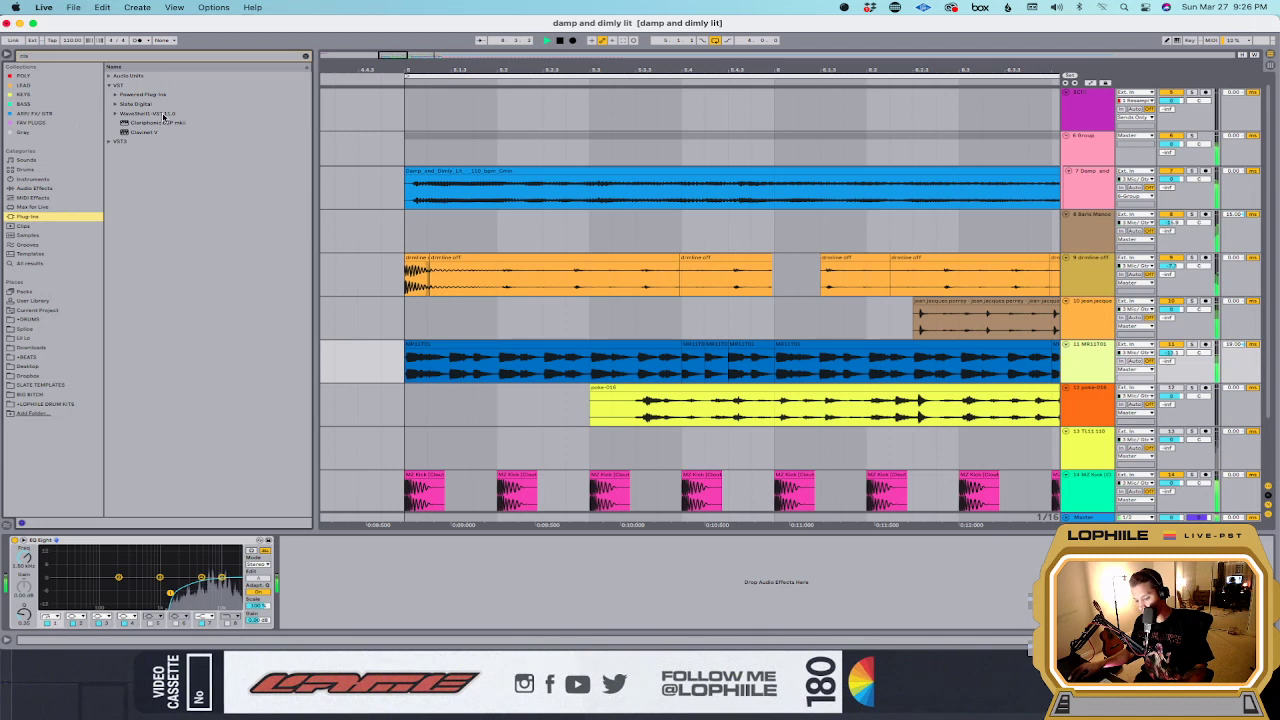
text(76)
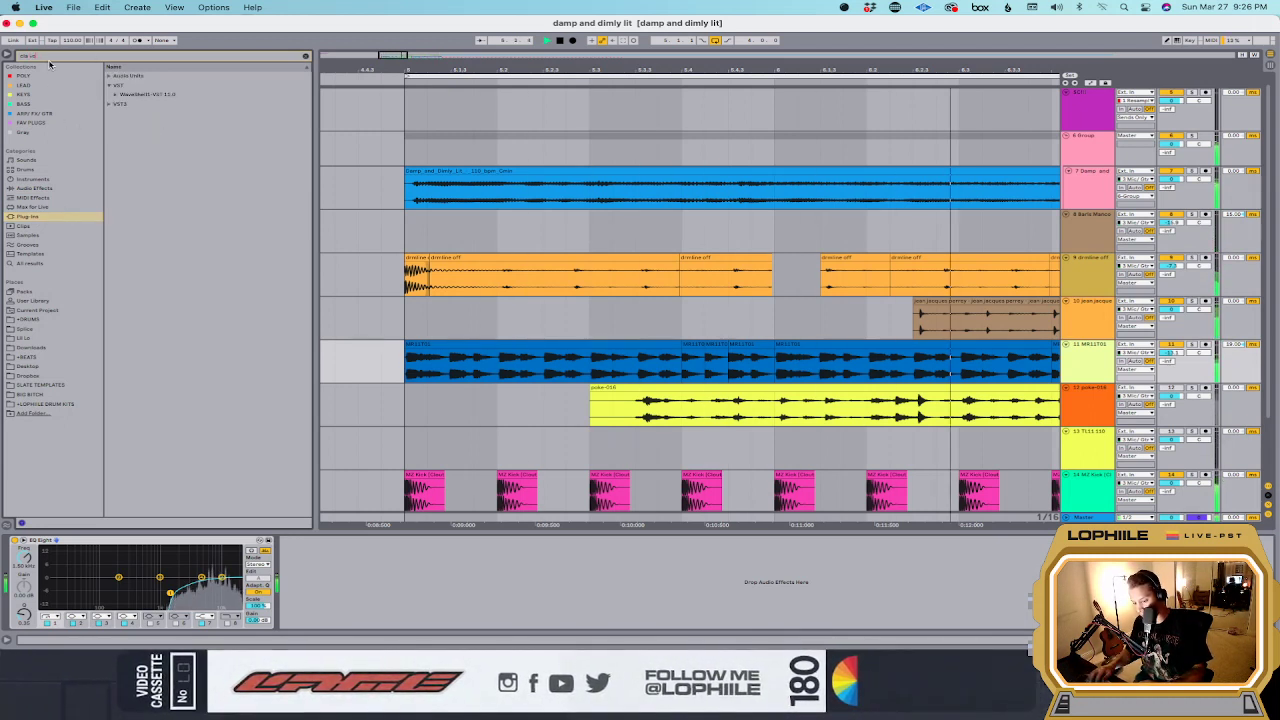
click(155, 114)
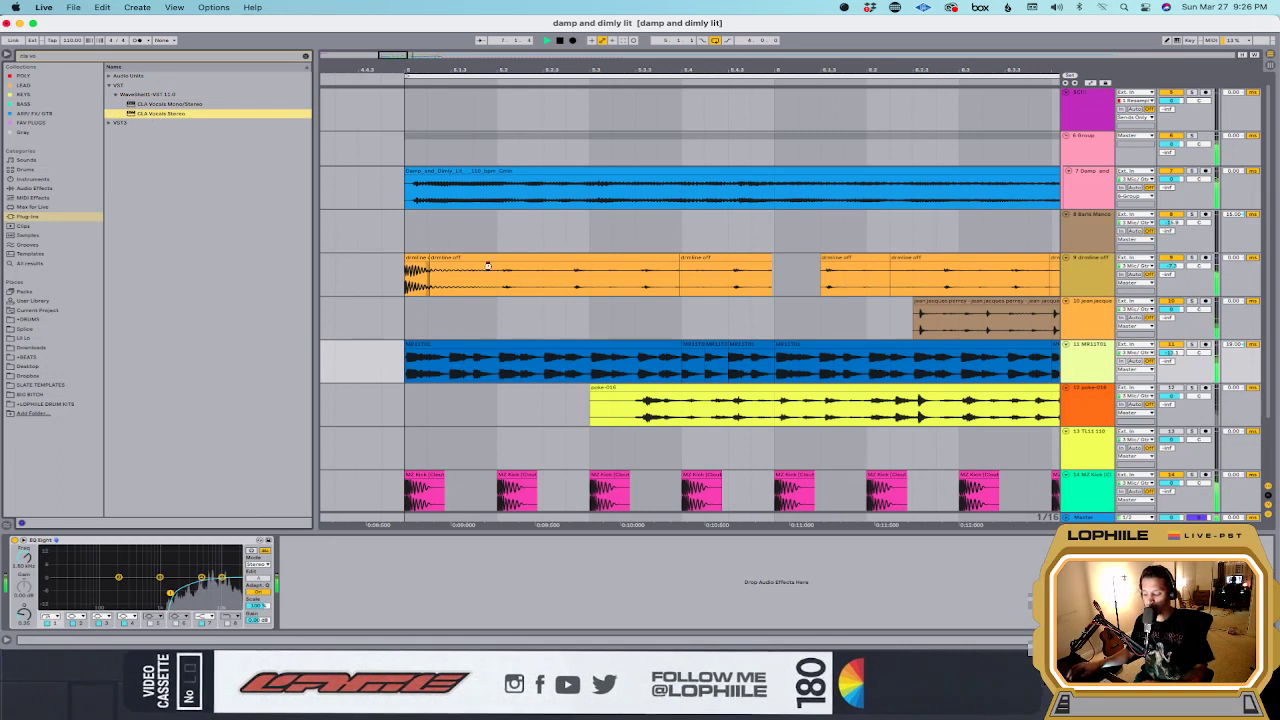
key(Return)
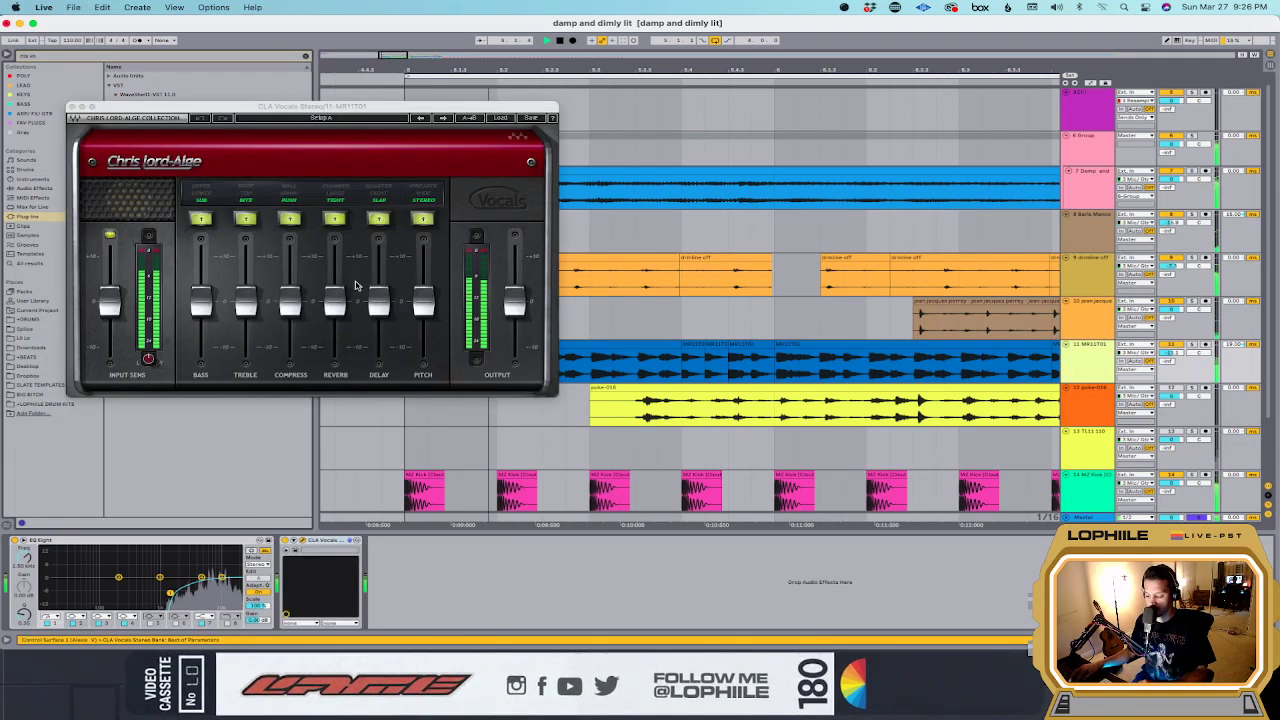
Step: Turn off bass, treble, compress, reverb and delay in CLA Vocals, and raise the stereo pitch level to 10.0
click(241, 218)
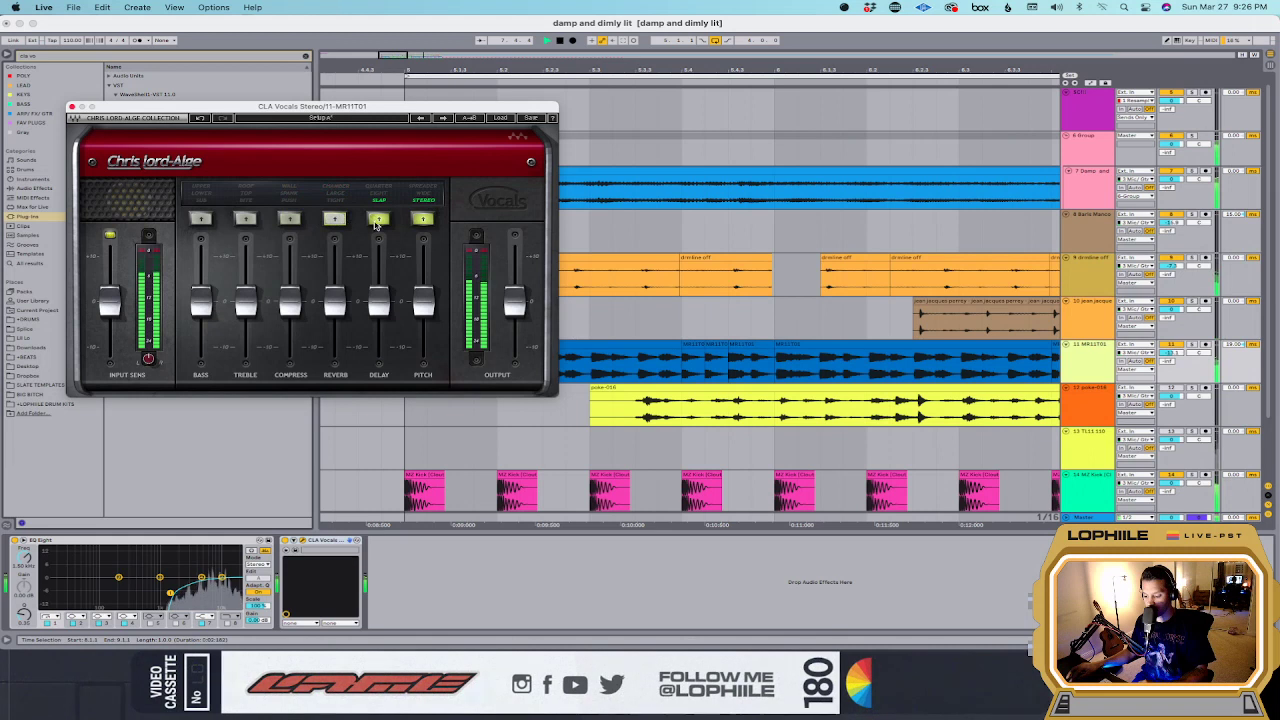
drag(423, 298, 423, 255)
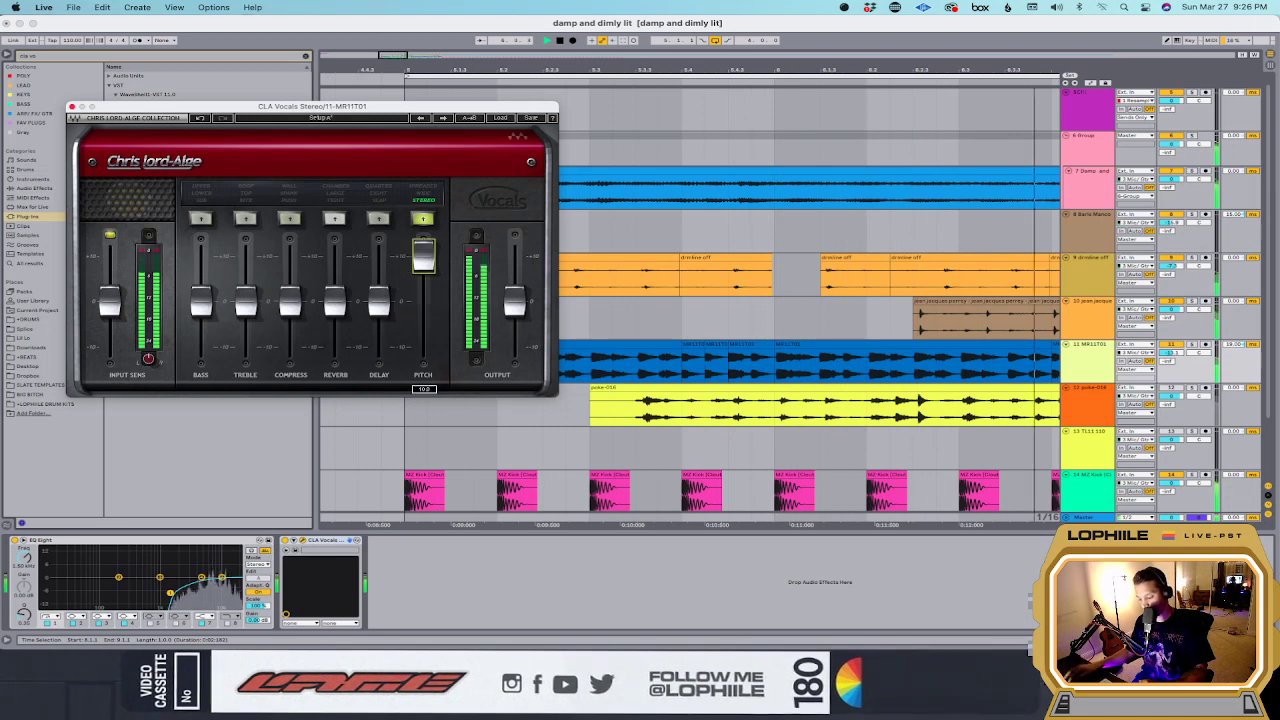
Step: Group CLA Vocals into an Audio Effect Rack, duplicate its chain and lower the first chain's volume
click(320, 544)
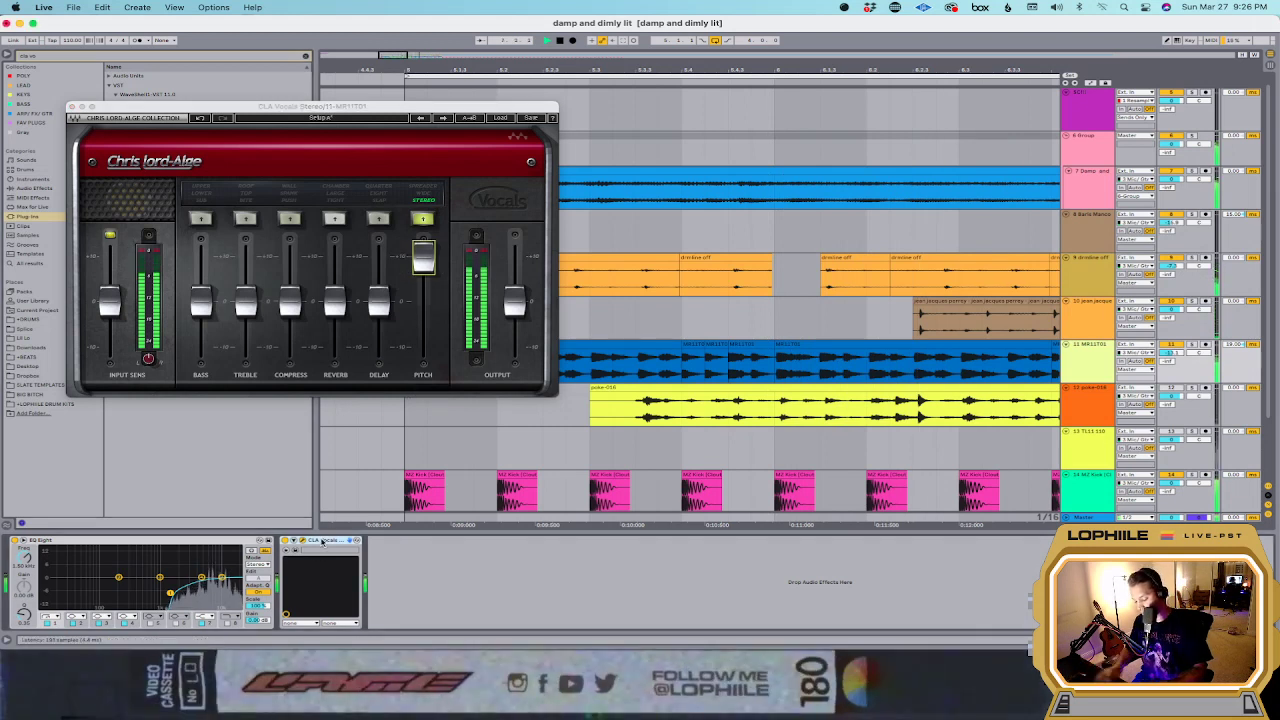
key(super+g)
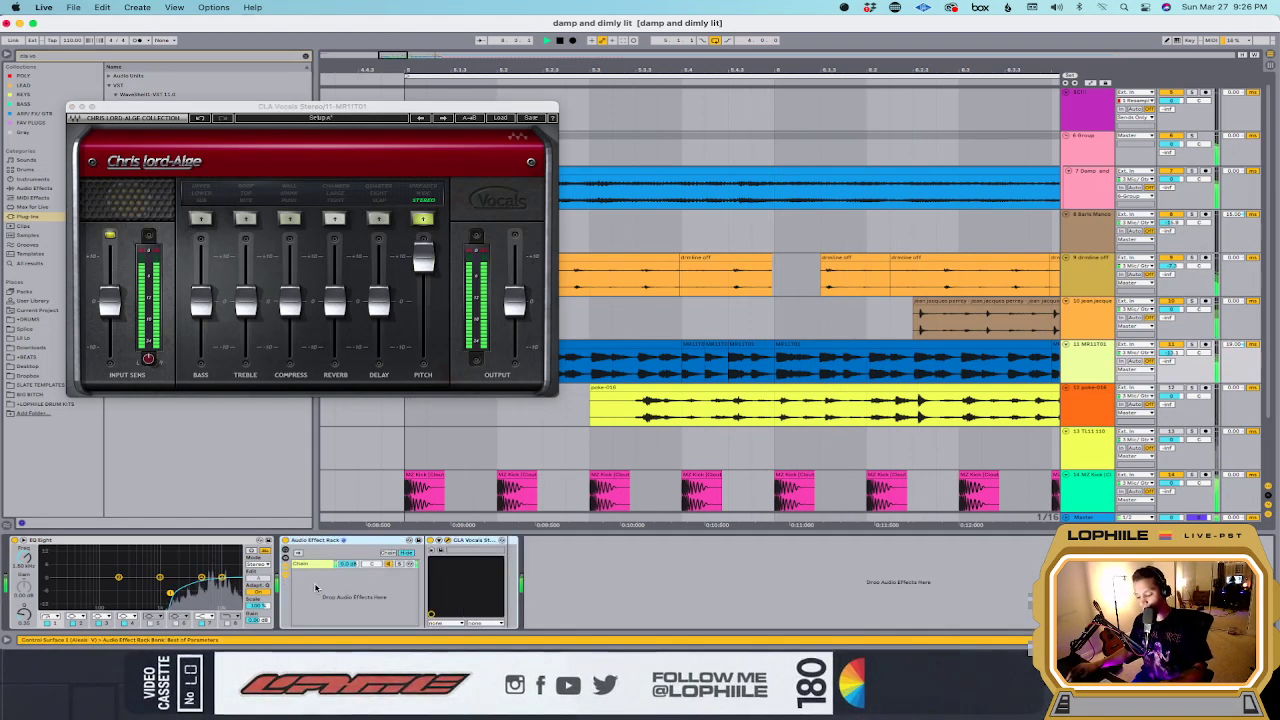
click(338, 566)
key(super+d)
drag(355, 567, 355, 560)
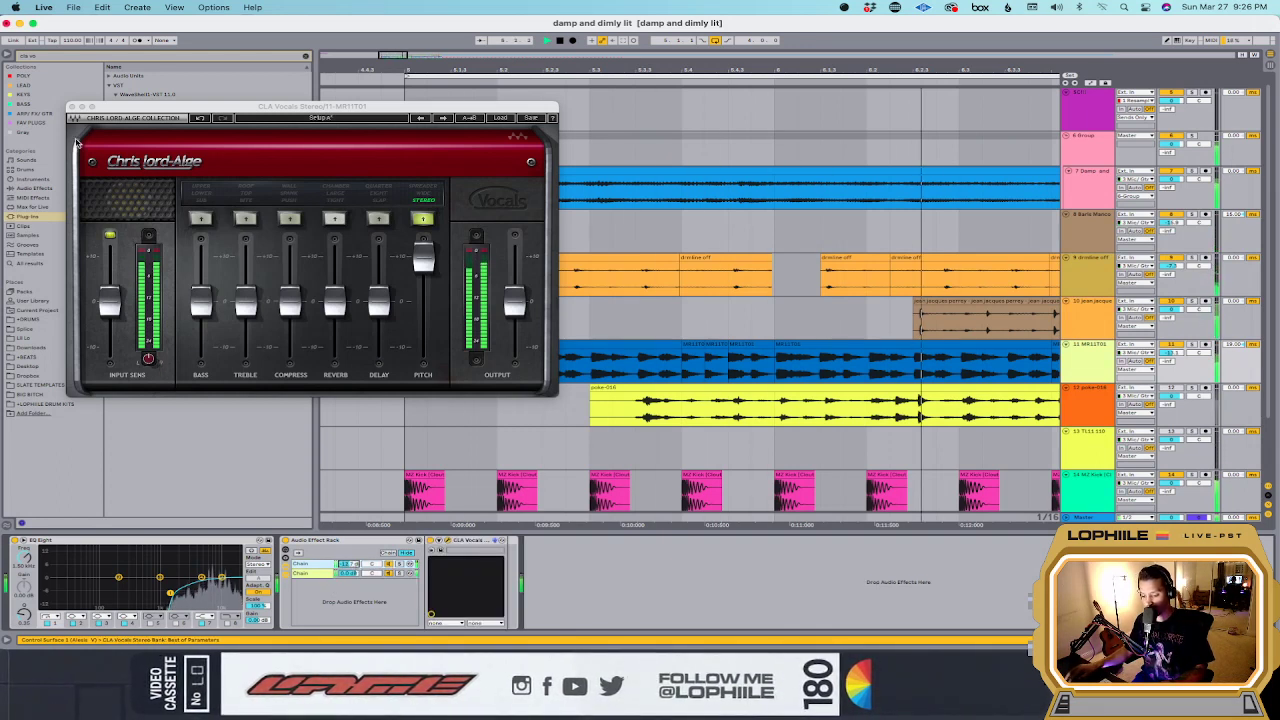
Step: Pull a high EQ Eight band on track 11 down into a dip and close the CLA Vocals window
click(162, 561)
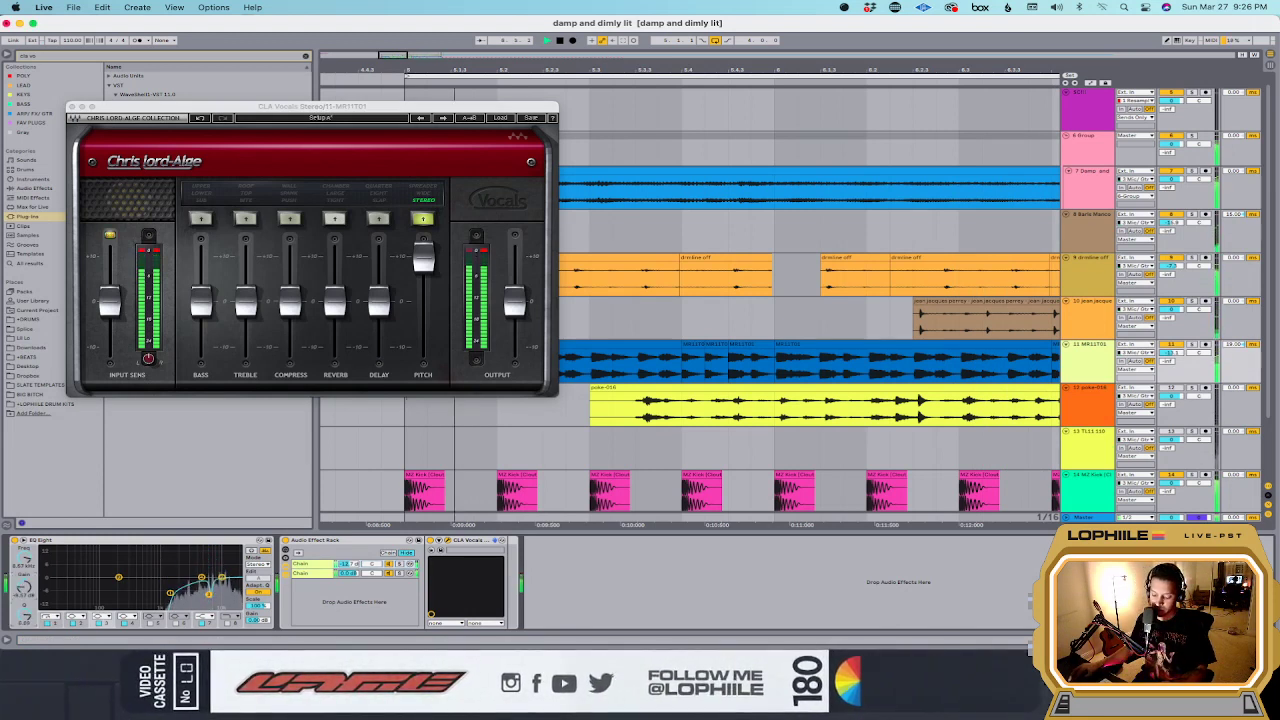
click(72, 106)
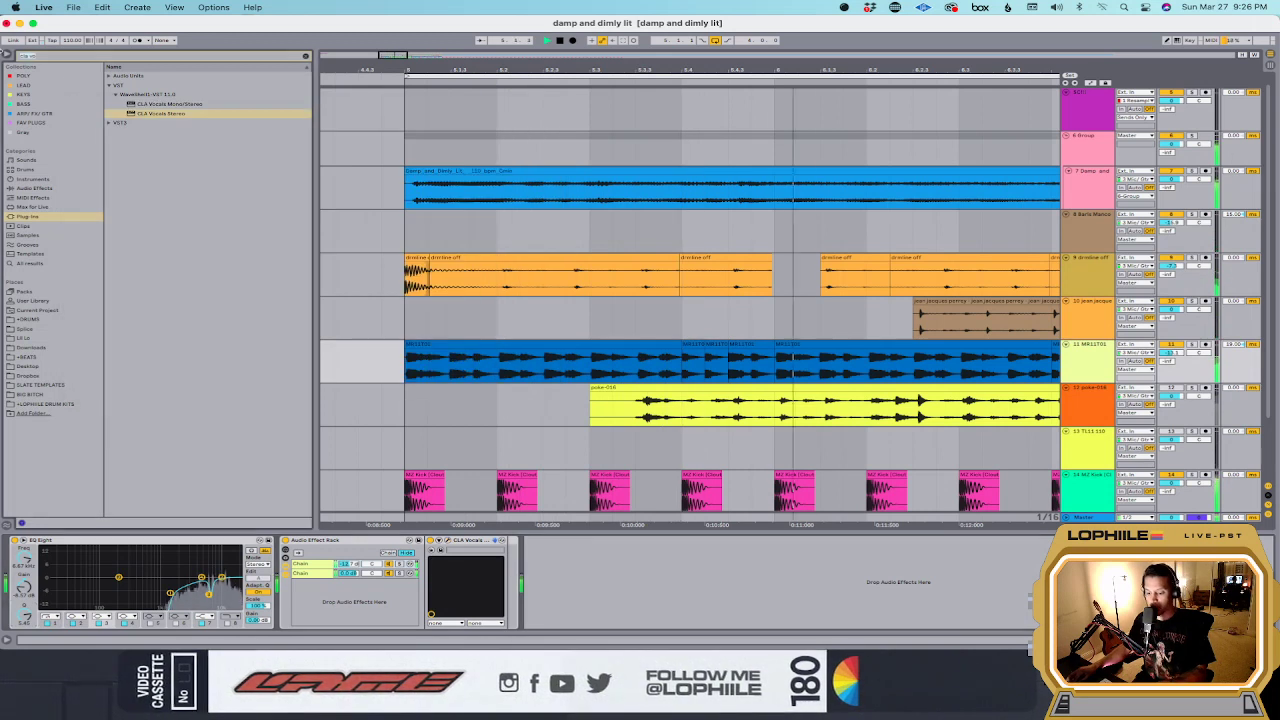
Step: Stop playback, find the VST3 Oxford TransMod plug-in and load it at the start of the MR11T01 track's effect chain
text(frame)
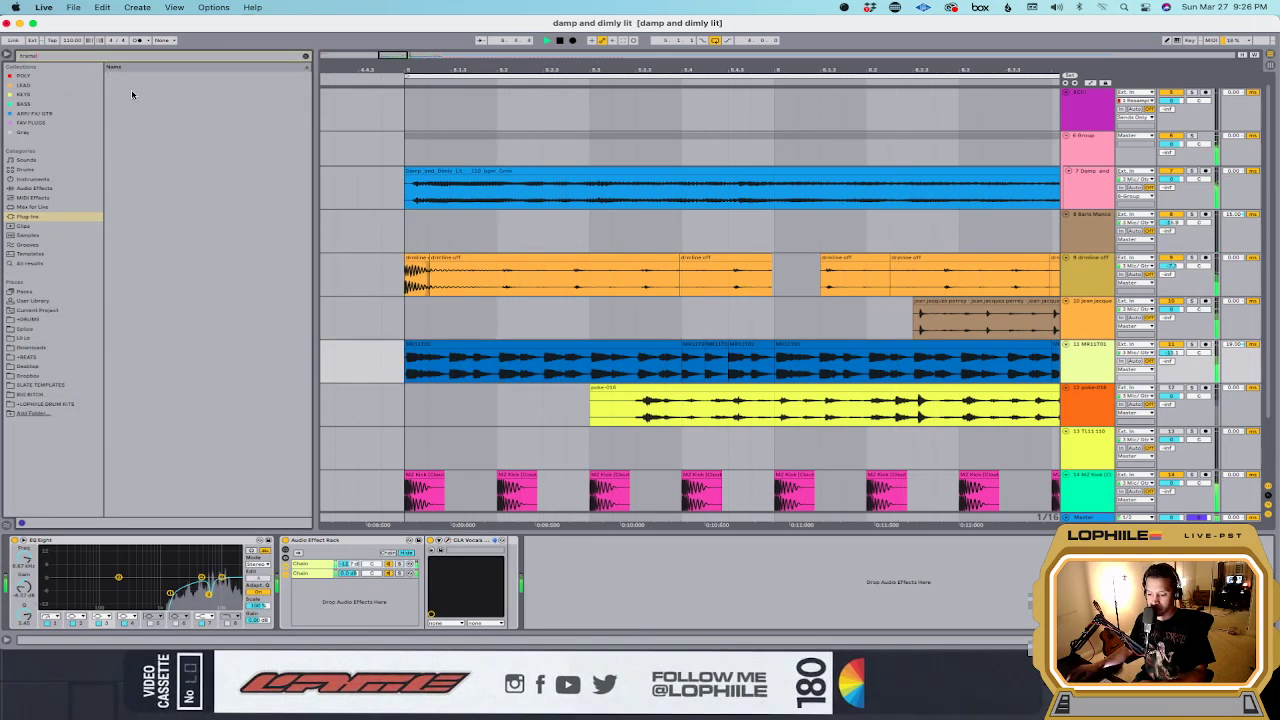
text(si)
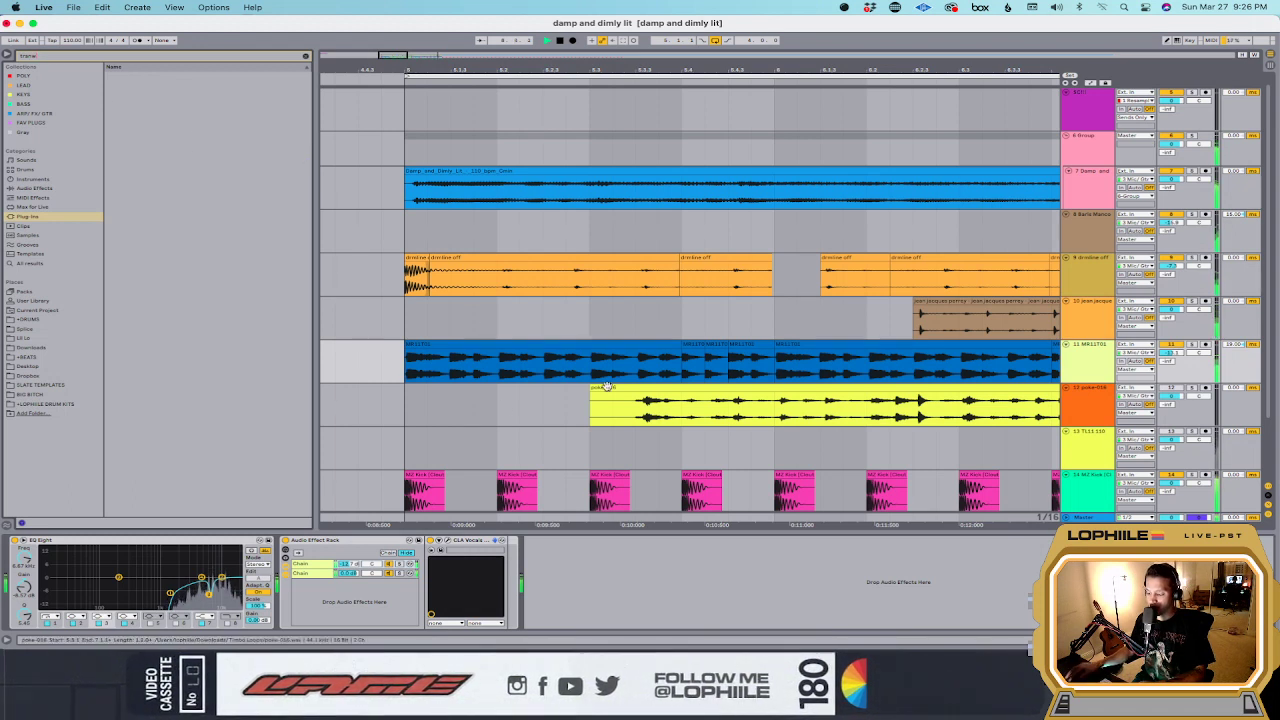
click(406, 328)
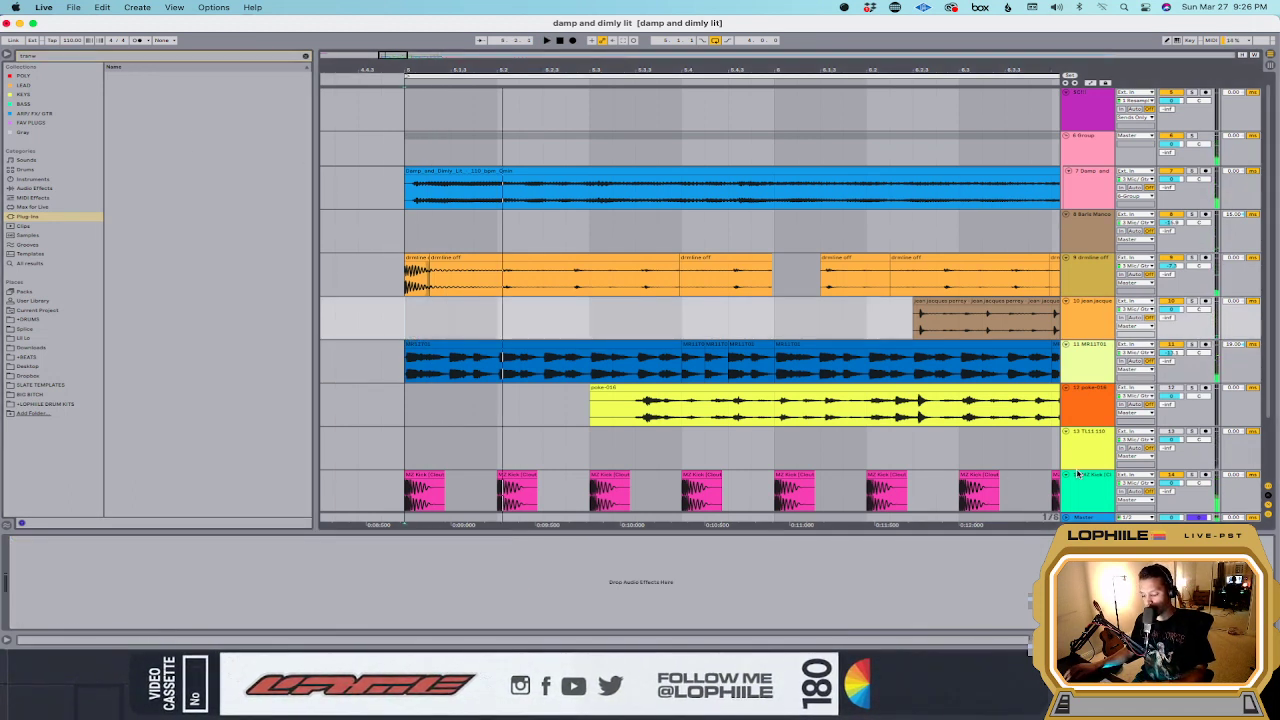
click(1088, 368)
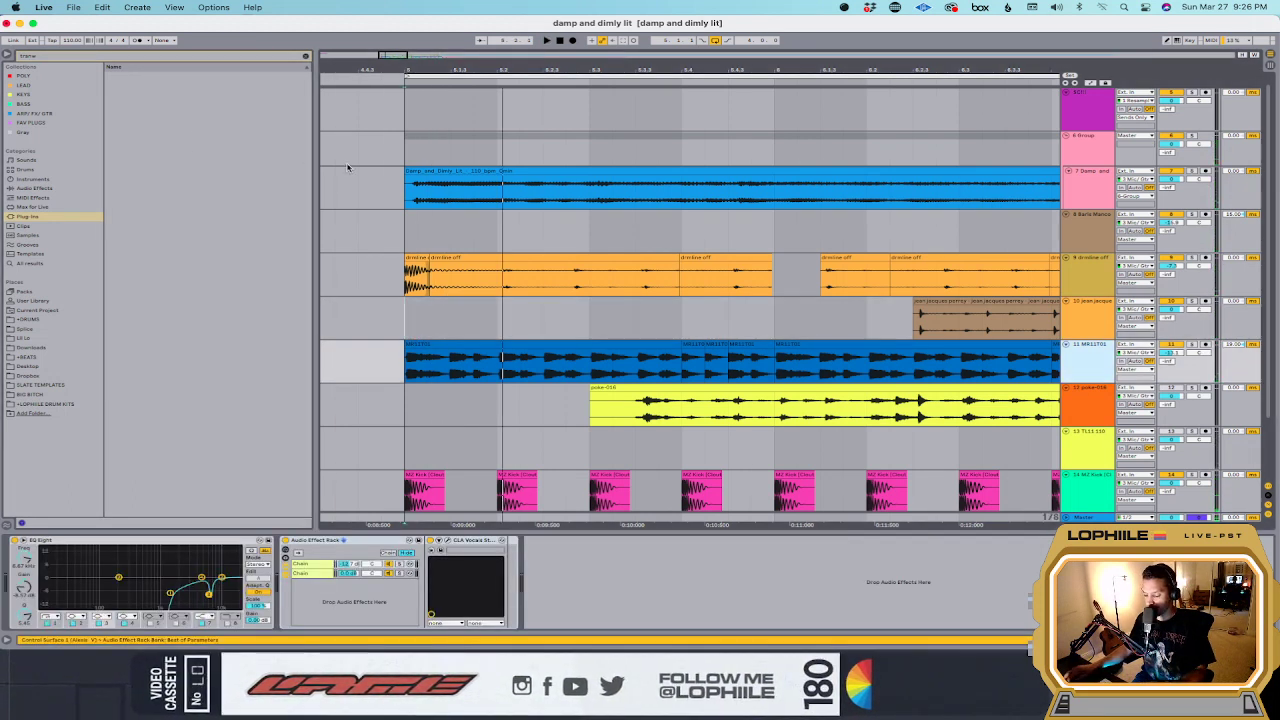
click(49, 60)
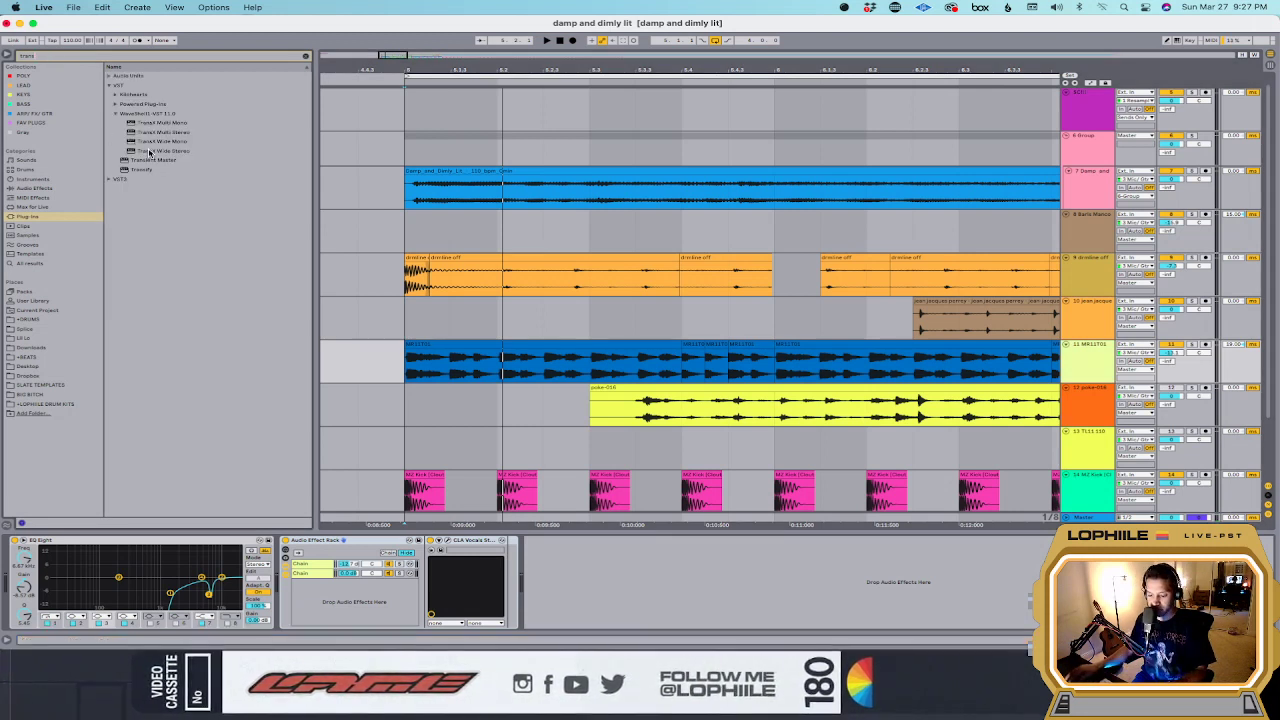
click(112, 86)
click(120, 94)
click(150, 104)
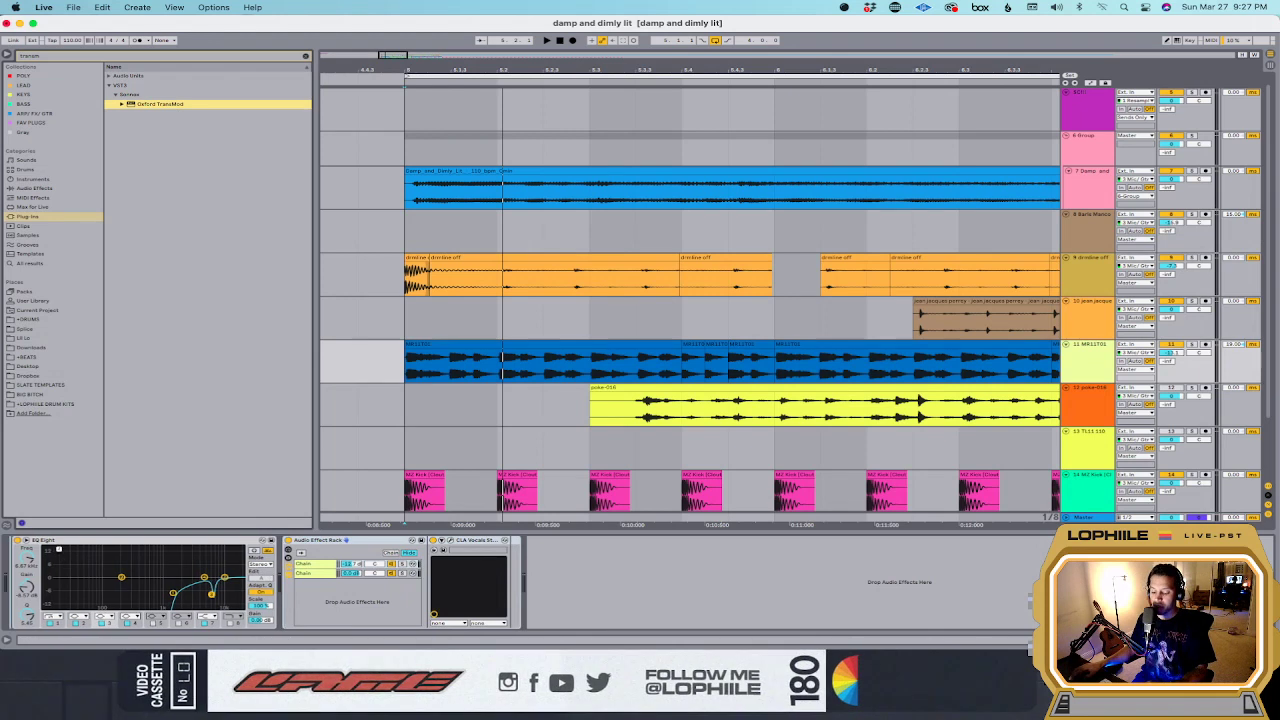
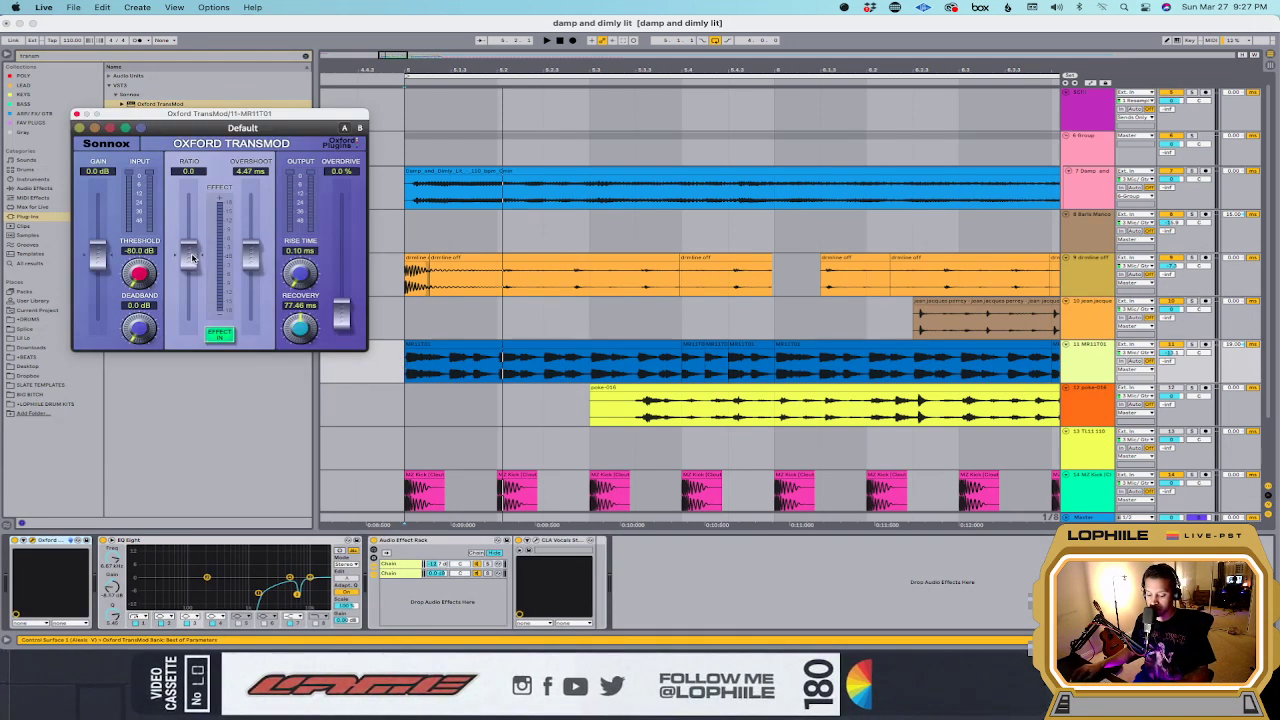
Step: Raise the Oxford TransMod ratio on the MR11T01 track to +0.49 and start playback to hear it
drag(193, 260, 202, 233)
key(space)
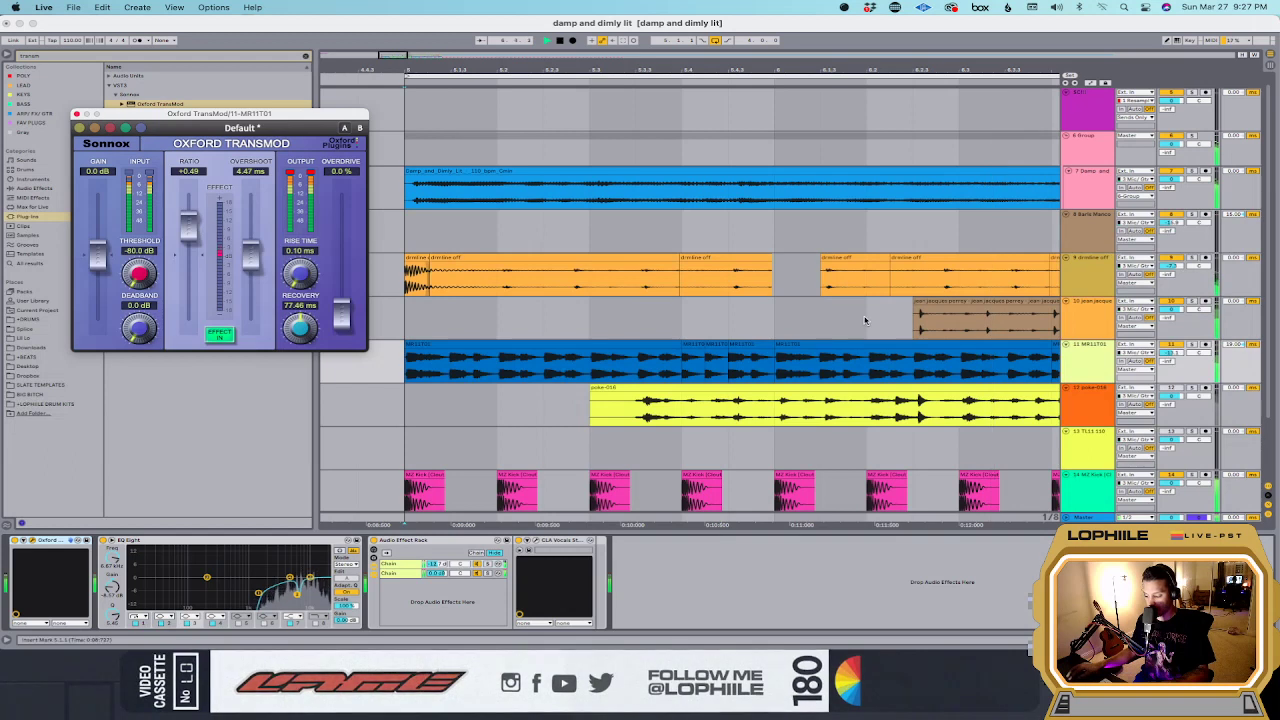
Step: Reset the first rack chain's volume to 0.0 dB, set the second chain's to -6 dB, and close the TransMod window
click(417, 570)
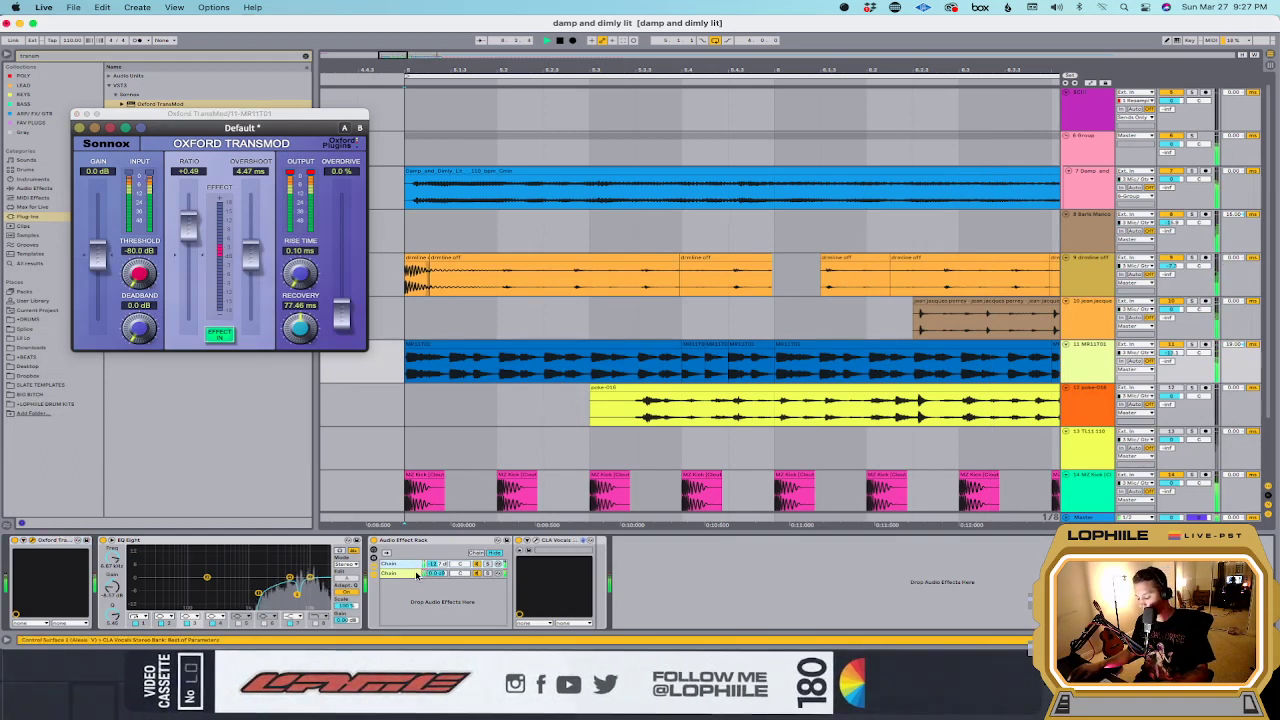
click(437, 564)
click(437, 573)
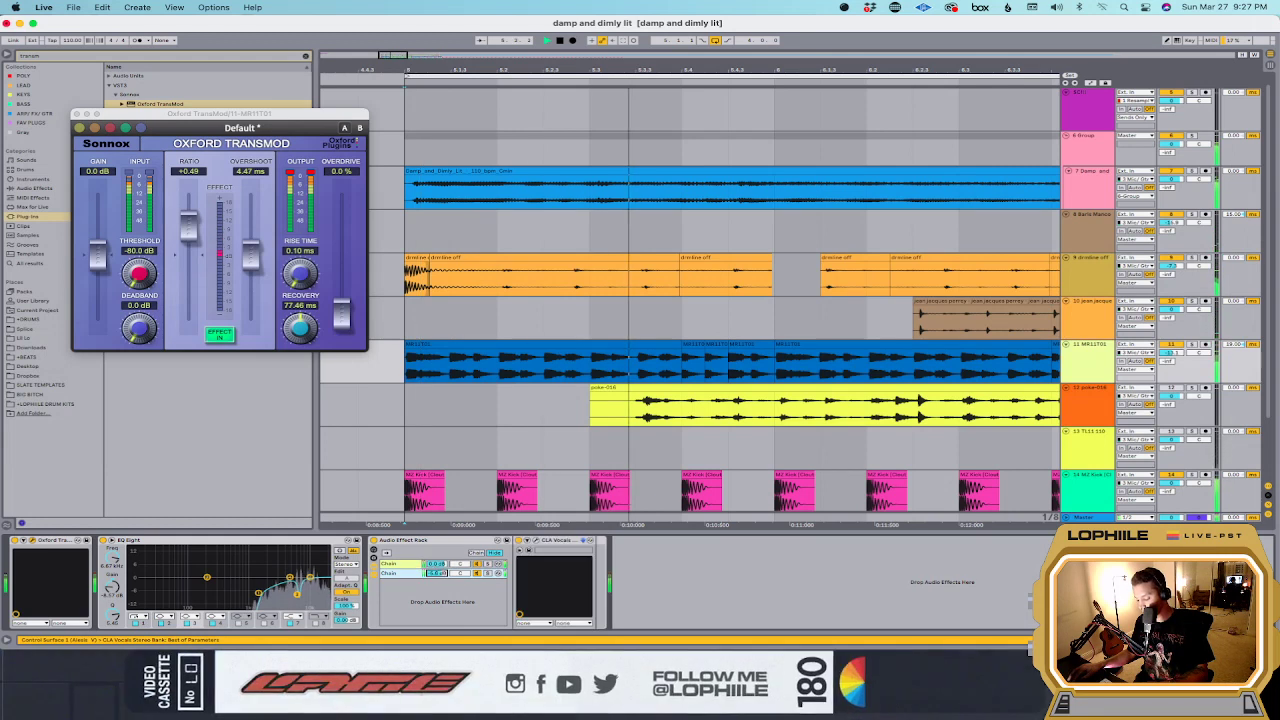
text(-6)
key(Return)
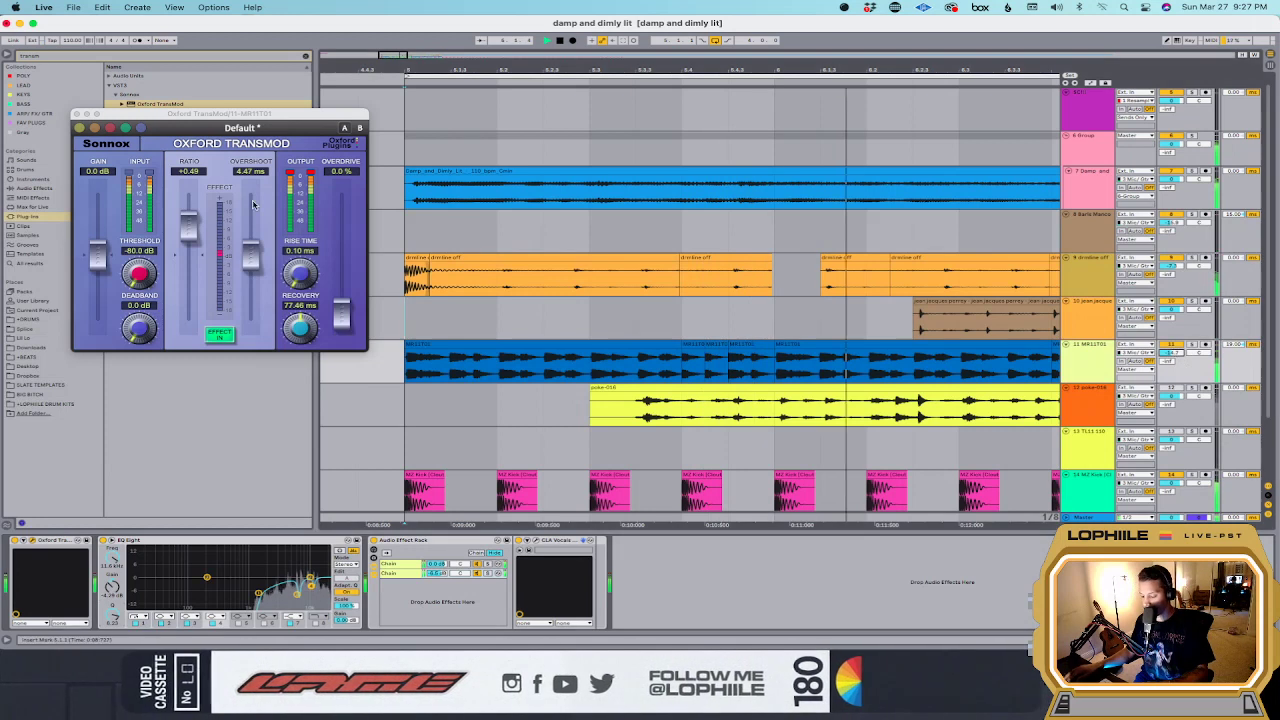
click(76, 115)
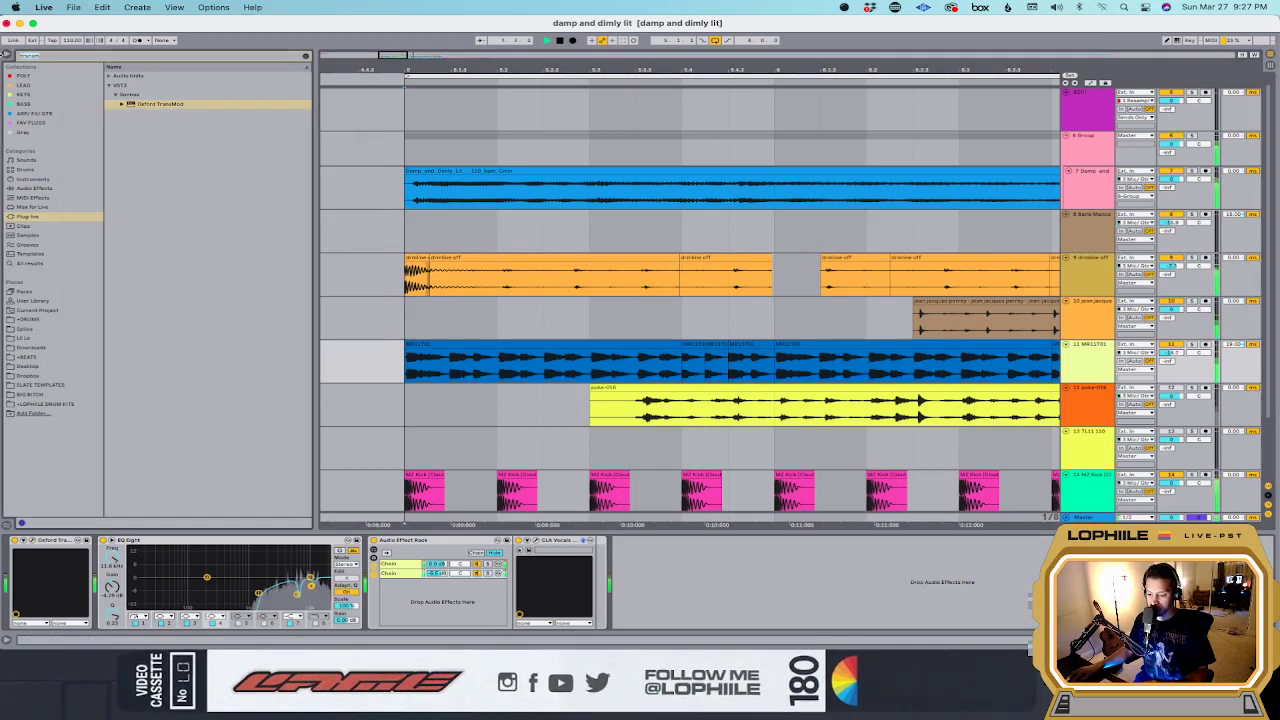
Step: Find the LFOTool plug-in in the browser and load it at the end of the MR11T01 track's effect chain
key(super+f)
text(lo)
click(158, 95)
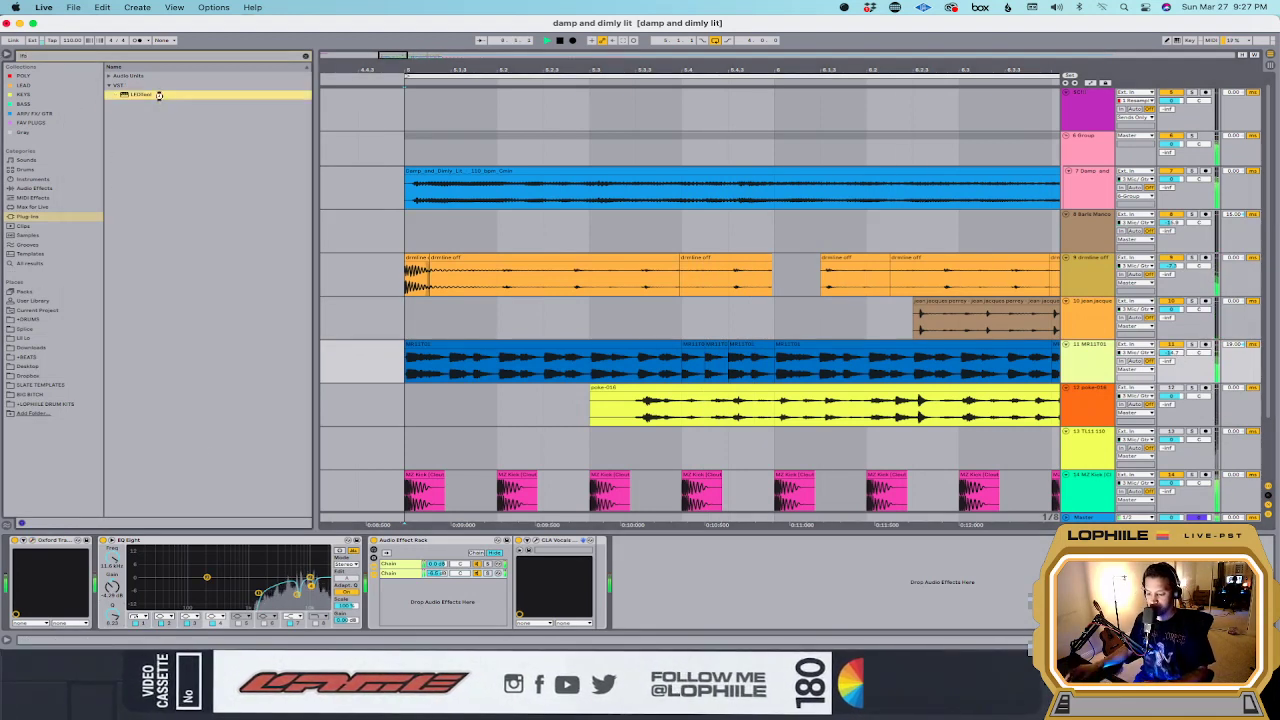
key(Return)
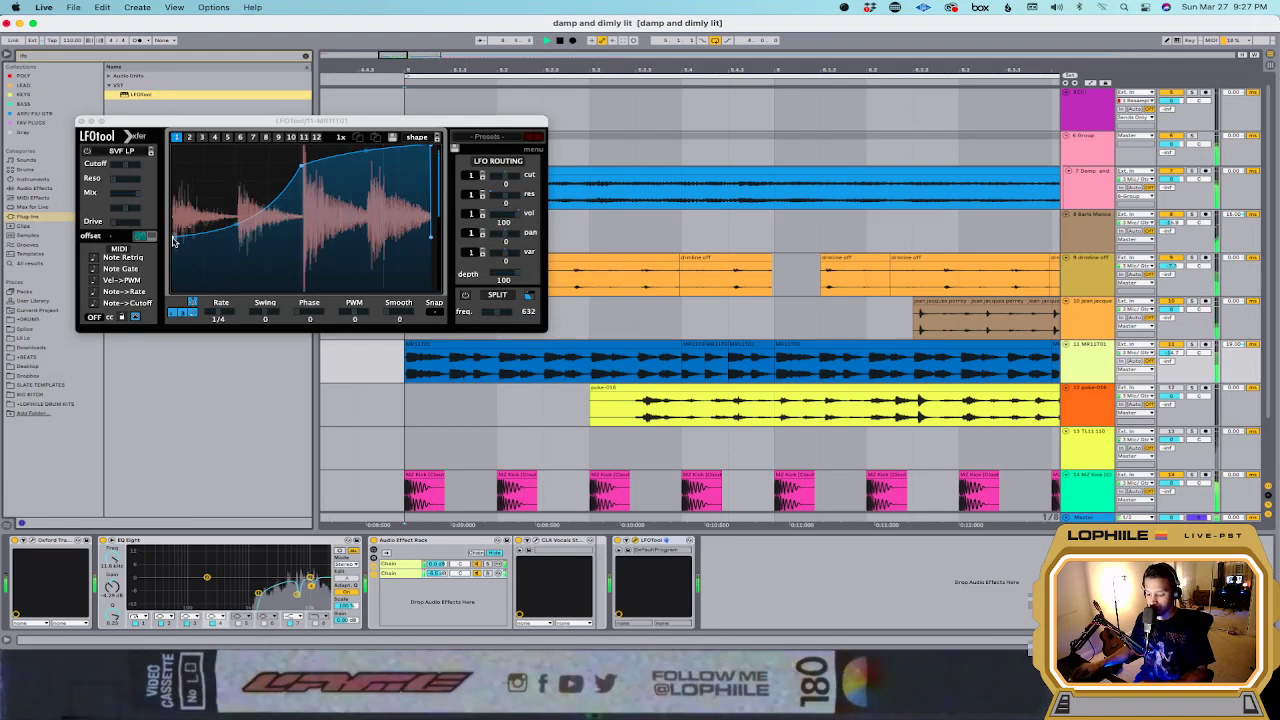
Step: Reshape the LFOTool curve to fall from full level to zero past its midpoint, and reduce the LFO volume amount to 64
drag(306, 166, 320, 288)
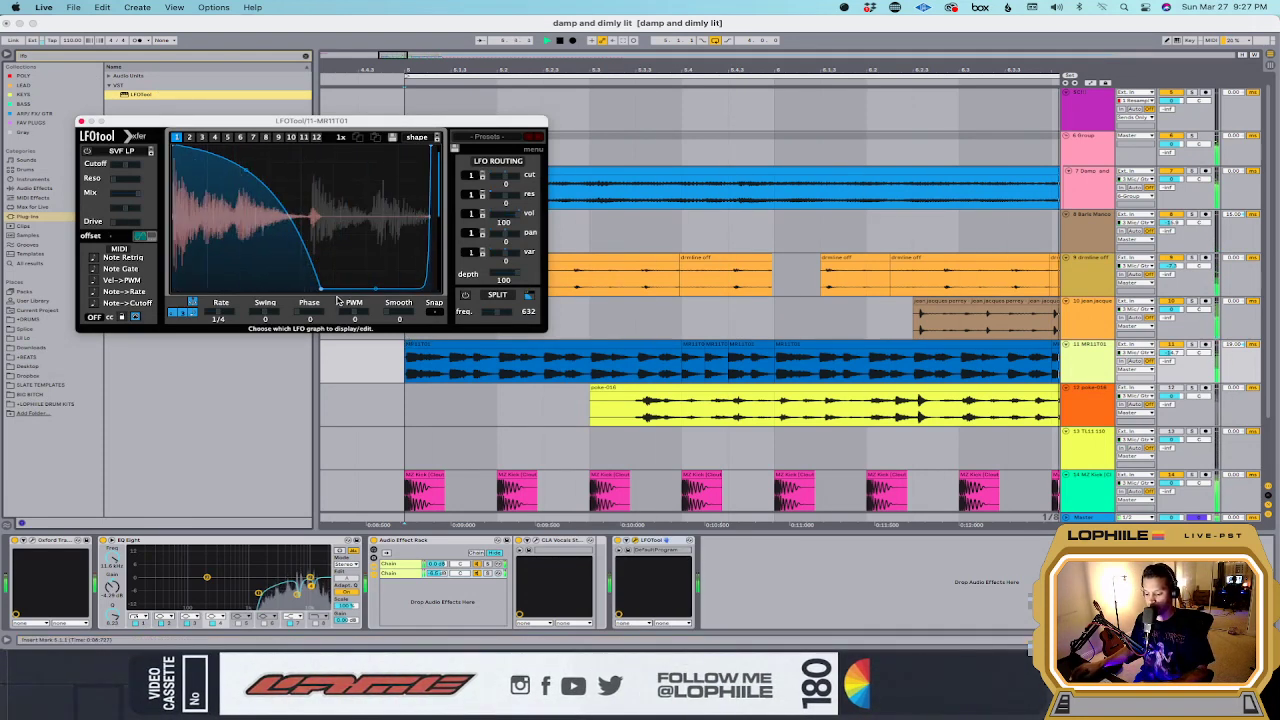
drag(320, 288, 356, 288)
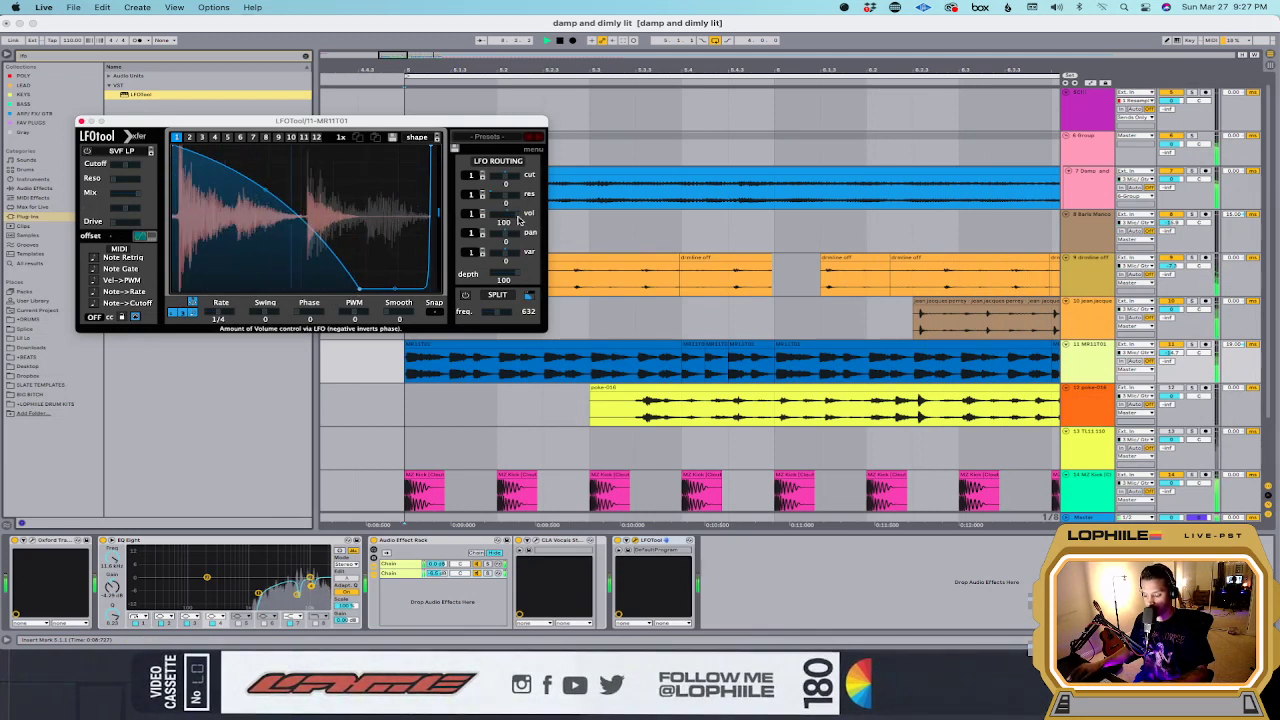
drag(512, 214, 514, 220)
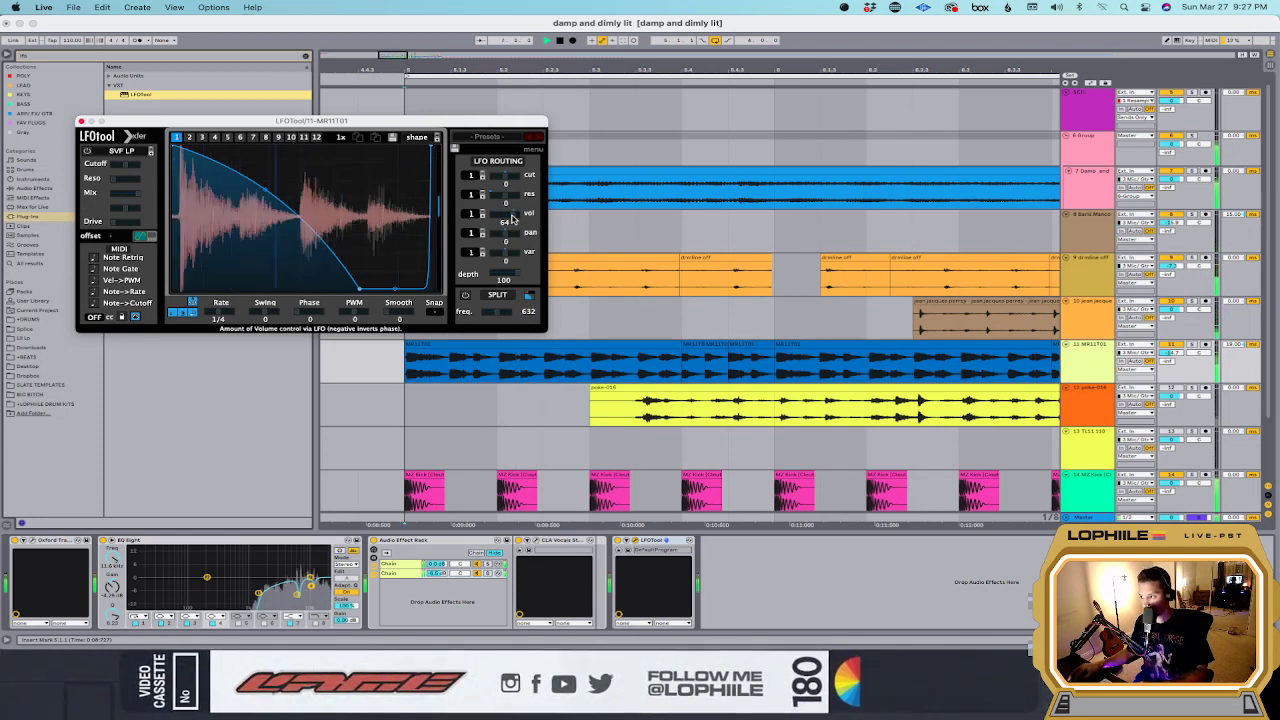
drag(513, 218, 513, 225)
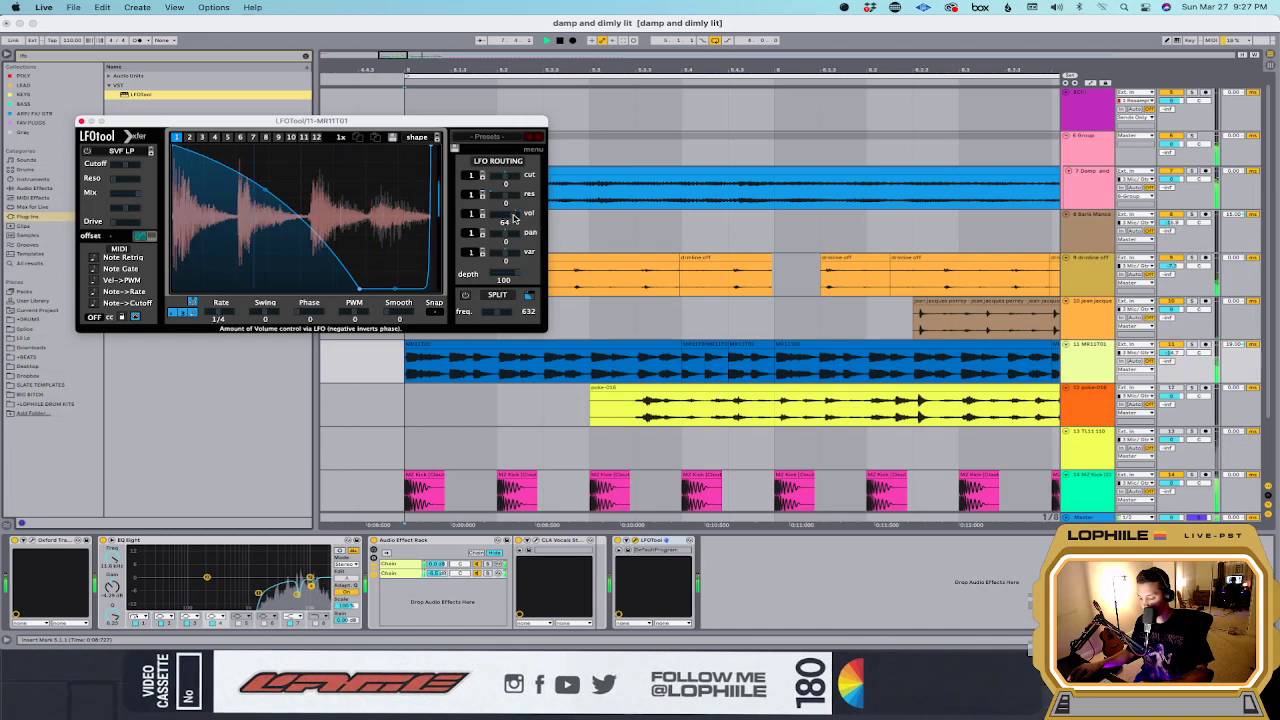
click(1178, 347)
Step: Trim the beginning off the poke-016 clip and place its start on beat 3 of bar 5
click(815, 410)
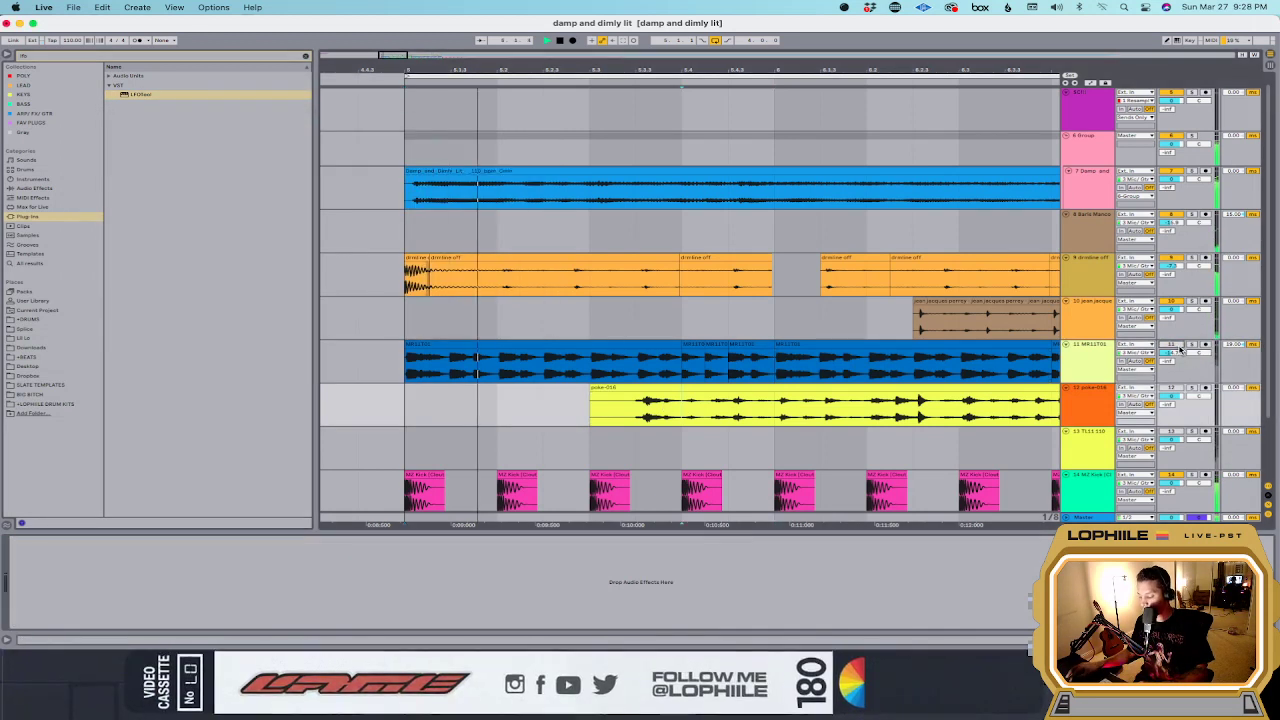
scroll(805, 395, down, 5)
click(788, 388)
drag(788, 388, 749, 388)
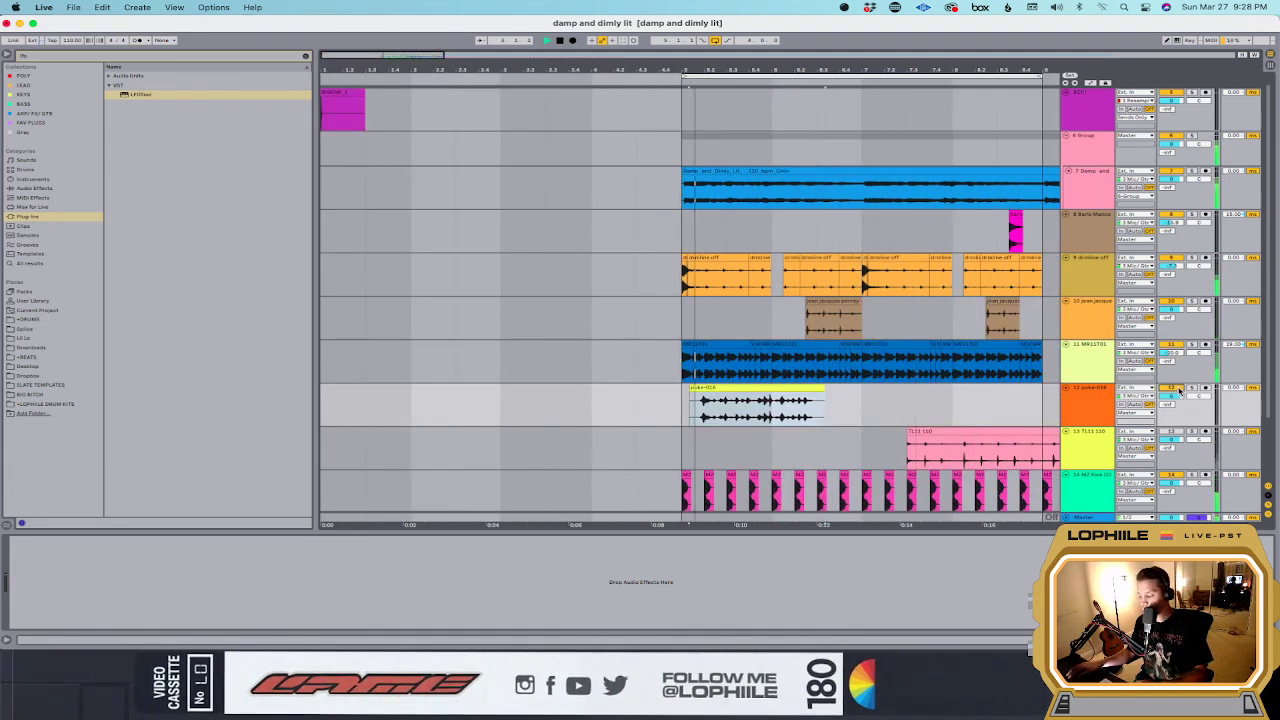
click(698, 397)
key(space)
click(698, 397)
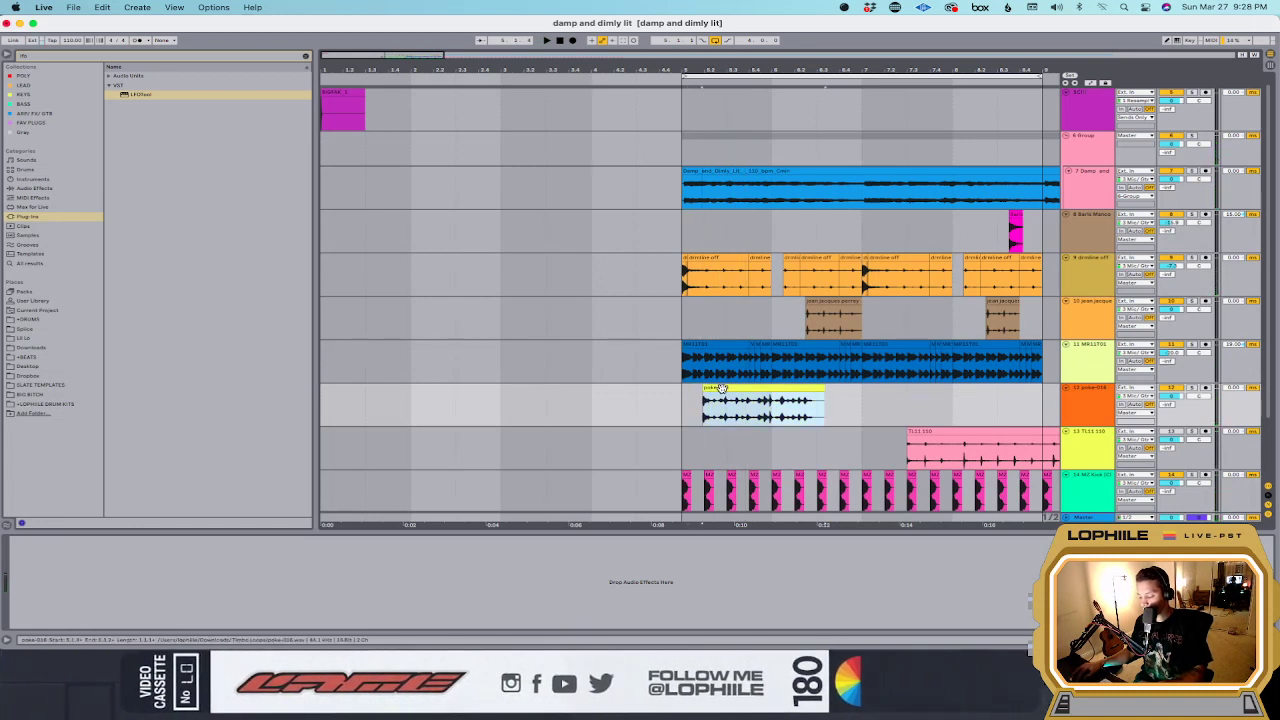
drag(723, 388, 746, 389)
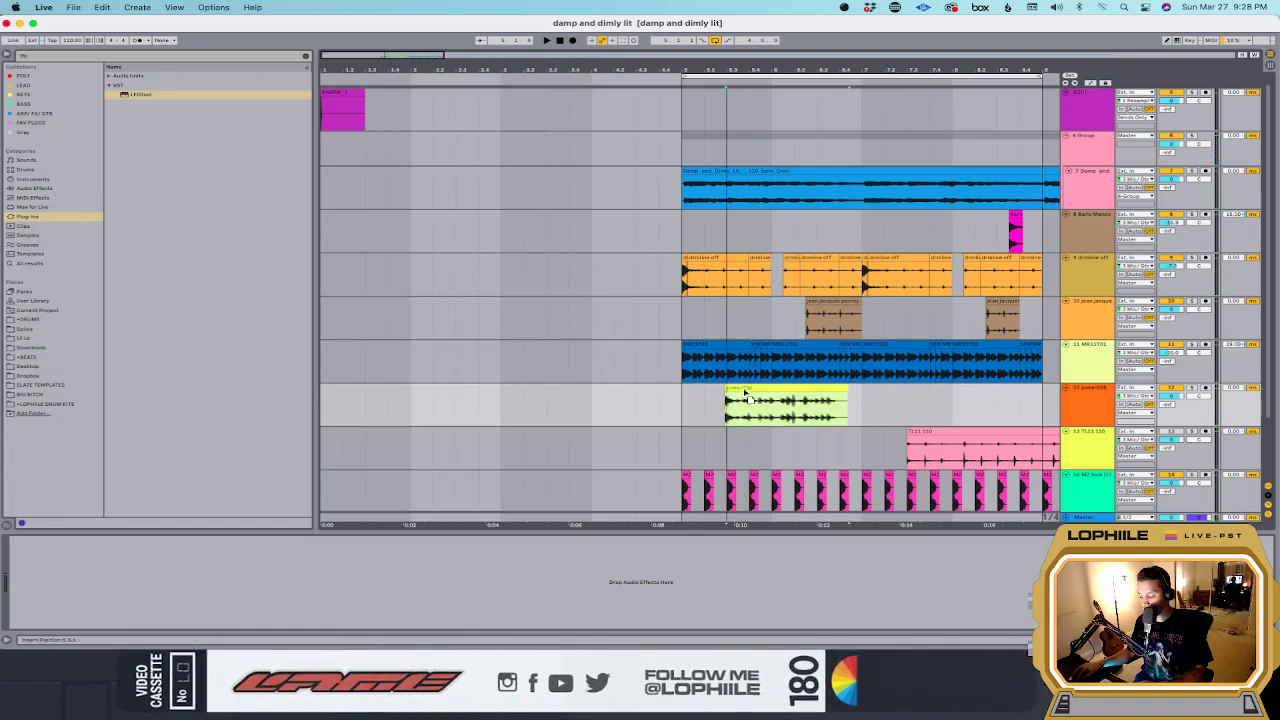
Step: Open the poke-016 clip's detail view, turn on Warp and play the result
double_click(775, 400)
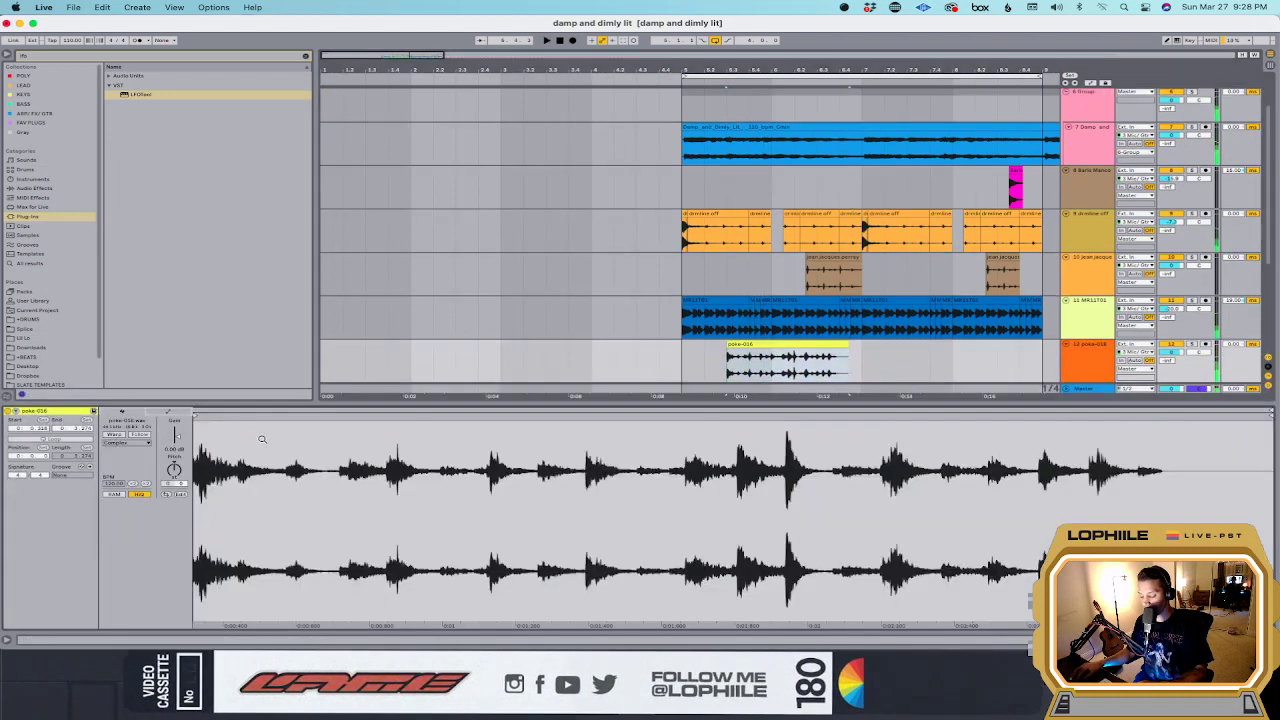
click(113, 435)
key(space)
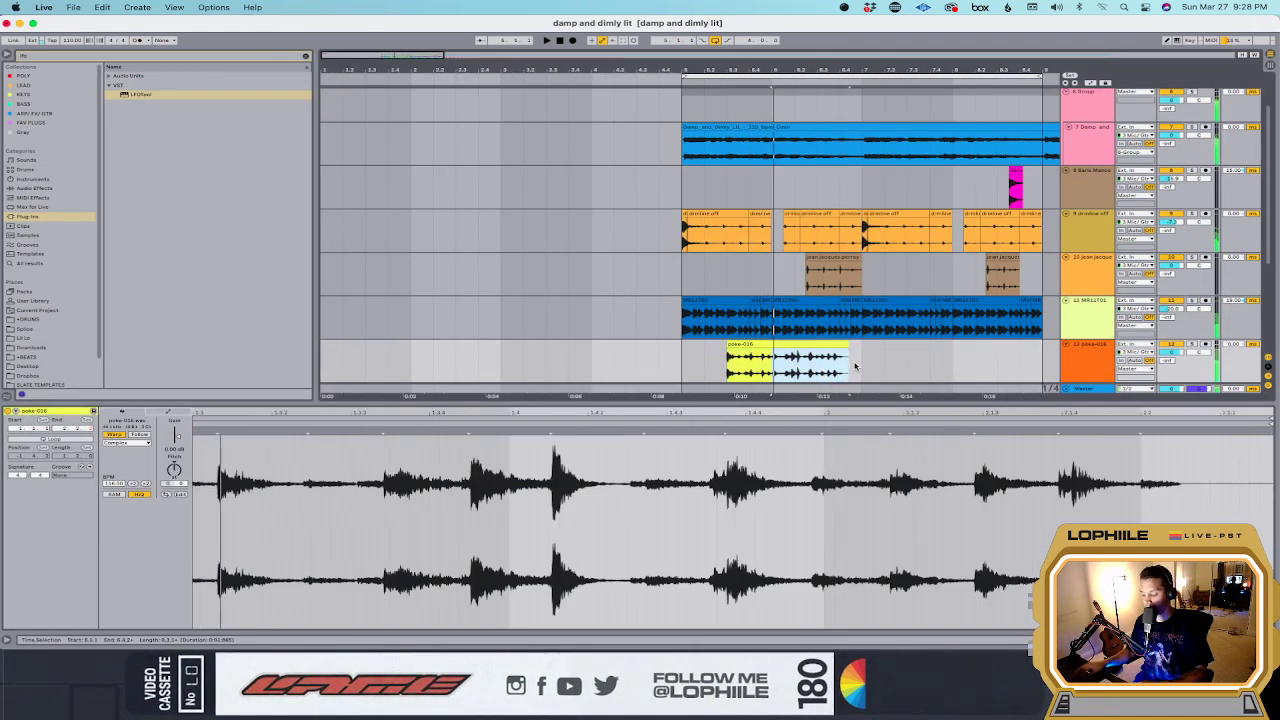
Step: Delete the part of the poke-016 clip that extends past the start of bar 6 and play the shortened clip
key(space)
drag(771, 362, 851, 363)
key(Delete)
click(660, 371)
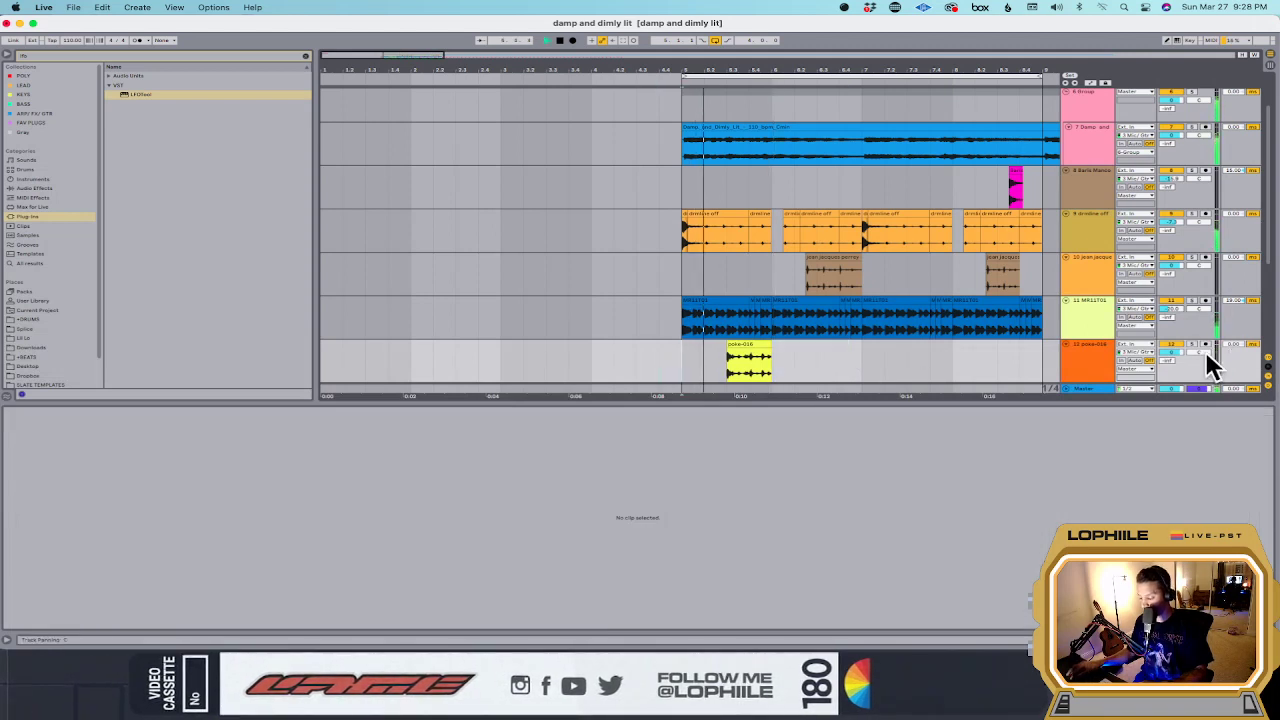
key(space)
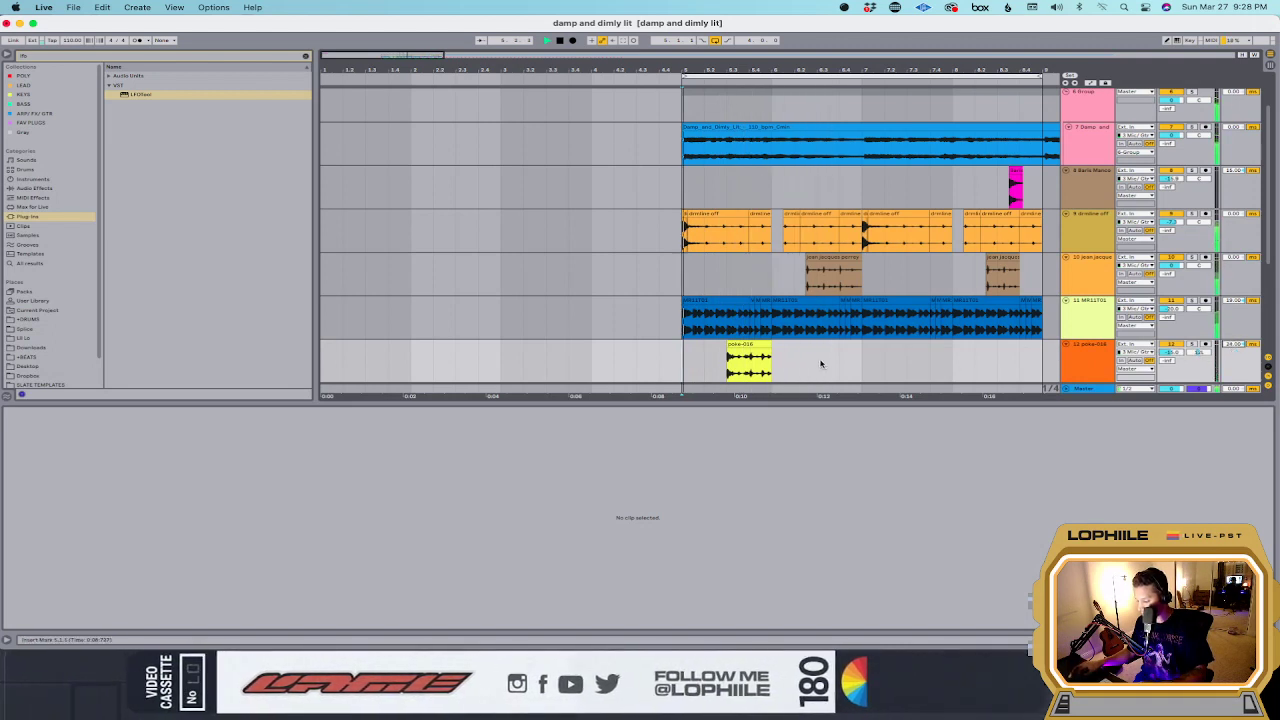
Step: Duplicate the poke-016 bar into bar 6 as two repeated half-length chops, and duplicate bars 5 and 6 into bars 7 and 8
drag(684, 373, 771, 368)
key(super+d)
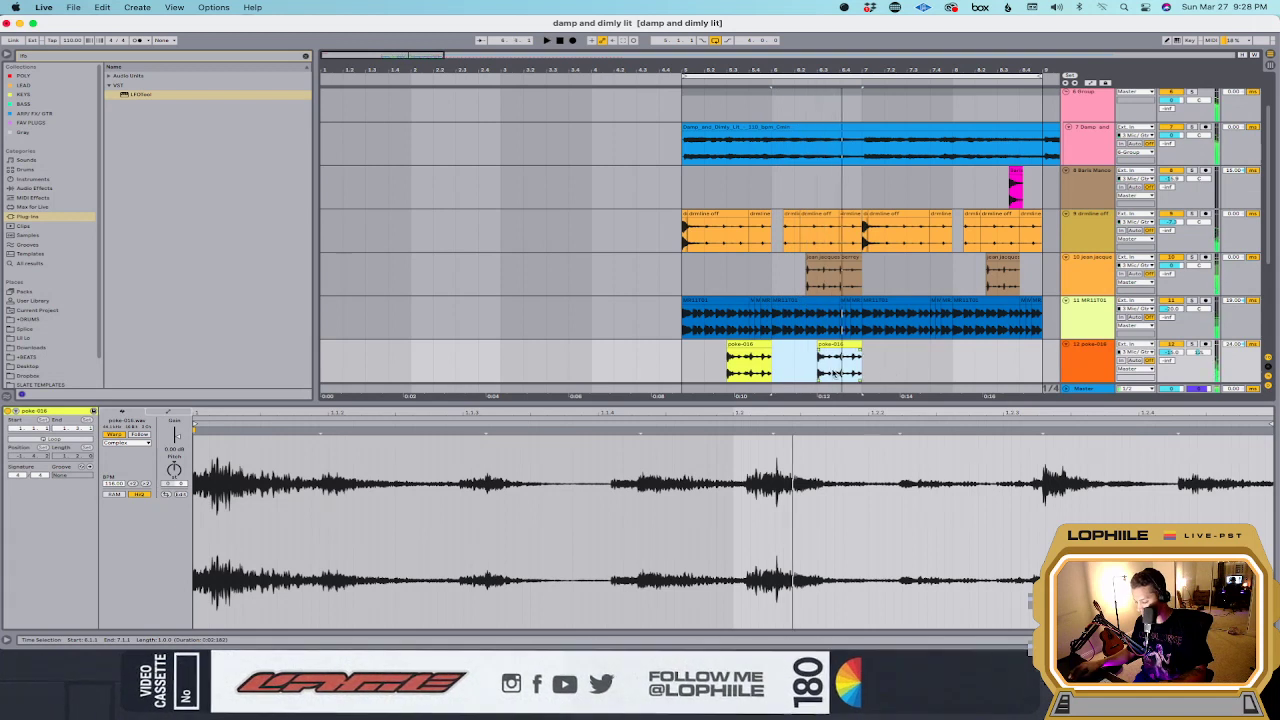
click(830, 370)
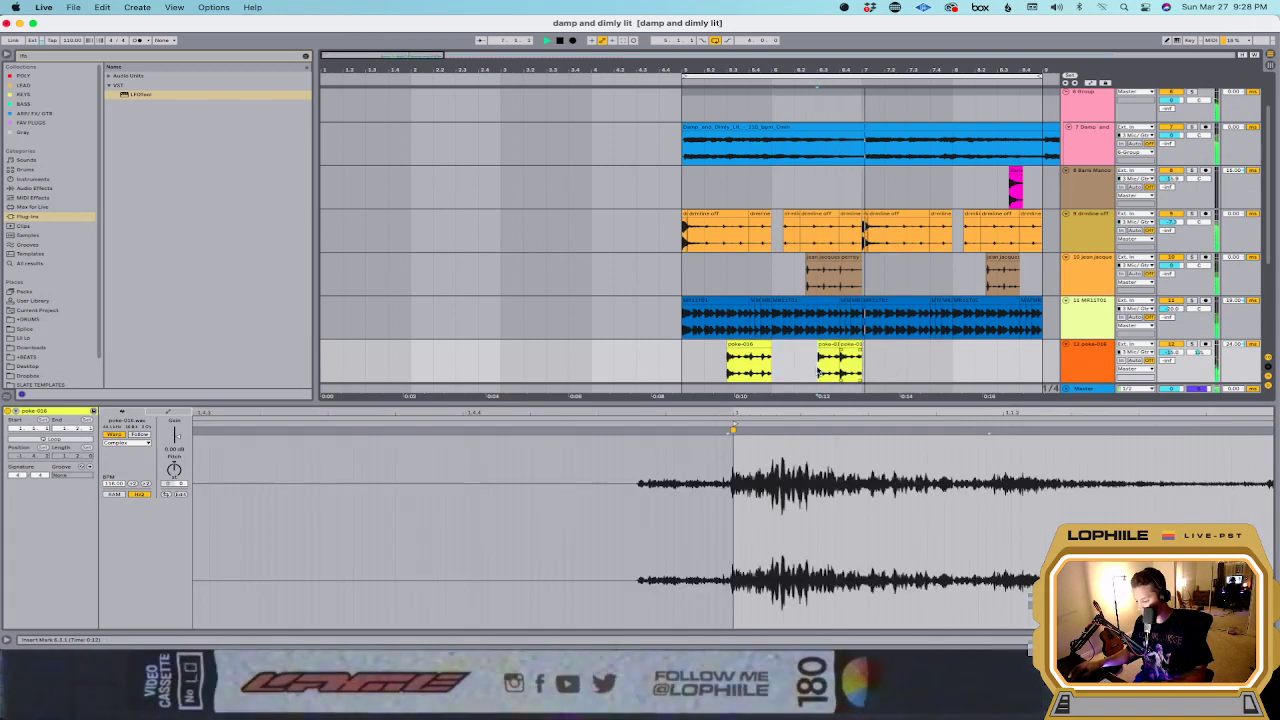
drag(697, 369, 862, 369)
key(ctrl+d)
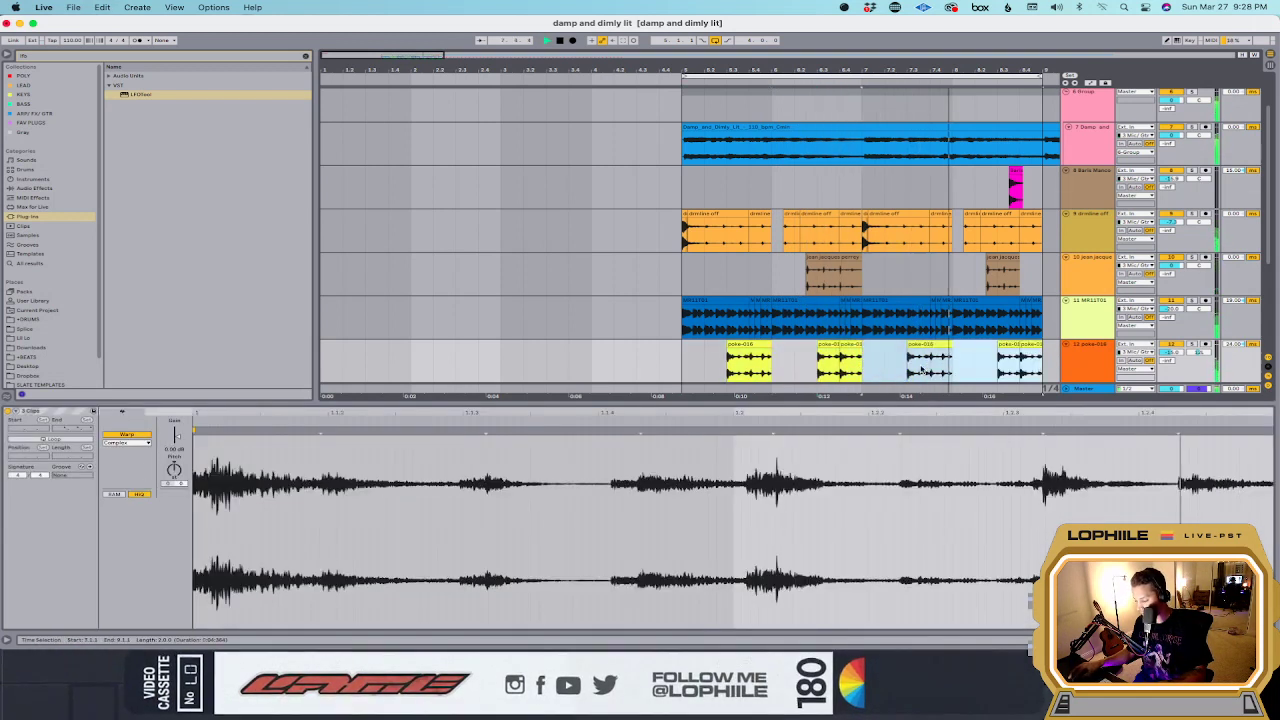
Step: Add warp markers to the first poke-016 clip, pull its late transient slightly earlier, and replace the bar 7 clip with a copy
click(757, 344)
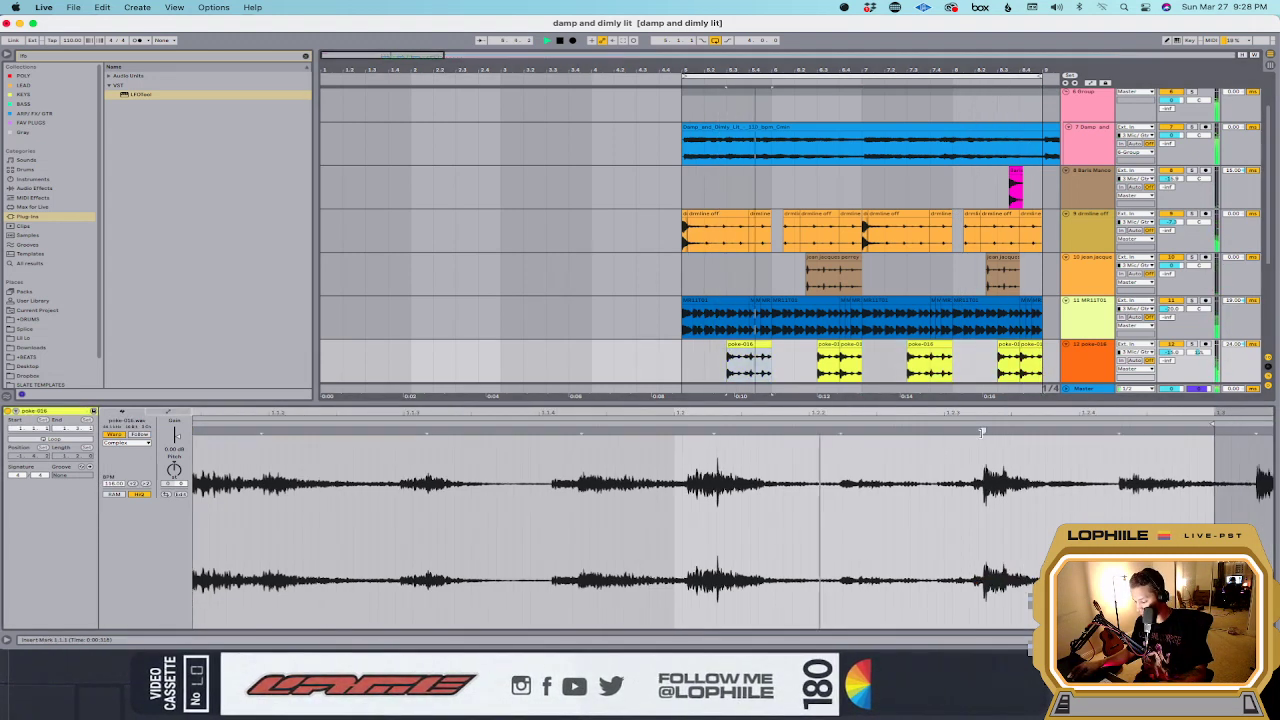
click(876, 435)
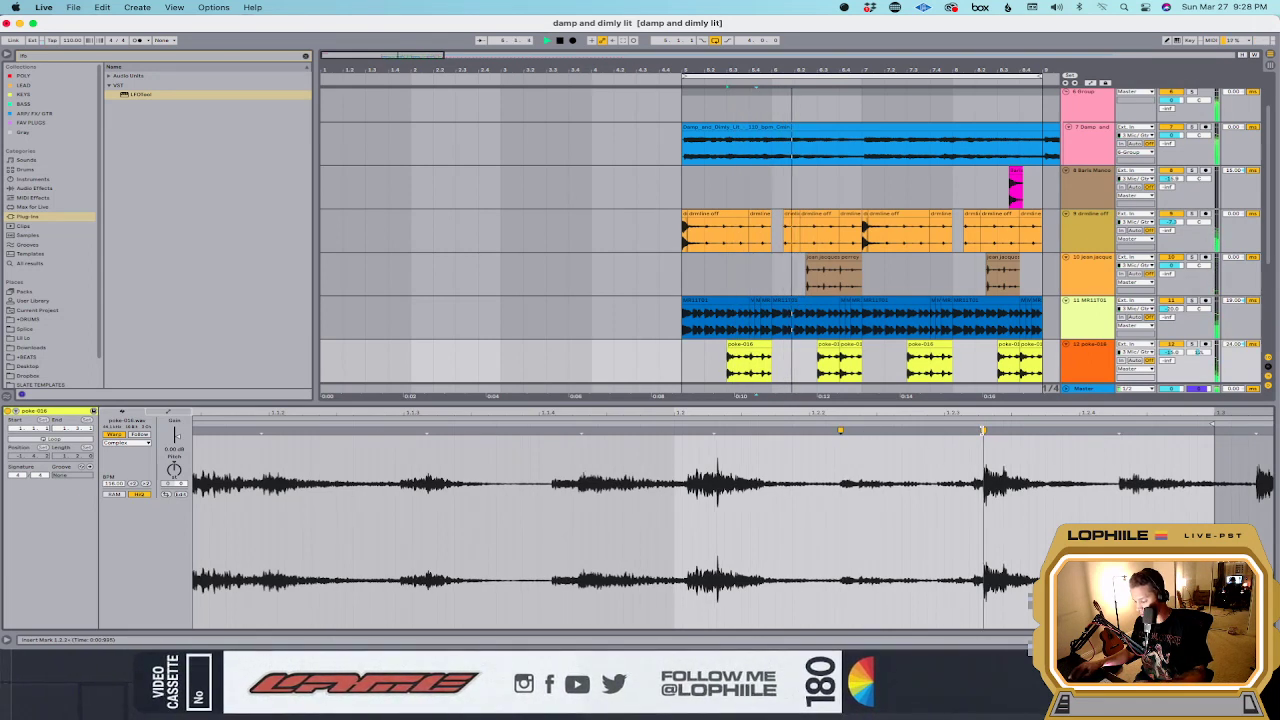
click(980, 431)
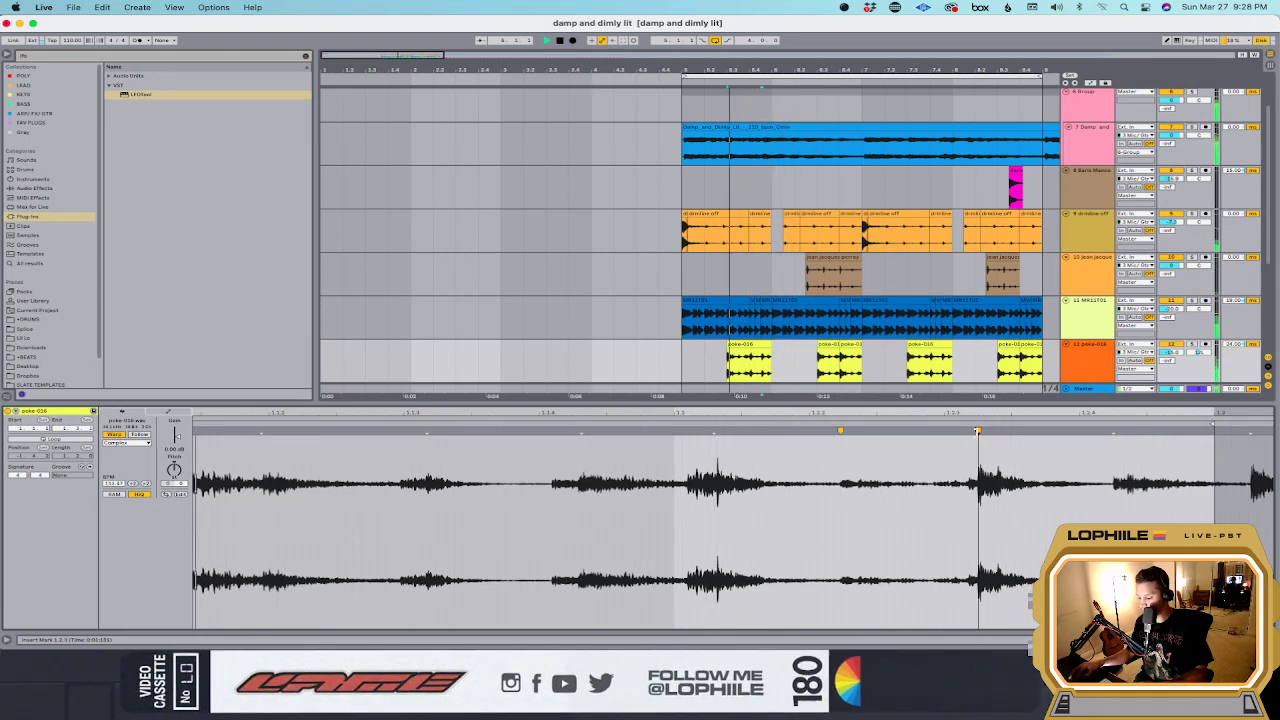
drag(884, 360, 932, 354)
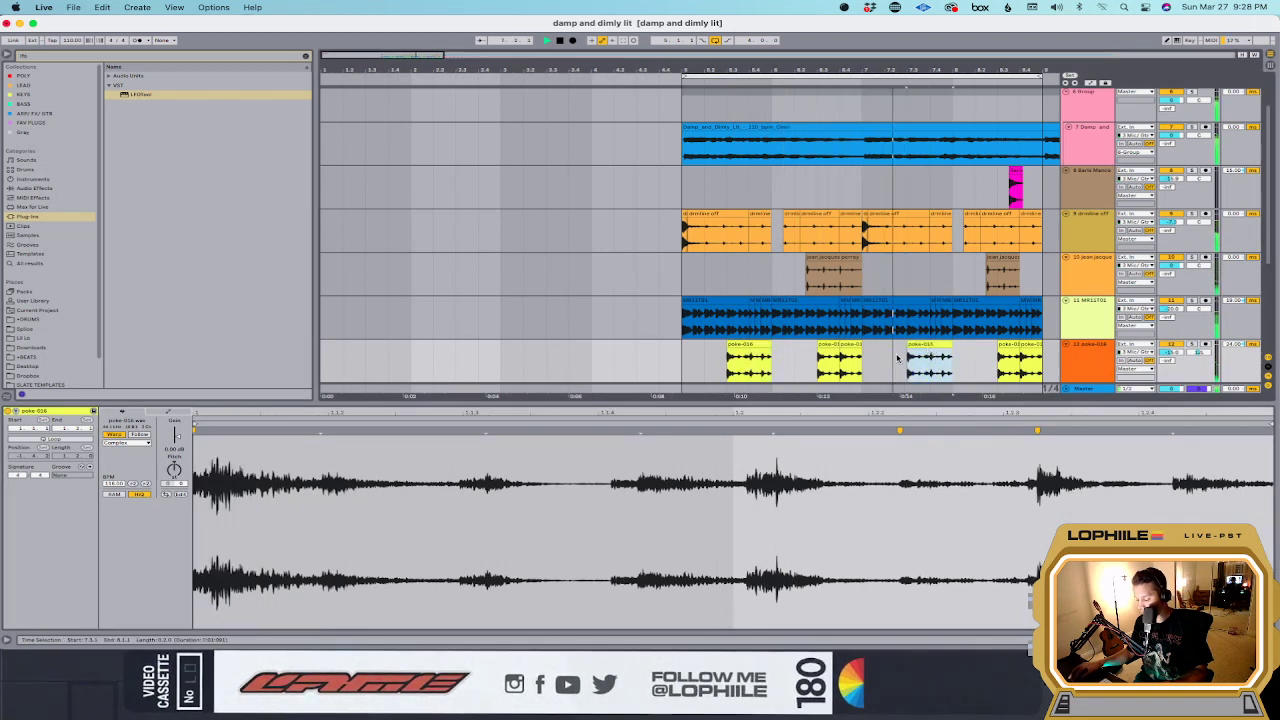
Step: Deactivate the poke-016 chops in bars 6 and 8
drag(822, 364, 862, 365)
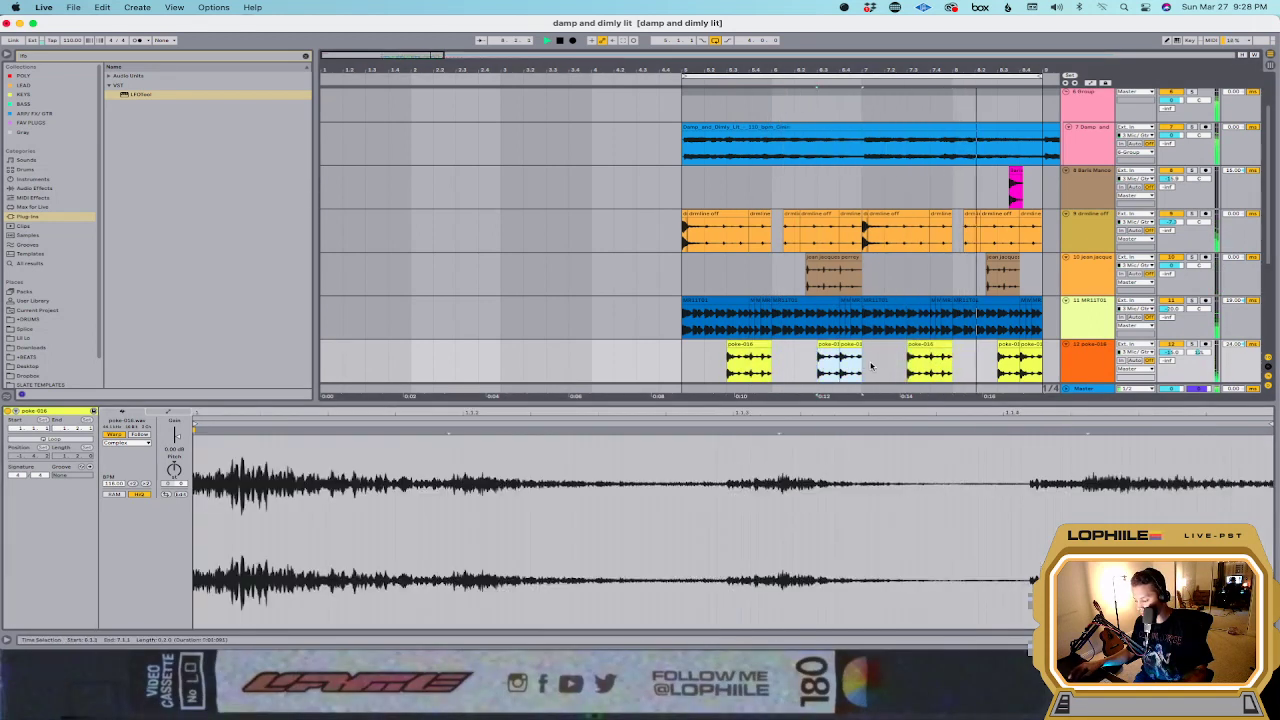
key(0)
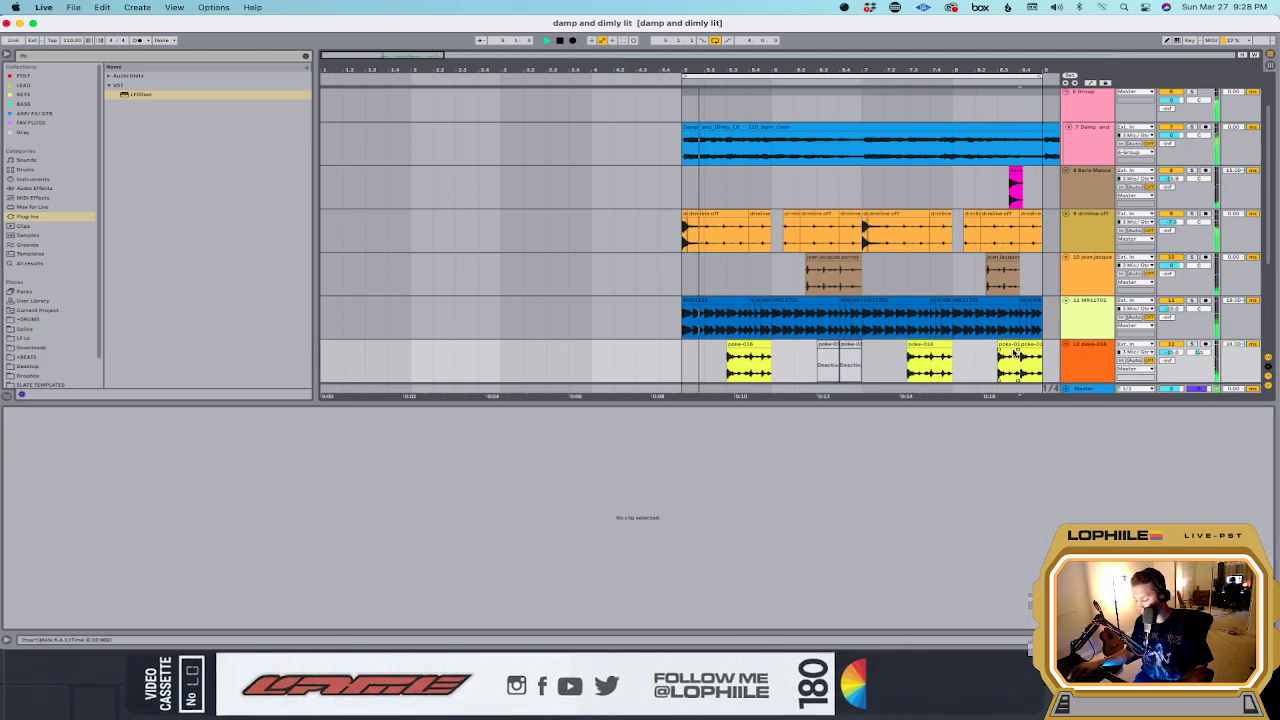
click(1007, 344)
key(minus)
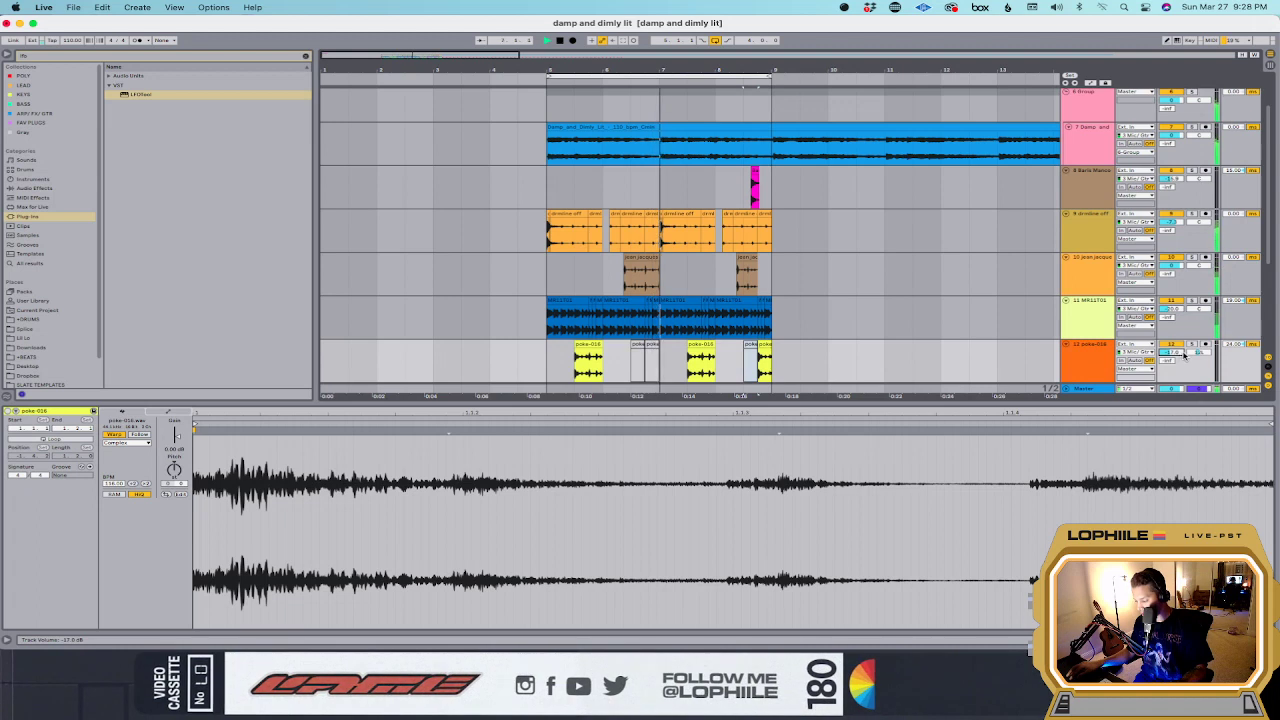
drag(816, 357, 750, 360)
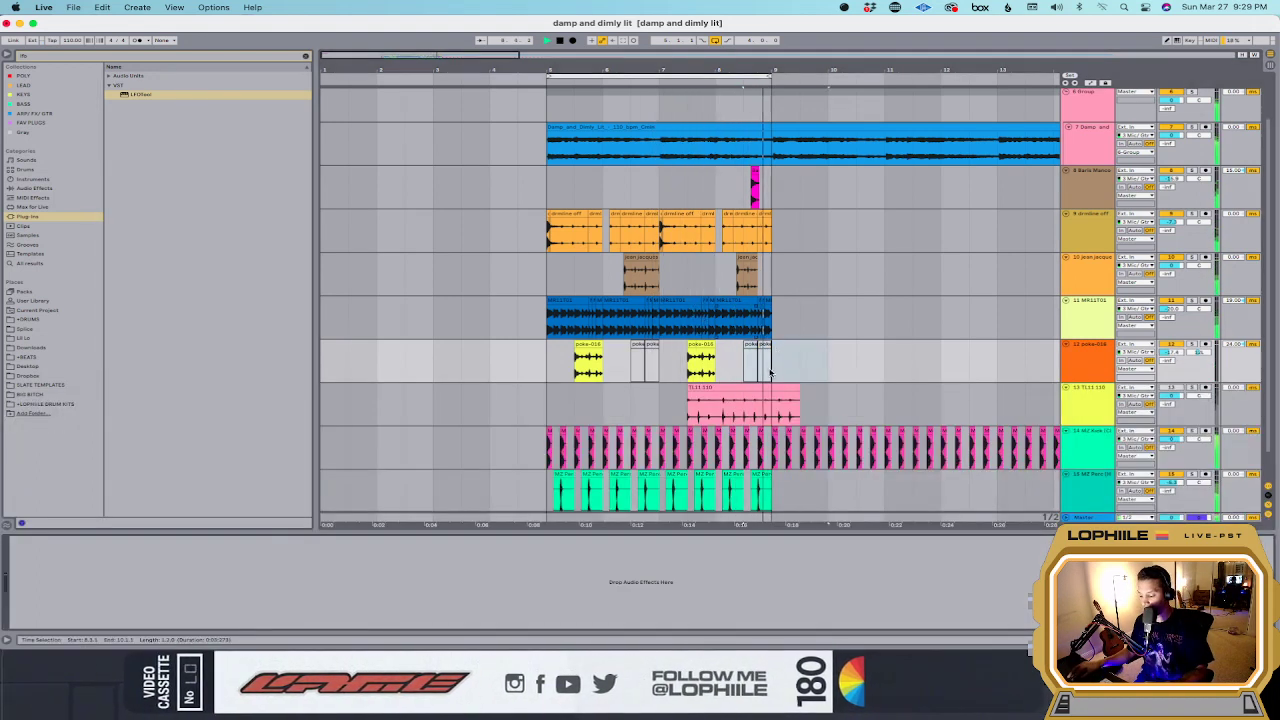
Step: Copy a one-bar section of the TL11 110 loop to the start of bar 5 on its track
click(840, 411)
key(space)
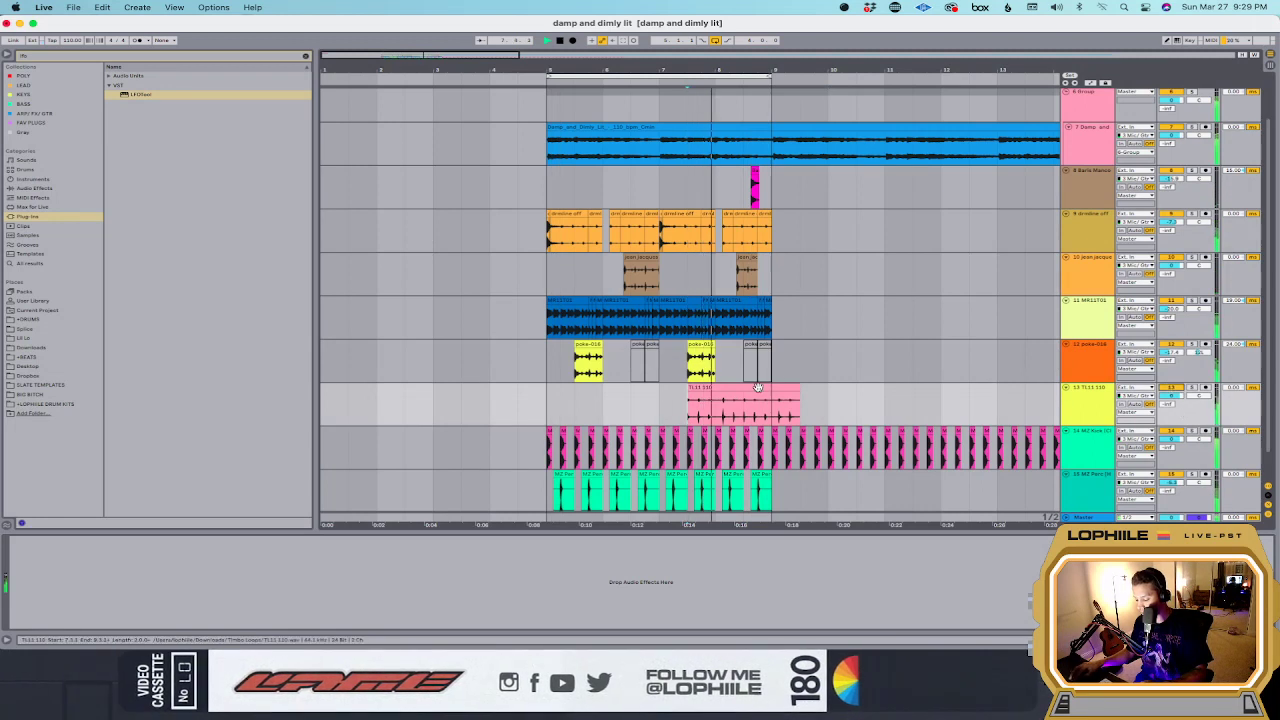
click(700, 390)
drag(718, 411, 555, 405)
key(space)
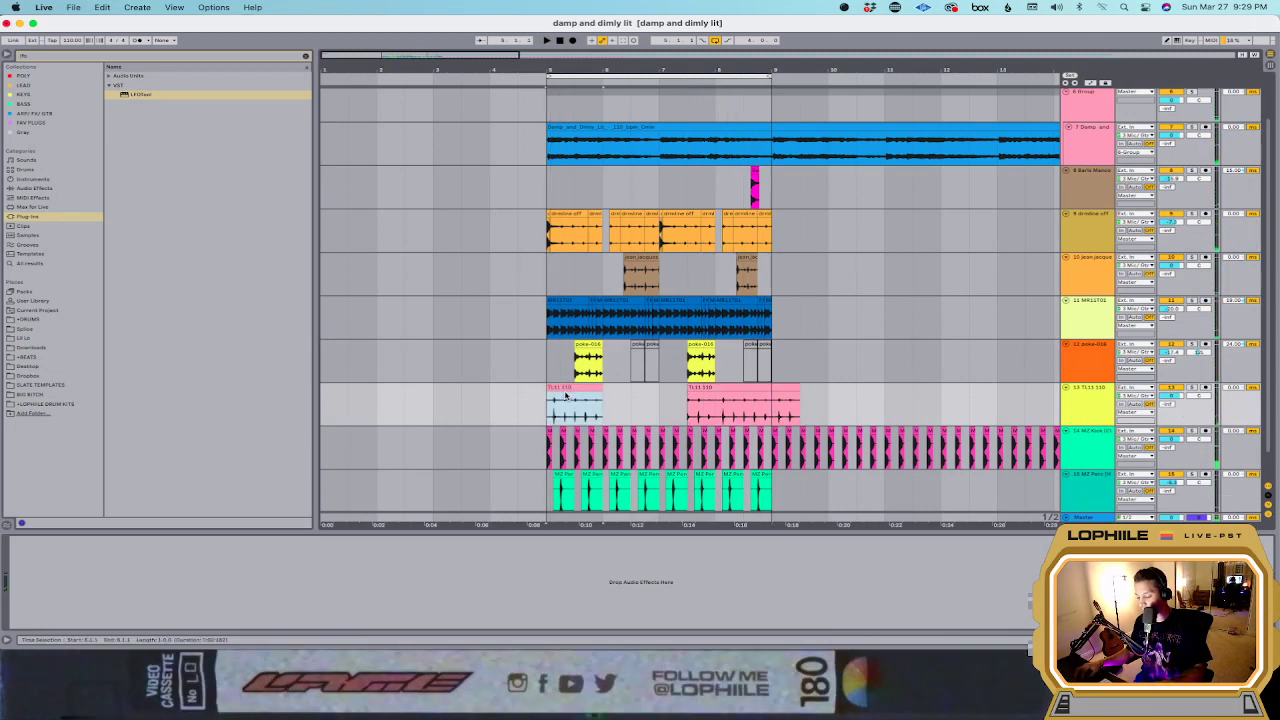
Step: Repeat the one-bar TL11 110 clip across bars 5 to 8 and adjust its track volume during playback
click(555, 405)
key(space)
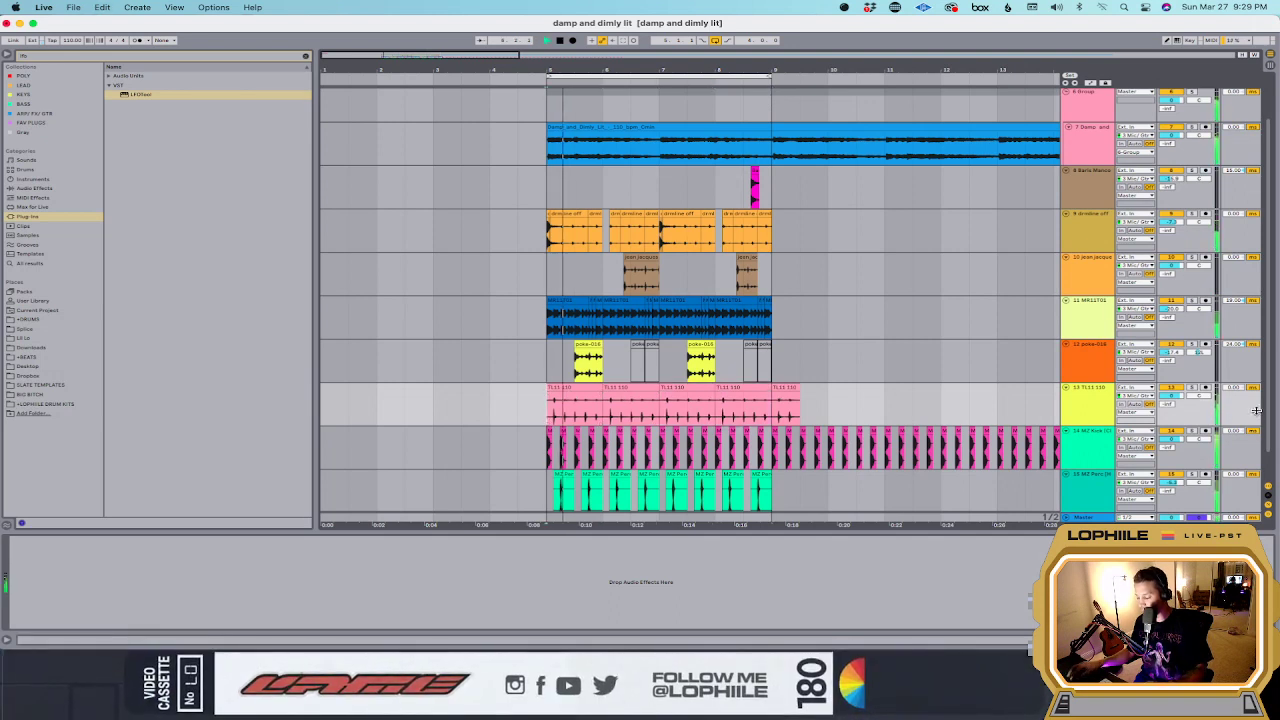
drag(1170, 396, 1170, 386)
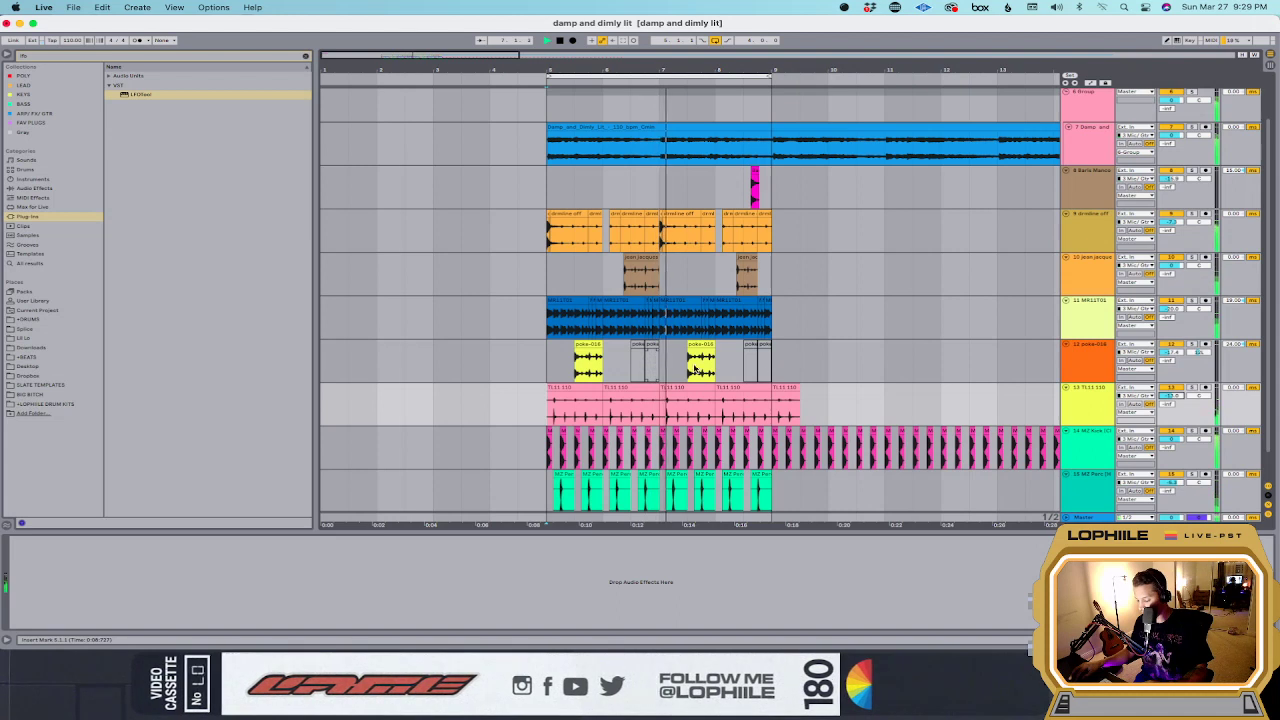
Step: Reactivate the last poke-016 chop in bar 8 and deactivate the poke-016 clips in bars 5 and 7
click(640, 360)
click(763, 350)
key(space)
drag(763, 350, 555, 358)
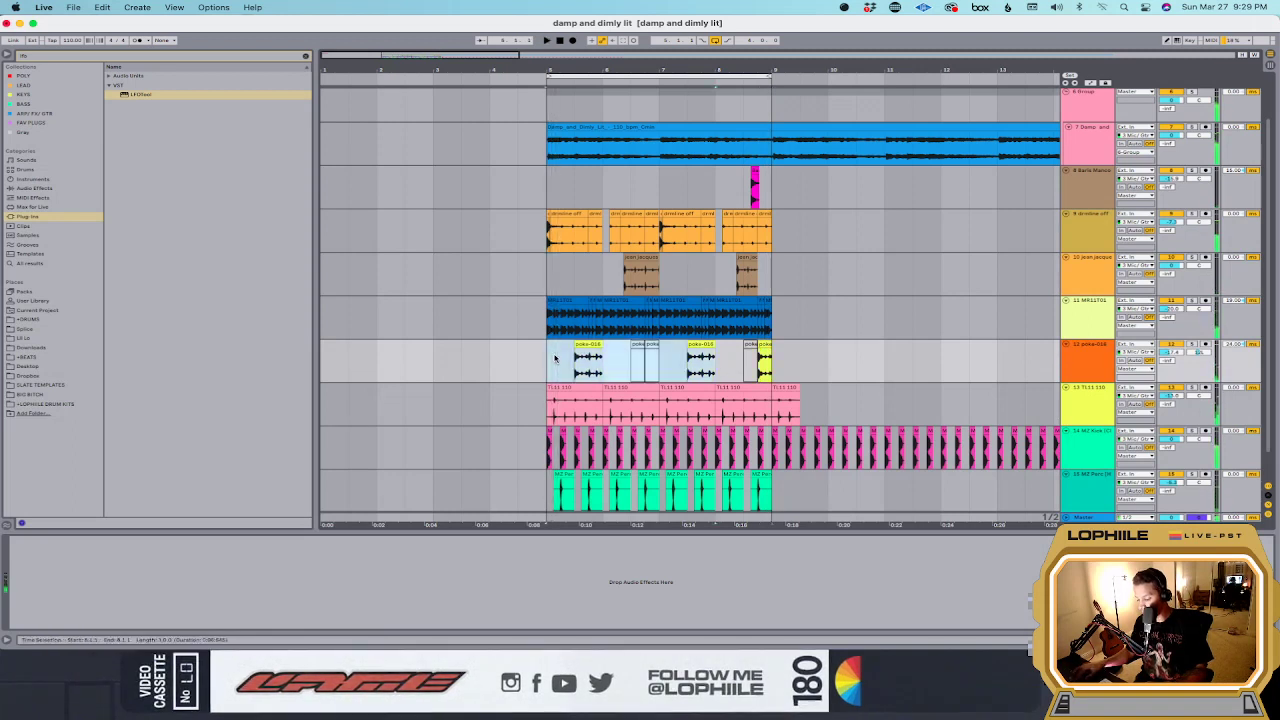
key(space)
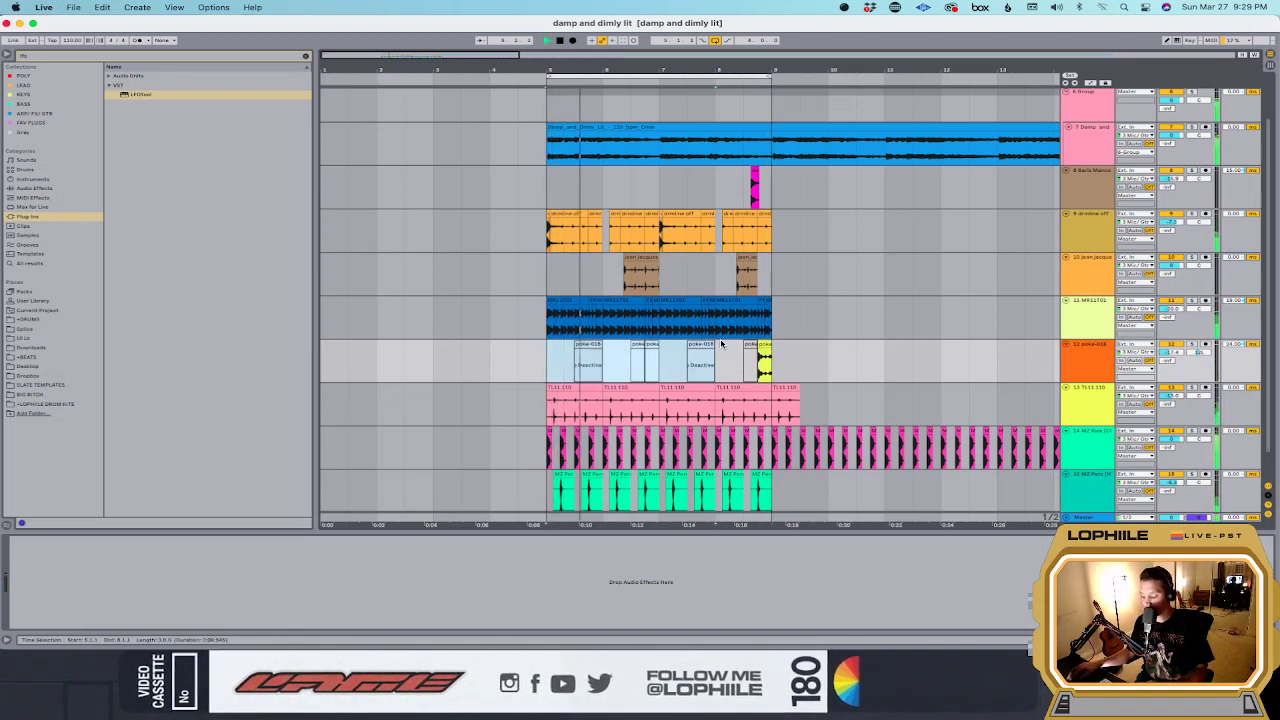
Step: Delete the leftover TL11 110 and kick clips beyond the end of bar 8
scroll(772, 392, right, 2)
scroll(772, 392, right, 1)
click(740, 408)
scroll(760, 414, right, 8)
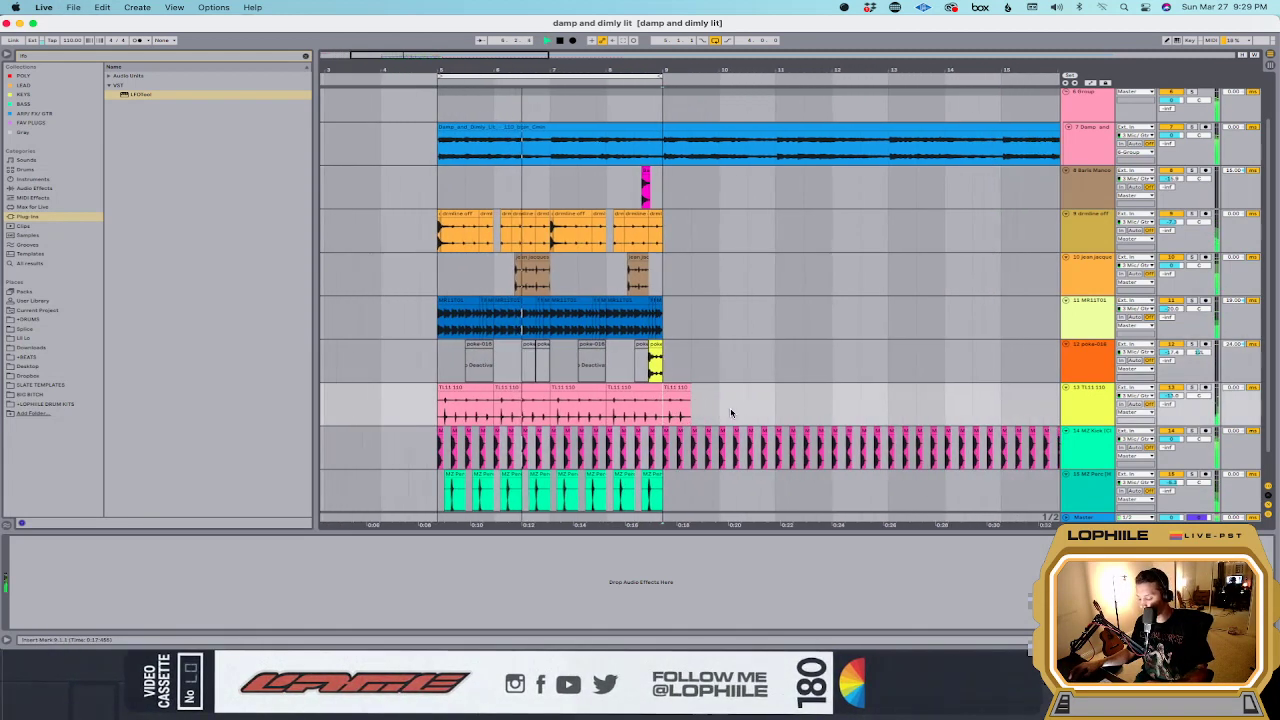
key(minus)
drag(810, 413, 498, 218)
key(Delete)
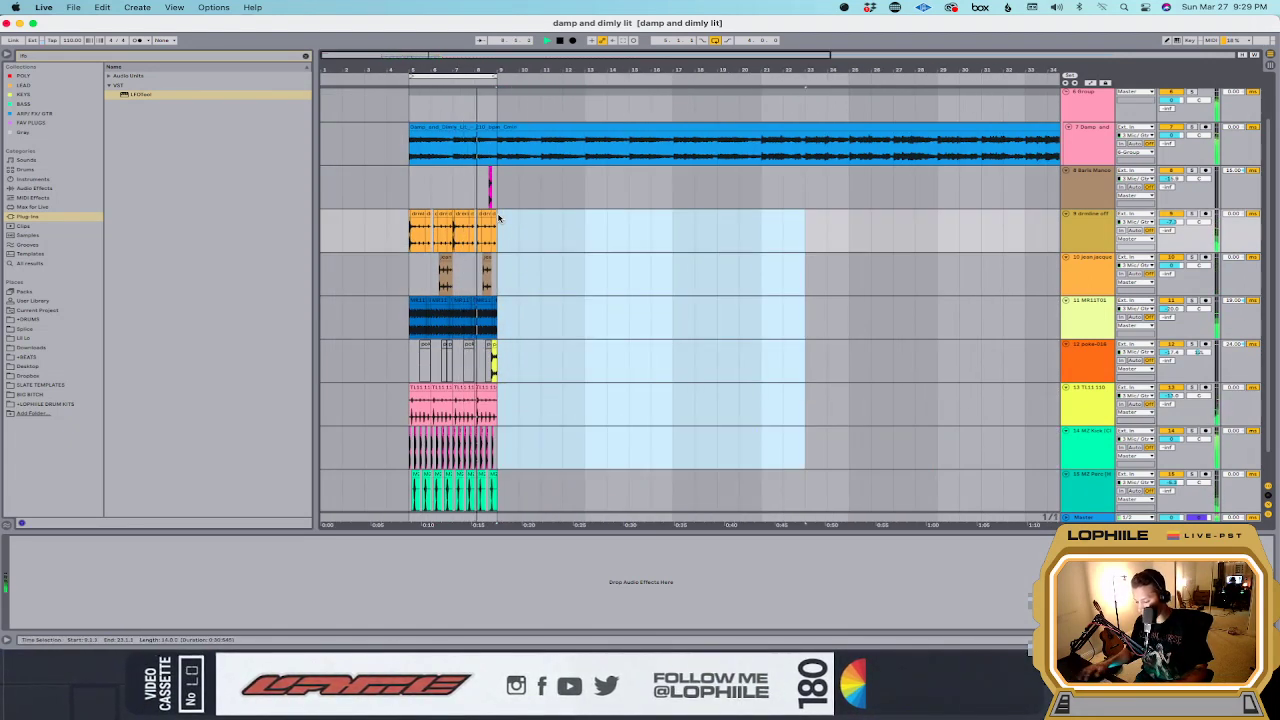
Step: Reshape the LFOTool curve on the MR11T01 track and set its volume modulation to 44
click(430, 327)
drag(266, 193, 278, 289)
drag(505, 222, 505, 232)
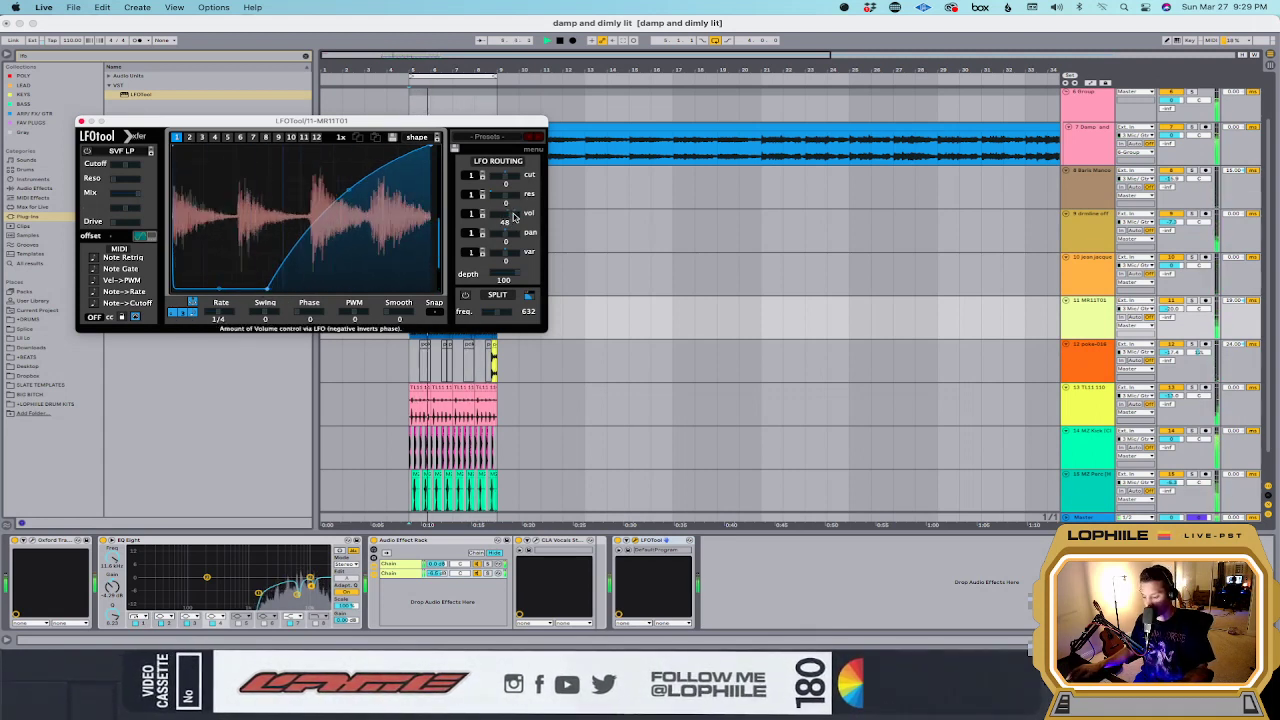
drag(511, 216, 519, 225)
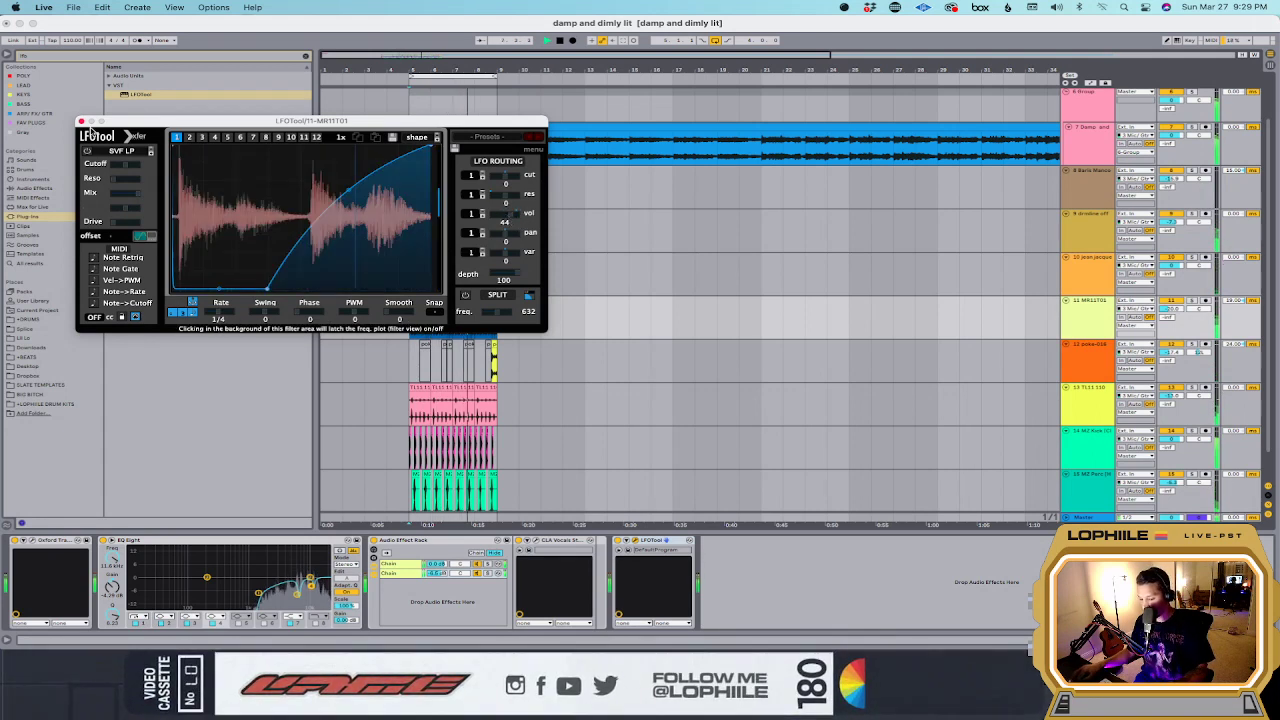
click(81, 121)
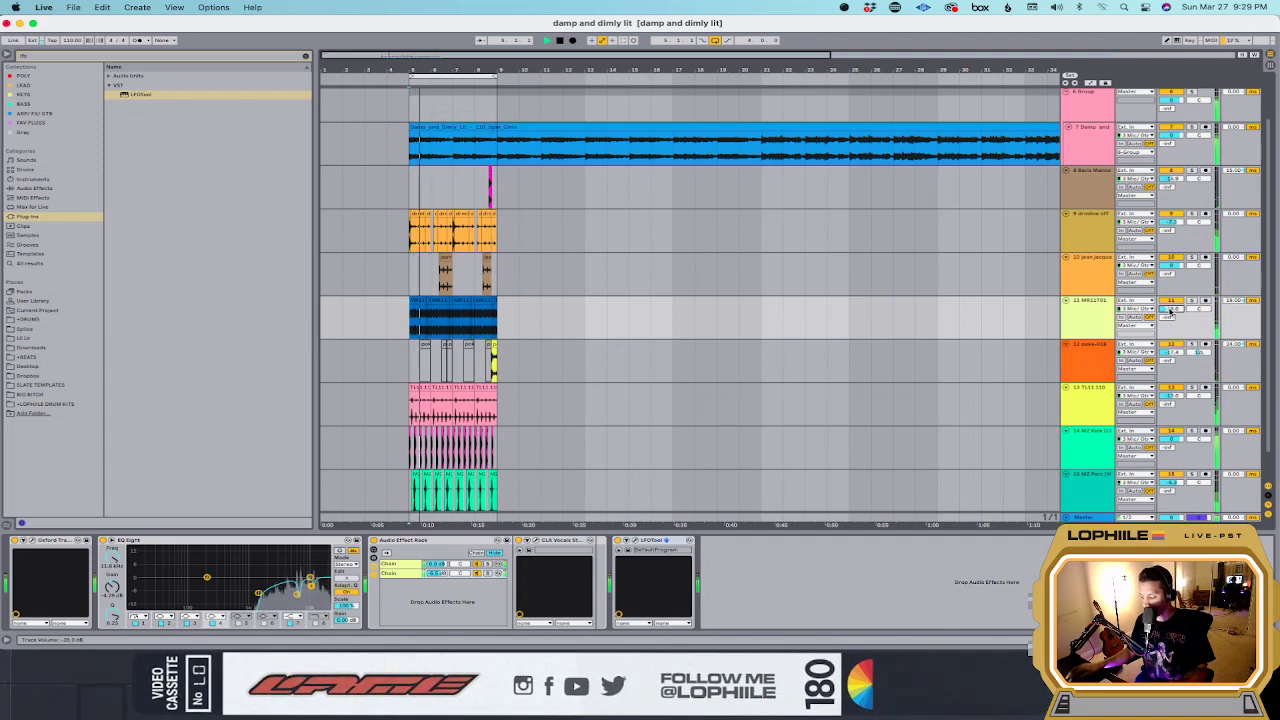
Step: Group all drum and percussion tracks from Baris Manco through MZ Perc and name the group DRUMS
click(1087, 193)
scroll(1090, 400, down, 1)
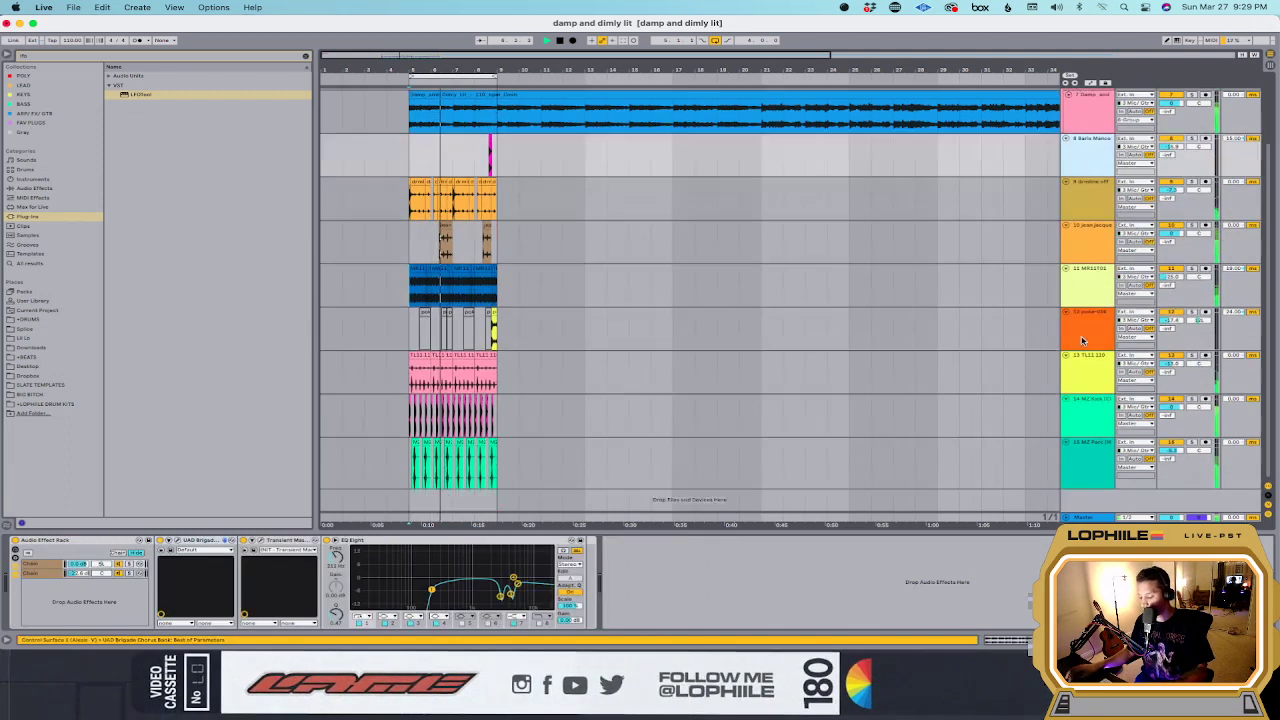
shift+click(1093, 457)
key(super+g)
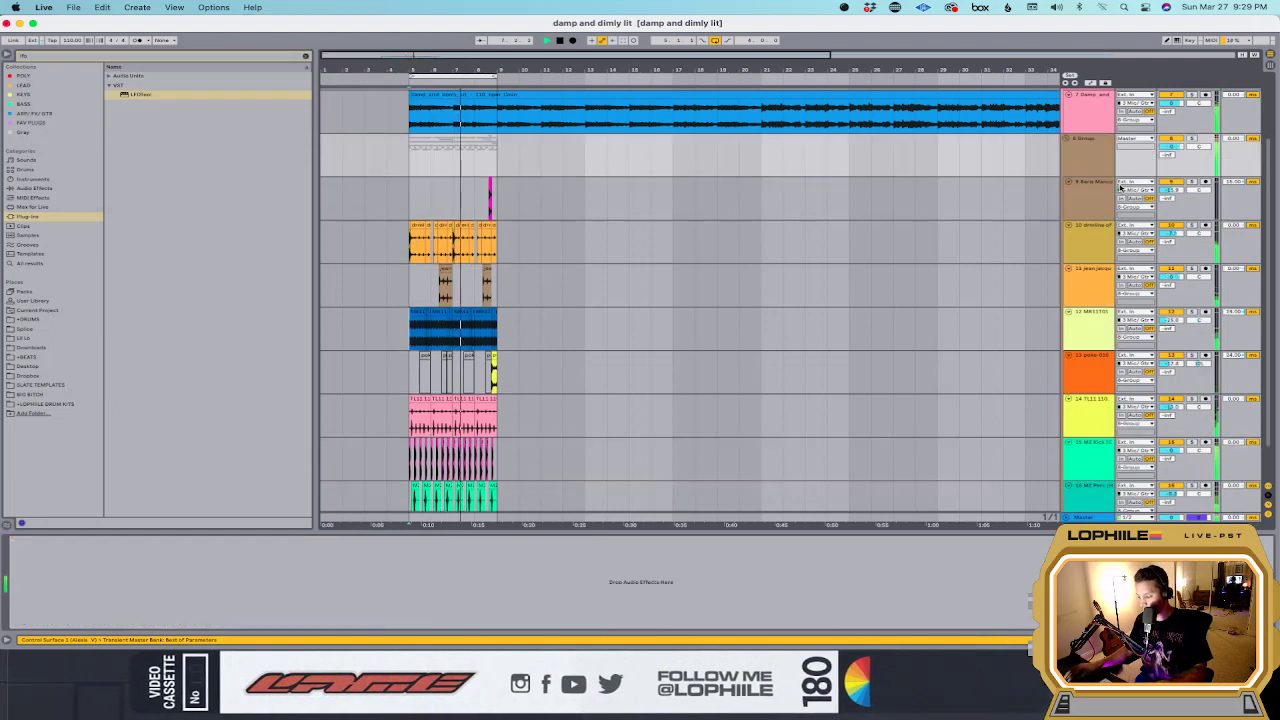
key(super+r)
text(DRUMS)
key(Return)
key(space)
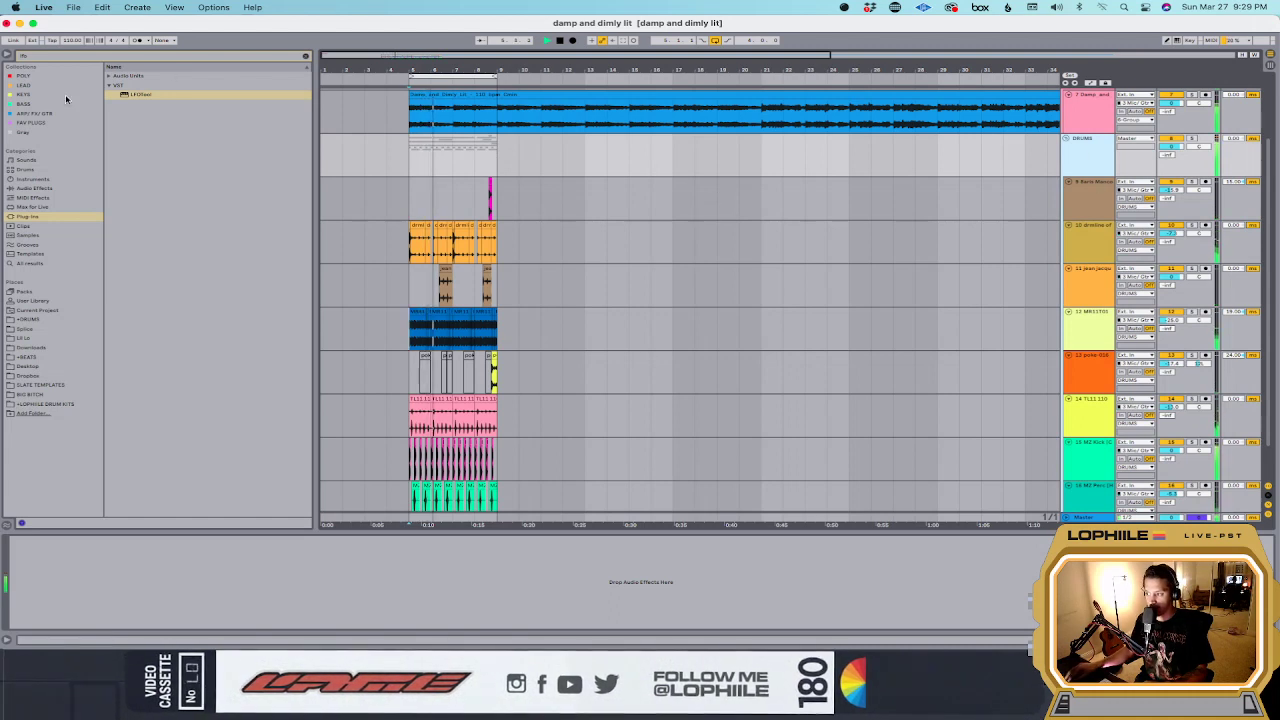
Step: Find the Drum Buss audio effect and add it to the DRUMS group
key(super+f)
text(drum)
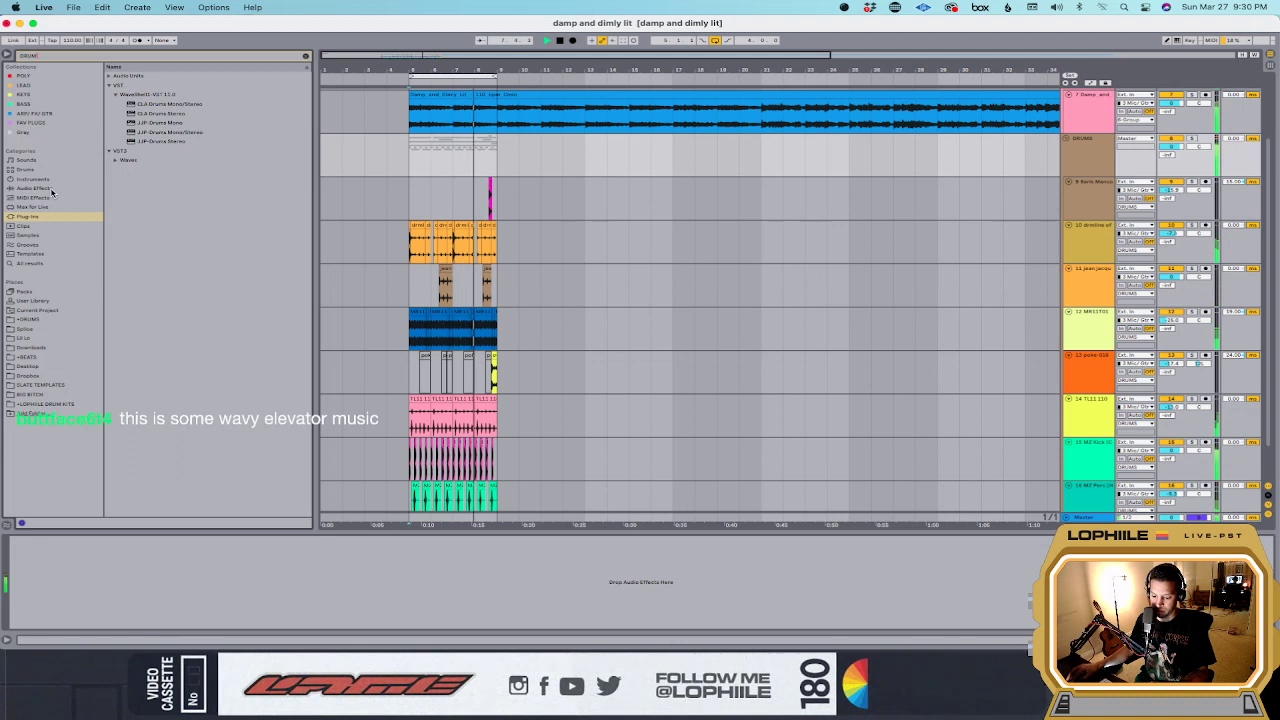
key(Up)
key(Up)
key(Up)
click(180, 178)
click(145, 104)
click(151, 122)
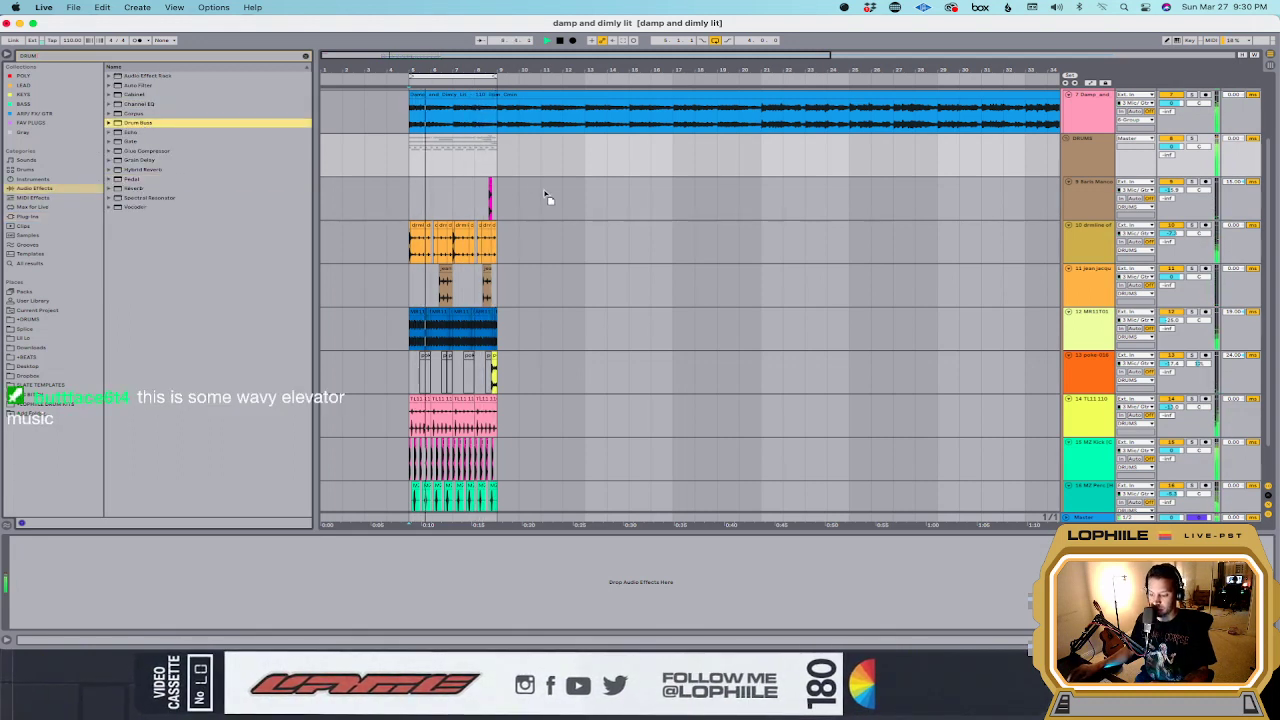
key(Return)
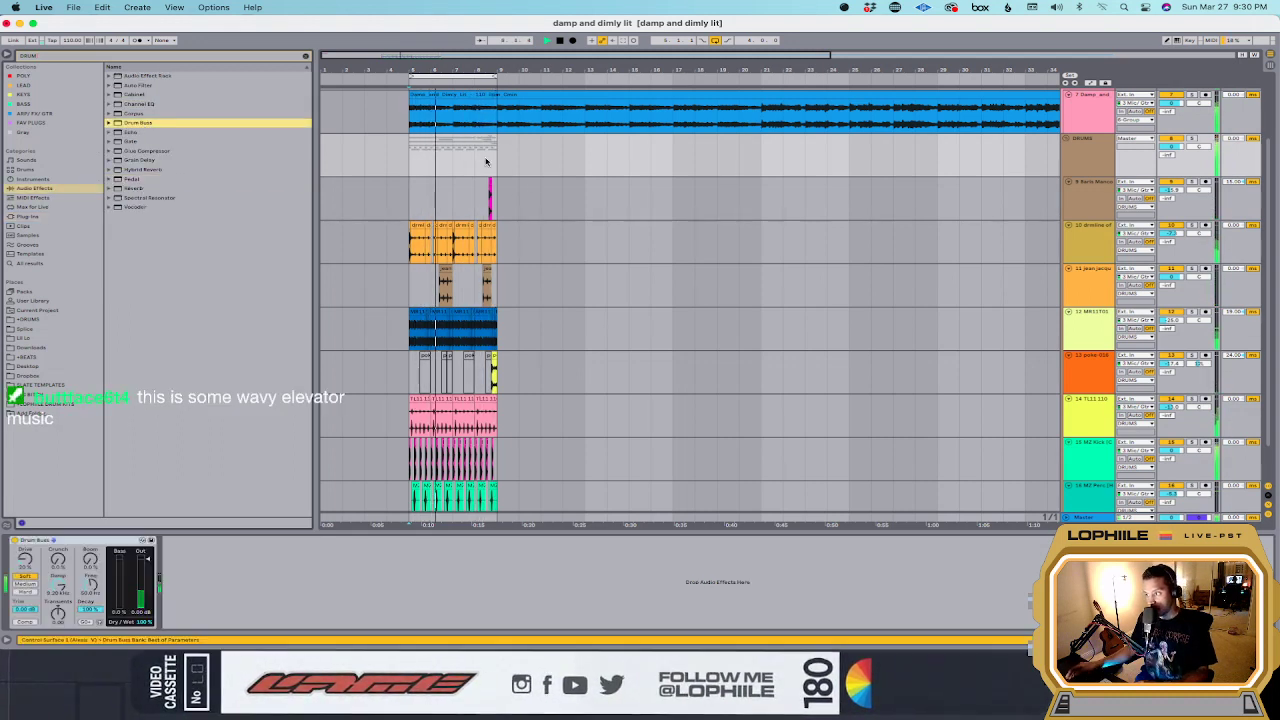
Step: Try Drum Buss with its drive at 0% and remove it from the DRUMS group
click(58, 610)
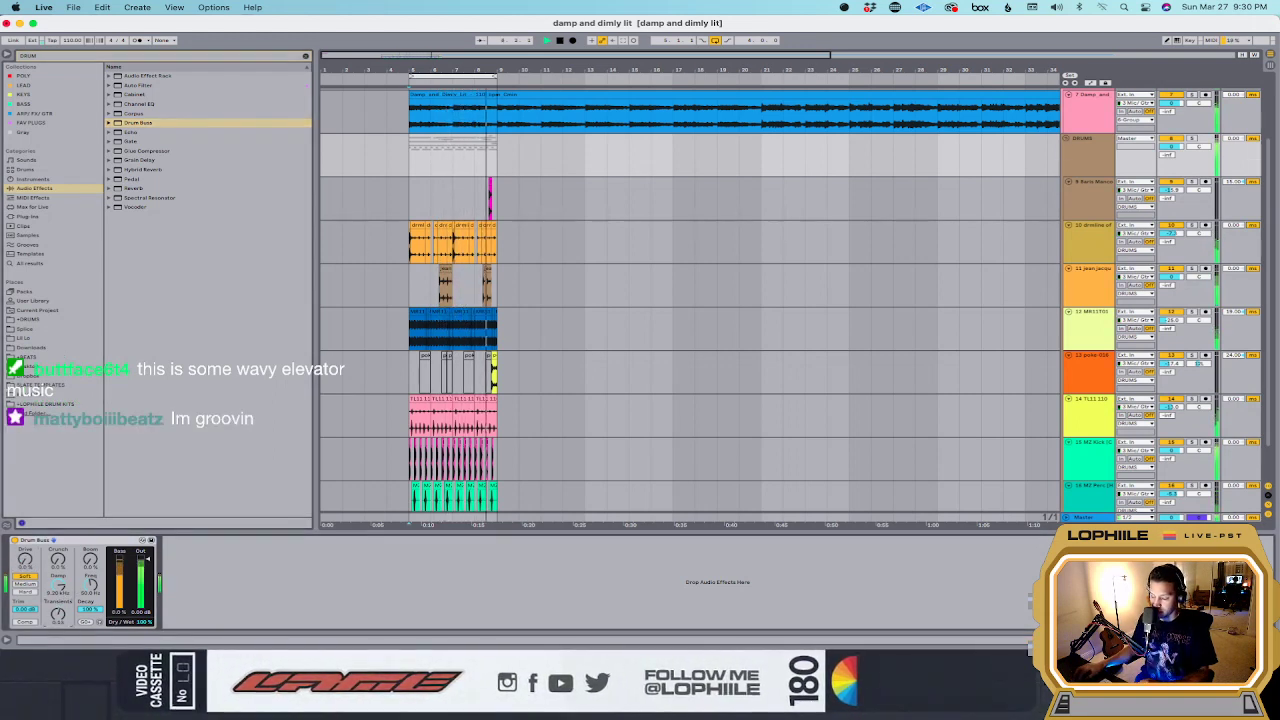
click(59, 541)
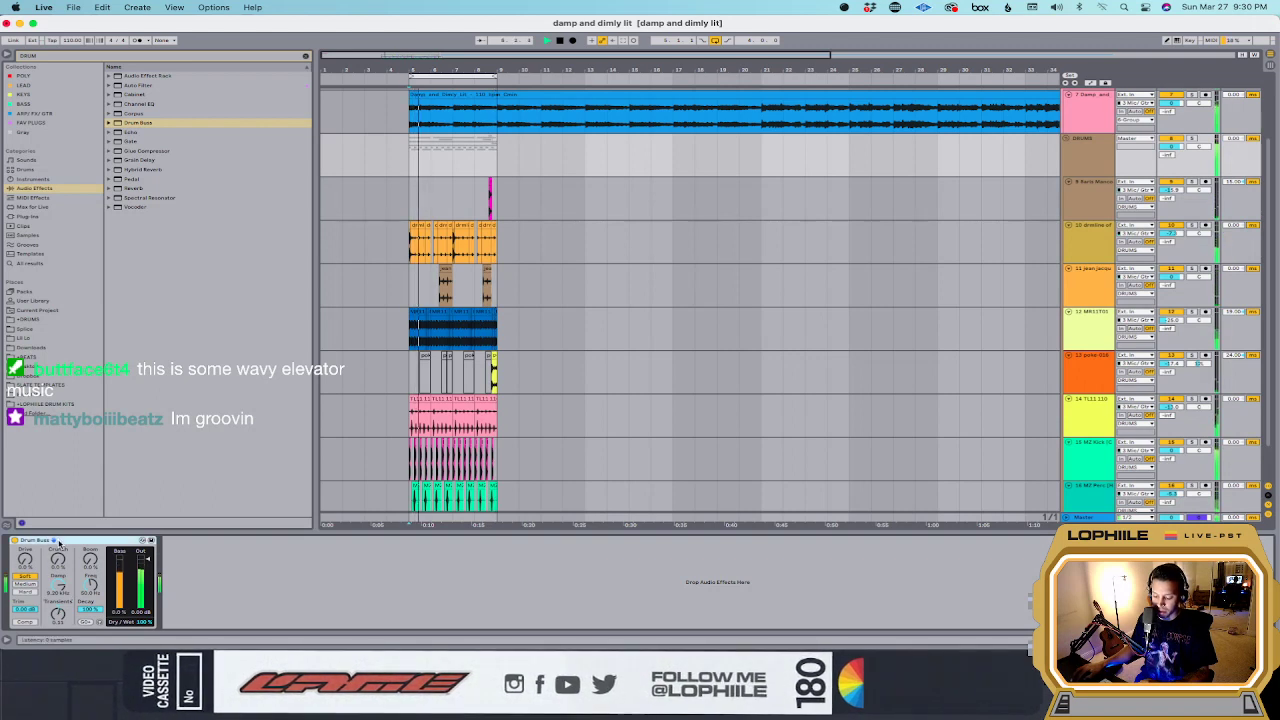
key(Delete)
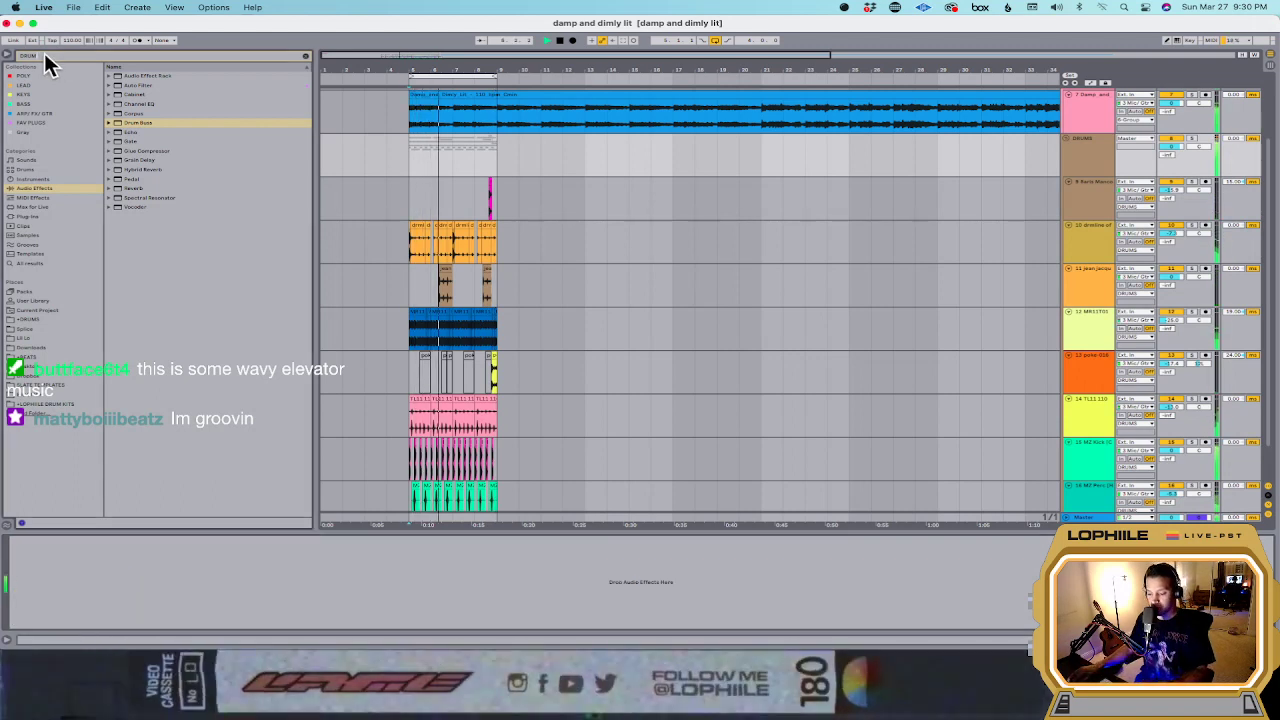
Step: Add the Soundtoys Radiator plug-in to the DRUMS group, lower its input and raise its output slightly
text(chan)
click(428, 163)
key(space)
click(408, 157)
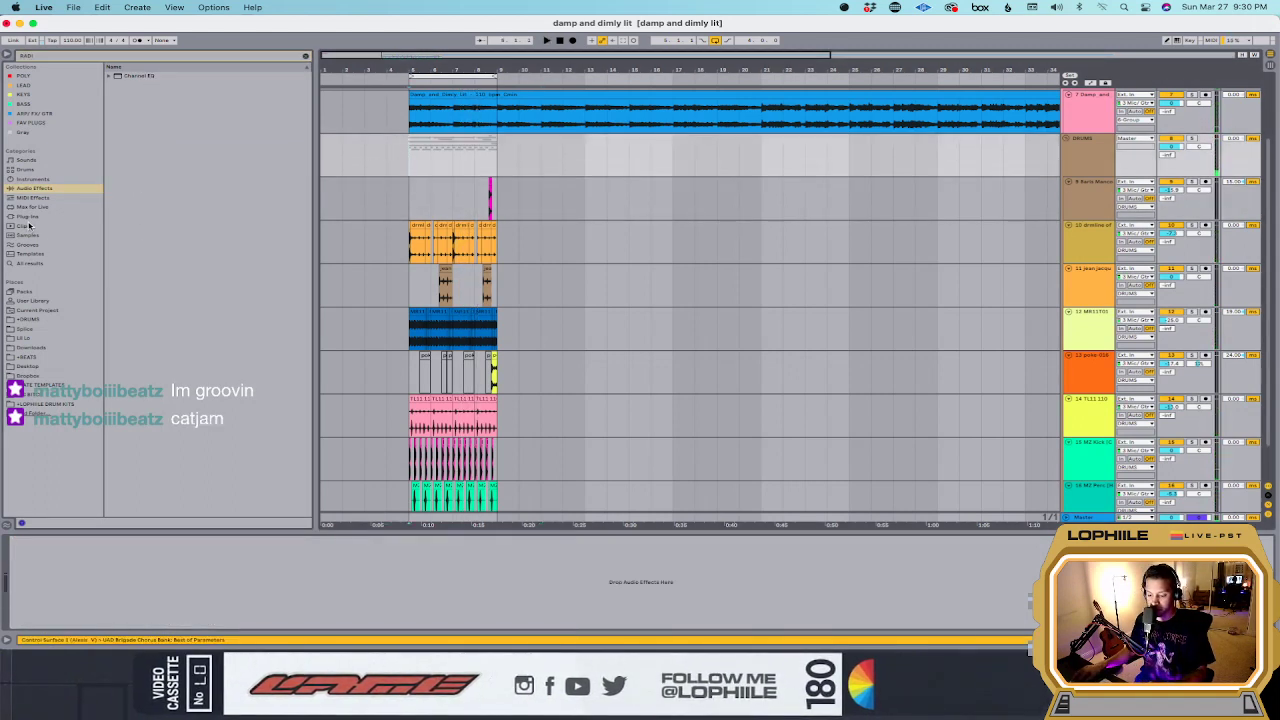
click(28, 216)
click(115, 96)
click(148, 113)
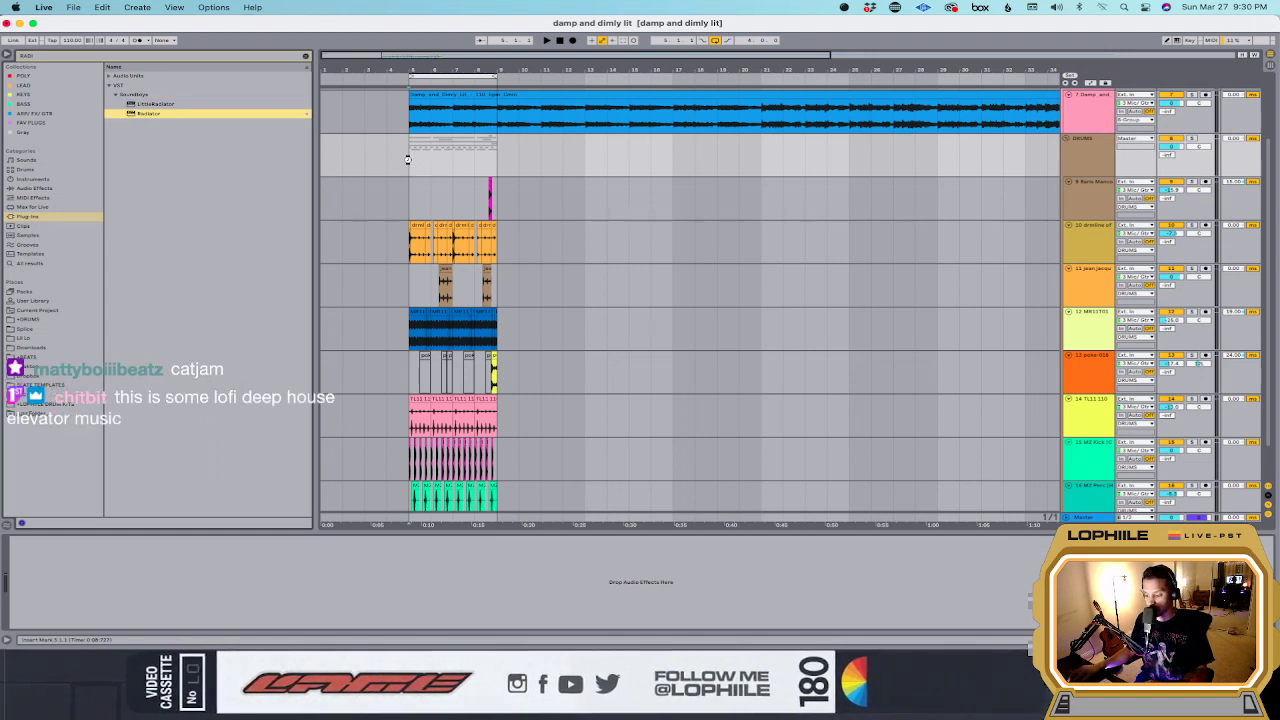
drag(407, 160, 408, 160)
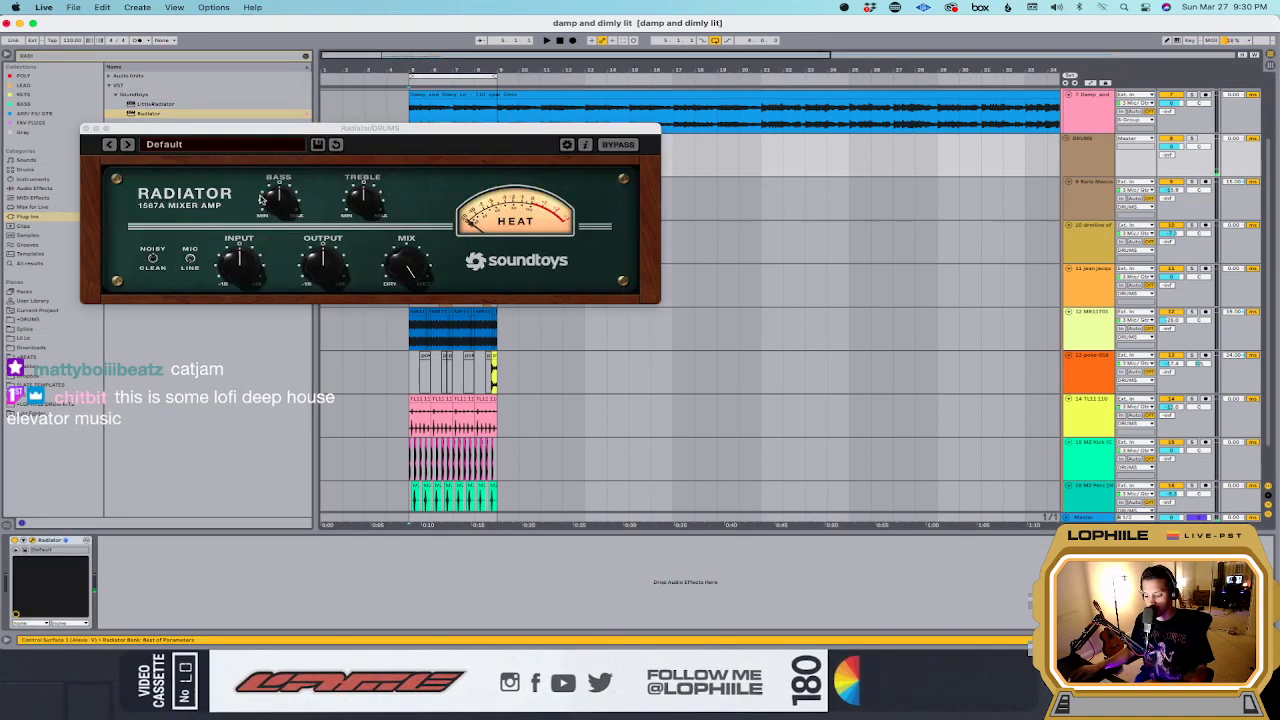
drag(240, 262, 246, 278)
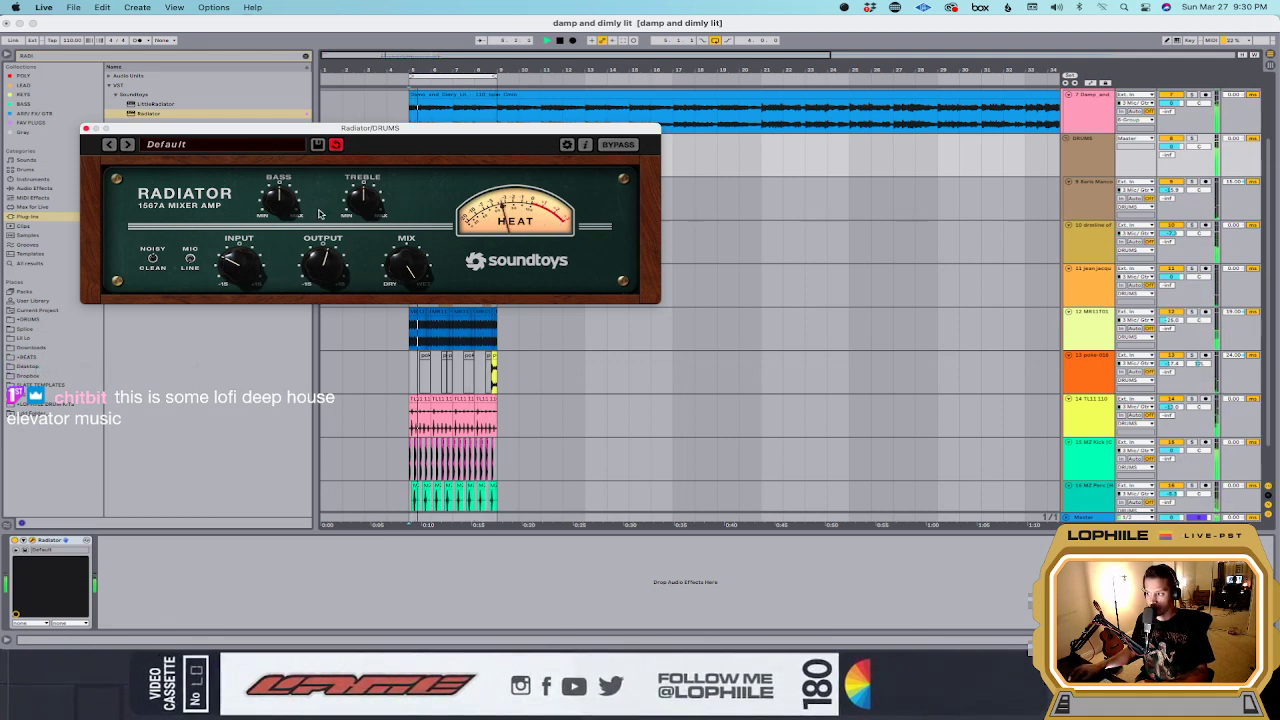
click(86, 130)
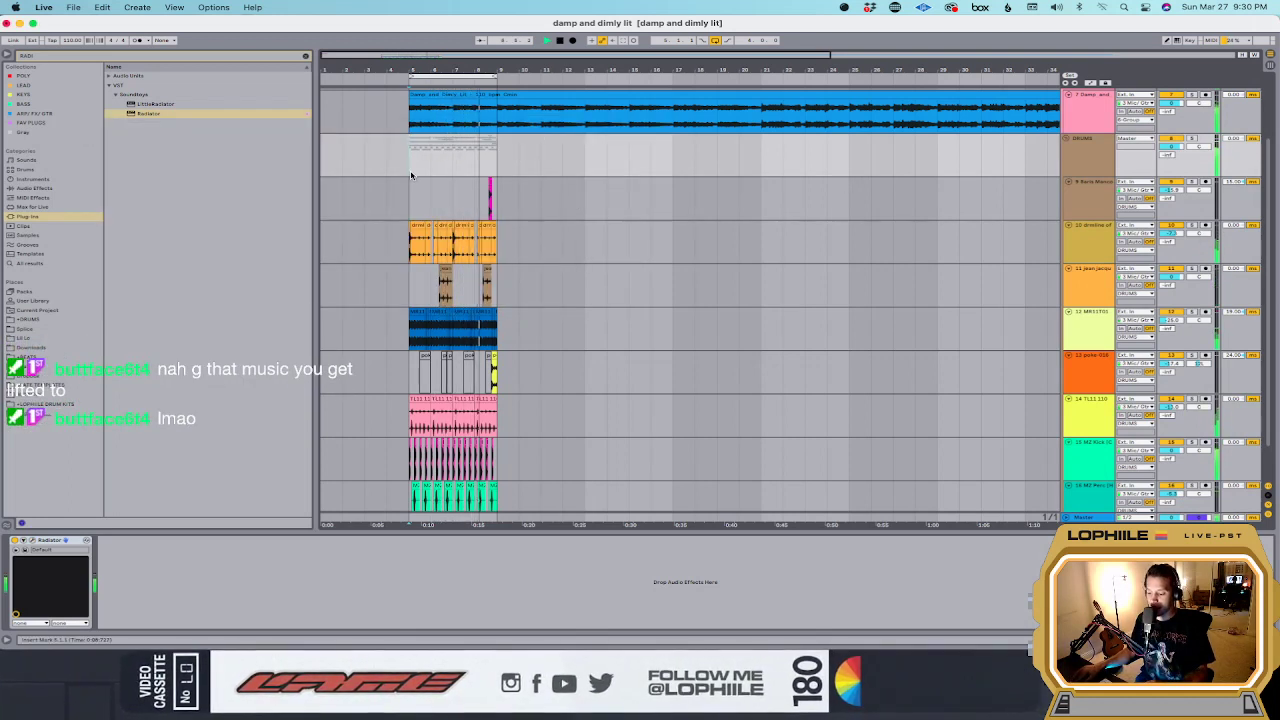
Step: Copy the Baris Manco clip in bar 8 one beat later on its track
drag(411, 168, 500, 167)
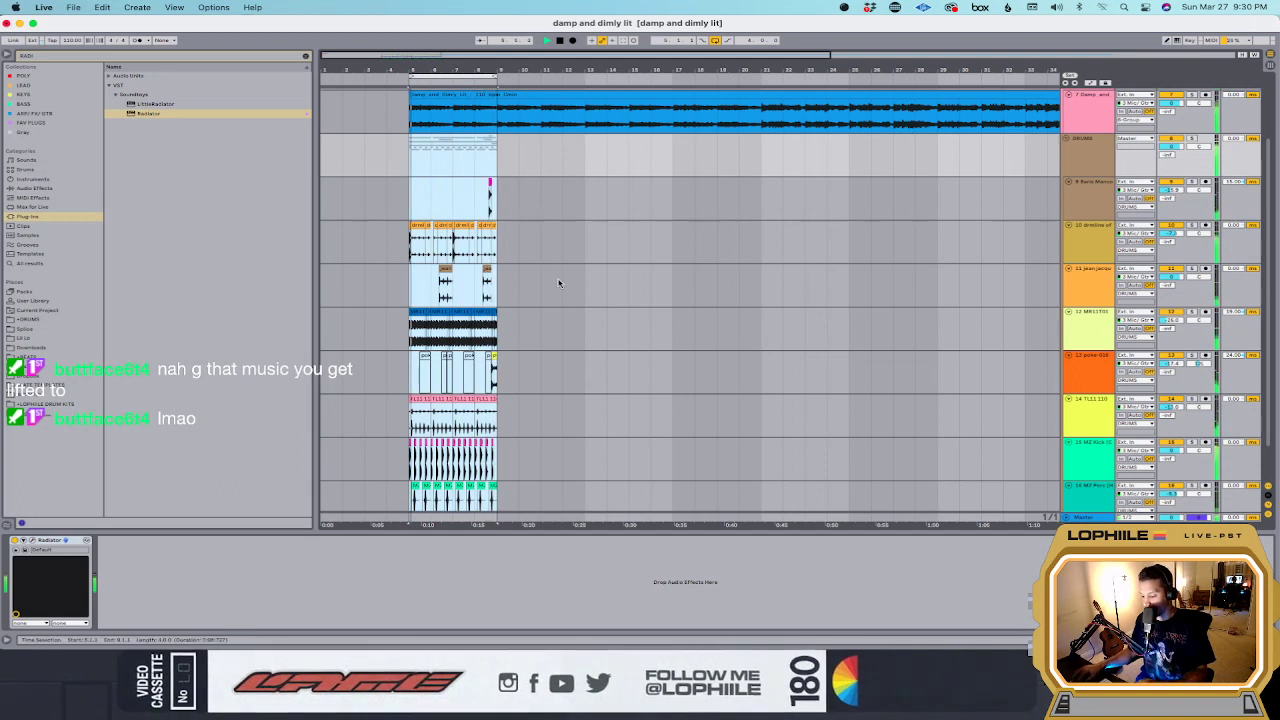
click(476, 212)
scroll(560, 210, up, 8)
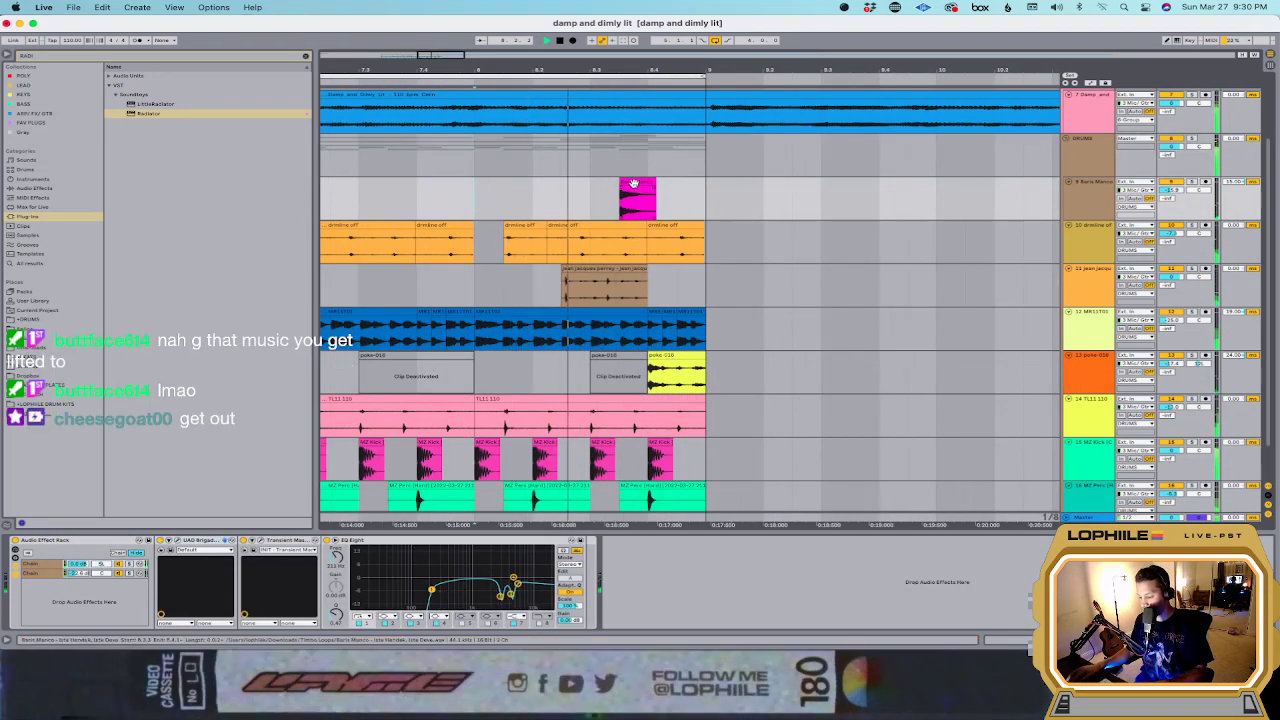
drag(633, 183, 692, 190)
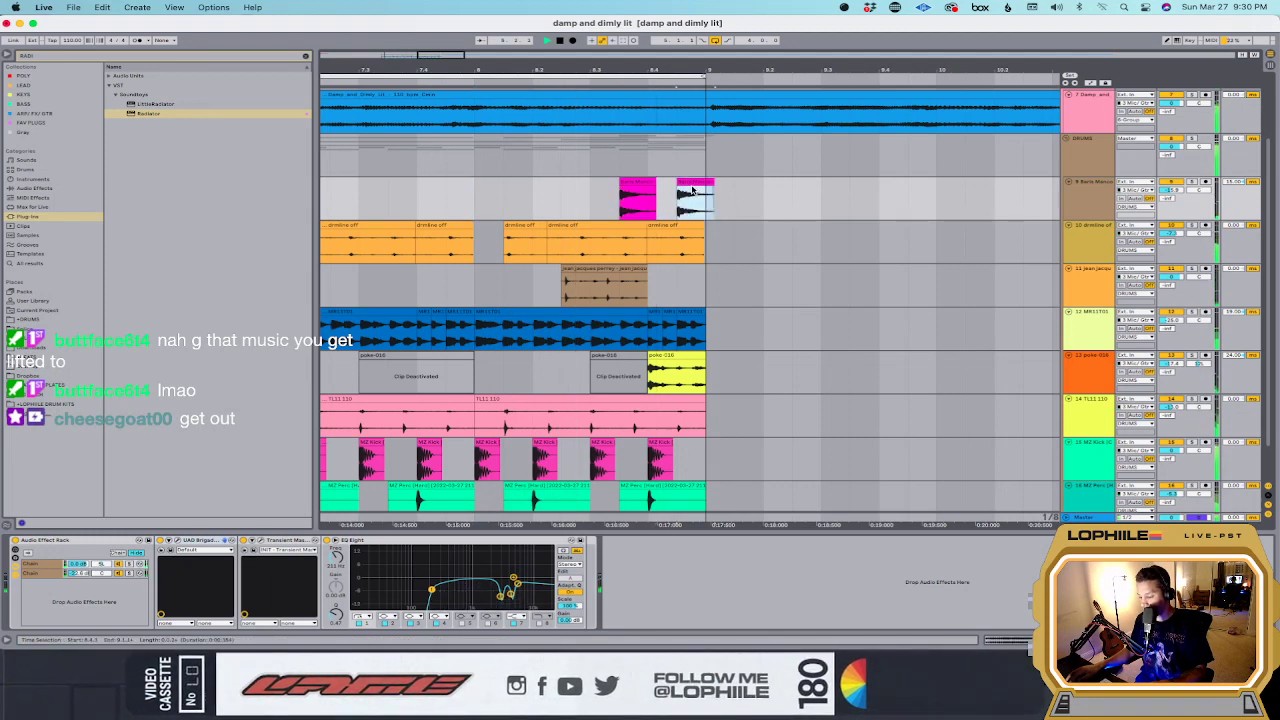
Step: Delete the second hit on the Baris Manco track and place a copy of the remaining hit directly in front of it
key(Delete)
scroll(684, 190, up, 2)
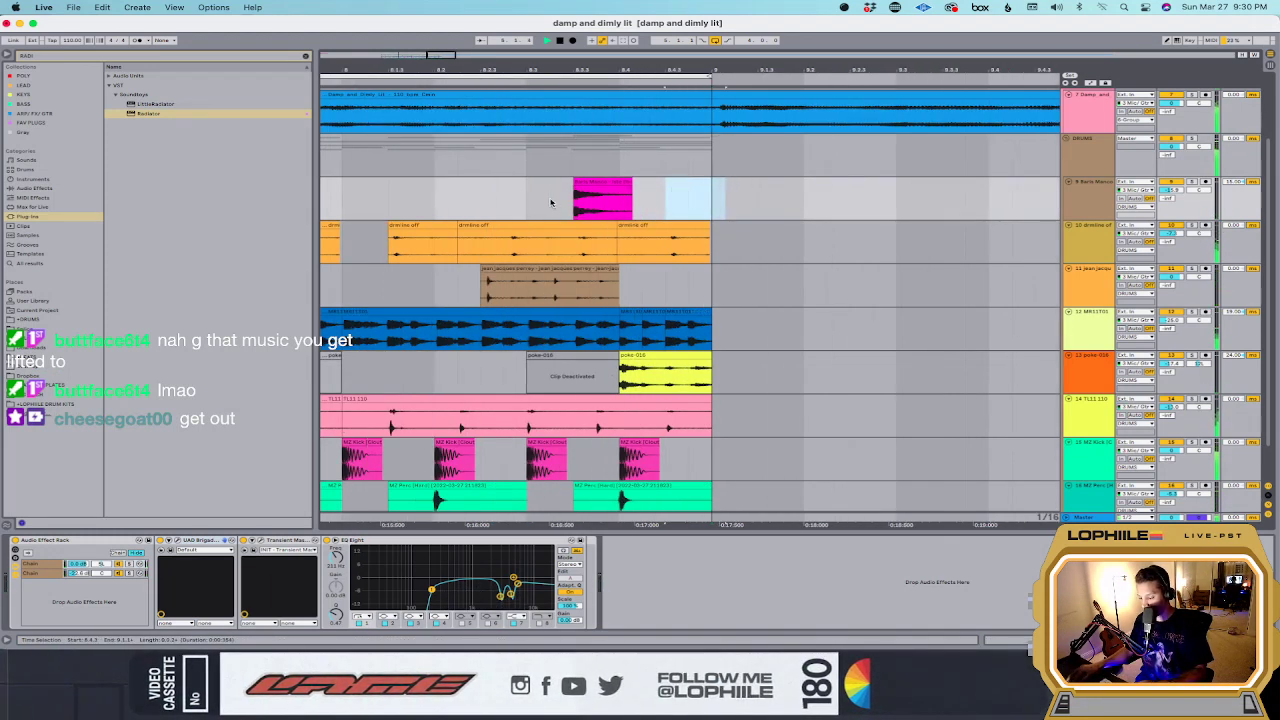
click(550, 203)
drag(573, 190, 560, 192)
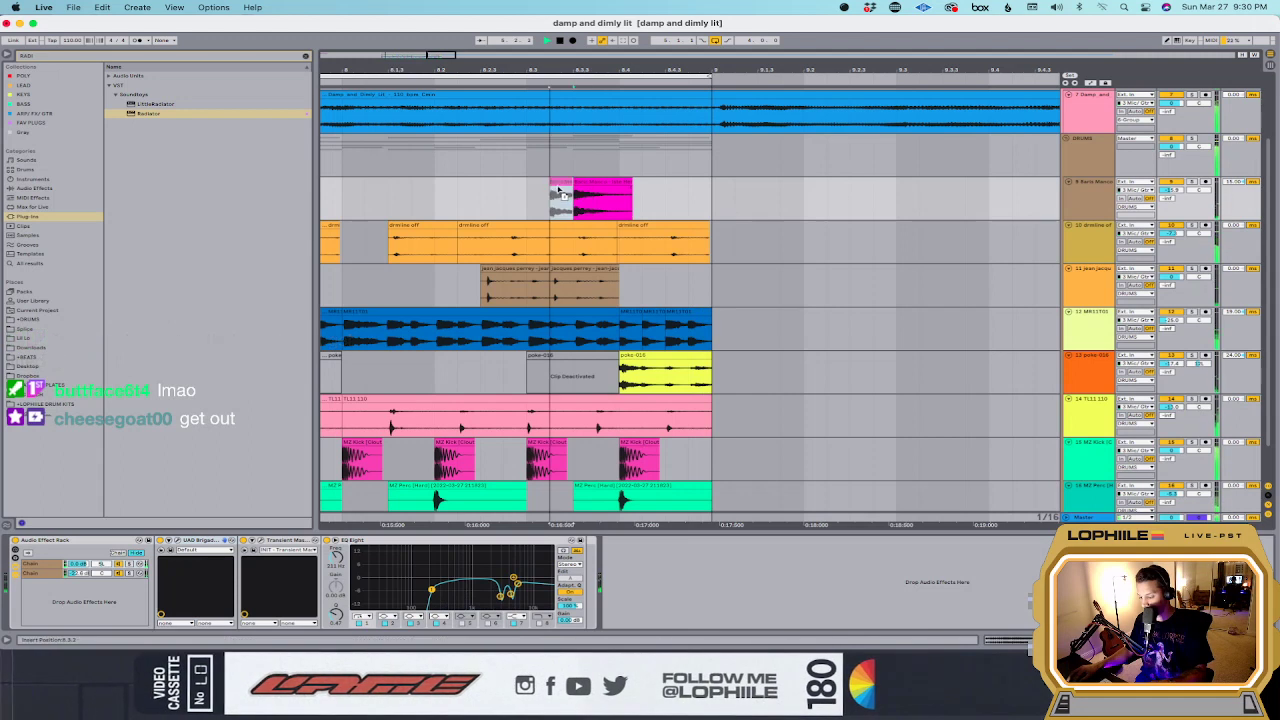
key(space)
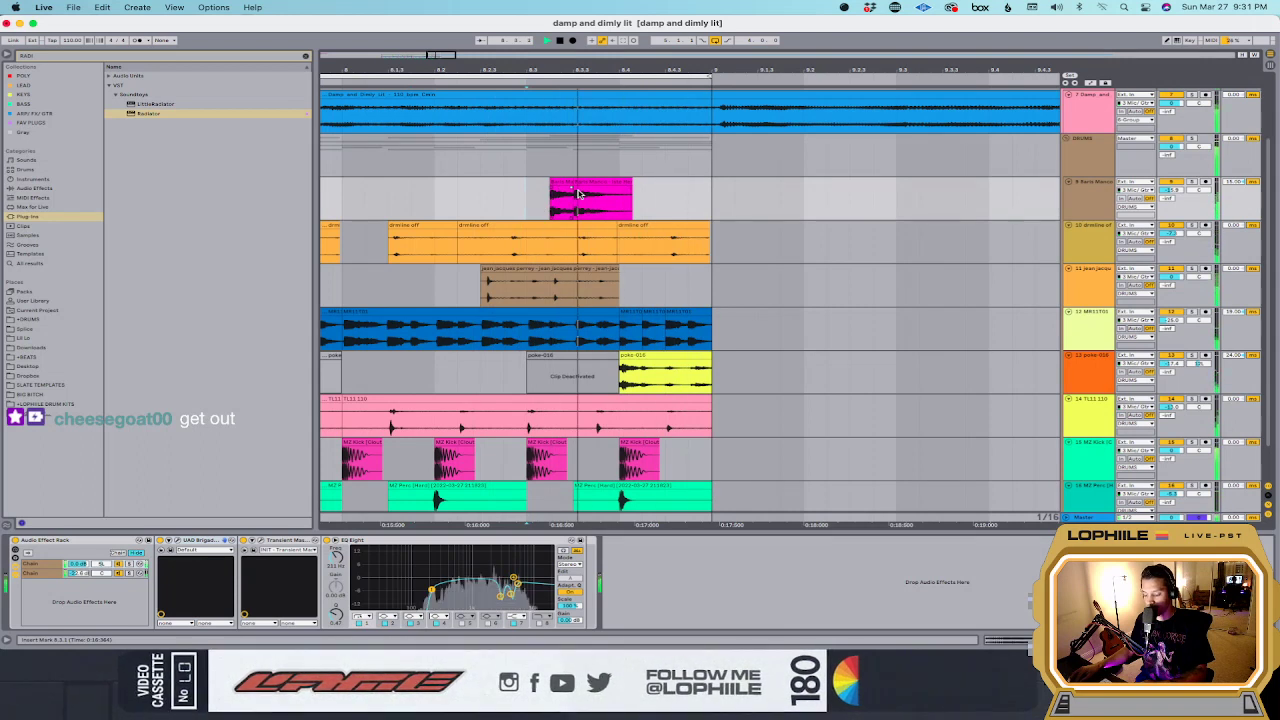
key(minus)
key(minus)
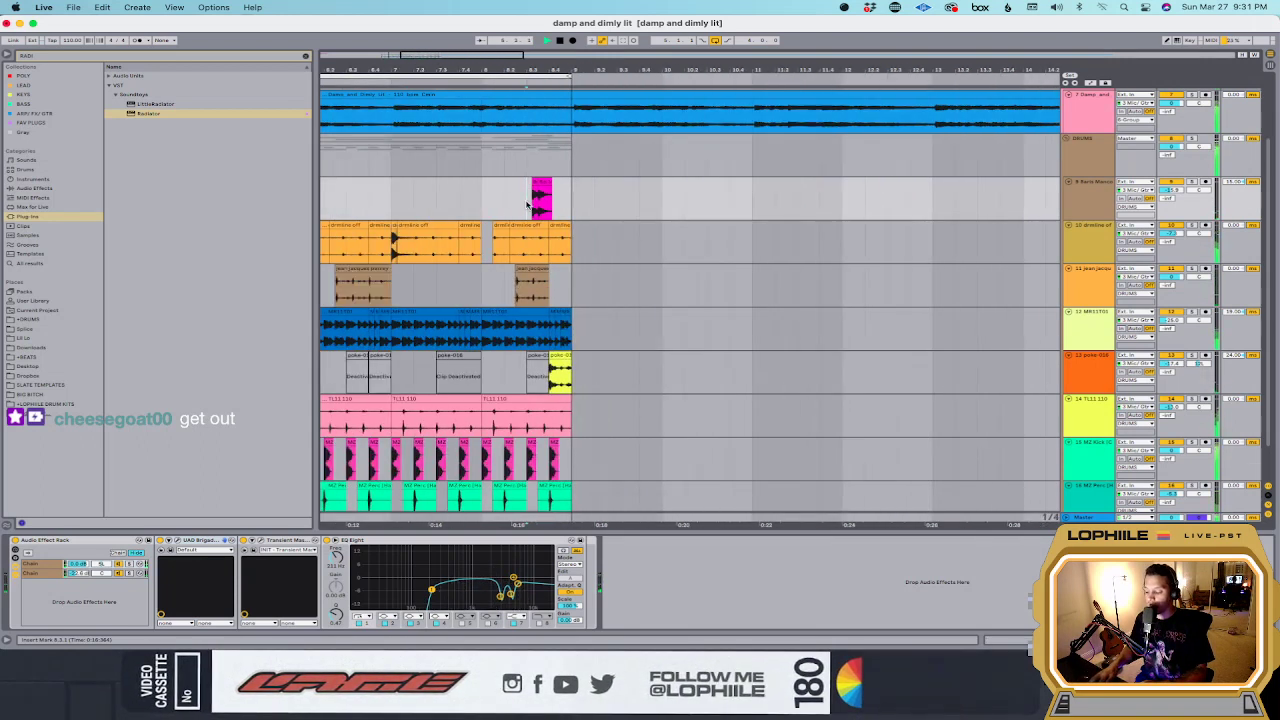
Step: Fold the DRUMS group and add the L1 limiter Stereo plug-in to it
click(1076, 162)
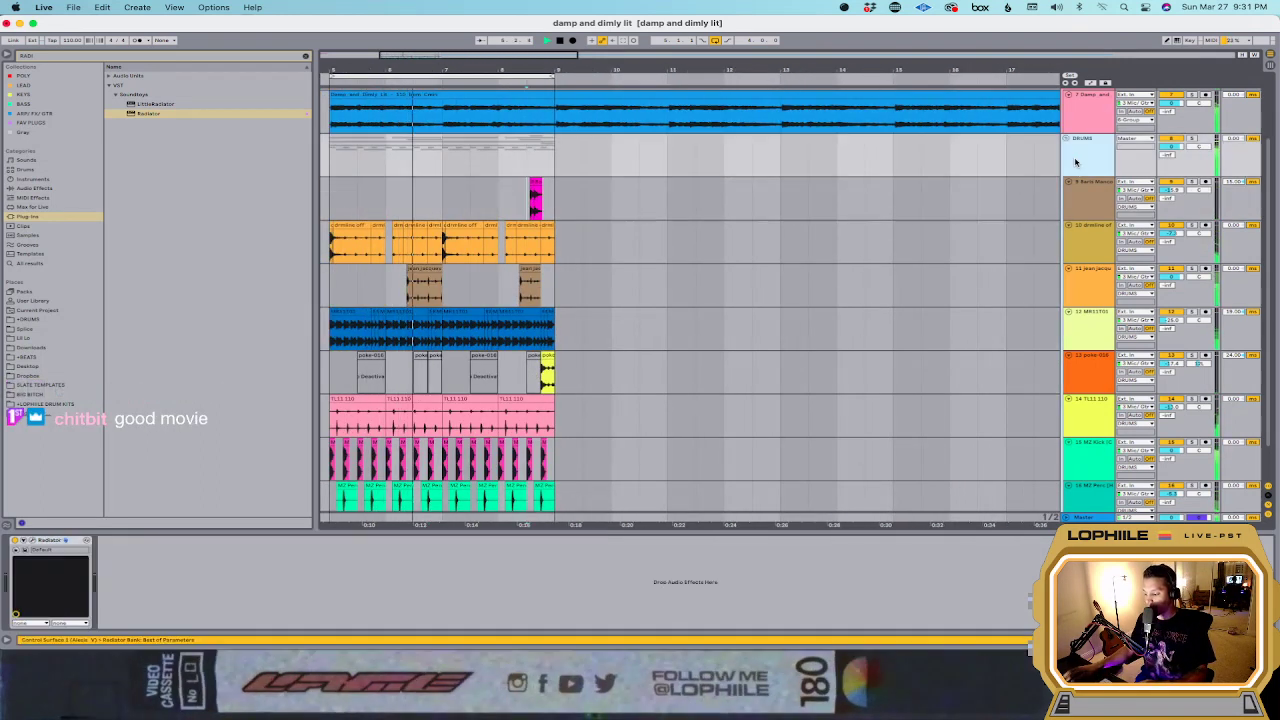
click(1066, 139)
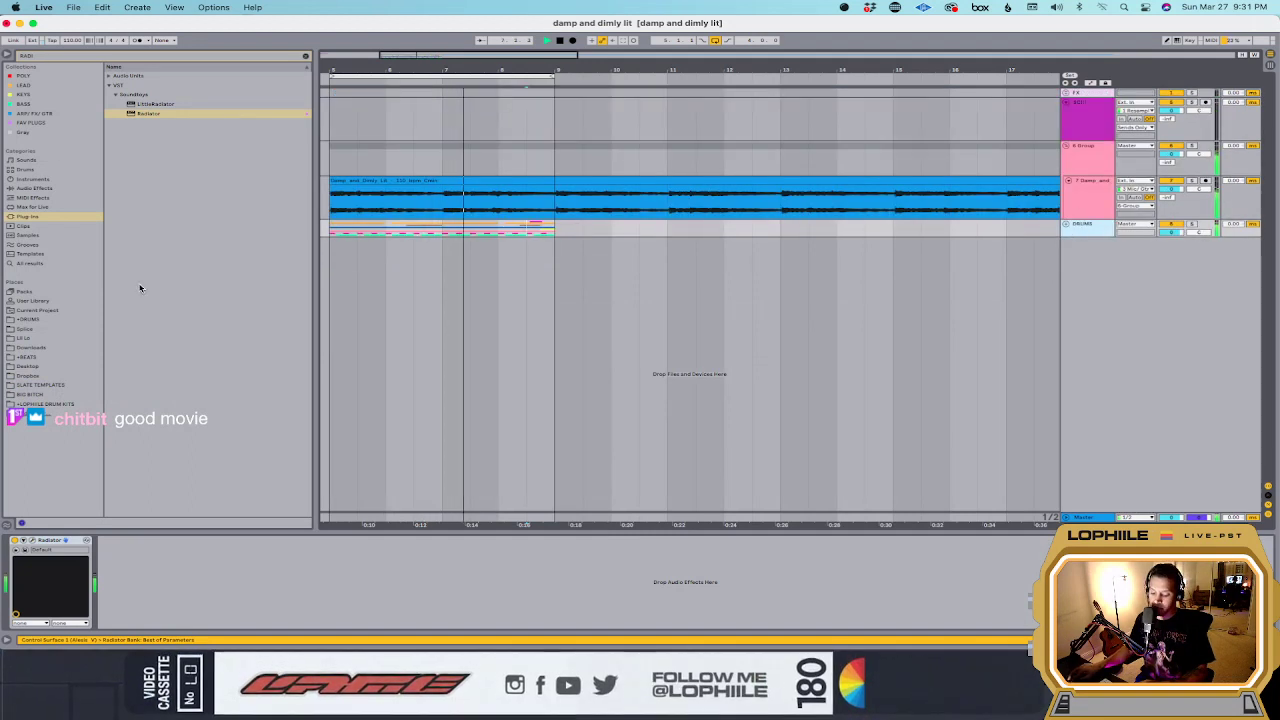
text(l1)
click(147, 115)
double_click(147, 115)
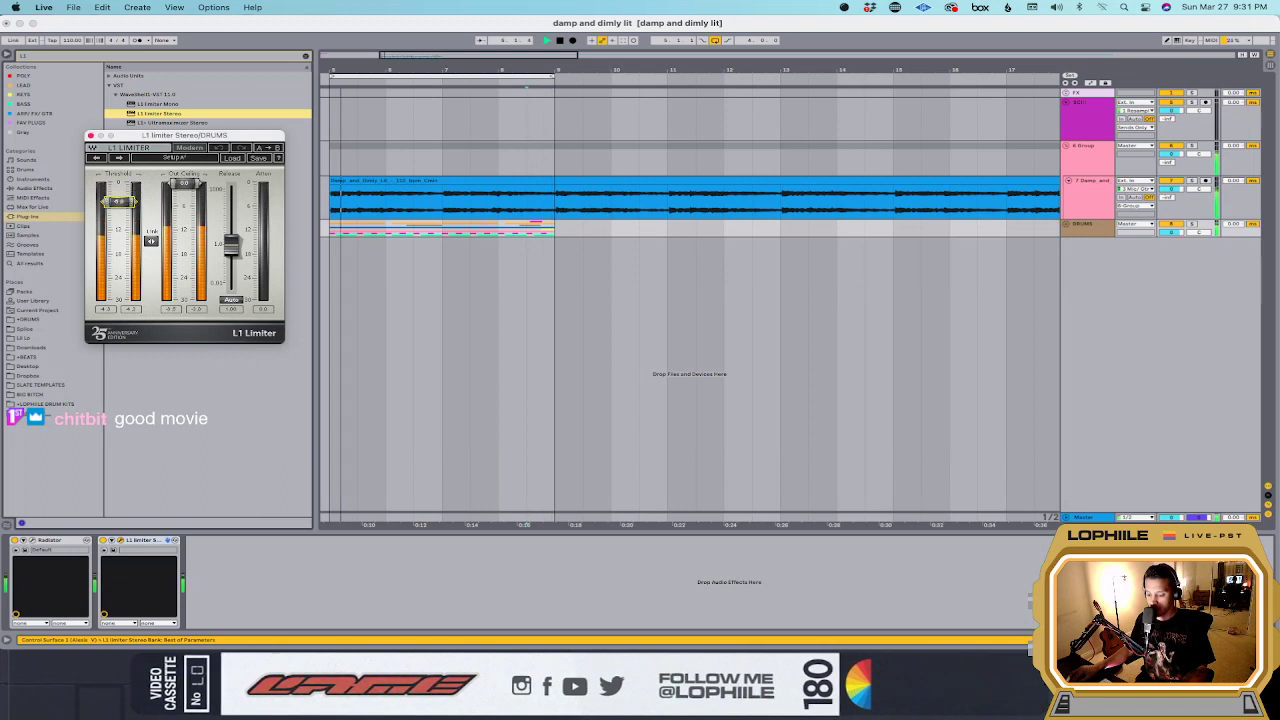
Step: Unfold the DRUMS group and hide the L1 limiter window
click(1068, 228)
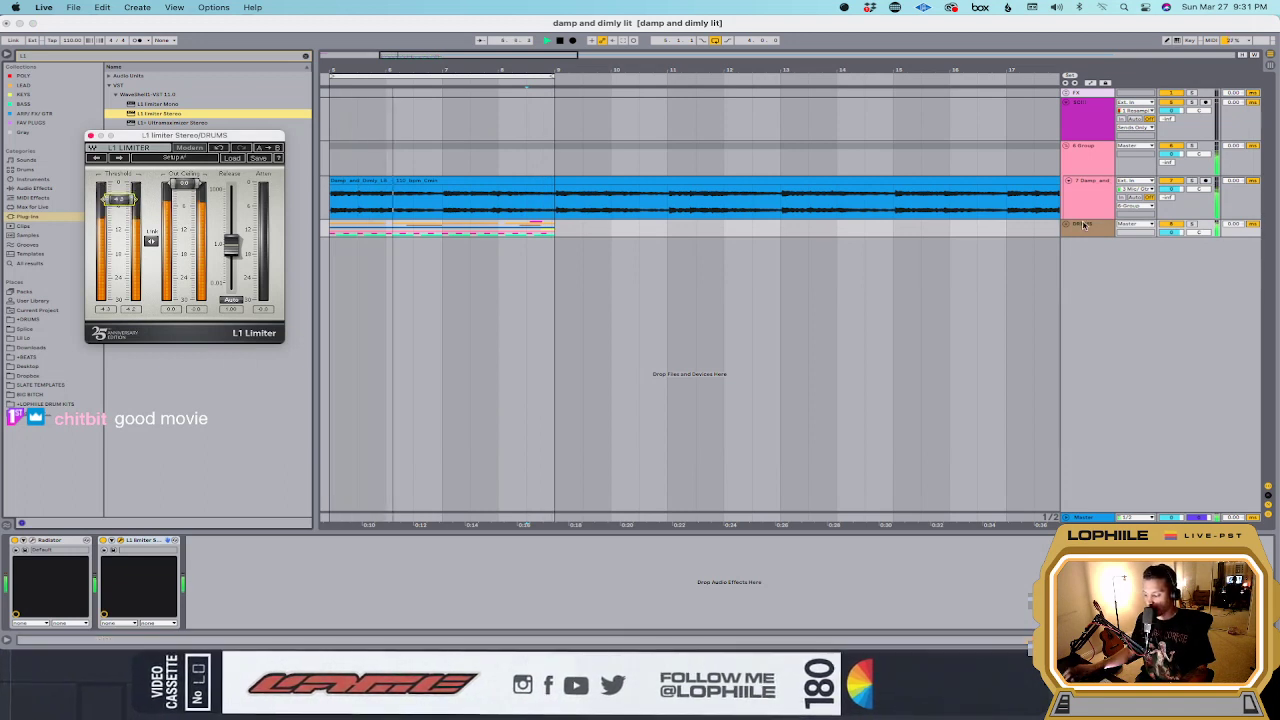
click(1068, 226)
scroll(677, 300, down, 3)
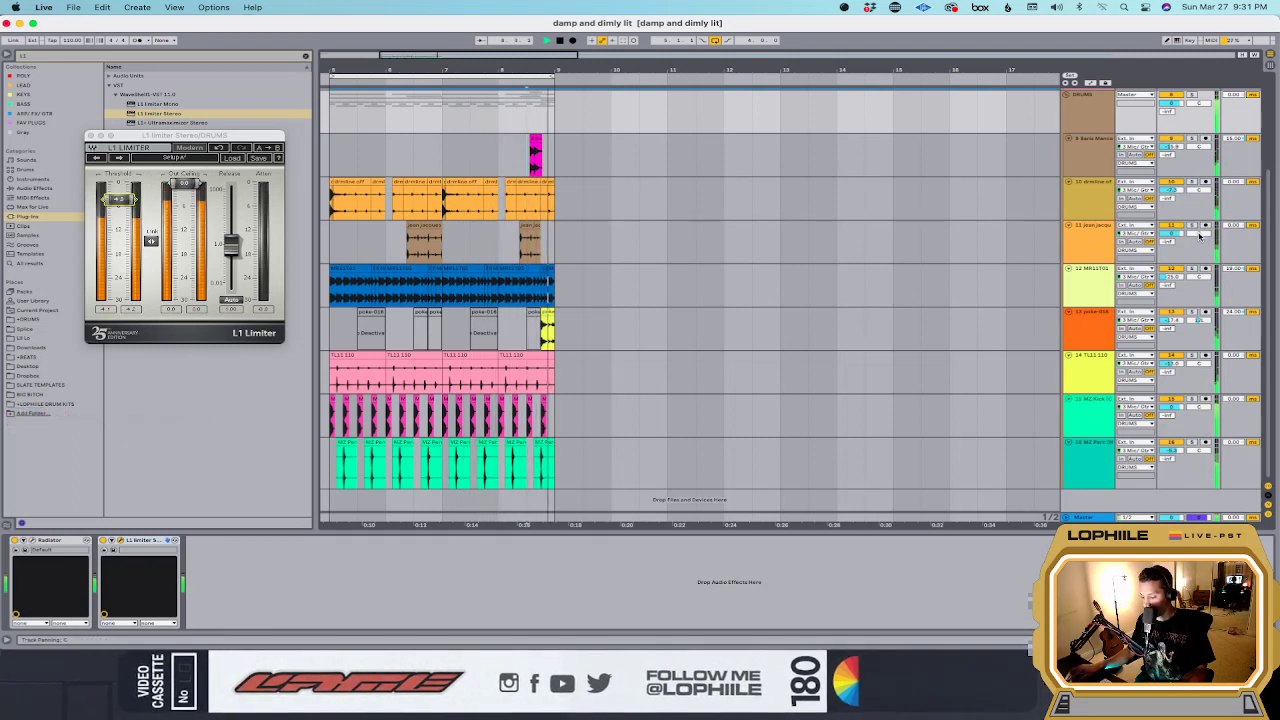
key(super+alt+p)
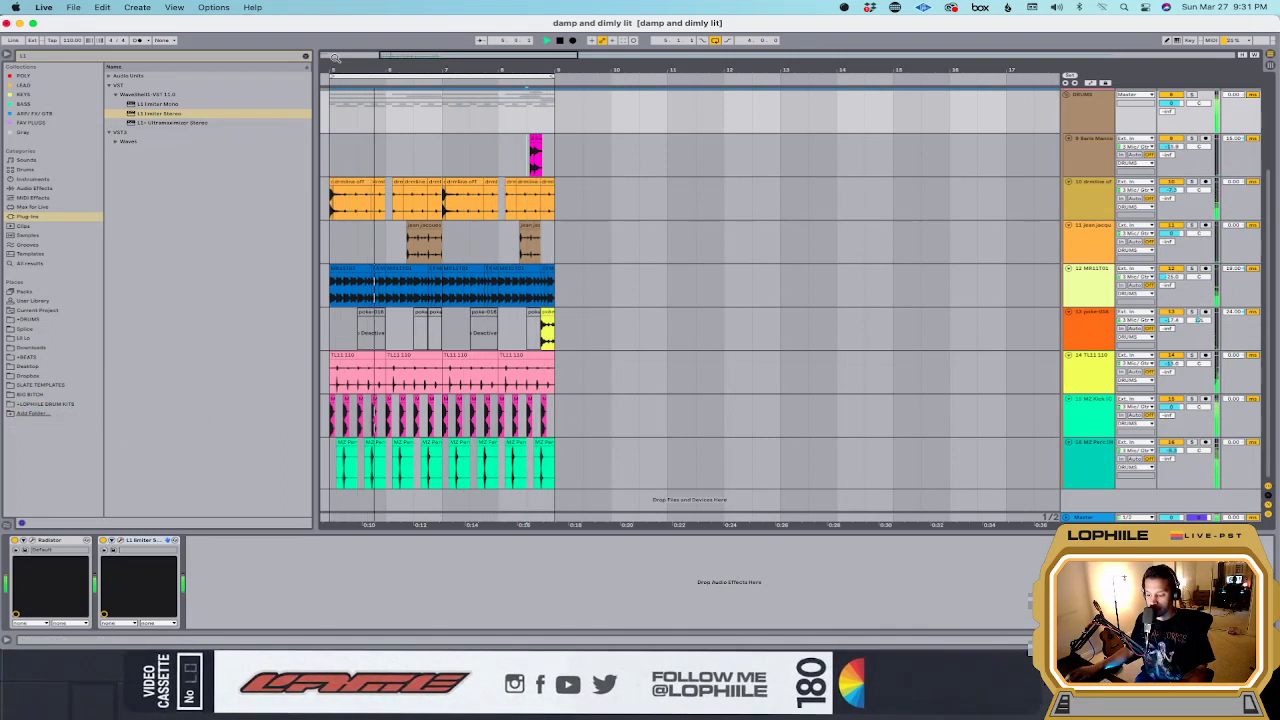
Step: Add a Utility audio effect to track 11 and set its channel mode to Swap
click(305, 58)
click(36, 189)
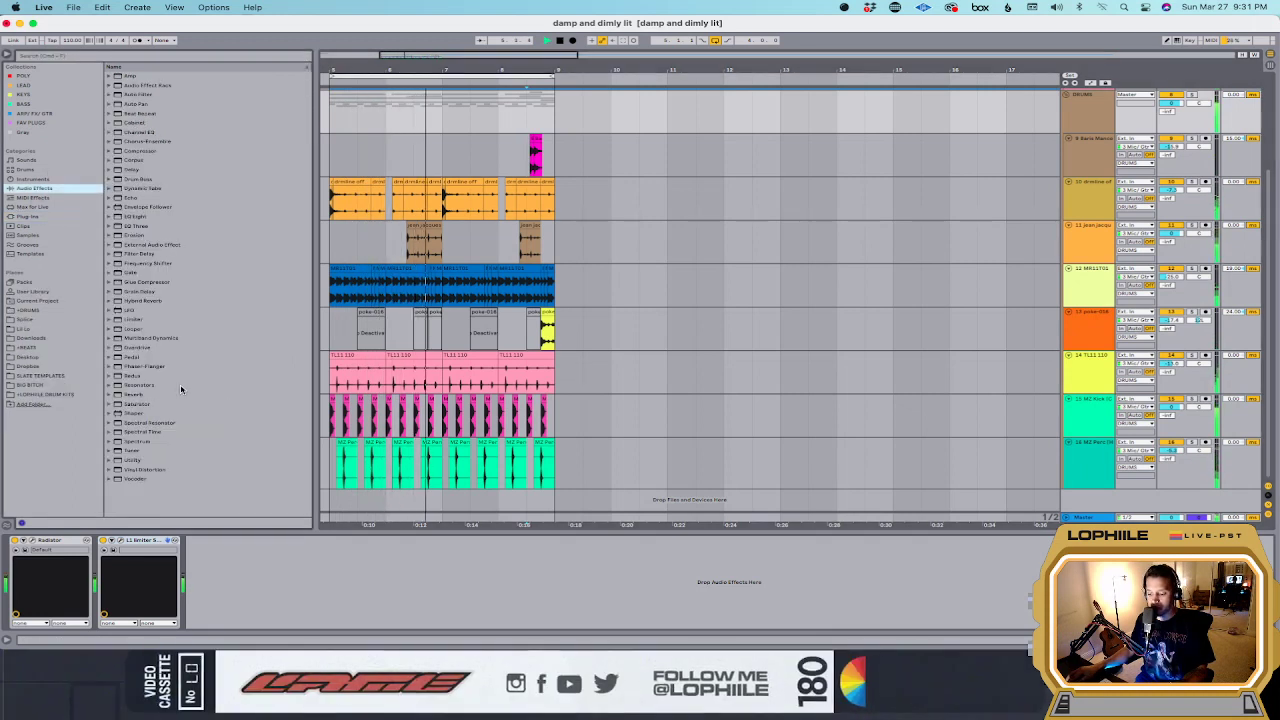
drag(140, 466, 502, 246)
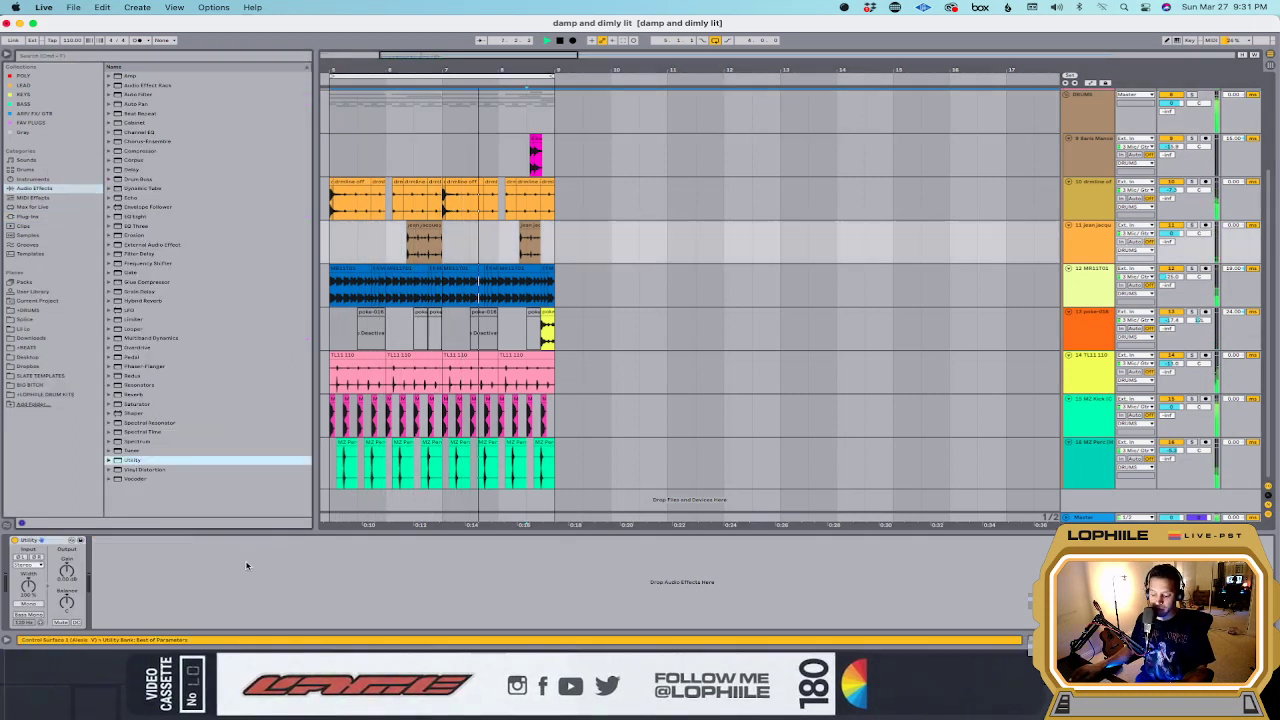
click(28, 565)
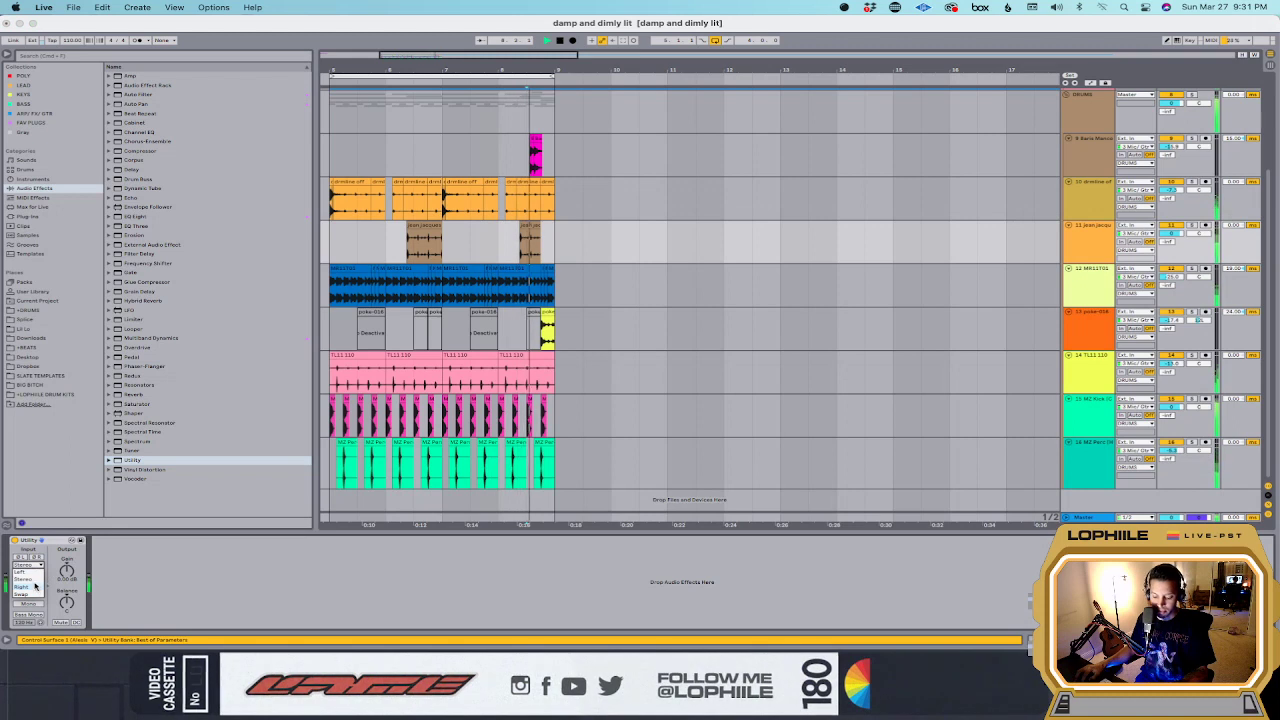
click(36, 596)
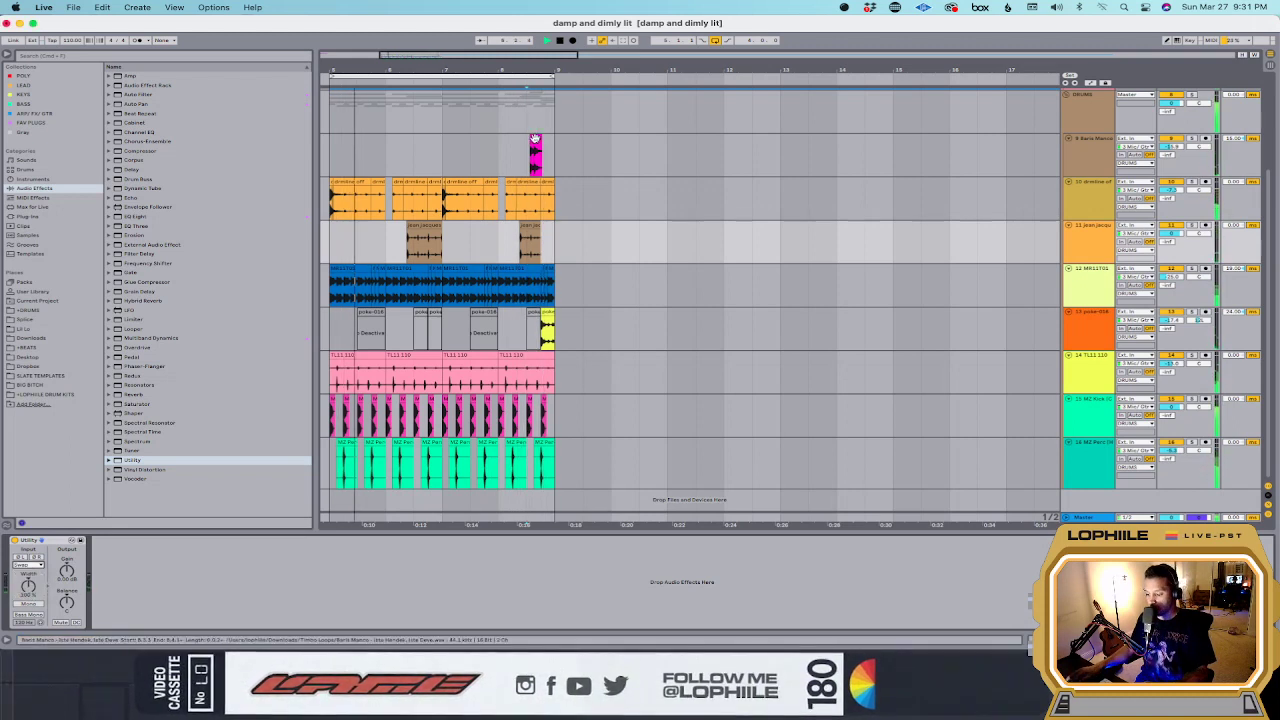
Step: Remove the front copy of the Baris Manco hit and warp the remaining clip in Beats mode with transient looping off
click(536, 152)
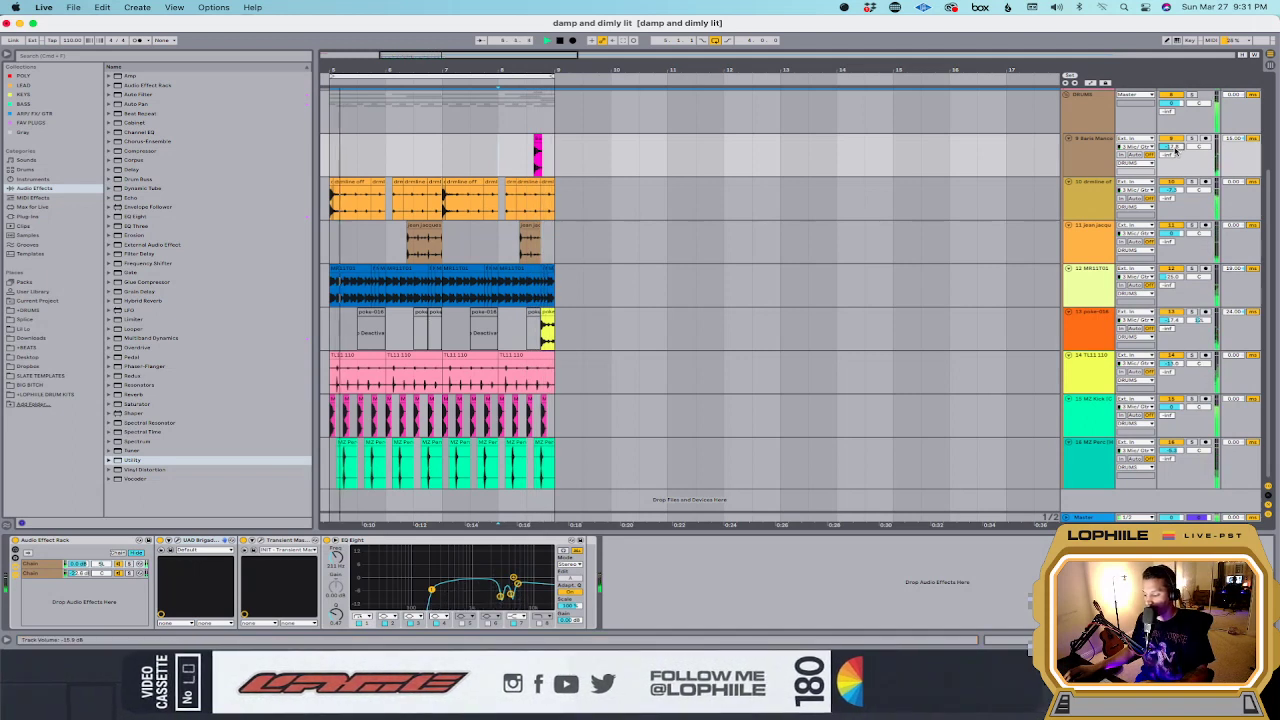
click(92, 572)
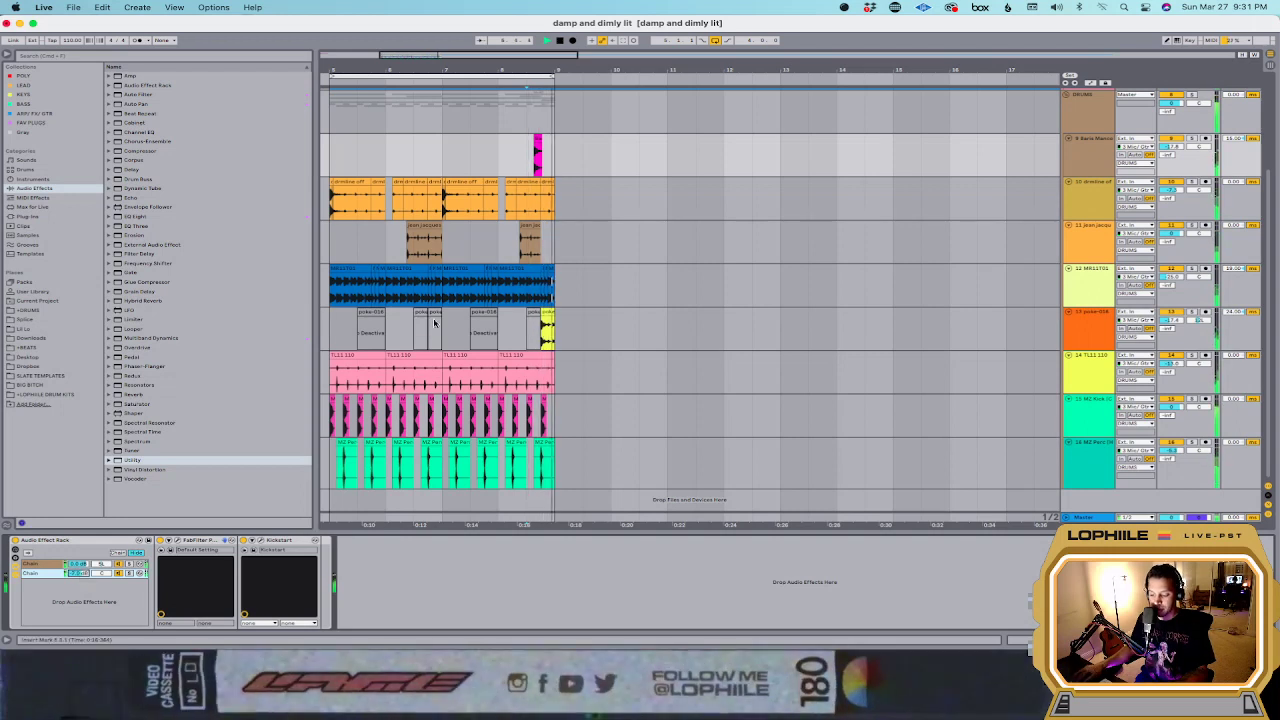
click(538, 140)
double_click(538, 140)
key(space)
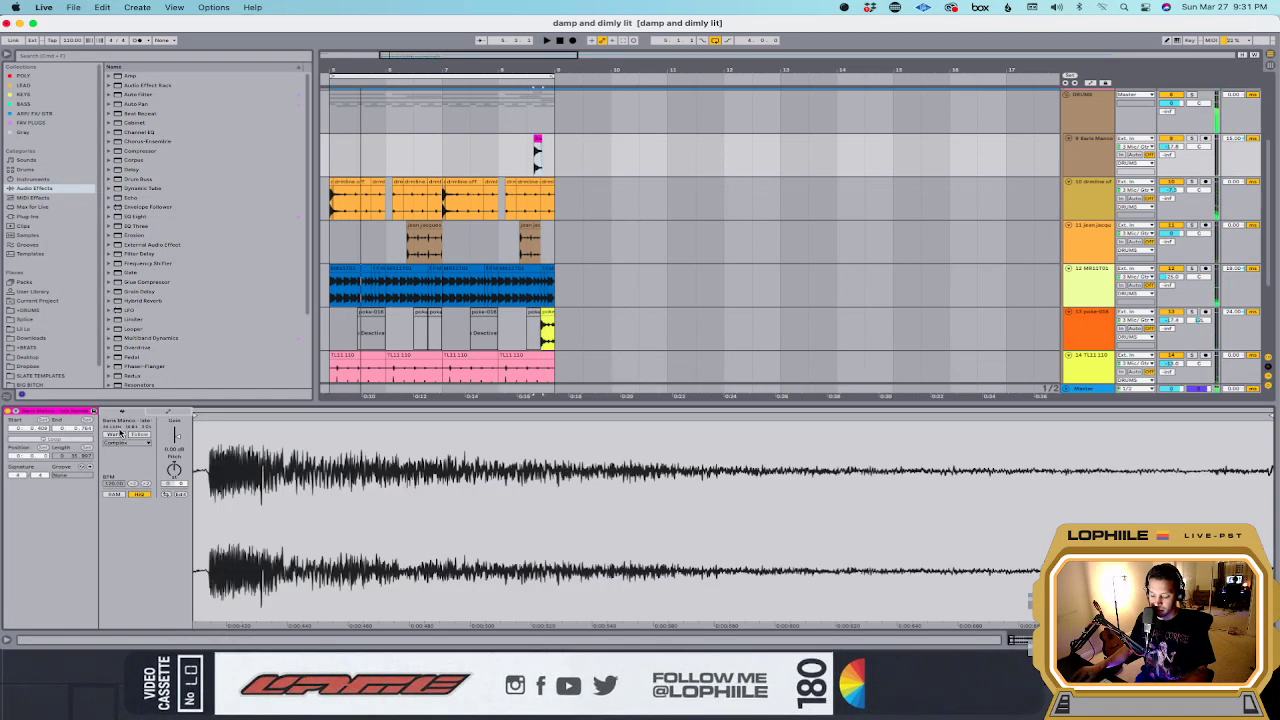
click(118, 434)
click(126, 443)
click(116, 470)
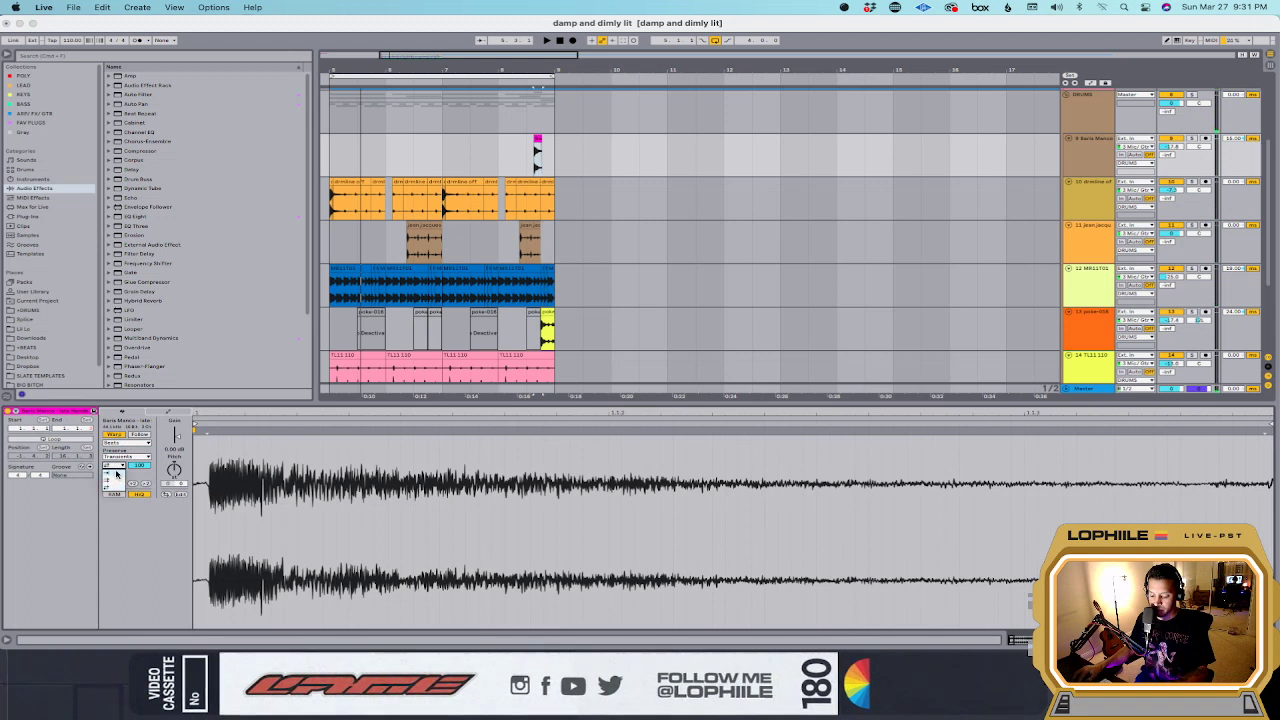
drag(172, 477, 172, 500)
key(space)
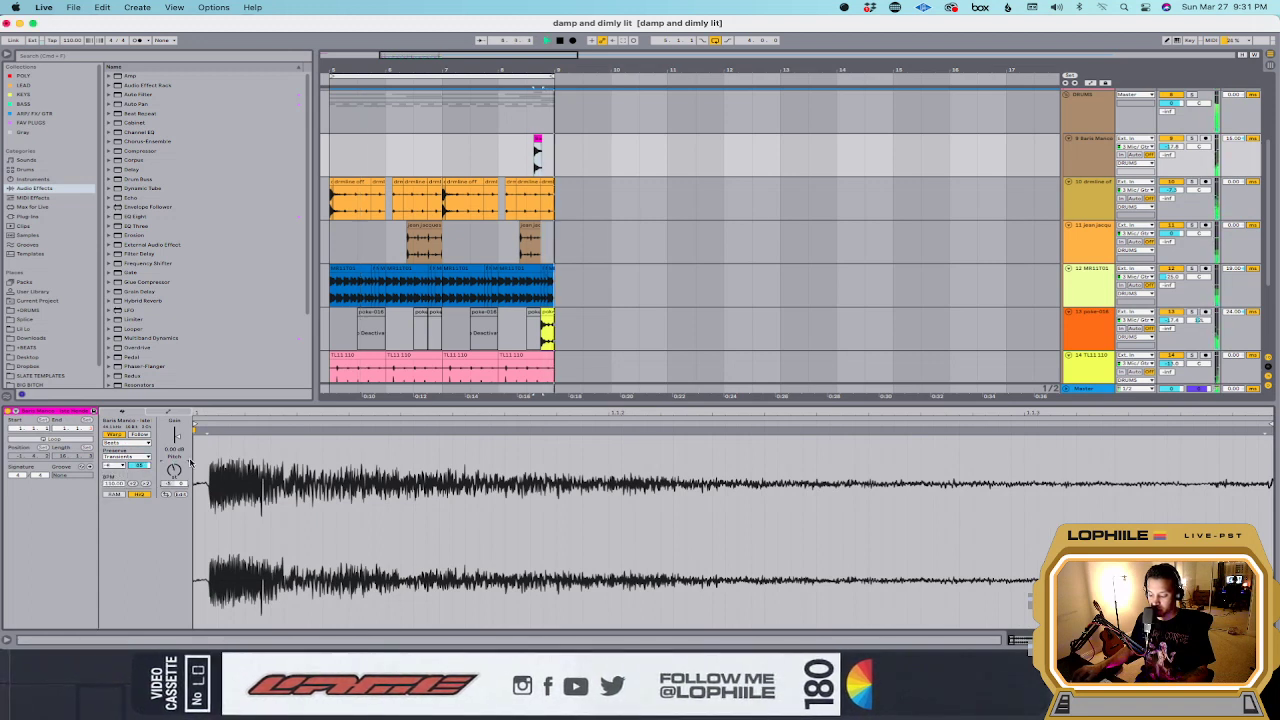
Step: Add an EQ Eight with a low cut after the effect rack on the Baris Manco track
click(515, 158)
key(space)
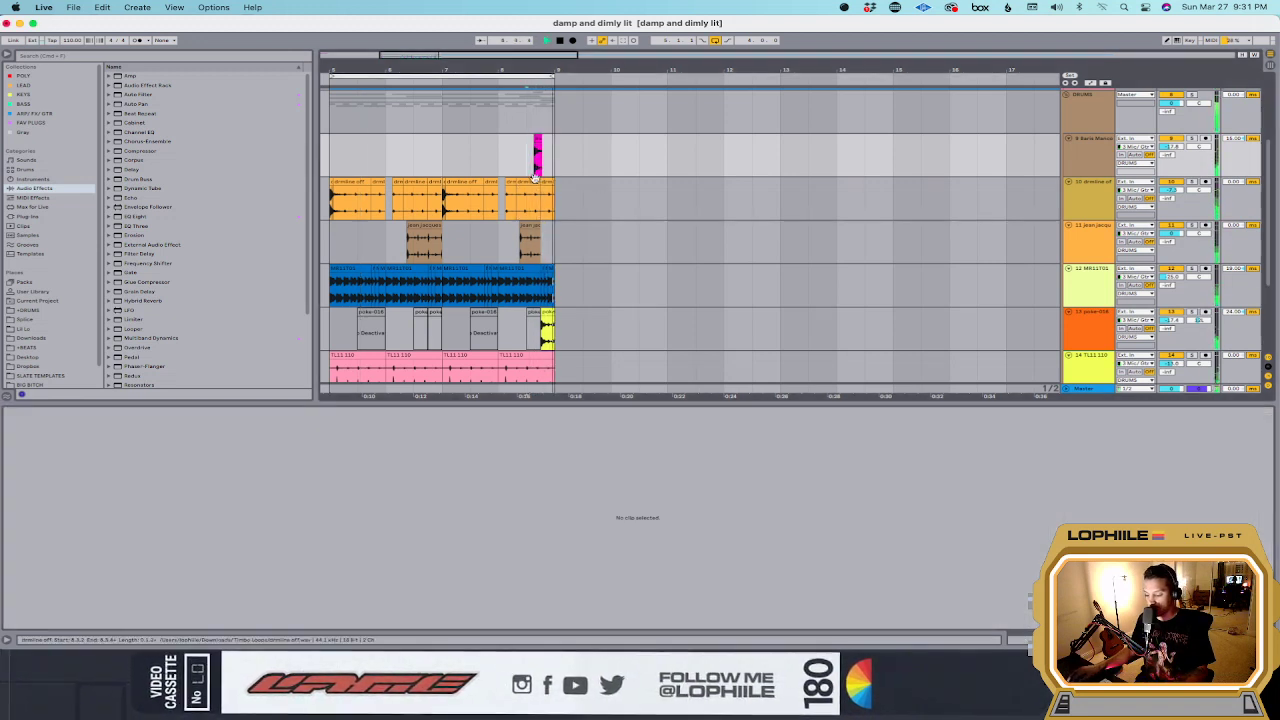
key(shift+Tab)
double_click(137, 216)
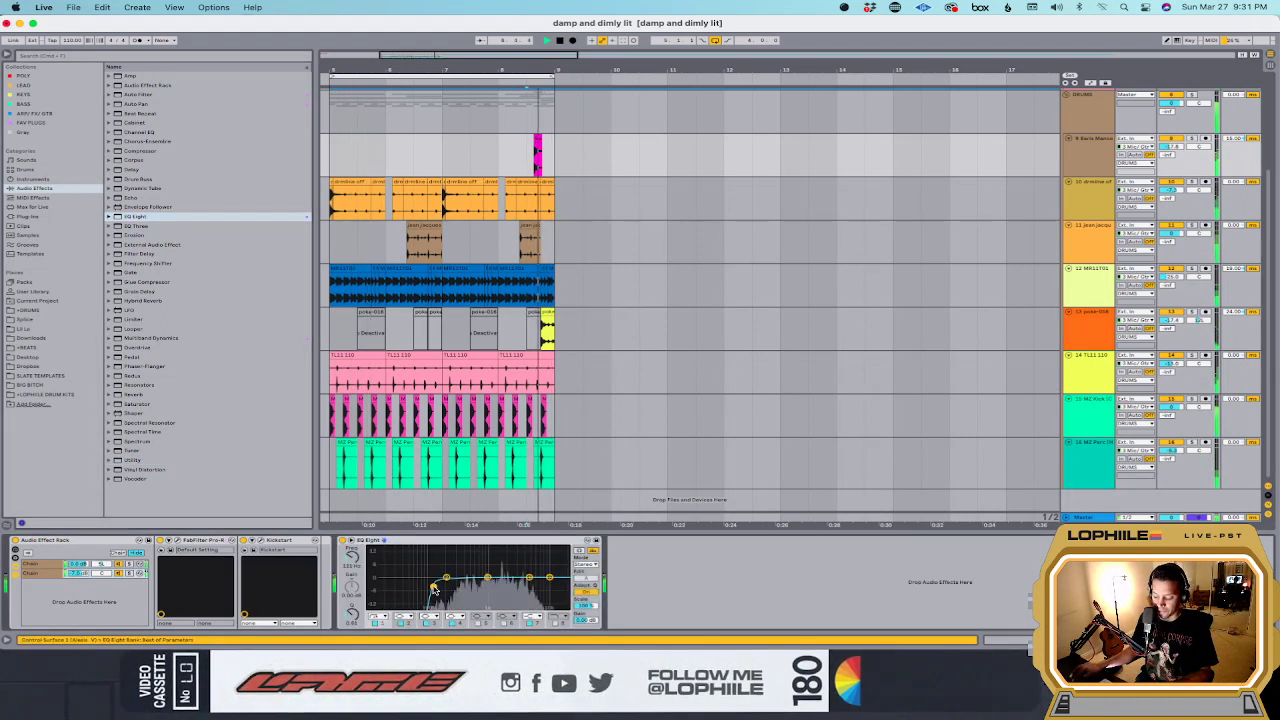
key(space)
key(shift+Tab)
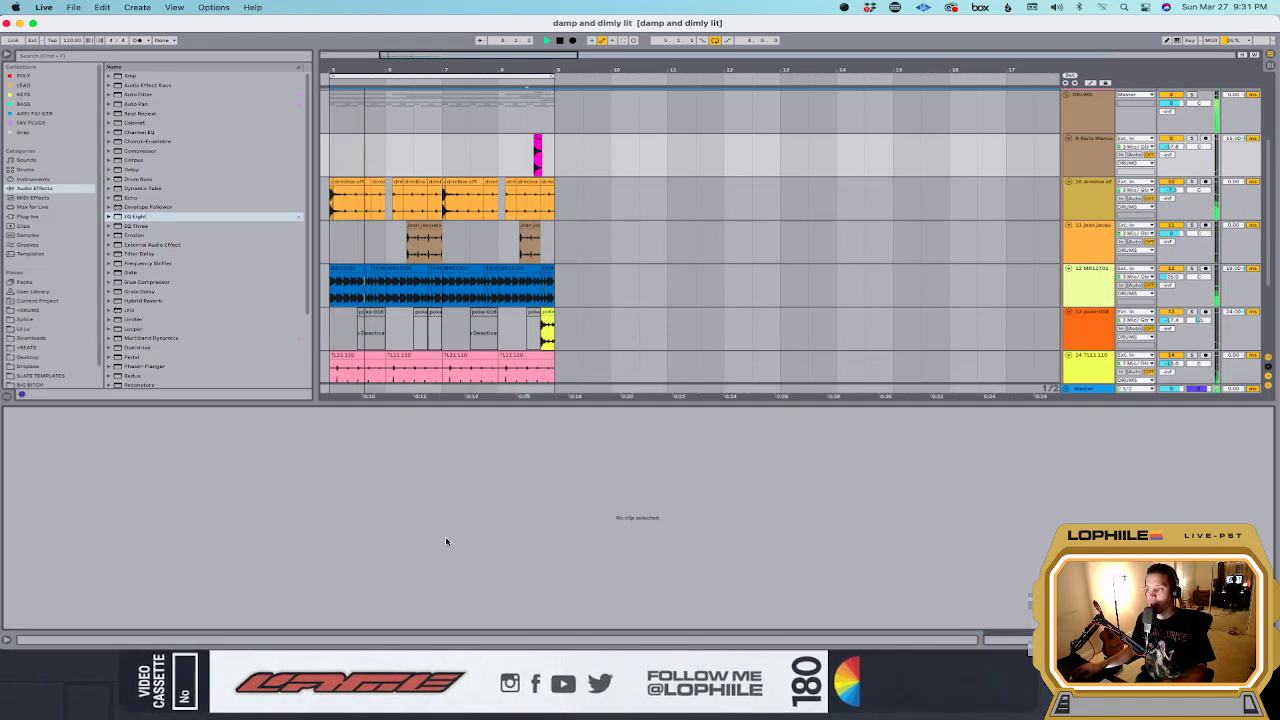
key(shift+Tab)
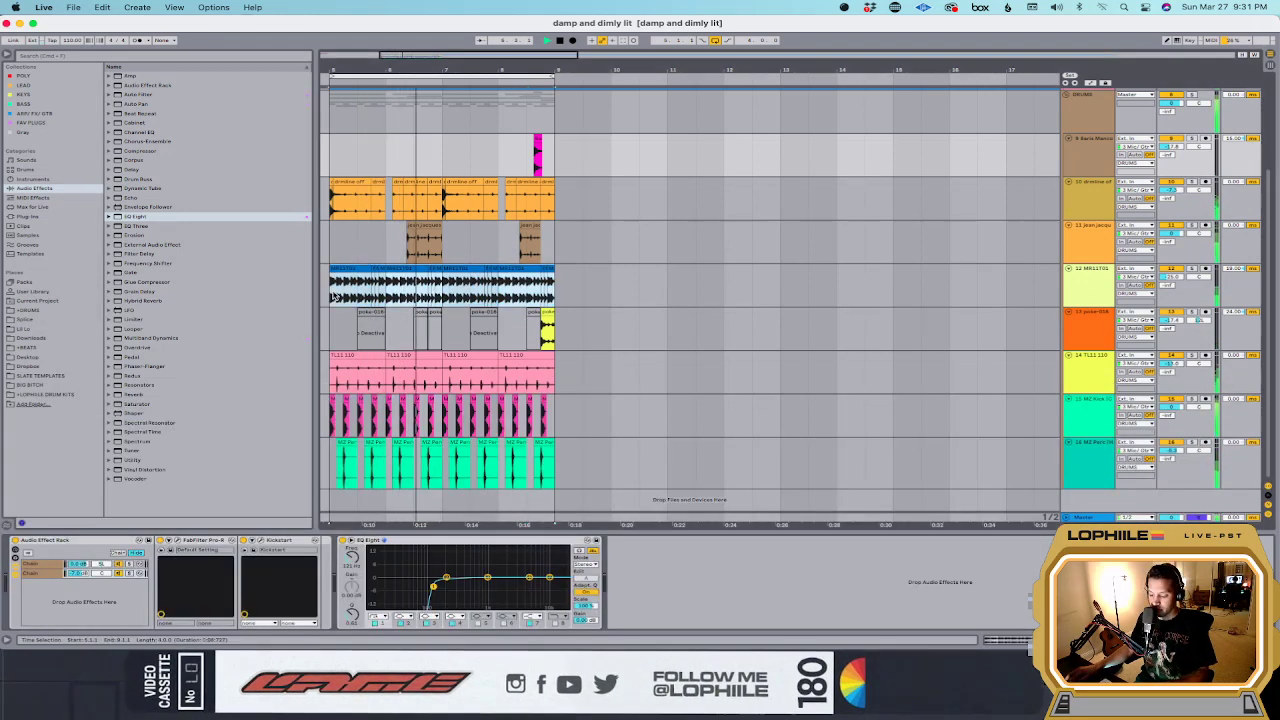
Step: Duplicate the four-bar section from bar 5 to bar 9 across all the drum tracks
click(335, 297)
key(ctrl+d)
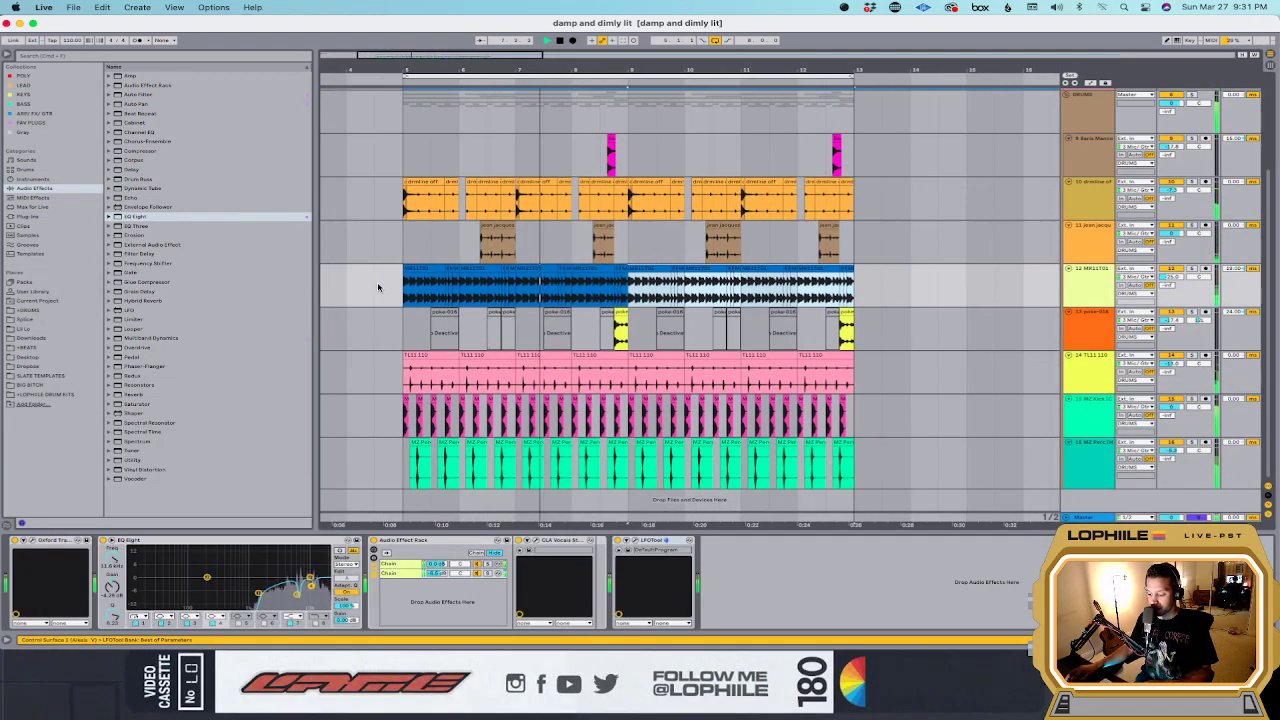
Step: Deactivate the MR11T01 clips in the first four-bar section and shorten the loop to end at bar 9
key(0)
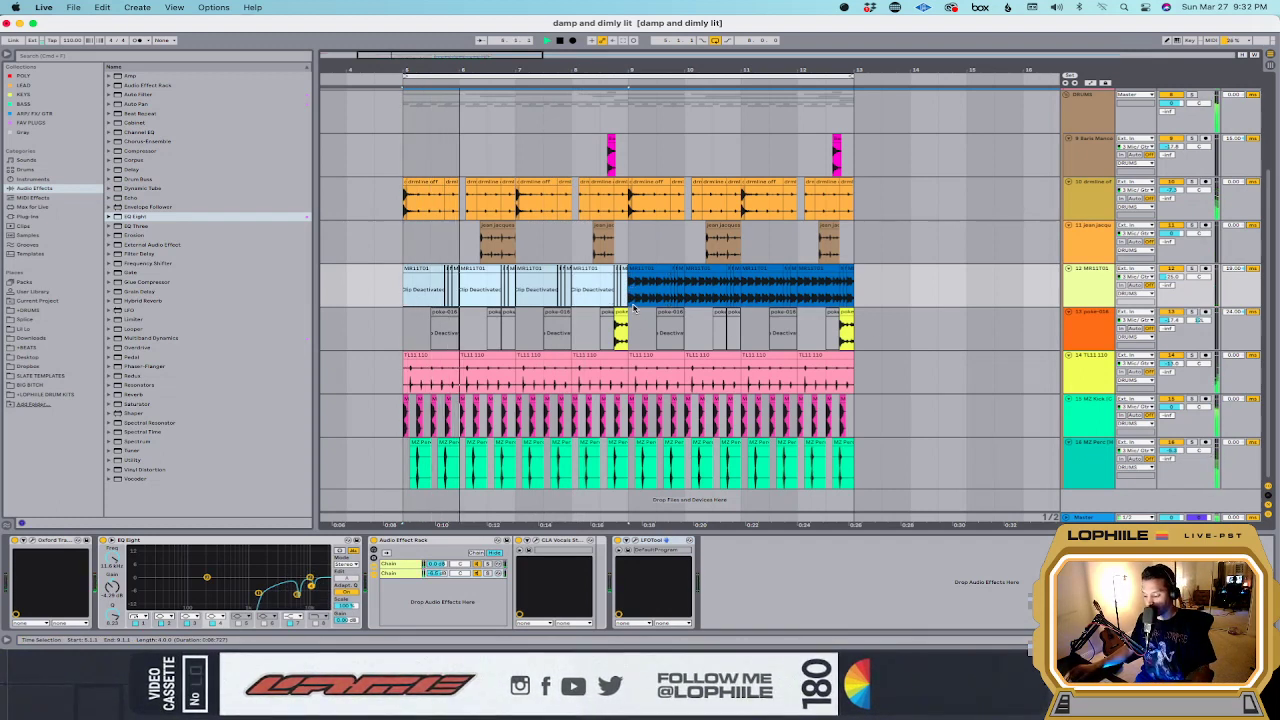
drag(854, 78, 616, 78)
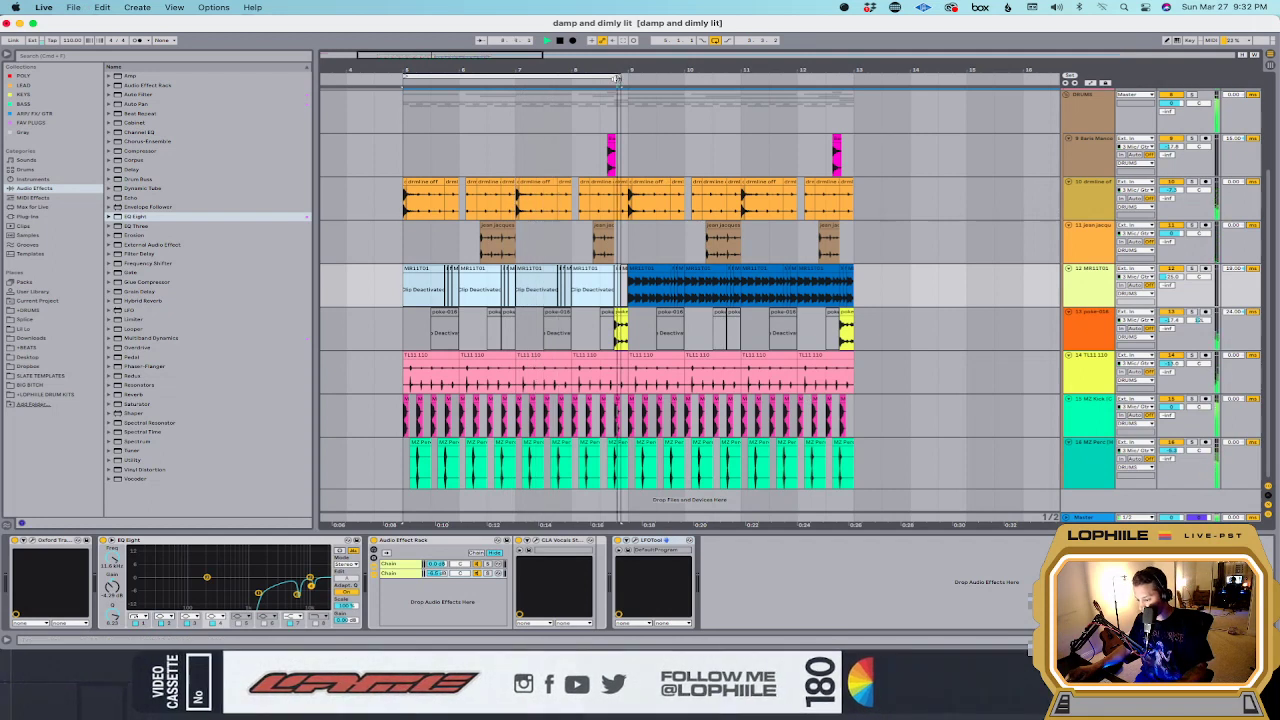
drag(616, 78, 628, 78)
Step: Insert a new audio track below the MZ Perc track and search the browser for "hat"
click(1012, 460)
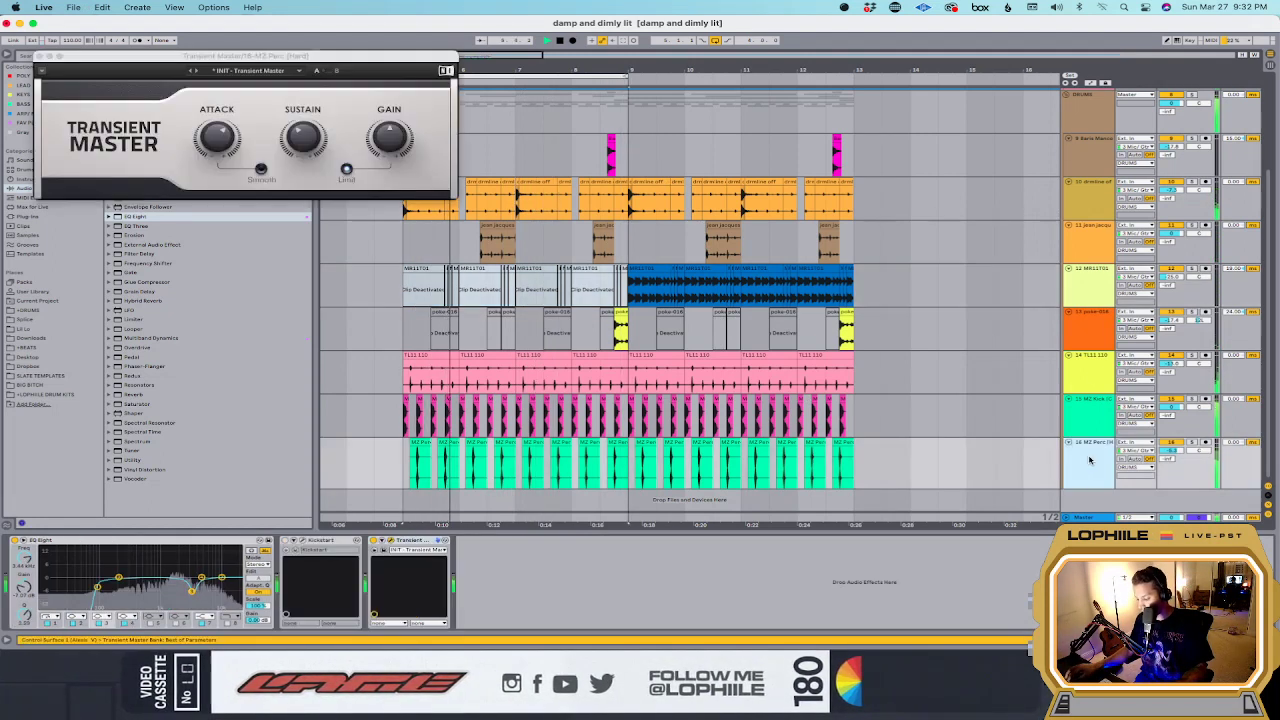
key(super+t)
click(38, 57)
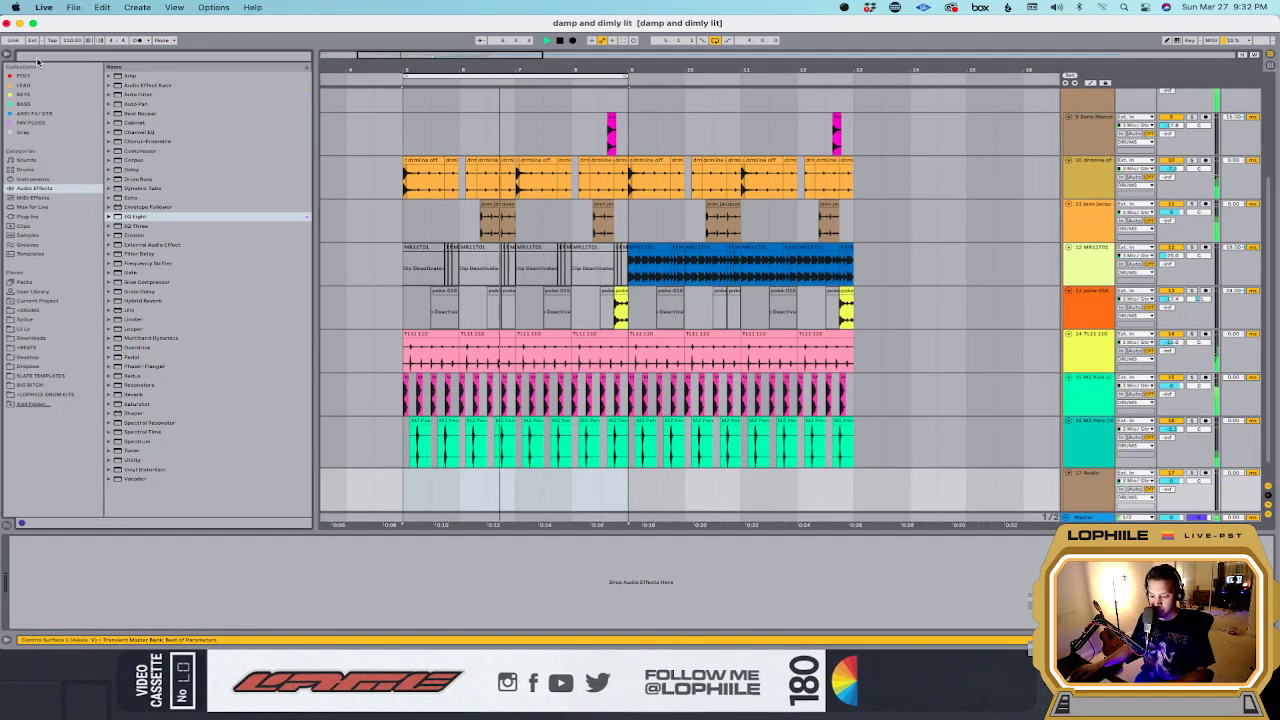
text(hat)
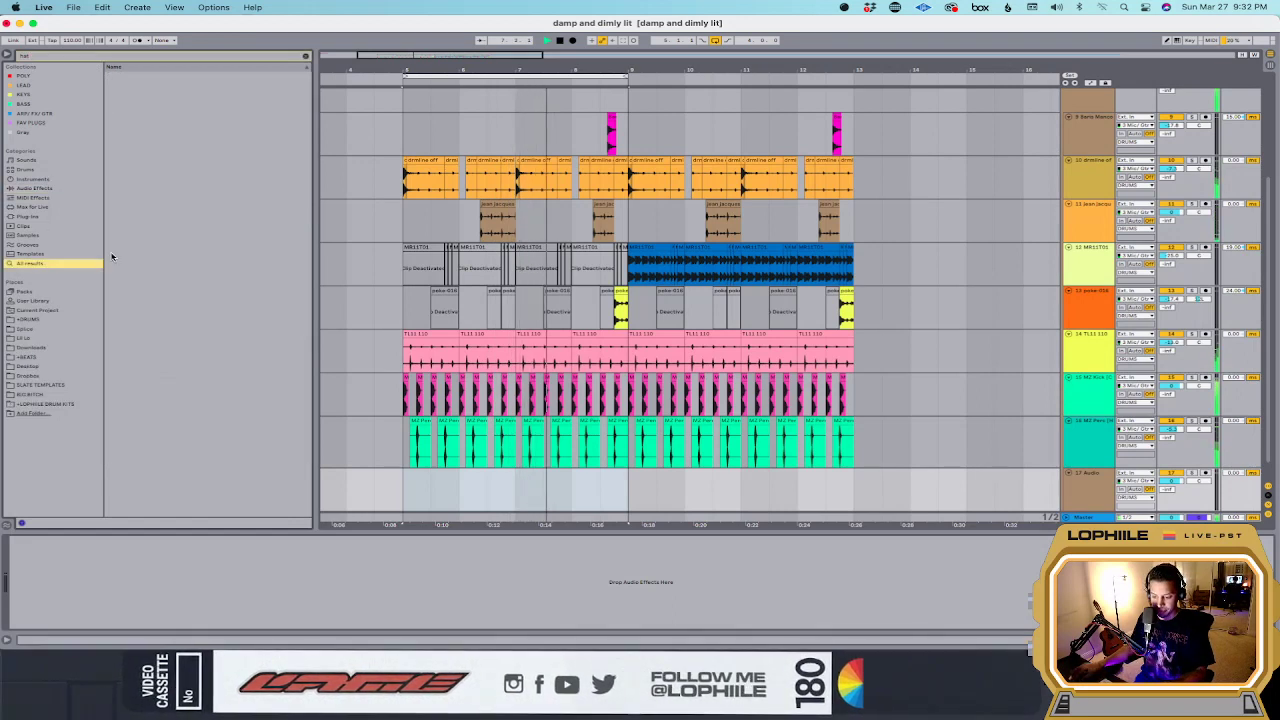
Step: Place the (HiHat) Fire YNG.wav sample on the new track at position 5.1.3
click(168, 273)
scroll(170, 277, down, 10)
click(172, 279)
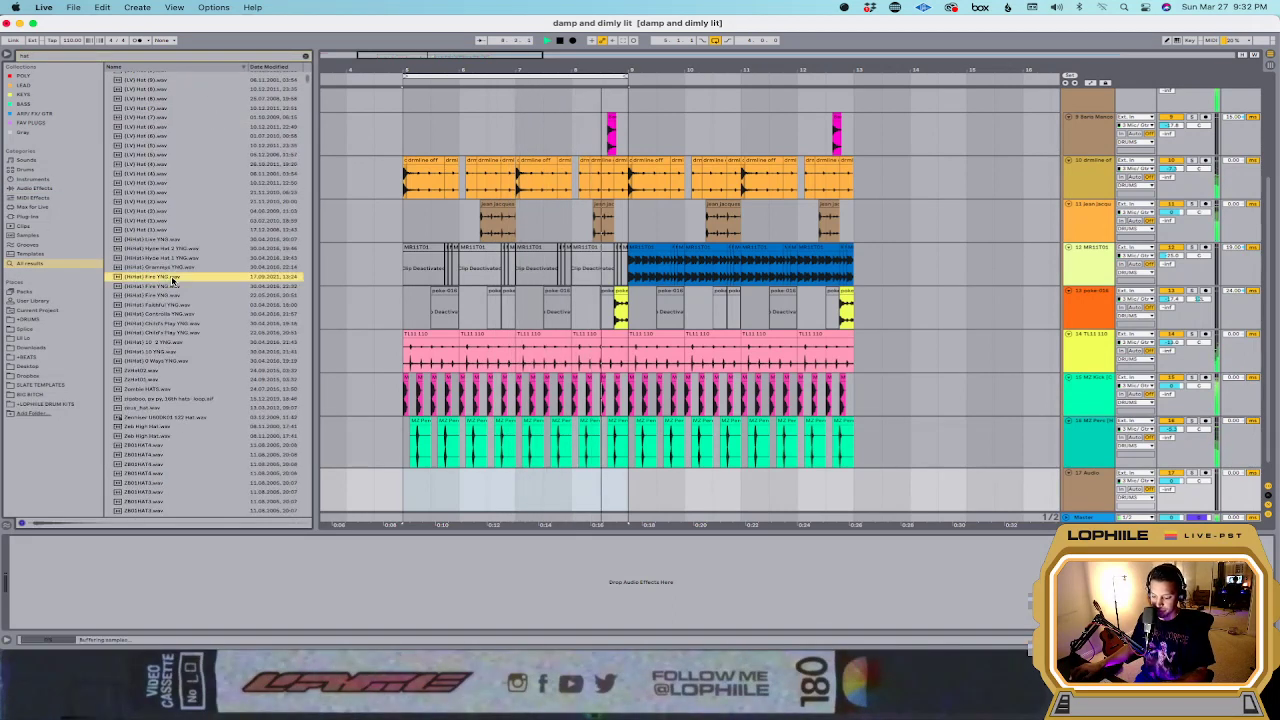
mouse_move(418, 460)
mouse_down()
mouse_move(403, 491)
mouse_move(430, 474)
mouse_up()
scroll(405, 491, up, 3)
click(424, 487)
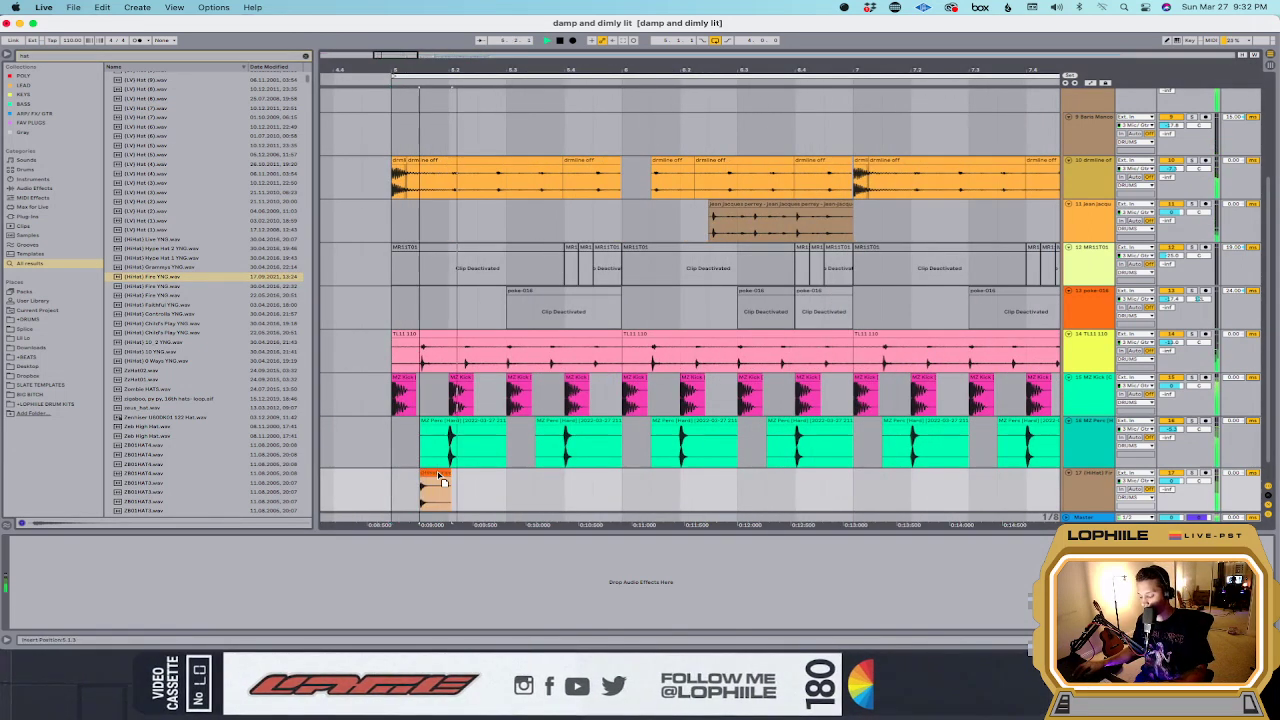
Step: Repeat the hi-hat hit every two beats through bar 8, lower its track's volume and set a 17 ms track delay
key(super+d)
key(super+d)
key(super+d)
key(super+d)
key(super+d)
key(super+d)
key(super+d)
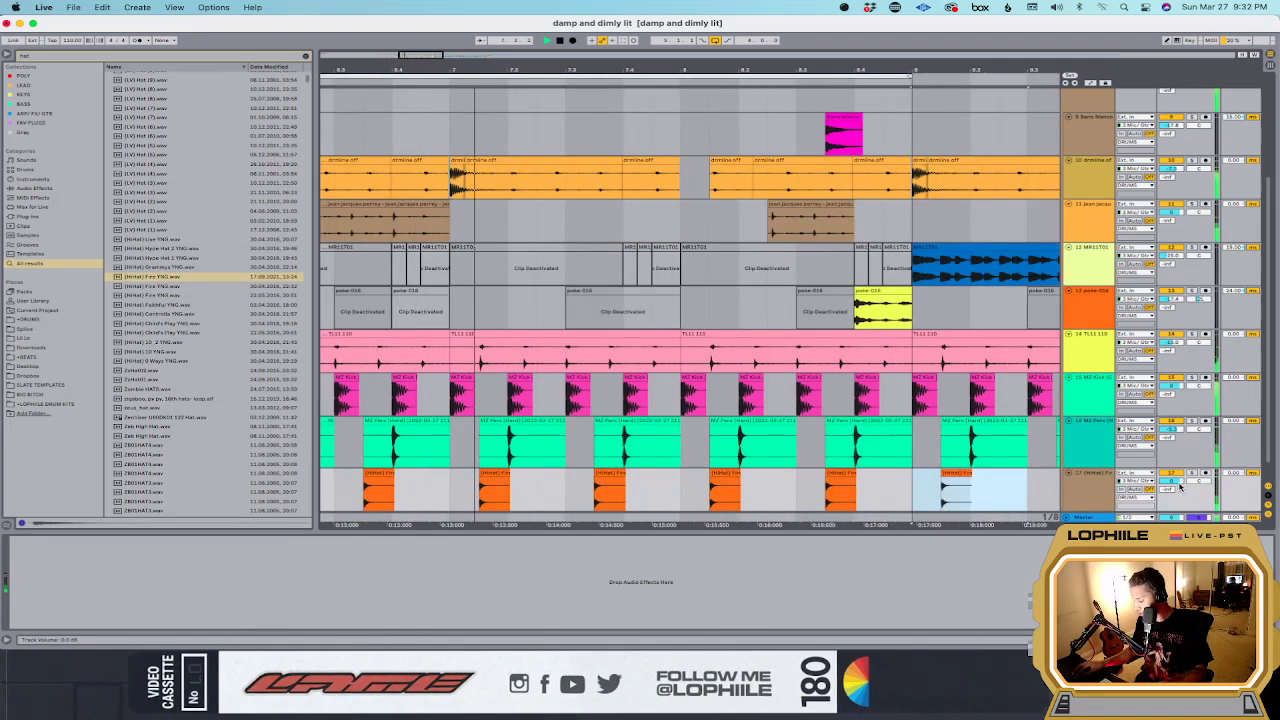
click(1180, 487)
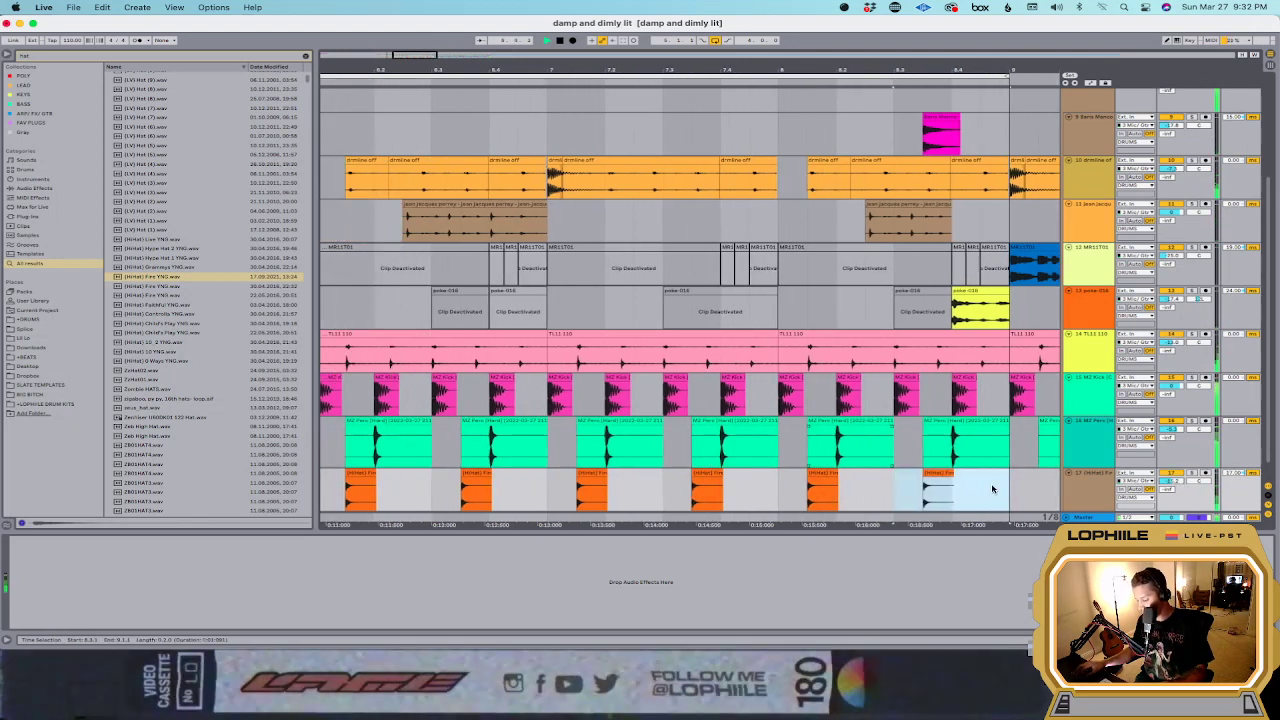
Step: Insert another audio track below the Fire hi-hat and place the (HiHat) Controlla YNG.wav sample near the end of bar 5
key(super+t)
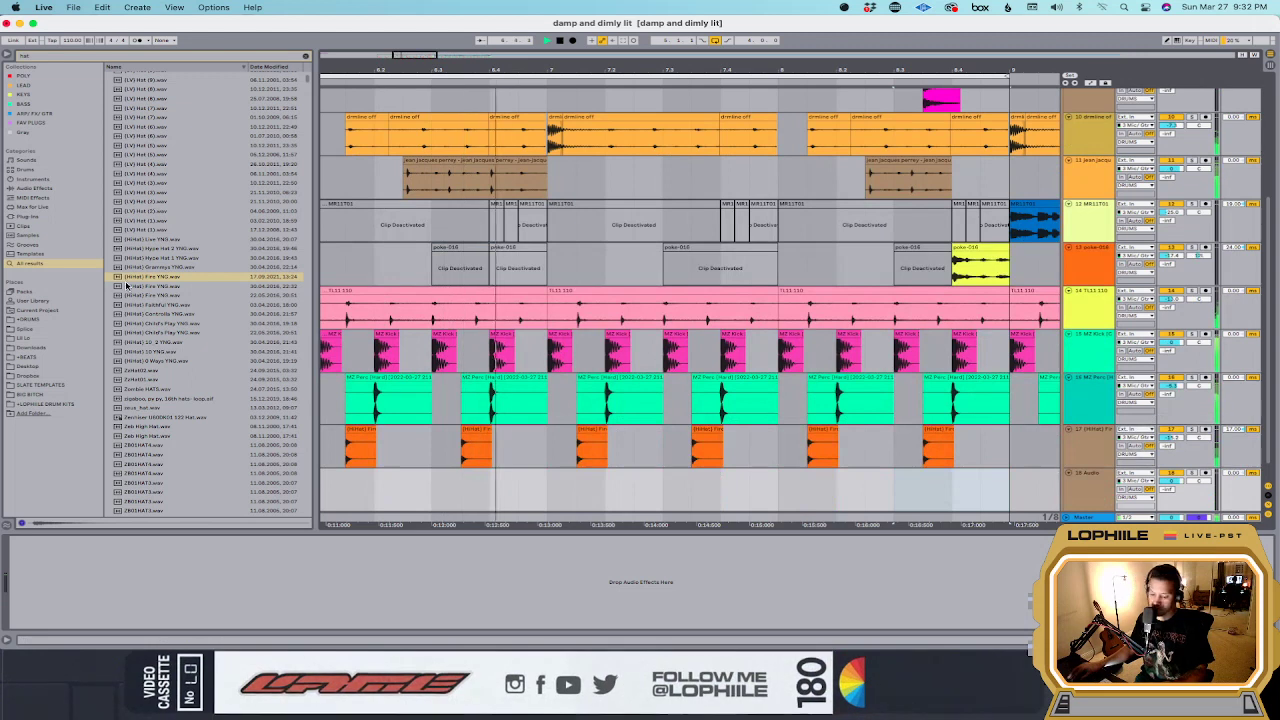
click(150, 286)
click(150, 314)
scroll(157, 340, down, 1)
scroll(157, 340, down, 2)
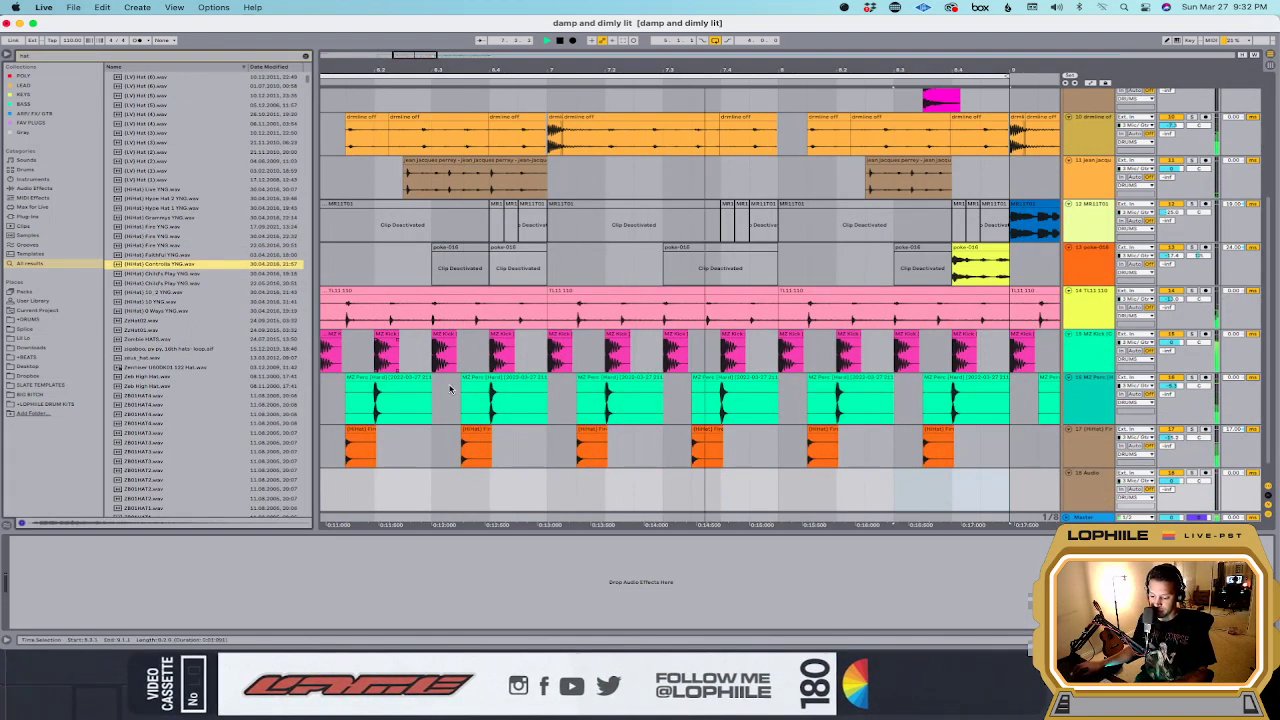
scroll(440, 377, left, 8)
drag(170, 270, 666, 486)
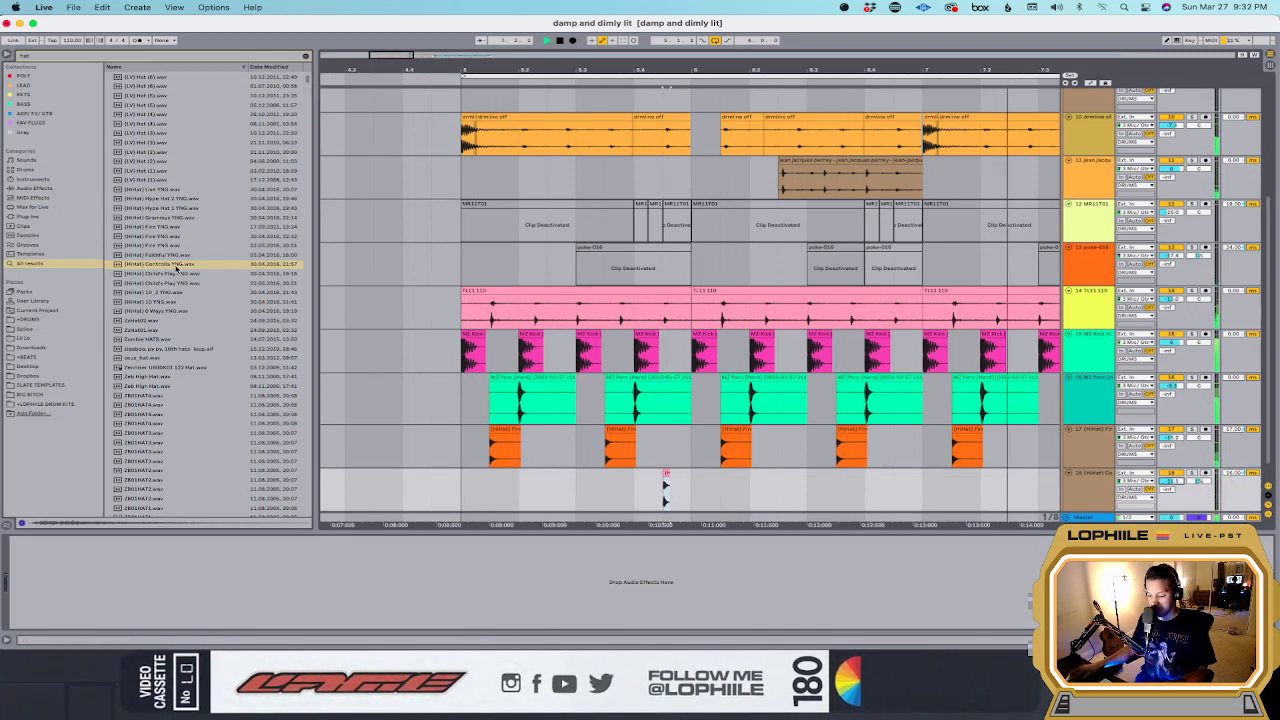
Step: Repeat the Controlla hi-hat hit once per bar through bar 8 and lower its track's volume
click(655, 467)
drag(684, 490, 462, 490)
key(super+d)
key(super+d)
key(super+d)
key(super+d)
key(super+z)
click(1173, 483)
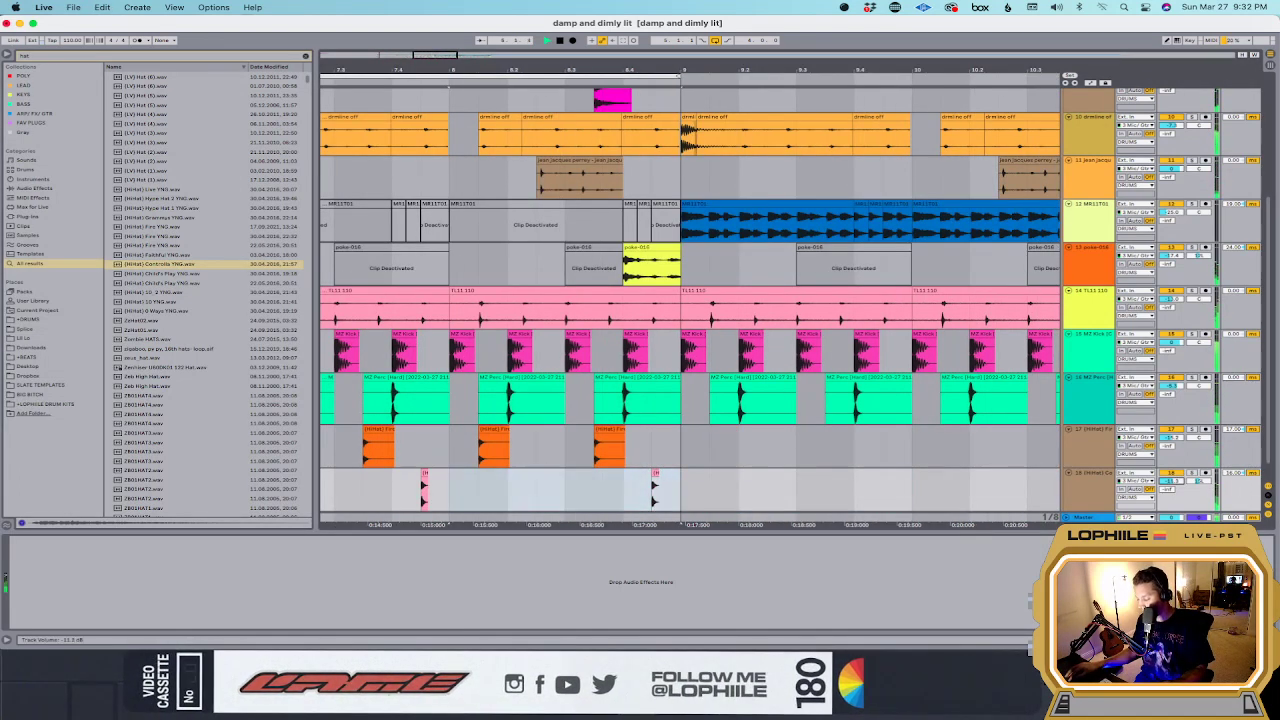
Step: Copy the Controlla hi-hat hit in bar 5 to just before beat 3, around position 5.2.4
scroll(640, 425, left, 10)
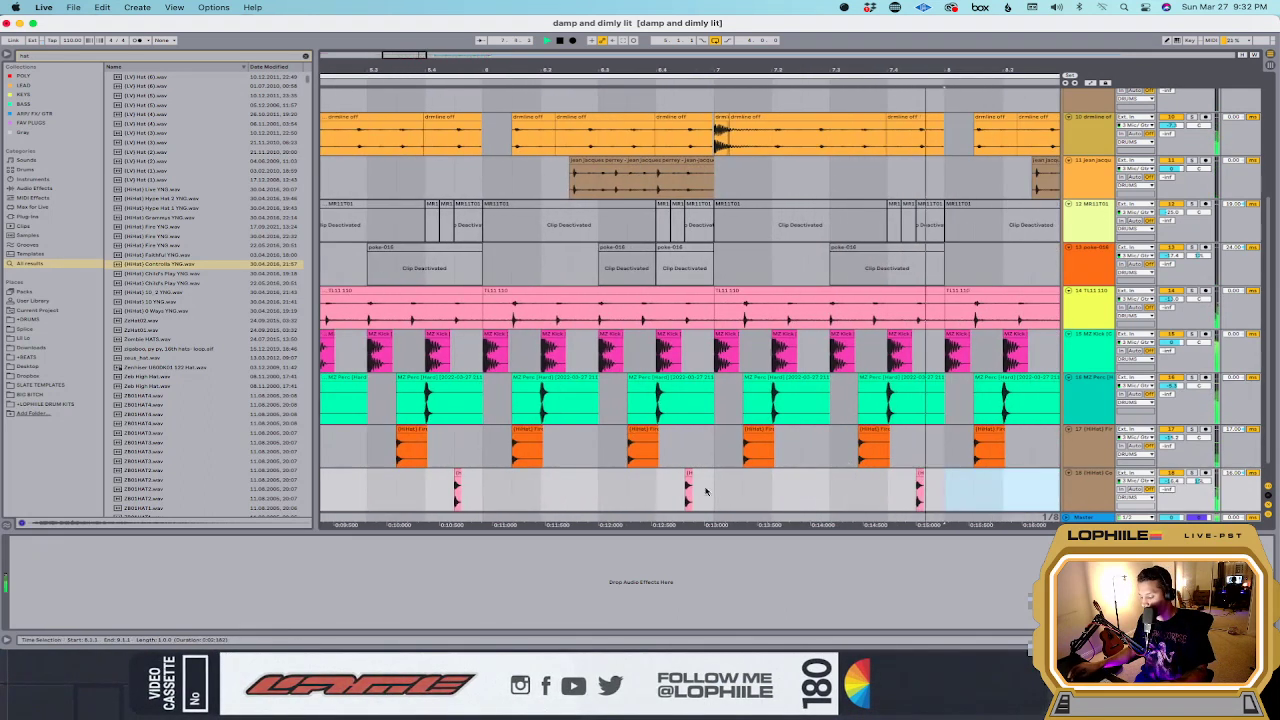
drag(608, 472, 515, 476)
click(507, 486)
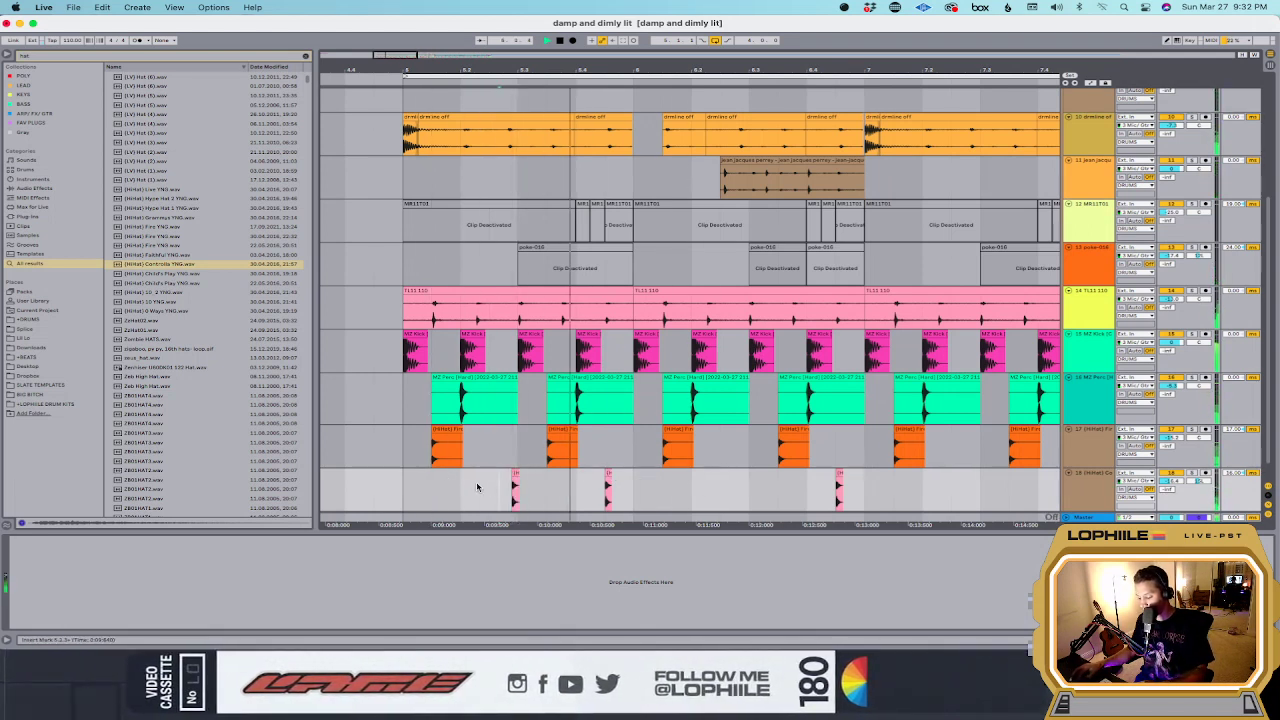
Step: Duplicate the two-hit Controlla pattern from bar 5 across bars 6 to 8
click(633, 498)
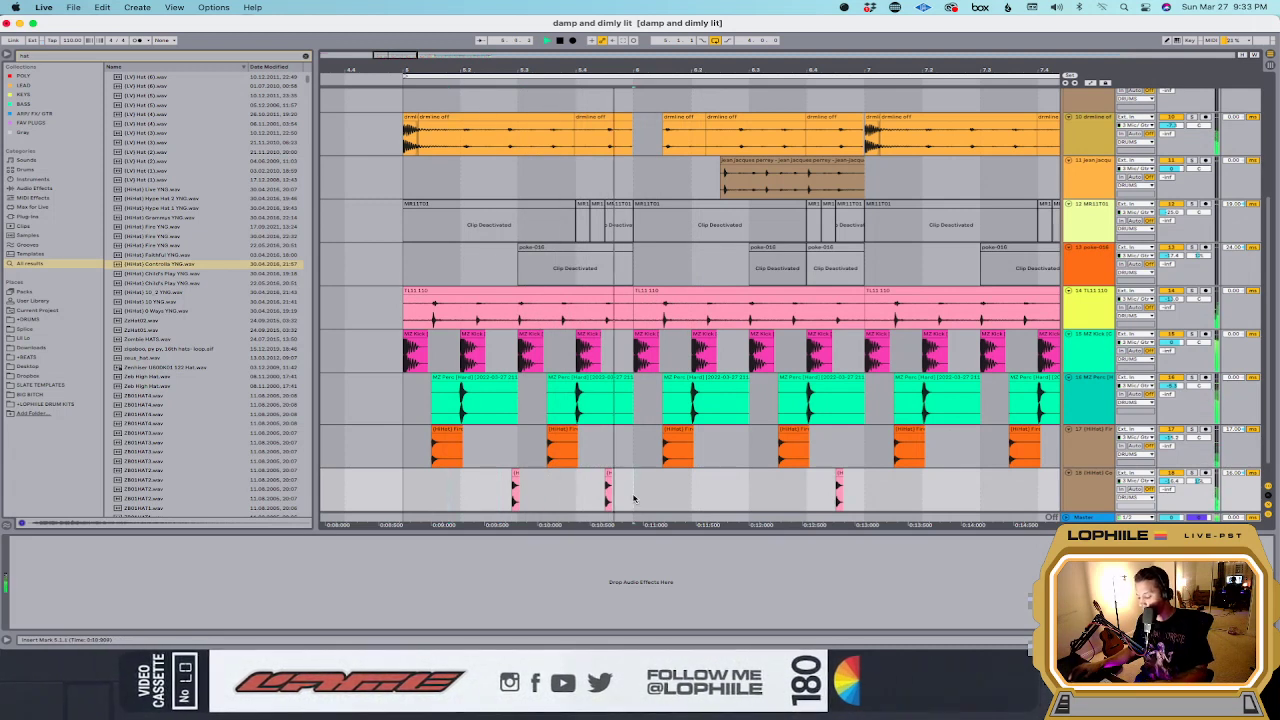
drag(633, 498, 405, 488)
key(super+d)
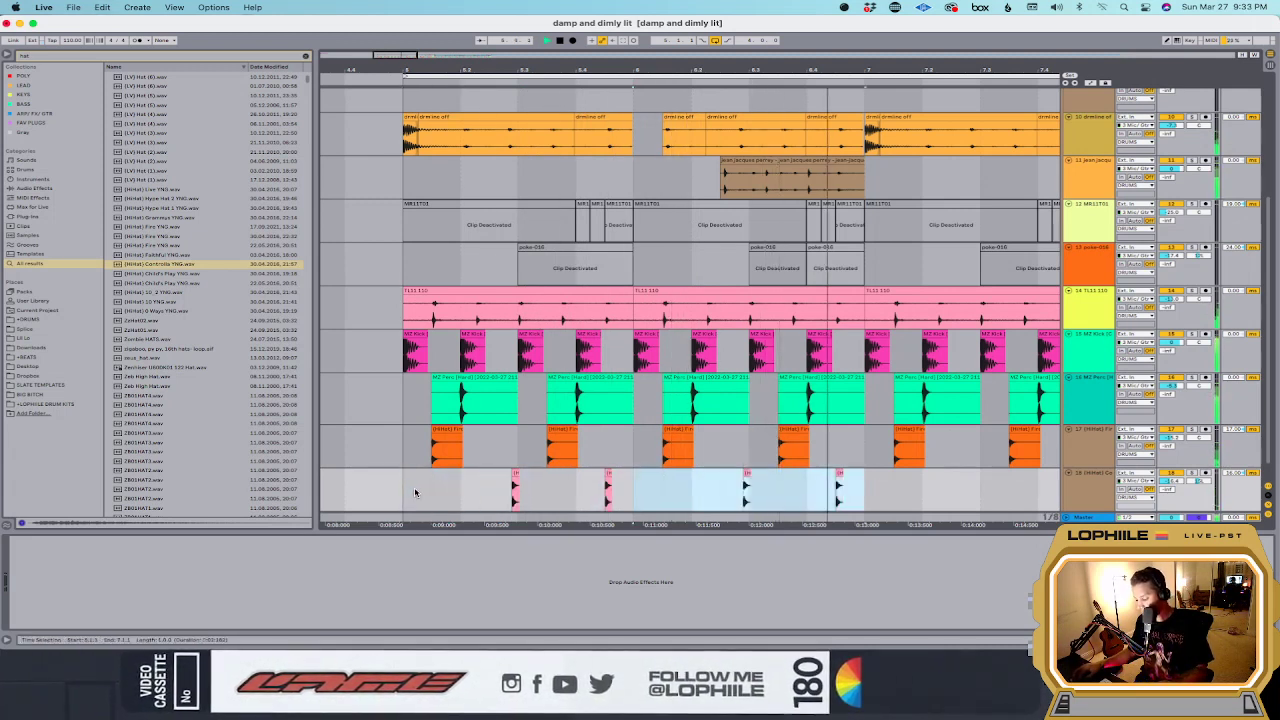
key(super+d)
key(super+d)
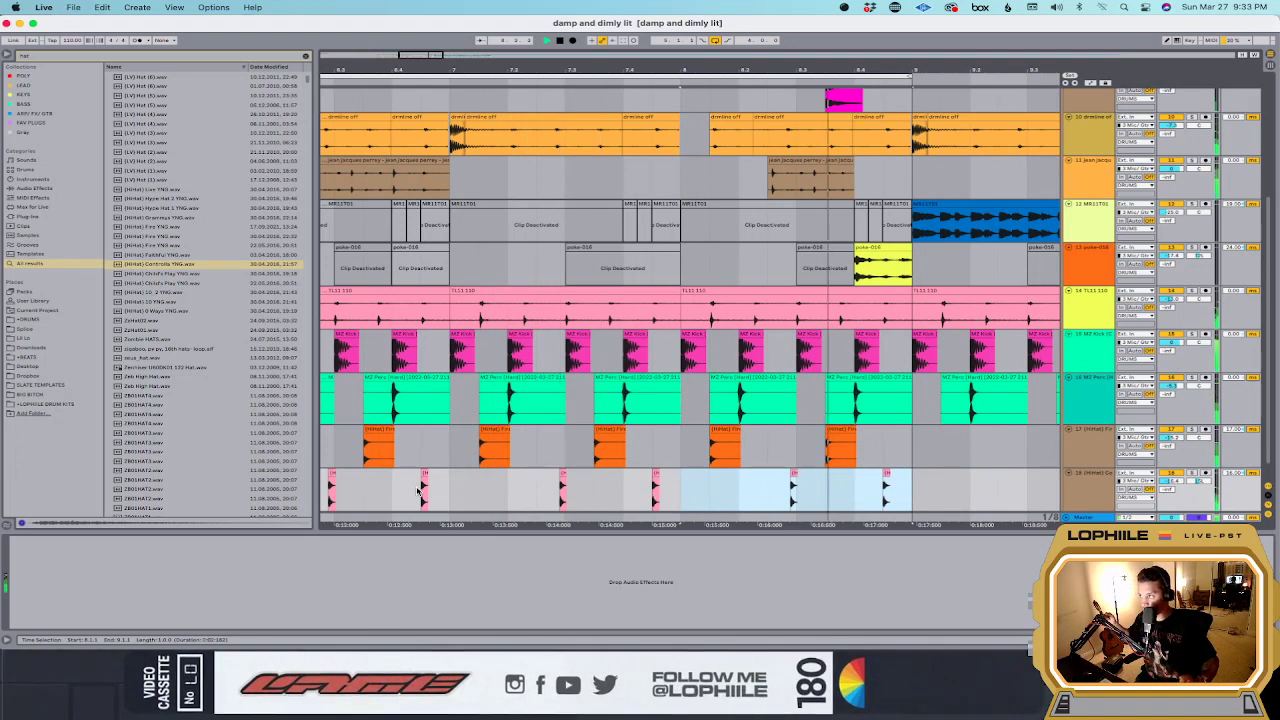
Step: Nudge the first Controlla hi-hat hit in bar 5 slightly earlier, off the grid
scroll(420, 490, left, 10)
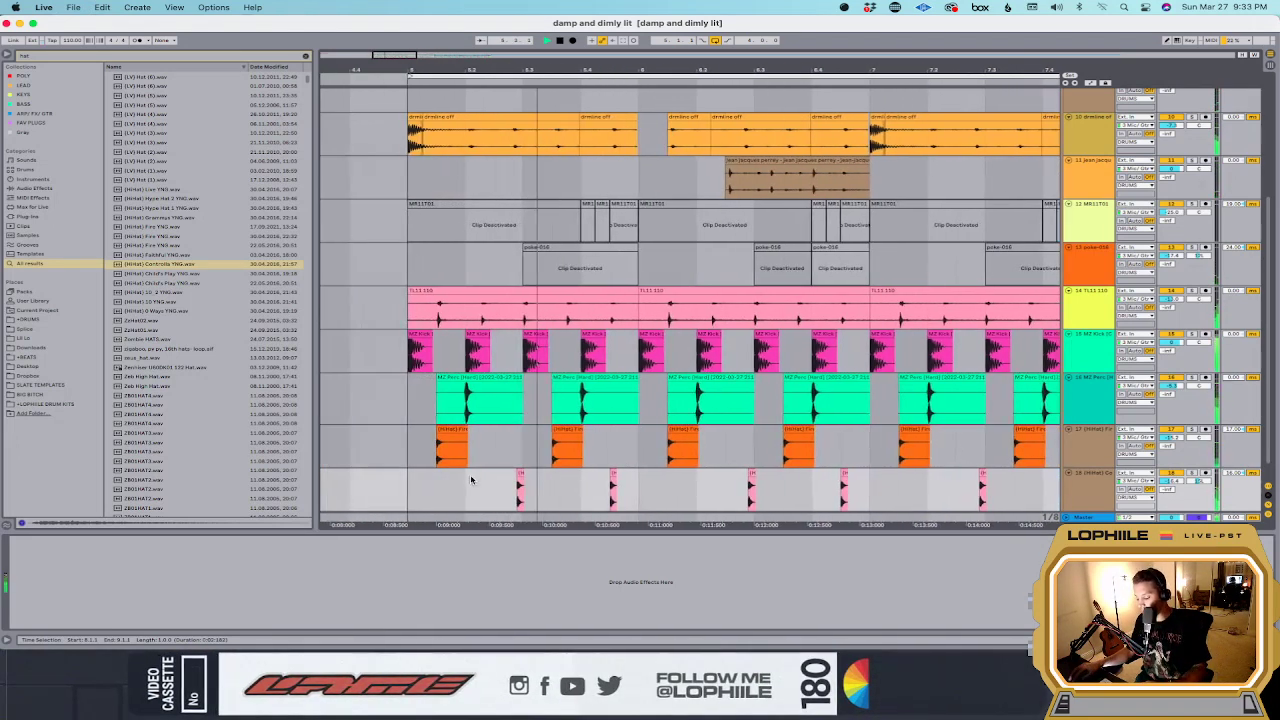
click(514, 480)
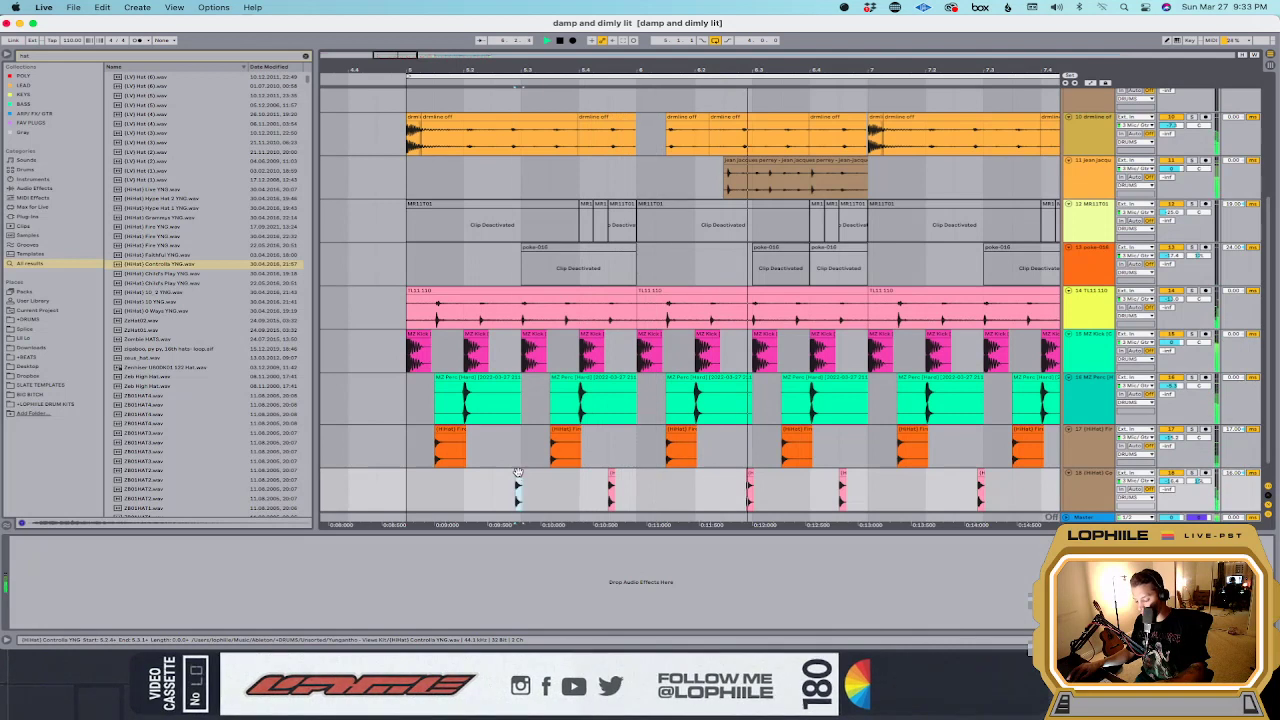
click(516, 482)
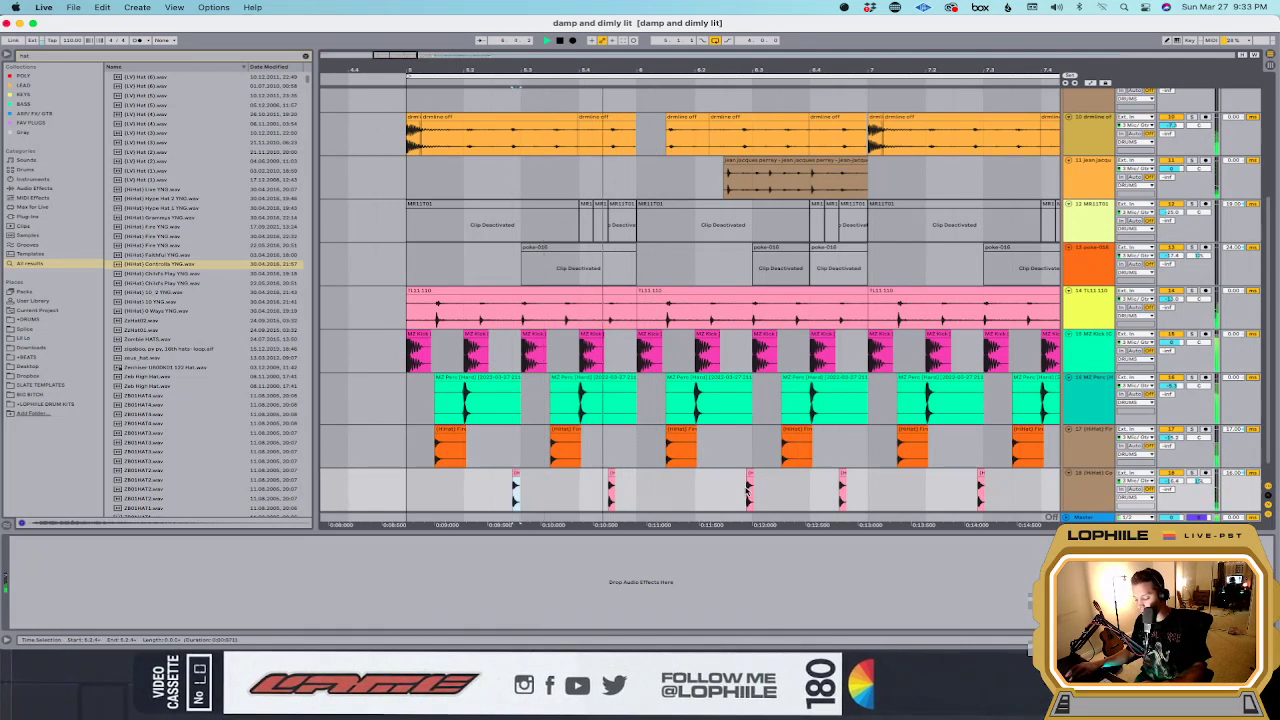
Step: Clear the Controlla hits after bar 5 and duplicate the adjusted bar 5 pattern through bar 8
key(minus)
key(minus)
key(minus)
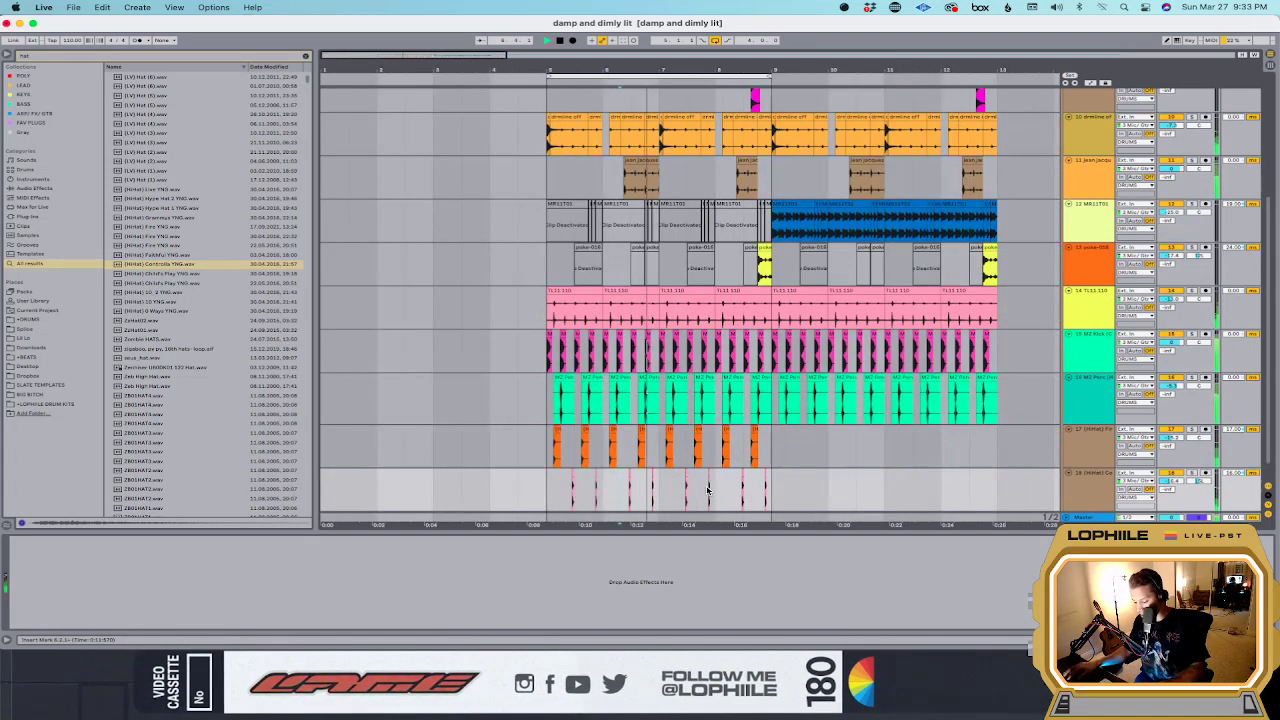
drag(614, 494, 850, 489)
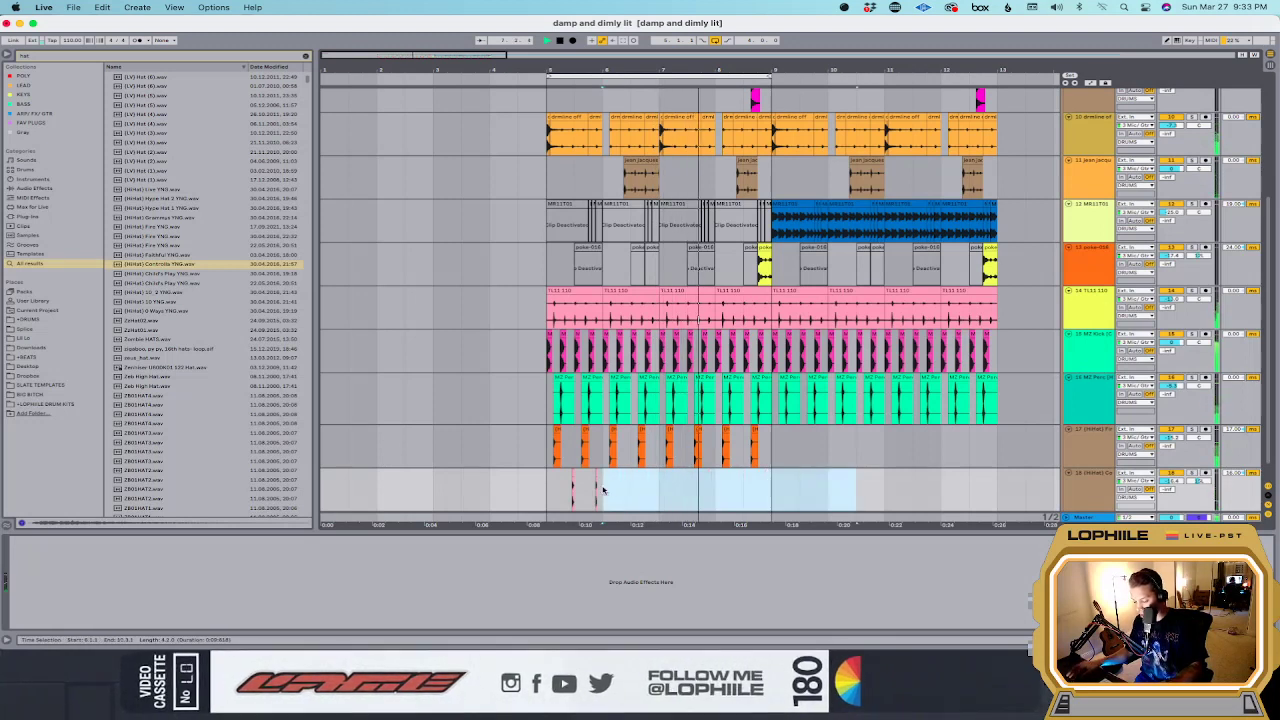
drag(600, 490, 548, 488)
key(ctrl+d)
key(ctrl+d)
key(ctrl+d)
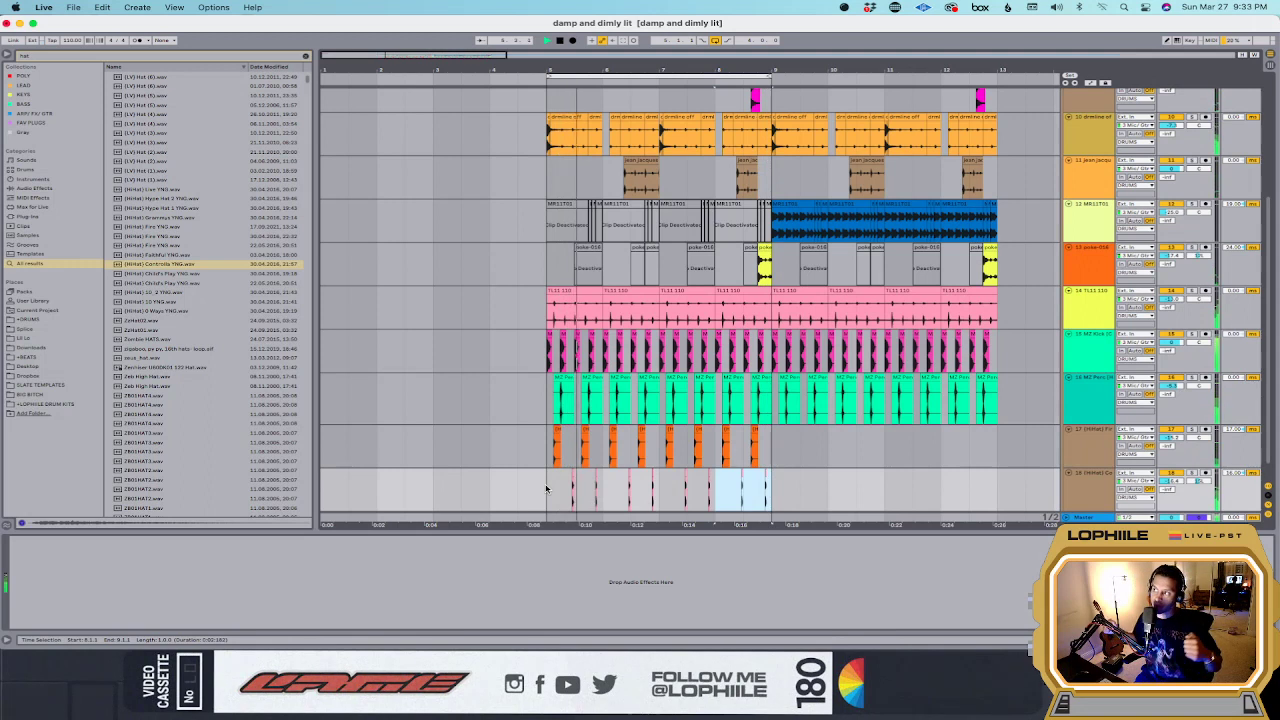
Step: Open the FabFilter Pro-L limiter on the Master track to check its gain and limiting, and return to the arrangement
click(1085, 518)
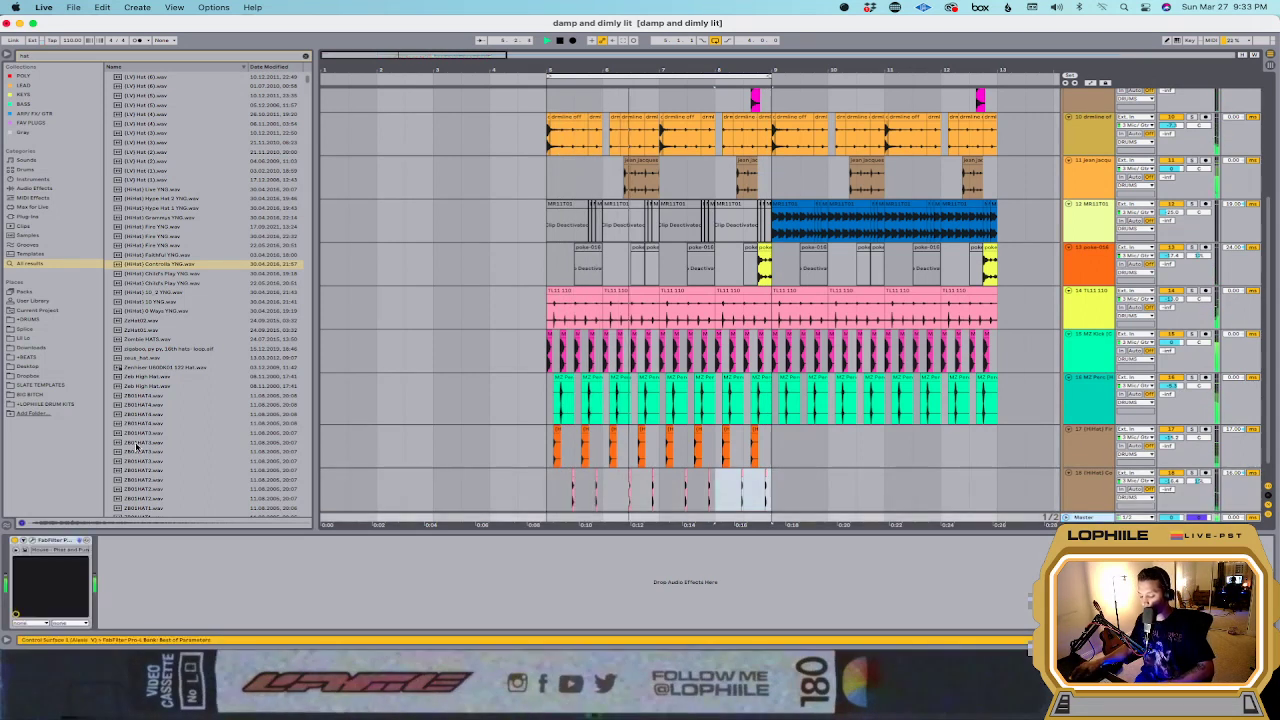
click(25, 549)
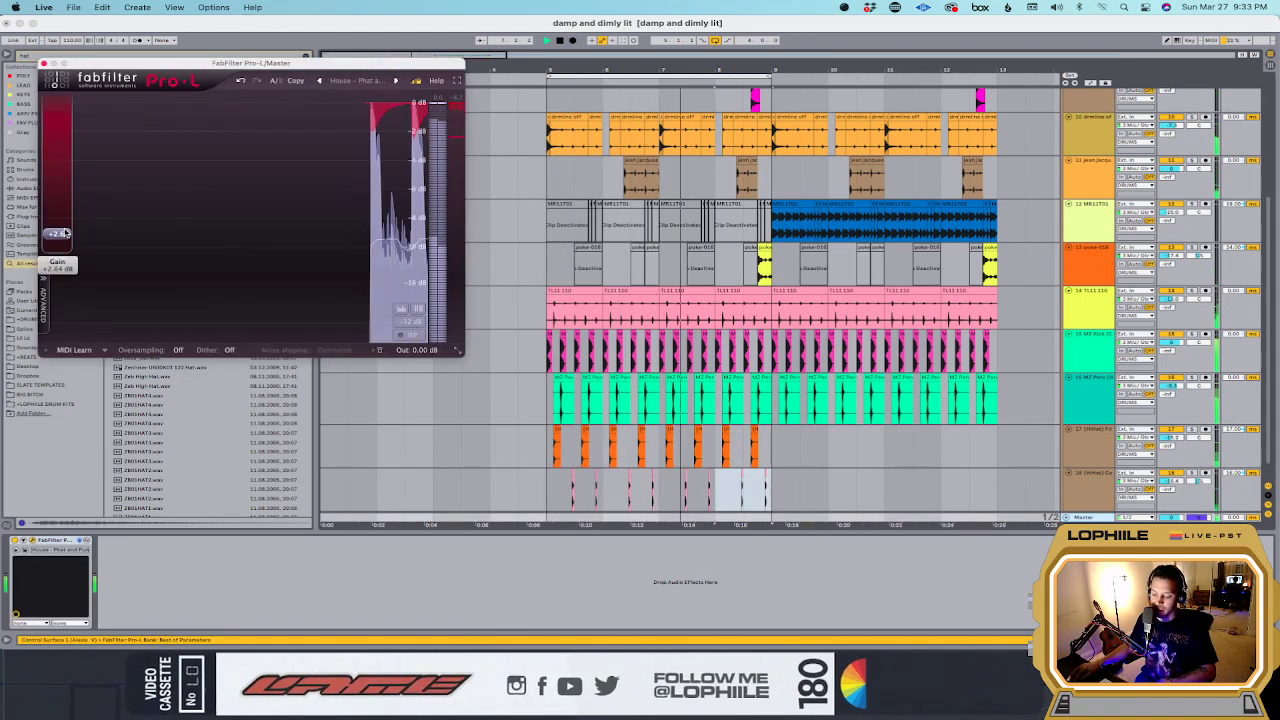
click(627, 318)
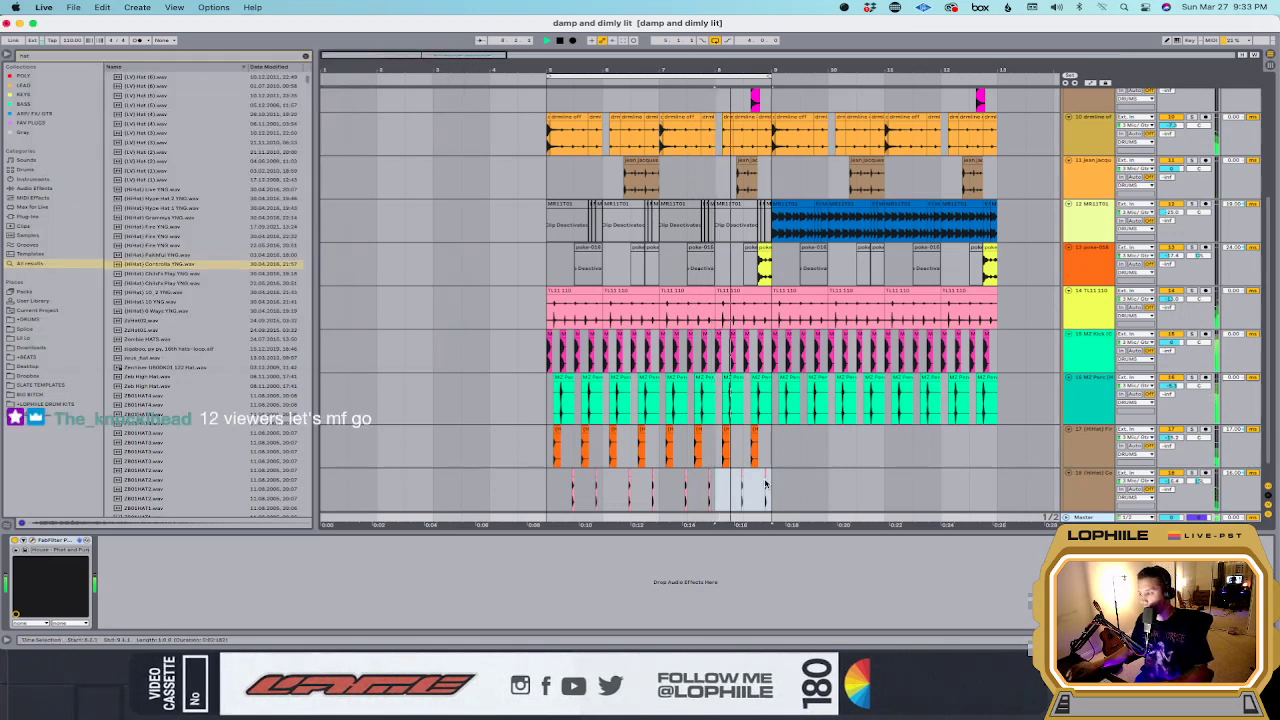
Step: Duplicate bars 5 to 8 of both hi-hat tracks into bars 9 to 12 and extend the loop to bar 13
click(660, 472)
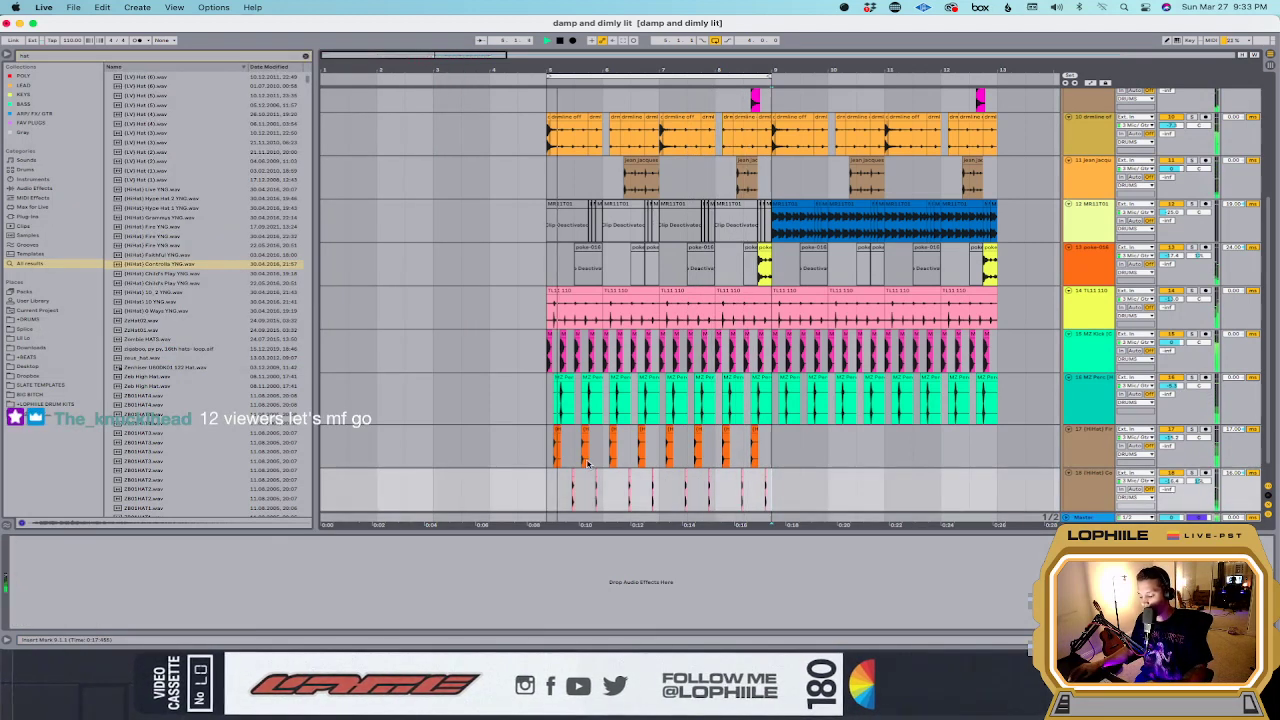
shift+click(551, 449)
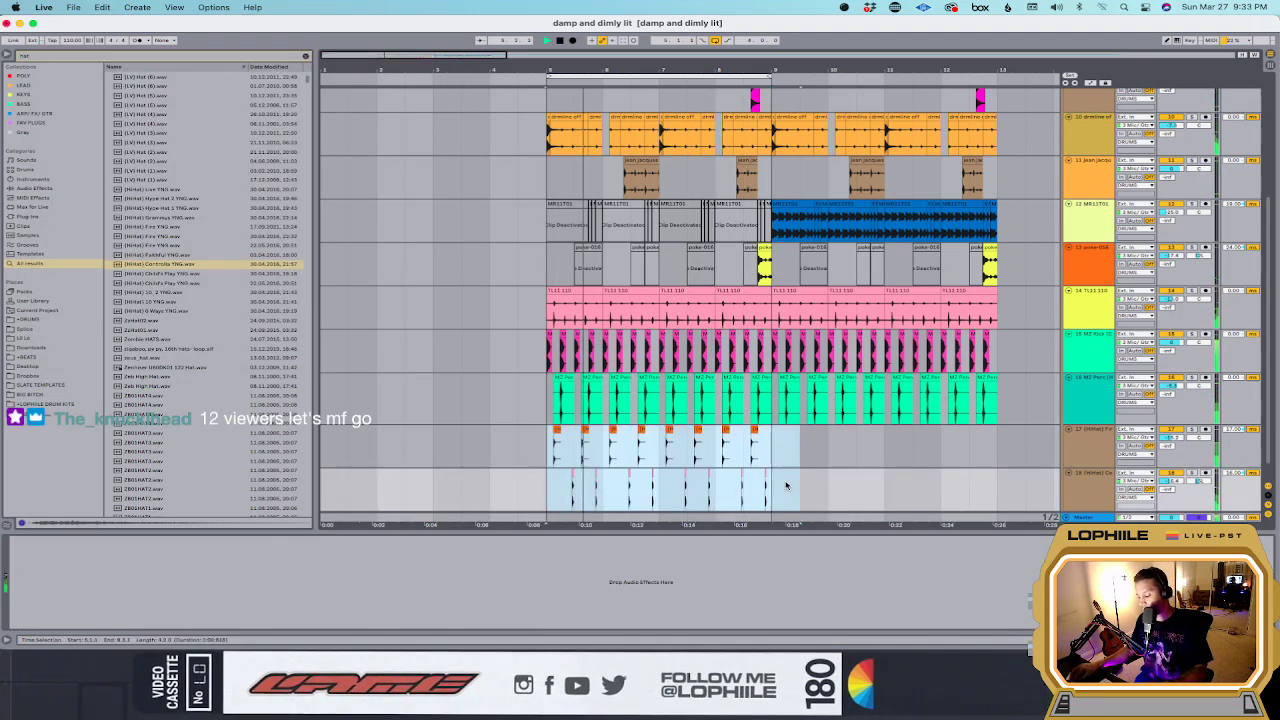
key(ctrl+d)
shift+click(545, 451)
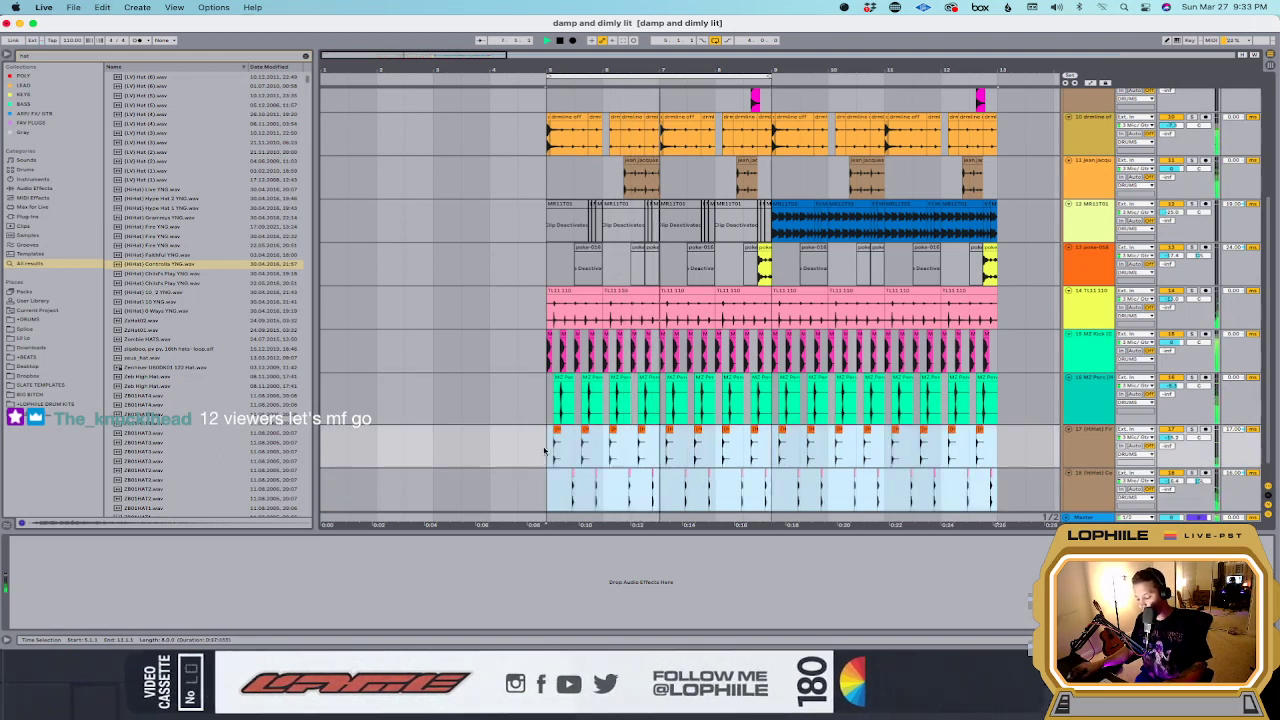
scroll(545, 445, down, 1)
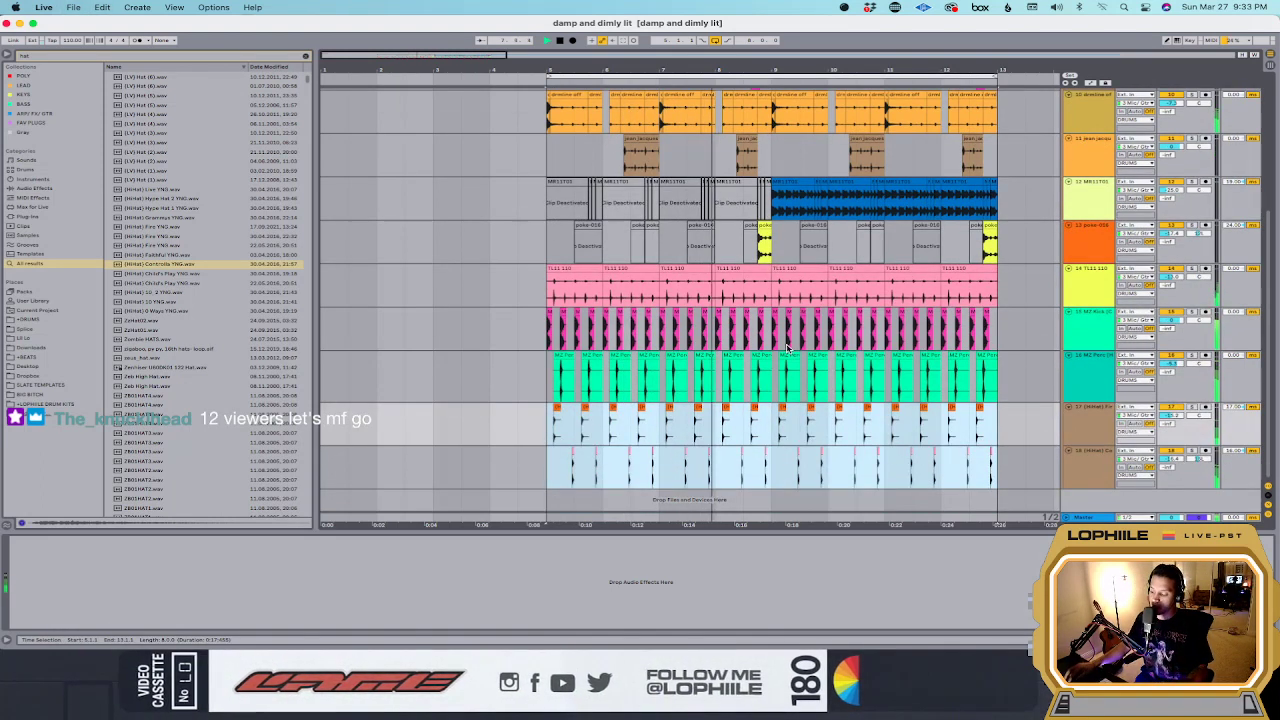
Step: Adjust the MR11T01 track's level and set the LFO volume amount in its LFOTool to 60
click(1172, 194)
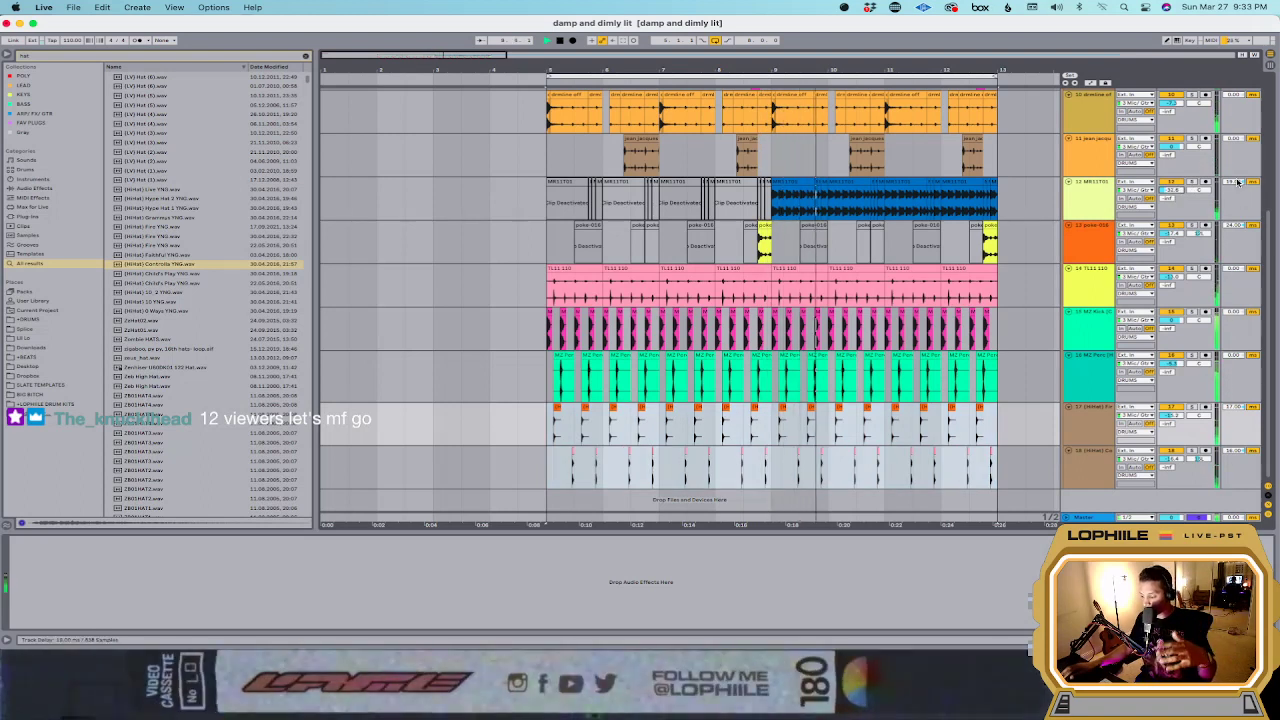
click(1090, 195)
click(612, 542)
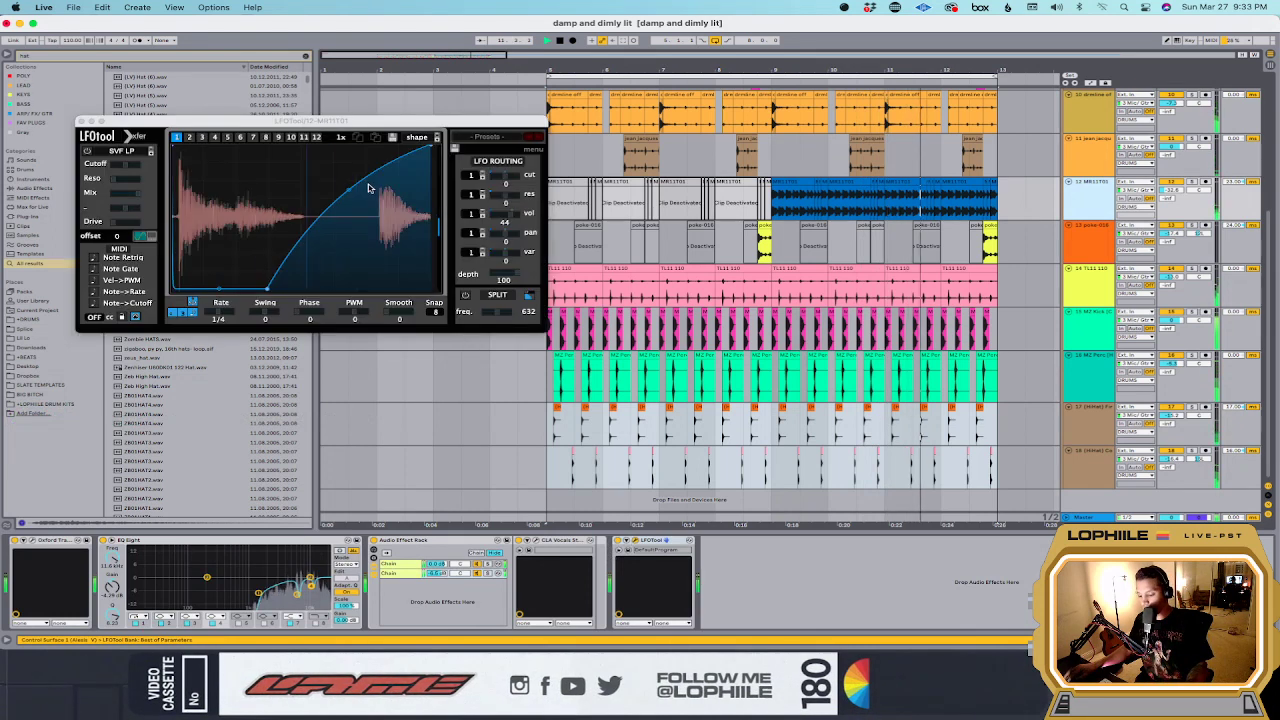
scroll(522, 218, up, 2)
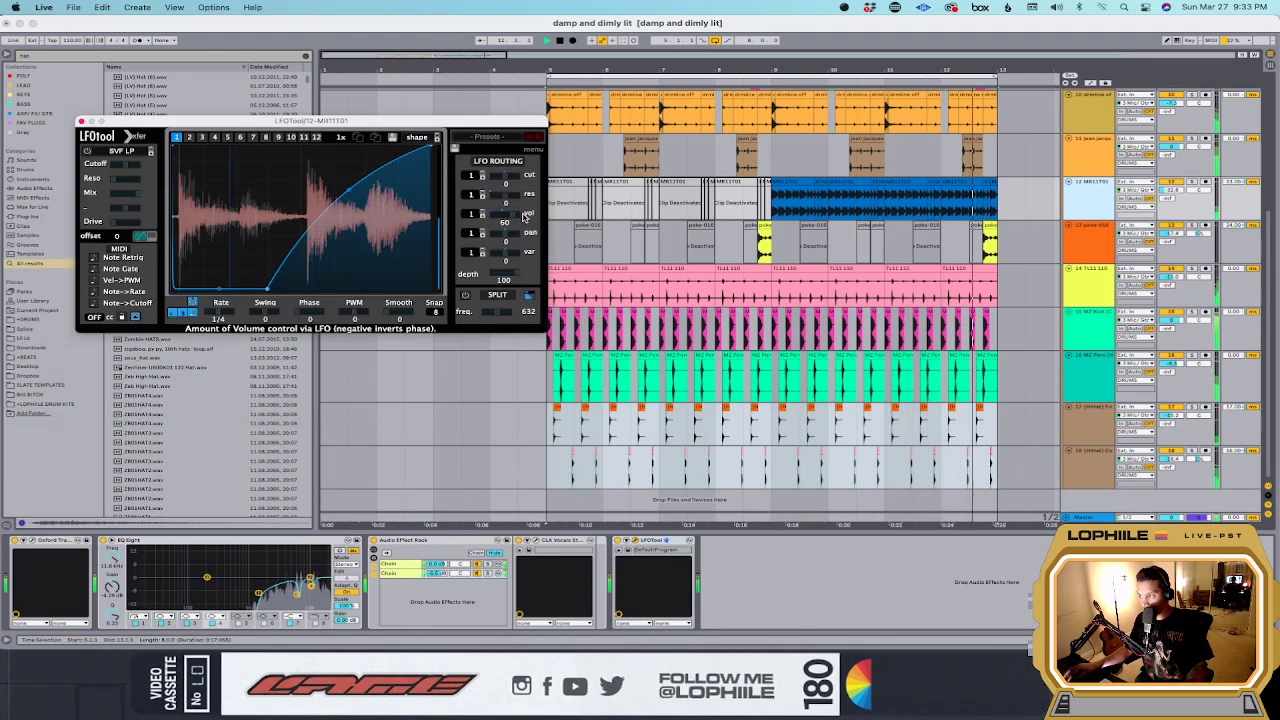
click(81, 121)
click(566, 200)
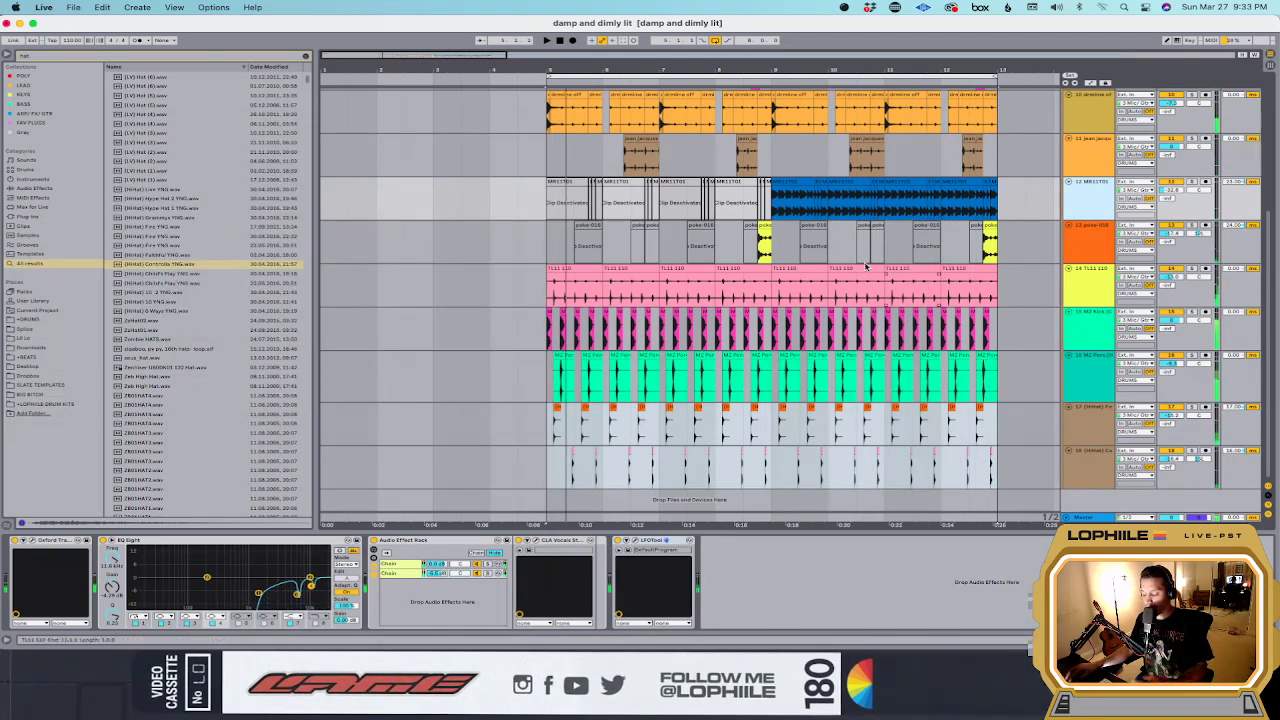
Step: Duplicate the four-bar sections across all tracks so the parts without and with MR11T01 each run eight bars
scroll(811, 259, up, 5)
click(758, 181)
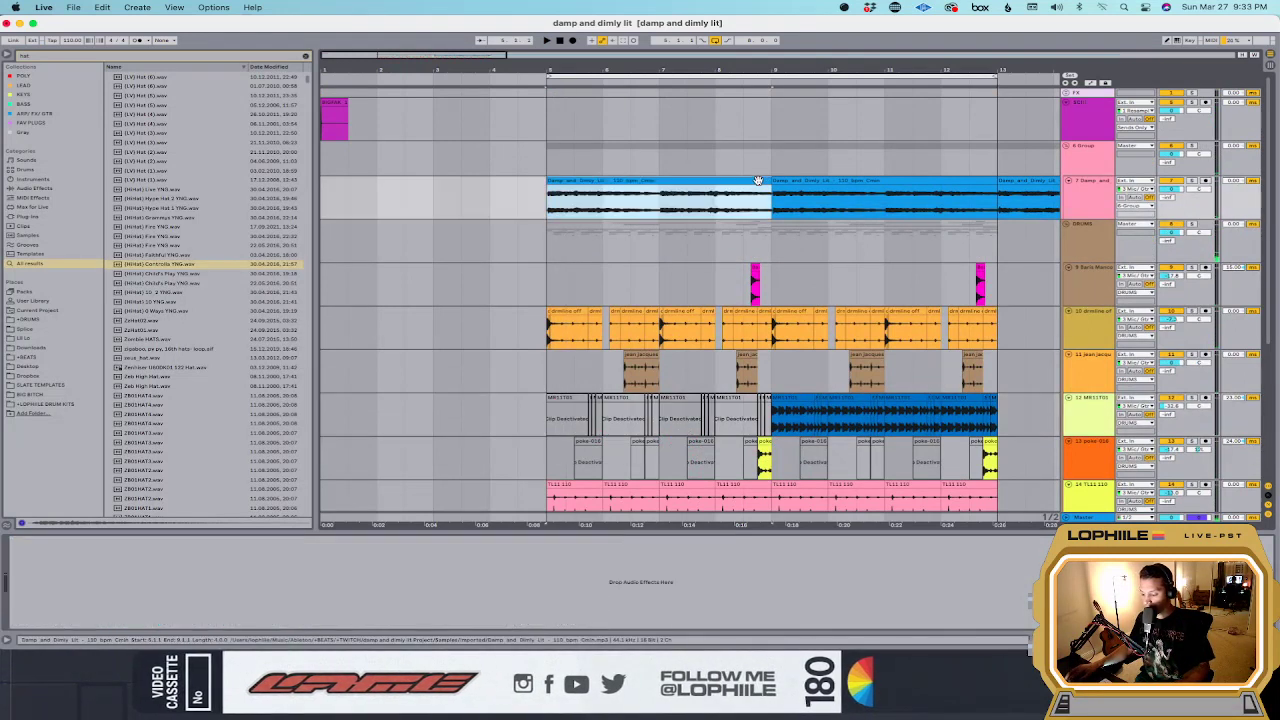
key(super+d)
key(super+d)
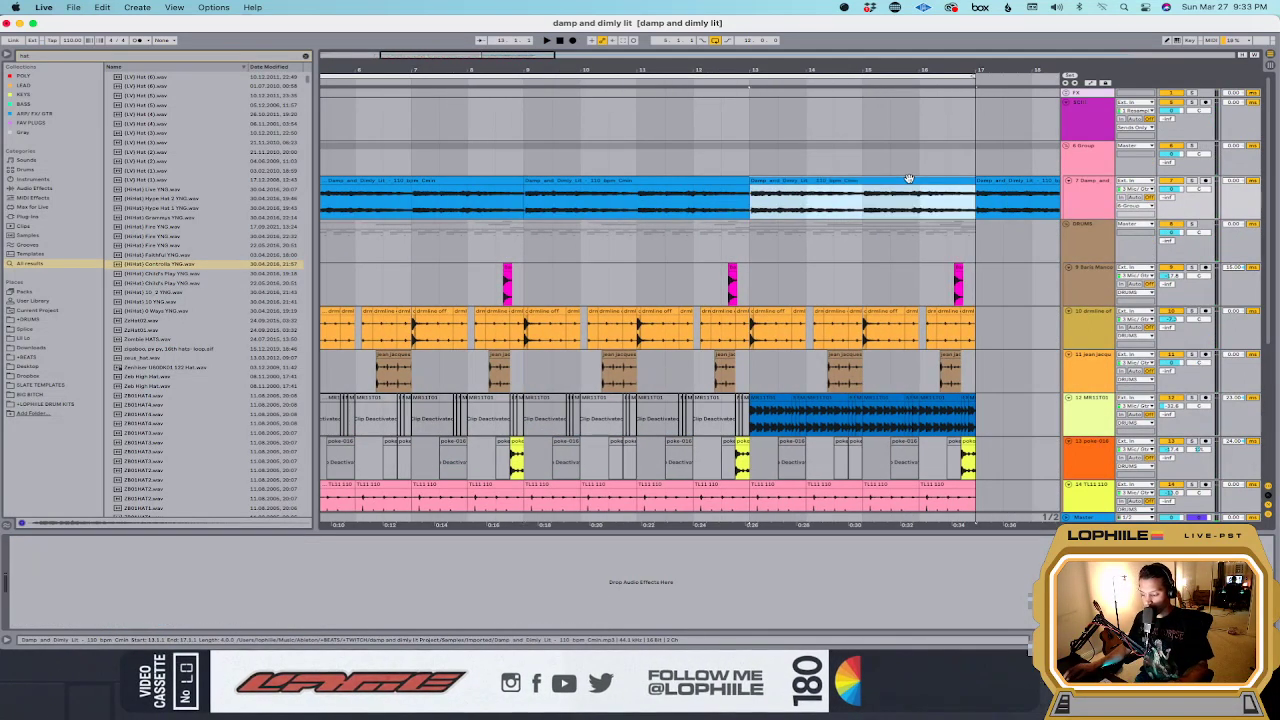
Step: Make the Damp and Dimly Lit audio clip span bars 5 to 12 and duplicate it over bars 13 to 20
scroll(700, 182, left, 3)
key(space)
click(585, 181)
shift+click(811, 181)
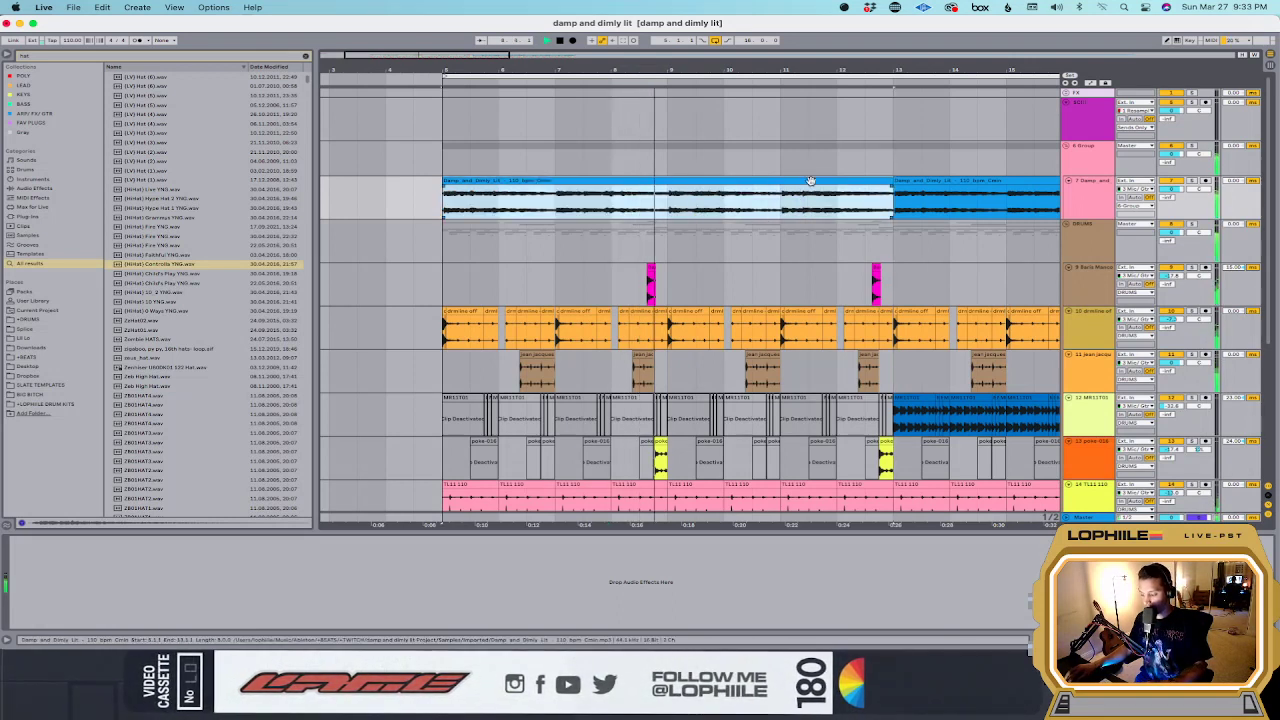
key(super+d)
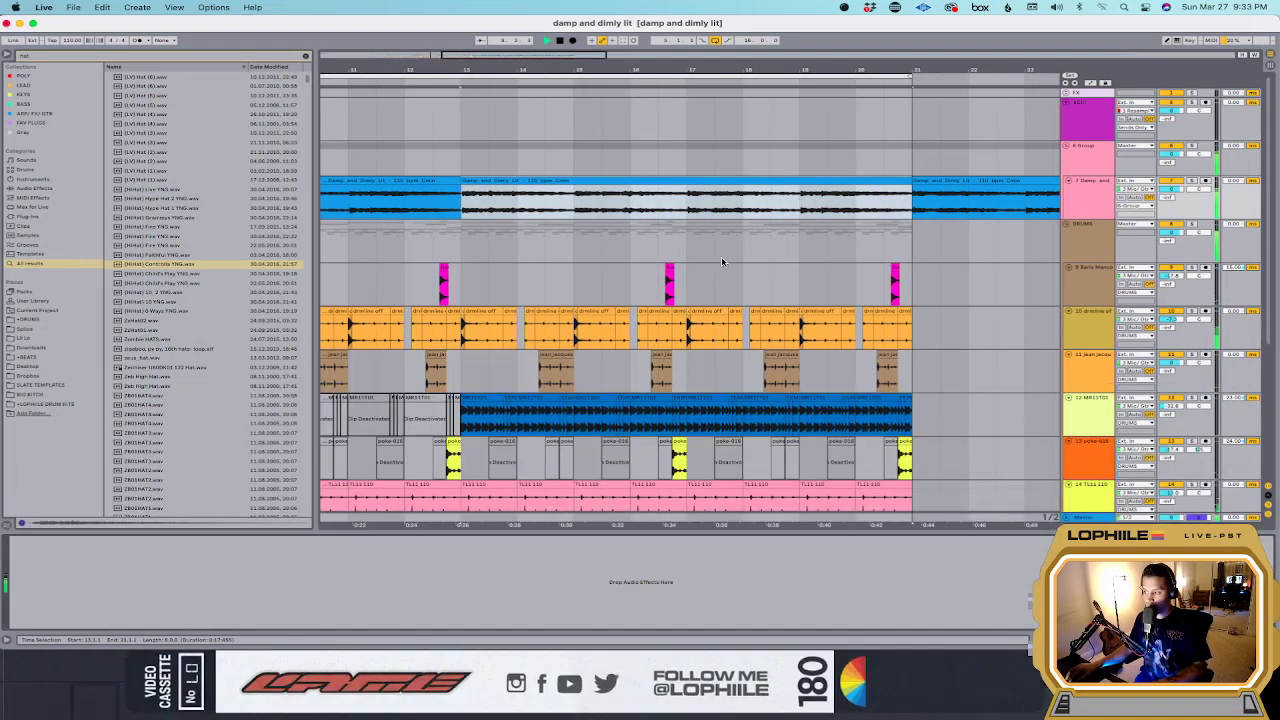
Step: Recolor the DRUMS group track orange and fold the group
click(532, 296)
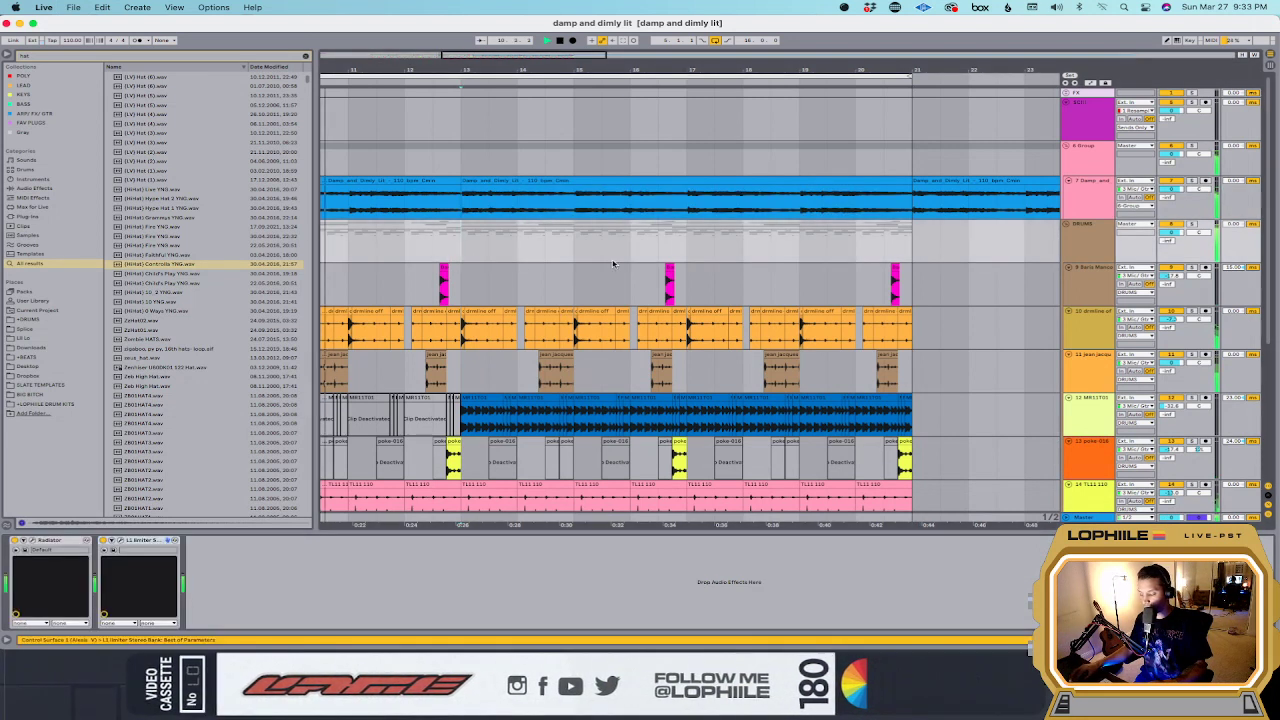
right_click(1090, 228)
click(1097, 368)
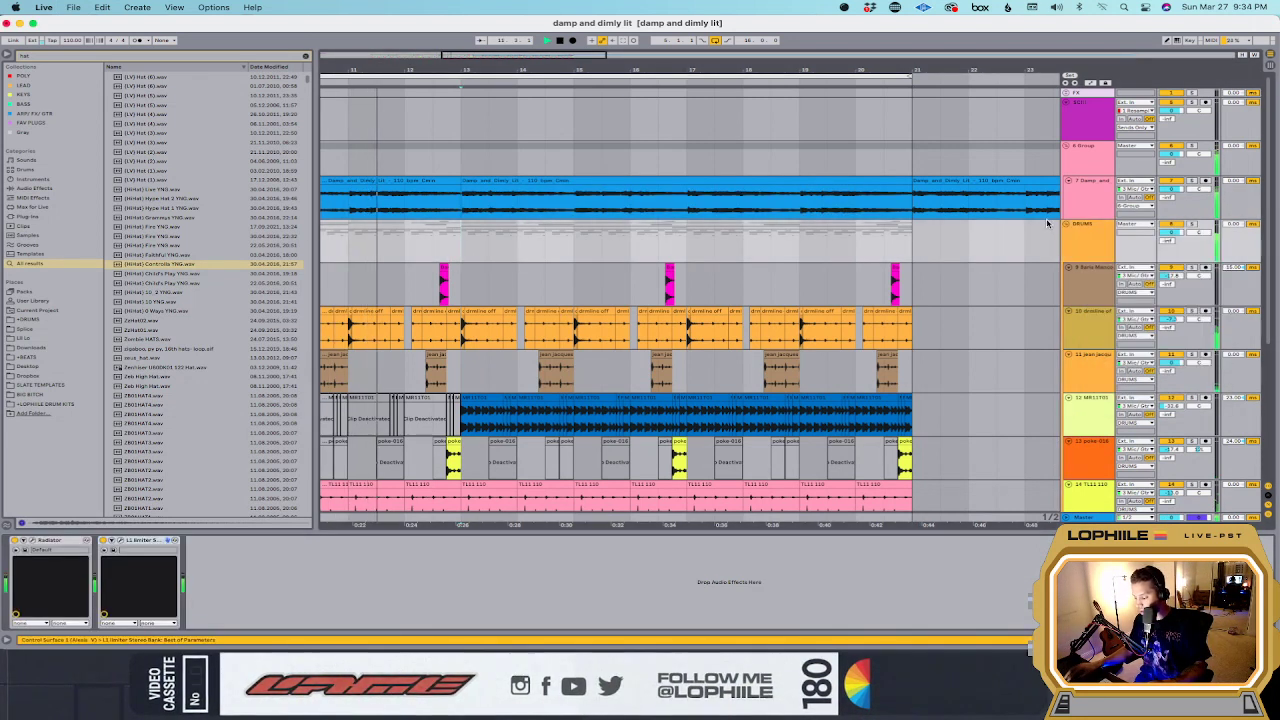
click(1068, 224)
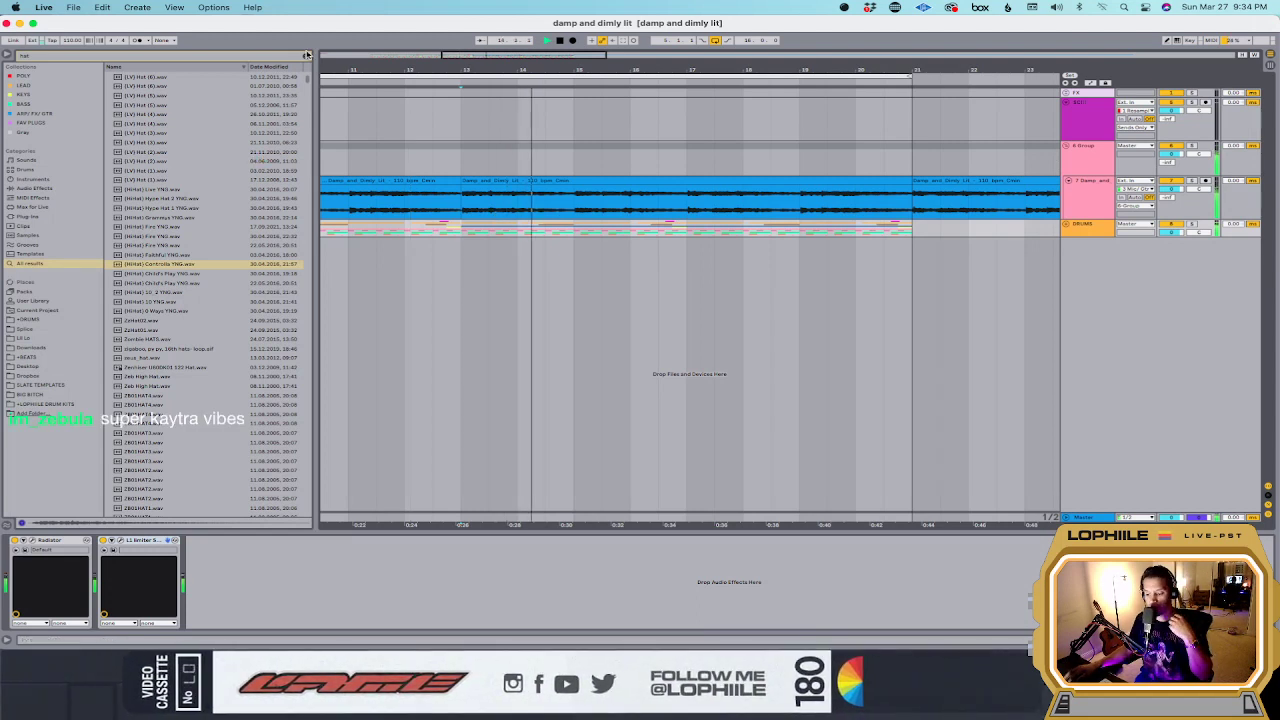
Step: Load the Smooth Bass Gtr.adg preset from the BASS collection onto a new MIDI track, enlarge the track and close the plug-in windows
click(43, 77)
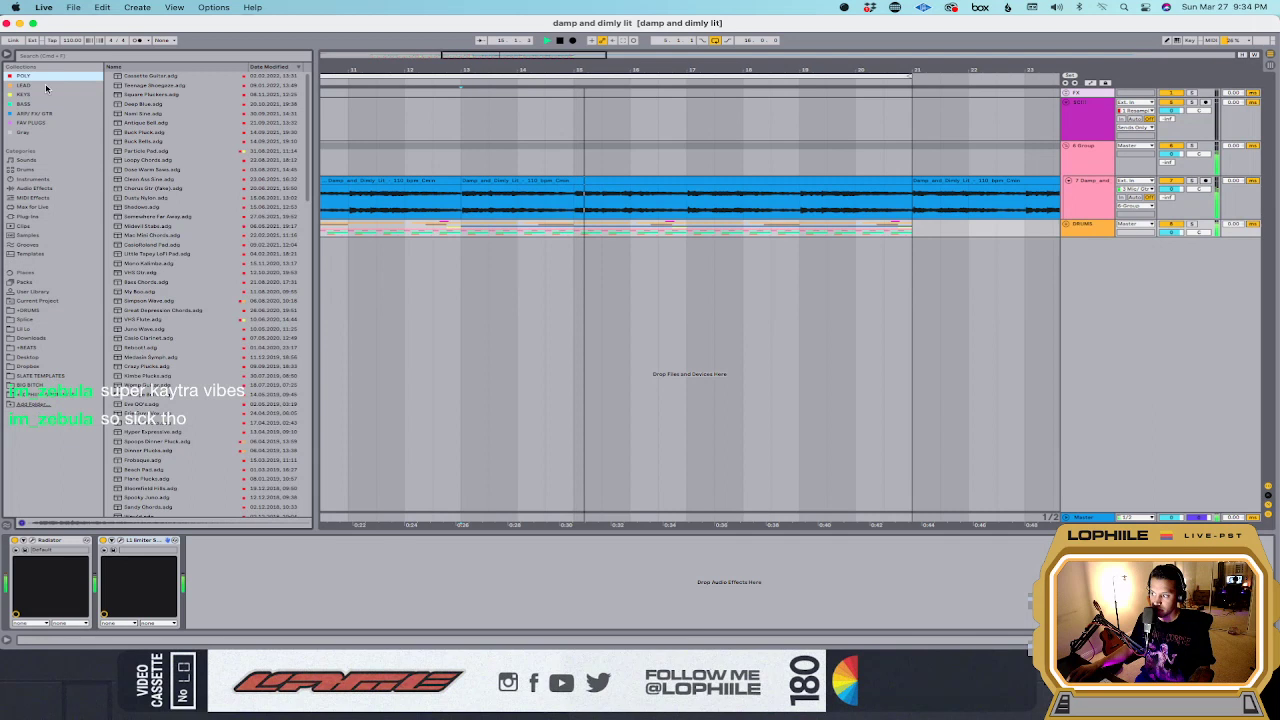
click(50, 95)
click(53, 103)
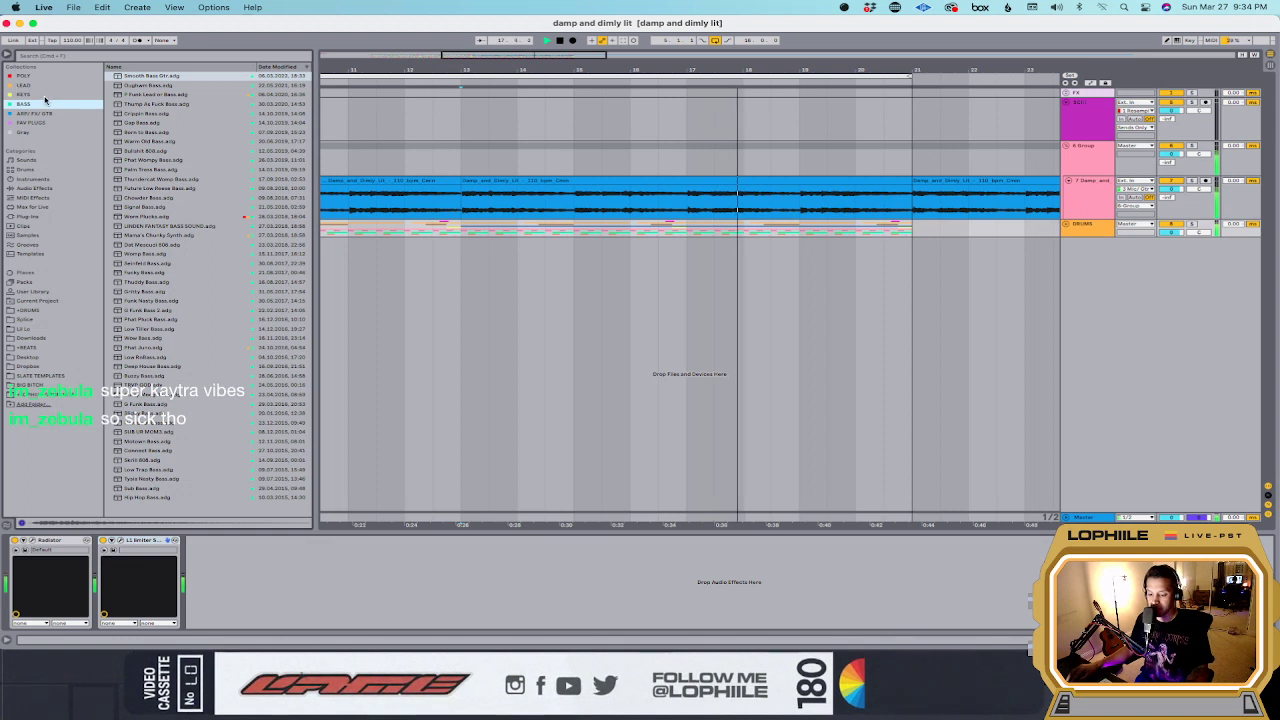
drag(150, 76, 661, 292)
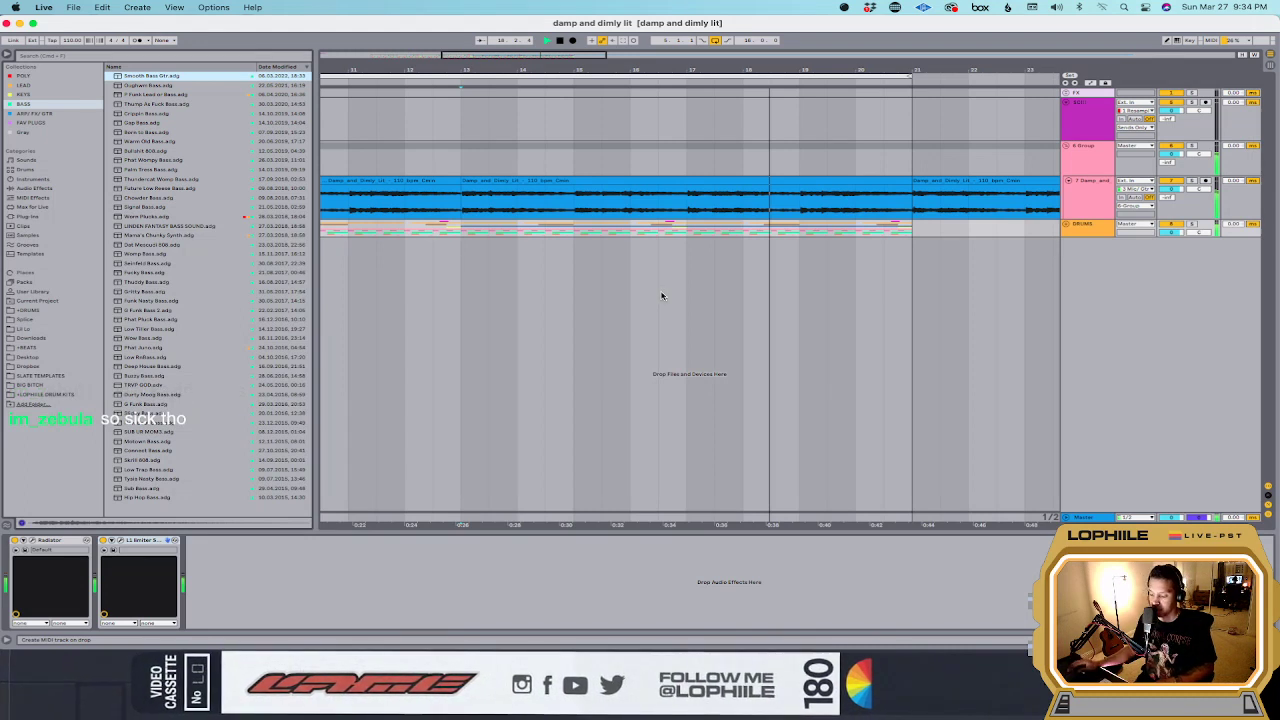
drag(661, 295, 655, 298)
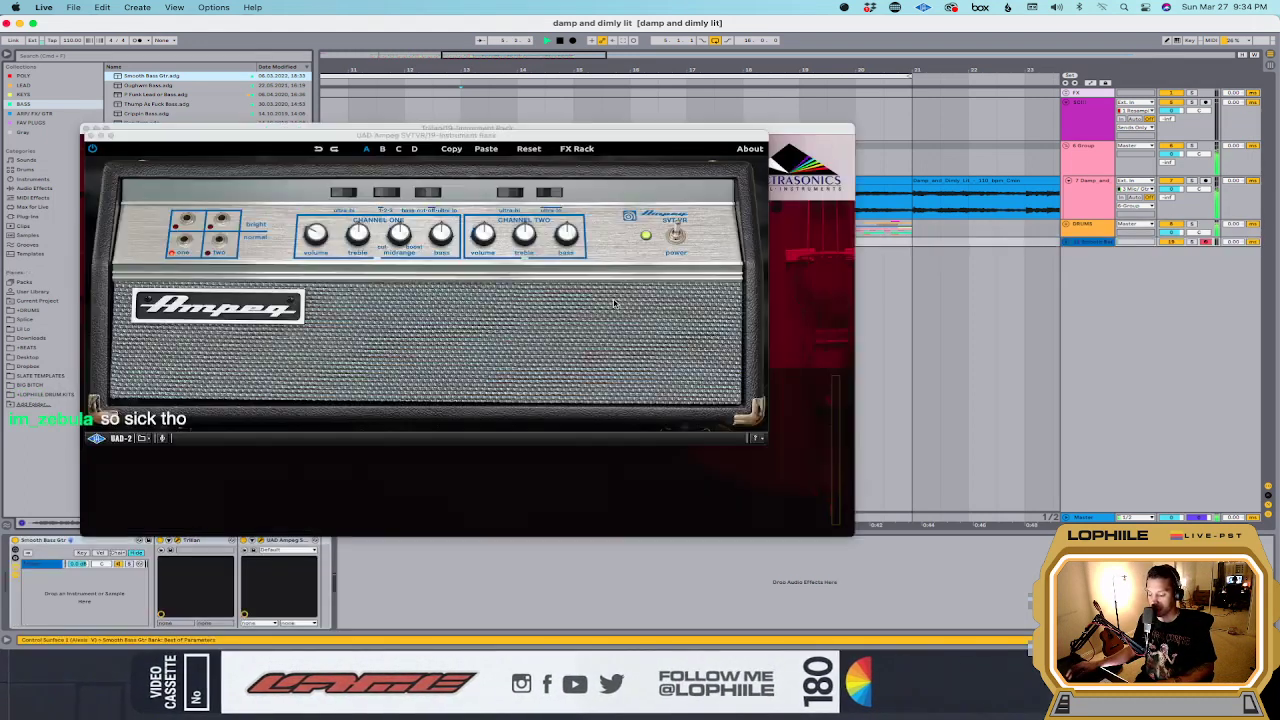
drag(1069, 244, 1069, 277)
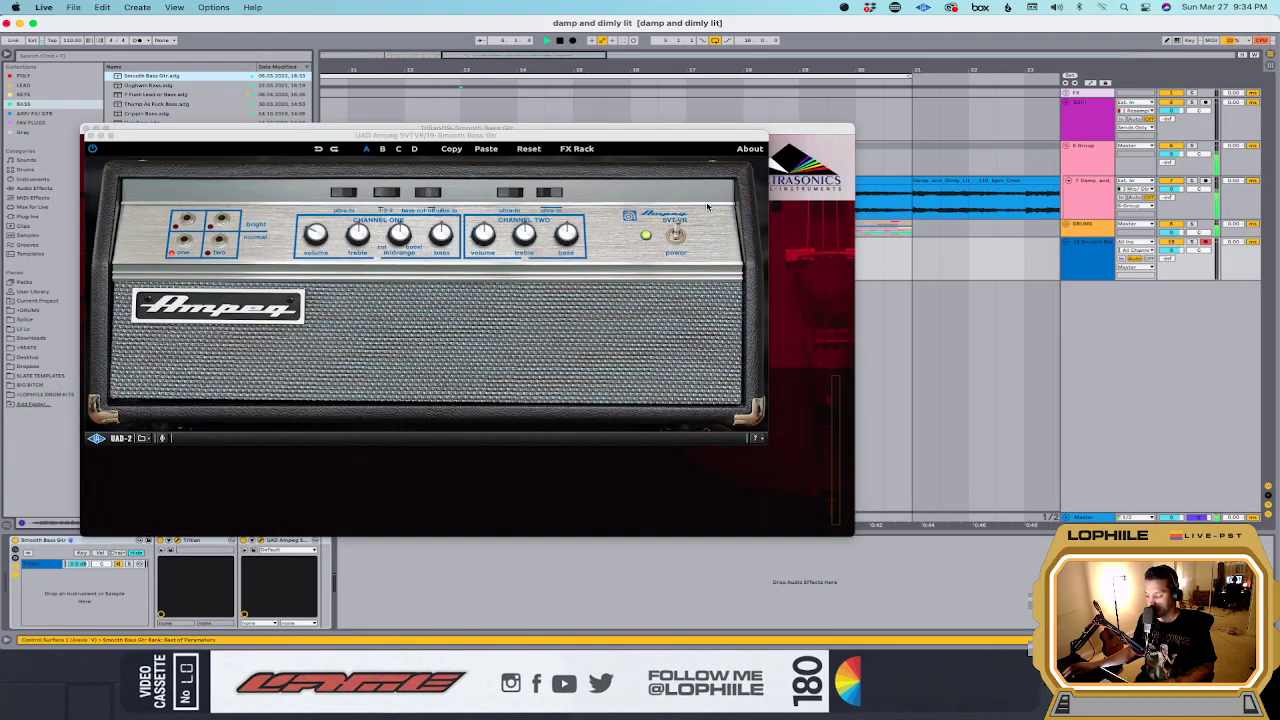
click(88, 136)
Step: Audition the arrangement from bar 5 on the new Smooth Bass Gtr track
scroll(490, 261, left, 5)
click(434, 267)
scroll(529, 266, right, 10)
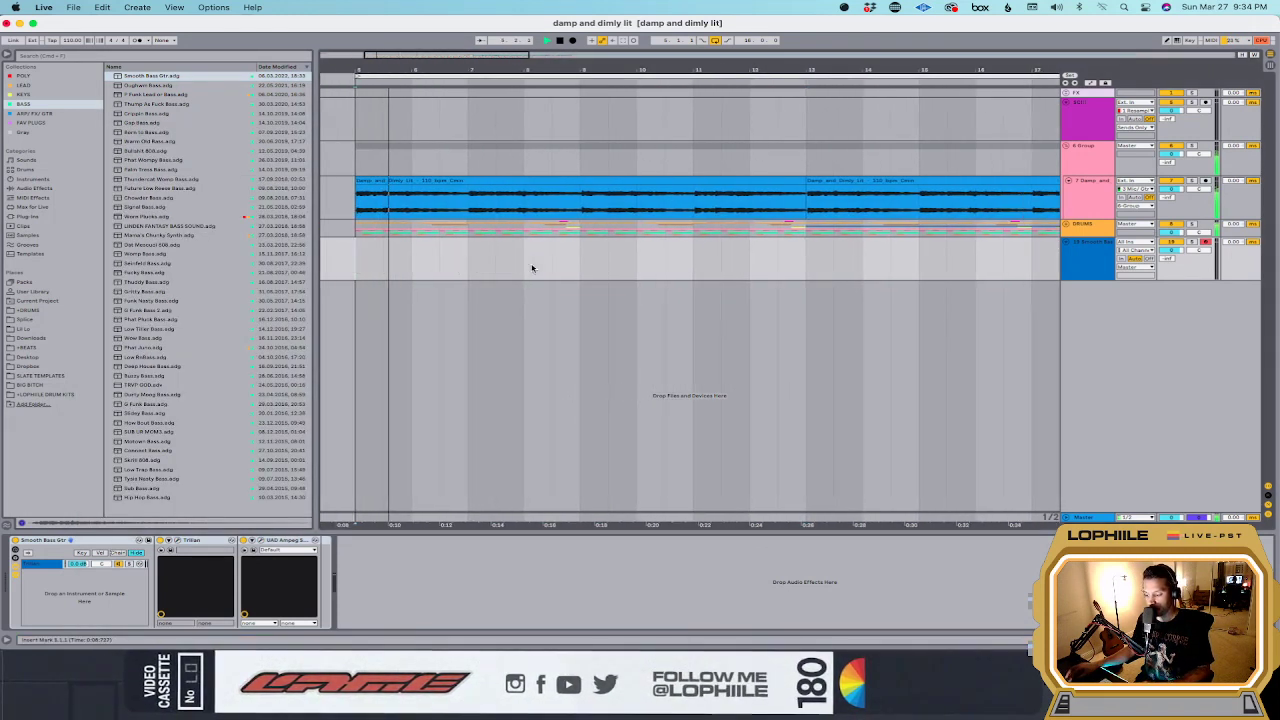
key(space)
Step: Extend the first Damp and Dimly Lit clip to about bar 20 and audition it soloed from bar 11
scroll(745, 230, right, 3)
click(512, 208)
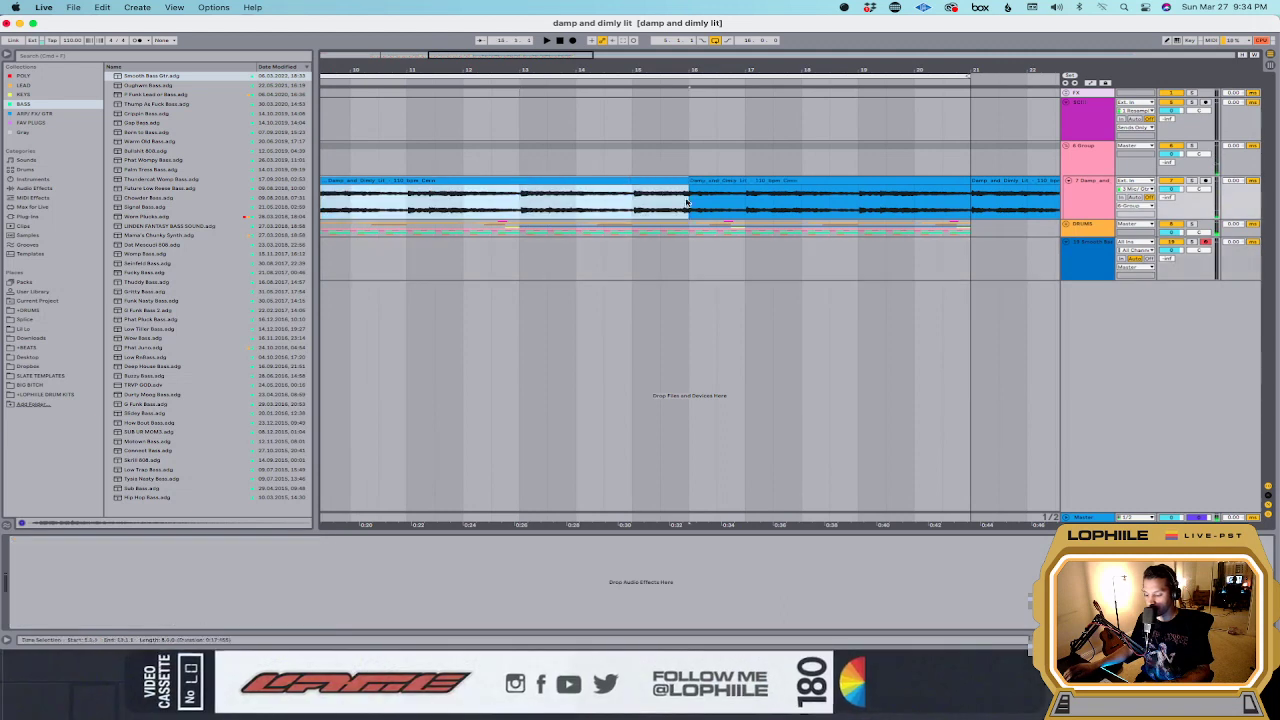
key(space)
drag(688, 186, 913, 186)
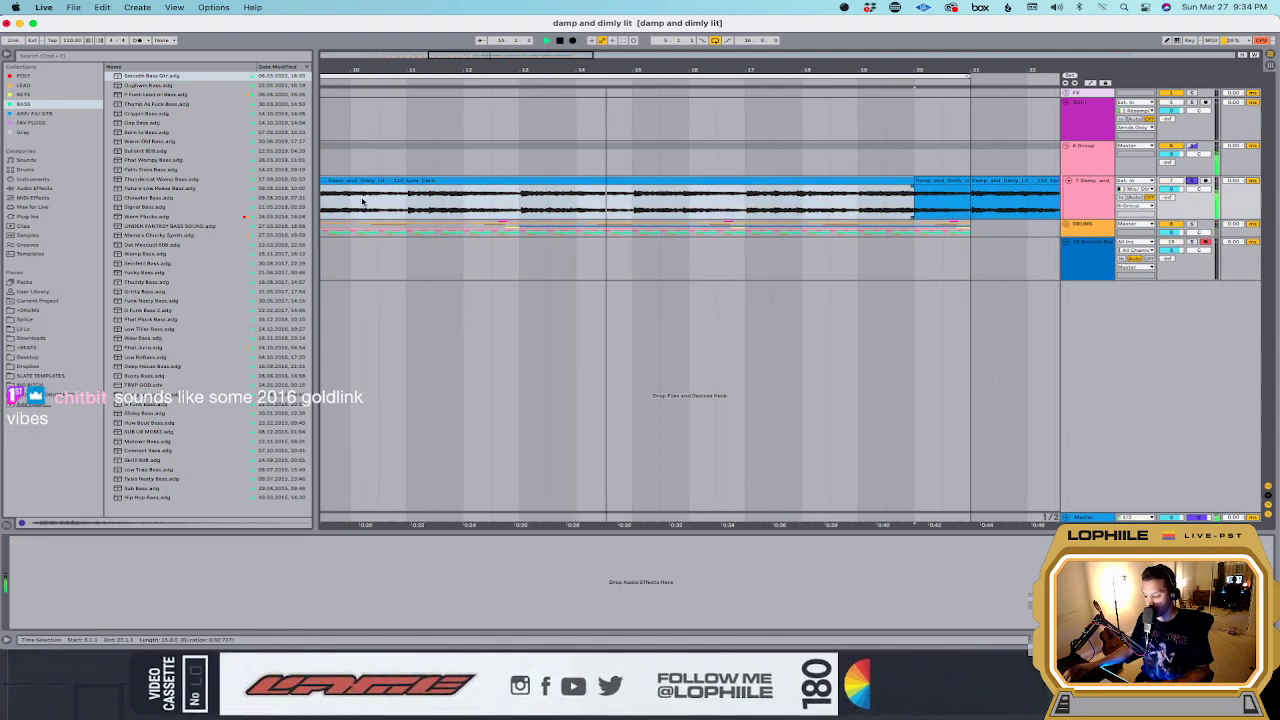
click(470, 197)
click(370, 209)
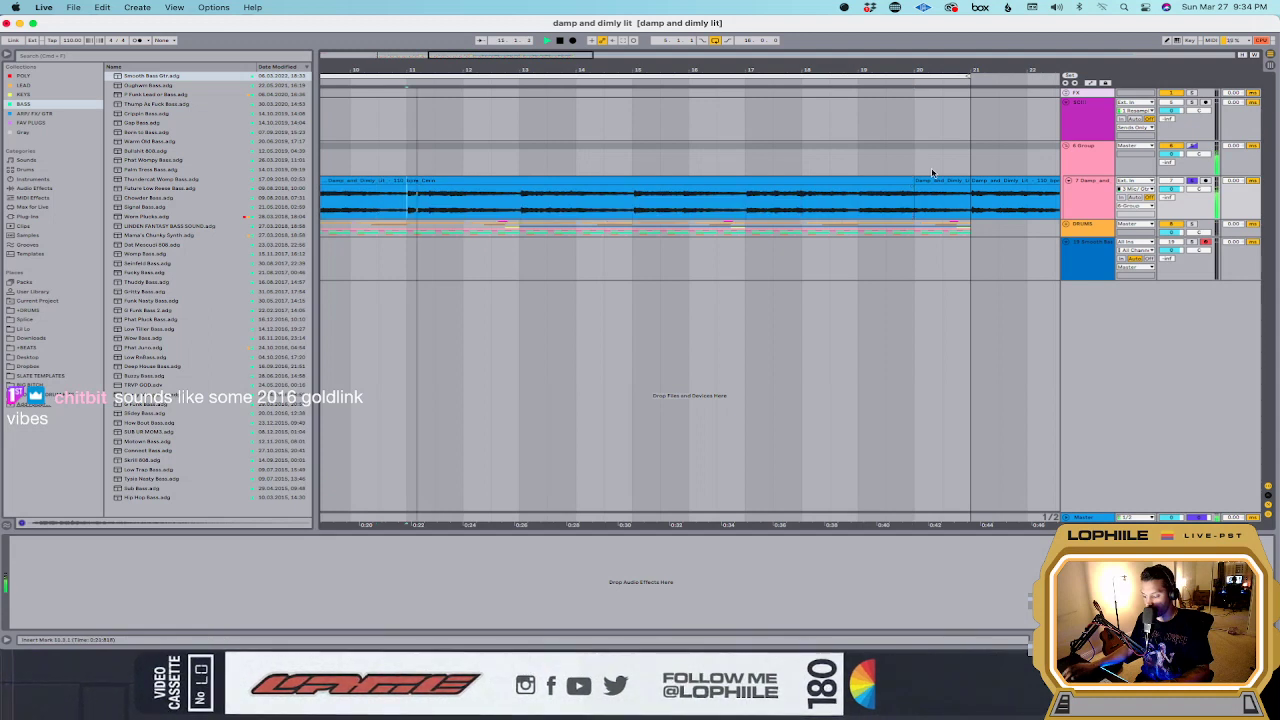
Step: Lengthen the Damp and Dimly Lit clip to about bar 26 and listen to the newly uncovered audio
key(super+a)
click(972, 207)
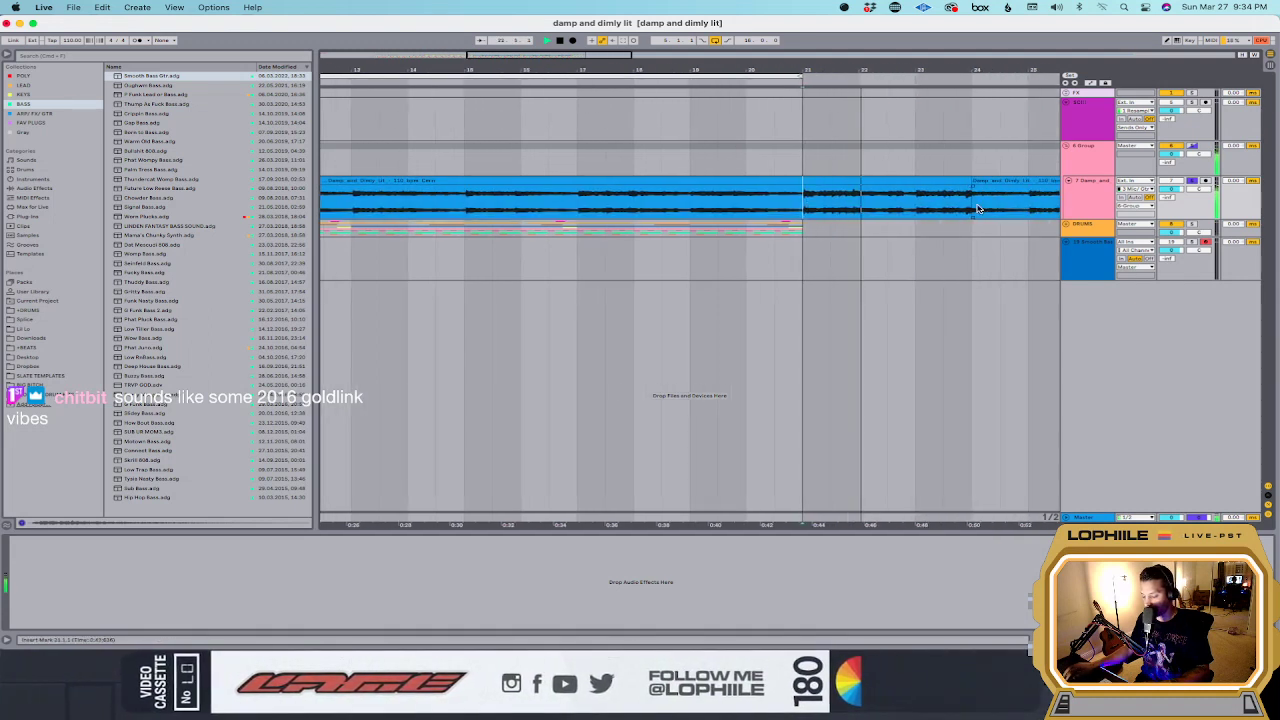
key(space)
click(1090, 200)
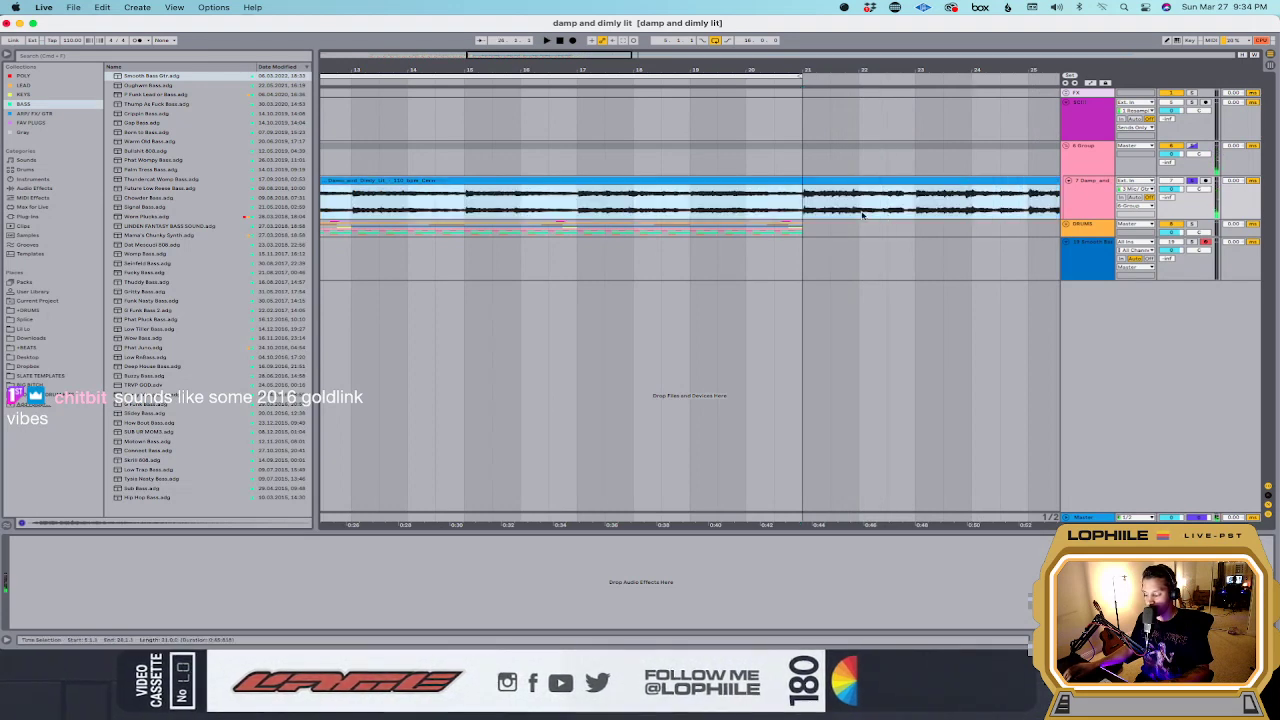
click(910, 212)
key(space)
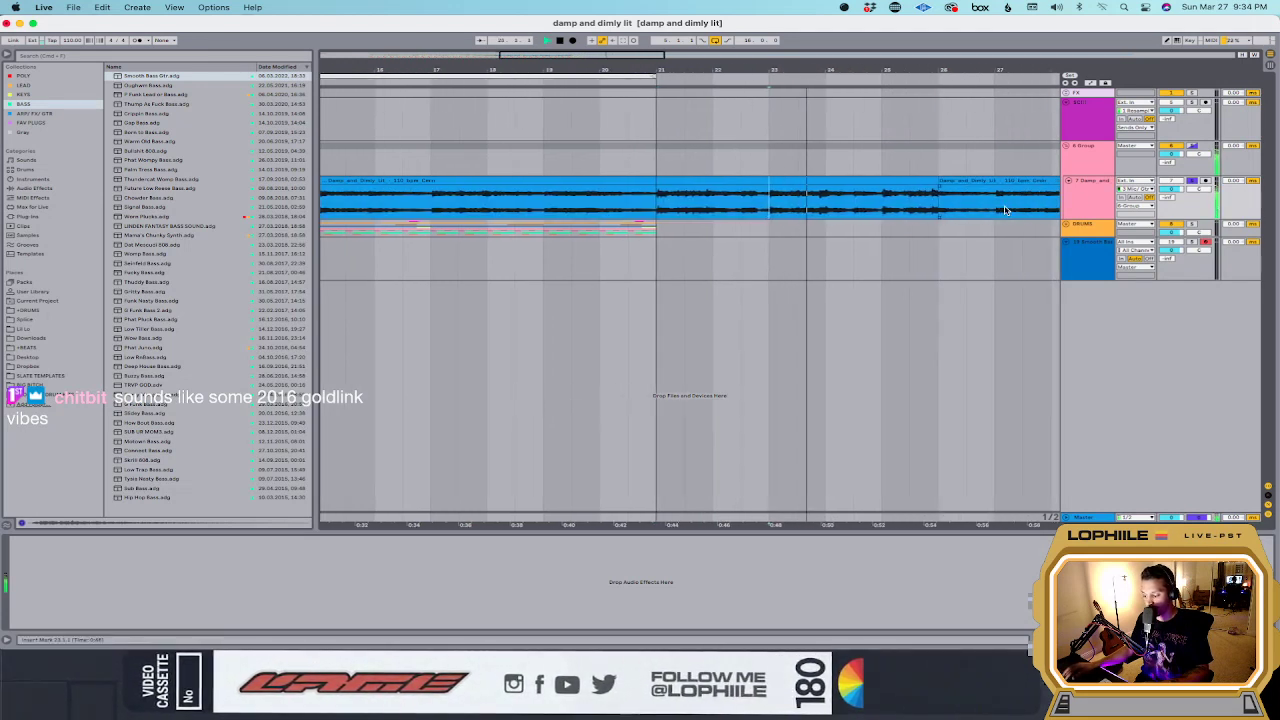
Step: Extend the Damp and Dimly Lit clip to about bar 29 and delete its audio between bar 21 and about bar 24.5
key(super+a)
click(942, 209)
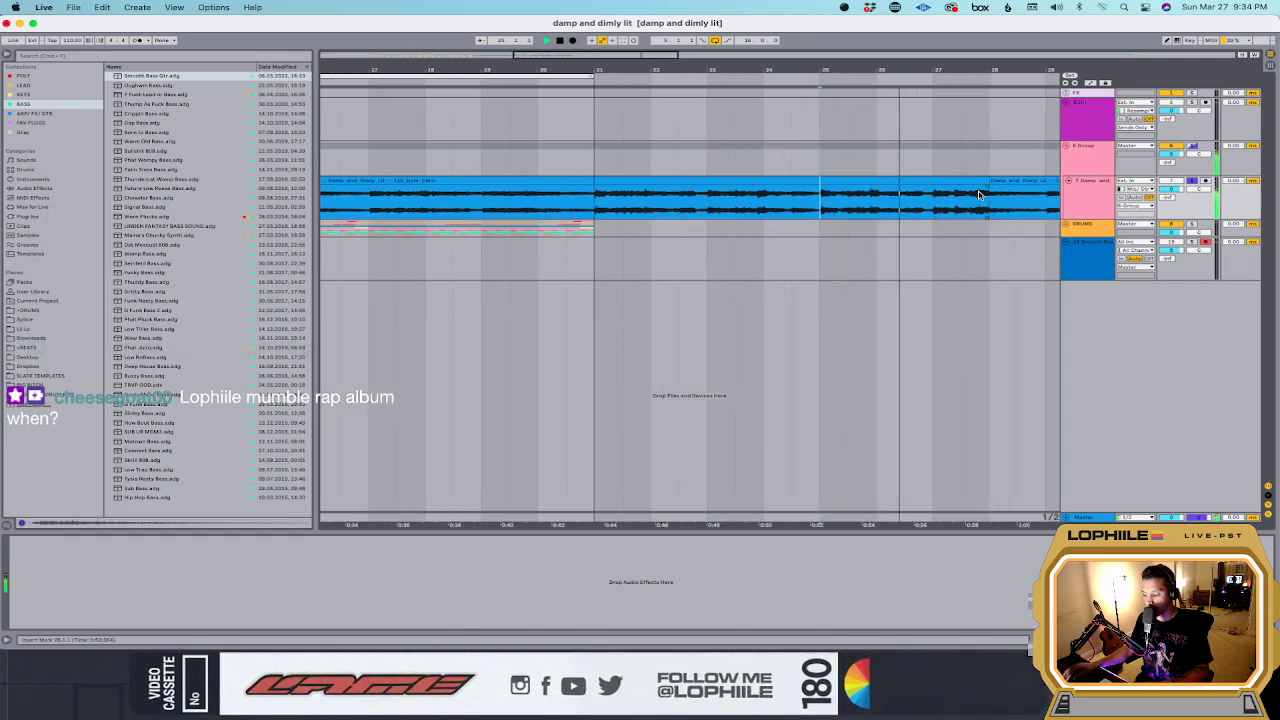
key(super+a)
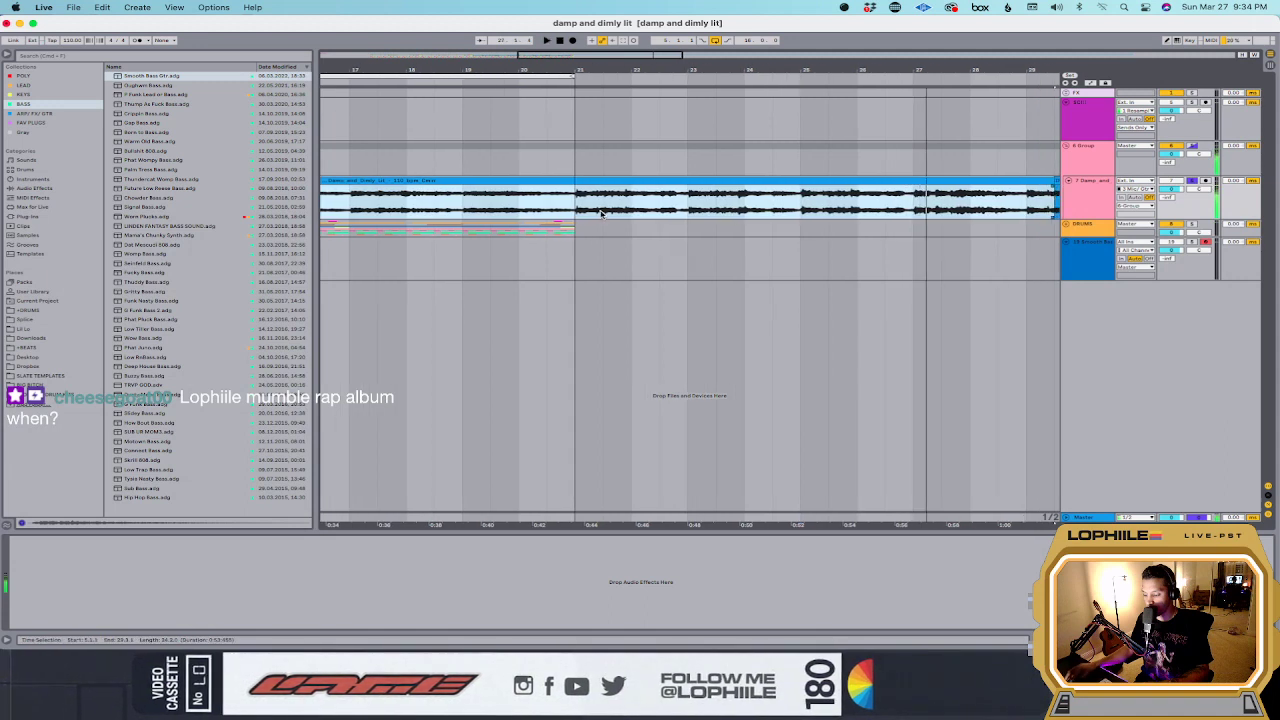
drag(602, 213, 774, 213)
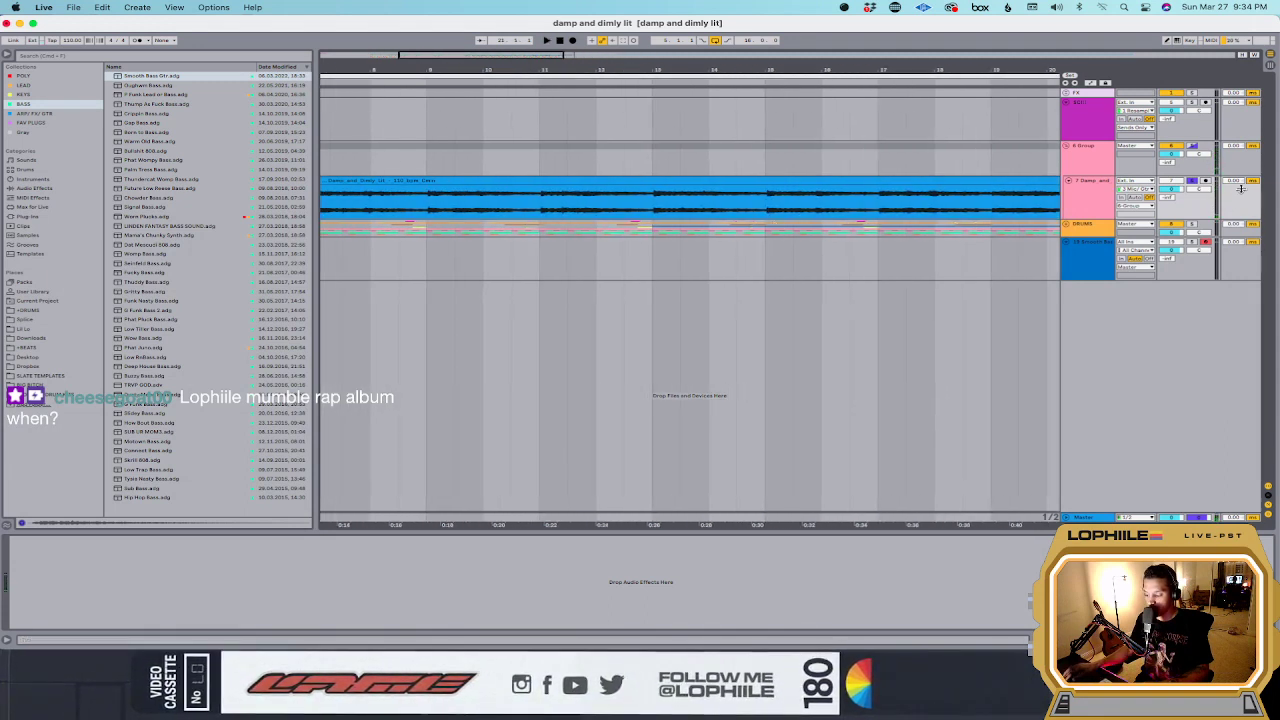
Step: Add a Pitch MIDI effect ahead of the Smooth Bass Gtr rack and adjust its pitch amount
click(477, 265)
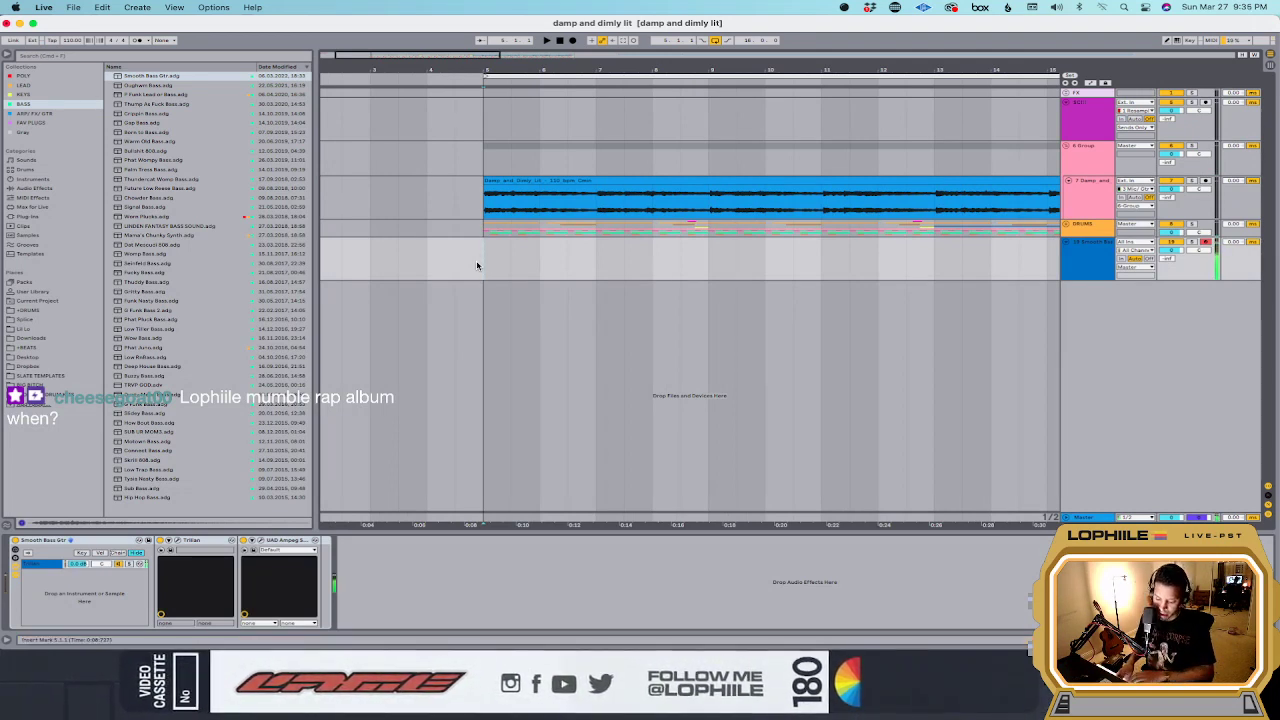
click(39, 199)
double_click(131, 160)
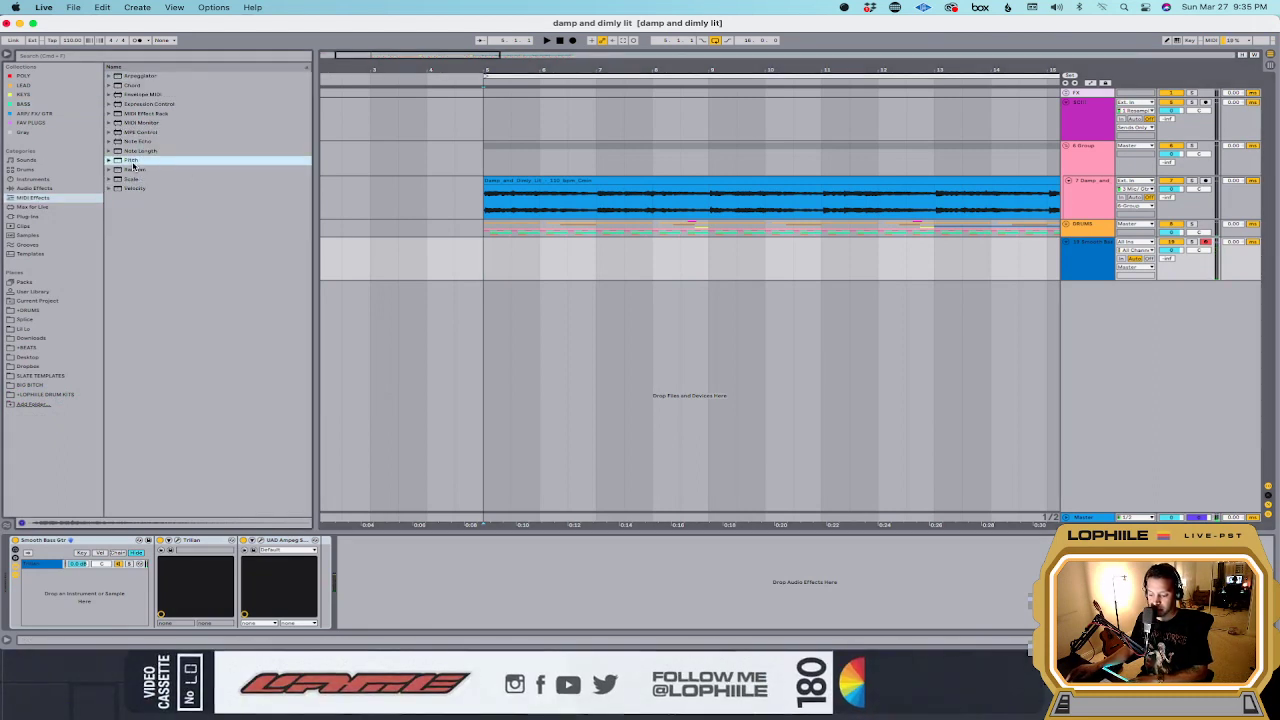
click(32, 563)
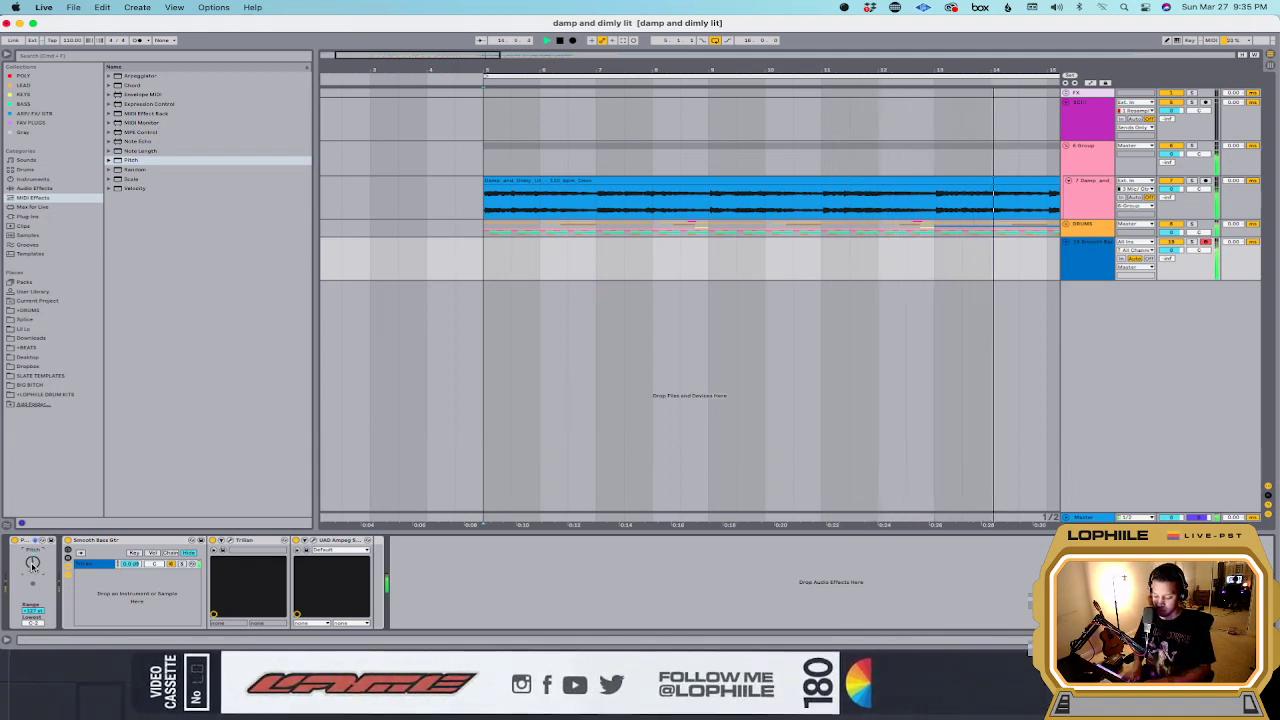
Step: Audition the remaining Damp and Dimly Lit audio from bar 25
scroll(394, 471, right, 10)
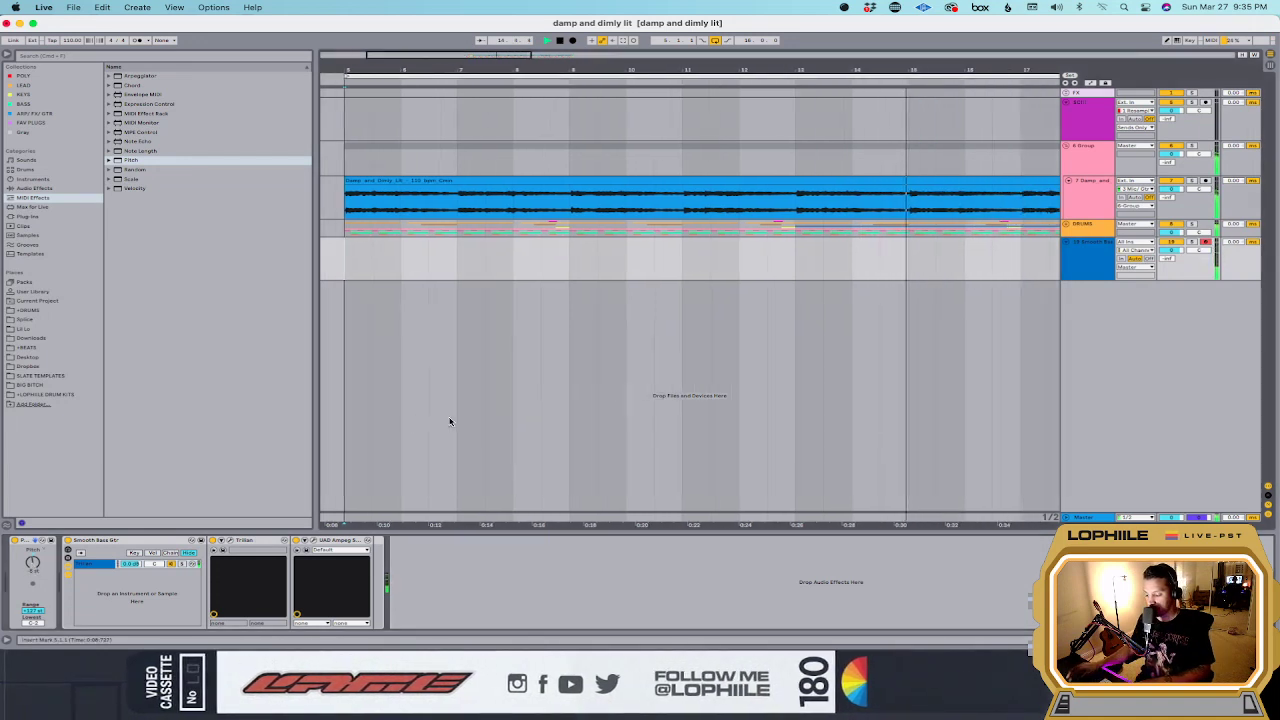
click(598, 342)
click(818, 209)
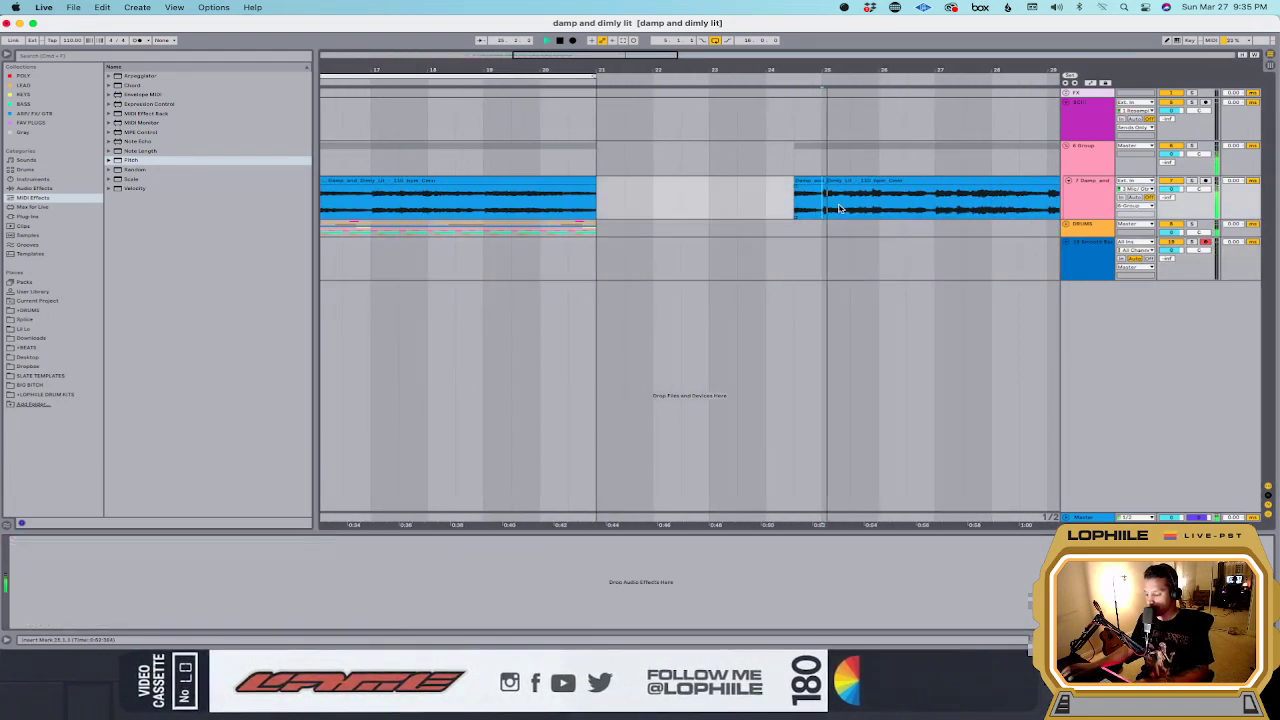
scroll(635, 262, left, 12)
Step: Play the arrangement from bar 5 to rehearse a bass part on the Smooth Bass Gtr track
click(635, 262)
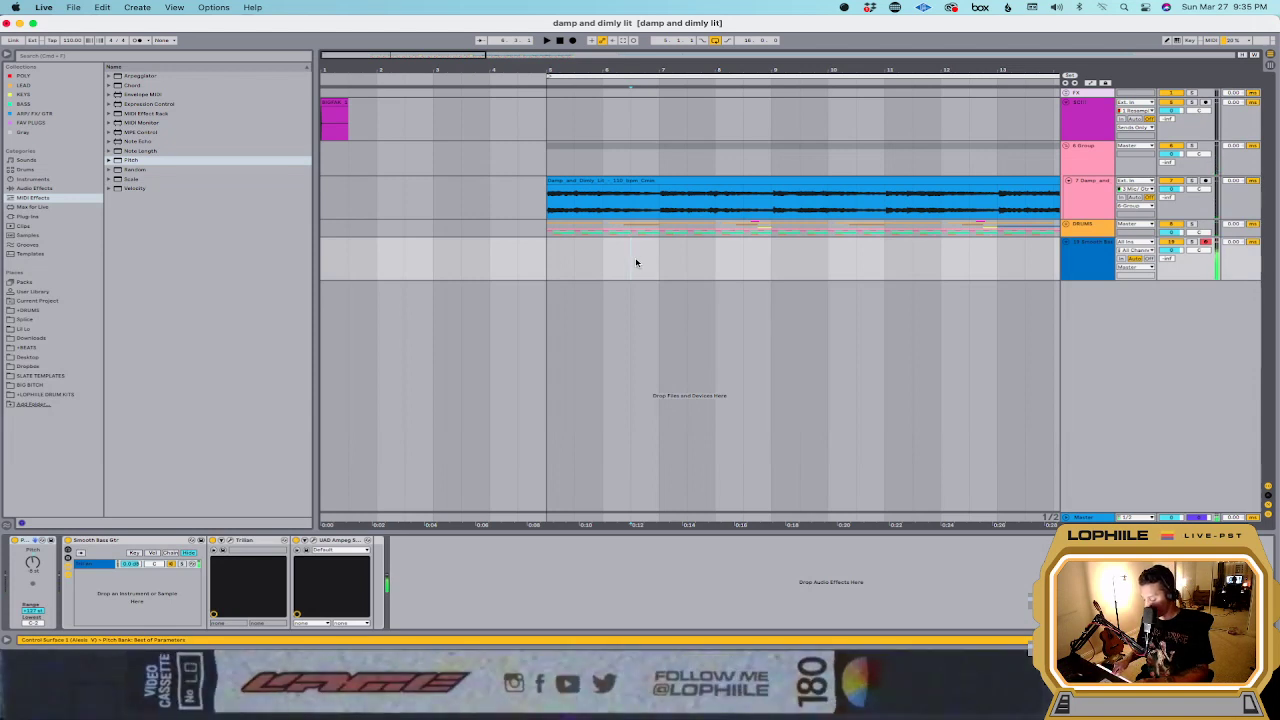
click(540, 268)
key(space)
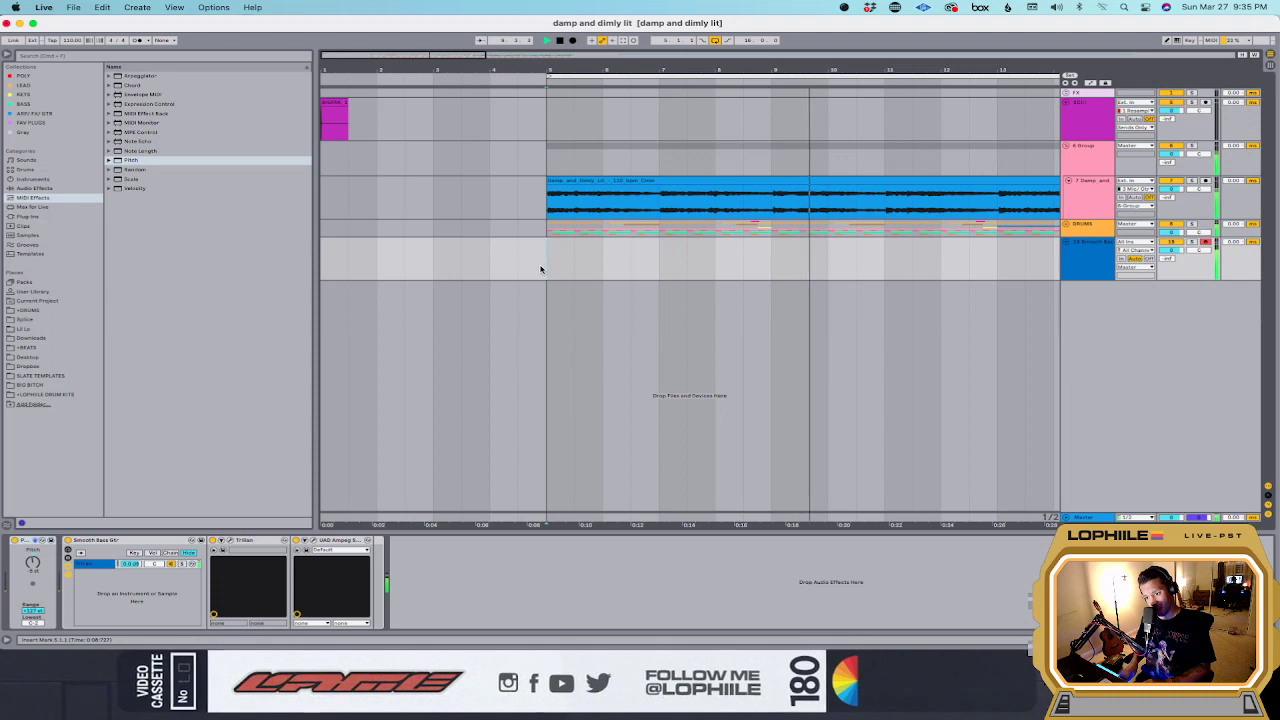
key(space)
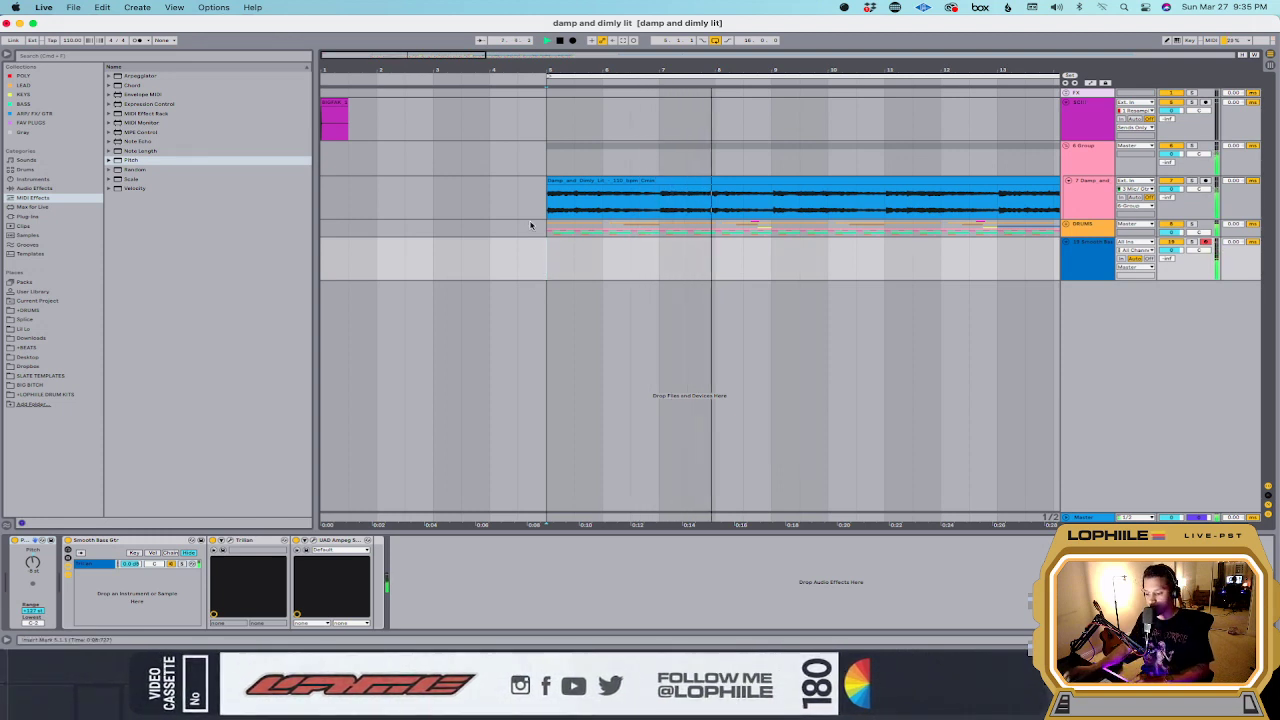
click(530, 226)
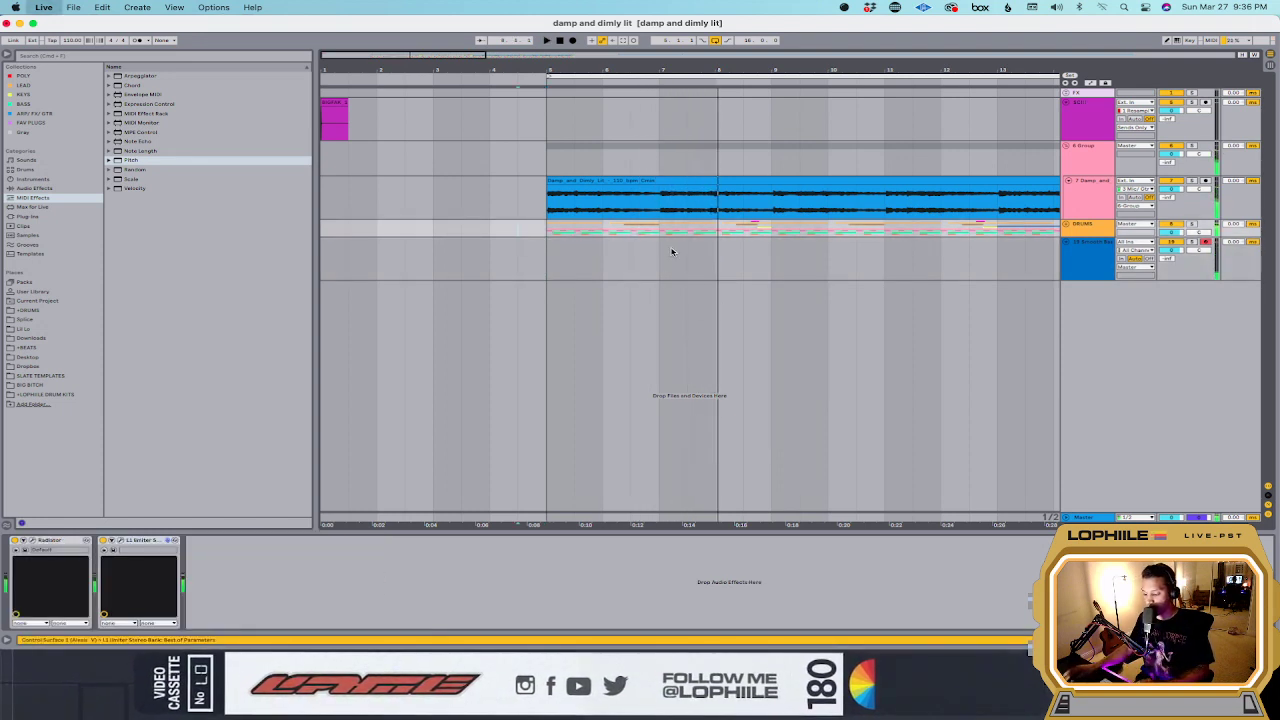
Step: Set the audio buffer size to 256 samples in the preferences
key(super+comma)
click(714, 304)
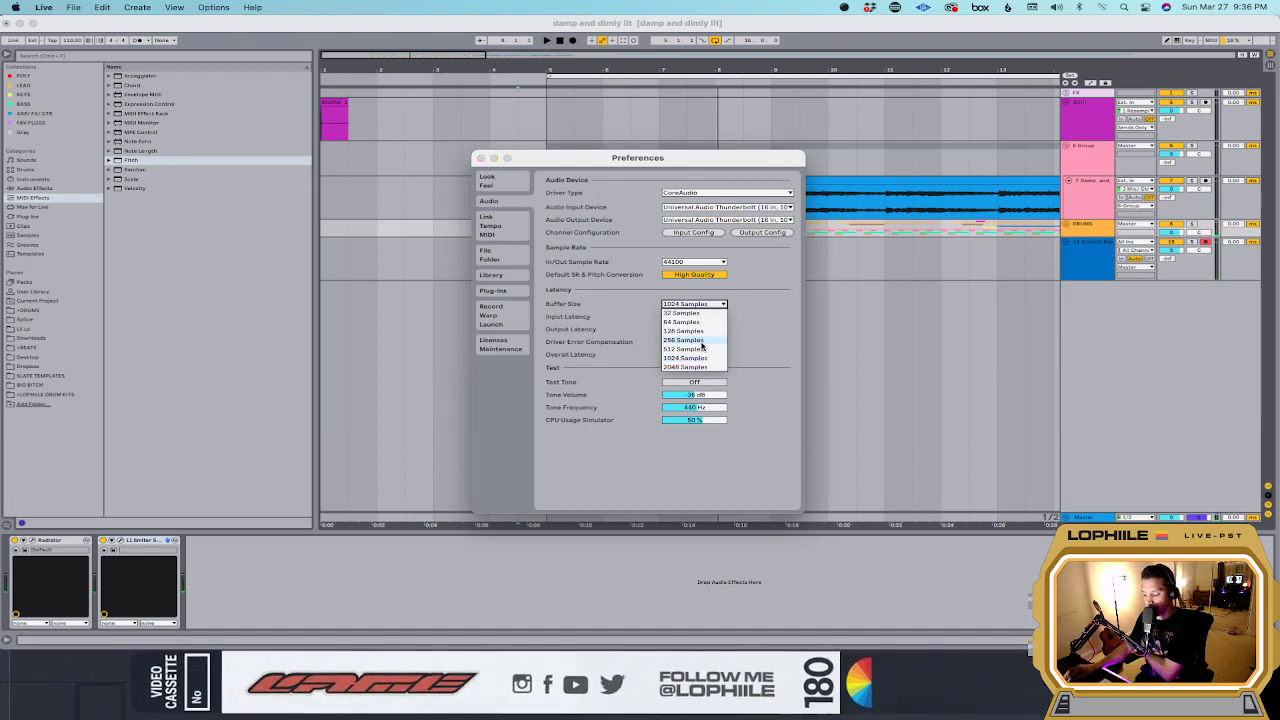
click(684, 340)
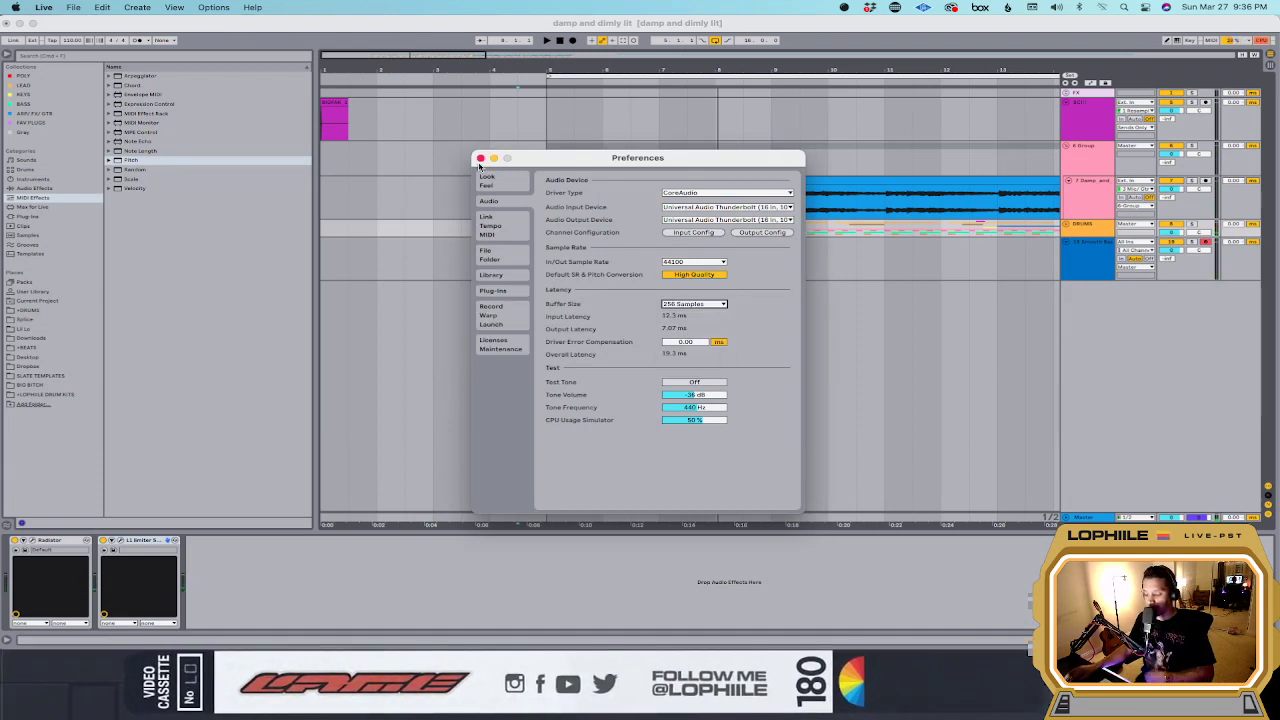
click(480, 160)
Step: Perform a bass line over the arrangement from bar 5 and capture it as a MIDI clip on the Smooth Bass Gtr track
click(552, 261)
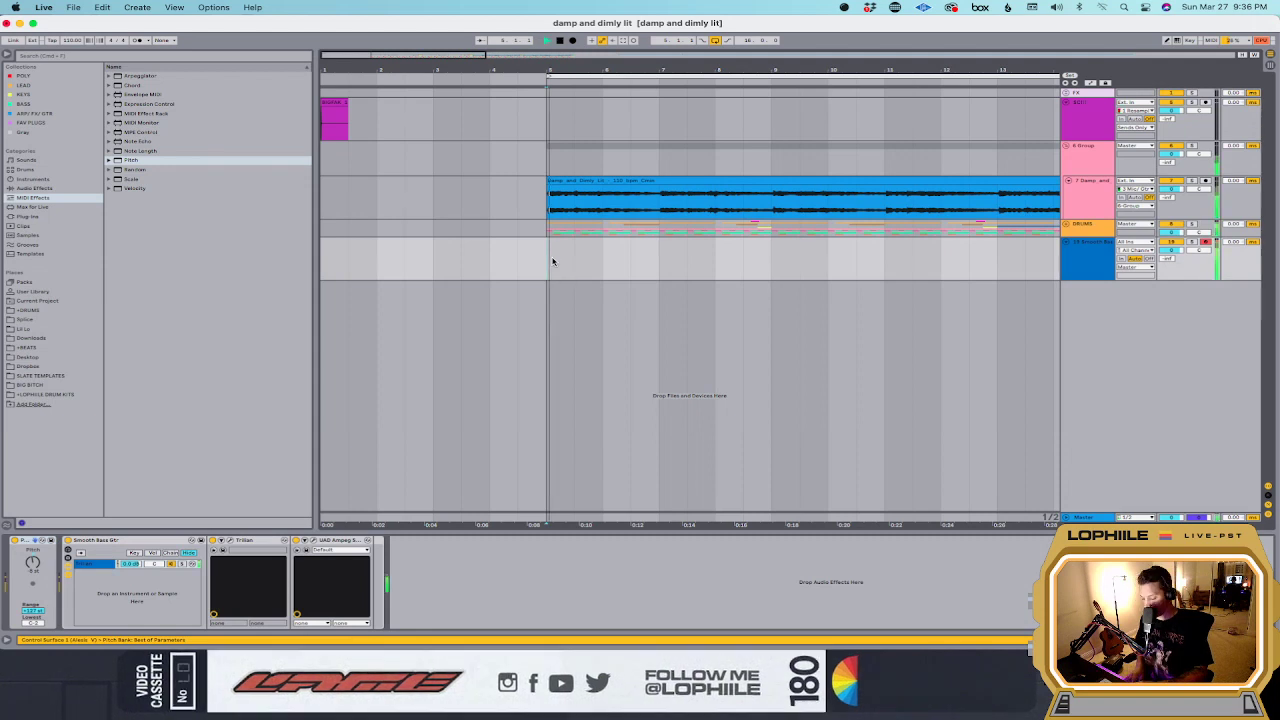
key(space)
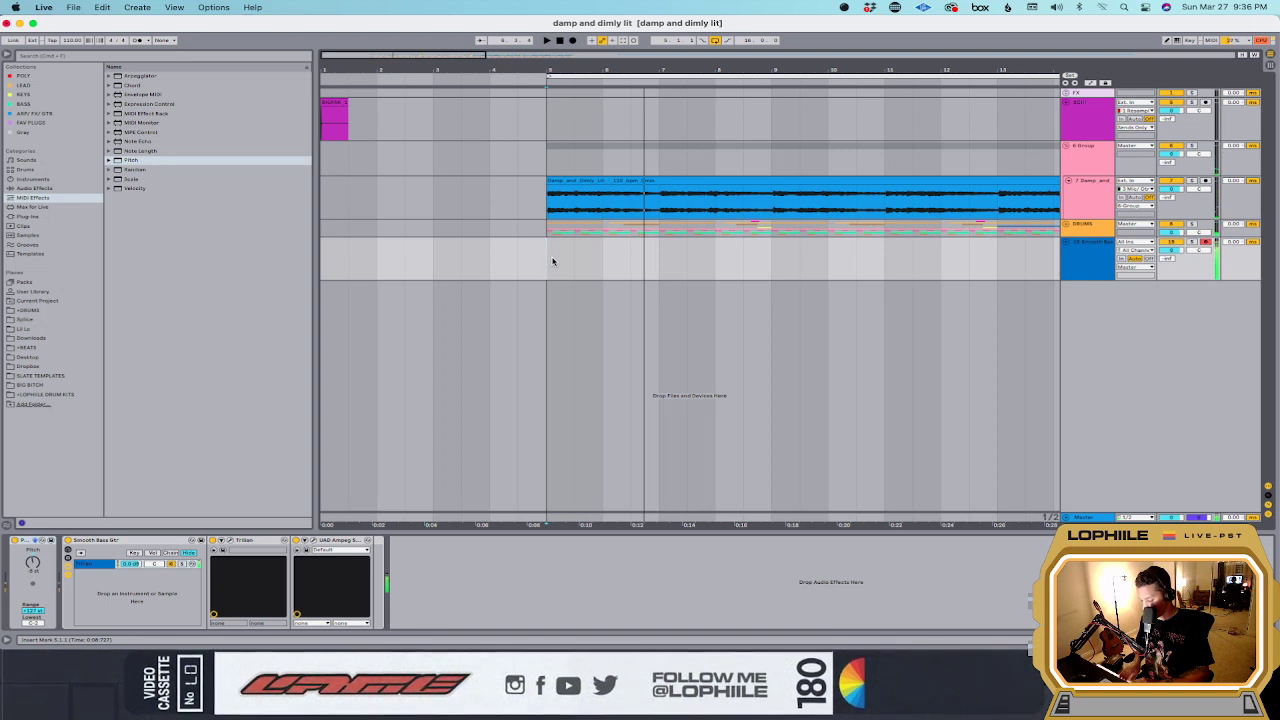
key(space)
key(space)
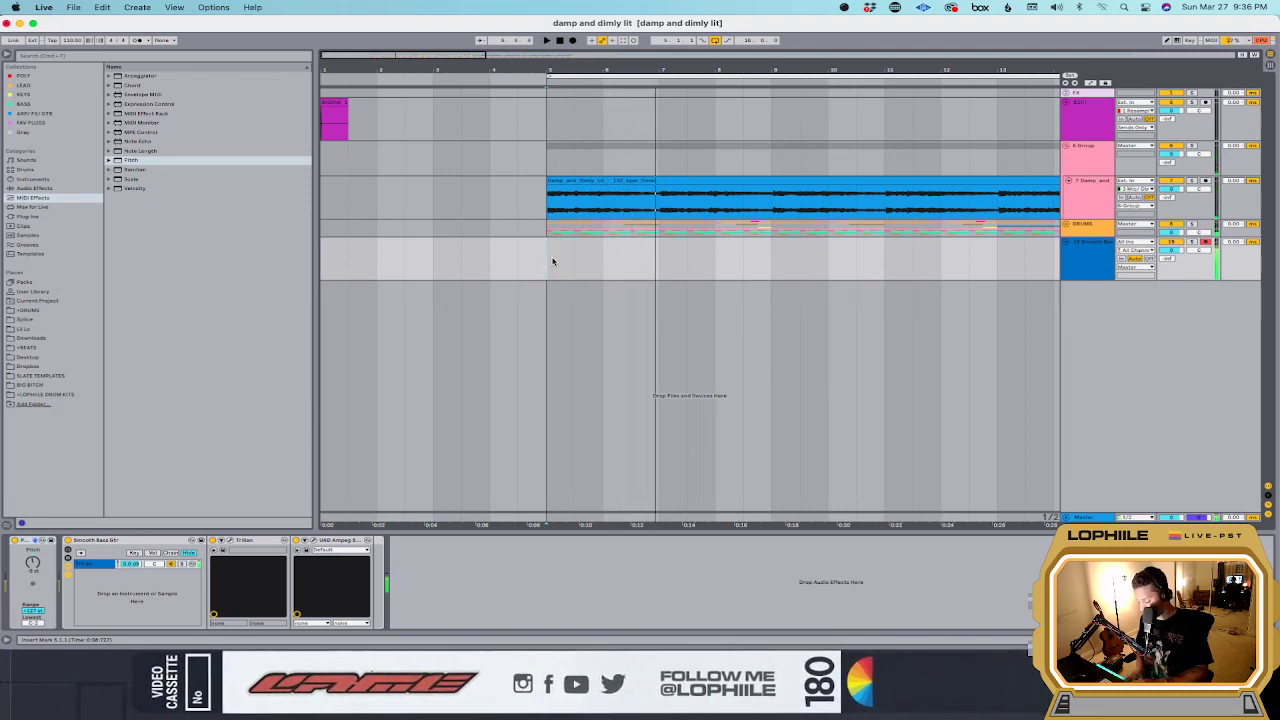
key(space)
key(space)
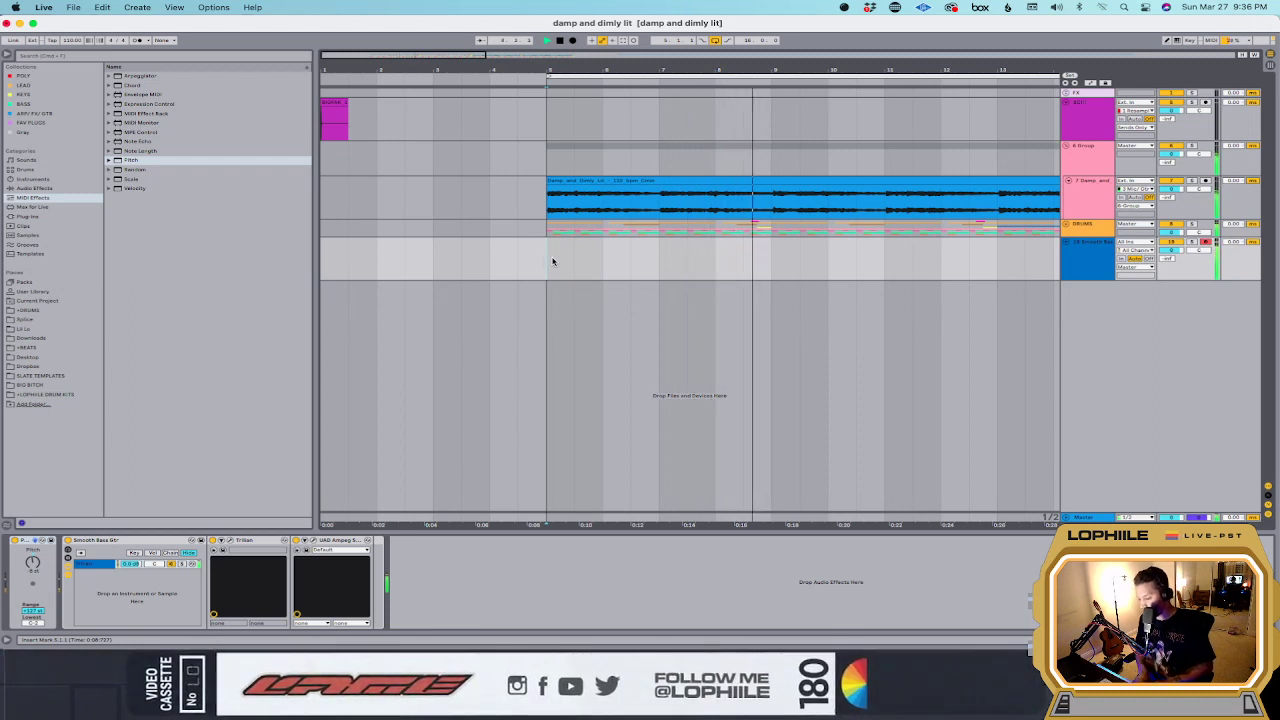
click(622, 40)
key(space)
Step: Delete the end of the captured bass clip from about the second beat of bar 8
click(692, 275)
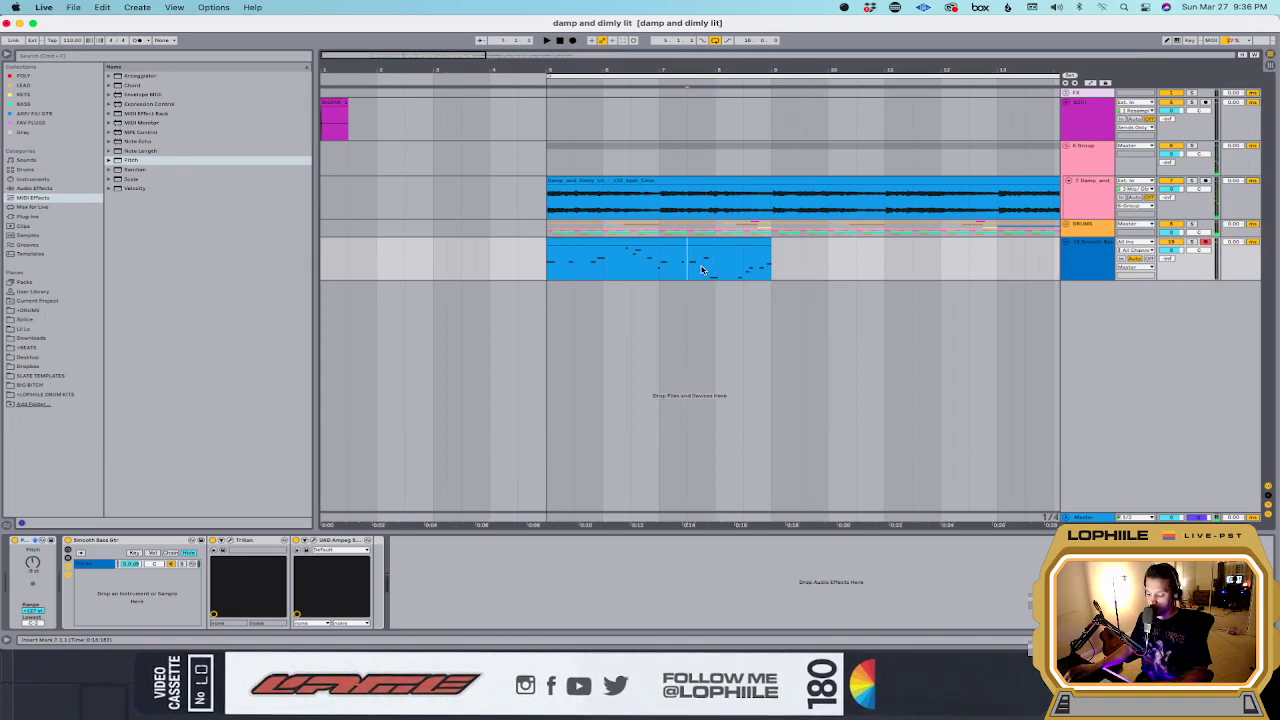
click(590, 270)
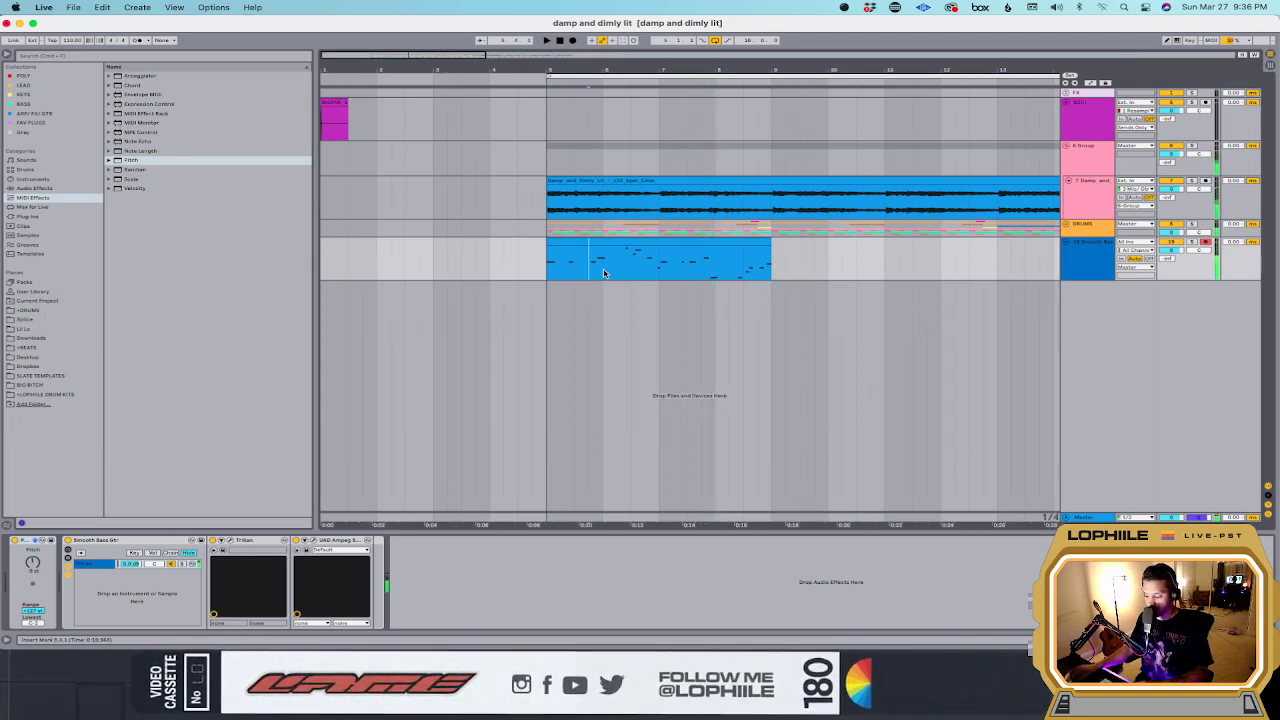
drag(728, 262, 794, 262)
key(Delete)
Step: Play back the trimmed bass clip with the arrangement repeatedly to rehearse its ending
key(space)
click(690, 270)
key(space)
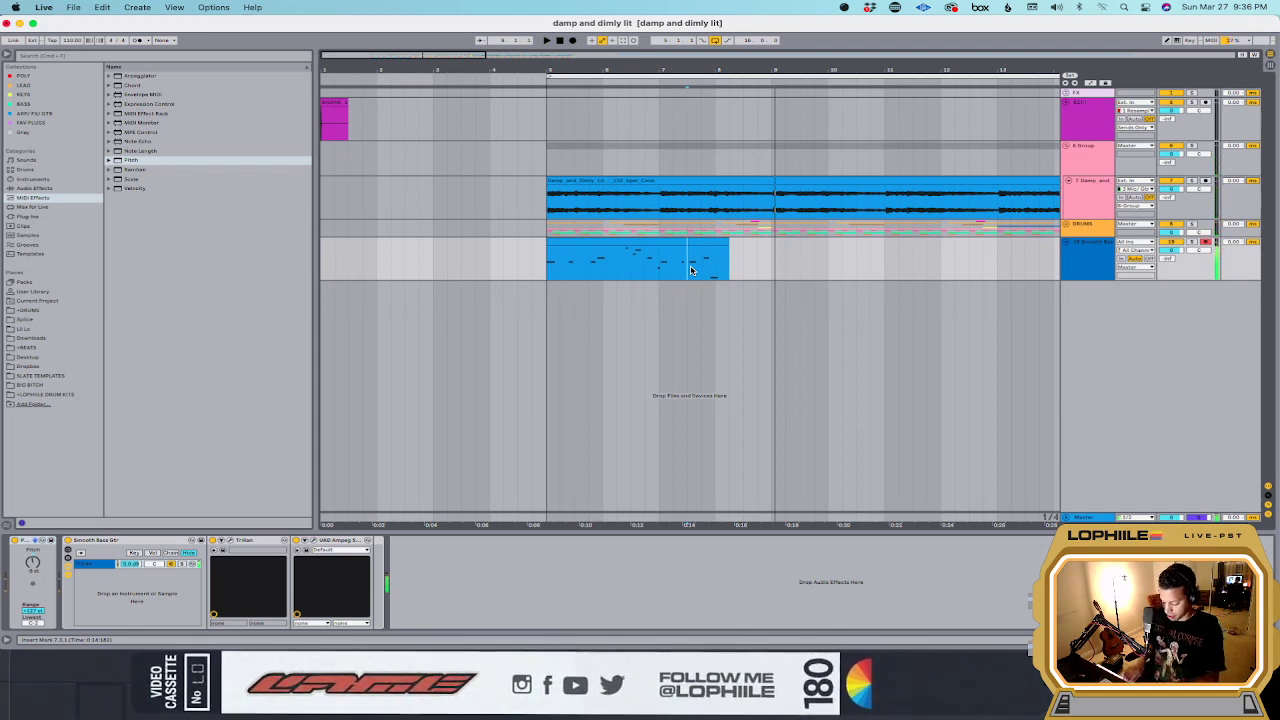
key(space)
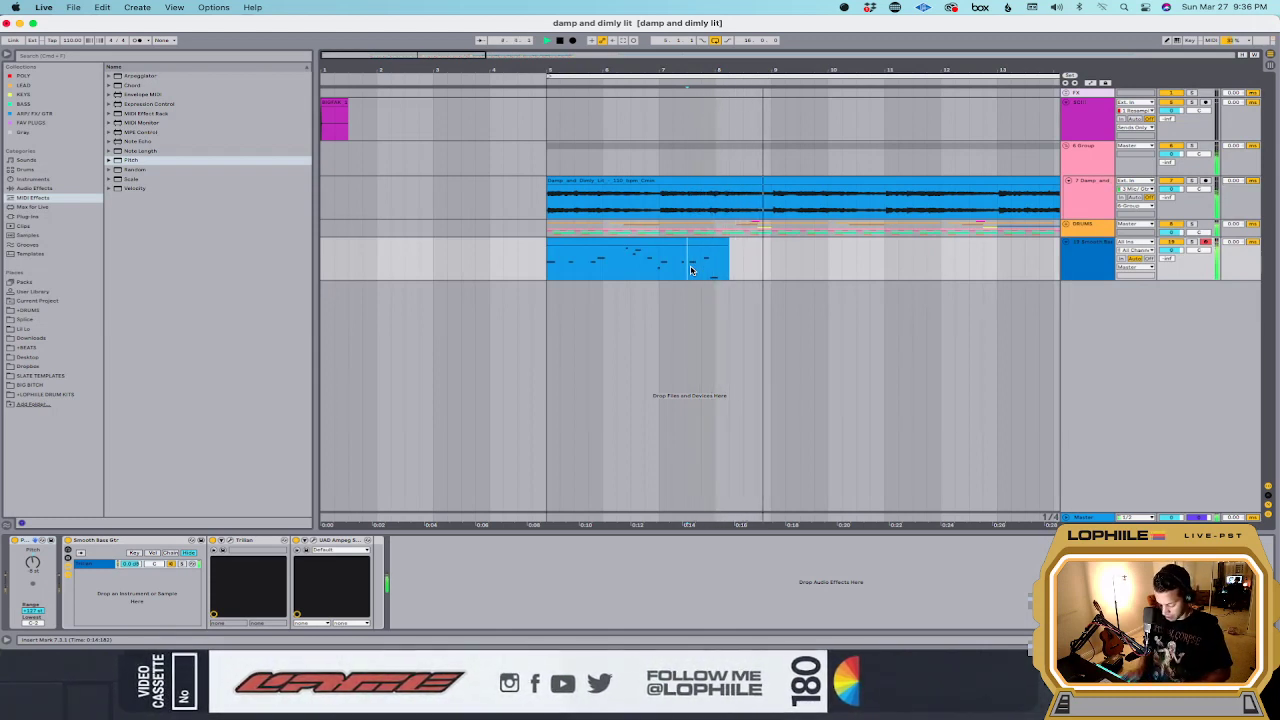
key(space)
key(space)
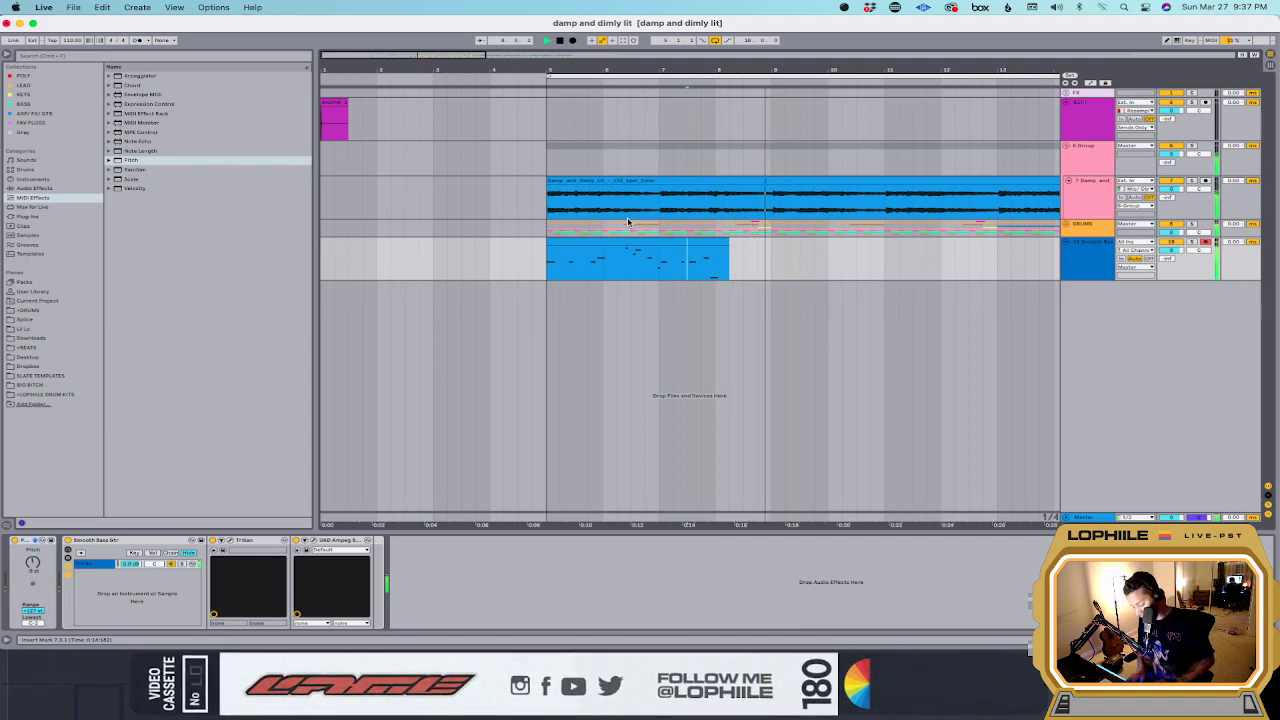
Step: Capture a newly played bass ending from bar 8 and consolidate it with the bass clip into one clip spanning bars 5 to 9
click(628, 40)
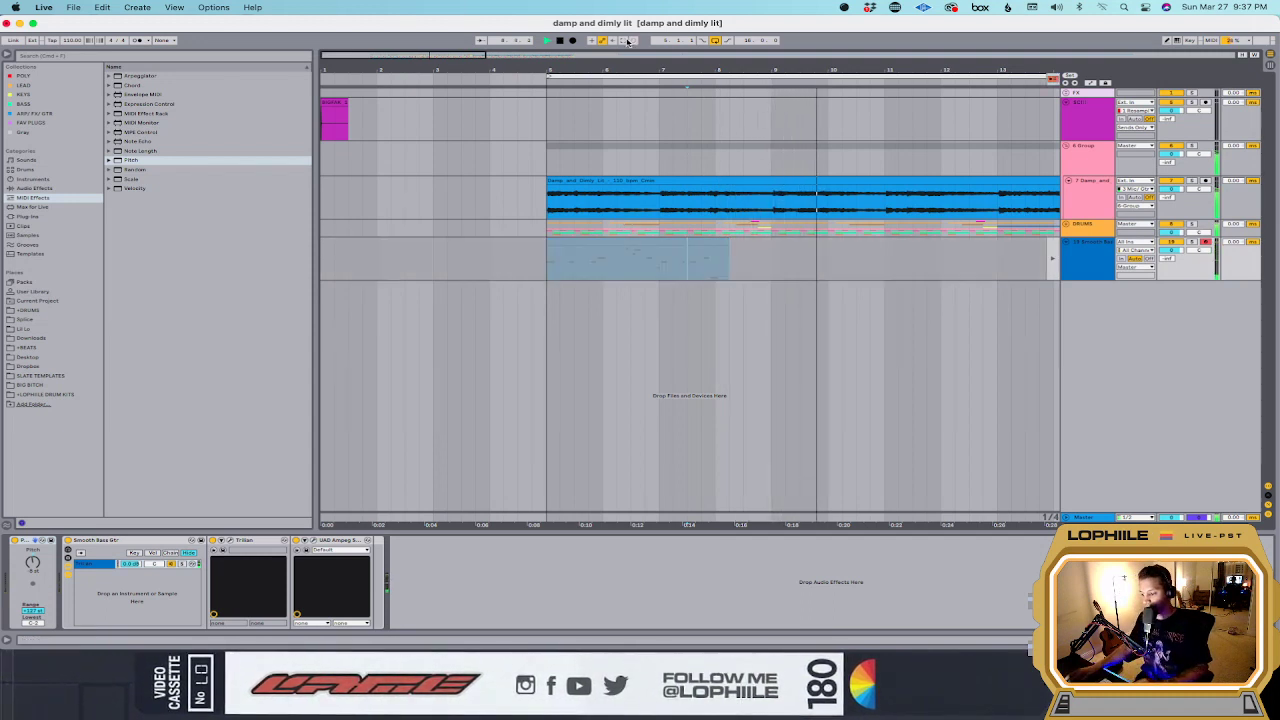
click(632, 41)
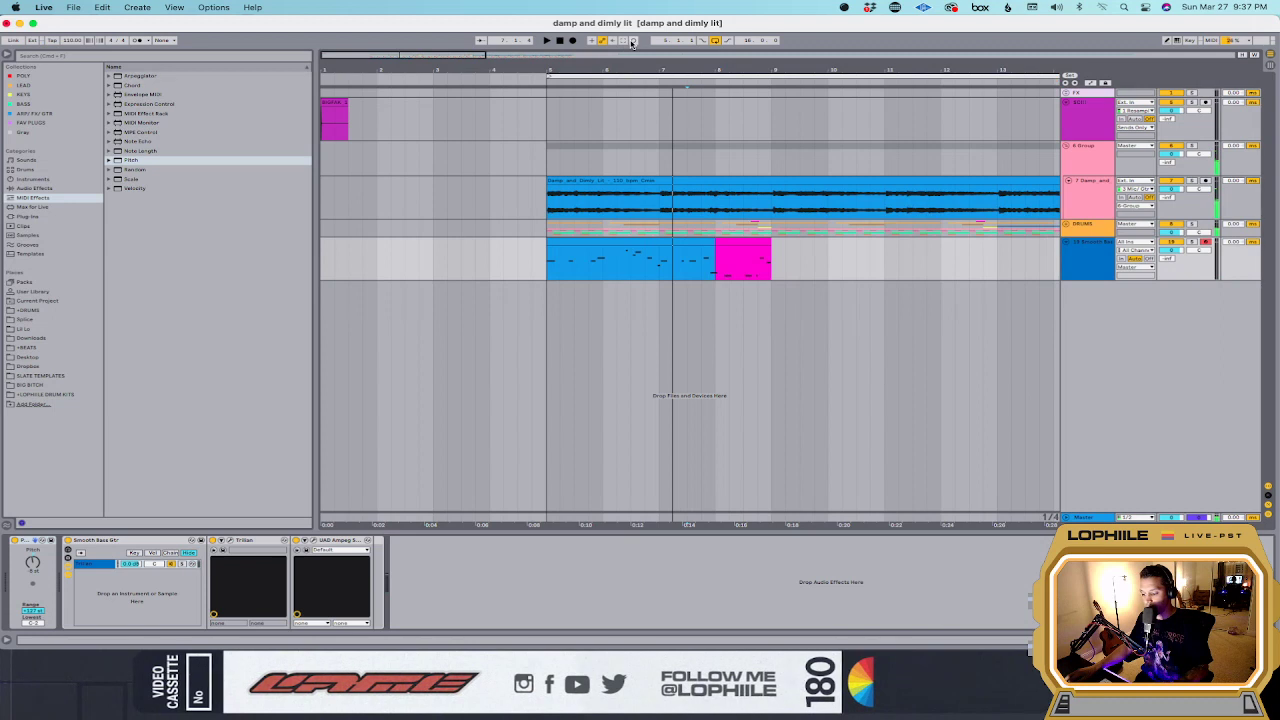
click(719, 240)
key(space)
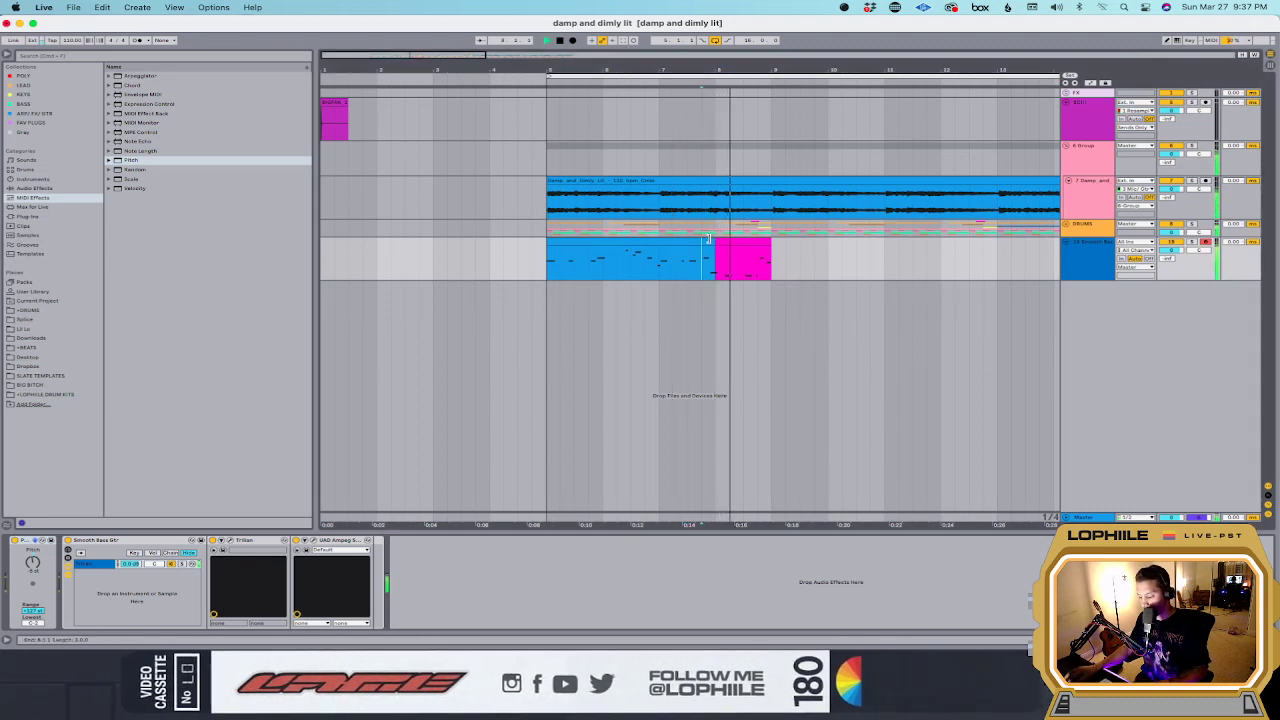
drag(742, 262, 546, 260)
key(space)
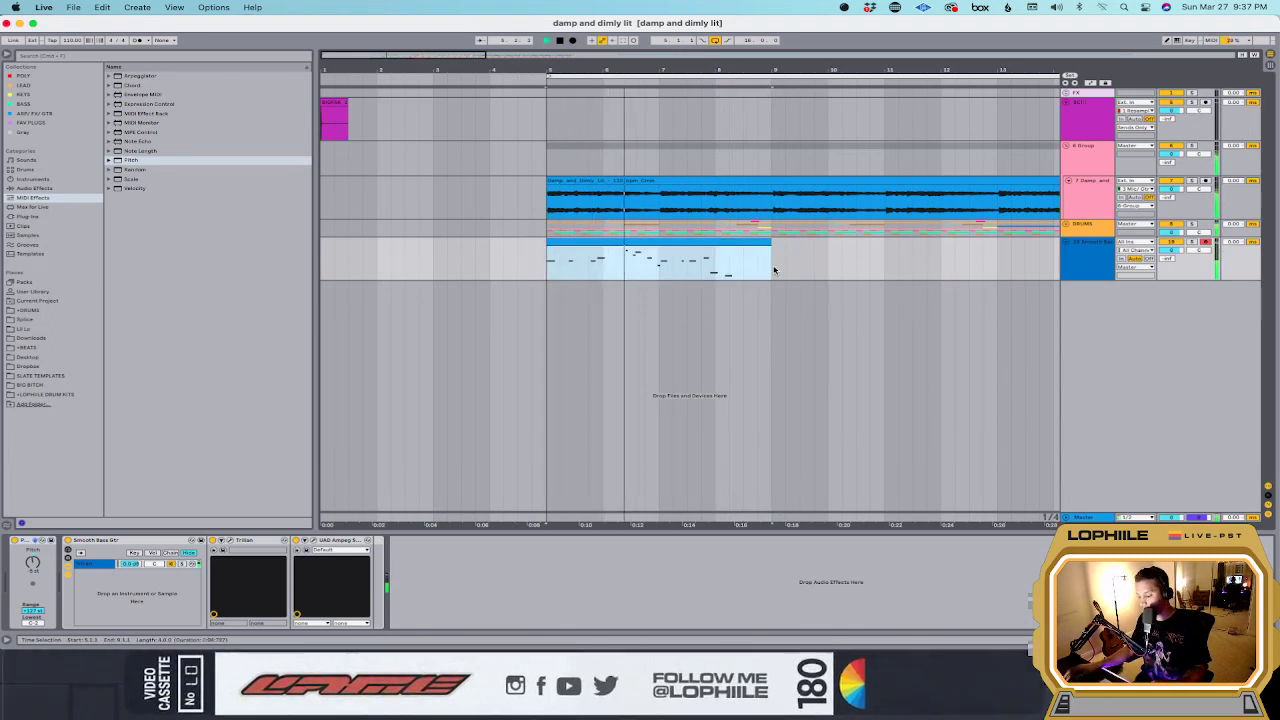
Step: Open the bass clip's notes and delete the short F#2 note just before beat 2.4
click(630, 257)
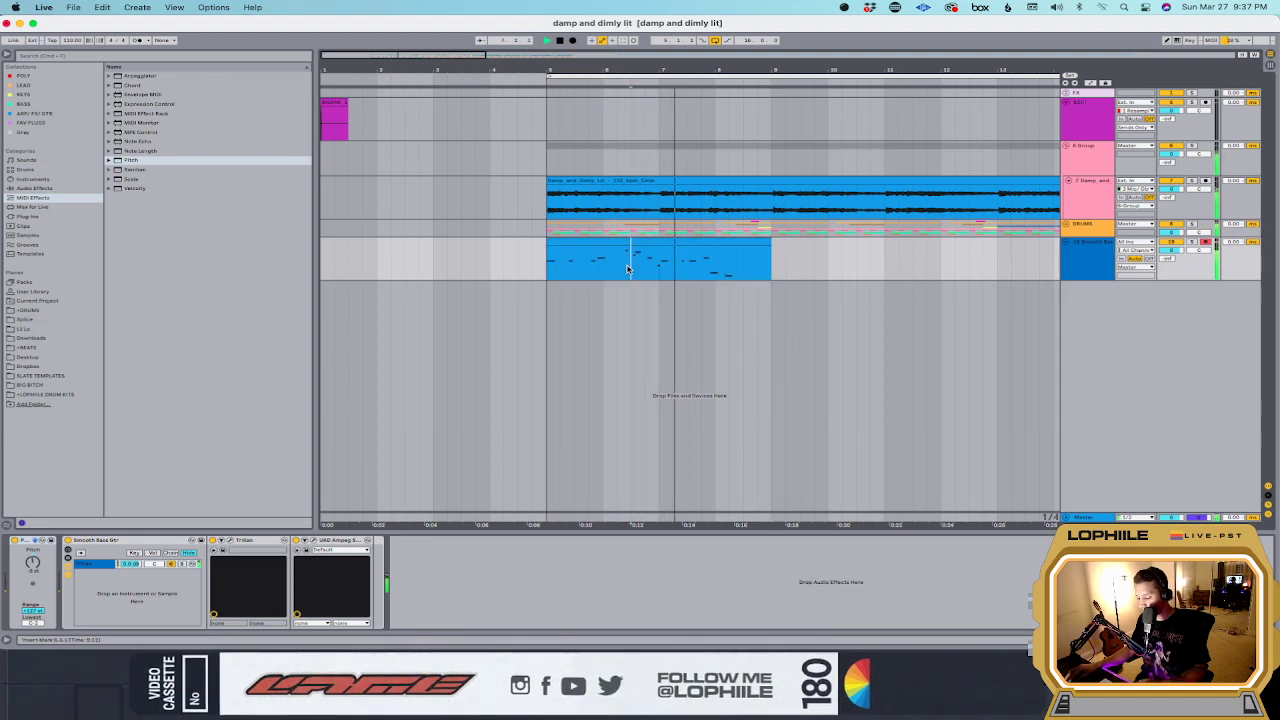
double_click(657, 237)
double_click(693, 506)
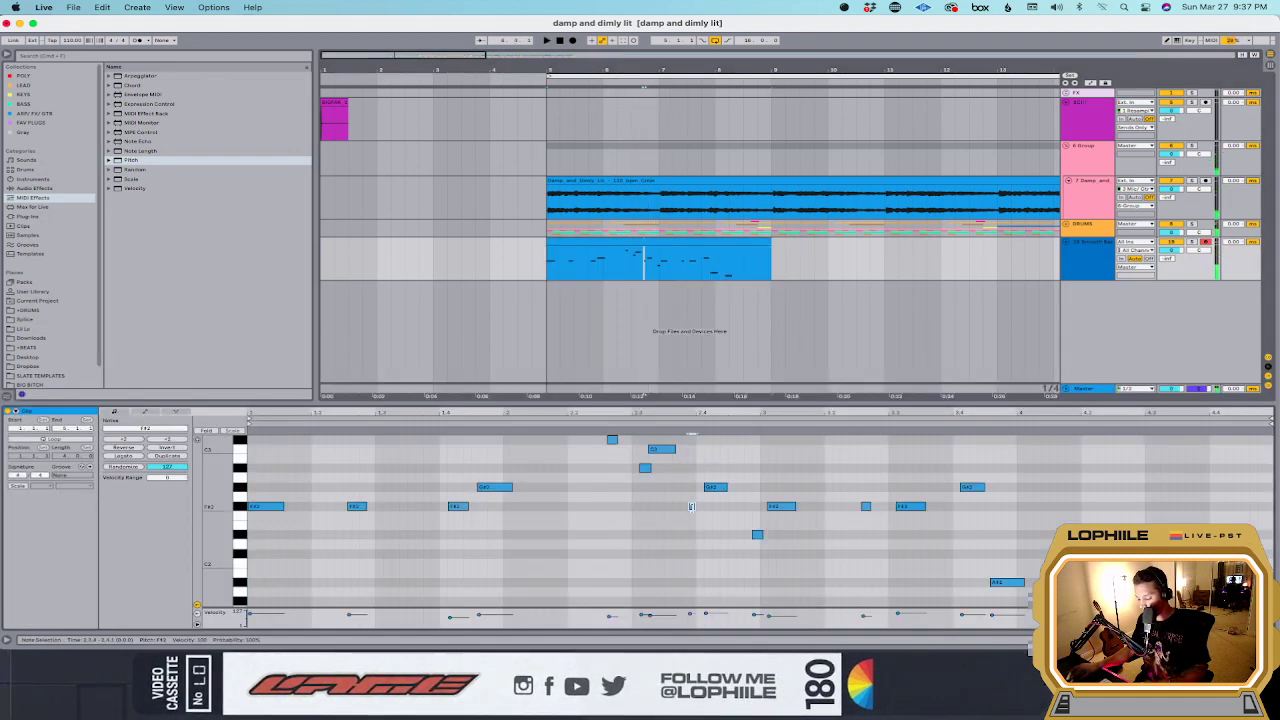
click(693, 506)
key(space)
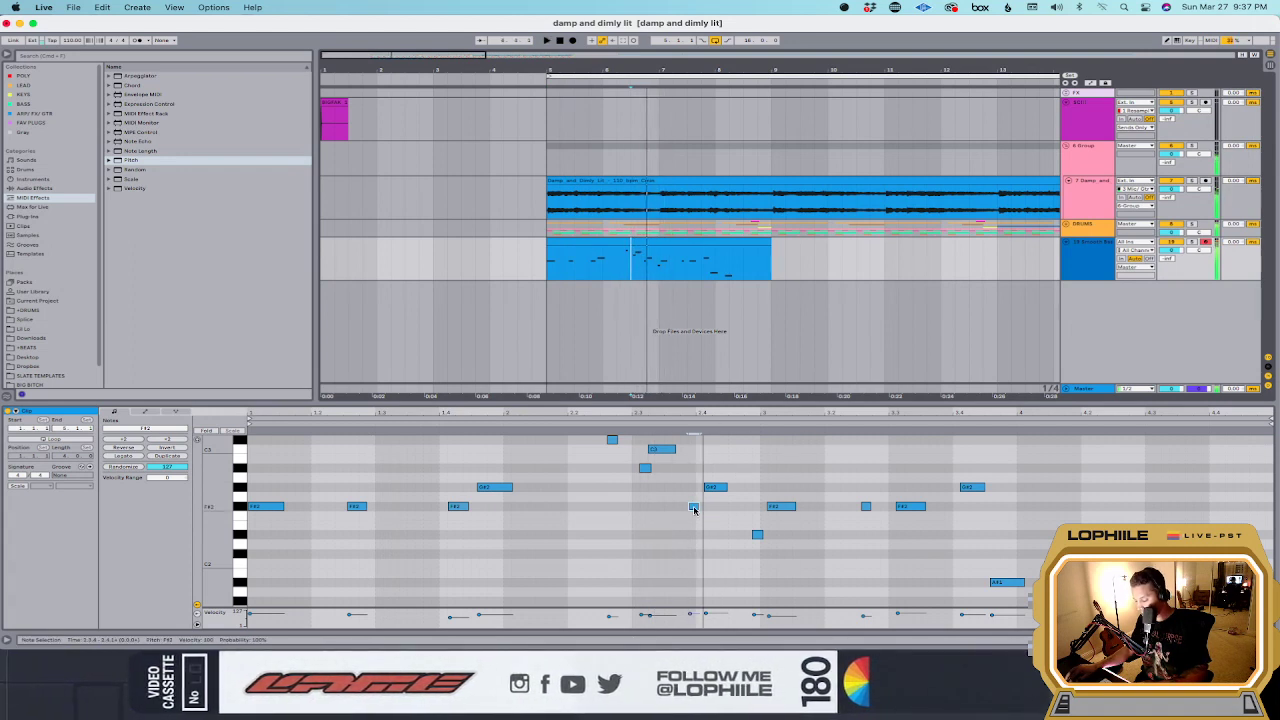
double_click(693, 506)
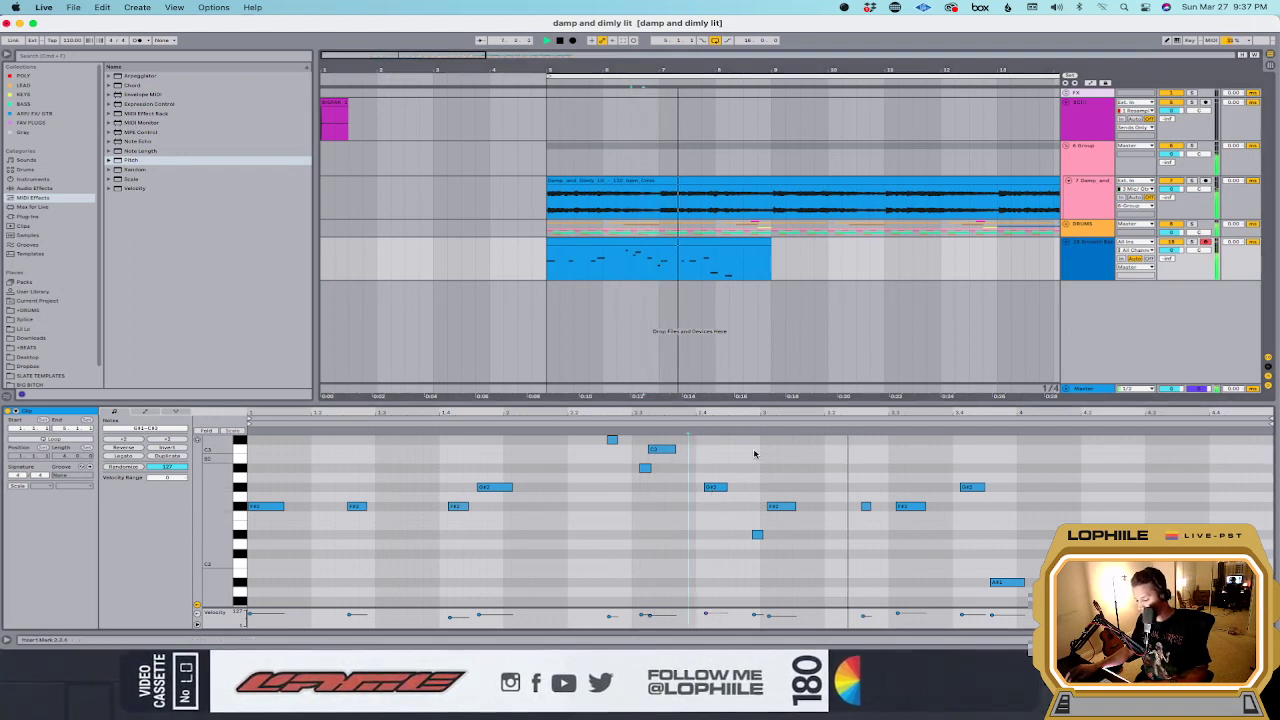
Step: Capture another performed bass ending in bar 8, keeping the original clip up to about the second beat of that bar
click(716, 268)
key(space)
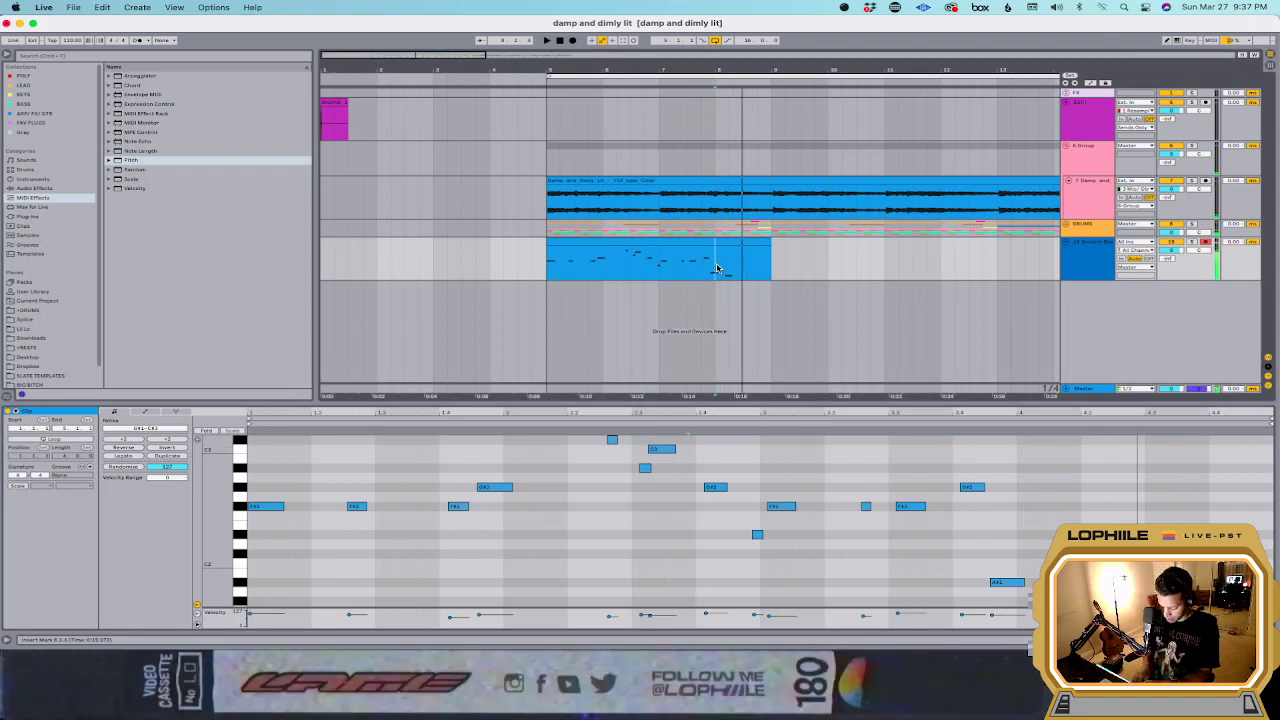
key(space)
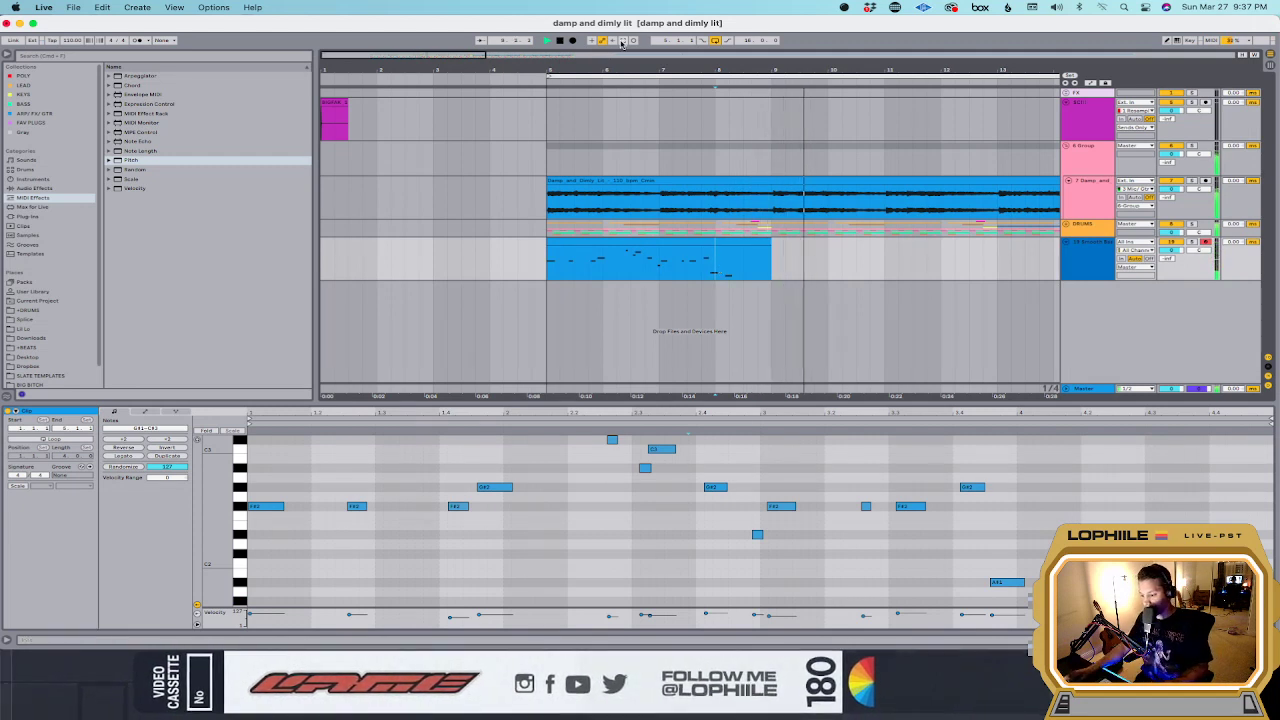
key(space)
drag(712, 241, 738, 241)
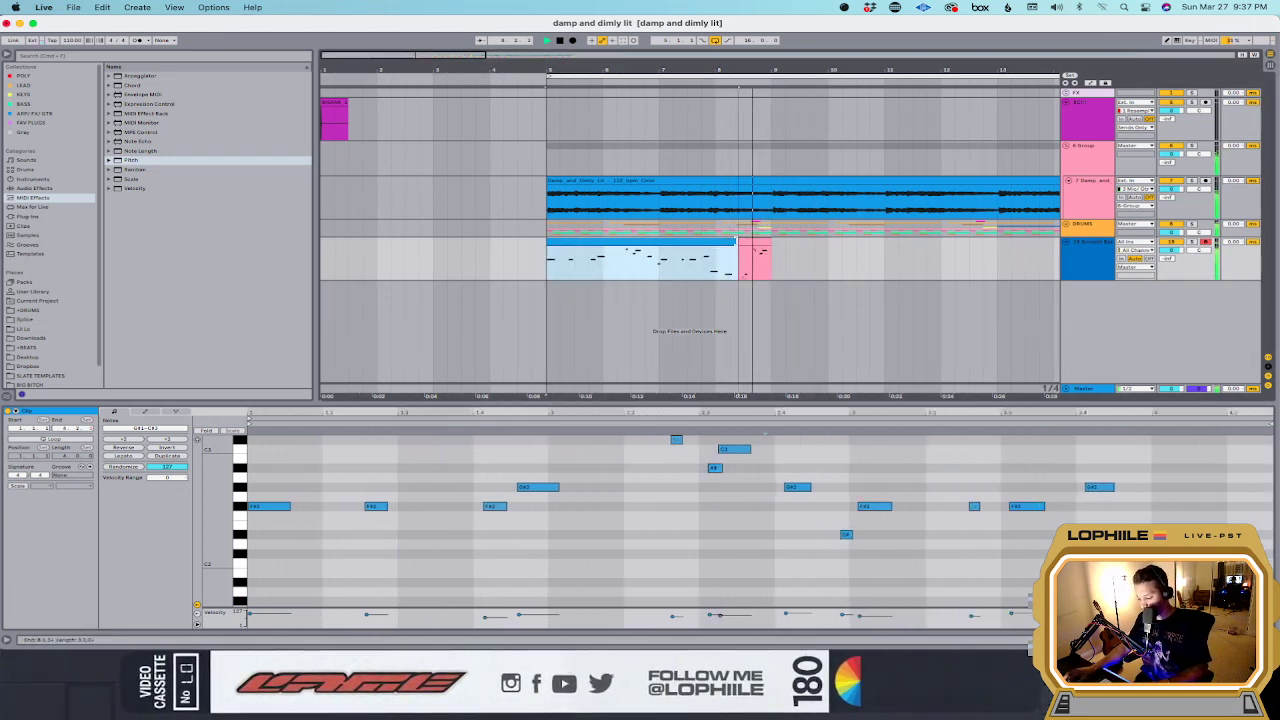
Step: Delete the first C3 note from the captured ending clip
click(755, 242)
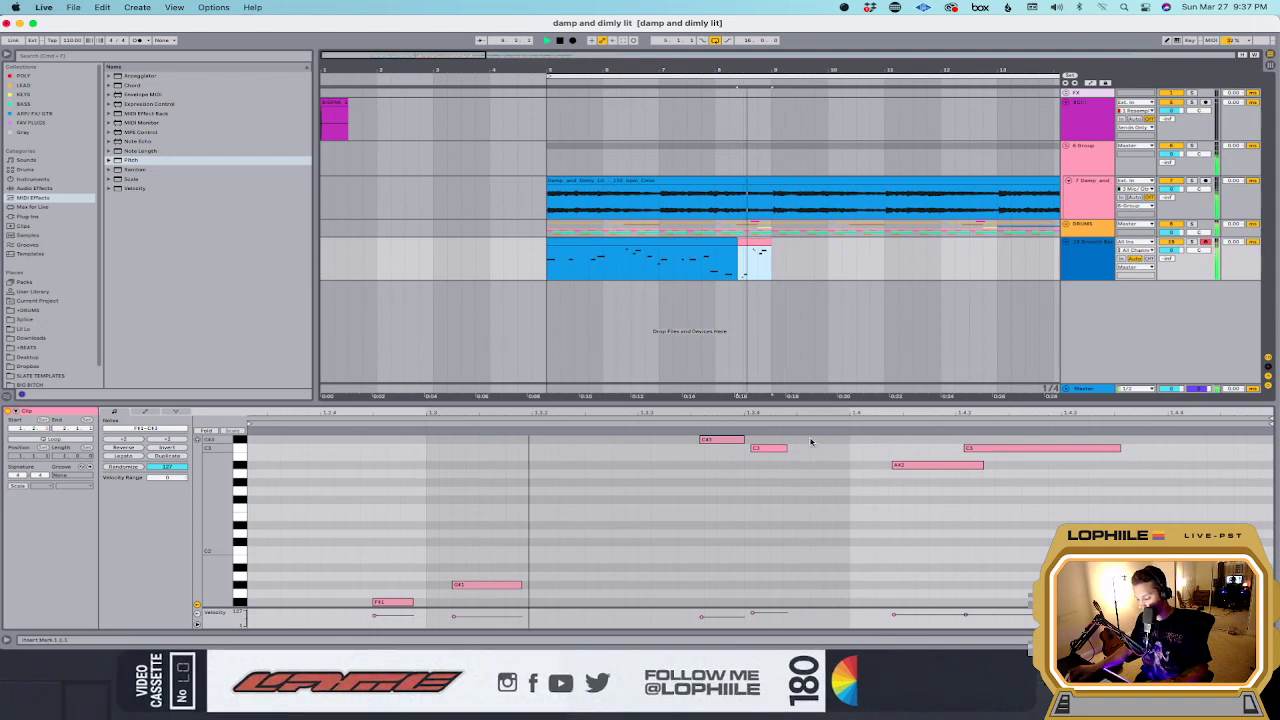
click(771, 444)
key(Delete)
key(space)
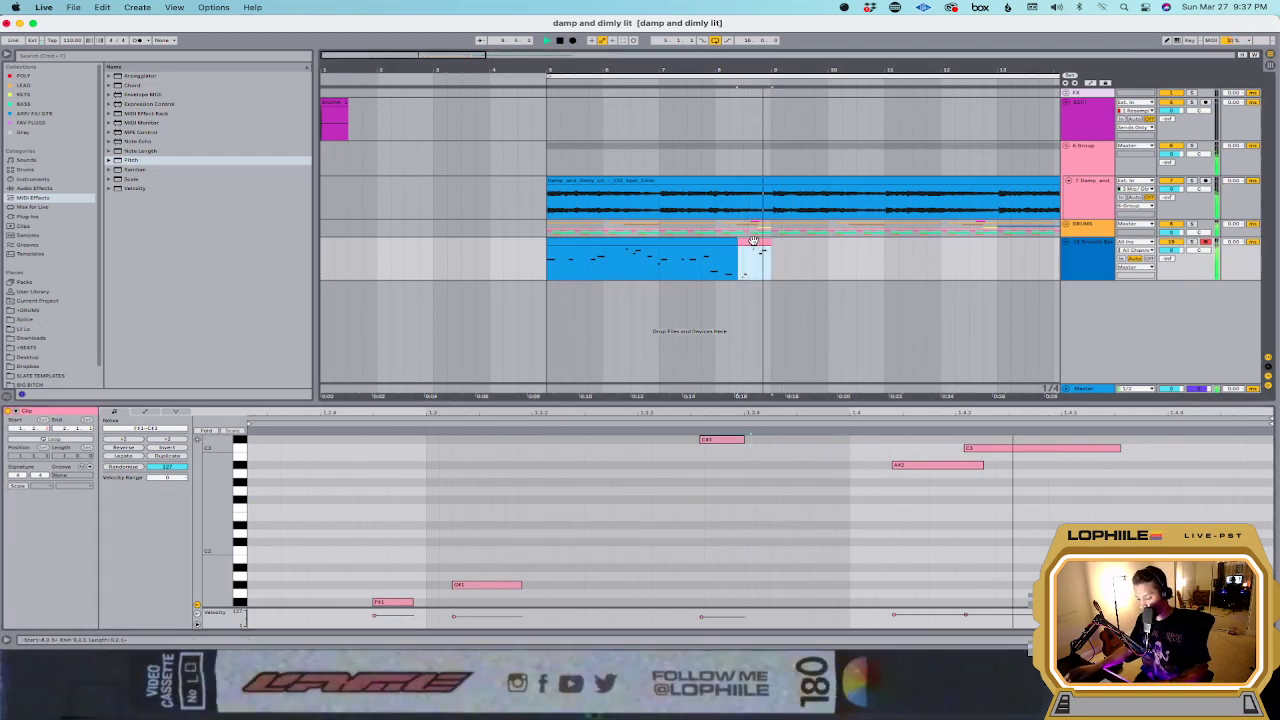
Step: Consolidate the bass clip and its ending into one four-bar clip and duplicate it up to bar 13
shift+click(702, 243)
key(super+j)
click(748, 262)
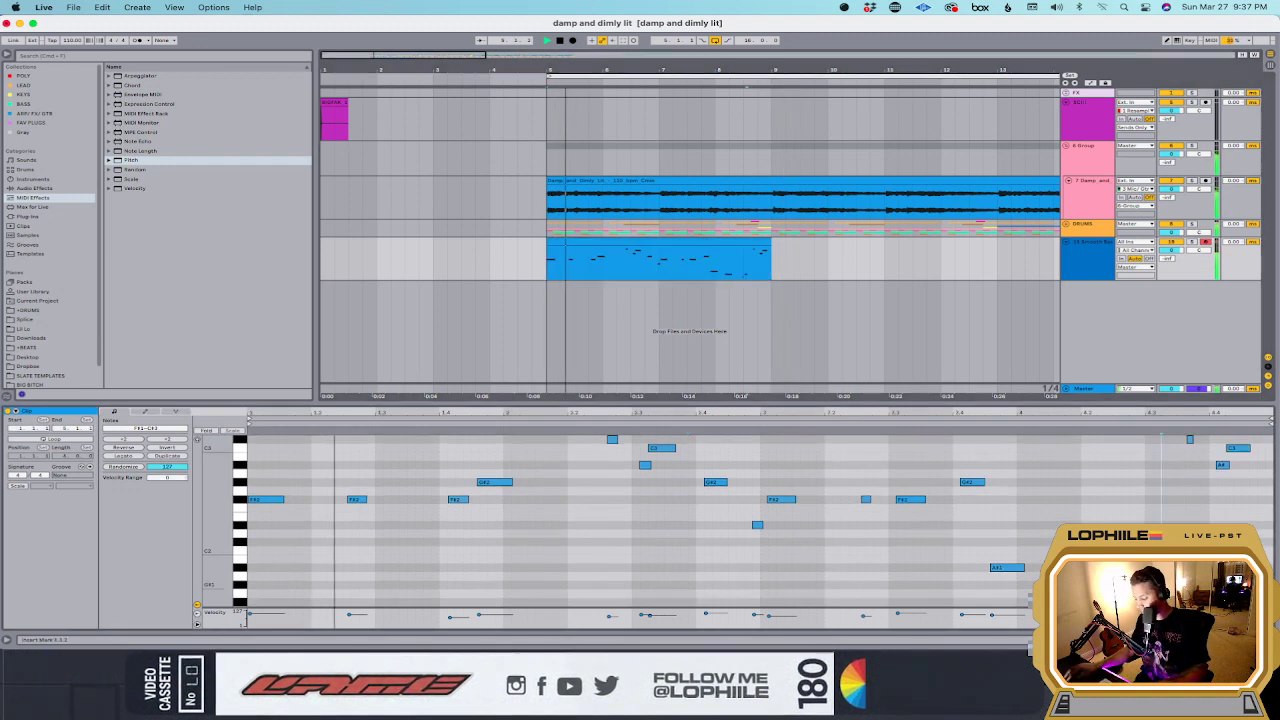
key(super+d)
Step: Recolor both Smooth Bass Gtr clips turquoise
shift+click(726, 241)
right_click(726, 241)
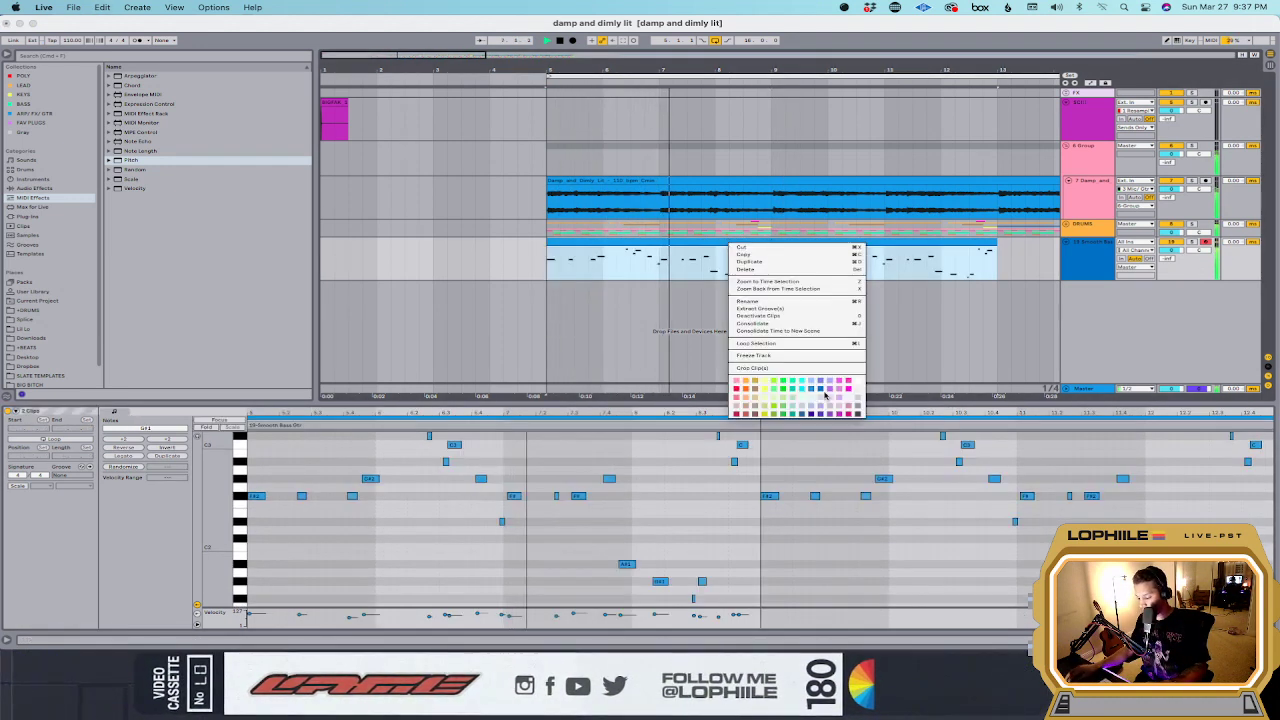
click(795, 378)
click(759, 277)
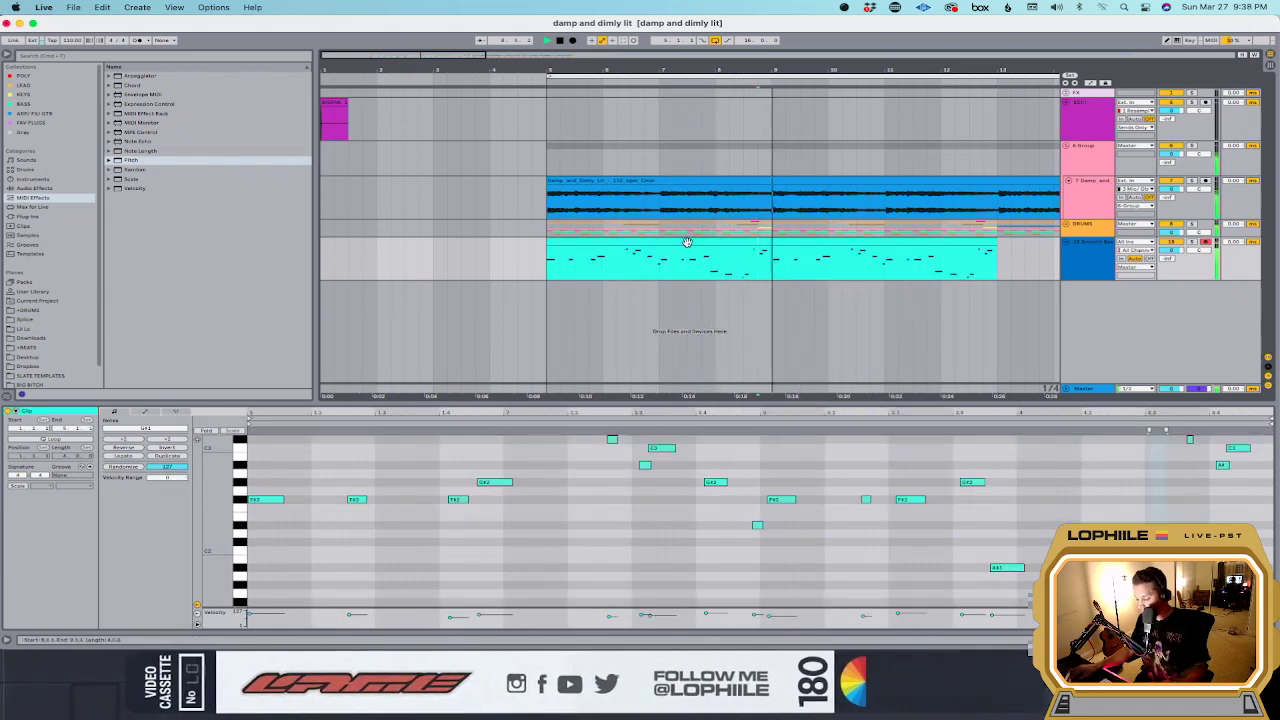
Step: Nudge the opening F#2 note of the bass clip slightly later
key(space)
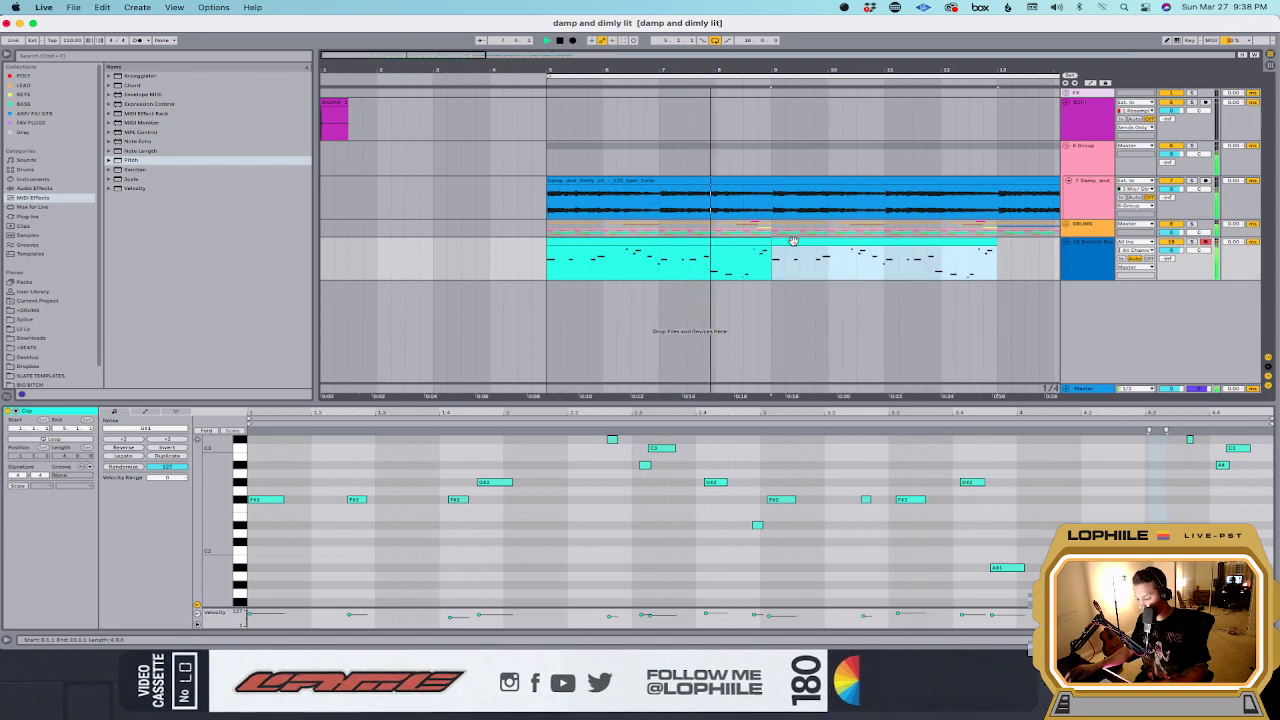
click(271, 500)
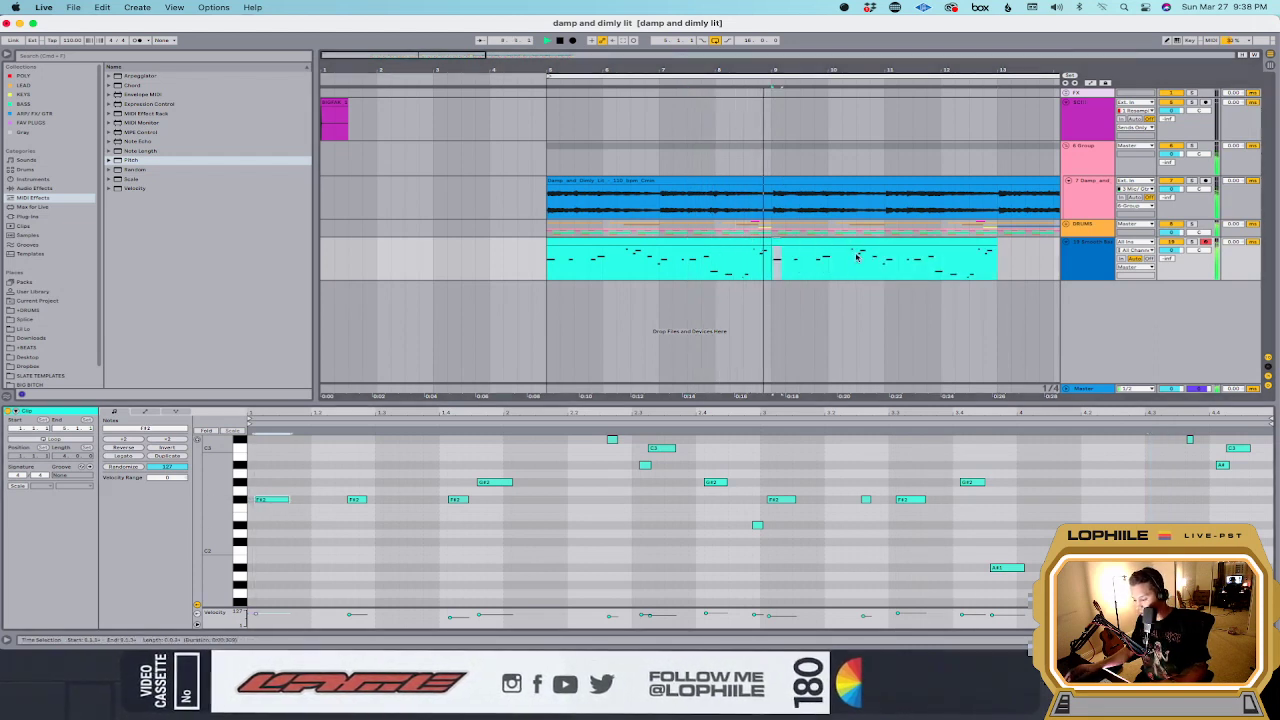
mouse_move(787, 262)
mouse_down()
mouse_move(995, 262)
mouse_move(558, 265)
mouse_move(727, 272)
mouse_up()
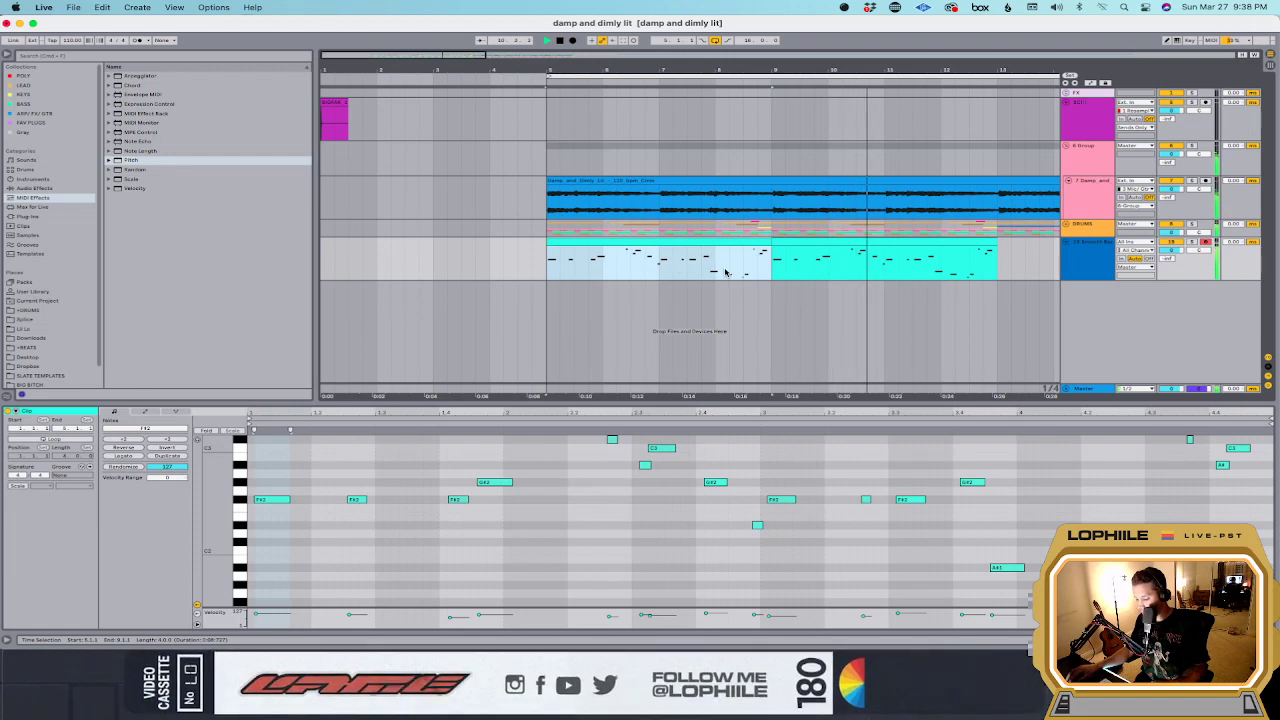
Step: Replace the bass from about beat 2 to beat 4 of bar 6 with a newly performed, captured fill trimmed to the gap
drag(645, 265, 617, 265)
key(Delete)
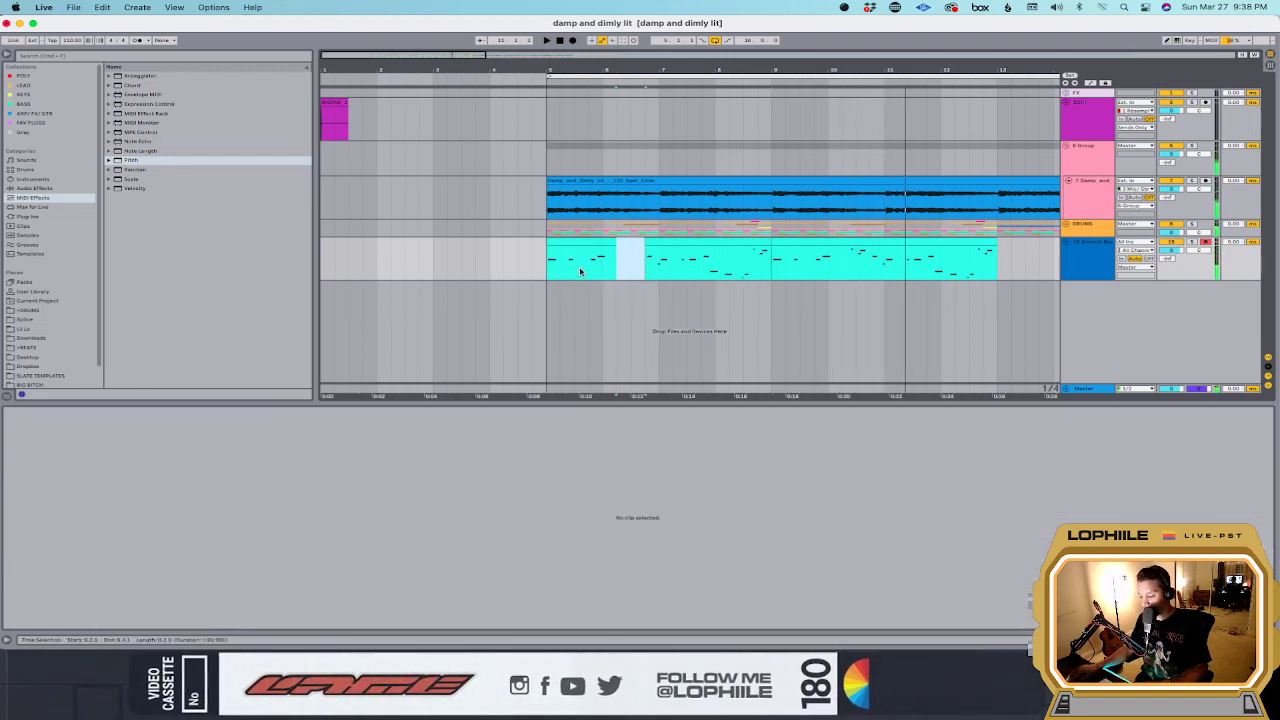
click(579, 270)
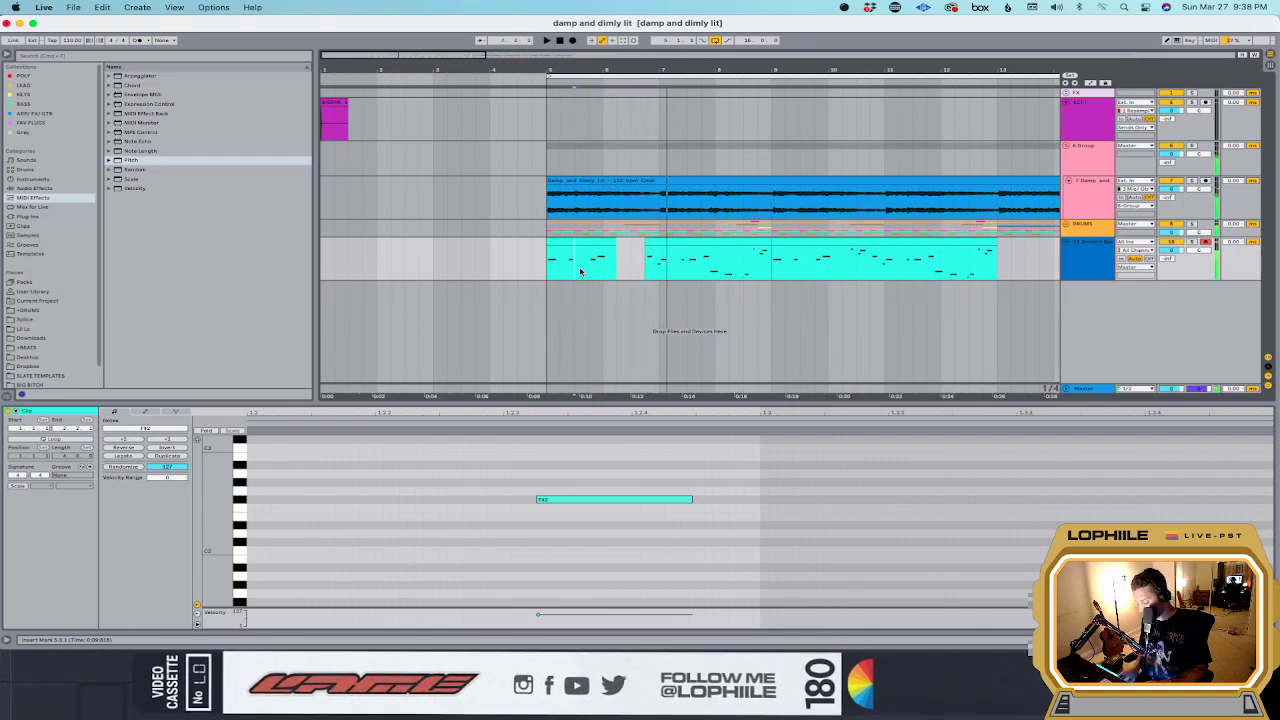
key(space)
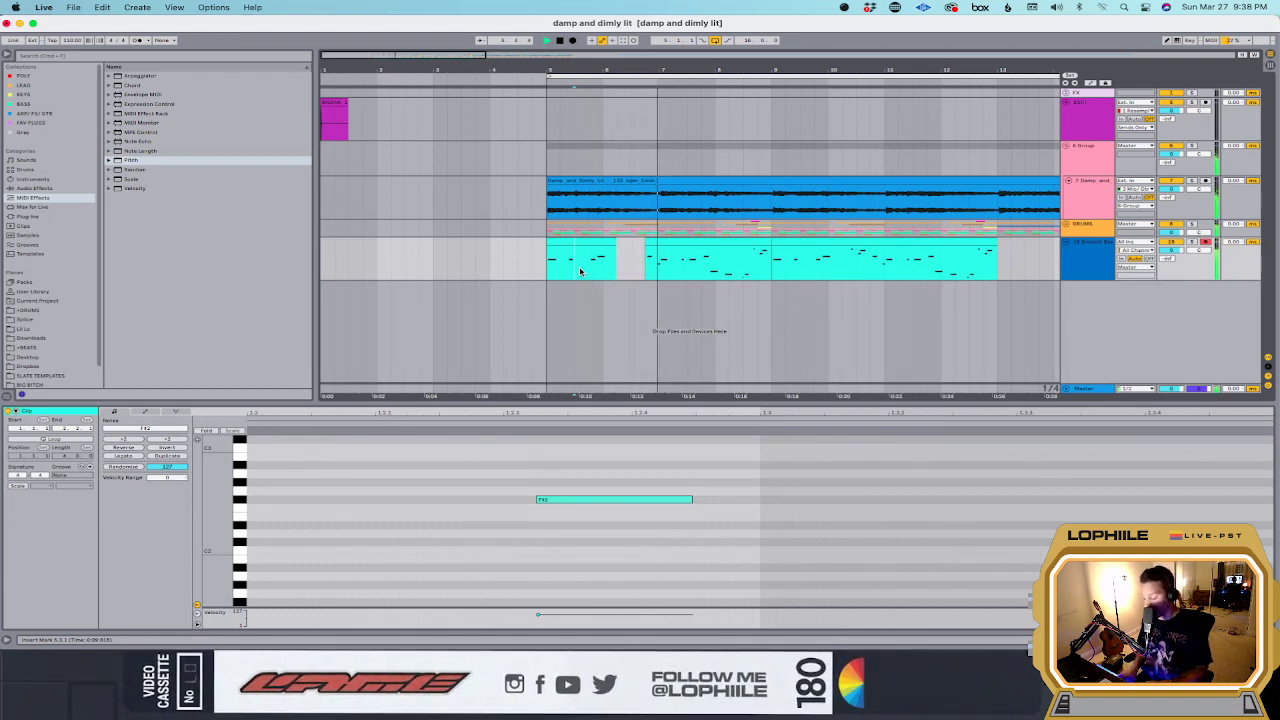
key(space)
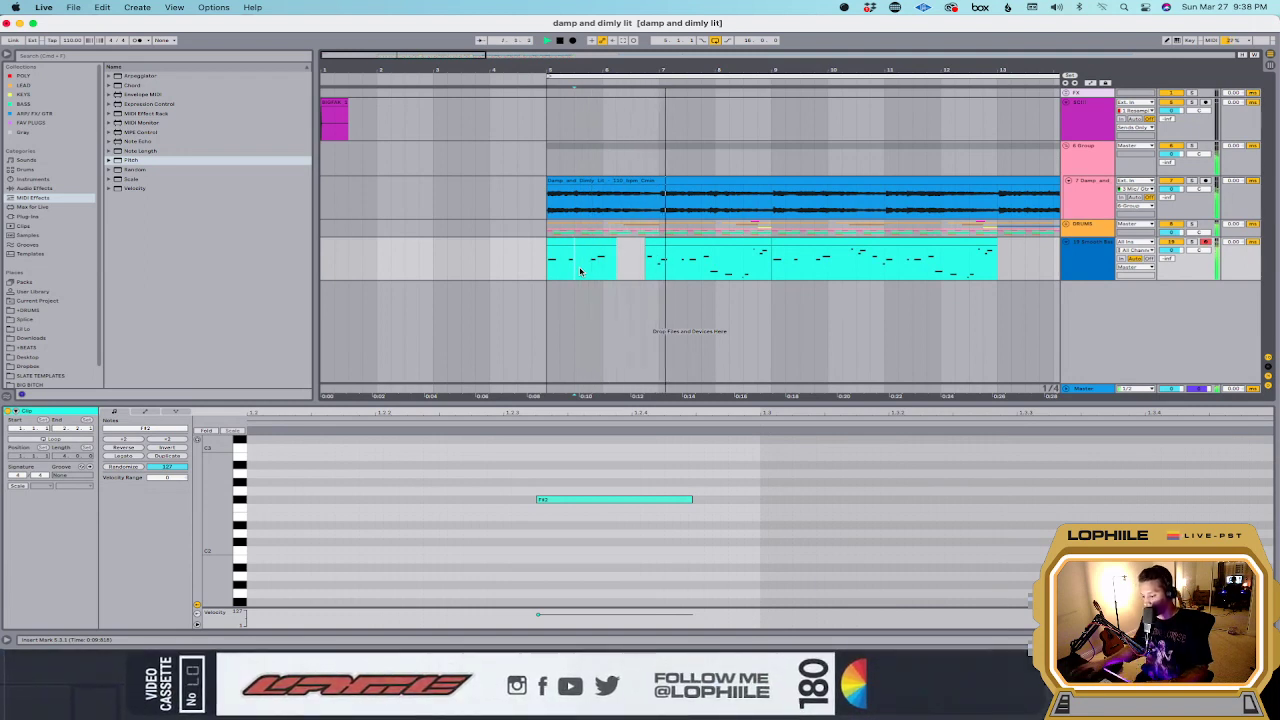
click(623, 40)
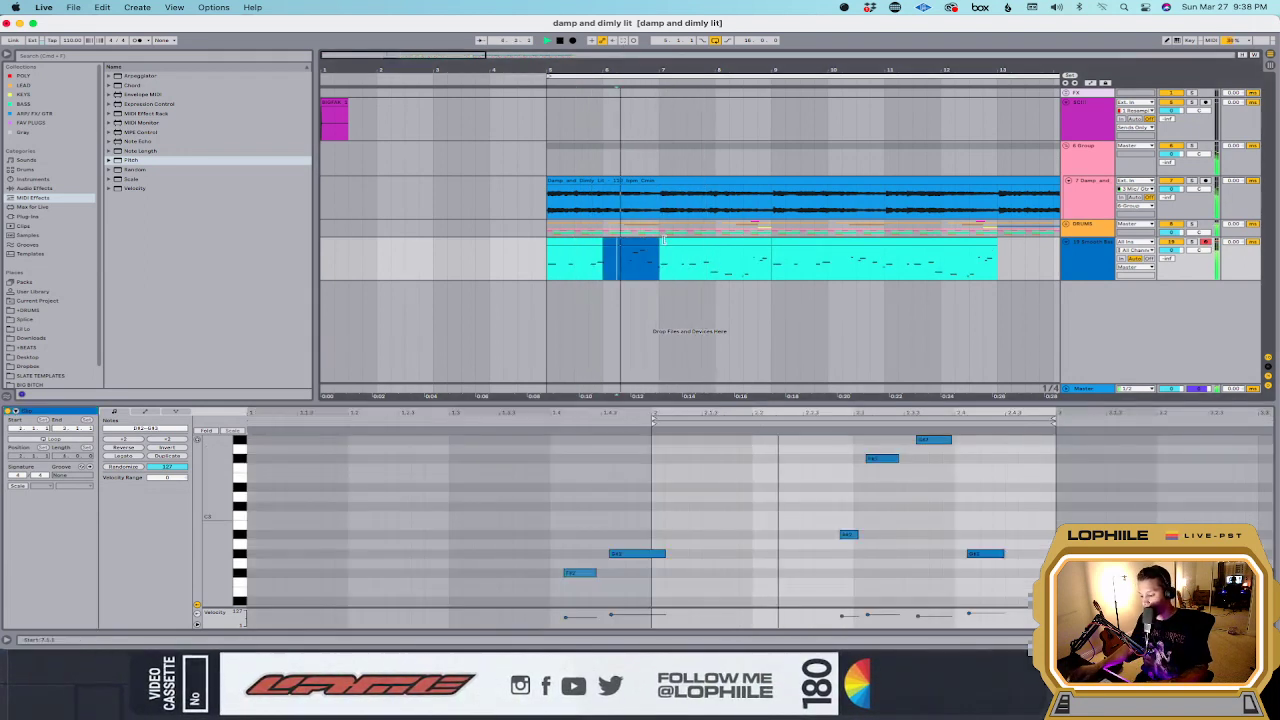
drag(659, 255, 645, 243)
click(577, 251)
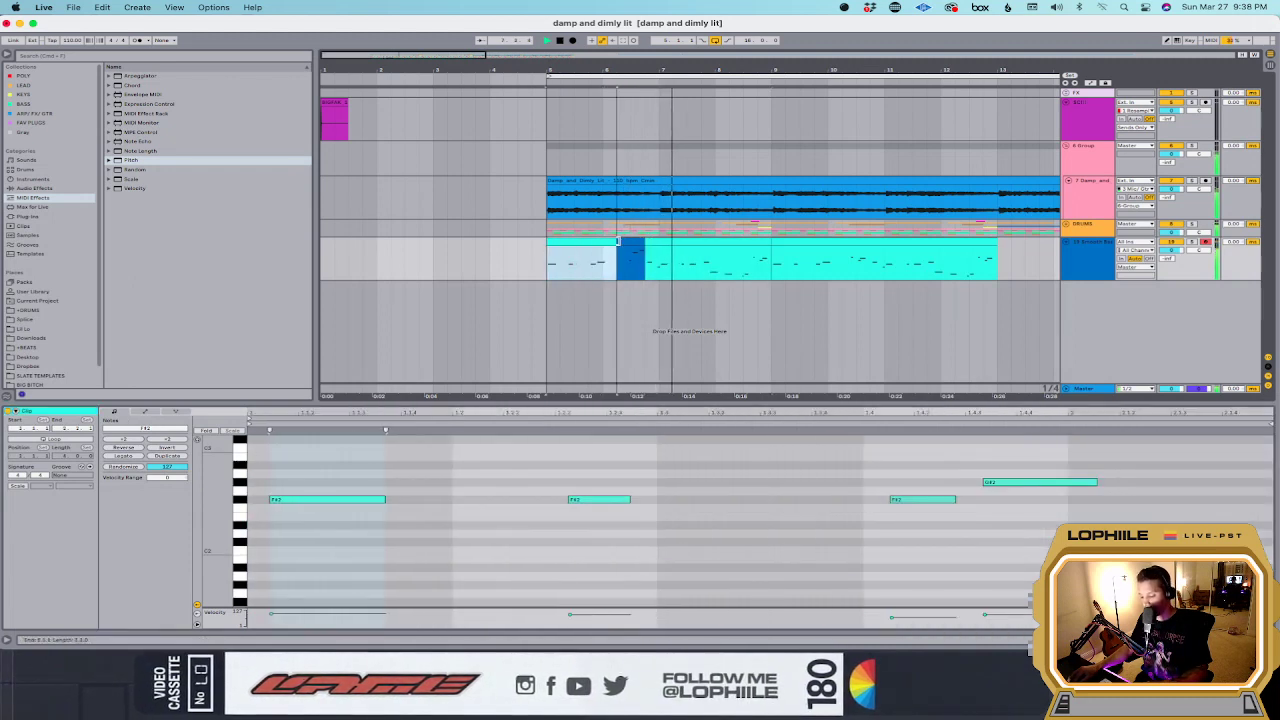
Step: In the bass clip following the fill, add a short F#2 note at its start and shift the first G#2 note slightly later
click(650, 250)
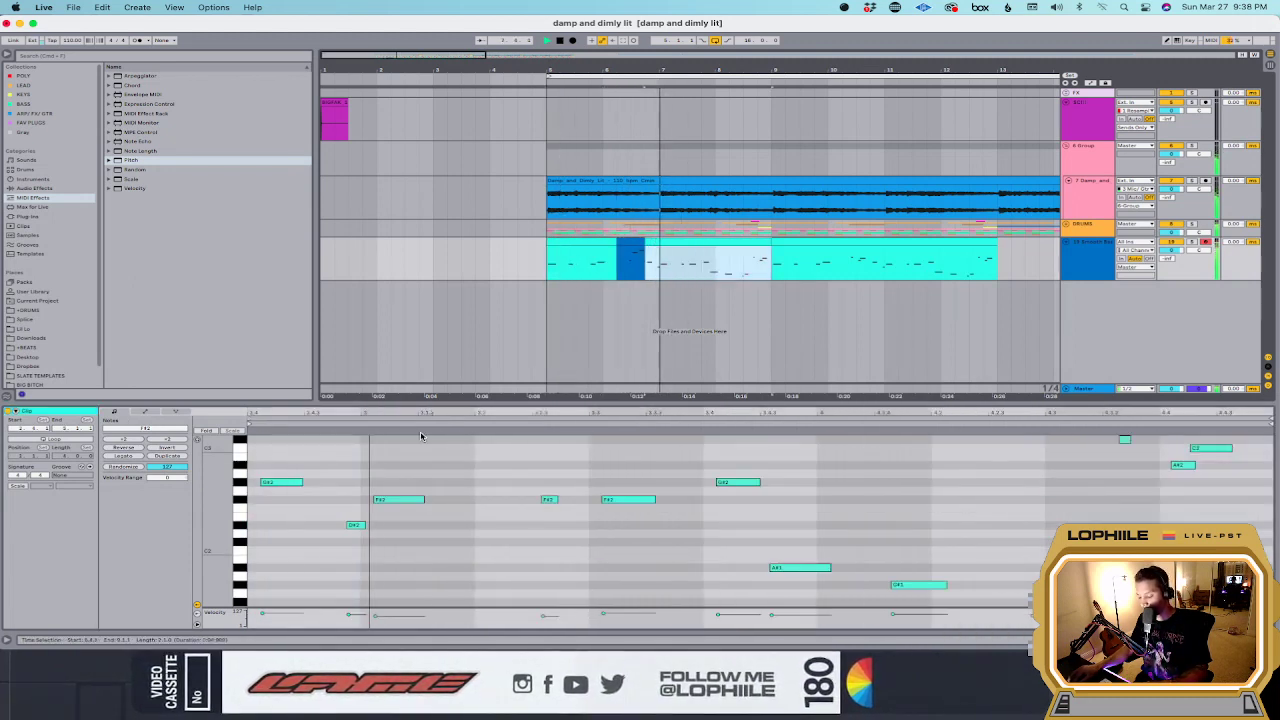
click(258, 503)
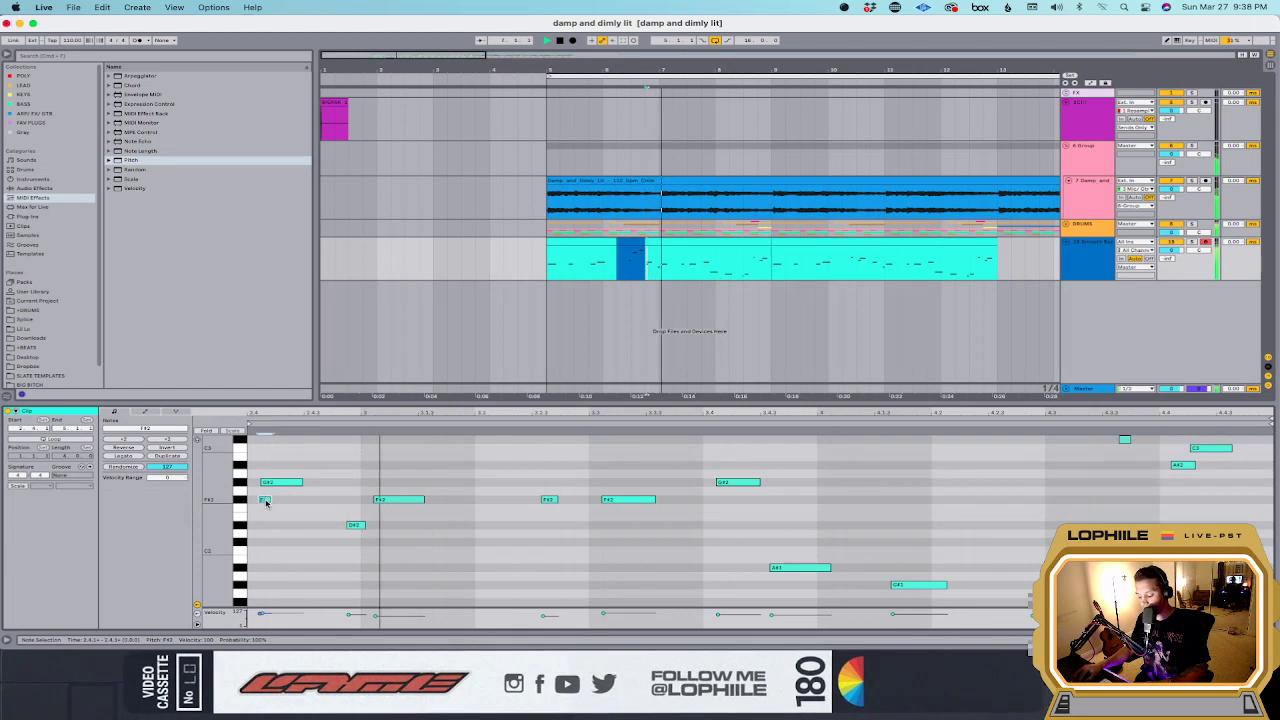
click(282, 482)
click(300, 470)
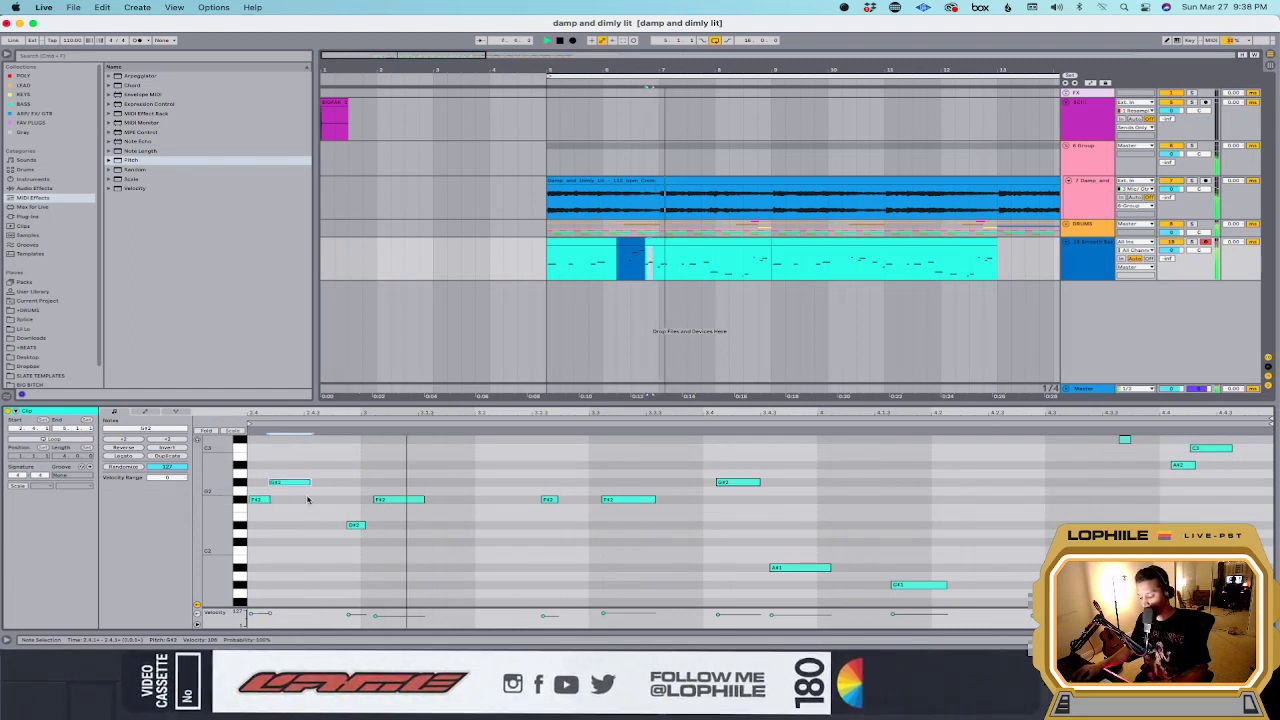
Step: Consolidate the bass clips from bar 5 to bar 9 and duplicate the result repeatedly up to bar 21
drag(696, 258, 550, 253)
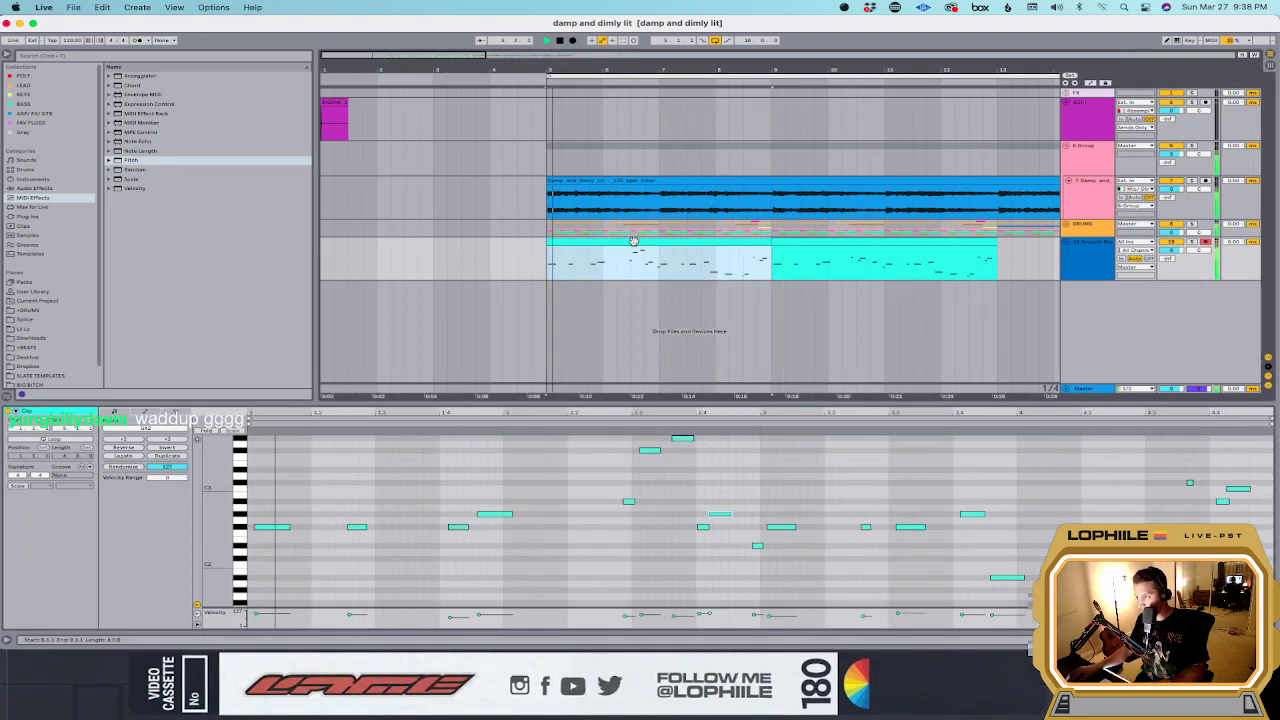
key(super+d)
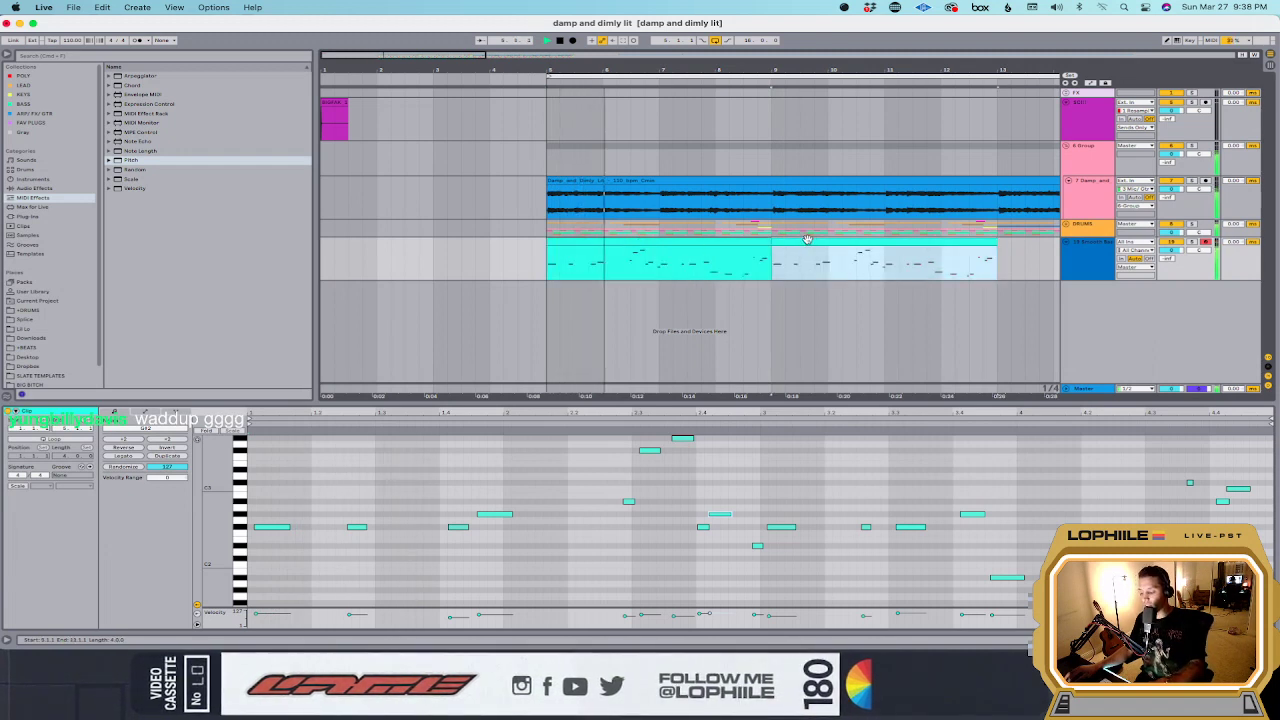
key(super+d)
key(super+d)
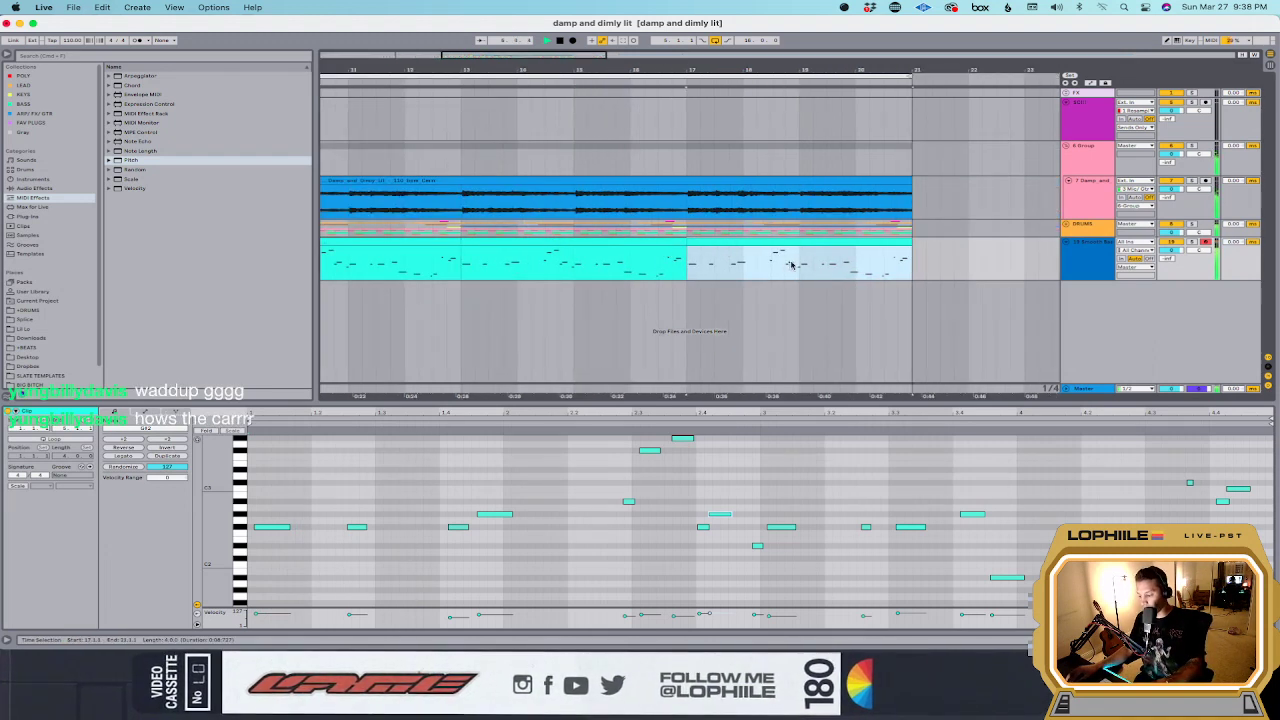
Step: Move the Smooth Bass Gtr track into the 6 Group, above the DRUMS group
scroll(787, 265, left, 3)
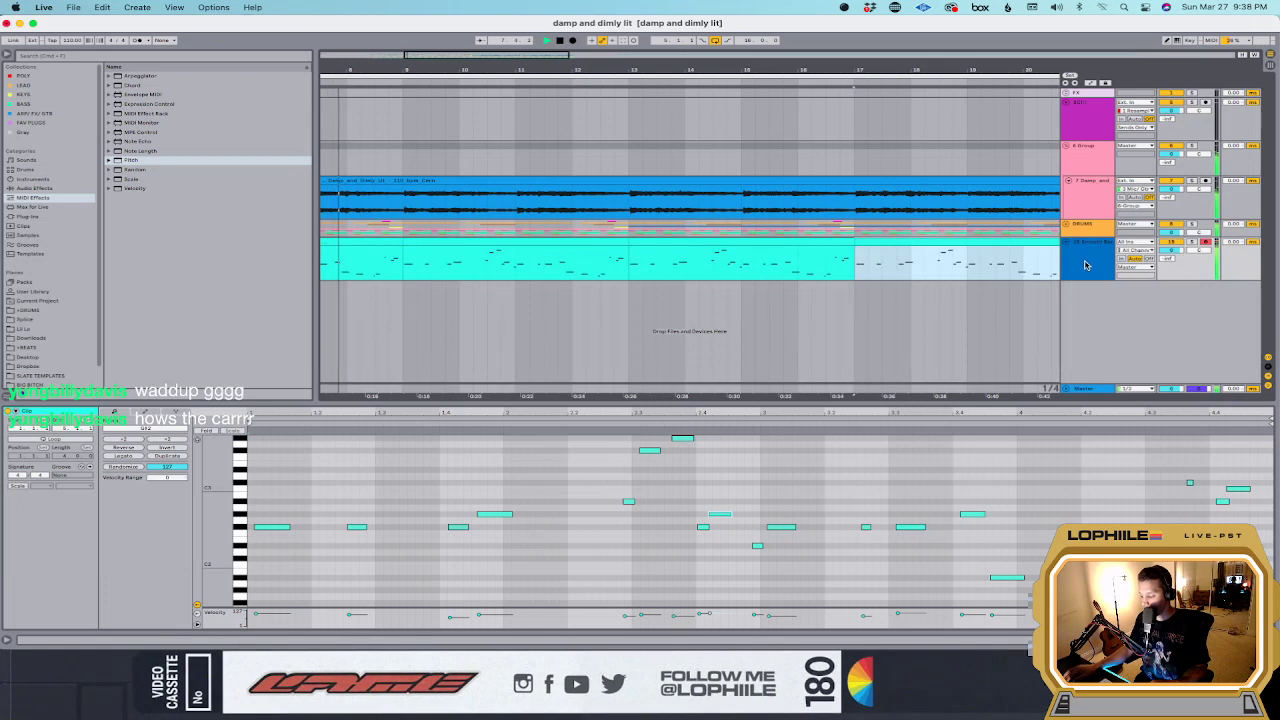
drag(1086, 261, 1097, 222)
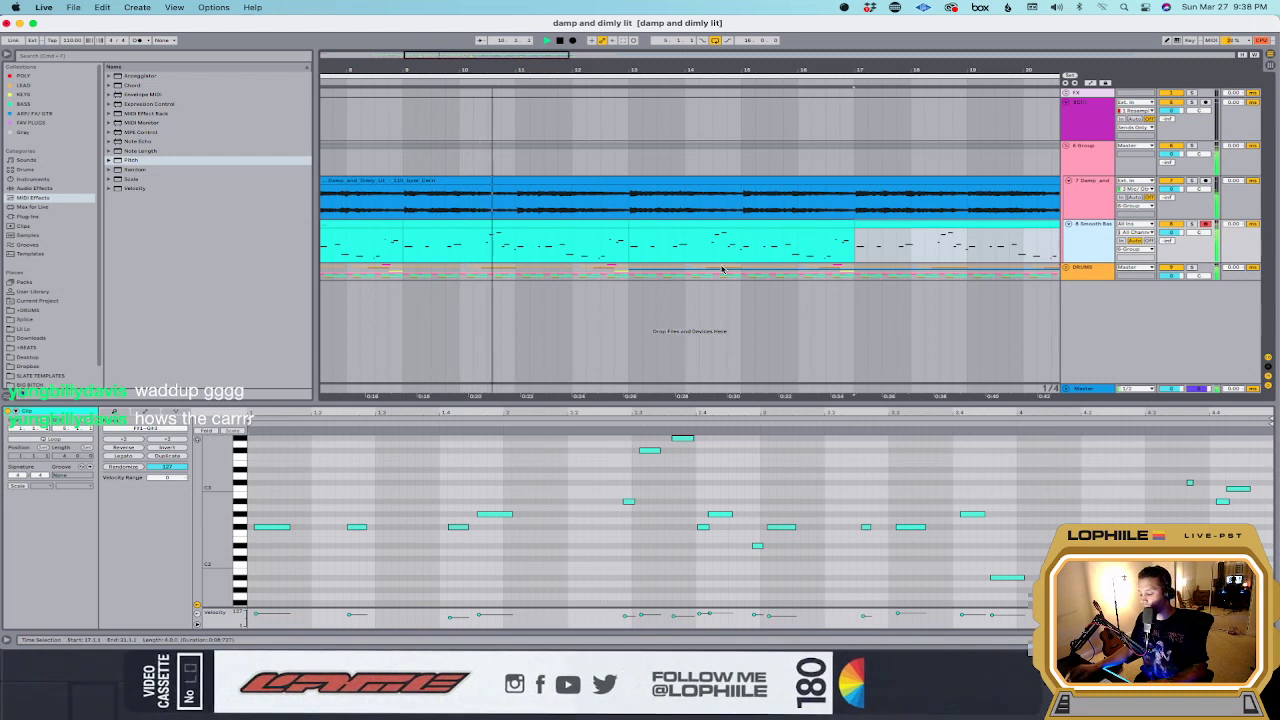
Step: Collect all external files into the project and save the Live Set
click(632, 268)
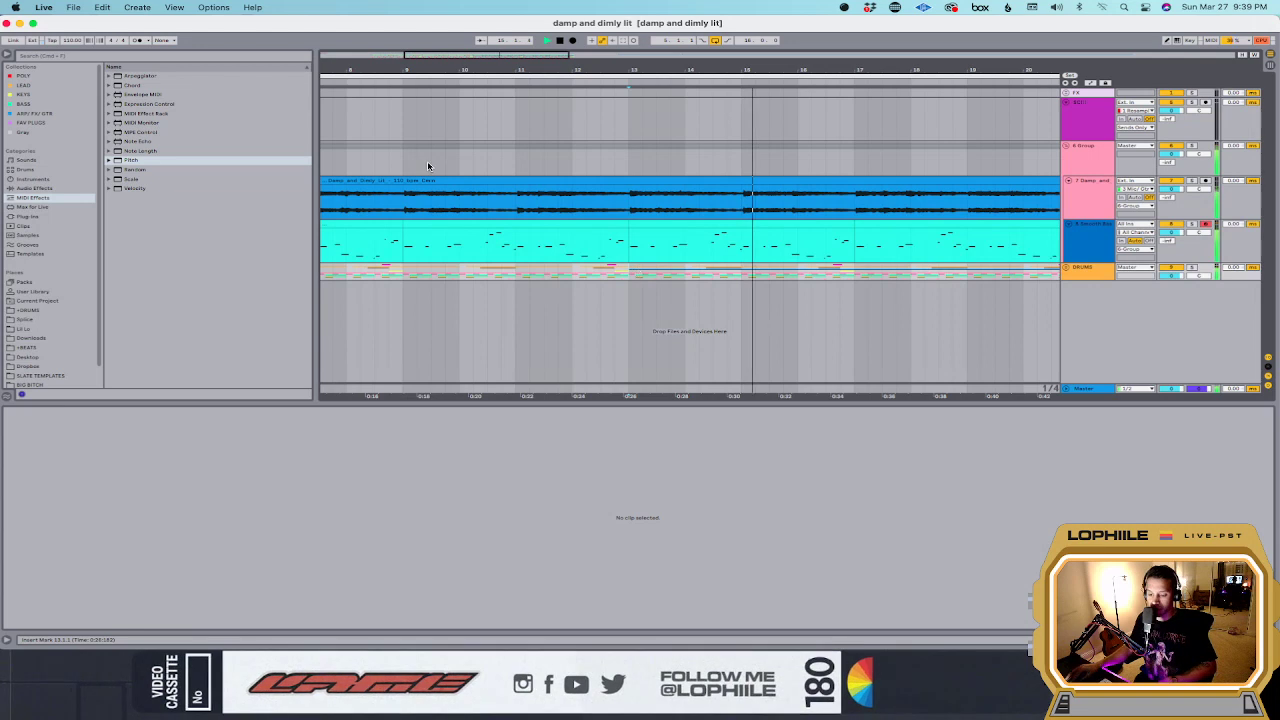
click(73, 7)
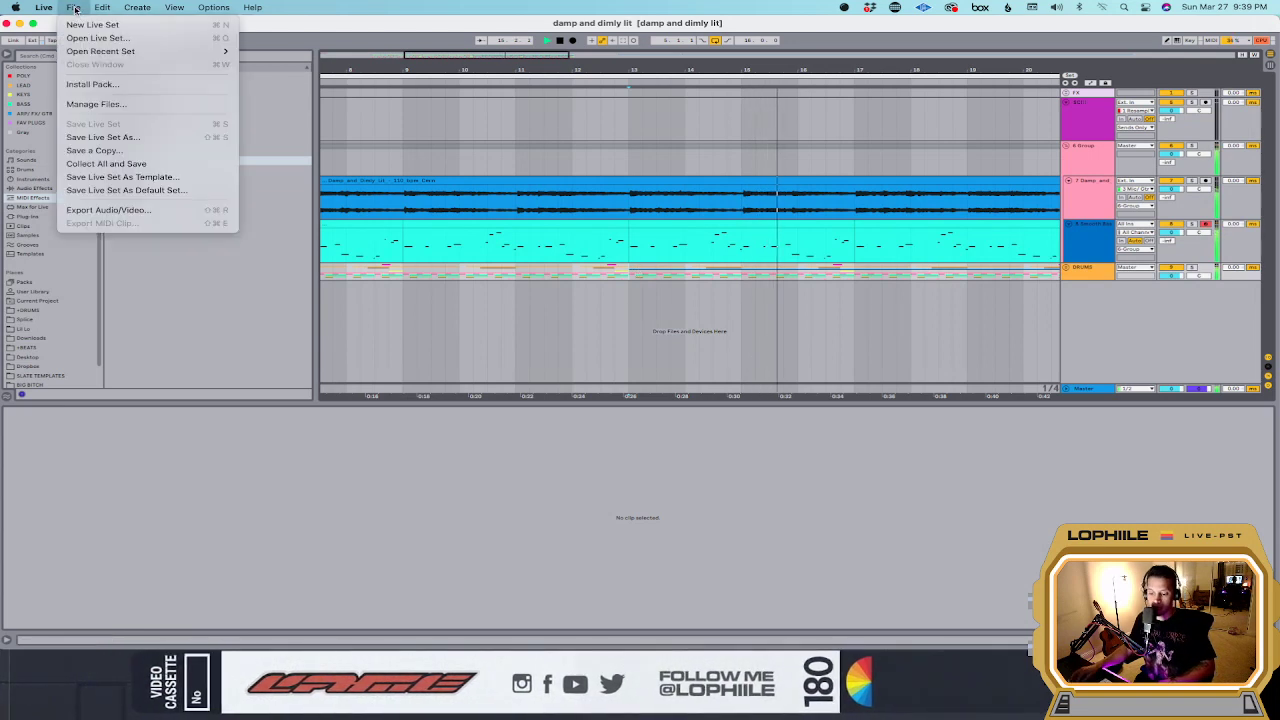
click(148, 167)
click(743, 386)
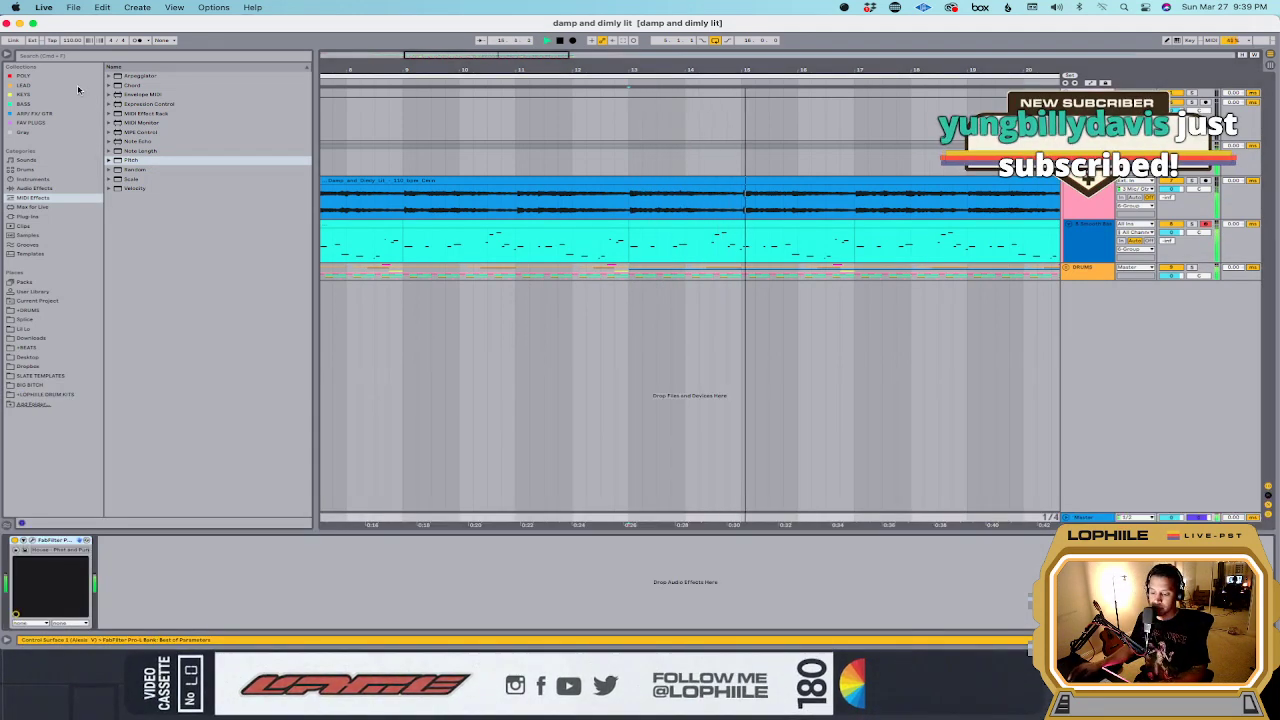
Step: Find the UAD Ampex ATR-102 plug-in by searching for "ampex" and insert it on the Master track before FabFilter Pro-L
text(ampex)
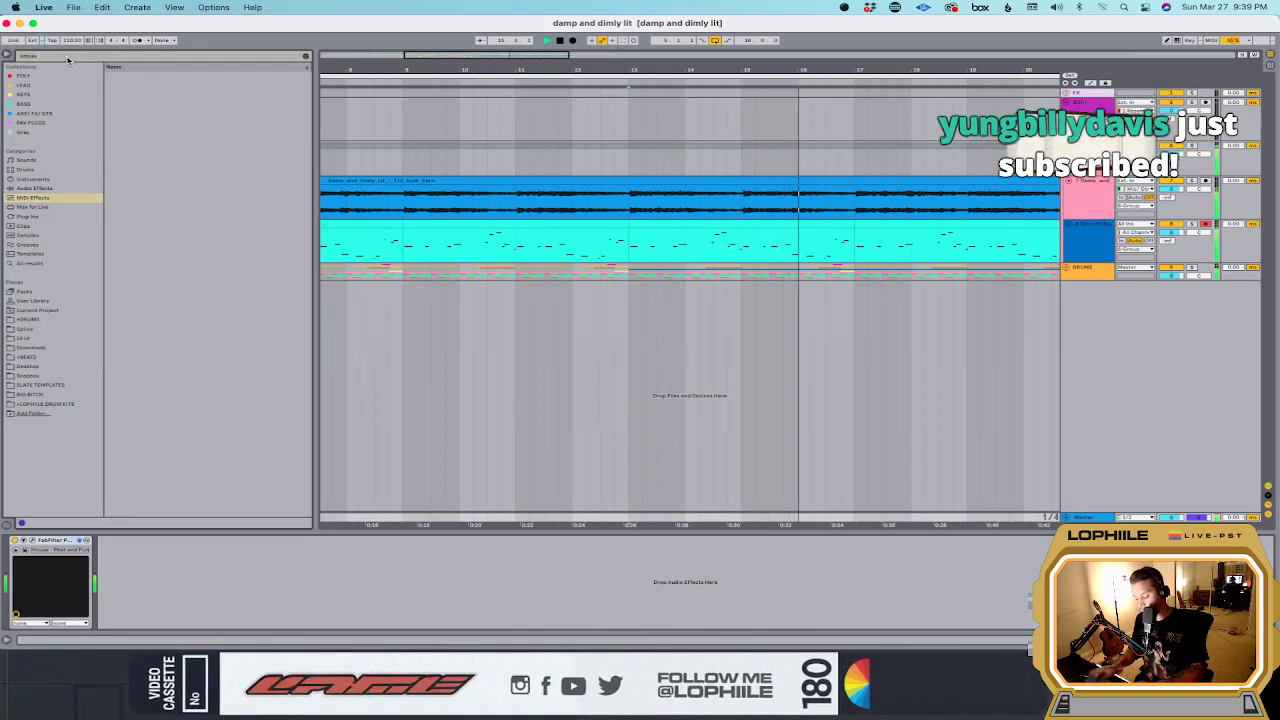
click(27, 216)
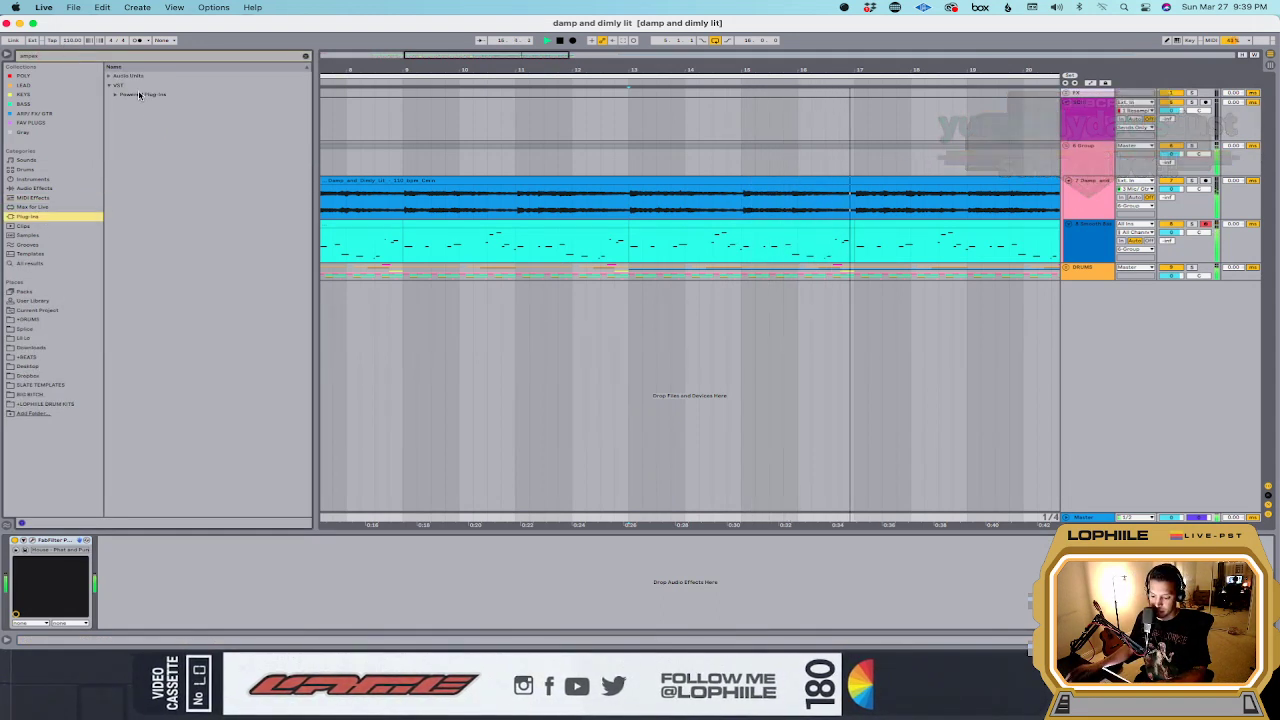
click(151, 114)
drag(151, 118, 26, 586)
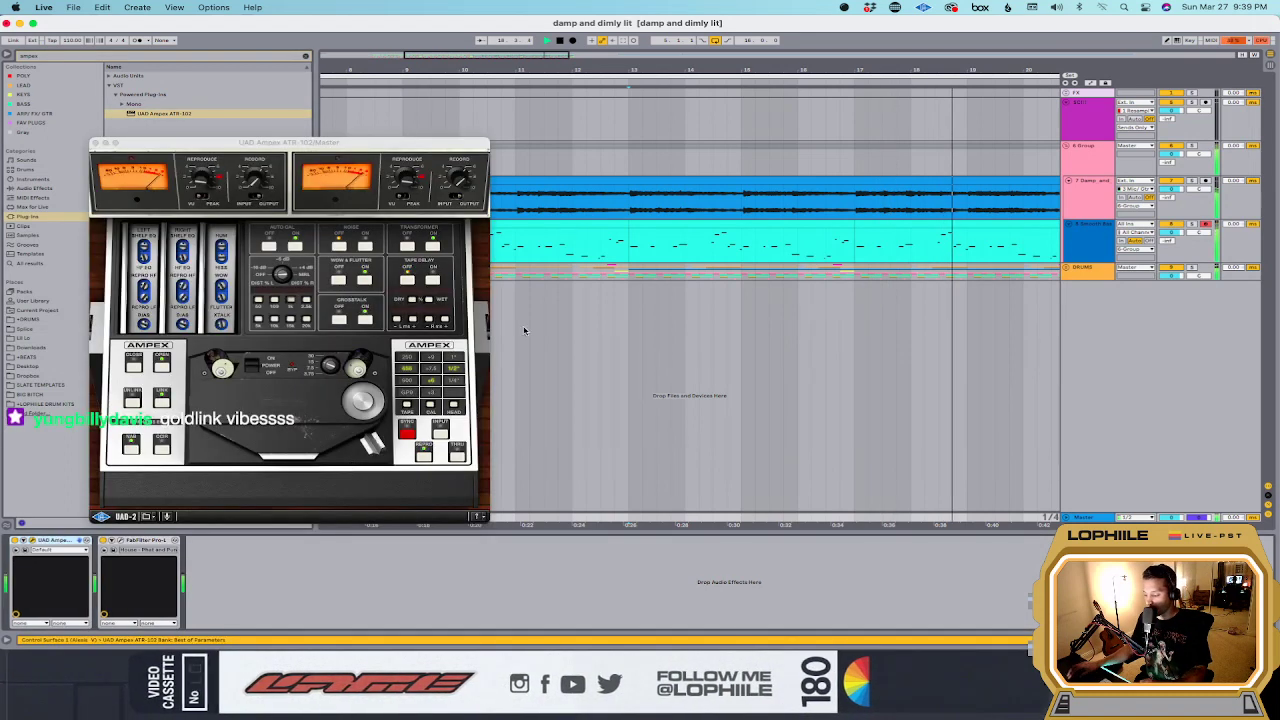
Step: Deactivate the bass clip from bar 17 to bar 21
click(727, 198)
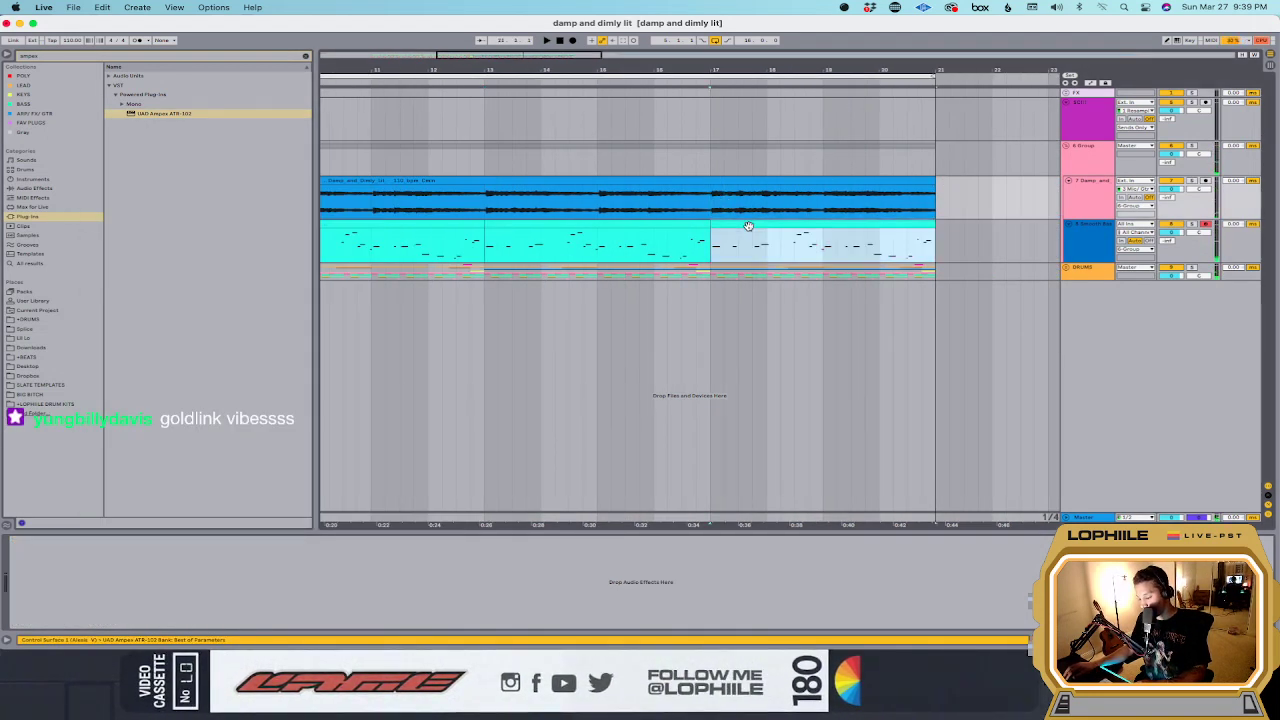
click(749, 225)
key(0)
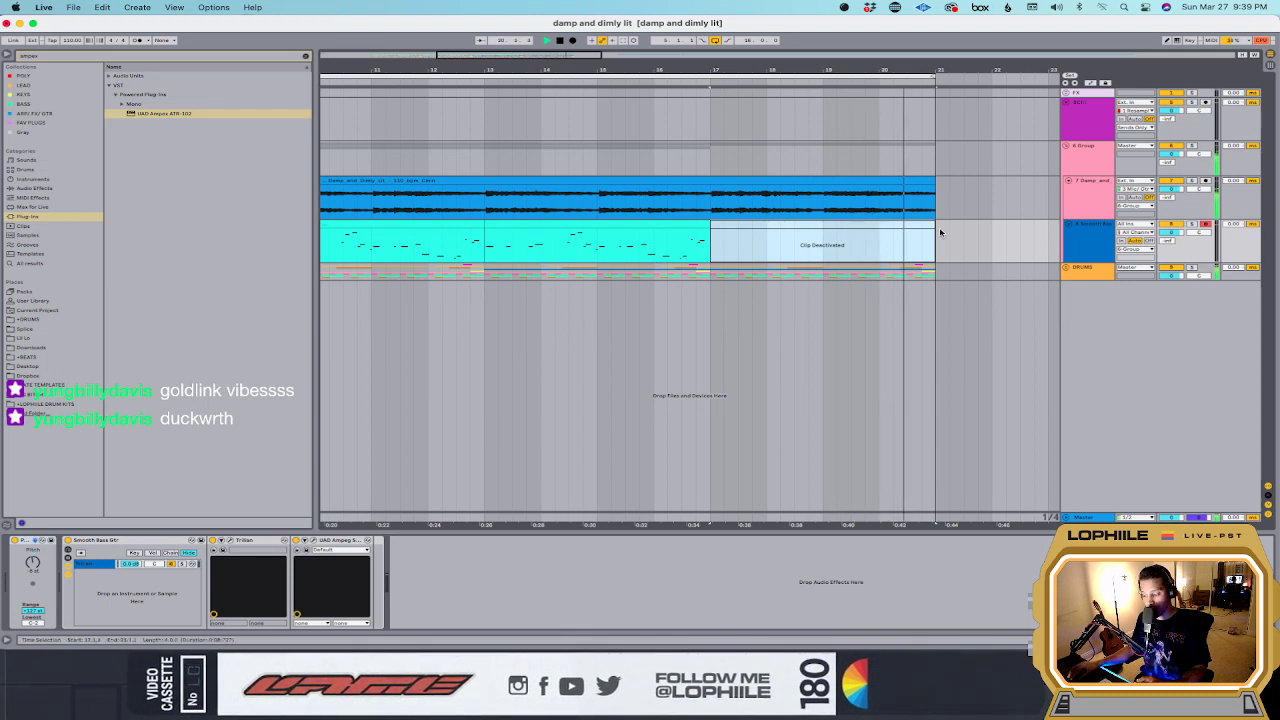
Step: In the bass clip starting at bar 9, change the two high notes to G#2 and F#2 and delete the short A#2 note before them
scroll(964, 226, left, 5)
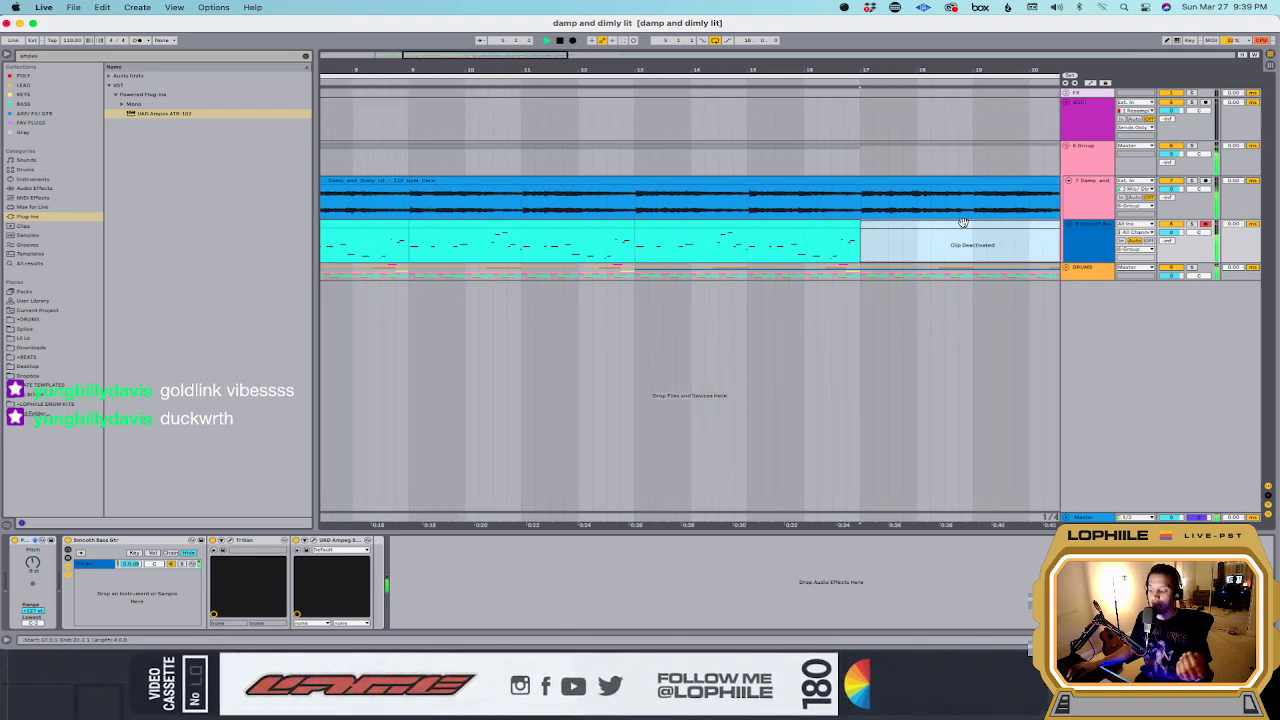
scroll(964, 222, left, 8)
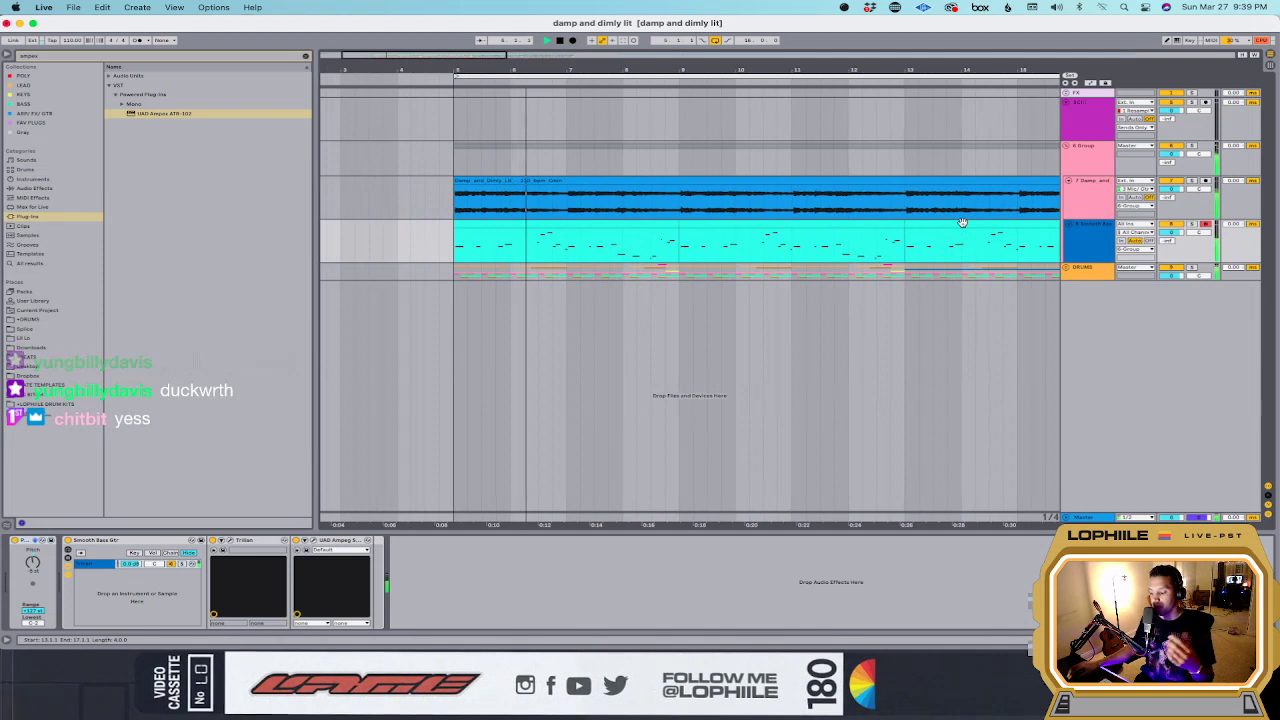
double_click(754, 224)
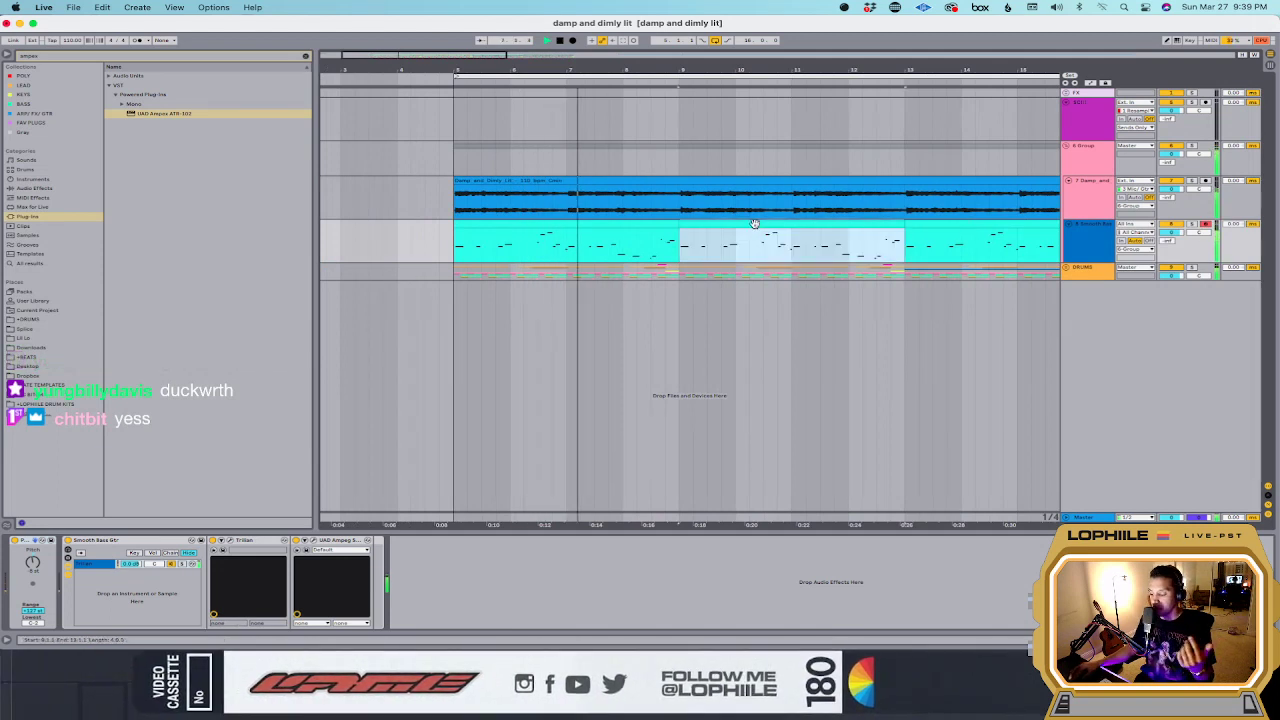
drag(665, 472, 648, 451)
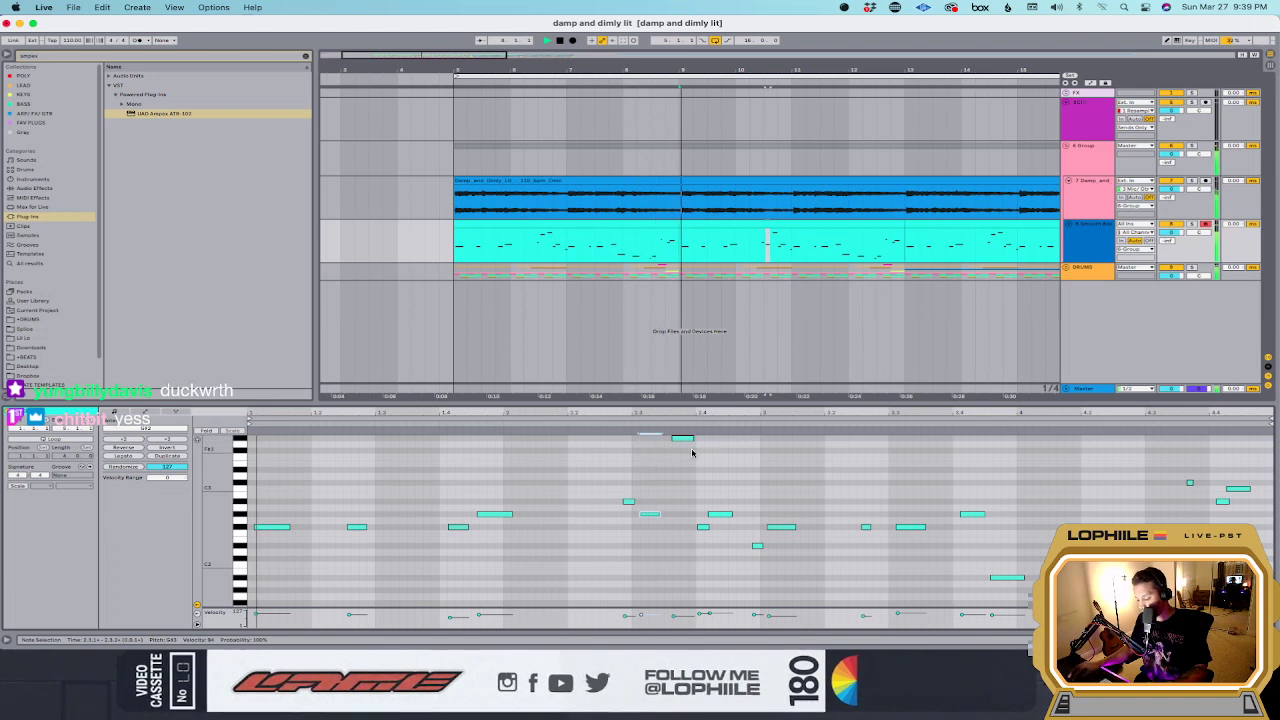
drag(682, 438, 682, 450)
key(shift+Down)
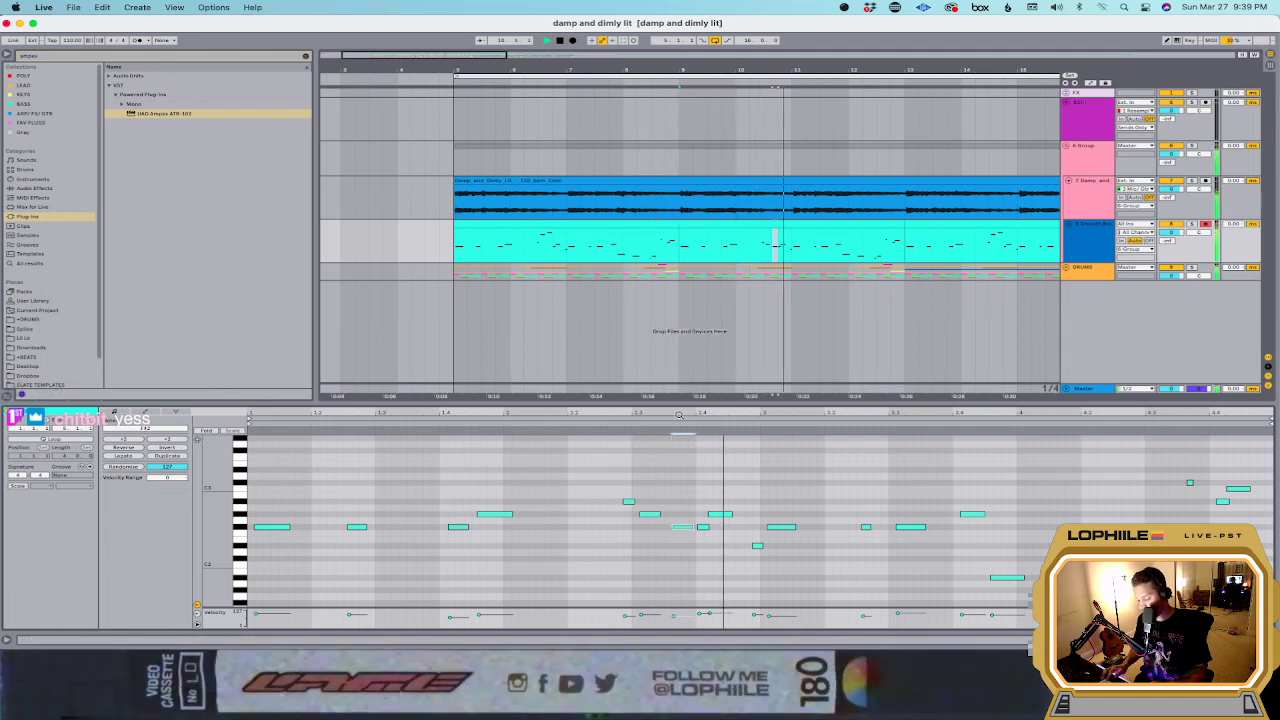
click(628, 501)
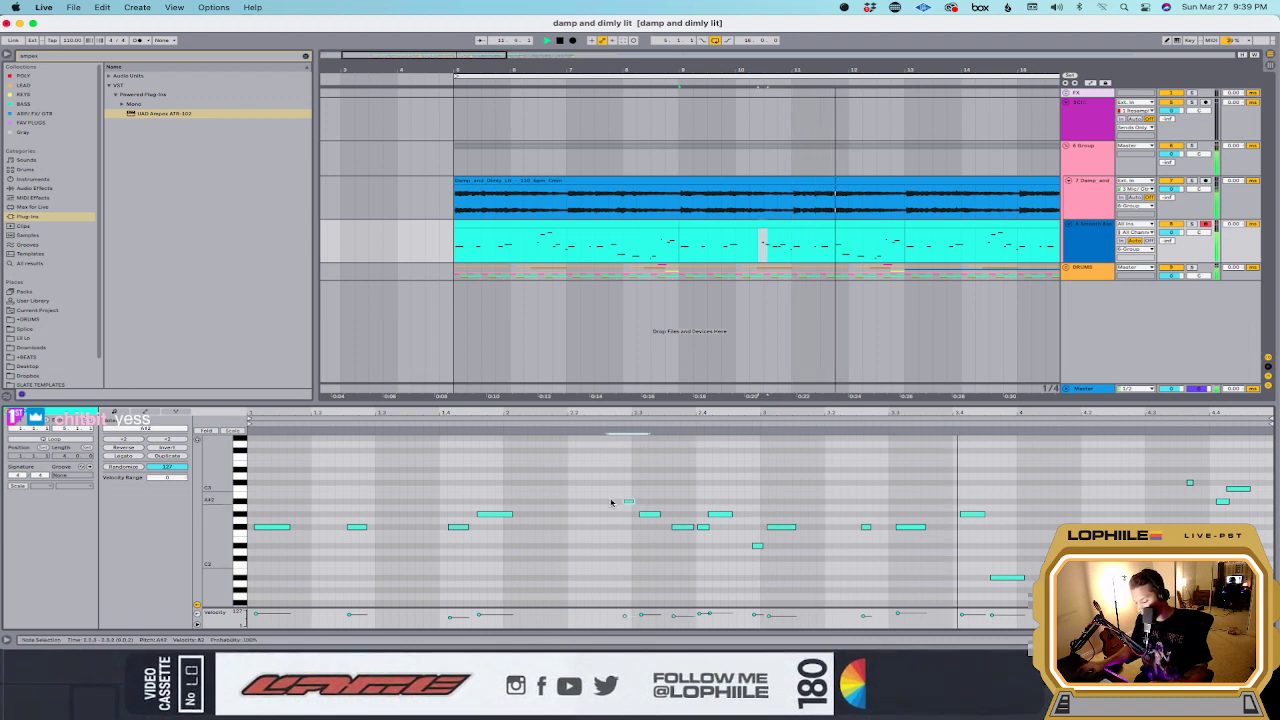
Step: Duplicate the two bass clips from bars 5 to 13 onto bars 13 to 21, and delete the bass from bar 17 onward
click(749, 223)
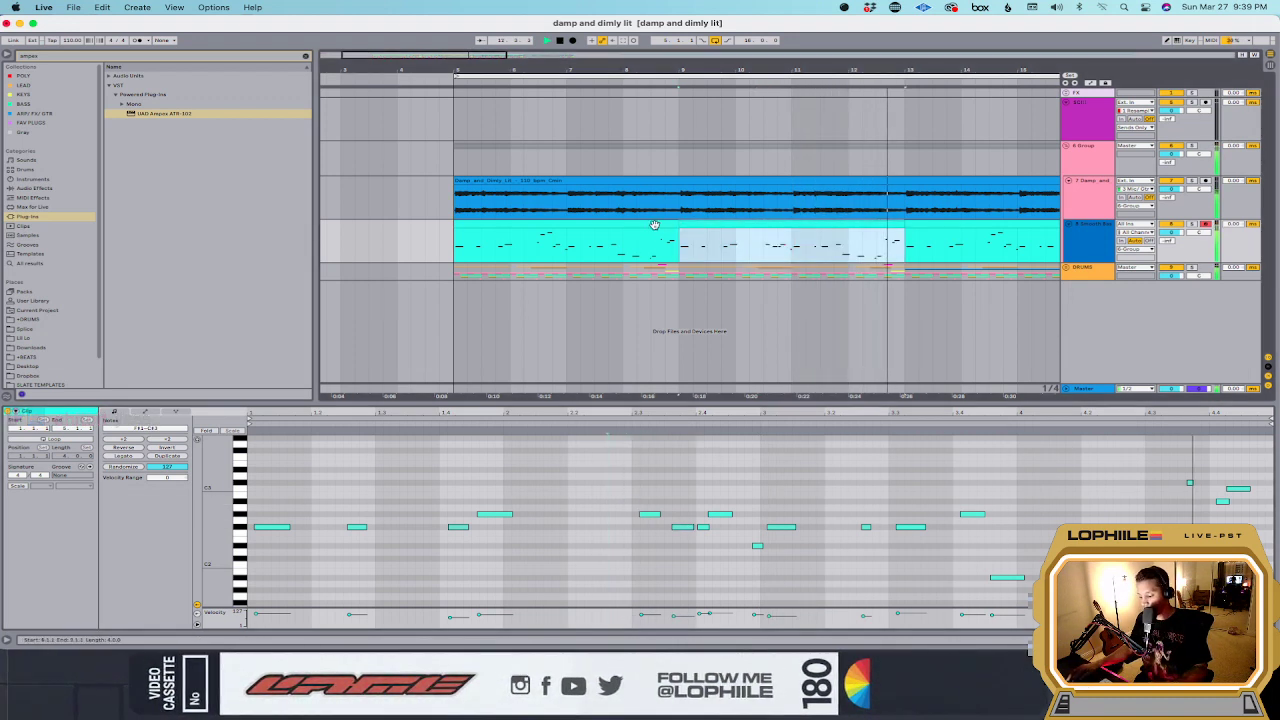
shift+click(654, 224)
key(super+d)
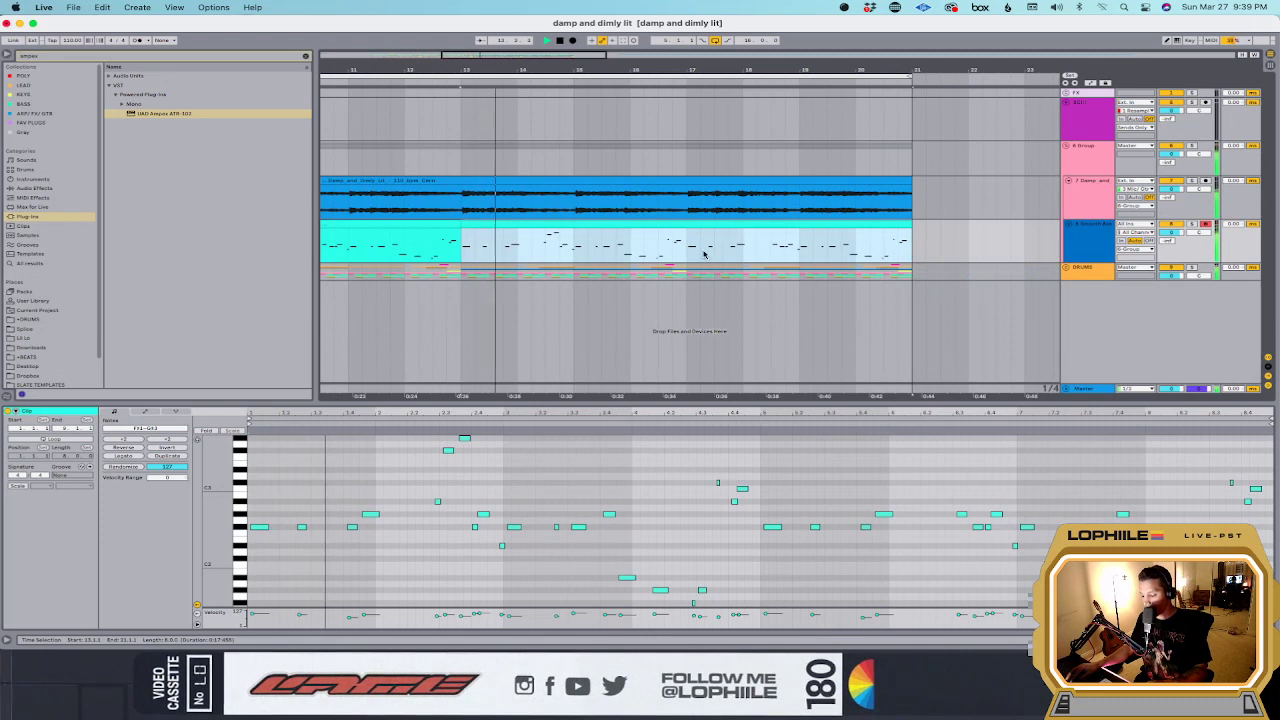
click(704, 254)
shift+click(960, 243)
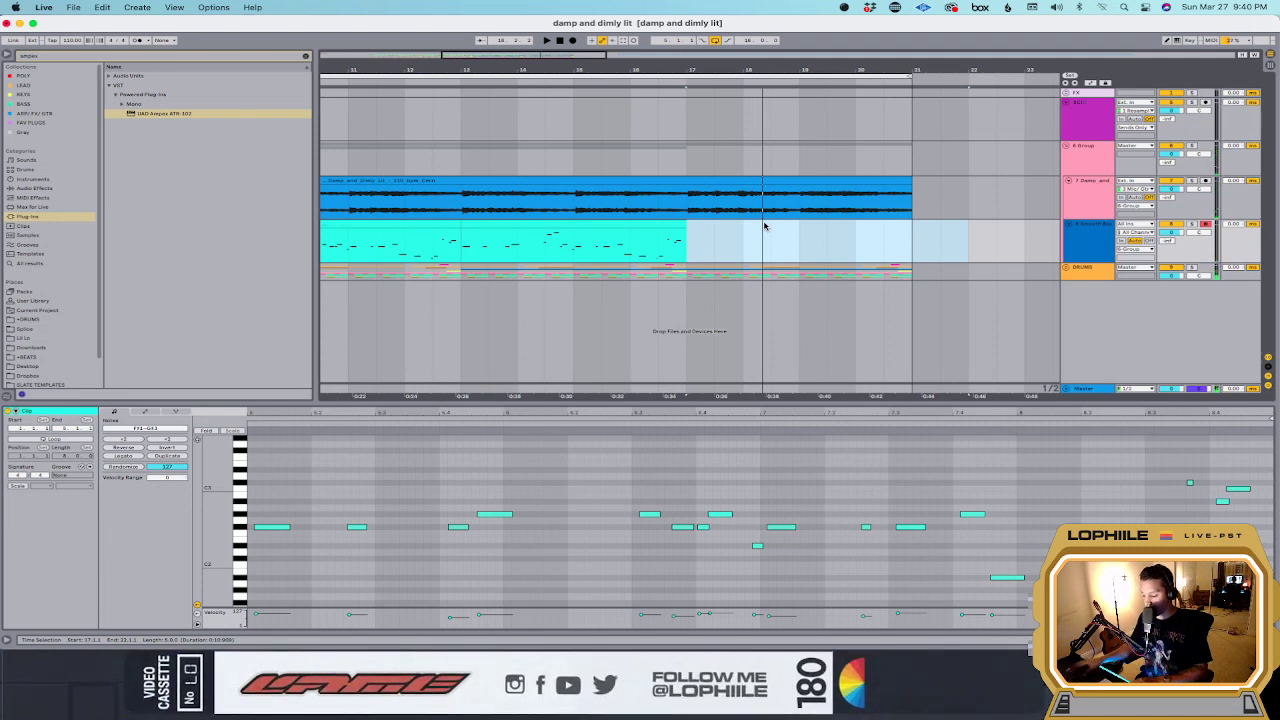
Step: Play the sample and drums repeatedly from bar 17 to work out a new bass part for the empty section
click(688, 207)
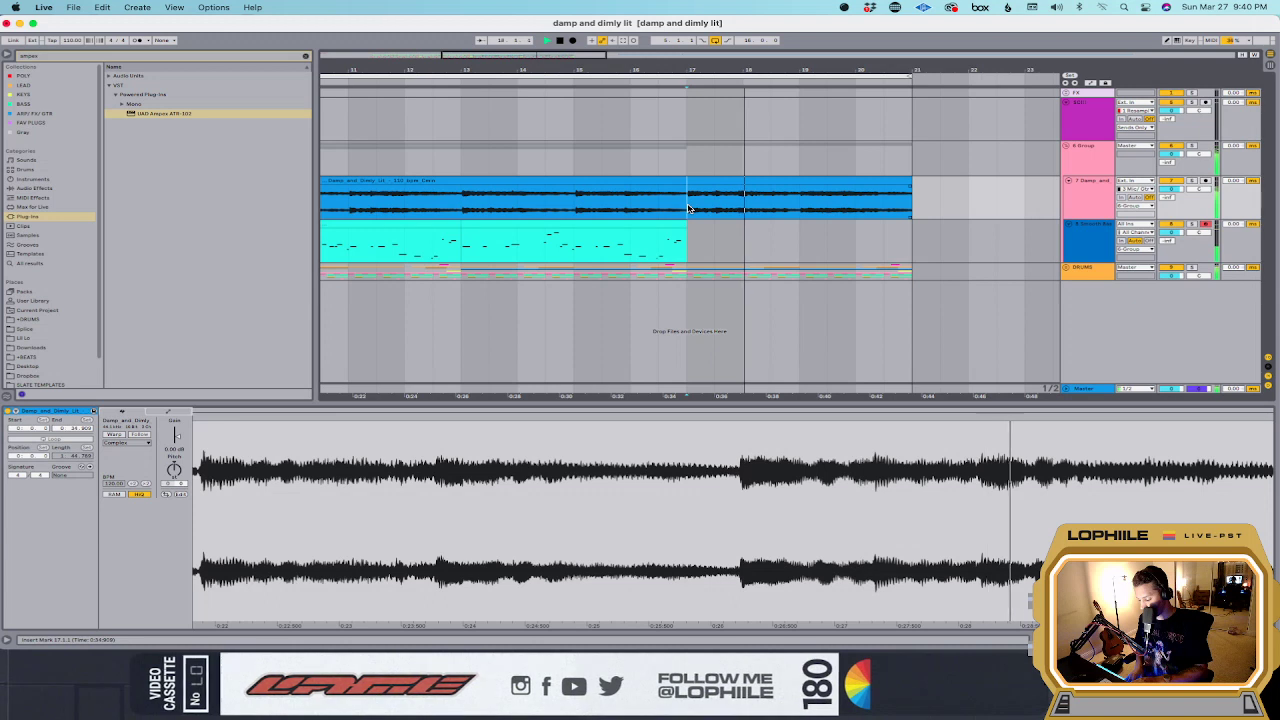
key(space)
key(space)
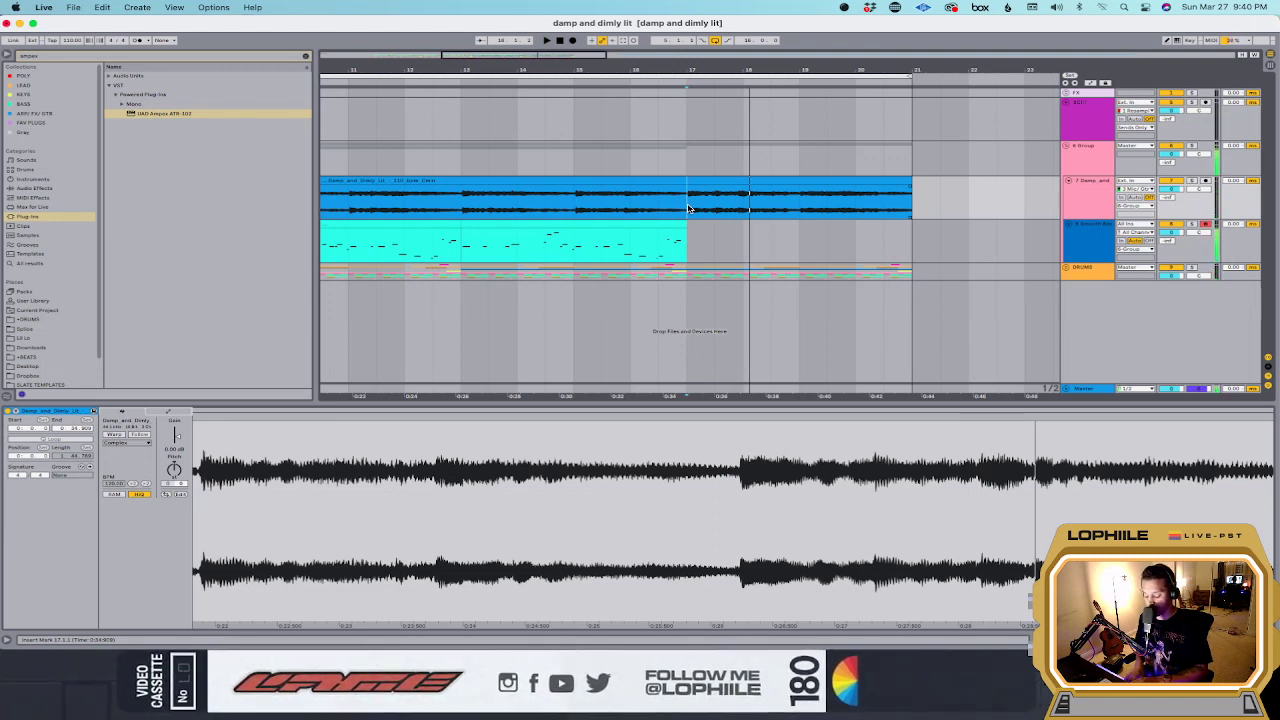
key(space)
key(space)
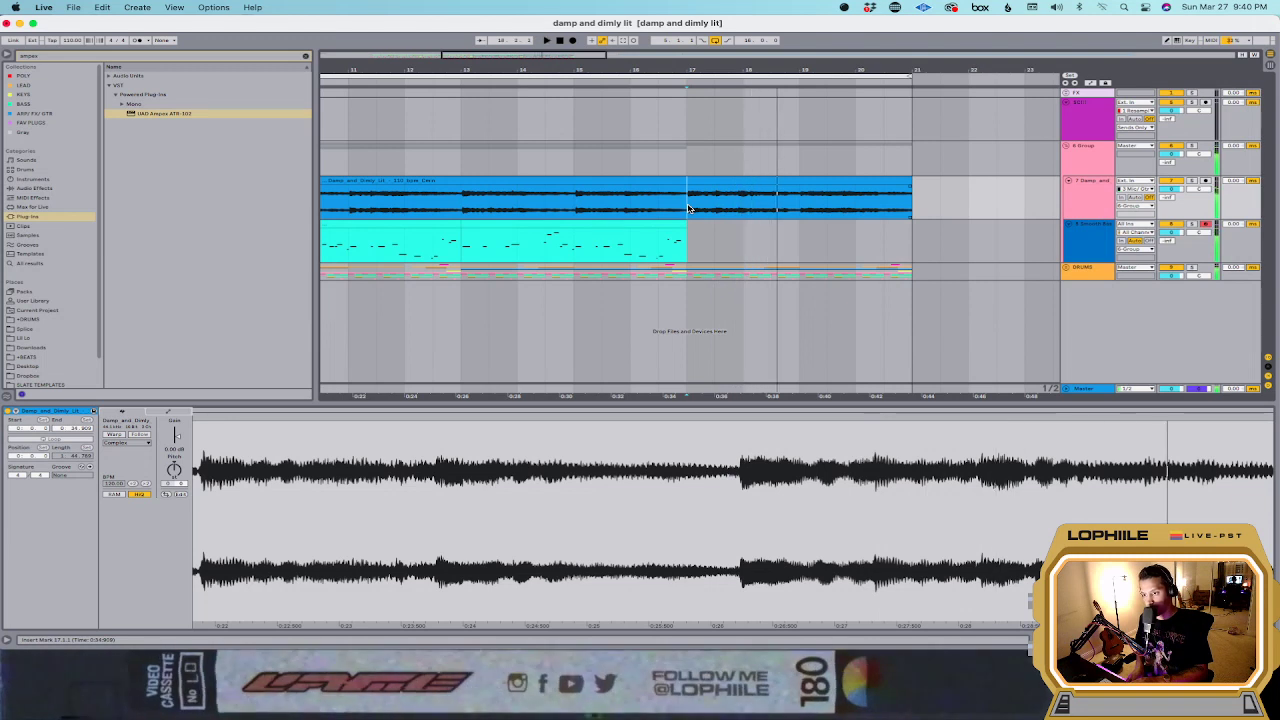
key(space)
key(space)
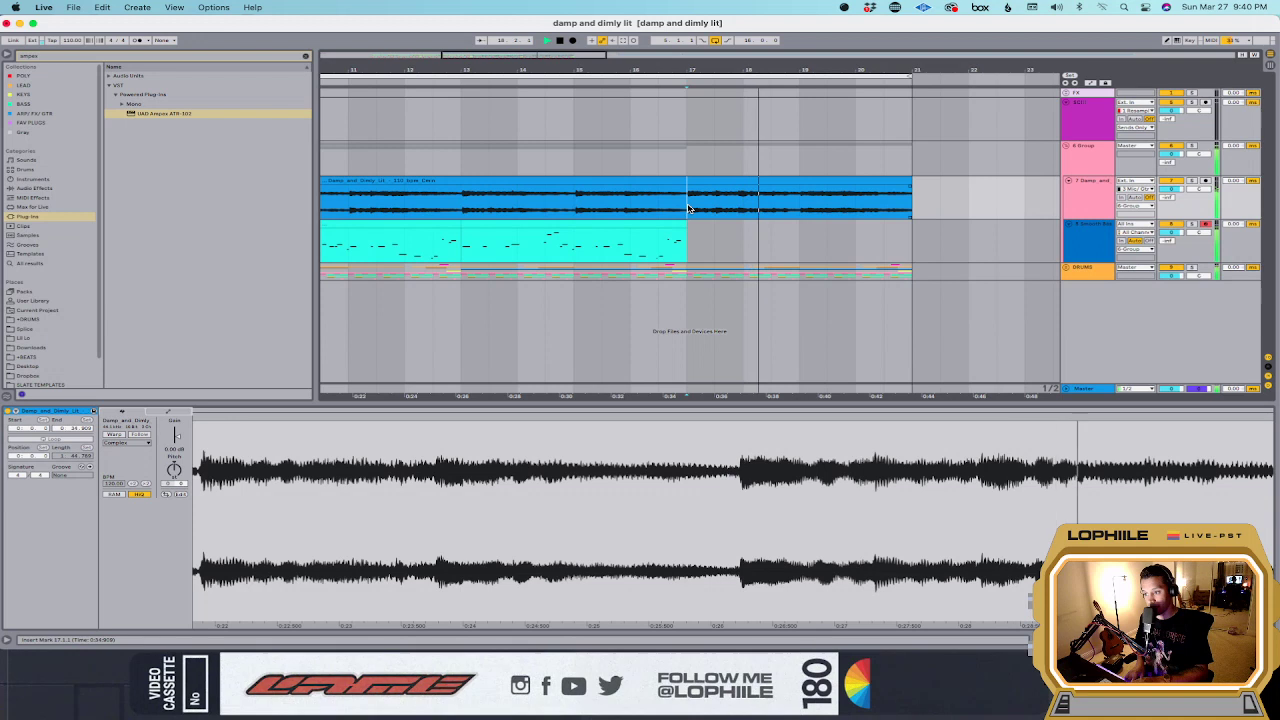
key(space)
key(space)
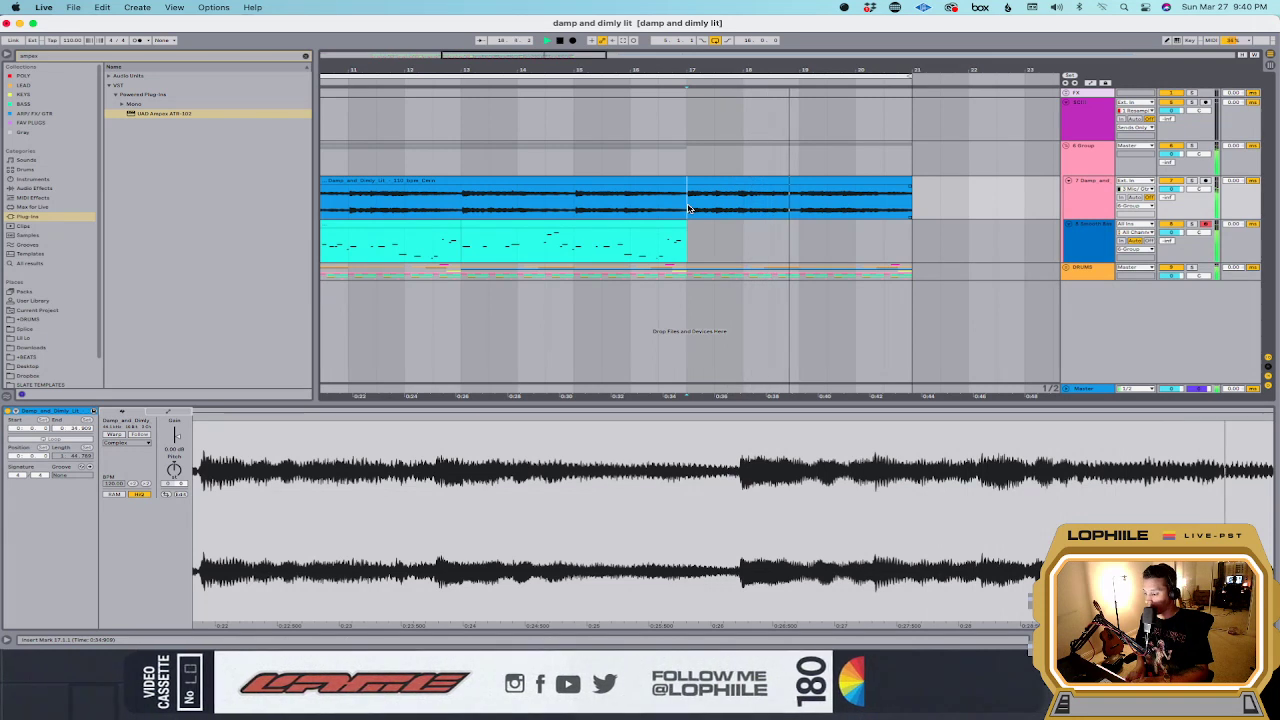
key(space)
key(space)
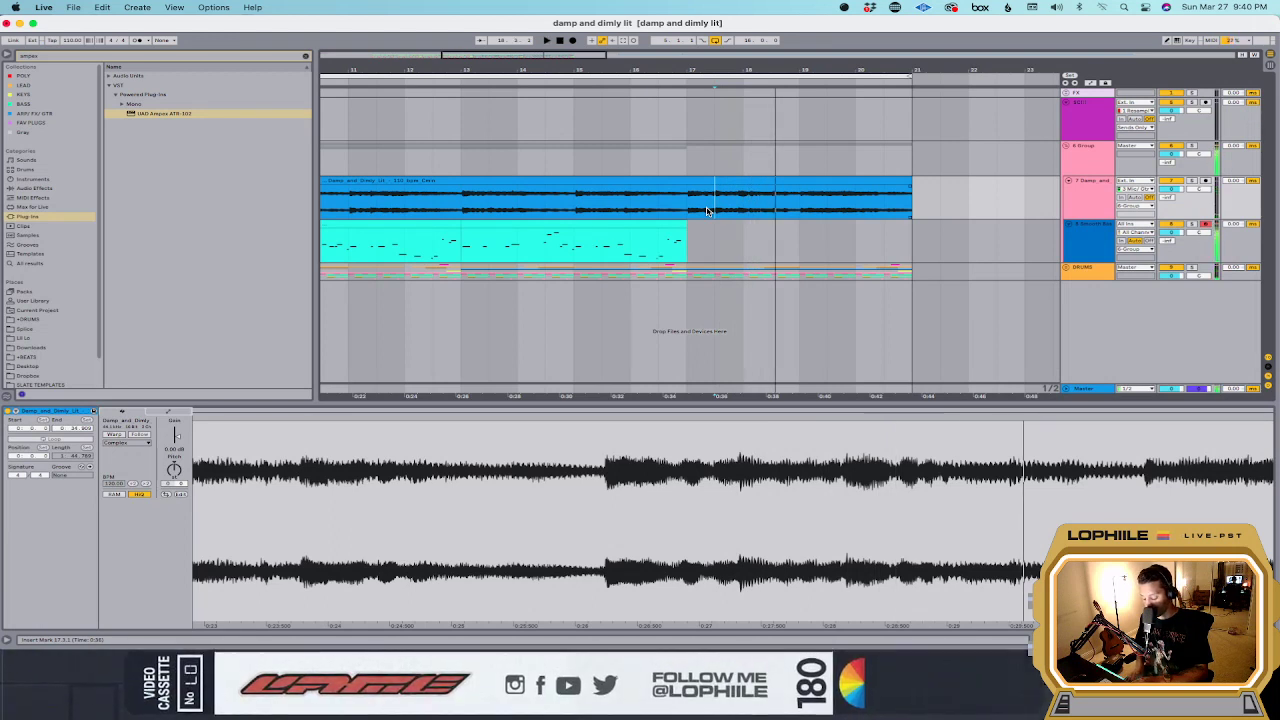
Step: Record a new performance on the Smooth Bass Gtr track from bar 17 to bar 21
click(678, 244)
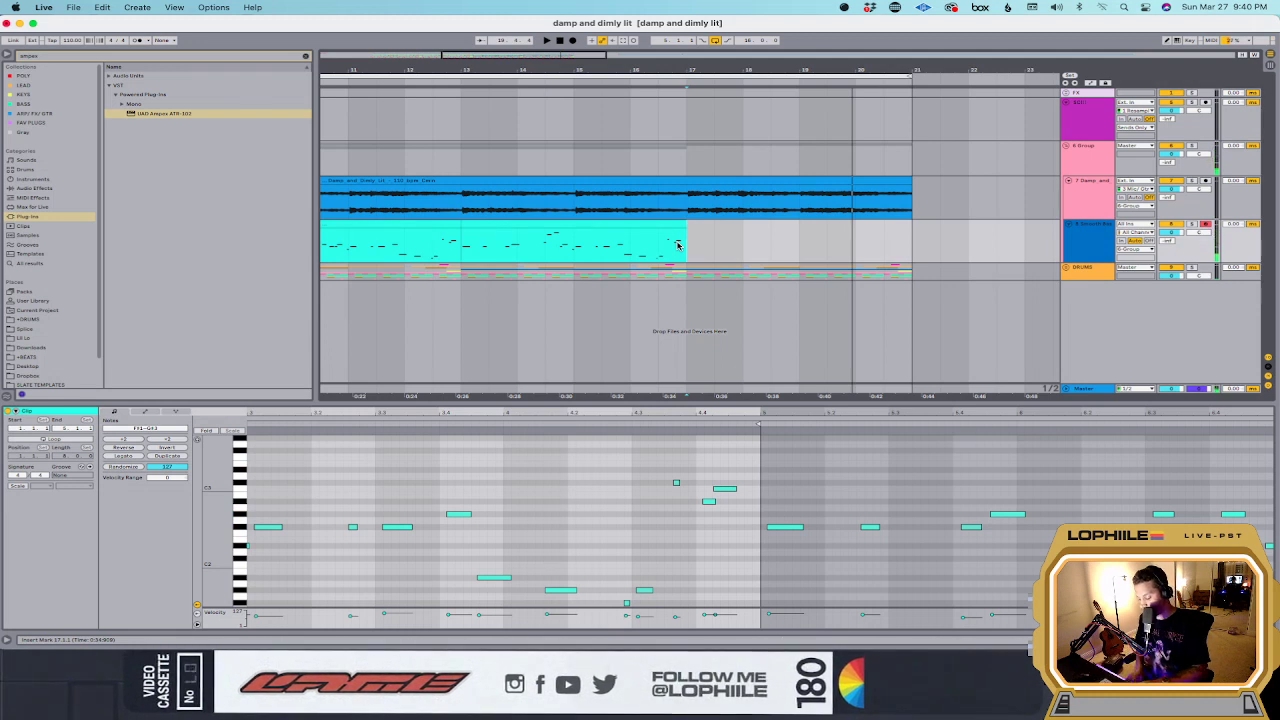
click(680, 250)
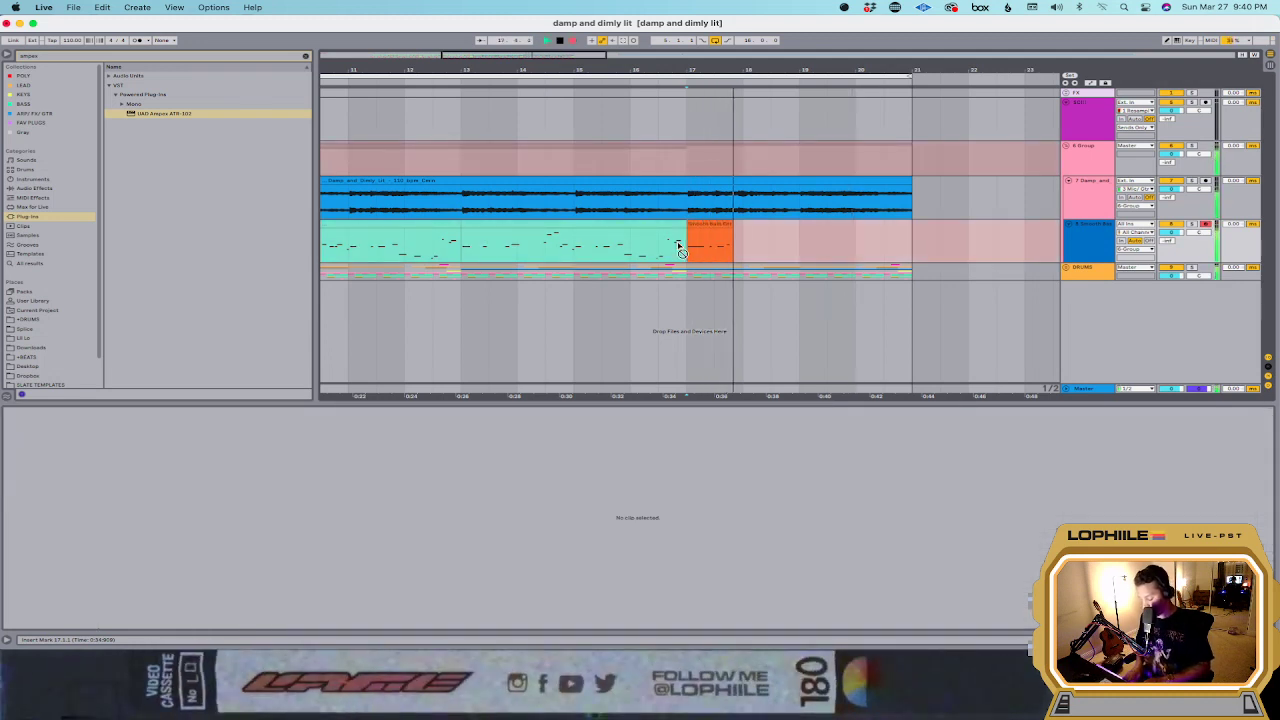
key(space)
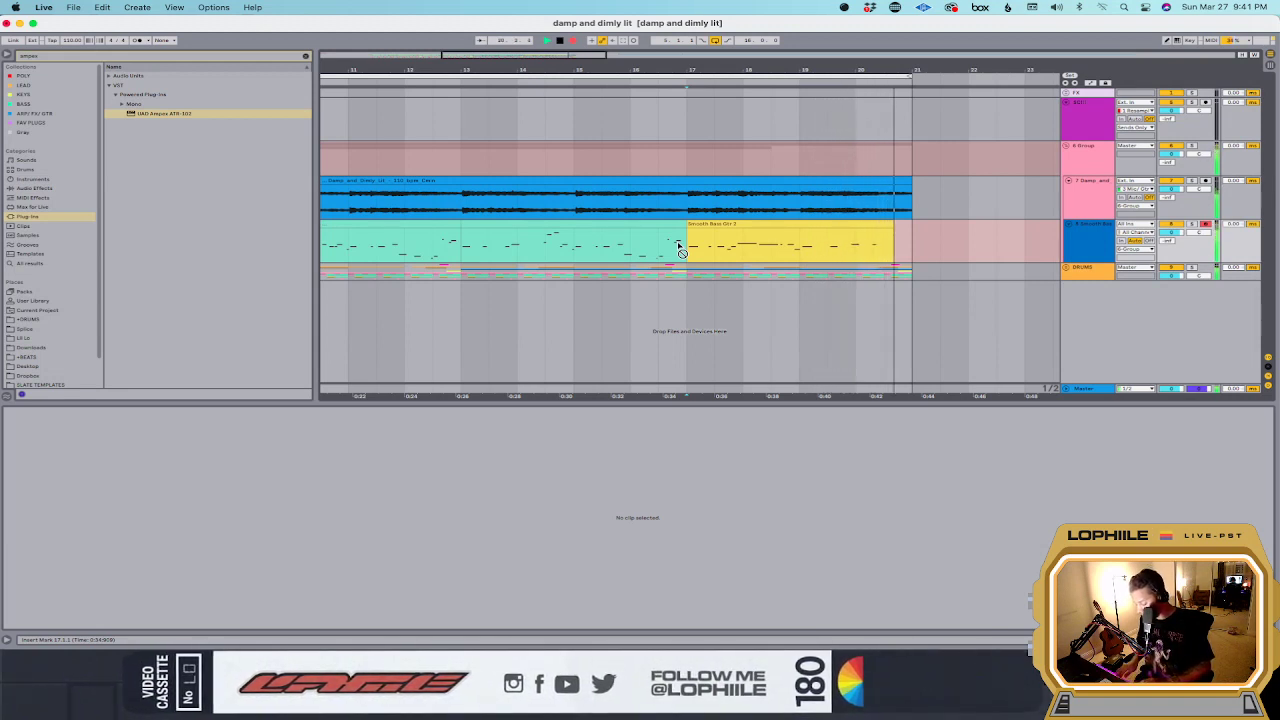
key(space)
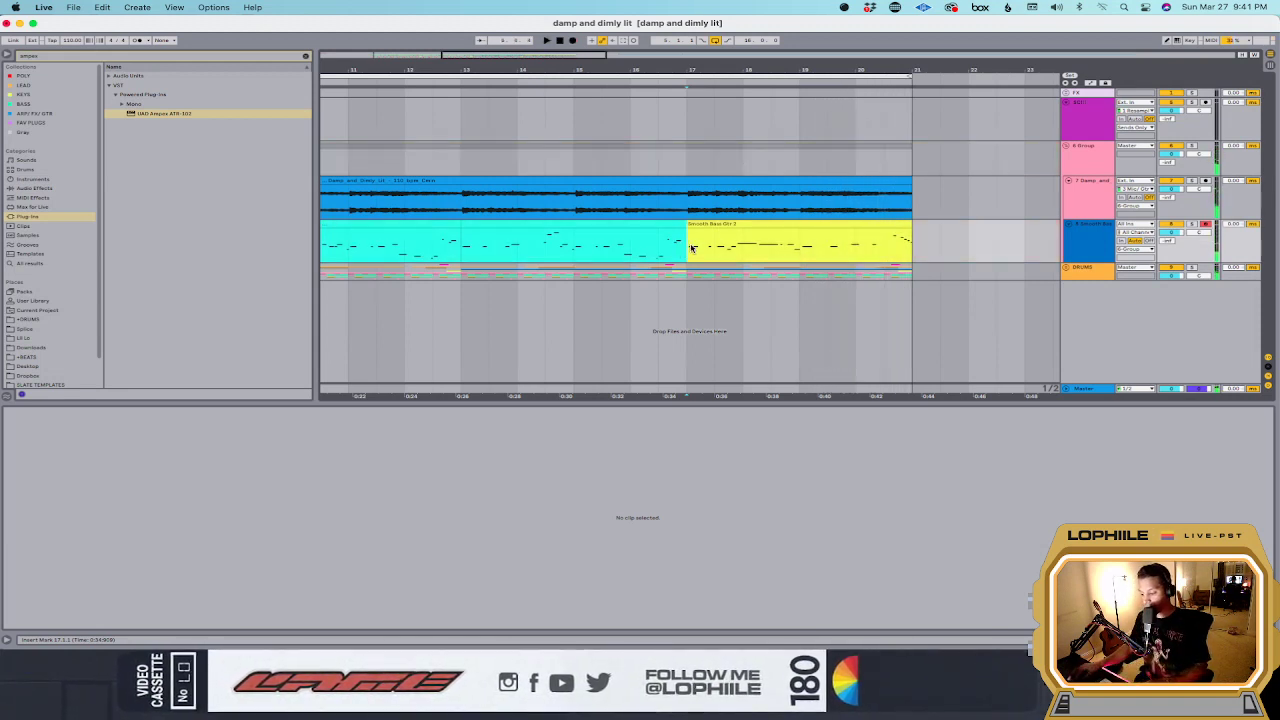
Step: Play back the new bass take and delete its ending from beat 3 of bar 19 up to bar 21
drag(885, 242, 923, 243)
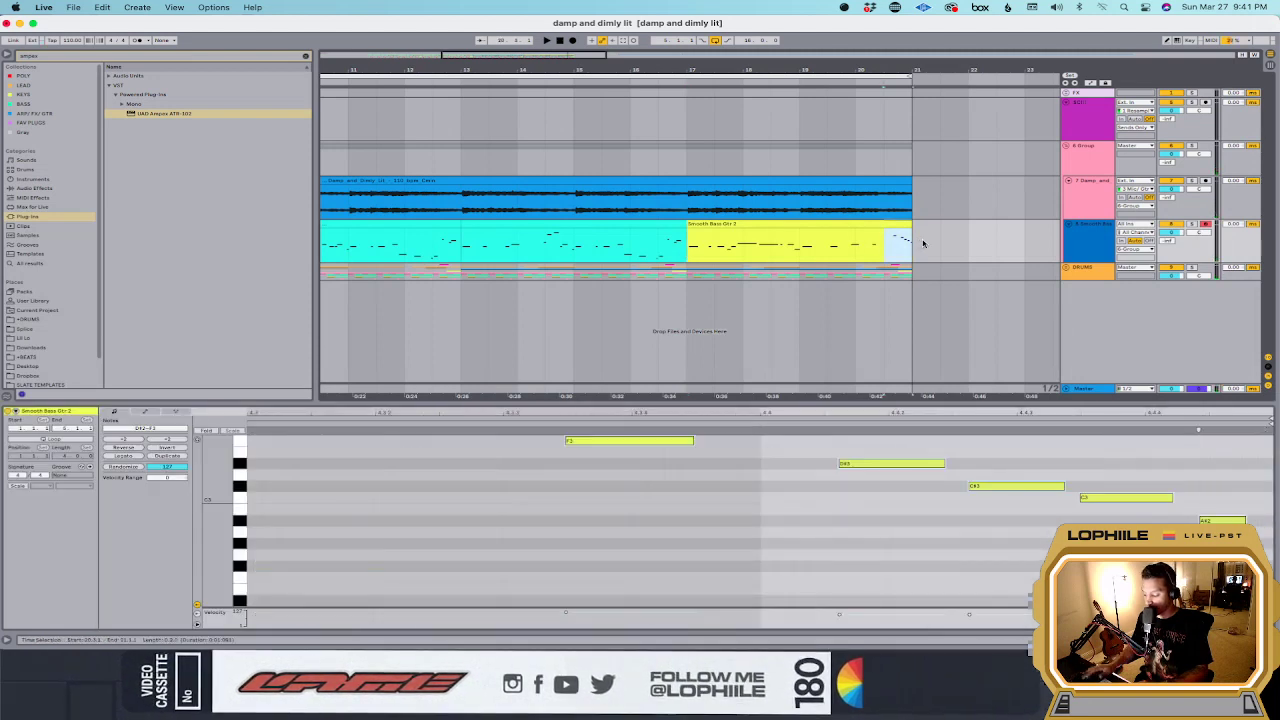
click(688, 243)
key(space)
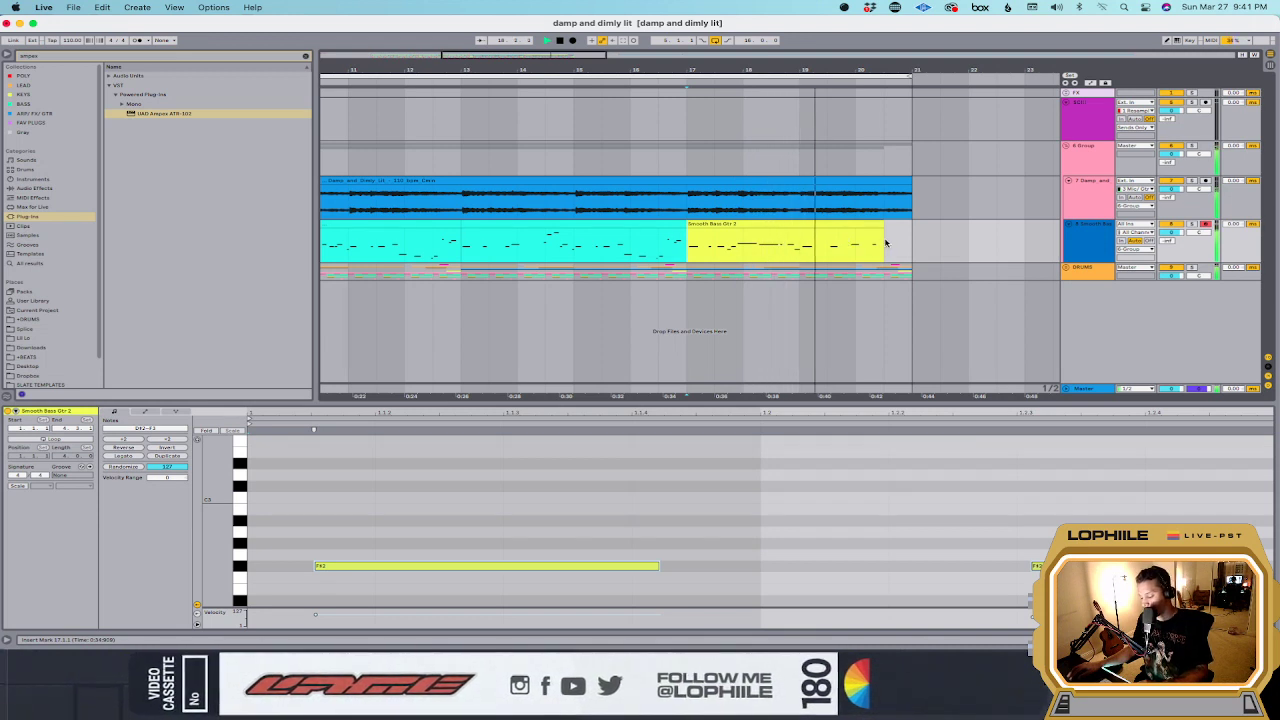
drag(828, 245, 918, 250)
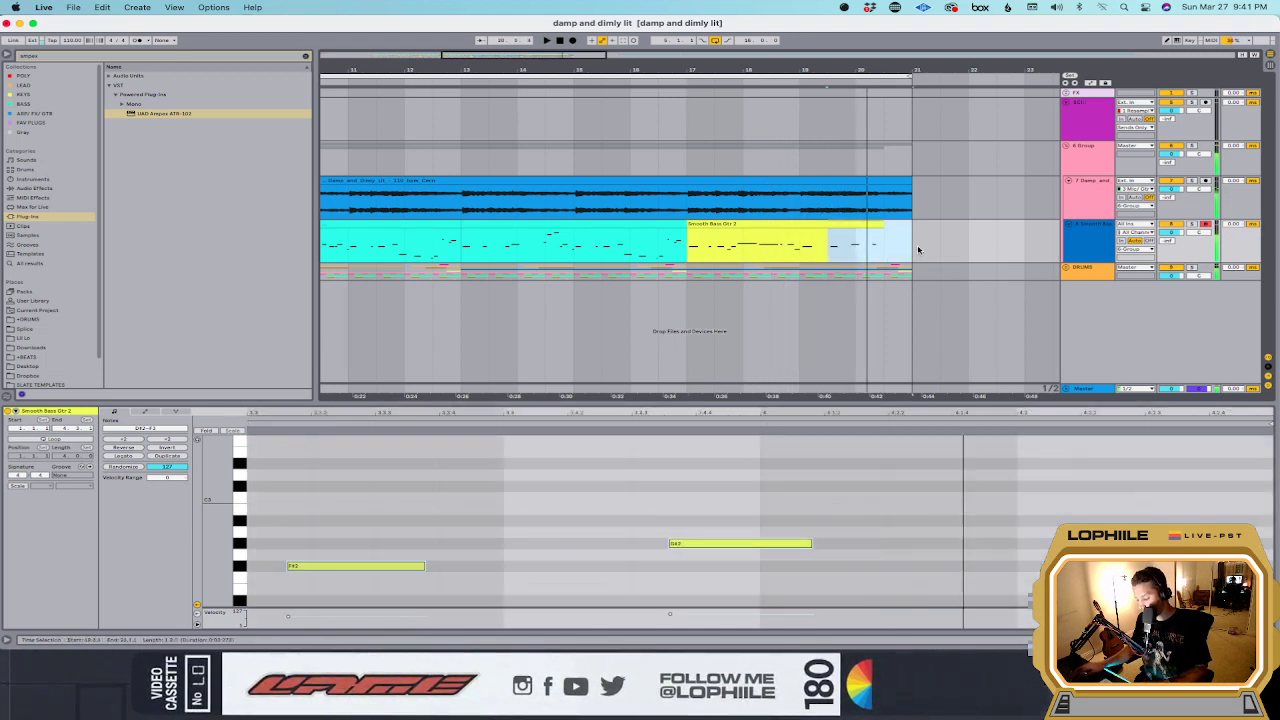
key(space)
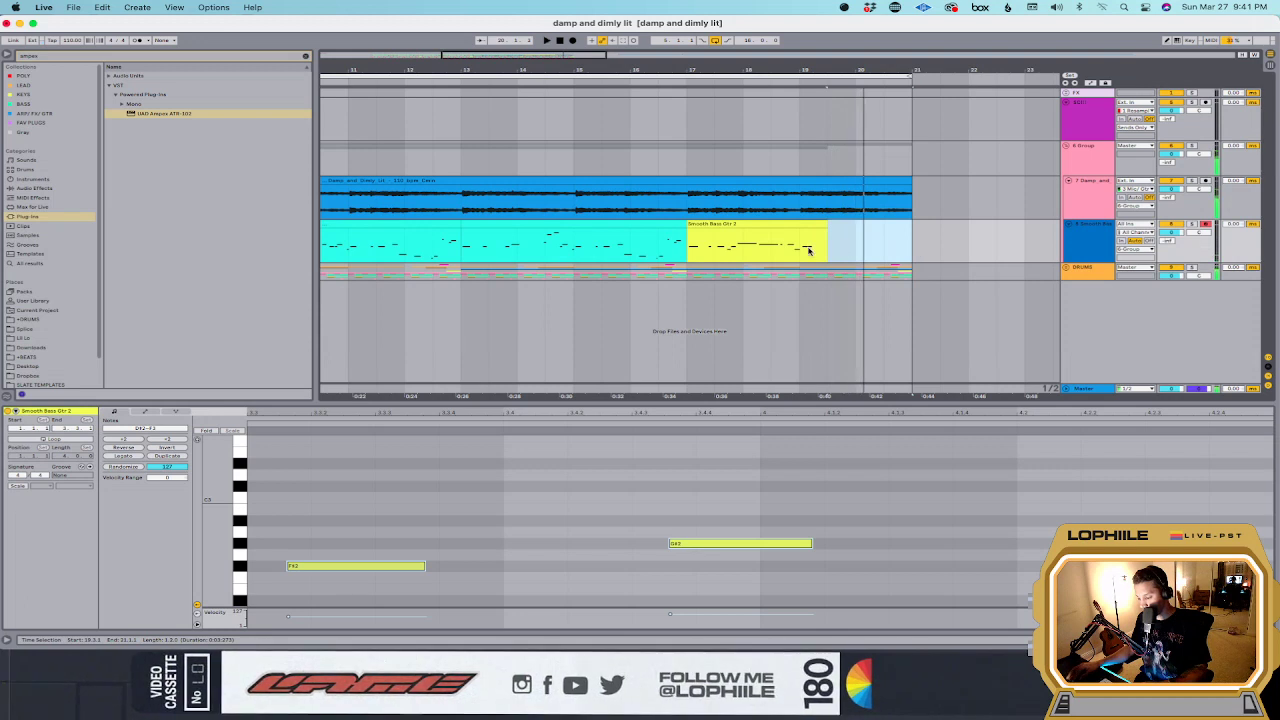
Step: Select the bass from bar 19 to beat 3 of bar 19 and play it repeatedly to review the phrase
drag(828, 248, 800, 248)
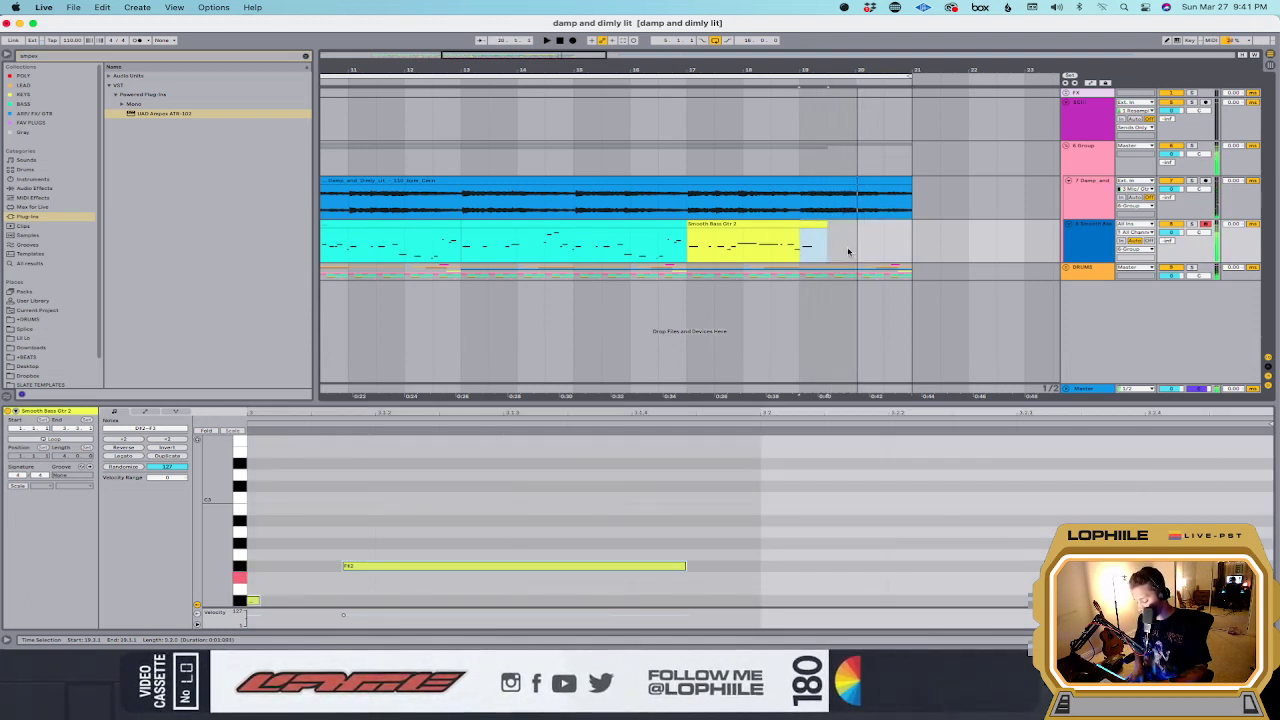
key(space)
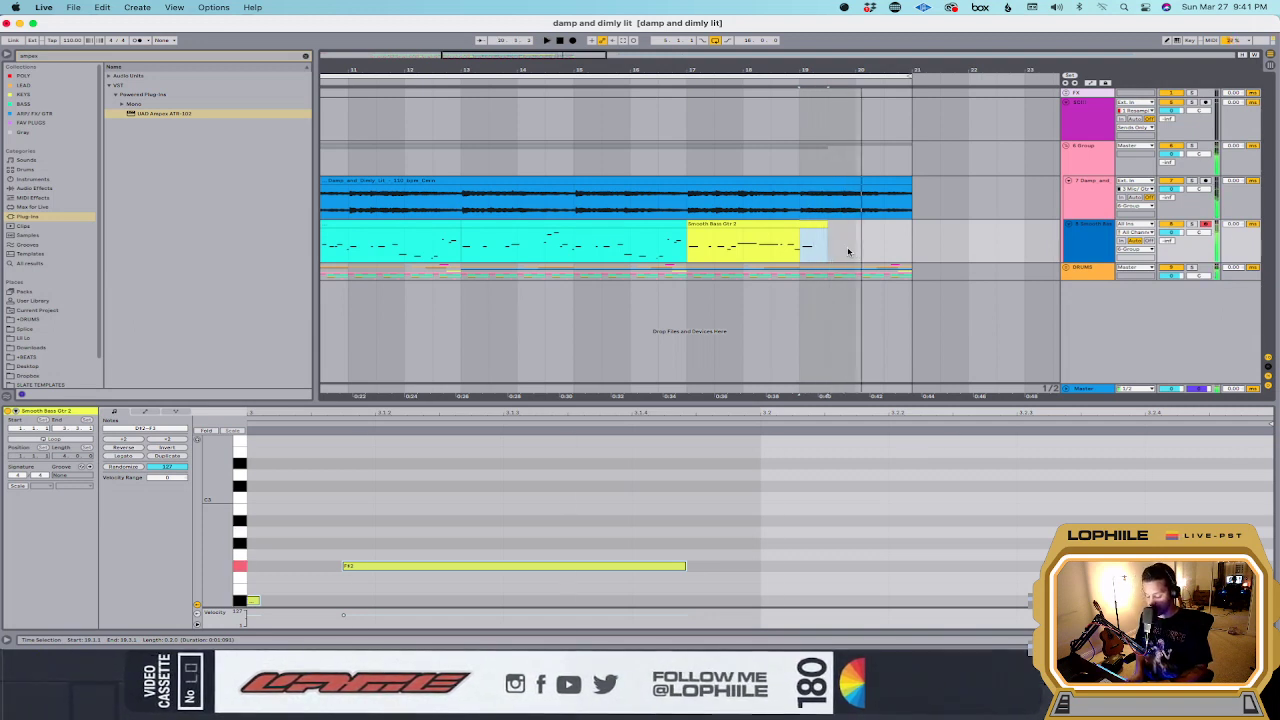
key(space)
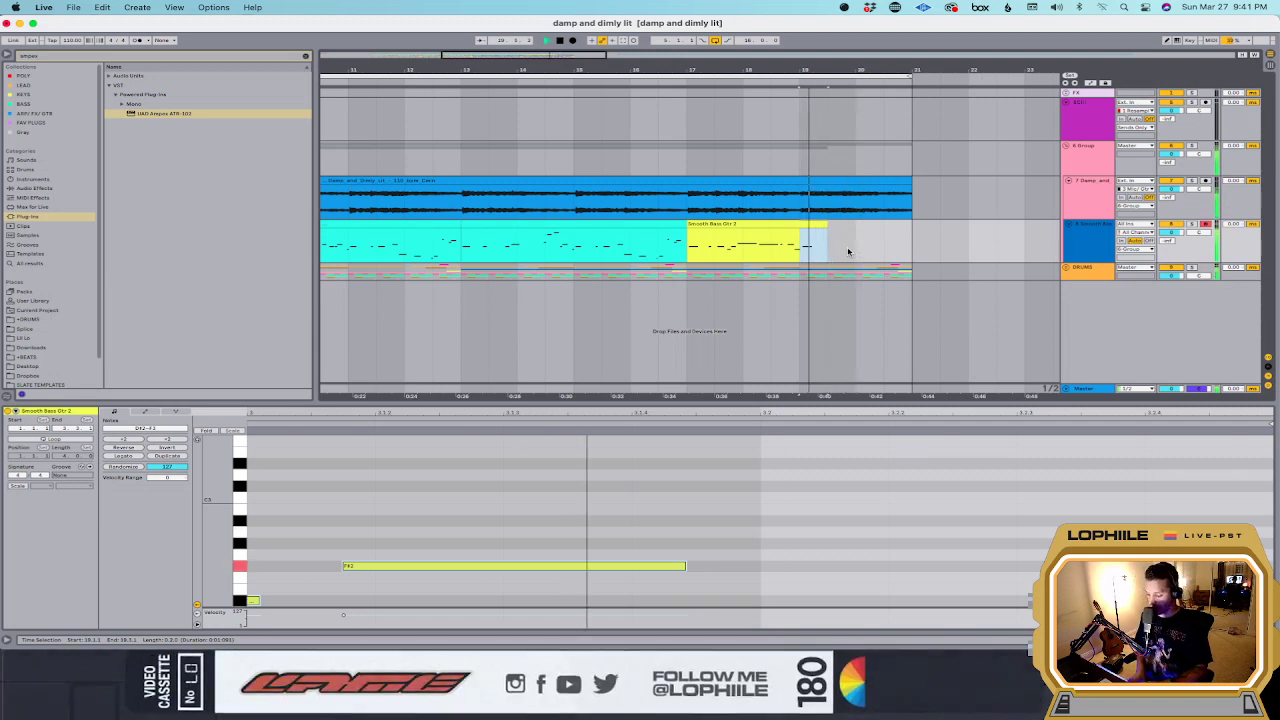
key(space)
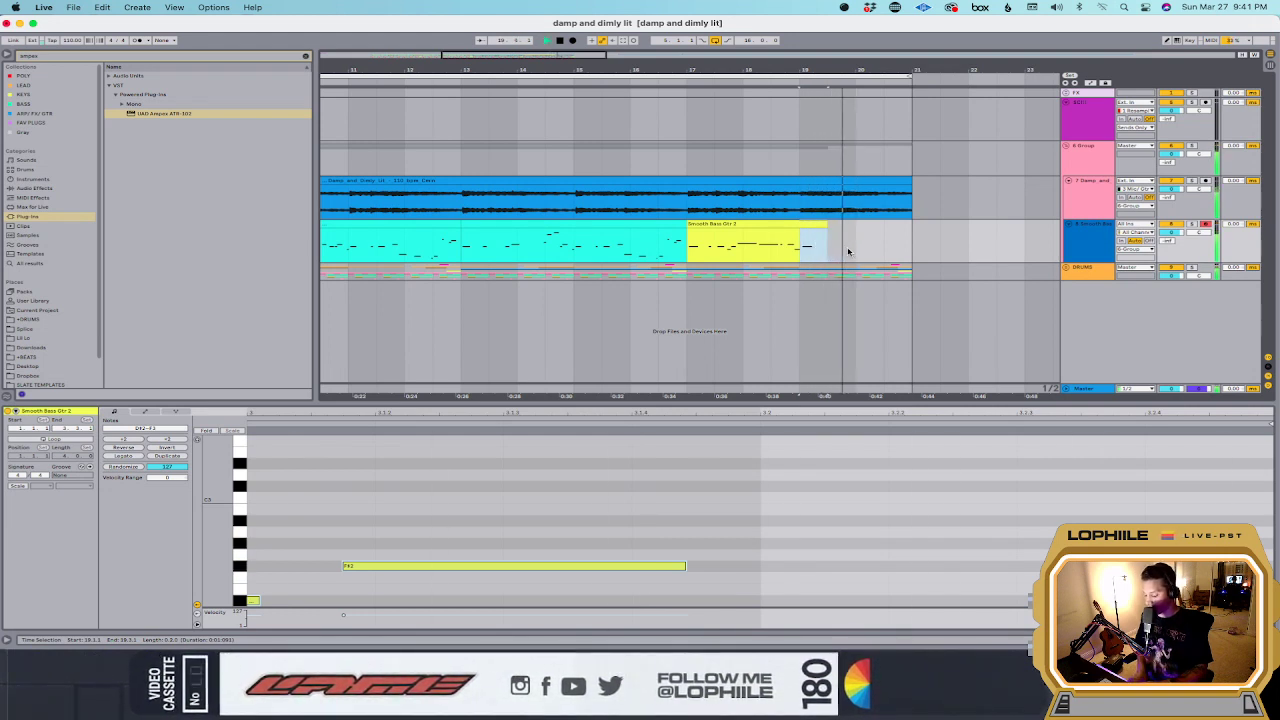
Step: Play from bar 19 and record a new Smooth Bass Gtr take from beat 2 of bar 19 up to bar 21
key(space)
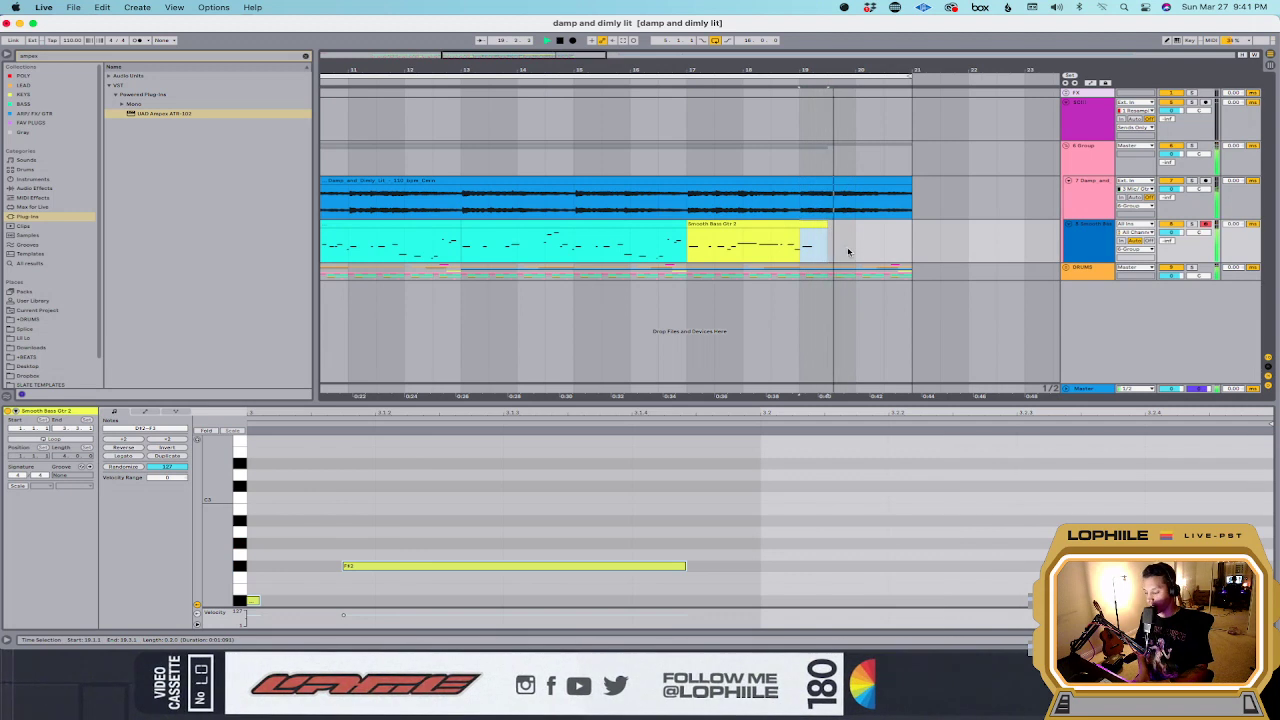
key(space)
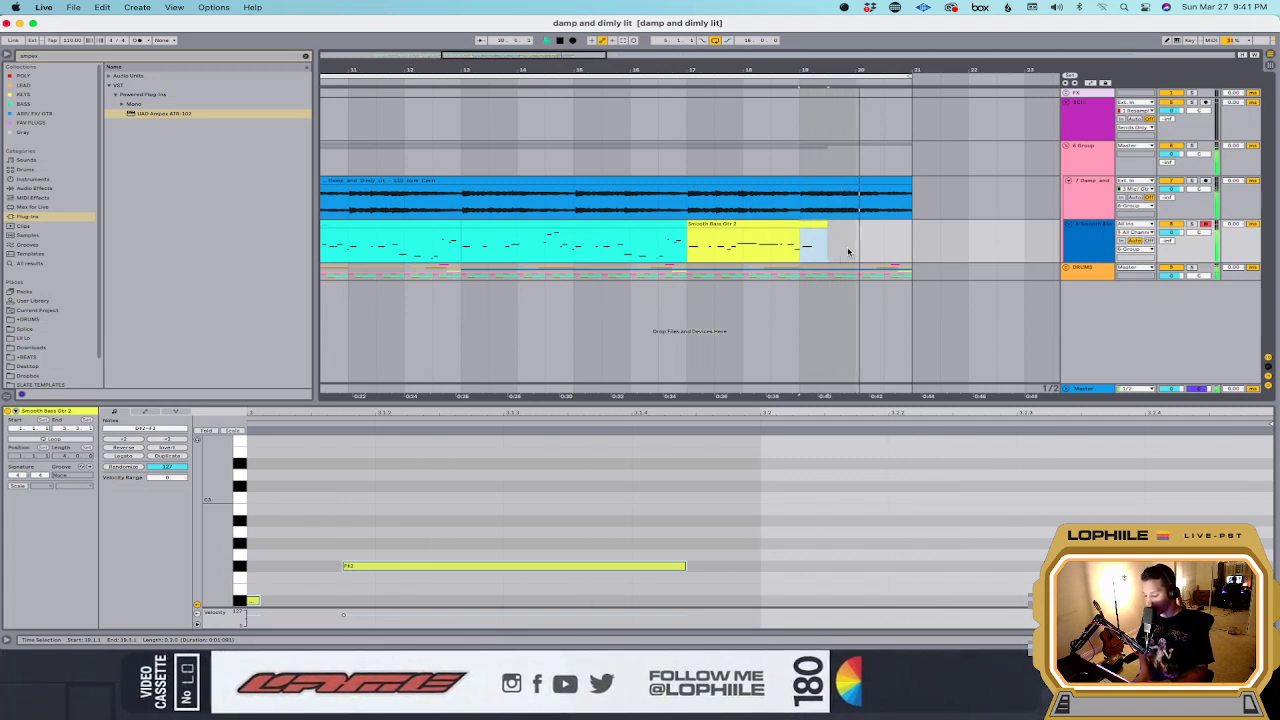
click(850, 256)
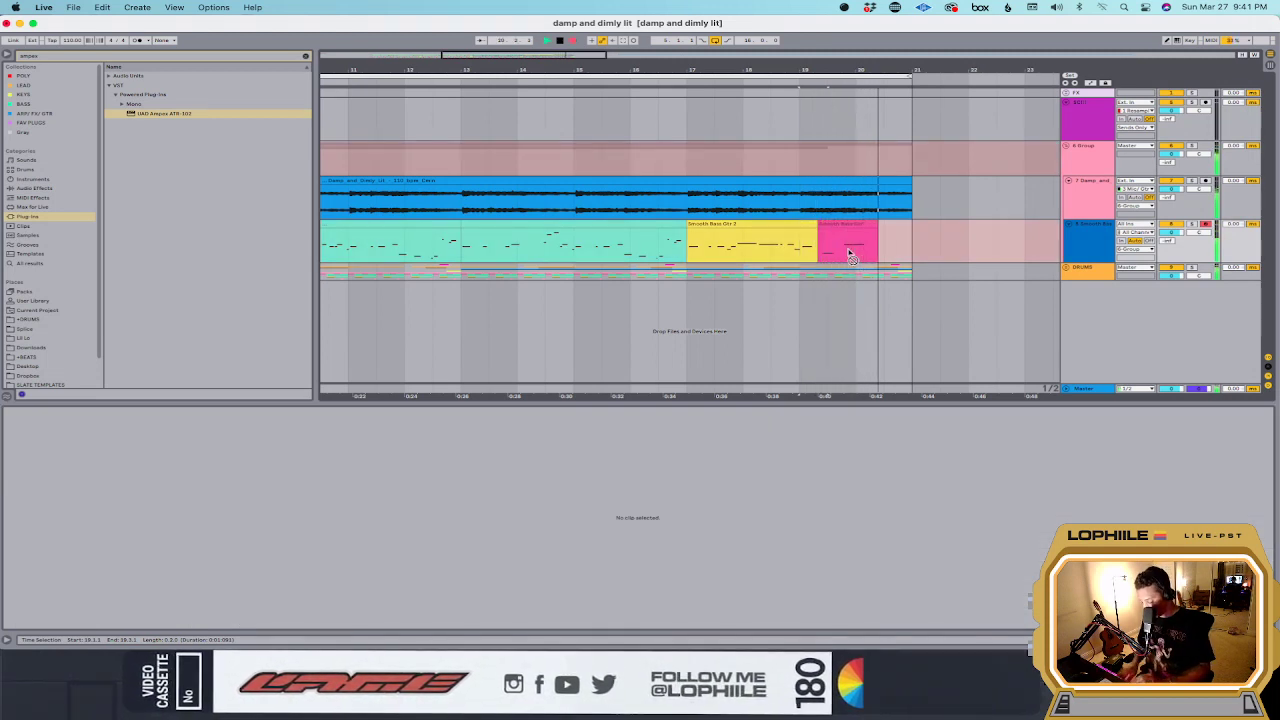
key(space)
click(848, 252)
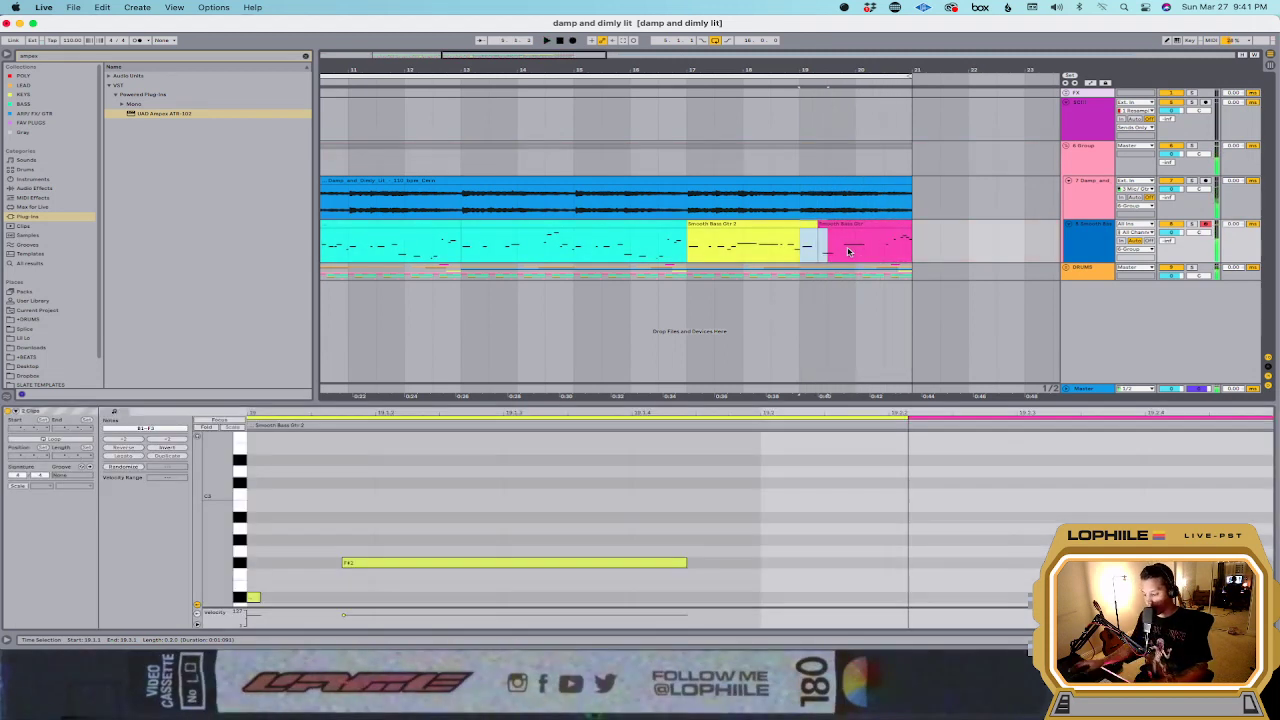
Step: Delete the new bass take's ending from beat 3 of bar 20 and play the part from bar 19
click(890, 249)
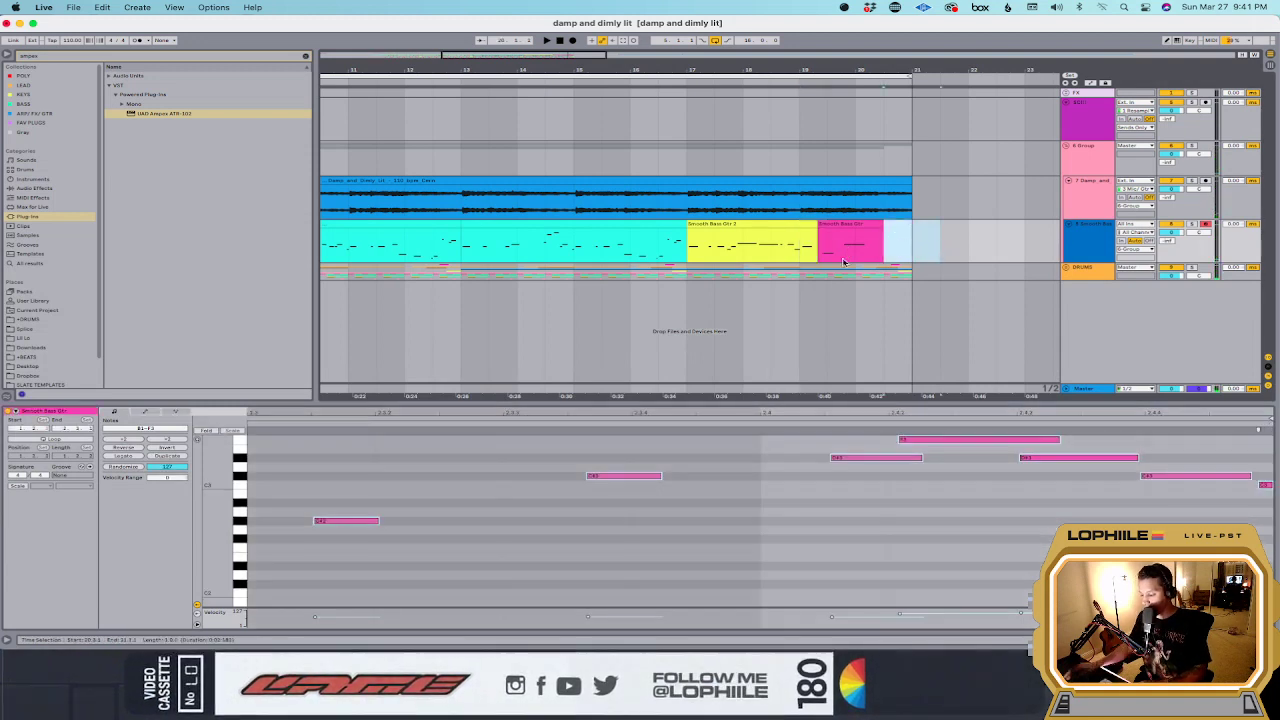
click(806, 252)
key(space)
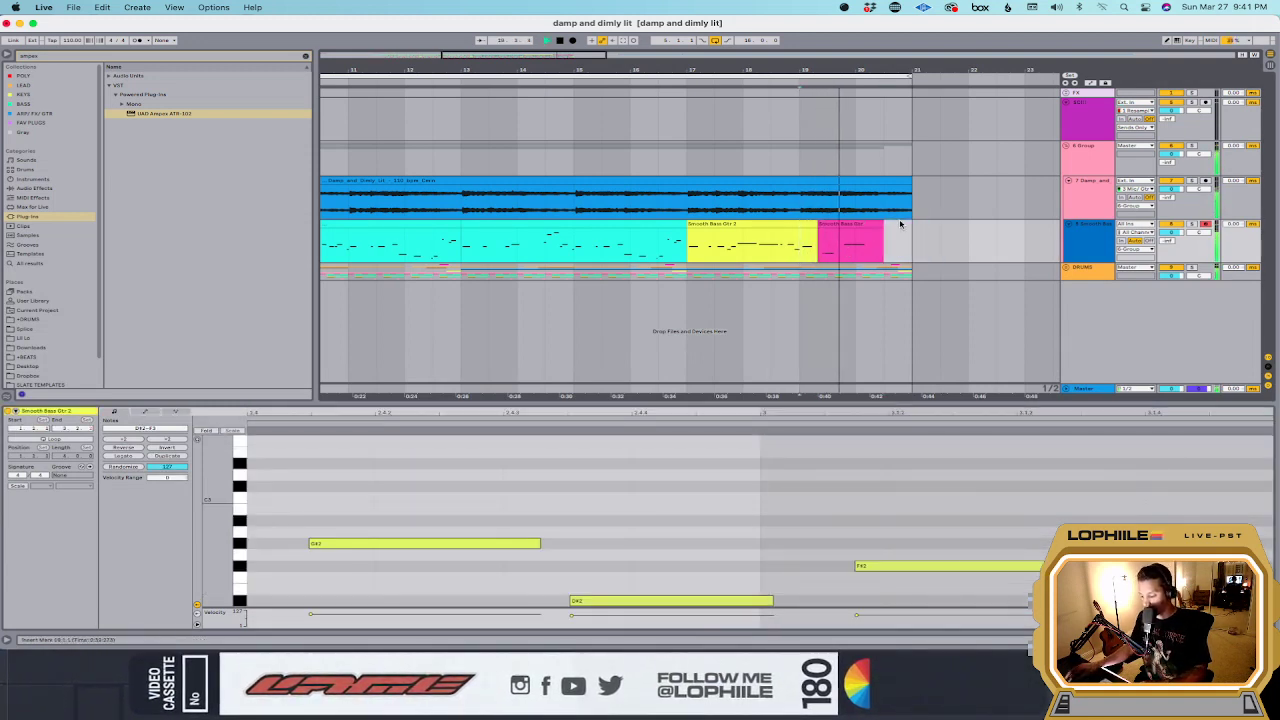
Step: Record a new bass ending from bar 20 to bar 21 and extend the preceding bass clip to about beat 2 of bar 20
click(878, 243)
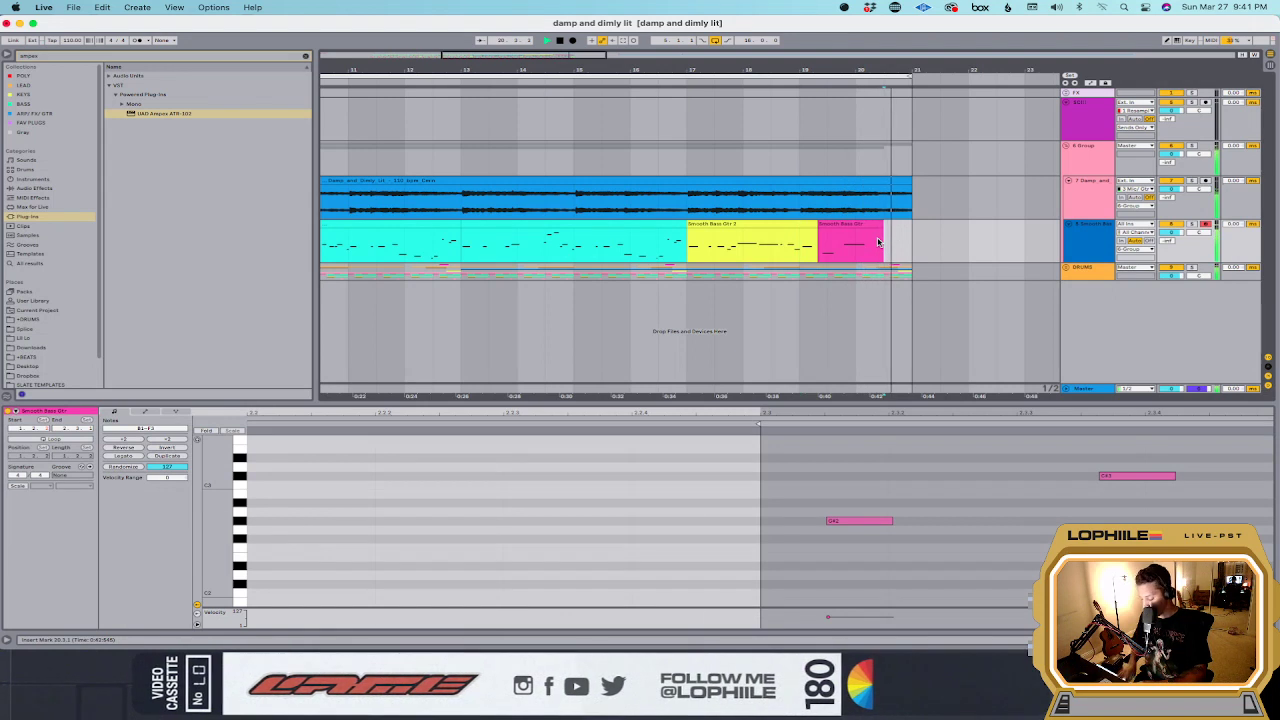
click(636, 40)
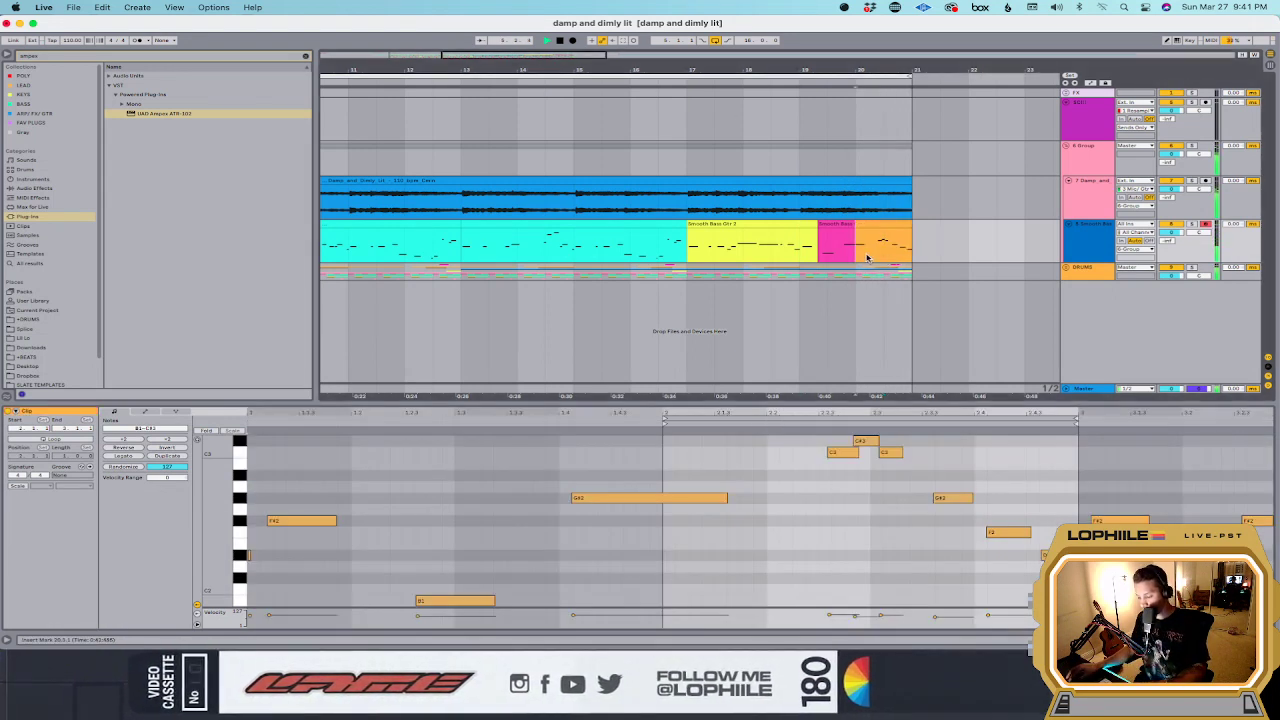
scroll(880, 260, left, 5)
scroll(872, 258, right, 1)
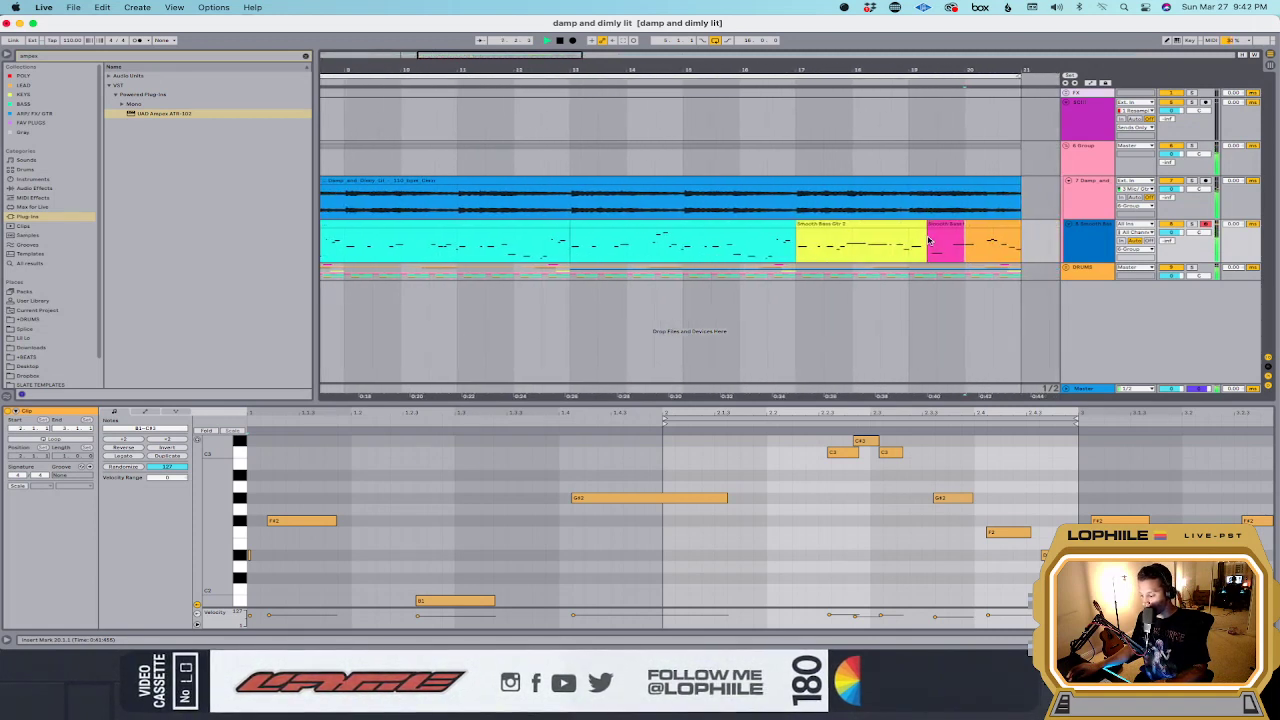
drag(957, 225, 980, 224)
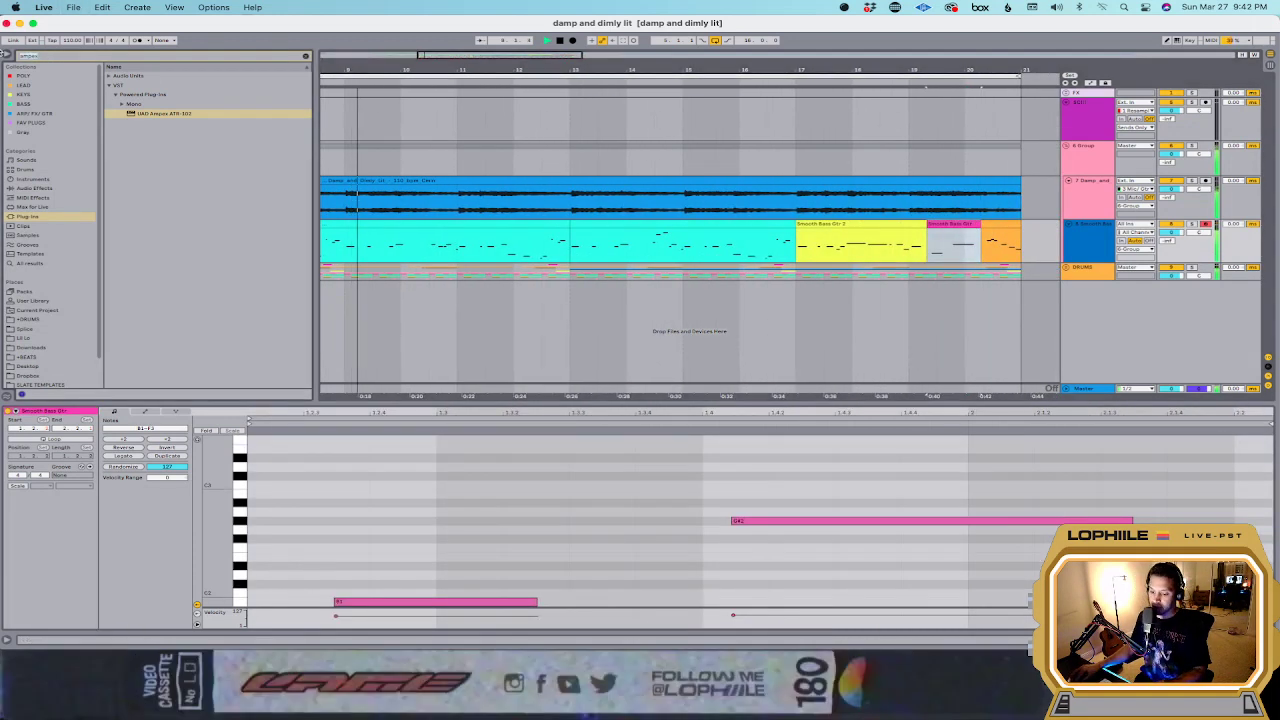
Step: Search the sound library for "record" and open the DRUMS folder's FX, Sound FX, Hollywood Edge and Premiere Edition folders
click(48, 55)
text(record)
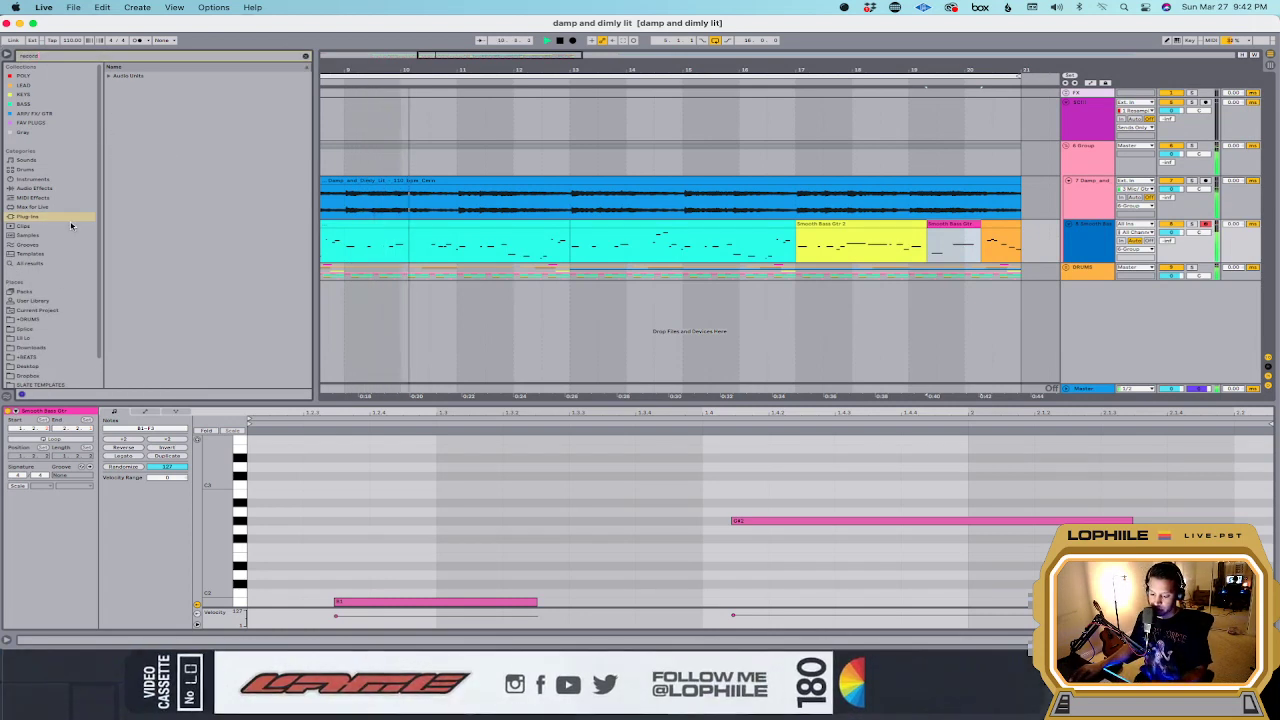
click(46, 319)
click(109, 95)
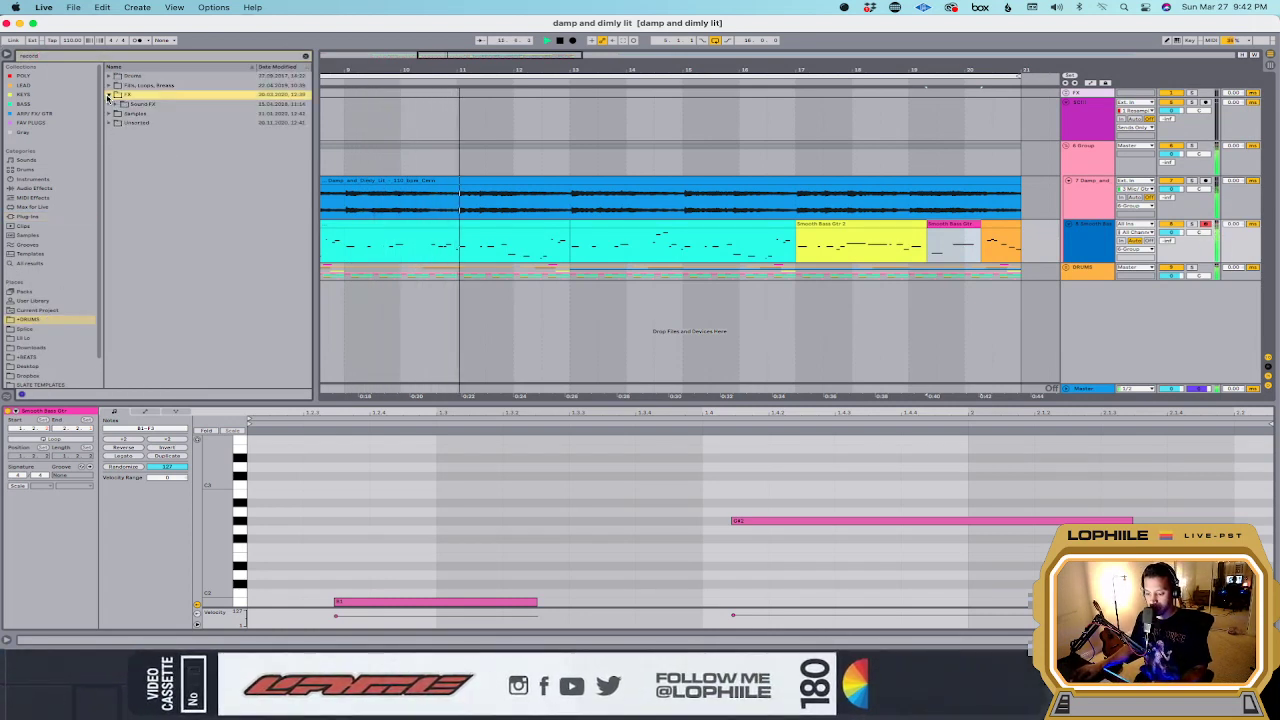
click(125, 104)
click(131, 113)
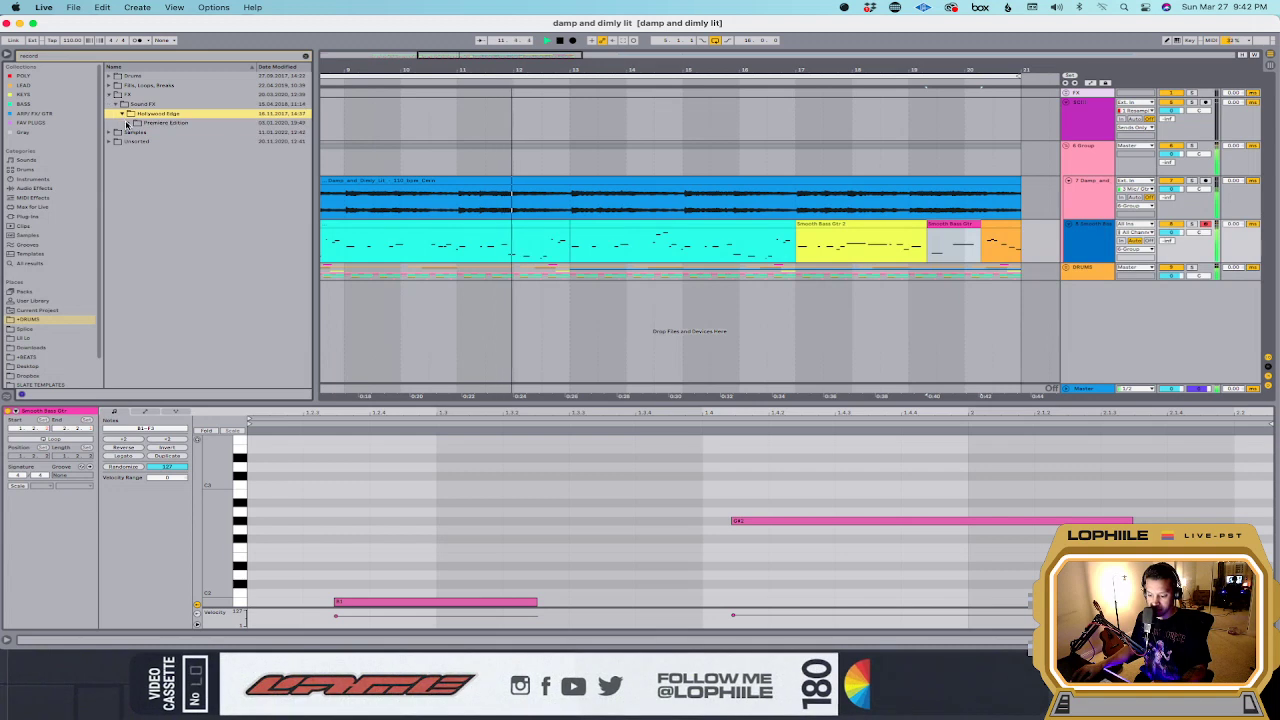
click(137, 122)
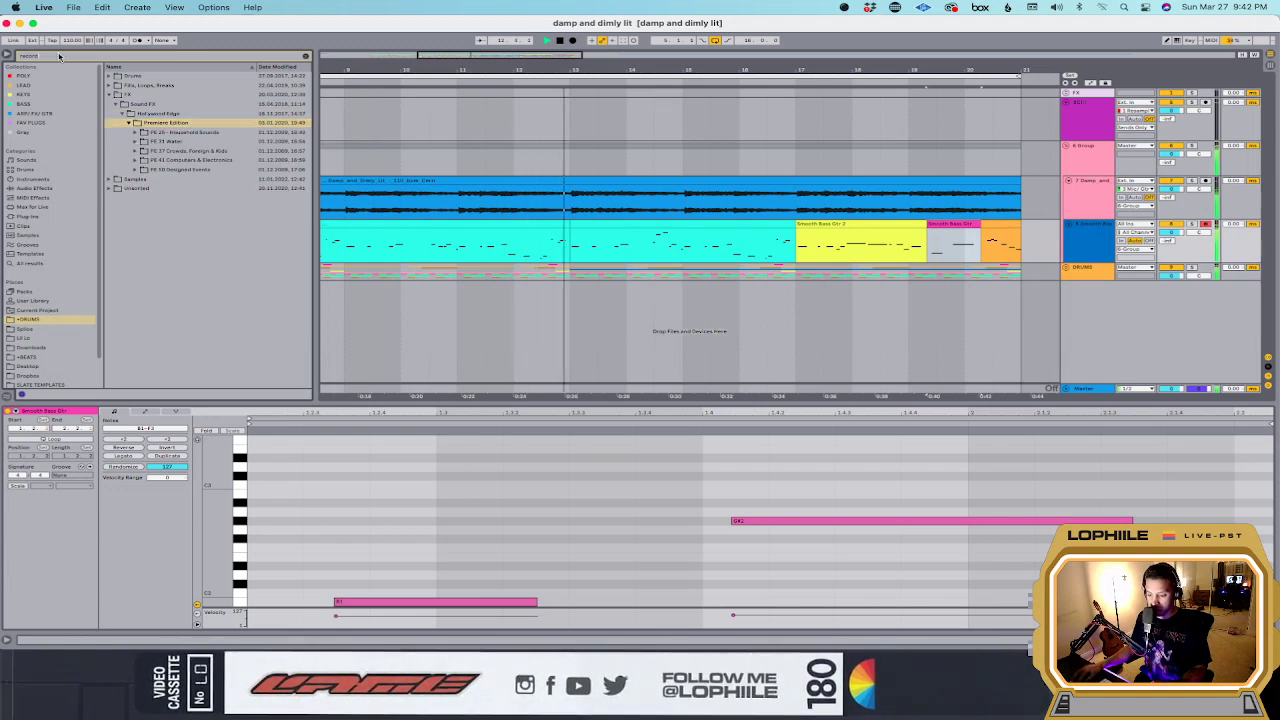
Step: Search the DRUMS folder for "need" and look through its Sound FX and Scratches & Vinyl FX folders
click(24, 54)
key(BackSpace)
text(sega)
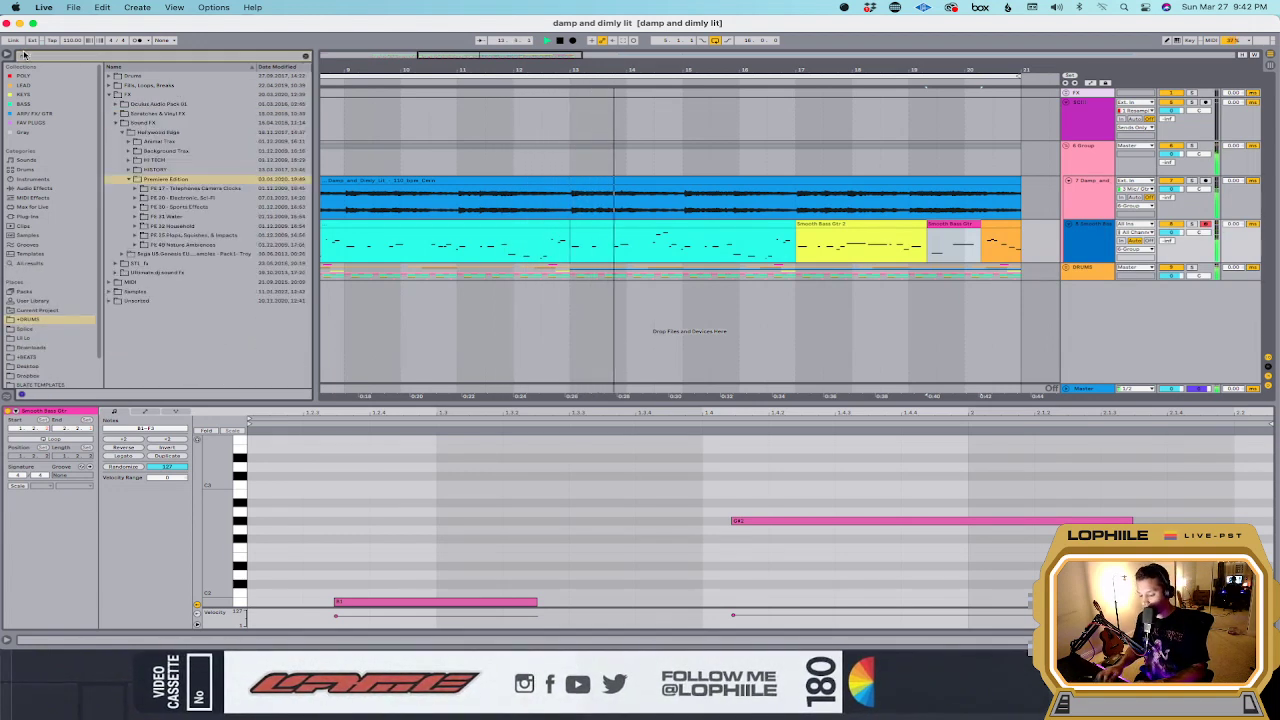
click(122, 122)
click(129, 132)
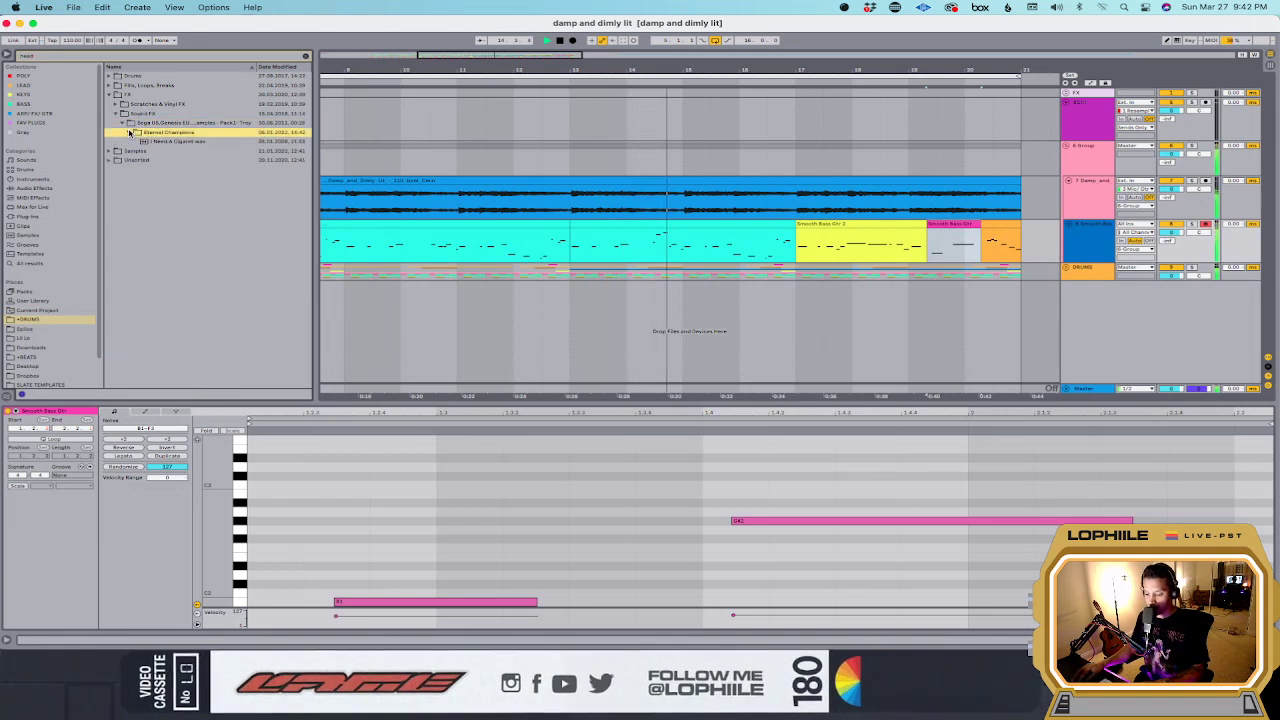
click(120, 113)
click(121, 104)
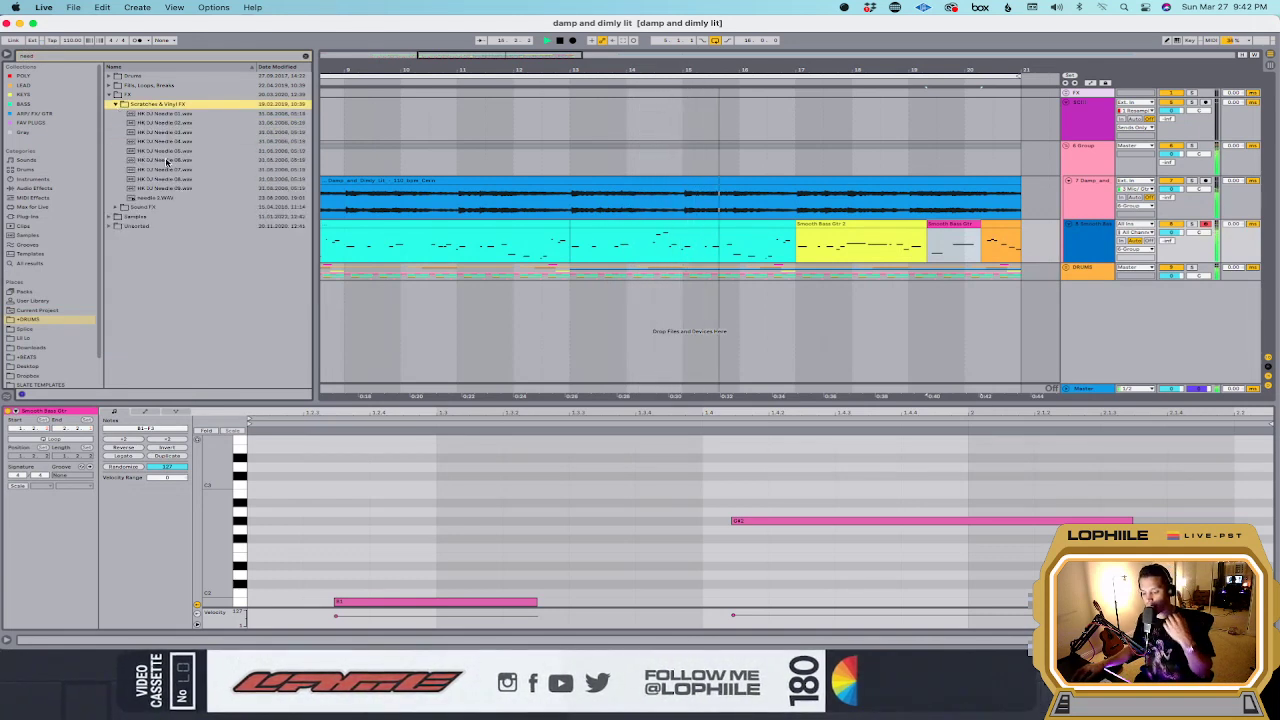
Step: Clear the search, preview vinyl crackle sample 26 and place it at bar 5 on a new audio track below the drums
click(307, 56)
scroll(230, 170, down, 8)
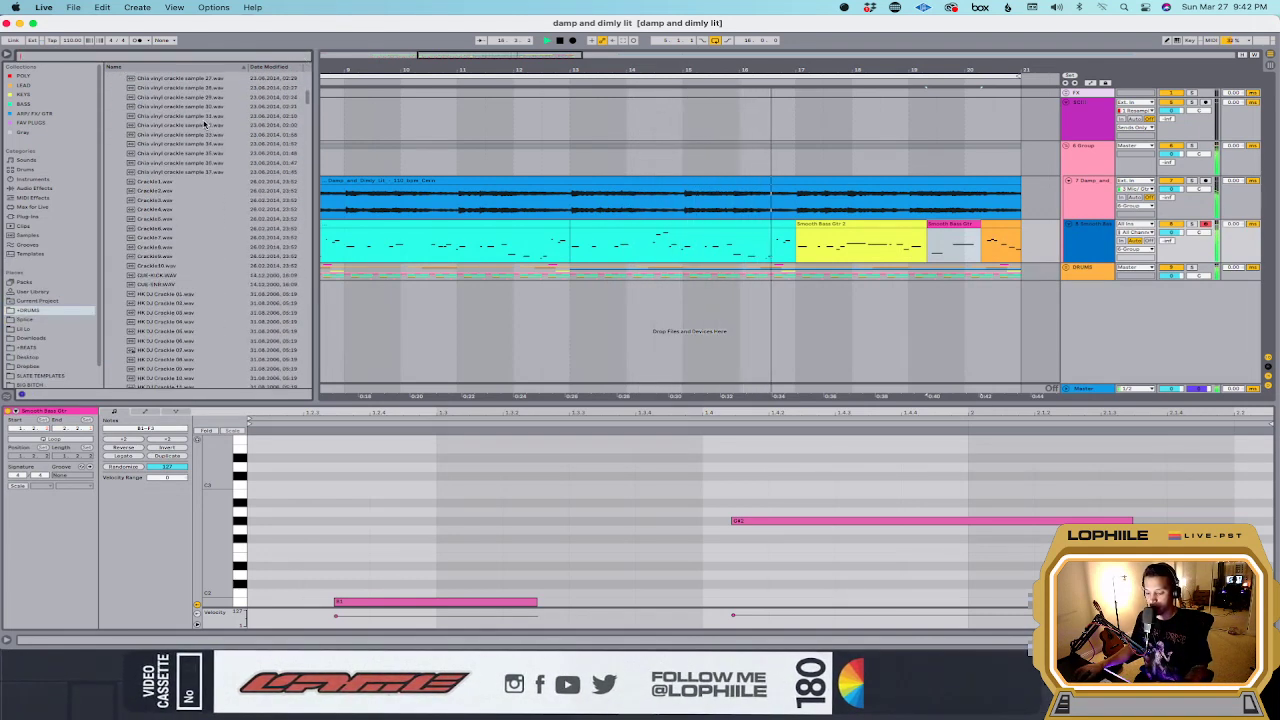
click(200, 116)
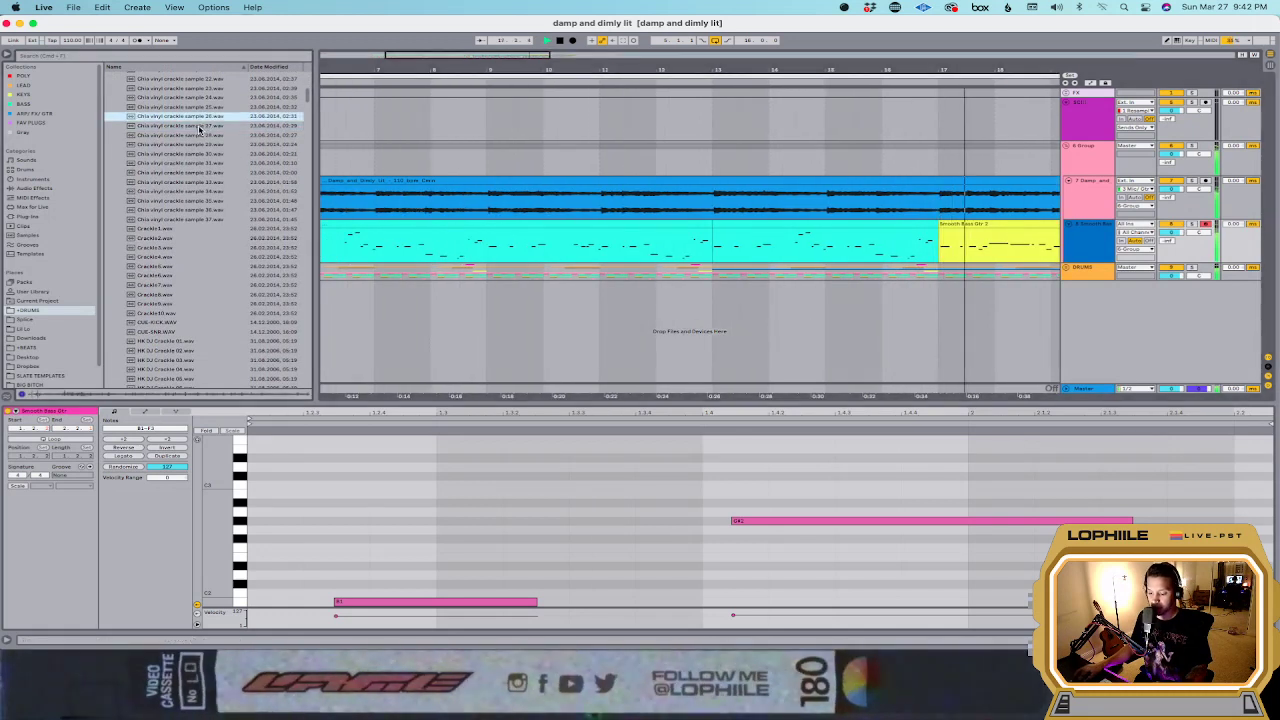
drag(432, 167, 378, 330)
drag(403, 284, 407, 285)
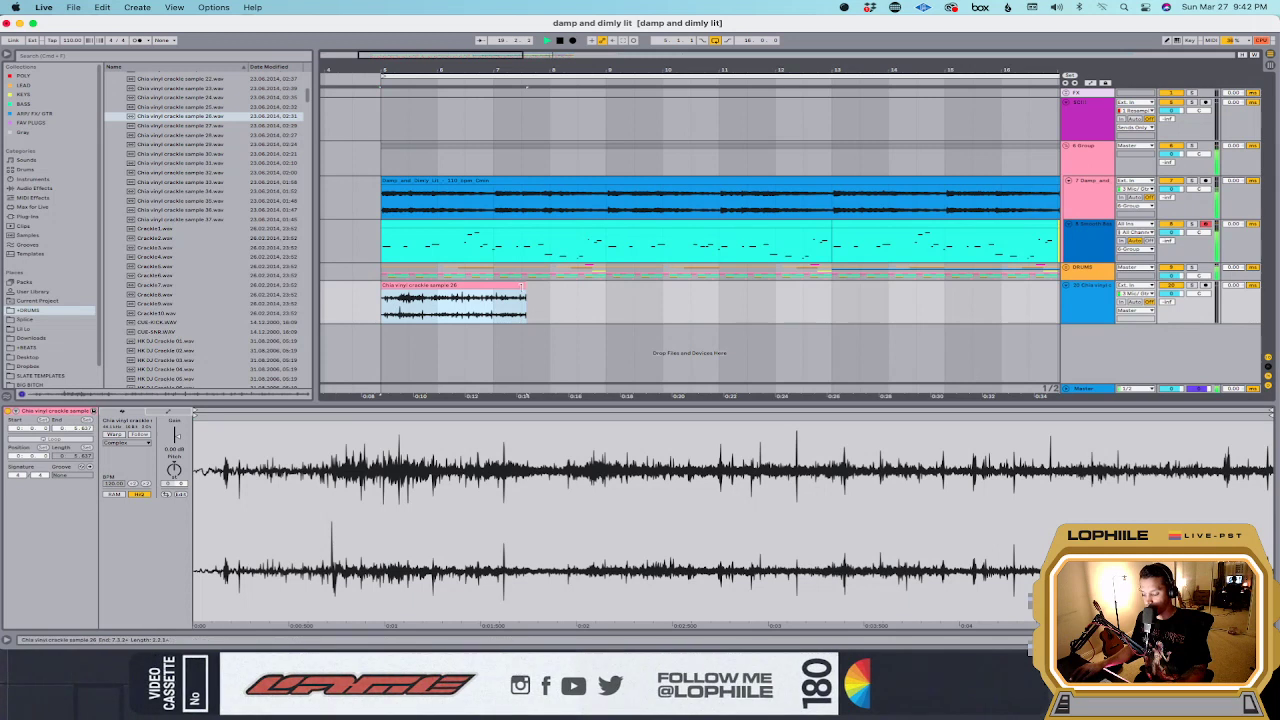
Step: Trim the end of the vinyl crackle clip and lower its track volume
drag(521, 287, 516, 287)
drag(1178, 297, 1178, 297)
click(510, 284)
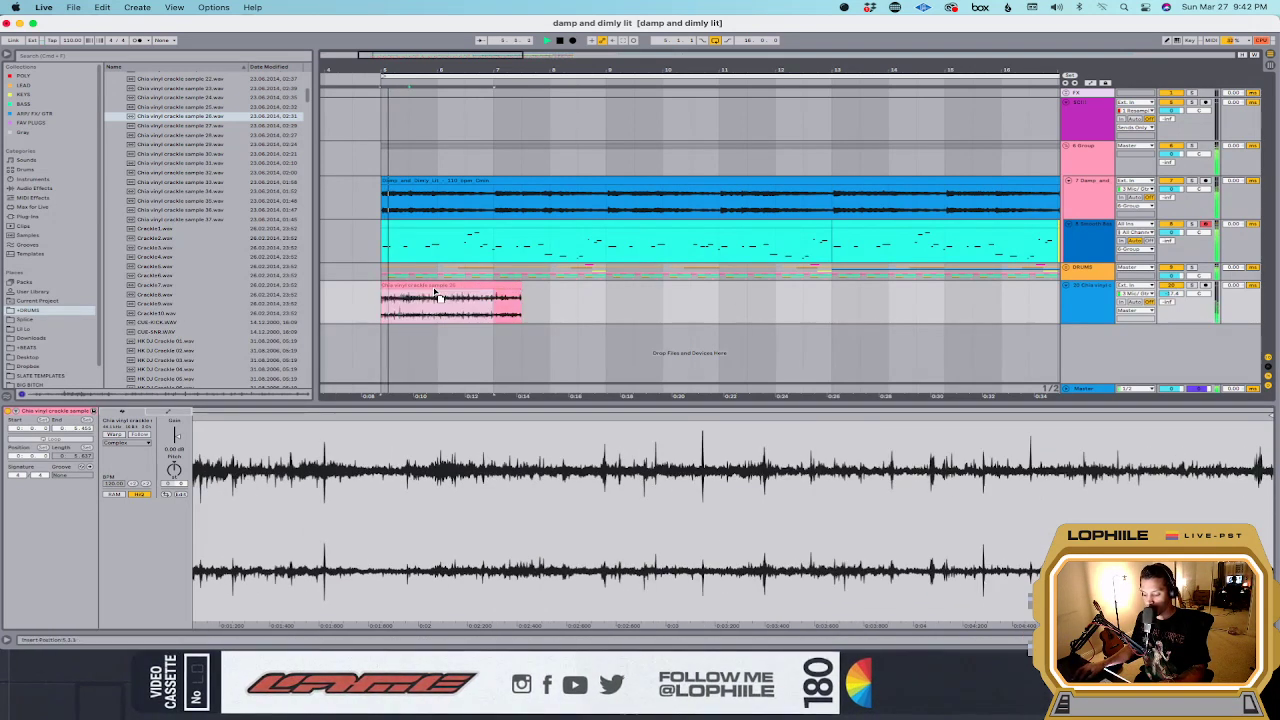
Step: Duplicate the vinyl crackle clip in two-bar repeats until it fills the arrangement up to bar 21
key(super+d)
key(super+d)
key(super+d)
key(super+d)
key(super+d)
key(super+d)
key(super+d)
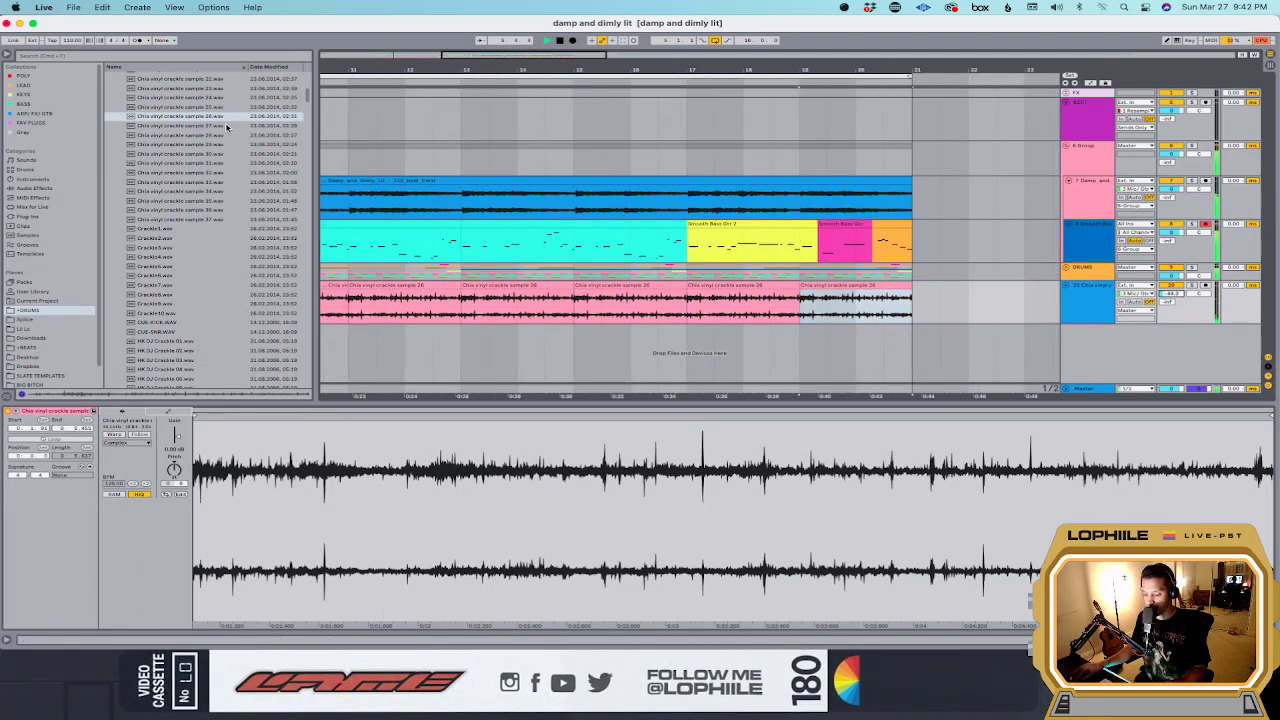
Step: Add an EQ Eight that rolls off the lows to the crackle track, followed by a Delay with a 1.00 ms left time
click(48, 190)
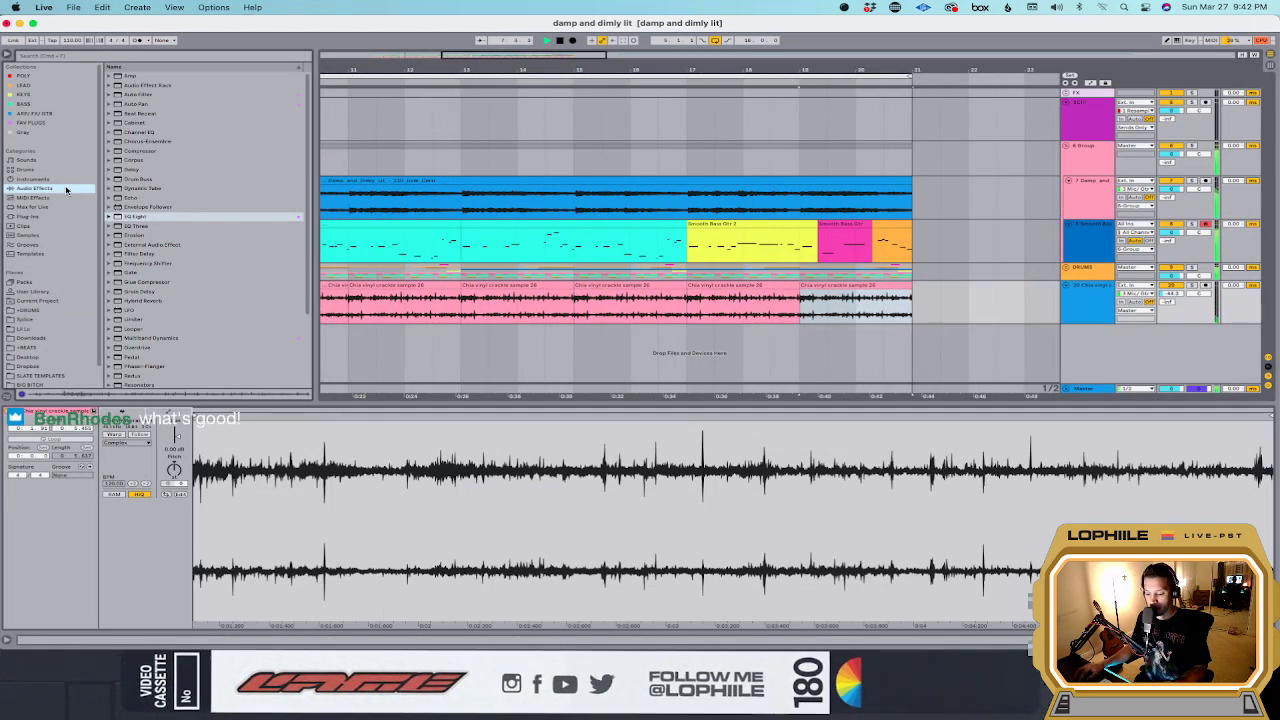
drag(130, 217, 434, 300)
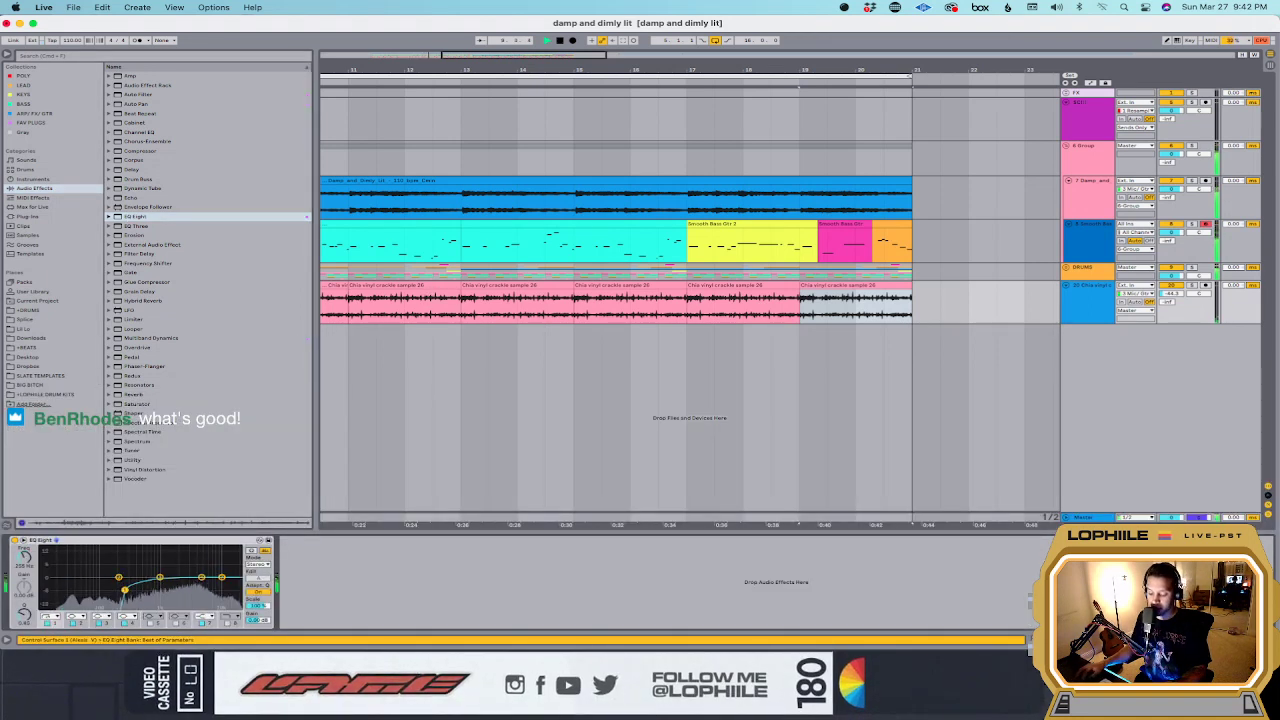
click(135, 171)
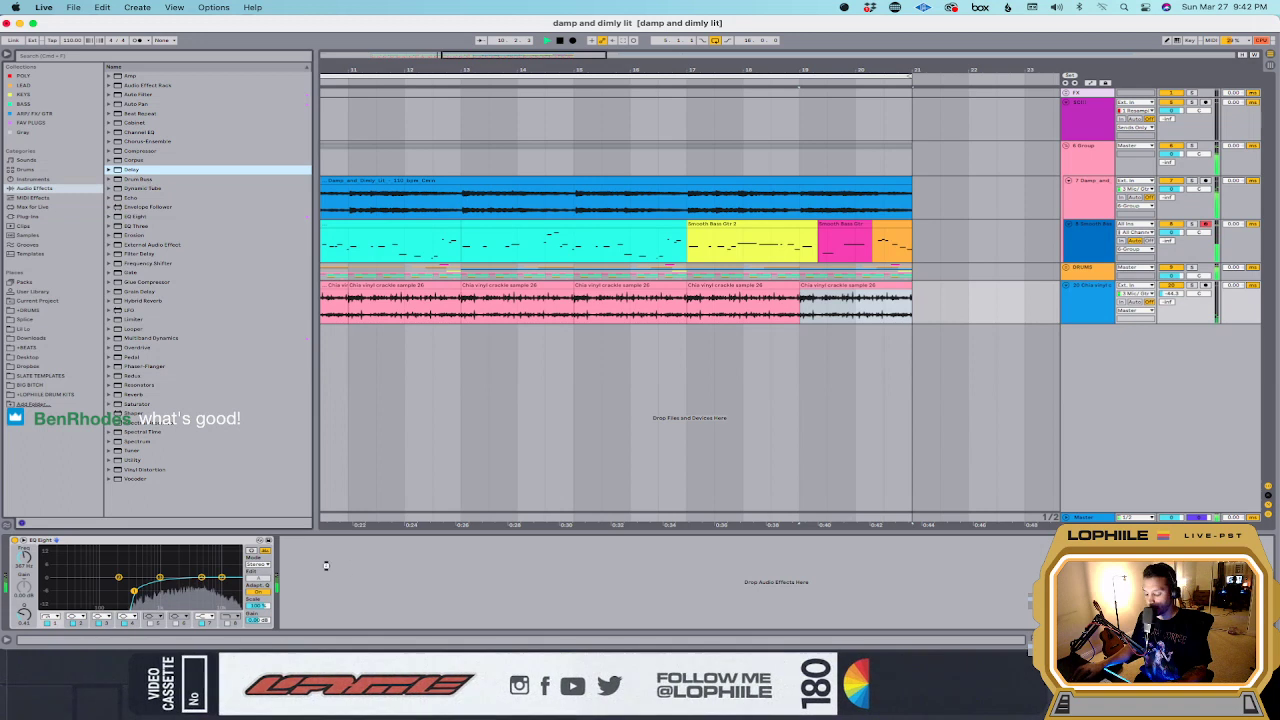
drag(328, 558, 329, 576)
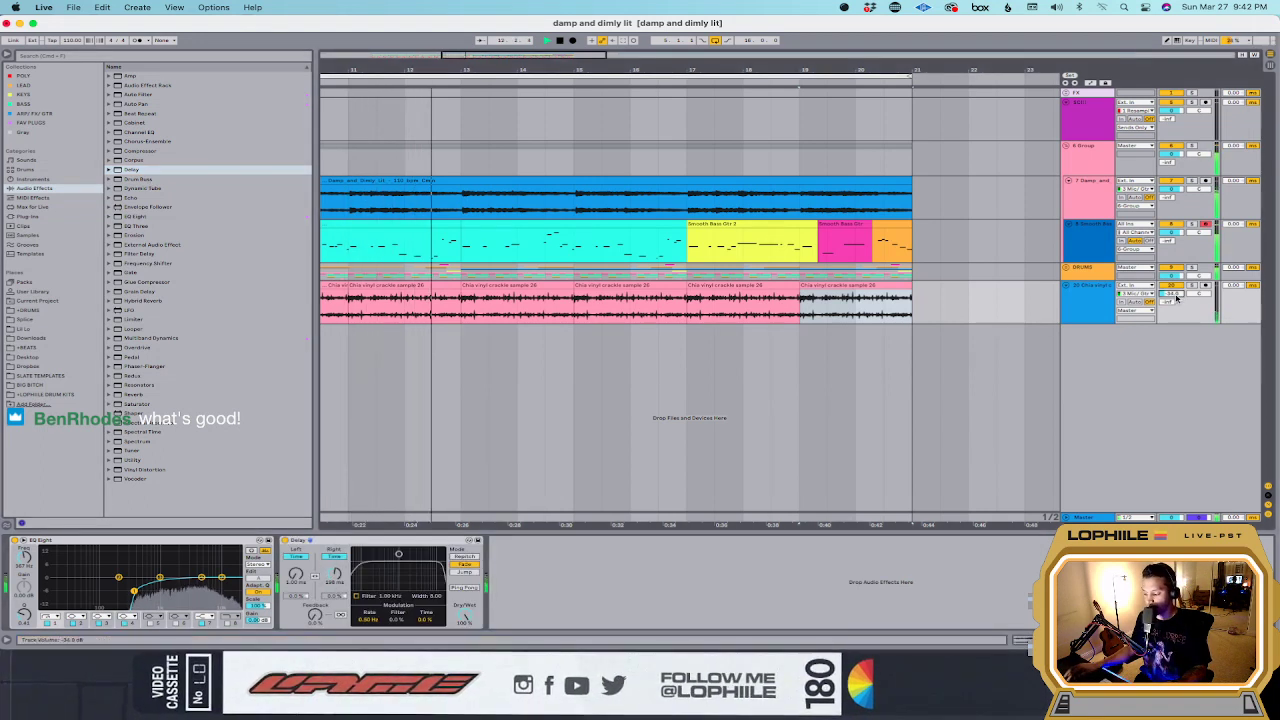
Step: Move the vinyl crackle track above the sample and bass group, stop playback and save the set
drag(1090, 300, 1088, 140)
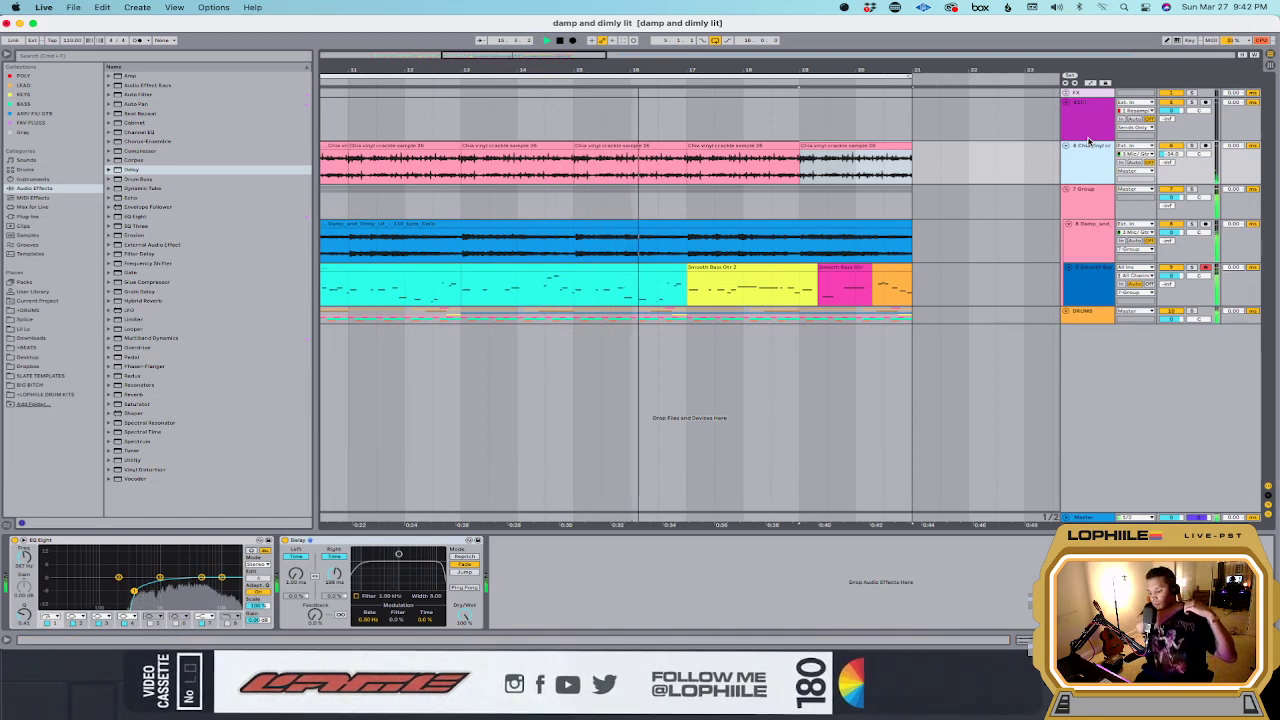
key(space)
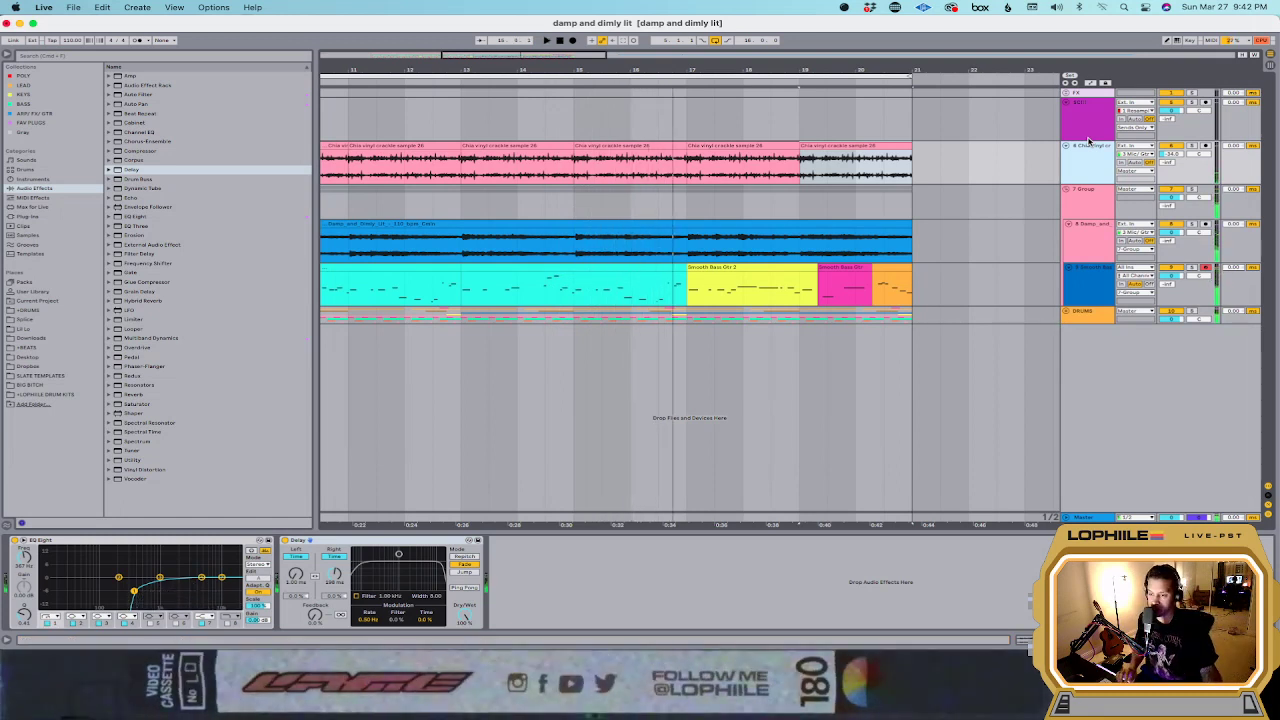
click(689, 205)
key(super+s)
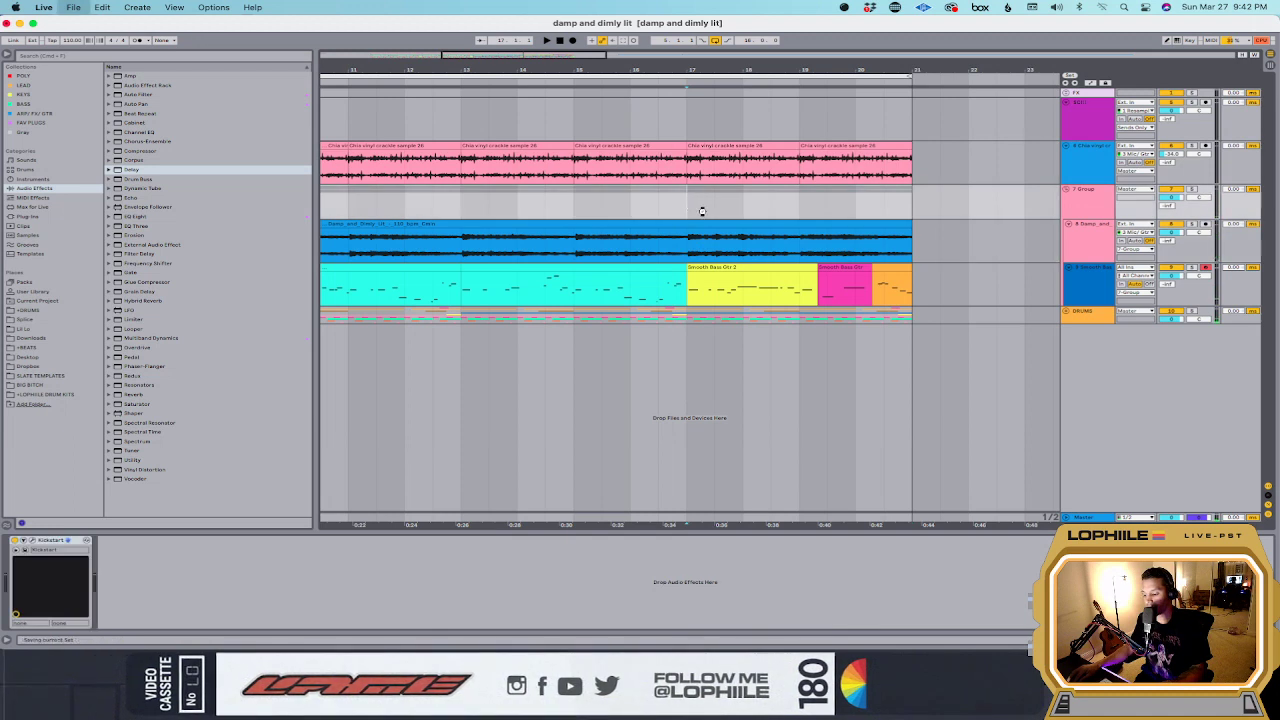
Step: Play the whole arrangement from bar 5 to review the bass line with the vinyl crackle
key(Home)
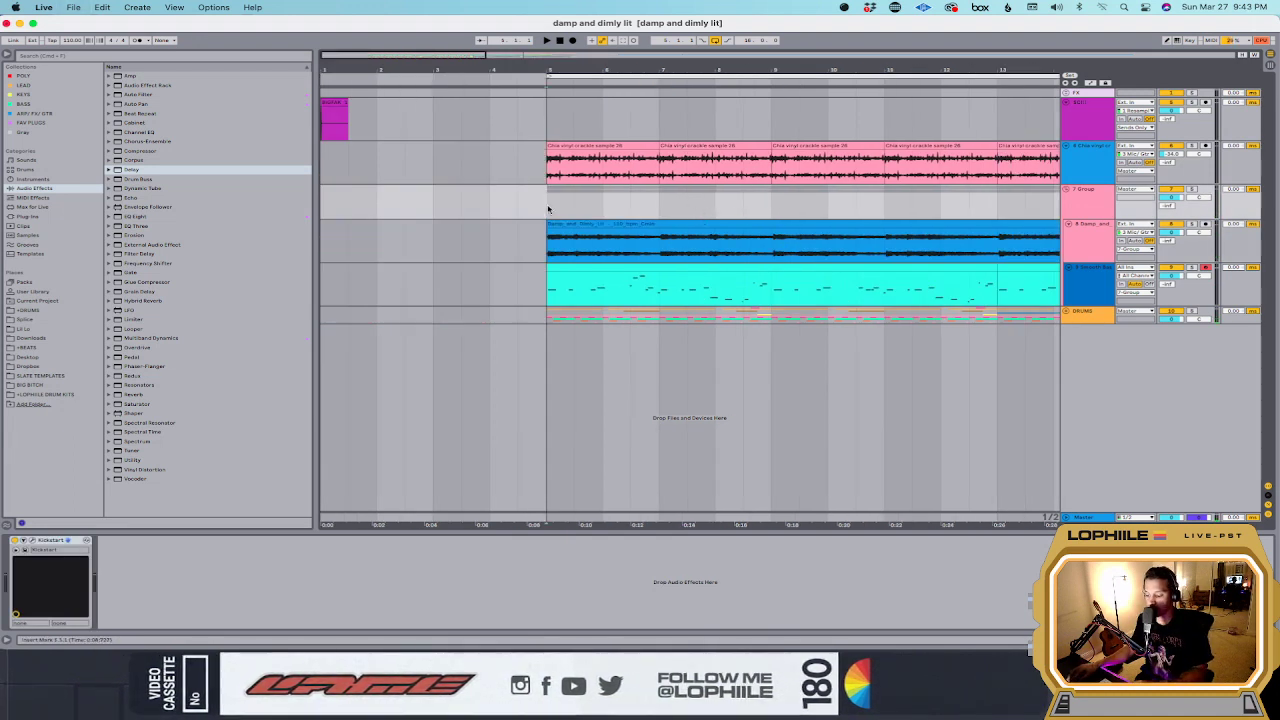
key(space)
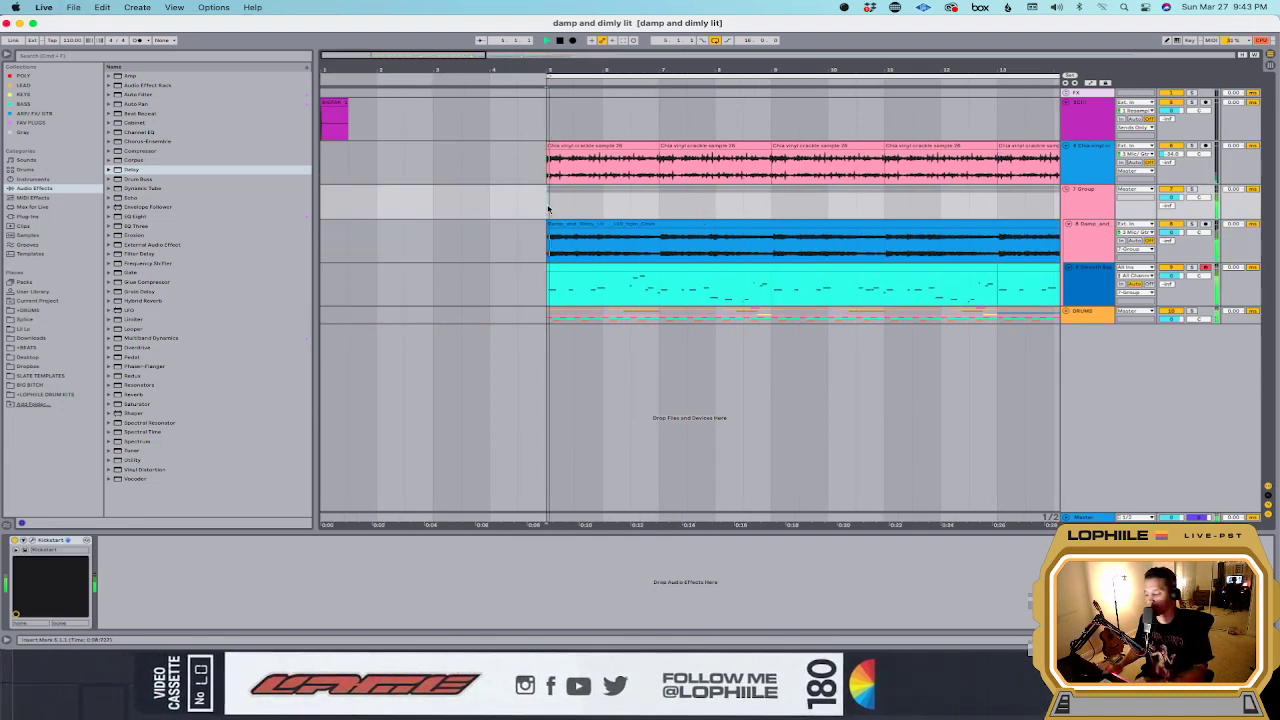
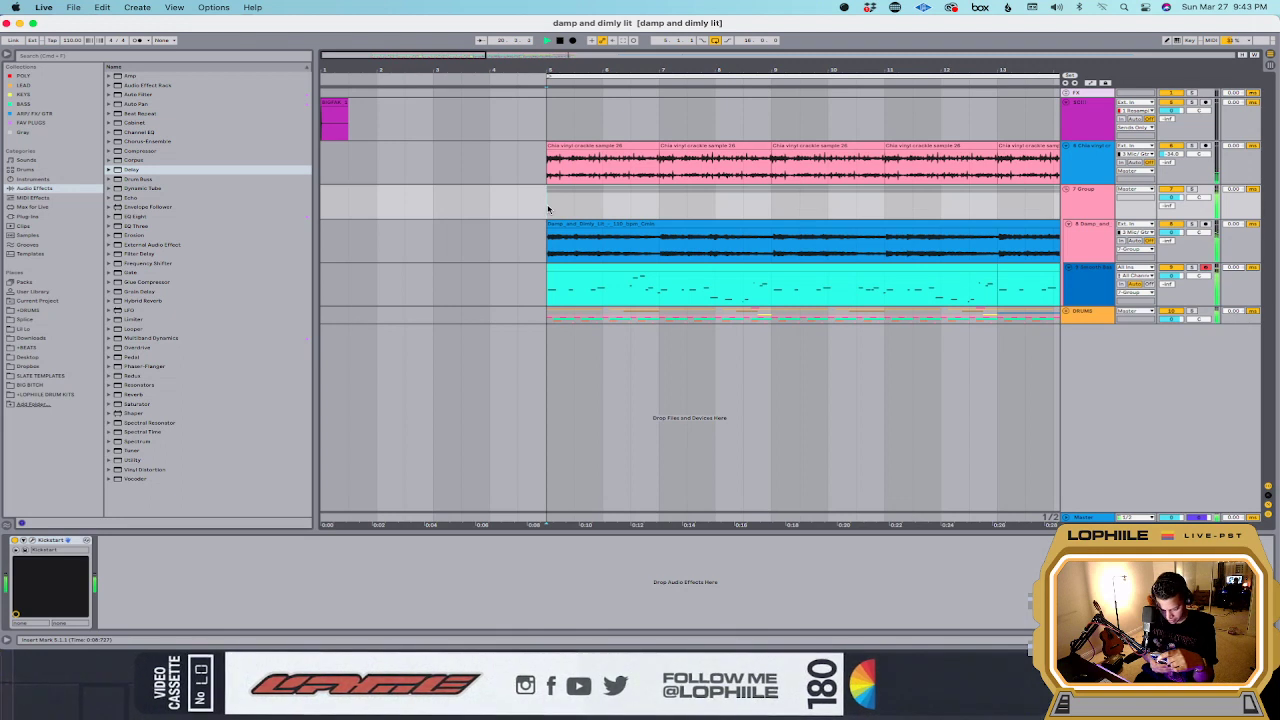
key(space)
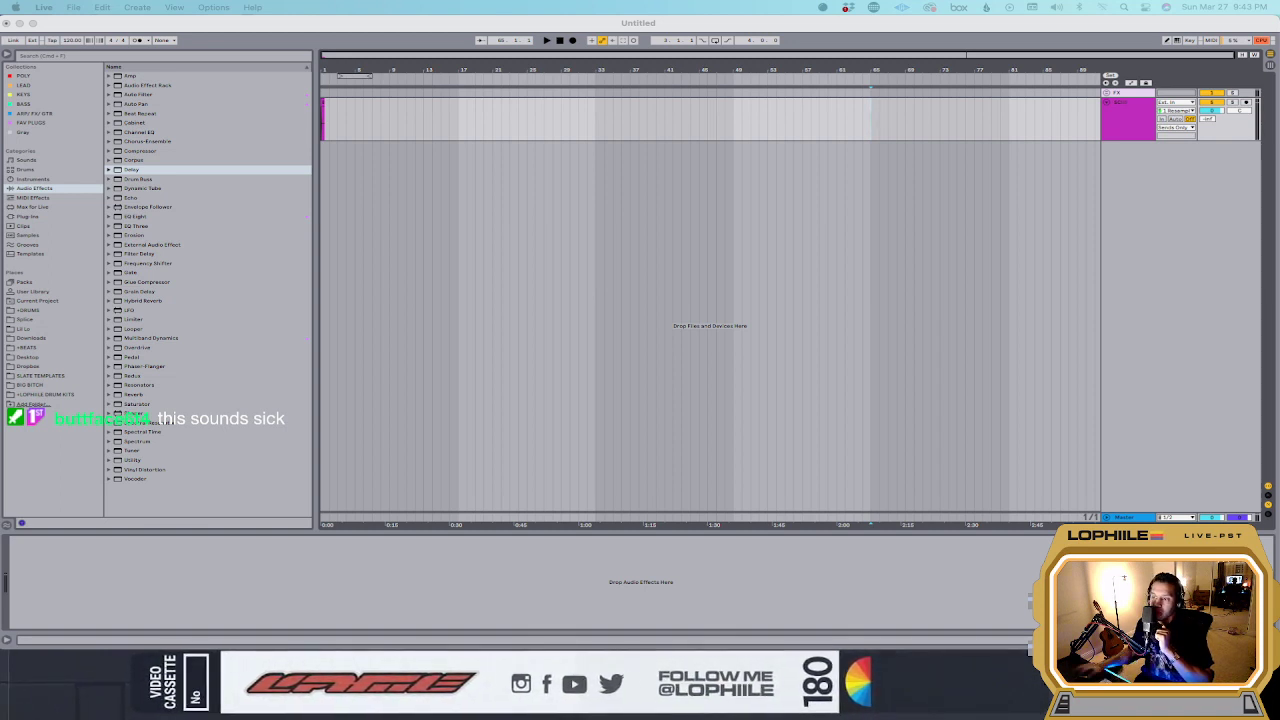
Step: Place the One Way sample on a new audio track at bar 5 and set the tempo to 105 BPM
drag(356, 40, 355, 165)
click(381, 158)
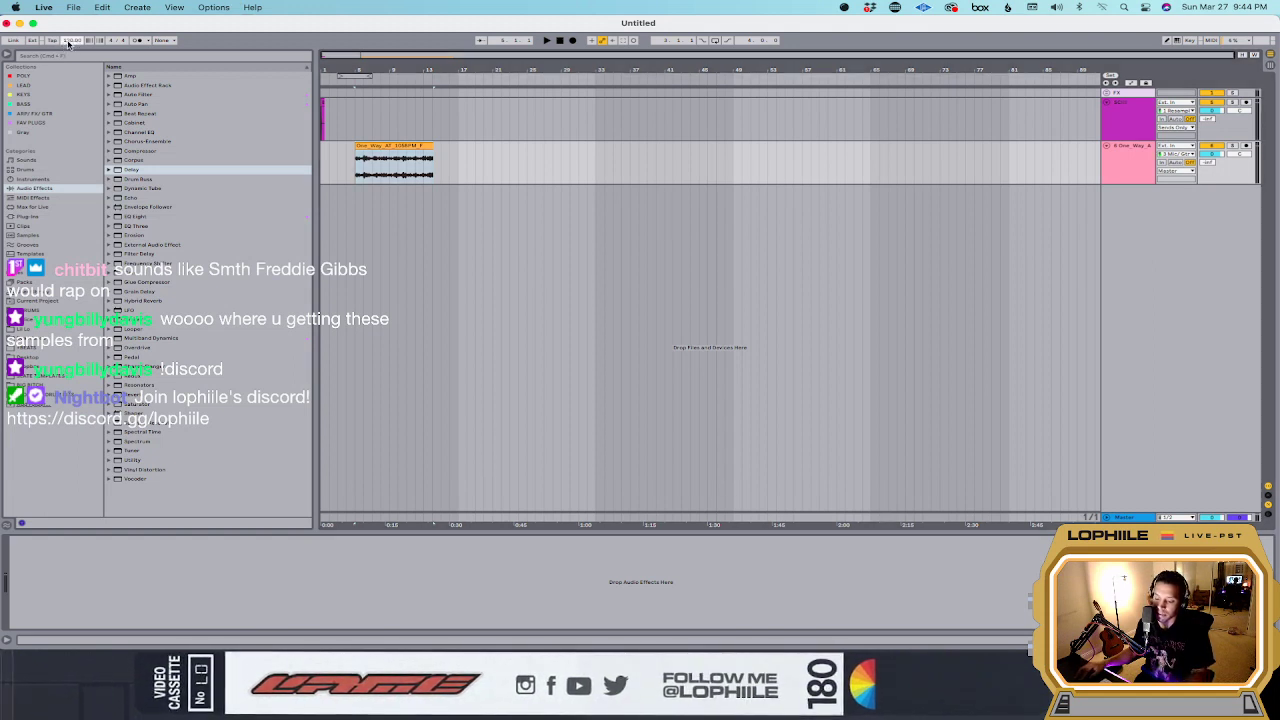
drag(69, 43, 69, 43)
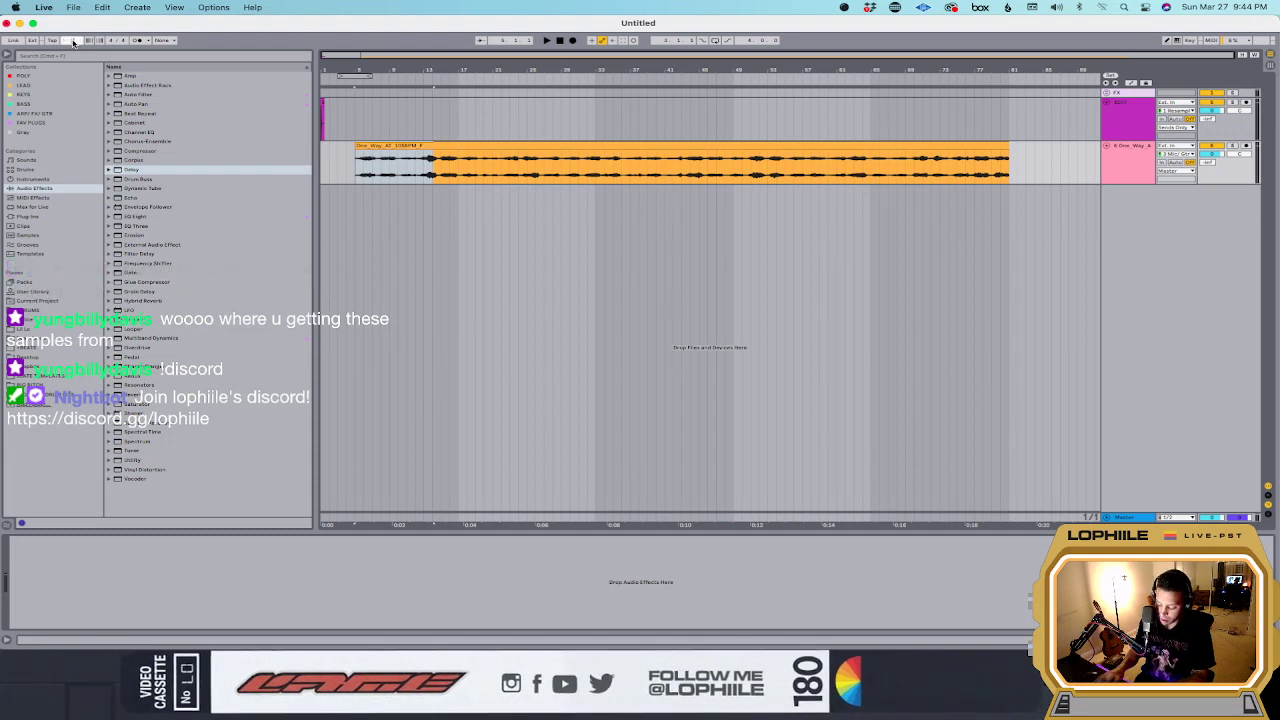
drag(73, 42, 73, 42)
click(376, 144)
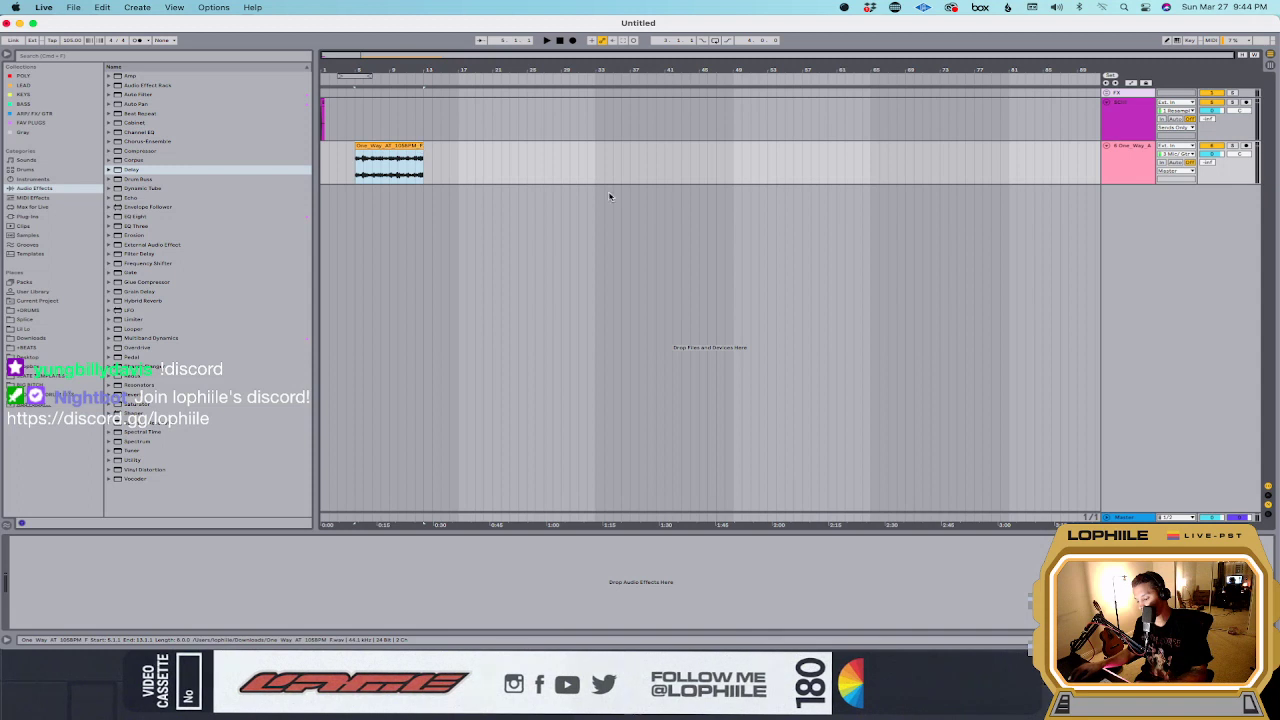
Step: Save the set in the +TWITCH folder under the sample artist's name followed by "one way"
key(super+s)
click(660, 202)
click(645, 216)
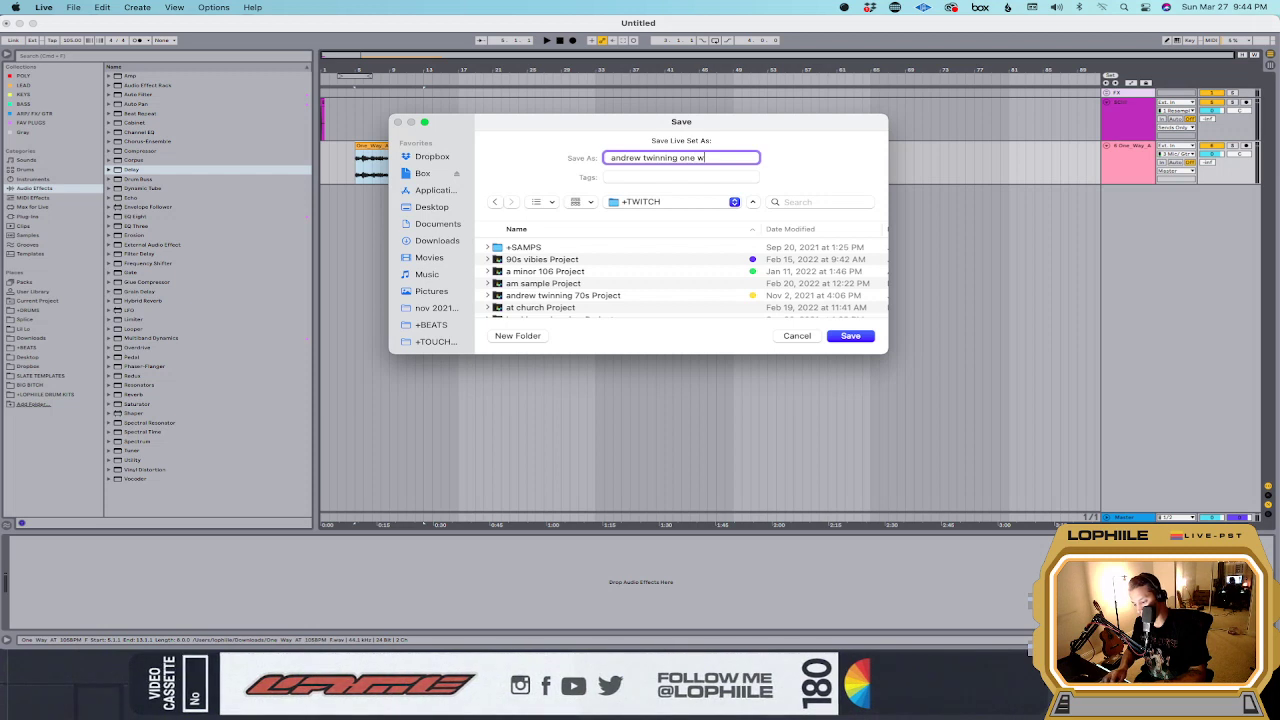
key(Return)
Step: Loop the One Way clip from bar 5 to bar 13 and play it back
click(396, 145)
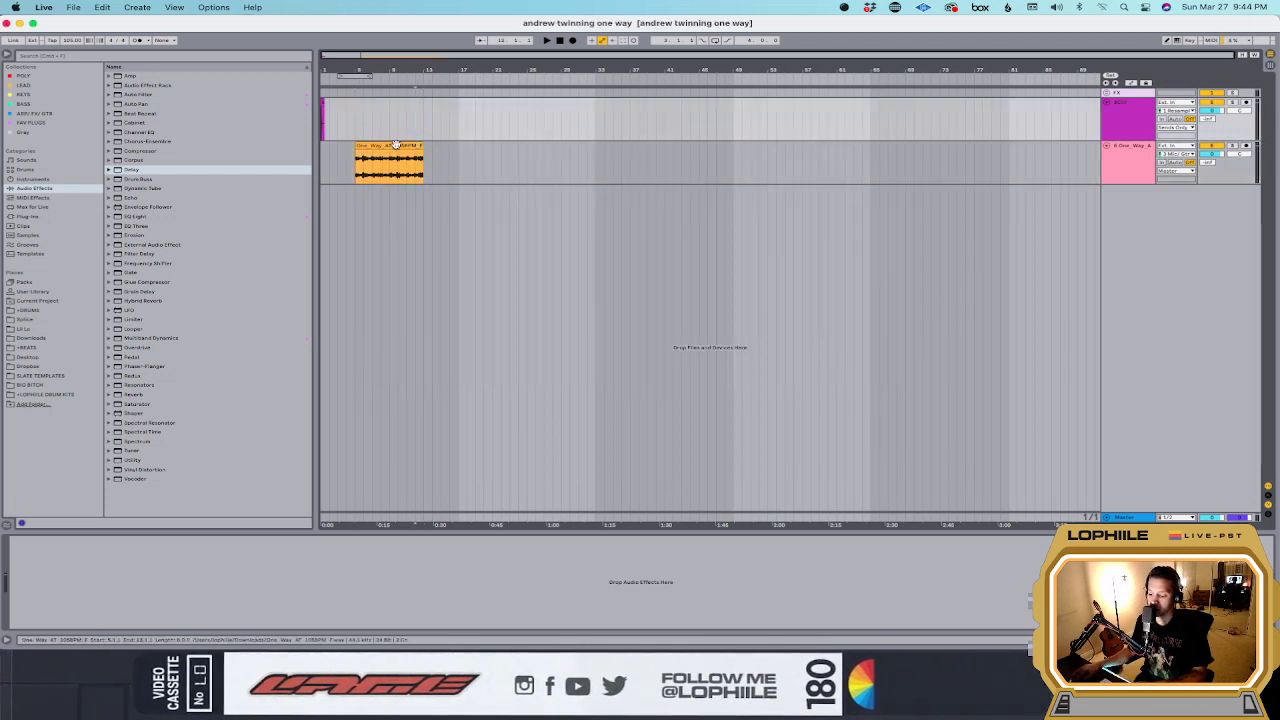
scroll(396, 145, up, 3)
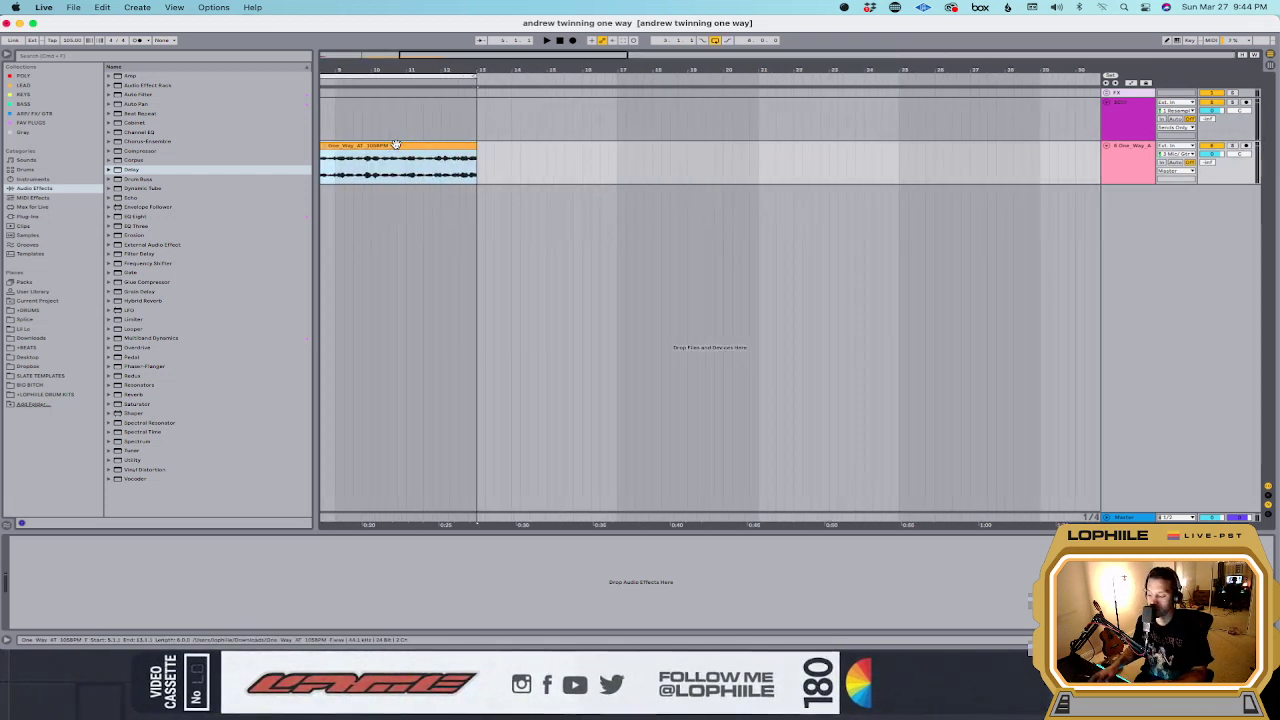
scroll(455, 155, up, 2)
key(space)
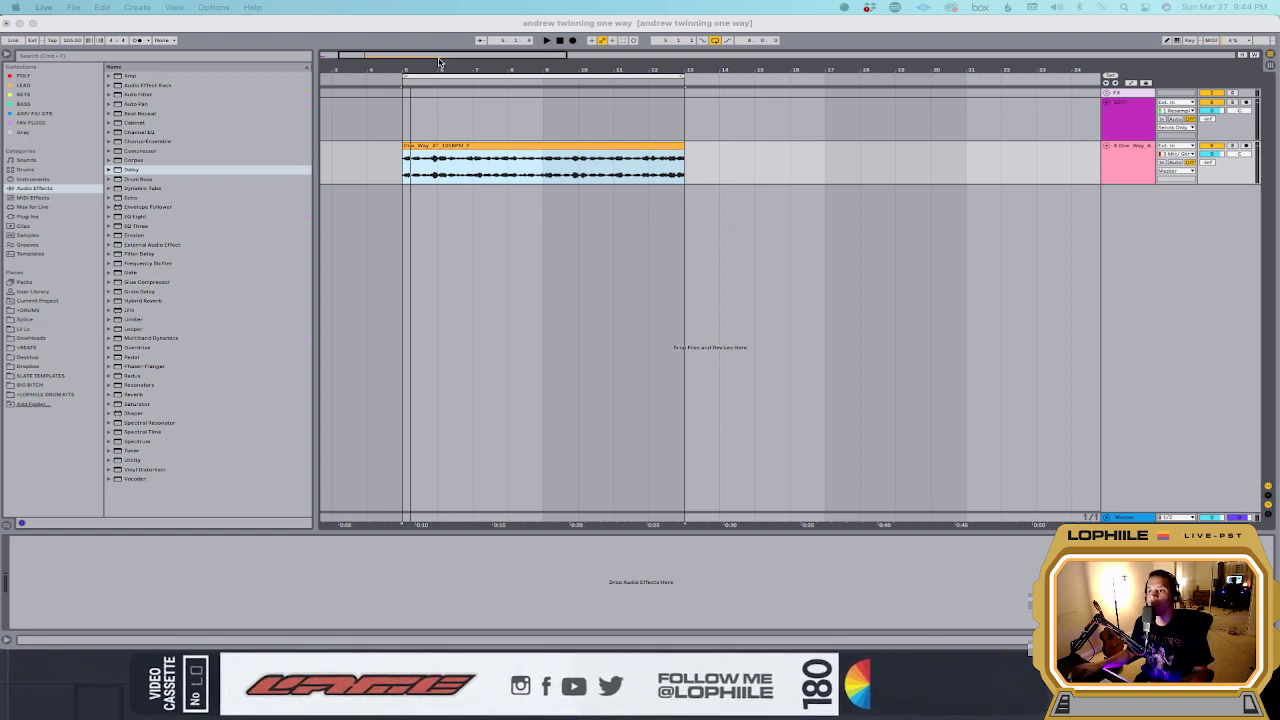
click(407, 166)
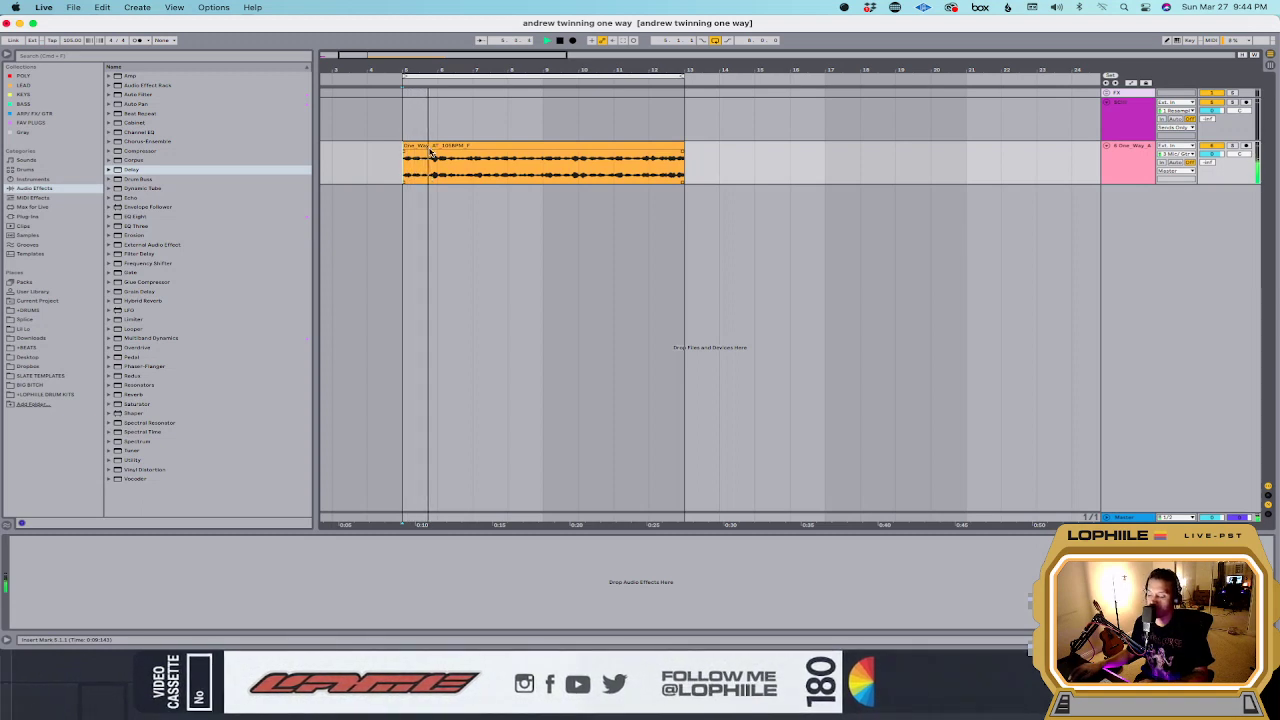
click(442, 146)
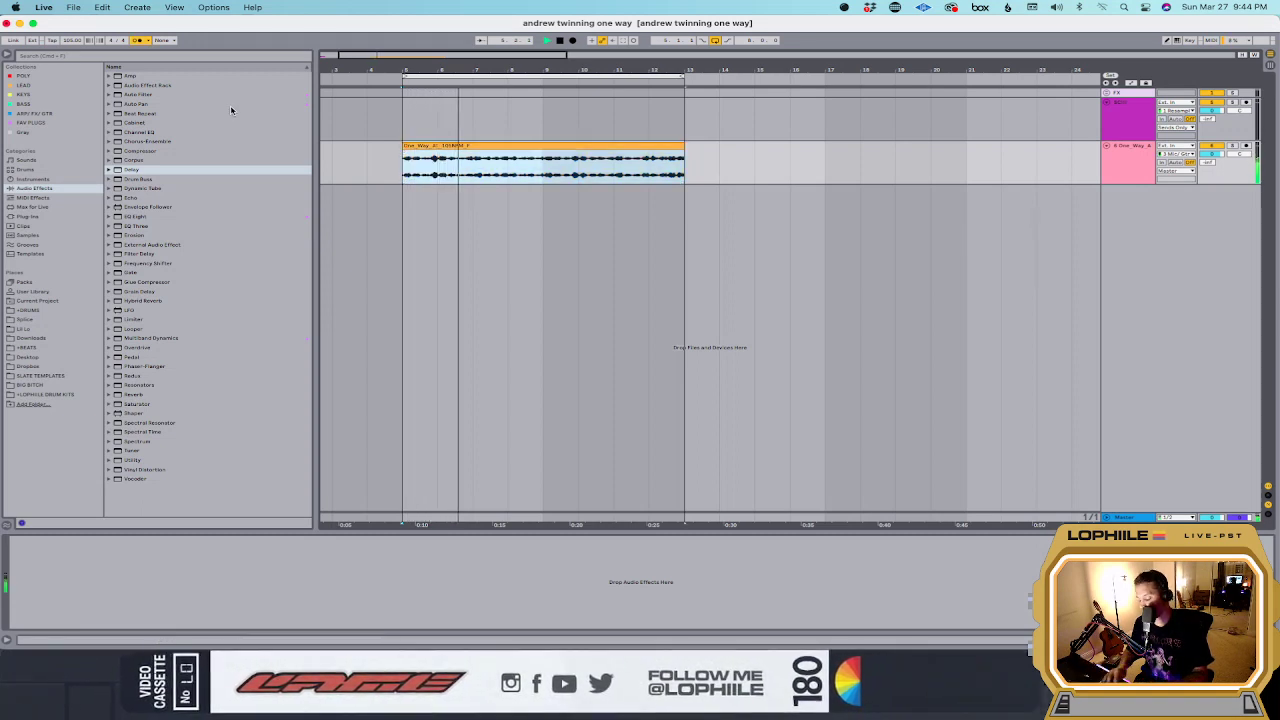
Step: Try a tempo of 95 BPM on the playing loop, undo the tempo change and stop playback
click(74, 42)
text(95)
key(Return)
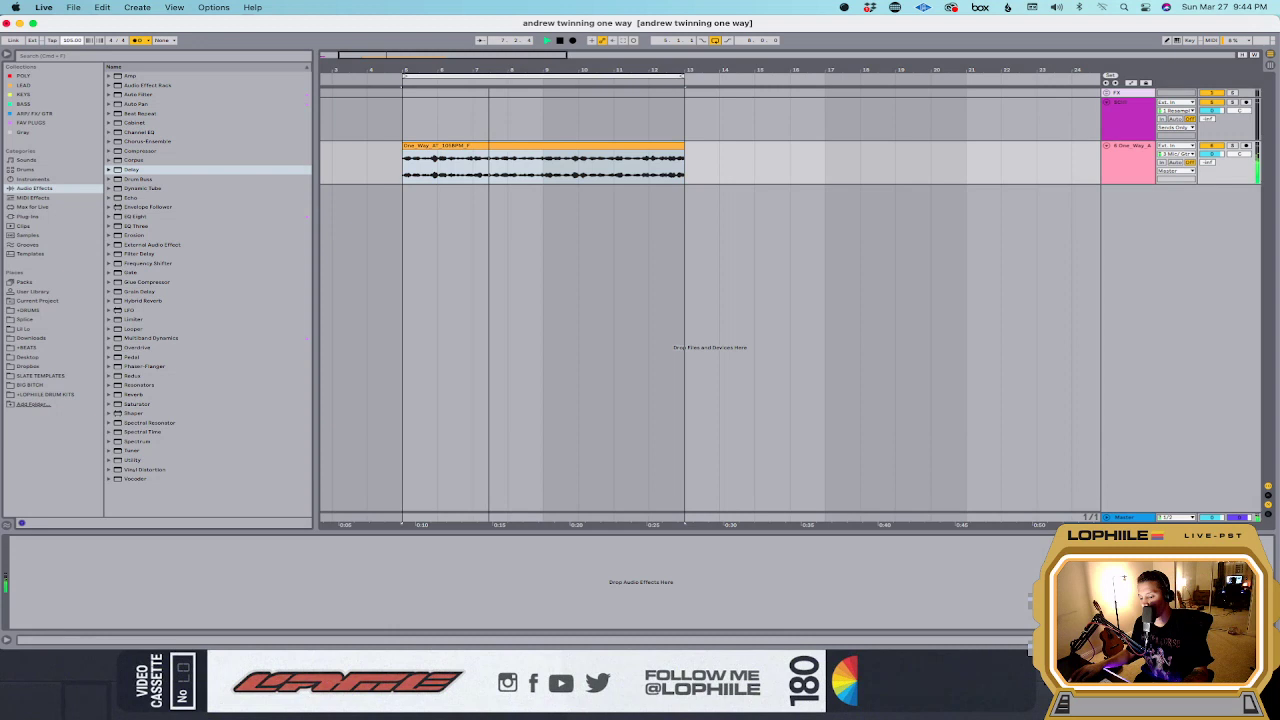
key(super+z)
key(space)
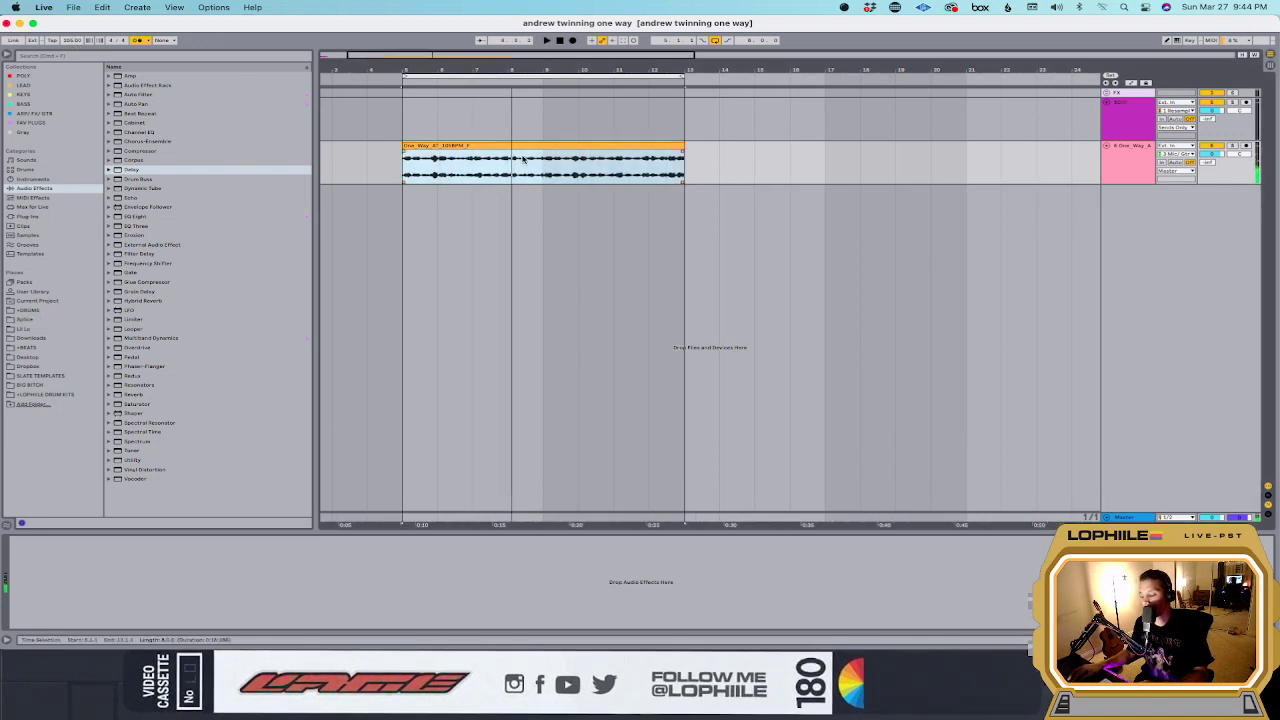
Step: Turn on Warp for the One Way clip, restart playback and set the tempo to 99 BPM
double_click(516, 146)
click(114, 434)
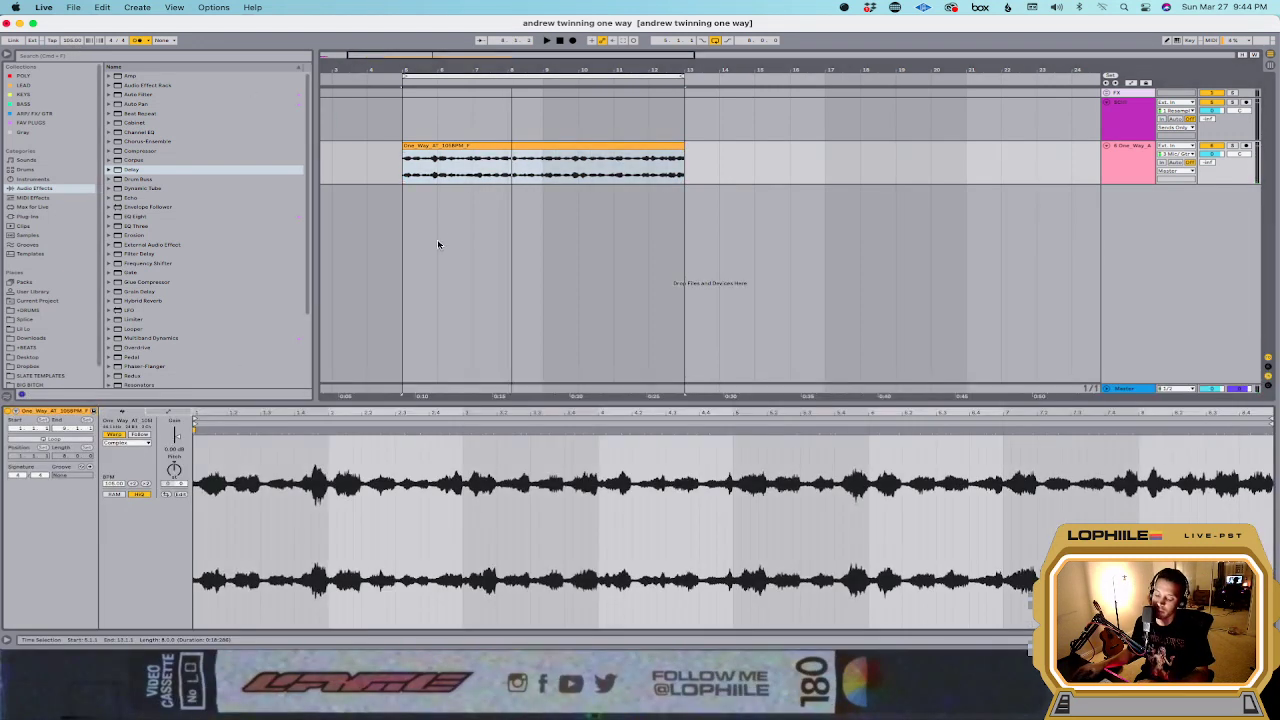
click(450, 146)
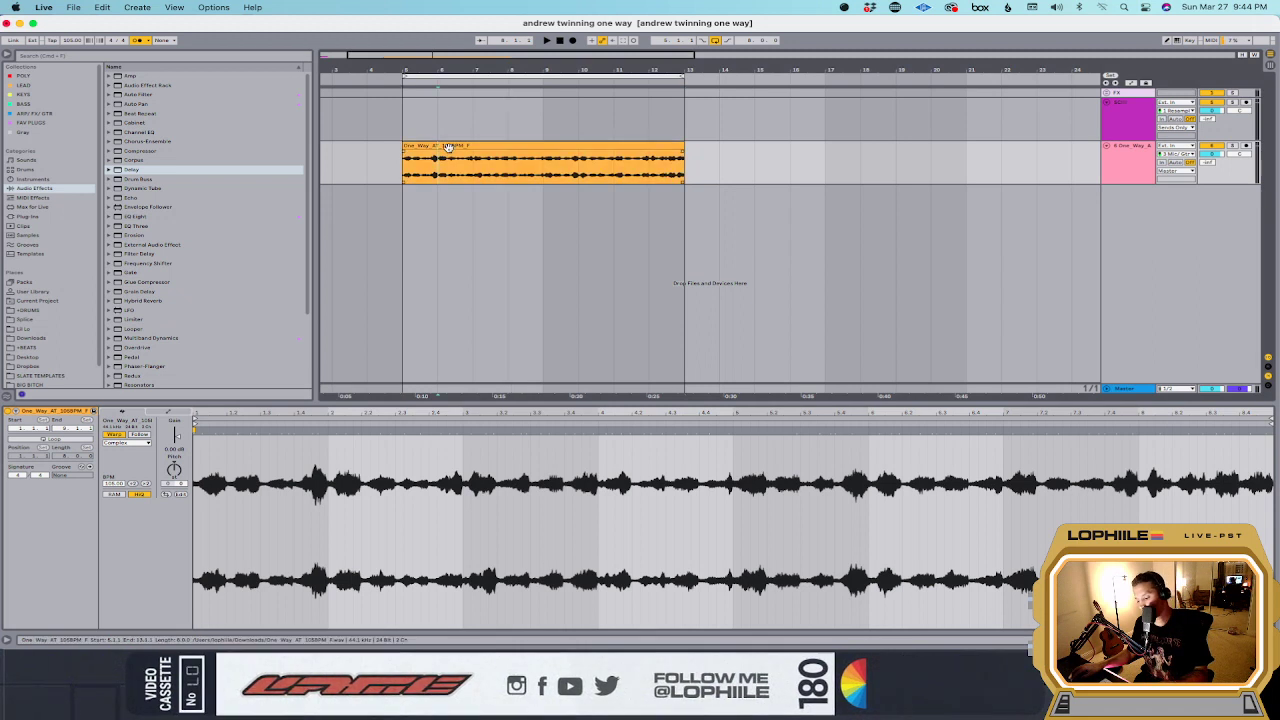
key(space)
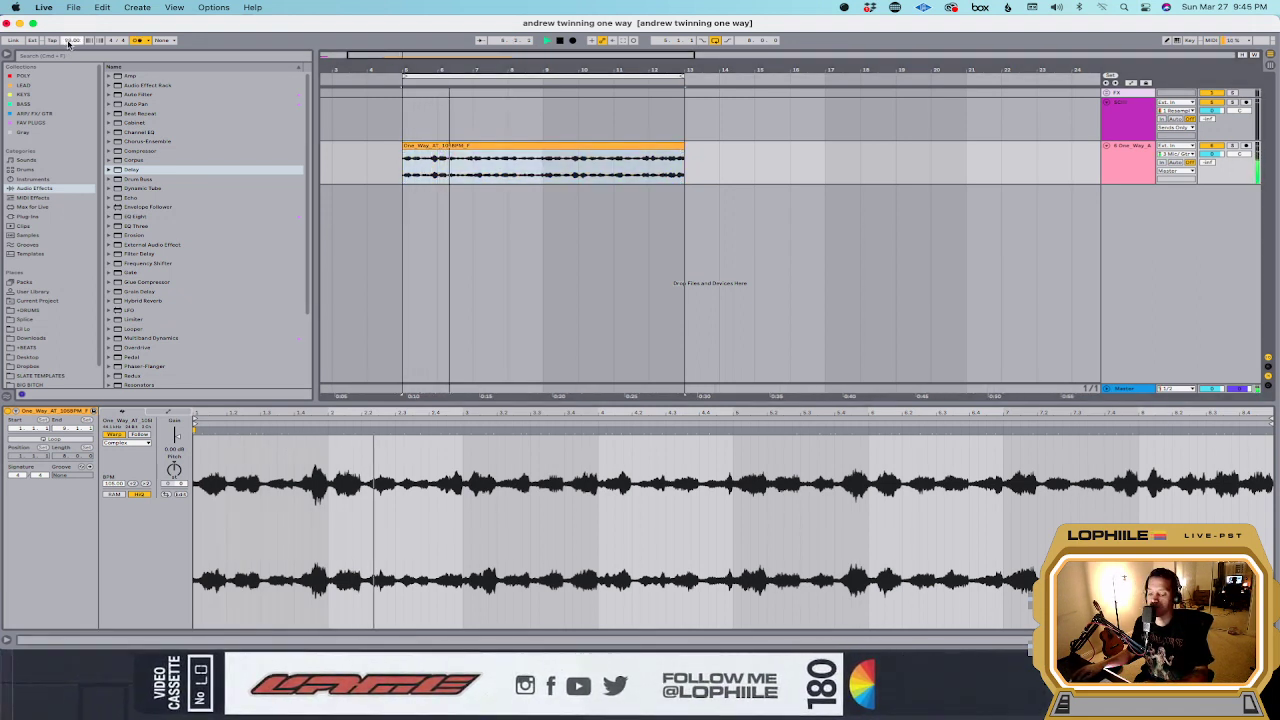
Step: Search the browser for "stash" and find the drum kit folder in the Downloads place
click(45, 218)
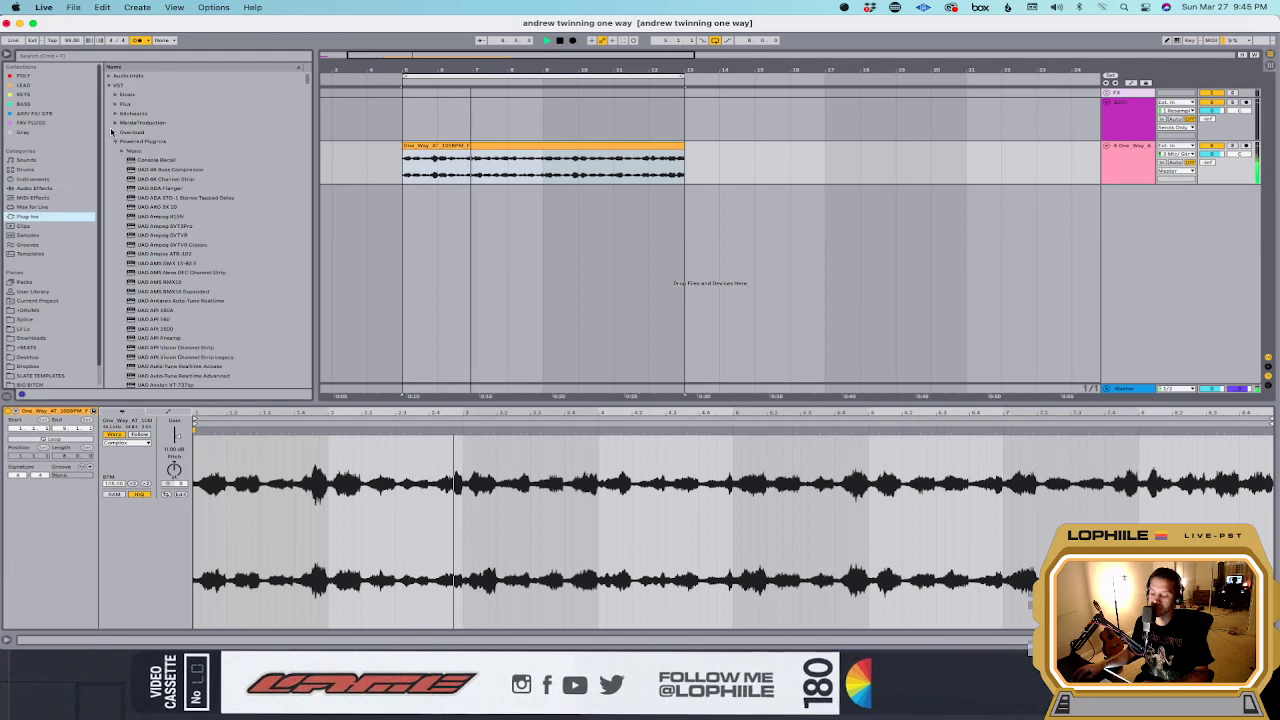
click(39, 56)
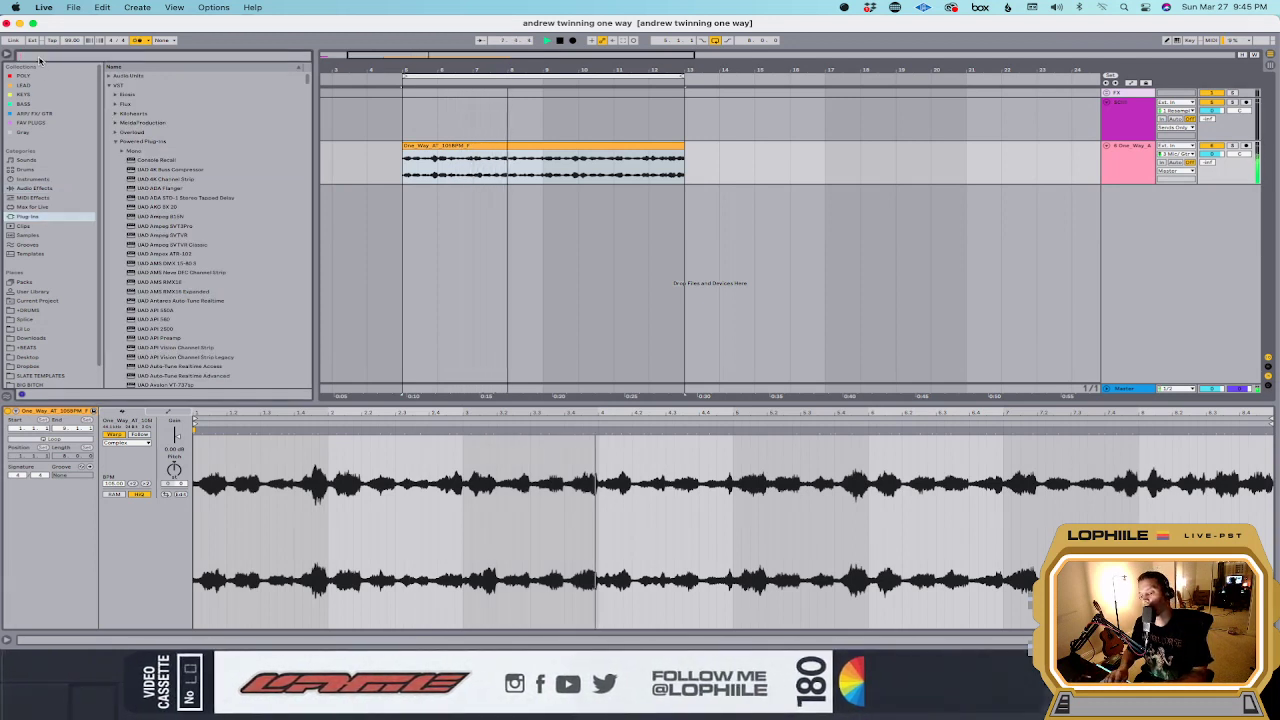
click(395, 180)
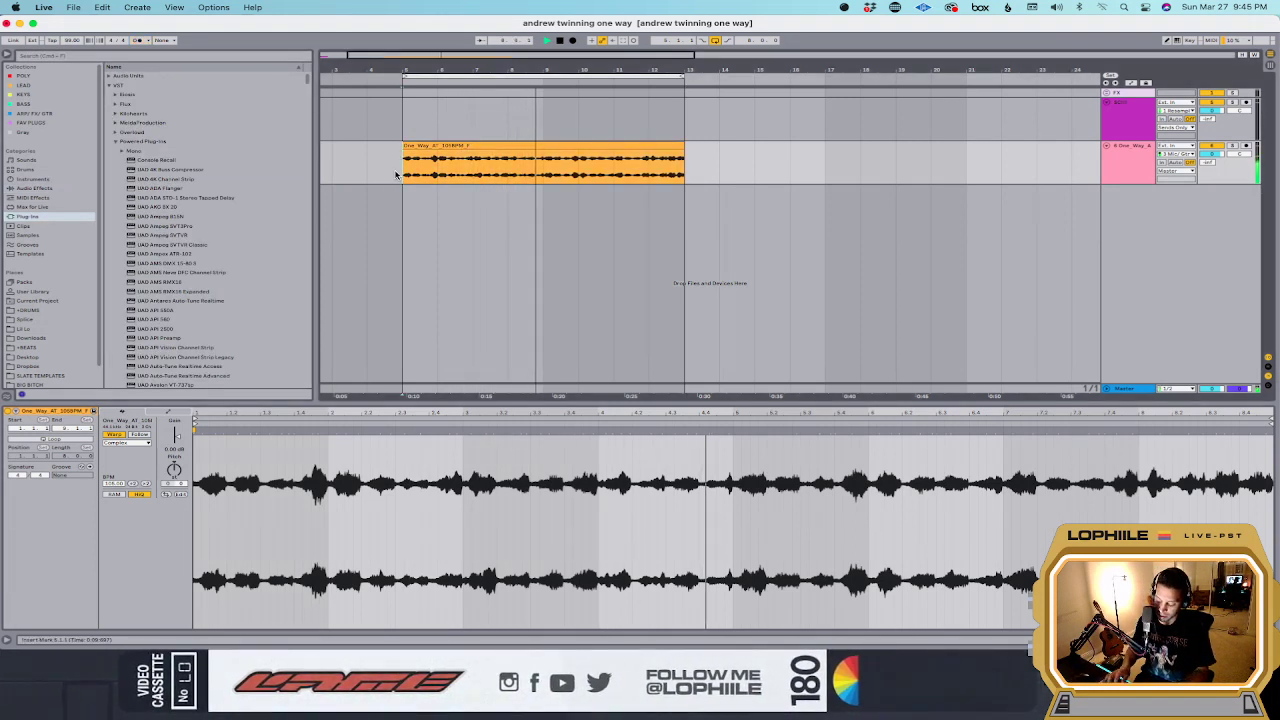
key(shift+Tab)
key(super+f)
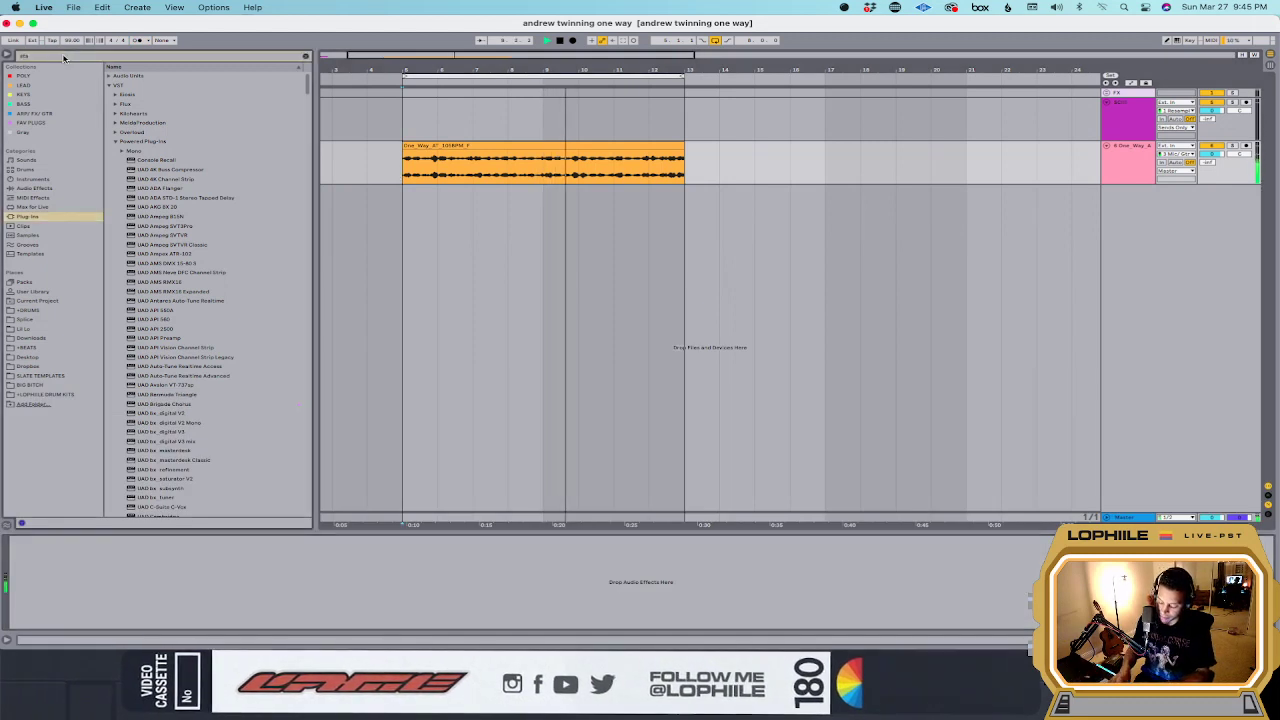
text(star)
click(40, 319)
click(110, 77)
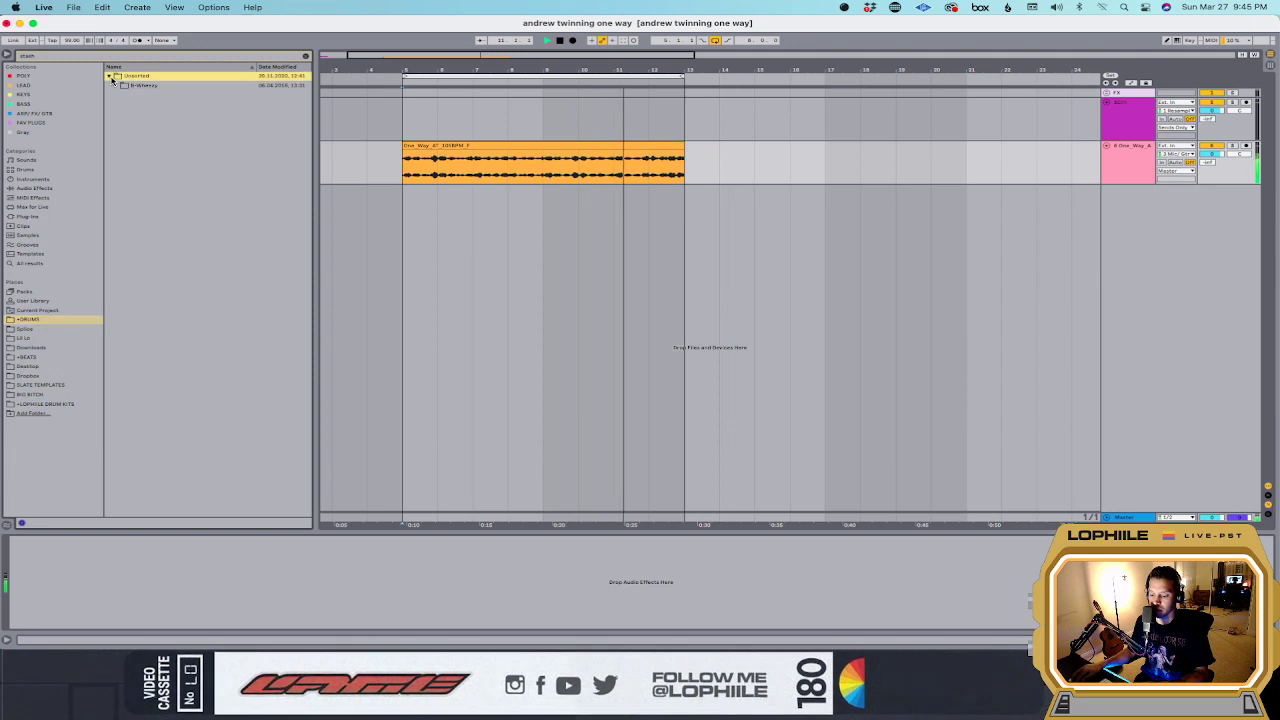
click(42, 347)
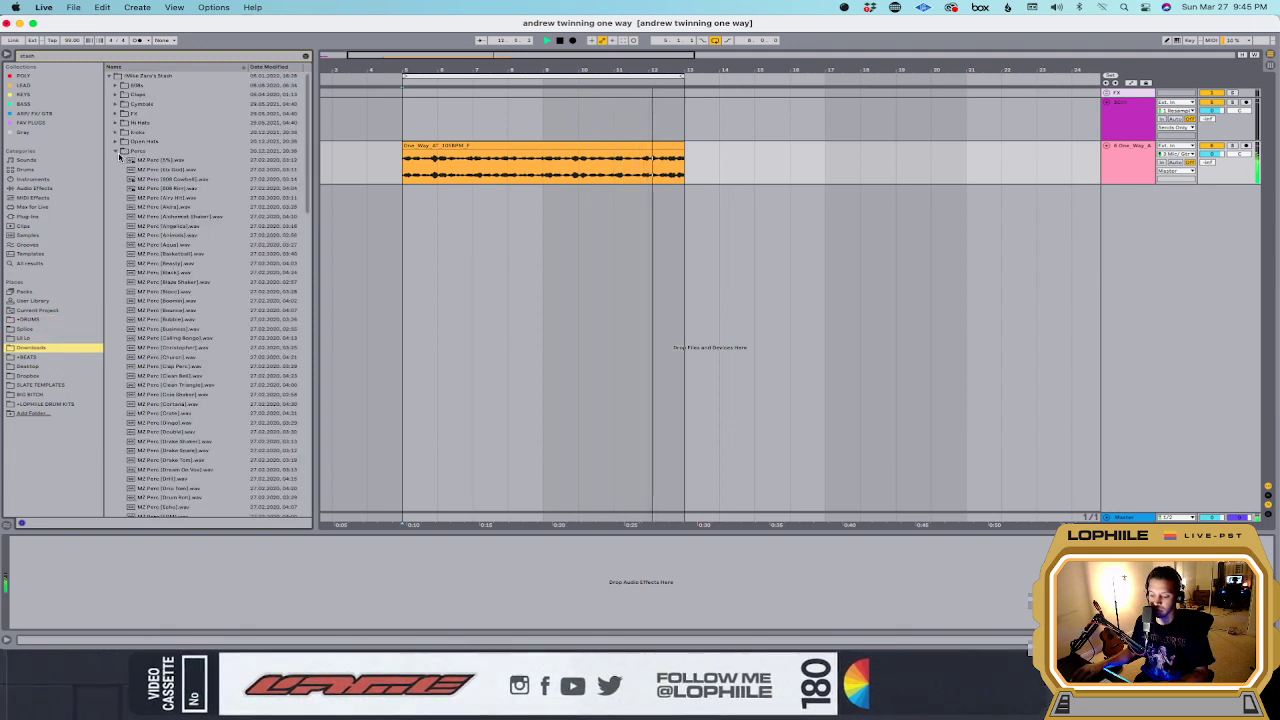
Step: Expand the kit's Common Claps folder and audition its first clap samples over the loop
click(117, 151)
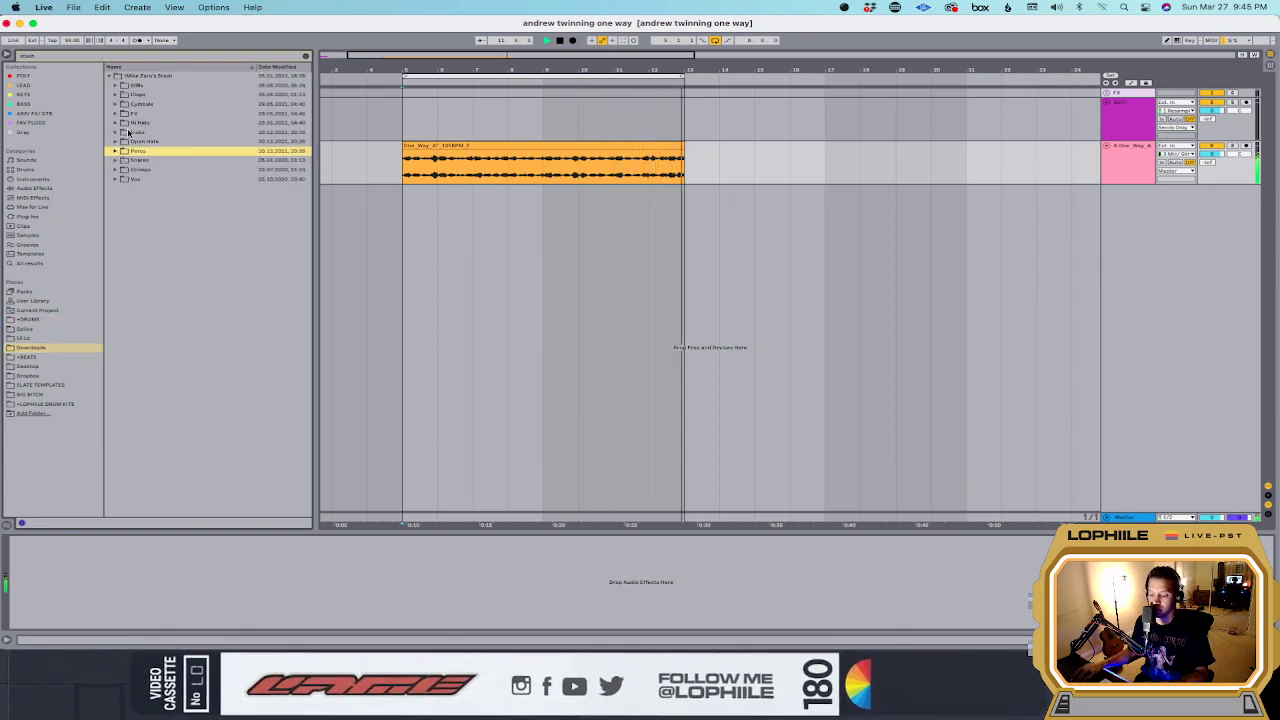
click(117, 94)
click(123, 104)
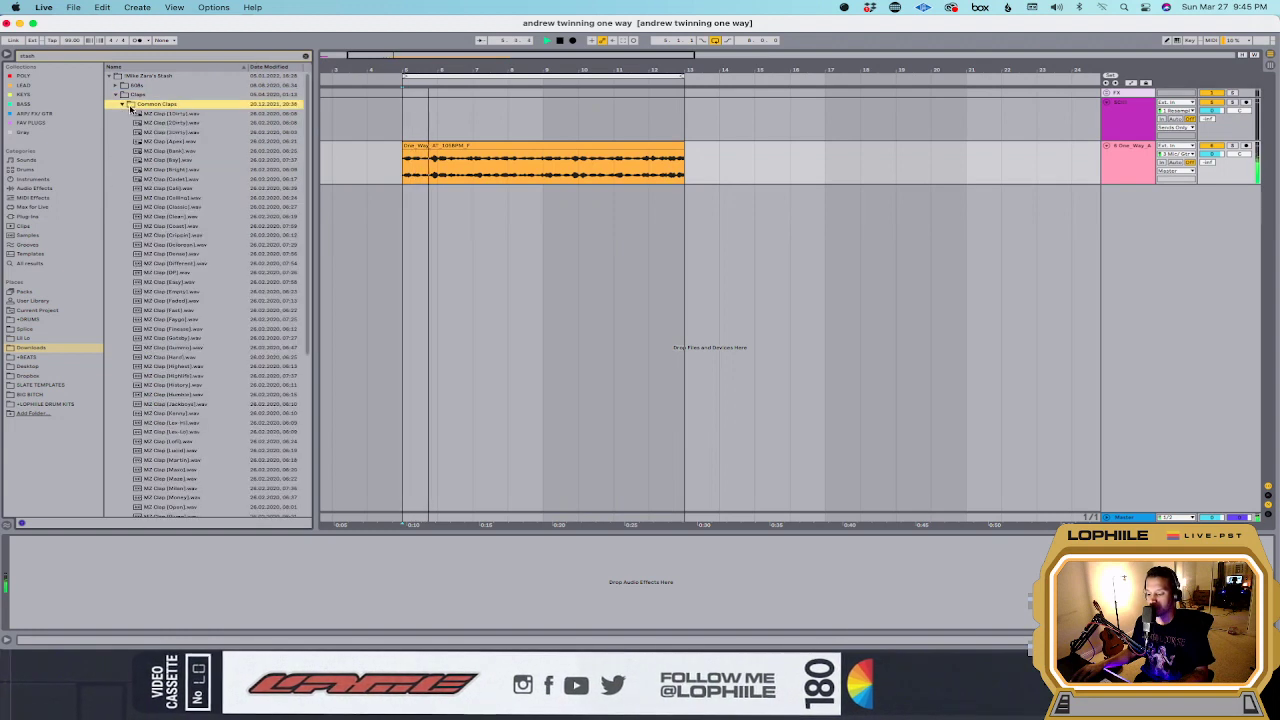
click(165, 123)
key(Down)
key(Down)
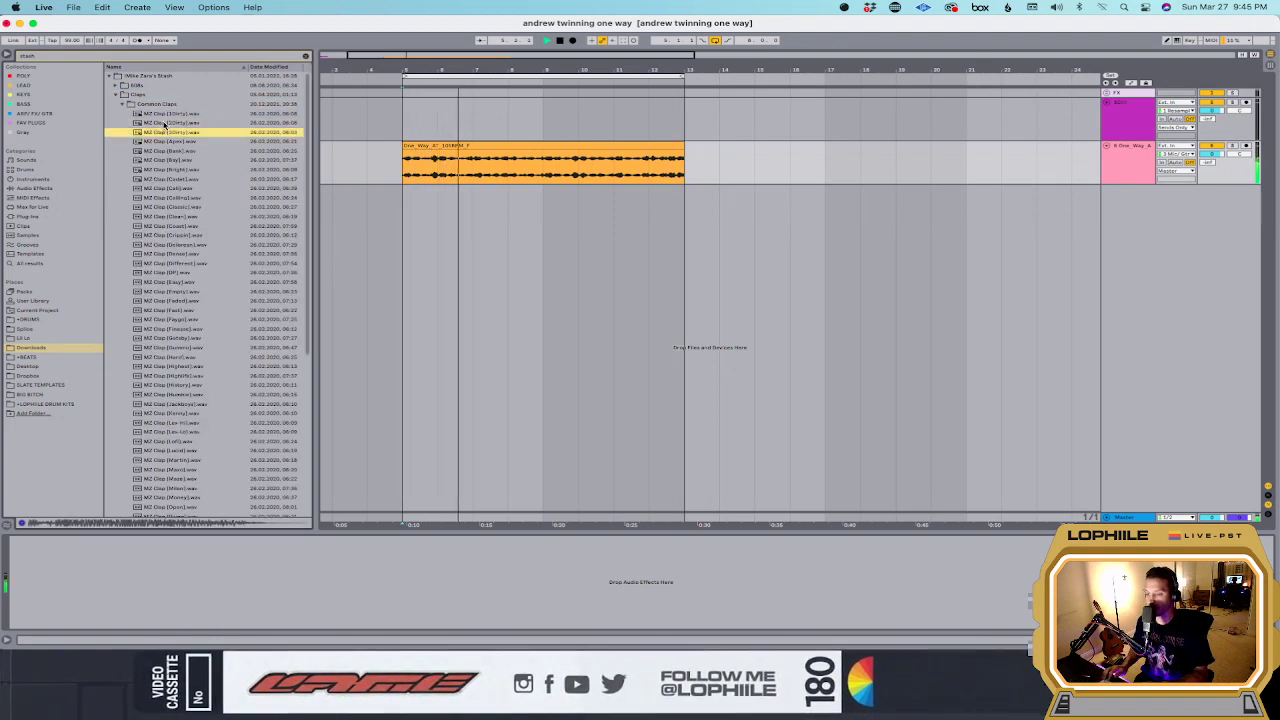
key(Down)
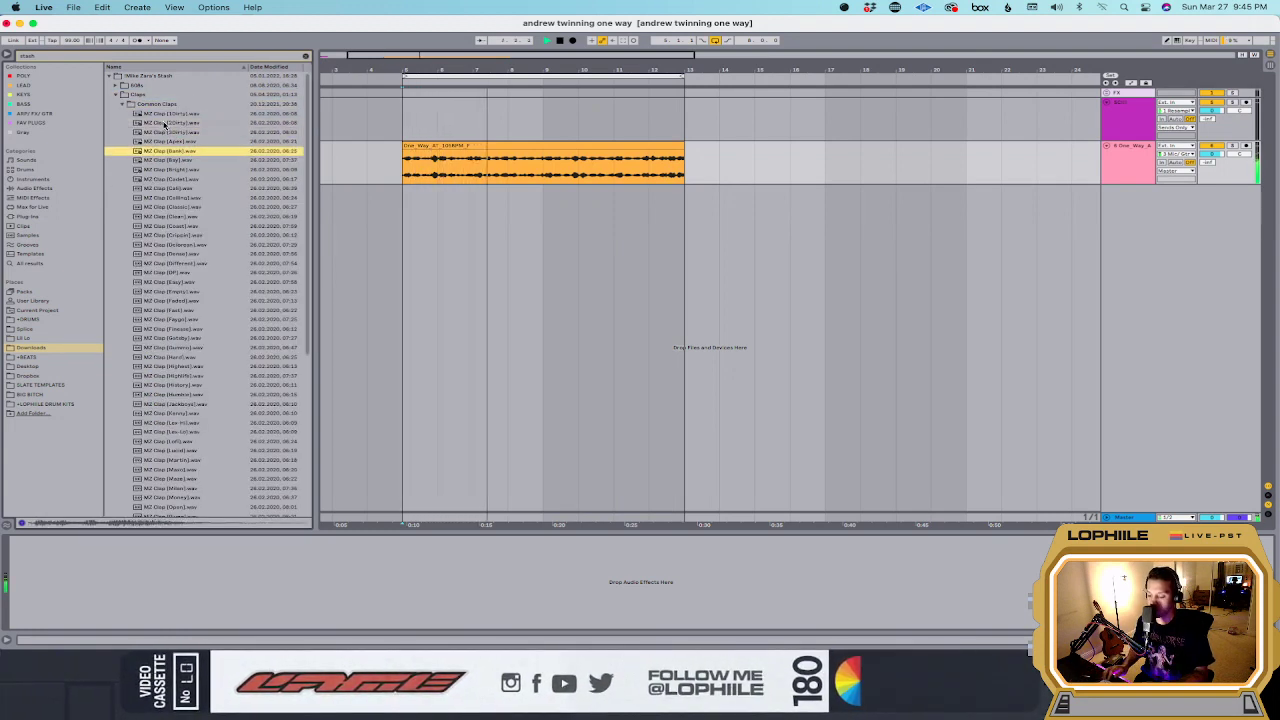
key(Up)
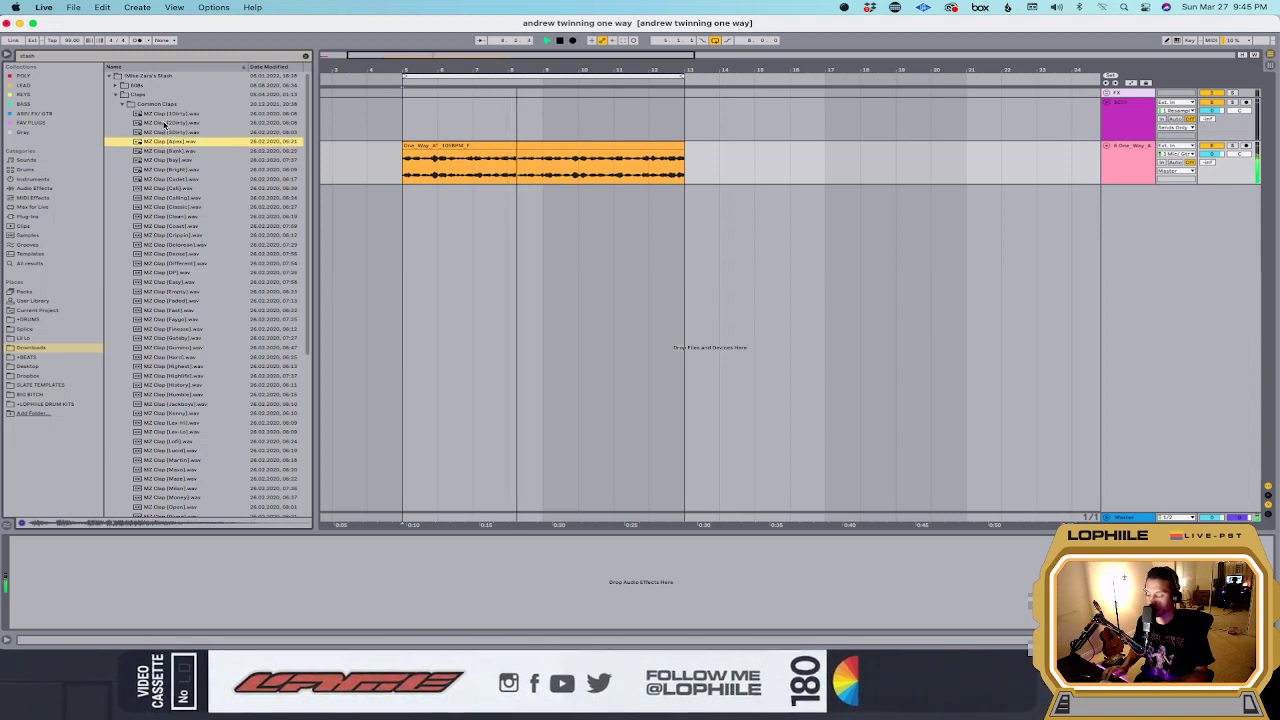
Step: Place MZ Clap [Apex].wav at bar 6 on a new audio track below the sample
drag(151, 141, 437, 206)
scroll(437, 220, up, 2)
scroll(437, 222, up, 2)
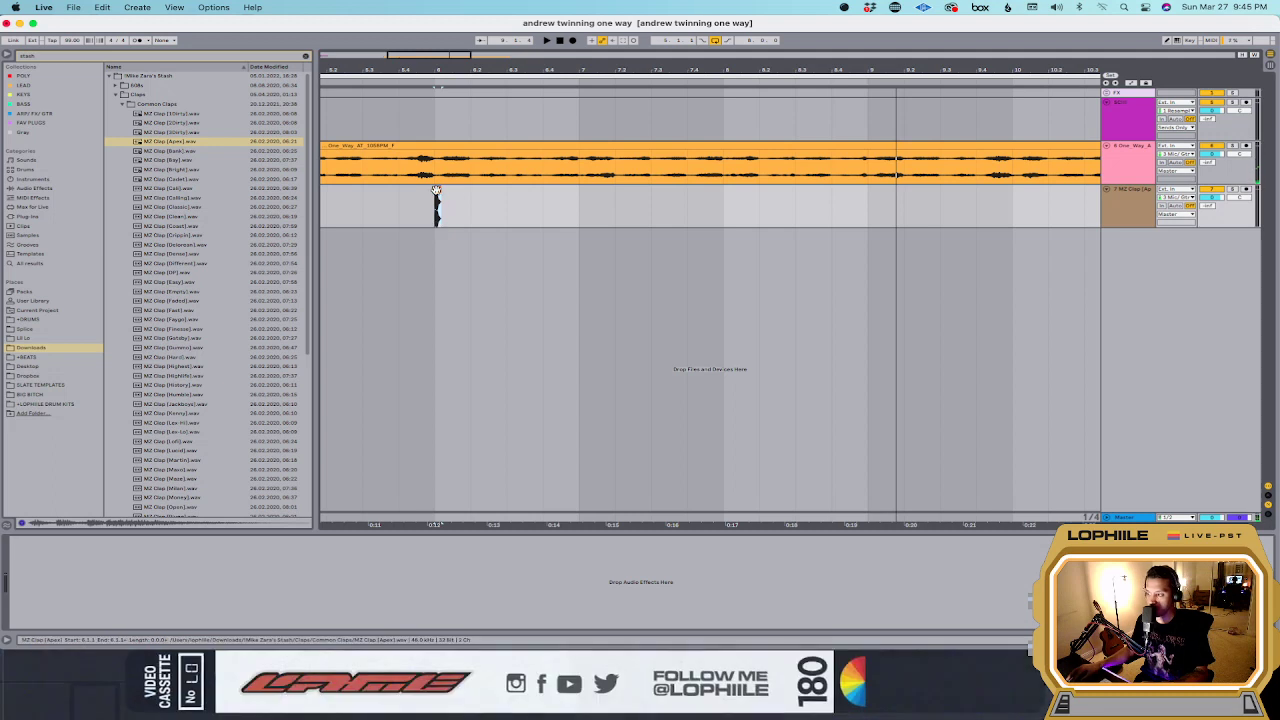
Step: Turn on Warp for the clap clip, set its segment BPM to 77 and play it back
click(436, 190)
click(115, 435)
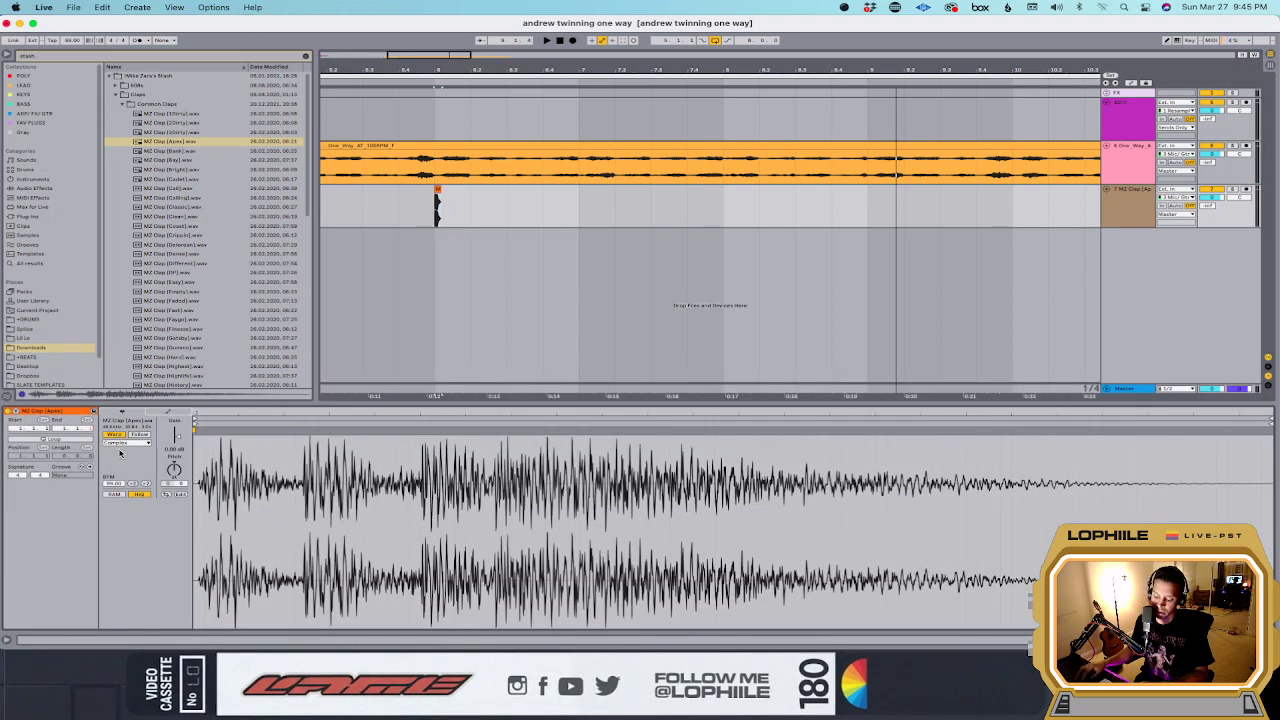
drag(110, 486, 110, 480)
key(space)
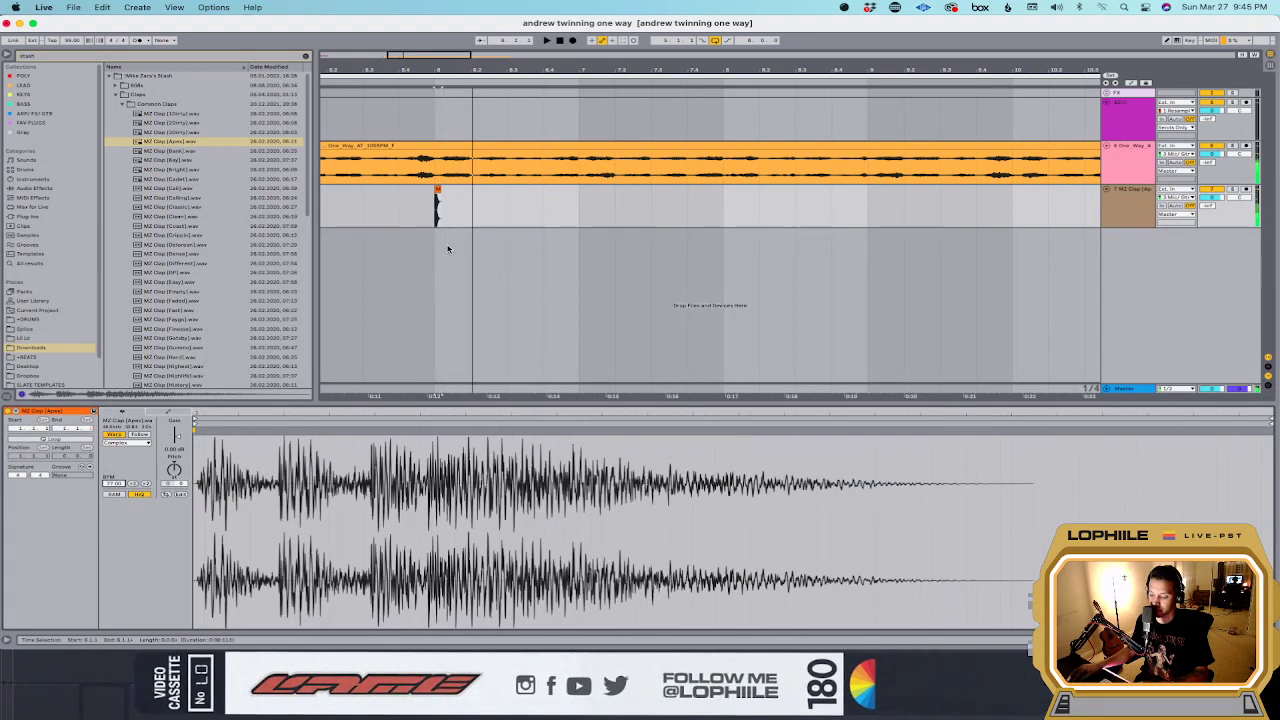
key(space)
Step: Consolidate the clap and the silence after it into one half-bar clip starting at bar 6
click(453, 221)
drag(453, 221, 504, 222)
key(super+j)
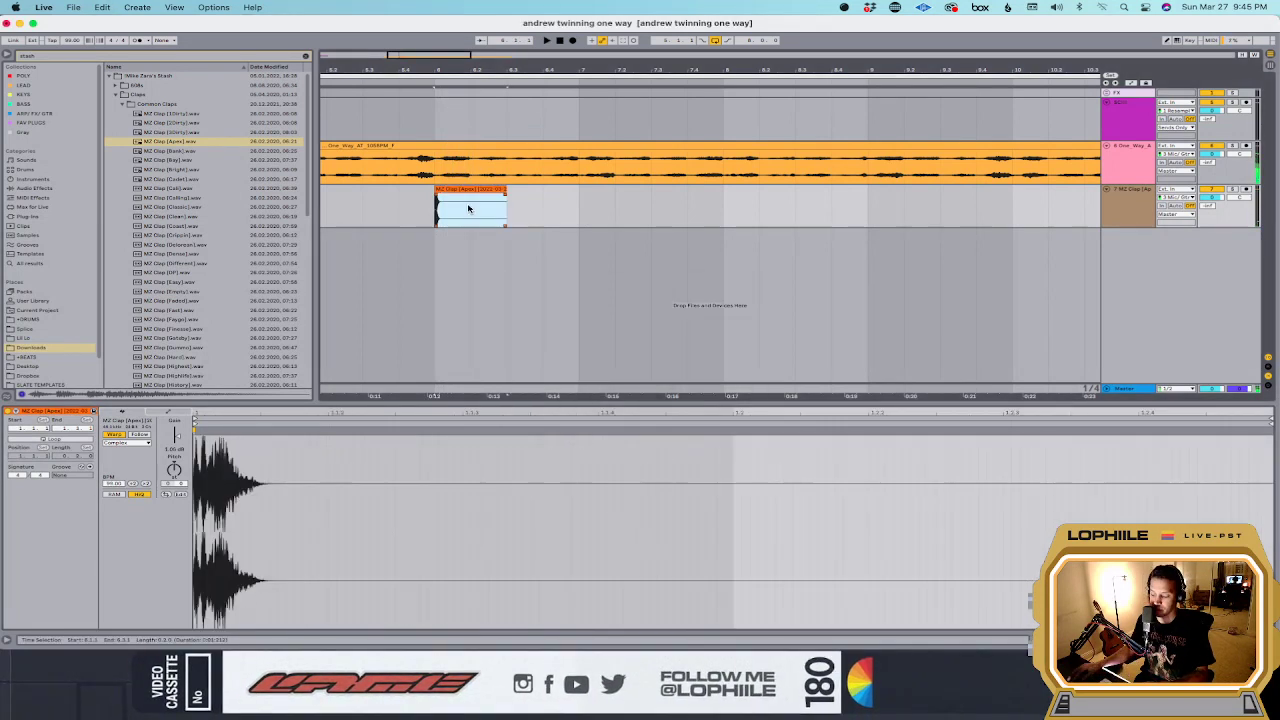
Step: Move the half-bar clap to beat 5.2 and duplicate it every two beats up to beat 9.2
scroll(495, 214, left, 5)
click(488, 207)
drag(800, 205, 673, 220)
click(634, 214)
click(629, 214)
click(668, 200)
key(super+d)
key(super+d)
key(super+d)
key(super+d)
key(super+d)
key(super+d)
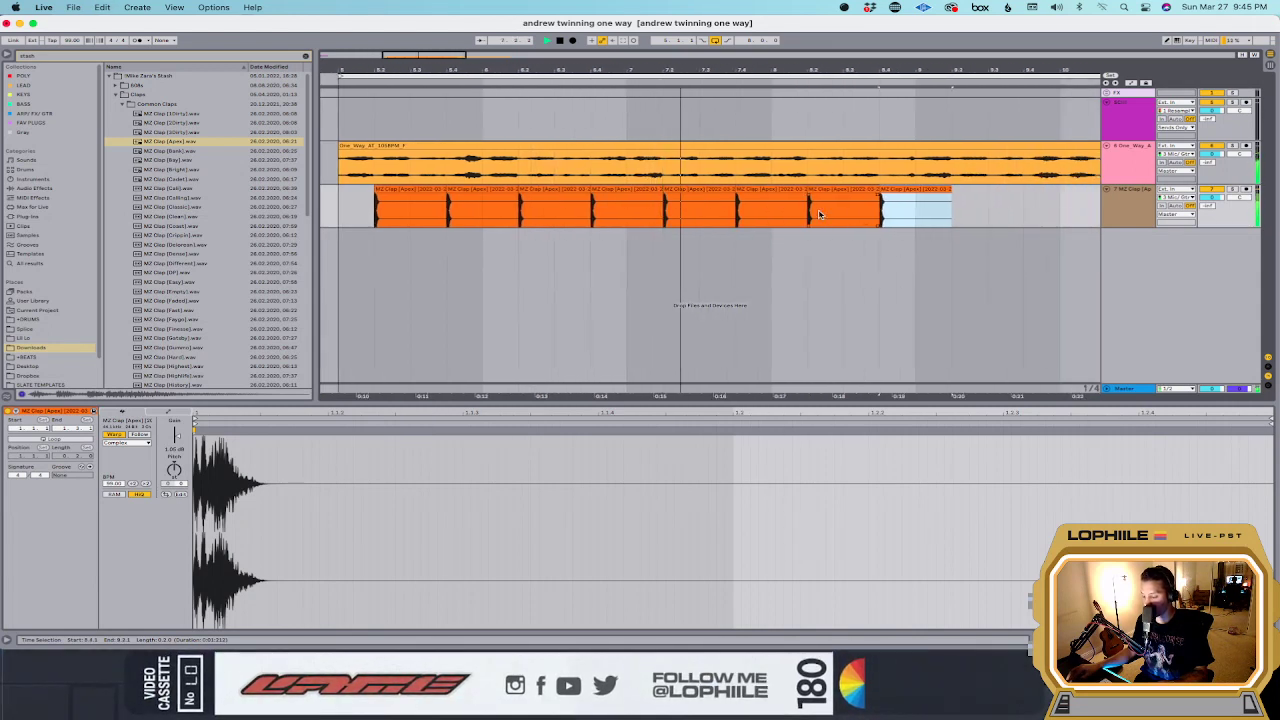
Step: Set the tempo to 100 BPM and loop bars 5 to 9 across the sample and clap tracks
key(space)
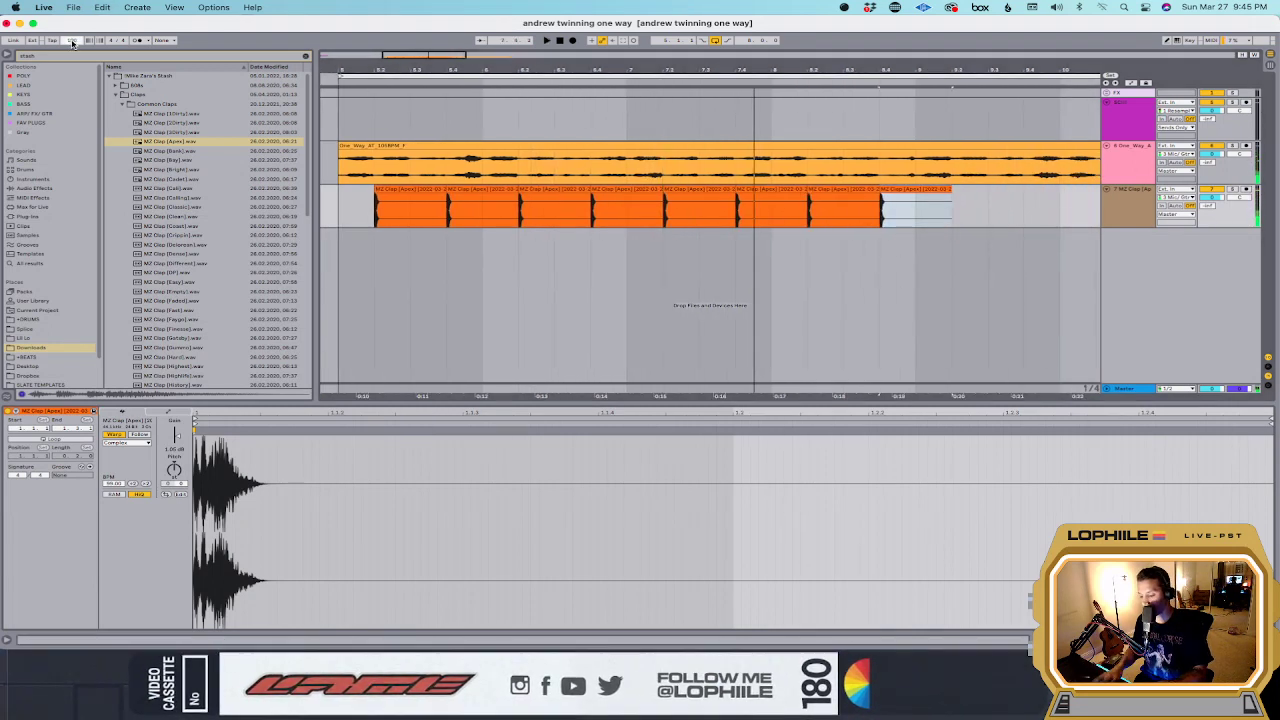
click(347, 145)
key(space)
drag(345, 160, 913, 188)
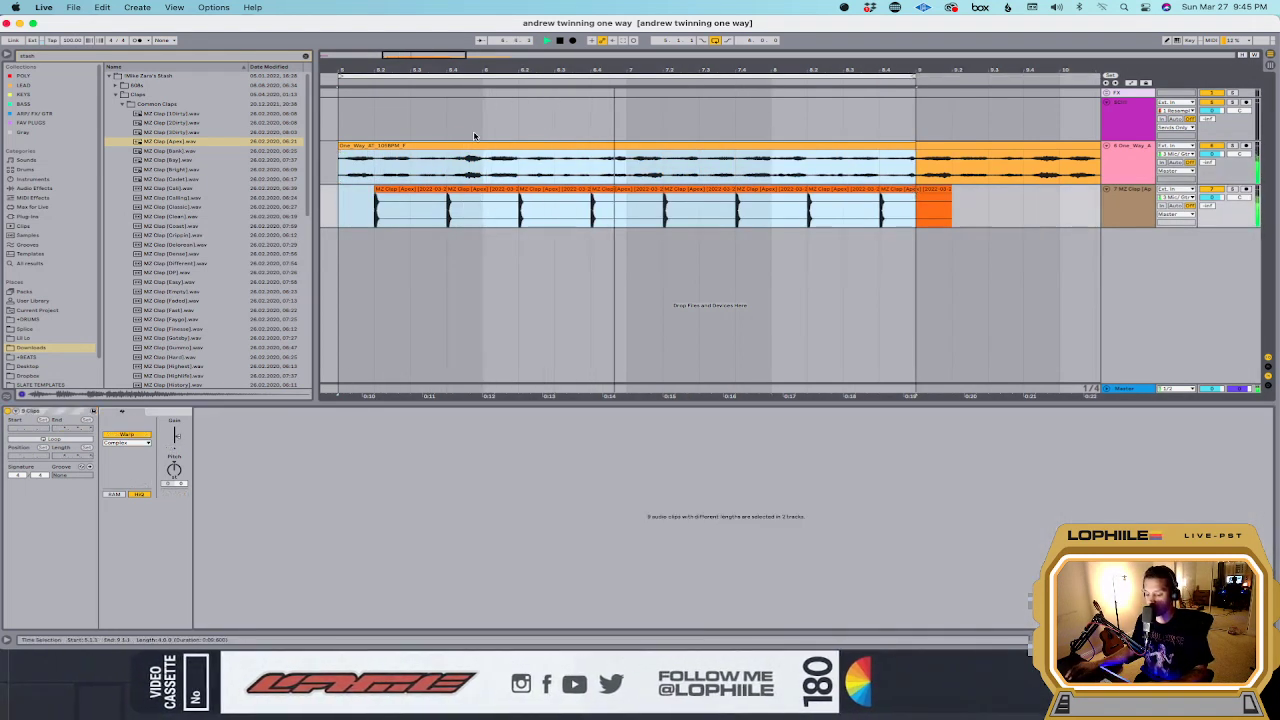
Step: Lower the clap track's volume to about -8.3 dB and add an EQ Eight from the FAV PLUGS collection
click(370, 212)
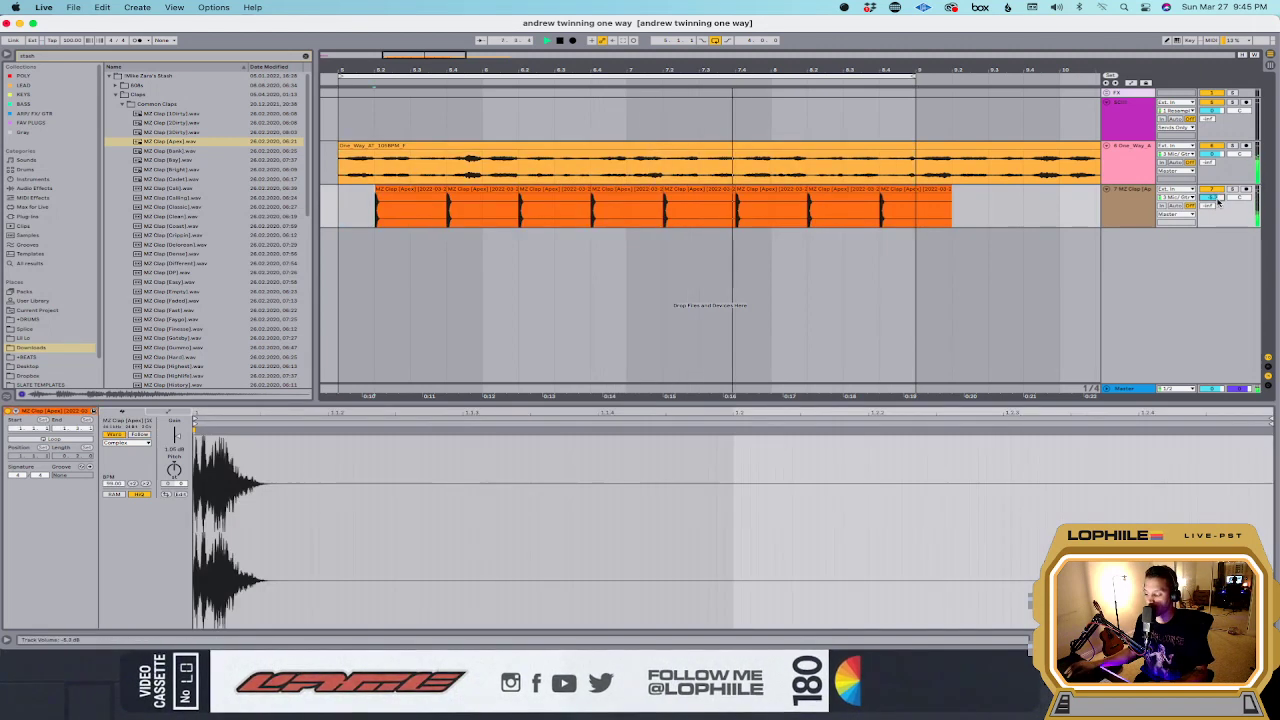
click(305, 60)
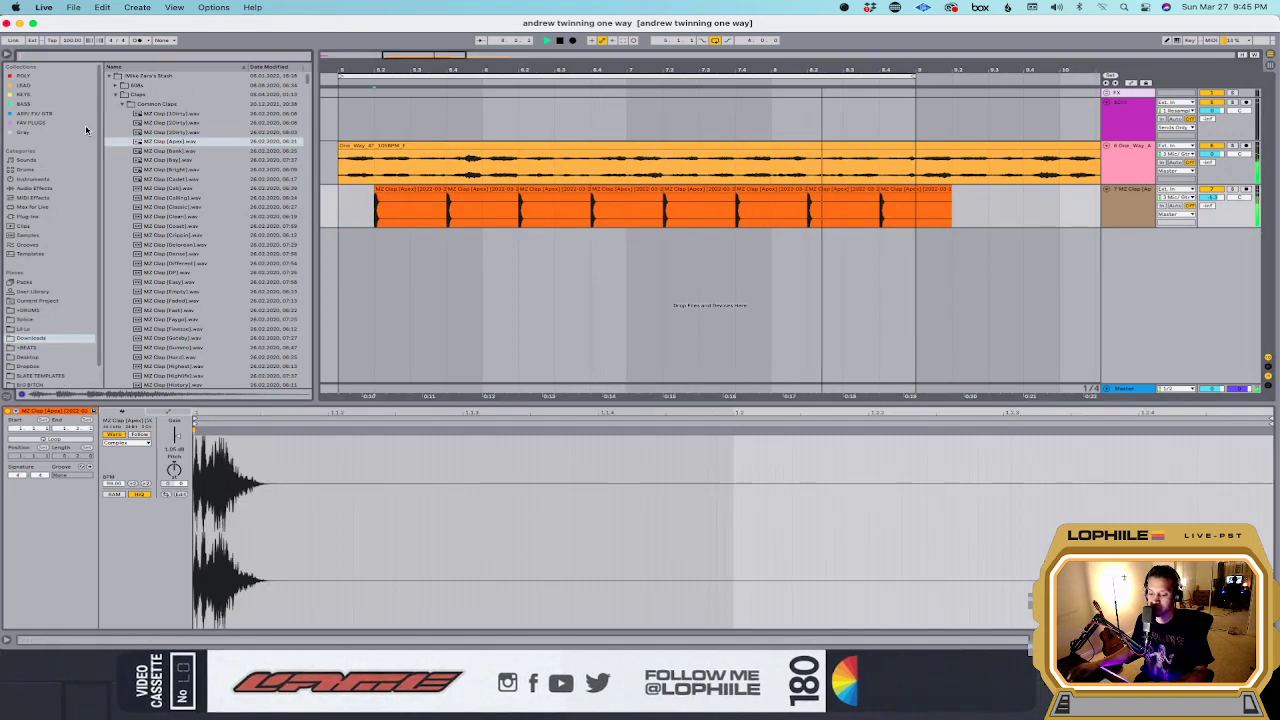
click(30, 122)
drag(137, 94, 506, 230)
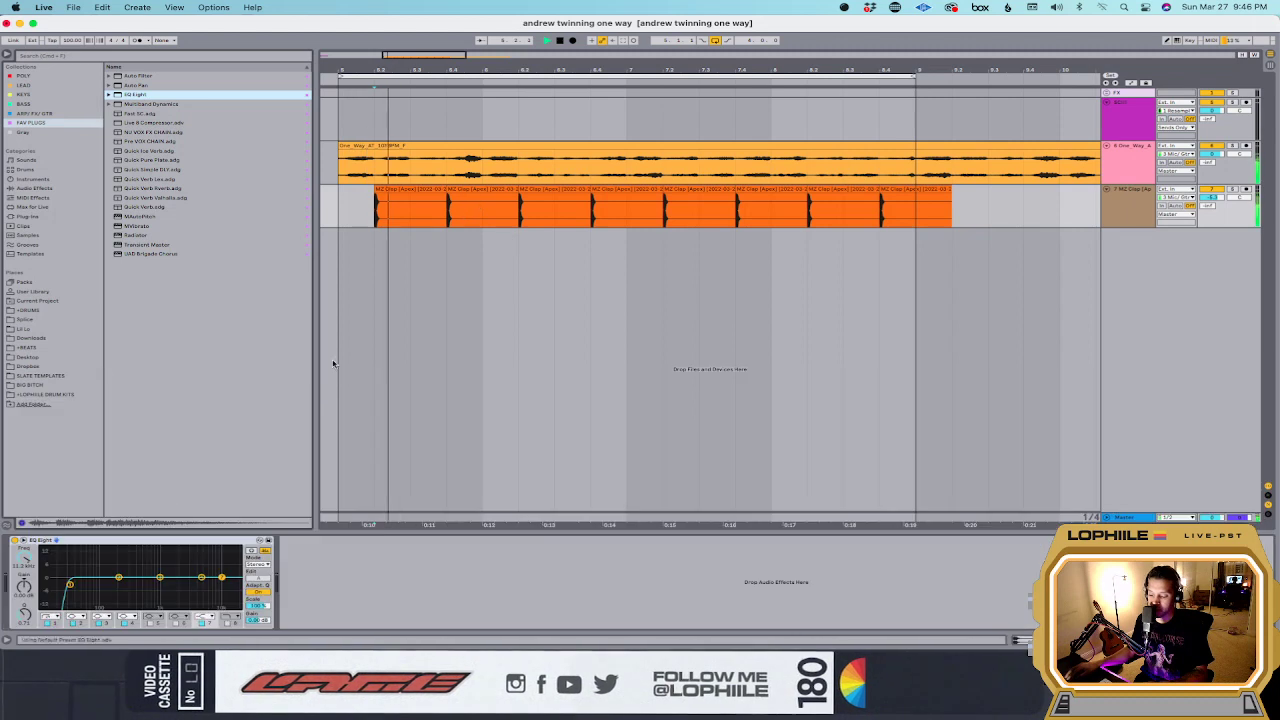
Step: Shape the clap's EQ Eight with a higher low cut, a gentle midrange boost and a narrow upper-mid dip
drag(69, 586, 119, 588)
drag(201, 578, 199, 551)
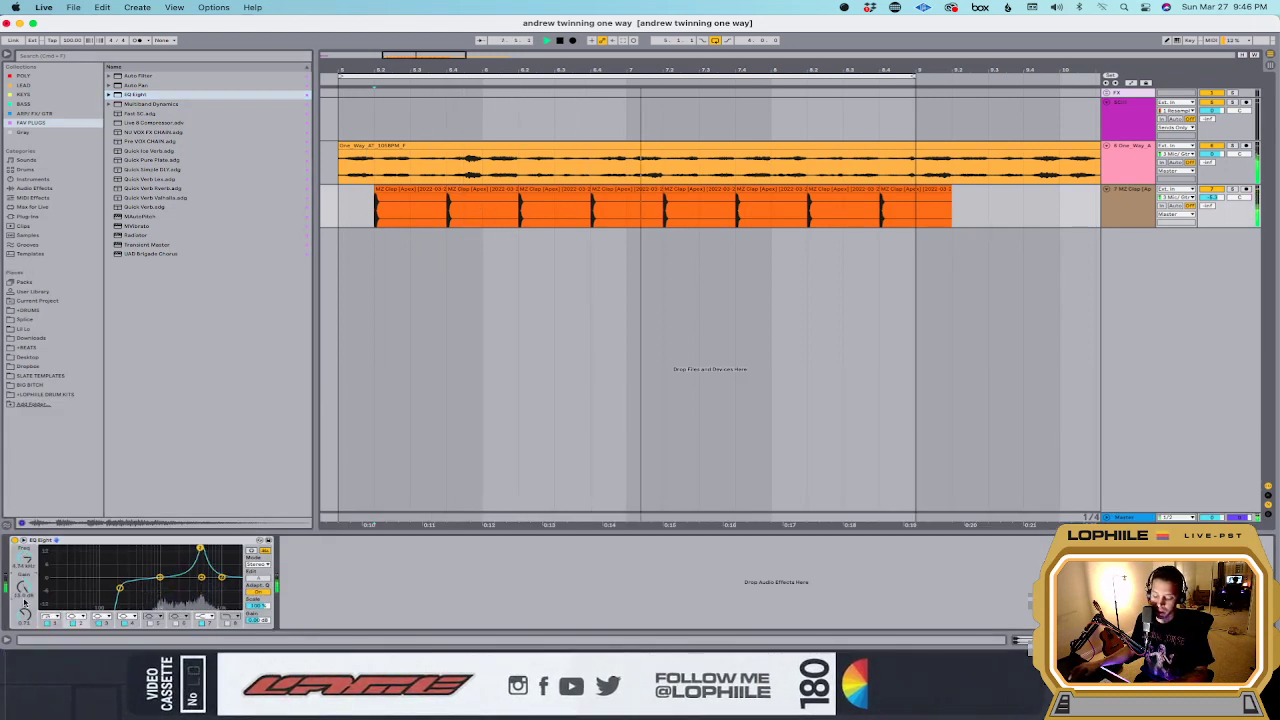
drag(199, 551, 164, 568)
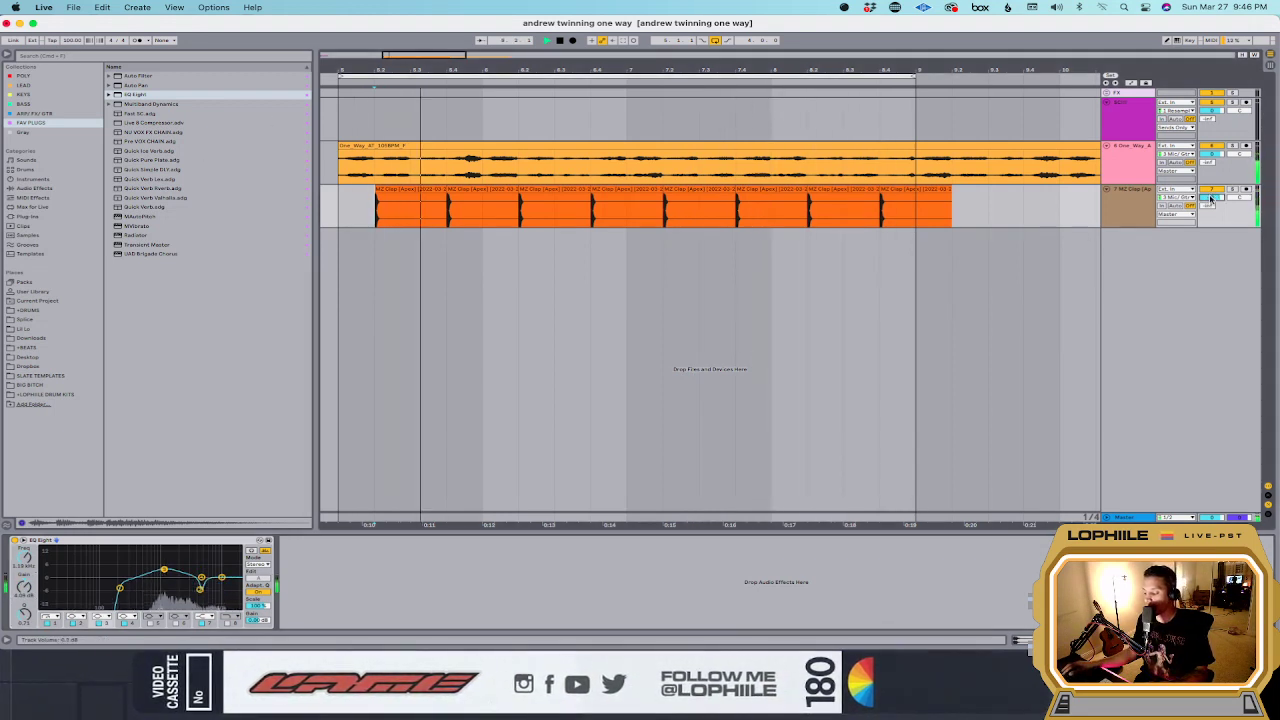
Step: Add the L1 limiter Stereo to the One Way track with a threshold of about -4.2, and raise the clap track's volume
click(650, 165)
click(43, 57)
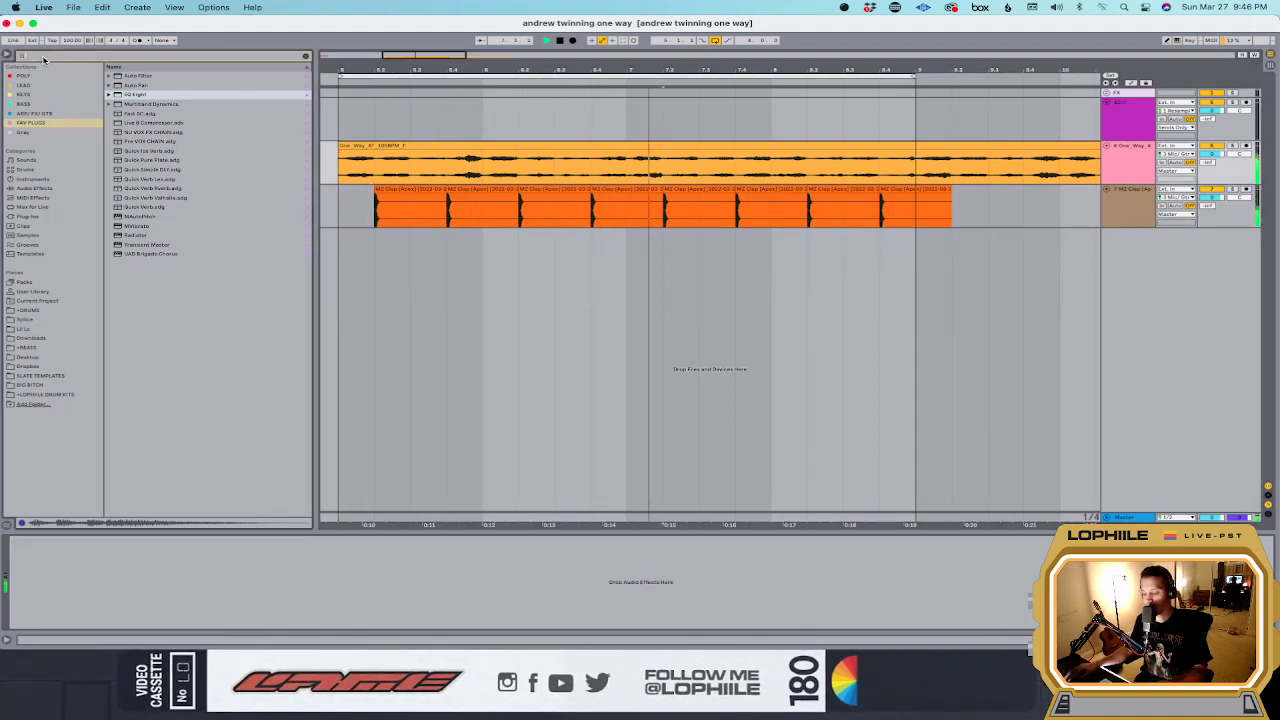
text(l1)
click(28, 216)
drag(158, 113, 543, 168)
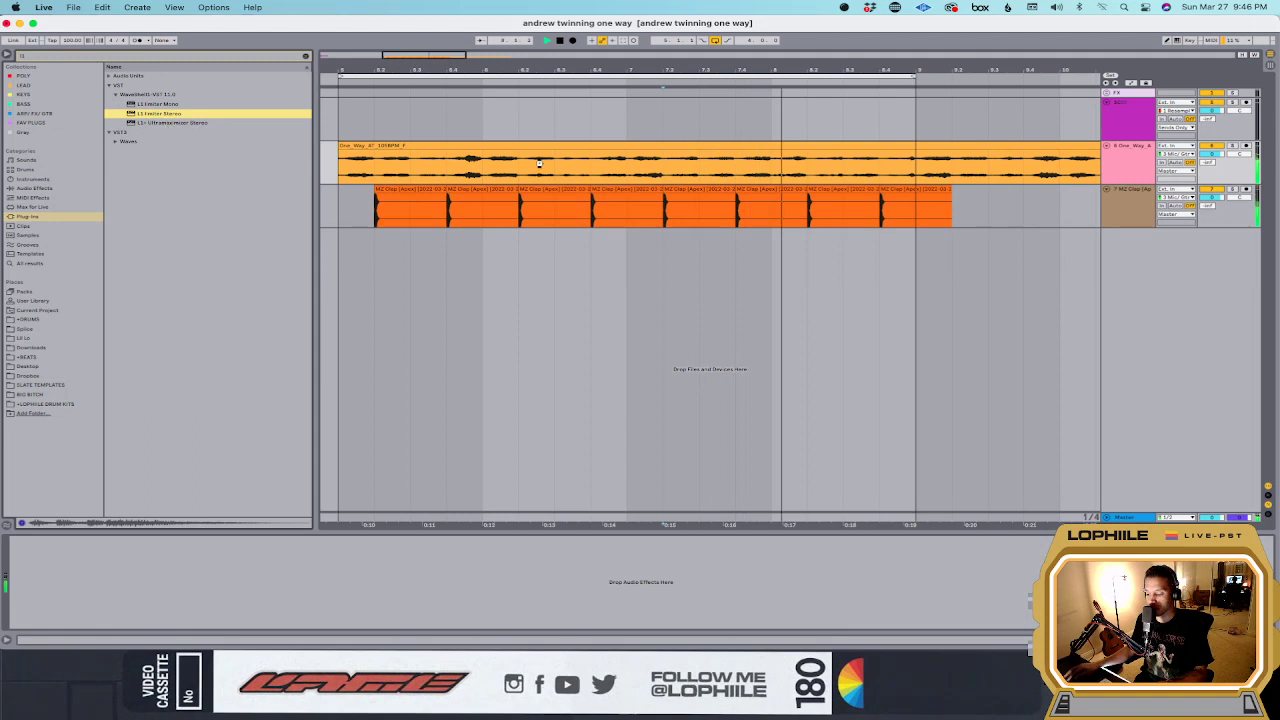
drag(146, 201, 146, 217)
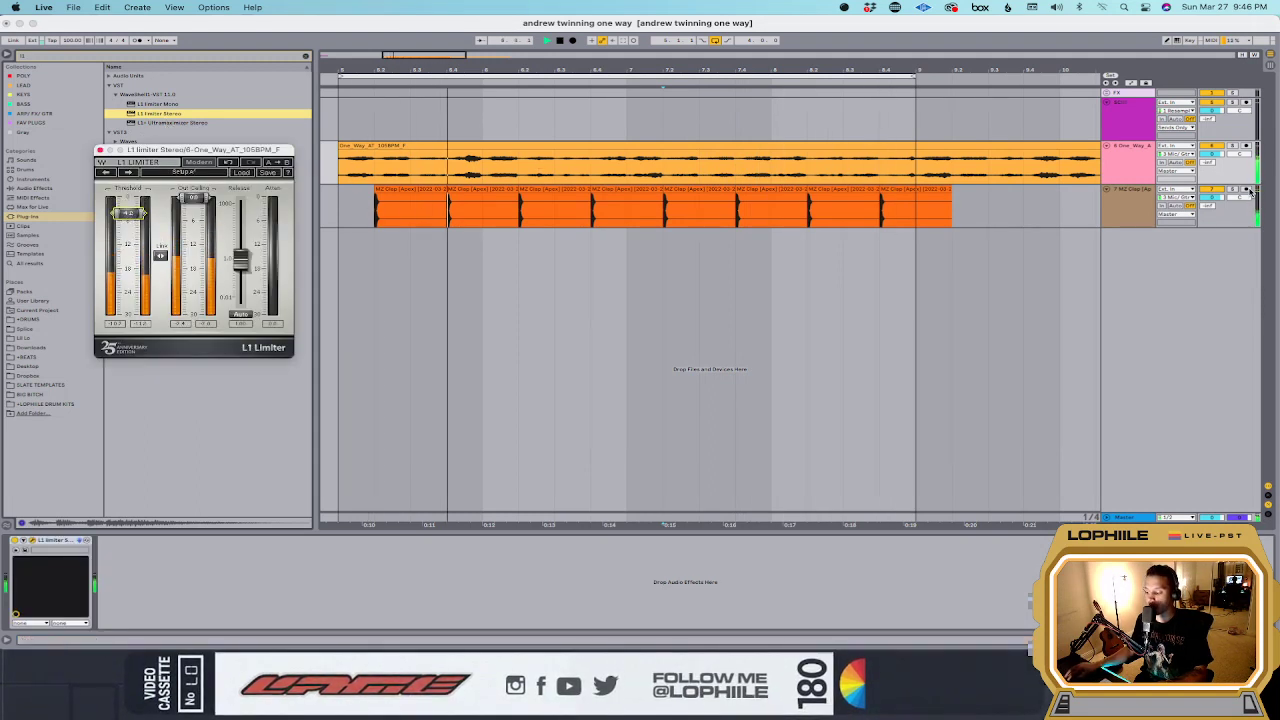
click(1217, 203)
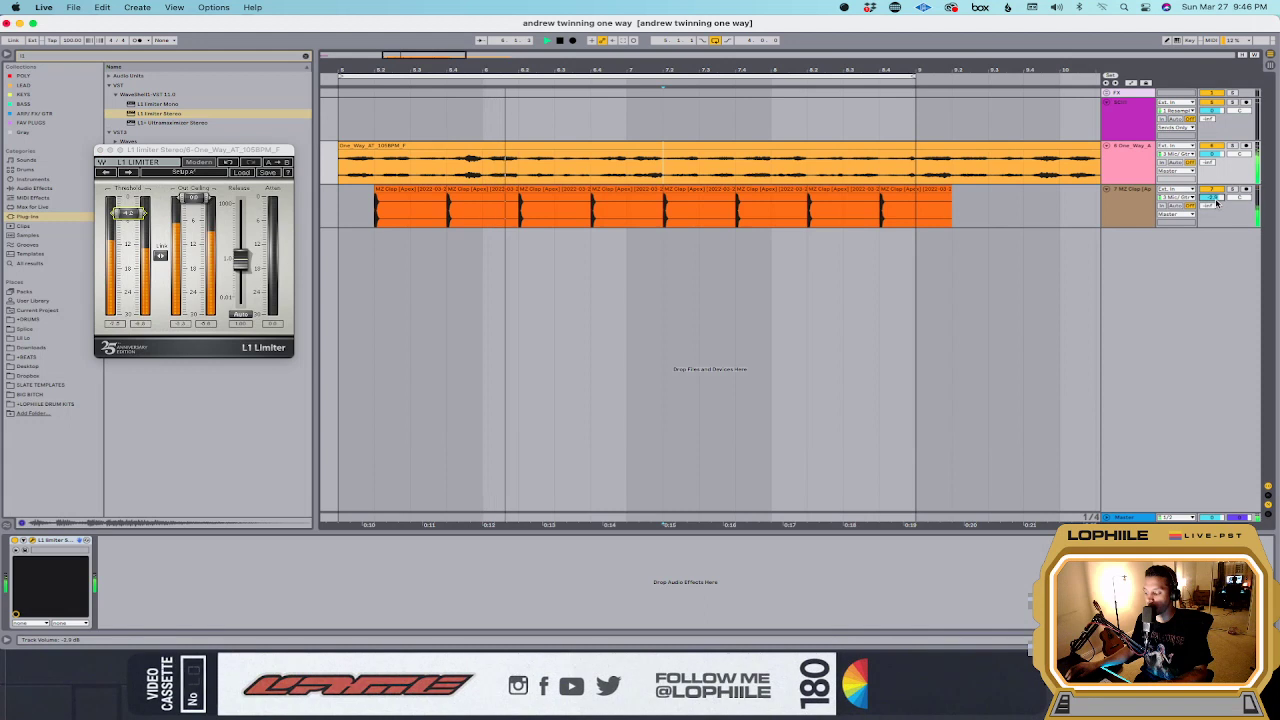
click(98, 149)
Step: Find the Retaliation Kit in the Downloads folder with a plug-in-independent name search and open its KICKS folder
click(33, 56)
key(BackSpace)
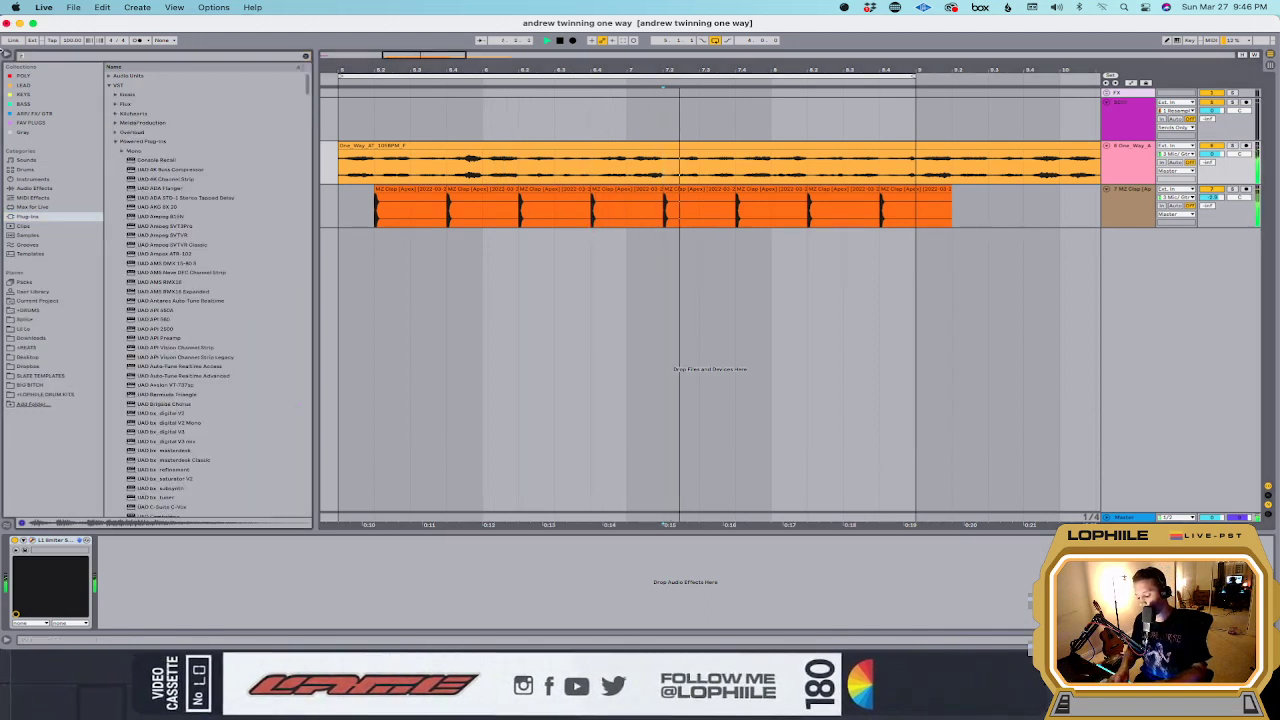
text(metal)
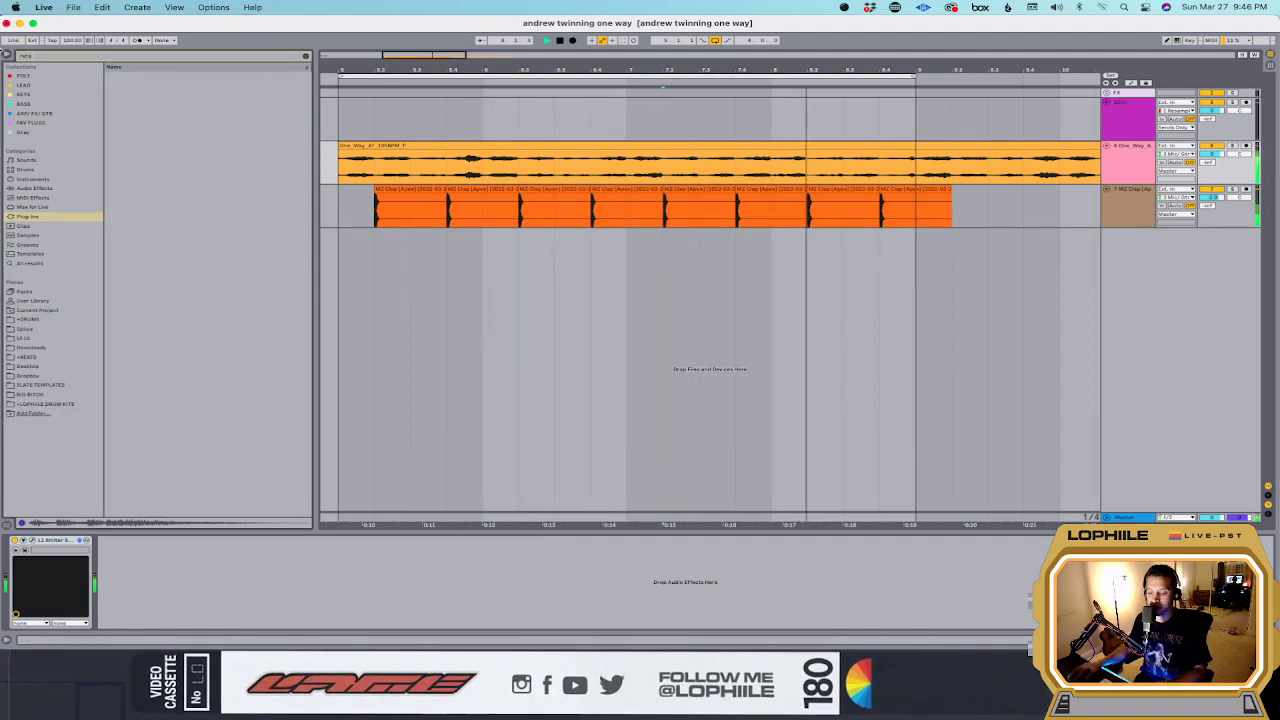
click(42, 348)
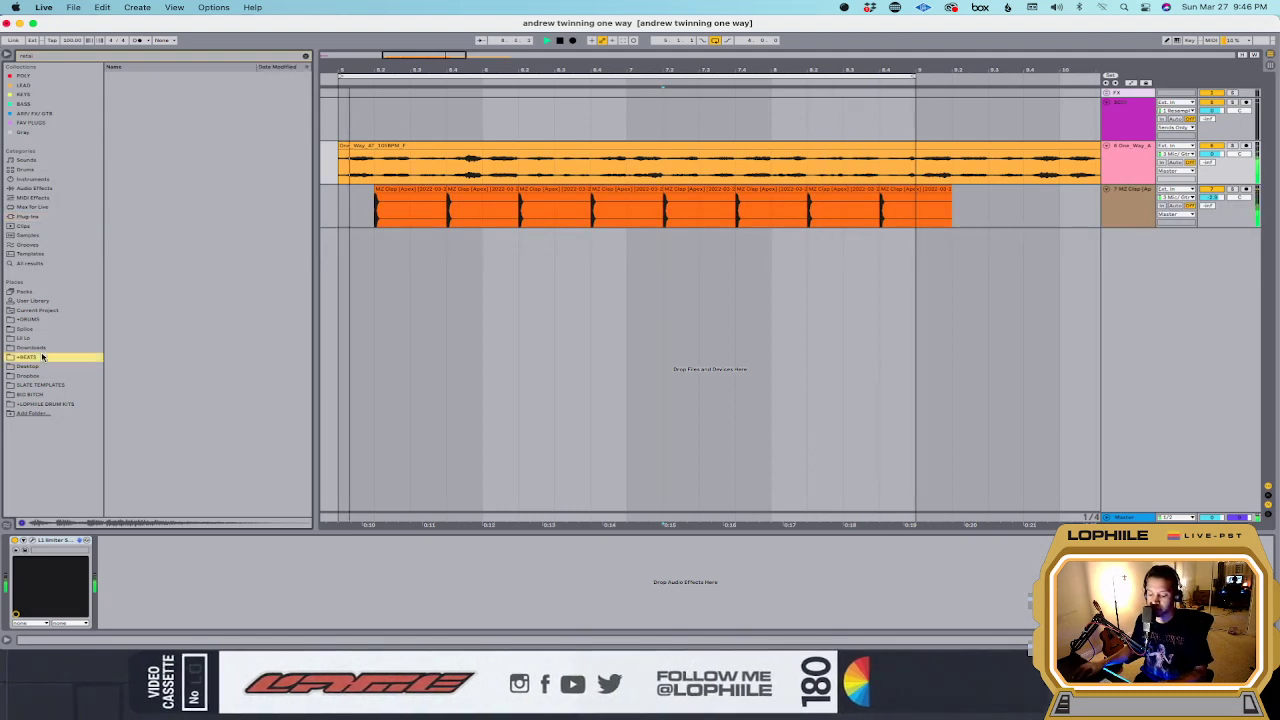
click(121, 75)
click(116, 85)
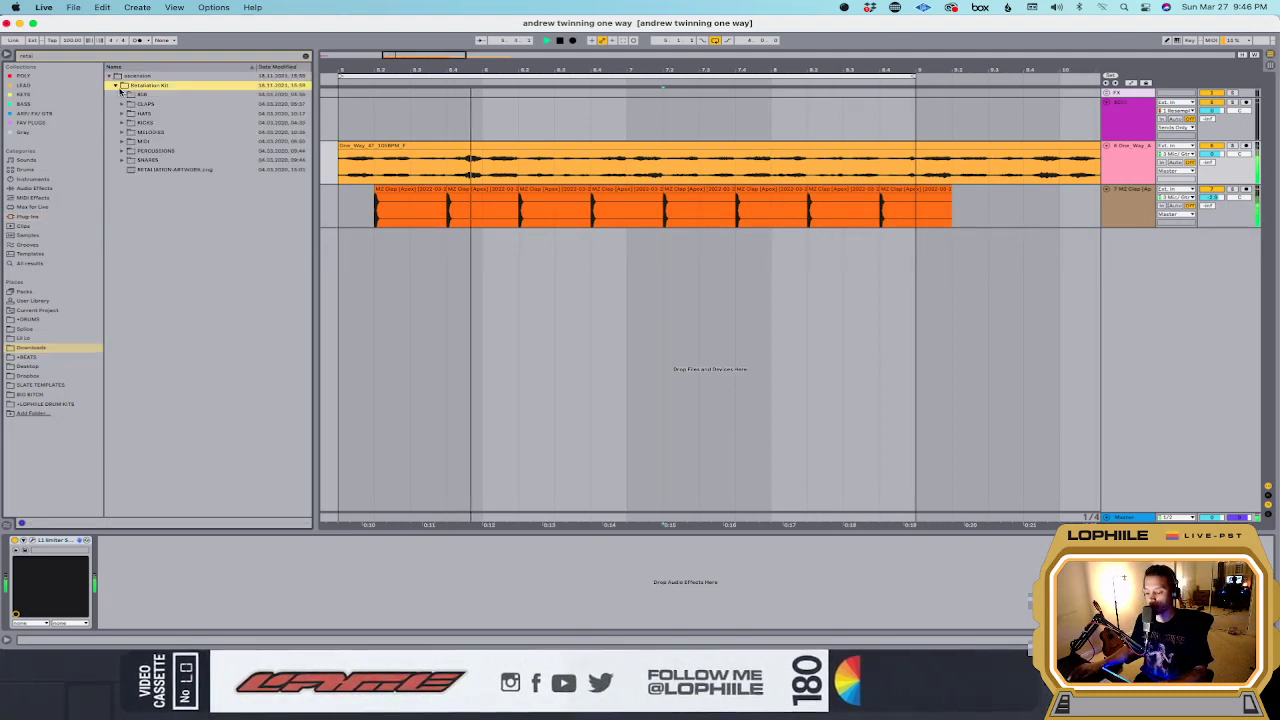
key(space)
click(122, 123)
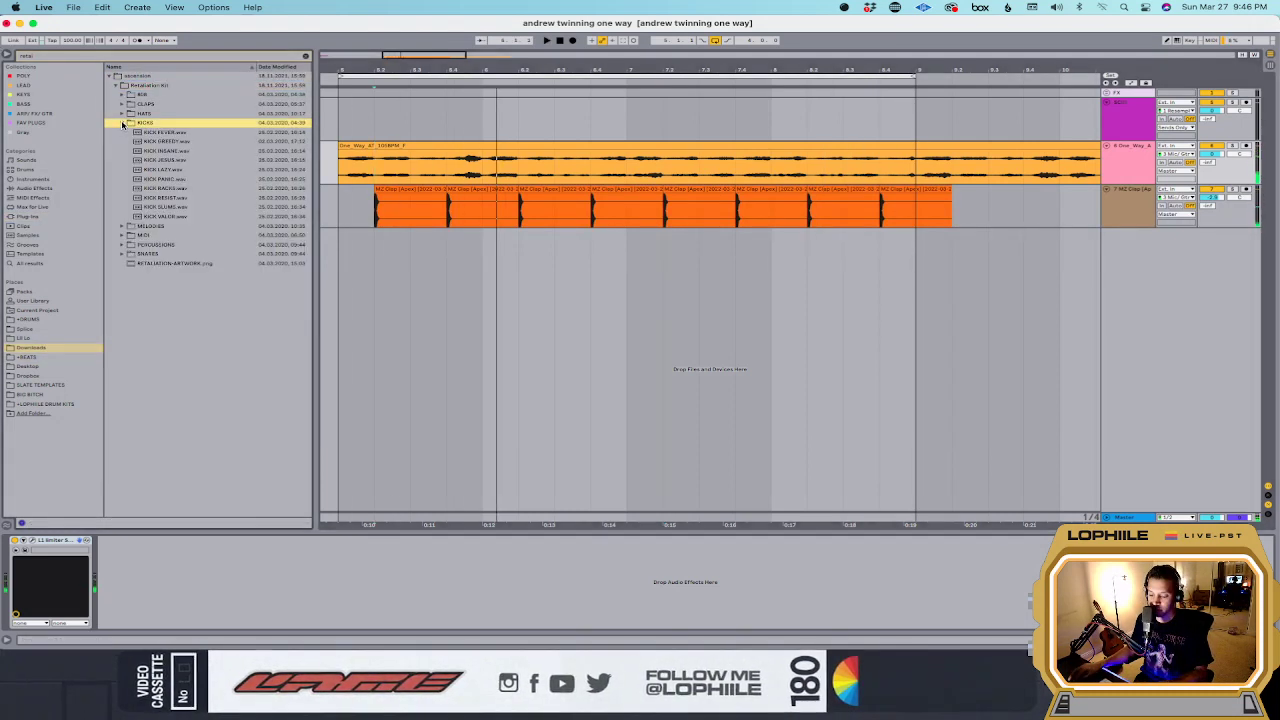
Step: Audition kick samples and place KICK INSANE.wav on a new audio track at bar 5
click(180, 143)
click(181, 150)
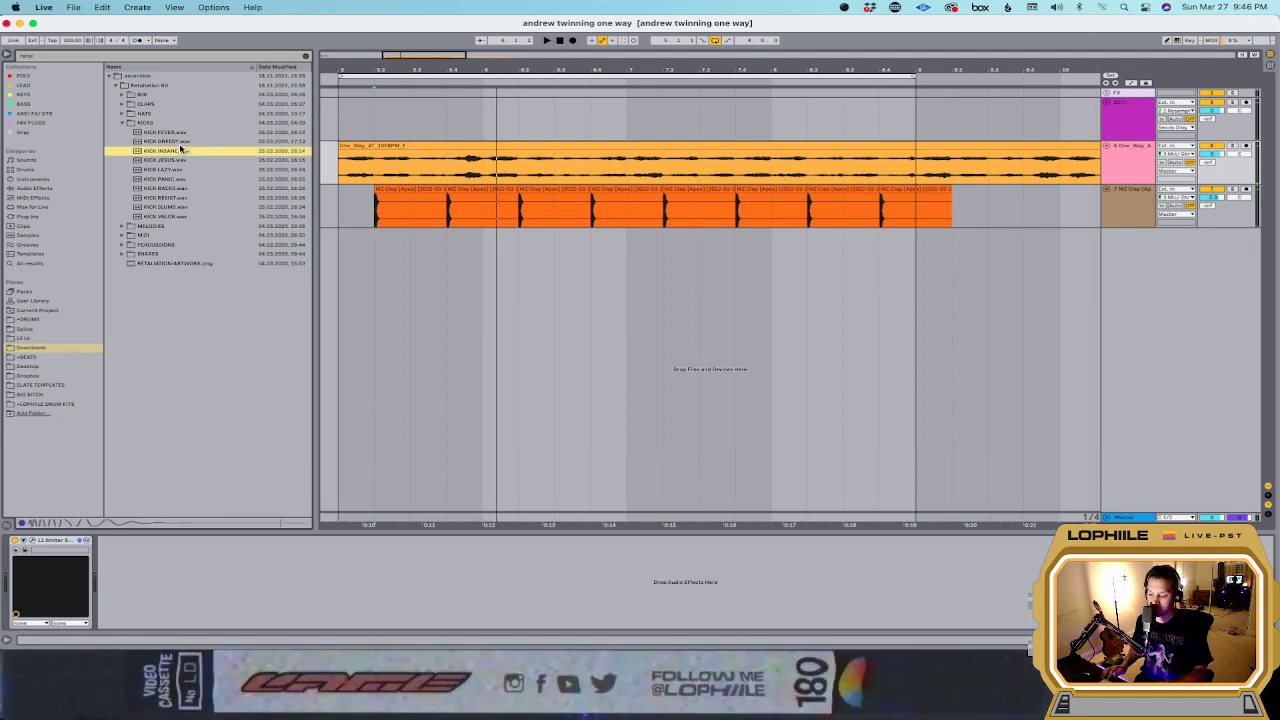
drag(173, 152, 374, 251)
key(space)
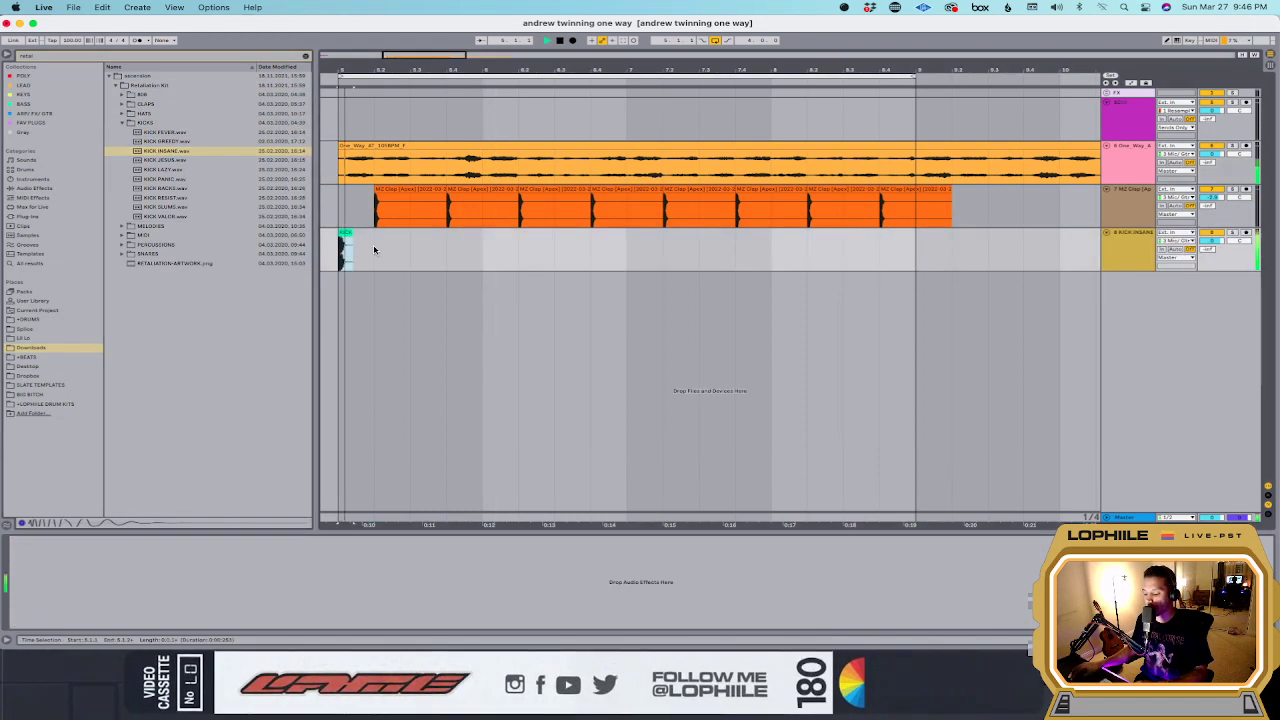
Step: Copy the kick to bar 6 and to 6.2.3, and play the loop
key(super+d)
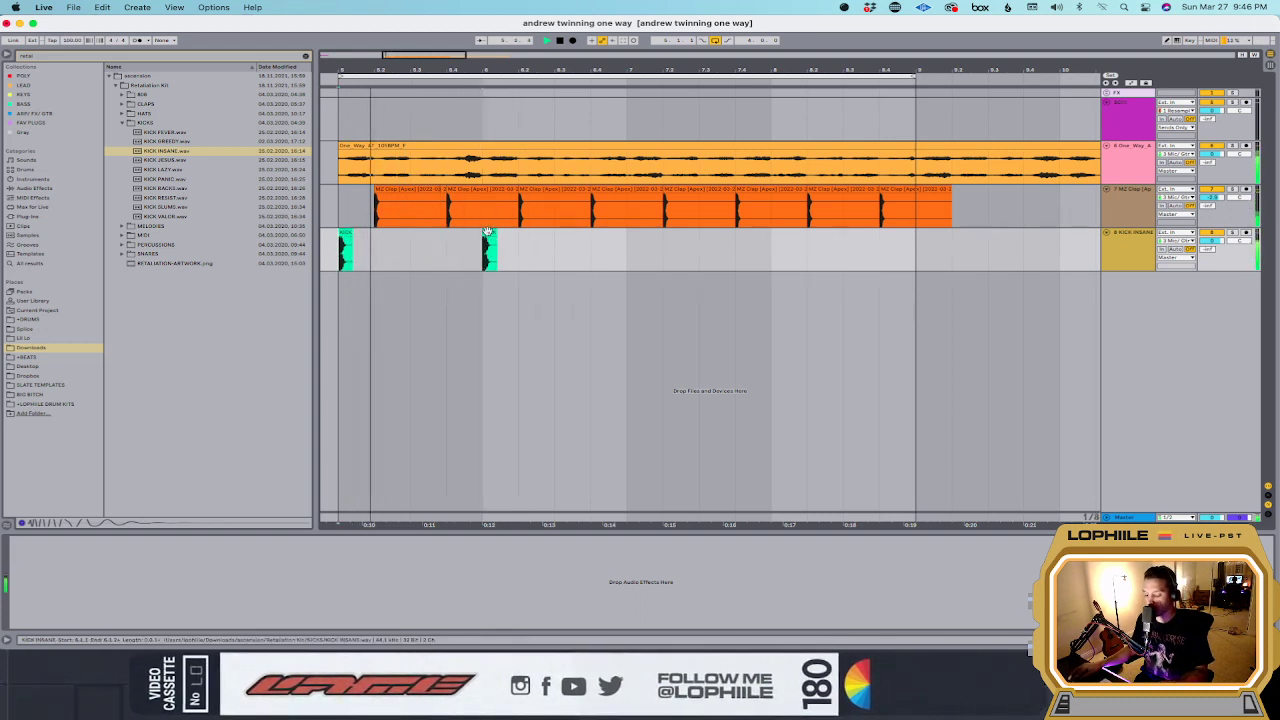
click(466, 240)
mouse_move(475, 240)
mouse_down()
mouse_move(560, 240)
mouse_move(537, 240)
mouse_move(548, 243)
mouse_up()
key(space)
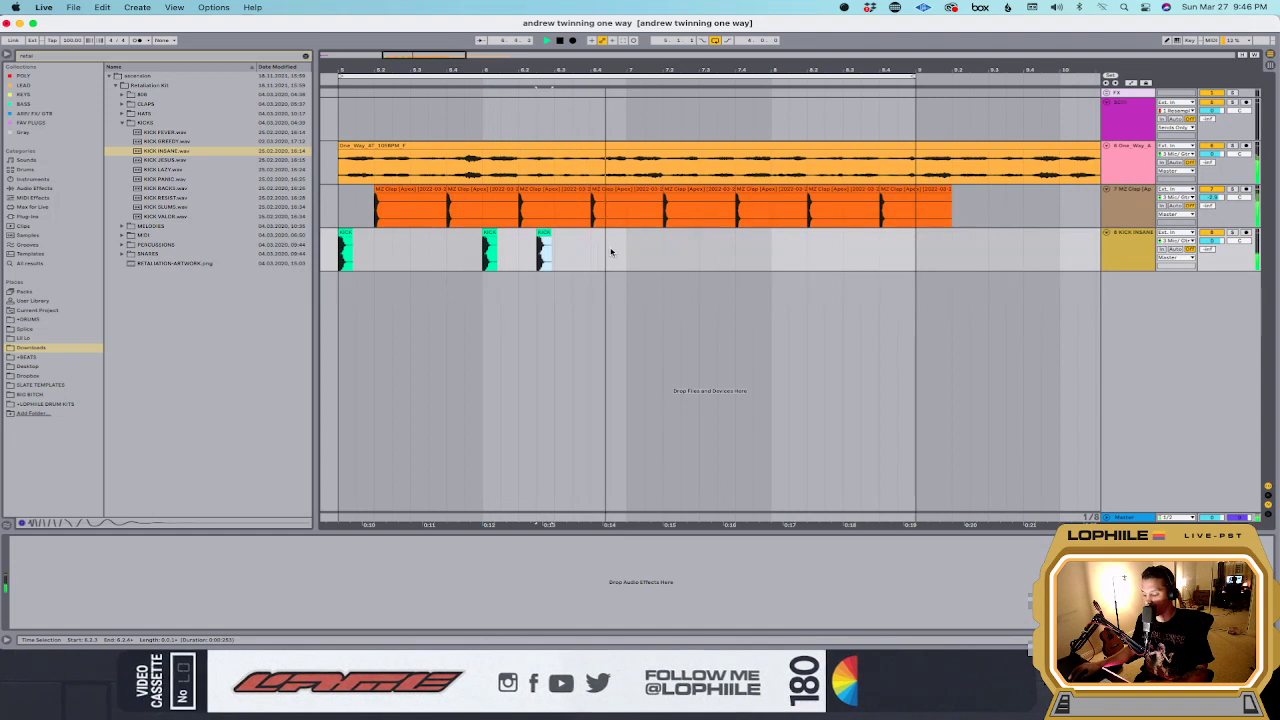
Step: Complete the two-bar kick pattern with a hit at 6.4 and duplicate the pattern across bars 7 and 8
drag(546, 240, 340, 255)
click(625, 260)
key(super+d)
Step: Delete the kick at bar 8 and regroup the remaining bar 8 kicks at 8.3, 8.3.3 and 8.4
click(776, 237)
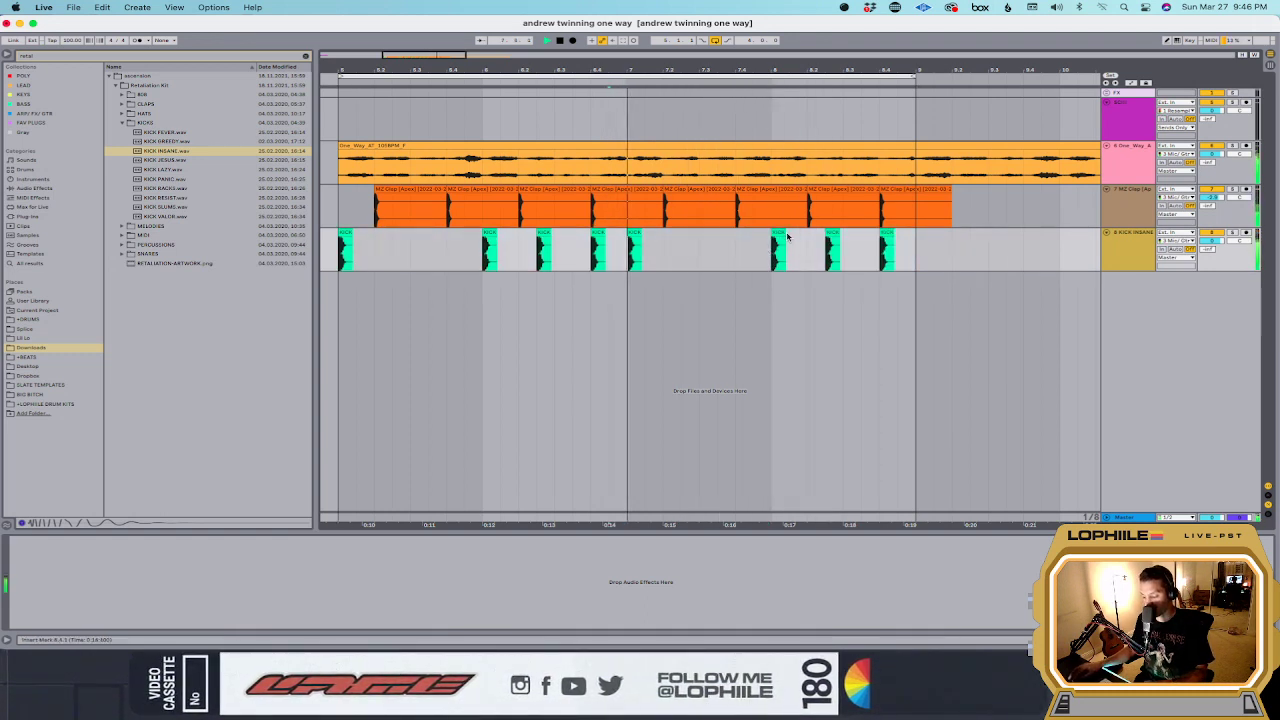
key(Delete)
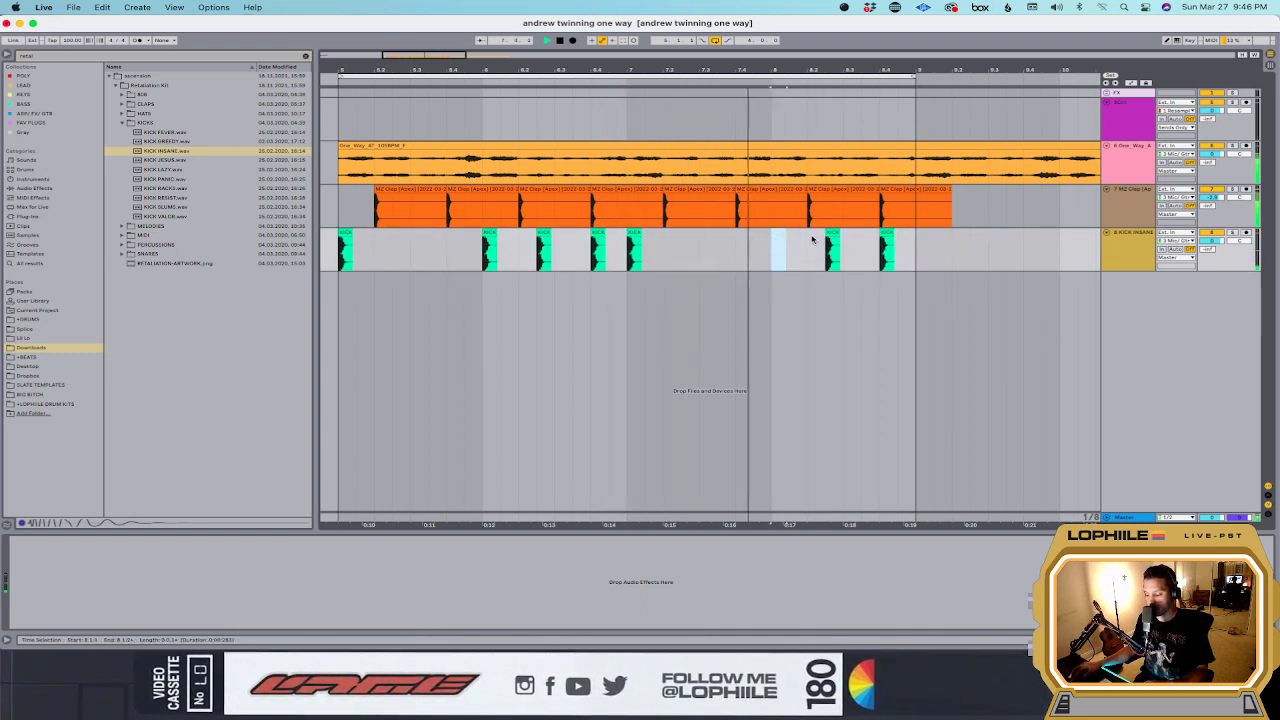
key(space)
drag(832, 246, 848, 248)
key(super+d)
key(space)
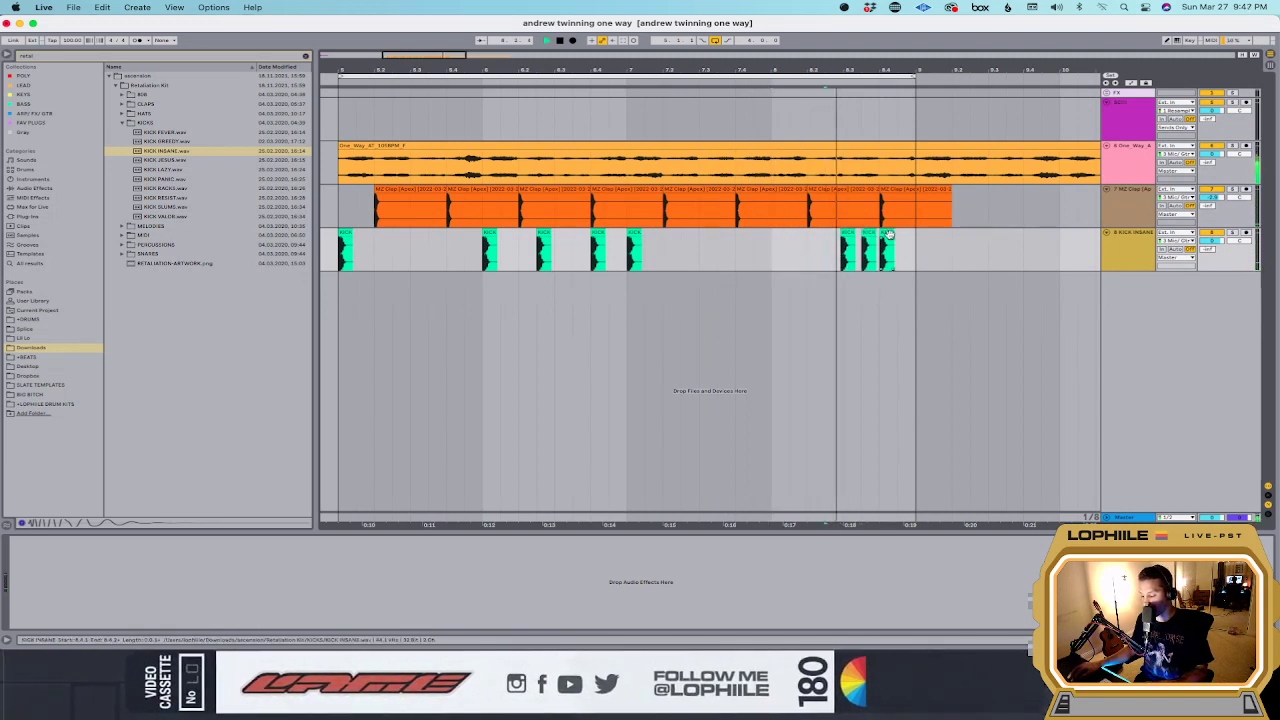
Step: Move the kick group to start at 8.2.3 and turn its first kick into a four-hit 1/32-note roll ending at 8.3
click(848, 256)
key(space)
key(plus)
key(plus)
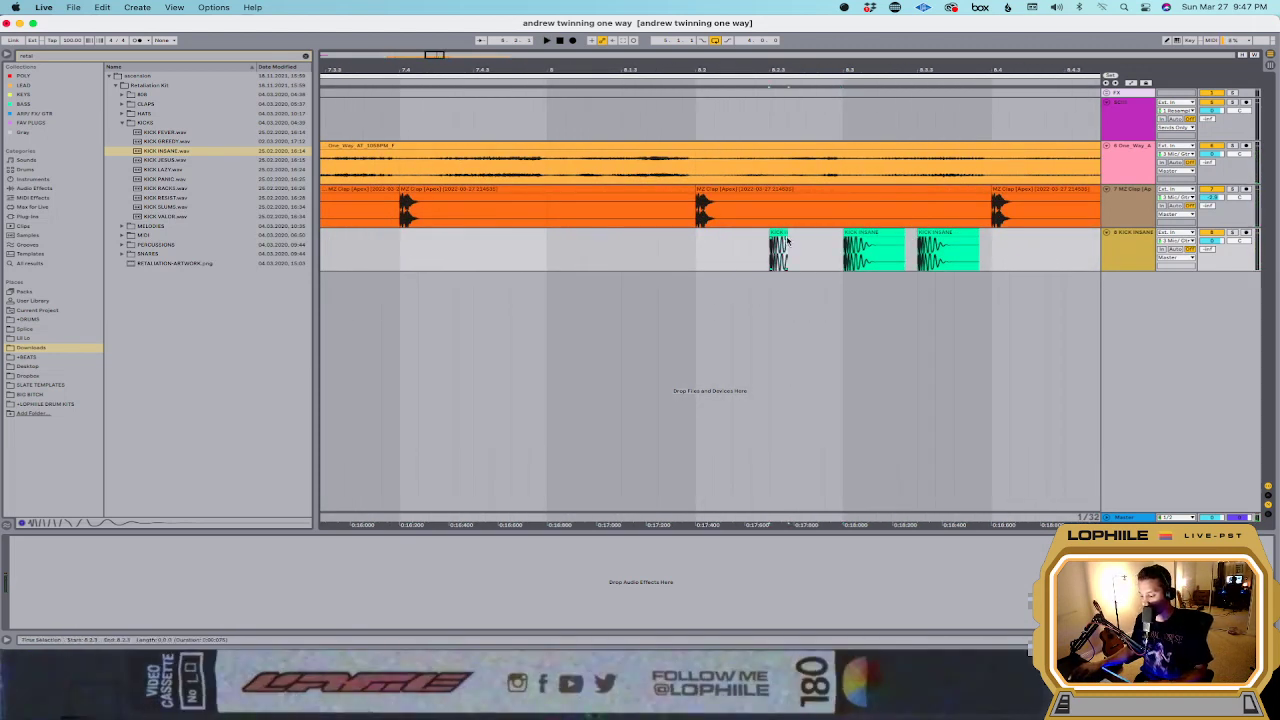
click(778, 242)
key(space)
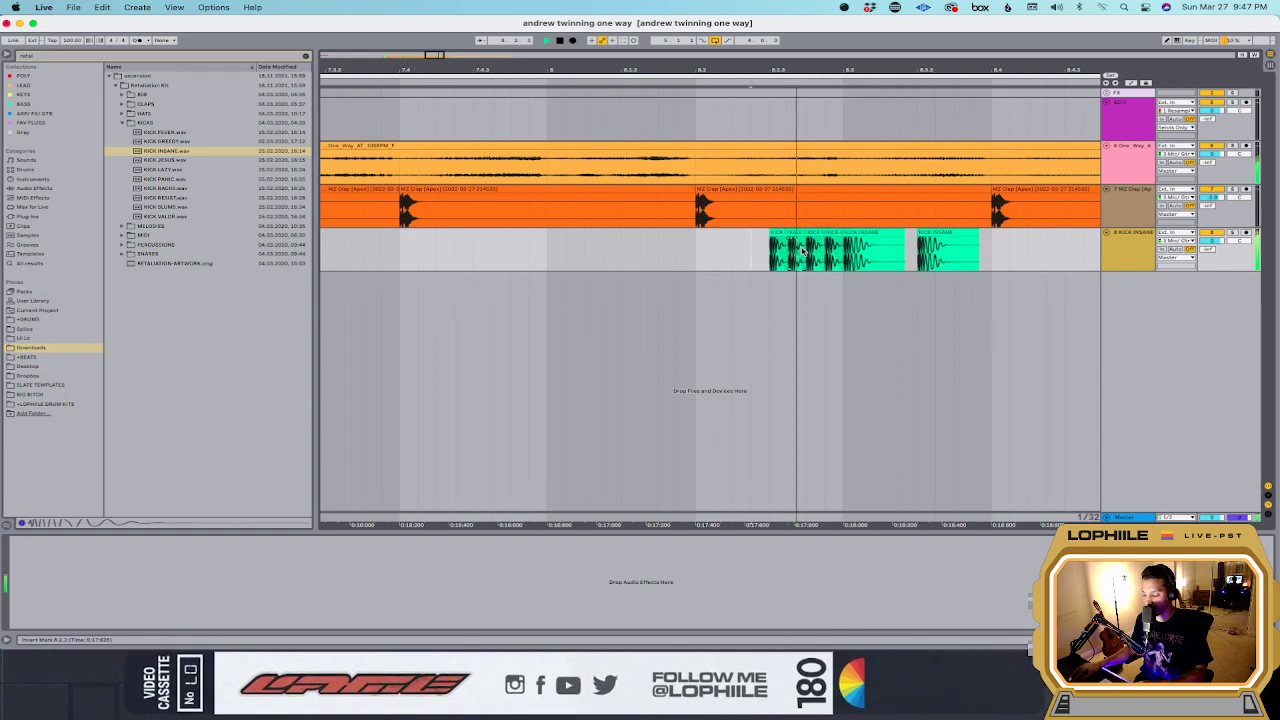
Step: Lower the clip gain of all four roll kicks, and reduce the first three further
shift+click(833, 233)
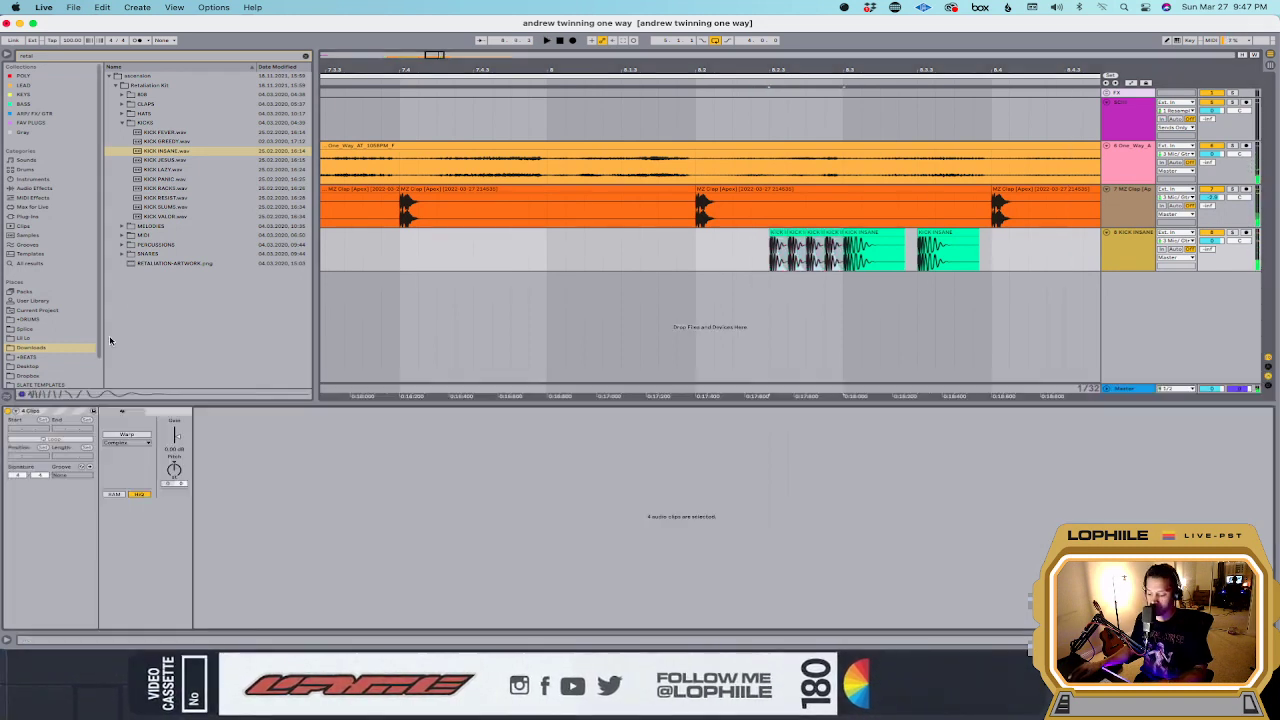
click(584, 258)
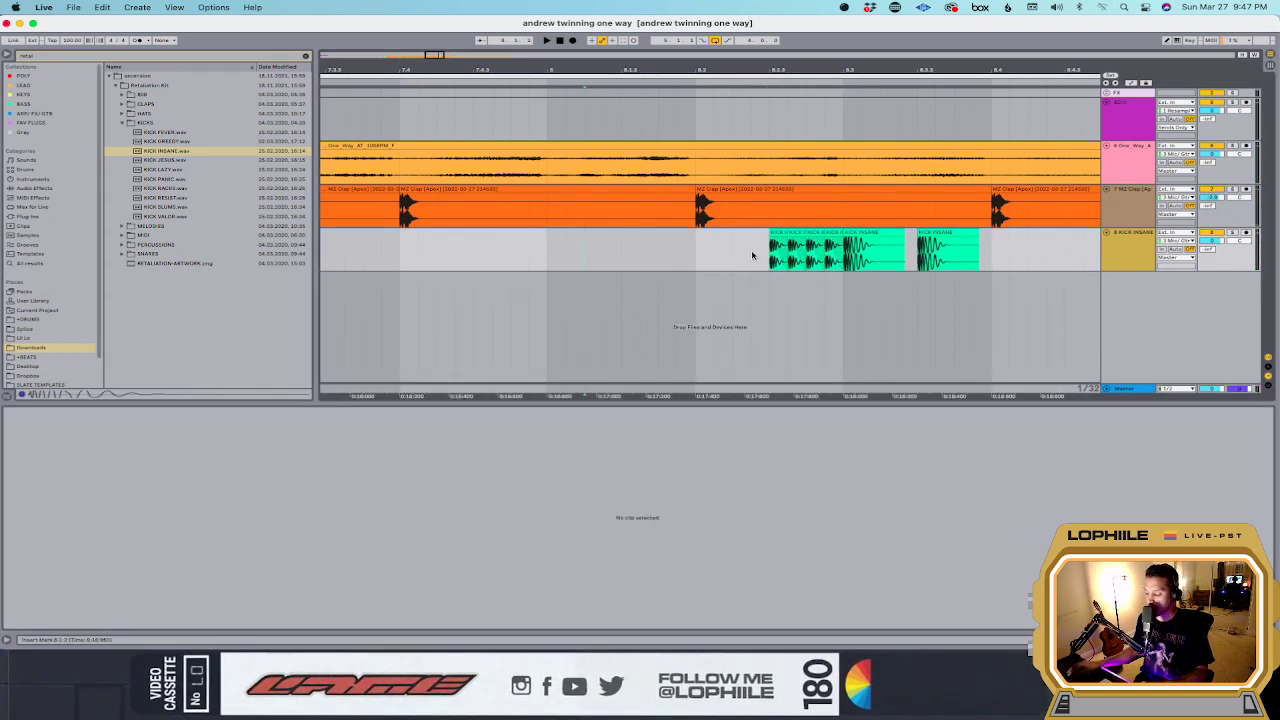
click(797, 233)
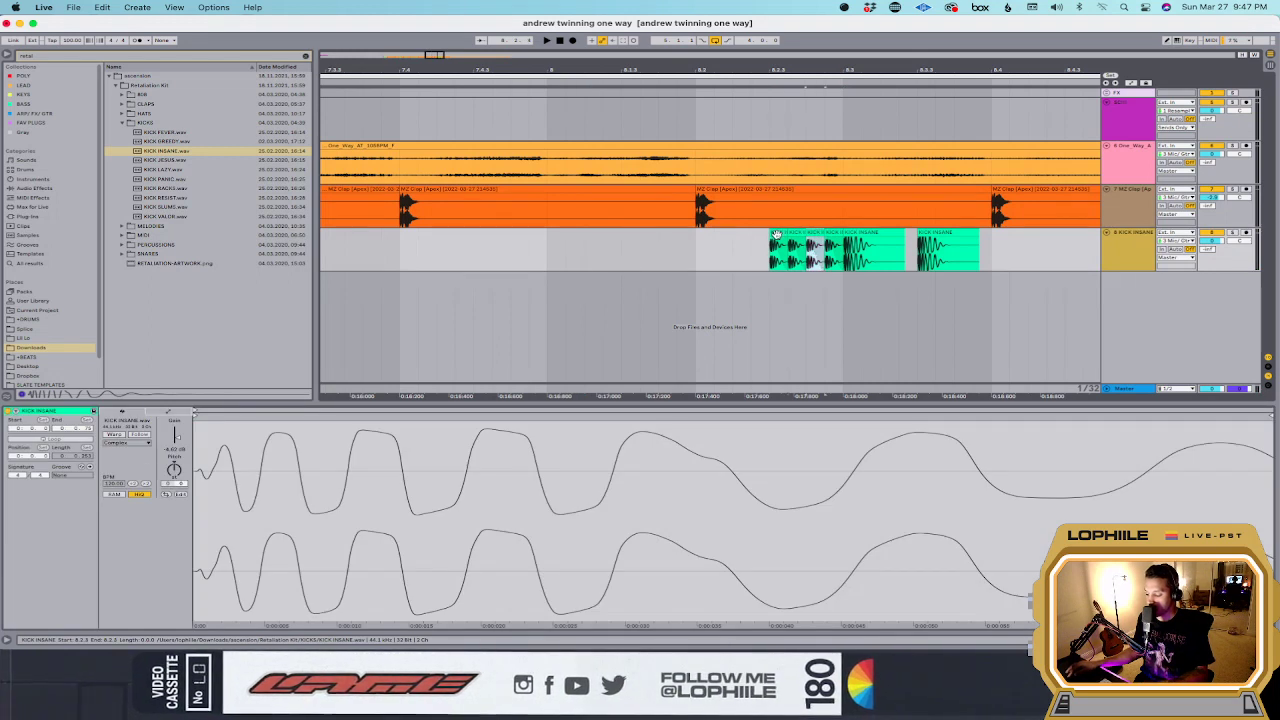
shift+click(776, 234)
drag(176, 437, 176, 435)
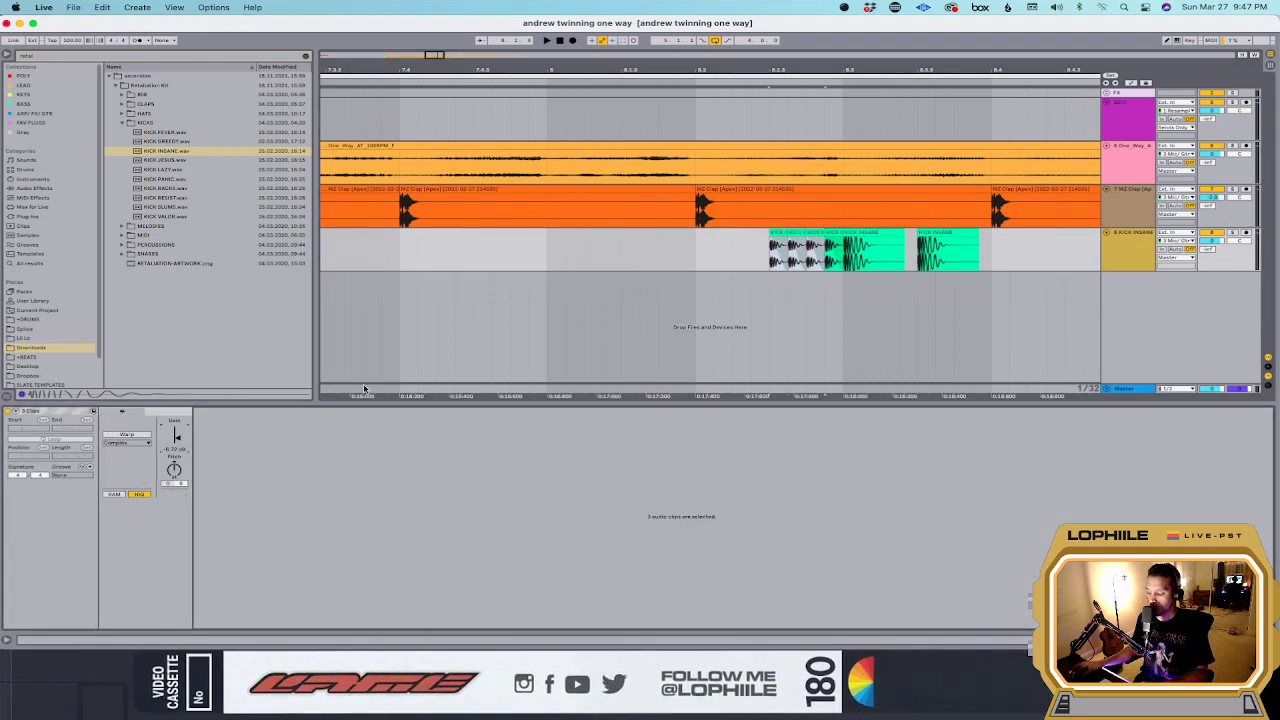
Step: Reduce the clip gain of the first two roll kicks, and the first one further, to form a crescendo
click(785, 245)
shift+click(696, 258)
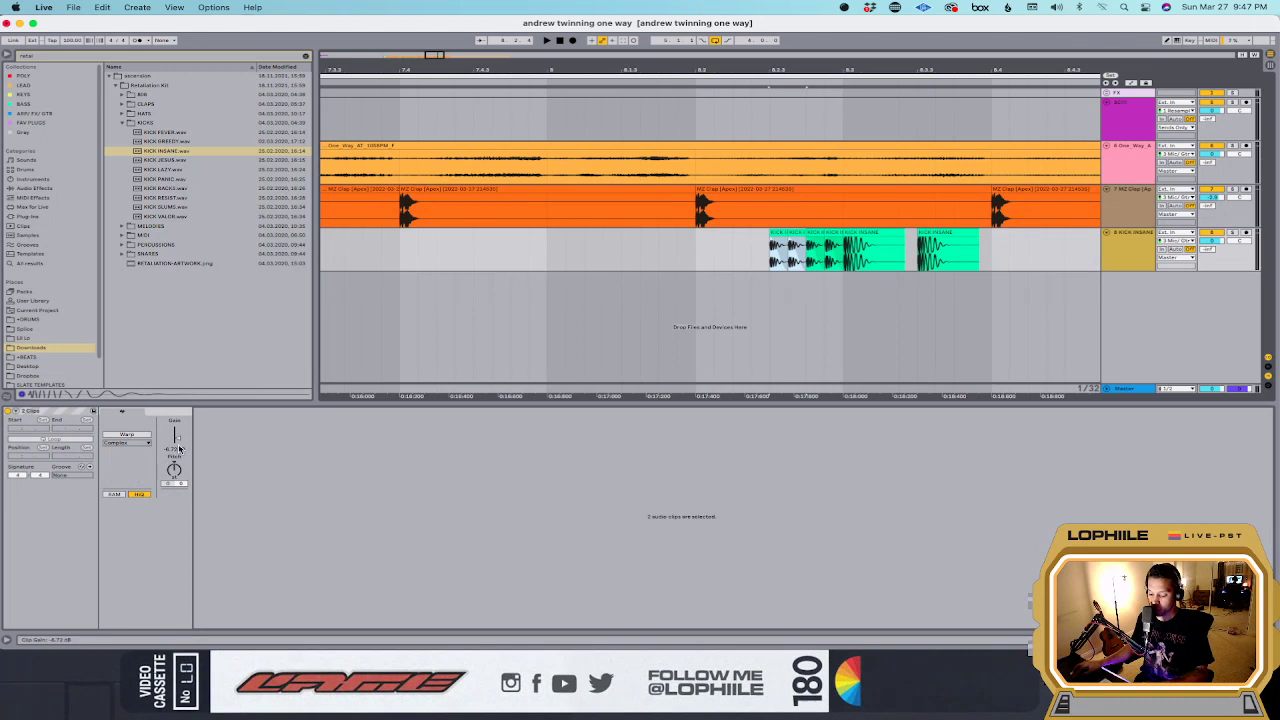
drag(180, 449, 180, 444)
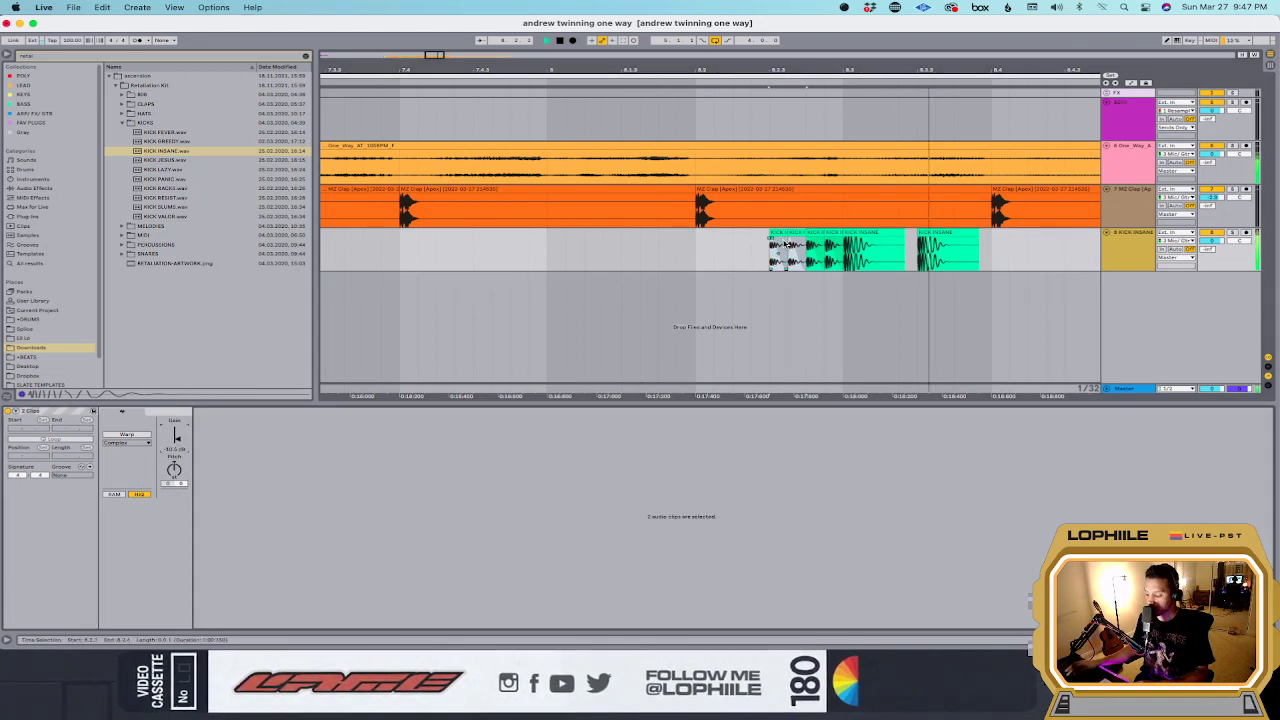
click(785, 245)
key(space)
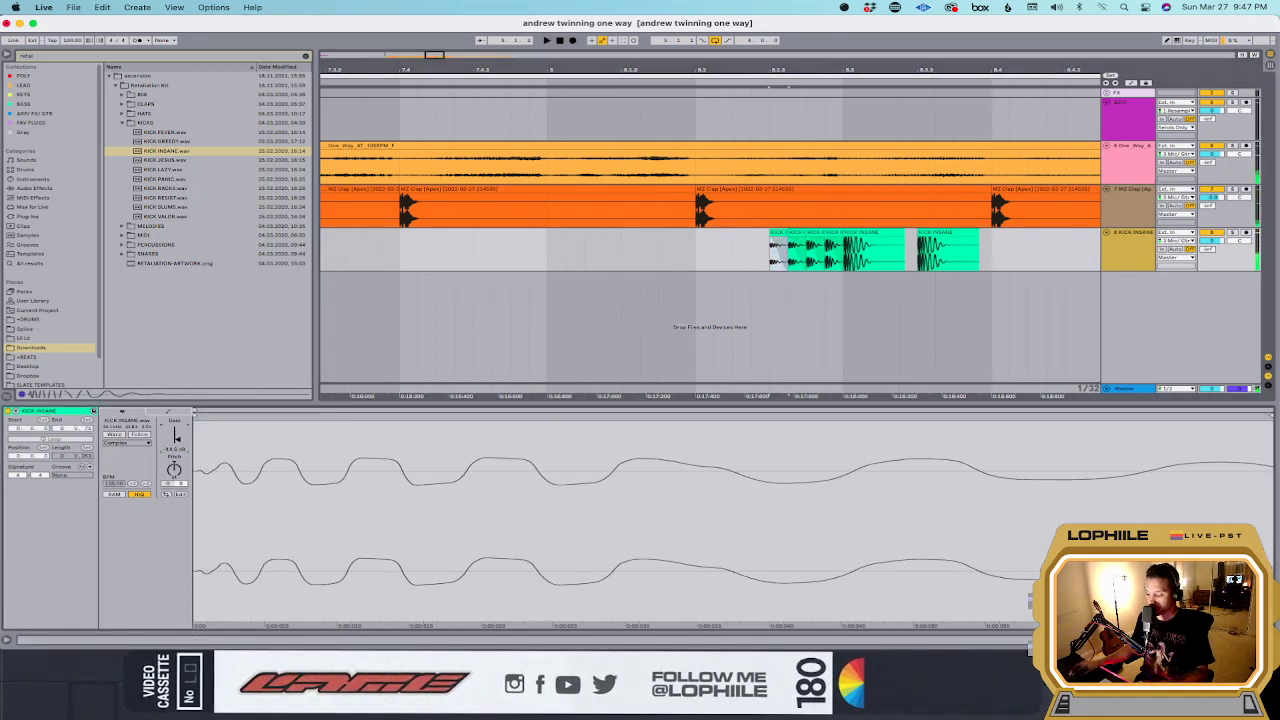
Step: Lower the clip gain of all four roll kicks together and play back from just before the roll
click(696, 253)
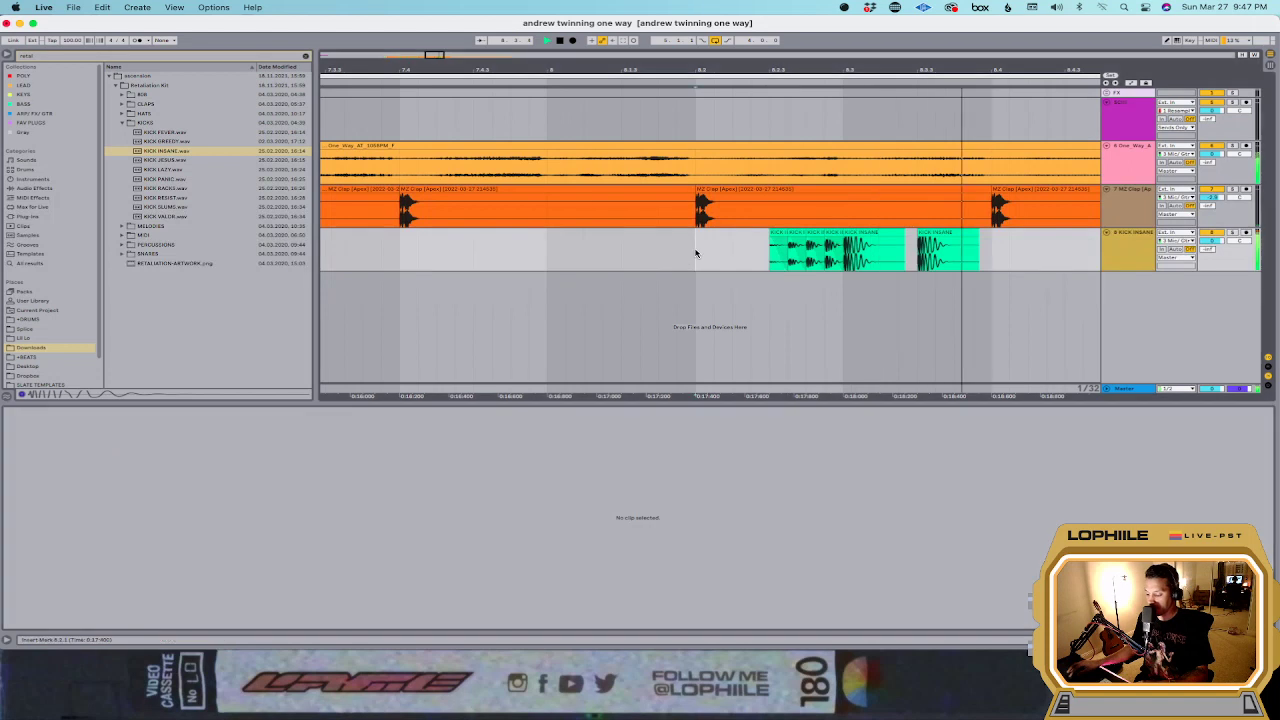
click(831, 233)
shift+click(778, 235)
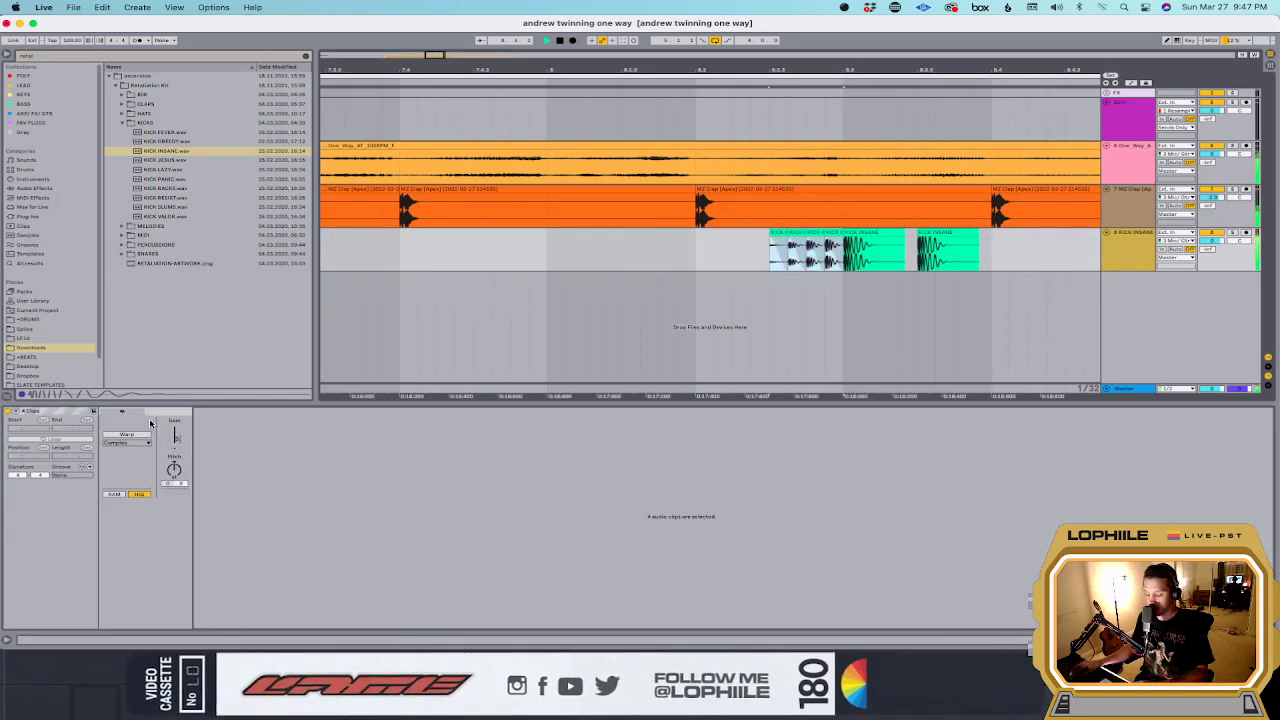
drag(176, 440, 176, 436)
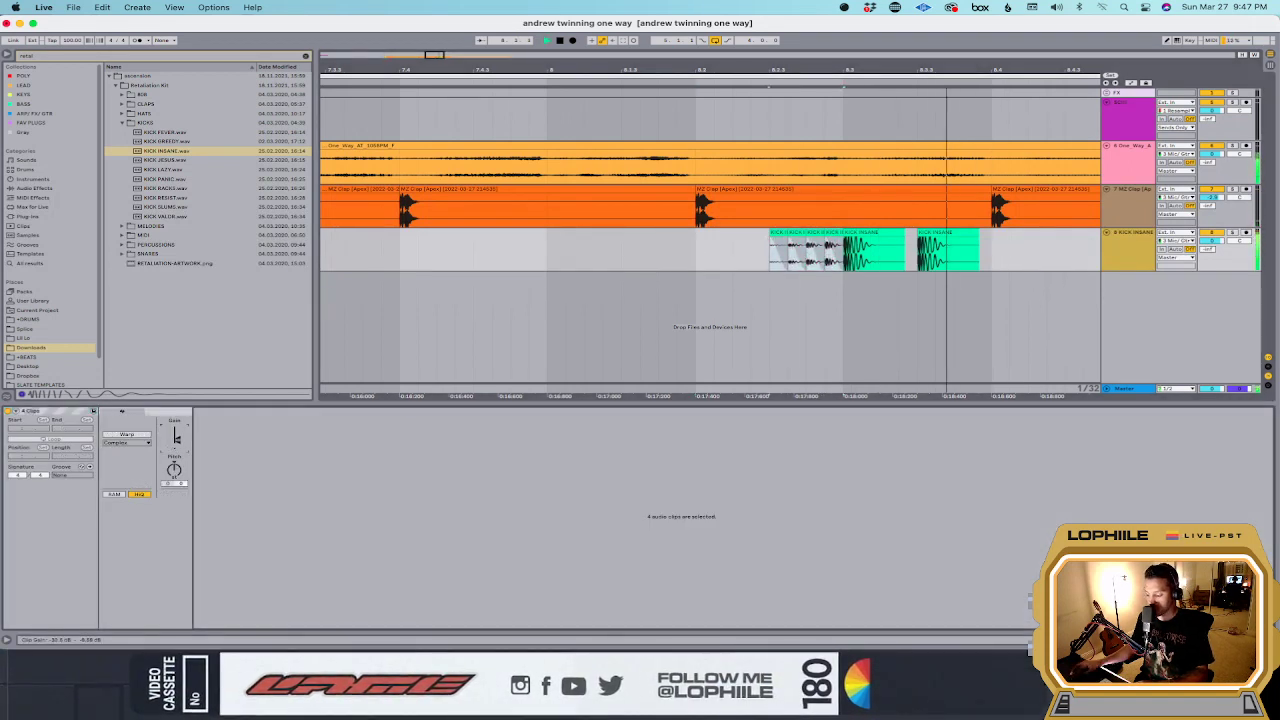
click(668, 253)
key(space)
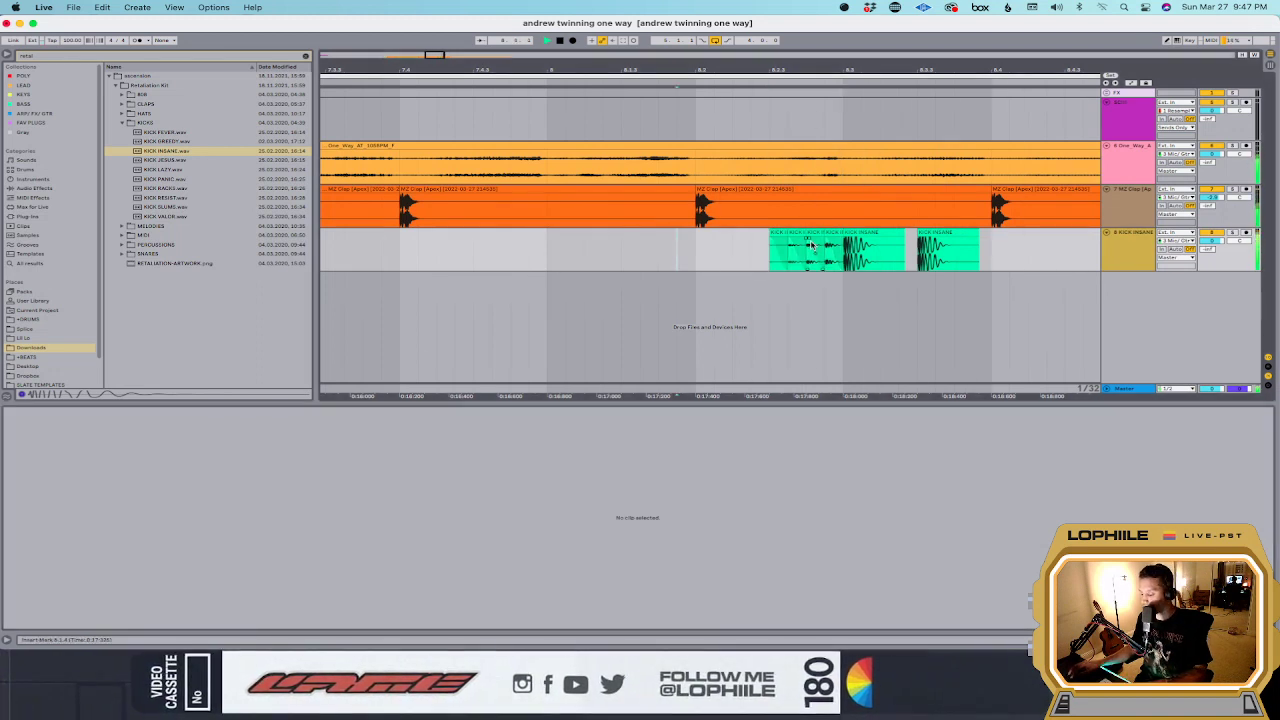
Step: Copy the kick at bar 7 to the start of bar 8 and show the Master track's devices
key(minus)
key(minus)
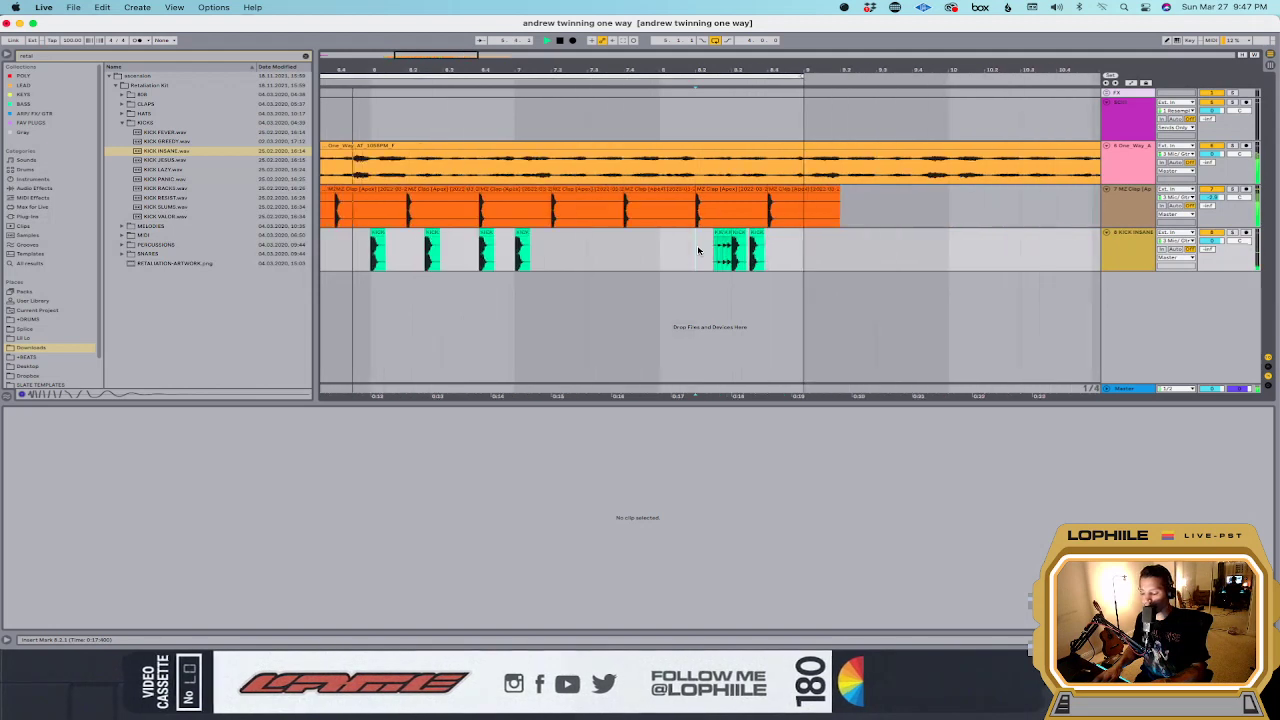
scroll(700, 255, left, 5)
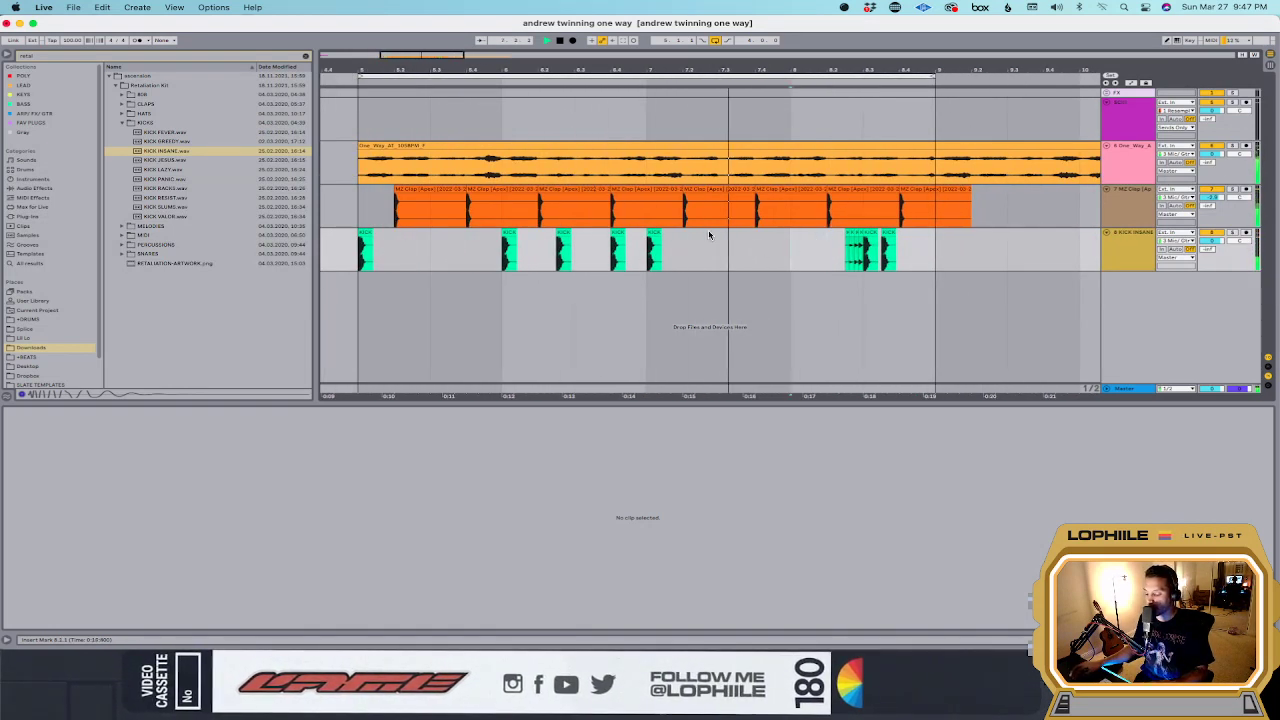
drag(652, 232, 797, 235)
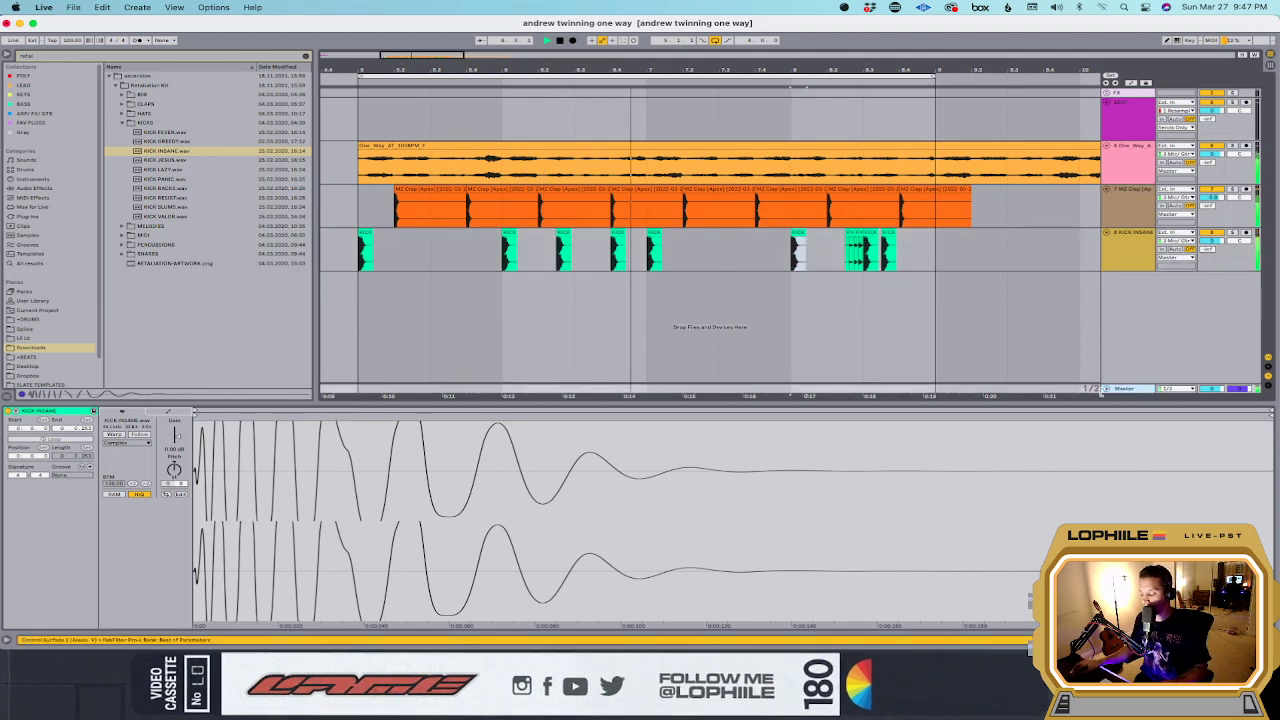
click(1068, 350)
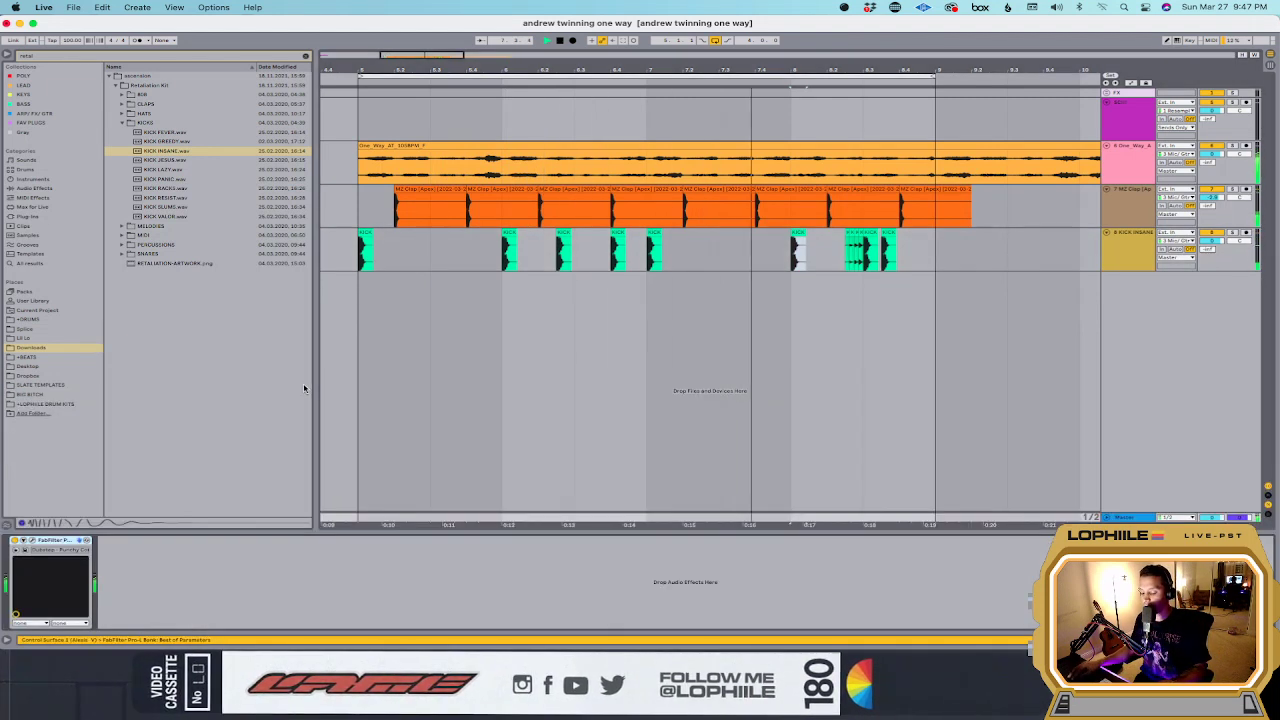
Step: Raise the gain of the FabFilter Pro-L limiter on the Master track to about +3.9 dB and close its window
click(23, 540)
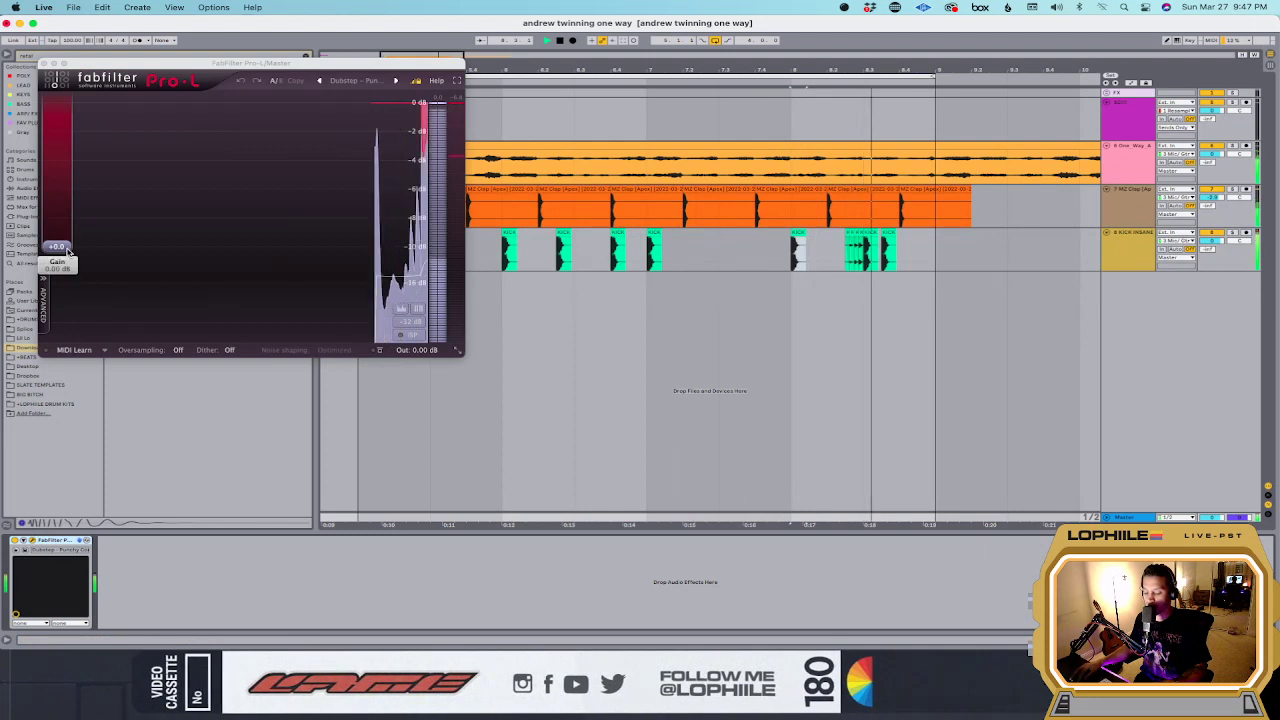
drag(68, 236, 72, 224)
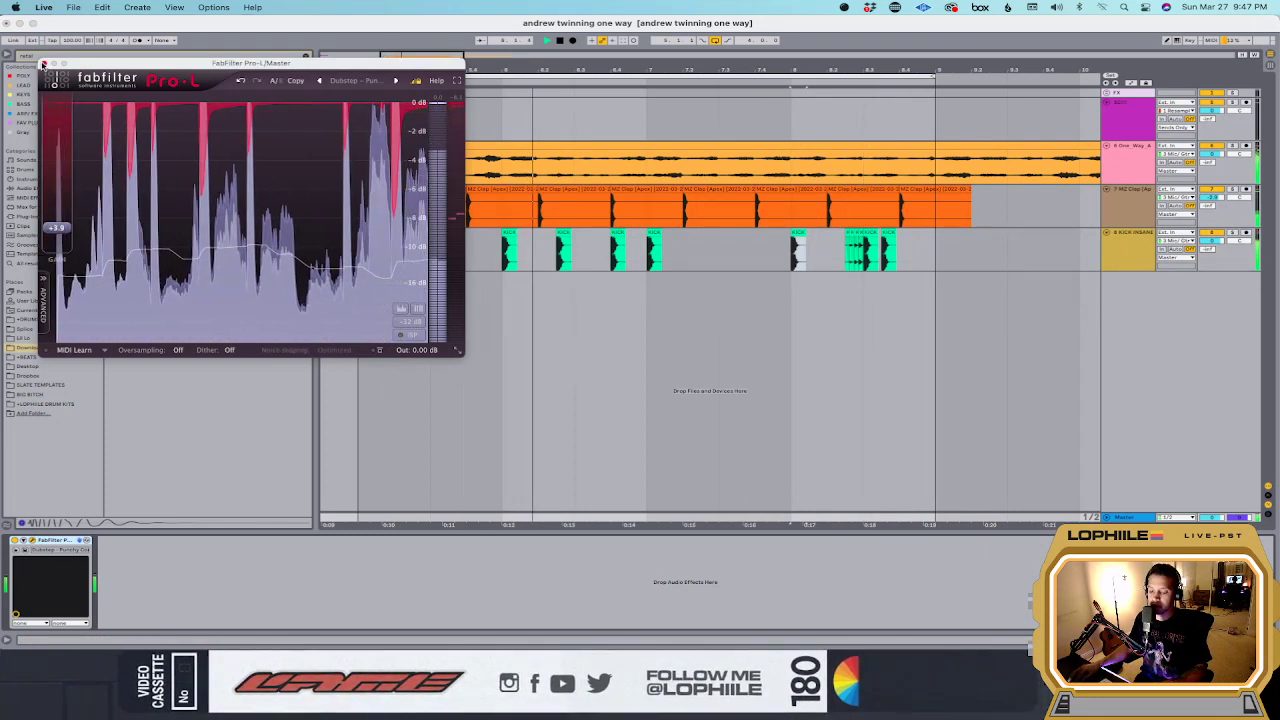
click(43, 63)
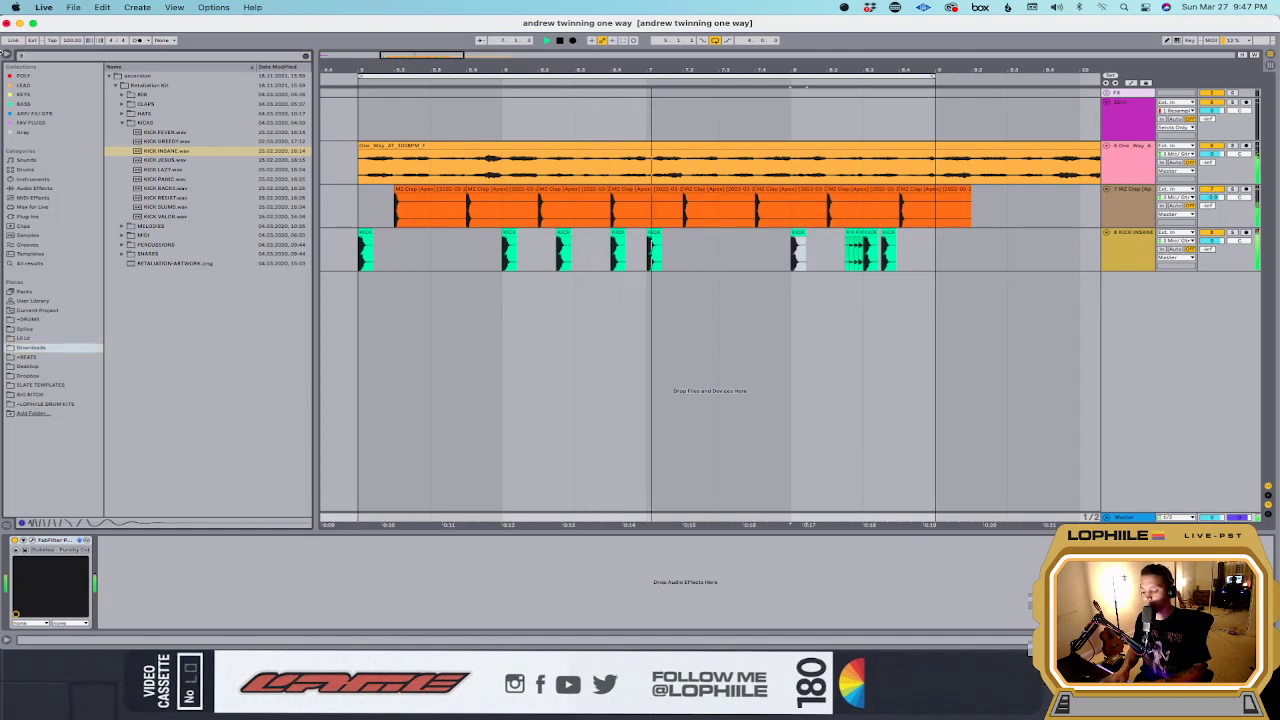
Step: Search Downloads for 808 samples and audition those in the 808s folder up to MZ 808 [Analog].wav
click(30, 347)
click(117, 85)
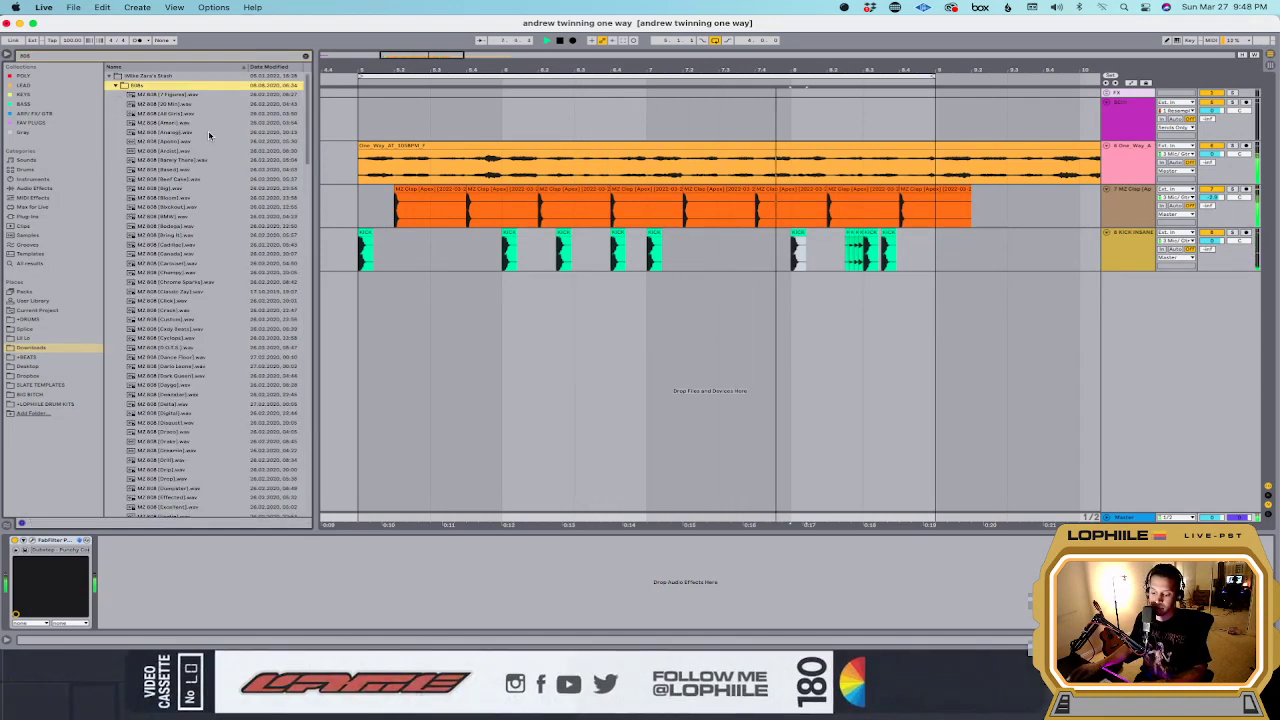
click(198, 103)
key(Up)
key(Down)
key(Down)
key(Down)
key(Down)
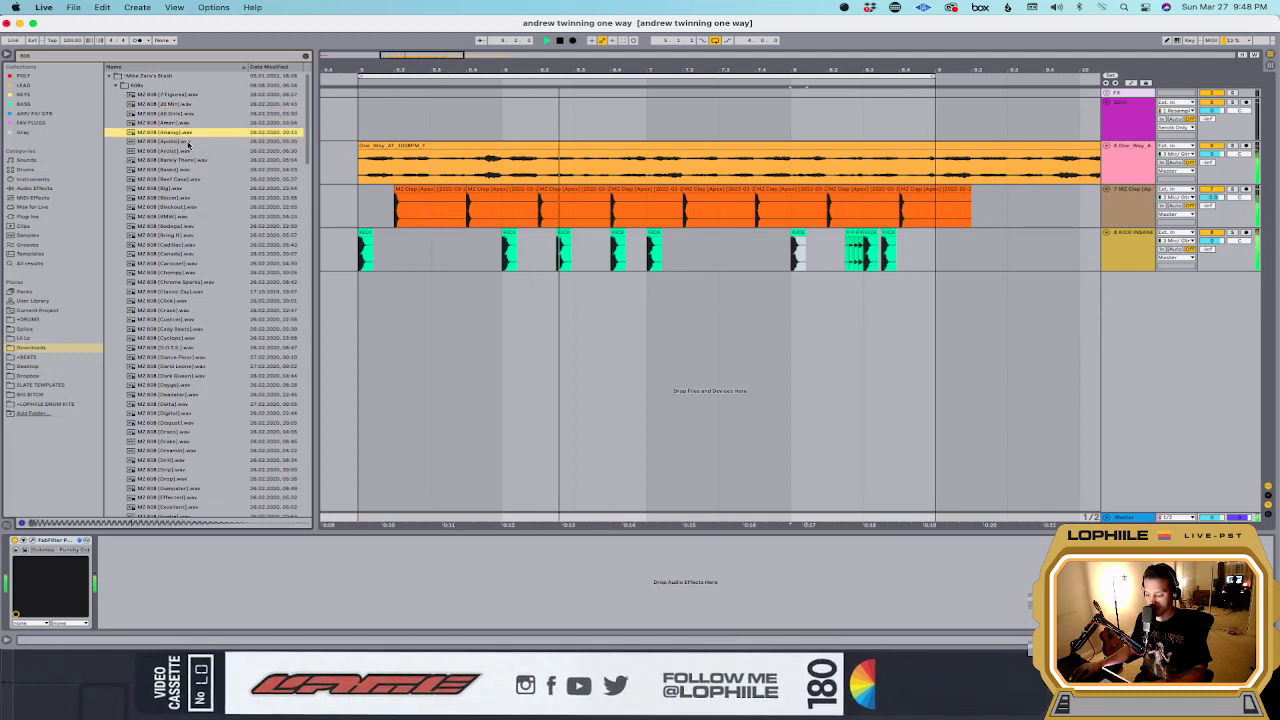
Step: Add a MIDI track below the kick track and load MZ 808 [Analog].wav into it as a sampler instrument
click(1148, 257)
key(super+shift+t)
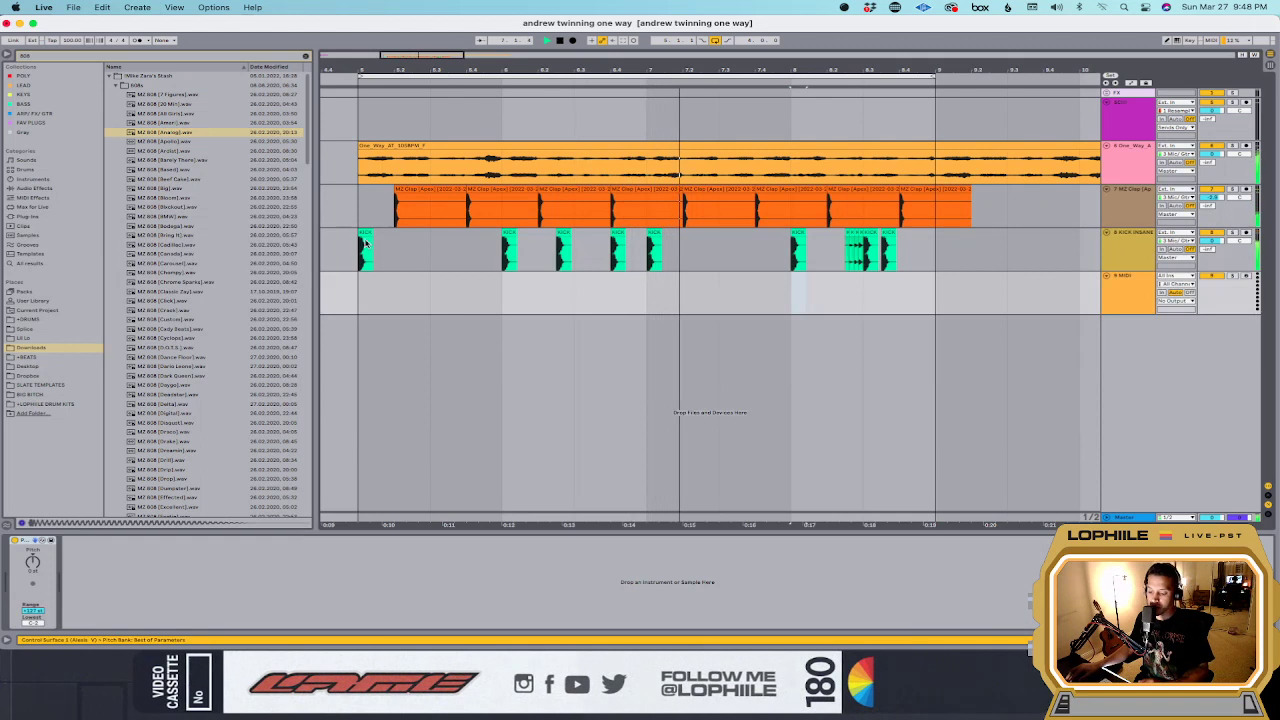
click(168, 132)
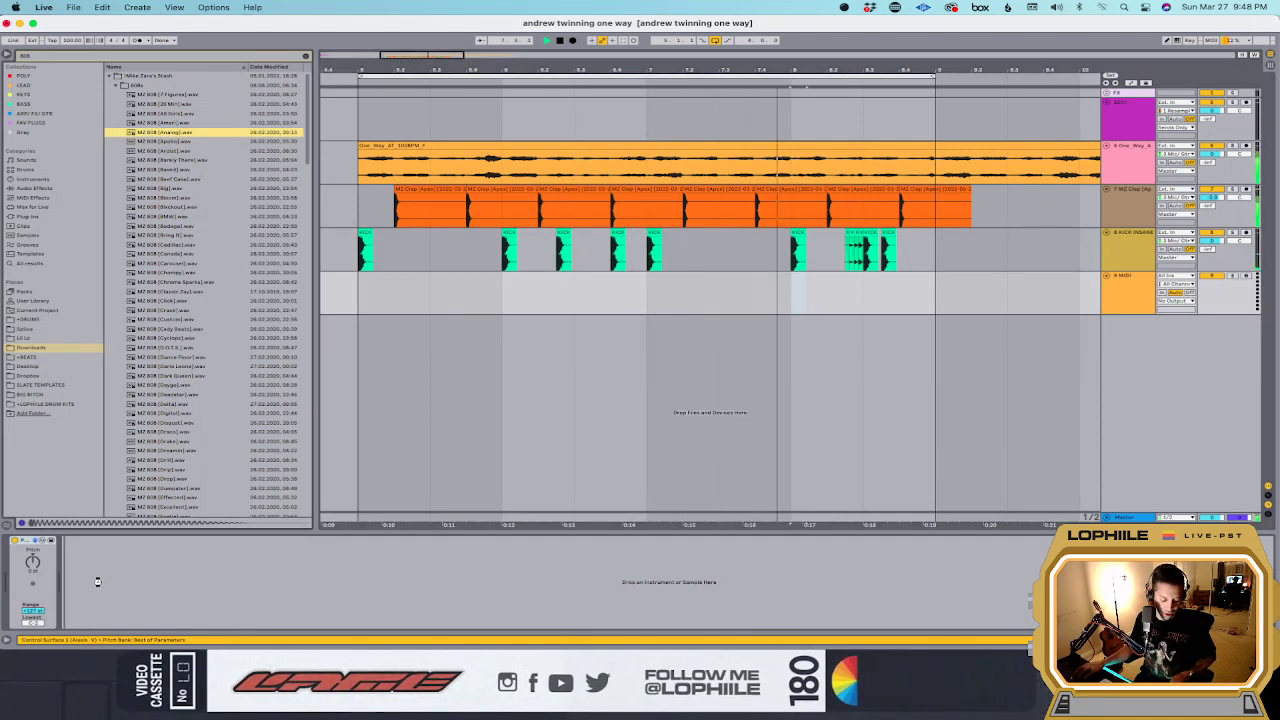
drag(97, 581, 97, 581)
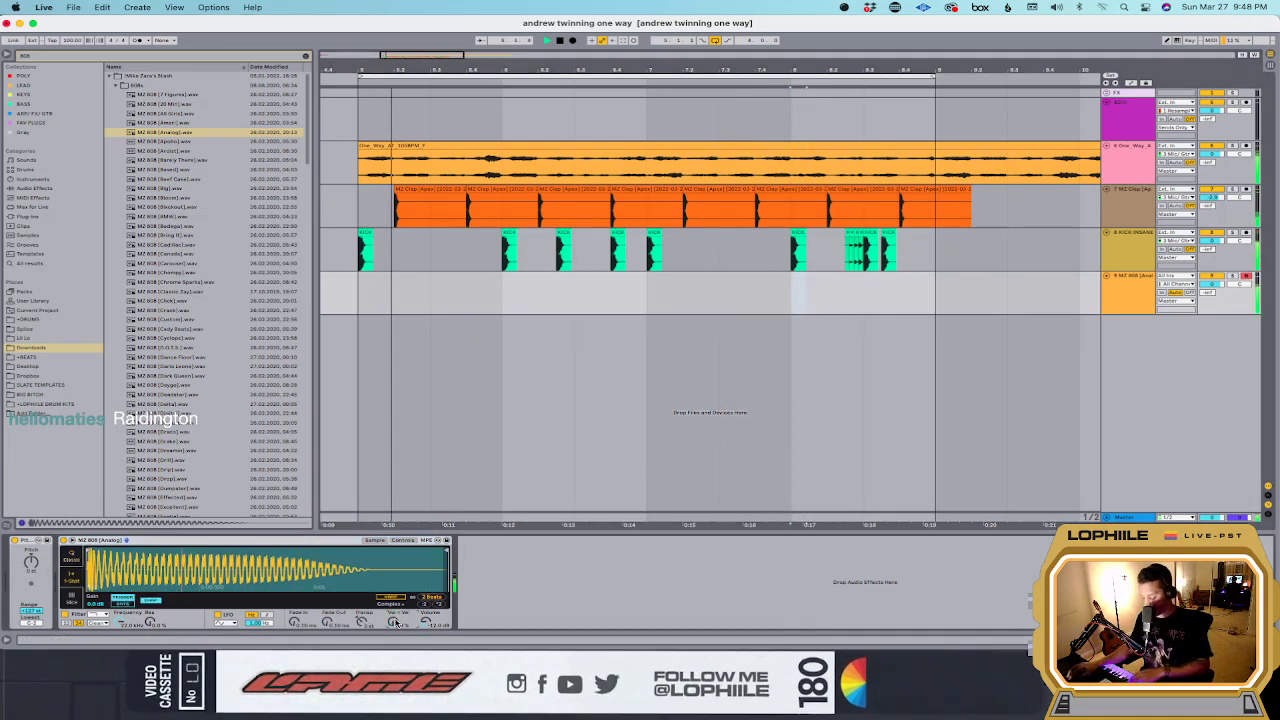
Step: Play the beat back from bar 5 while trying out the 808 sound over it
key(space)
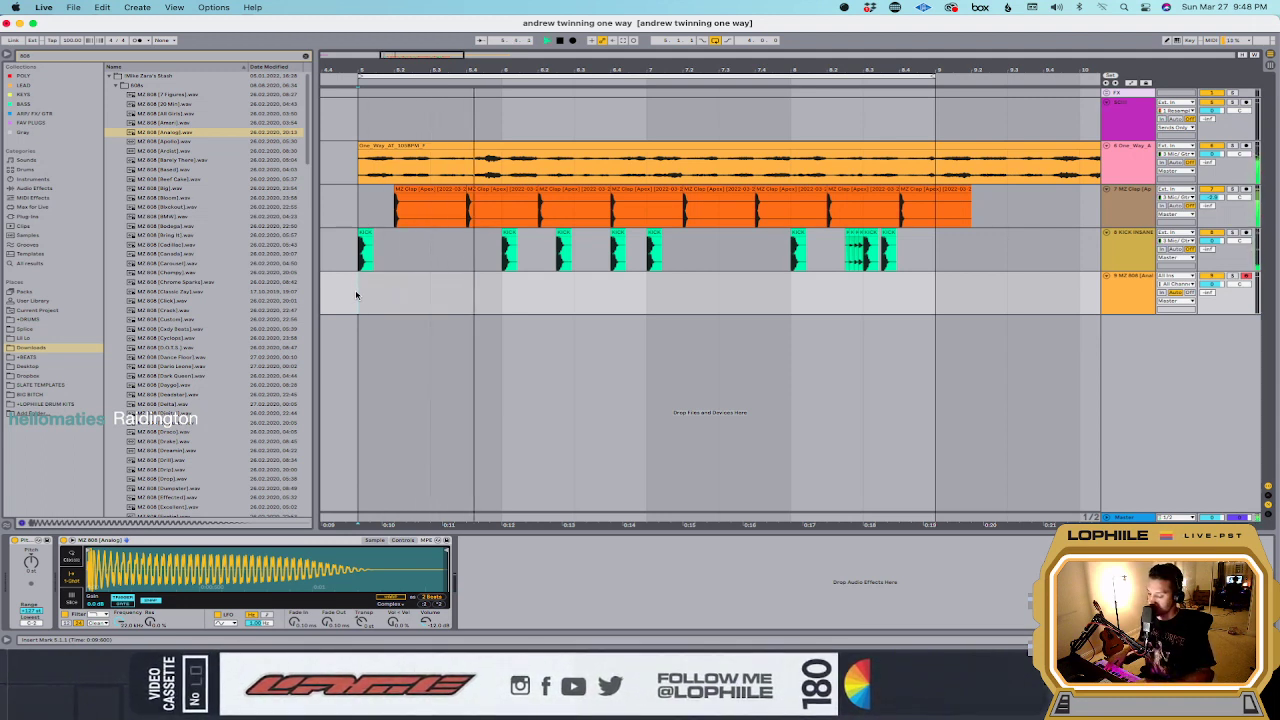
key(space)
key(space)
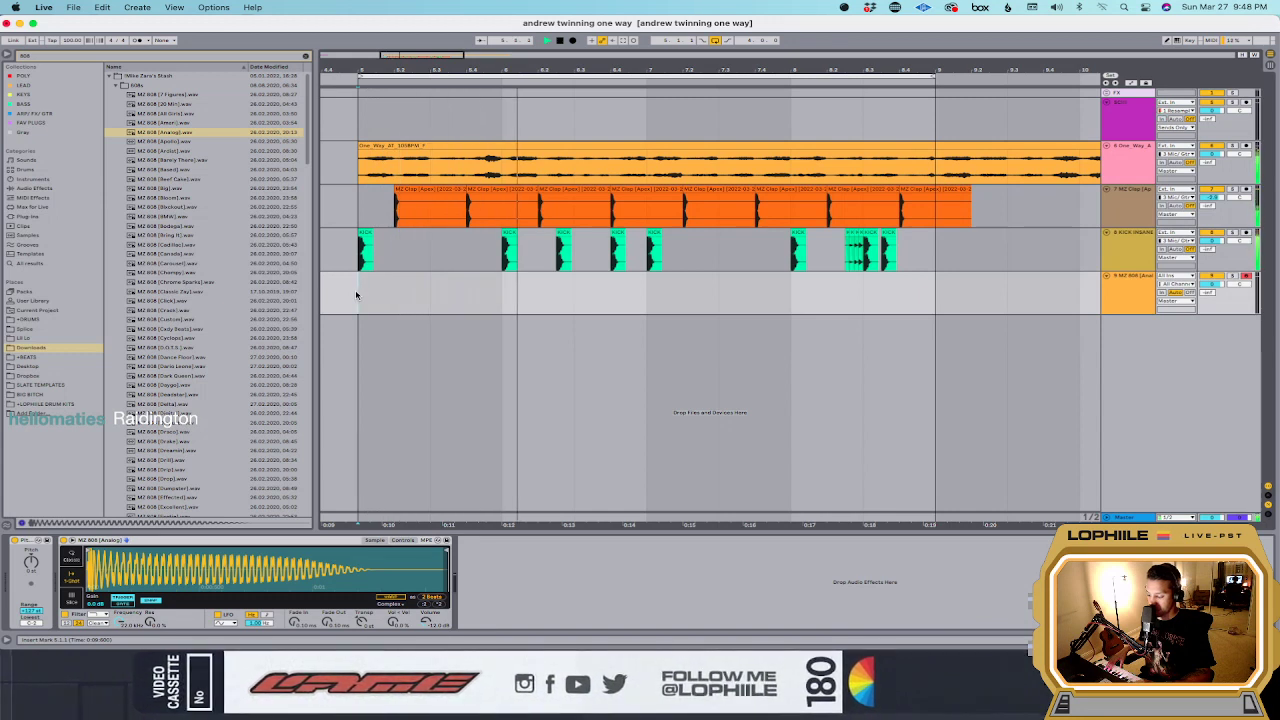
key(space)
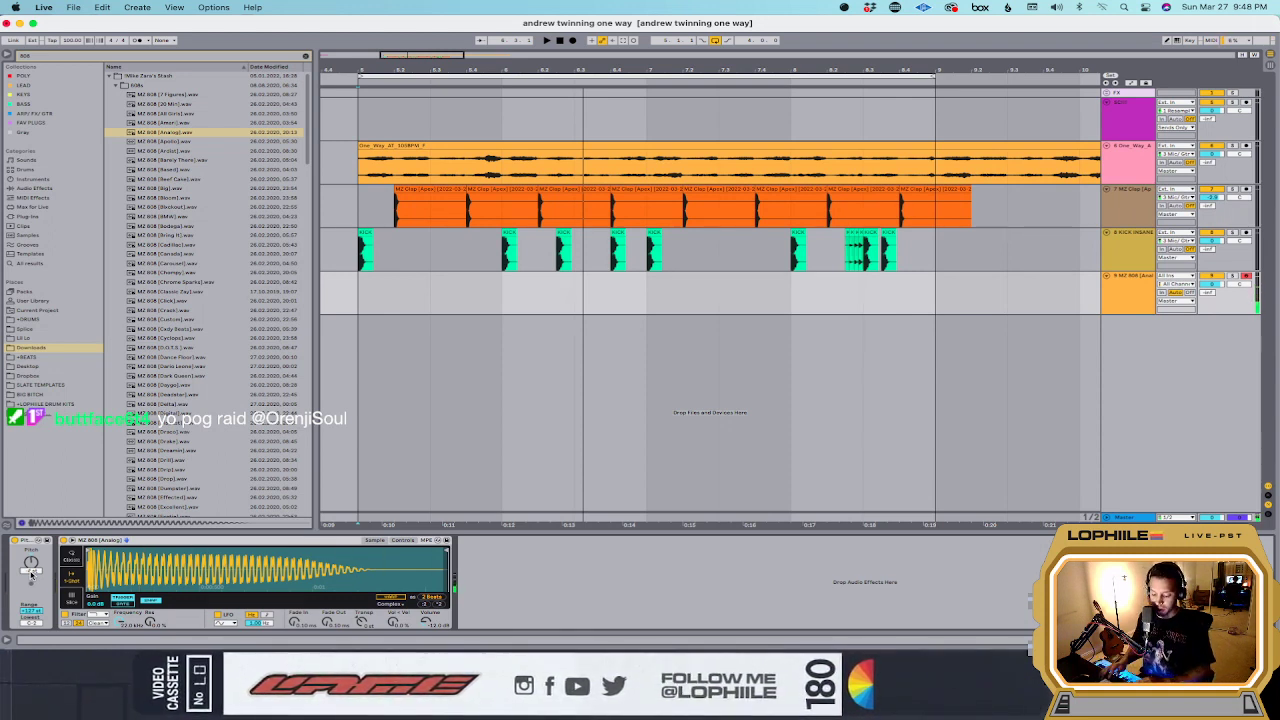
key(space)
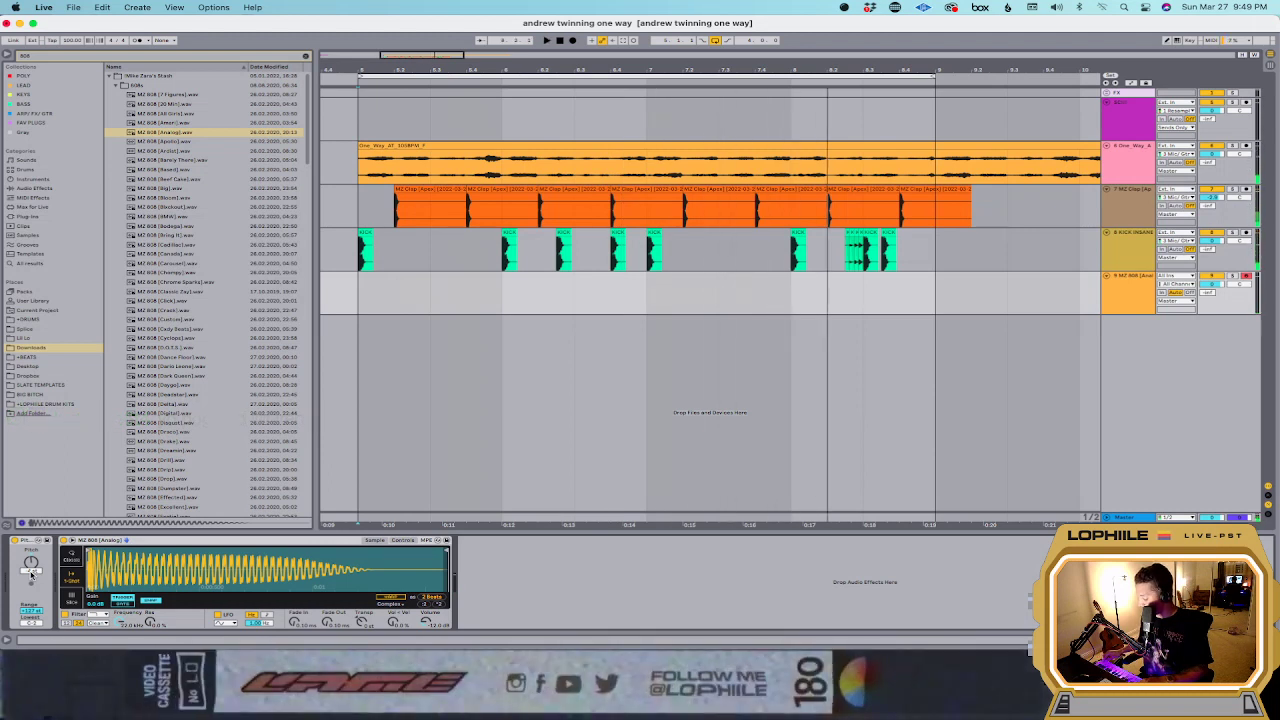
Step: Loop the One Way sample from bar 9 to bar 13 and rehearse an 808 line over it
click(936, 161)
key(minus)
key(minus)
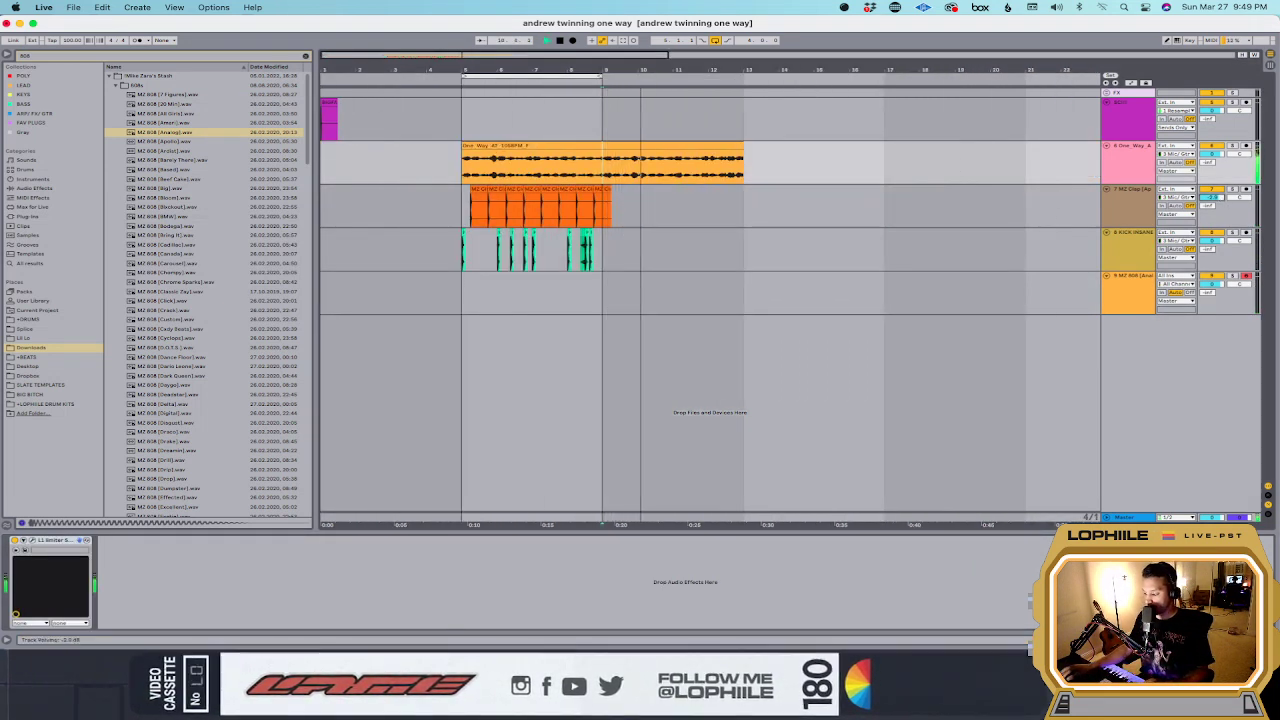
drag(606, 173, 740, 173)
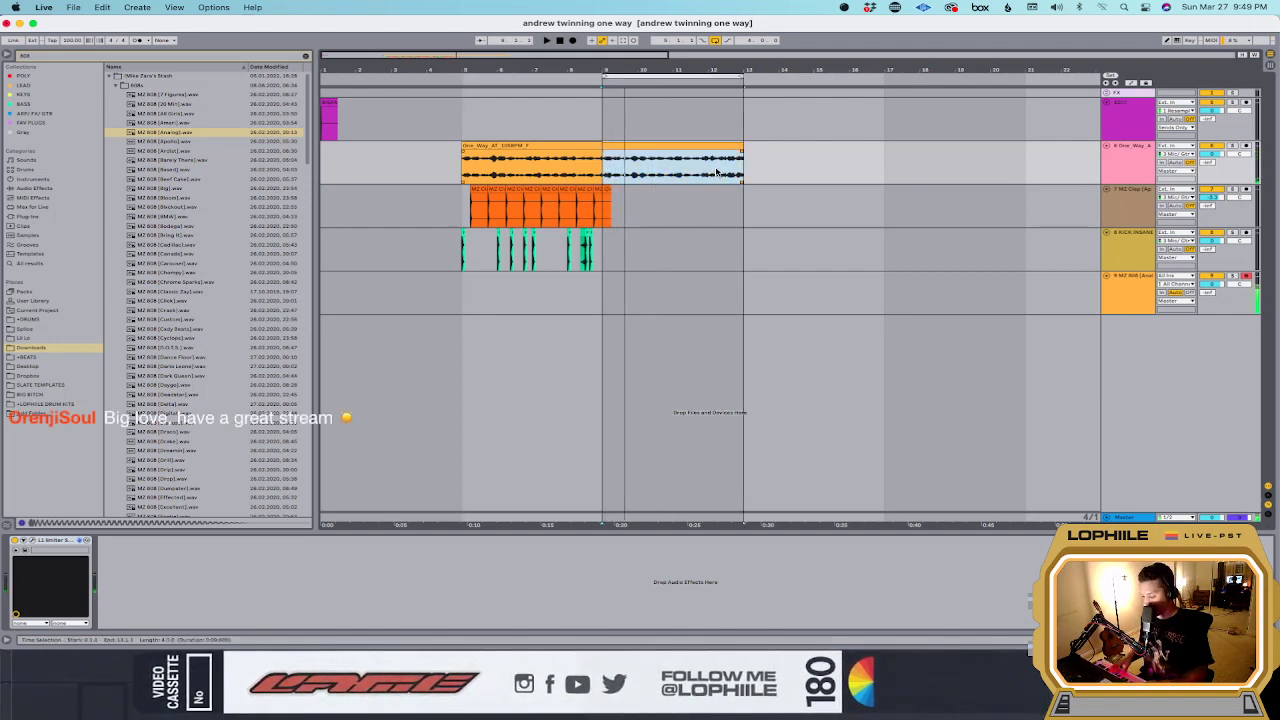
key(space)
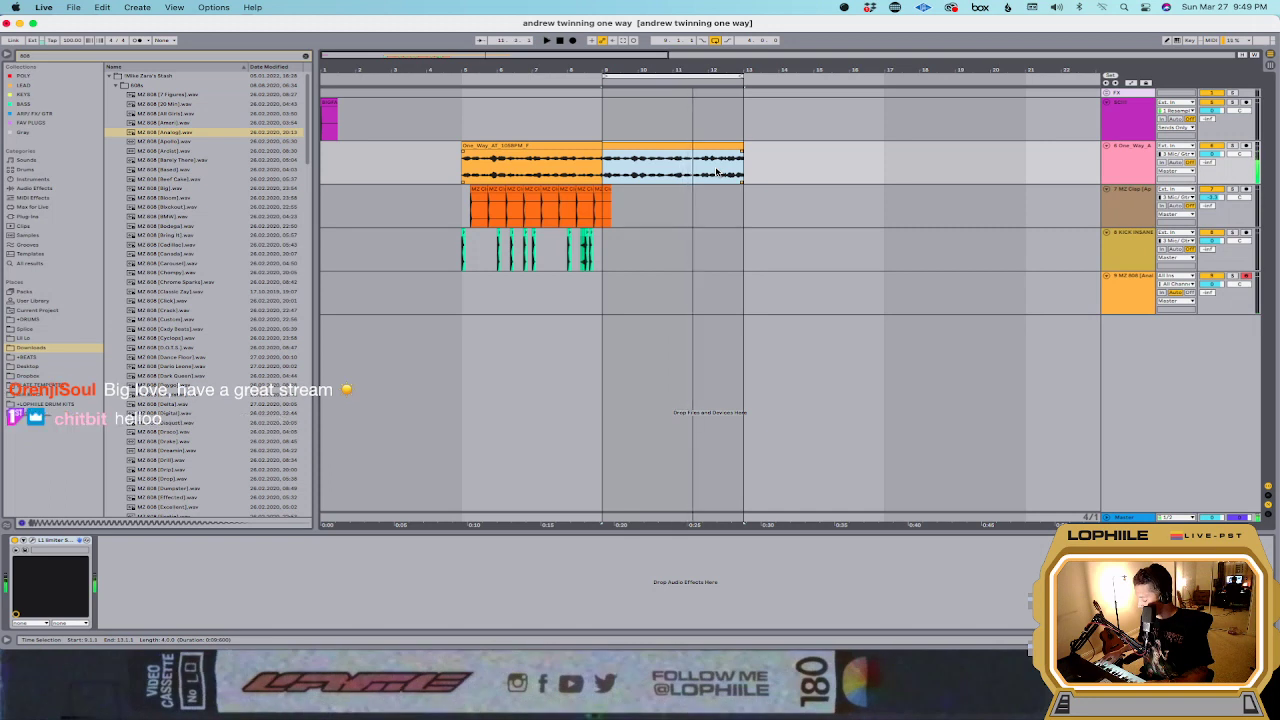
key(space)
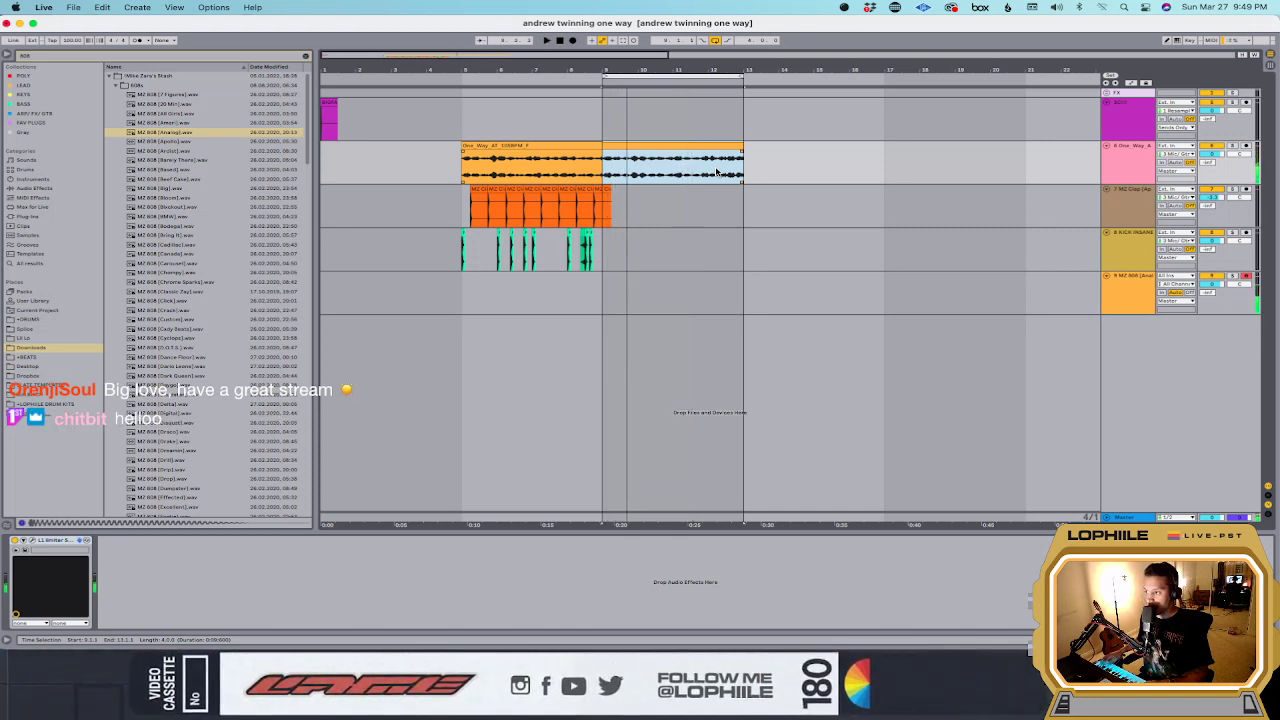
key(space)
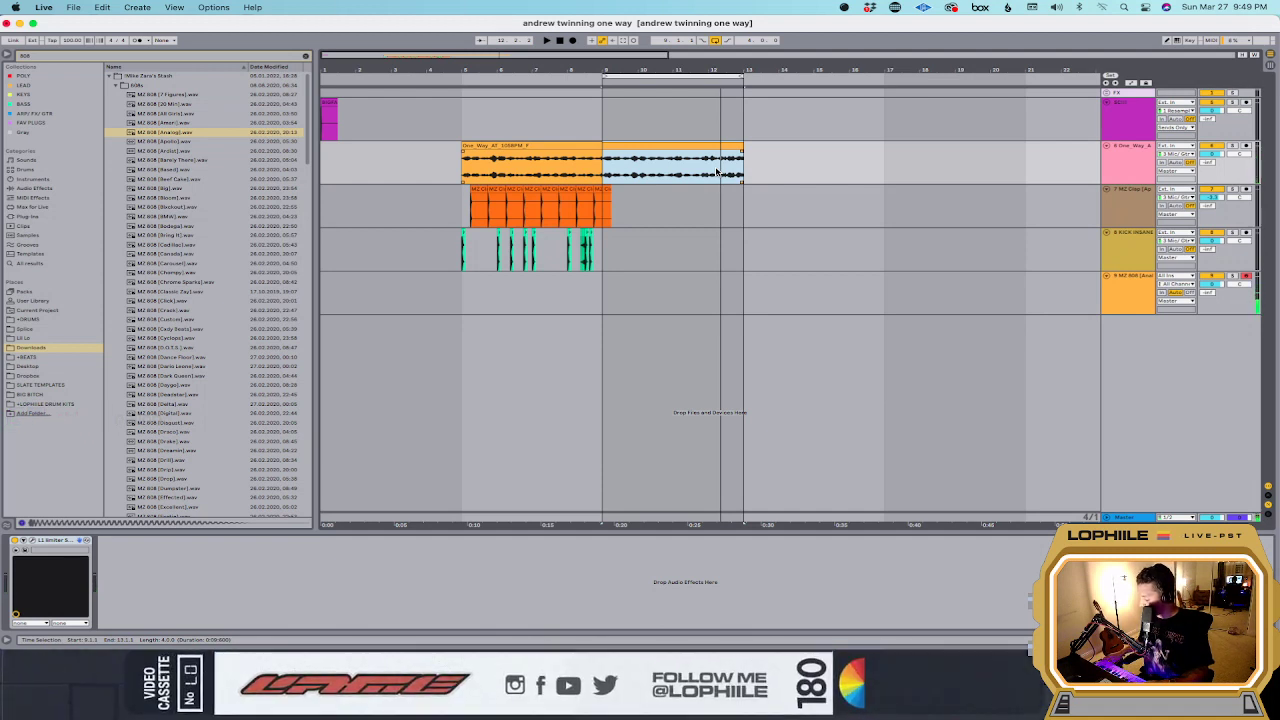
key(space)
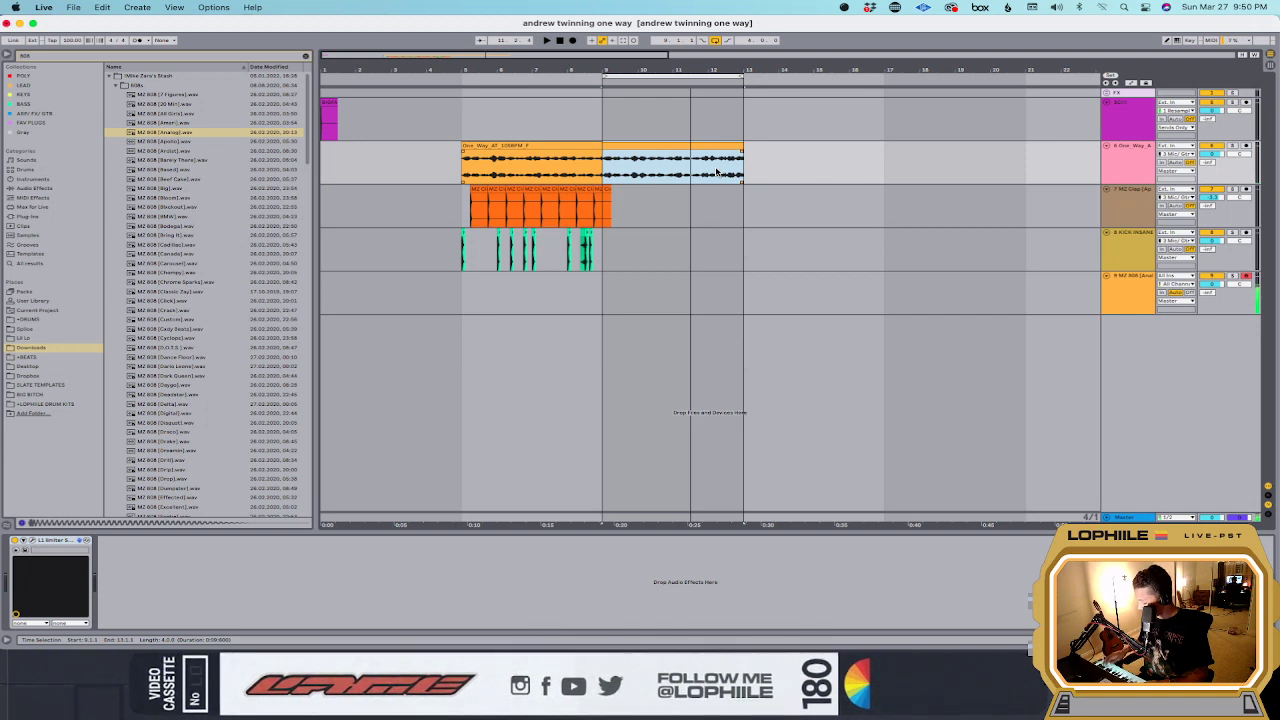
key(space)
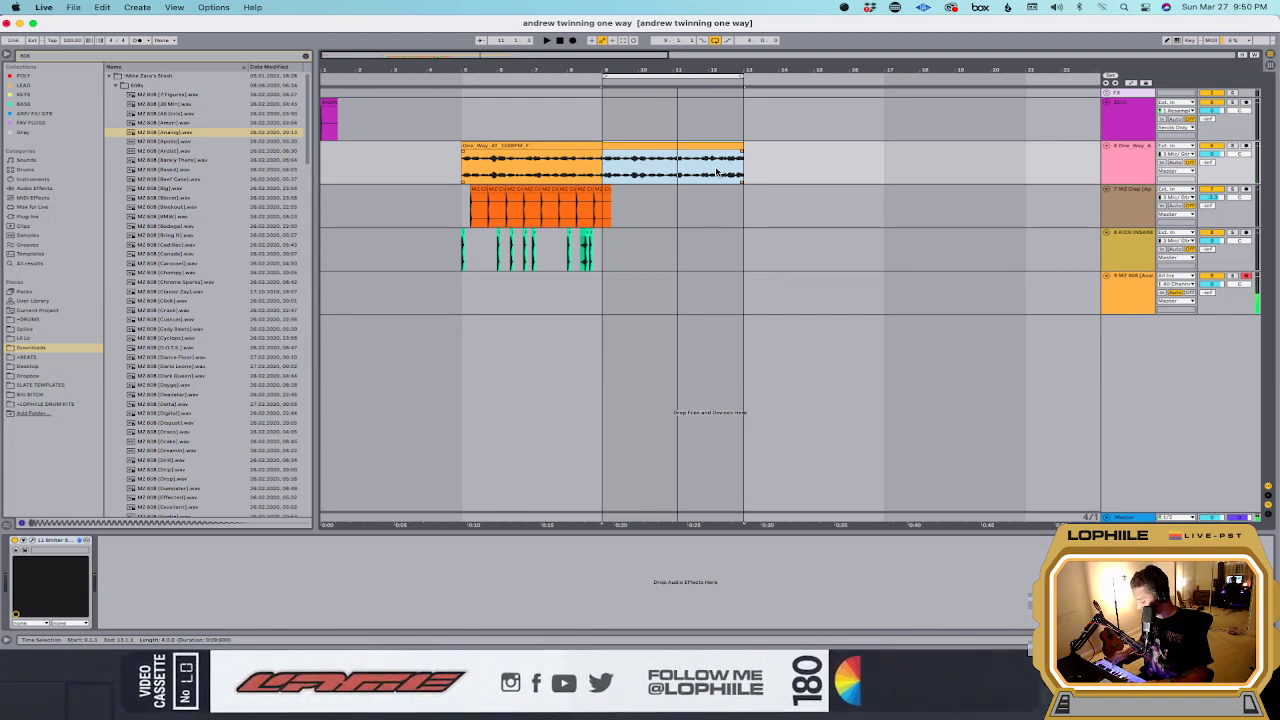
key(space)
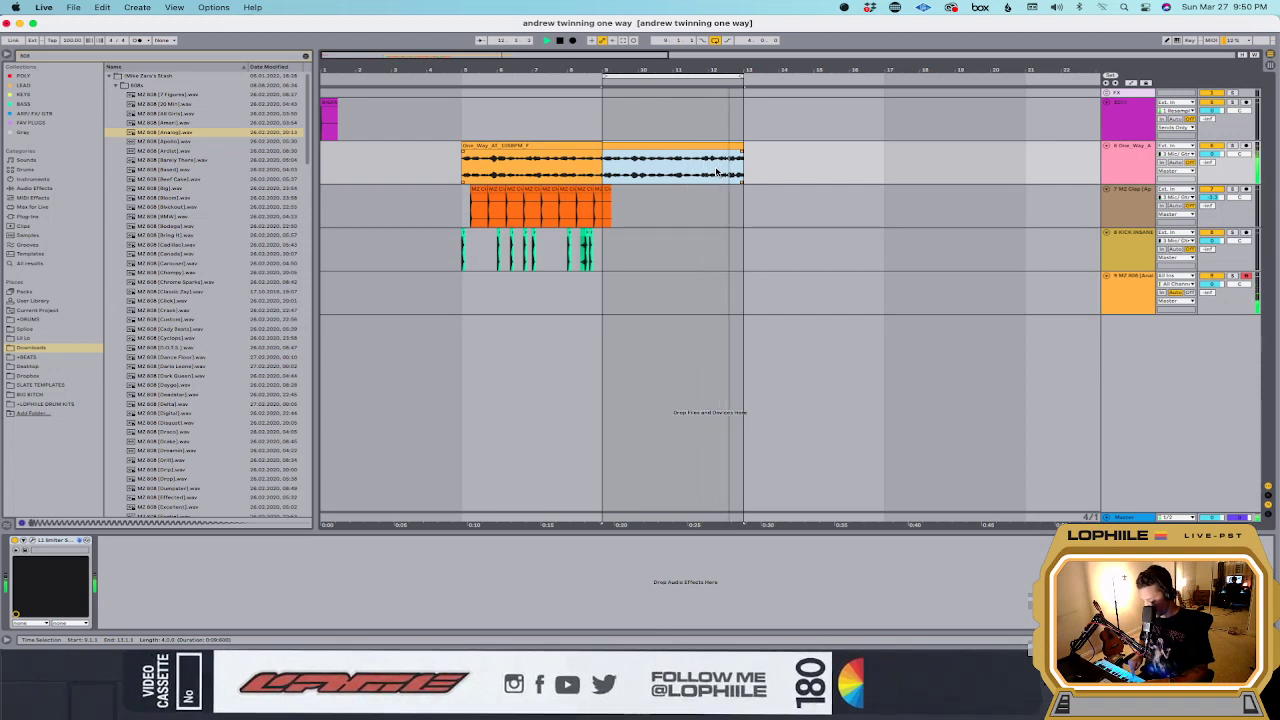
Step: Loop bars 5 to 9 and play them back to rehearse the 808 line with the drums
drag(456, 160, 600, 168)
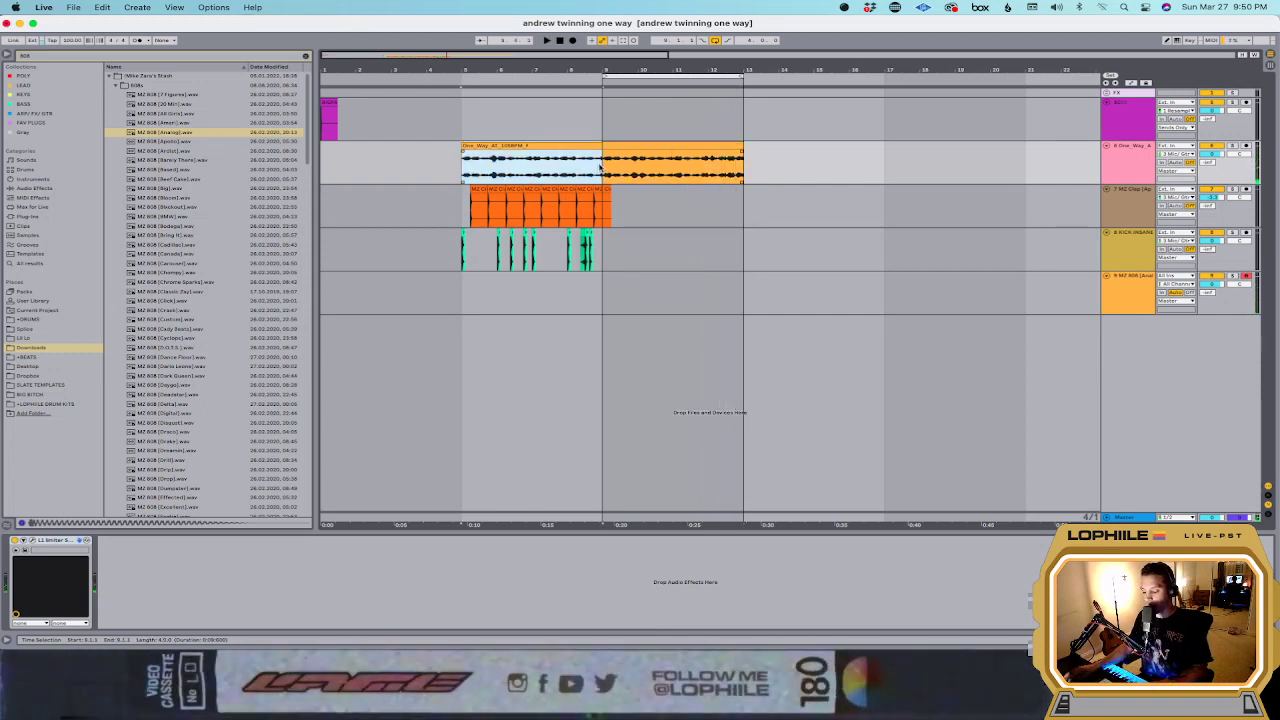
click(558, 297)
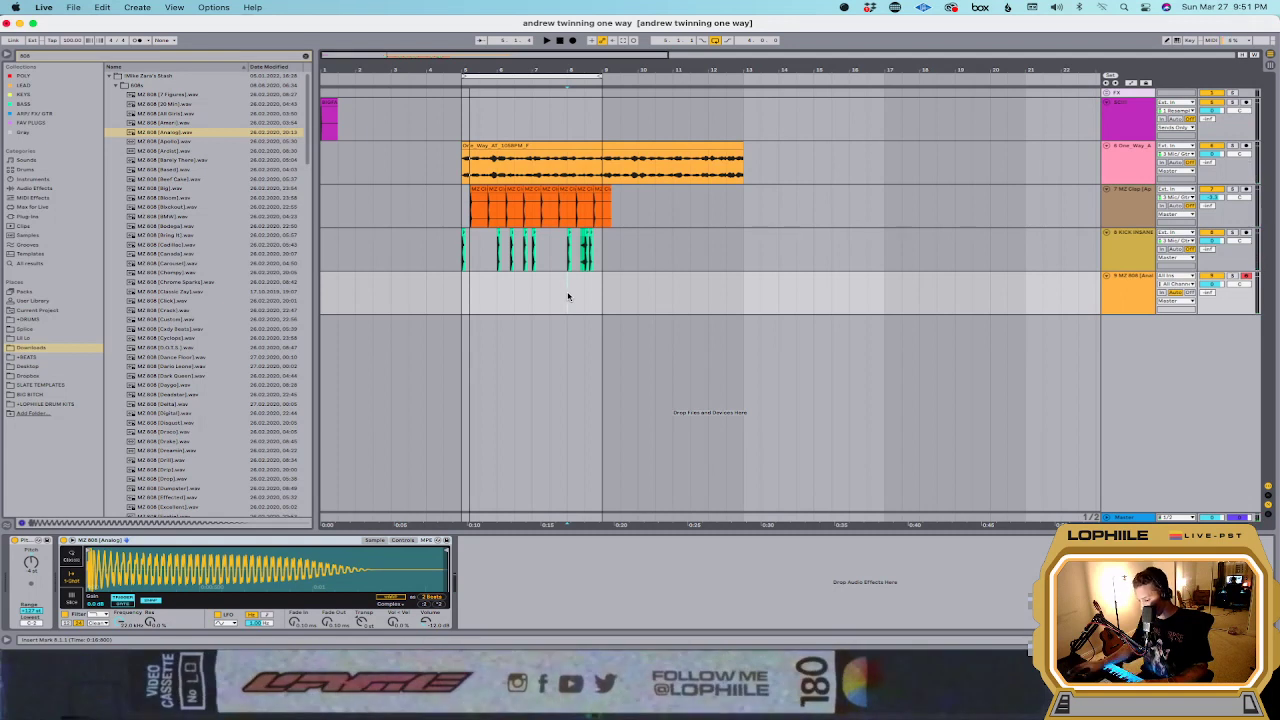
key(space)
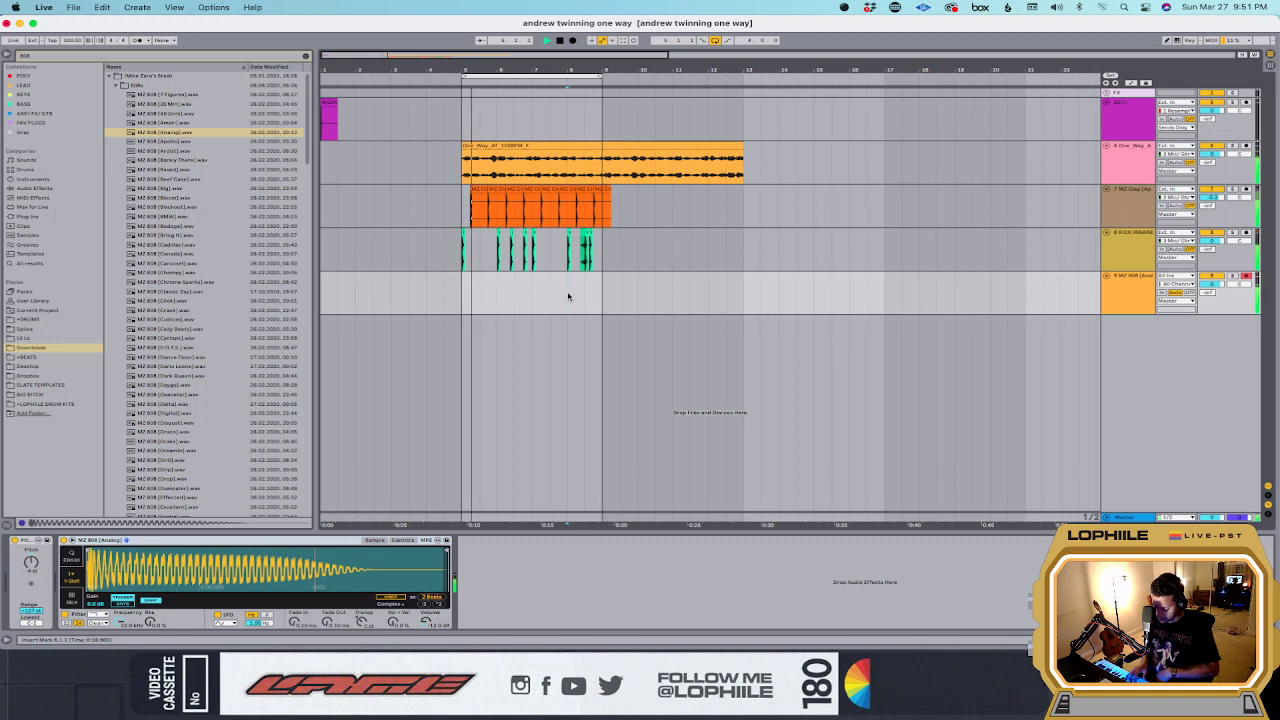
key(space)
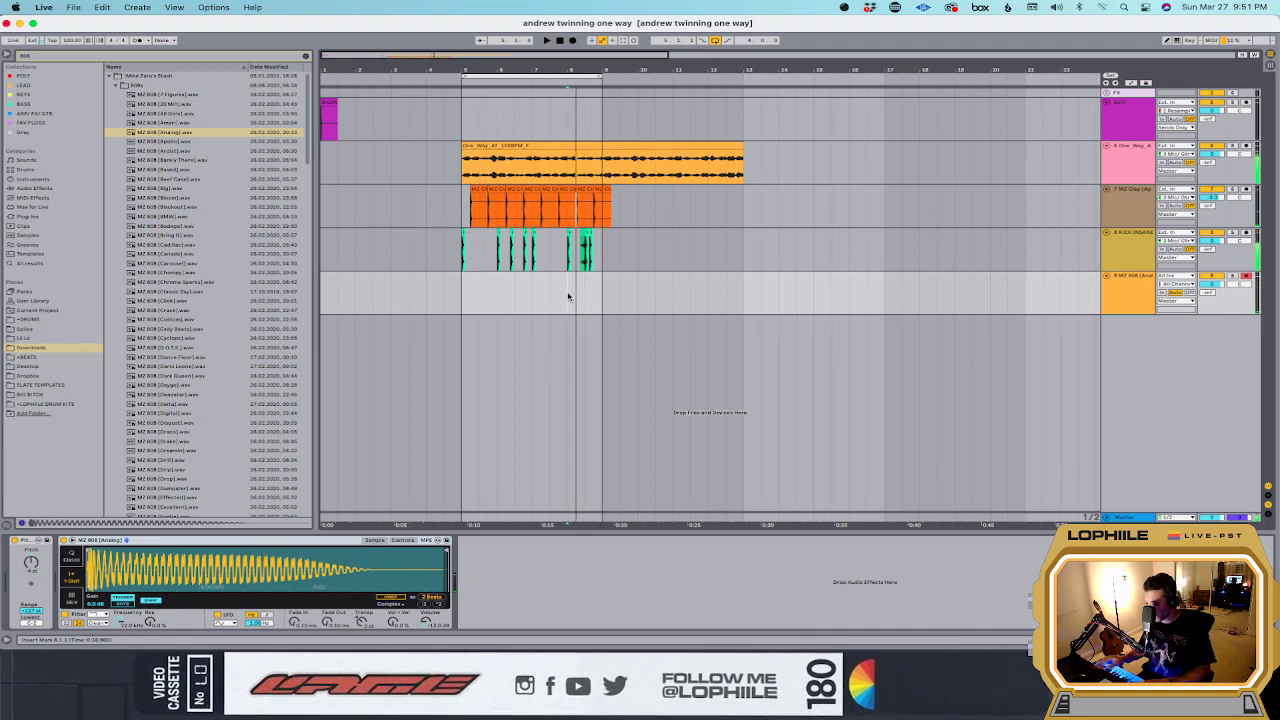
Step: Record a four-bar 808 line as MIDI on the new track from bar 5 to bar 9
click(463, 297)
key(space)
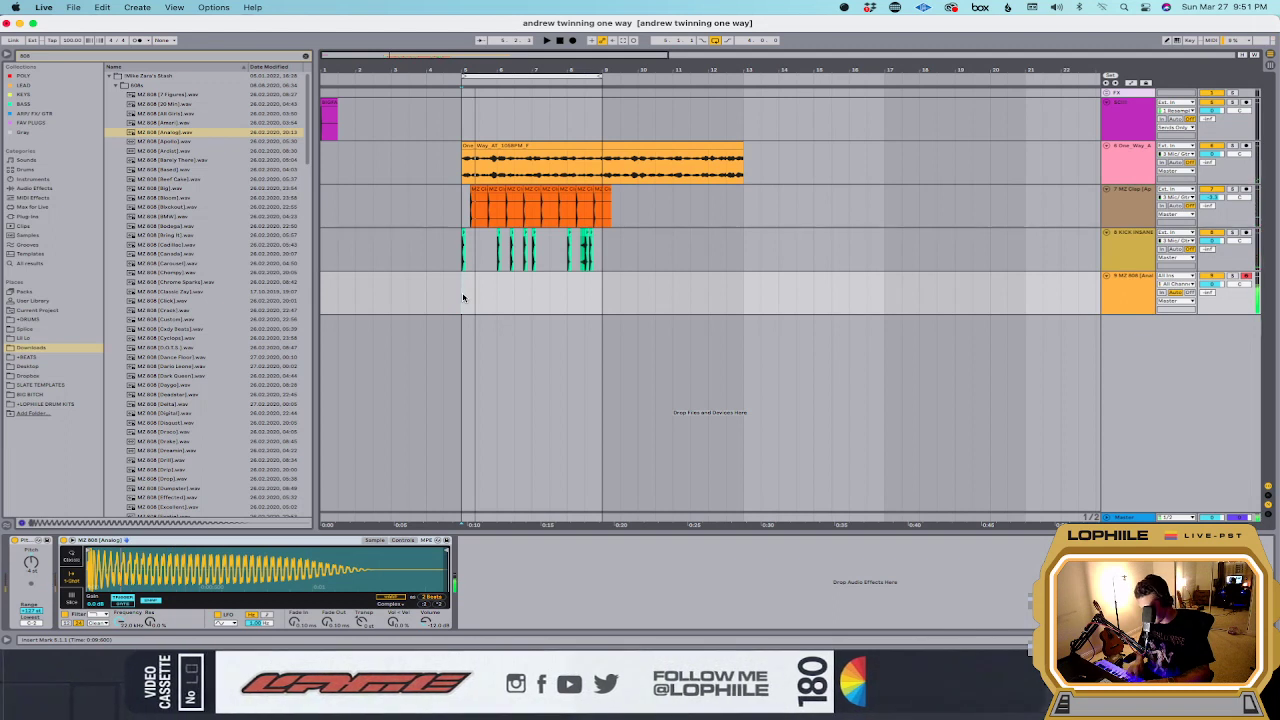
key(space)
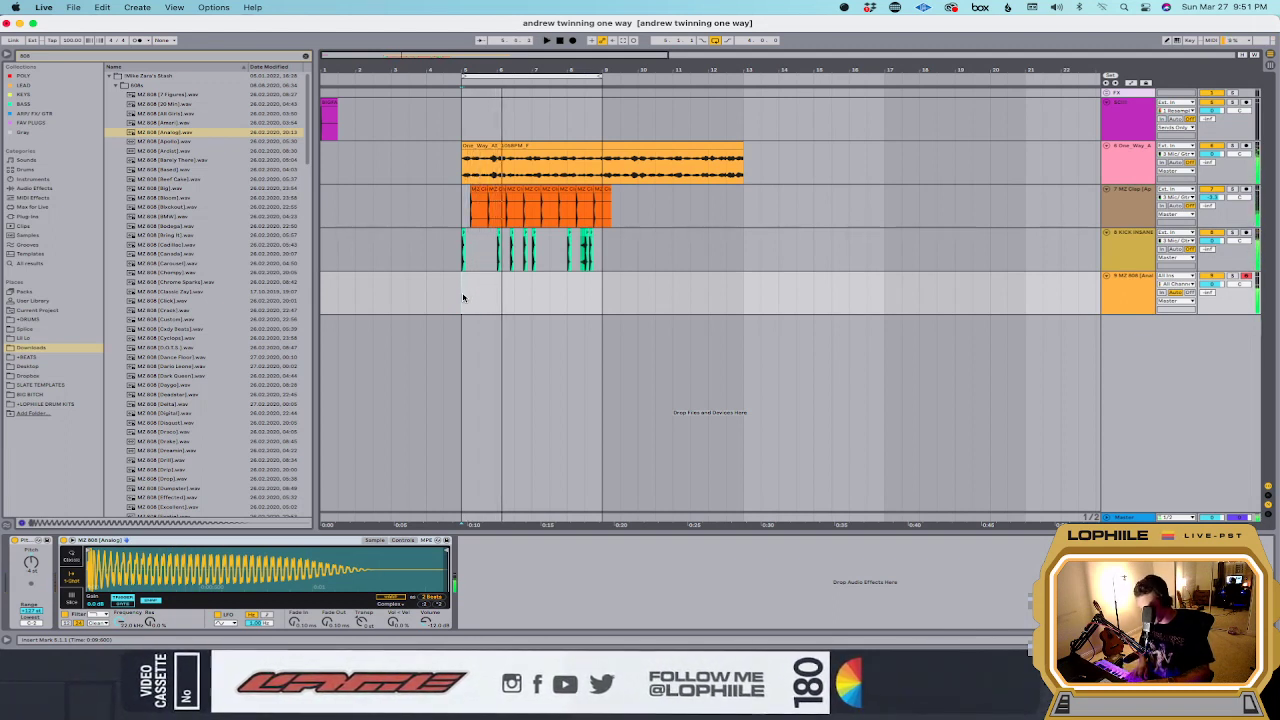
key(F9)
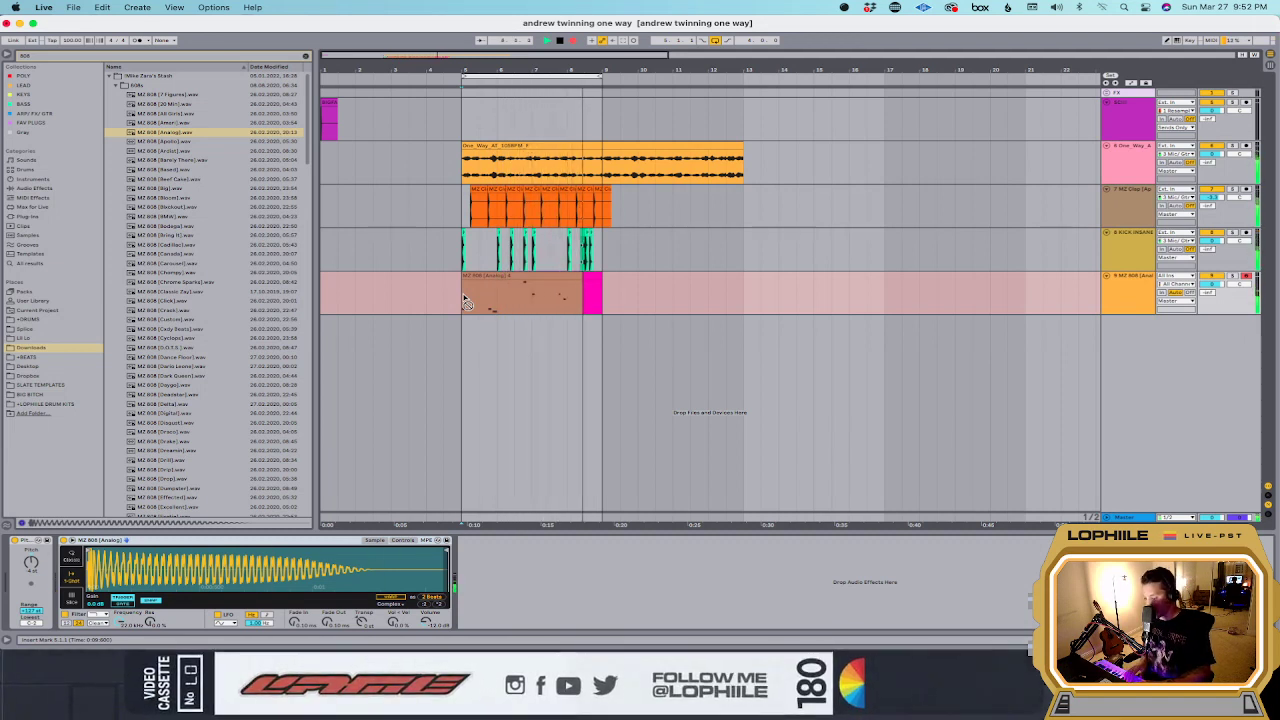
key(F9)
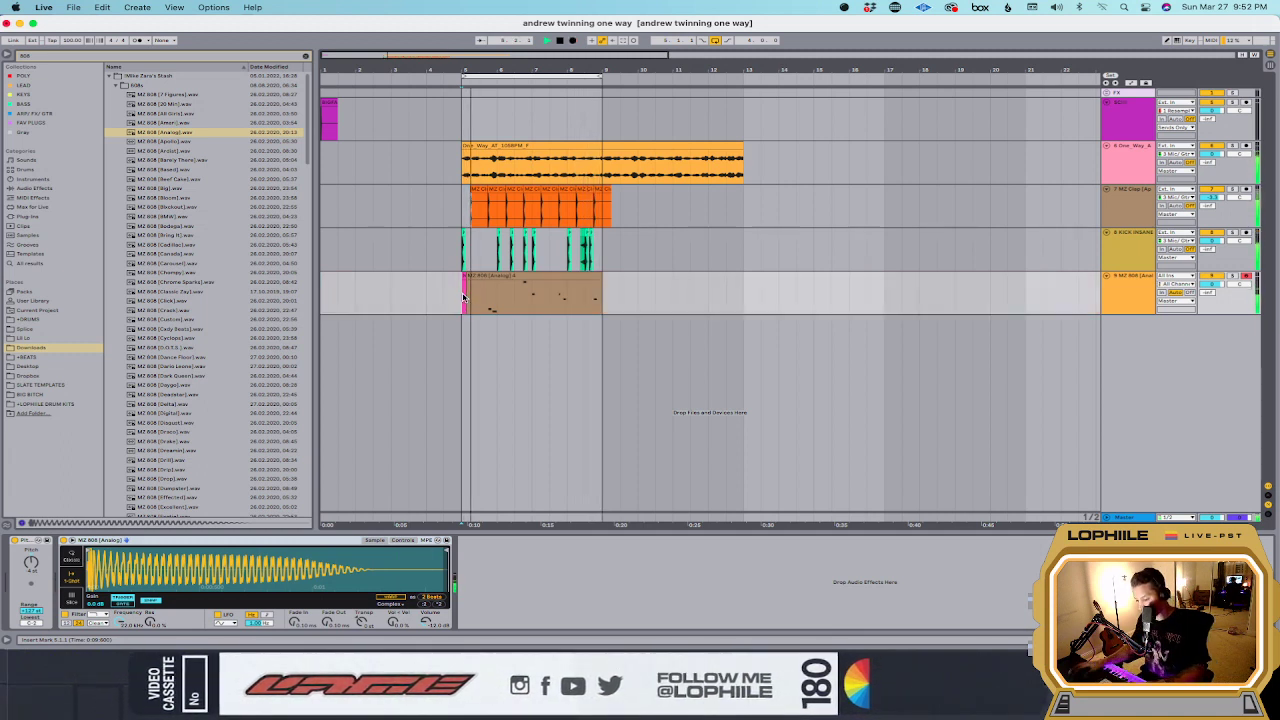
Step: Duplicate the recorded 808 clip to bars 9 to 13 and loop both clips together
click(490, 287)
key(super+d)
shift+click(487, 274)
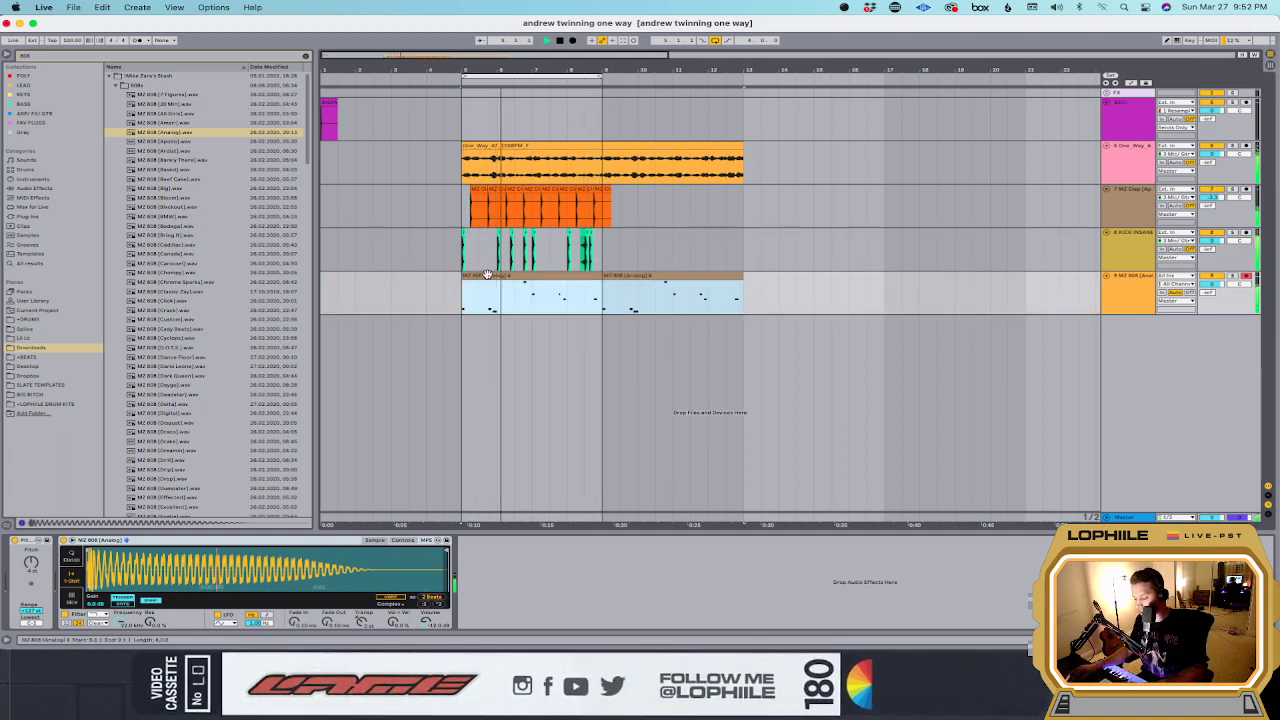
click(722, 299)
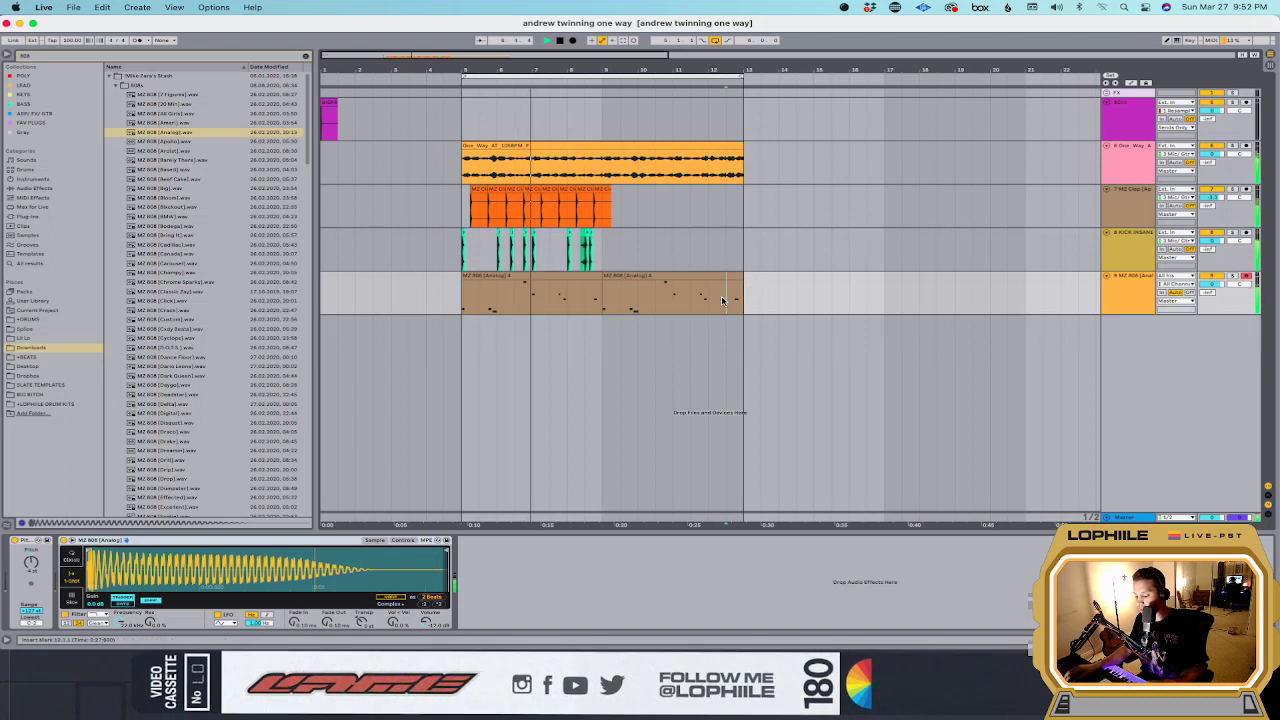
Step: Open the first 808 clip's notes, play from mid-bar 7, and copy the A#3 note to beat 3 of bar 8
click(560, 274)
double_click(560, 272)
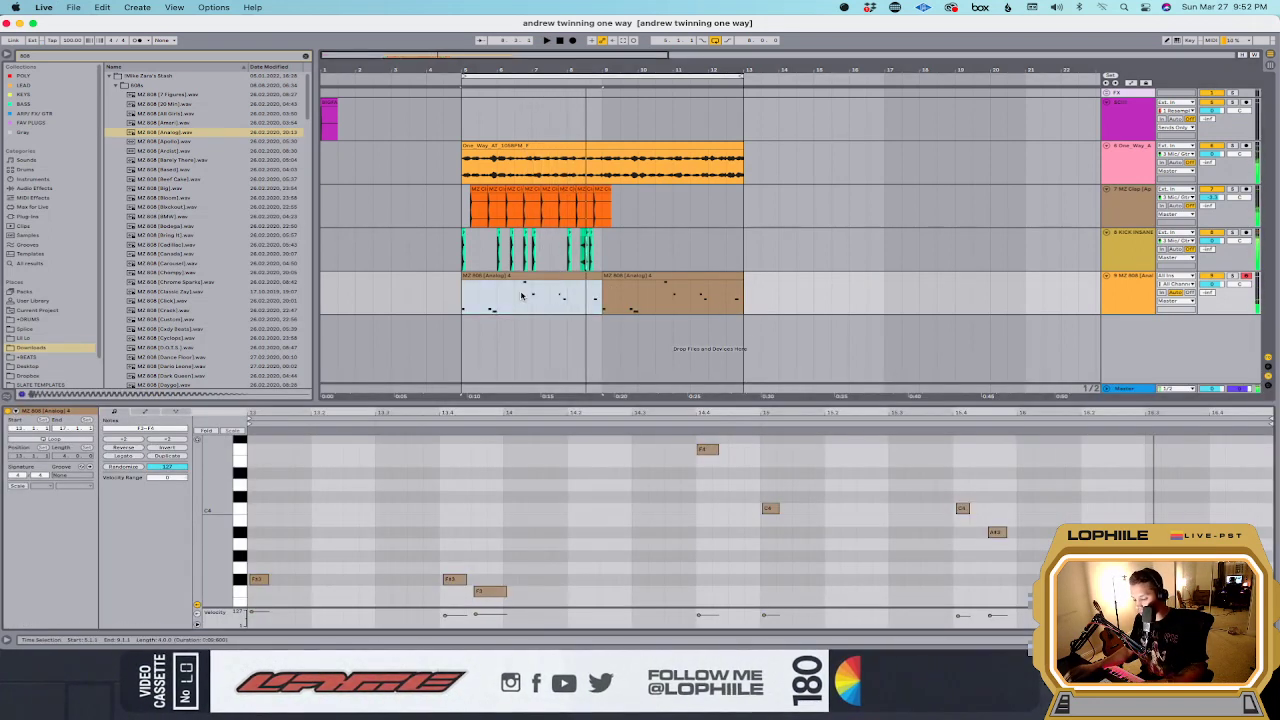
key(space)
click(546, 295)
key(space)
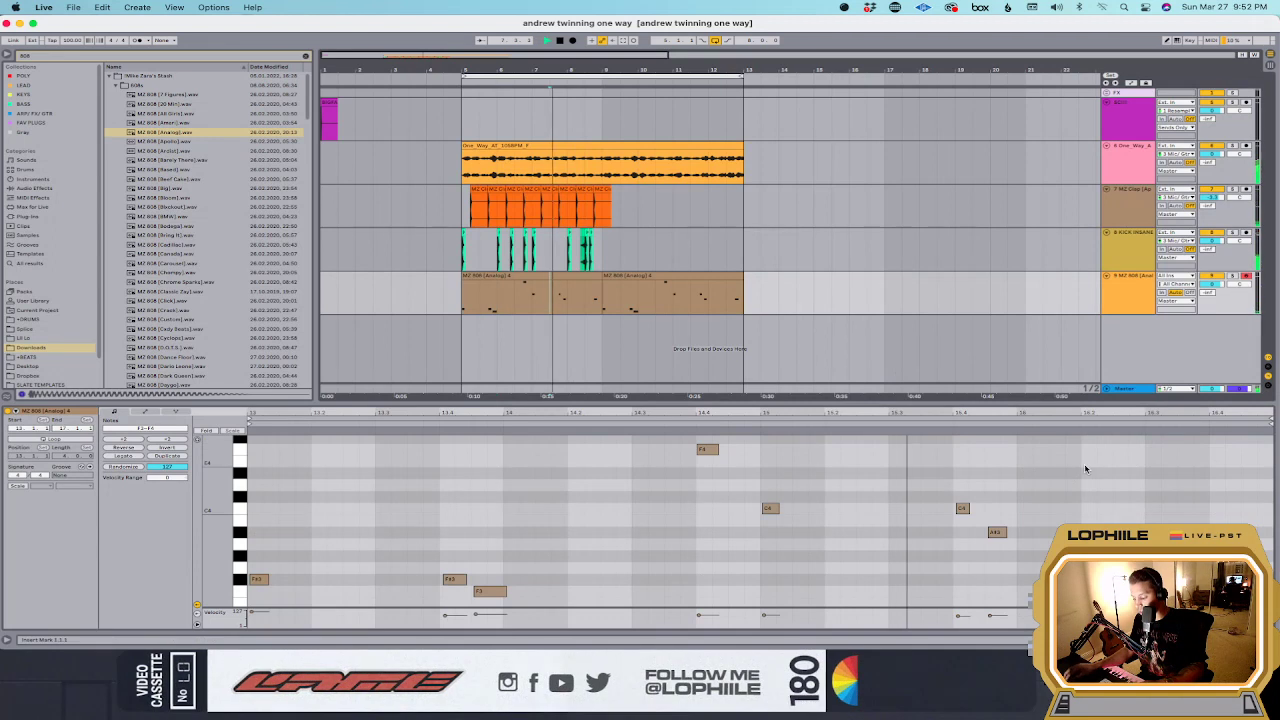
click(998, 534)
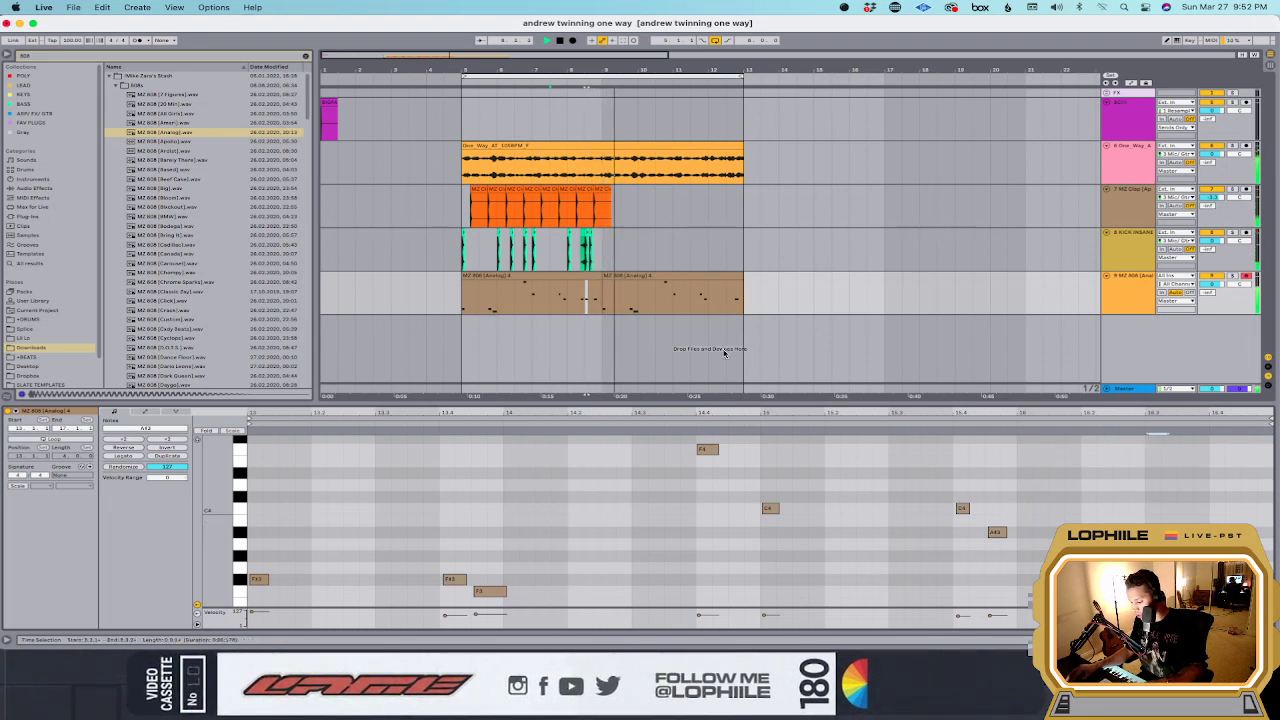
Step: Duplicate the clap and kick clips of bars 5 to 9 so the drums fill bars 9 to 13
click(535, 295)
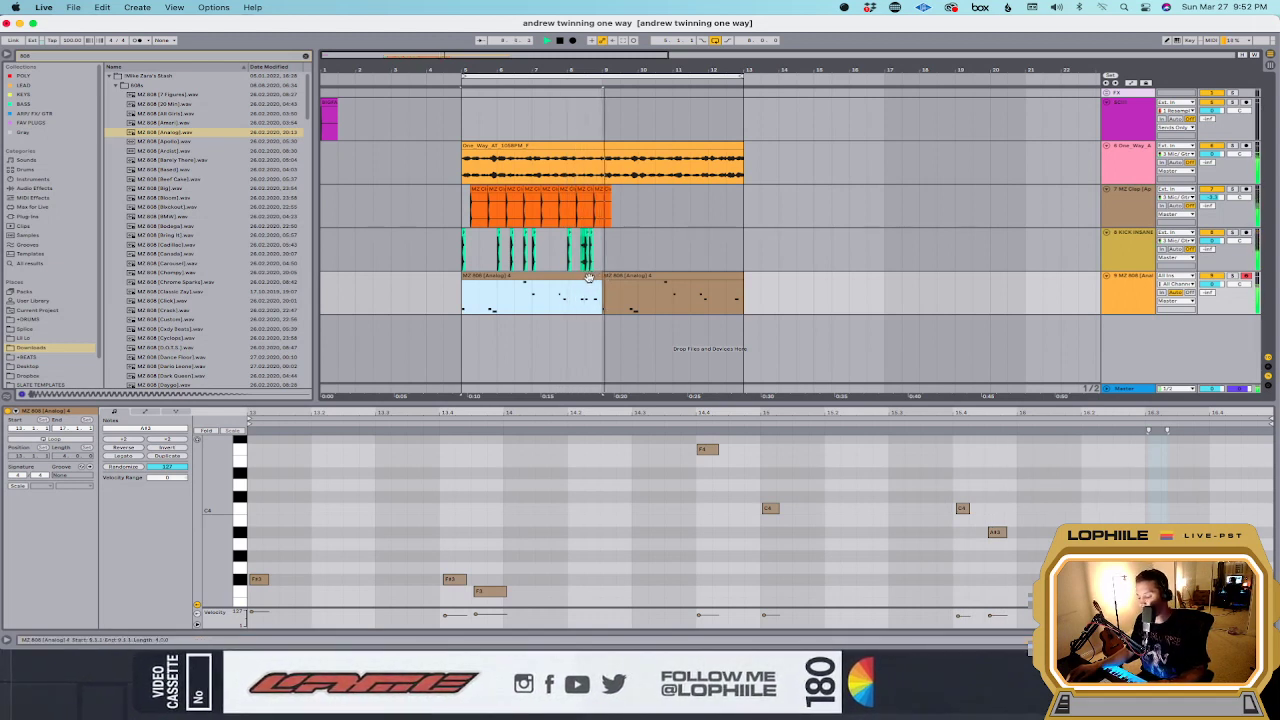
drag(590, 265, 458, 208)
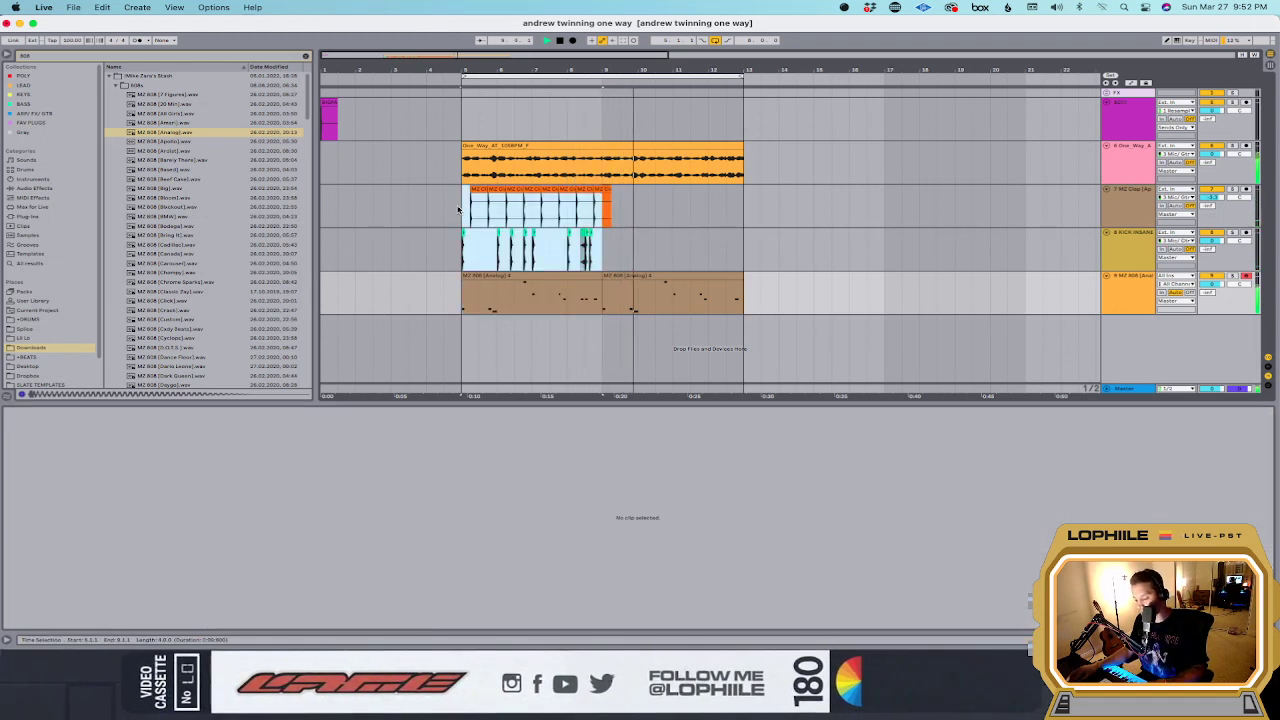
key(super+d)
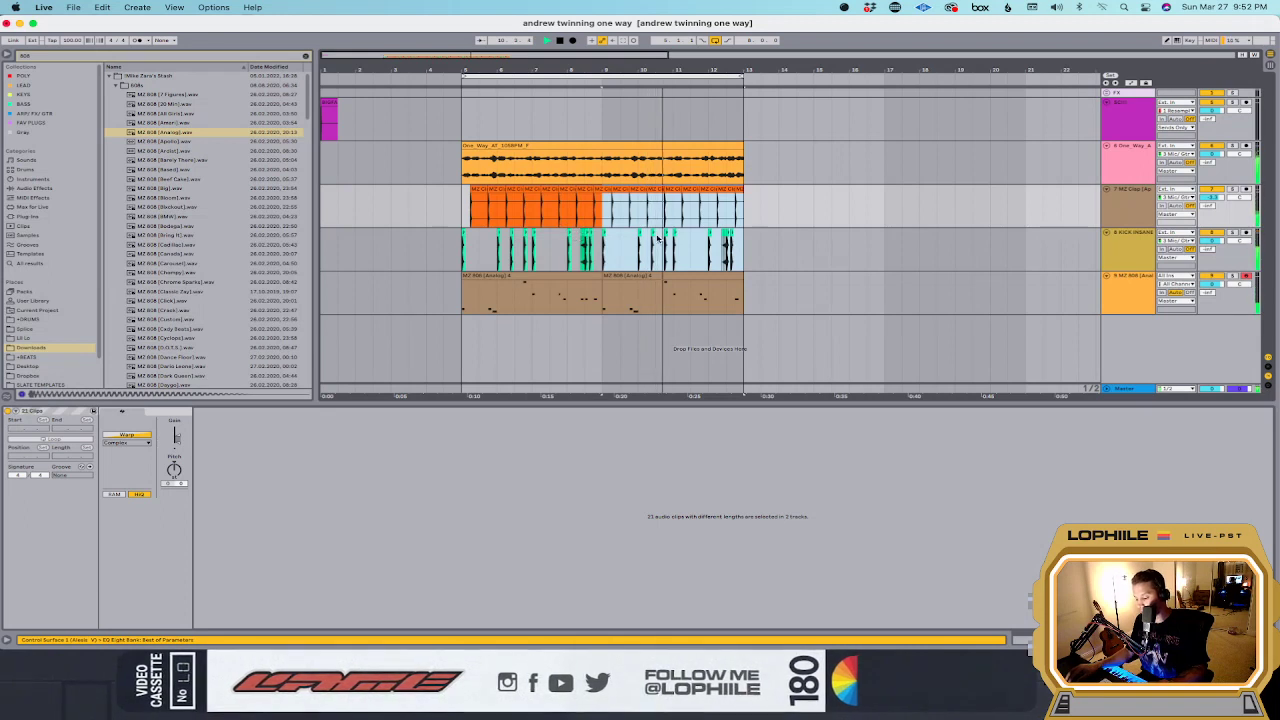
Step: Try raising the last two A#3 notes in the second 808 clip to B3 and audition the change
click(679, 296)
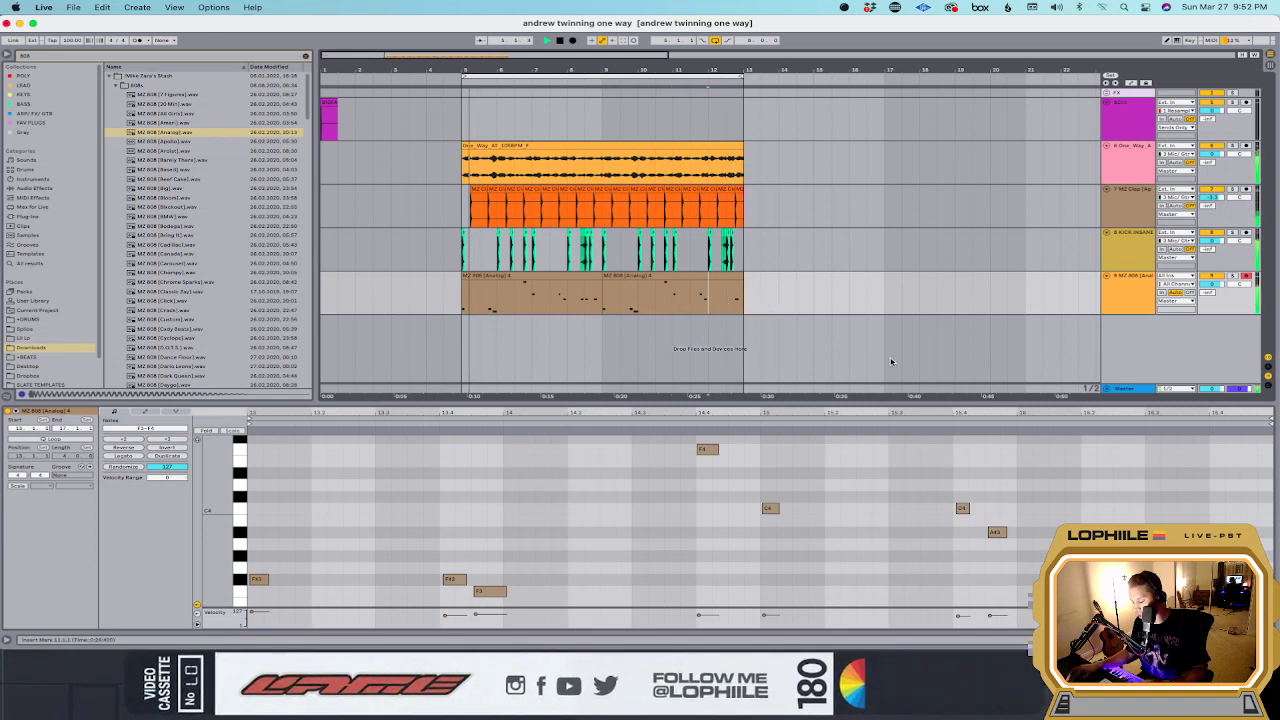
click(992, 531)
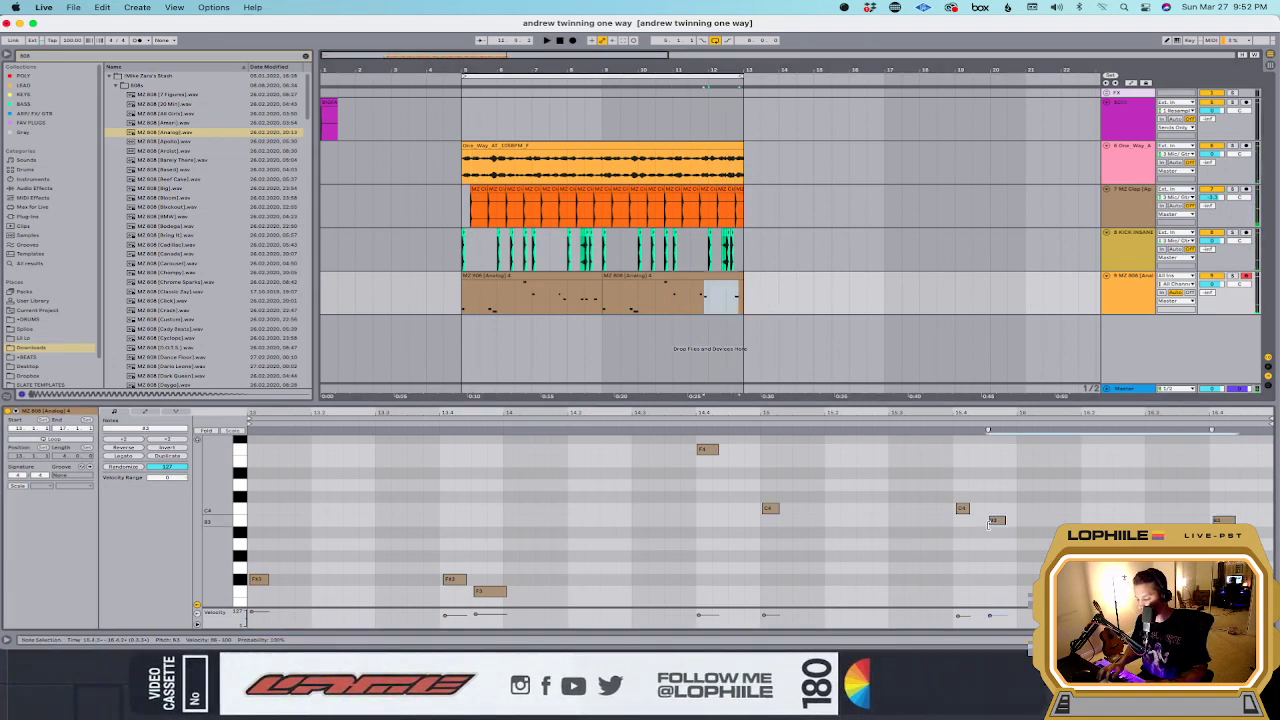
key(space)
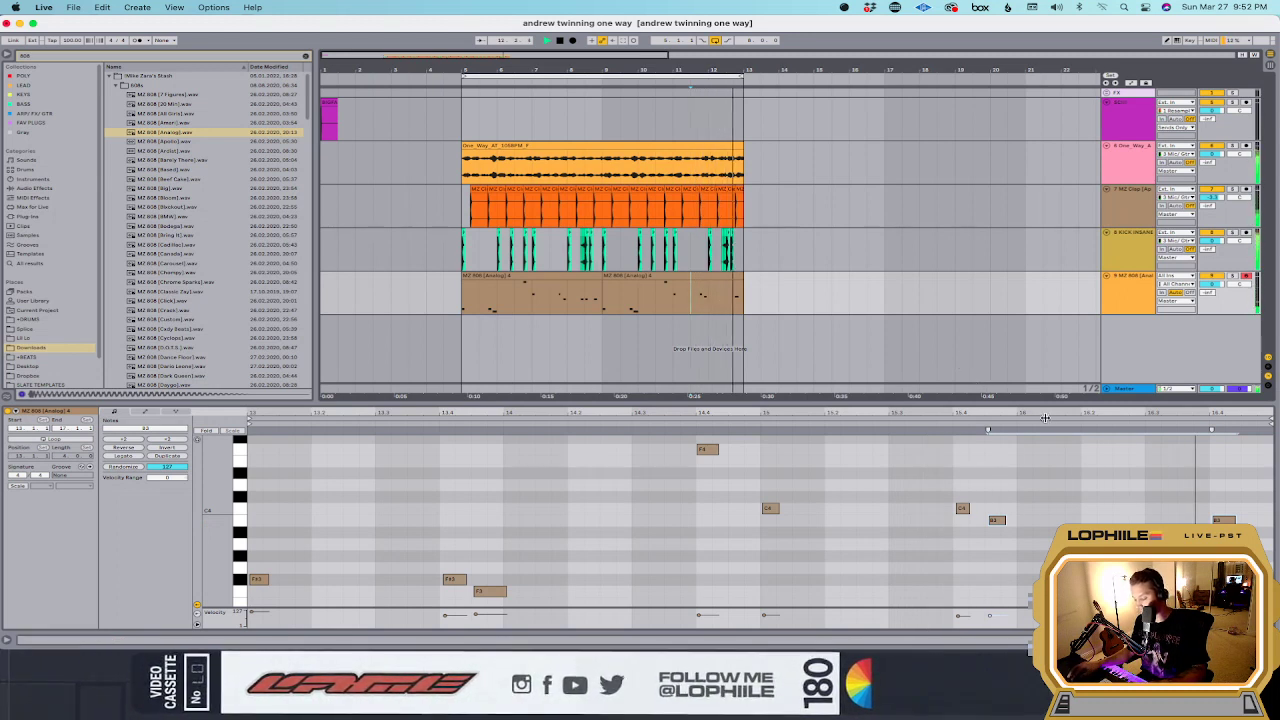
click(707, 300)
key(space)
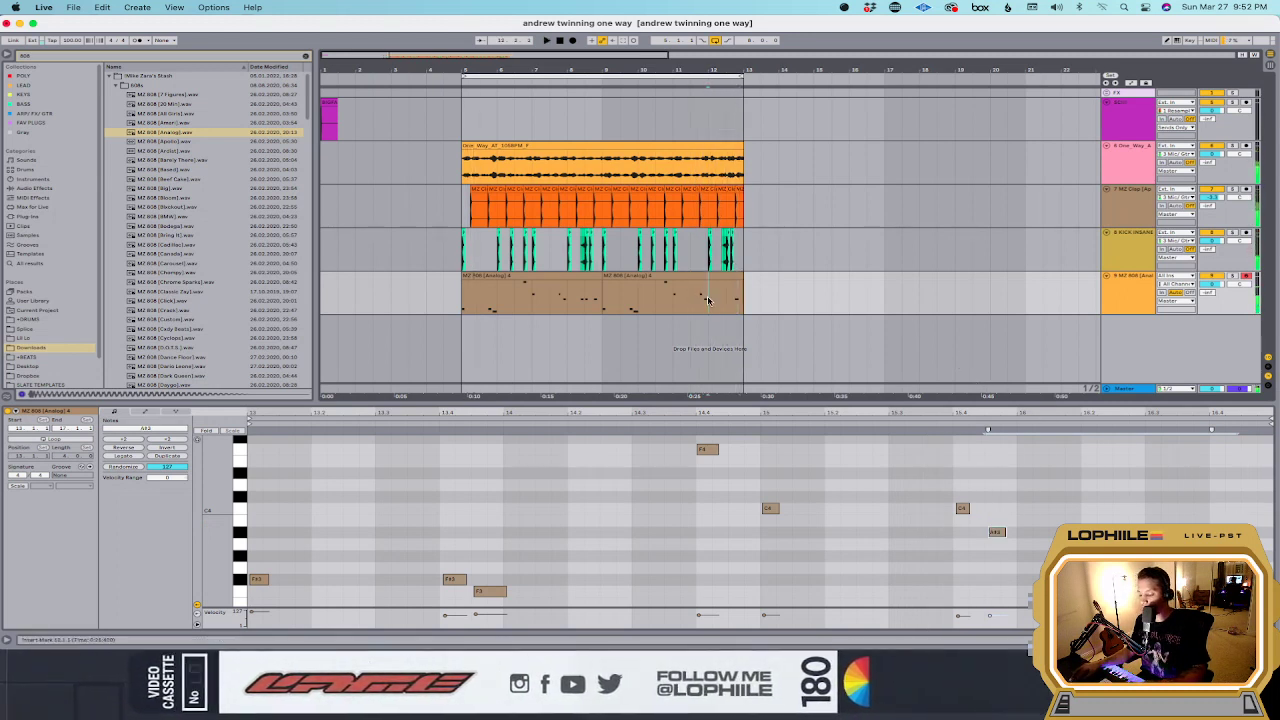
key(space)
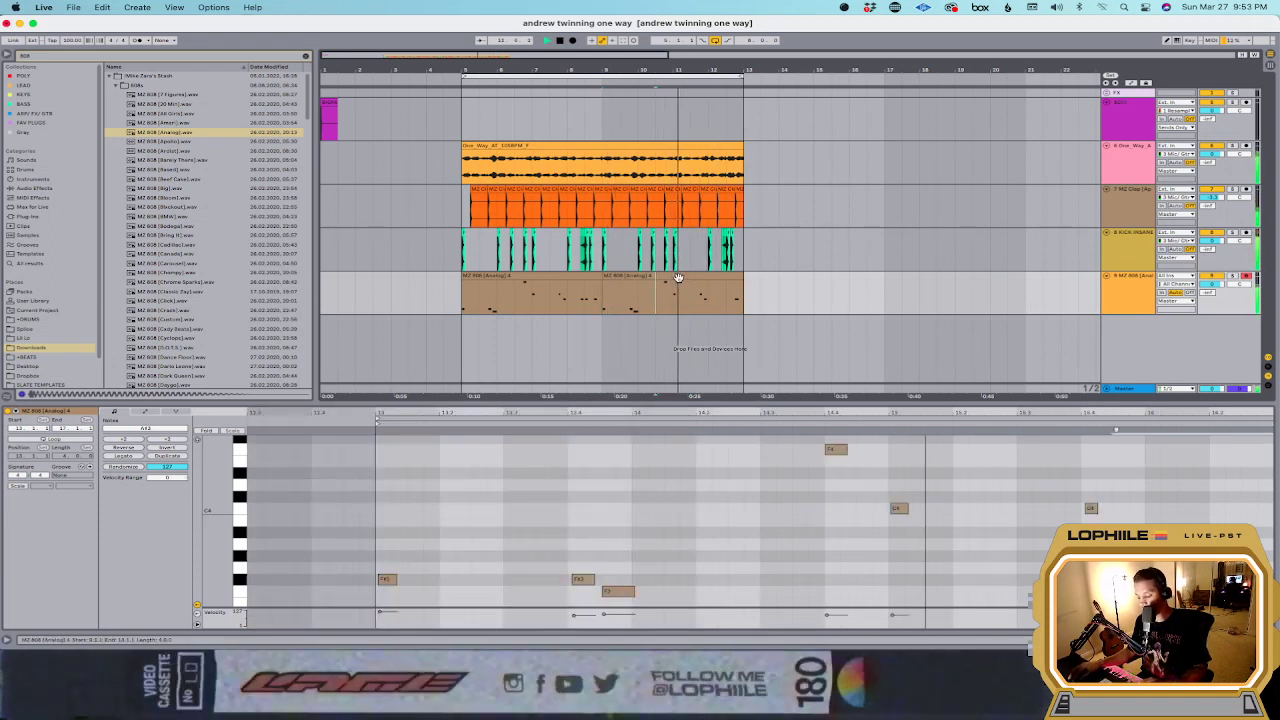
Step: Stop playback and delete the duplicated 808 clip at bars 9 to 13
click(707, 305)
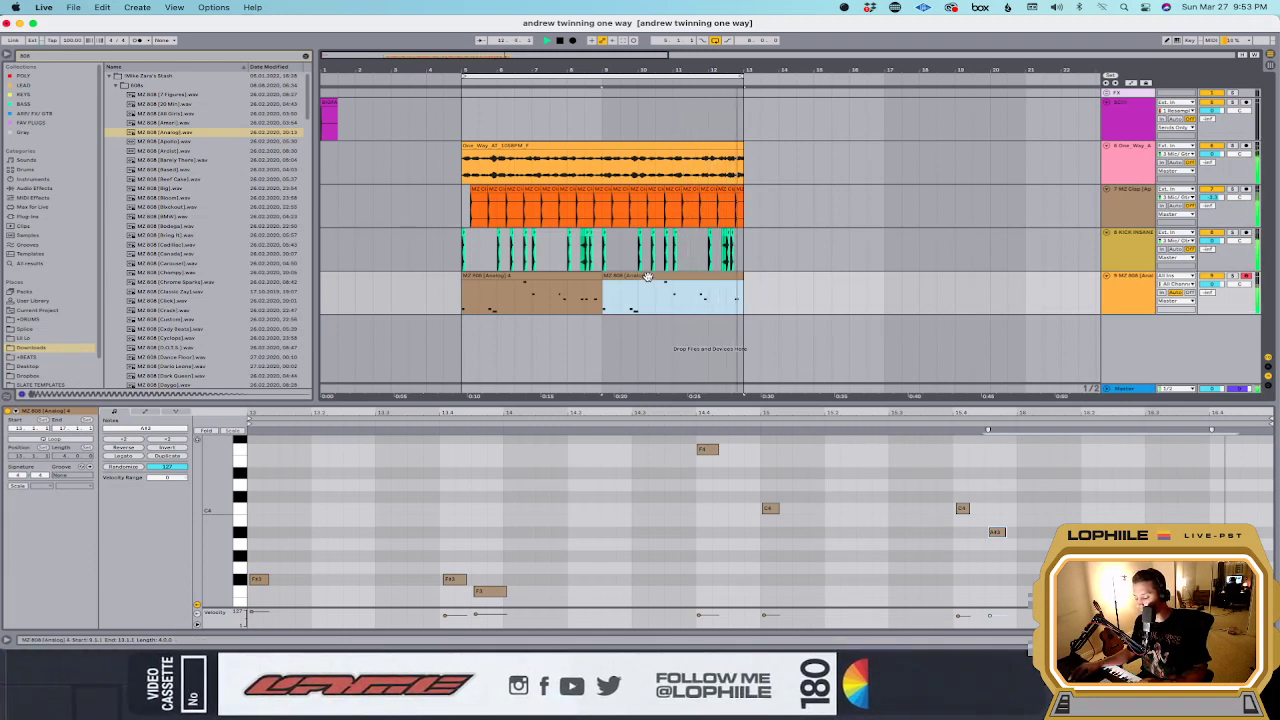
key(space)
key(Delete)
Step: Freeze and flatten the MZ 808 track to turn the bass line into audio
click(1135, 295)
right_click(1135, 295)
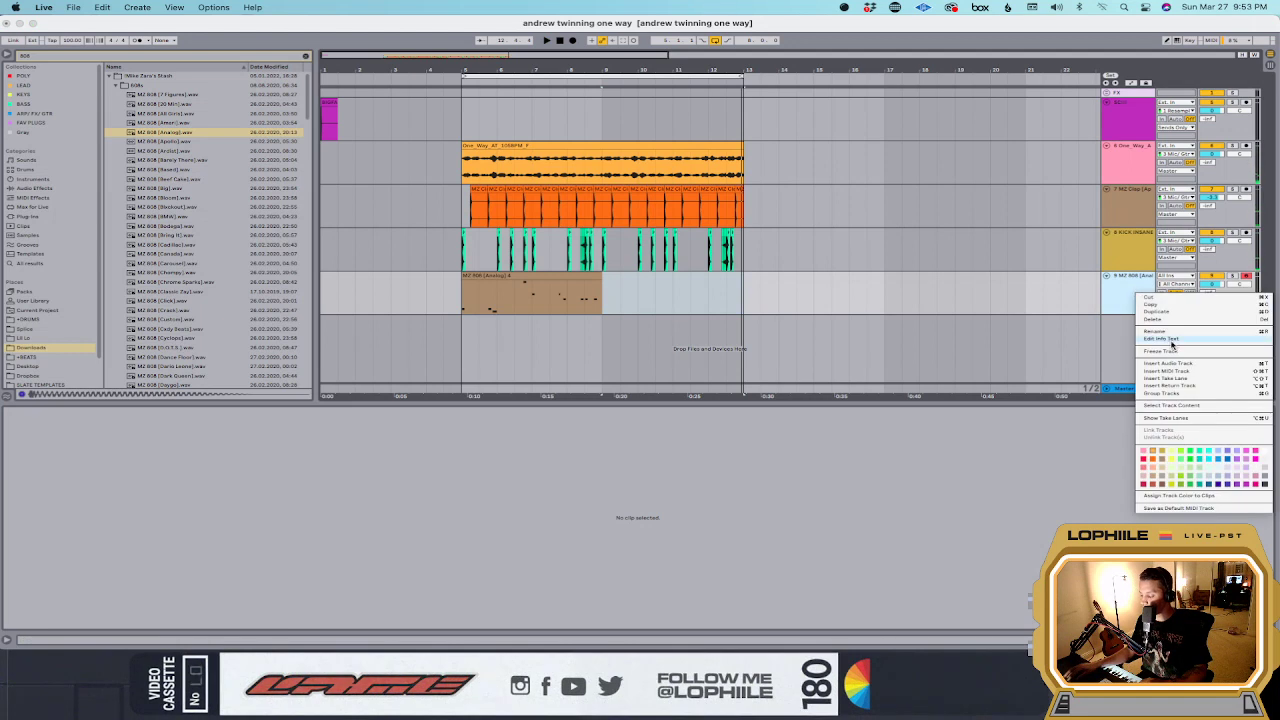
click(1170, 350)
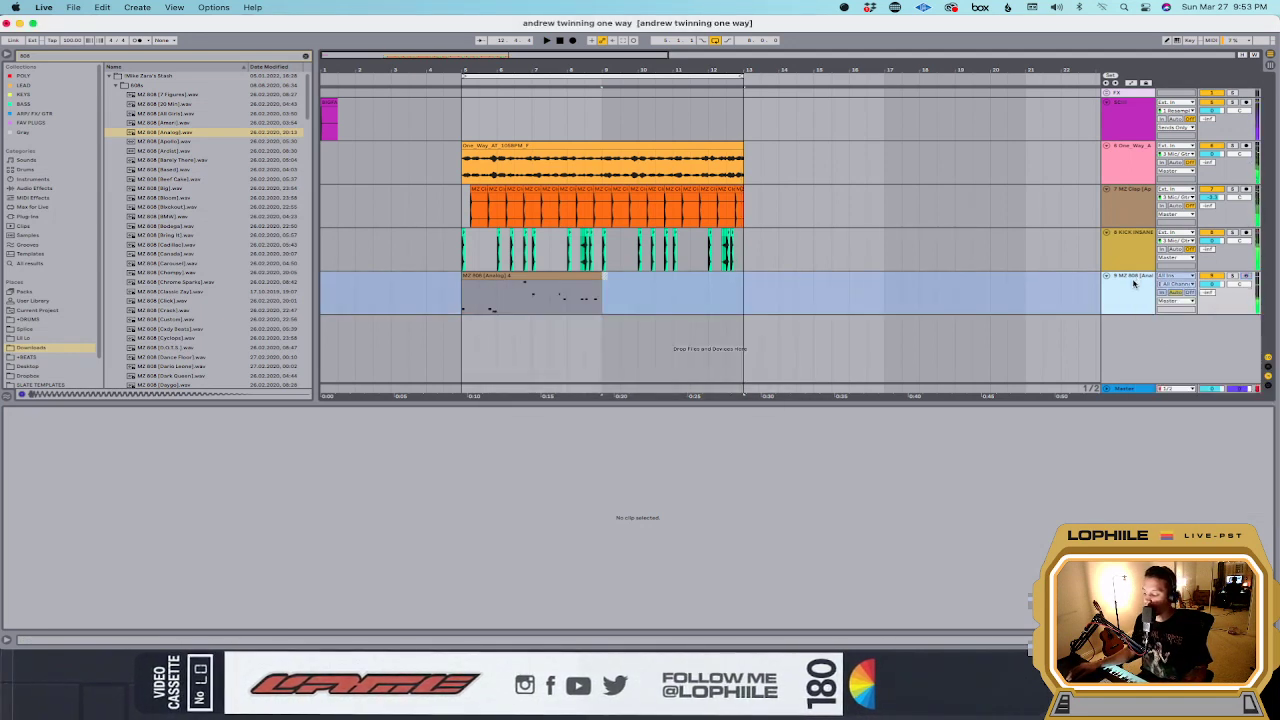
right_click(1134, 284)
click(1180, 348)
Step: Set the warp mode of the flattened 808 clip to Complex while playing it back
click(514, 275)
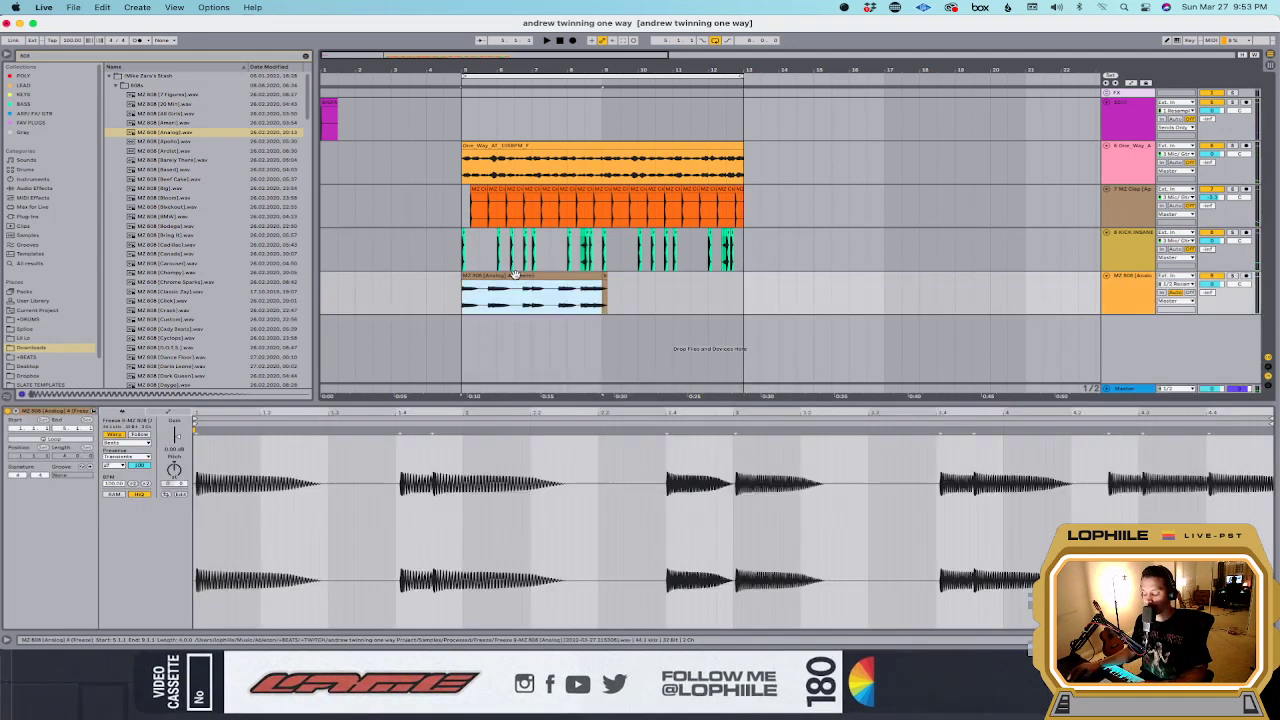
key(space)
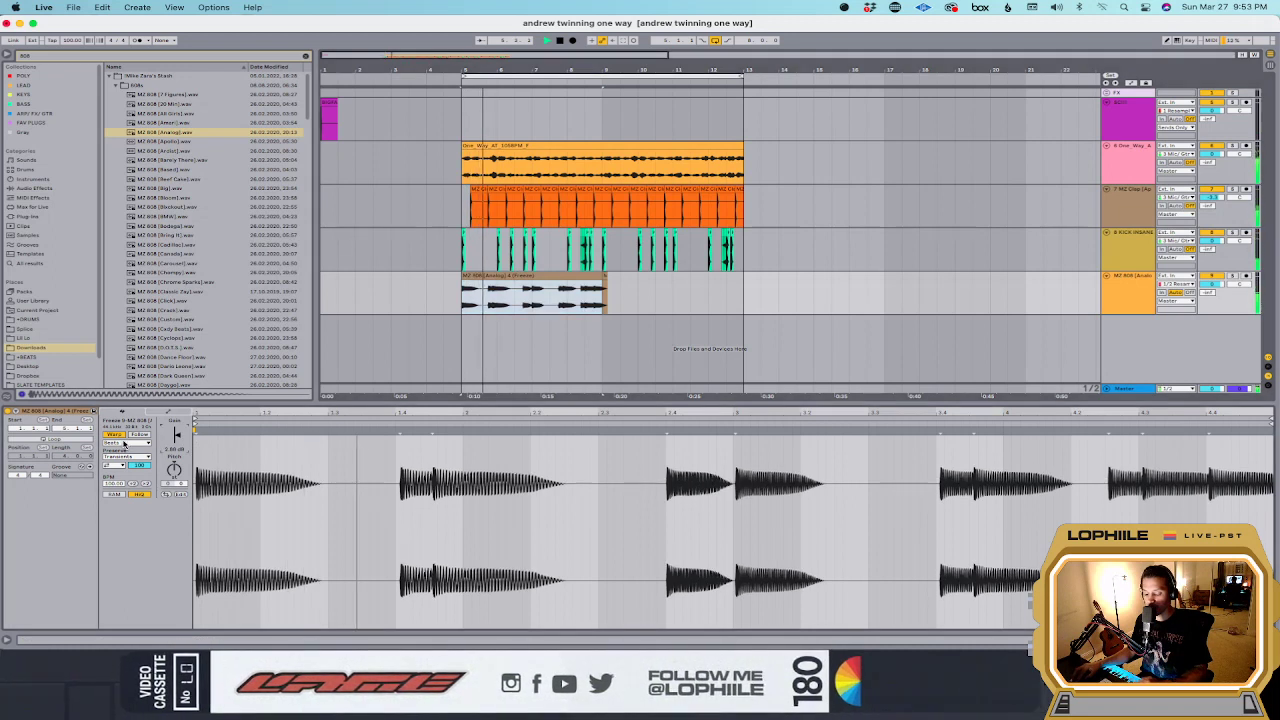
click(125, 444)
click(118, 480)
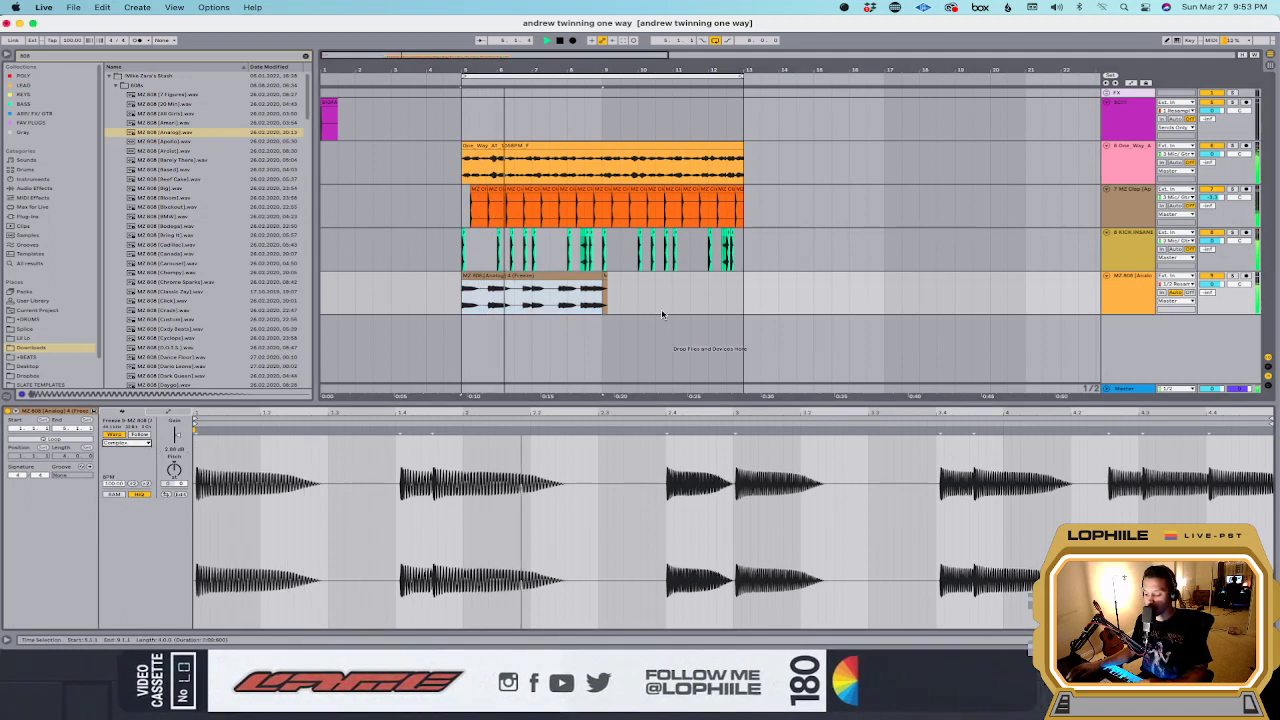
Step: Split the 808 audio clip at bar 7 and show the clip's Transposition envelope for the first half
click(515, 296)
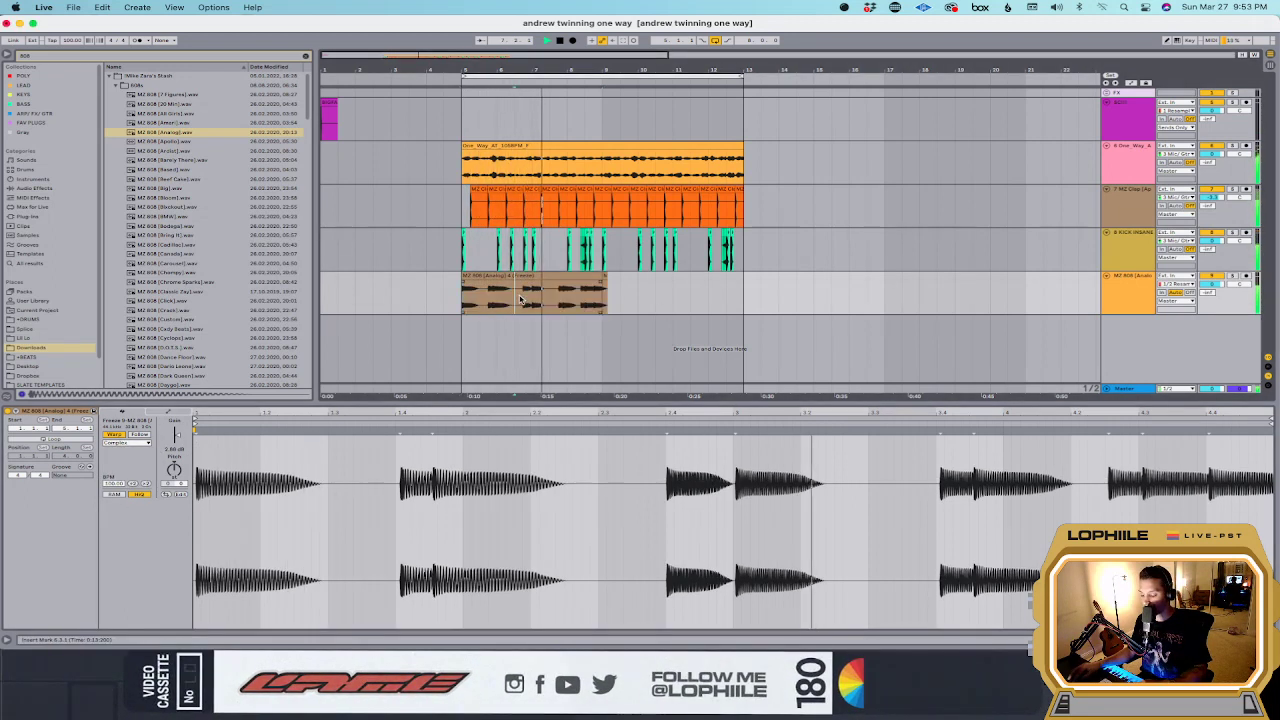
scroll(519, 300, up, 3)
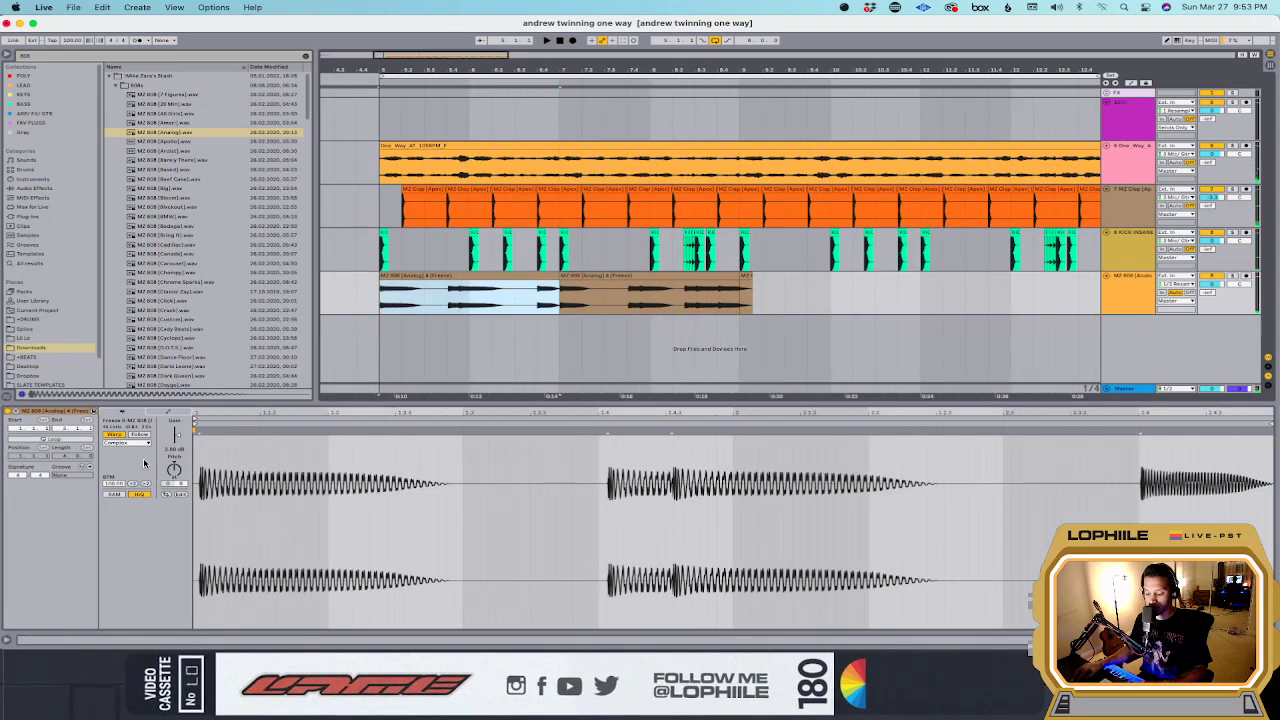
click(165, 414)
click(161, 414)
click(158, 414)
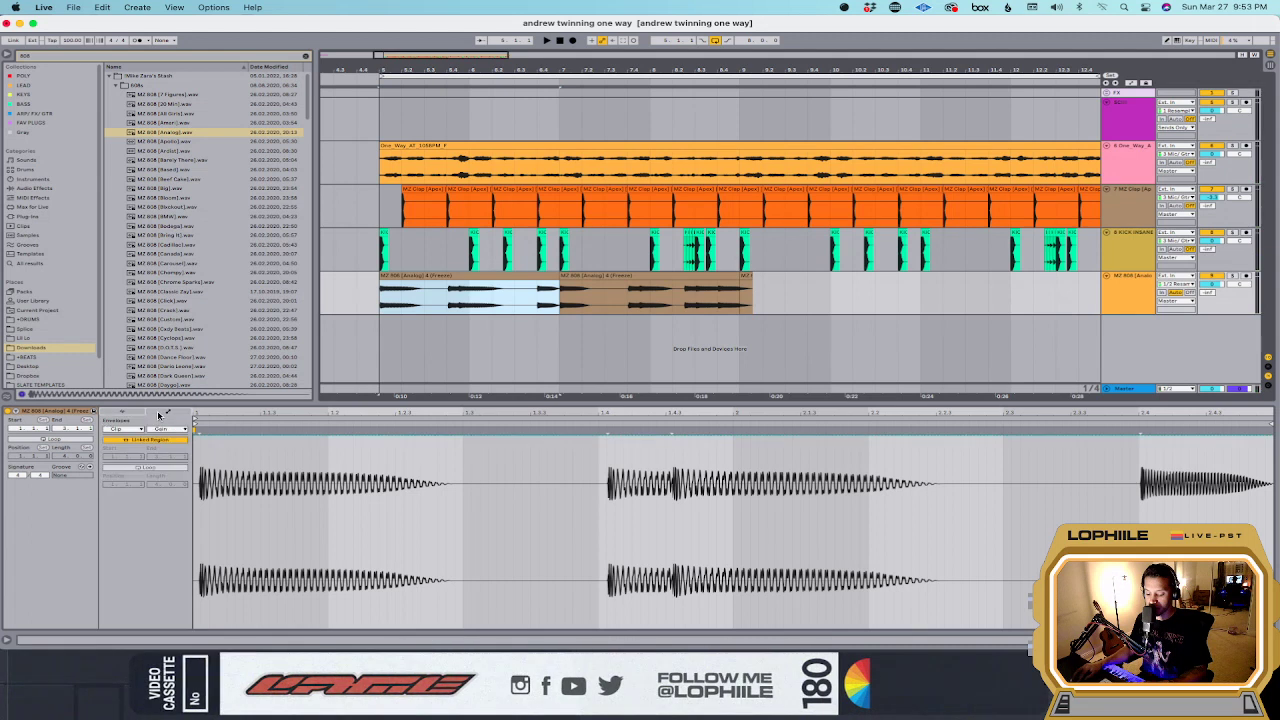
click(162, 428)
click(160, 444)
Step: Draw a downward pitch glide on the last note of the first 808 half, ending at bar 7
scroll(651, 519, right, 5)
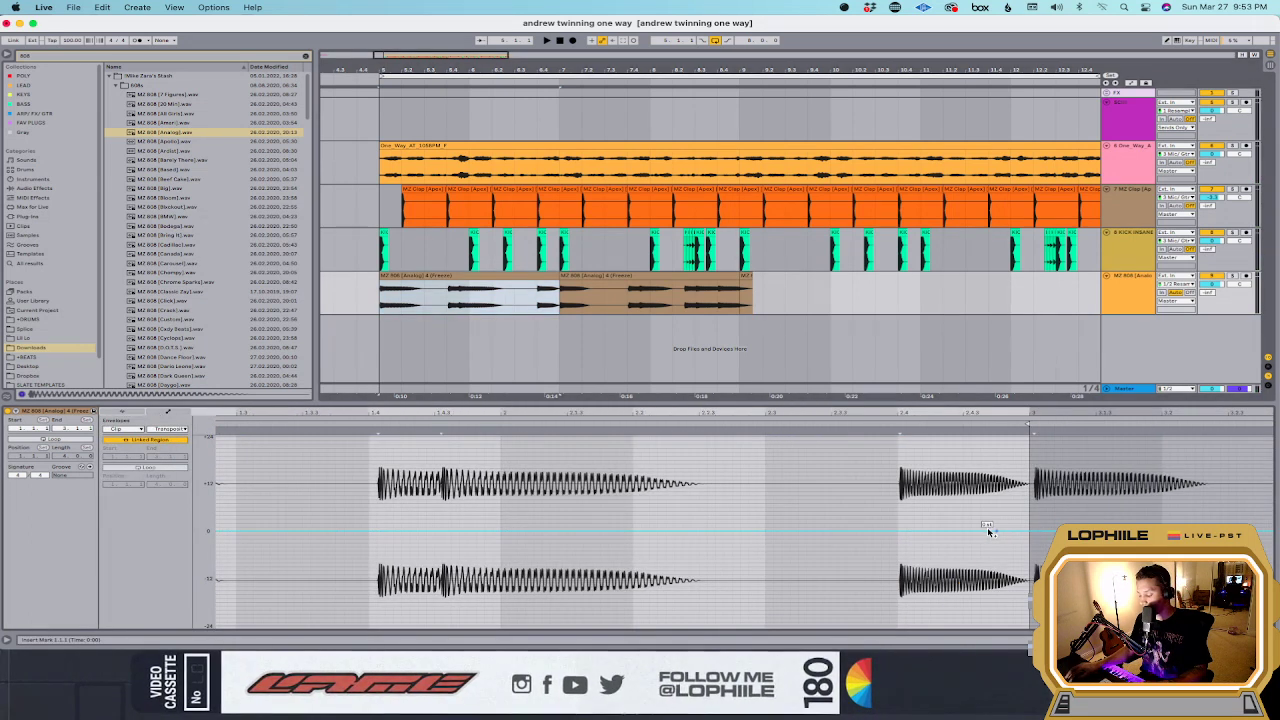
drag(1023, 532, 843, 530)
key(space)
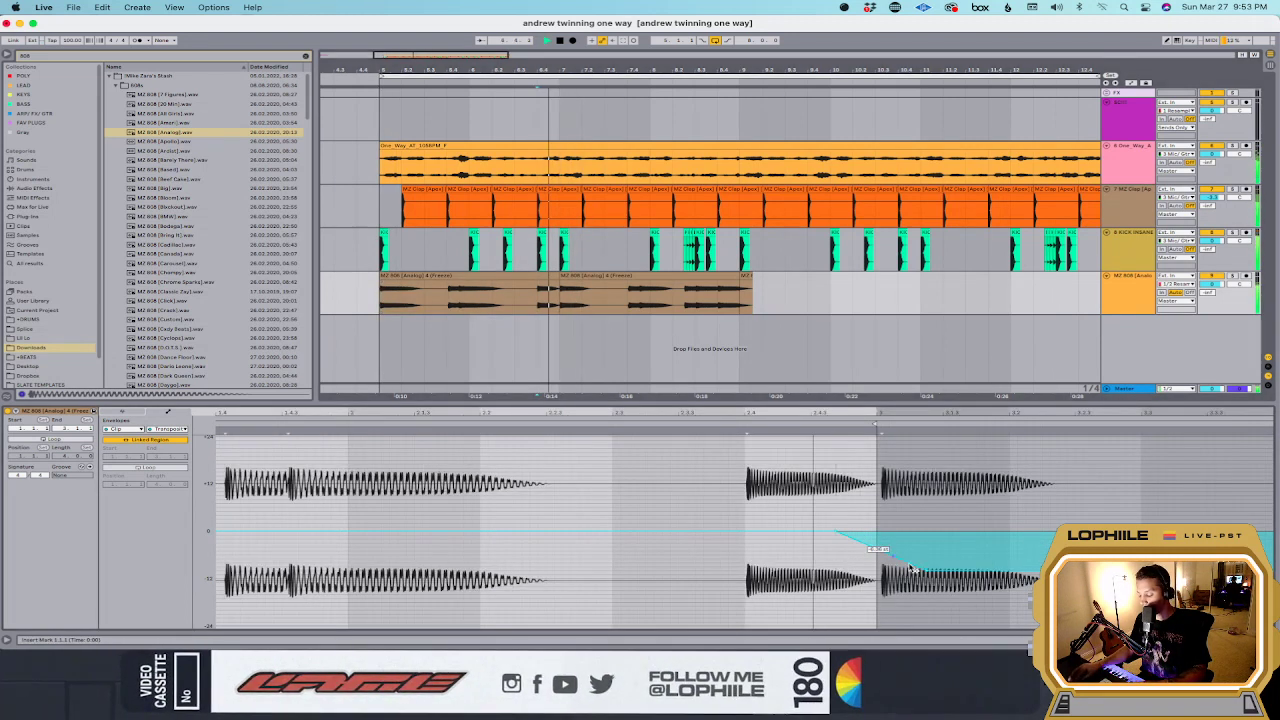
drag(929, 574, 866, 568)
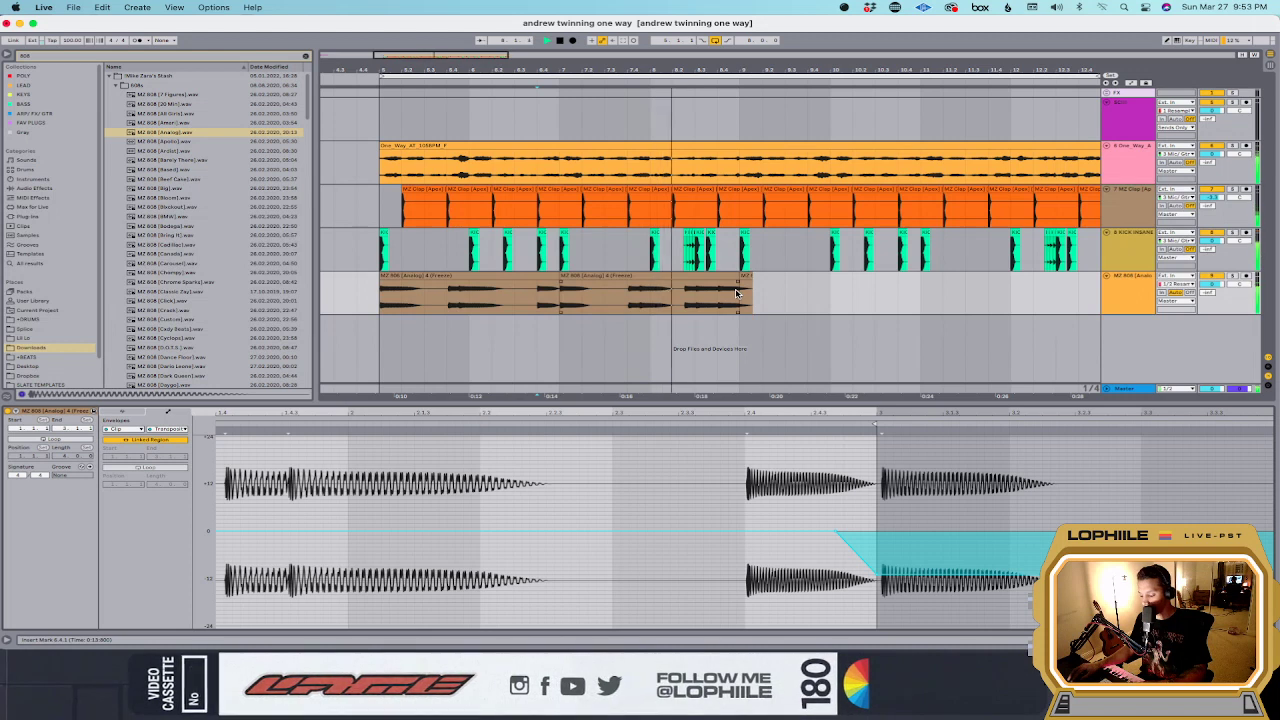
Step: Delete the 808 tail past bar 9 and duplicate both 808 halves to bars 9 to 13
drag(745, 277, 740, 280)
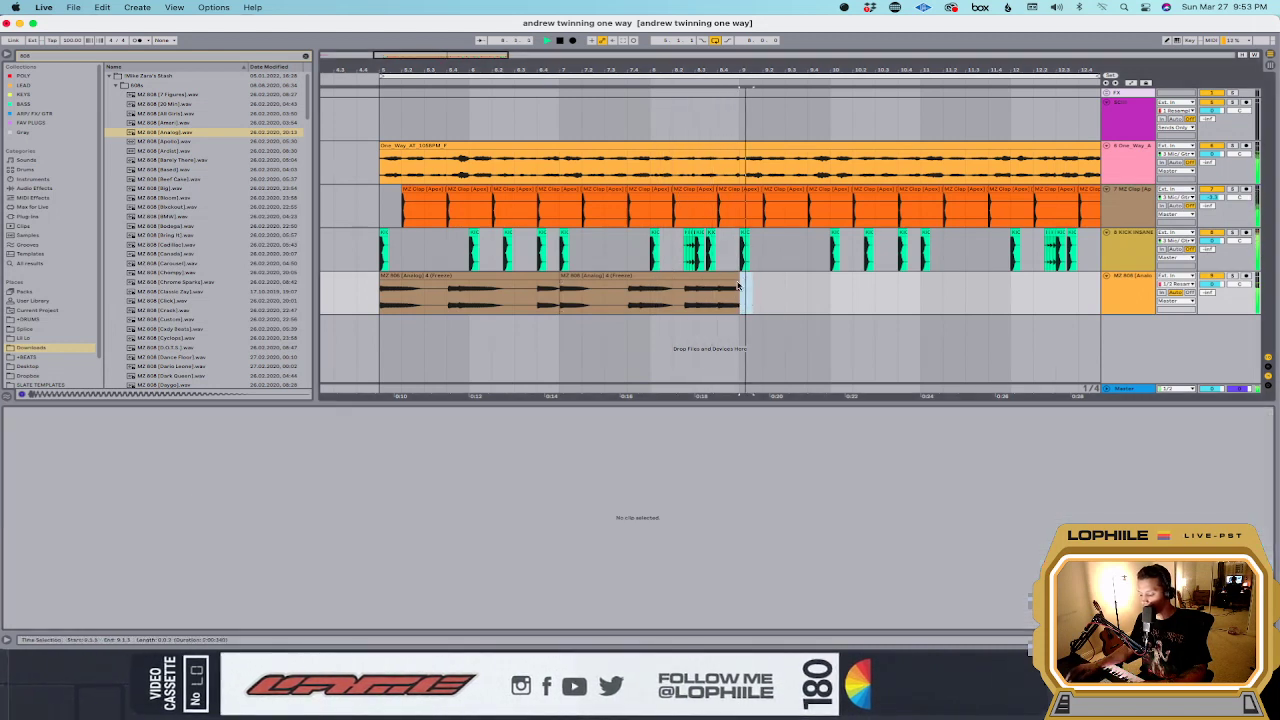
click(1039, 451)
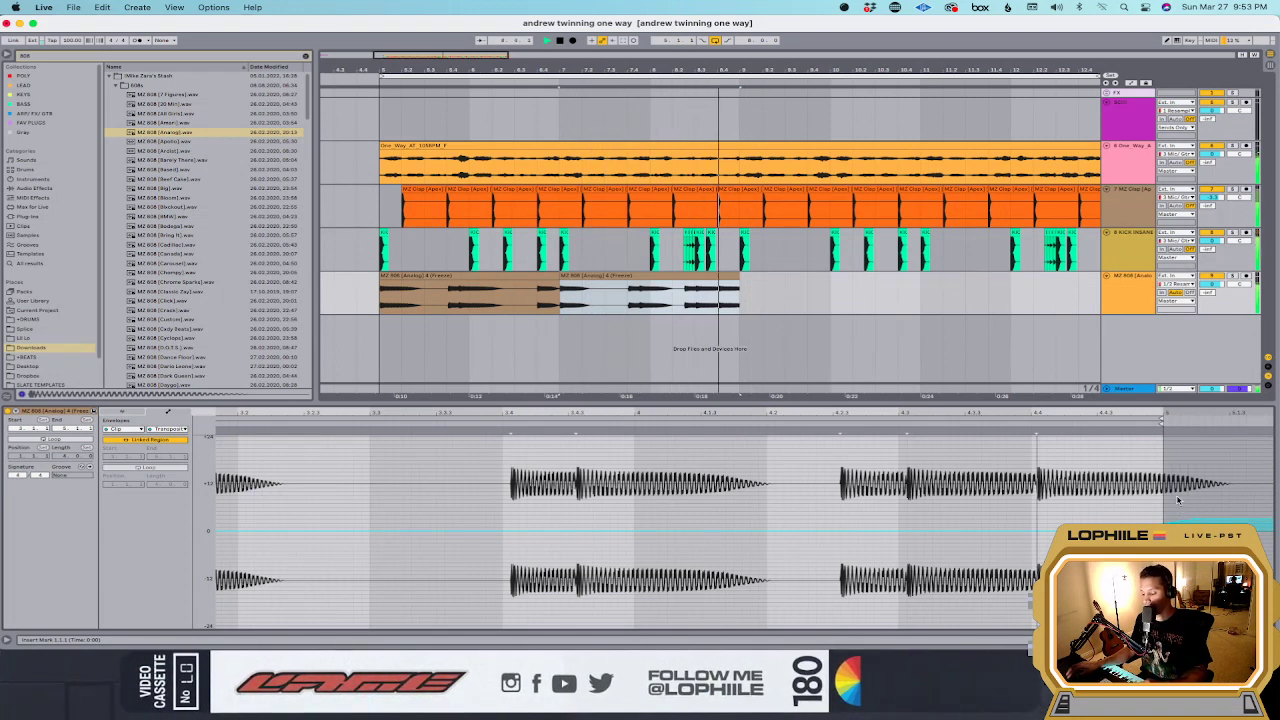
shift+click(470, 290)
key(ctrl+d)
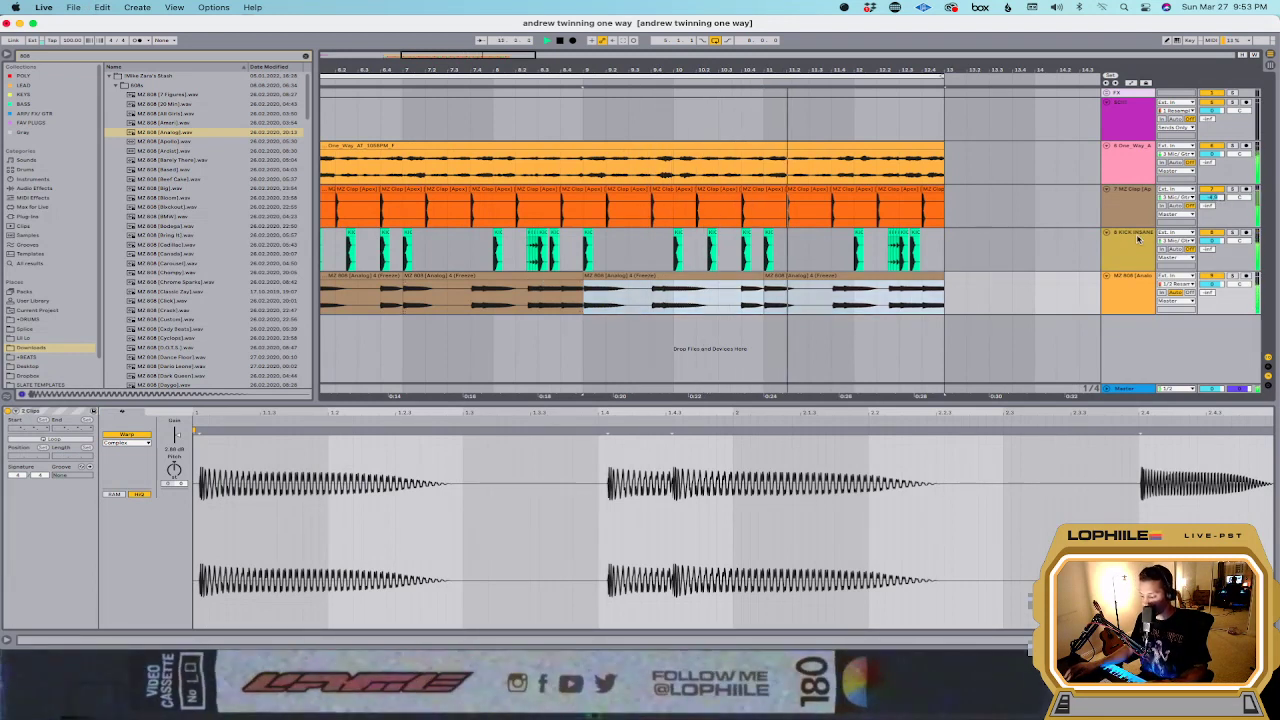
Step: Insert a new MIDI track below the 808 track and search the Downloads samples for "hat"
click(1135, 292)
key(ctrl+shift+t)
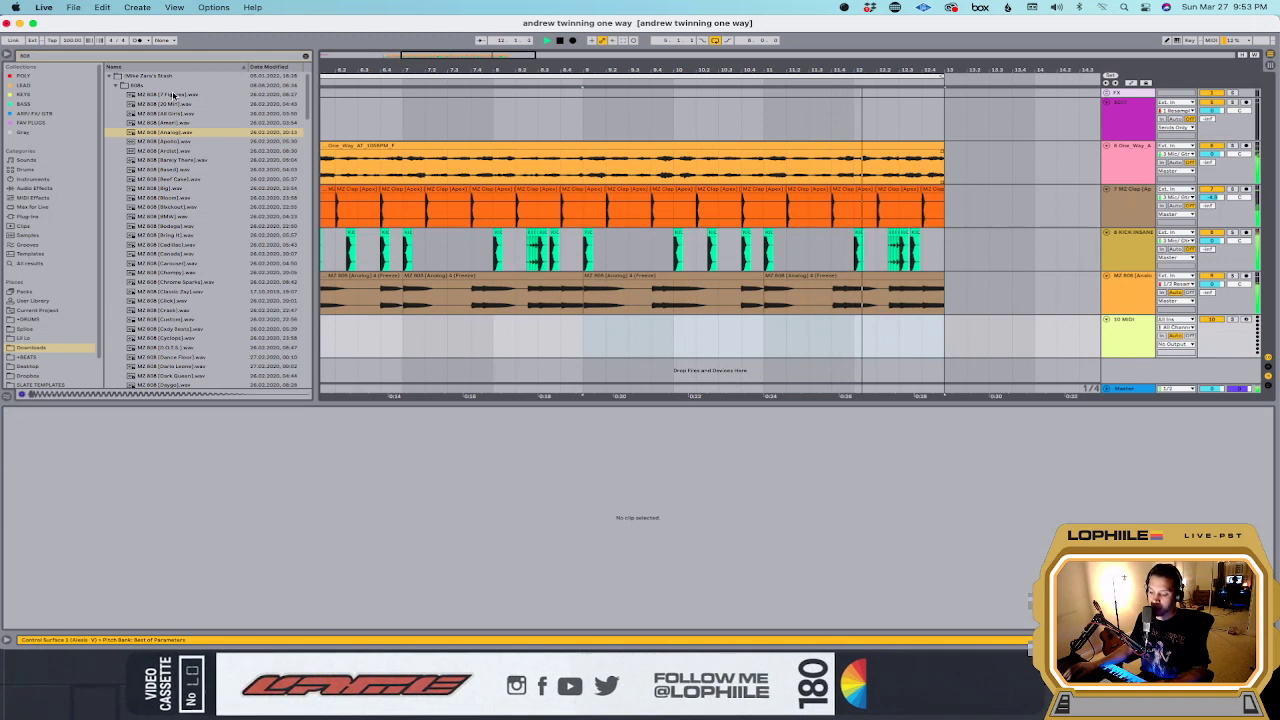
click(122, 87)
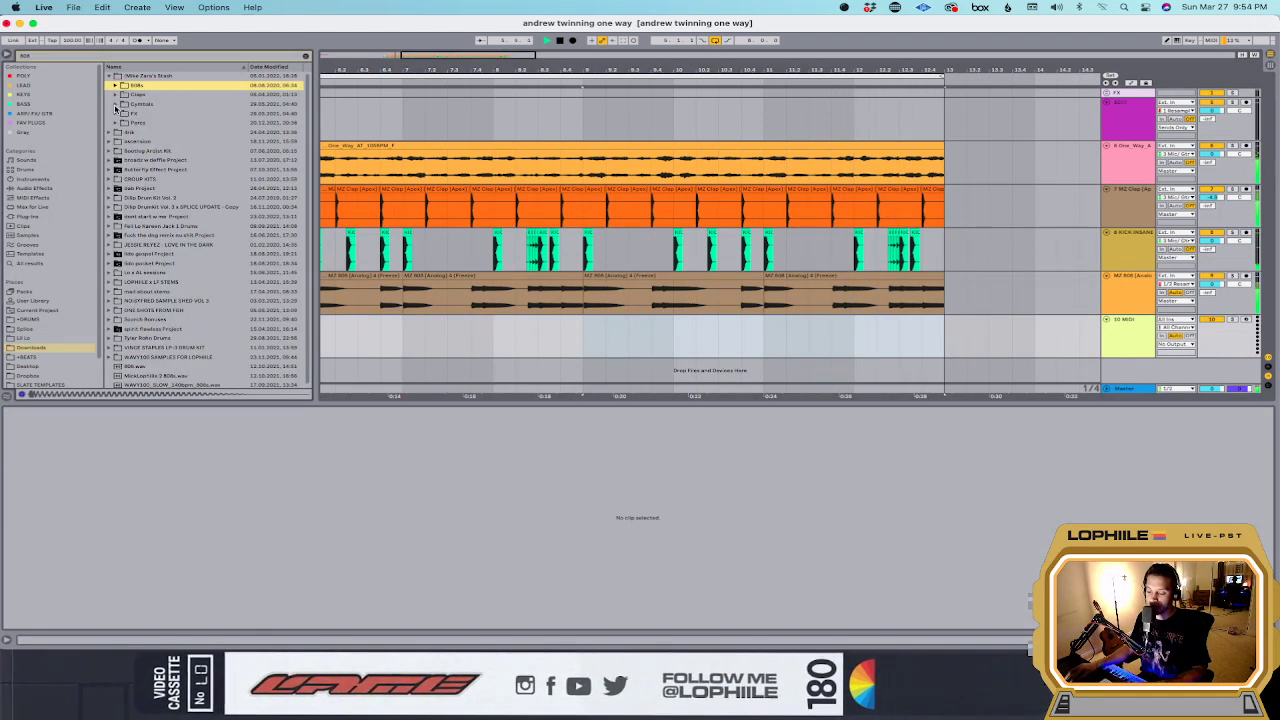
click(116, 104)
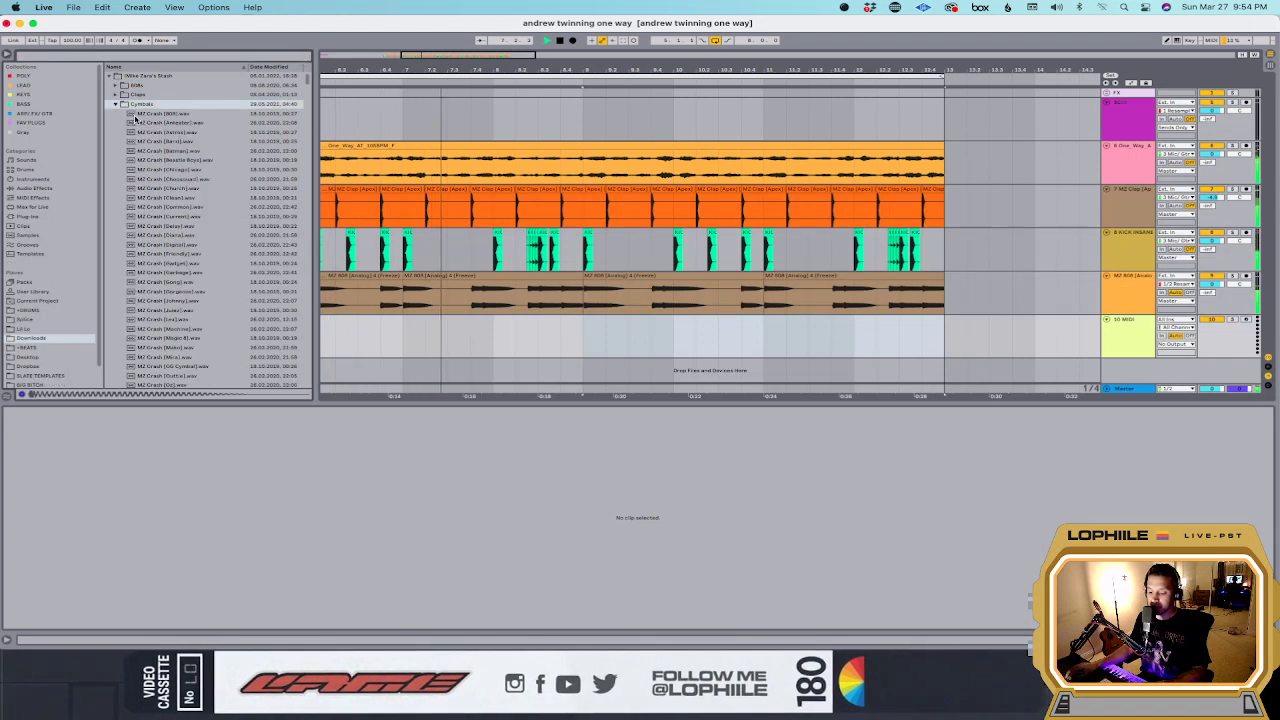
text(hat)
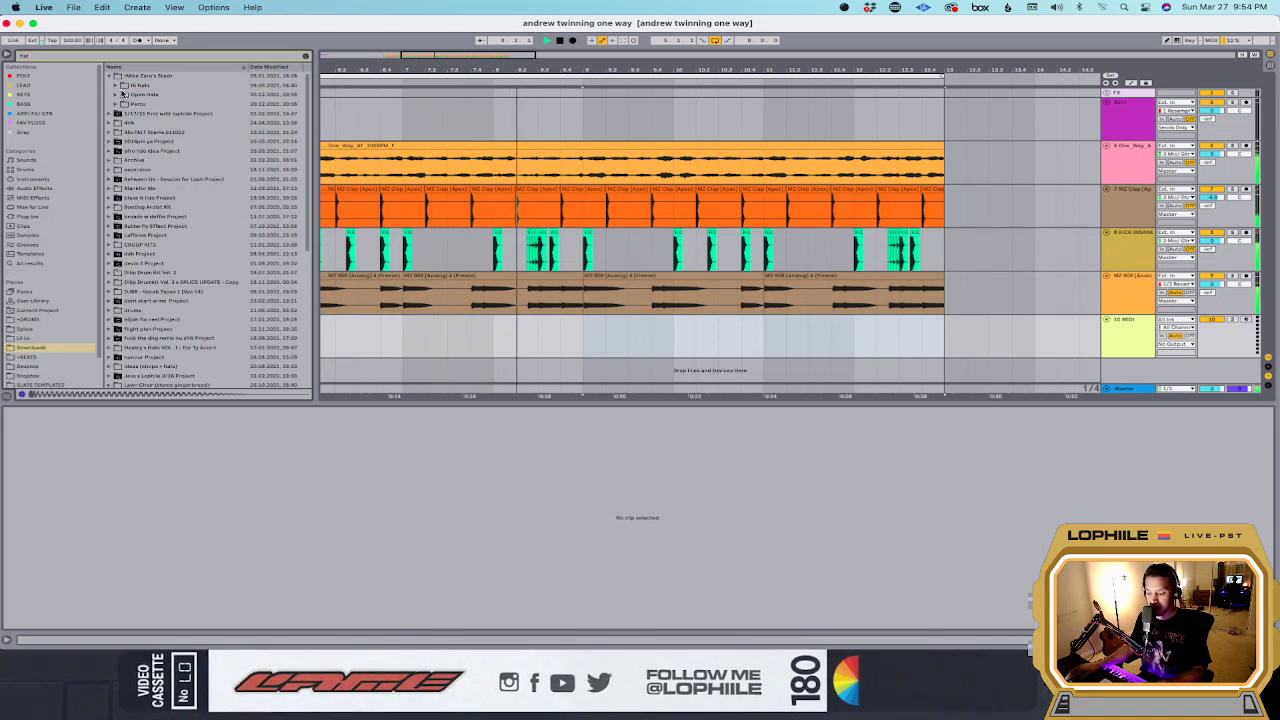
Step: Audition samples in the Hi Hats folder and load MZ Hi Hat [Artist].wav onto the new MIDI track
click(122, 88)
key(Down)
key(Down)
key(Down)
key(Down)
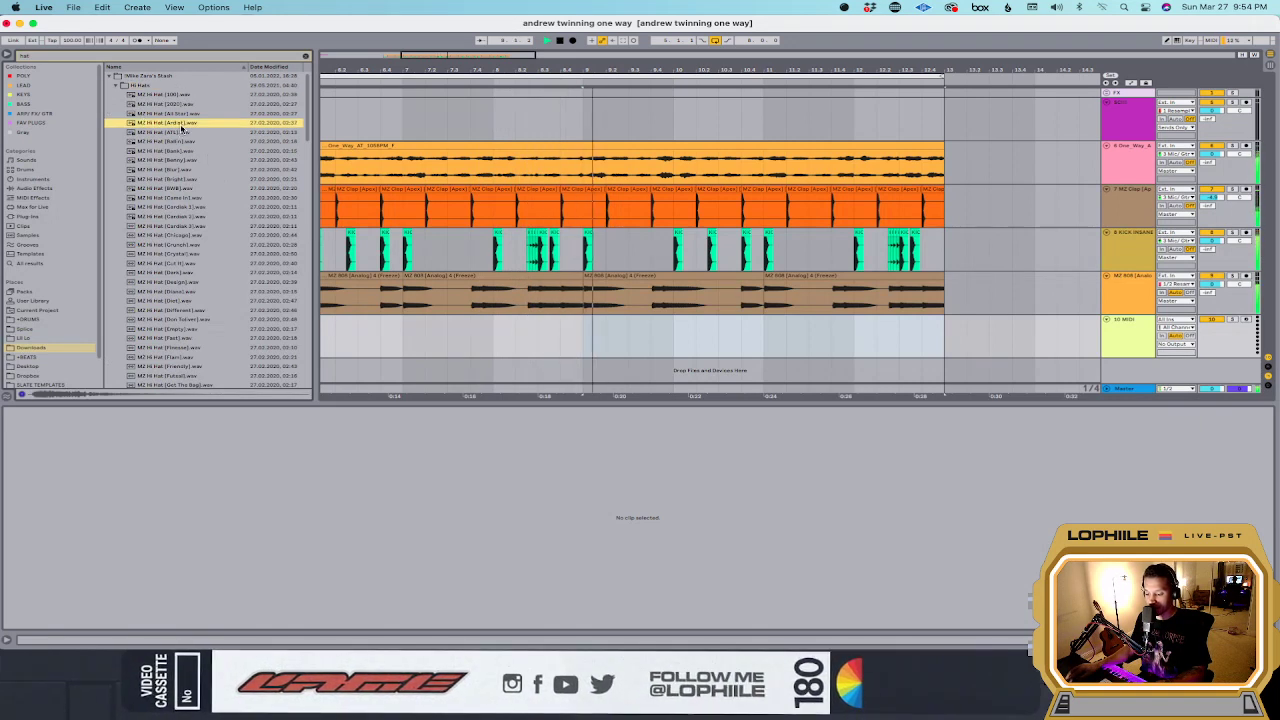
click(207, 245)
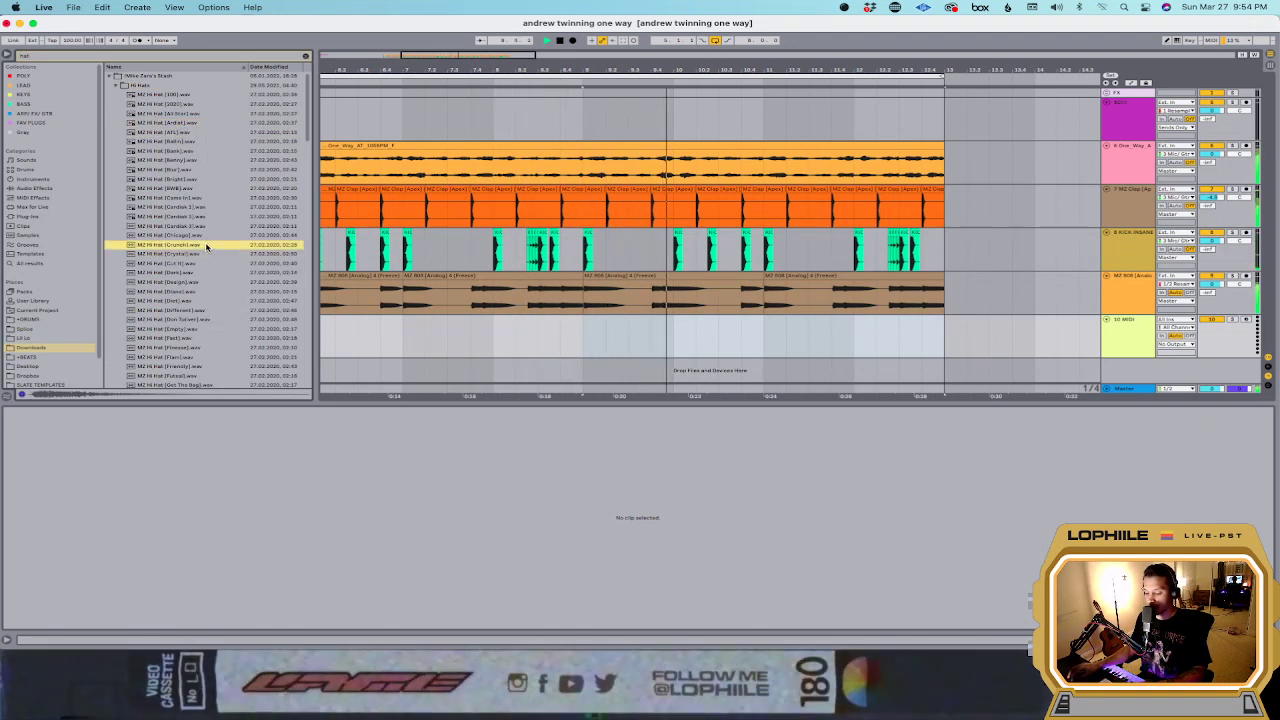
click(176, 122)
click(1130, 344)
double_click(166, 122)
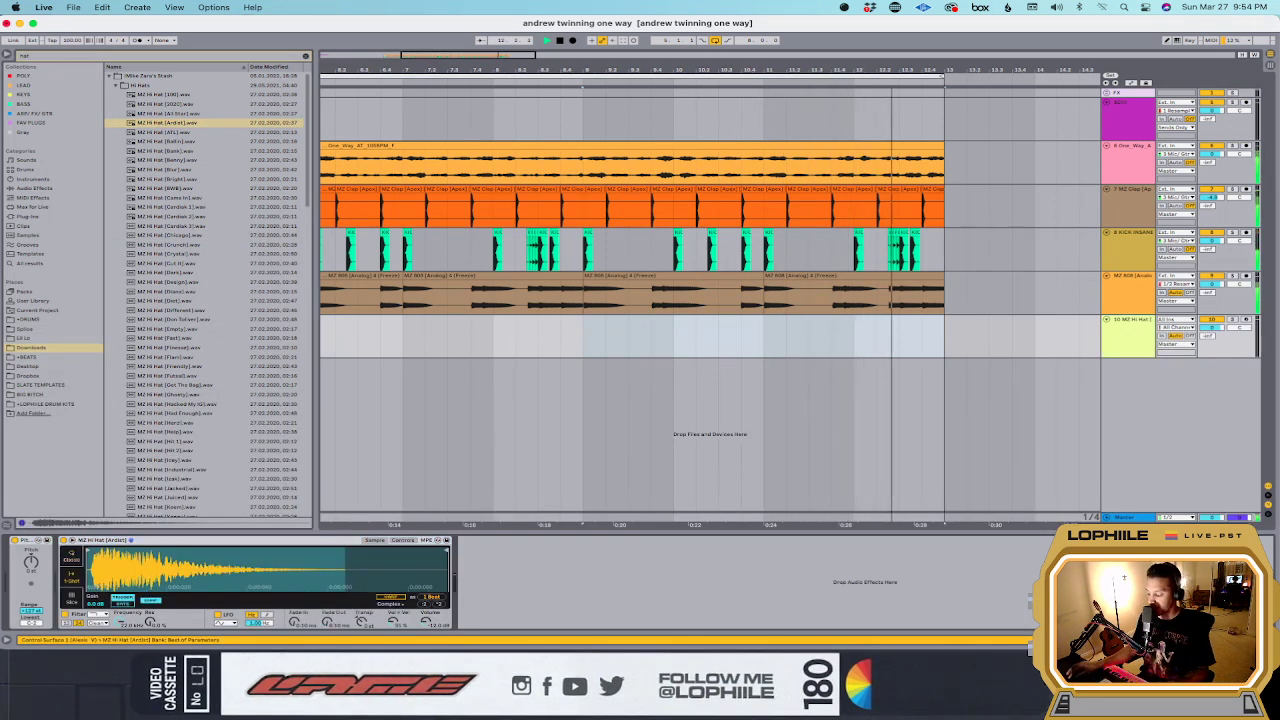
Step: Open FabFilter Pro-L on the master and load the preset Hip Hop - Made for Beats Xtra Wide MdH
click(19, 504)
click(31, 541)
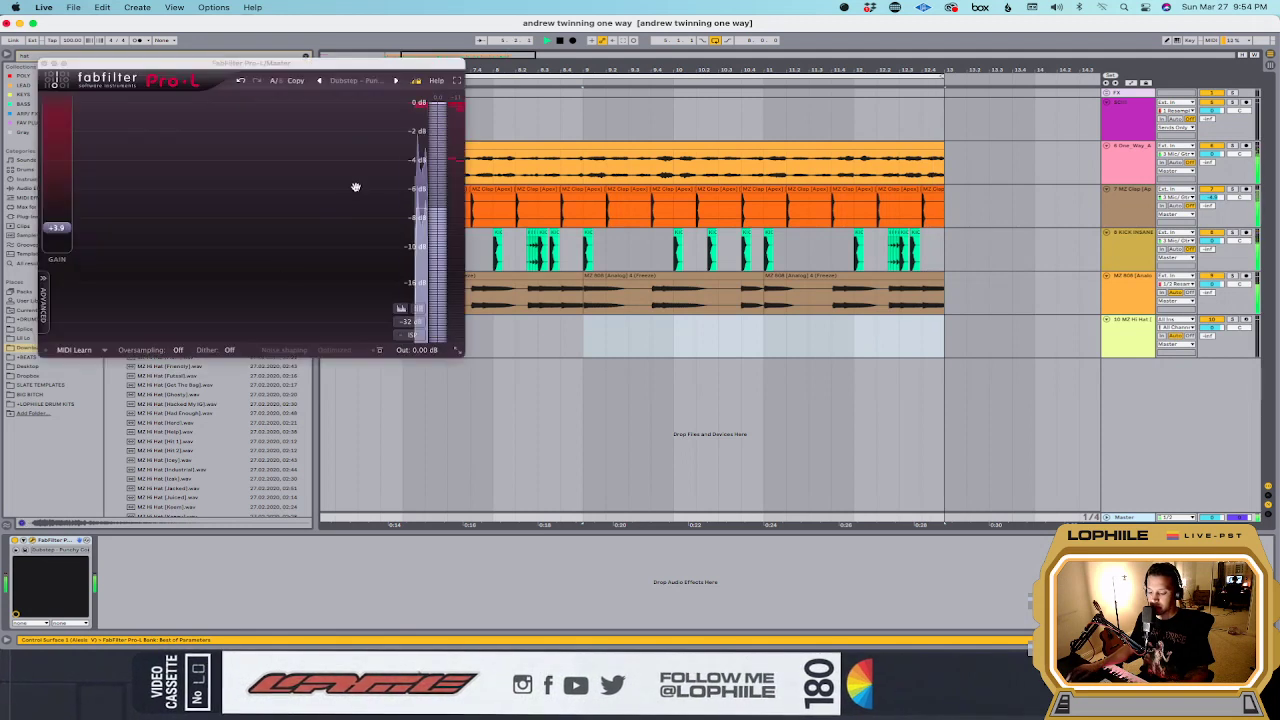
click(356, 80)
mouse_move(400, 122)
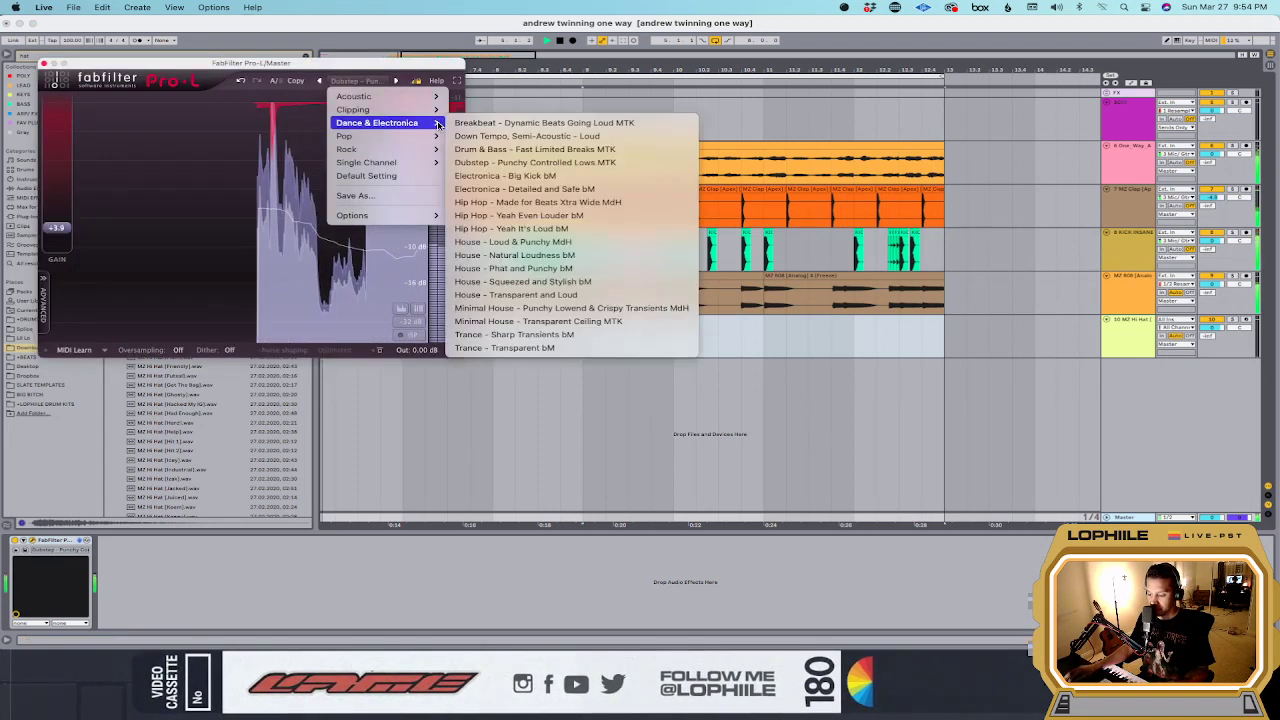
click(537, 202)
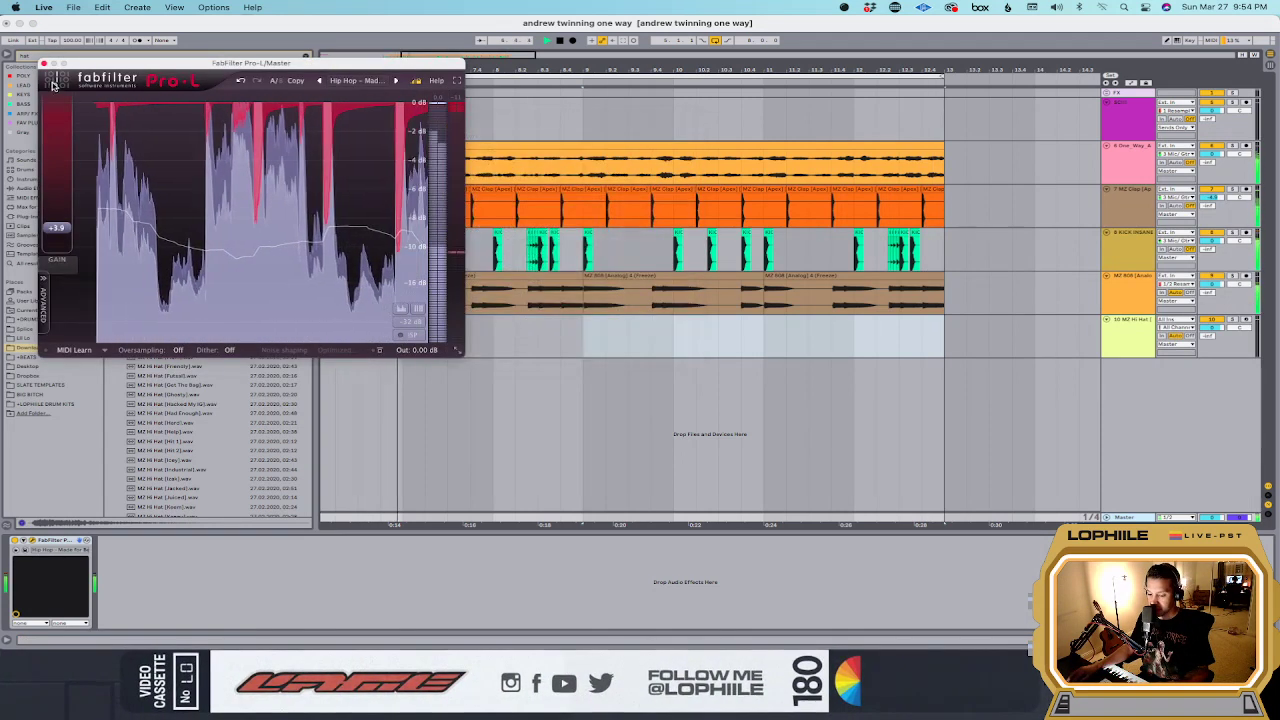
Step: Create an empty four-bar MIDI clip on the hi-hat track, starting at bar 5
key(super+alt+p)
scroll(495, 331, left, 3)
drag(495, 331, 846, 346)
key(super+shift+m)
key(space)
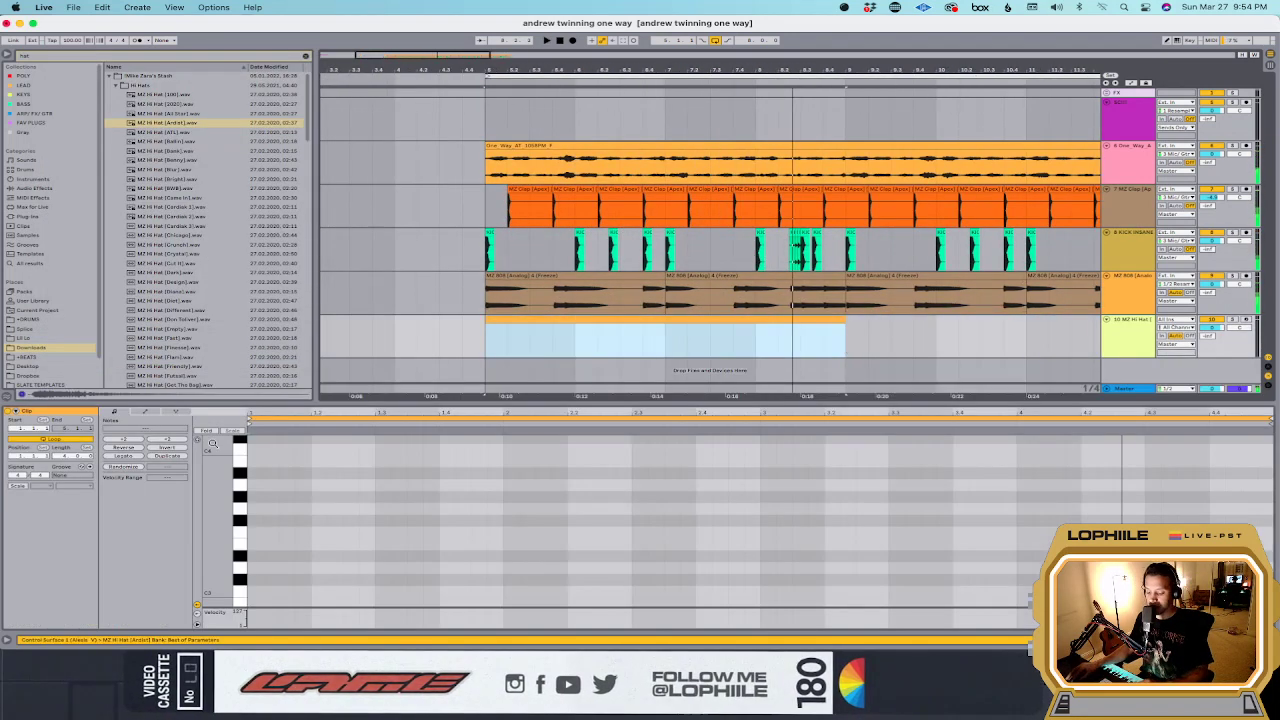
Step: Turn on note preview and draw two sixteenth-note hi-hat hits at the clip's start, at 1.1.1 and 1.1.3
click(196, 441)
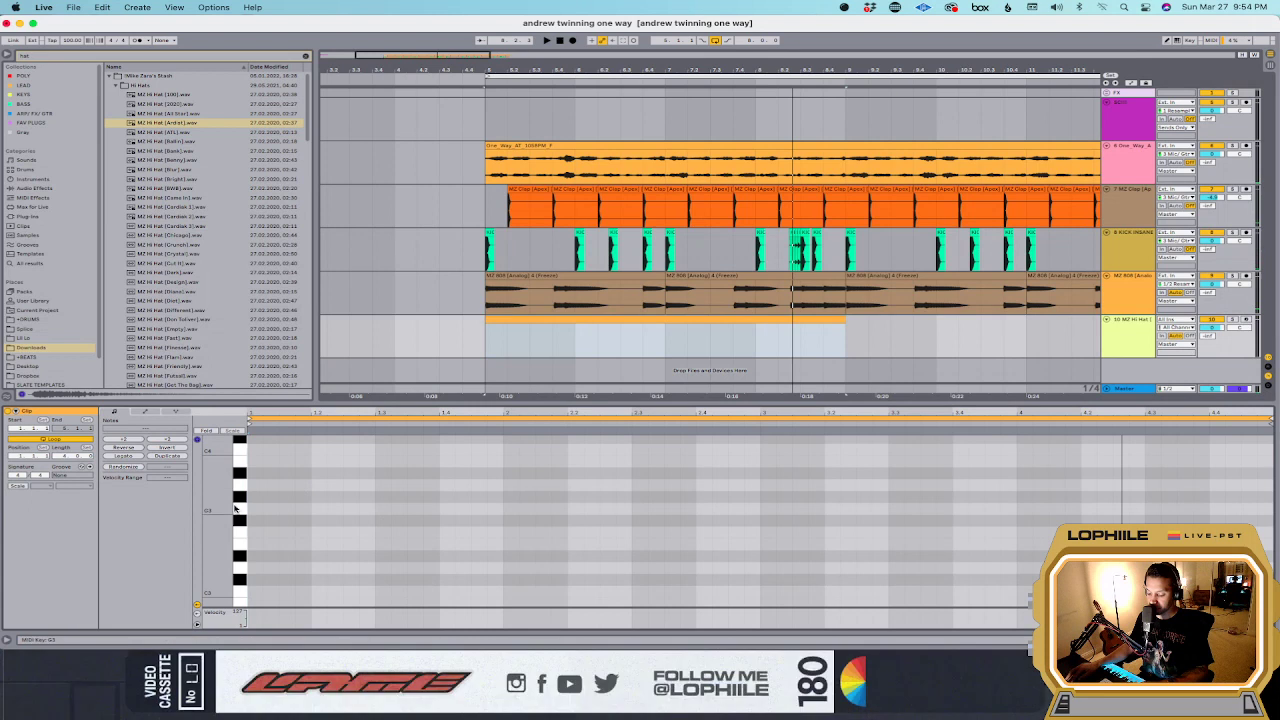
click(255, 507)
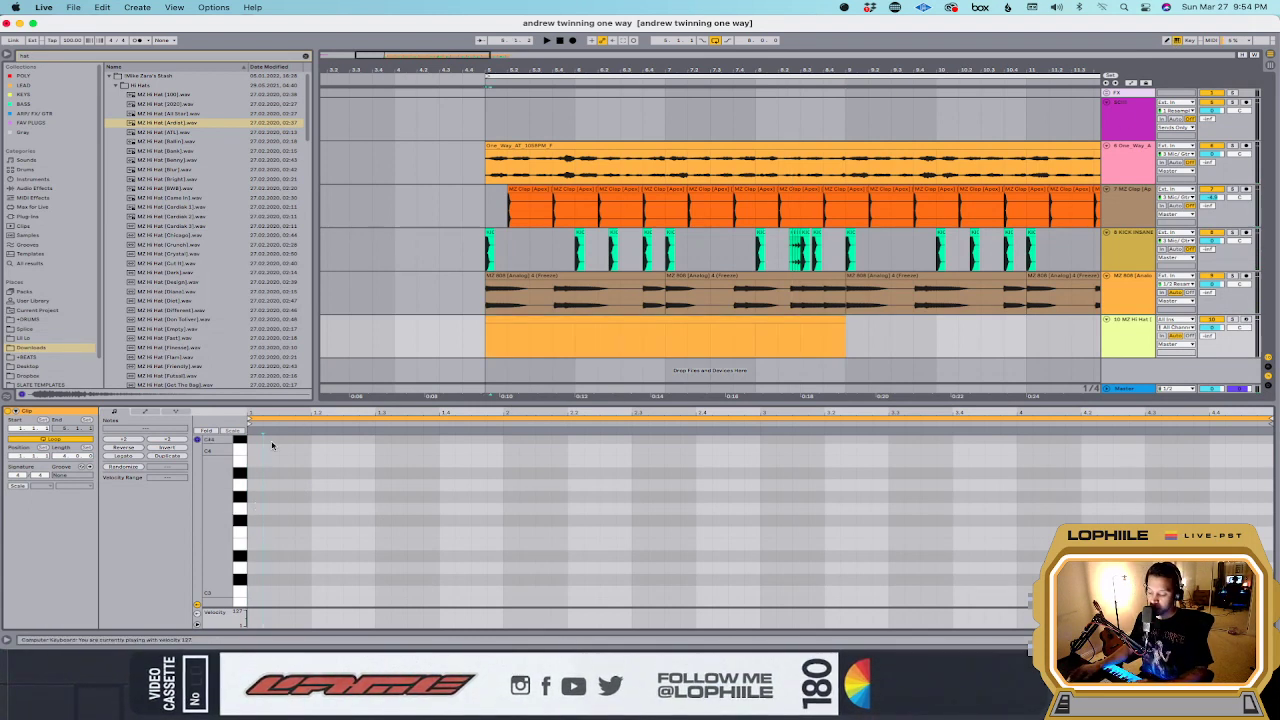
double_click(255, 522)
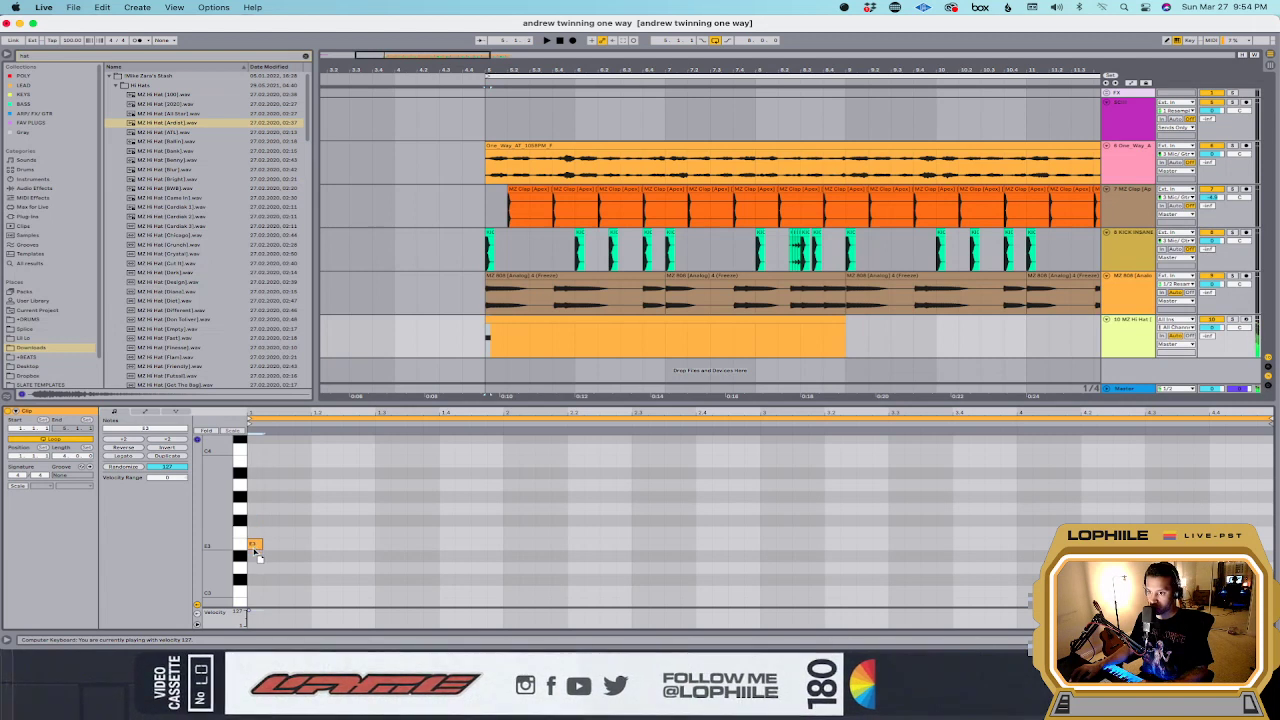
key(space)
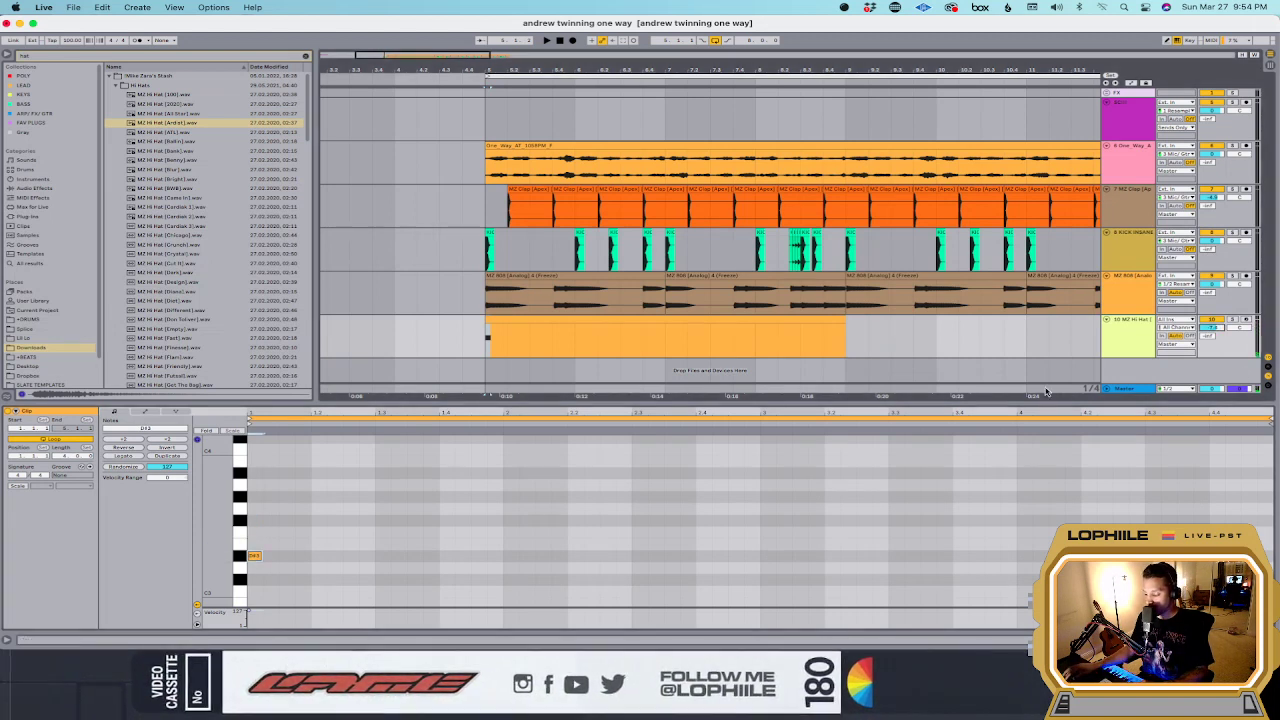
double_click(287, 556)
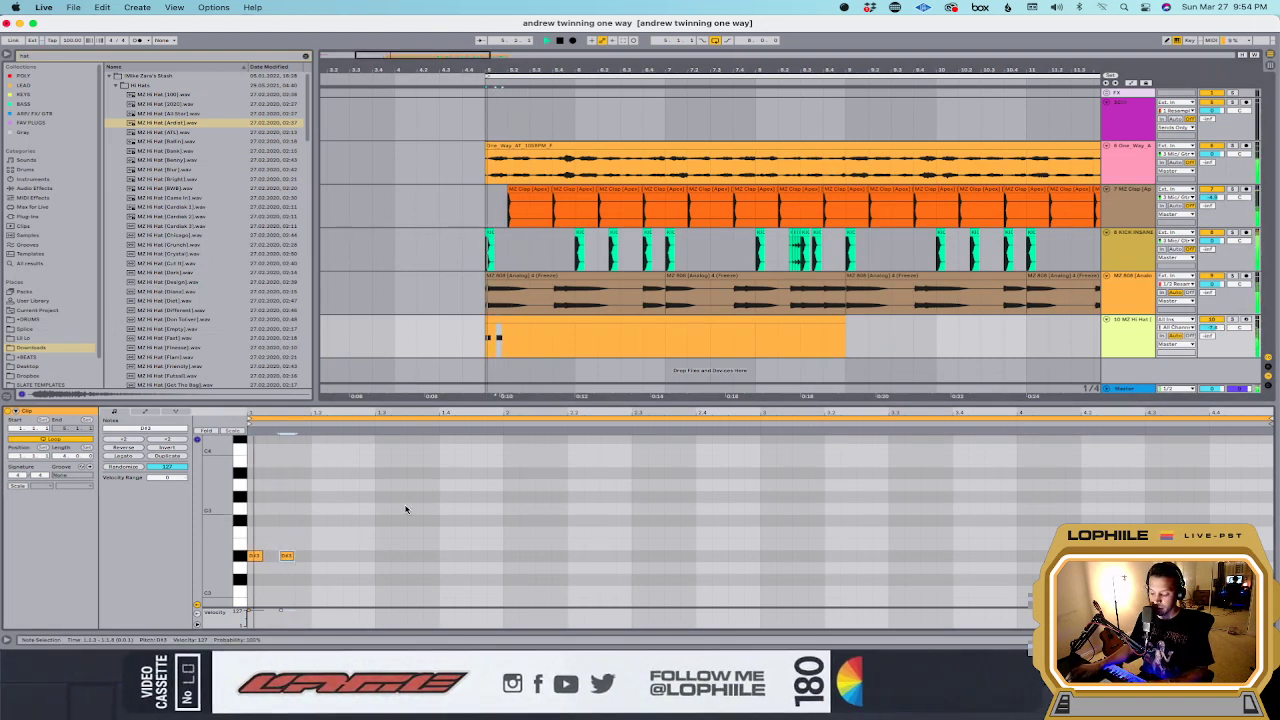
Step: Duplicate the two-hit hi-hat section repeatedly until the pattern runs to the end of the loop
click(489, 341)
key(super+d)
key(super+d)
key(super+d)
key(super+d)
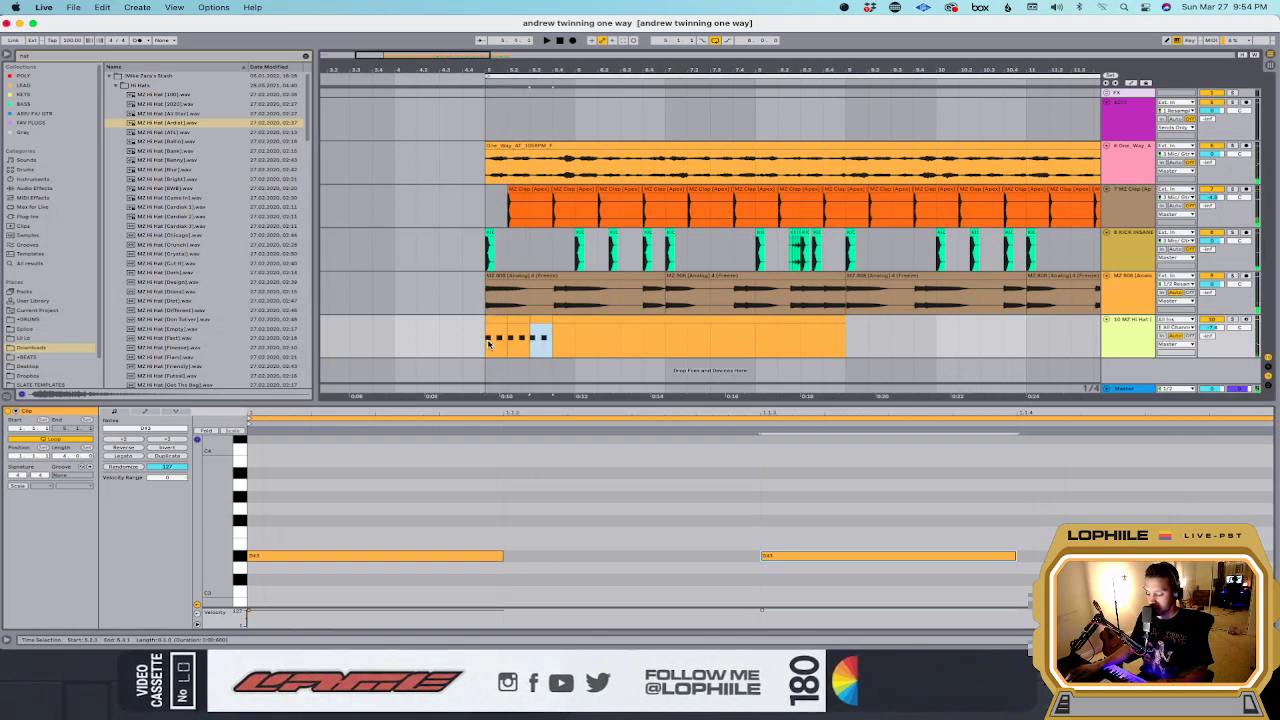
shift+click(488, 343)
key(super+d)
key(super+d)
key(super+d)
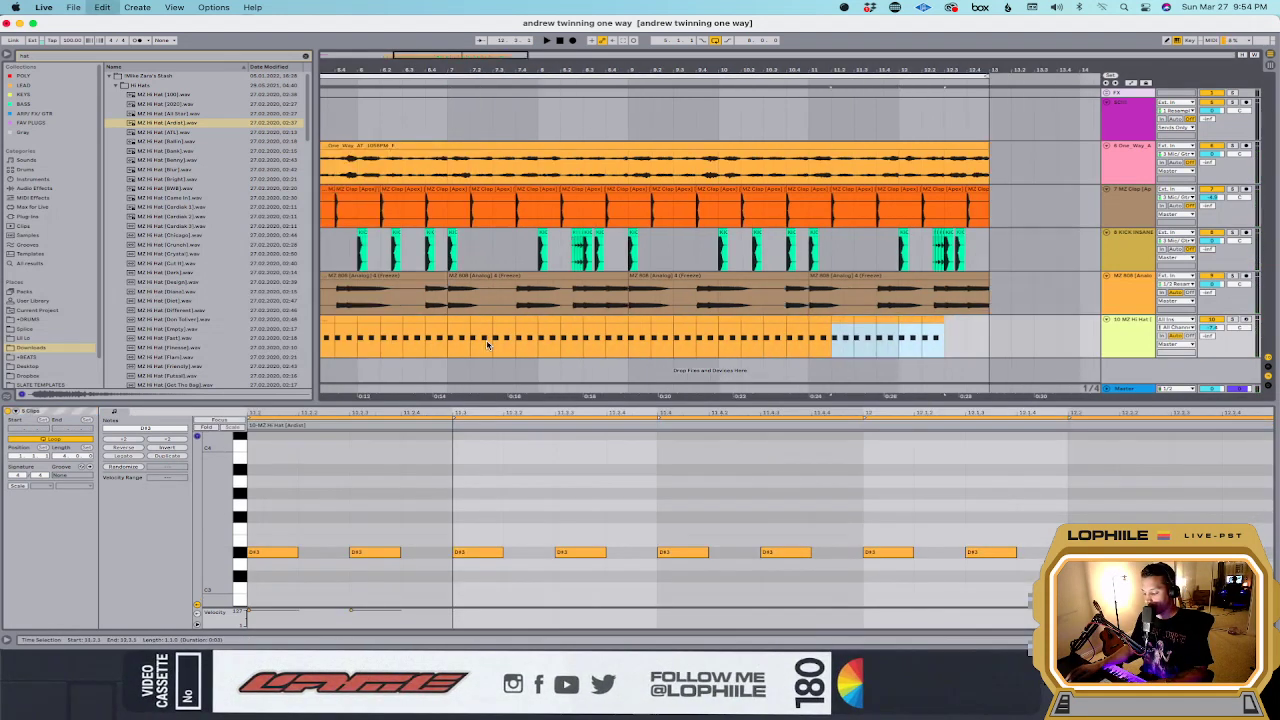
key(super+d)
Step: Show the track delay controls and trim the hi-hat clips that extend past bar 13
key(space)
click(1267, 377)
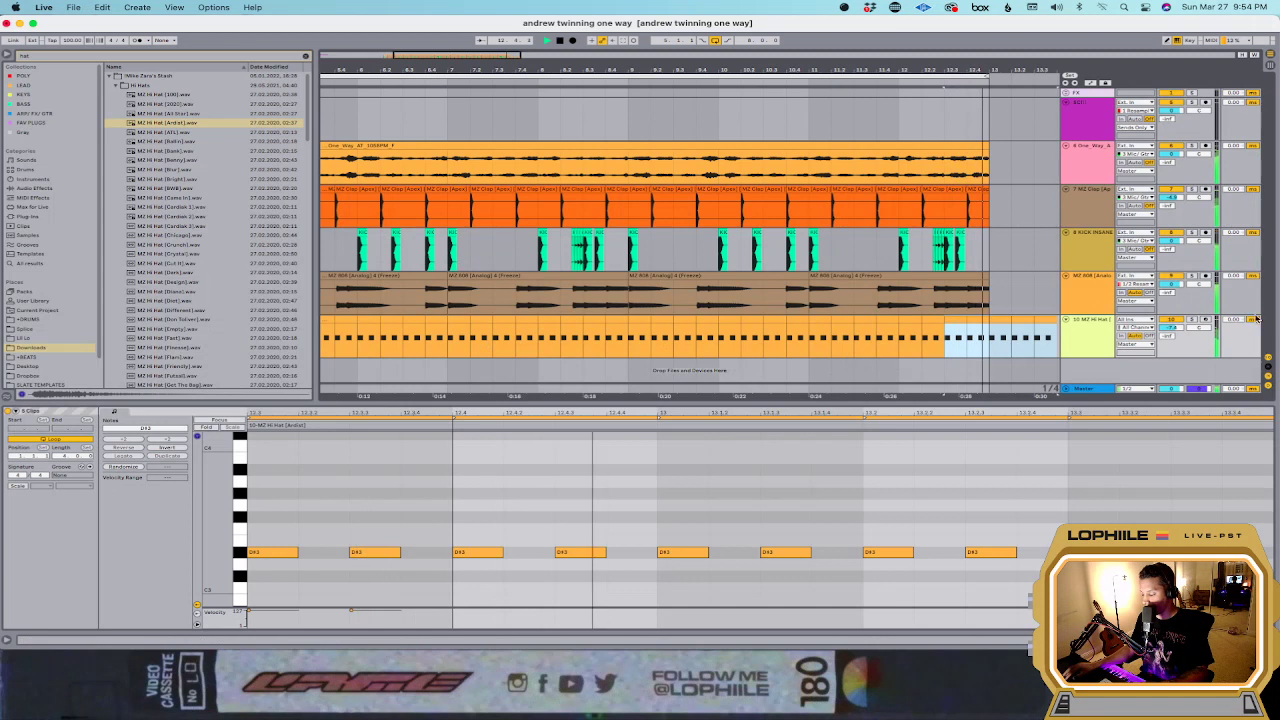
click(1058, 340)
click(978, 340)
Step: Consolidate the repeated hi-hat clips from bar 5 to bar 13 into one clip
scroll(978, 340, right, 10)
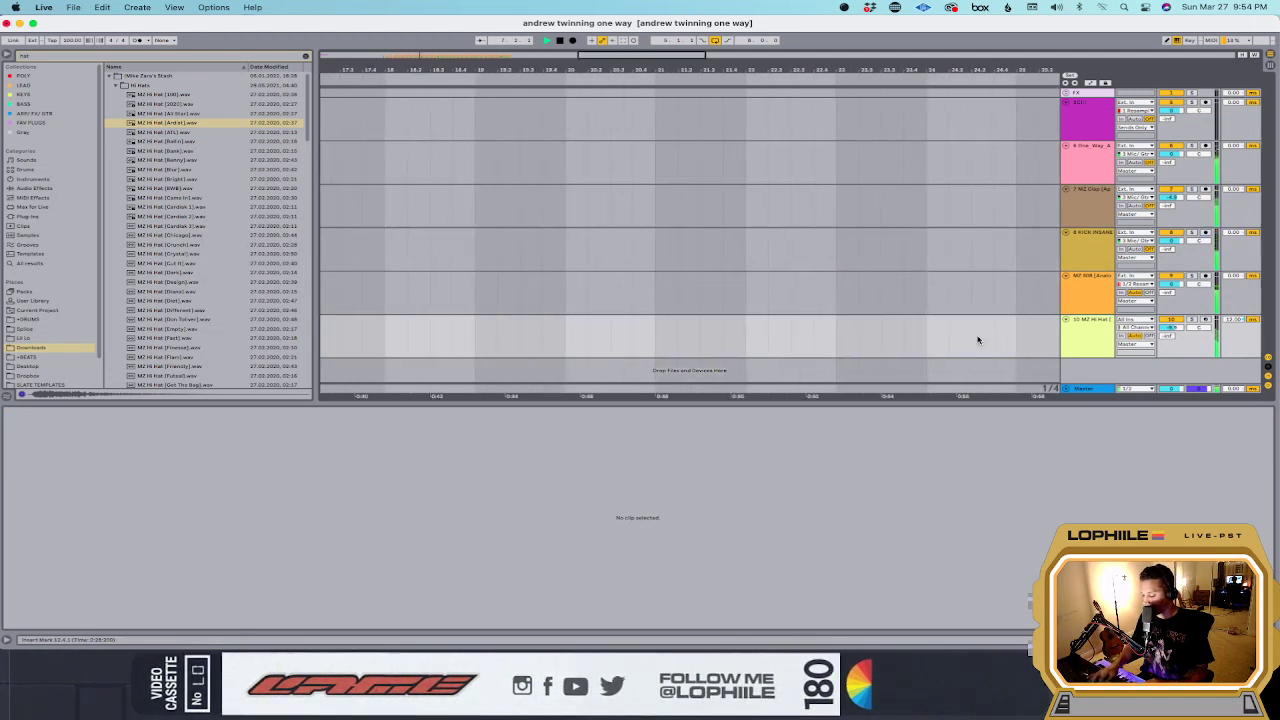
scroll(978, 340, left, 10)
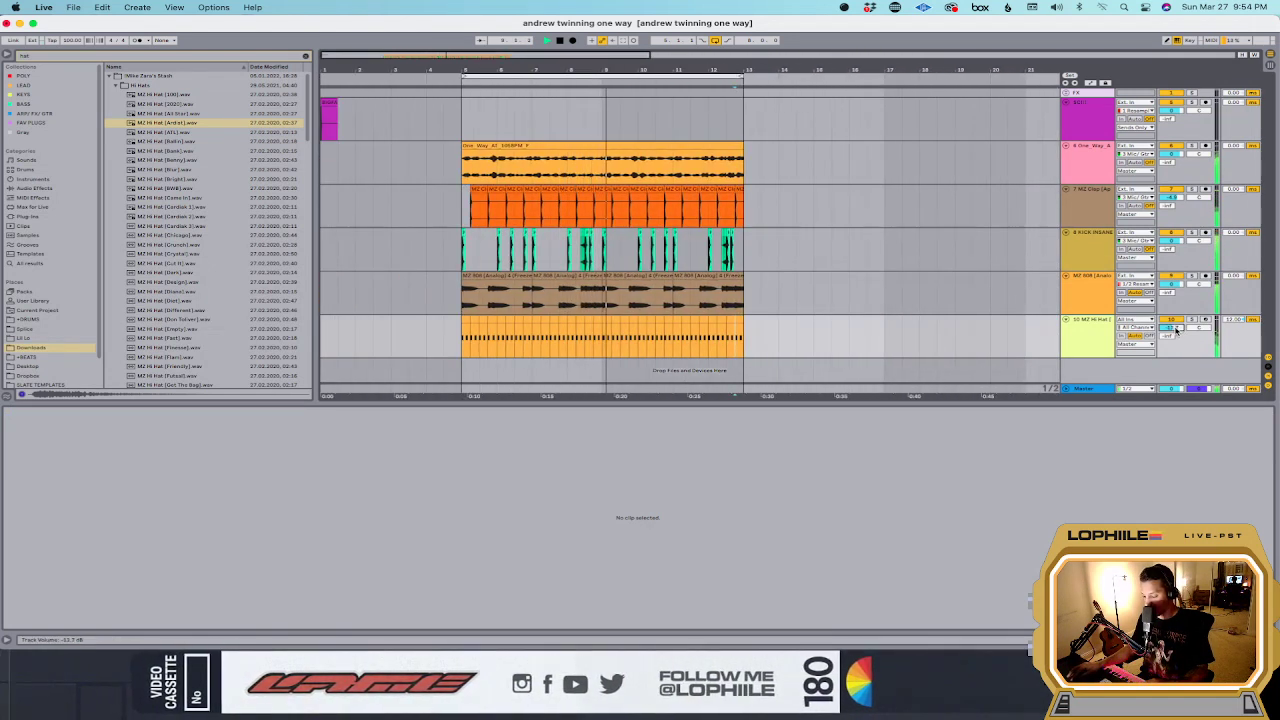
drag(720, 330, 461, 337)
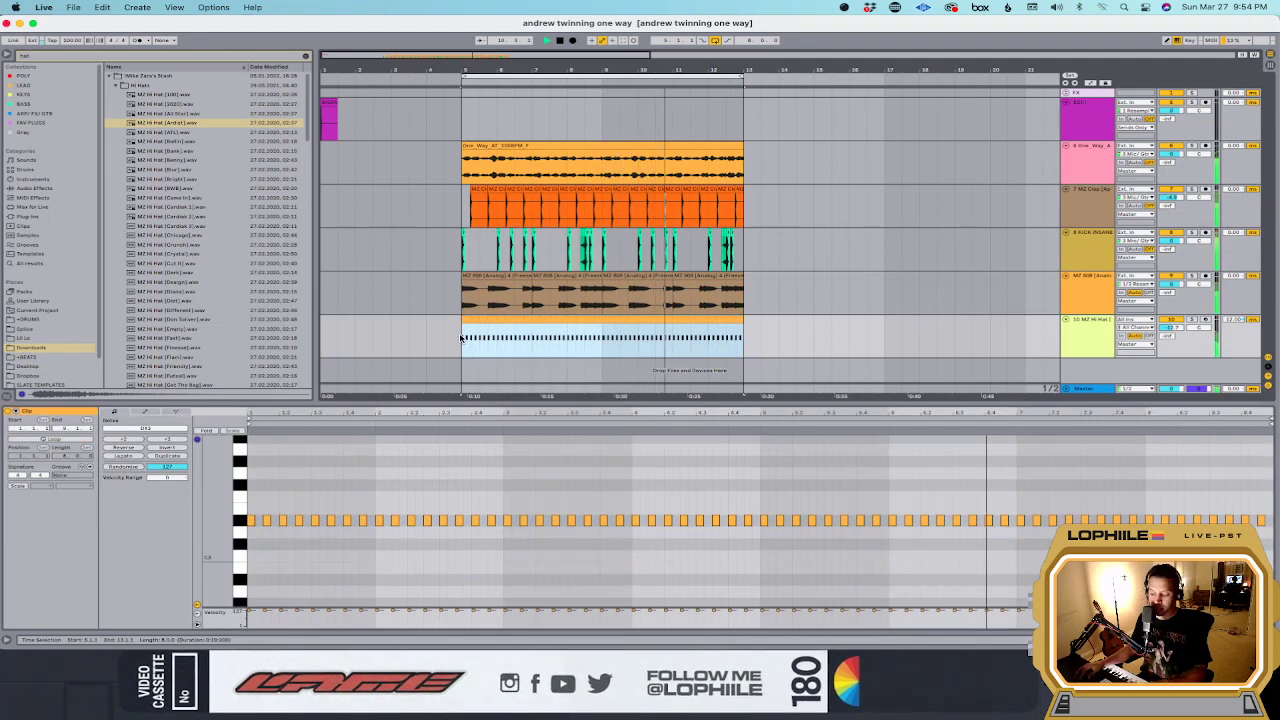
Step: Set the track delay of the One_Way sample track to 20 ms
click(1234, 148)
text(15)
key(Return)
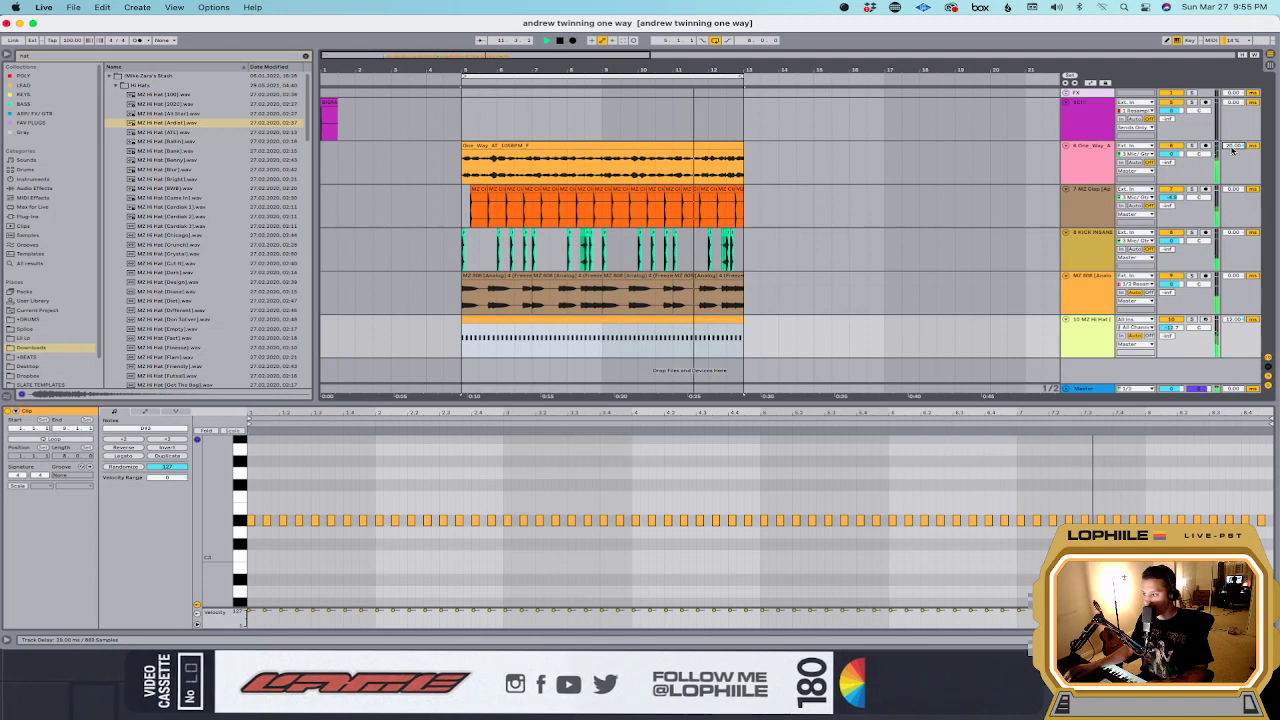
Step: Search the plug-ins for "kick" and load Kickstart on the One_Way sample track
click(38, 58)
key(Escape)
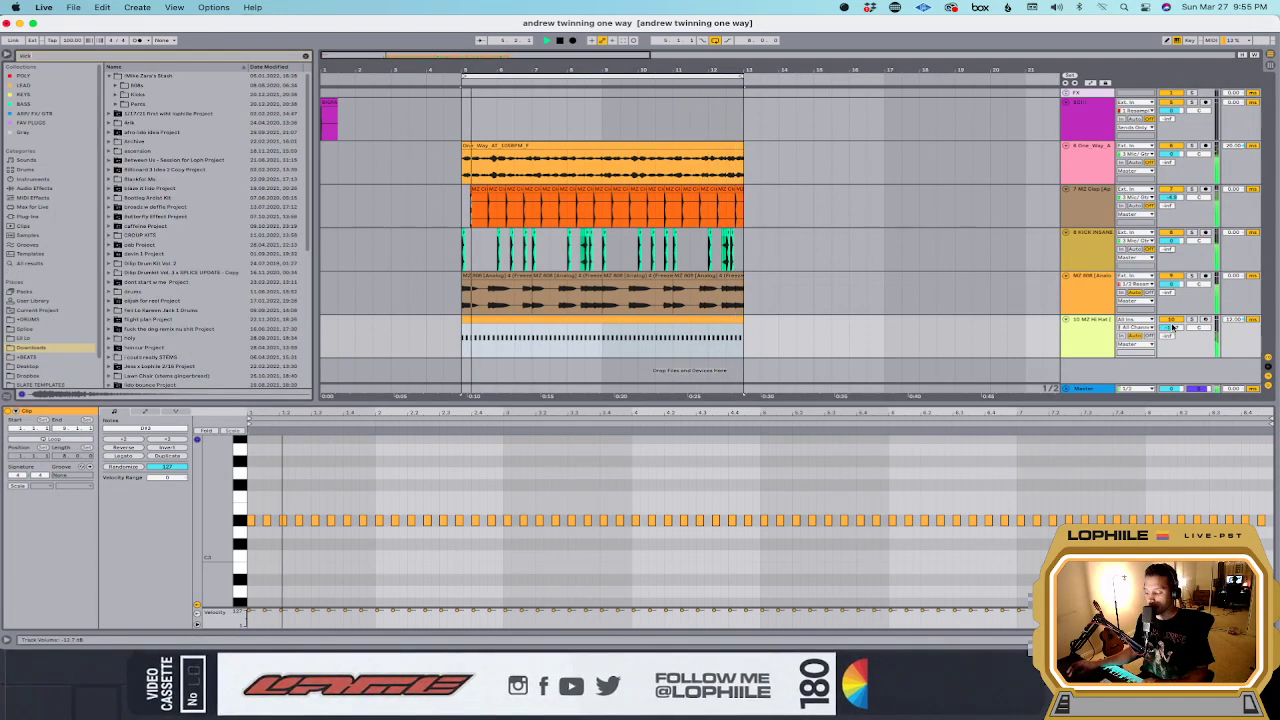
click(34, 188)
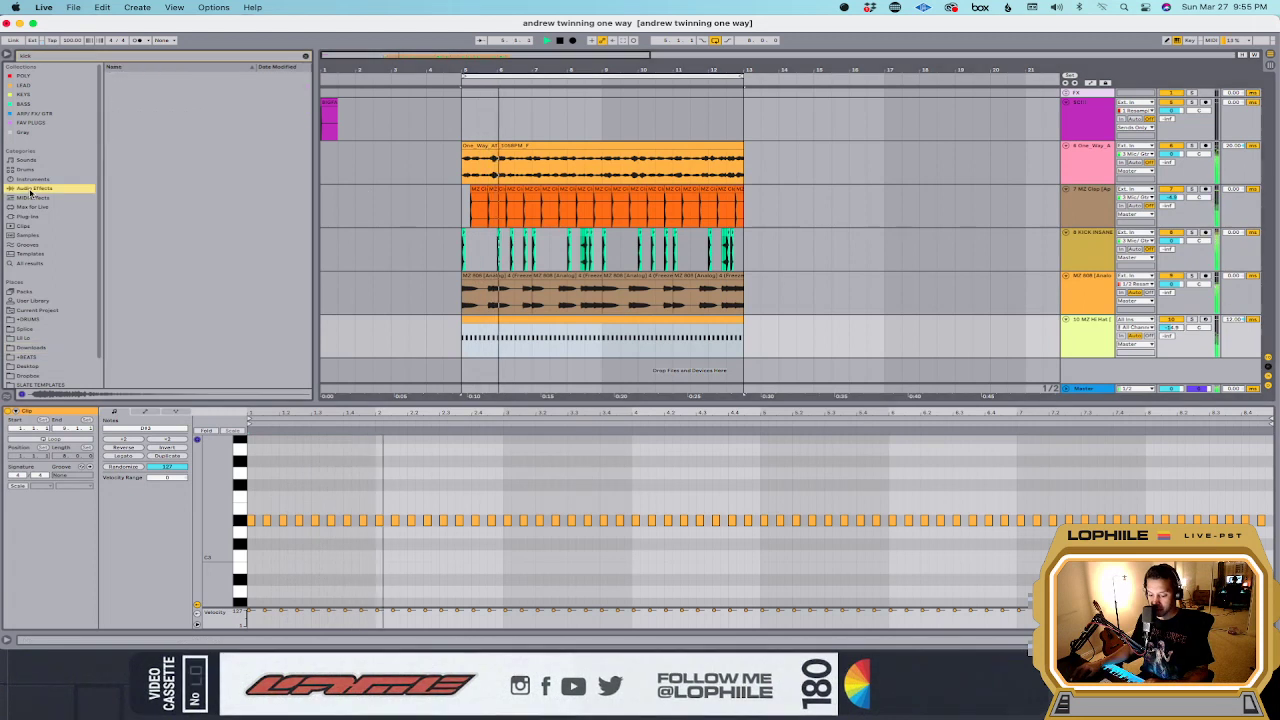
click(27, 216)
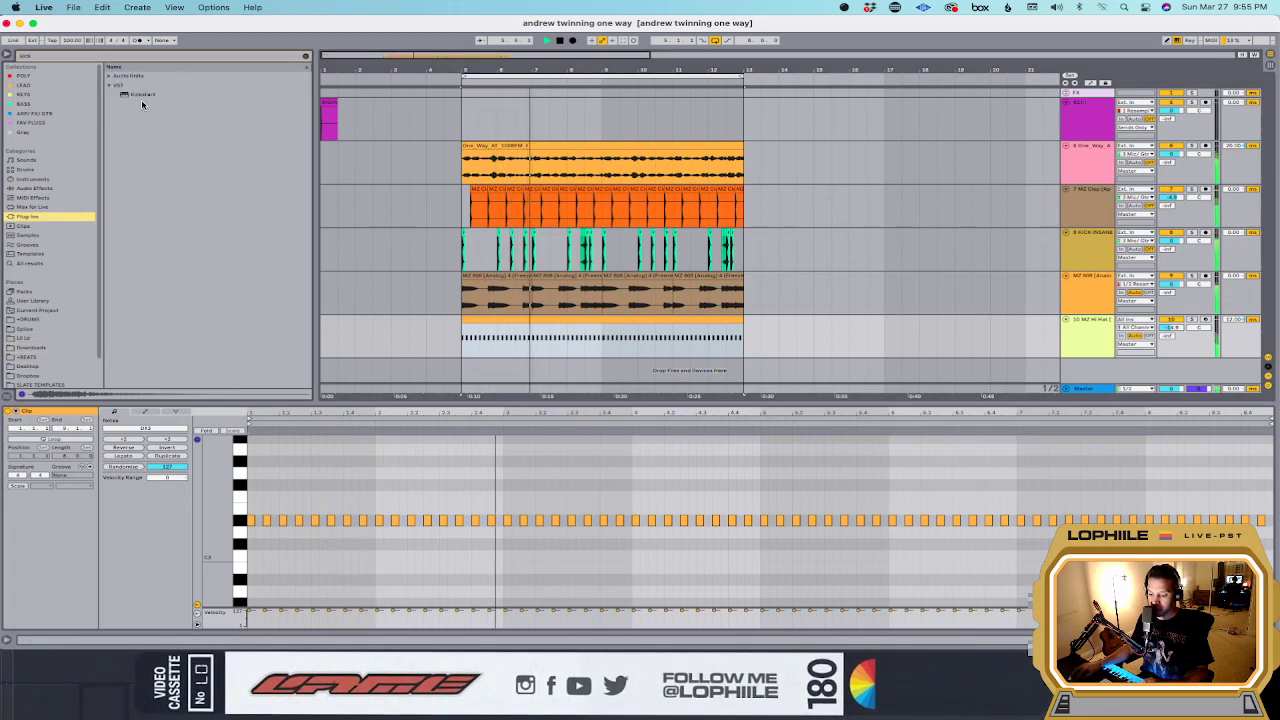
double_click(125, 97)
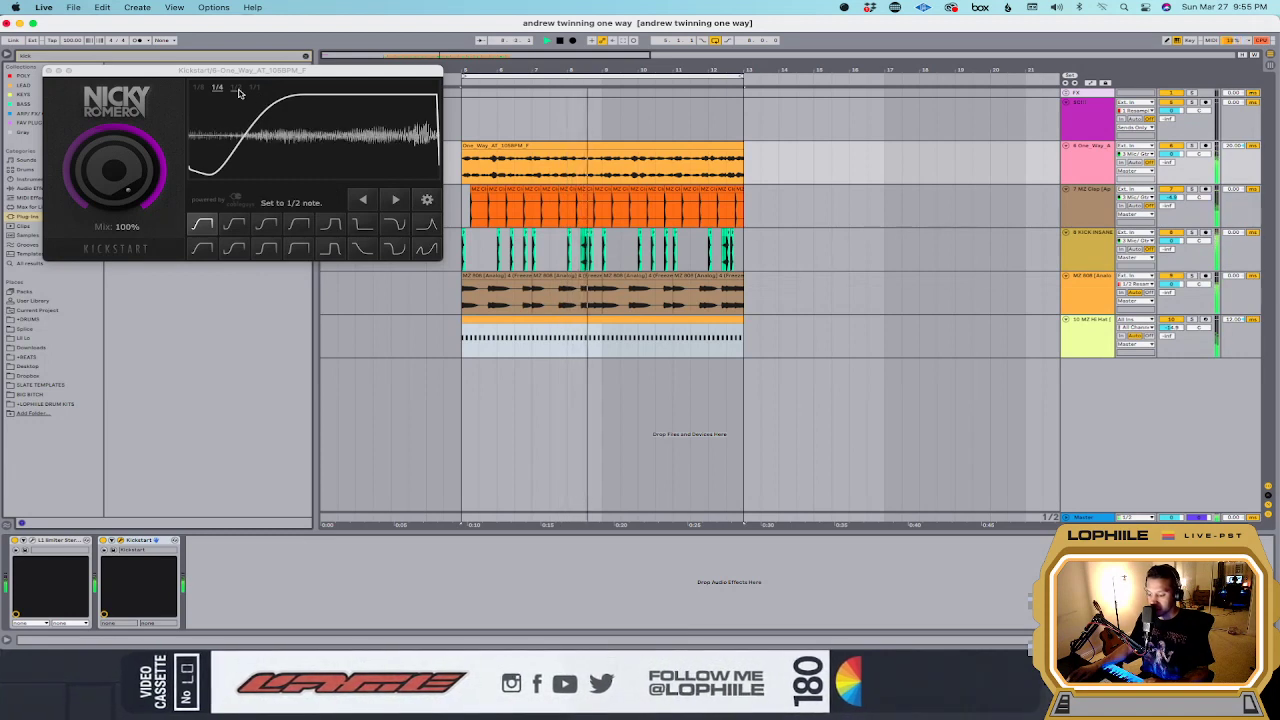
Step: Choose Kickstart's third ducking curve, set its mix to 93%, and close the plug-in window
click(267, 223)
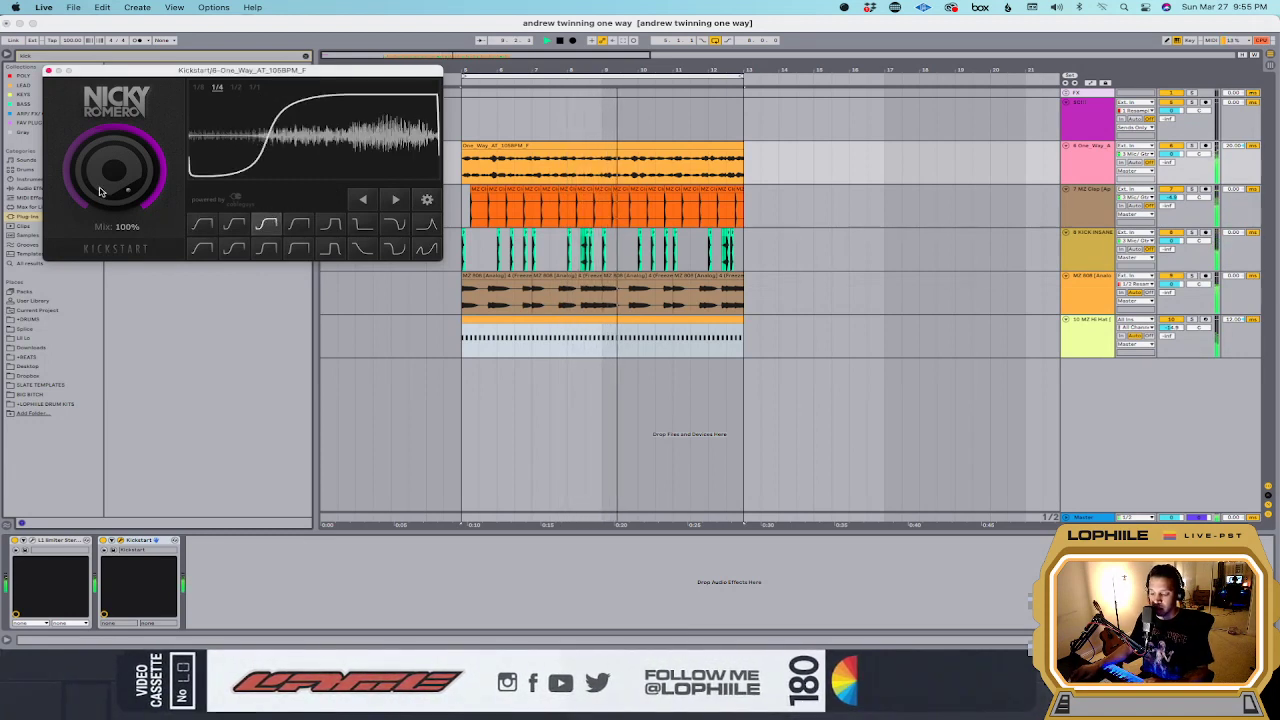
drag(110, 172, 110, 178)
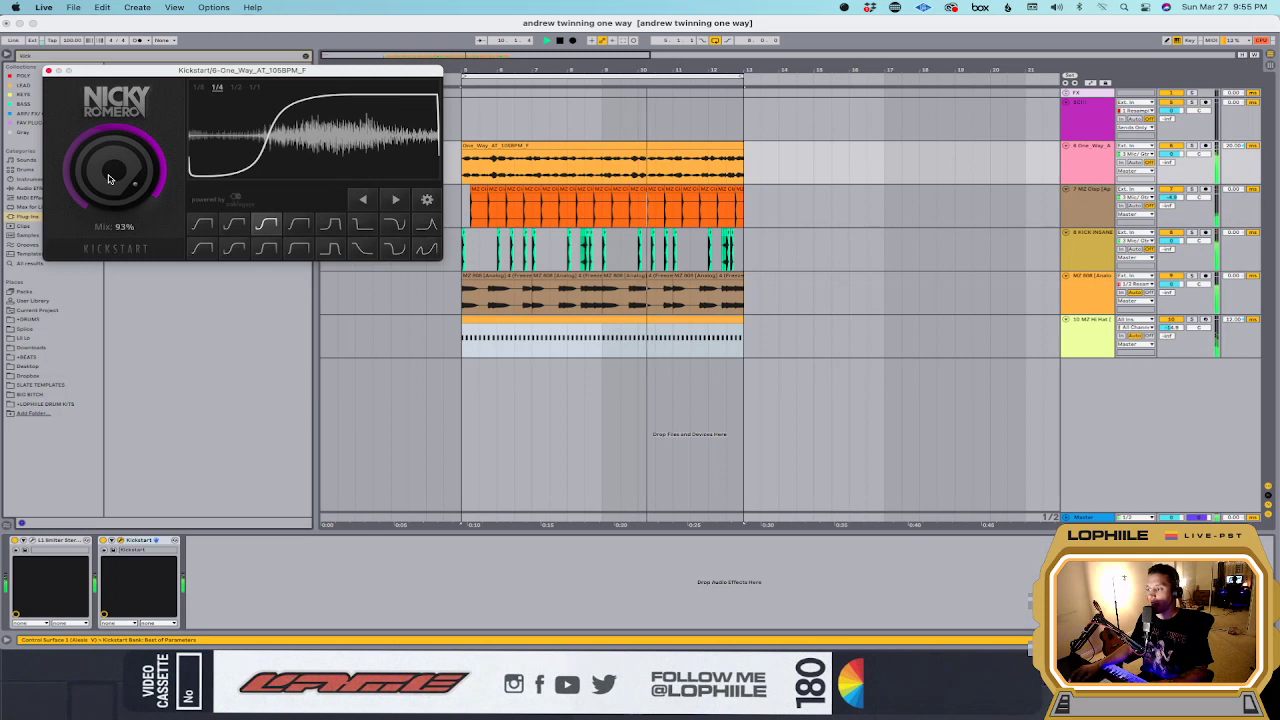
click(644, 347)
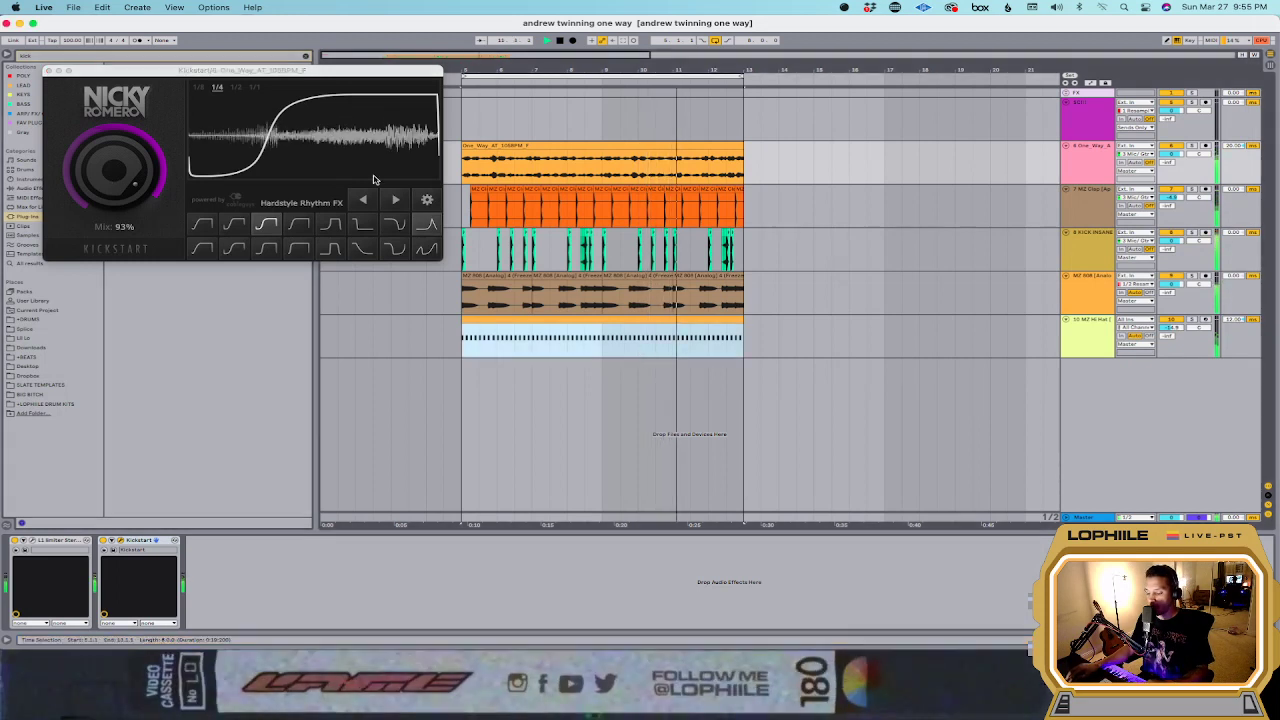
click(48, 70)
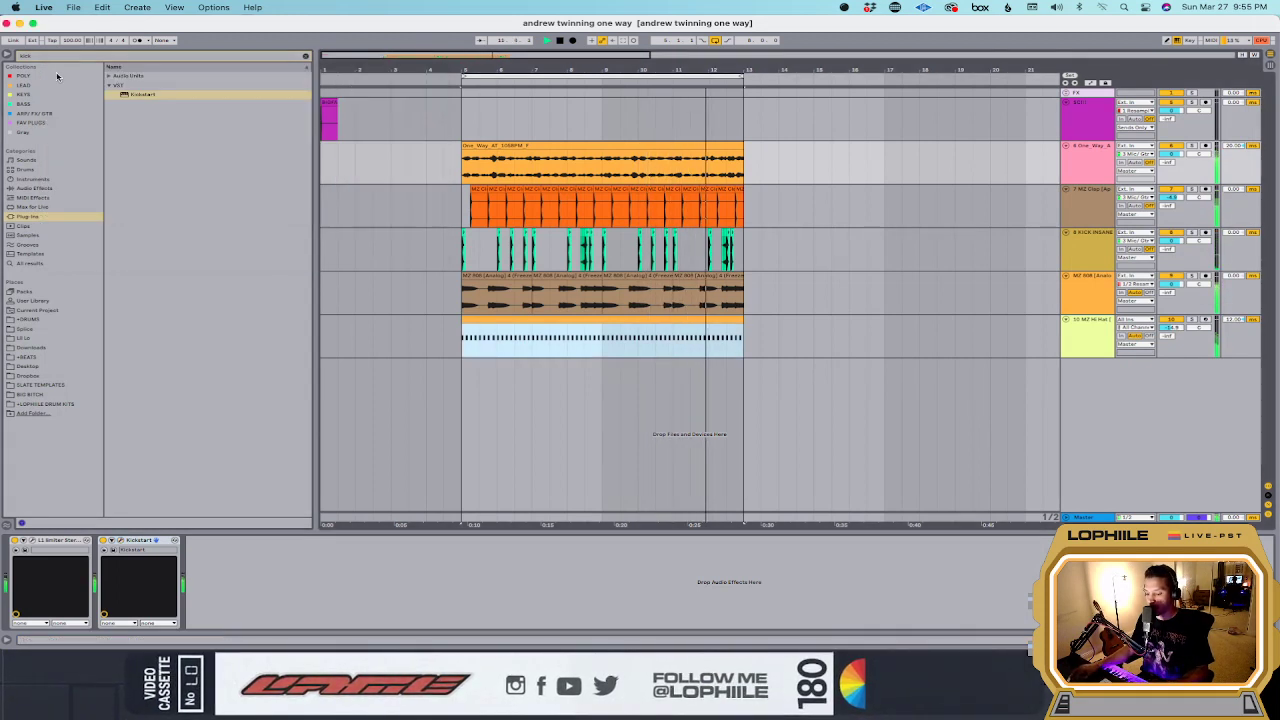
Step: Insert a new MIDI track below the hi-hat track and search the Downloads folder for "hat"
click(1080, 334)
key(super+shift+t)
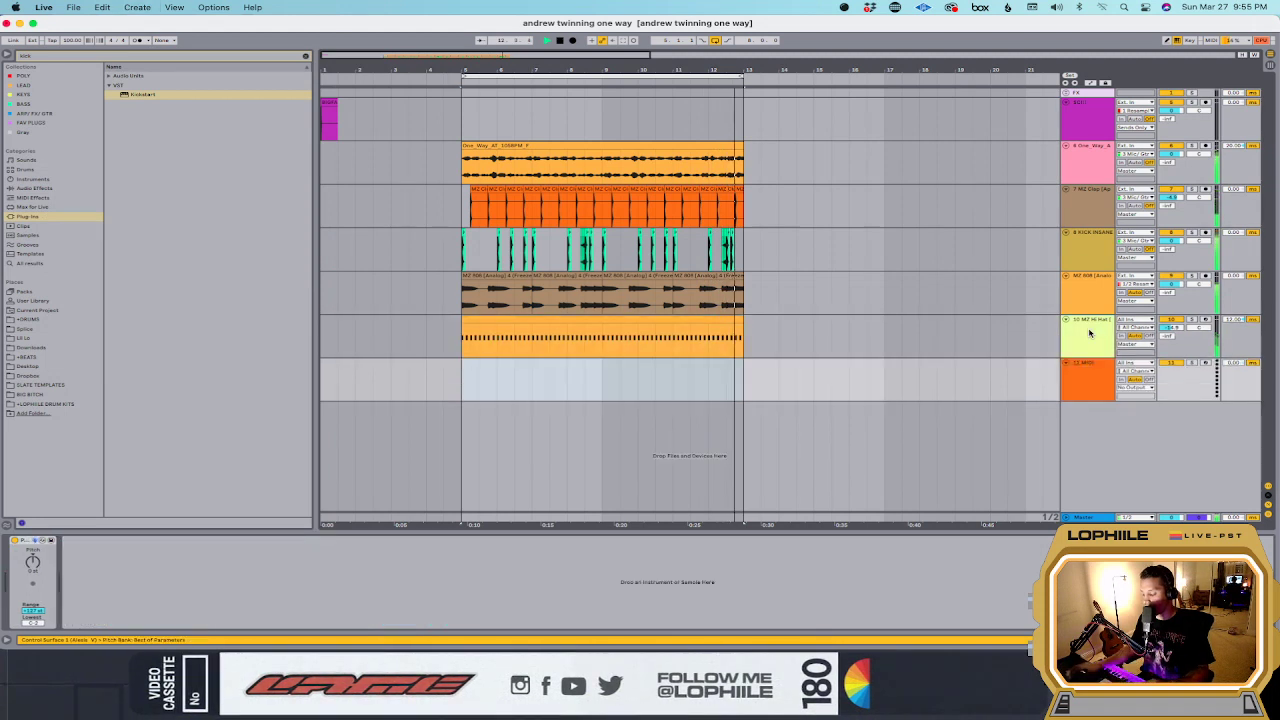
key(super+f)
text(ua)
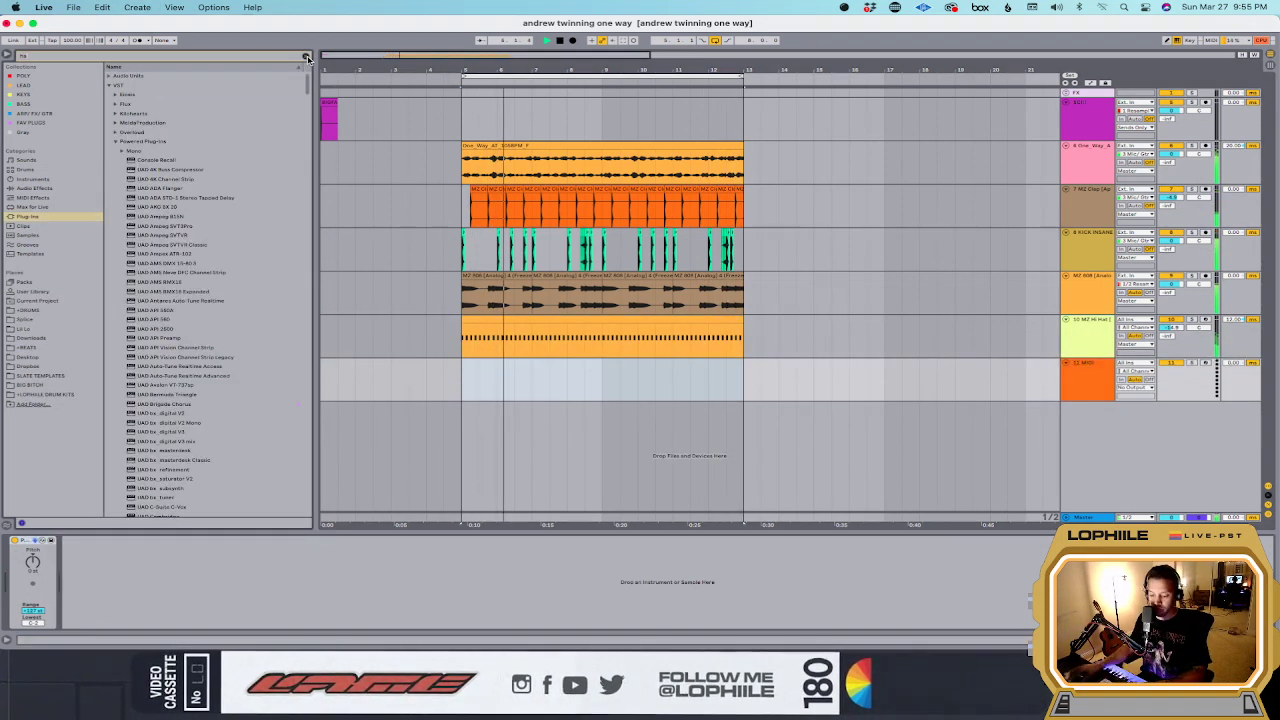
click(307, 57)
text(hat)
click(30, 347)
Step: Audition several MZ Hi Hat samples from the list to compare their sounds
click(197, 143)
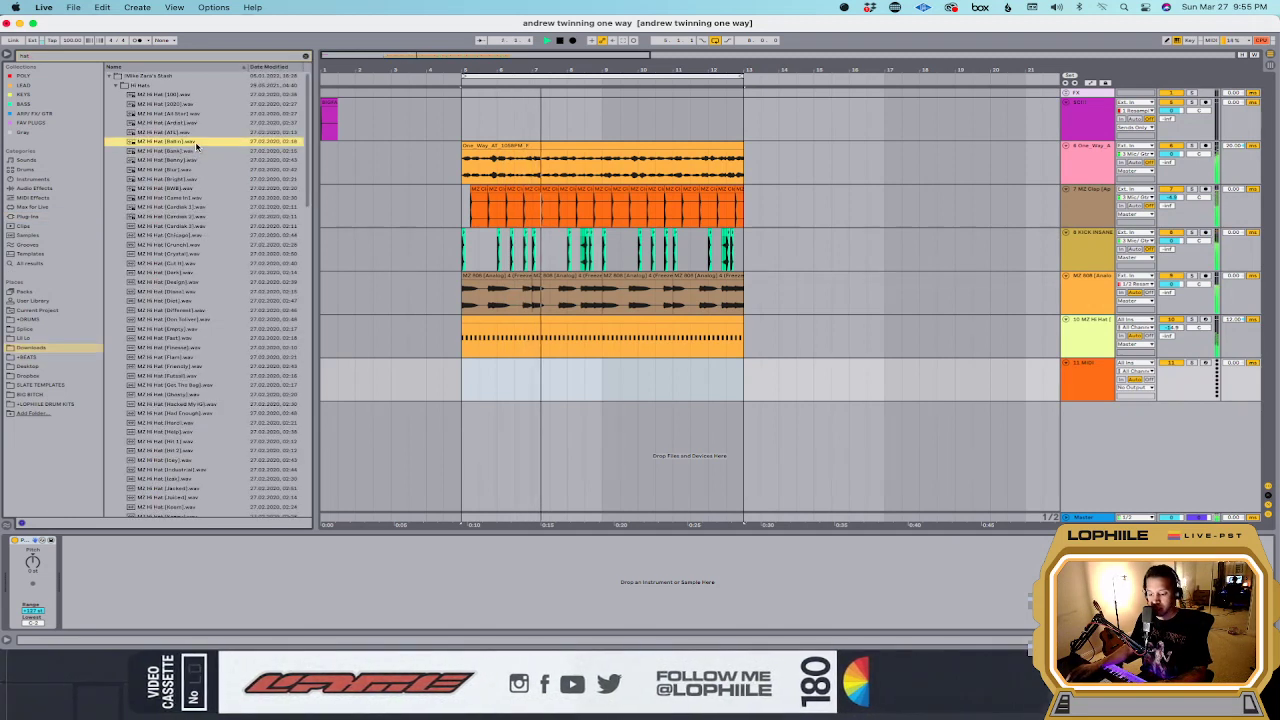
click(211, 274)
scroll(211, 274, down, 3)
click(212, 276)
scroll(209, 276, down, 3)
click(200, 260)
scroll(201, 265, down, 3)
click(202, 269)
scroll(202, 269, down, 3)
click(202, 266)
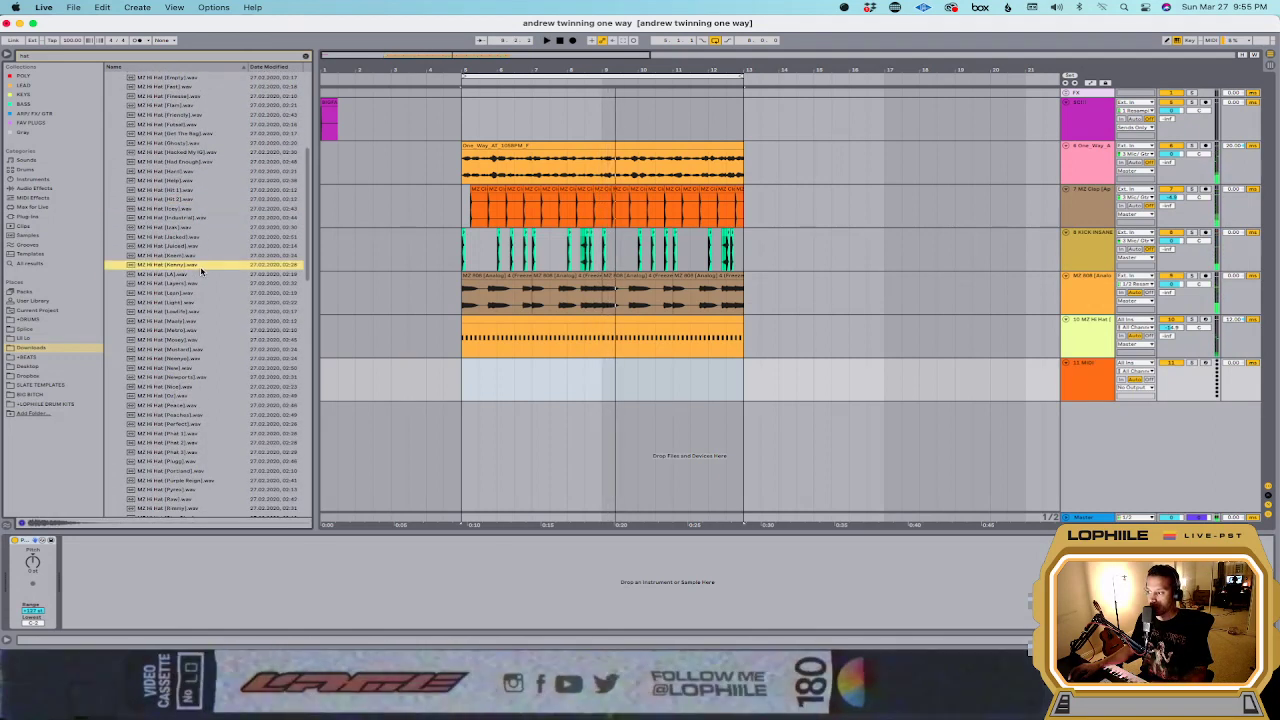
click(193, 300)
scroll(193, 300, down, 3)
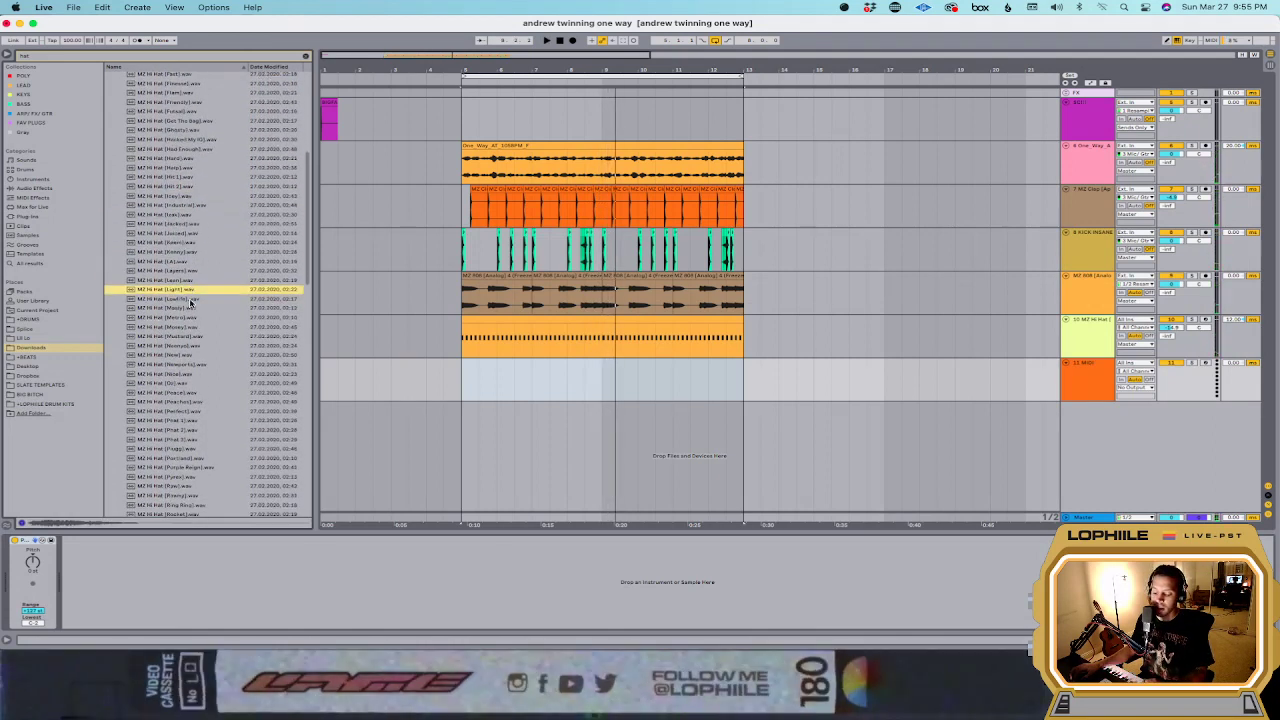
Step: Load the MZ Hi Hat [Light].wav sample onto the new MIDI track and set its Simpler to 1-Shot mode
click(1019, 373)
click(193, 240)
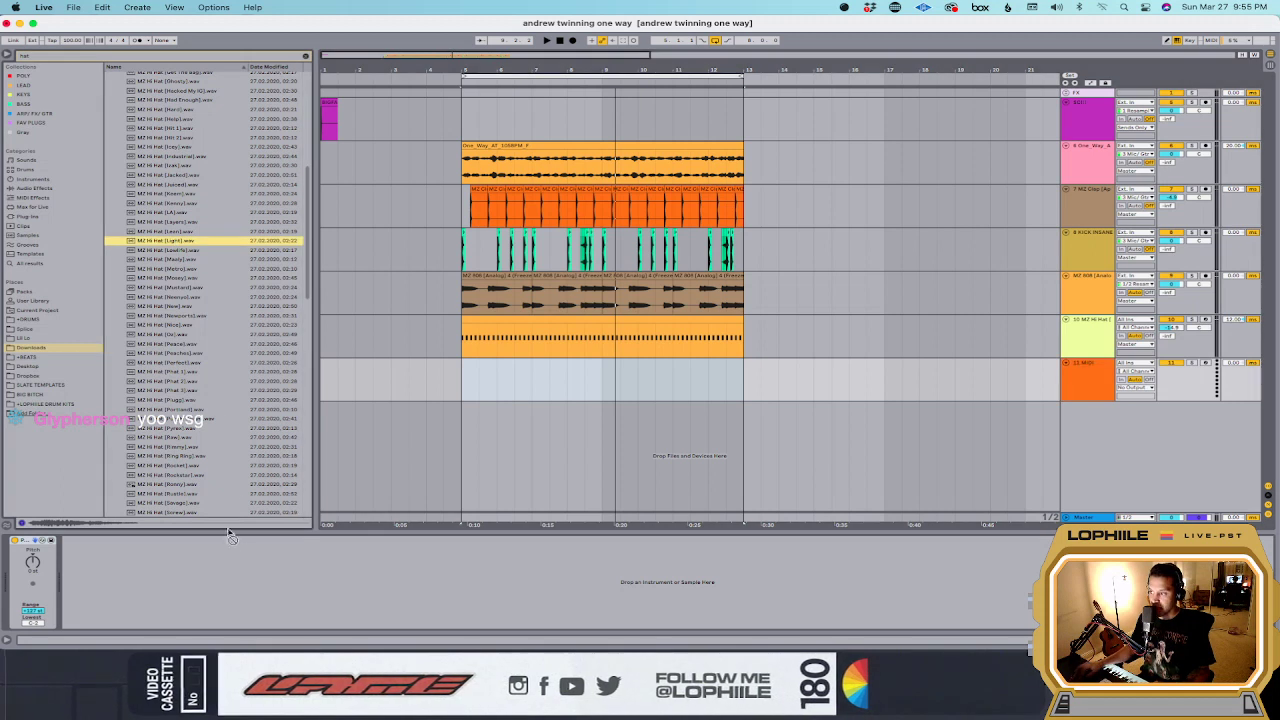
drag(210, 547, 203, 560)
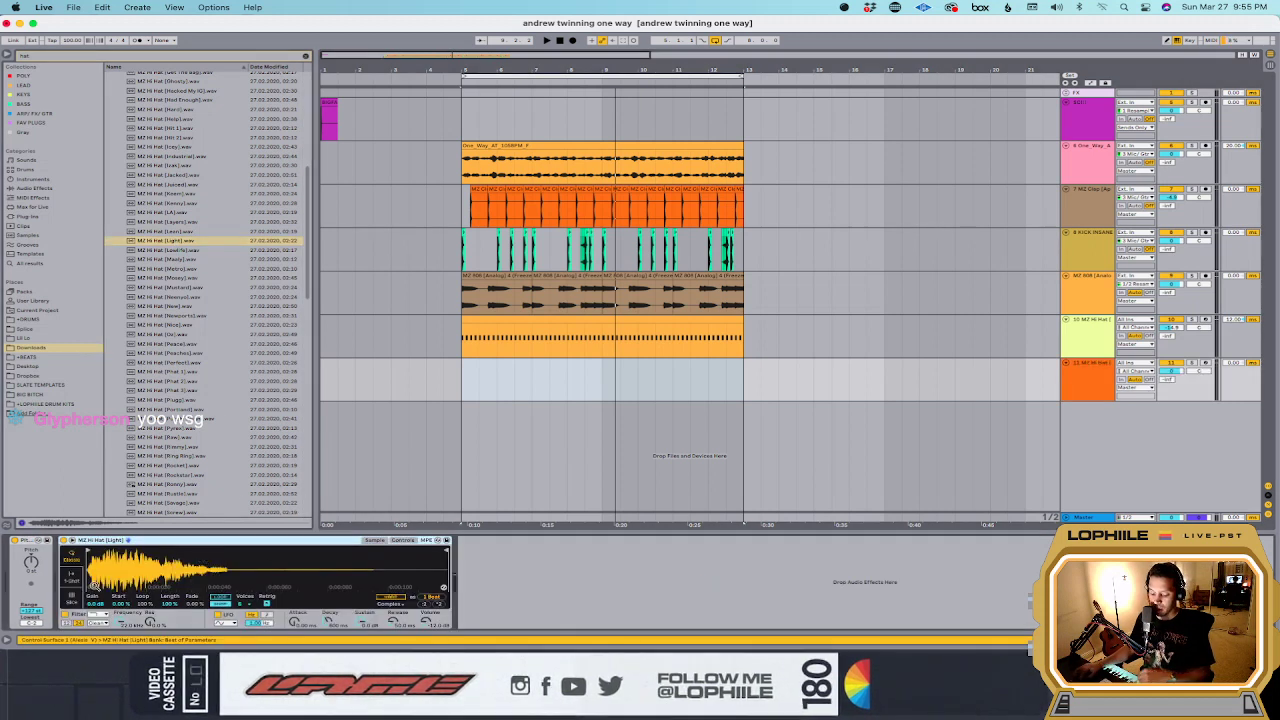
click(71, 581)
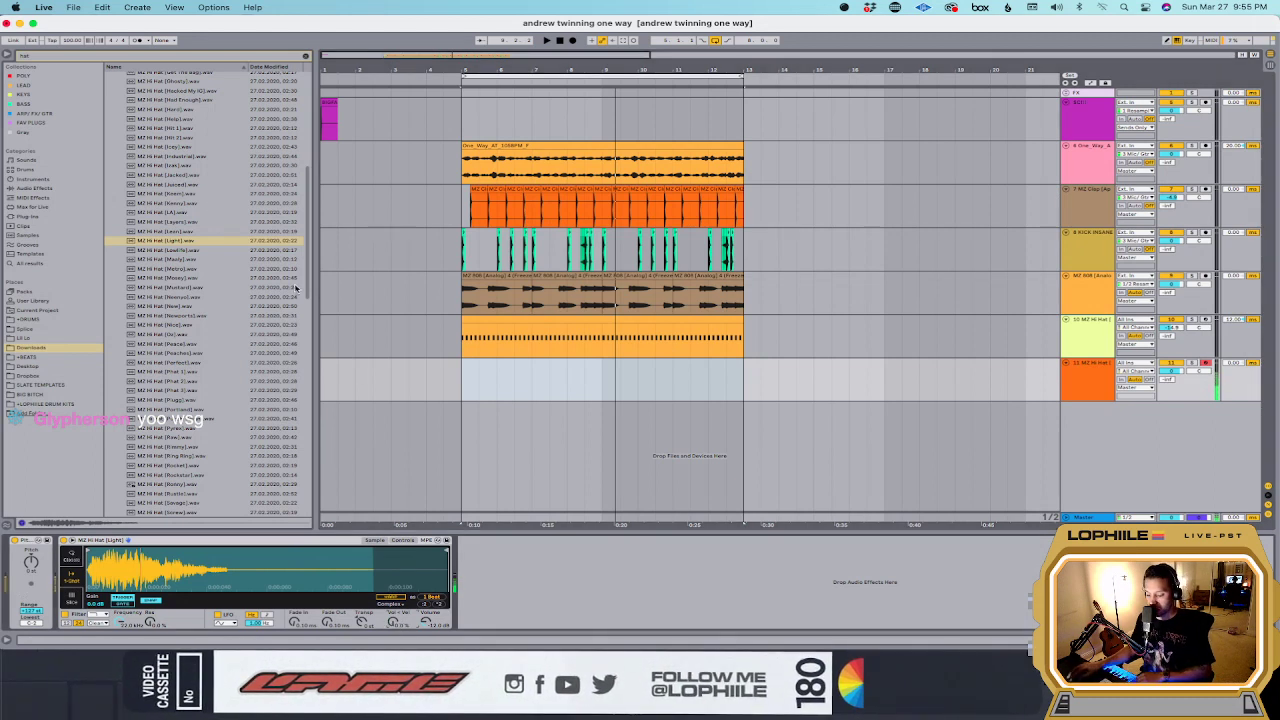
Step: Search the MIDI effects for "arp" and add the Arpeggiator to the new hi-hat track
click(40, 55)
text(arp)
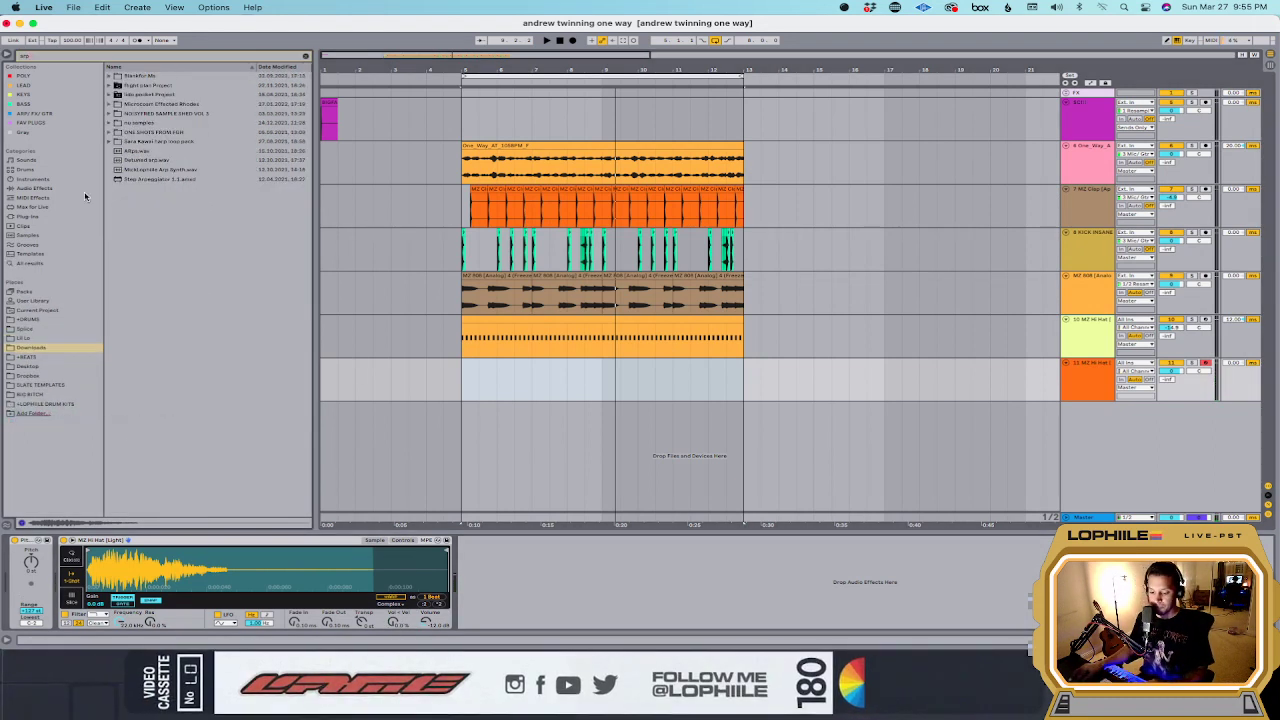
click(33, 197)
double_click(140, 76)
click(121, 592)
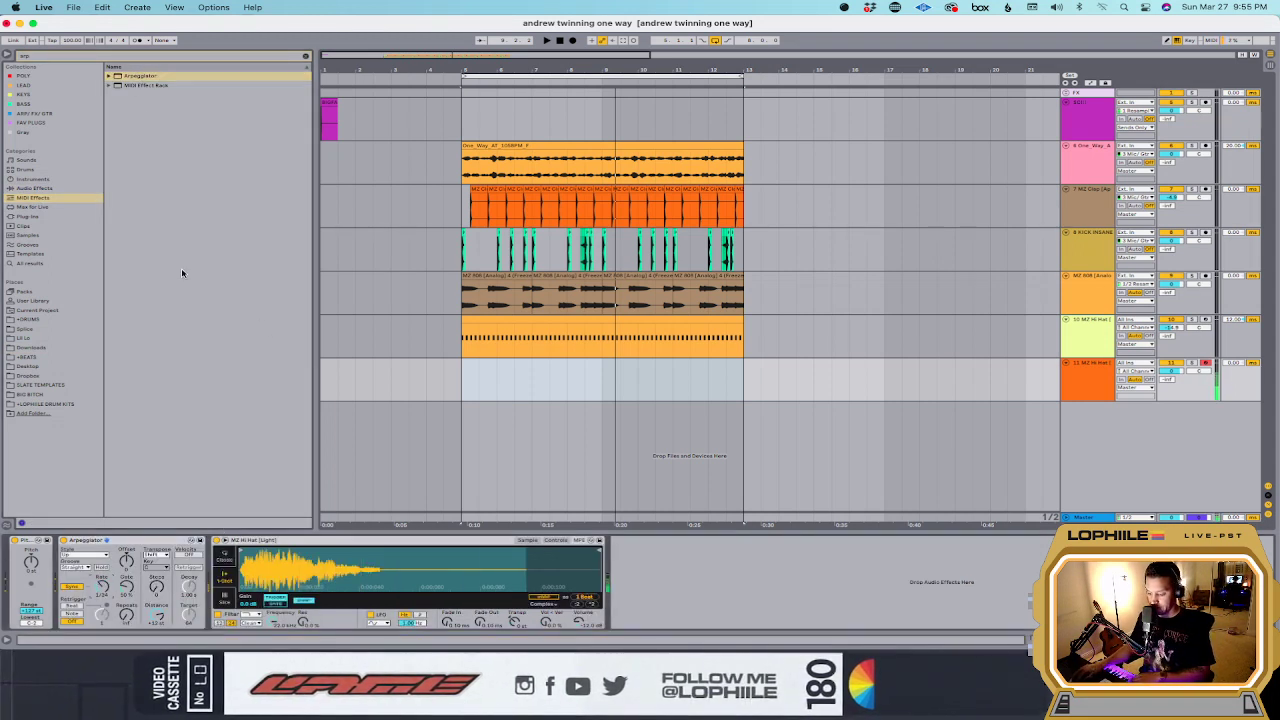
Step: Search the audio effects for "auto", add Auto Pan to the new hi-hat track, and lower its phase
click(307, 55)
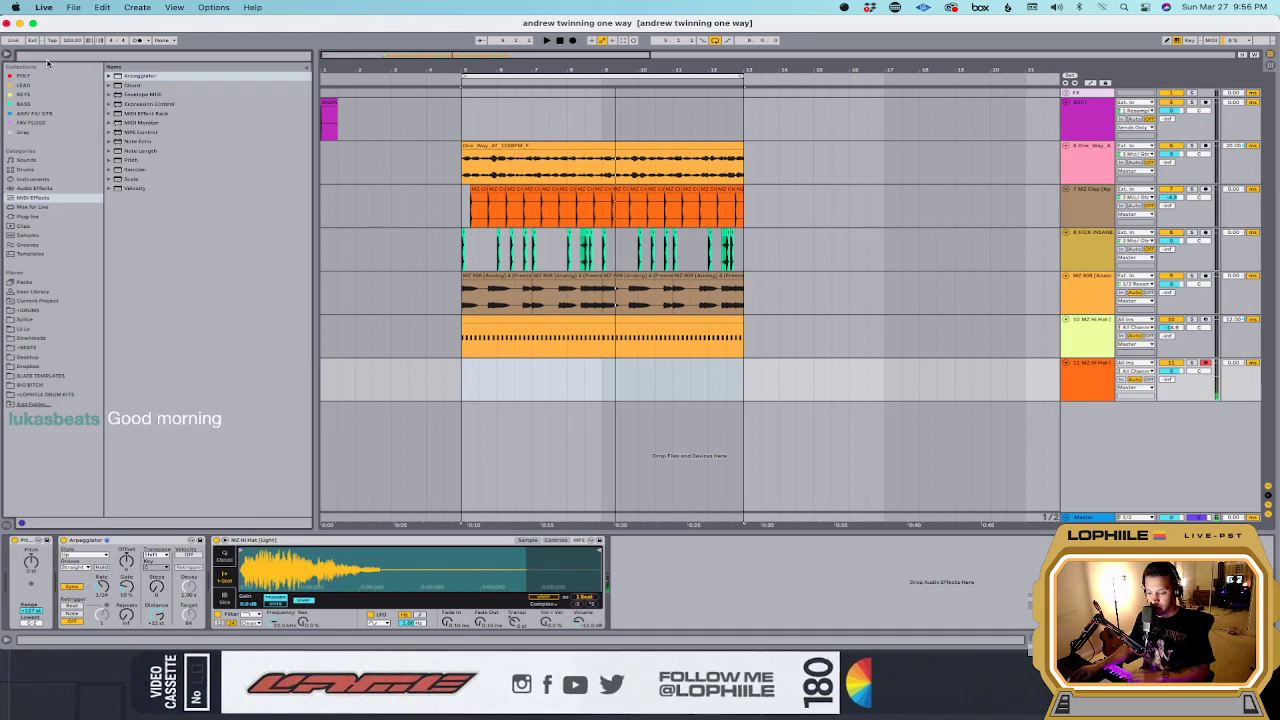
text(sc)
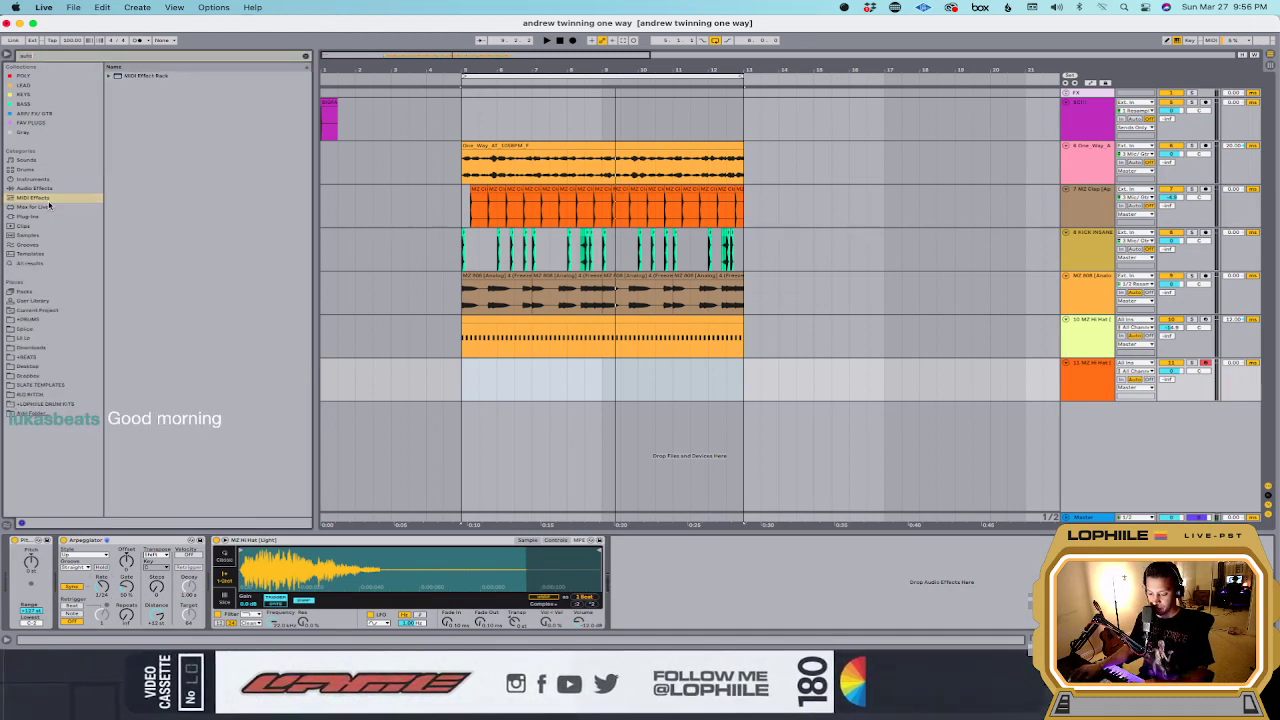
click(47, 216)
click(45, 188)
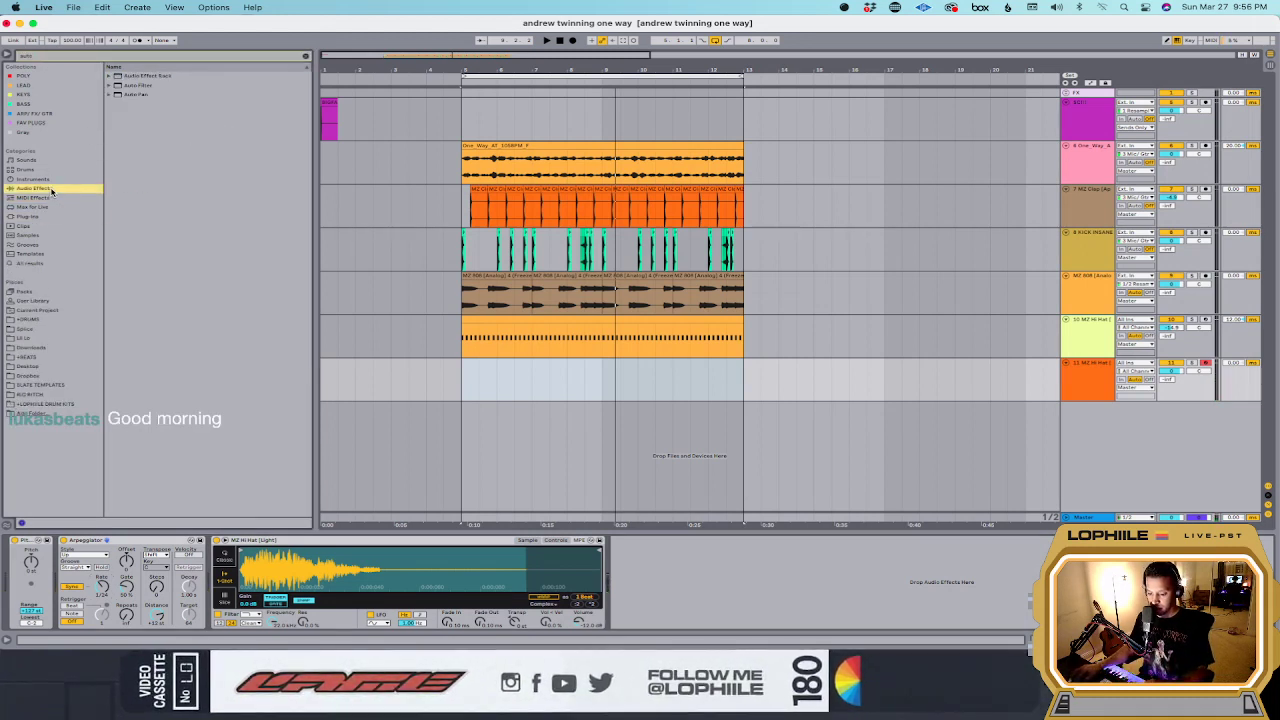
double_click(142, 94)
drag(676, 580, 678, 610)
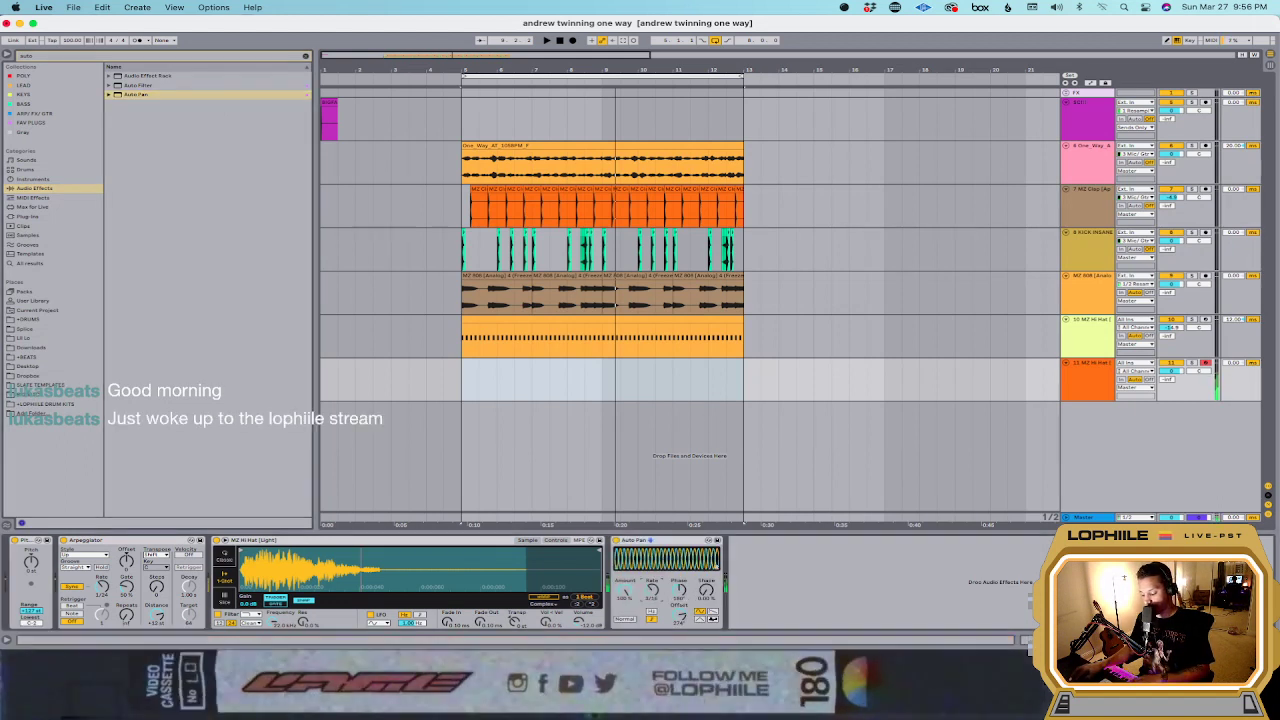
Step: Lower the Auto Pan rate on the arpeggiated hi-hat track
drag(652, 592, 652, 610)
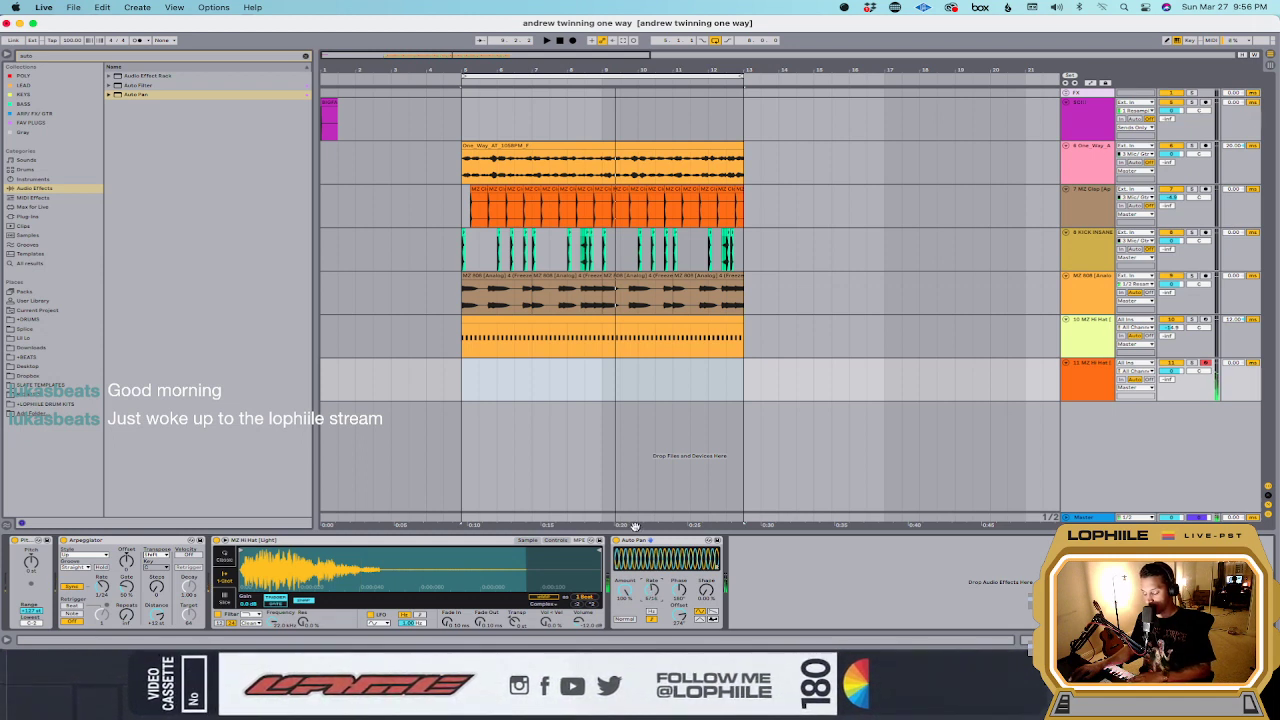
Step: Rename the arpeggiated hi-hat track FUCK, add an audio track that takes its input from it, and arm that track
click(1024, 368)
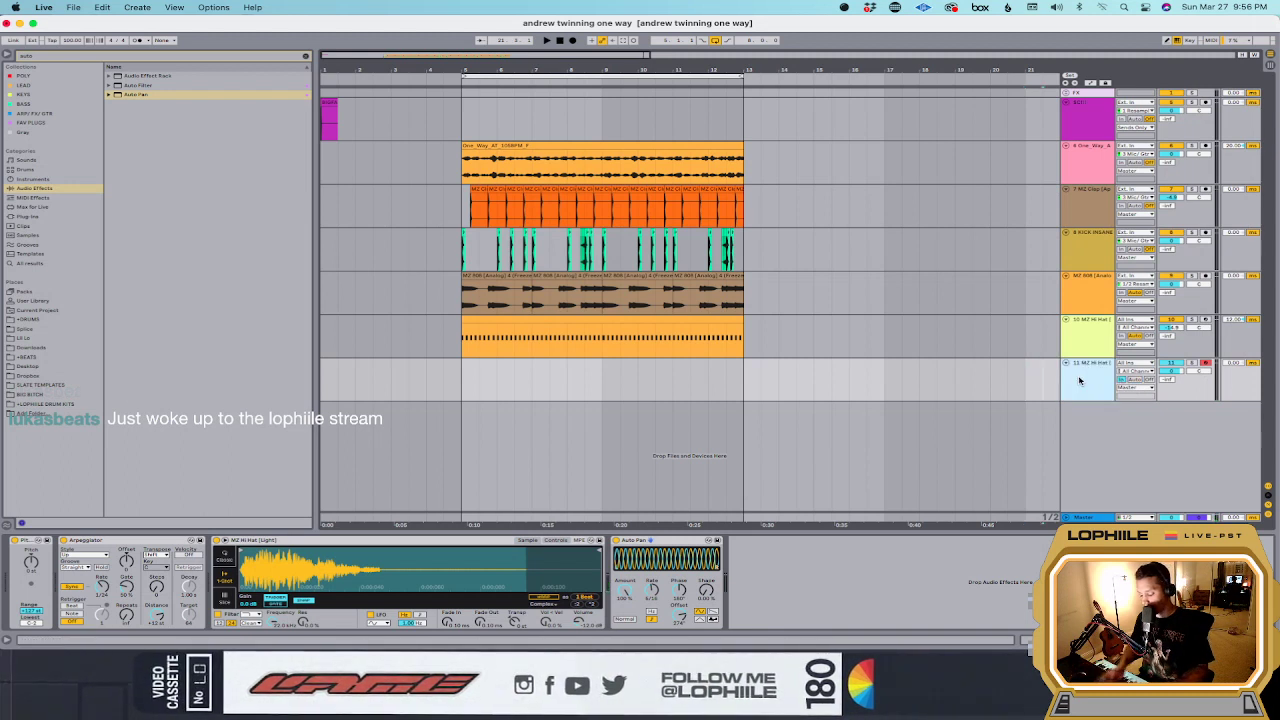
key(super+t)
click(1088, 378)
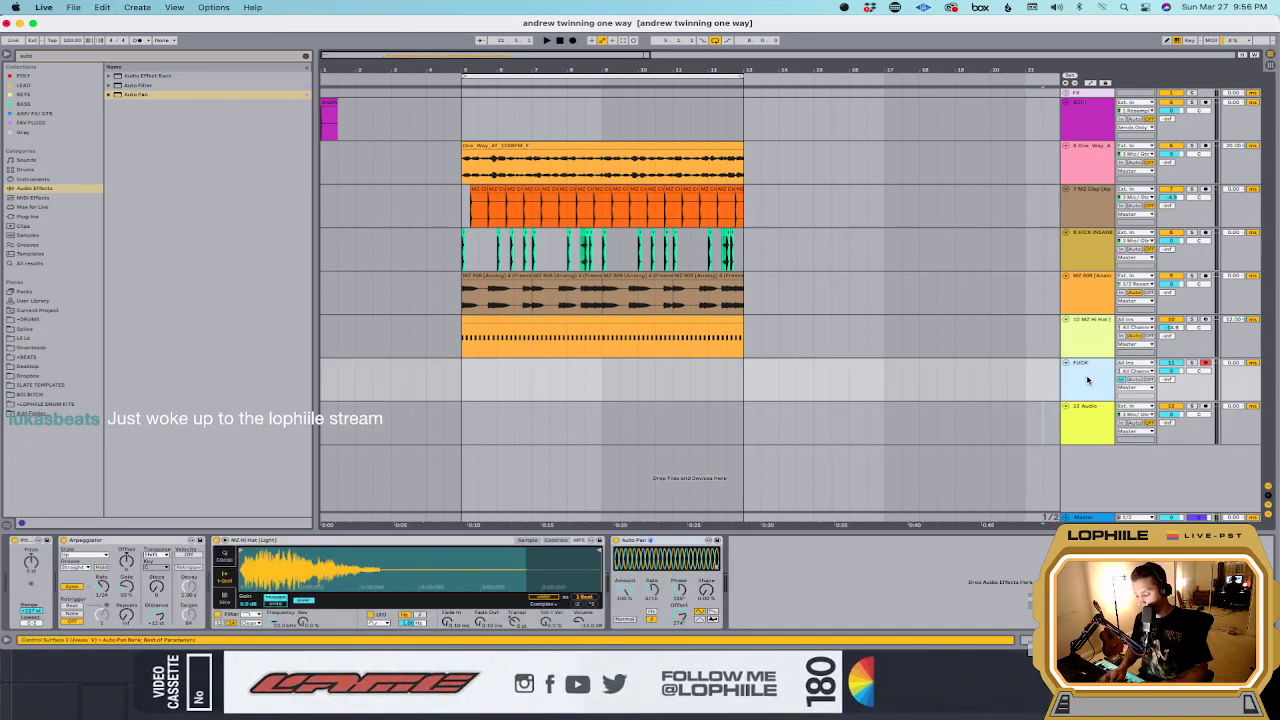
click(1129, 405)
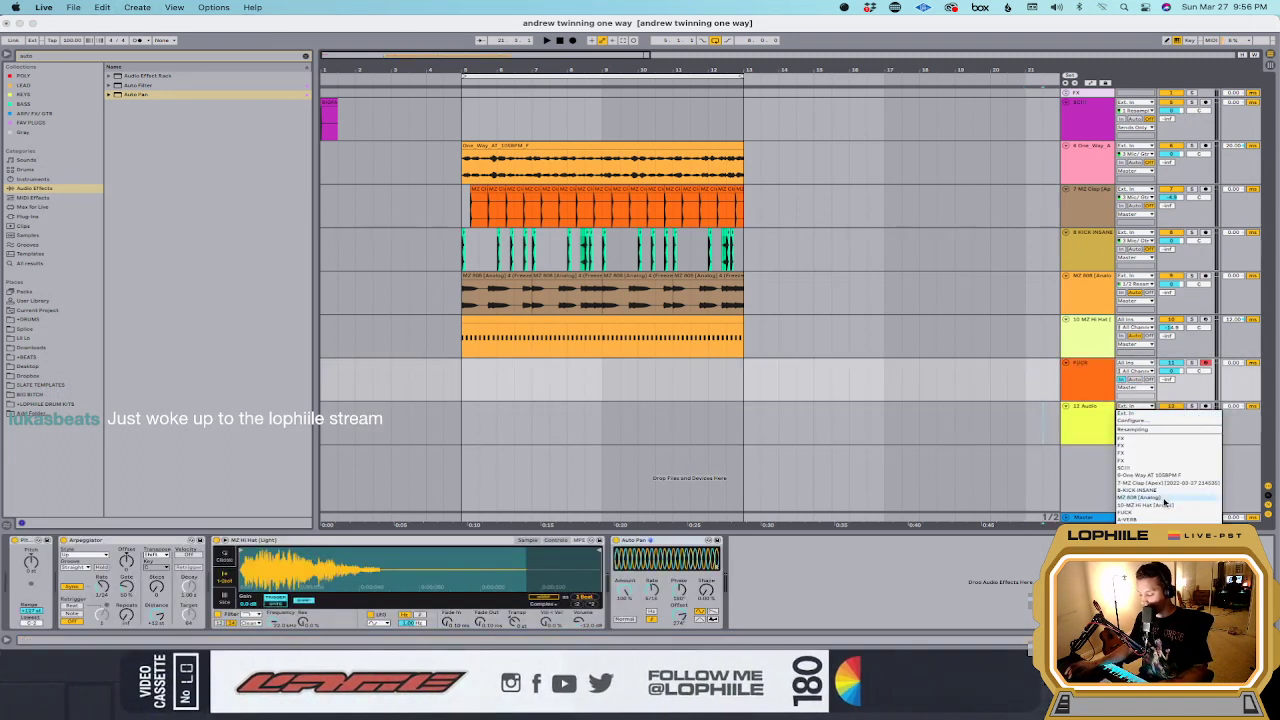
click(1160, 514)
click(1204, 407)
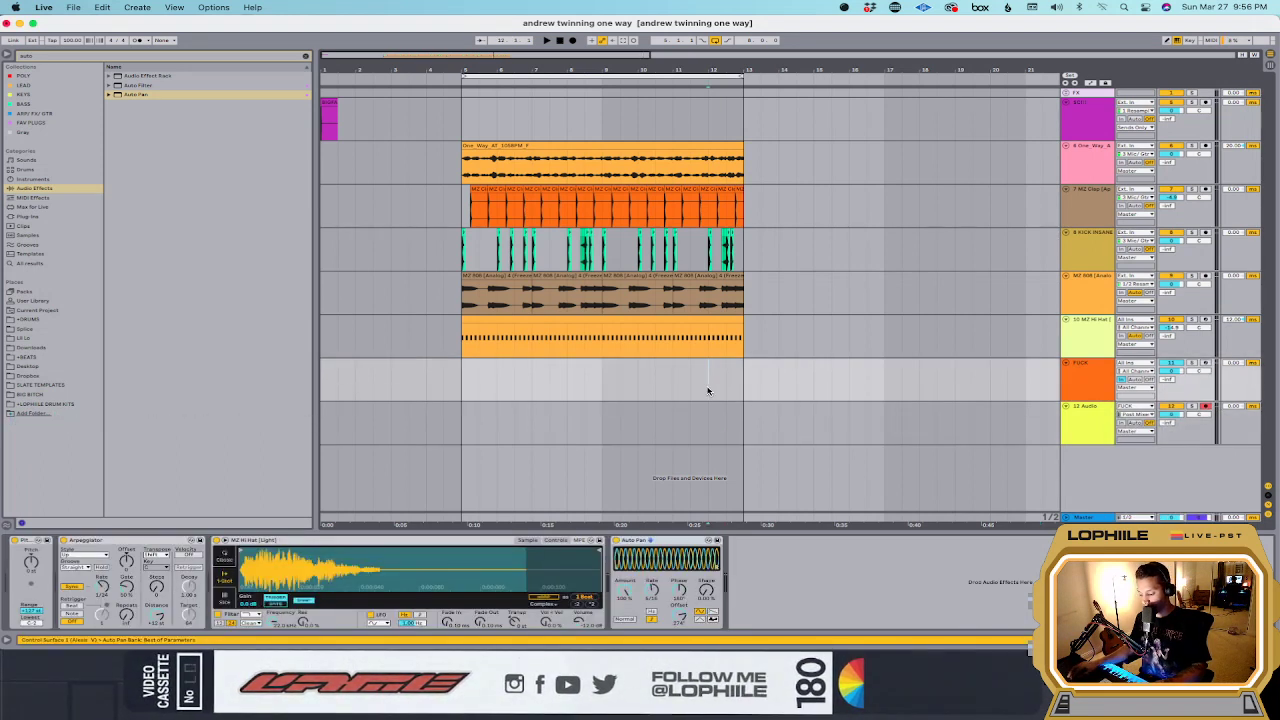
Step: Record the arpeggiated hi-hats onto the new audio track across the loop while varying the Arpeggiator rate
key(F9)
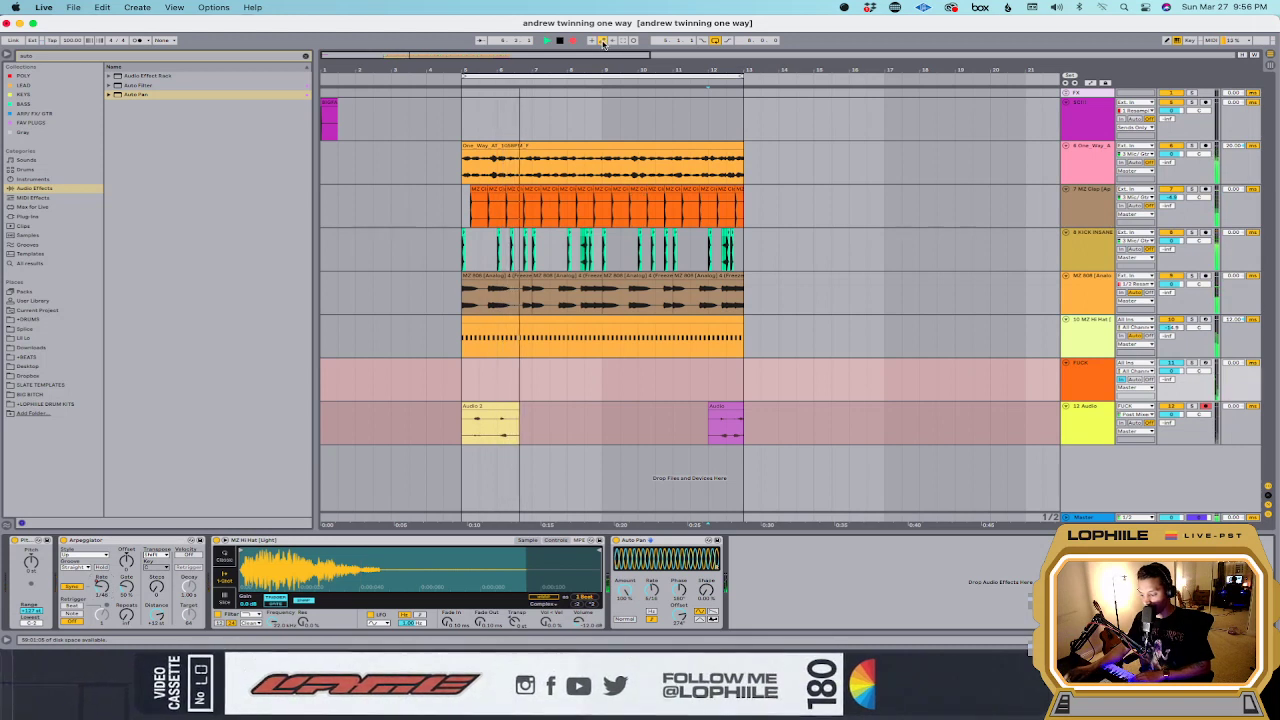
drag(104, 585, 104, 576)
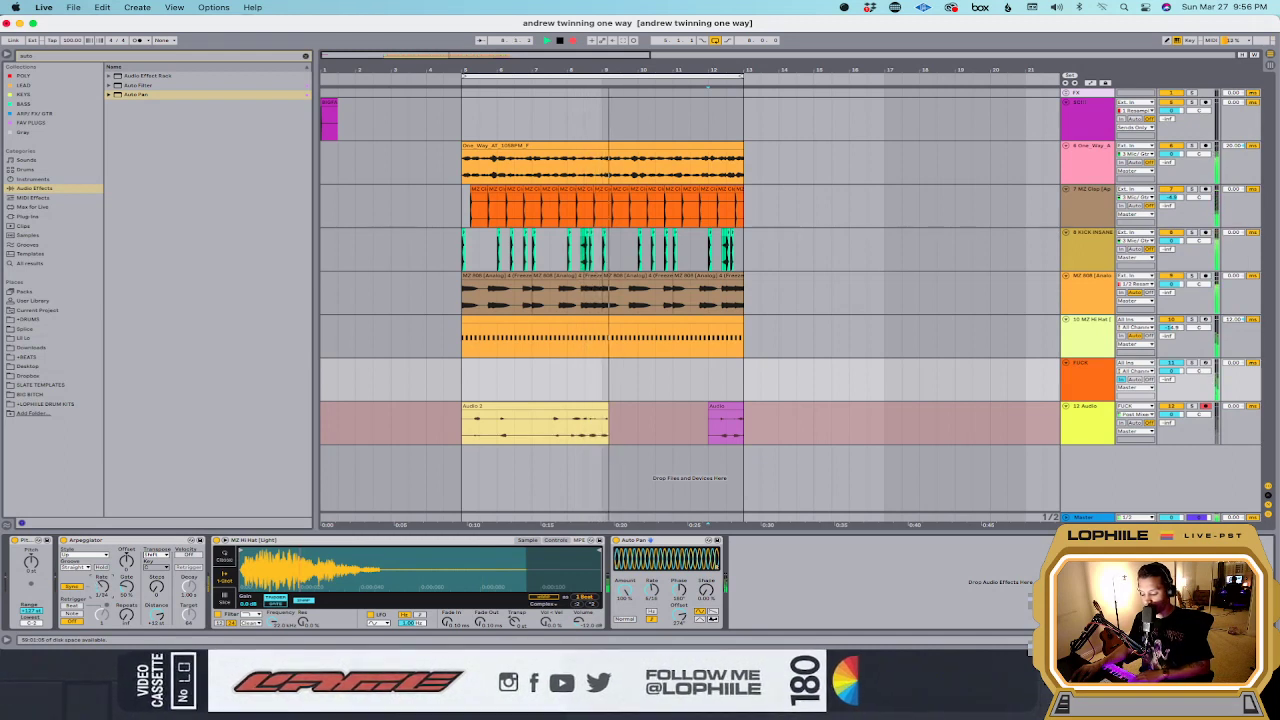
drag(104, 576, 104, 582)
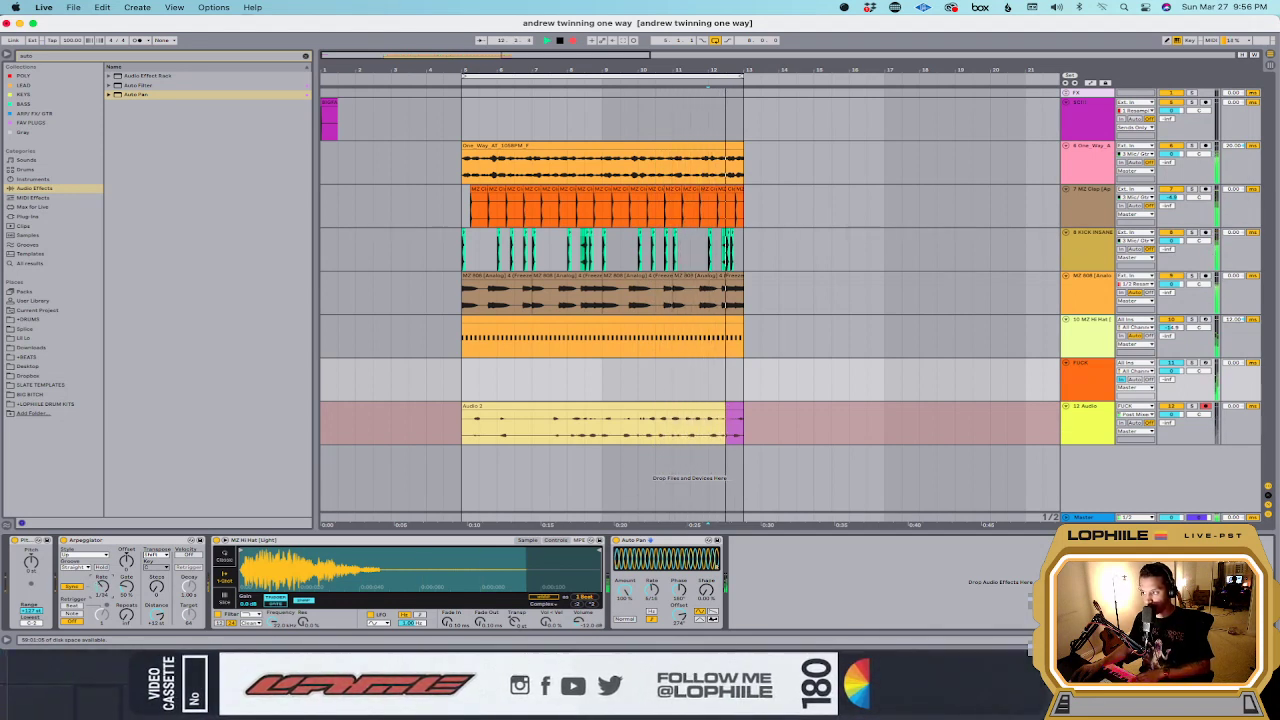
key(space)
Step: Delete the source hi-hat track named FUCK, keeping the recorded audio track
click(689, 426)
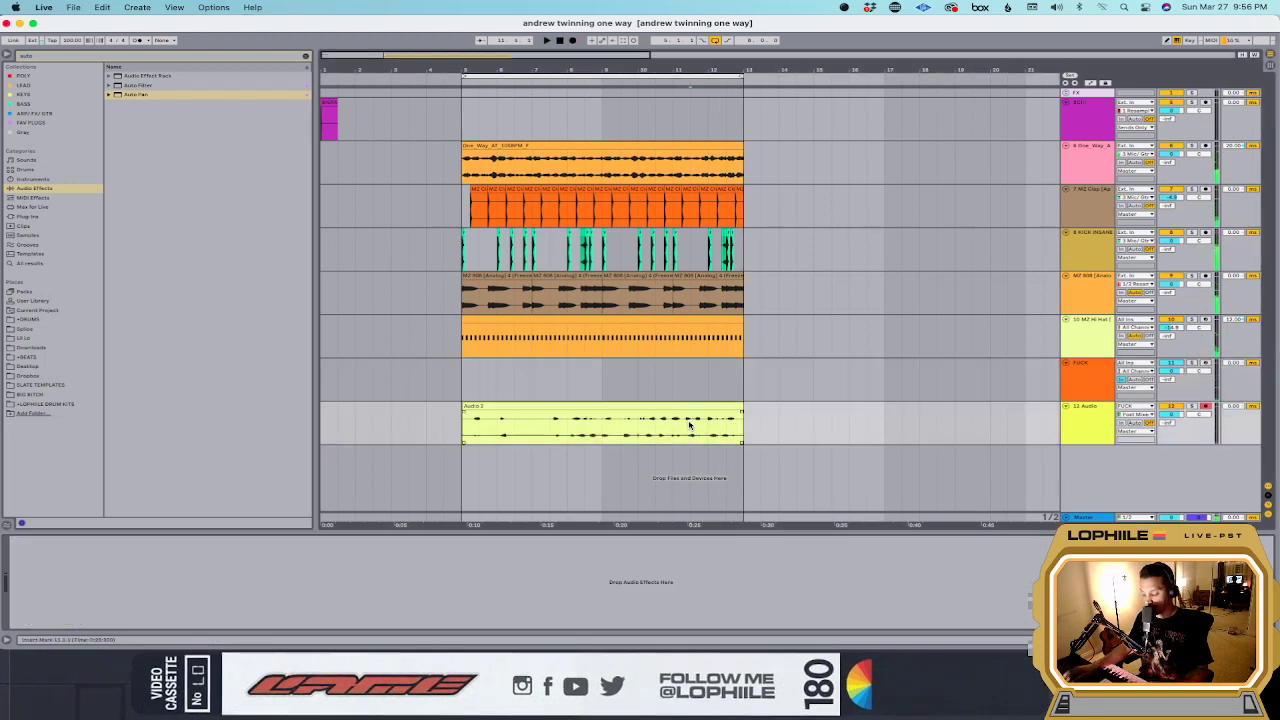
click(461, 408)
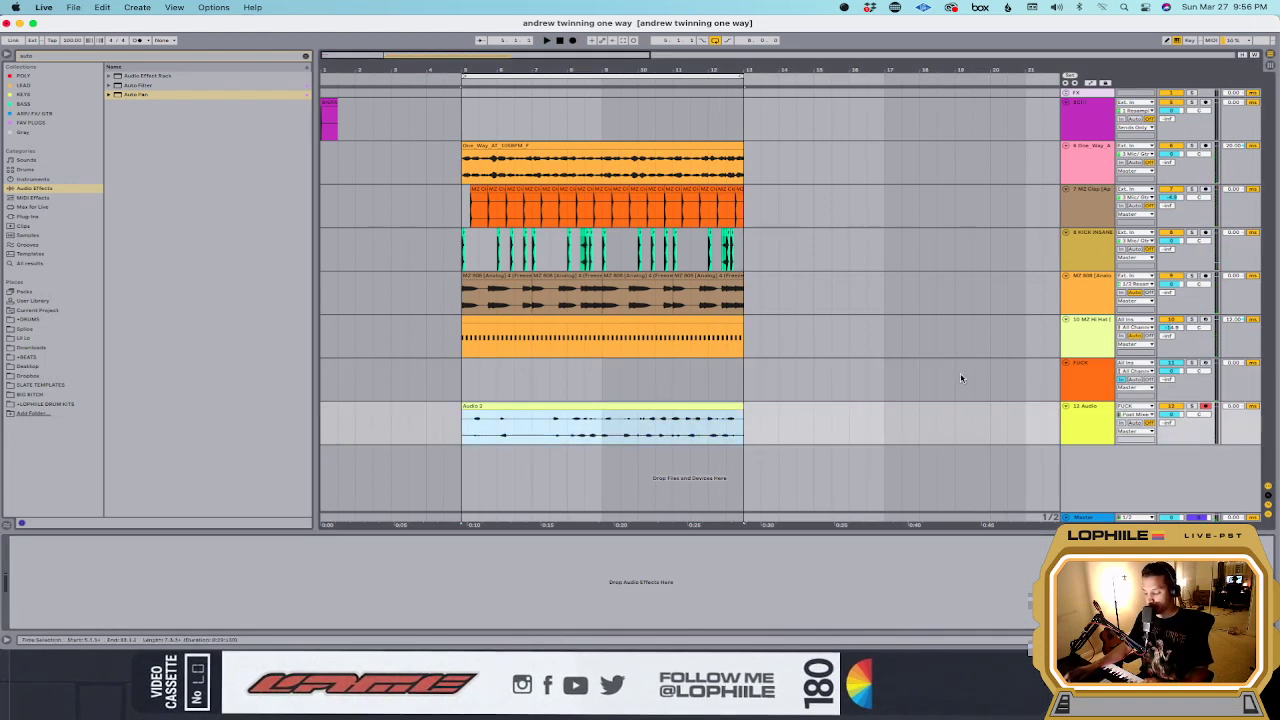
click(1085, 370)
key(Delete)
Step: Play the loop from bar 5 and delete the first half of bar 6 from the recorded hi-hat audio
click(456, 383)
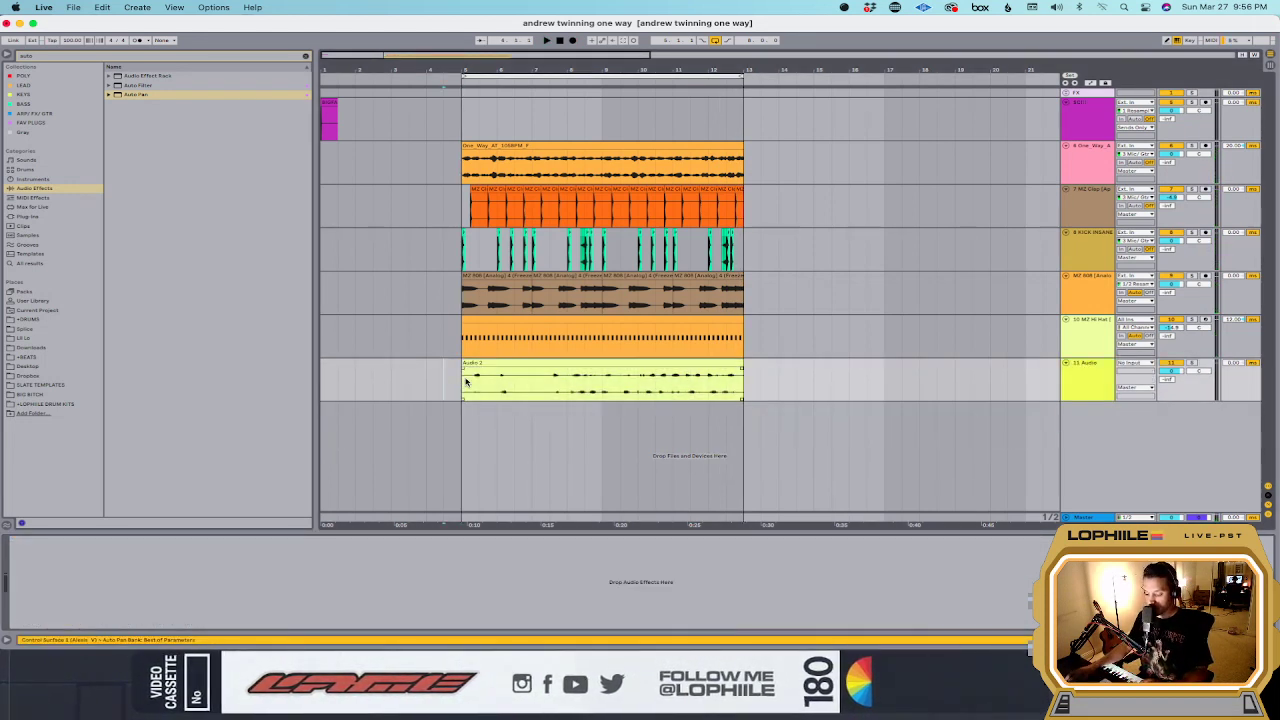
key(space)
key(plus)
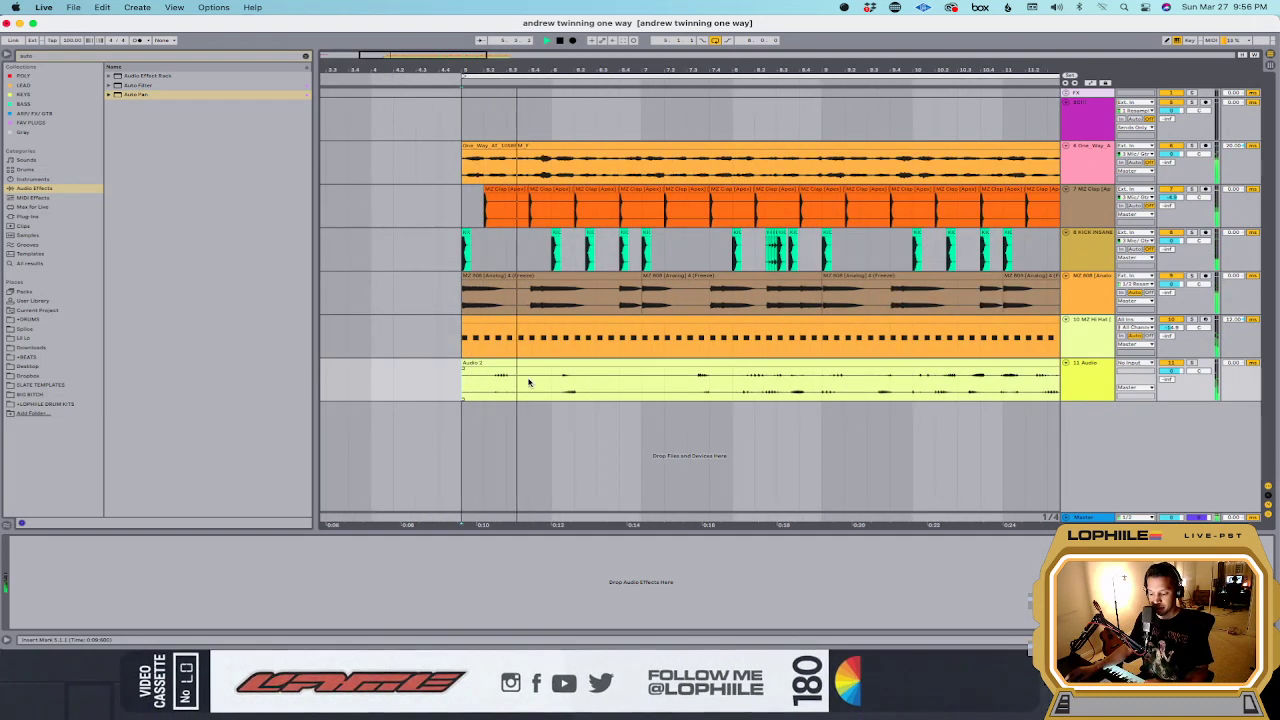
drag(551, 385, 621, 373)
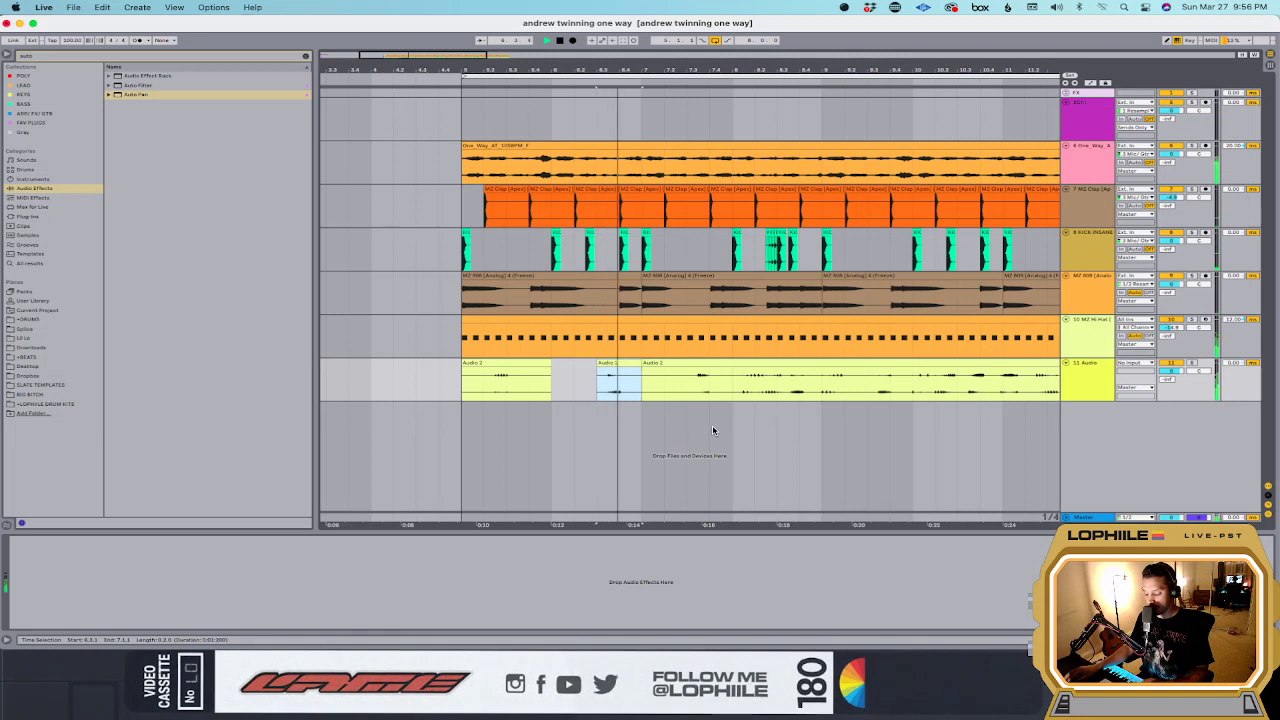
scroll(661, 400, right, 3)
scroll(656, 400, right, 2)
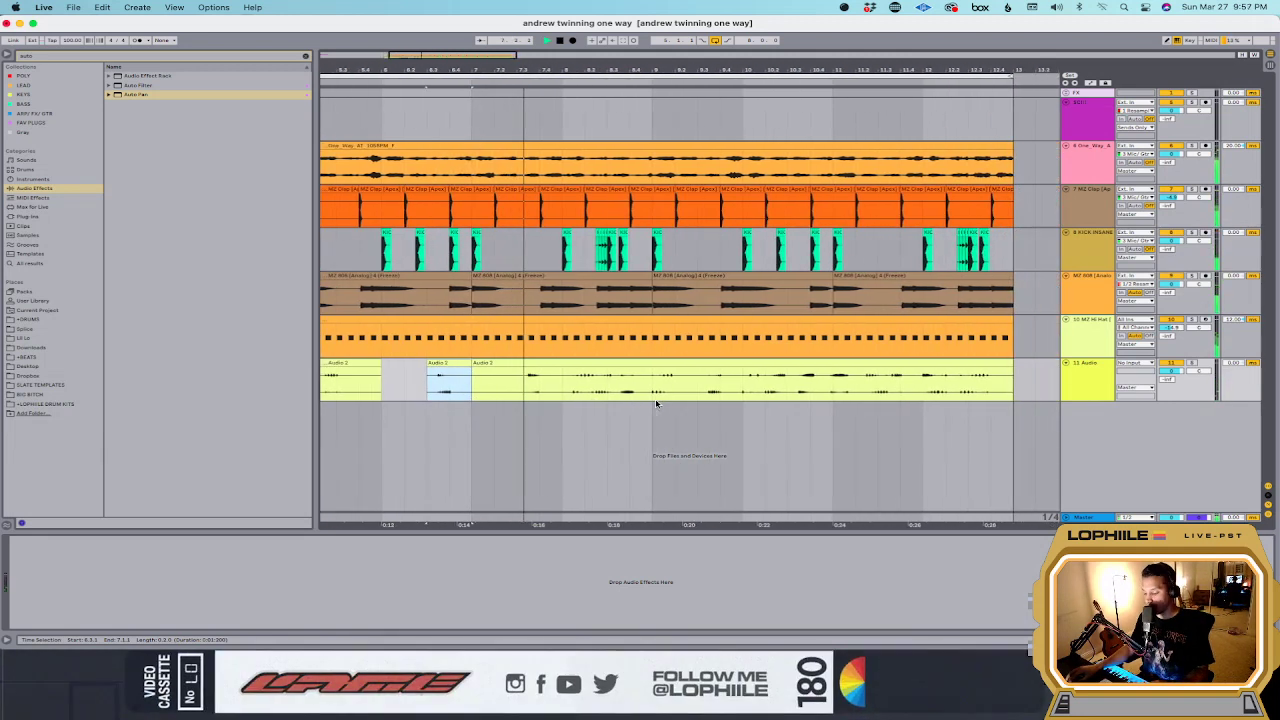
Step: Cut short gaps into the recorded hi-hat audio in bar 8, around beat 8.3 and from 8.4 to bar 9
click(562, 390)
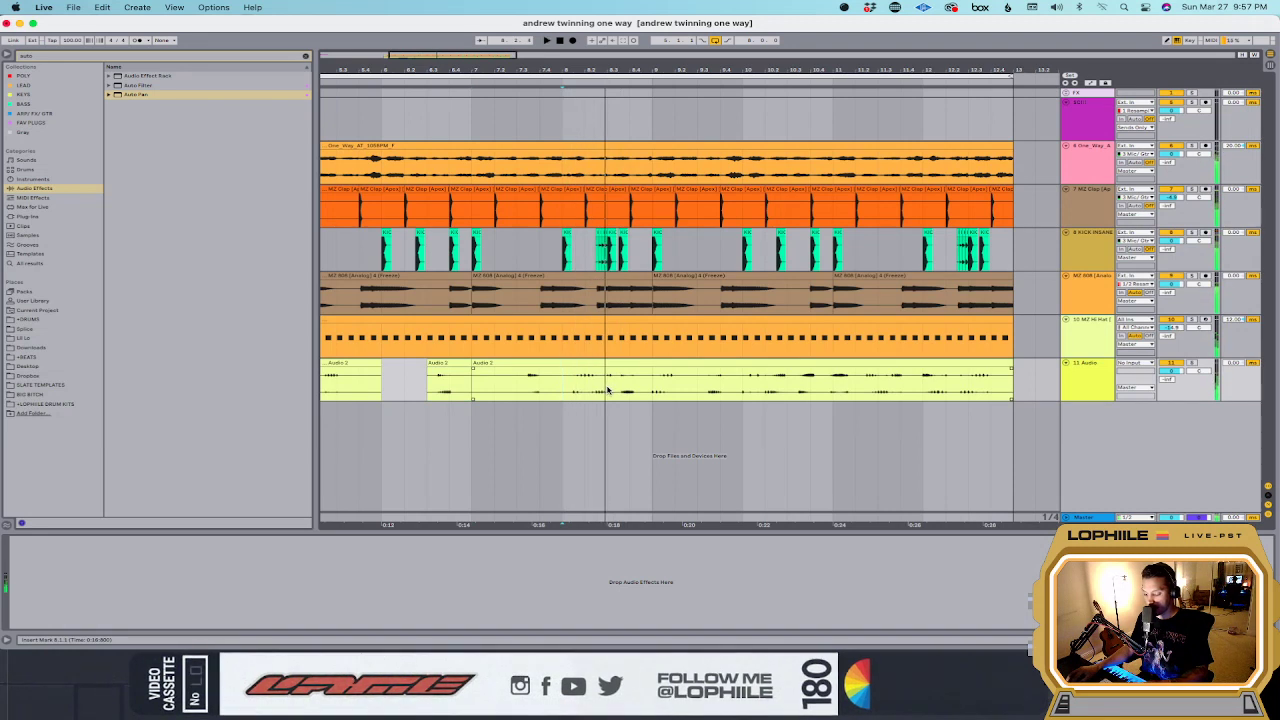
key(plus)
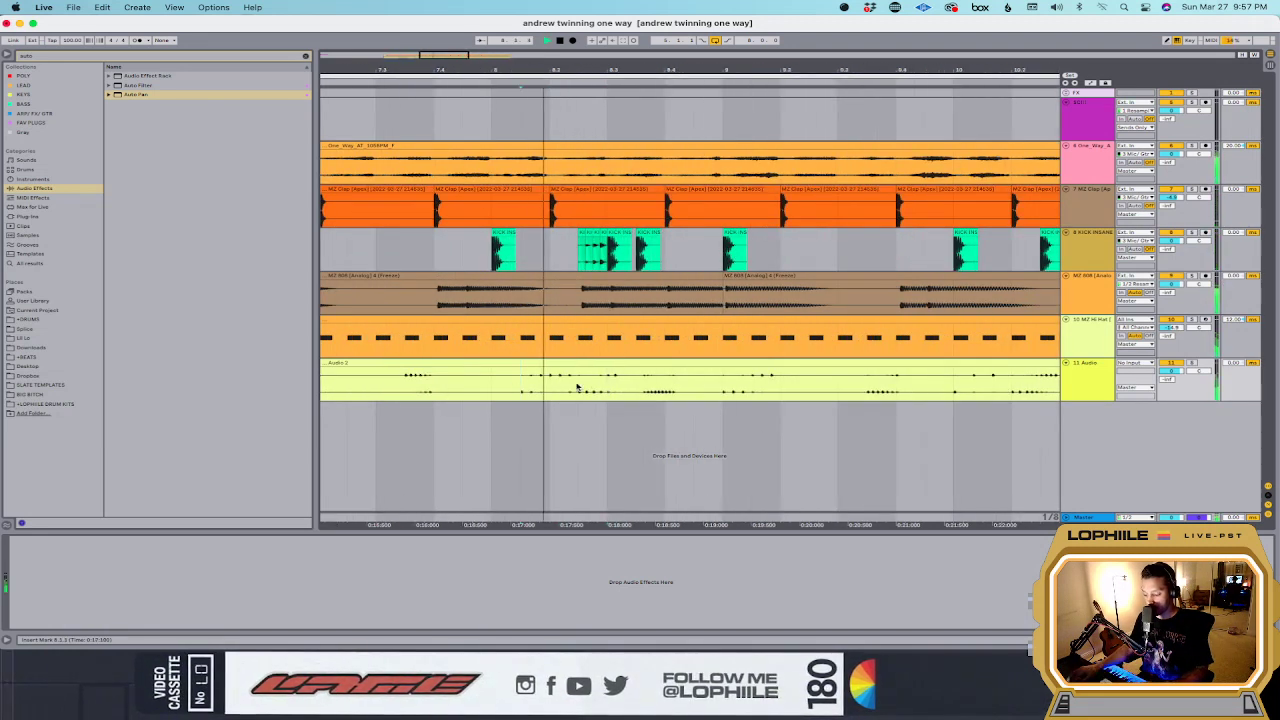
key(plus)
key(Delete)
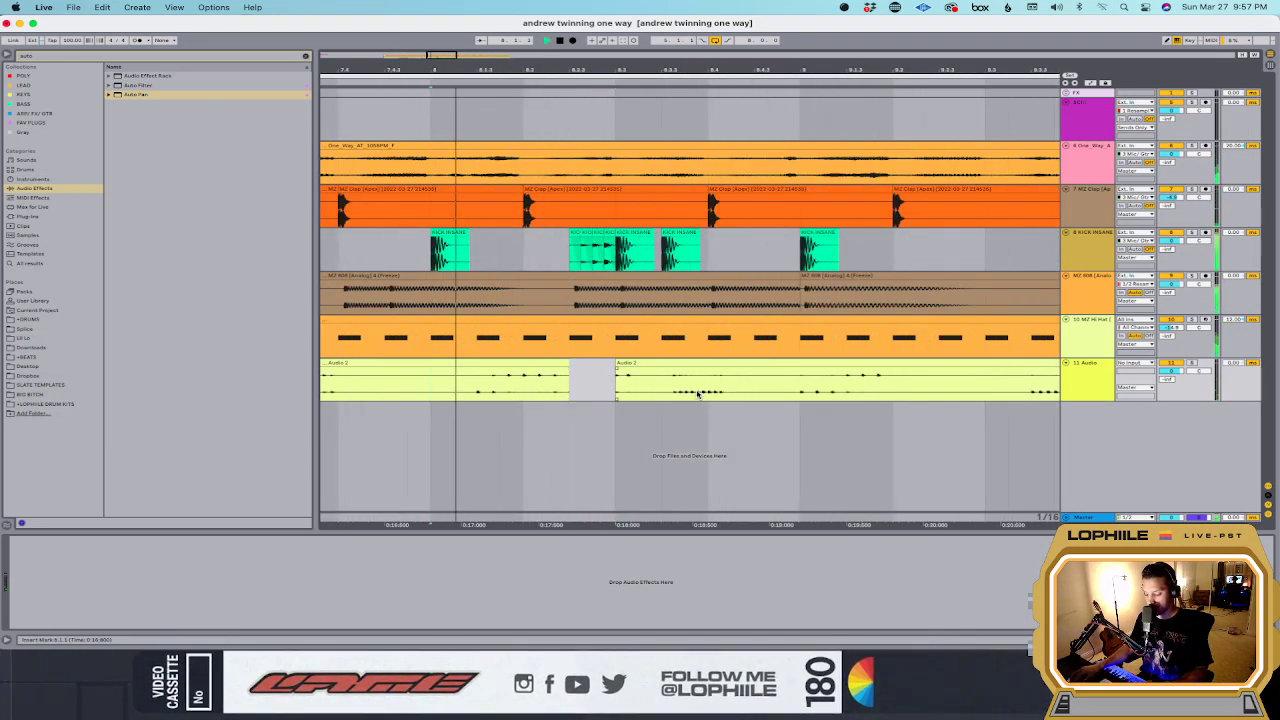
drag(634, 375, 800, 370)
key(Delete)
Step: Split off the first half of bar 9 of the recorded hi-hat audio and colour that clip orange
scroll(806, 372, down, 3)
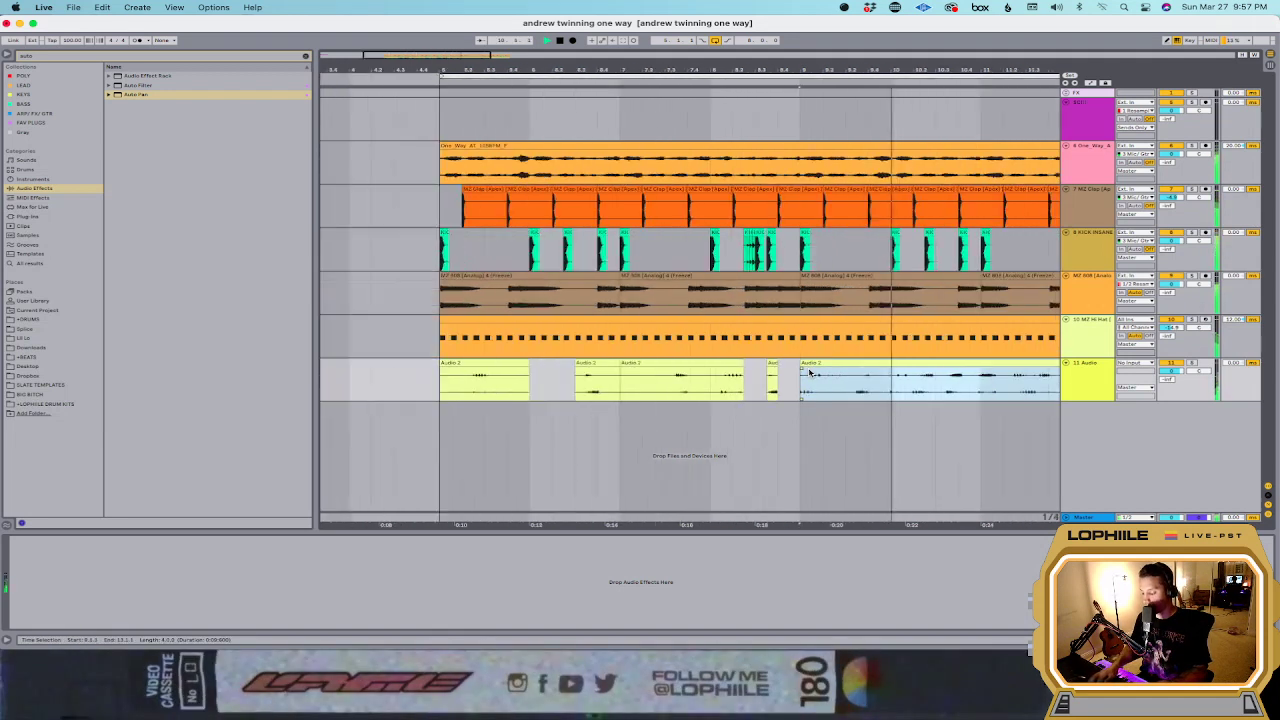
scroll(806, 376, right, 5)
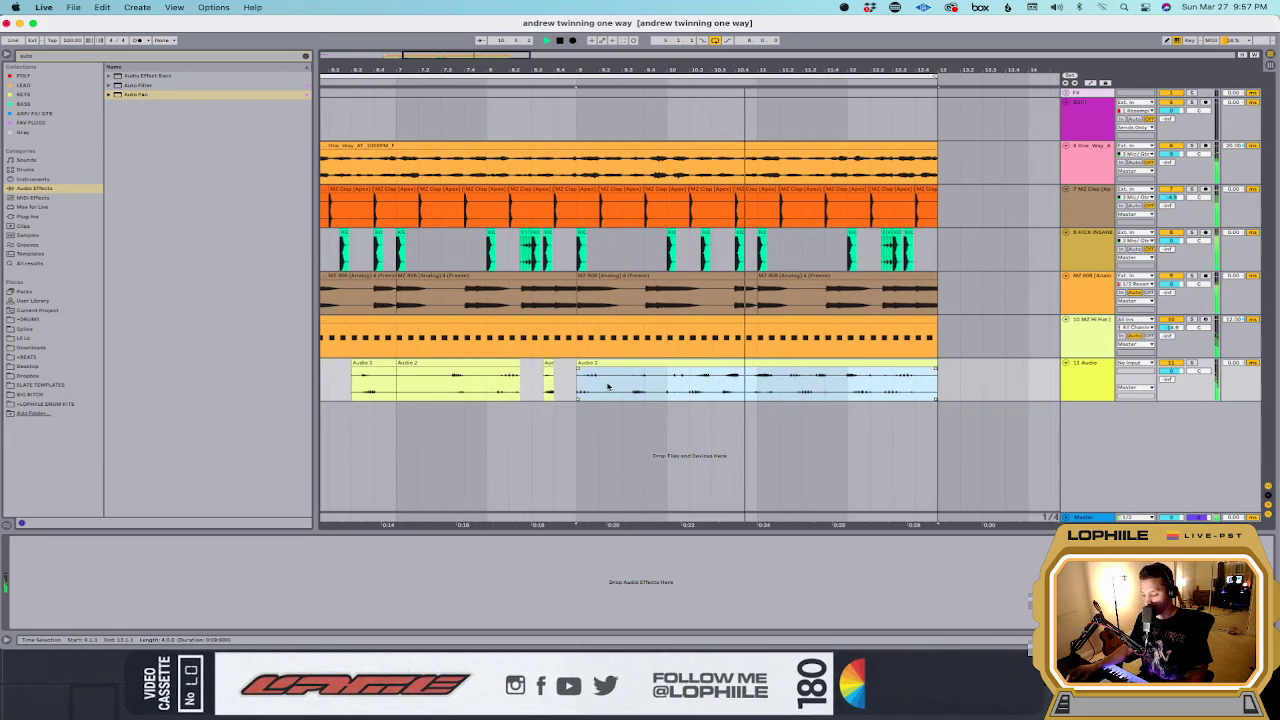
drag(577, 385, 622, 385)
right_click(607, 368)
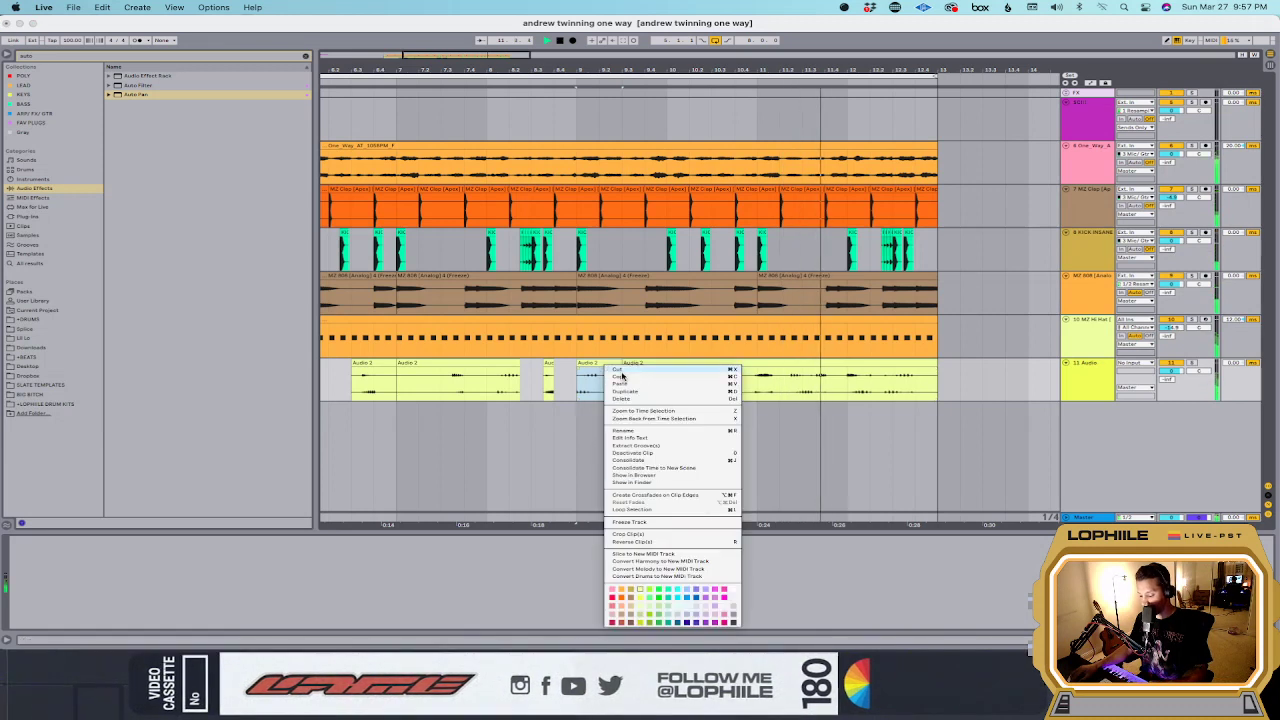
click(928, 395)
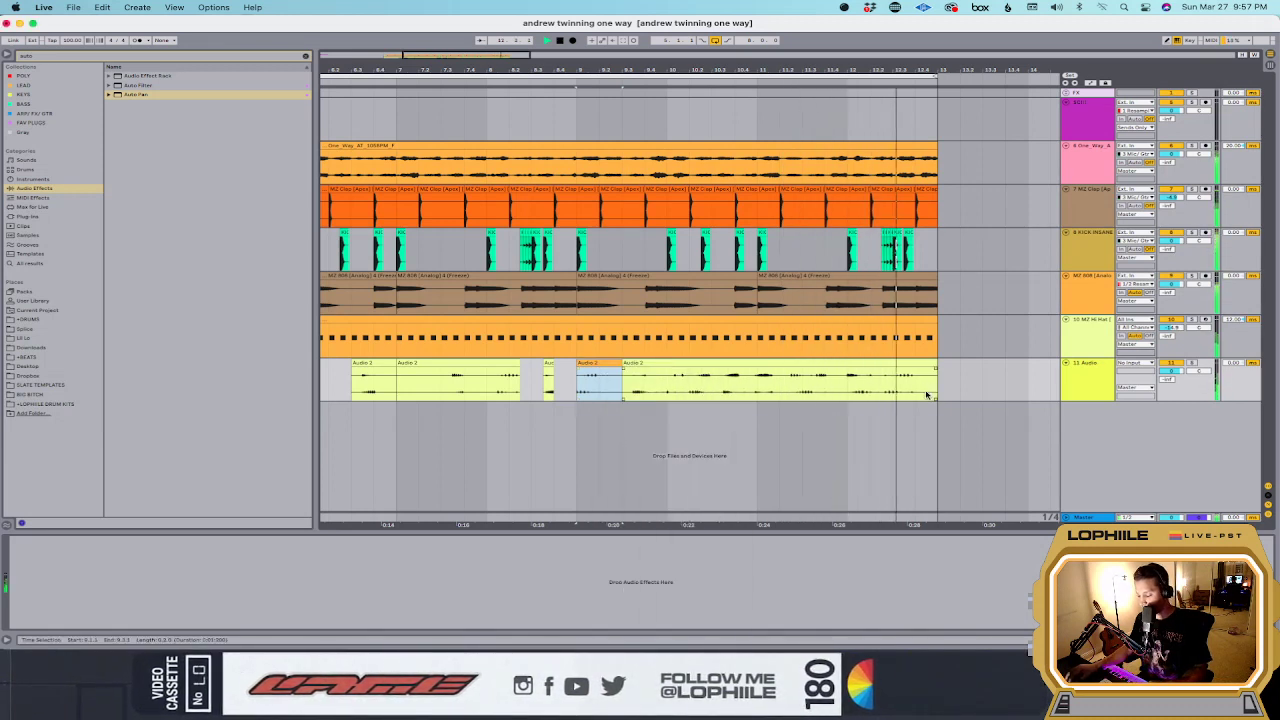
click(600, 385)
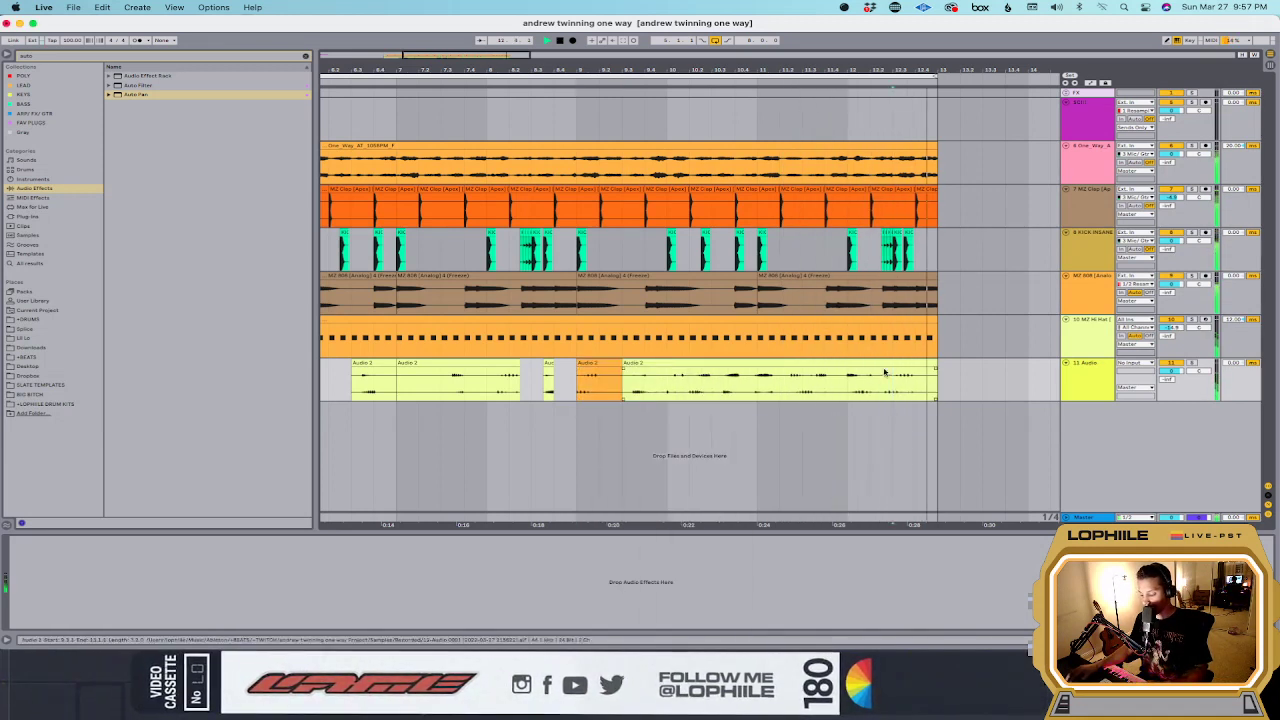
drag(895, 391, 922, 388)
key(space)
shift+click(956, 386)
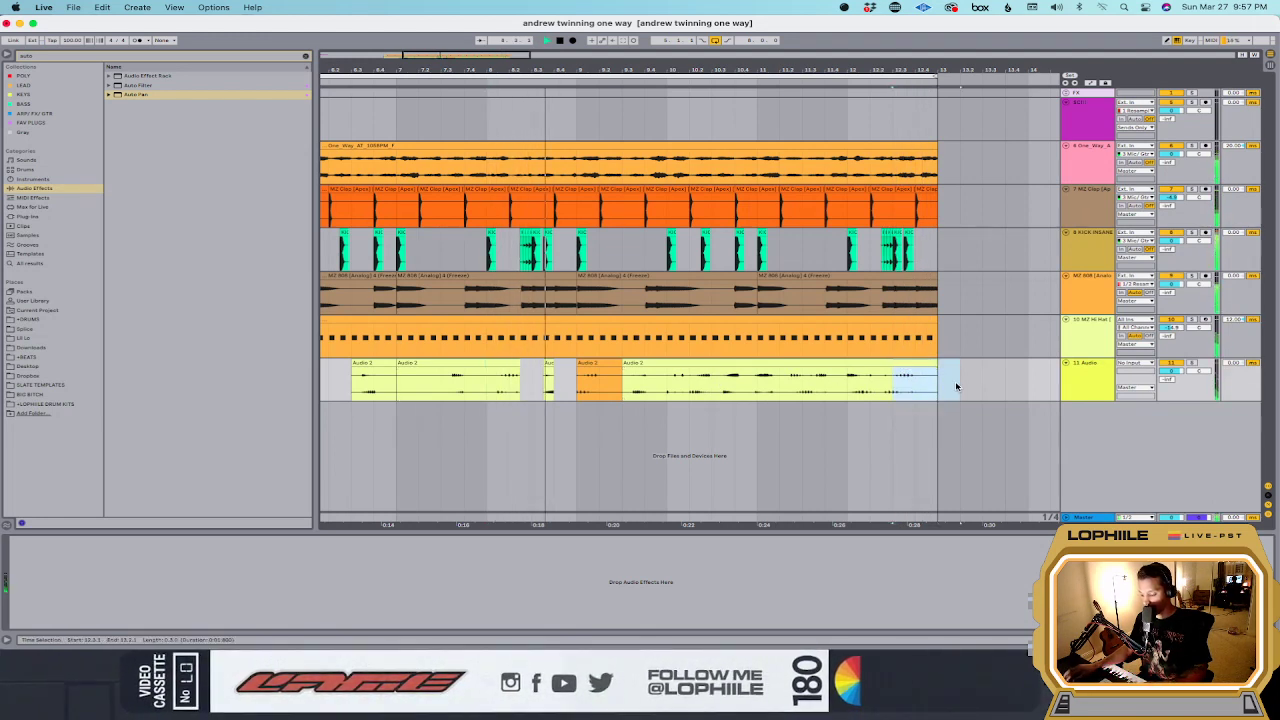
key(space)
Step: Move the orange hi-hat clip from bar 9 to the start of the loop at bar 5
click(613, 363)
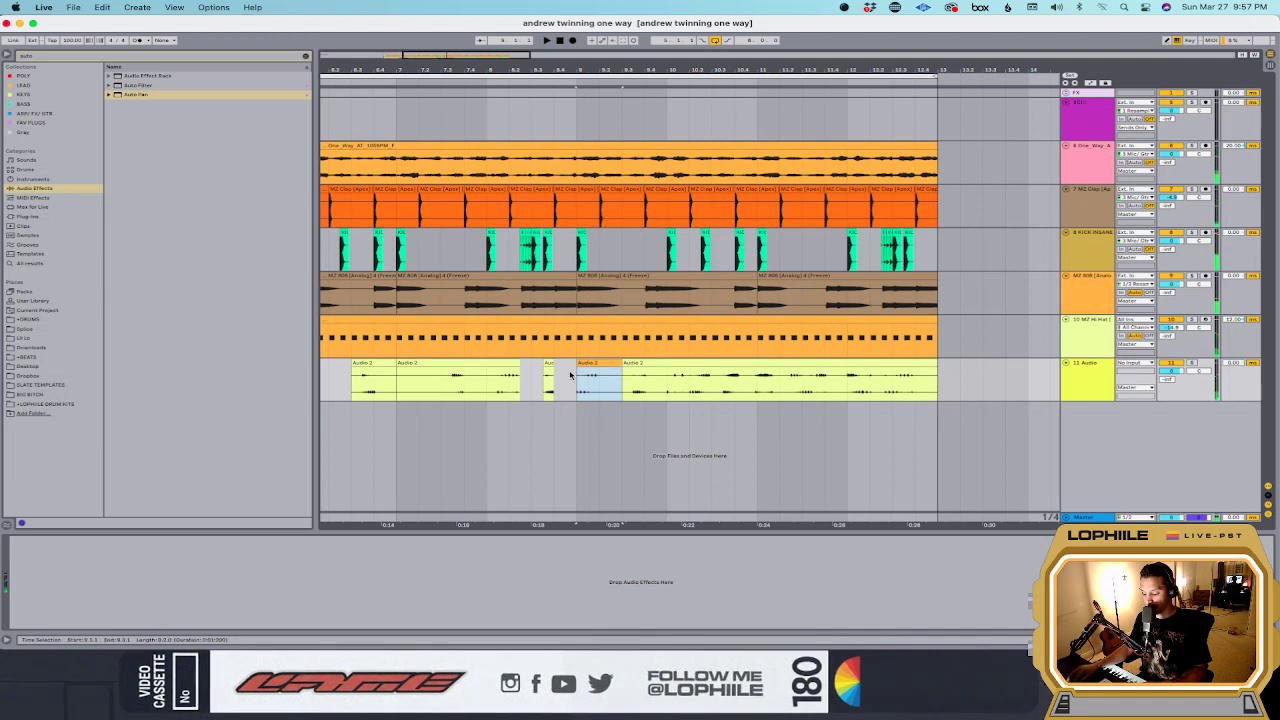
scroll(570, 375, left, 5)
drag(817, 365, 445, 367)
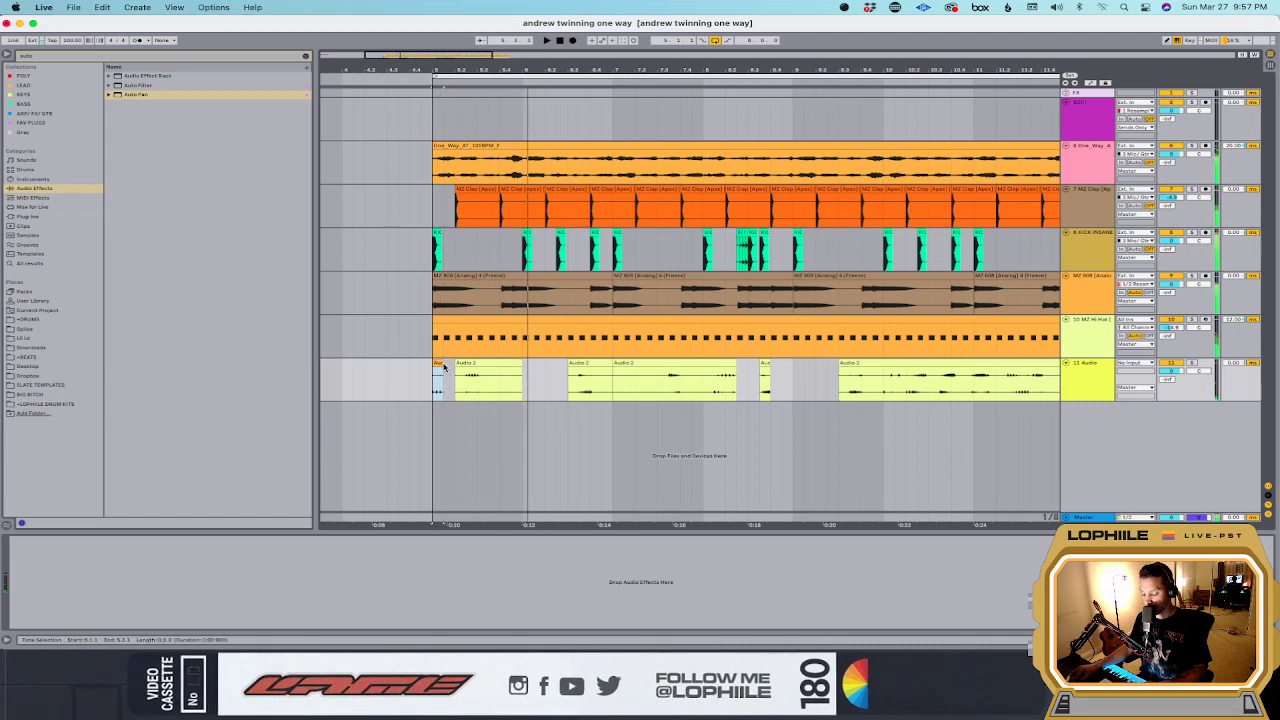
Step: Lengthen the orange hi-hat clip at bar 5 so it spans slightly more than half a beat
scroll(444, 368, up, 3)
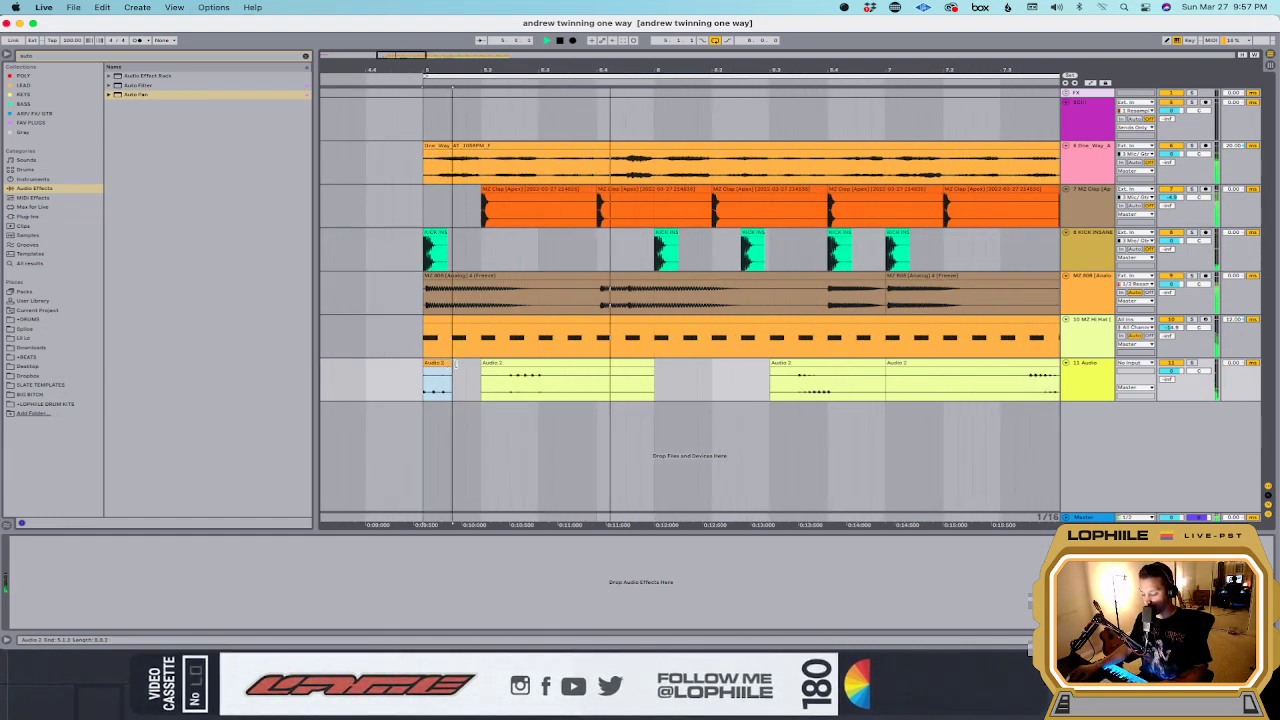
drag(453, 368, 462, 366)
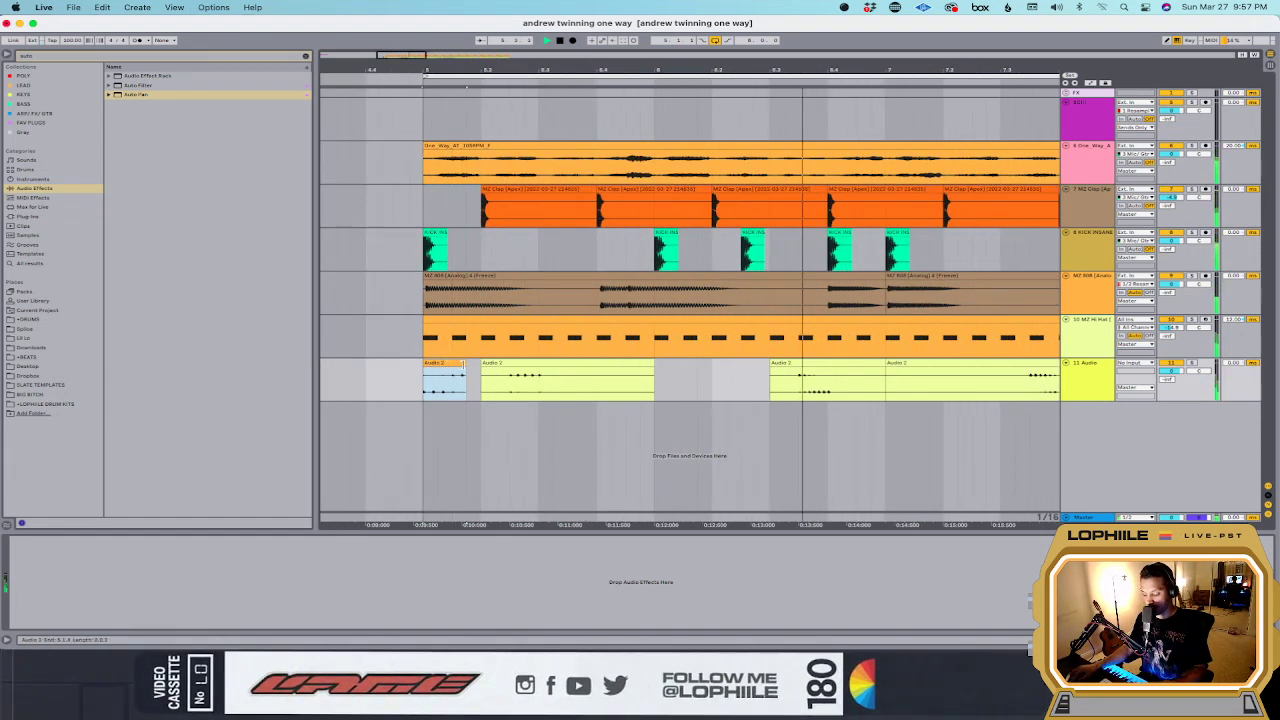
click(483, 372)
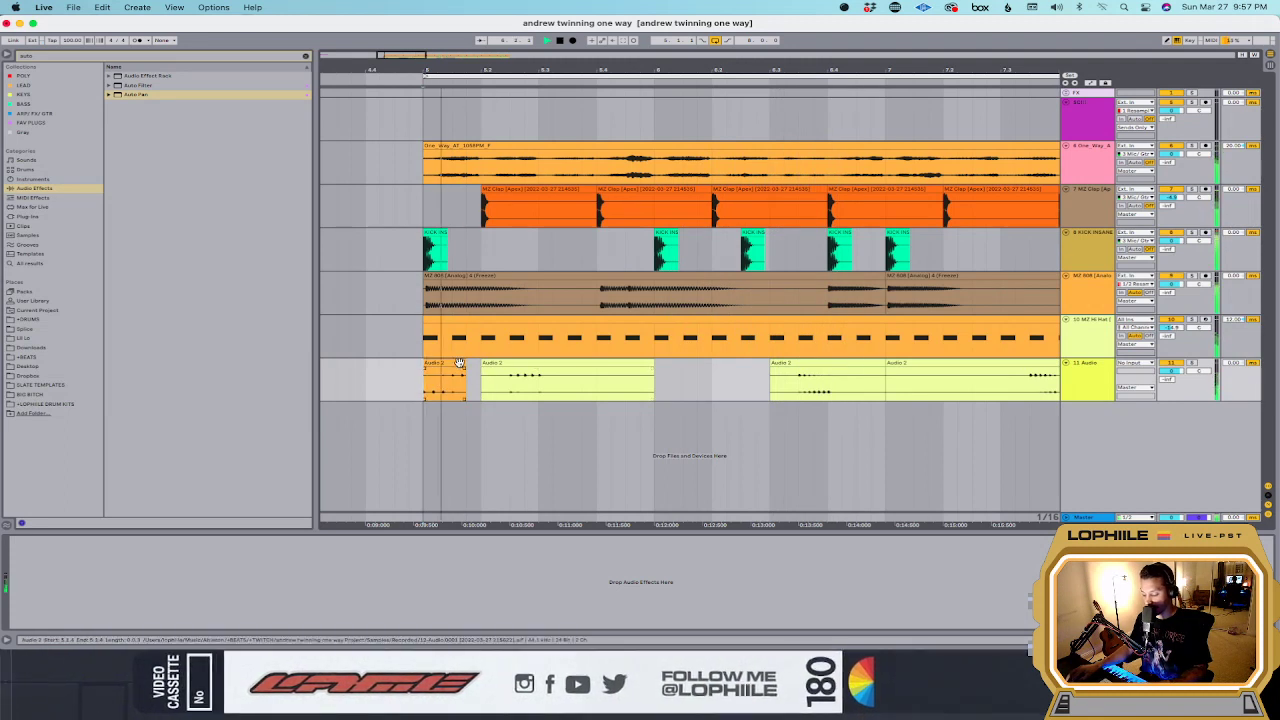
drag(459, 364, 457, 366)
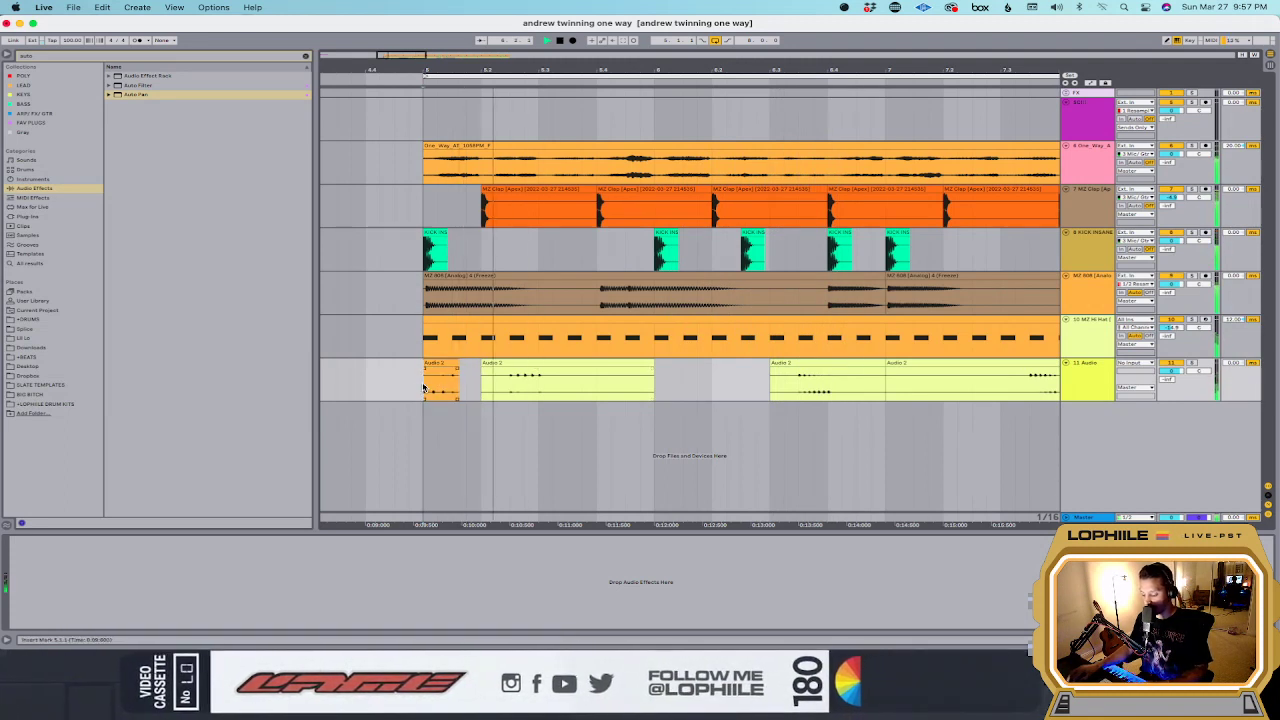
Step: Consolidate the orange hi-hat clip at the loop's start into a one-beat clip from 5.1 to 5.2
click(428, 388)
key(super+k)
key(Return)
key(super+k)
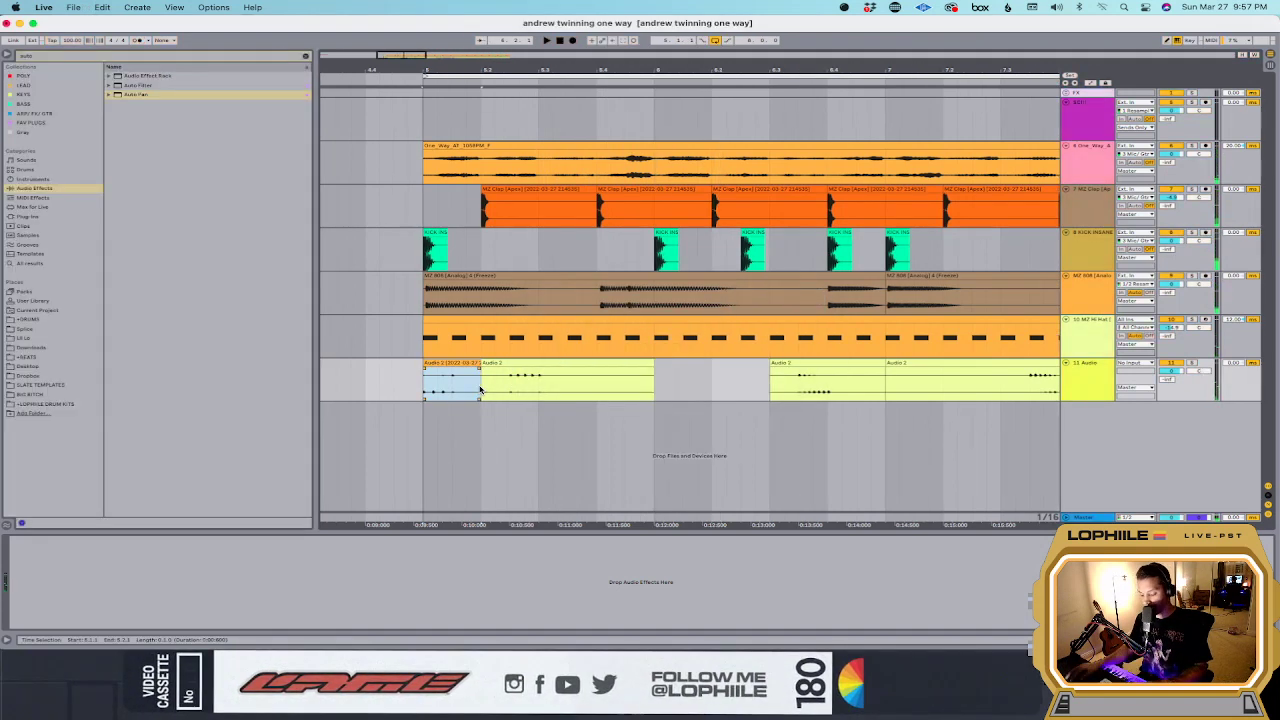
Step: Toggle the clip after the orange one off and on, and move it one beat so it starts at 5.3
click(538, 362)
key(0)
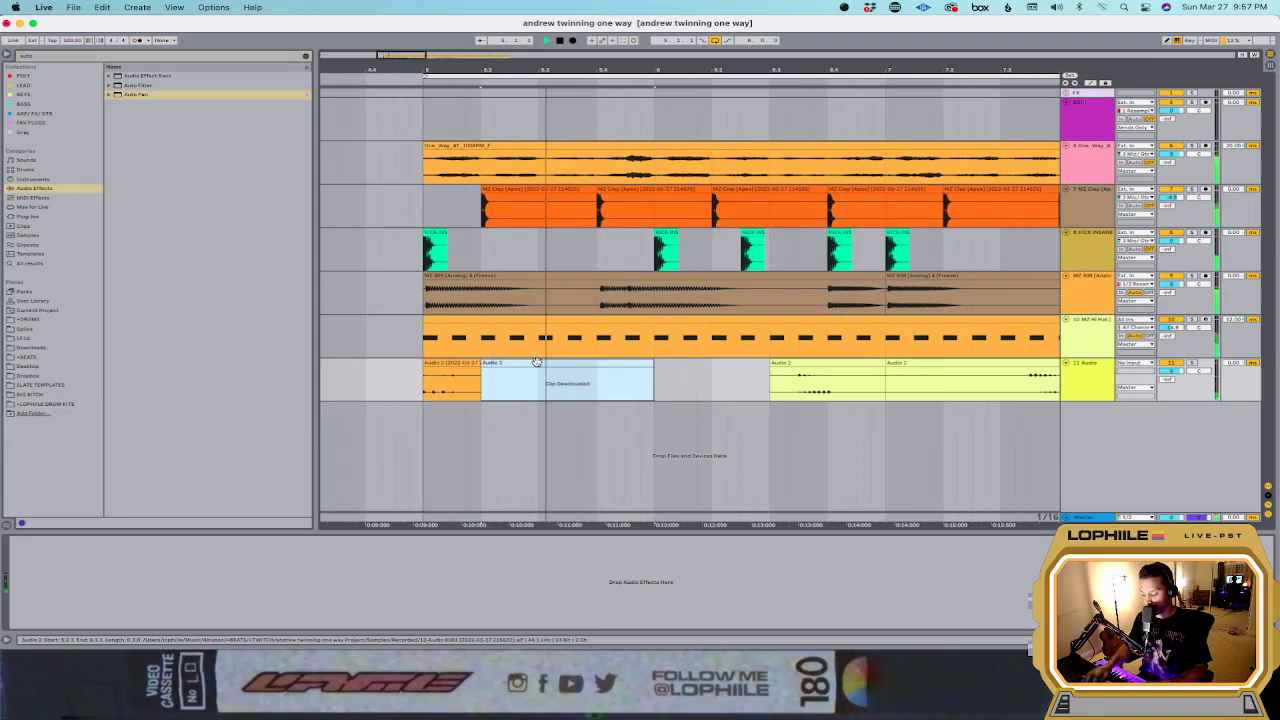
key(minus)
key(0)
drag(537, 362, 567, 363)
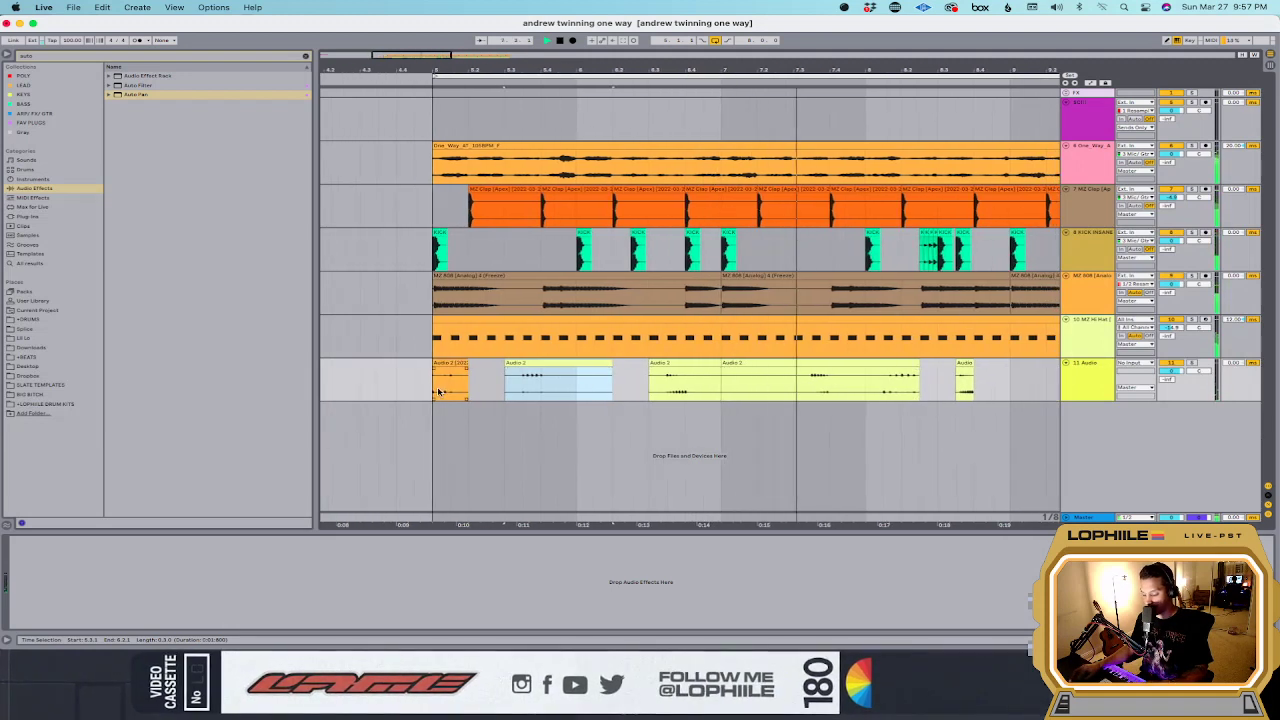
click(453, 393)
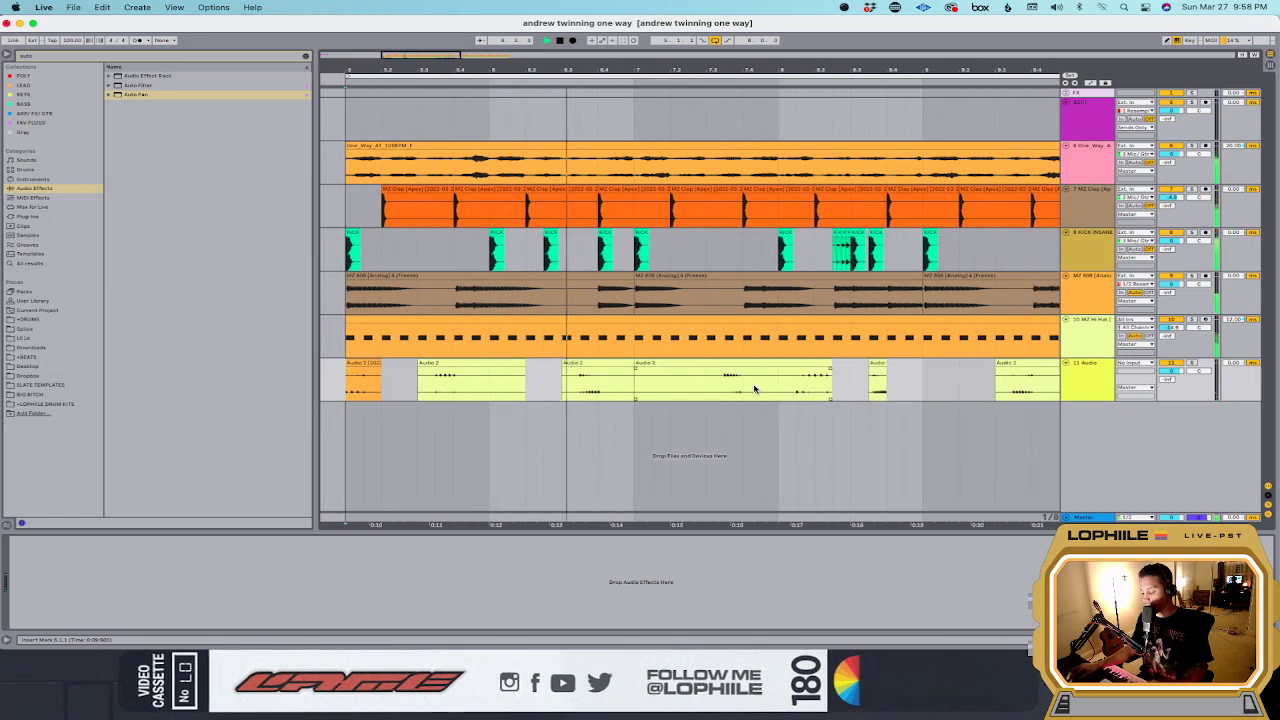
Step: Clear the recorded hi-hat audio from the first half of bar 8 and place a one-beat fragment at 8.3
scroll(754, 388, down, 2)
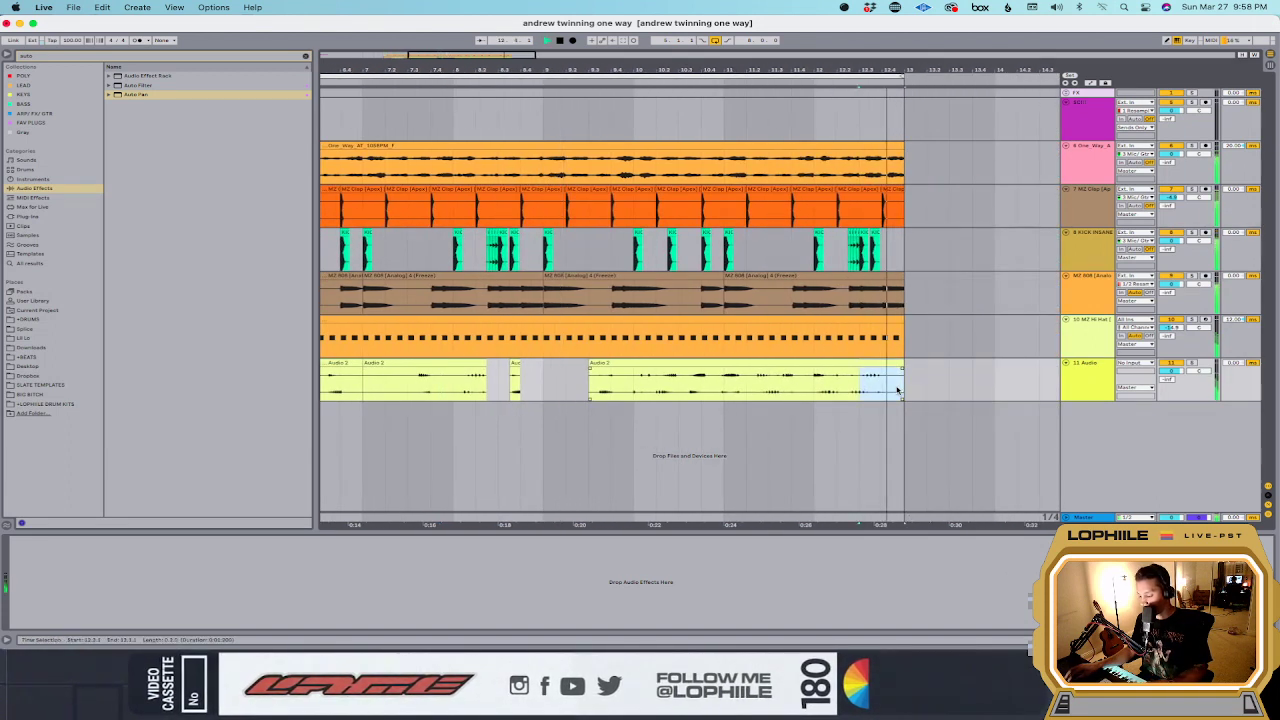
drag(690, 383, 742, 376)
key(super+z)
key(super+z)
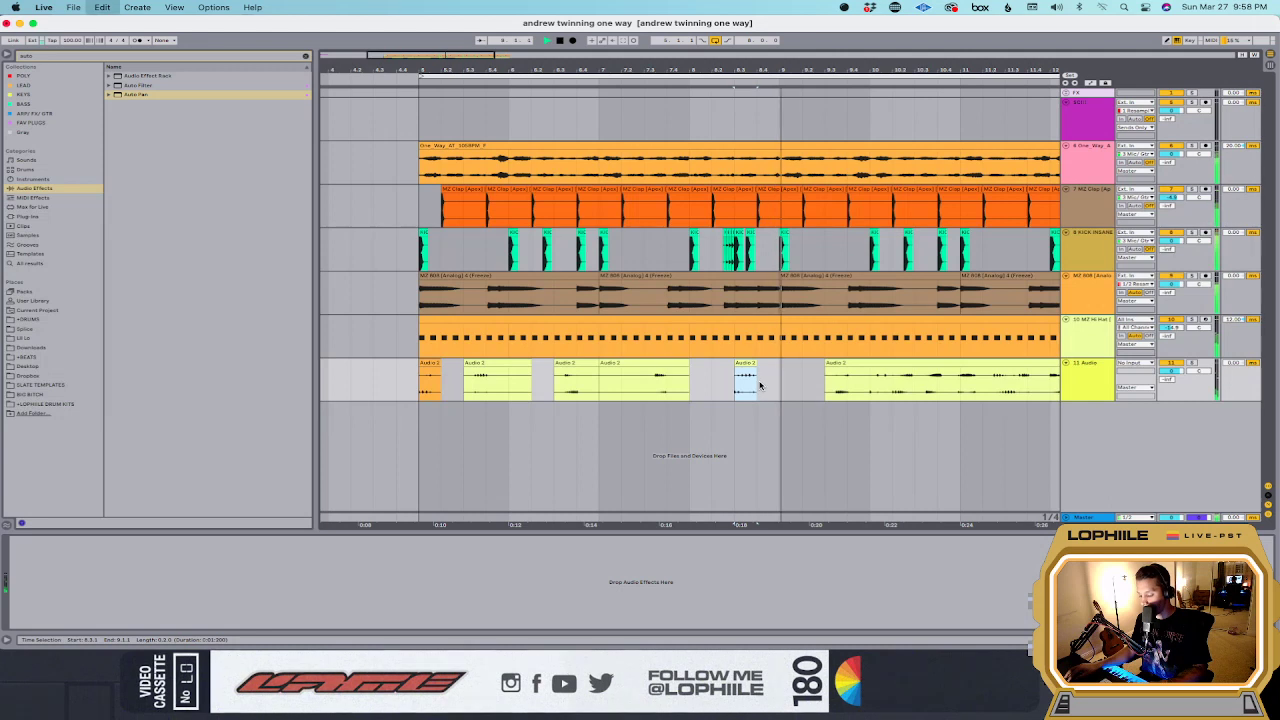
Step: Place a half-beat hi-hat fragment at the very end of bar 8 and delete the remaining recorded audio from 9.3 onward
key(space)
drag(779, 374, 746, 374)
key(space)
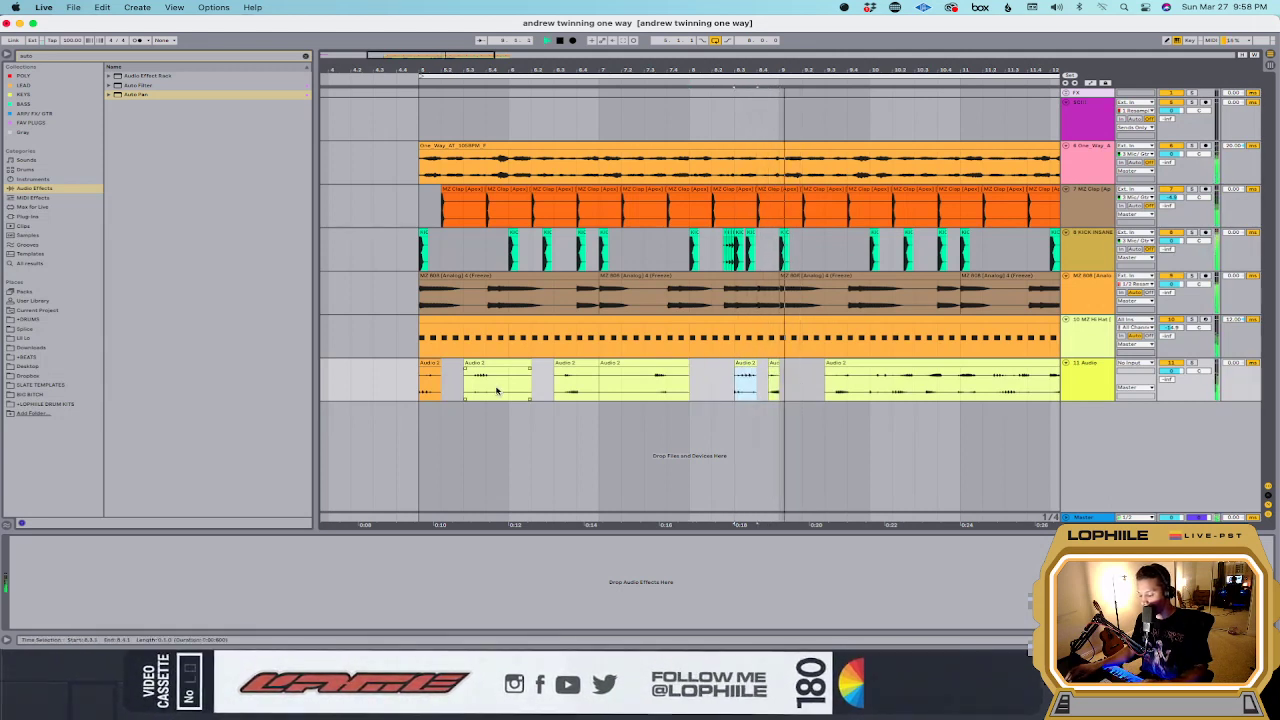
drag(420, 392, 828, 385)
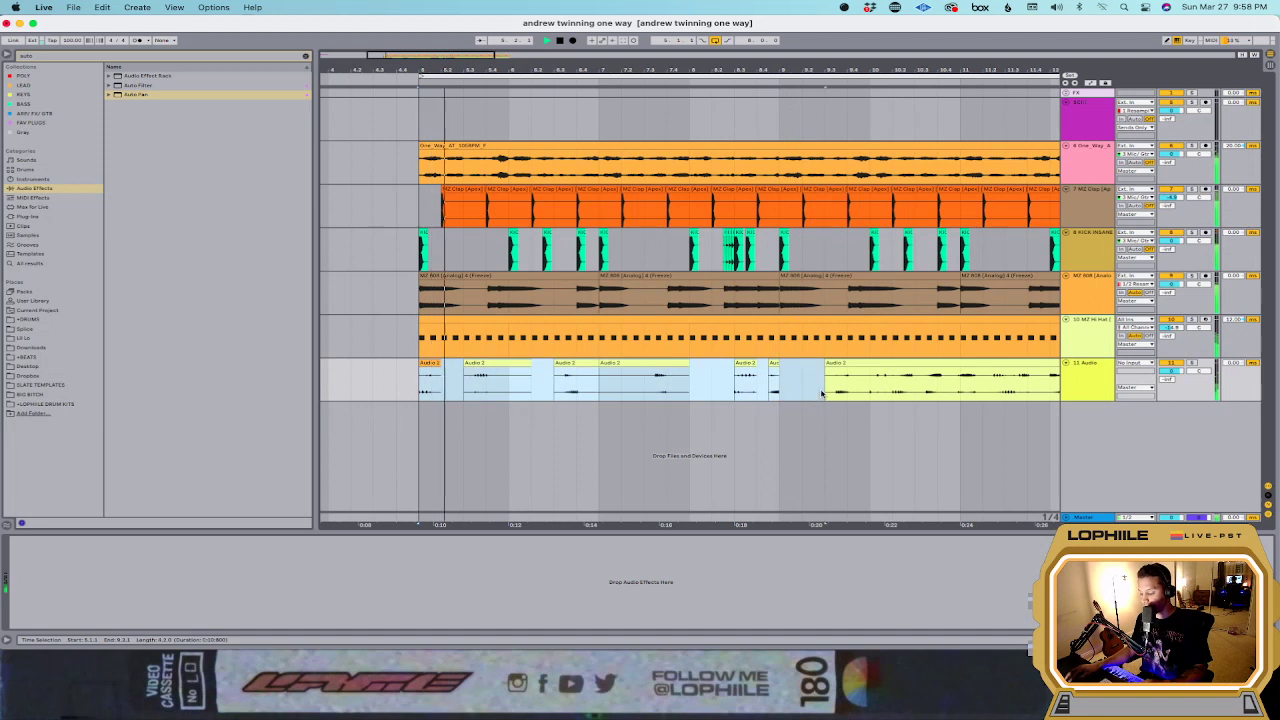
click(872, 365)
key(Delete)
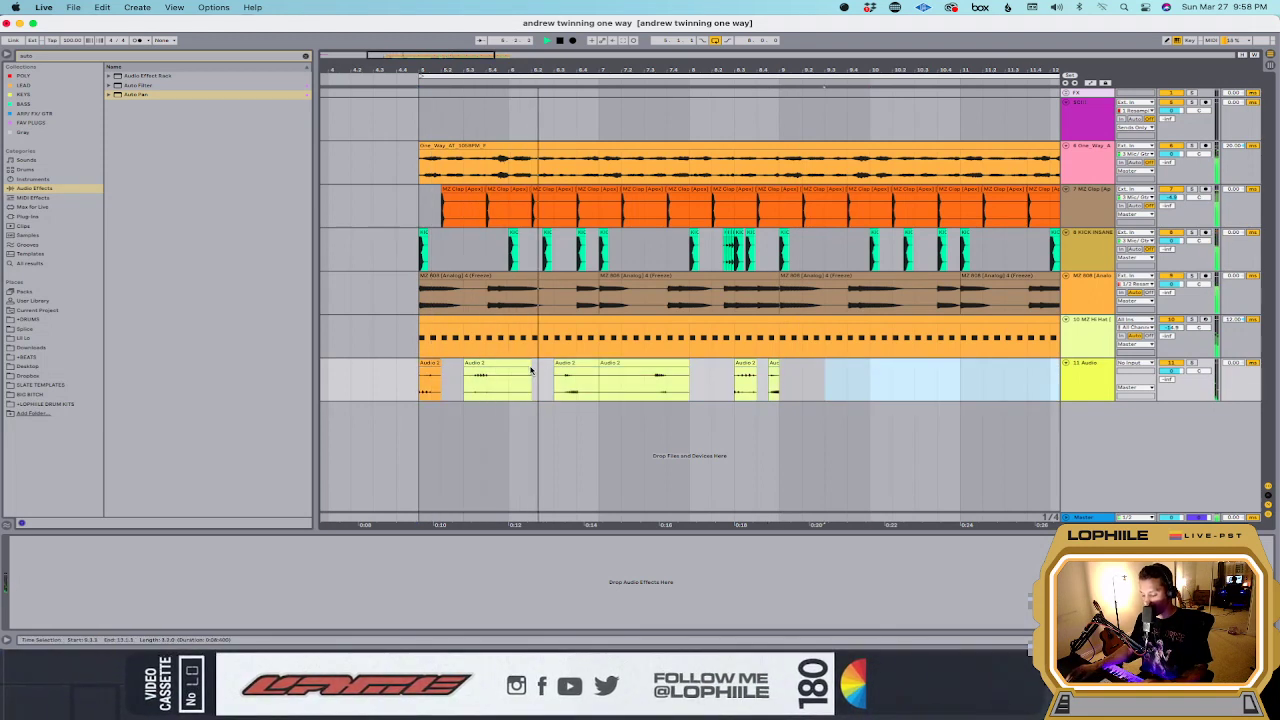
Step: Deactivate the hi-hat clip starting at 5.3 and duplicate the chopped four-bar hi-hat pattern into bars 9 to 12
click(512, 363)
key(0)
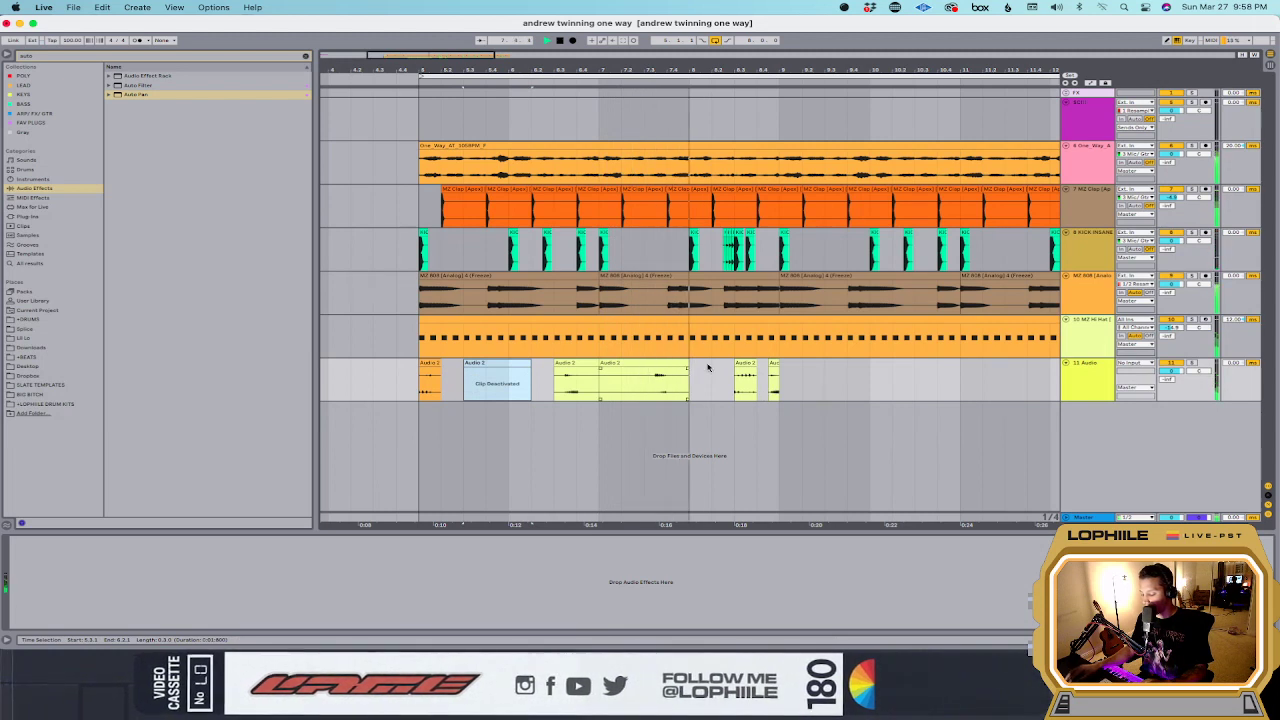
drag(770, 390, 420, 385)
key(ctrl+d)
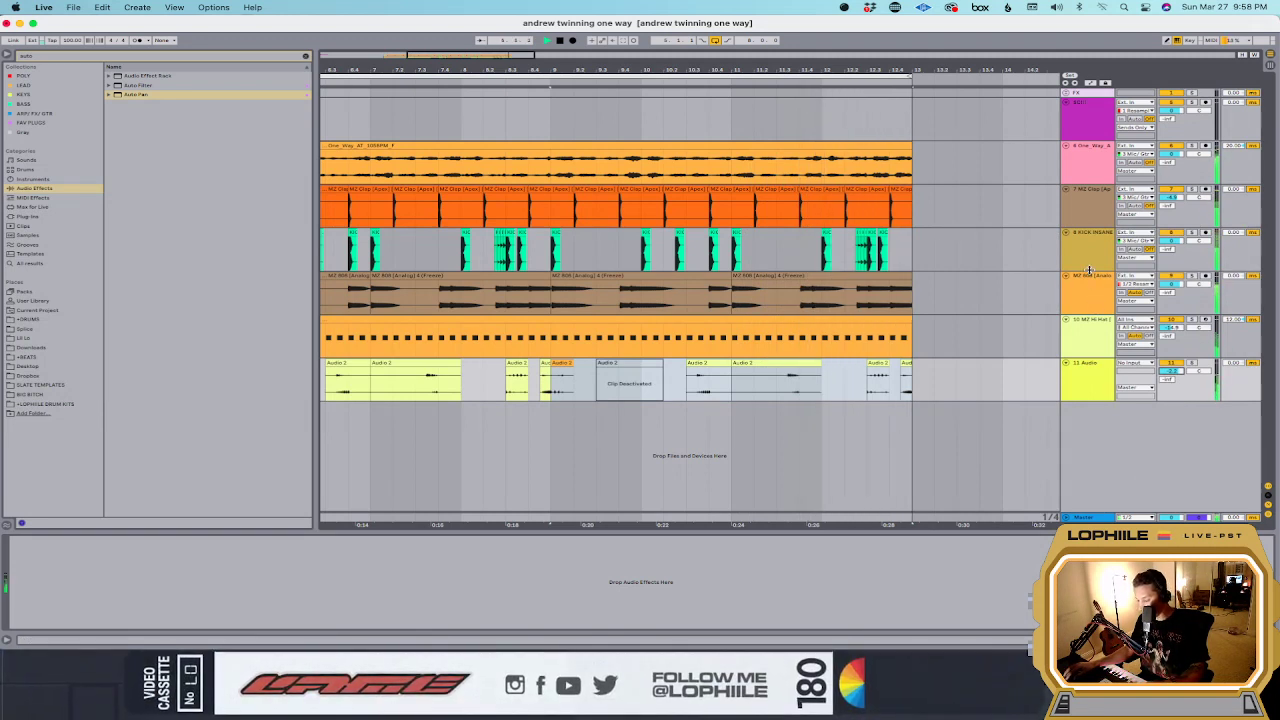
Step: Insert the Soundtoys Decapitator VST on the MZ Clap track with its default settings and adjust the clap track's volume
click(843, 258)
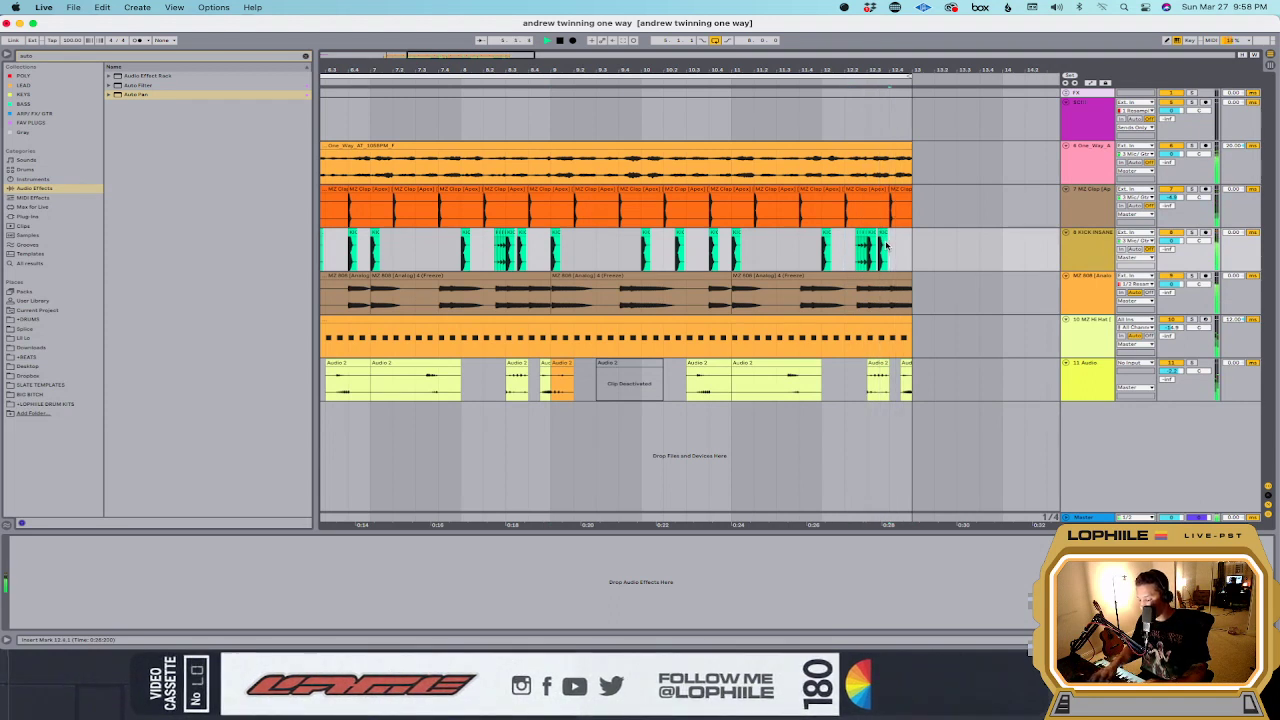
key(minus)
key(minus)
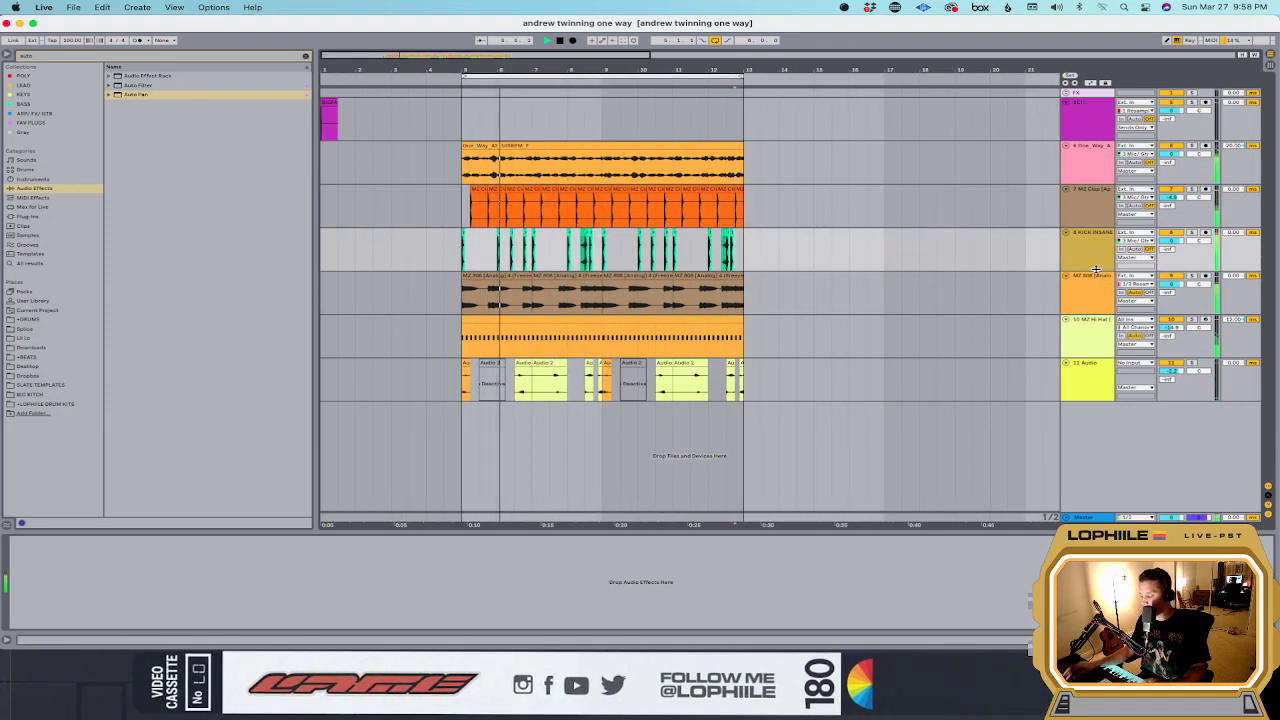
click(940, 285)
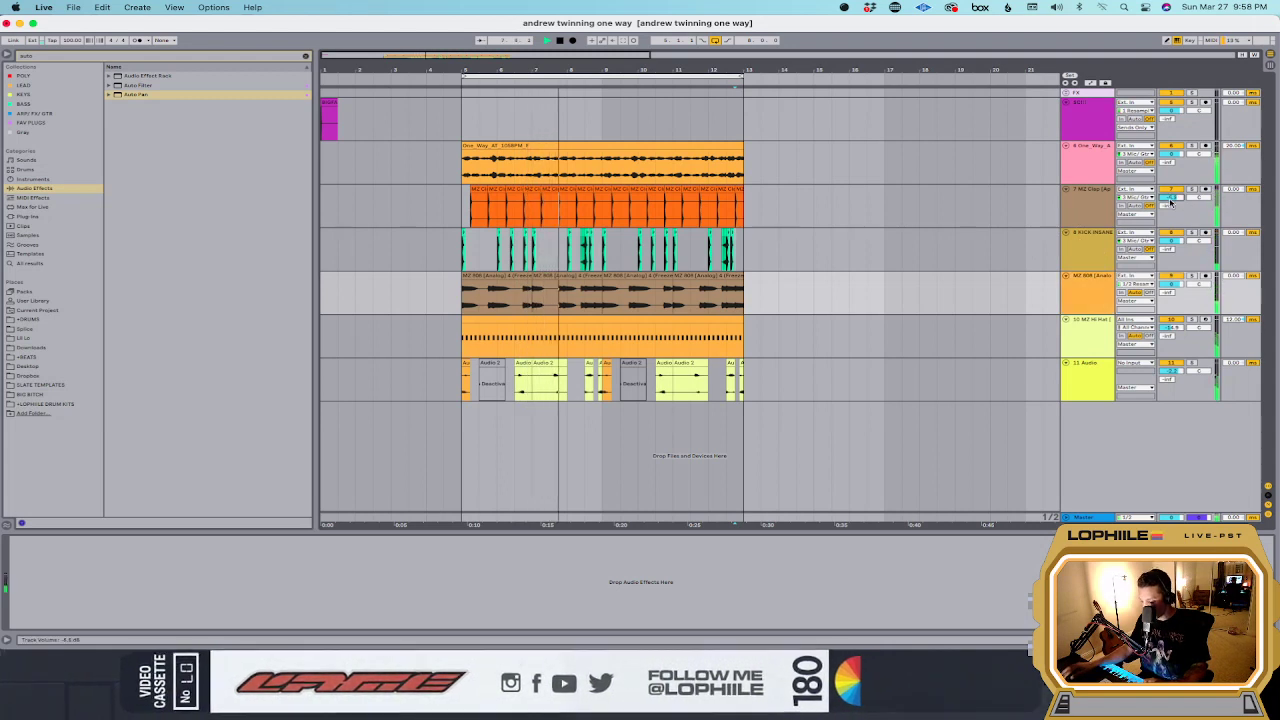
click(1082, 217)
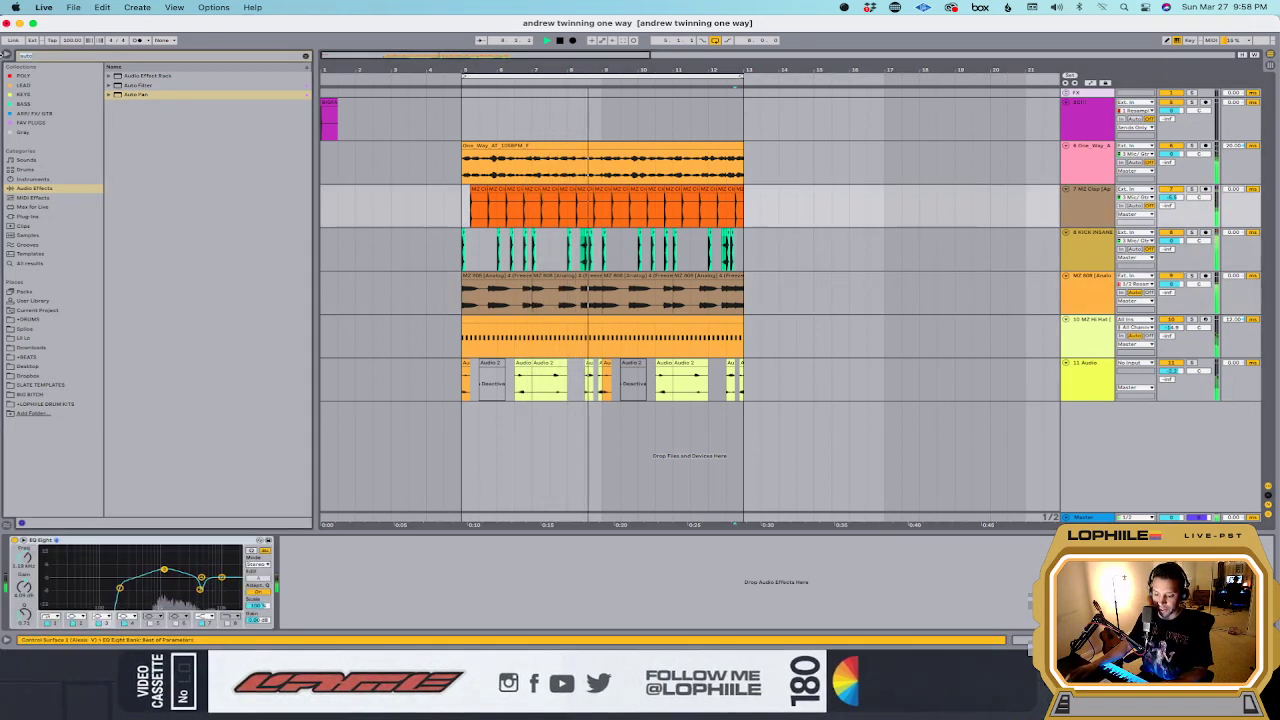
click(6, 54)
text(decap)
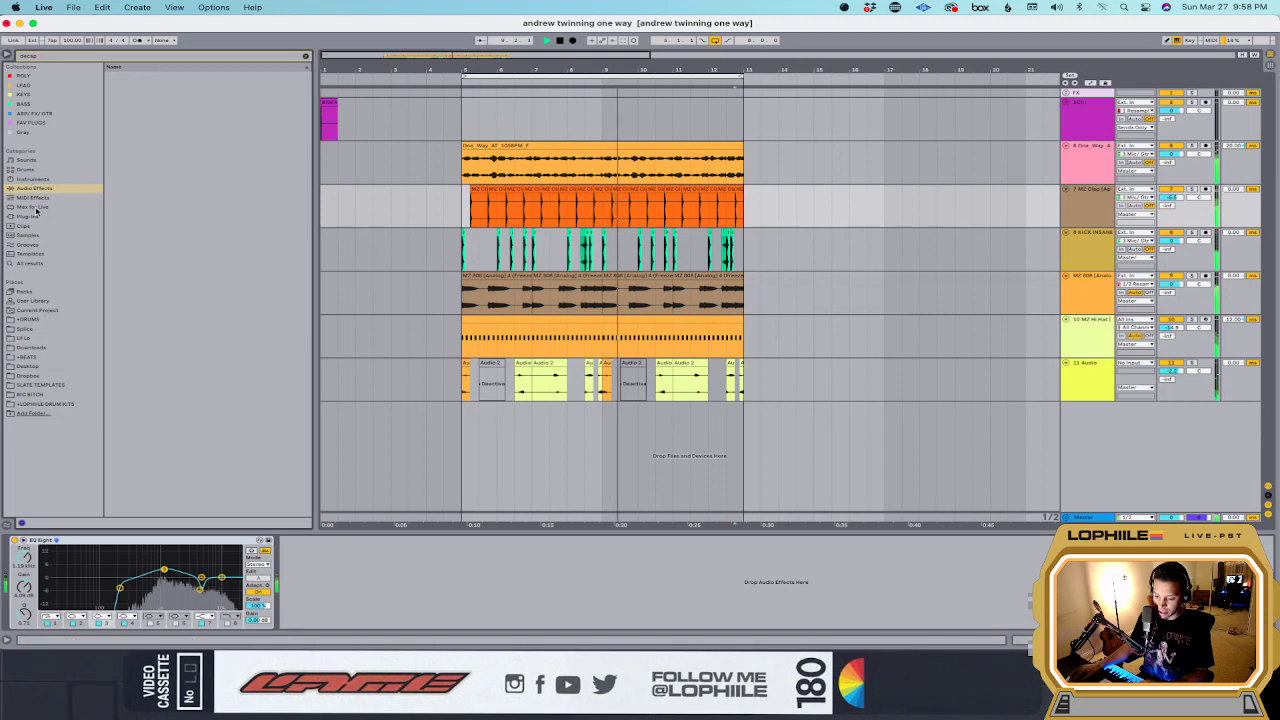
click(53, 215)
click(150, 104)
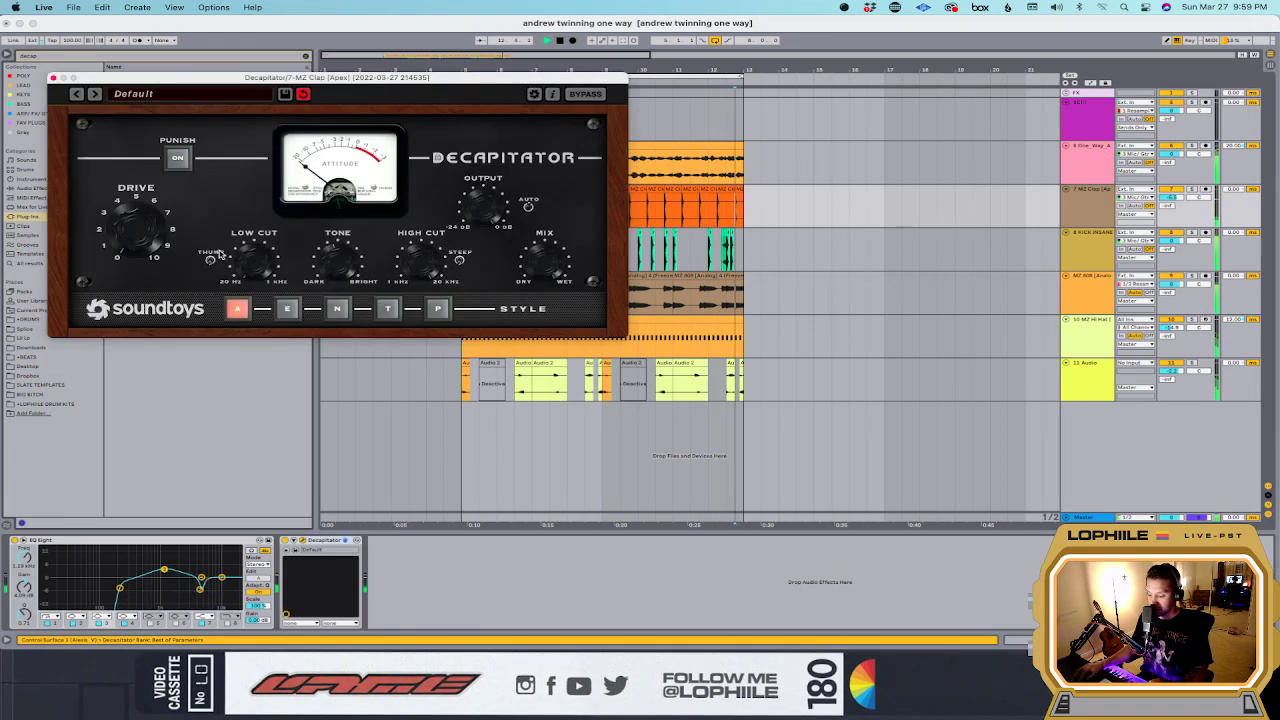
click(1178, 197)
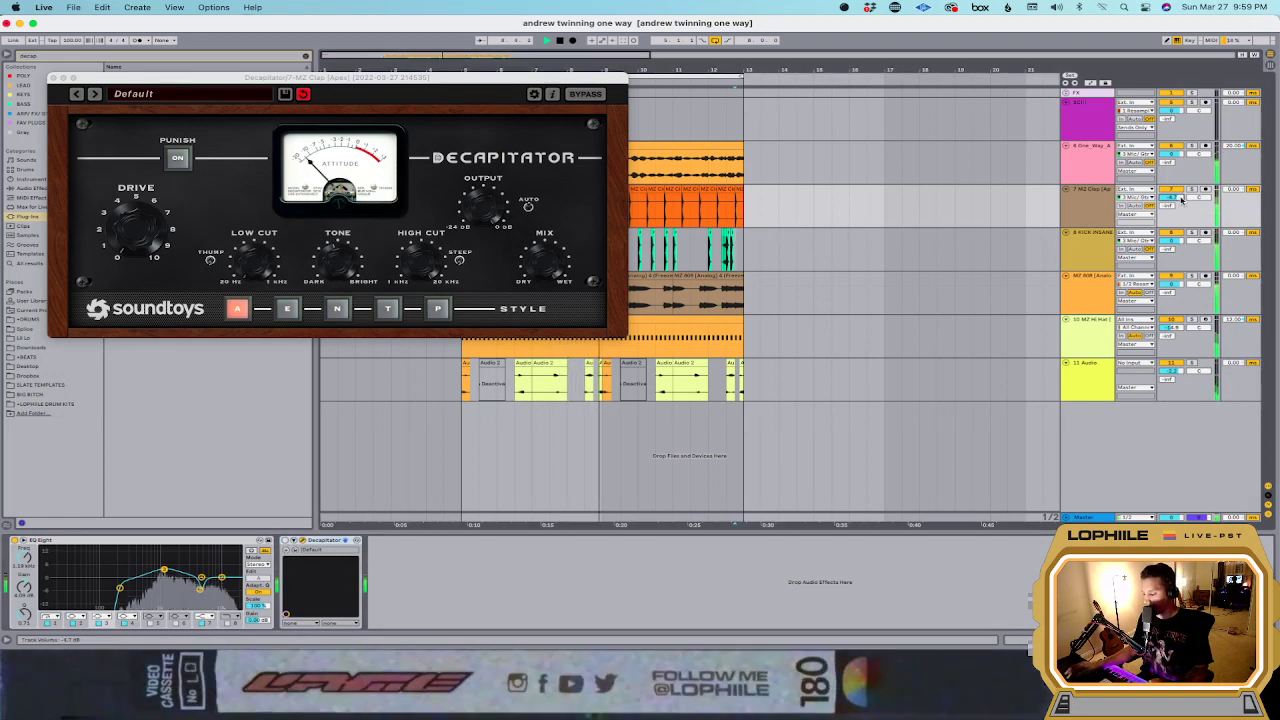
click(53, 78)
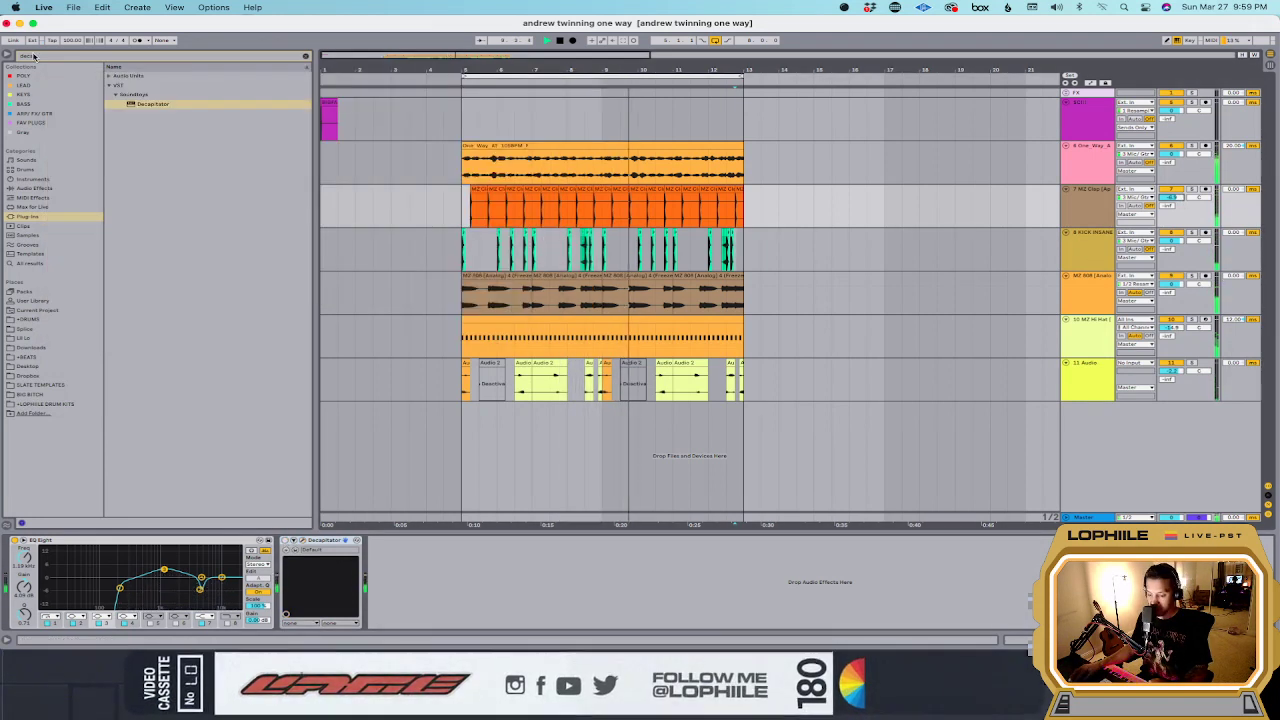
Step: Search all browser results for "rim" and audition rimshot samples from different kits
text(rim)
click(48, 264)
click(170, 272)
click(160, 300)
click(157, 328)
click(163, 347)
click(170, 366)
scroll(171, 372, down, 5)
scroll(171, 372, down, 10)
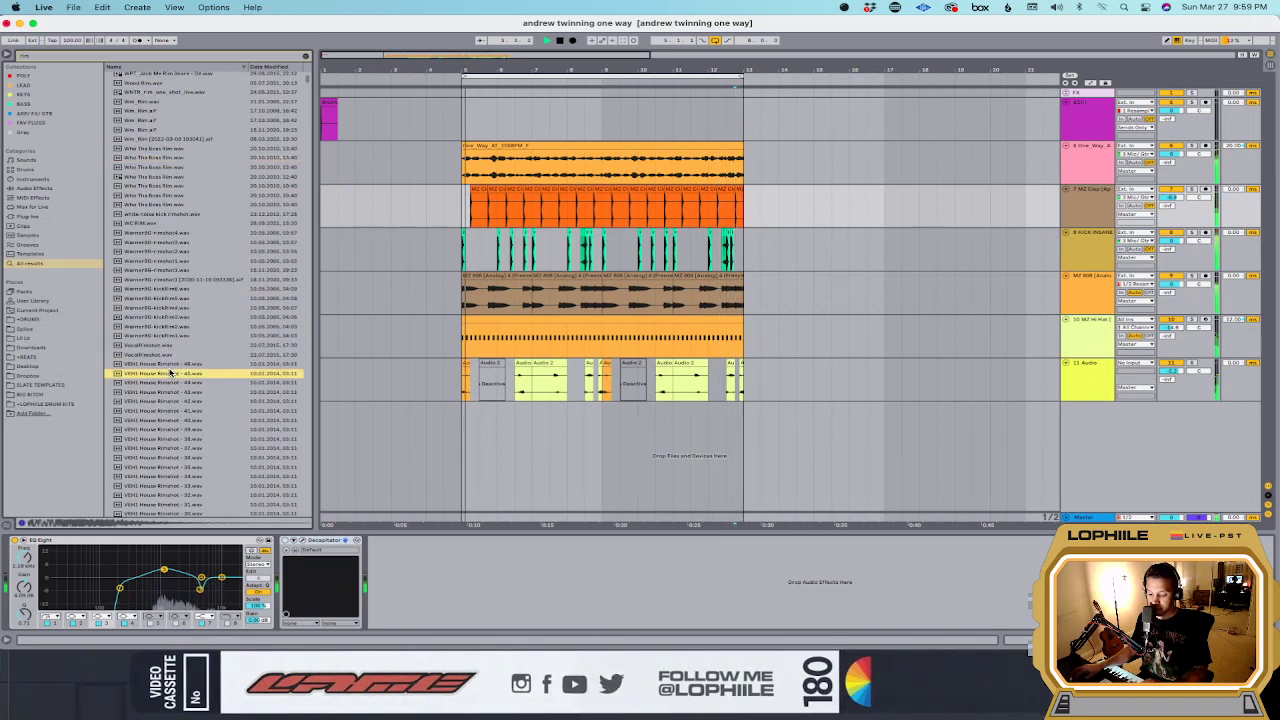
click(171, 372)
scroll(171, 372, down, 3)
click(171, 372)
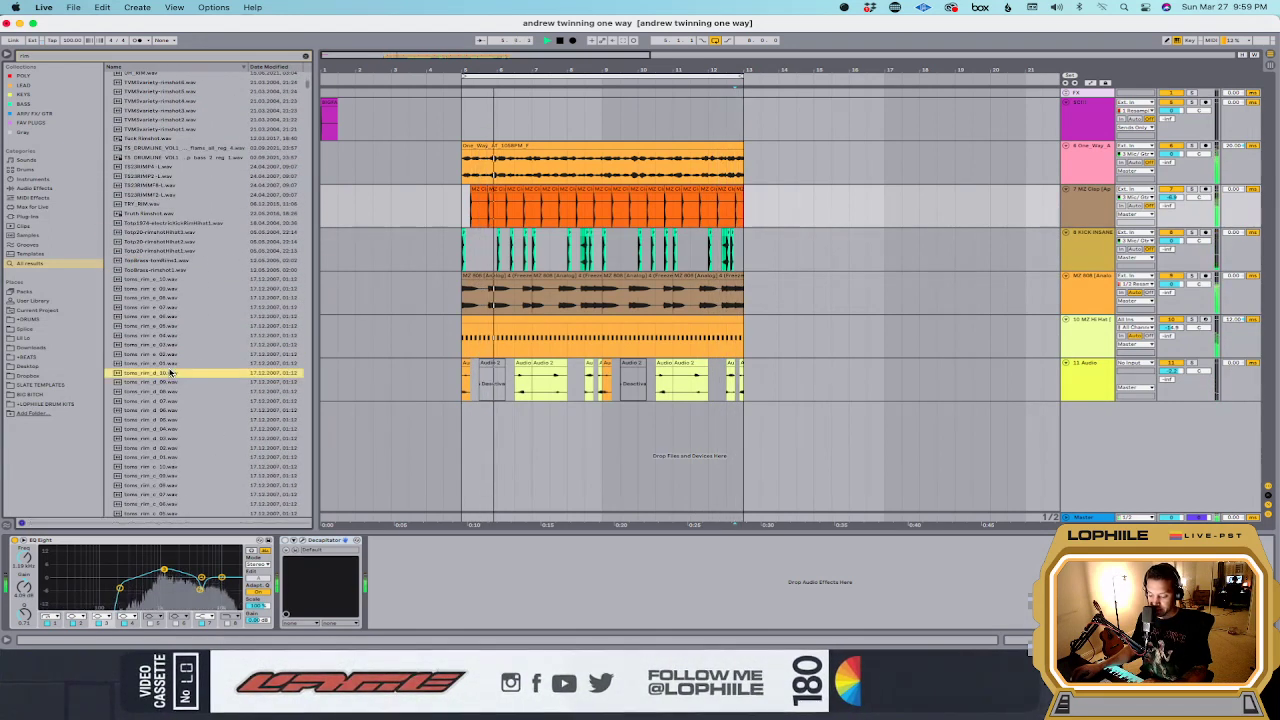
scroll(171, 372, down, 10)
click(171, 366)
scroll(171, 366, down, 7)
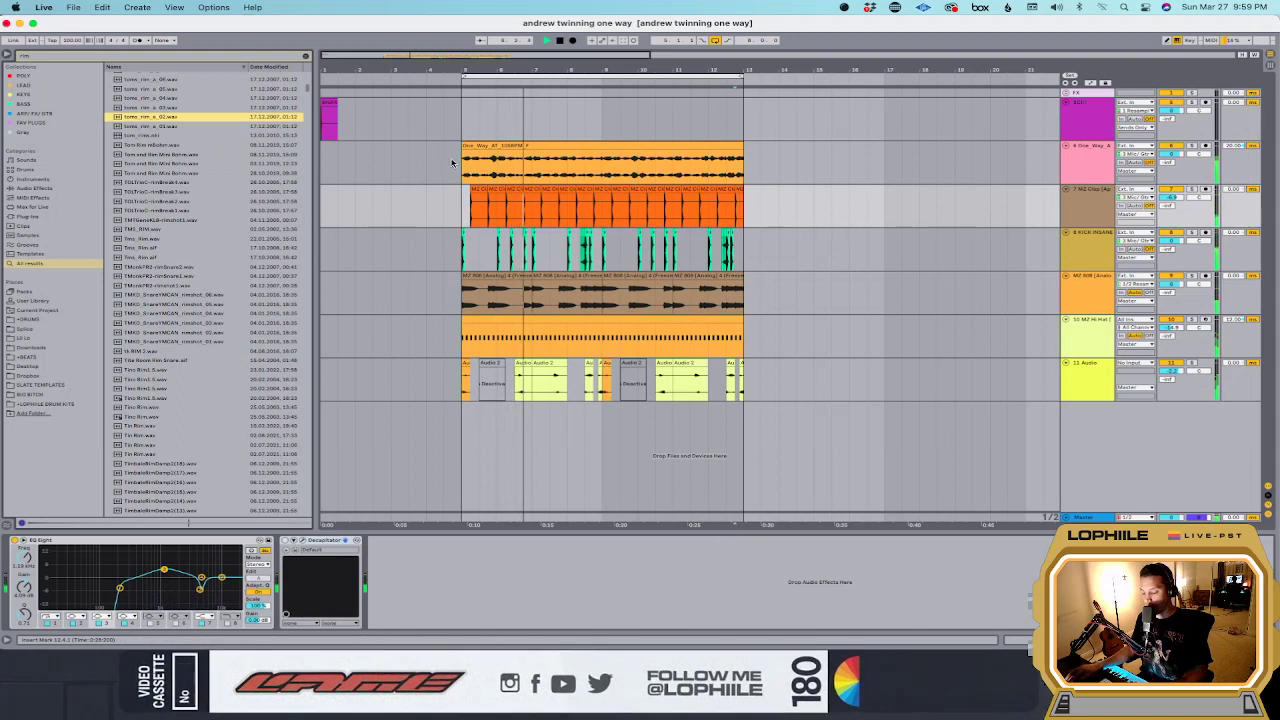
Step: Duplicate the eight-bar section from bar 5 through bar 12 on every track into bars 13 to 20
drag(455, 163, 740, 181)
key(super+d)
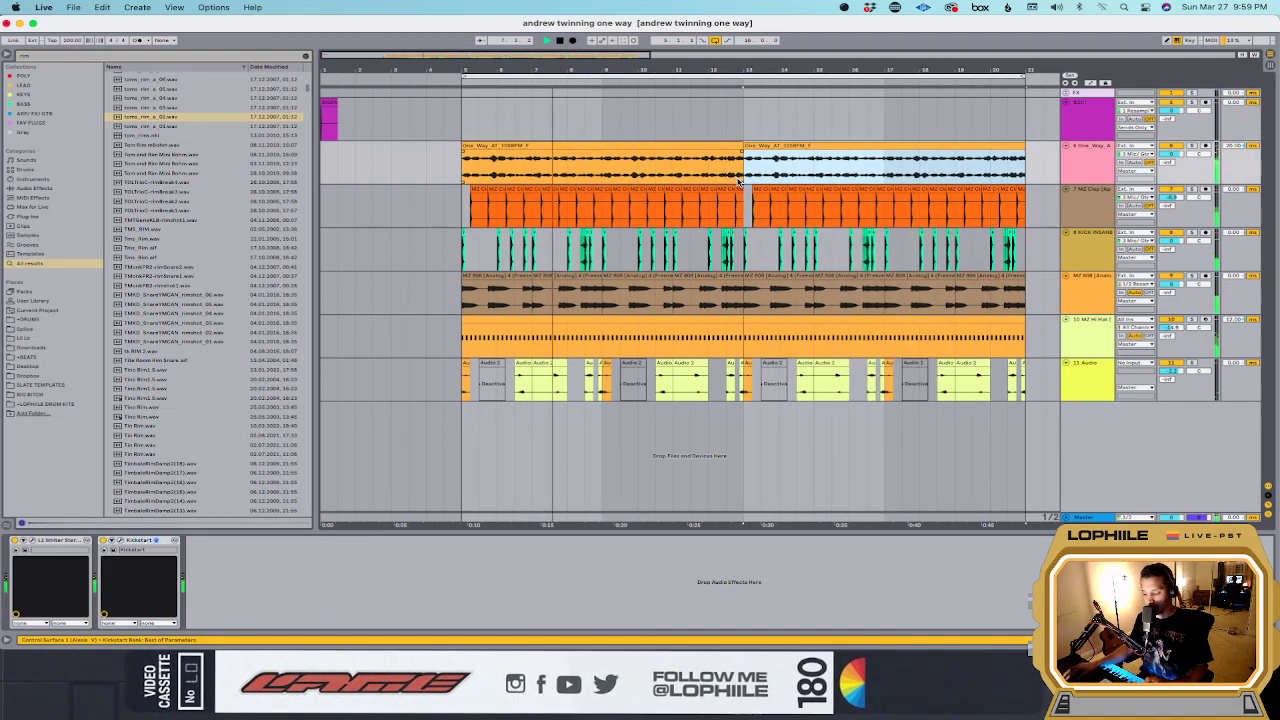
Step: Audition more rim samples further down the full search results
scroll(200, 340, down, 5)
click(200, 340)
scroll(200, 340, down, 5)
click(200, 340)
scroll(215, 310, down, 5)
scroll(222, 290, down, 5)
click(222, 290)
scroll(222, 290, down, 5)
Step: Limit the rim search to the Downloads folder and audition samples in the MZ kit's Rimshots folder
click(60, 347)
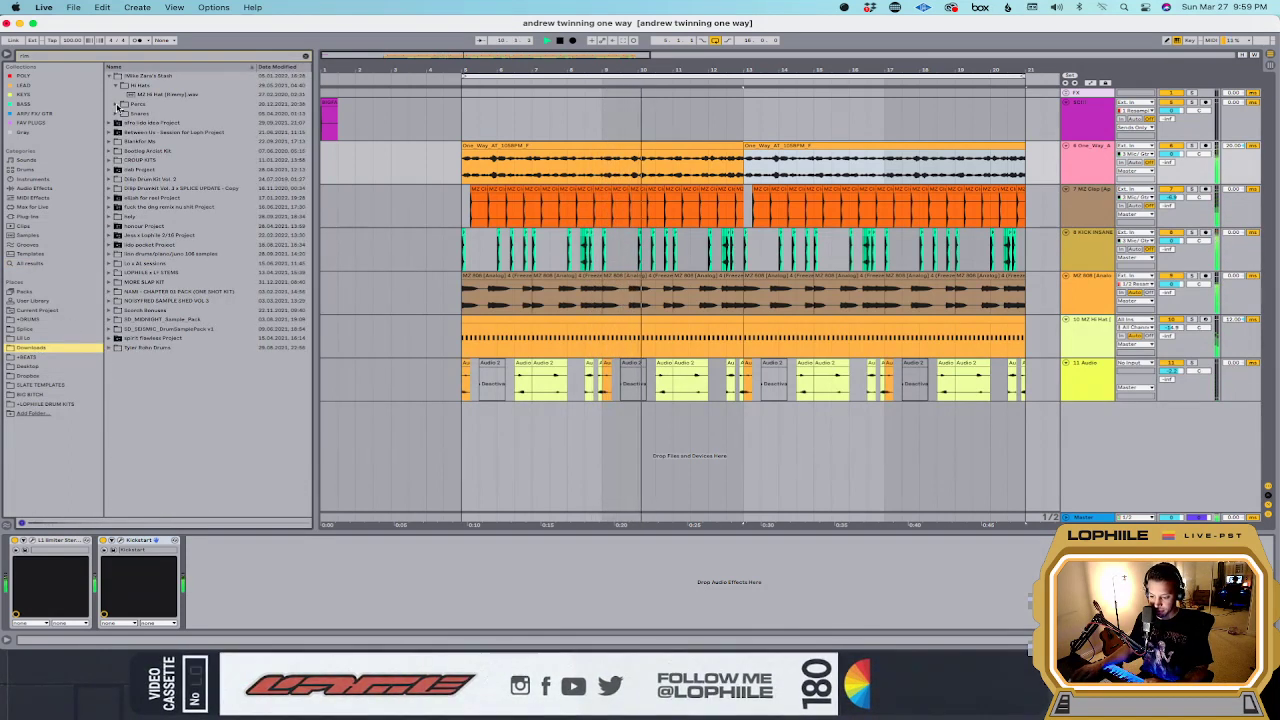
click(117, 85)
click(122, 104)
click(190, 188)
scroll(193, 190, down, 5)
click(193, 190)
scroll(193, 185, down, 5)
click(193, 184)
click(193, 176)
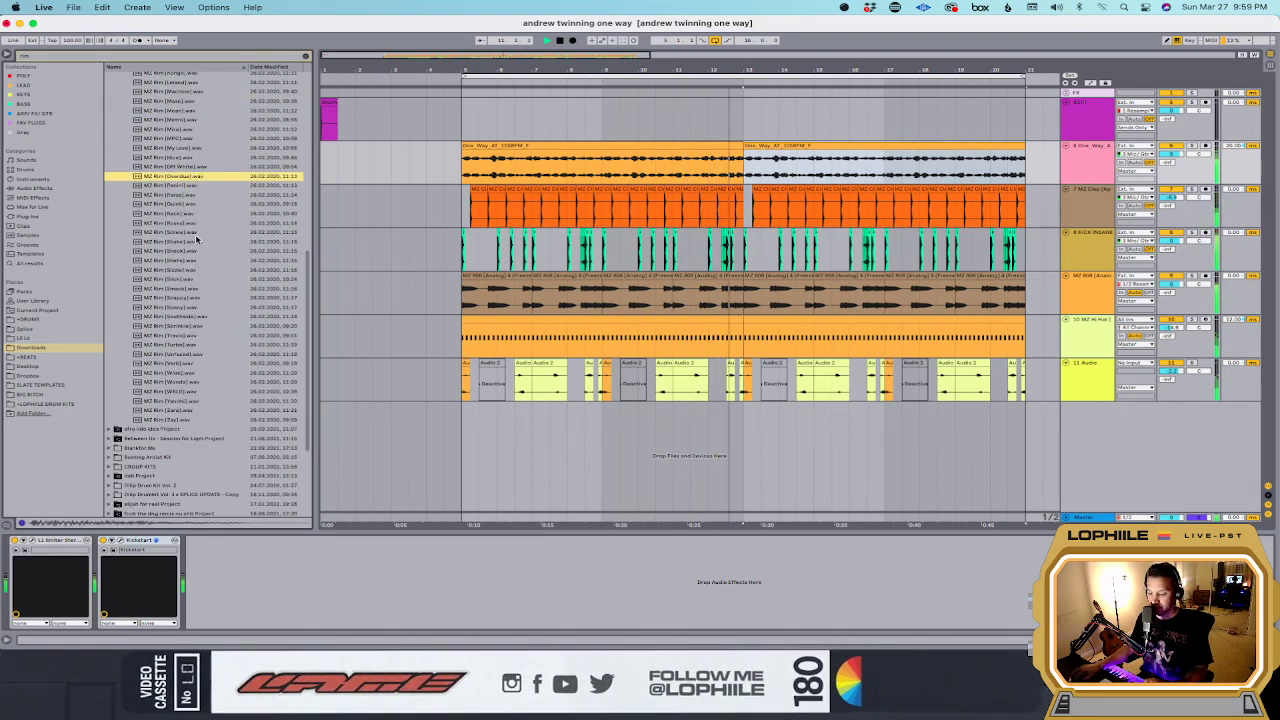
Step: Audition the following MZ rimshots one after another, down to MZ Rim [Slick]
key(Down)
key(Down)
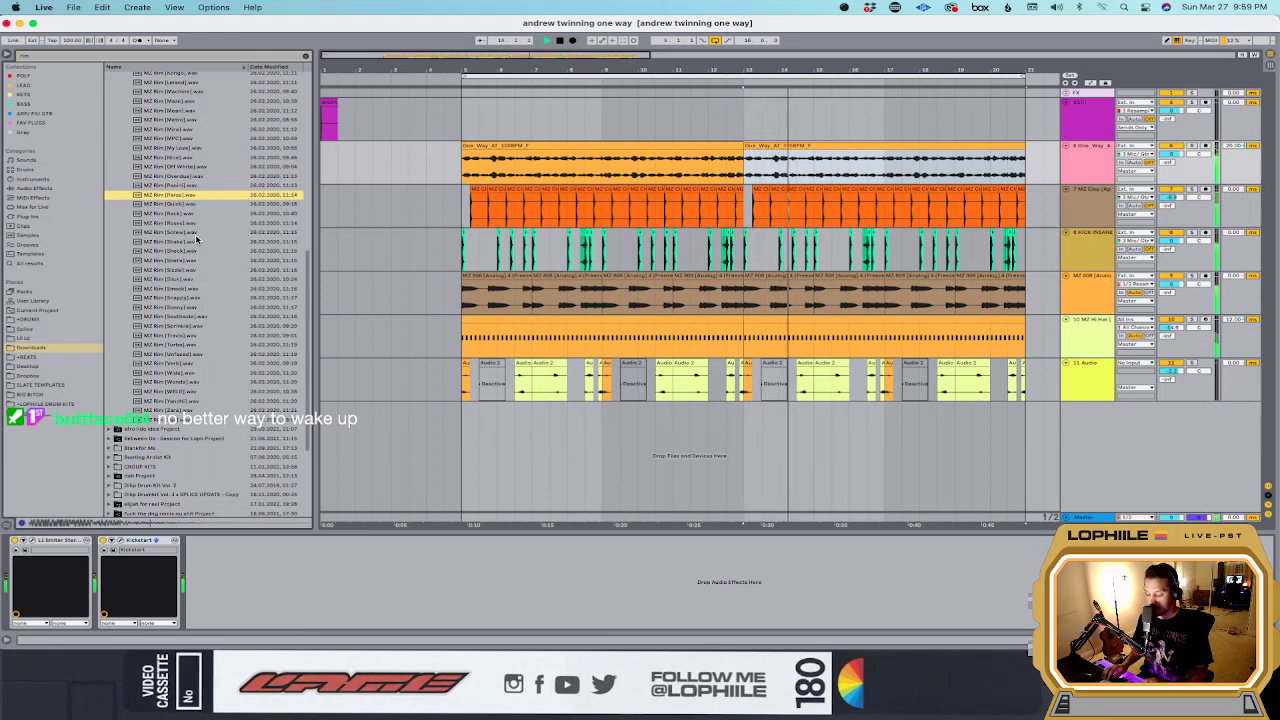
key(Down)
key(Down)
key(Down)
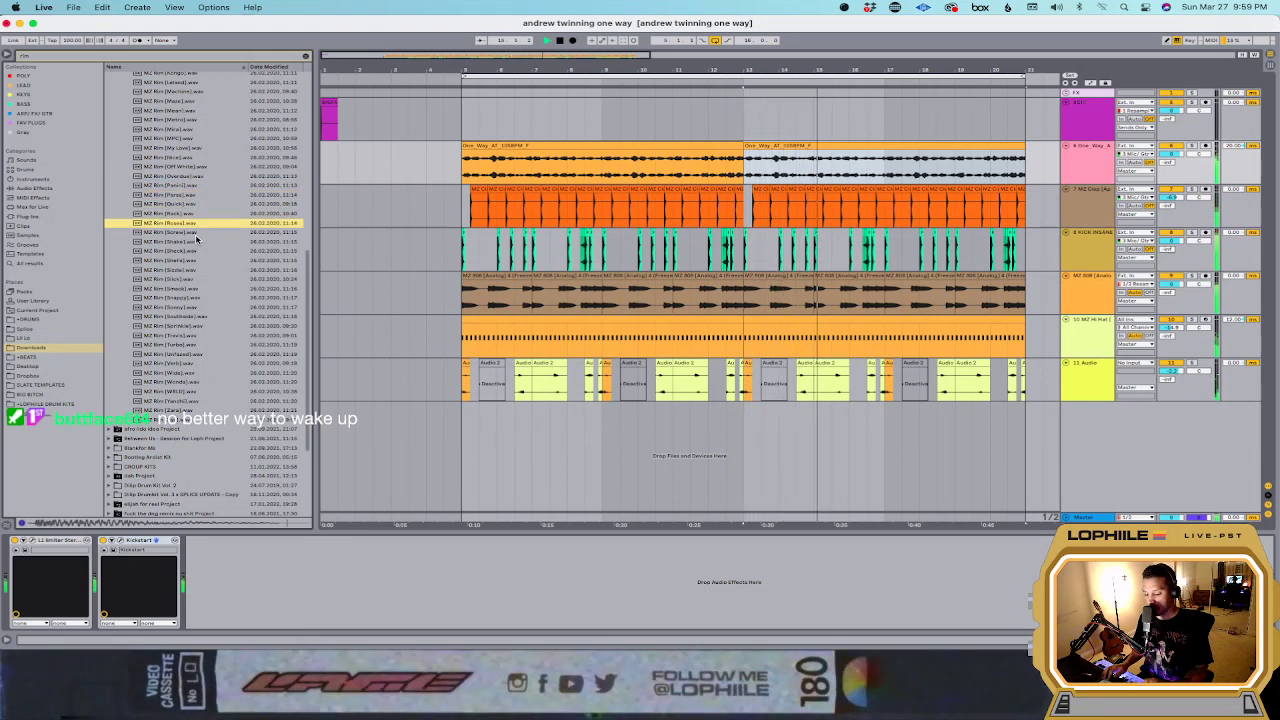
key(Down)
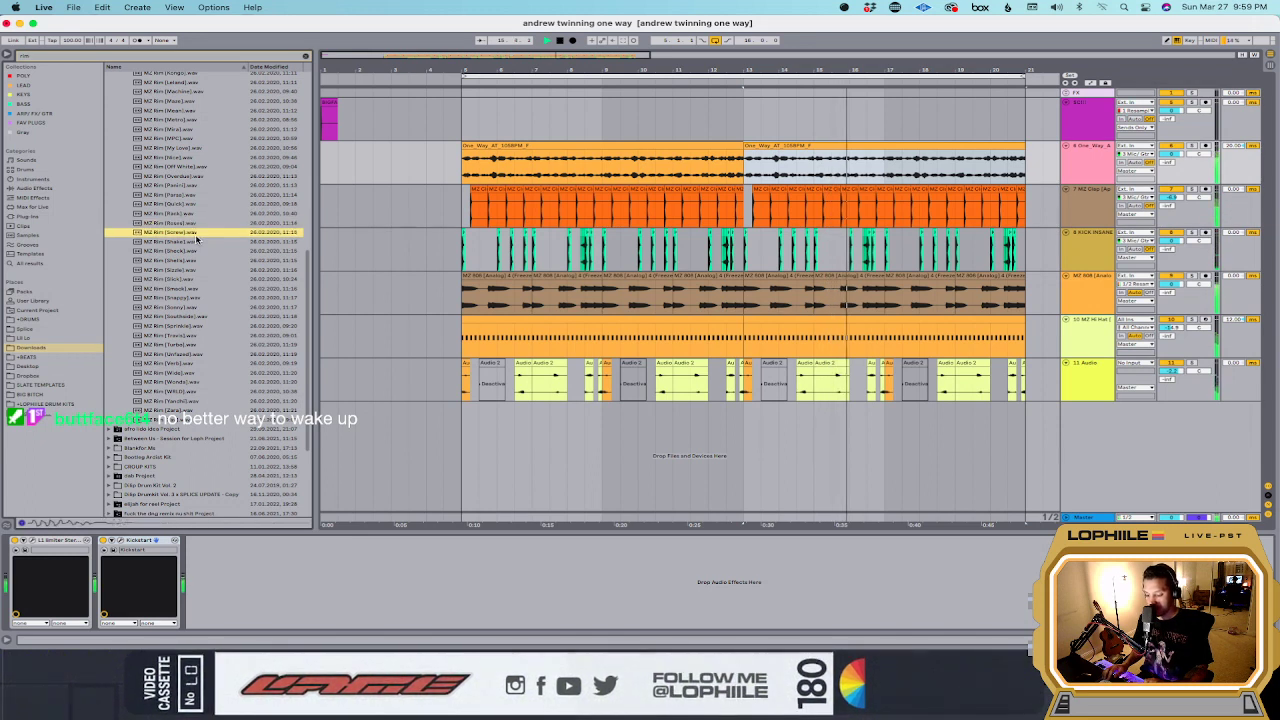
key(Down)
key(Down)
key(Down)
key(Down)
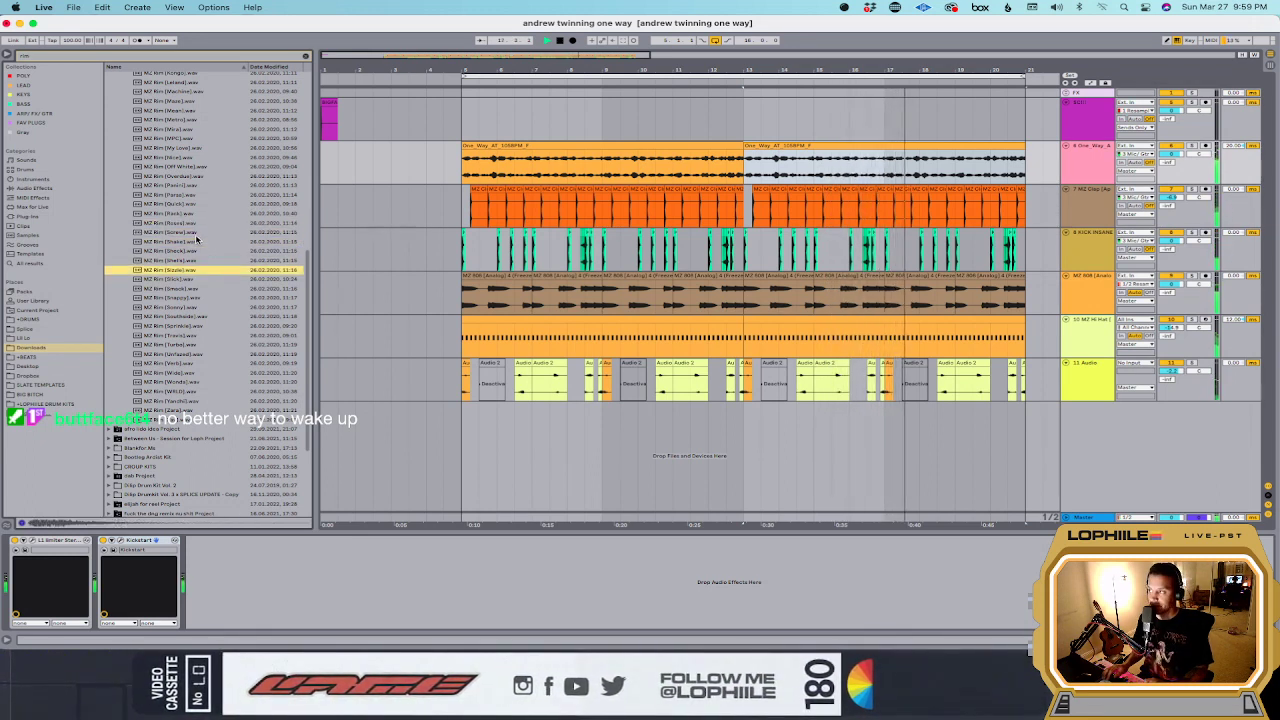
key(Down)
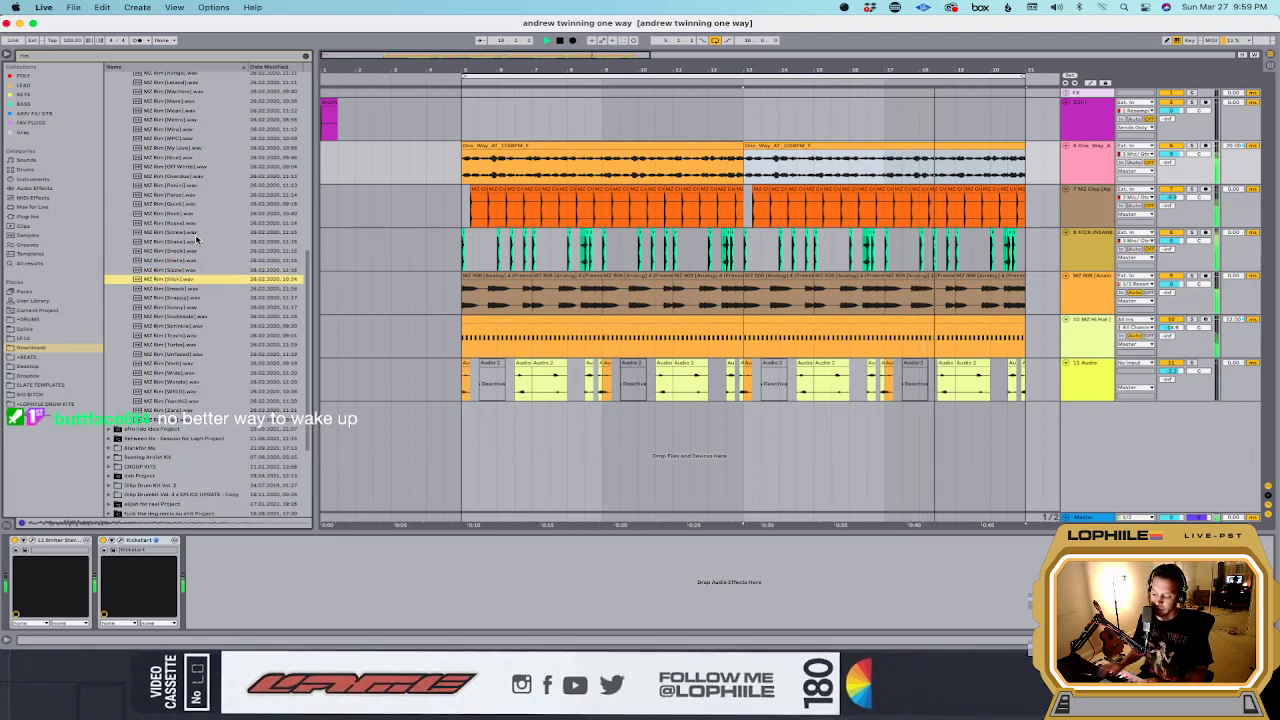
Step: Try MZ Rim [Slick] on a new audio track, consolidated and placed on the clap at 13.2
drag(185, 275, 830, 428)
key(plus)
key(space)
key(super+j)
drag(722, 418, 668, 414)
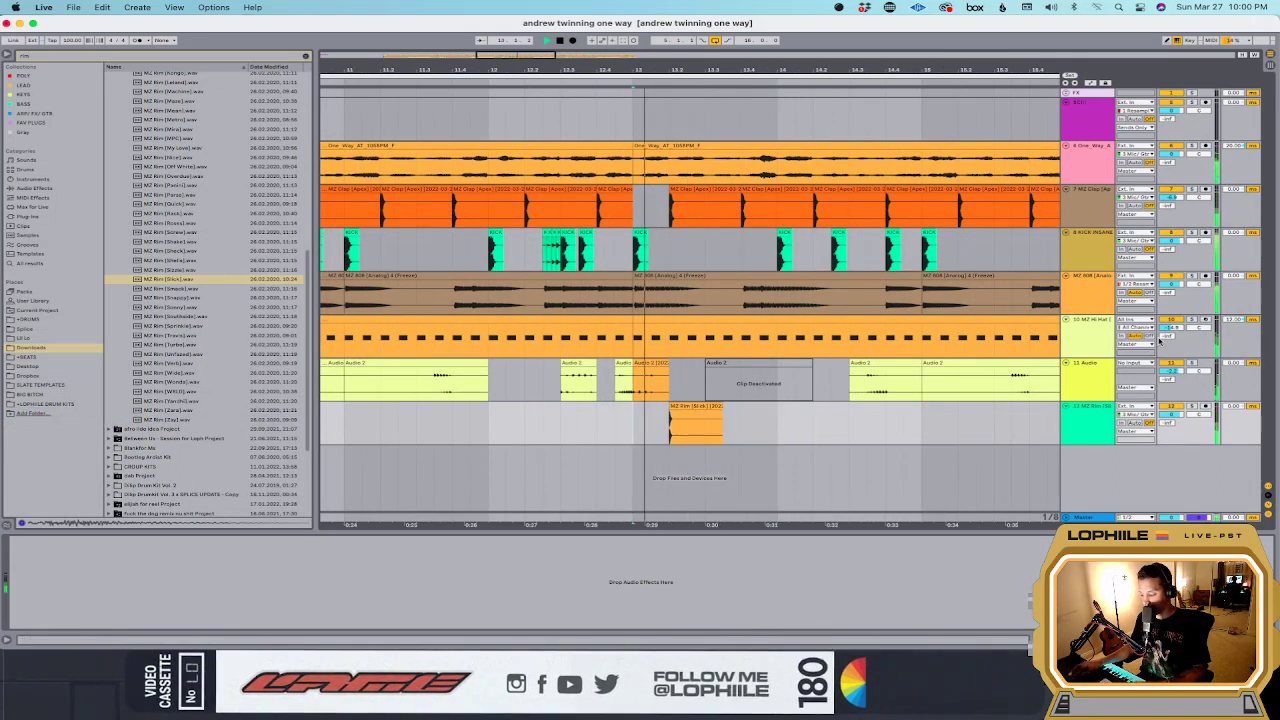
key(space)
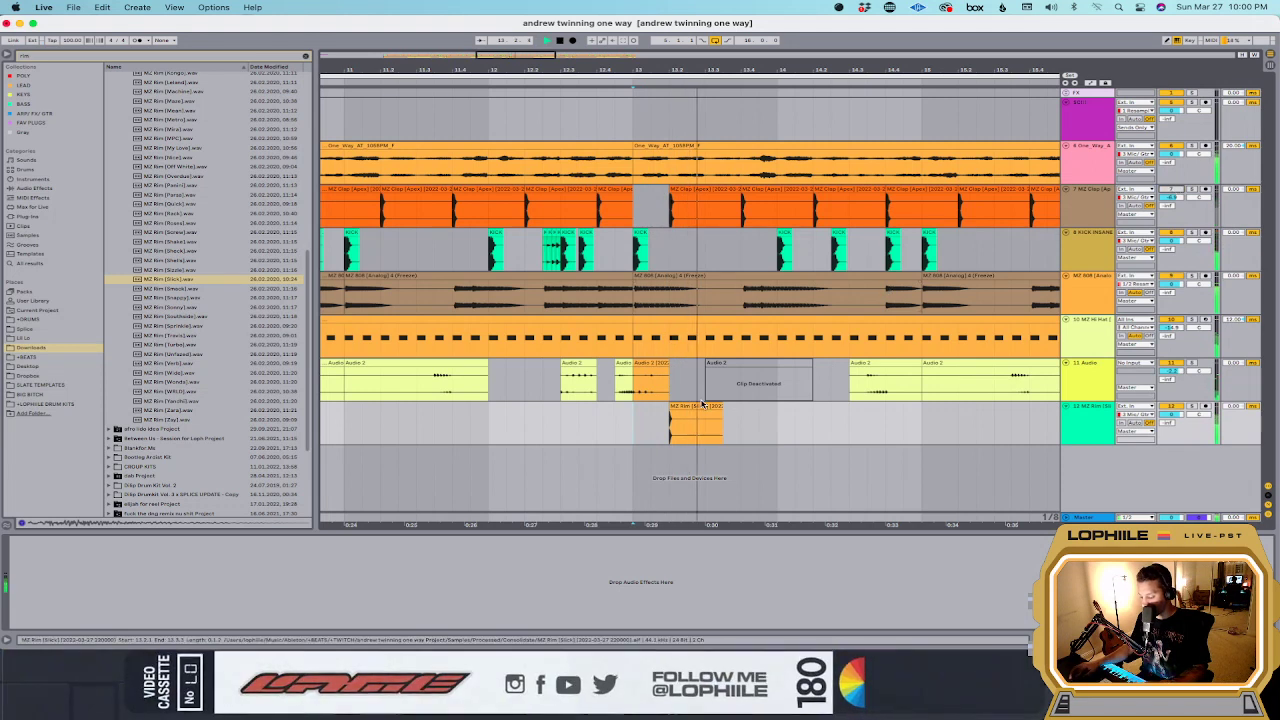
Step: Try MZ Rim [Sprinkle] on the rim track at 13.2, adjust its volume, and delete the whole rim track
click(192, 326)
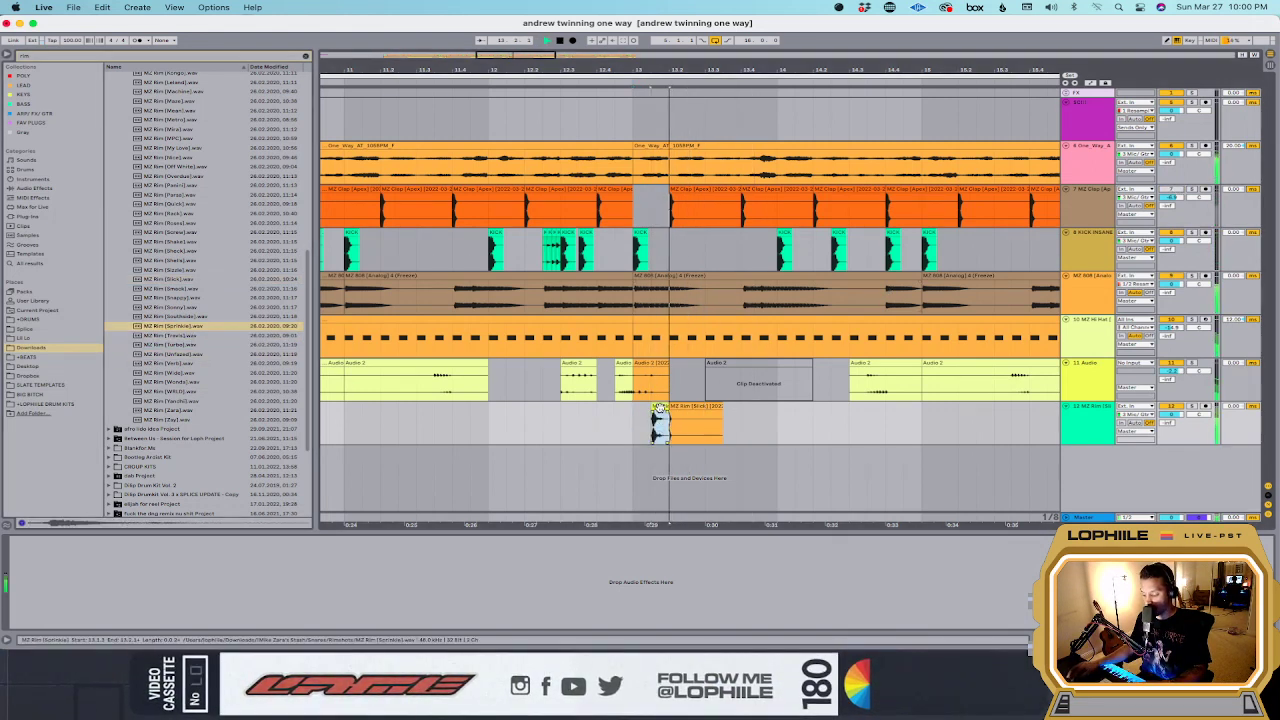
drag(686, 428, 635, 430)
click(1190, 200)
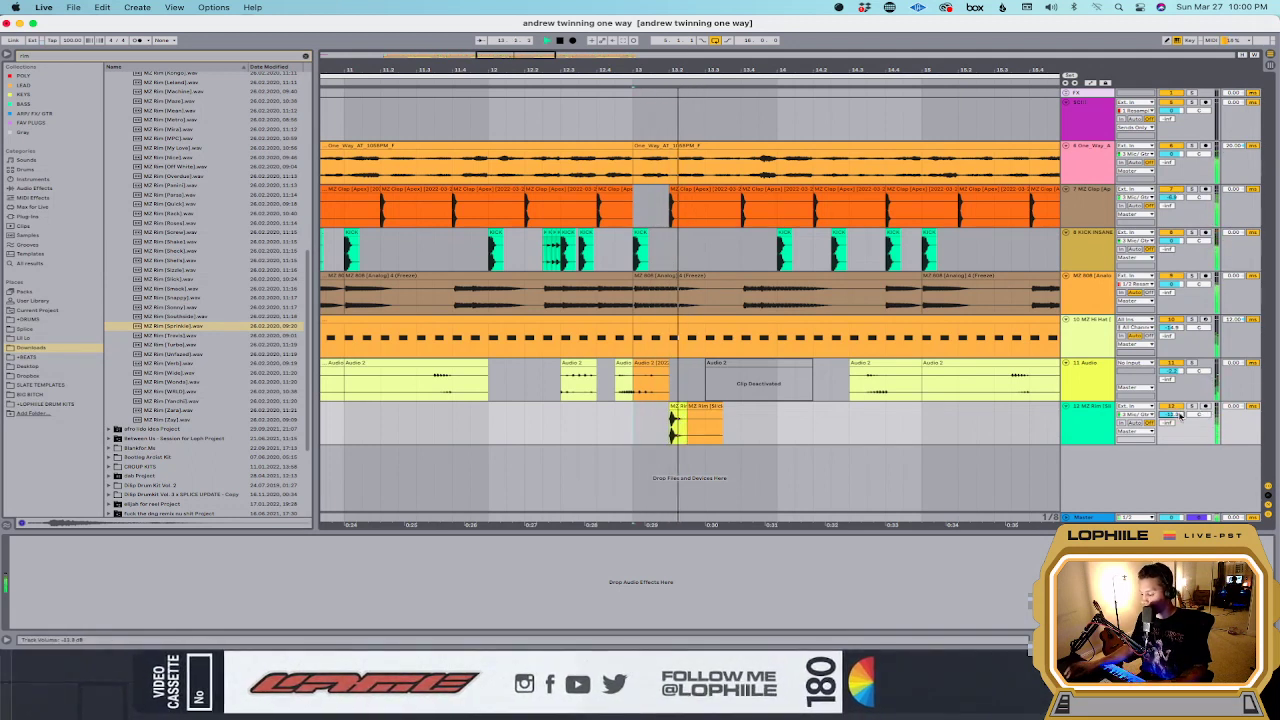
click(1095, 423)
key(Delete)
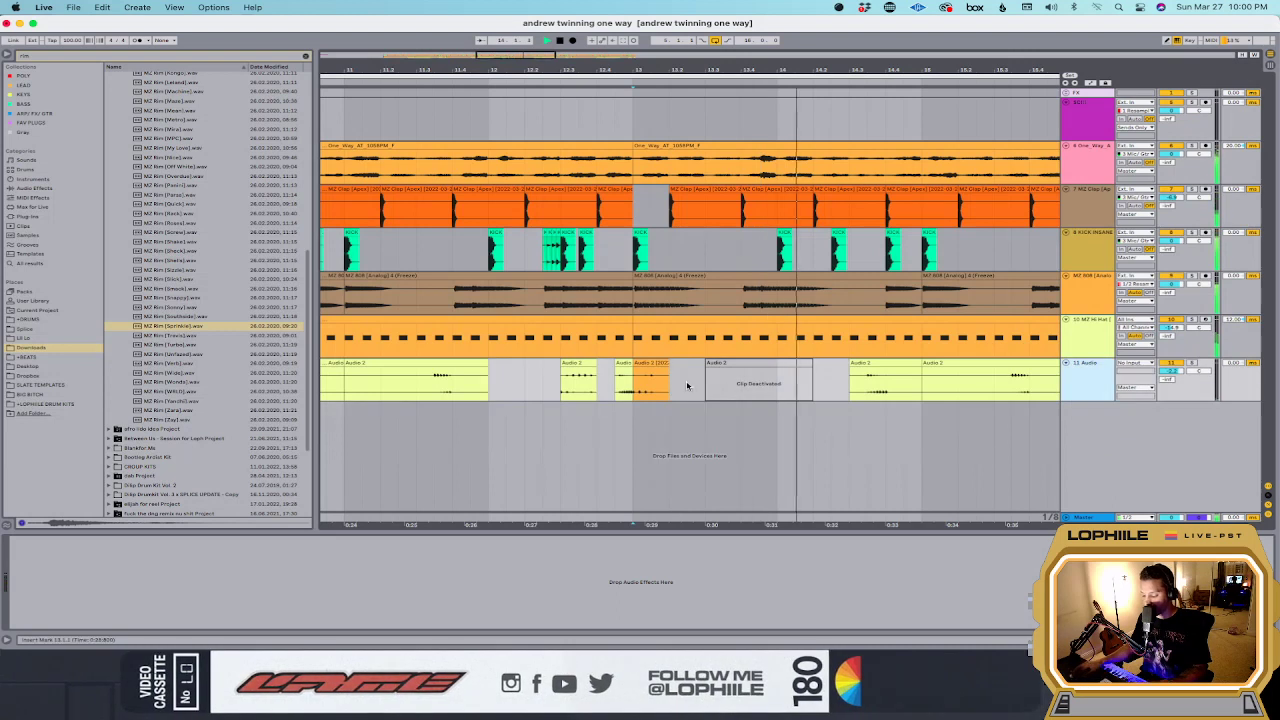
Step: Clear the browser search, close the Rimshots folder and audition the first samples in the MZ kit's common snares folder
key(minus)
key(minus)
key(minus)
key(minus)
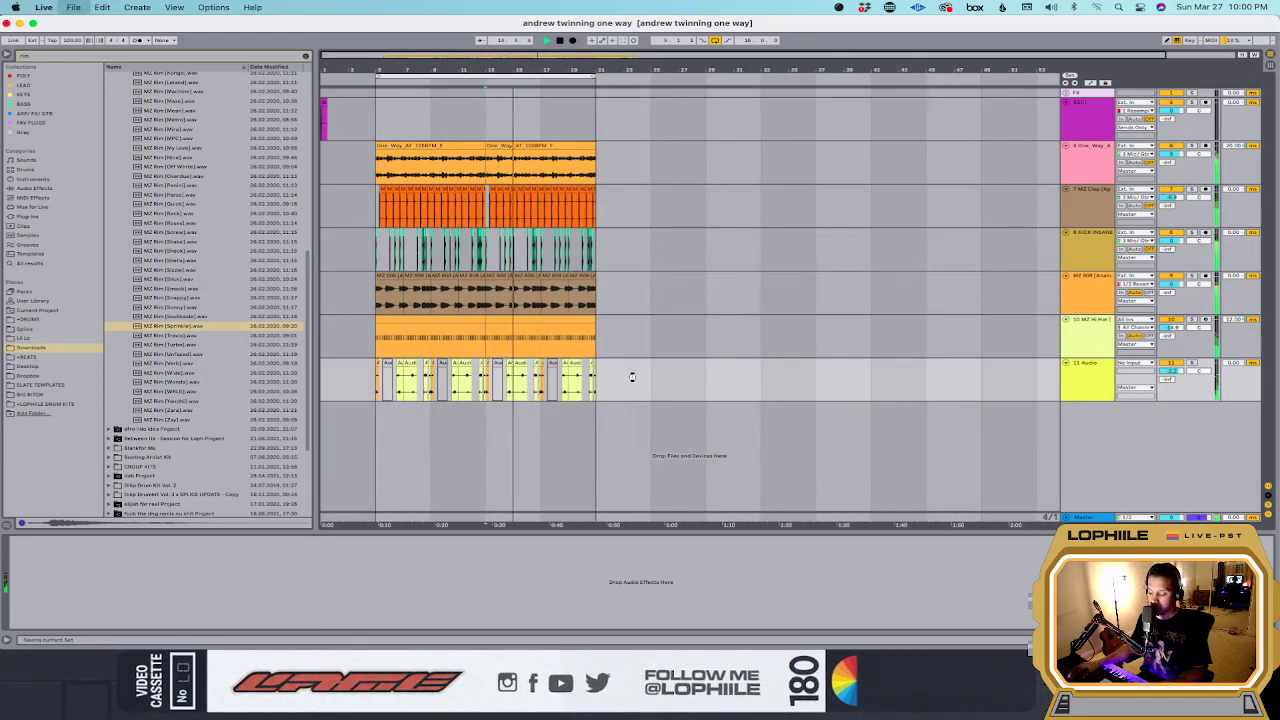
scroll(214, 234, up, 10)
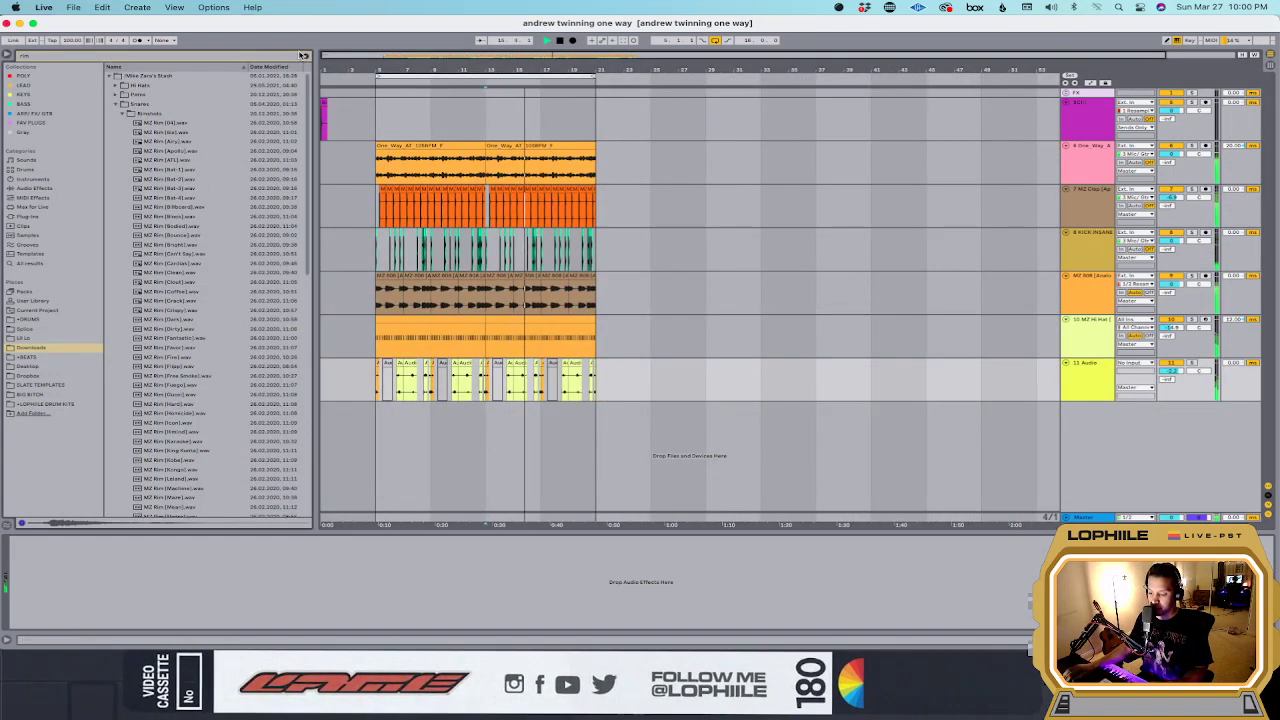
click(305, 56)
click(117, 104)
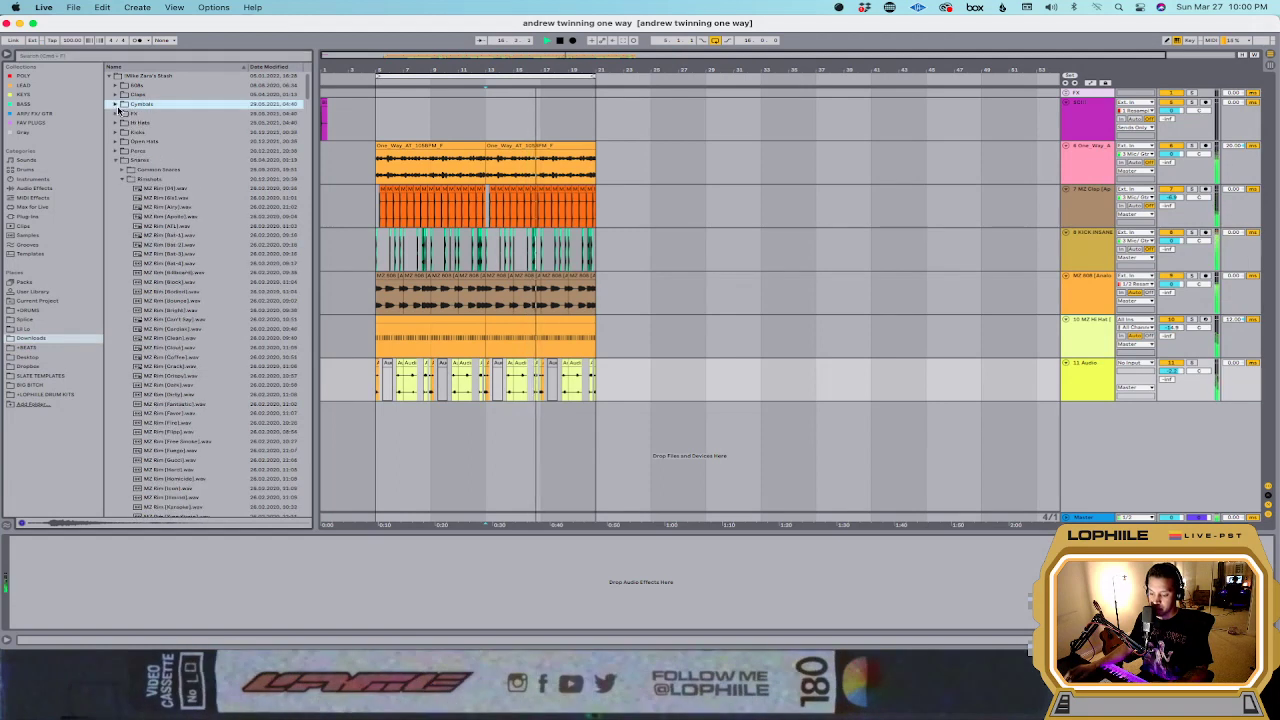
click(123, 179)
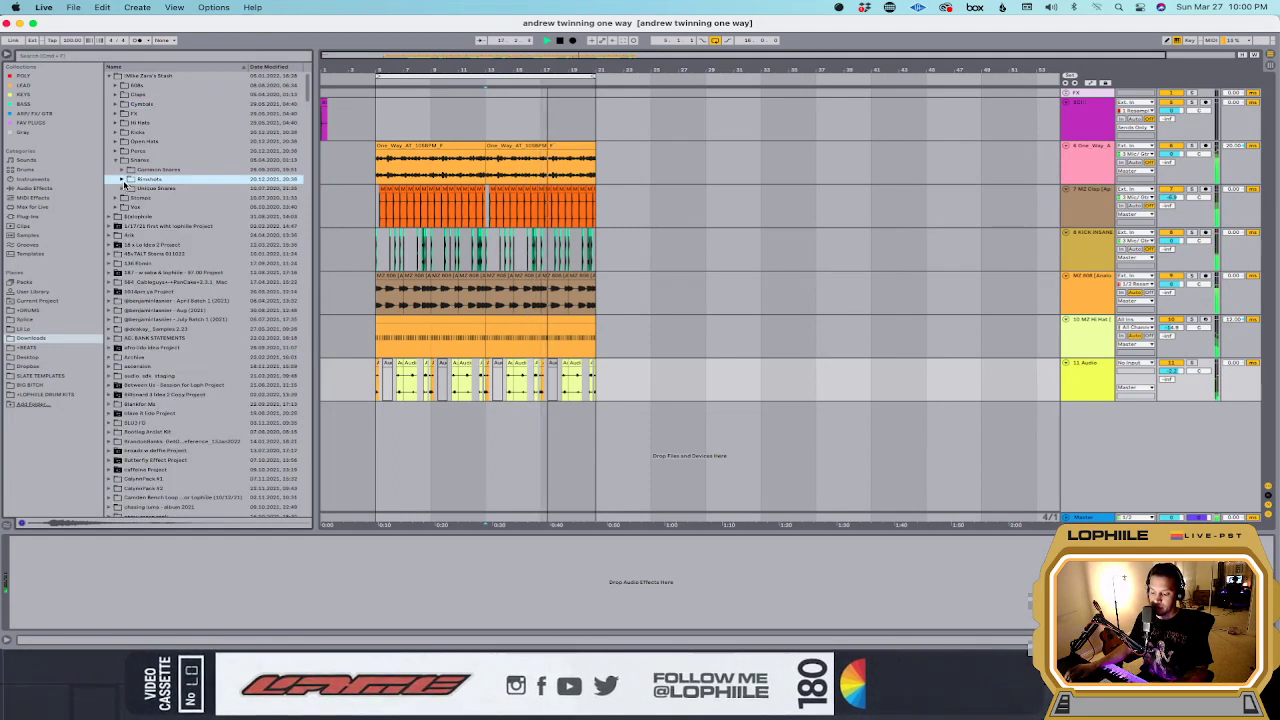
click(123, 169)
click(175, 207)
key(Down)
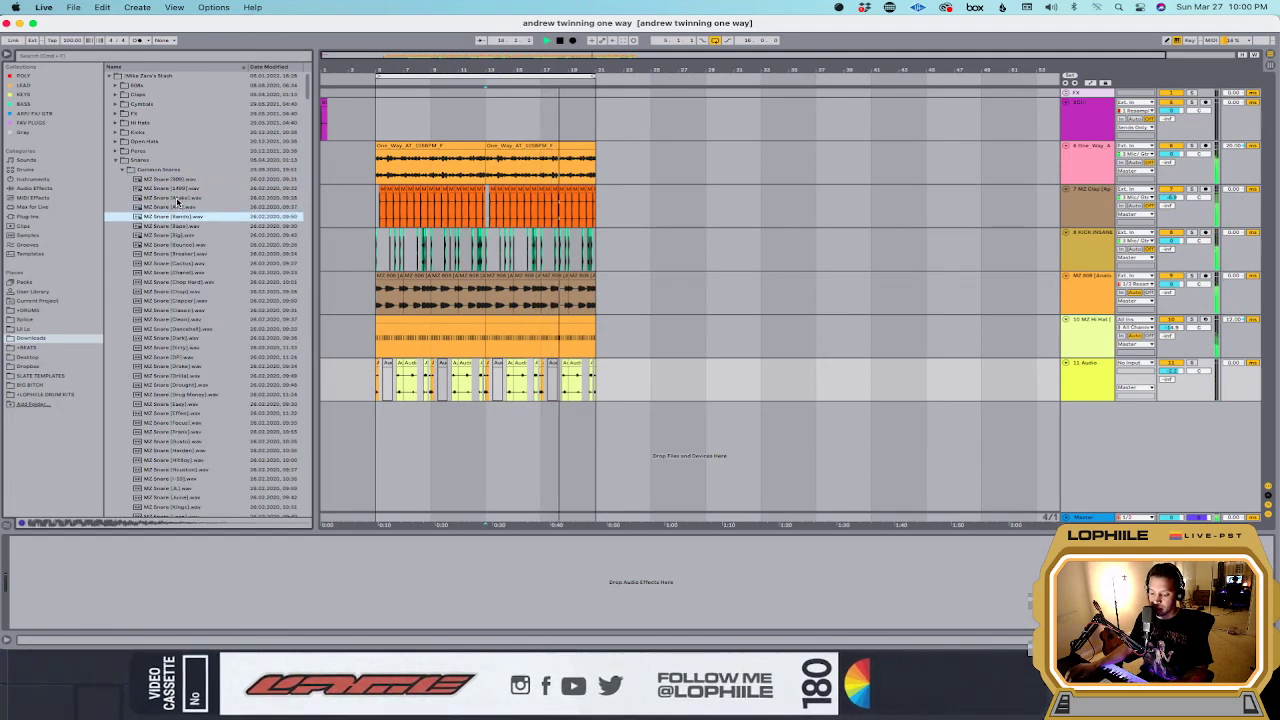
Step: Add MZ Snare [Bando] on a new audio track as a two-beat clip starting at 13.2, and play it back
drag(175, 226, 553, 402)
scroll(500, 430, up, 3)
scroll(500, 430, up, 2)
click(454, 434)
key(space)
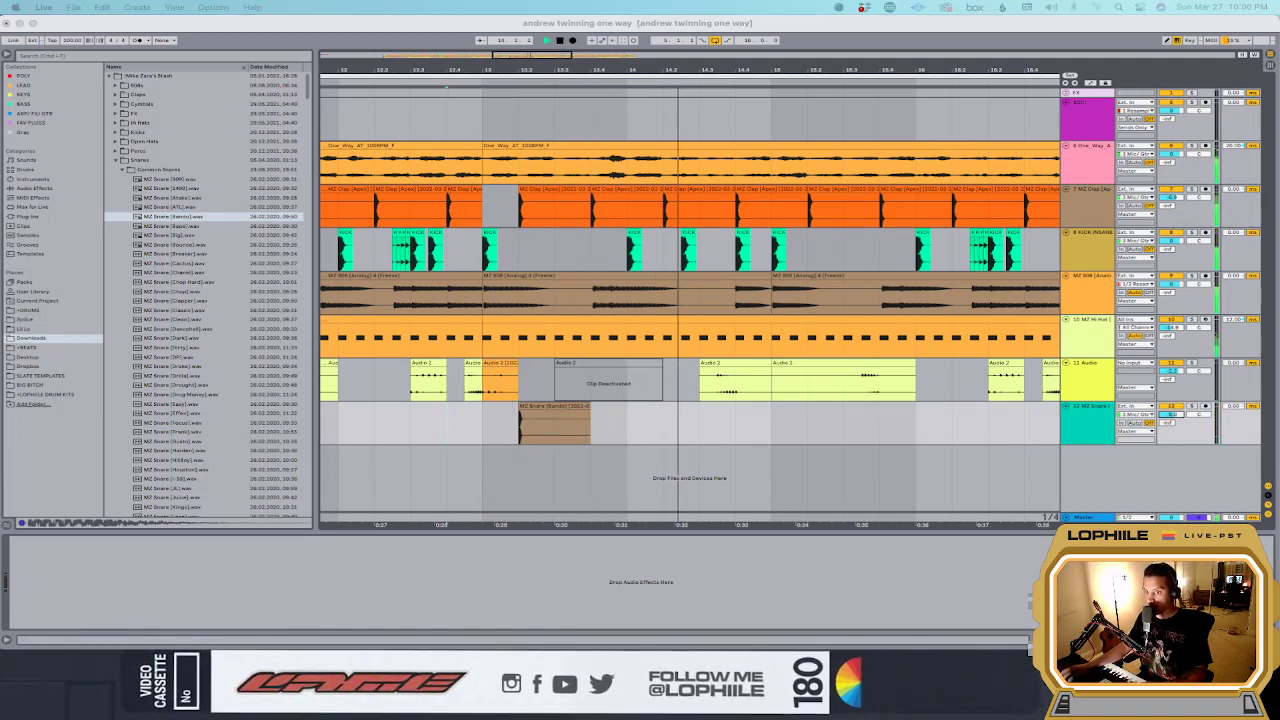
Step: Duplicate the two-beat MZ Snare [Bando] clip back to back from 13.2 through bar 21 and lower the snare track's volume
click(521, 432)
key(super+d)
key(super+d)
key(super+d)
key(super+d)
key(super+d)
key(super+d)
key(super+d)
key(super+d)
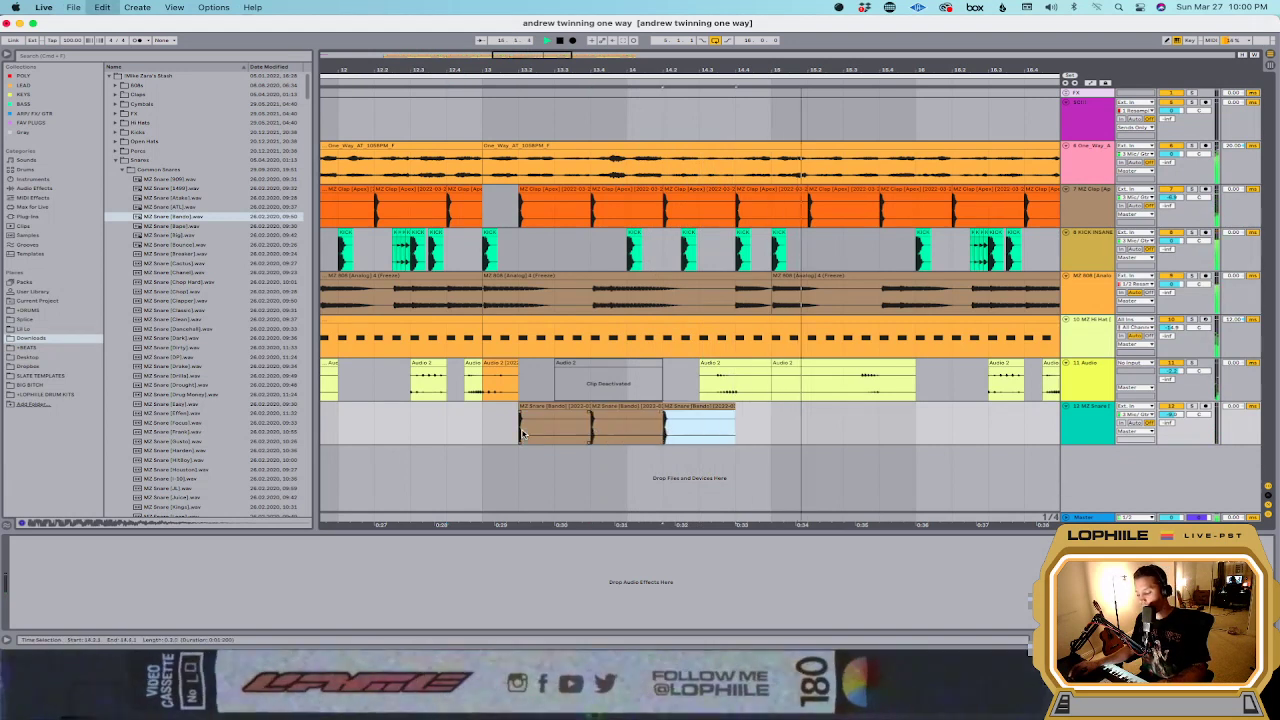
key(super+d)
key(super+d)
key(super+d)
key(super+d)
key(super+d)
key(super+d)
key(super+d)
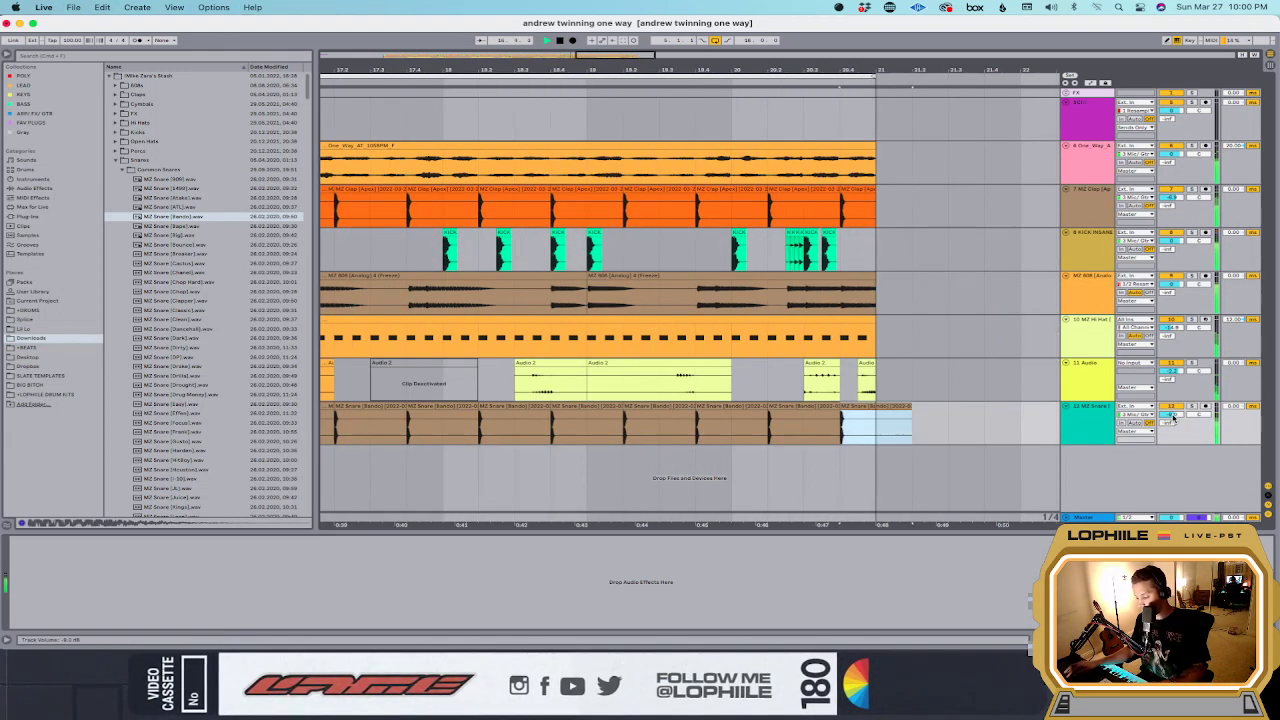
drag(1175, 418, 1176, 420)
scroll(613, 418, left, 5)
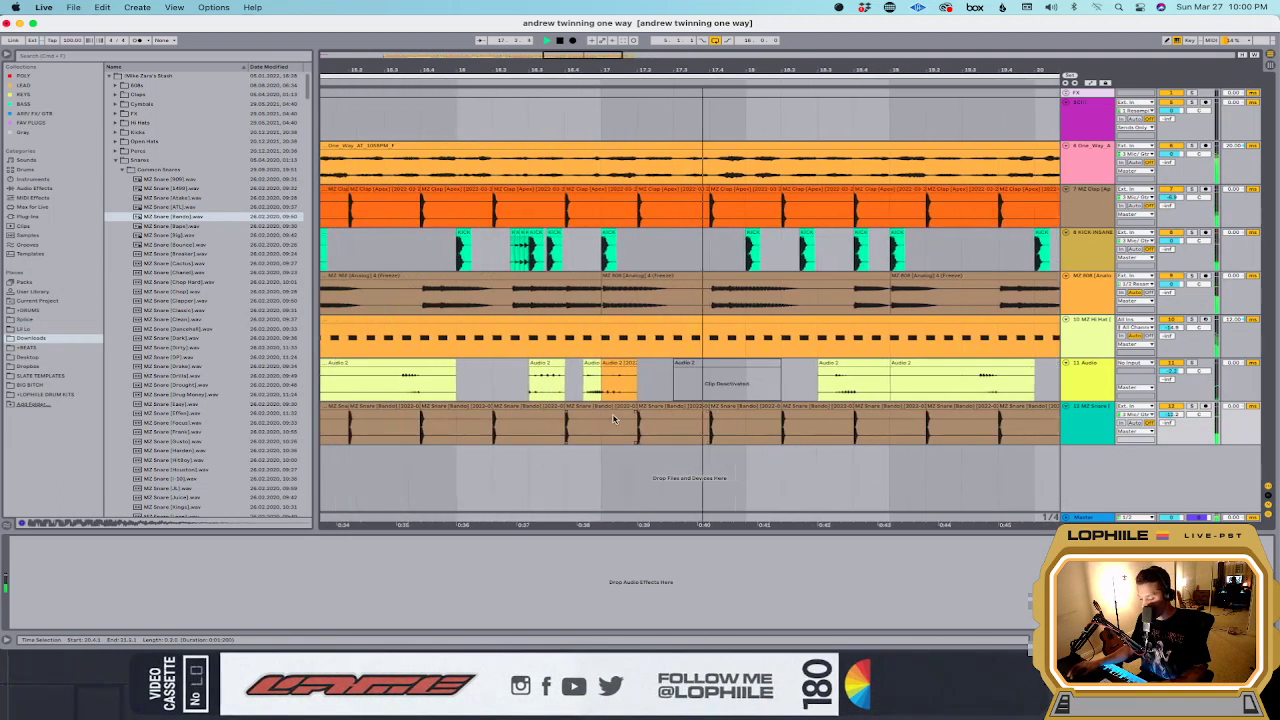
Step: Loop the arrangement over the snare section from bar 13 to bar 21
right_click(613, 418)
click(573, 425)
key(minus)
key(minus)
drag(517, 437, 793, 437)
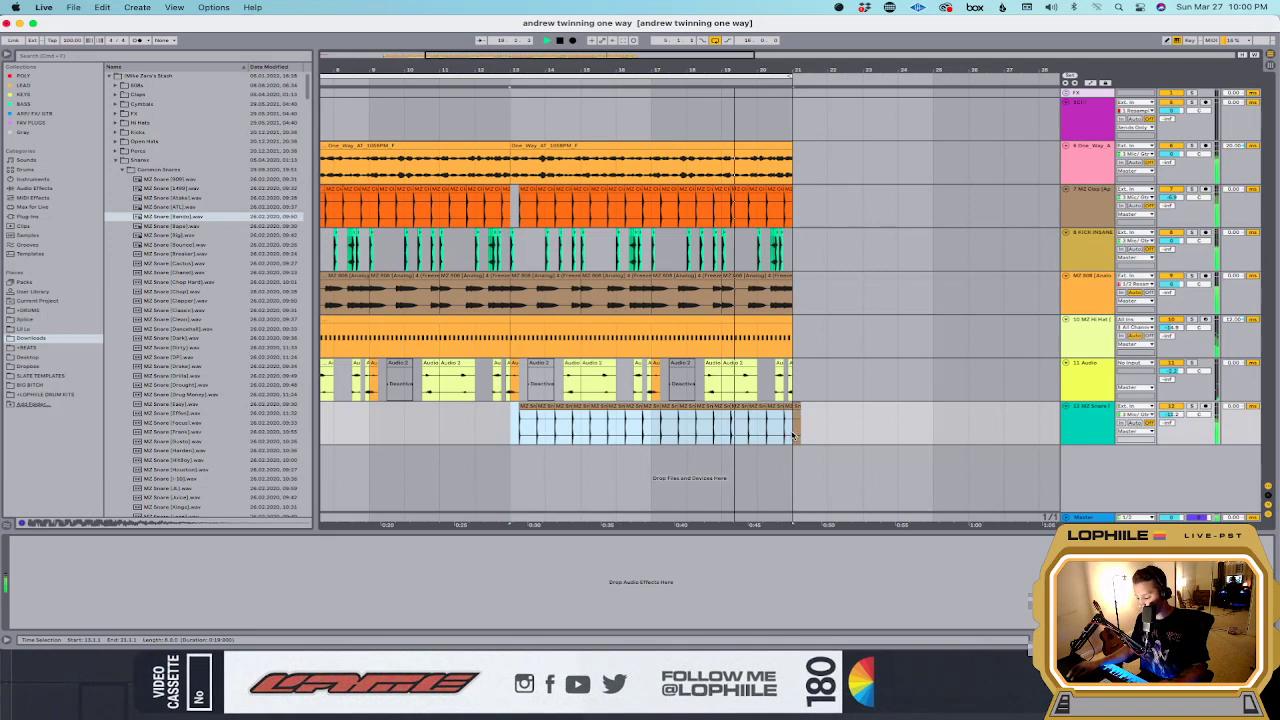
Step: Add EQ Eight to the snare track and shape it with a low cut, a low-mid boost and a high-frequency dip
click(80, 189)
drag(138, 214, 597, 427)
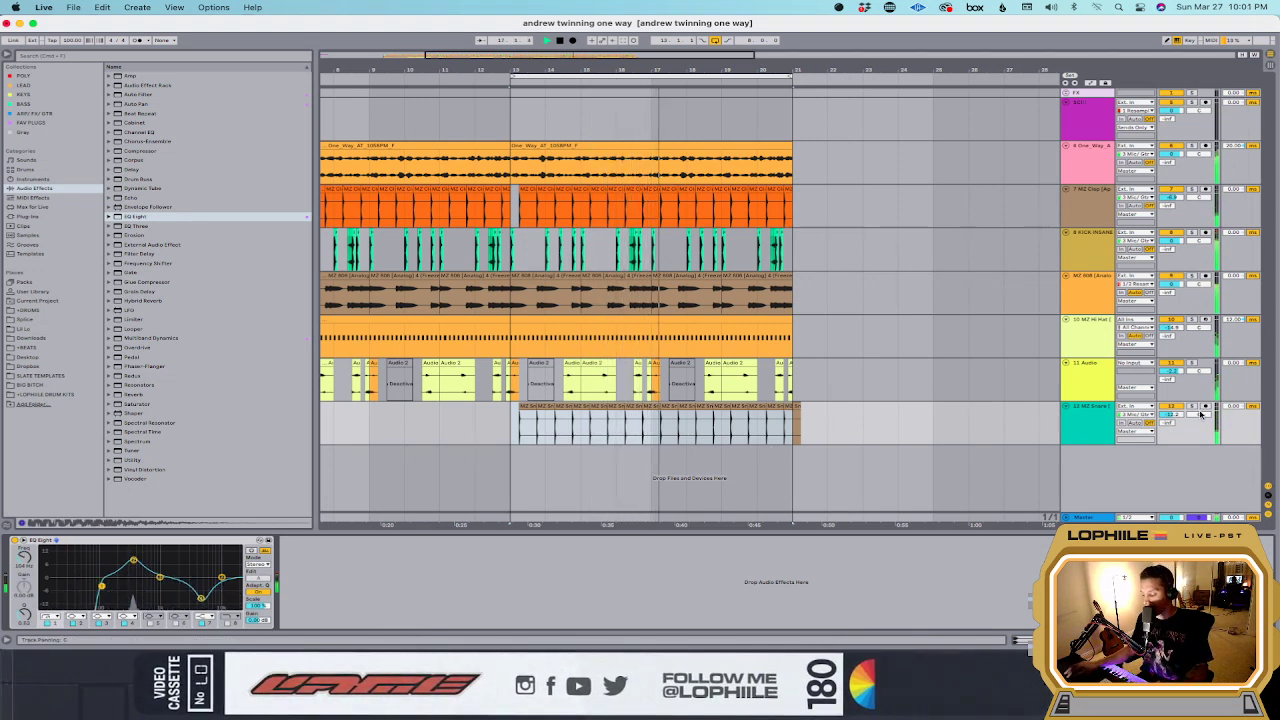
Step: Insert an audio track below the snare, search +DRUMS for "open" and expand Drums > Hats > Open > 808 & Vintage
click(1090, 423)
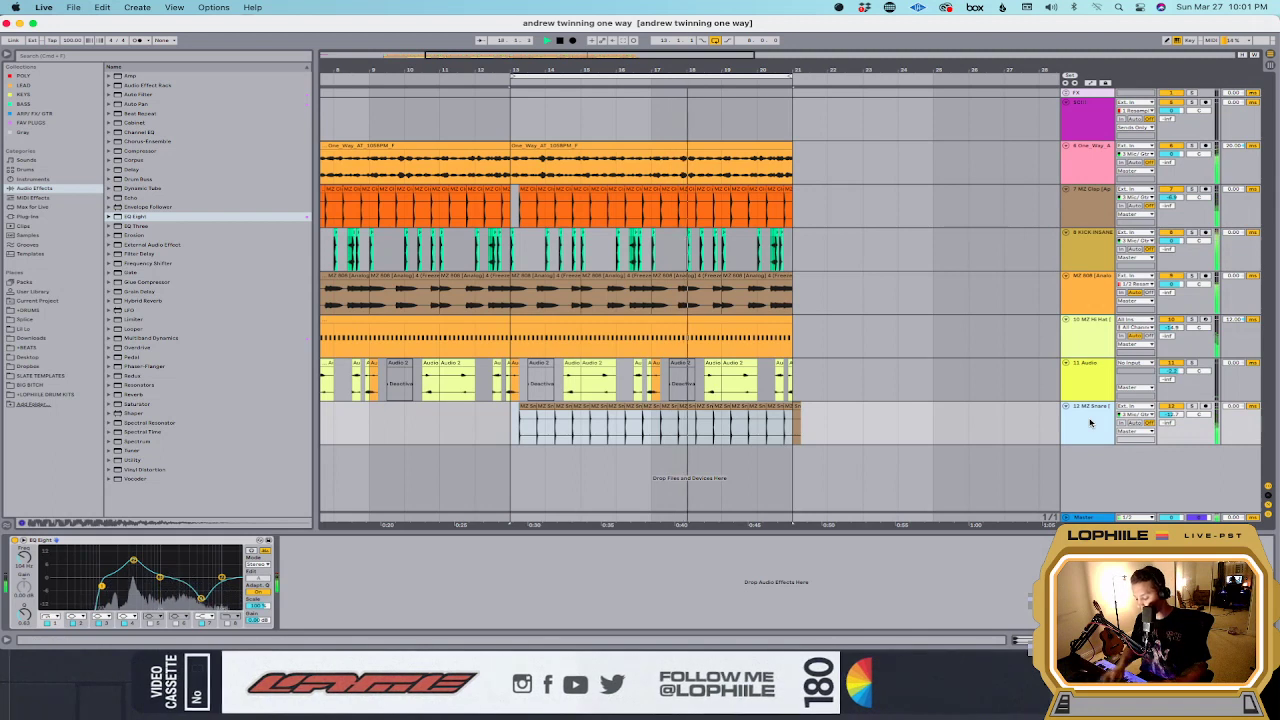
key(super+t)
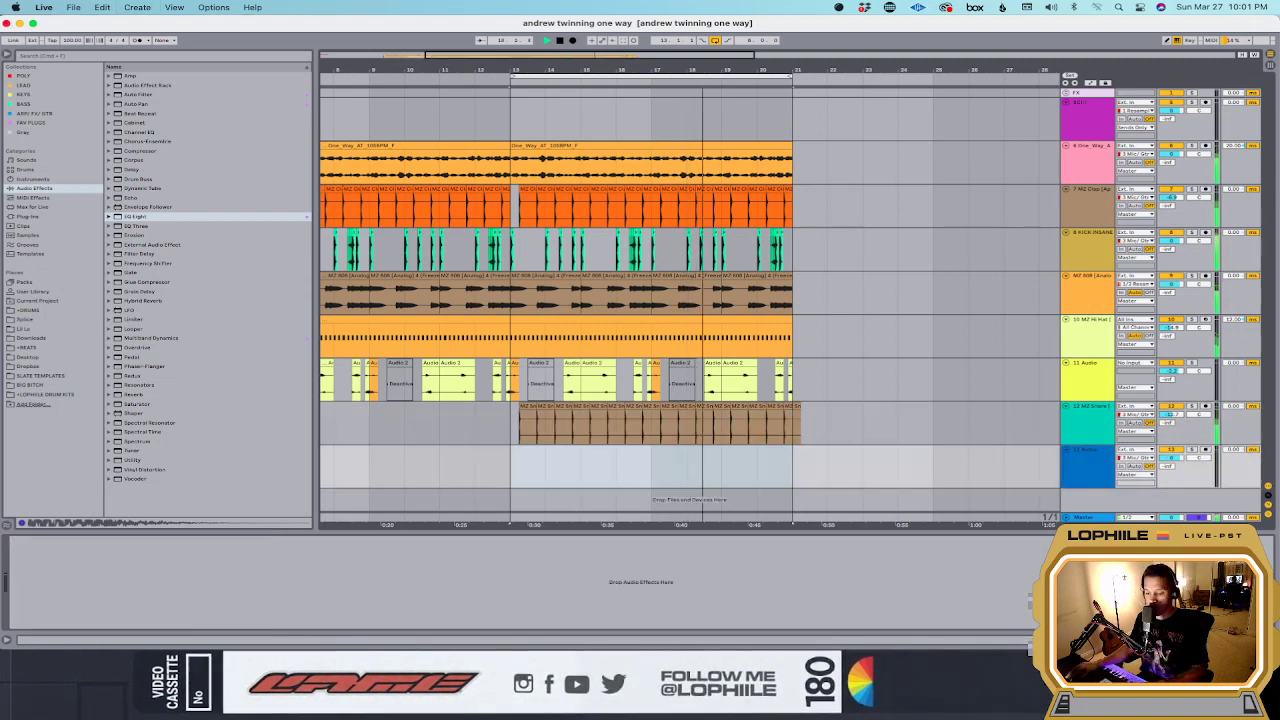
click(42, 57)
text(spec)
click(52, 264)
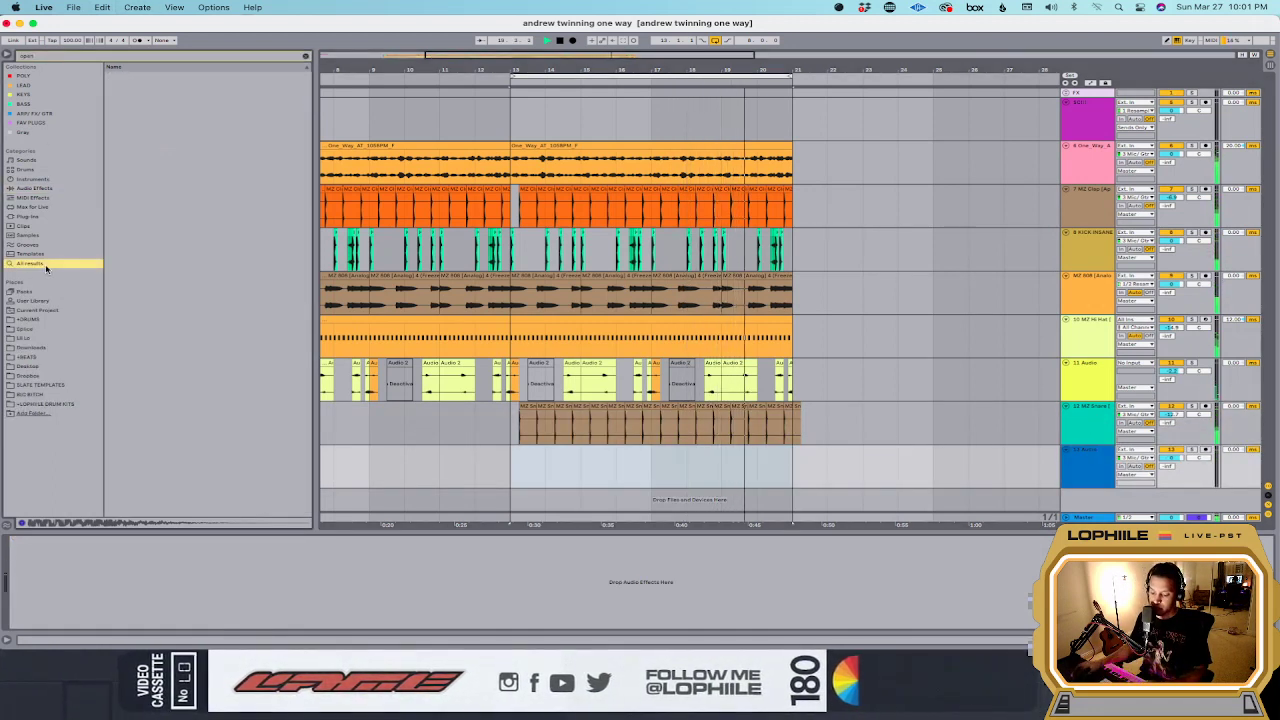
click(40, 320)
click(111, 78)
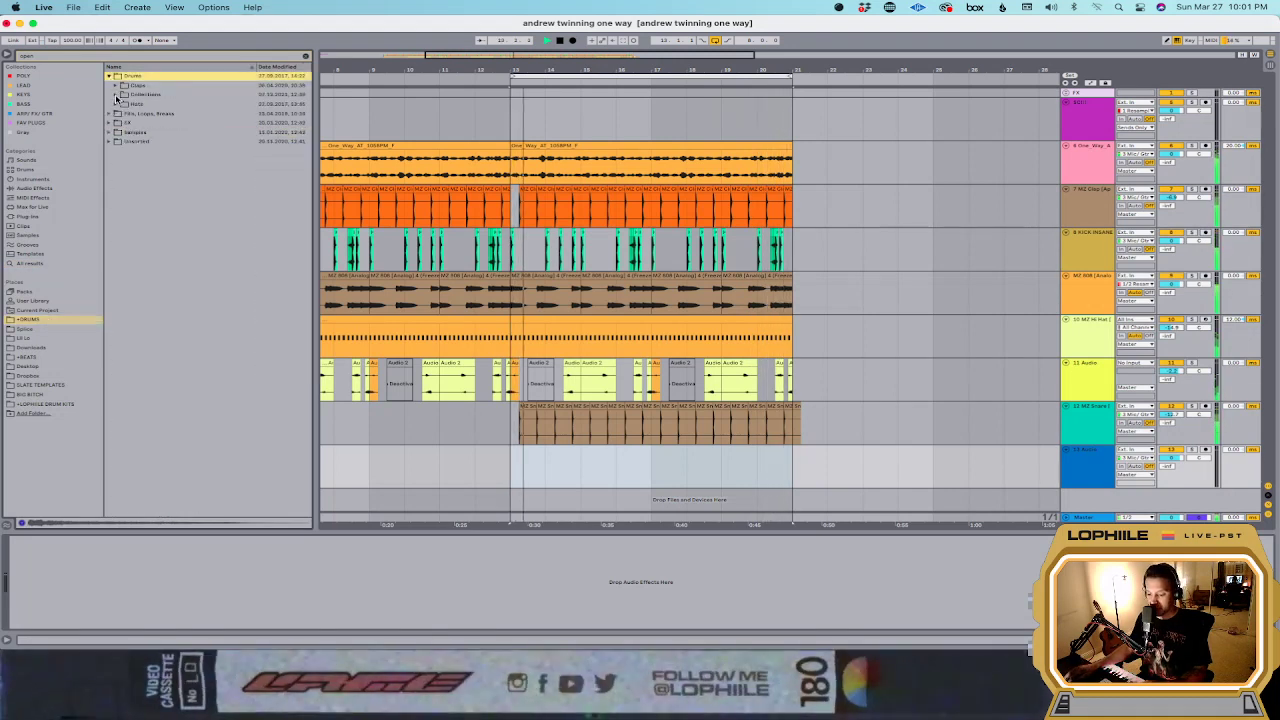
click(117, 103)
click(124, 131)
click(131, 141)
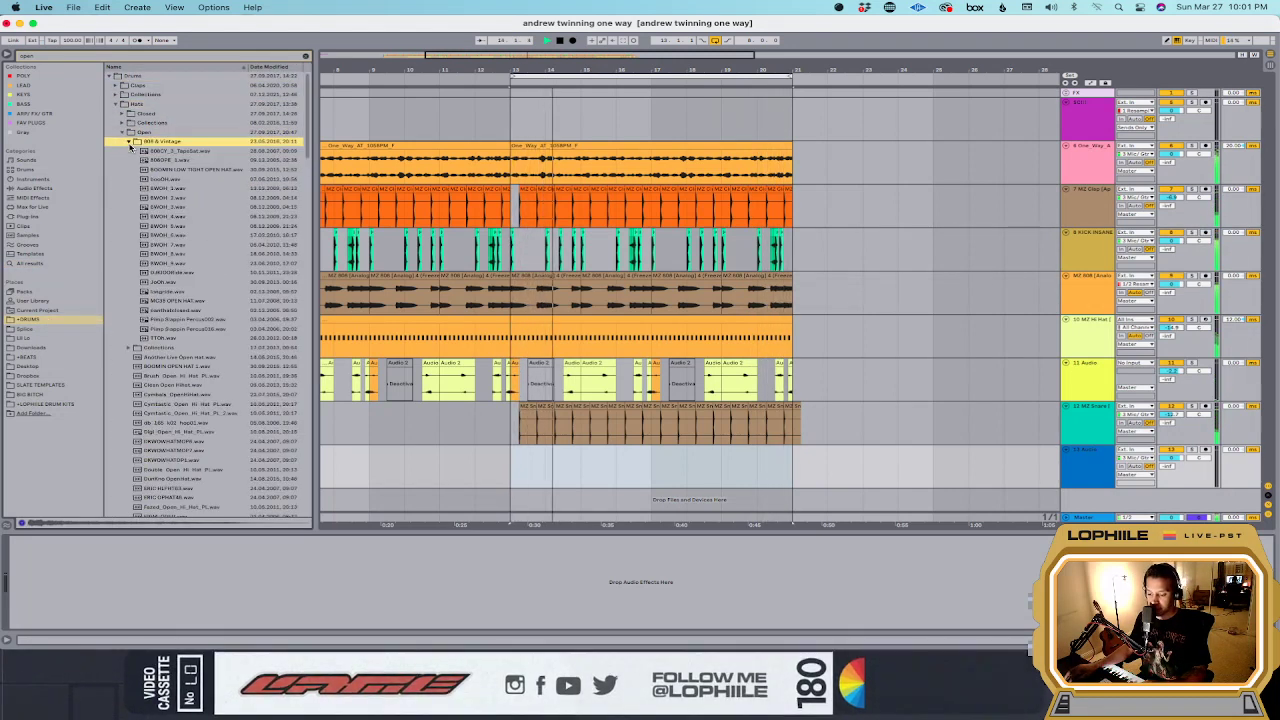
Step: Add booOH.wav to the new audio track, move the clip to 13.1.3 and adjust the track's volume
click(178, 180)
drag(178, 183, 526, 463)
scroll(526, 463, up, 5)
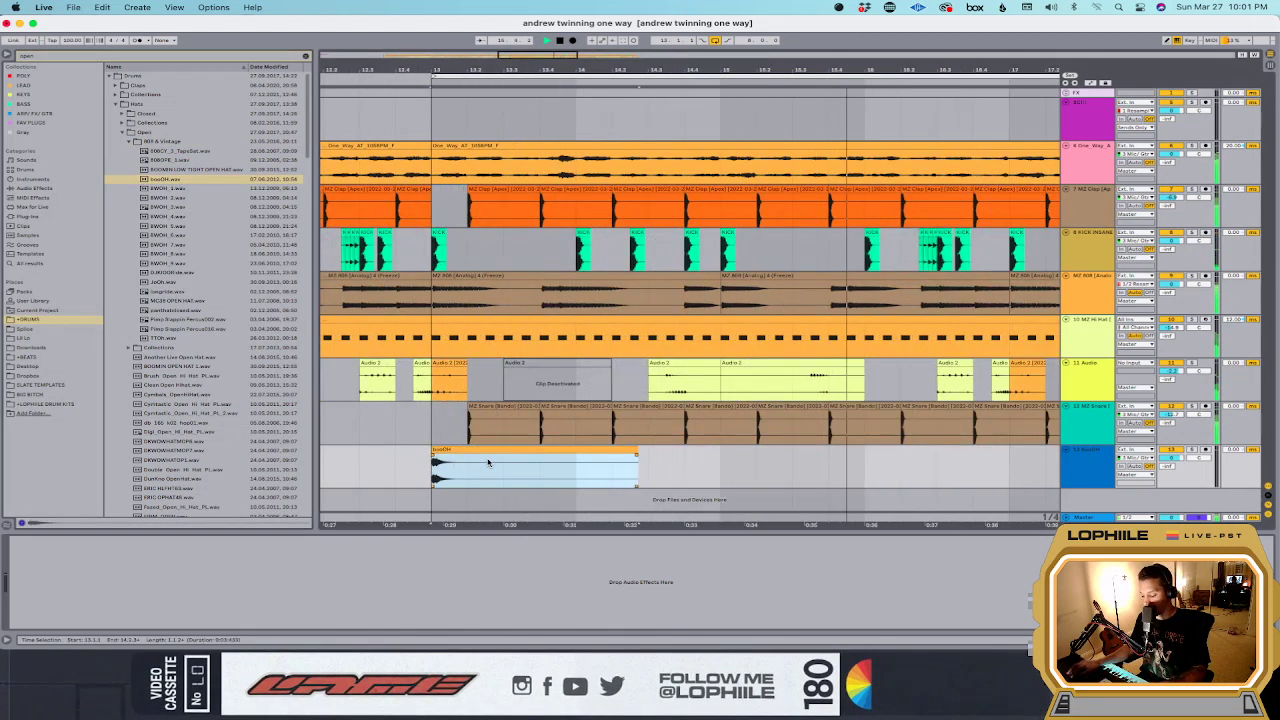
click(530, 449)
drag(530, 449, 494, 449)
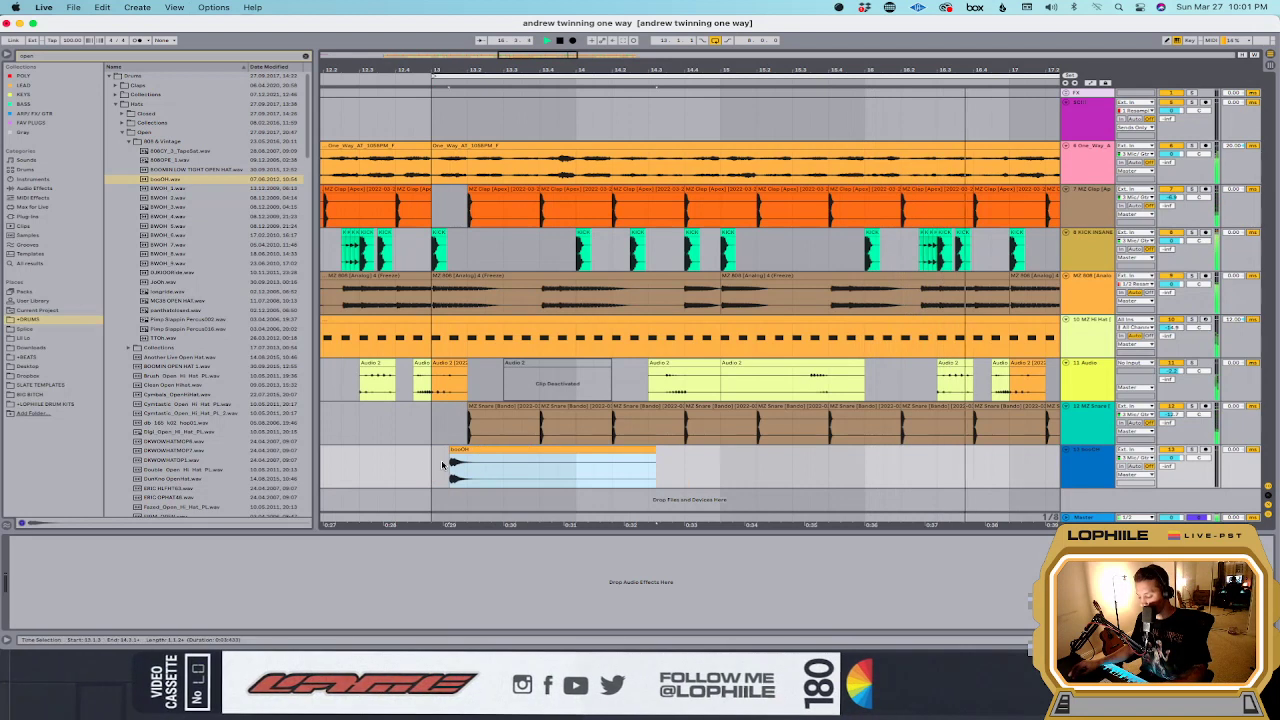
click(1185, 462)
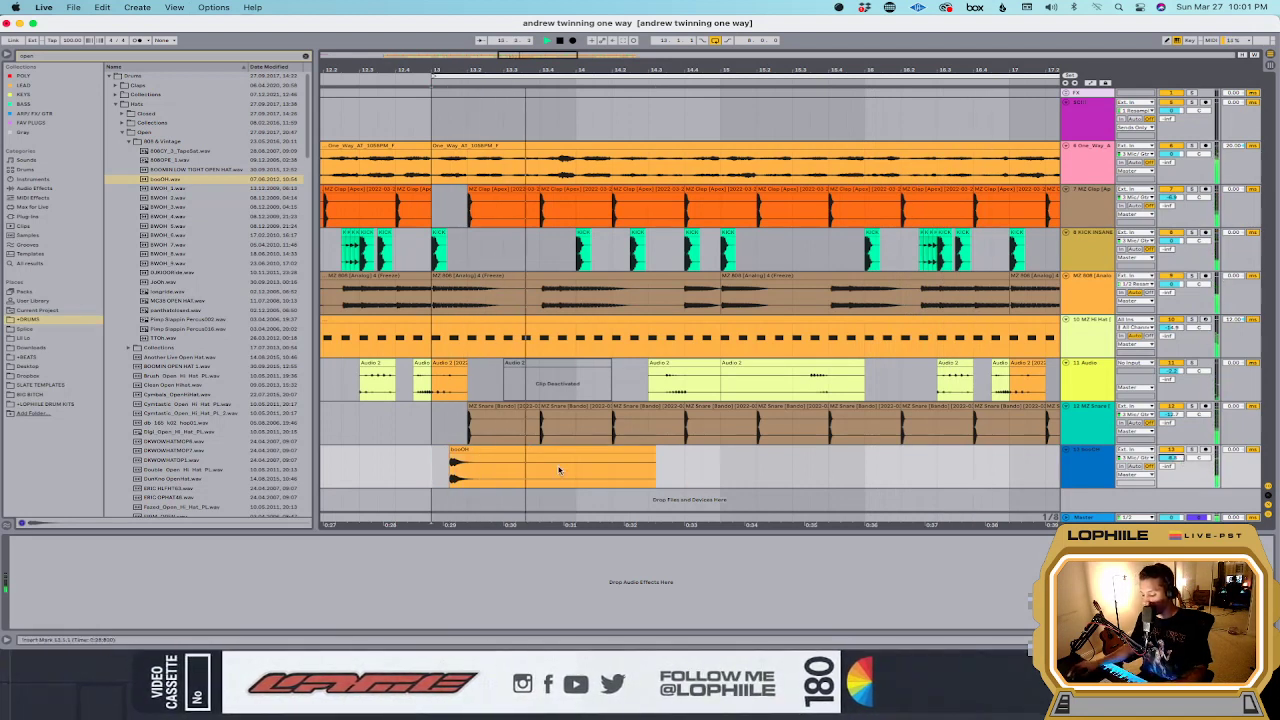
Step: Move the booOH clip to 13.3.3 and place a copy of it at 14.4.3
drag(491, 449, 546, 449)
click(442, 466)
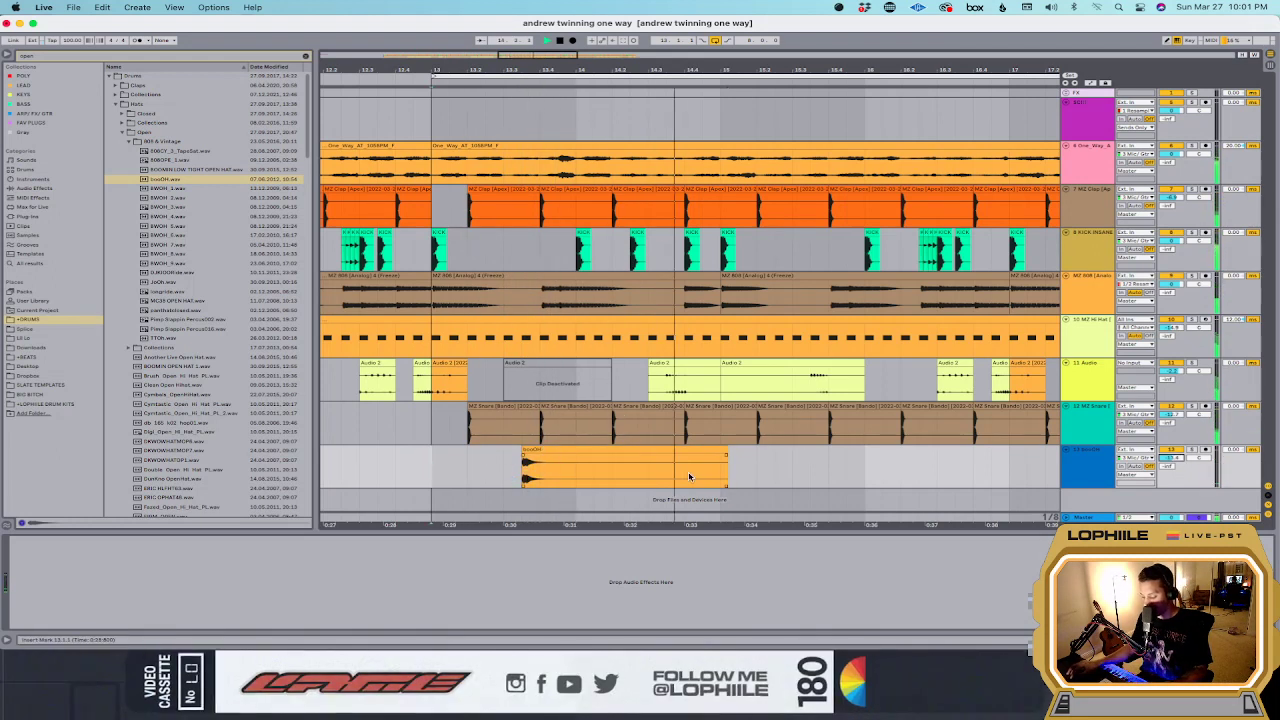
drag(576, 447, 757, 455)
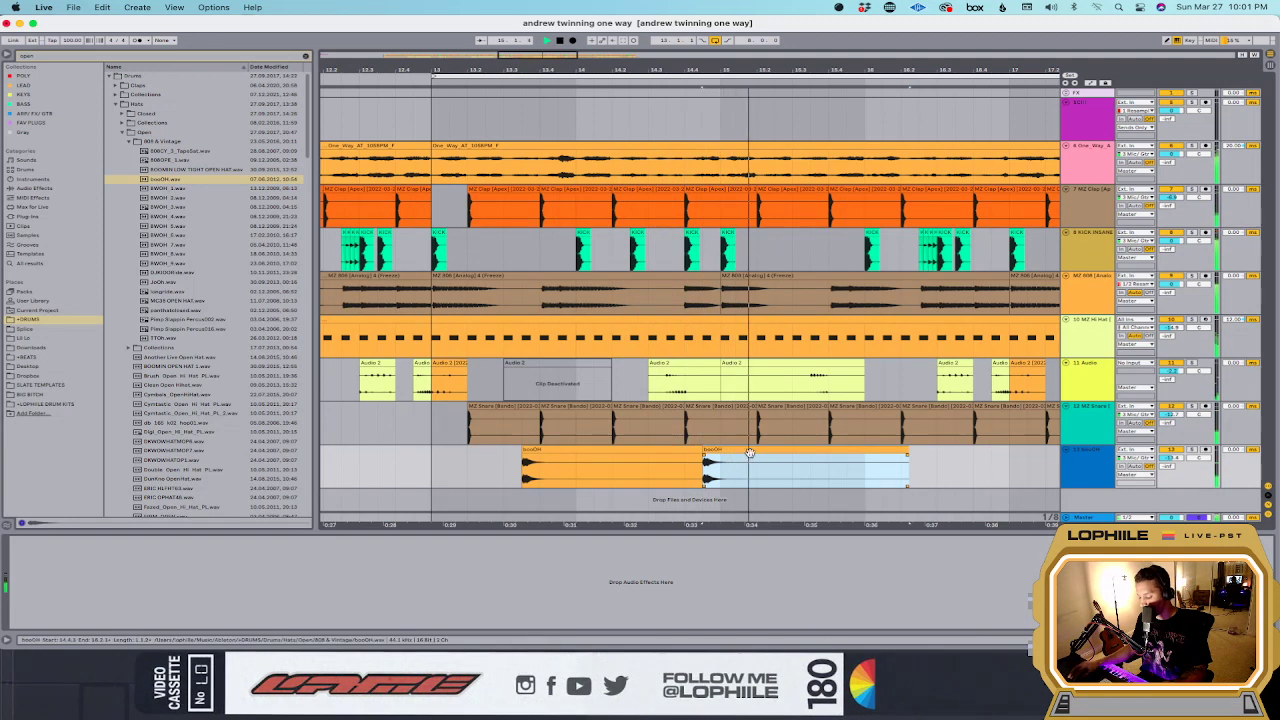
Step: Audition the other 808 & Vintage open hats and place a short one on a new audio track at 14.4.3
click(157, 198)
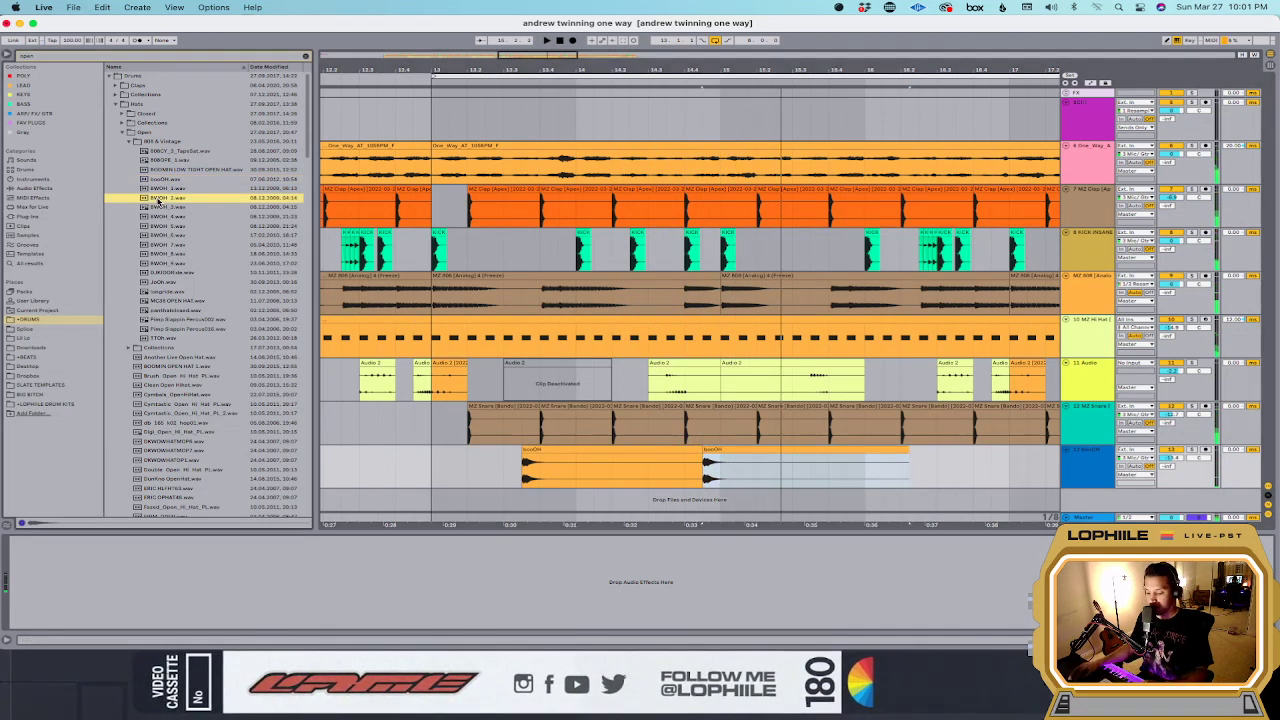
click(170, 209)
click(170, 216)
click(172, 244)
click(174, 263)
click(172, 272)
click(167, 282)
click(168, 291)
click(170, 300)
click(170, 310)
drag(172, 312, 705, 500)
Step: Delete the second booOH clip at 14.4.3 and adjust the short hat's track delay during playback
click(727, 431)
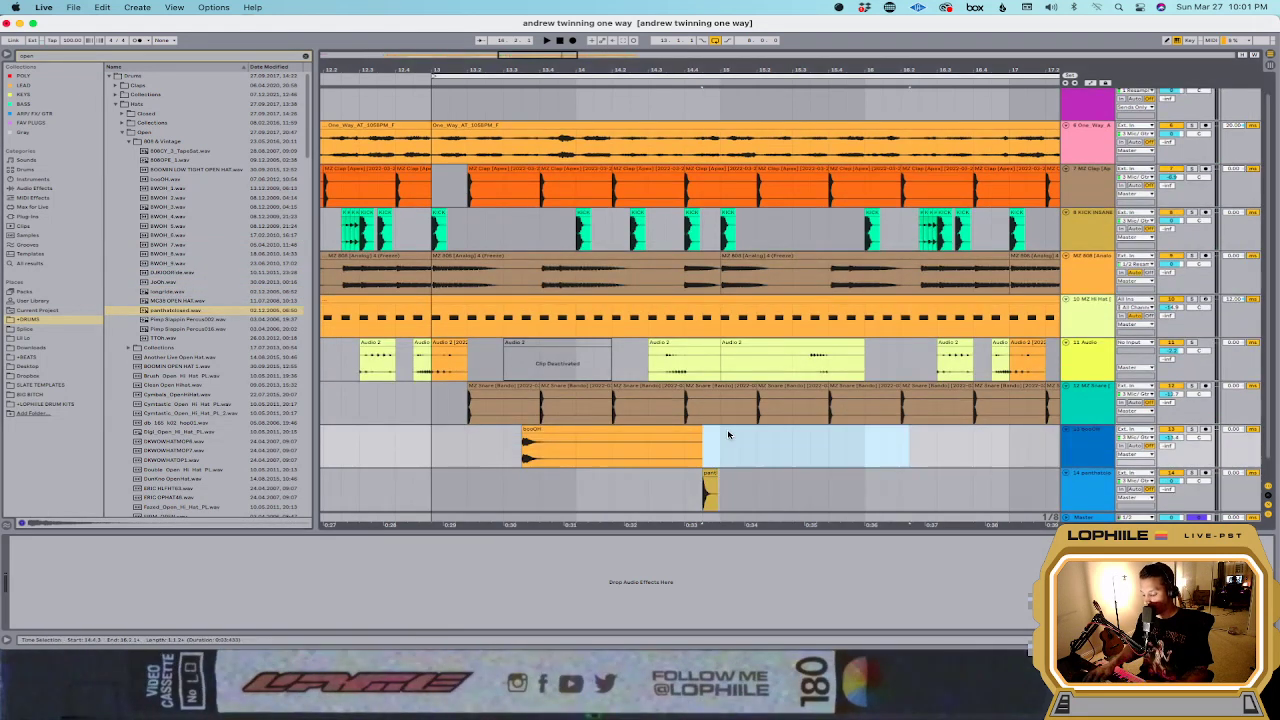
key(Delete)
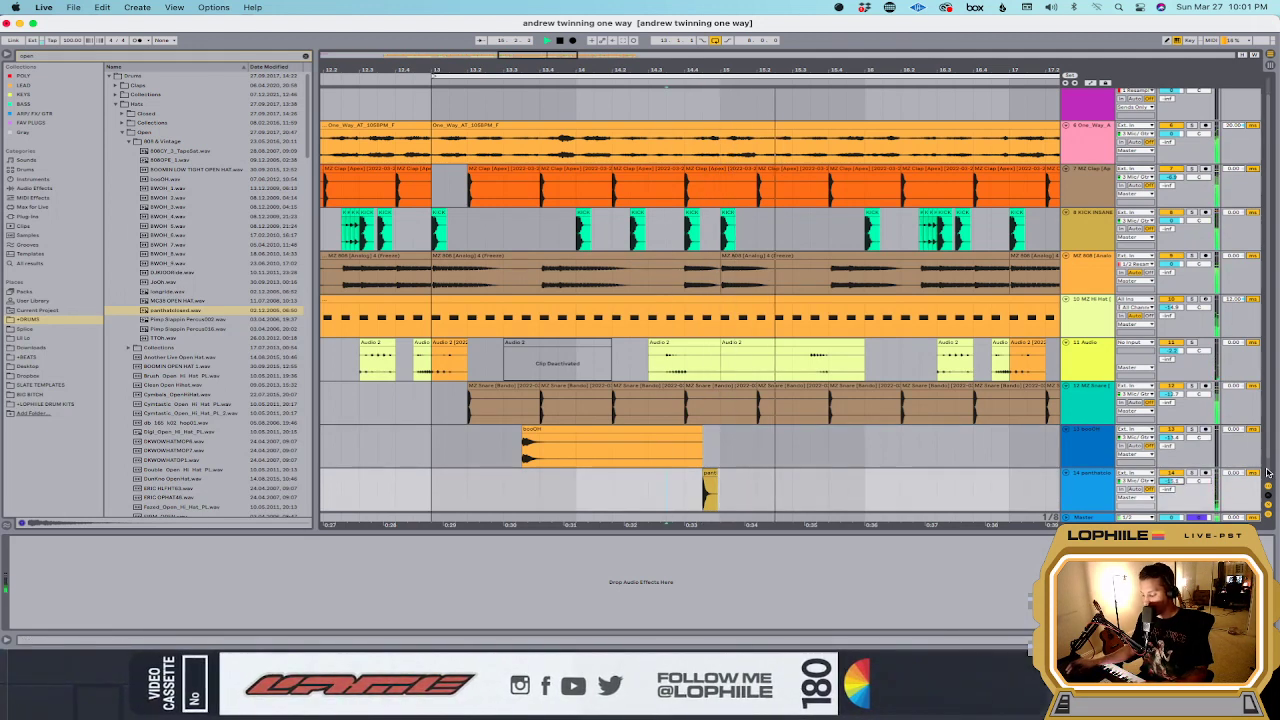
key(space)
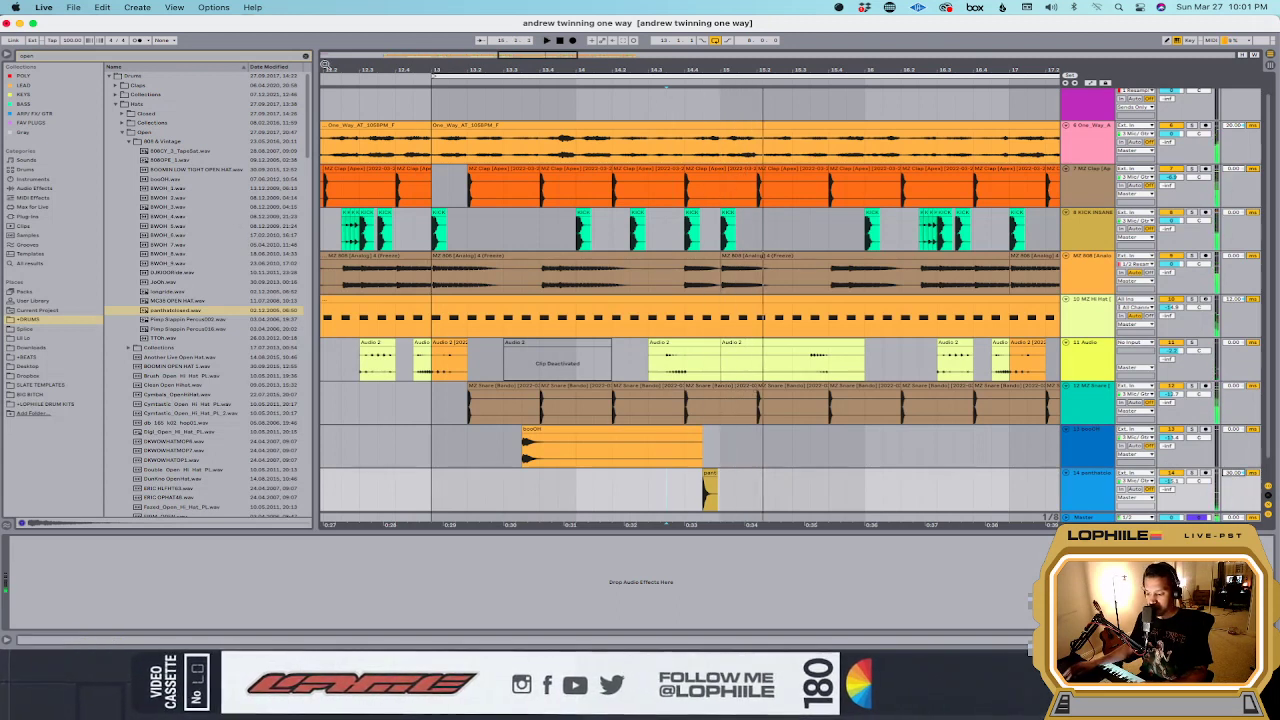
Step: Add a Delay to the short hat track with millisecond times, 0% feedback and 100% dry/wet, and play it back
click(36, 189)
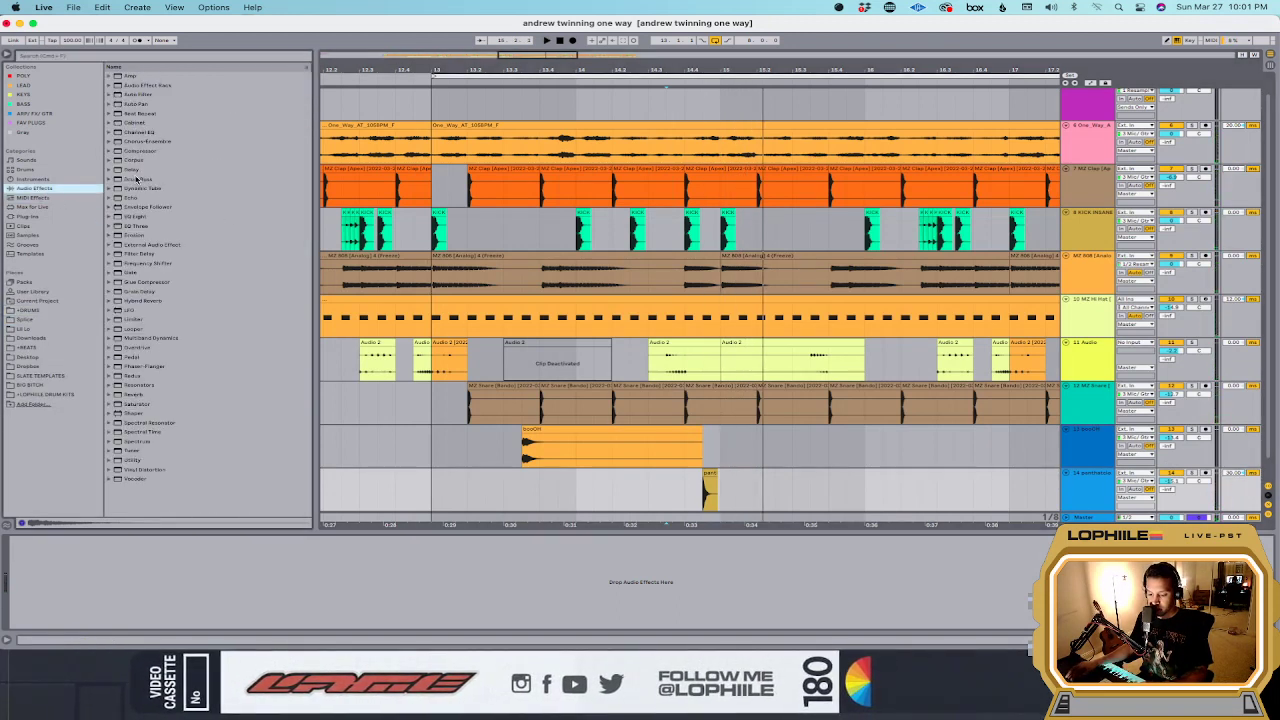
drag(136, 174, 513, 345)
drag(727, 494, 727, 494)
click(62, 577)
key(space)
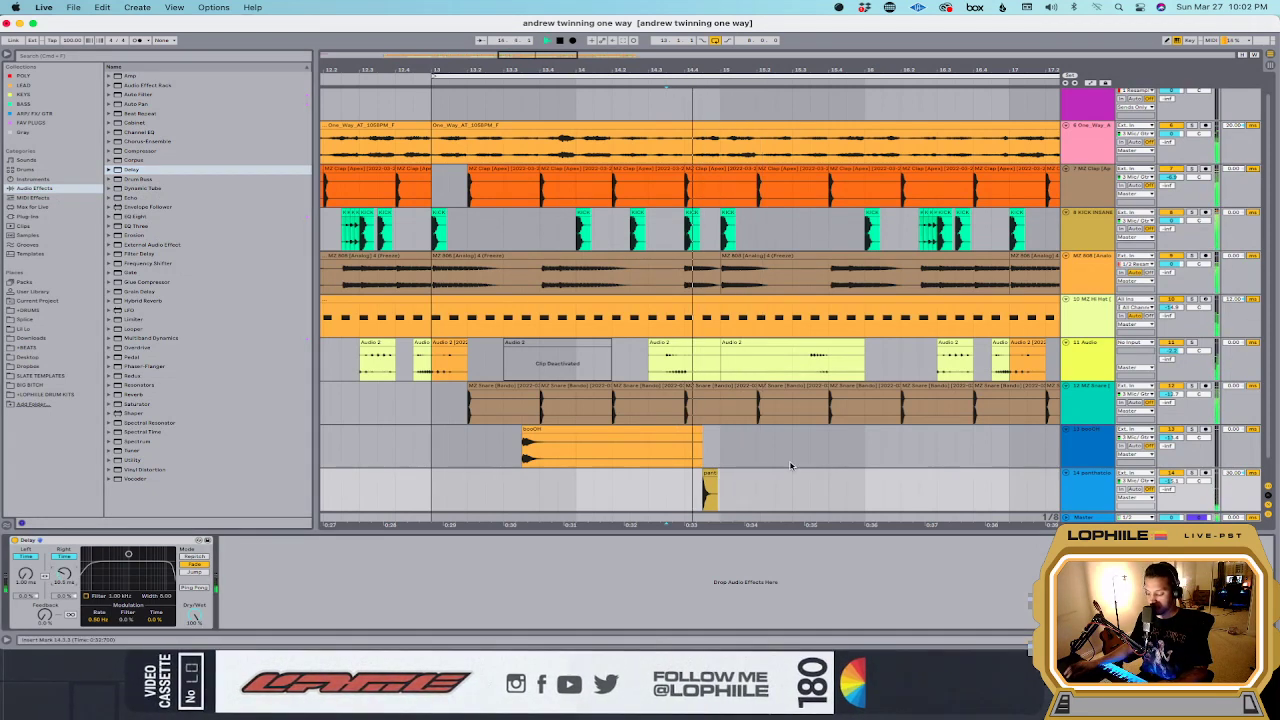
Step: Duplicate the two-bar pattern of both open-hat tracks from bars 13 to 15 until it reaches bar 21
drag(737, 457, 428, 483)
key(ctrl+d)
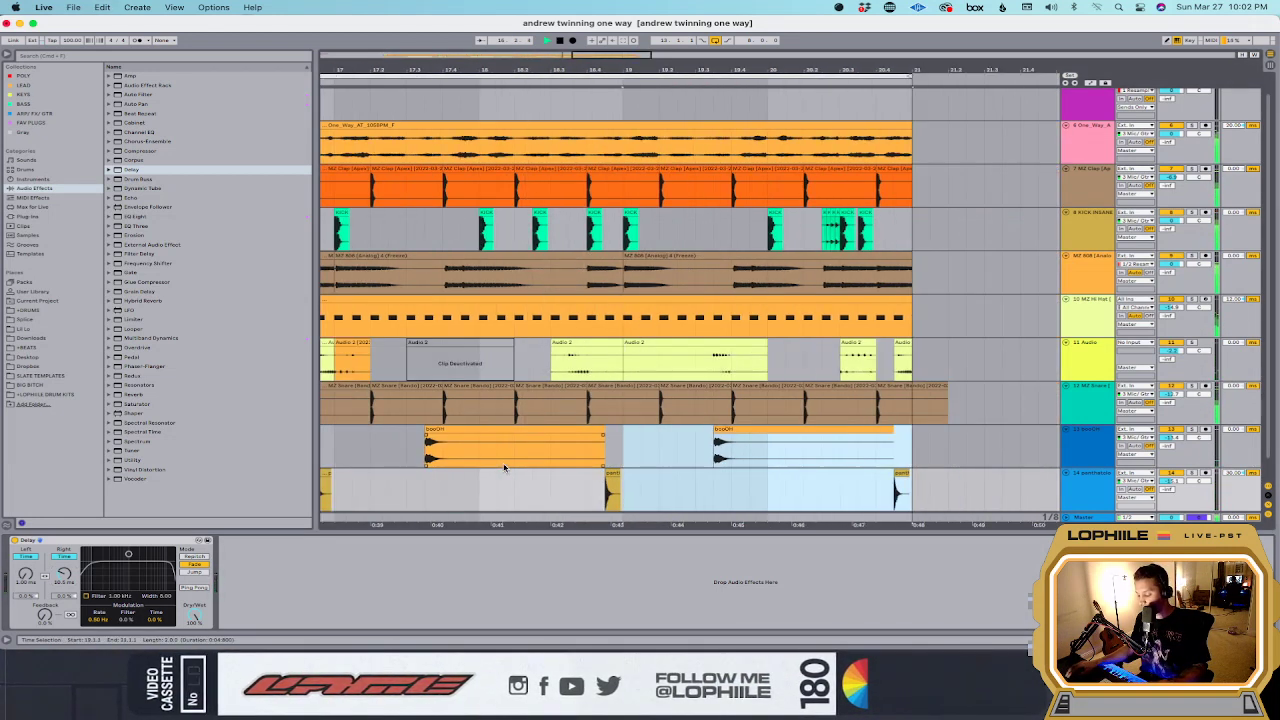
scroll(504, 468, left, 5)
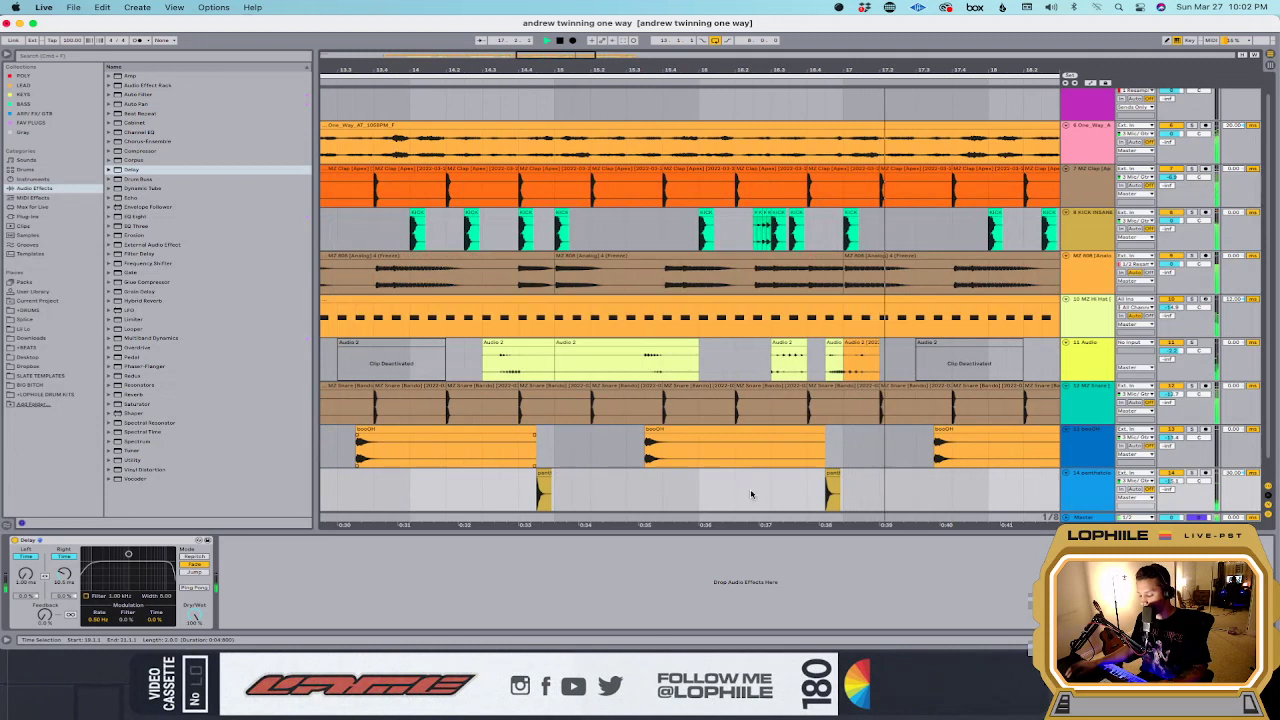
scroll(762, 495, down, 3)
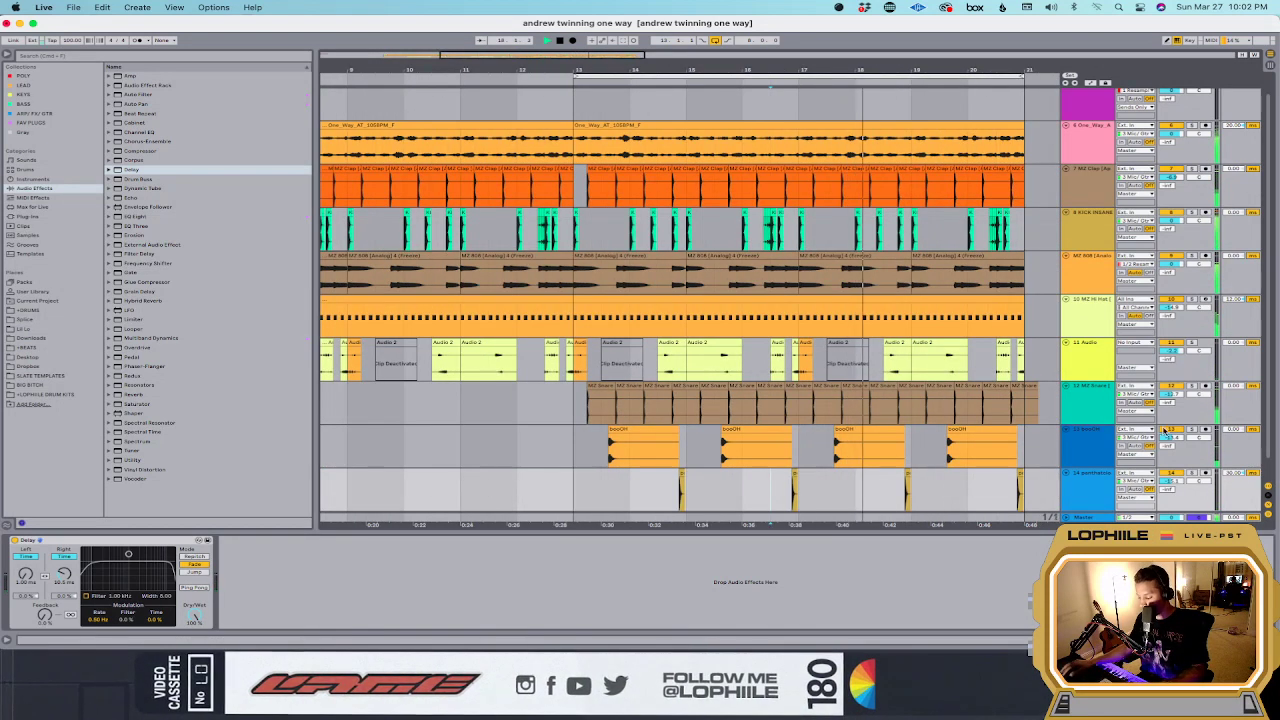
Step: Search the plug-ins for "trans" and add Transient Master to the booOH track
click(1100, 443)
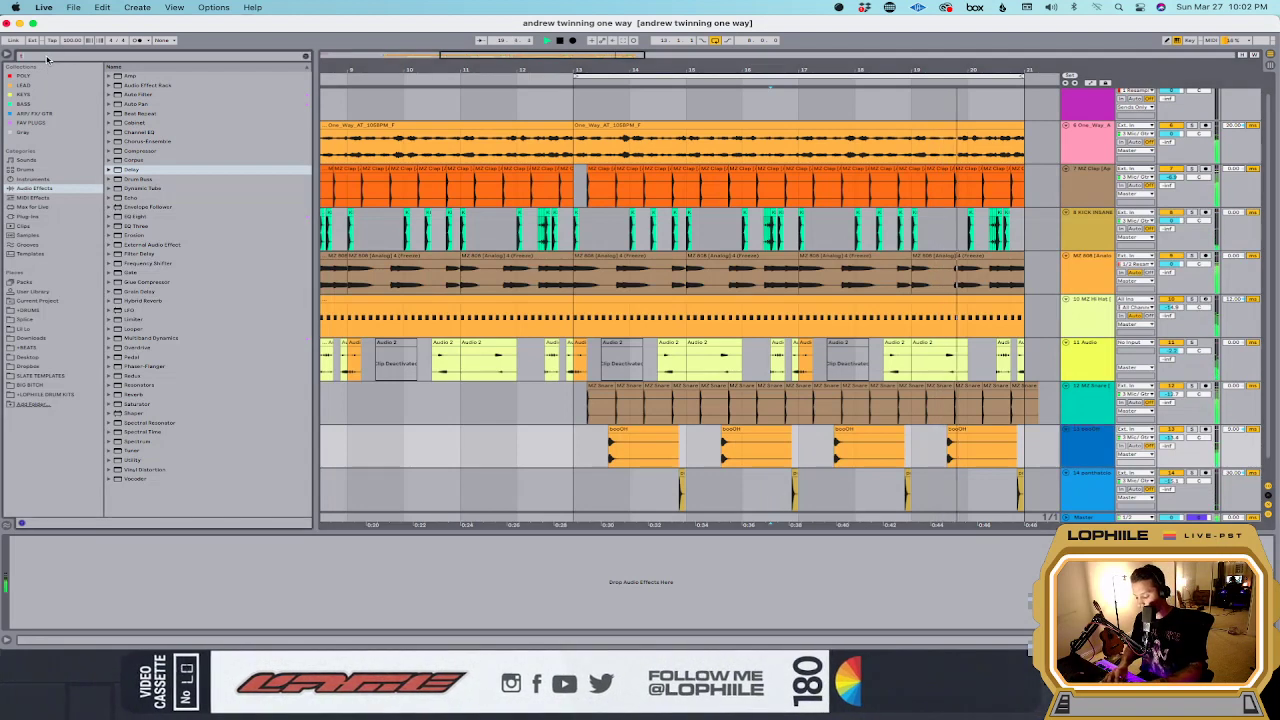
text(trans)
click(46, 216)
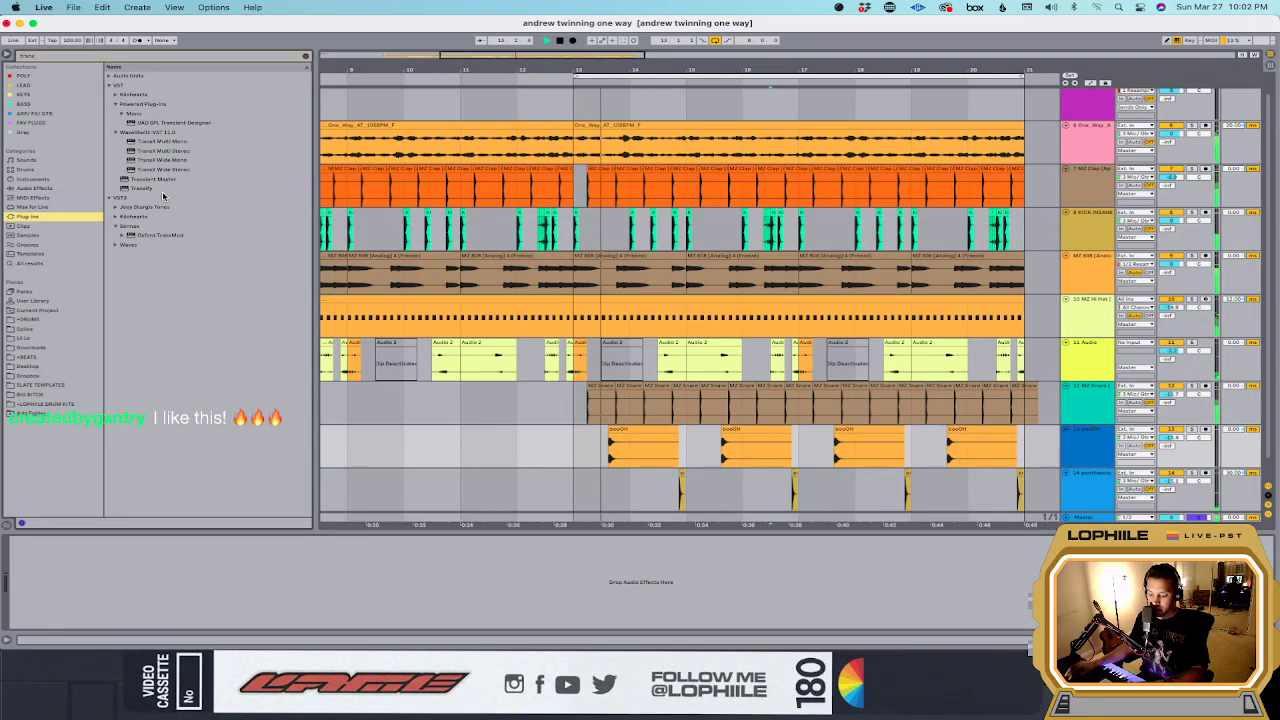
click(155, 179)
drag(595, 403, 600, 445)
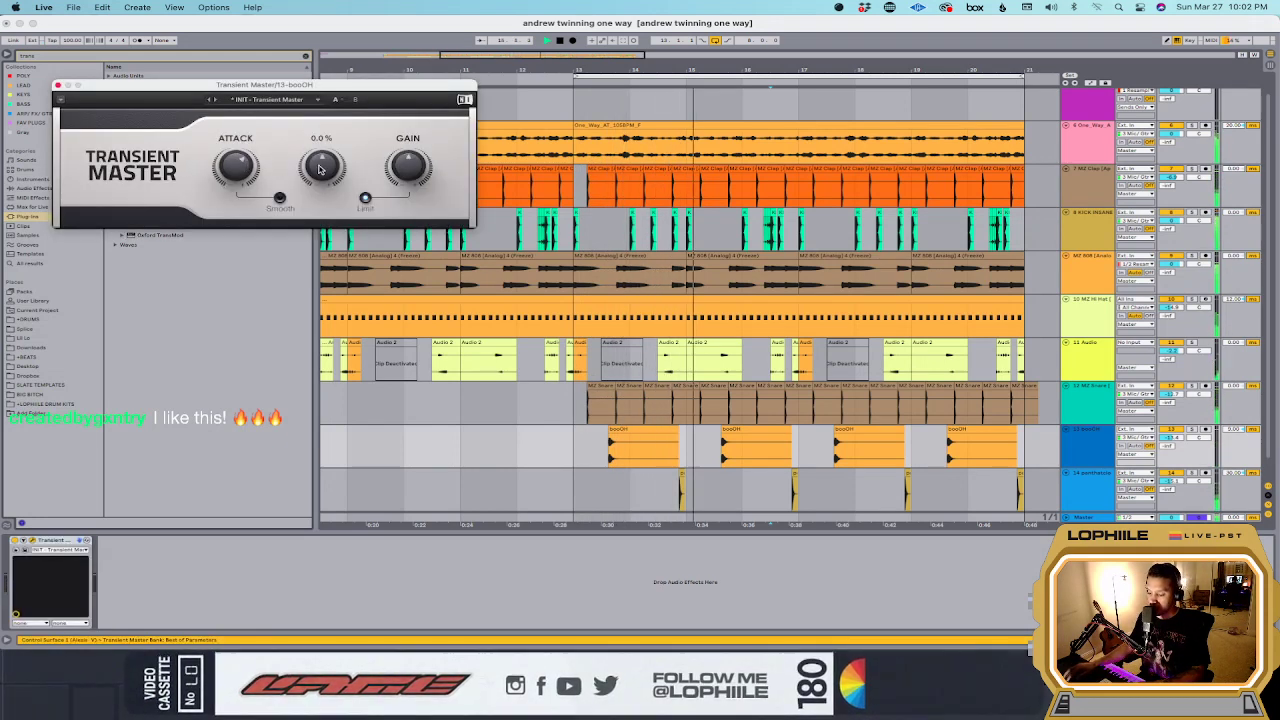
Step: Adjust the attack in Transient Master, save the set and close the plug-in window
drag(243, 175, 233, 175)
key(super+s)
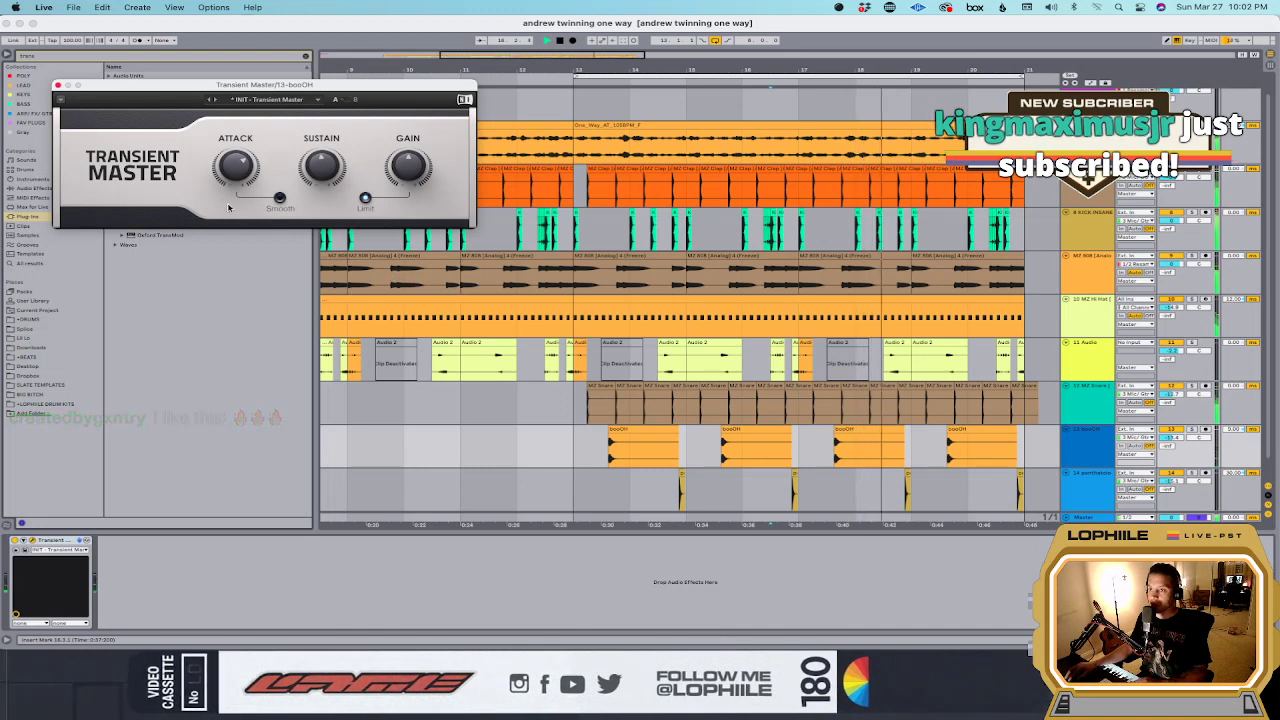
click(57, 85)
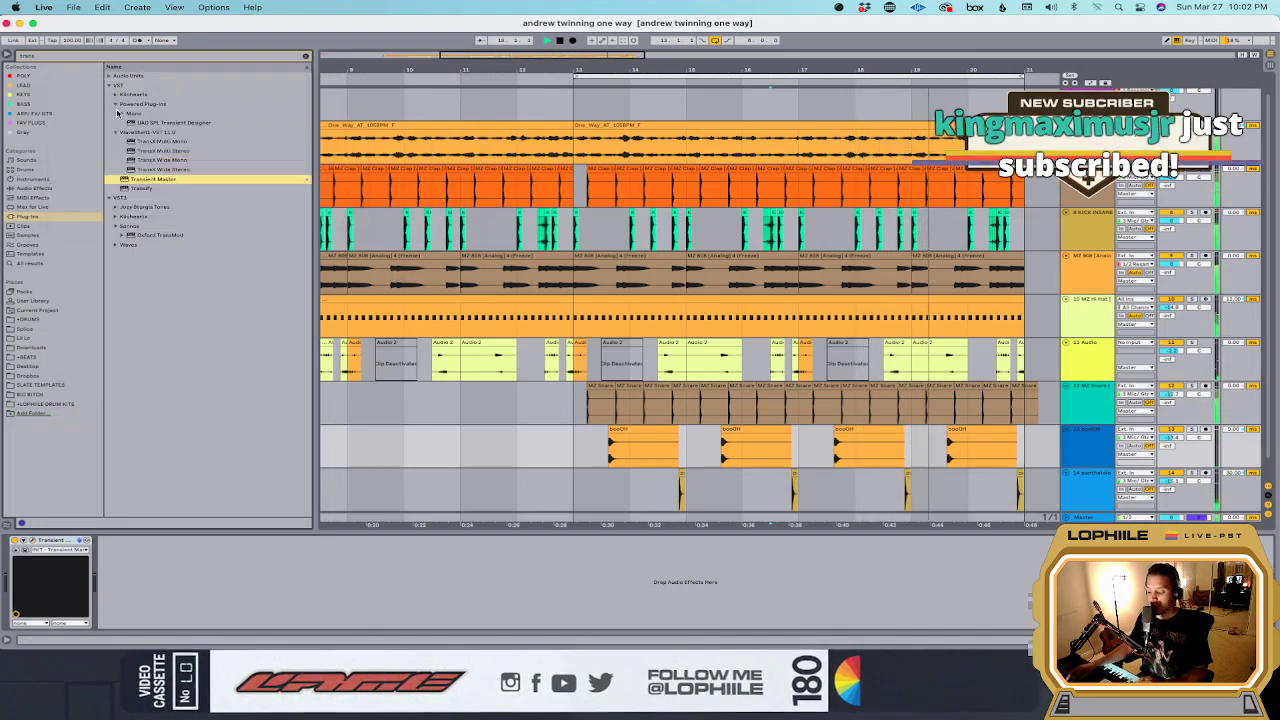
Step: Insert a new audio track below the short hat track and search the +DRUMS folder for shaker samples
scroll(936, 474, down, 1)
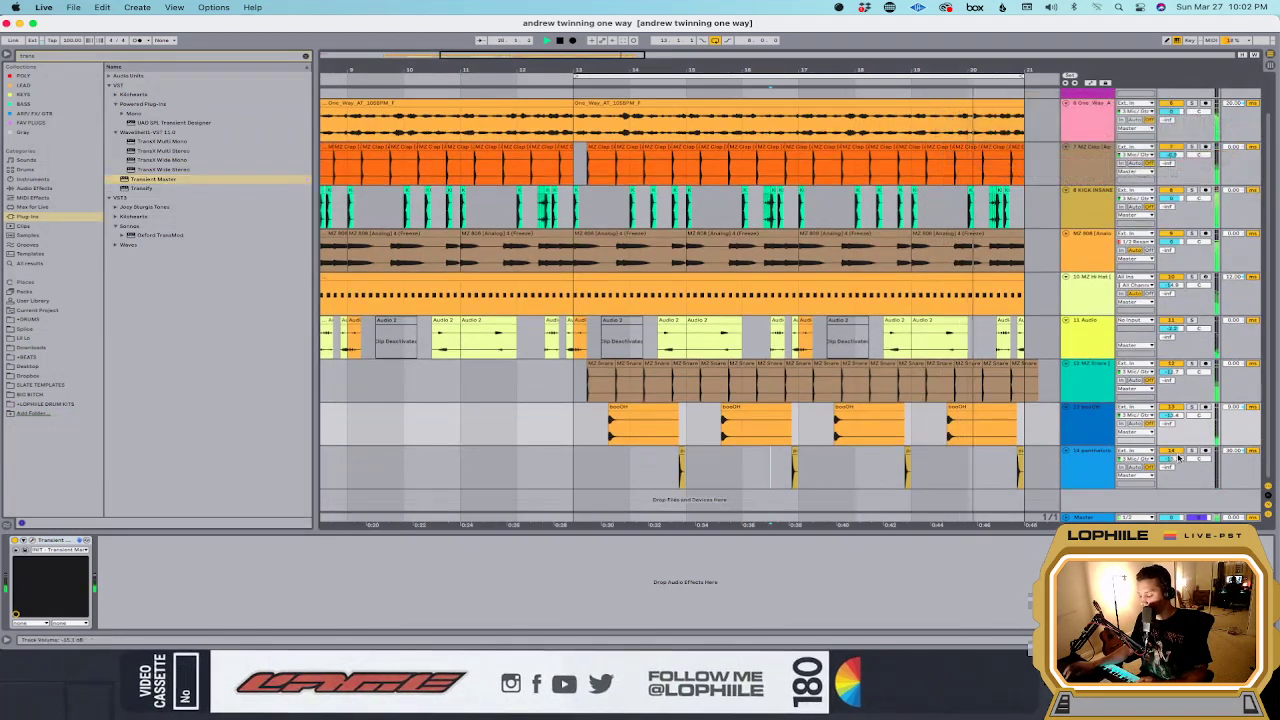
click(1113, 464)
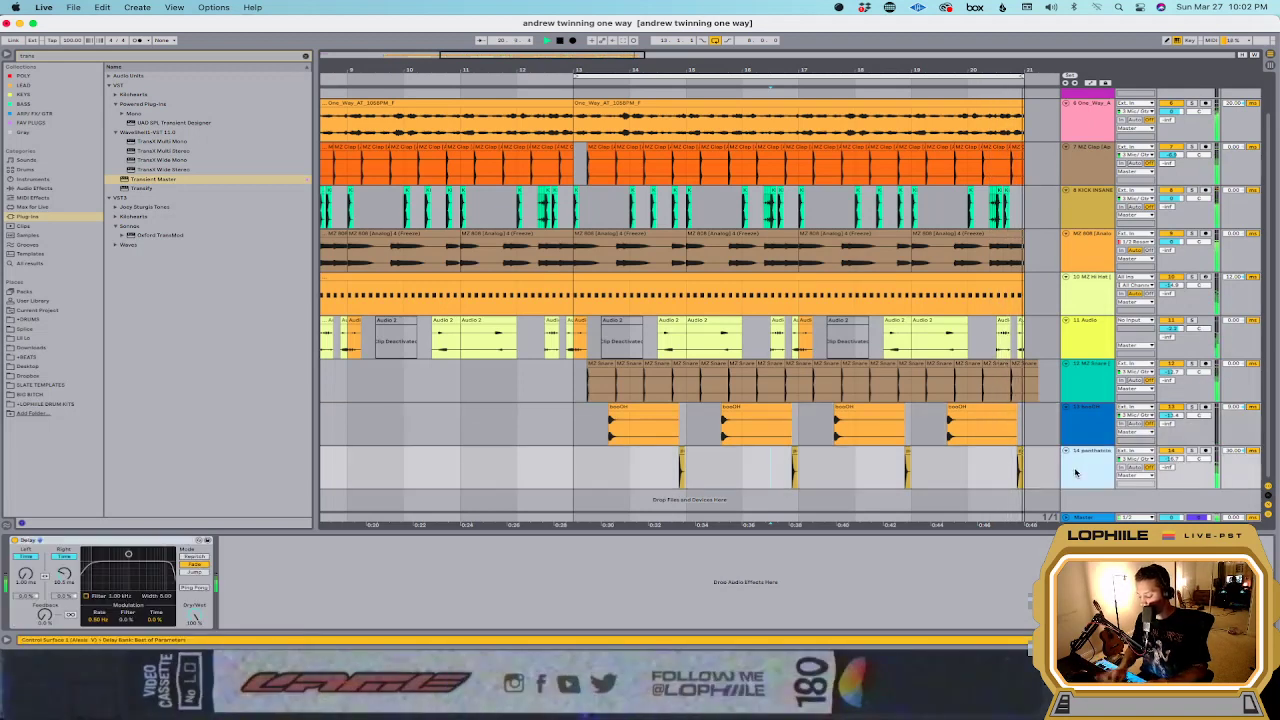
scroll(675, 240, down, 1)
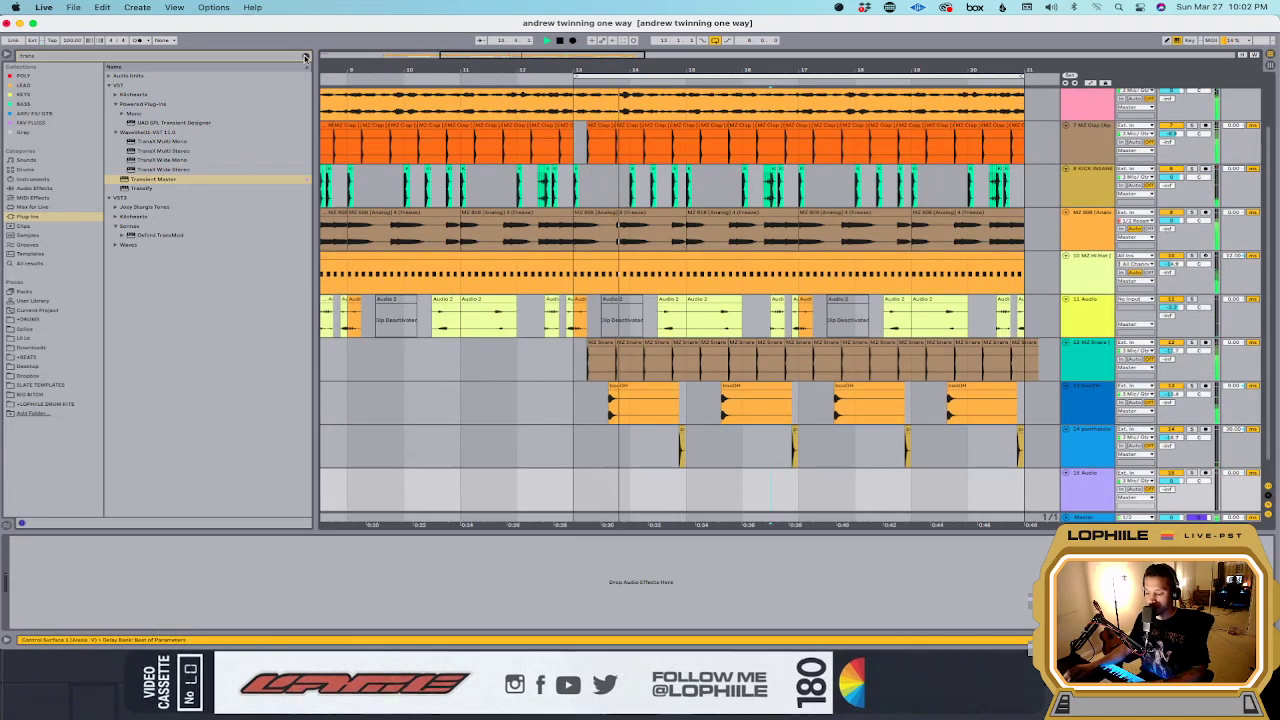
click(305, 57)
text(sh)
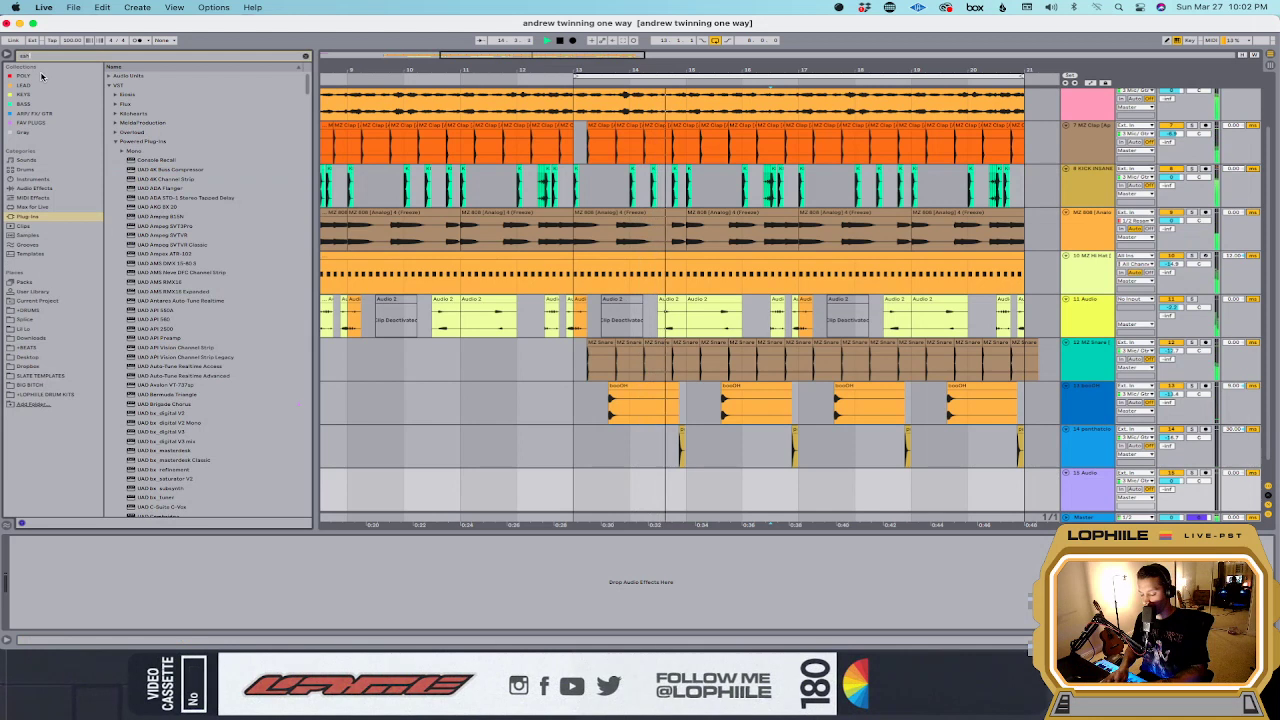
text(adow)
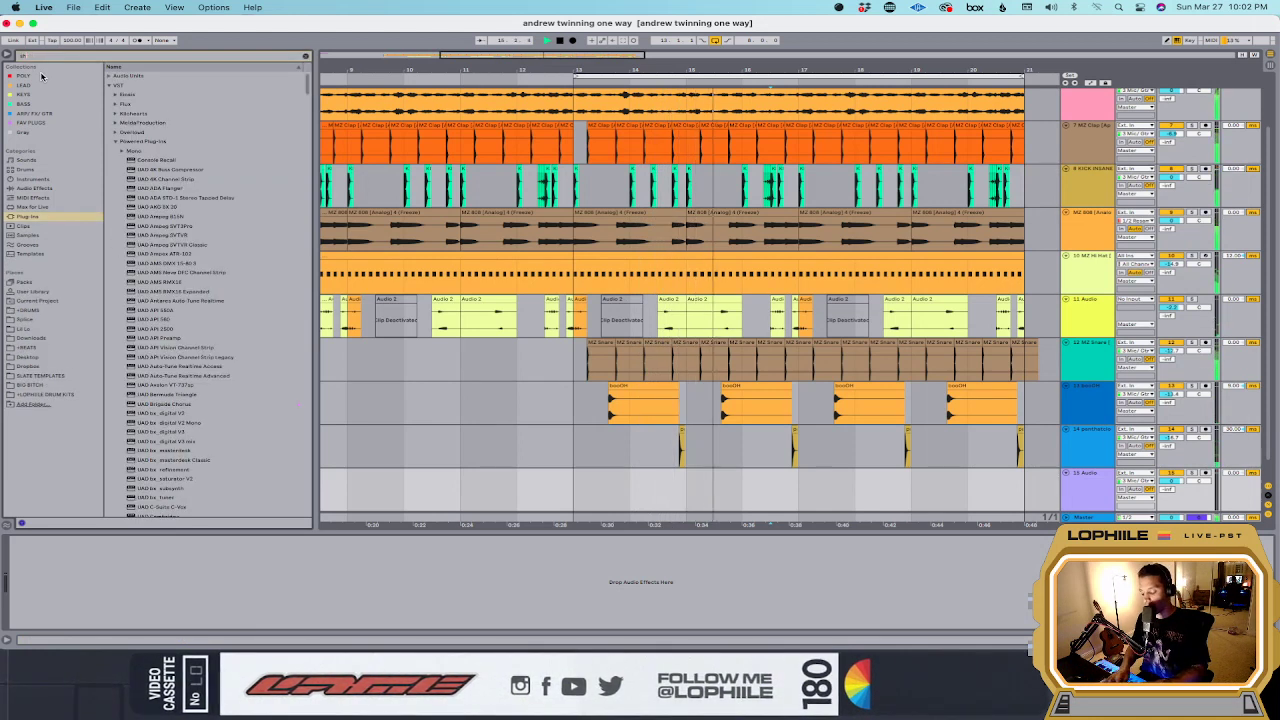
click(48, 321)
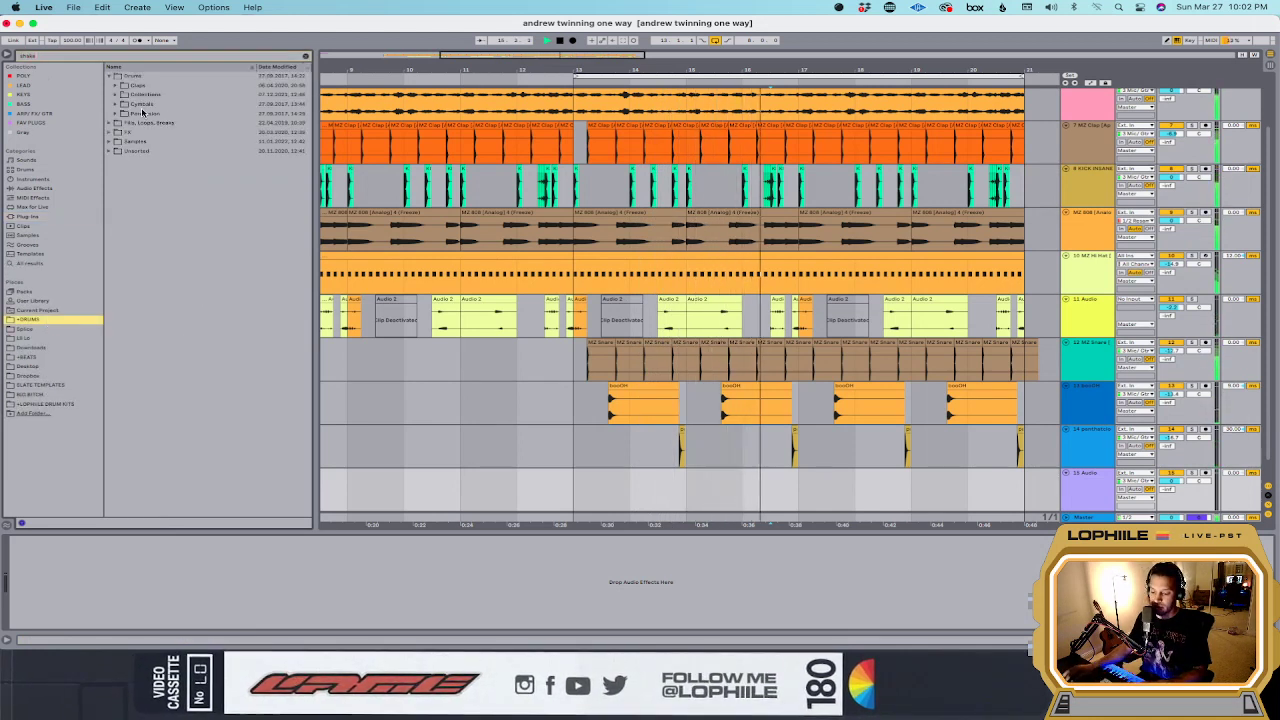
Step: Browse the Percussion samples to the Shakers & Cabasas folder and audition the brush shaker samples
click(116, 114)
click(128, 141)
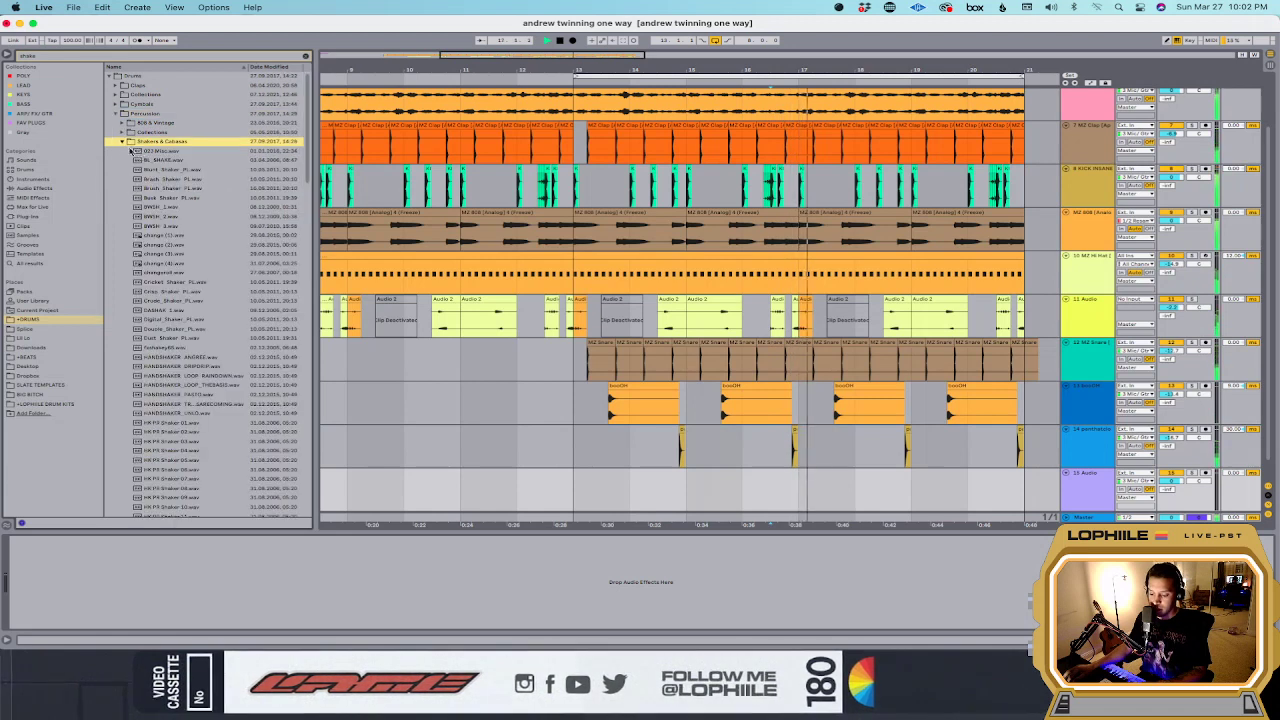
click(181, 207)
click(172, 188)
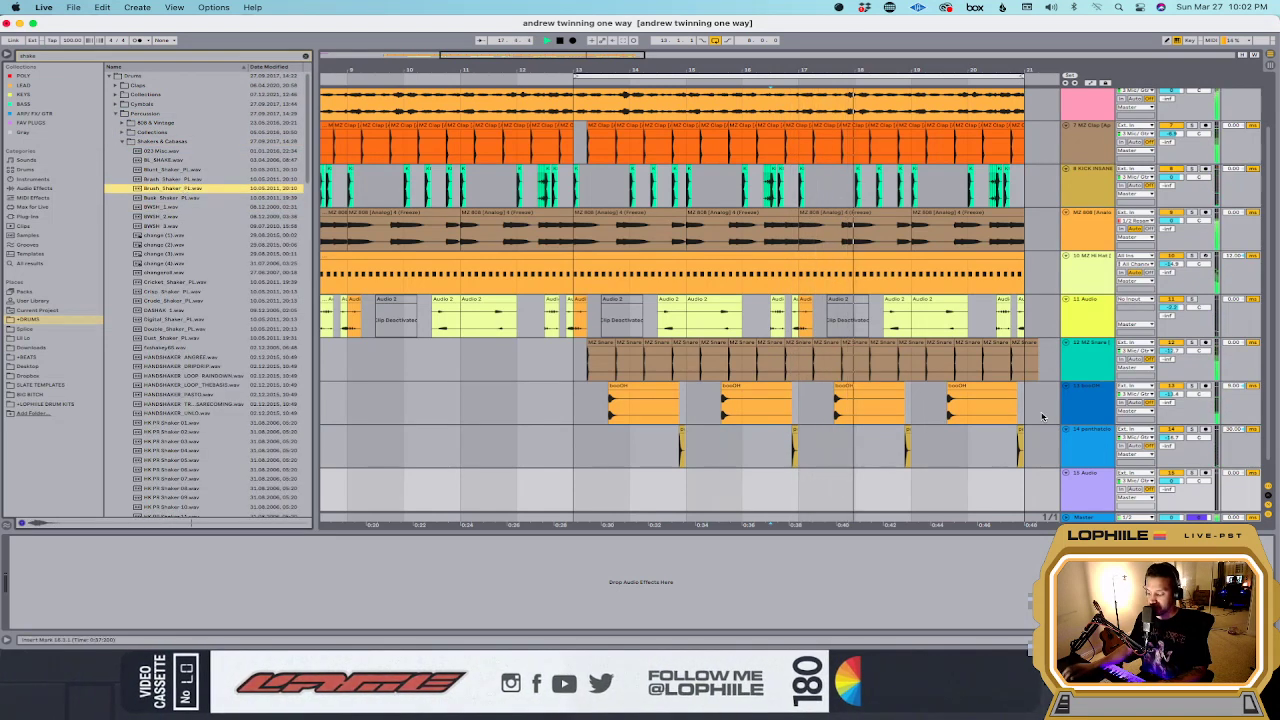
Step: Replace the empty audio track below the short hat track with a MIDI track loaded with the Brush_Shaker_PL sample
key(Delete)
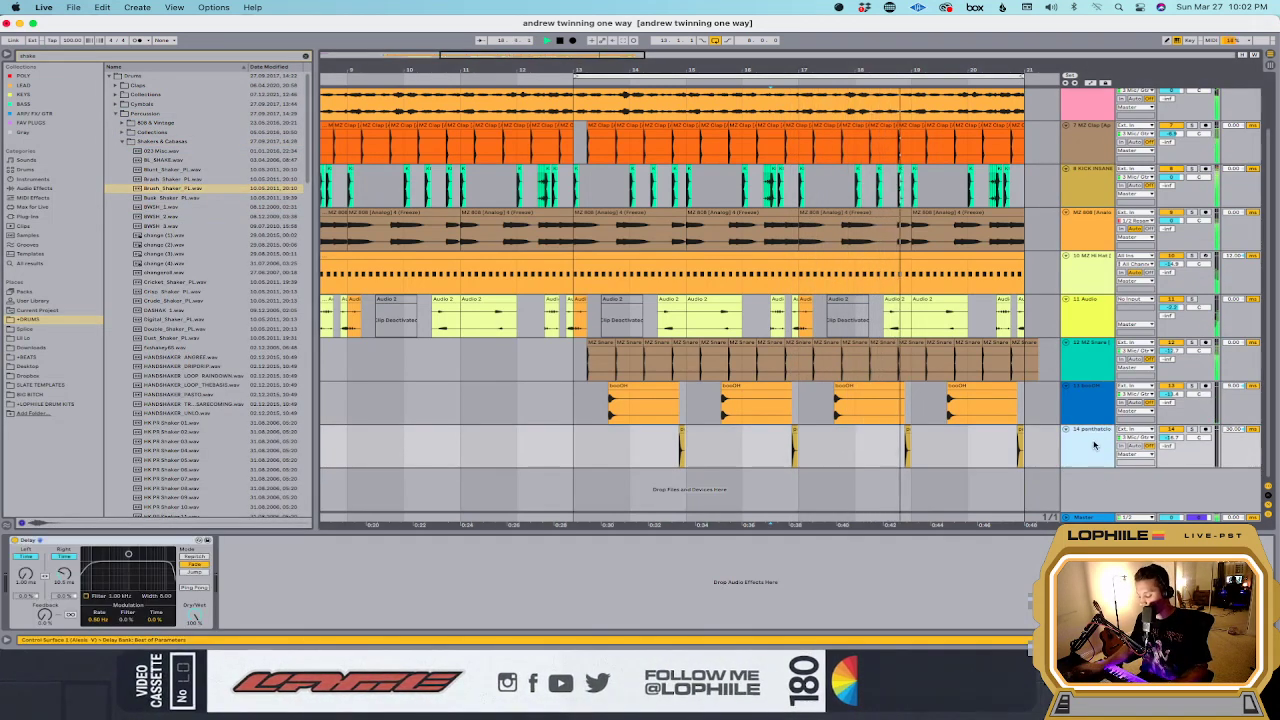
key(super+shift+t)
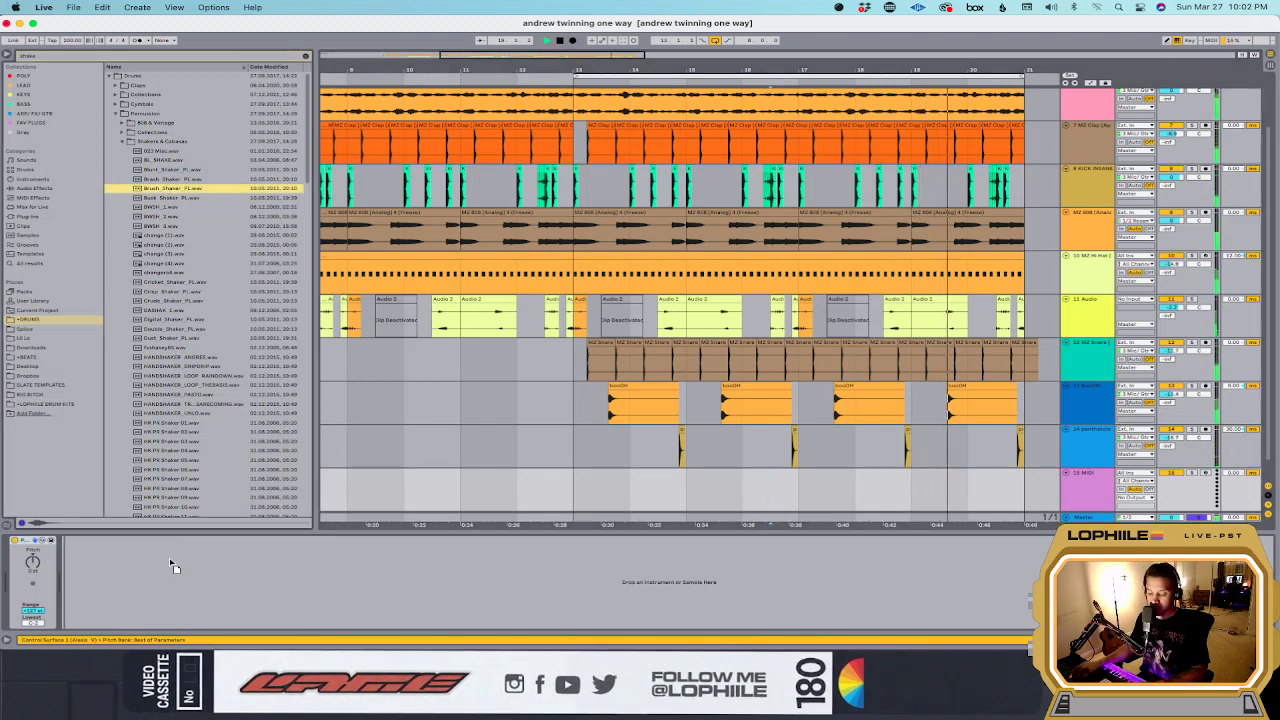
double_click(172, 189)
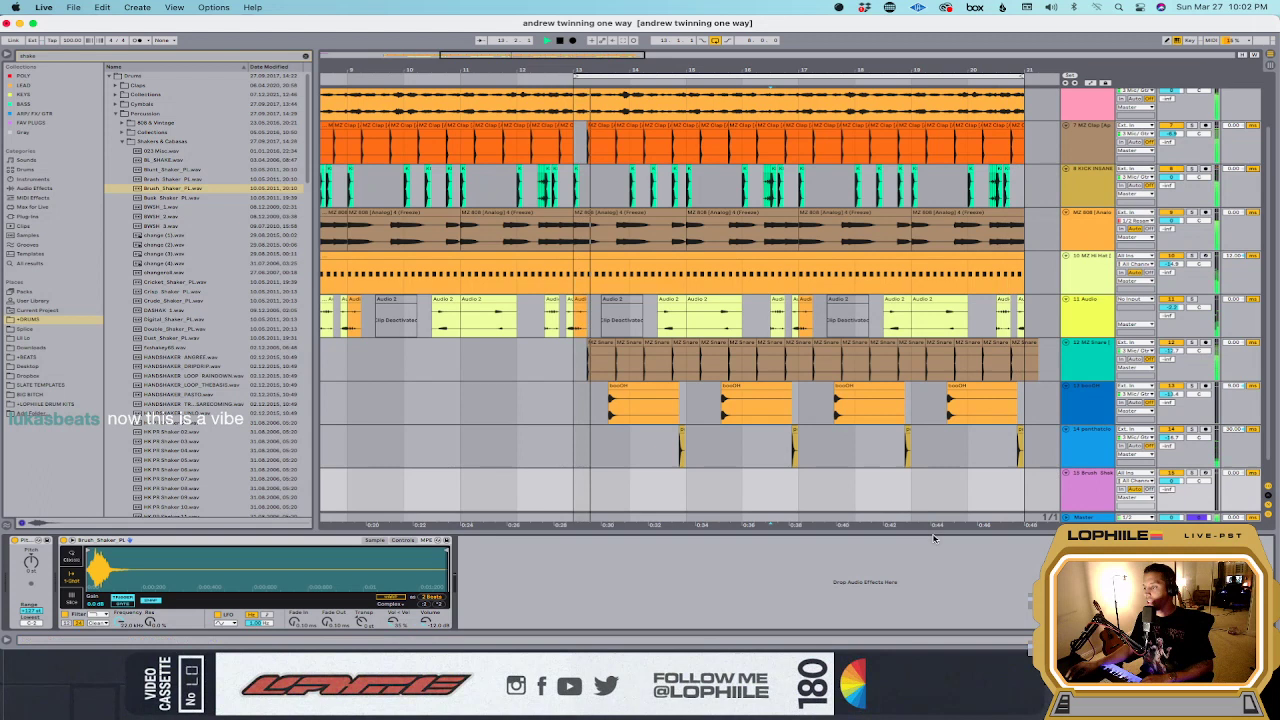
Step: Arm the Brush_Shaker_PL track and record a MIDI shaker pattern over the looped section from bar 13 to 21
click(1206, 473)
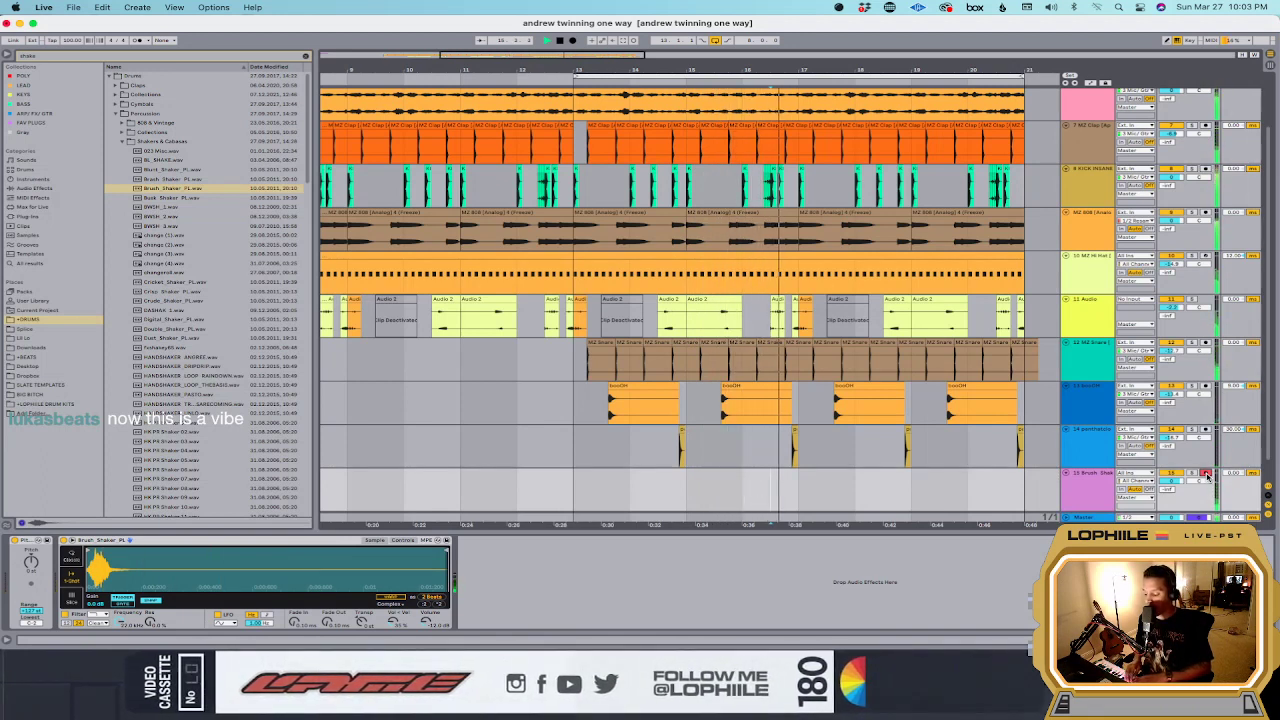
key(F9)
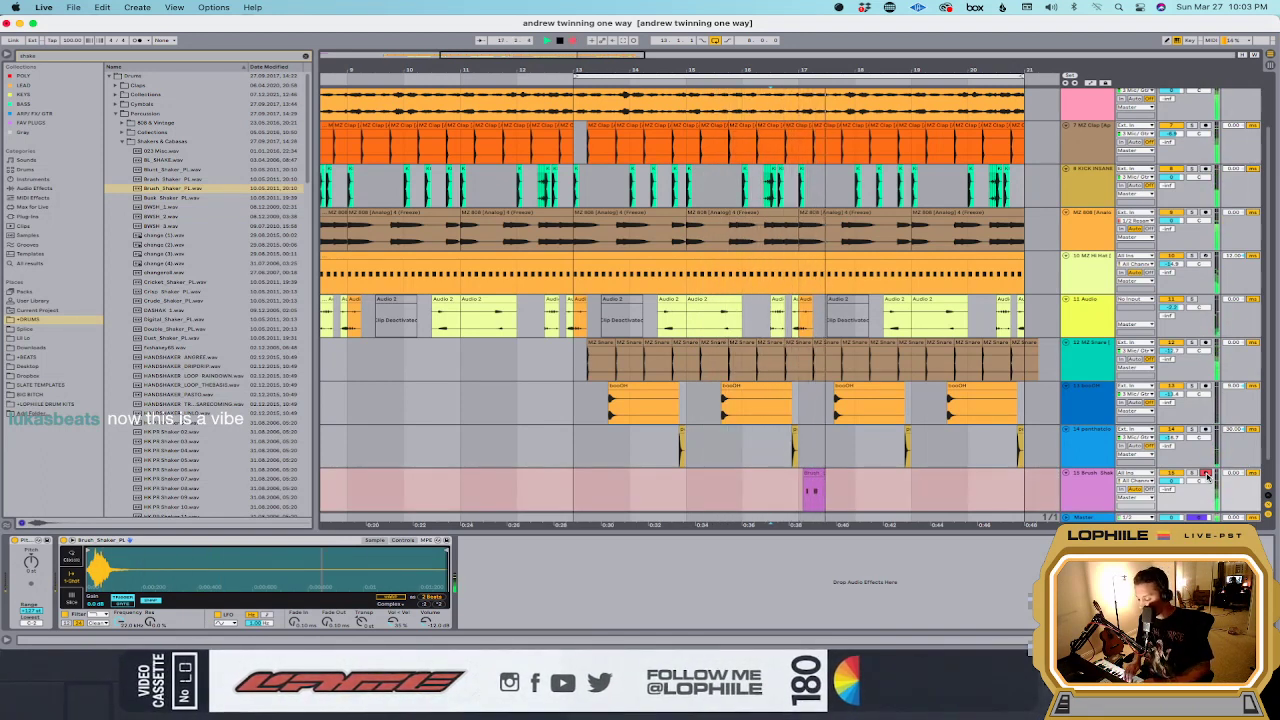
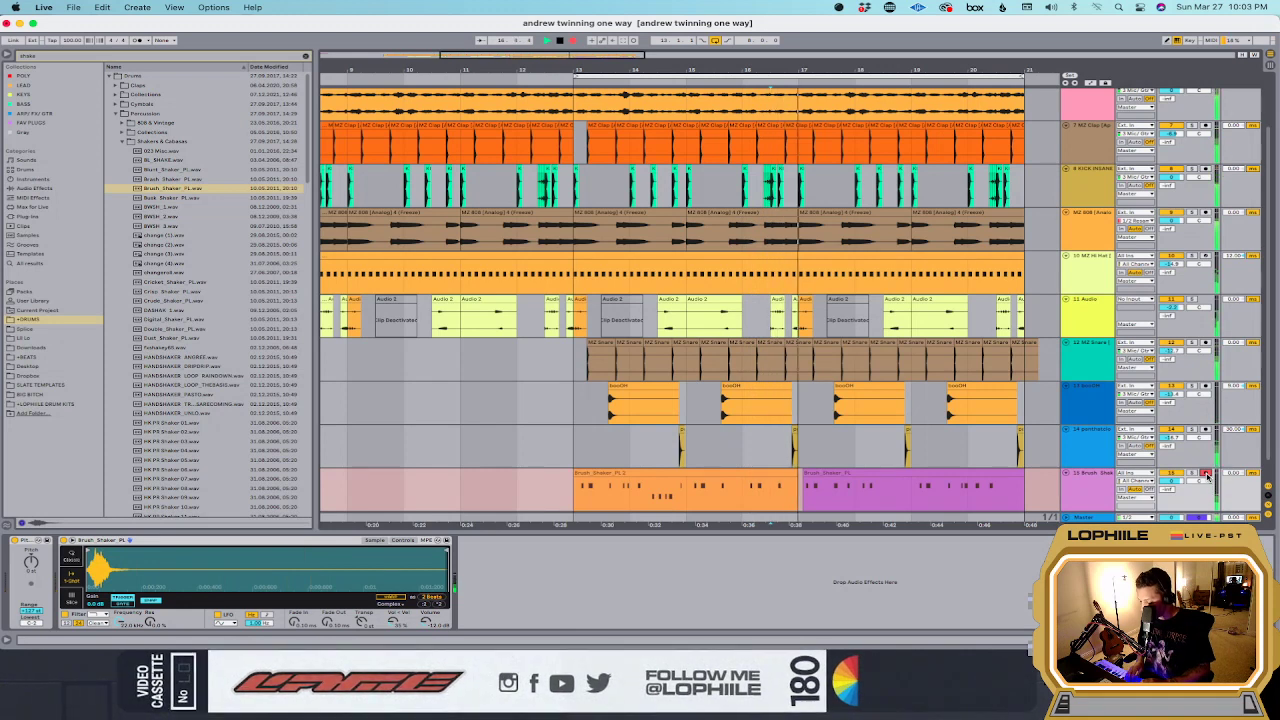
key(space)
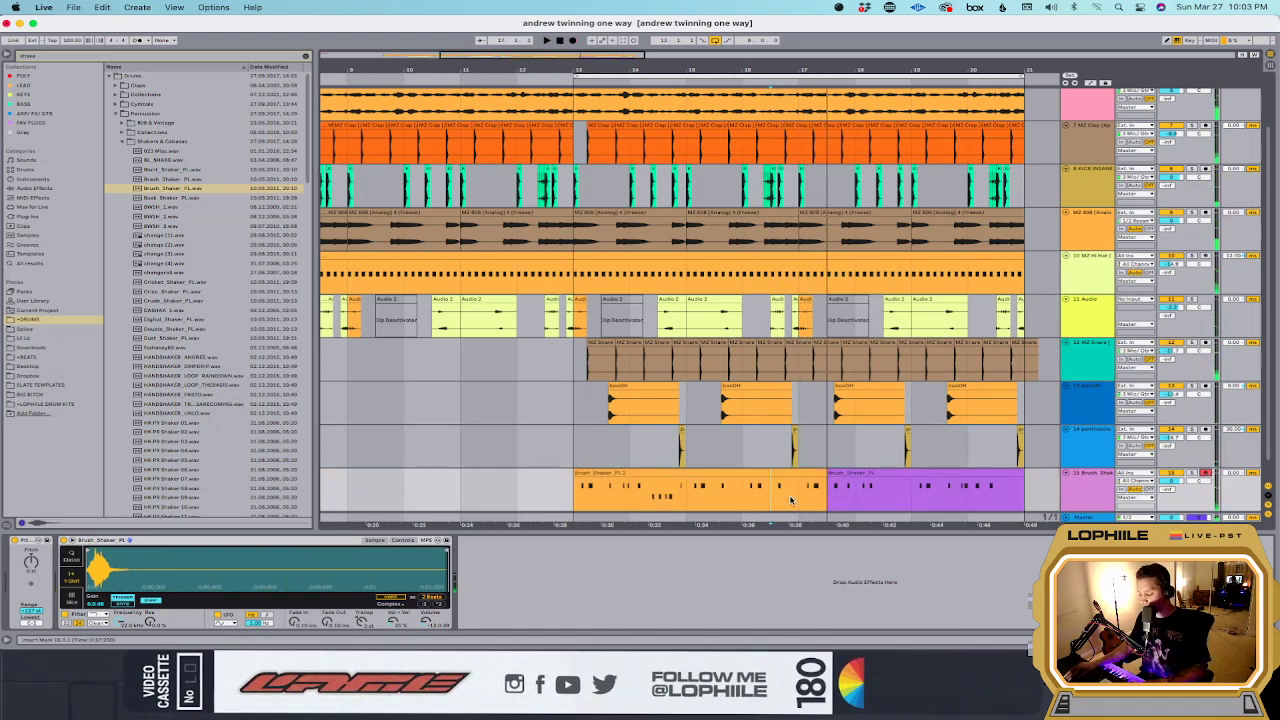
Step: Delete the recorded shaker section after the first hits of bar 13 and re-record the rest of that bar
key(space)
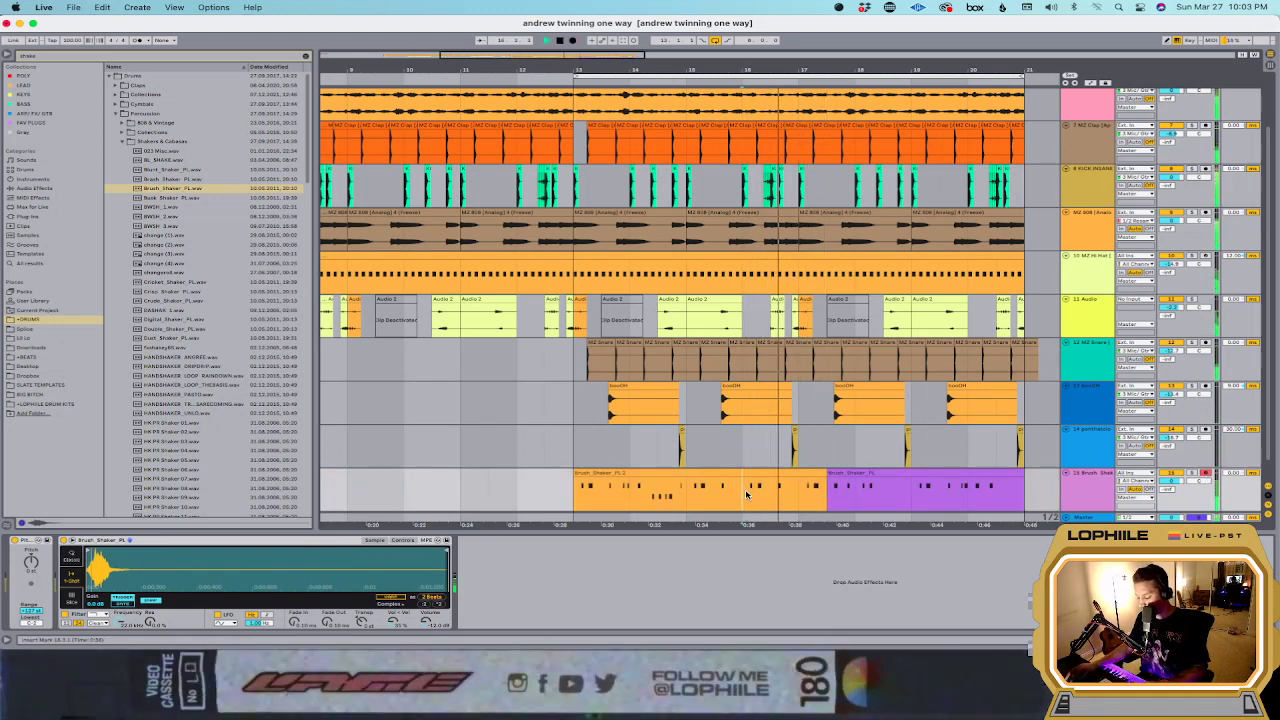
mouse_move(746, 493)
mouse_down()
mouse_move(772, 493)
mouse_move(590, 488)
mouse_up()
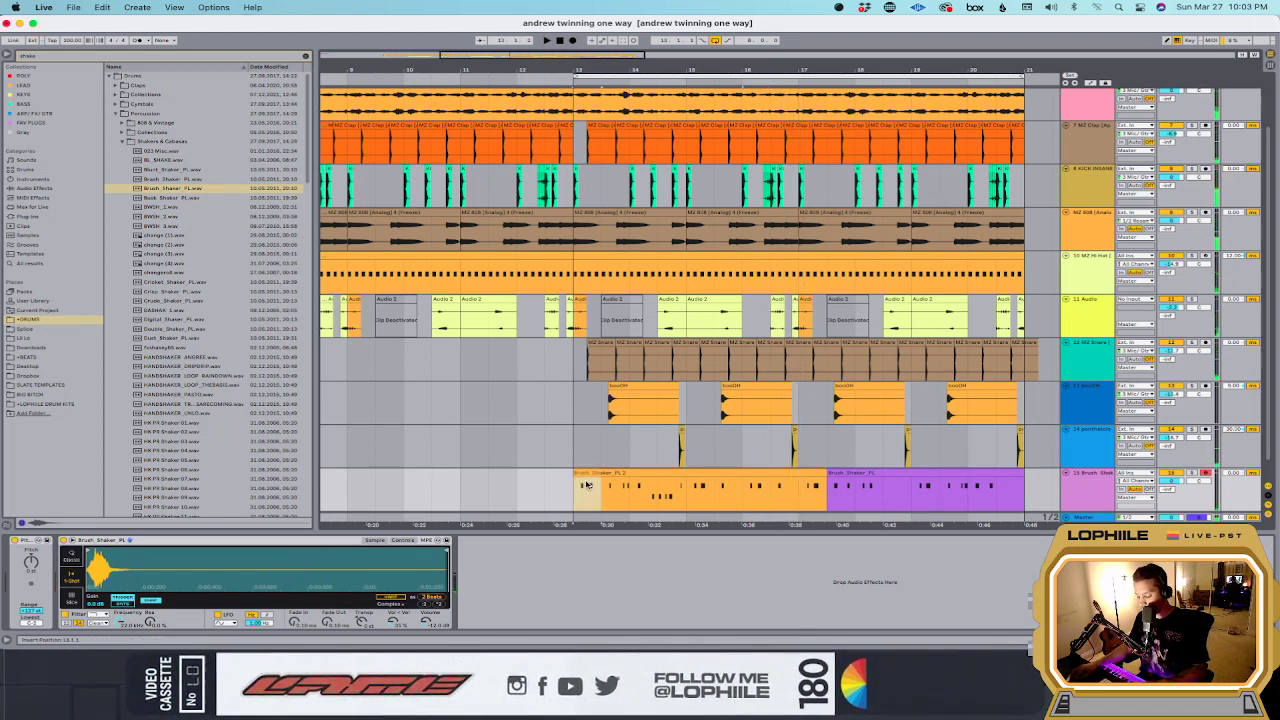
click(650, 490)
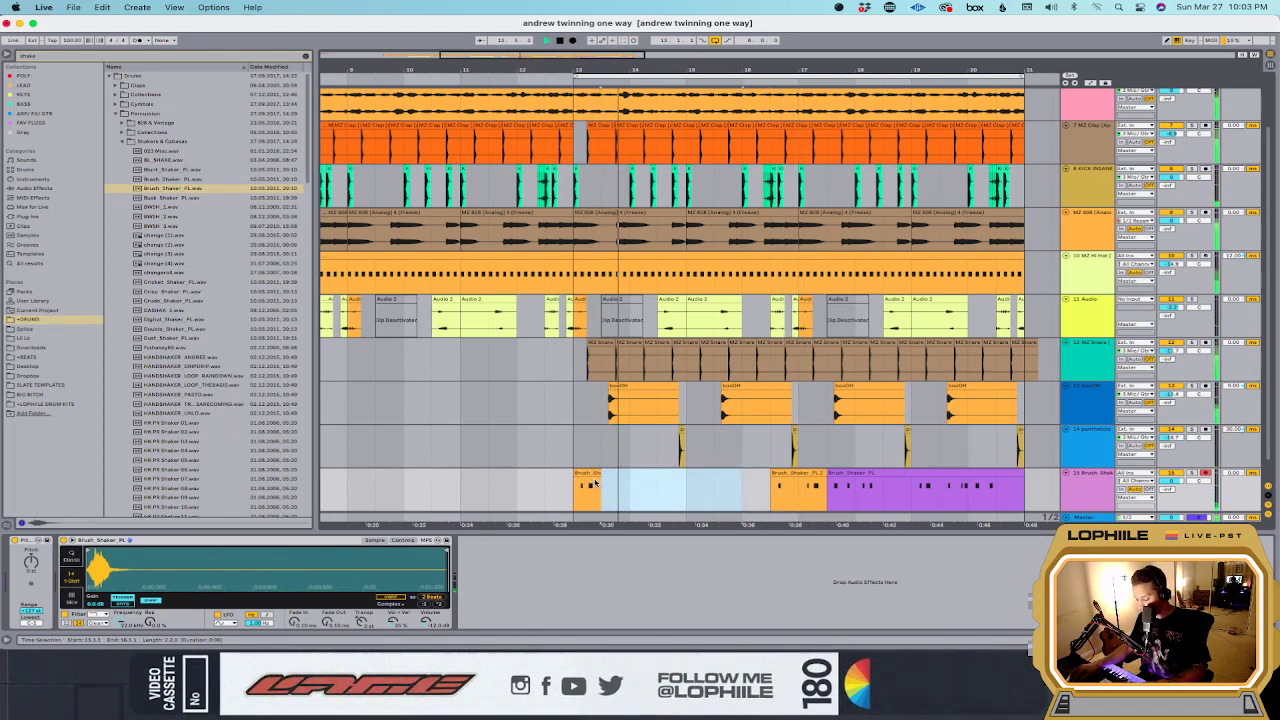
key(Delete)
key(F9)
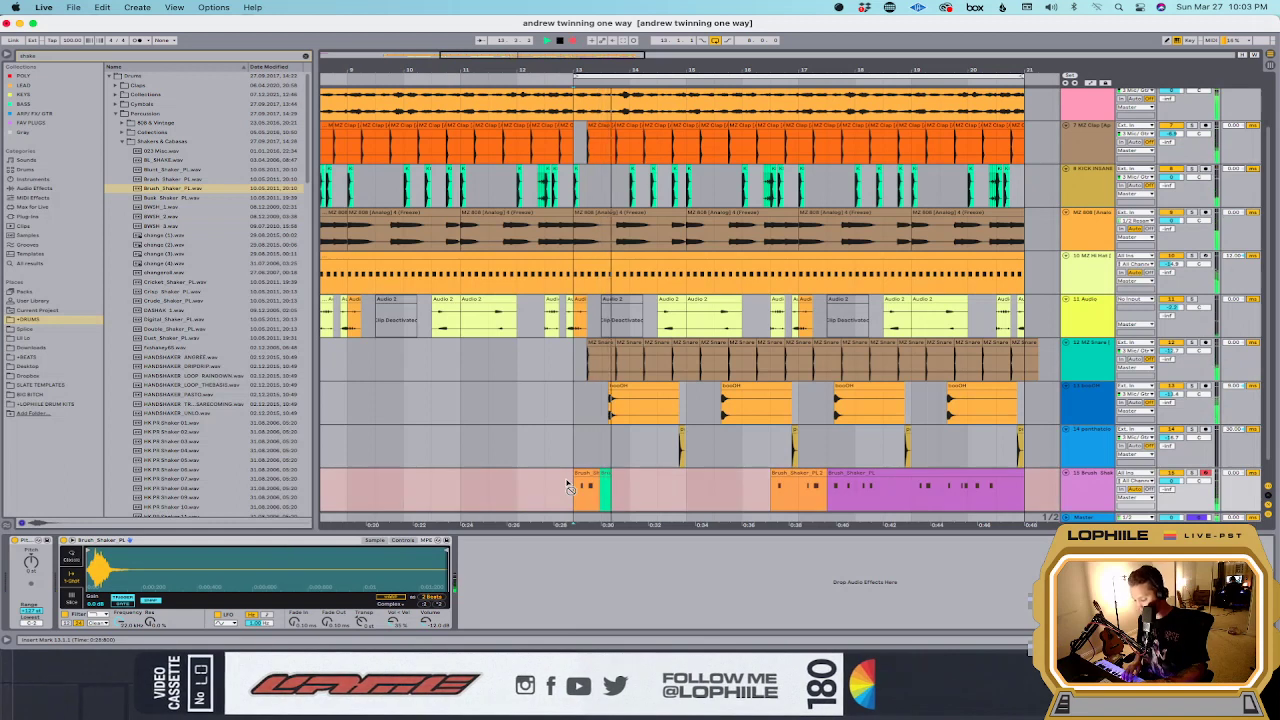
key(space)
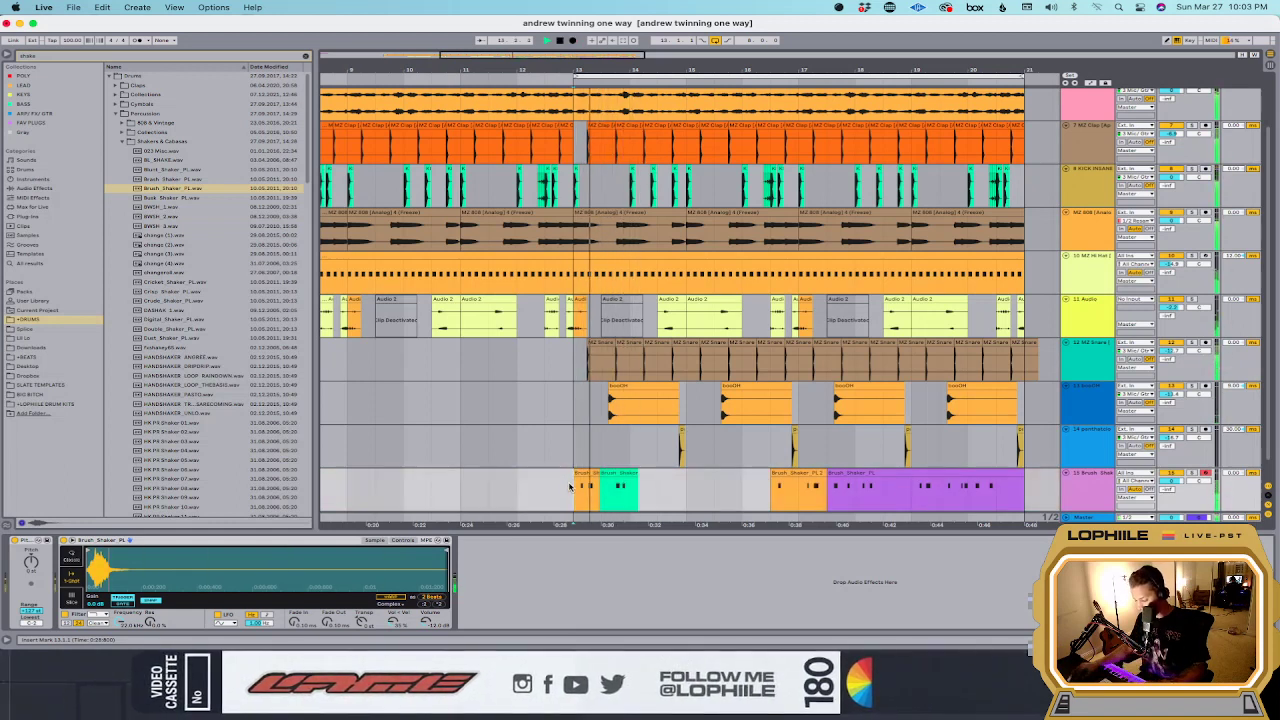
Step: Consolidate bar 13 of the shaker recording into a one-bar clip, open its notes and select the last hit
drag(569, 487, 630, 489)
key(ctrl+j)
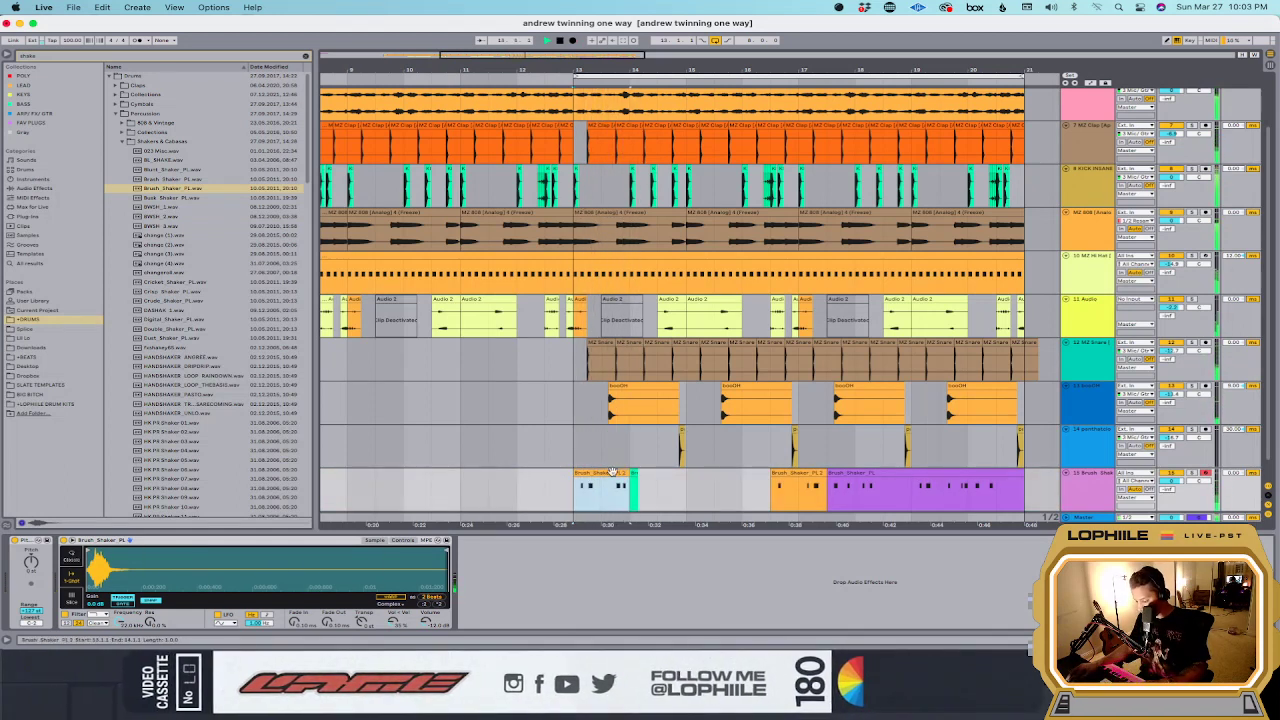
double_click(620, 487)
click(1175, 508)
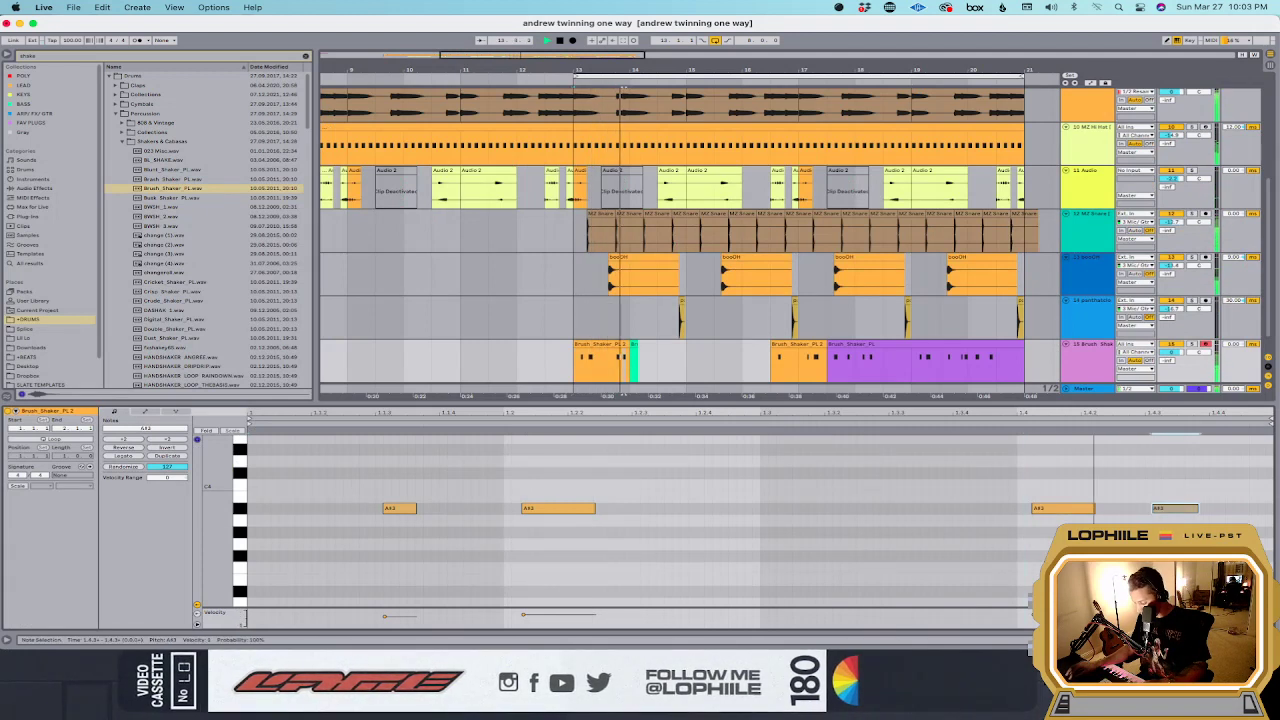
Step: Duplicate the one-bar shaker clip twice to fill bars 14 and 15
click(624, 342)
key(super+d)
key(super+d)
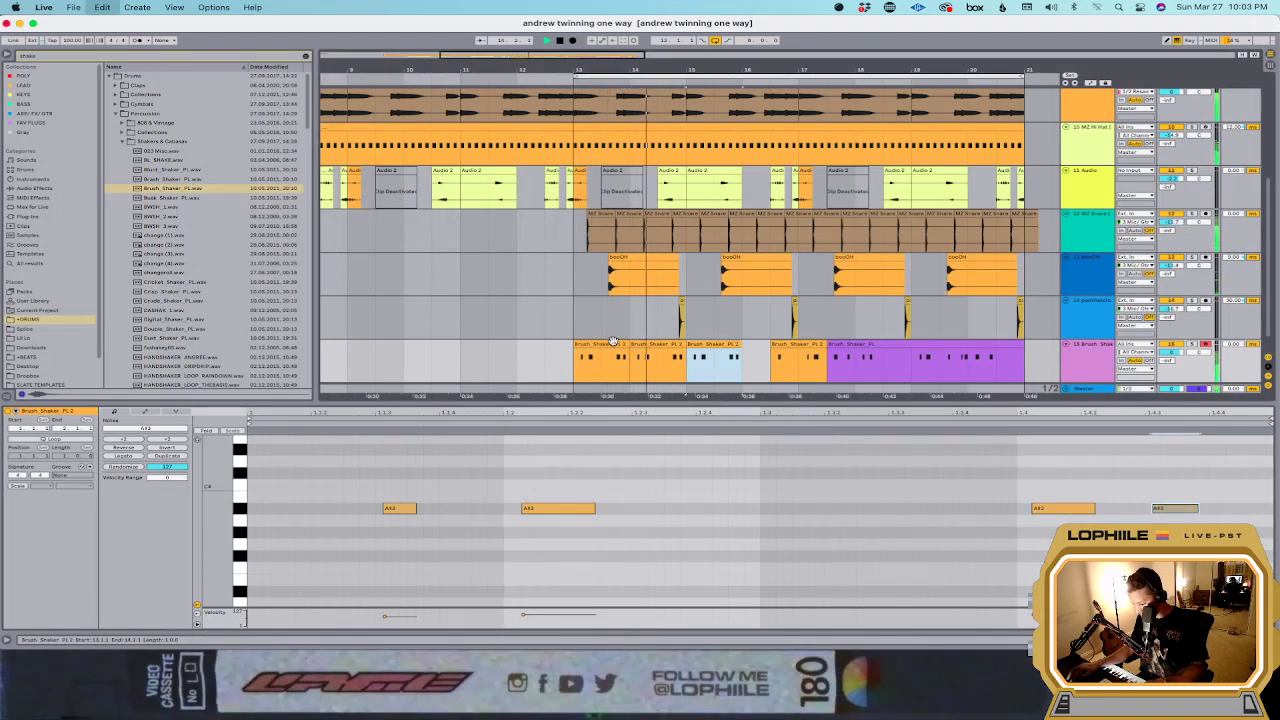
Step: Vary the bar 14 shaker clip by moving its third note earlier and removing its end, and delete all shaker clips from bar 15 onwards
click(672, 360)
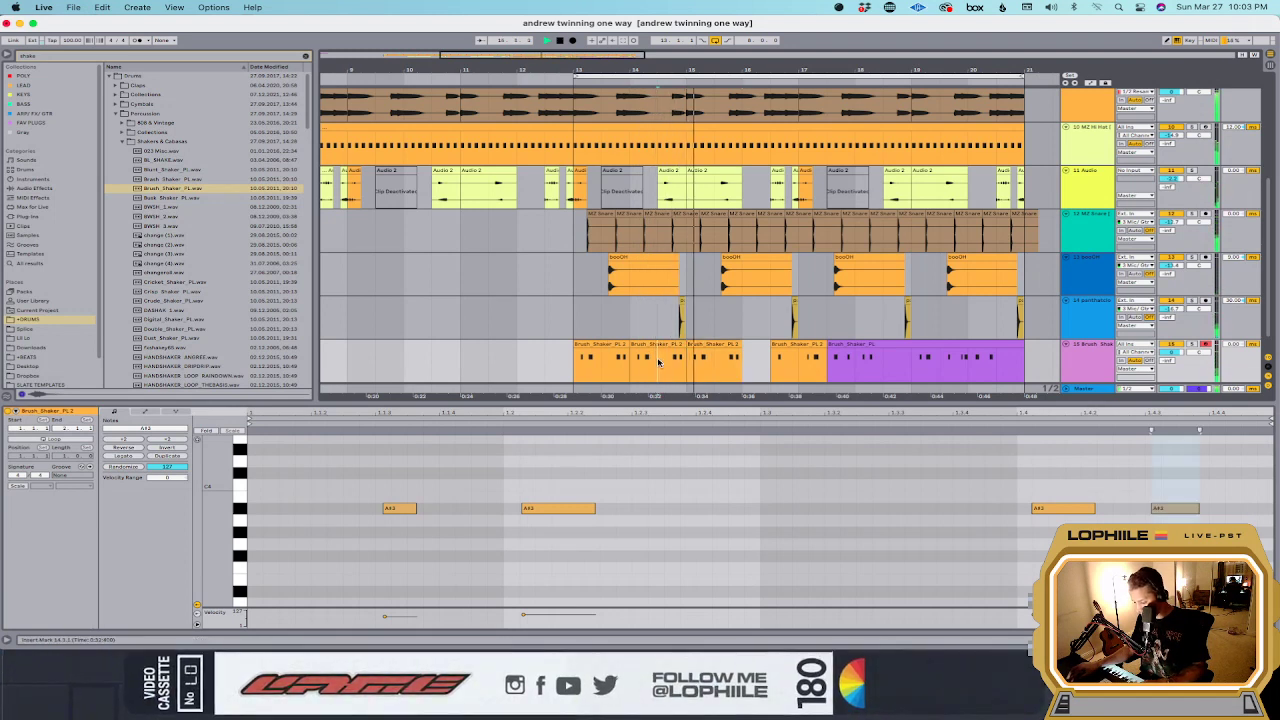
drag(1060, 508, 930, 517)
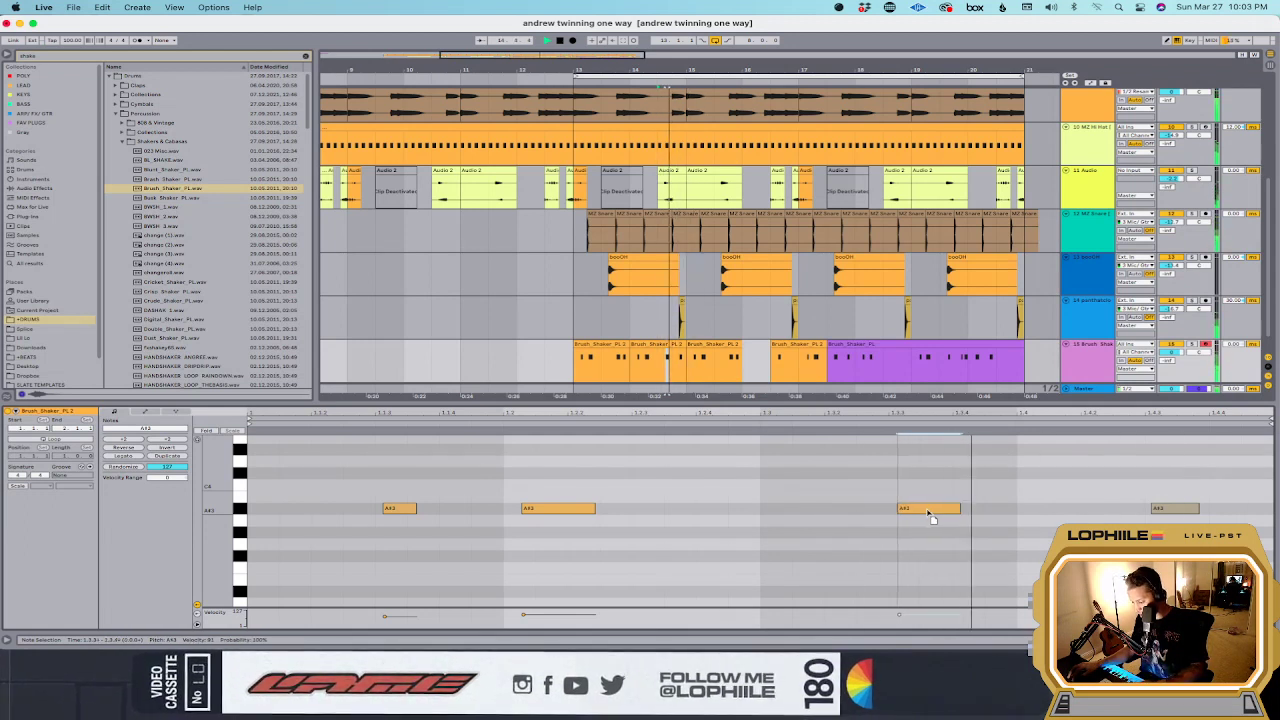
click(684, 355)
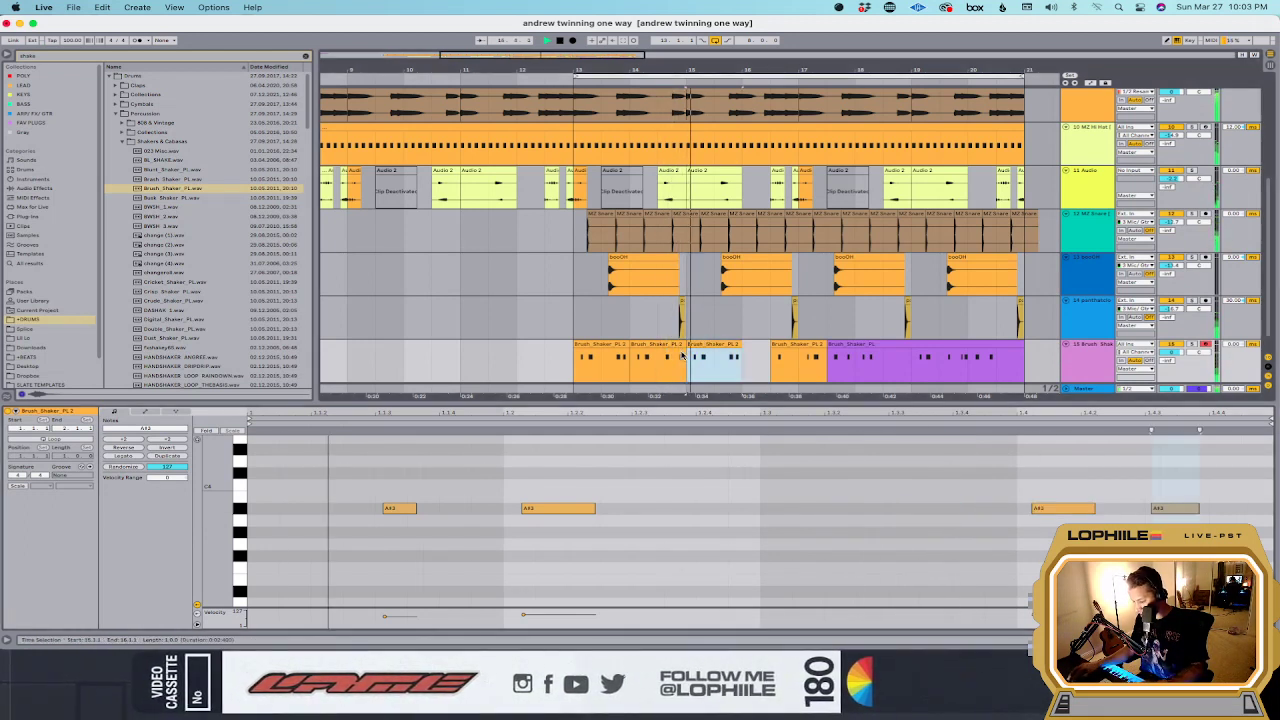
click(670, 352)
click(729, 350)
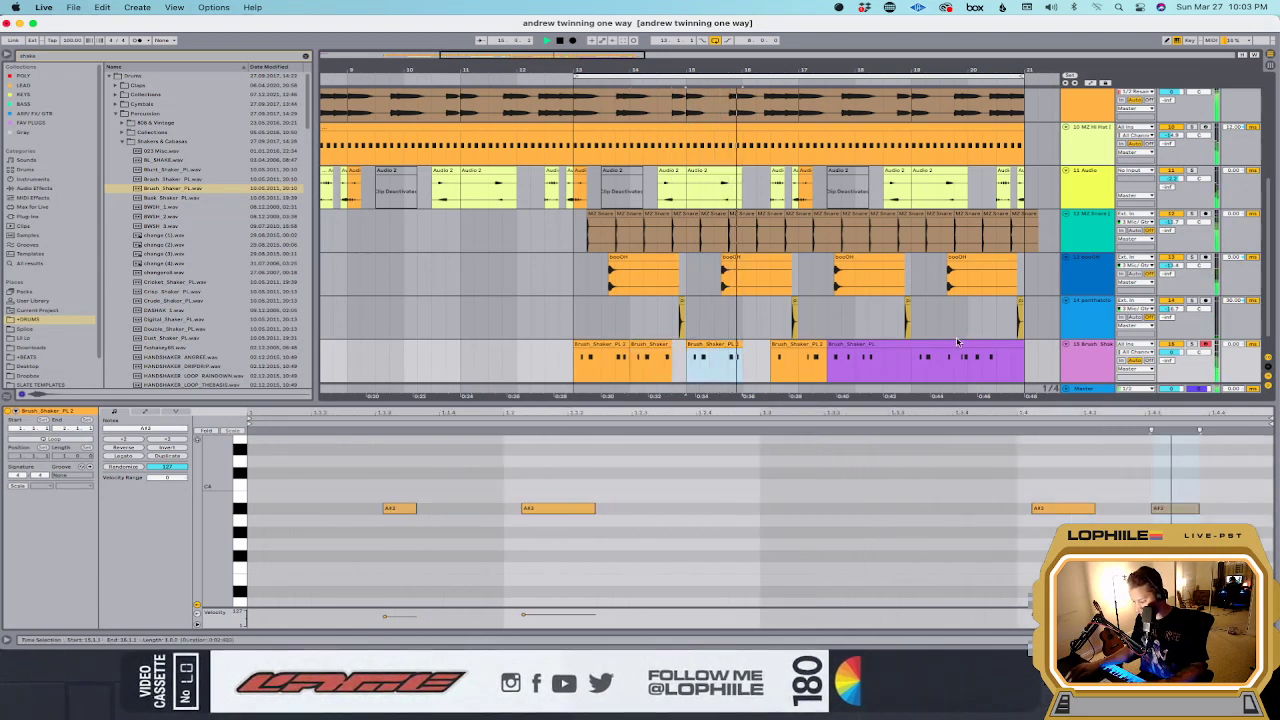
shift+click(716, 360)
key(Delete)
Step: Duplicate the two-bar shaker pattern from bars 13 to 15 until it reaches bar 21 and slightly lower the shaker track's volume
click(578, 360)
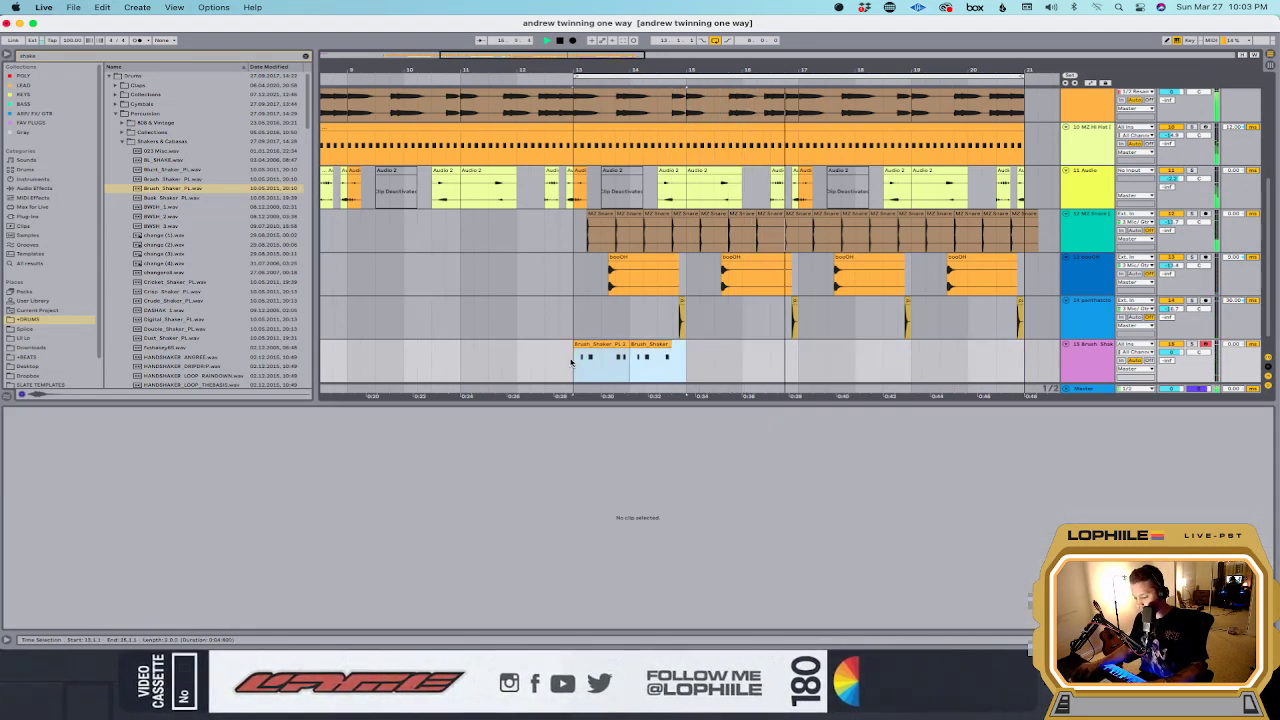
key(super+d)
key(super+d)
key(super+d)
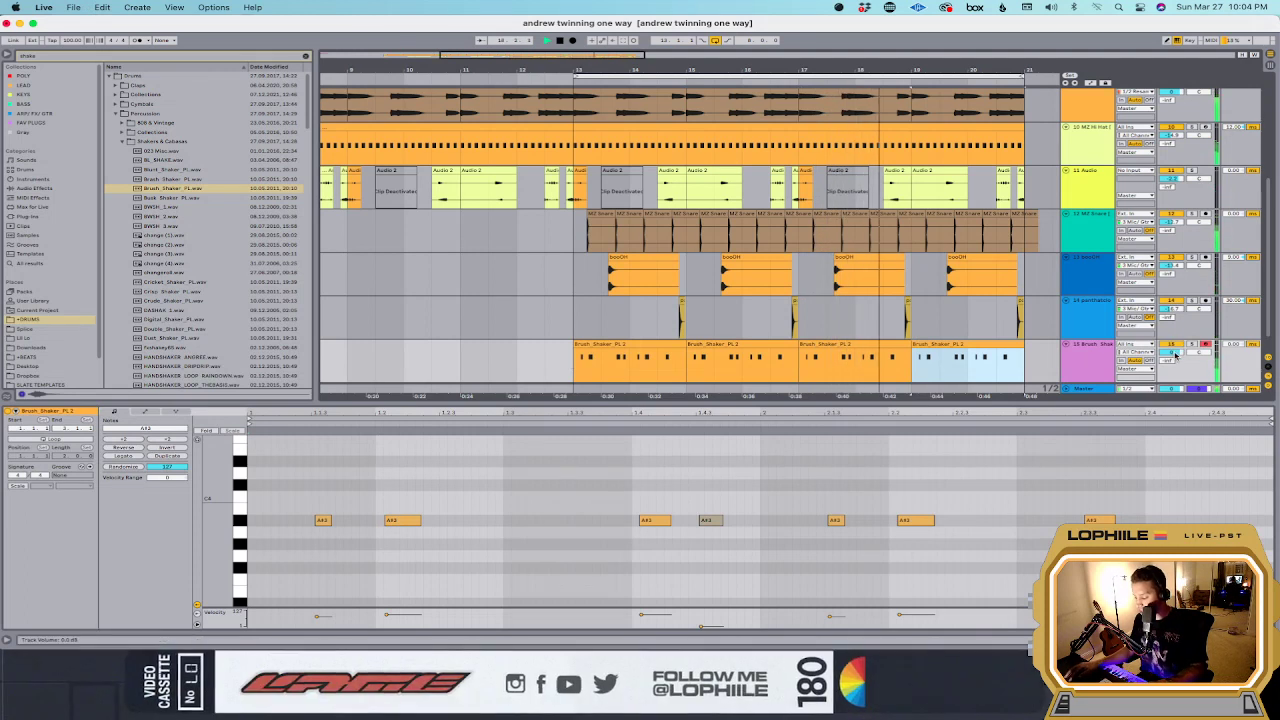
drag(1176, 353, 1177, 356)
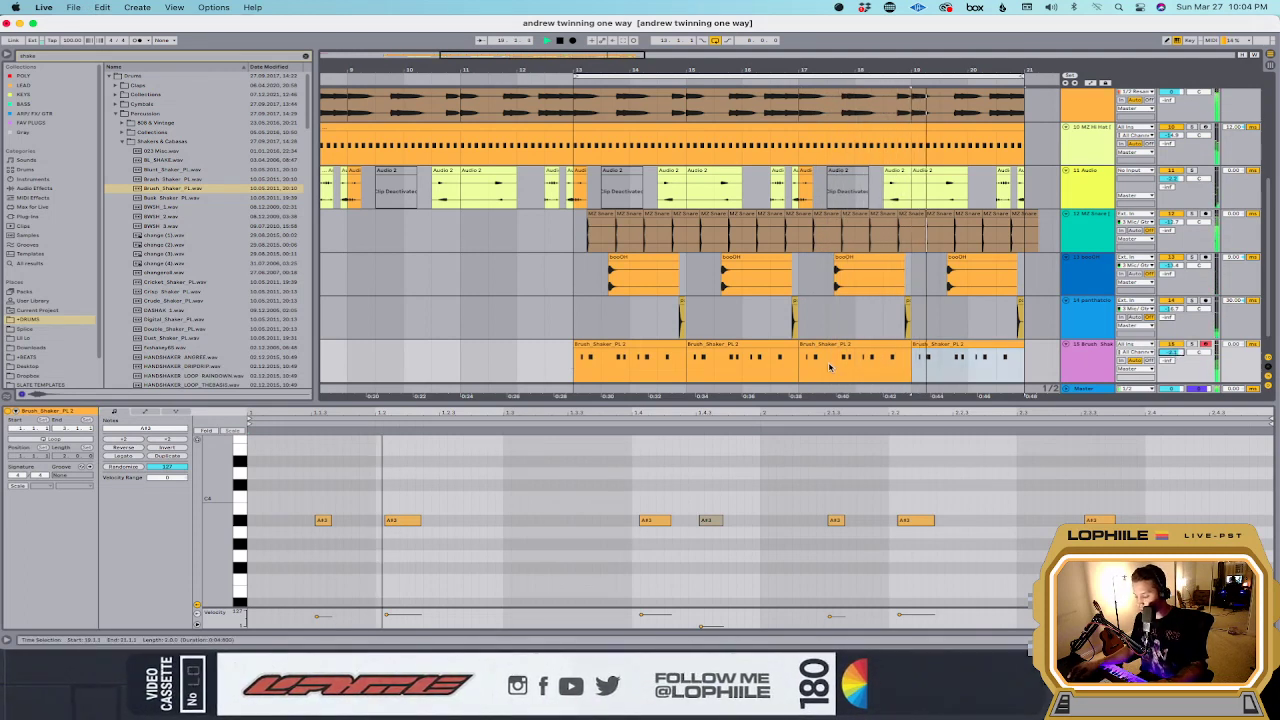
Step: Copy a shaker hit from bar 14 to the last sixteenth before bar 15
click(660, 364)
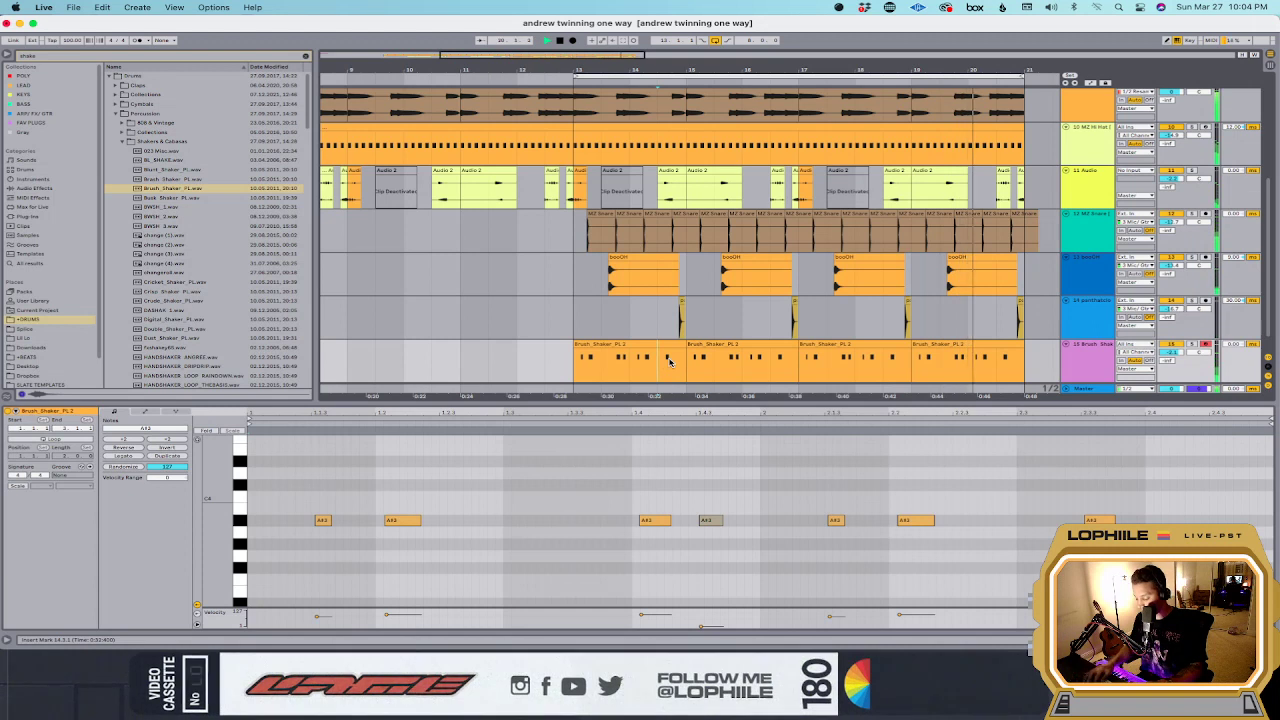
key(plus)
key(plus)
mouse_move(670, 362)
mouse_down()
mouse_move(772, 366)
mouse_move(779, 345)
mouse_up()
click(689, 345)
click(790, 345)
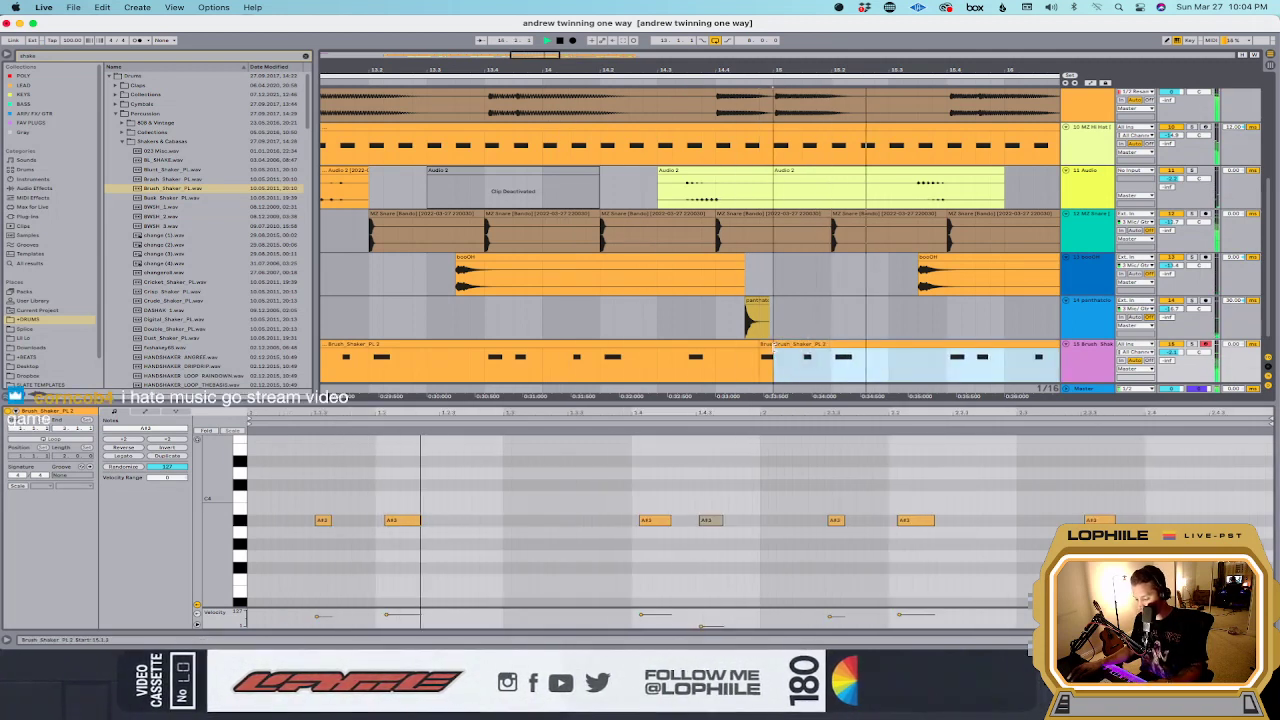
click(766, 345)
Step: Merge the extra hit into the two-bar shaker clip, duplicate it until bar 21 and play the section from bar 13
scroll(740, 347, left, 3)
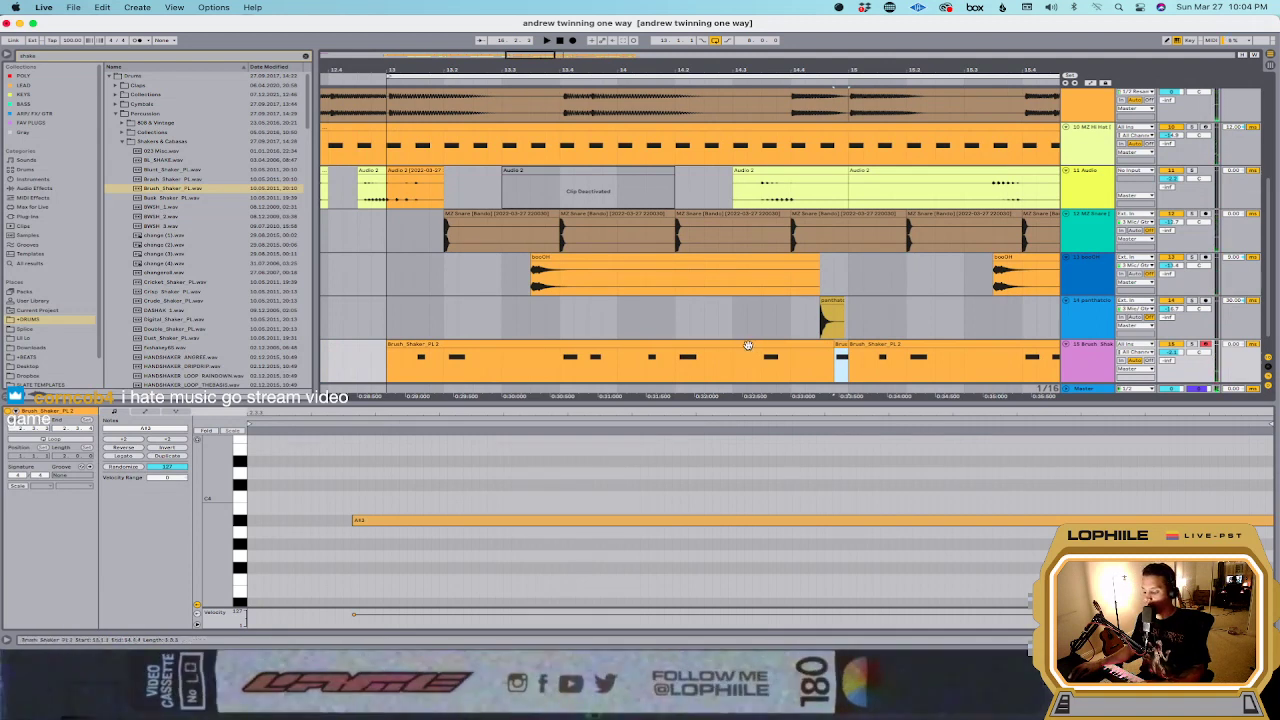
click(748, 346)
key(super+d)
key(super+d)
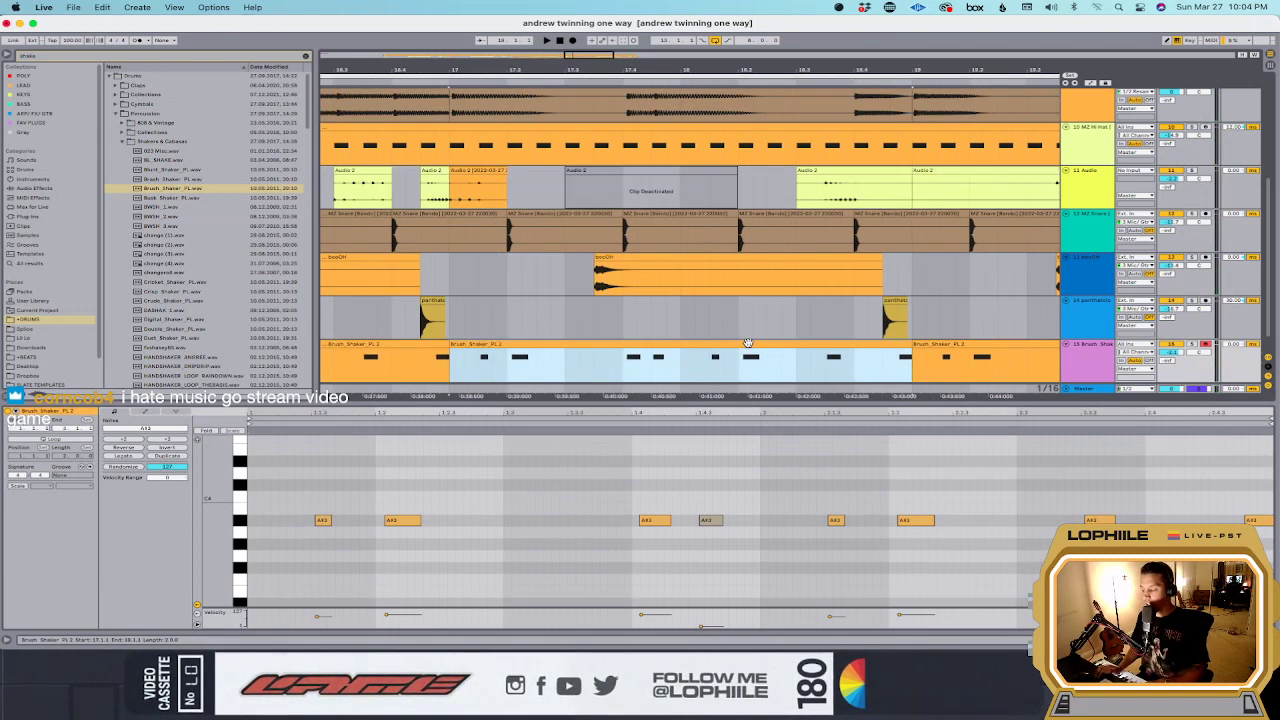
key(super+d)
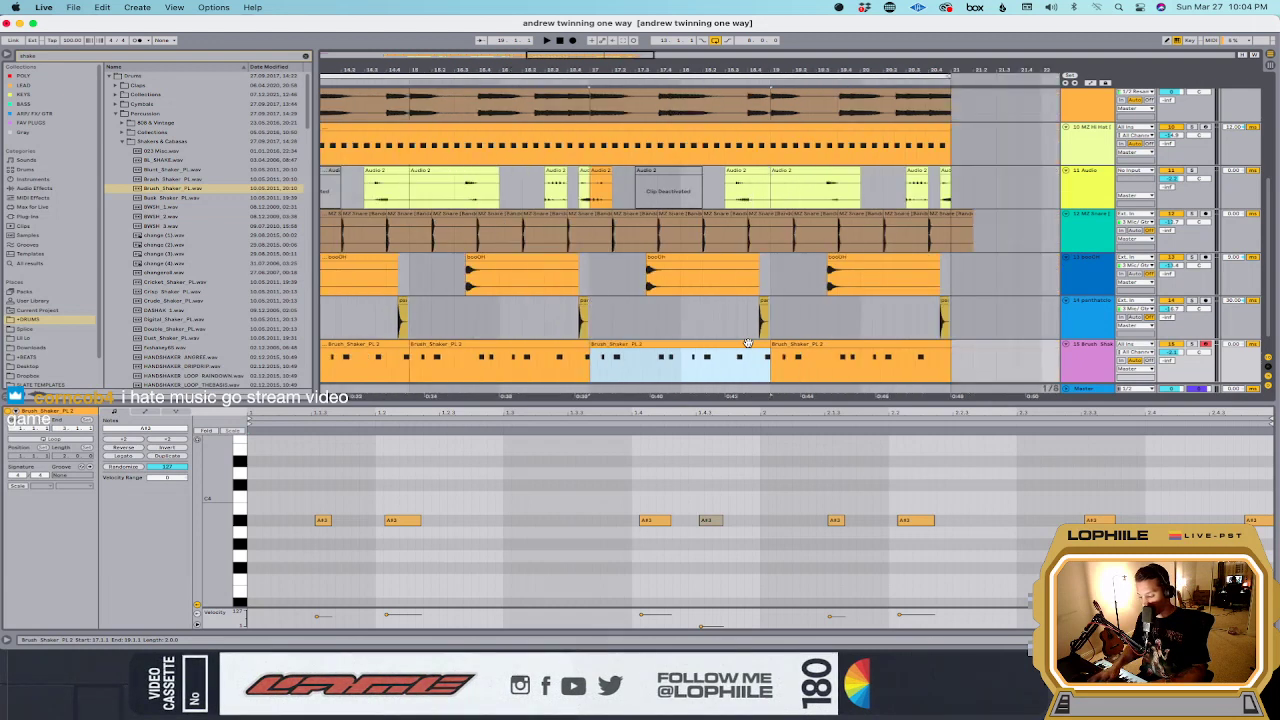
key(minus)
click(427, 346)
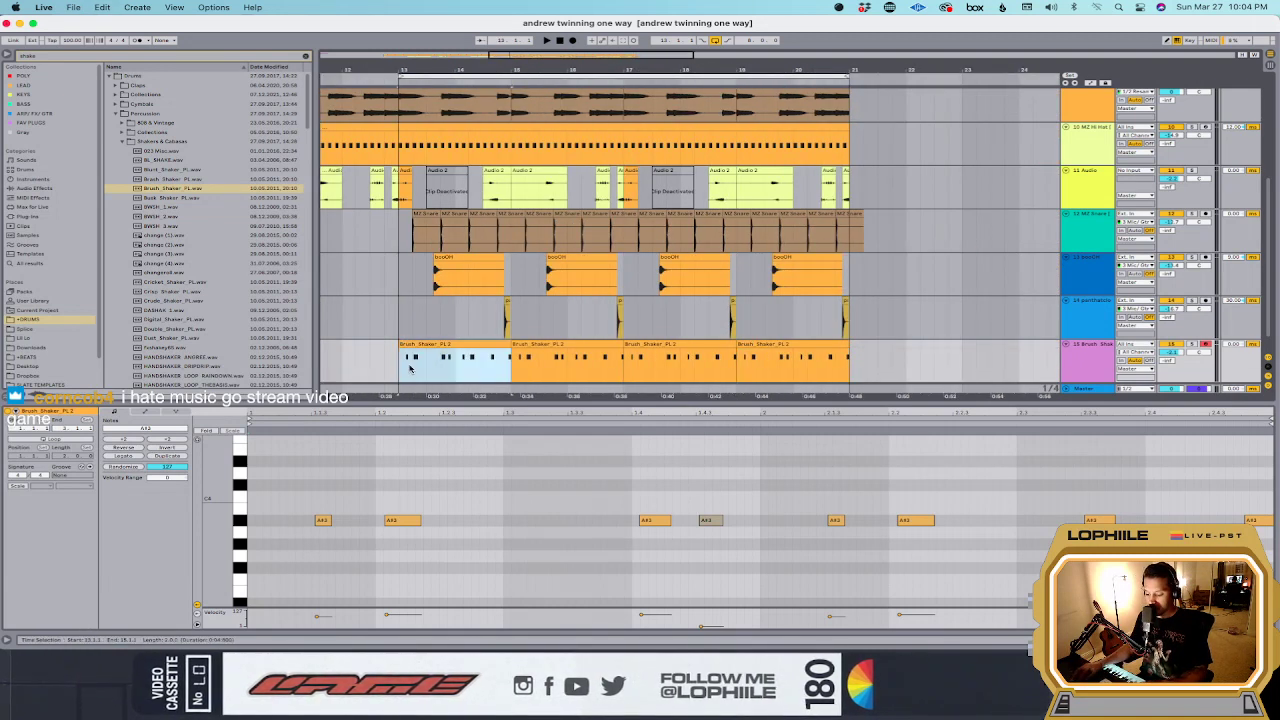
key(space)
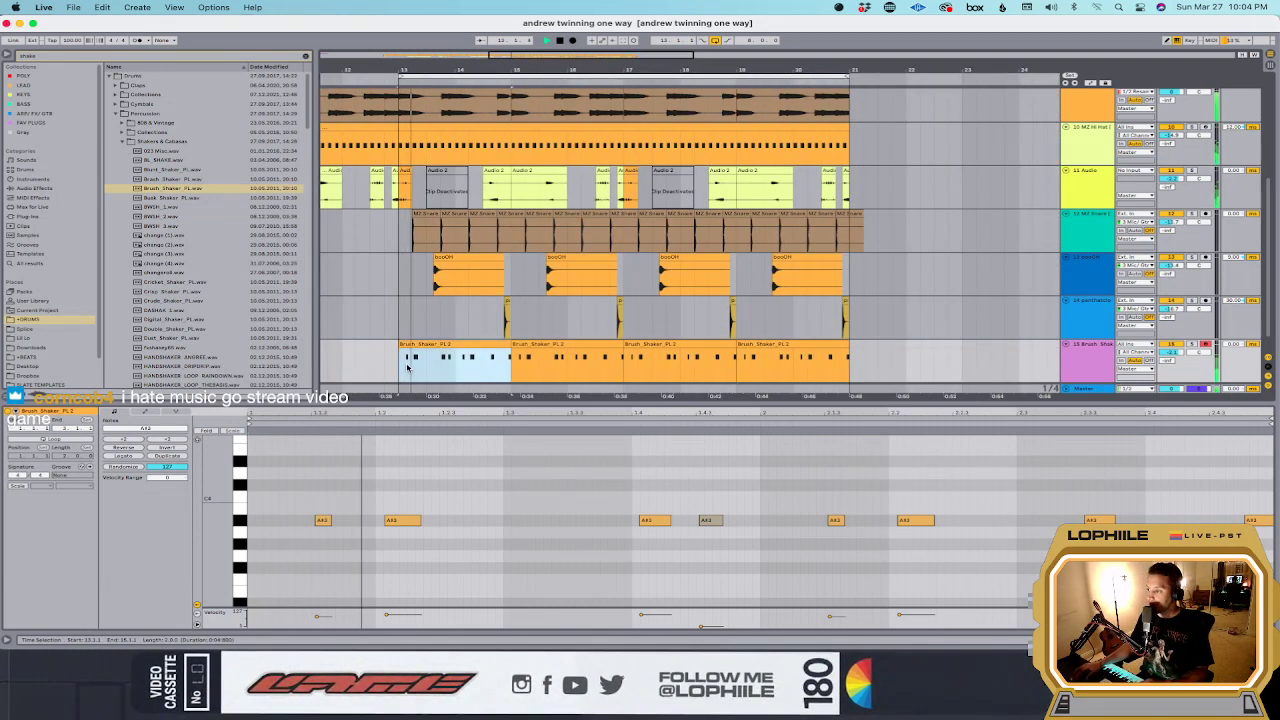
Step: Search the plug-ins for "bc", add BC Chorus 4 VST(Stereo) to the shaker track and close its window
key(super+f)
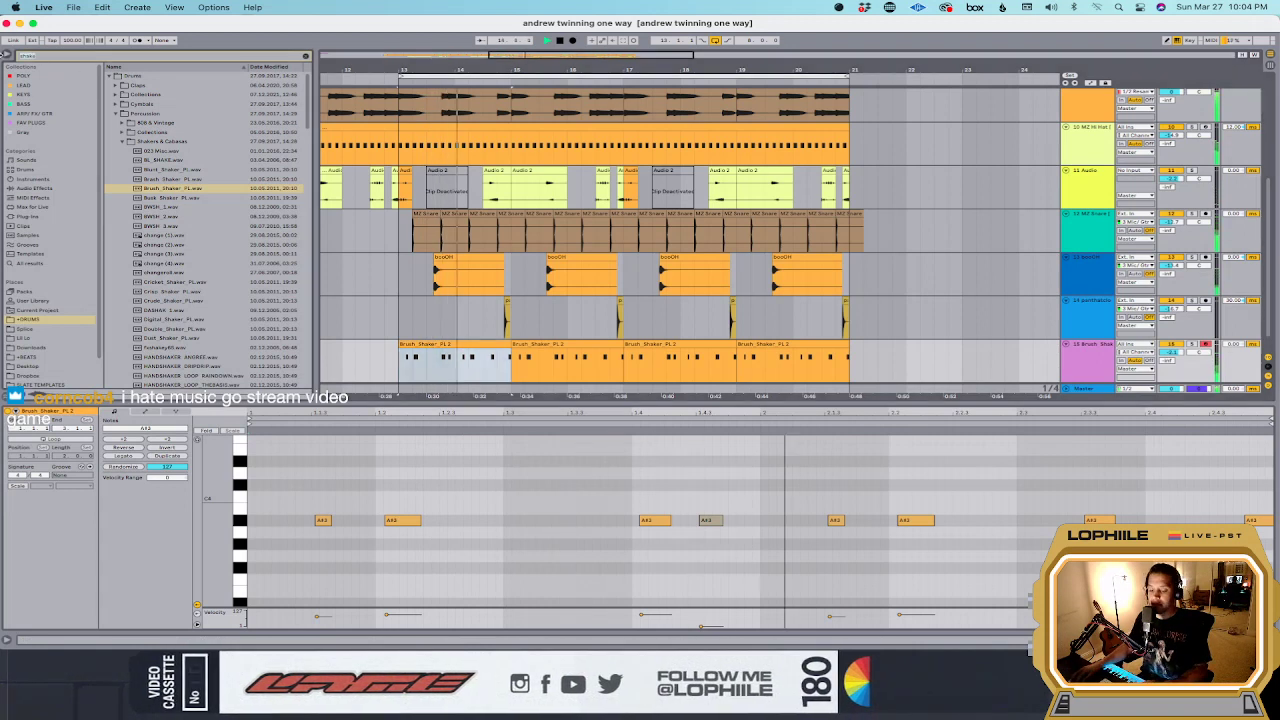
text(bo)
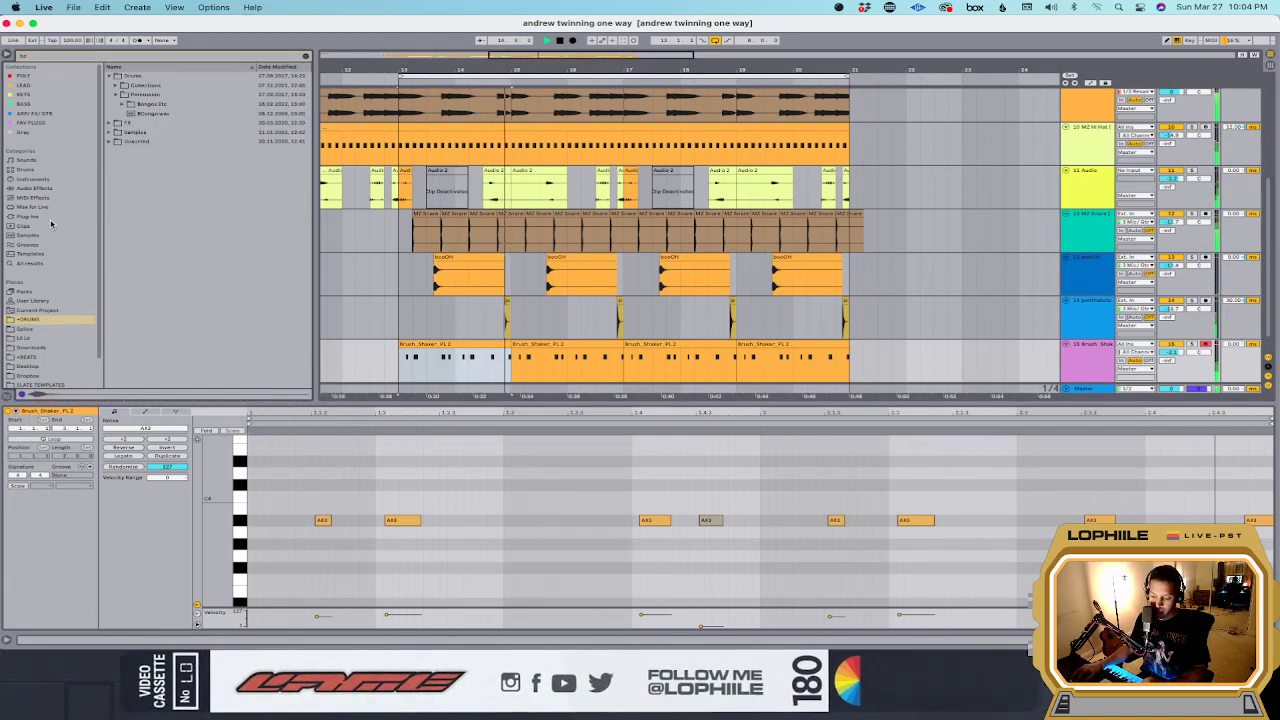
click(30, 216)
drag(184, 104, 699, 302)
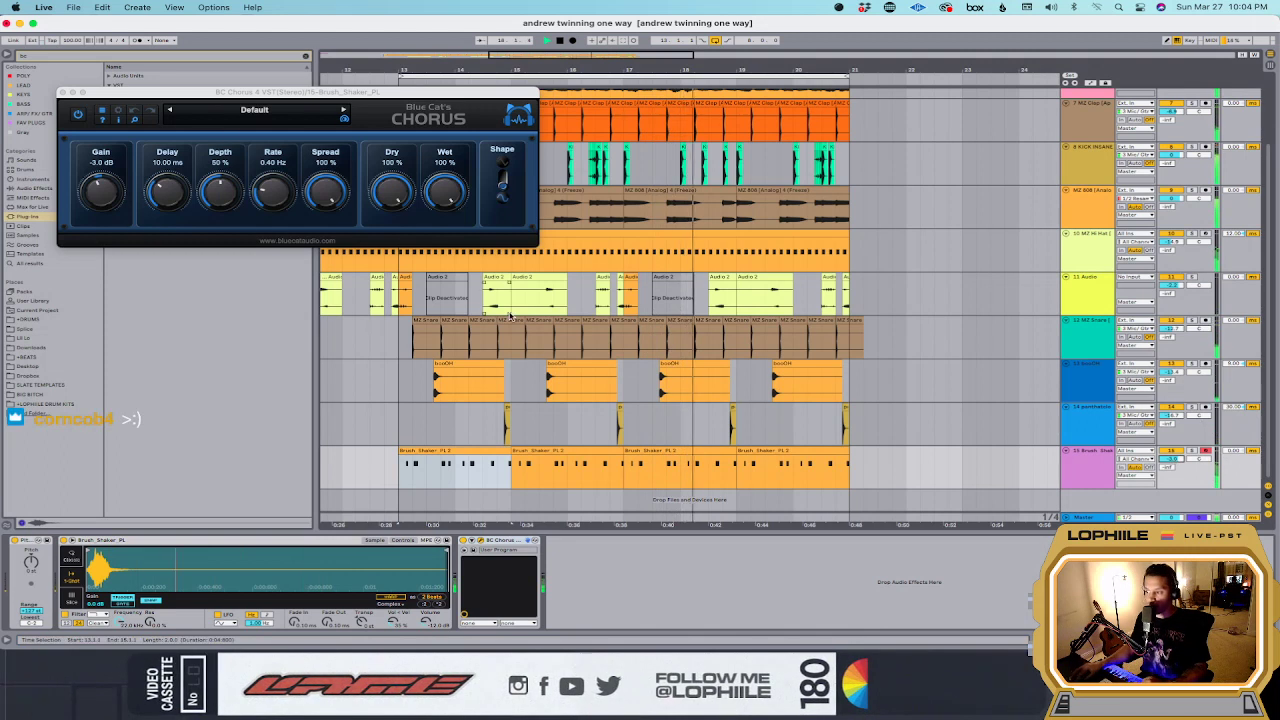
click(62, 92)
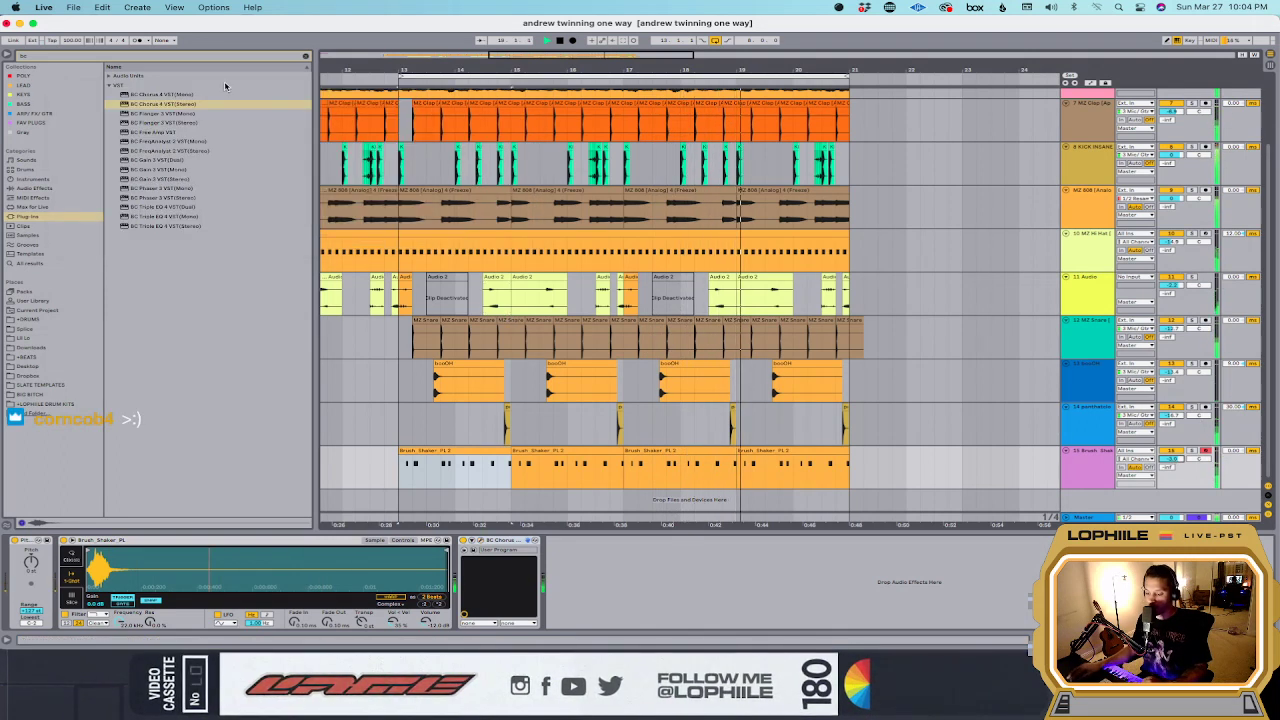
Step: Add the Quick Simple DLY rack from the FAV PLUGS collection to the shaker track after the chorus
click(44, 124)
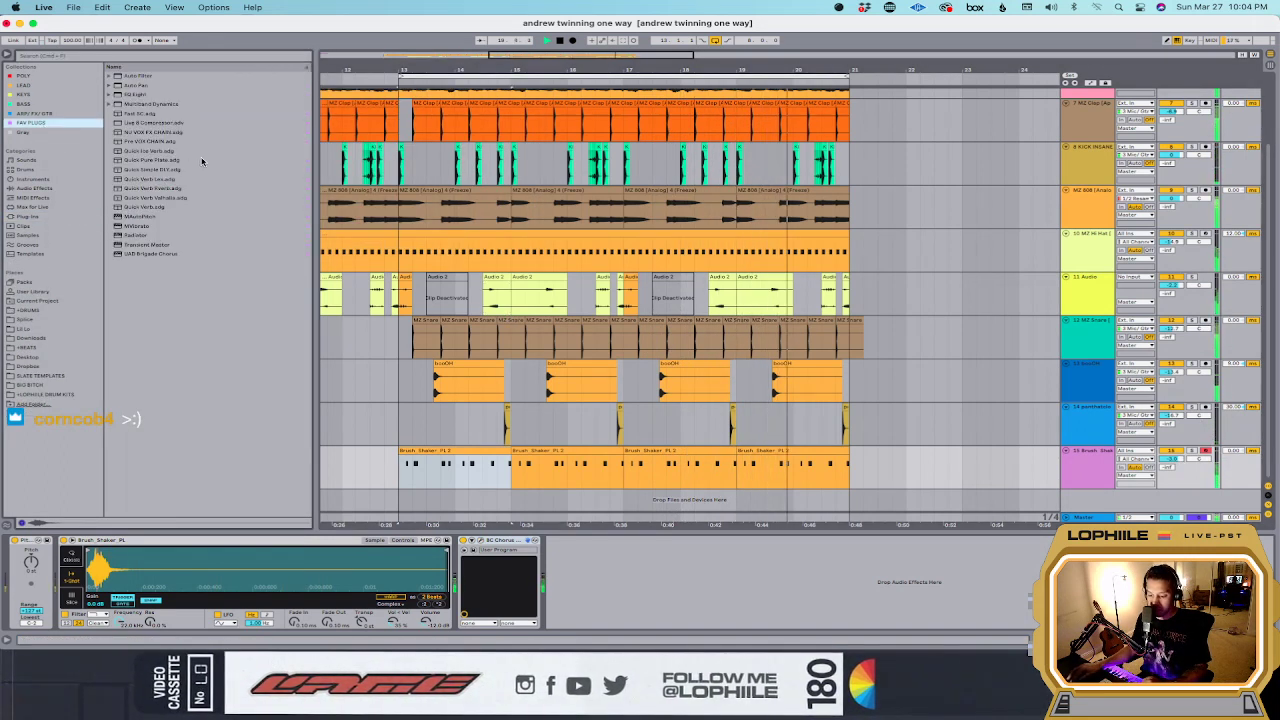
click(166, 170)
drag(636, 558, 638, 562)
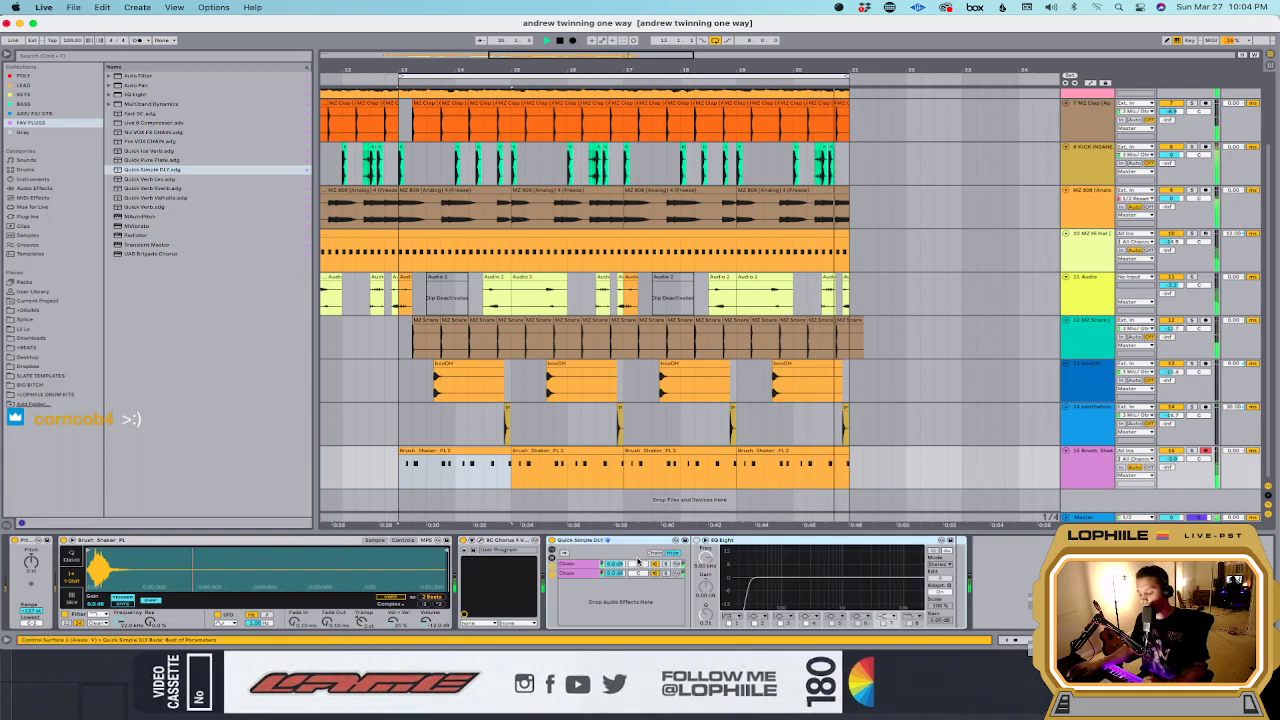
Step: Sync the first chain's left and right delay times and lower the second chain's volume in the delay rack
click(575, 564)
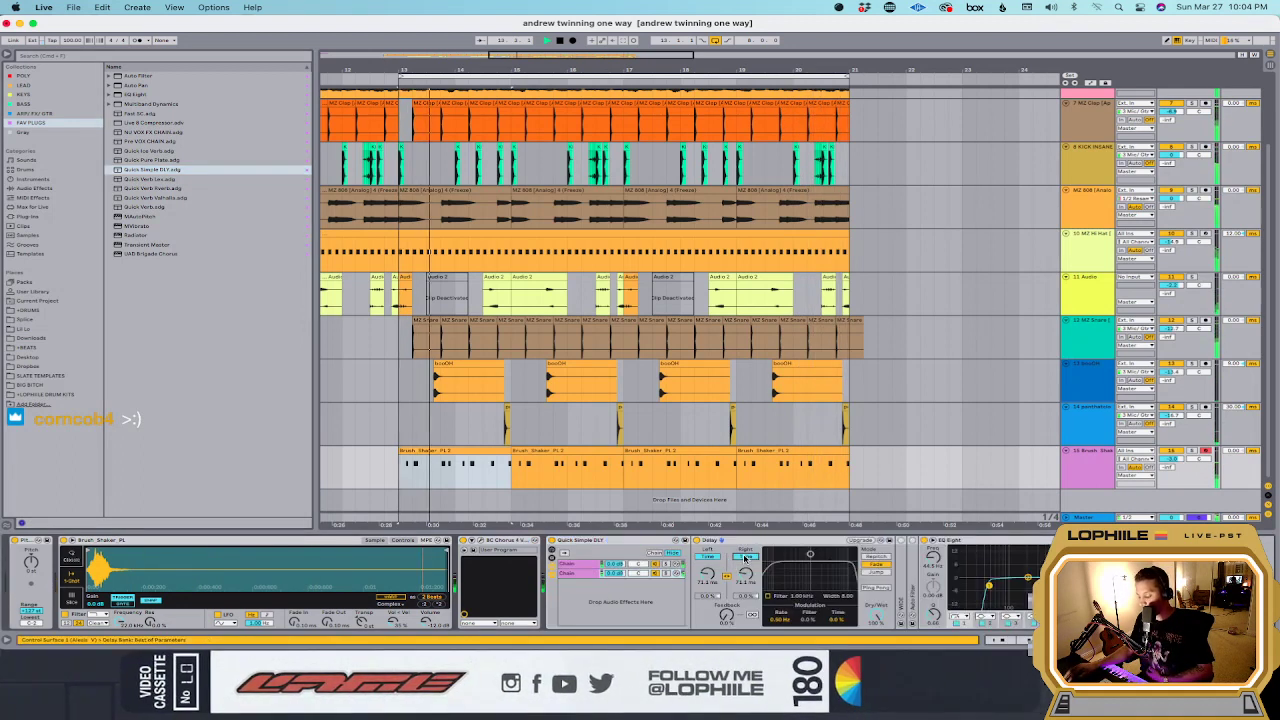
click(618, 574)
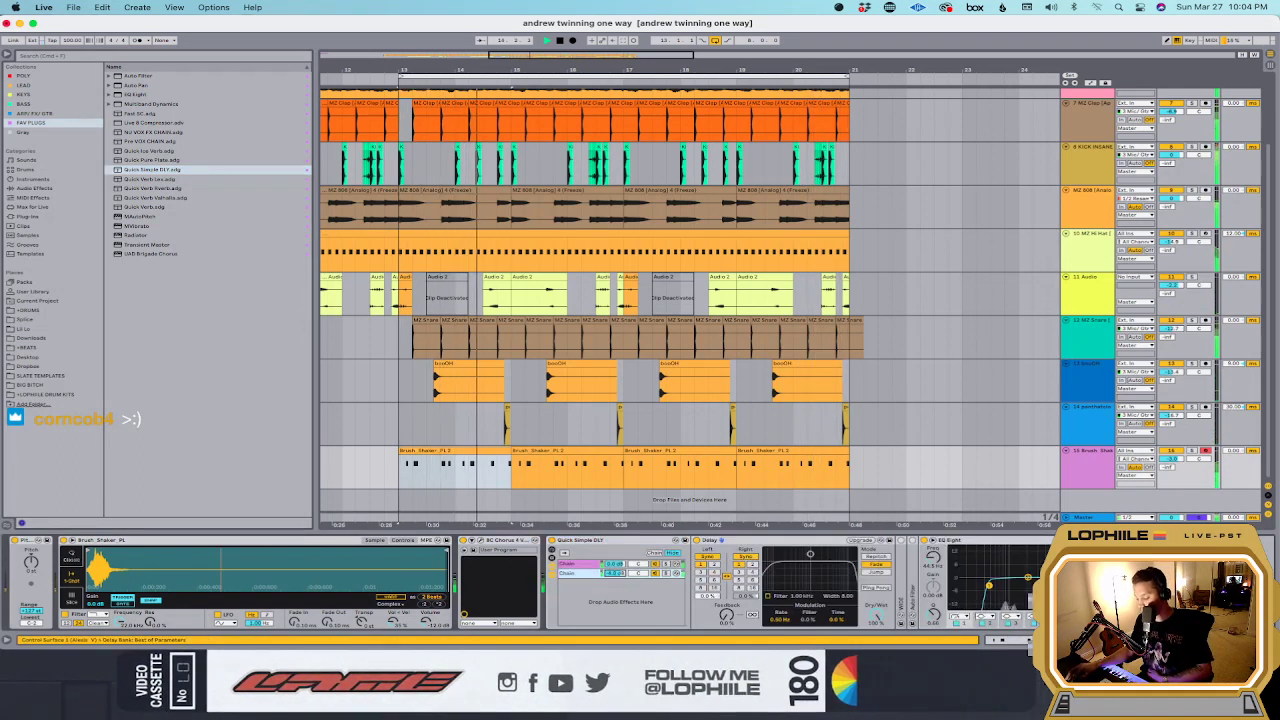
shift+click(612, 565)
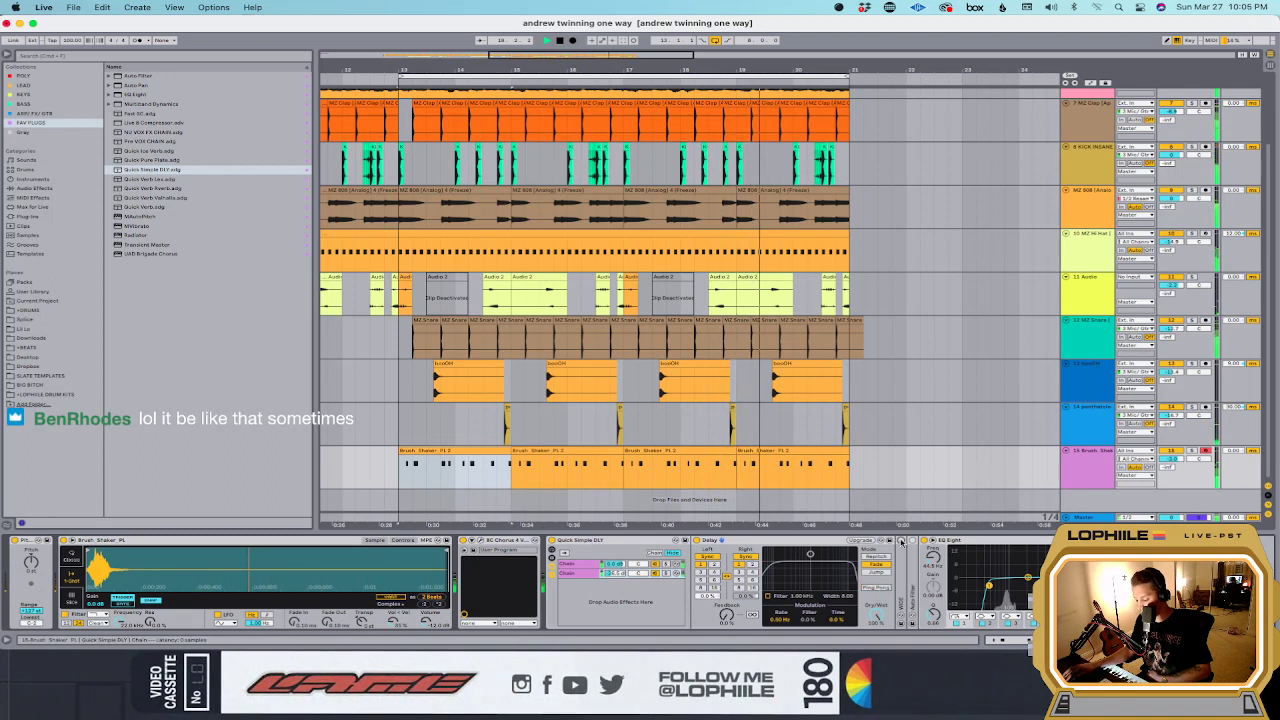
double_click(905, 566)
click(612, 566)
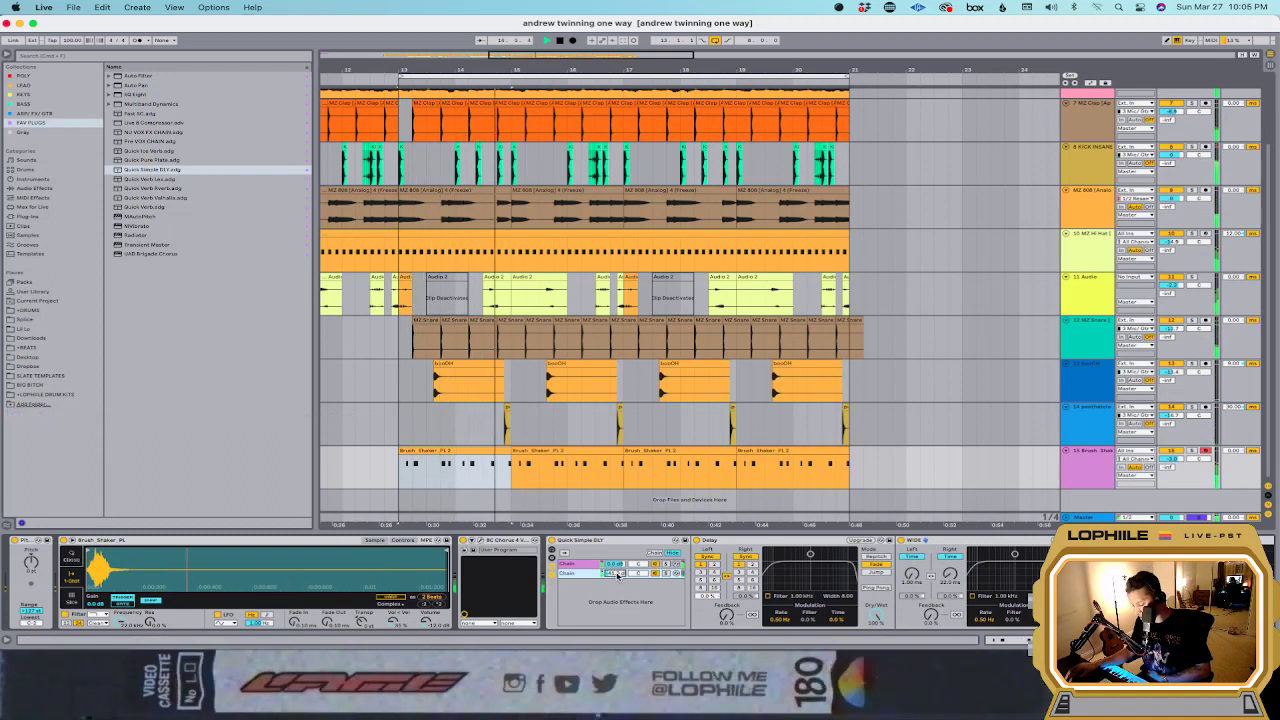
click(751, 566)
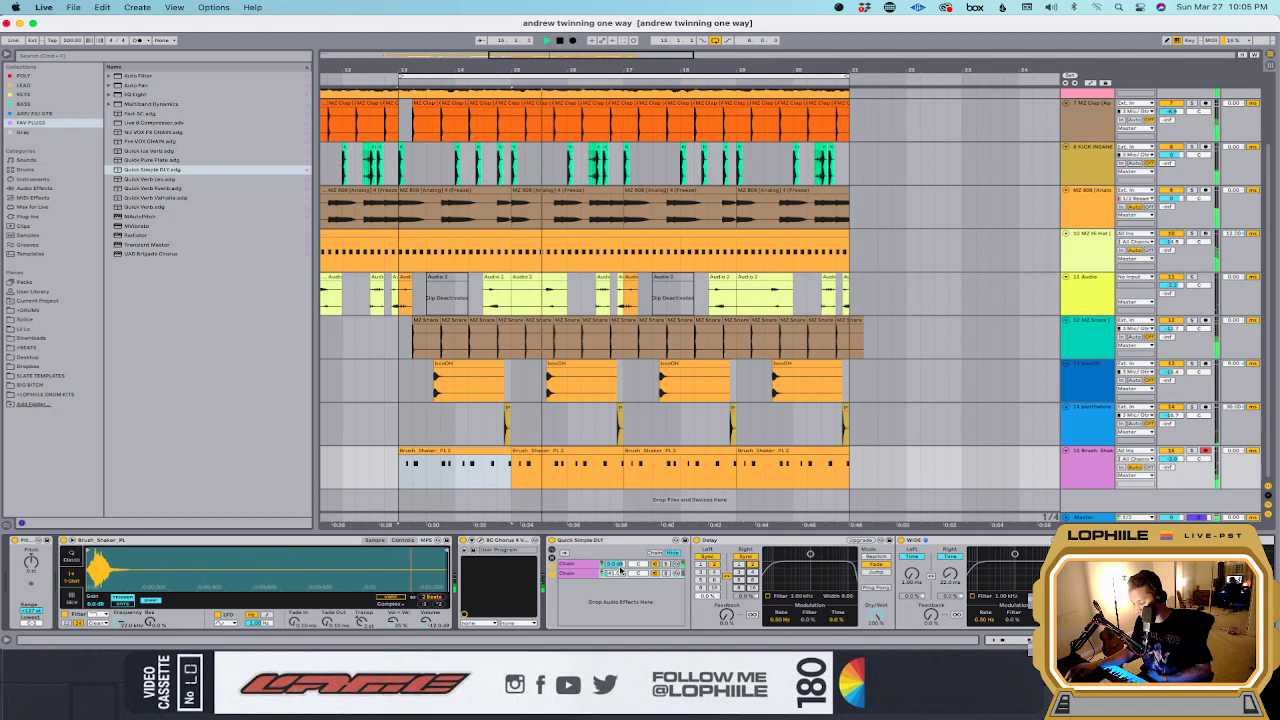
drag(622, 572, 622, 580)
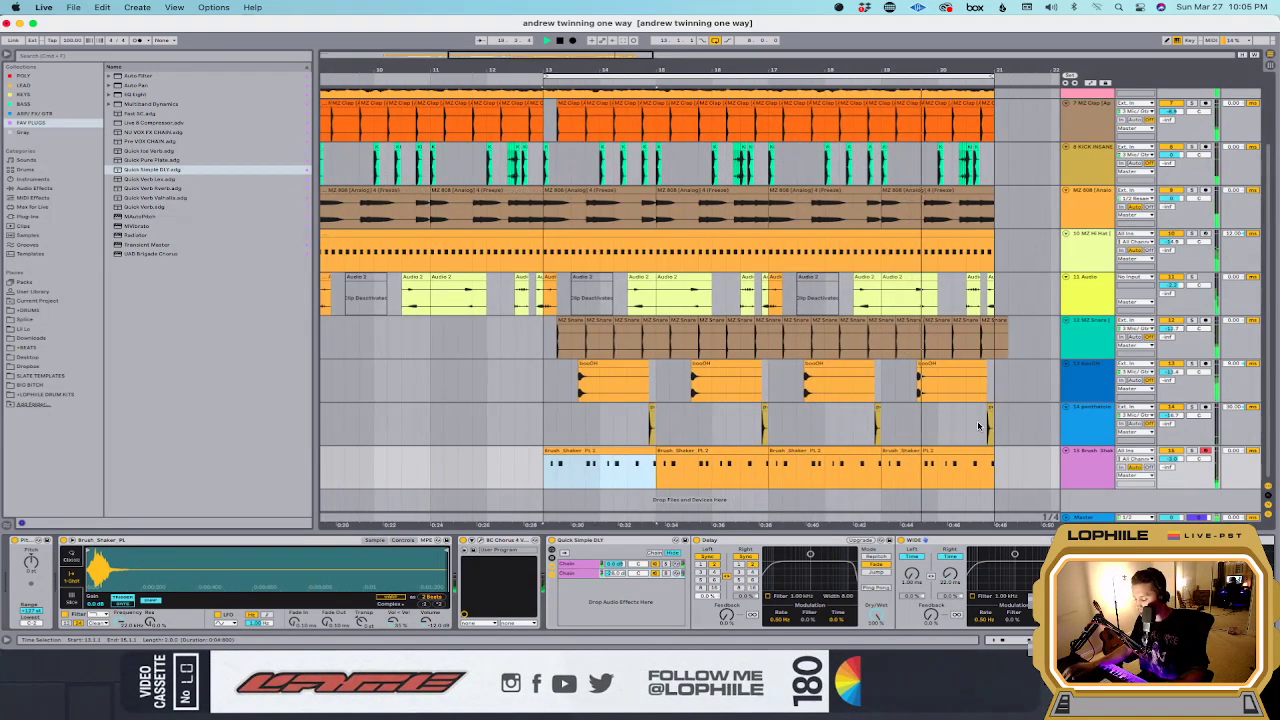
Step: Select bars 5 to 21 and loop playback over that range
click(797, 428)
shift+click(416, 437)
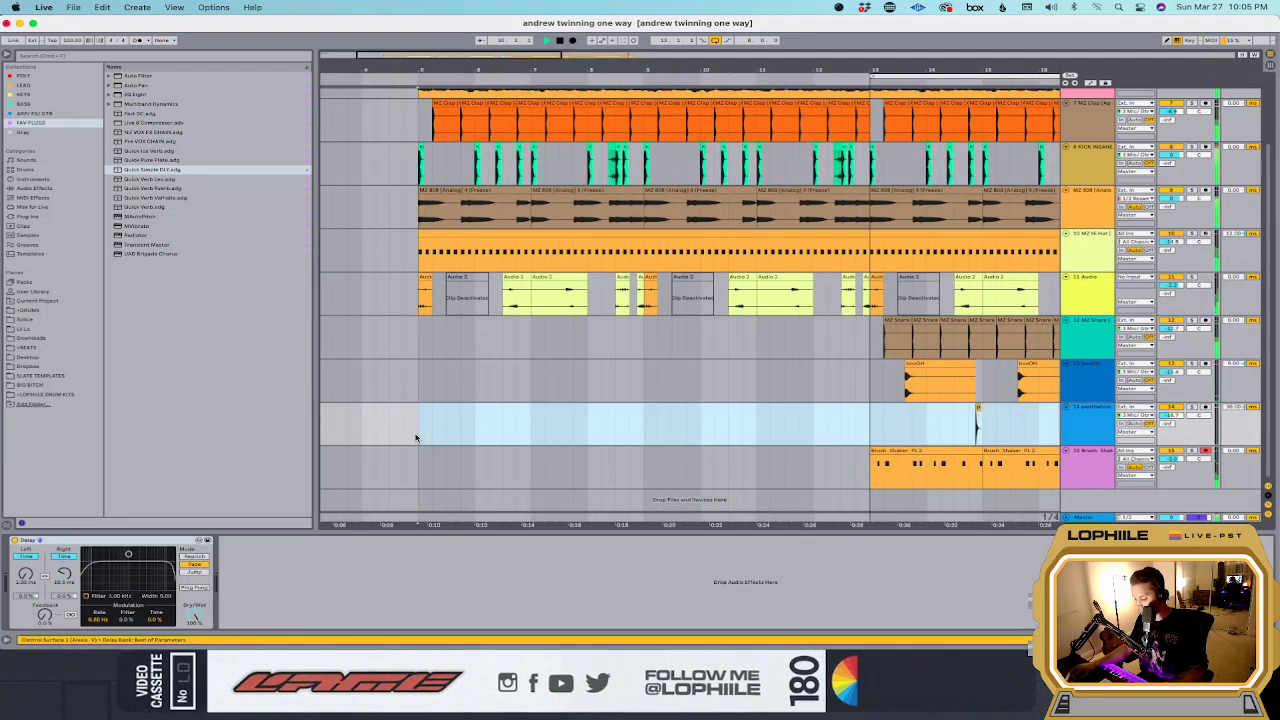
key(super+l)
key(space)
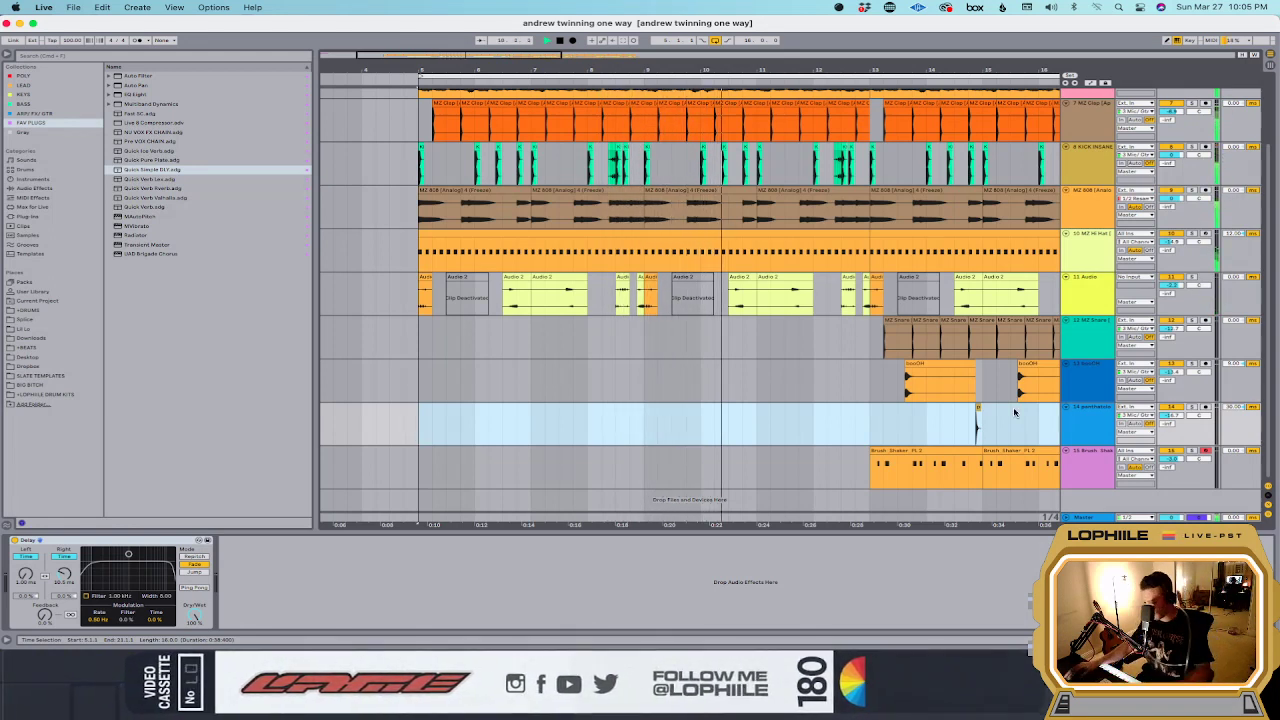
Step: Collapse all tracks and add Talkbox.als from the User Library as a new track below the shaker
key(u)
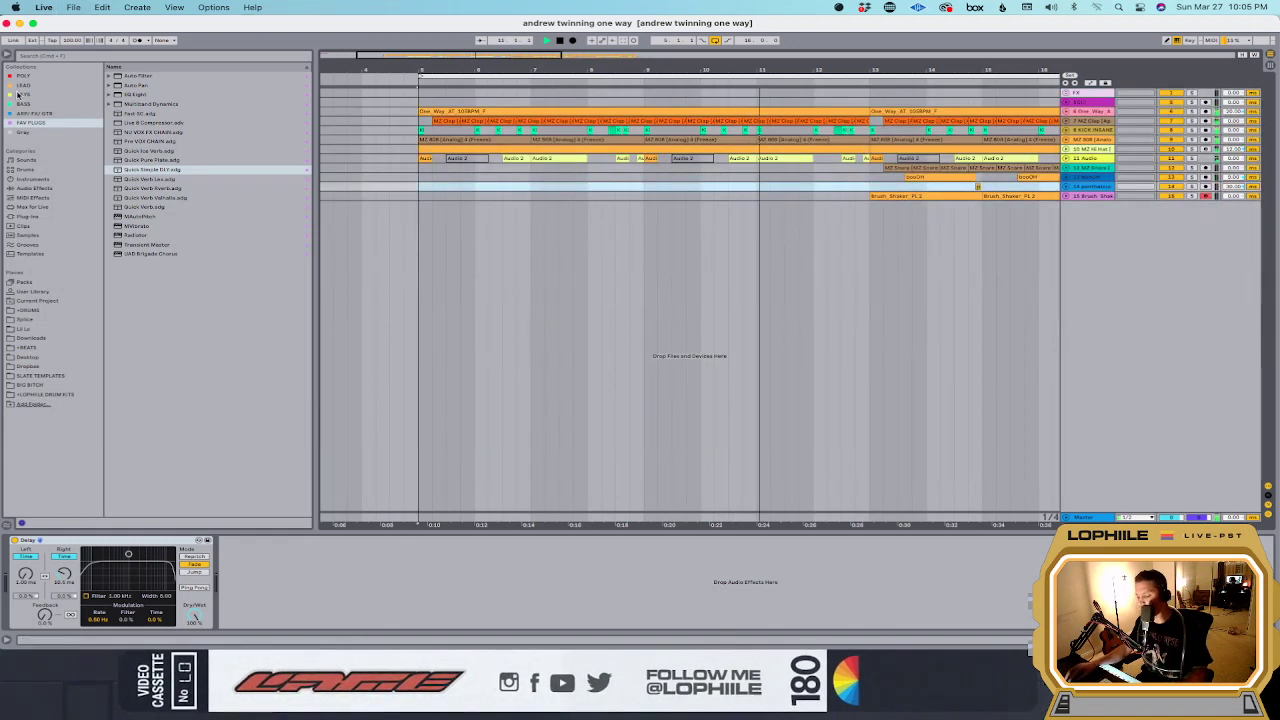
click(33, 291)
scroll(216, 379, down, 2)
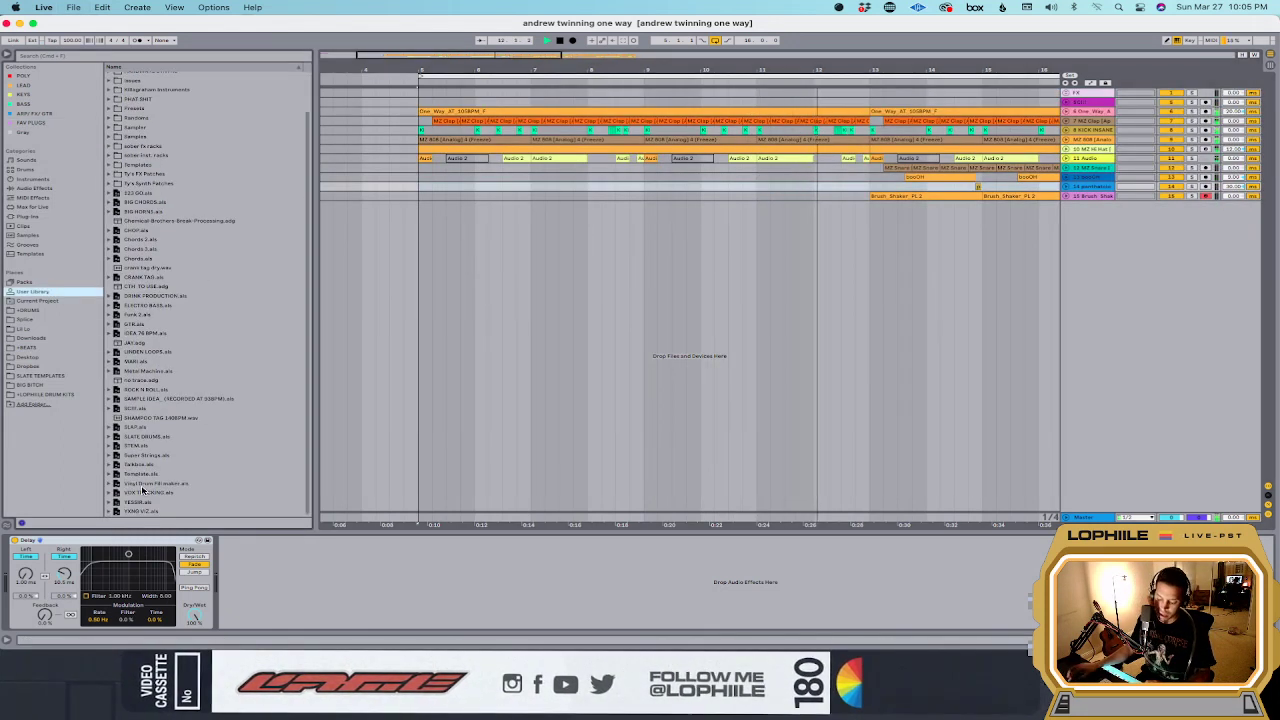
drag(138, 465, 967, 333)
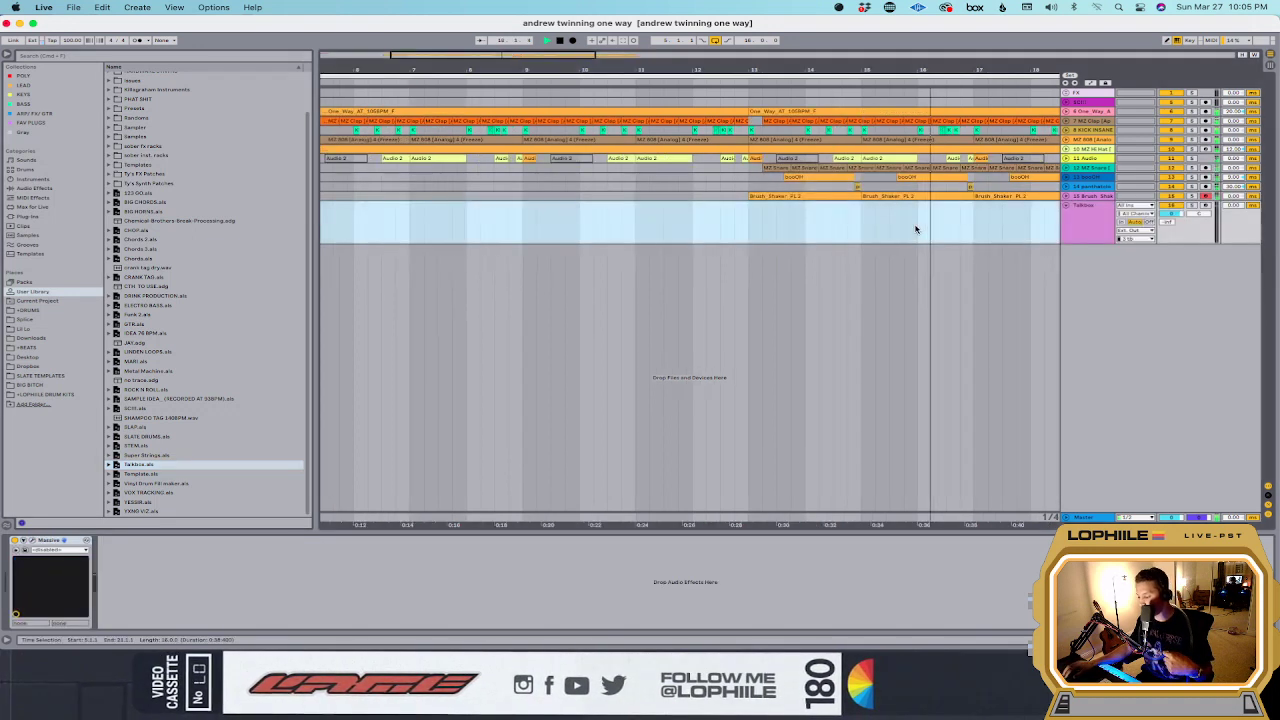
Step: Unfold the shaker track and insert a new audio track below the Talkbox track
click(720, 188)
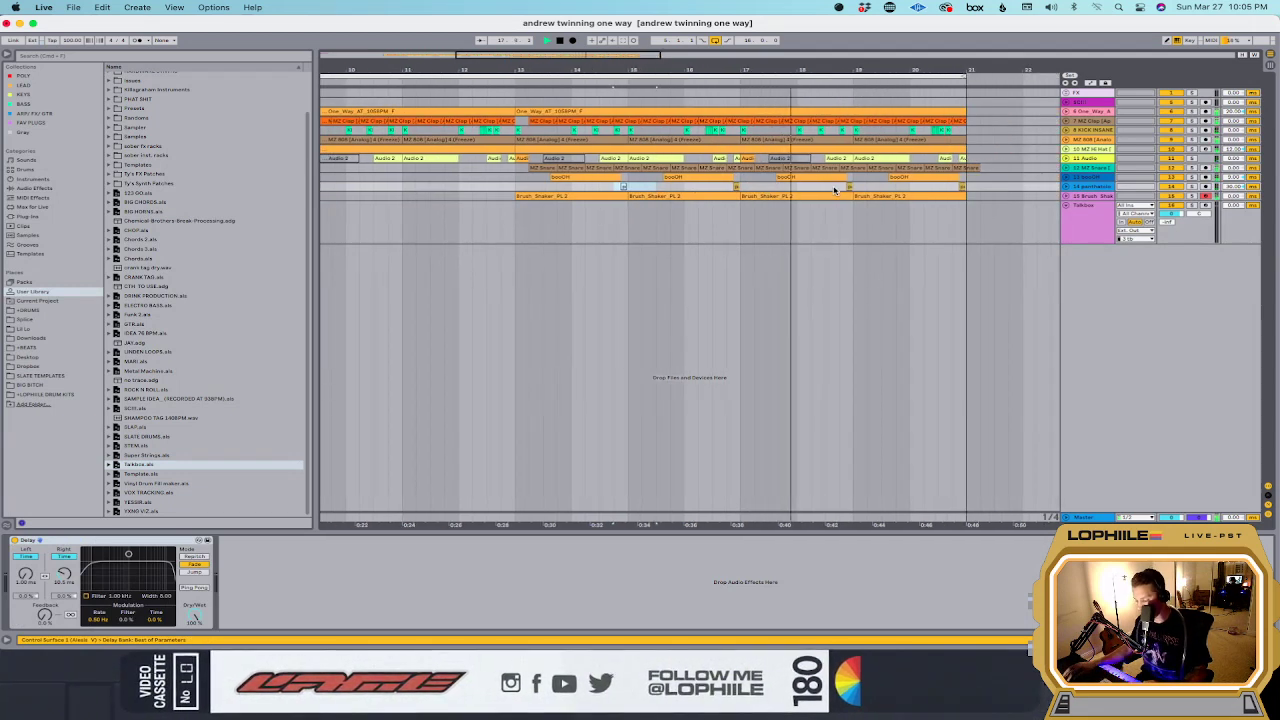
key(minus)
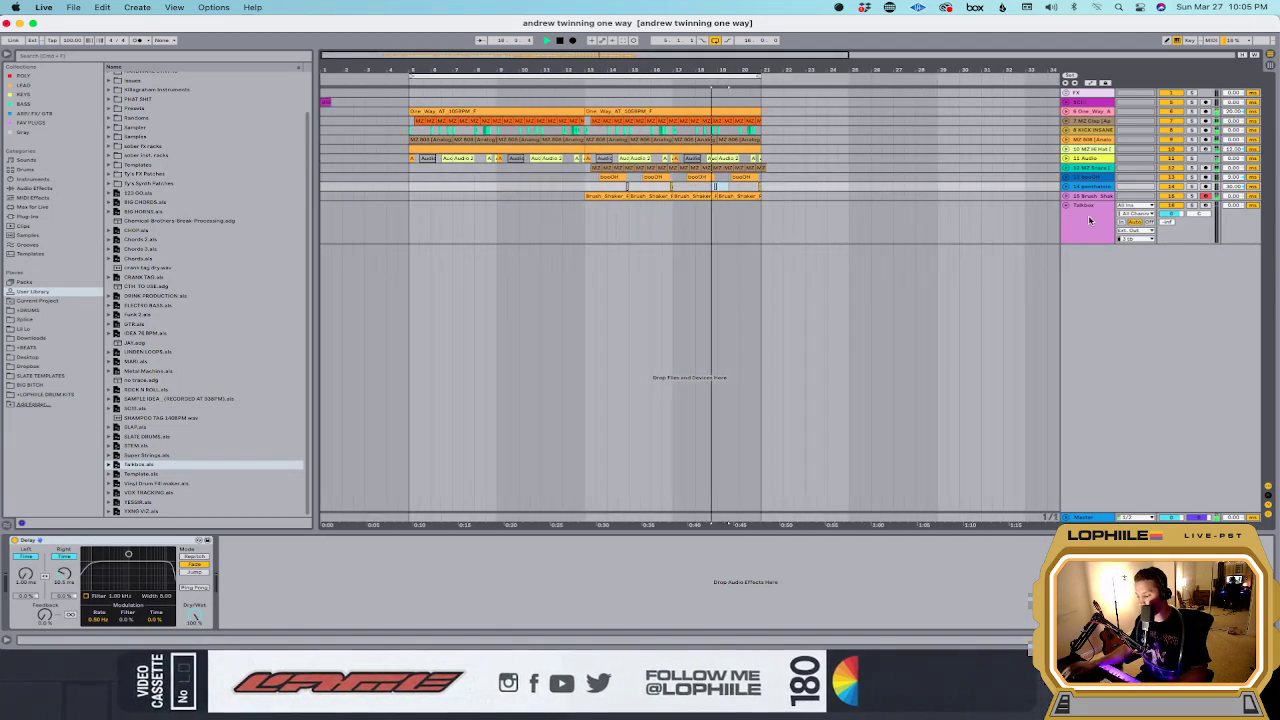
click(1065, 226)
click(51, 205)
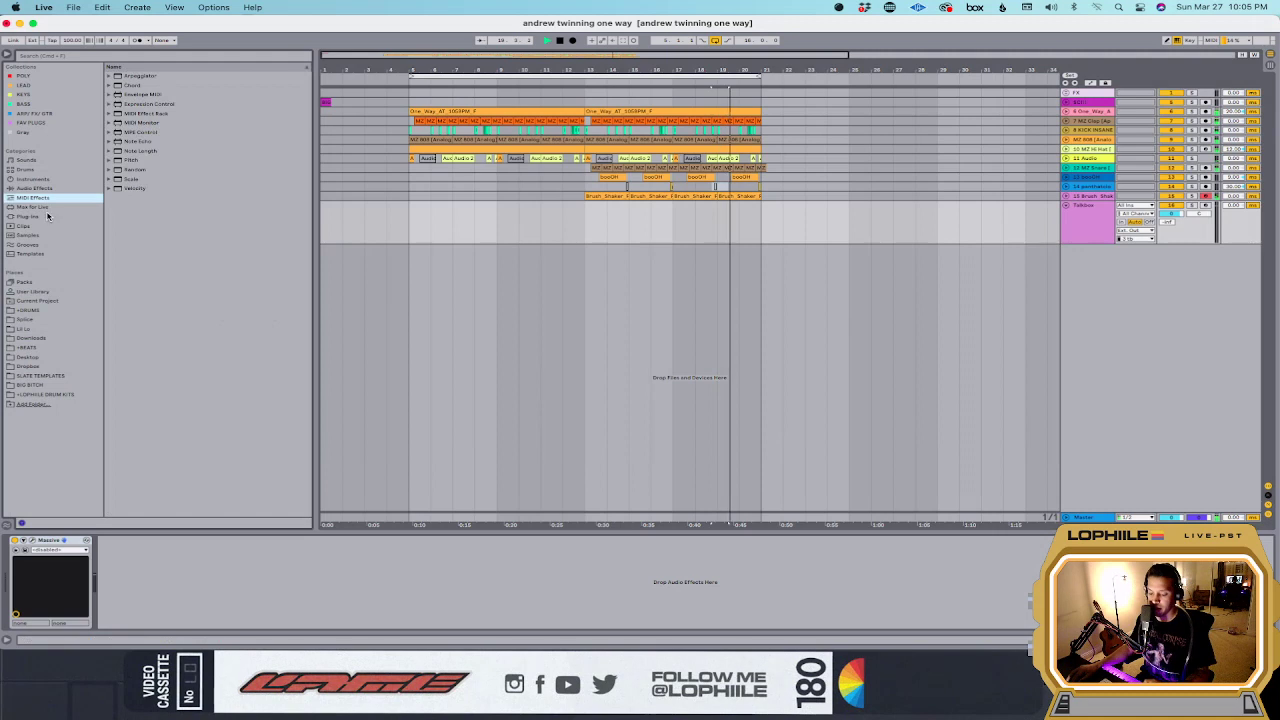
click(60, 197)
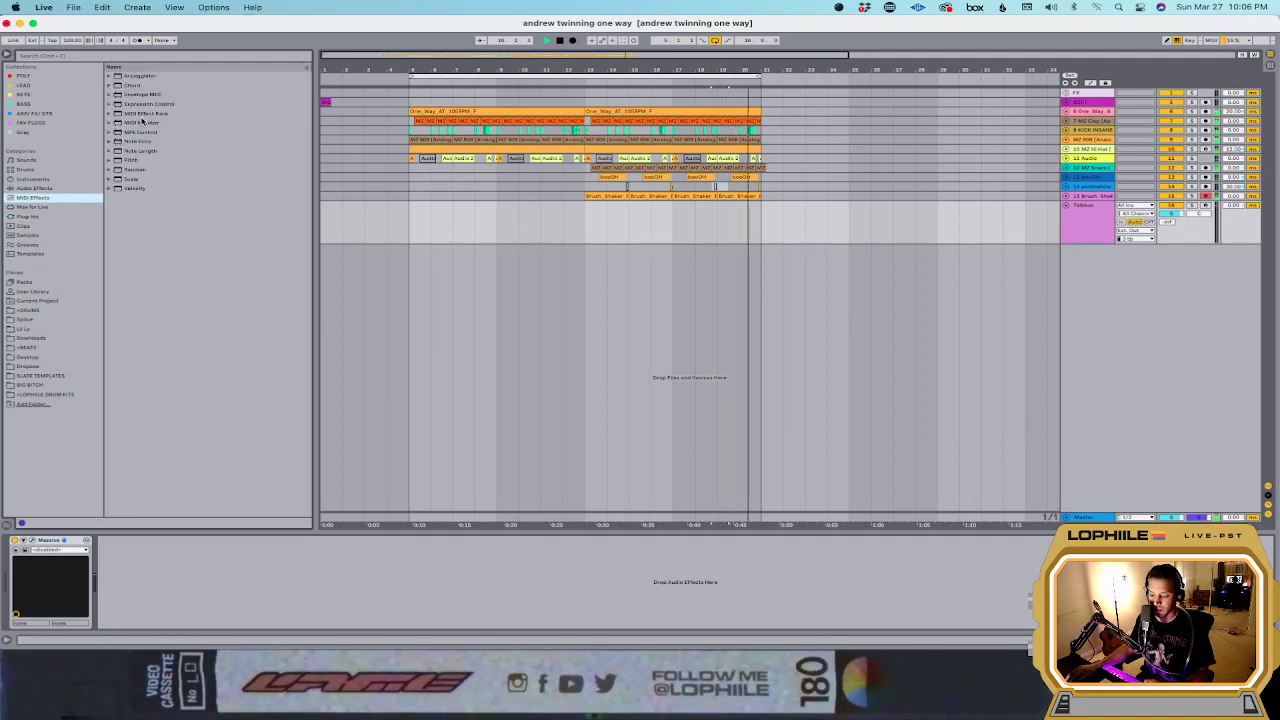
click(1066, 196)
click(1079, 254)
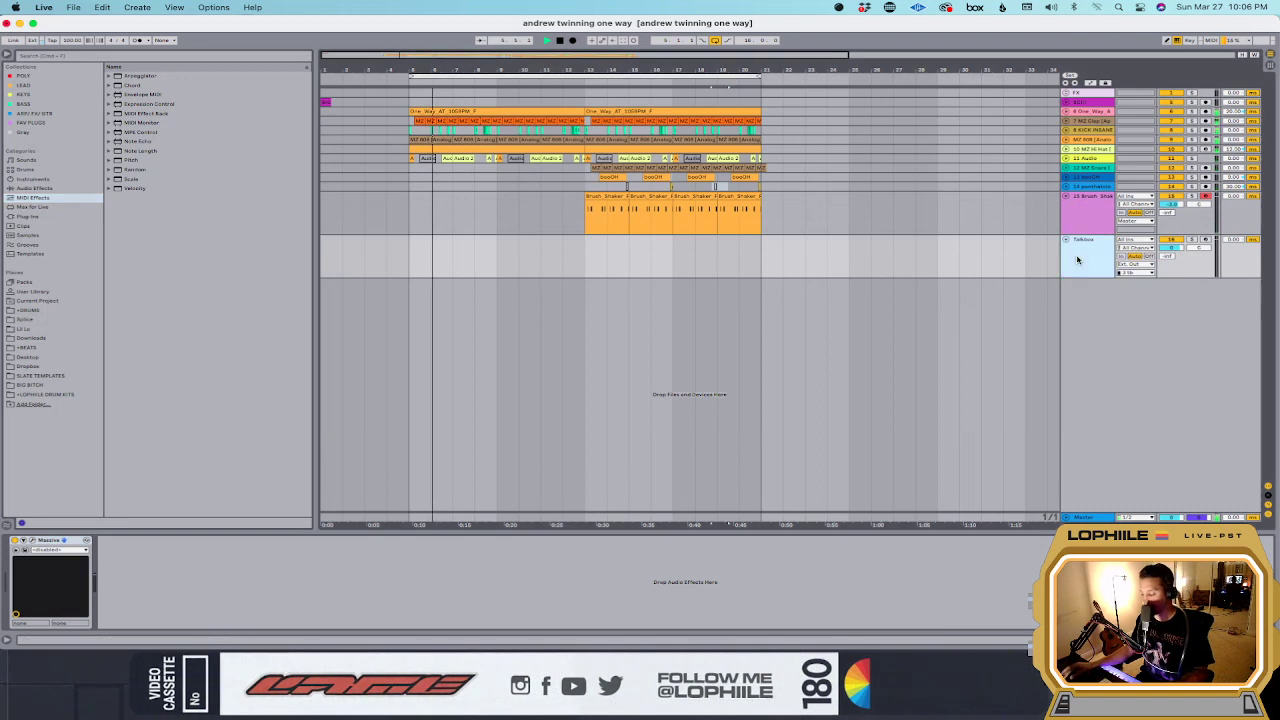
key(super+t)
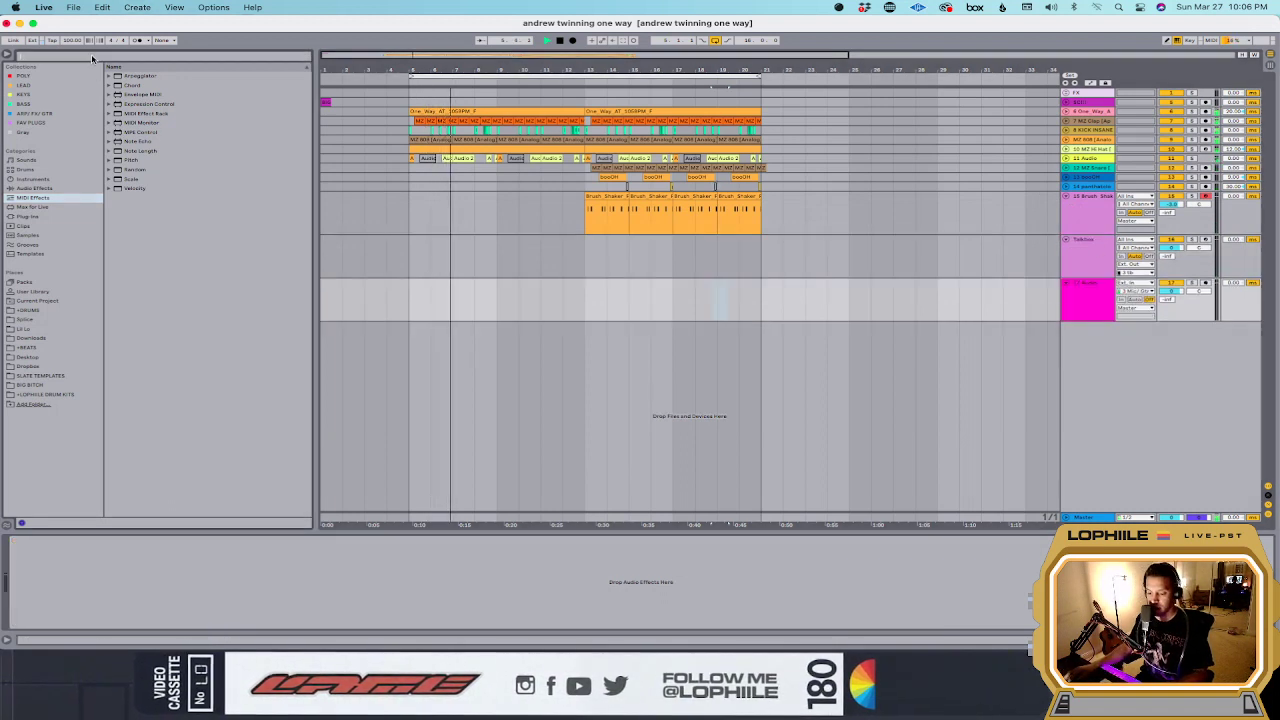
Step: Search the whole library for "triangle", sorted by date modified, and place HK PR Triangle 13.wav at bar 13 on a new track
click(92, 57)
text(brush)
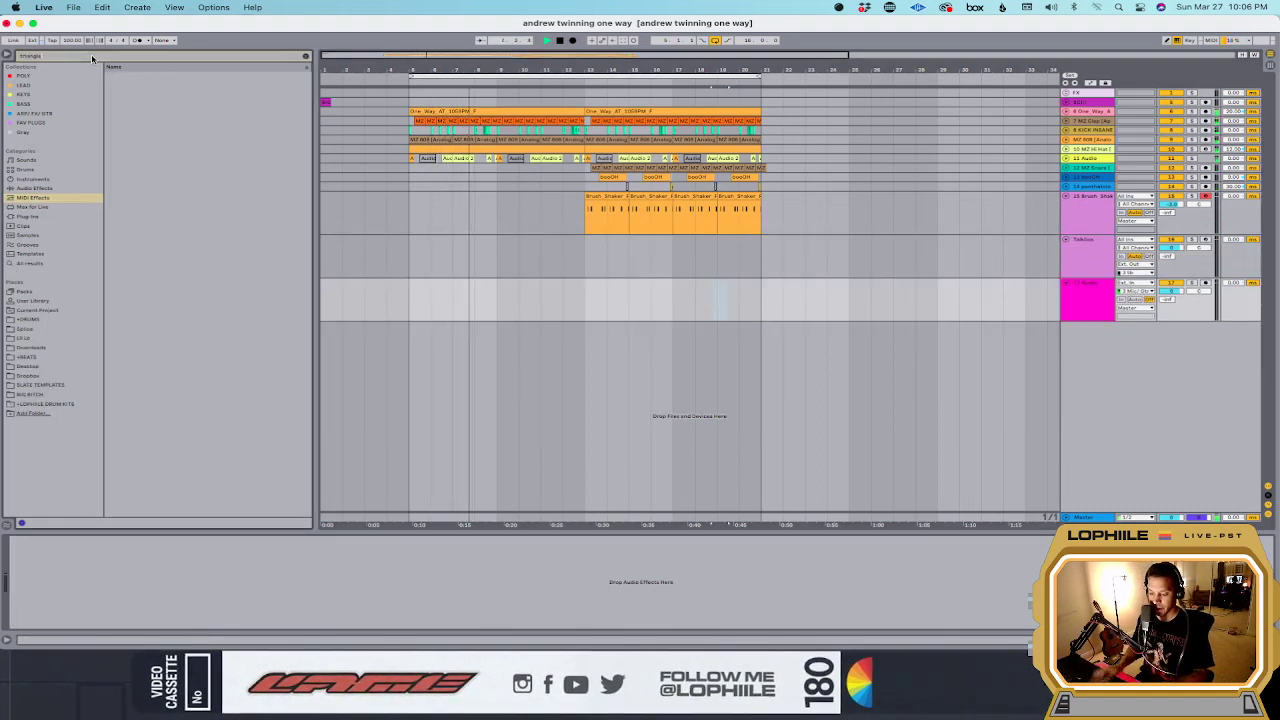
click(30, 263)
click(190, 230)
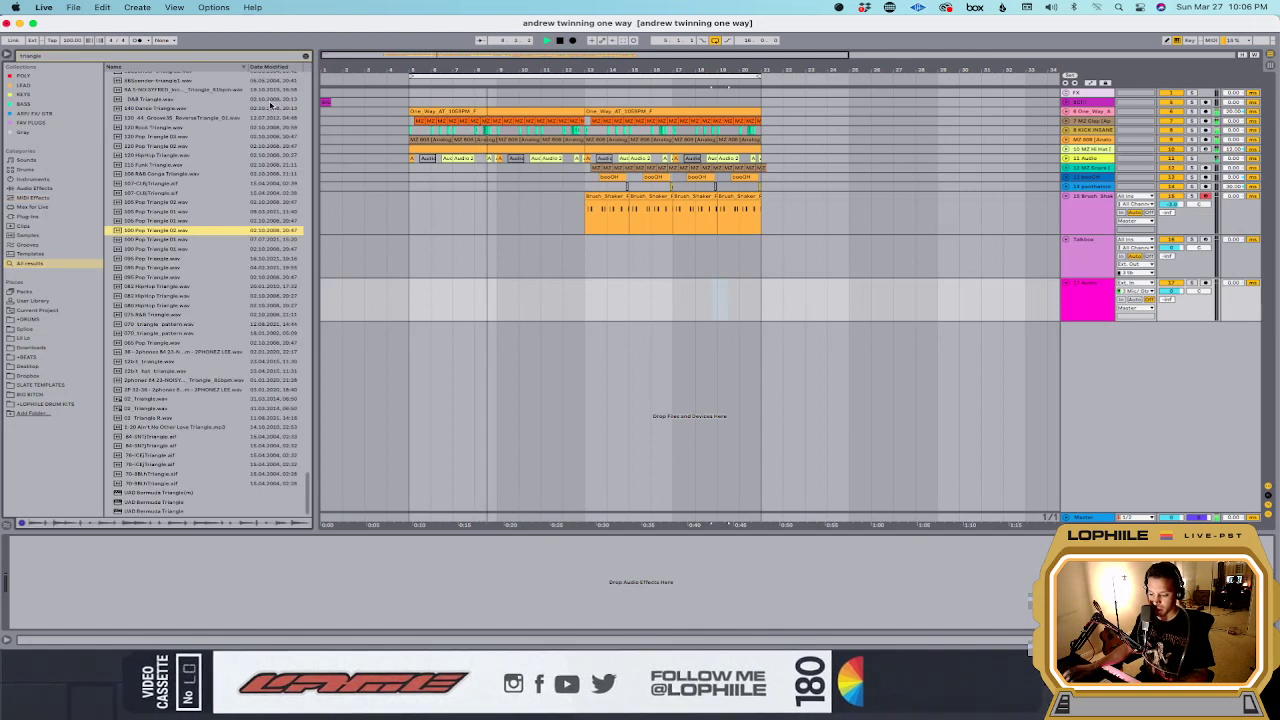
click(268, 67)
click(235, 122)
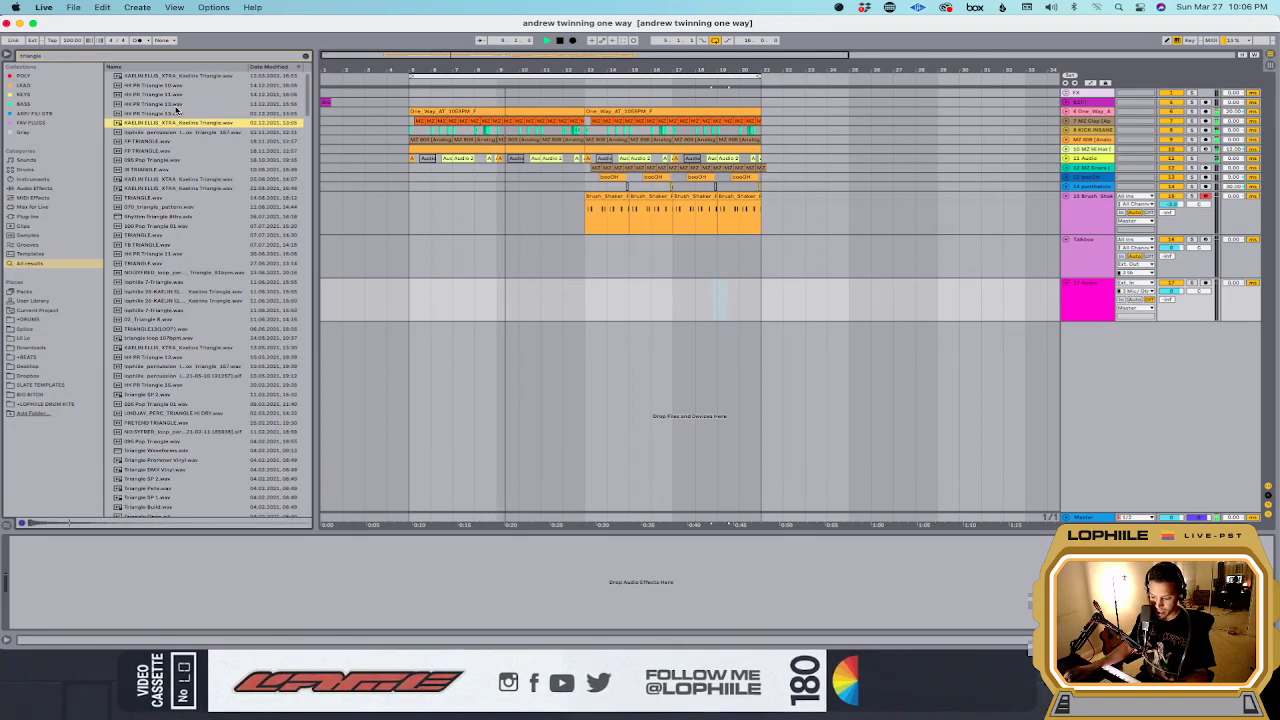
drag(170, 104, 588, 340)
Step: Enlarge the clip view, play the section and transpose the triangle clip upward
drag(152, 530, 152, 400)
key(space)
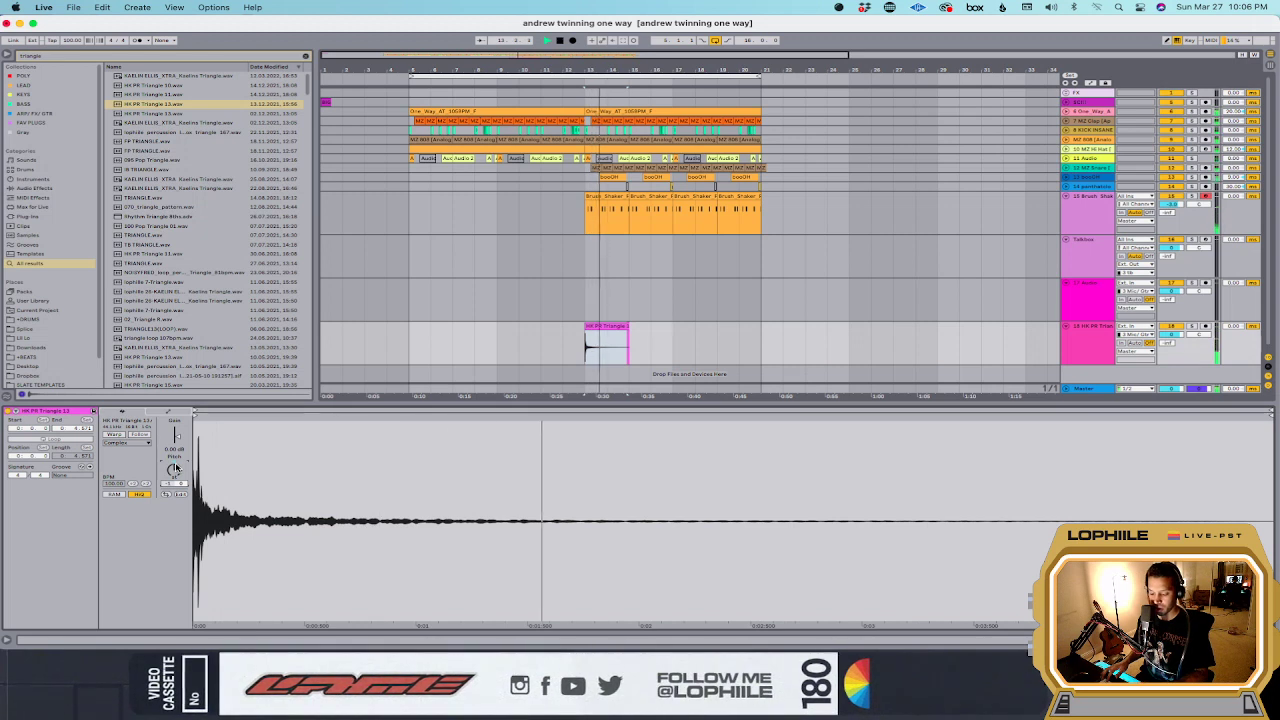
mouse_move(175, 468)
mouse_down()
mouse_move(175, 430)
mouse_move(175, 476)
mouse_up()
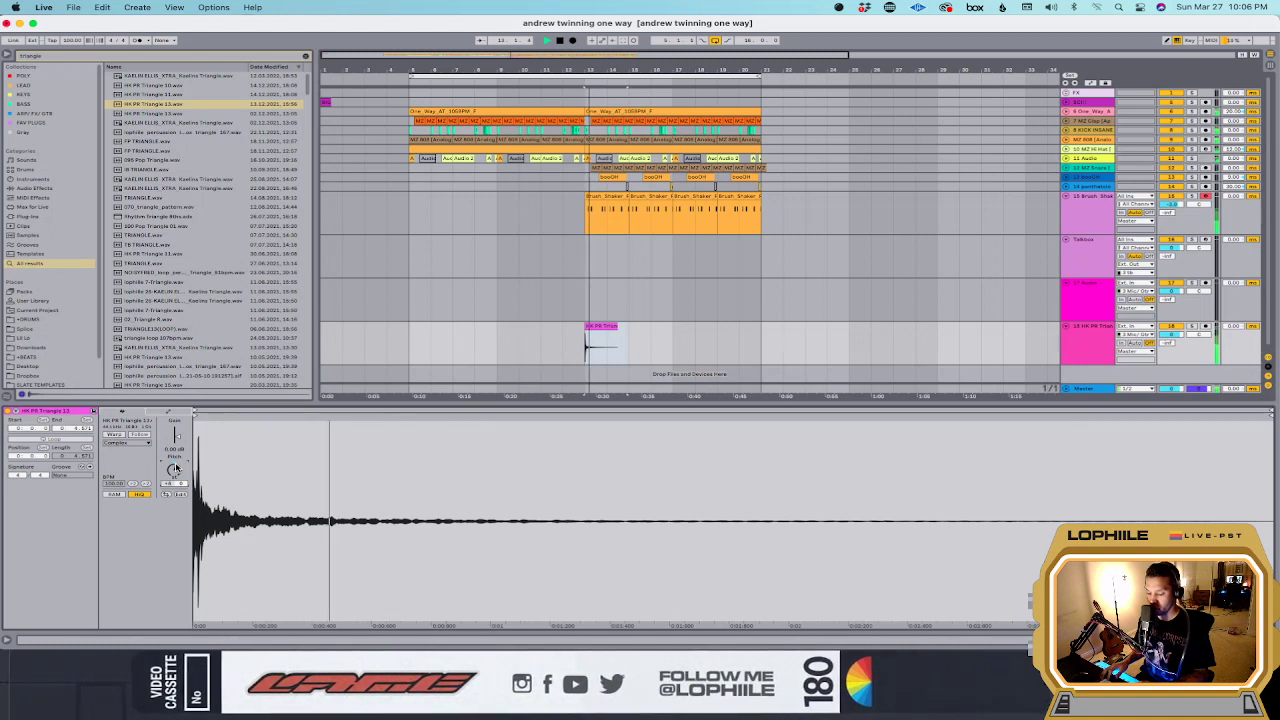
Step: Audition further triangle samples across the "triangle" search results
click(210, 198)
scroll(210, 240, down, 5)
click(210, 240)
scroll(210, 245, down, 8)
click(210, 245)
scroll(210, 250, down, 2)
click(210, 250)
scroll(210, 250, down, 2)
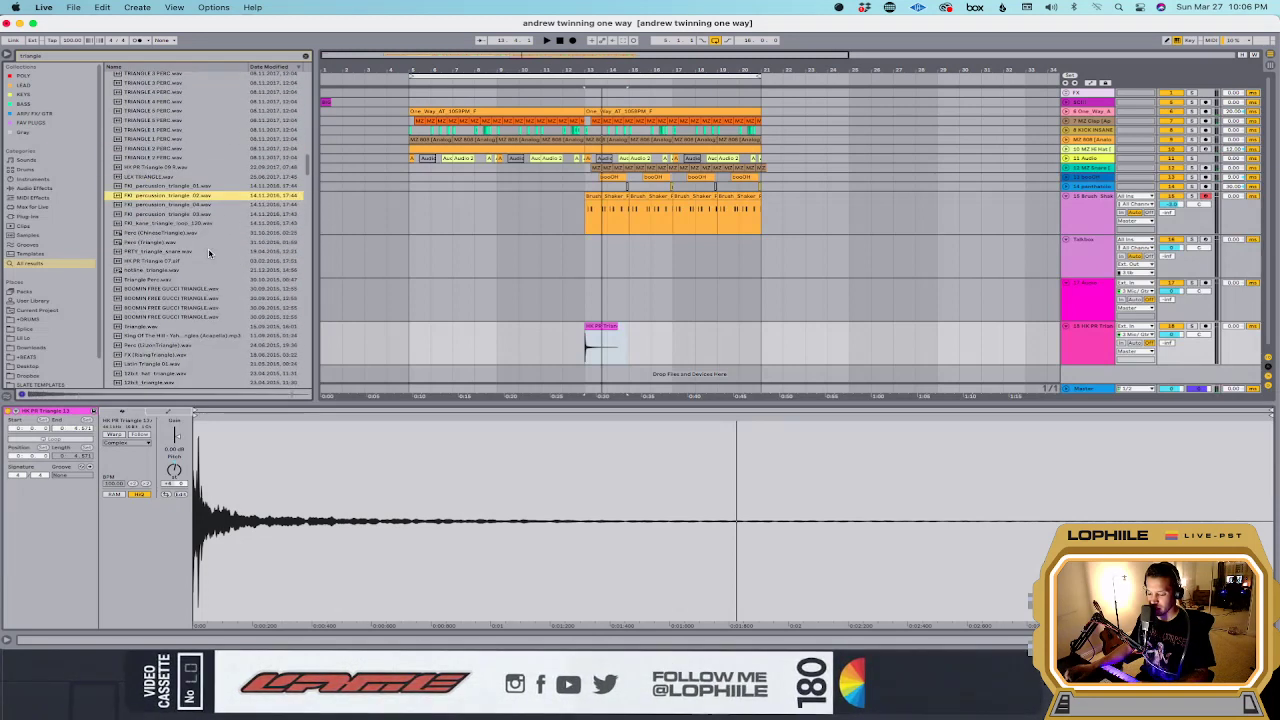
scroll(210, 250, up, 3)
click(206, 195)
click(211, 166)
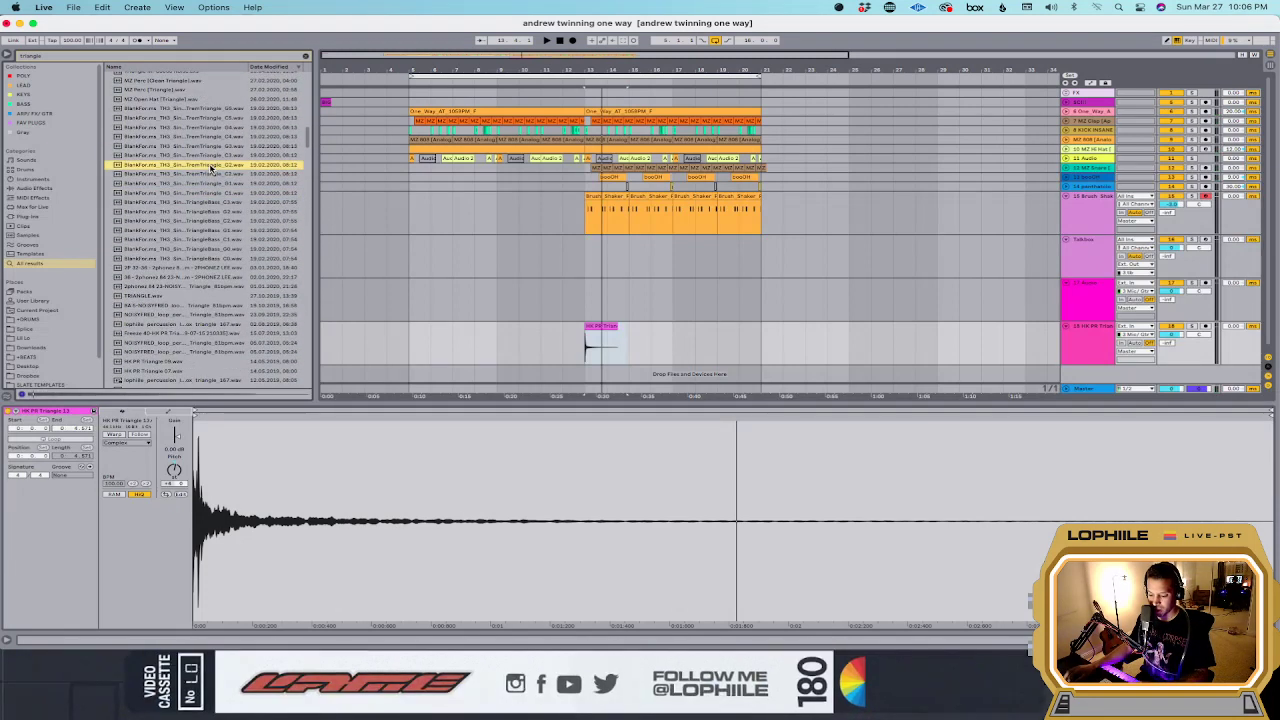
Step: Locate the chosen BlankFor.ms triangle sample in its Places folder and audition the single tones stored there
click(191, 136)
right_click(188, 141)
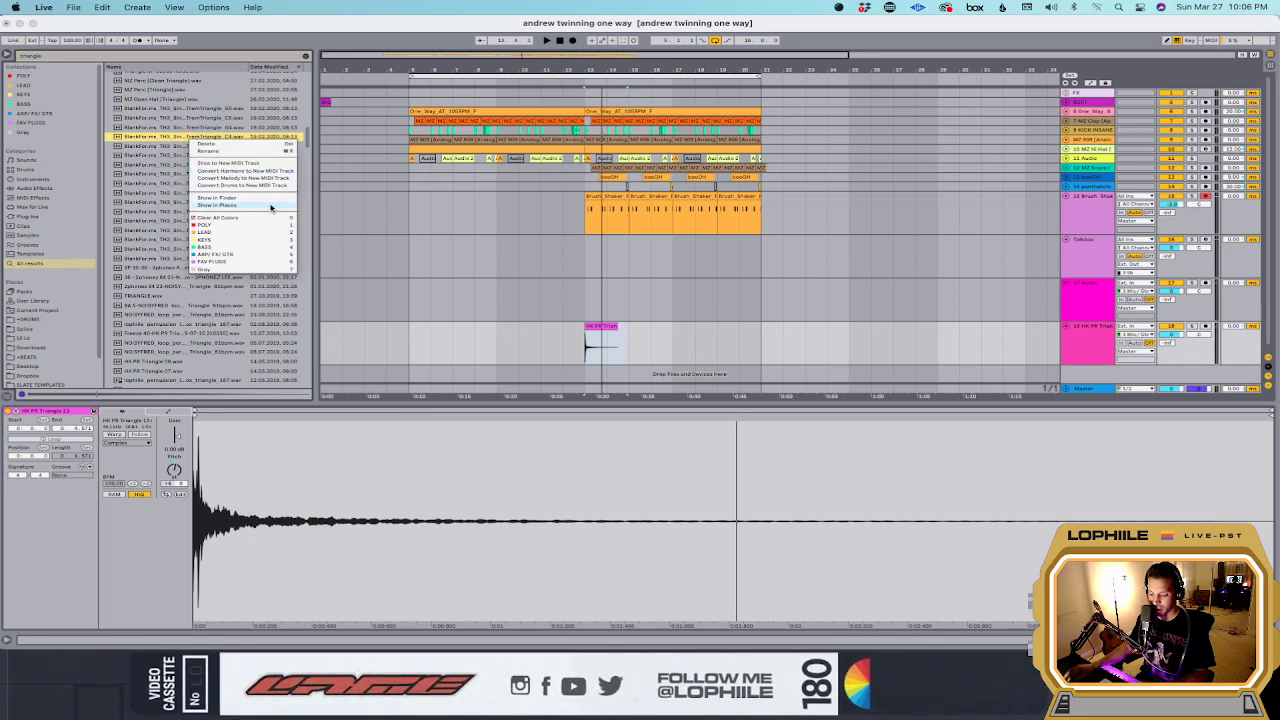
click(267, 207)
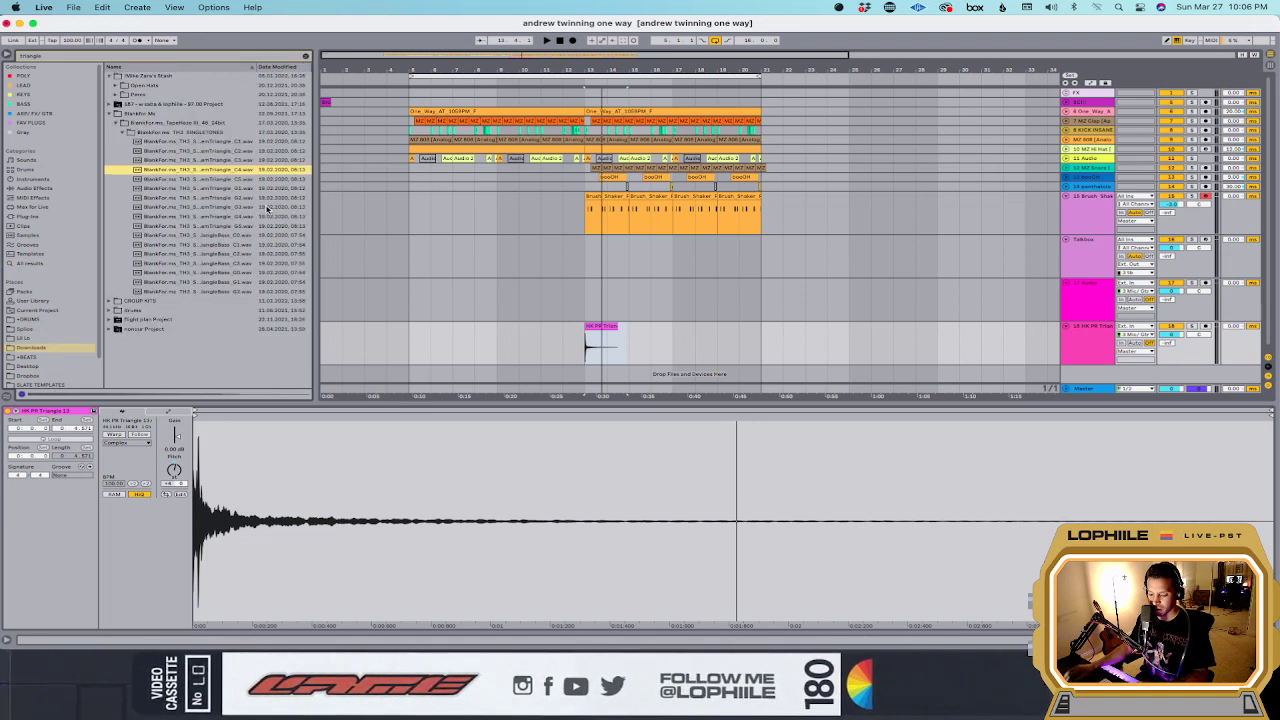
click(191, 179)
click(195, 227)
click(188, 272)
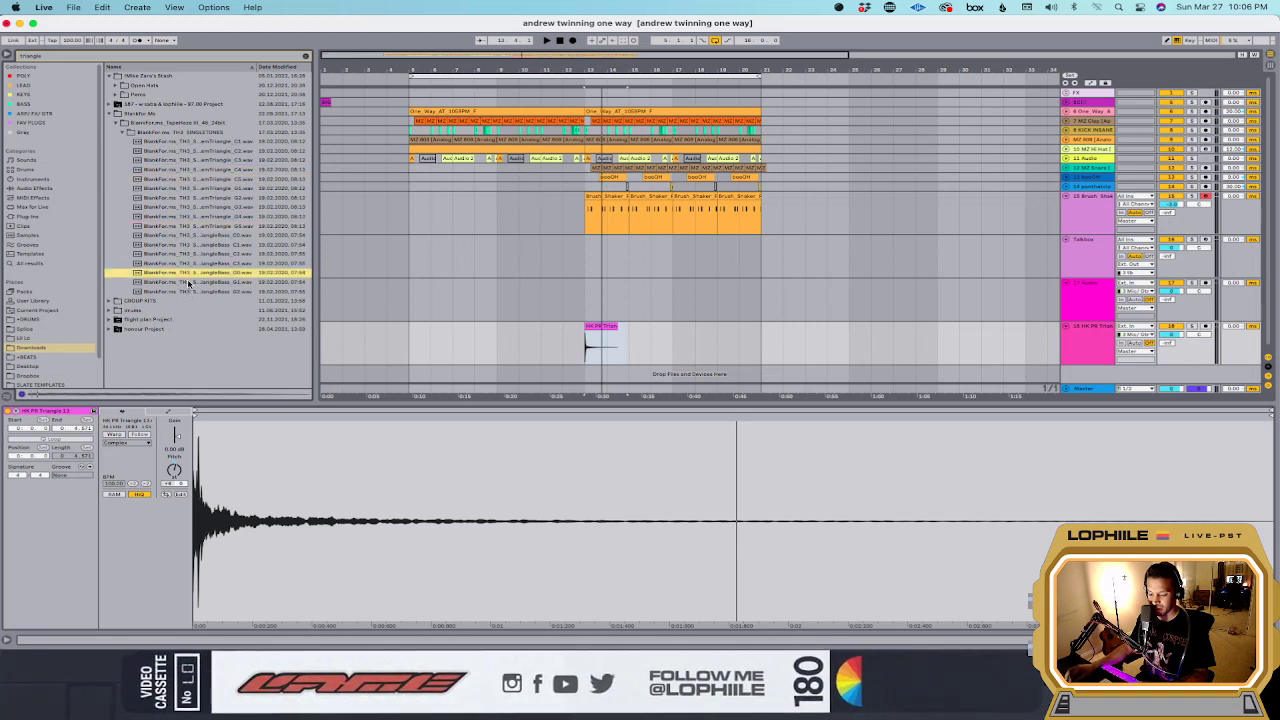
click(188, 282)
click(198, 217)
click(208, 170)
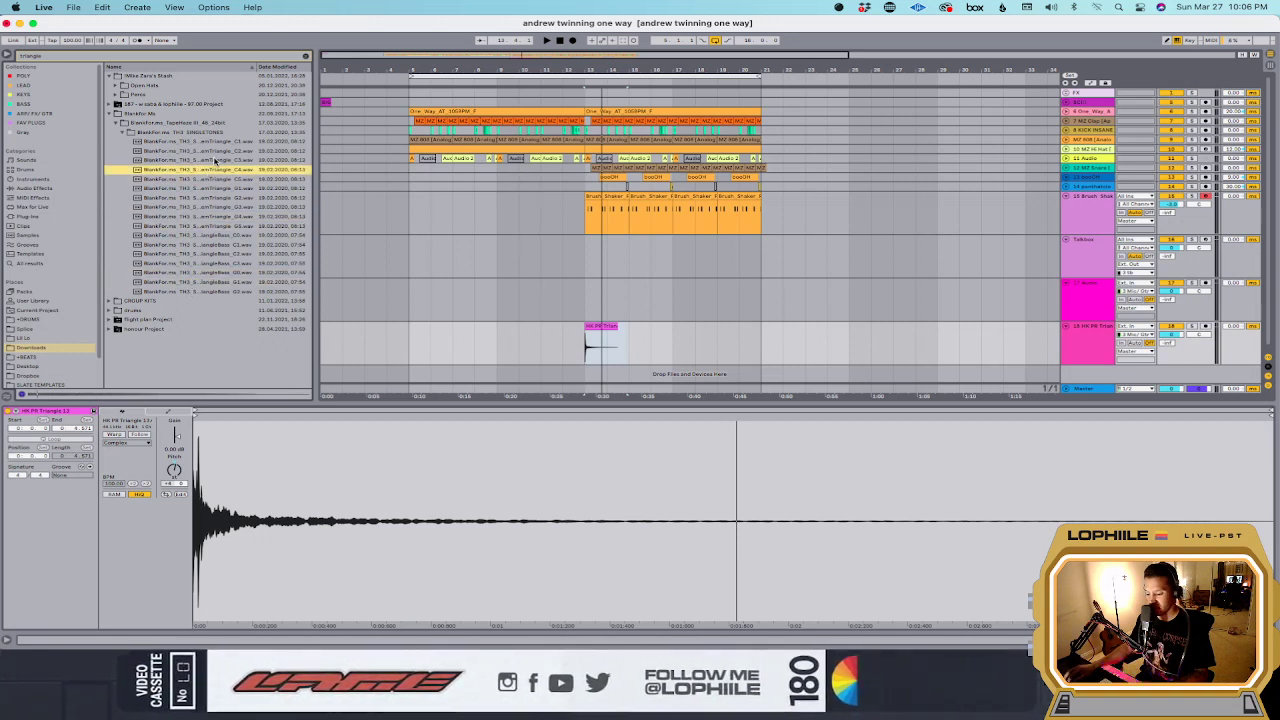
click(214, 160)
Step: Insert a MIDI track, load the BlankFor.ms TremTriangle_C3 sample into it as an instrument and arm the track
click(1102, 362)
key(super+shift+t)
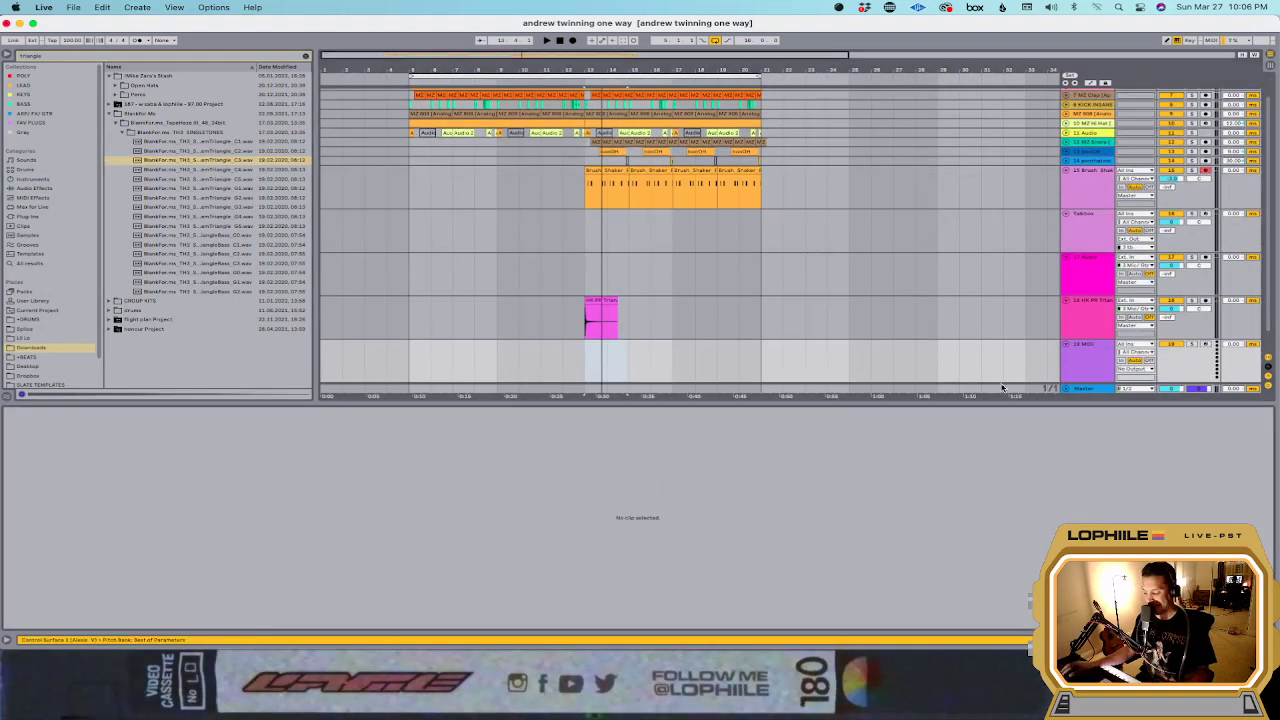
click(1087, 362)
drag(158, 162, 152, 623)
click(1206, 371)
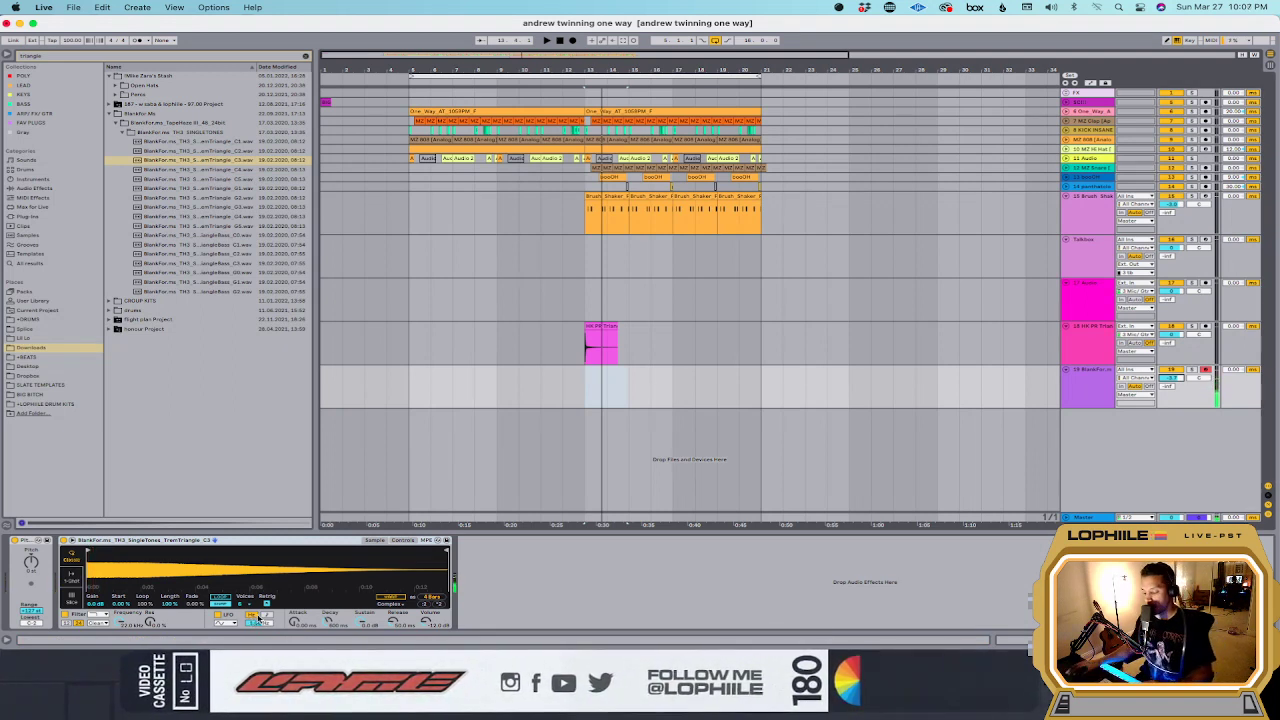
Step: Audition triangle samples across all library results for "triangle", working down the list towards the oldest files
click(25, 263)
click(198, 268)
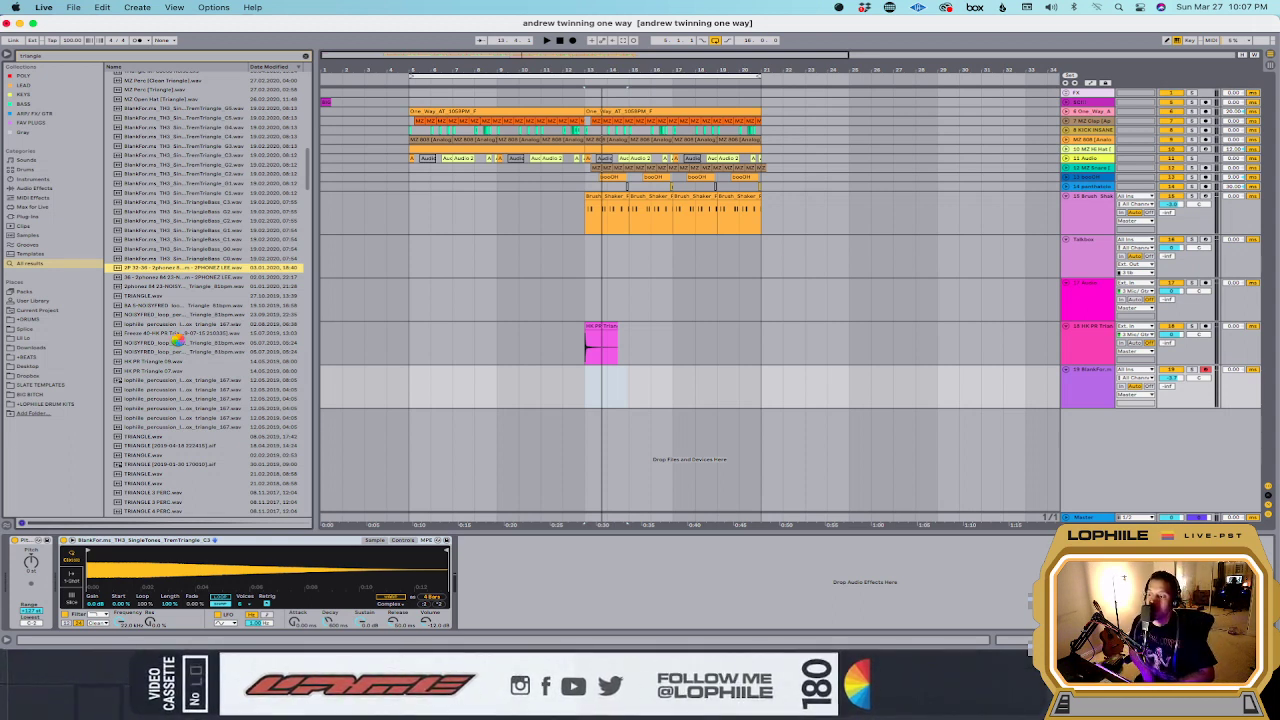
scroll(108, 280, down, 15)
click(180, 109)
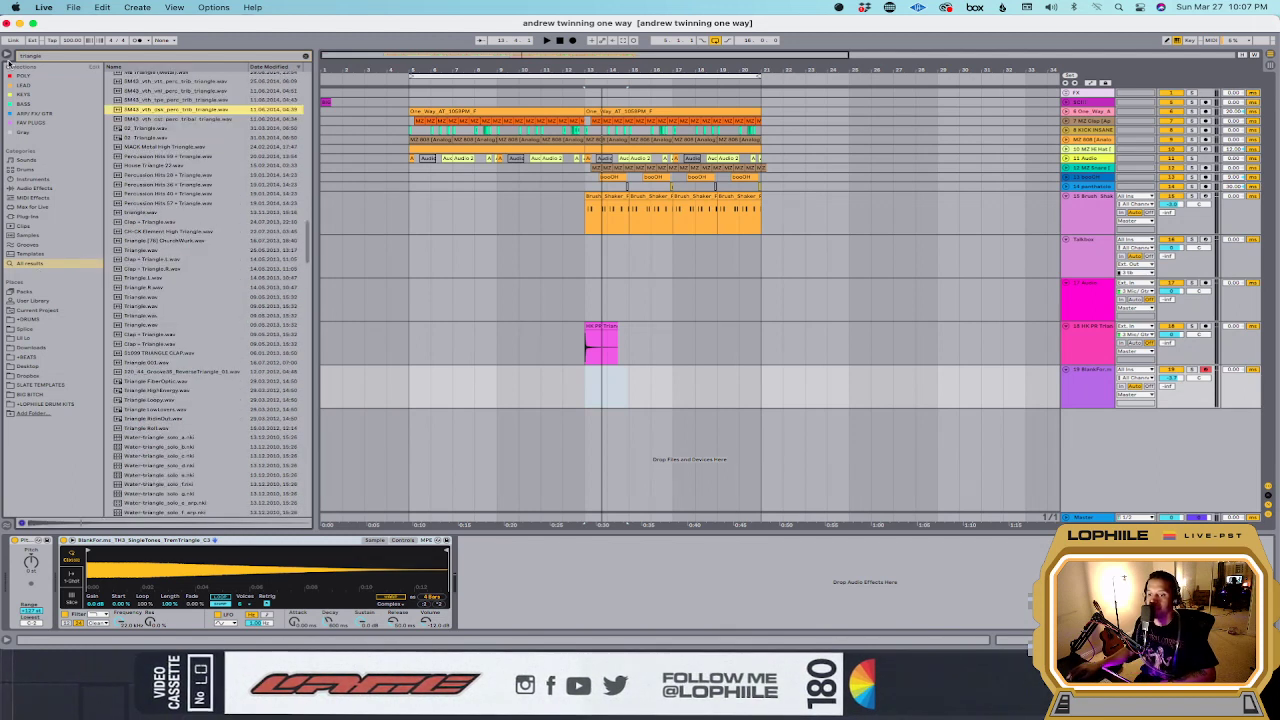
click(200, 430)
scroll(209, 430, down, 6)
scroll(212, 430, down, 3)
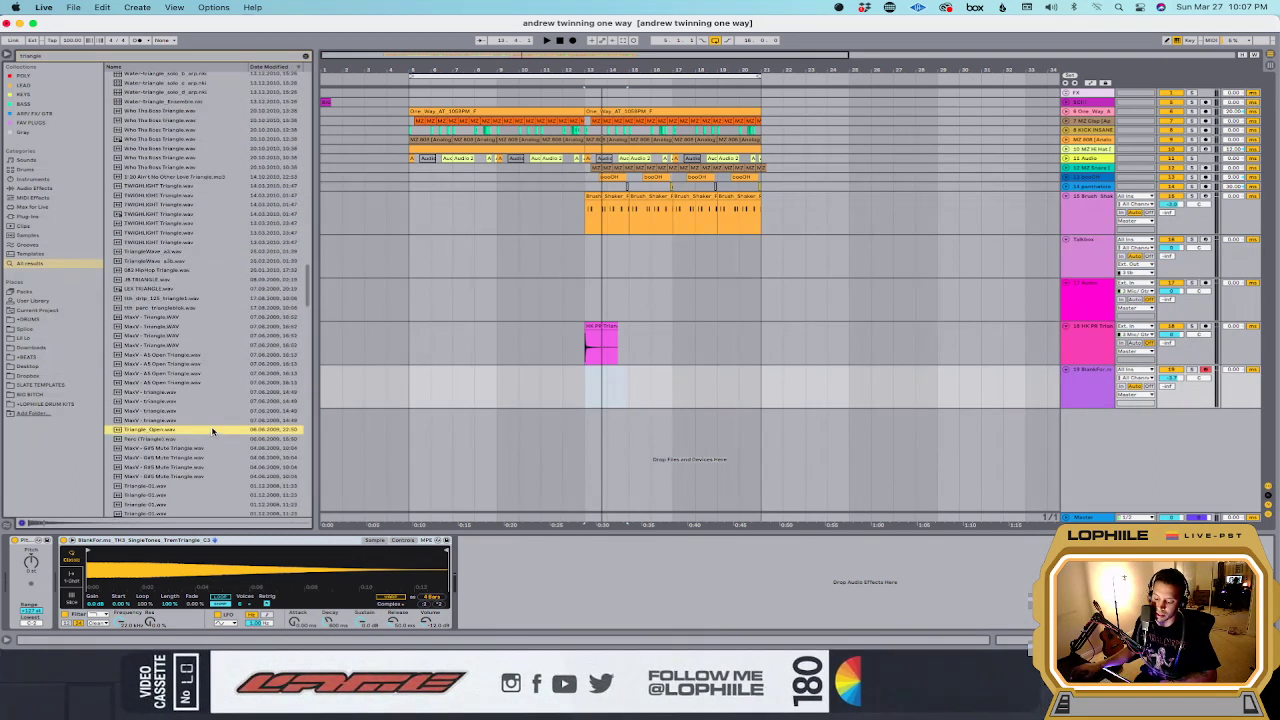
click(200, 390)
scroll(199, 400, down, 4)
click(199, 400)
scroll(199, 400, down, 5)
click(199, 400)
scroll(199, 400, down, 4)
click(199, 400)
scroll(199, 400, down, 8)
click(200, 403)
scroll(199, 400, down, 5)
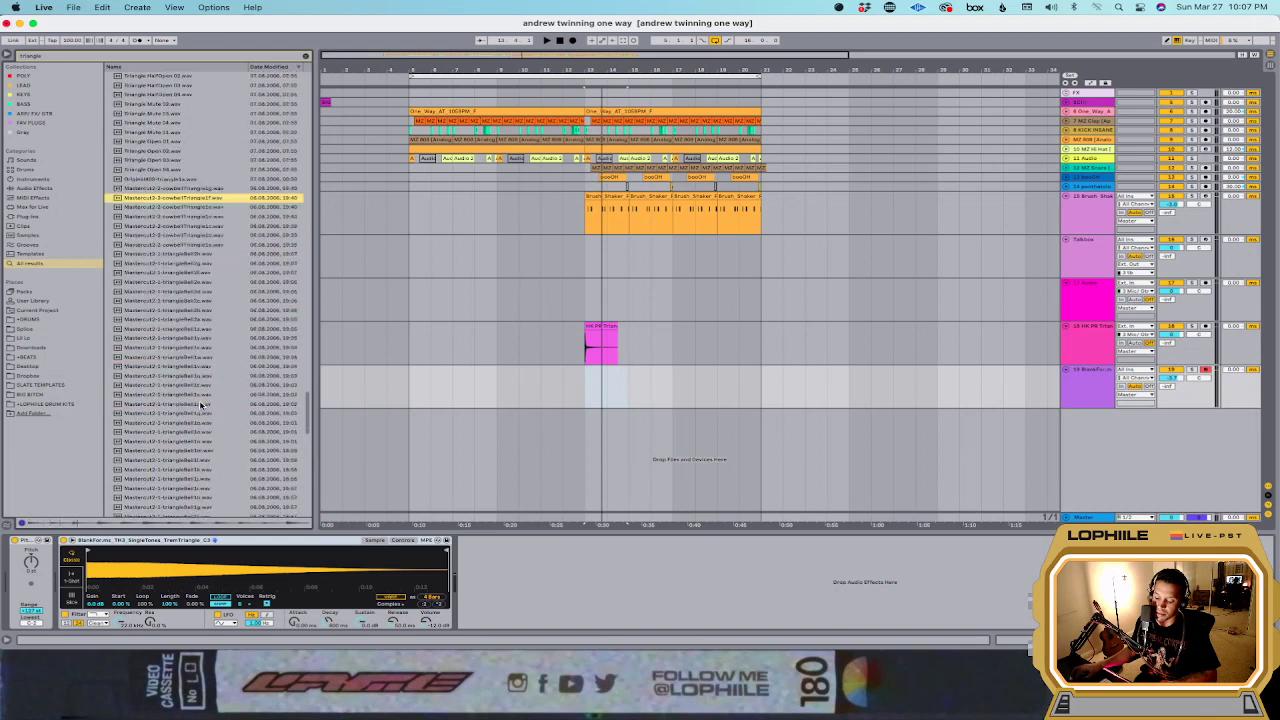
scroll(199, 400, down, 5)
click(199, 400)
scroll(199, 400, down, 5)
click(199, 400)
scroll(199, 400, down, 3)
scroll(199, 400, down, 3)
click(199, 400)
scroll(199, 400, down, 3)
click(199, 400)
click(185, 383)
scroll(185, 383, down, 3)
click(191, 360)
scroll(193, 337, down, 5)
click(199, 390)
Step: Work back up the "triangle" results and audition the most recent samples, including the HK PR Triangle files
scroll(195, 330, up, 10)
click(185, 249)
scroll(185, 233, up, 10)
click(187, 236)
scroll(183, 219, up, 10)
click(183, 197)
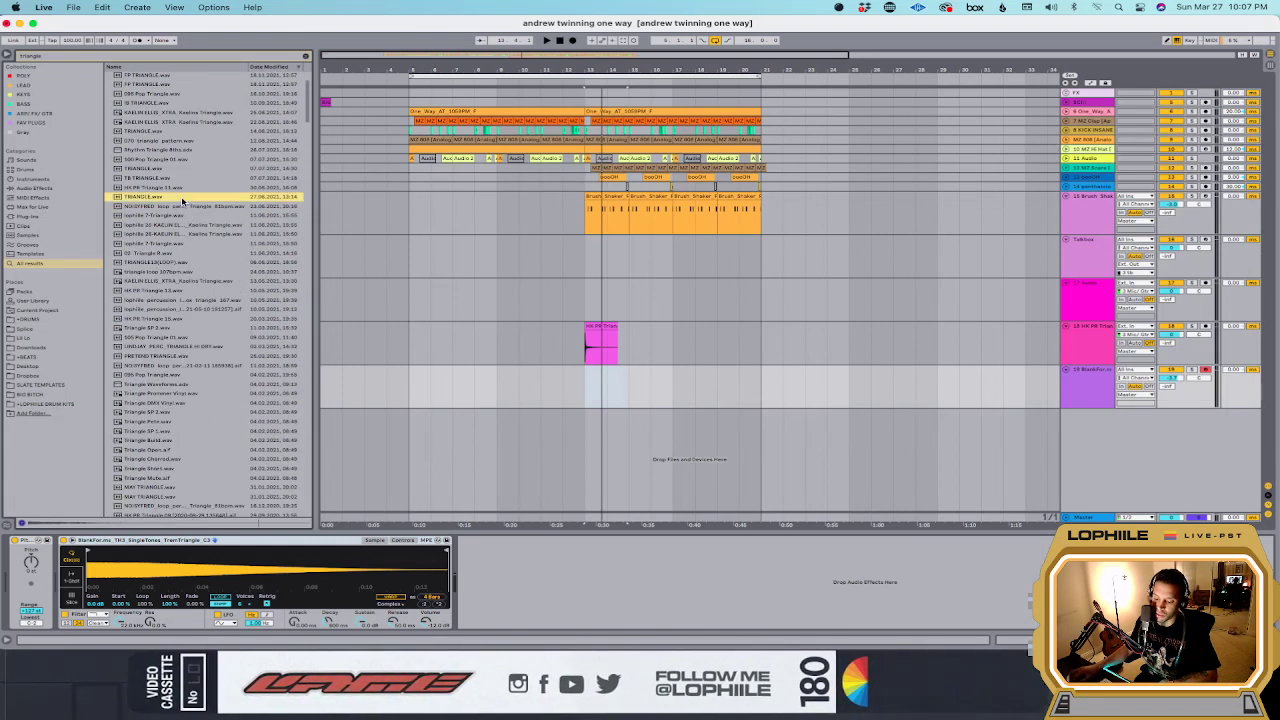
click(178, 163)
scroll(178, 165, up, 5)
click(176, 104)
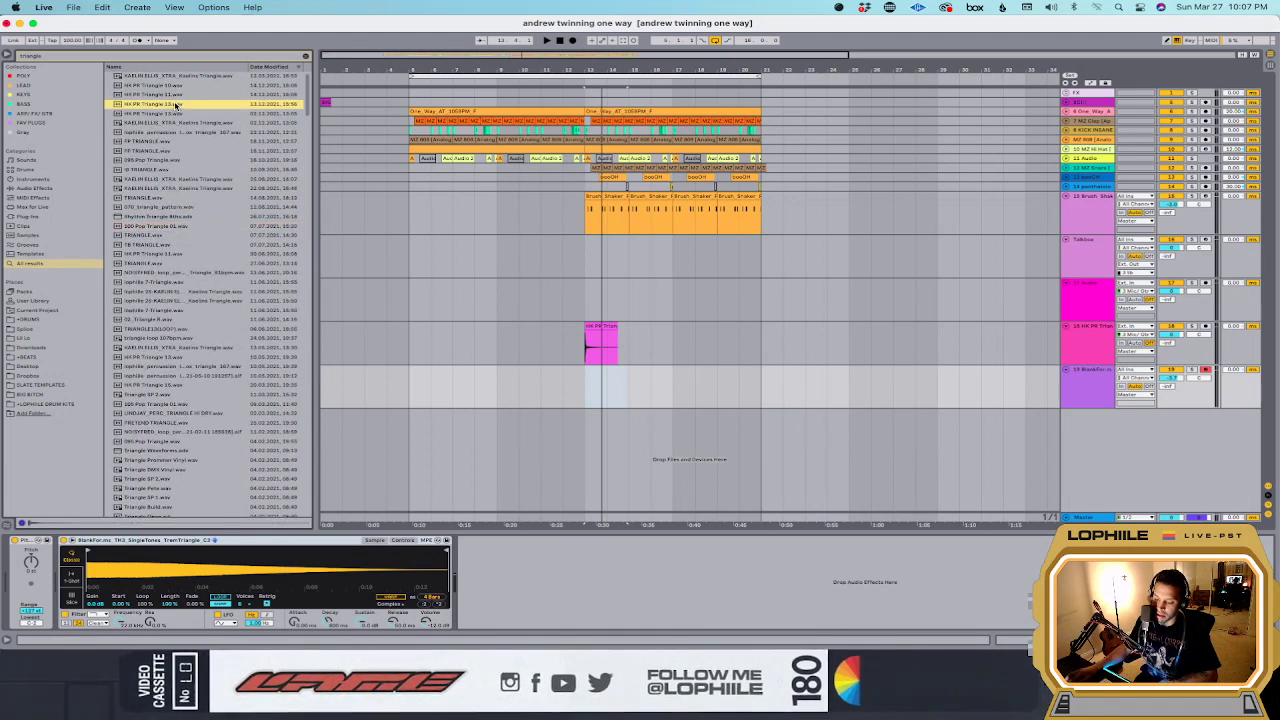
click(172, 87)
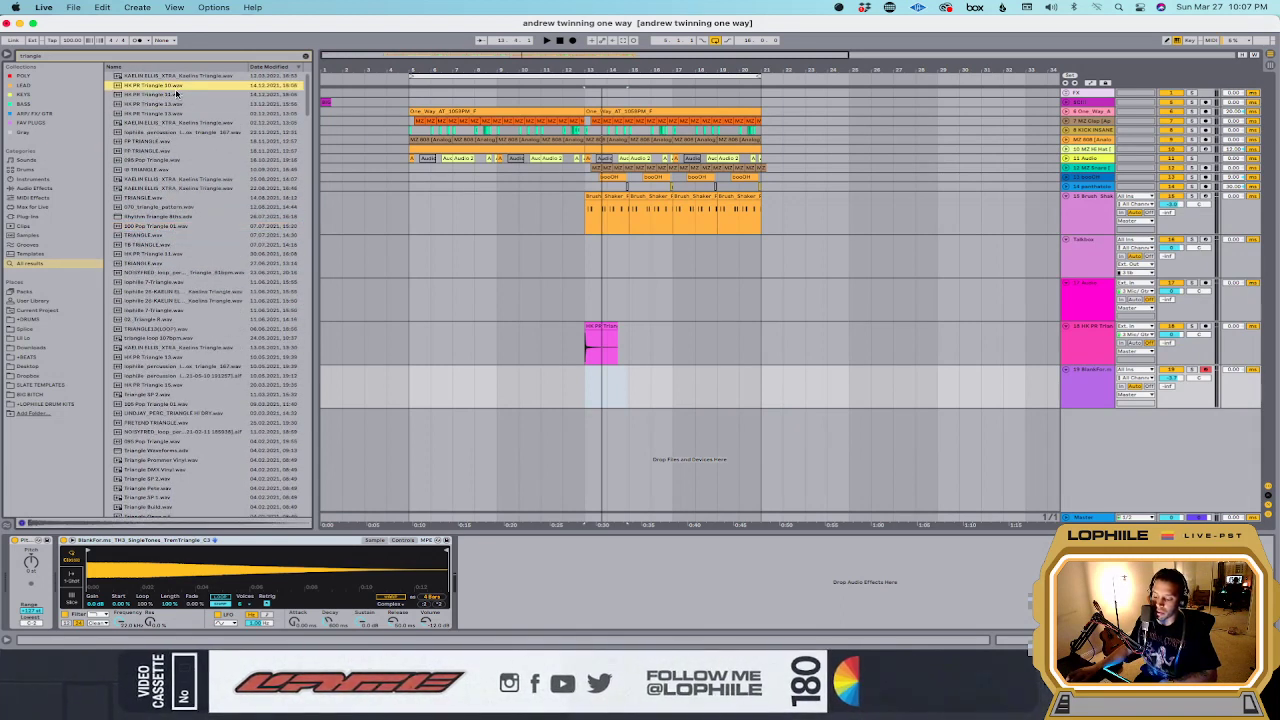
Step: Cut the triangle clip at bar 13 down to its short initial hit, play it back and solo its track
click(600, 338)
key(Delete)
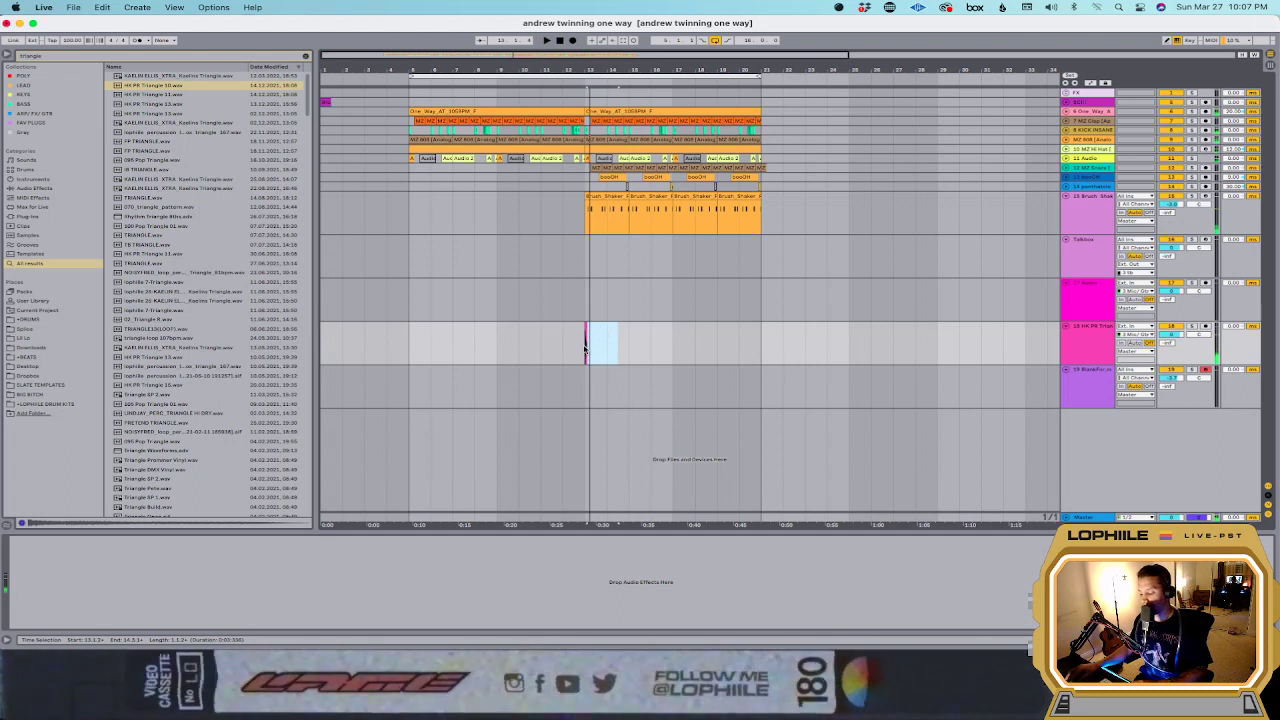
click(586, 340)
key(space)
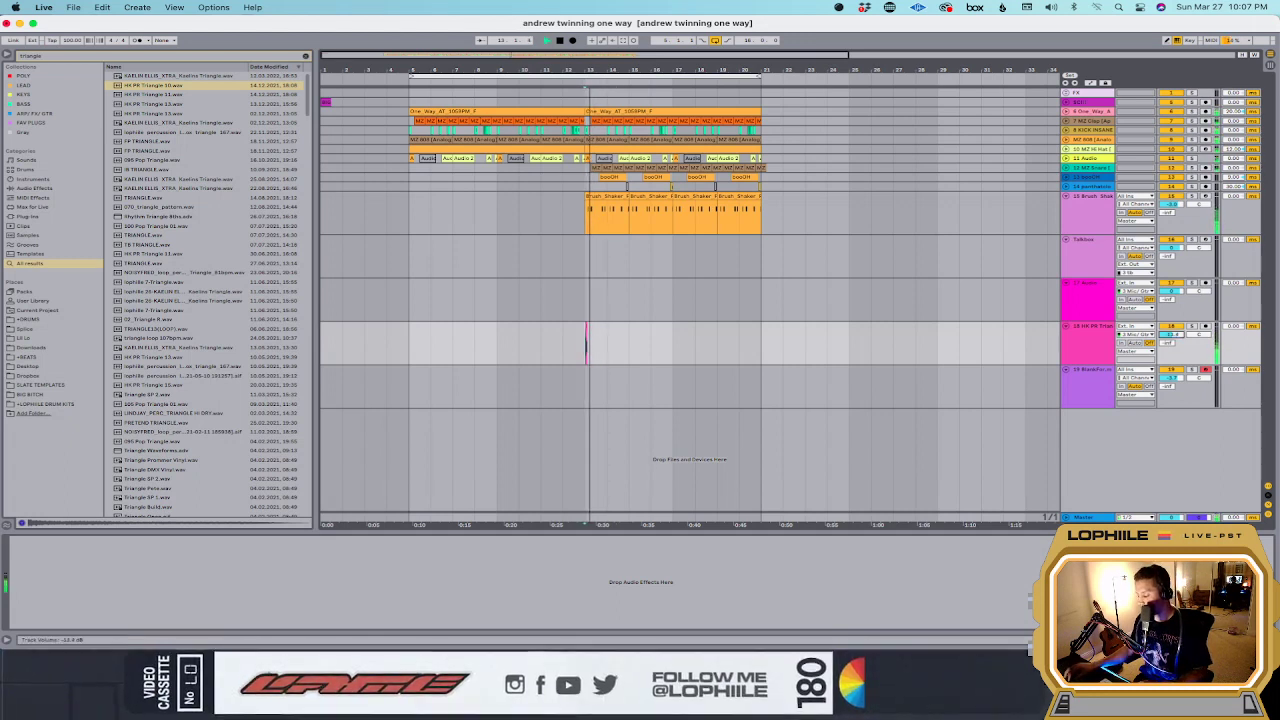
click(1191, 326)
Step: Add the Quick Simple DLY rack from the FAV PLUGS collection to the triangle track and show its delay chain
click(58, 121)
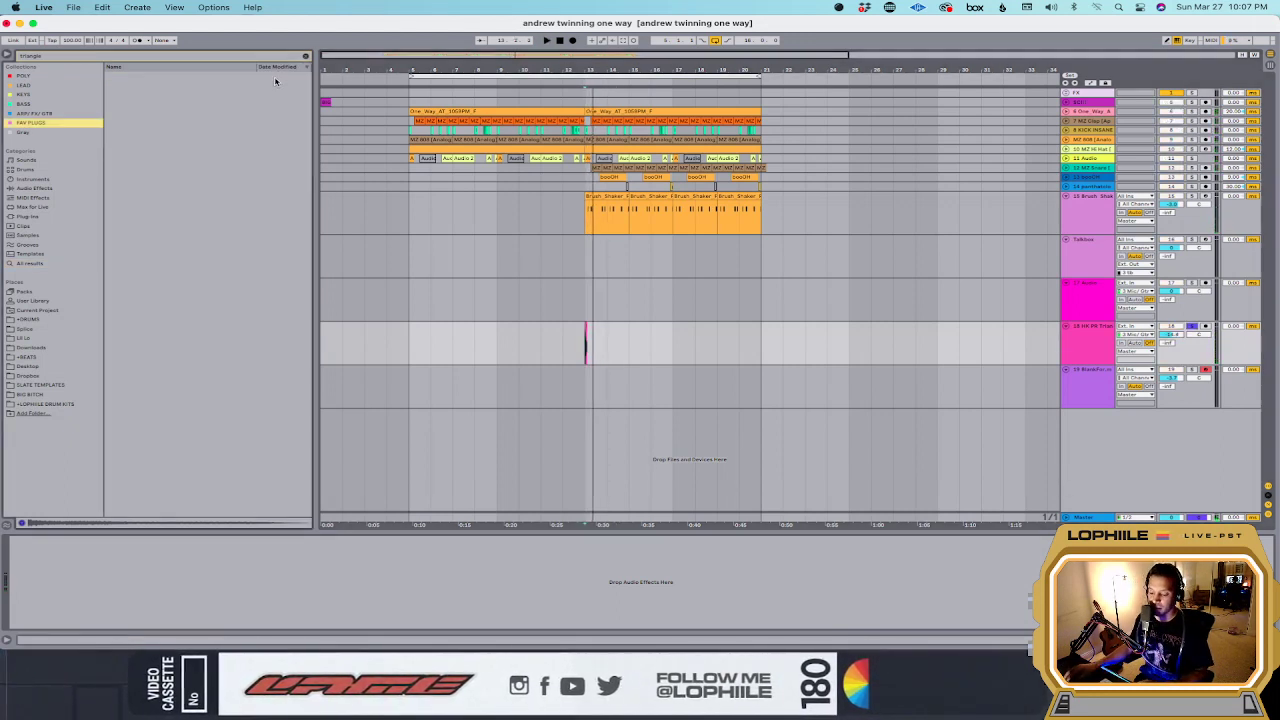
click(305, 57)
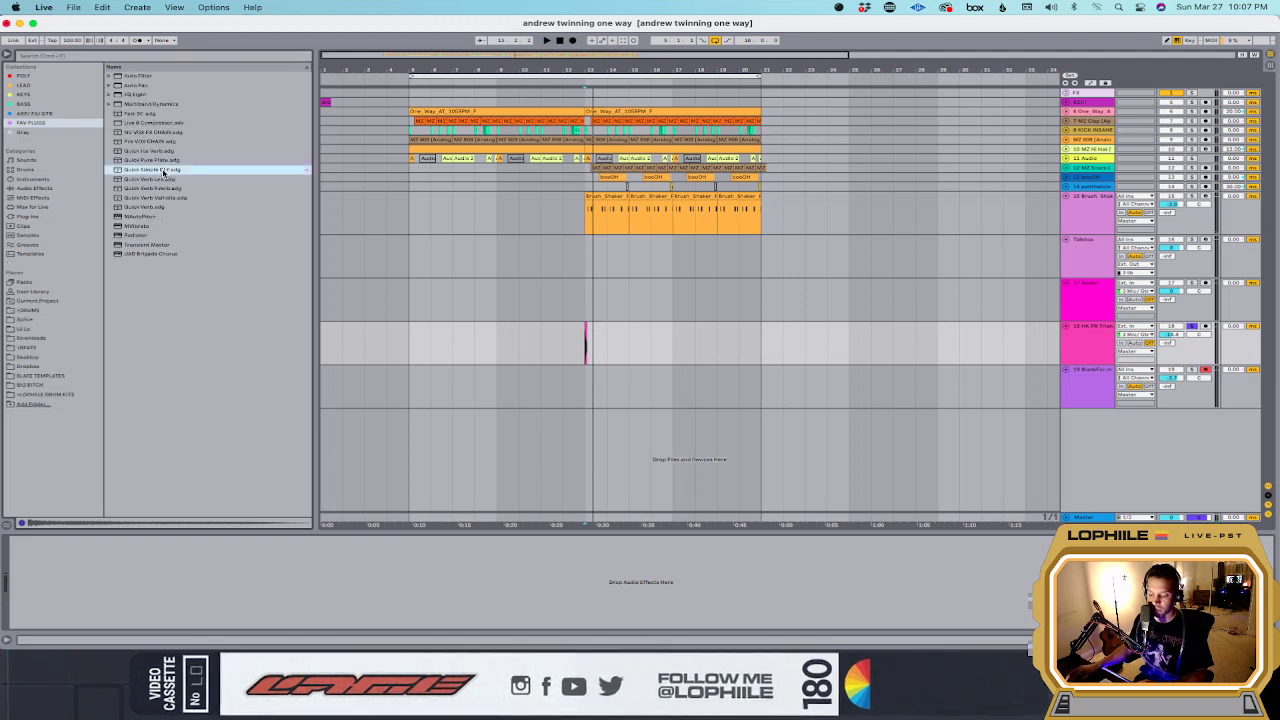
drag(608, 344, 607, 341)
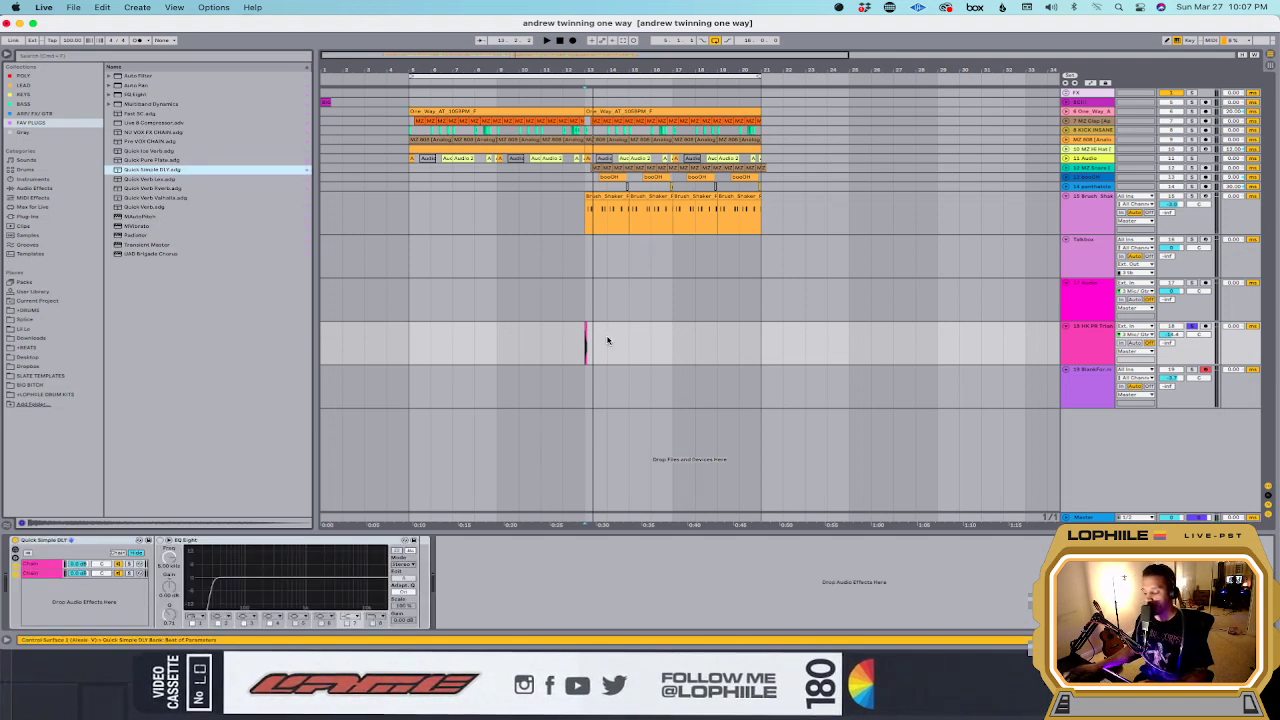
scroll(585, 348, up, 5)
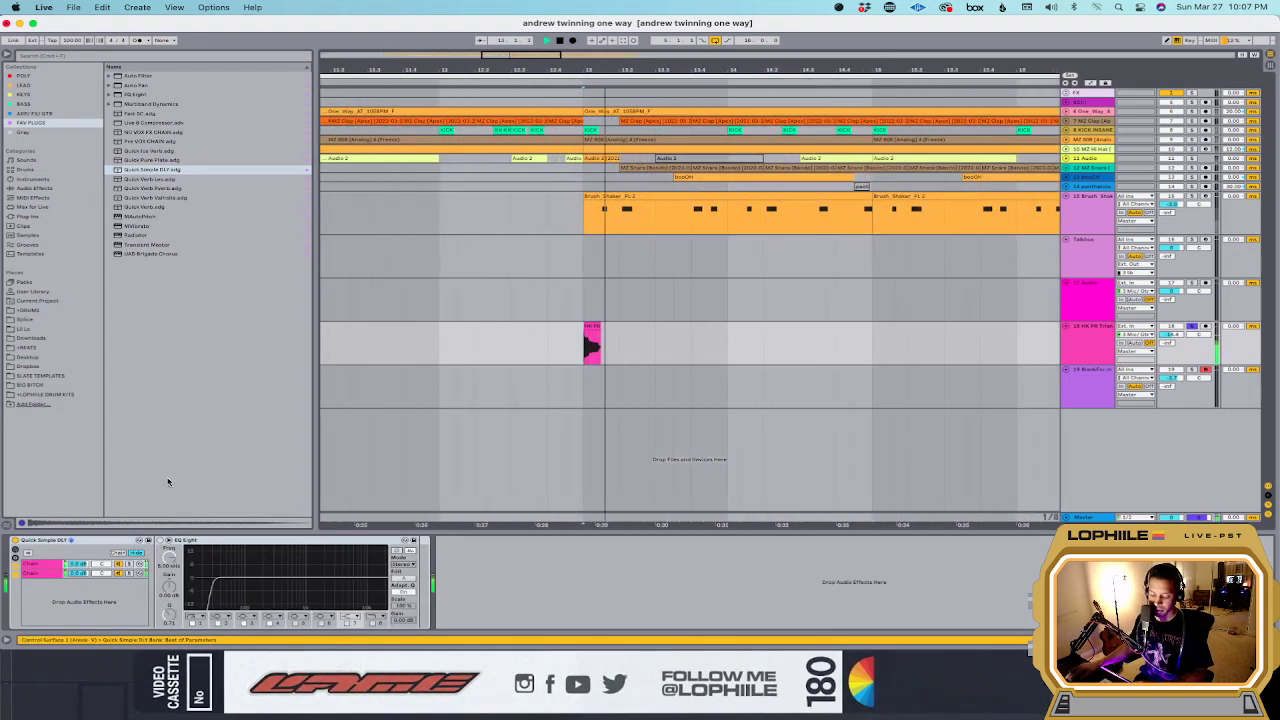
click(59, 576)
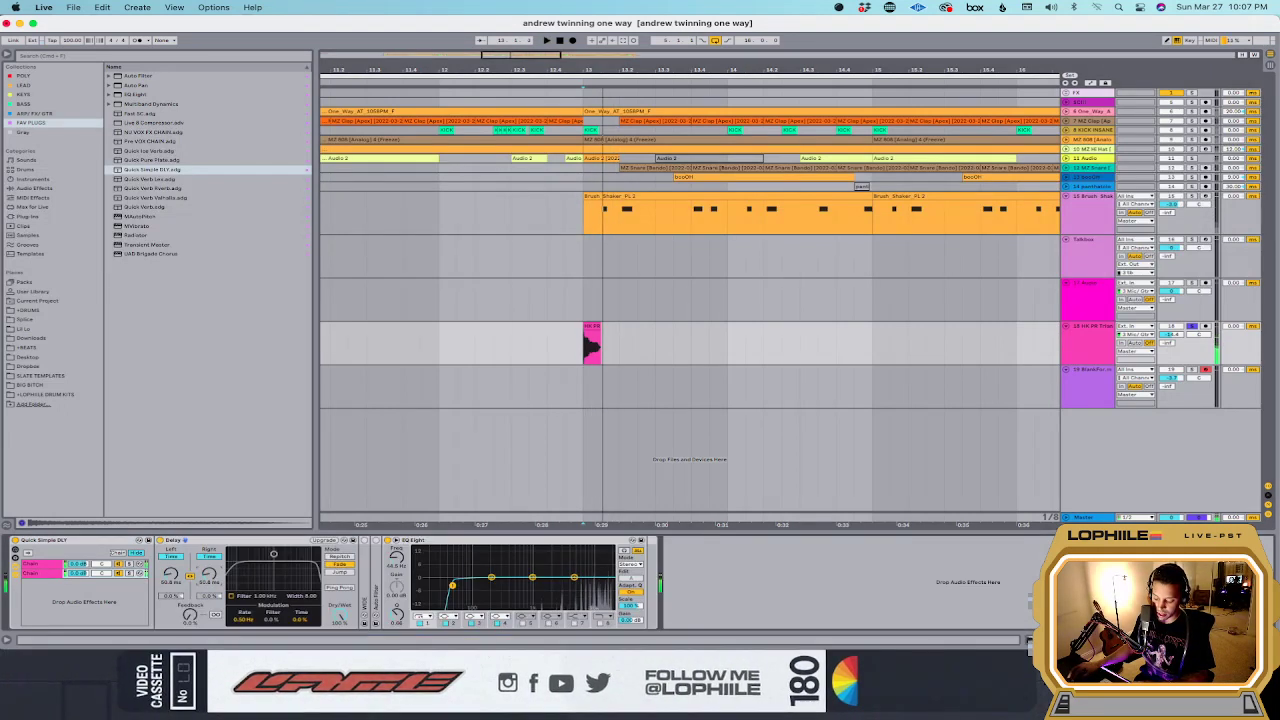
Step: Insert Transient Master ahead of the delay with less attack and more sustain, and turn on the delay's Ping Pong mode
key(space)
click(62, 57)
text(trans)
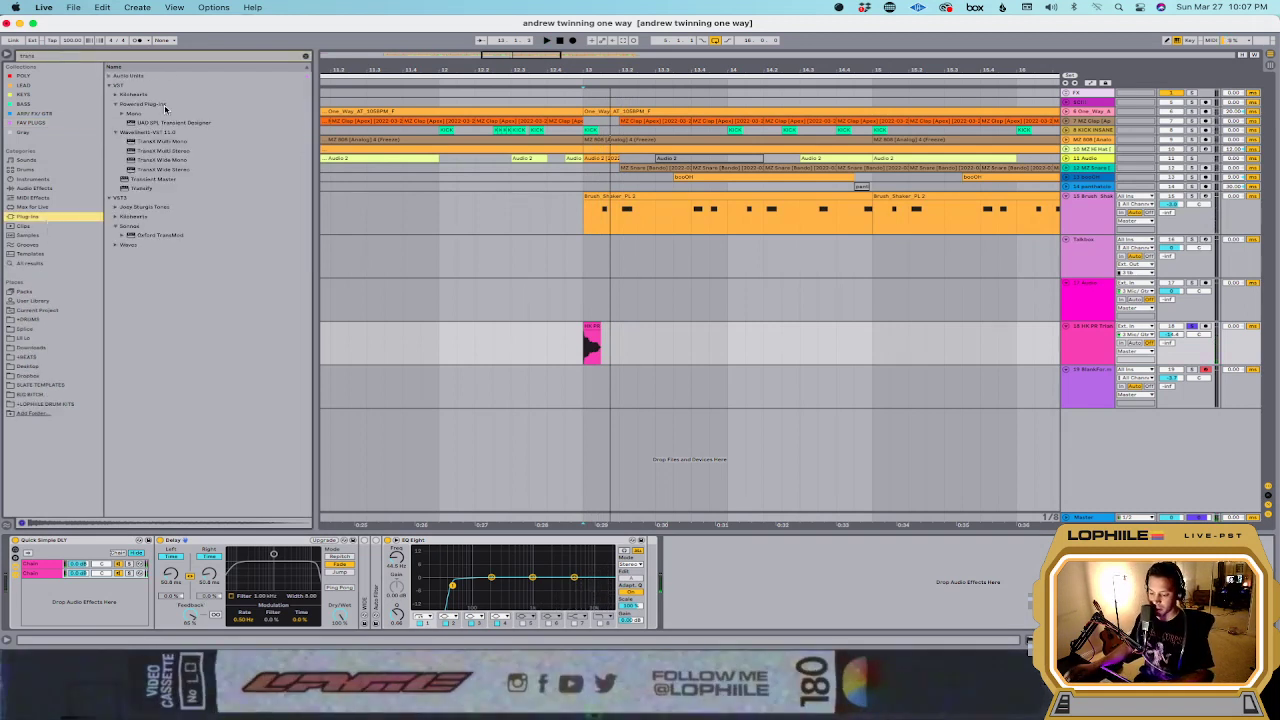
double_click(160, 180)
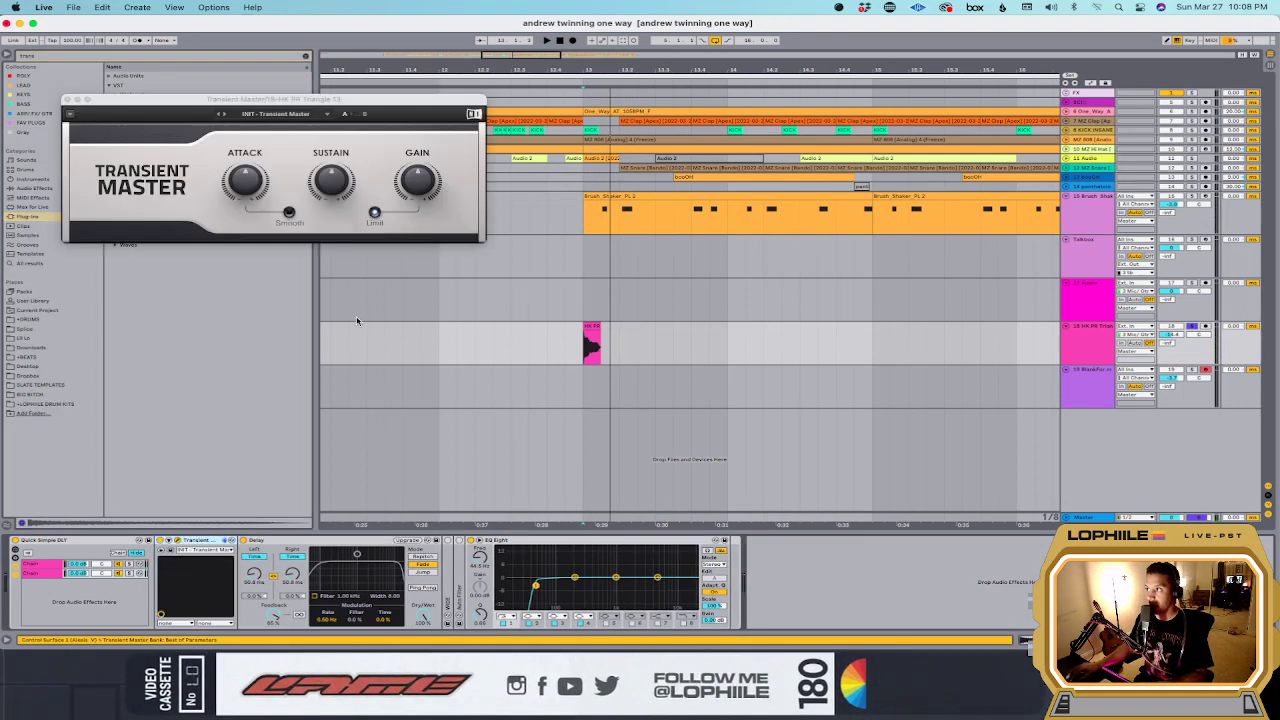
click(292, 198)
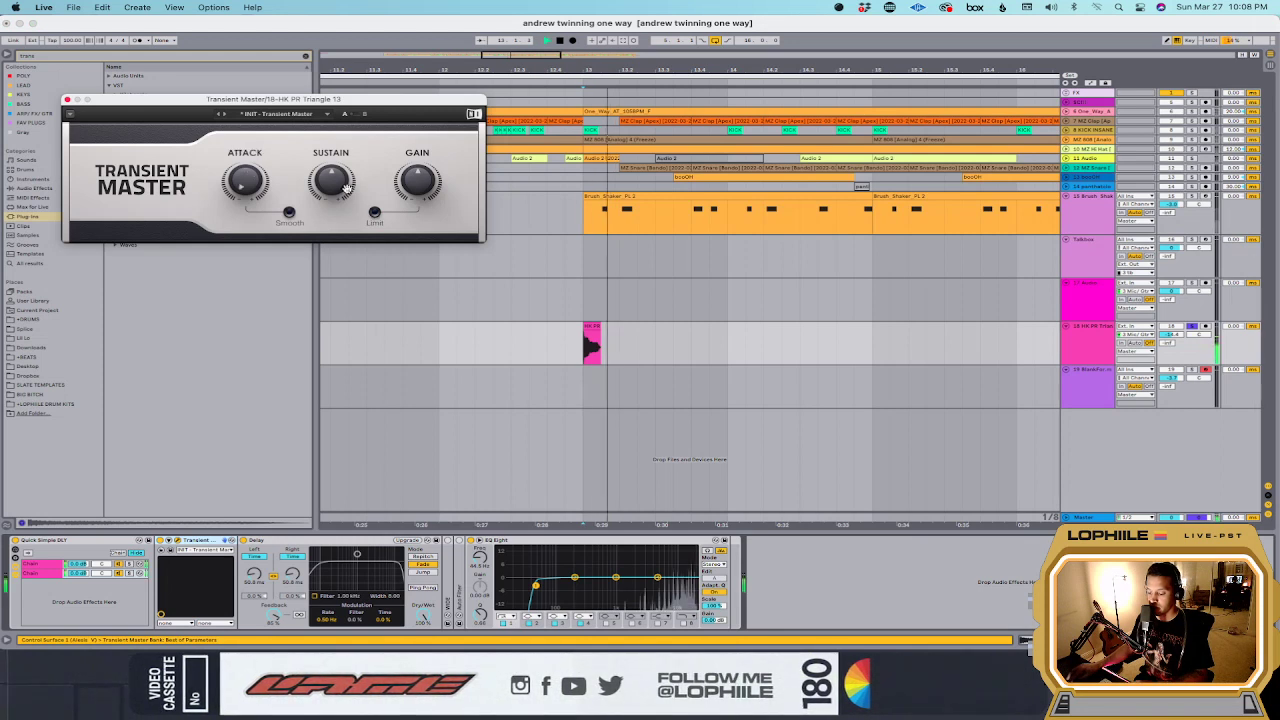
drag(331, 182, 338, 238)
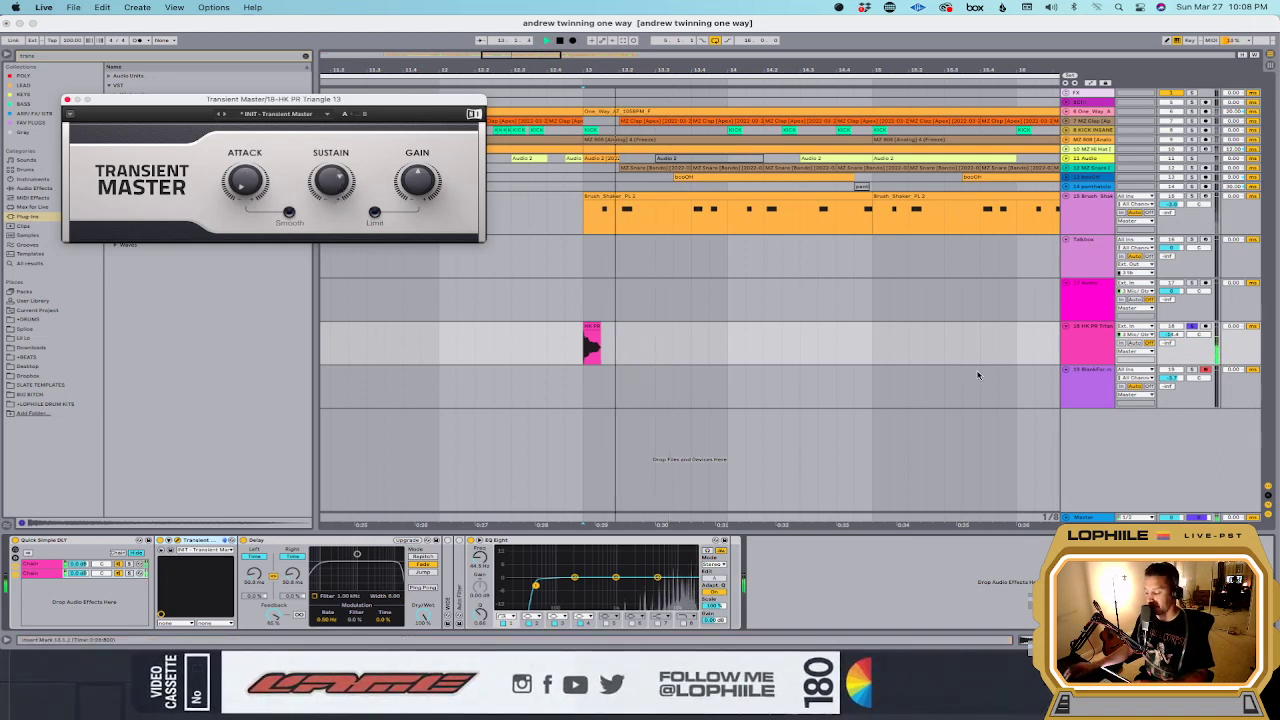
click(423, 588)
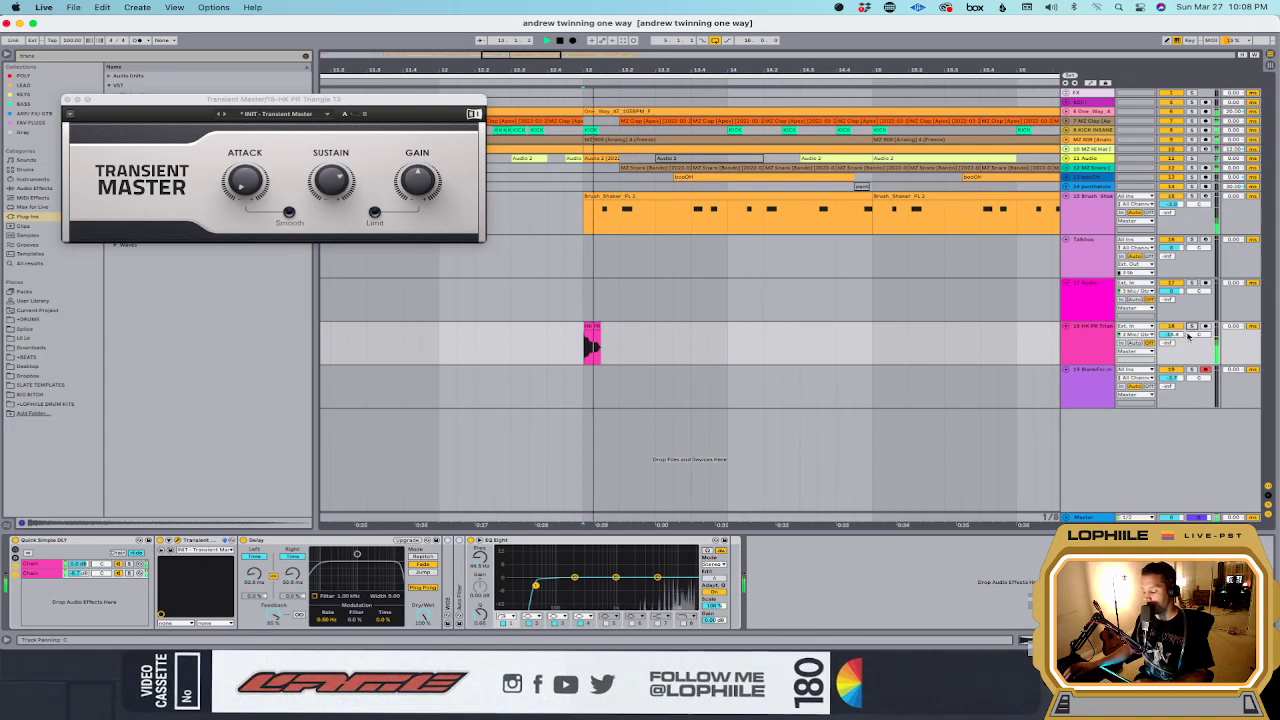
Step: Freeze and flatten the HK PR Triangle track so its effects are printed to audio, and play the resulting clip
right_click(1083, 348)
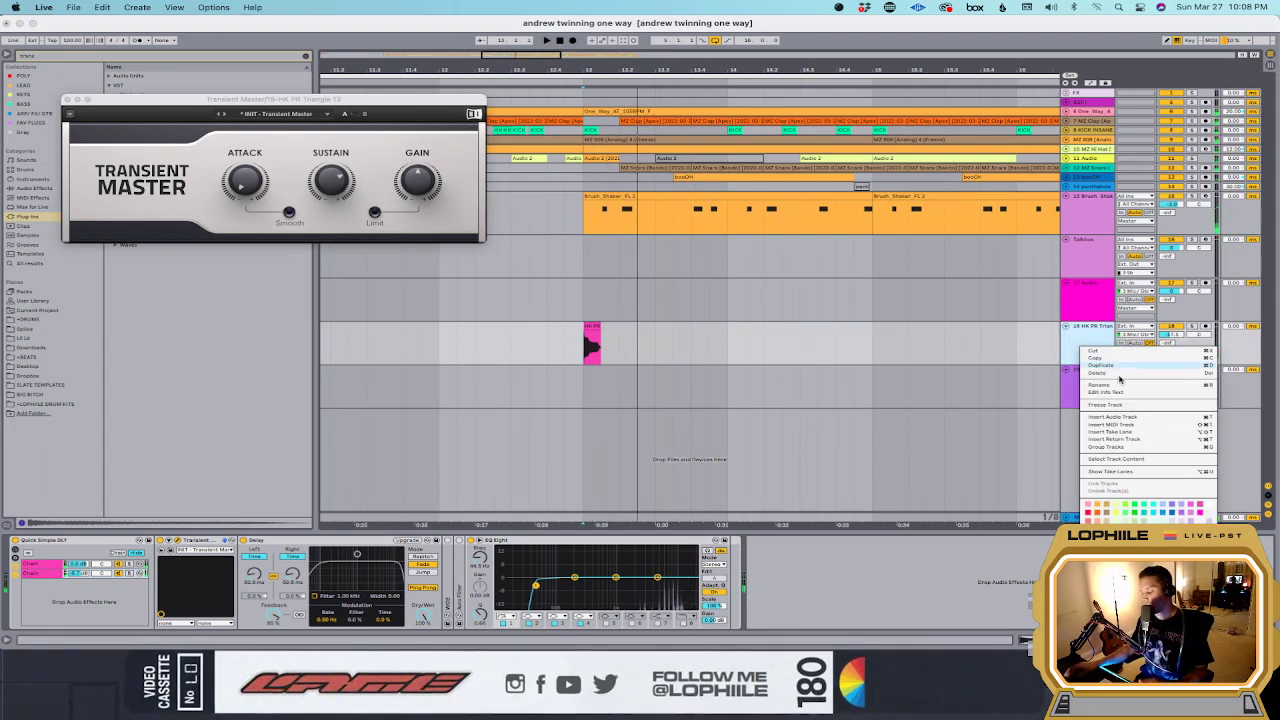
click(1126, 405)
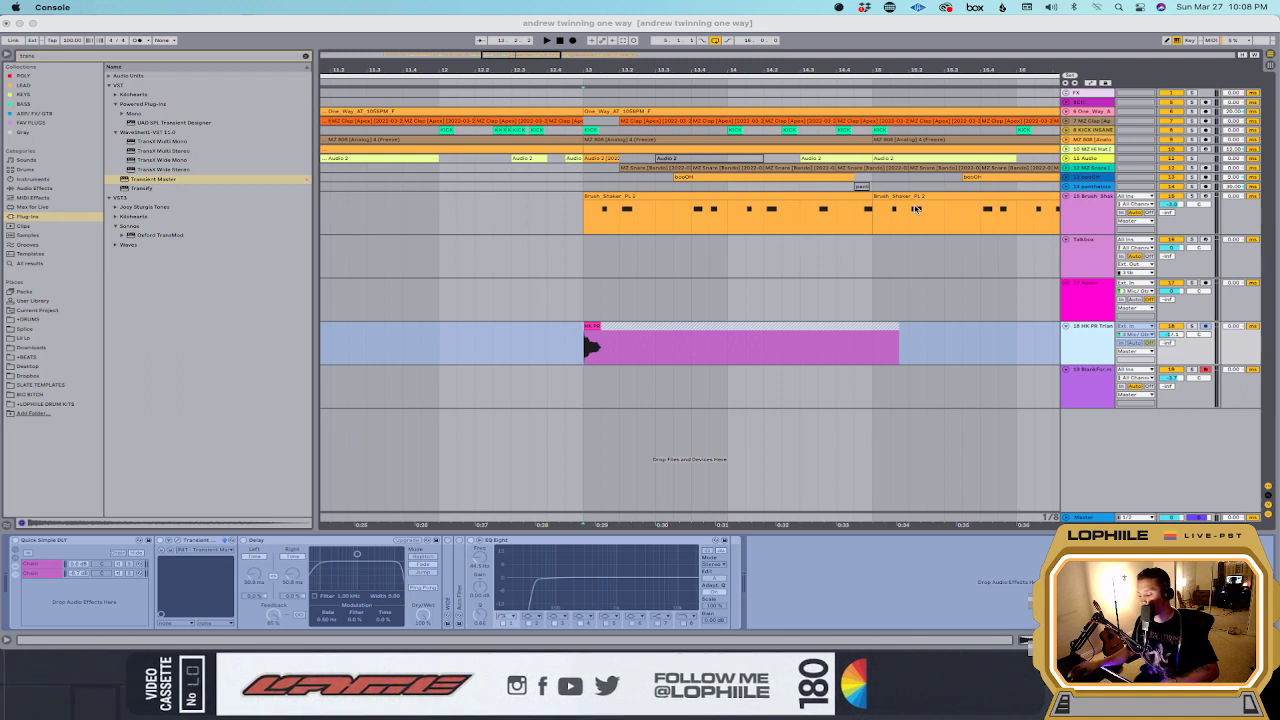
click(921, 297)
right_click(1082, 336)
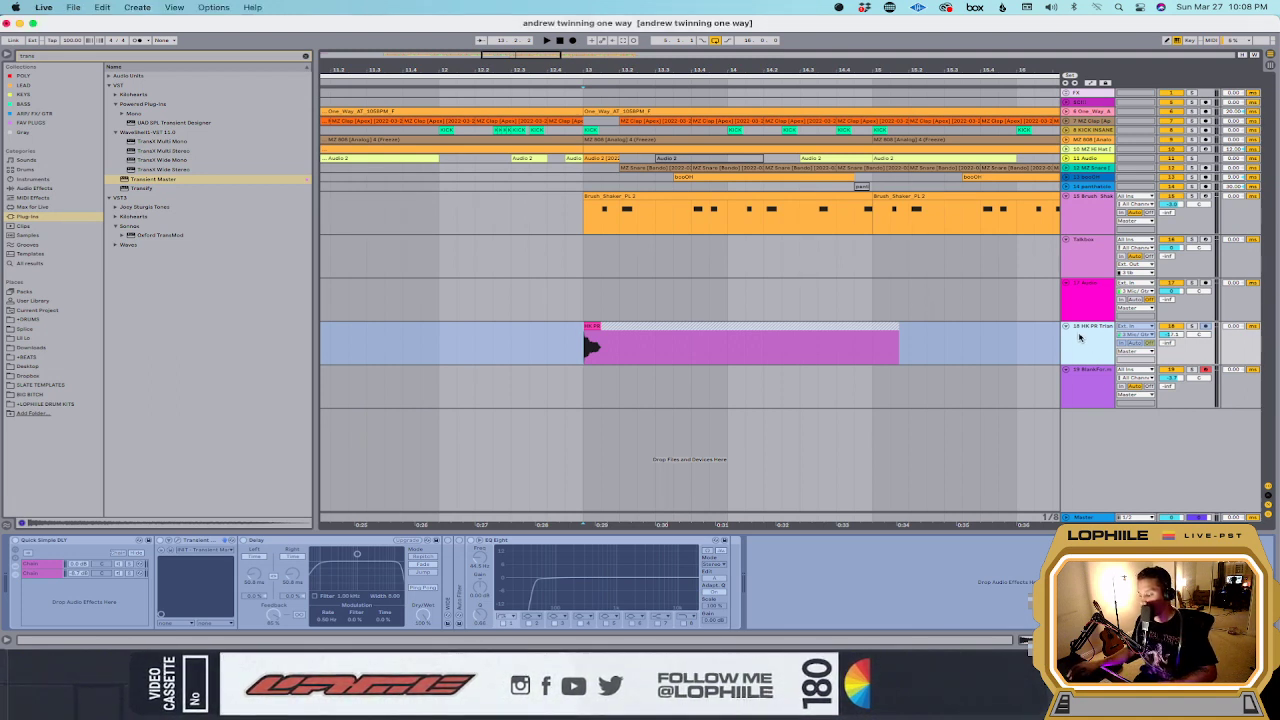
click(1108, 400)
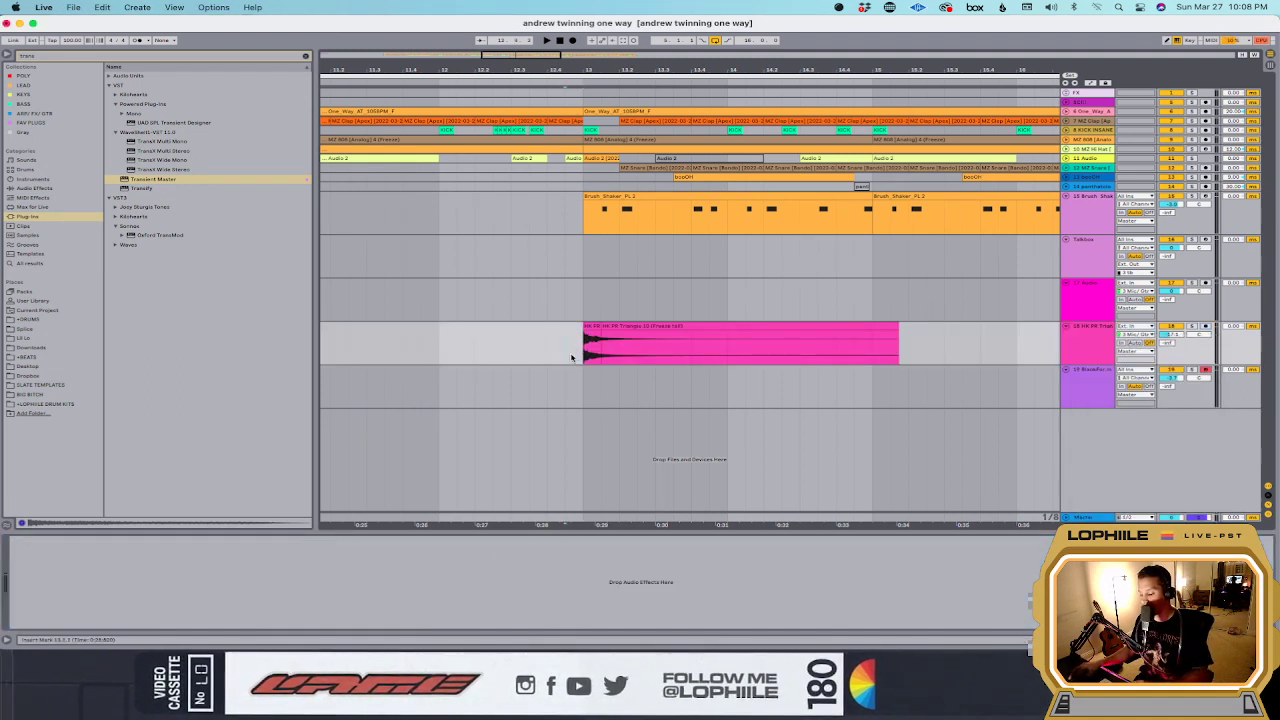
click(603, 327)
click(857, 340)
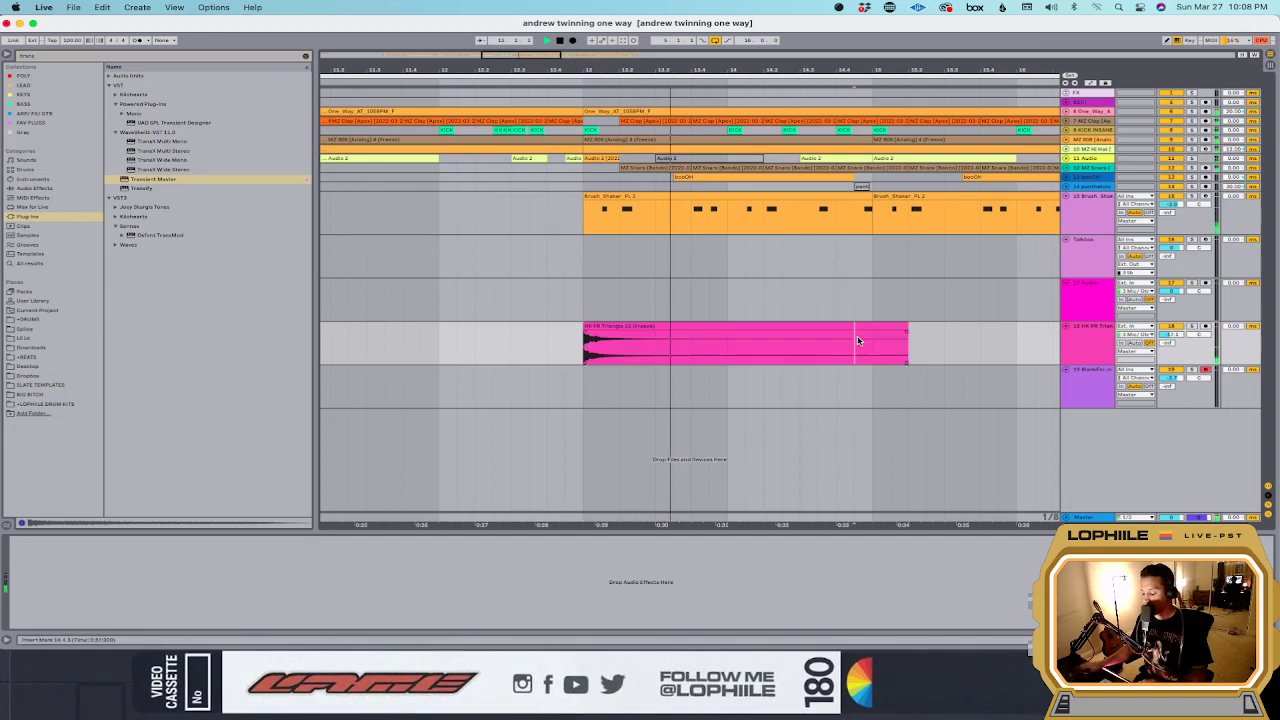
Step: Delete the empty audio track above the triangle track and the BlankFor.ms instrument track below it
key(minus)
key(minus)
key(minus)
key(minus)
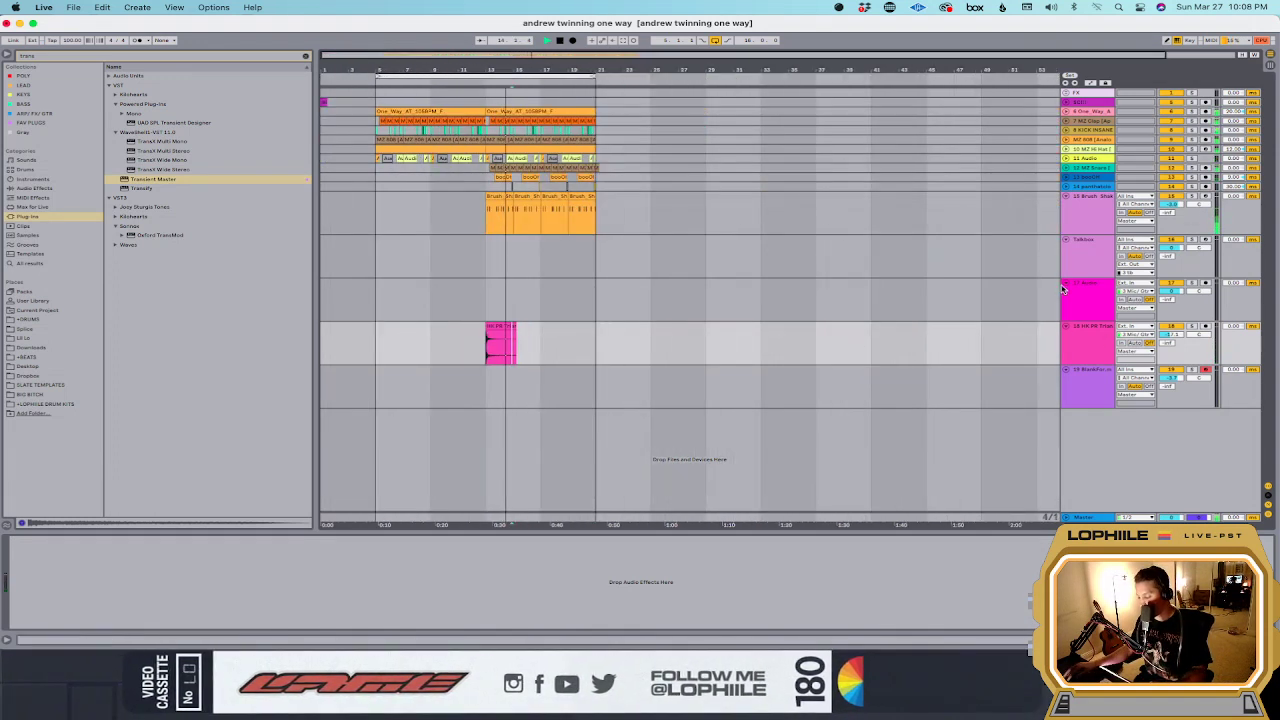
click(1090, 300)
key(Delete)
click(1088, 345)
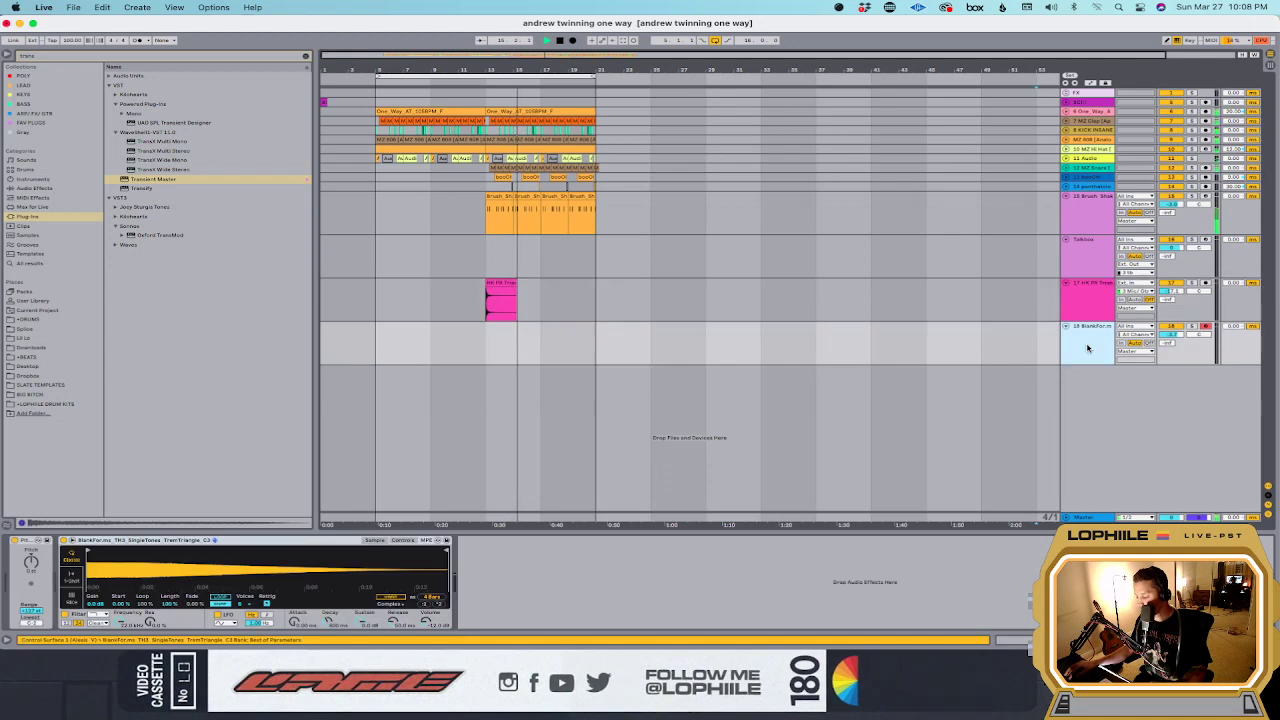
key(Delete)
key(Up)
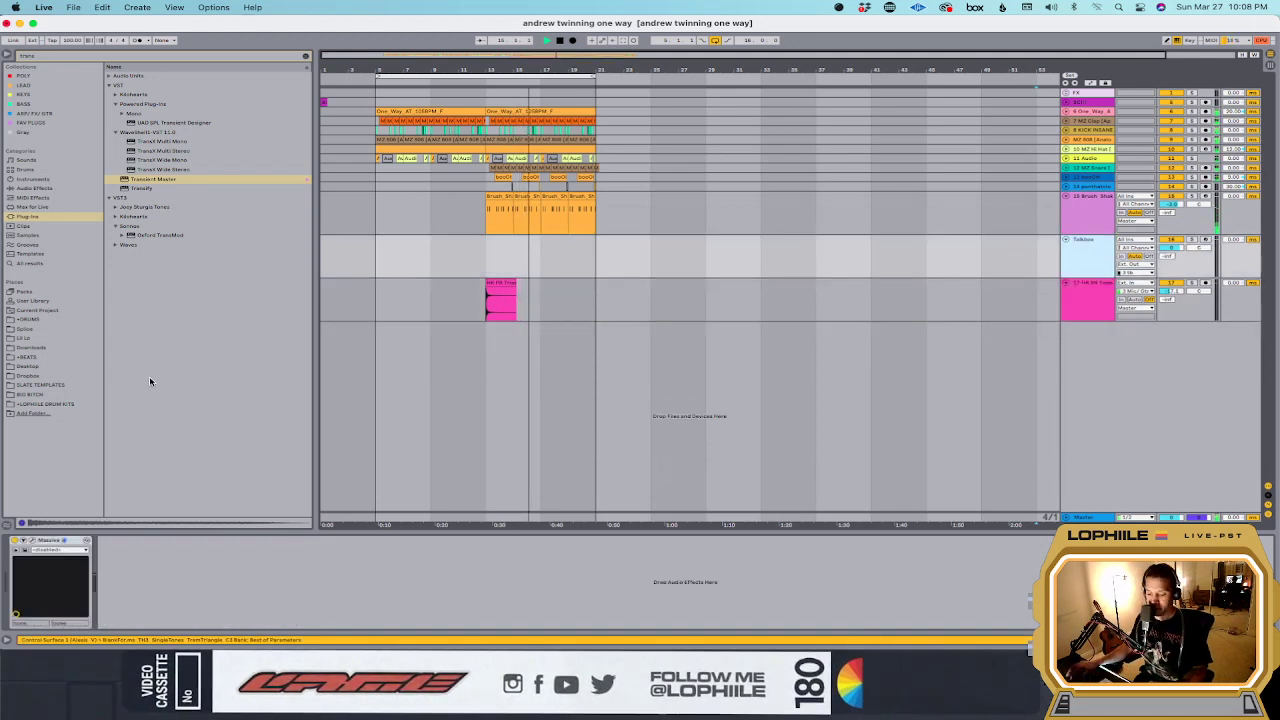
Step: Add the Pitch MIDI effect ahead of Massive on the Talkbox track
click(34, 188)
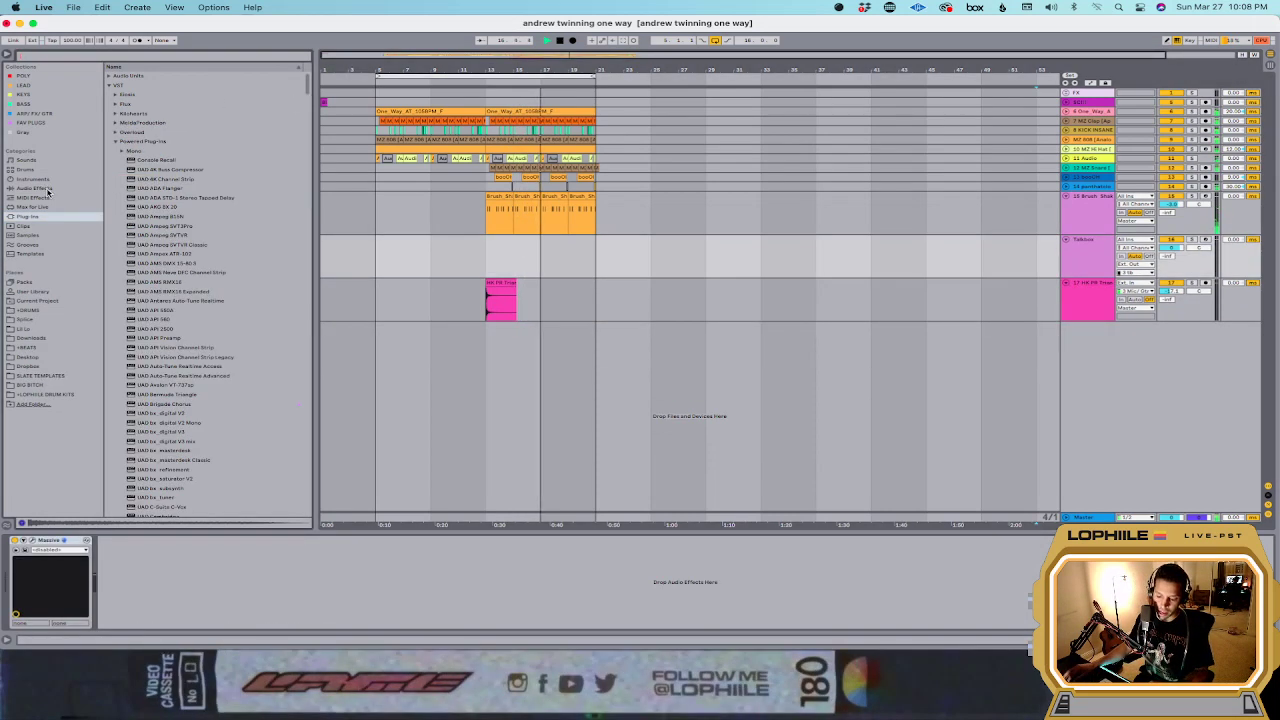
click(40, 198)
drag(130, 160, 476, 267)
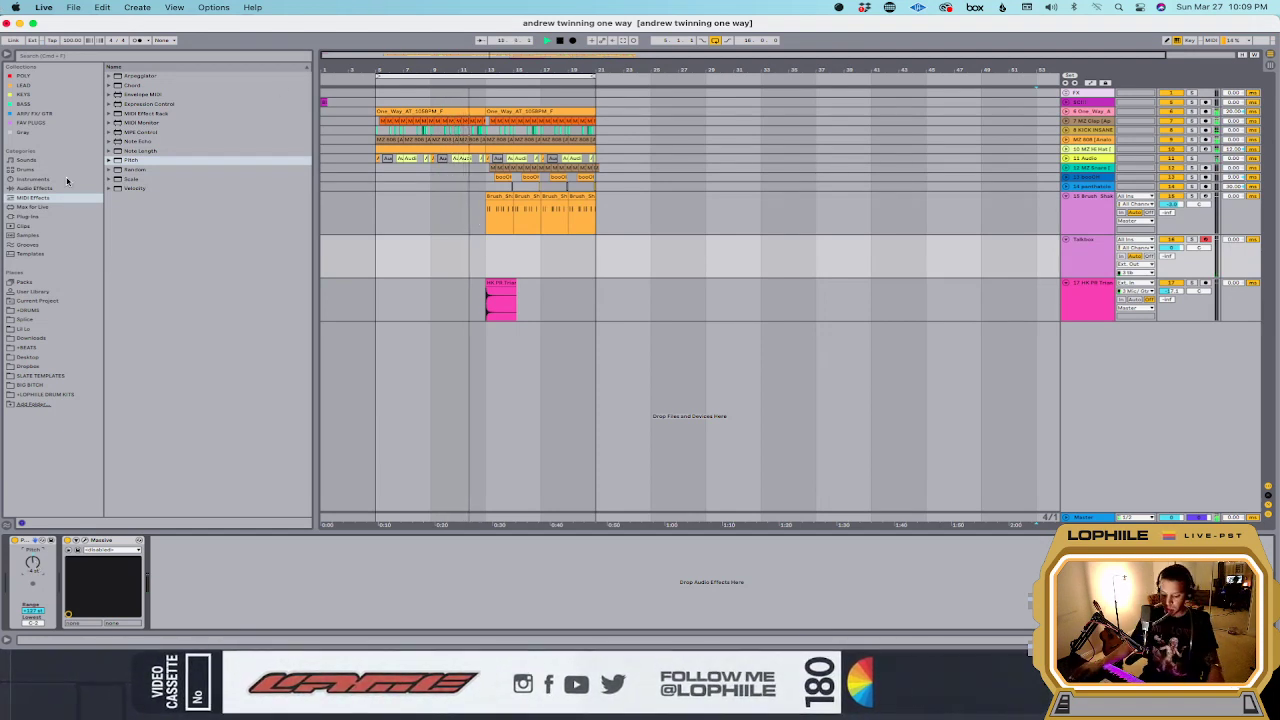
Step: Open Massive on the Talkbox track and start MIDI Learn for its Vibrato macro
click(85, 540)
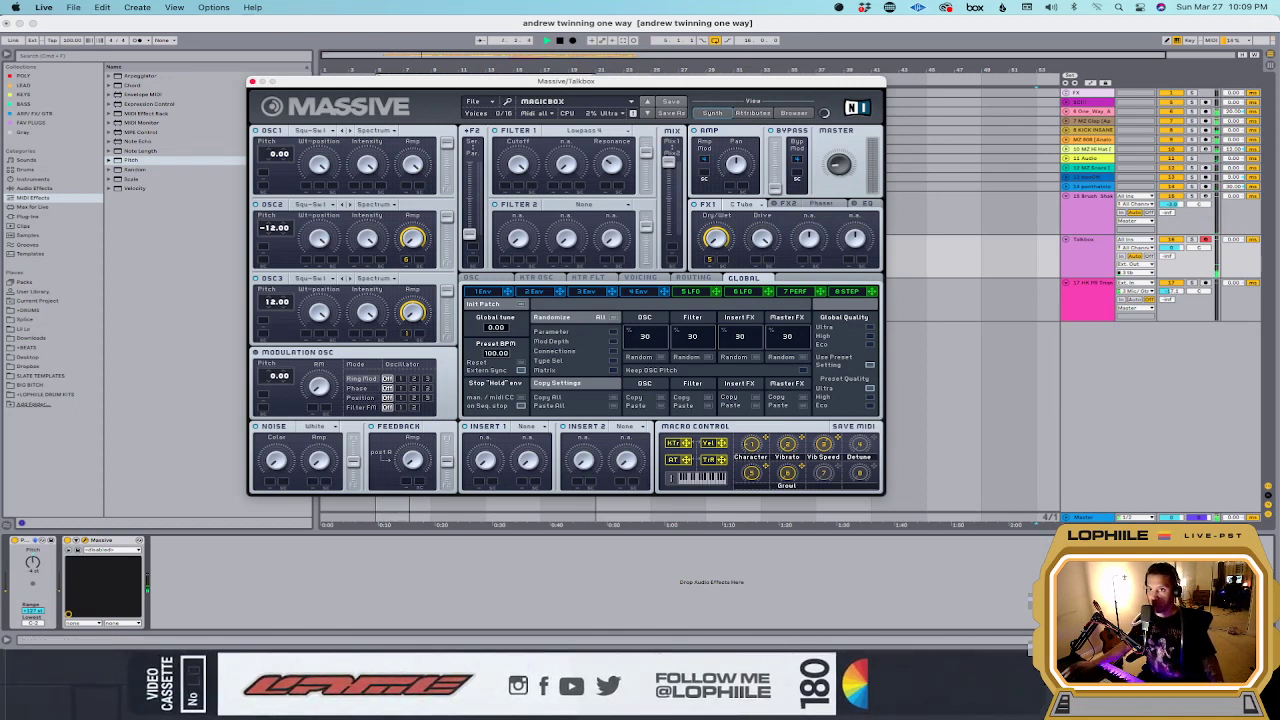
key(super+Tab)
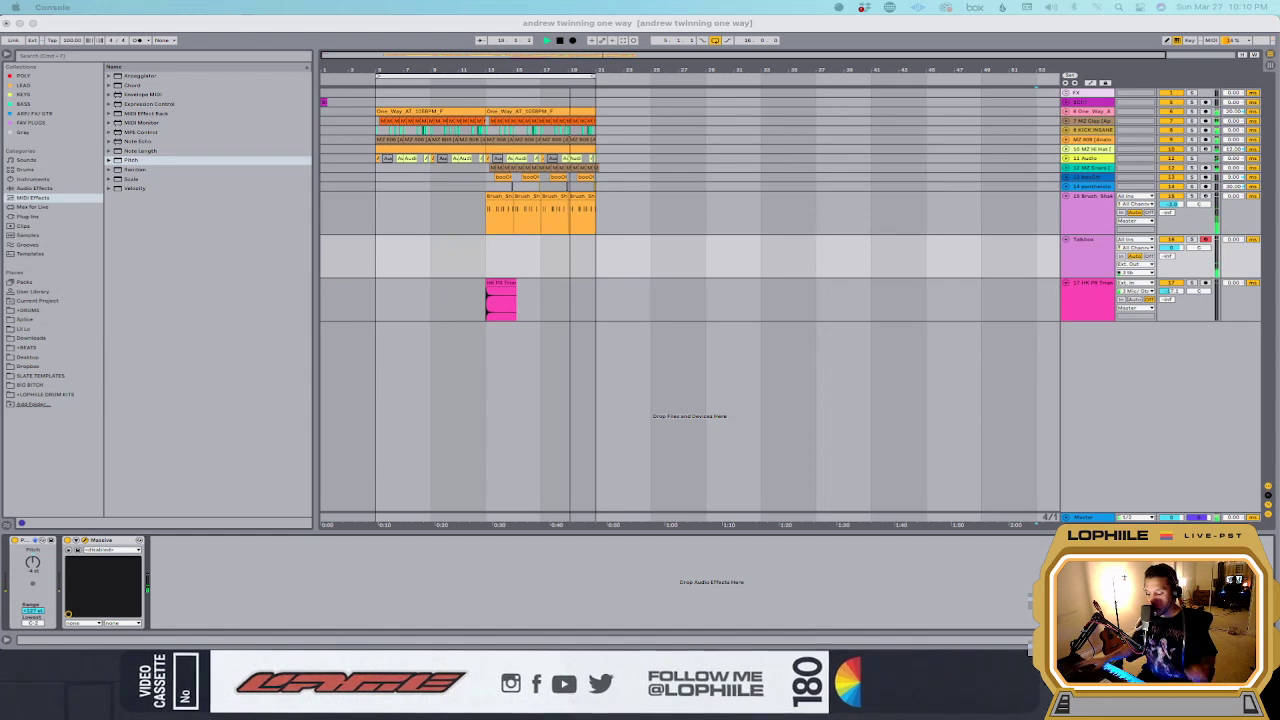
click(85, 541)
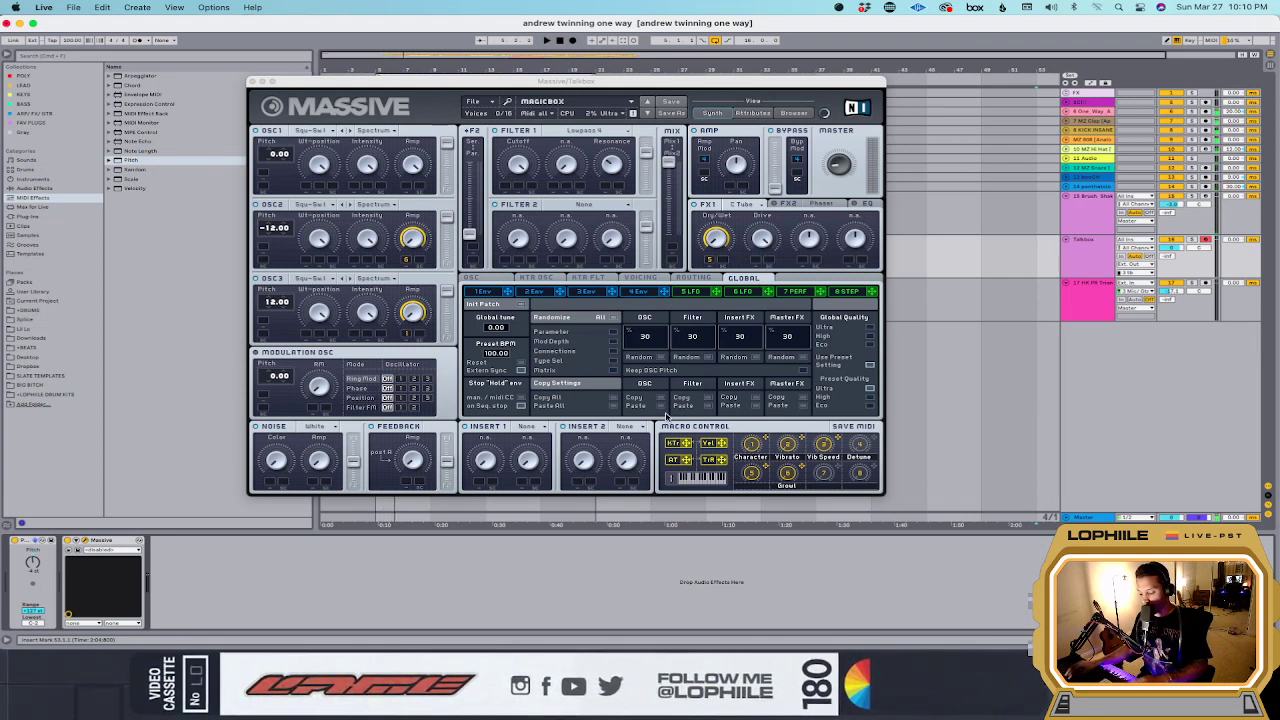
right_click(800, 438)
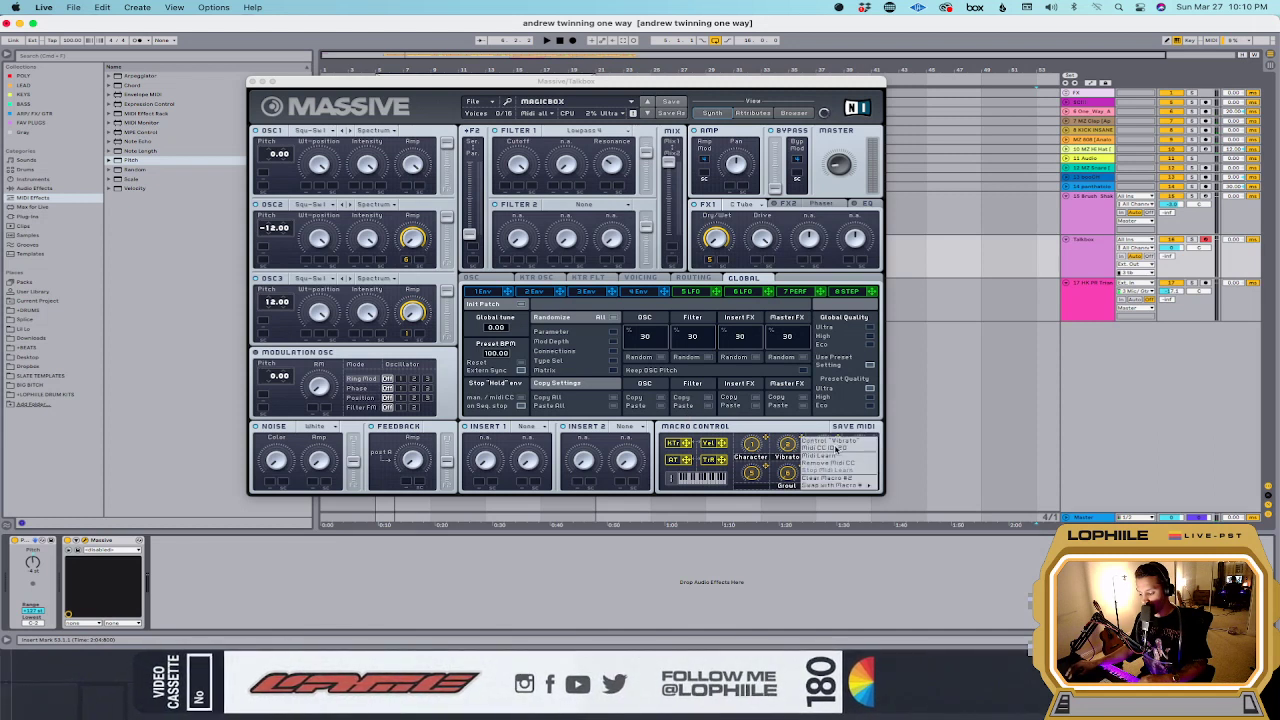
click(835, 456)
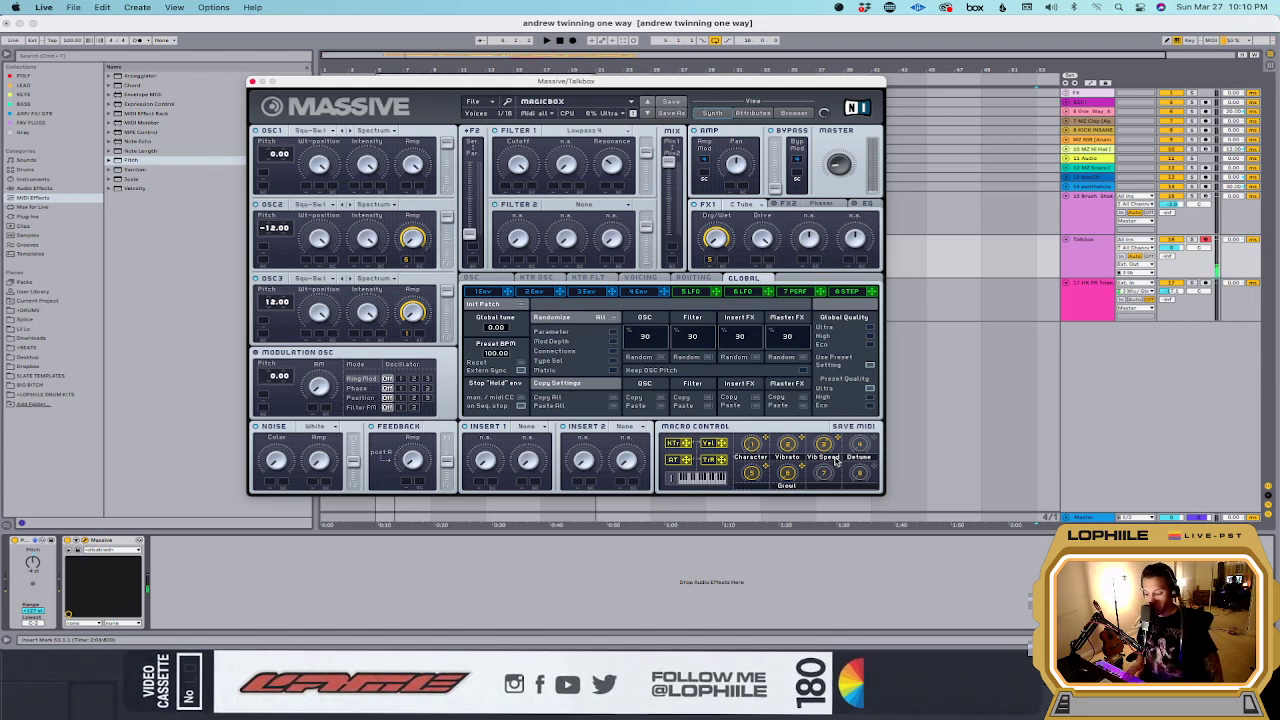
Step: Close the Massive window and play the arrangement from bar 5 with the Talkbox track armed
click(252, 81)
click(374, 257)
key(space)
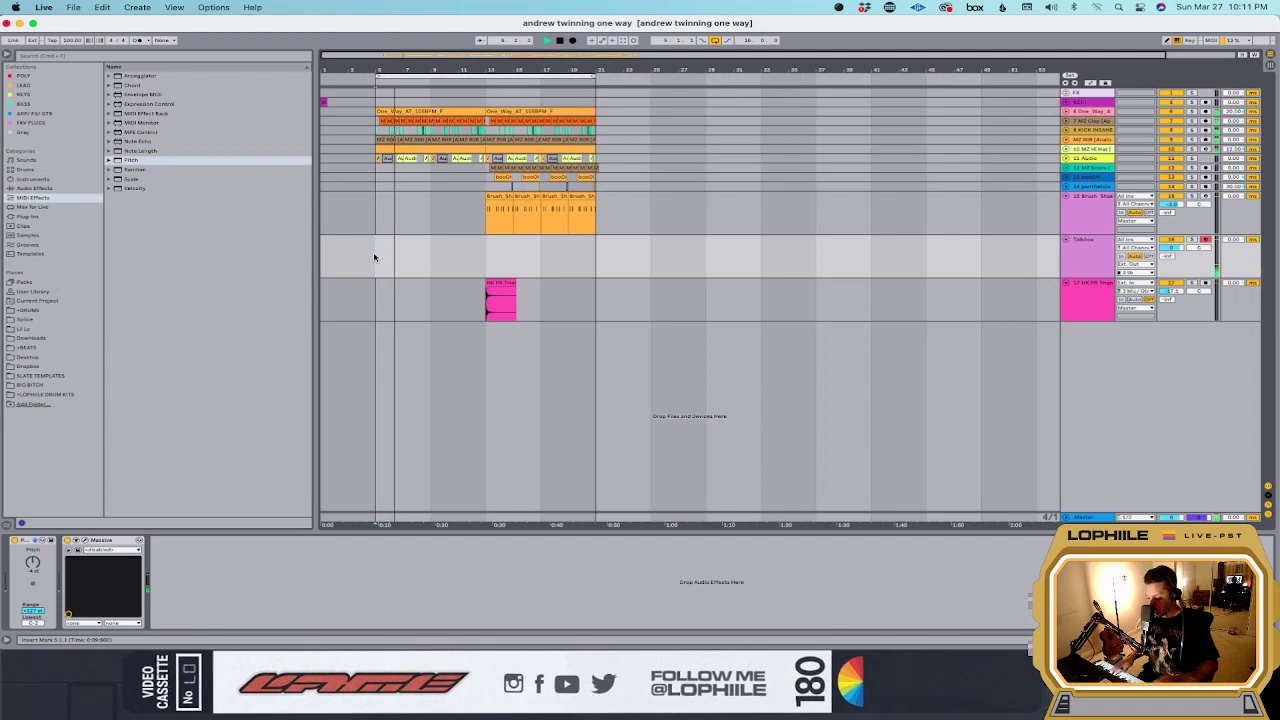
Step: Play the arrangement from bar 5 several times to rehearse the talkbox part over the beat
key(space)
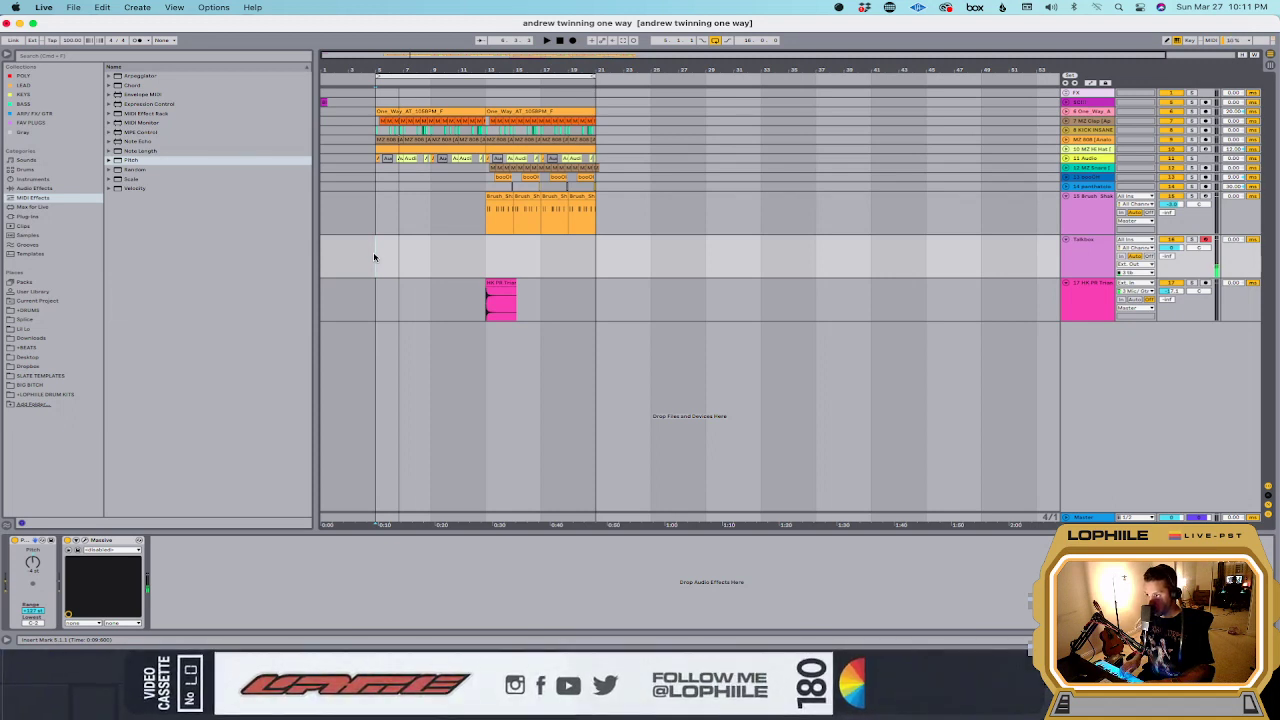
key(space)
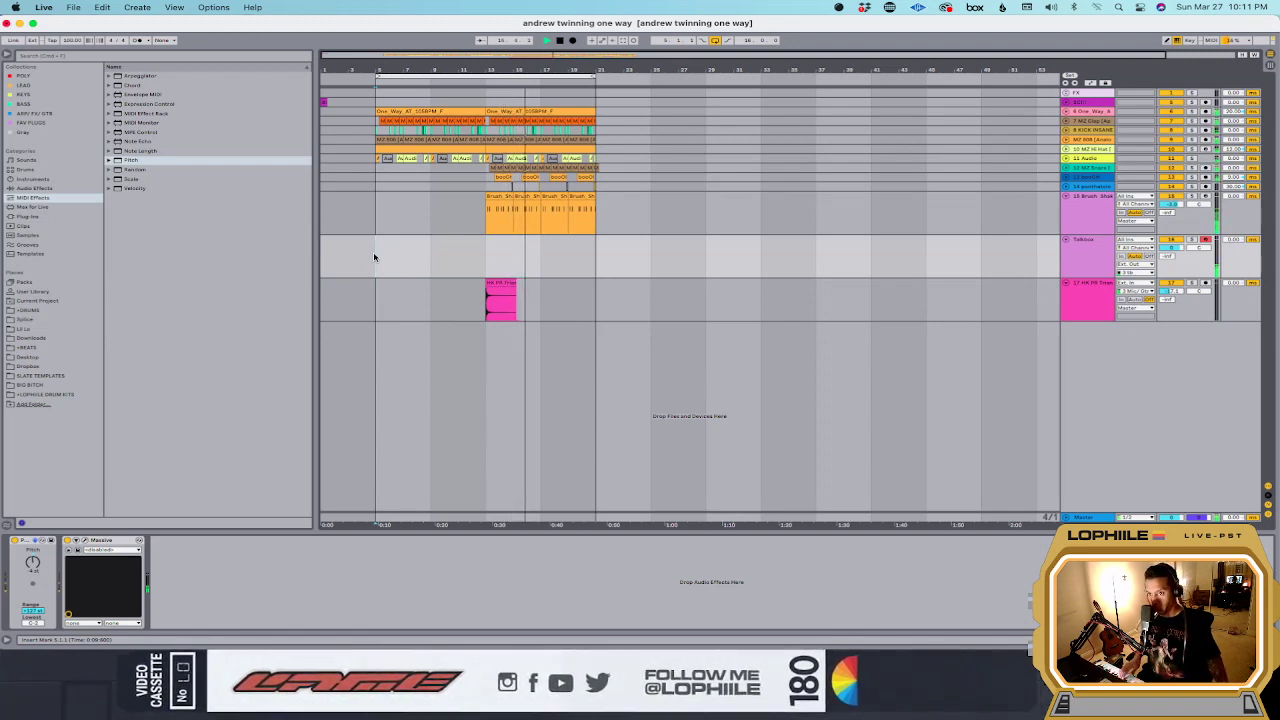
key(space)
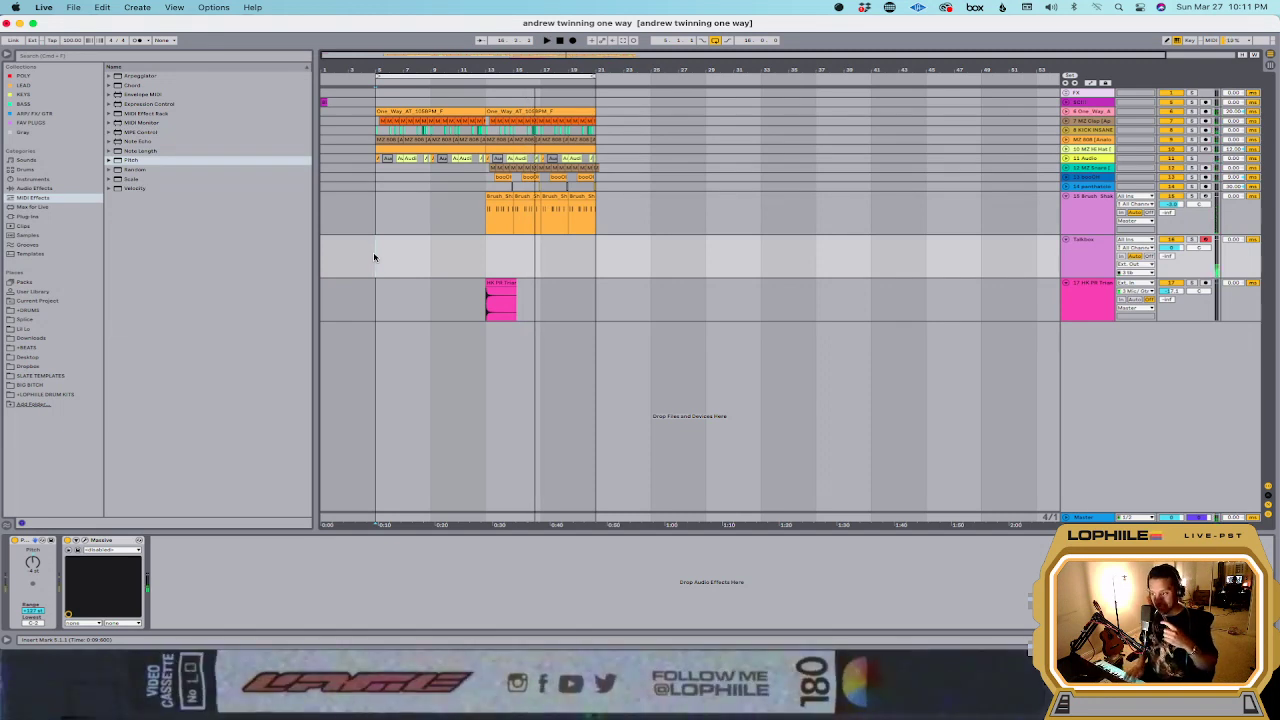
key(space)
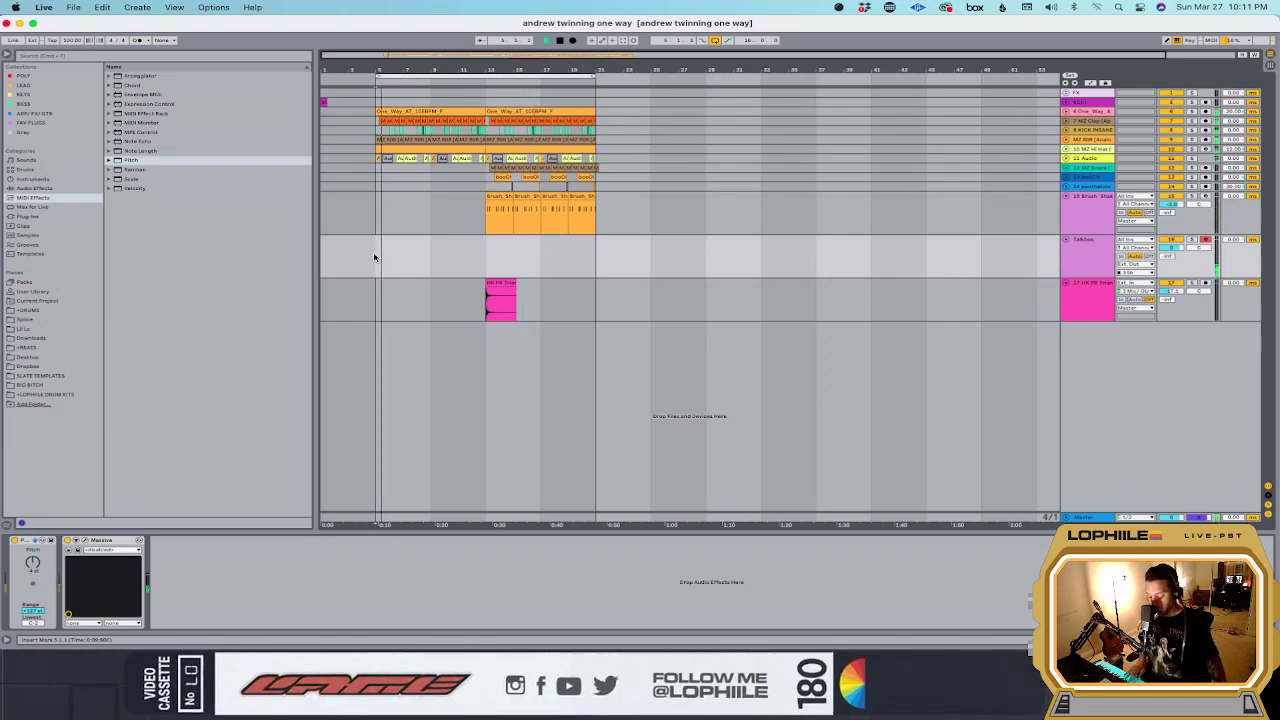
key(space)
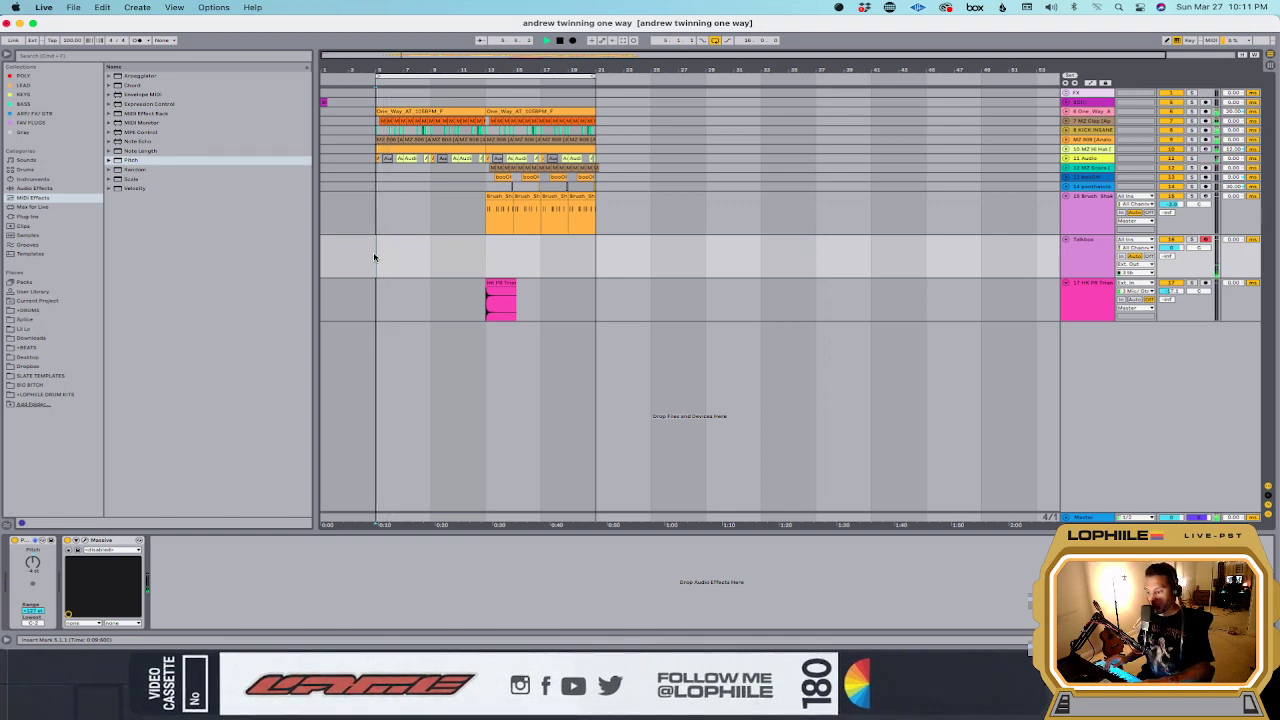
key(space)
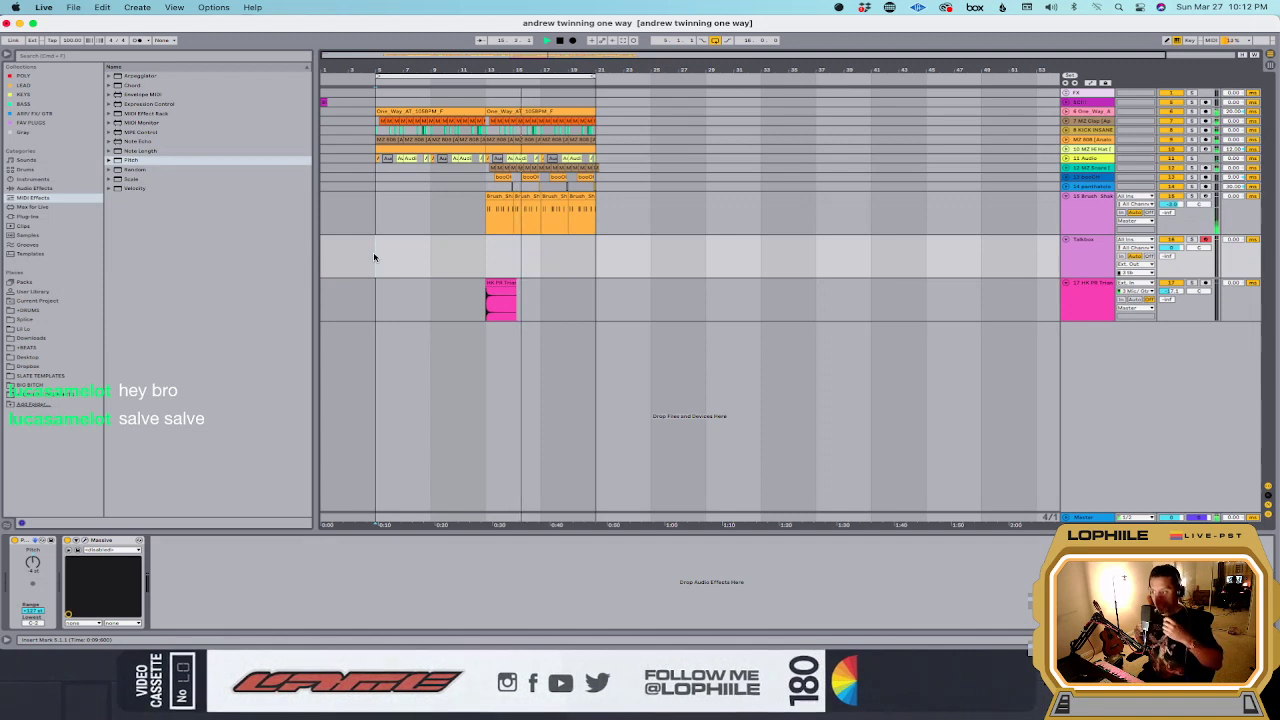
key(space)
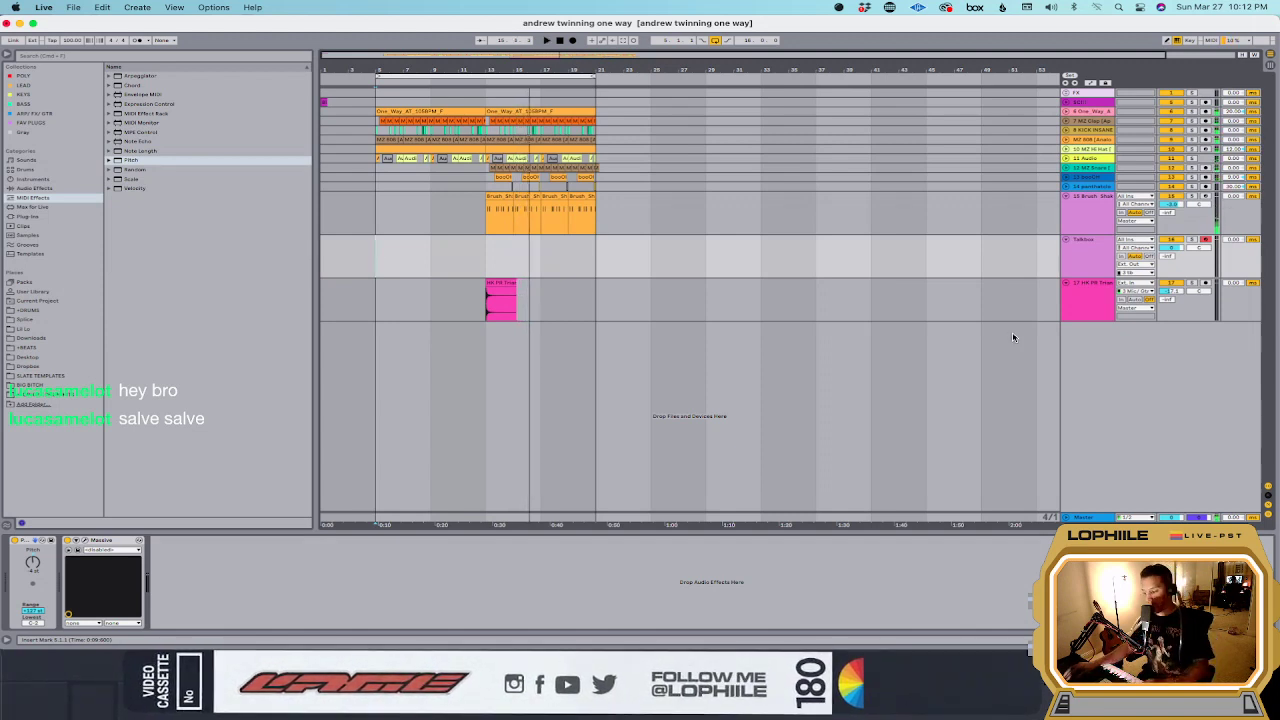
Step: Add three audio tracks below the Talkbox track, arm the first one for recording and group all three
click(1078, 268)
key(super+t)
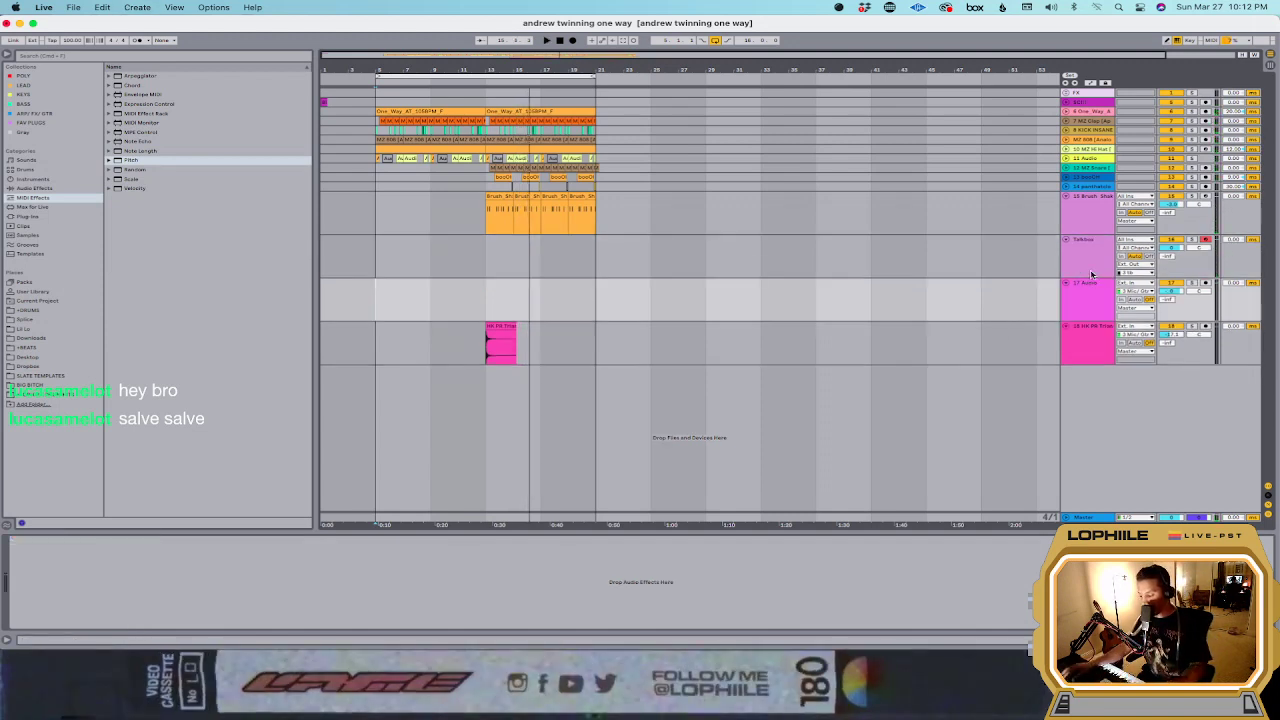
click(1143, 301)
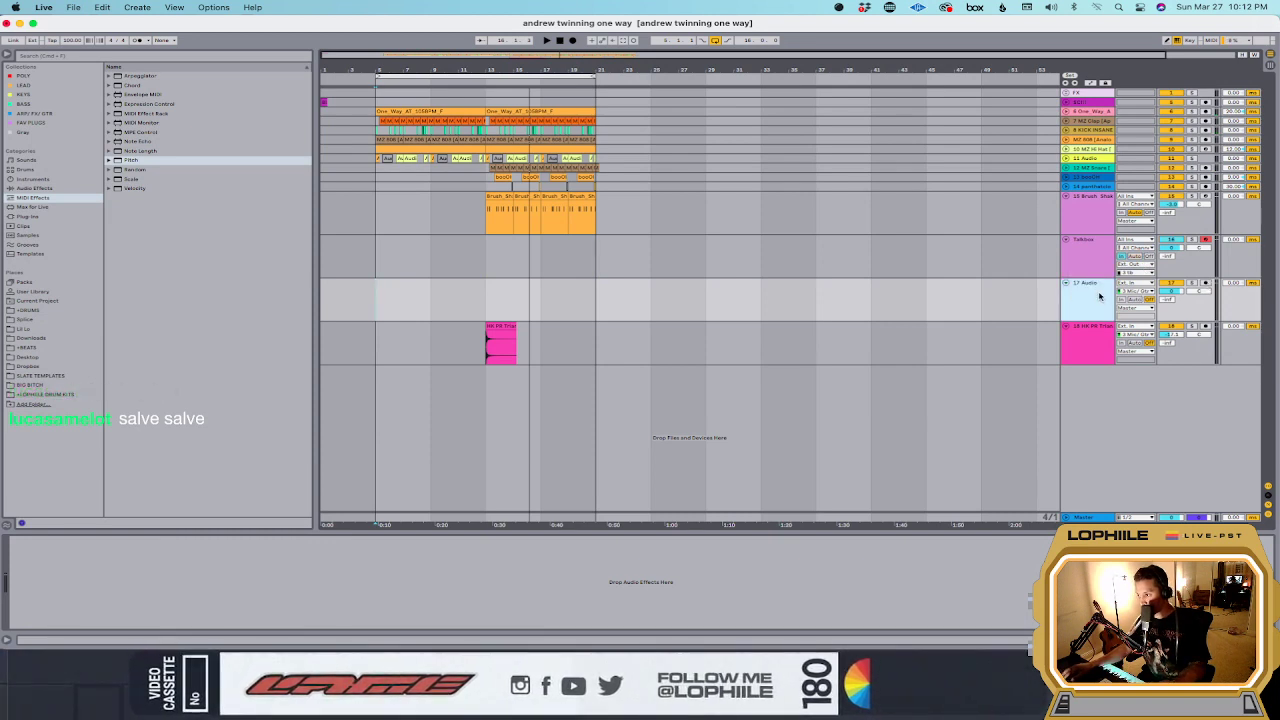
key(super+t)
key(super+t)
click(1205, 283)
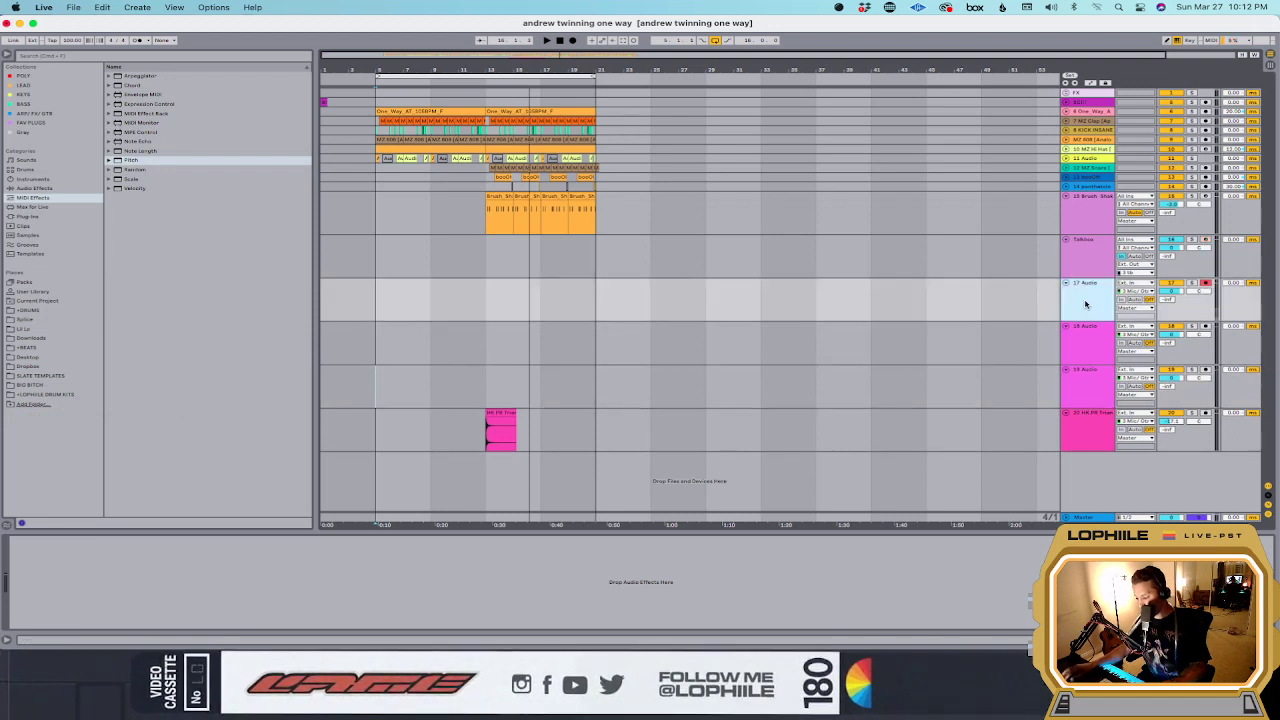
shift+click(1098, 396)
key(super+g)
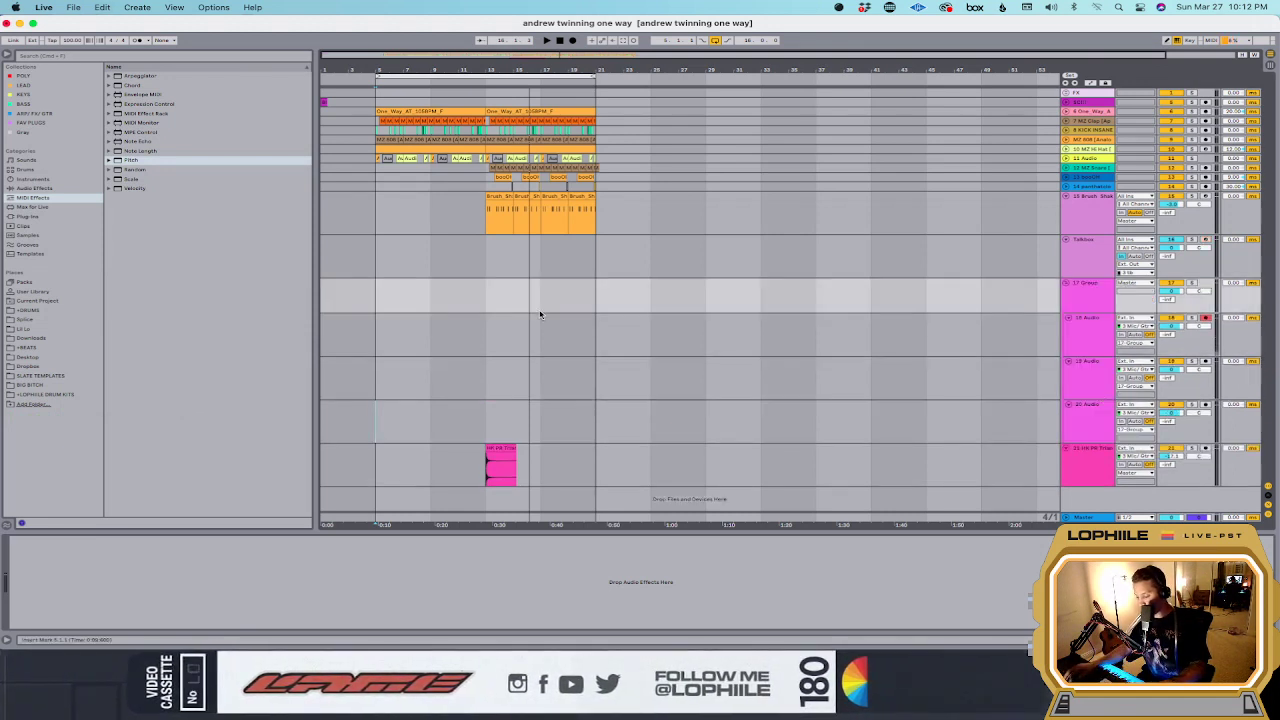
Step: Record a talkbox take on the first grouped audio track, starting around bar 17 and continuing through the loop from bar 5
click(541, 317)
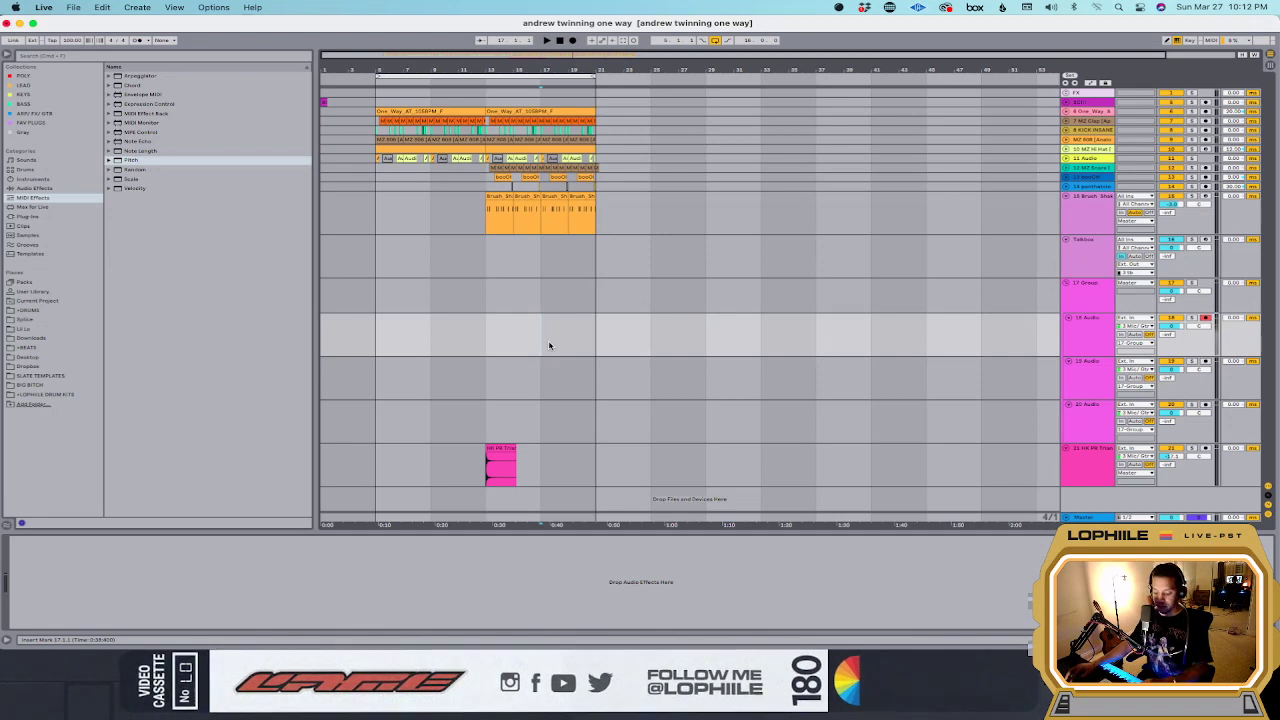
key(F9)
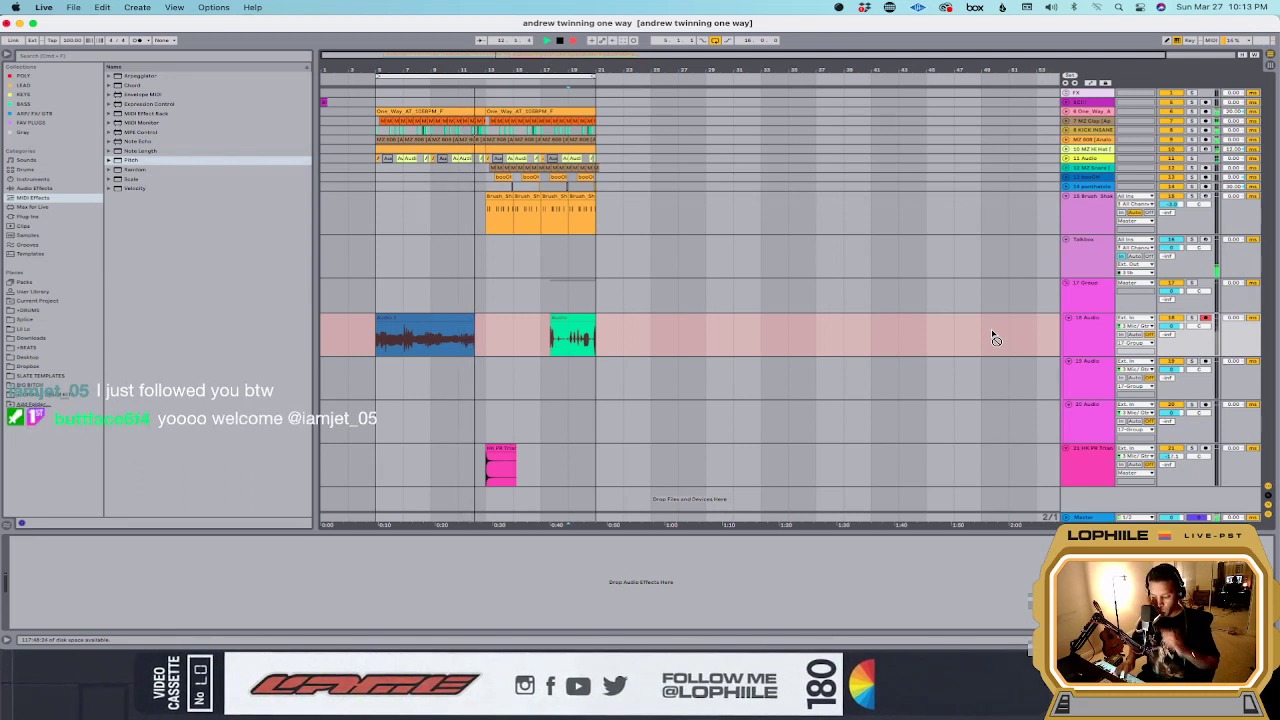
key(space)
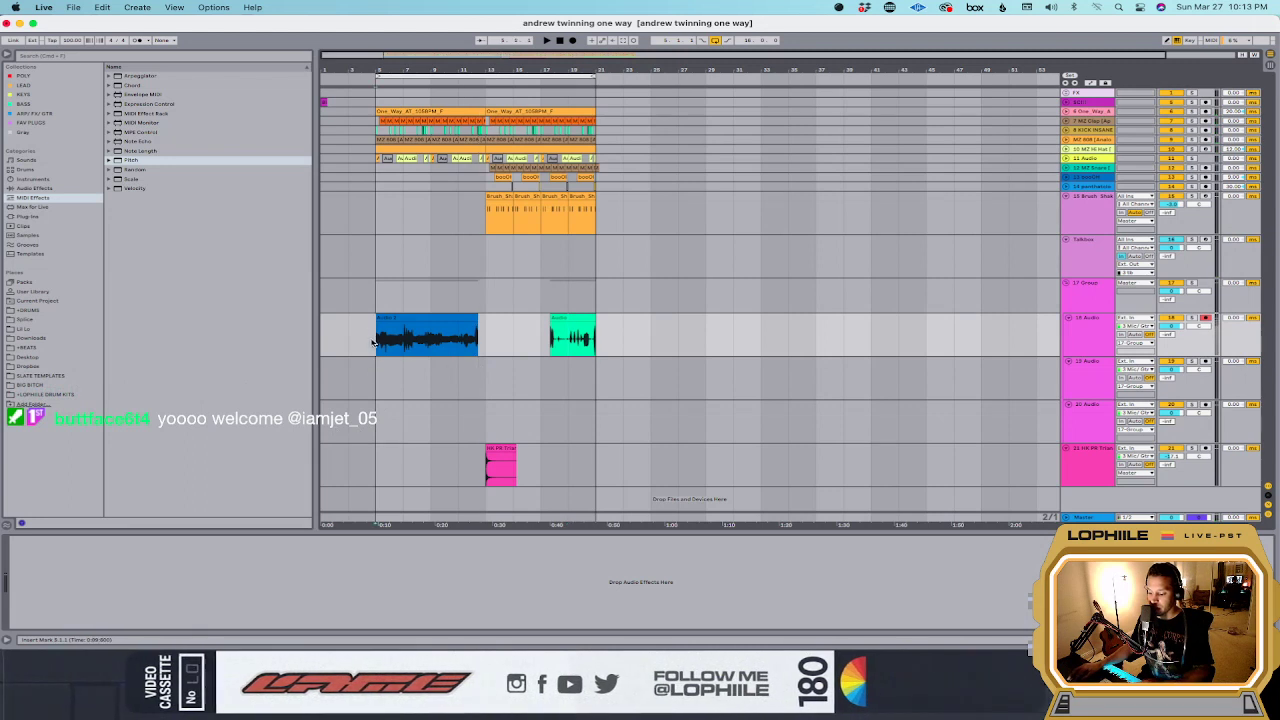
Step: Trim the first talkbox take to bars 5–9, delete the recording after bar 17 and arm the second grouped audio track
drag(485, 338, 431, 343)
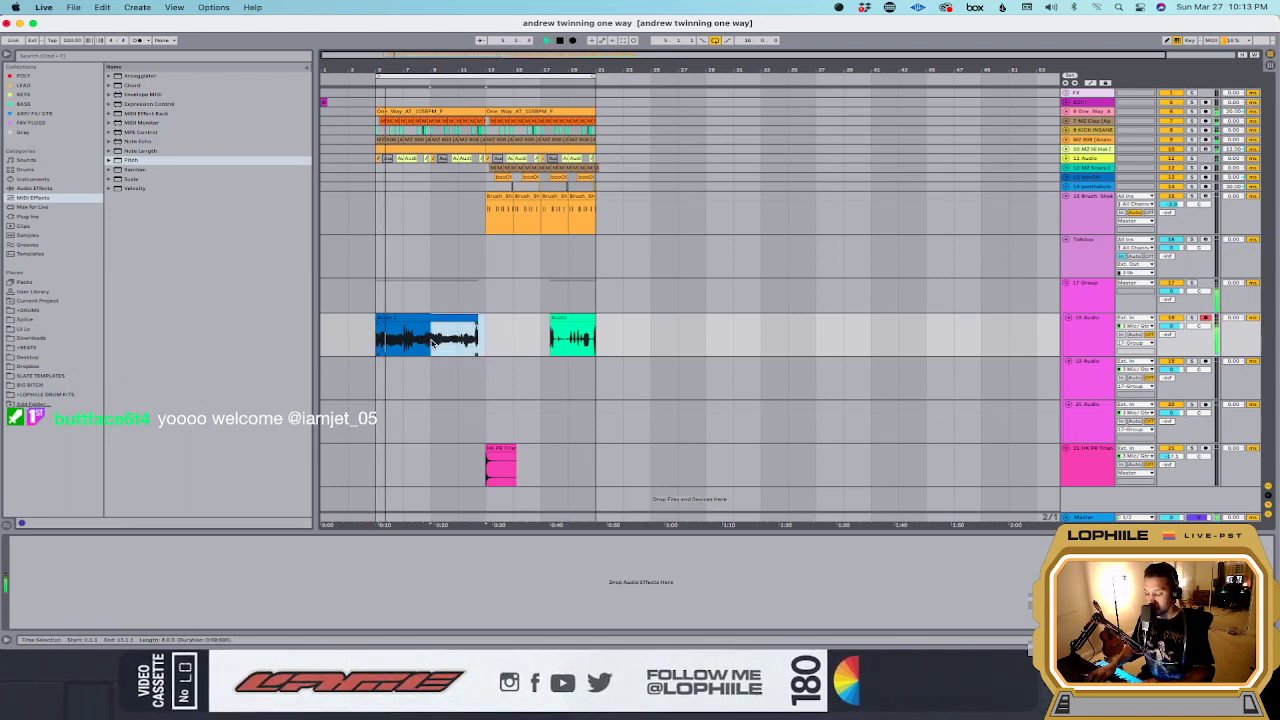
click(1200, 367)
drag(543, 336, 654, 348)
key(Delete)
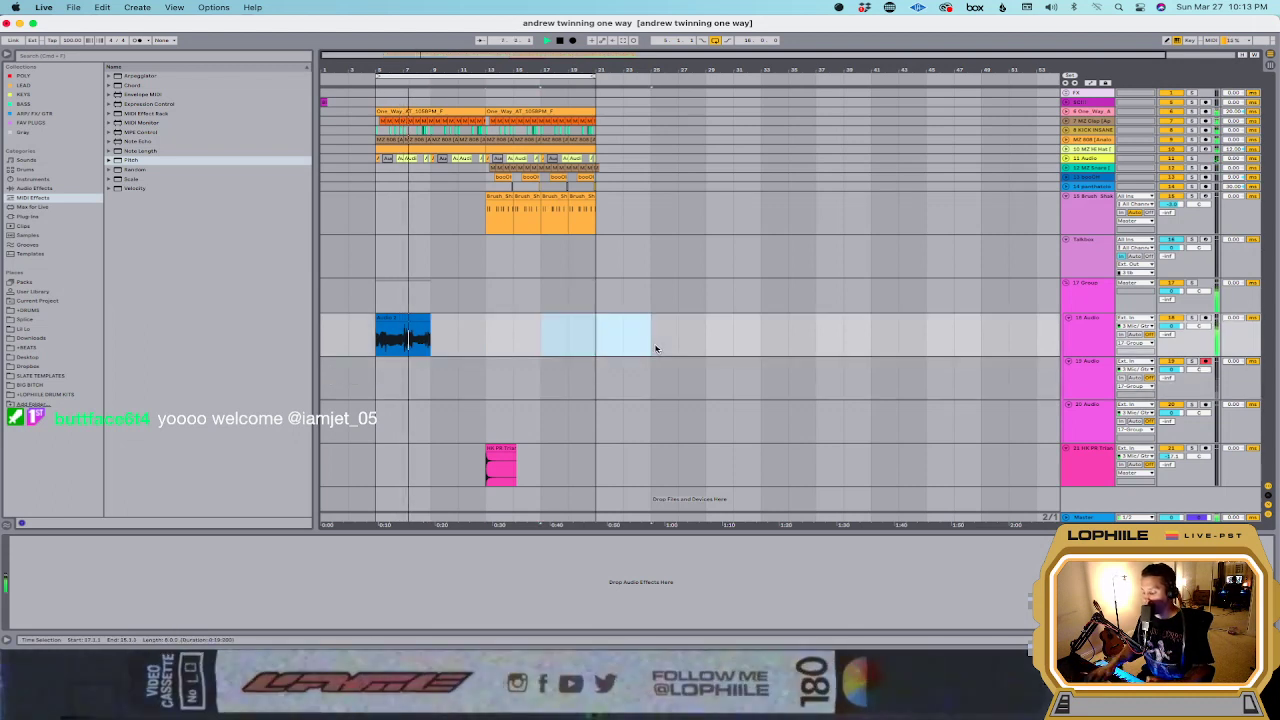
Step: Lower the audio group's volume to -7.3 dB and loop the arrangement over the trimmed take from bar 5 to bar 9
click(1176, 290)
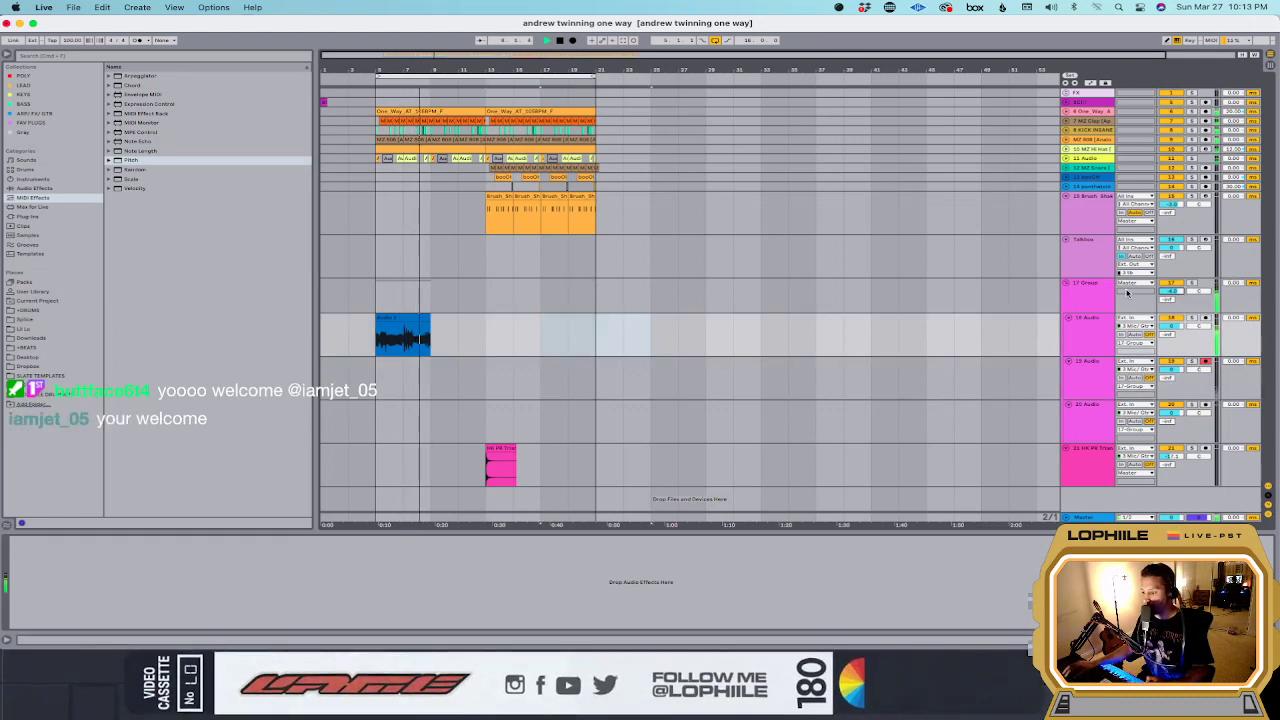
click(390, 345)
key(super+l)
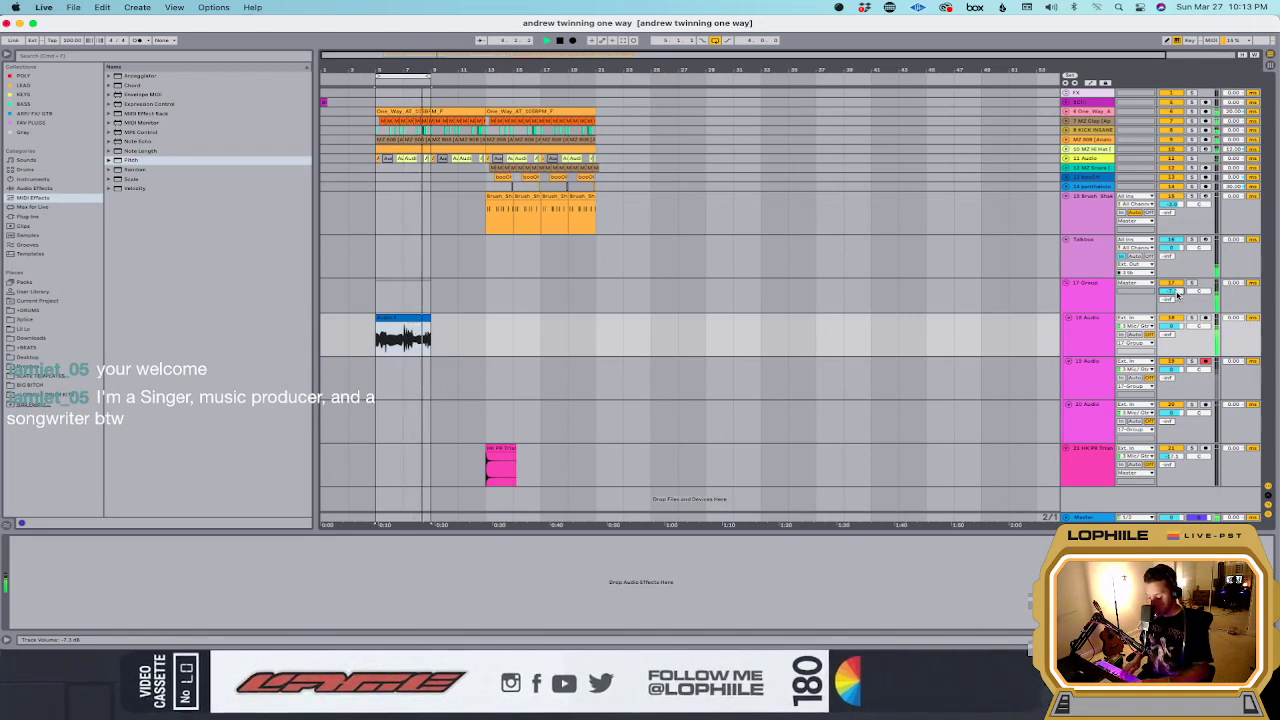
Step: Record trial takes of a second talkbox layer on the second grouped audio track, punching in again from bar 8
key(F9)
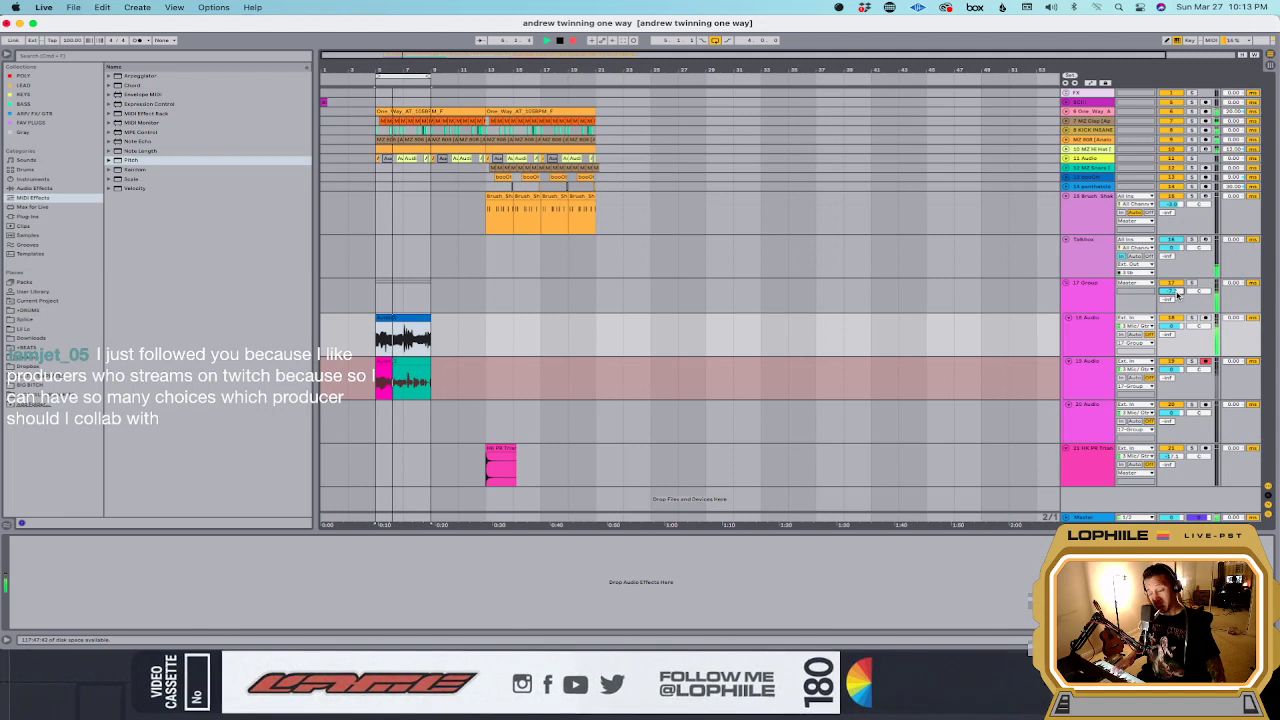
key(space)
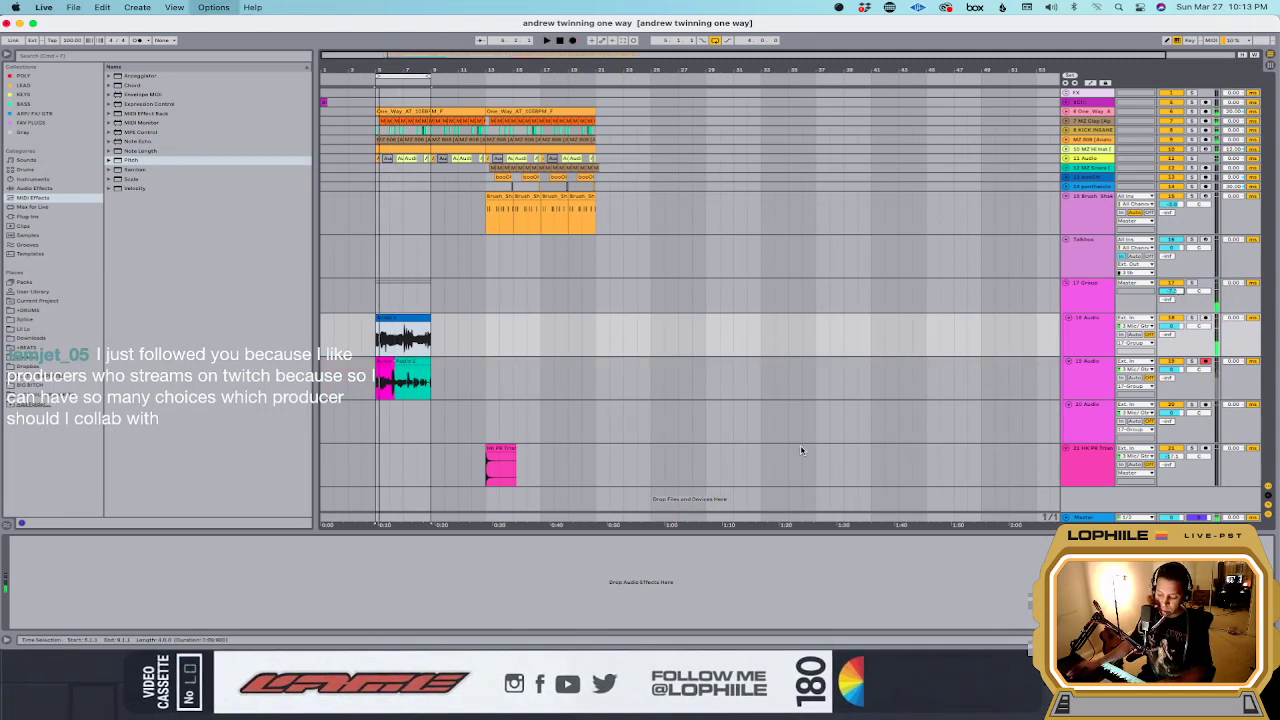
click(418, 388)
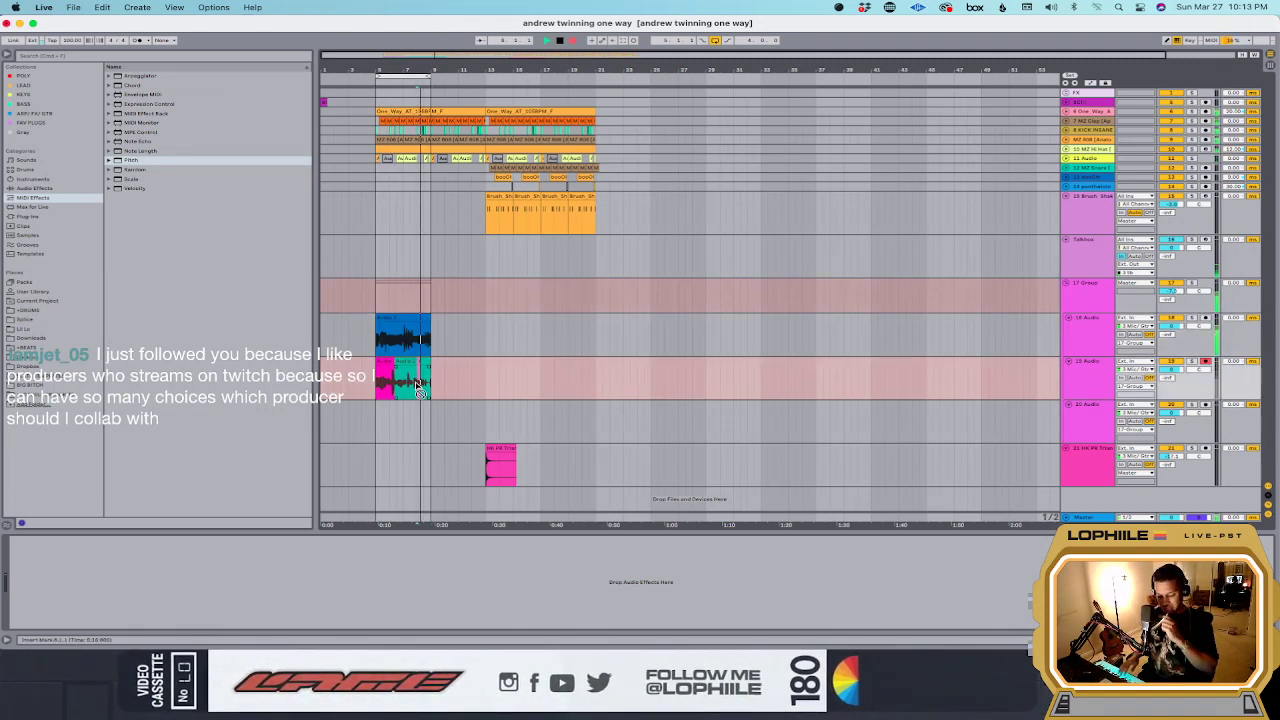
key(space)
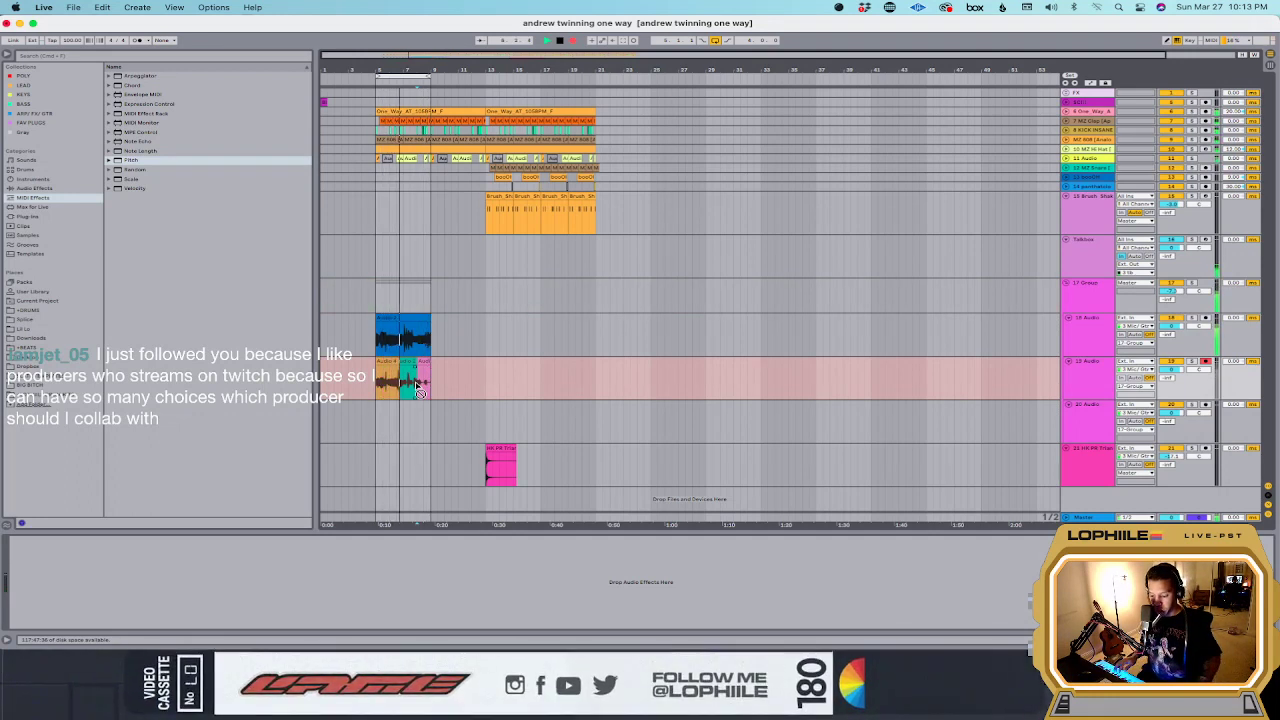
click(418, 388)
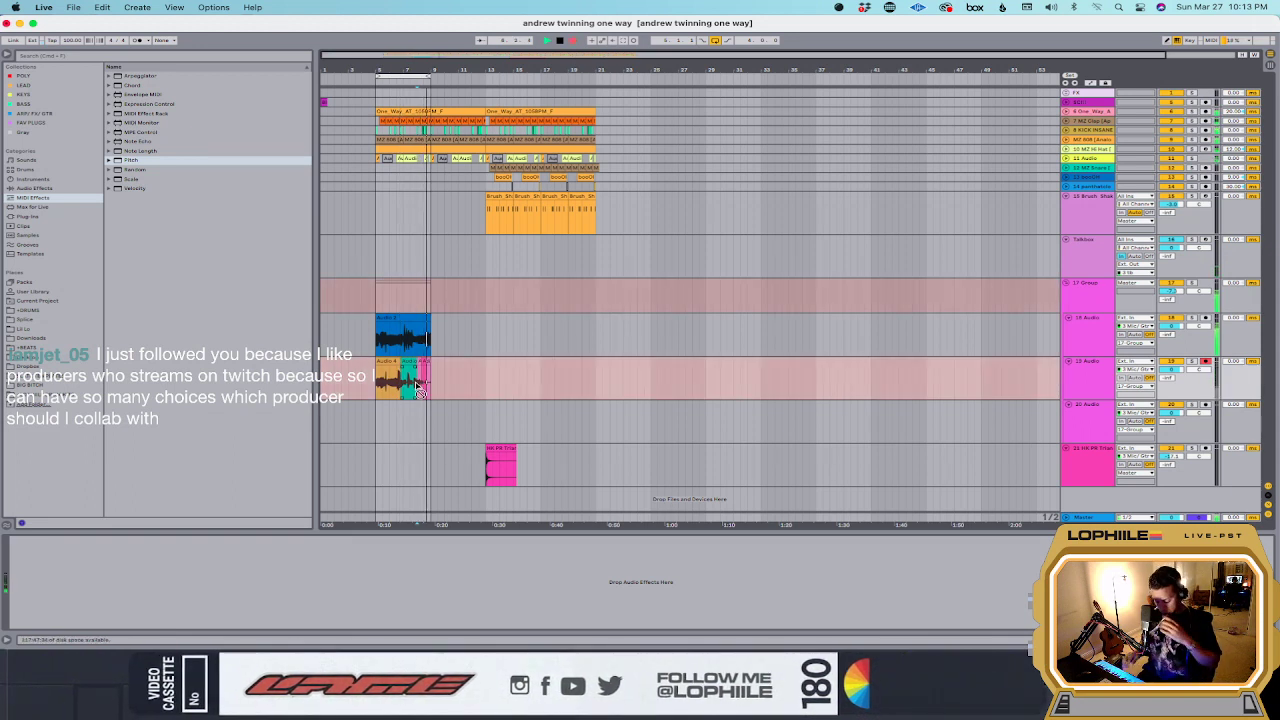
key(space)
key(space)
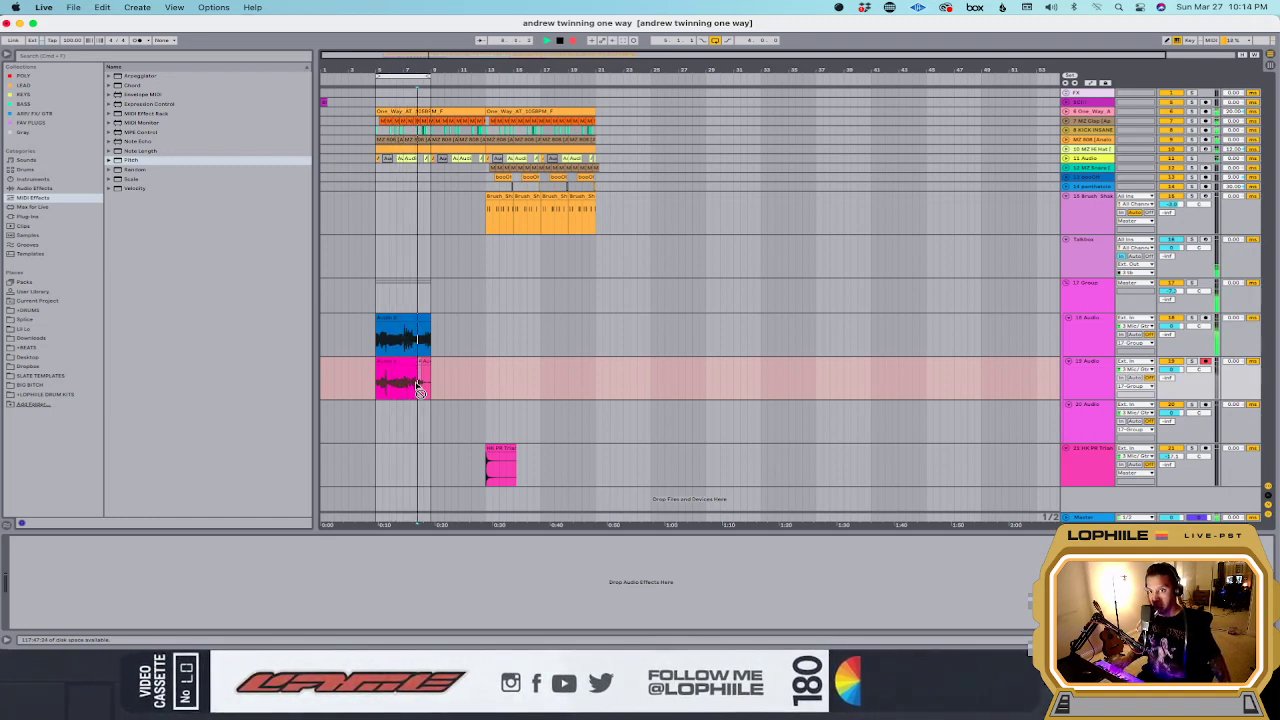
key(space)
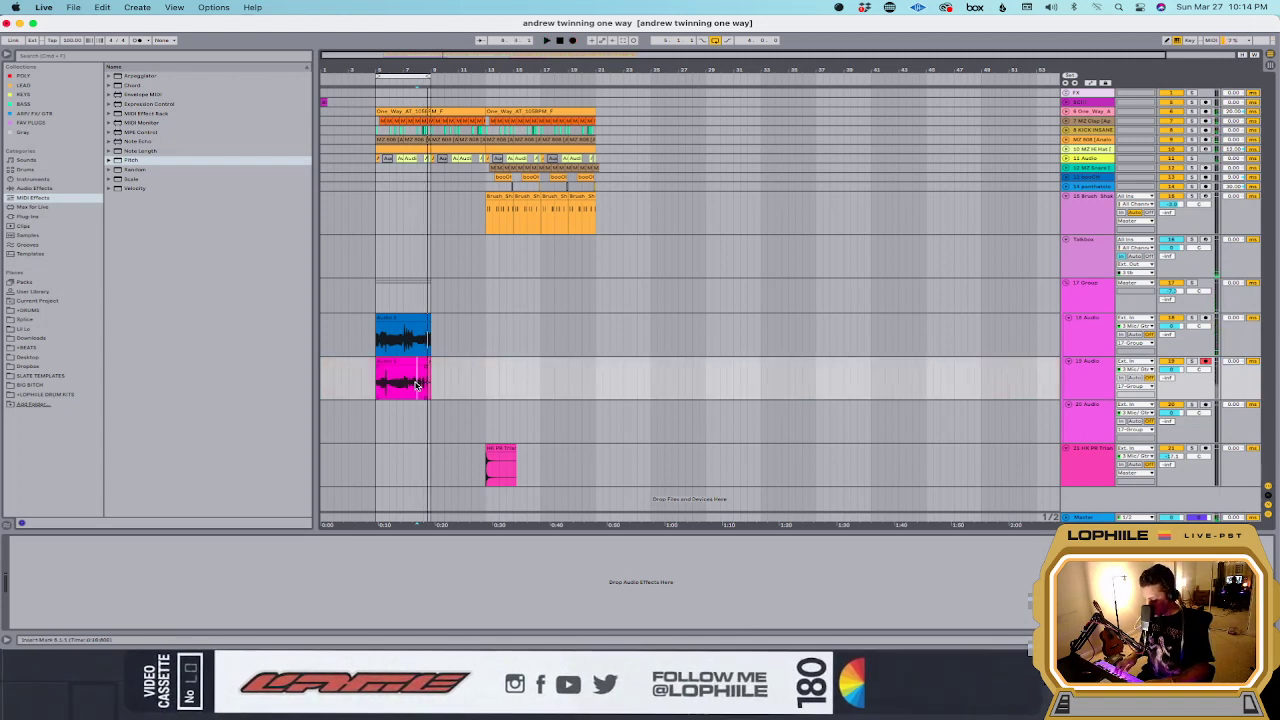
key(F9)
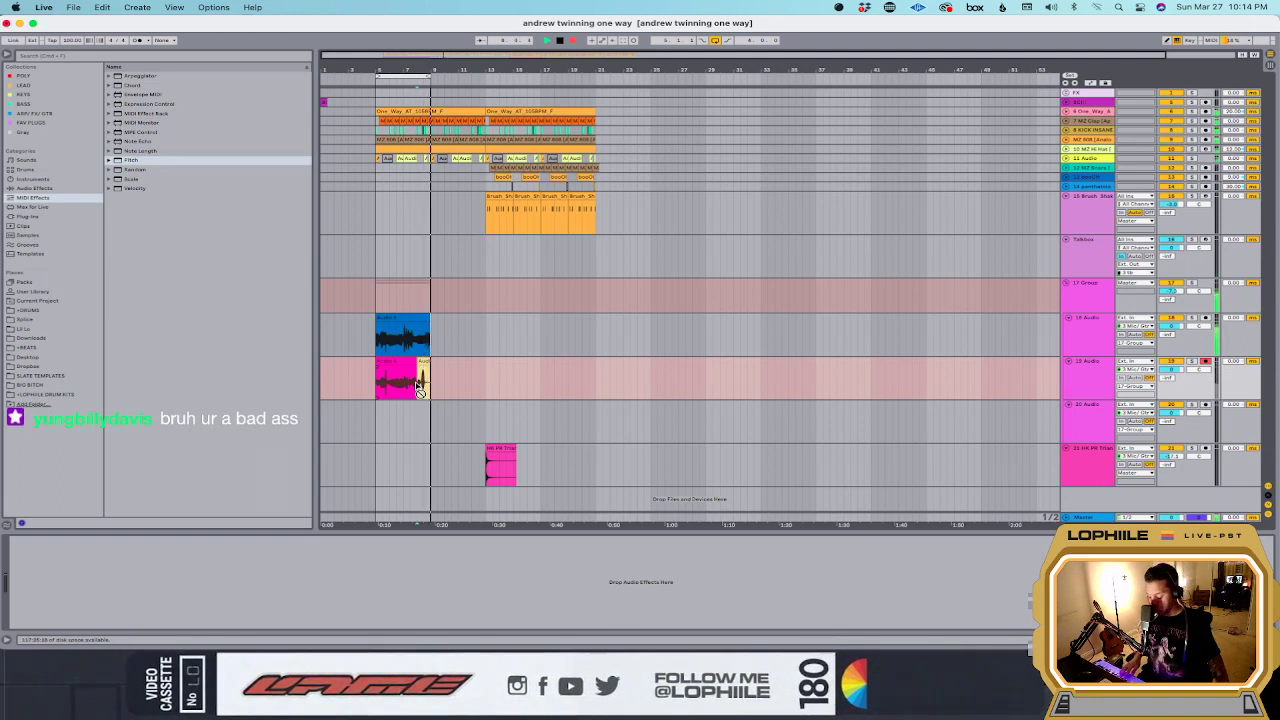
key(space)
Step: Record the second talkbox layer from bar 8 around the four-bar loop and play it back
key(F9)
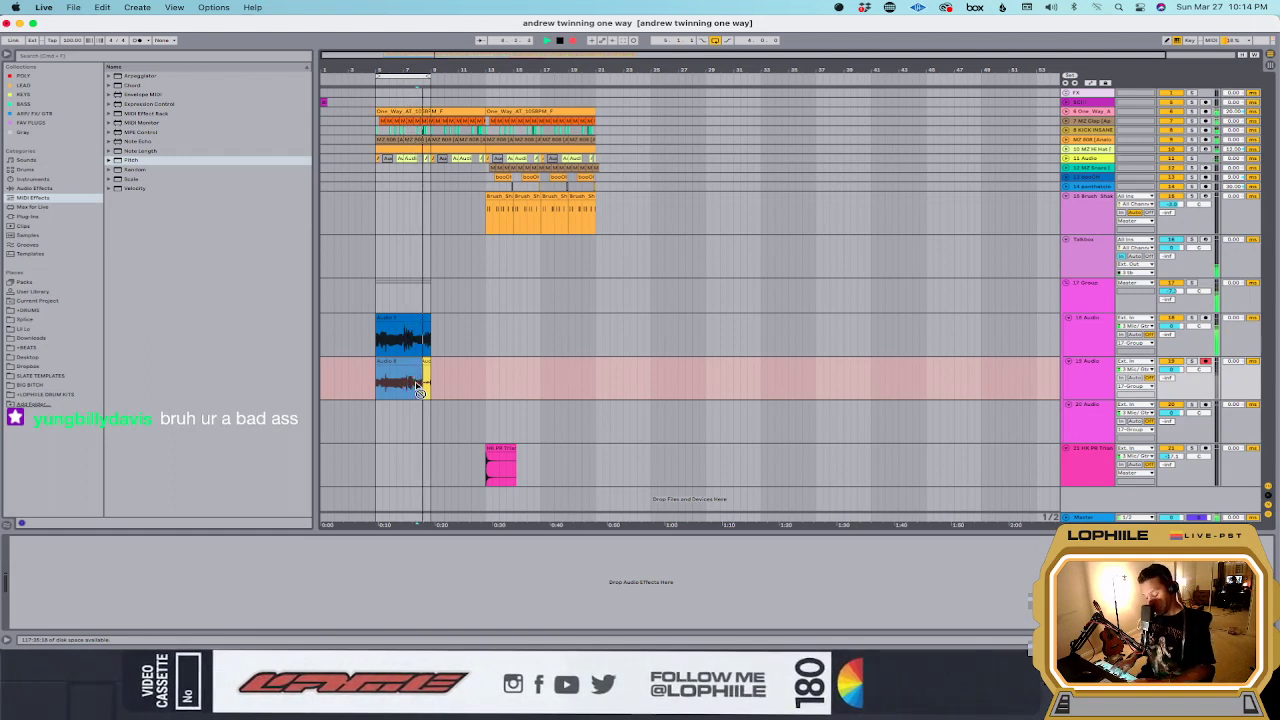
key(space)
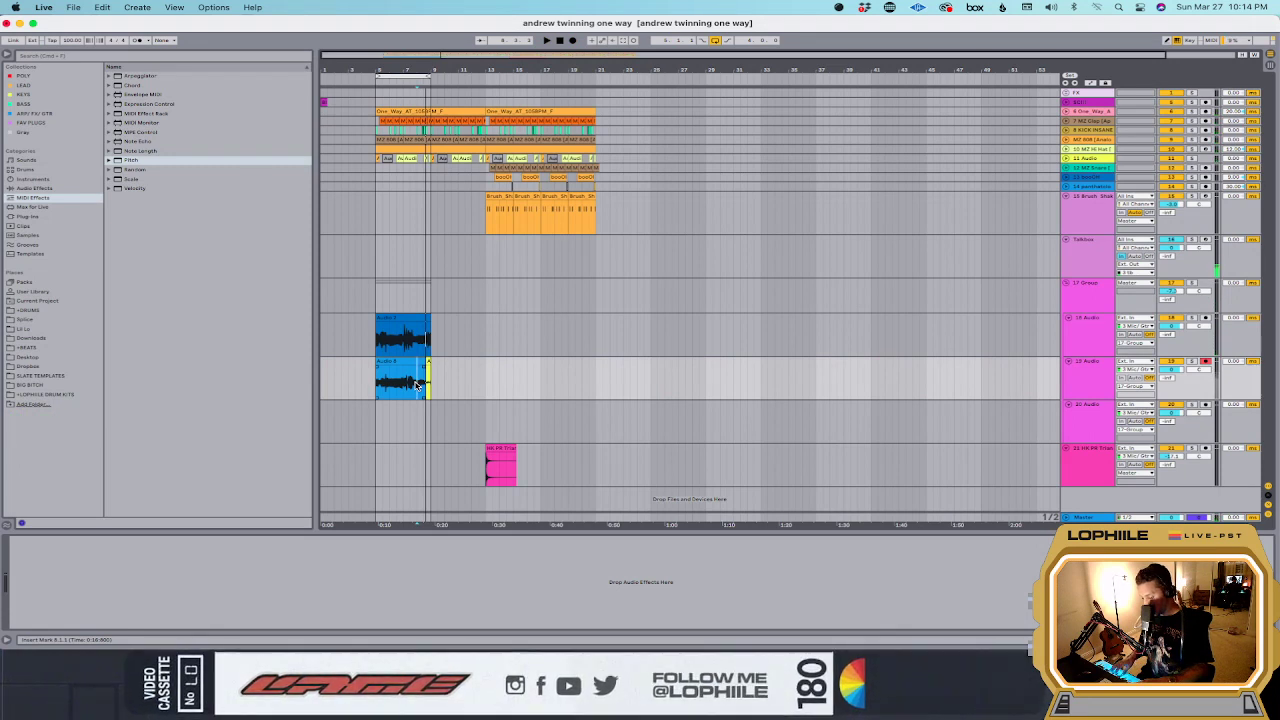
key(F9)
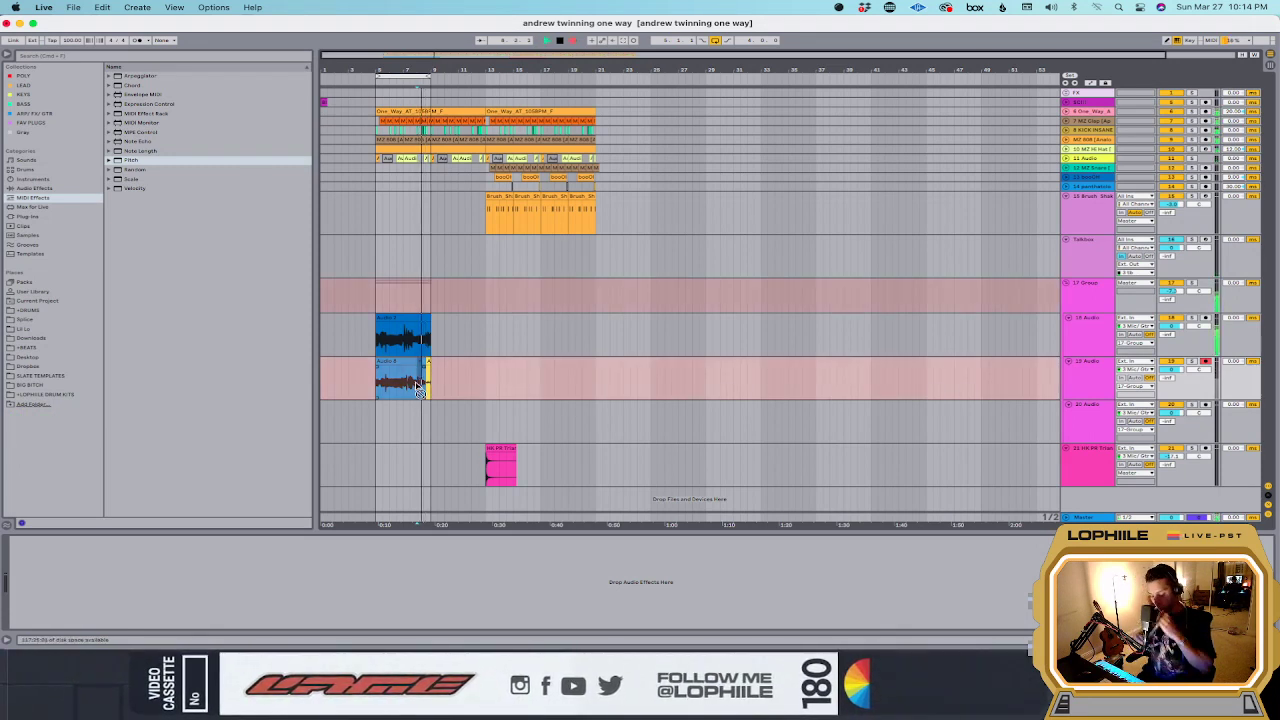
key(space)
key(space)
Step: Delete the end of the second talkbox layer from 7.4.1 onward and place the insert marker within its last phrase
click(418, 366)
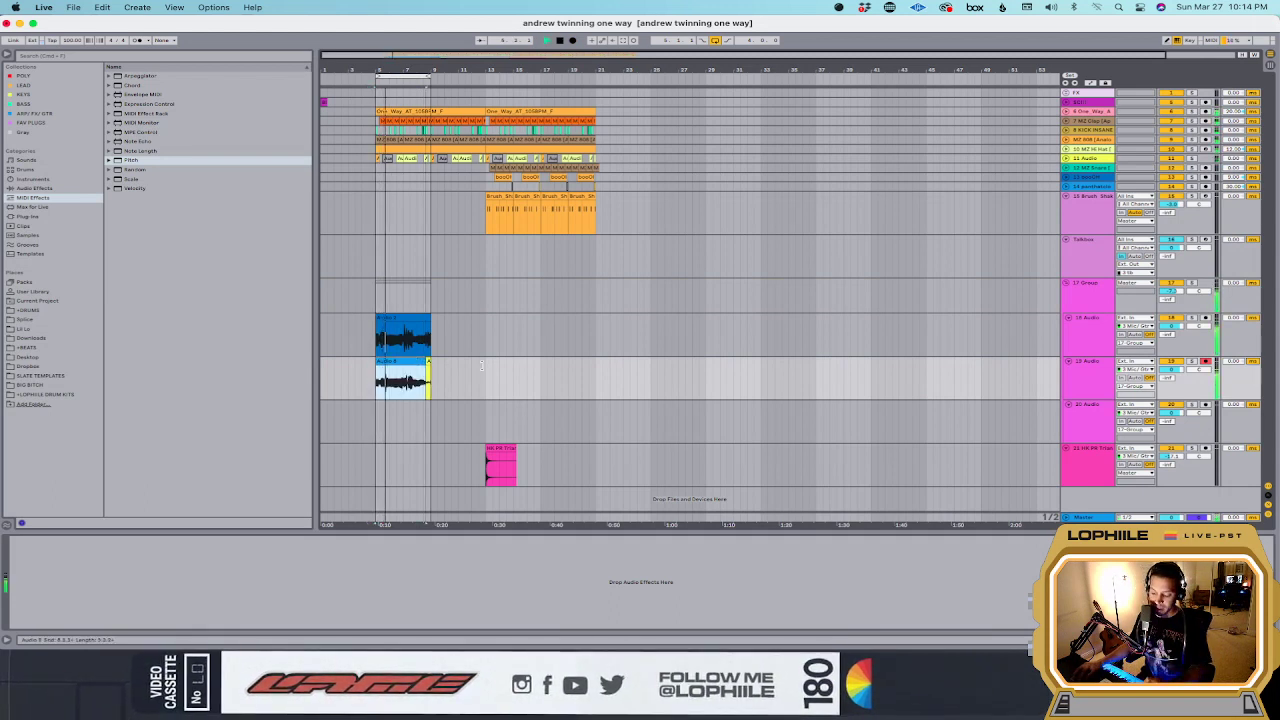
click(423, 383)
scroll(423, 383, up, 5)
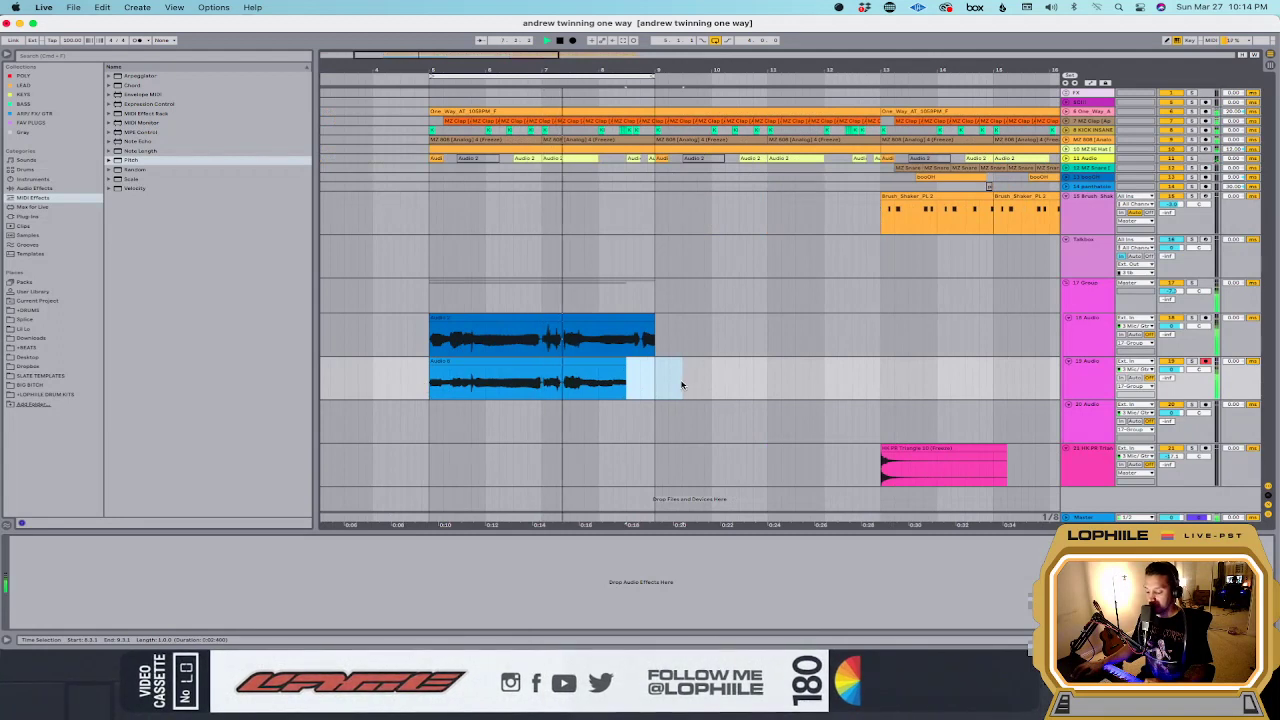
click(557, 385)
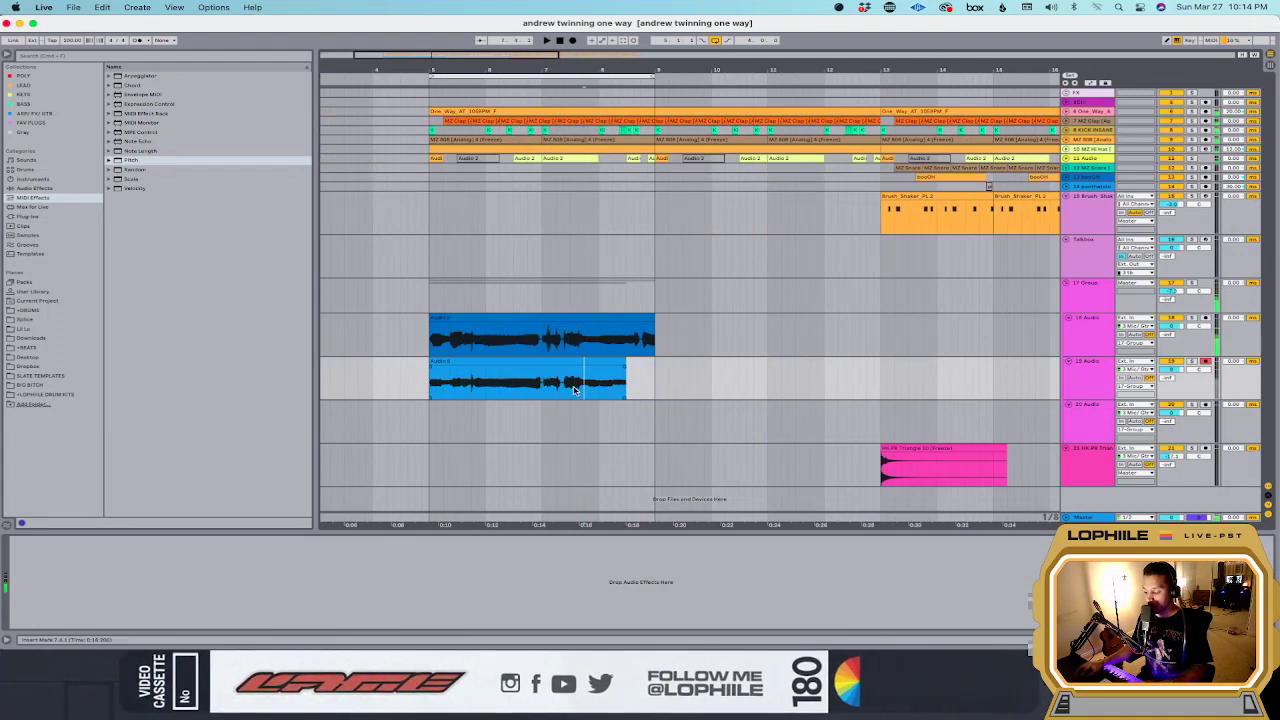
key(space)
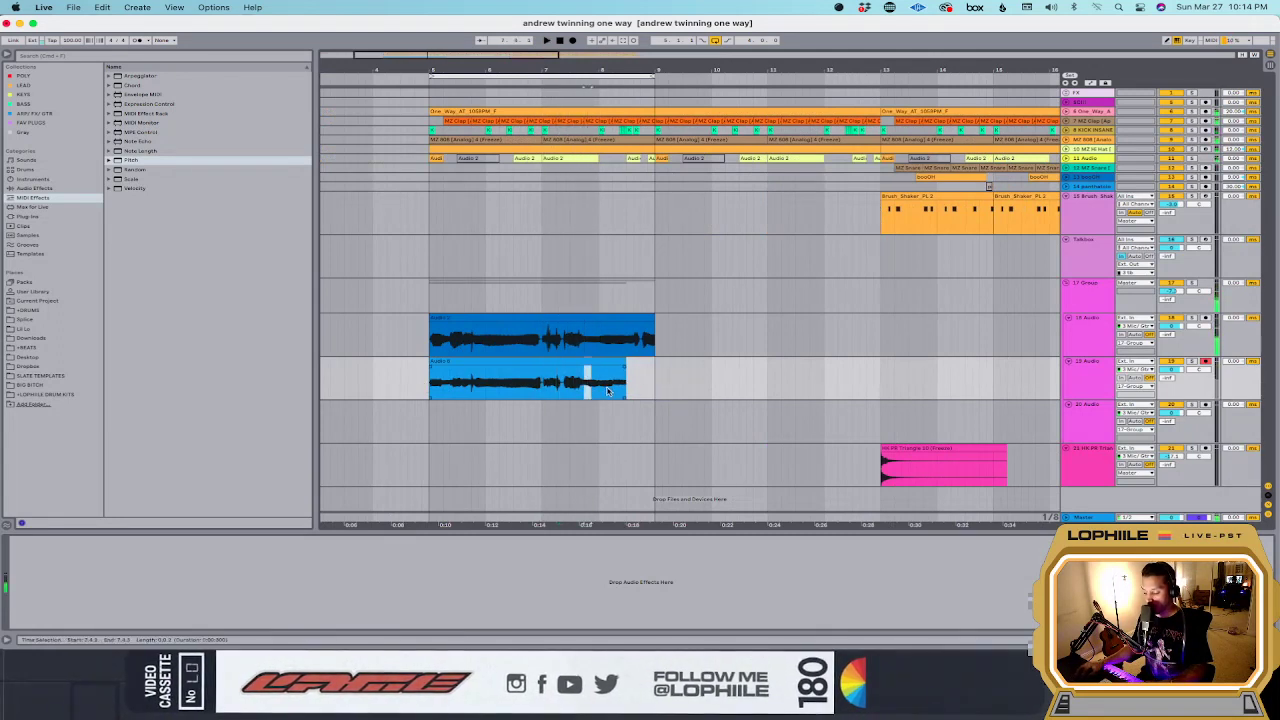
drag(584, 386, 648, 389)
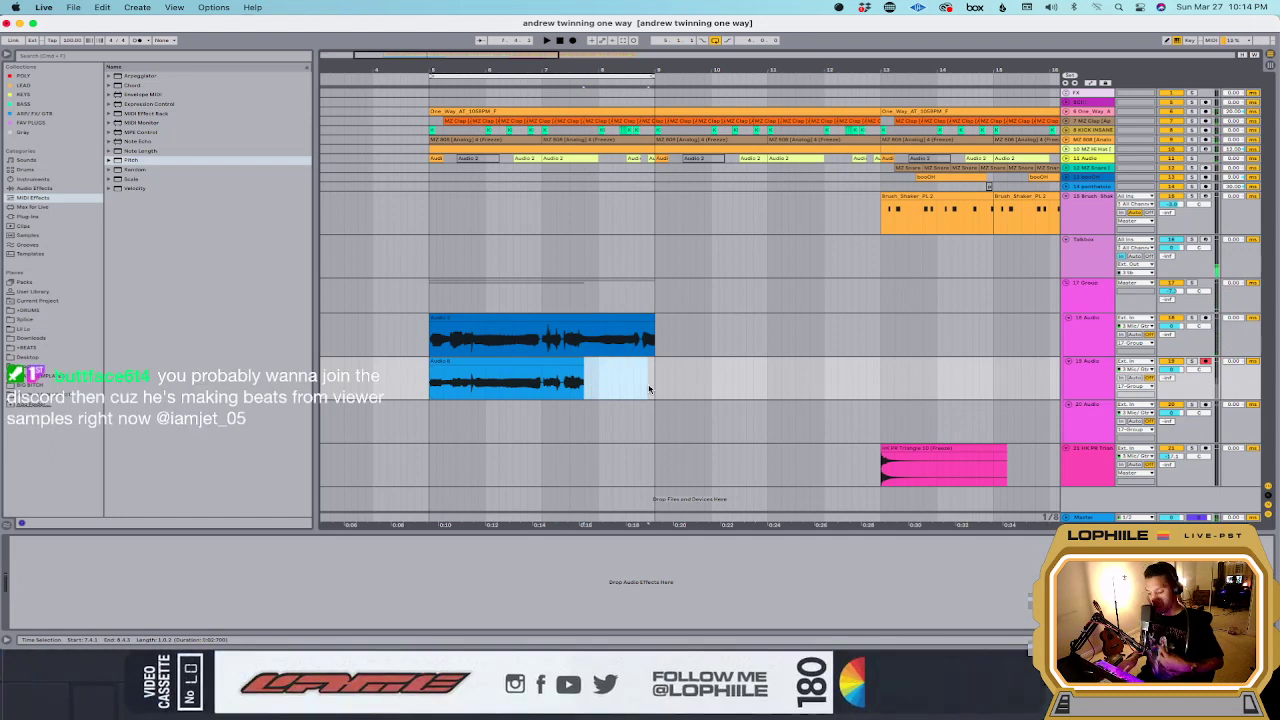
click(563, 386)
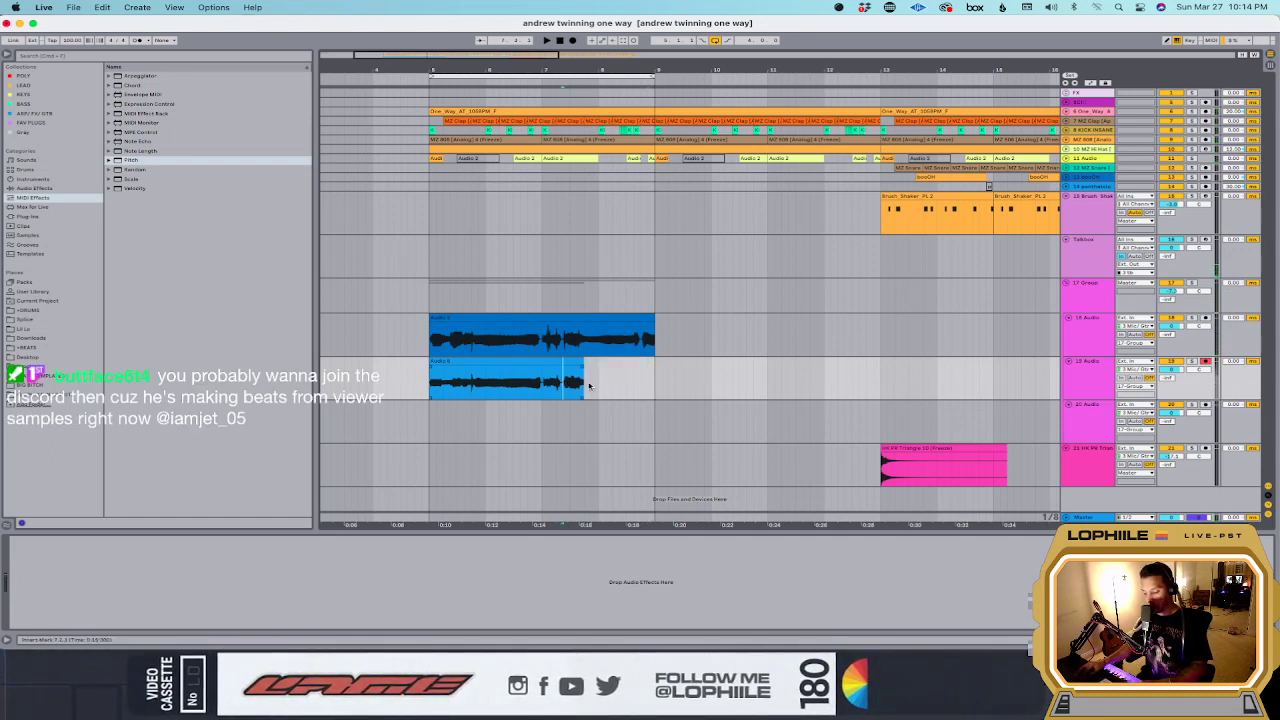
Step: Record three trial punch-ins on the second talkbox layer from around bar 7
click(579, 382)
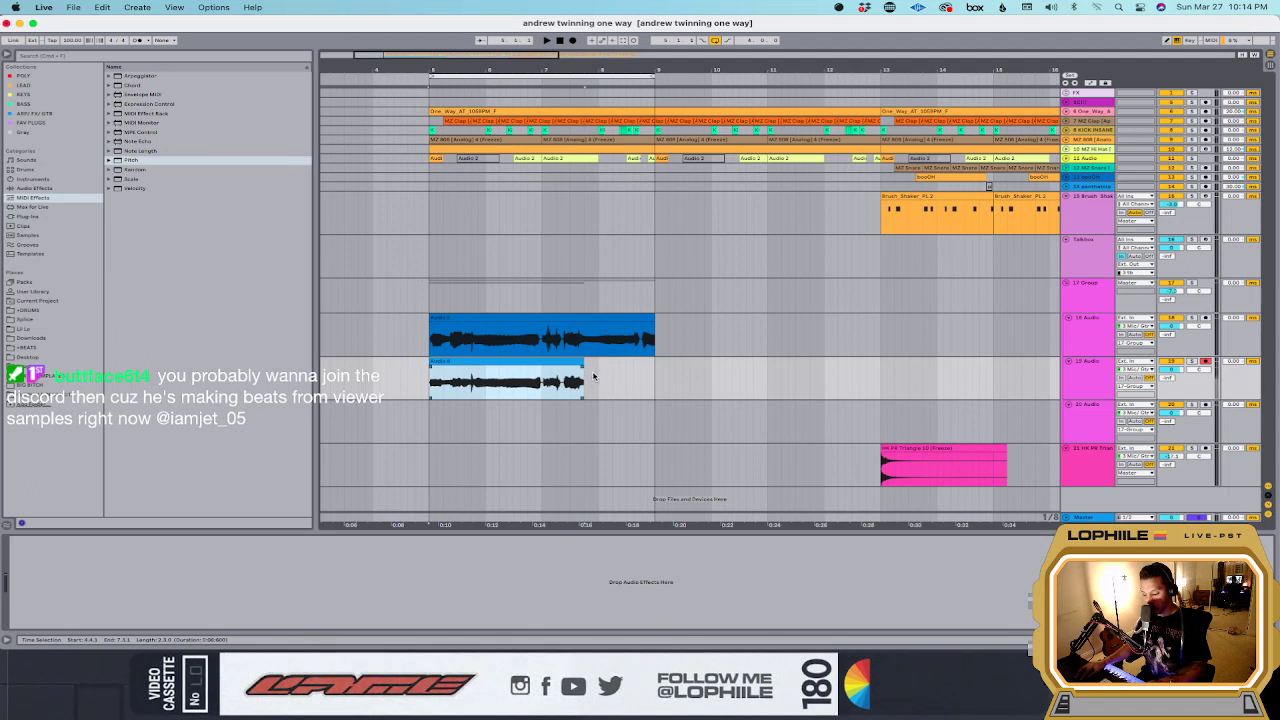
click(549, 383)
key(F9)
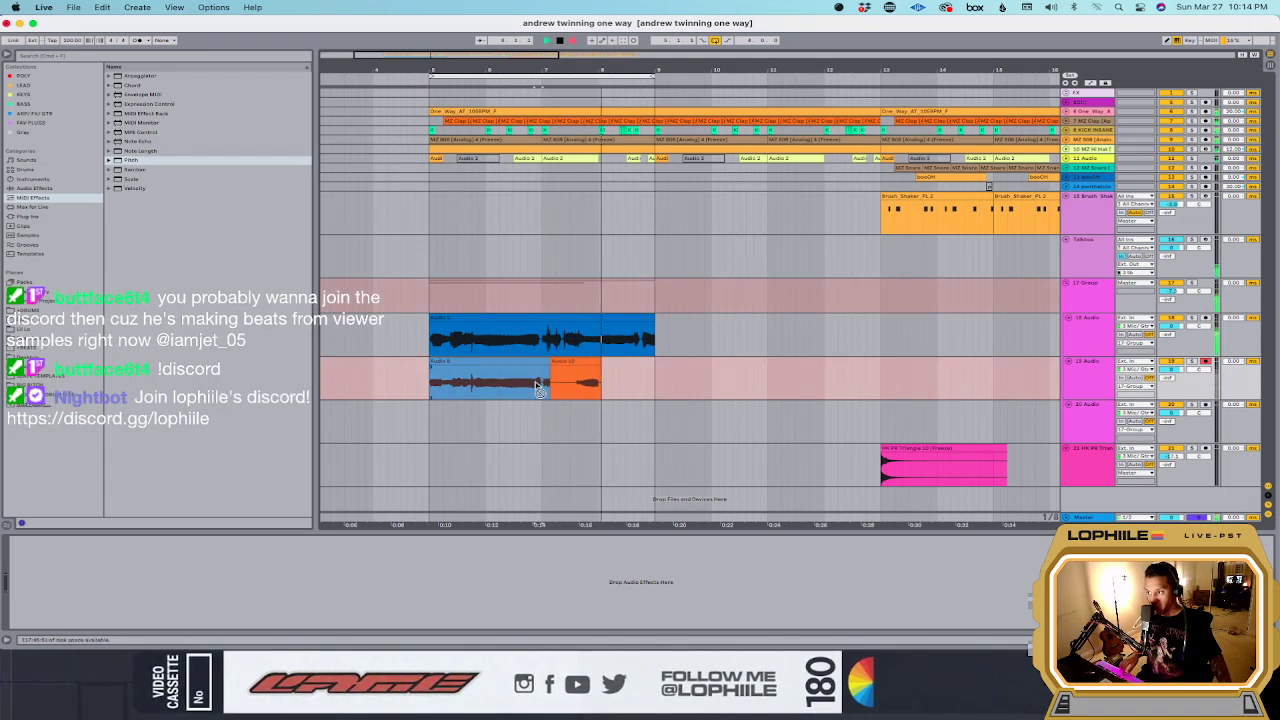
key(space)
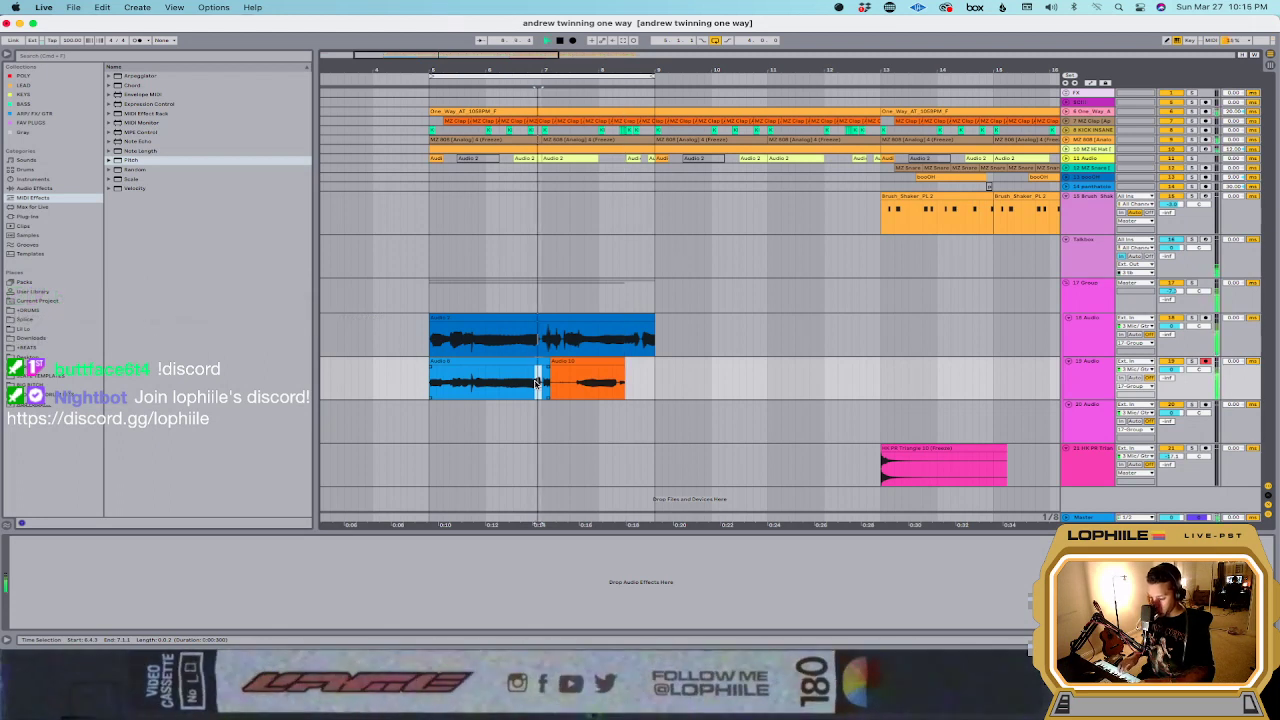
key(F9)
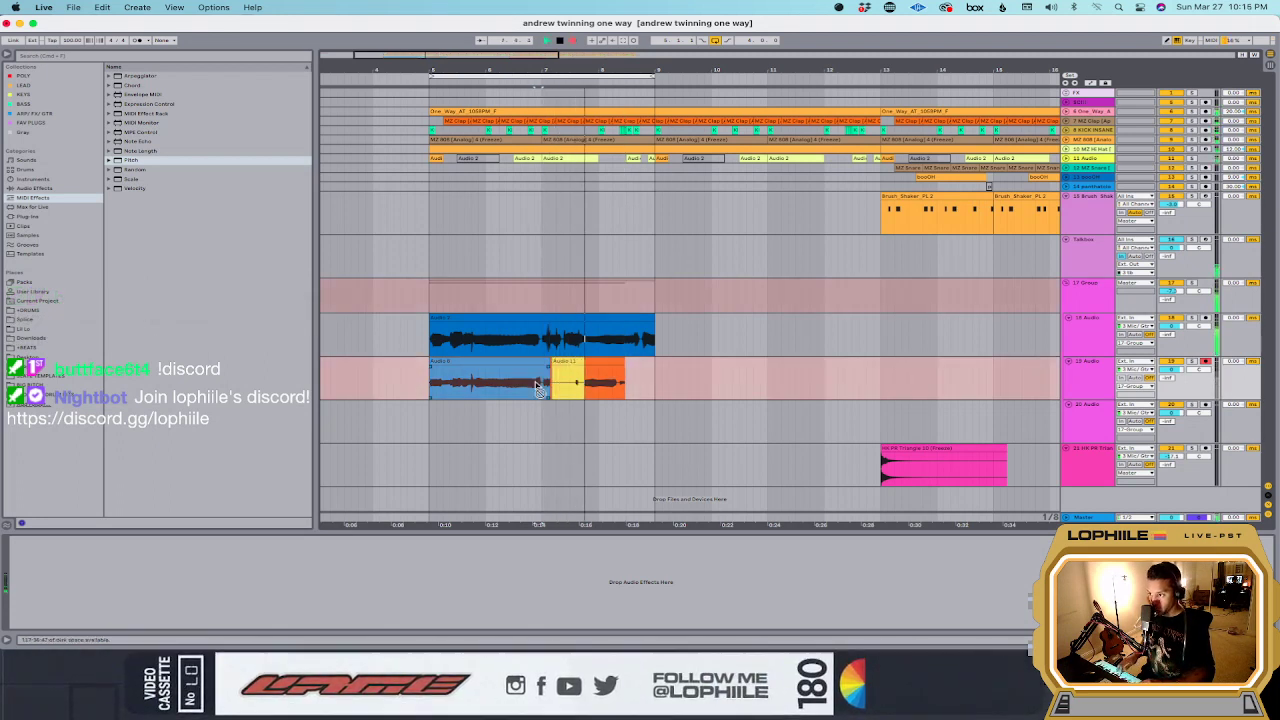
key(space)
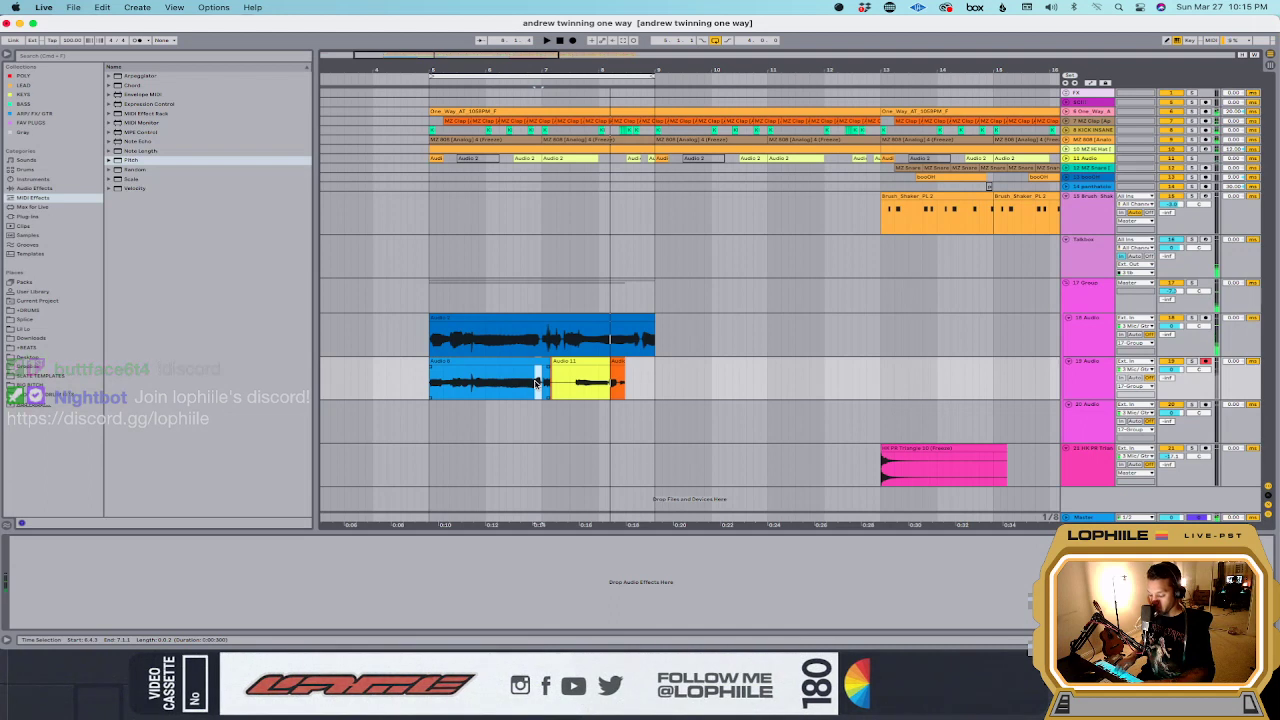
key(F9)
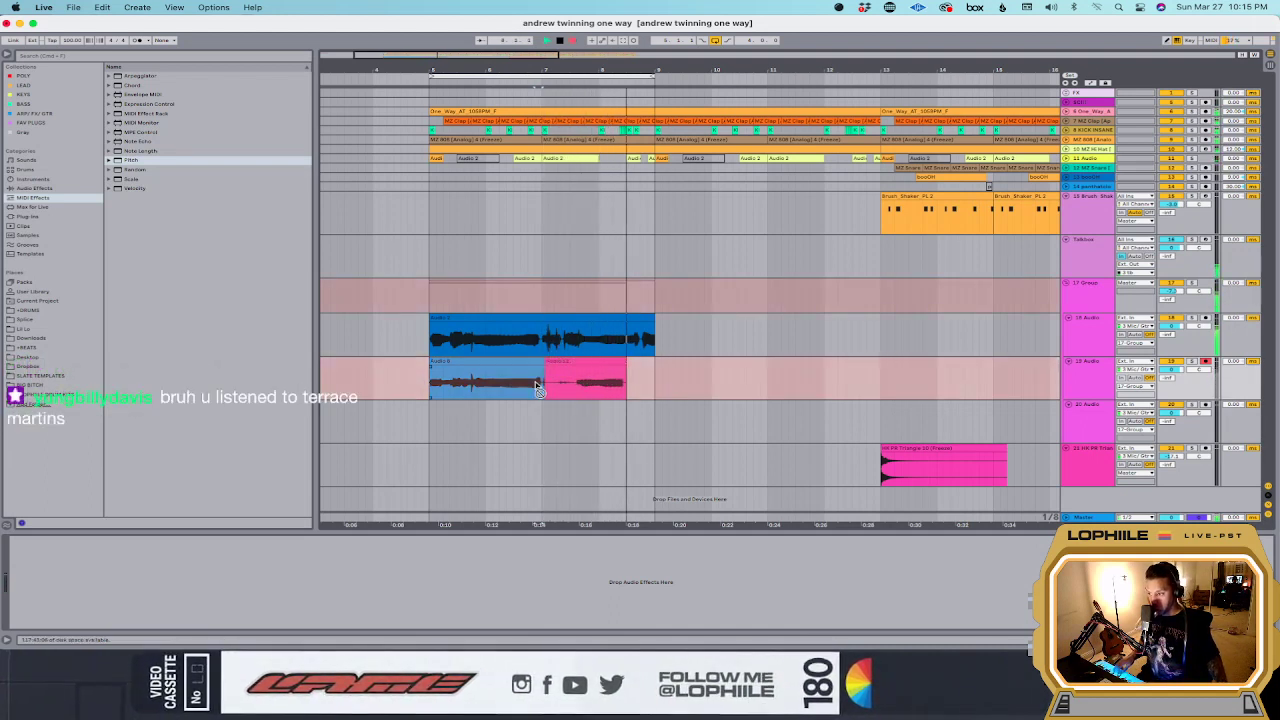
key(space)
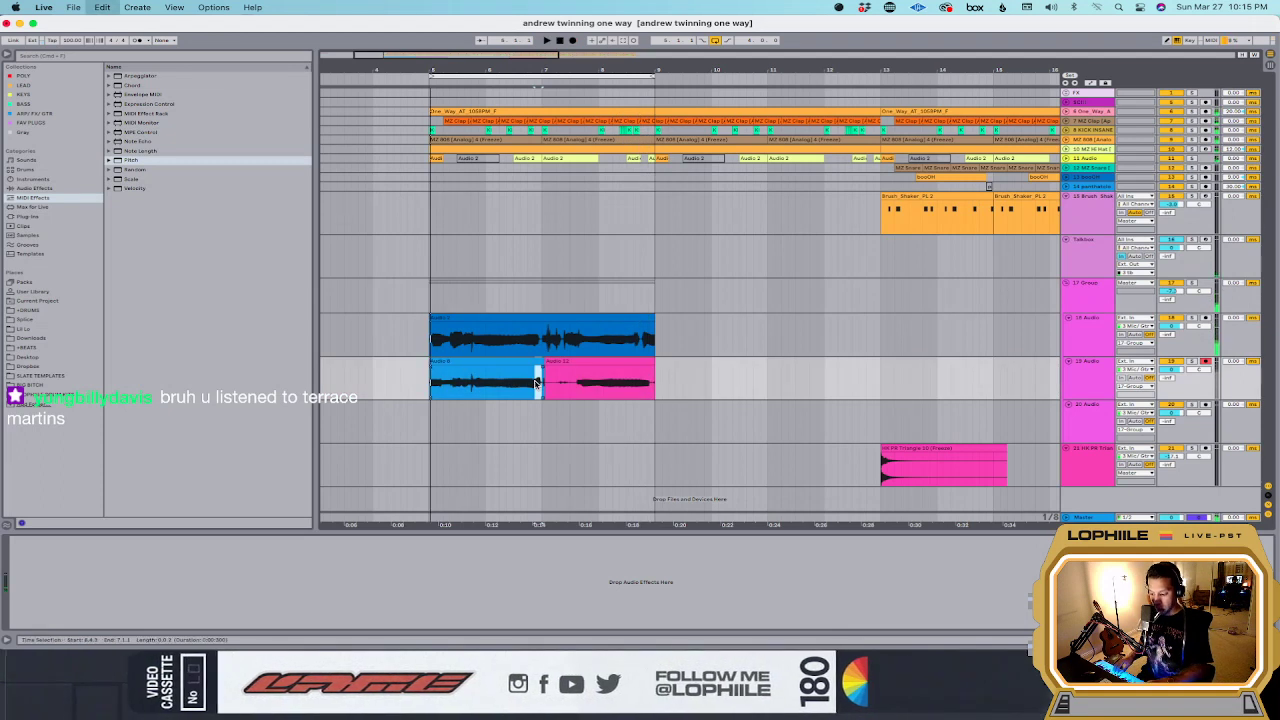
Step: Record another punch-in on the second talkbox layer from bar 7 through the loop end at bar 9
key(F9)
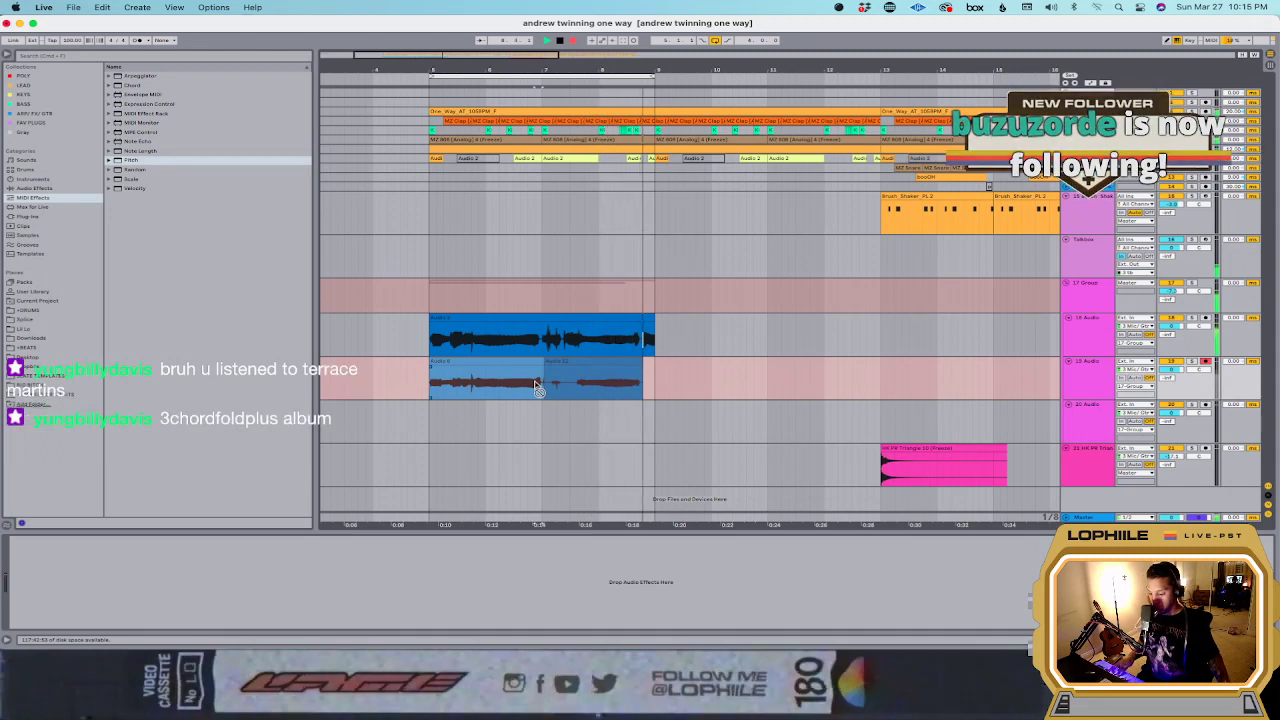
key(space)
click(536, 383)
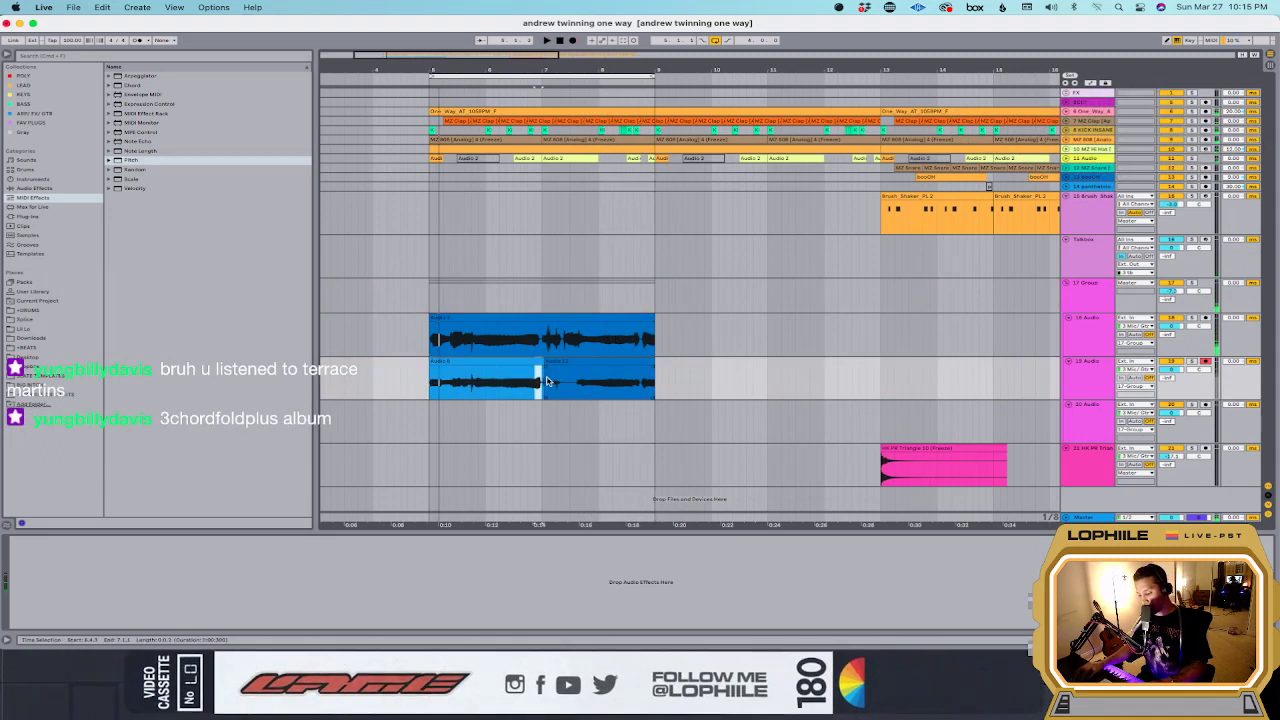
Step: Delete the end of the second layer's punch-in from 8.3.3 onward and play back the cut
click(584, 370)
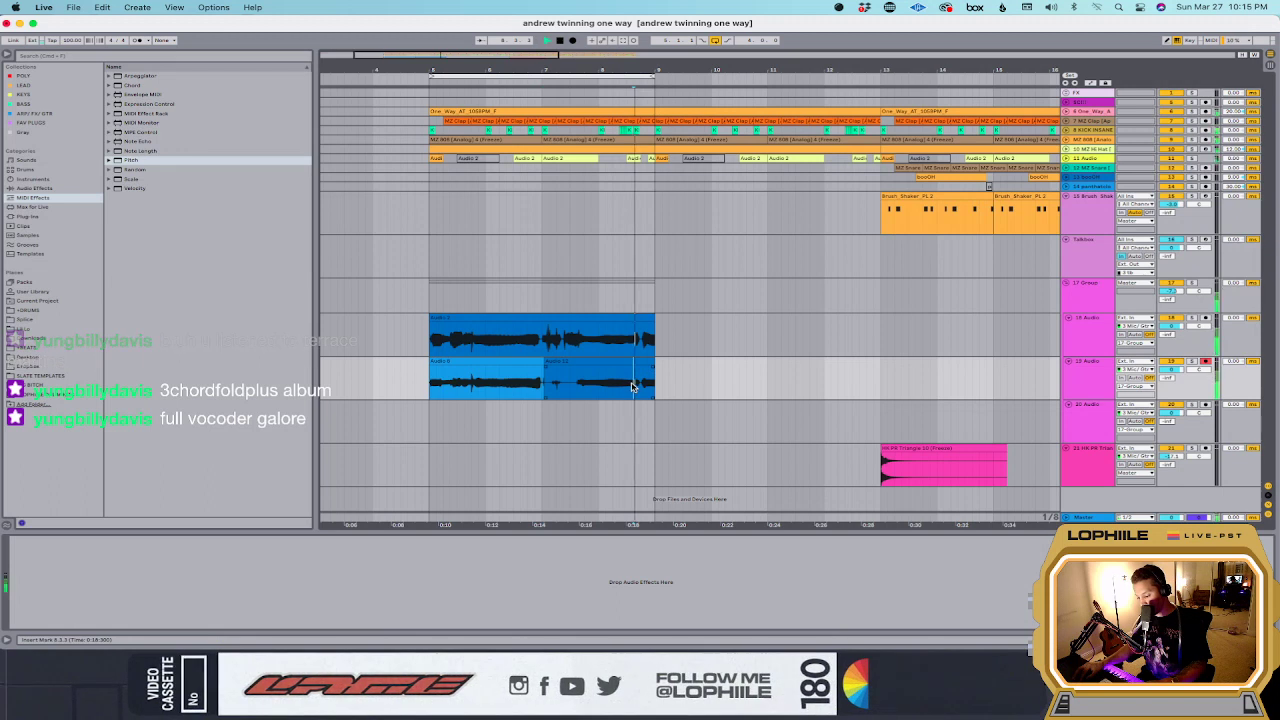
drag(635, 382, 697, 382)
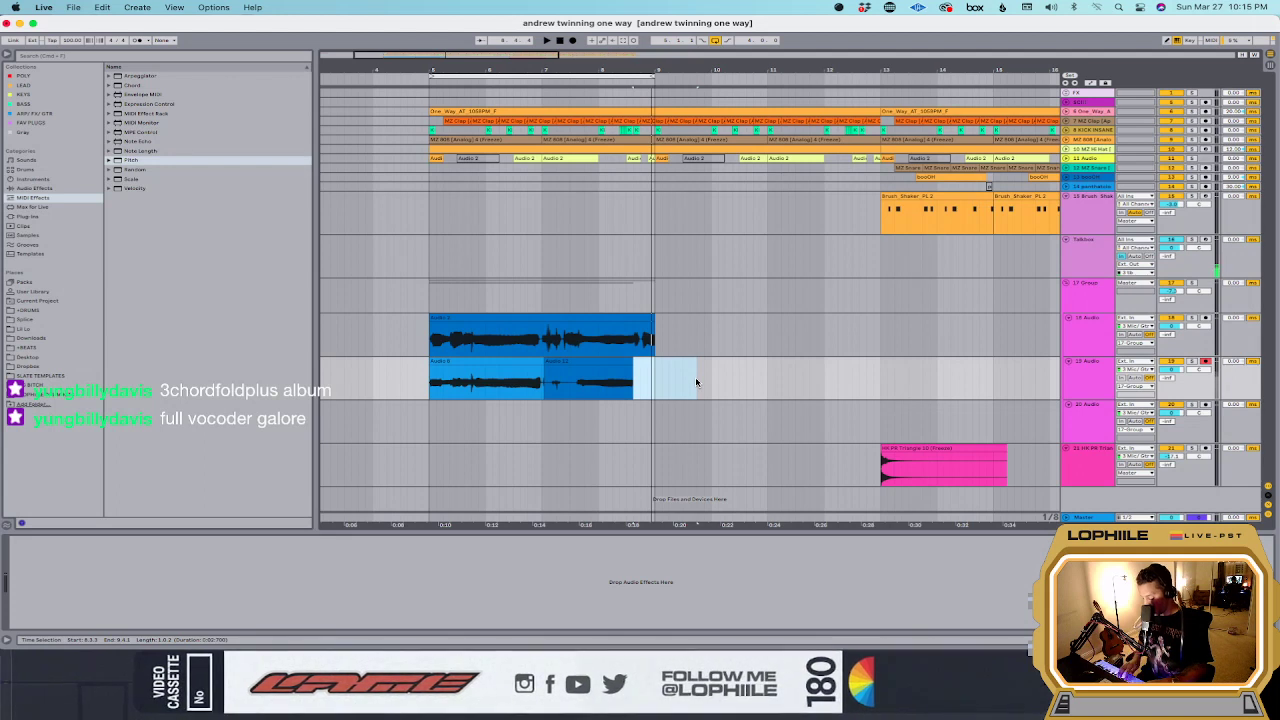
key(space)
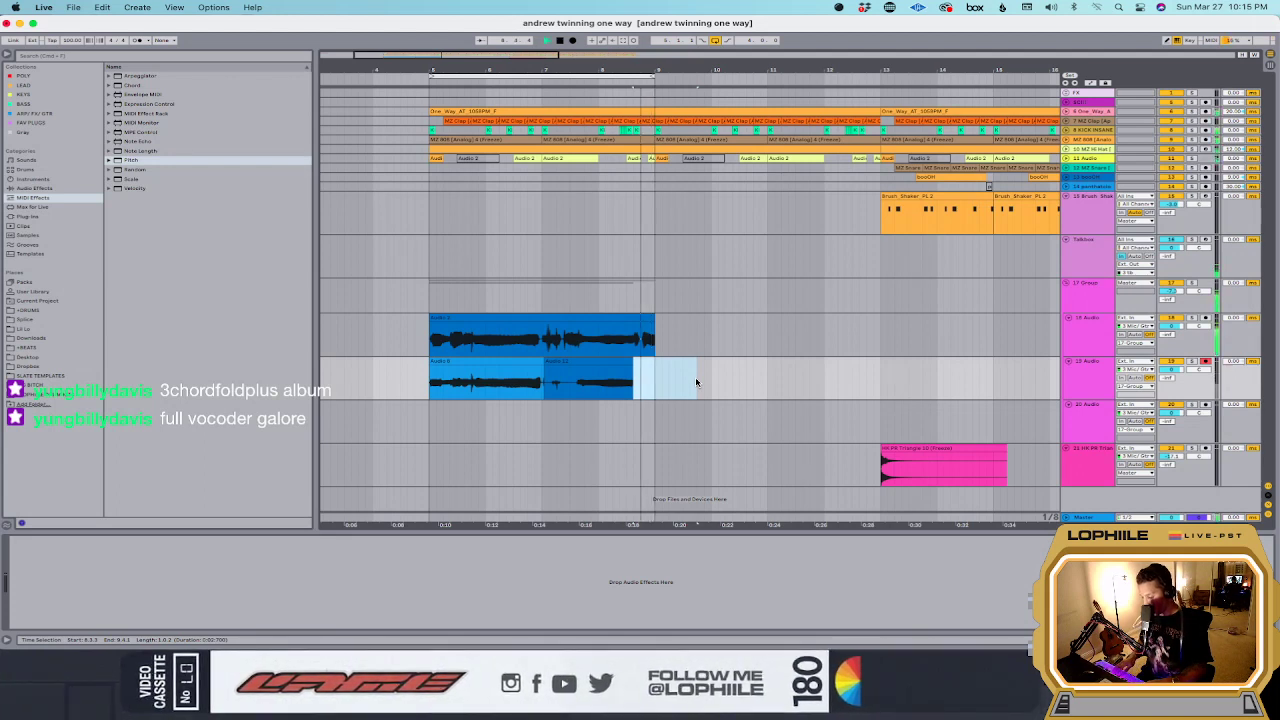
key(space)
Step: Record a trial replacement ending from bar 8 on the second talkbox layer, undo it and restore the deleted end
click(589, 390)
key(space)
key(F9)
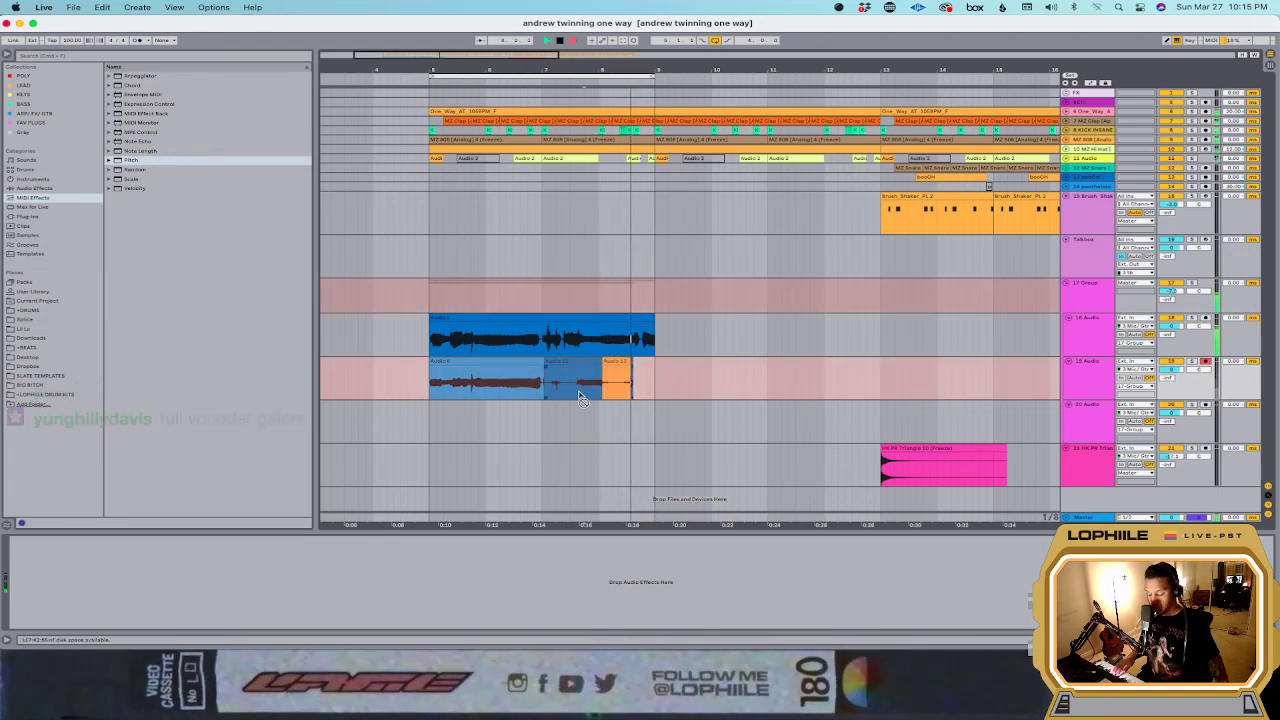
key(space)
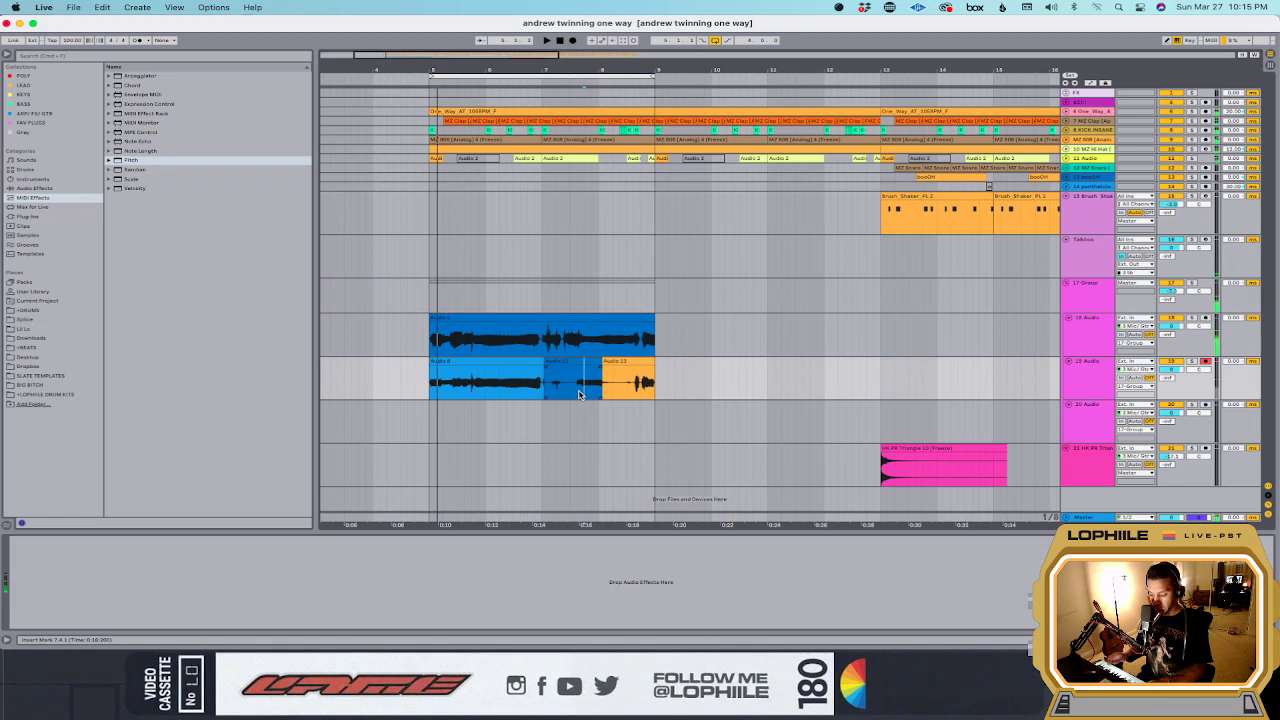
key(super+z)
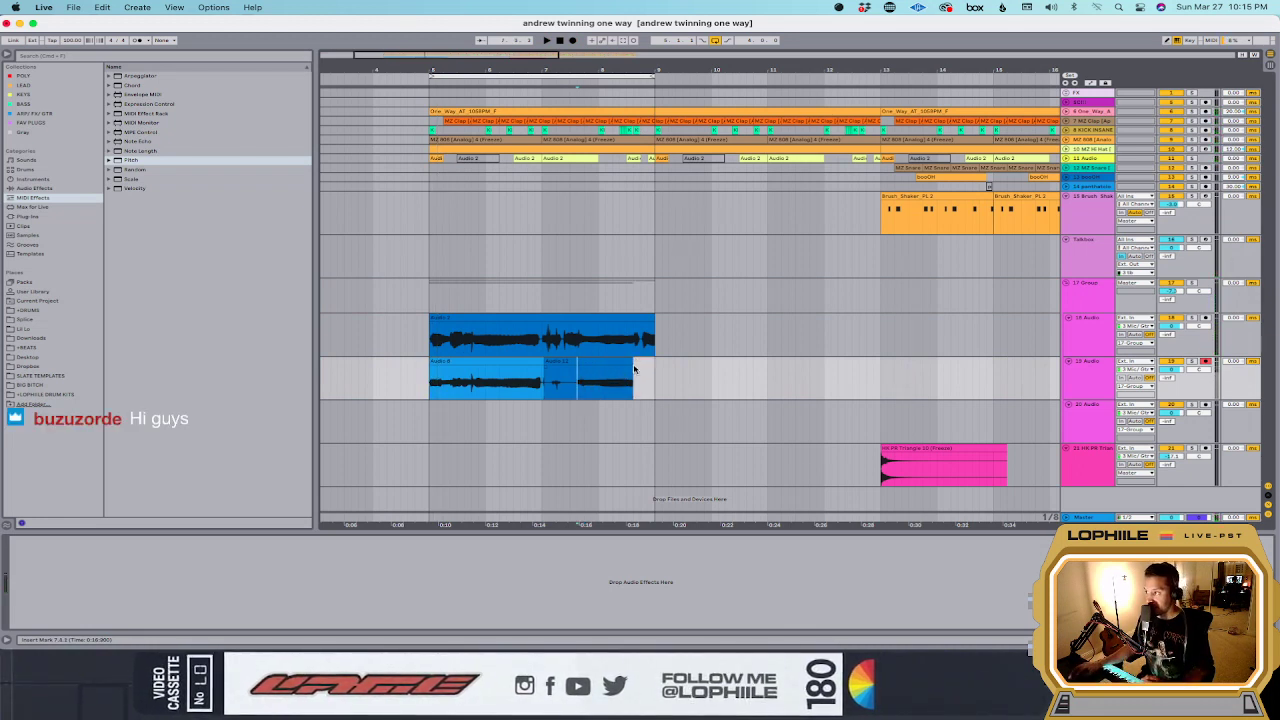
key(space)
key(super+z)
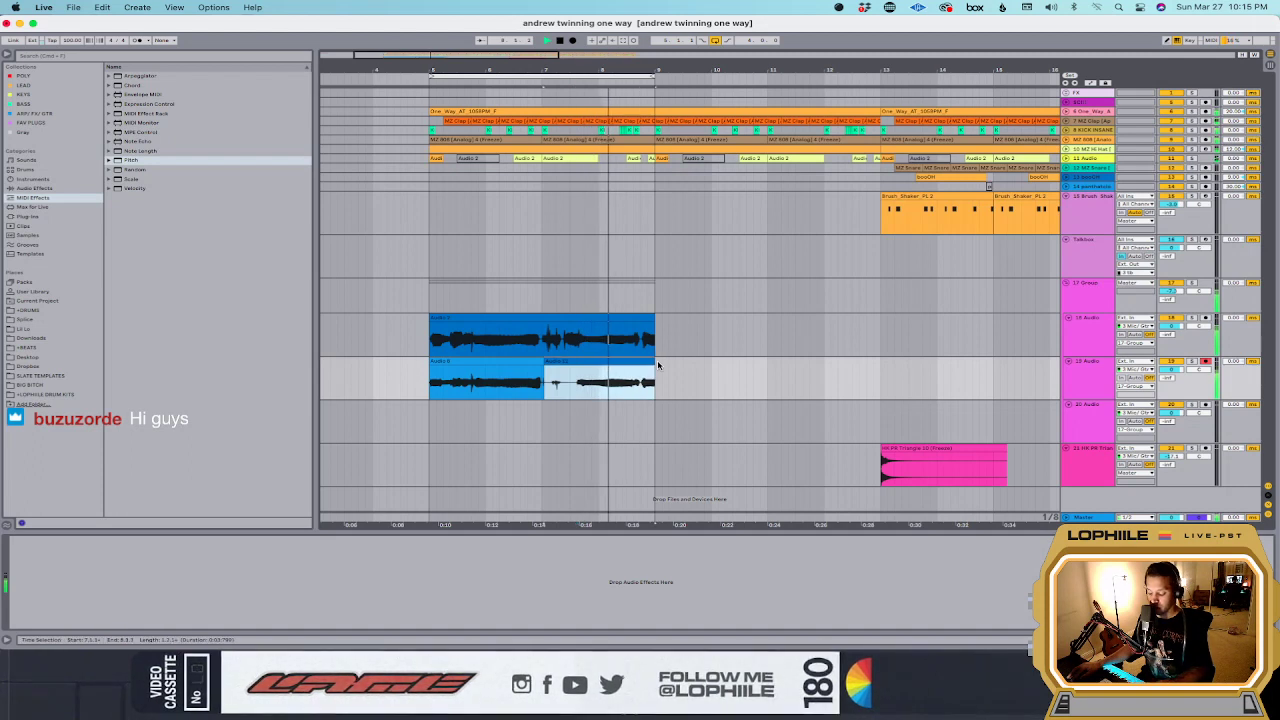
key(super+z)
Step: Extend the second layer's first clip to 7.4.1 over the punch-in, and adjust both layers' track panning during playback
key(space)
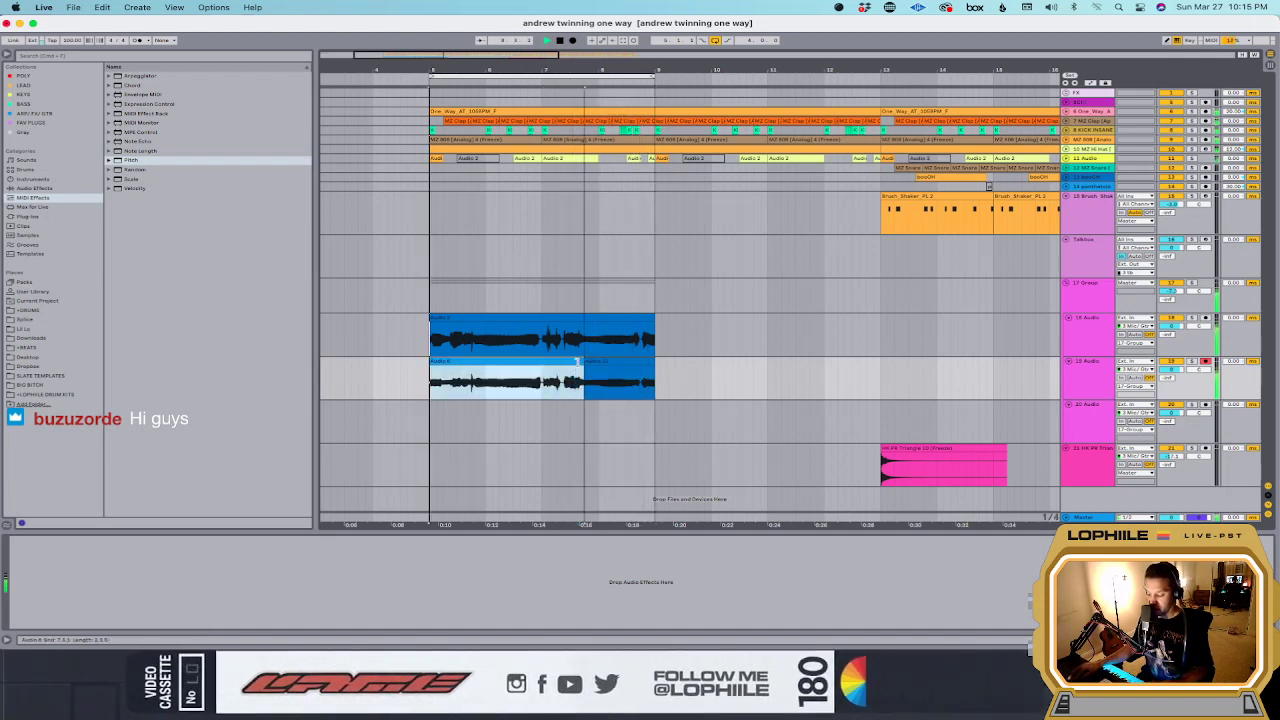
drag(579, 390, 586, 390)
key(space)
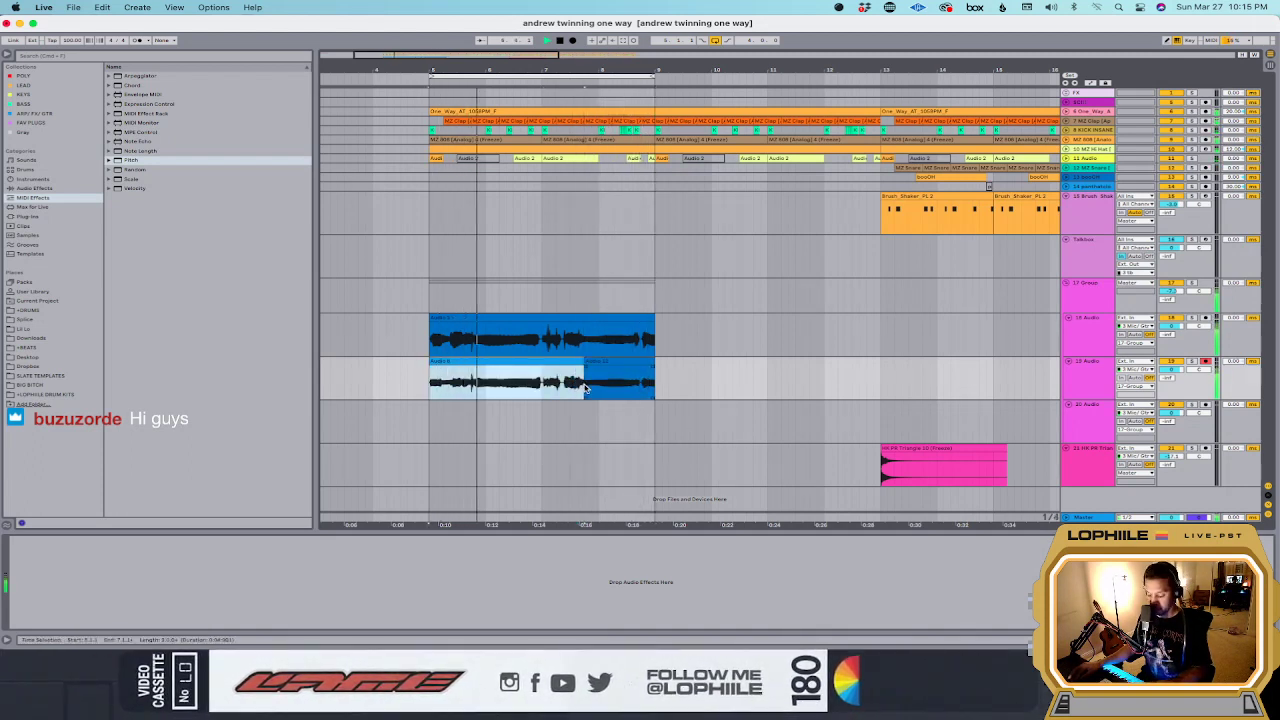
click(586, 390)
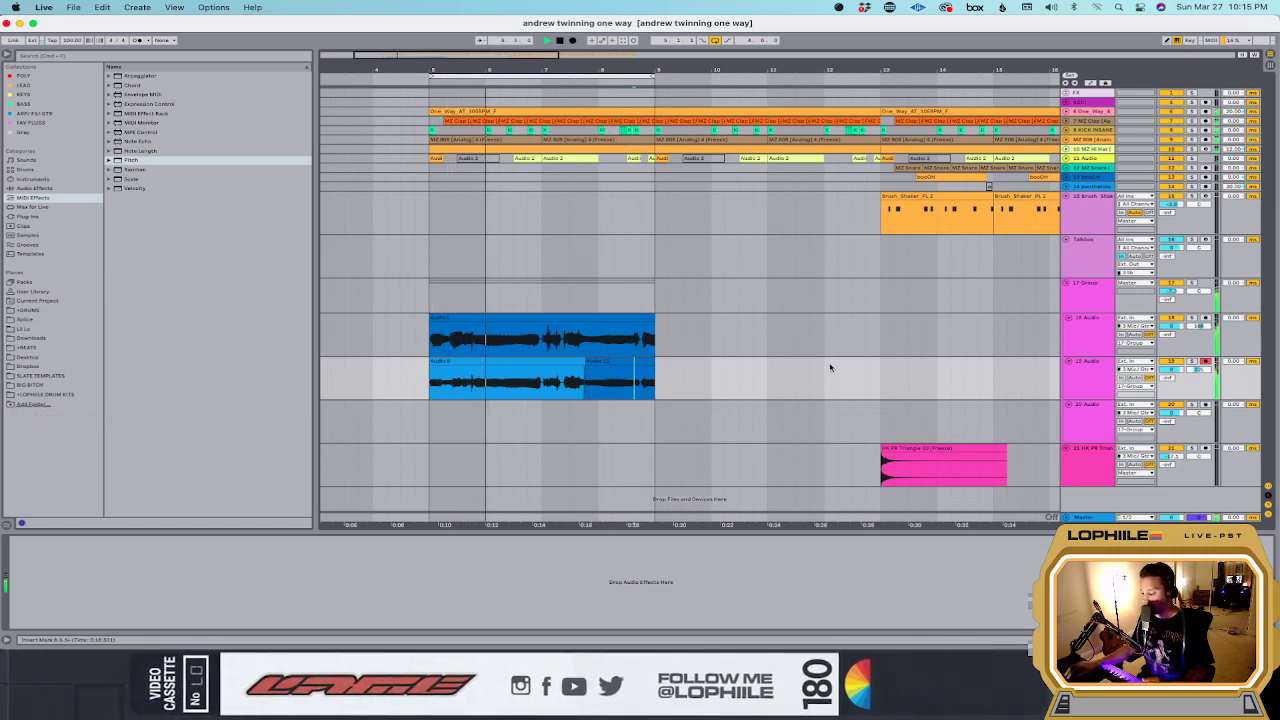
click(659, 406)
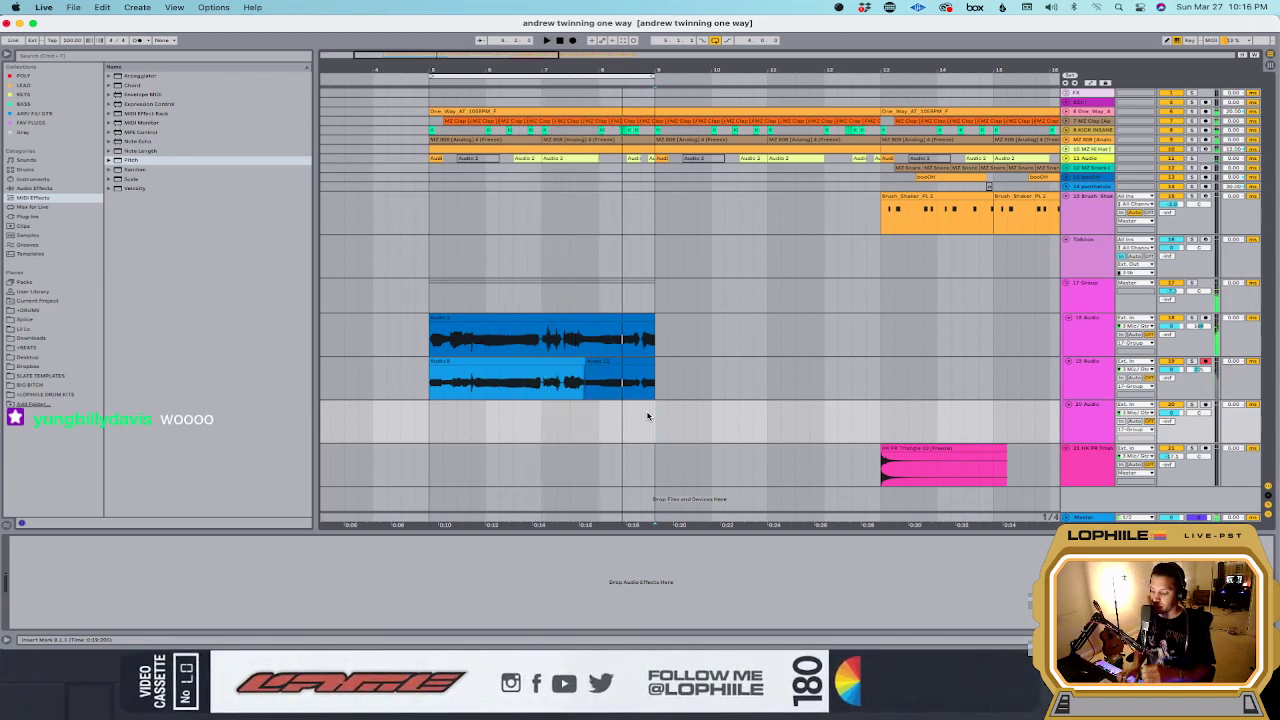
Step: Record a trial punch-in within bar 8 on the second talkbox layer's track and undo it
click(597, 427)
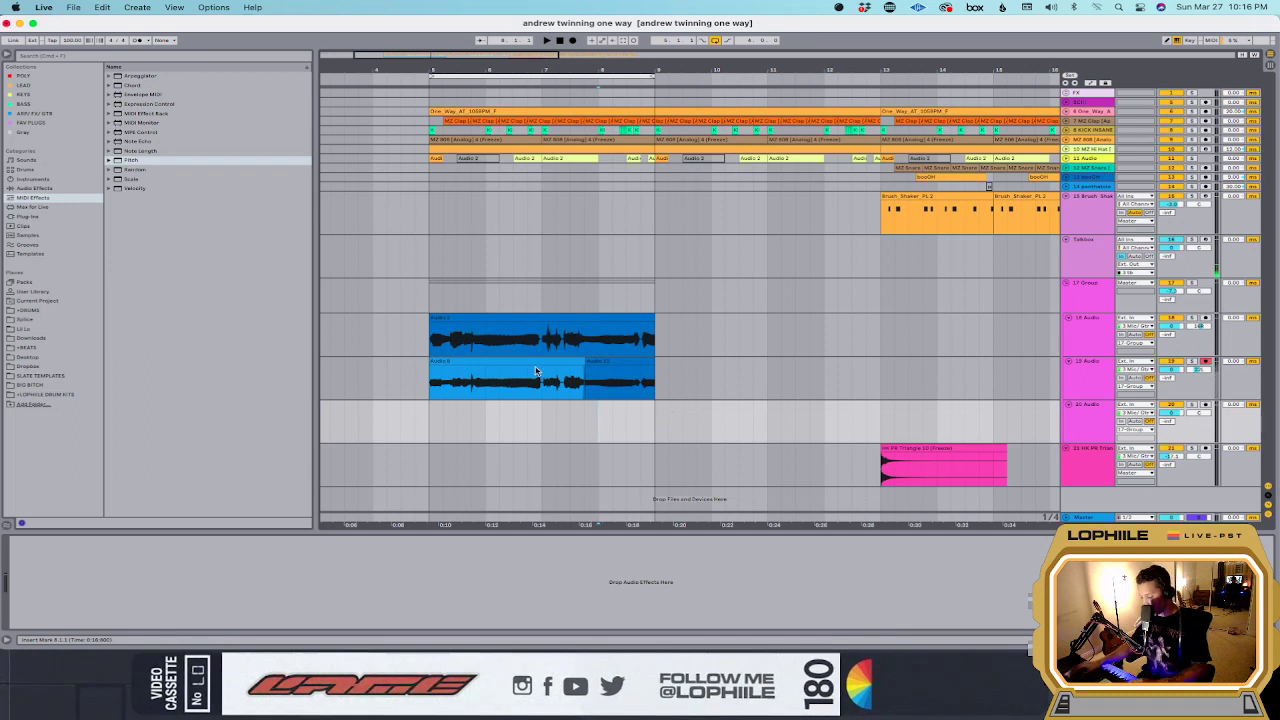
click(668, 376)
key(space)
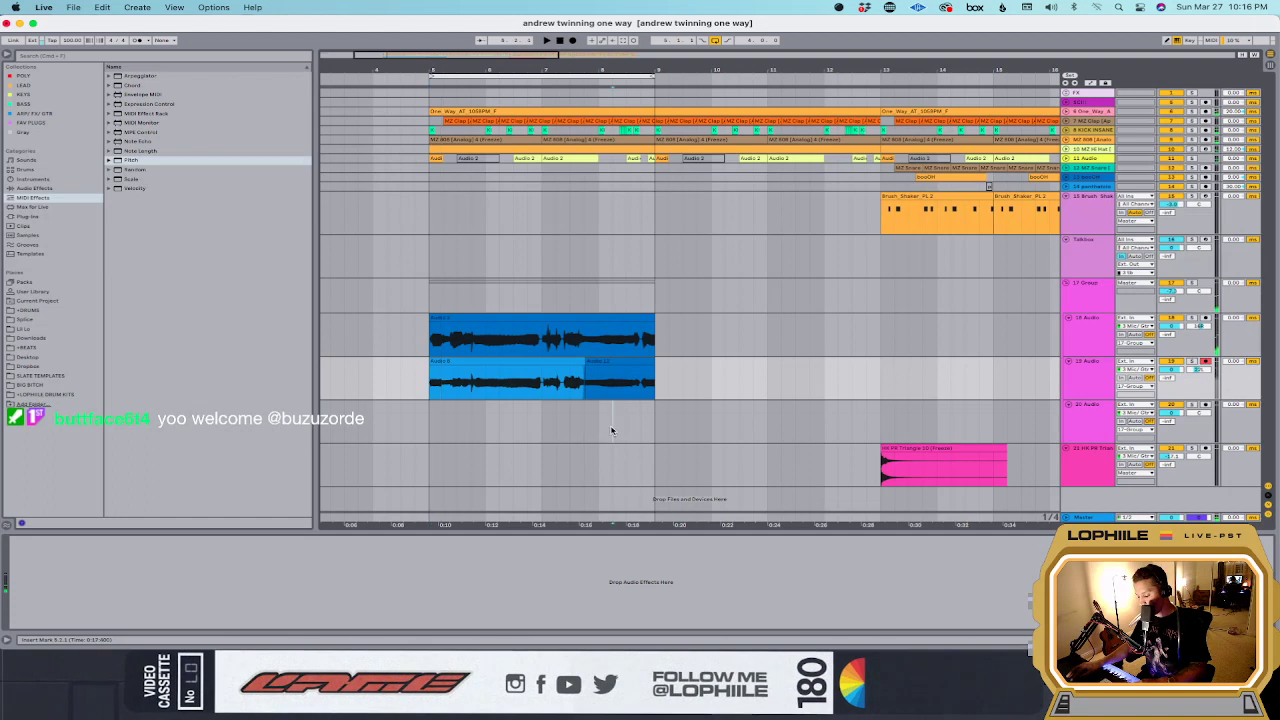
key(F9)
key(space)
key(super+z)
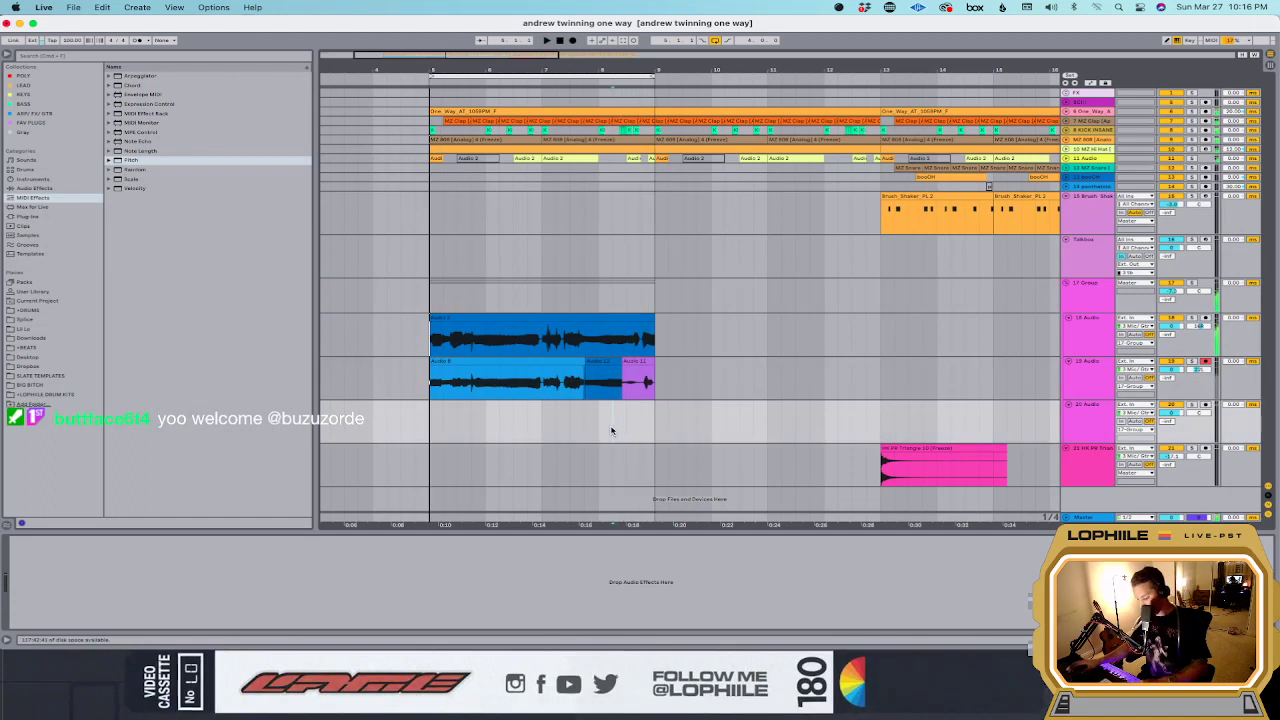
key(super+z)
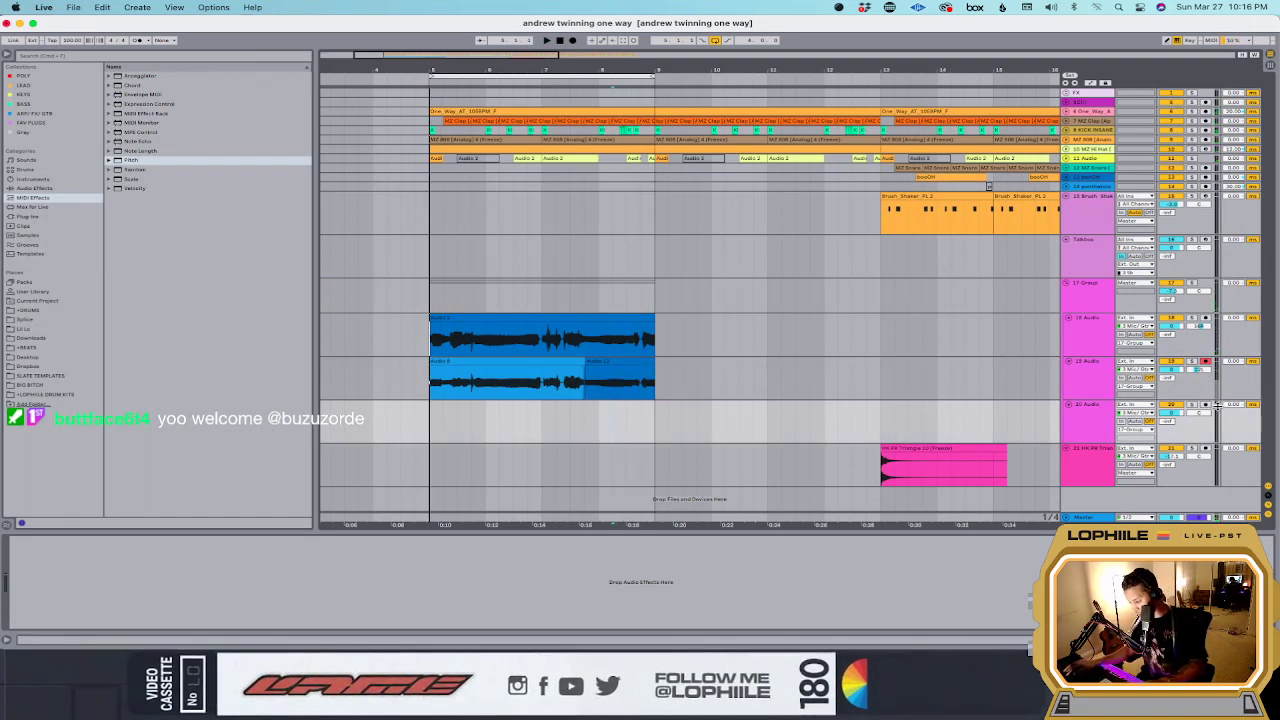
Step: Arm the third grouped audio track and record a third talkbox layer around the loop starting within bar 8
key(F9)
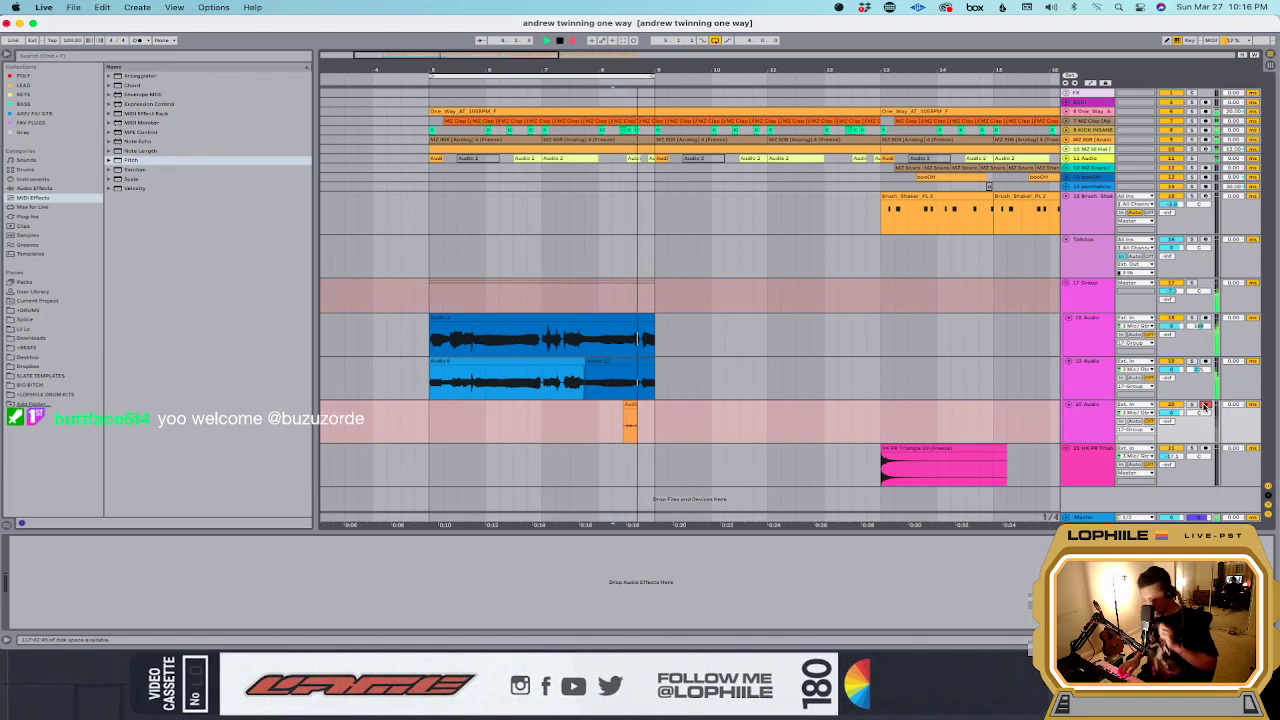
key(space)
key(super+z)
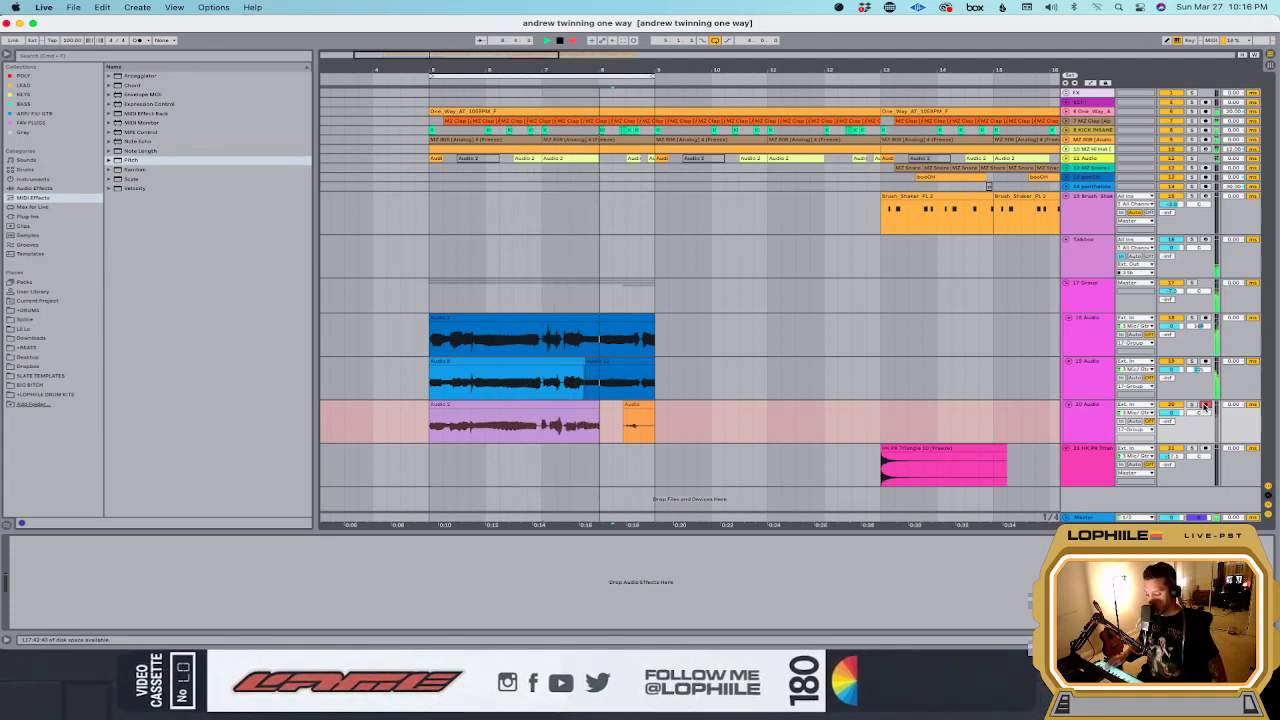
key(space)
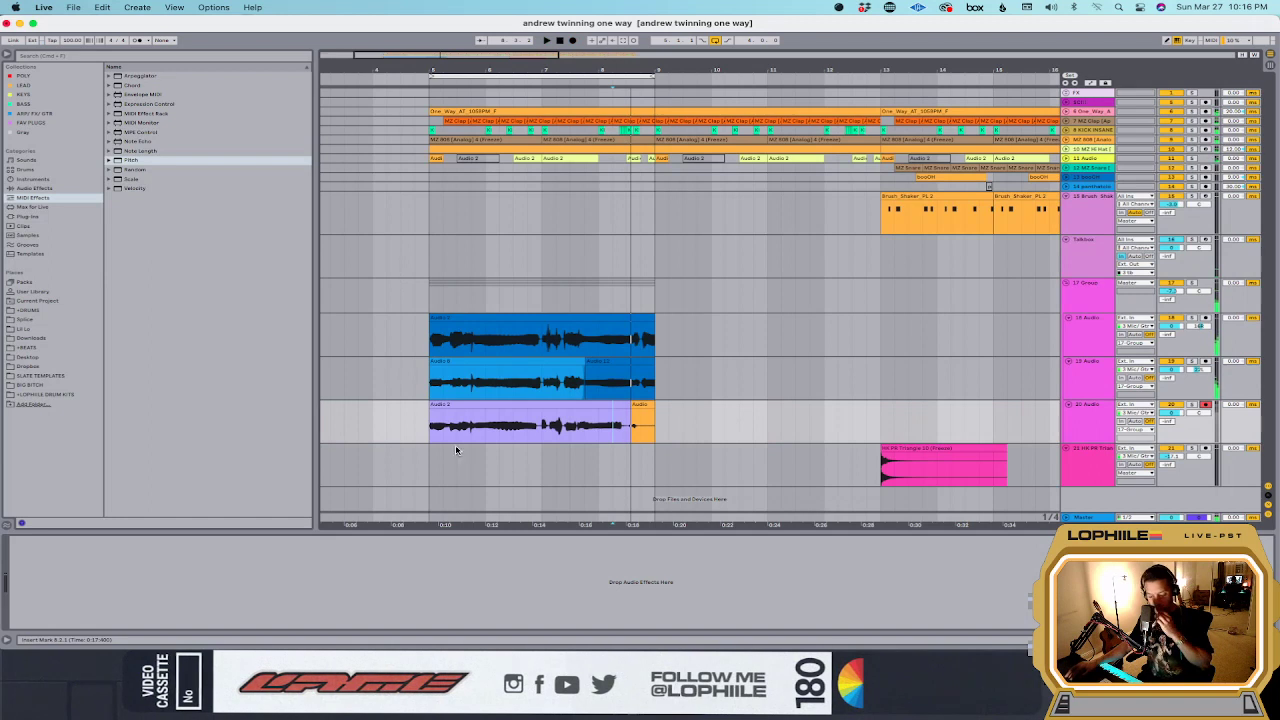
Step: Delete the third talkbox layer from 7.1.1 onward and place the insert marker at 7.1.1
drag(542, 420, 667, 424)
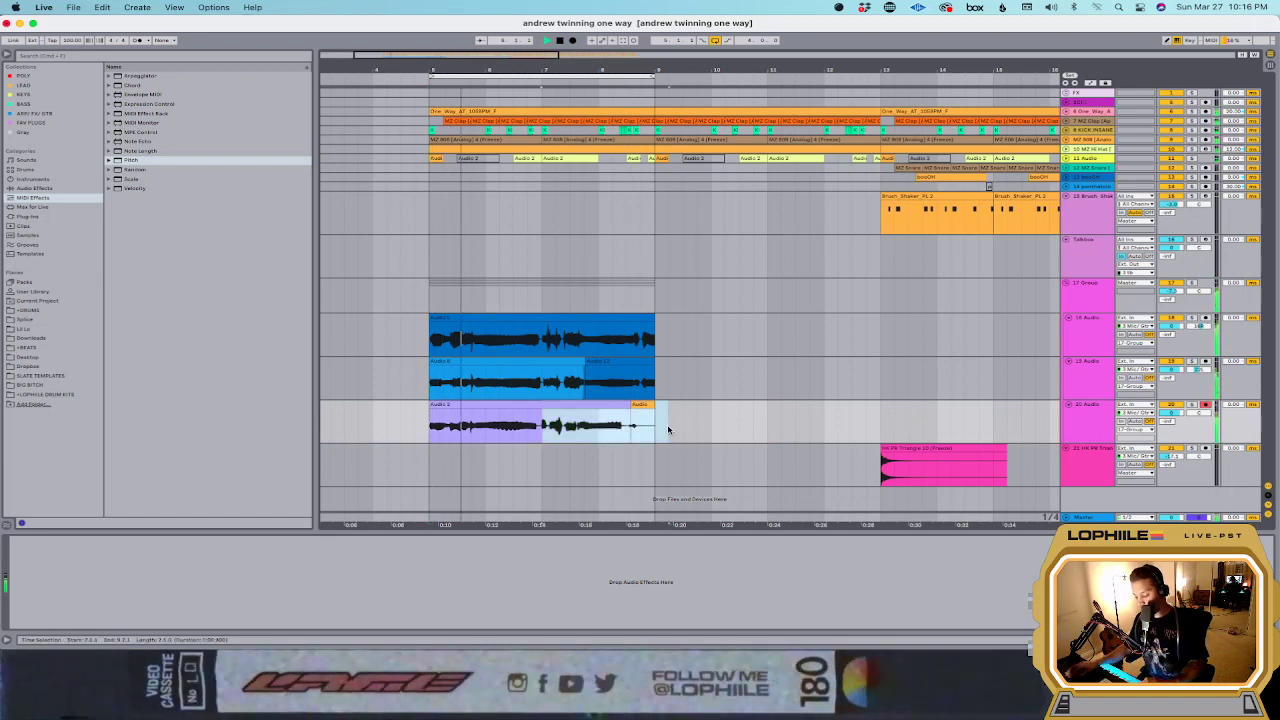
click(492, 427)
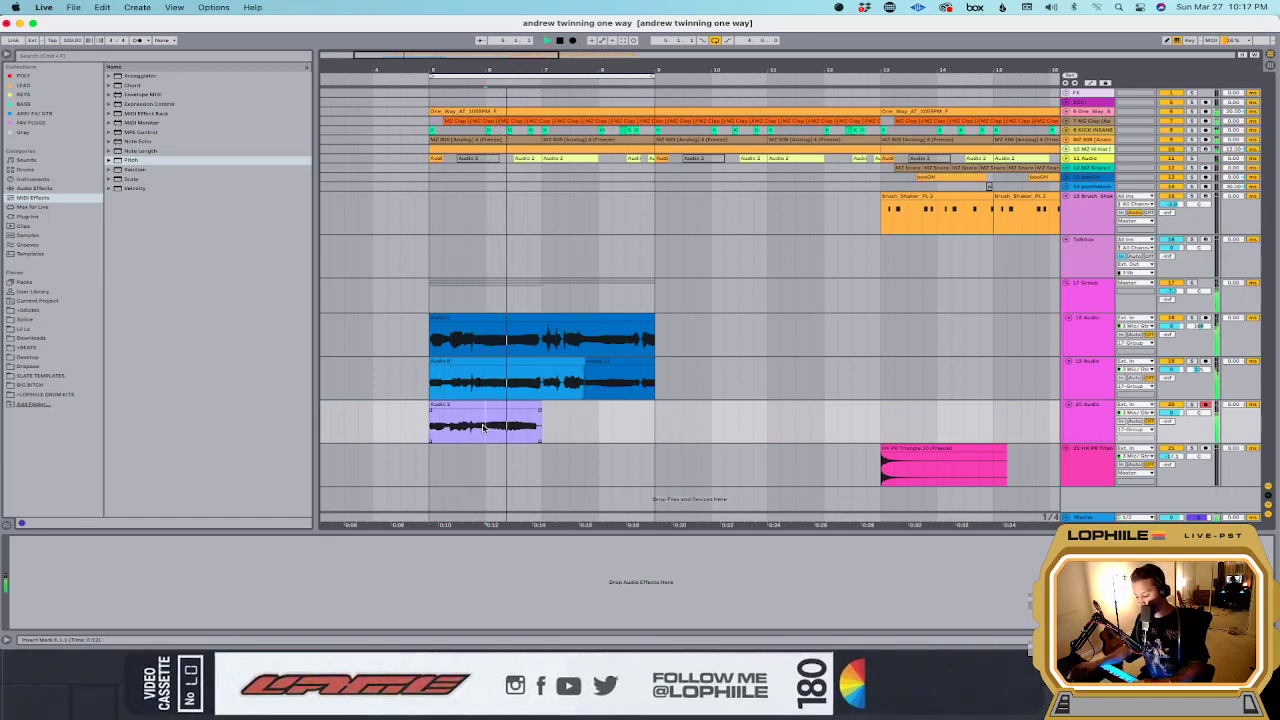
click(543, 425)
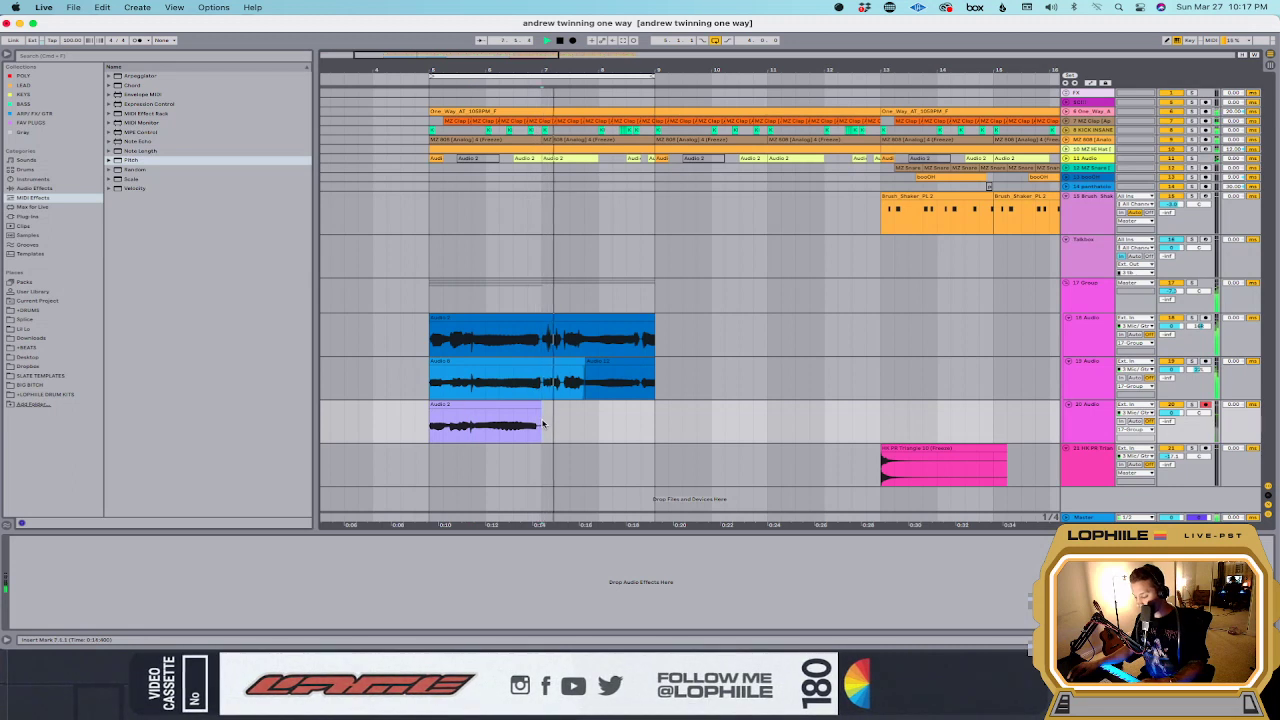
Step: Play back the three talkbox layers, panning the third layer's track to the right, and select its clip
key(space)
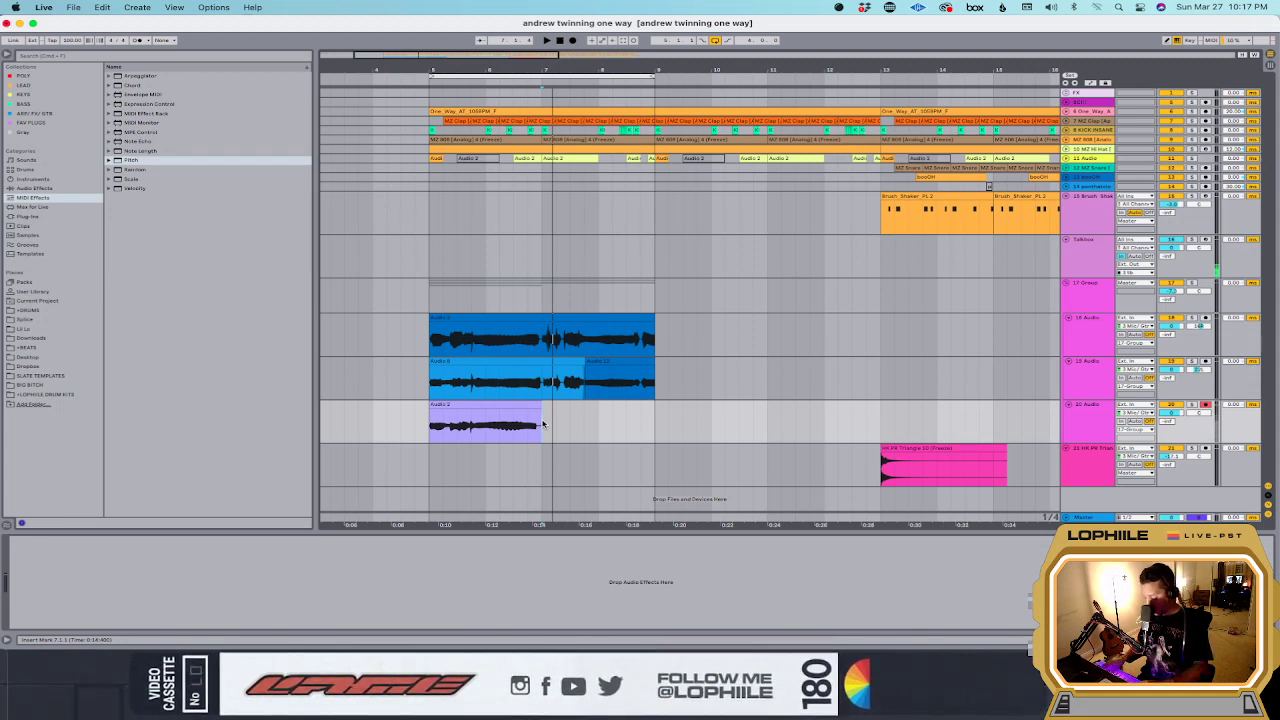
key(space)
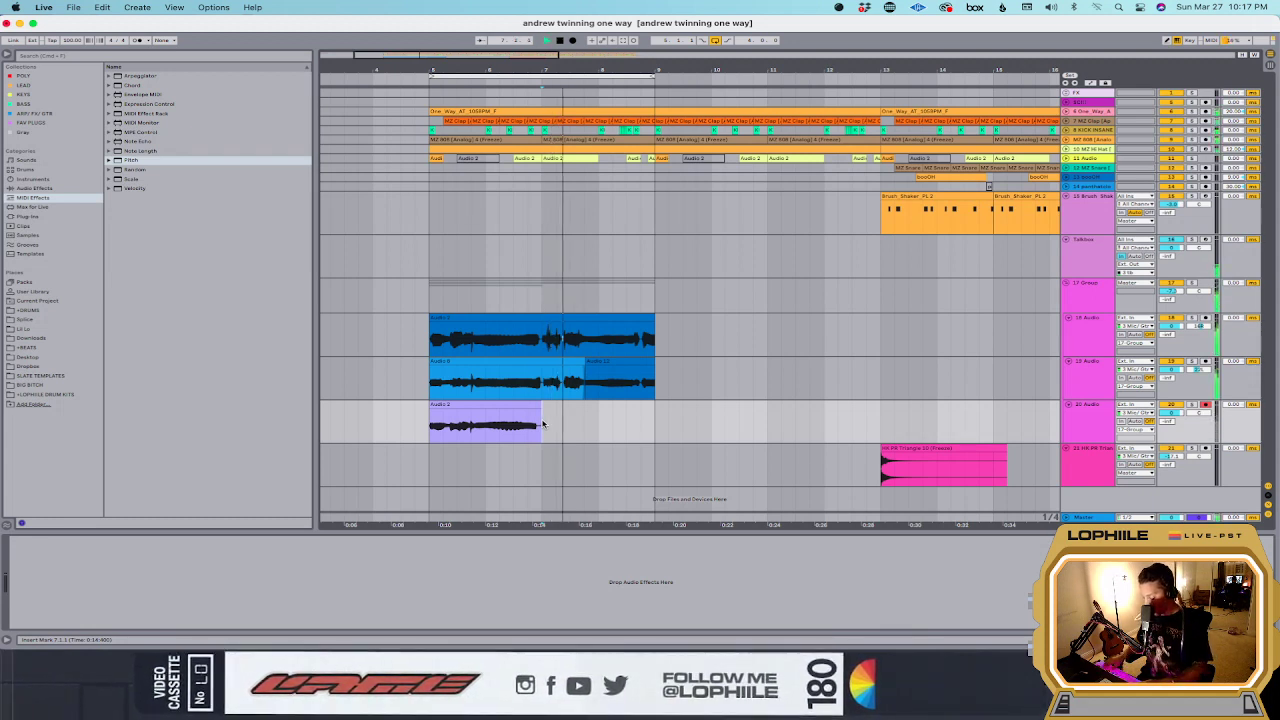
key(space)
key(space)
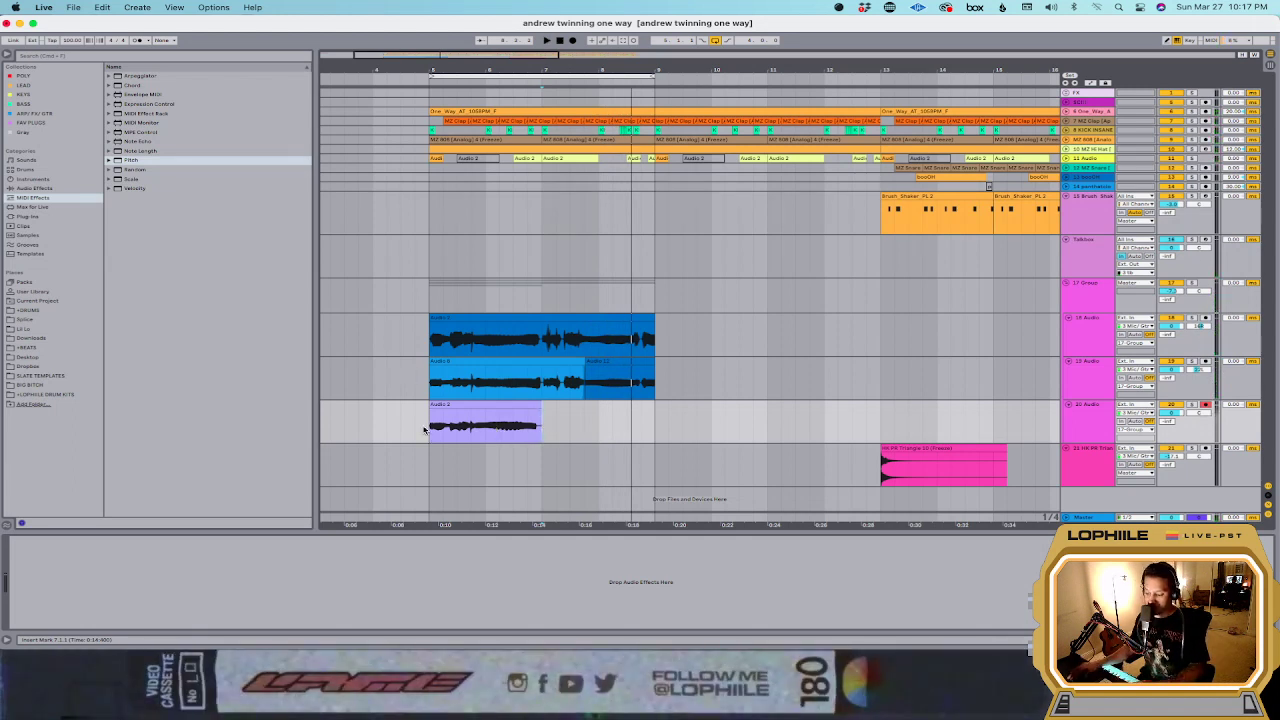
key(space)
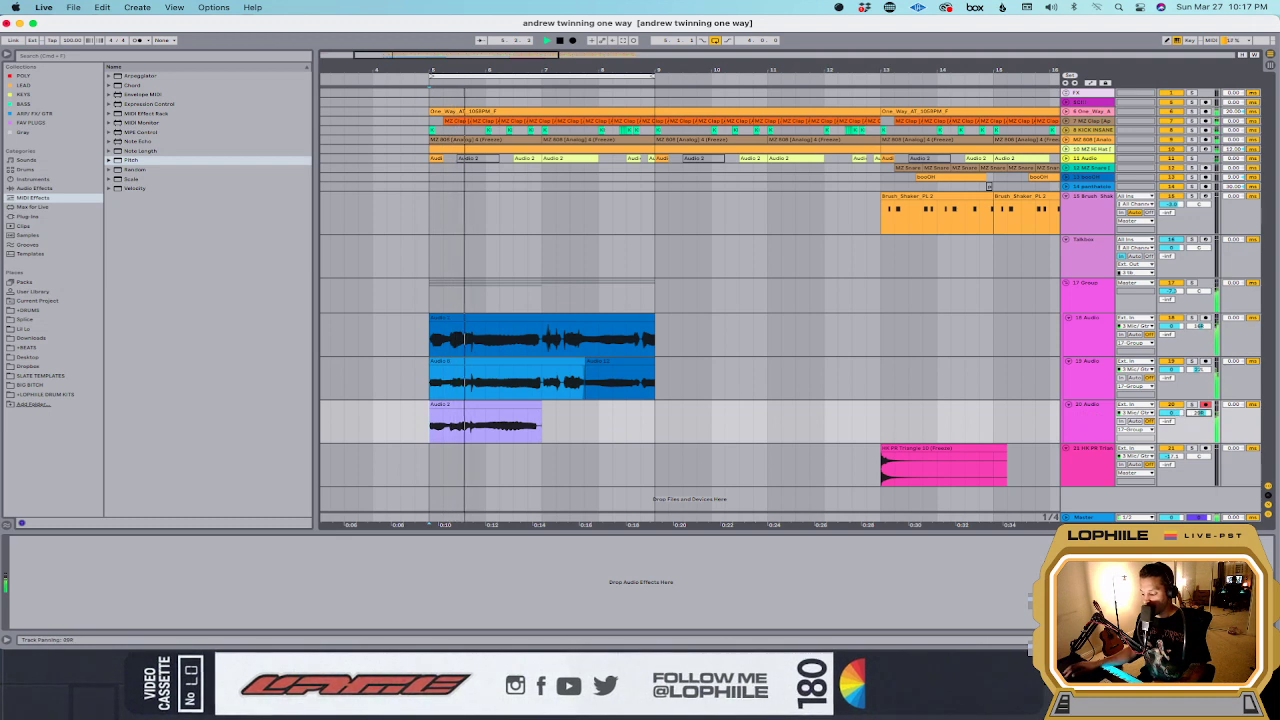
click(530, 418)
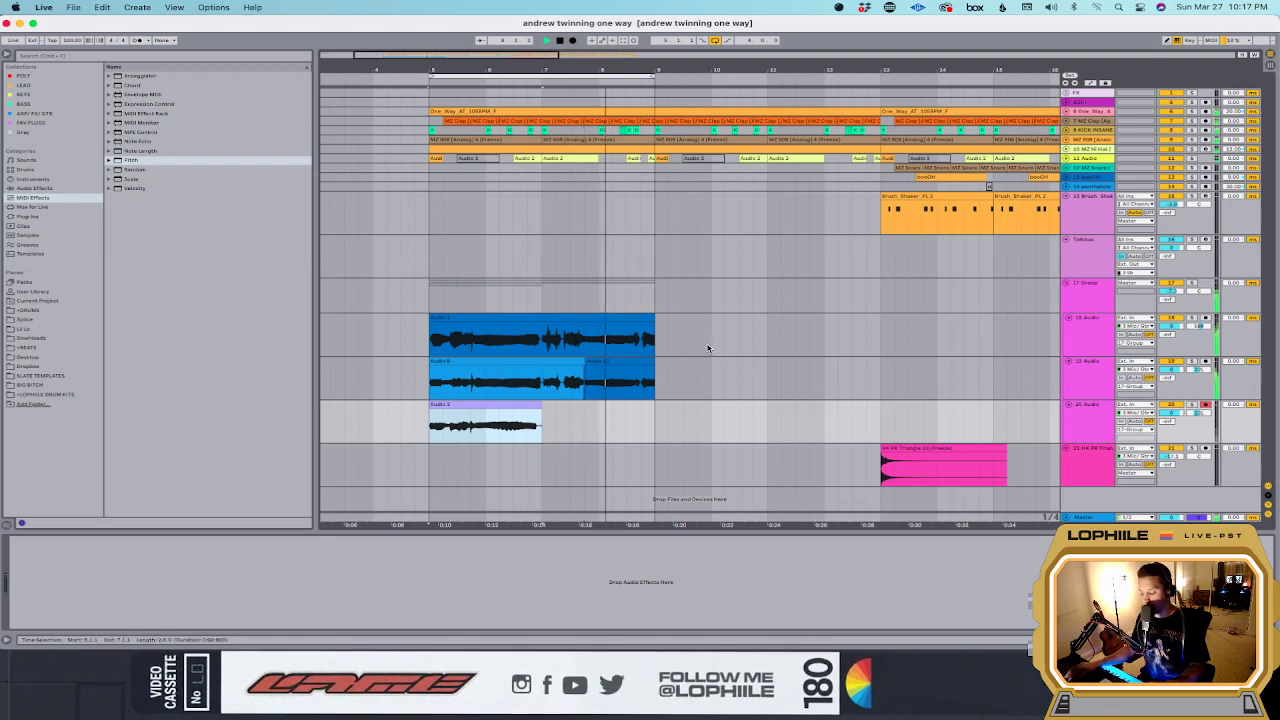
Step: Duplicate the three talkbox layers from bars 5–9 into the following four bars, and delete the second and third layers' original bars 5–9
click(605, 362)
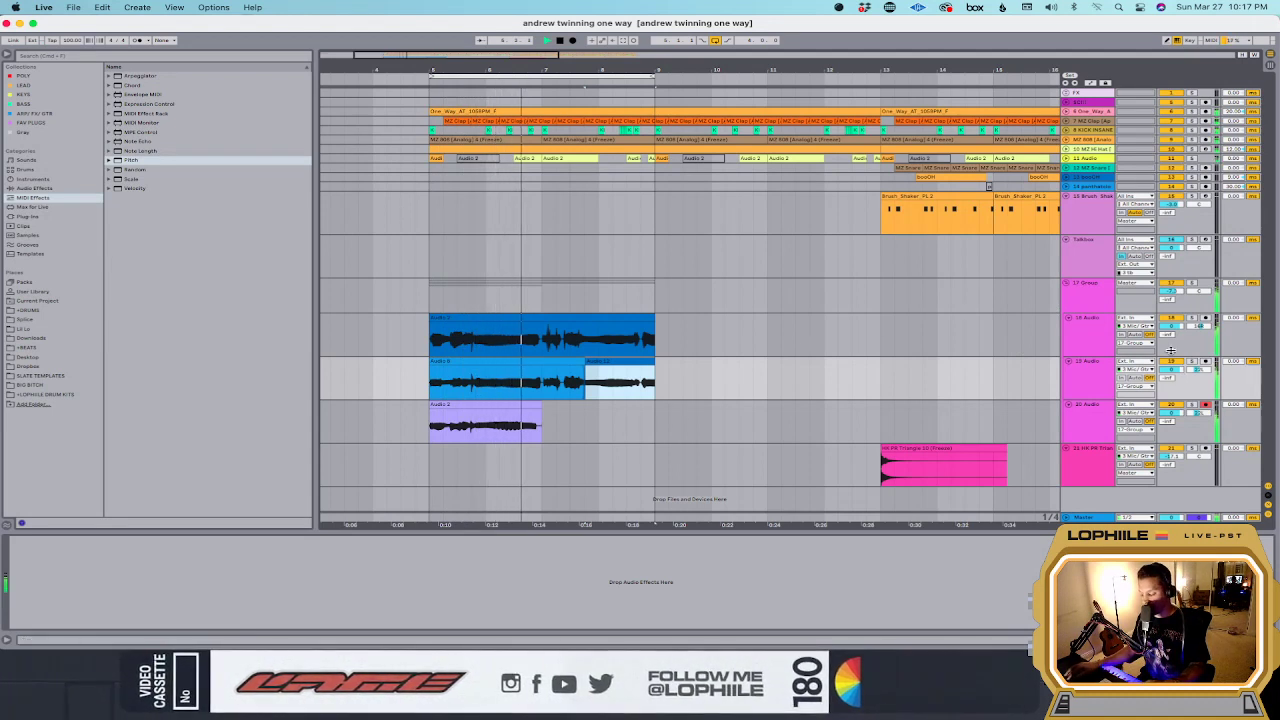
drag(660, 425, 424, 339)
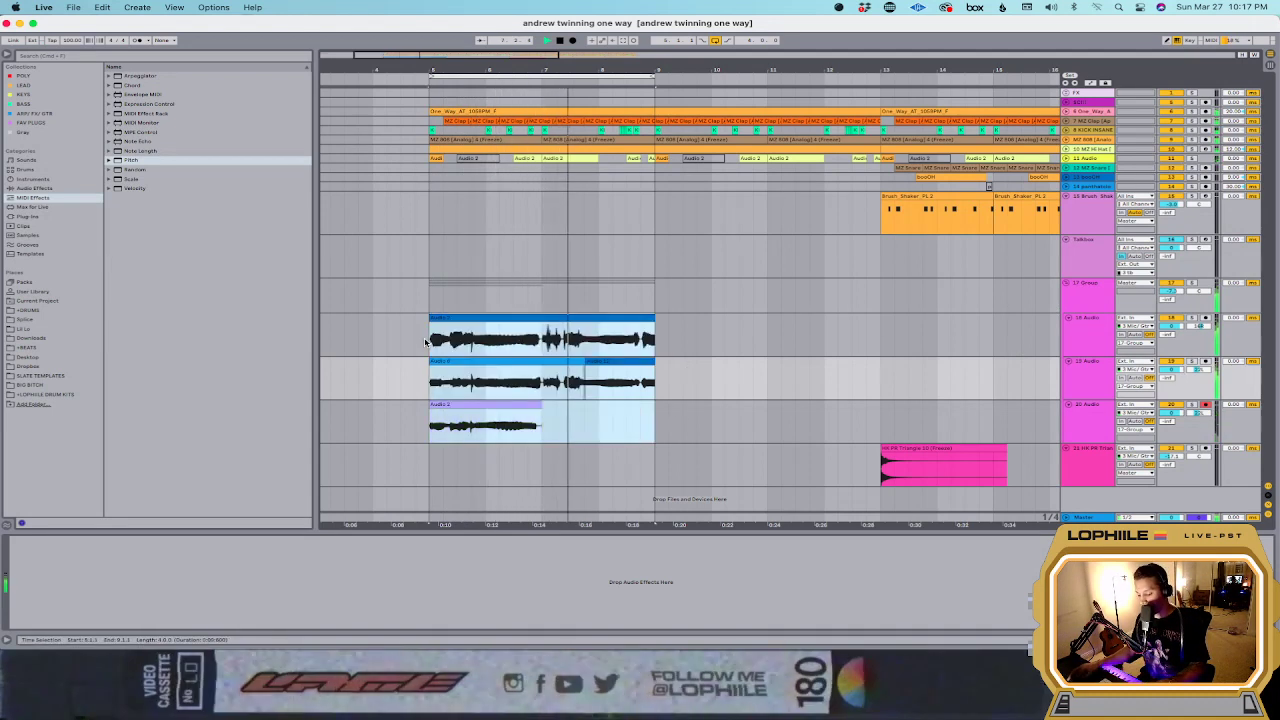
key(super+d)
drag(430, 385, 648, 432)
key(Delete)
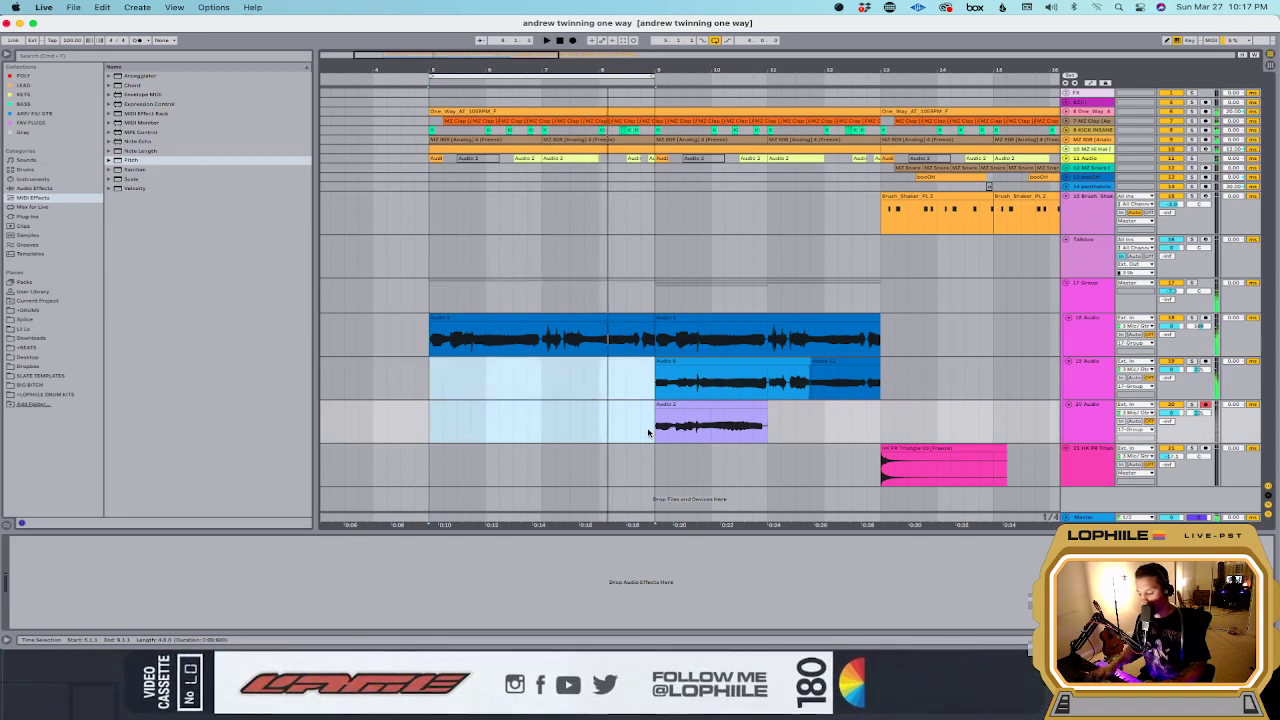
Step: Turn off looping and play the talkbox layers from bar 5, adjusting the third layer's panning and volume
click(424, 377)
click(716, 40)
key(space)
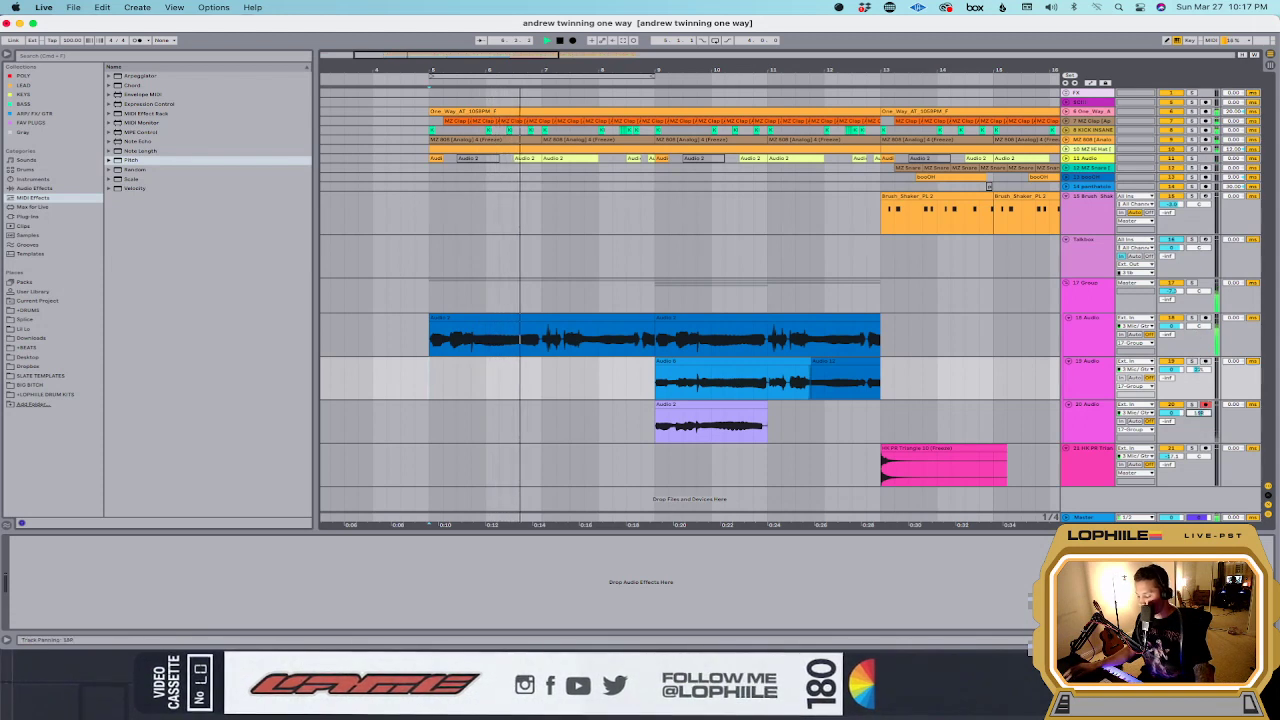
click(1176, 418)
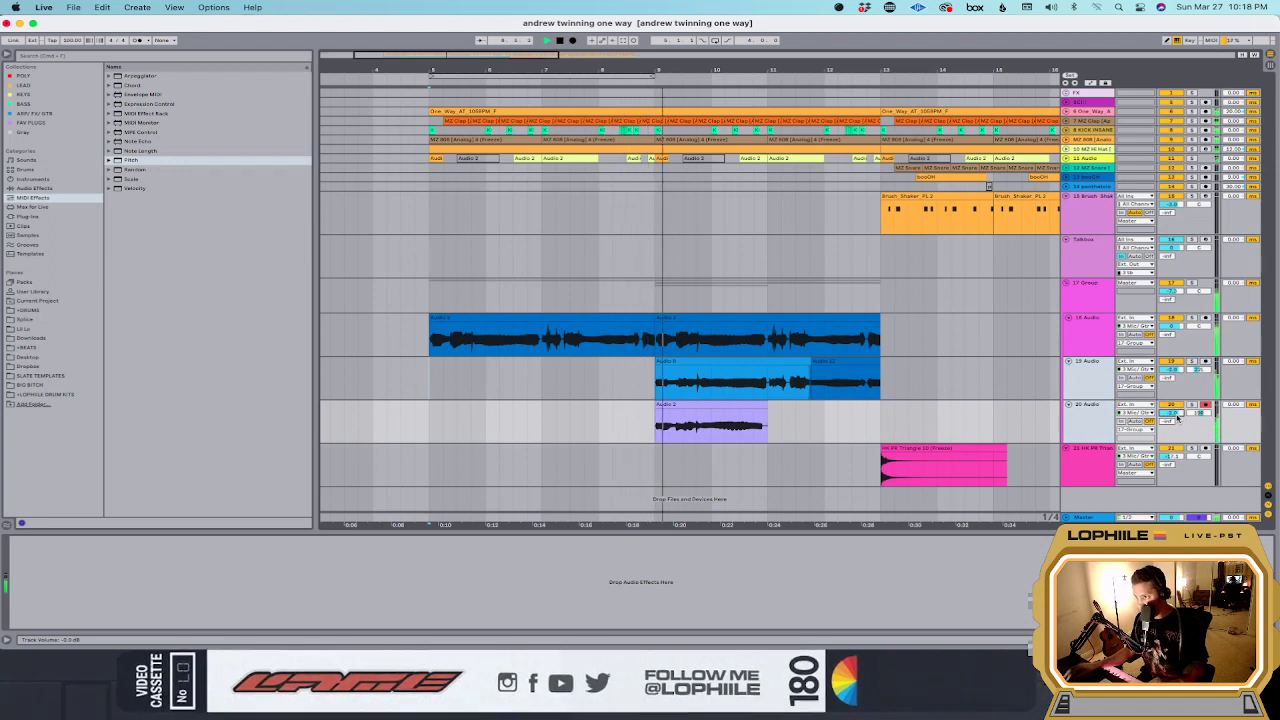
Step: Deactivate the second and third talkbox layers from 11.1.1 to 13.1.1 and audition the passage from just before bar 9
drag(906, 420, 767, 380)
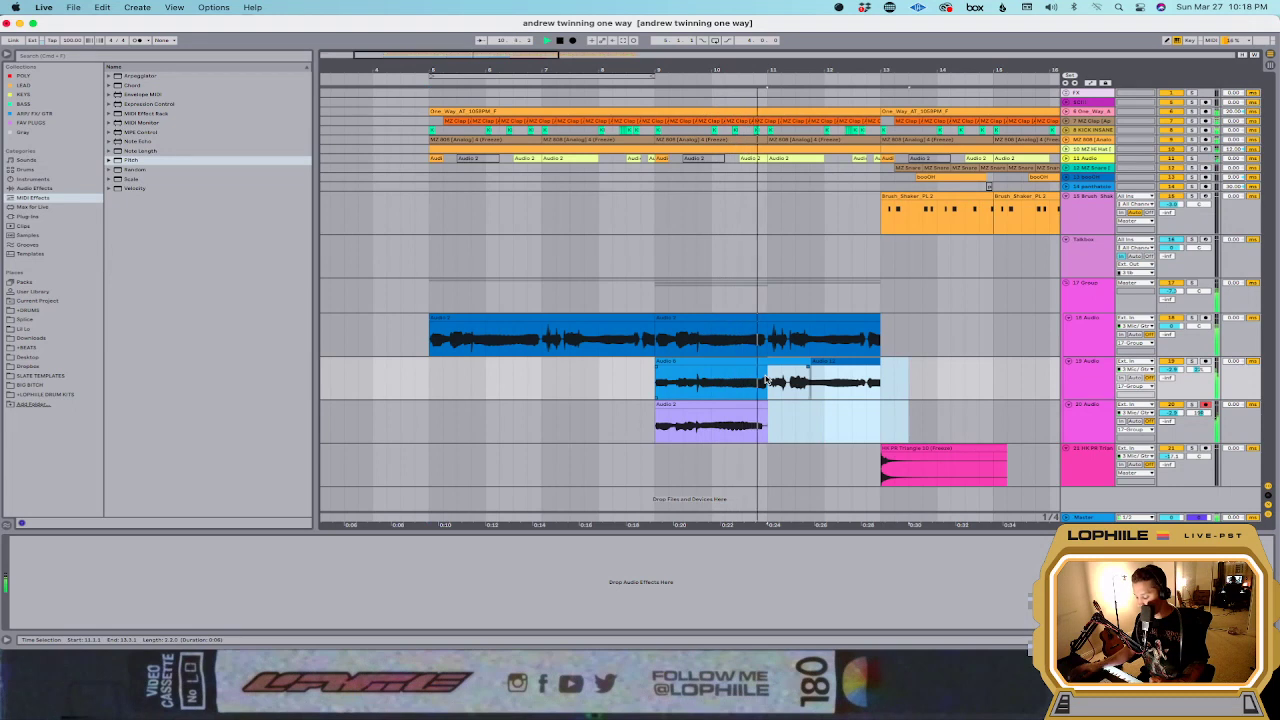
key(super+e)
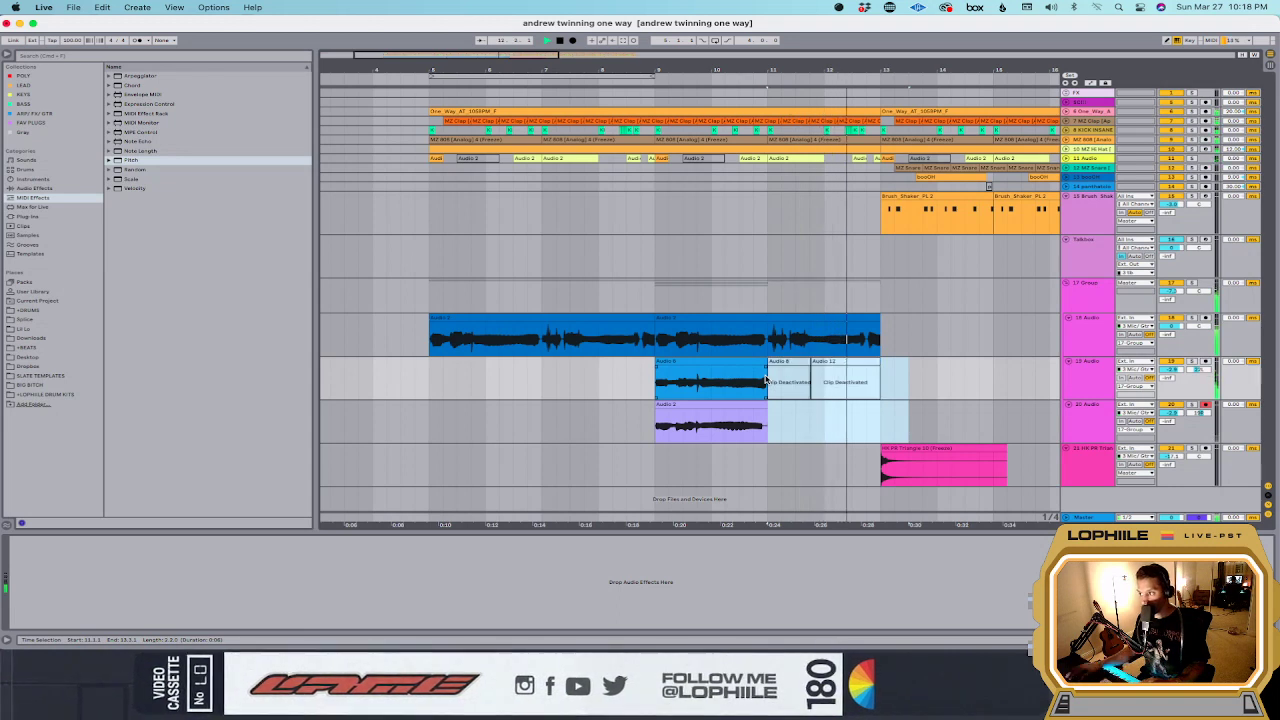
key(0)
click(650, 393)
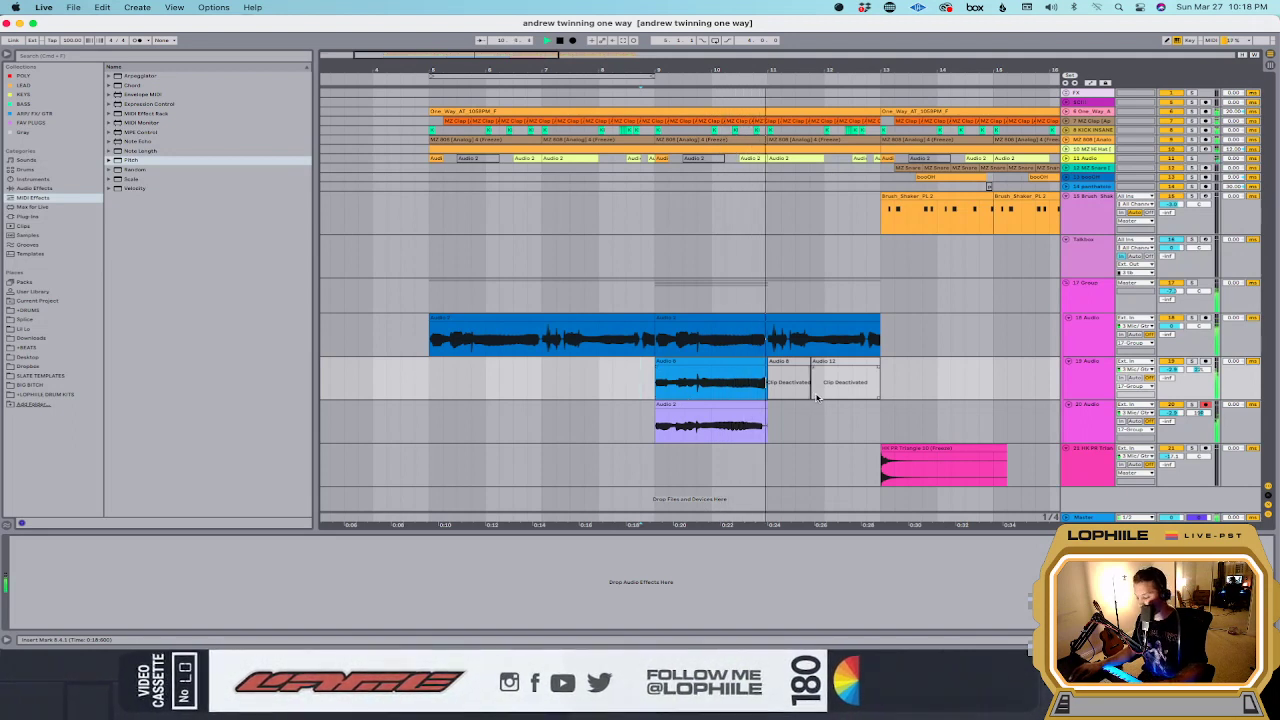
click(925, 423)
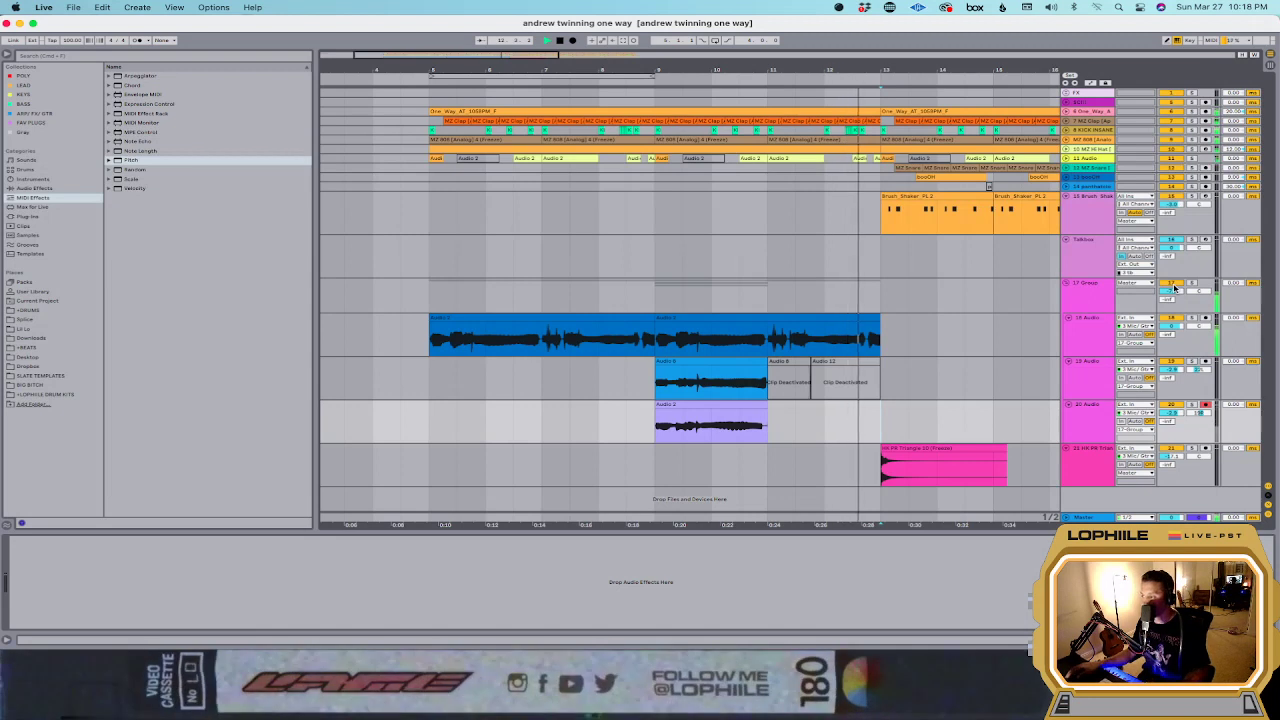
click(882, 321)
key(minus)
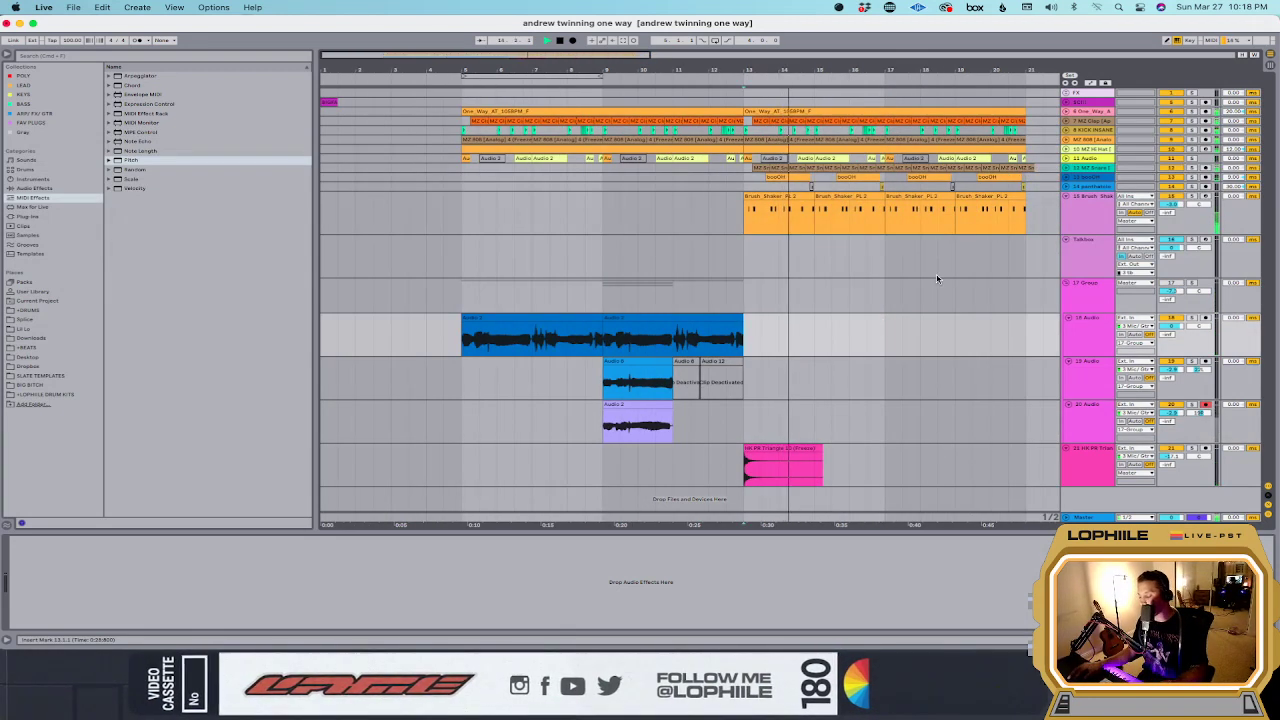
Step: Collect and save the Live Set, copying in media files from elsewhere, other Projects and the User Library
click(73, 7)
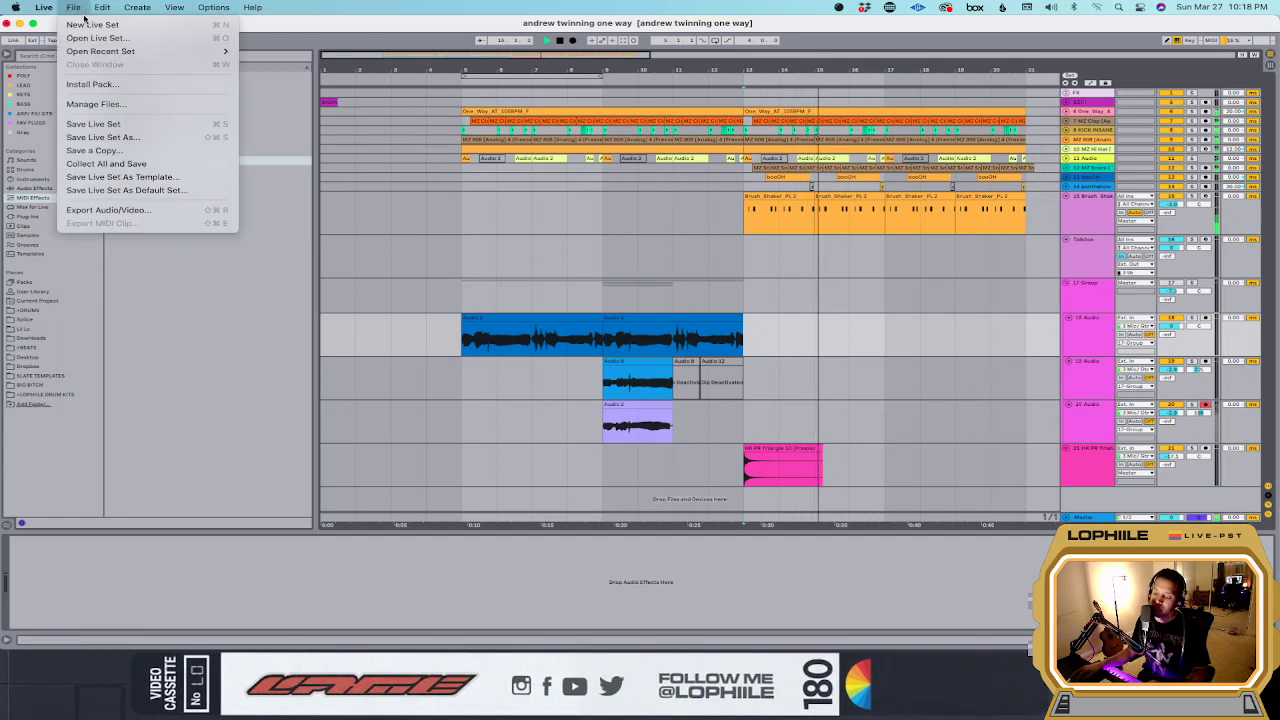
click(152, 165)
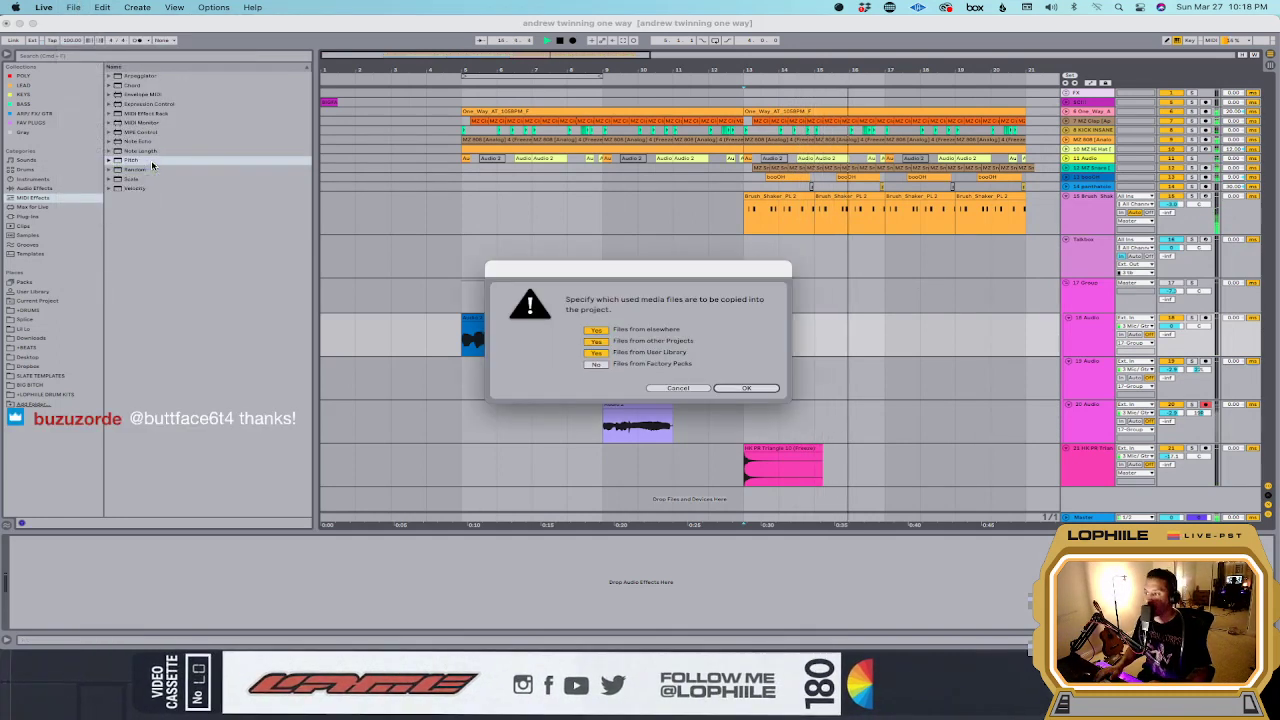
key(Return)
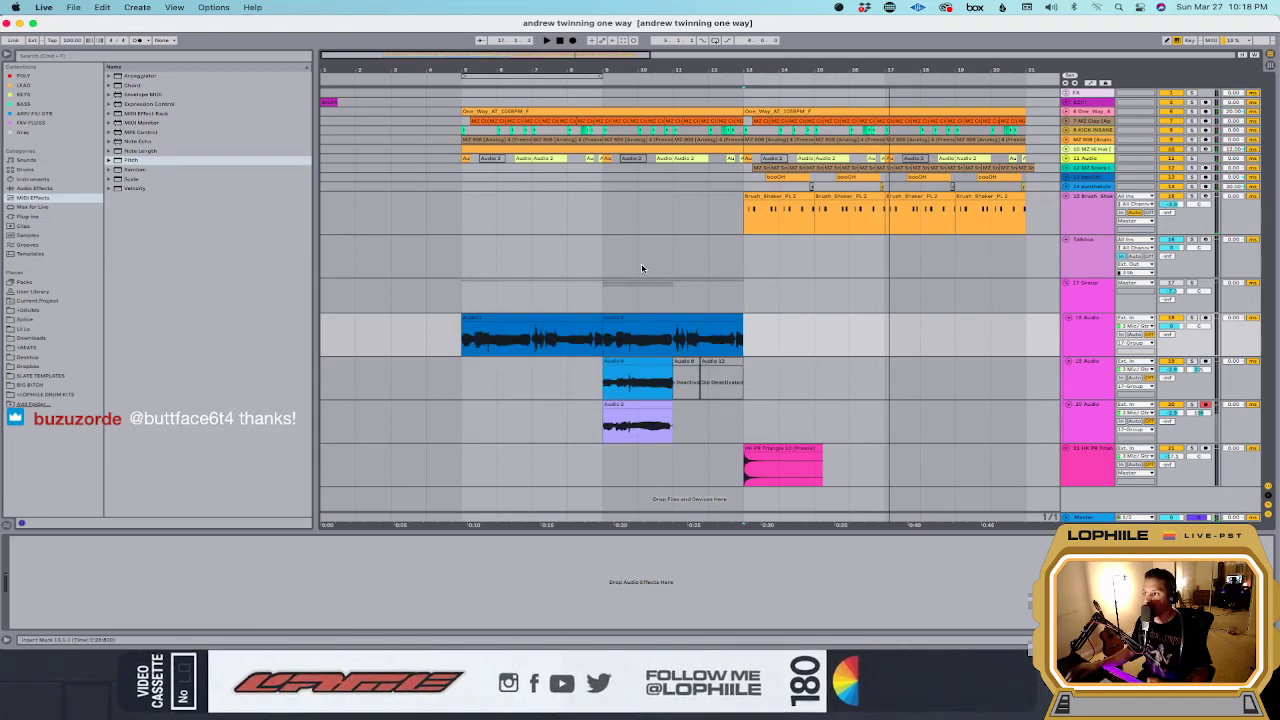
Step: Loop the eight-bar section from 13.1.1 to 21.1.1 during playback and save the Live Set
drag(745, 268, 1036, 272)
key(space)
key(super+l)
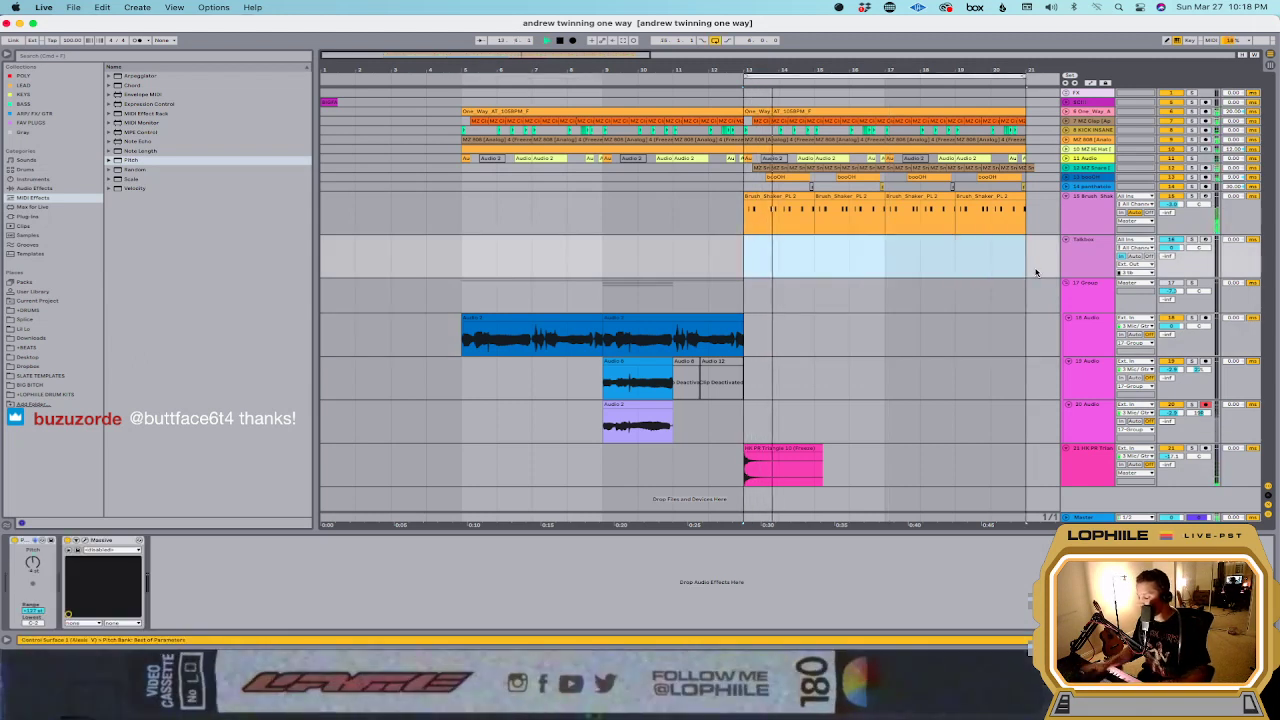
key(super+s)
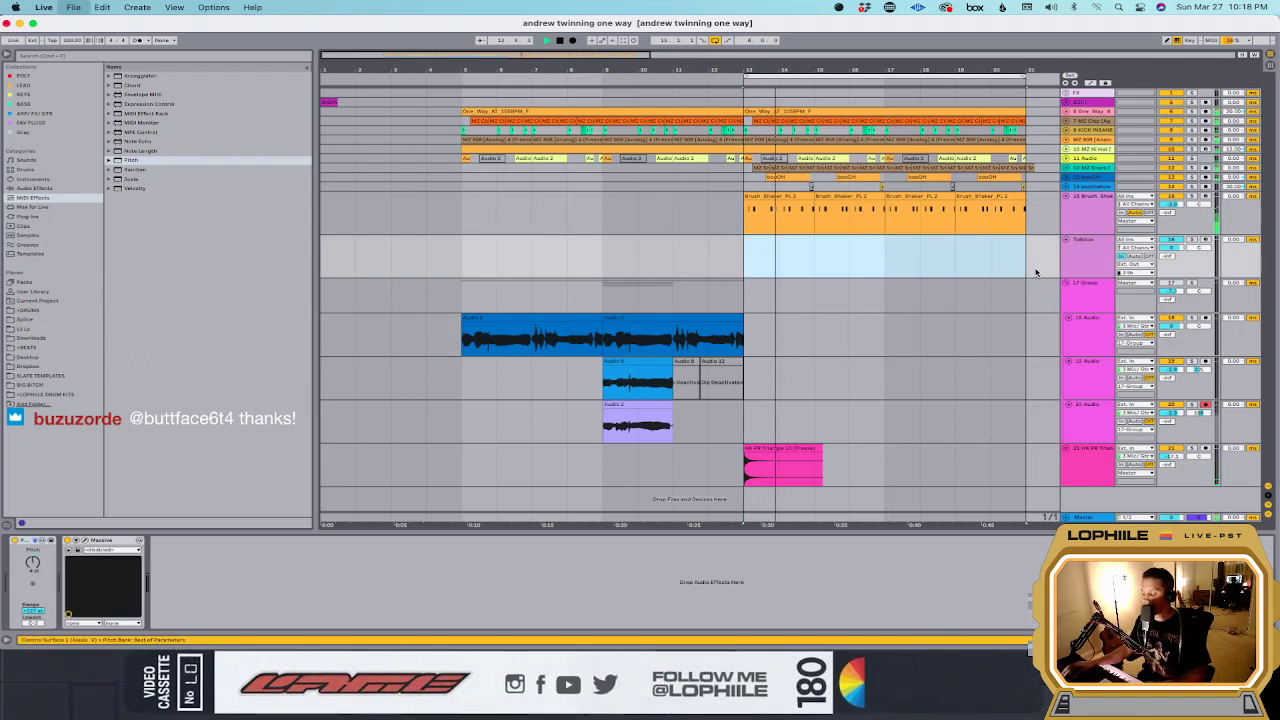
Step: Insert a new MIDI track directly below the Talkbox track
click(1088, 205)
click(1095, 246)
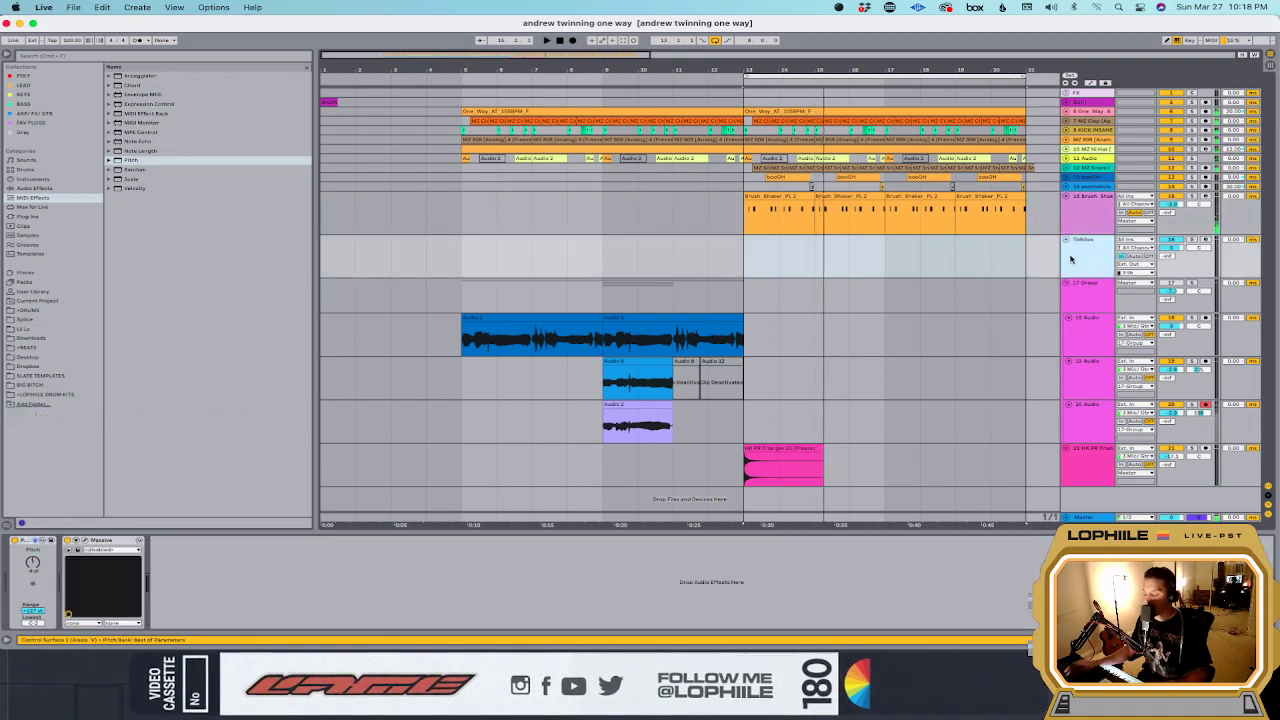
key(super+shift+t)
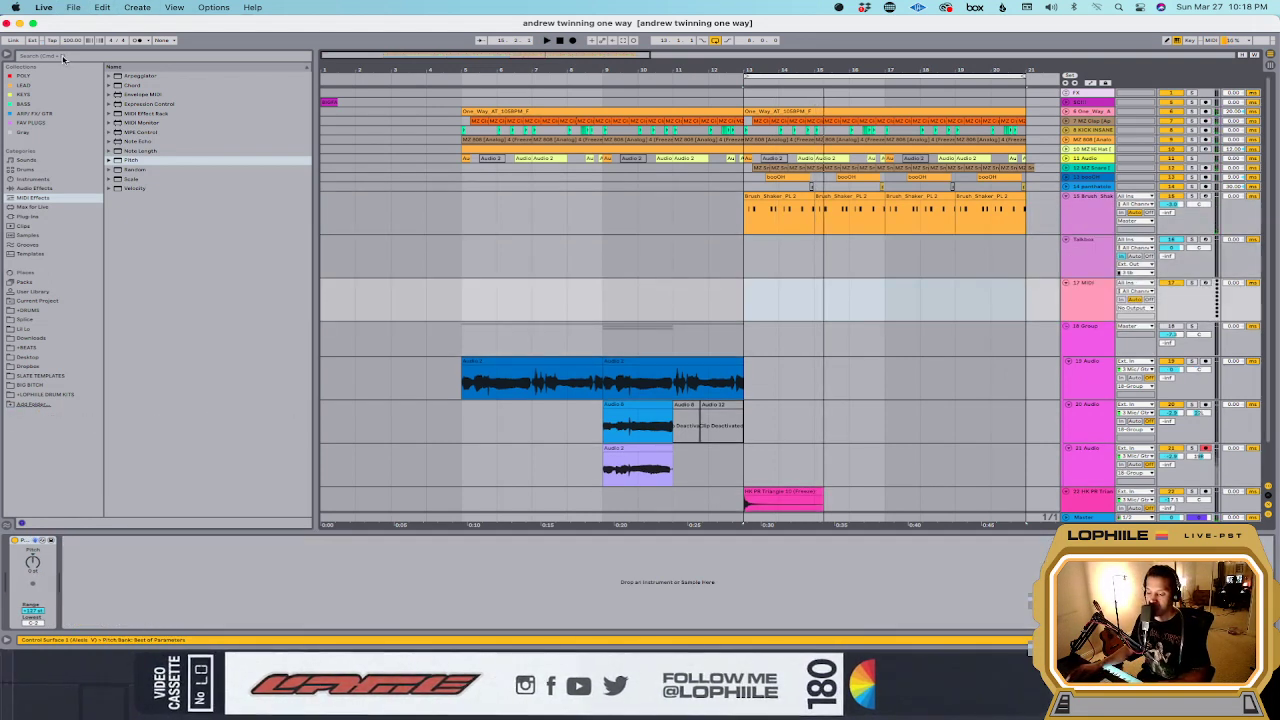
Step: Search the LEAD collection for "mari", load Mariposa Lead.adg onto the new MIDI track and close its plug-in windows
click(62, 56)
text(melo)
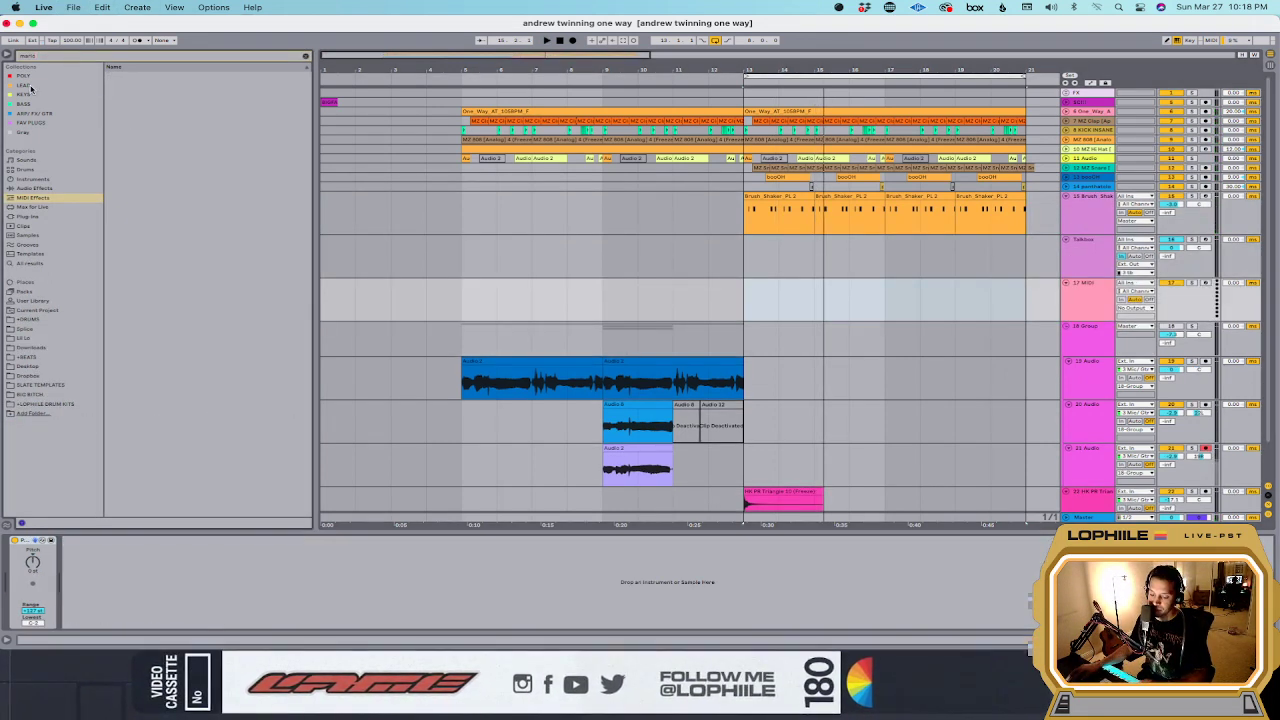
click(60, 85)
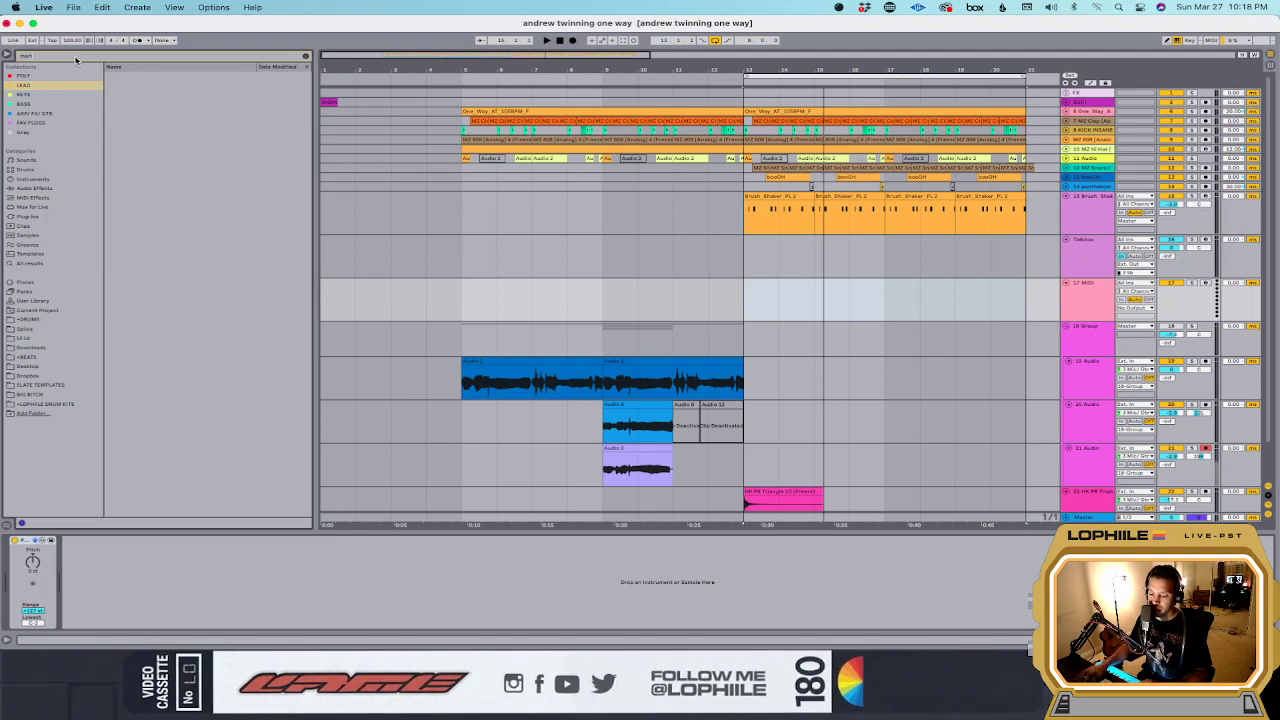
key(Down)
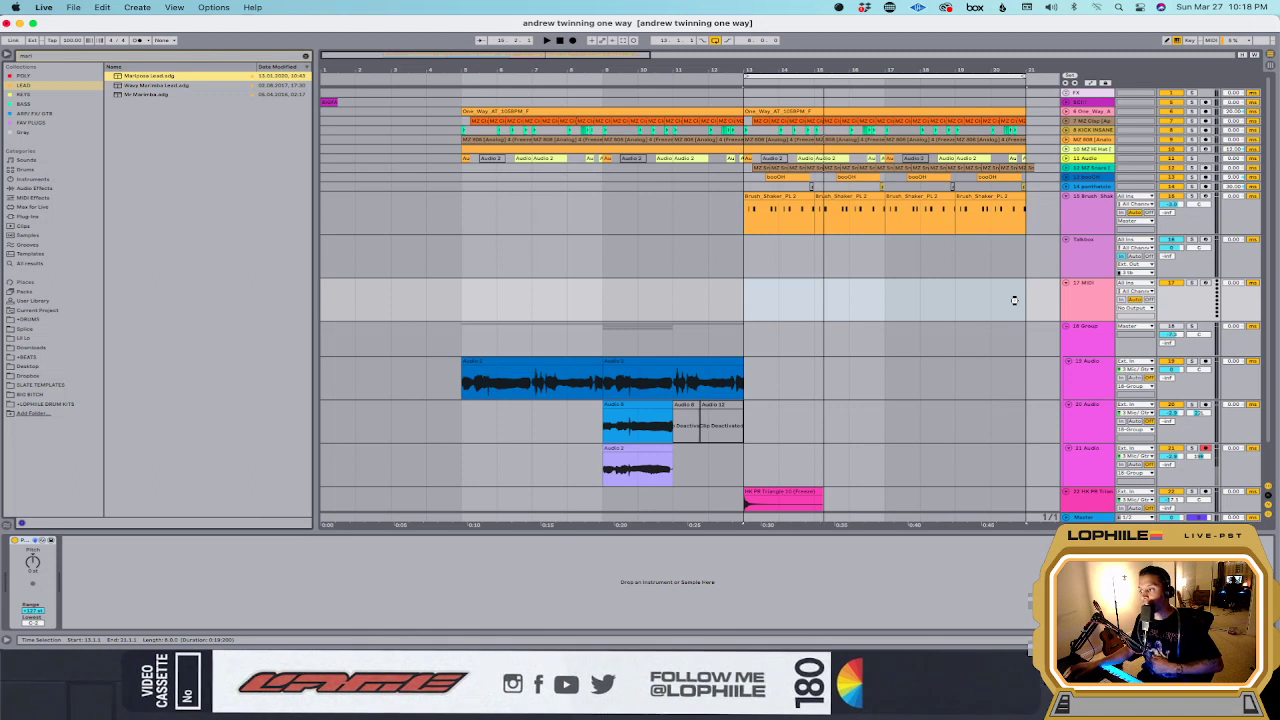
key(Return)
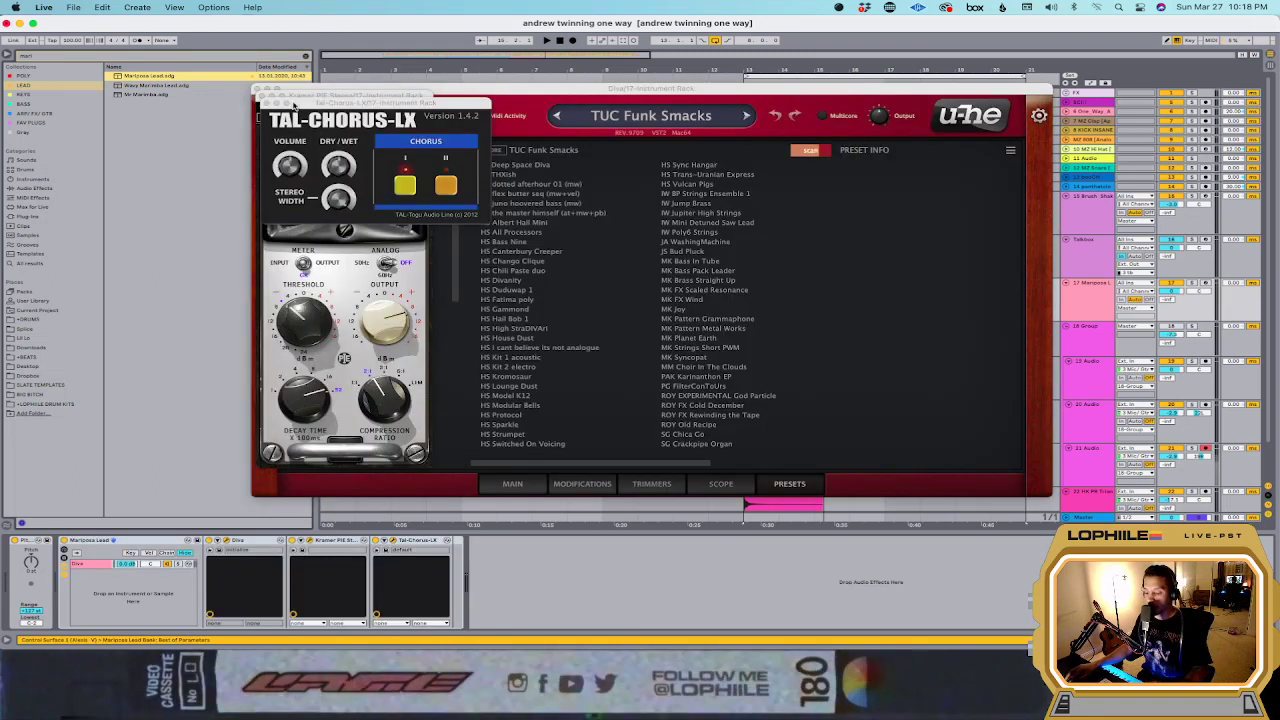
click(263, 102)
click(258, 90)
click(258, 88)
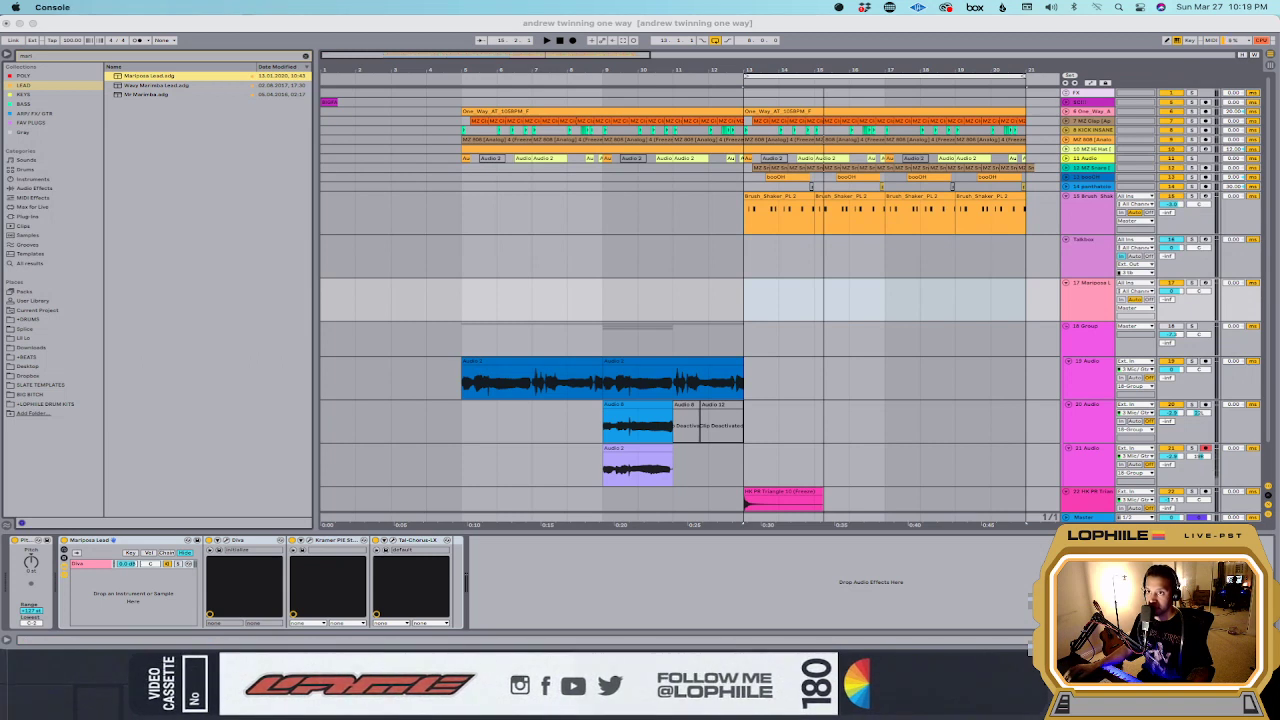
Step: Arm the Mariposa Lead track, raise its A-VERB send to about -15 dB and start playback from bar 12 into the loop
click(860, 259)
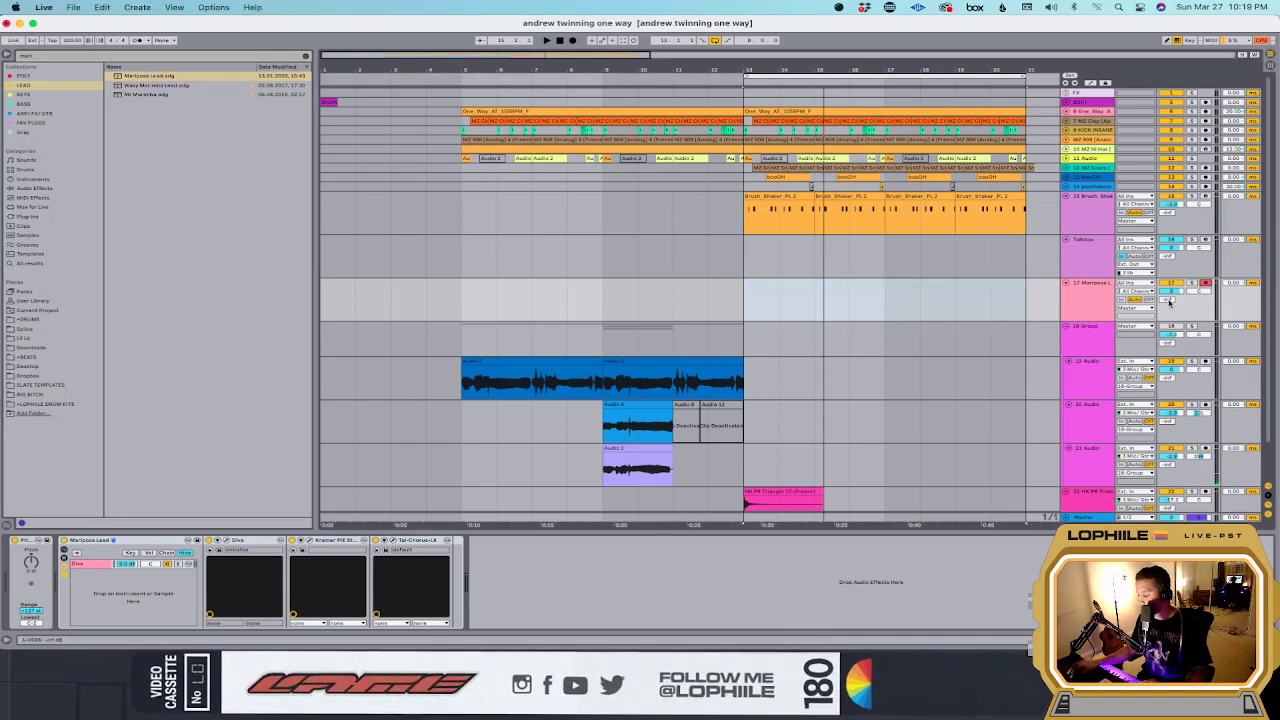
click(886, 326)
click(884, 300)
click(879, 264)
click(875, 284)
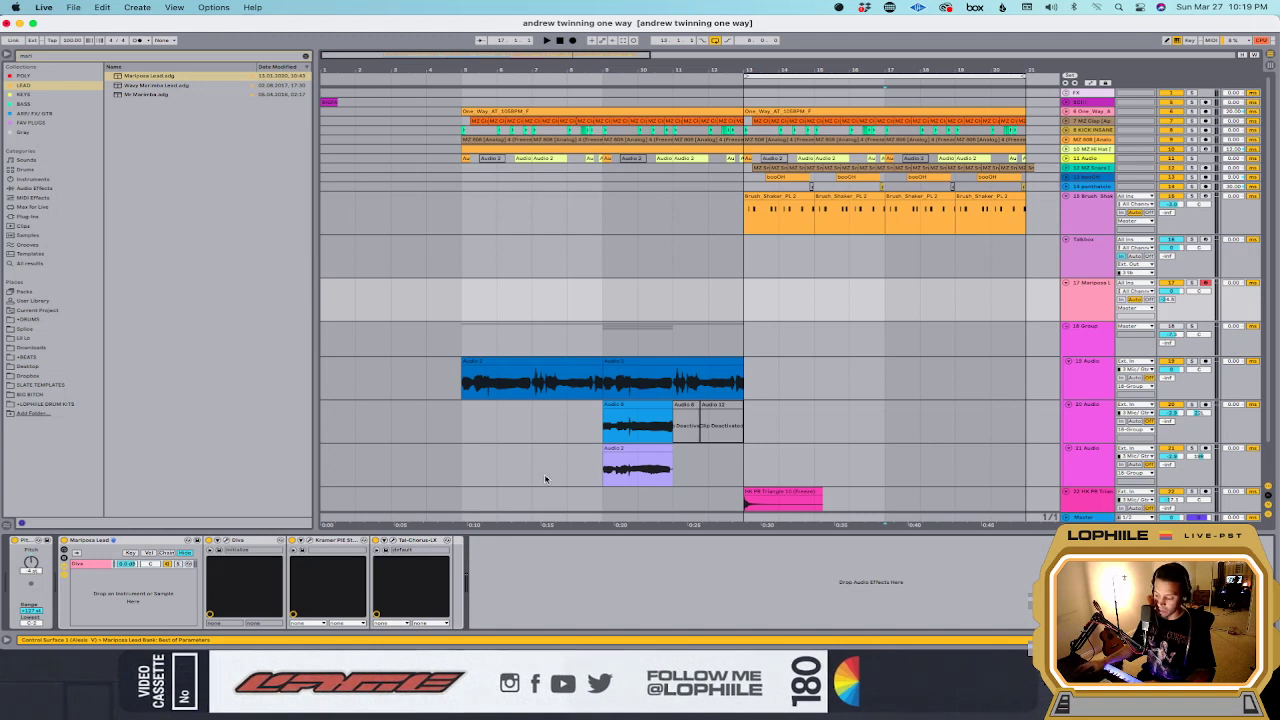
click(708, 300)
key(space)
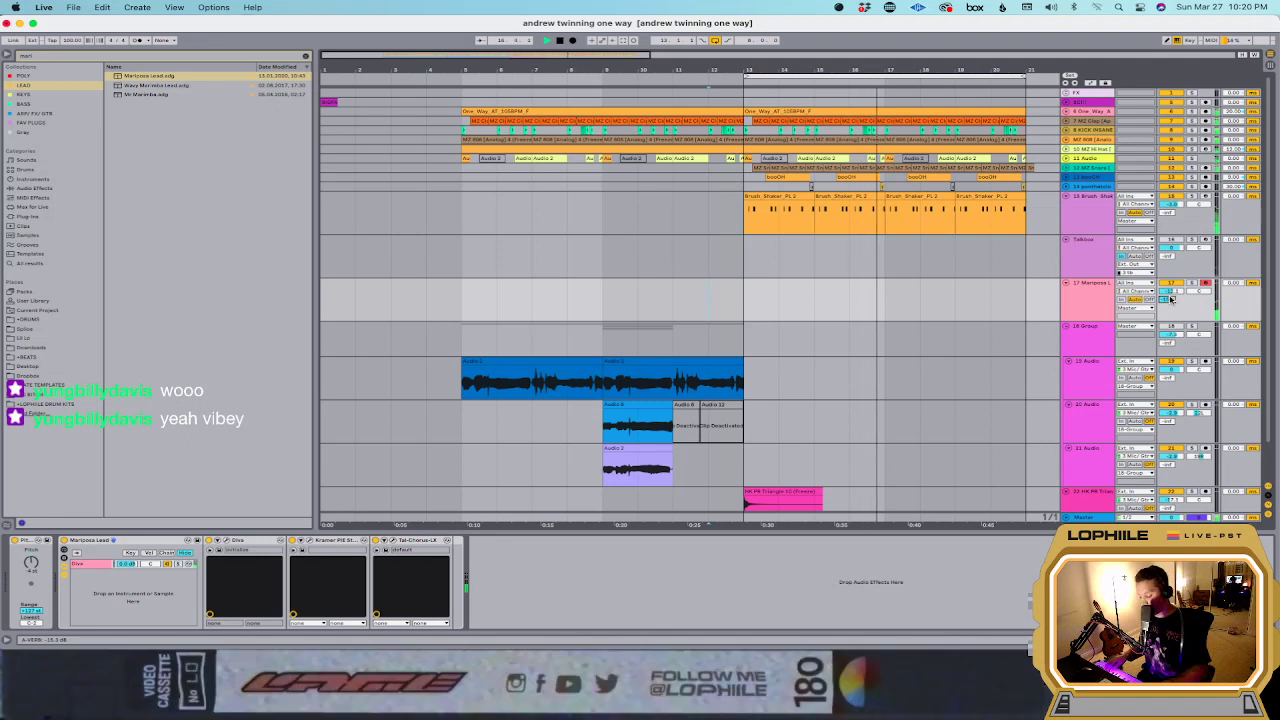
Step: Record a MIDI melody on the Mariposa Lead track over bars 17 to 21 and play it back from bar 17
key(F9)
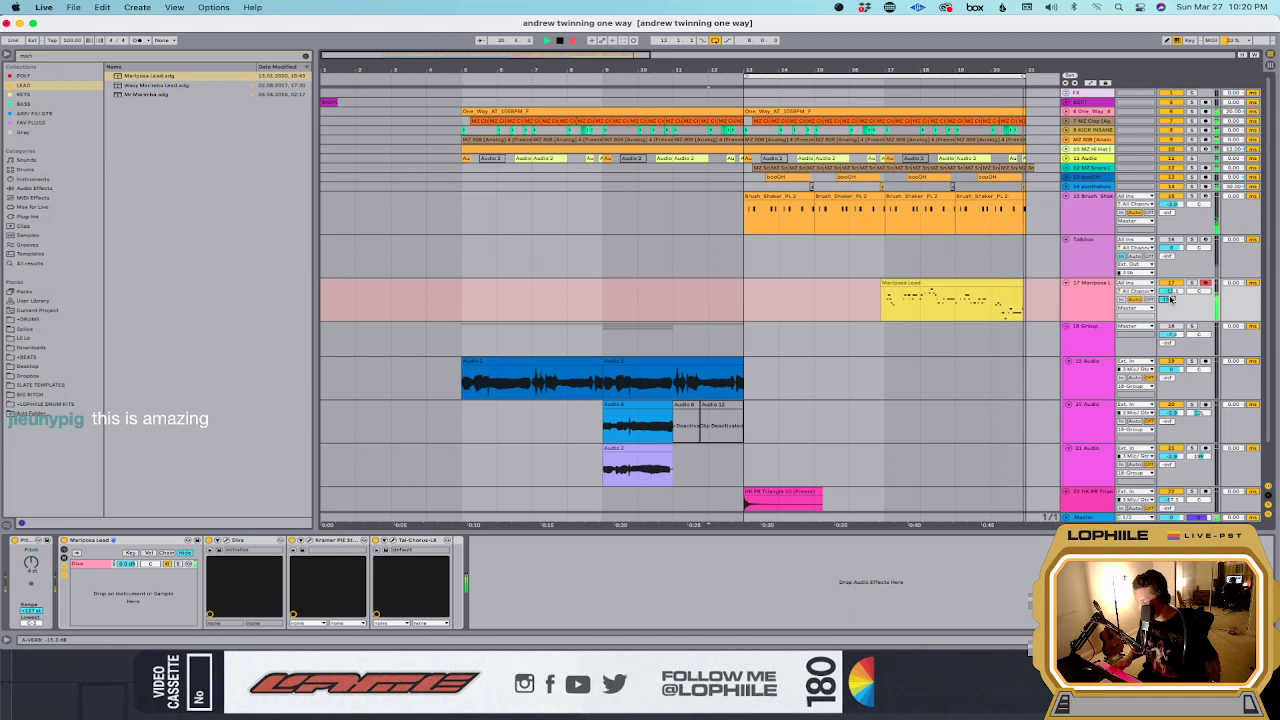
key(space)
scroll(1172, 300, down, 2)
click(884, 267)
key(space)
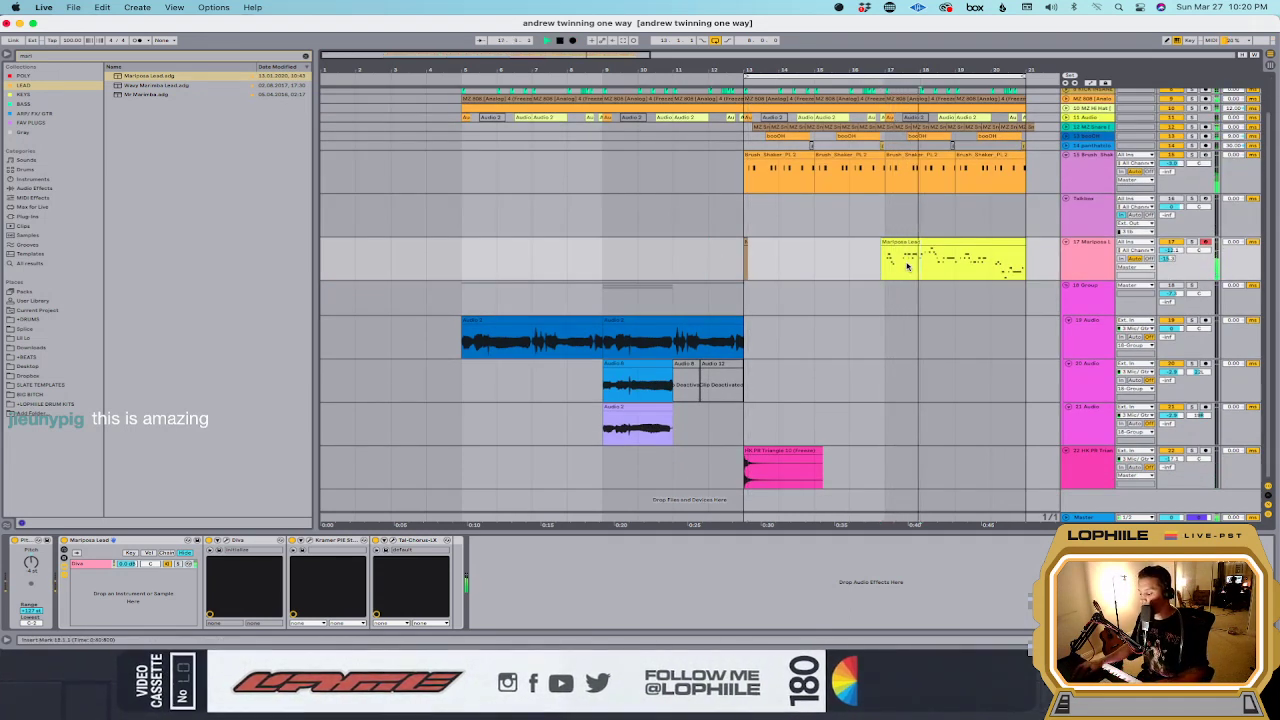
Step: Delete the section from bar 15 to 17.3 on the Mariposa Lead track and audition the remaining clip
drag(901, 266, 817, 266)
key(Delete)
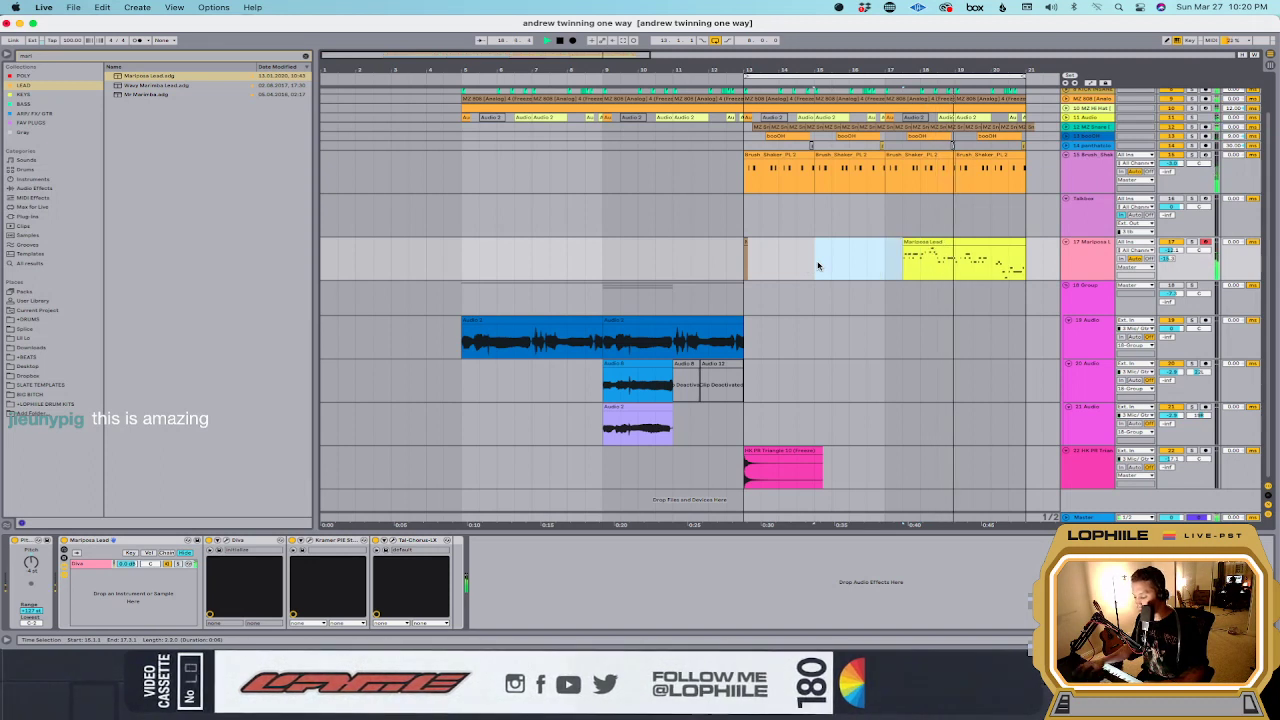
click(925, 272)
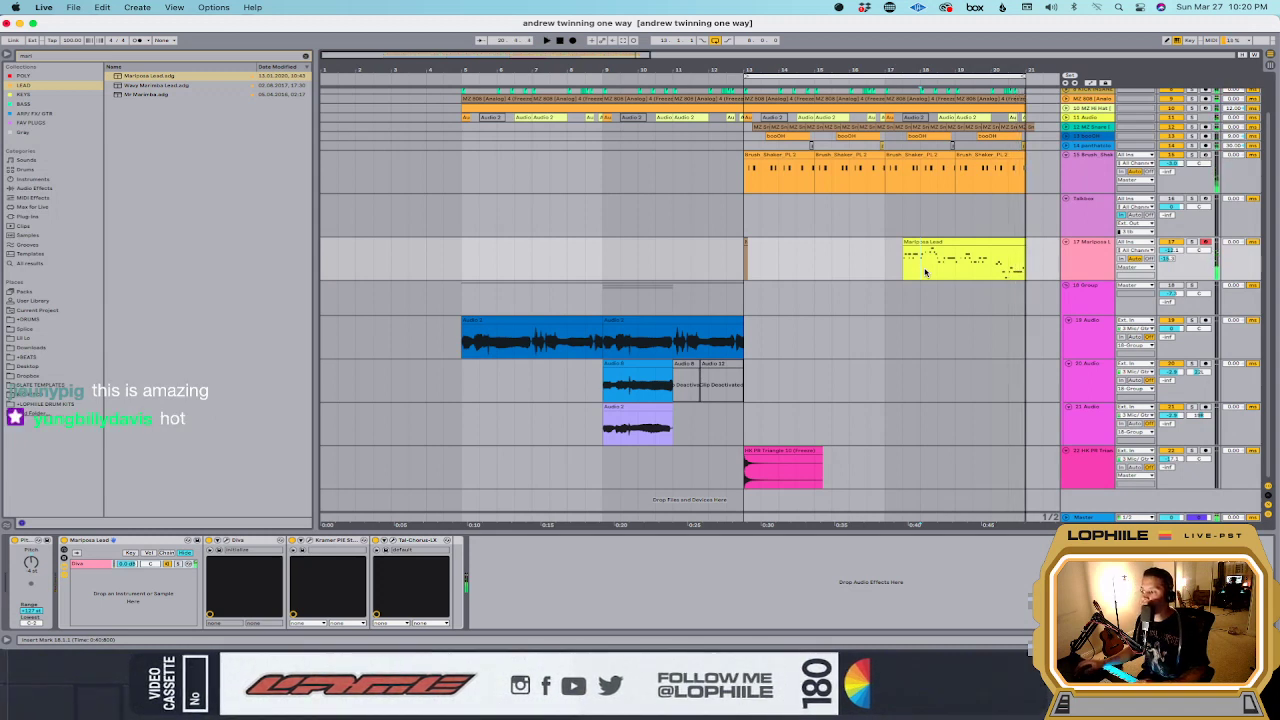
key(space)
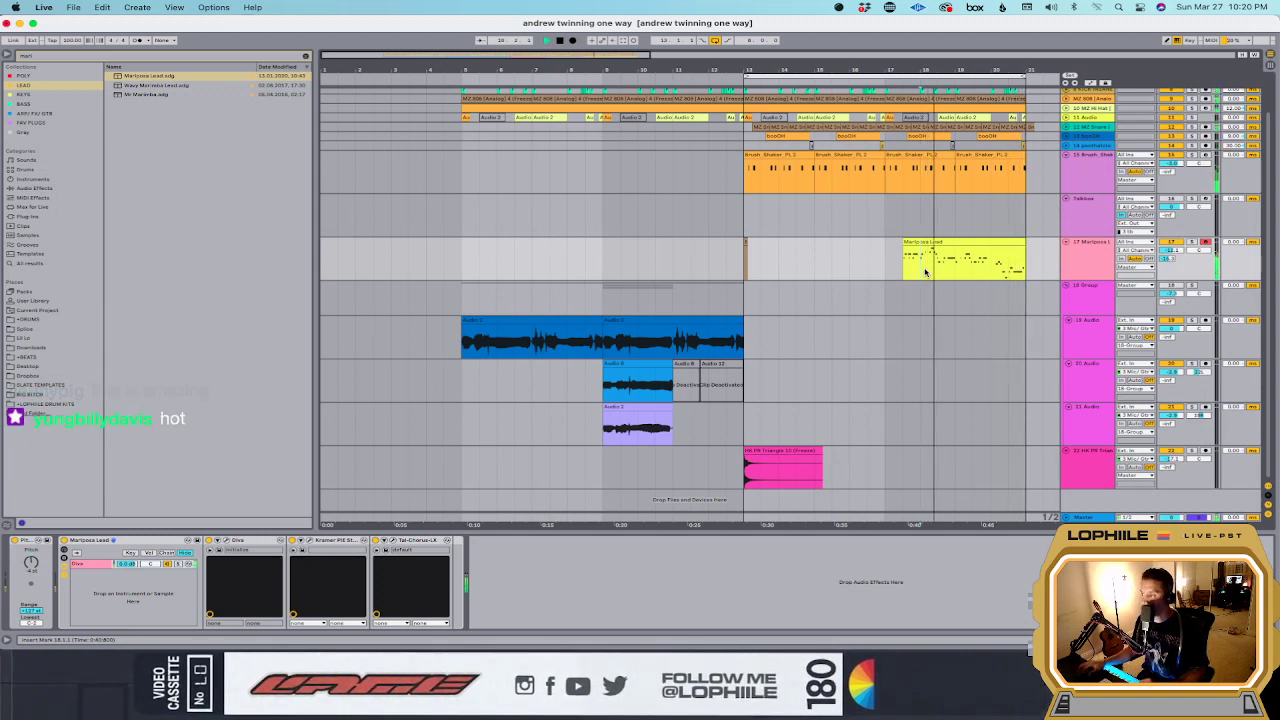
click(918, 270)
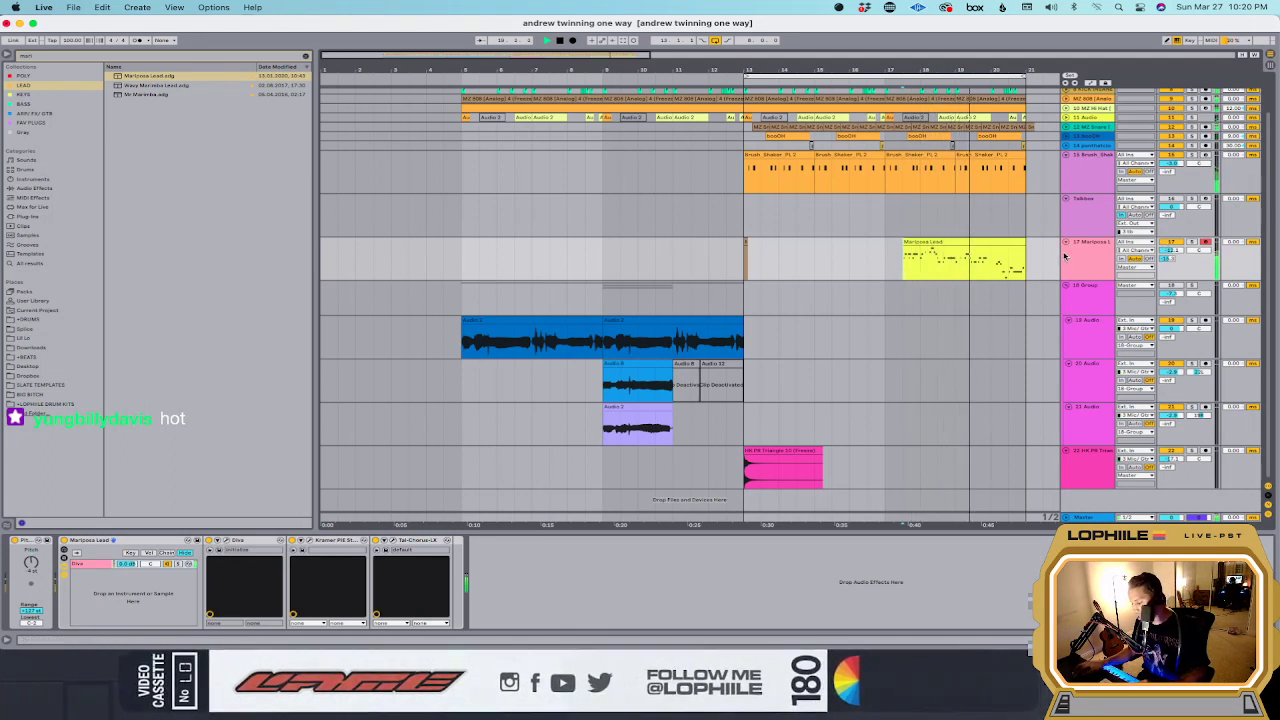
Step: Consolidate the Mariposa Lead clip over bars 17 to 21 and play it back
drag(886, 262, 1025, 270)
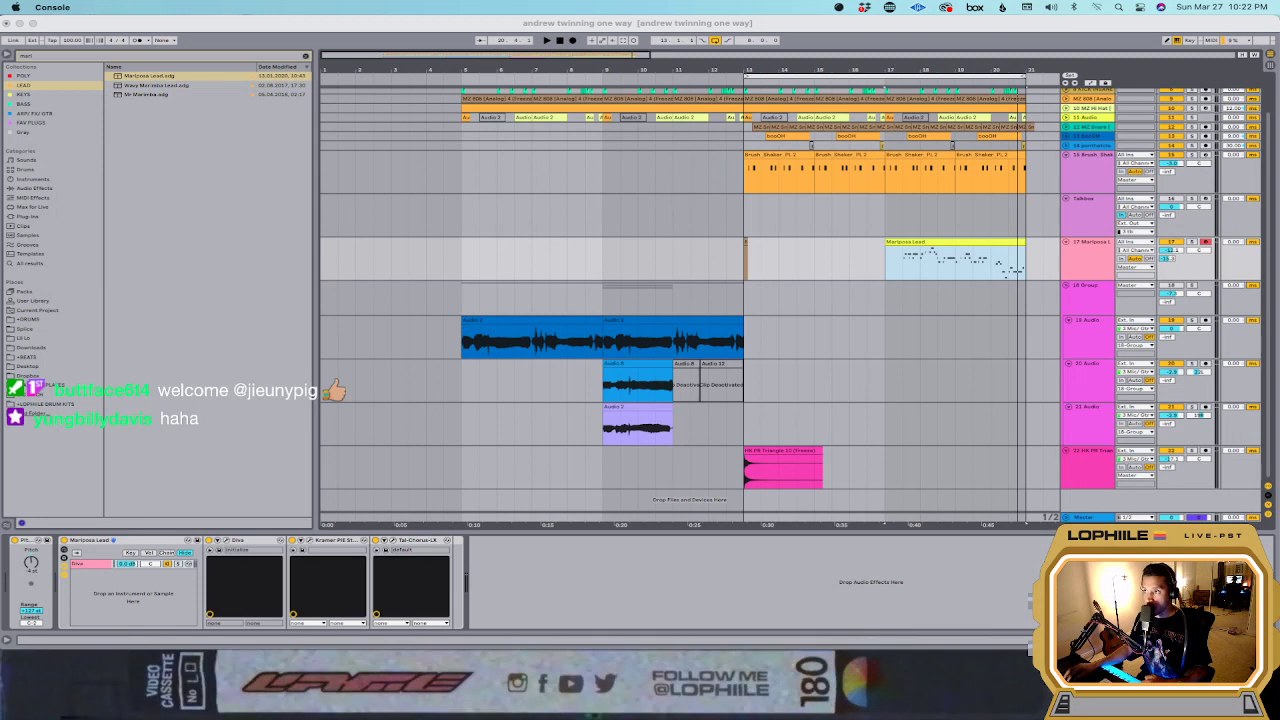
click(896, 262)
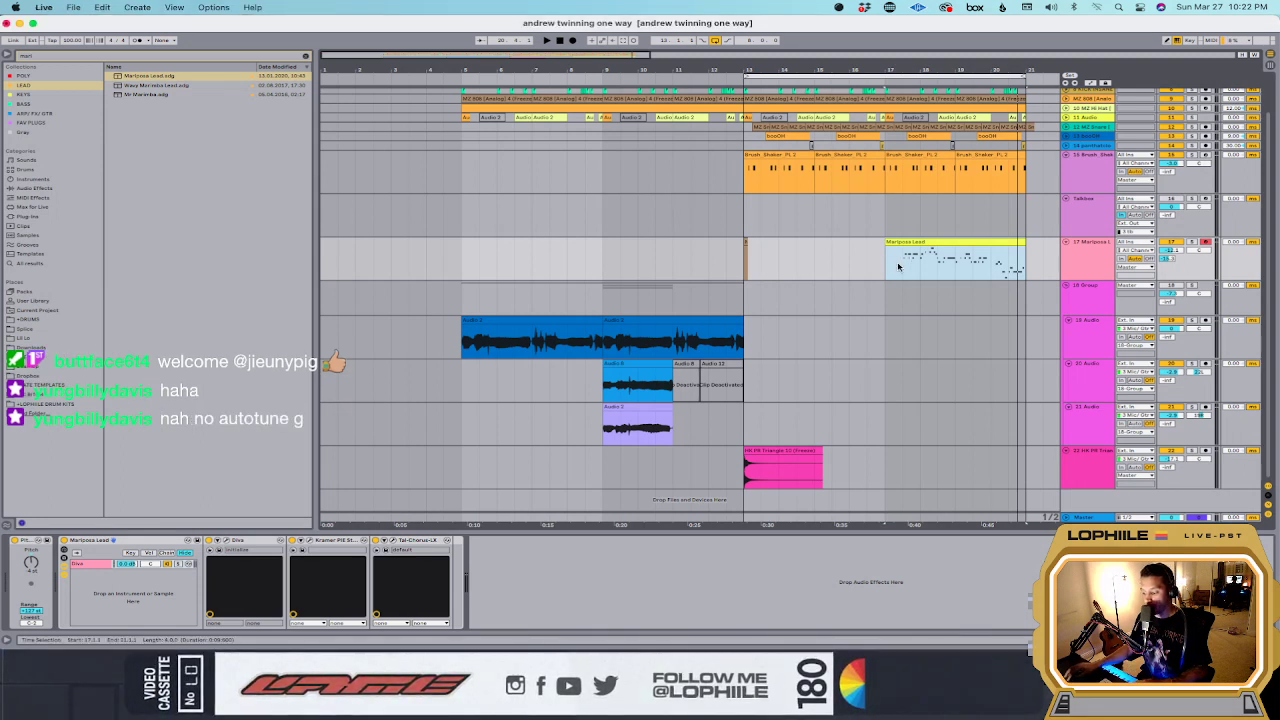
key(space)
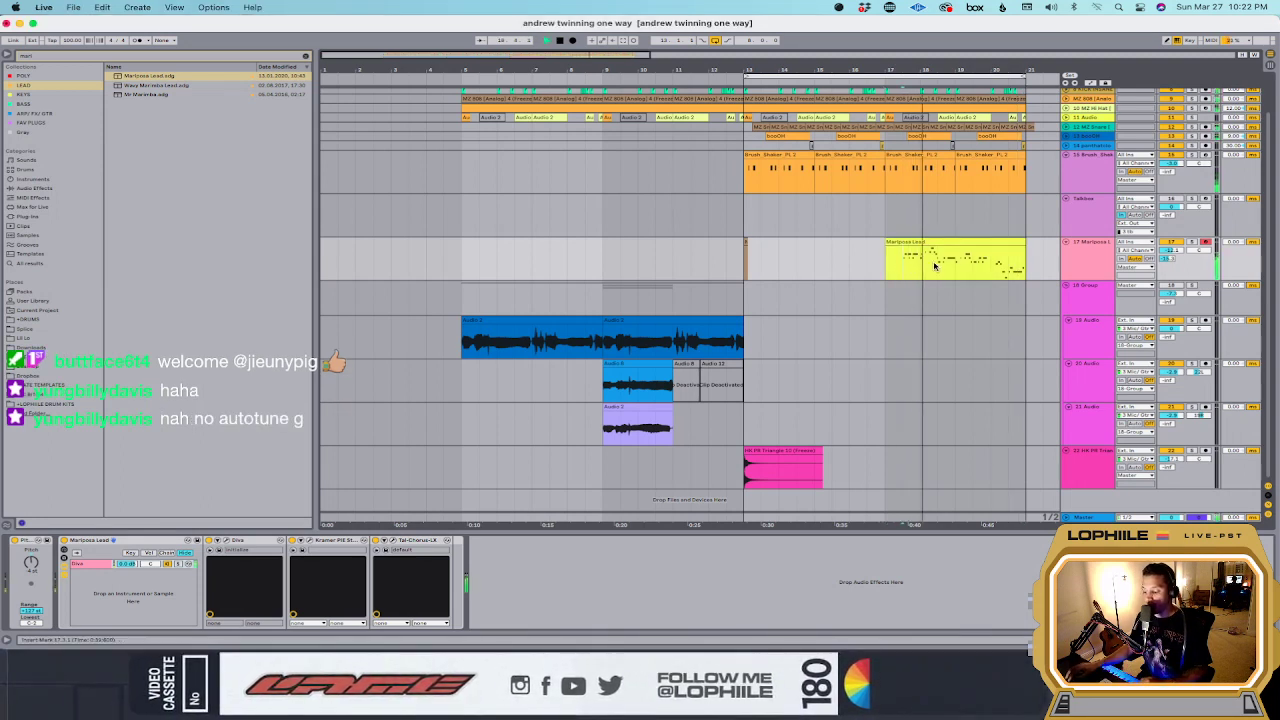
Step: Insert an audio track below Mariposa Lead, record a take on it from bar 13, and play the take back
click(1094, 273)
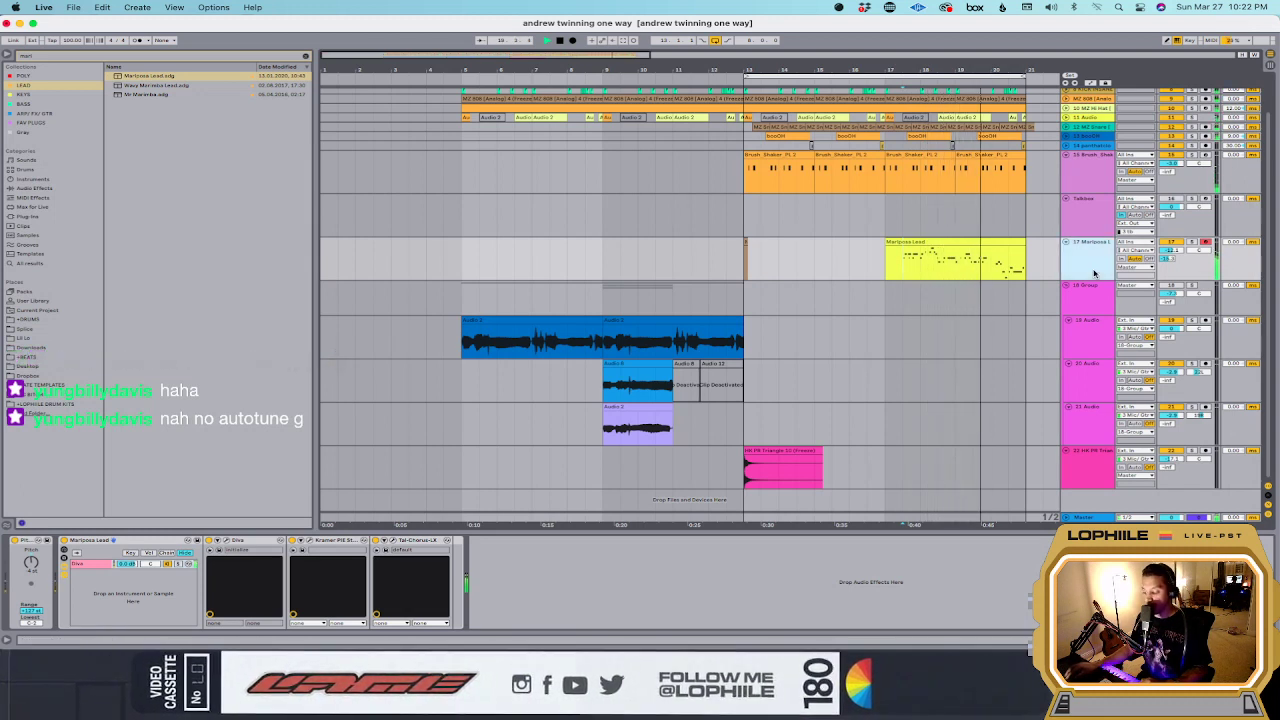
key(super+t)
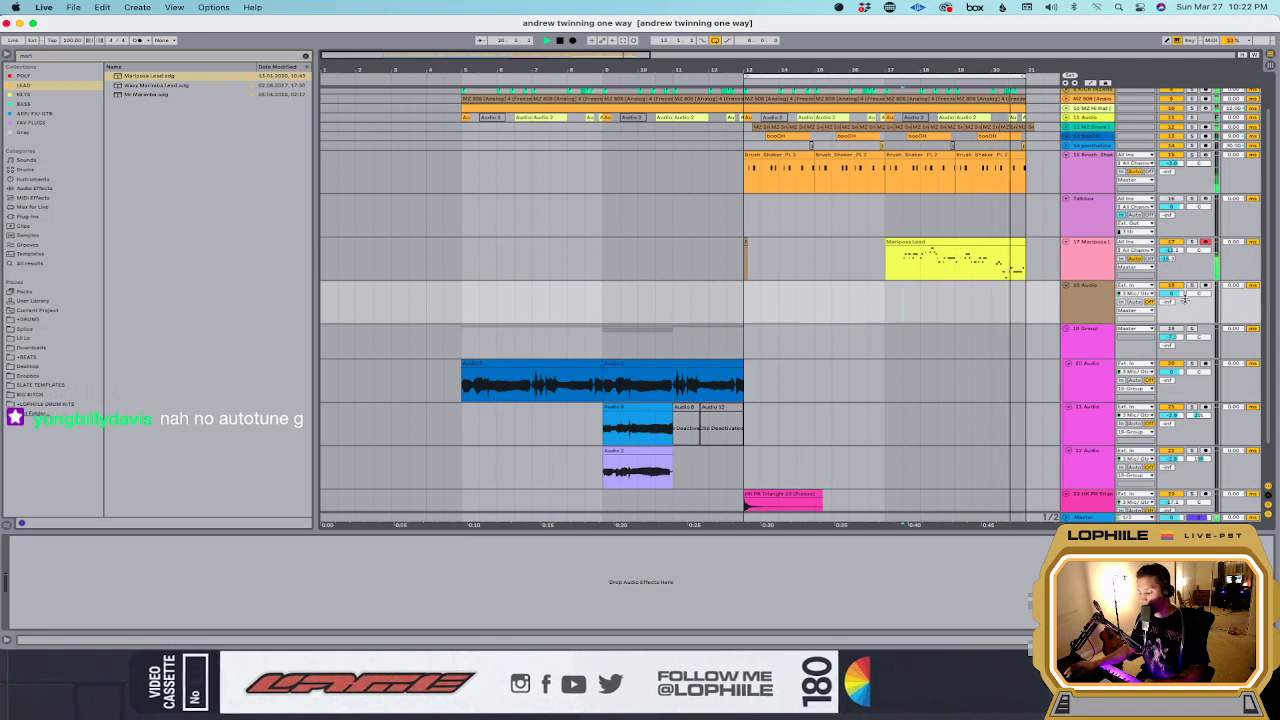
key(F9)
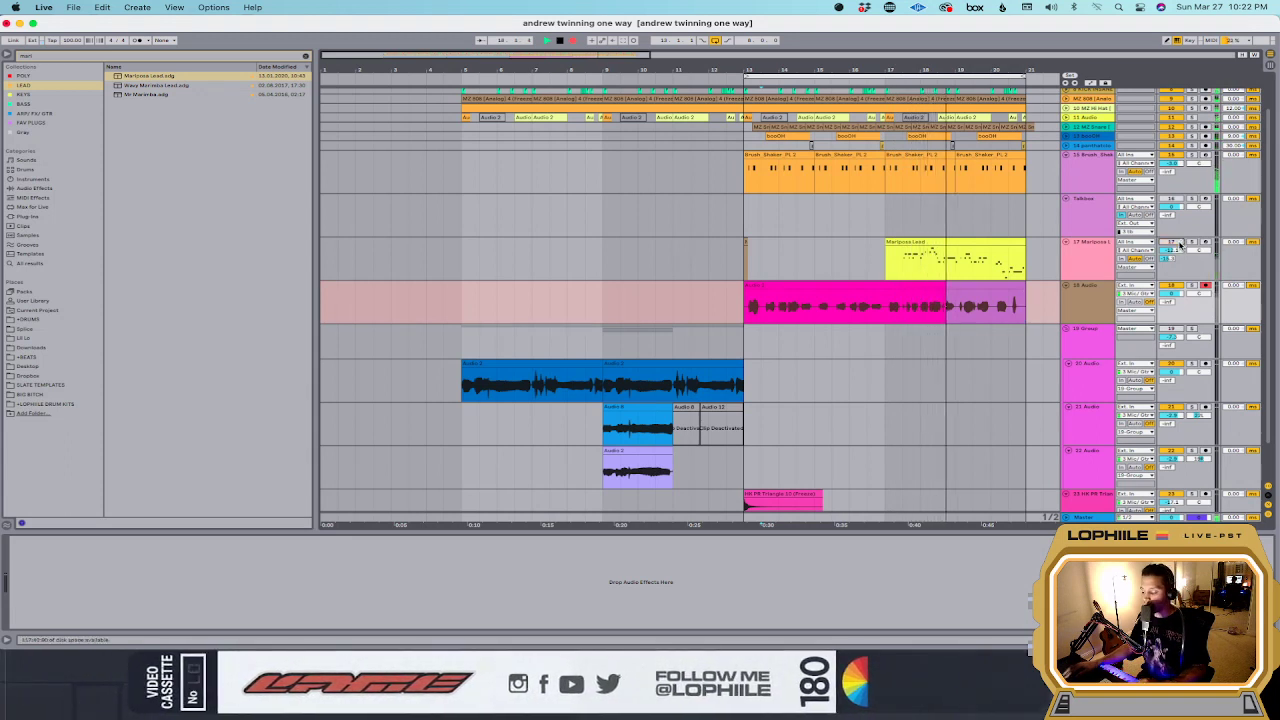
key(space)
click(777, 309)
key(space)
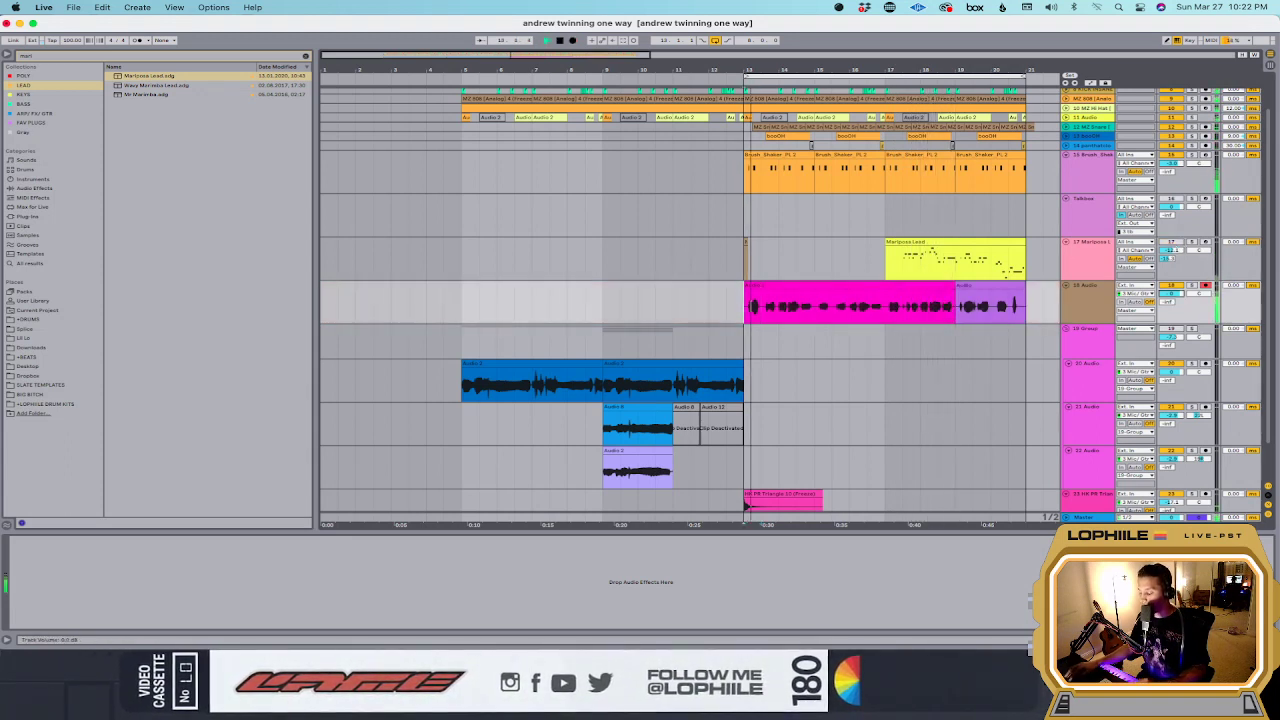
Step: Delete the recorded take's material after bar 17 and loop the remaining clip from bar 13 to 17
drag(885, 306, 1077, 313)
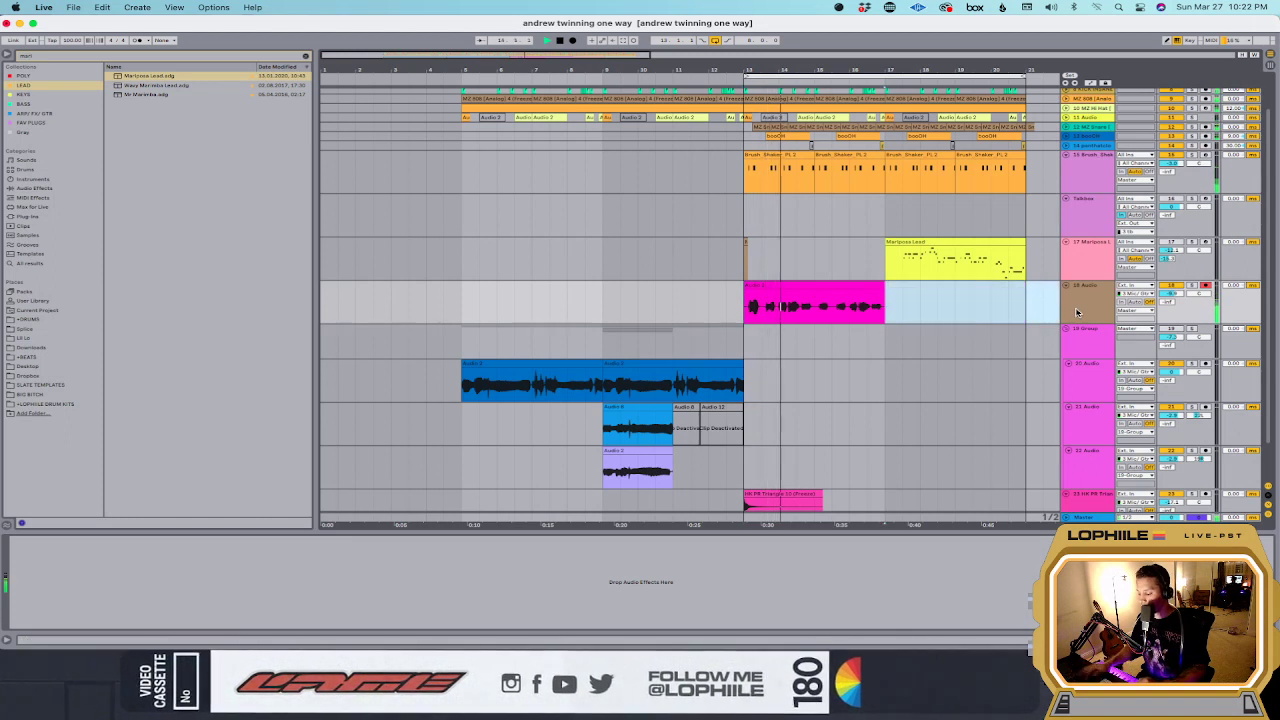
key(Delete)
click(811, 285)
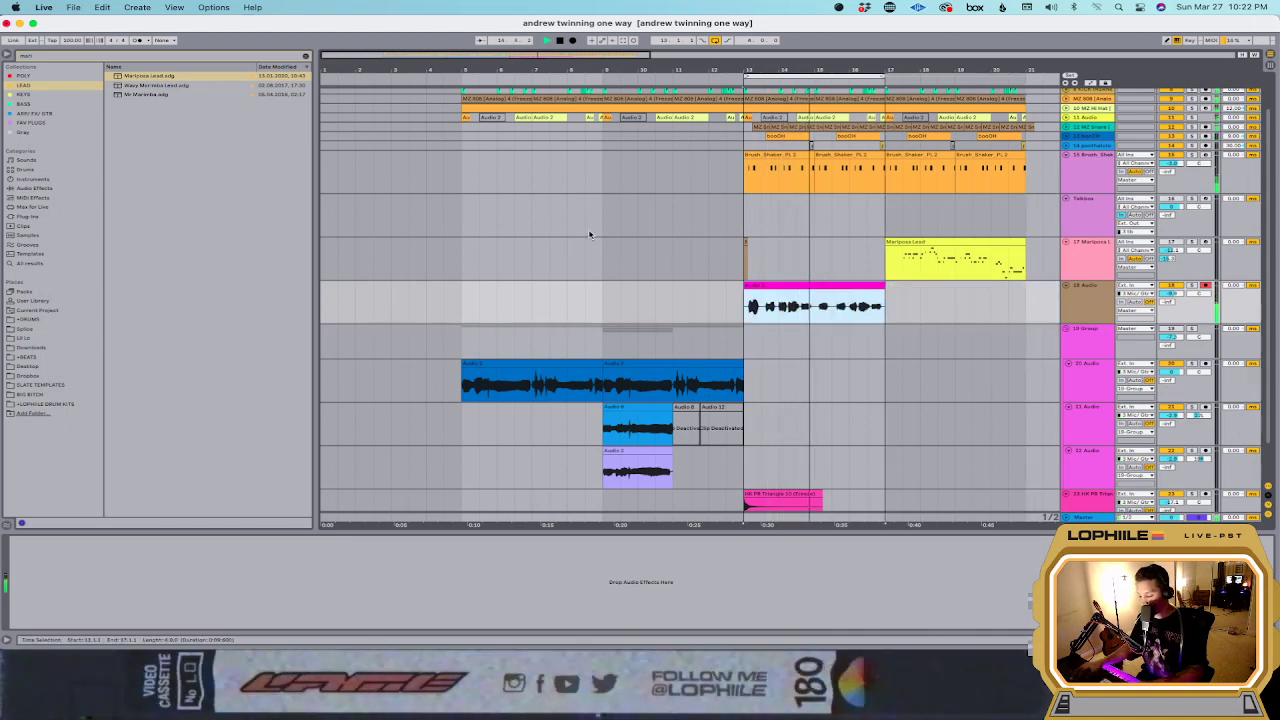
Step: Add Saturator from the audio effects to the new audio track and set its curve type to Hard Curve
key(Escape)
click(30, 188)
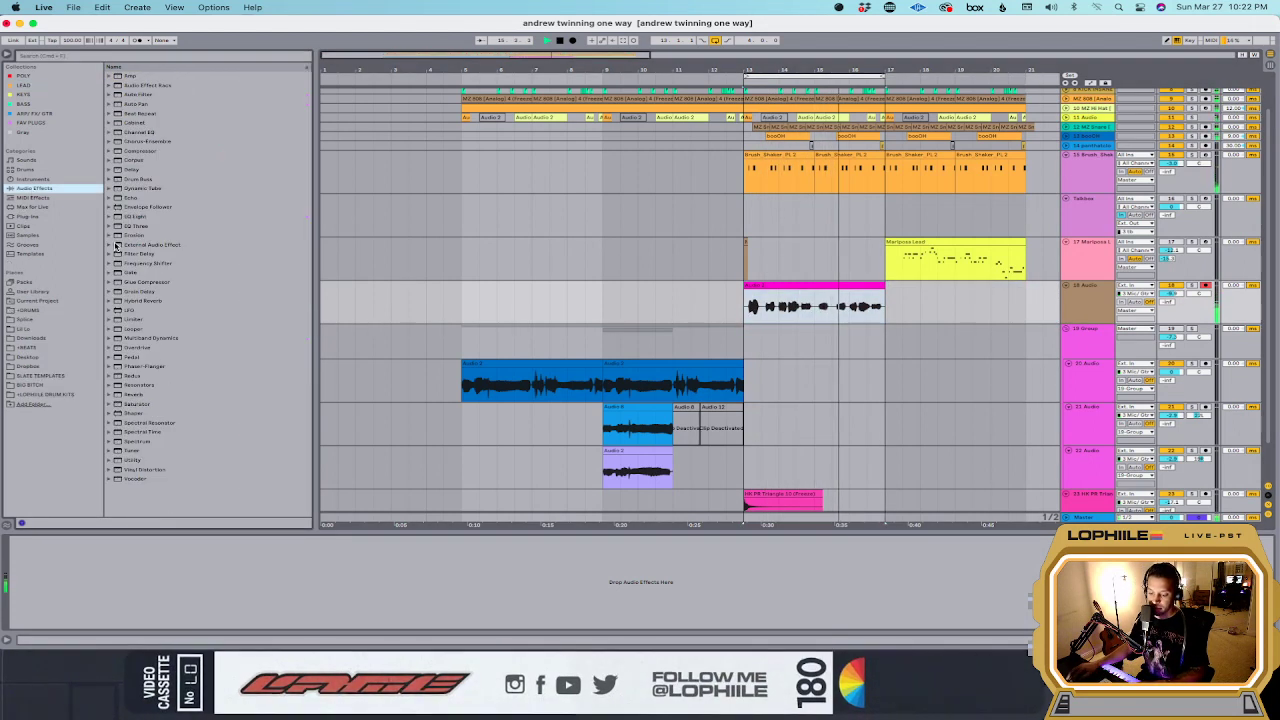
drag(150, 403, 600, 582)
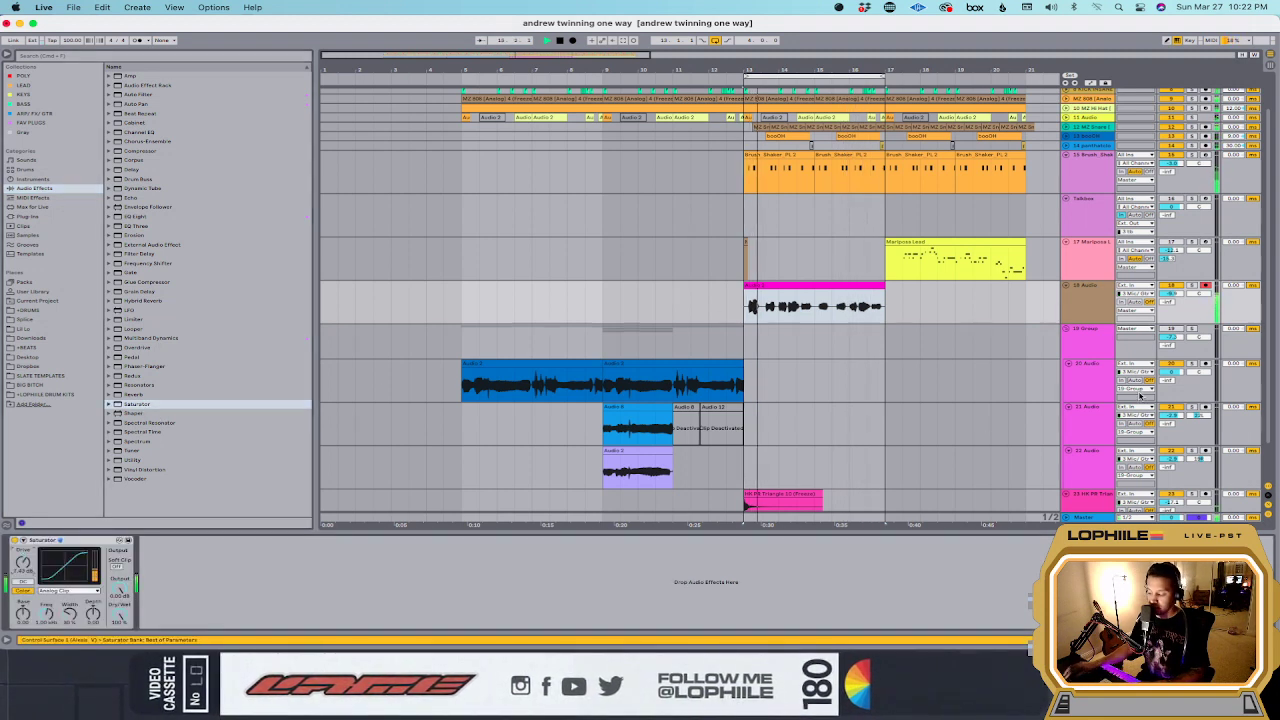
click(74, 591)
click(74, 609)
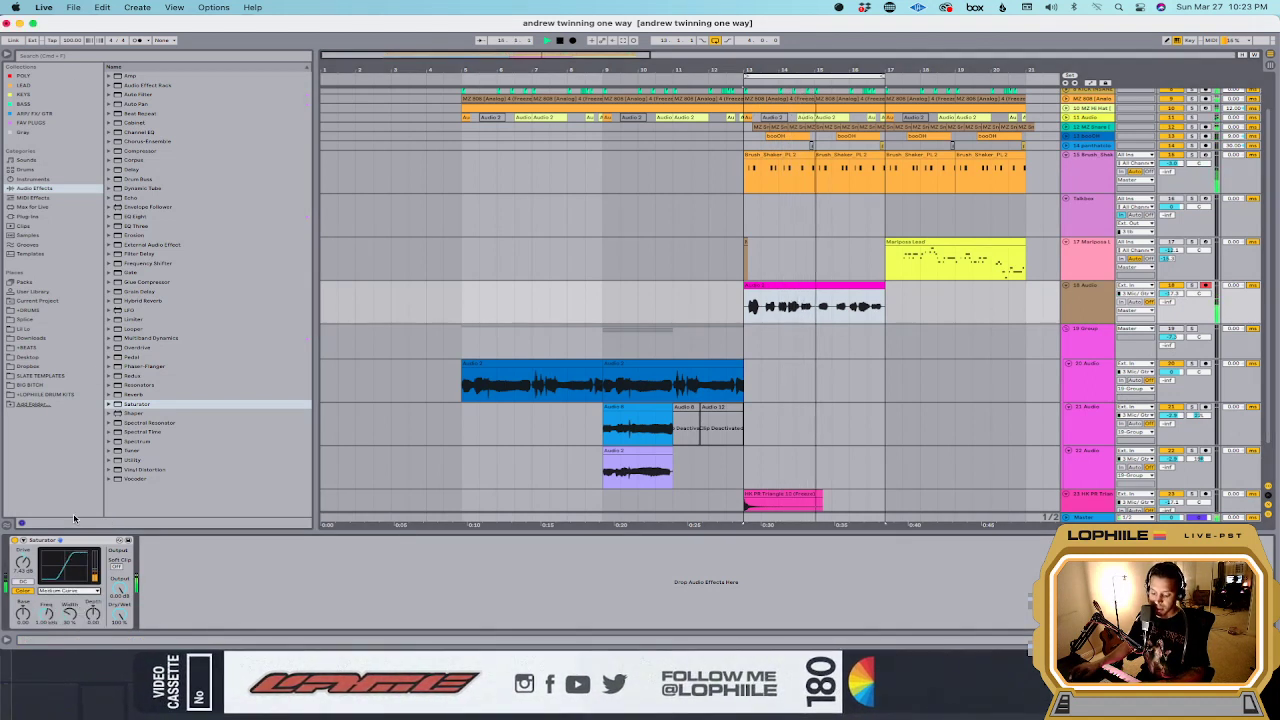
click(74, 591)
click(74, 618)
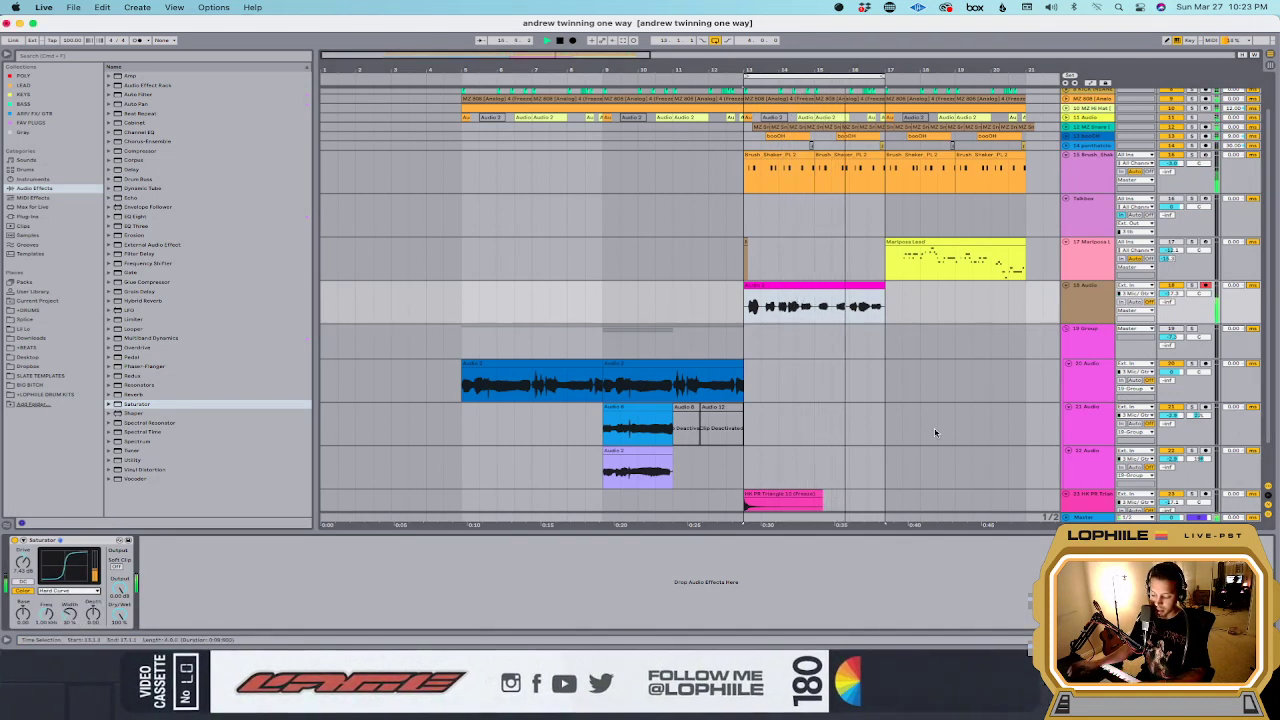
Step: Search the plug-ins for "bc" and add BC Chorus 4 VST(Stereo) to the recorded audio track
click(58, 54)
text(bc)
click(47, 217)
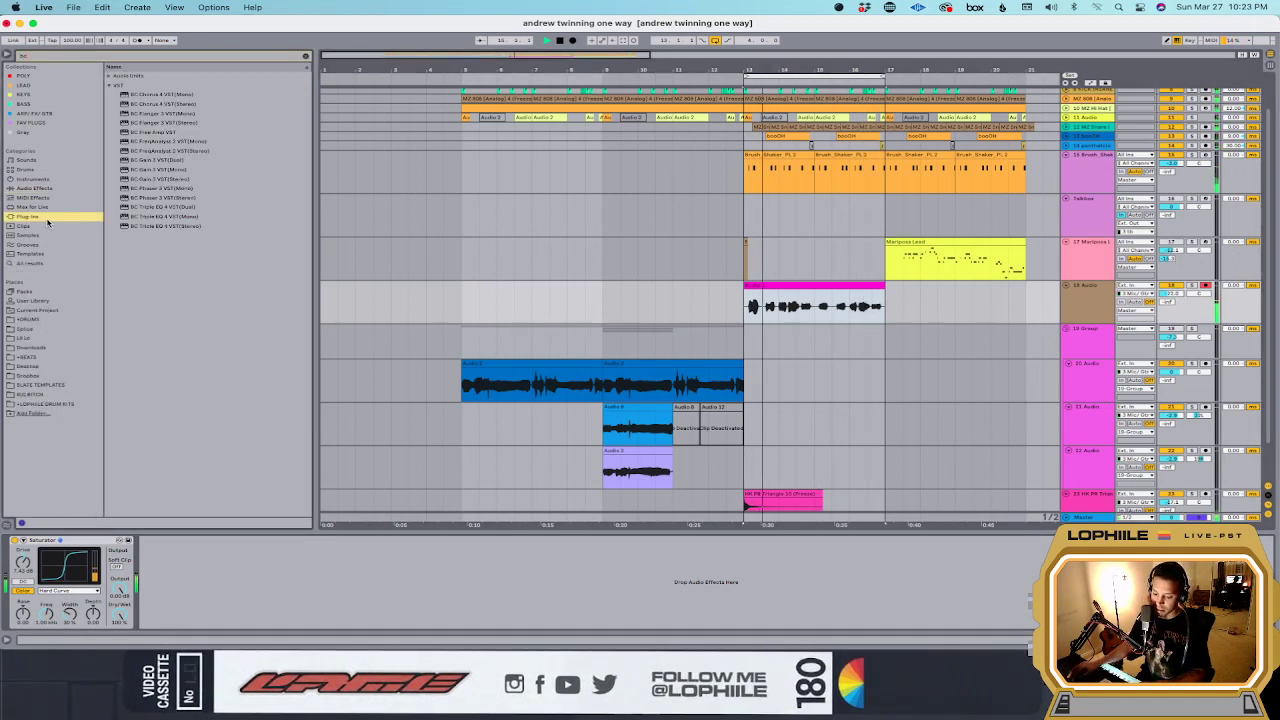
double_click(160, 103)
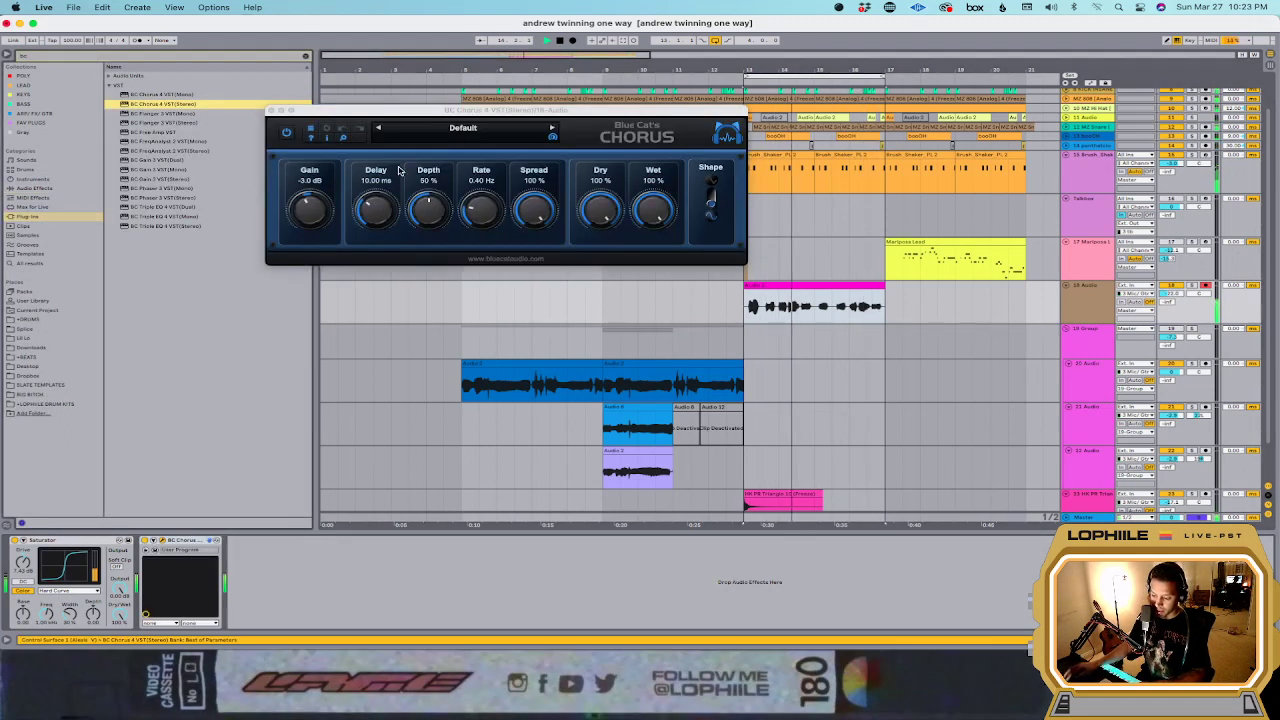
Step: Set the chorus to 7.60 ms delay, 33% depth, 1.16 Hz rate, 73% spread and 40% wet, and close its window
drag(533, 208, 534, 224)
mouse_move(428, 208)
mouse_down()
mouse_move(484, 202)
mouse_move(429, 212)
mouse_up()
drag(376, 206, 377, 212)
drag(653, 208, 654, 230)
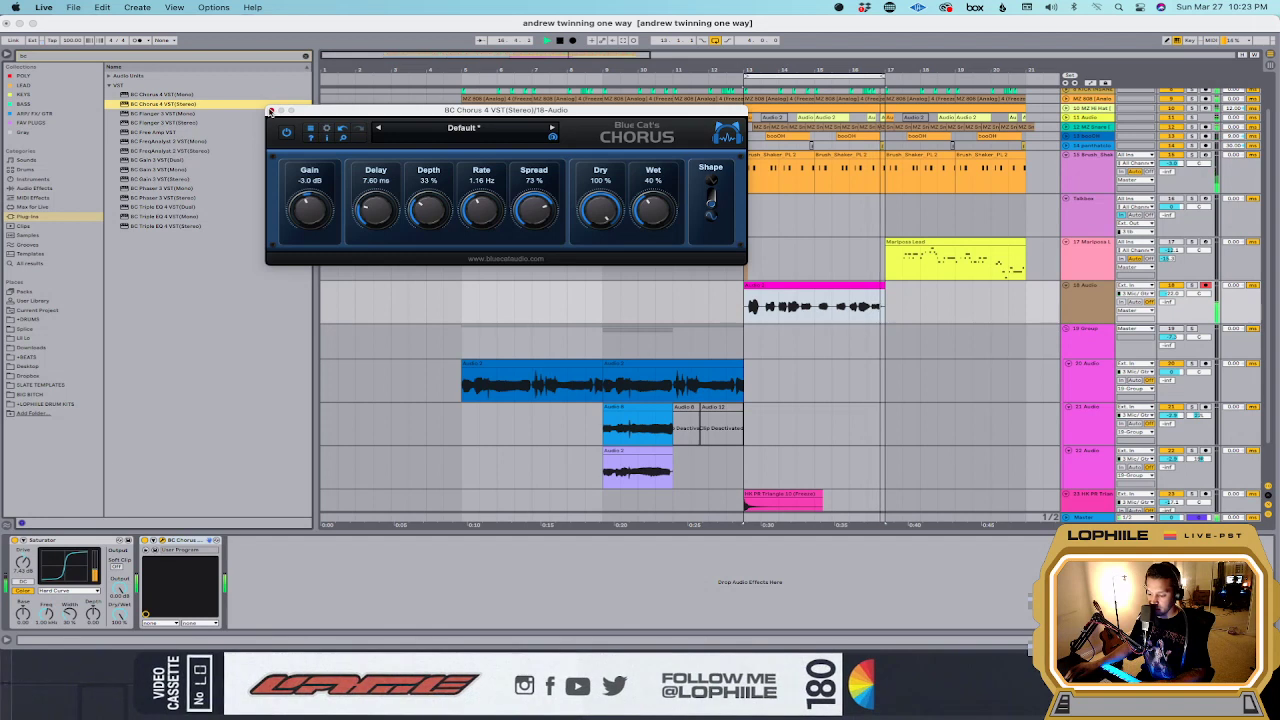
click(270, 111)
Step: Add MAutoPitch to the recorded audio track with a formant shift of +3.36, and close its window
click(886, 321)
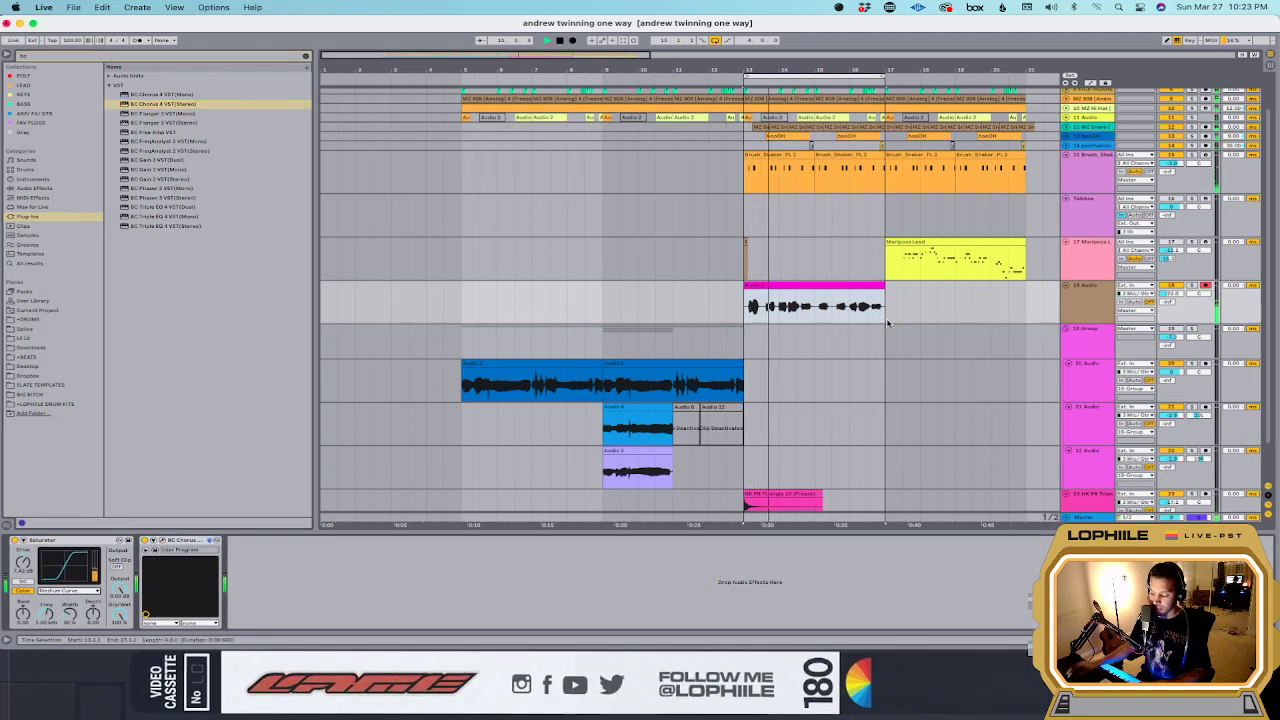
key(shift+Tab)
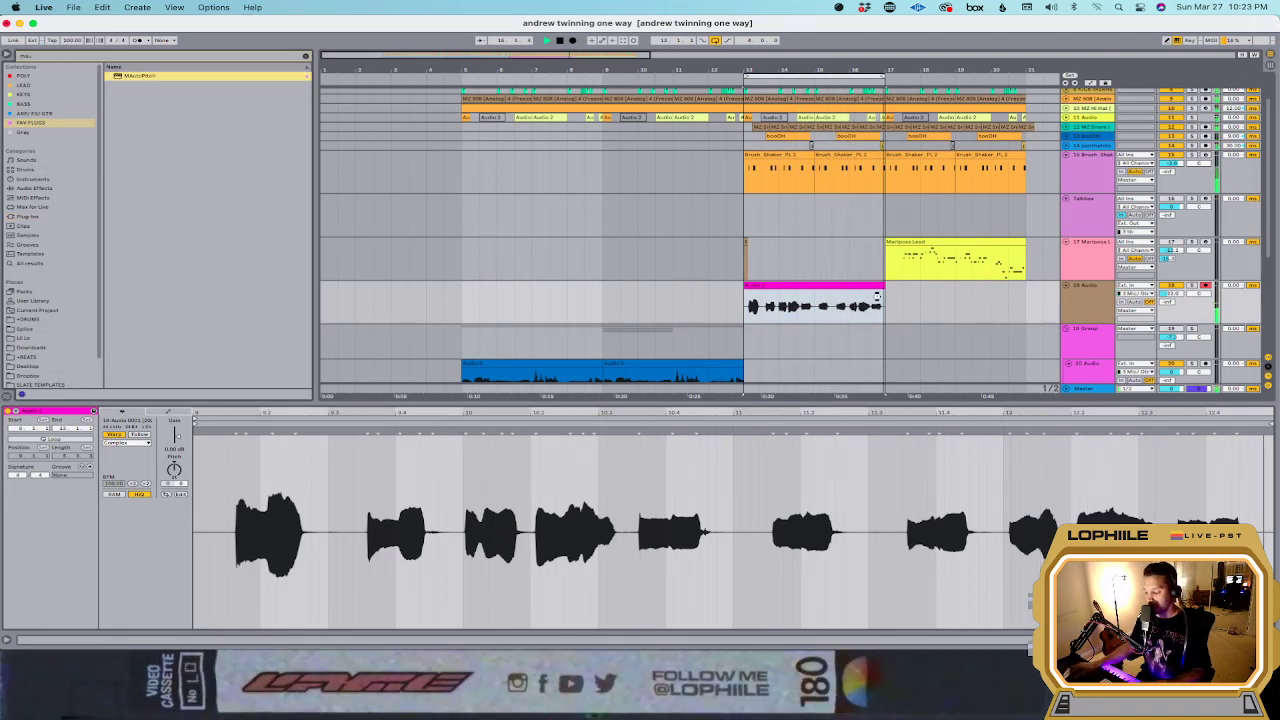
drag(488, 180, 490, 302)
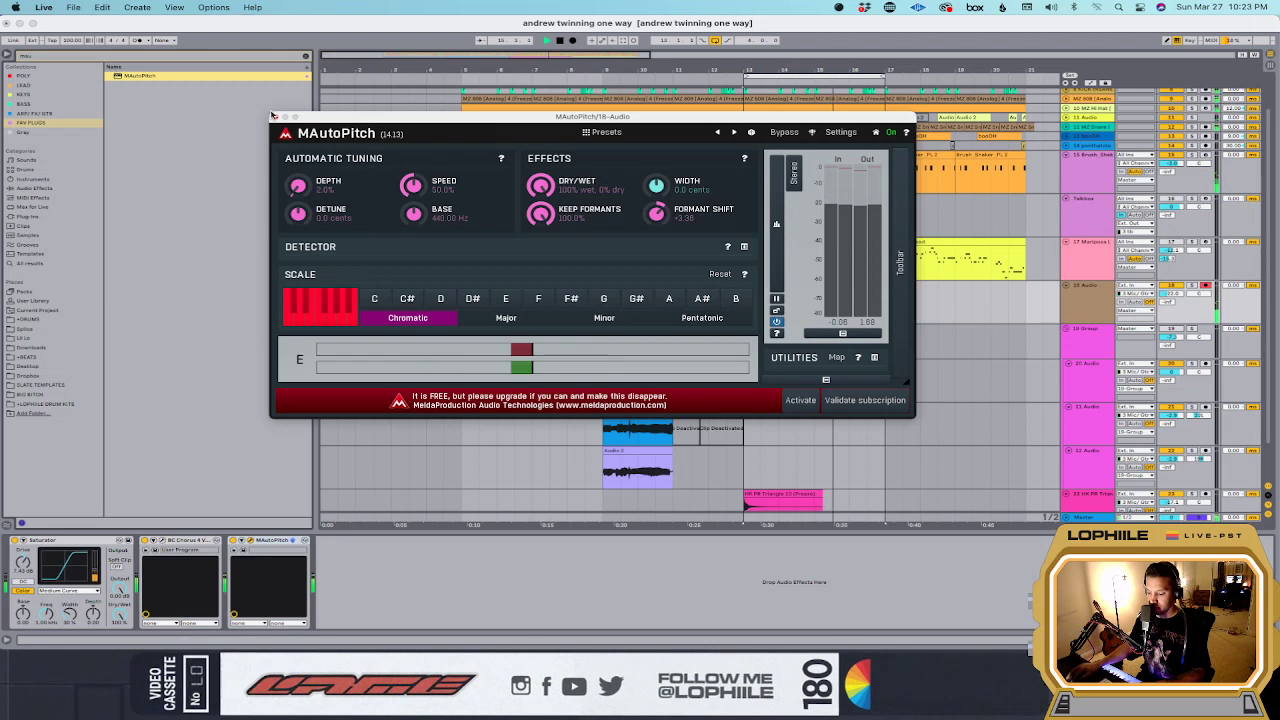
click(274, 117)
Step: Search the plug-ins for "speaker" and add the Speakers VST after MAutoPitch on the audio track
key(super+f)
text(speaker)
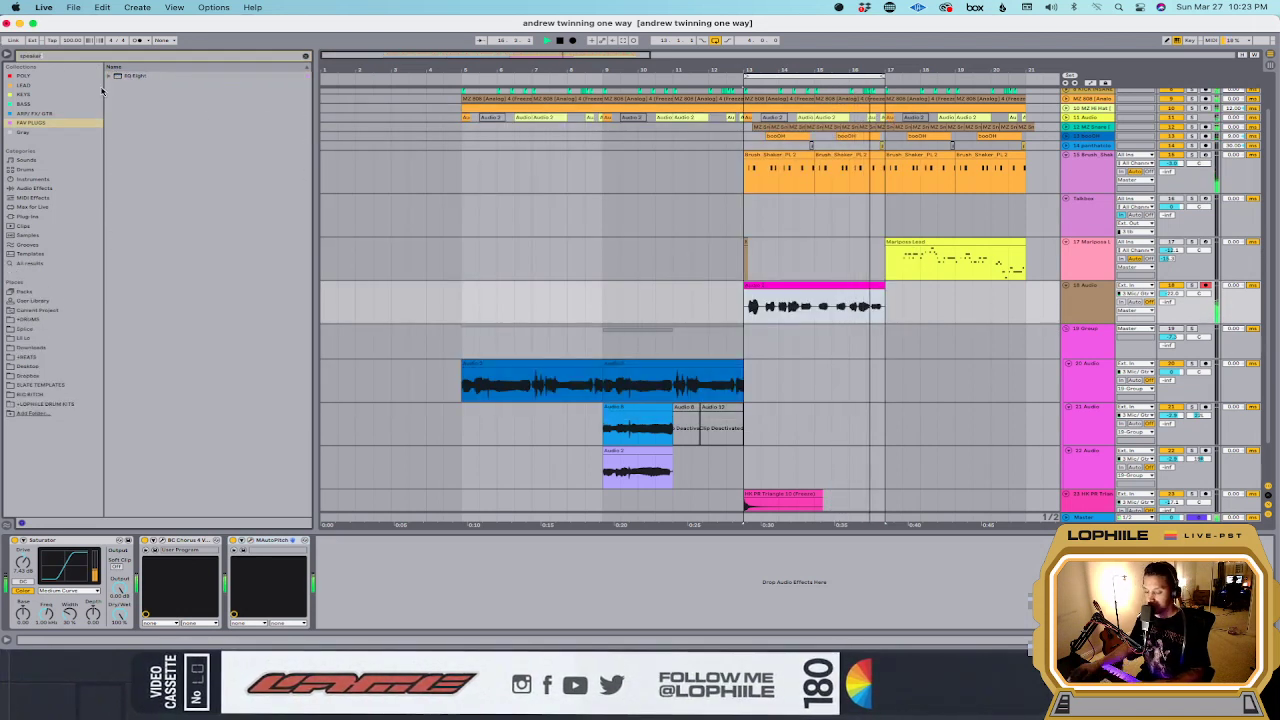
click(27, 216)
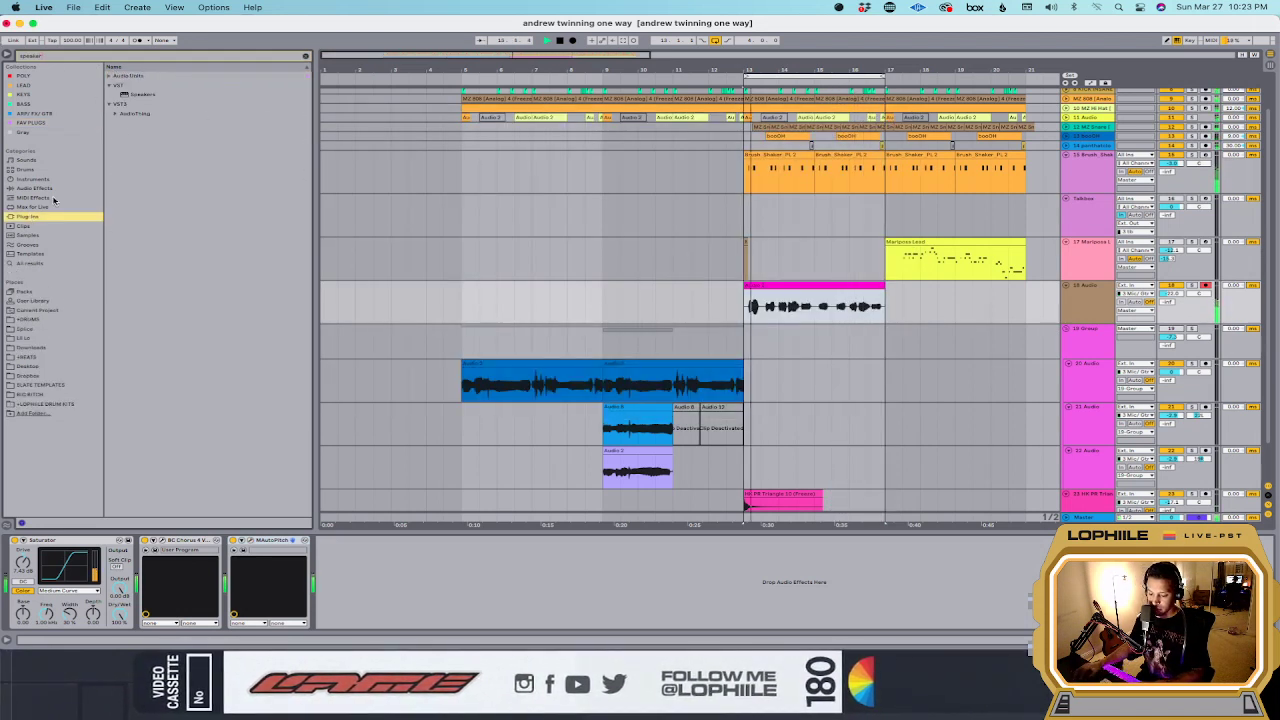
click(139, 96)
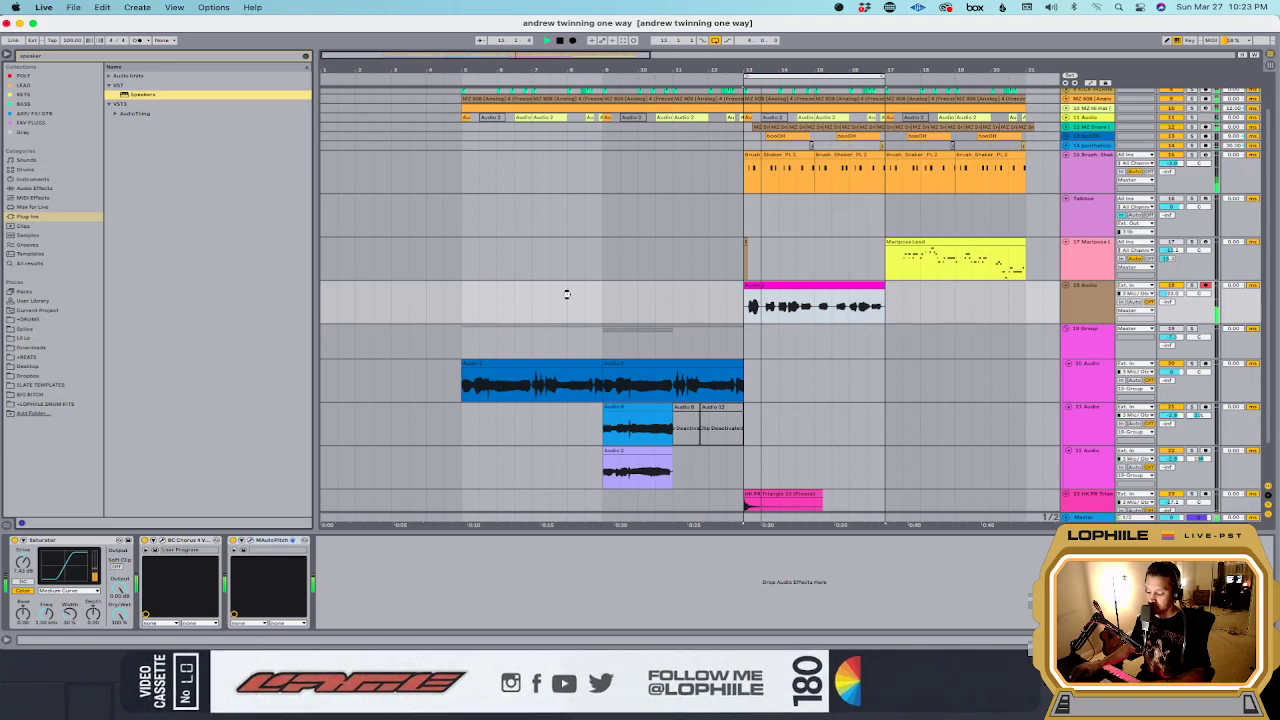
drag(447, 198, 450, 300)
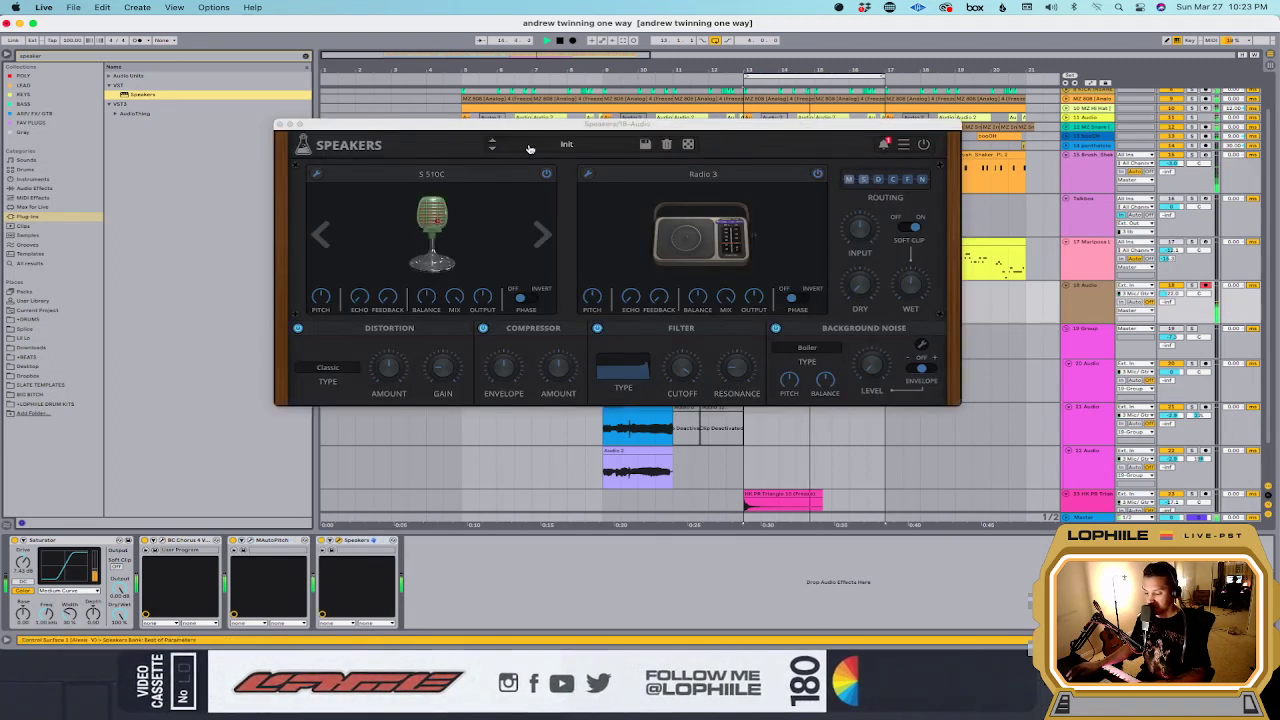
Step: Choose the Under Water preset in Speakers, set the audio track's volume to about -7 dB, and close the plug-in window
click(492, 144)
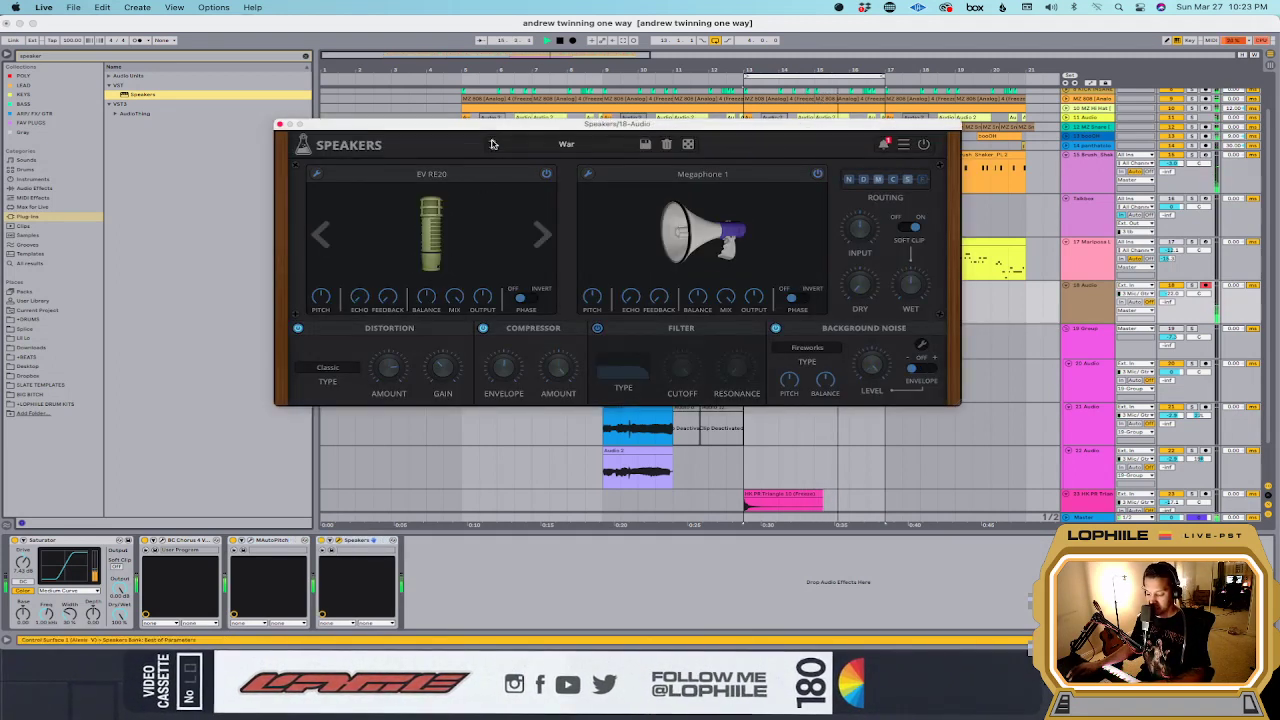
click(492, 144)
click(492, 144)
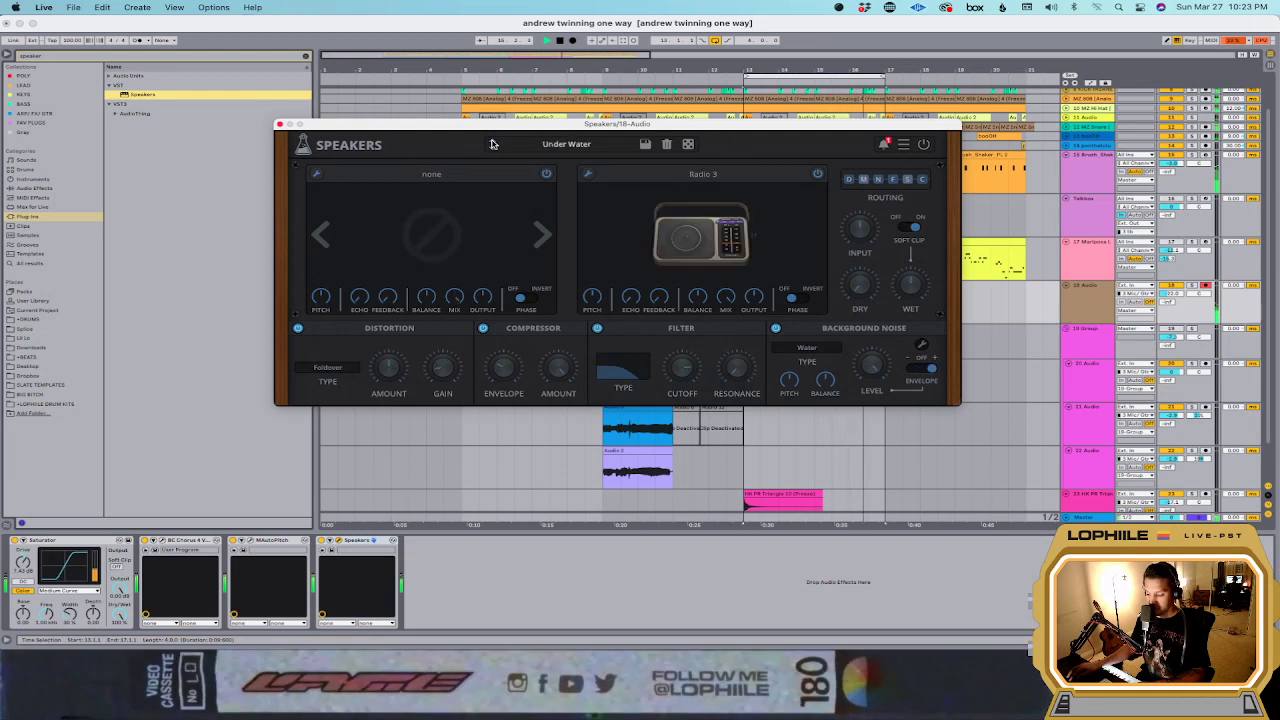
click(1174, 292)
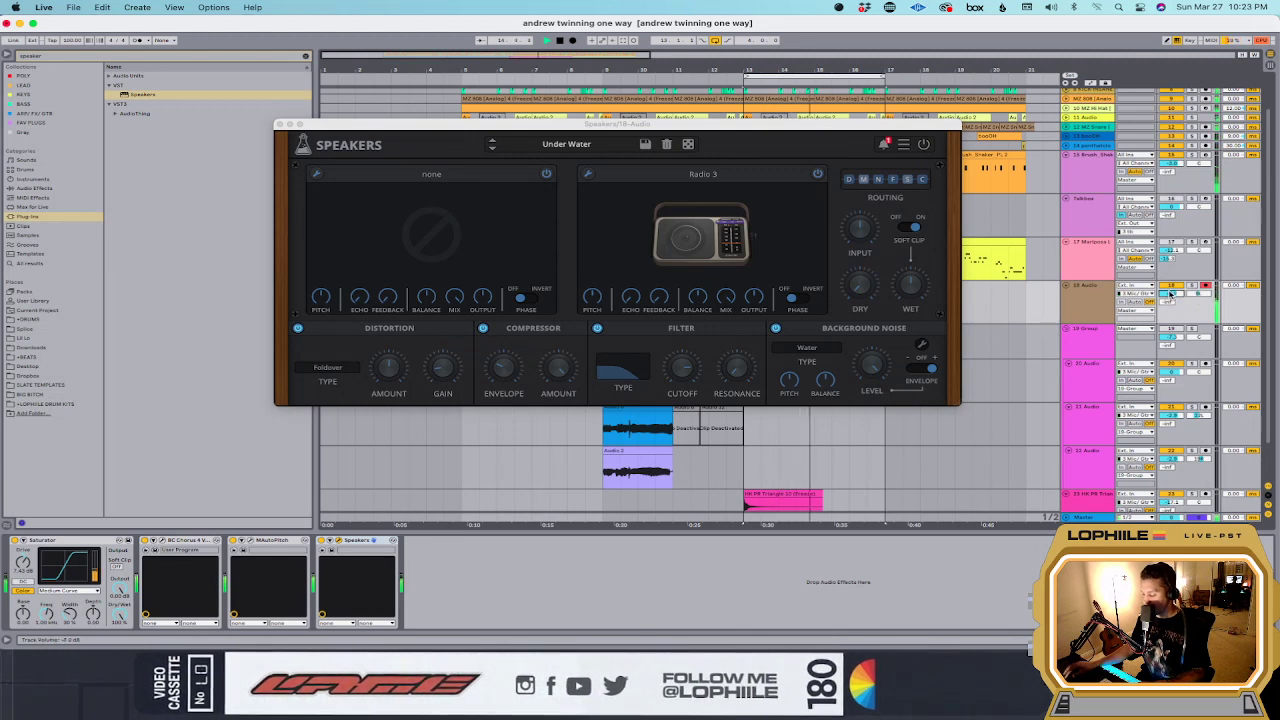
click(280, 125)
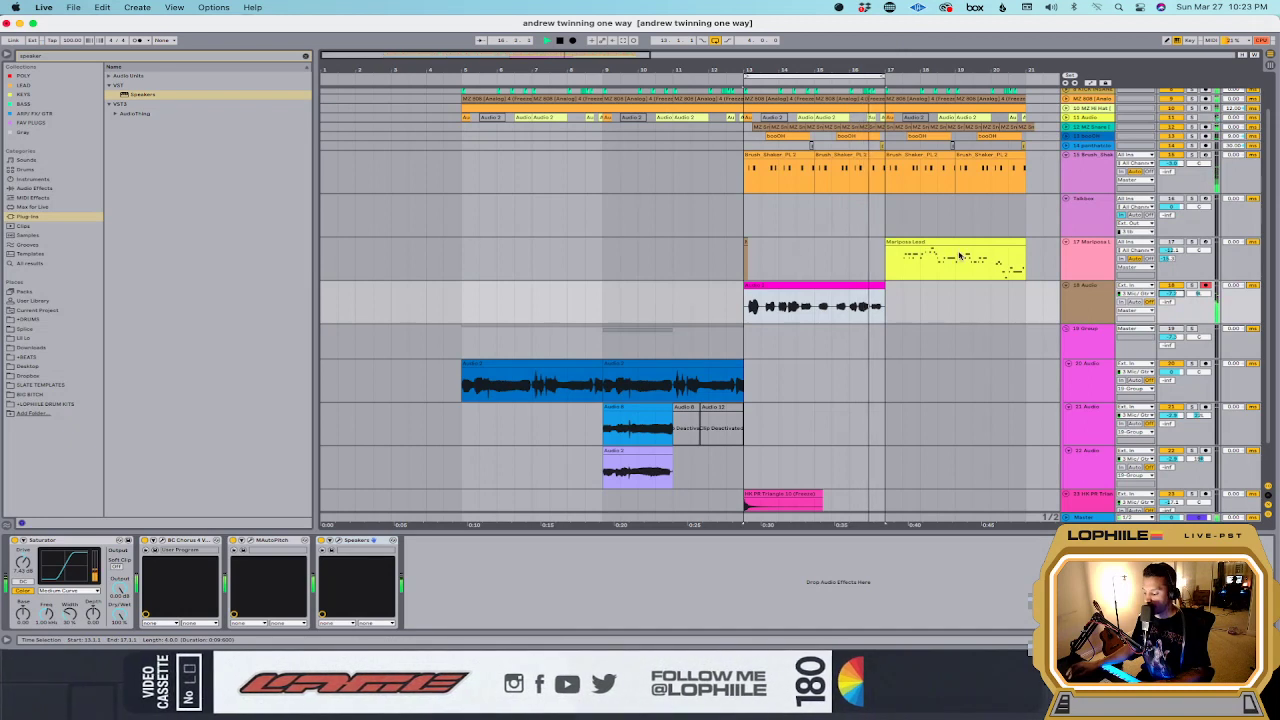
Step: Extend the time selection to bar 21, loop bars 13 to 21, and clear the selection
shift+click(1026, 300)
key(super+l)
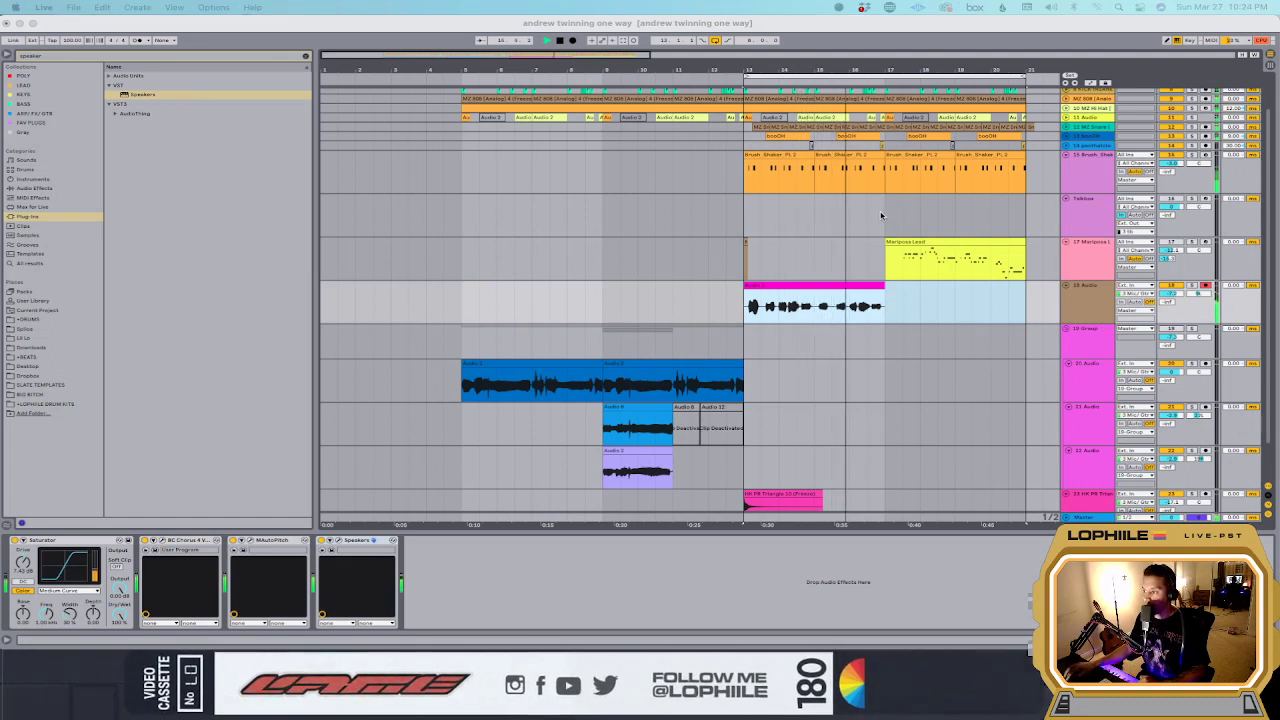
click(694, 288)
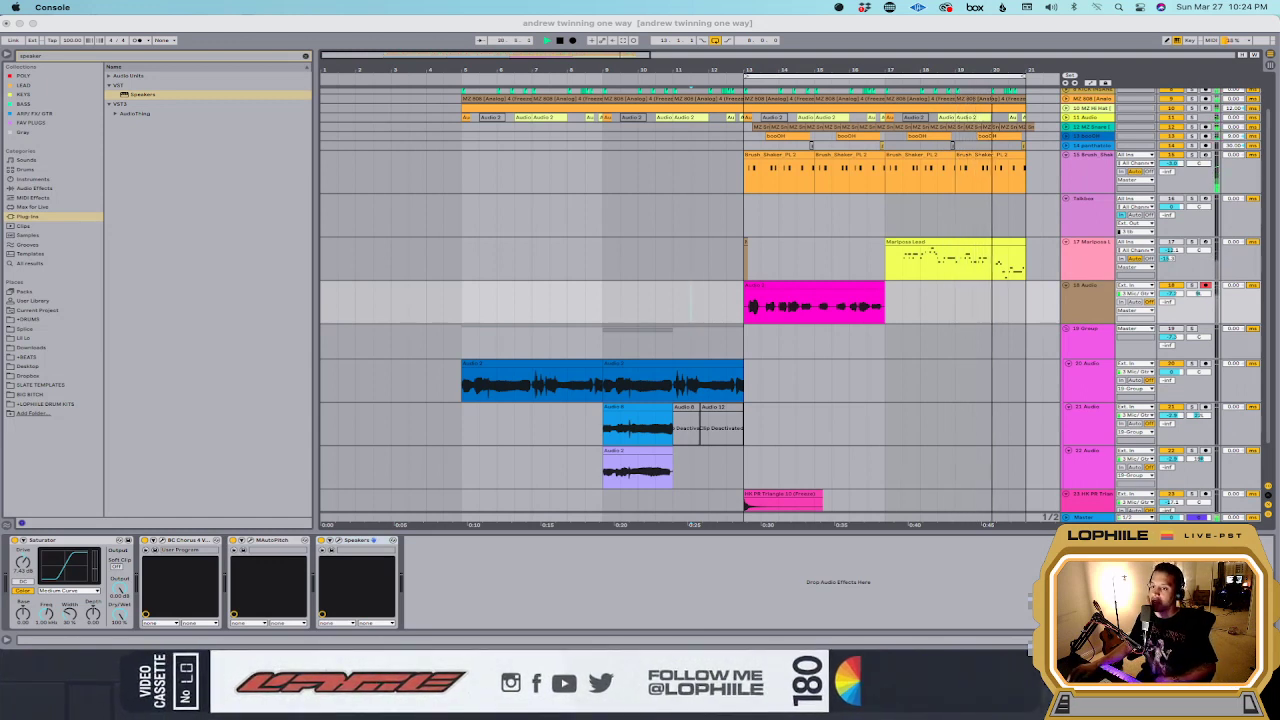
Step: Select bars 5 to 21 on the empty Talkbox track and loop that range for playback
click(971, 214)
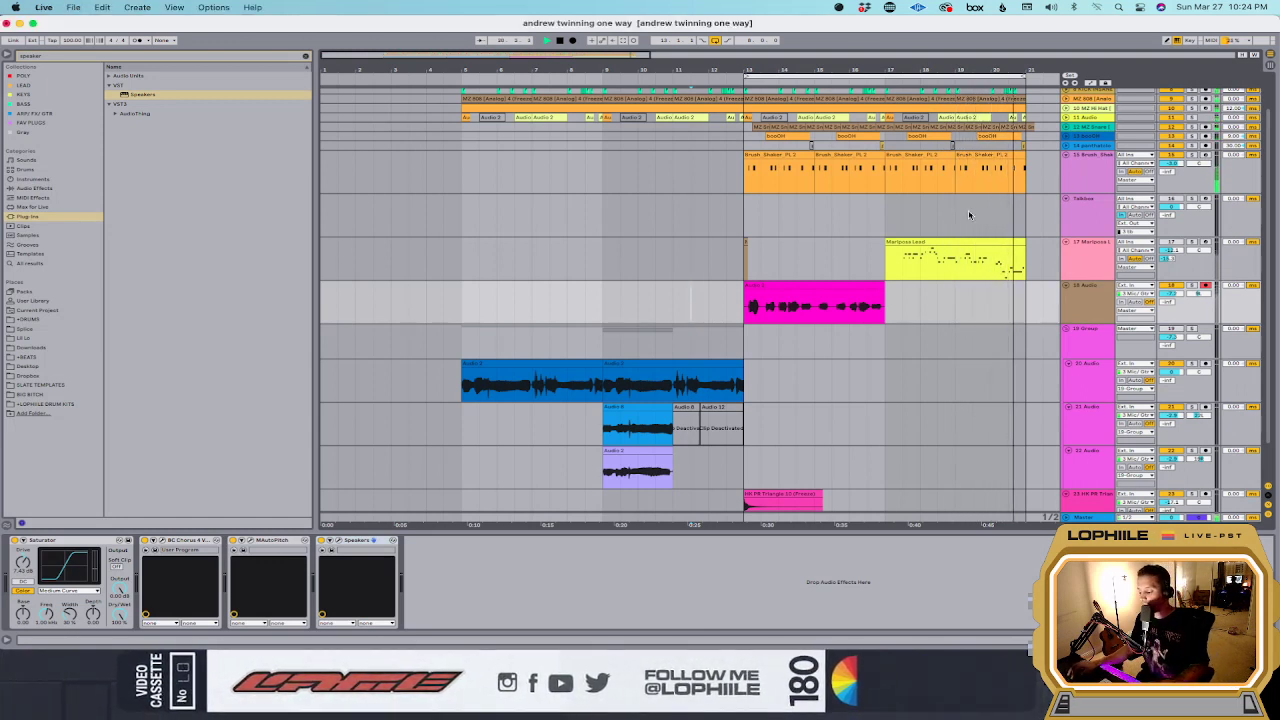
key(space)
click(460, 221)
drag(460, 221, 1023, 217)
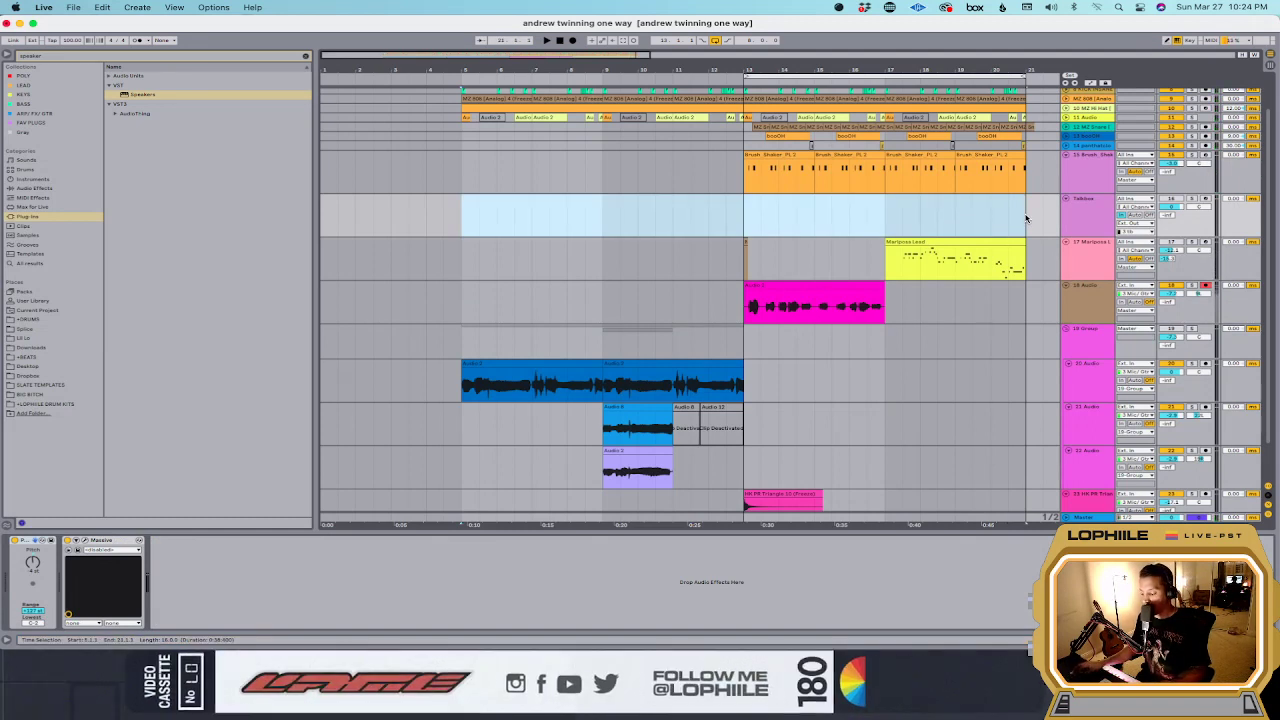
key(super+l)
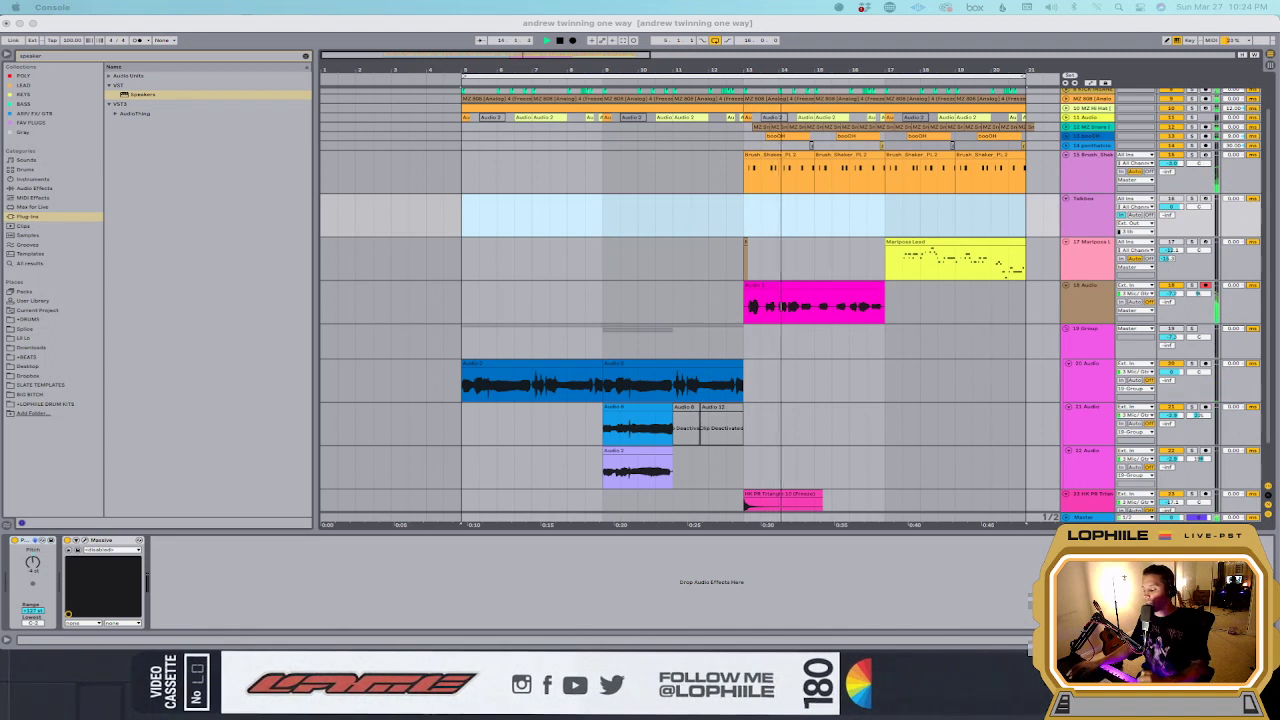
Step: Duplicate the pink recorded audio clip at bar 13 so the copy fills bars 17 to 21
click(1177, 183)
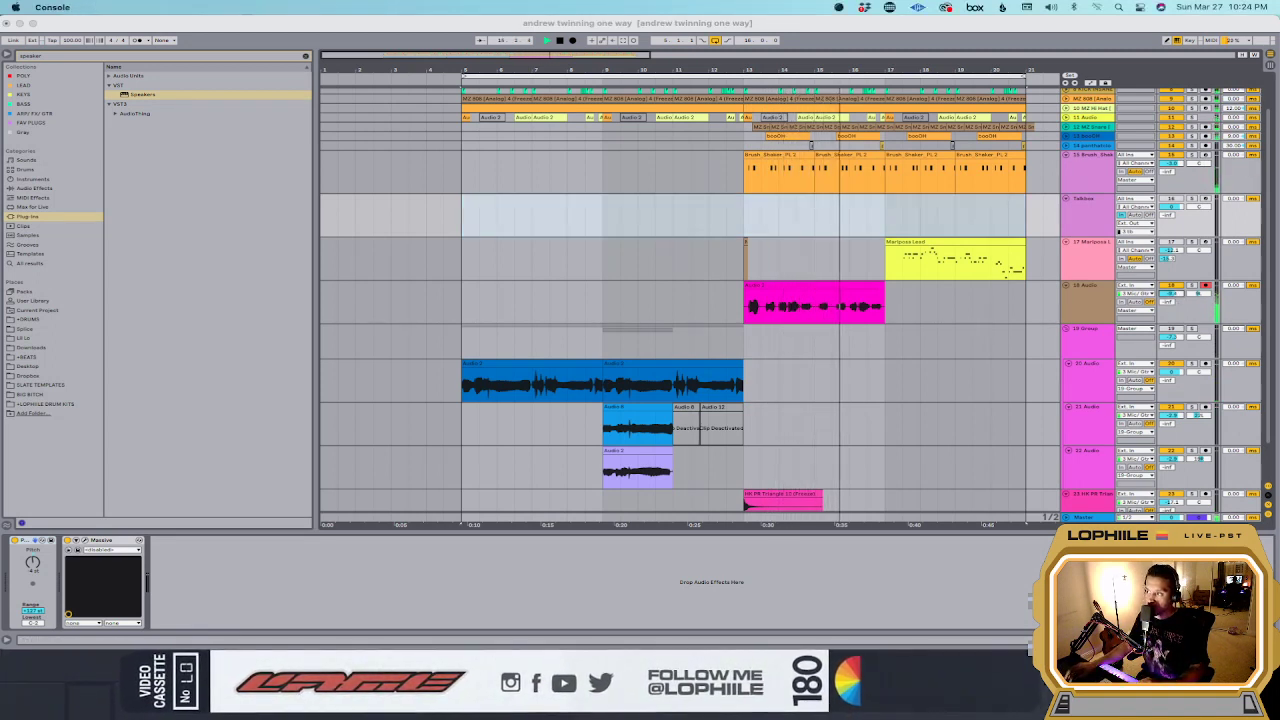
click(754, 296)
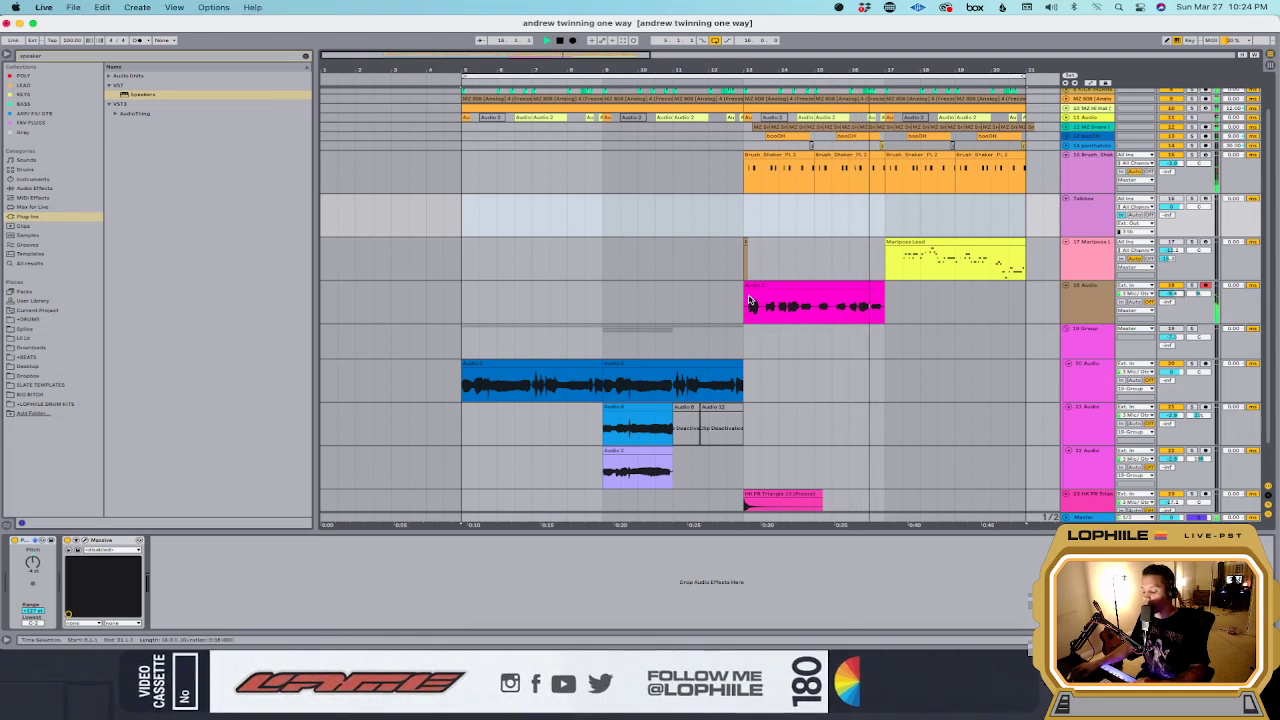
key(super+d)
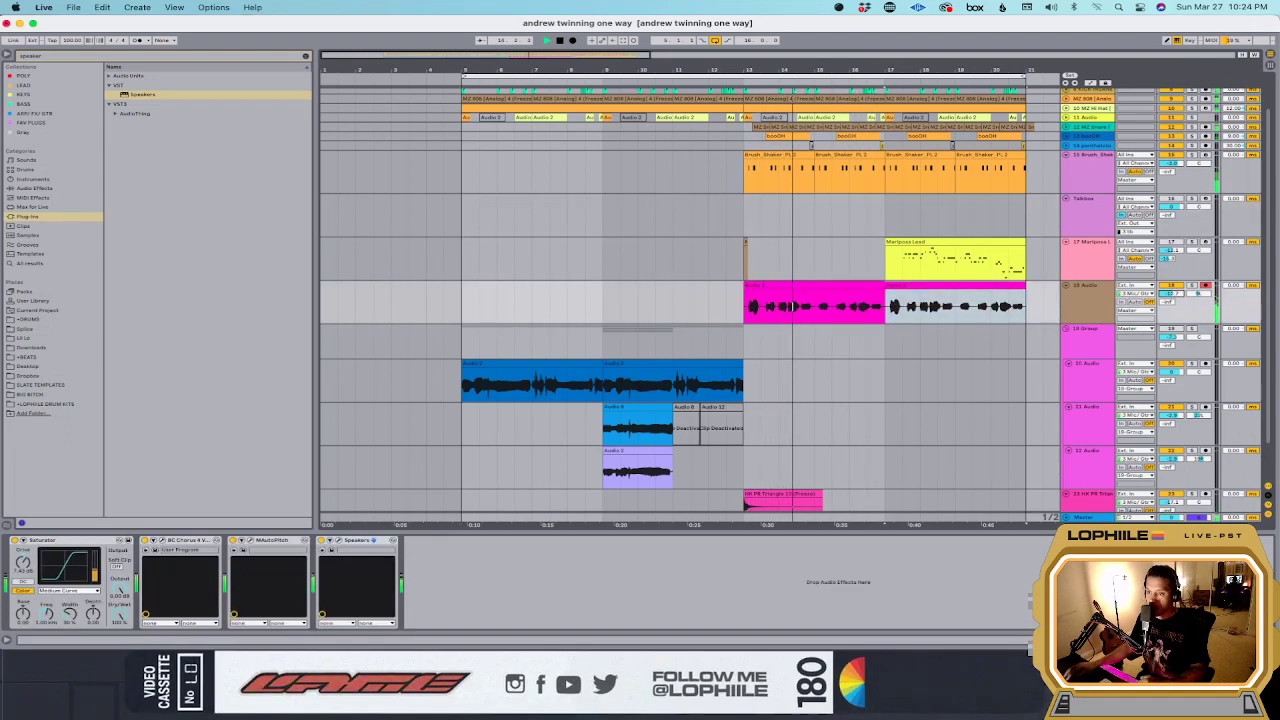
key(super+Tab)
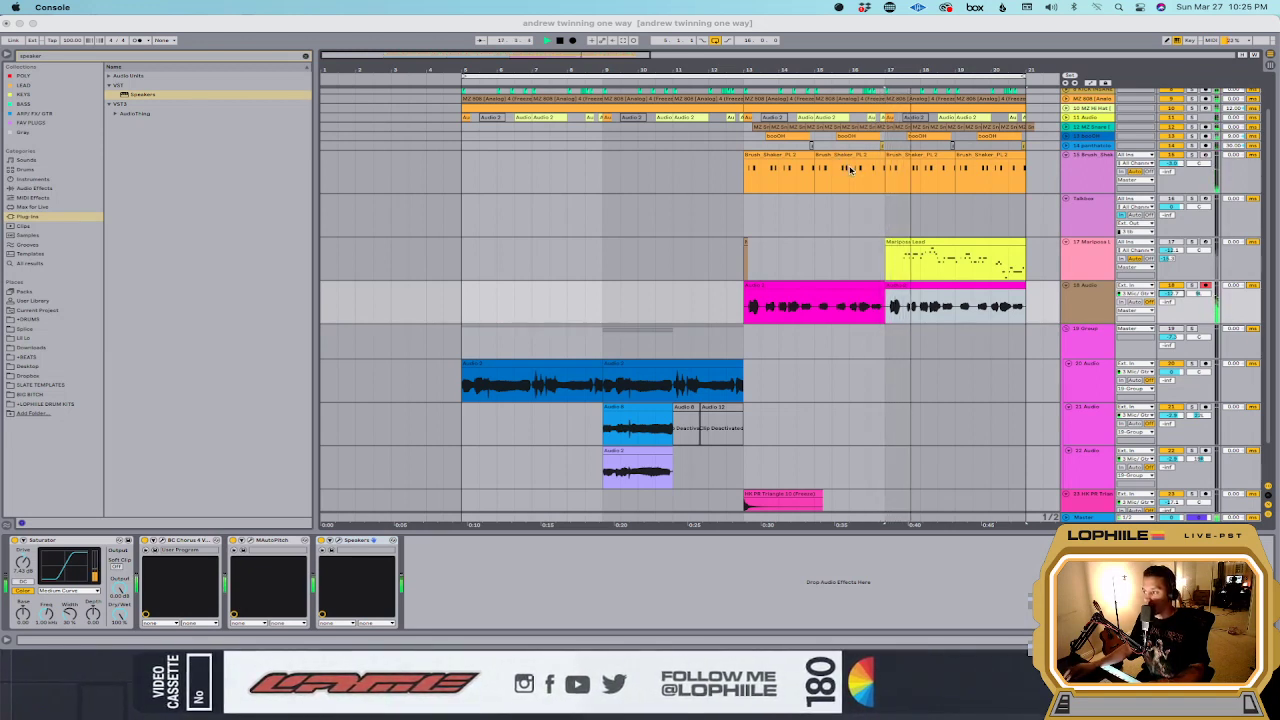
click(951, 409)
click(893, 308)
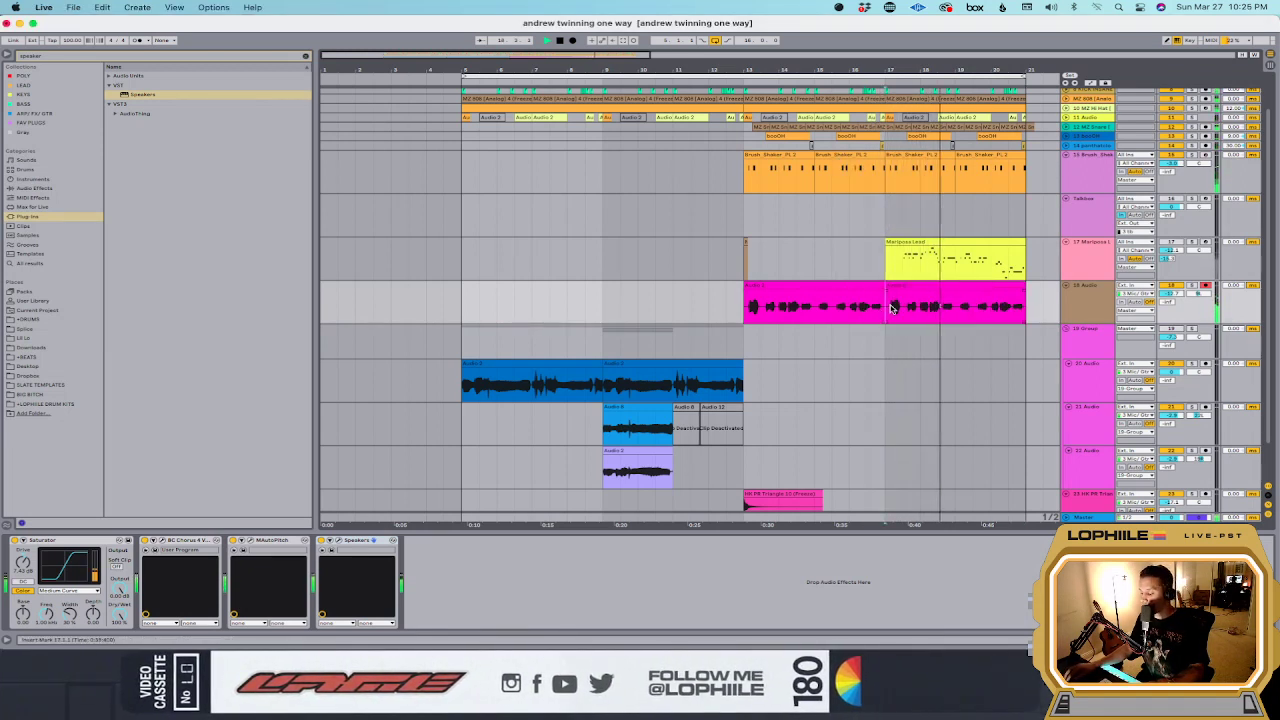
Step: Find the RVox plug-in and add RVox Stereo after Speakers on the recorded audio track
click(306, 57)
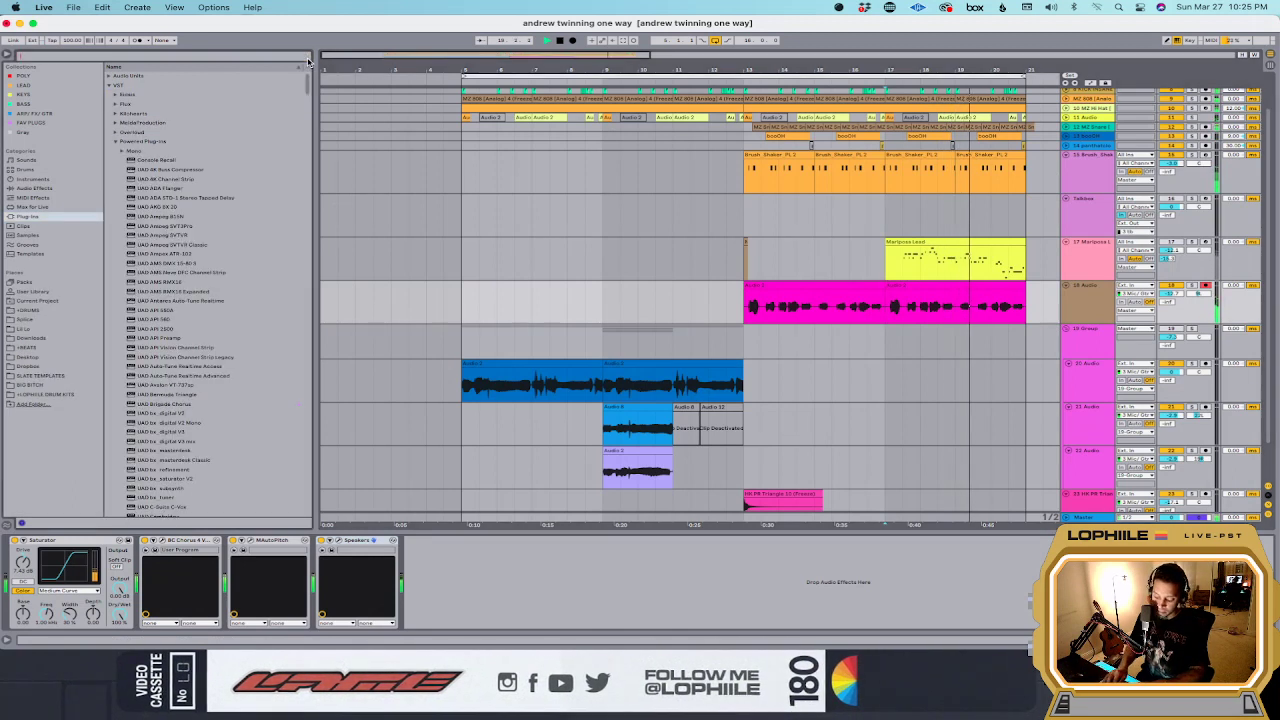
text(wide)
click(164, 114)
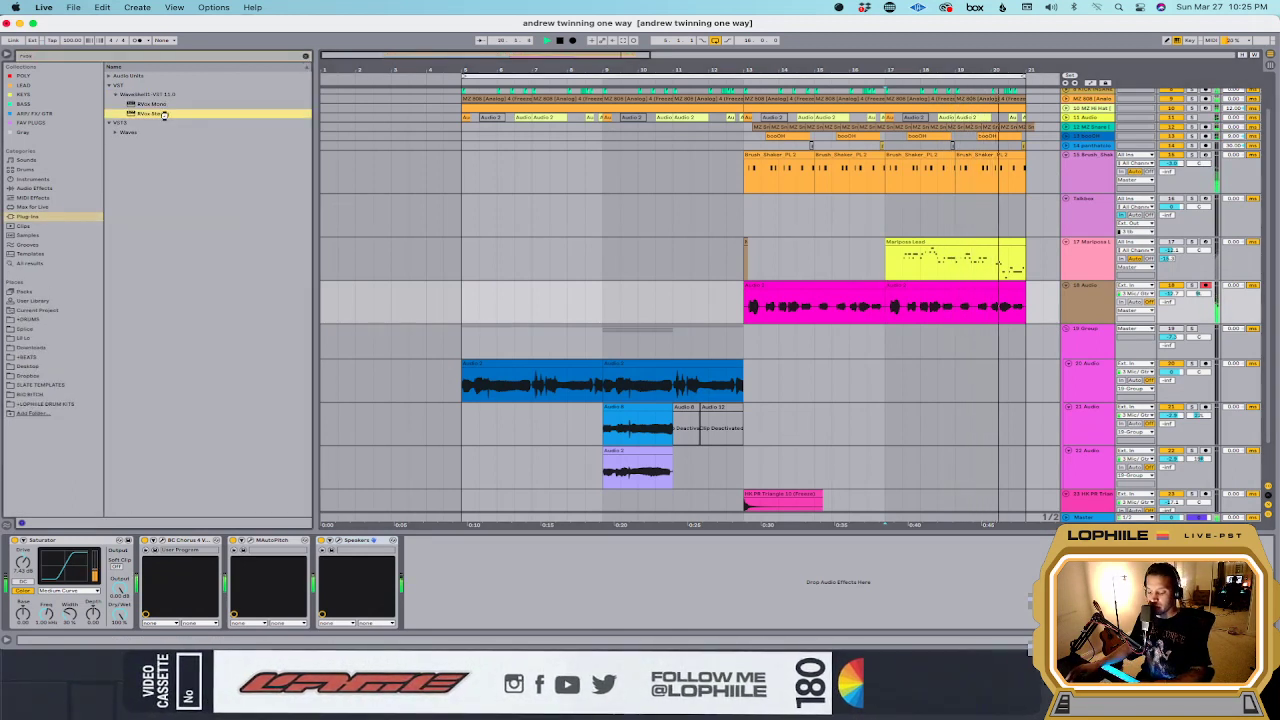
double_click(164, 114)
Step: Adjust the RVox compression, set its gate to about -49.1, and close the plug-in window
drag(438, 203, 441, 210)
drag(347, 298, 348, 274)
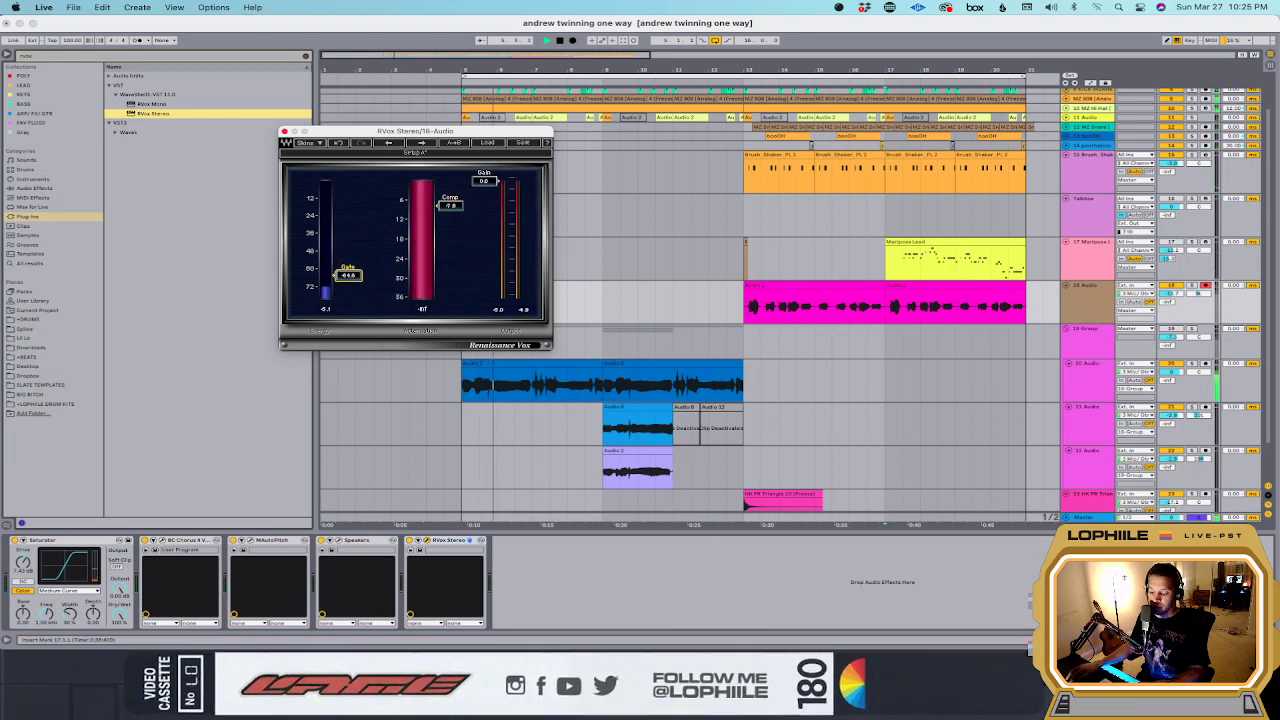
mouse_move(349, 277)
mouse_down()
mouse_move(348, 234)
mouse_move(348, 252)
mouse_up()
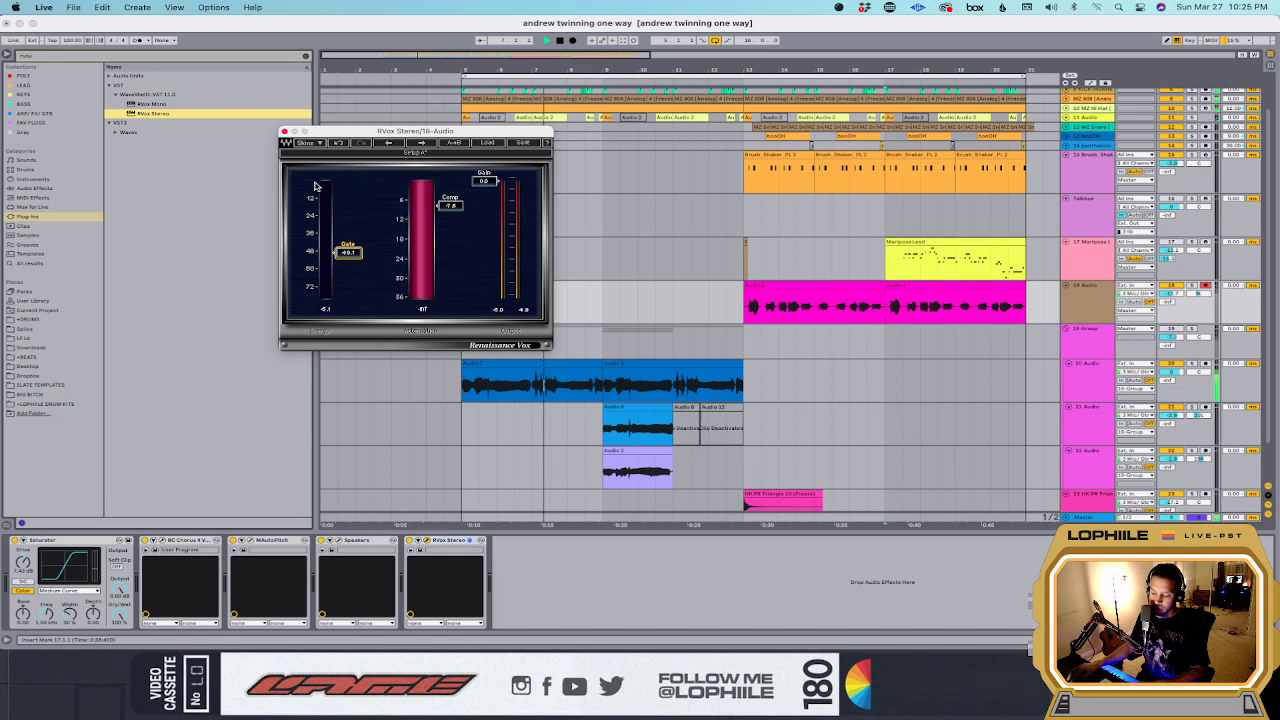
click(284, 132)
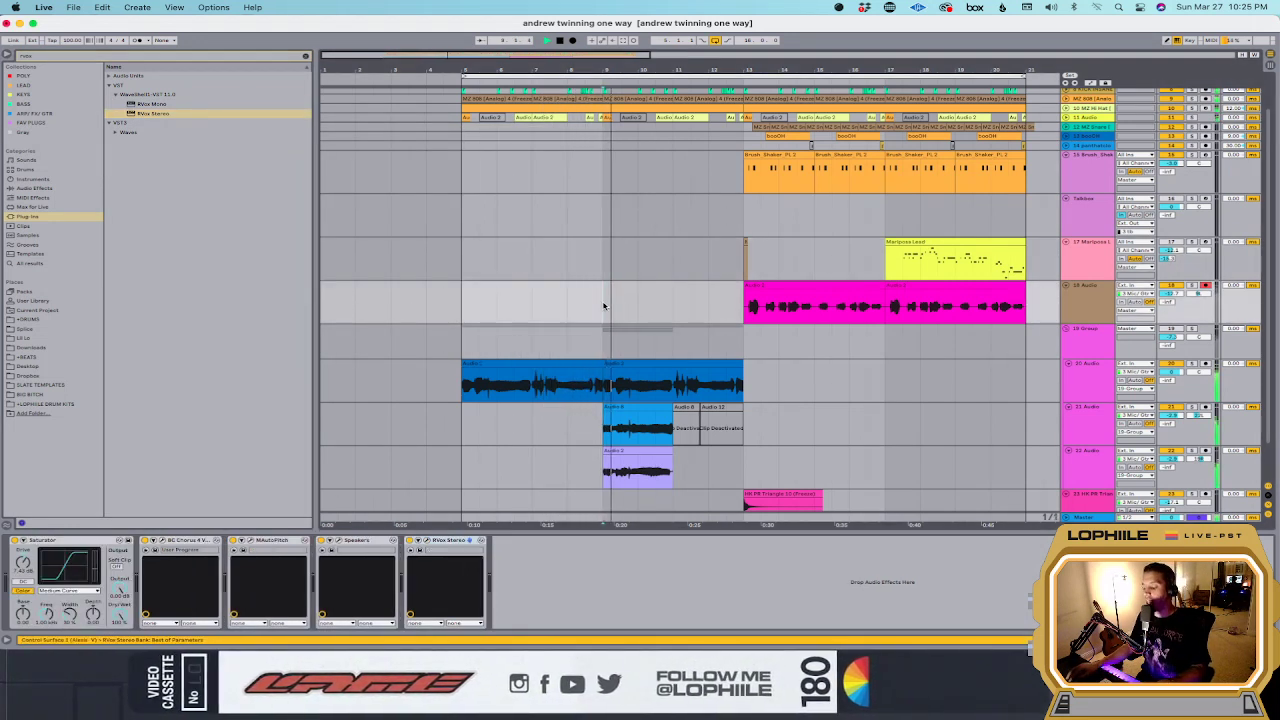
Step: Stop playback and save the Live Set with Collect All and Save
drag(610, 306, 727, 310)
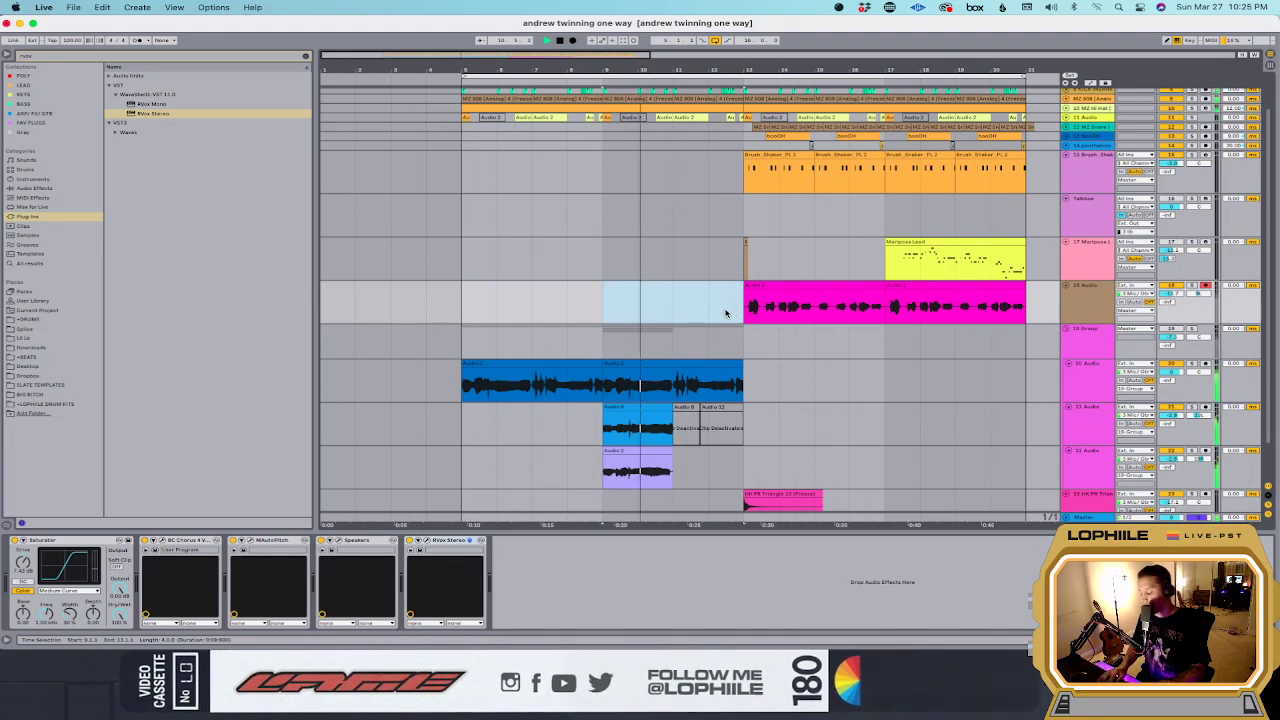
click(600, 293)
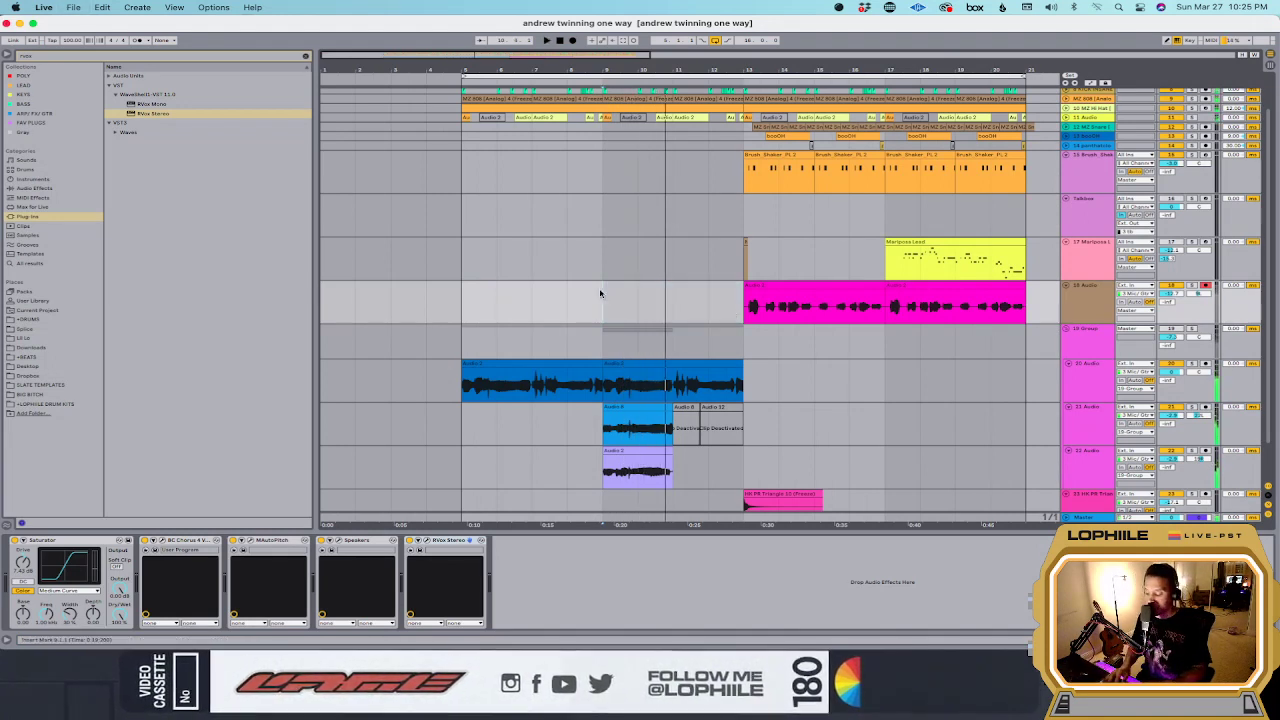
click(73, 7)
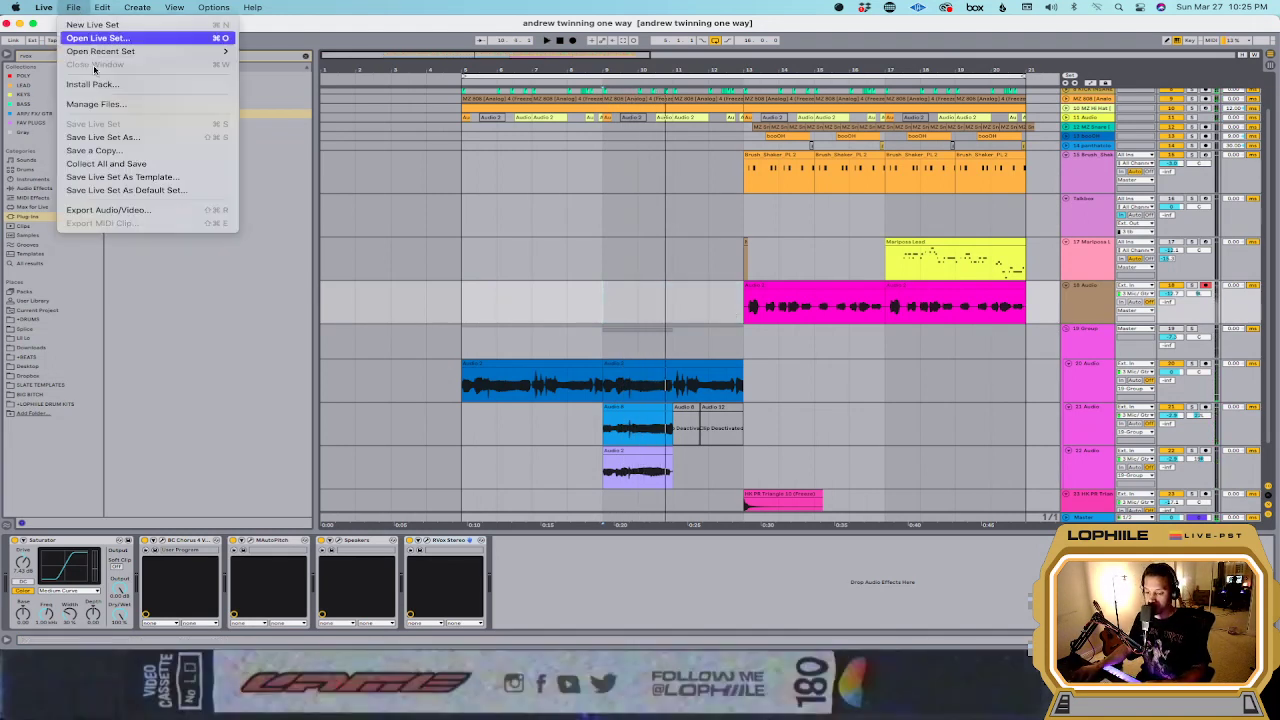
click(120, 164)
key(Return)
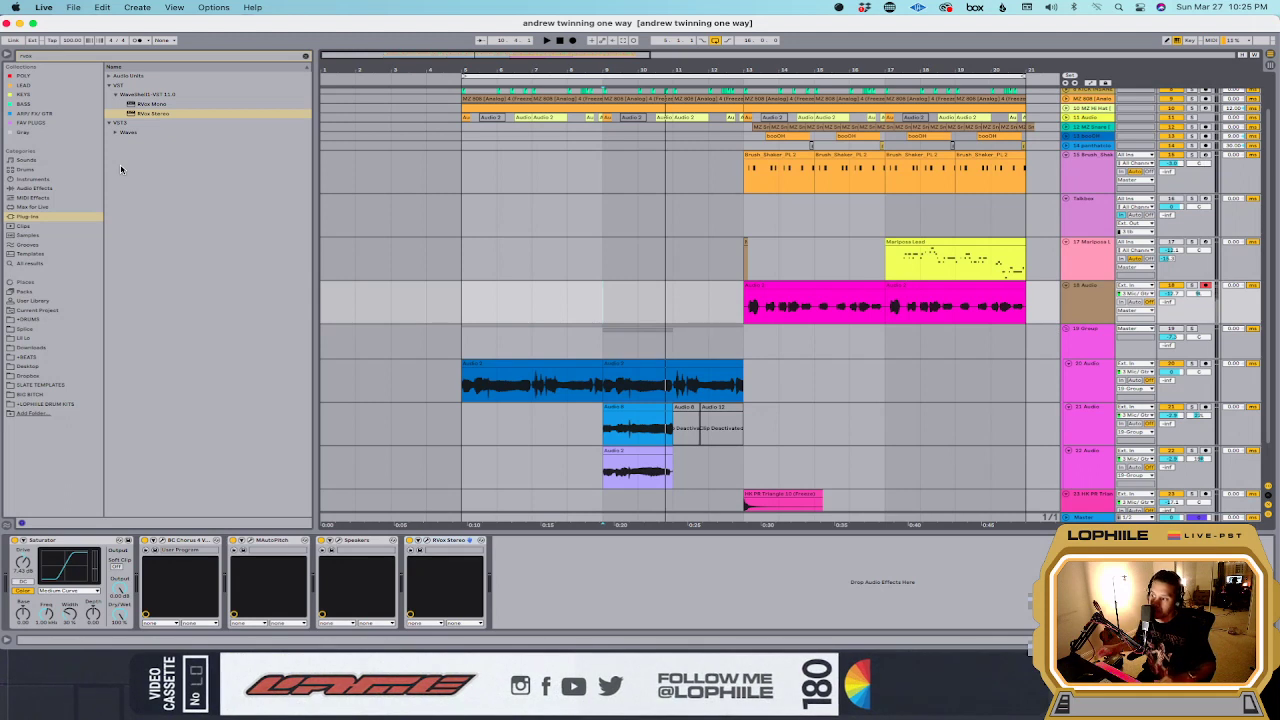
Step: Leave the finished arrangement and start a new, empty Live Set
scroll(587, 229, right, 2)
scroll(587, 229, down, 1)
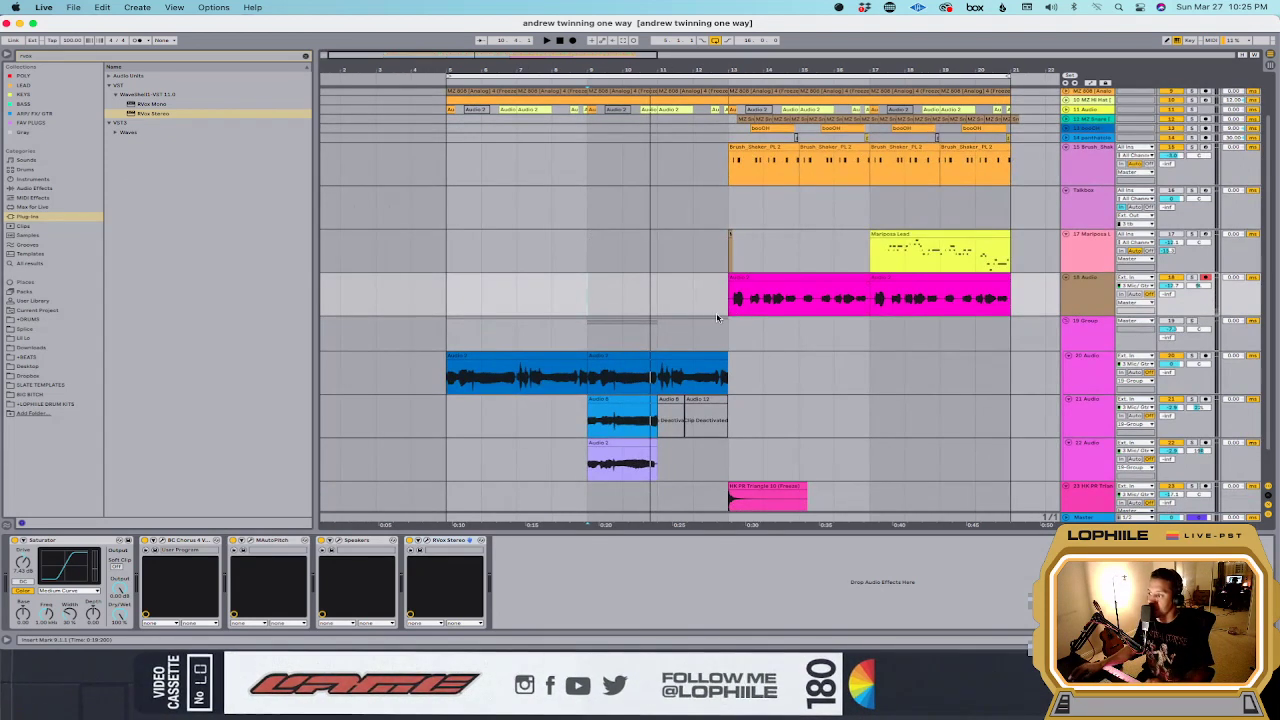
click(450, 298)
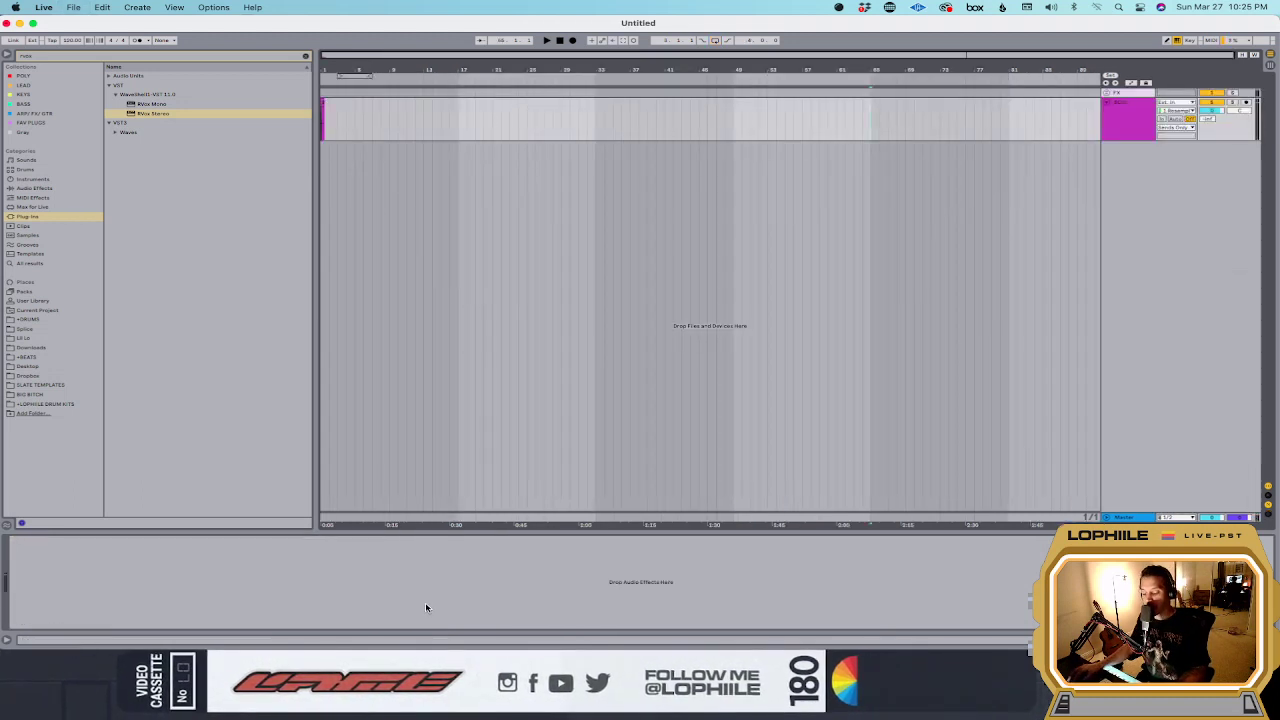
Step: Import the Live_Flute_70_A_minor sample from Finder onto a new audio track at bar 5
mouse_move(343, 630)
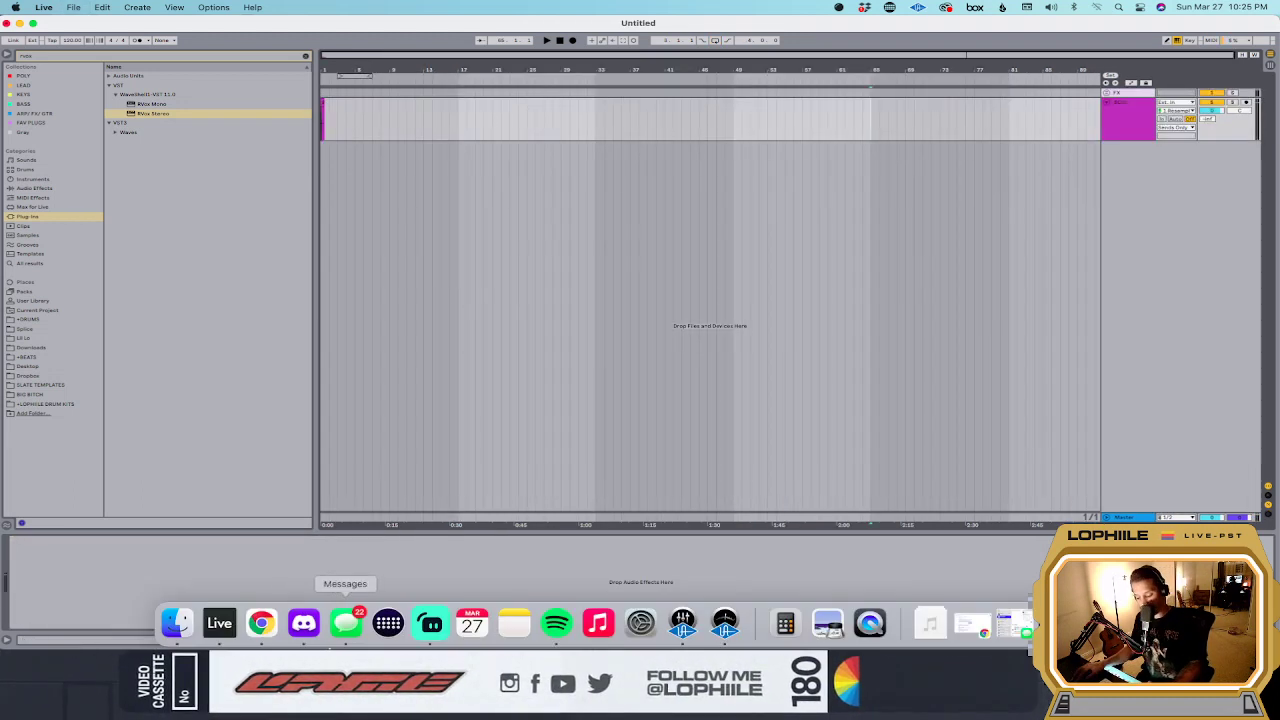
click(177, 624)
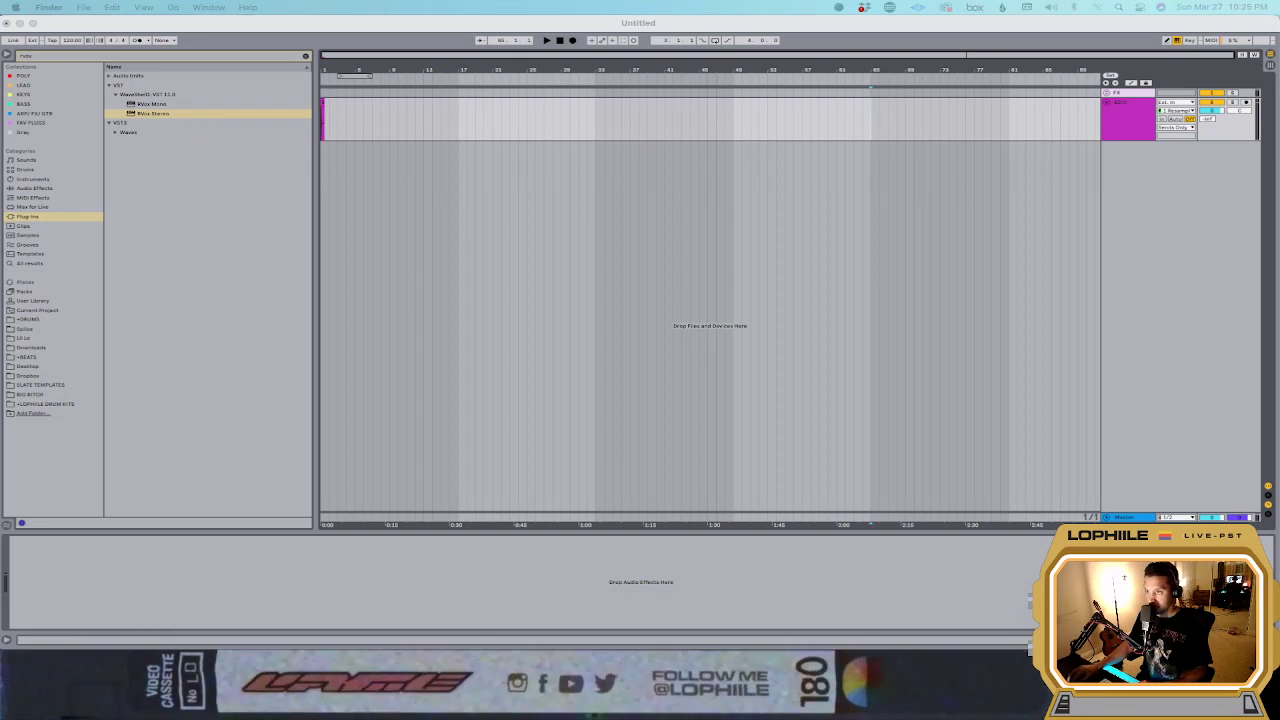
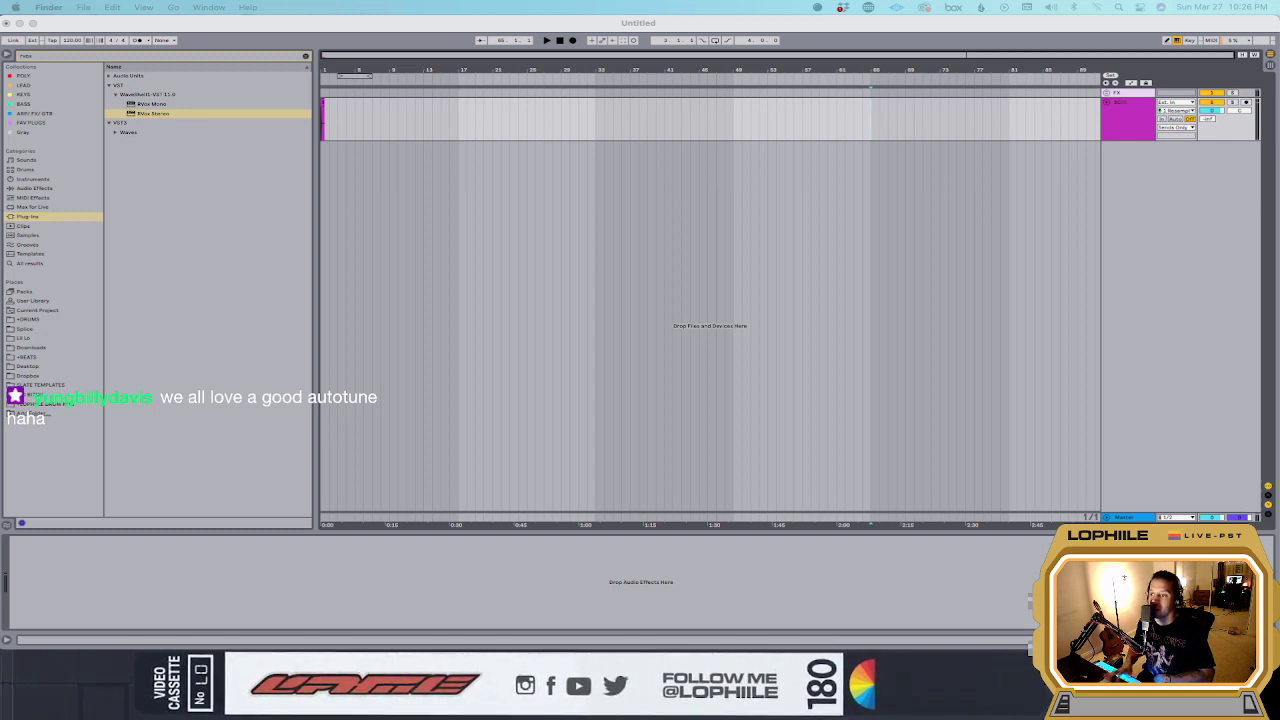
drag(500, 50, 360, 200)
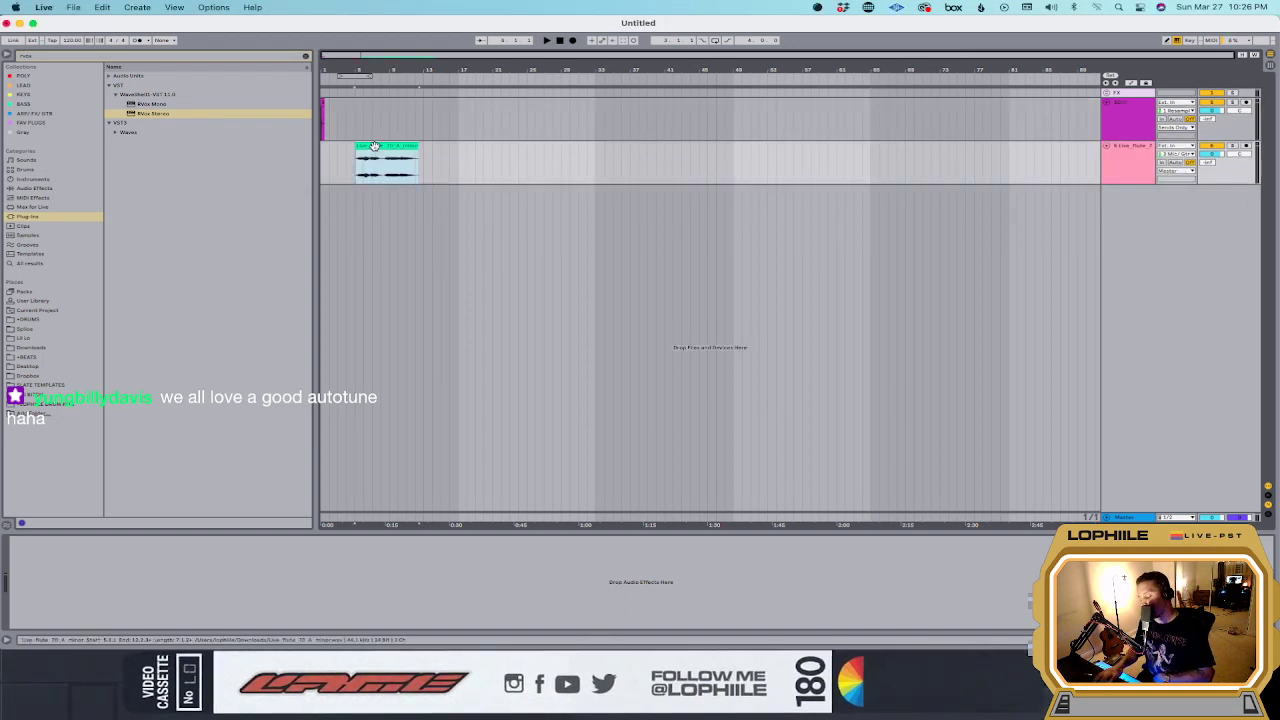
scroll(374, 146, up, 3)
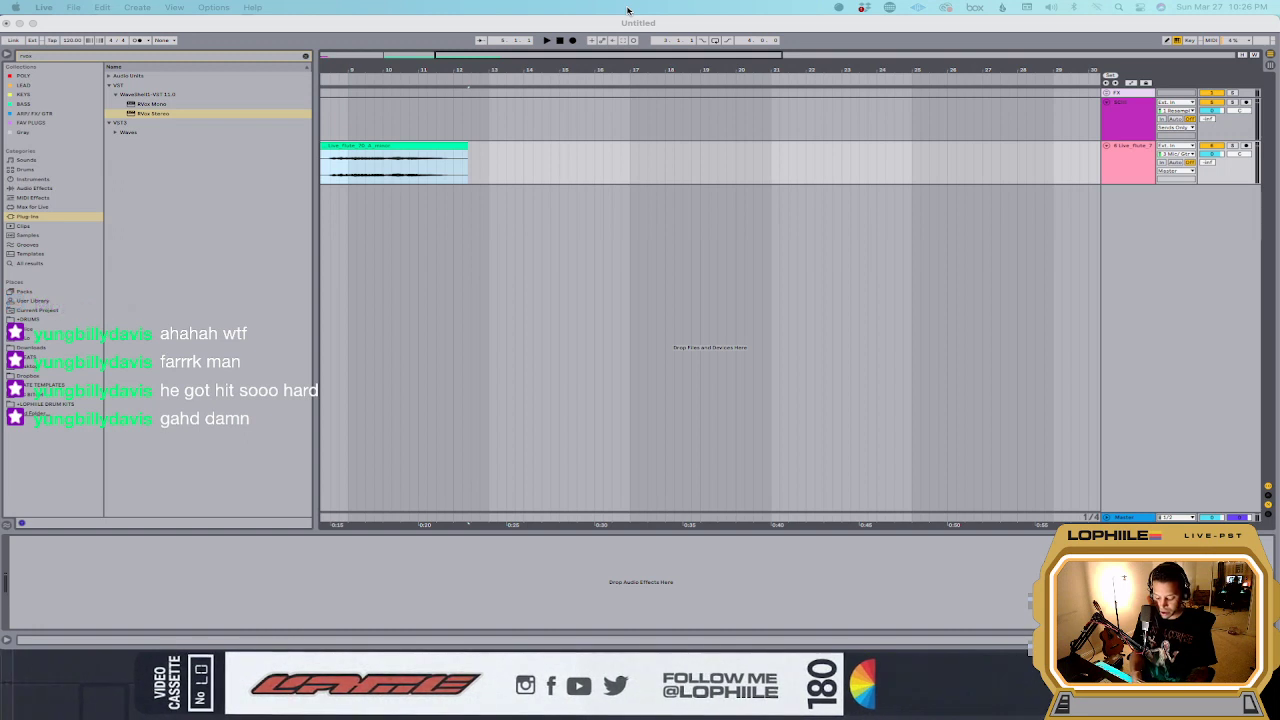
scroll(577, 174, up, 3)
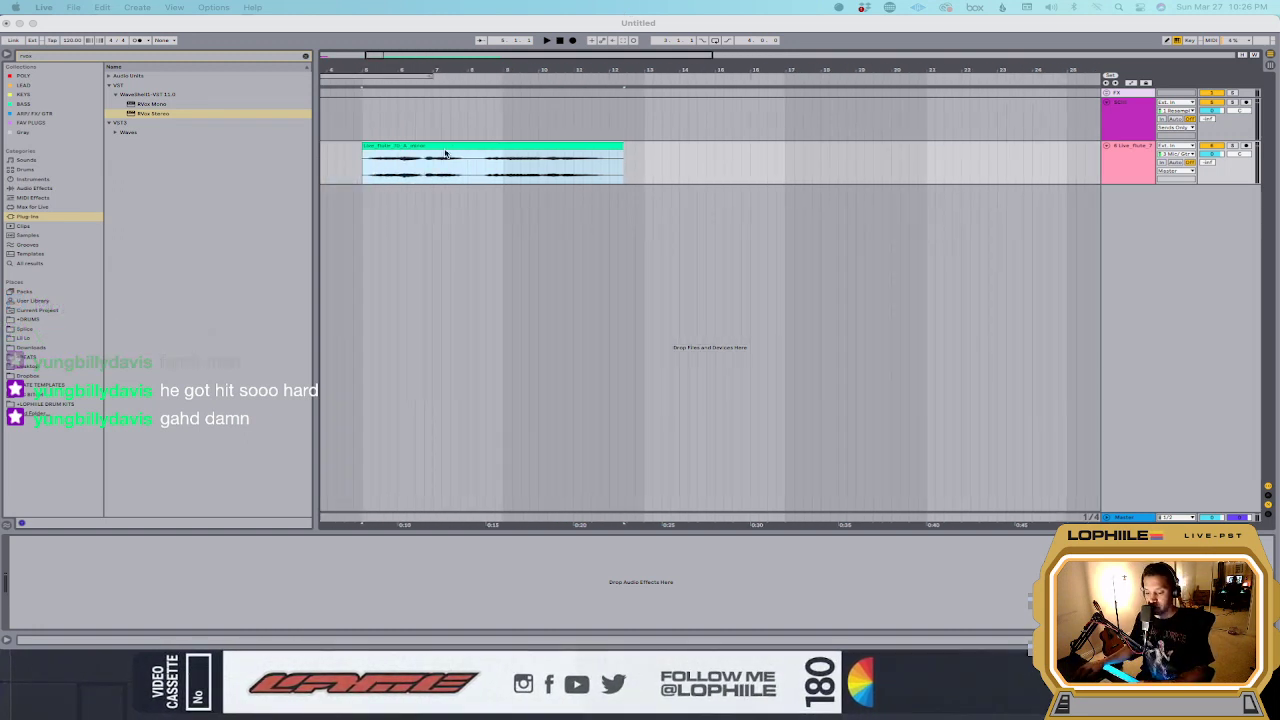
click(75, 42)
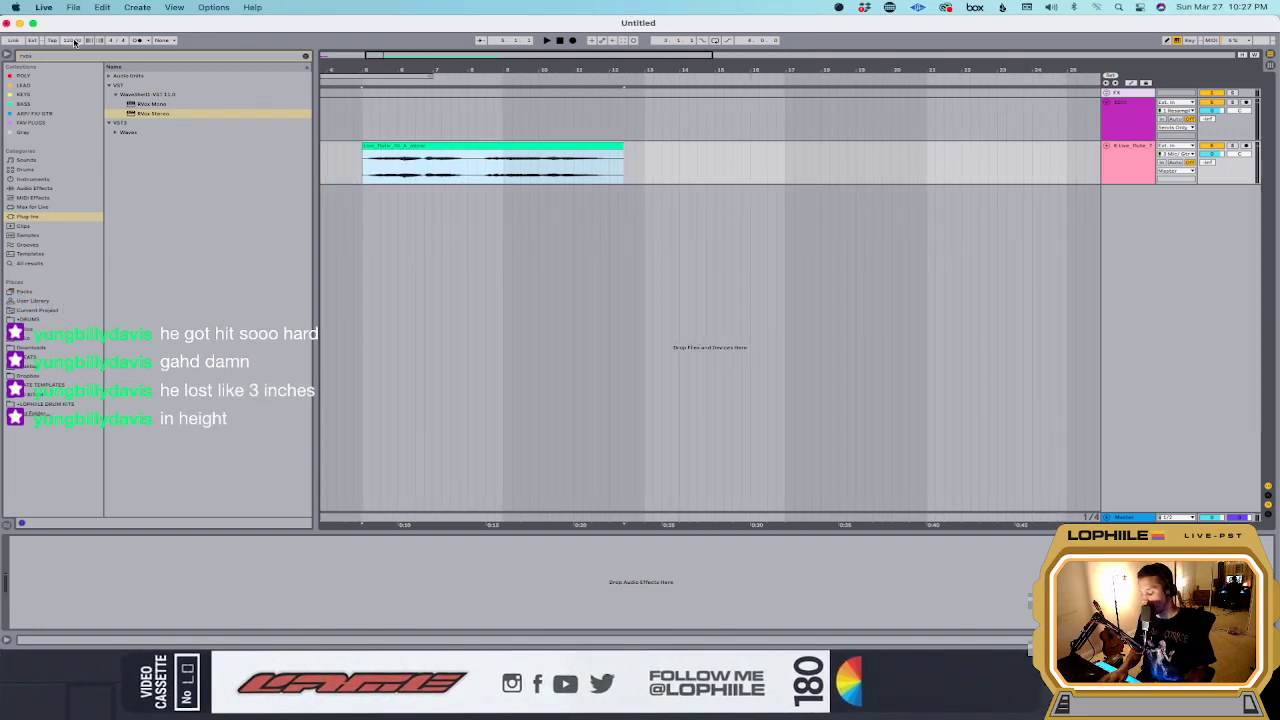
key(0)
key(Delete)
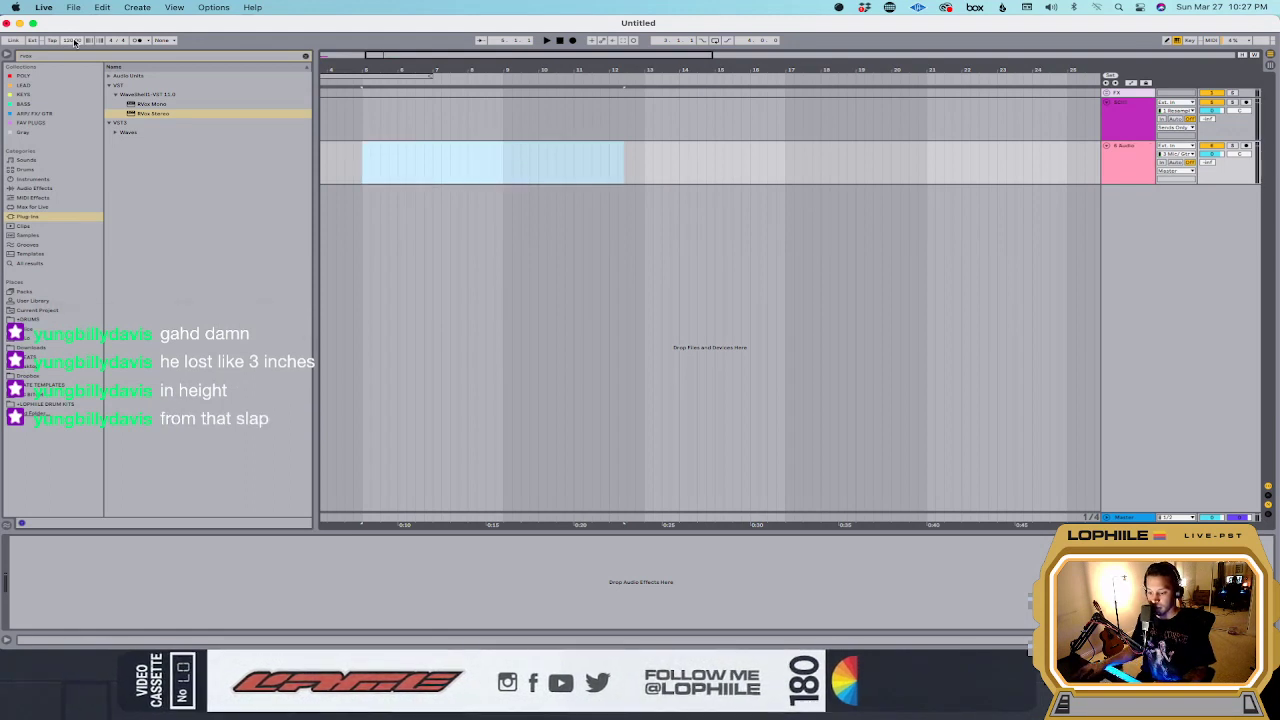
key(super+z)
key(super+z)
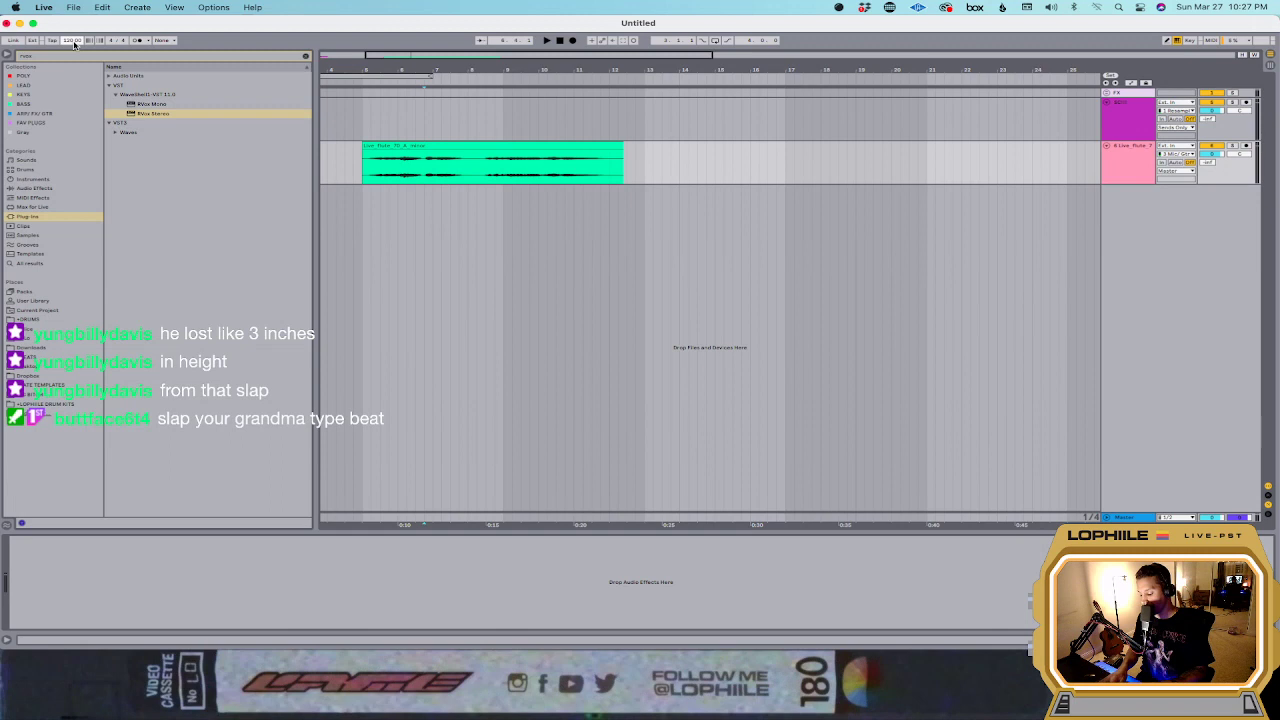
Step: Set the project tempo to 70 BPM and loop bars 5 to 9 over the flute clip
drag(73, 44, 73, 60)
click(468, 142)
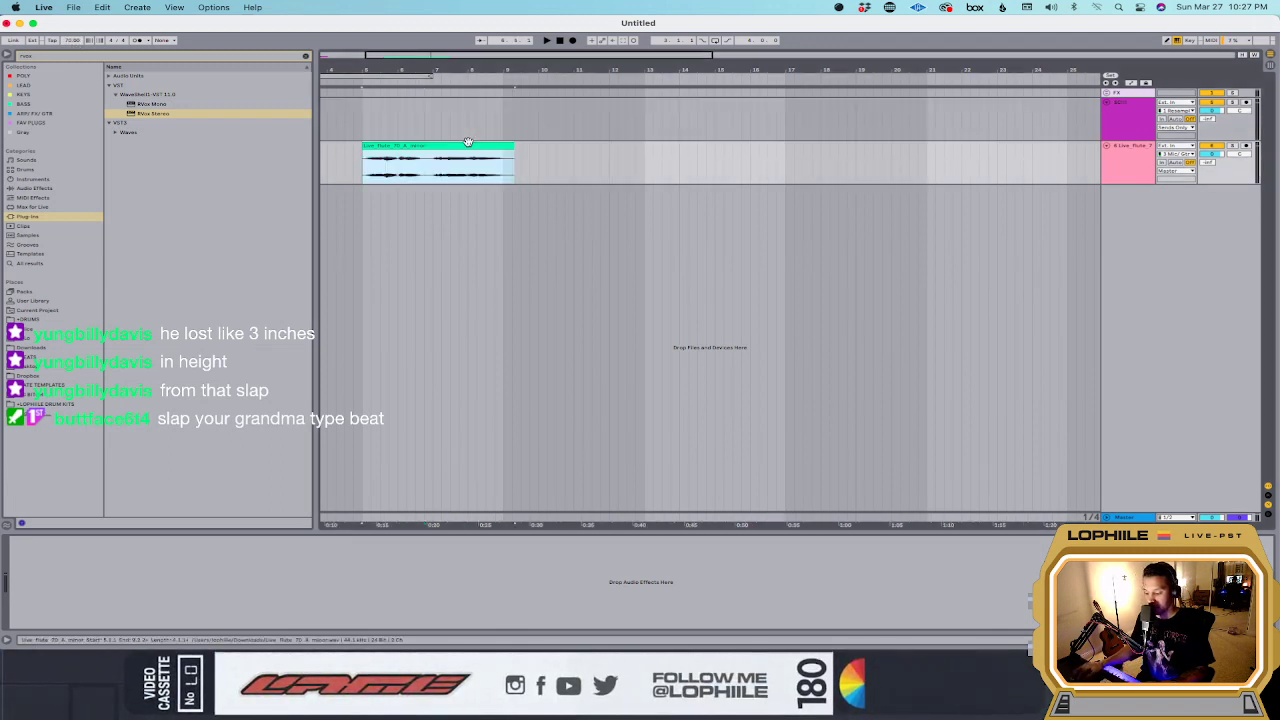
click(507, 162)
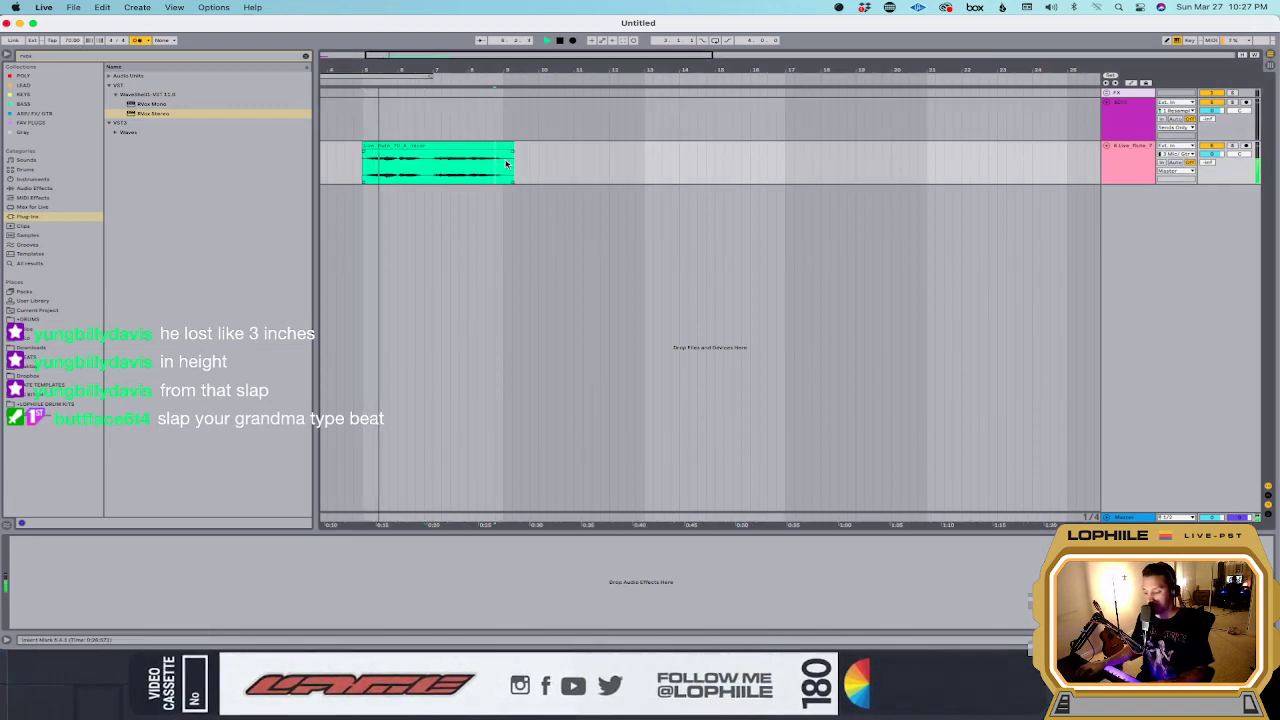
drag(505, 168, 365, 166)
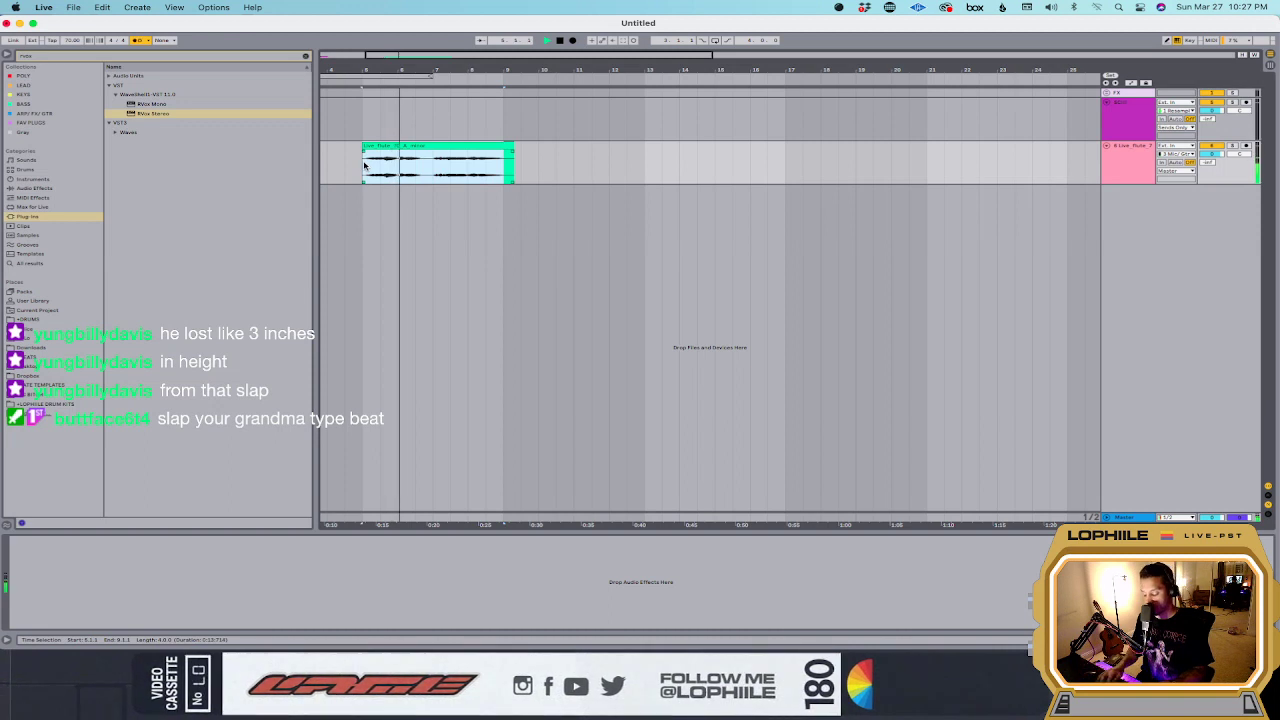
scroll(415, 171, left, 3)
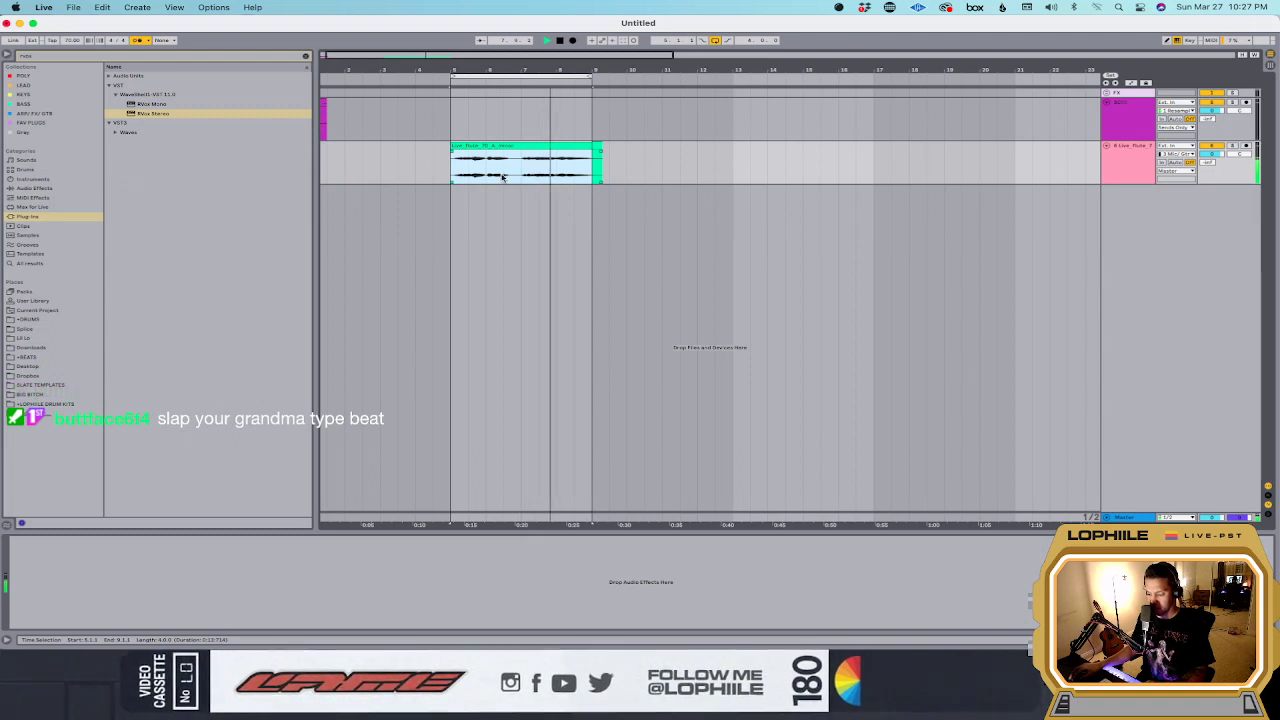
click(453, 177)
key(space)
Step: Lower the project tempo to 65 BPM and play the looped flute clip
click(555, 148)
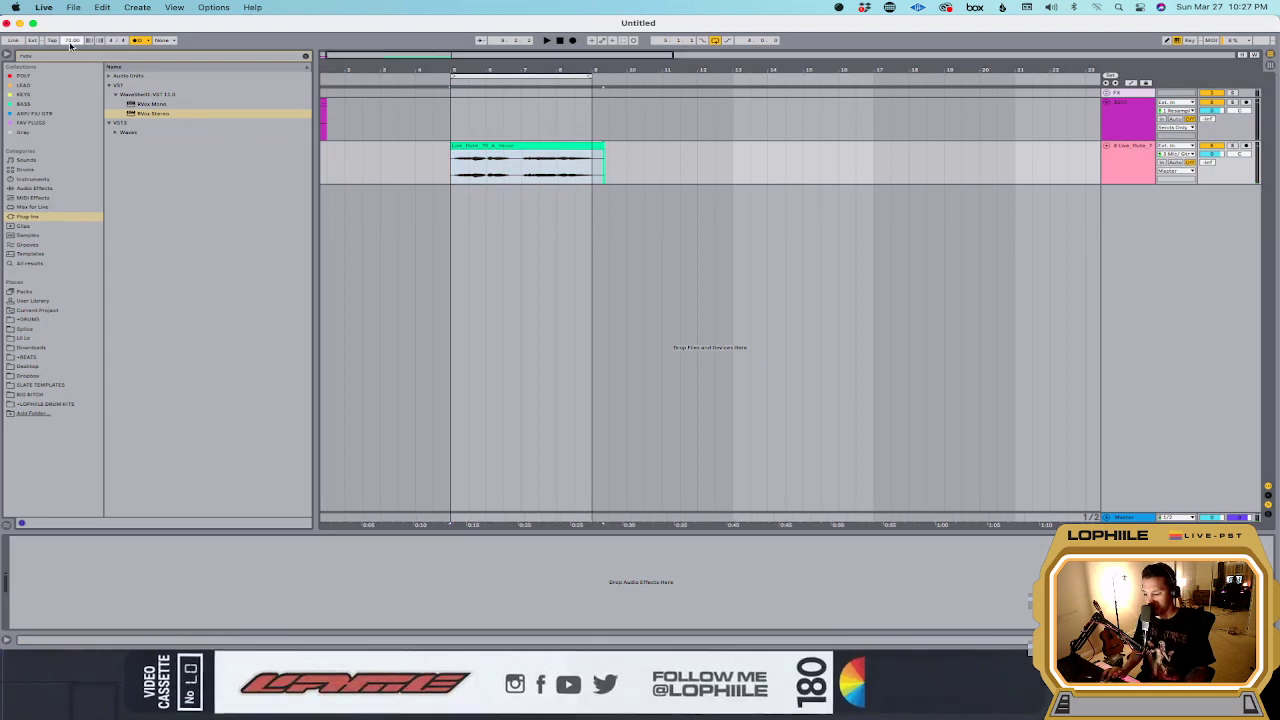
scroll(70, 44, down, 4)
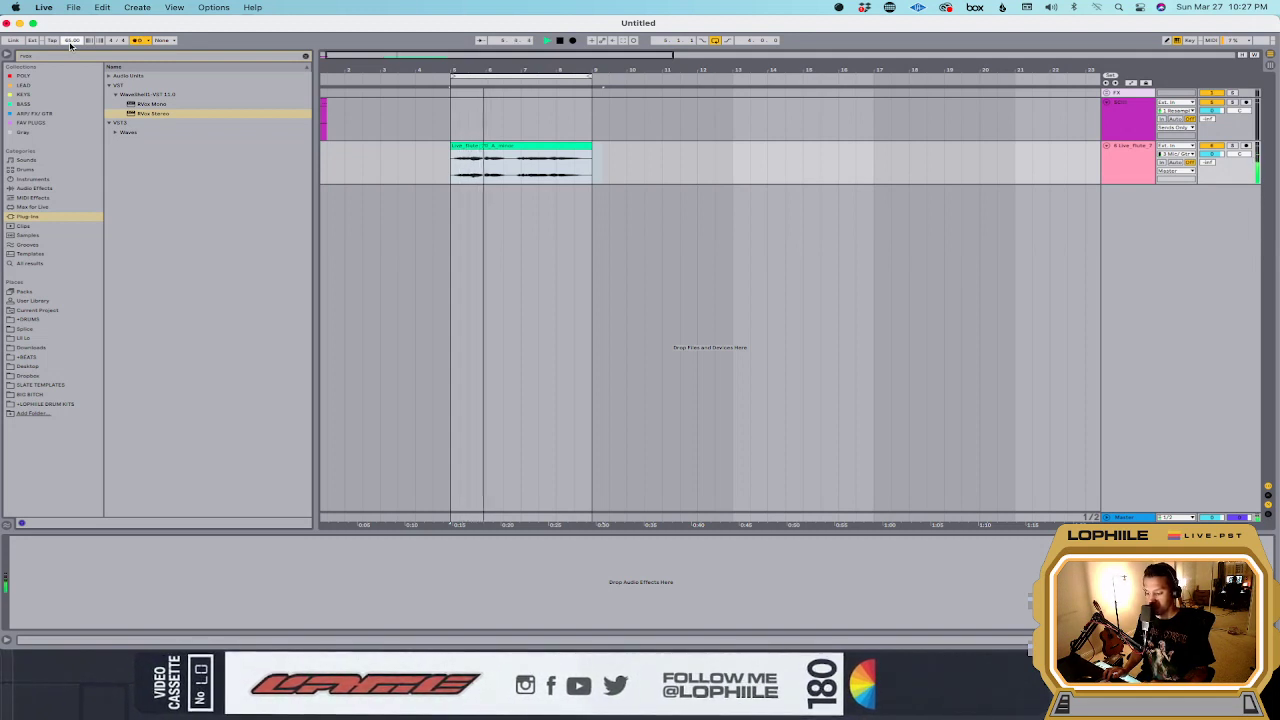
key(space)
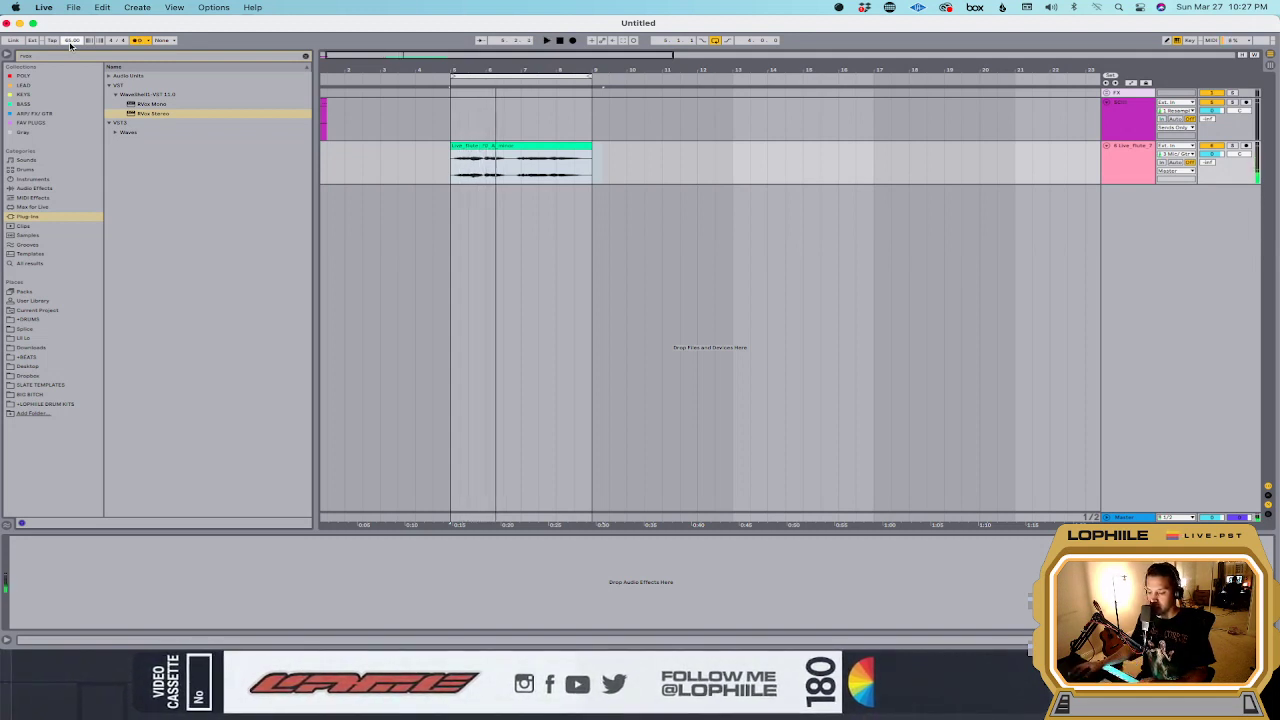
Step: Play the flute clip from bar 5 and change the project tempo to 160 BPM
click(415, 162)
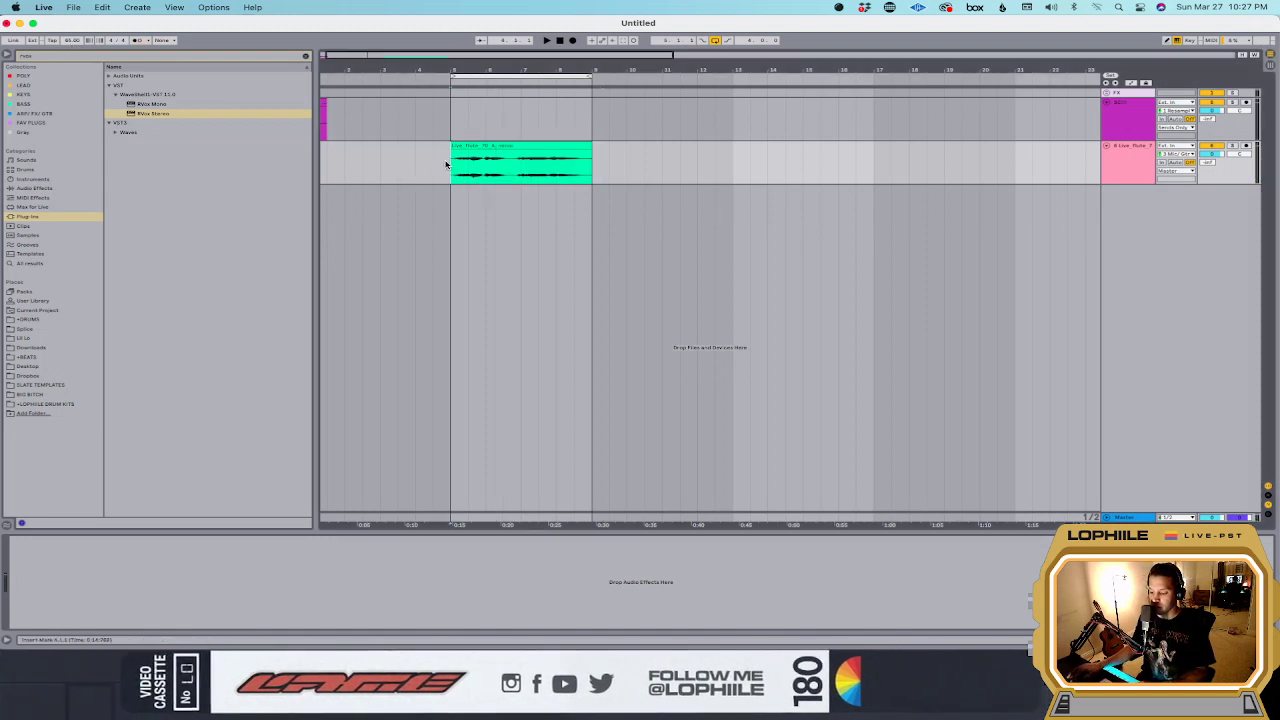
key(space)
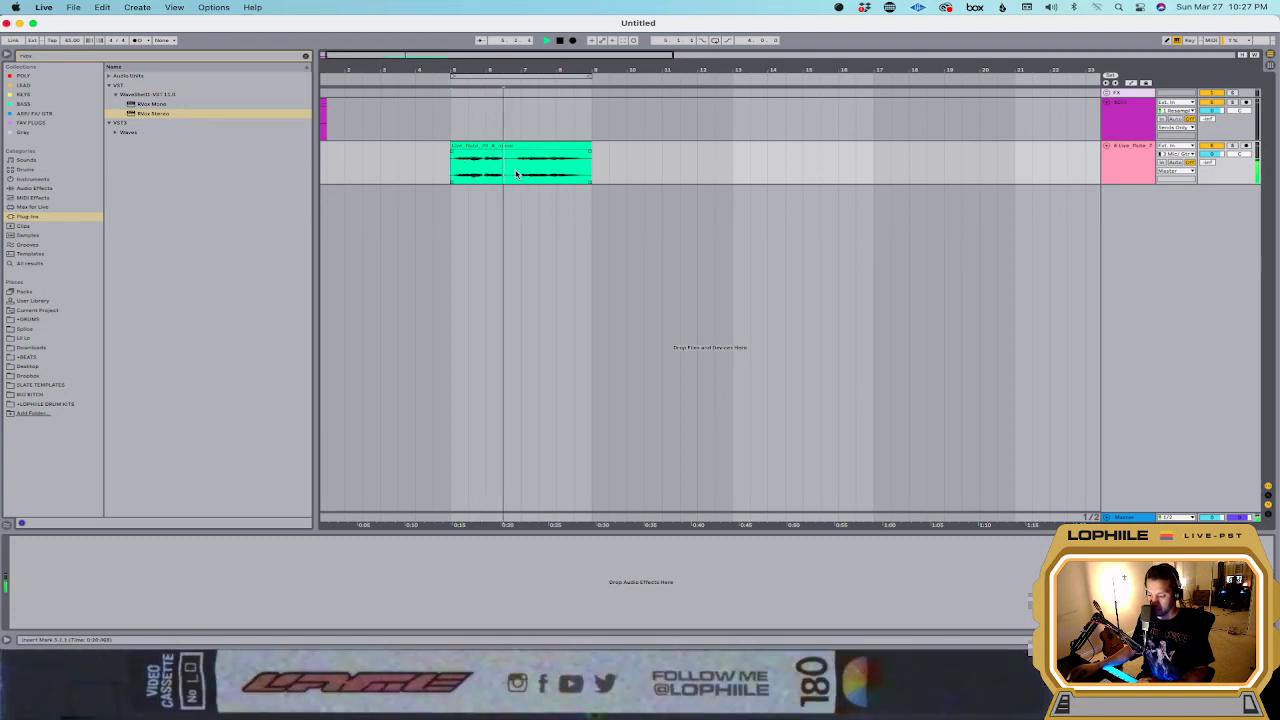
click(52, 41)
click(52, 41)
click(52, 41)
click(52, 41)
click(52, 41)
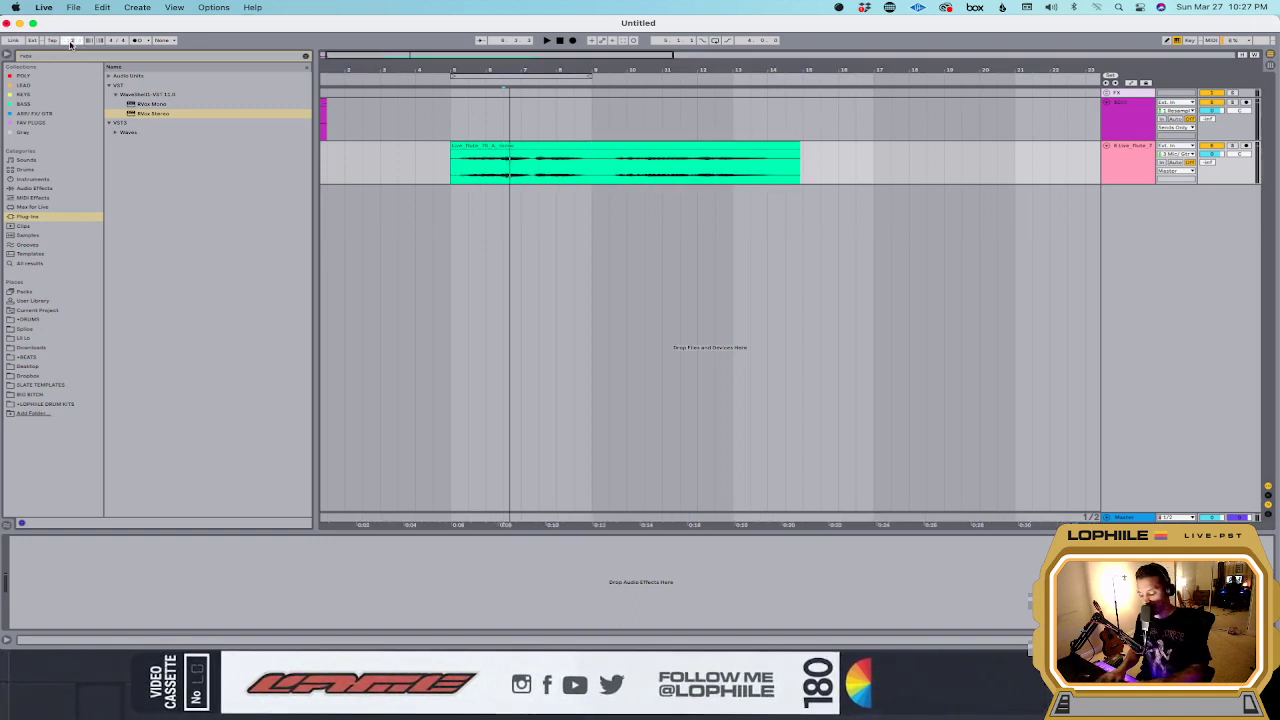
Step: Trim the silence from the start of the flute clip, align the clip to bar 5, and play it
click(452, 167)
key(plus)
key(plus)
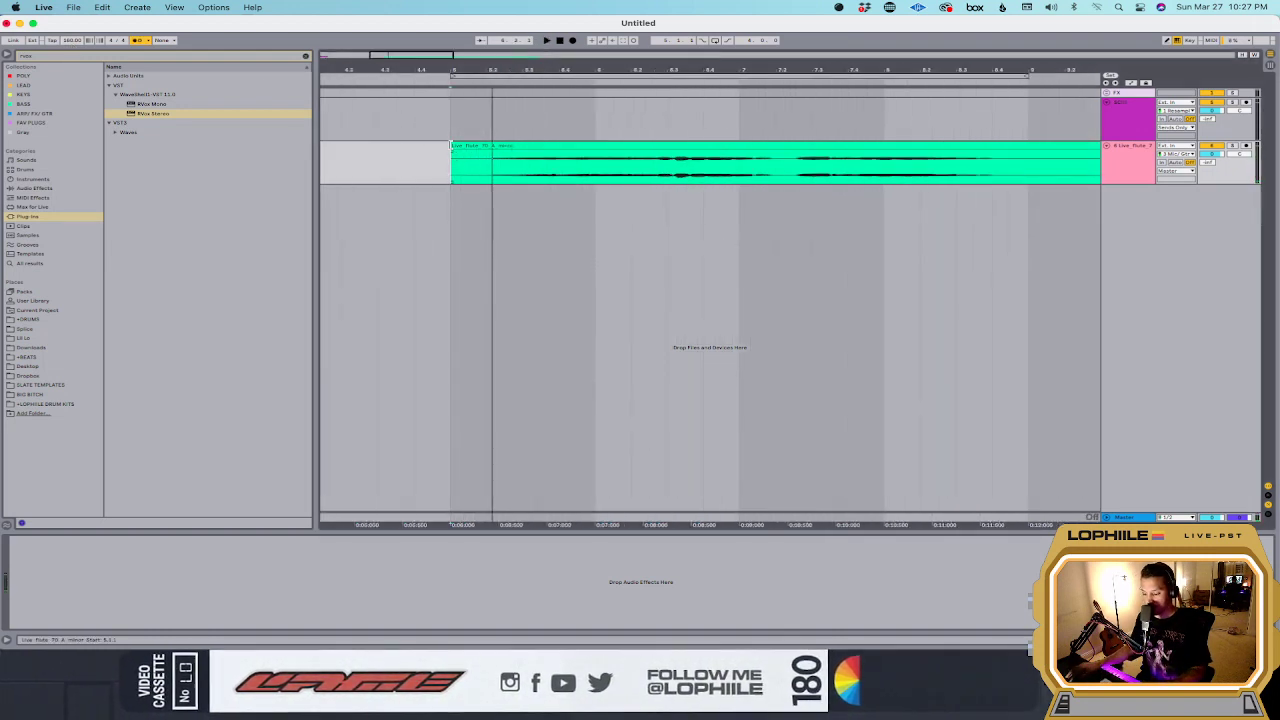
drag(451, 147, 495, 147)
key(ctrl+z)
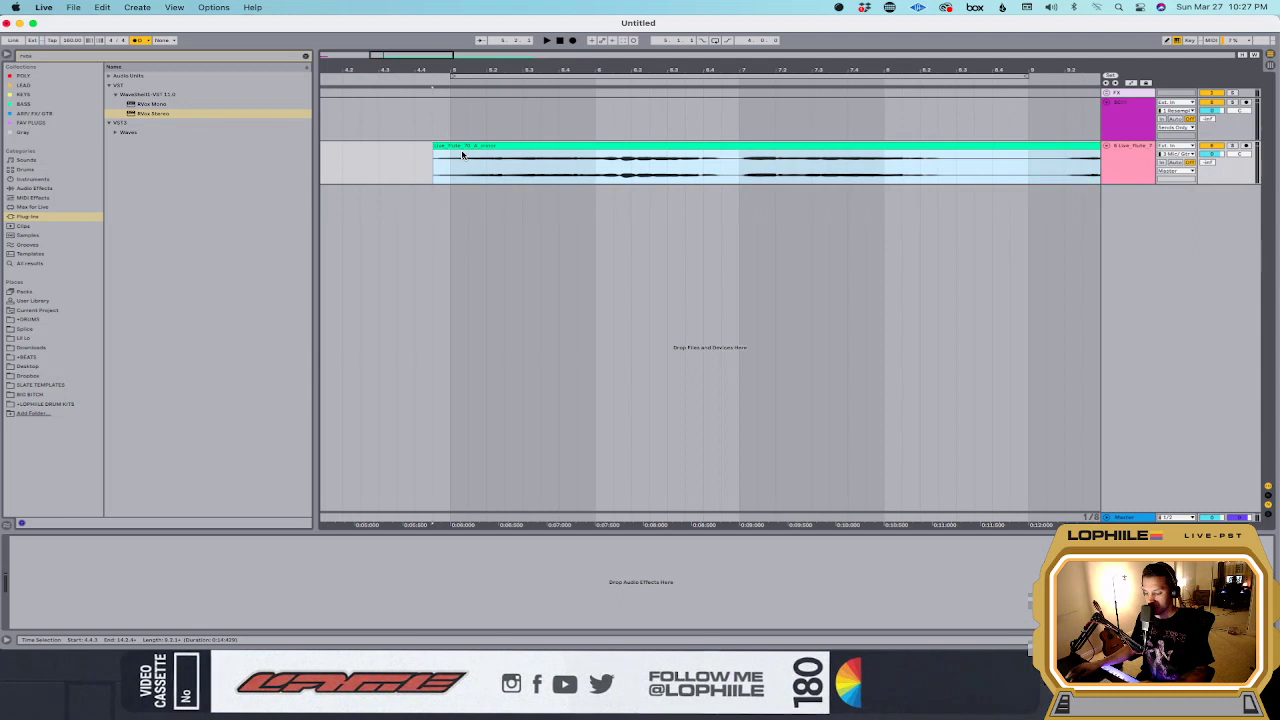
key(space)
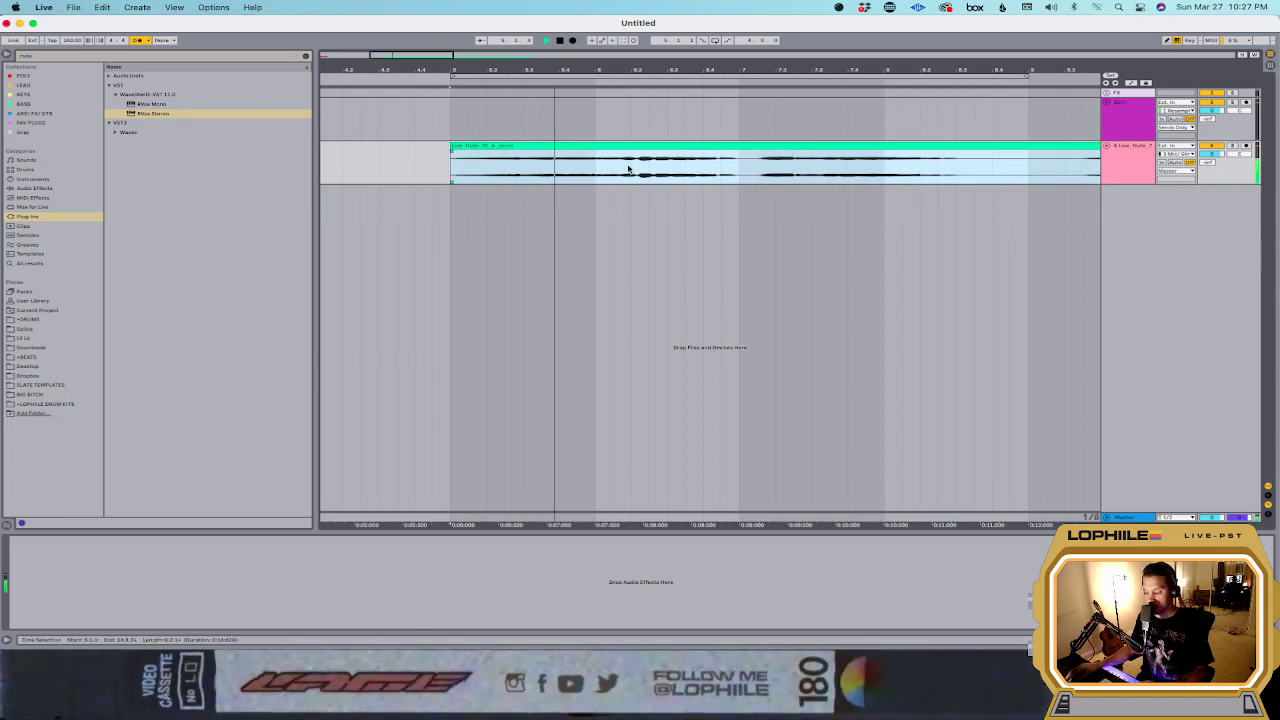
Step: Show the flute clip's settings, turn on Warp and adjust the clip's BPM
key(shift+Tab)
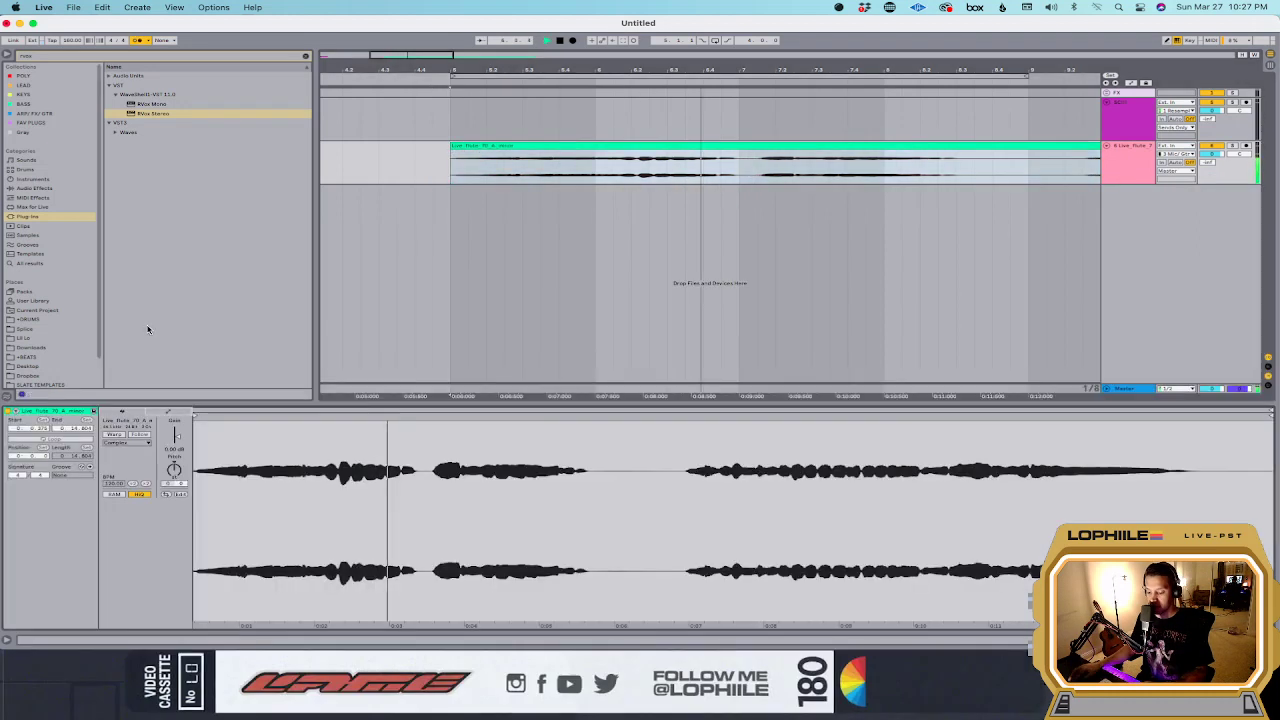
click(114, 434)
drag(114, 480, 114, 478)
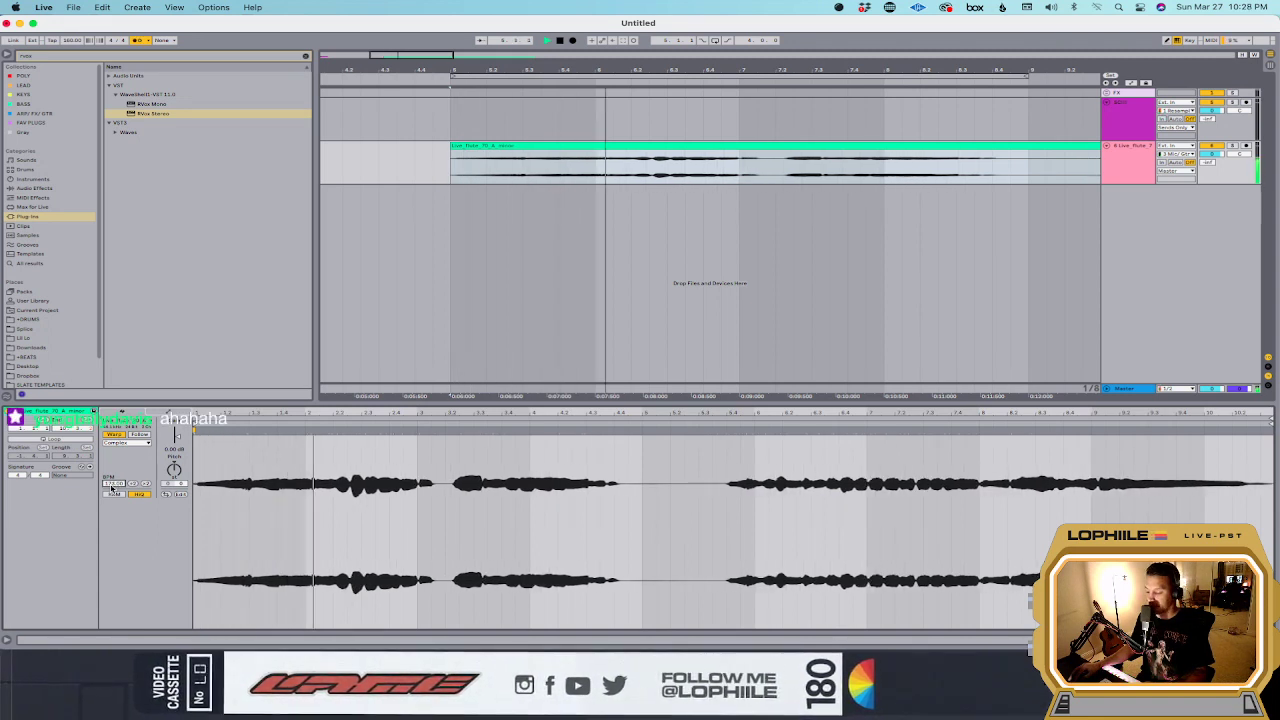
Step: Split the flute clip just after bar 6, move the second part to start at bar 6, and play the result
click(603, 171)
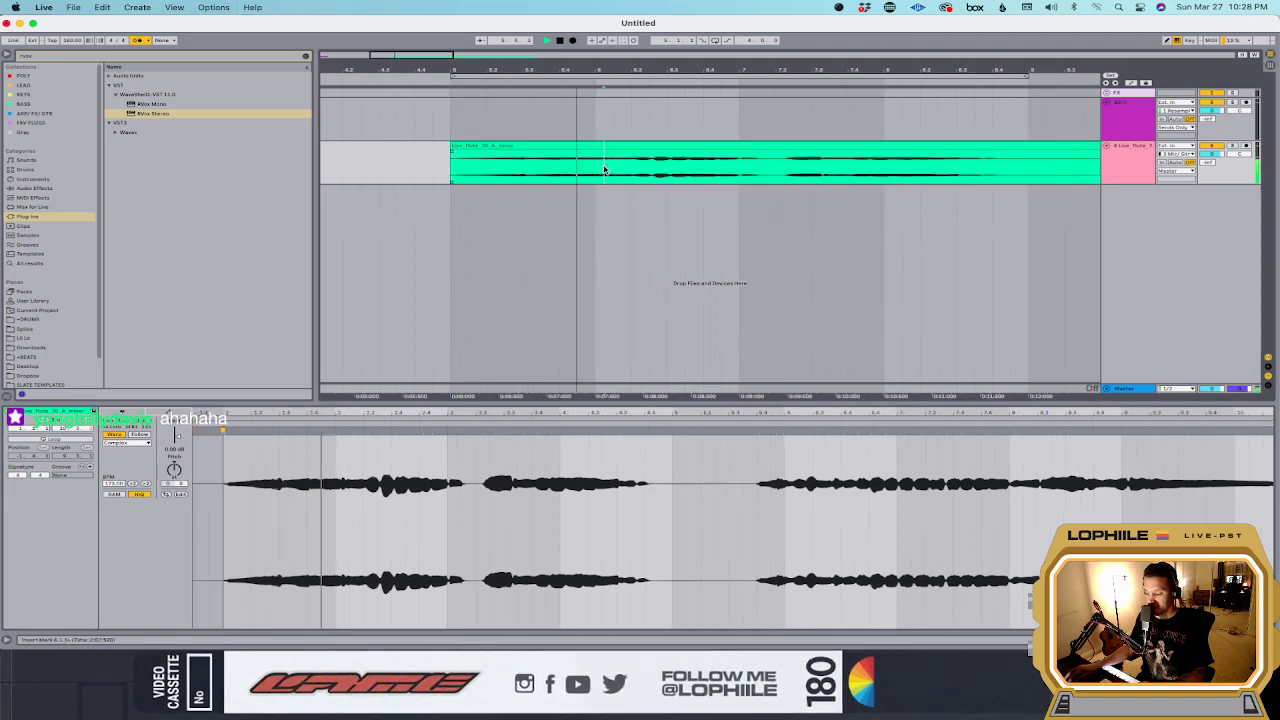
key(super+e)
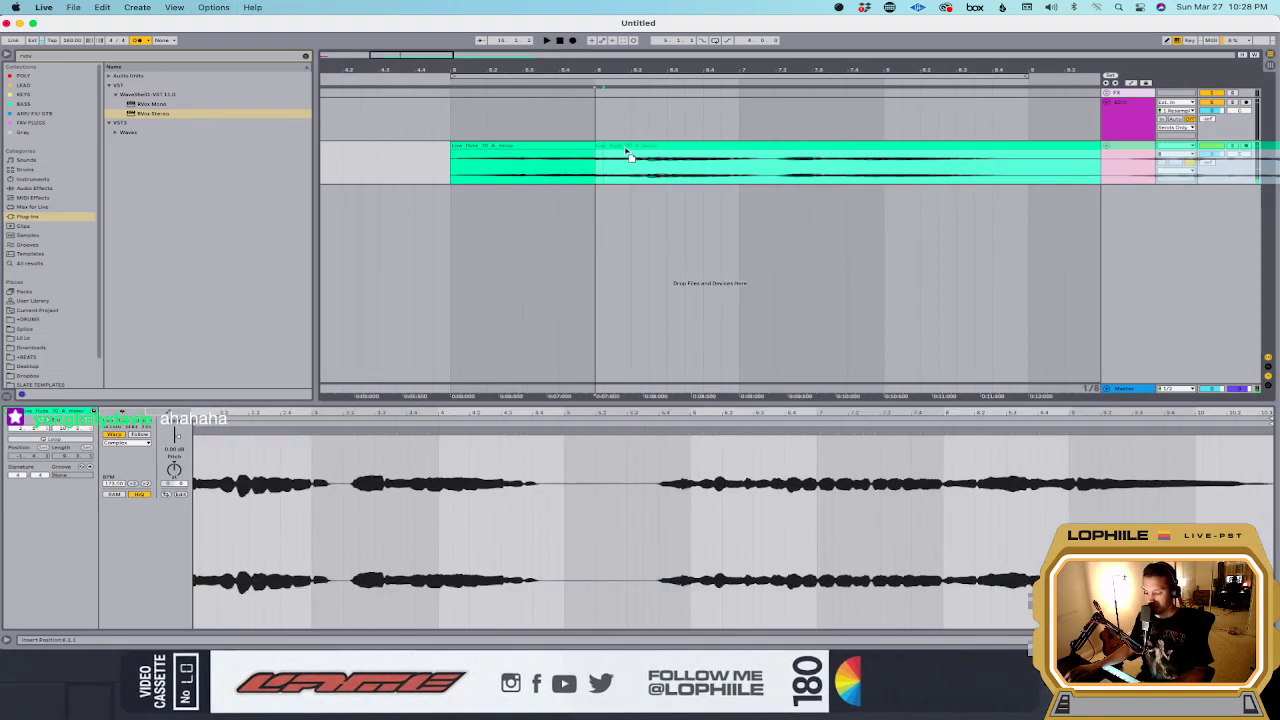
click(782, 173)
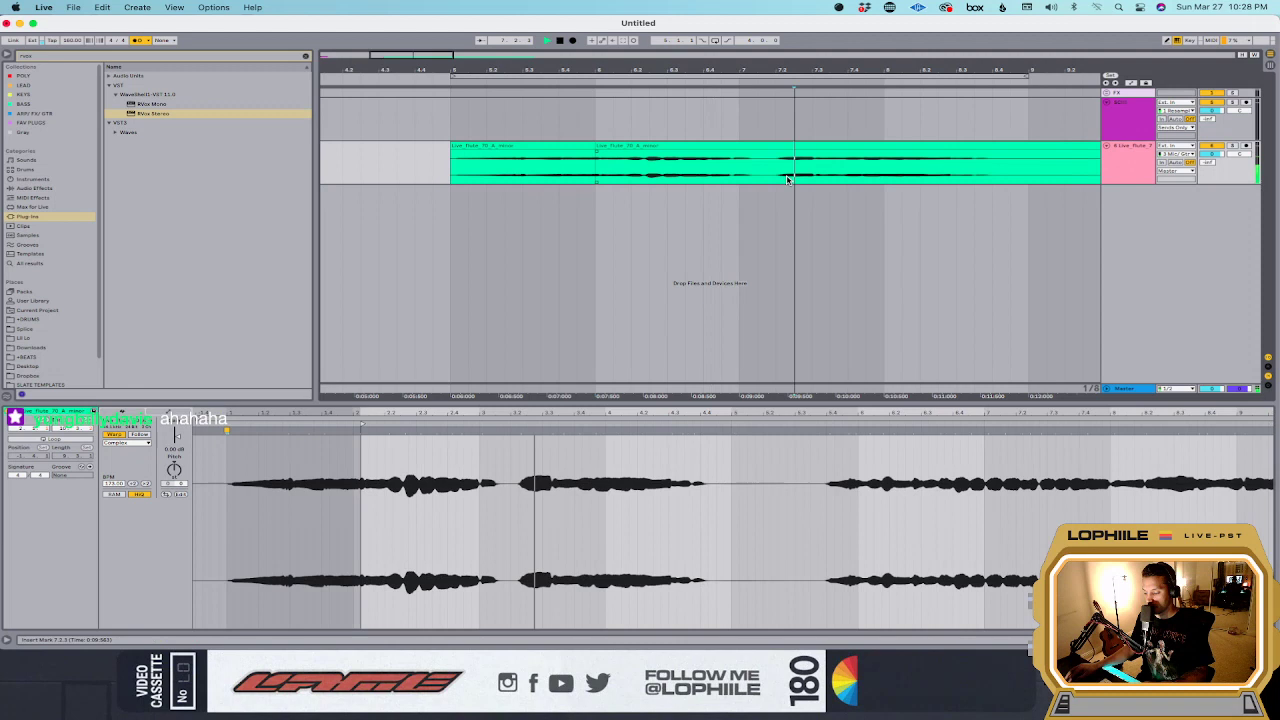
key(space)
Step: Split the flute audio again near bar 7, shift the next phrase earlier to start at about bar 7, and play it
drag(917, 172, 846, 157)
click(346, 176)
key(space)
key(super+e)
drag(694, 151, 671, 157)
click(576, 171)
key(space)
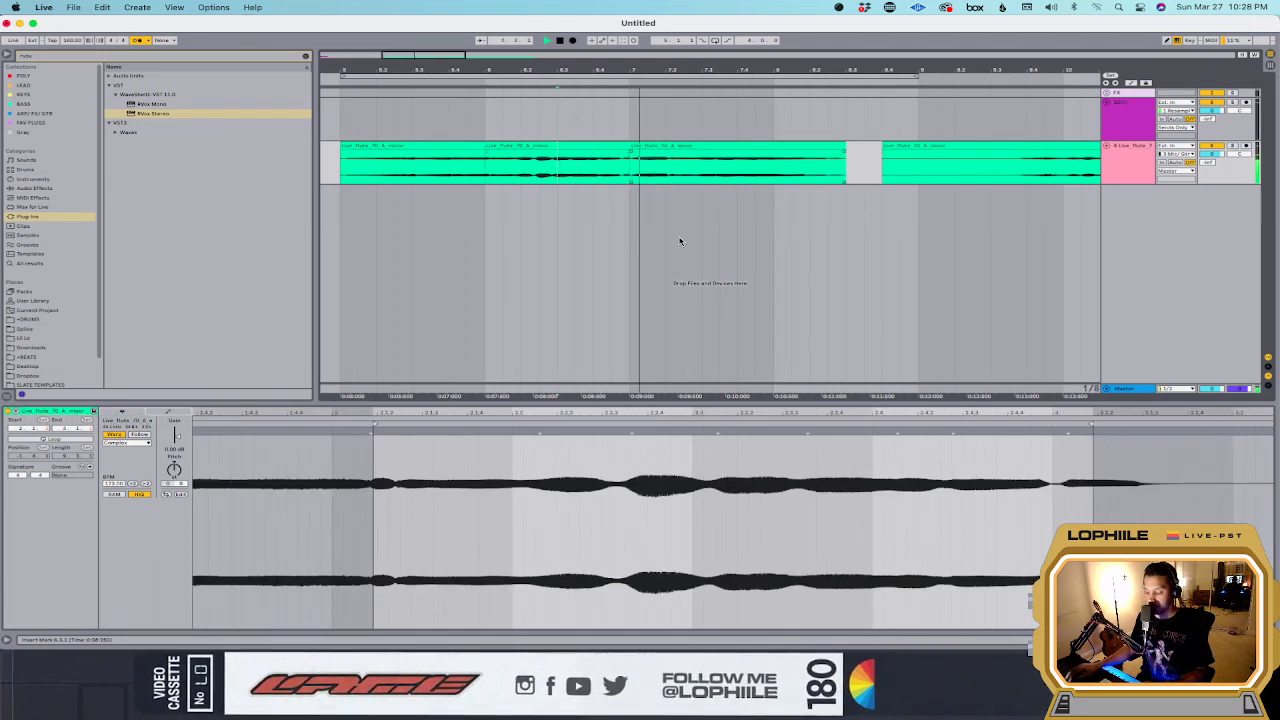
Step: Cut a short slice just before bar 7, shift it slightly earlier so it leads into the next phrase, and listen
click(627, 170)
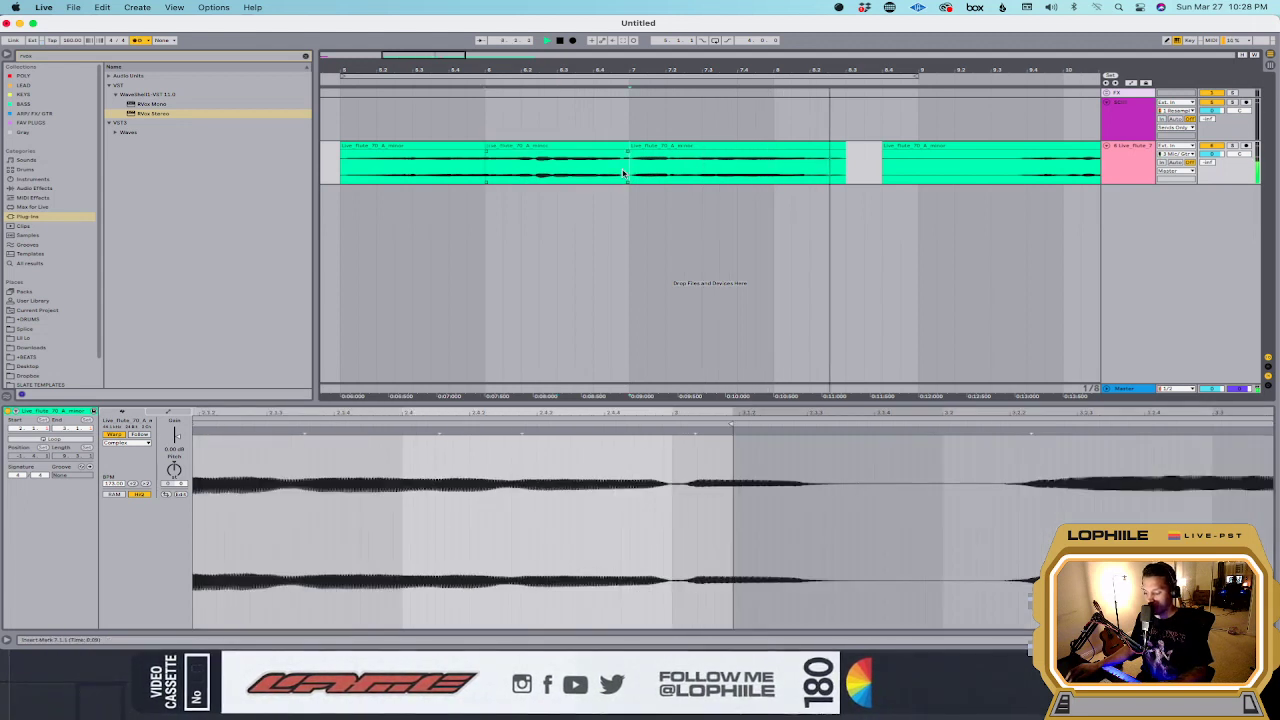
click(621, 175)
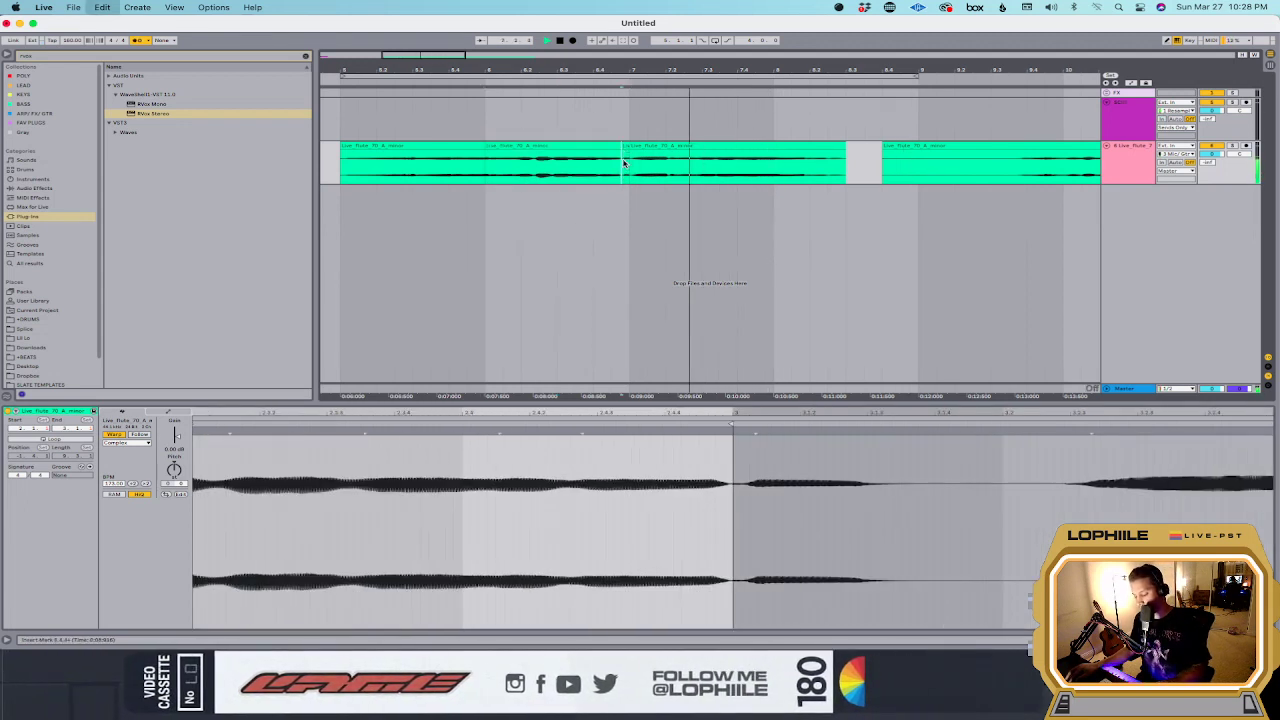
drag(624, 152, 613, 157)
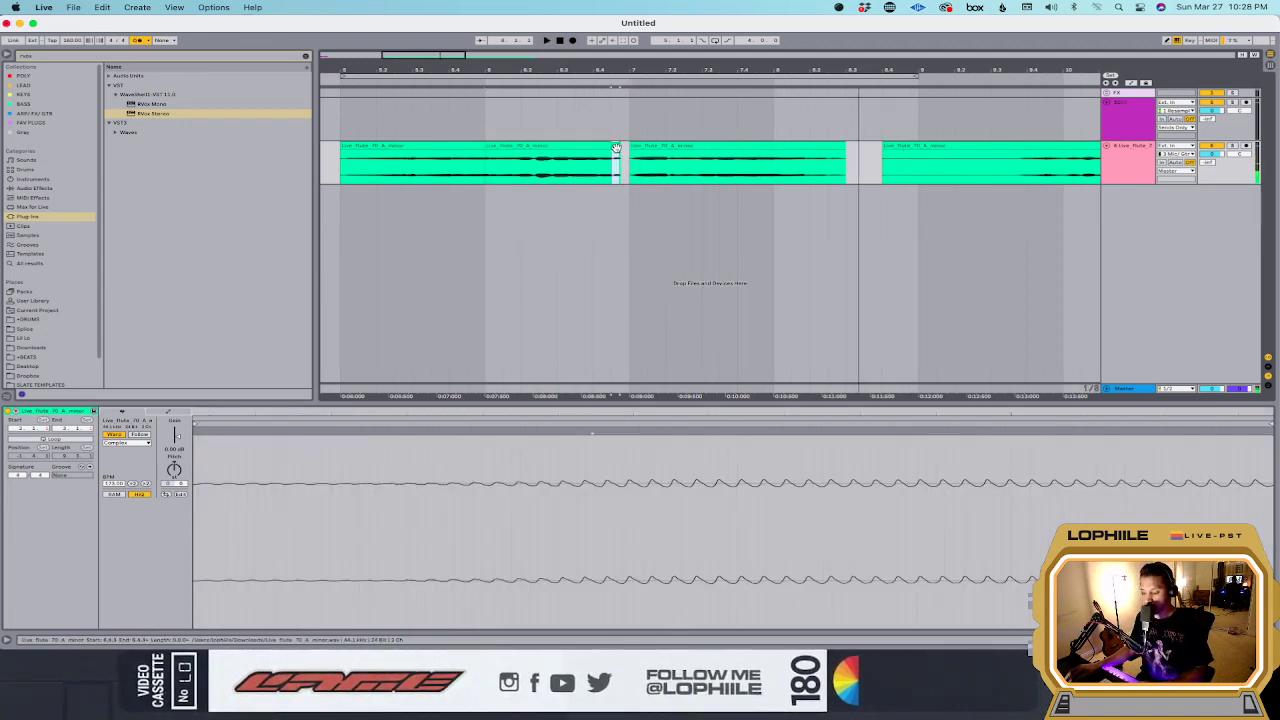
key(space)
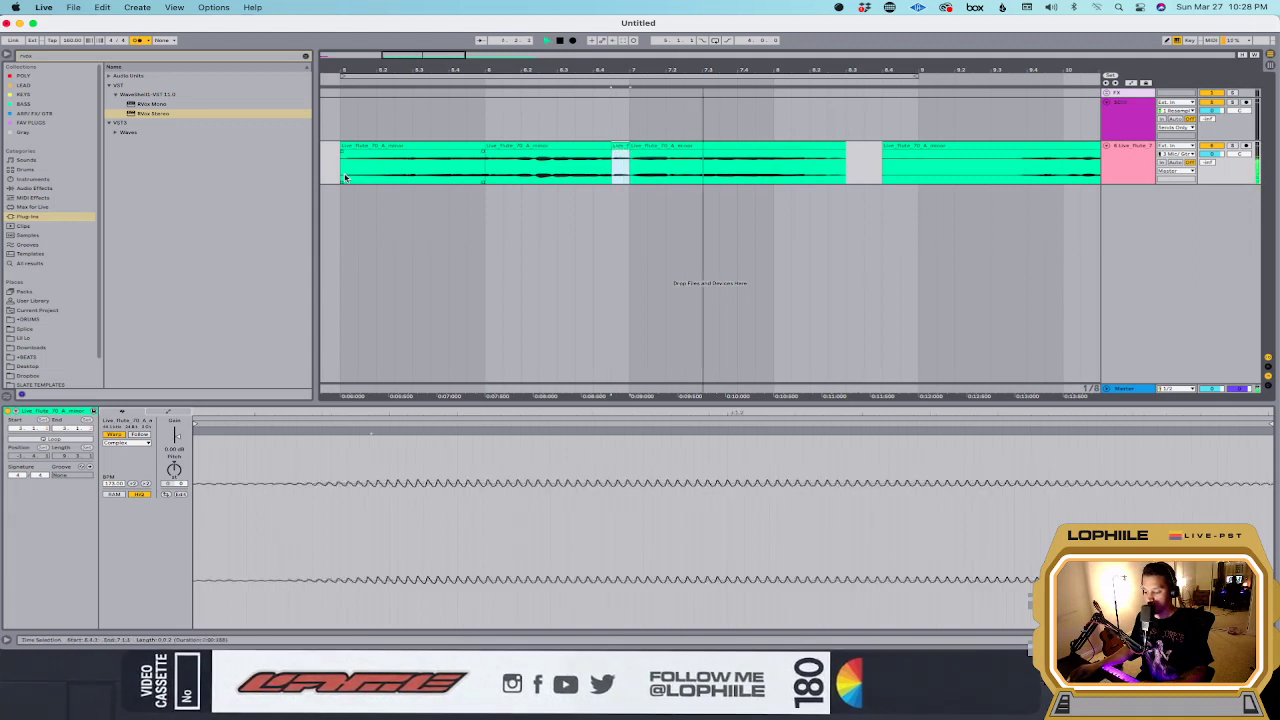
Step: Delete the leftover flute clip after bar 8 and turn on arrangement looping
click(843, 145)
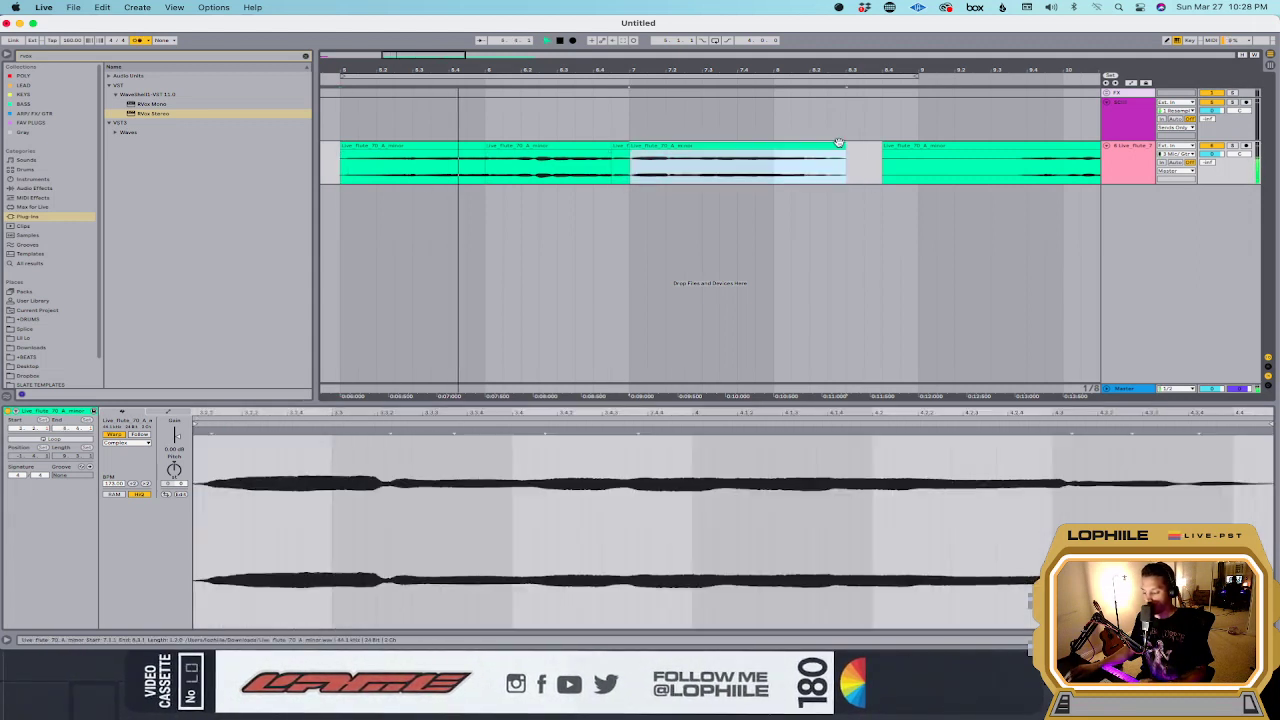
click(893, 145)
key(Delete)
click(714, 42)
Step: Extend the end of the last flute clip to bar 15
drag(813, 174, 843, 172)
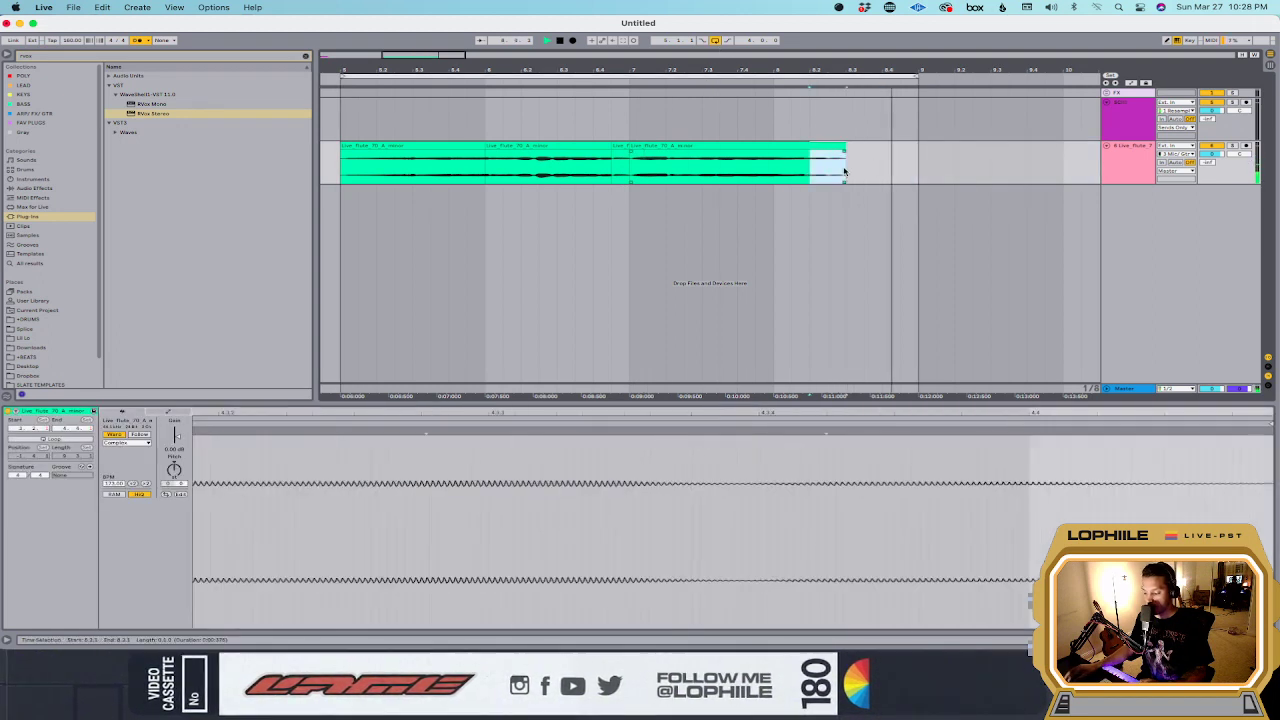
click(918, 170)
key(minus)
key(minus)
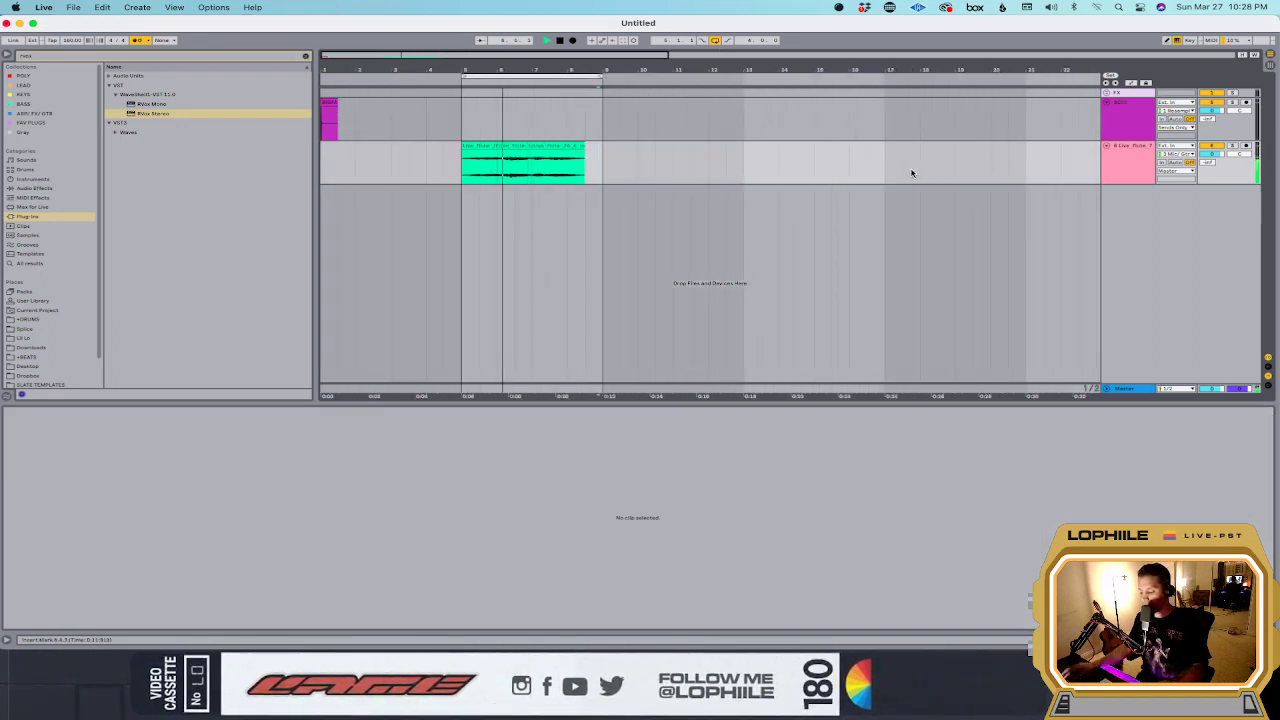
drag(584, 153, 760, 153)
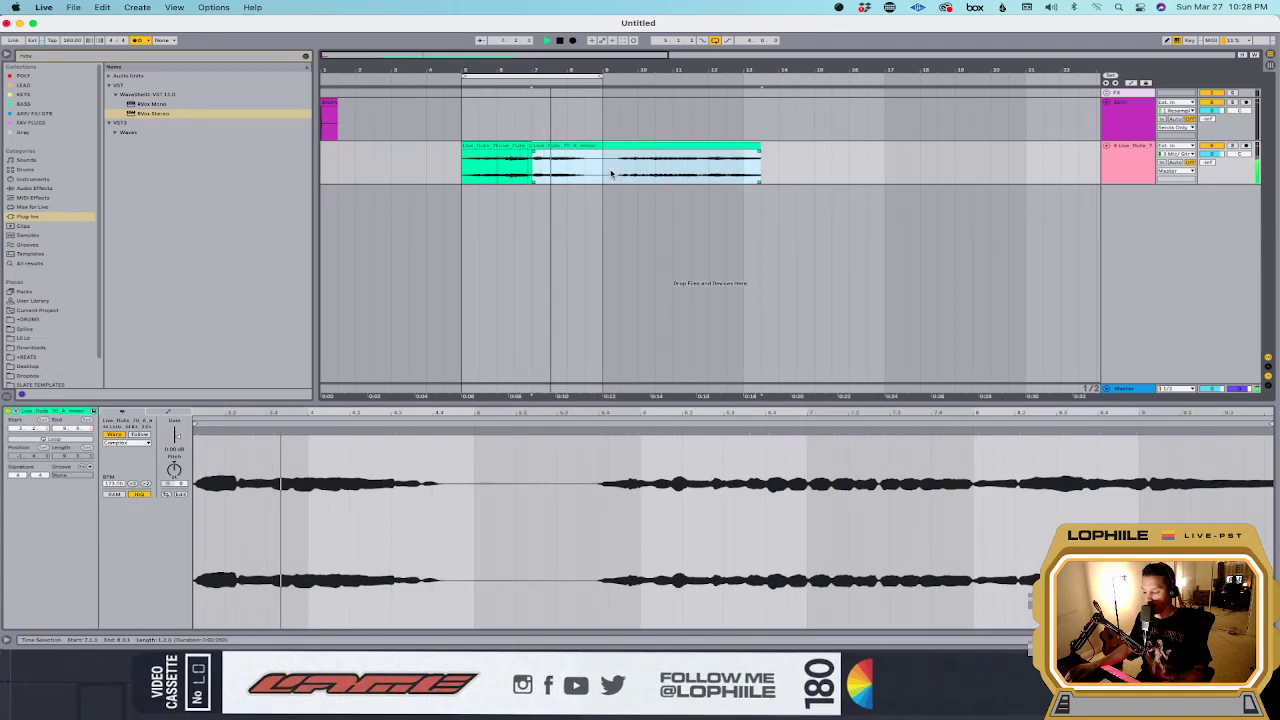
drag(762, 150, 820, 160)
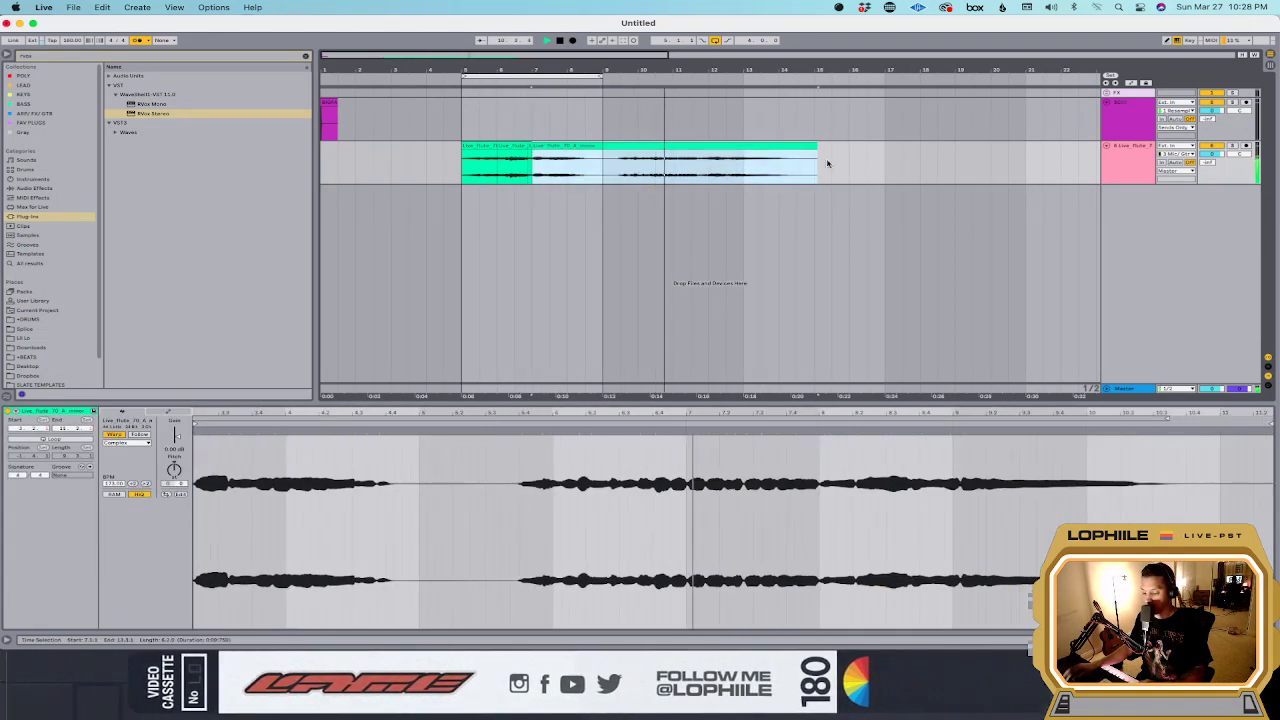
Step: Examine the extended flute audio around bar 12 and listen to the phrase from bar 6
click(738, 181)
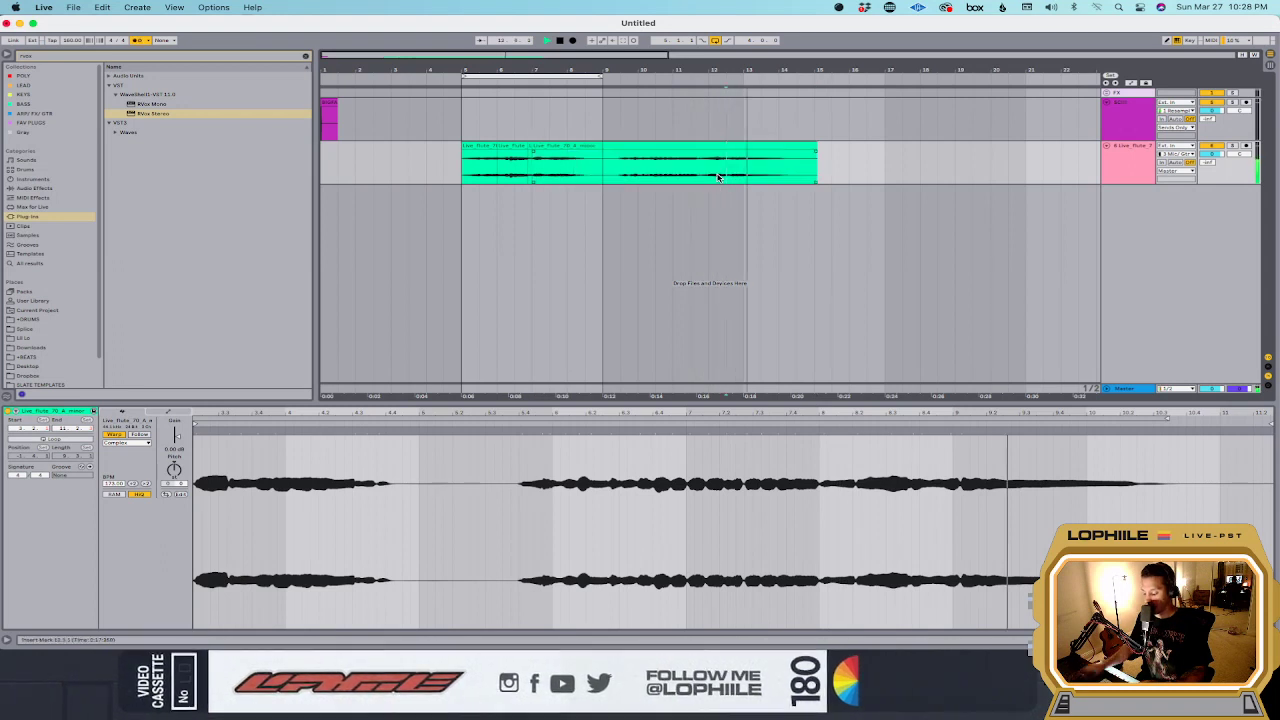
key(space)
scroll(720, 178, up, 3)
drag(680, 176, 762, 175)
scroll(735, 176, left, 5)
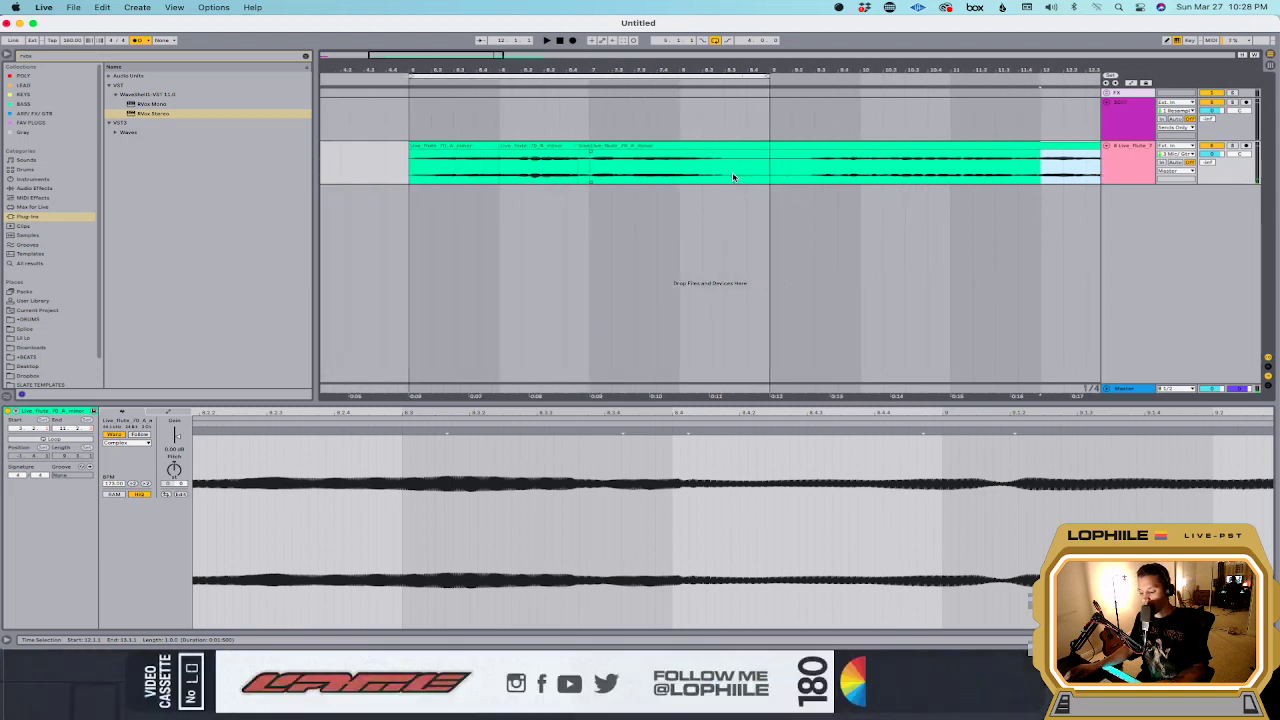
click(531, 178)
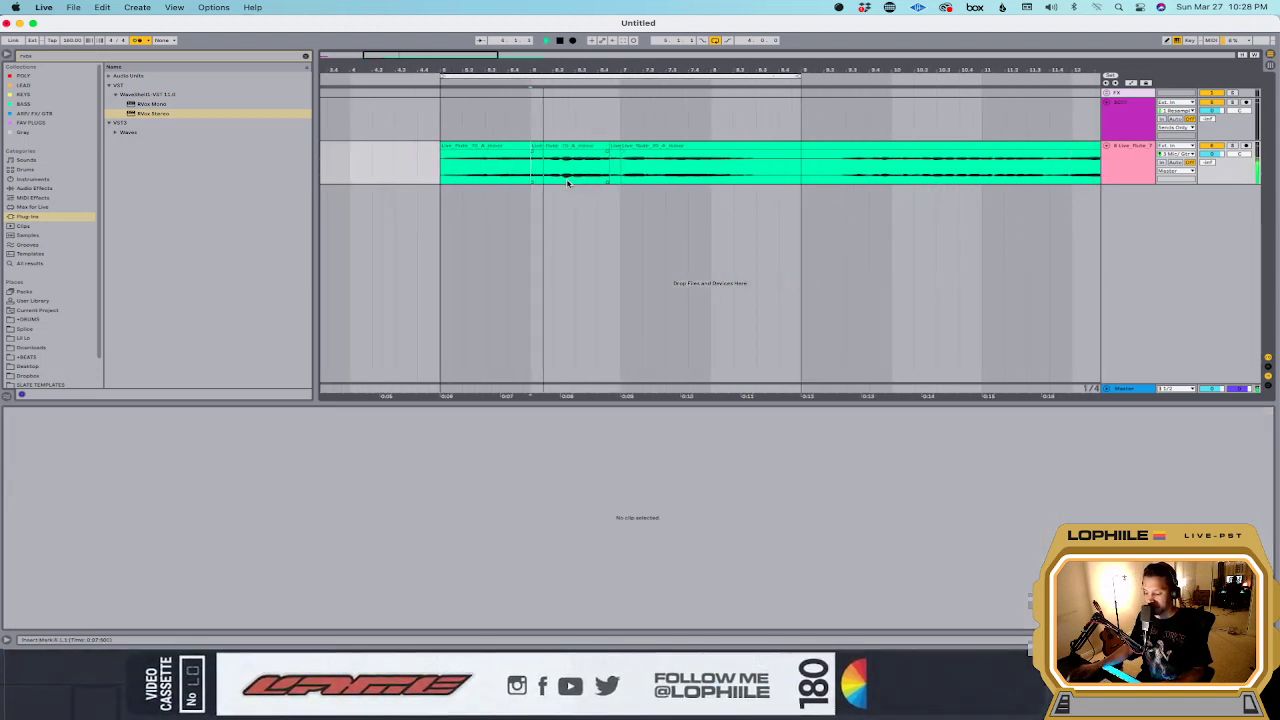
Step: Split the flute clip at bar 8, set the join so the following slice starts at bar 8, and replay from bar 5
drag(626, 178, 710, 170)
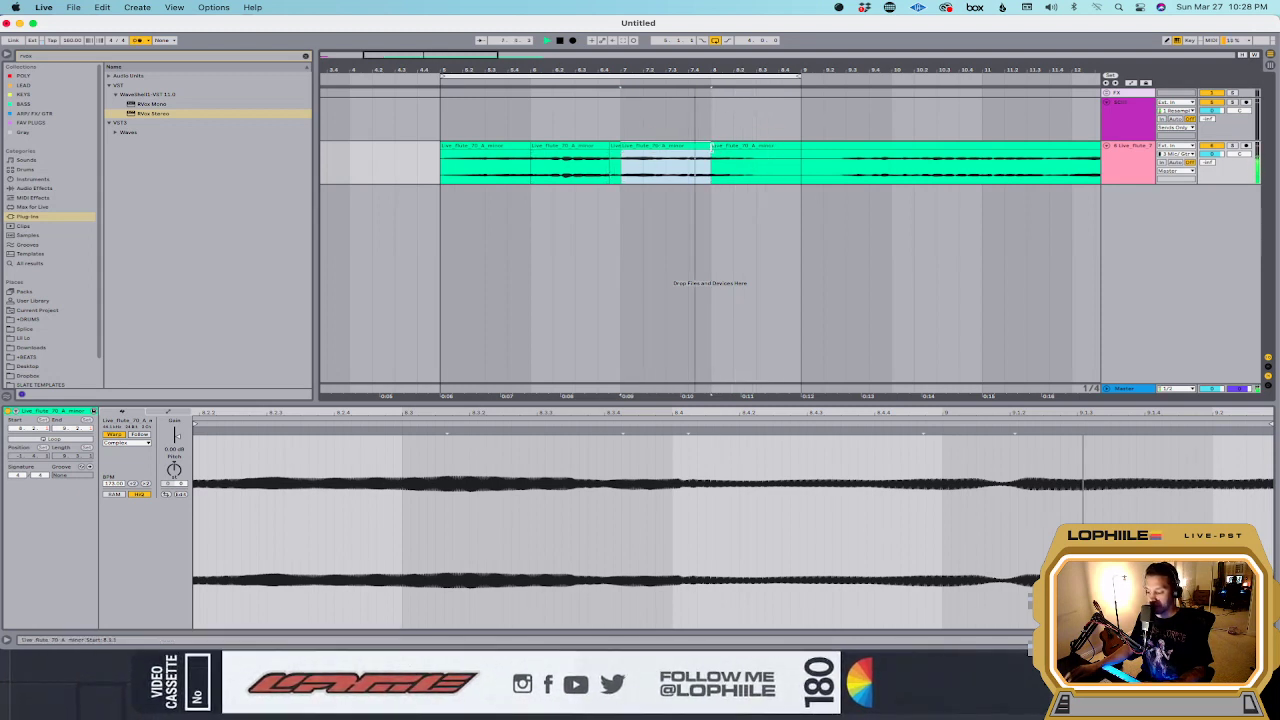
click(687, 148)
click(643, 155)
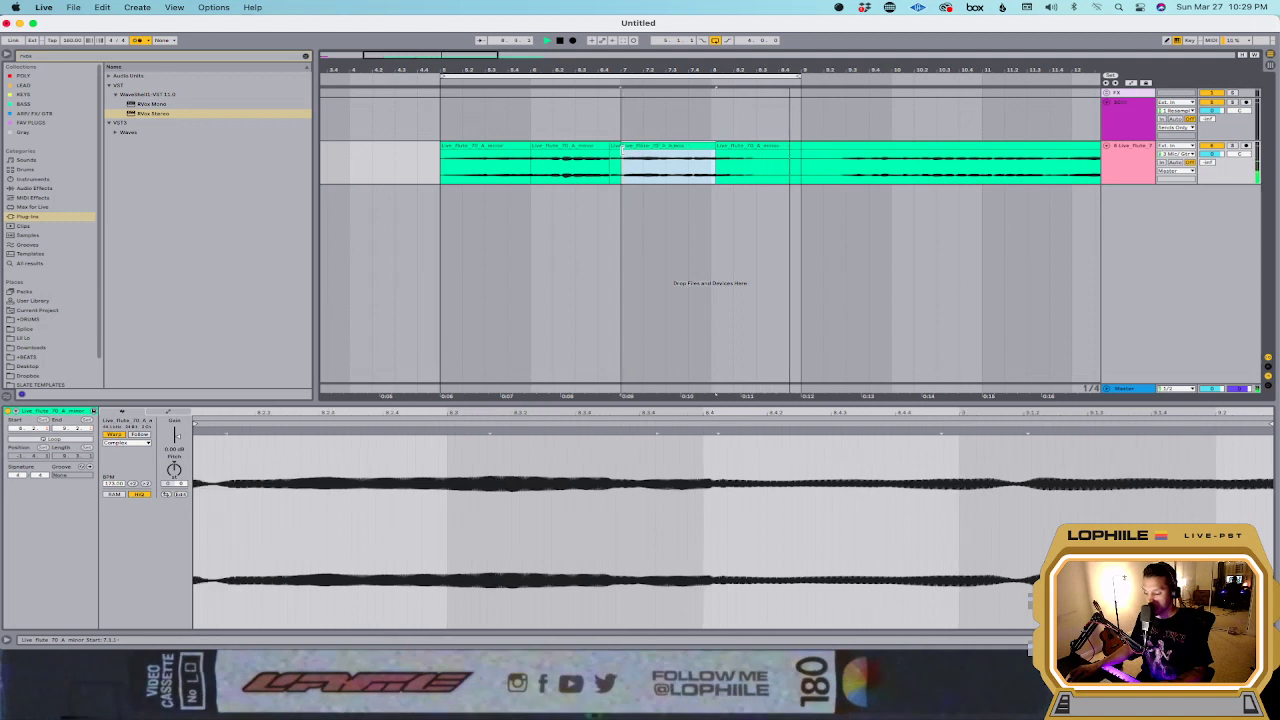
click(731, 146)
click(735, 147)
drag(716, 153, 709, 153)
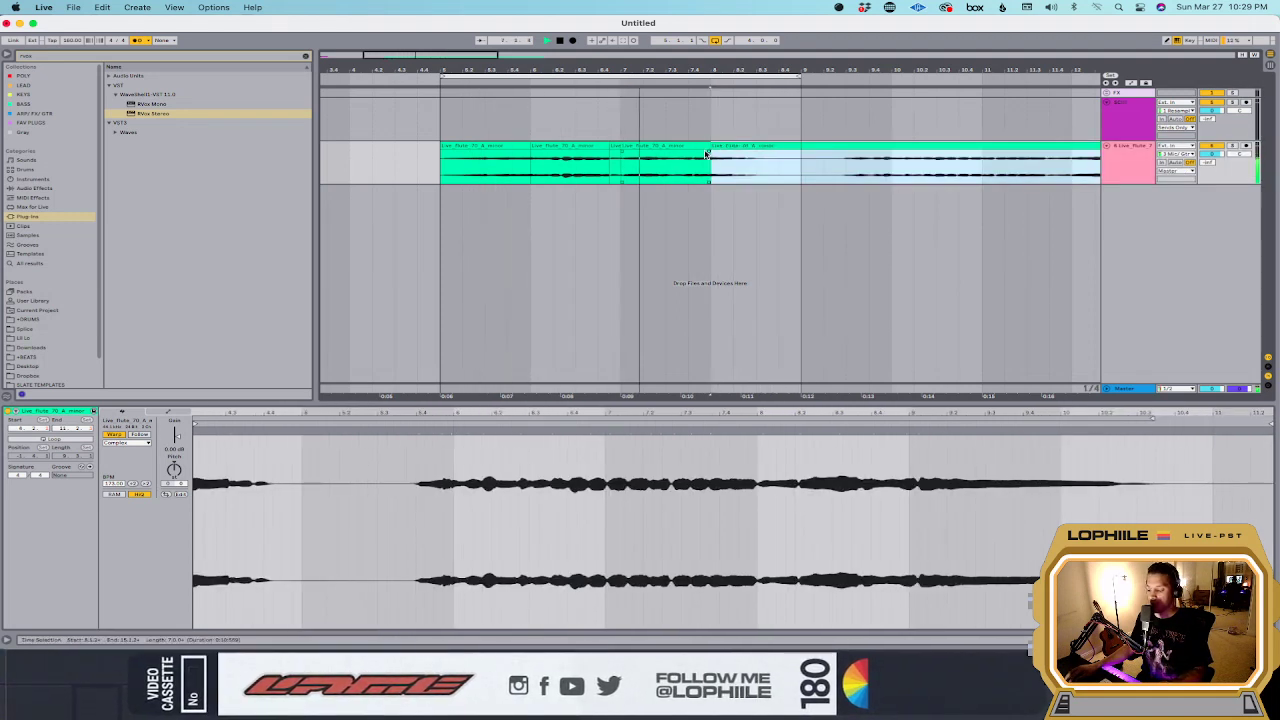
click(440, 180)
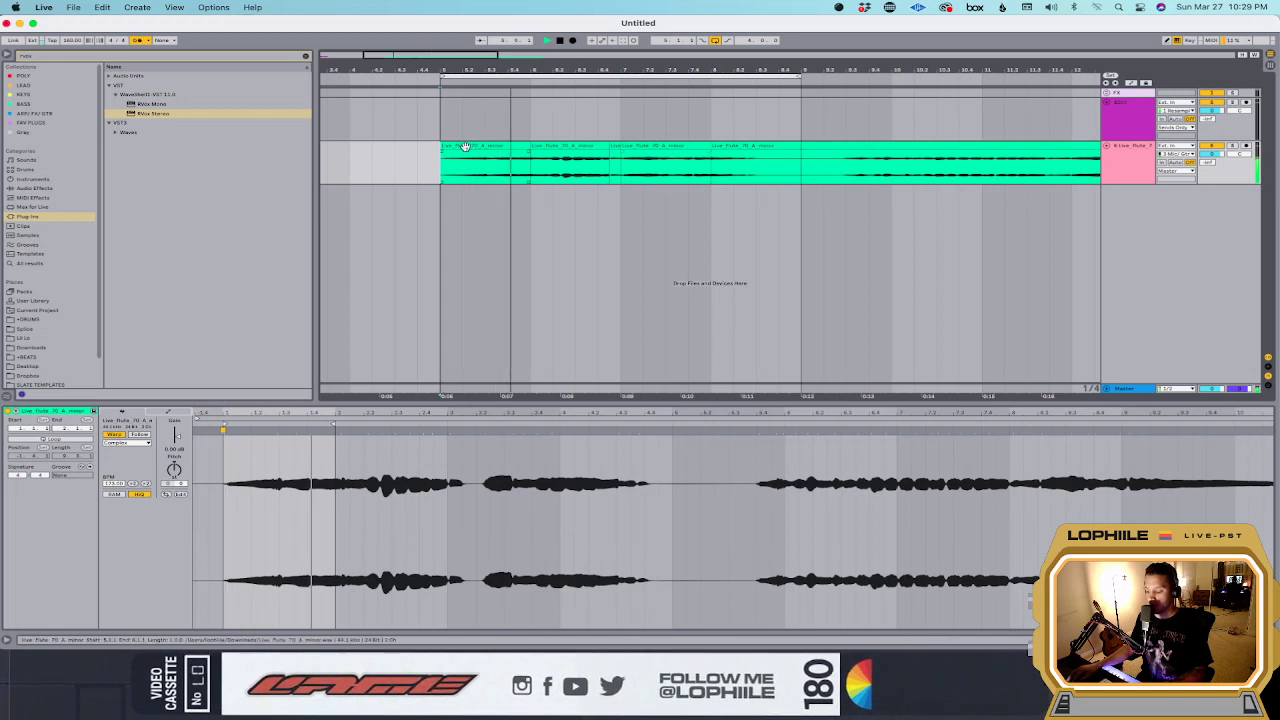
Step: Adjust the flute slice at bar 7 so it fills exactly one bar up to bar 8, and play it
click(680, 157)
key(Delete)
drag(661, 147, 706, 148)
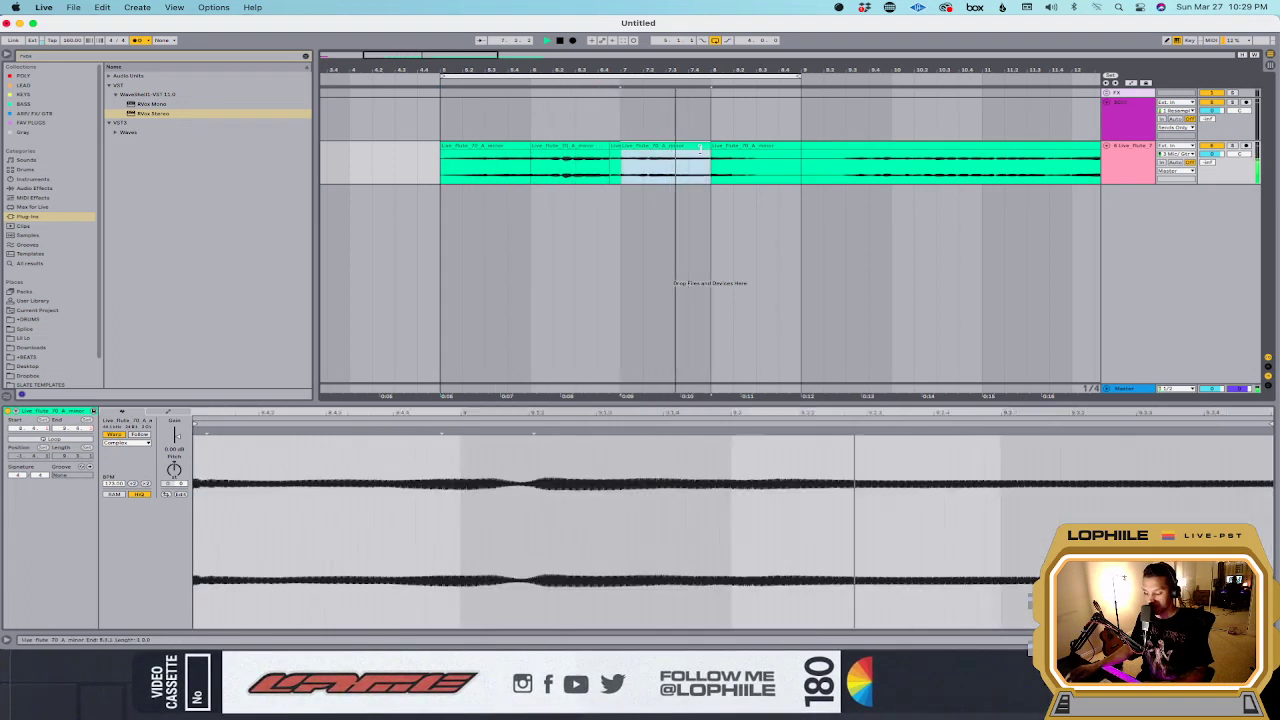
key(space)
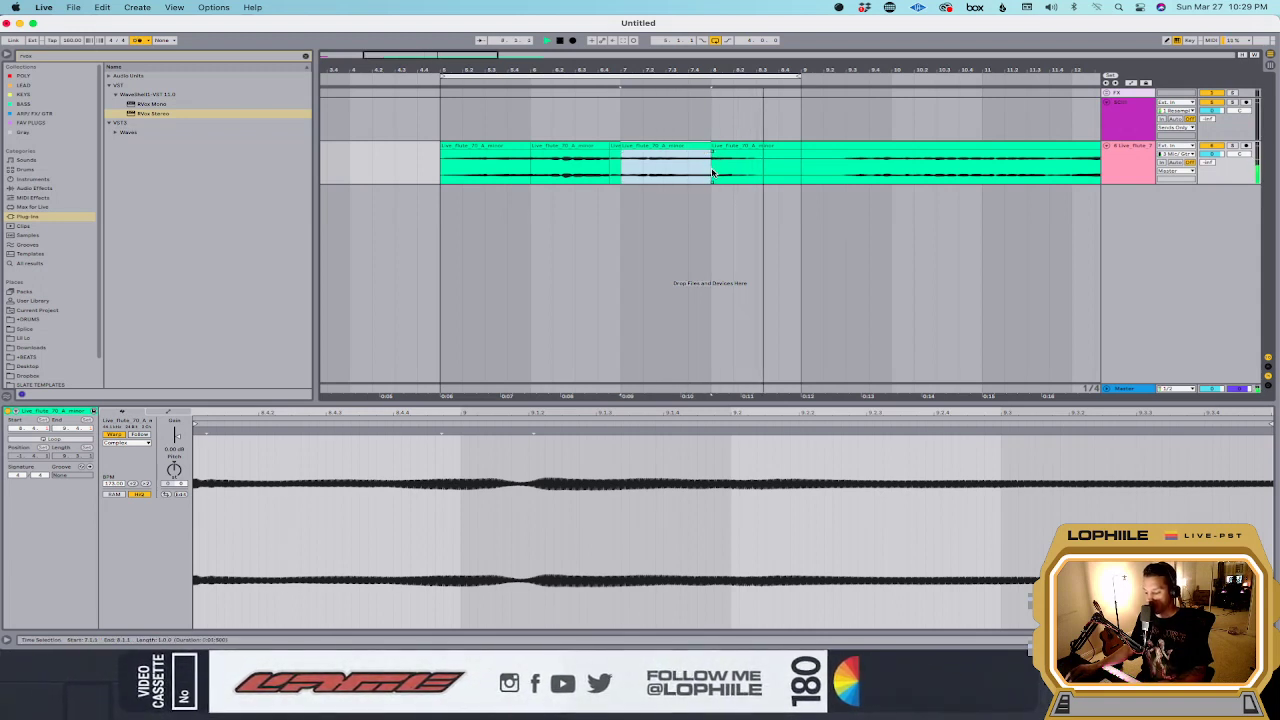
Step: Adjust the join between the two flute slices just before bar 8
click(712, 173)
key(plus)
key(plus)
drag(713, 172, 707, 172)
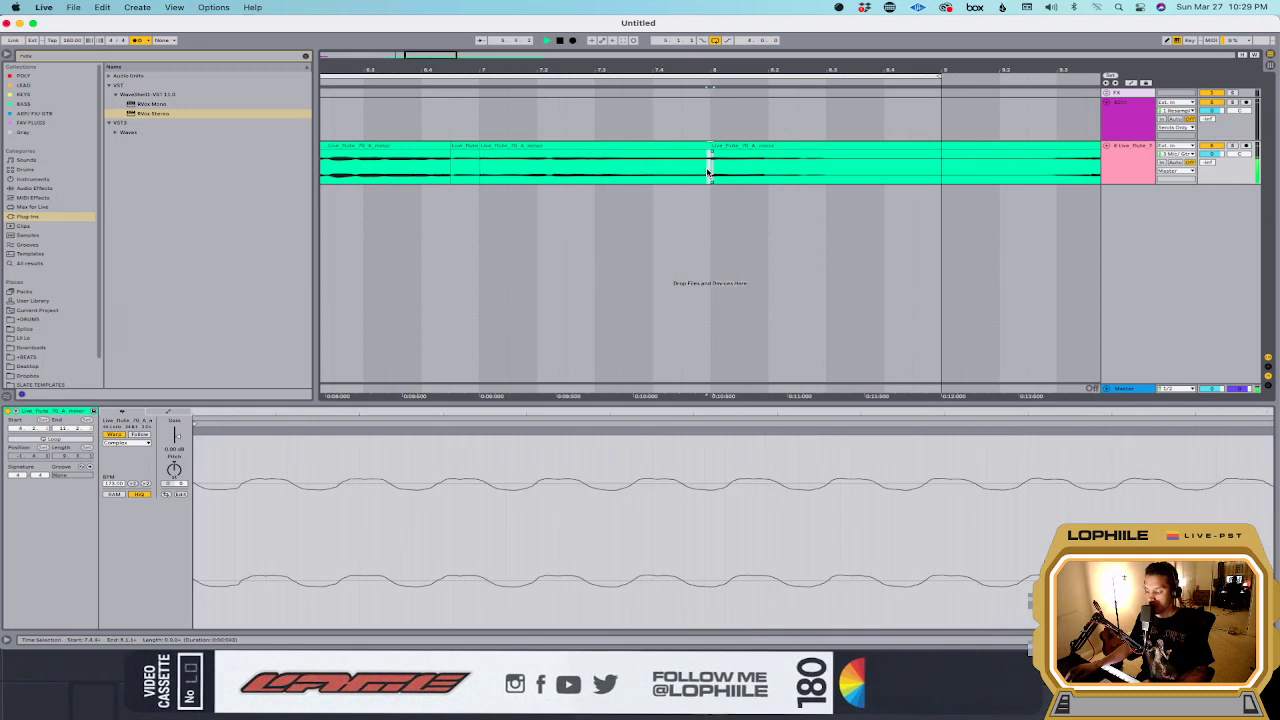
click(710, 178)
key(minus)
key(minus)
key(minus)
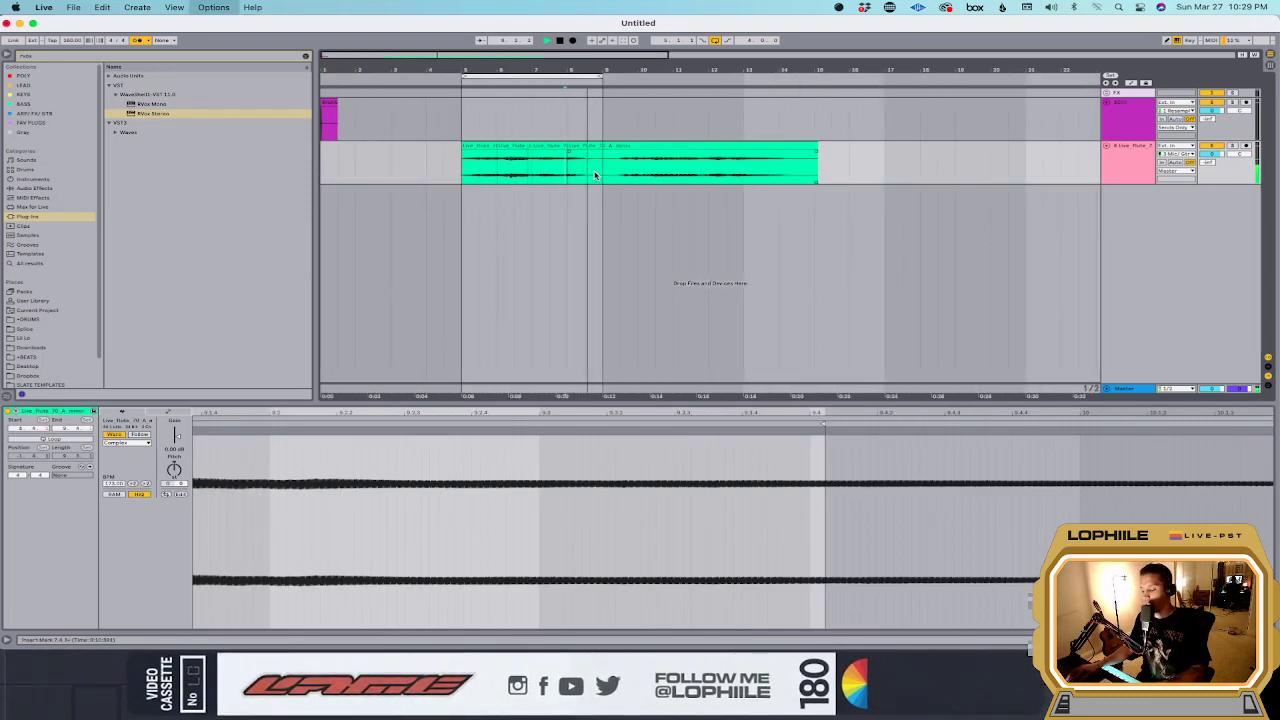
Step: Delete the flute audio from bar 9 to bar 19 and play the remaining loop from bar 5
drag(603, 162, 952, 158)
key(Delete)
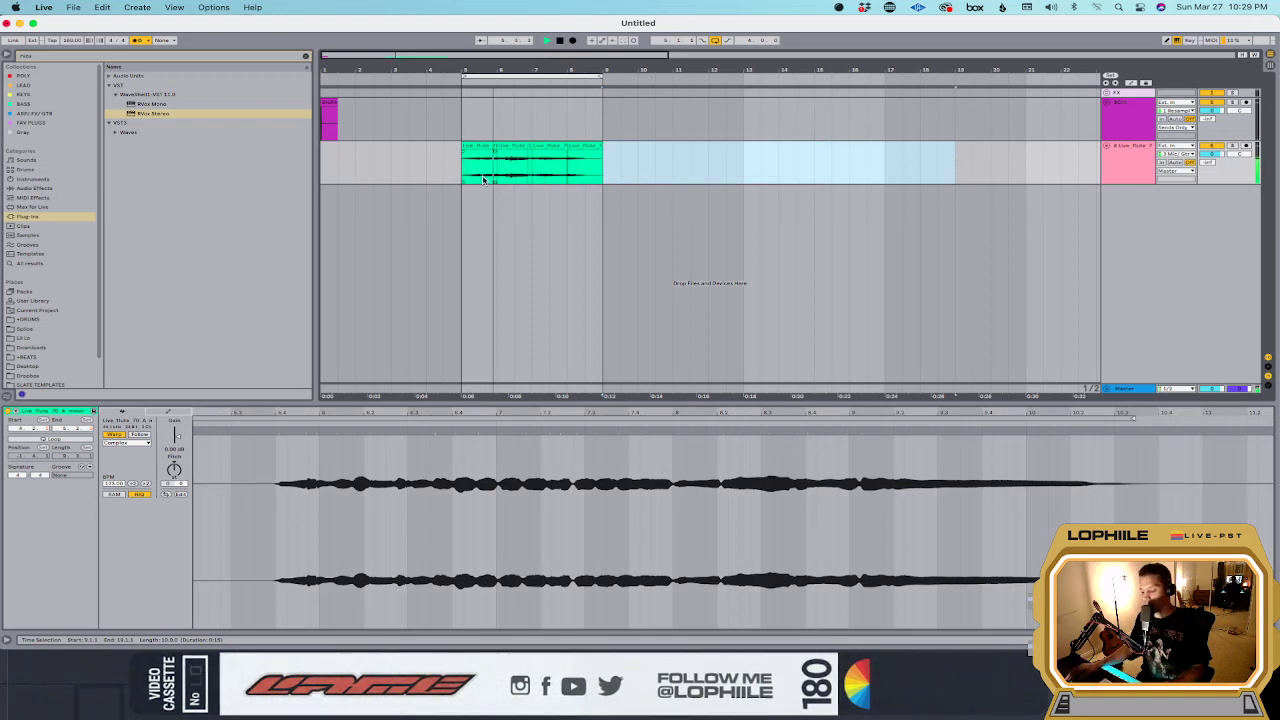
click(404, 154)
Step: Search the plug-ins for rcomp and add RCompressor Stereo to the flute track
click(4, 57)
text(reverb)
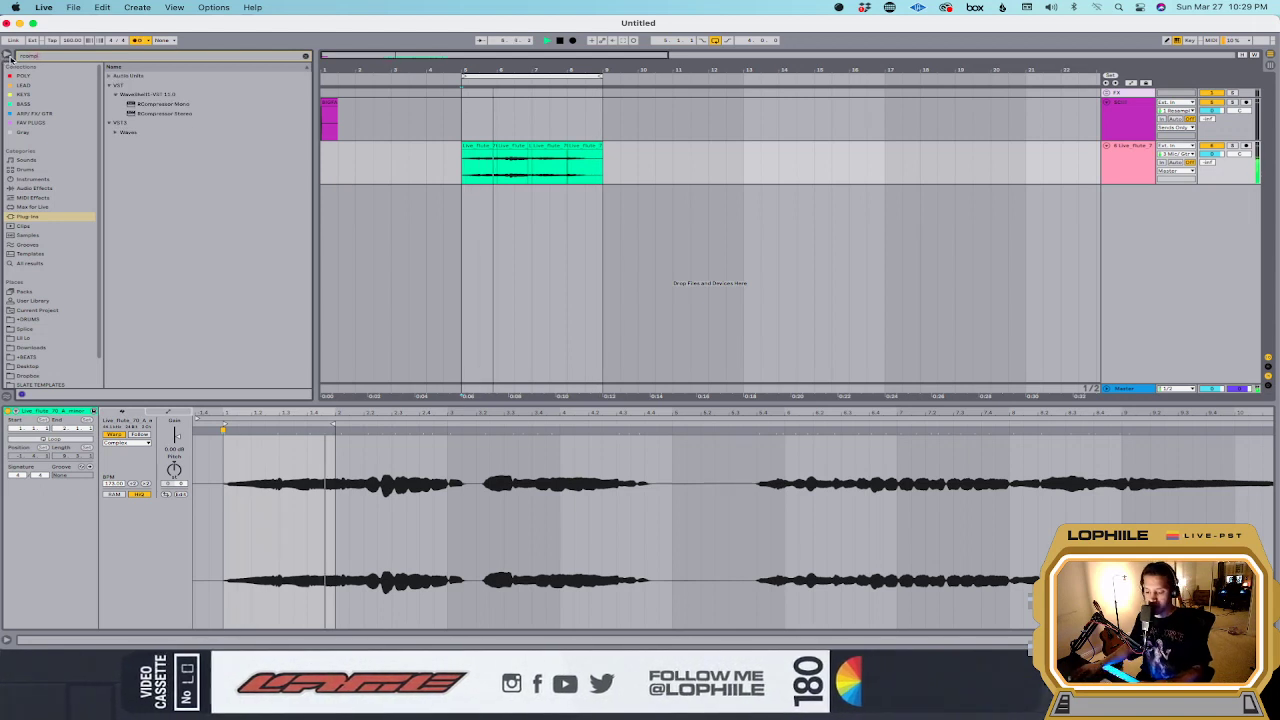
drag(170, 114, 529, 177)
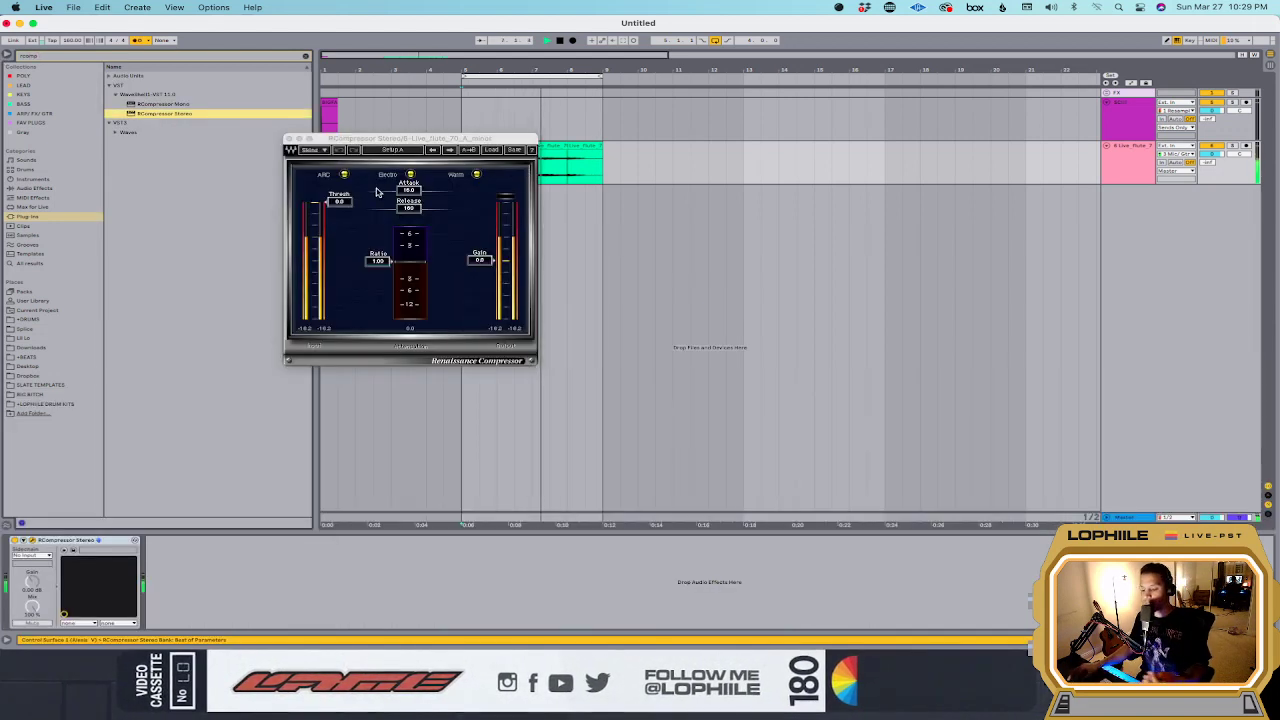
Step: Lower RCompressor's threshold, raise its ratio to about 3.27, shorten the attack, and close the plug-in window
drag(340, 215, 378, 278)
drag(409, 175, 400, 183)
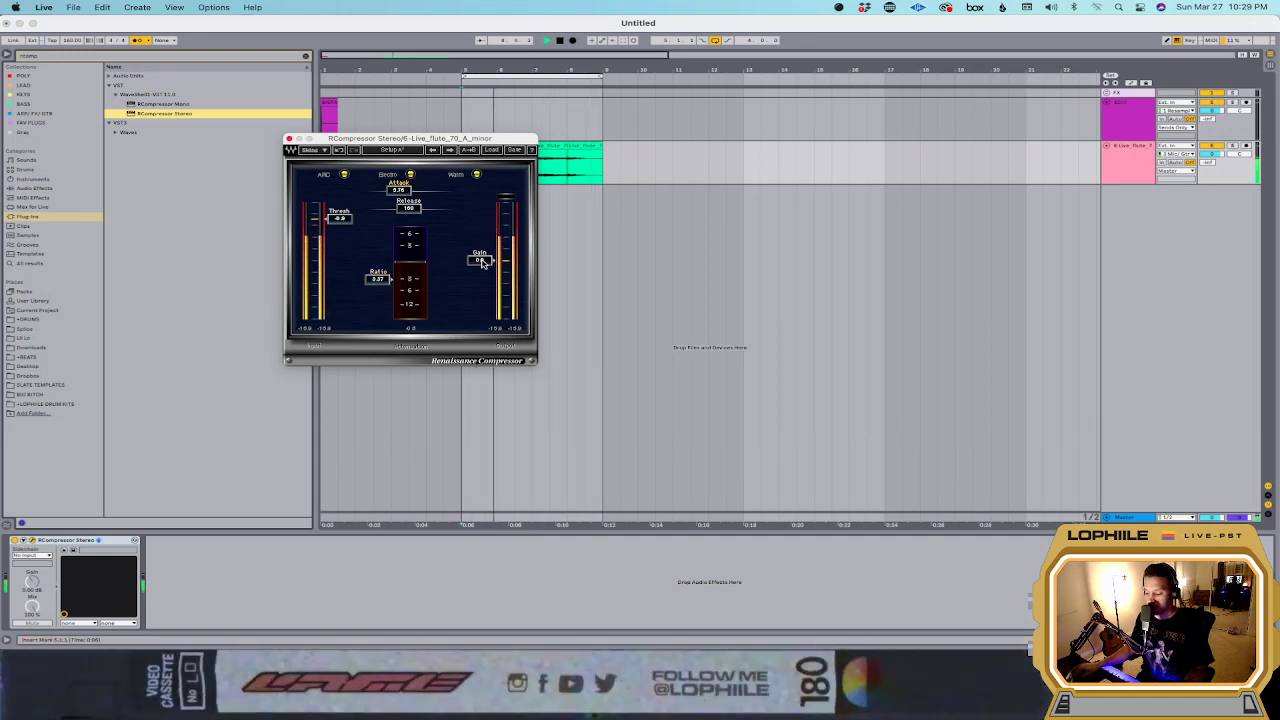
click(289, 139)
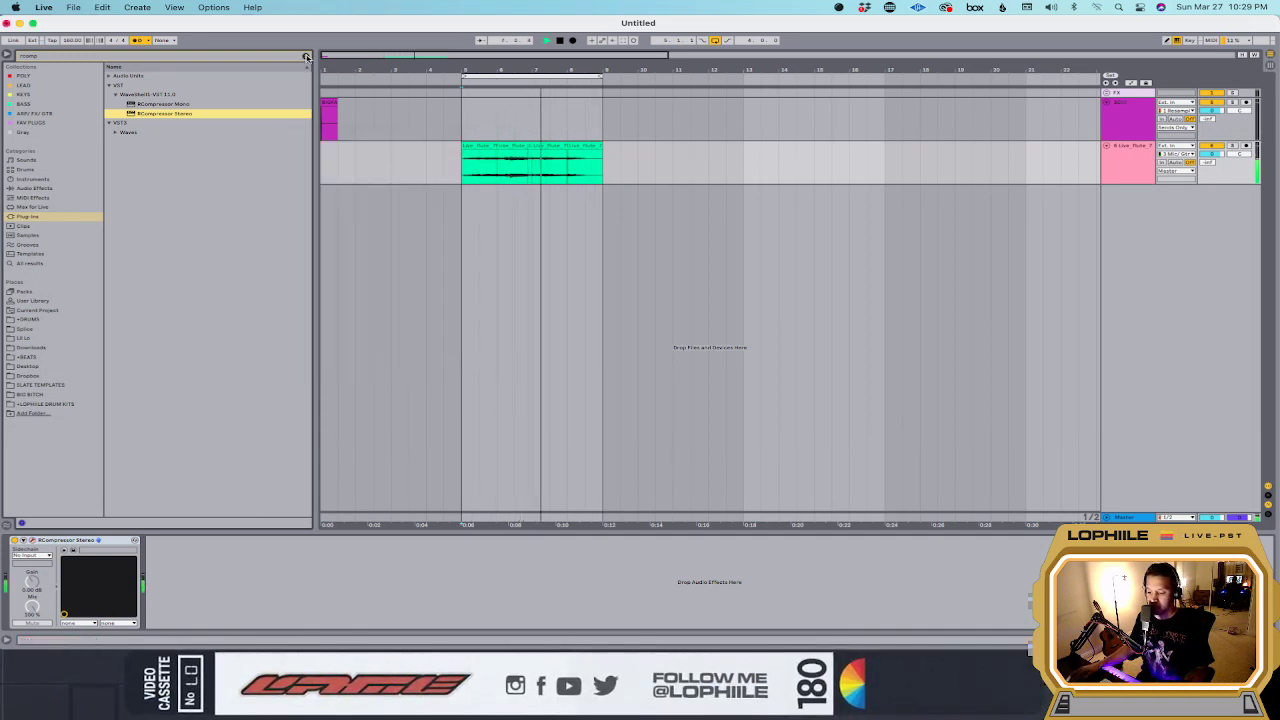
Step: Search the plug-ins for pro-r and add the stereo FabFilter Pro-R to the flute track
click(307, 57)
click(34, 188)
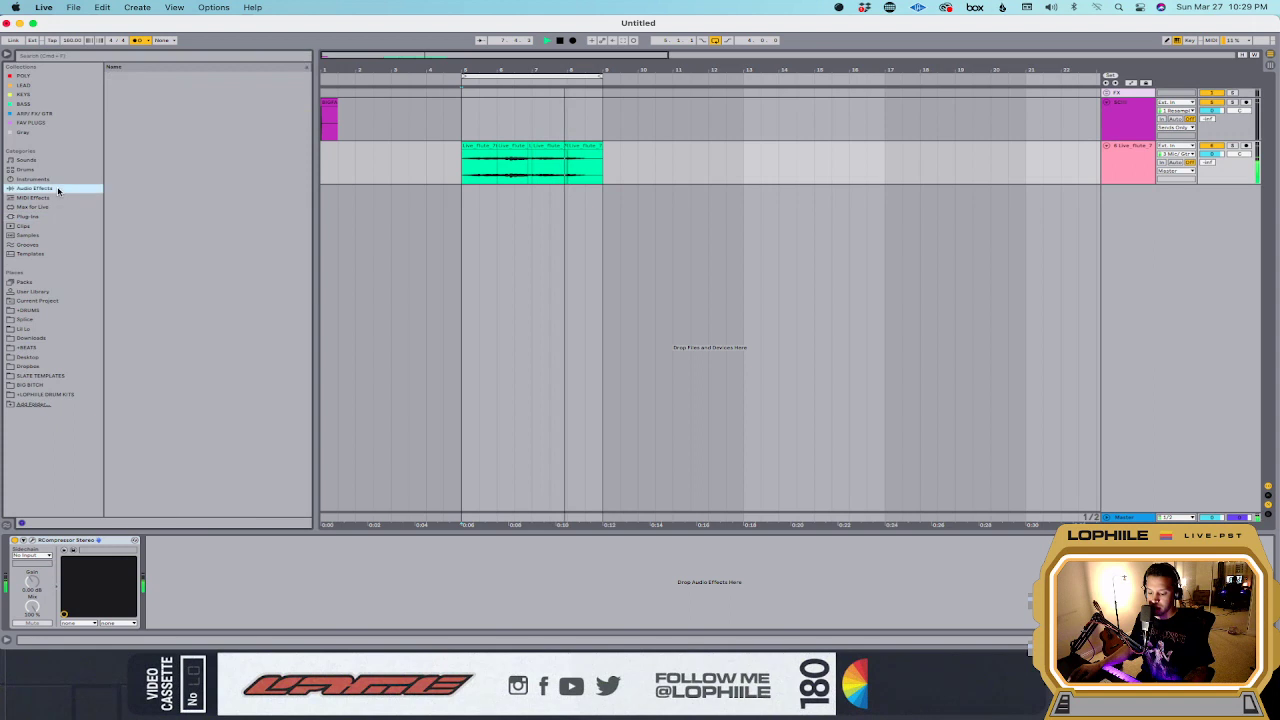
click(31, 55)
text(sat)
key(BackSpace)
key(BackSpace)
key(BackSpace)
text(pro-r)
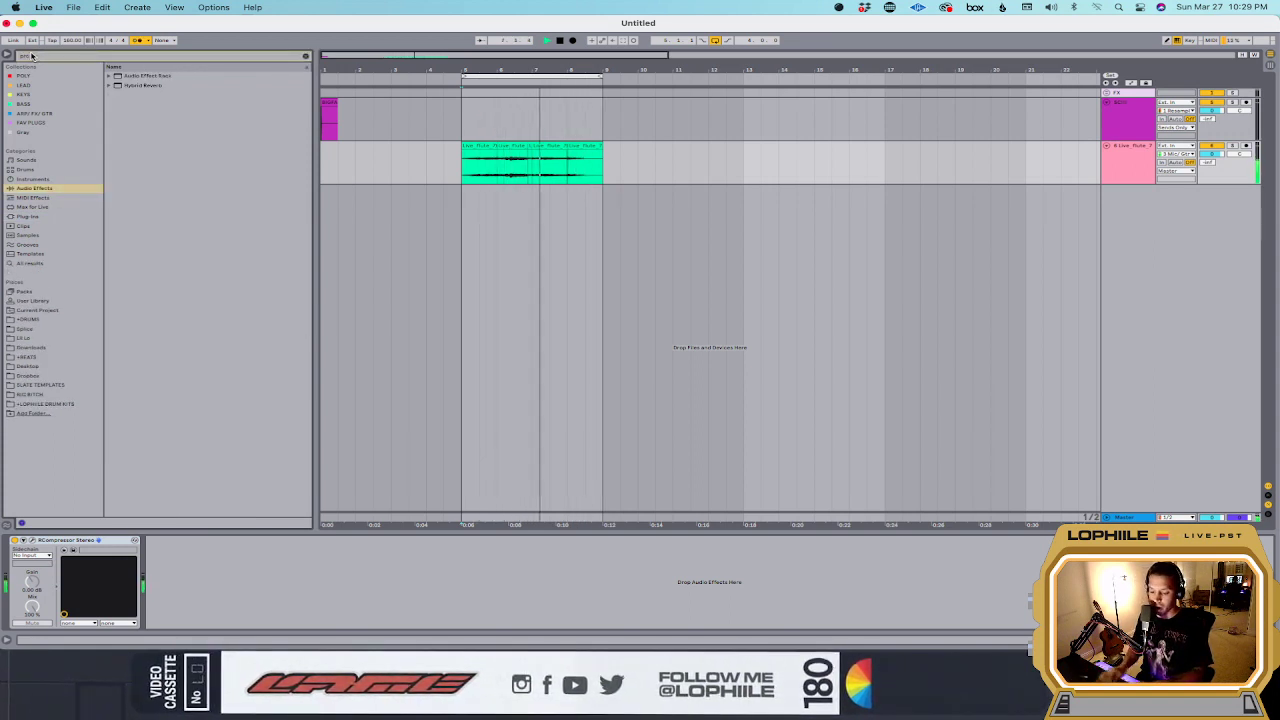
click(28, 216)
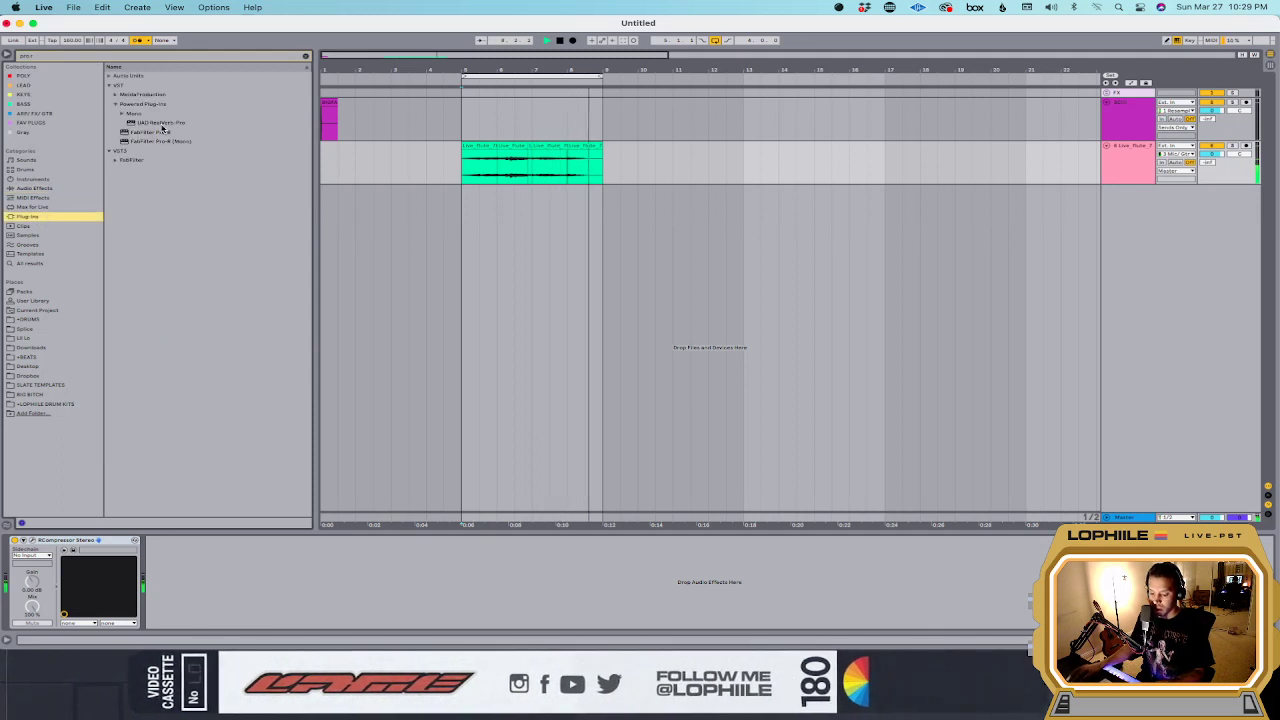
drag(145, 131, 510, 163)
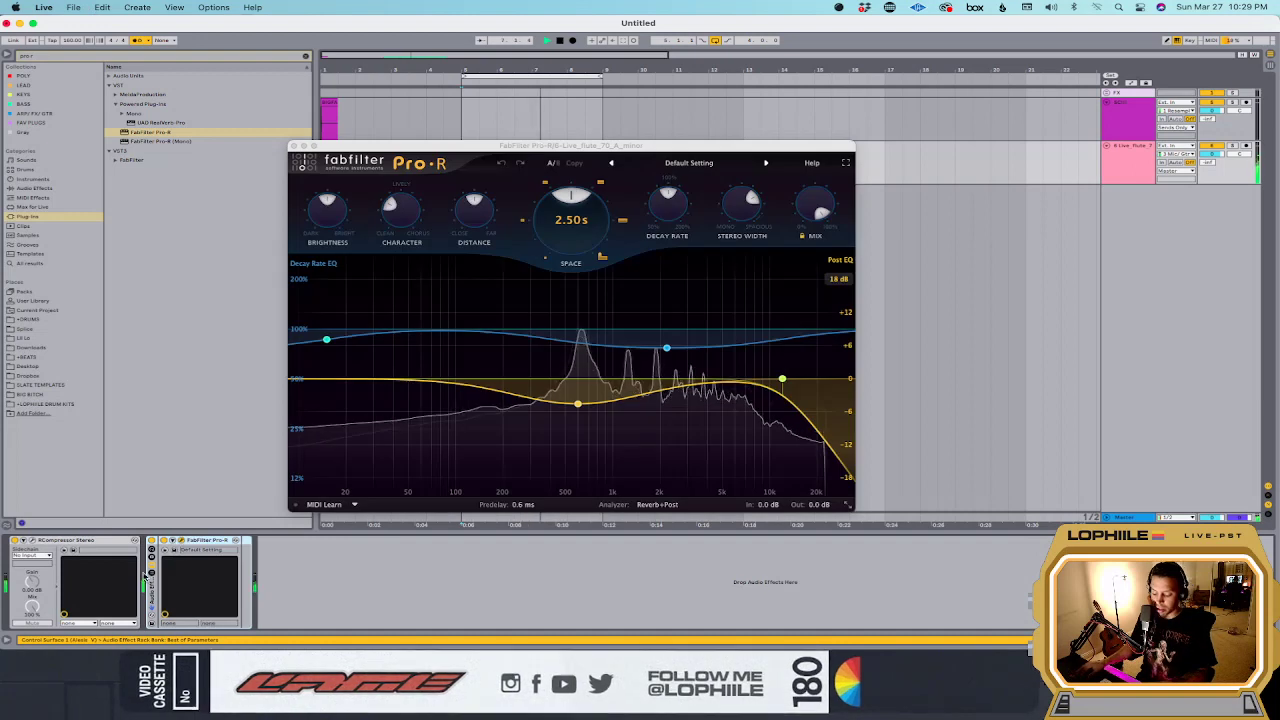
Step: Group Pro-R into an Audio Effect Rack with a second parallel chain and hide the plug-in windows
key(super+g)
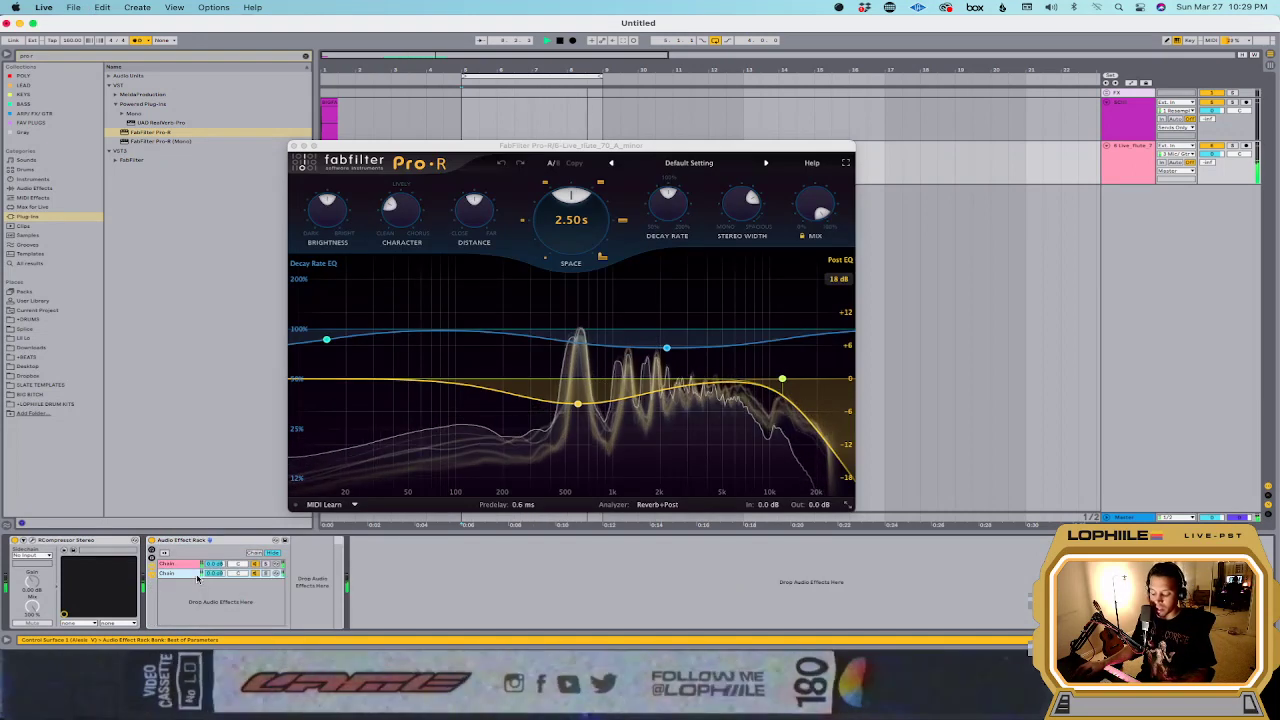
click(212, 592)
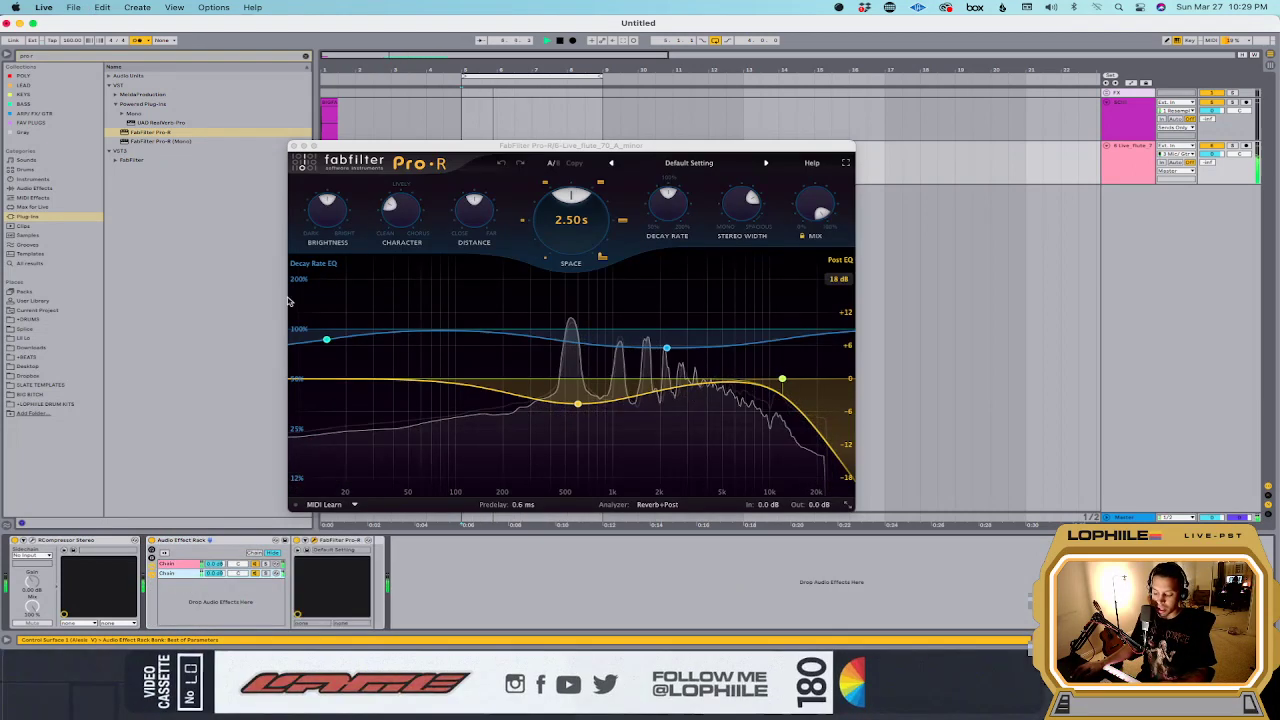
key(super+alt+p)
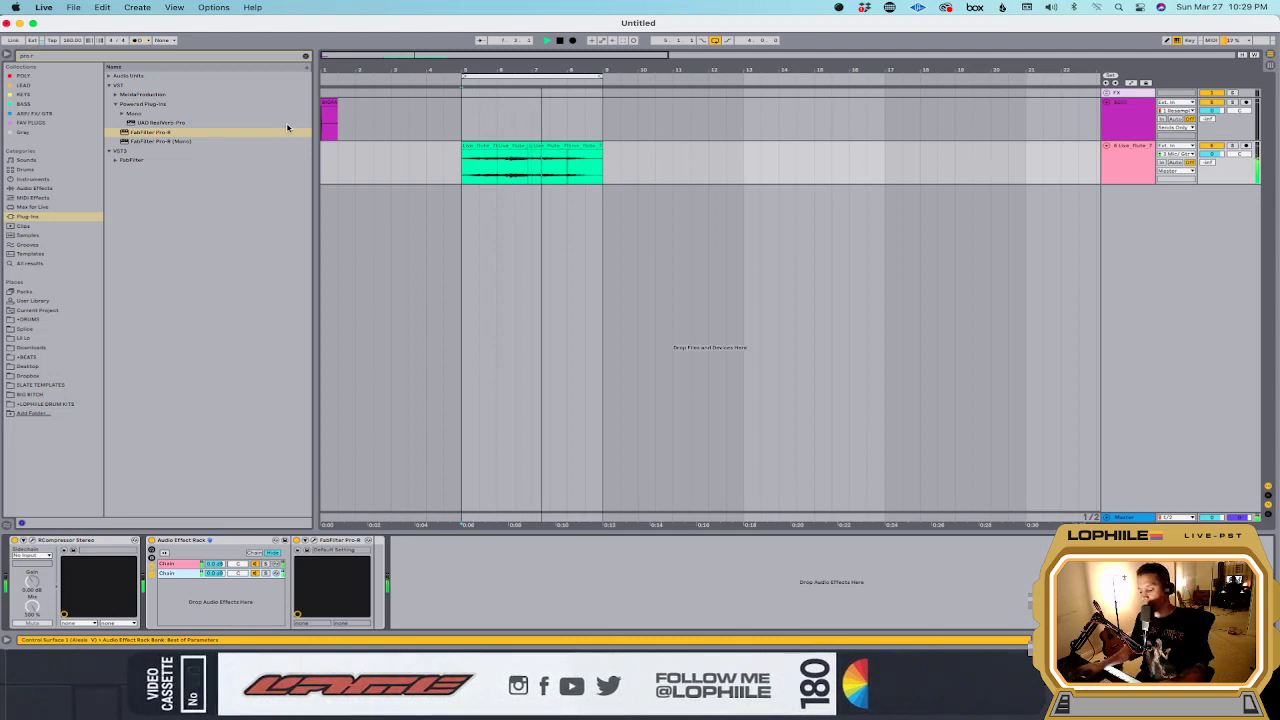
Step: Search the Downloads folder for 808, open the 808s folder and find MZ 808 [Apollo].wav
click(306, 57)
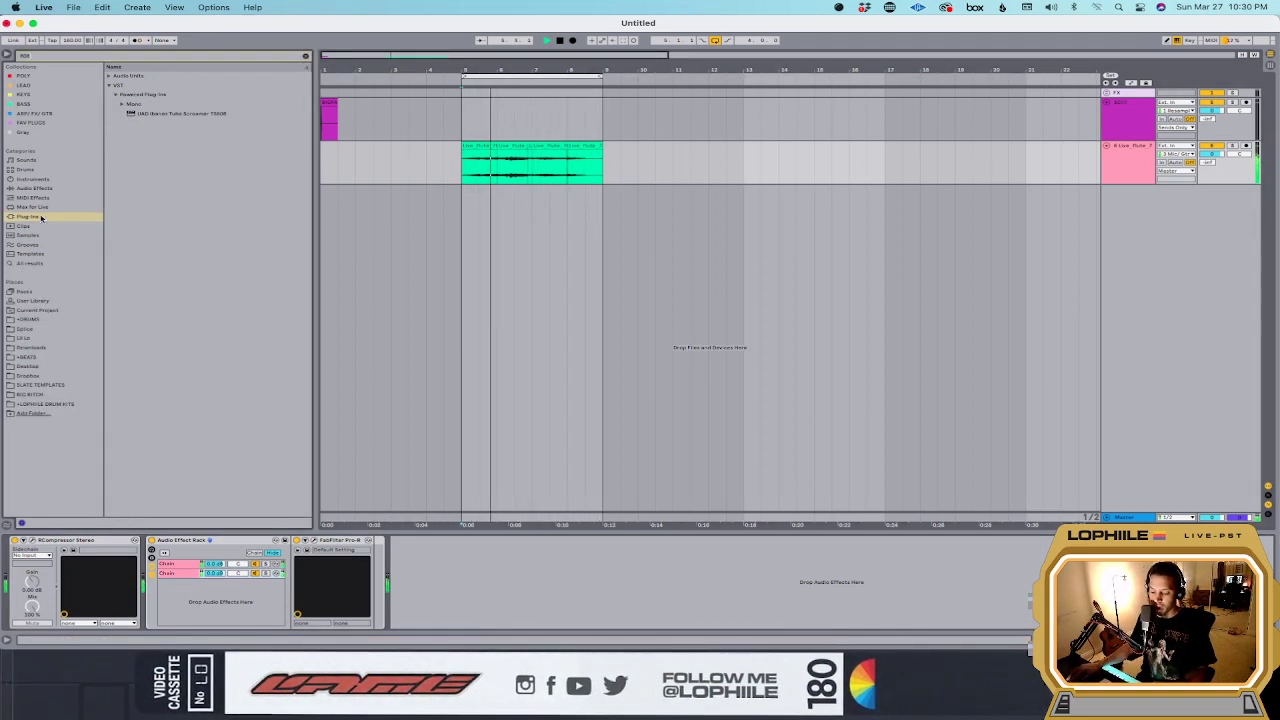
click(30, 347)
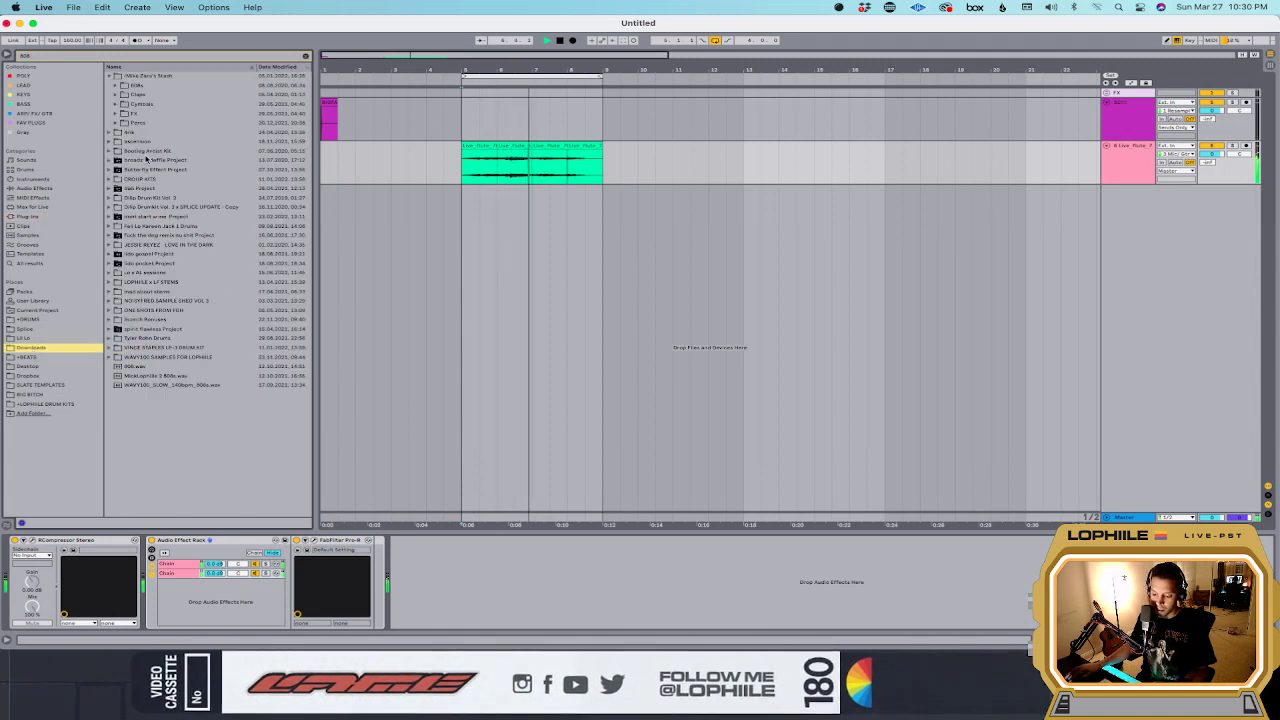
click(135, 85)
click(163, 132)
key(Down)
scroll(234, 246, down, 1)
Step: Create a MIDI track below the flute track, load MZ 808 [Apollo].wav into it, and lower its velocity-to-volume amount
click(1130, 163)
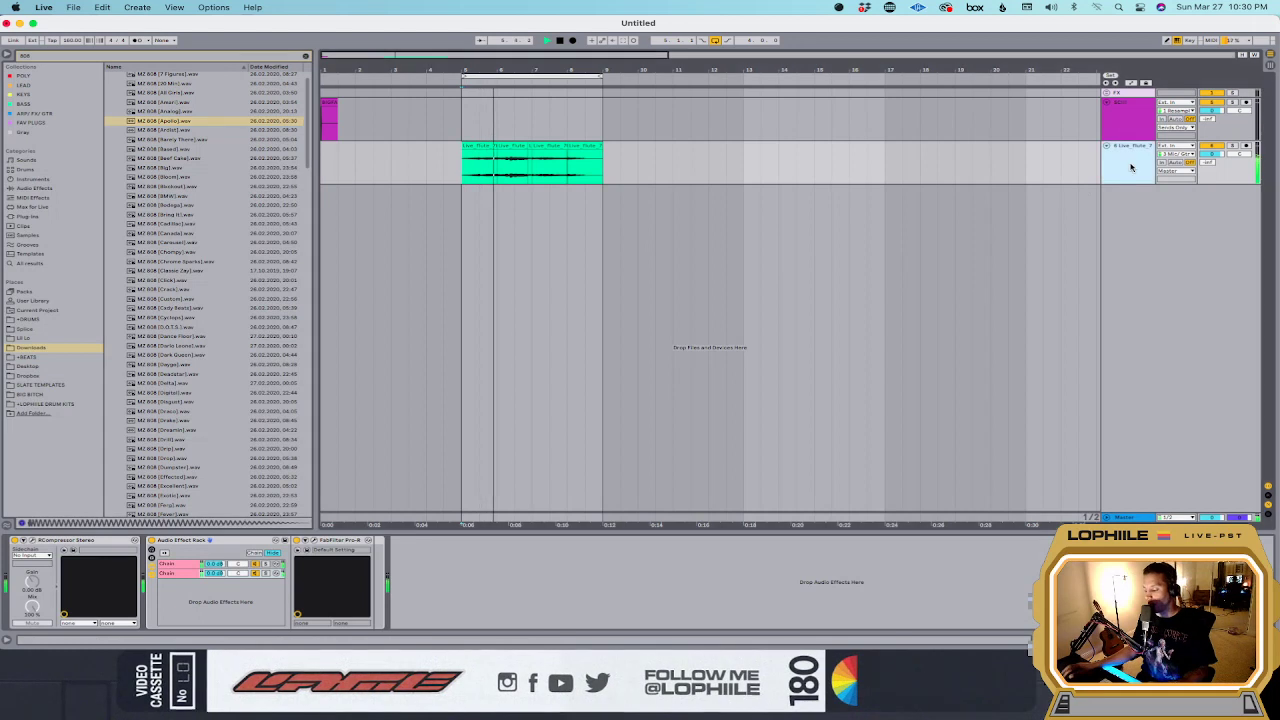
key(super+shift+t)
drag(157, 125, 159, 565)
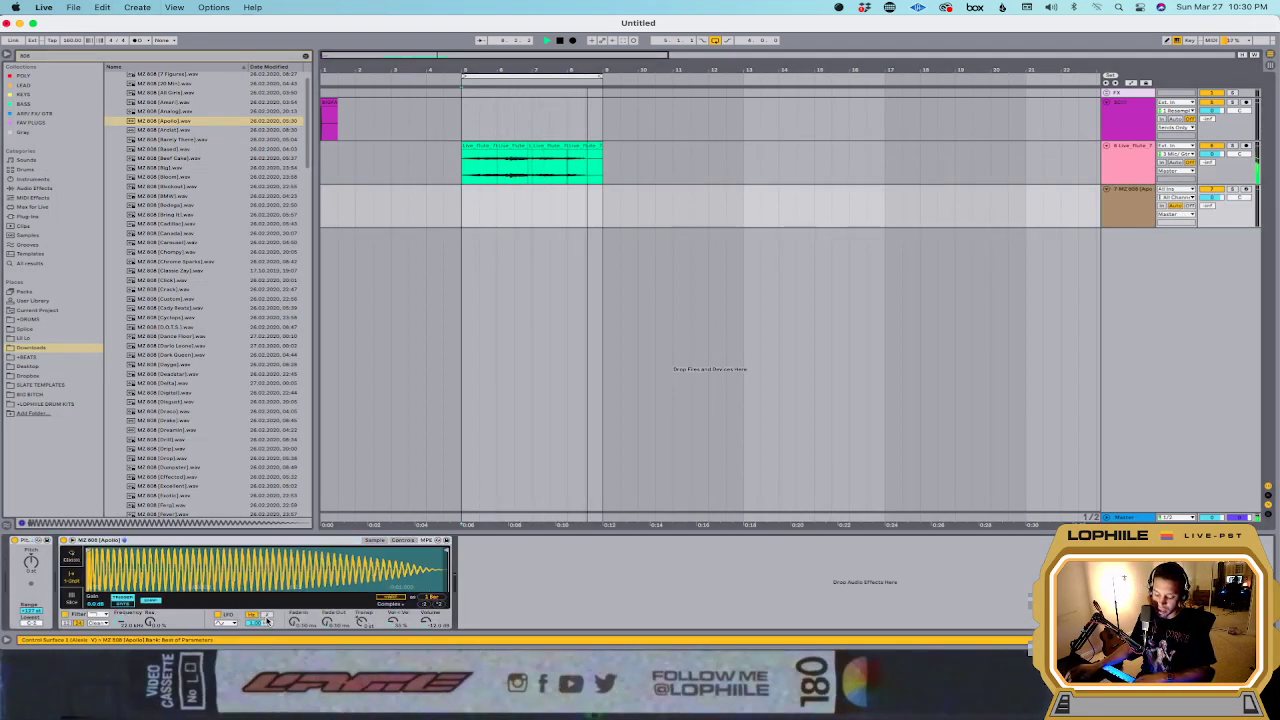
drag(397, 620, 396, 628)
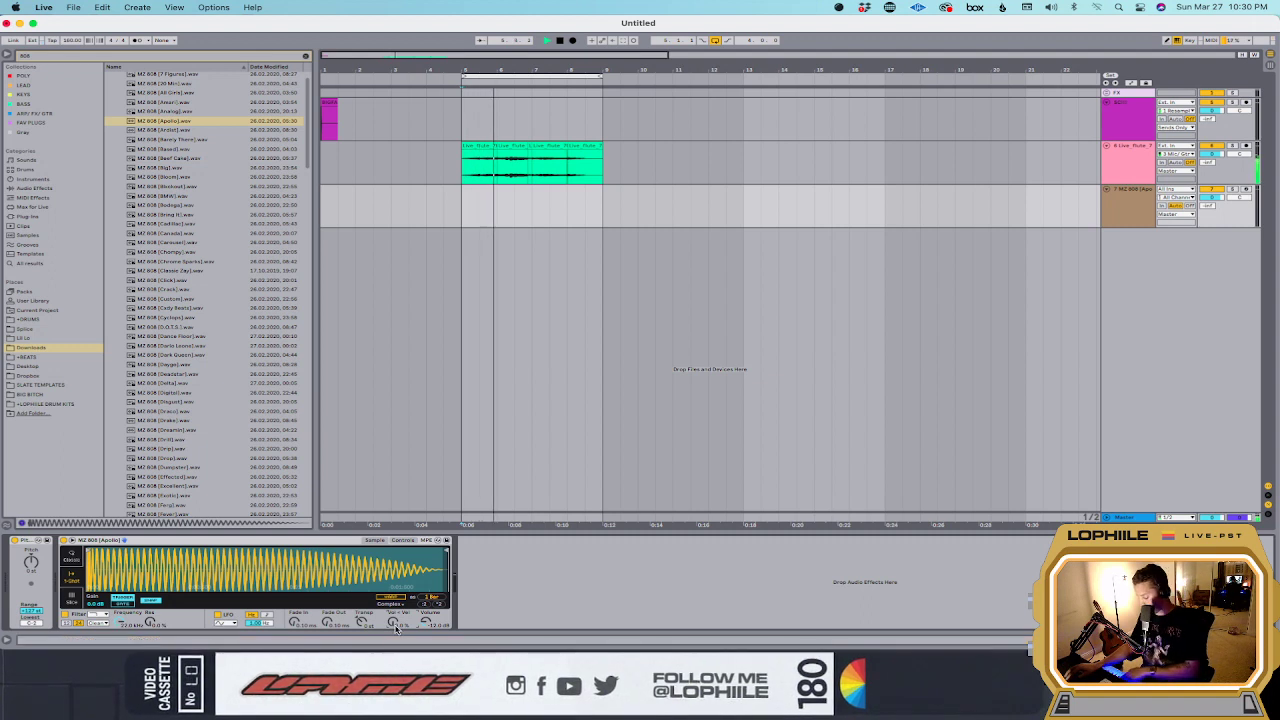
Step: Arm the 808 track and record a four-bar bass pattern over the flute loop from bar 5 to bar 9
click(1245, 190)
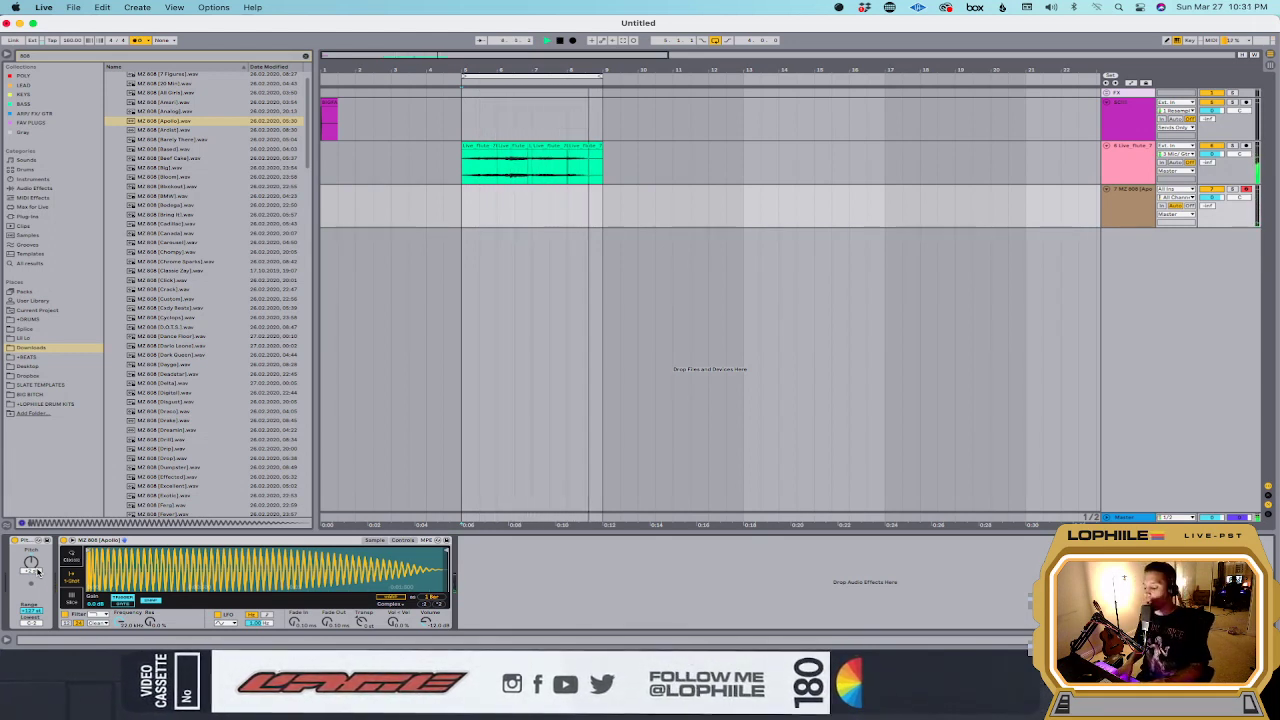
key(F9)
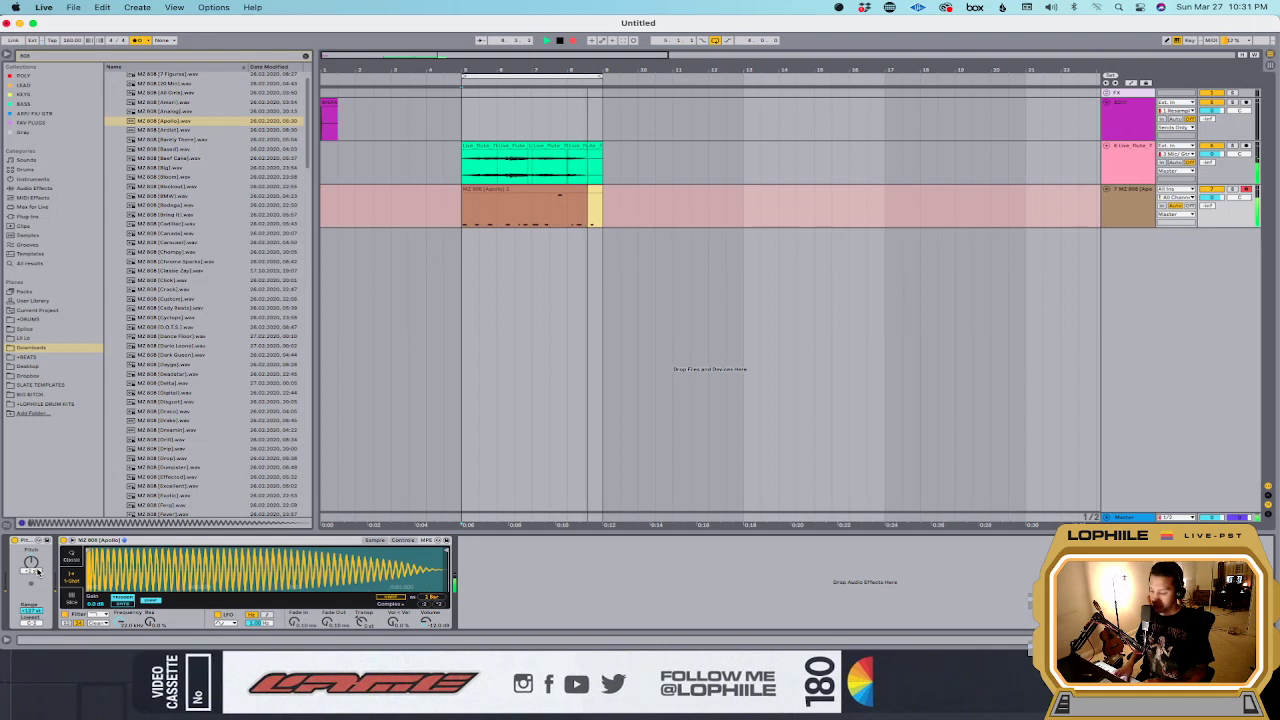
key(F9)
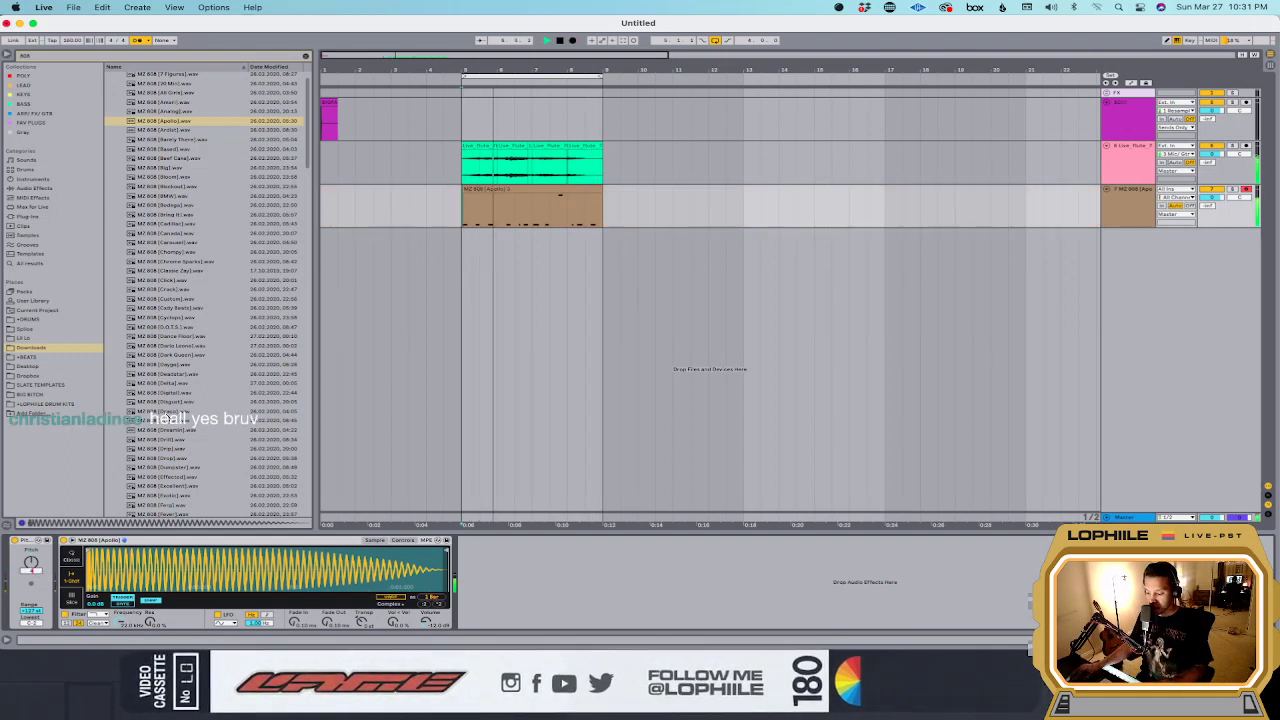
Step: Open the recorded 808 clip and quantize all of its notes
click(483, 201)
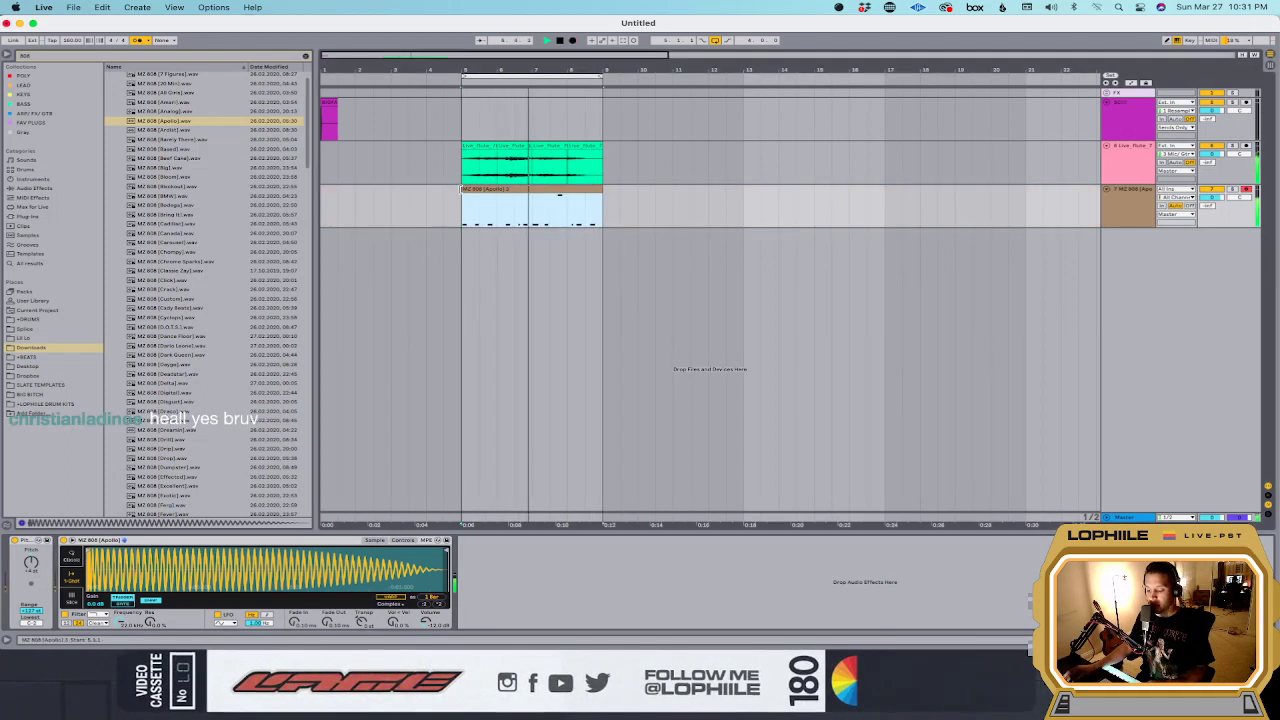
double_click(483, 201)
key(super+a)
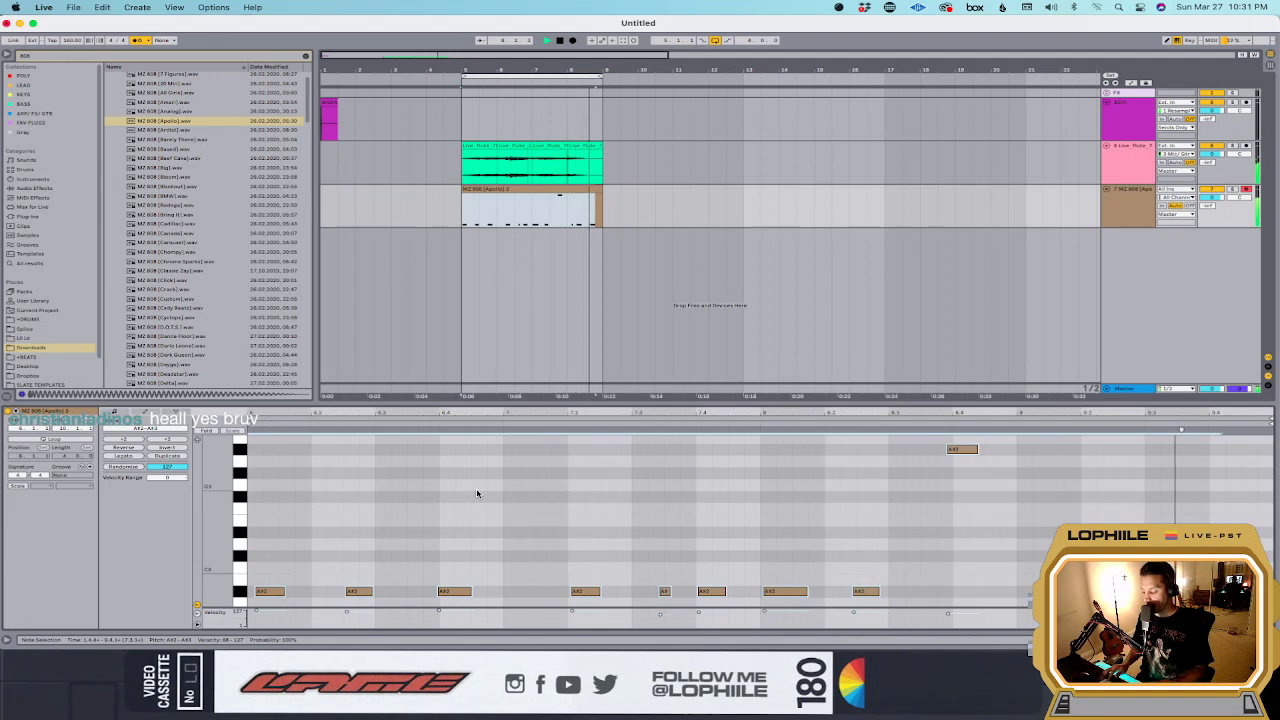
key(Down)
key(super+u)
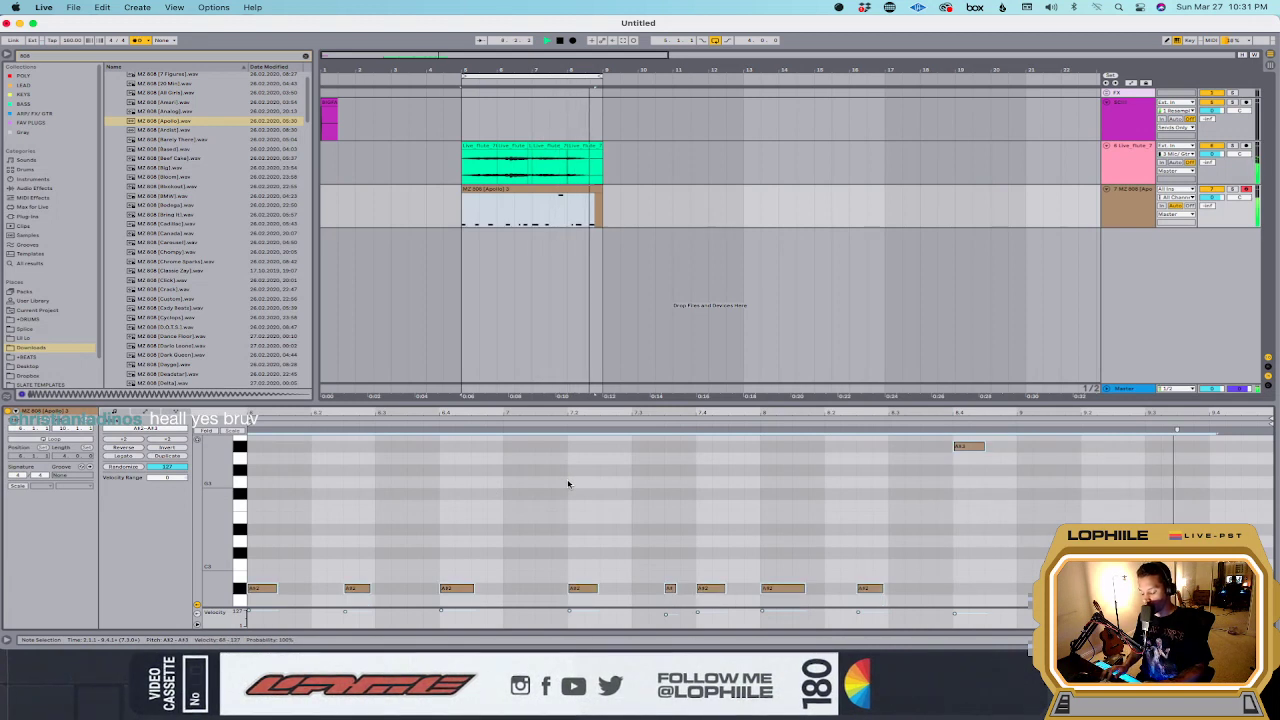
Step: Solo the 808 track and play its pattern from bar 5 while tuning it with the Pitch device
key(shift+Tab)
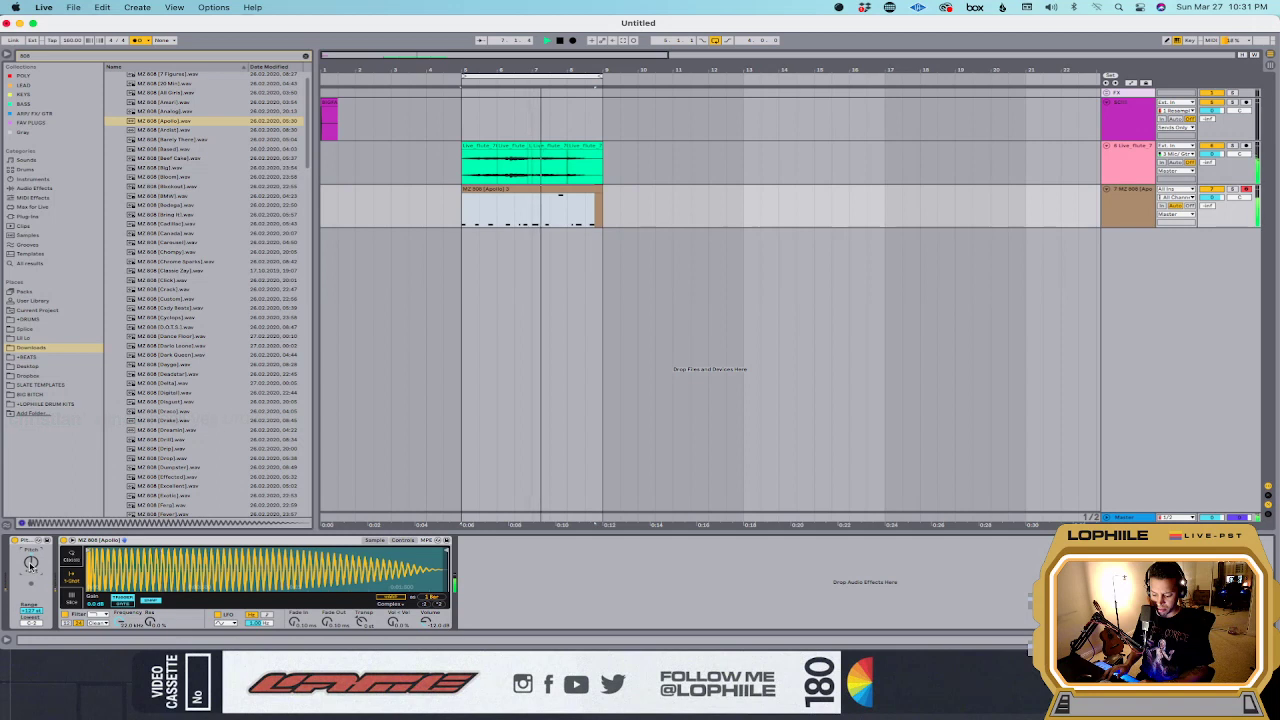
key(space)
click(538, 262)
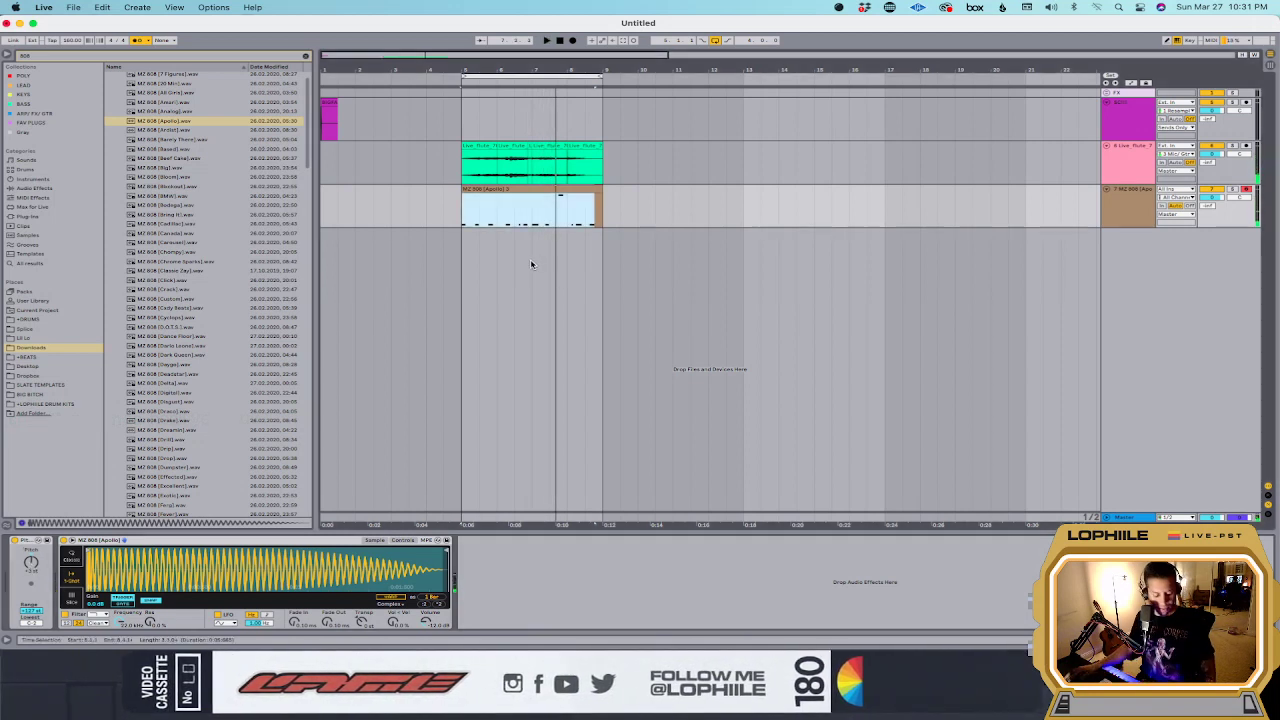
click(458, 219)
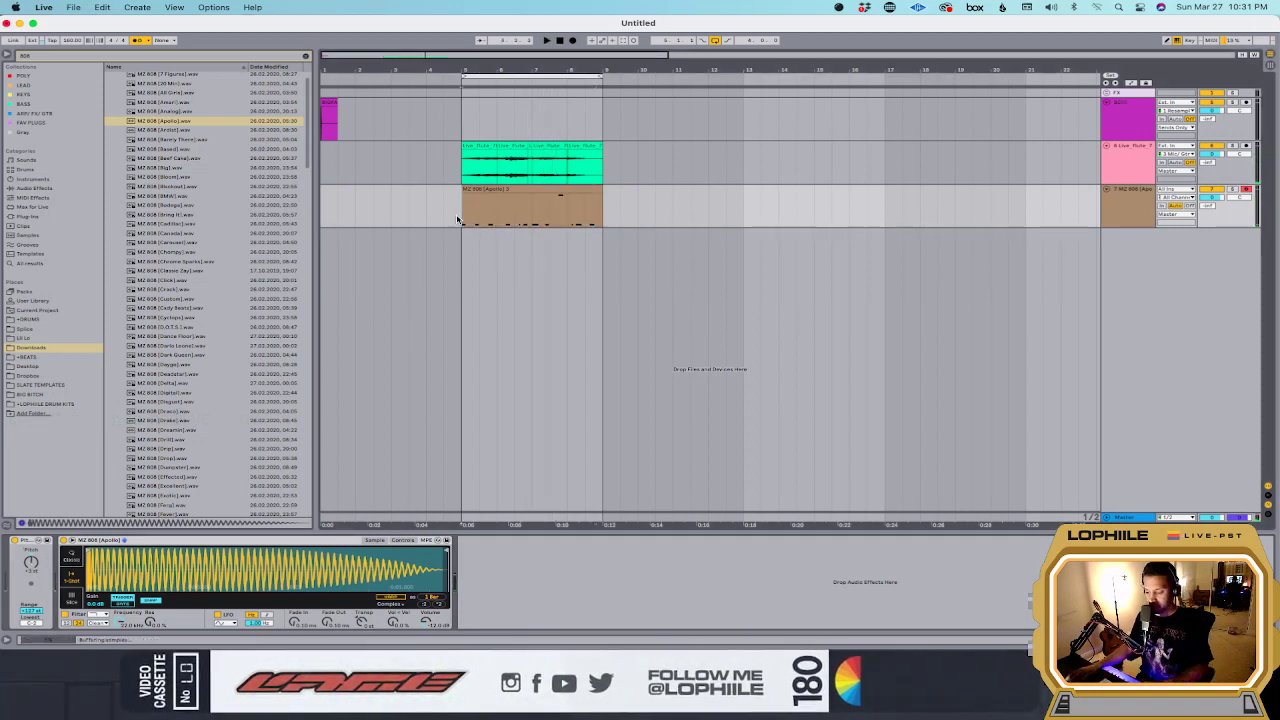
click(1233, 190)
key(space)
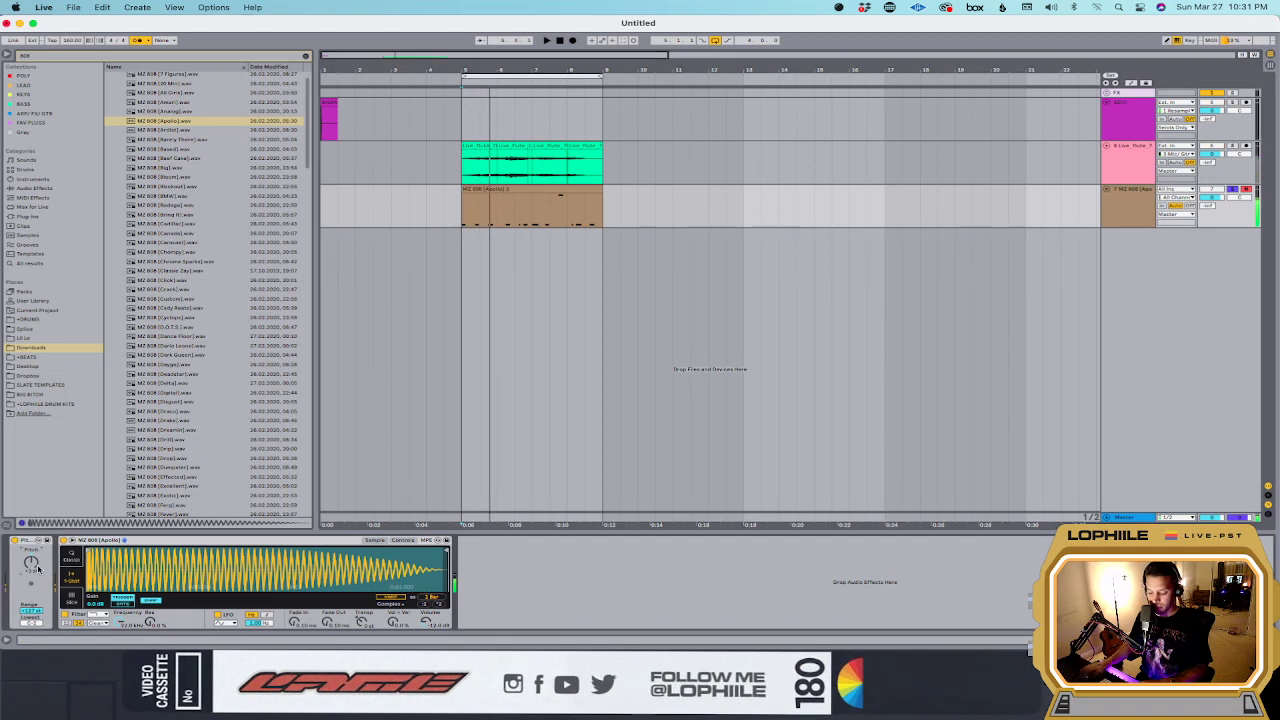
key(space)
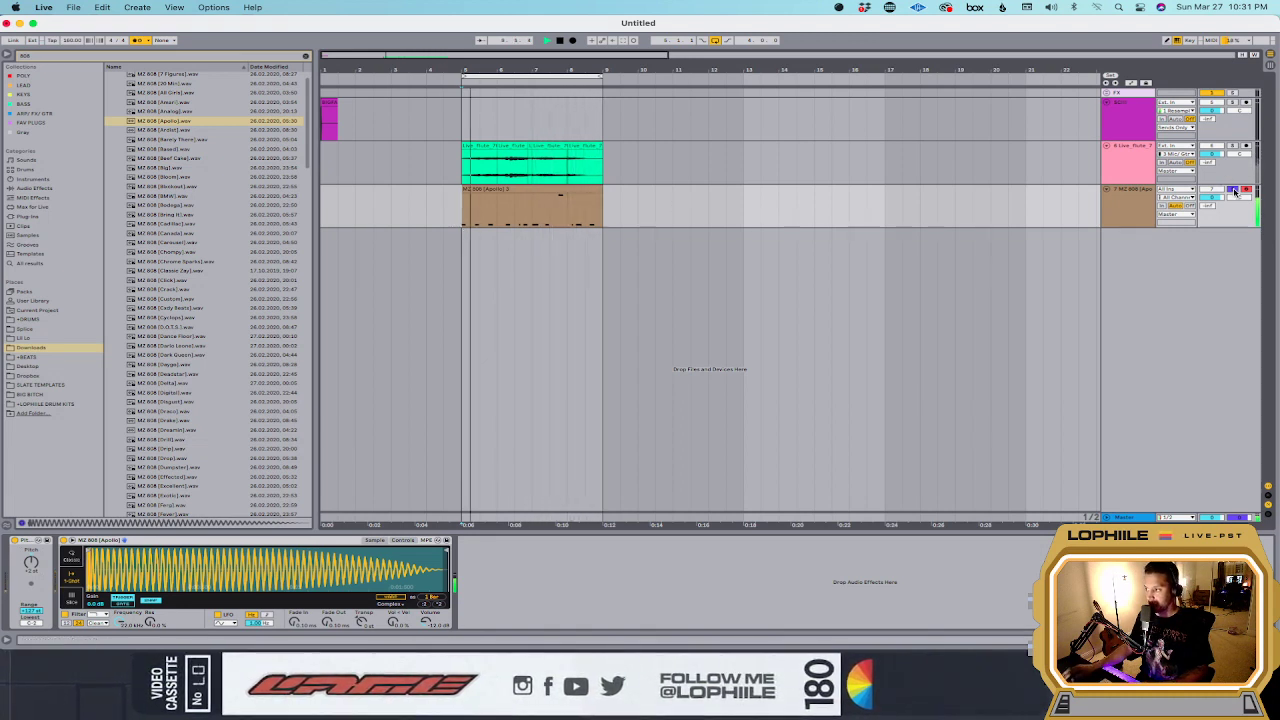
Step: Save the Live Set as flute in the +TWITCH folder
key(super+s)
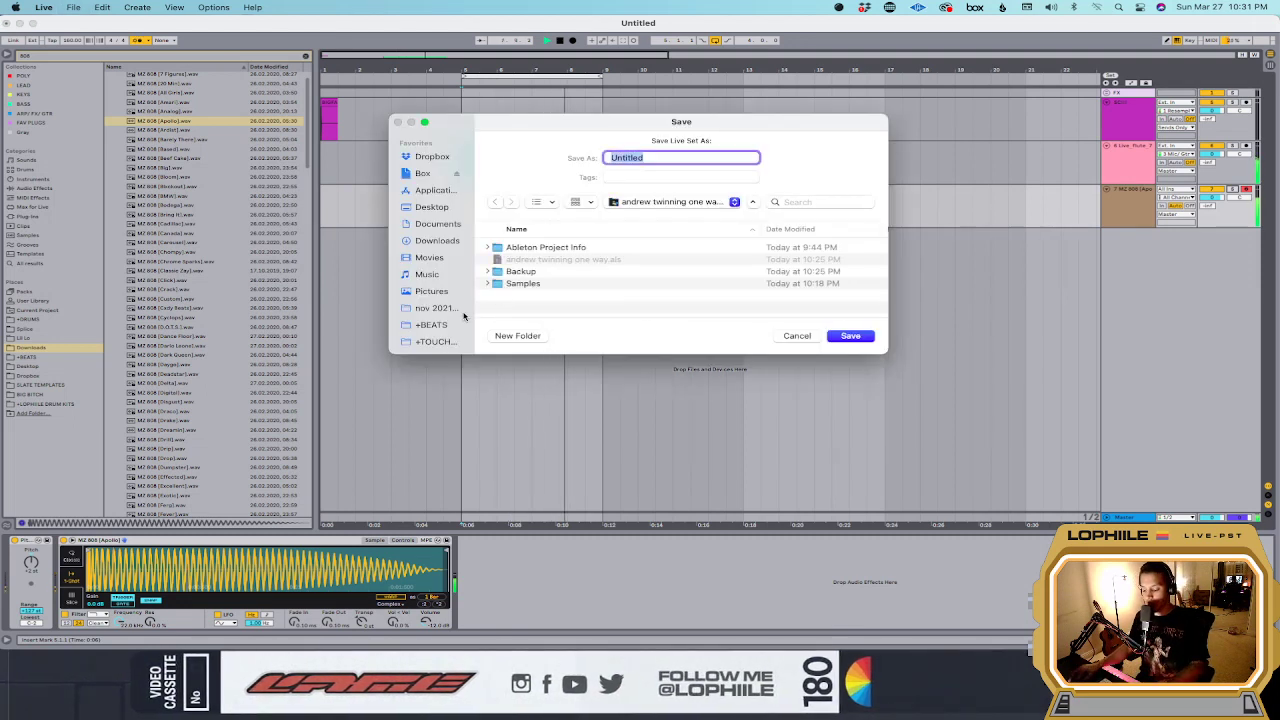
click(665, 203)
click(670, 217)
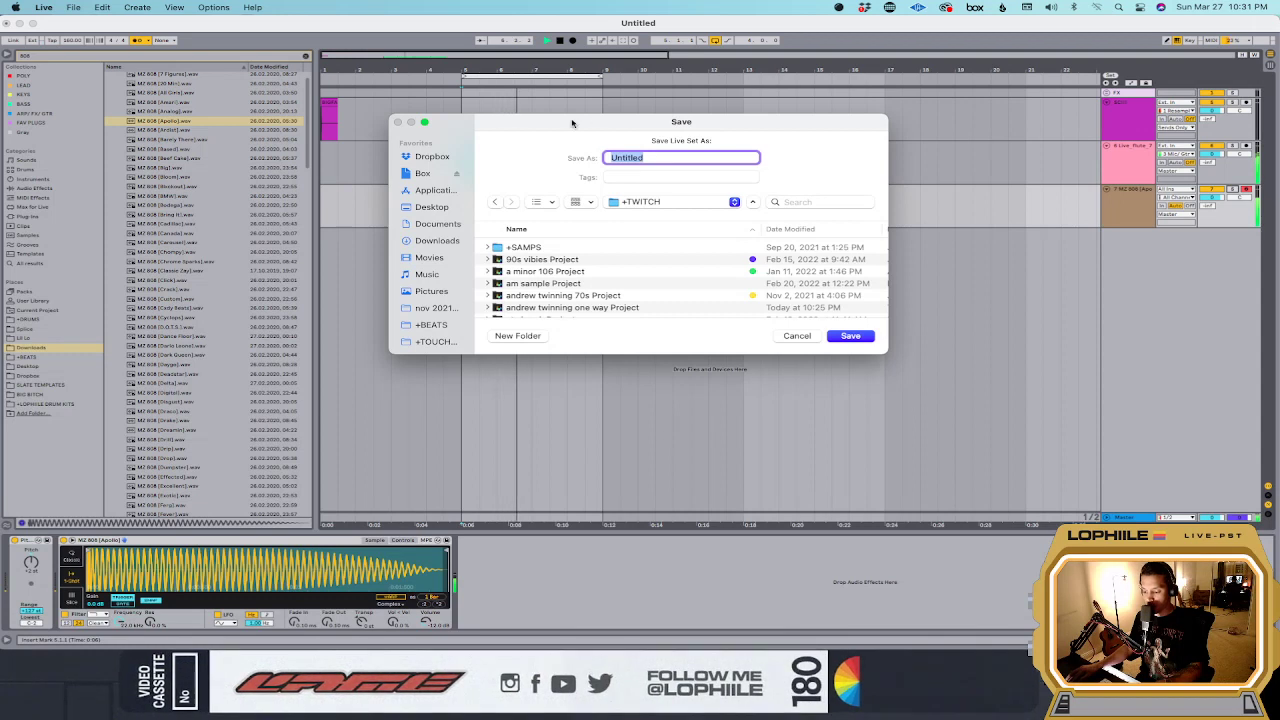
drag(572, 122, 565, 222)
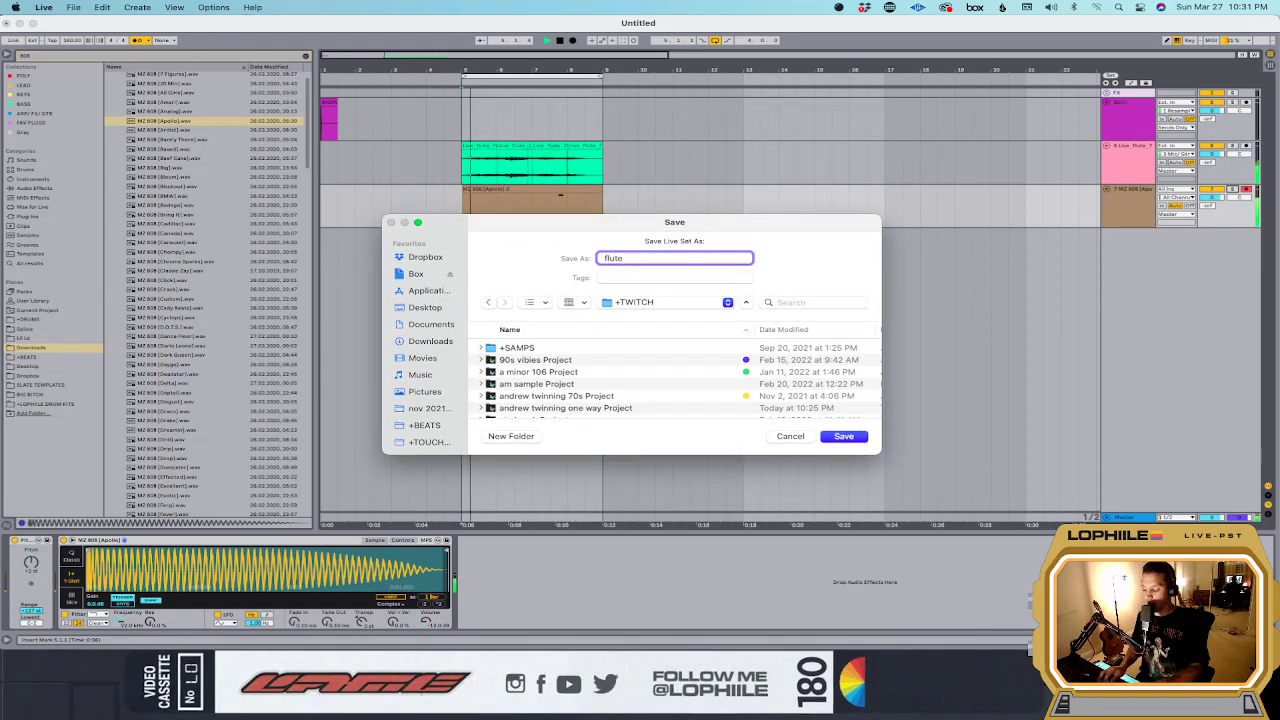
key(Return)
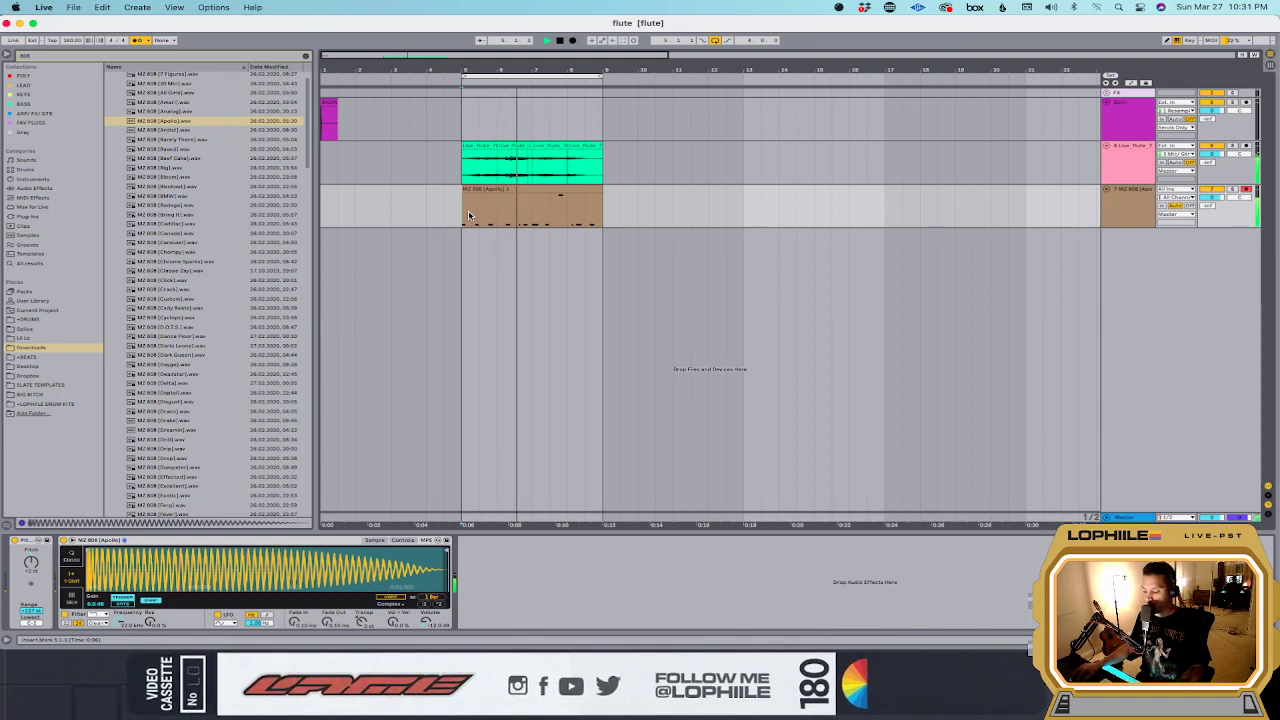
Step: Clear the browser search and collapse the 808s folder in Downloads
scroll(275, 120, up, 1)
click(305, 56)
click(116, 86)
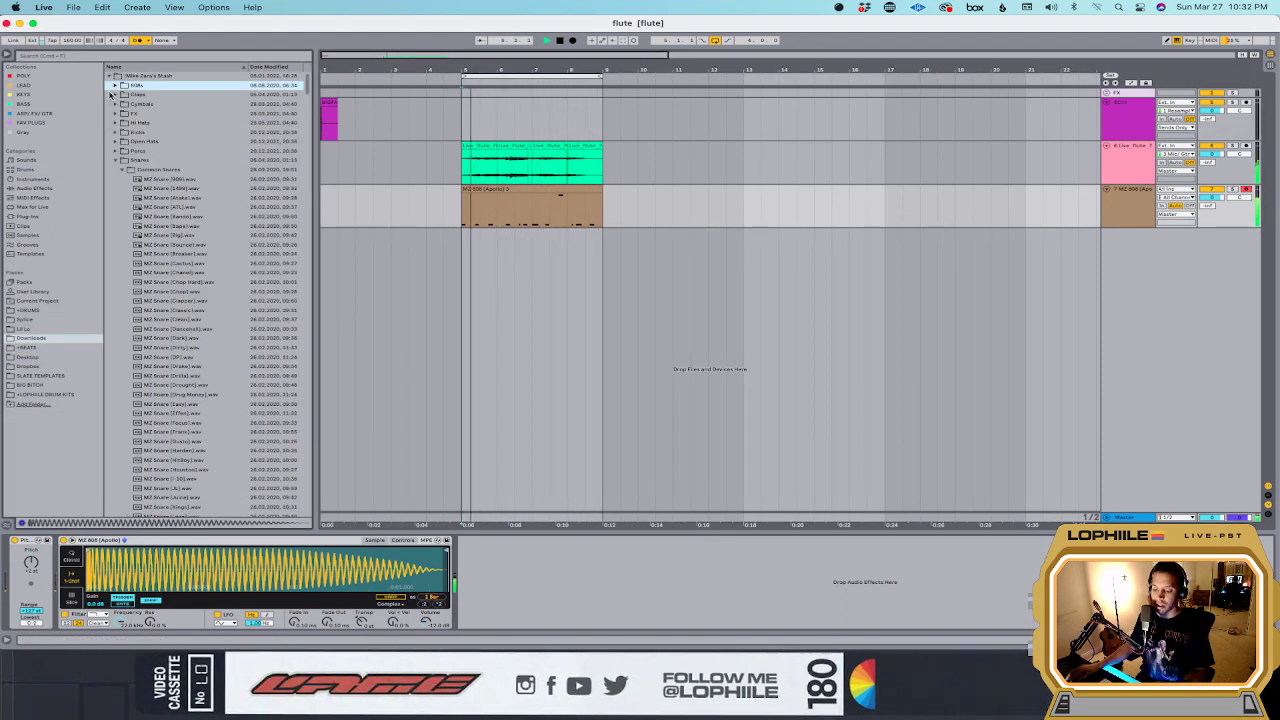
click(452, 208)
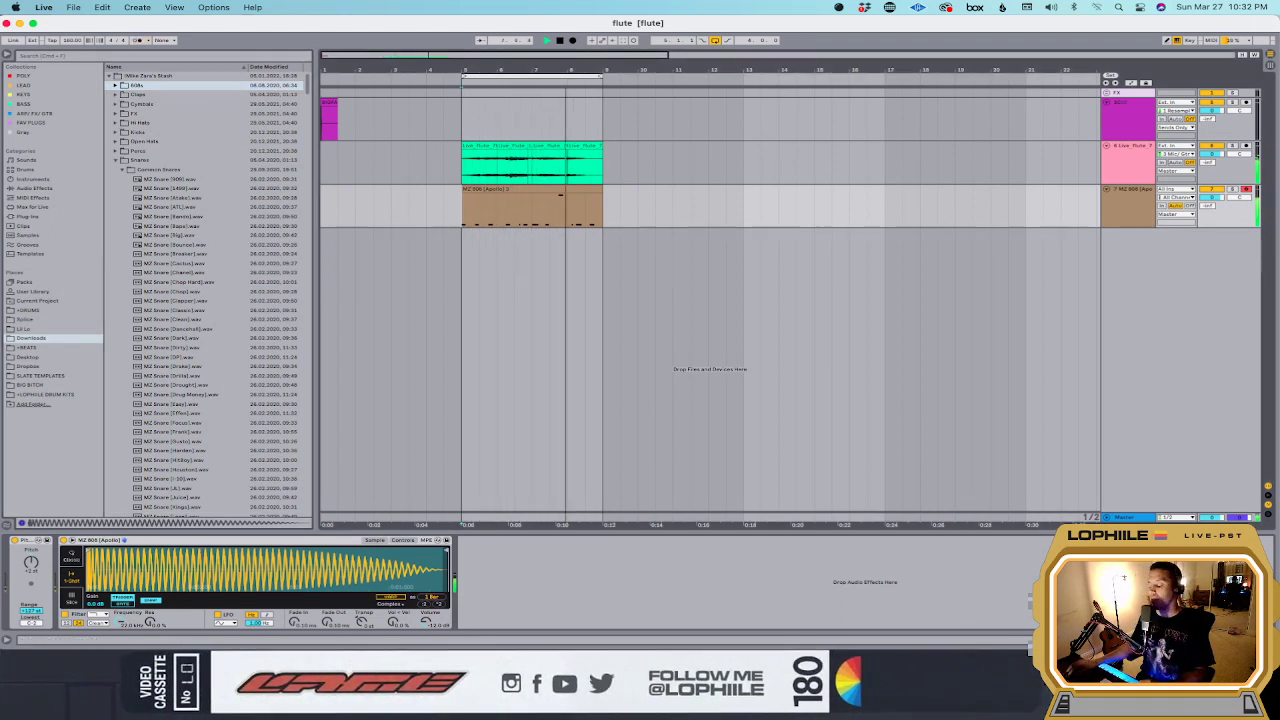
Step: Open FabFilter Pro-L on the master track and load the preset Hip Hop - Yeah Even Louder bM
key(Down)
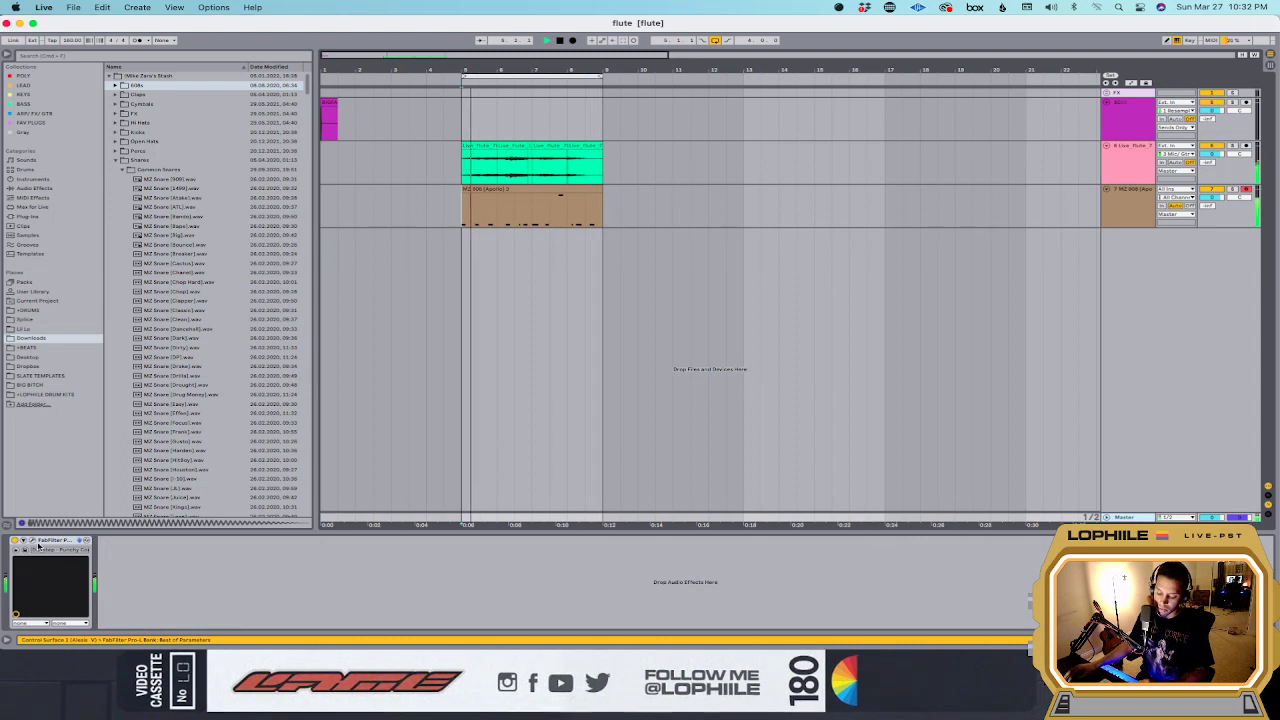
click(26, 550)
click(369, 78)
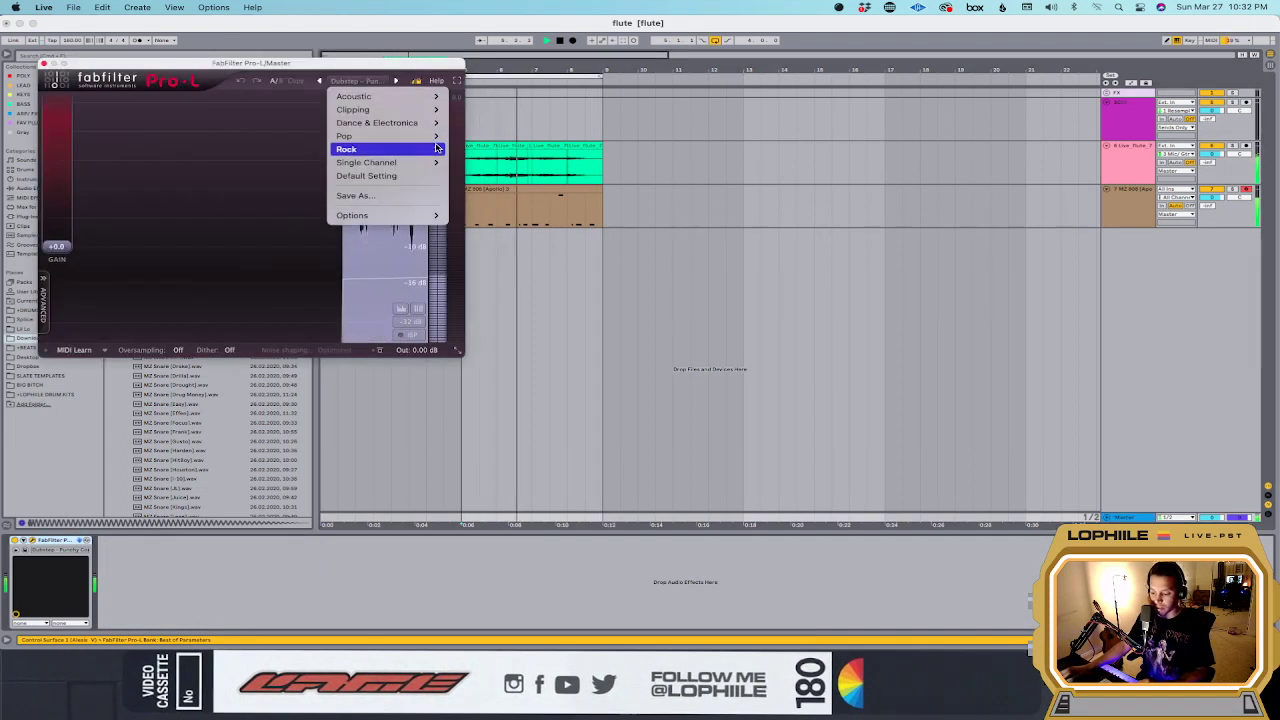
mouse_move(400, 122)
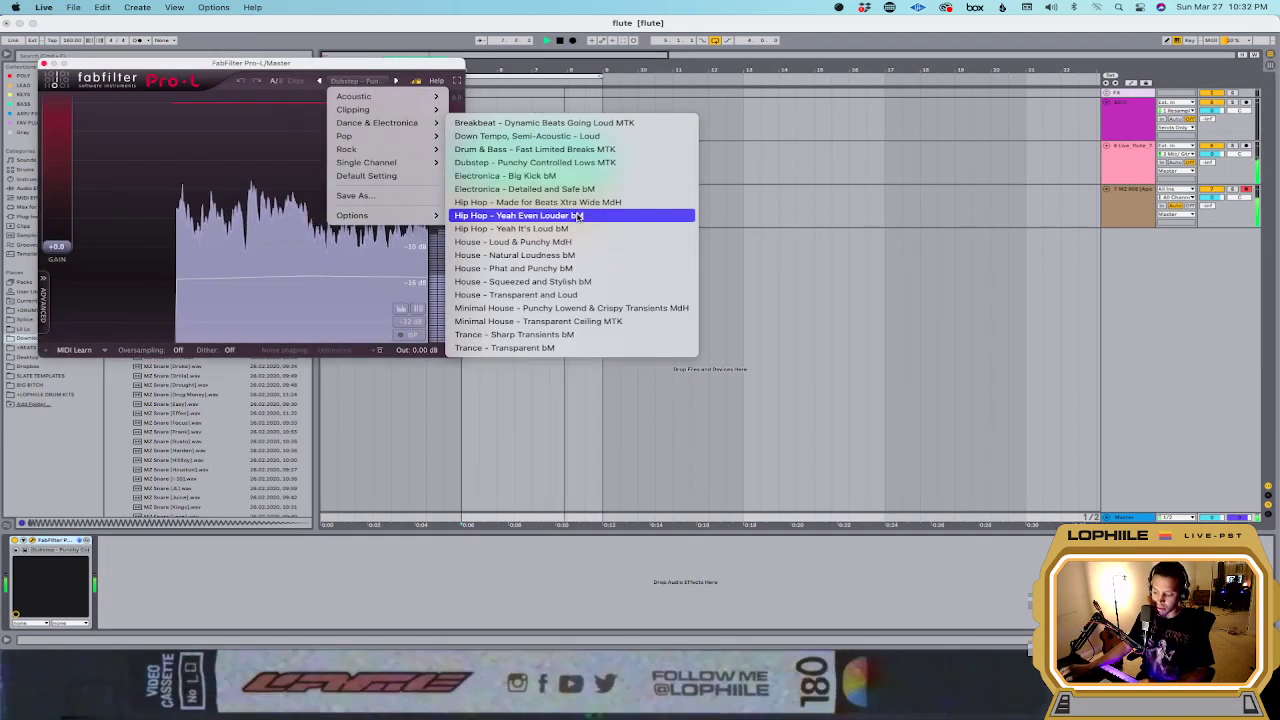
click(578, 215)
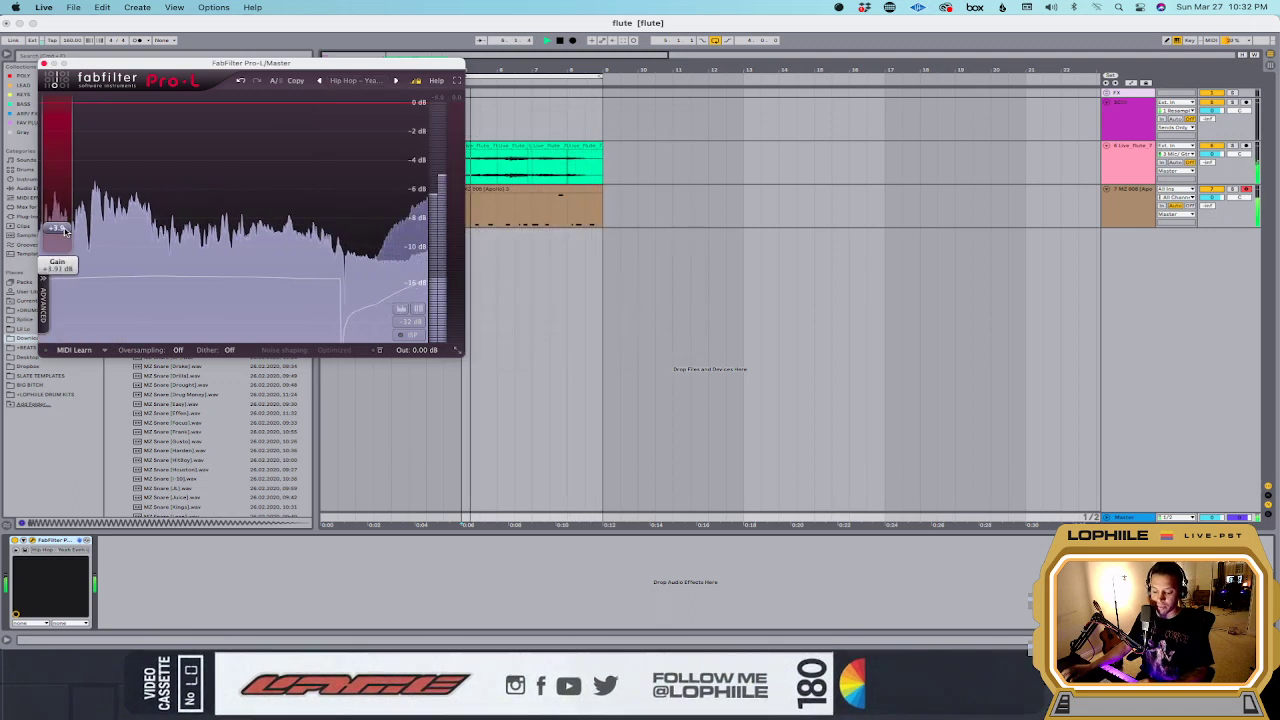
Step: Close the limiter window and place MZ Snare [Bape].wav from Common Snares on a new audio track at bar 5
click(44, 64)
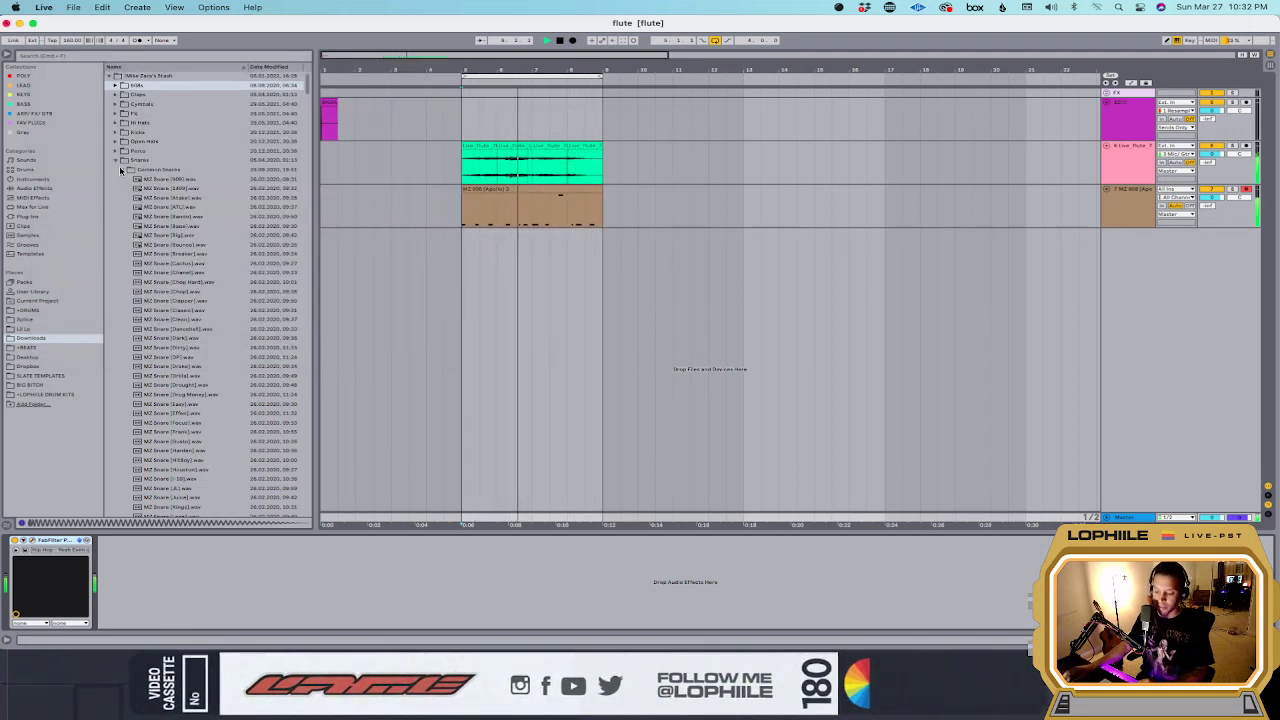
click(137, 171)
click(137, 171)
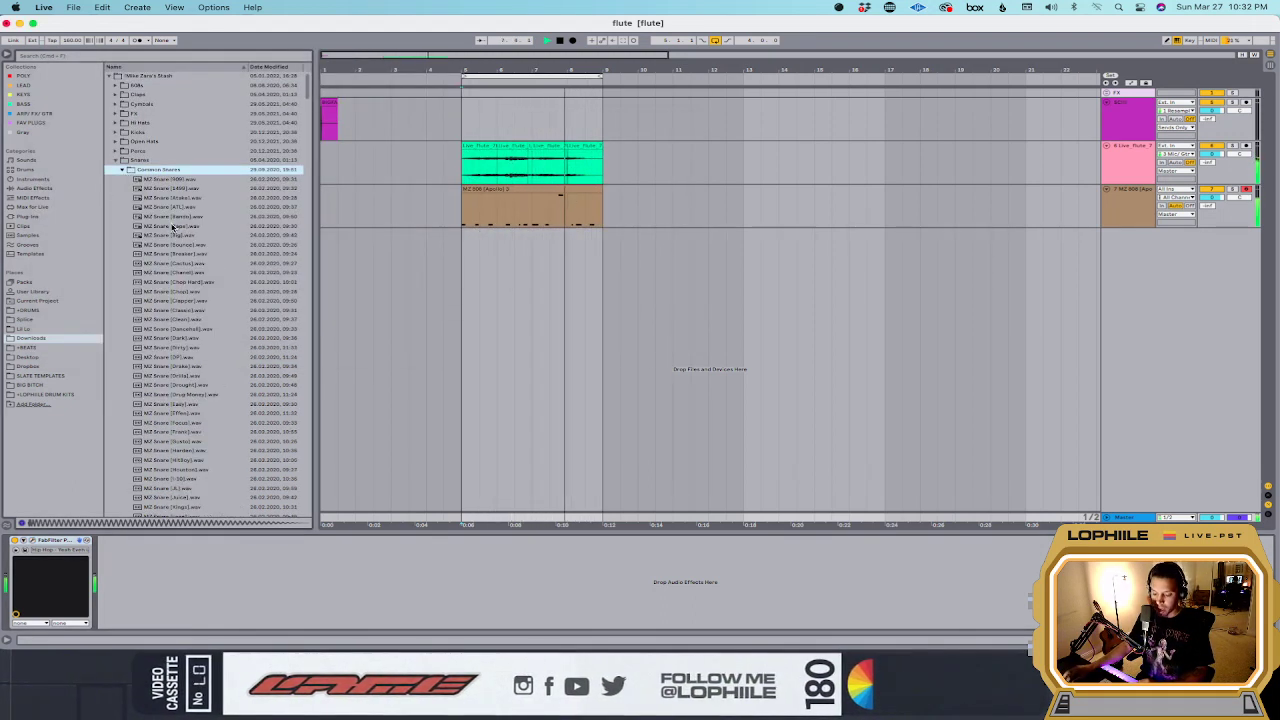
click(172, 227)
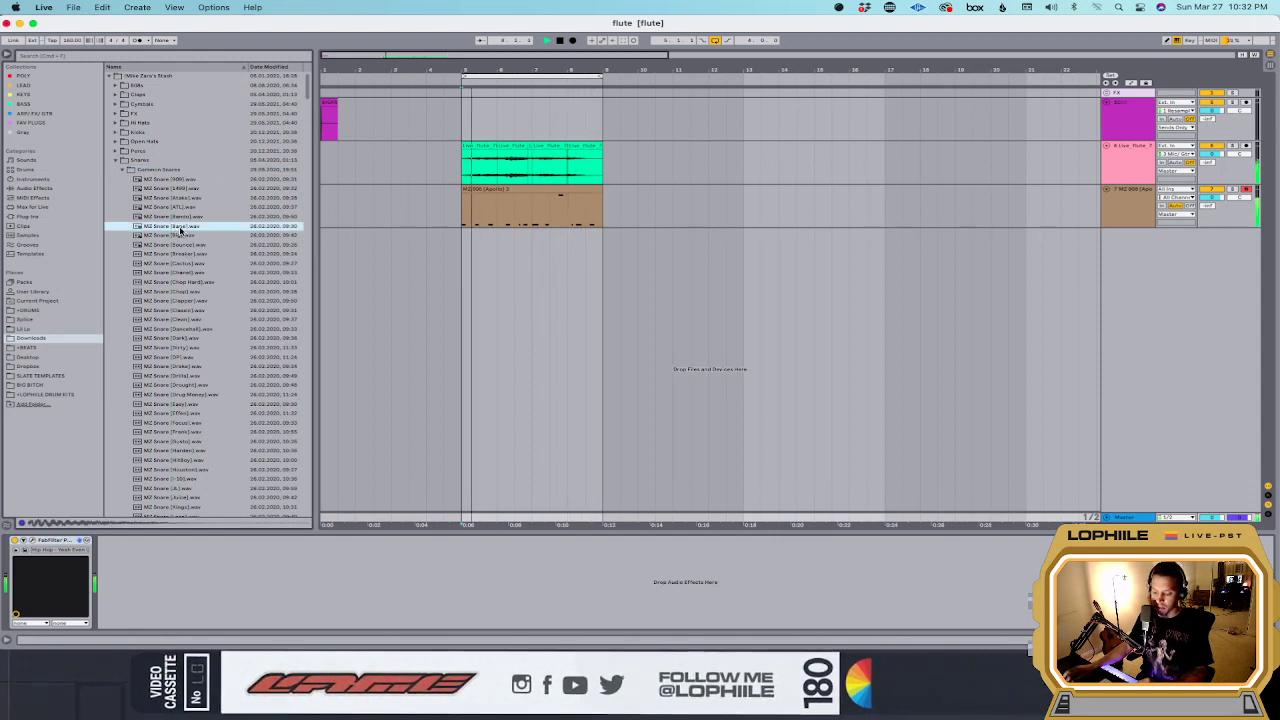
drag(180, 231, 513, 265)
key(super+j)
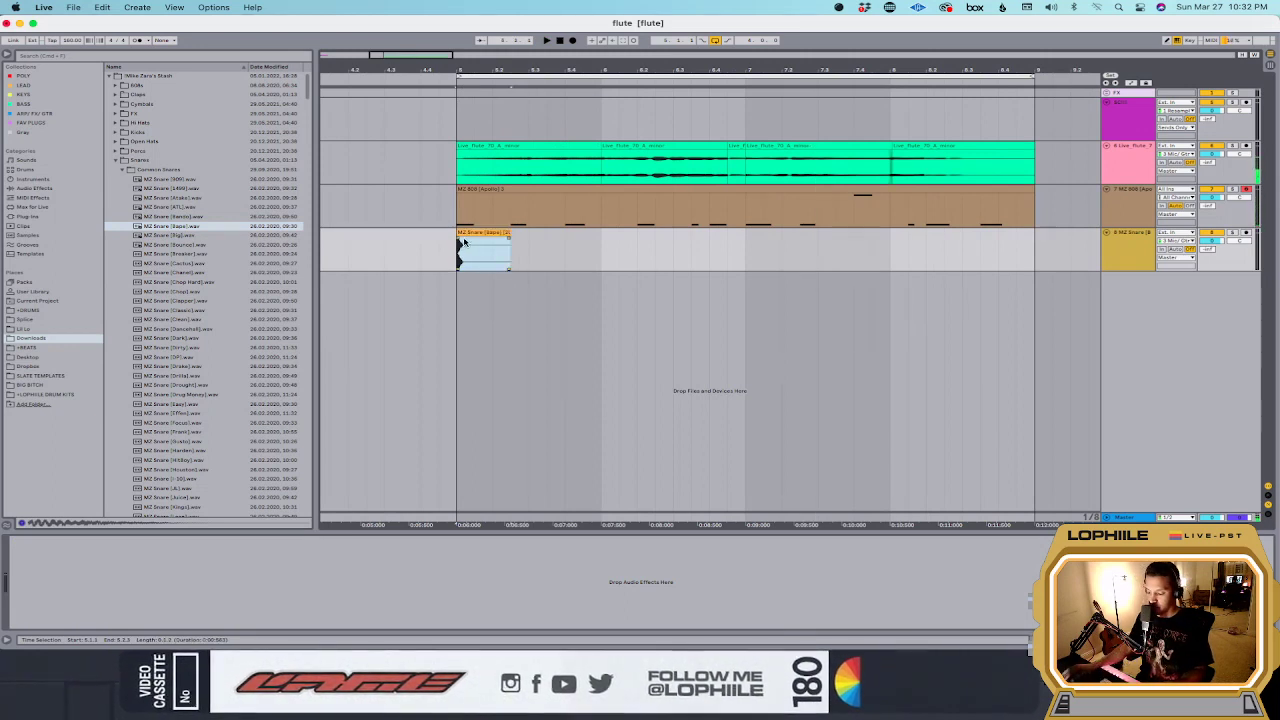
Step: Move the Bape snare to beat 5.3 and add copies of it at beats 5.4.3 and 6.3
drag(480, 233, 566, 242)
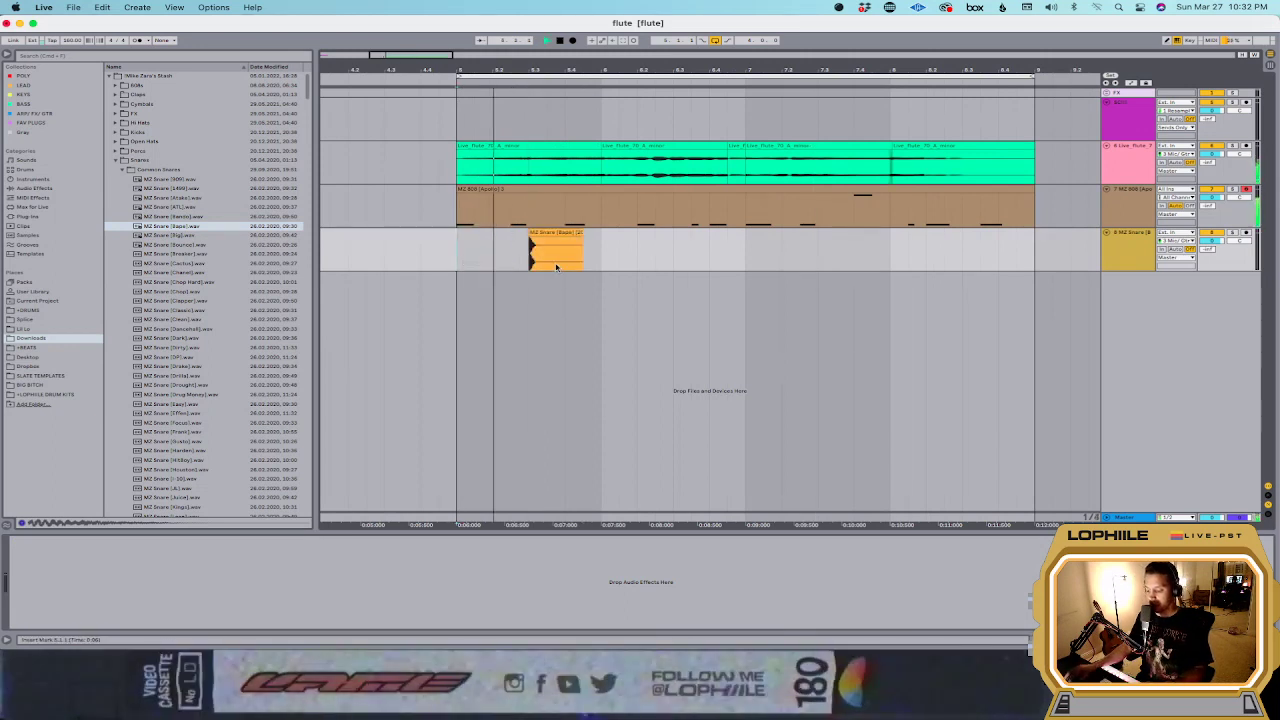
key(space)
drag(531, 255, 596, 258)
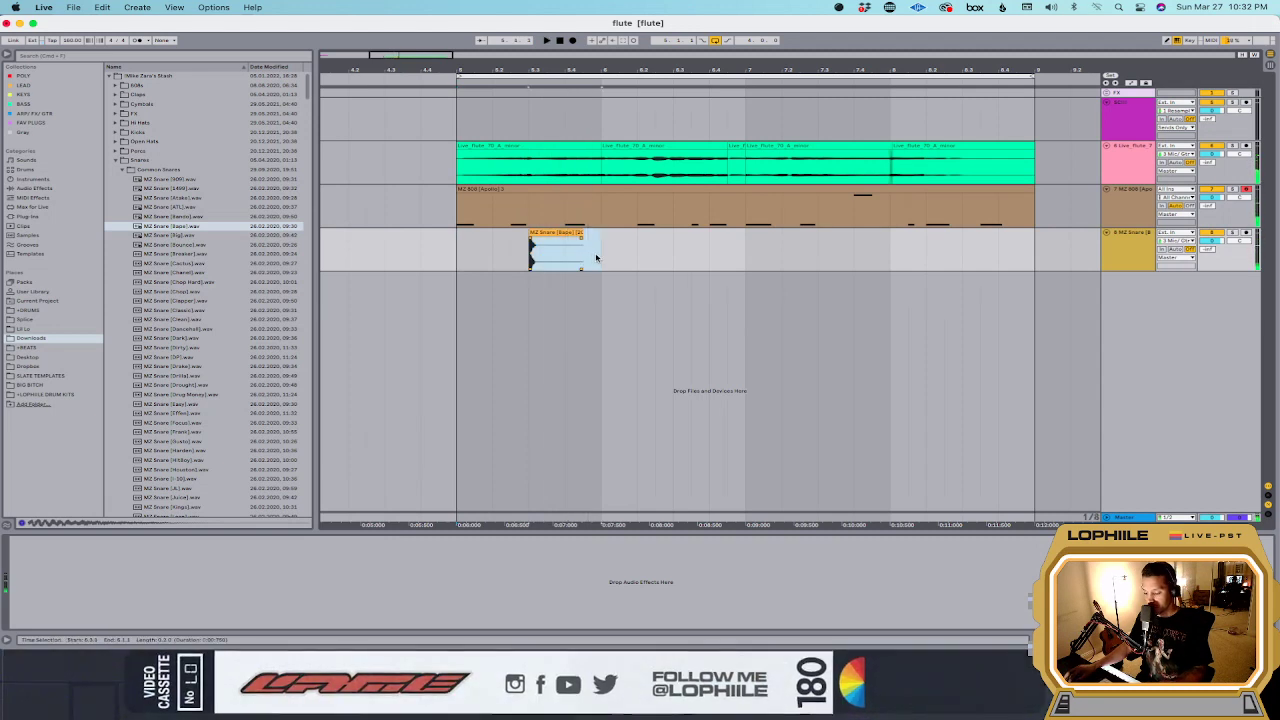
key(super+d)
key(space)
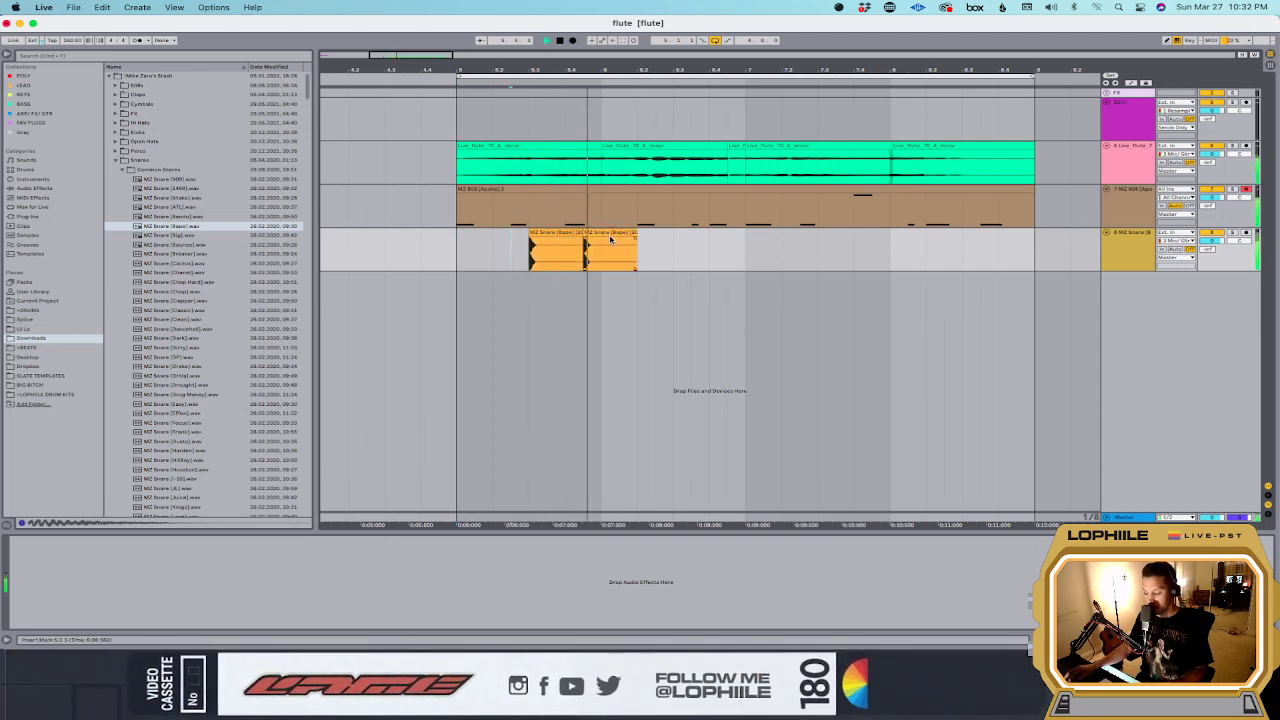
drag(607, 238, 696, 240)
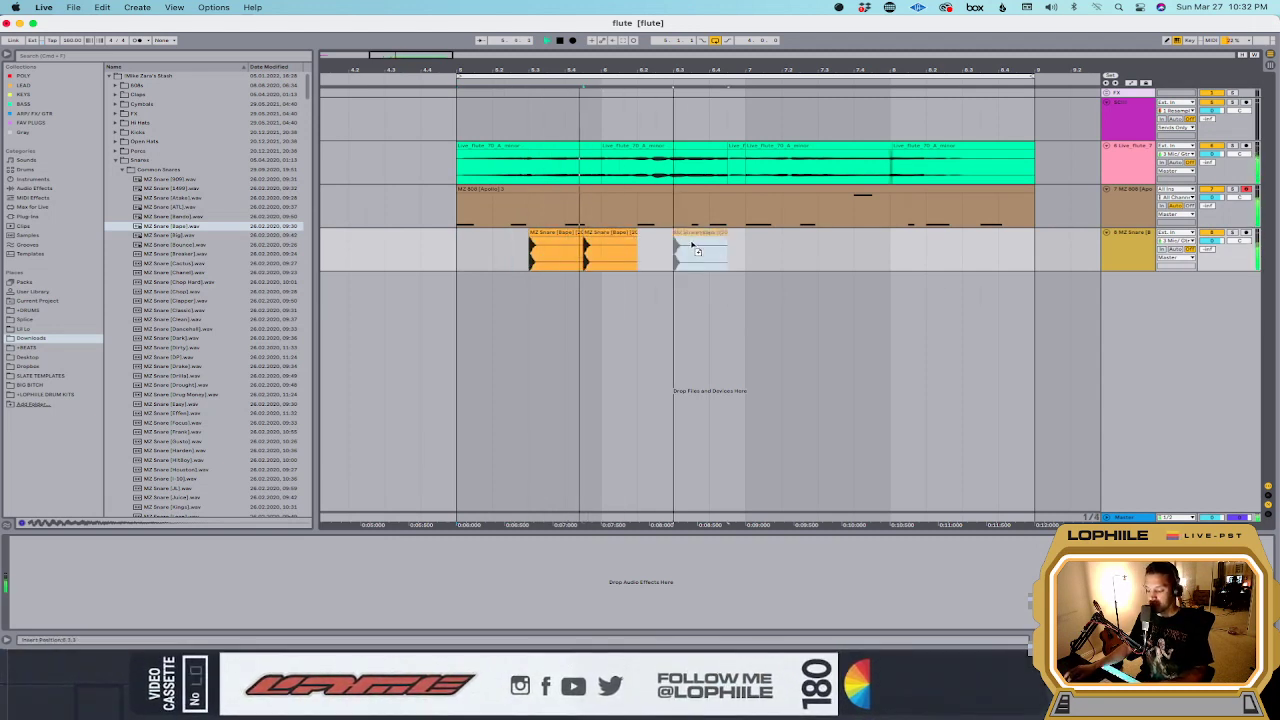
Step: Add MZ Snare [Big].wav on a new audio track and place it at beats 5.3 and 6.3
click(195, 228)
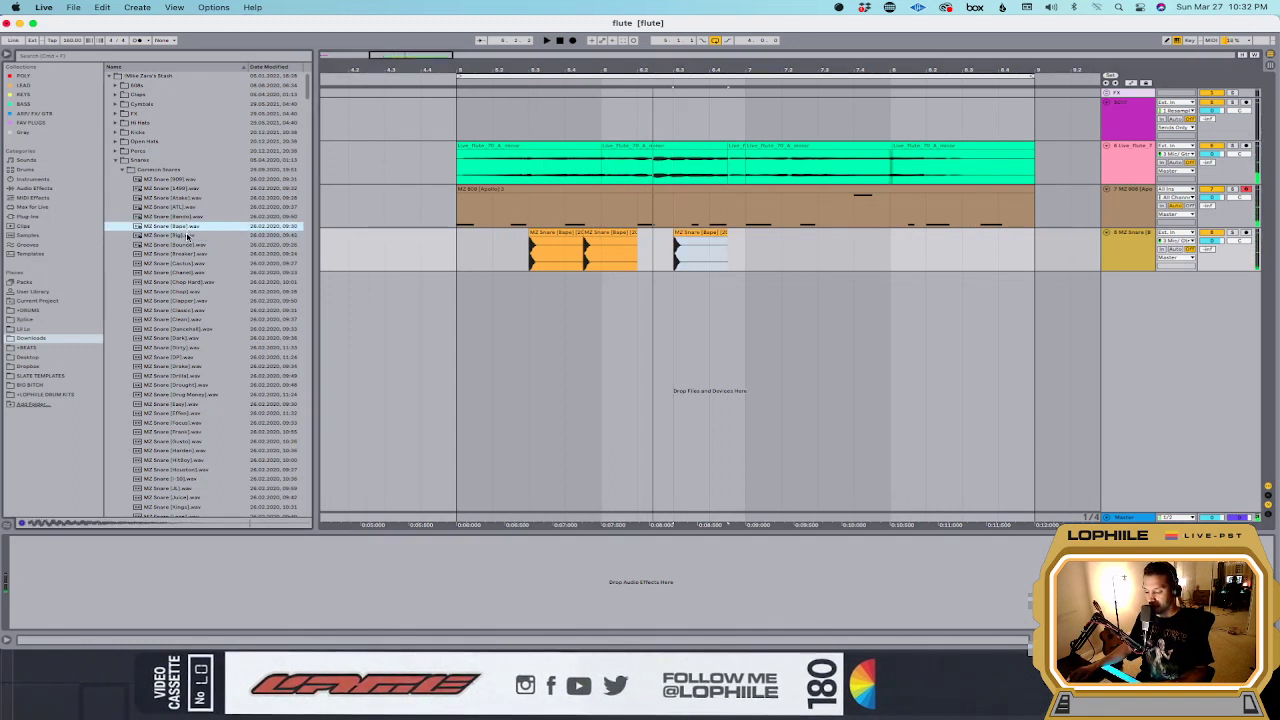
drag(187, 231, 677, 275)
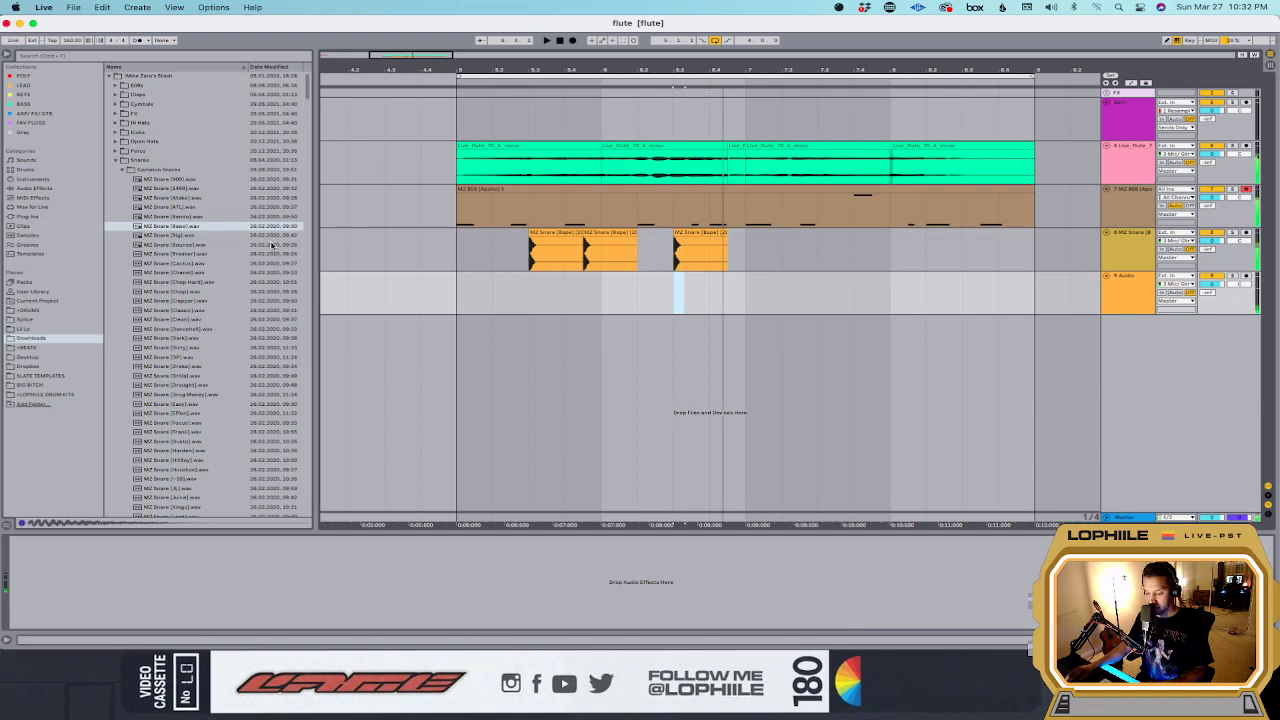
click(195, 236)
drag(180, 236, 676, 292)
click(509, 297)
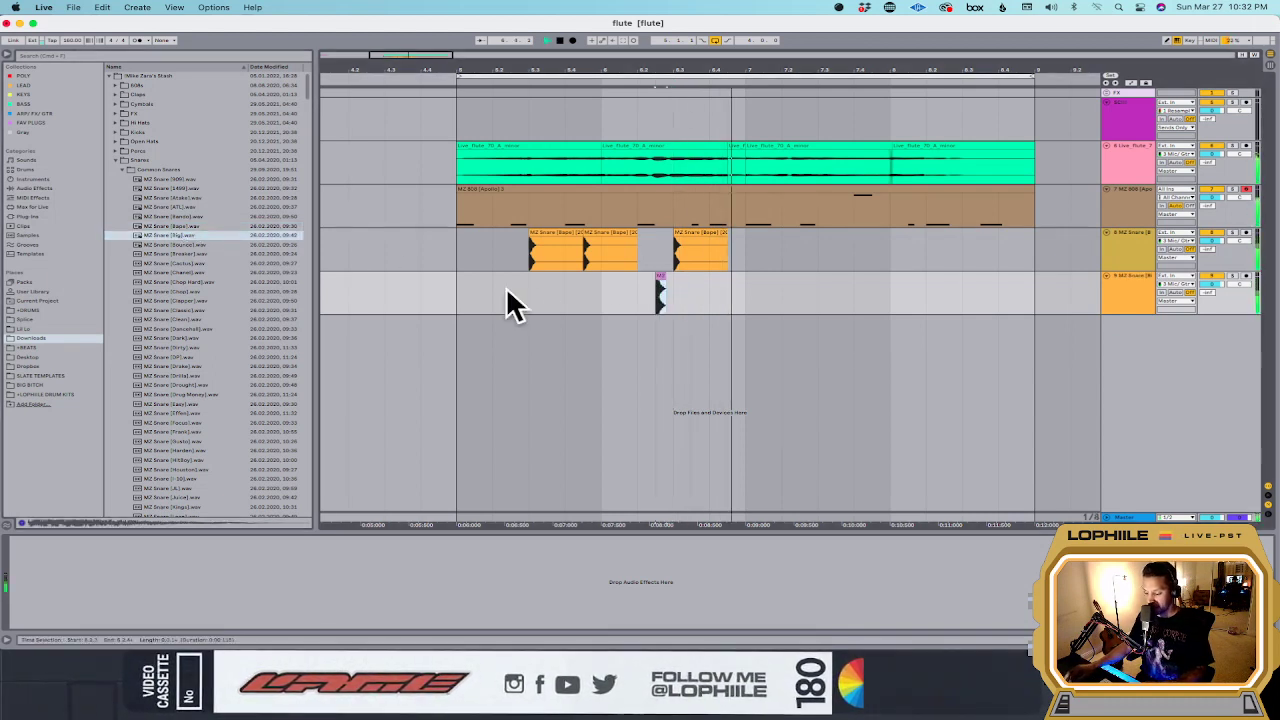
click(661, 284)
drag(660, 280, 533, 280)
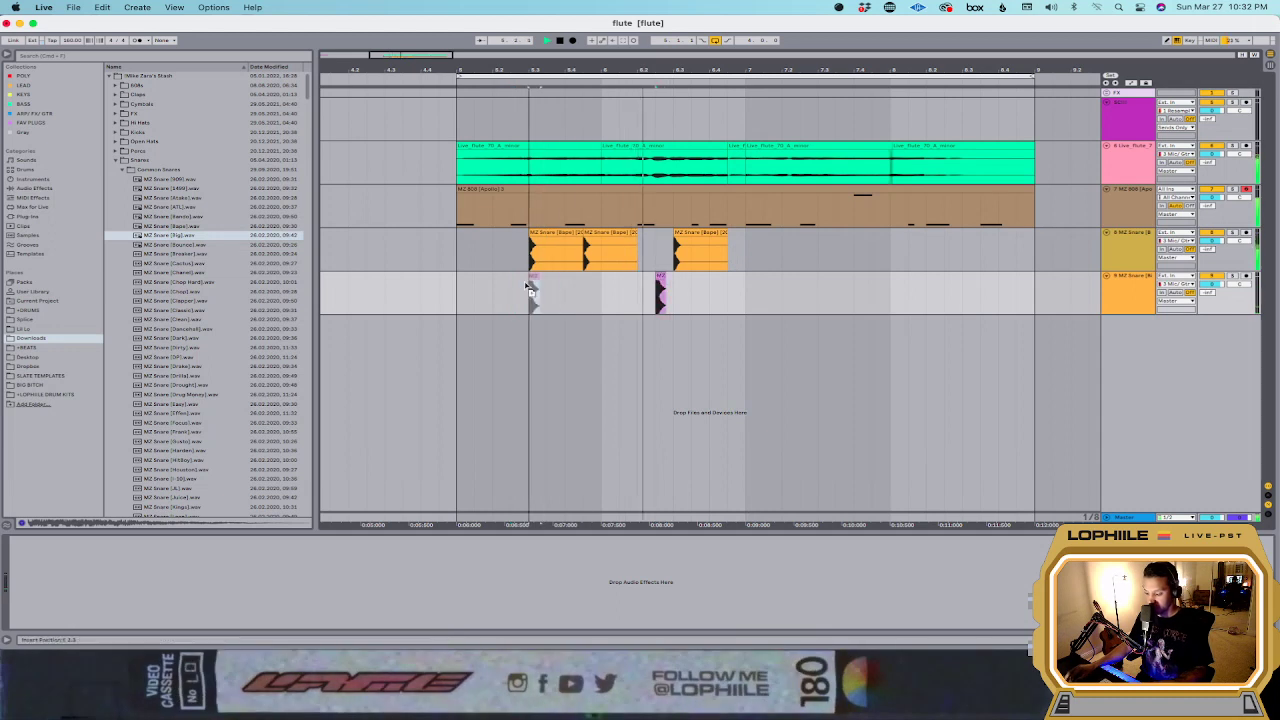
drag(660, 283, 679, 284)
Step: Delete the Bape snare at beat 5.3 and move the one at beat 6.3 to beat 6.2.3
click(551, 243)
key(Delete)
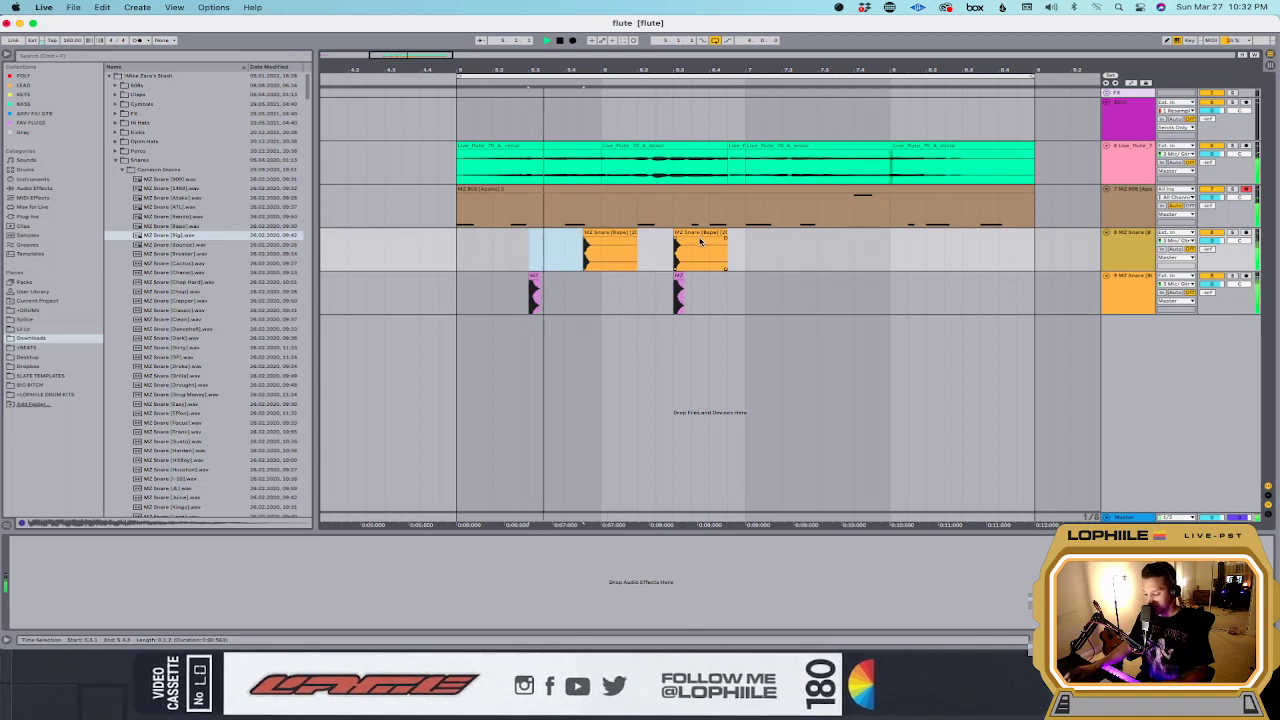
drag(697, 250, 680, 250)
Step: Duplicate bars 5 and 6 of both snare tracks into bars 7 and 8 and play the loop
drag(455, 288, 742, 296)
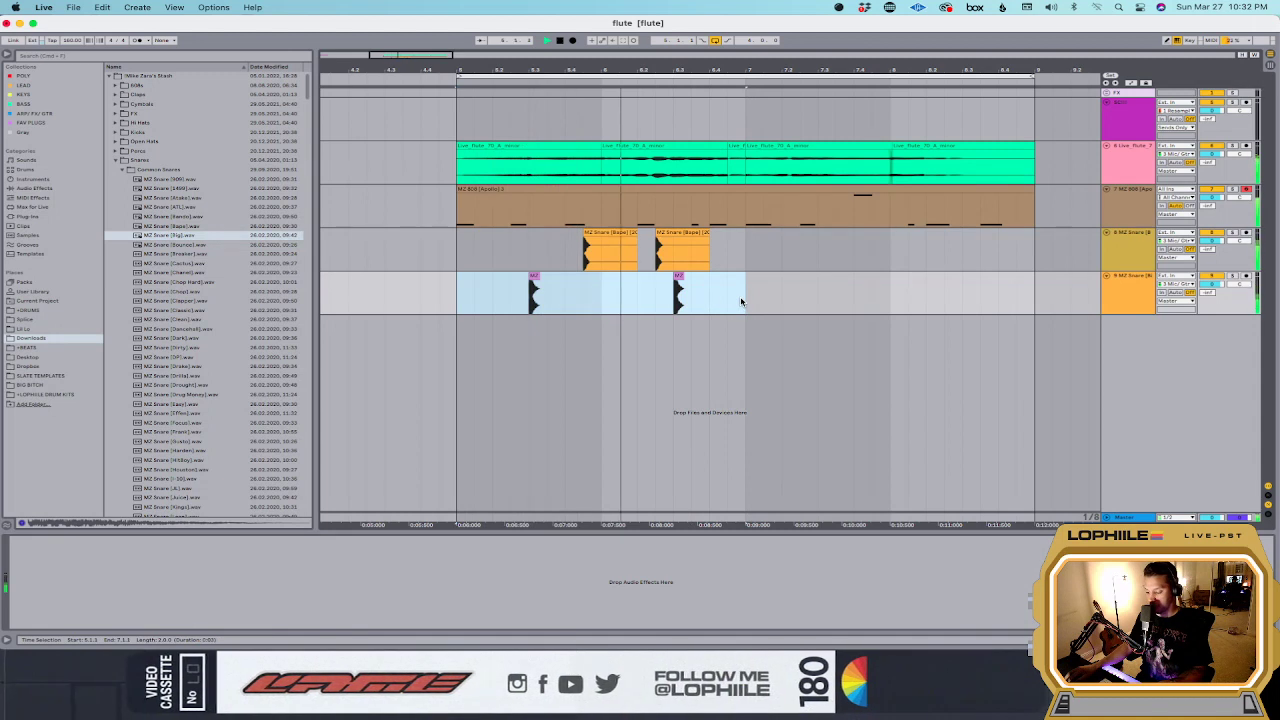
click(598, 238)
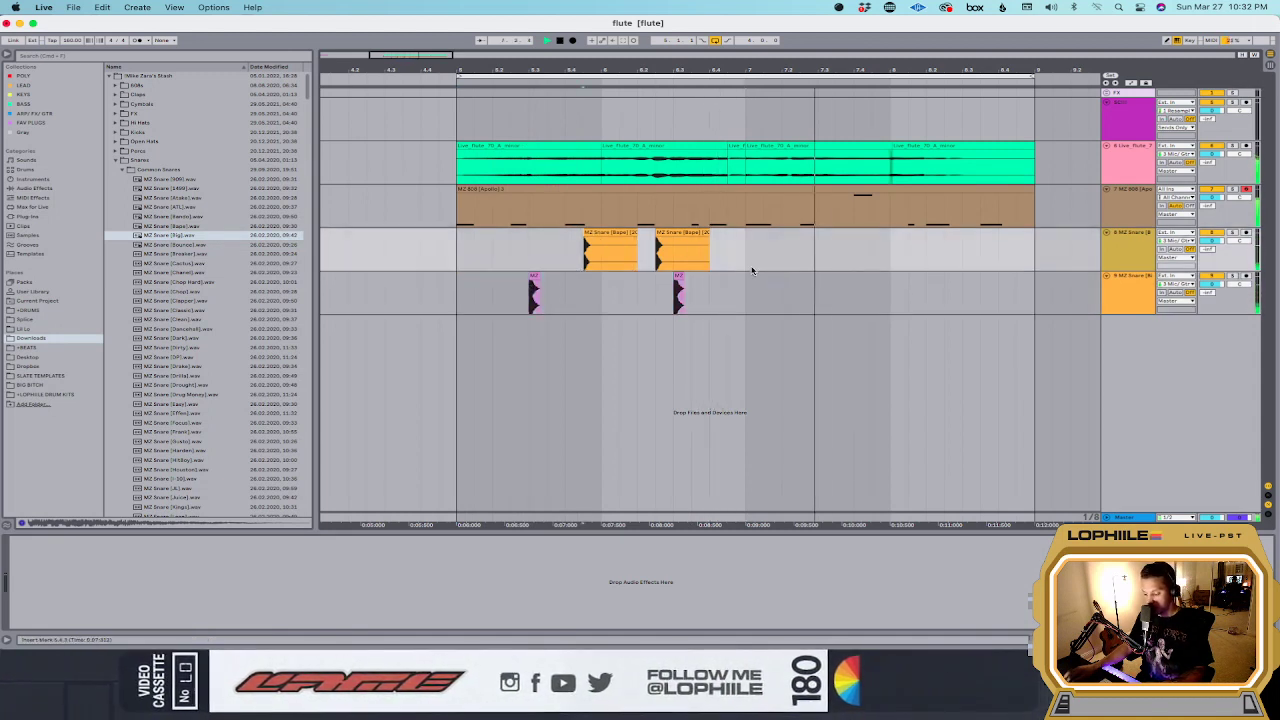
drag(748, 297, 460, 261)
key(super+d)
key(space)
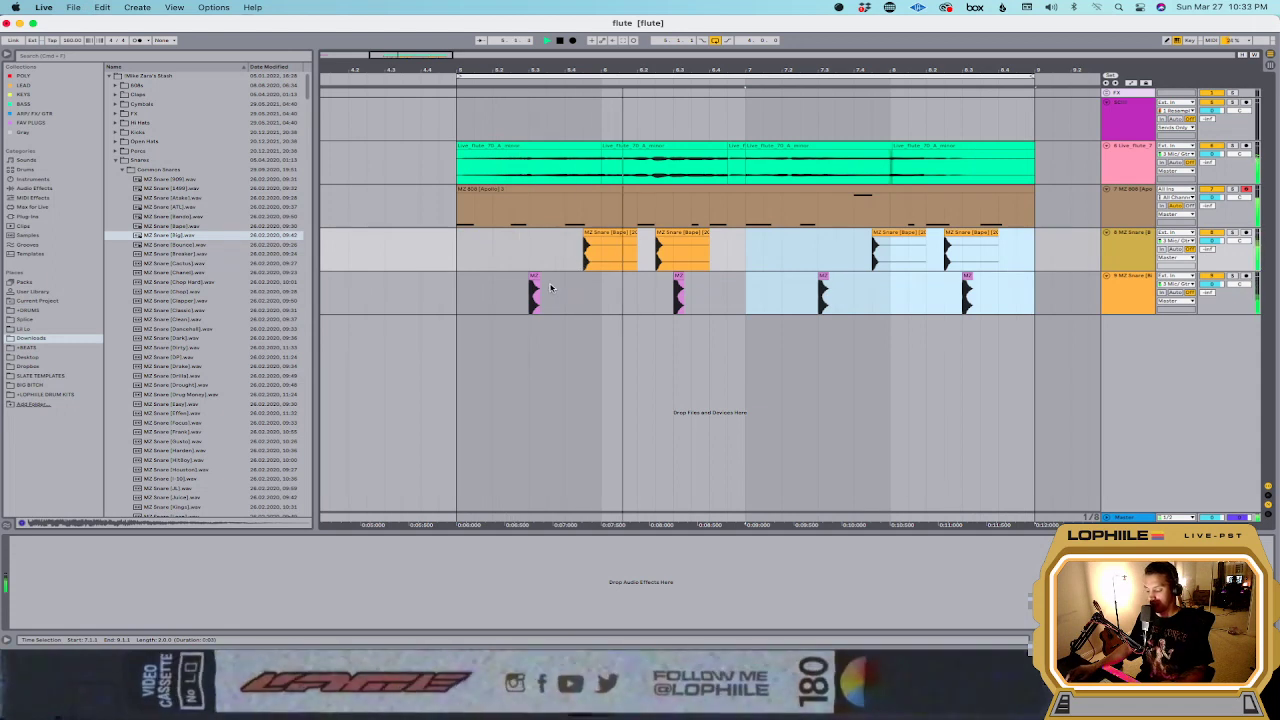
Step: Try replacing the Bape snare at beat 5.4.3 with a copy of the Big snare and undo the change
drag(534, 286, 590, 292)
click(598, 233)
key(Delete)
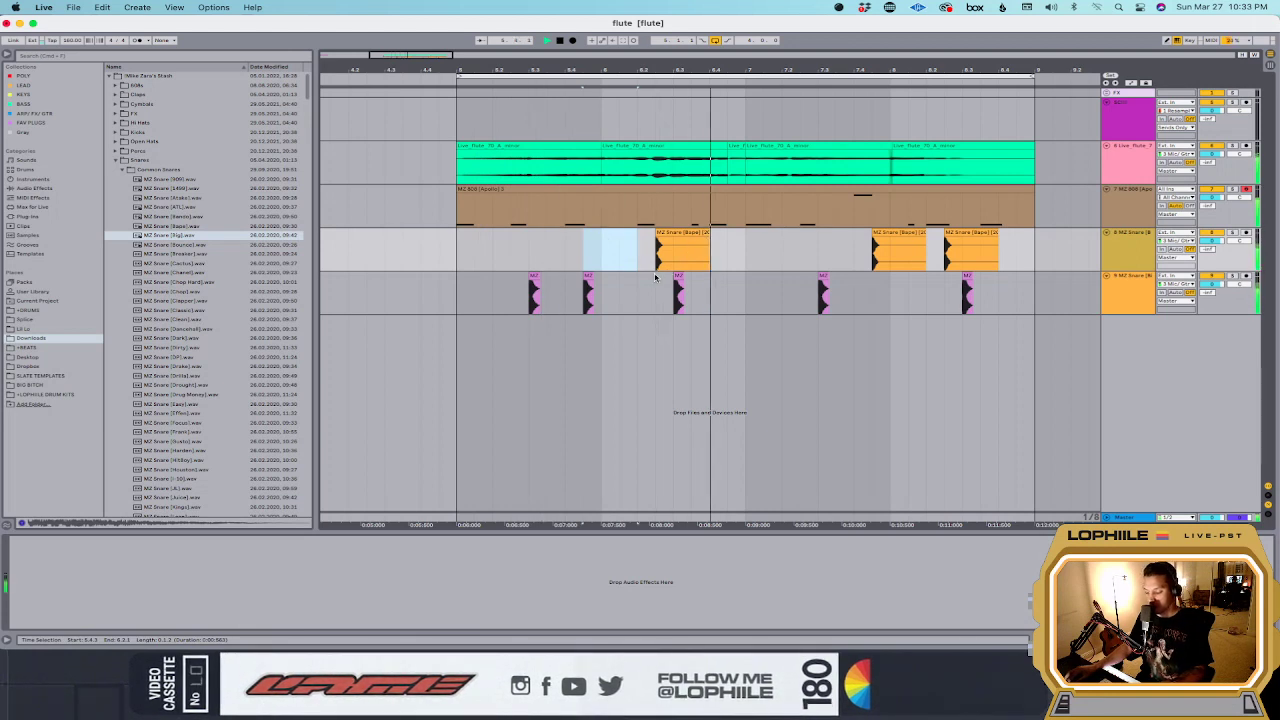
key(super+z)
key(super+z)
key(space)
Step: Copy the Bape snare from beat 5.4.3 to beat 5.3 and play the loop
drag(598, 238, 540, 242)
click(451, 255)
key(space)
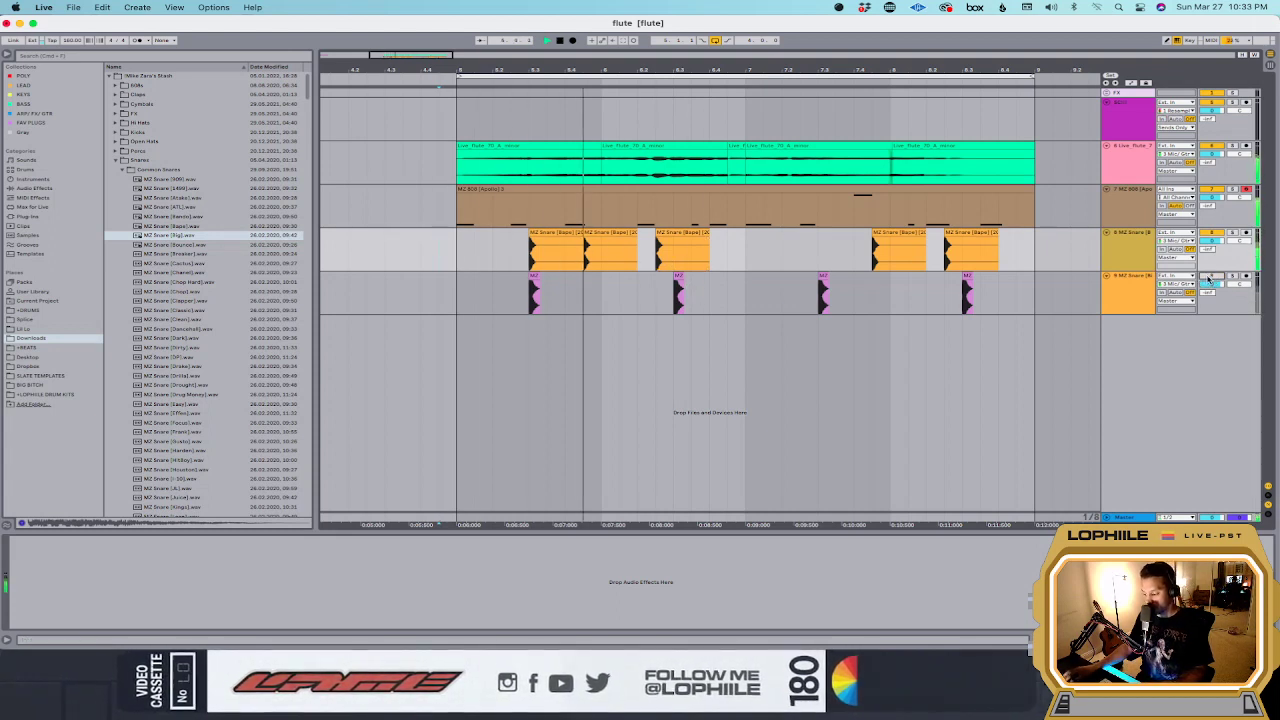
Step: Delete the clips on both snare tracks in bars 7 and 8
drag(811, 295, 965, 298)
drag(1052, 300, 744, 243)
key(Delete)
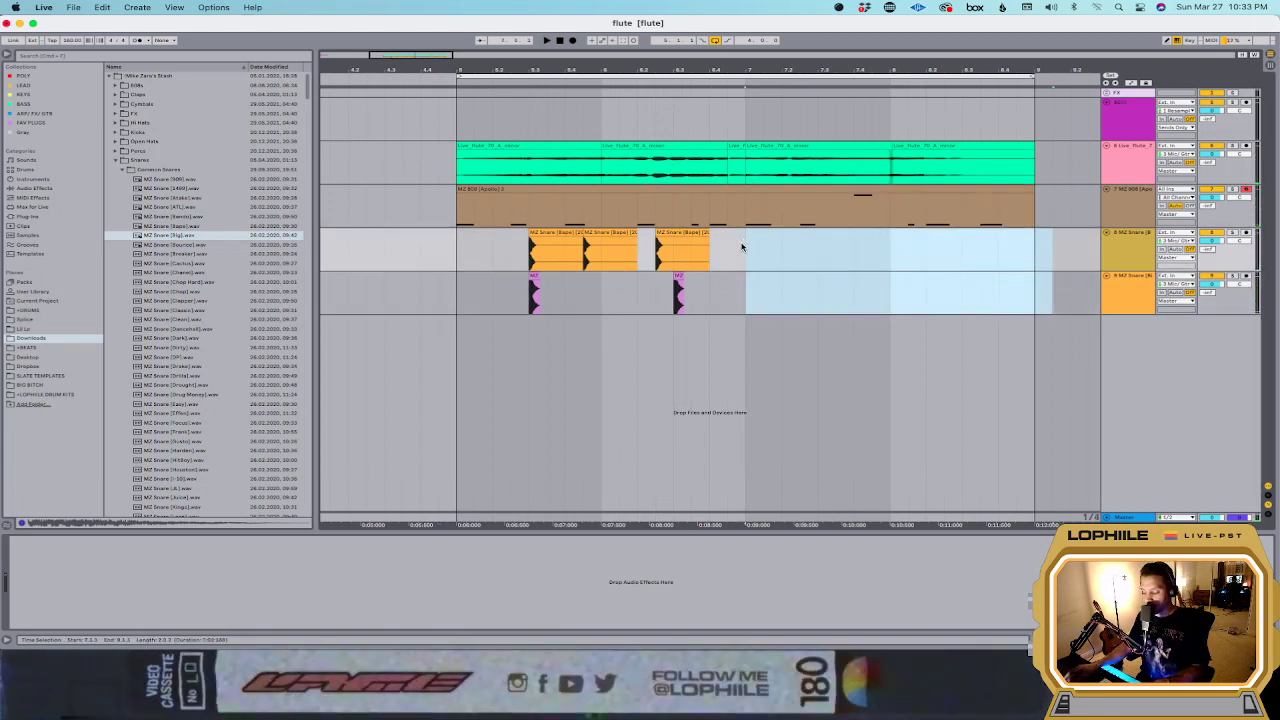
Step: Delete the Big snare at beat 5.3 and duplicate the two-bar snare pattern into bars 7 and 8
key(Delete)
drag(565, 295, 734, 292)
key(space)
drag(739, 294, 490, 262)
key(super+d)
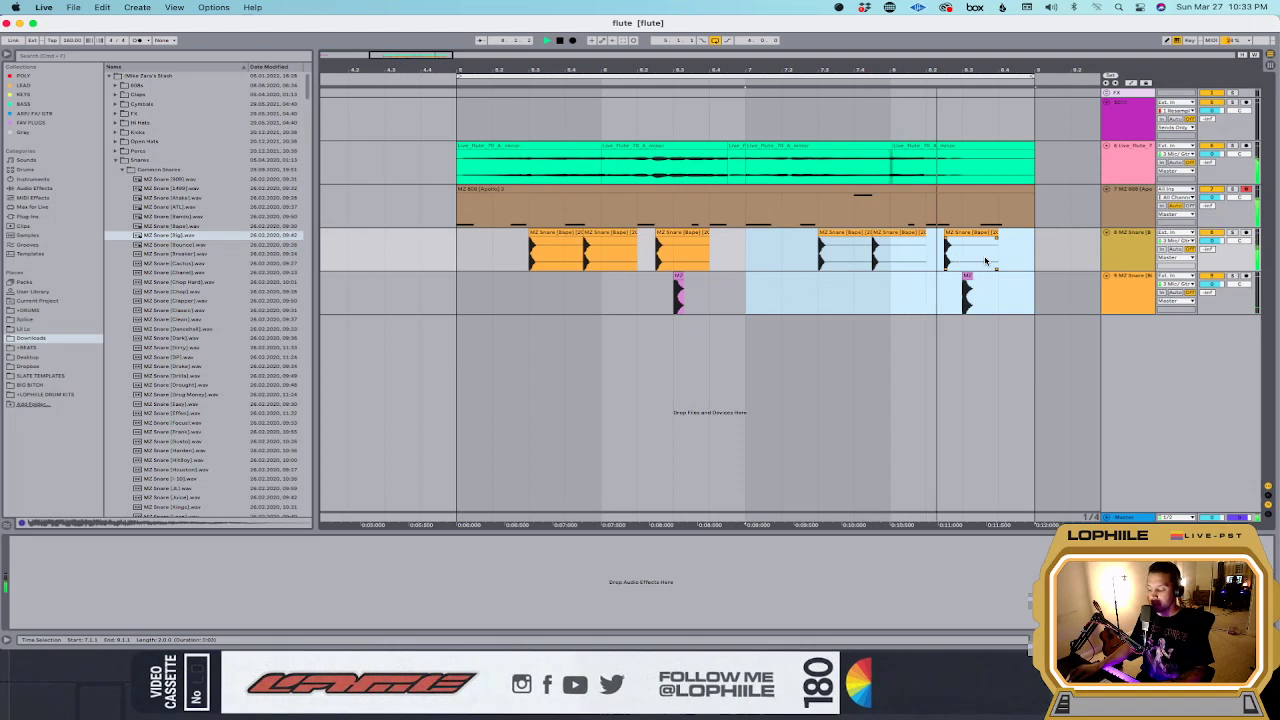
Step: Copy the Big snare from beat 6.3 to beat 5.3
click(723, 296)
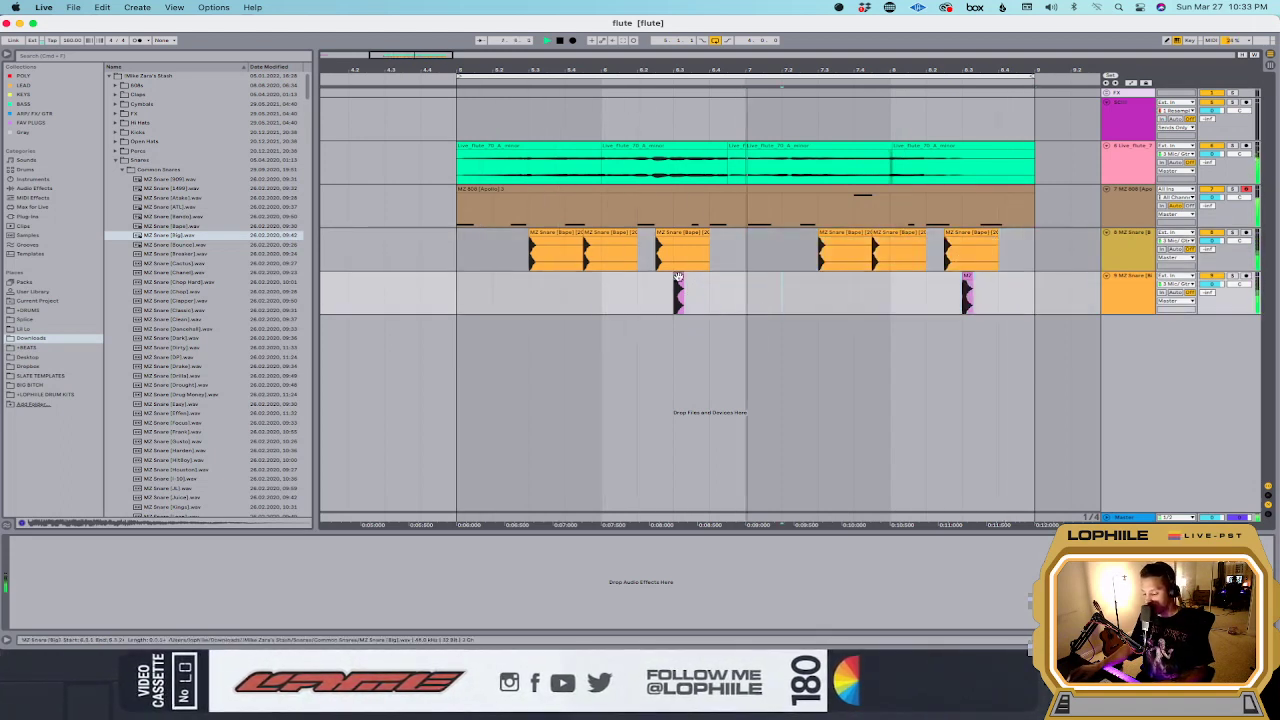
drag(678, 278, 545, 287)
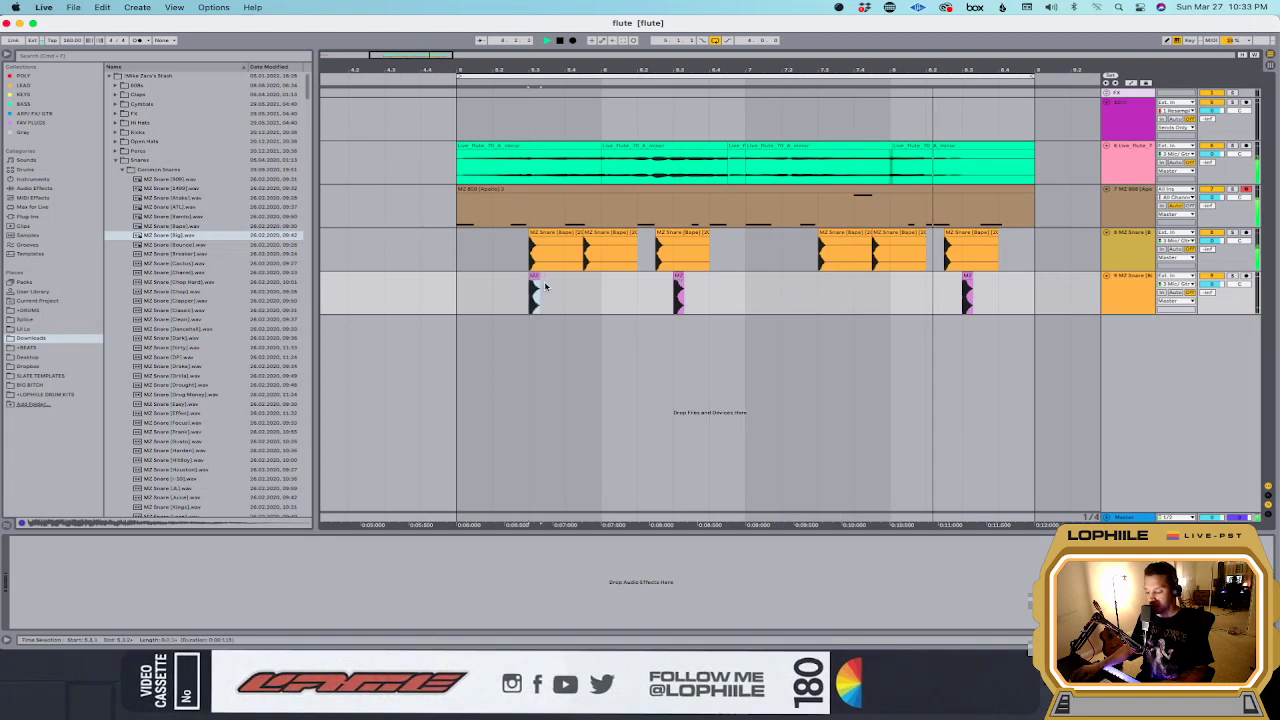
Step: Deactivate the Bape snare clip at beat 5.3 and reactivate it
click(547, 241)
key(0)
scroll(551, 234, left, 5)
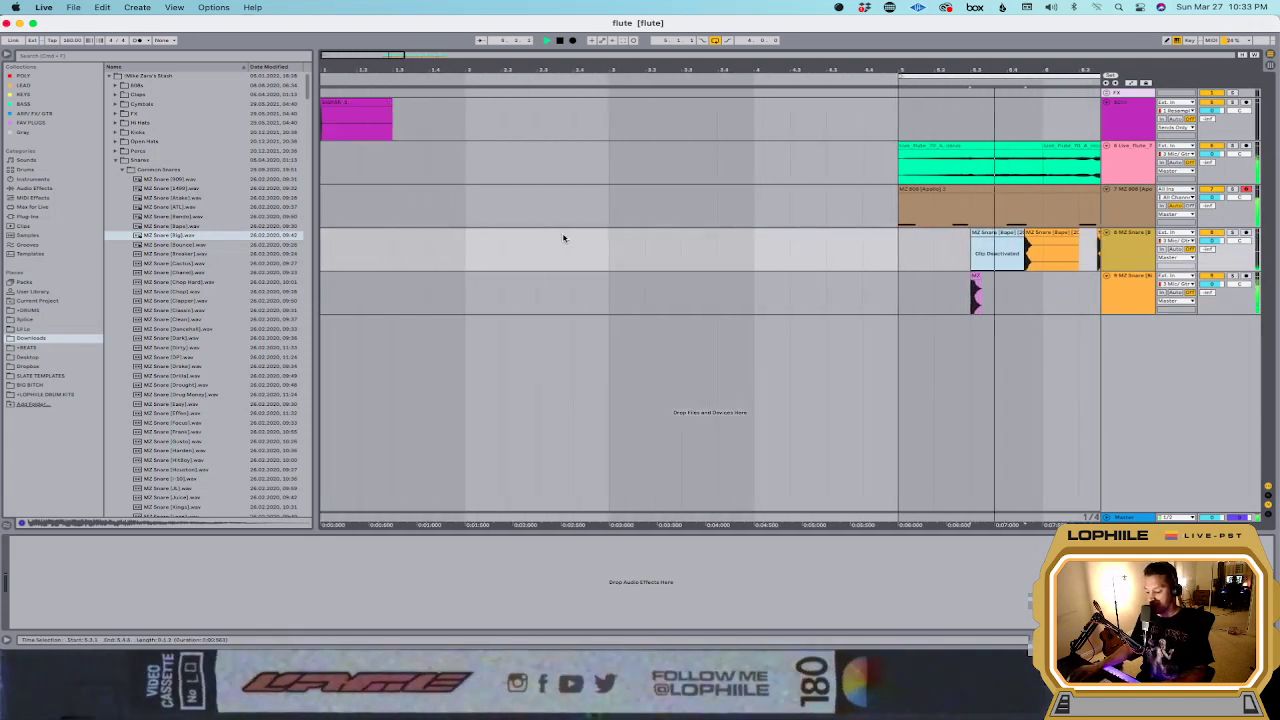
key(0)
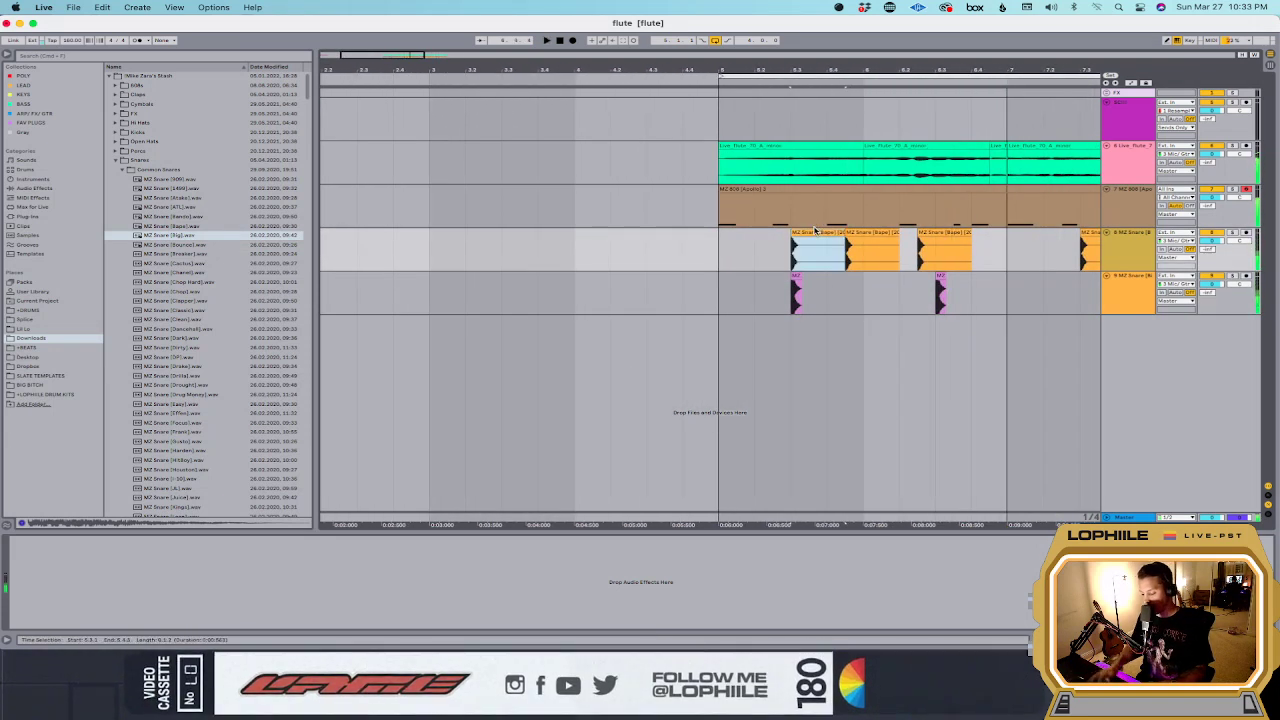
Step: Copy the Big snare from beat 6.3 to beat 7.3 and select its track
scroll(830, 240, right, 5)
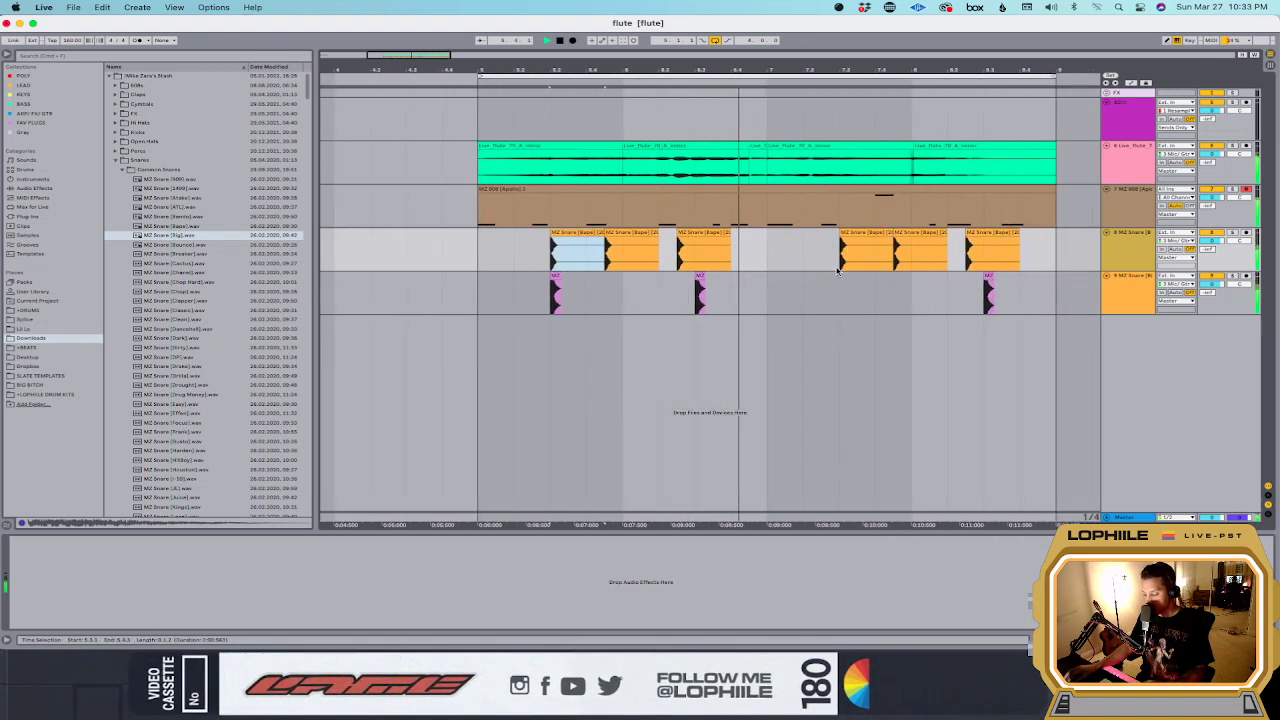
drag(701, 278, 846, 280)
click(816, 297)
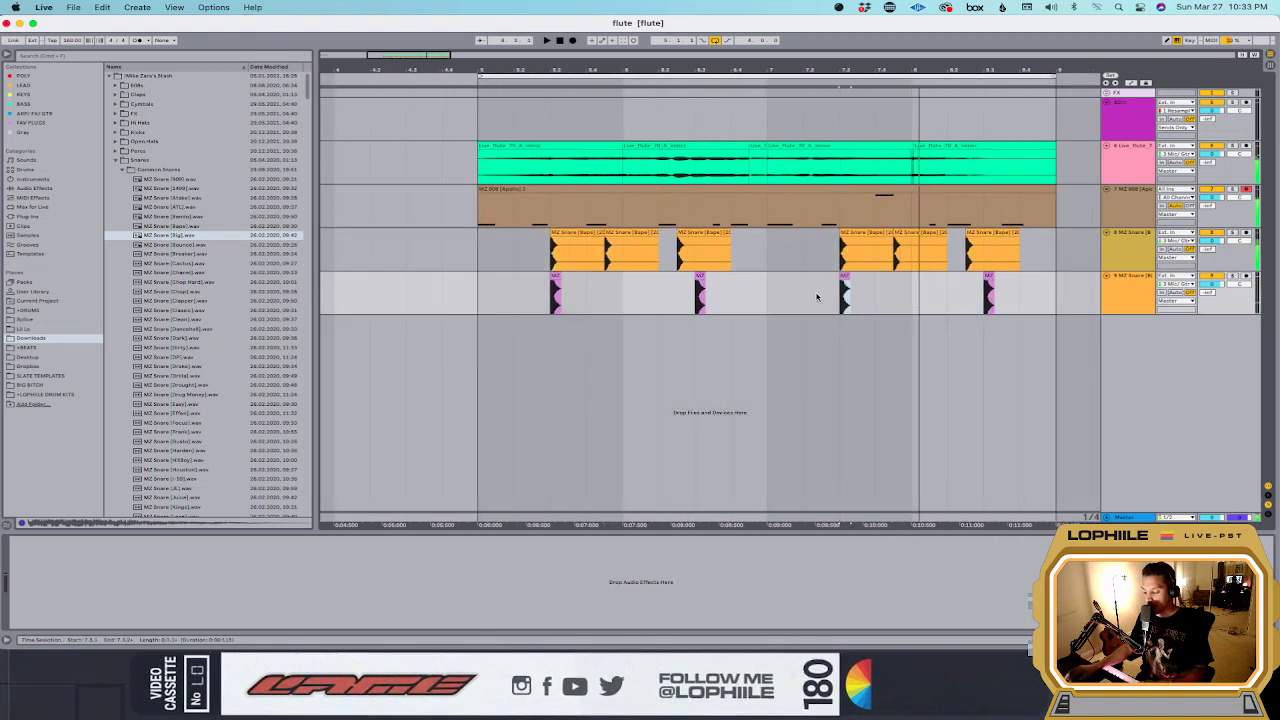
click(1115, 283)
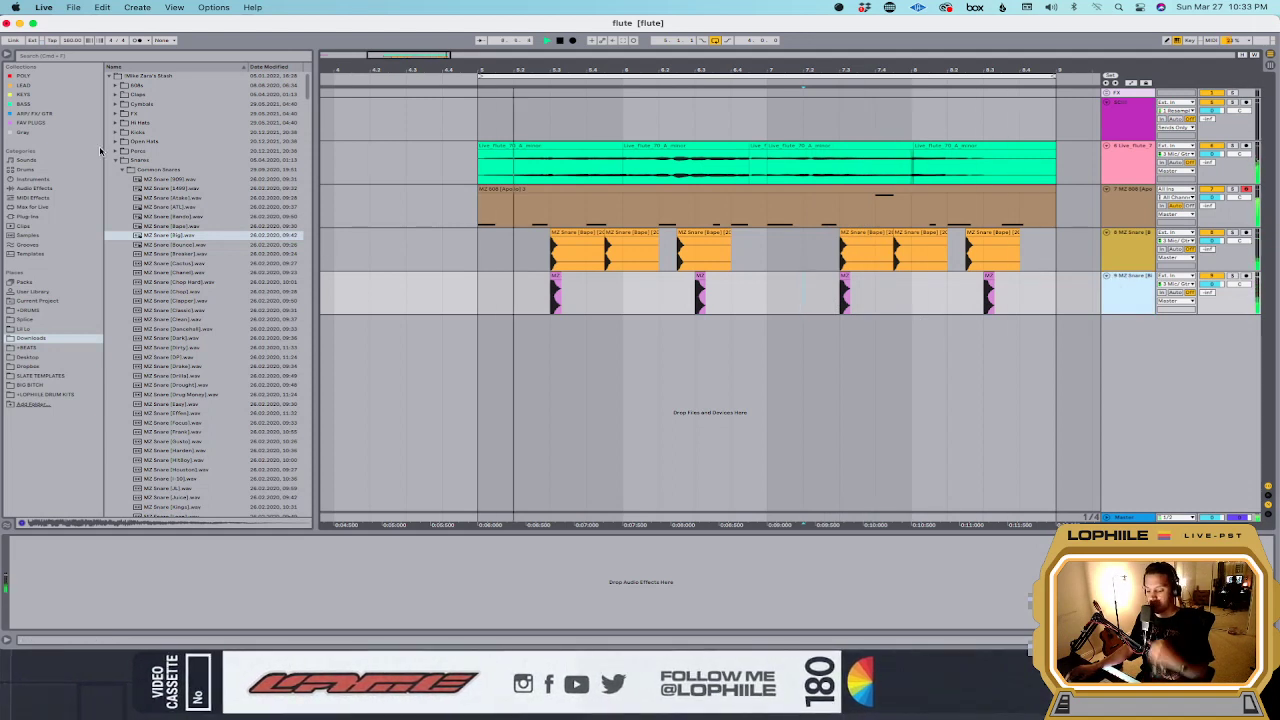
Step: Search the browser for "retal" and open the KICKS folder of the Retaliation kit in Downloads
click(52, 55)
text(retail)
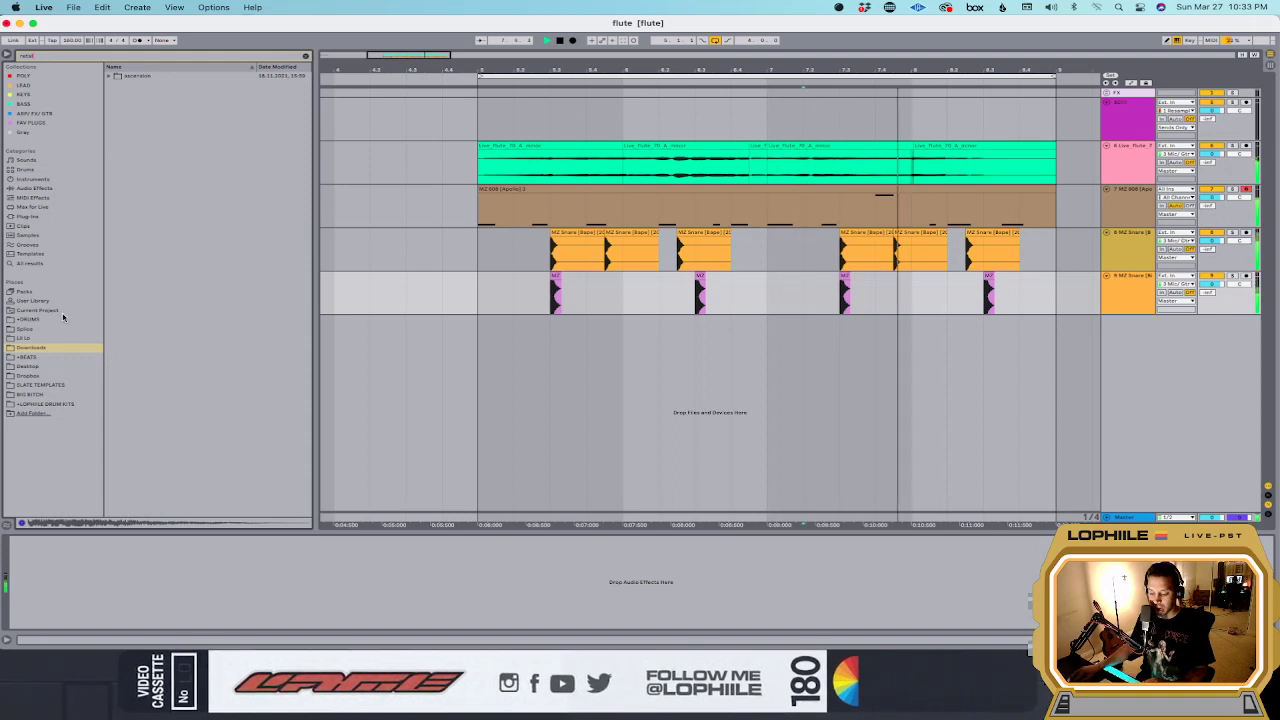
click(44, 320)
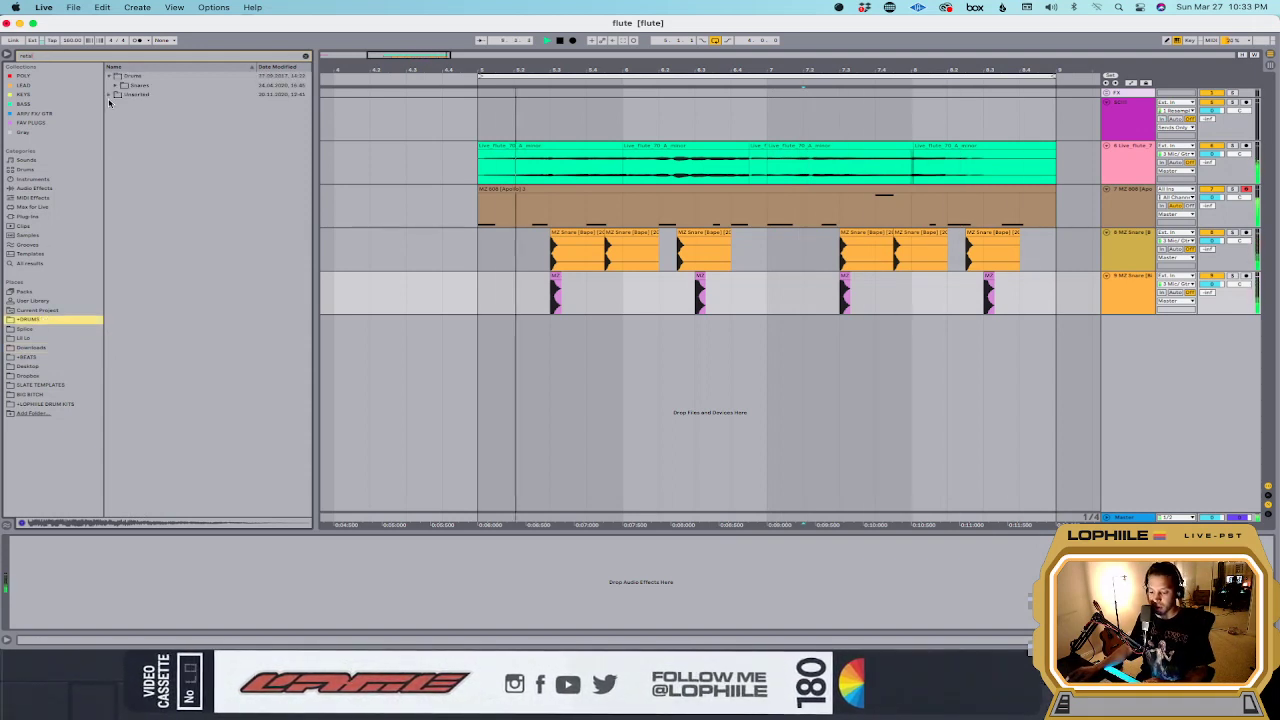
click(112, 94)
click(42, 348)
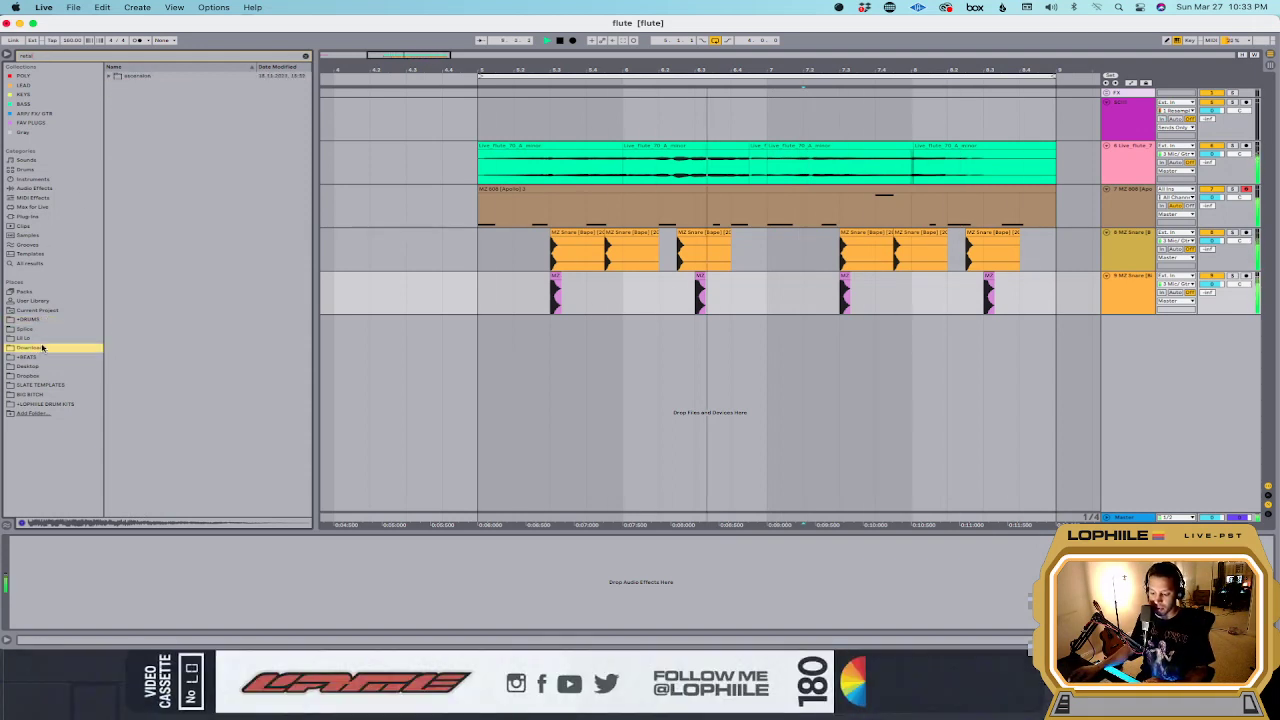
click(113, 78)
click(146, 122)
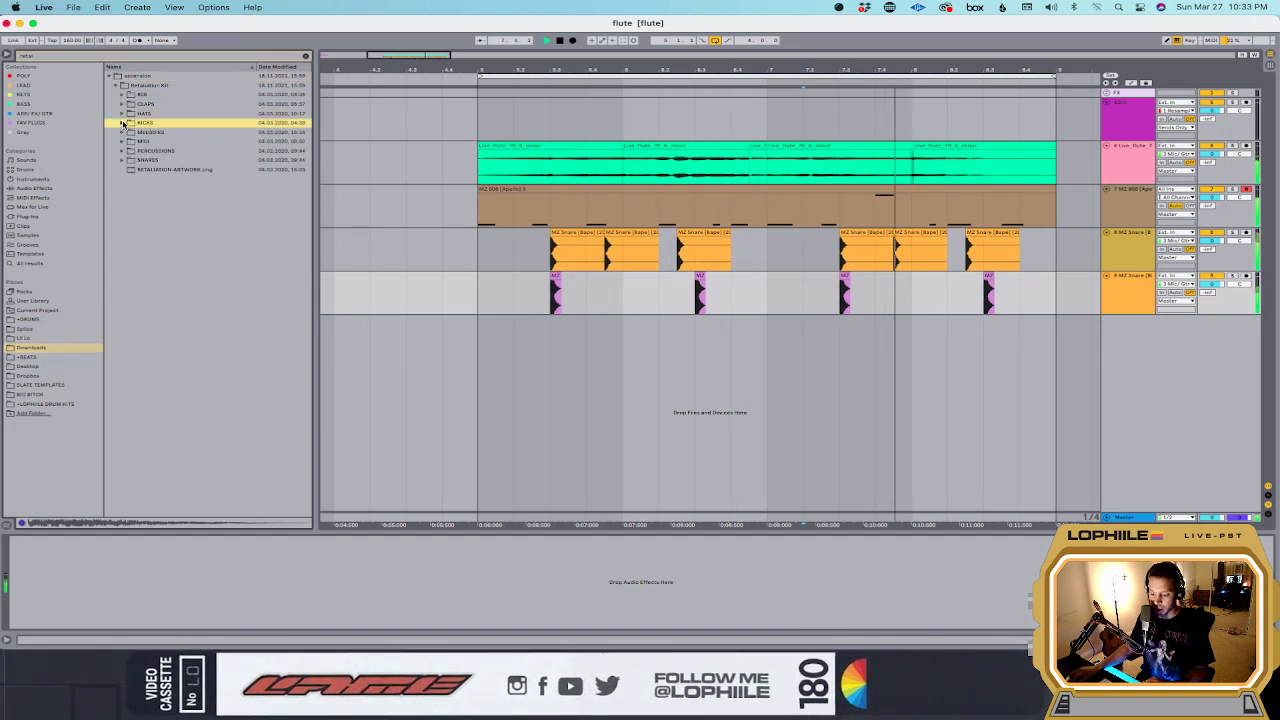
Step: Preview kicks from the kit and place KICK PANIC.wav on a new audio track at bar 5
click(180, 160)
key(Down)
key(Down)
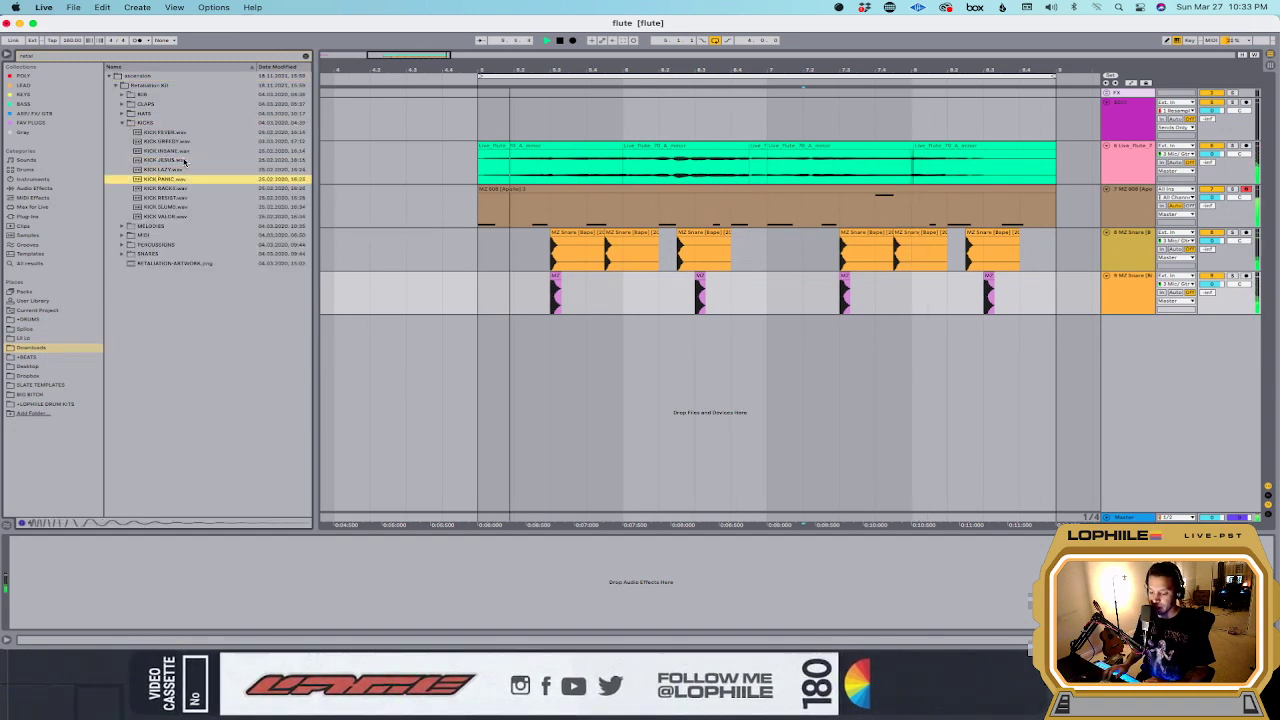
drag(165, 179, 490, 342)
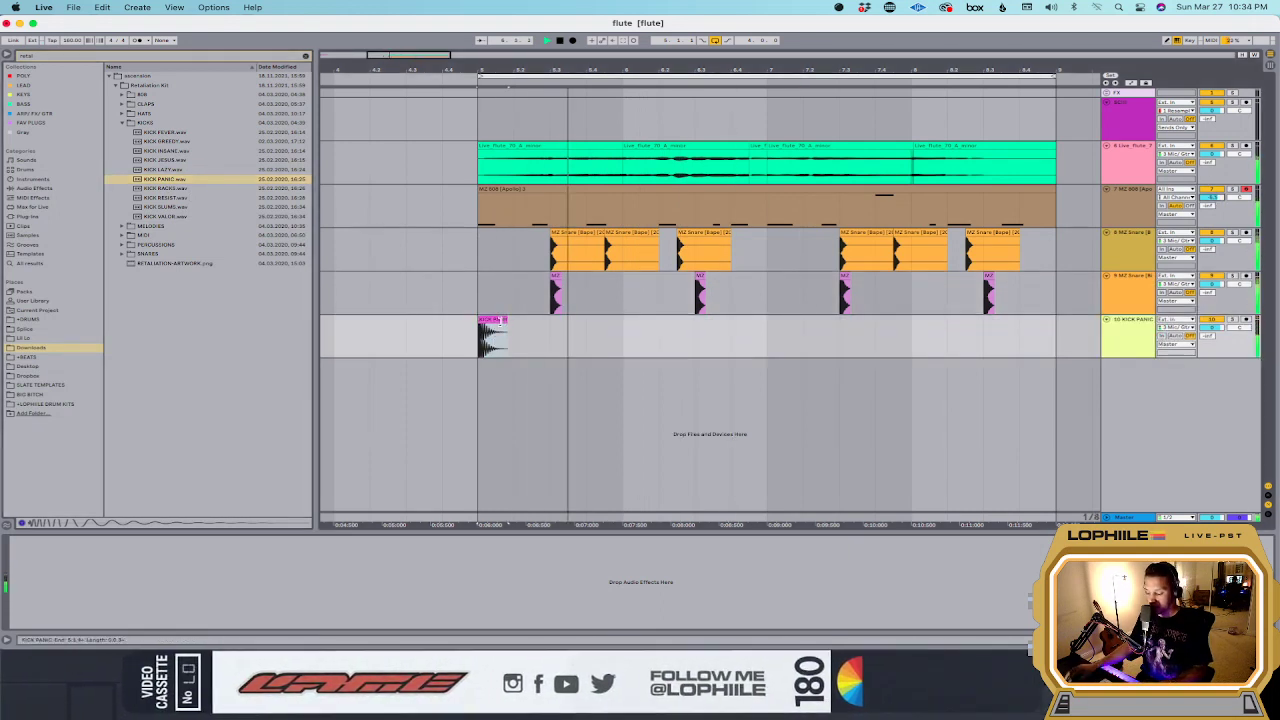
Step: Copy the kick to beats 5.2.3, 6.3.3 and 6.4.3, and duplicate the two-bar kick pattern to bar 7
drag(503, 336, 565, 336)
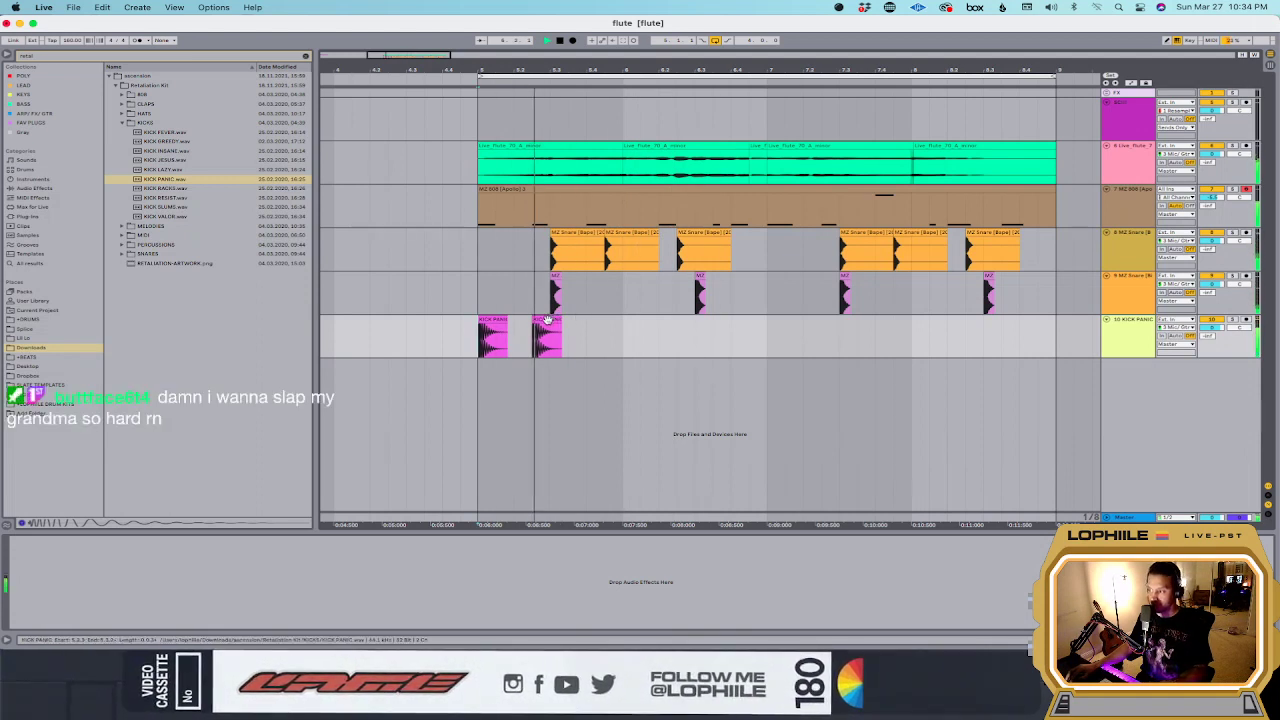
drag(547, 320, 717, 336)
click(733, 342)
key(super+d)
click(694, 338)
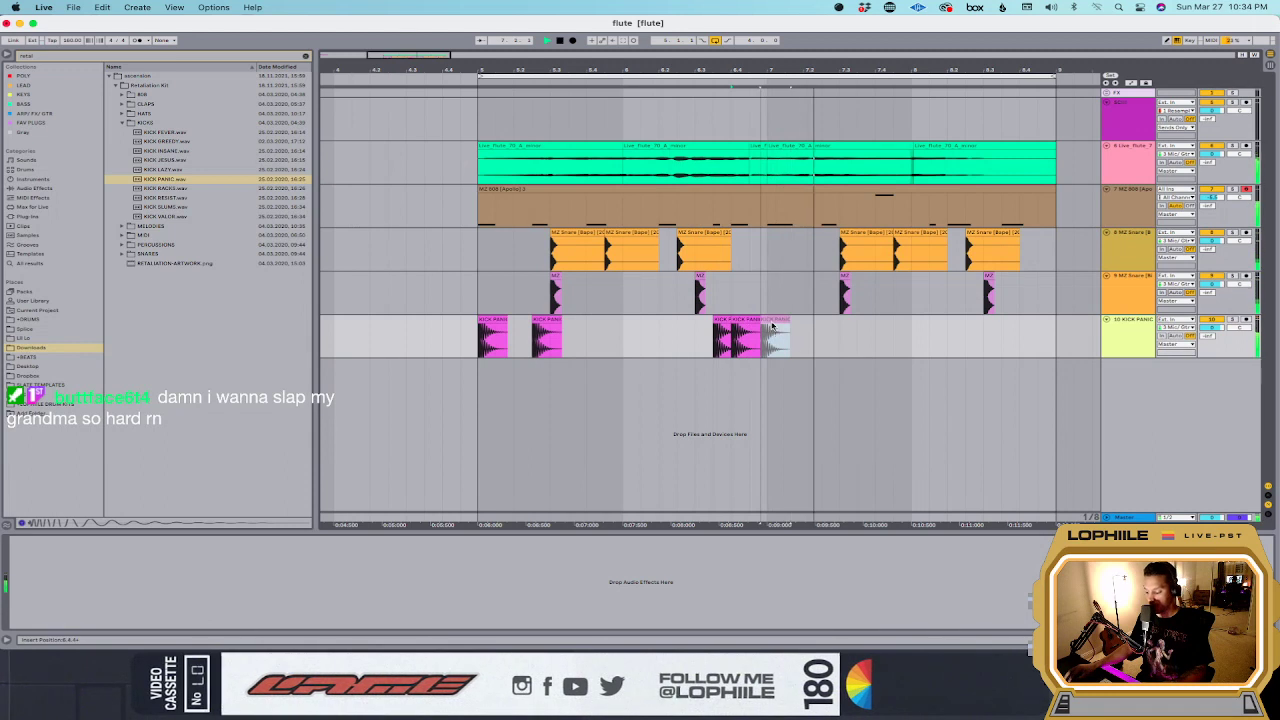
drag(744, 320, 760, 320)
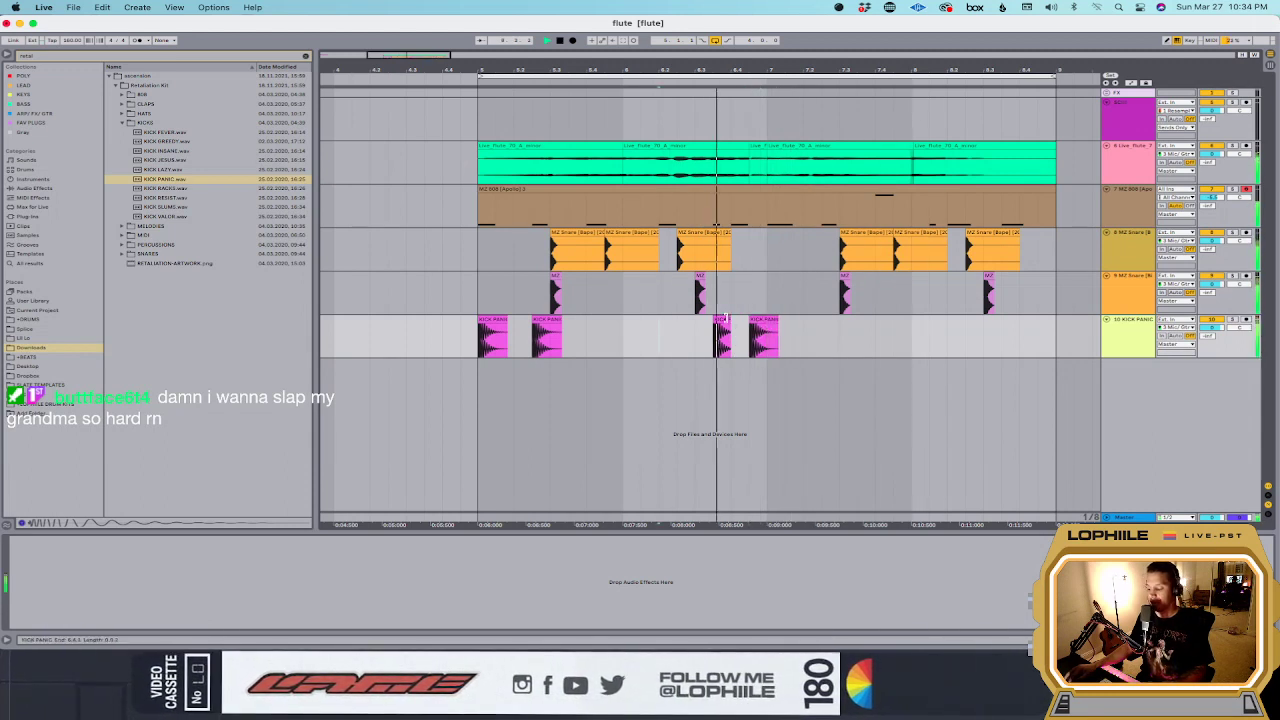
drag(790, 337, 476, 336)
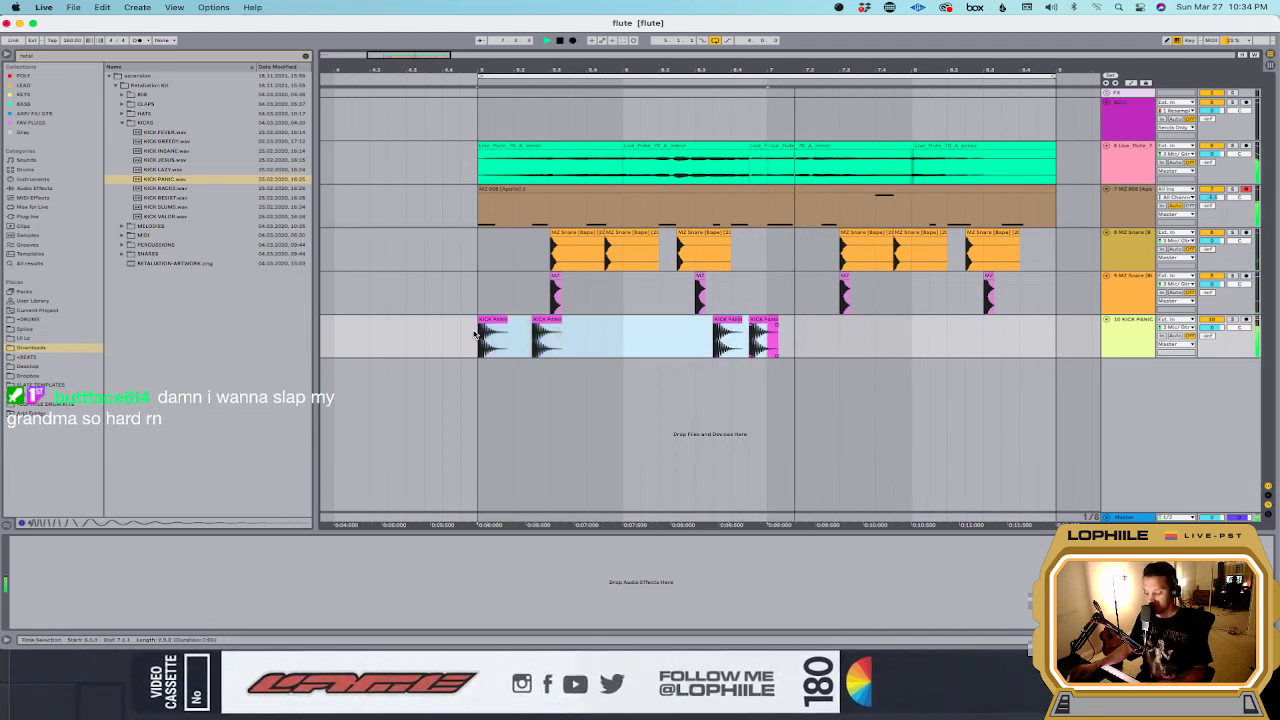
key(super+d)
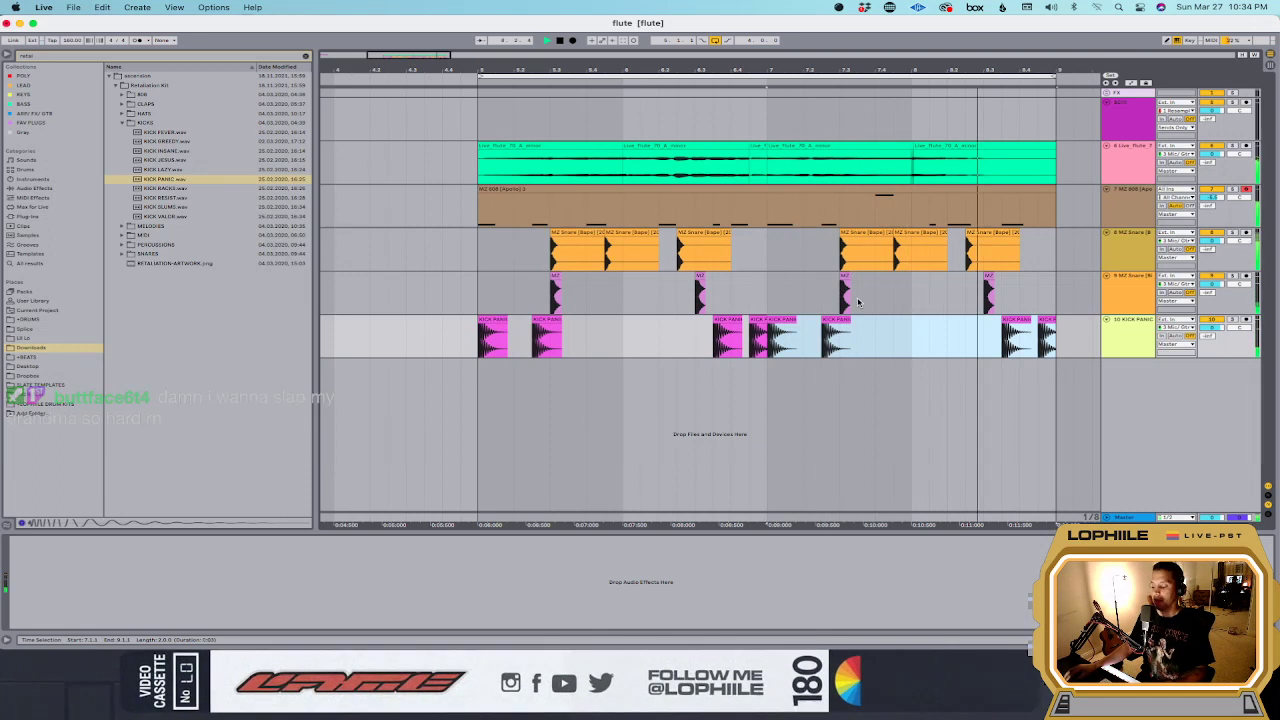
Step: Move the last kick clip in bar 8 to beat 8.4 and delete it there
click(1042, 320)
drag(1042, 320, 1022, 328)
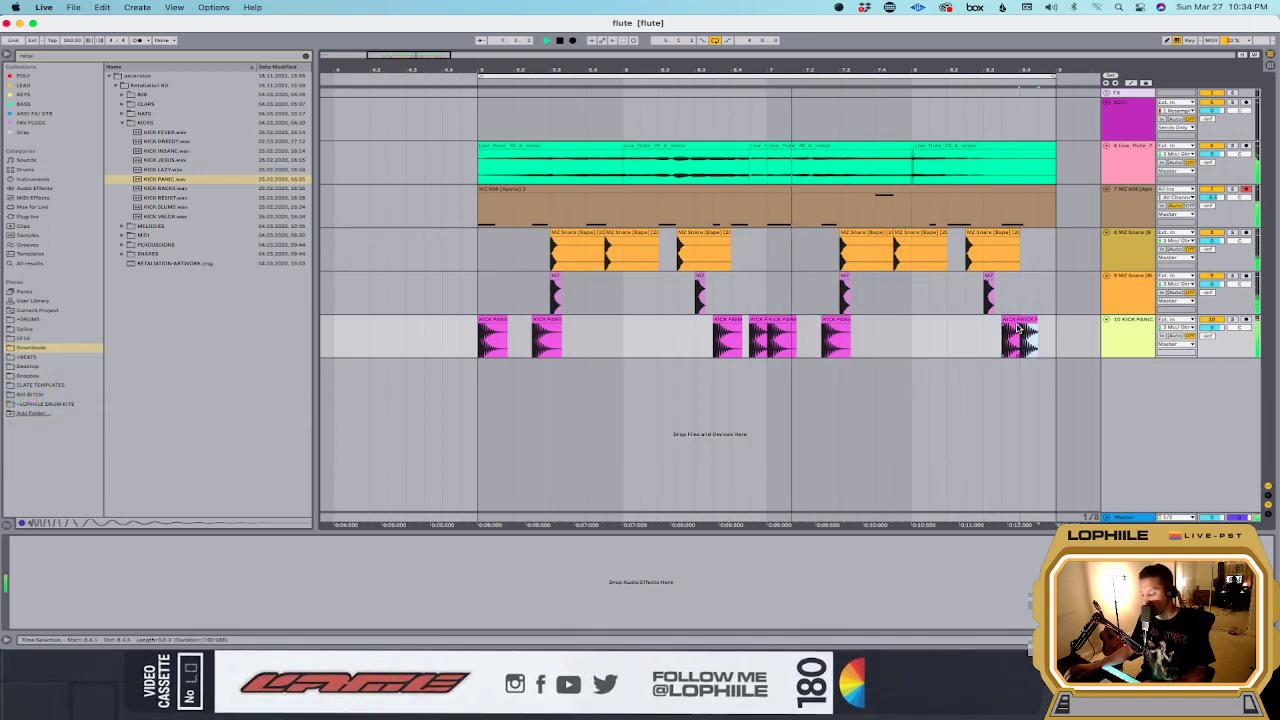
click(1120, 334)
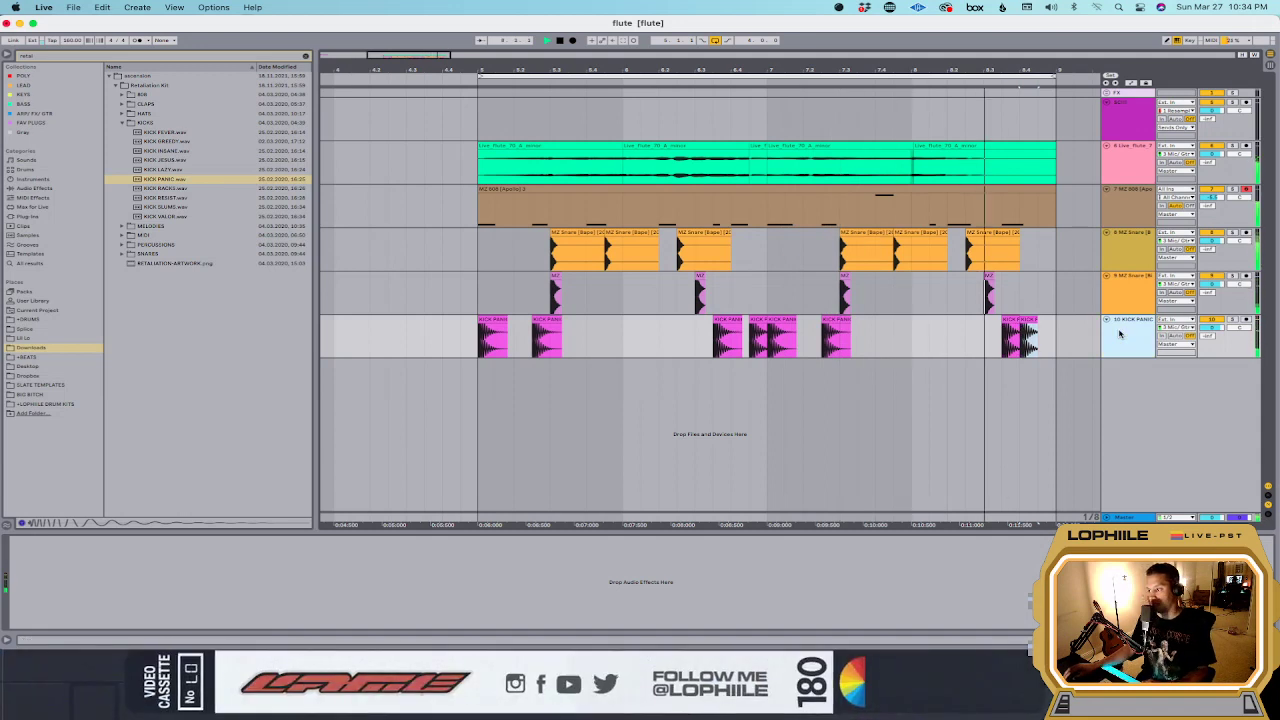
click(1010, 320)
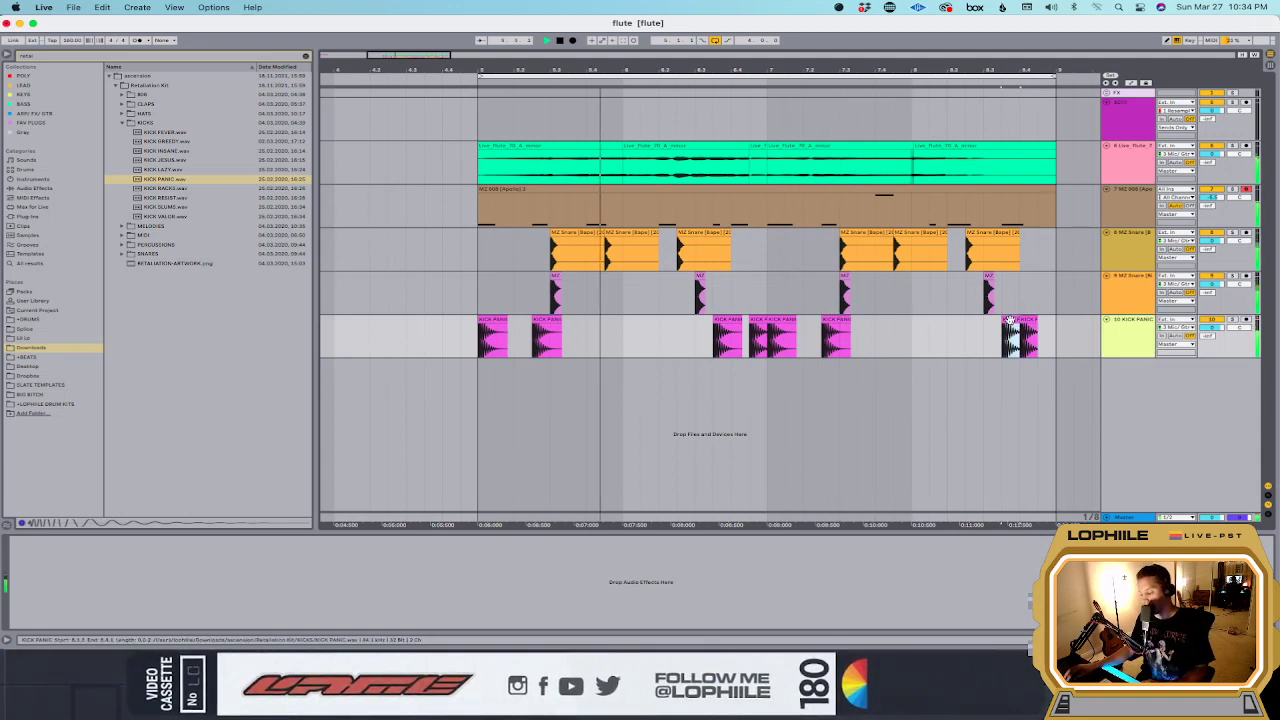
key(super+e)
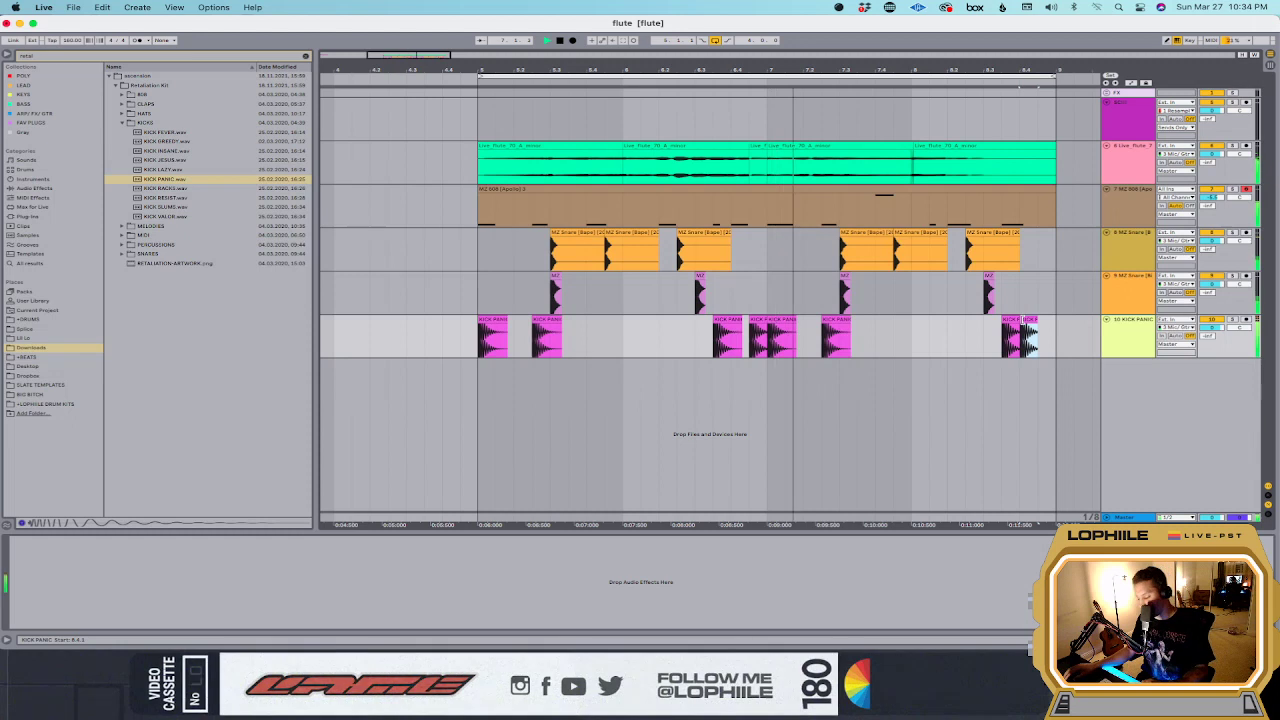
key(Delete)
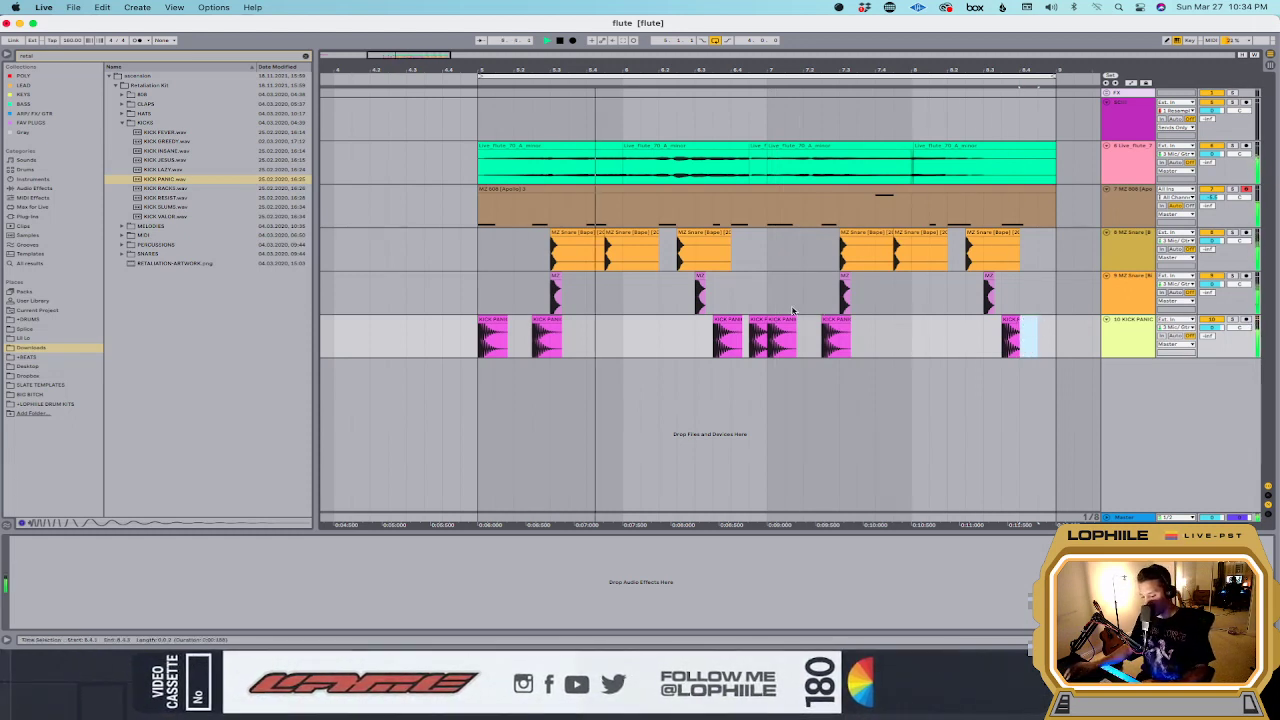
Step: Open the HATS folder of the Retaliation kit and preview its samples down to SAME OLD 808 HAT 2.wav
click(121, 116)
key(Down)
key(Down)
key(Down)
key(Down)
key(Down)
key(Down)
key(Down)
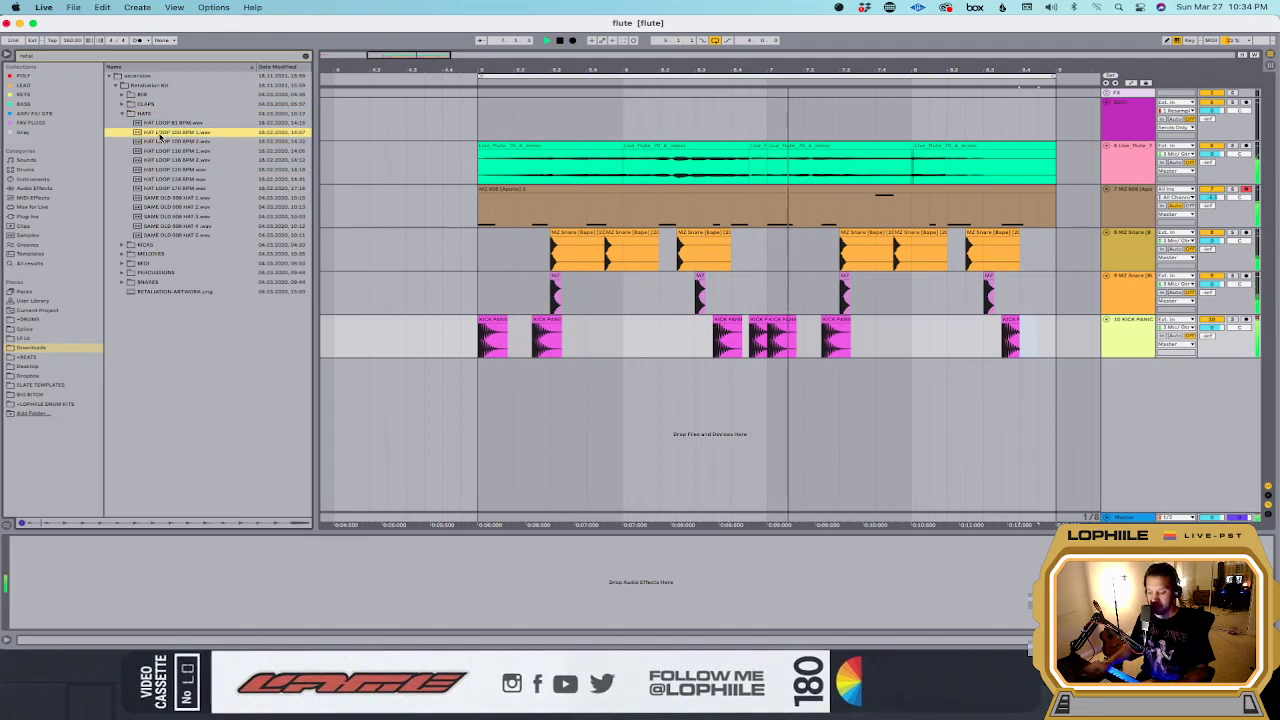
key(Down)
key(Down)
key(Down)
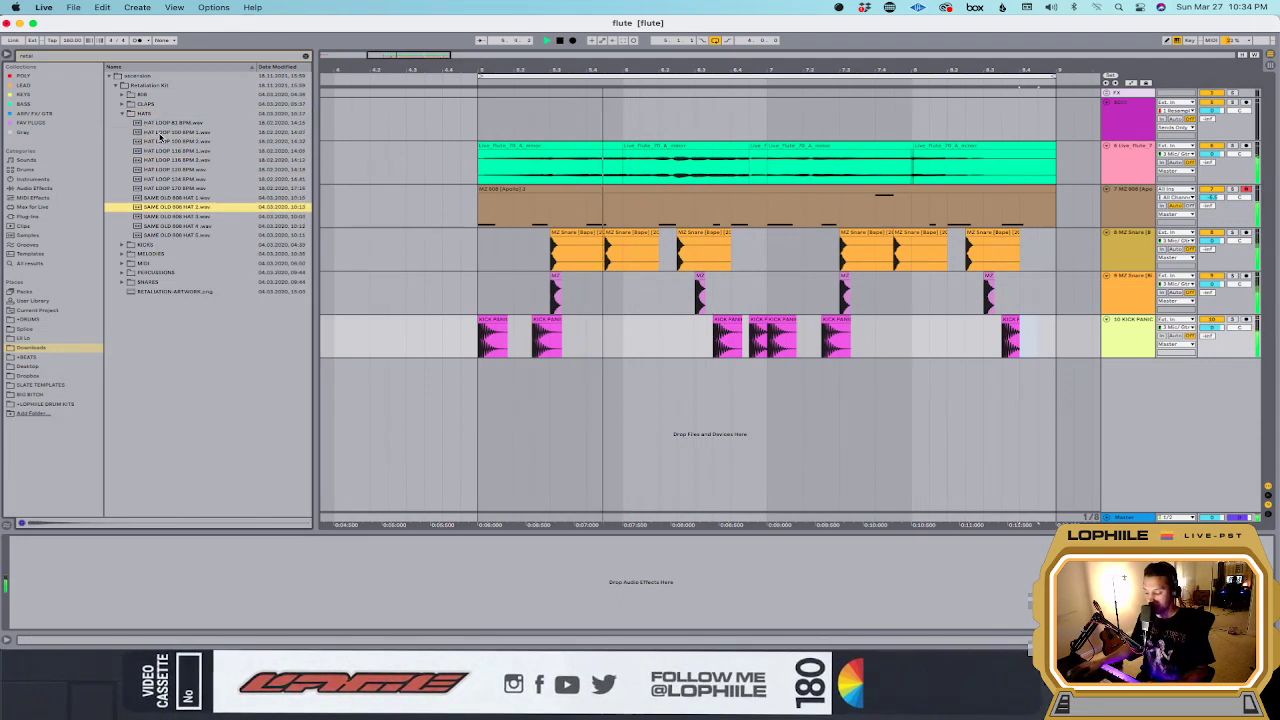
Step: Create a MIDI track, load SAME OLD 808 HAT 2.wav into Simpler on it and set the playback mode to 1-Shot
key(super+shift+t)
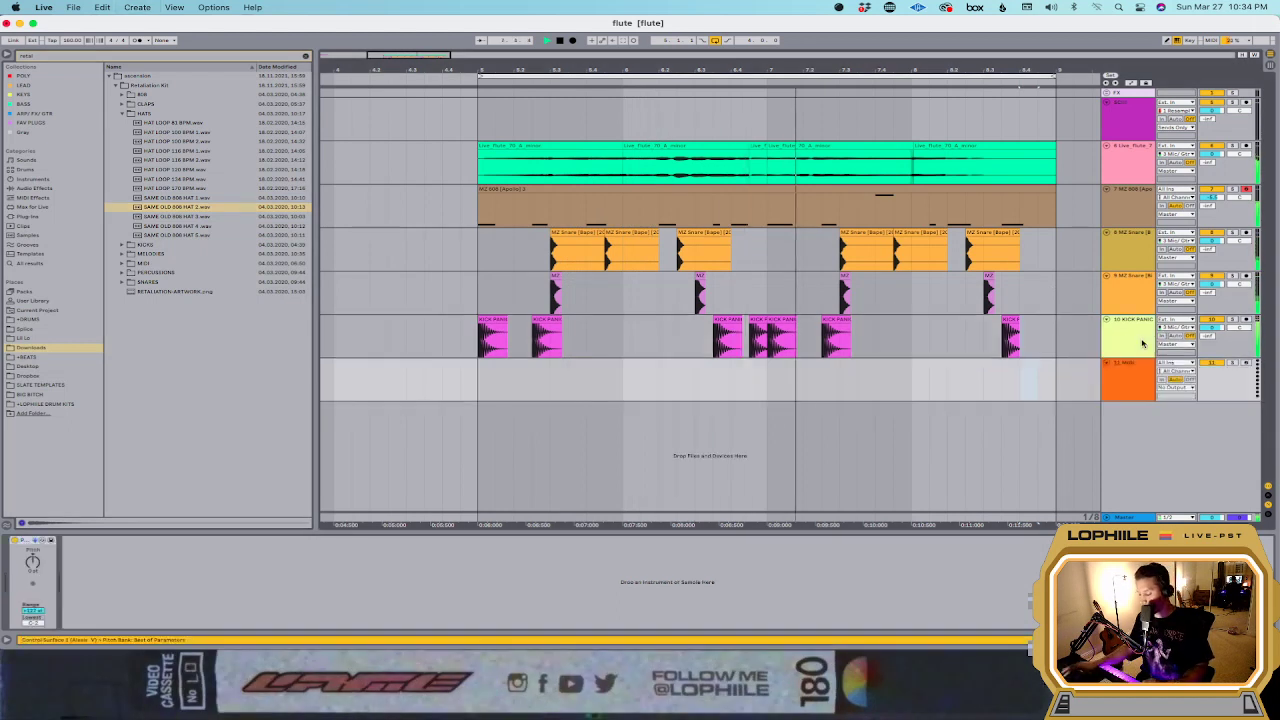
drag(189, 206, 163, 556)
click(72, 576)
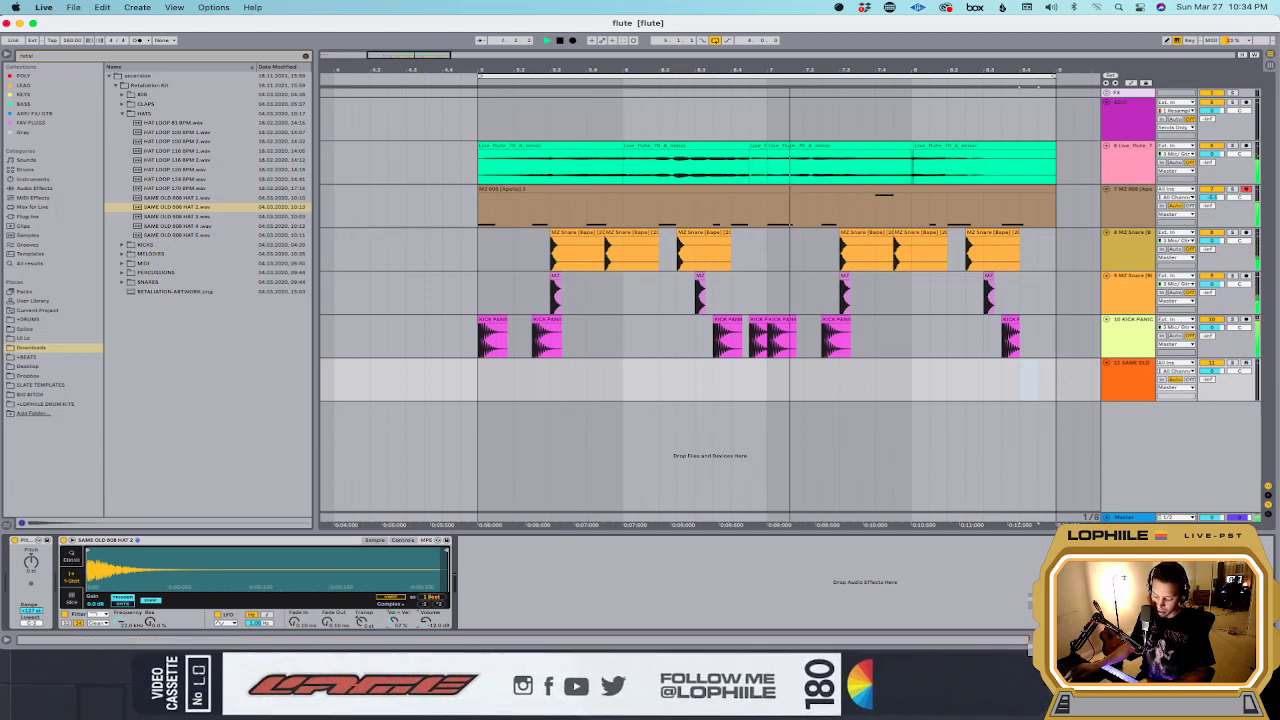
Step: Create an empty MIDI clip on the hat track spanning bars 5 to 8
click(856, 226)
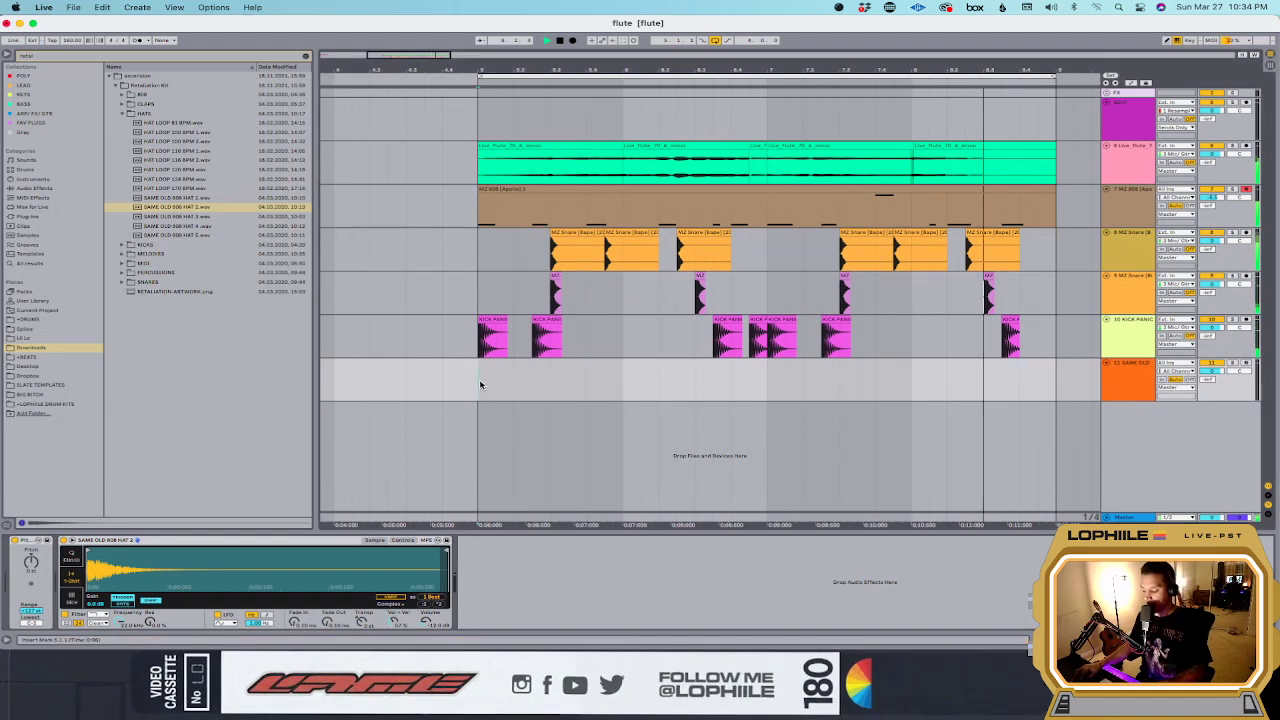
drag(480, 380, 1066, 362)
key(super+shift+m)
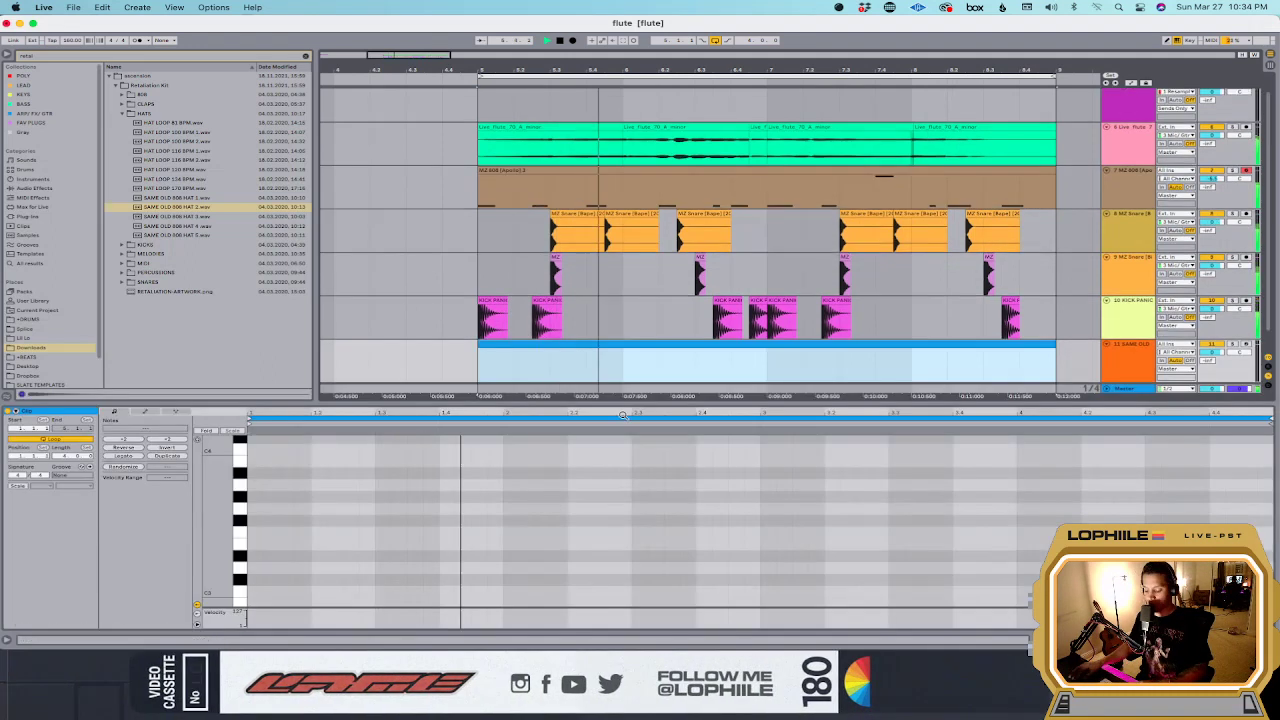
Step: Add F#3 hat notes at 1.1, 1.2, 1.3, 1.3.3 and 1.4, and fold the note editor to the used pitch
double_click(266, 474)
drag(266, 474, 335, 522)
double_click(315, 520)
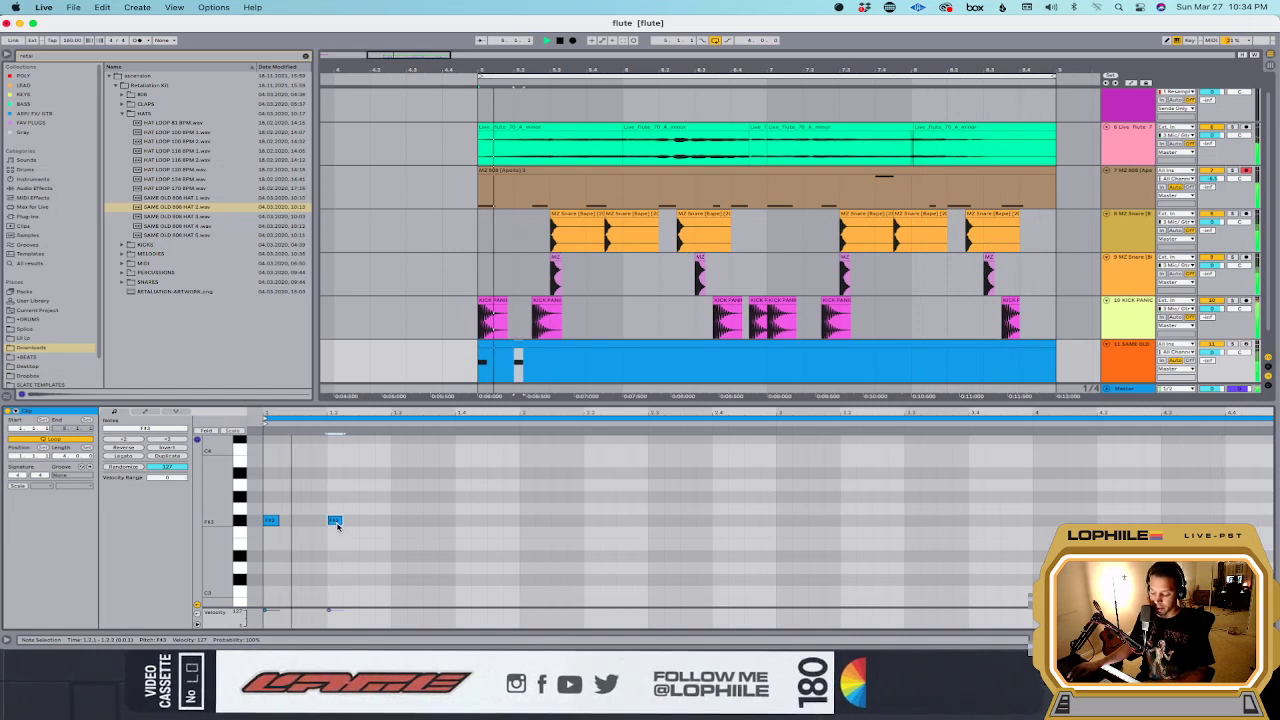
double_click(399, 521)
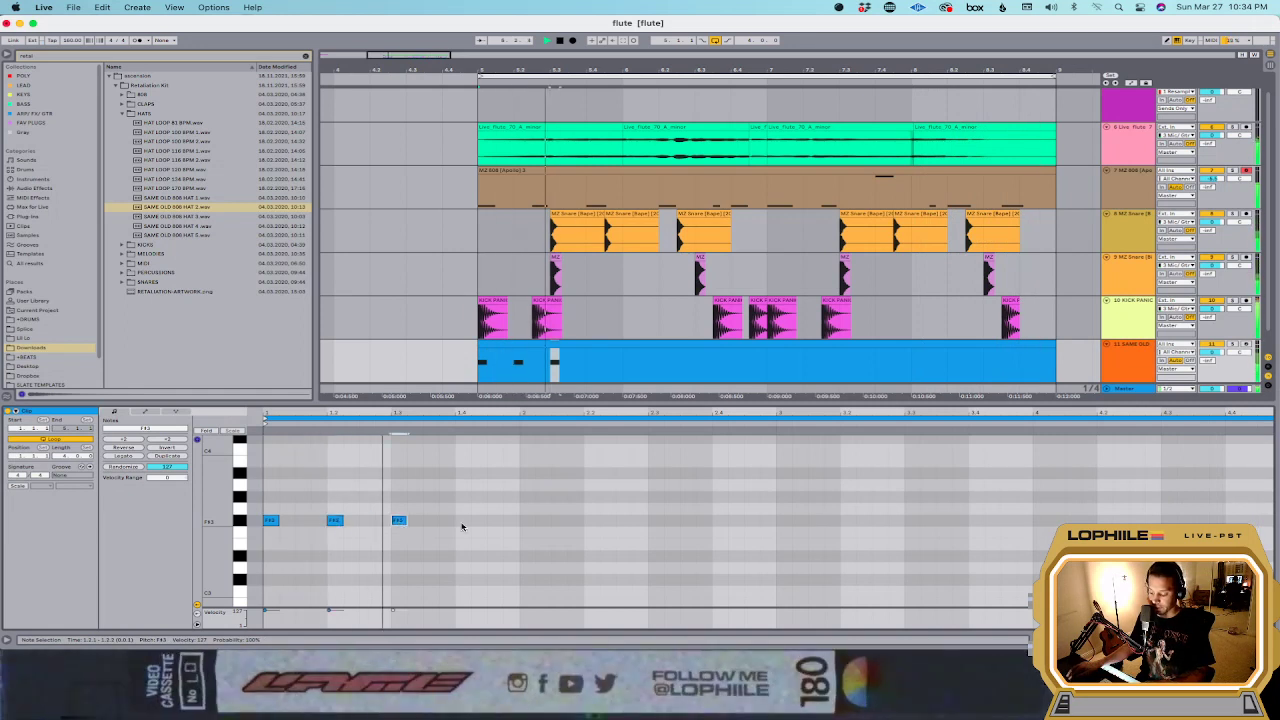
click(206, 430)
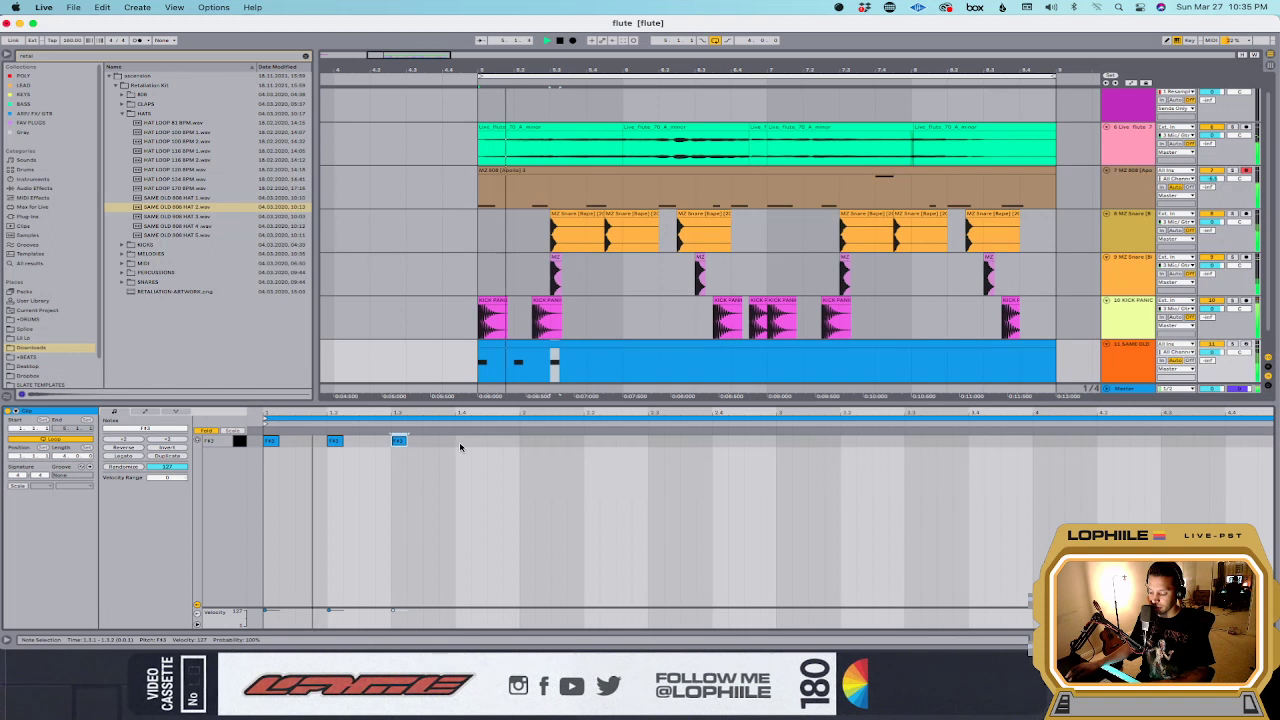
double_click(431, 441)
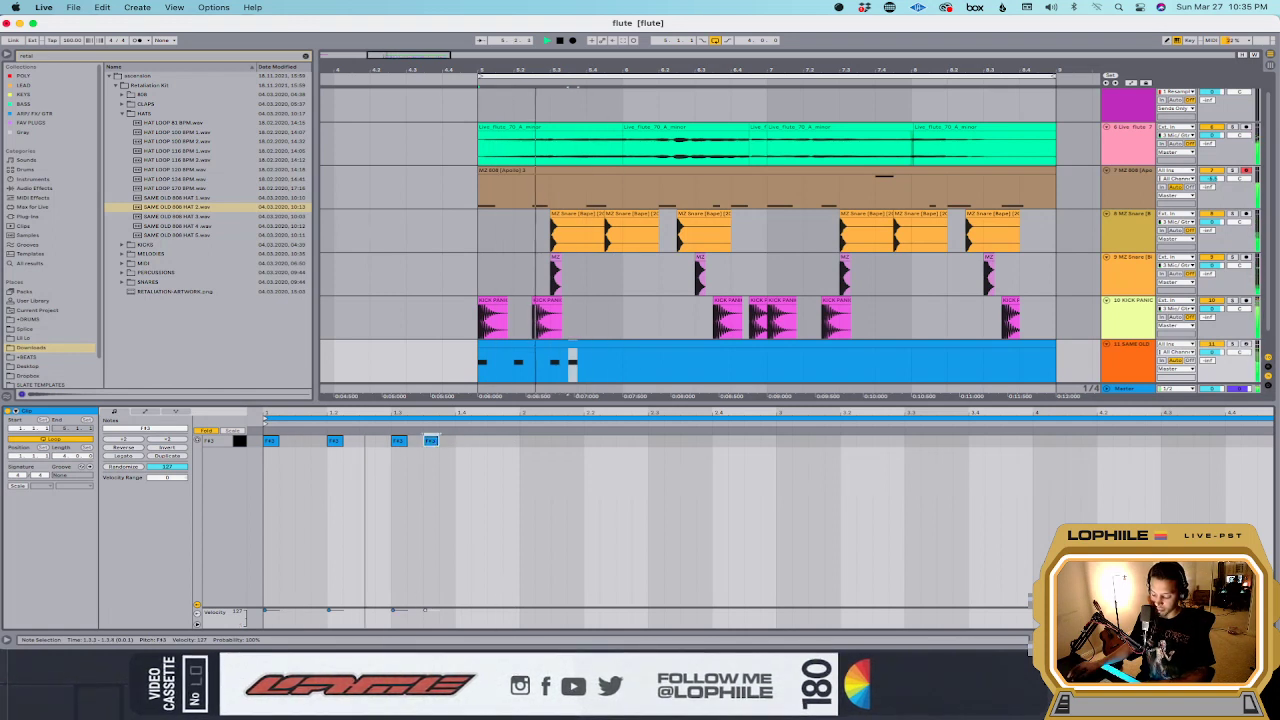
double_click(463, 443)
Step: Add hat notes at 2.1 and 2.1.3, trying triplet spacing along the way, and lower the 2.1.3 note's velocity
double_click(527, 442)
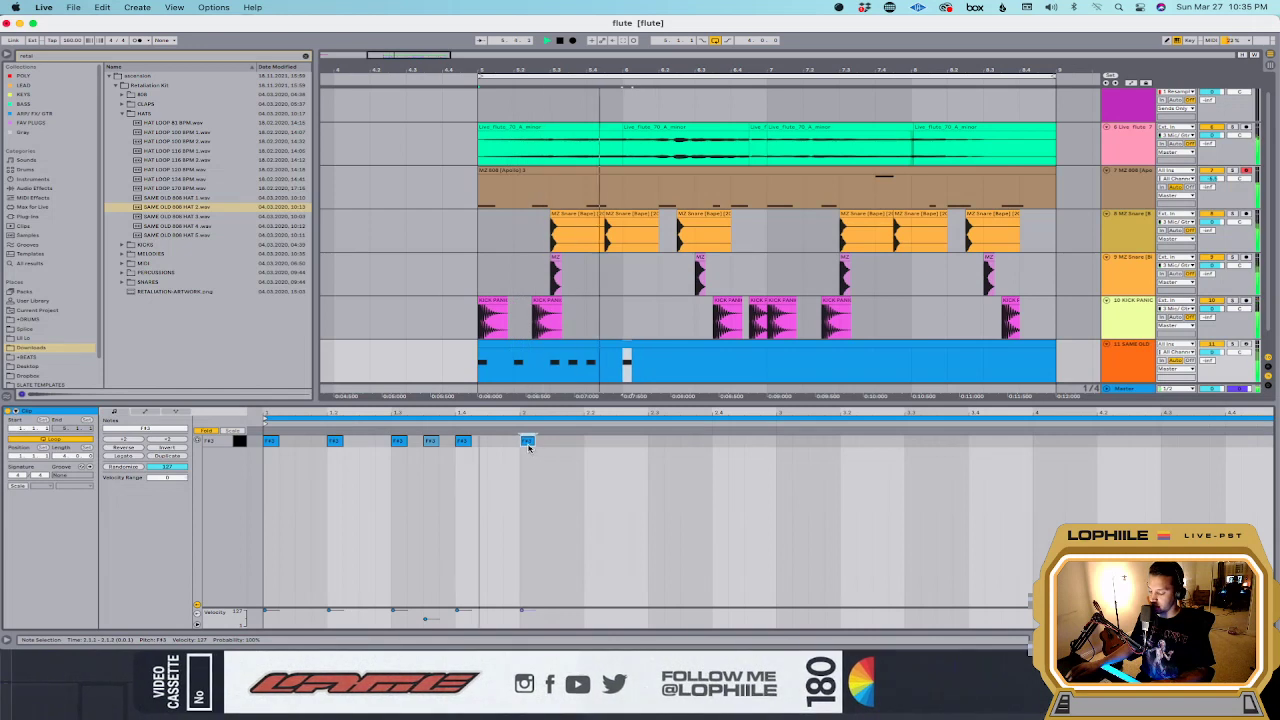
double_click(561, 443)
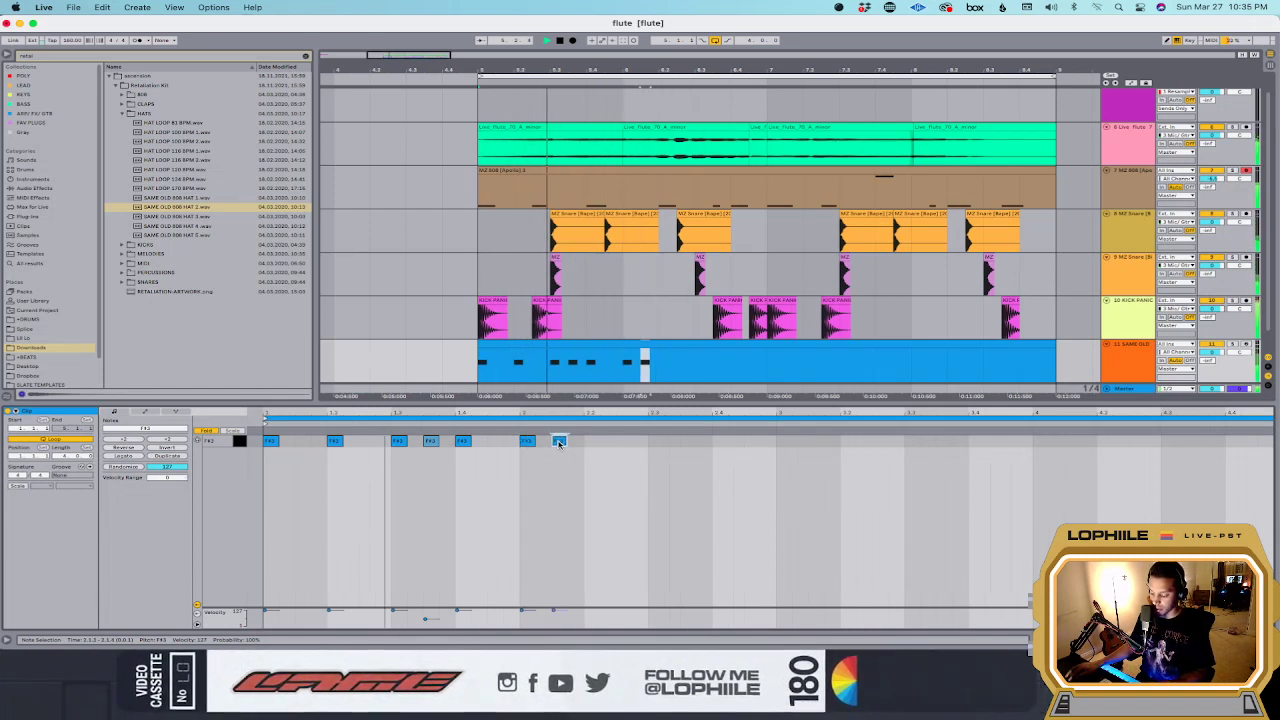
drag(559, 442, 572, 444)
double_click(612, 442)
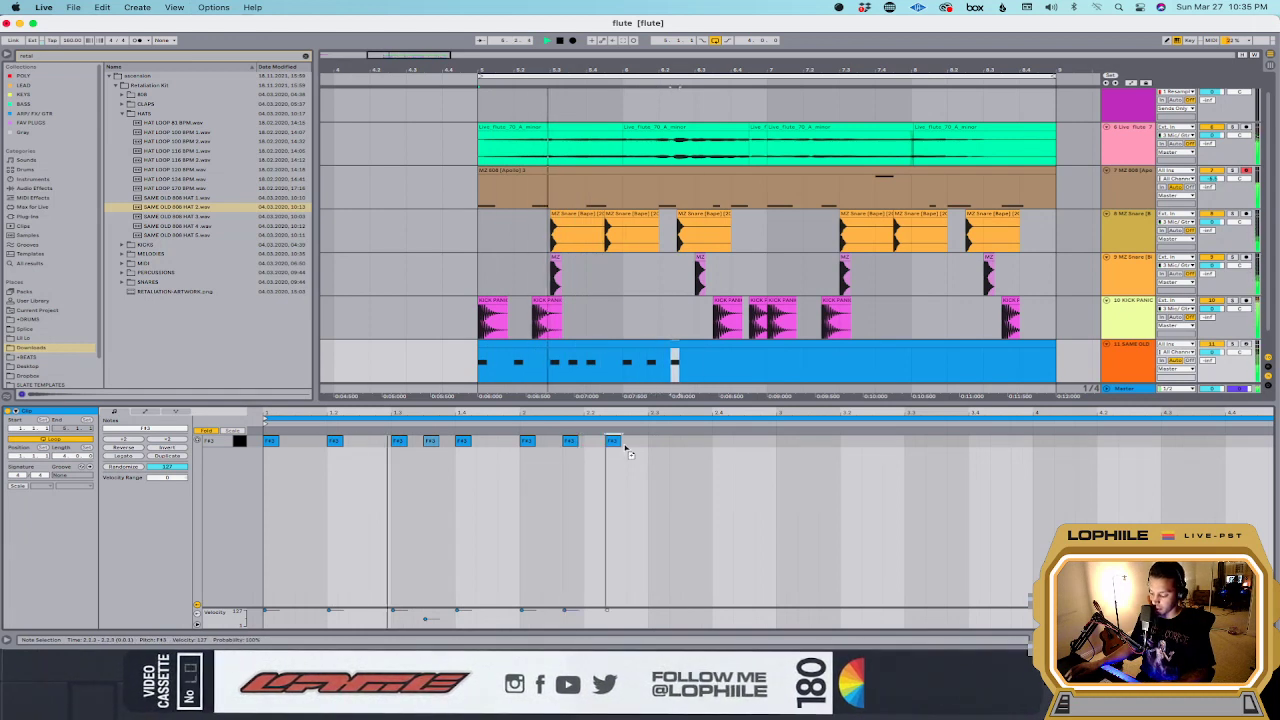
click(569, 443)
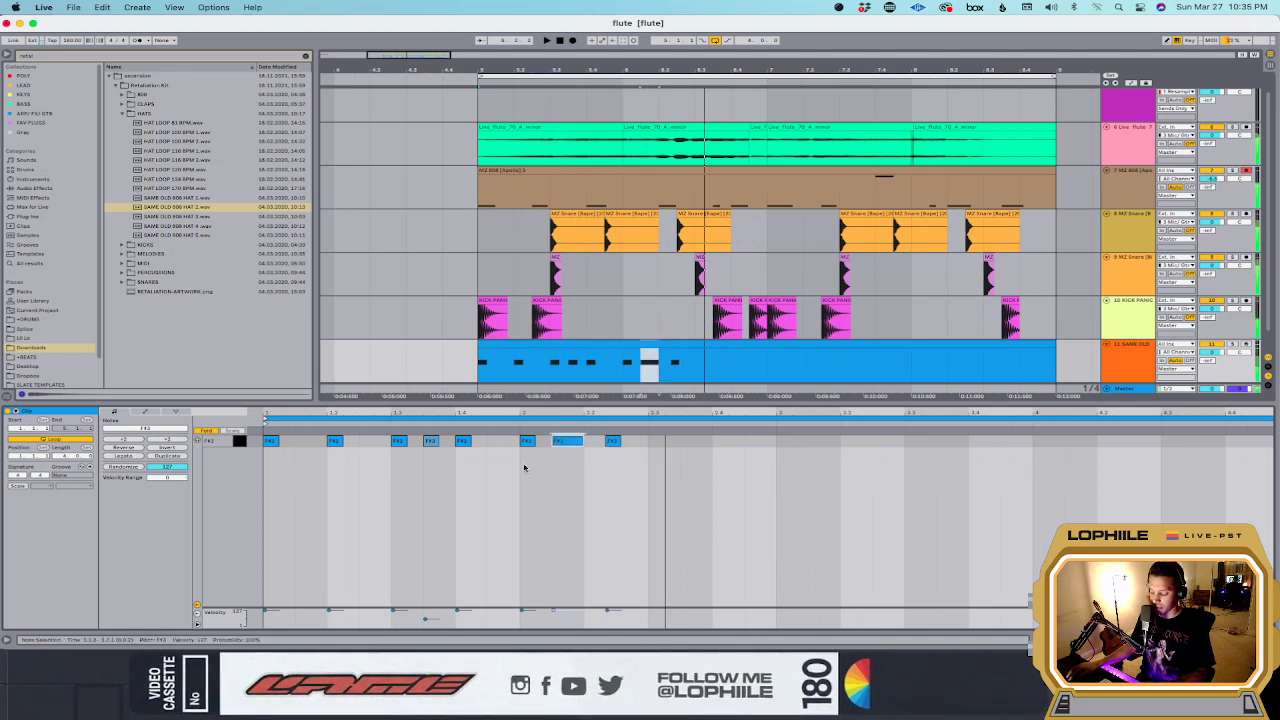
drag(553, 610, 553, 625)
Step: Replace the off-grid hat with notes at 2.2, 2.3, 2.4 and 2.4.3, and duplicate the two-bar hat pattern to bar 7
drag(612, 441, 623, 443)
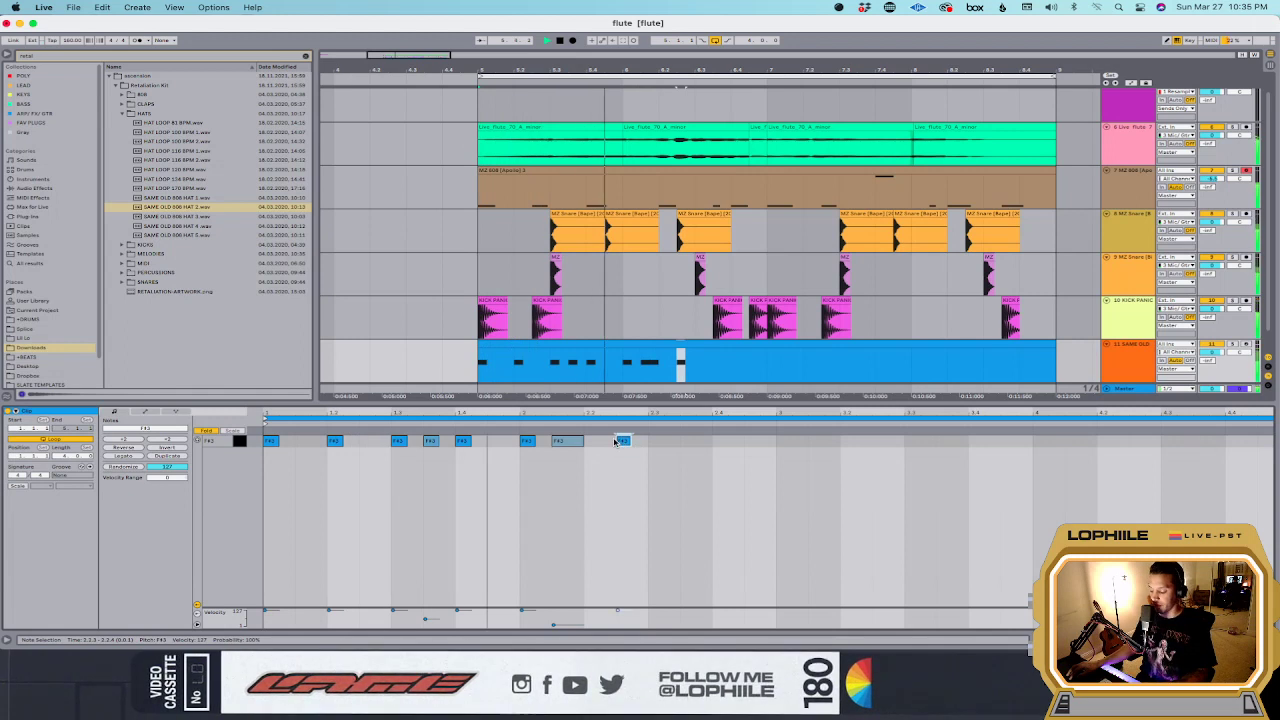
drag(623, 443, 607, 444)
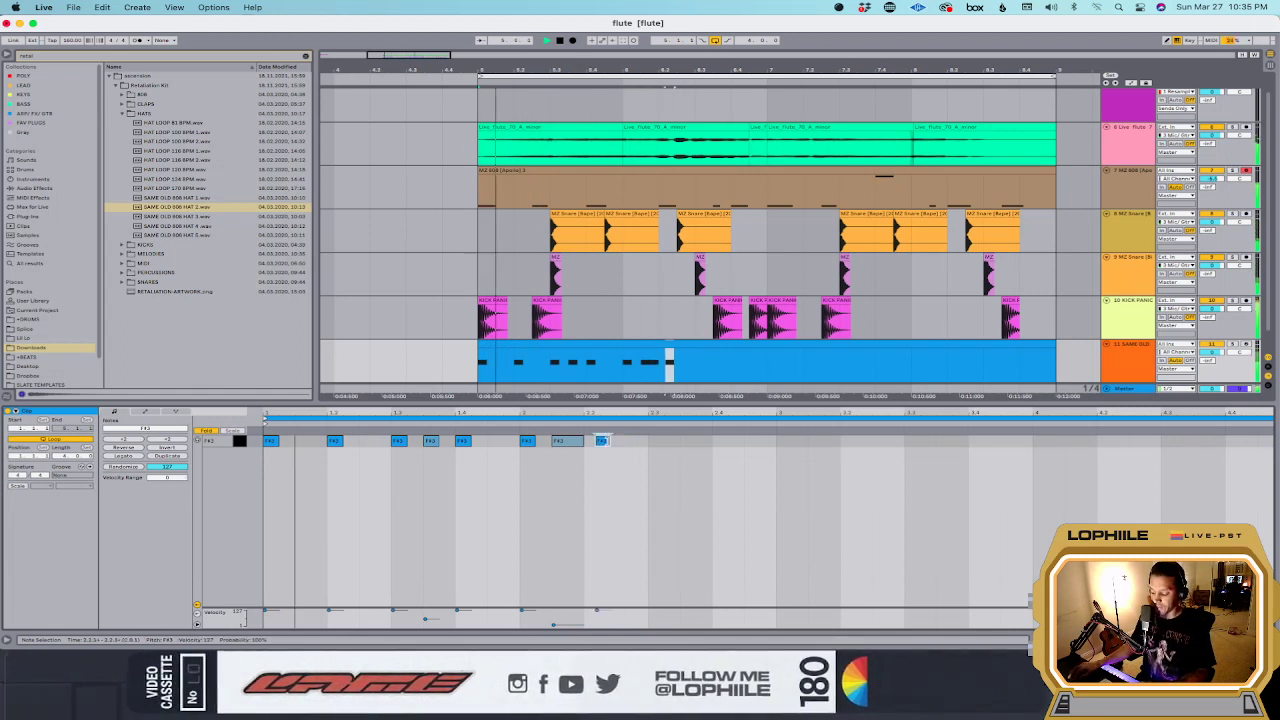
double_click(600, 441)
double_click(663, 443)
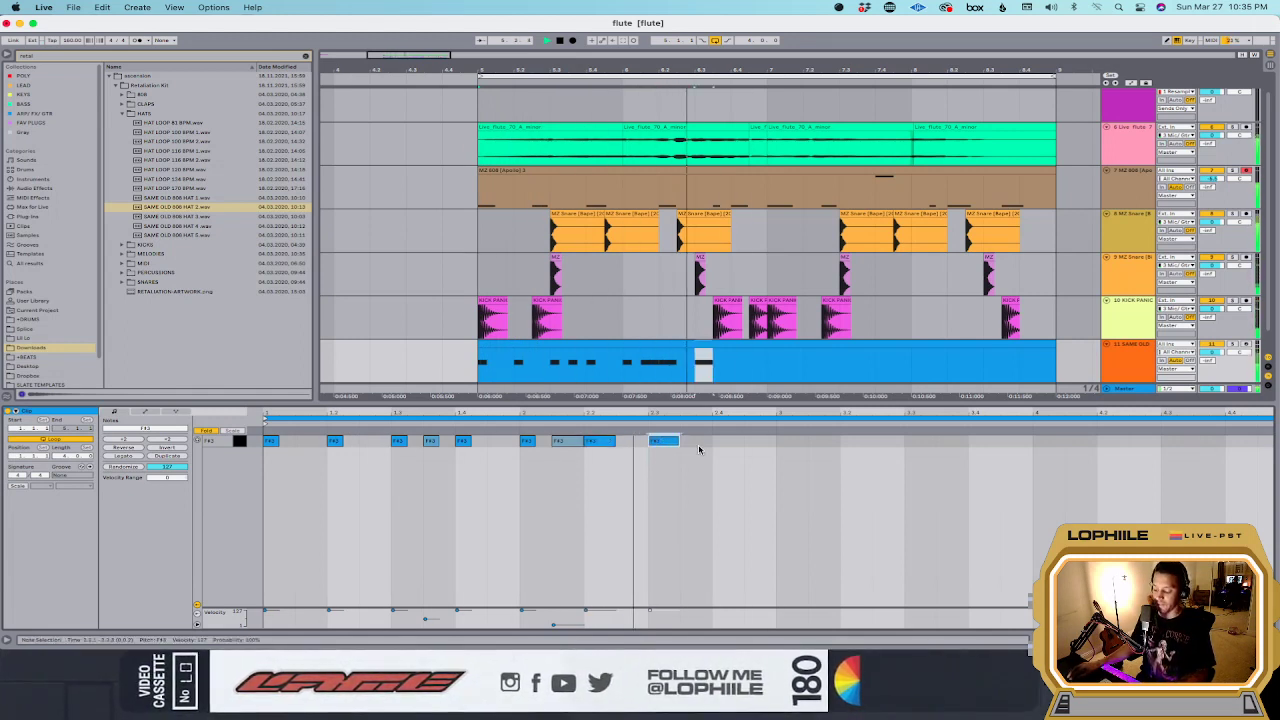
double_click(727, 441)
click(657, 443)
double_click(750, 441)
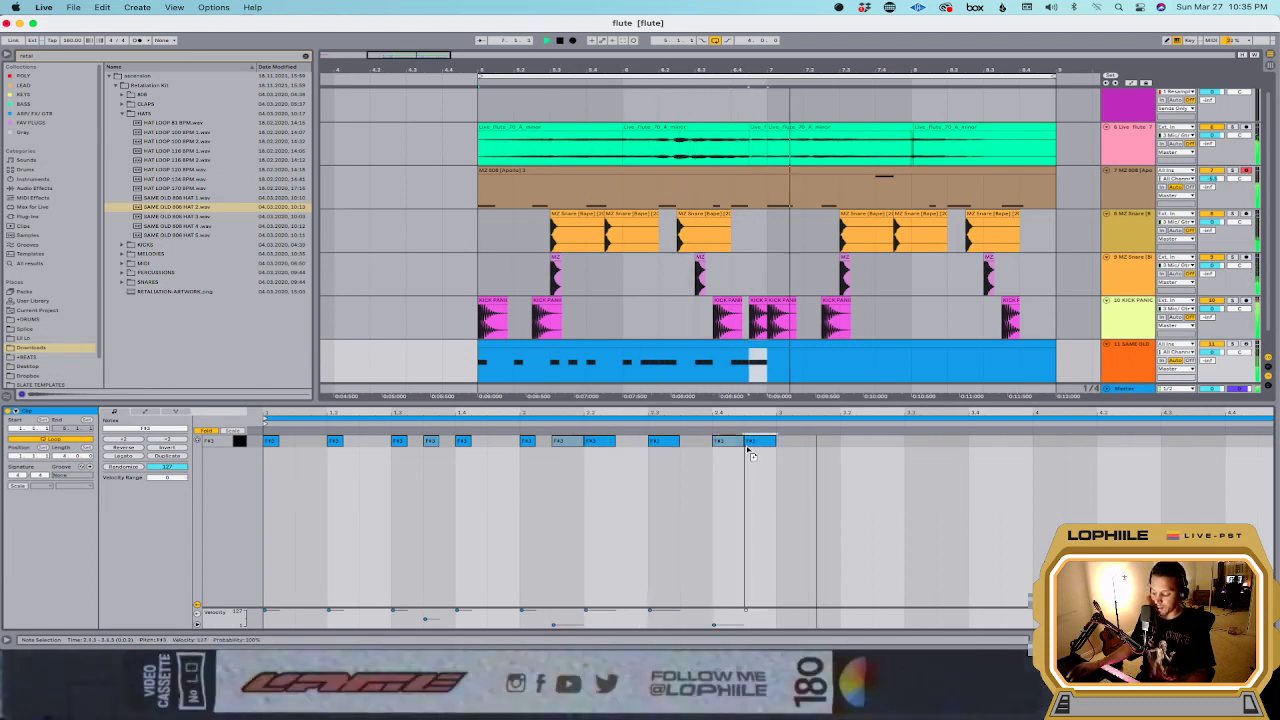
drag(762, 368, 483, 352)
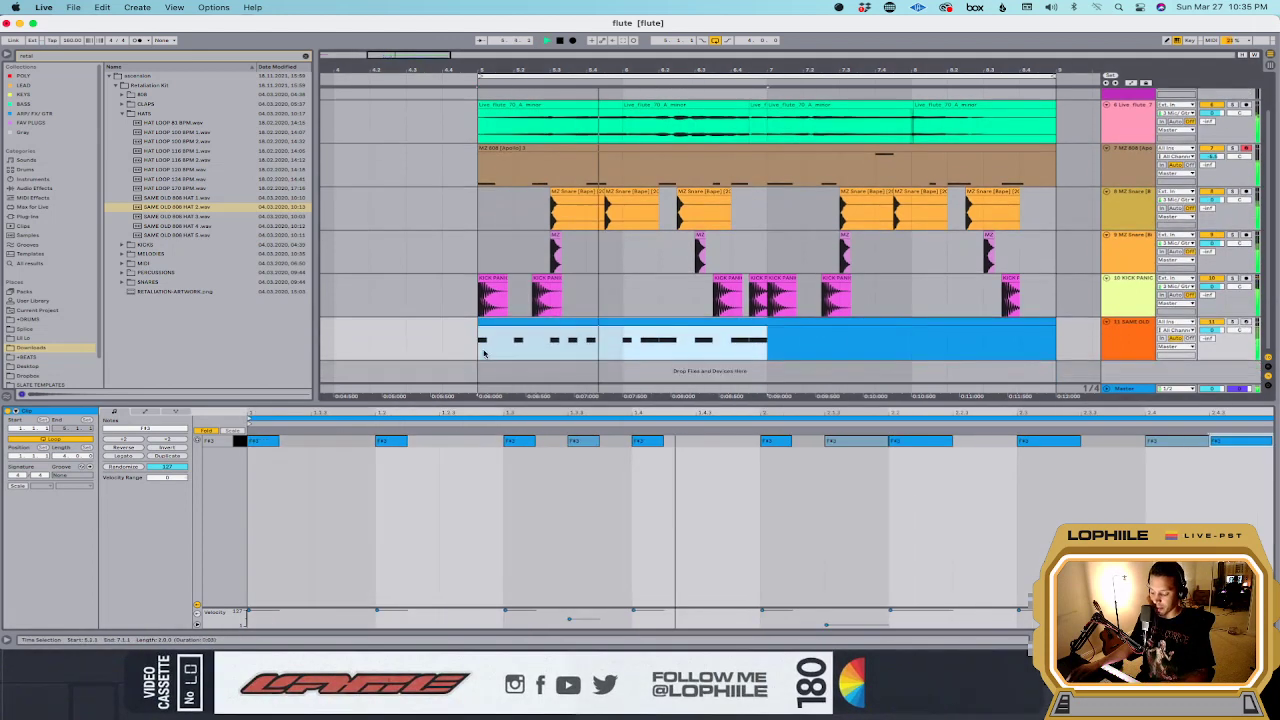
key(super+d)
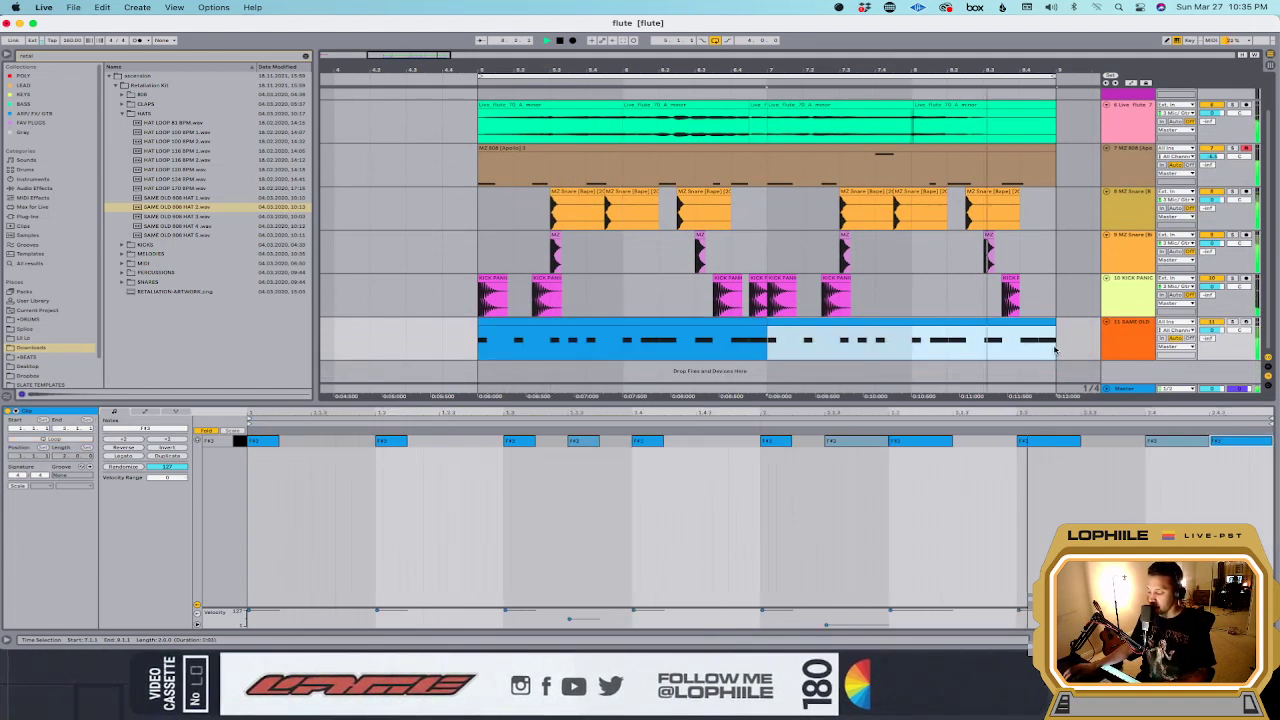
Step: Rework the end of the duplicated hat clip with sixteenth notes at 2.4.2 and 2.4.3, and save the Live set
click(1240, 441)
key(space)
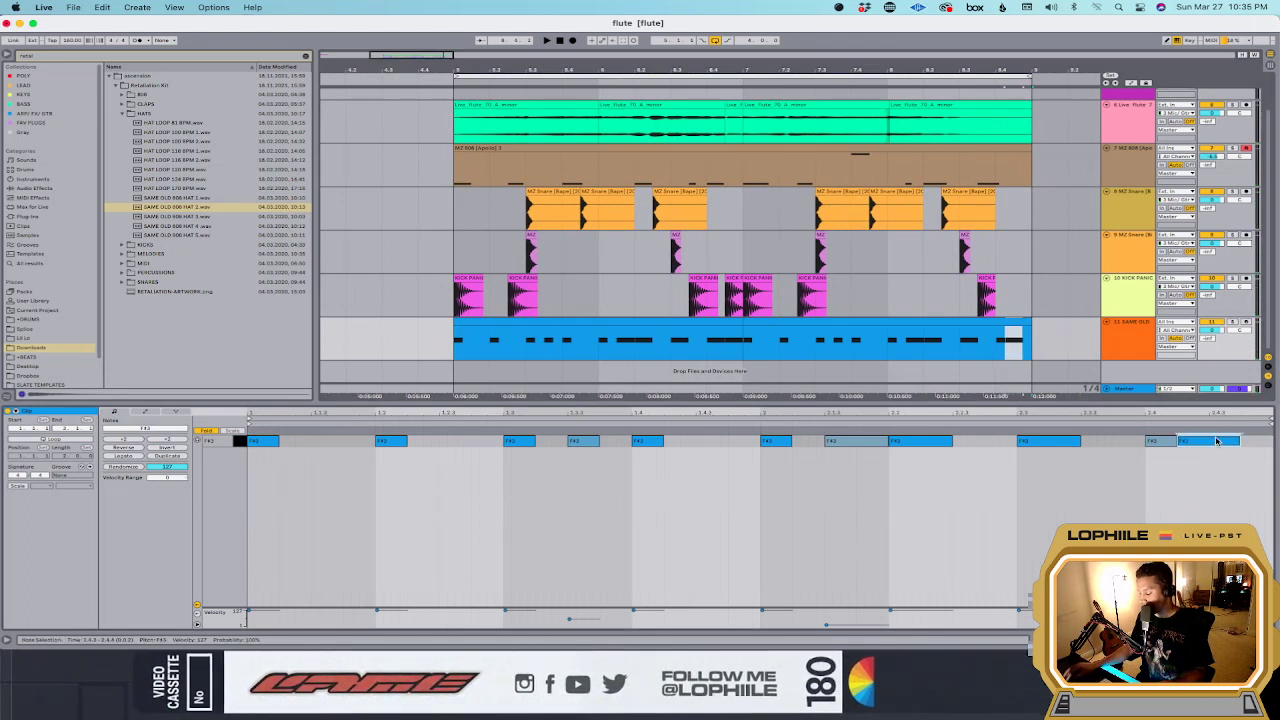
click(959, 342)
key(space)
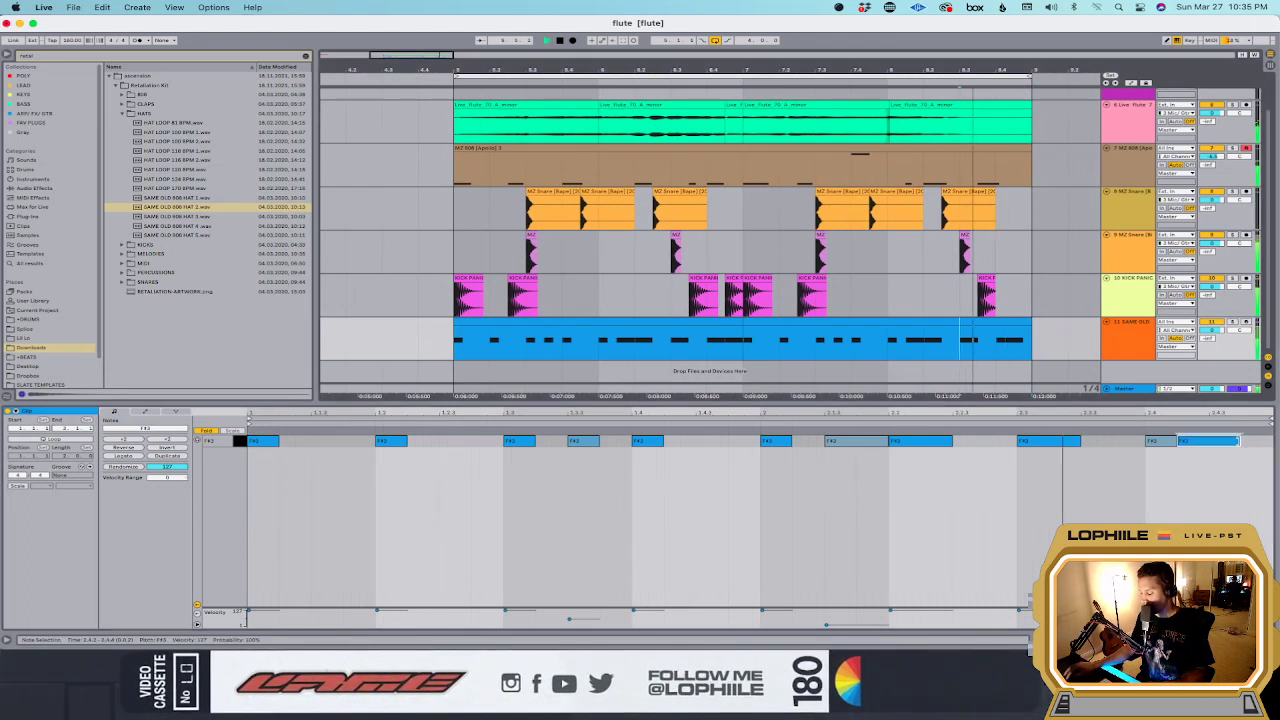
click(1230, 443)
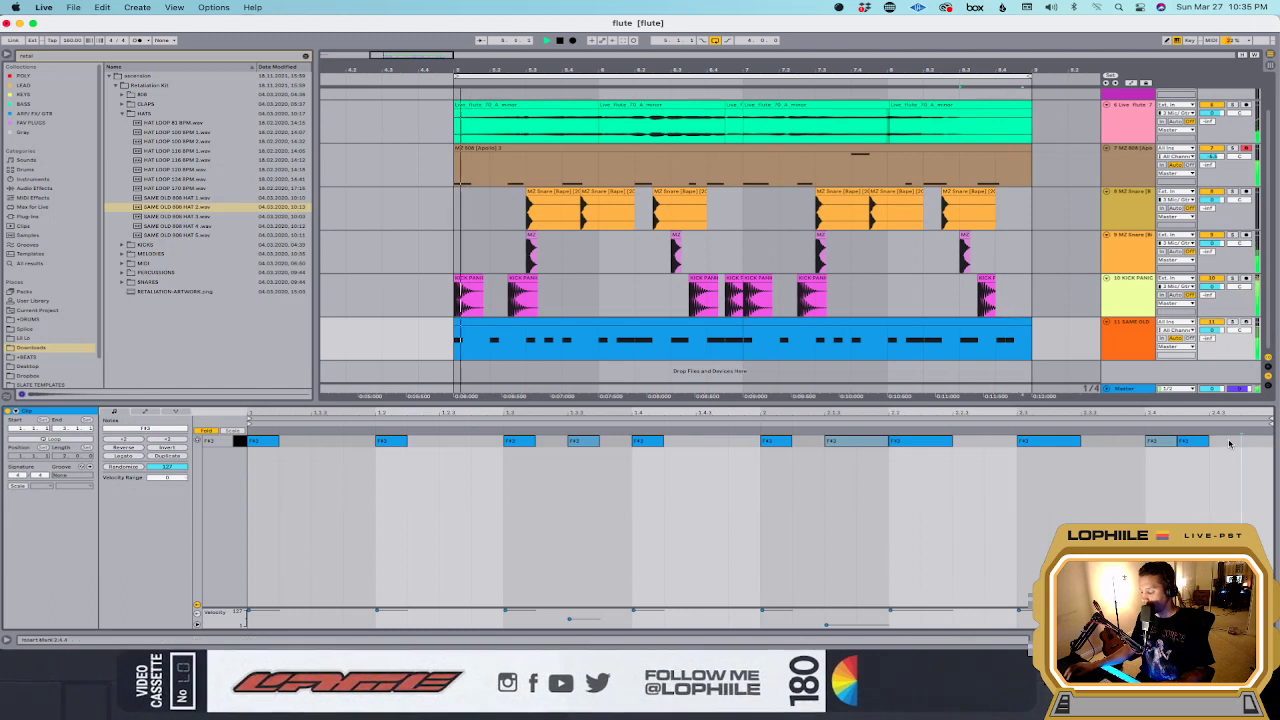
double_click(1225, 442)
key(space)
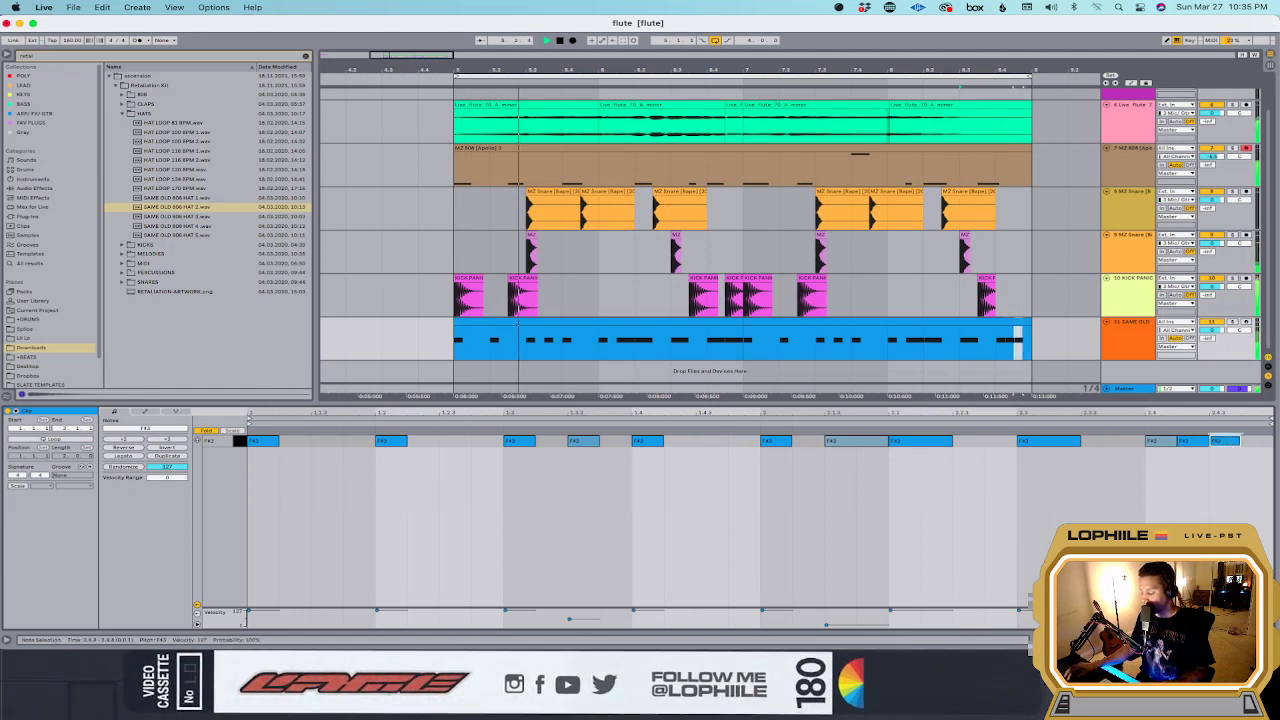
key(super+s)
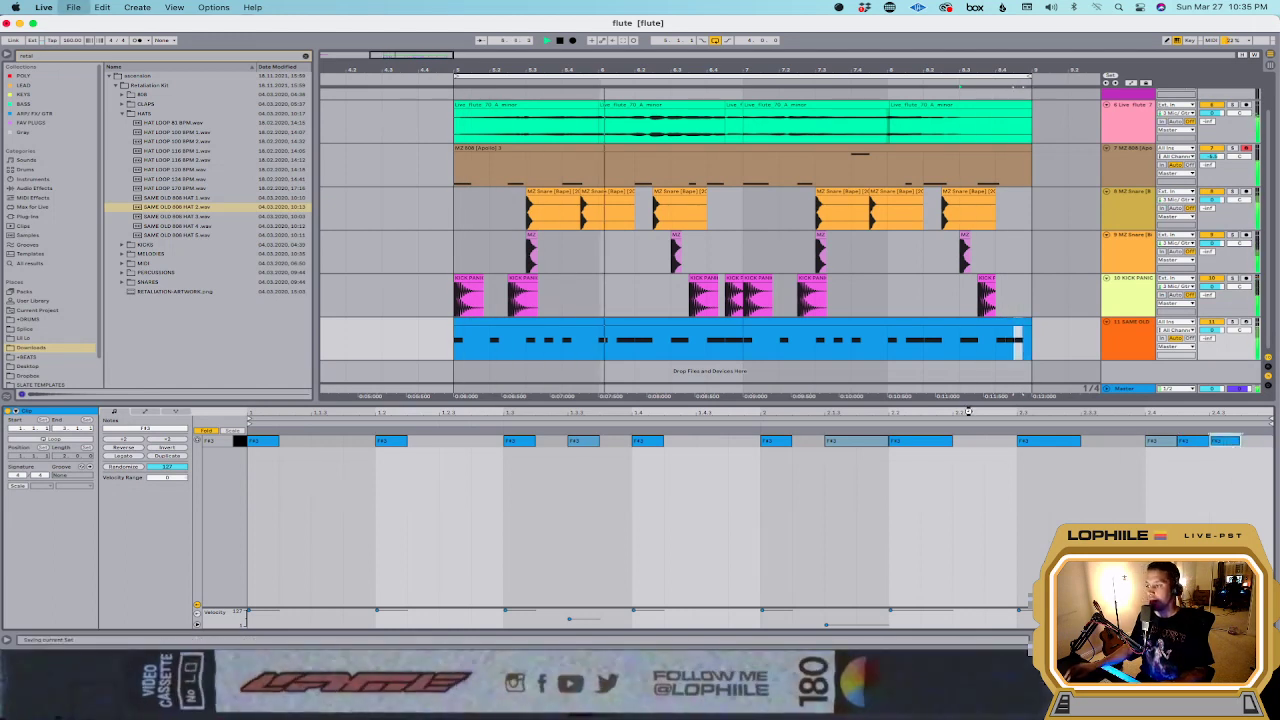
Step: Lower the hat track's volume slightly and check the device chains on the master and MZ 808 tracks
click(1121, 252)
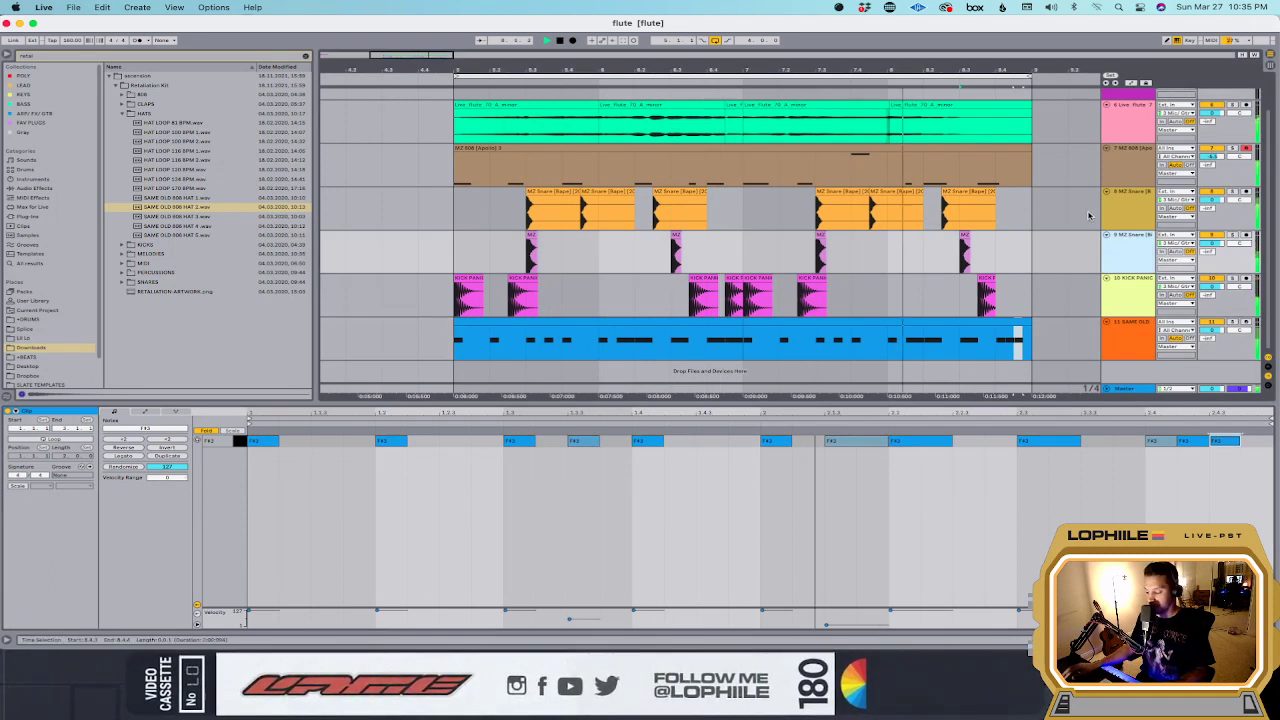
click(1004, 221)
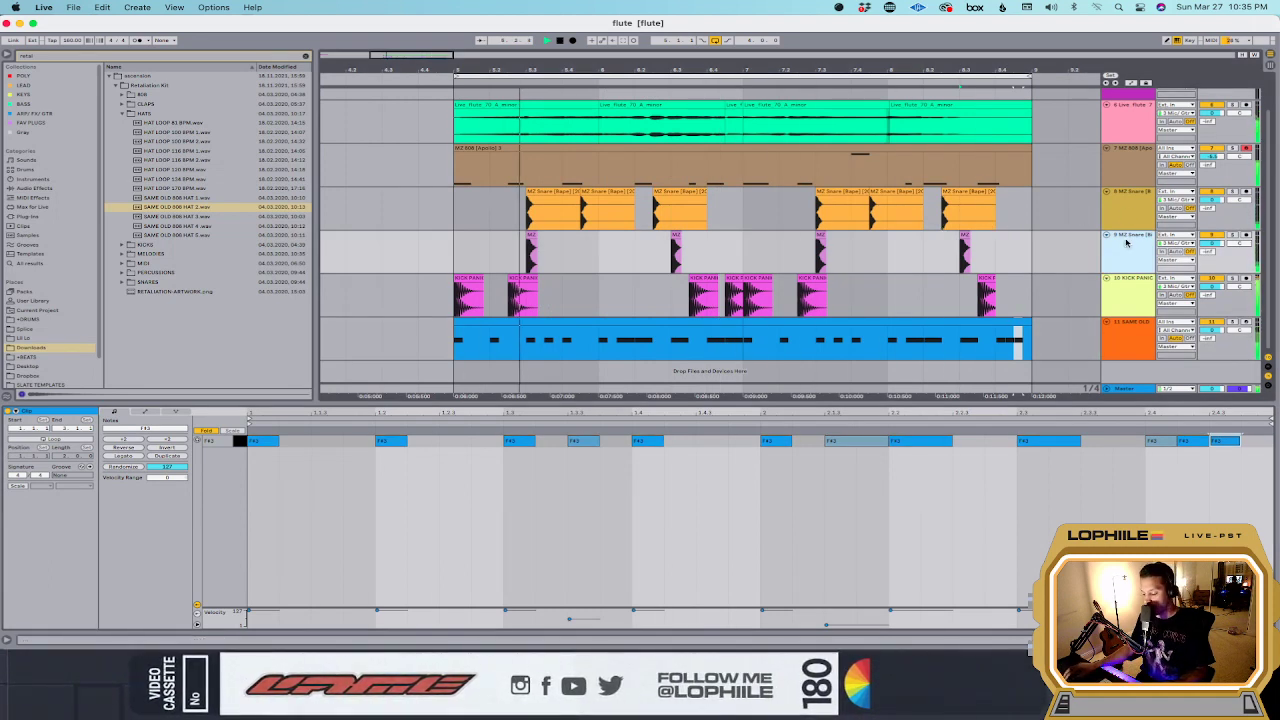
drag(1222, 325, 1222, 332)
click(707, 340)
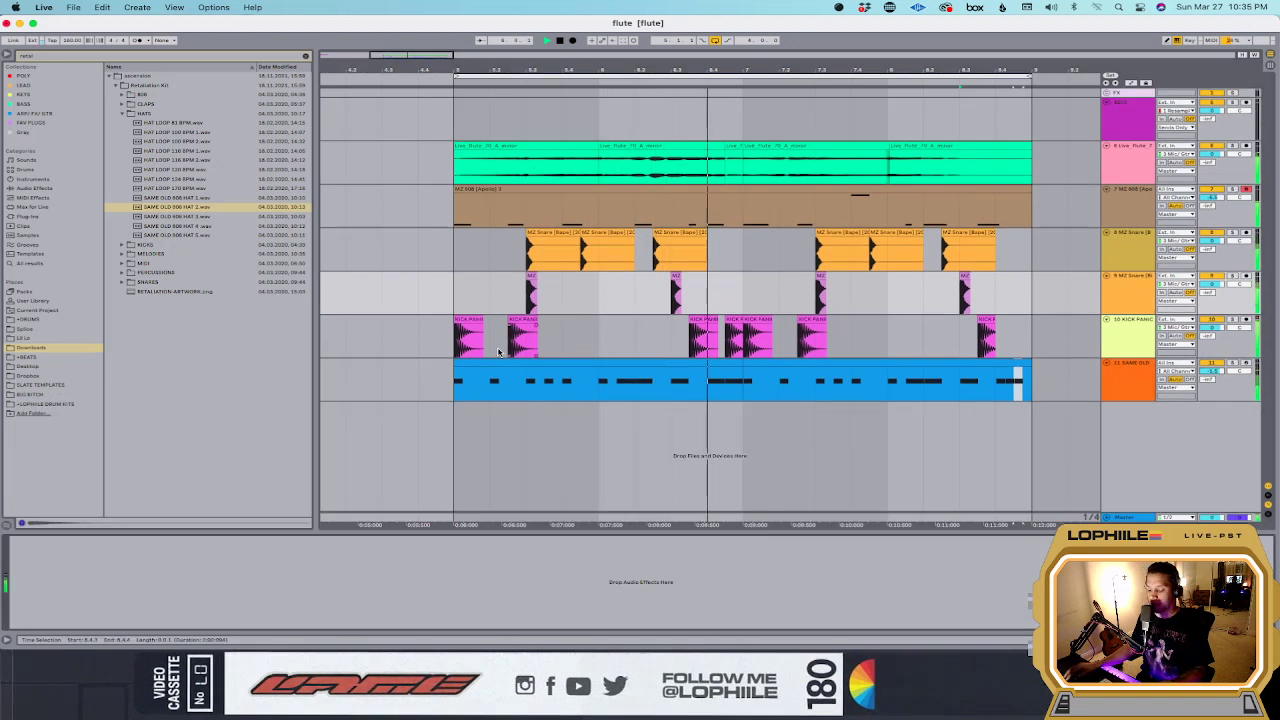
click(1125, 519)
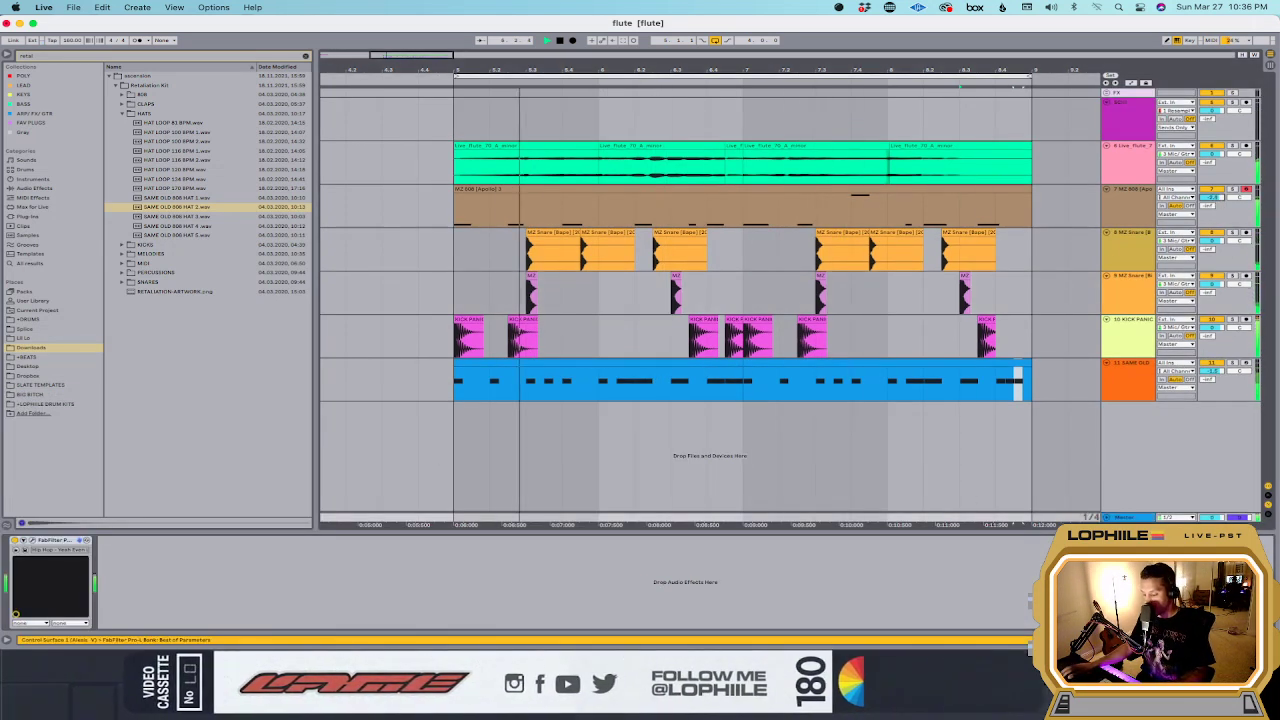
click(455, 225)
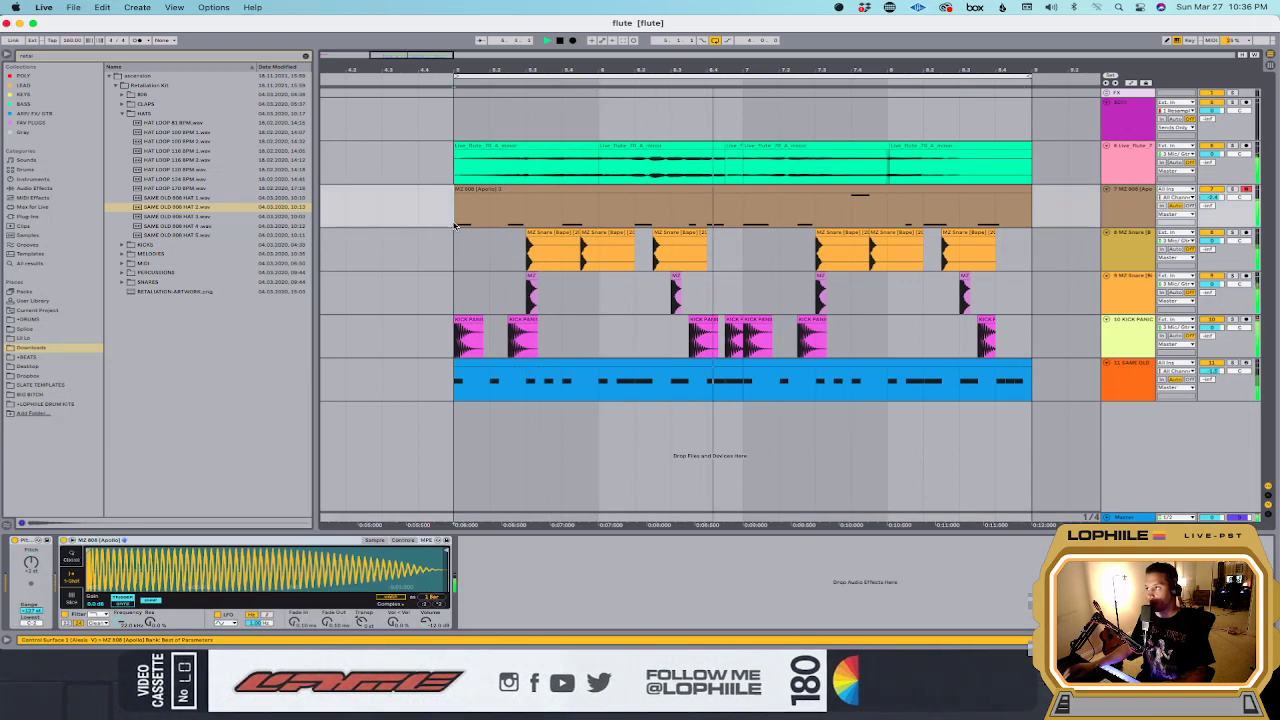
Step: Clear the previous sample search and search all browser results for "stomp"
click(305, 58)
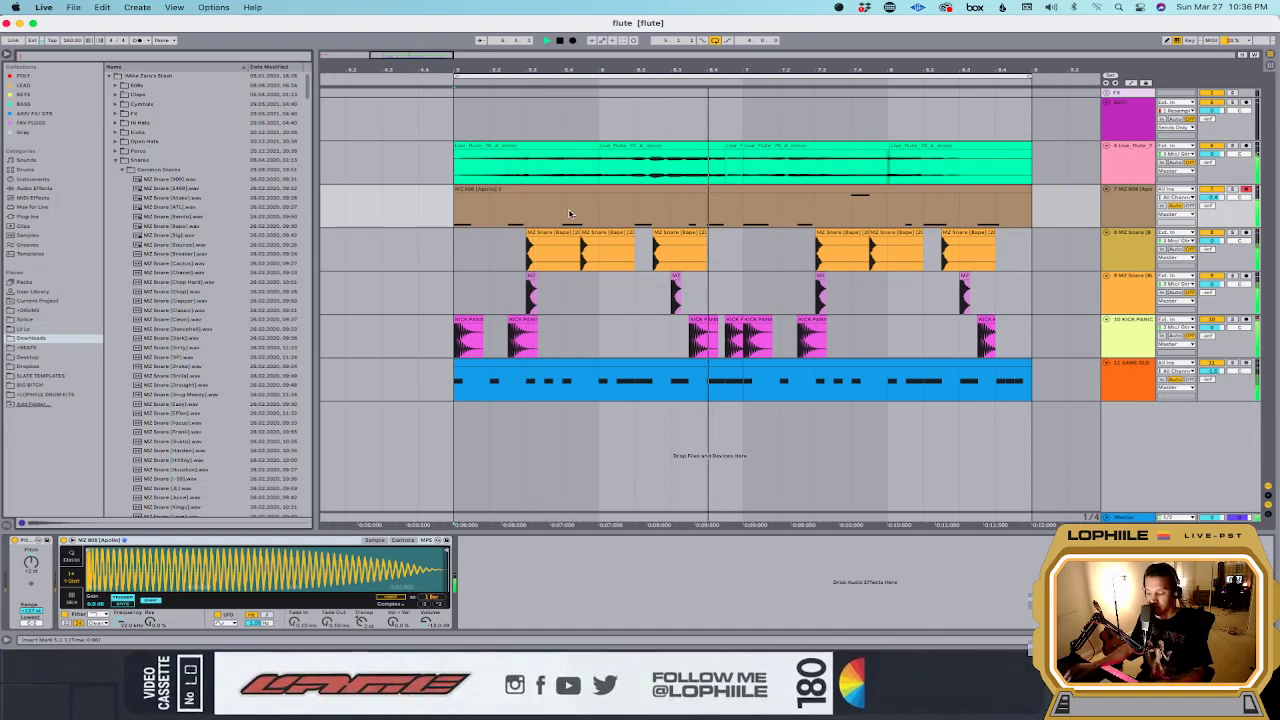
click(1137, 294)
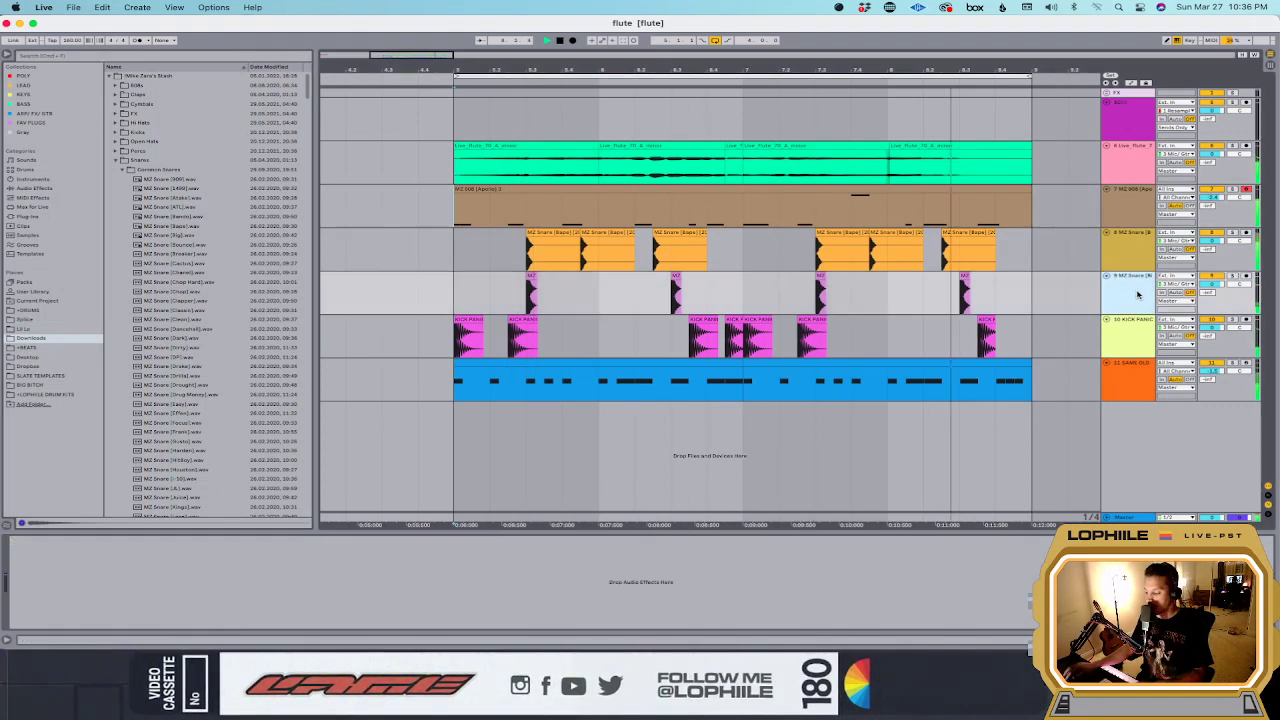
click(58, 56)
text(stroke)
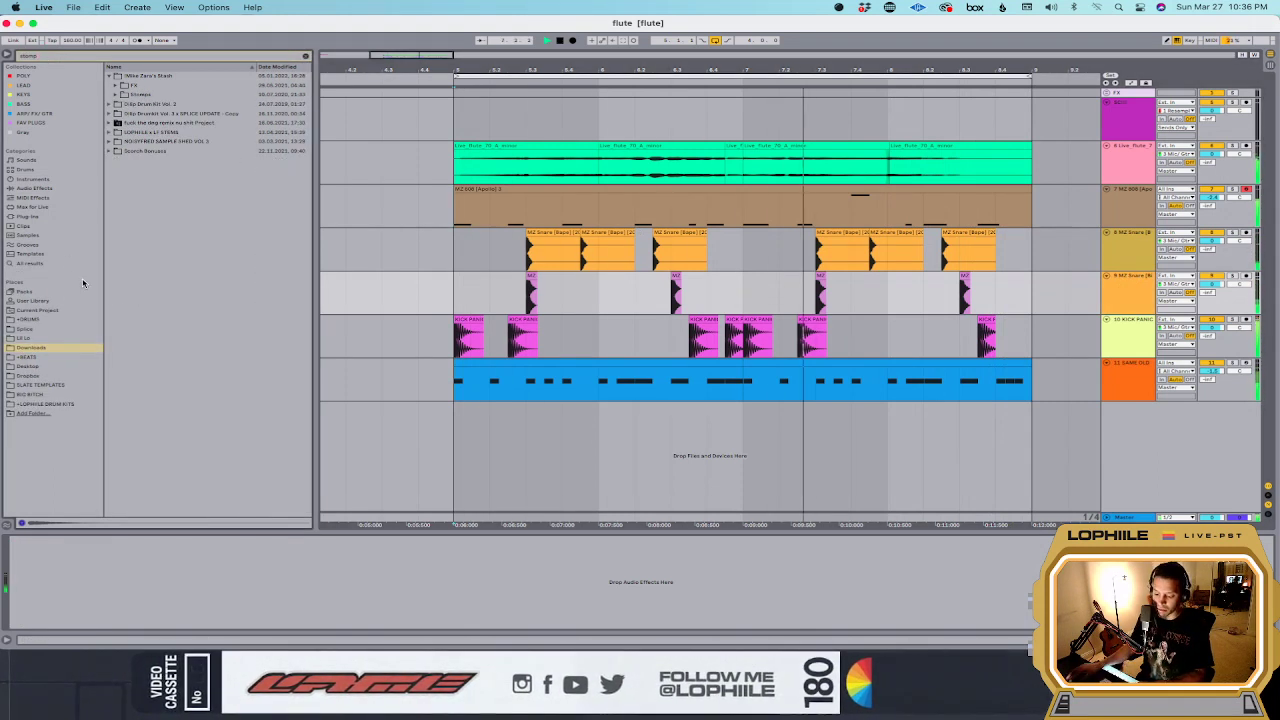
click(30, 263)
Step: Audition stomp samples through the search results, from the percussion stomps down to the MZ Stomp sounds
click(157, 217)
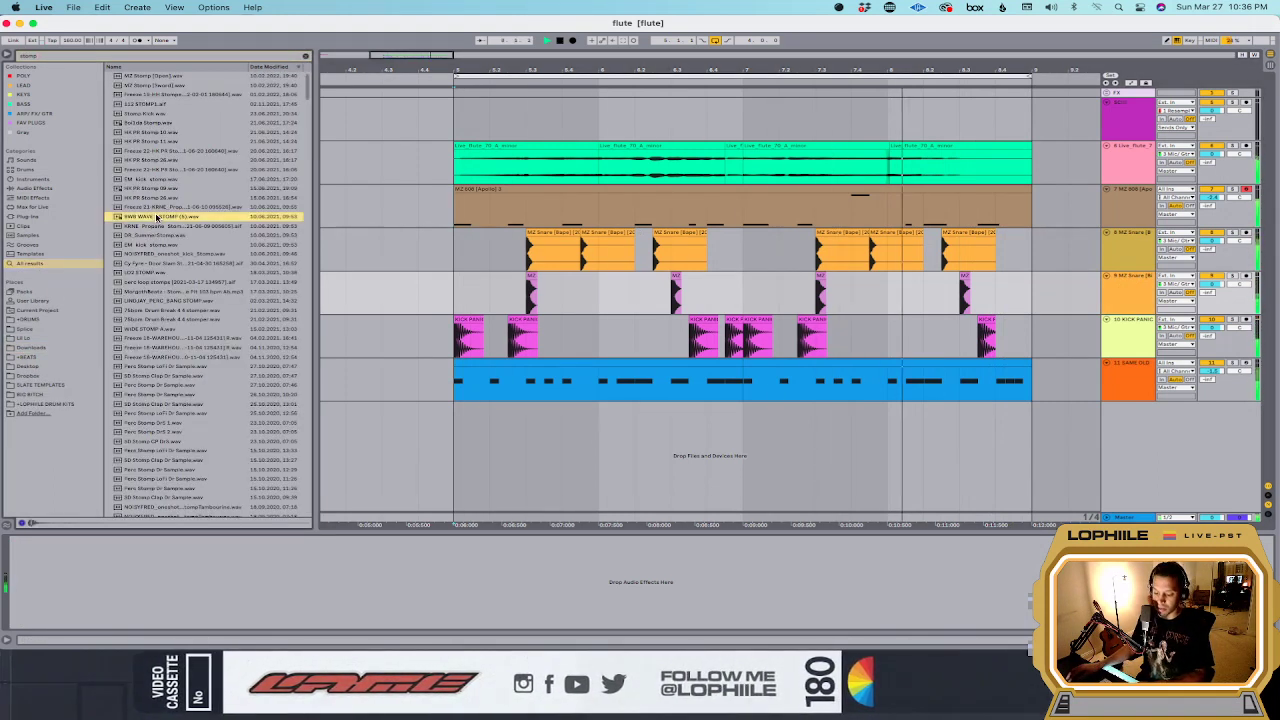
scroll(177, 283, down, 5)
click(177, 281)
click(177, 271)
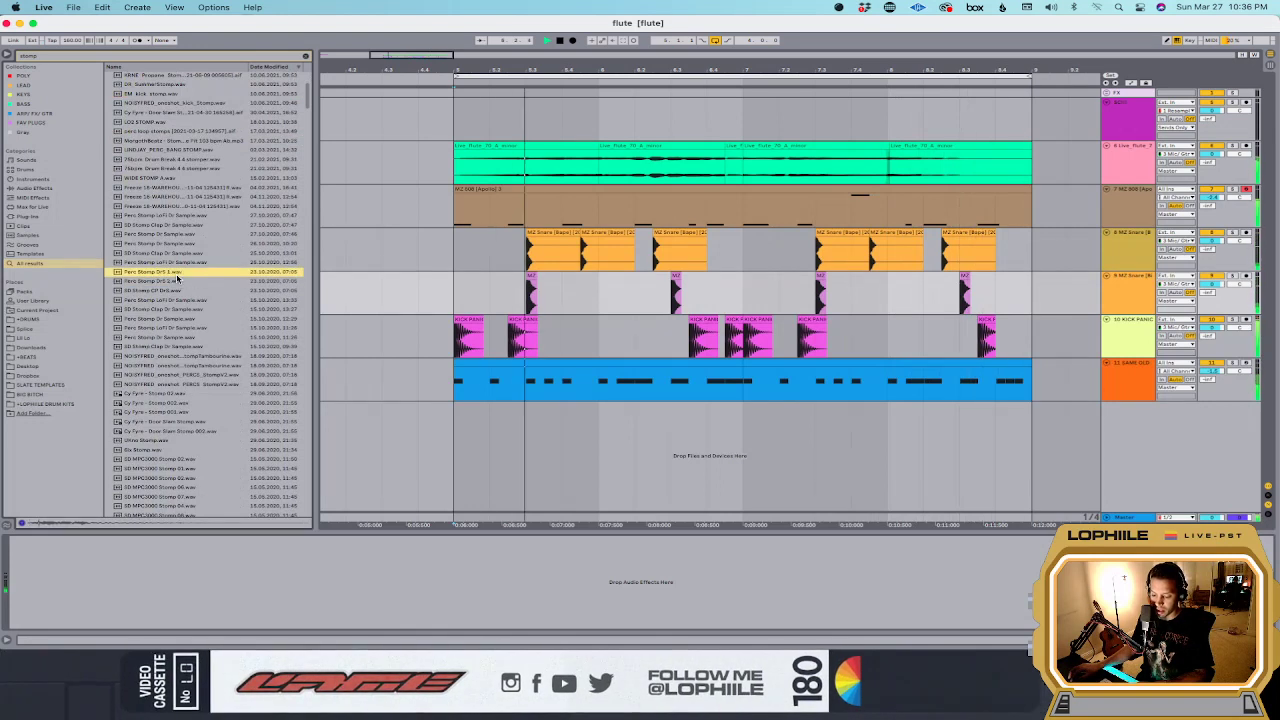
scroll(176, 265, down, 1)
scroll(177, 264, down, 1)
click(177, 323)
scroll(177, 323, down, 4)
click(180, 325)
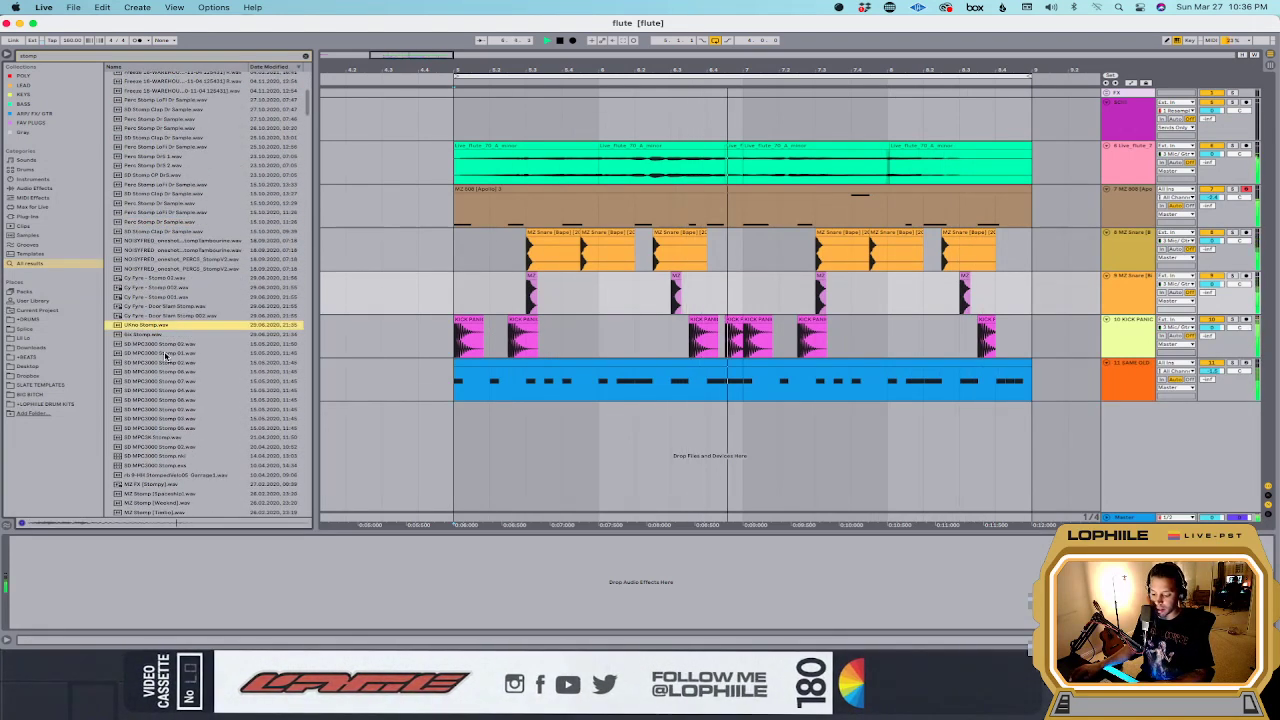
scroll(165, 355, down, 6)
click(165, 357)
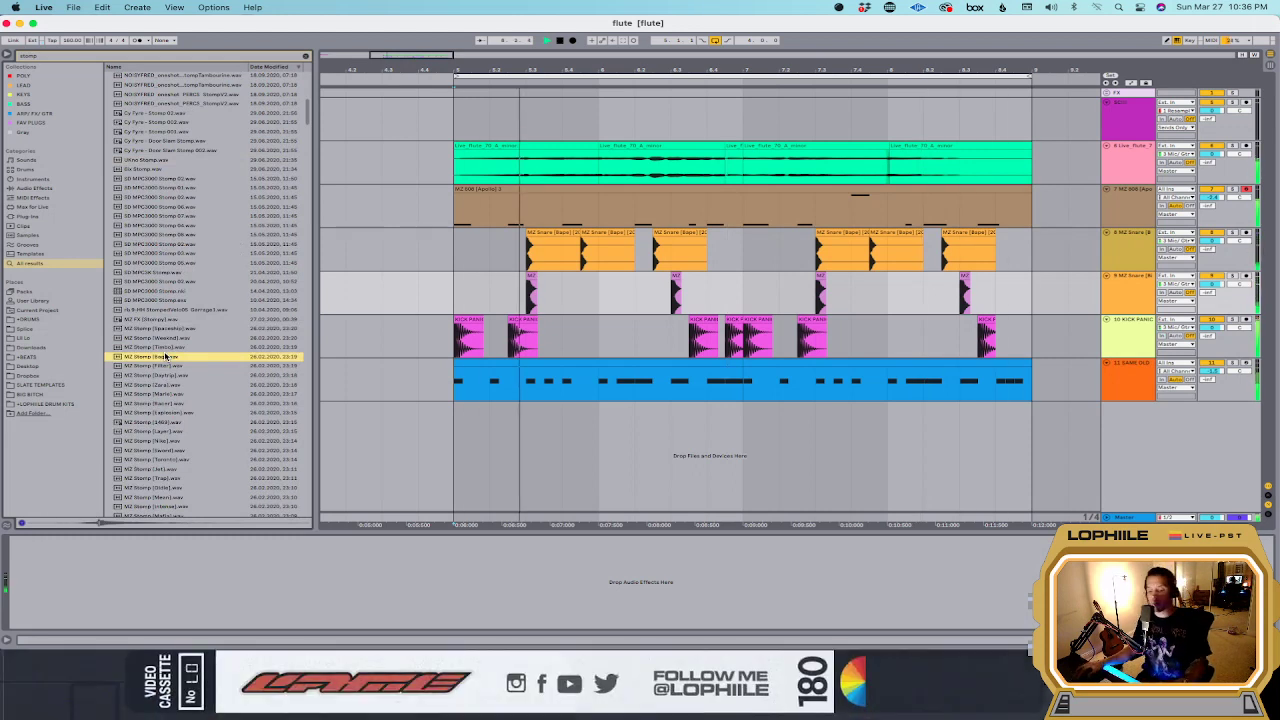
Step: Preview further MZ Stomp samples and place MZ Stomp [Reflex] on a new audio track at bar 5
click(168, 375)
scroll(170, 375, down, 3)
click(170, 373)
scroll(170, 370, down, 2)
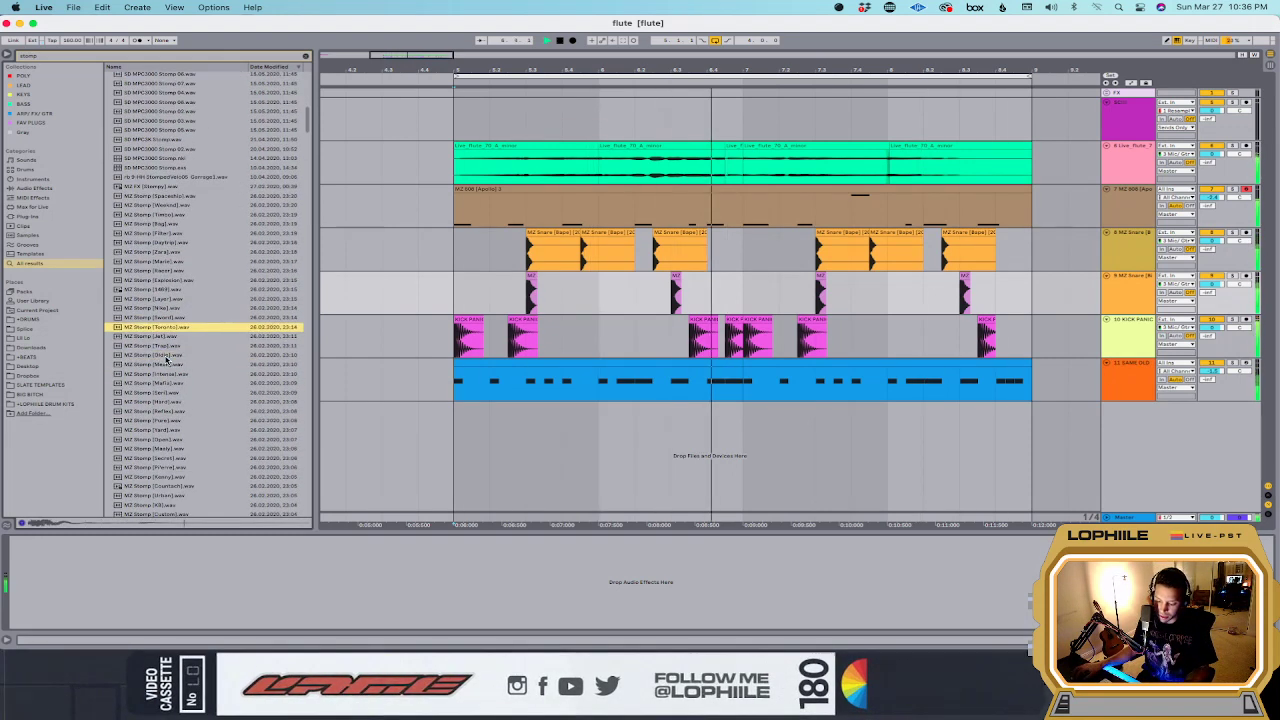
click(171, 369)
scroll(163, 352, down, 1)
drag(162, 349, 472, 443)
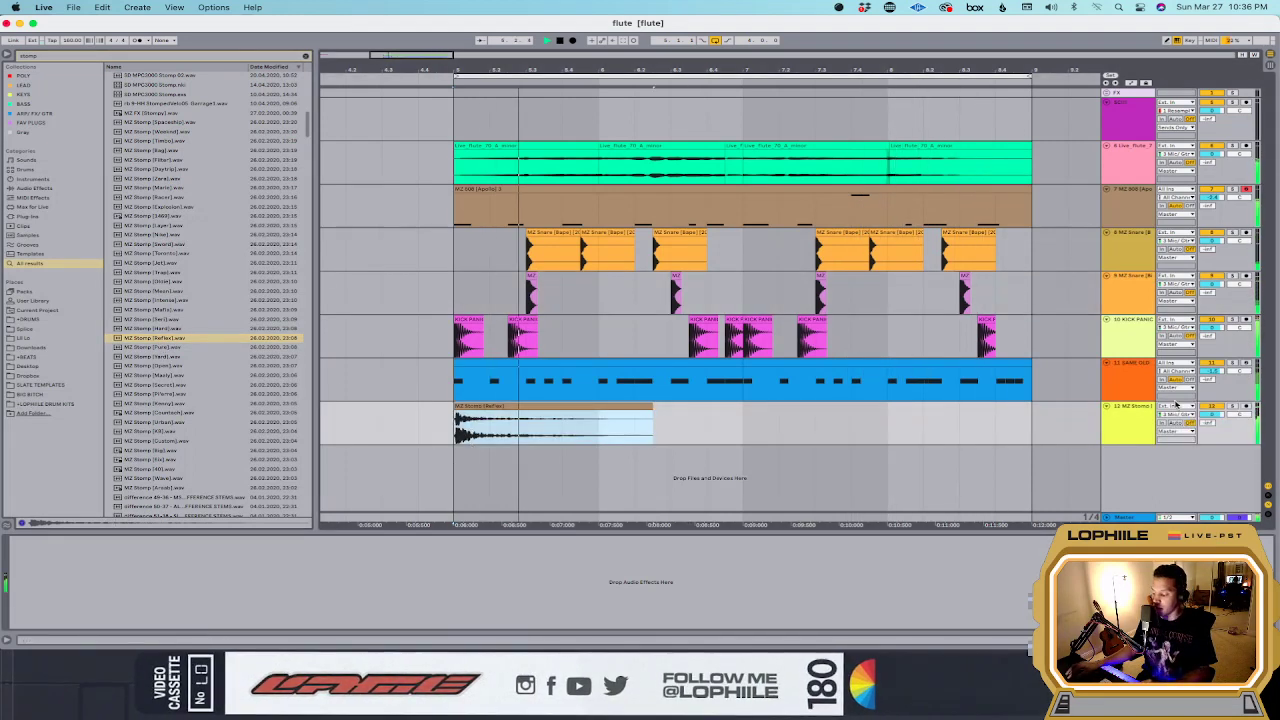
Step: Shorten the stomp clip to two beats and copy it to 6.4, 7.1 and 8.4
click(493, 381)
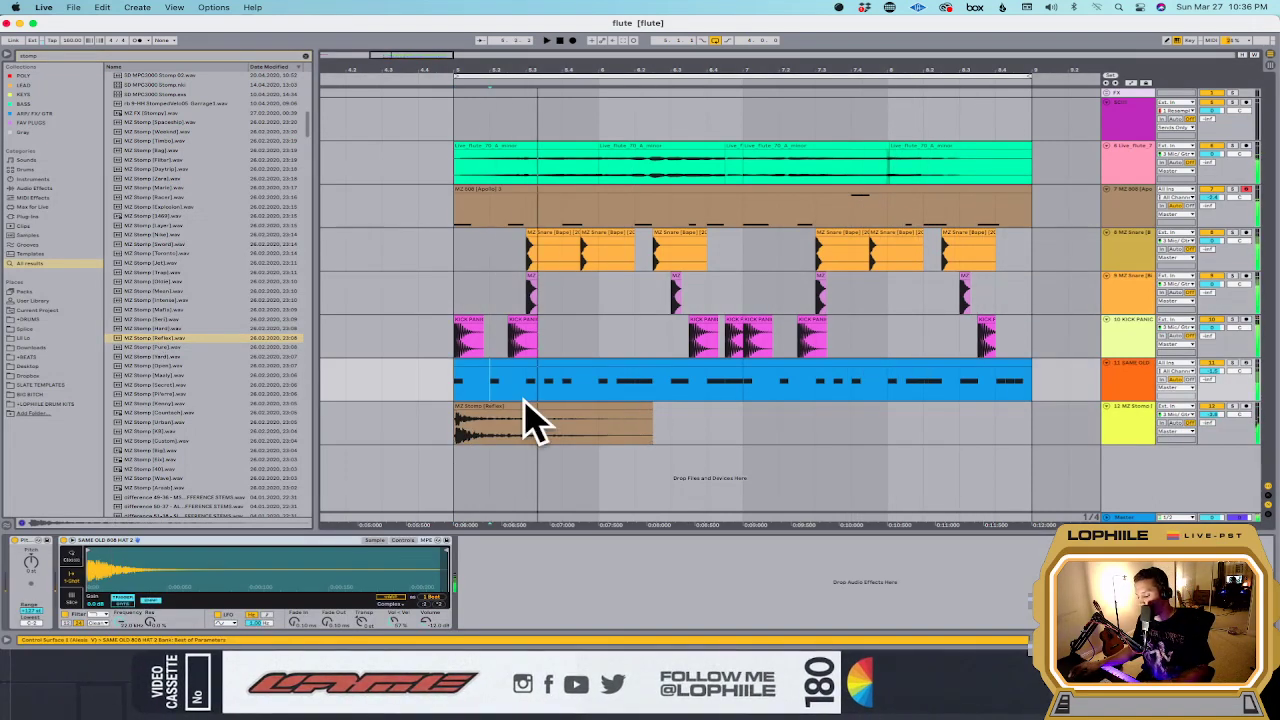
click(530, 415)
drag(641, 405, 505, 404)
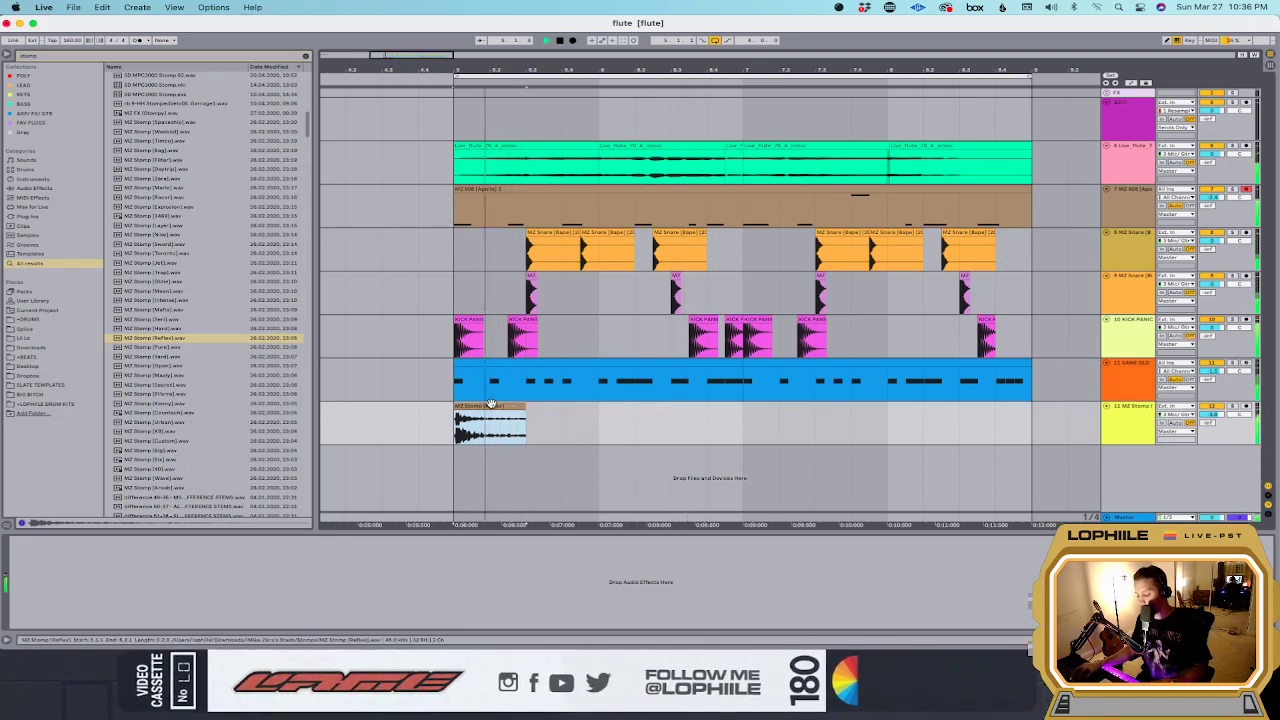
drag(490, 403, 744, 430)
key(super+d)
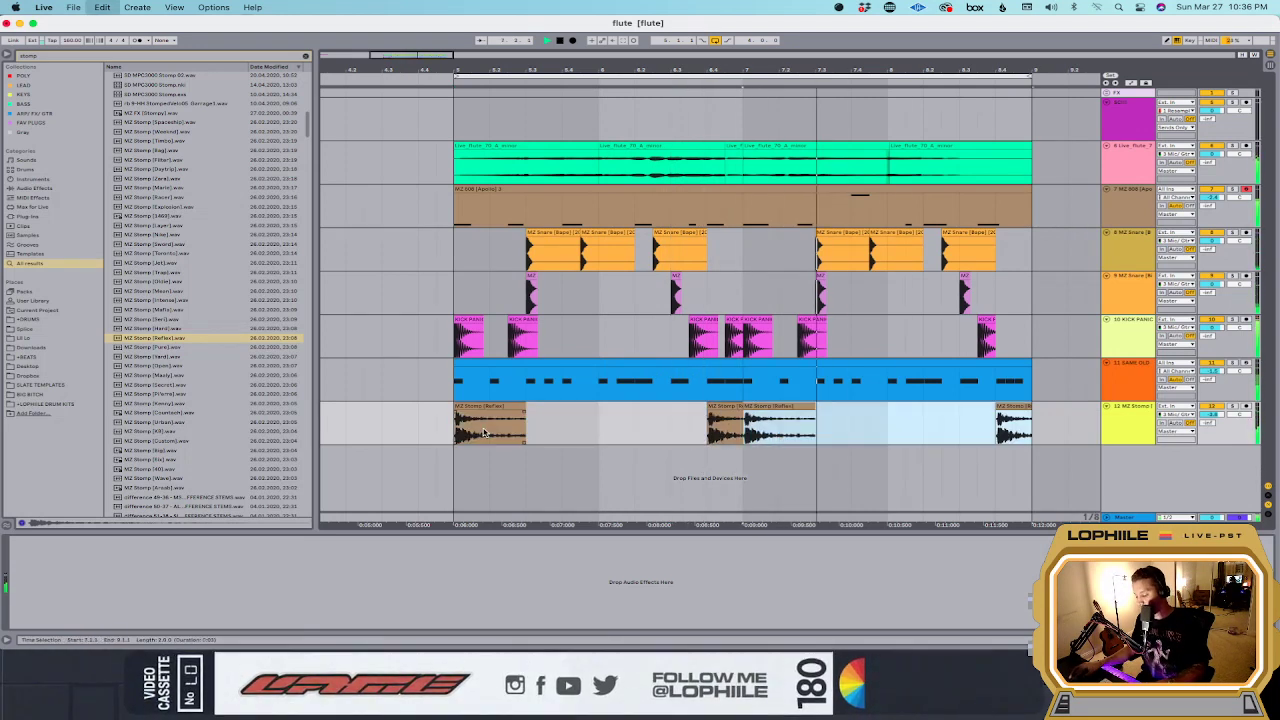
Step: Select the stomp clip at 8.4 and lower the MZ Stomp track's volume
click(1008, 415)
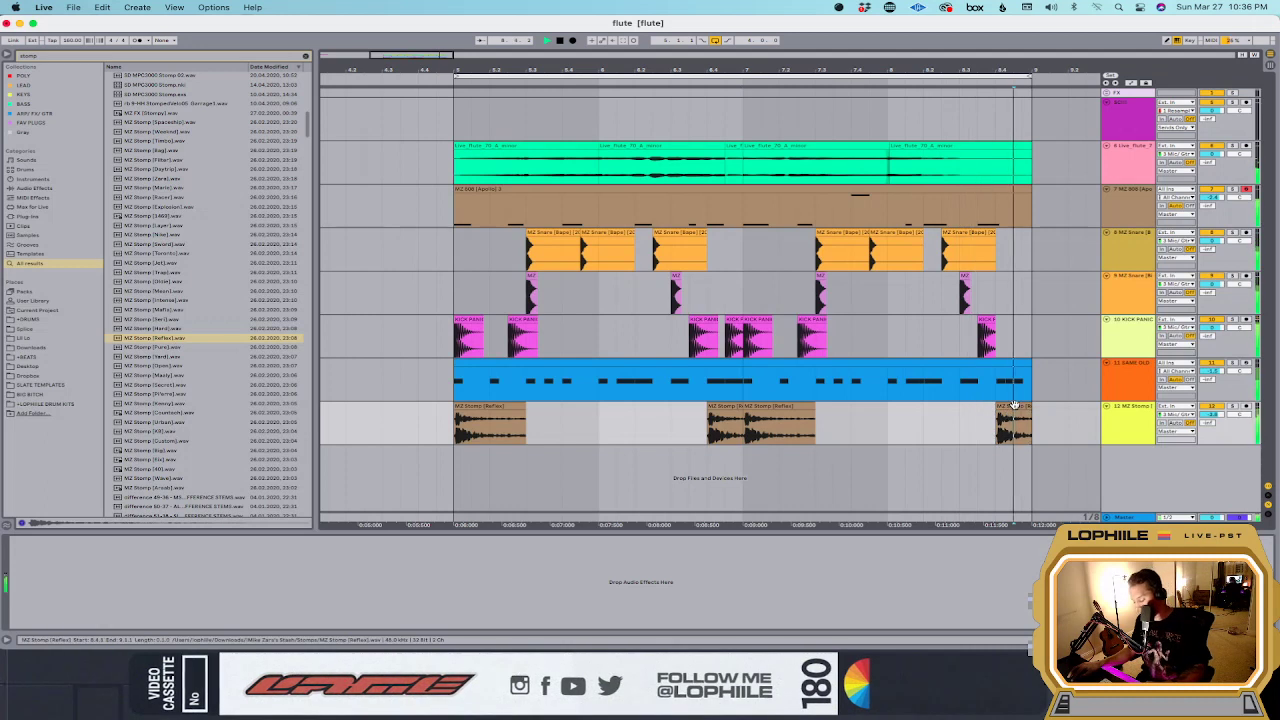
click(1014, 405)
drag(1214, 413, 1214, 421)
click(839, 433)
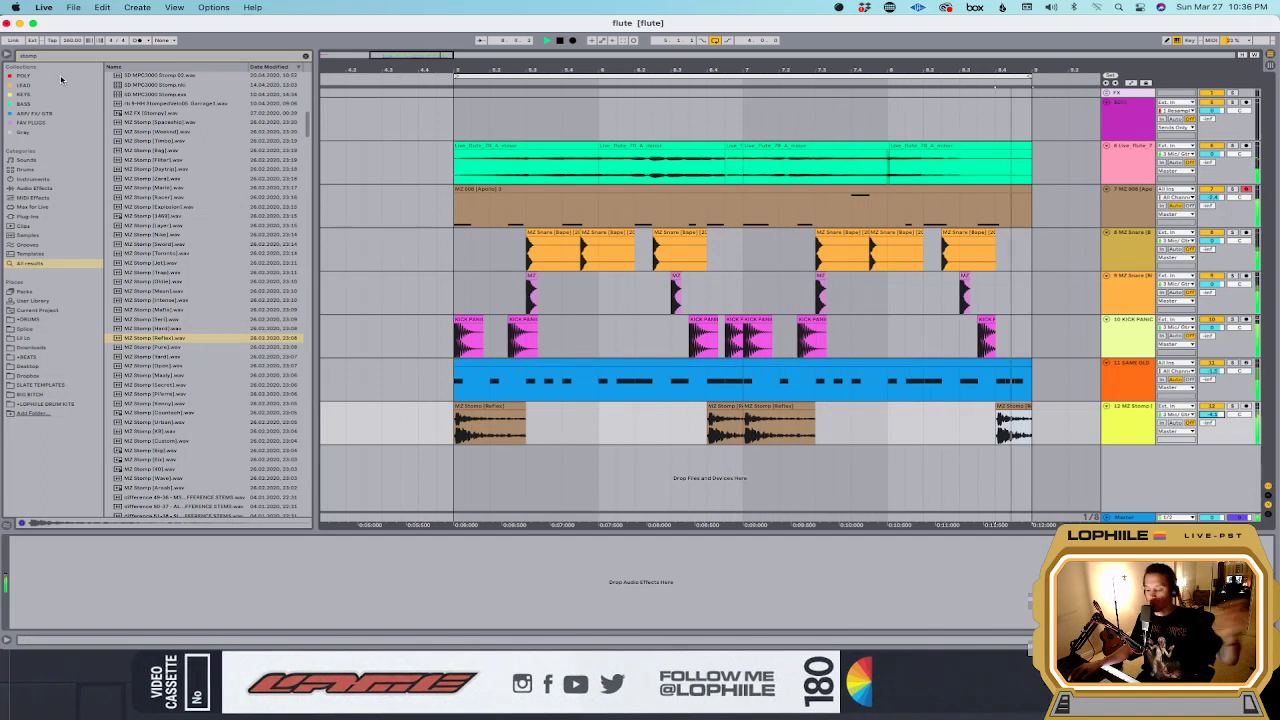
Step: Search the browser for "sat" and delete the stomp clip at 6.4
text(sat)
click(31, 227)
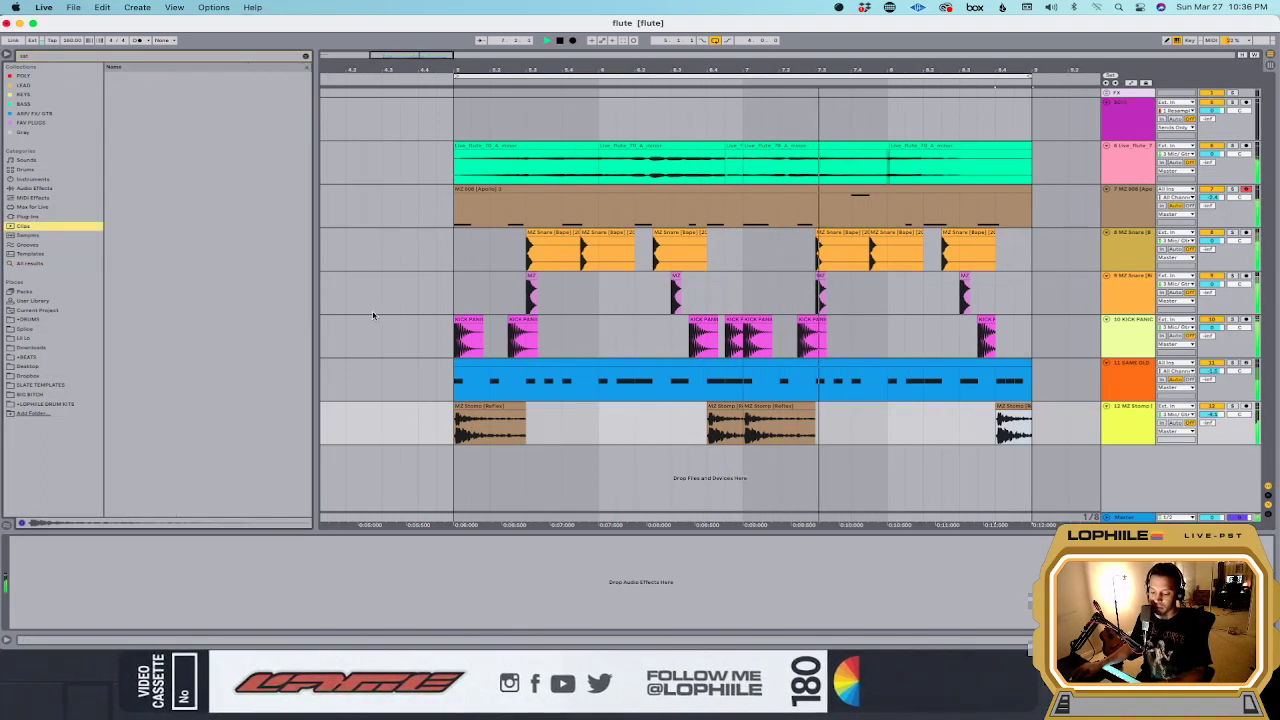
click(731, 412)
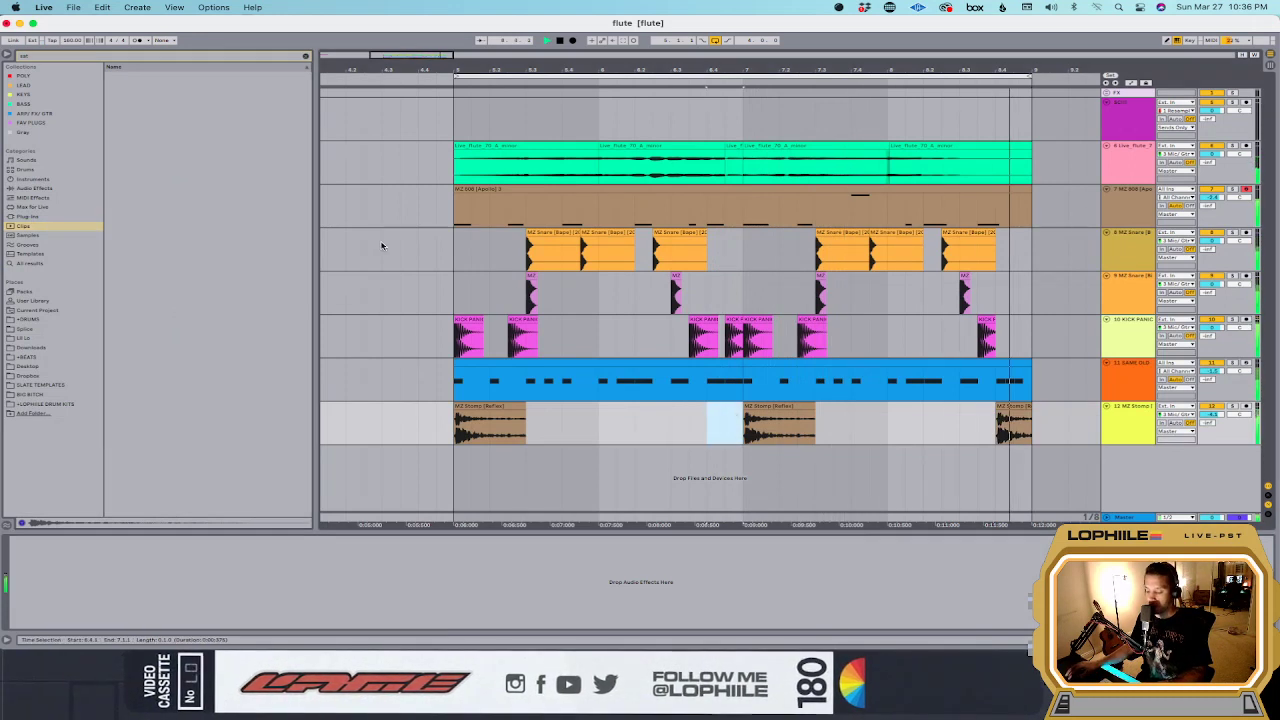
Step: Load a Saturator audio effect on the MZ Stomp track and raise its Drive to about 4 dB
key(super+f)
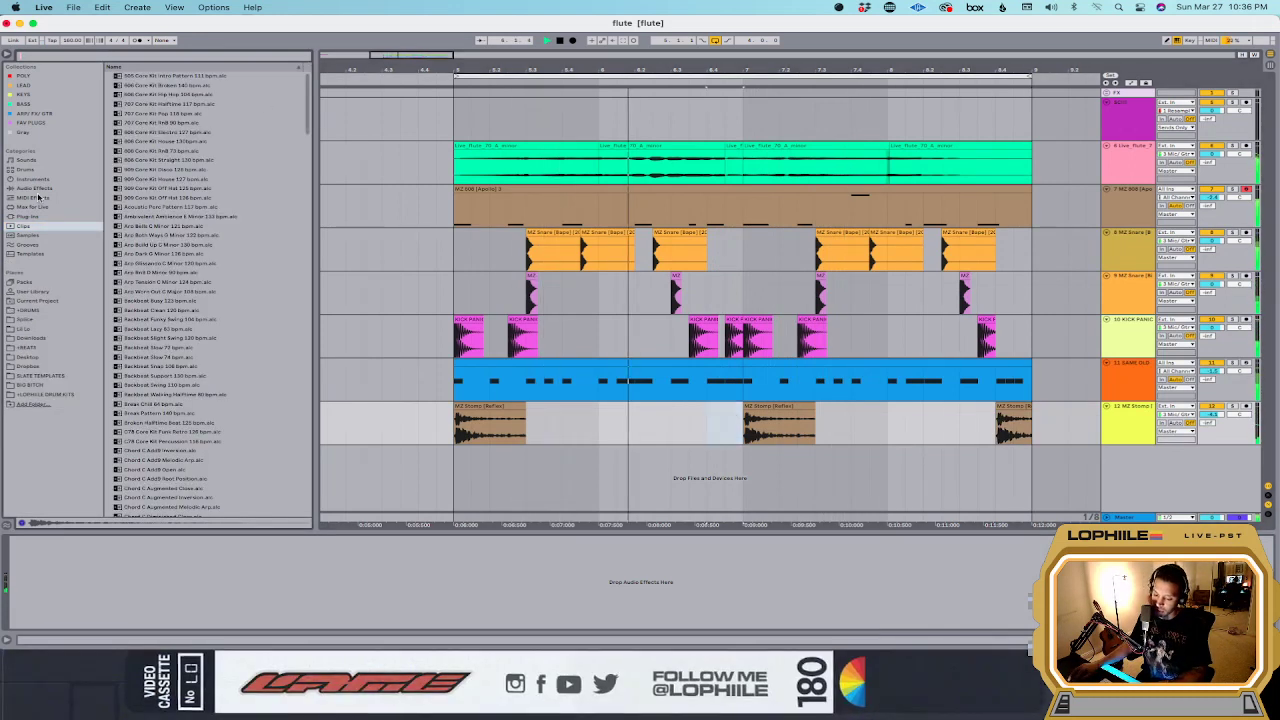
click(36, 189)
click(138, 402)
double_click(138, 402)
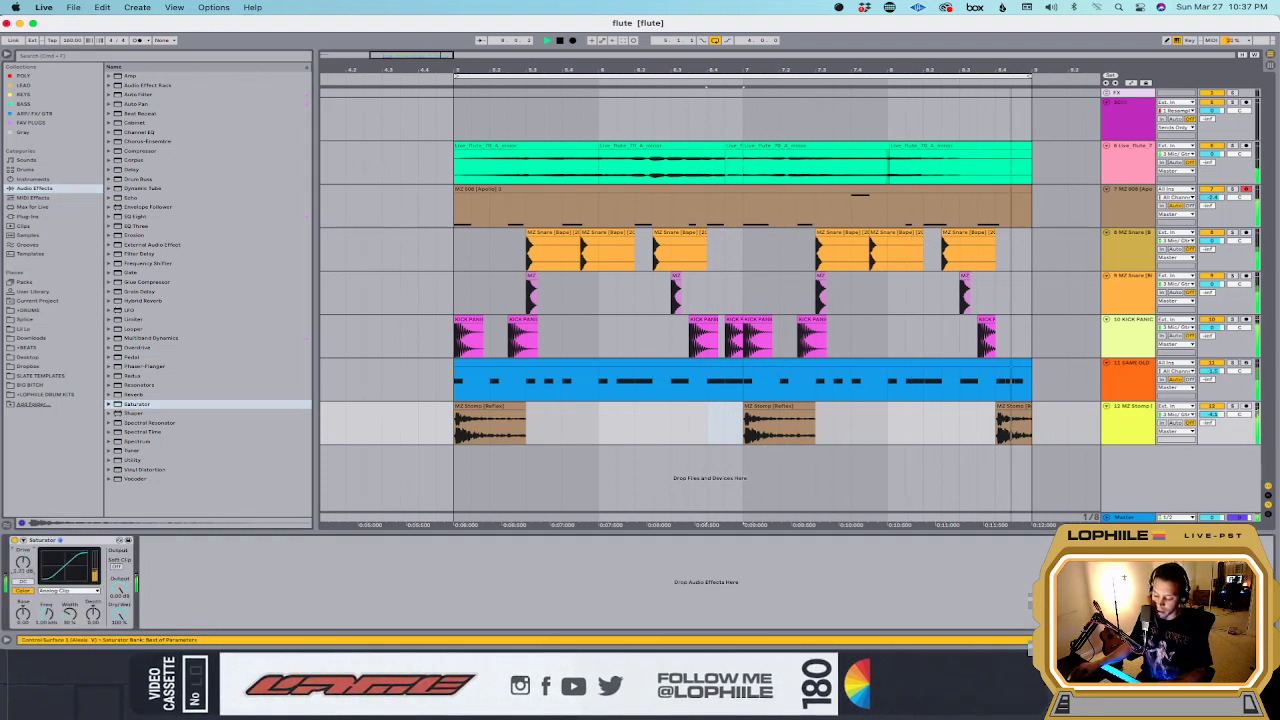
Step: Delete the stomp clip at 7.1 and show the hat track's devices
drag(707, 430, 848, 437)
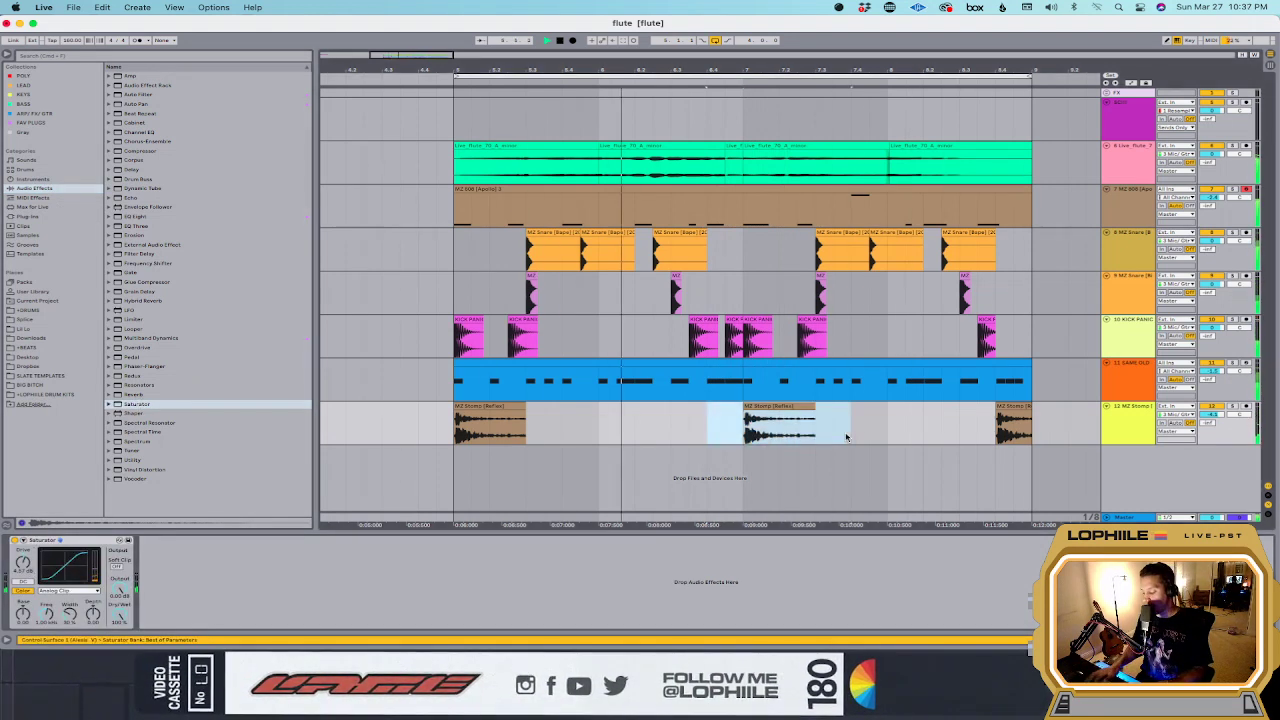
key(Delete)
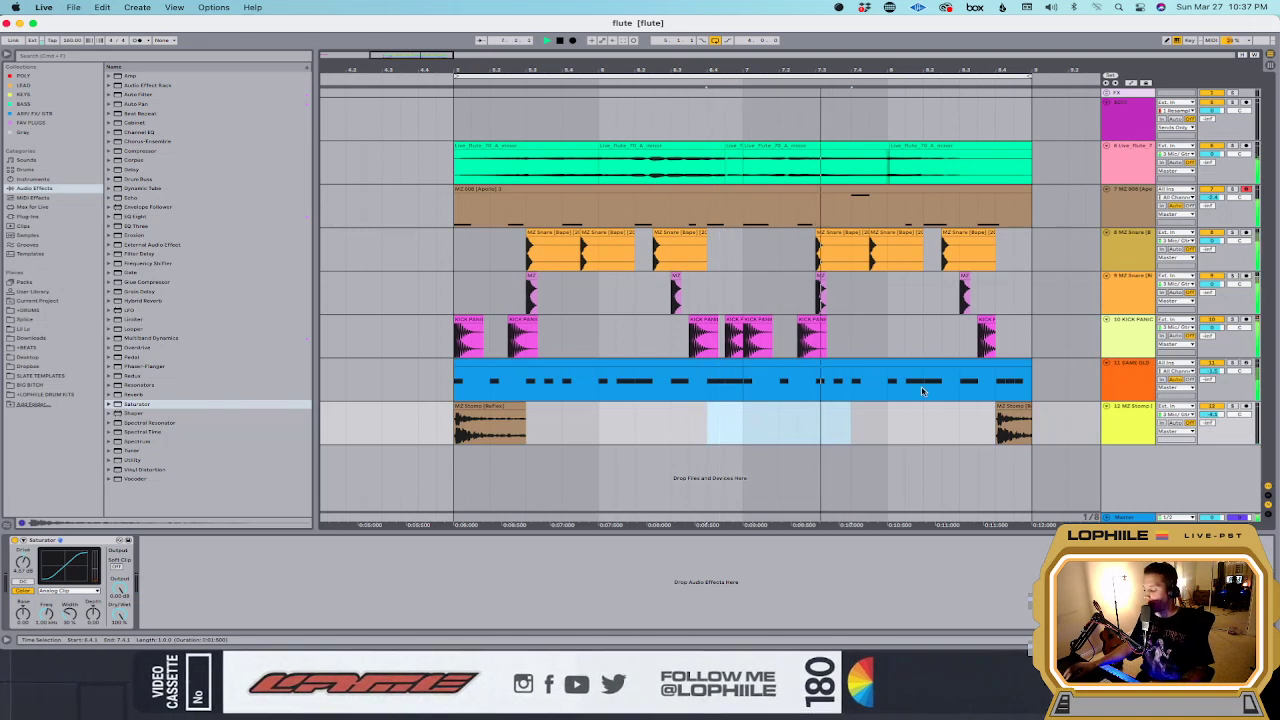
click(1138, 378)
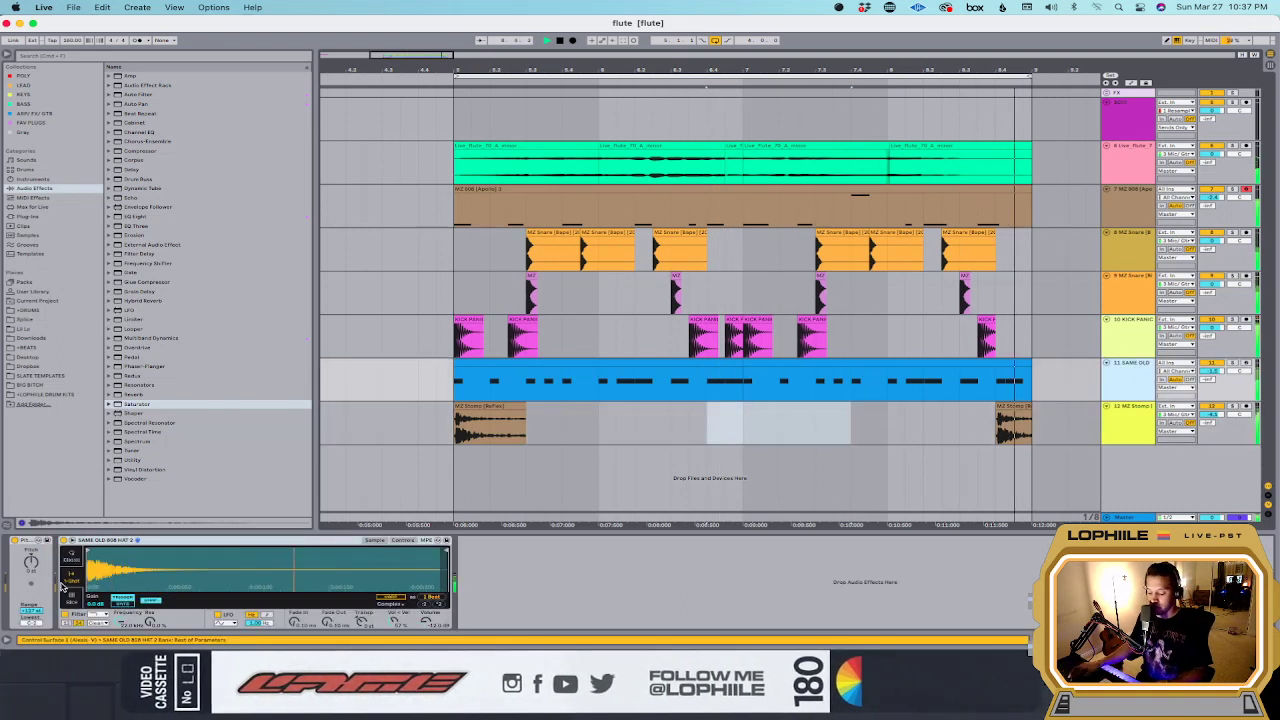
key(space)
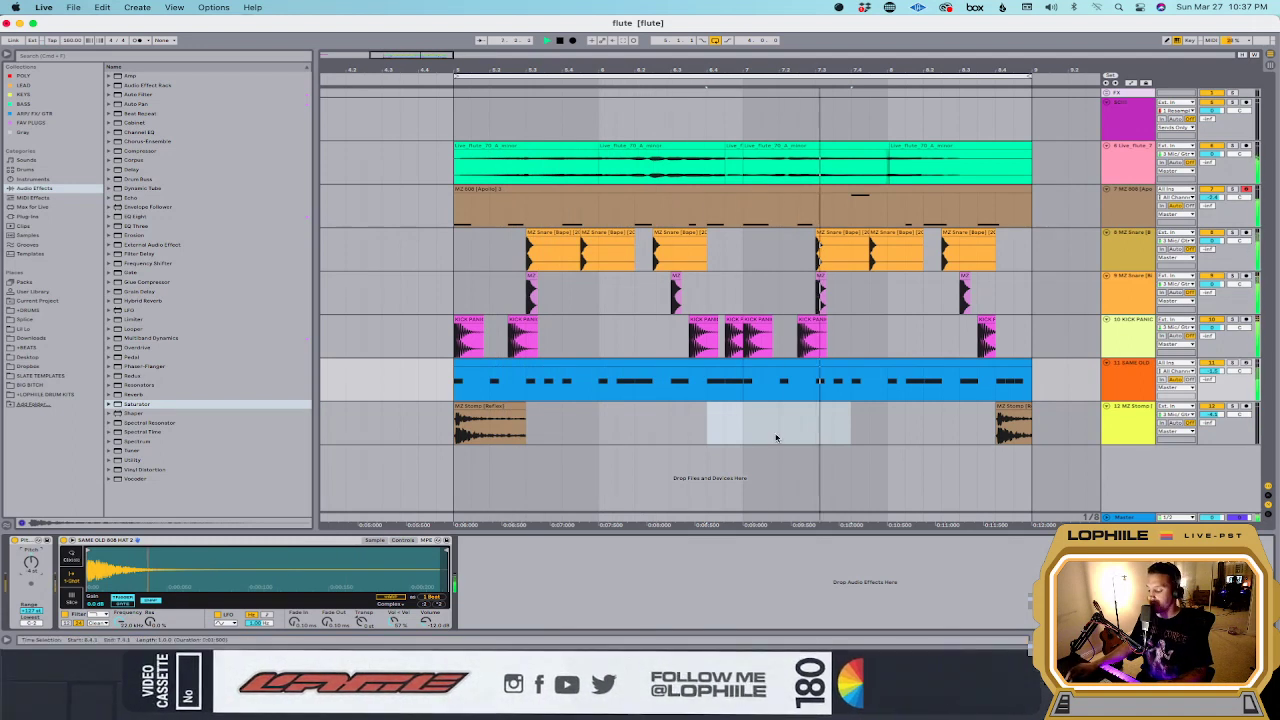
Step: Search all browser results for "grunt", preview samples and place the frozen GRUNT_2_POPOCOWIN sample on a new audio track
text(grunt)
click(30, 263)
click(172, 256)
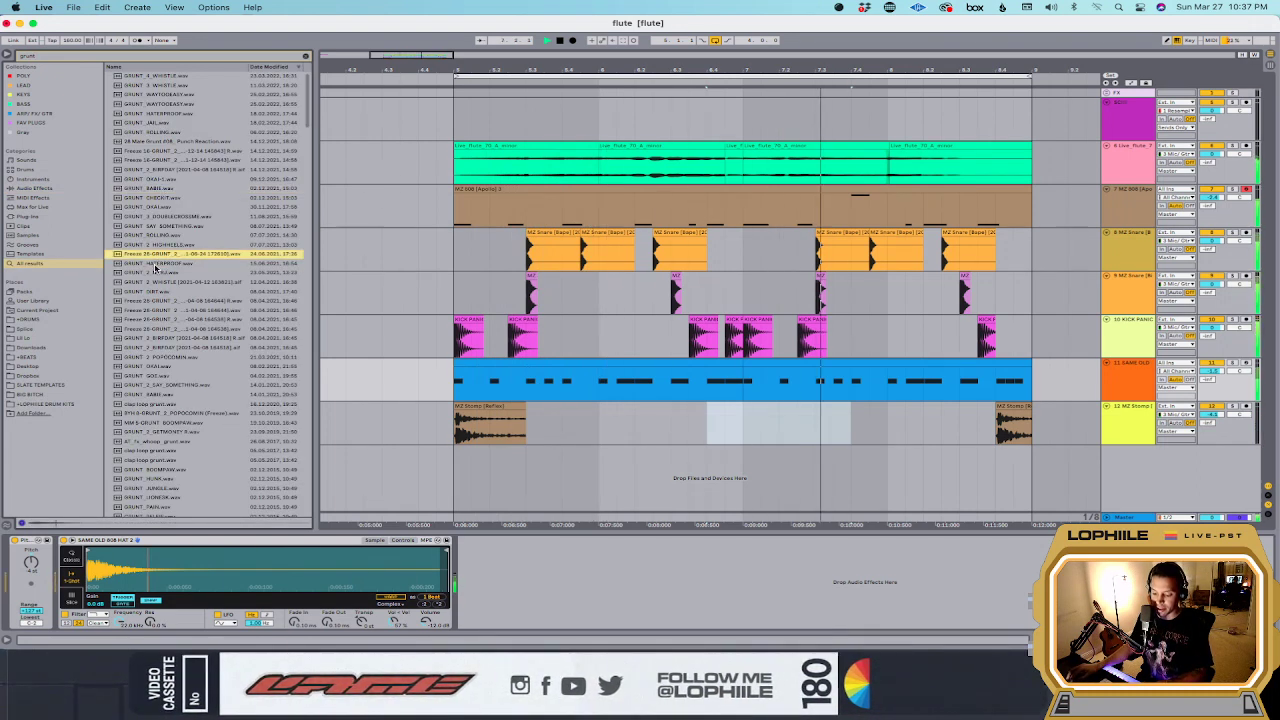
click(156, 264)
drag(165, 255, 557, 468)
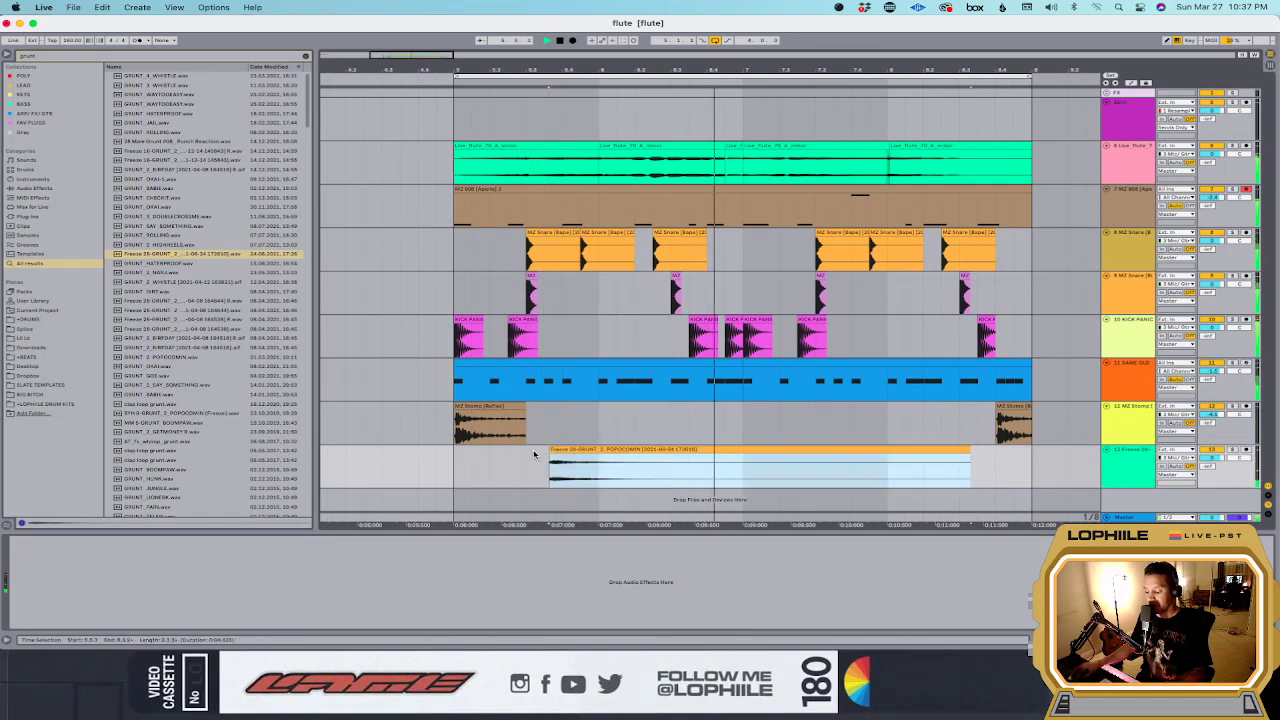
Step: Move the grunt clip to start at 5.4, lower its track's volume and turn up its A-VERB send
click(564, 450)
drag(564, 450, 582, 451)
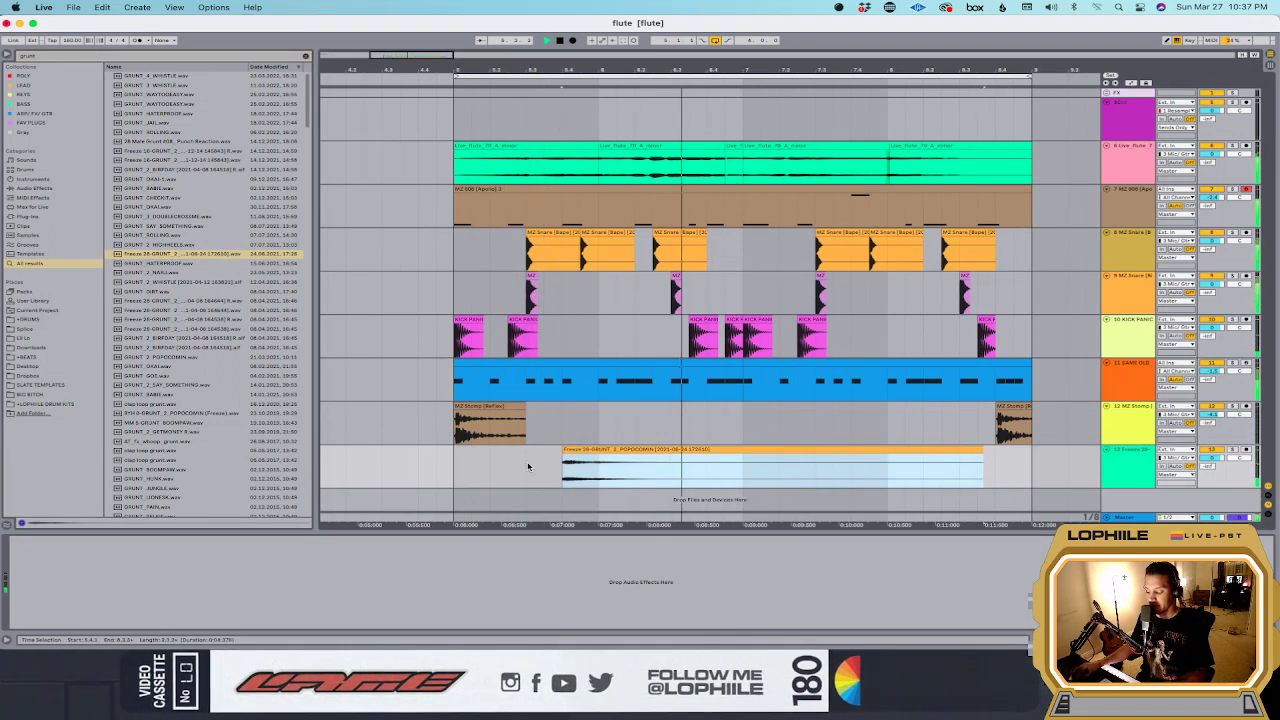
click(546, 458)
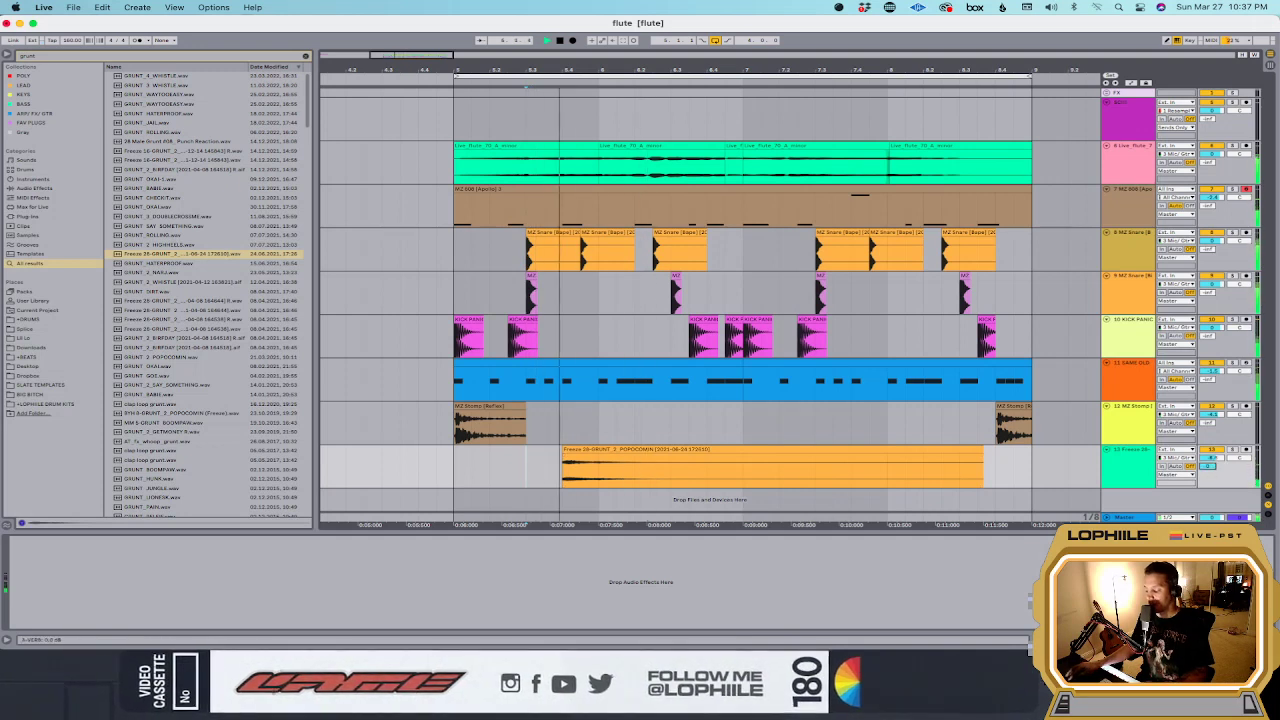
Step: Audition more grunt samples, working upward through the results to GRUNT_SAY_SOMETHING
click(190, 319)
click(178, 300)
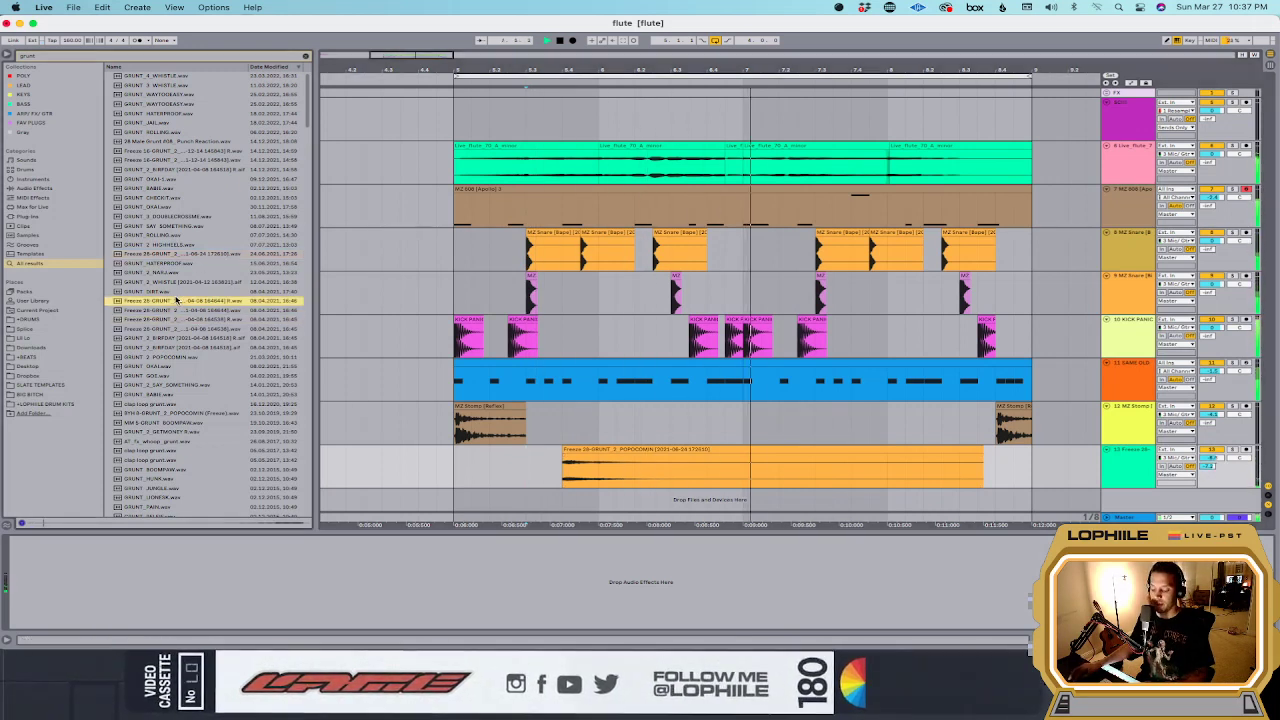
click(170, 291)
key(Up)
key(Up)
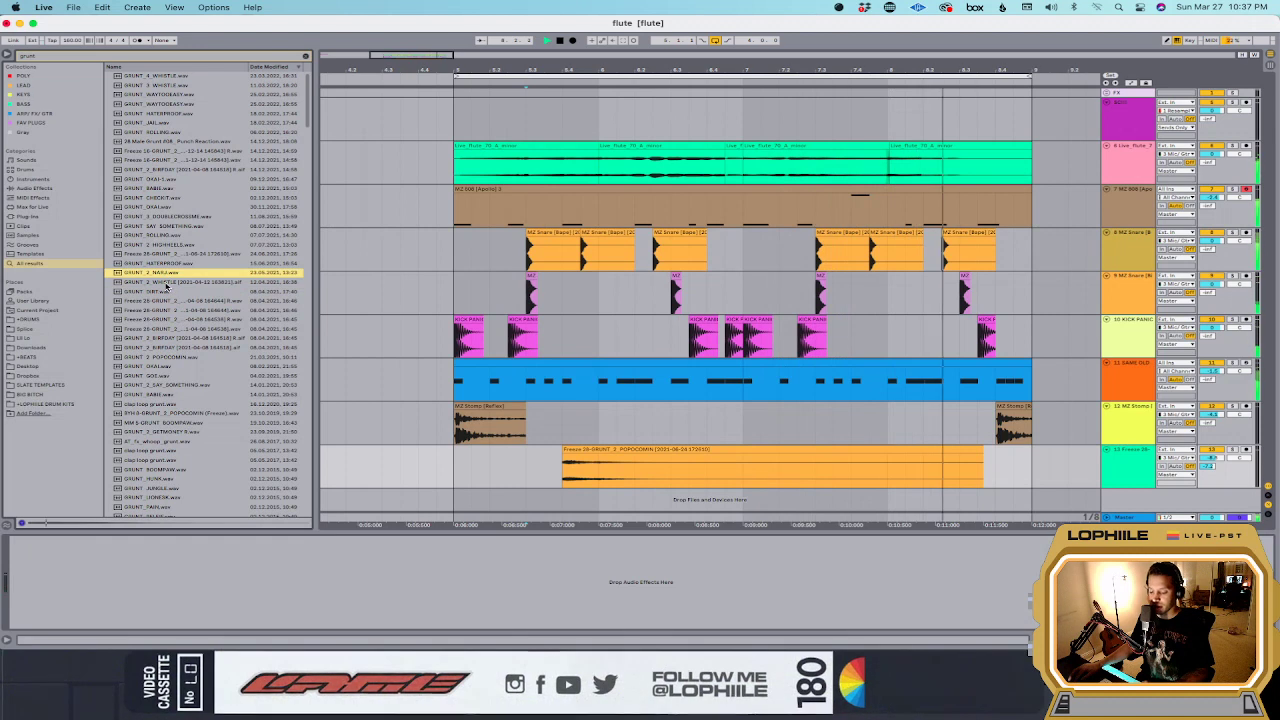
key(Up)
key(Up)
key(Up)
key(Up)
key(Up)
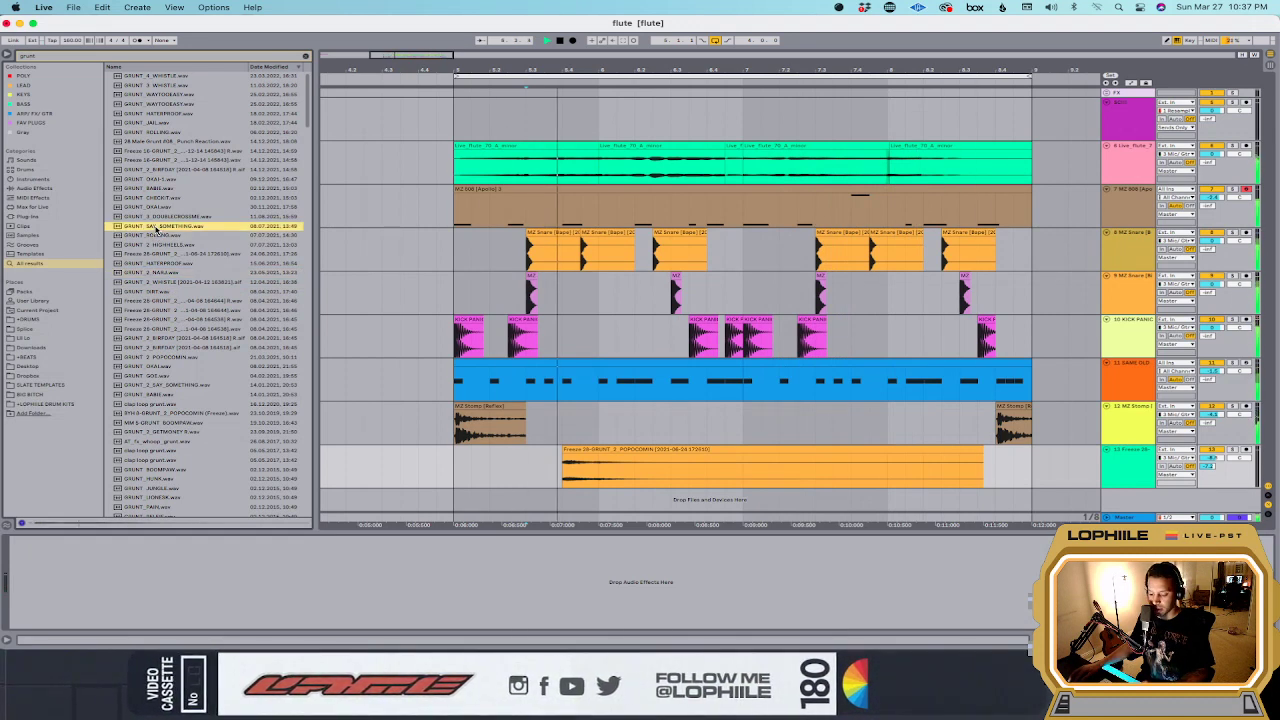
Step: Place GRUNT_ROLLING on a new audio track at 5.1.3 and shorten the clip to about one beat
click(158, 236)
drag(158, 236, 480, 505)
drag(805, 472, 512, 472)
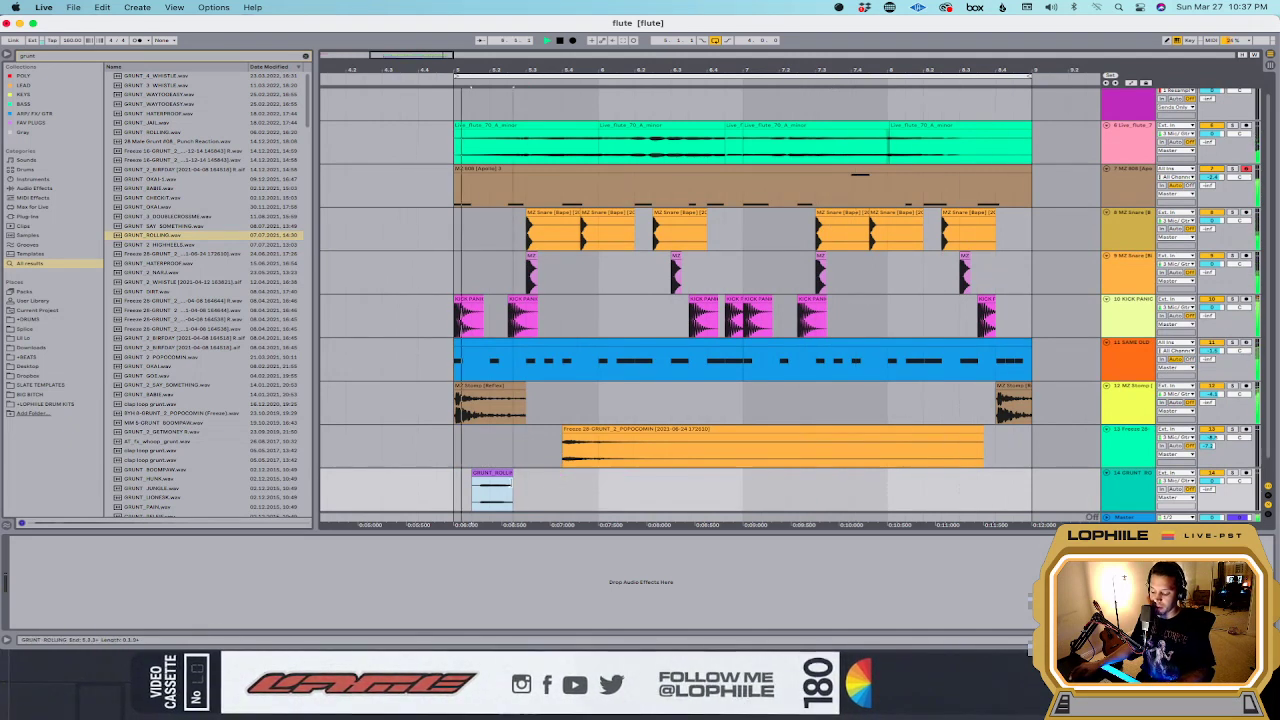
Step: Move the GRUNT_ROLLING clip to start at 5.2 and place a copy of it at 7.2 on the same track
drag(504, 480, 512, 480)
key(space)
click(472, 490)
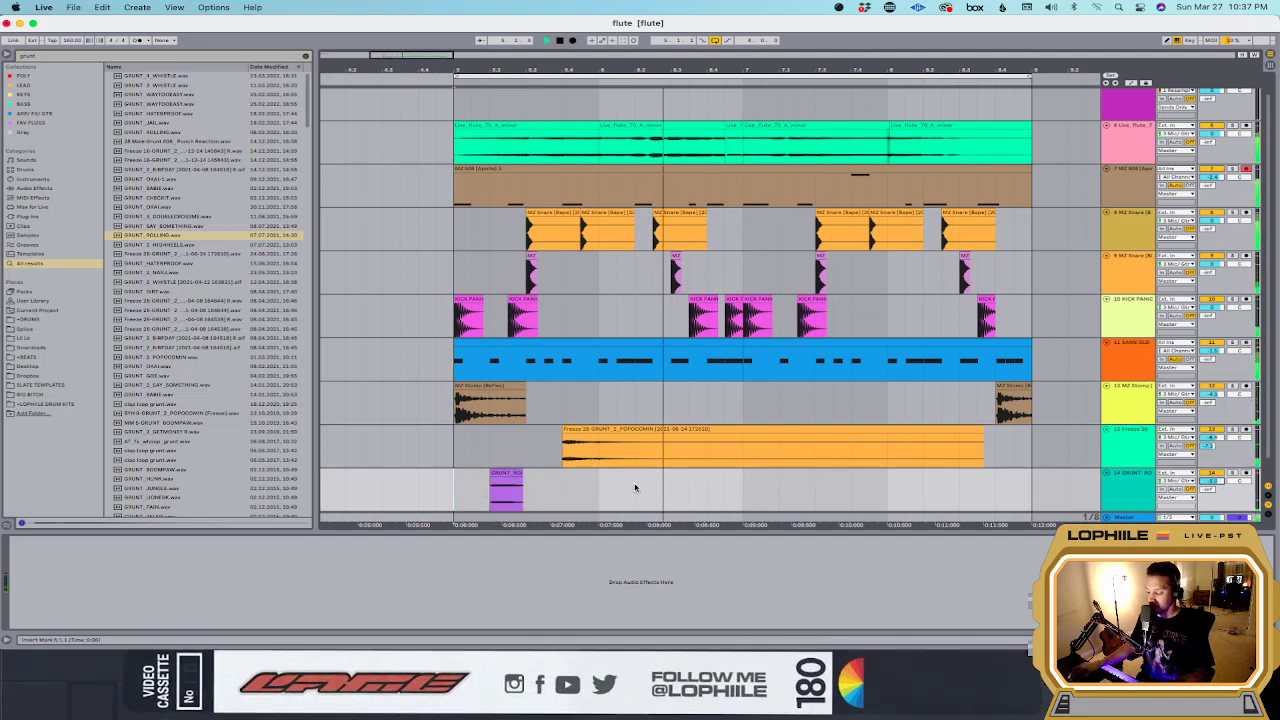
key(space)
drag(513, 474, 803, 476)
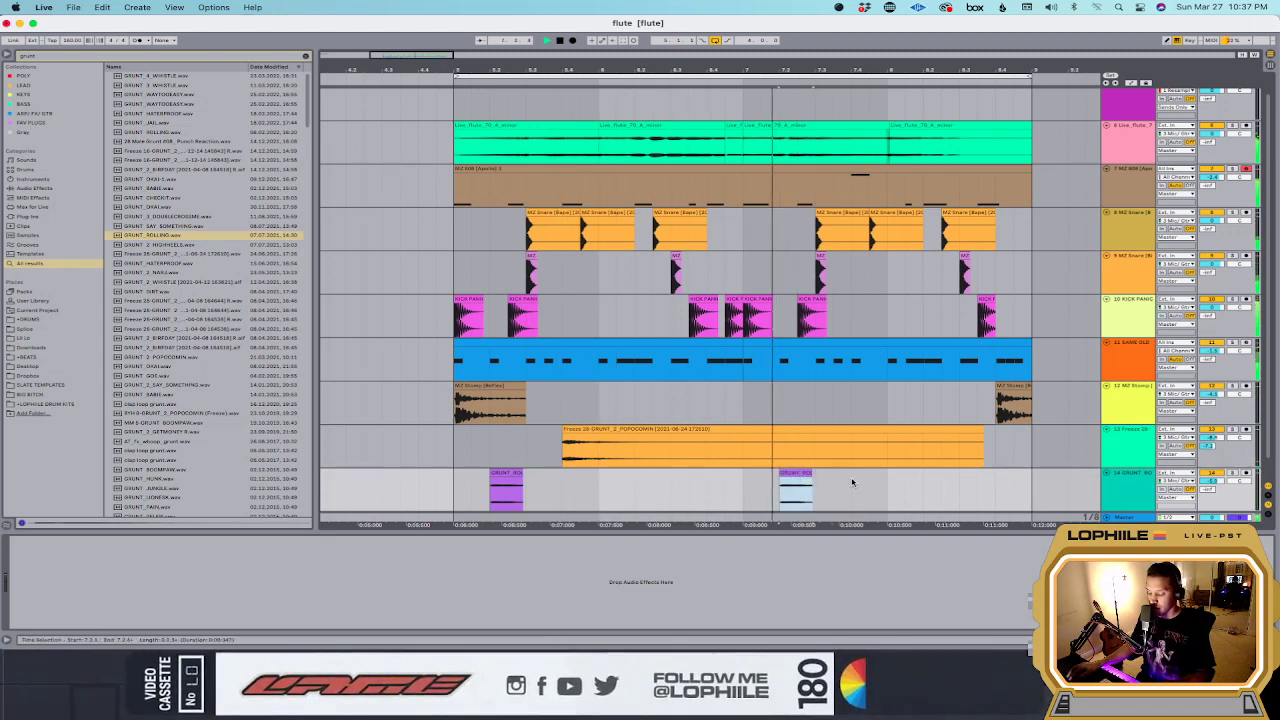
Step: Place the GRUNT_HATERPROOF sample on a new audio track at 6.3
click(155, 264)
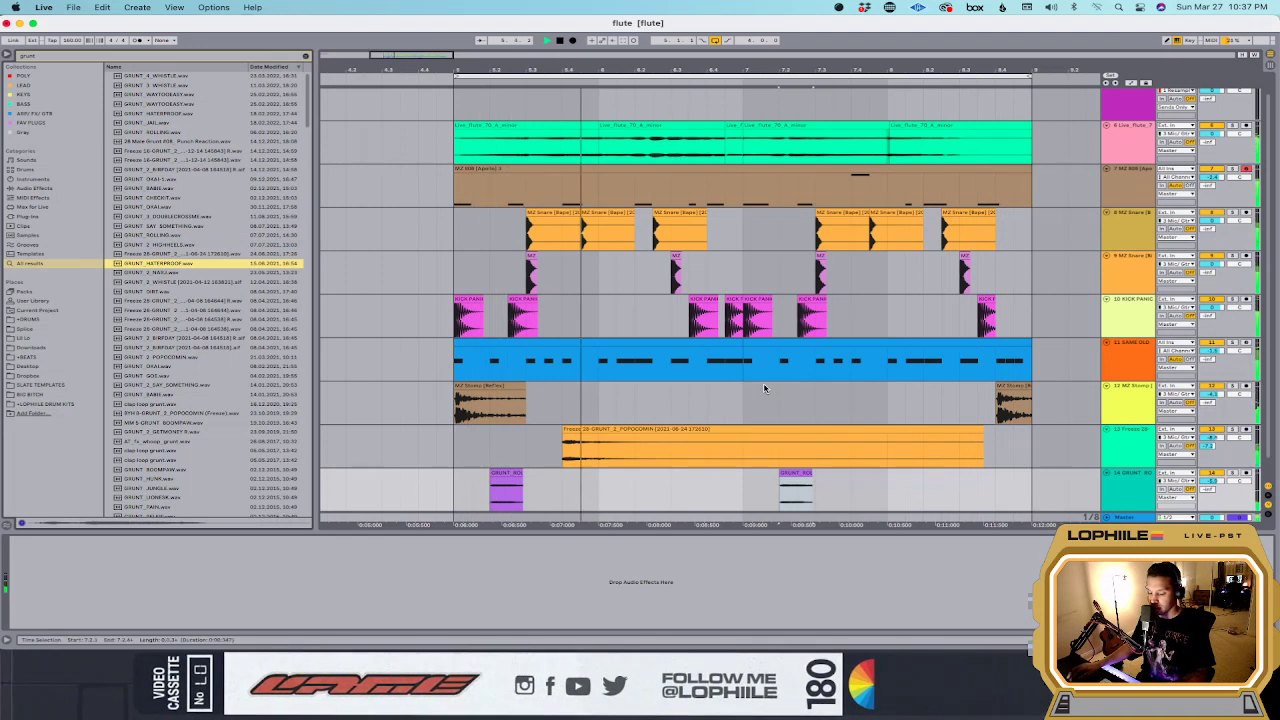
scroll(380, 273, down, 1)
drag(185, 265, 671, 472)
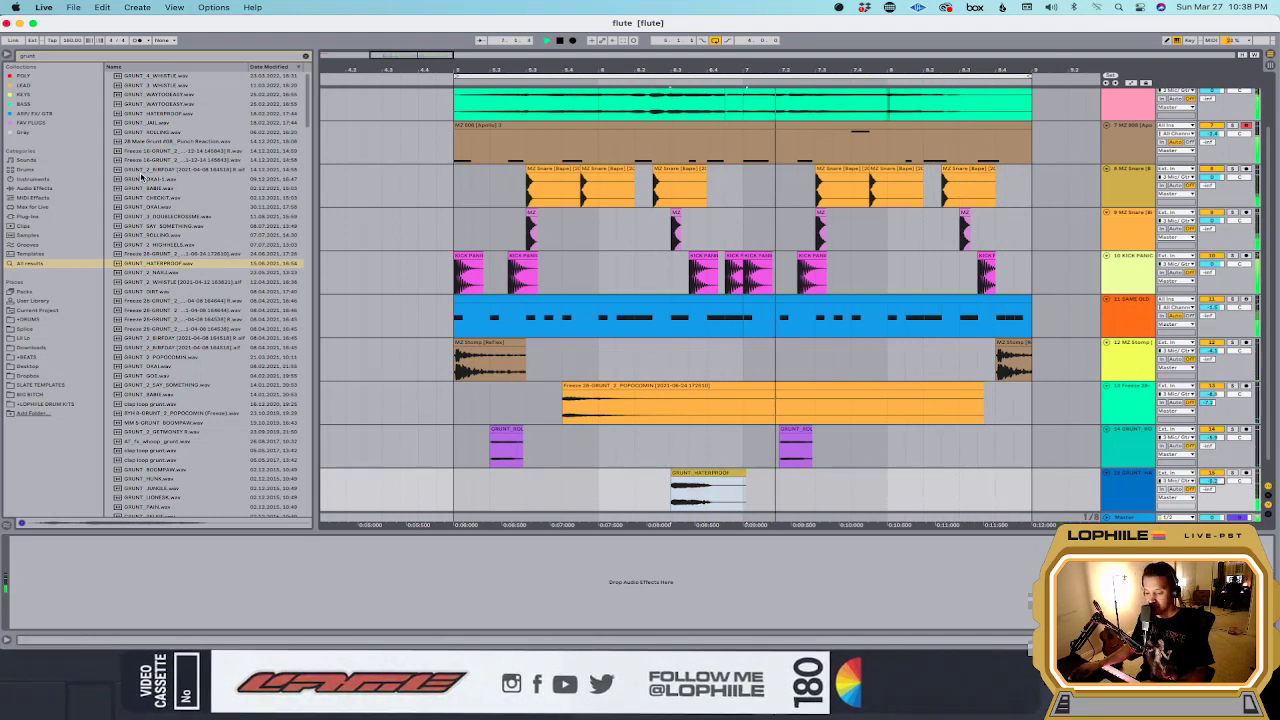
Step: Add the Quick Simple DLY preset to the GRUNT_HATERPROOF track, sync its delay to a time of 2 and enable Ping Pong
click(43, 122)
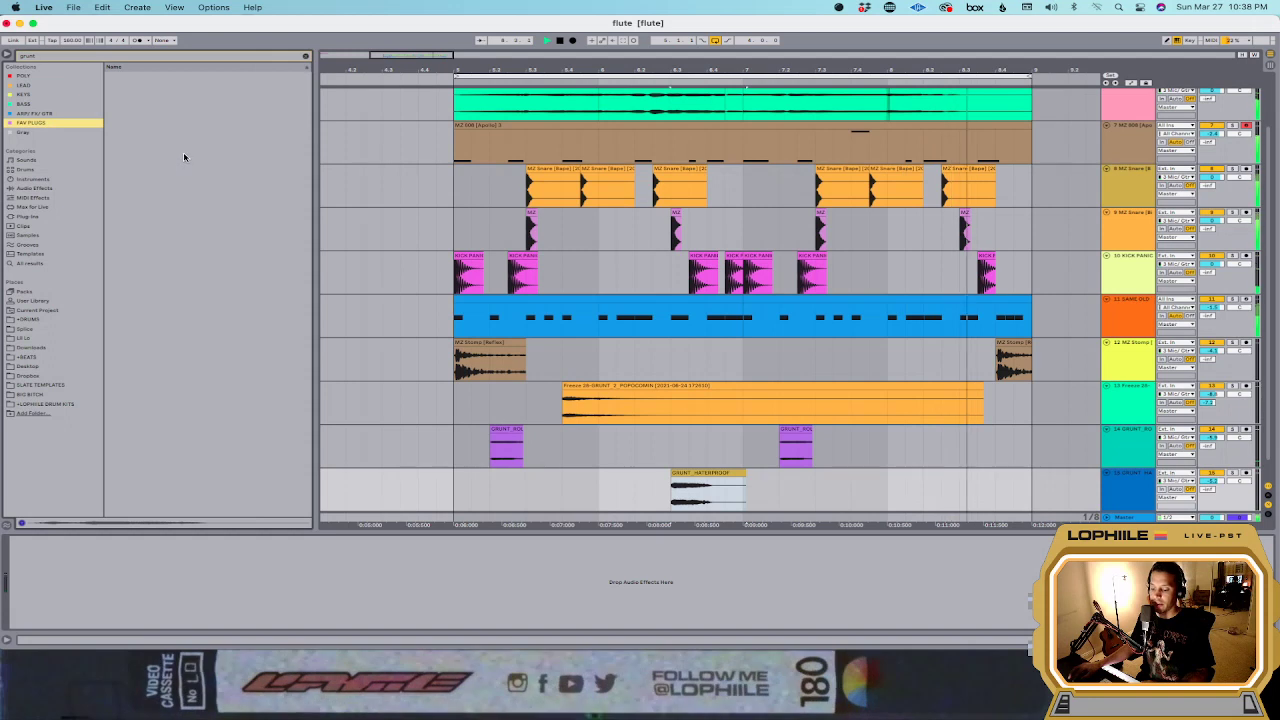
click(307, 57)
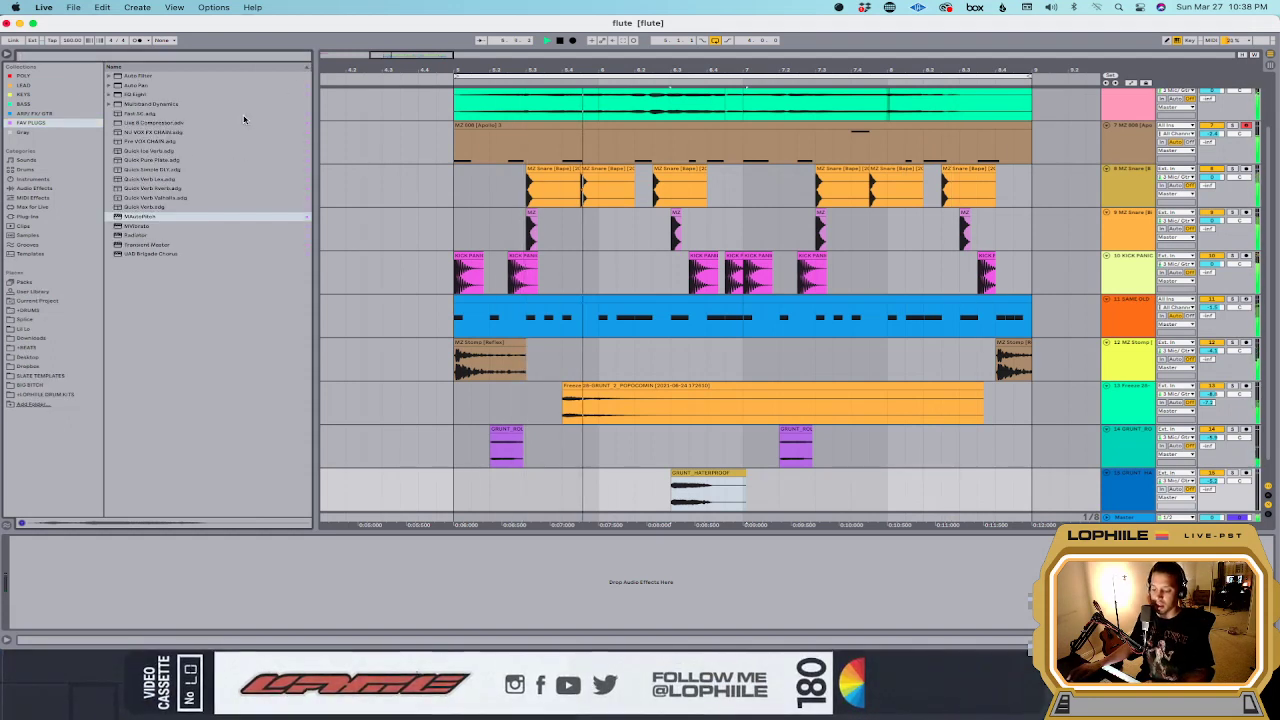
click(156, 170)
drag(690, 490, 690, 490)
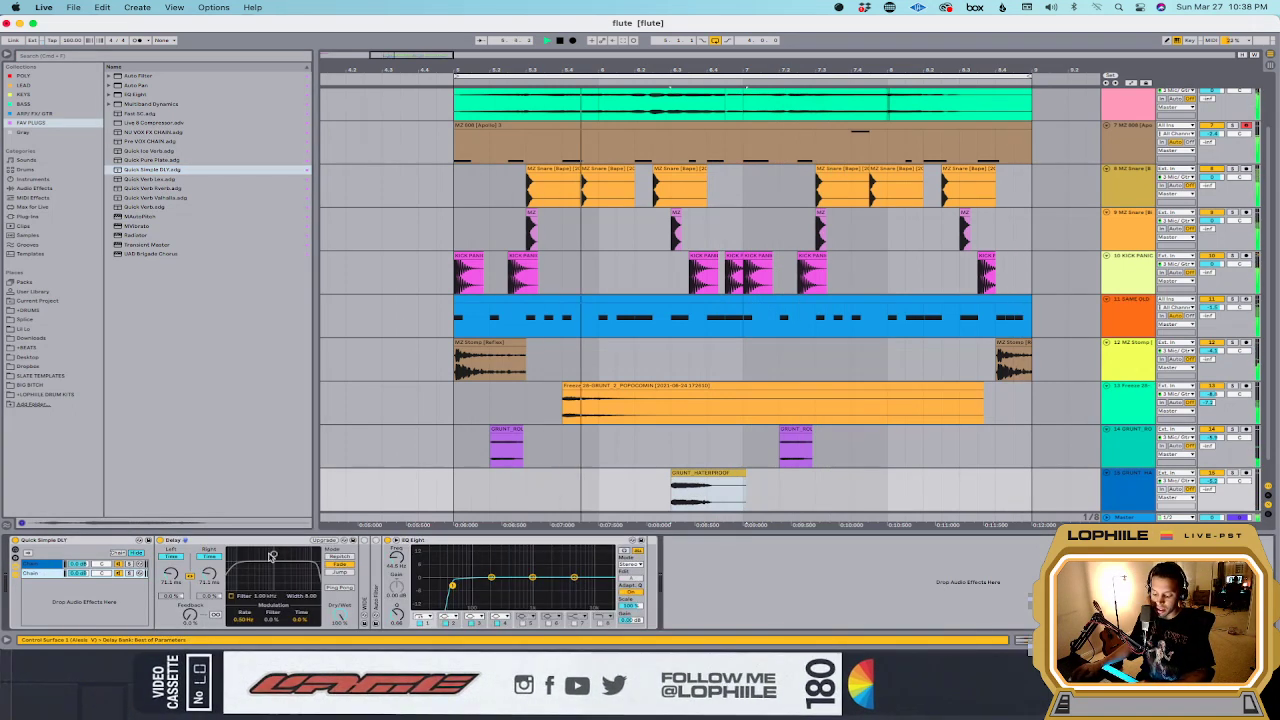
click(209, 557)
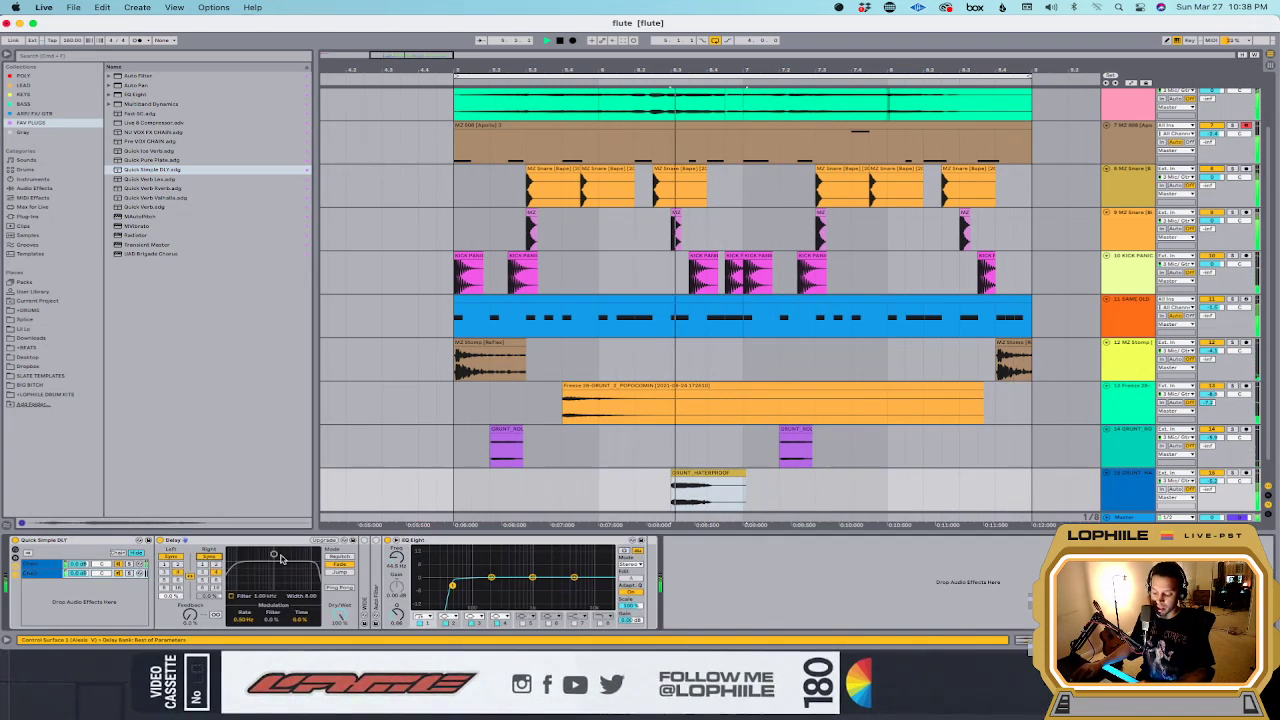
click(217, 565)
click(339, 587)
click(673, 500)
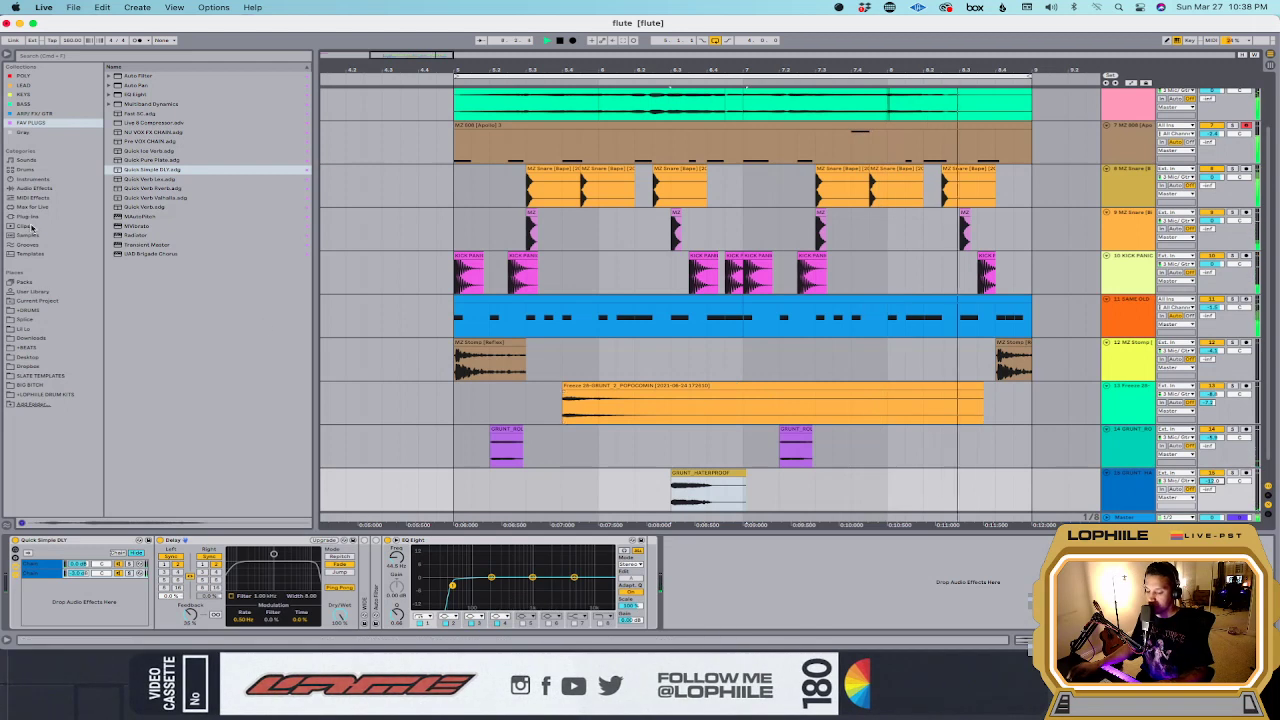
Step: Search all browser results for "grunt" and preview samples around GRUNT_PAIN
click(40, 301)
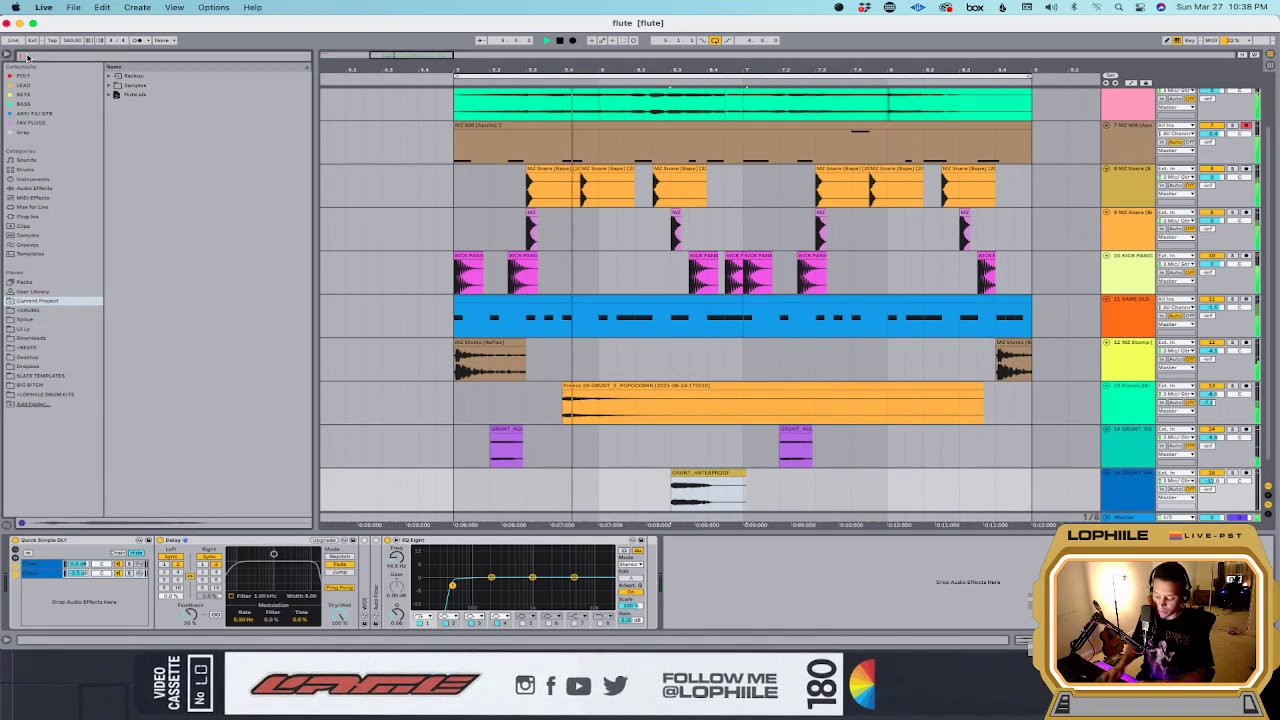
click(27, 57)
text(grunt)
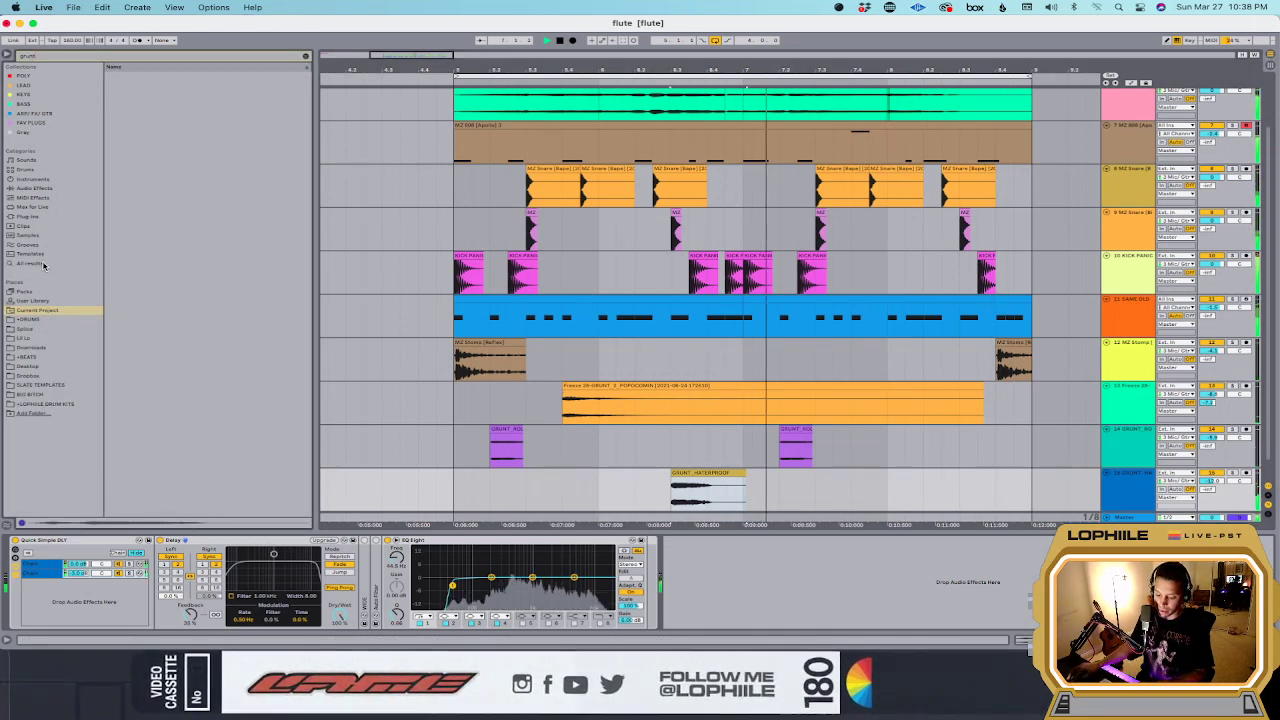
scroll(192, 309, down, 5)
click(180, 334)
key(Down)
key(Down)
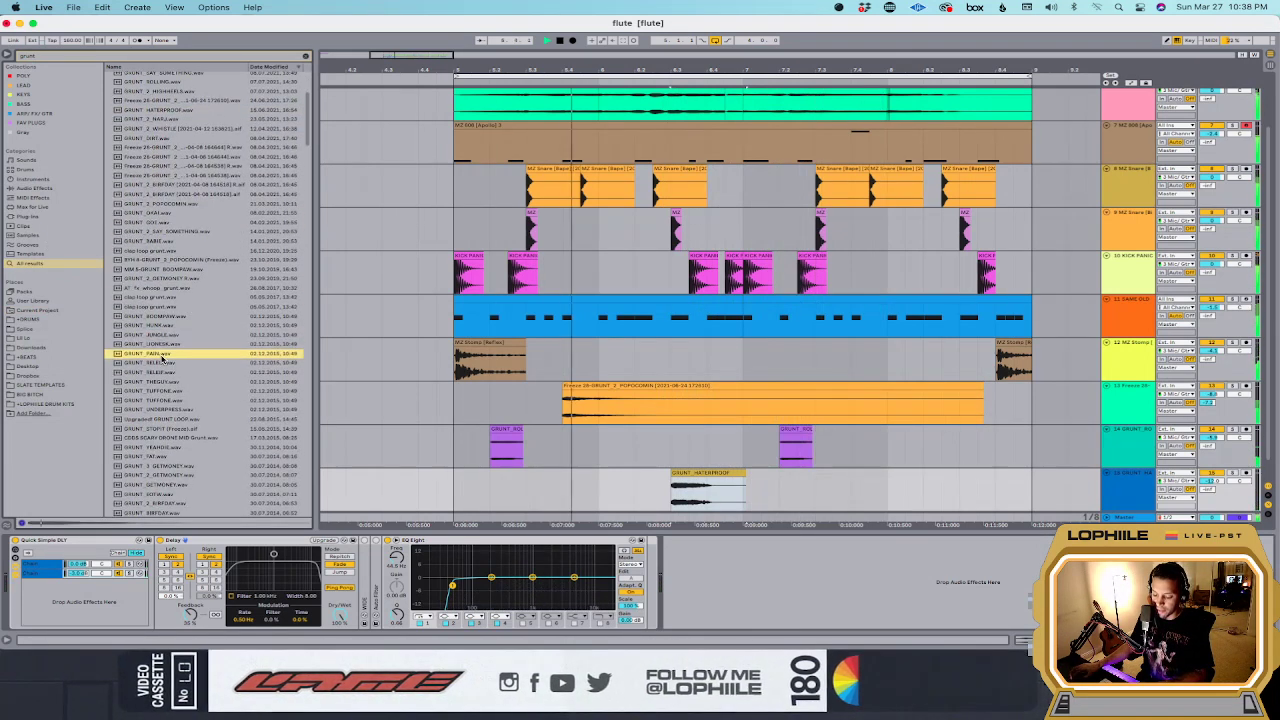
Step: Audition further grunt samples, working downward through the results to GRUNT_FAT
scroll(175, 355, down, 2)
key(Down)
key(Down)
key(Down)
key(Down)
key(Down)
key(Down)
key(Down)
key(Down)
key(Down)
key(Down)
key(Down)
scroll(170, 344, down, 3)
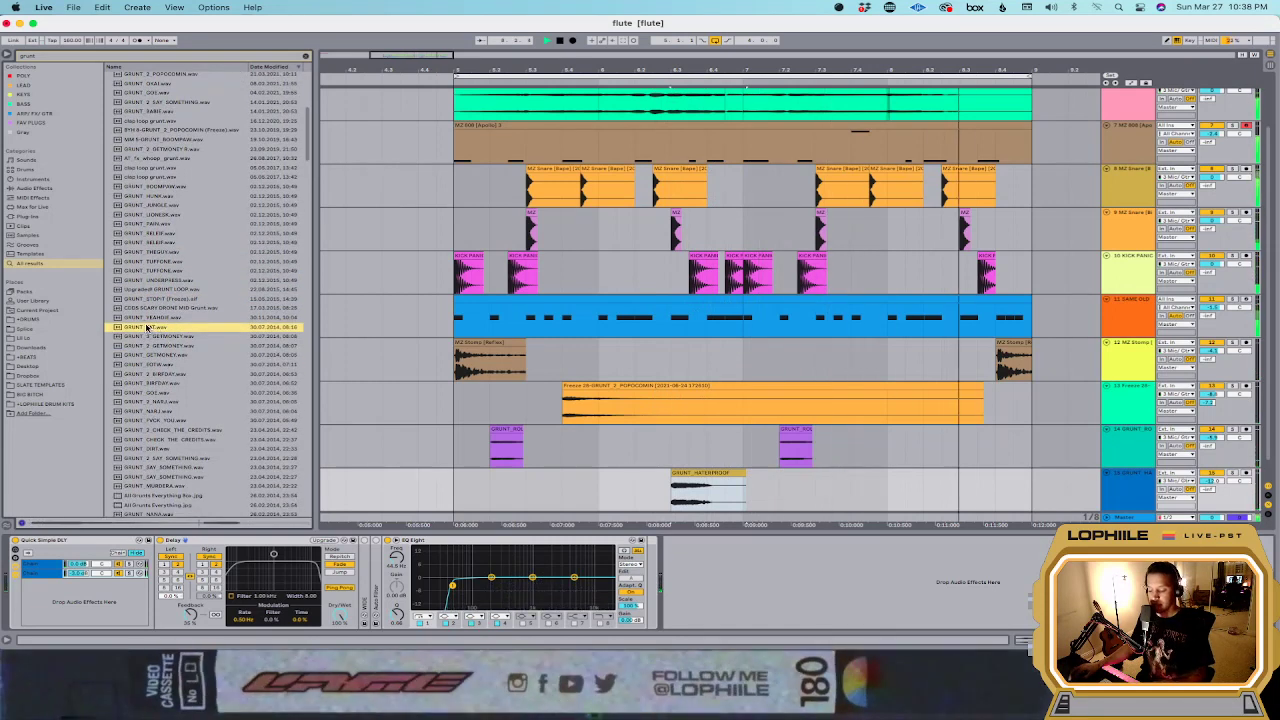
scroll(798, 417, down, 1)
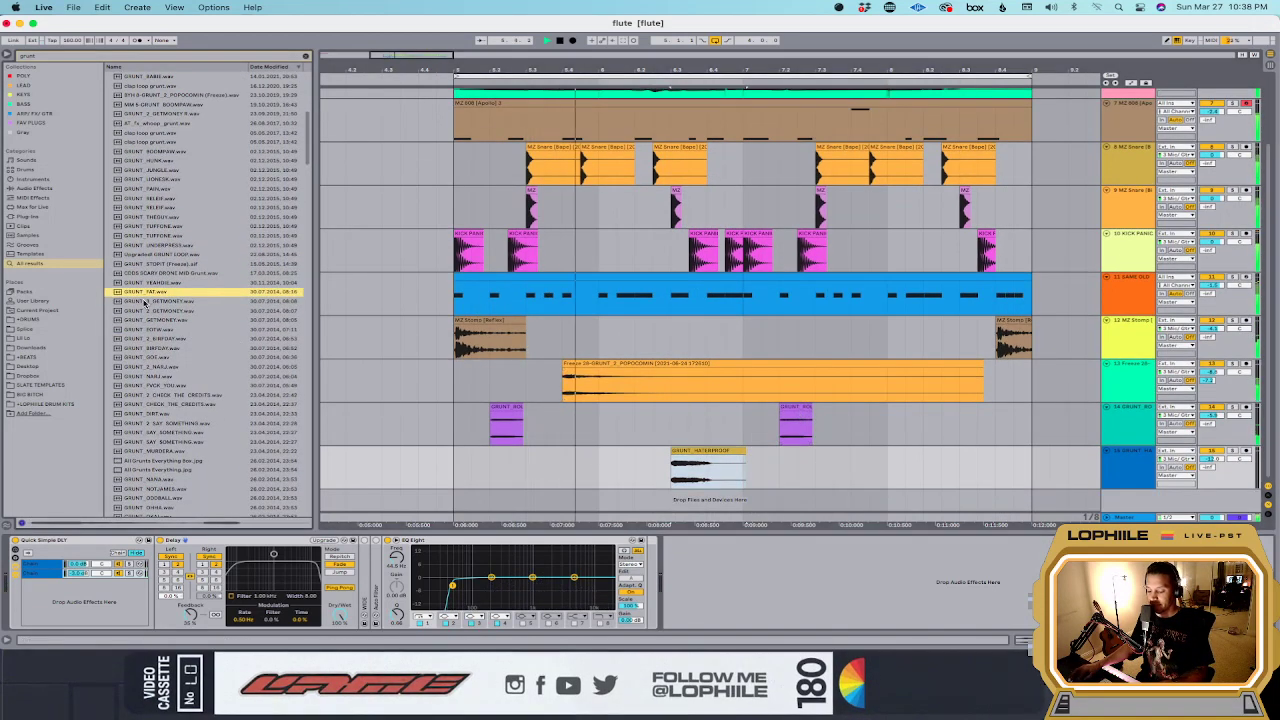
Step: Place GRUNT_FAT on a new audio track and position the clip to start at 8.3
drag(697, 436, 942, 494)
drag(1012, 472, 800, 482)
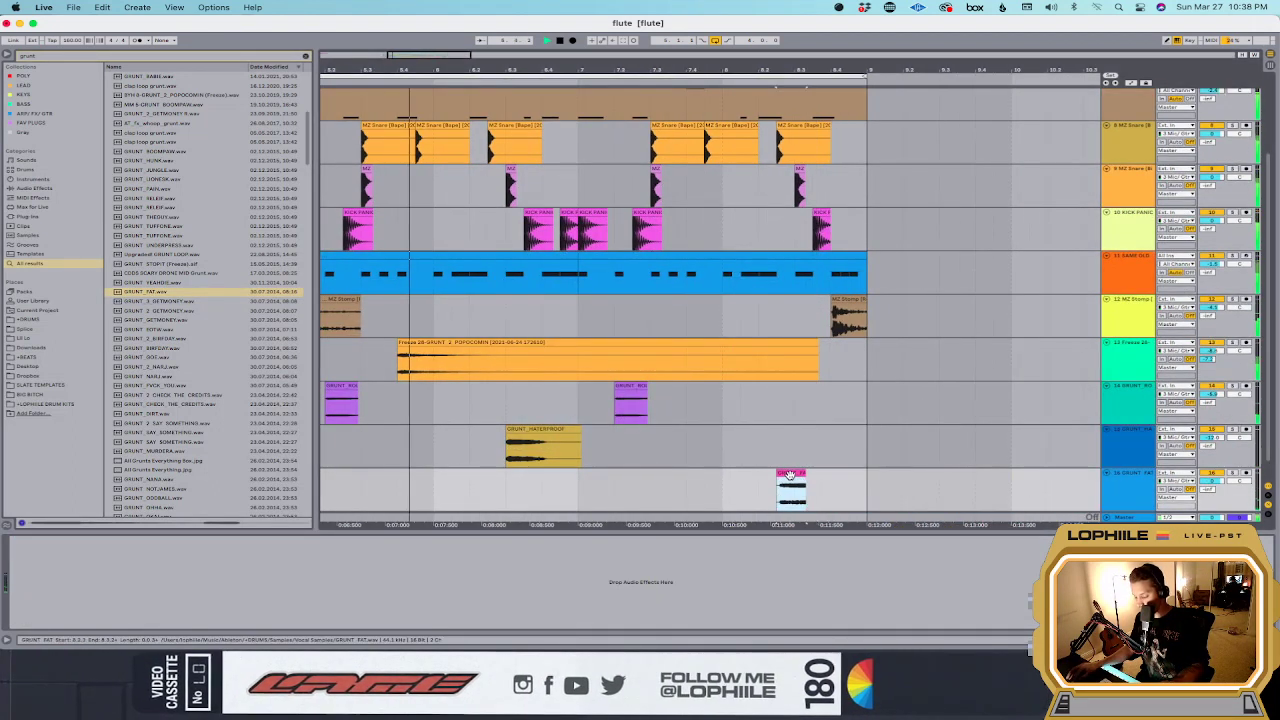
key(space)
drag(790, 473, 827, 480)
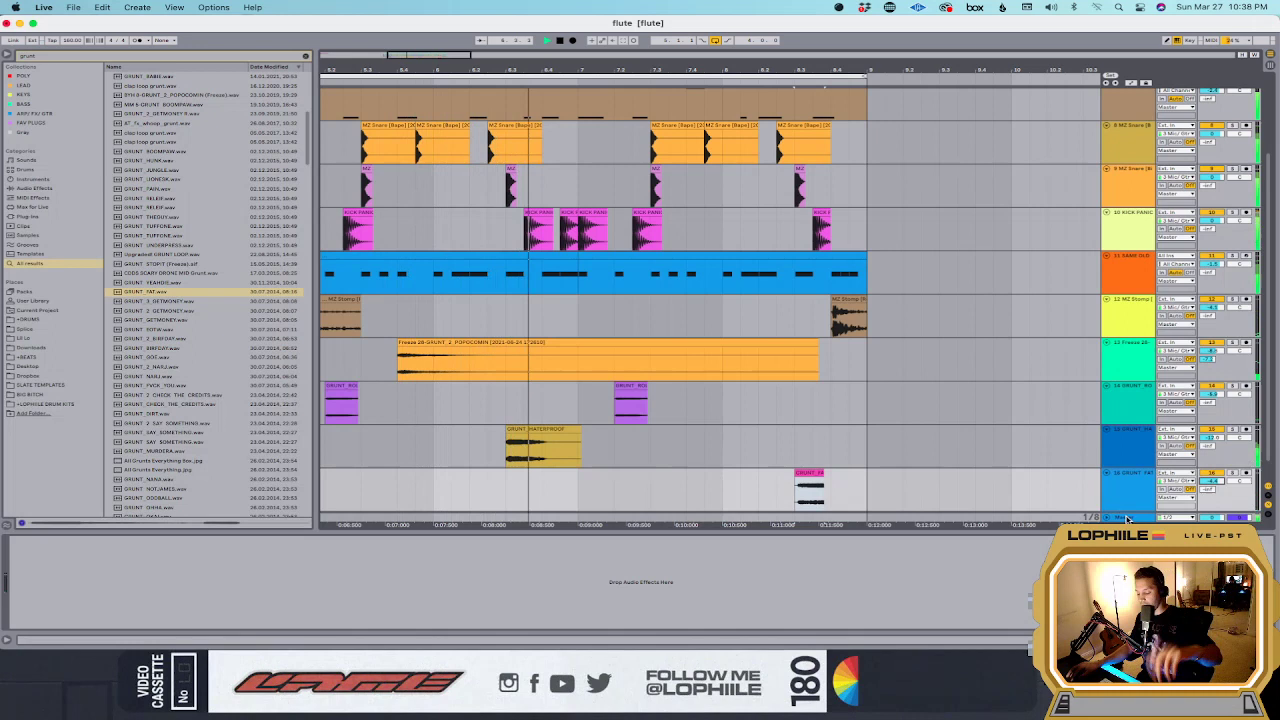
Step: Search the plug-ins for "ampex" and insert UAD Ampex ATR-102 on the Master before FabFilter Pro-L, then close its window
text(smpv)
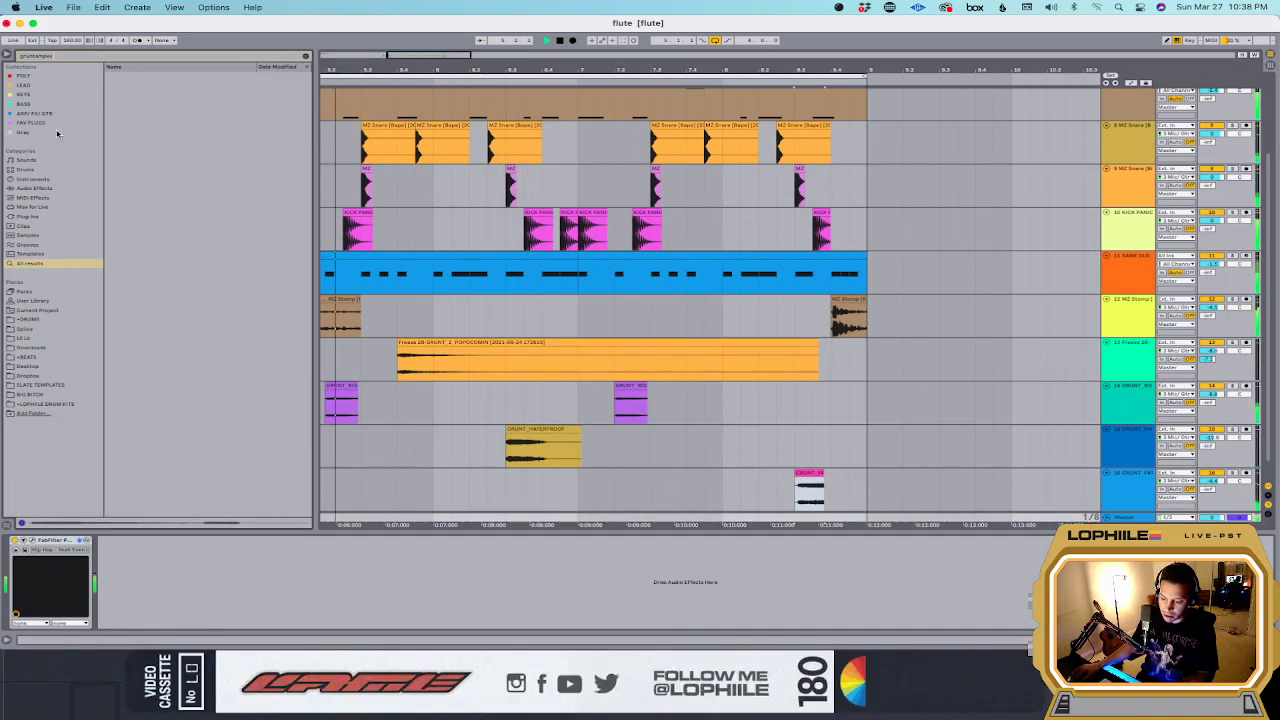
text(ampex)
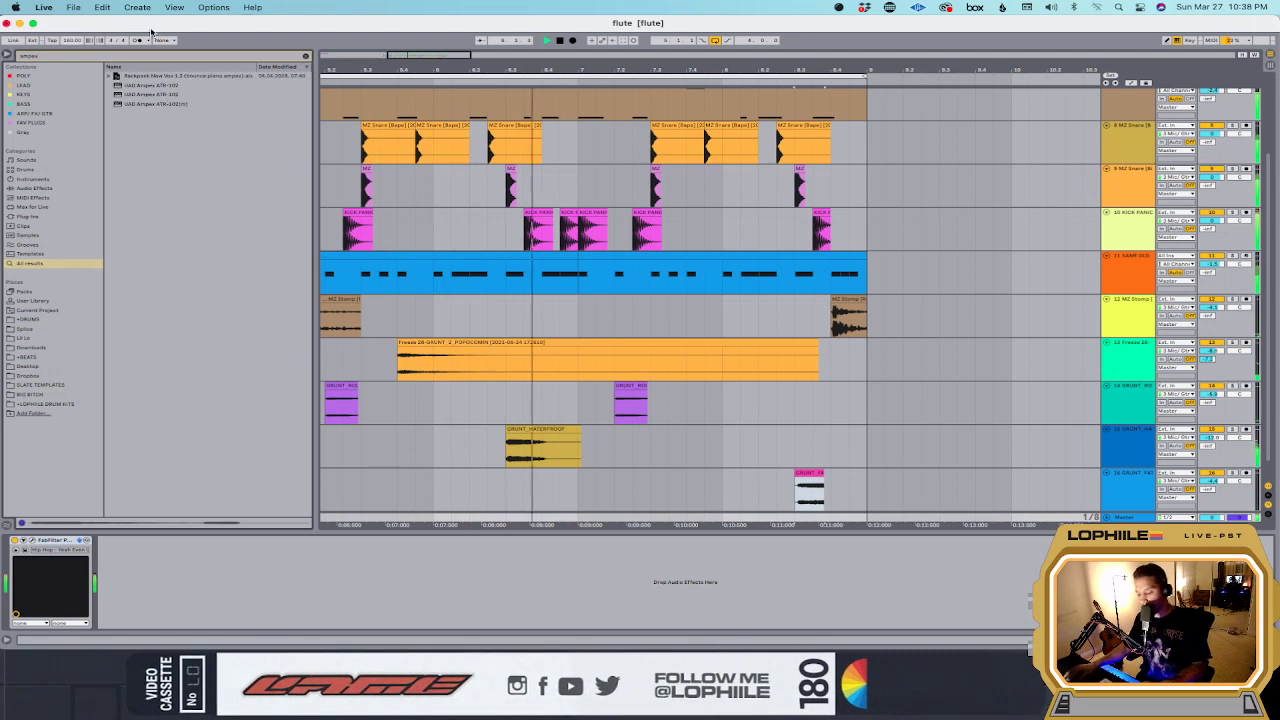
click(37, 217)
click(155, 114)
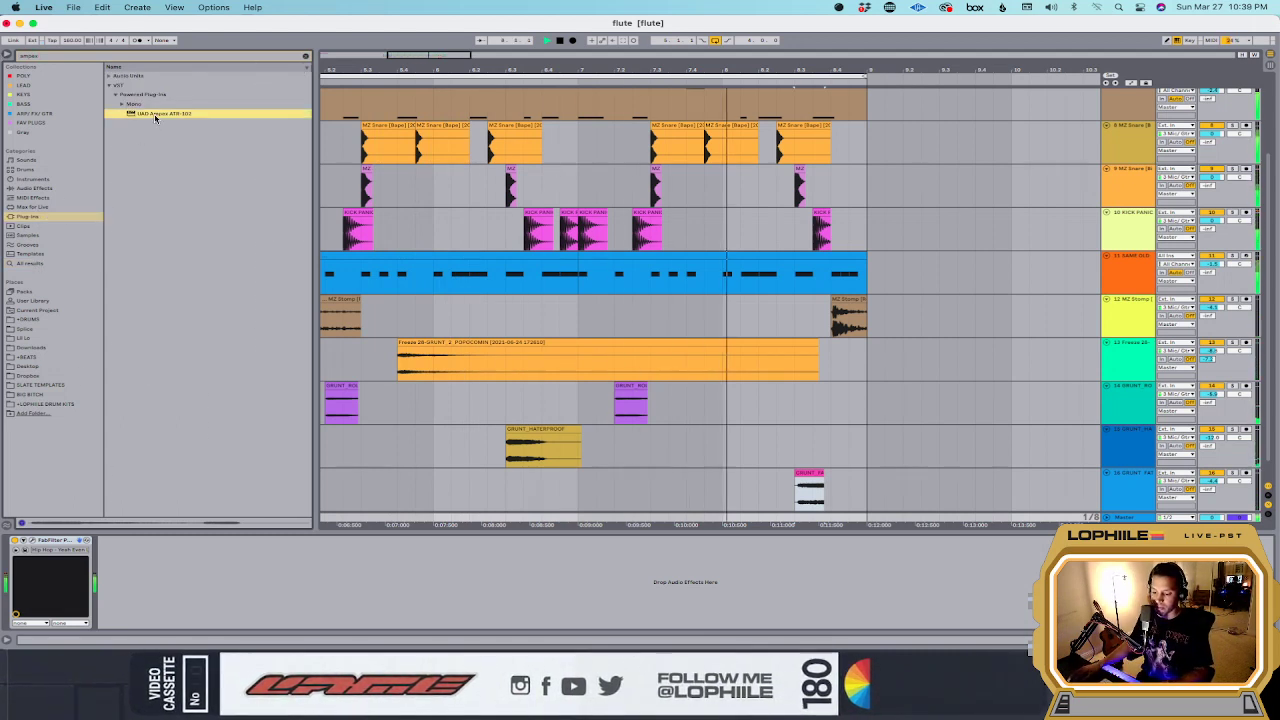
drag(83, 508, 60, 575)
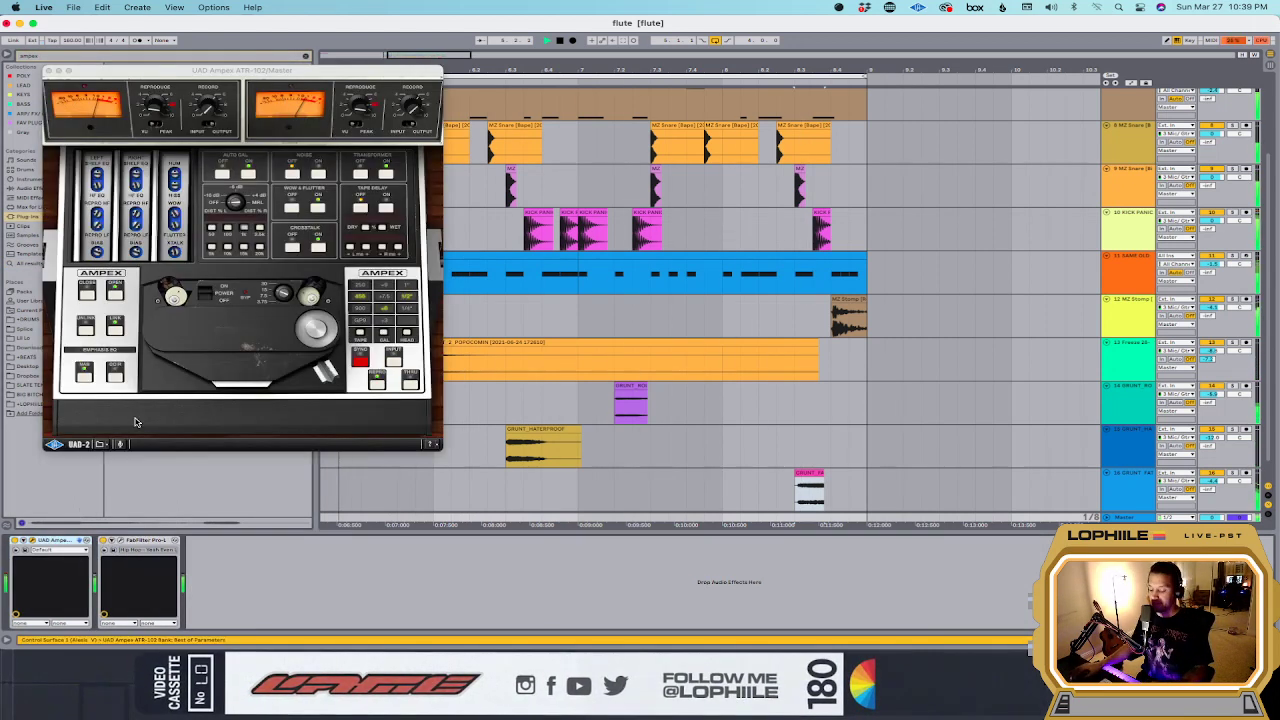
click(49, 71)
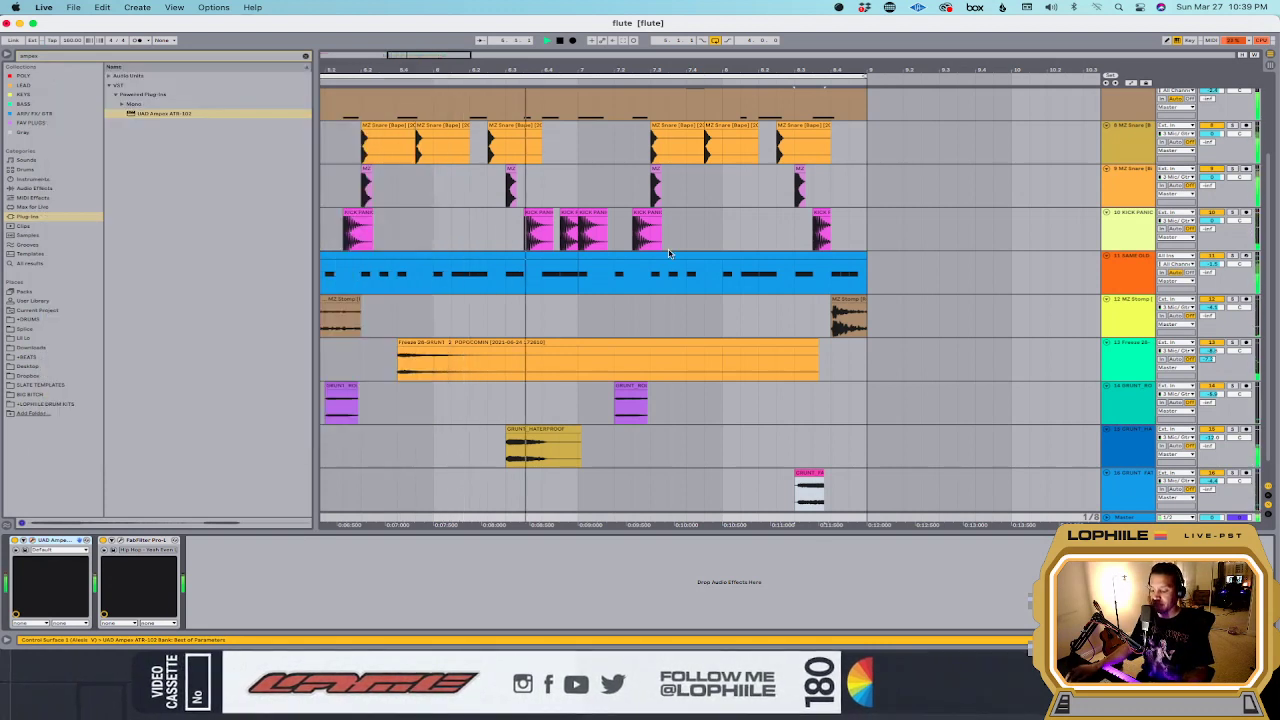
Step: Turn on Warp for all seven kick clips and set their warp mode to Beats, preserving transients
scroll(957, 290, left, 5)
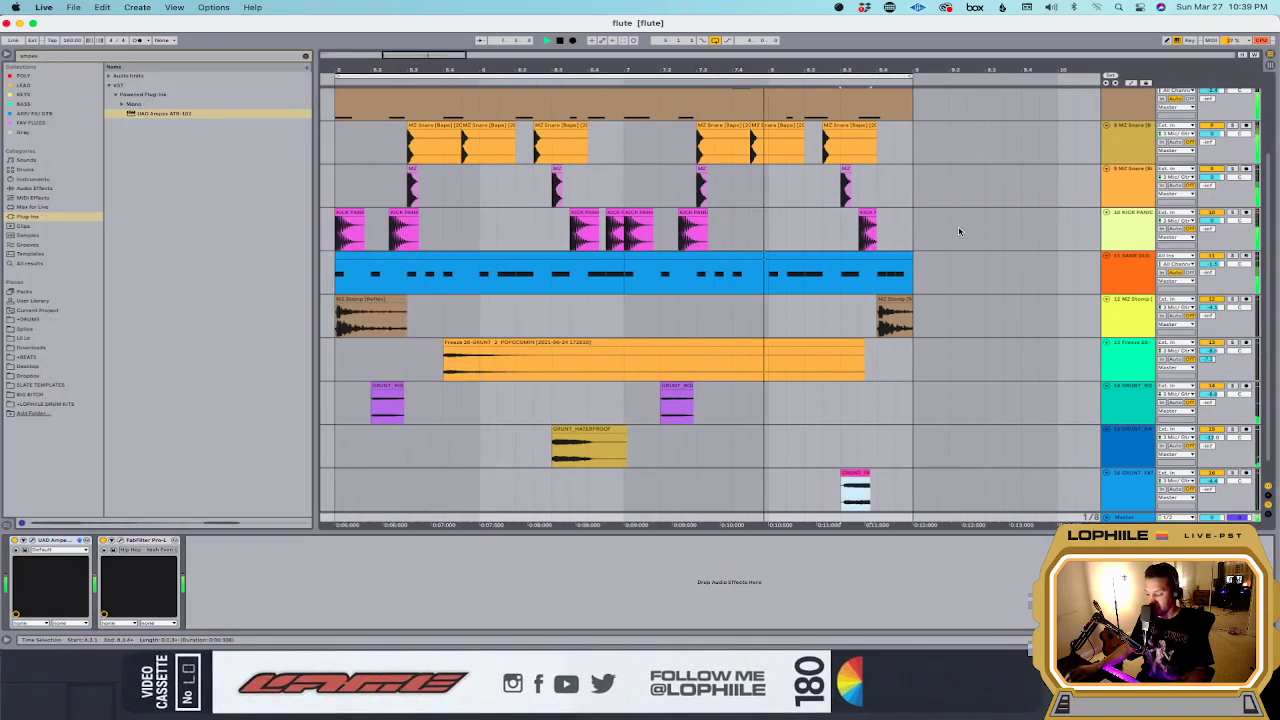
click(935, 233)
click(456, 231)
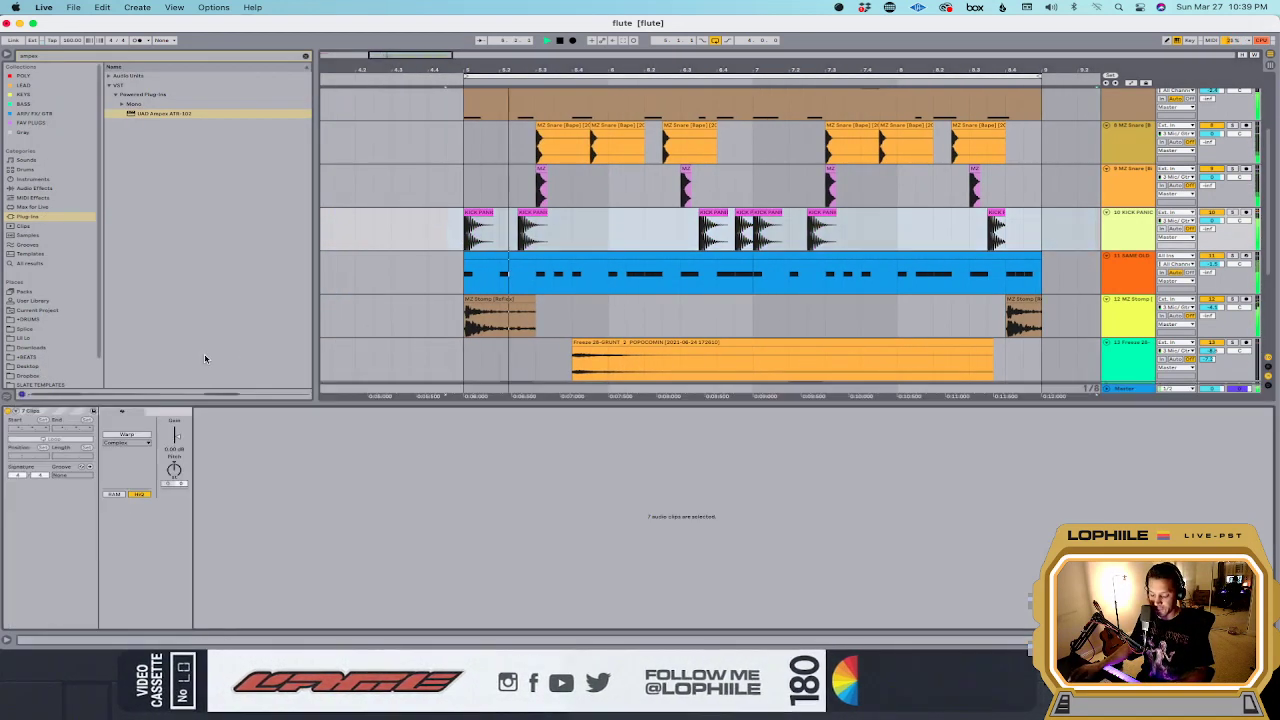
click(125, 434)
click(125, 442)
click(125, 456)
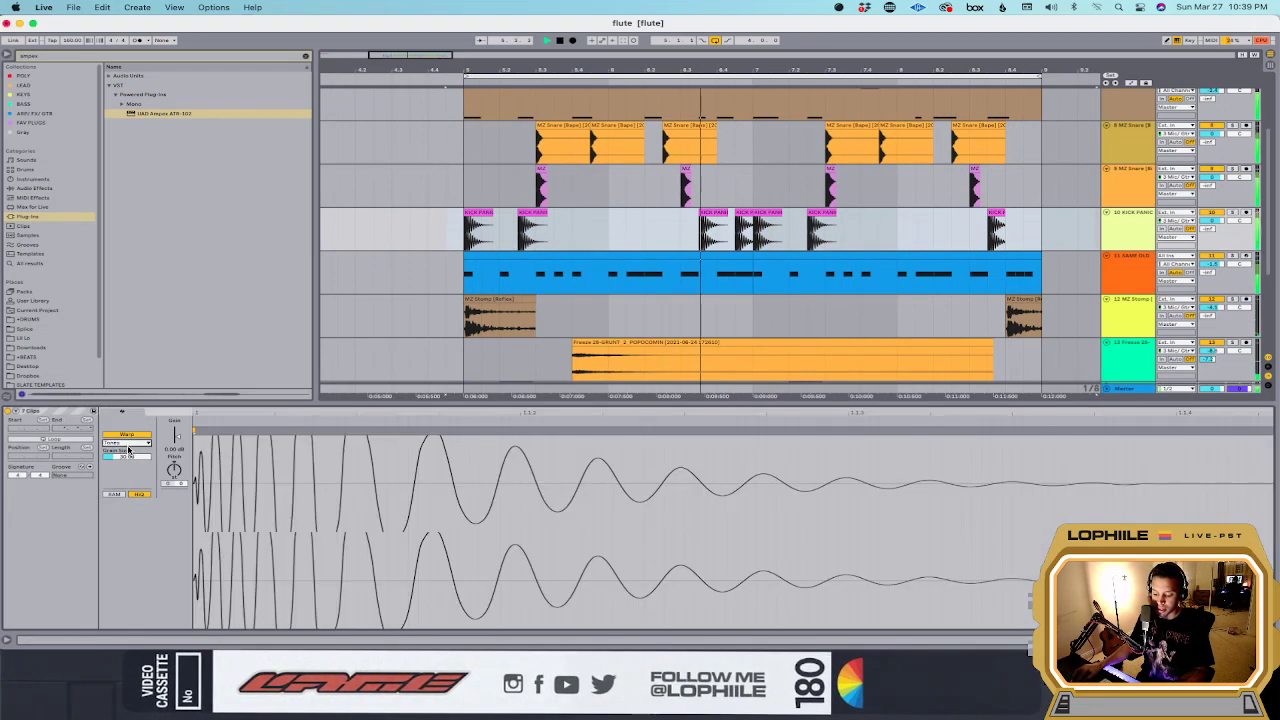
click(125, 442)
click(125, 451)
click(121, 457)
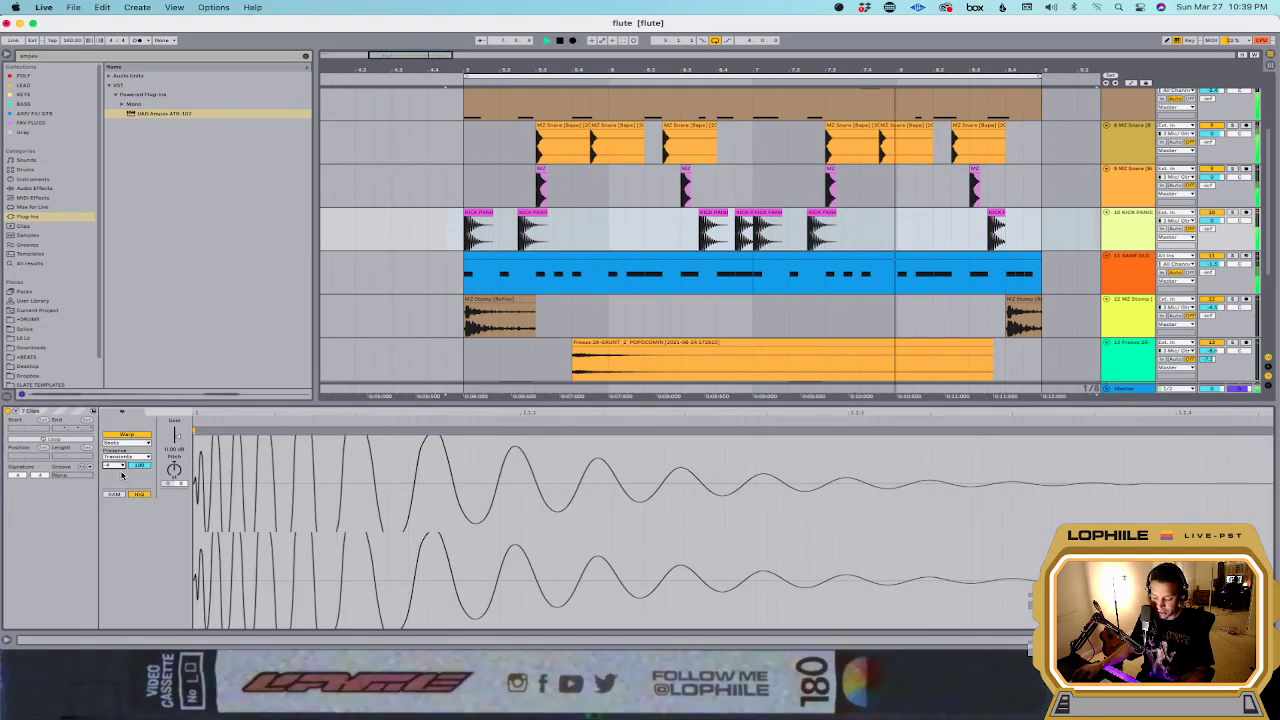
key(shift+Tab)
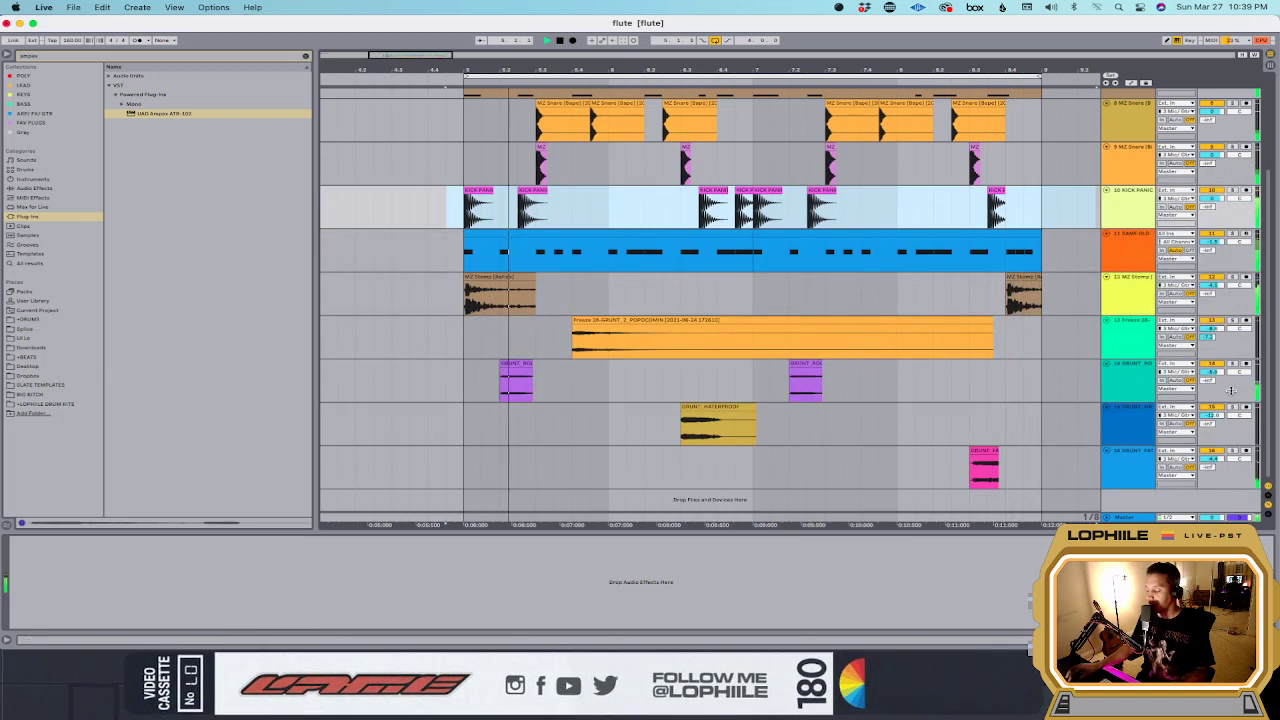
Step: Insert a new MIDI track below the SAME OLD 808 hat track
scroll(1212, 372, down, 5)
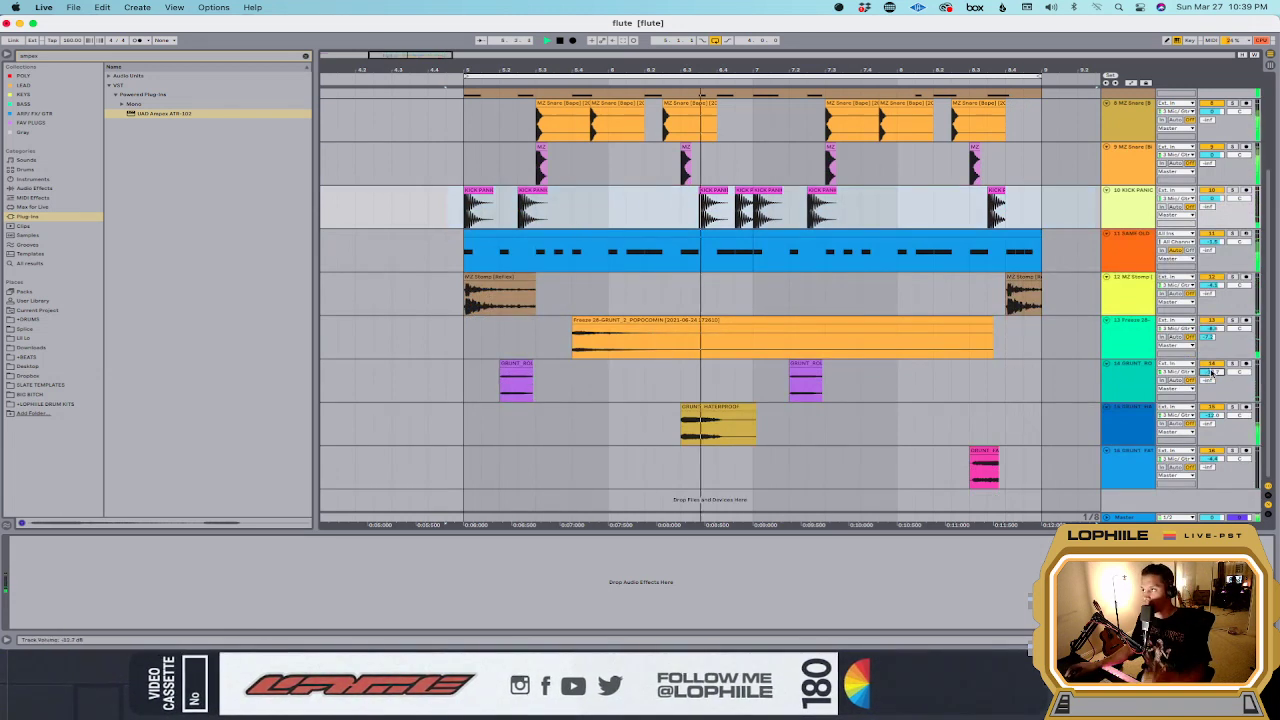
click(470, 252)
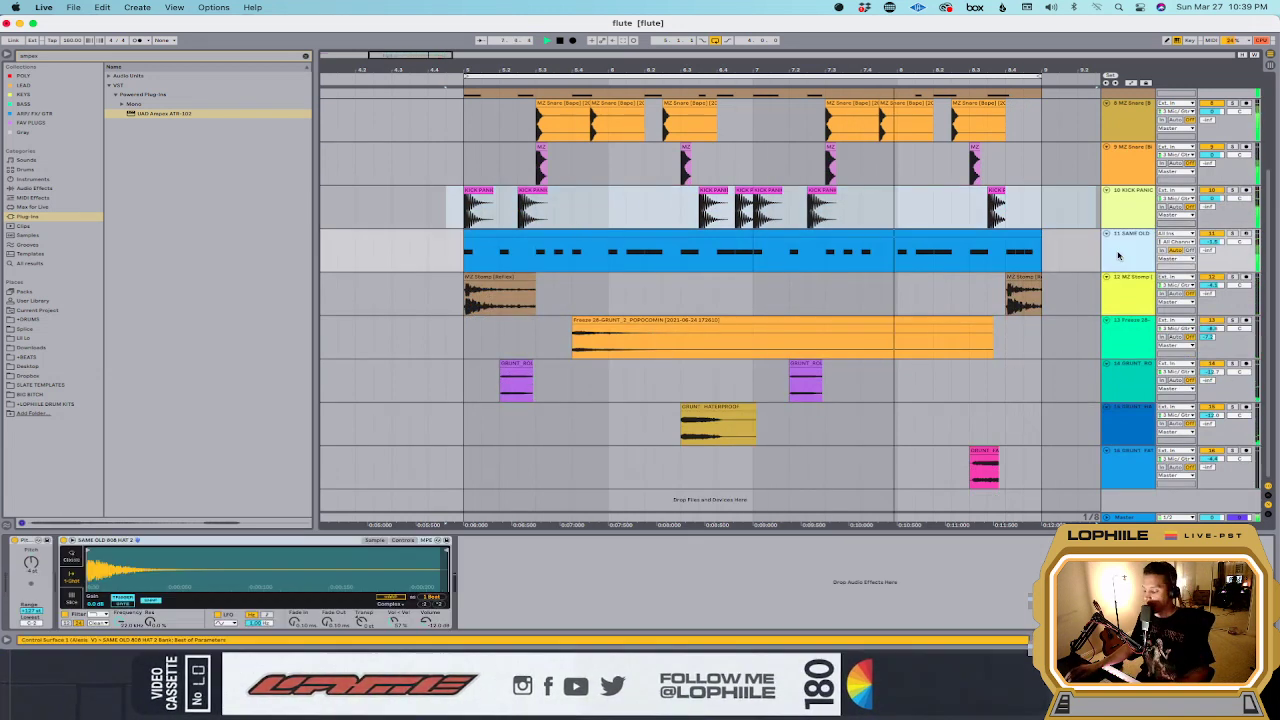
key(super+shift+t)
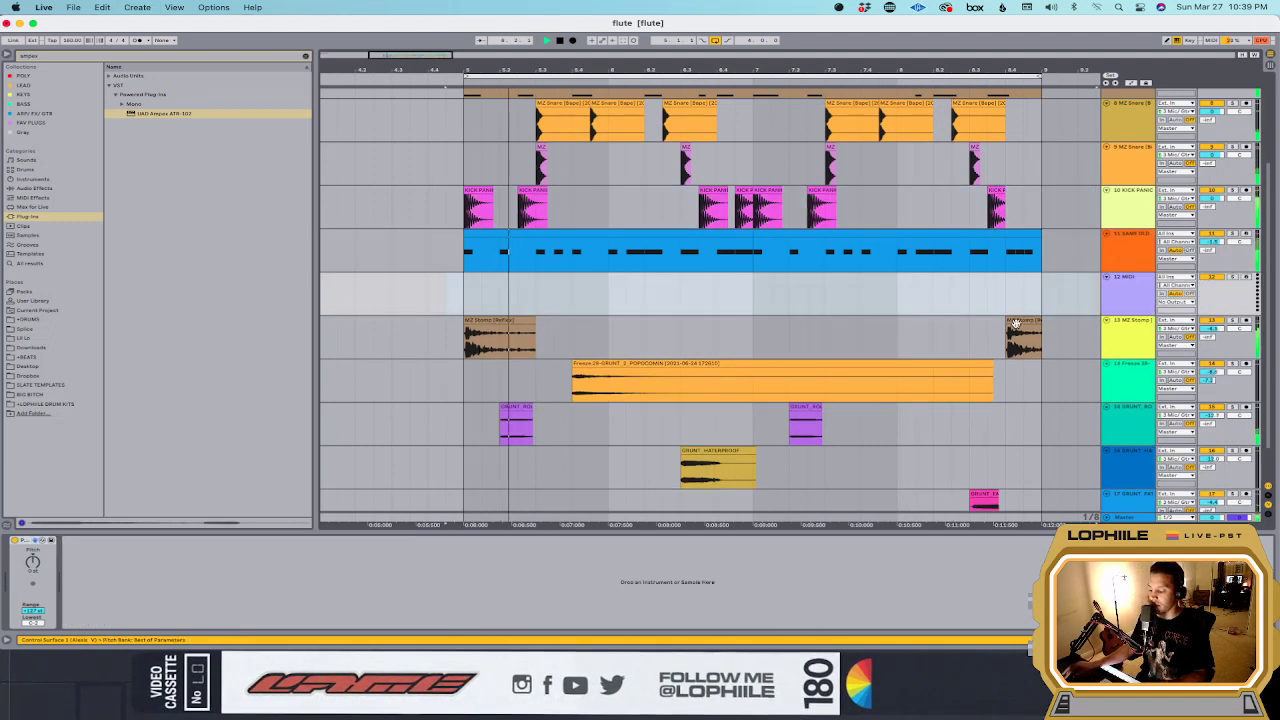
Step: Search all browser results for "open" and audition the Hi-hat_WideOpen samples, ending on Hi-hat_WideOpen (7)
click(60, 56)
text(tape)
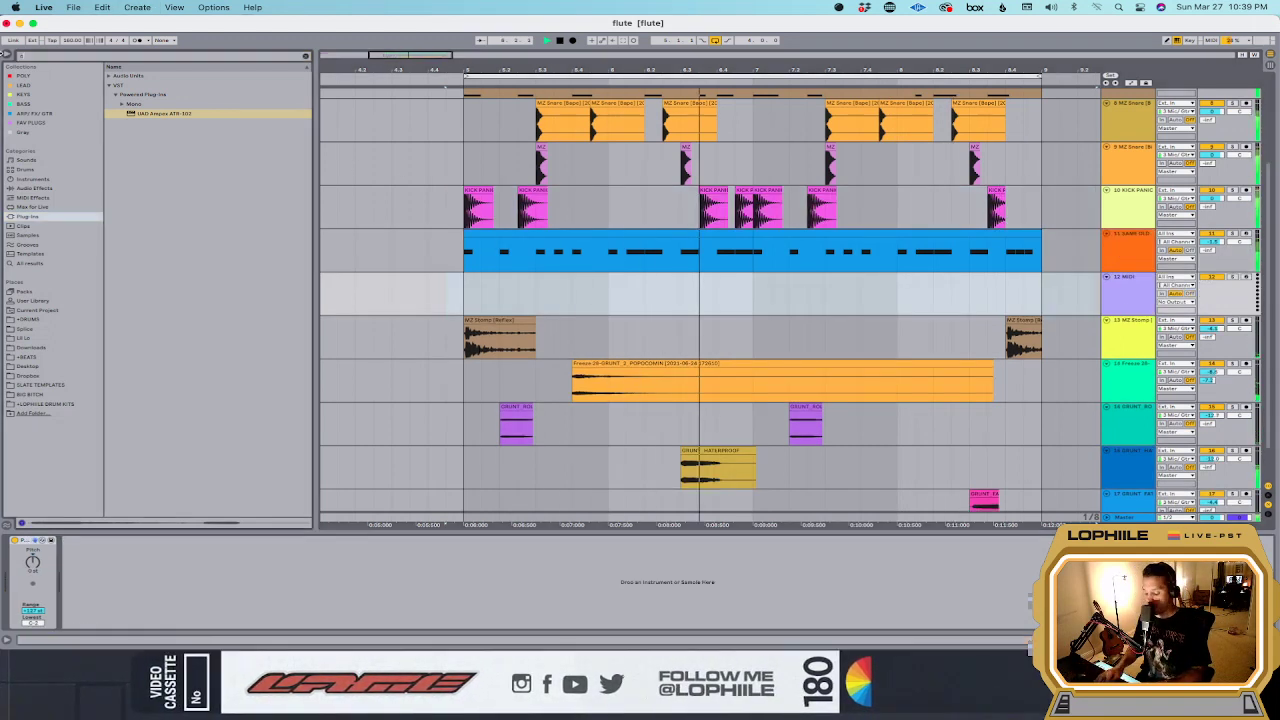
click(35, 263)
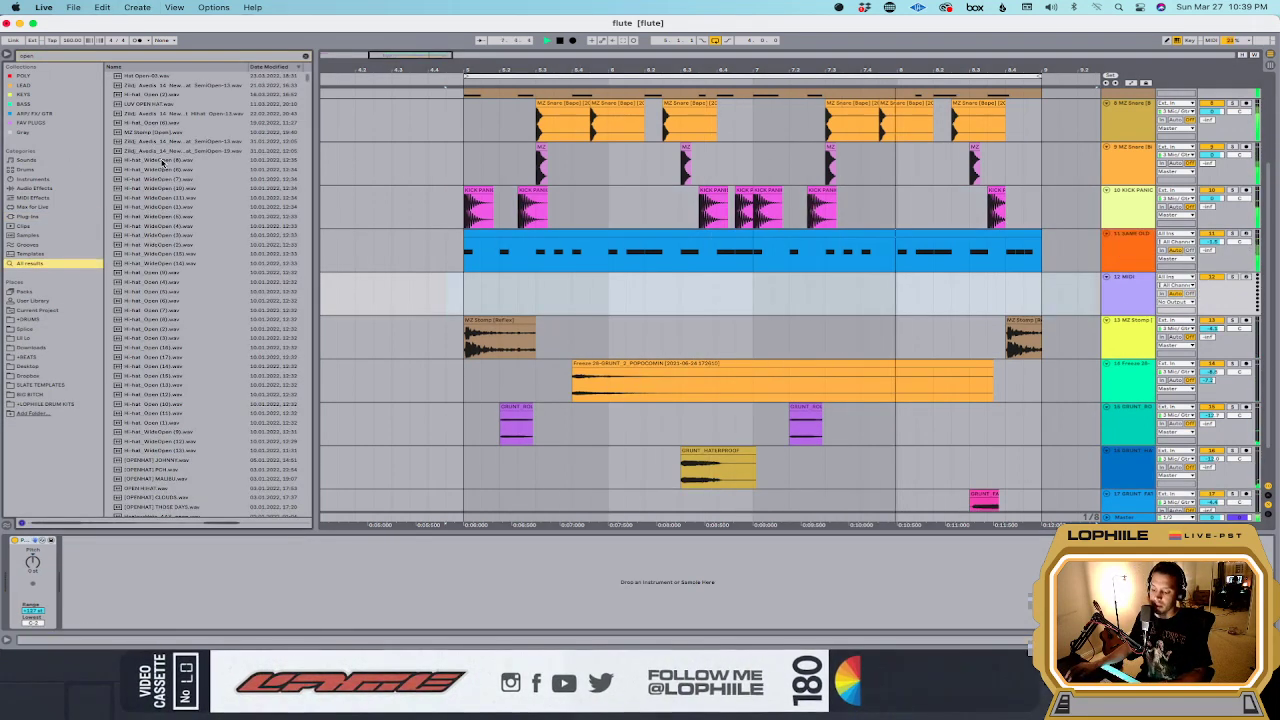
click(160, 160)
click(167, 199)
scroll(165, 190, down, 1)
click(163, 174)
click(168, 163)
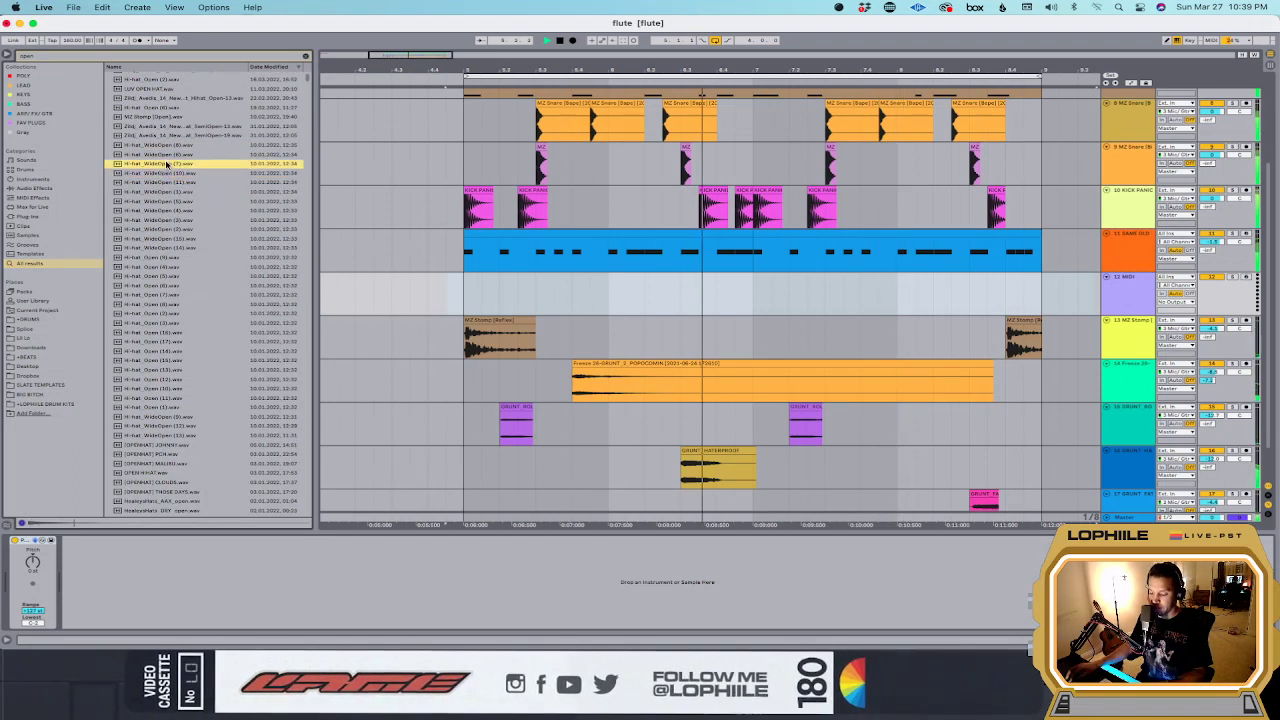
Step: Delete the empty MIDI track below the 808 hat track
click(1135, 280)
key(BackSpace)
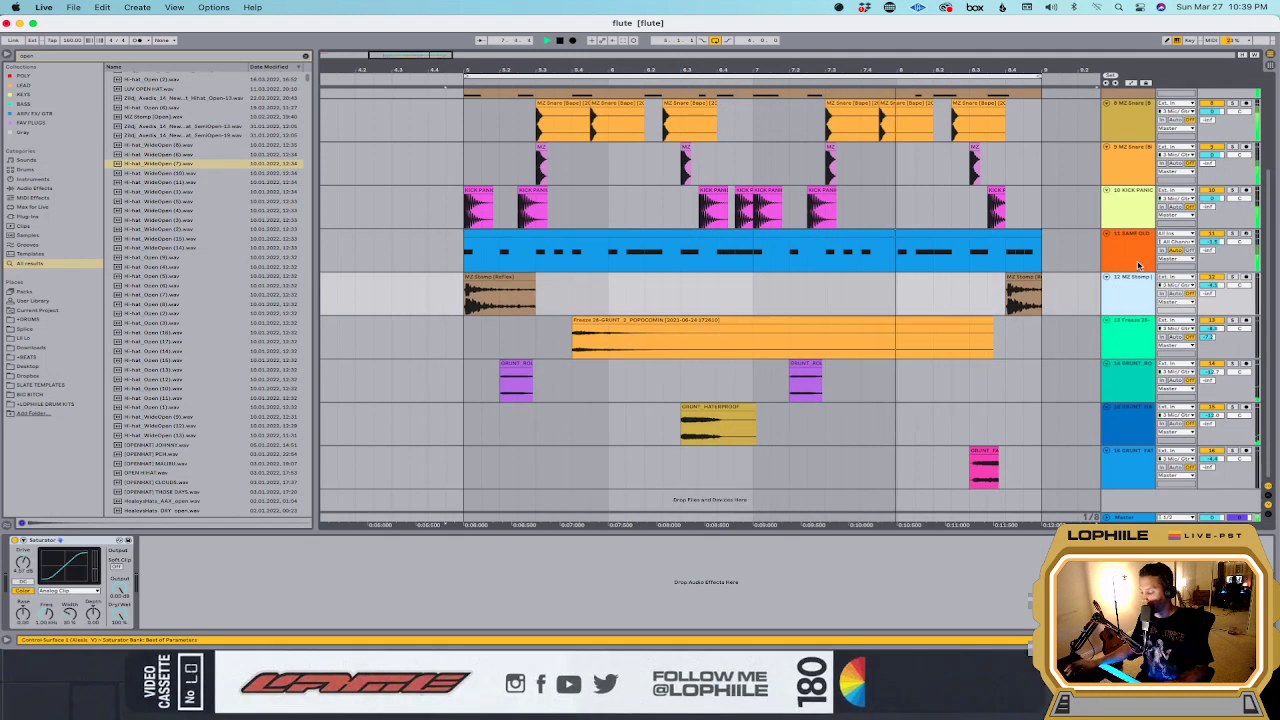
key(super+z)
Step: Place Hi-hat_WideOpen (7) at 5.2 on an audio track below the 808 hat track and lower that track's volume
drag(160, 168, 500, 294)
click(1217, 298)
drag(1208, 284, 1208, 306)
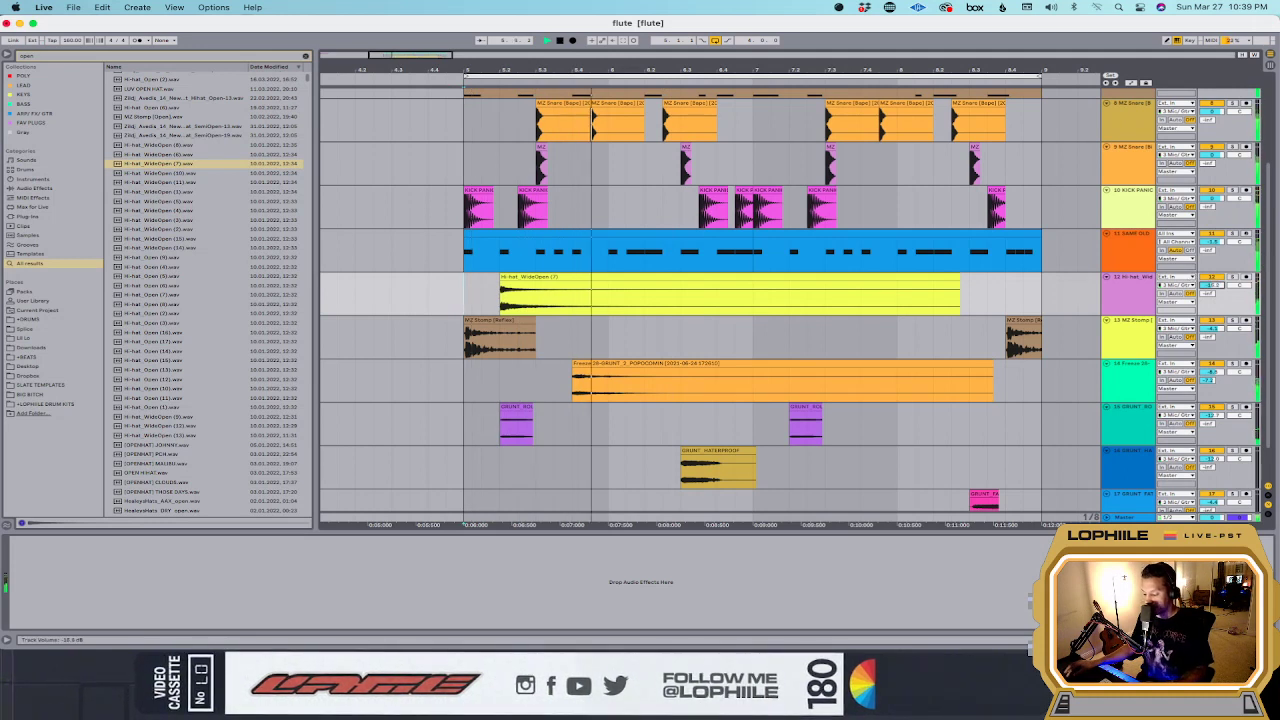
Step: Repeat the first beats of the Hi-hat_WideOpen (7) clip through bar 9 and delete everything past 9.1 on that track
click(571, 300)
drag(607, 300, 500, 305)
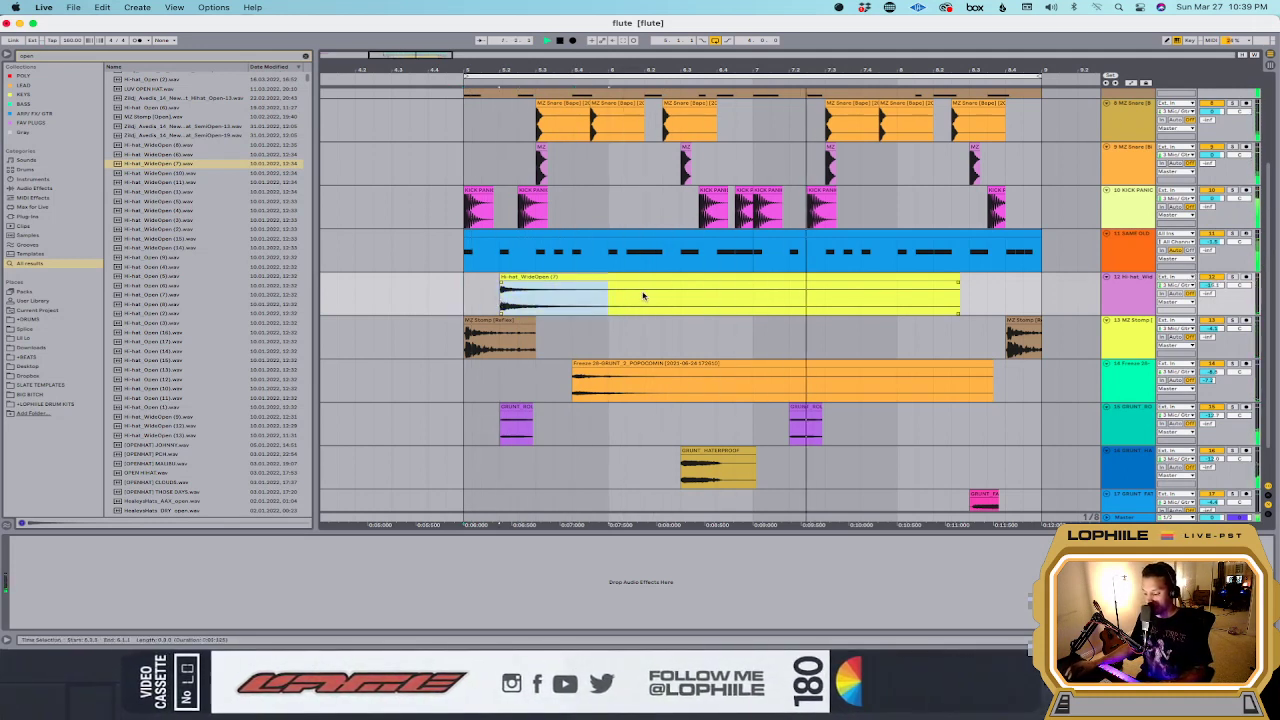
key(ctrl+d)
key(ctrl+d)
key(ctrl+d)
key(ctrl+d)
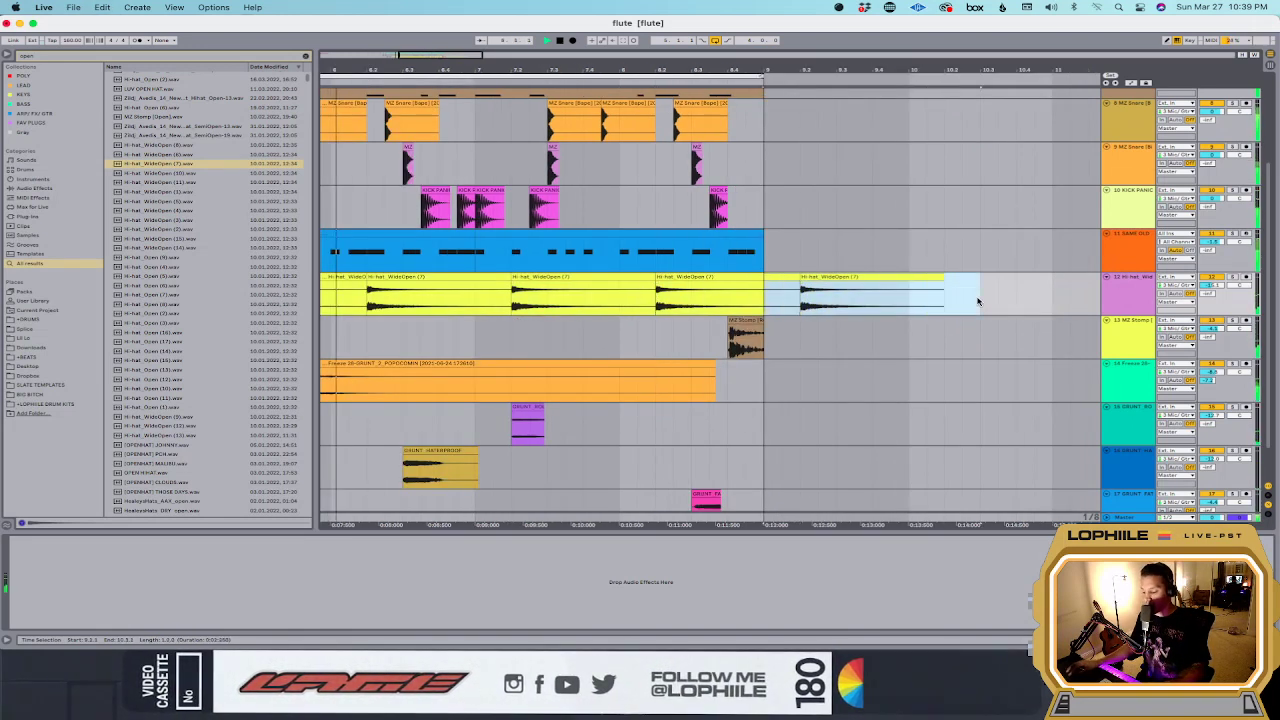
key(Delete)
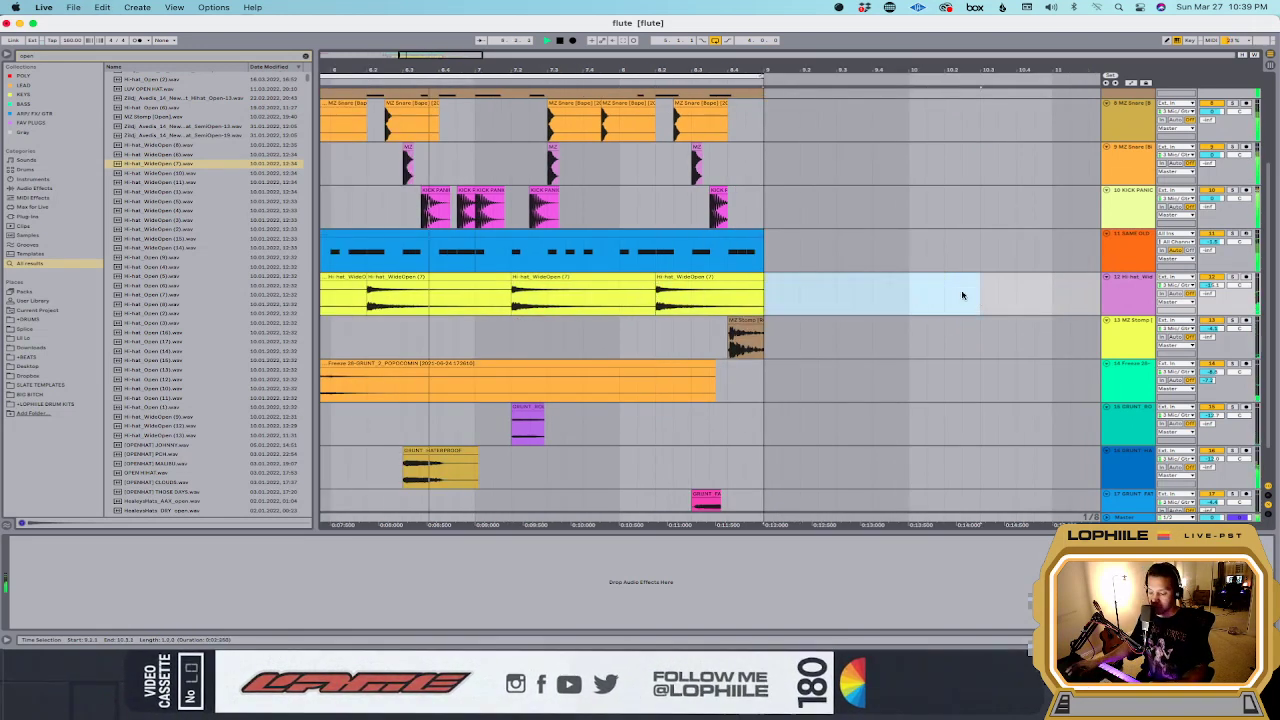
Step: Clear the browser search, add EQ Eight to the open hat track and shape it to cut the lows
click(306, 57)
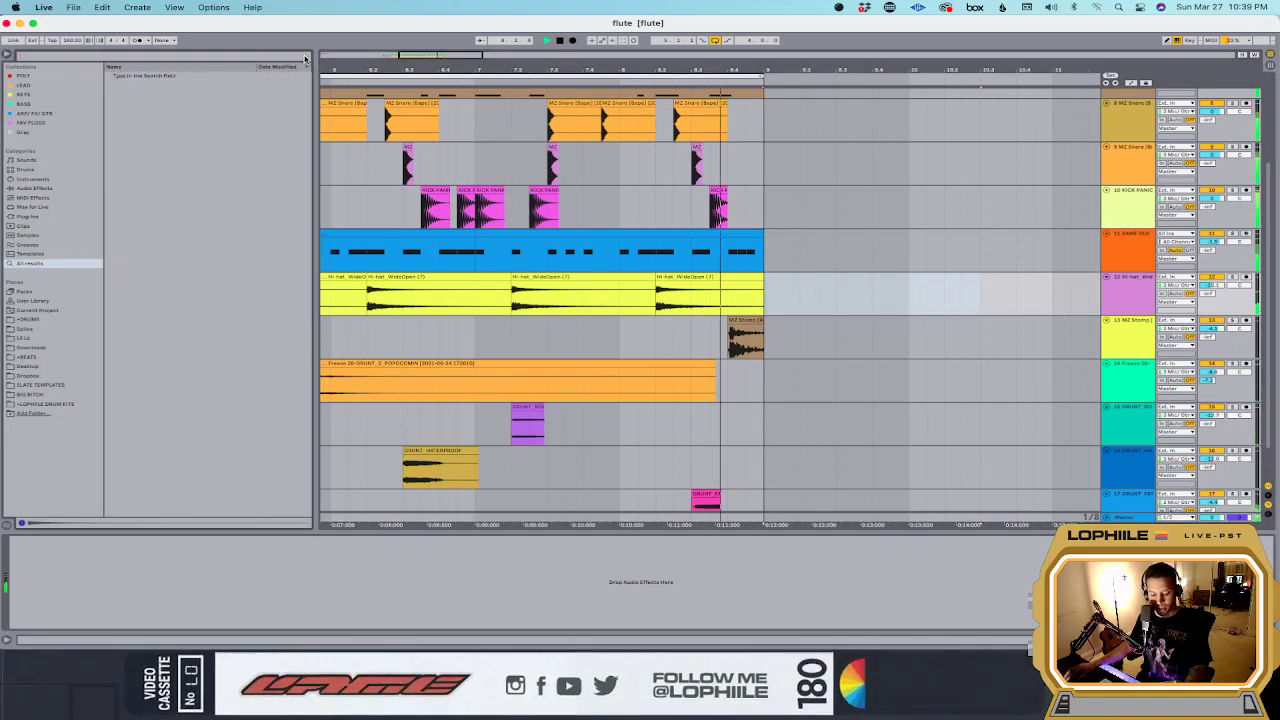
click(69, 186)
drag(140, 216, 628, 294)
drag(84, 595, 211, 567)
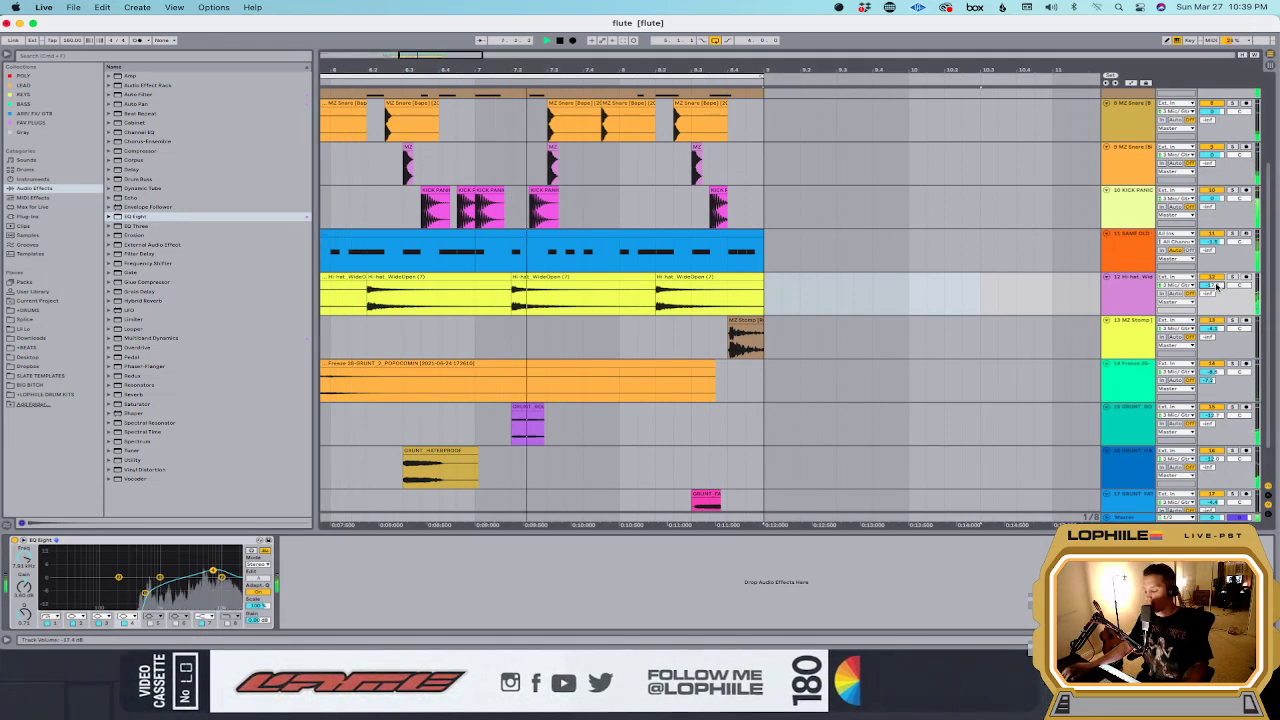
Step: Duplicate the four-bar flute and MZ 808 clips twice so both tracks run from bar 5 to bar 17
scroll(845, 280, left, 5)
scroll(840, 263, up, 3)
scroll(840, 263, up, 1)
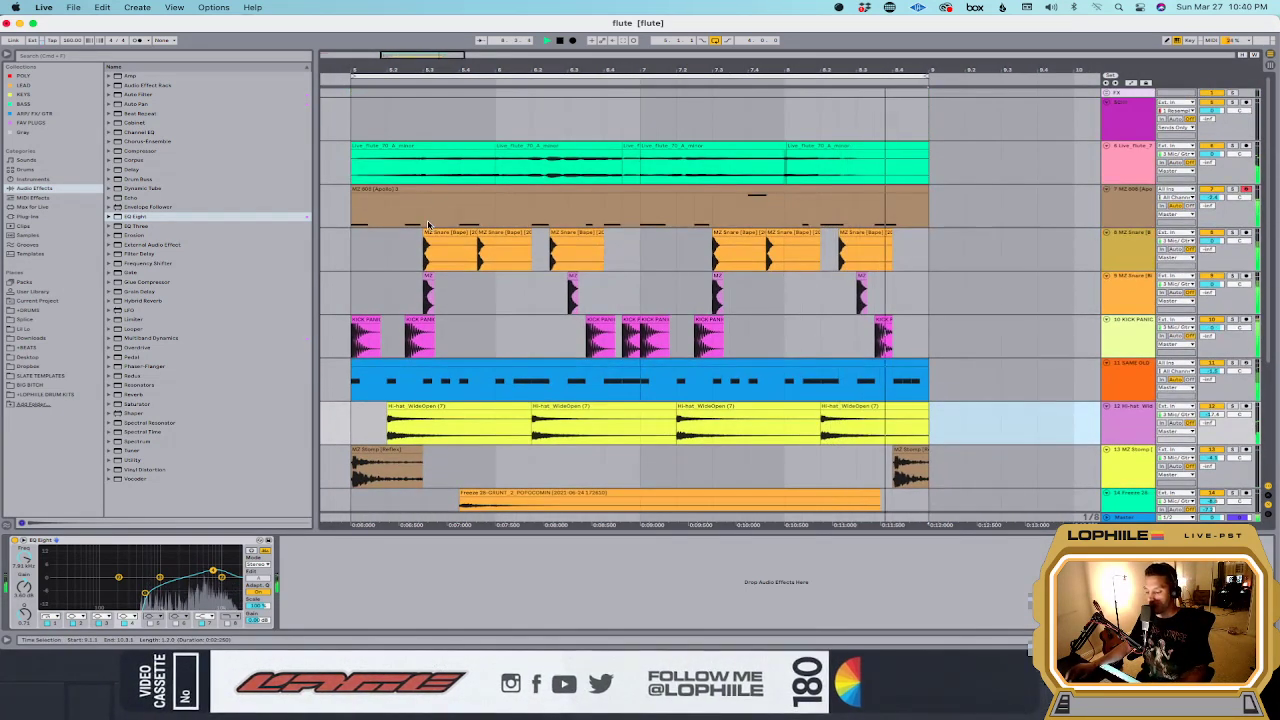
click(423, 186)
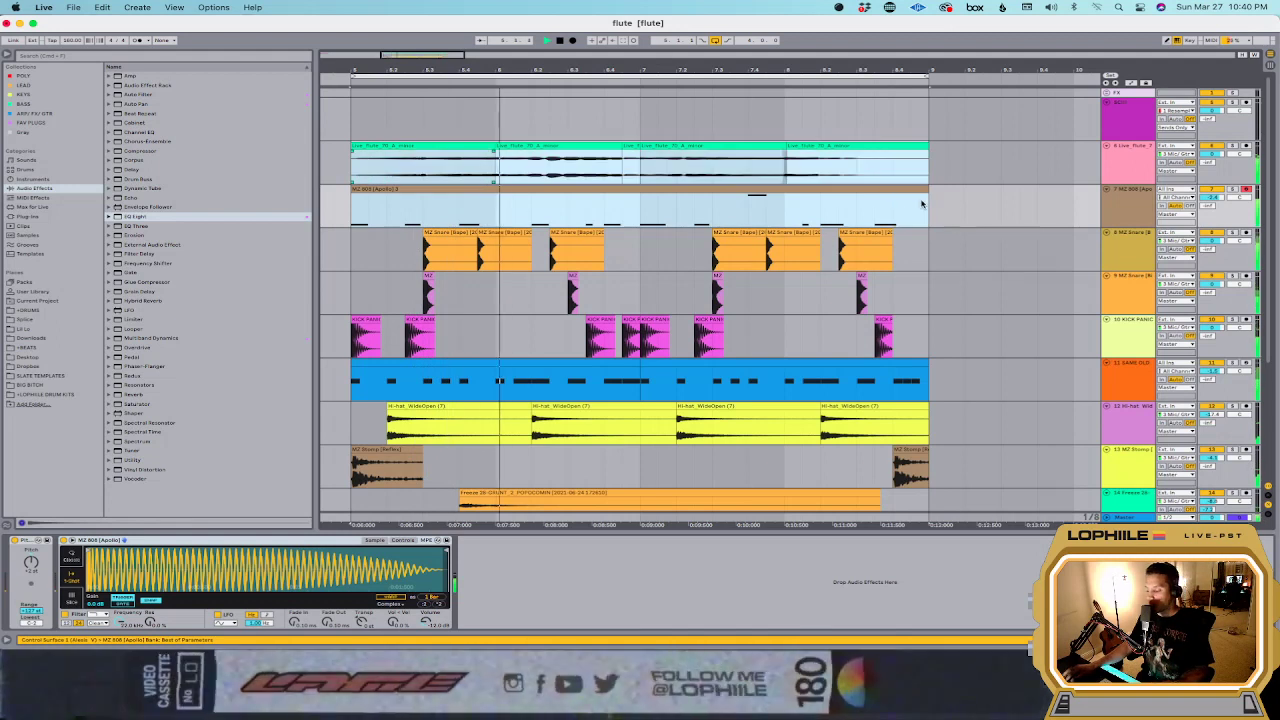
scroll(899, 175, right, 10)
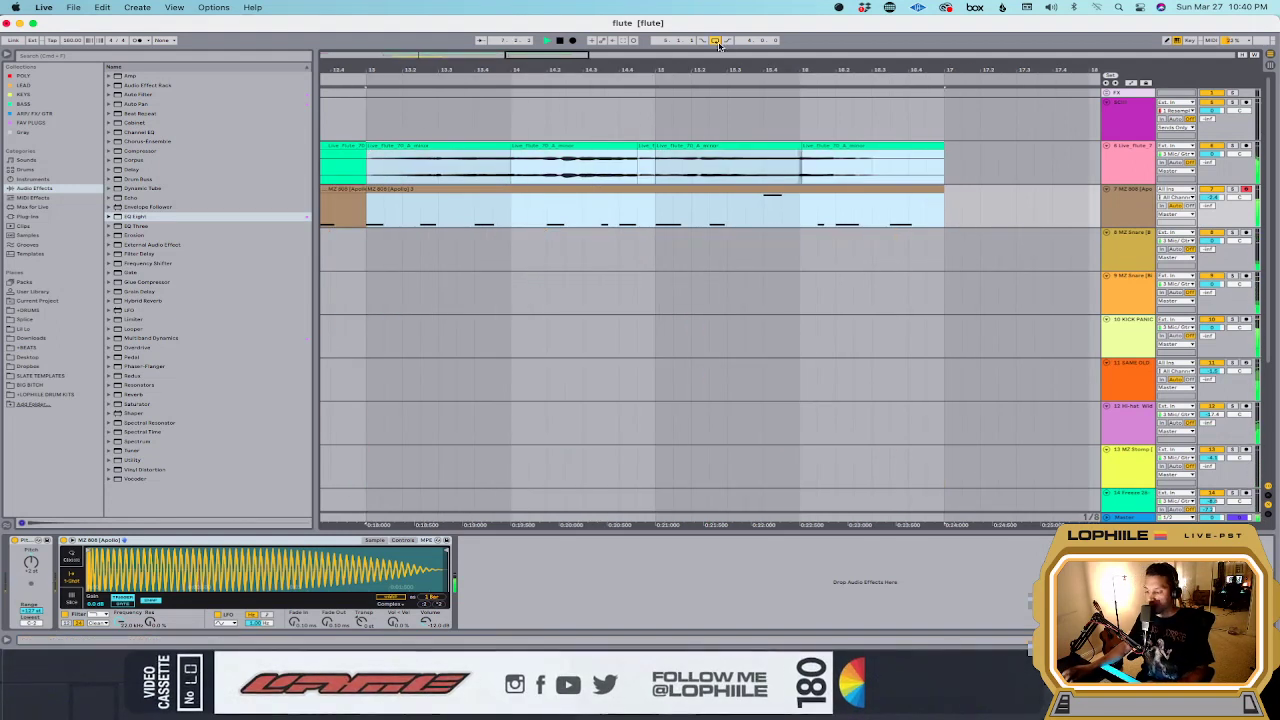
scroll(640, 142, left, 8)
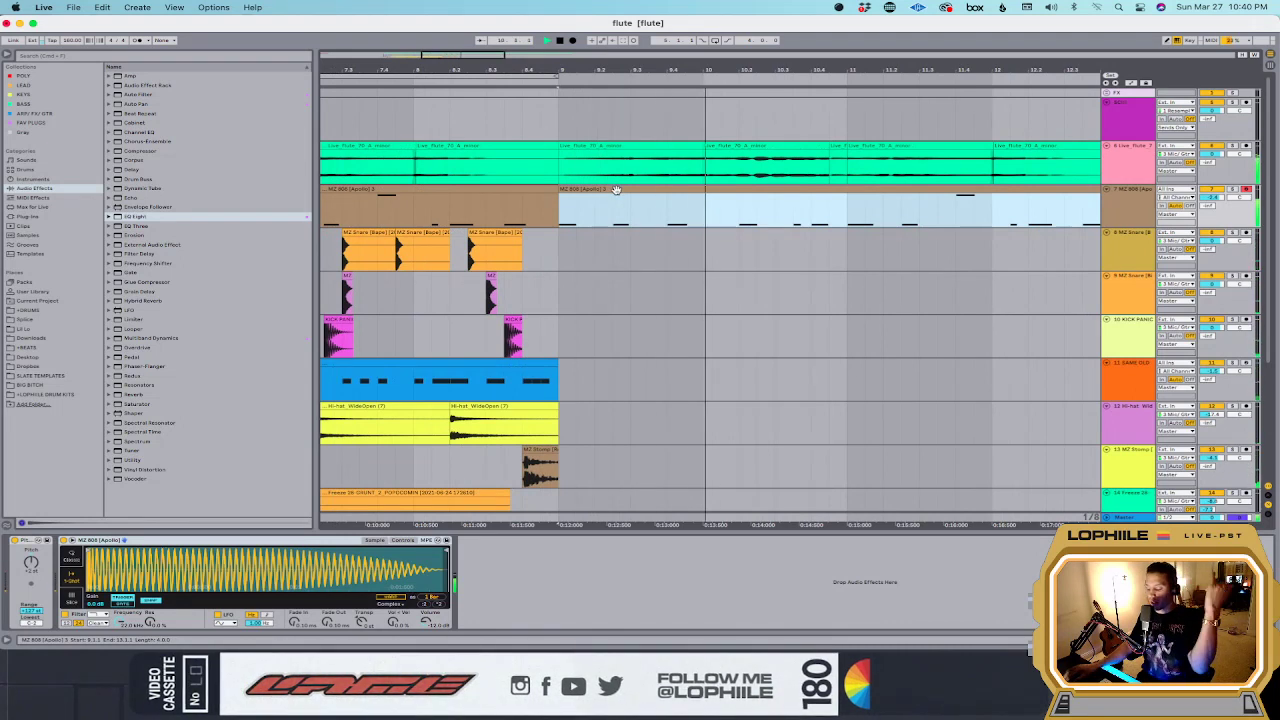
Step: Loop the first two MZ 808 clips, covering bars 5 to 13
scroll(617, 190, down, 3)
shift+click(578, 187)
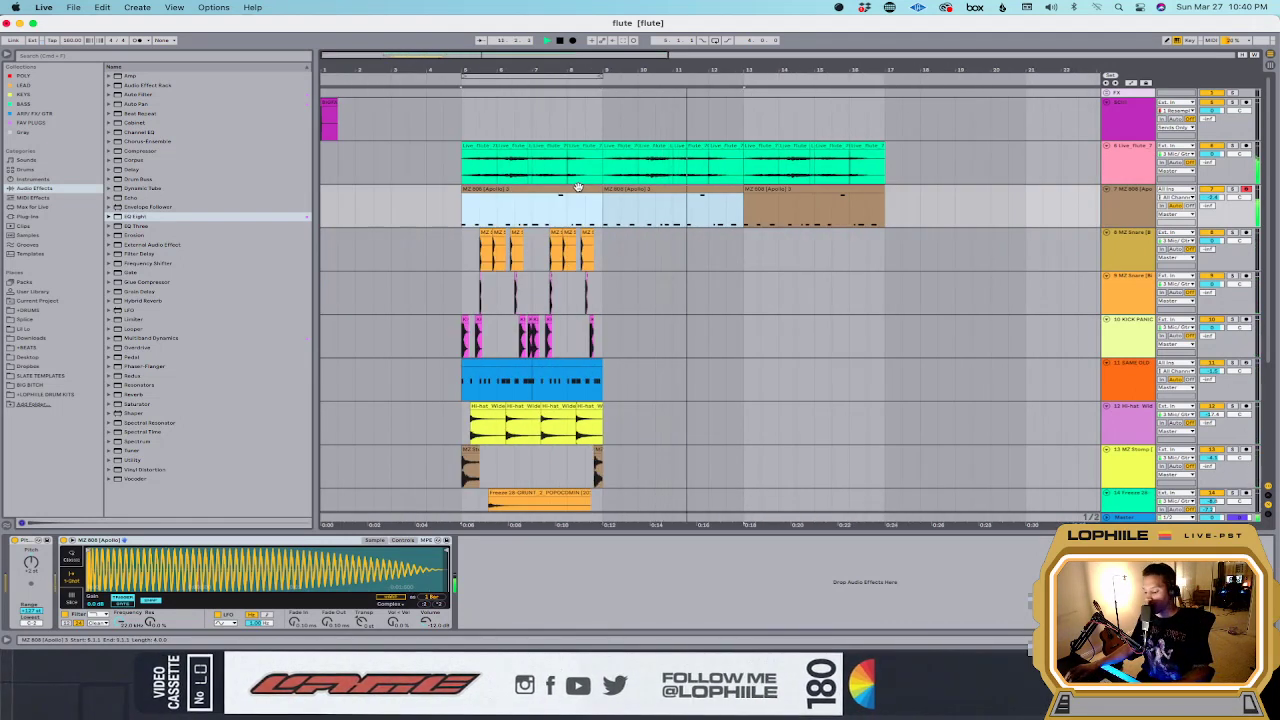
key(super+l)
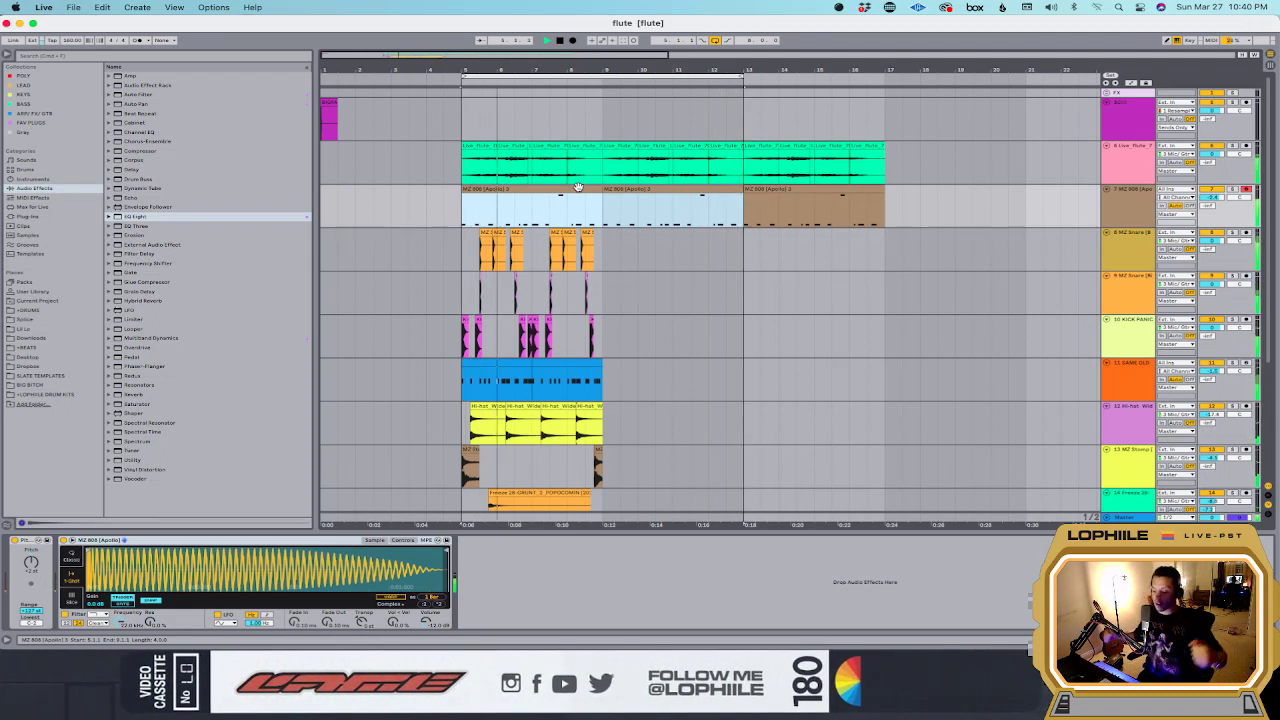
Step: Add an Auto Filter set to low-pass and a Delay to the frozen GRUNT_2 track
scroll(473, 413, down, 5)
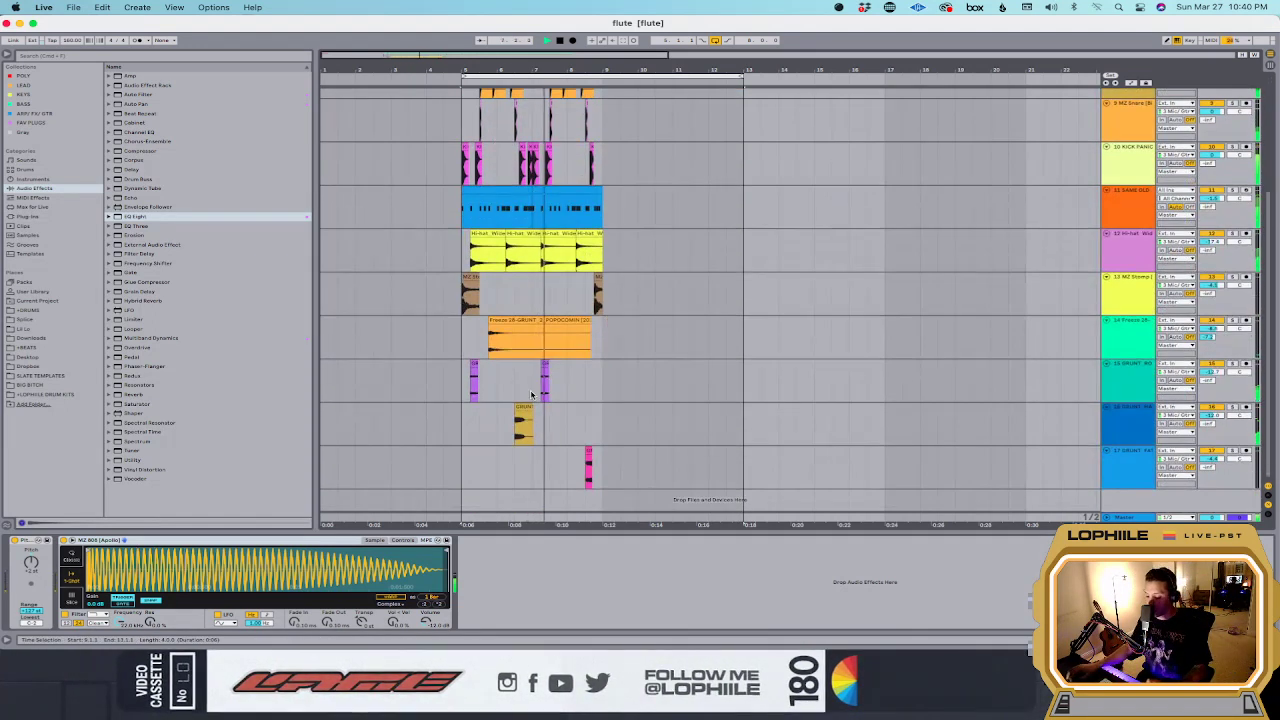
click(466, 414)
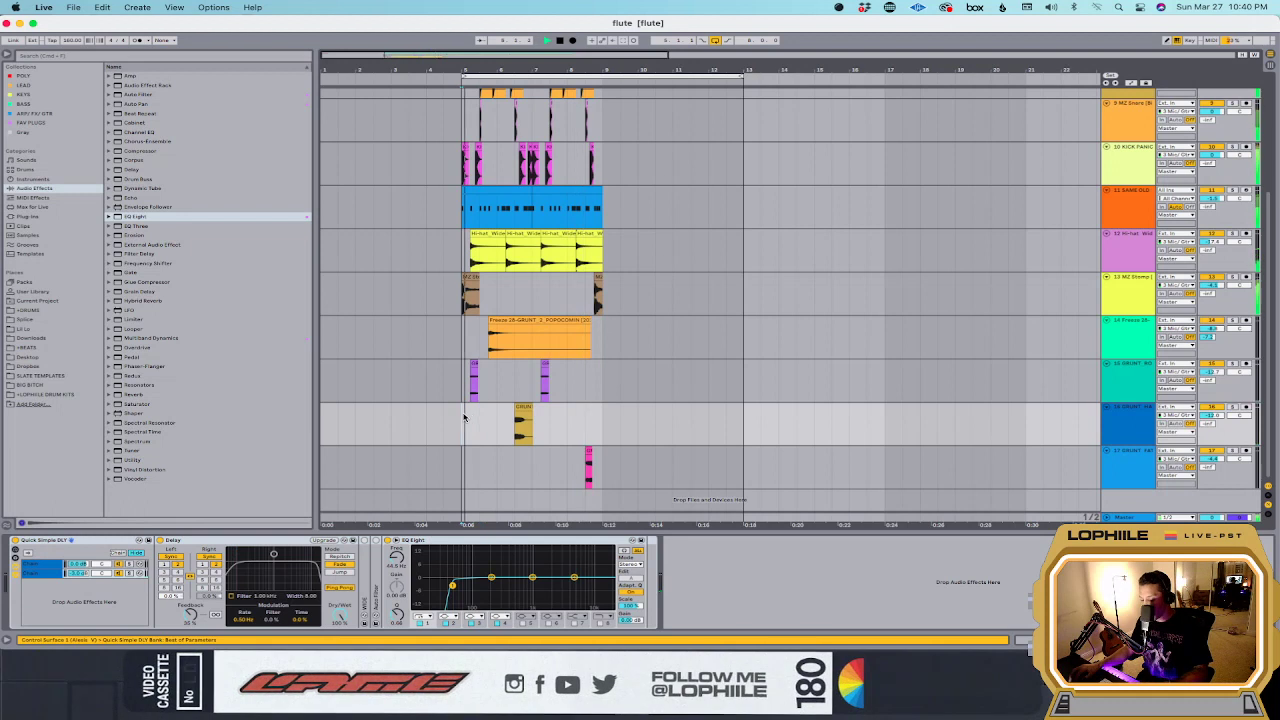
click(491, 314)
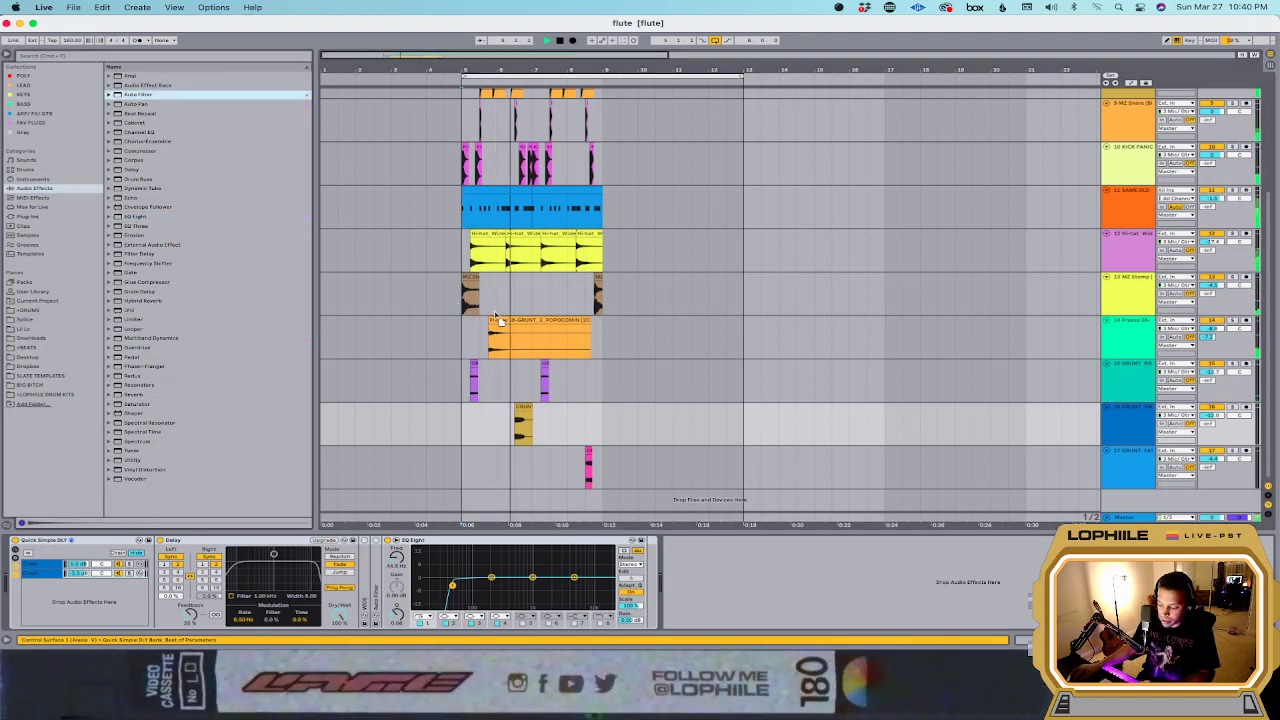
click(487, 332)
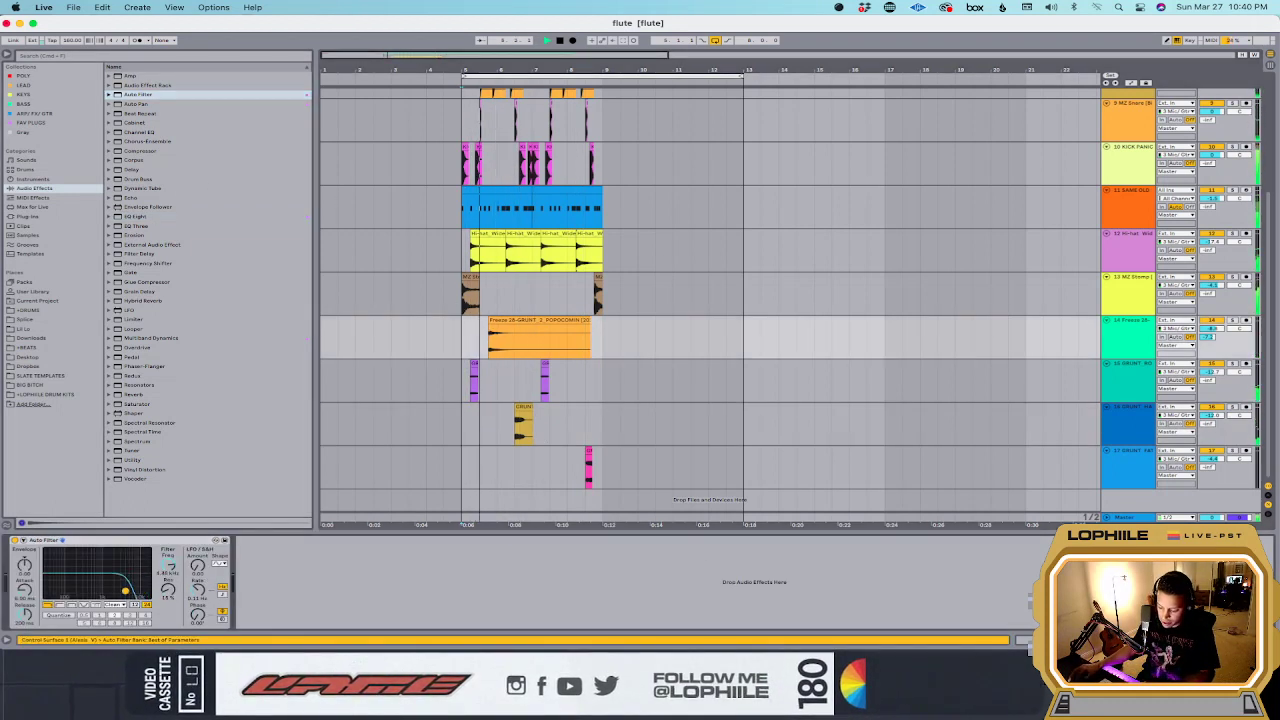
double_click(134, 172)
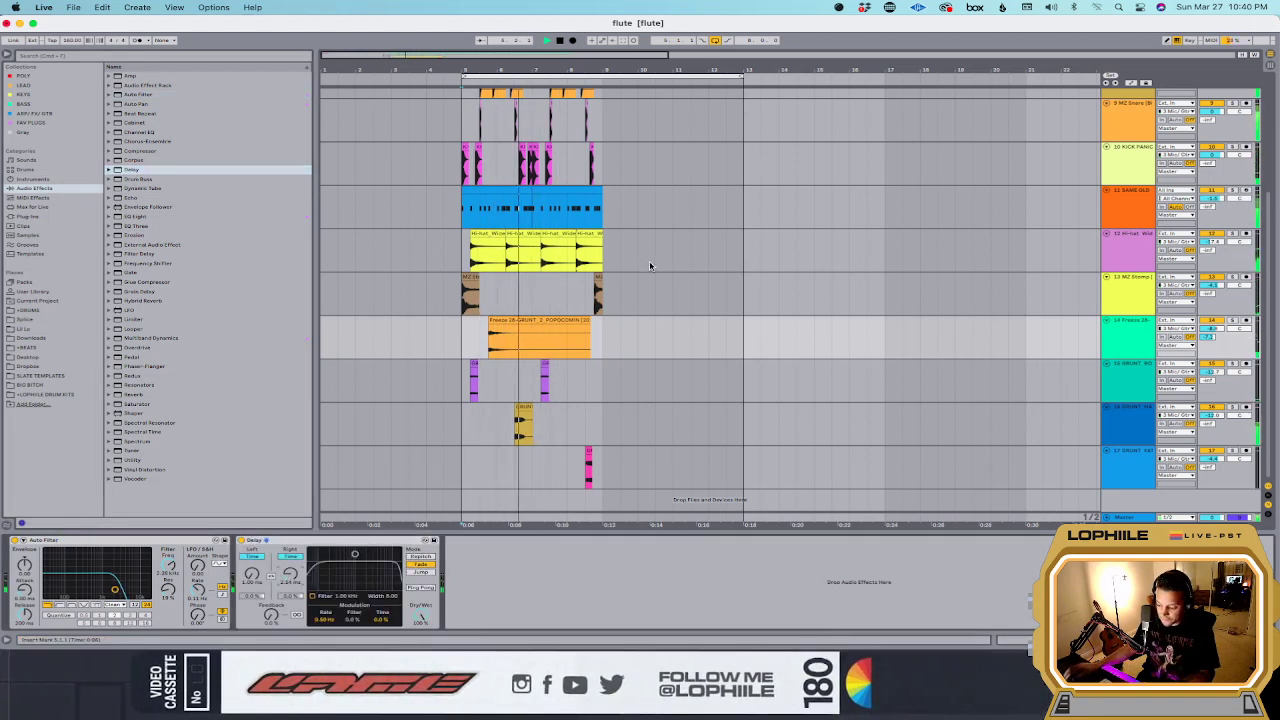
Step: Duplicate the time range from 5.1 to 9.1 across all tracks
drag(605, 340, 466, 357)
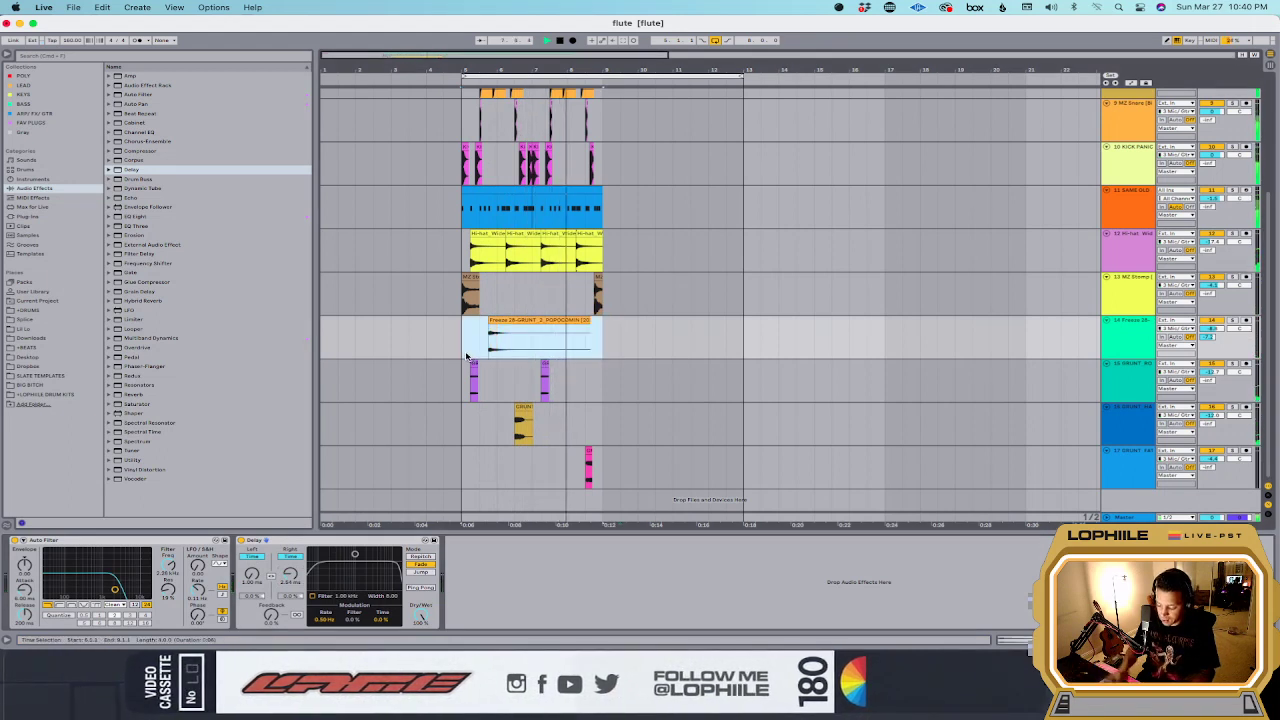
key(super+shift+d)
scroll(745, 185, up, 3)
Step: Consolidate the flute chops in bars 9 to 13 into one clip and open it in the sample editor
drag(744, 175, 610, 176)
key(super+h)
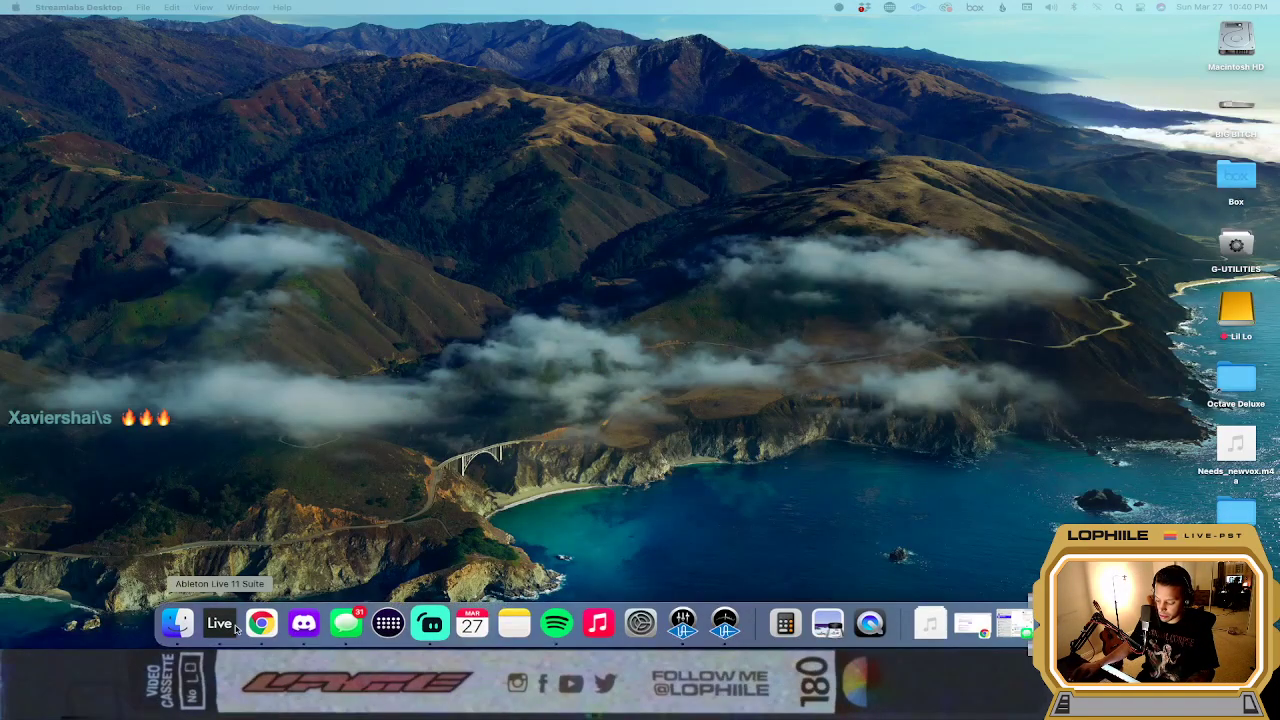
click(217, 620)
click(678, 360)
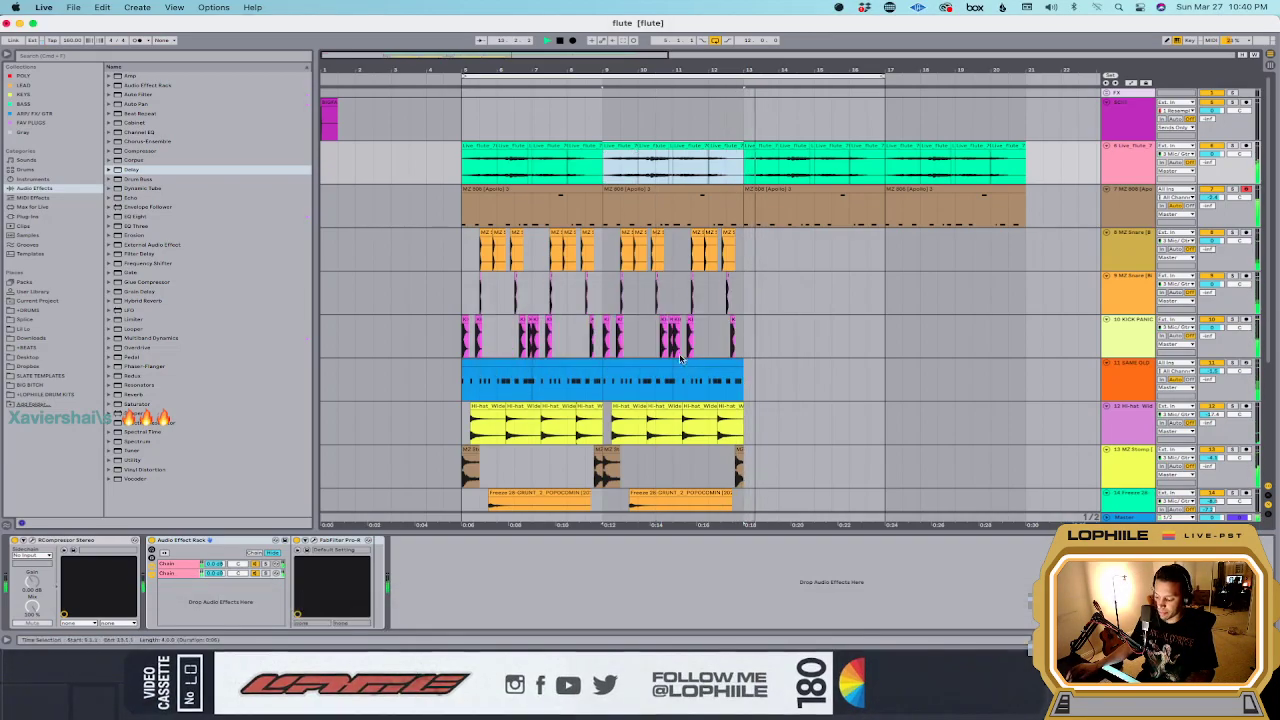
drag(607, 178, 737, 168)
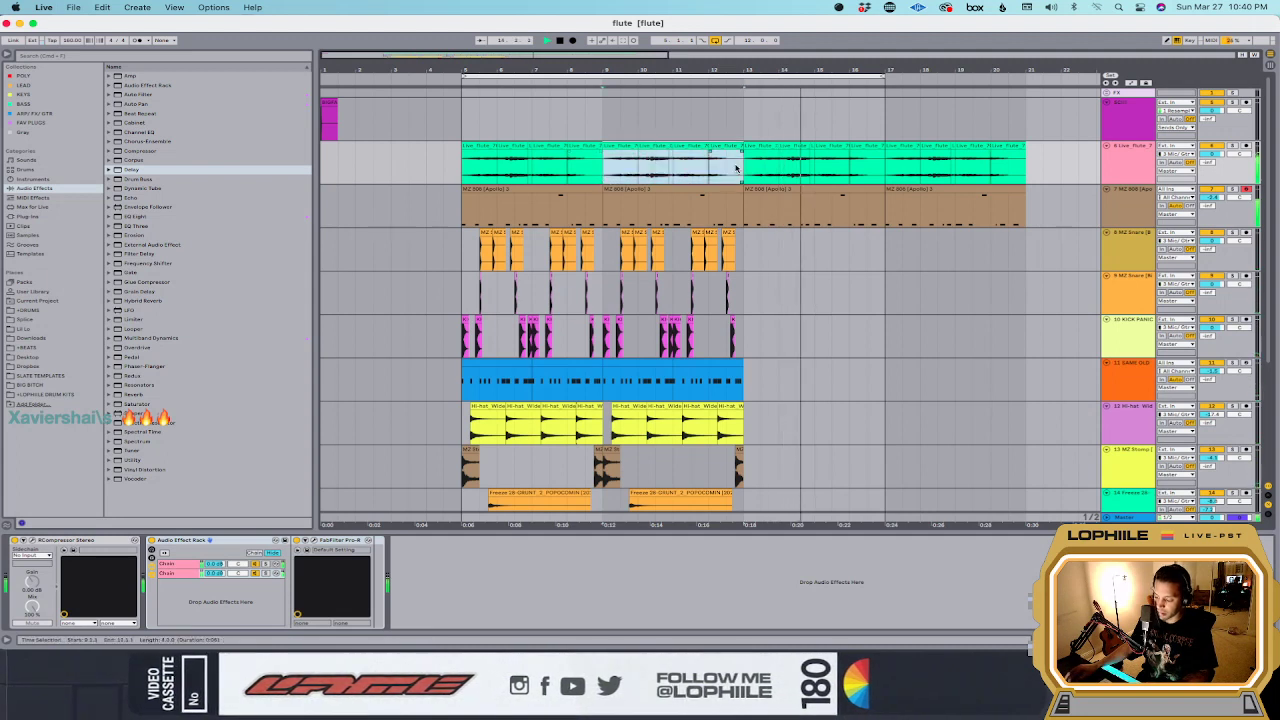
key(super+j)
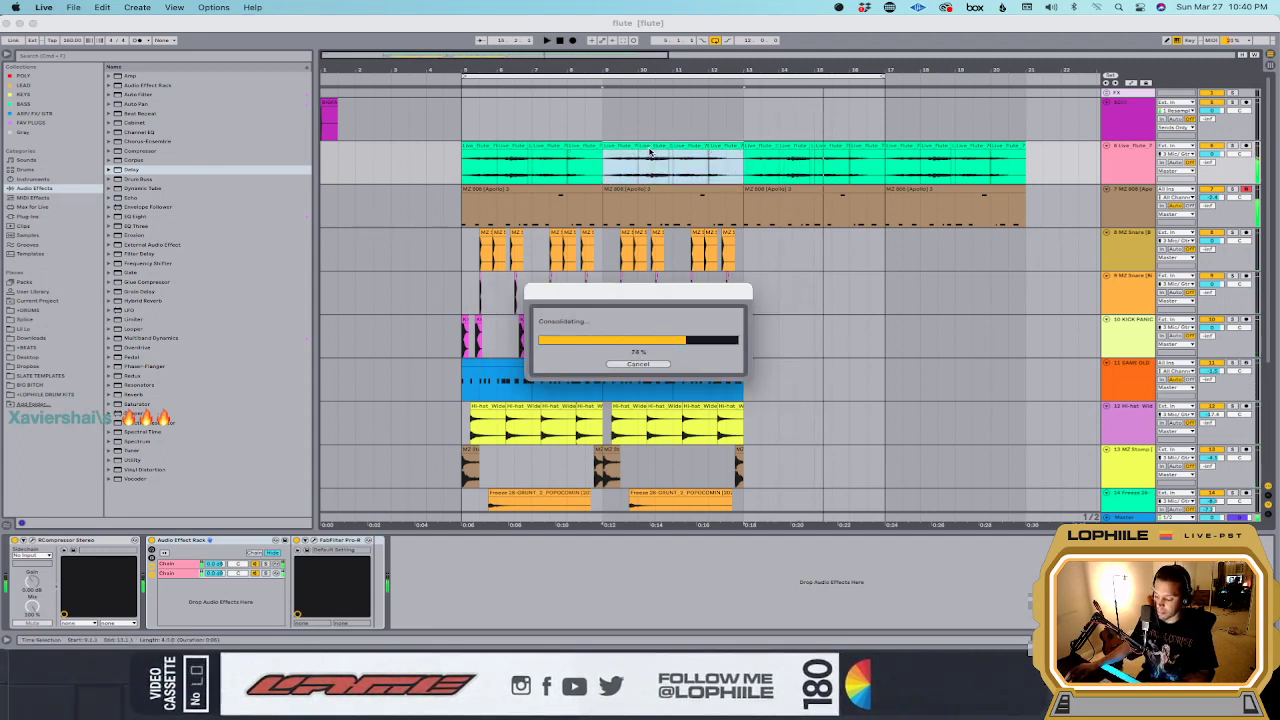
double_click(626, 160)
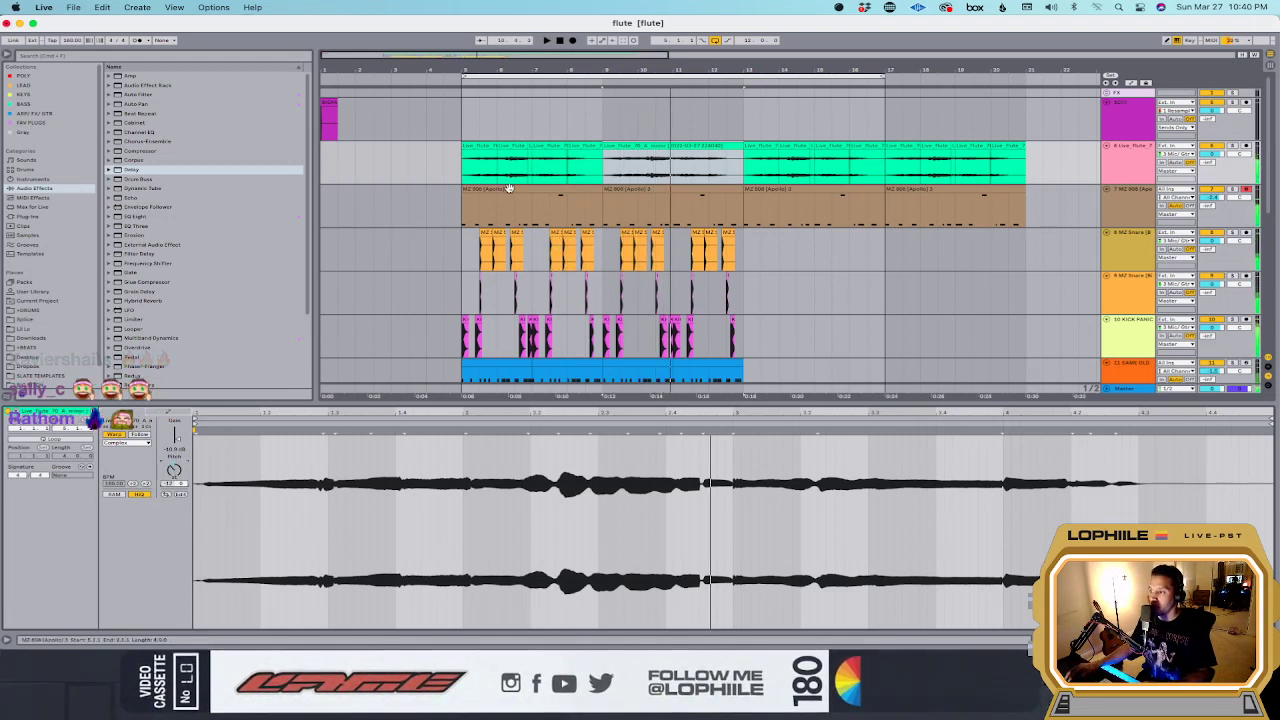
Step: Play the arrangement from 13.1 and view the notes of the first three MZ 808 clips
click(745, 170)
key(space)
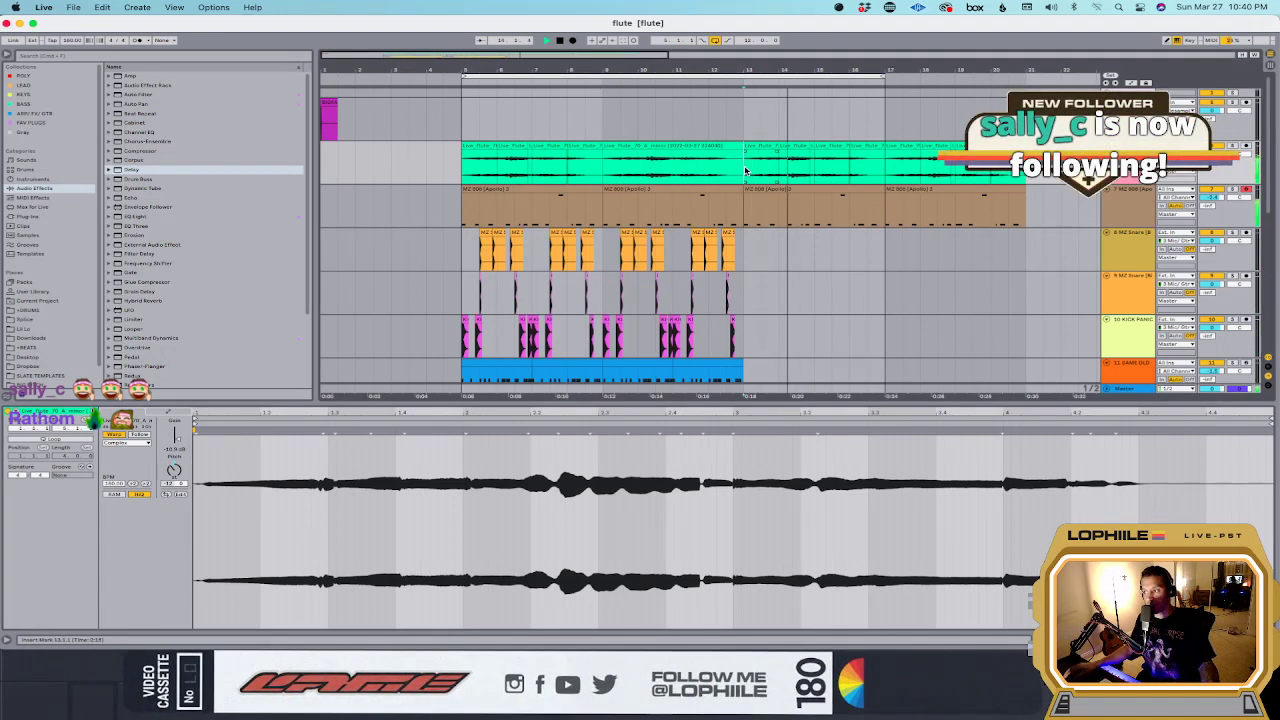
drag(745, 170, 463, 215)
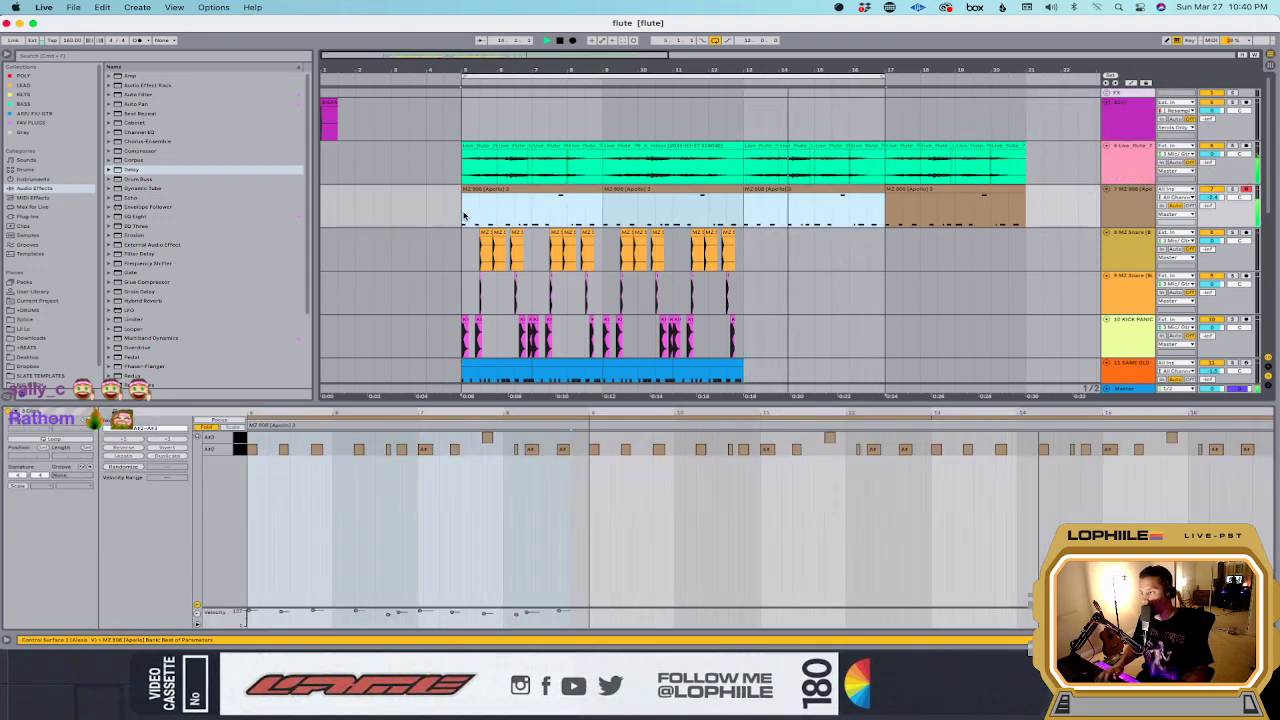
Step: Duplicate the four bars from 5.1 once more across all tracks and save the set
scroll(590, 193, down, 5)
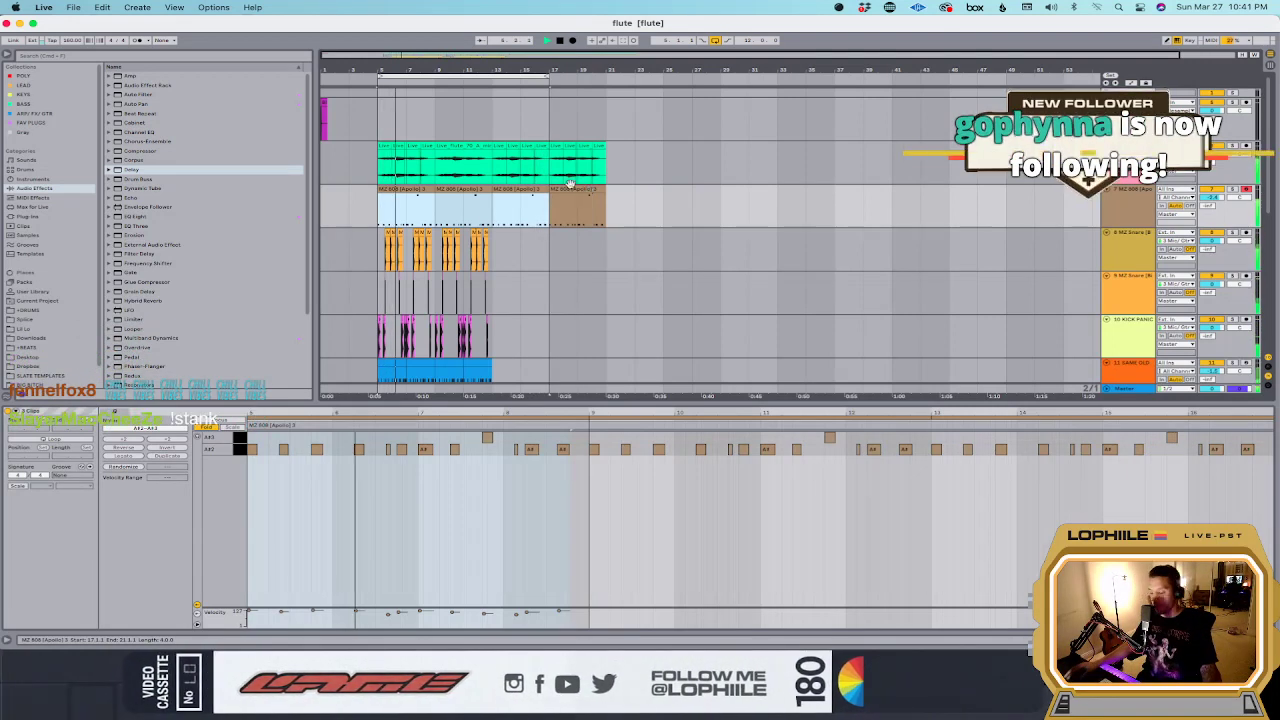
drag(436, 205, 377, 207)
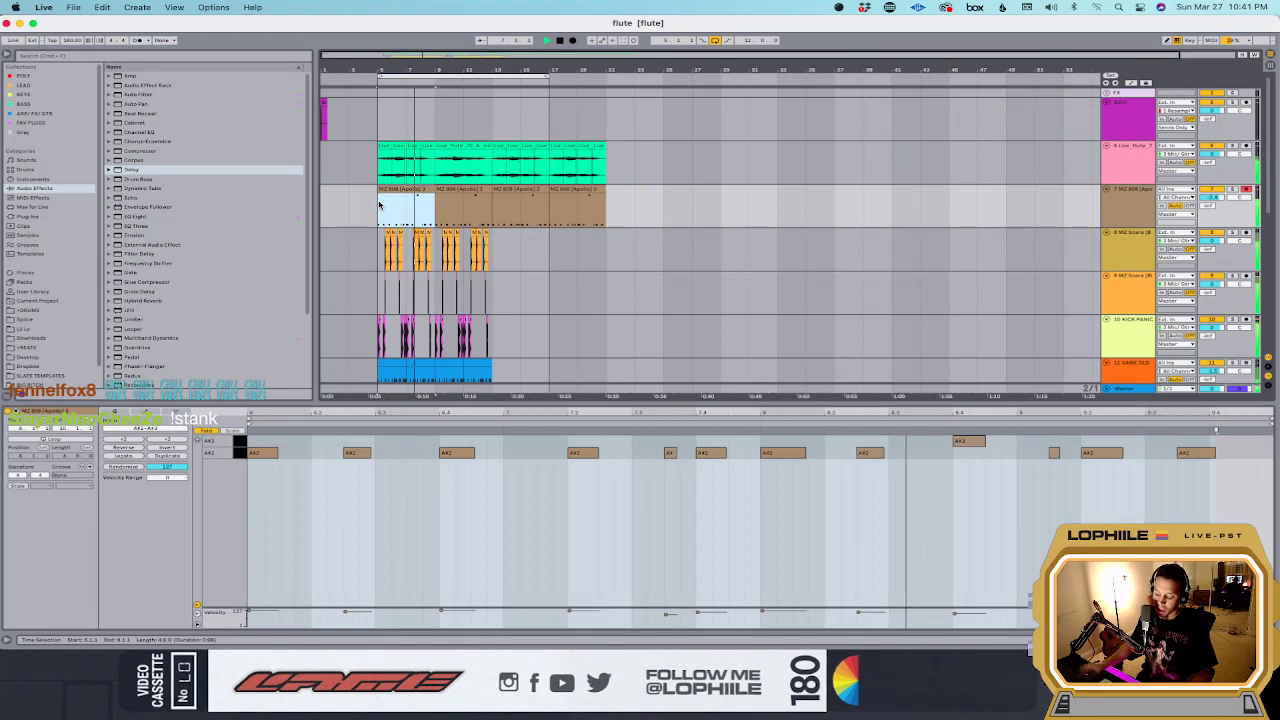
key(super+d)
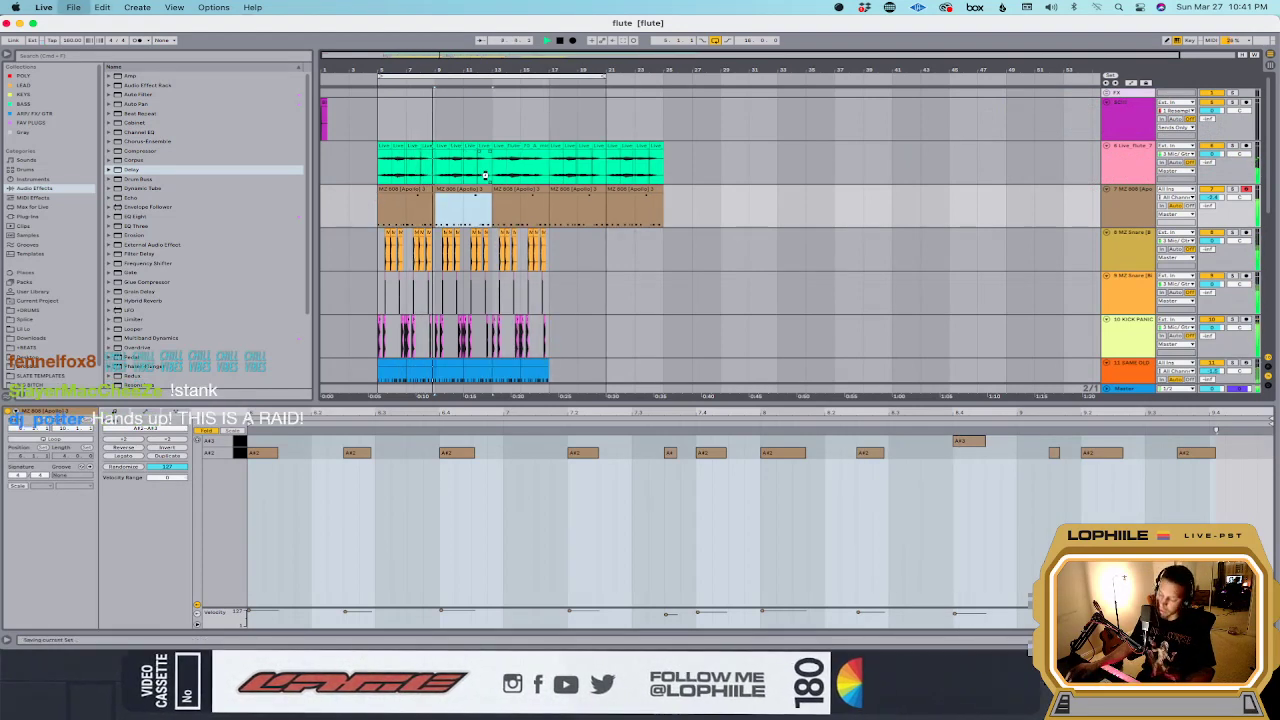
key(super+a)
Step: Try filling the opening of the MZ 808 clip at bar 13 with back-to-back copies of the A#2 note
click(452, 208)
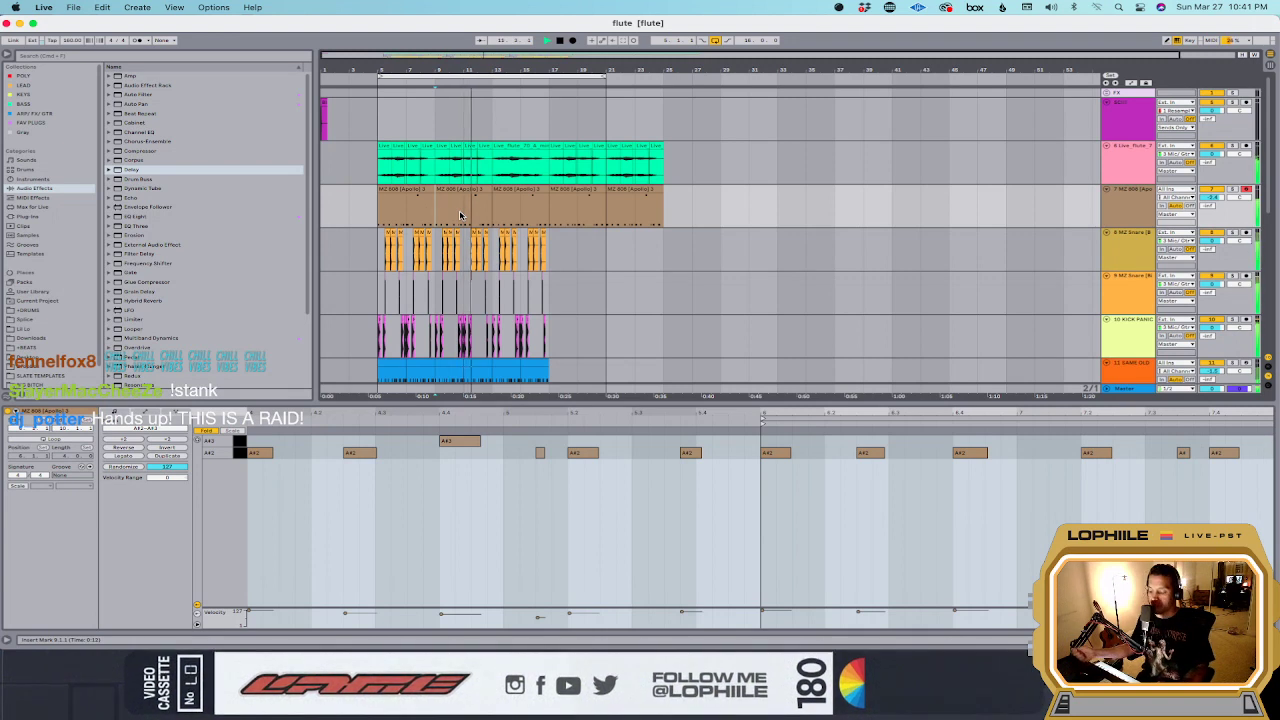
click(516, 192)
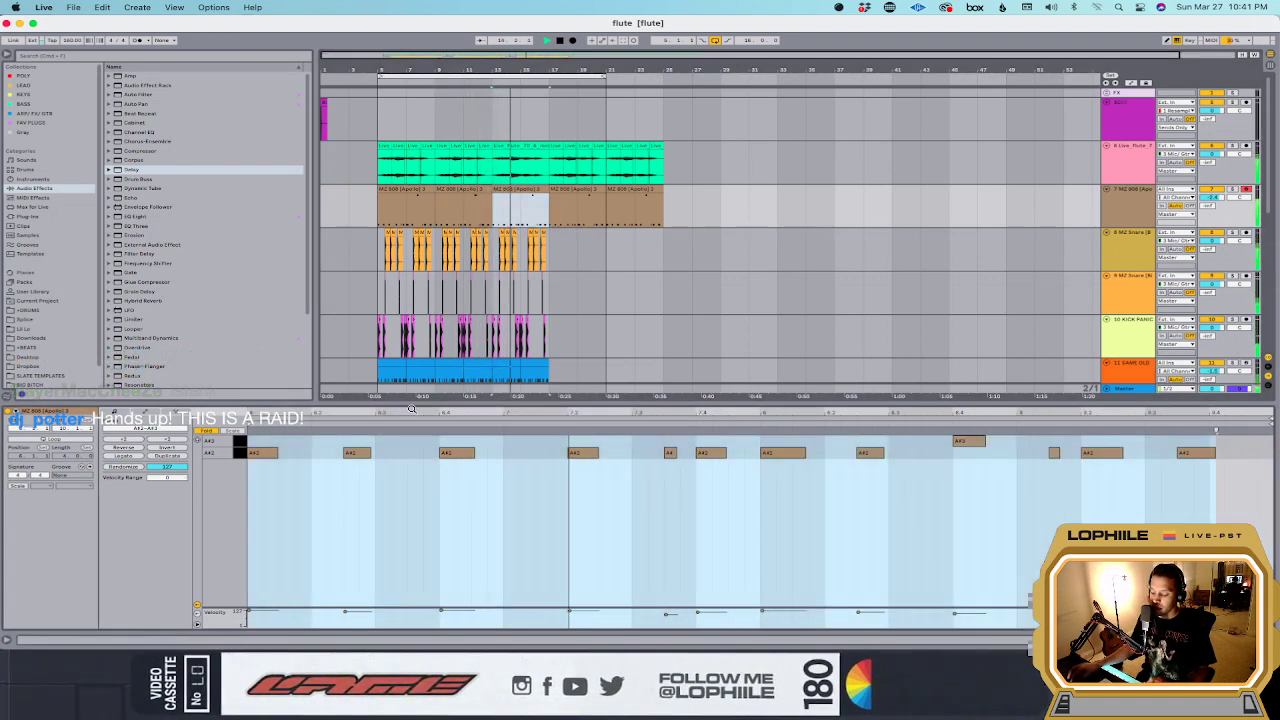
click(279, 463)
key(super+d)
key(super+d)
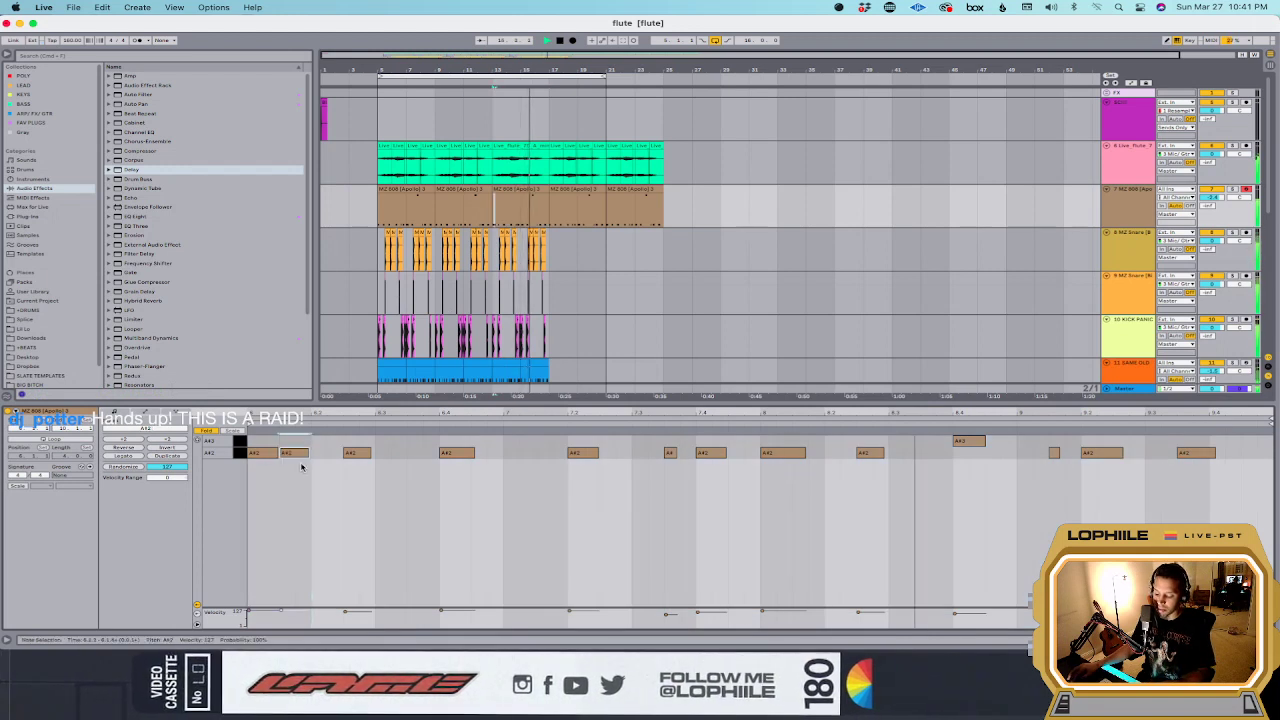
key(super+d)
key(super+d)
key(super+d)
key(super+d)
key(super+d)
key(super+d)
key(super+d)
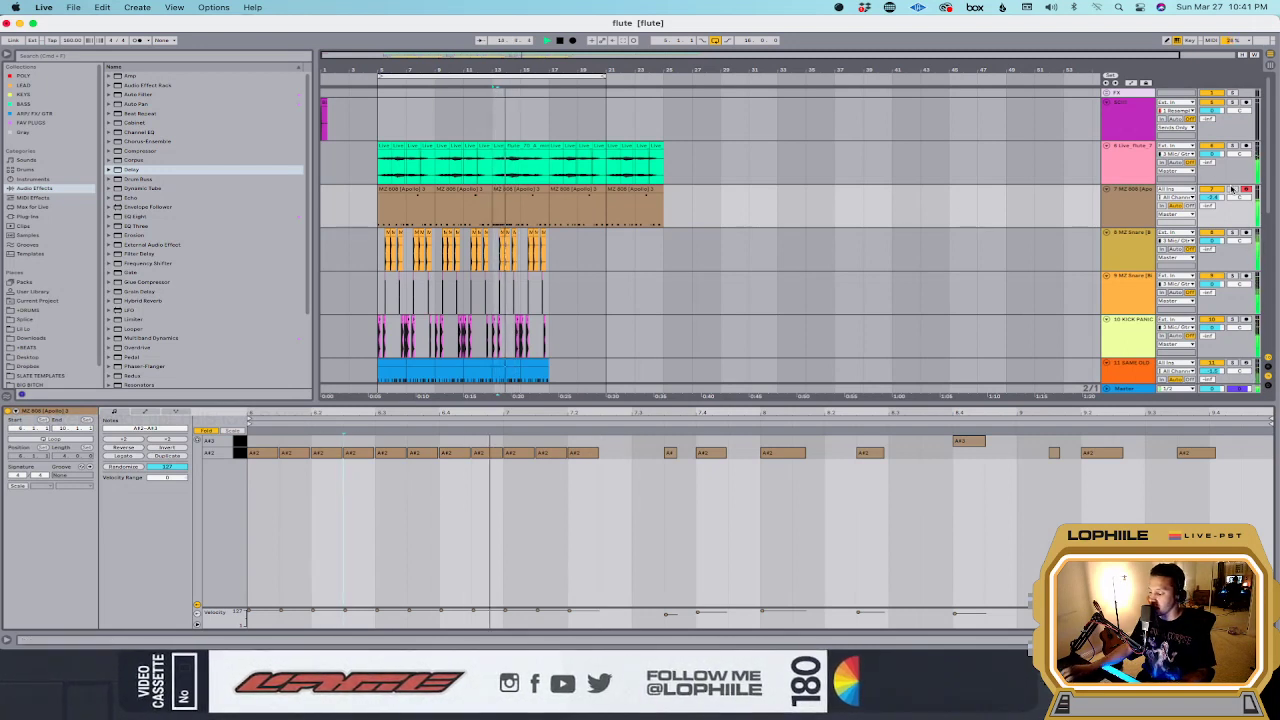
Step: Undo the repeated A#2 notes in the MZ 808 clip at bar 13
key(super+z)
key(super+z)
key(super+z)
key(super+z)
key(super+z)
key(super+z)
key(super+z)
key(super+z)
key(super+z)
Step: Copy the MZ 808 clip at bar 9 over the one at bar 13 and loop bars 13 to 17
drag(478, 201, 440, 203)
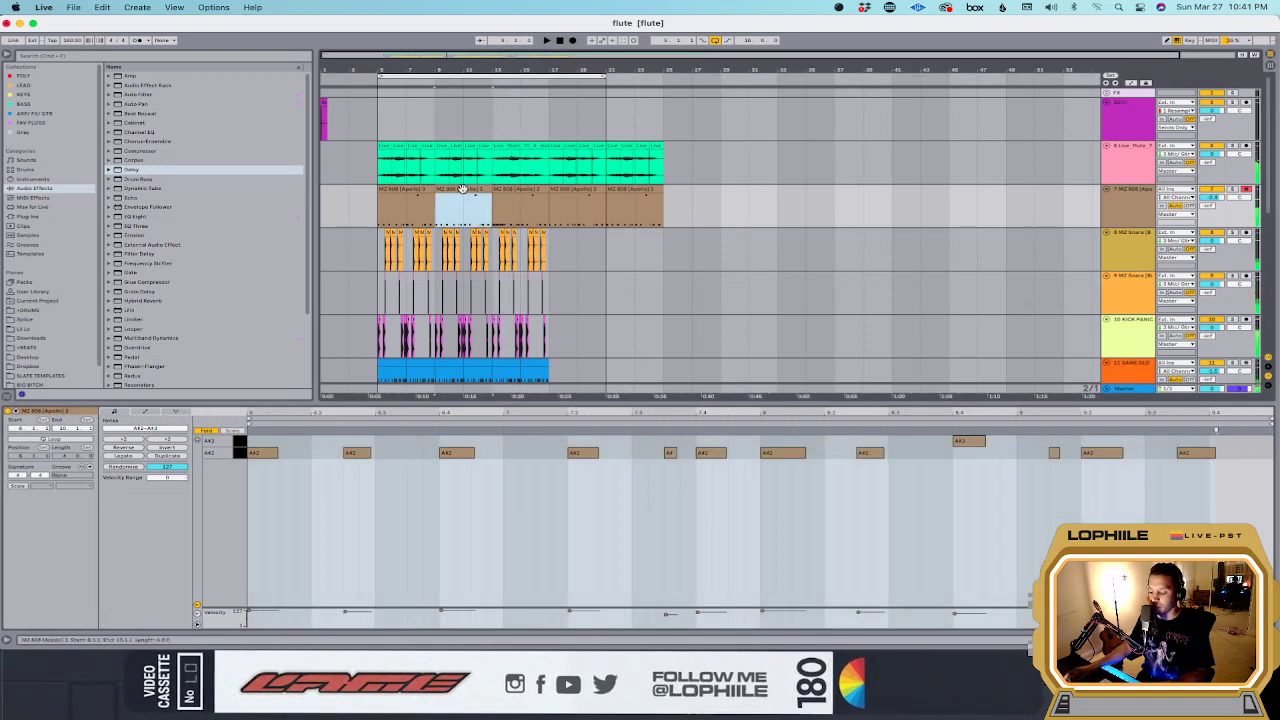
key(super+d)
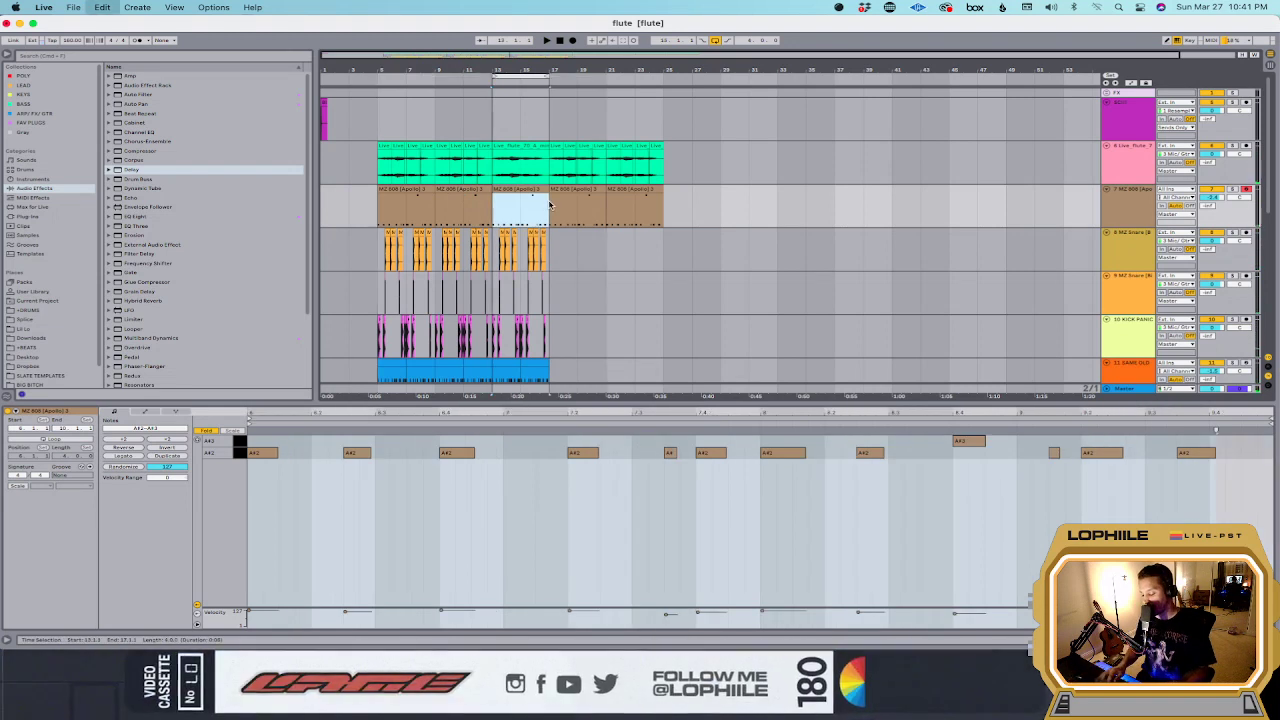
Step: Rework the SAME OLD hi-hat part over bars 13 to 17 into one clip of steady eighth-note hits
scroll(540, 200, down, 5)
click(502, 173)
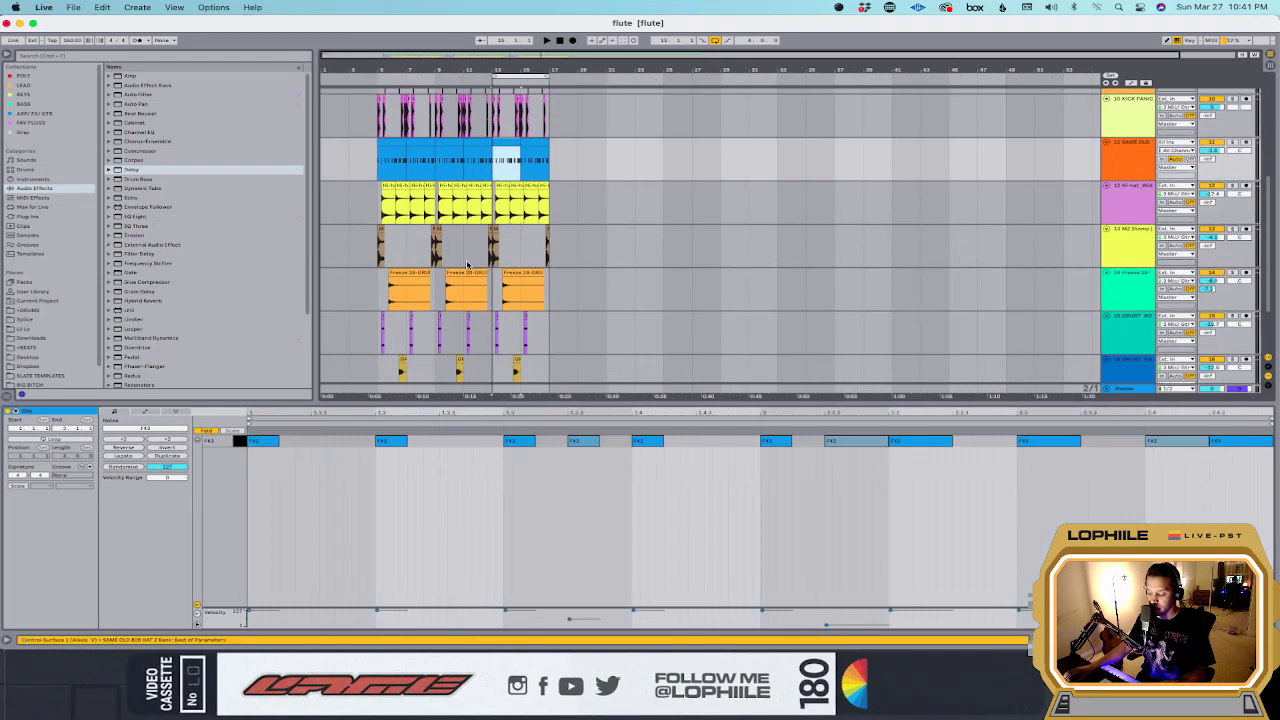
click(305, 456)
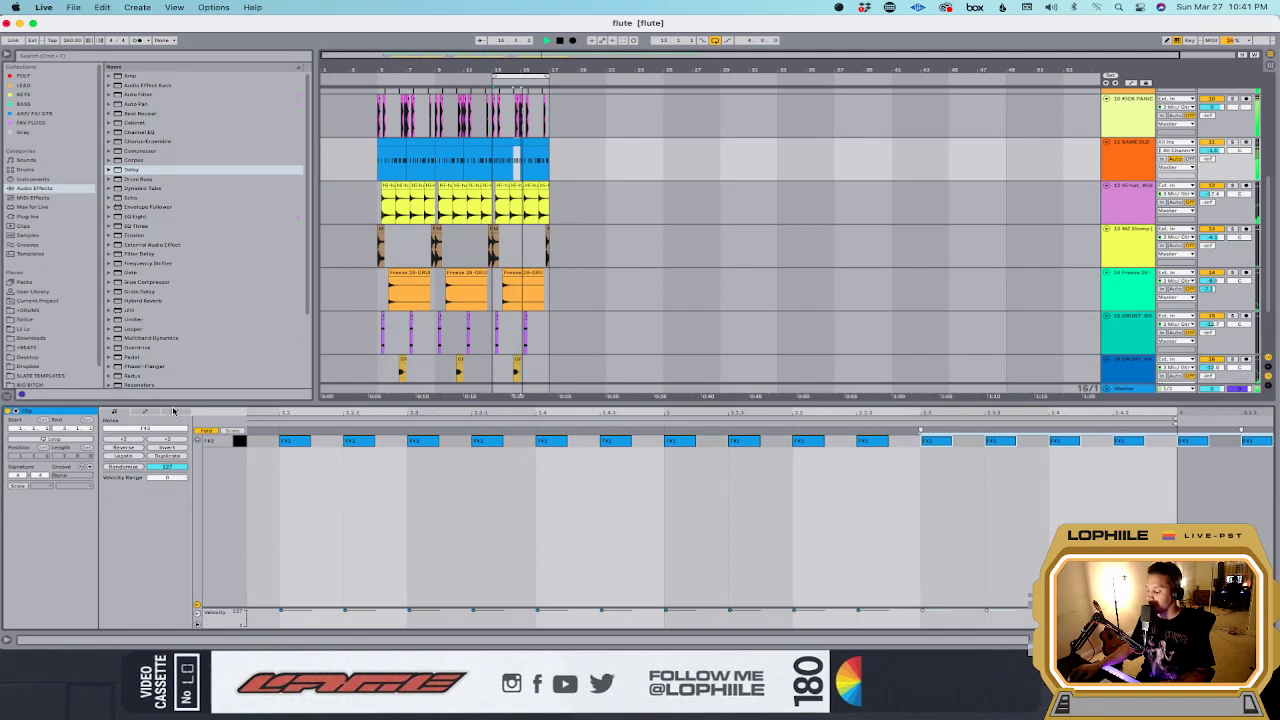
click(508, 141)
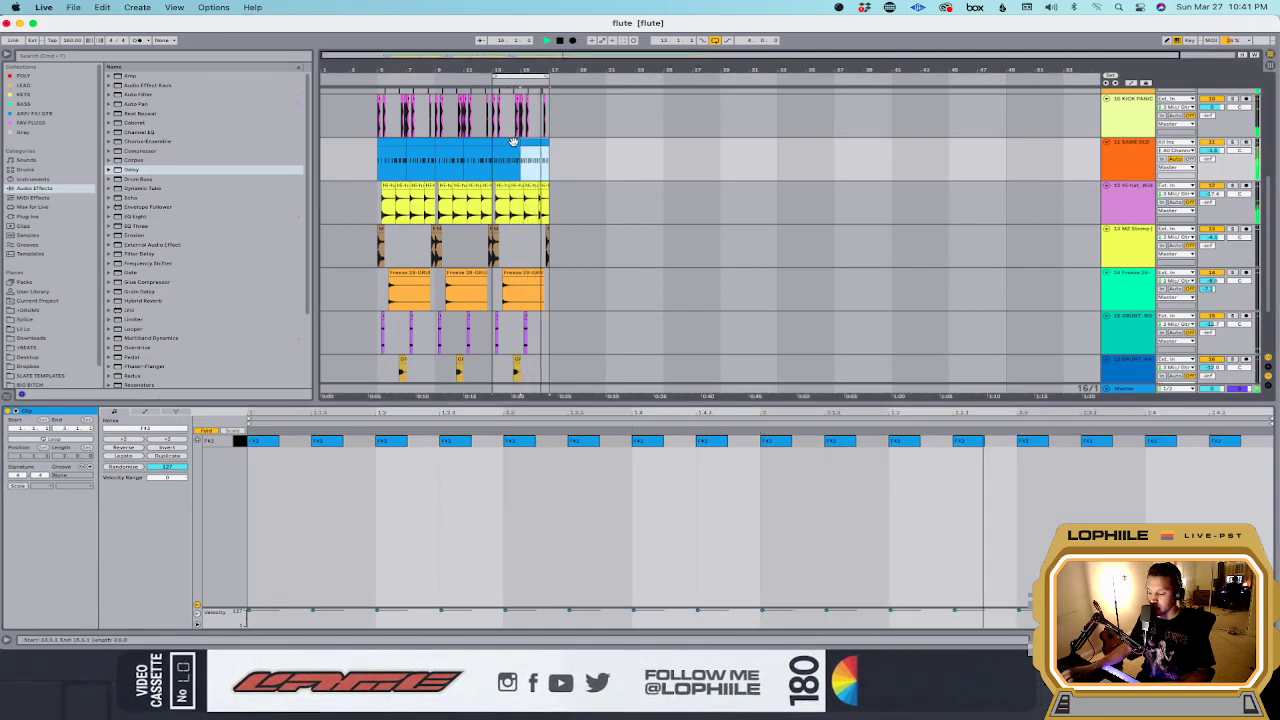
click(474, 514)
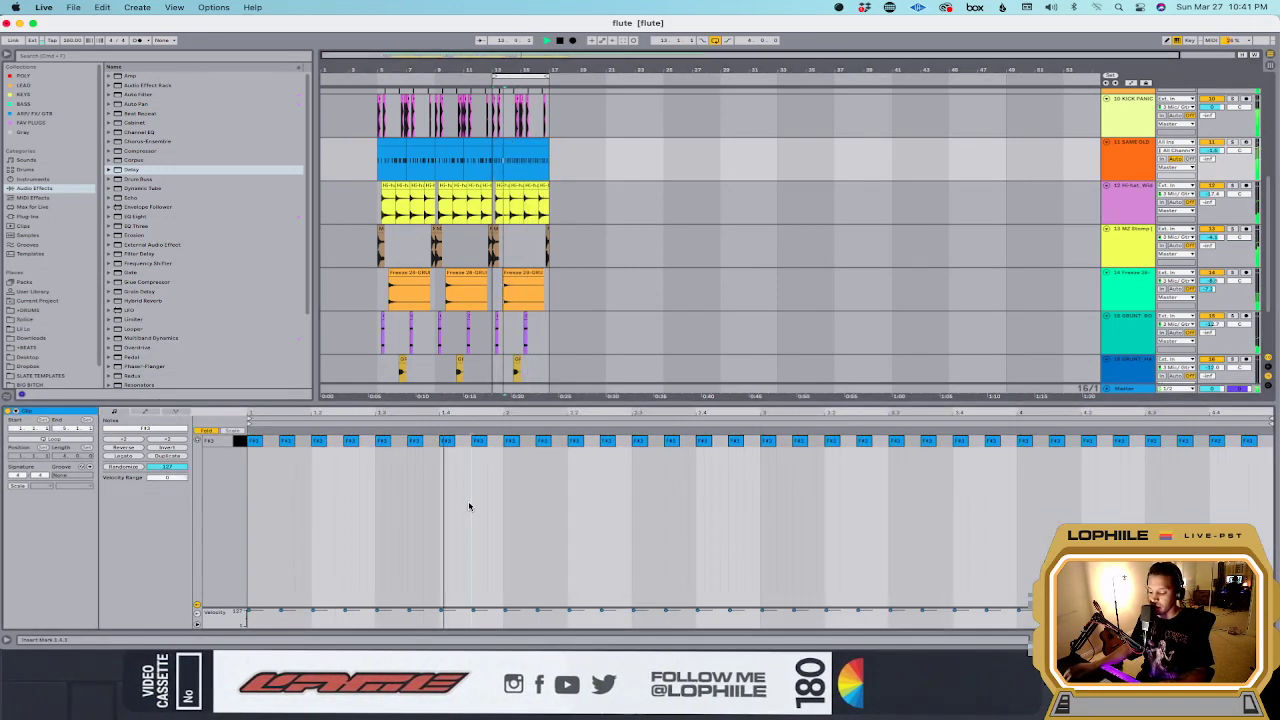
Step: Add extra sixteenth-note hits at 1.4.2 and 3.4.2 in the SAME OLD hi-hat clip and save the set
double_click(430, 441)
key(Right)
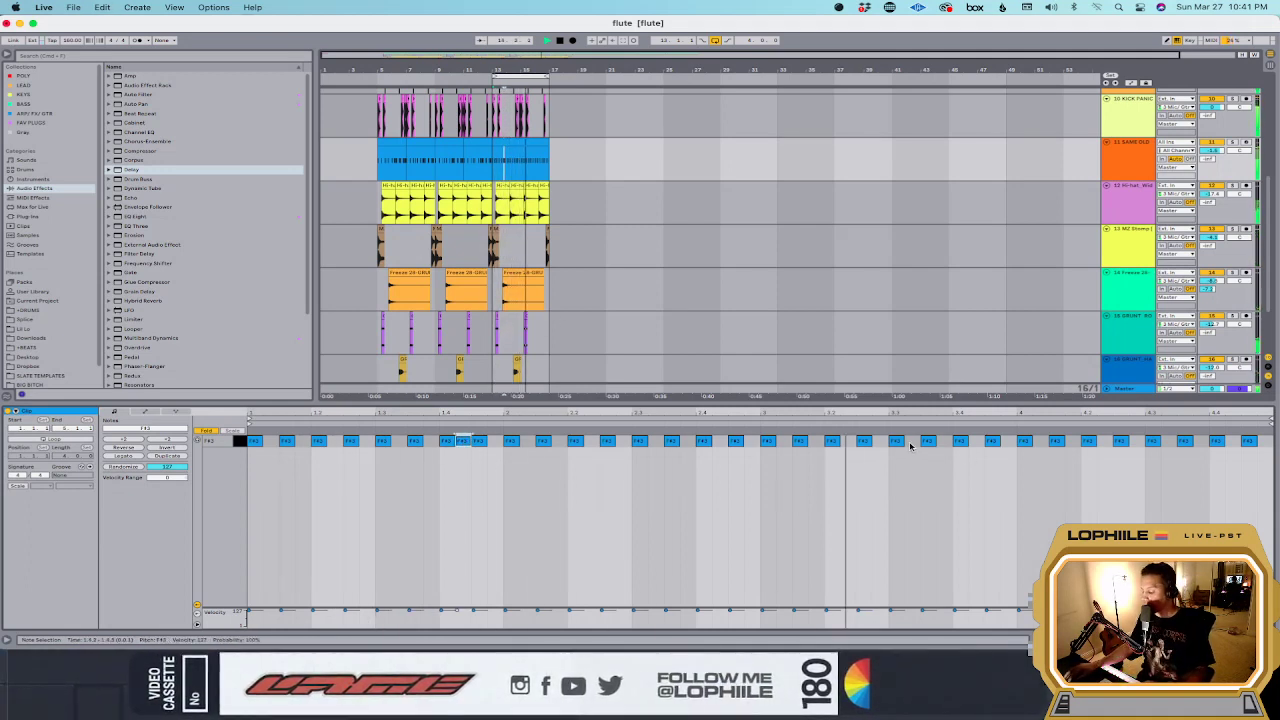
double_click(976, 441)
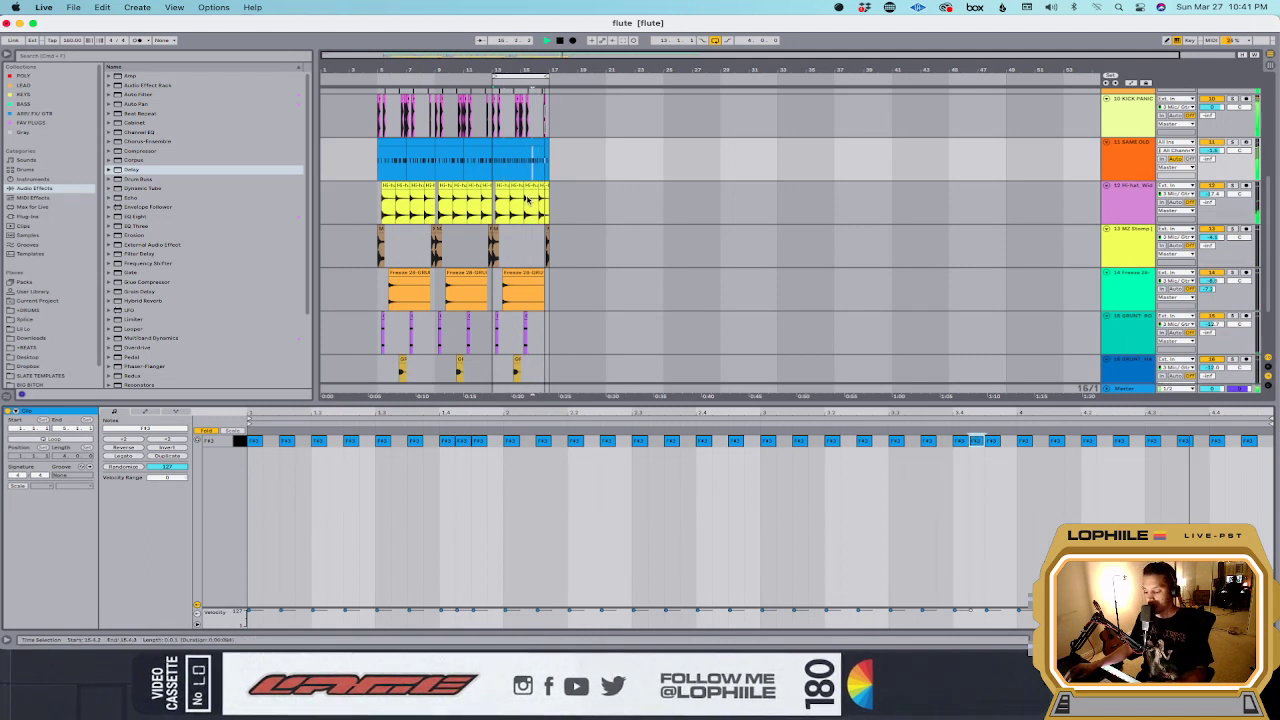
click(583, 203)
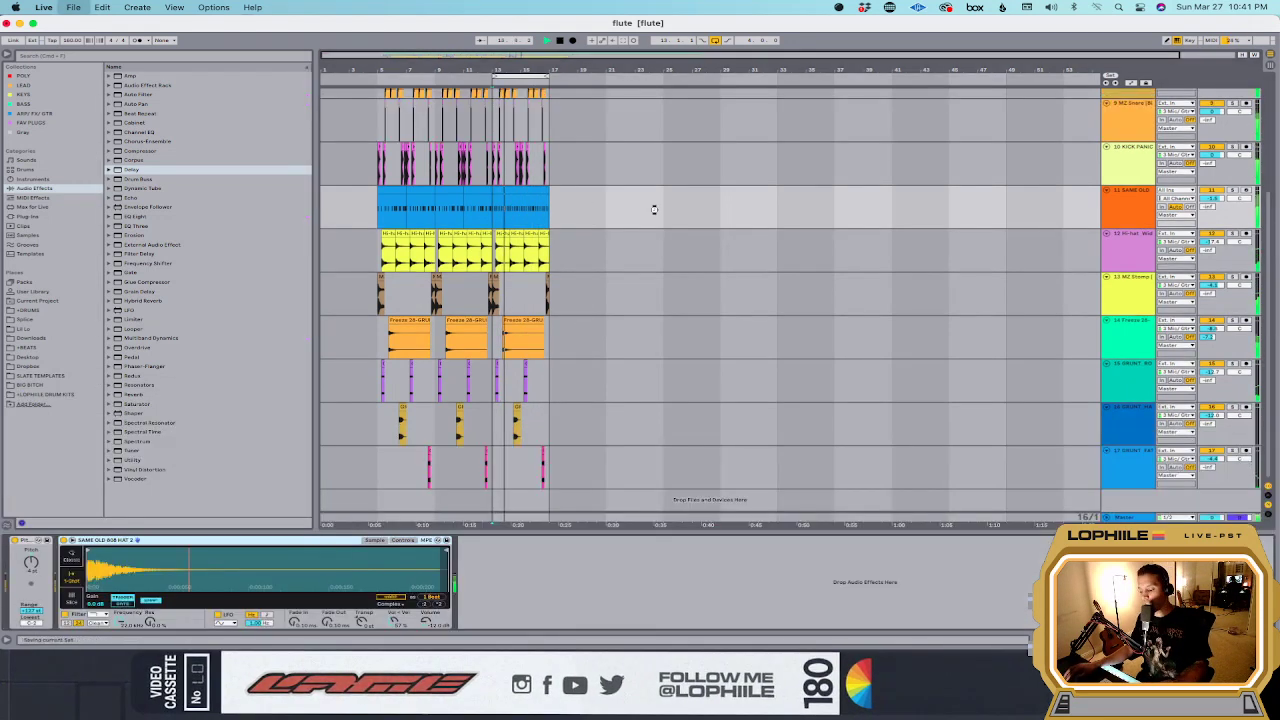
Step: Duplicate the four bars from 13 to 17 across all tracks so that the copy starts at bar 17
click(532, 190)
key(super+d)
scroll(1074, 151, up, 4)
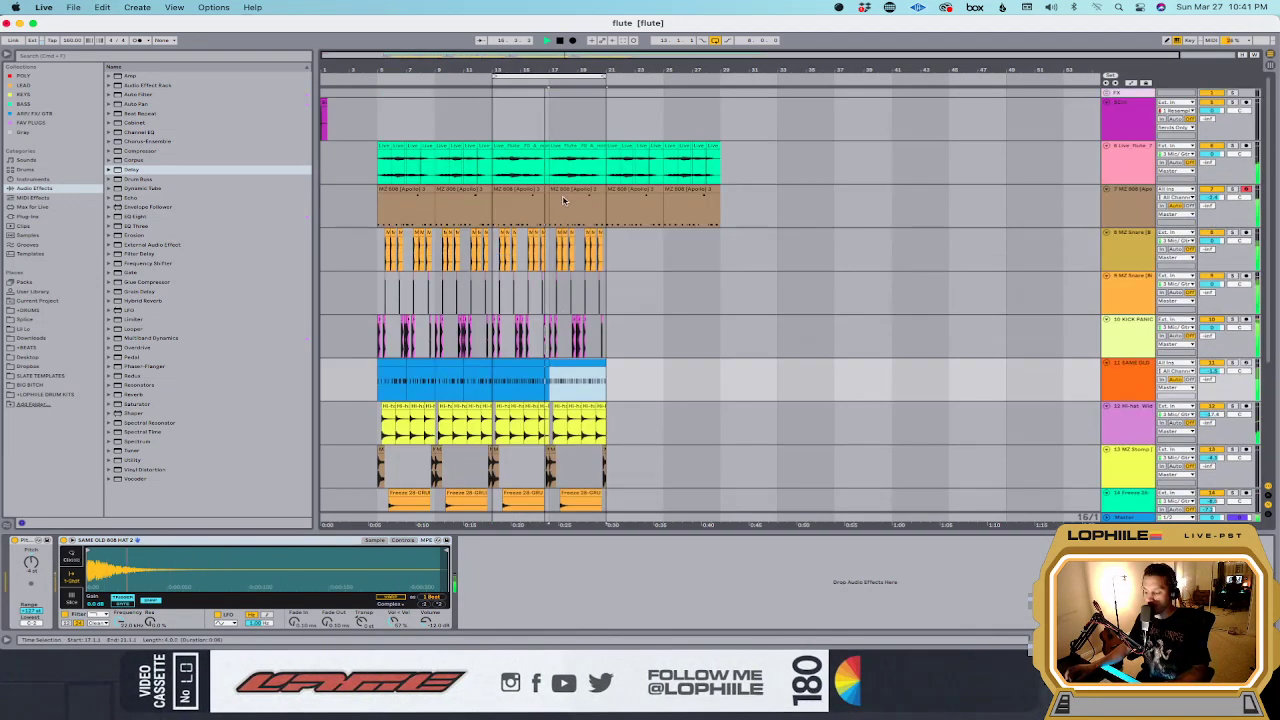
Step: Loop the arrangement from bar 5 to bar 21 and save the set
click(1141, 160)
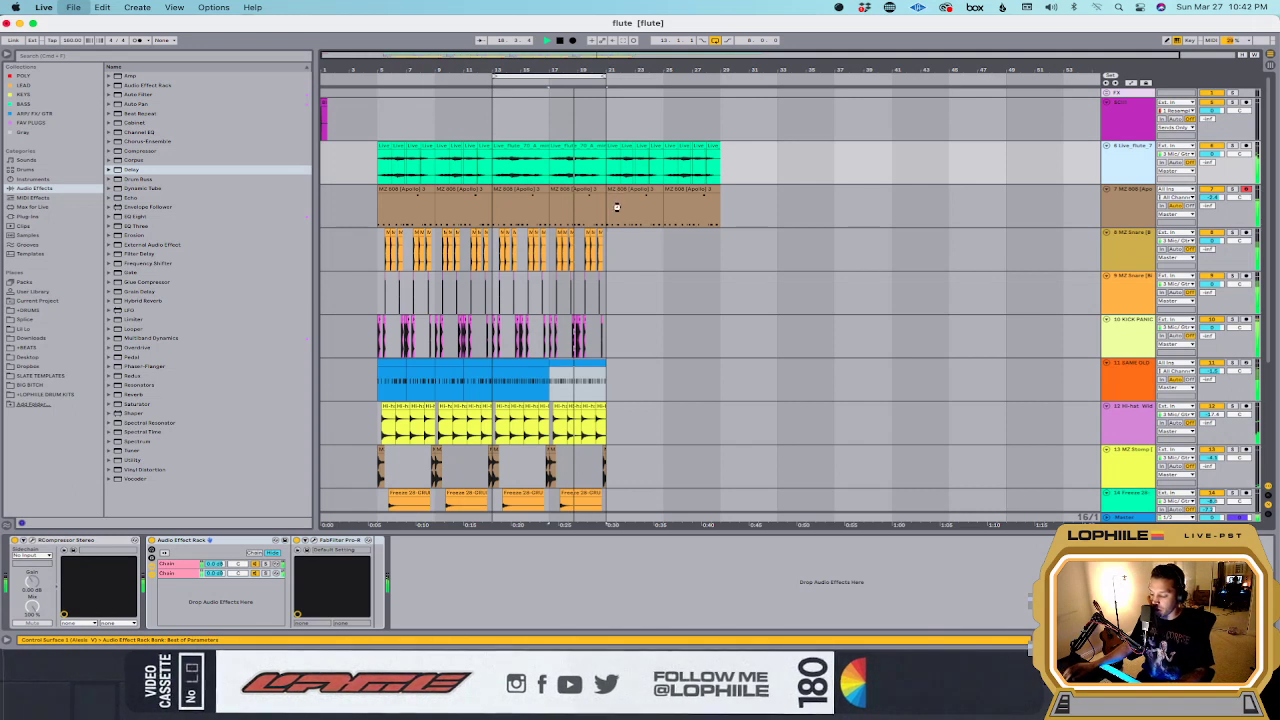
drag(606, 208, 394, 224)
key(super+l)
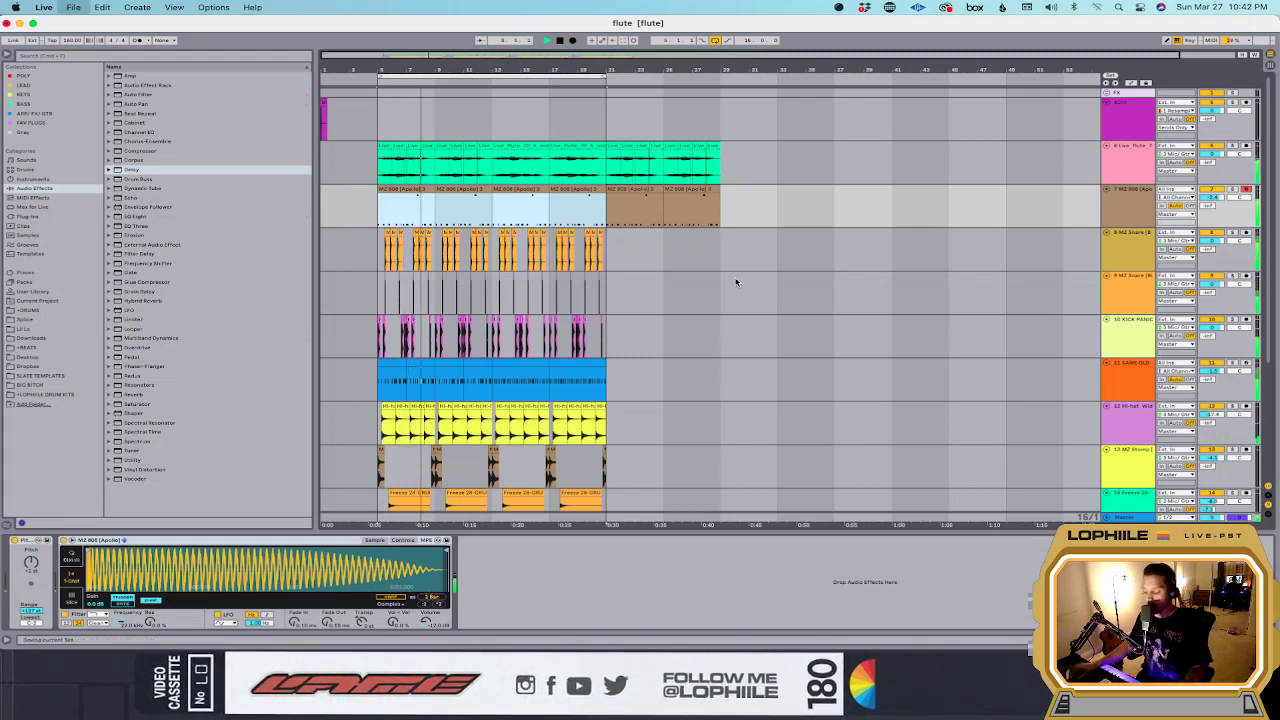
Step: Play back the looped 16 bars and review the hi-hat, stomp and grunt tracks
scroll(735, 280, down, 5)
scroll(601, 277, up, 2)
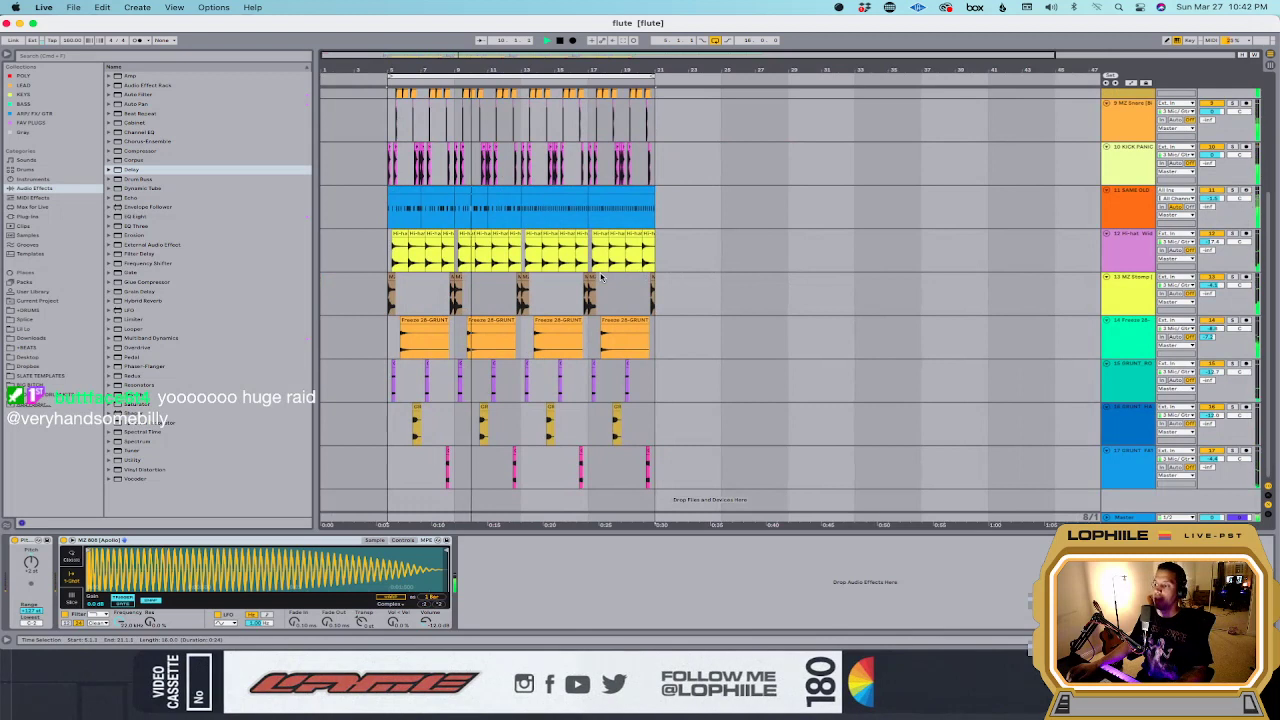
click(531, 221)
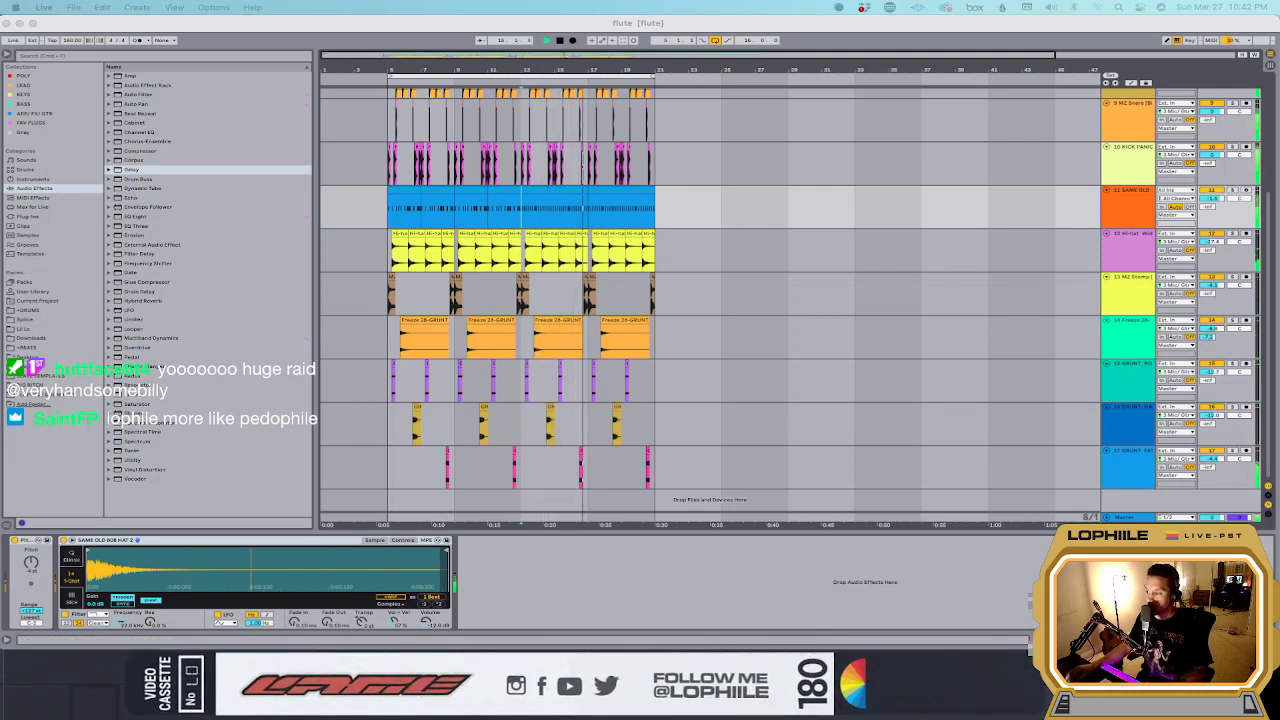
click(656, 330)
click(656, 330)
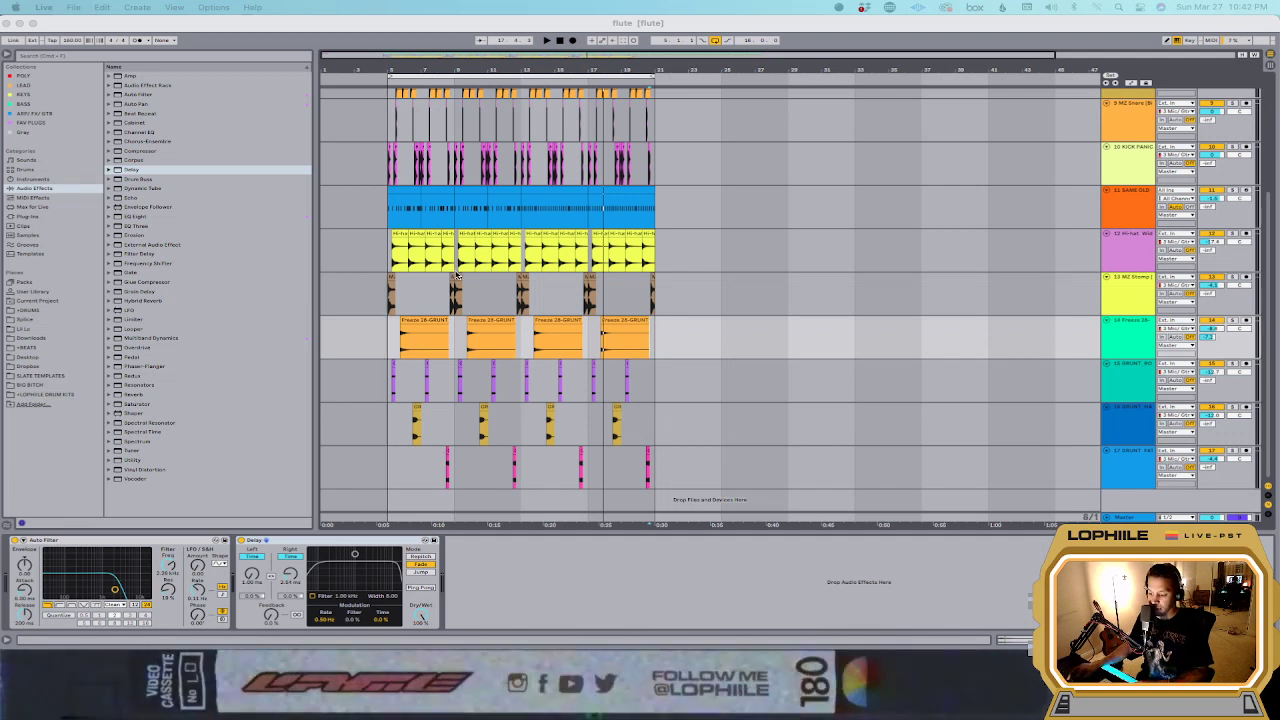
click(395, 262)
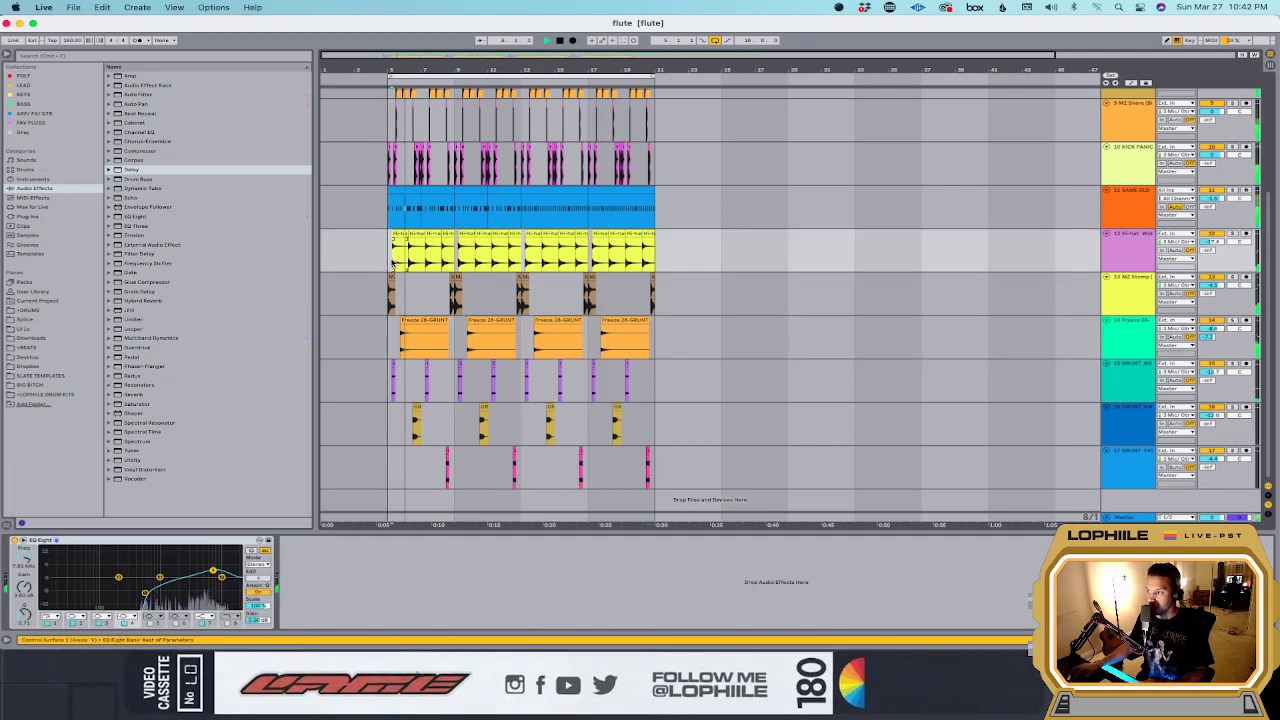
click(366, 280)
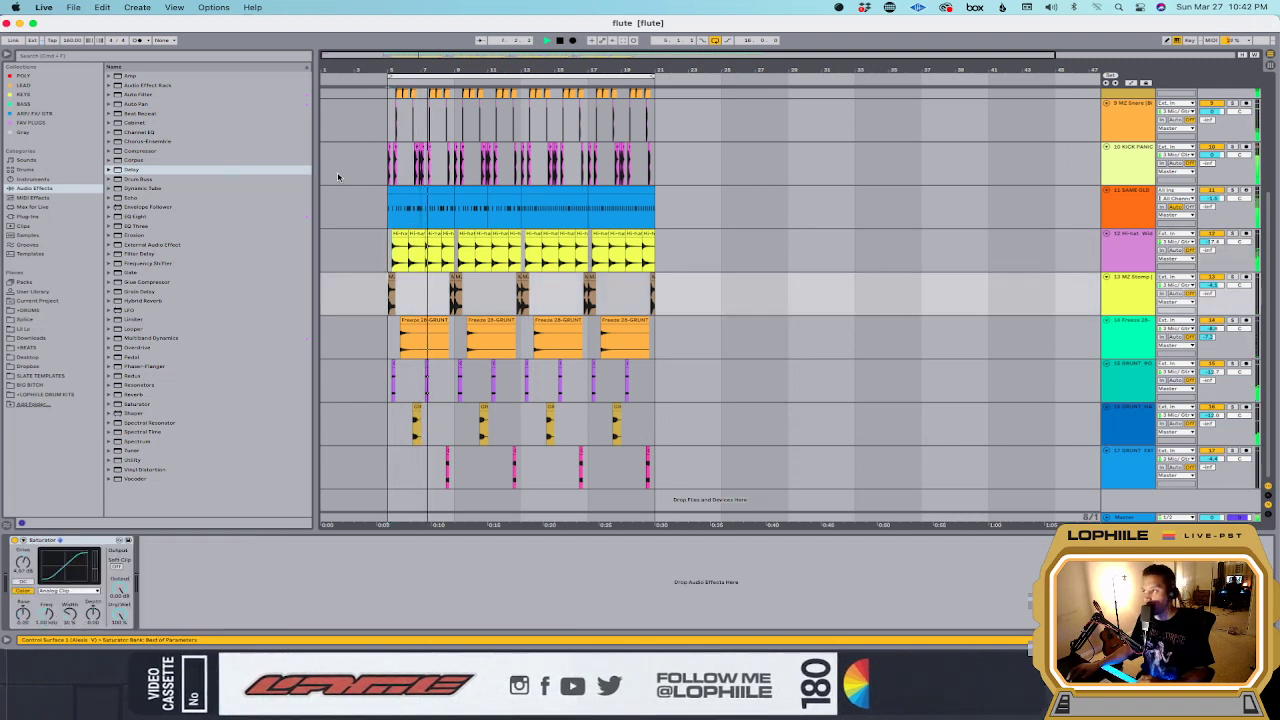
Step: Open the recently used "one way" Live set
click(73, 8)
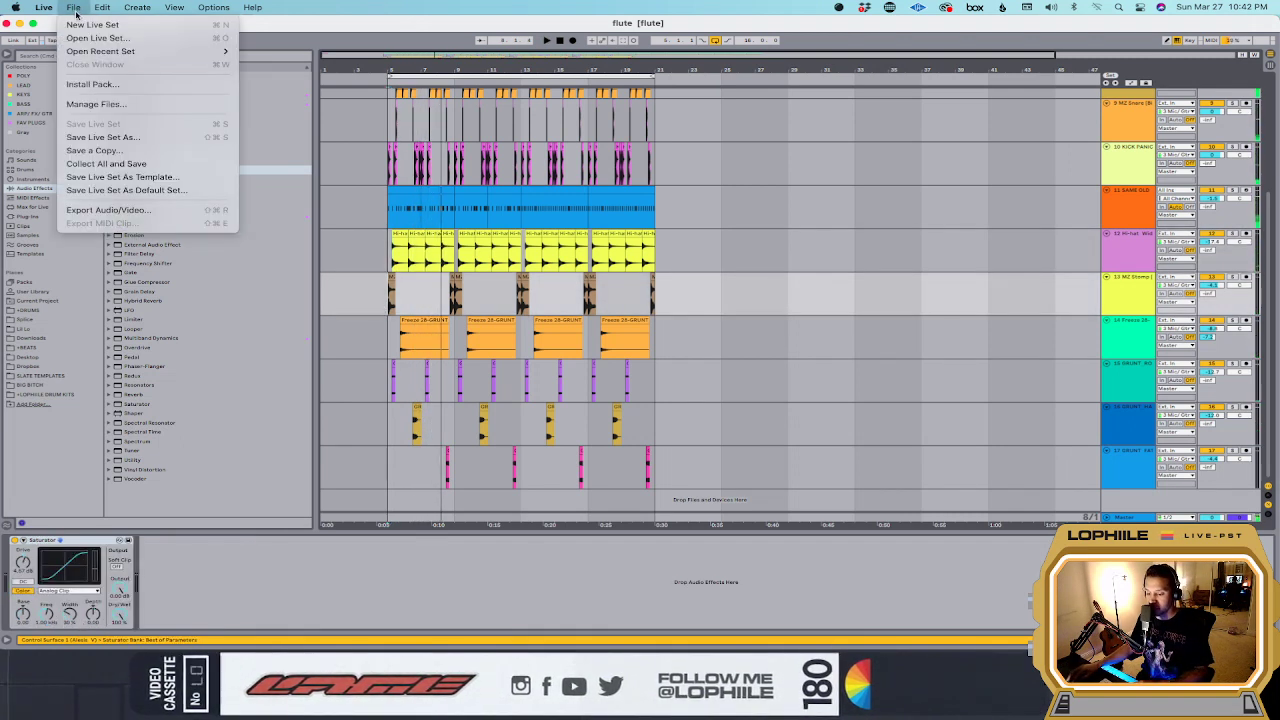
mouse_move(150, 51)
click(368, 65)
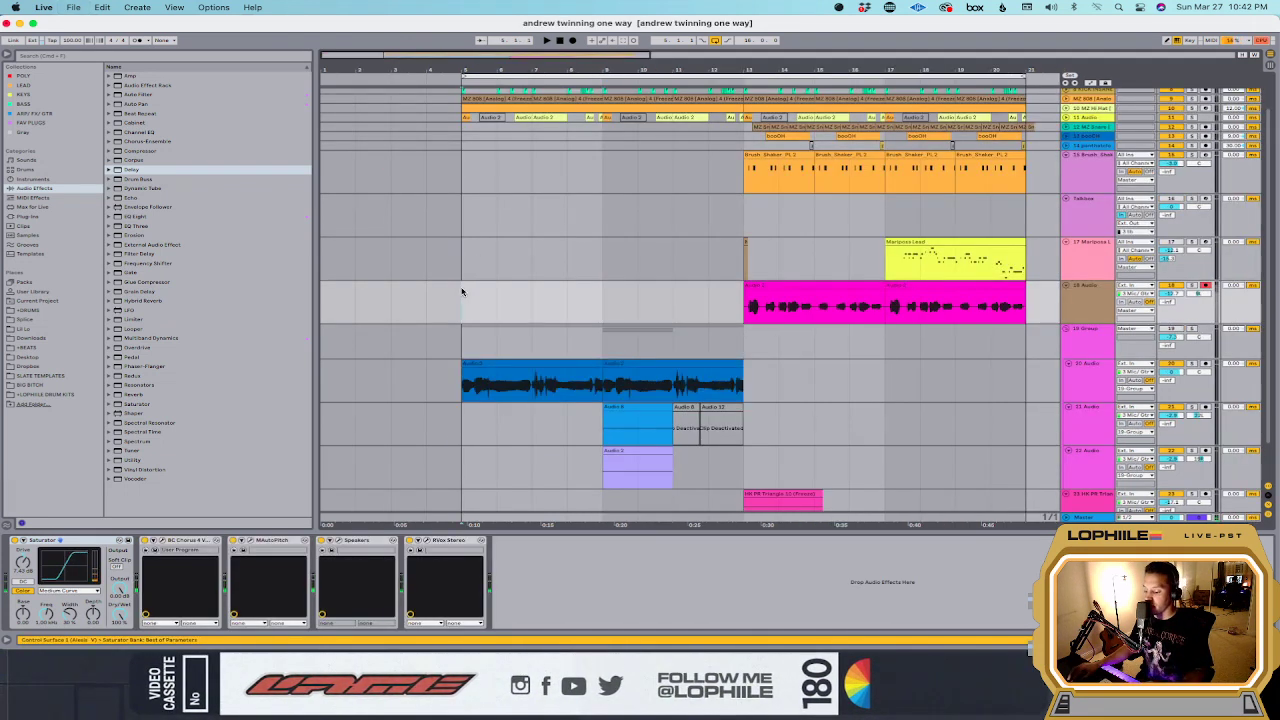
Step: Copy the One_Way_AT loop into bars 1 to 5 as an intro and play the set from the start
scroll(470, 290, up, 2)
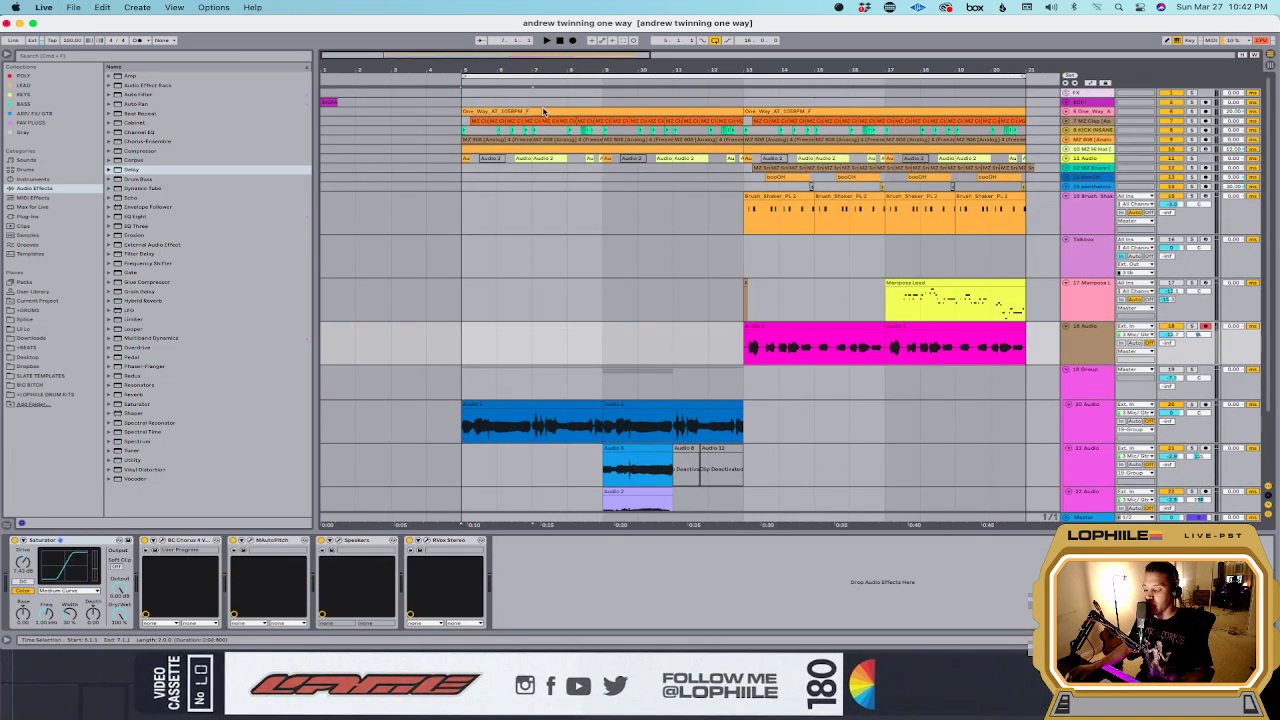
click(463, 119)
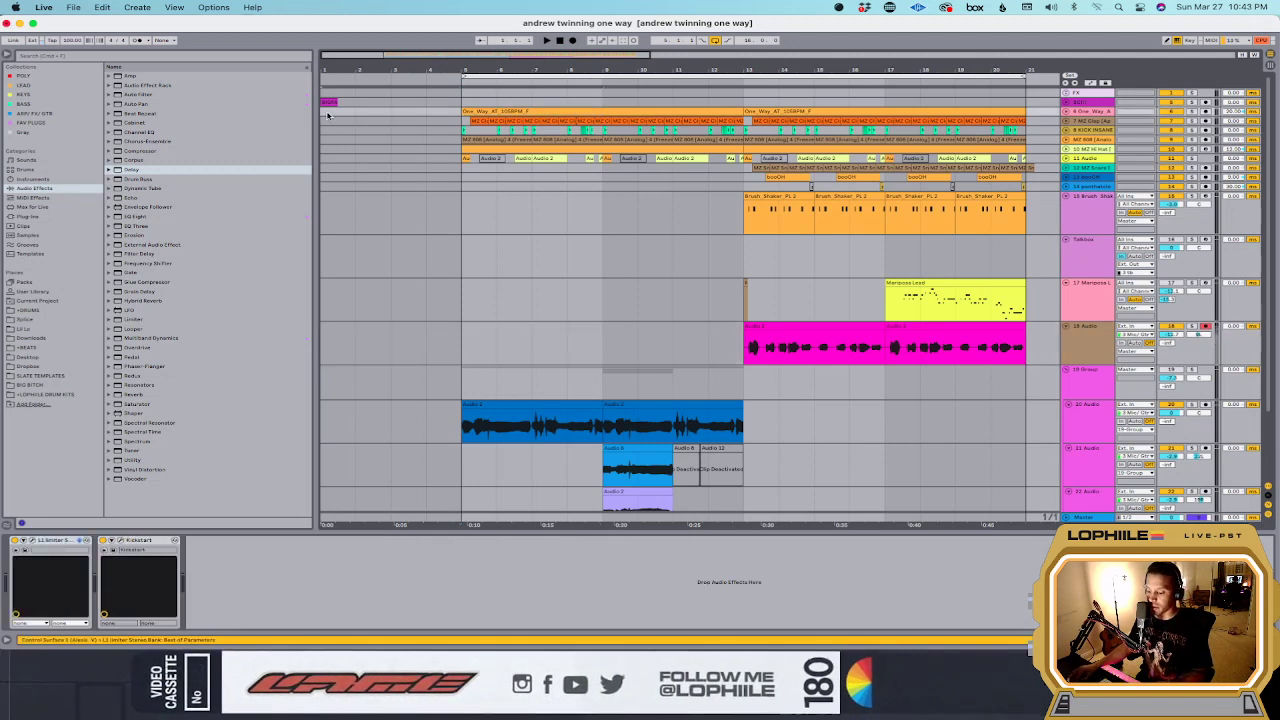
key(space)
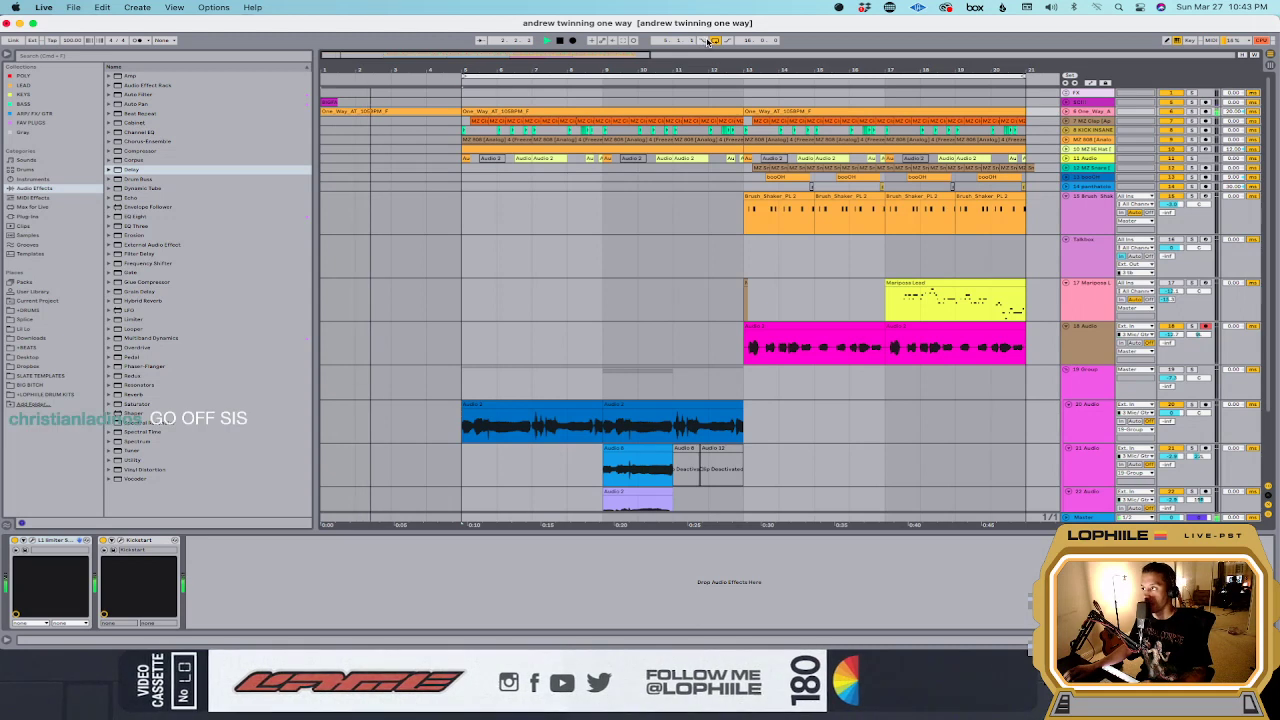
Step: Show the master's FabFilter Pro-L limiter during playback from bar 5 to check the levels, and save the set
click(467, 273)
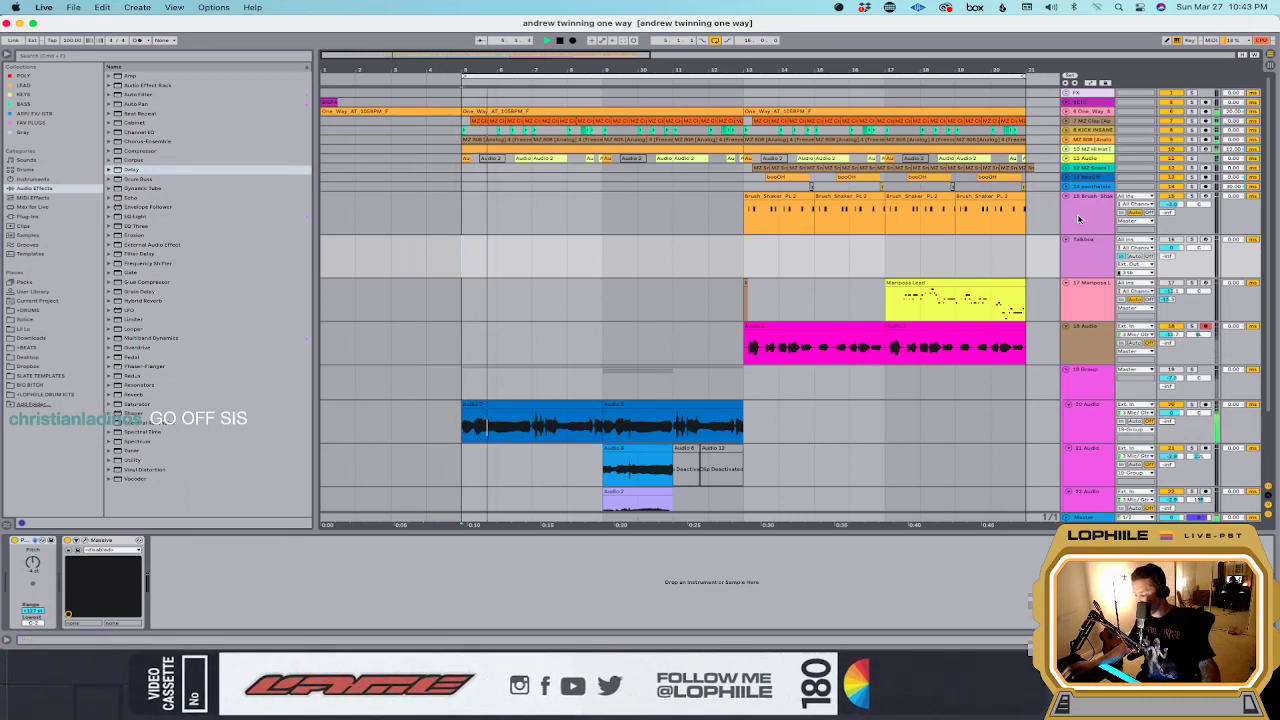
click(1100, 514)
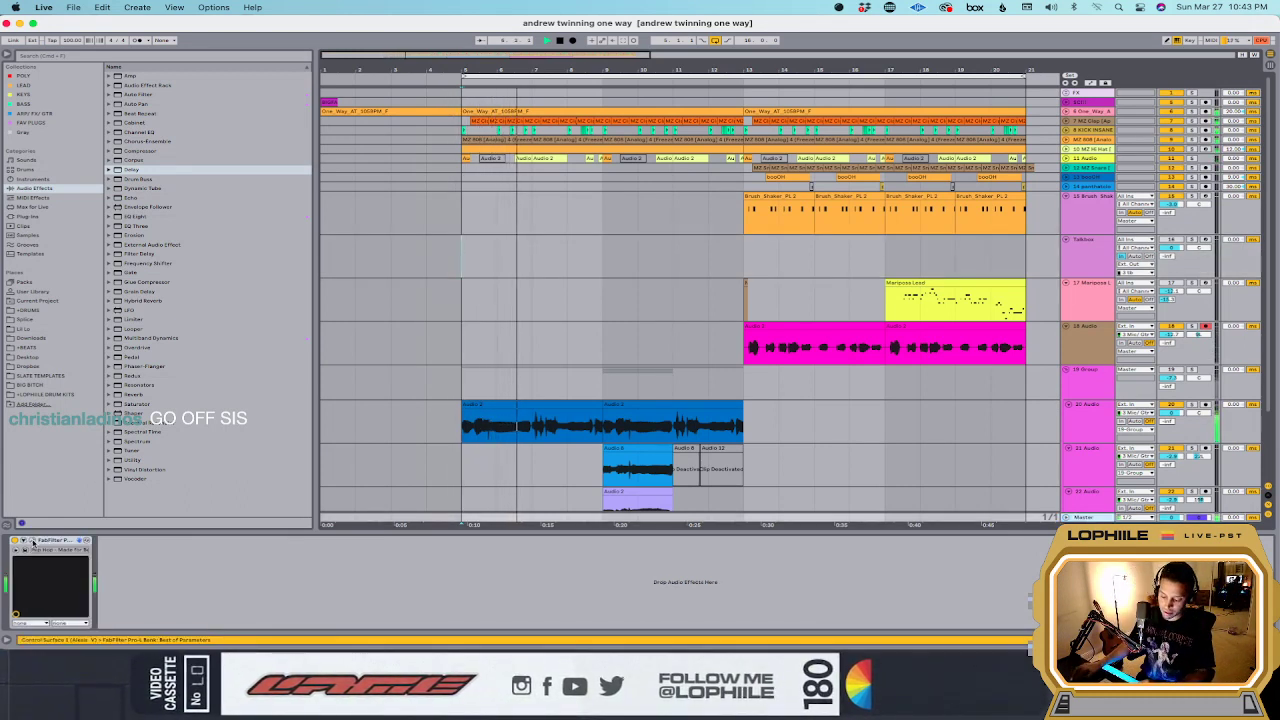
key(super+alt+p)
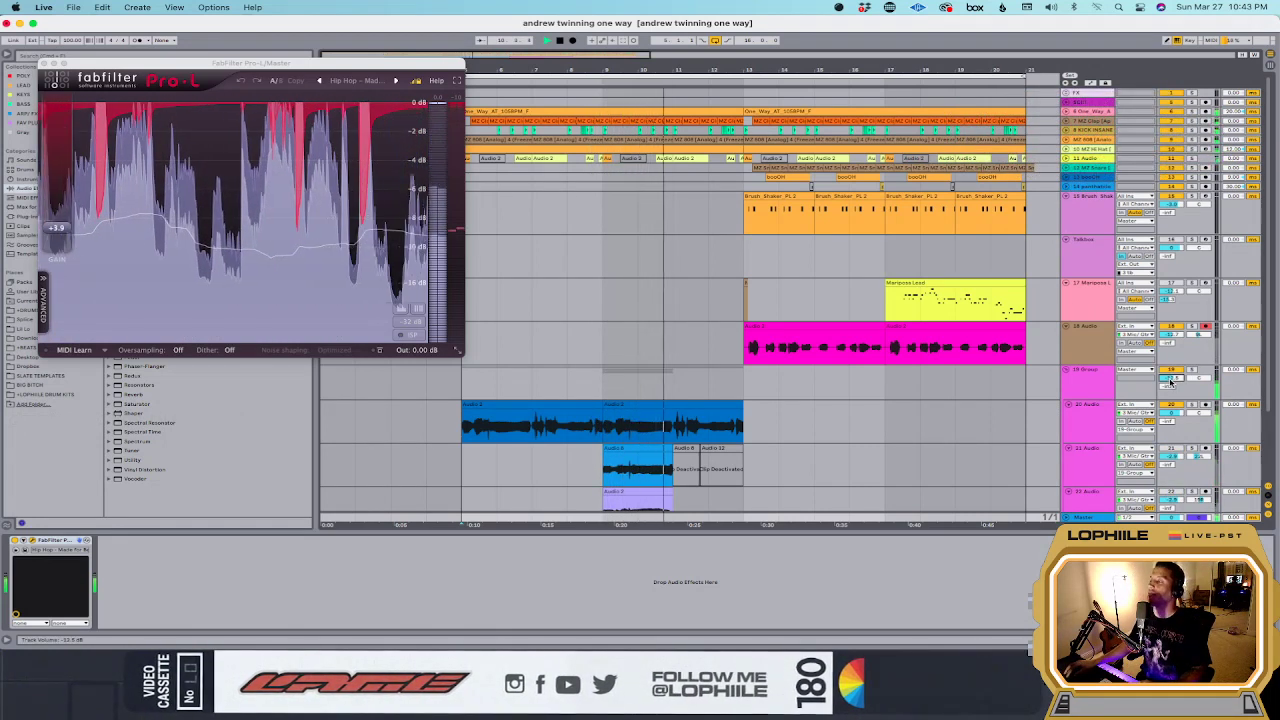
key(super+s)
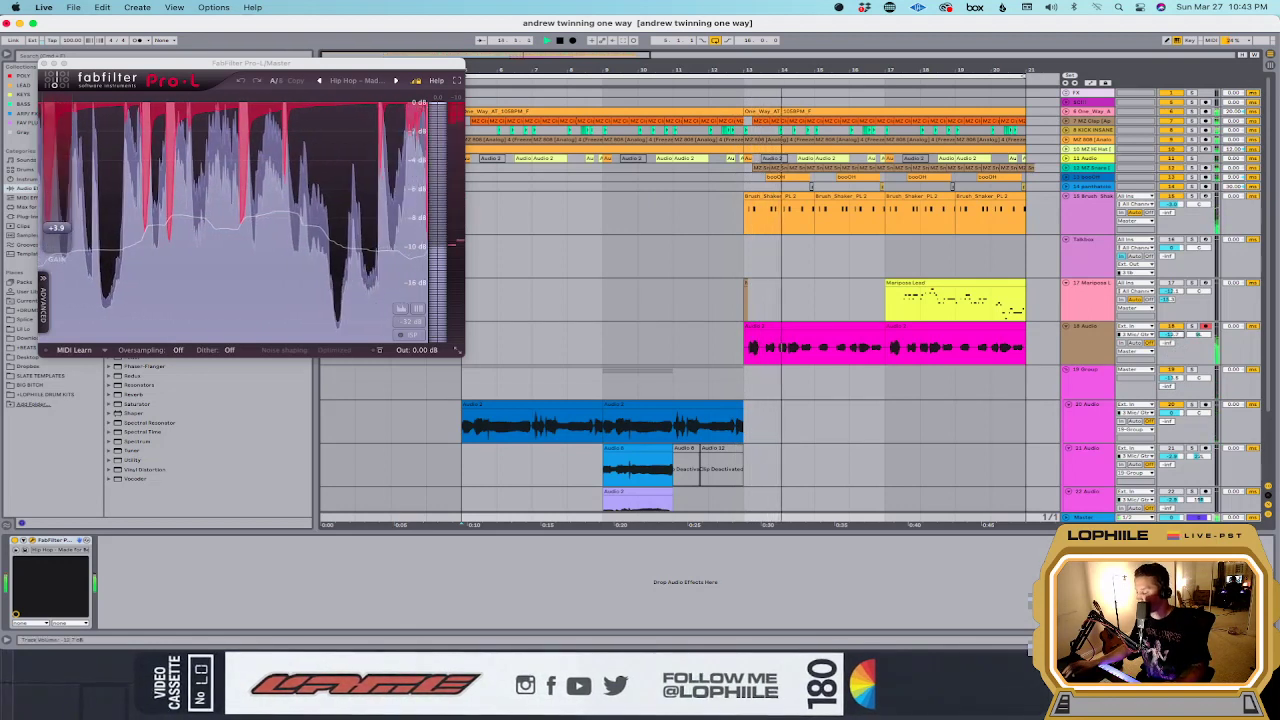
Step: Add an Auto Filter to the end of the effect chain on track 18 Audio
click(1097, 348)
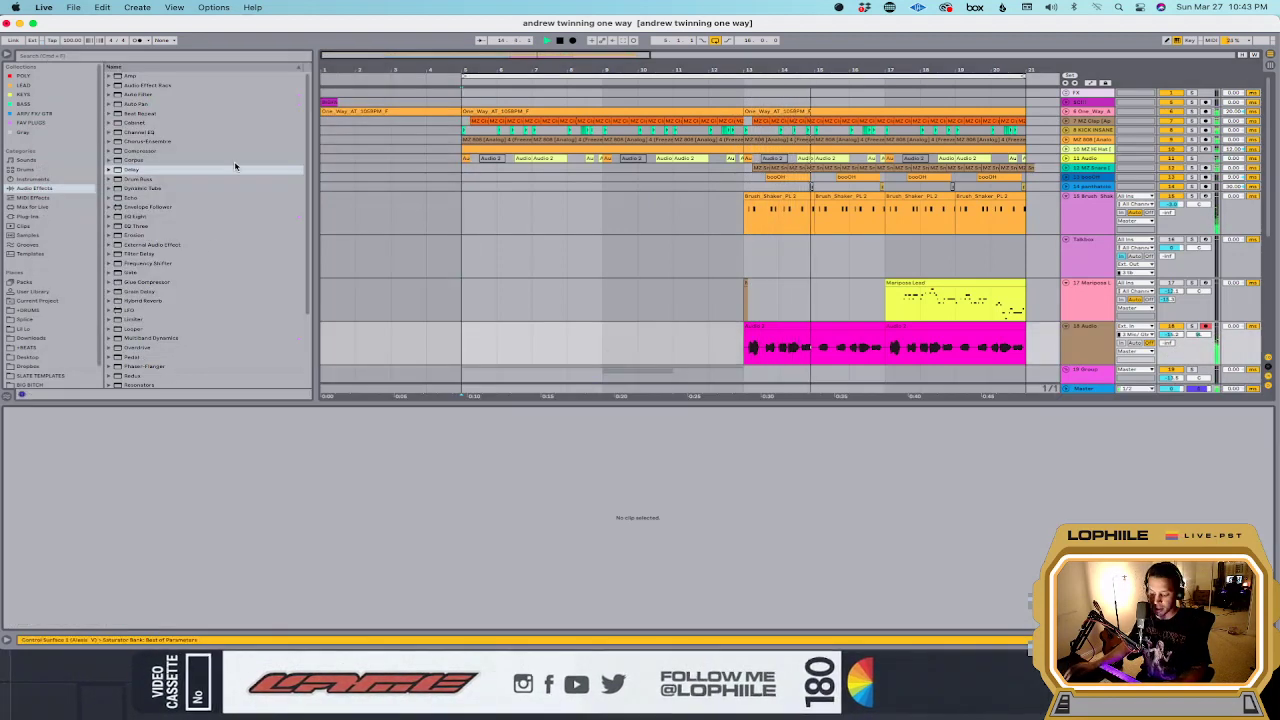
double_click(137, 94)
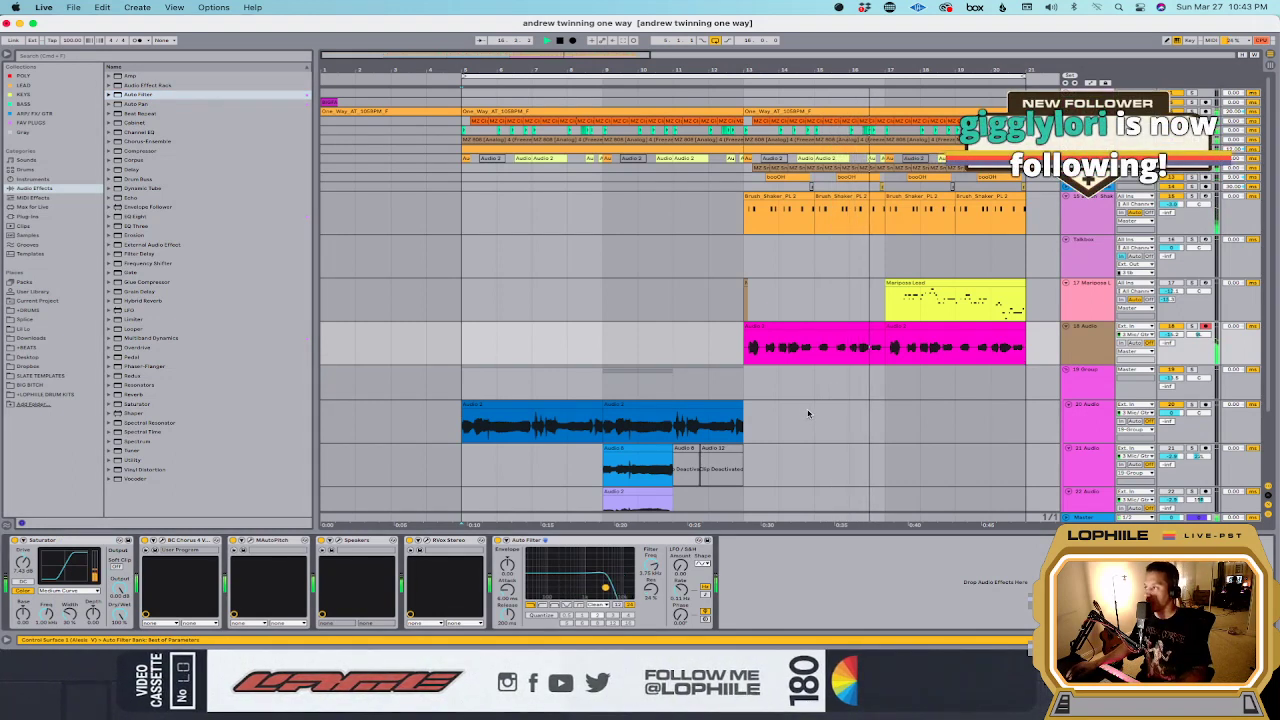
Step: Select bars 13 to 21 on the Mariposa Lead track and loop that range
click(880, 345)
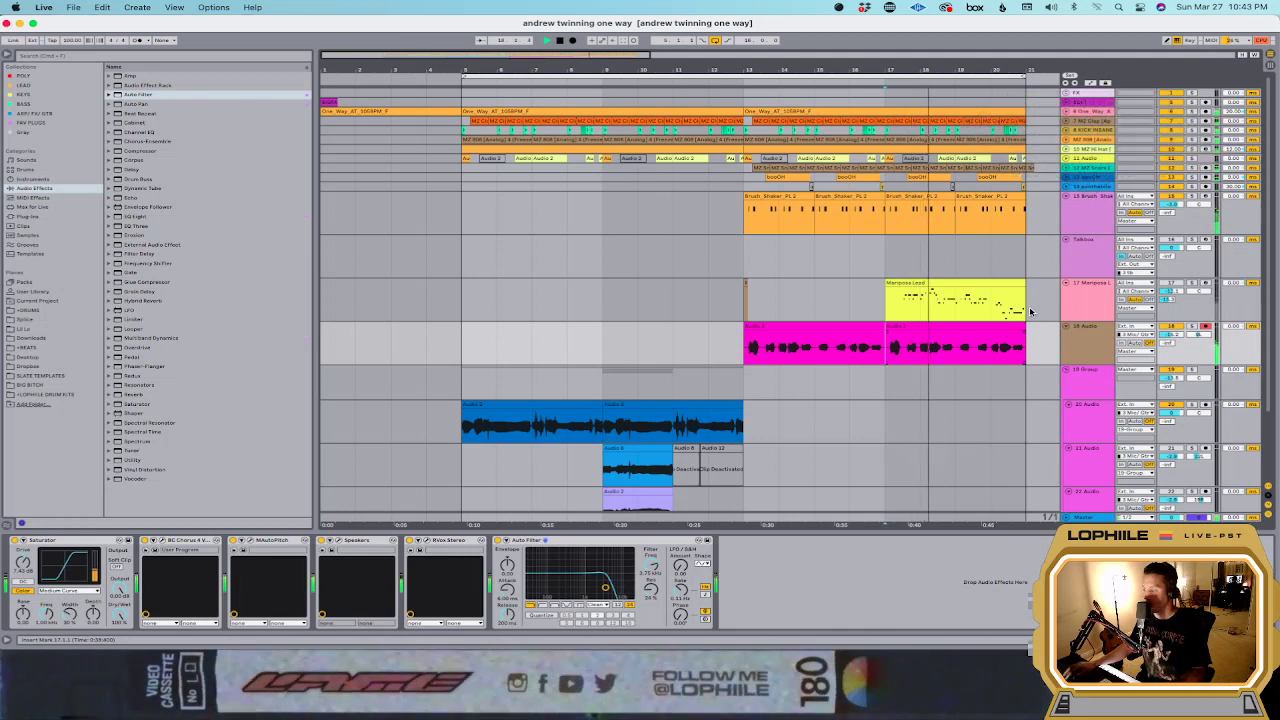
drag(1022, 310, 744, 310)
key(super+l)
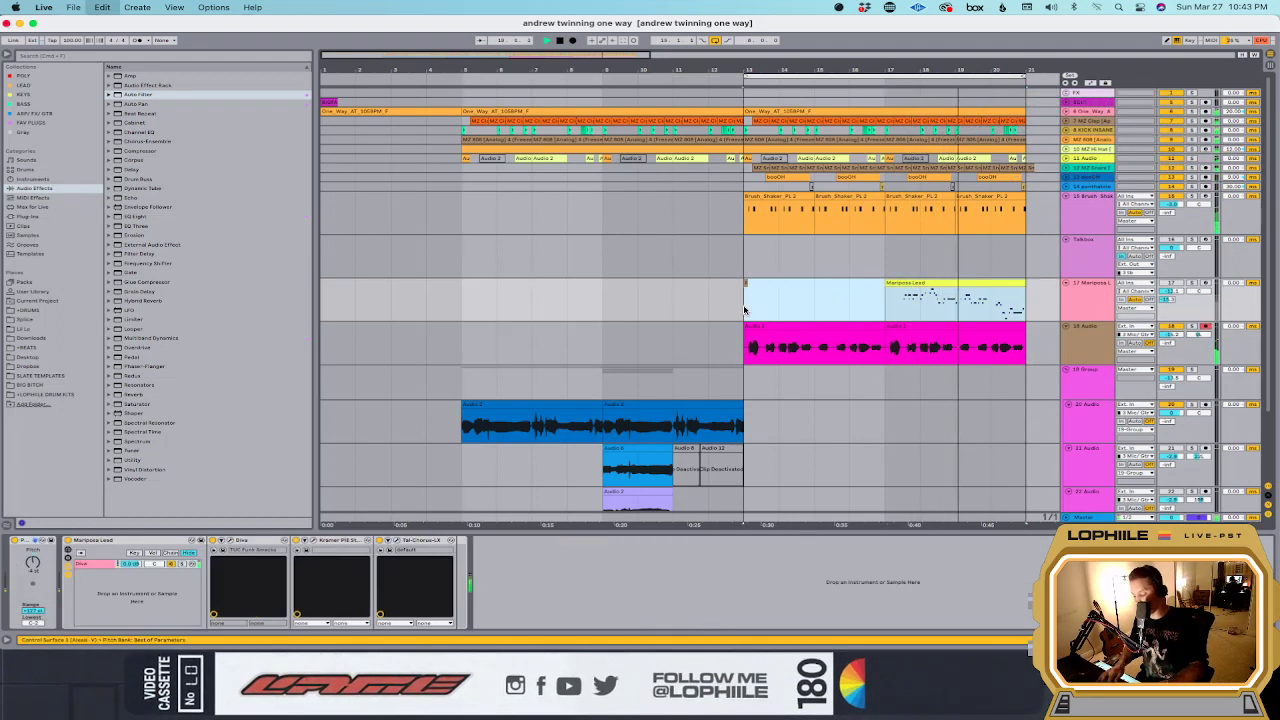